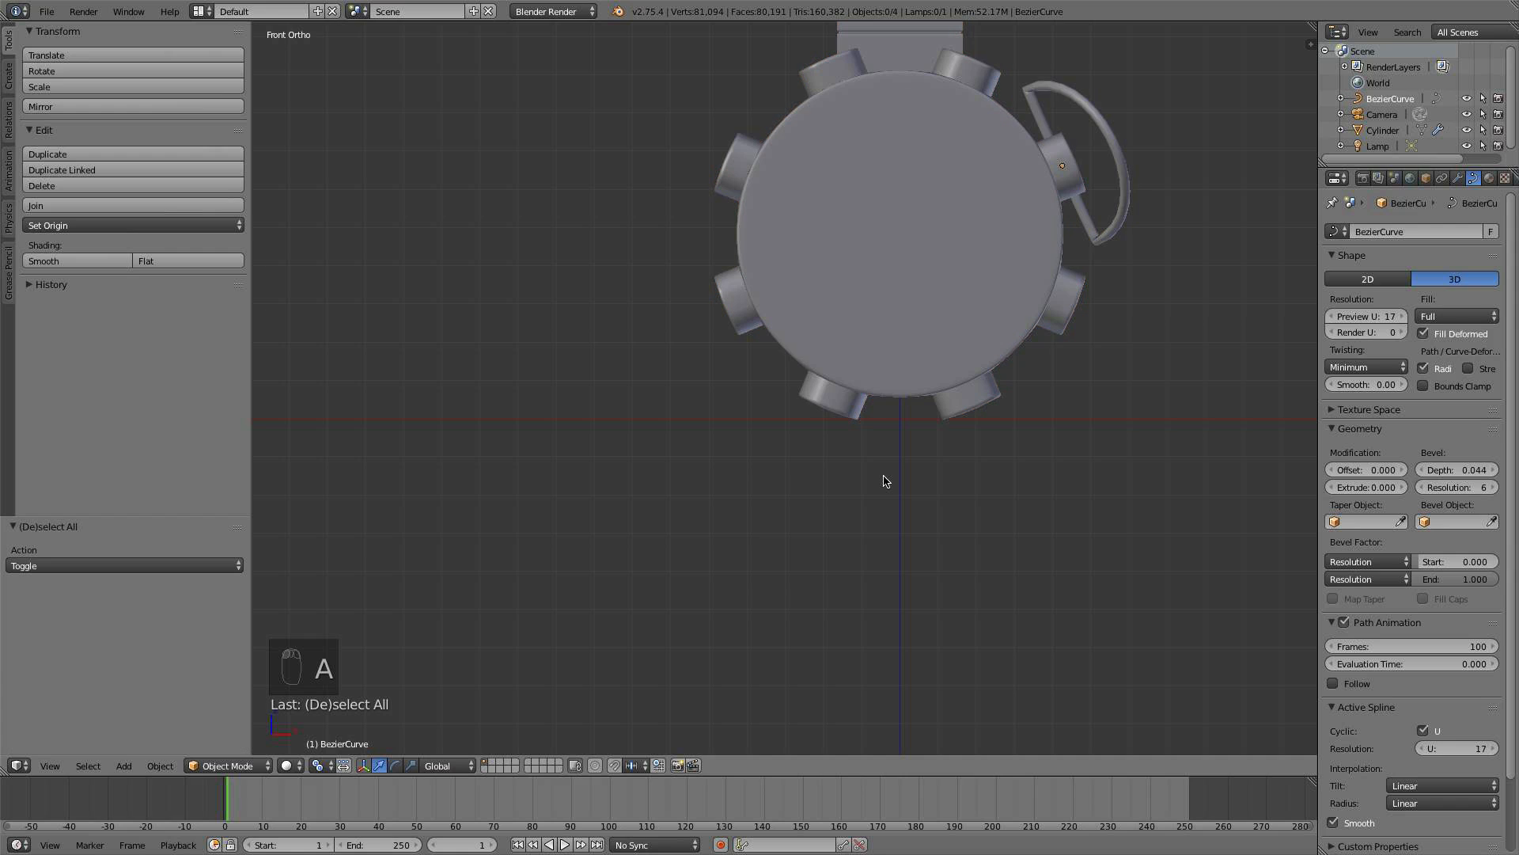
- Snap the 3D cursor to the scene center and add a plane there beneath the lightsaber
{"action": "key", "text": "shift+s"}
{"action": "left_click", "coordinate": [885, 480]}
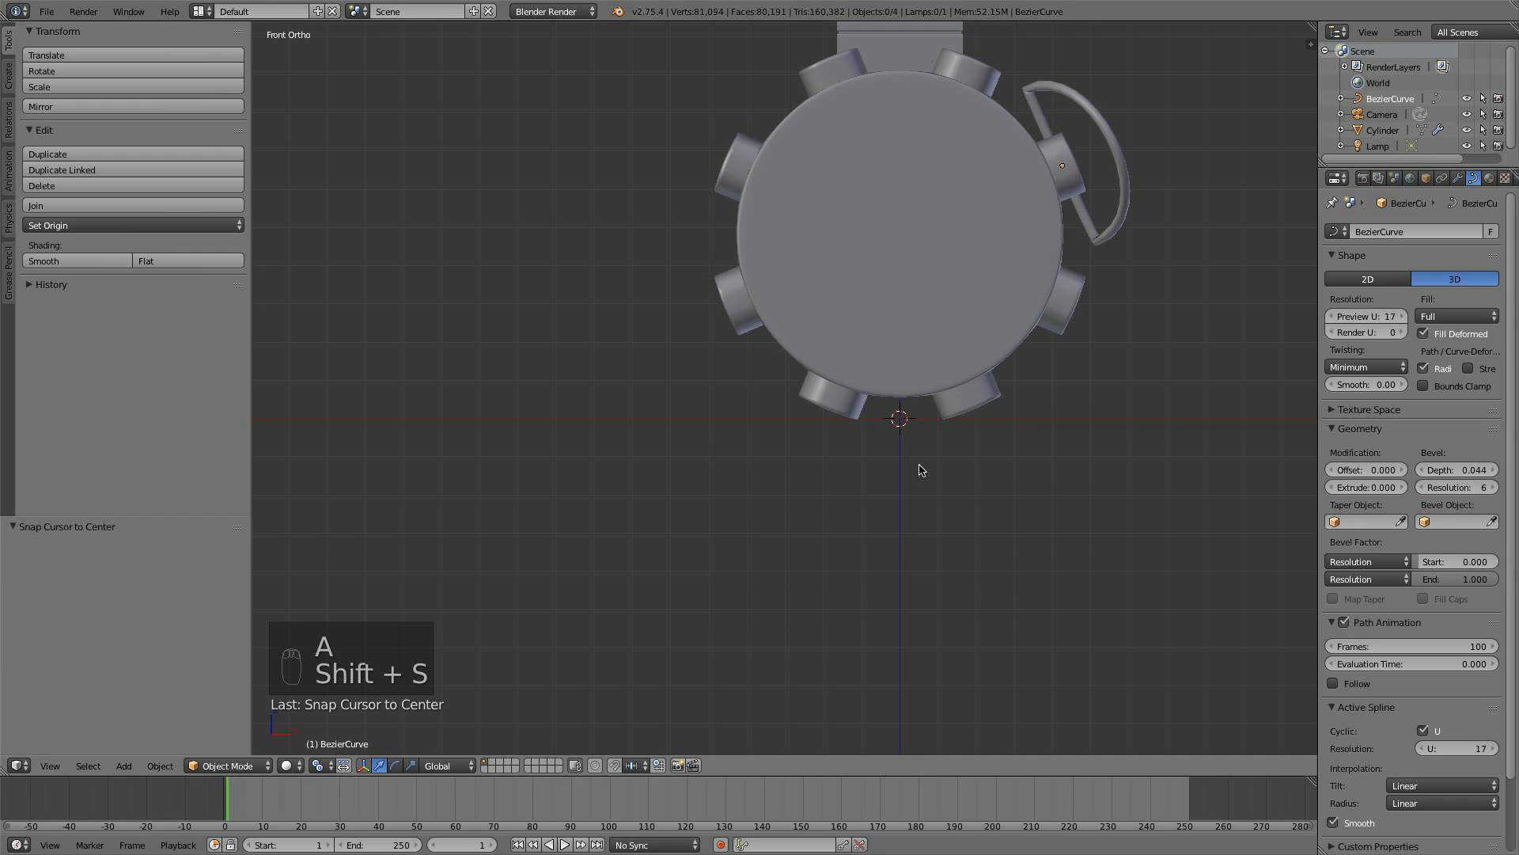
{"action": "scroll", "coordinate": [921, 470], "scroll_direction": "down", "scroll_amount": 1}
{"action": "key", "text": "shift+a"}
{"action": "left_click", "coordinate": [989, 445]}
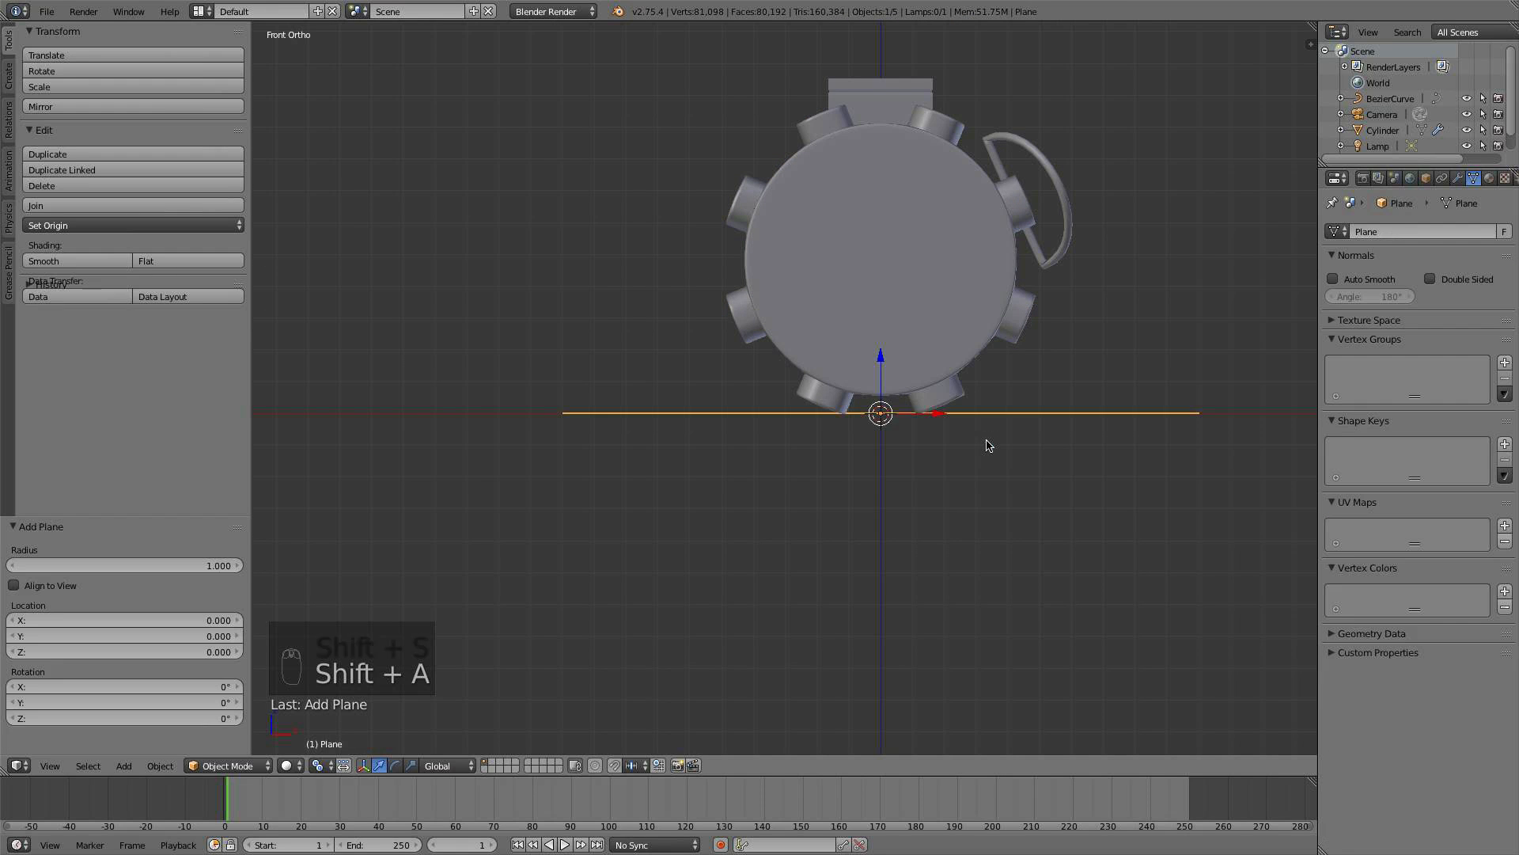
- Scale the plane up by about 4.33 and by a further 1.04 to form a floor under the lightsaber
{"action": "key", "text": "s"}
{"action": "left_click", "coordinate": [1270, 457]}
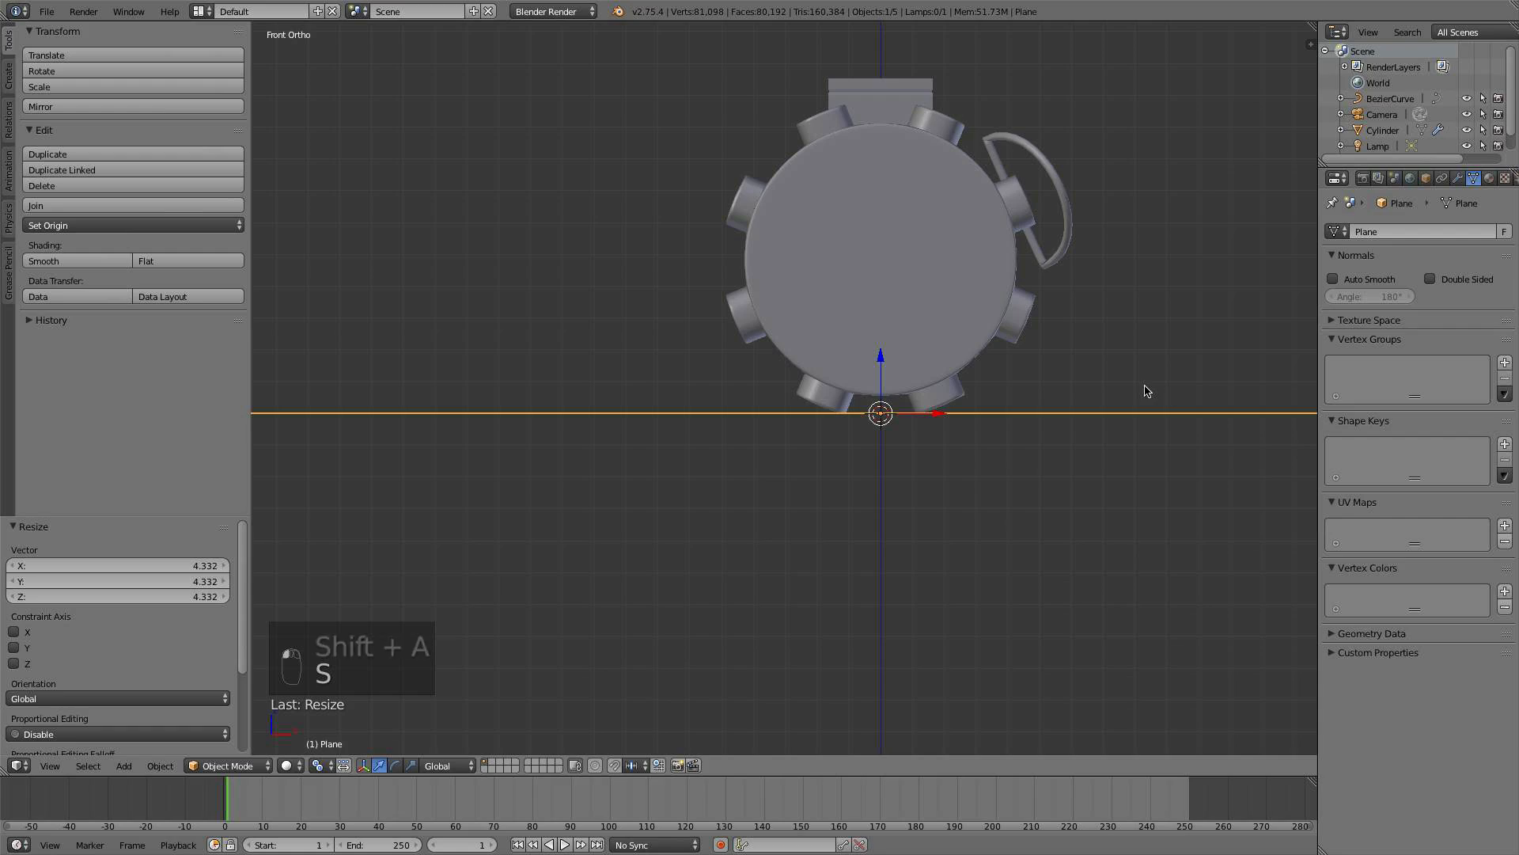
{"action": "middle_click_drag", "start_coordinate": [1148, 391], "coordinate": [783, 453]}
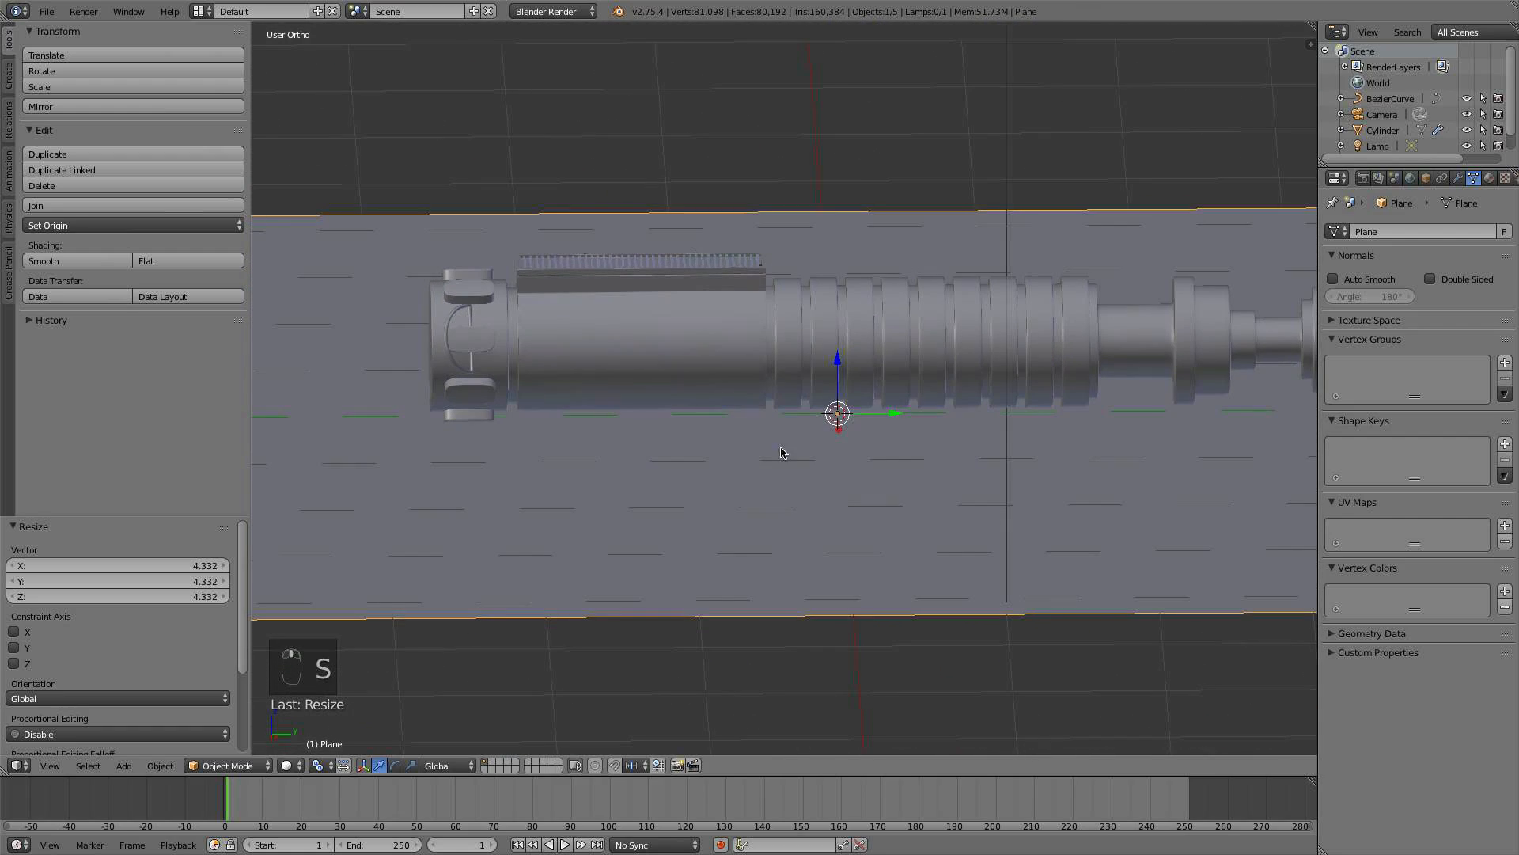
{"action": "key", "text": "s"}
{"action": "left_click", "coordinate": [965, 530]}
- Align the camera to an angled view from above that shows the hilt and the start of the blade
{"action": "key", "text": "KP_0"}
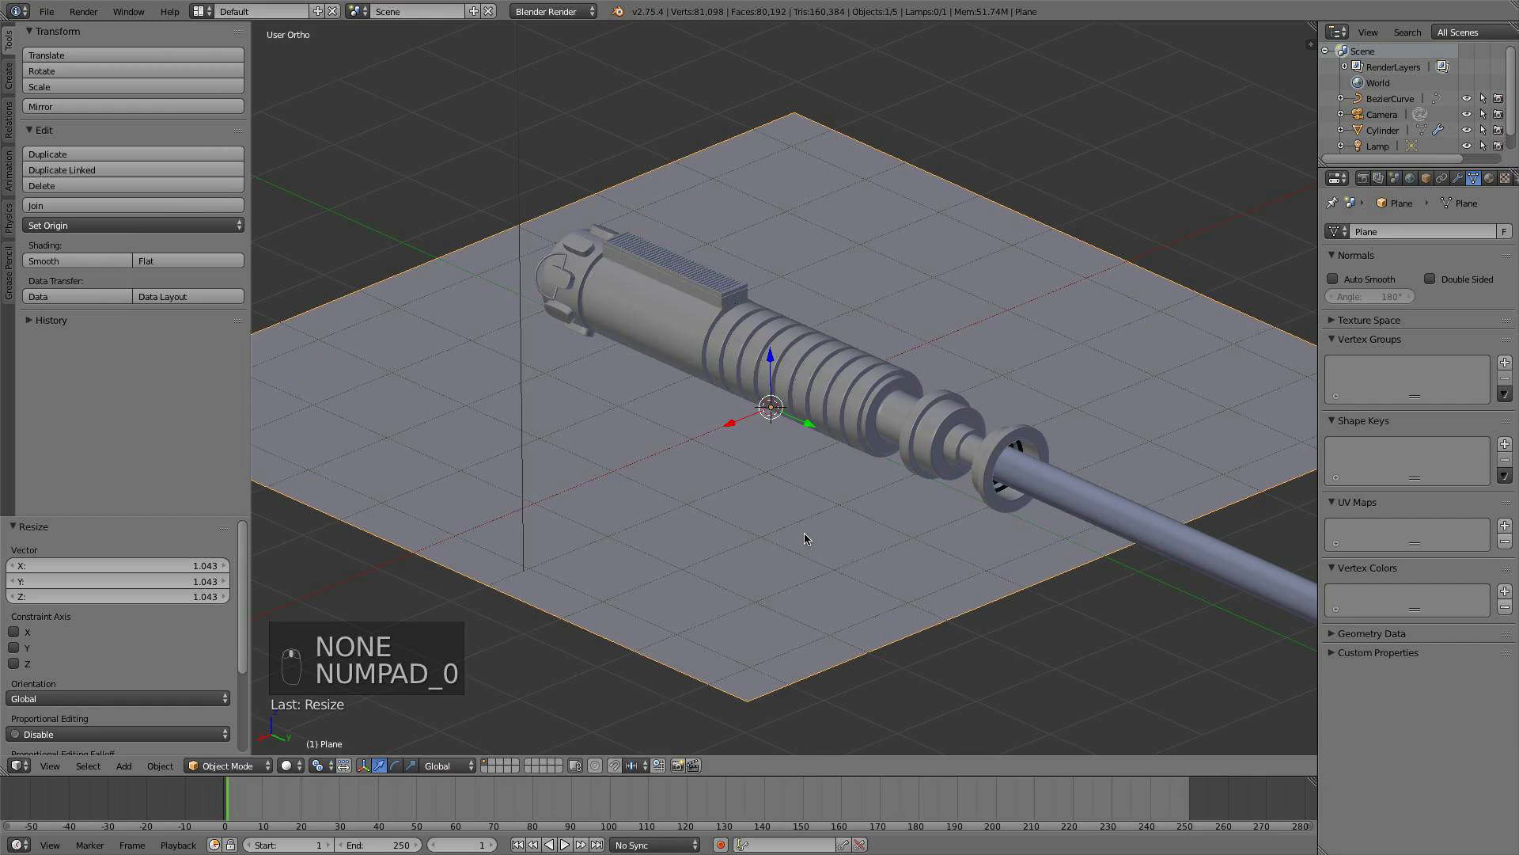
{"action": "middle_click_drag", "start_coordinate": [806, 538], "coordinate": [807, 498]}
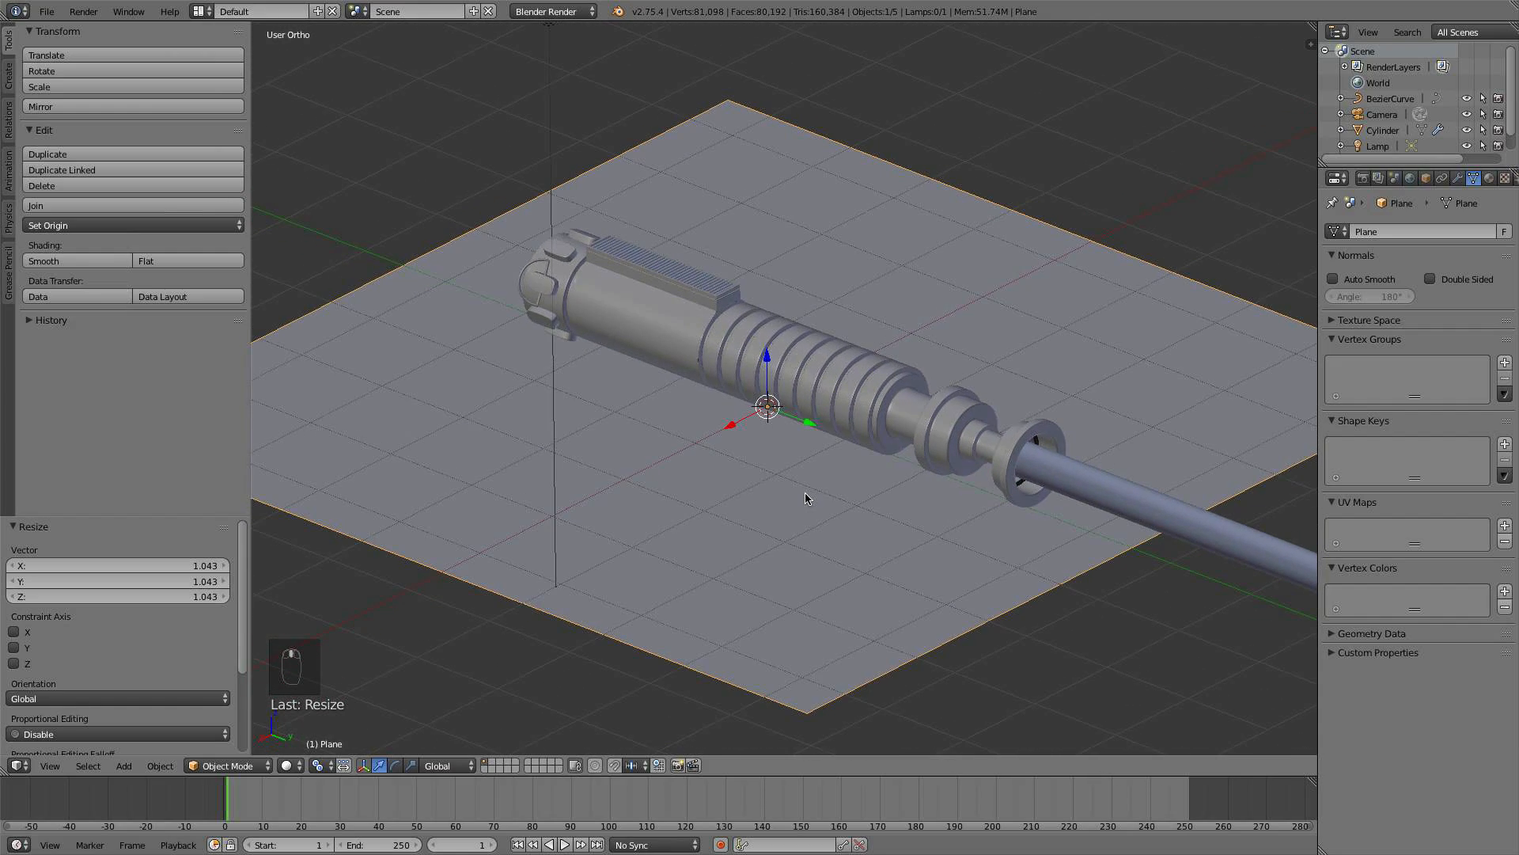
{"action": "key", "text": "ctrl+alt+KP_0"}
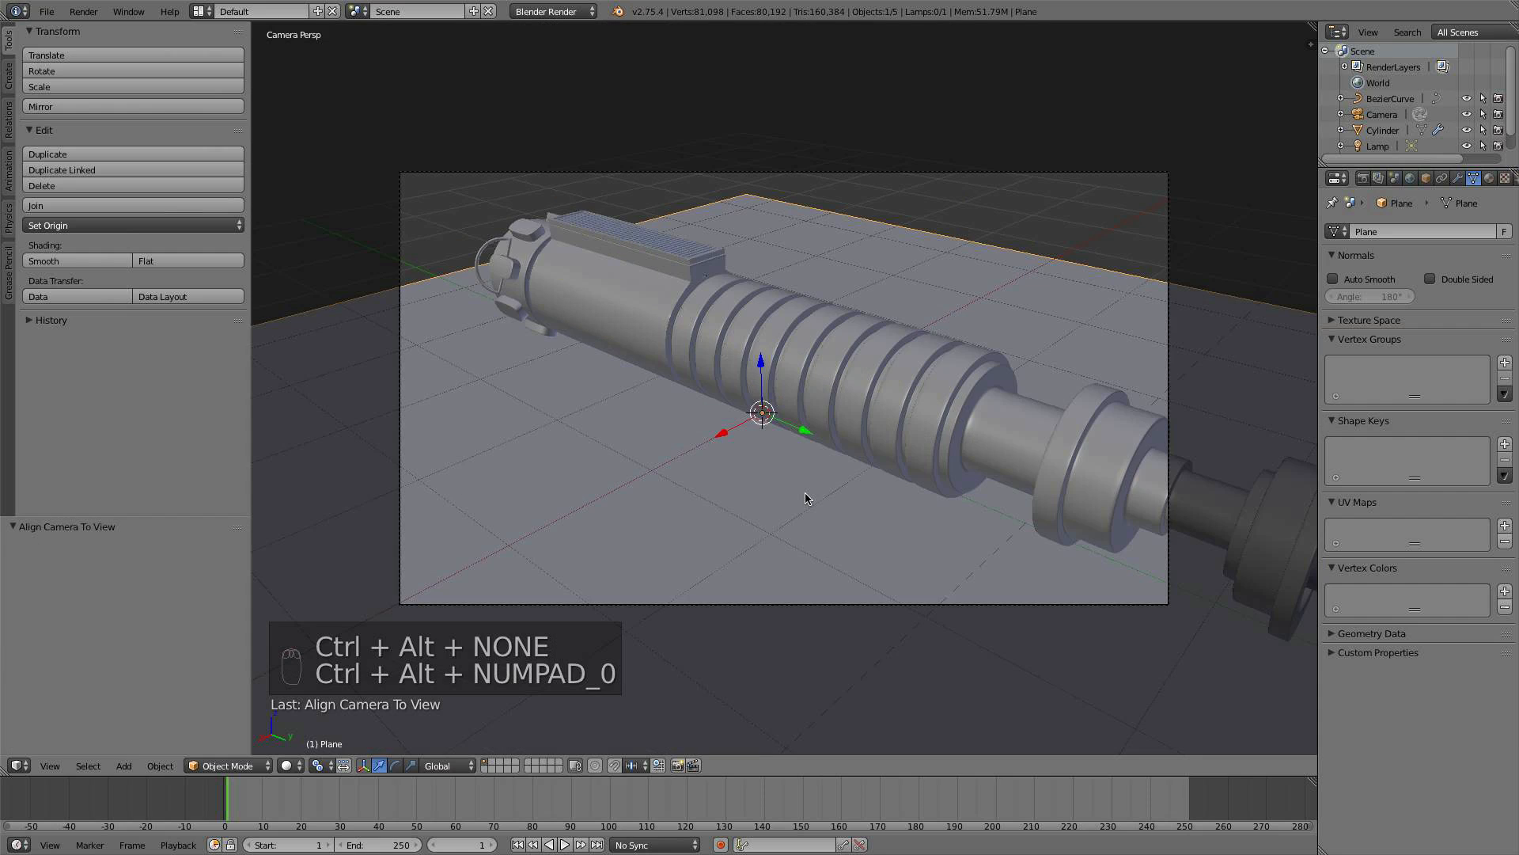
- Pull the camera back along its local Z axis and shift it slightly to reframe the whole hilt
{"action": "right_click", "coordinate": [848, 603]}
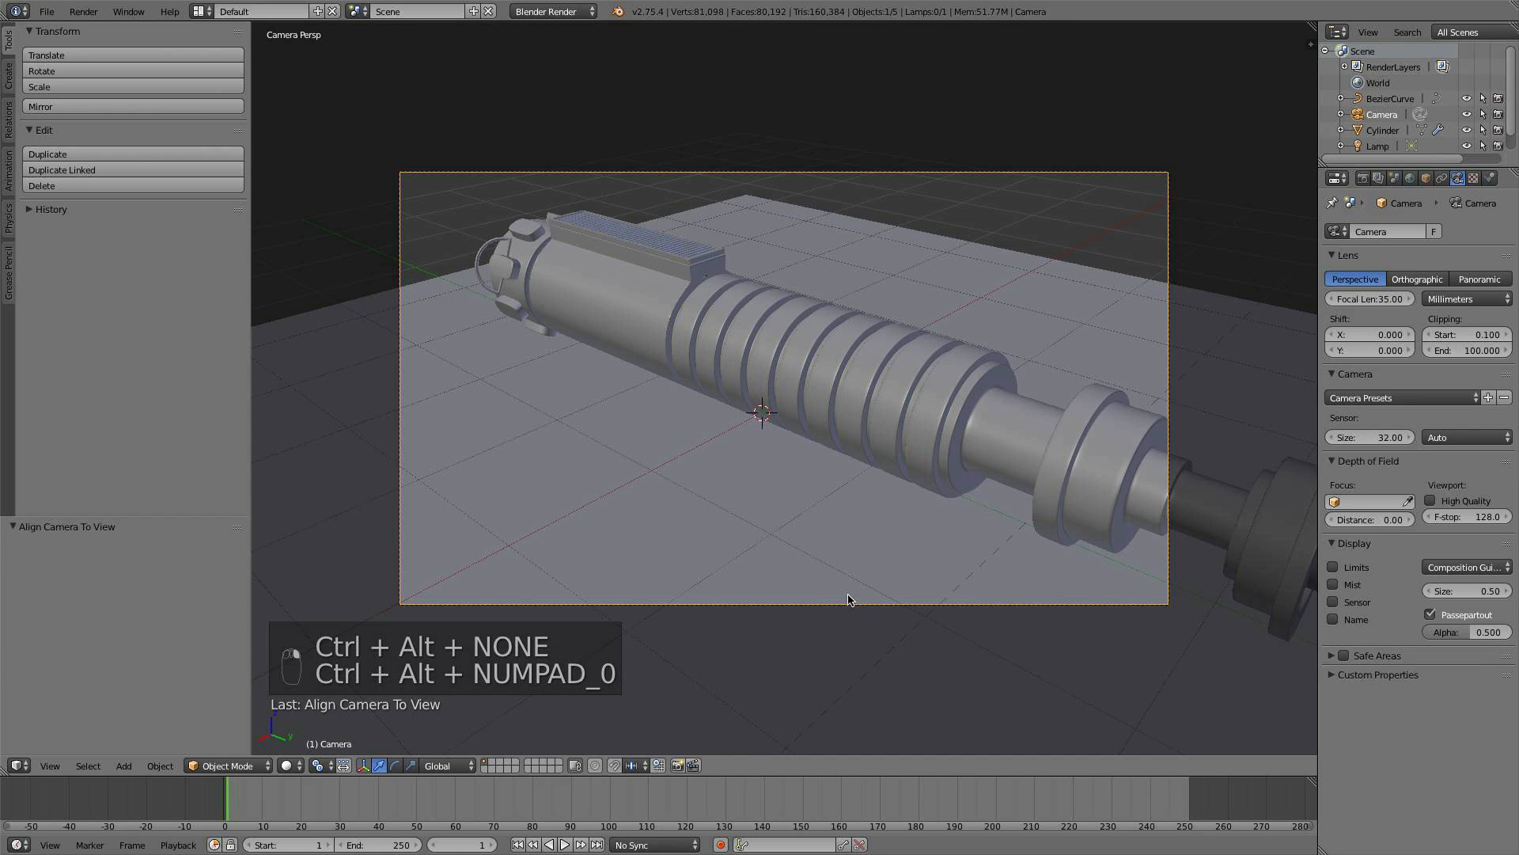
{"action": "key", "text": "g"}
{"action": "key", "text": "z"}
{"action": "left_click", "coordinate": [915, 667]}
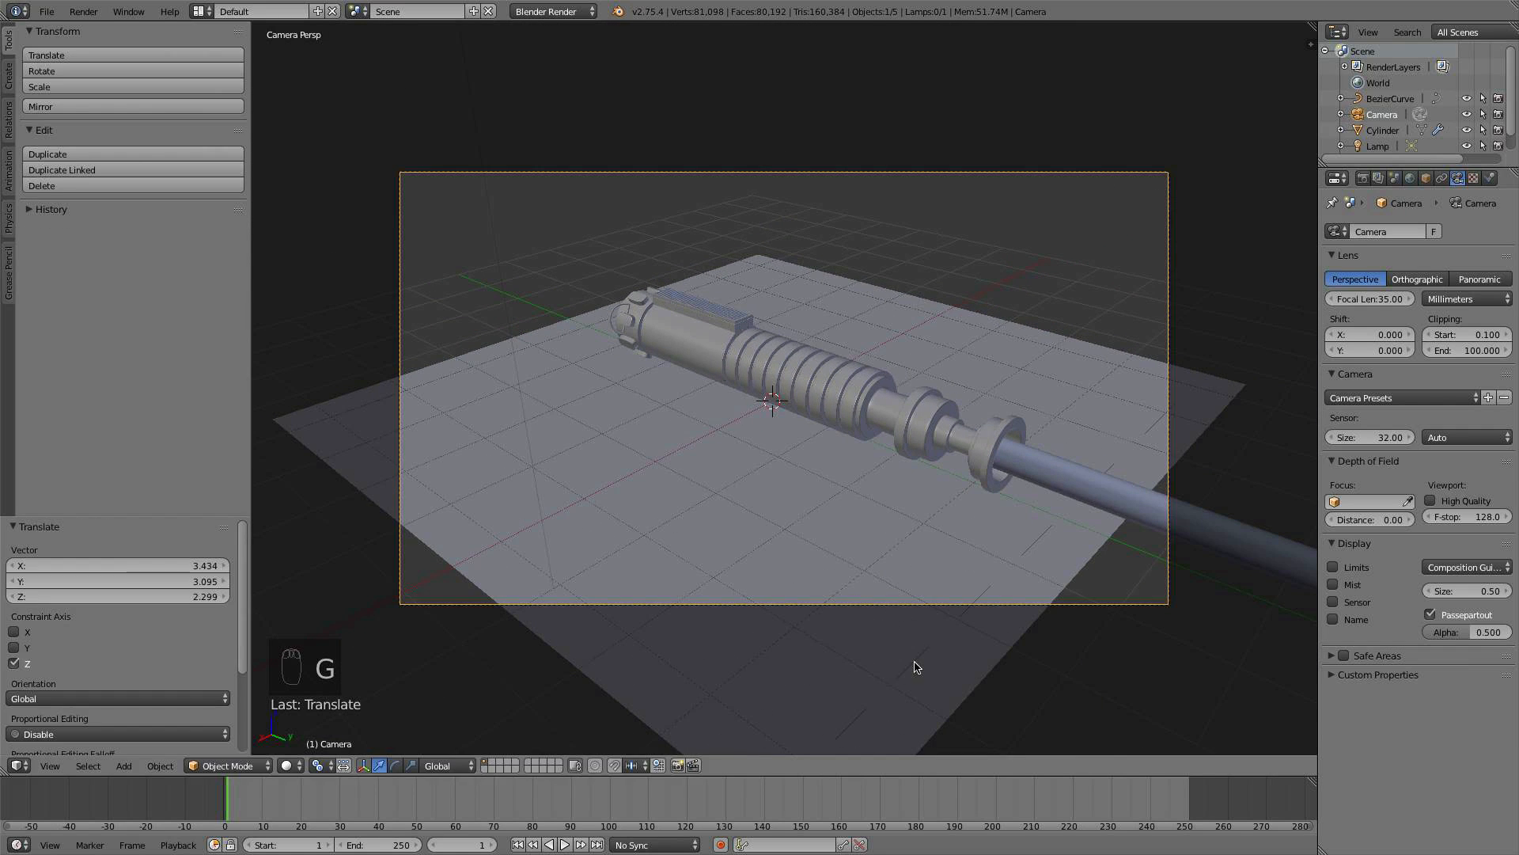
{"action": "key", "text": "g"}
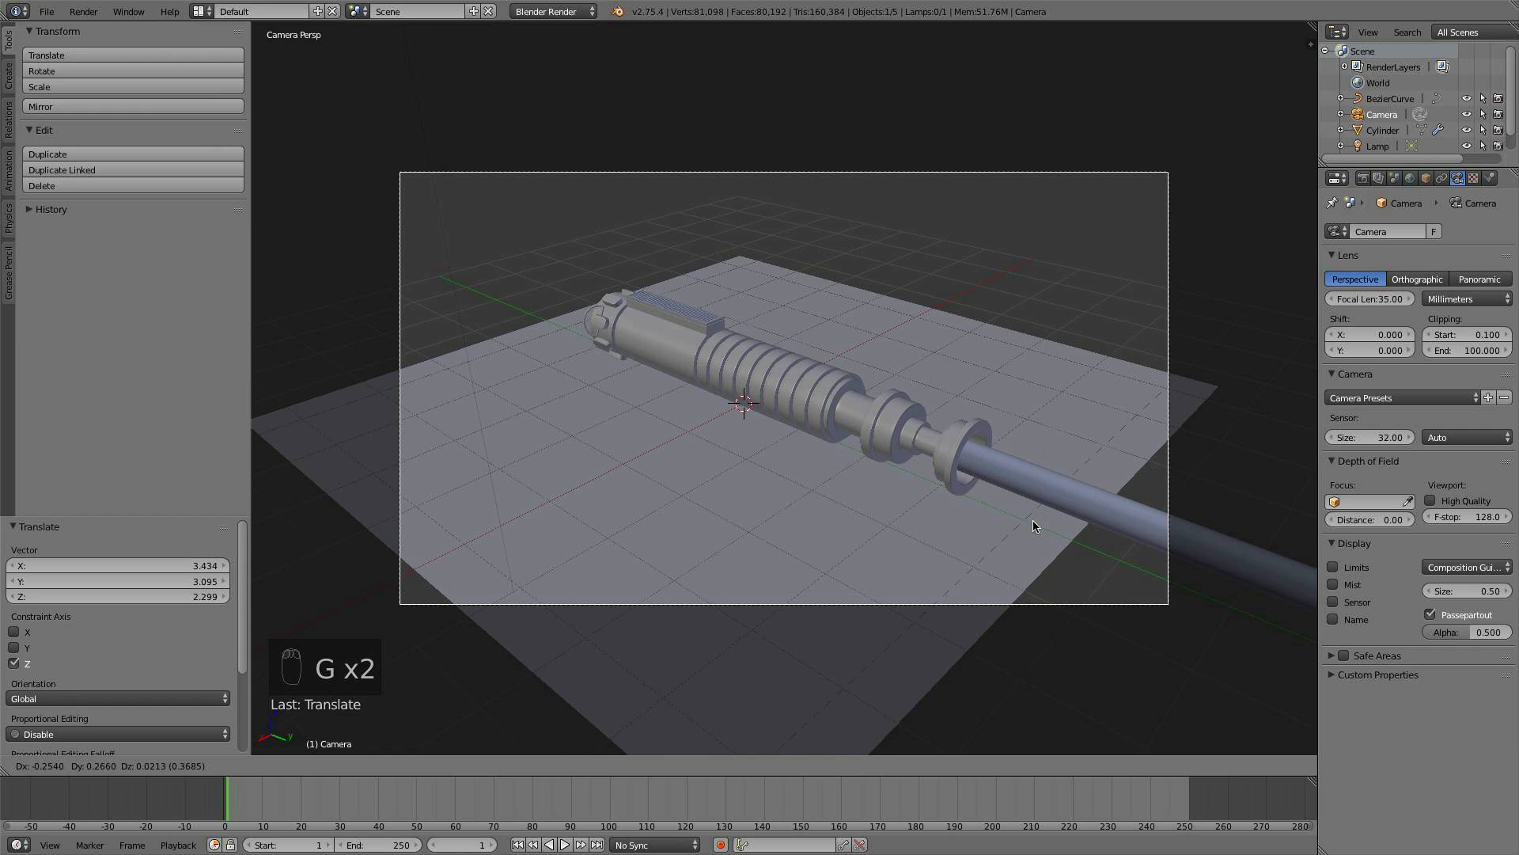
{"action": "left_click", "coordinate": [993, 585]}
- Enlarge the floor plane by a factor of about 1.33
{"action": "right_click", "coordinate": [910, 667]}
{"action": "key", "text": "s"}
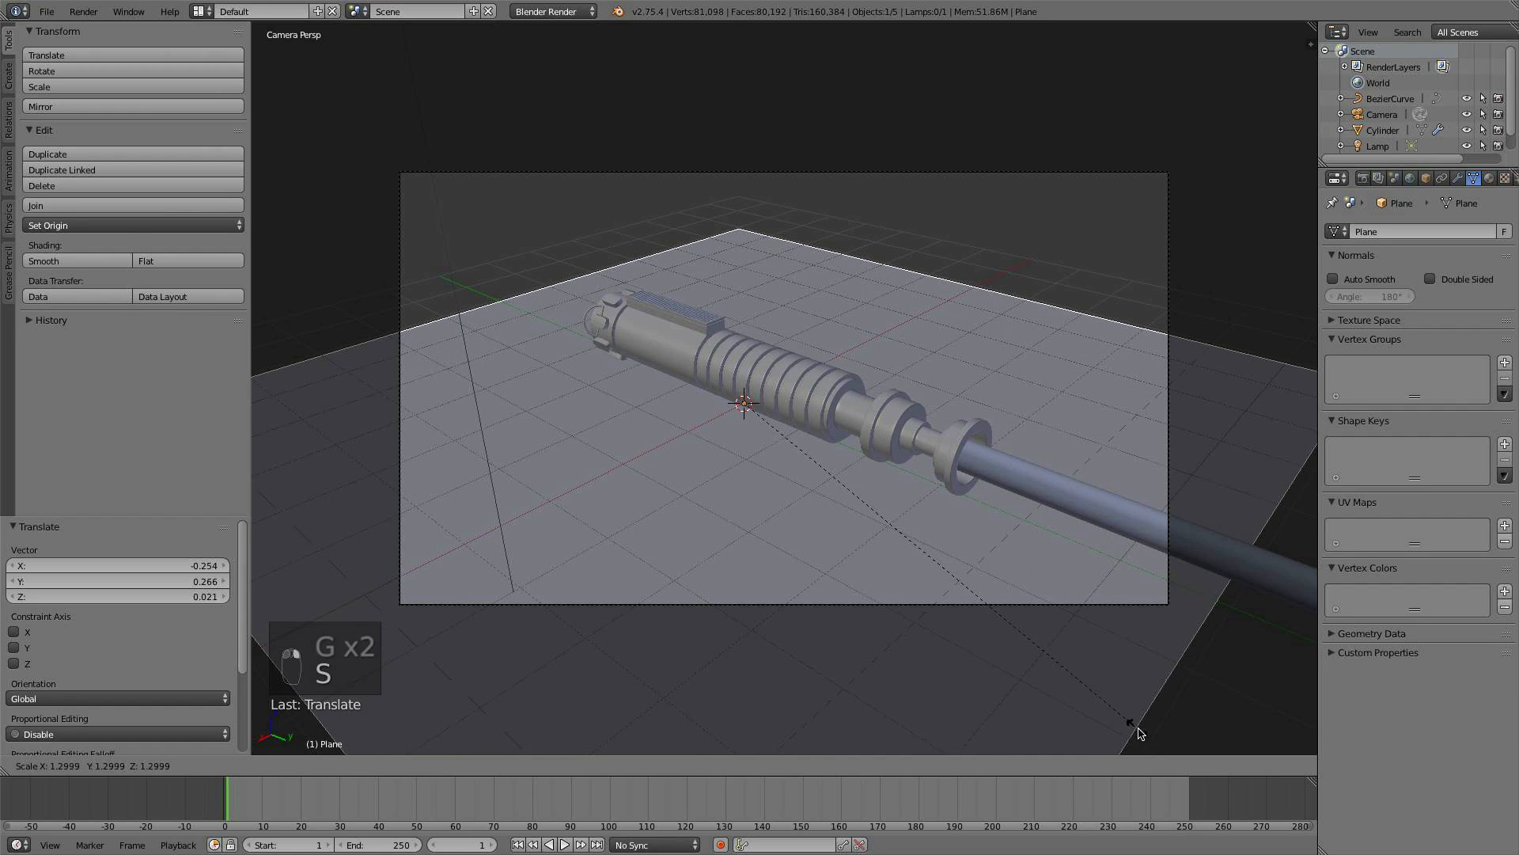
{"action": "left_click", "coordinate": [1013, 654]}
- Set the camera's focal length to 70 mm
{"action": "right_click", "coordinate": [970, 604]}
{"action": "middle_click_drag", "start_coordinate": [926, 385], "coordinate": [868, 353], "text": "shift"}
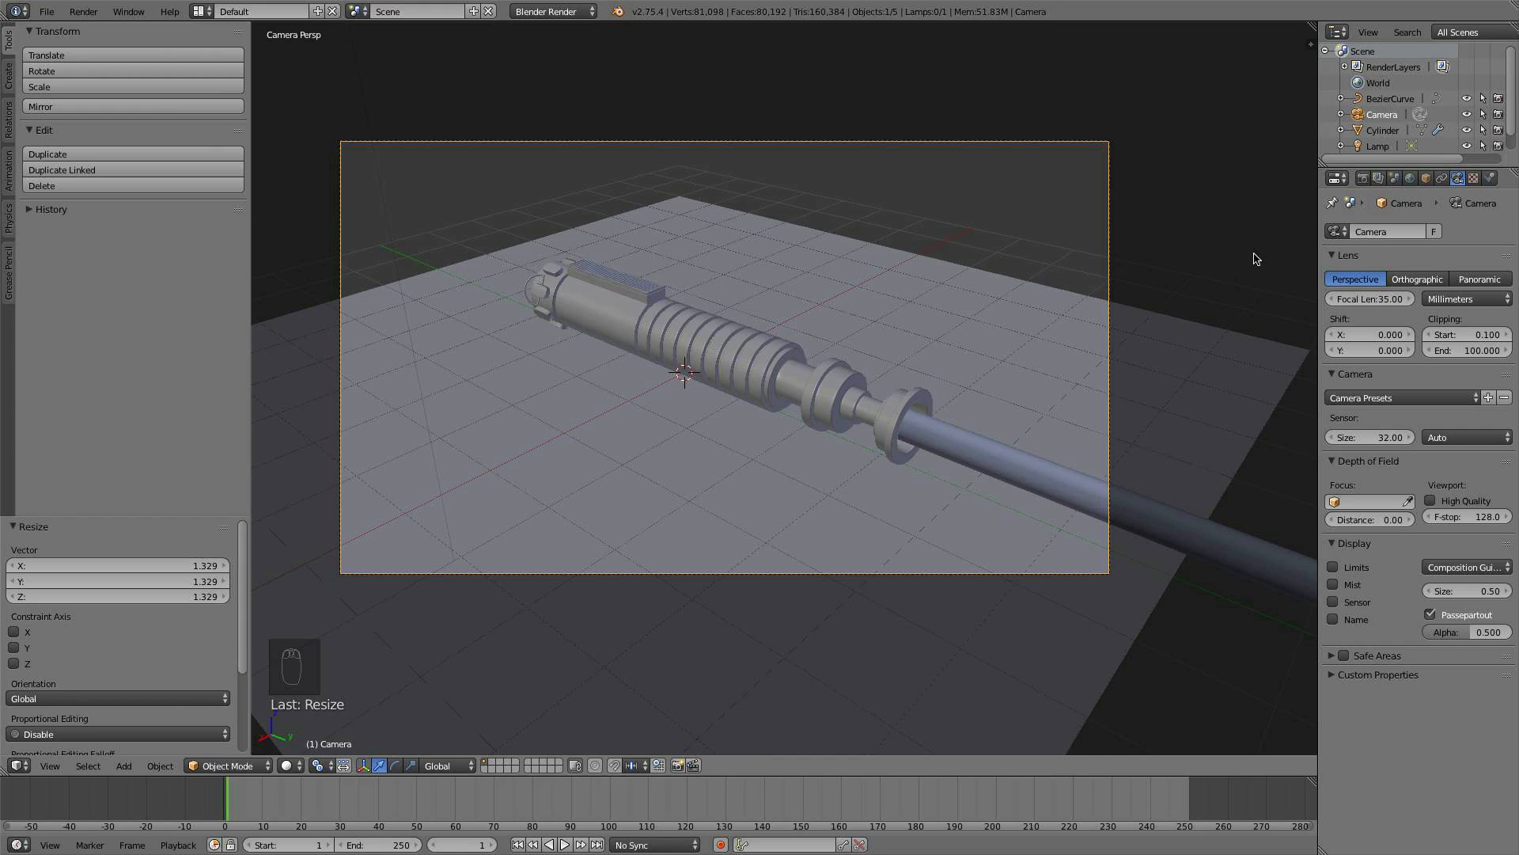
{"action": "left_click", "coordinate": [1363, 302]}
{"action": "key", "text": "Return"}
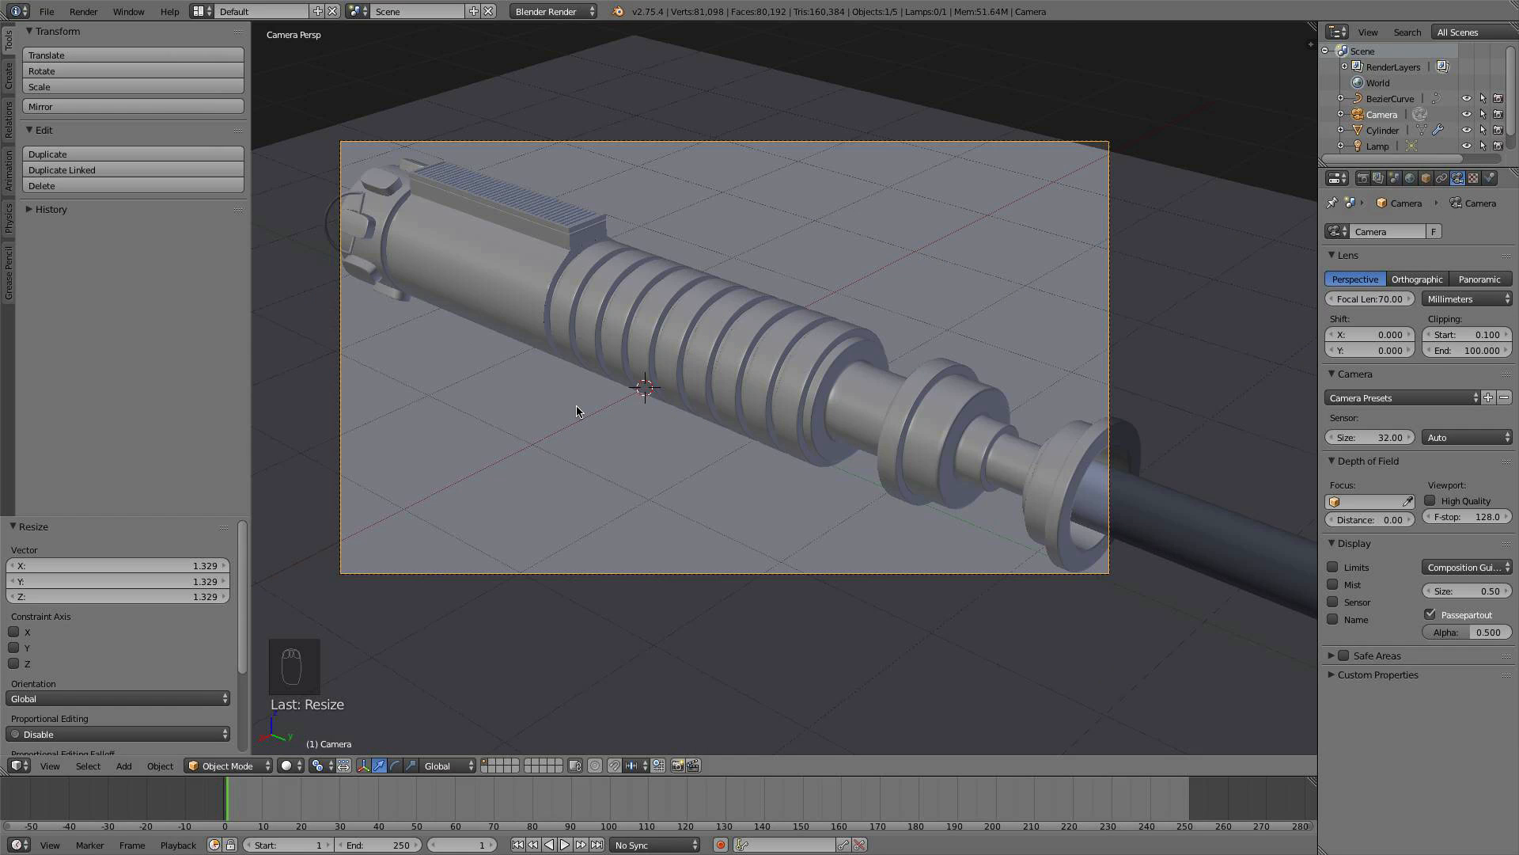
- Move the camera back along its local Z axis and nudge it so the hilt fits inside the frame
{"action": "key", "text": "g"}
{"action": "key", "text": "z"}
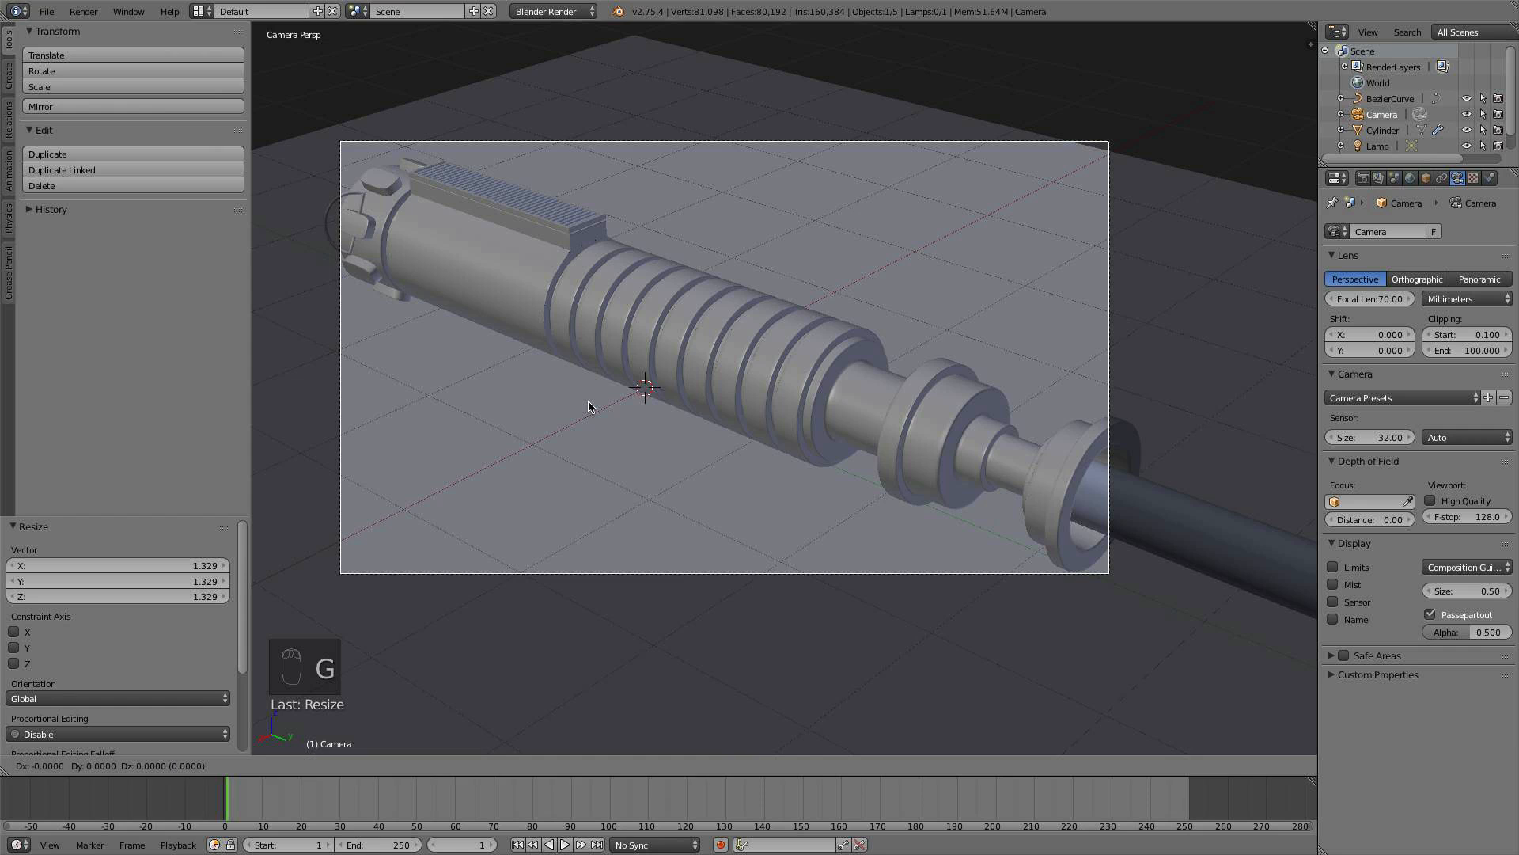
{"action": "key", "text": "z"}
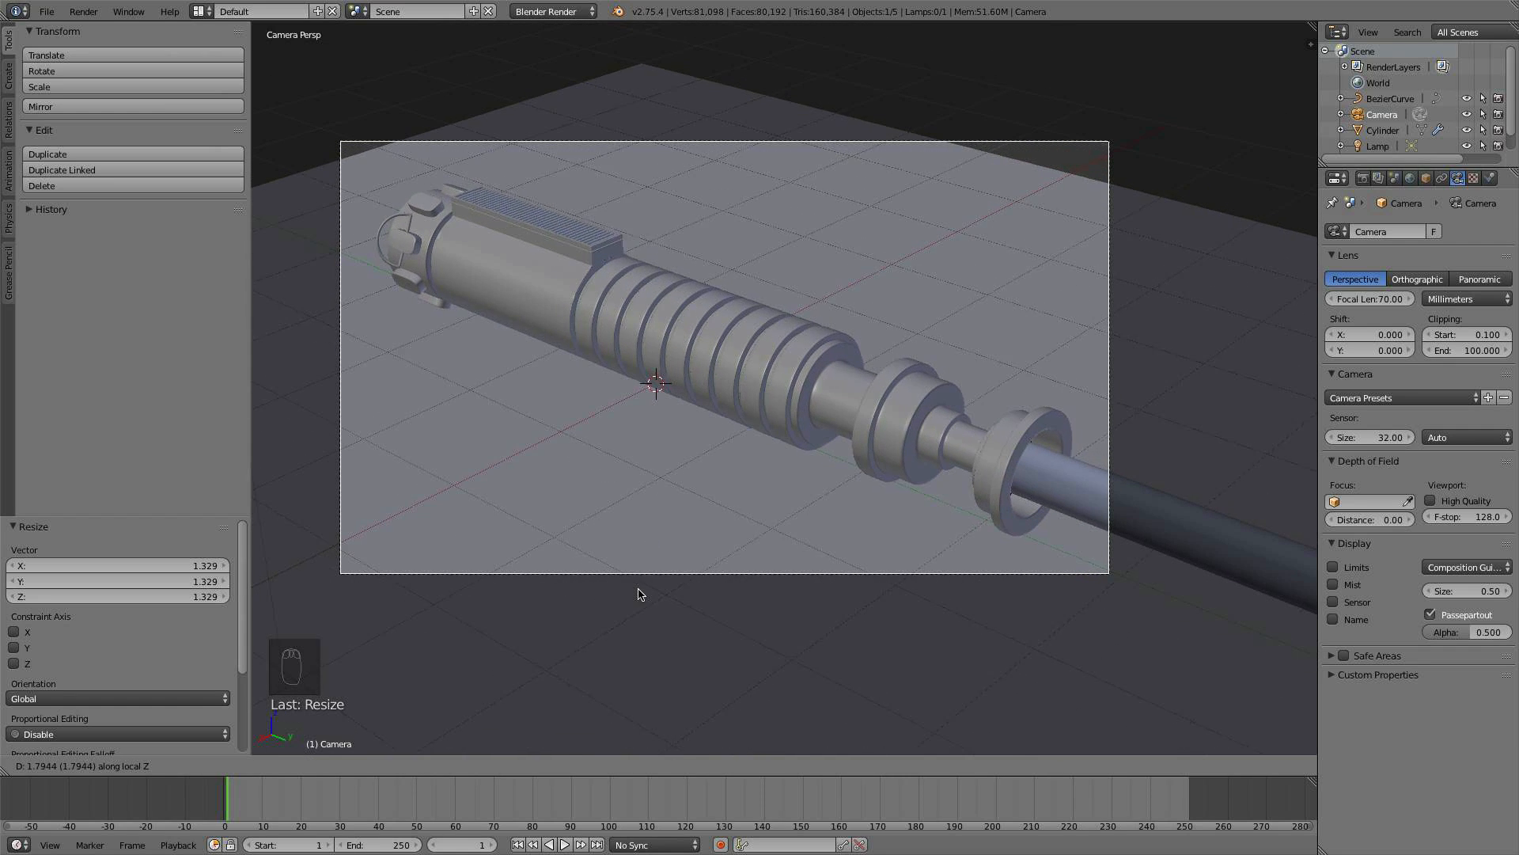
{"action": "left_click", "coordinate": [661, 641]}
{"action": "key", "text": "g"}
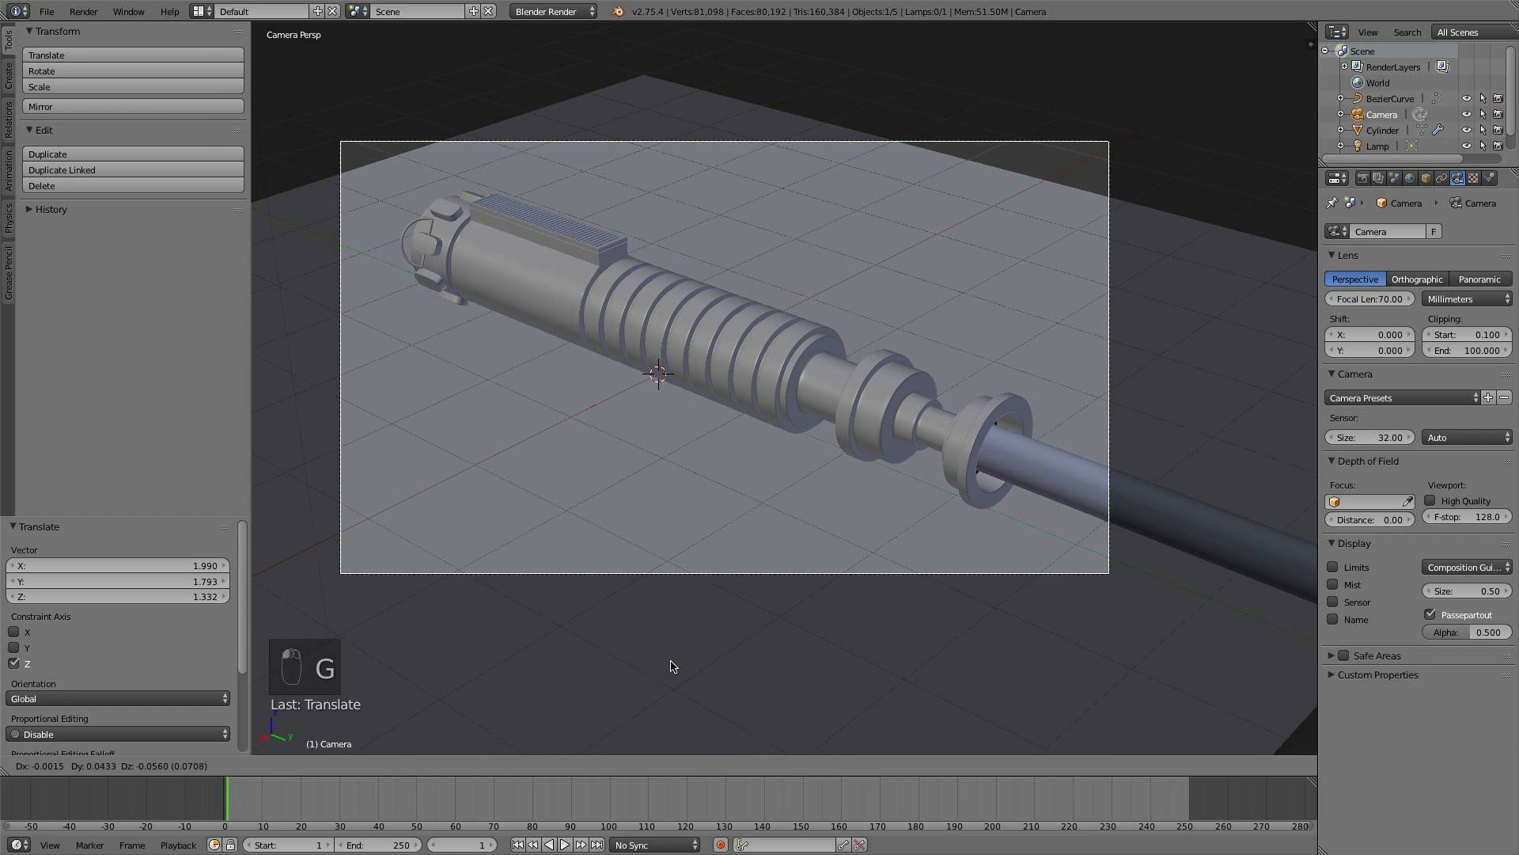
{"action": "left_click", "coordinate": [670, 666]}
- Scale the floor plane up by about 1.305 to extend it well beyond the camera frame
{"action": "right_click", "coordinate": [682, 693]}
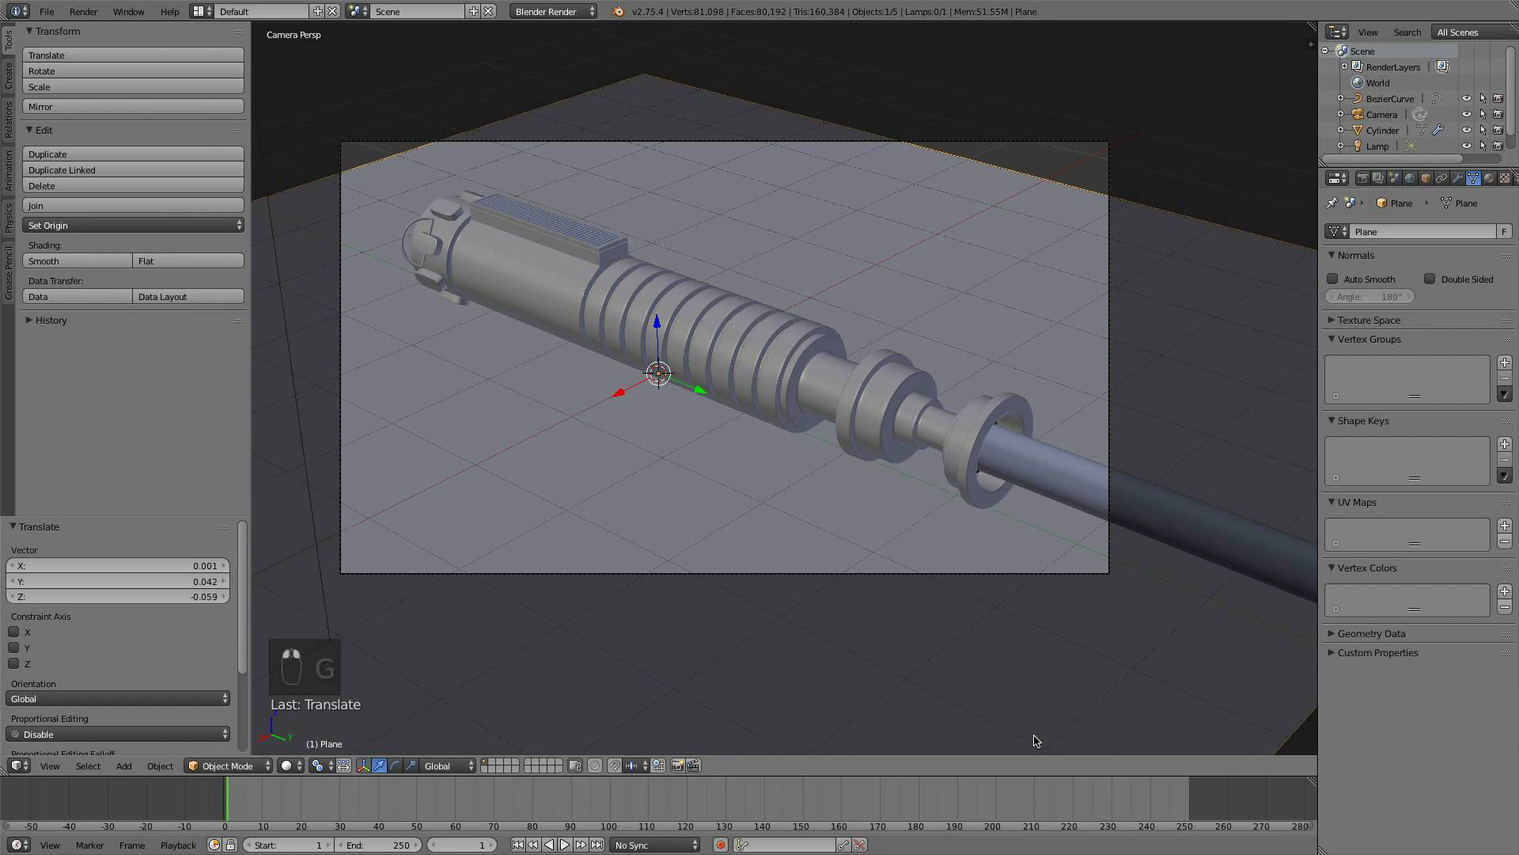
{"action": "key", "text": "s"}
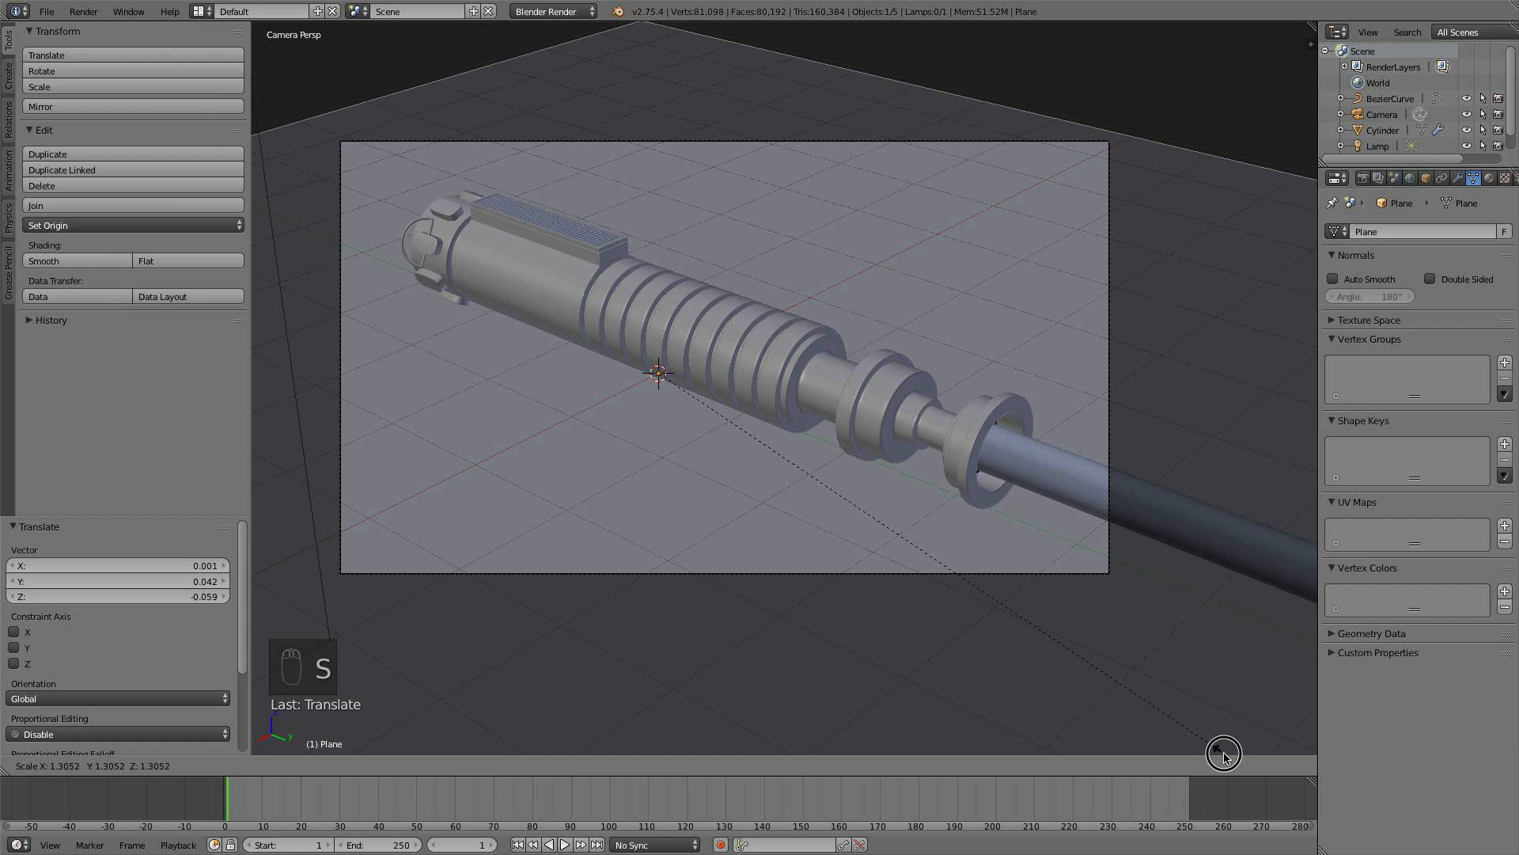
{"action": "left_click", "coordinate": [1224, 754]}
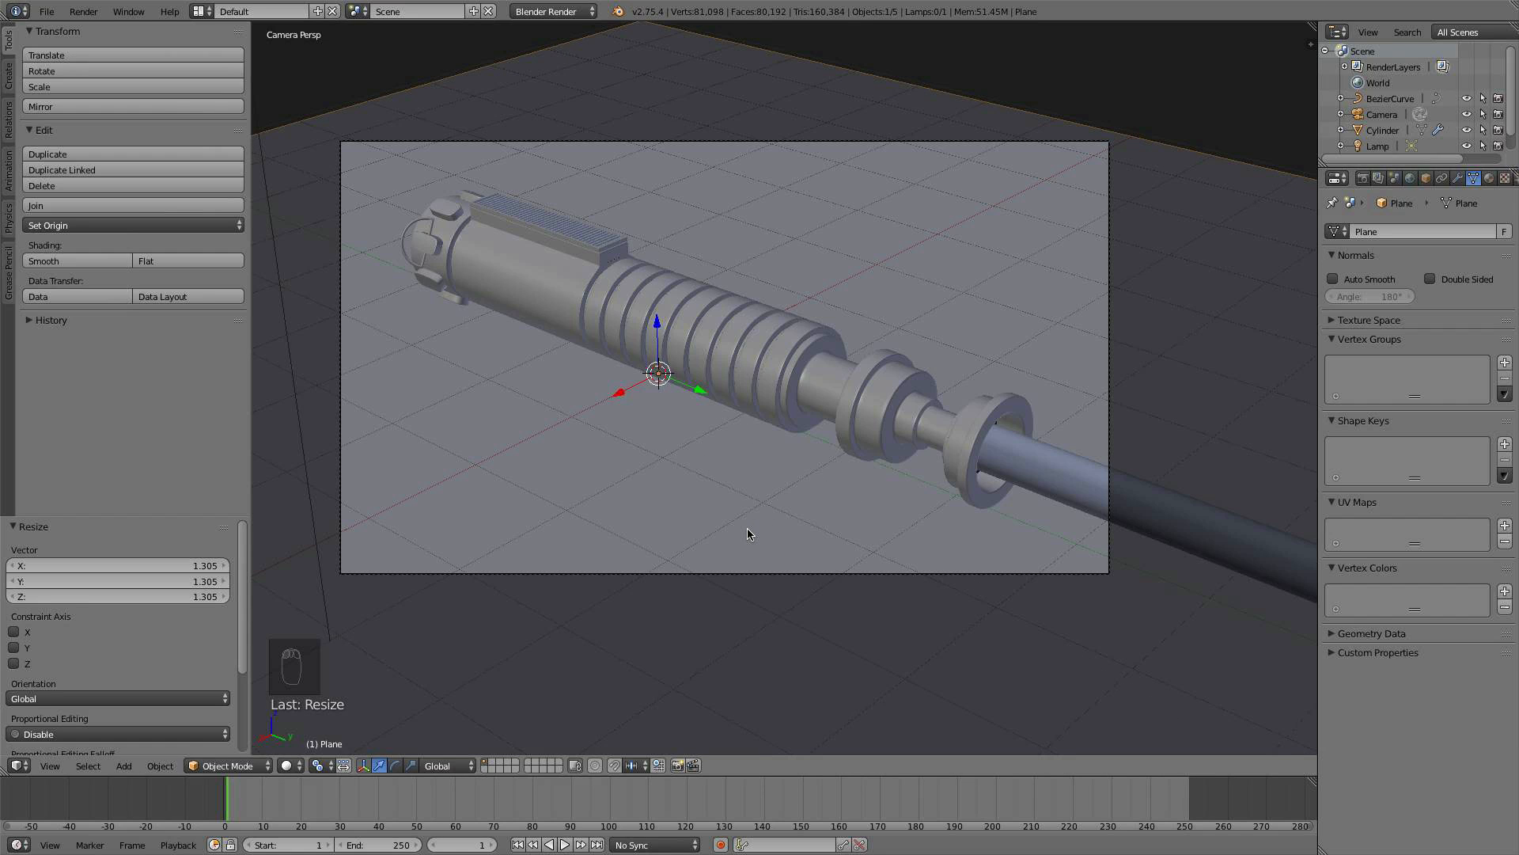
- Fine-tune the camera position with two small moves that shift the lightsaber slightly within the frame
{"action": "key", "text": "a"}
{"action": "right_click", "coordinate": [895, 572]}
{"action": "key", "text": "g"}
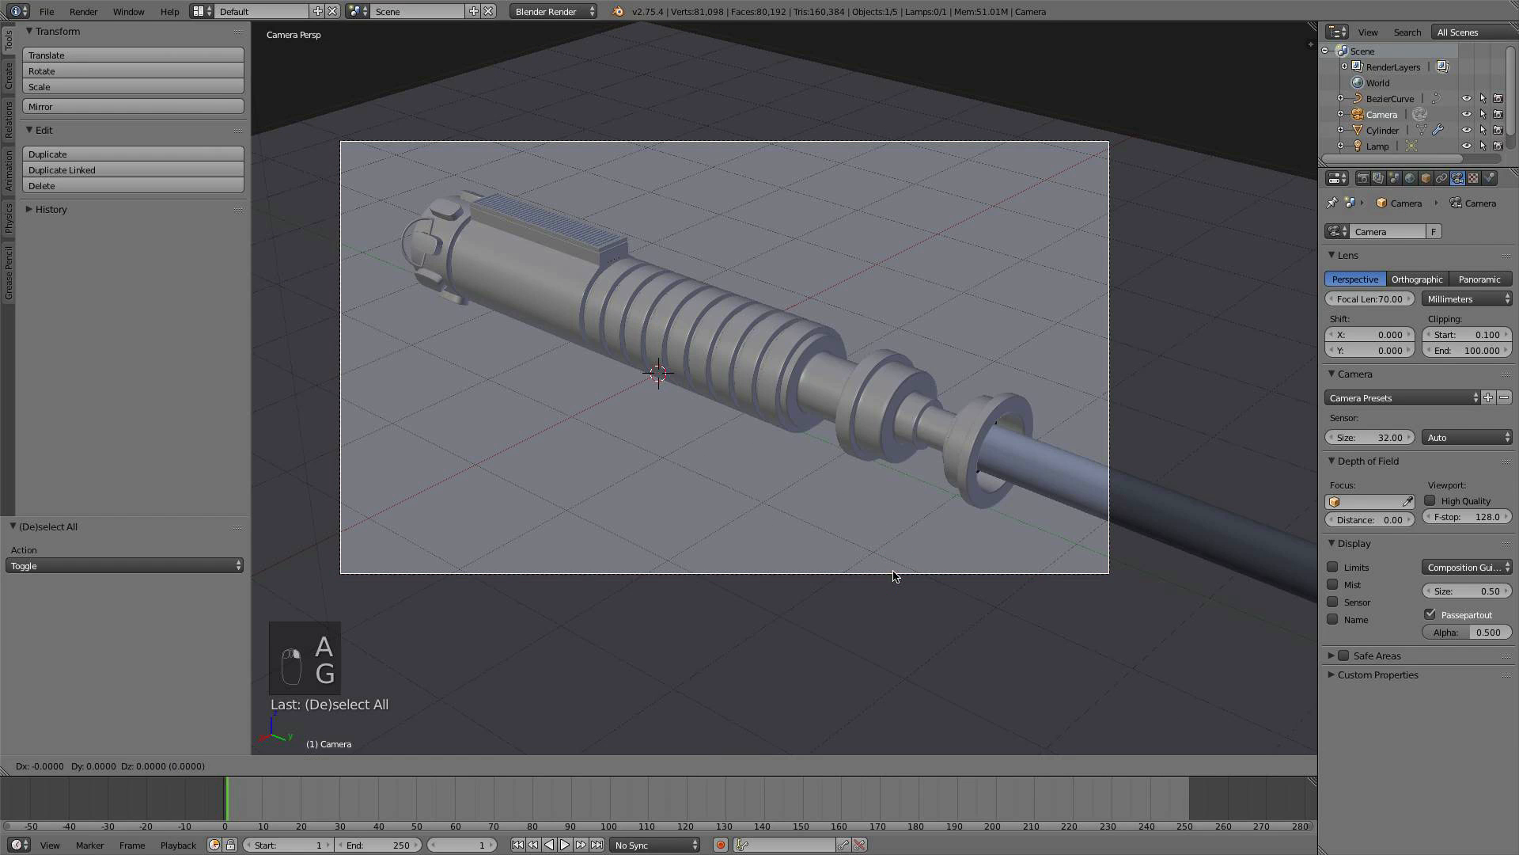
{"action": "left_click", "coordinate": [1193, 653]}
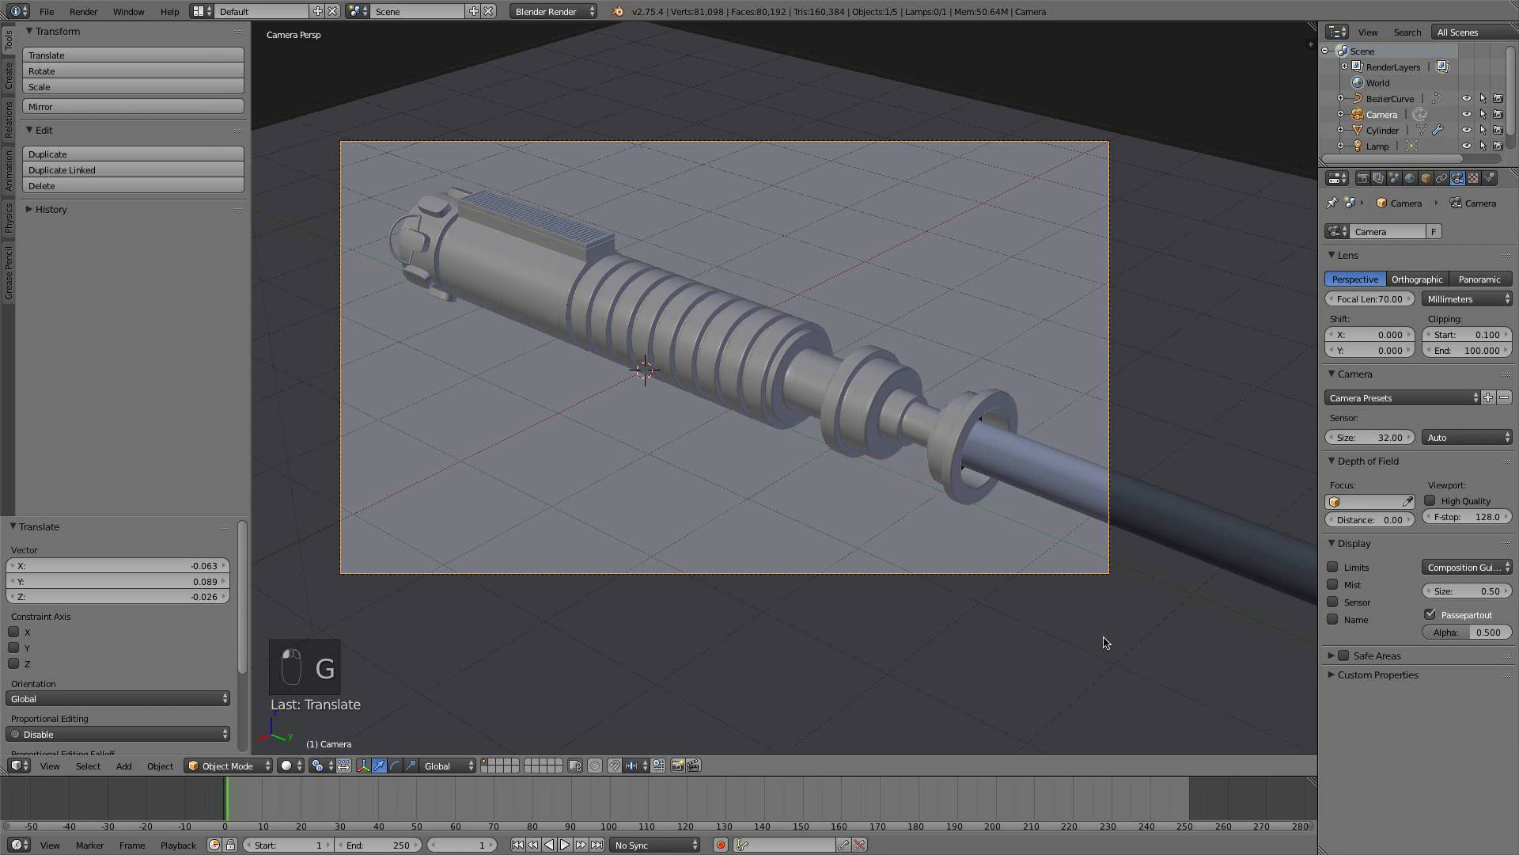
{"action": "key", "text": "g"}
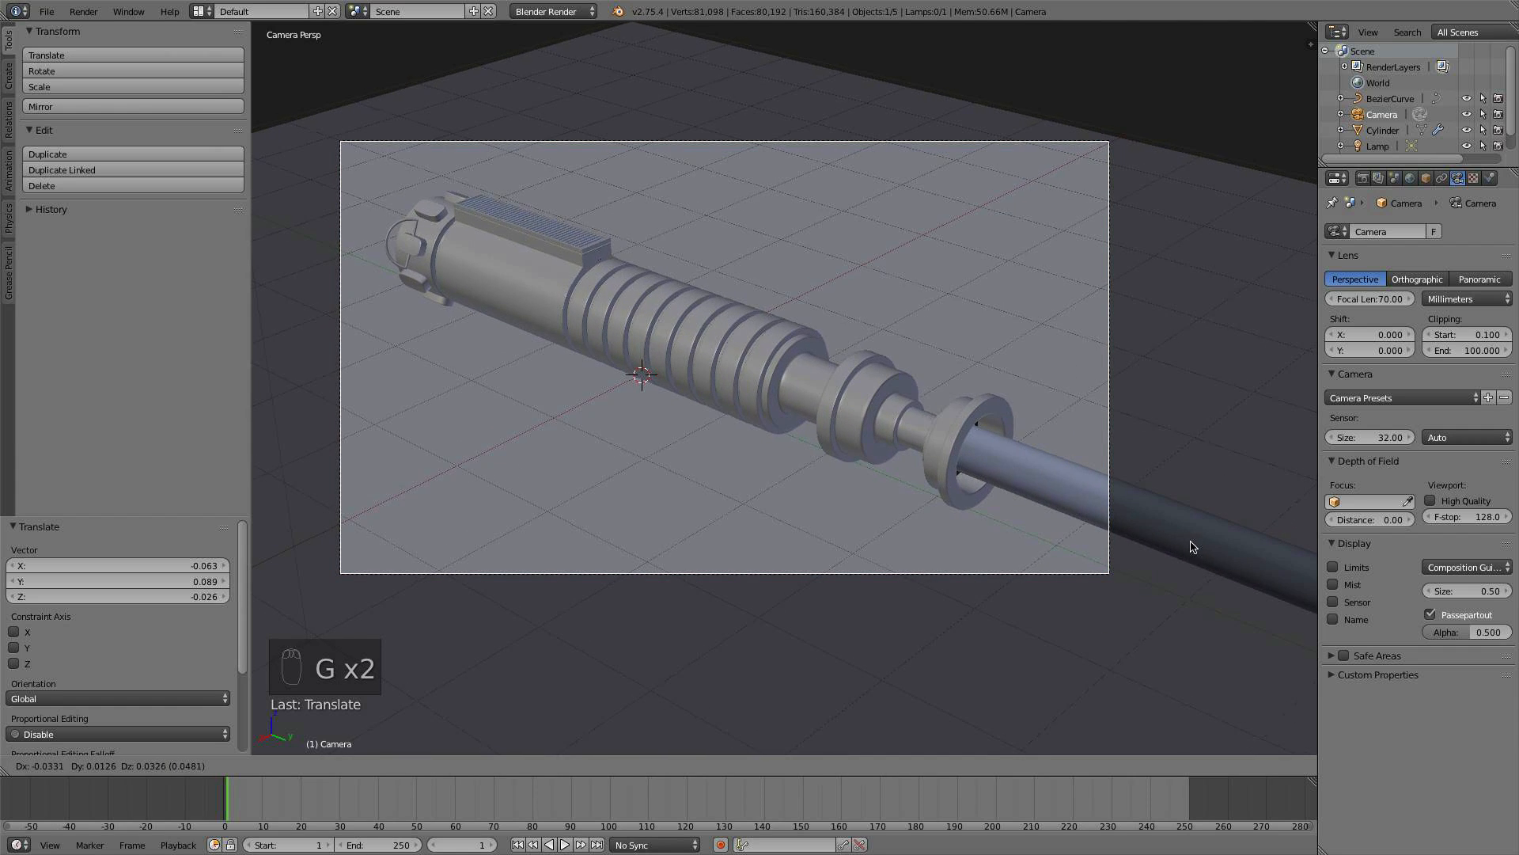
{"action": "left_click", "coordinate": [1227, 584]}
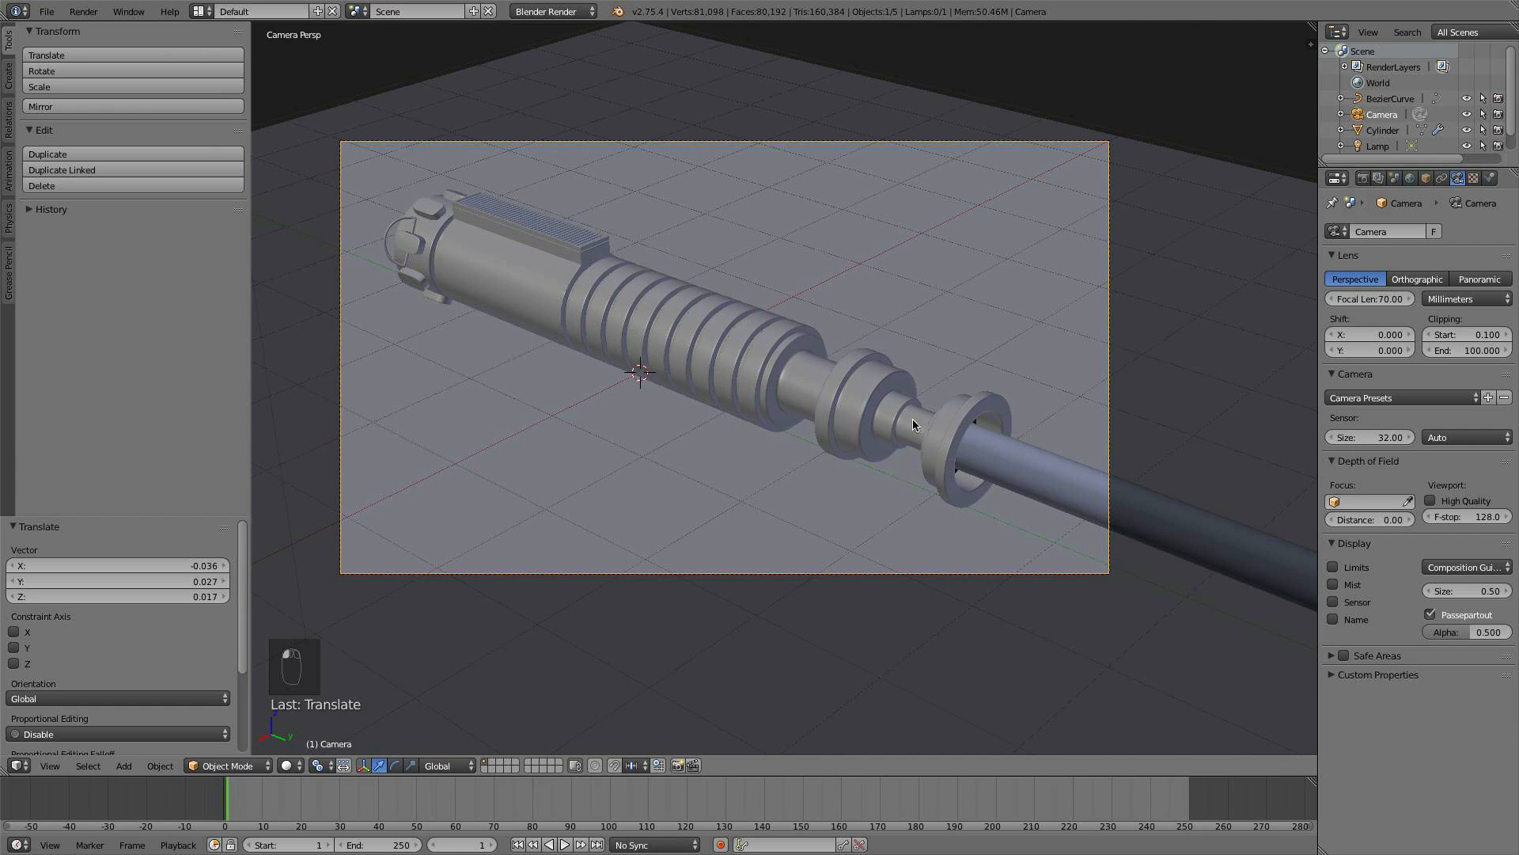
{"action": "scroll", "coordinate": [1013, 413], "scroll_direction": "down", "scroll_amount": 1}
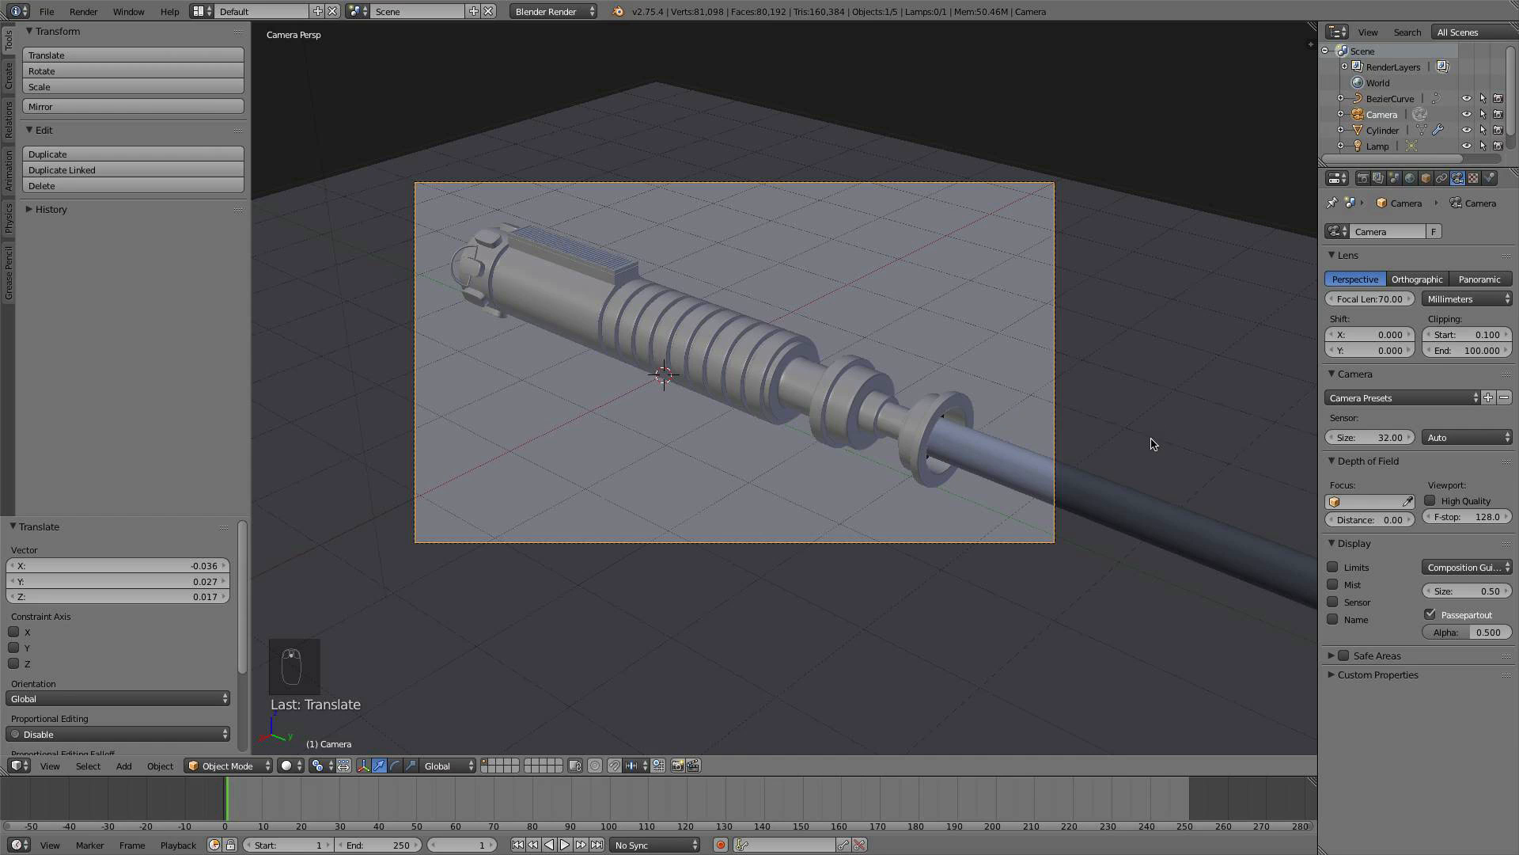
{"action": "scroll", "coordinate": [1150, 444], "scroll_direction": "up", "scroll_amount": 1}
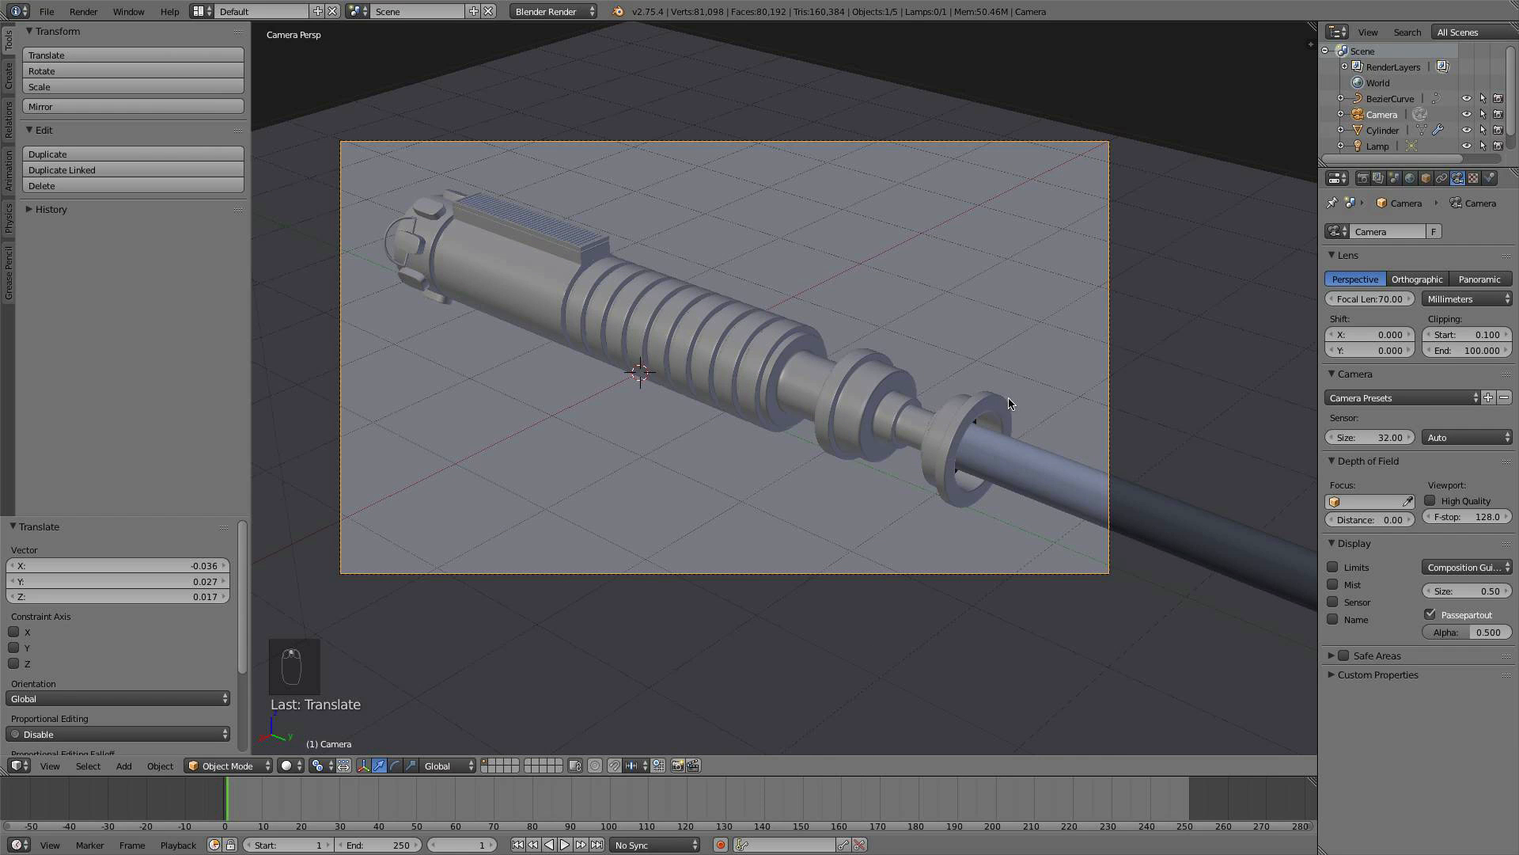
{"action": "scroll", "coordinate": [1010, 402], "scroll_direction": "down", "scroll_amount": 2}
{"action": "scroll", "coordinate": [1010, 402], "scroll_direction": "up", "scroll_amount": 1}
{"action": "scroll", "coordinate": [1052, 370], "scroll_direction": "up", "scroll_amount": 2}
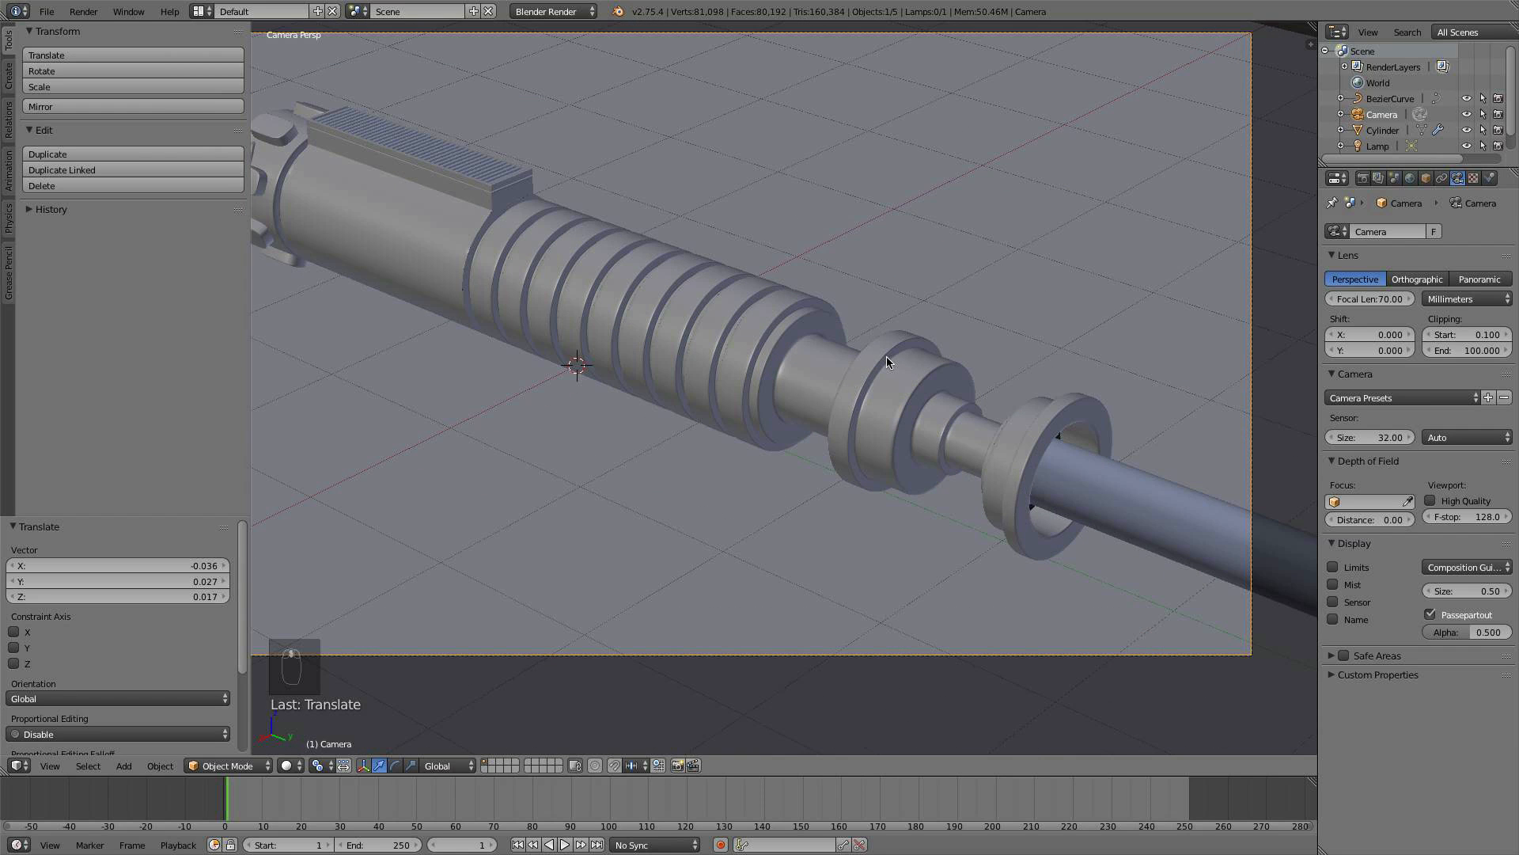
{"action": "scroll", "coordinate": [769, 334], "scroll_direction": "down", "scroll_amount": 2}
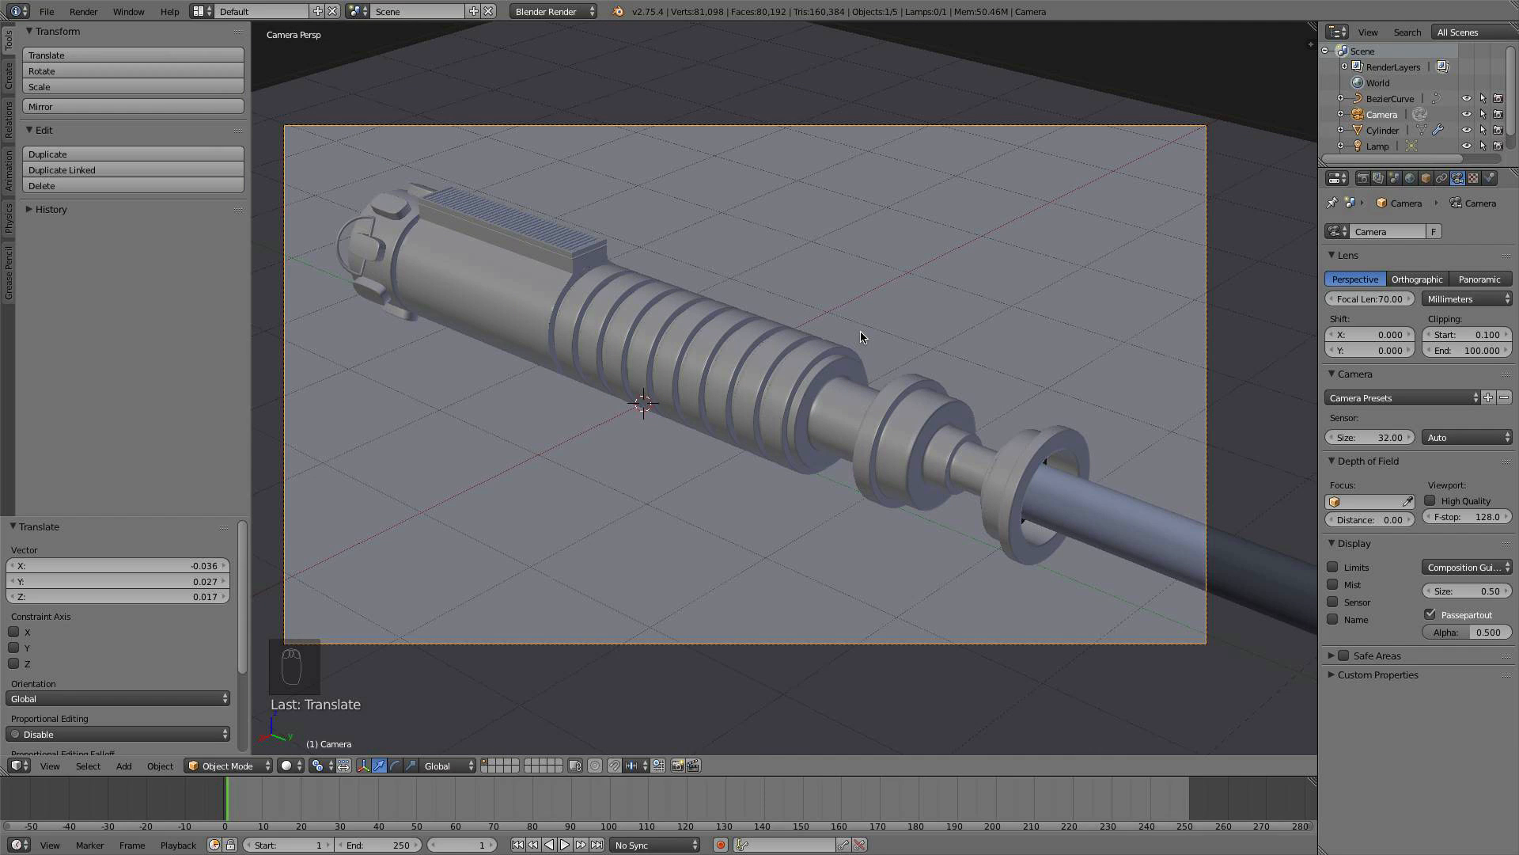
- Switch the render engine to Cycles Render and briefly preview the camera view in Rendered shading
{"action": "left_click", "coordinate": [564, 12]}
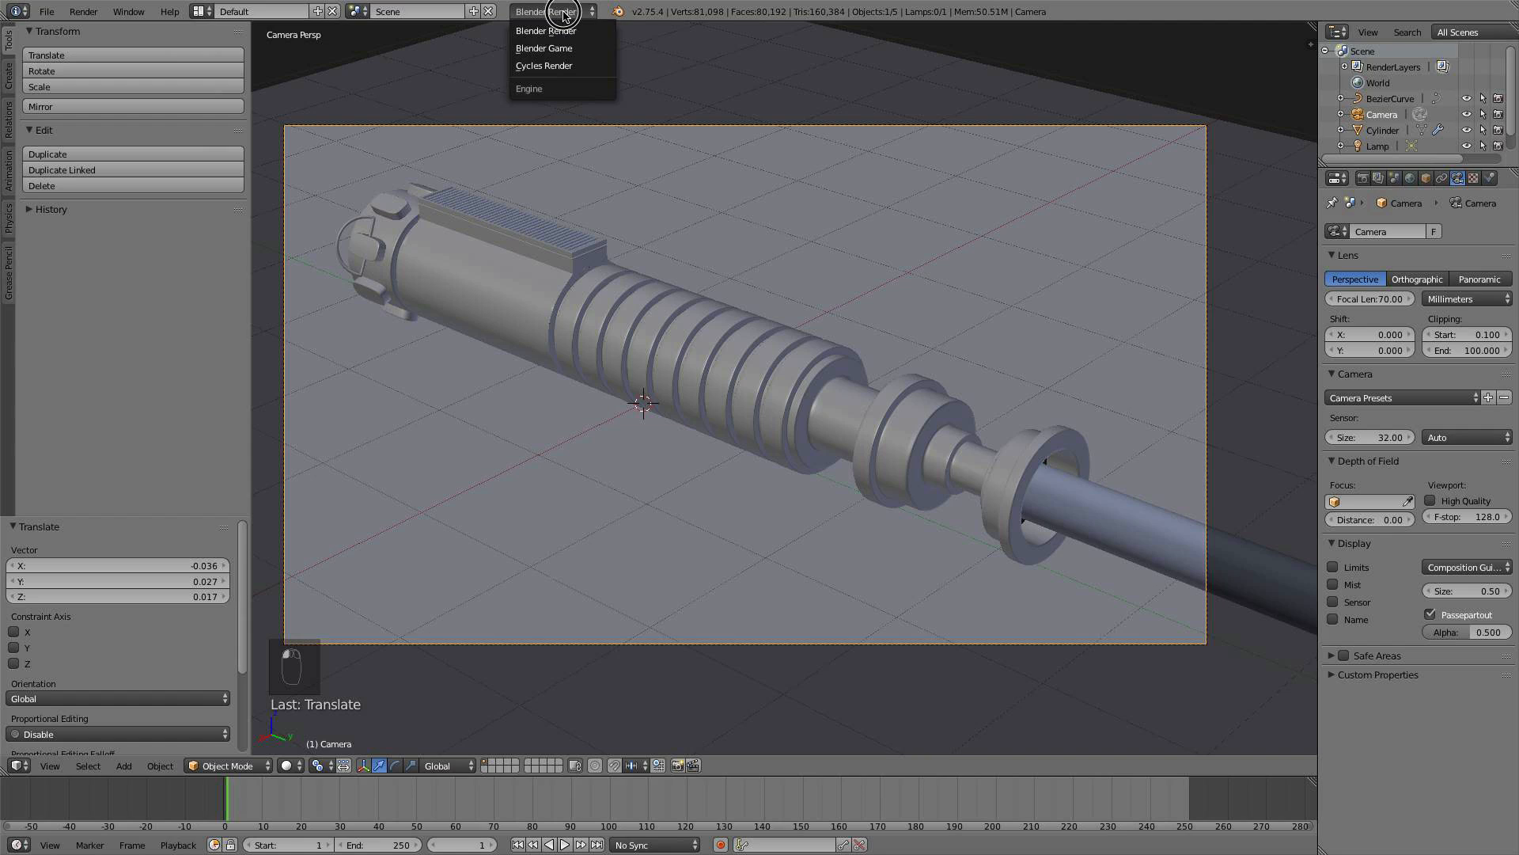
{"action": "left_click", "coordinate": [575, 66]}
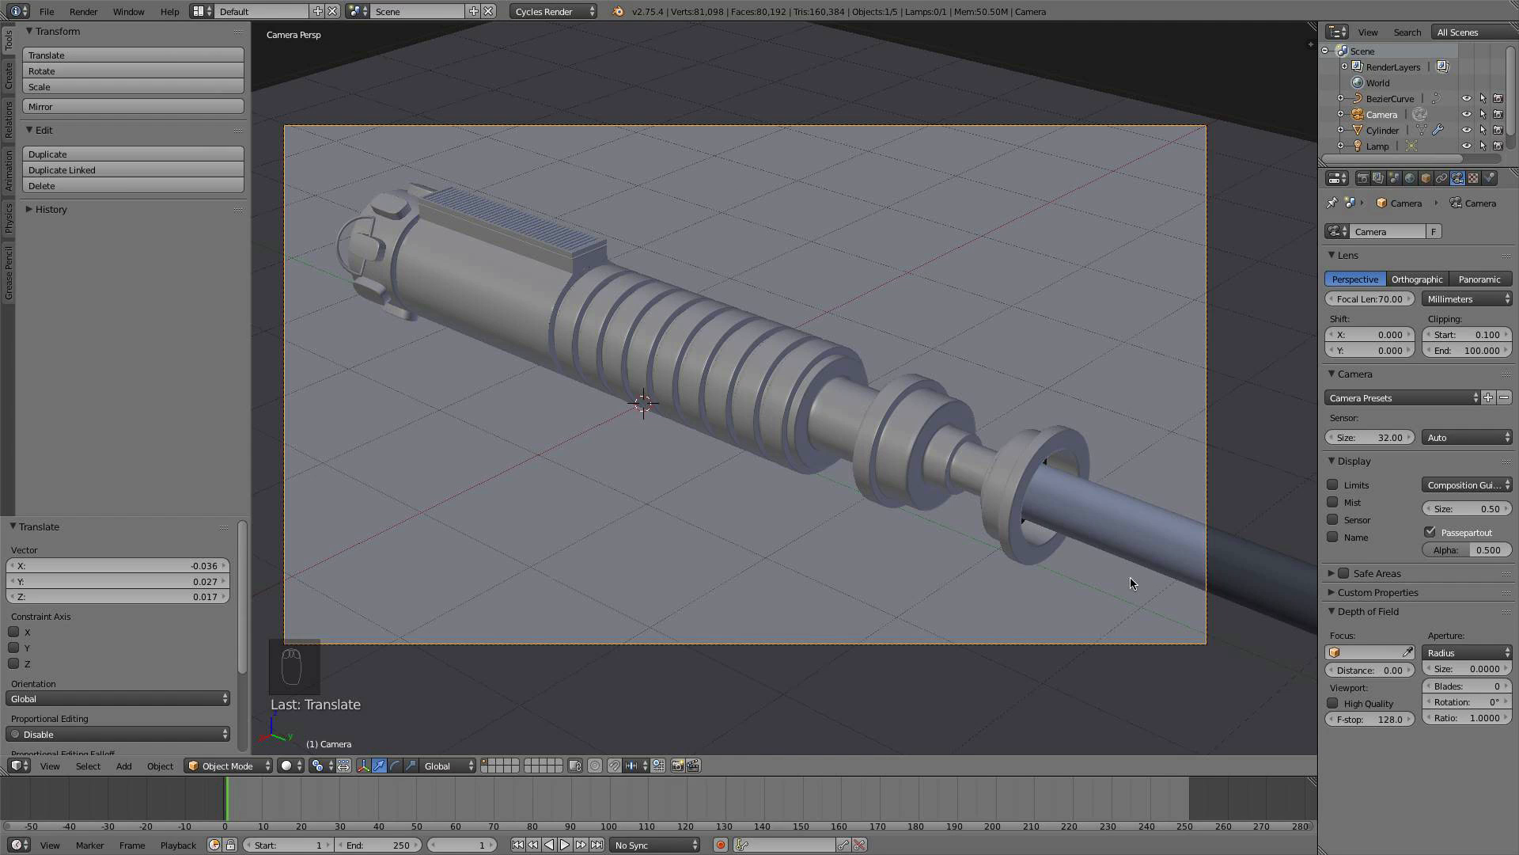
{"action": "left_click", "coordinate": [290, 766]}
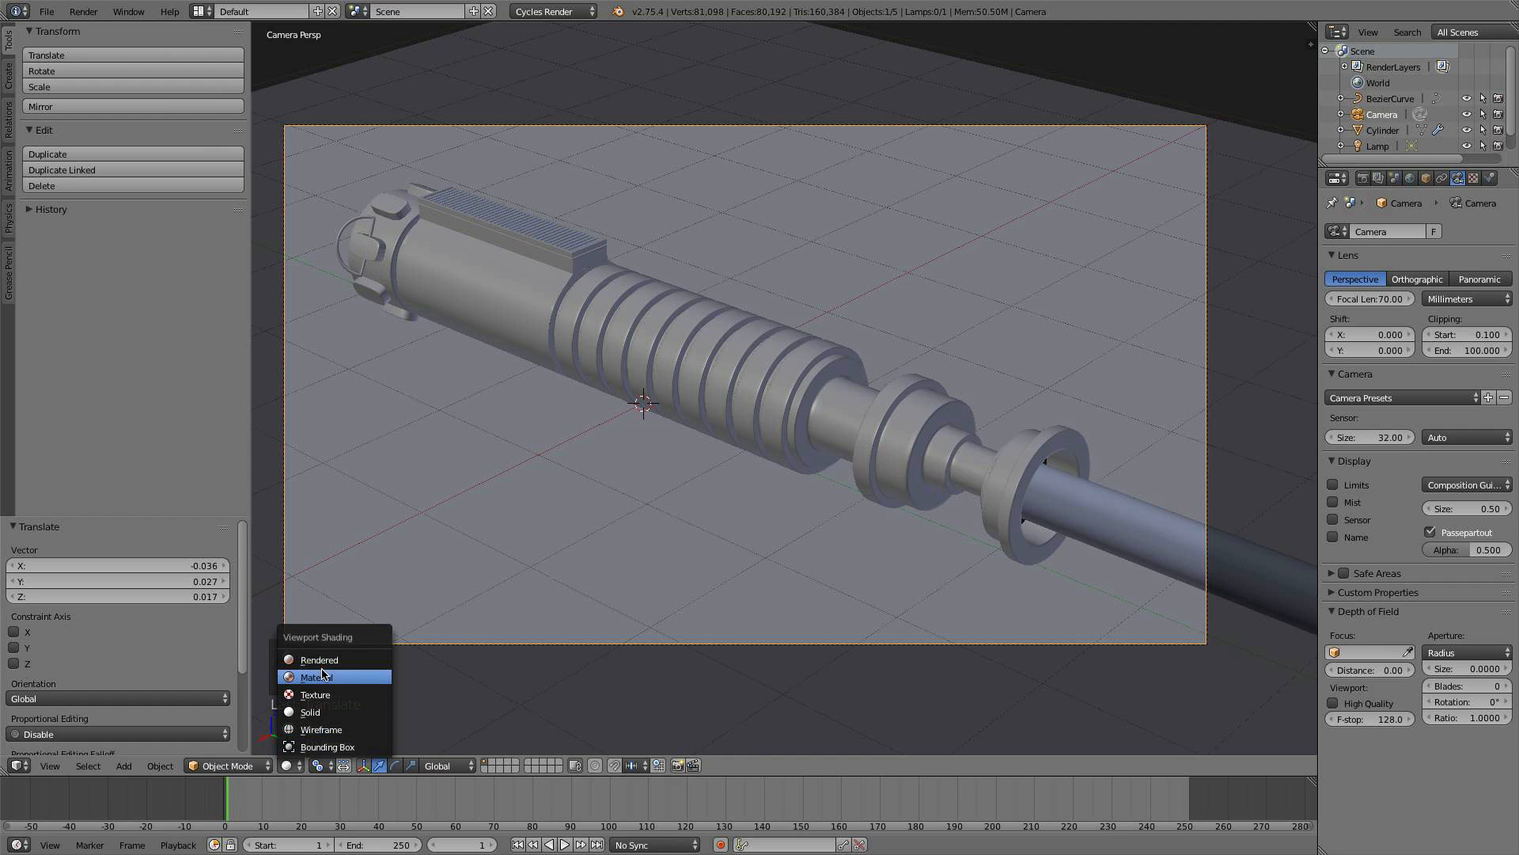
{"action": "left_click", "coordinate": [320, 659]}
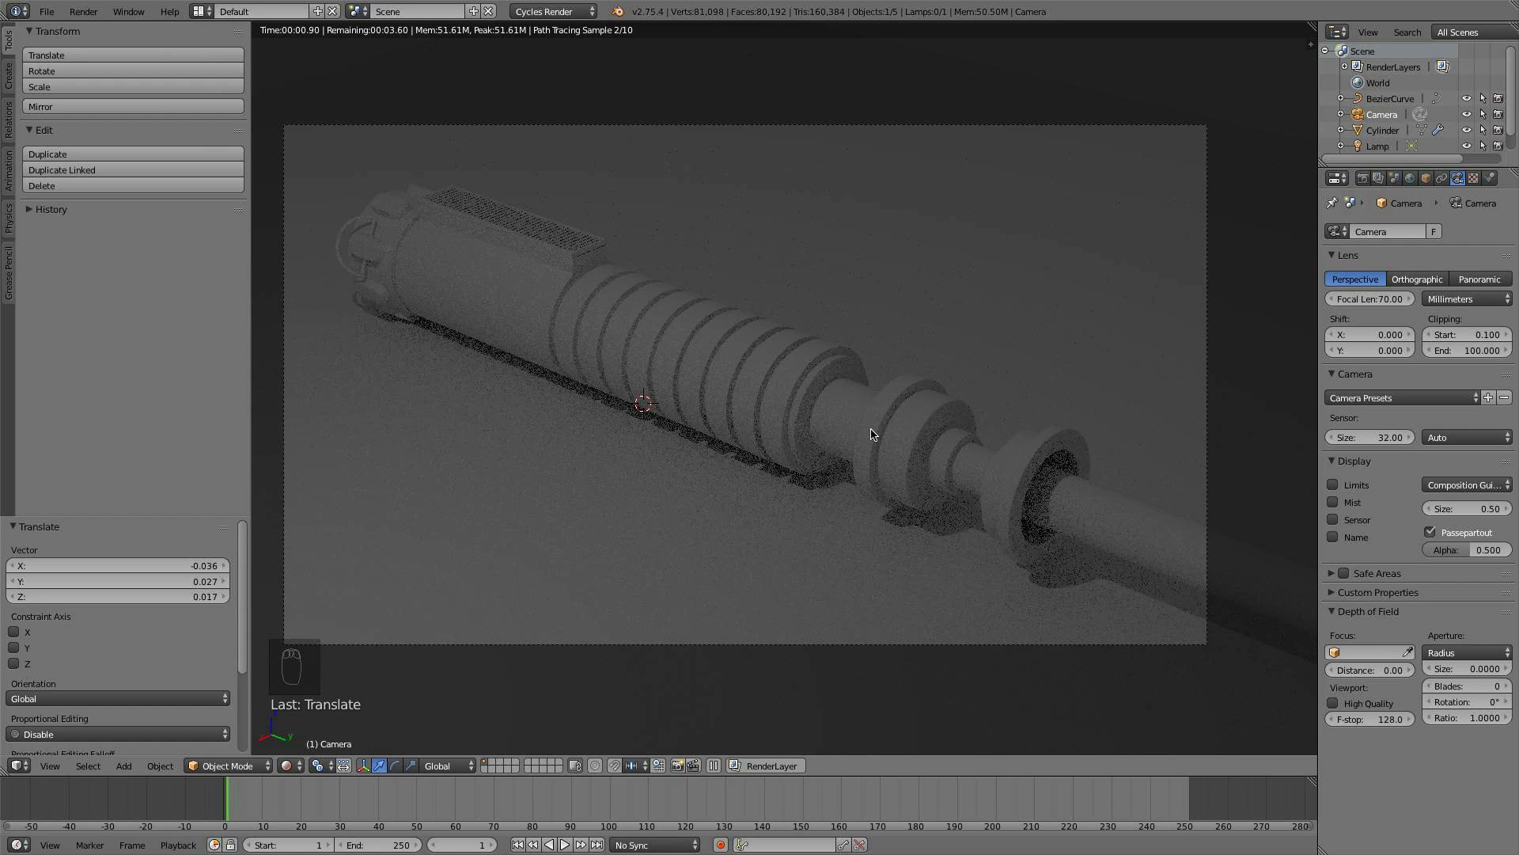
{"action": "left_click", "coordinate": [289, 765]}
{"action": "left_click", "coordinate": [372, 712]}
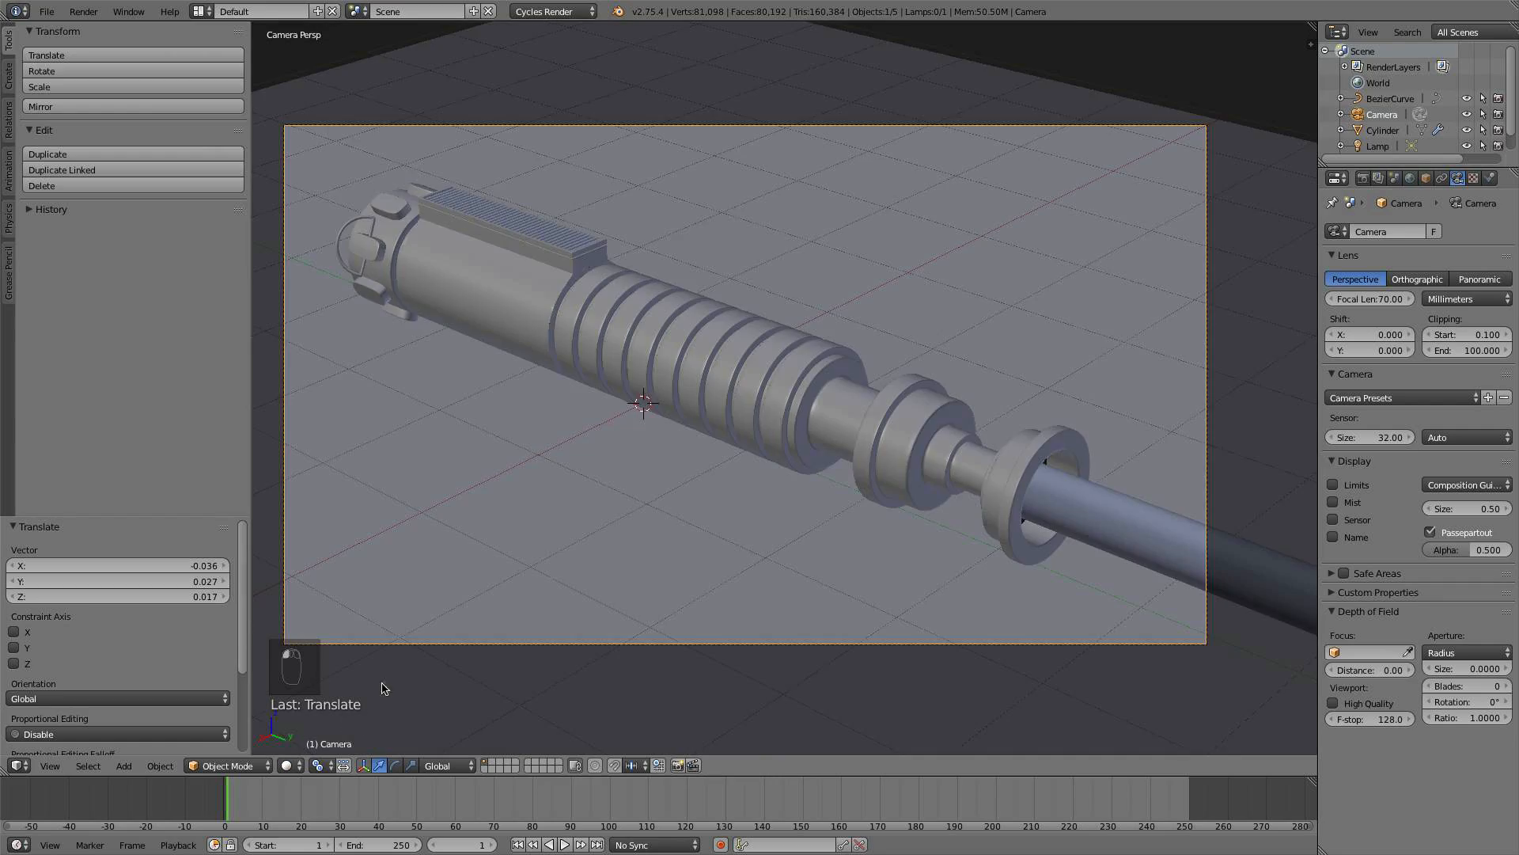
- Leave the camera view and lower the lamp by about 2.01 units along the Z axis toward the lightsaber
{"action": "scroll", "coordinate": [605, 453], "scroll_direction": "down", "scroll_amount": 3}
{"action": "key", "text": "KP_0"}
{"action": "scroll", "coordinate": [616, 445], "scroll_direction": "down", "scroll_amount": 3}
{"action": "middle_click_drag", "start_coordinate": [650, 443], "coordinate": [743, 484]}
{"action": "scroll", "coordinate": [744, 468], "scroll_direction": "up", "scroll_amount": 4}
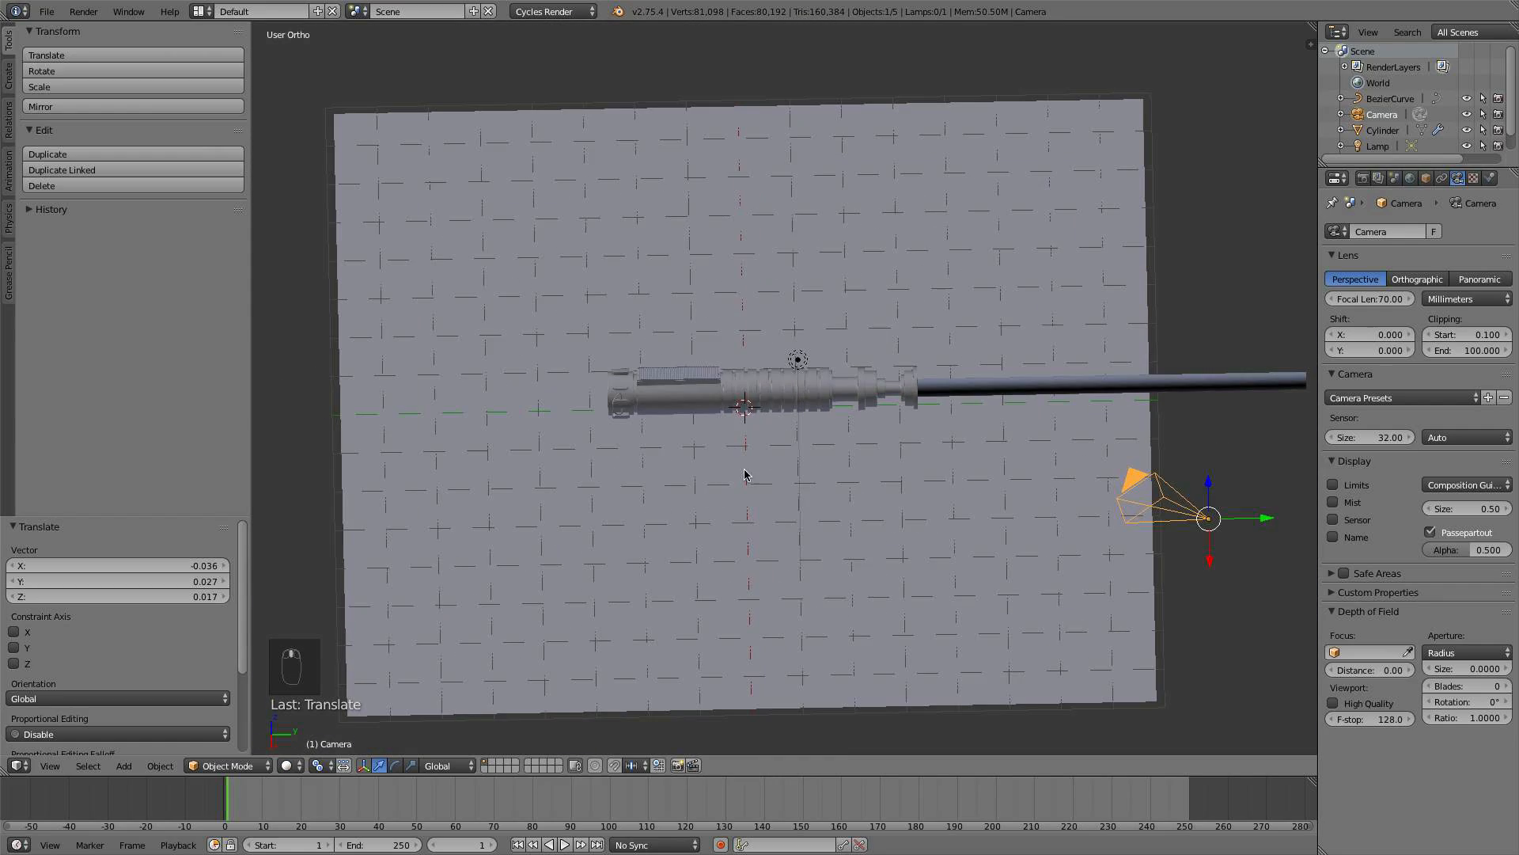
{"action": "right_click", "coordinate": [800, 364]}
{"action": "middle_click_drag", "start_coordinate": [807, 385], "coordinate": [988, 282]}
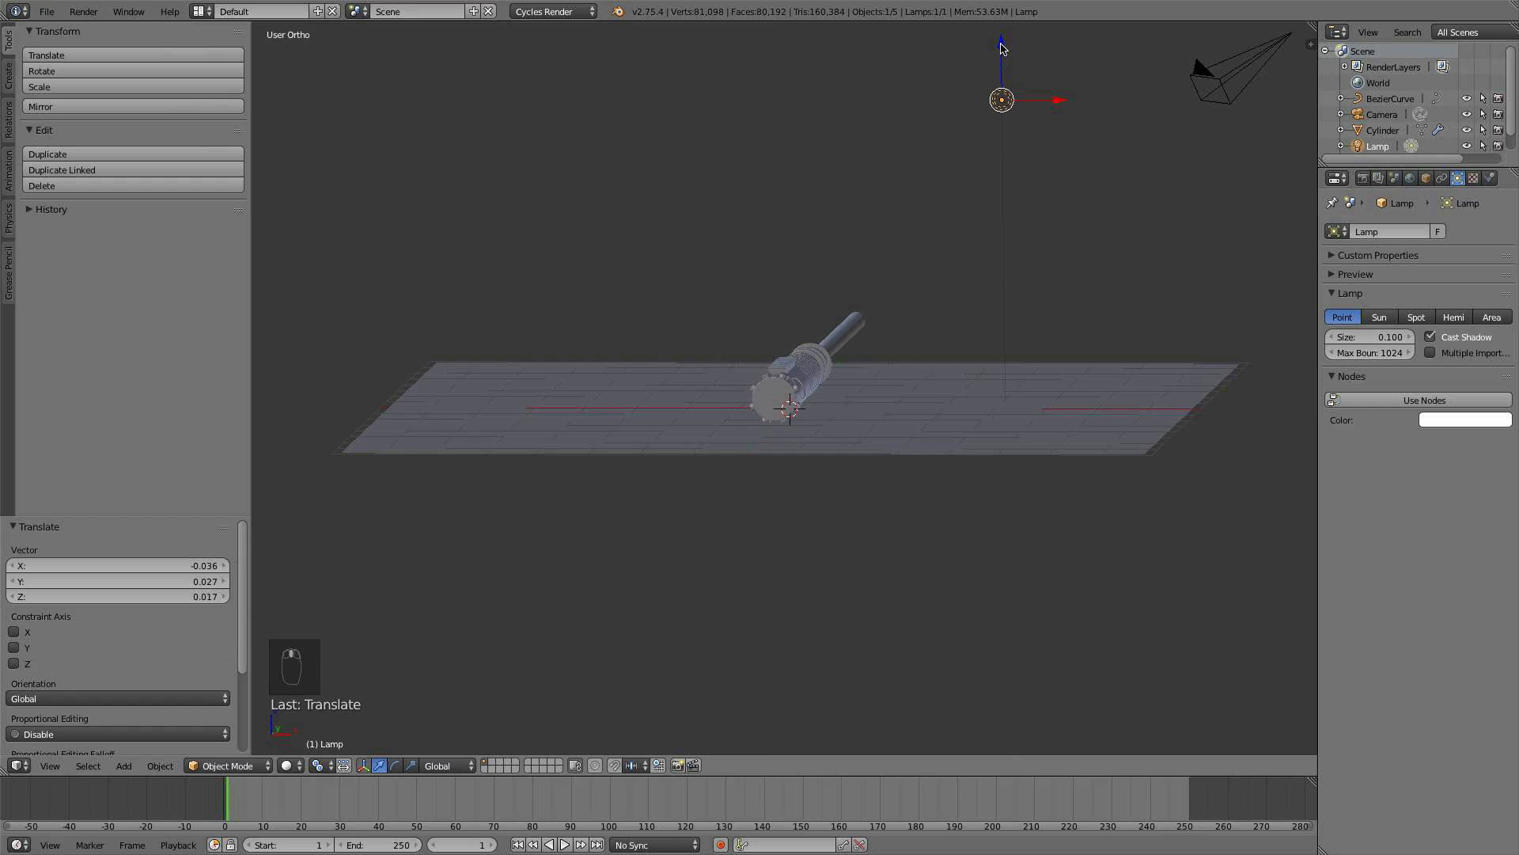
{"action": "left_click_drag", "start_coordinate": [1002, 46], "coordinate": [969, 153]}
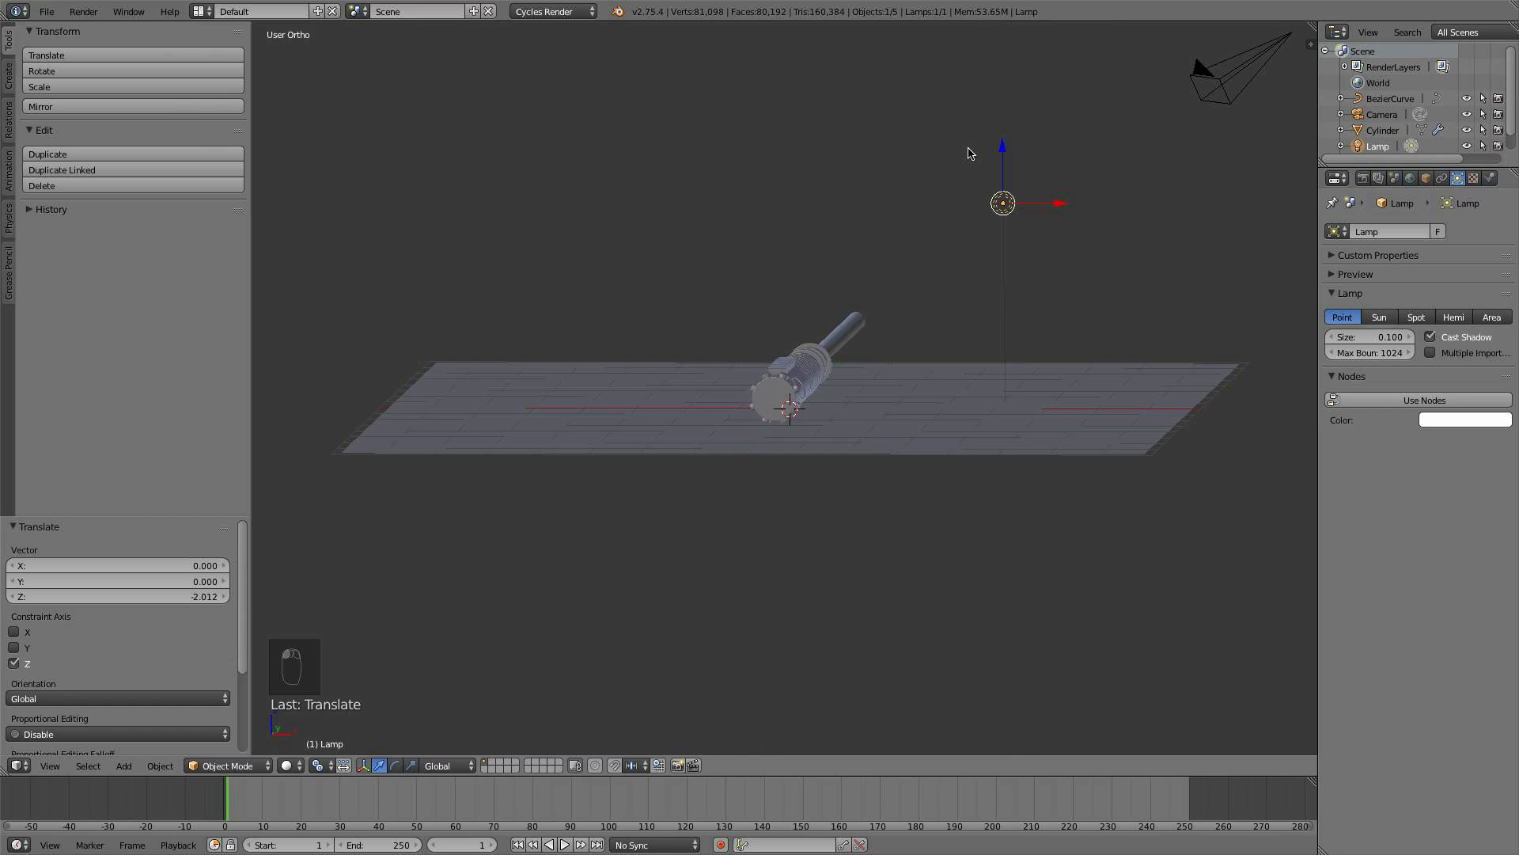
- Enable nodes on the lamp and give its emission a strength of 300 and a pale blue colour (R 0.870, G 0.941, B 1.000)
{"action": "middle_click_drag", "start_coordinate": [1060, 259], "coordinate": [869, 300]}
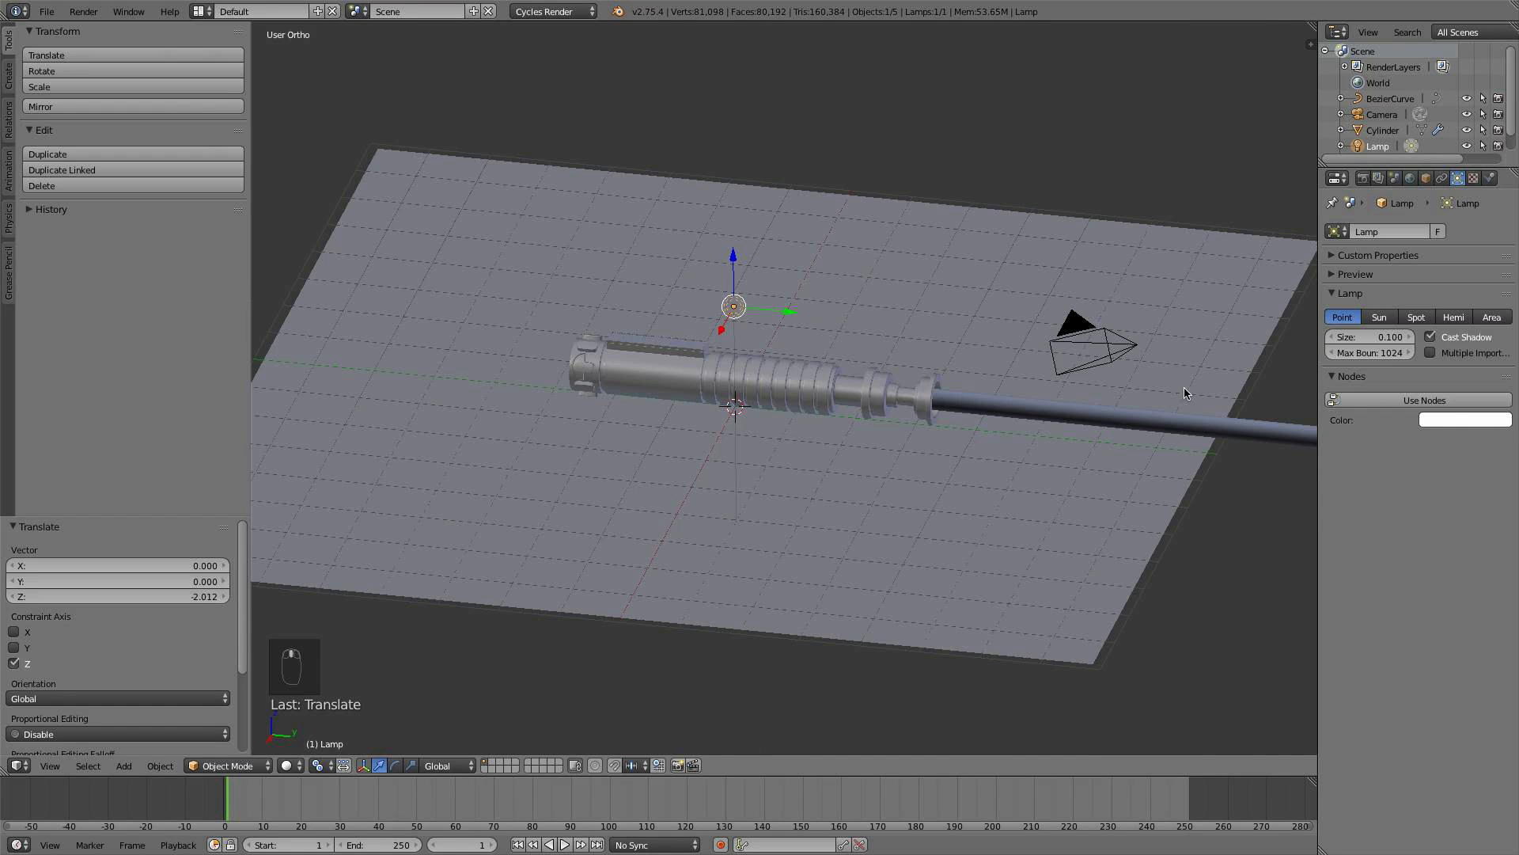
{"action": "left_click", "coordinate": [1472, 401]}
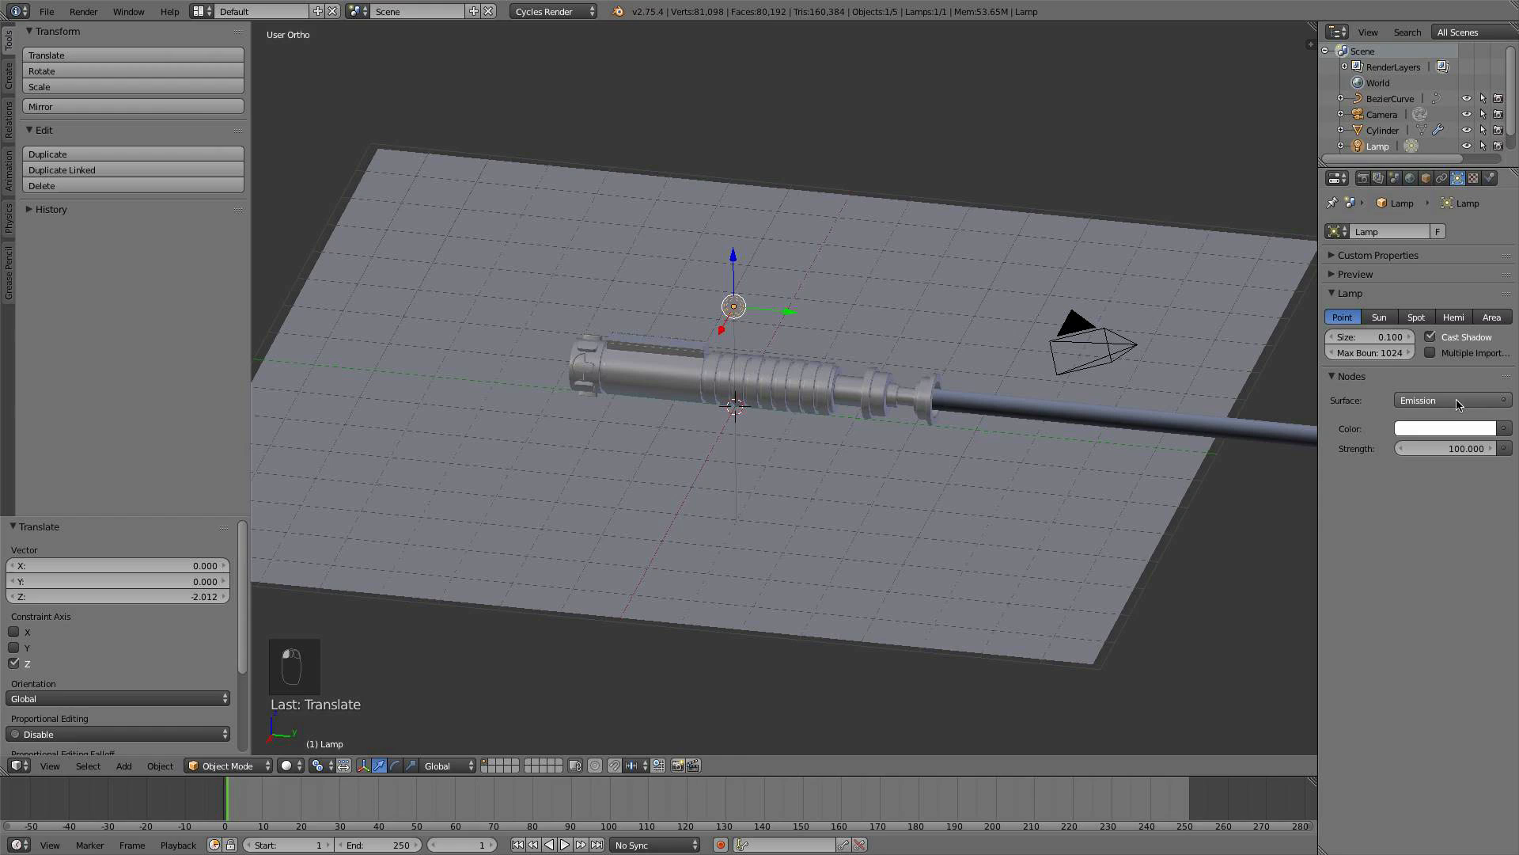
{"action": "left_click", "coordinate": [1452, 448]}
{"action": "type", "text": "300"}
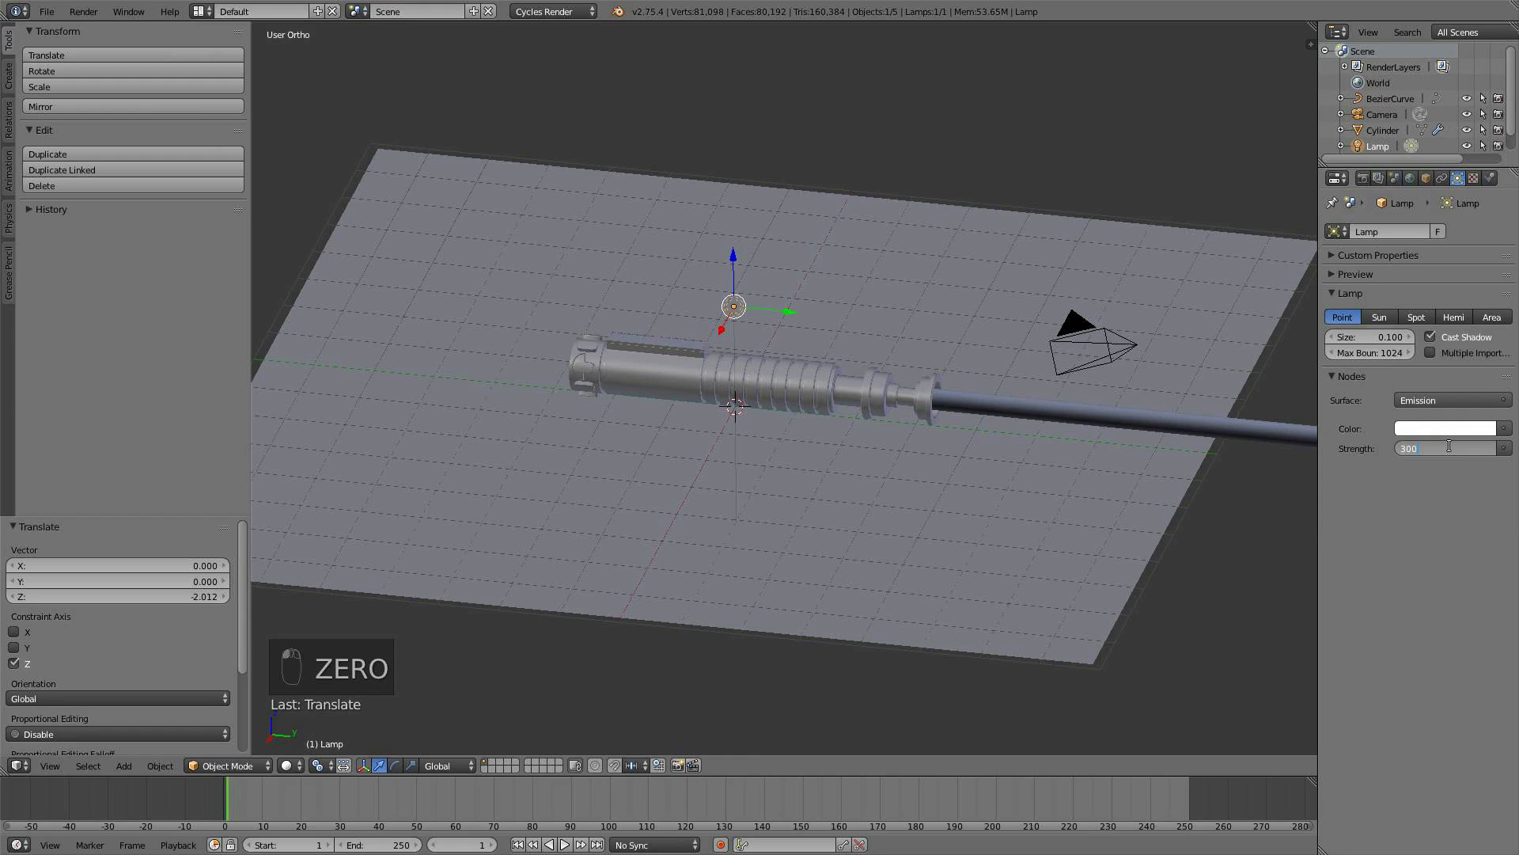
{"action": "key", "text": "Return"}
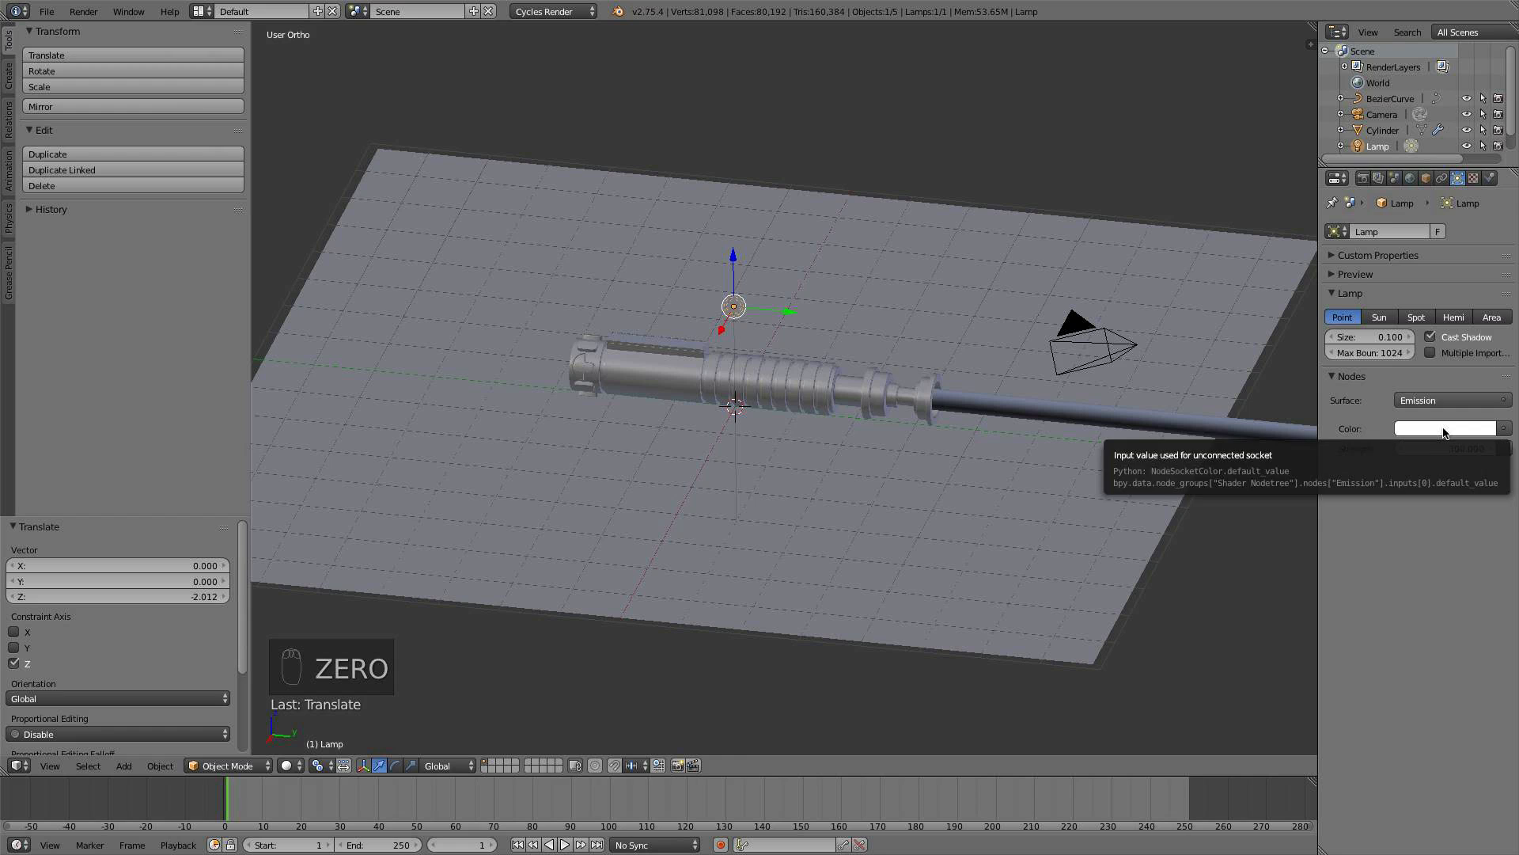
{"action": "left_click", "coordinate": [1445, 432]}
{"action": "left_click", "coordinate": [1415, 254]}
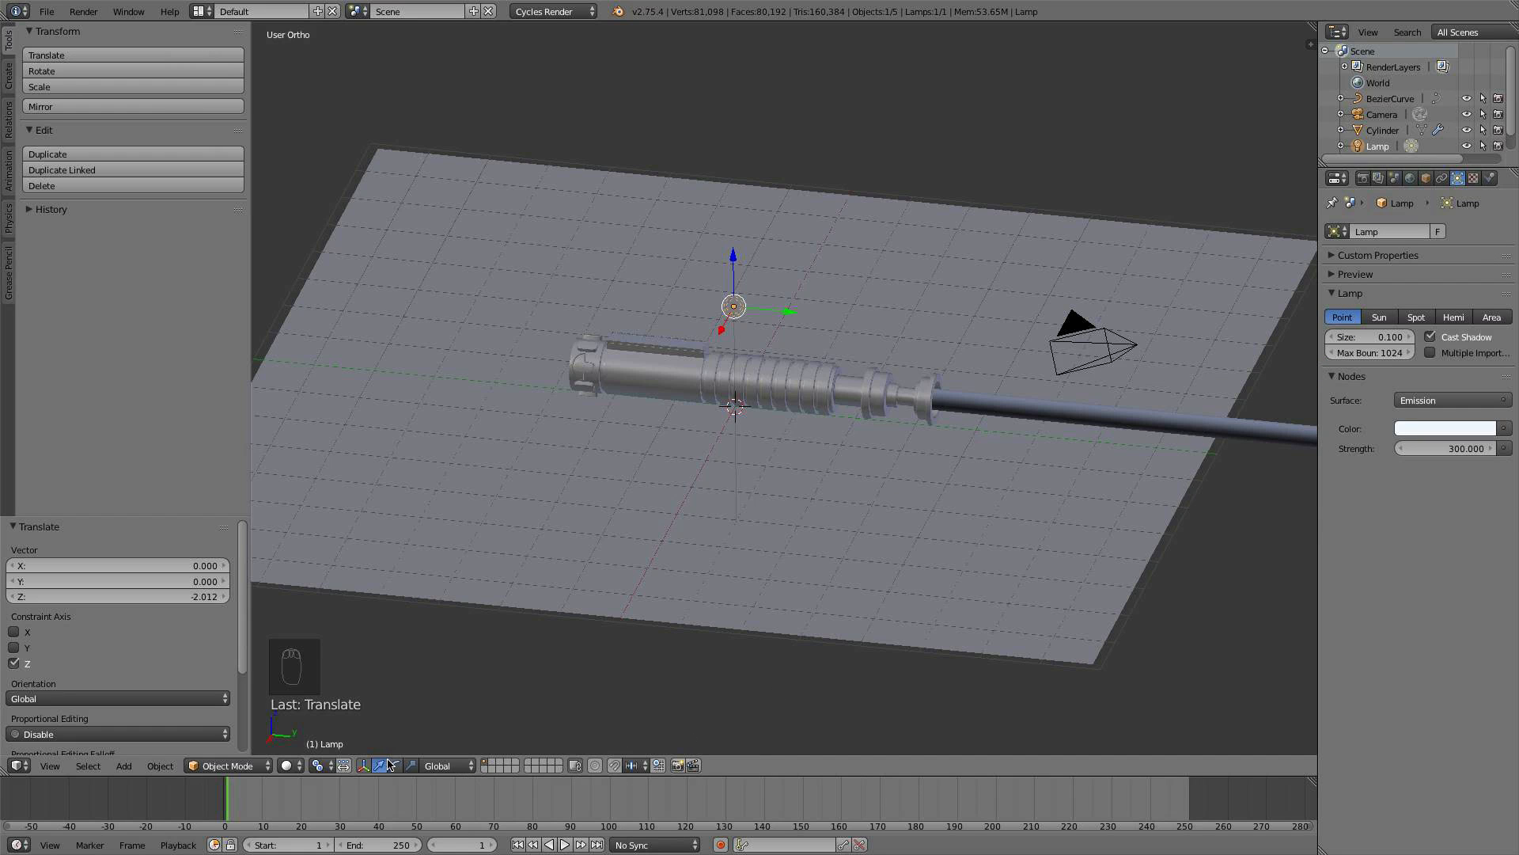
- Preview the camera view in Rendered shading and set the lamp's emission strength to 150
{"action": "left_click", "coordinate": [290, 766]}
{"action": "left_click", "coordinate": [320, 661]}
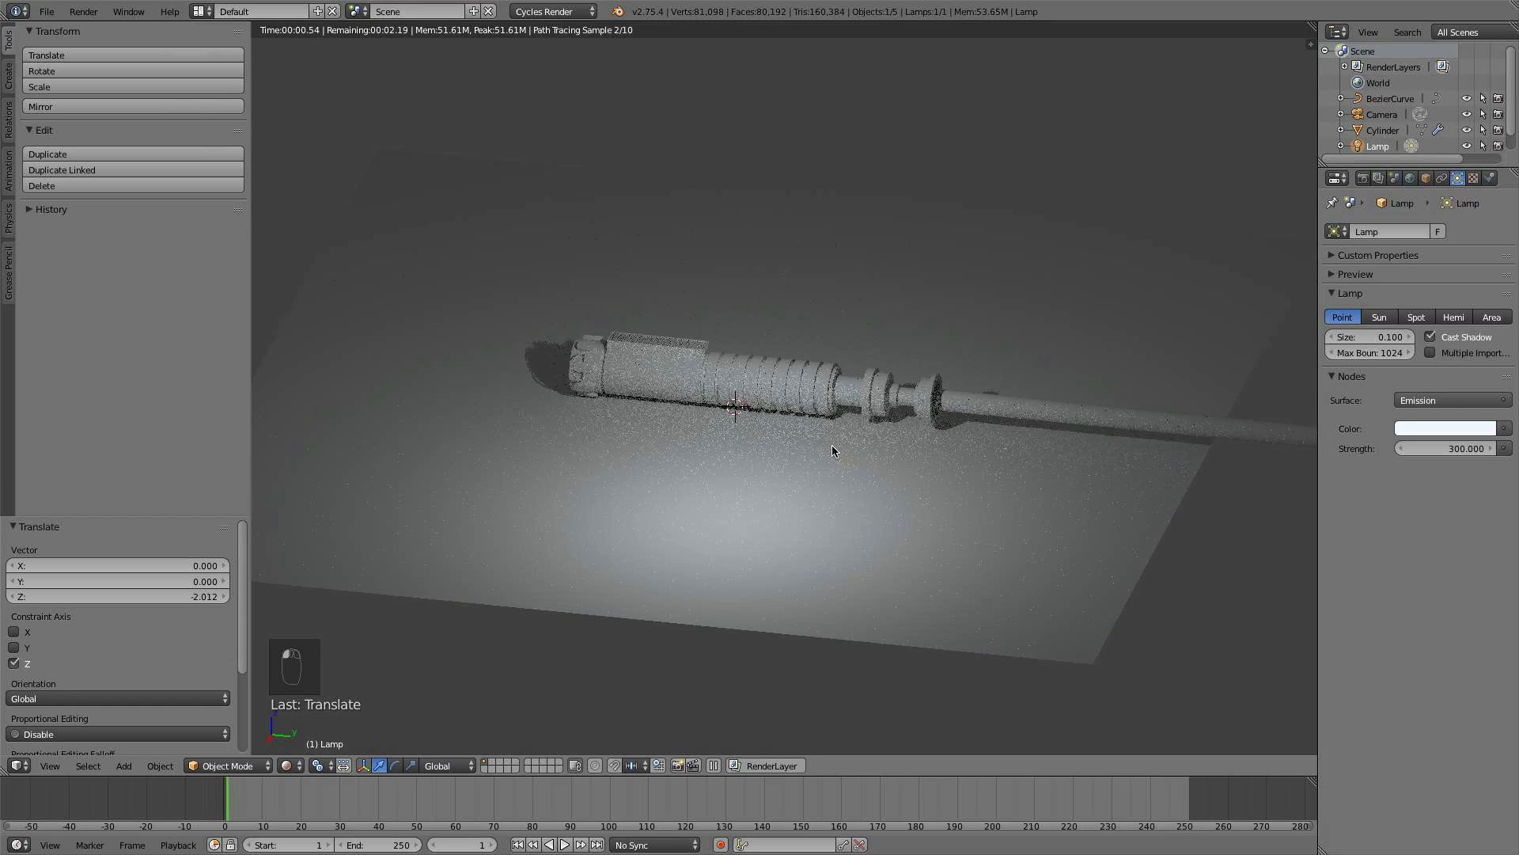
{"action": "key", "text": "KP_0"}
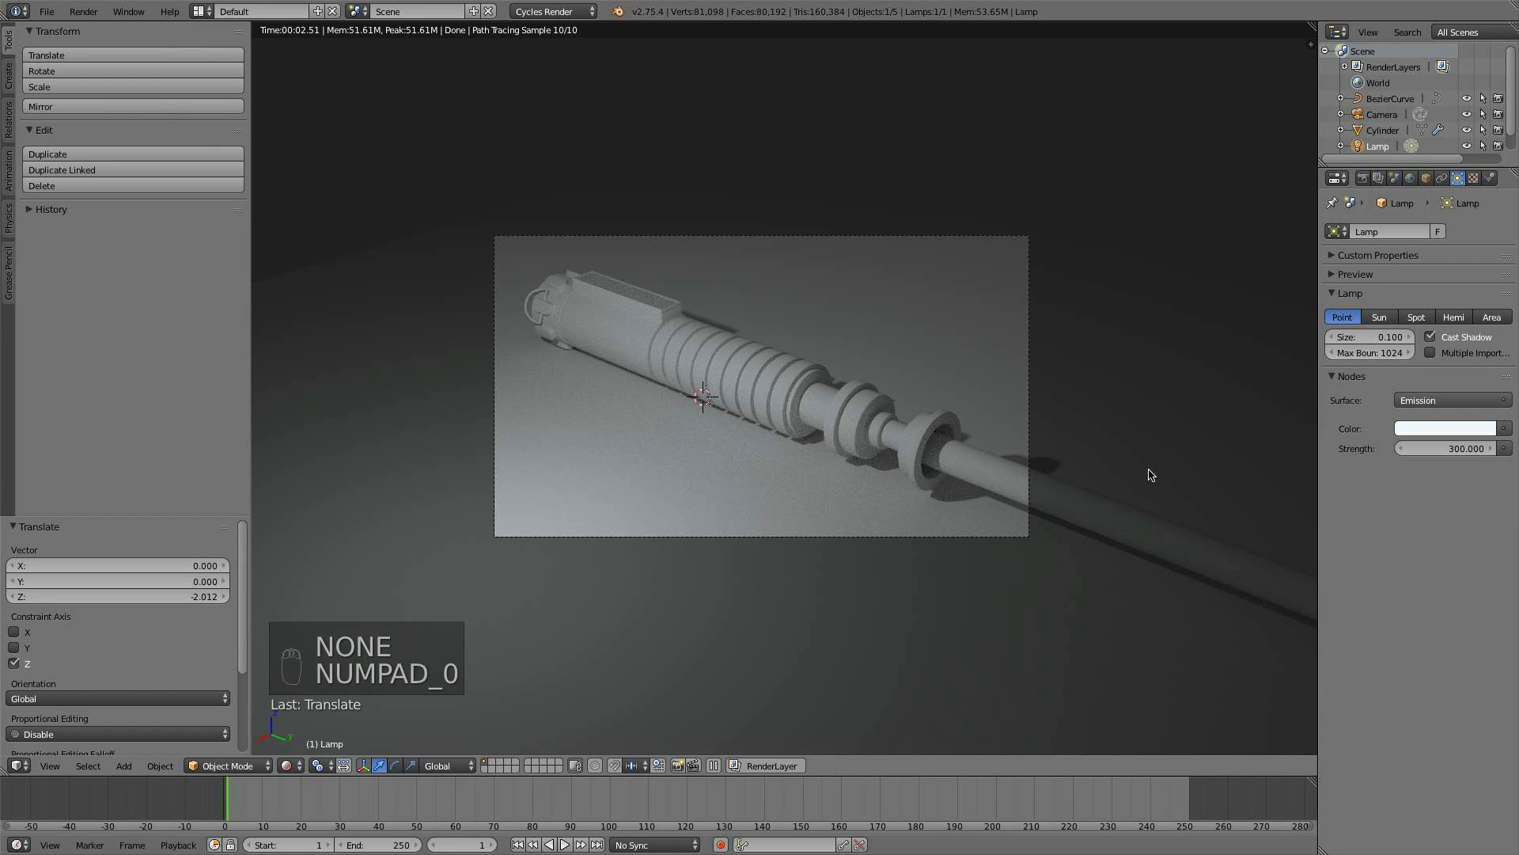
{"action": "left_click", "coordinate": [1457, 448]}
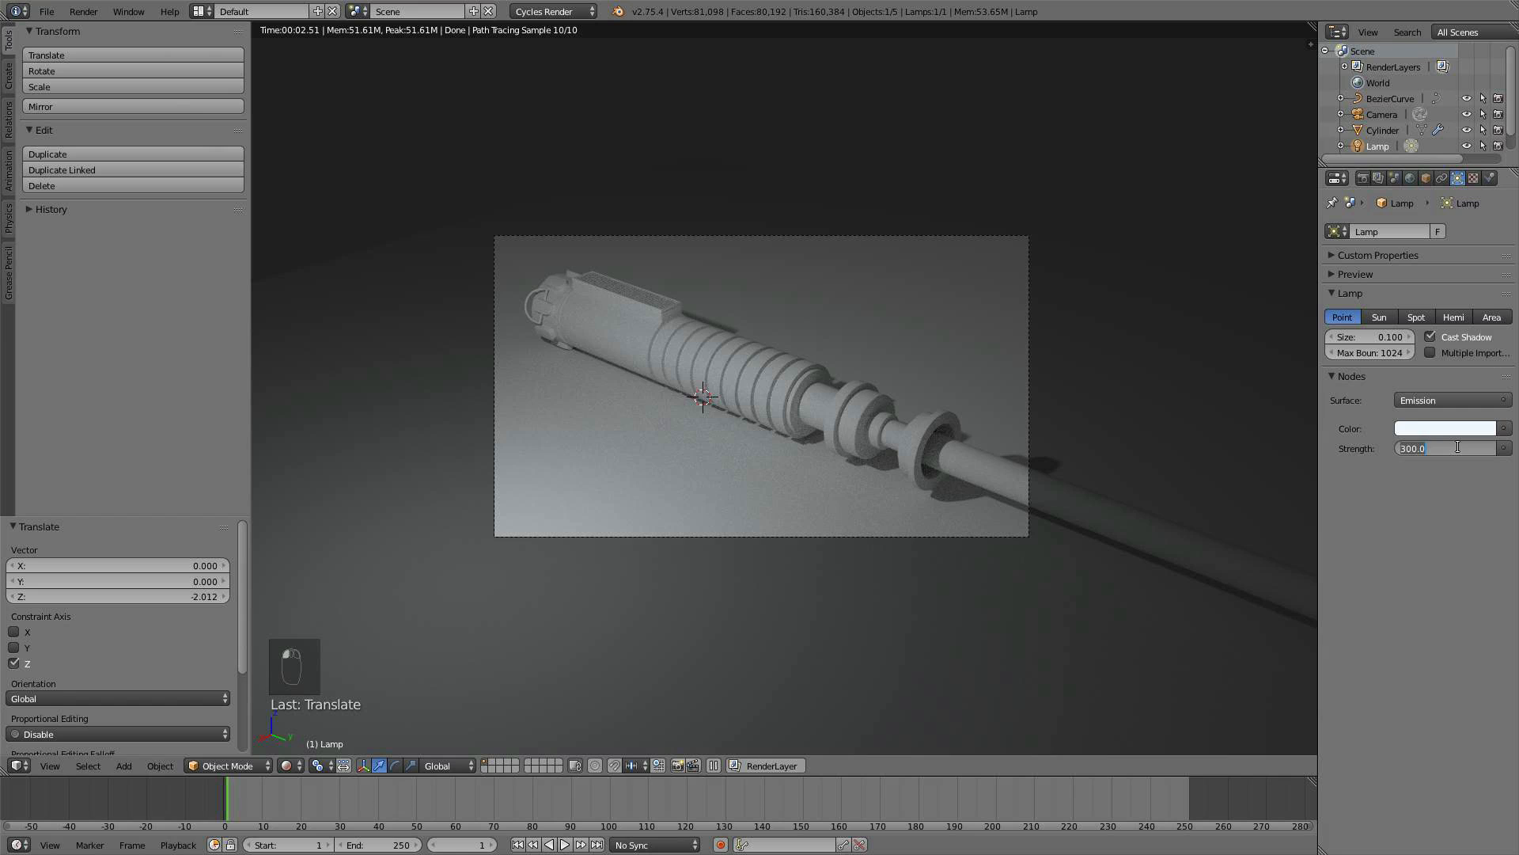
{"action": "type", "text": "150"}
{"action": "key", "text": "Return"}
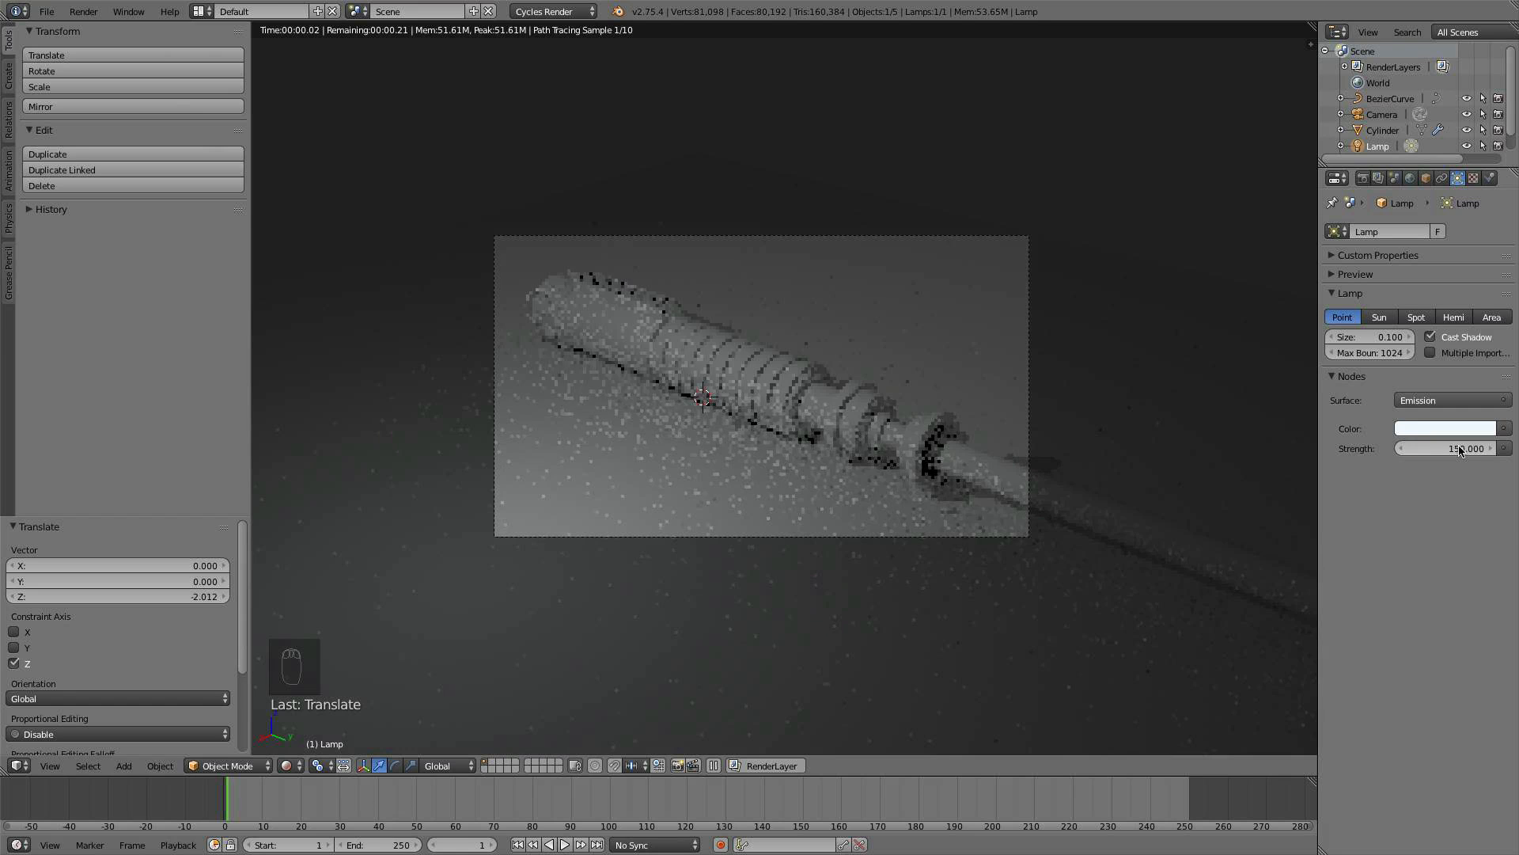
- Set the lamp's emission strength to 200 and return the viewport to Solid shading
{"action": "left_click", "coordinate": [1461, 449]}
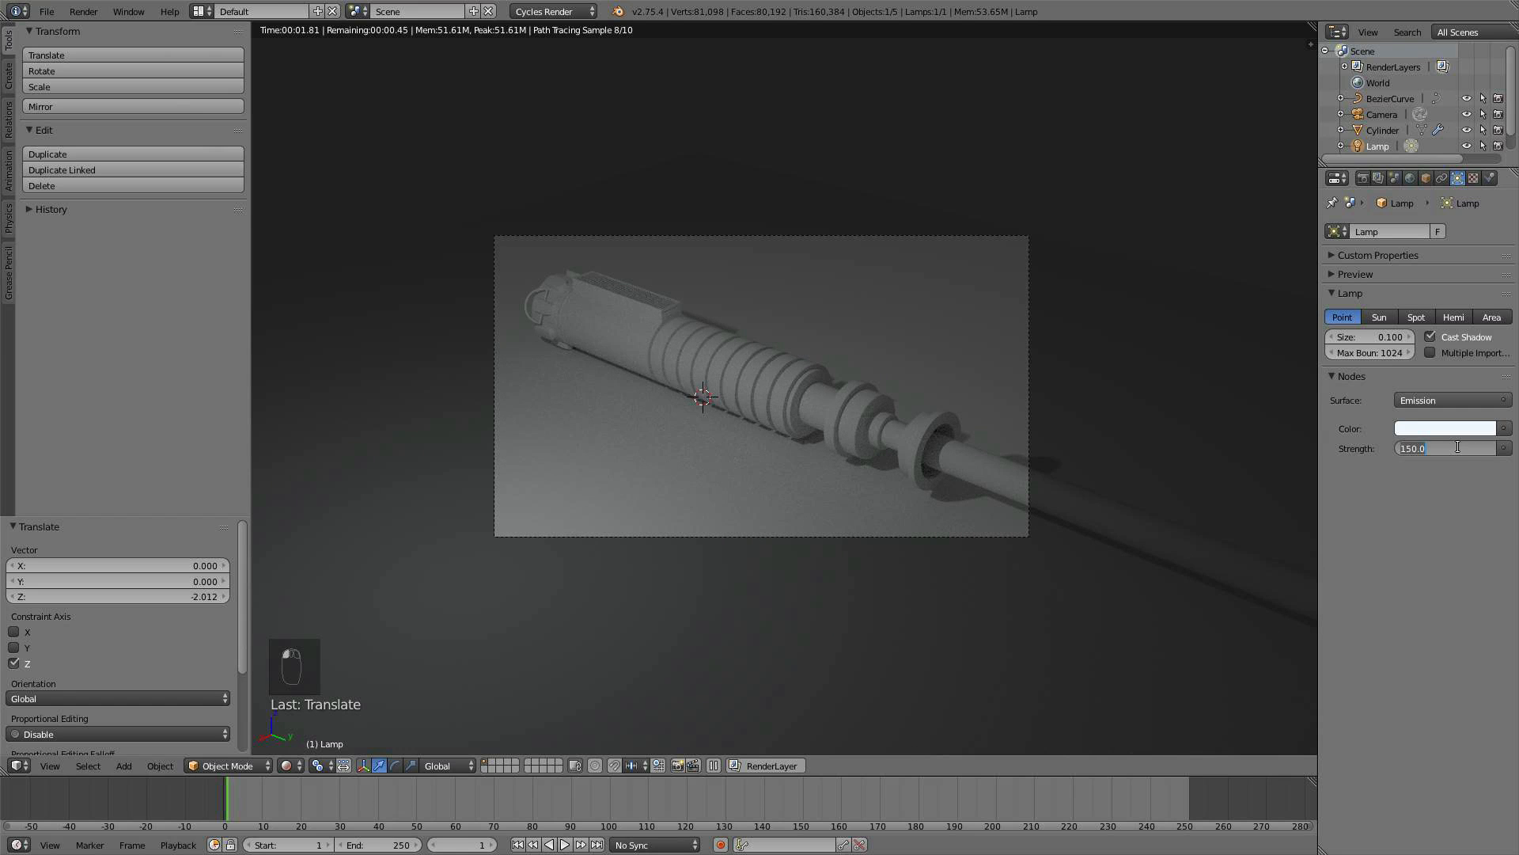
{"action": "type", "text": "2"}
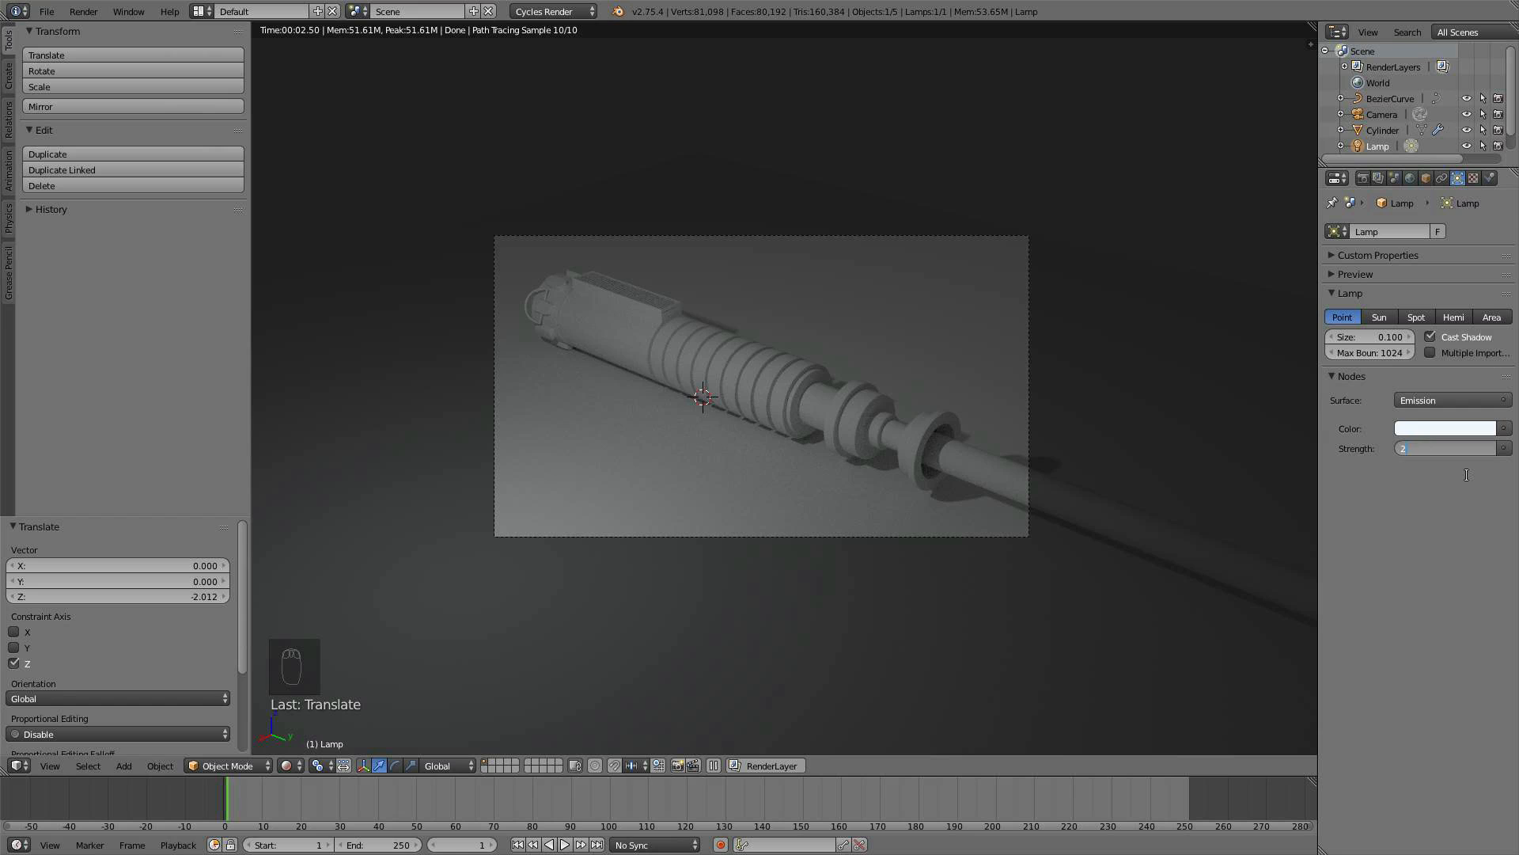
{"action": "type", "text": "00"}
{"action": "key", "text": "Return"}
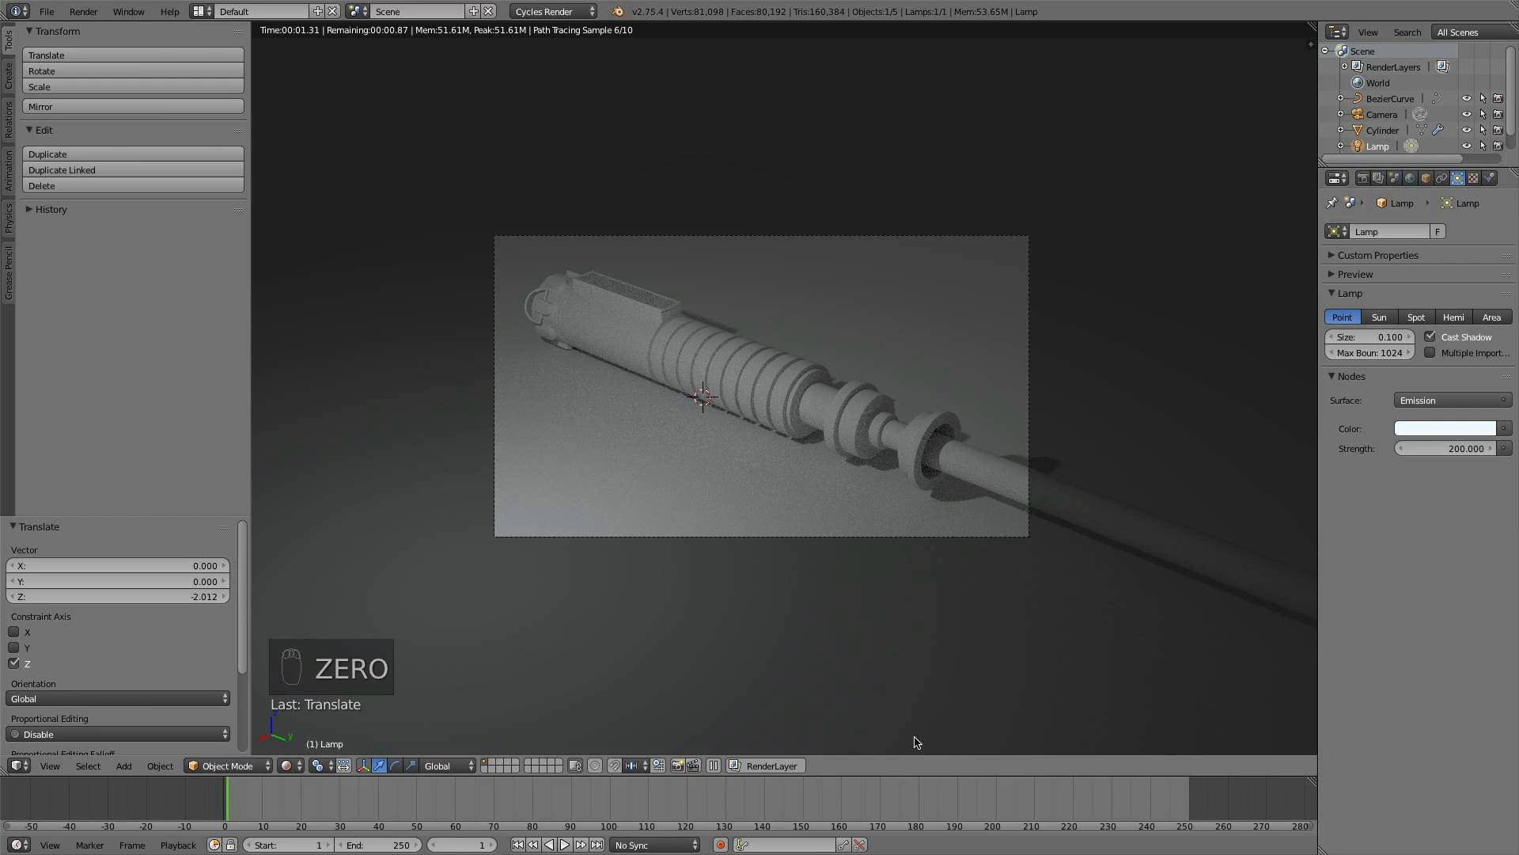
{"action": "left_click", "coordinate": [289, 766]}
{"action": "left_click", "coordinate": [332, 722]}
- Duplicate the lamp in front view and place the copy across the lightsaber, about -7.78 units in X and -2.21 in Z
{"action": "mouse_move", "coordinate": [745, 359]}
{"action": "middle_mouse_down"}
{"action": "mouse_move", "coordinate": [957, 428]}
{"action": "mouse_move", "coordinate": [1014, 353]}
{"action": "mouse_move", "coordinate": [1008, 301]}
{"action": "middle_mouse_up"}
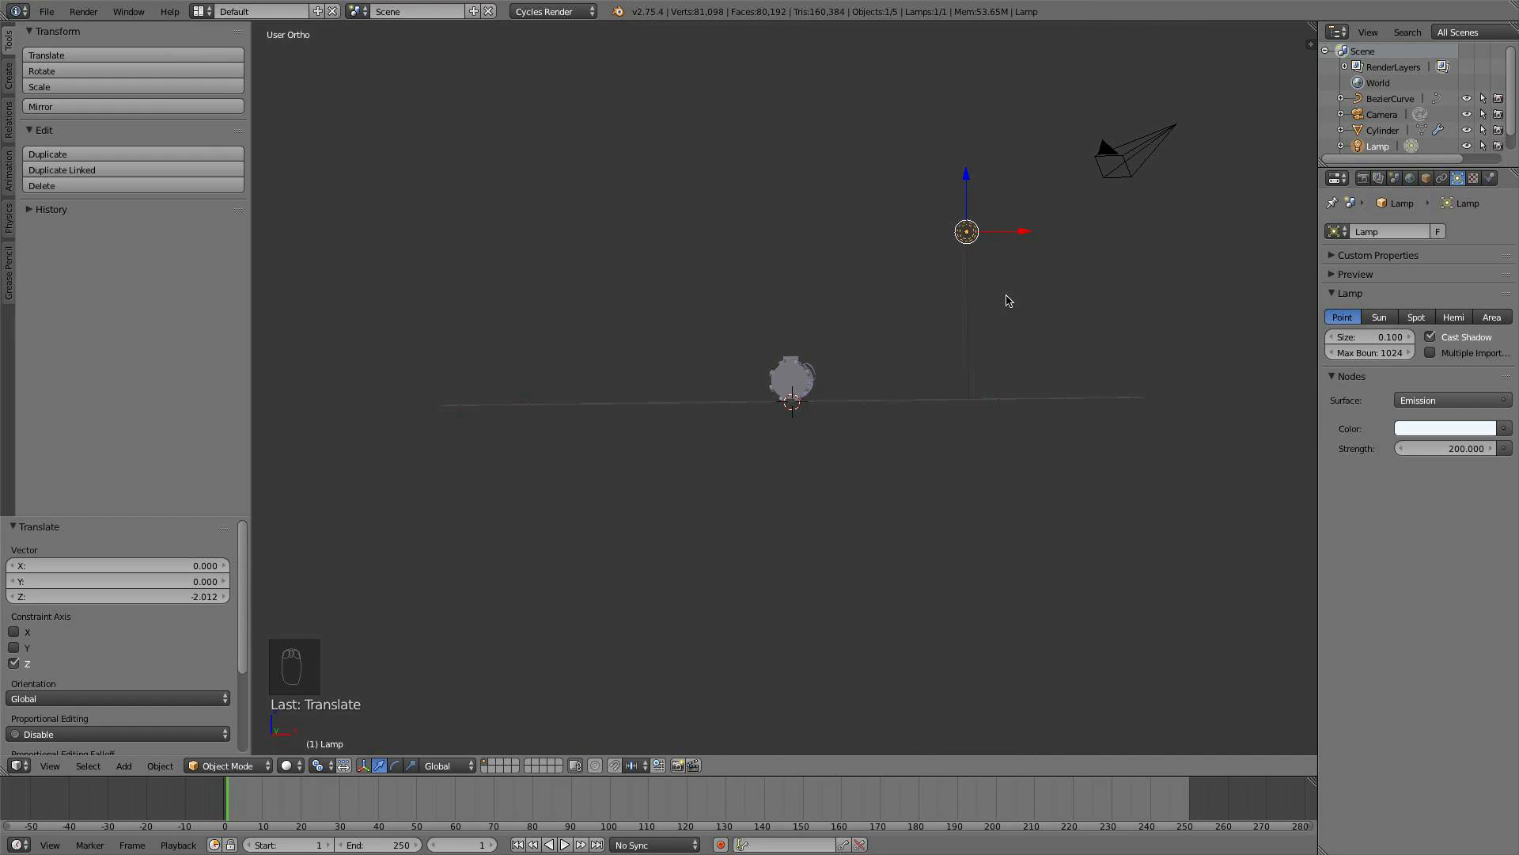
{"action": "key", "text": "KP_1"}
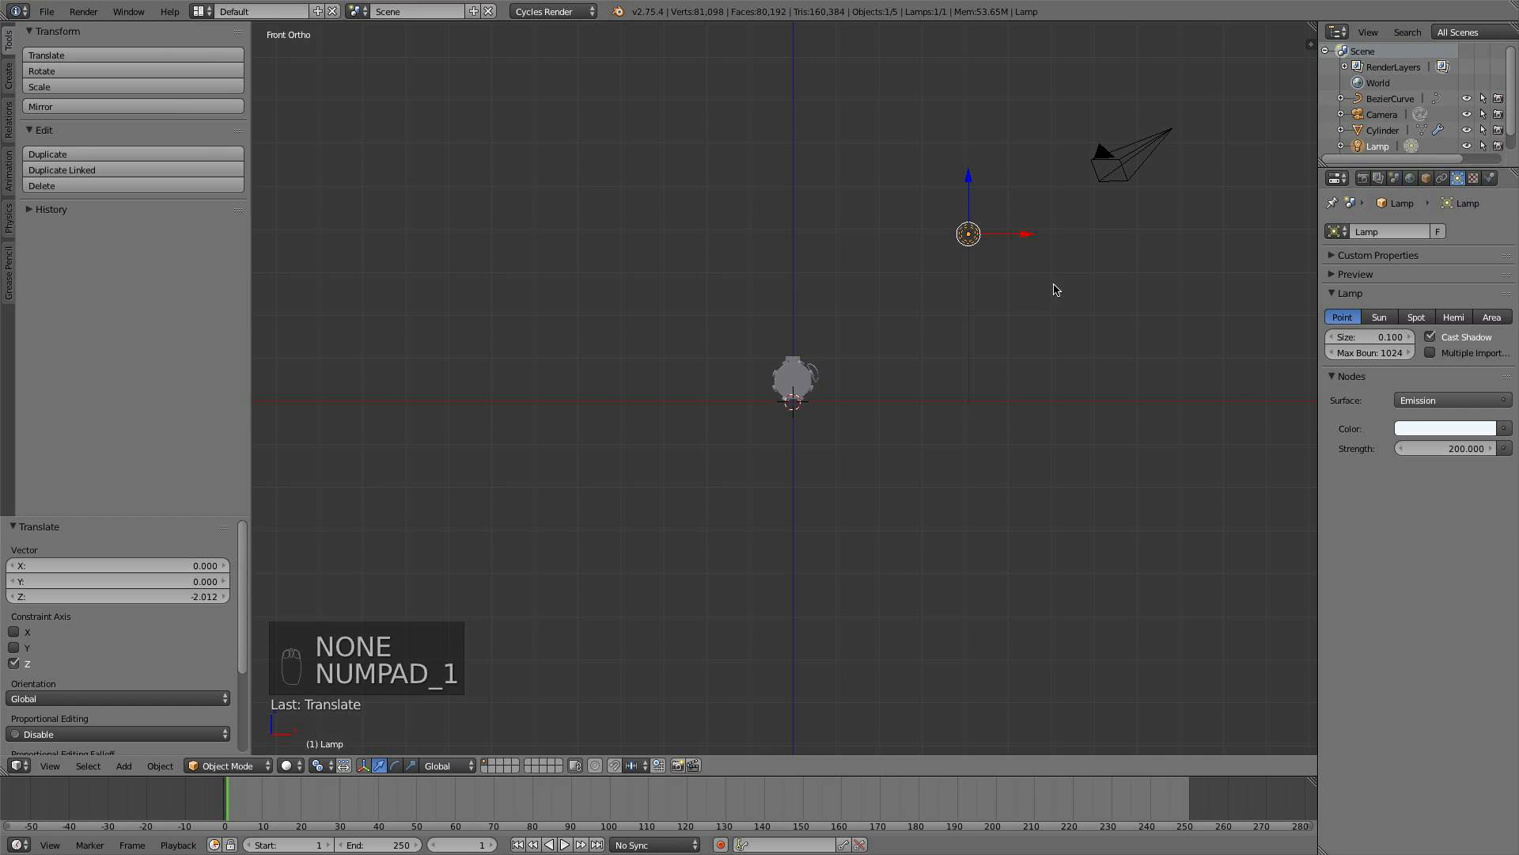
{"action": "key", "text": "shift+d"}
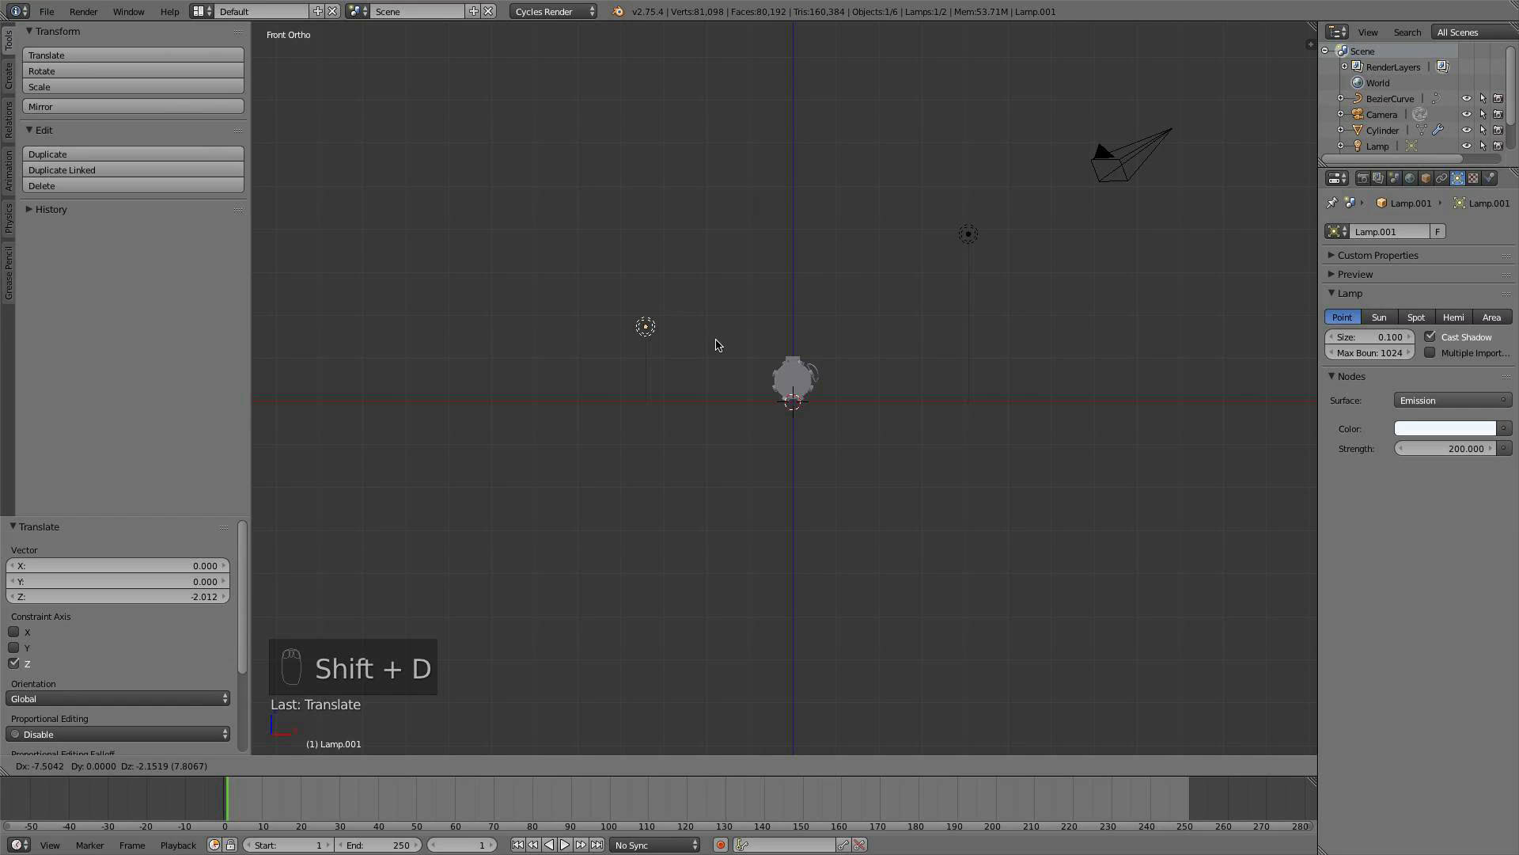
{"action": "left_click", "coordinate": [707, 347]}
- Move the duplicated lamp about -1.93 units along Y in top view, and nudge it about 0.116 along Y in camera view
{"action": "key", "text": "KP_7"}
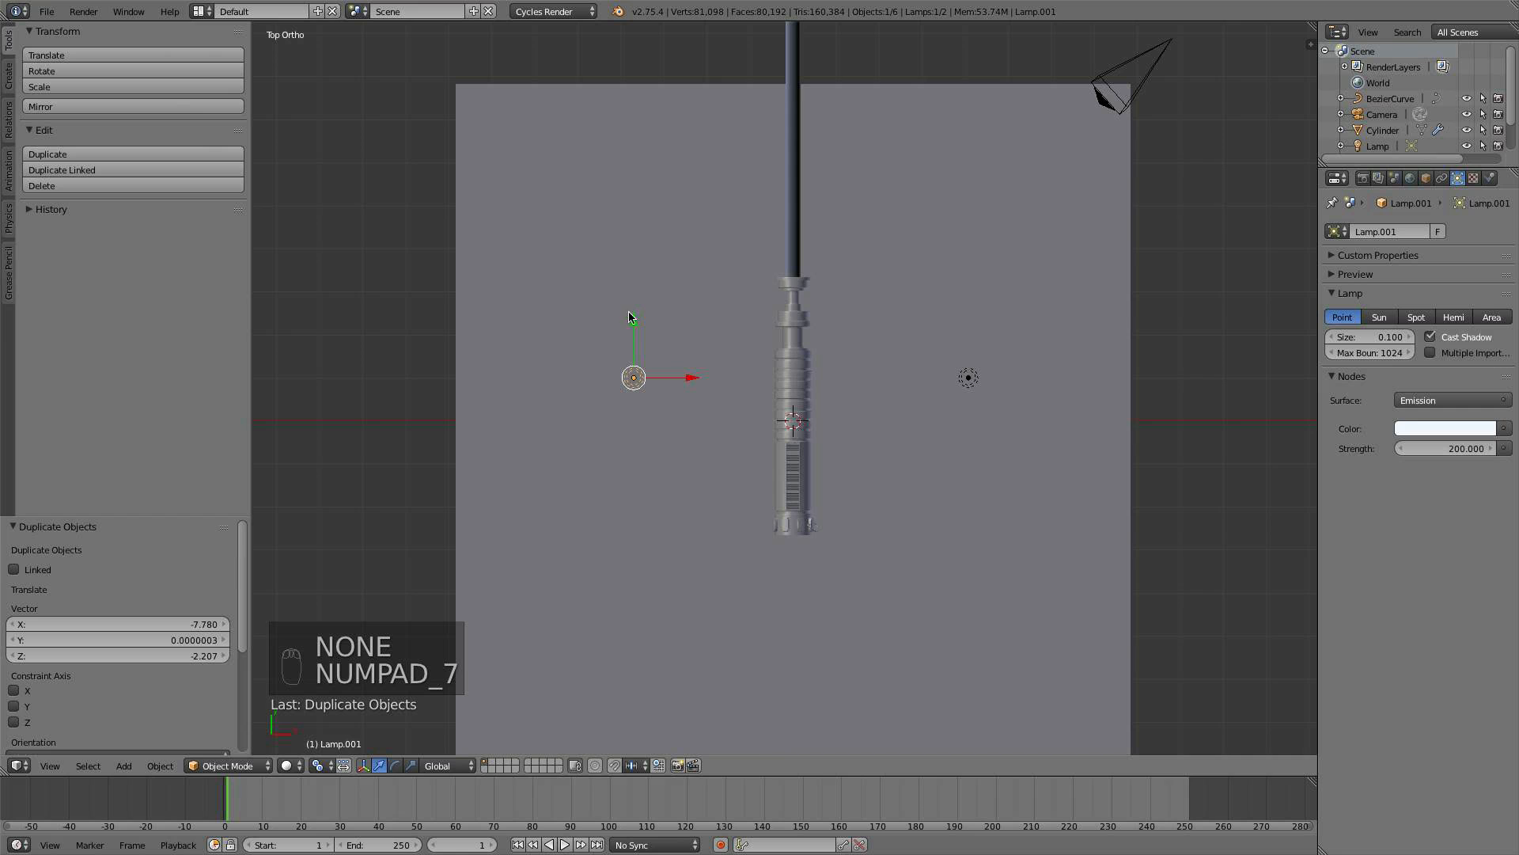
{"action": "left_click_drag", "start_coordinate": [632, 316], "coordinate": [633, 401]}
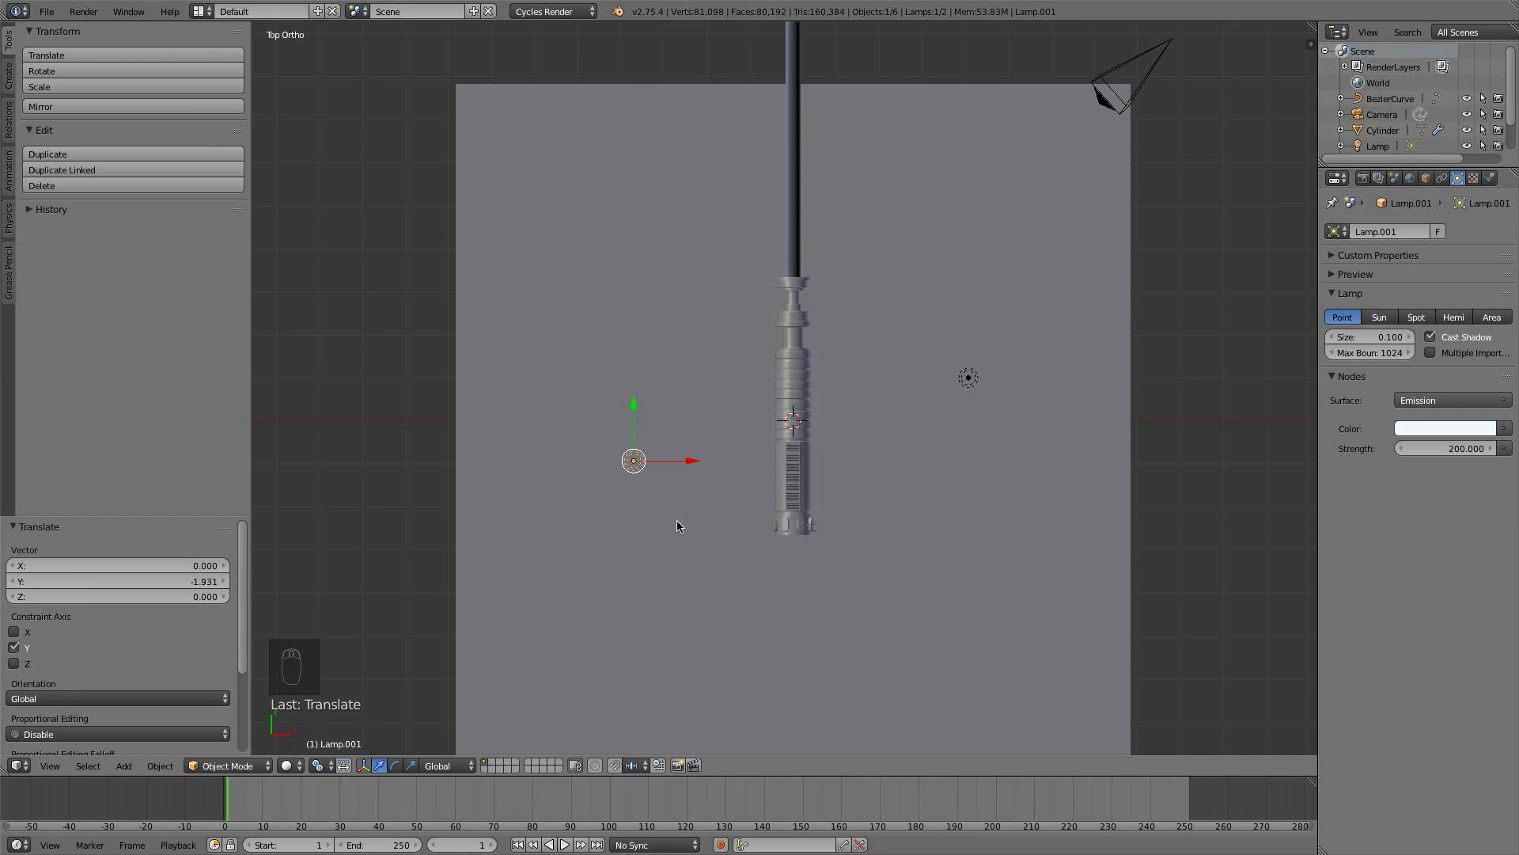
{"action": "key", "text": "KP_0"}
{"action": "left_click_drag", "start_coordinate": [847, 274], "coordinate": [1187, 348]}
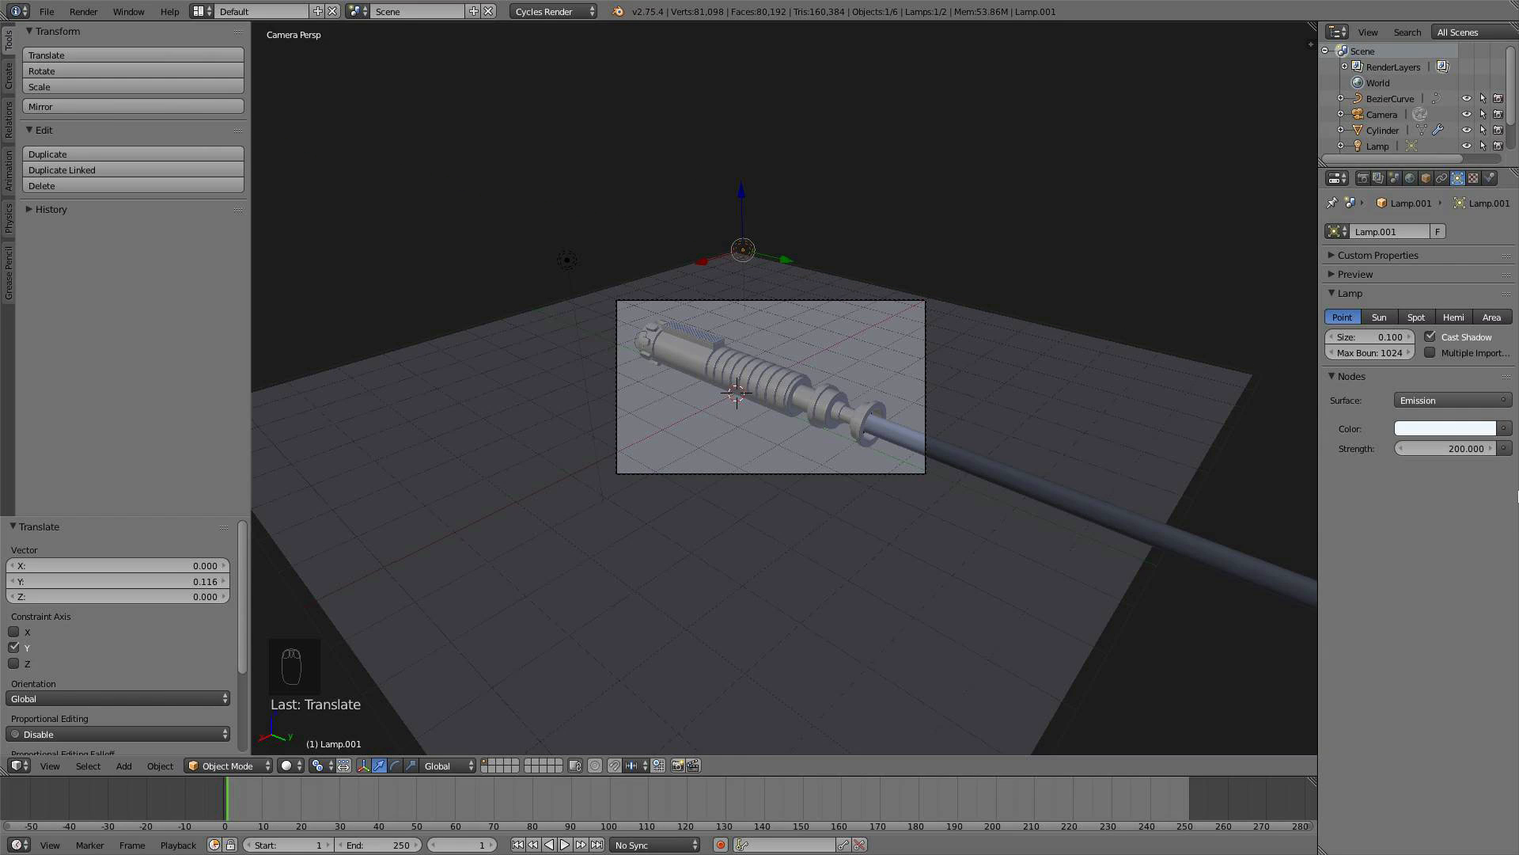
- Set the second lamp's emission strength to 50 and its colour to a warm cream (R 1.000, G 0.951, B 0.743)
{"action": "left_click", "coordinate": [1457, 448]}
{"action": "type", "text": "50"}
{"action": "key", "text": "Return"}
{"action": "left_click", "coordinate": [1486, 428]}
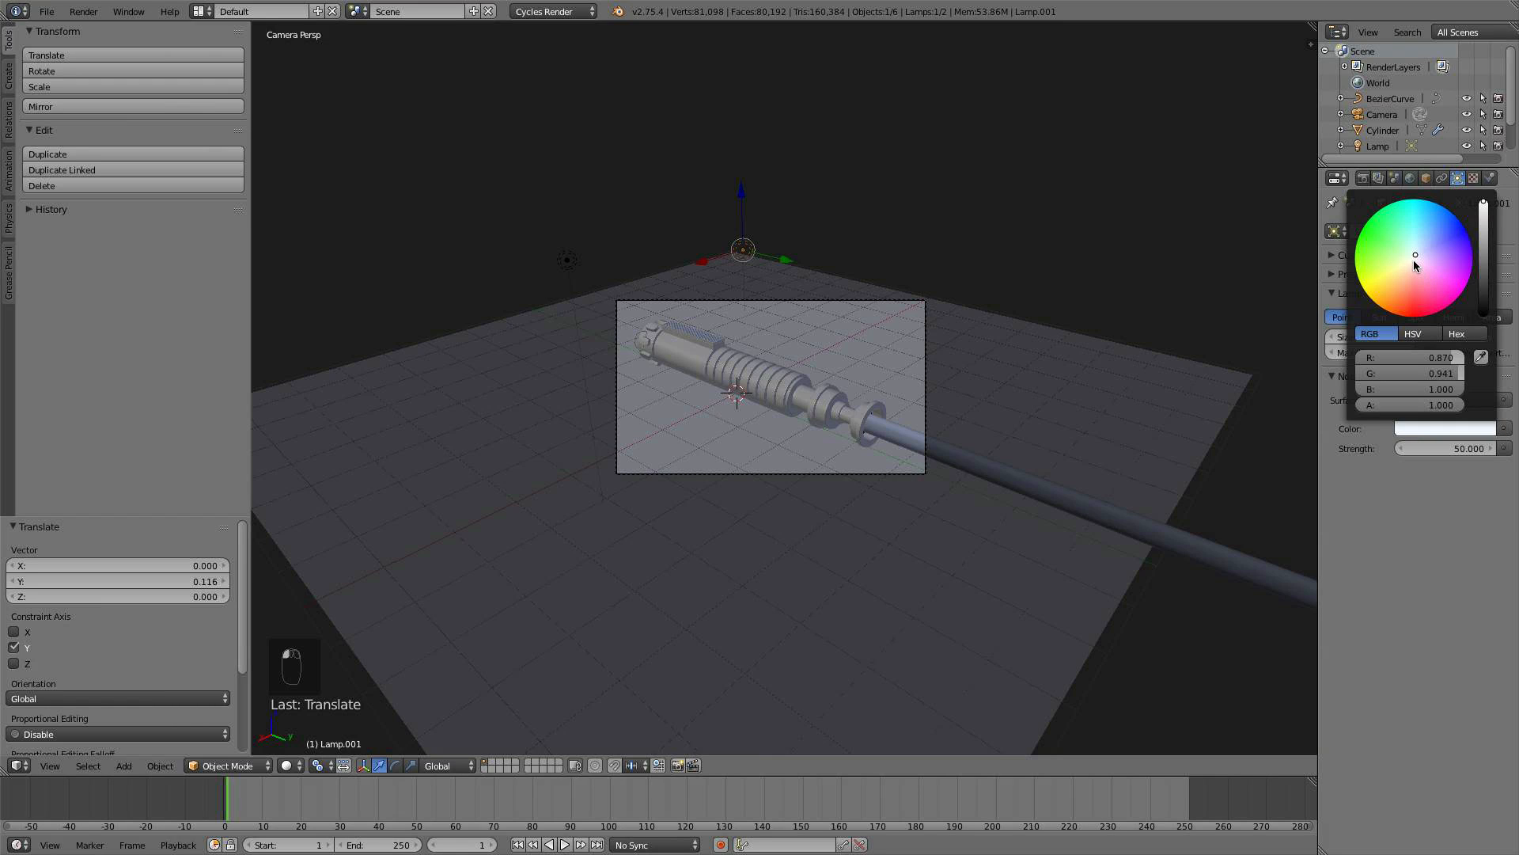
{"action": "left_click_drag", "start_coordinate": [1413, 259], "coordinate": [1410, 263]}
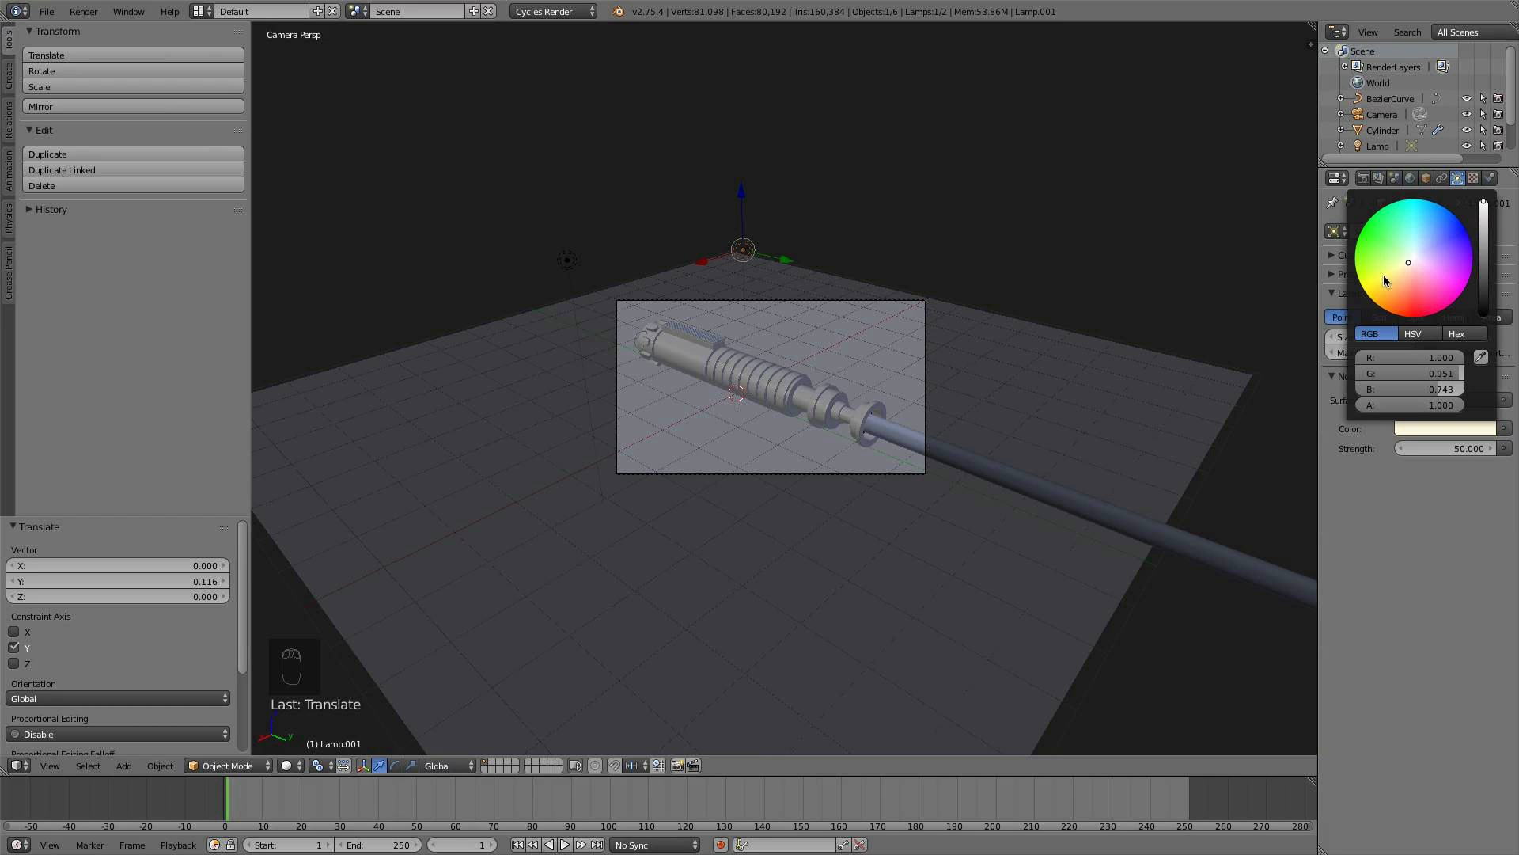
- Preview the two-lamp lighting in Rendered shading and reduce the second lamp's emission strength to 30
{"action": "left_click", "coordinate": [287, 766]}
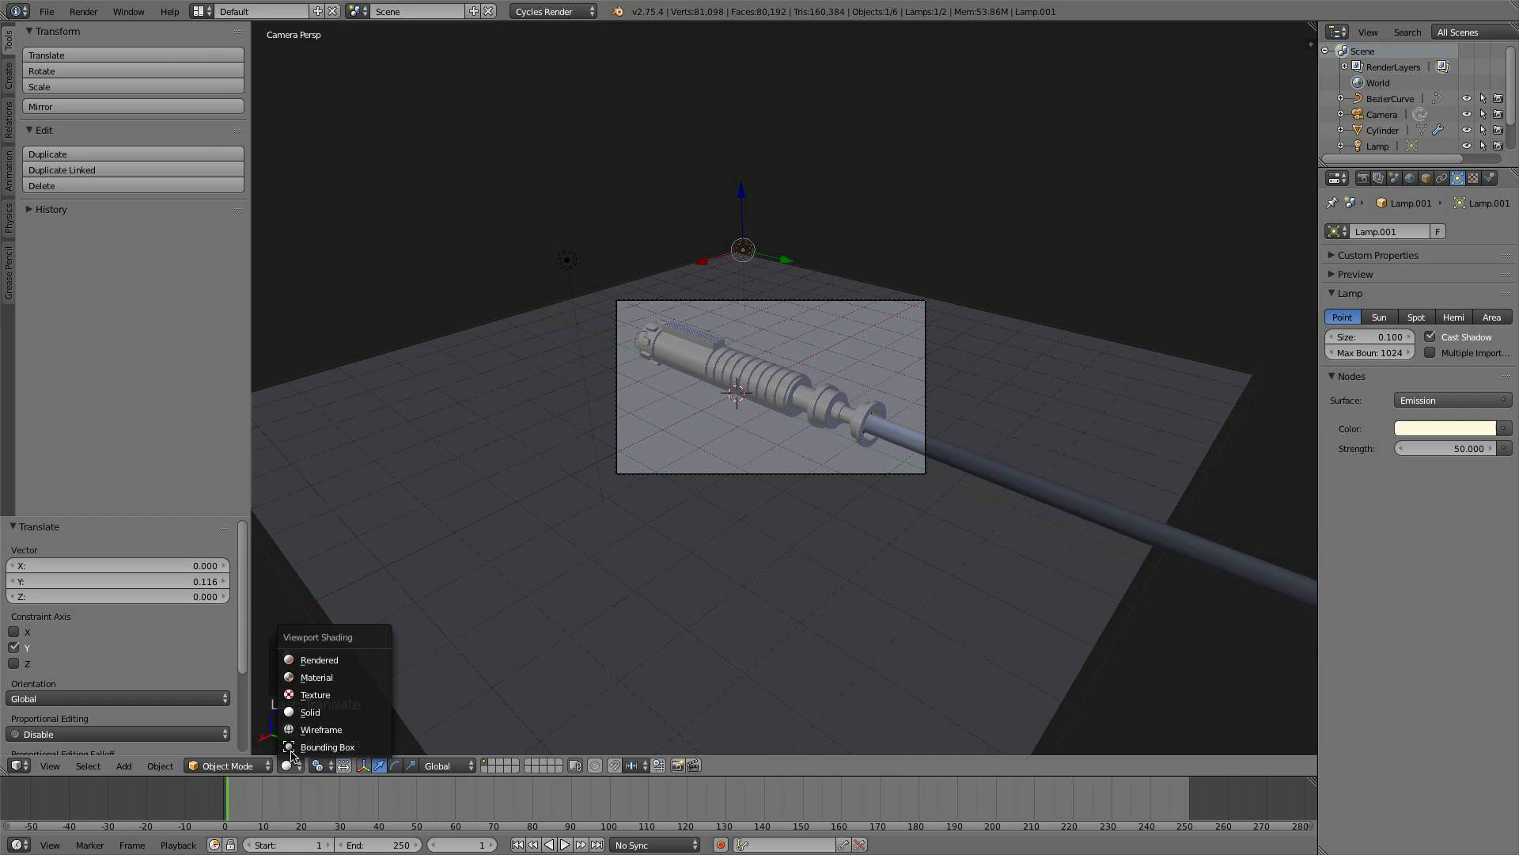
{"action": "left_click", "coordinate": [335, 660]}
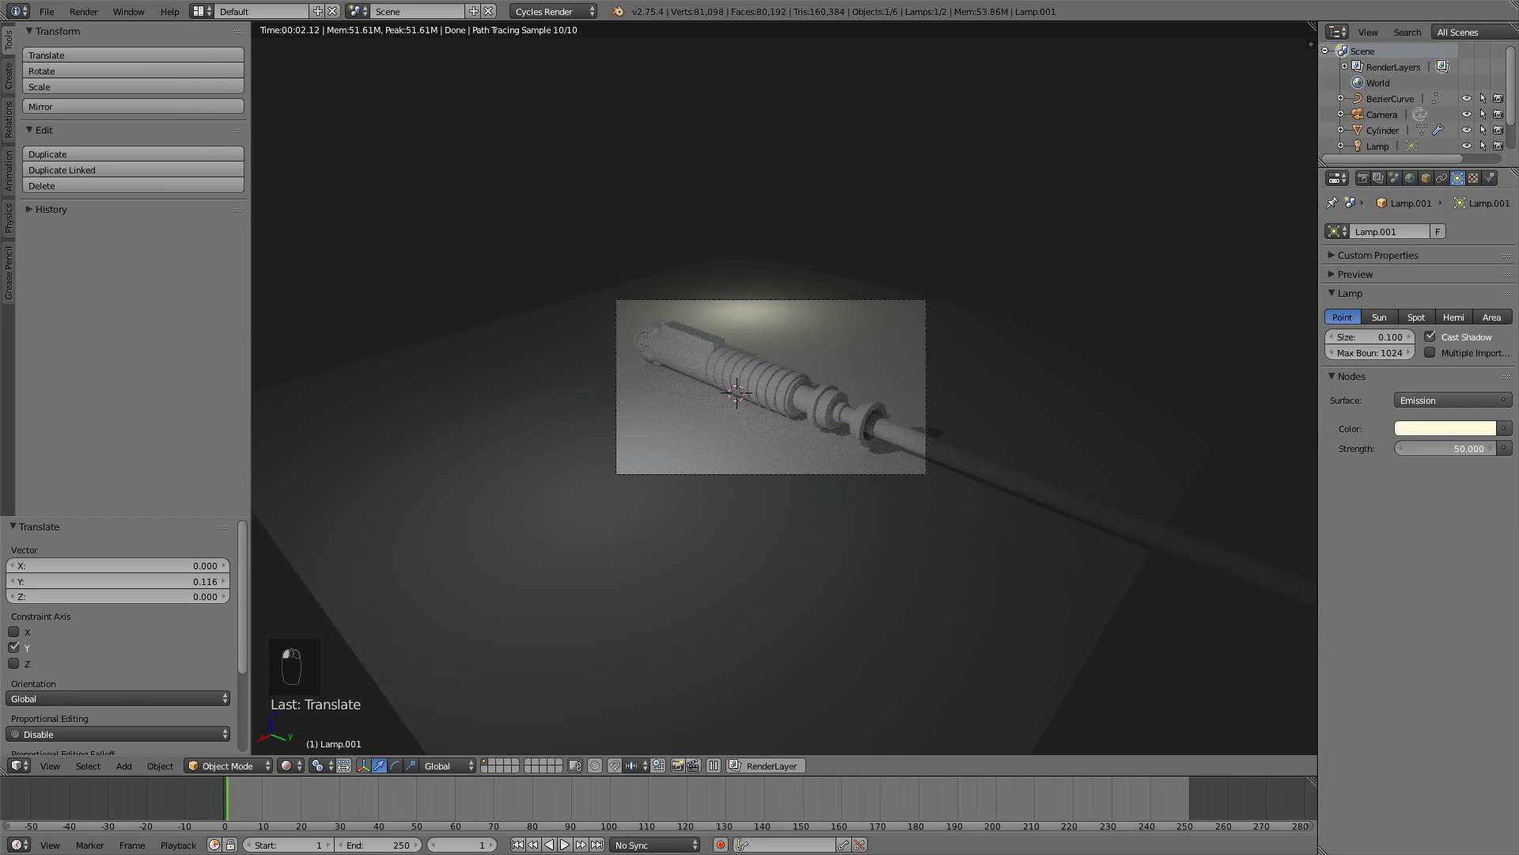
{"action": "left_click", "coordinate": [1452, 448]}
{"action": "type", "text": "30"}
{"action": "key", "text": "Return"}
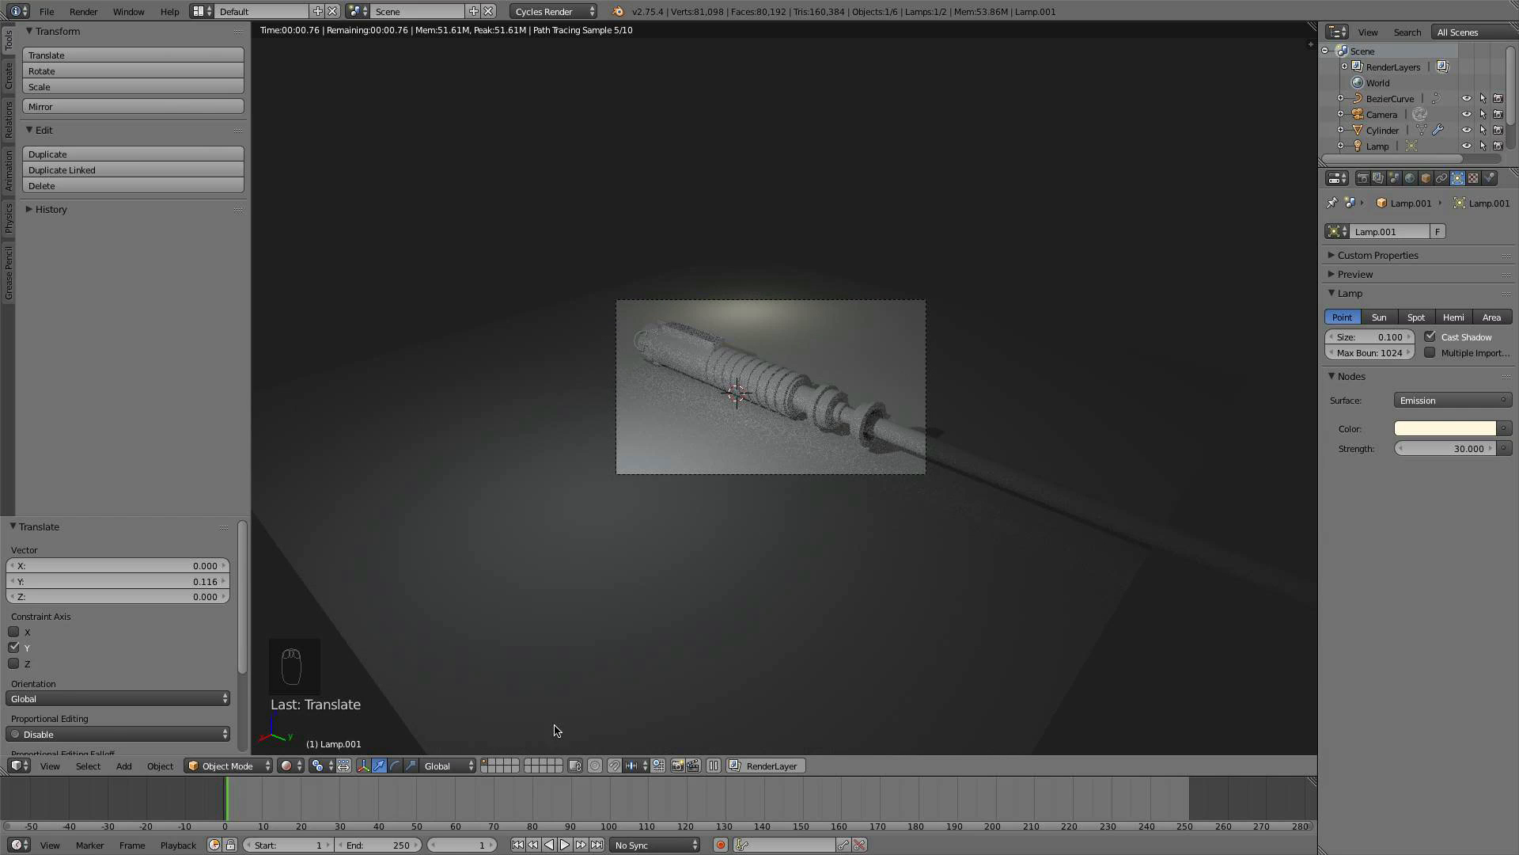
- Return to Solid shading and raise the second lamp by about 0.223 units along the Z axis
{"action": "left_click", "coordinate": [285, 765]}
{"action": "left_click", "coordinate": [321, 709]}
{"action": "mouse_move", "coordinate": [784, 491]}
{"action": "middle_mouse_down"}
{"action": "mouse_move", "coordinate": [821, 461]}
{"action": "mouse_move", "coordinate": [777, 429]}
{"action": "middle_mouse_up"}
{"action": "left_click_drag", "start_coordinate": [859, 267], "coordinate": [860, 245]}
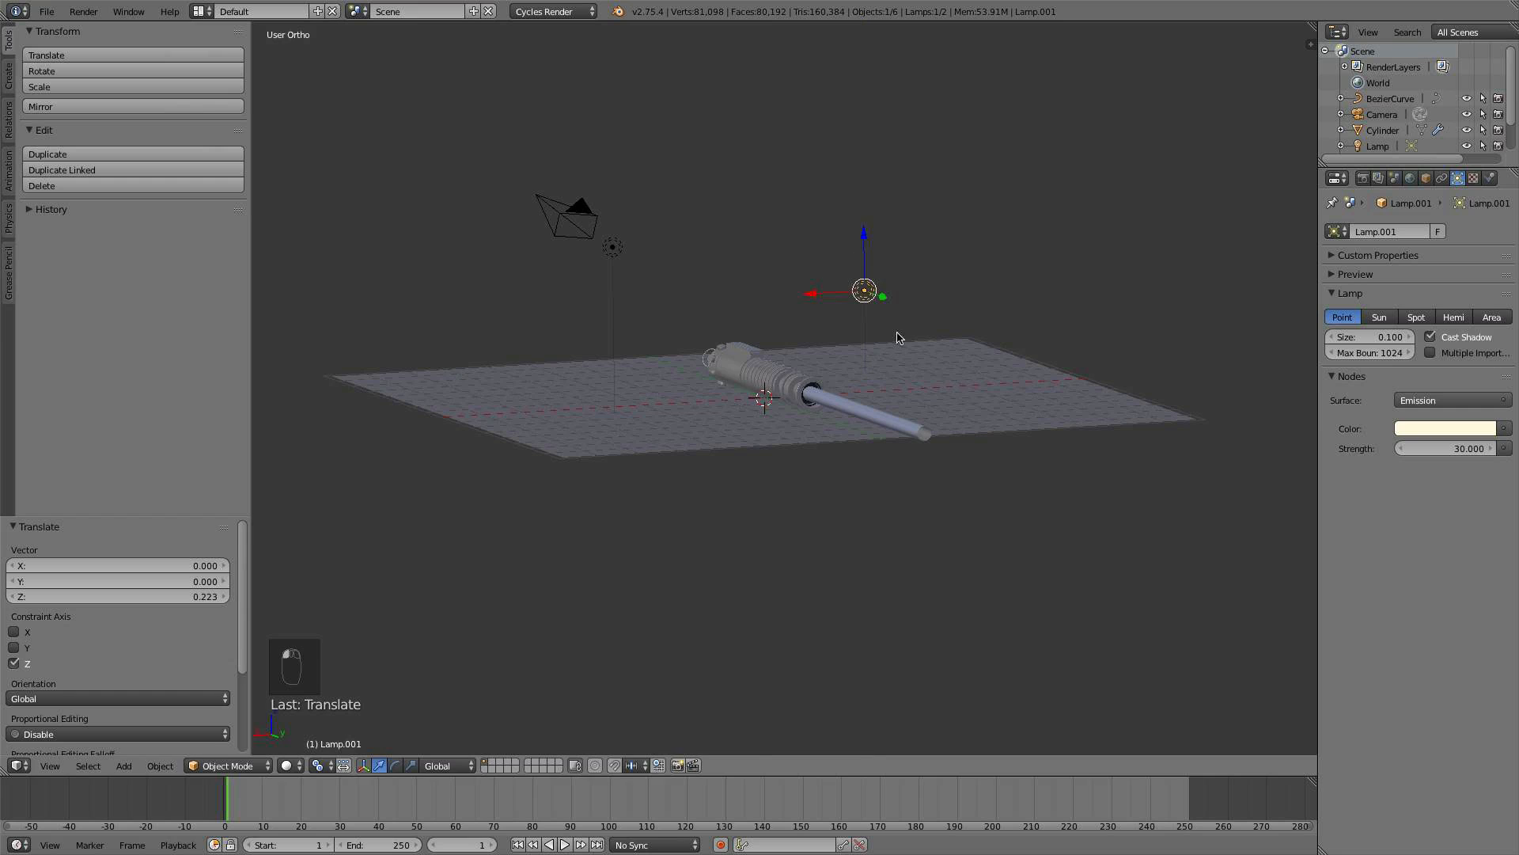
- Set the original lamp's emission strength to 150 and return to the camera view
{"action": "middle_click_drag", "start_coordinate": [899, 338], "coordinate": [975, 410]}
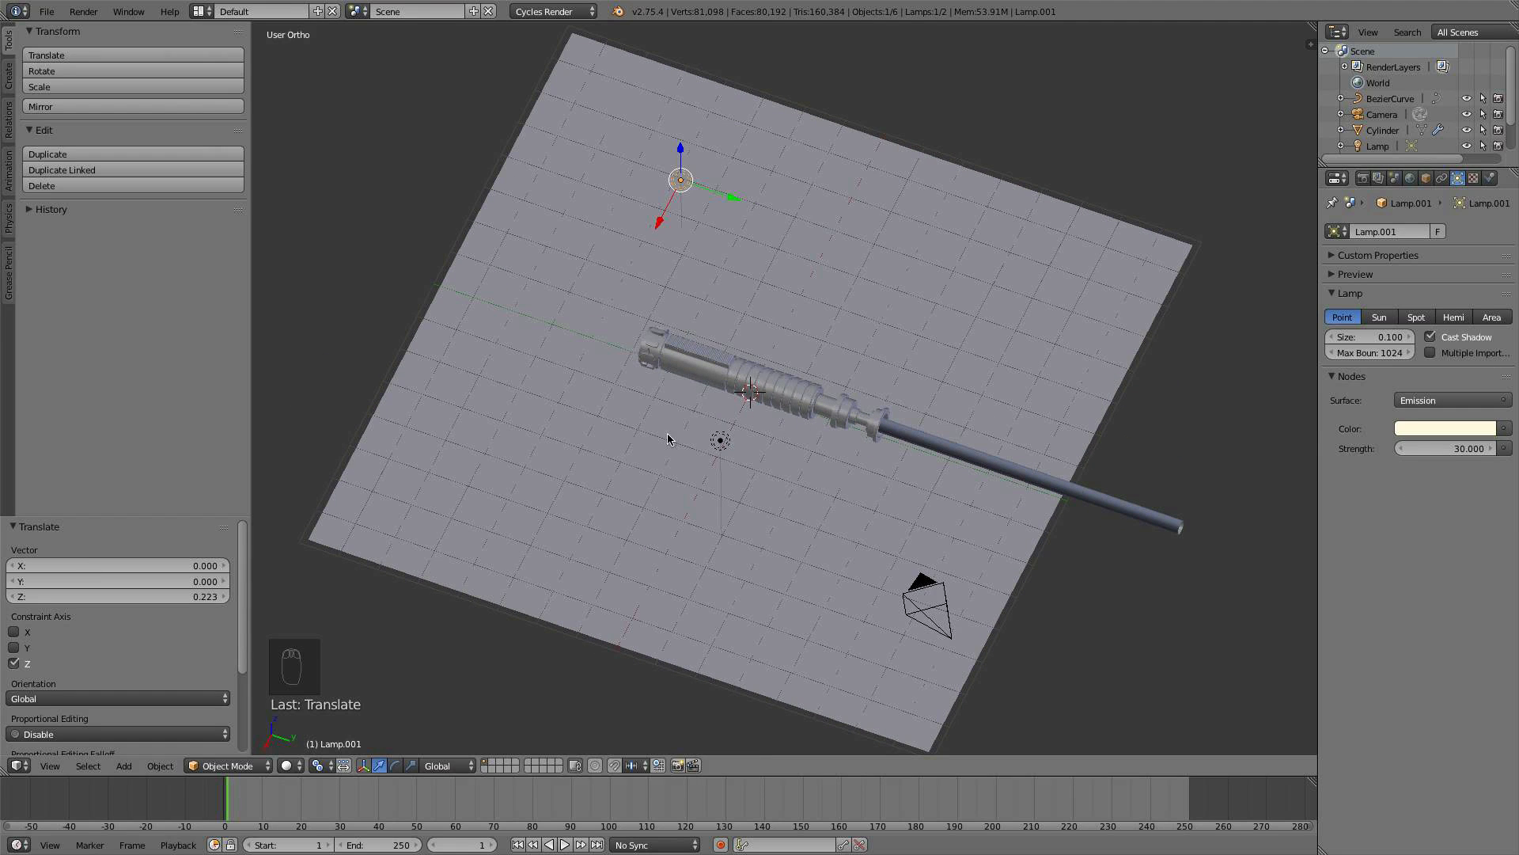
{"action": "right_click", "coordinate": [718, 438]}
{"action": "left_click", "coordinate": [1429, 448]}
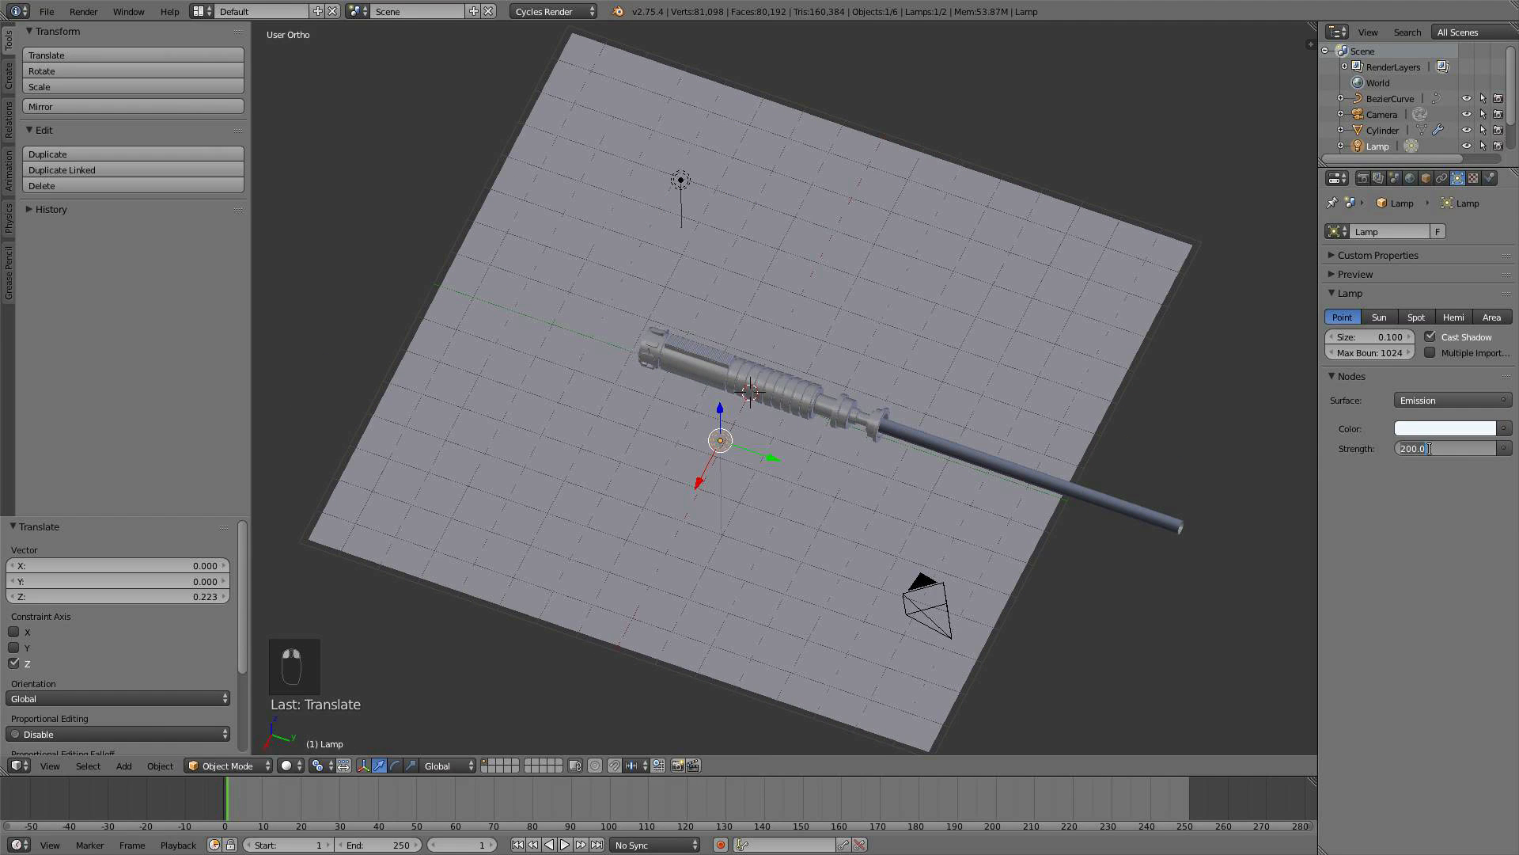
{"action": "type", "text": "150"}
{"action": "key", "text": "Return"}
{"action": "key", "text": "KP_0"}
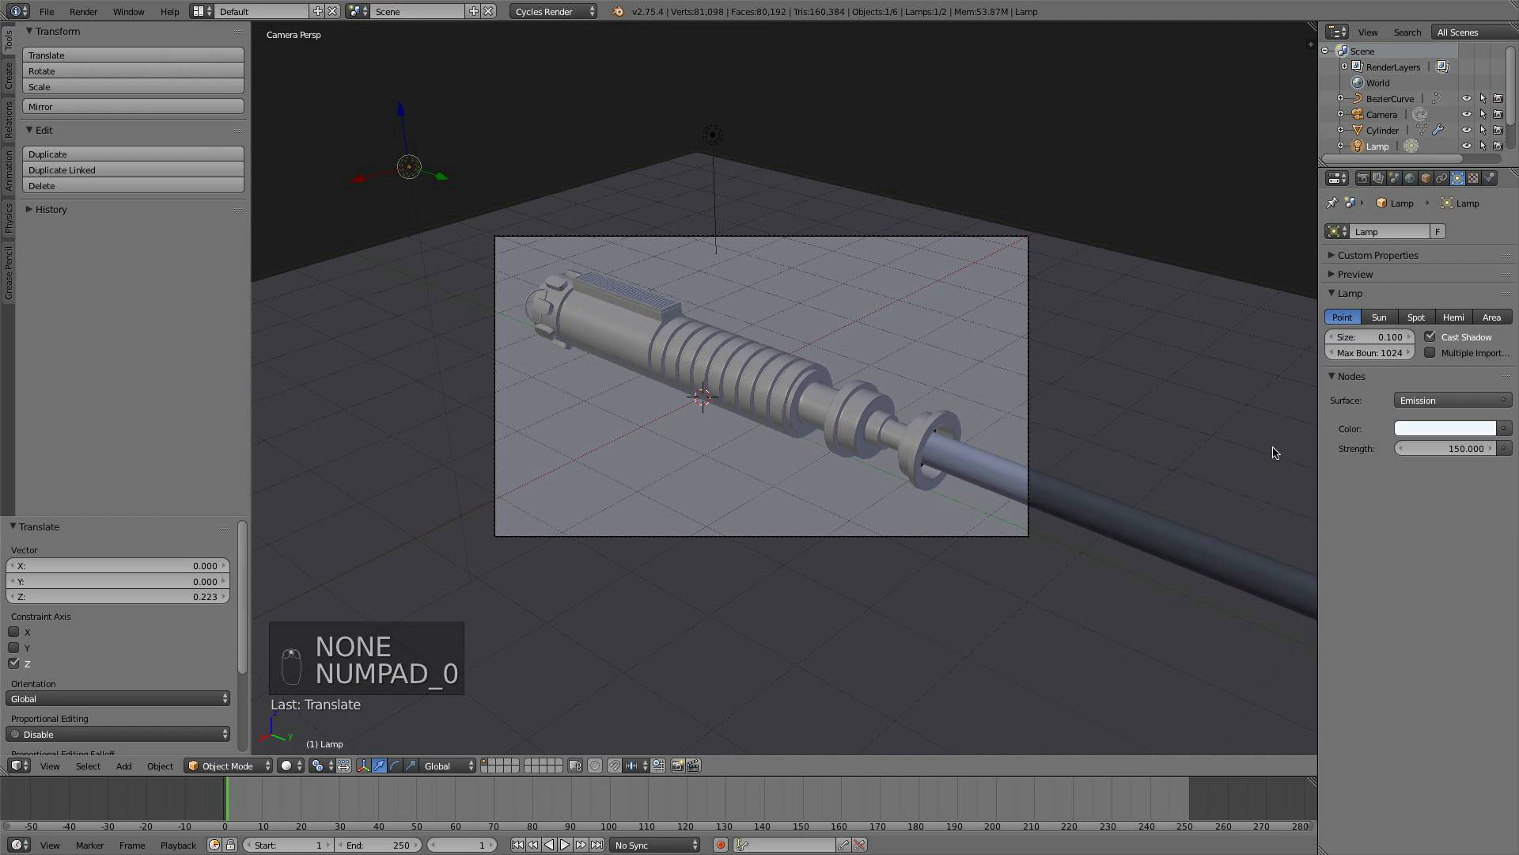
- Enable nodes for the world and darken its background colour to black
{"action": "left_click", "coordinate": [1412, 179]}
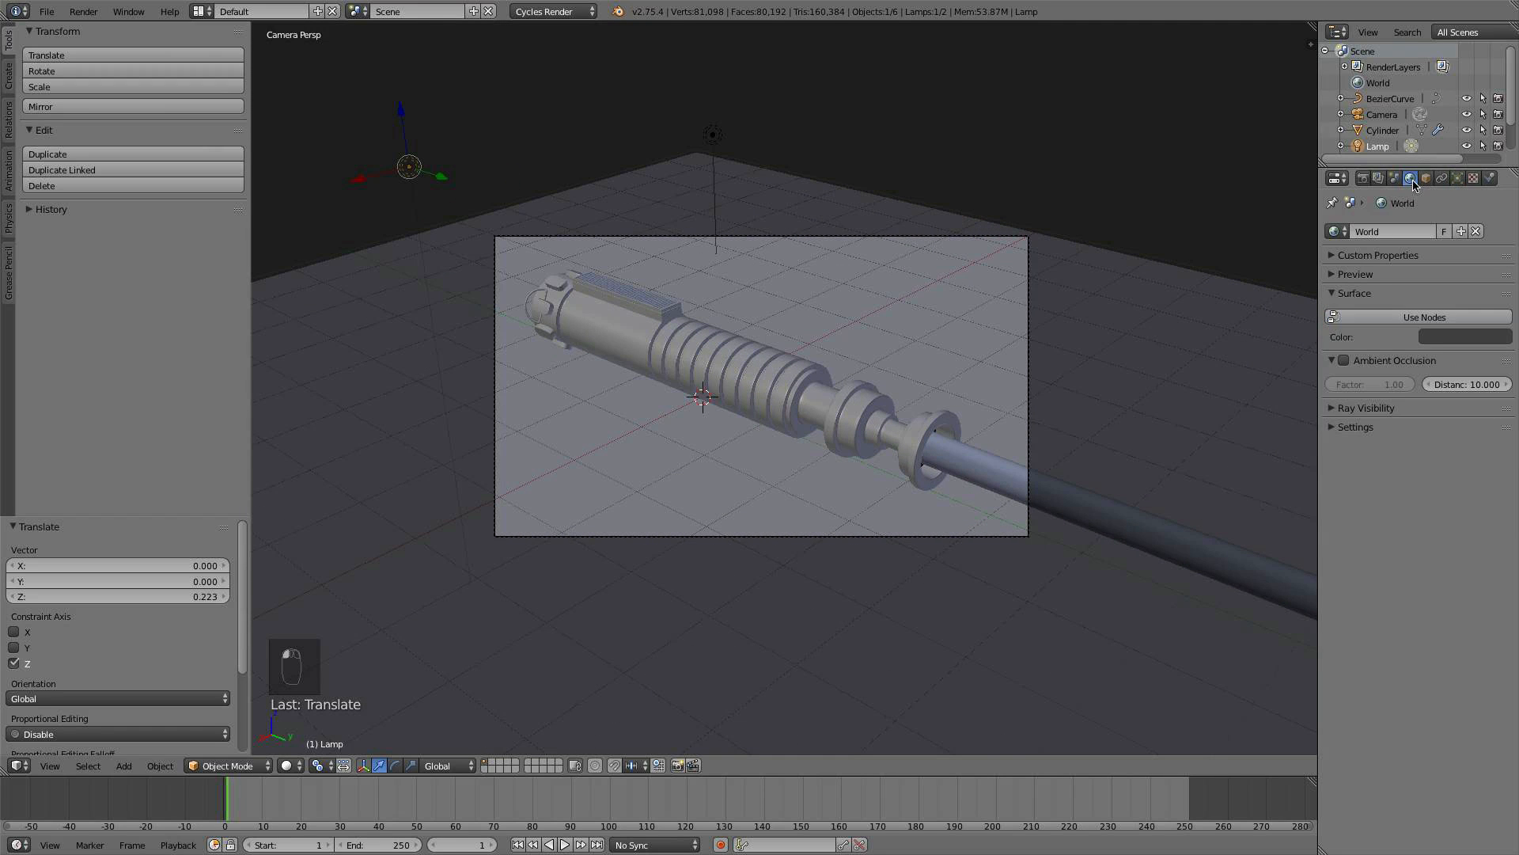
{"action": "left_click", "coordinate": [1442, 317]}
{"action": "left_click", "coordinate": [1454, 342]}
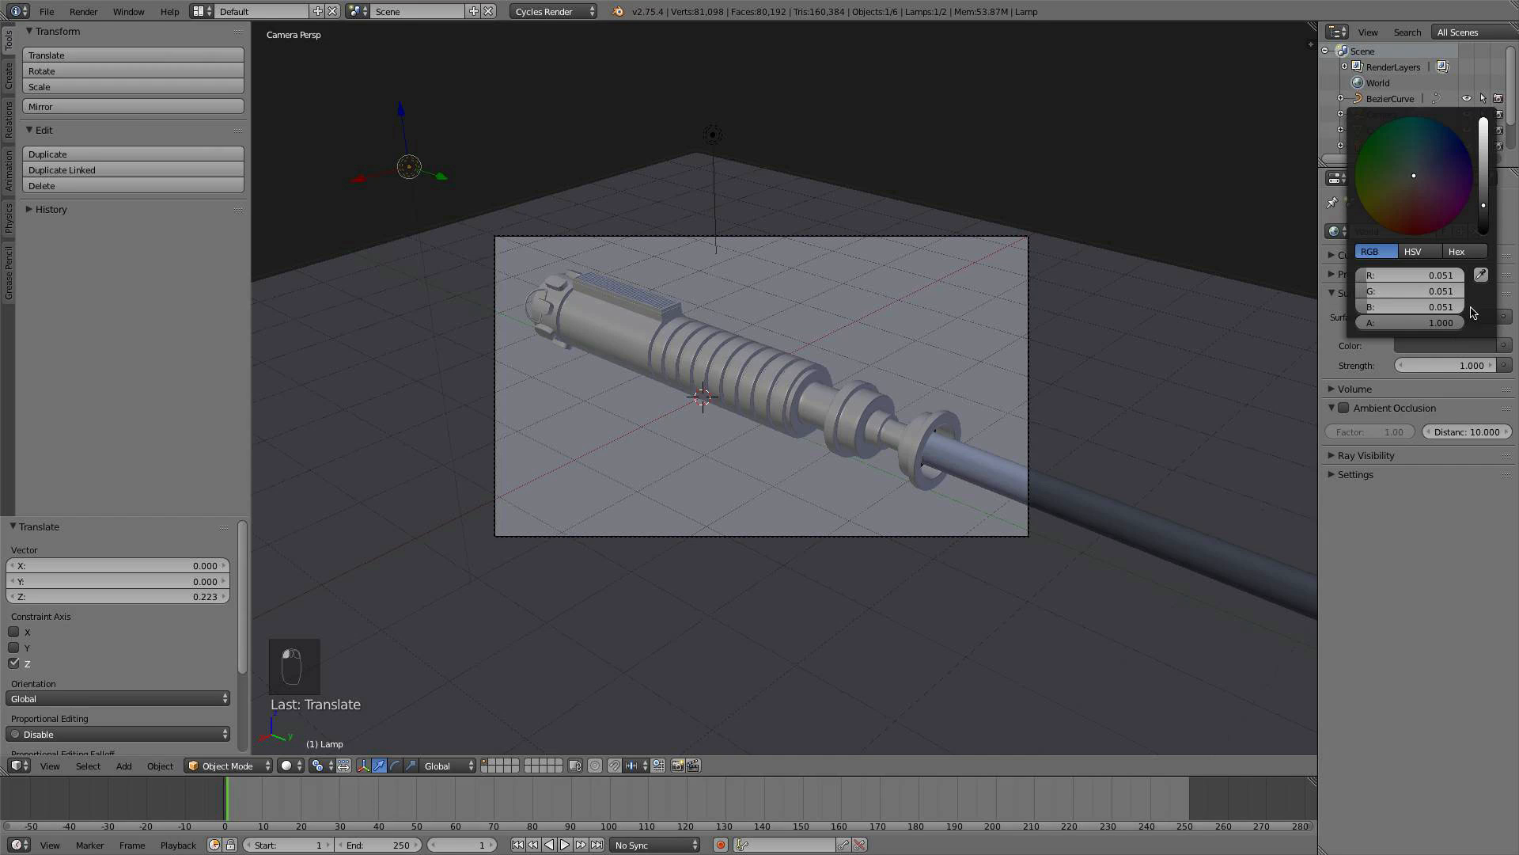
{"action": "left_click_drag", "start_coordinate": [1486, 224], "coordinate": [1483, 247]}
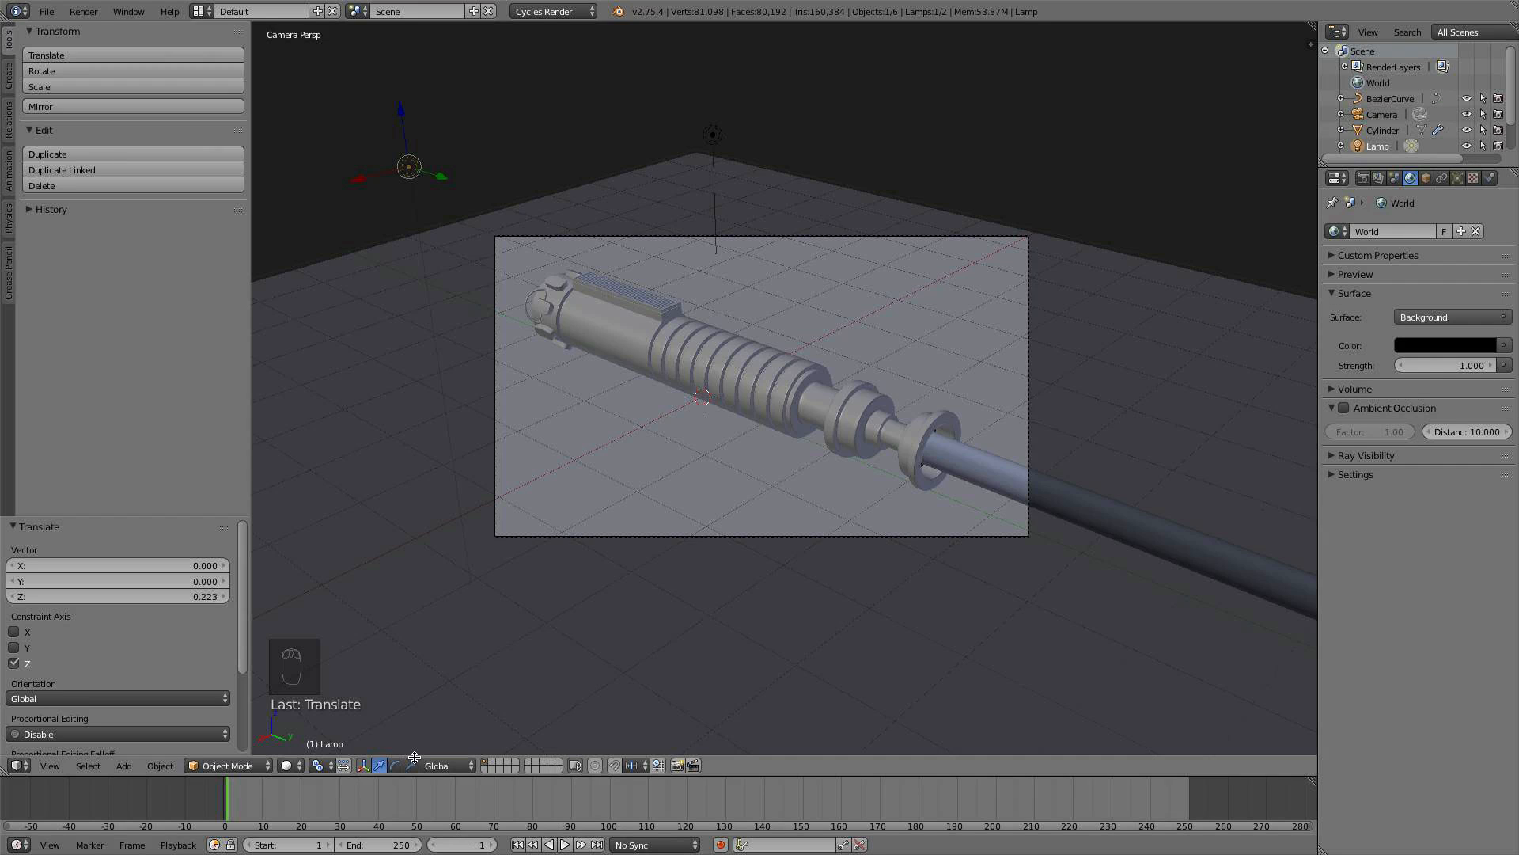
- Check the lighting against the black background in Rendered shading, and switch back to Solid shading
{"action": "left_click", "coordinate": [287, 765]}
{"action": "left_click", "coordinate": [319, 660]}
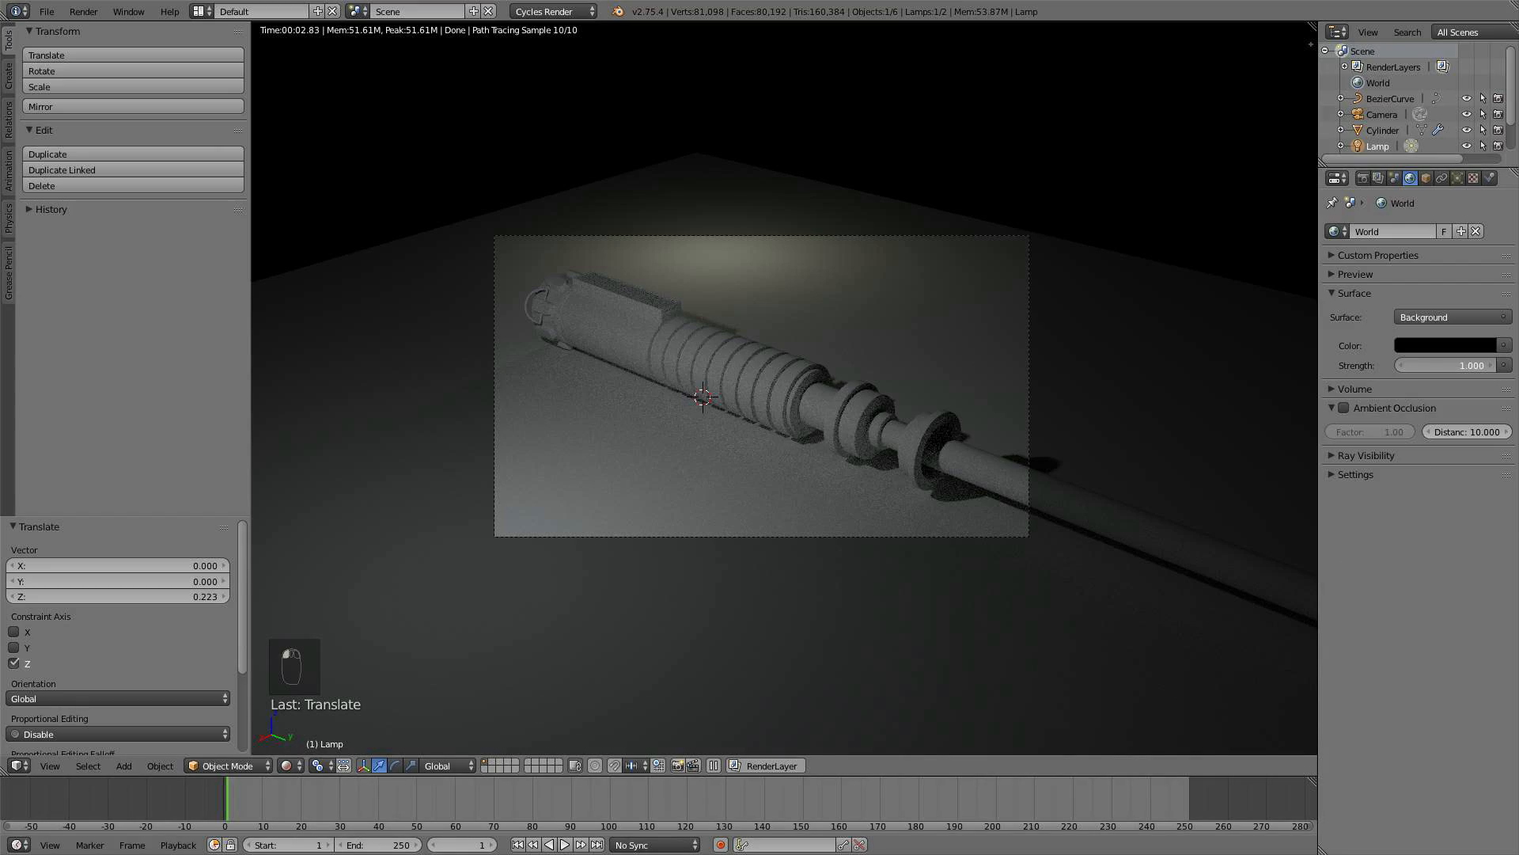
{"action": "mouse_move", "coordinate": [1473, 365]}
{"action": "left_mouse_down"}
{"action": "mouse_move", "coordinate": [1492, 364]}
{"action": "mouse_move", "coordinate": [1473, 365]}
{"action": "left_mouse_up"}
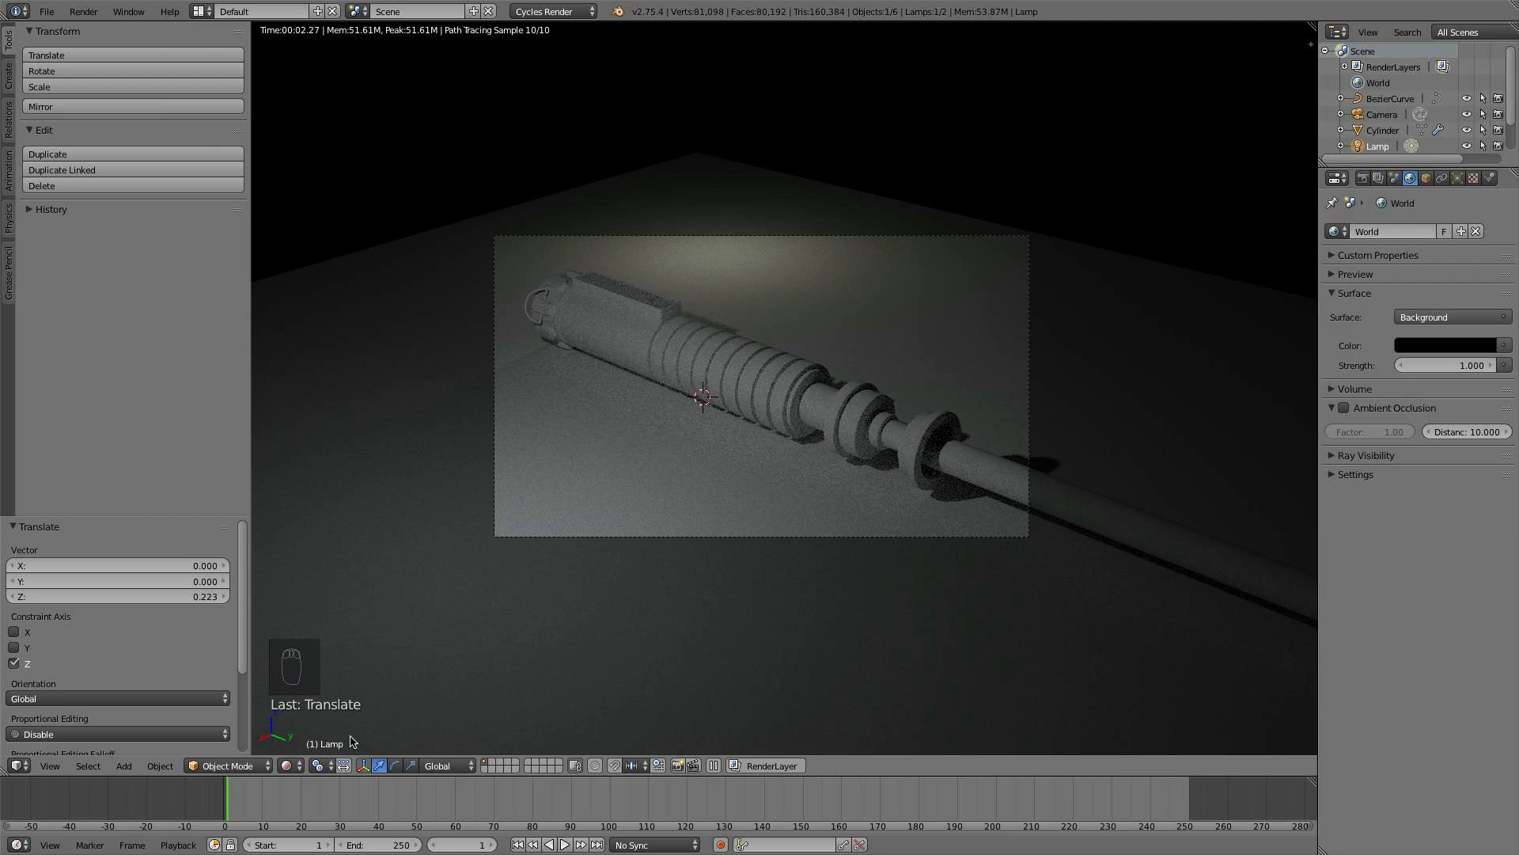
{"action": "left_click", "coordinate": [293, 761]}
{"action": "left_click", "coordinate": [314, 711]}
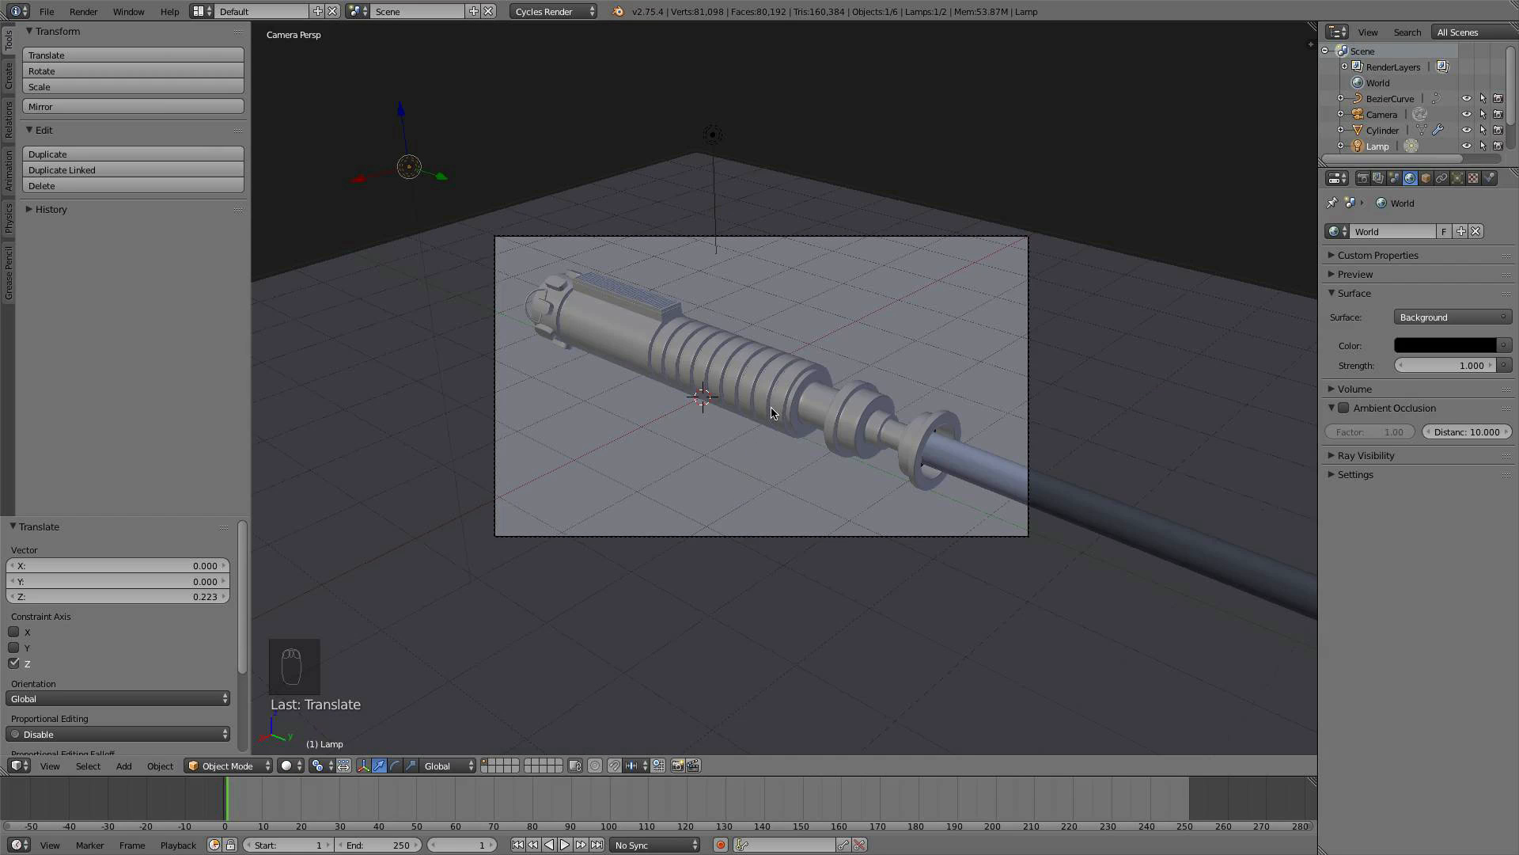
- Select the lightsaber mesh and enter Edit Mode on it, viewed from the top
{"action": "right_click", "coordinate": [772, 412]}
{"action": "scroll", "coordinate": [885, 429], "scroll_direction": "up", "scroll_amount": 2}
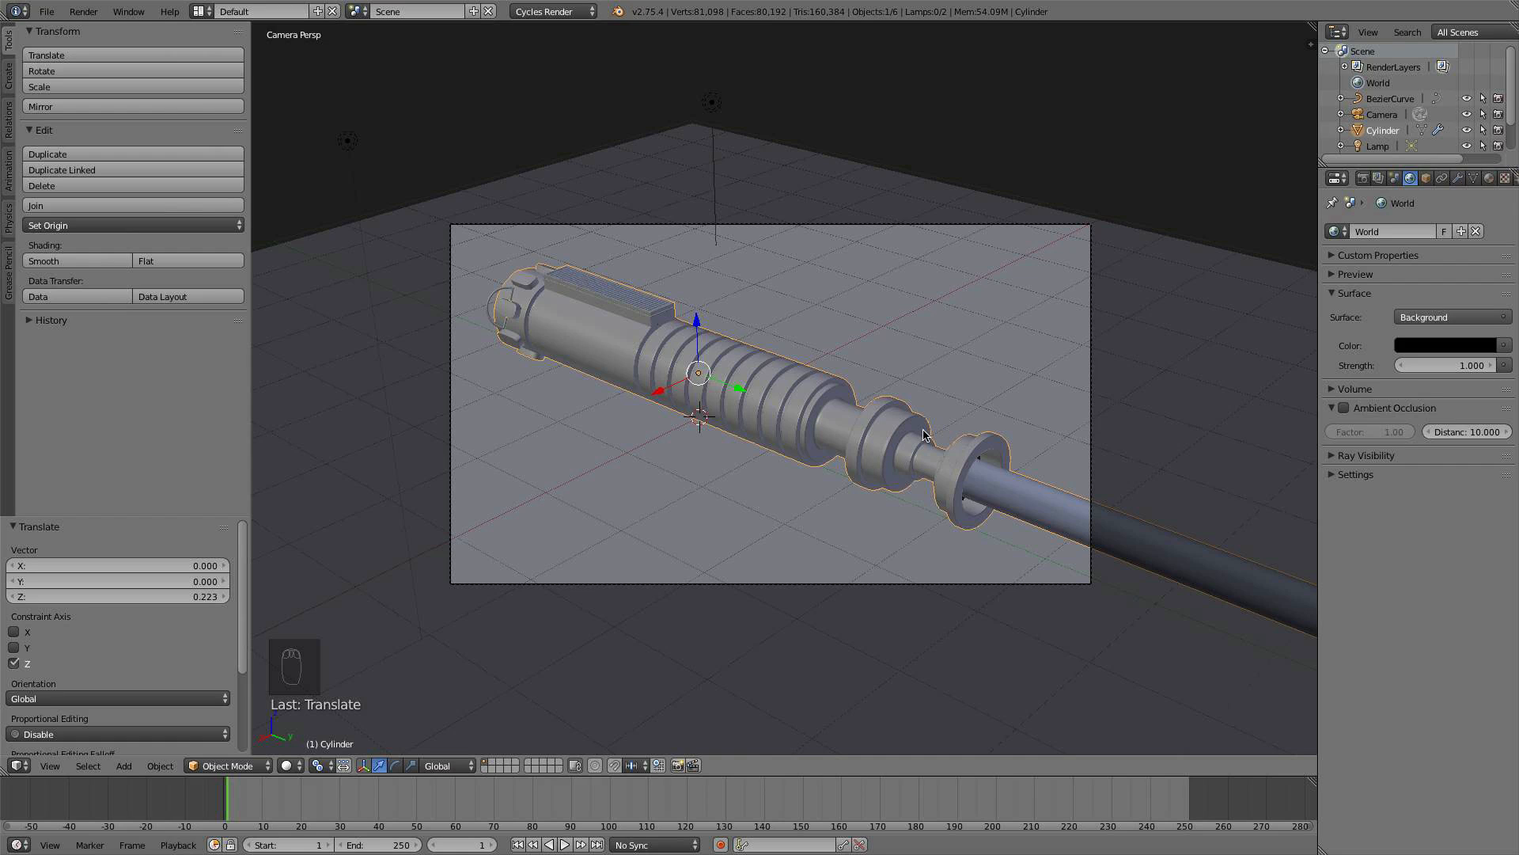
{"action": "scroll", "coordinate": [922, 436], "scroll_direction": "up", "scroll_amount": 2}
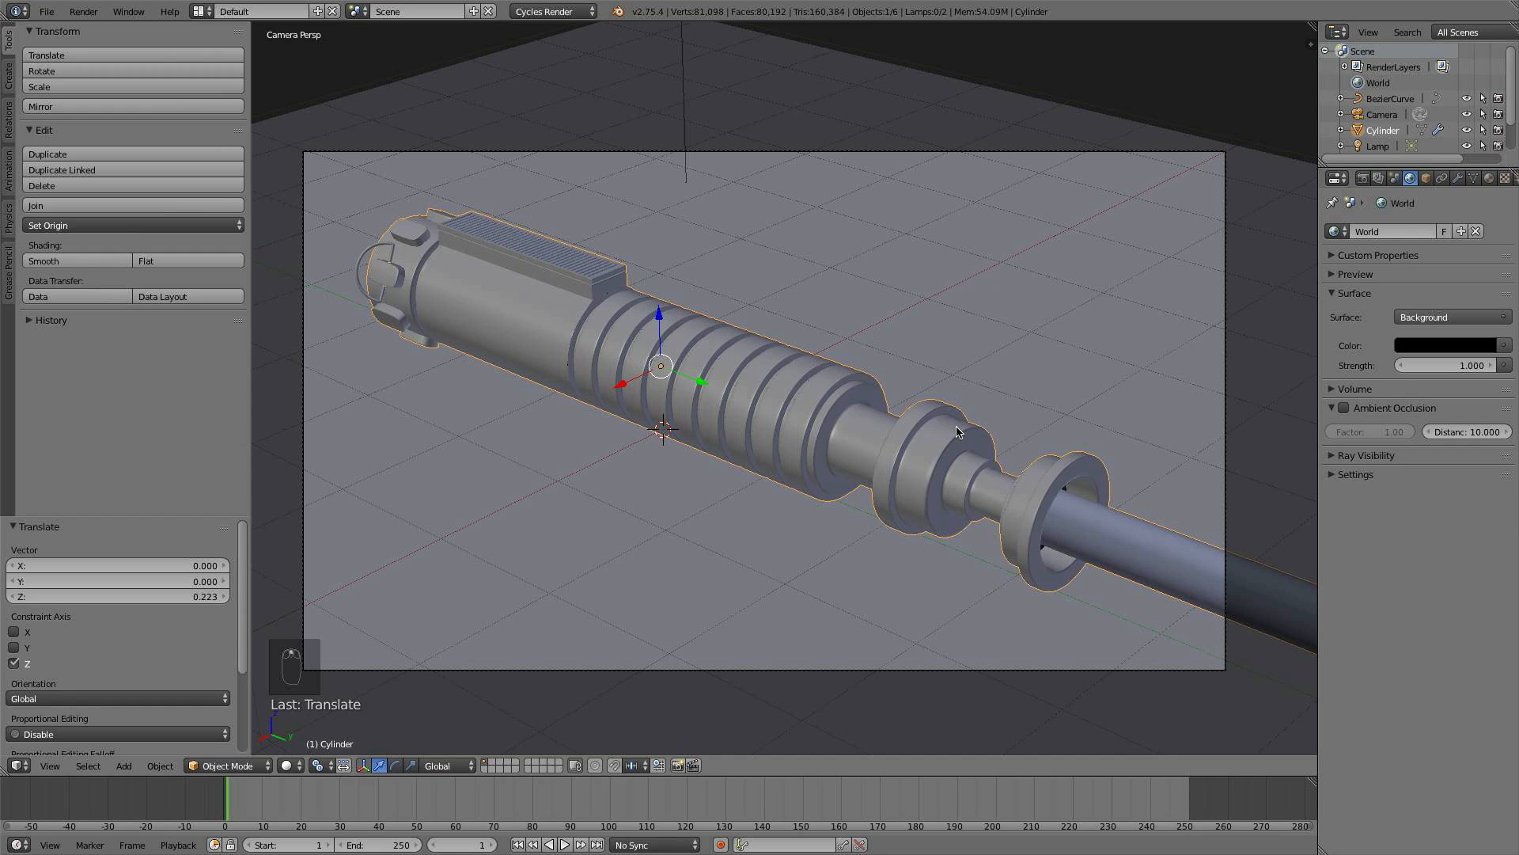
{"action": "key", "text": "KP_7"}
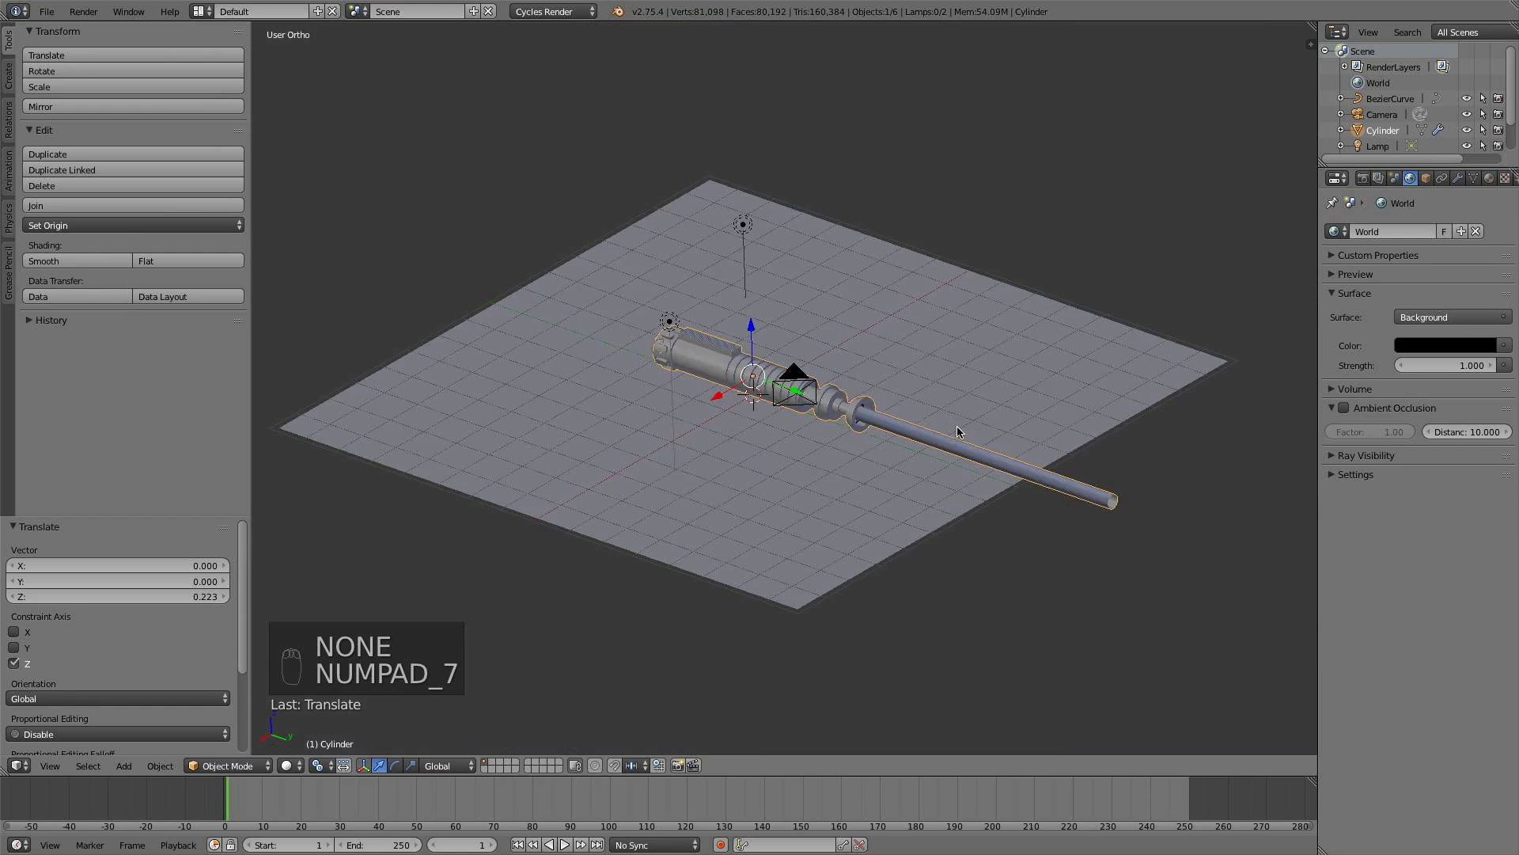
{"action": "scroll", "coordinate": [962, 416], "scroll_direction": "up", "scroll_amount": 3}
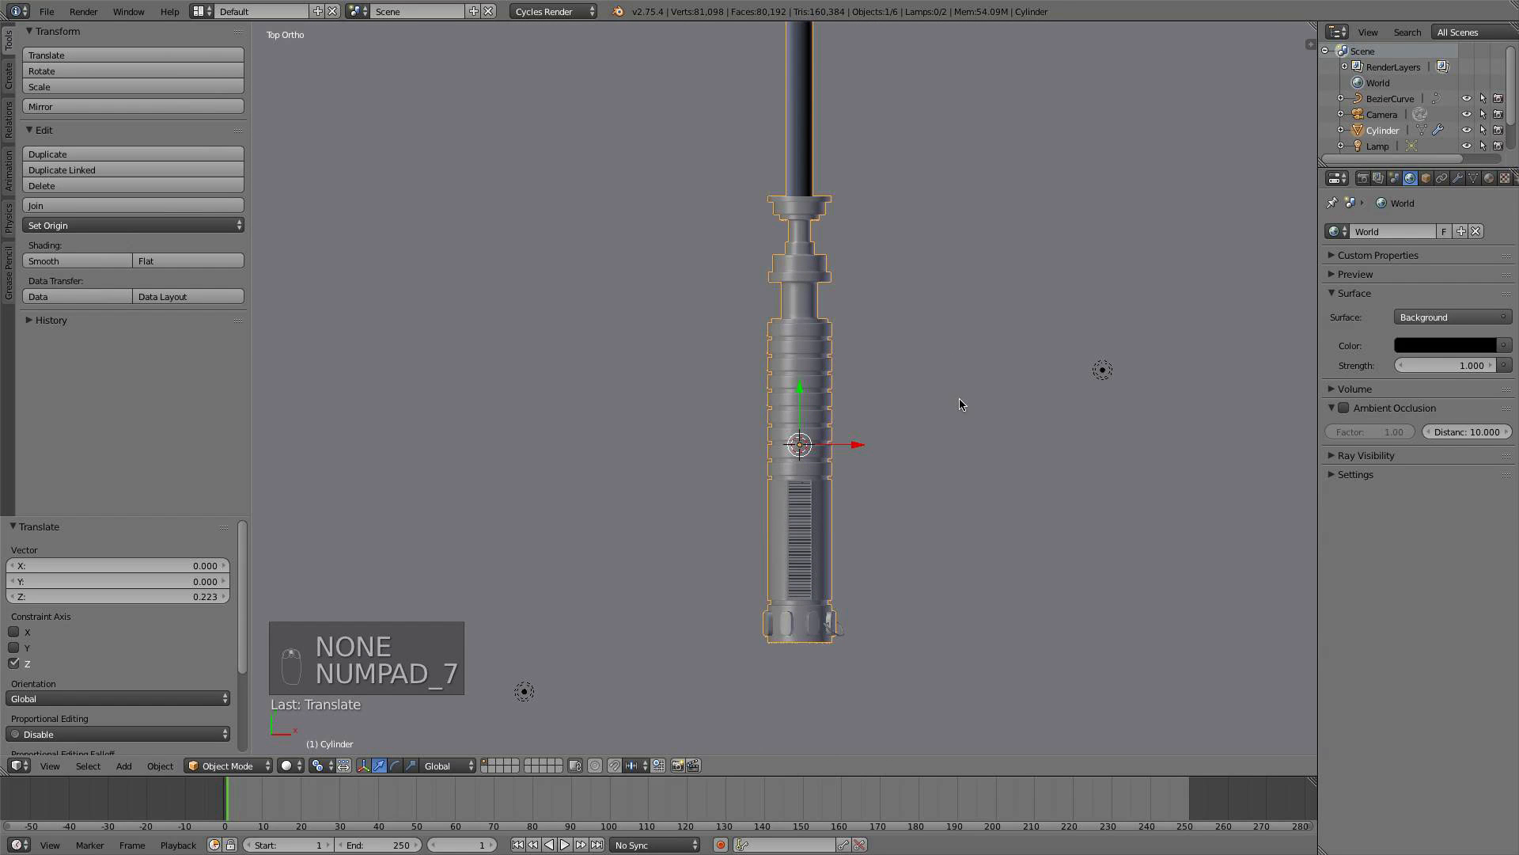
{"action": "scroll", "coordinate": [968, 417], "scroll_direction": "up", "scroll_amount": 1}
{"action": "middle_click_drag", "start_coordinate": [988, 442], "coordinate": [1002, 413], "text": "shift"}
{"action": "scroll", "coordinate": [1058, 517], "scroll_direction": "up", "scroll_amount": 1}
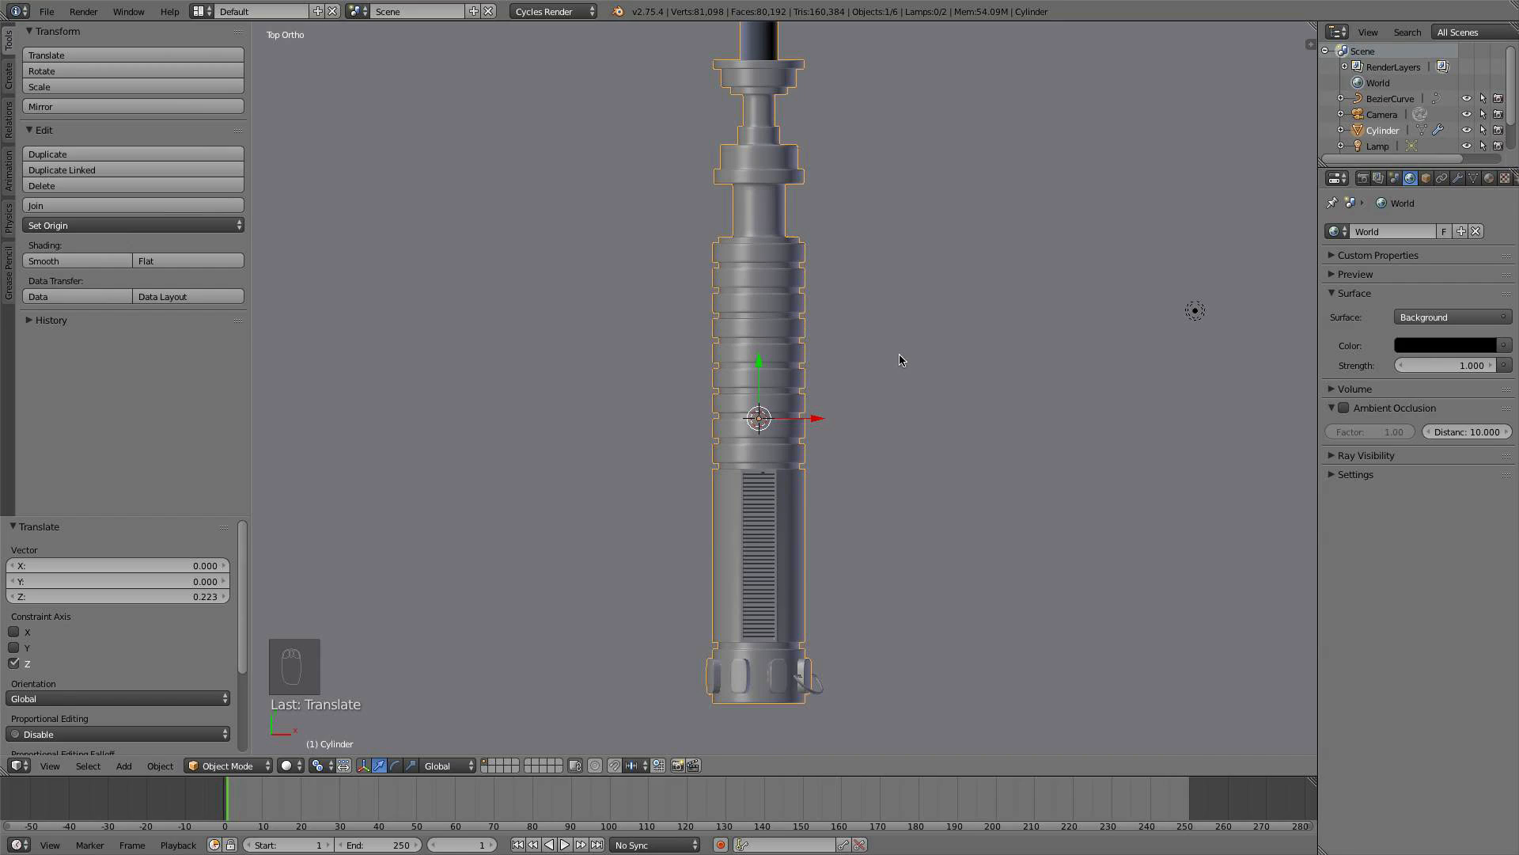
{"action": "middle_click_drag", "start_coordinate": [900, 360], "coordinate": [815, 331]}
{"action": "key", "text": "Tab"}
{"action": "key", "text": "KP_7"}
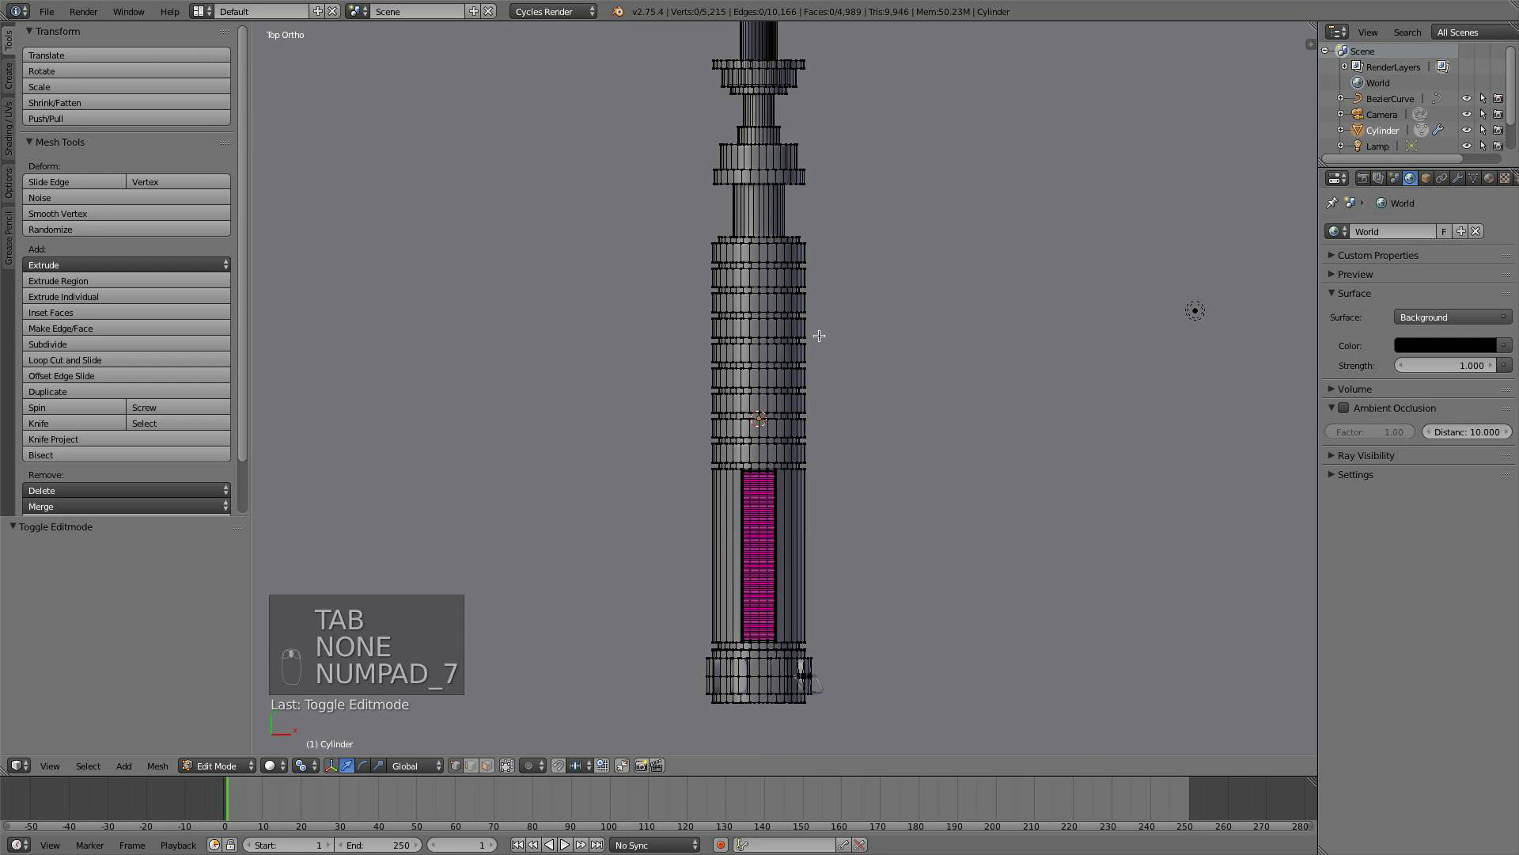
- Select the lengthwise edge line along the underside of the lightsaber hilt and mark it as a seam
{"action": "scroll", "coordinate": [819, 336], "scroll_direction": "up", "scroll_amount": 2}
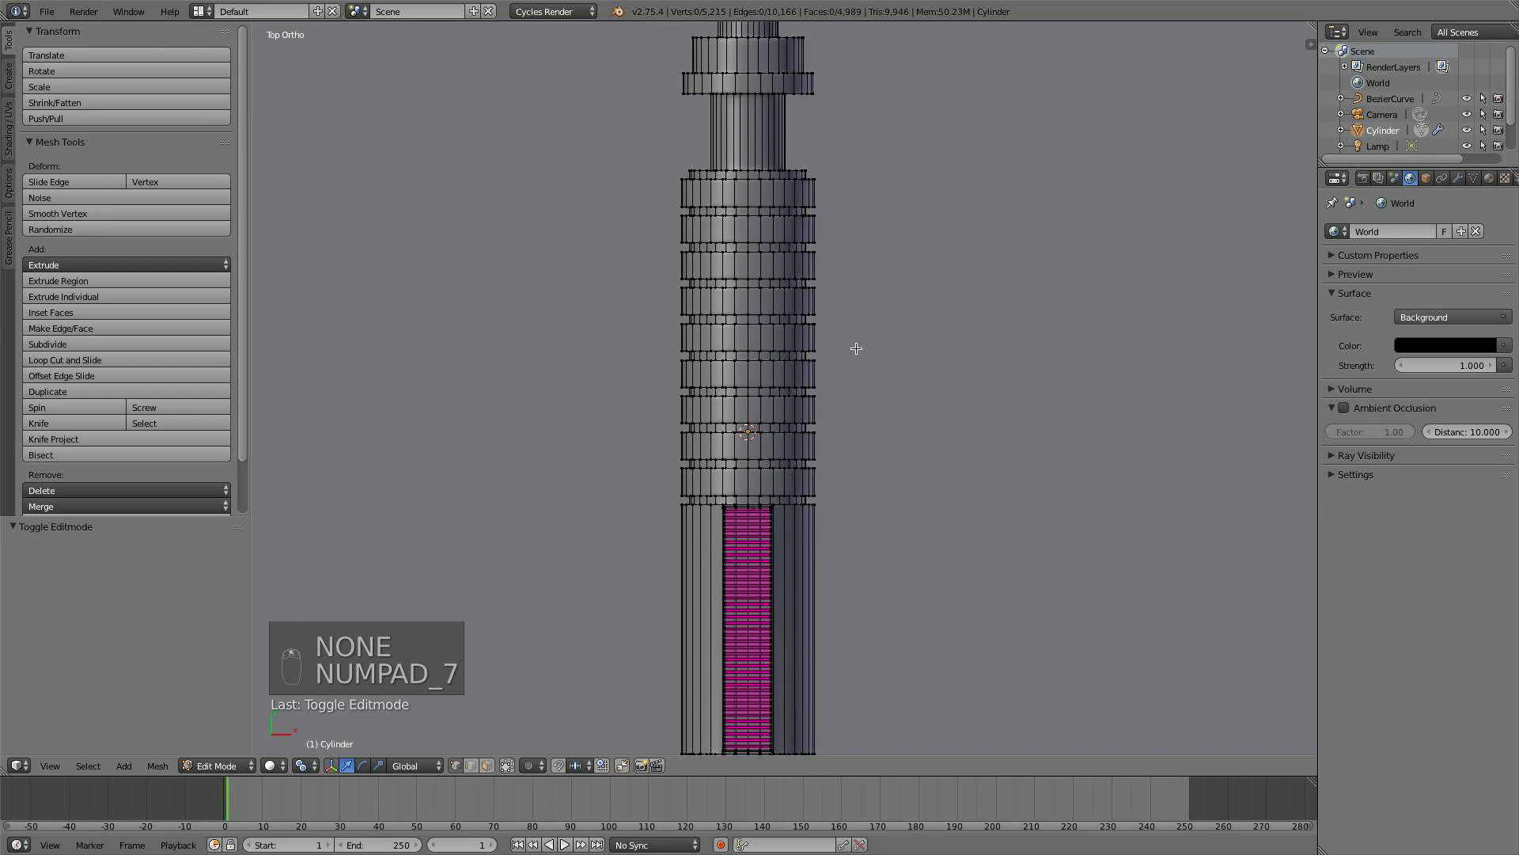
{"action": "scroll", "coordinate": [866, 347], "scroll_direction": "down", "scroll_amount": 1}
{"action": "middle_click_drag", "start_coordinate": [875, 345], "coordinate": [858, 402]}
{"action": "scroll", "coordinate": [851, 388], "scroll_direction": "up", "scroll_amount": 3}
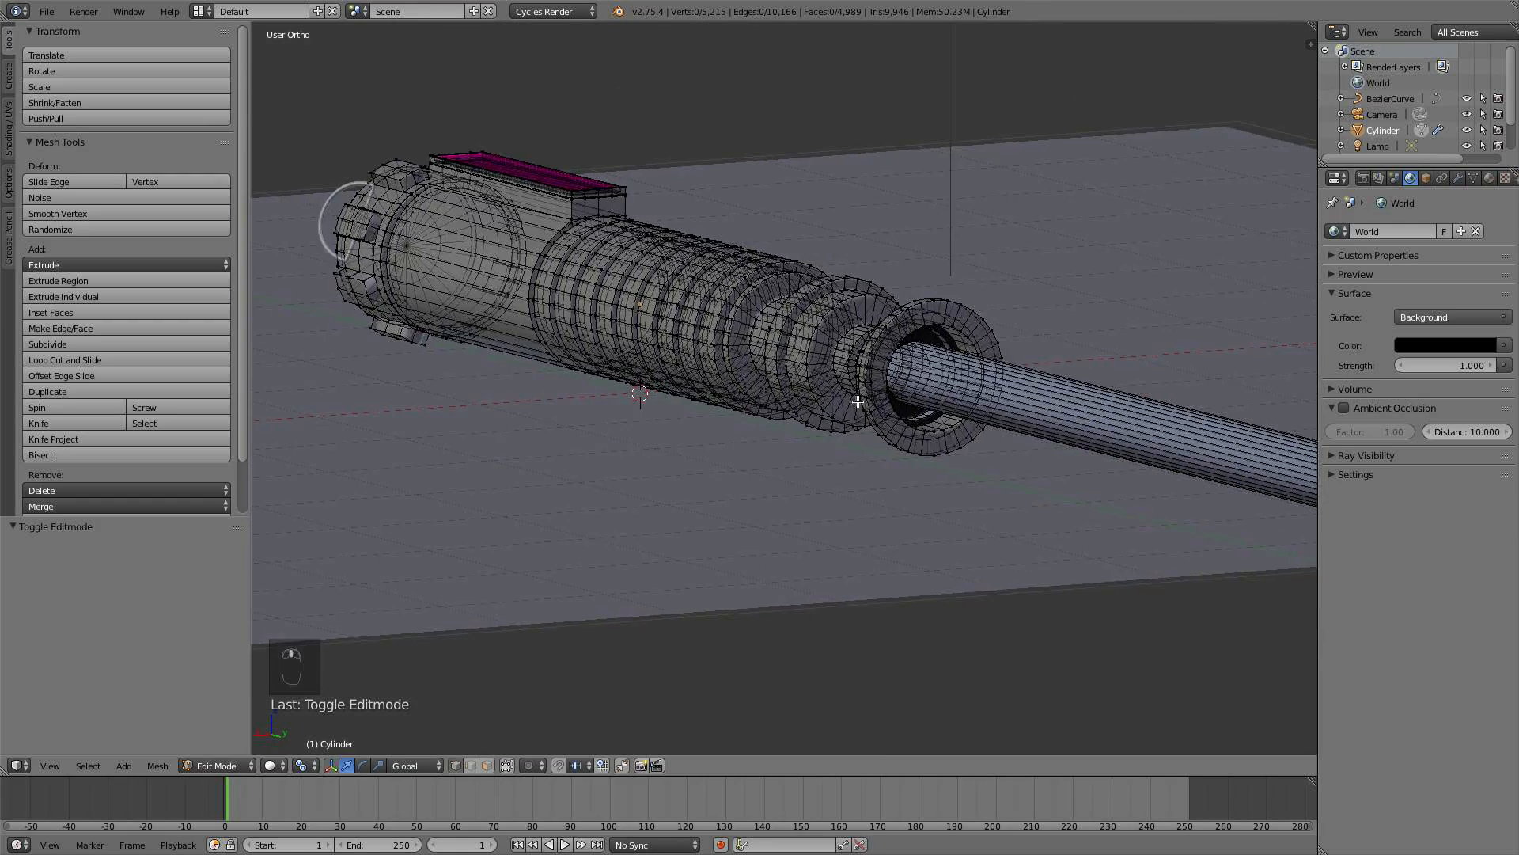
{"action": "scroll", "coordinate": [857, 401], "scroll_direction": "up", "scroll_amount": 2}
{"action": "key", "text": "space"}
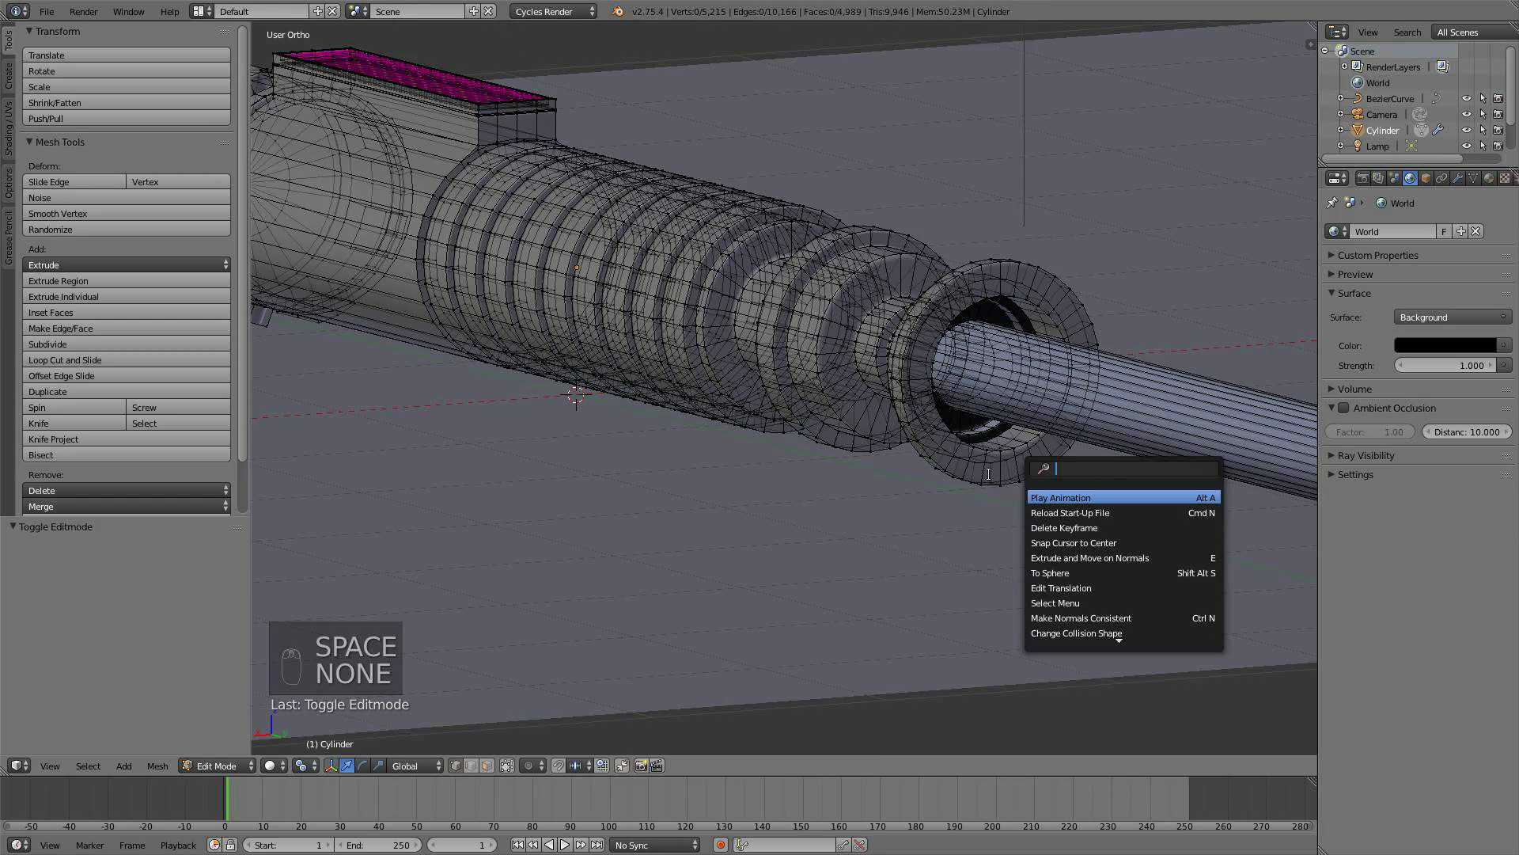
{"action": "key", "text": "Escape"}
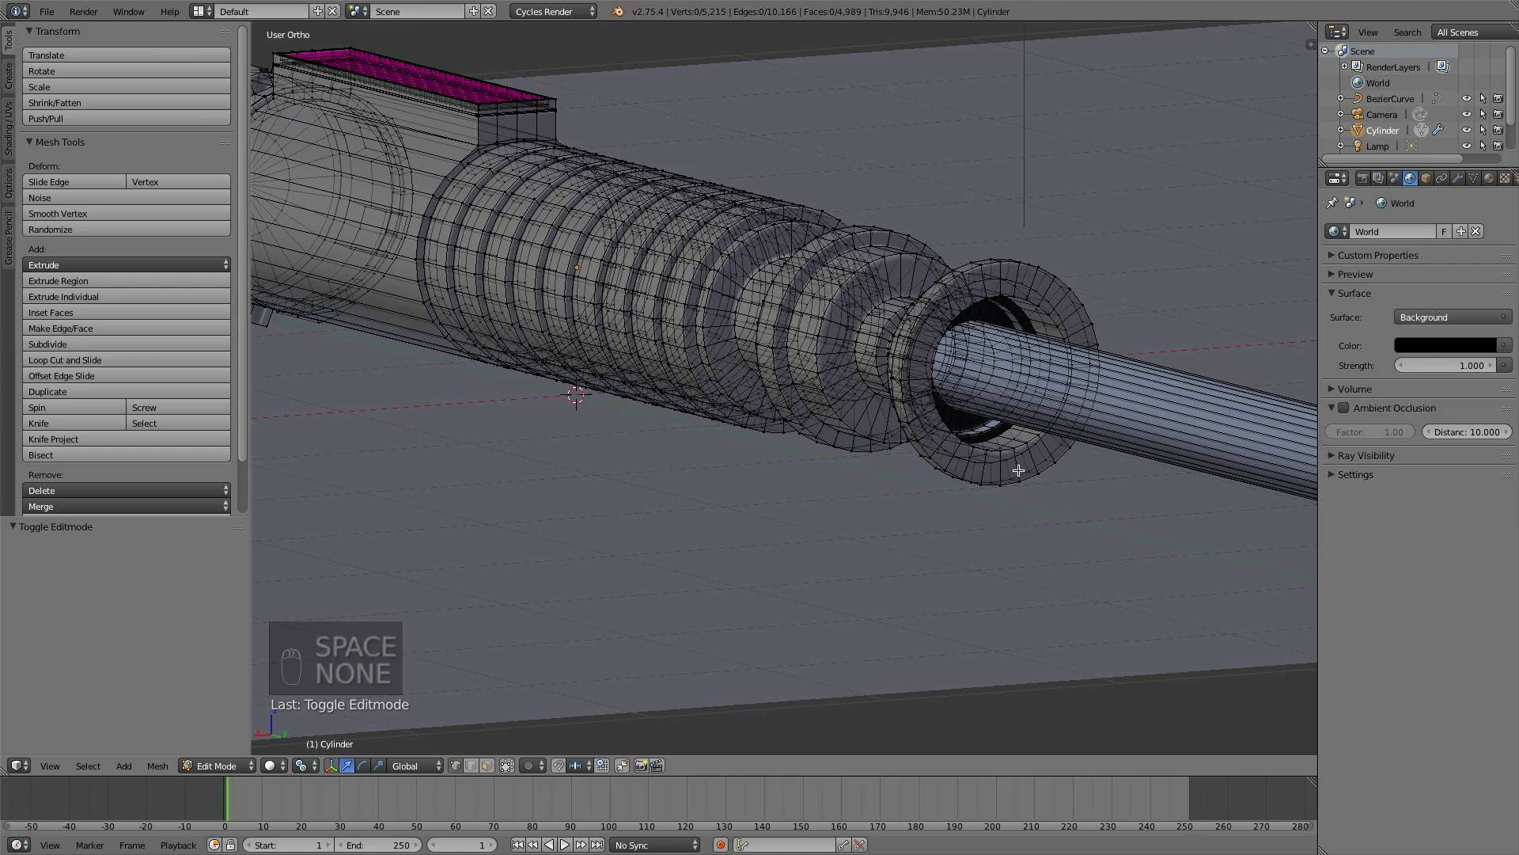
{"action": "right_click", "coordinate": [1016, 469], "text": "alt"}
{"action": "scroll", "coordinate": [1066, 458], "scroll_direction": "down", "scroll_amount": 3}
{"action": "middle_click_drag", "start_coordinate": [1065, 458], "coordinate": [1009, 433]}
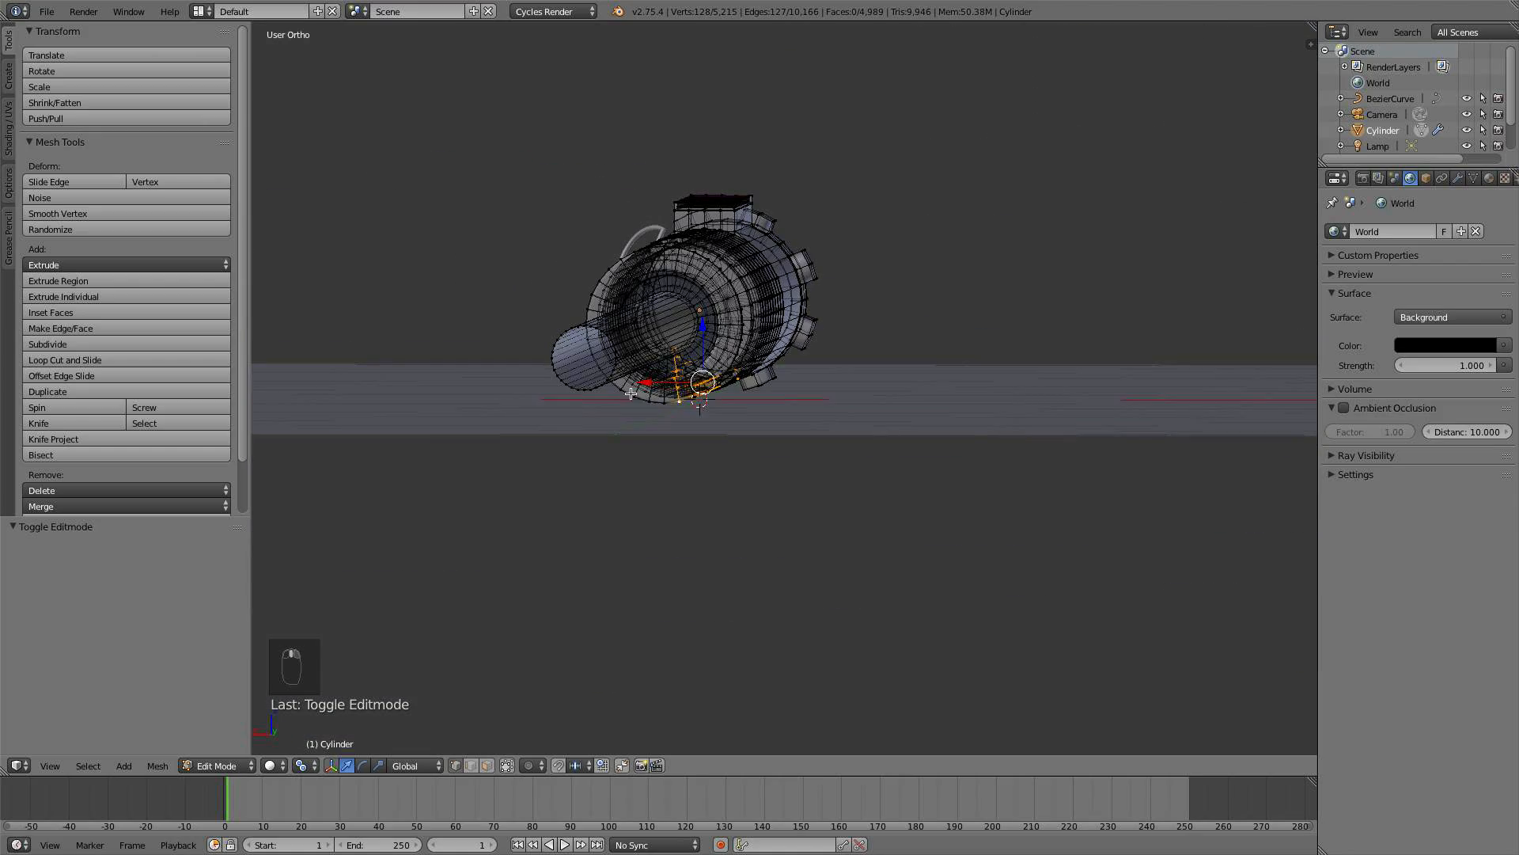
{"action": "right_click", "coordinate": [662, 398], "text": "alt"}
{"action": "right_click", "coordinate": [663, 397], "text": "alt"}
{"action": "right_click", "coordinate": [673, 396], "text": "alt"}
{"action": "middle_click_drag", "start_coordinate": [673, 396], "coordinate": [794, 400]}
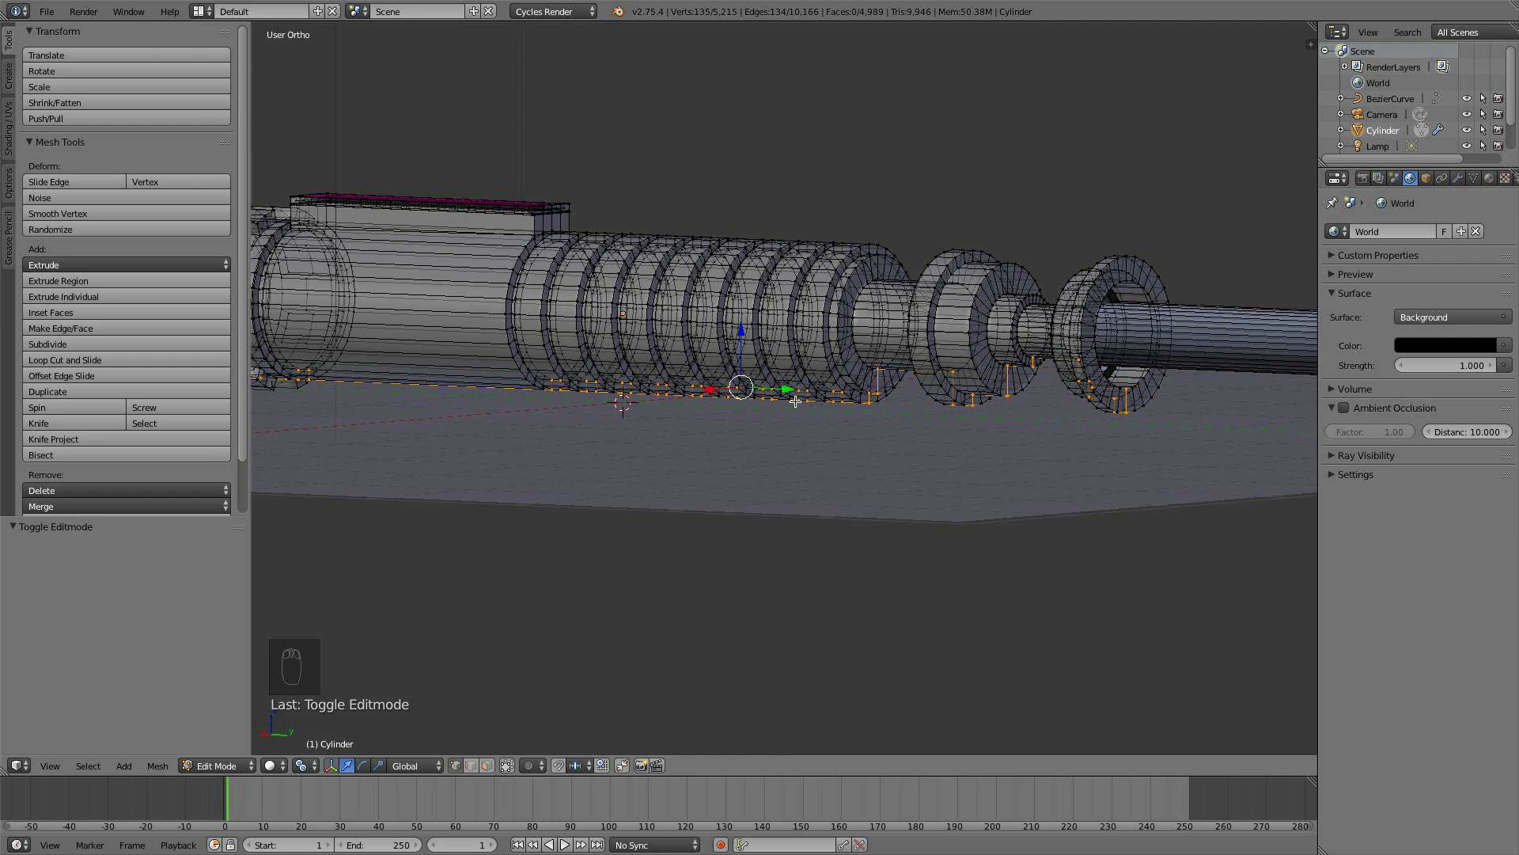
{"action": "scroll", "coordinate": [795, 401], "scroll_direction": "down", "scroll_amount": 1}
{"action": "scroll", "coordinate": [795, 401], "scroll_direction": "down", "scroll_amount": 1}
{"action": "key", "text": "ctrl+e"}
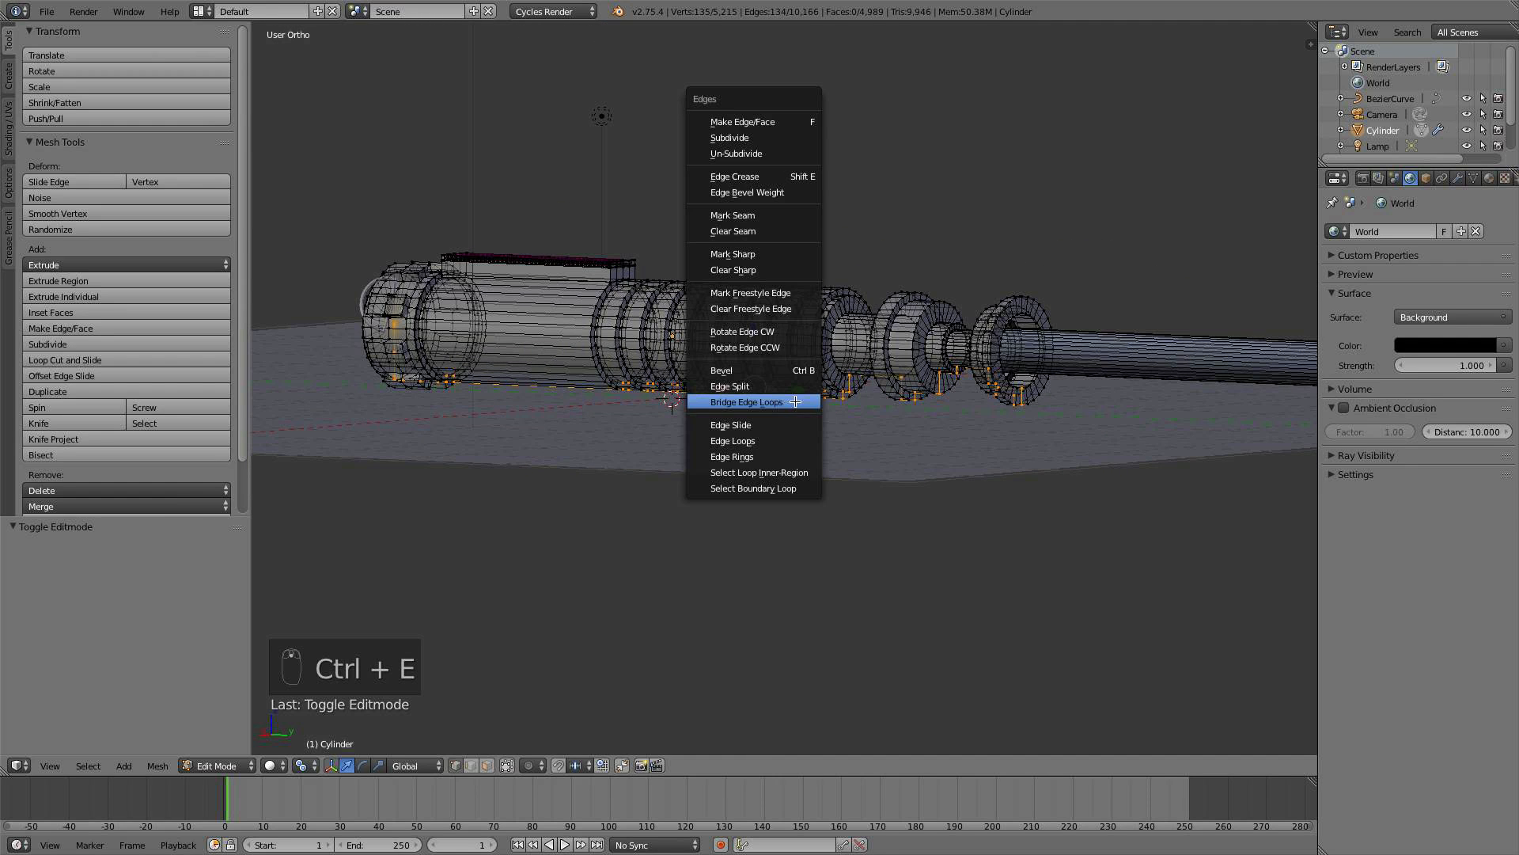
{"action": "left_click", "coordinate": [760, 214]}
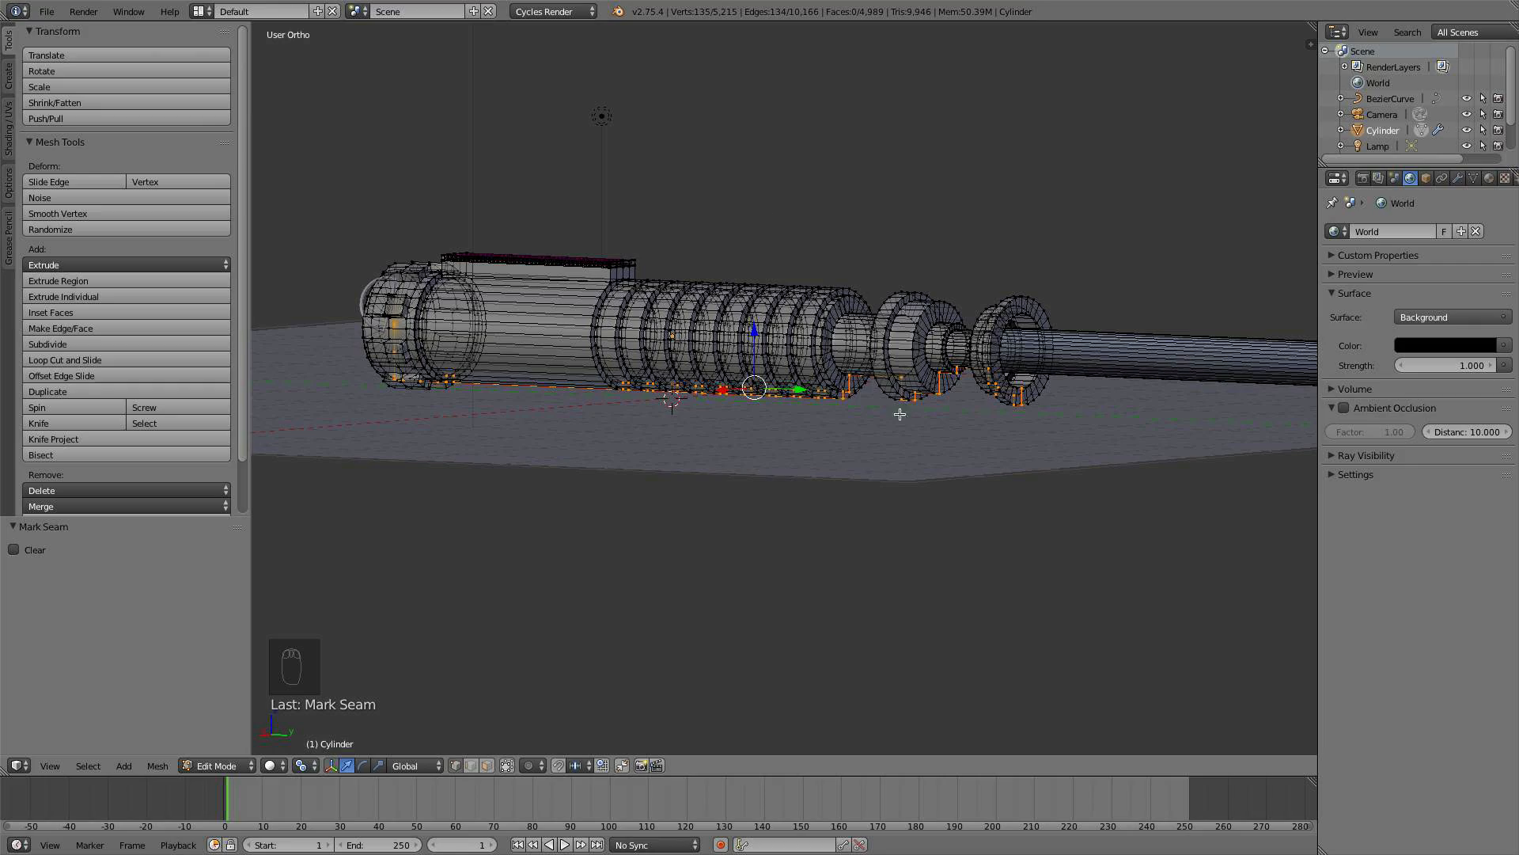
- Select the edge loop around the base of the raised grip box on the hilt and mark it as a seam
{"action": "middle_click_drag", "start_coordinate": [794, 318], "coordinate": [776, 435]}
{"action": "scroll", "coordinate": [760, 327], "scroll_direction": "up", "scroll_amount": 3}
{"action": "scroll", "coordinate": [772, 431], "scroll_direction": "up", "scroll_amount": 8}
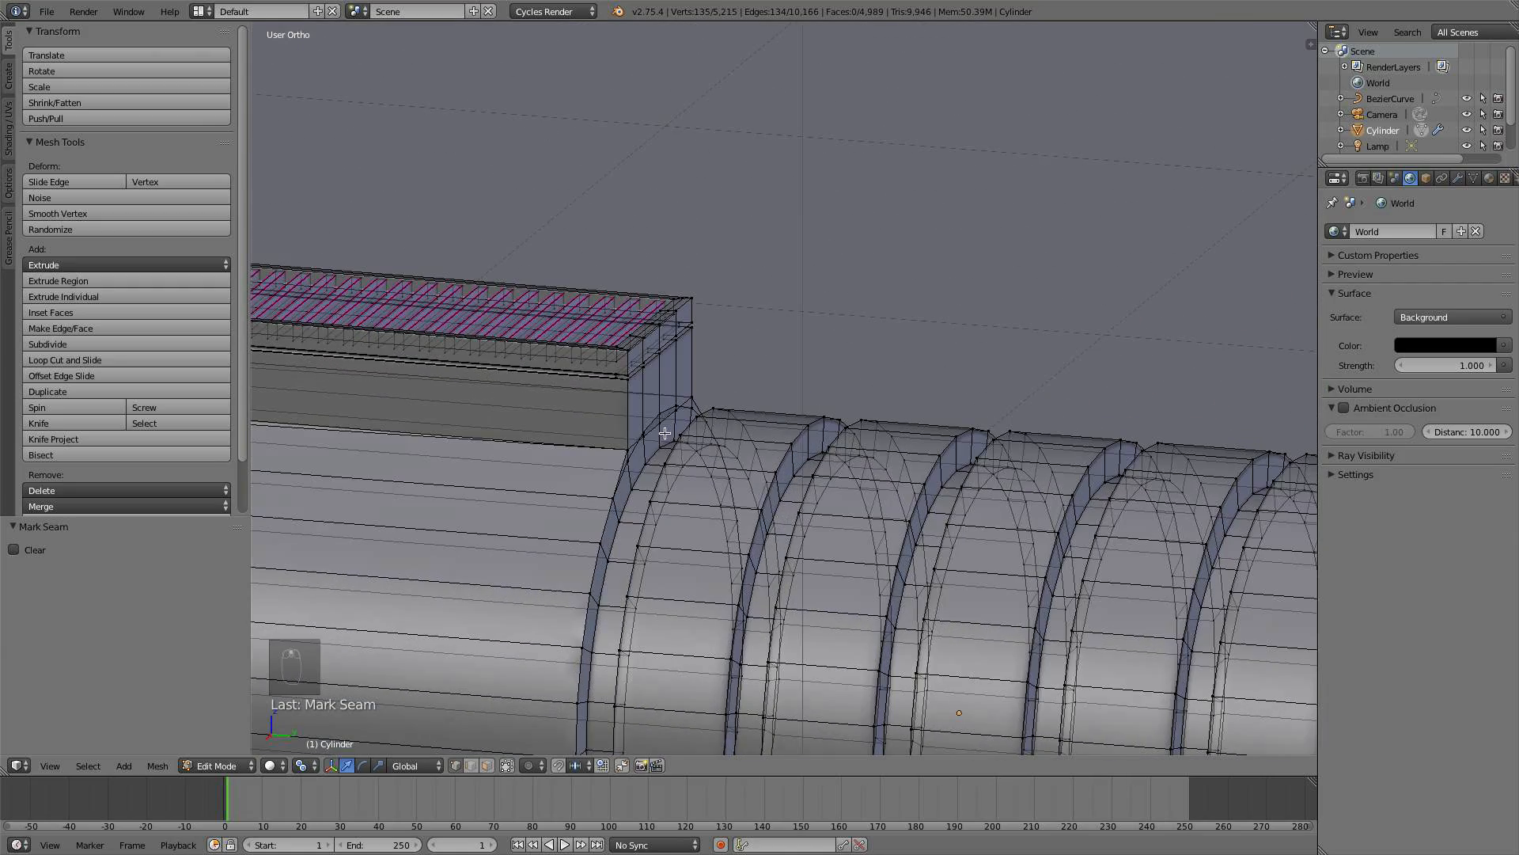
{"action": "left_click", "coordinate": [626, 443], "text": "alt"}
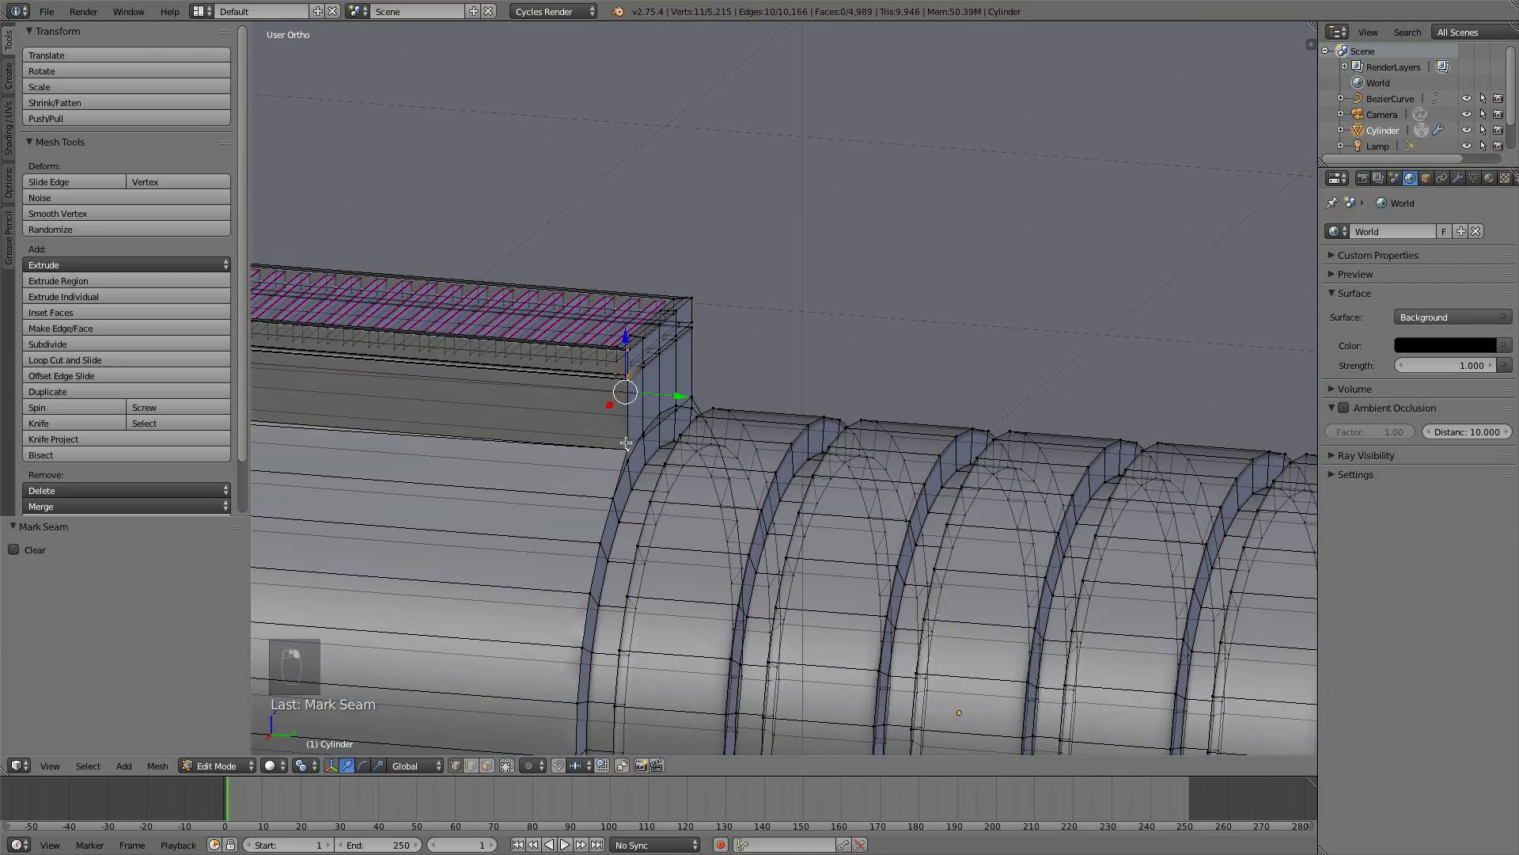
{"action": "left_click", "coordinate": [626, 442], "text": "alt"}
{"action": "left_click", "coordinate": [626, 443], "text": "alt"}
{"action": "left_click", "coordinate": [626, 443], "text": "alt"}
{"action": "left_click", "coordinate": [658, 436], "text": "alt"}
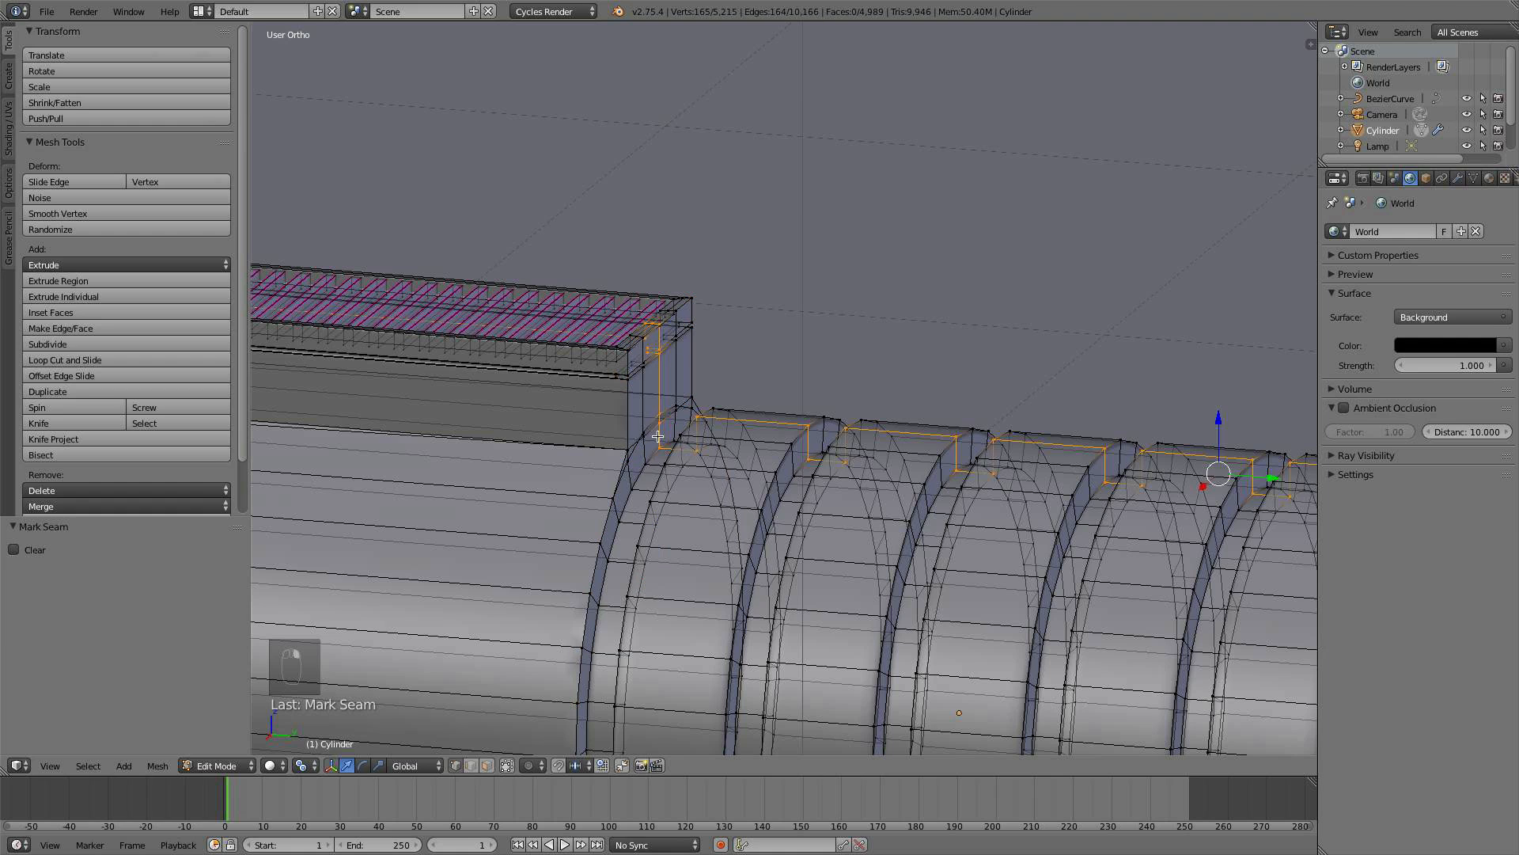
{"action": "left_click", "coordinate": [657, 426], "text": "alt"}
{"action": "left_click", "coordinate": [663, 420], "text": "alt"}
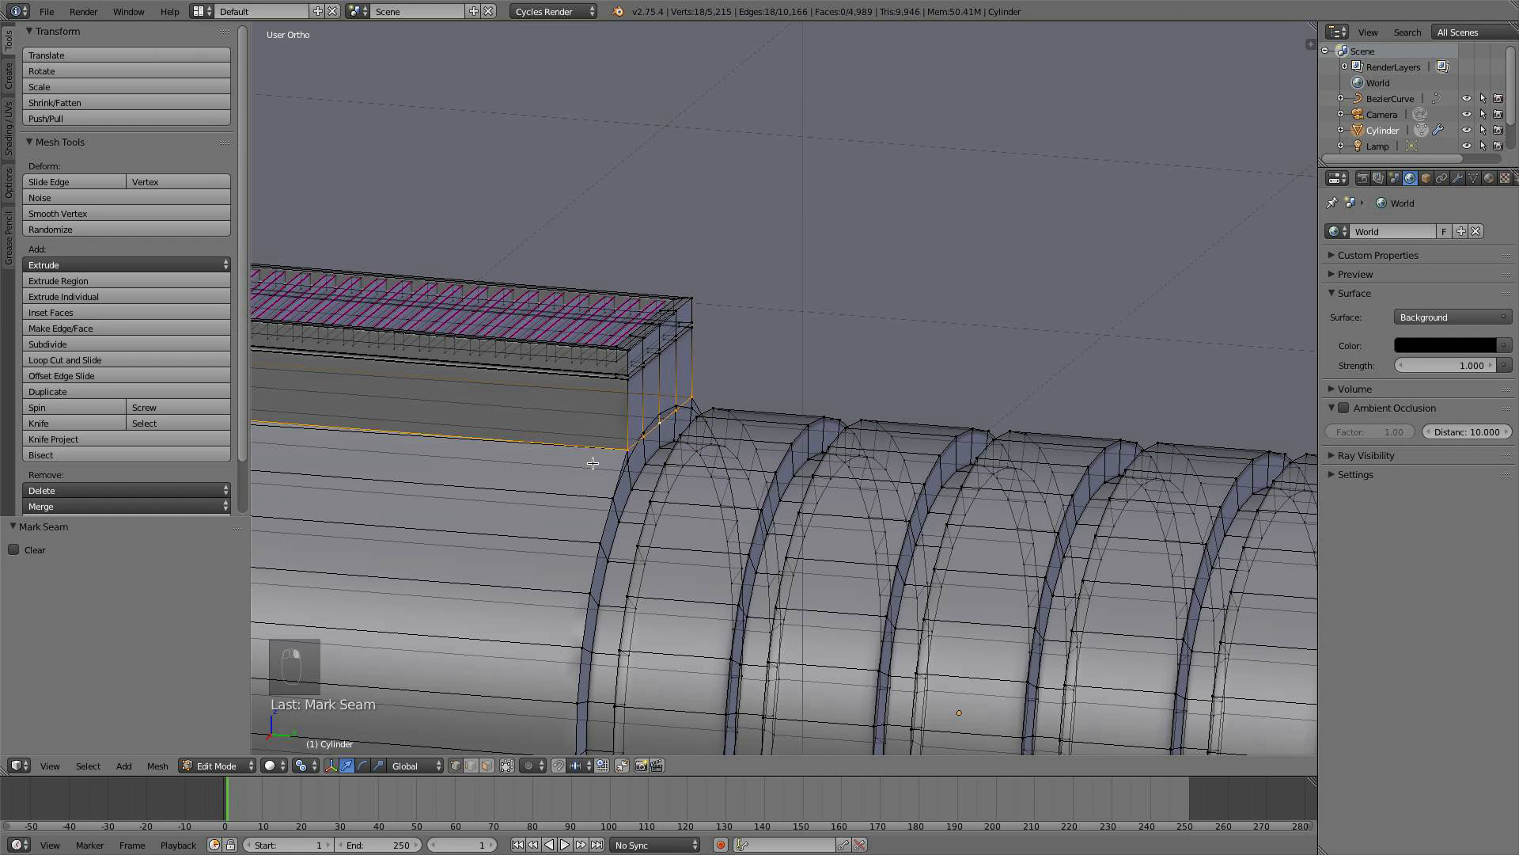
{"action": "scroll", "coordinate": [593, 463], "scroll_direction": "down", "scroll_amount": 2}
{"action": "middle_click_drag", "start_coordinate": [593, 463], "coordinate": [795, 472], "text": "shift"}
{"action": "scroll", "coordinate": [796, 471], "scroll_direction": "down", "scroll_amount": 3}
{"action": "scroll", "coordinate": [791, 468], "scroll_direction": "up", "scroll_amount": 1}
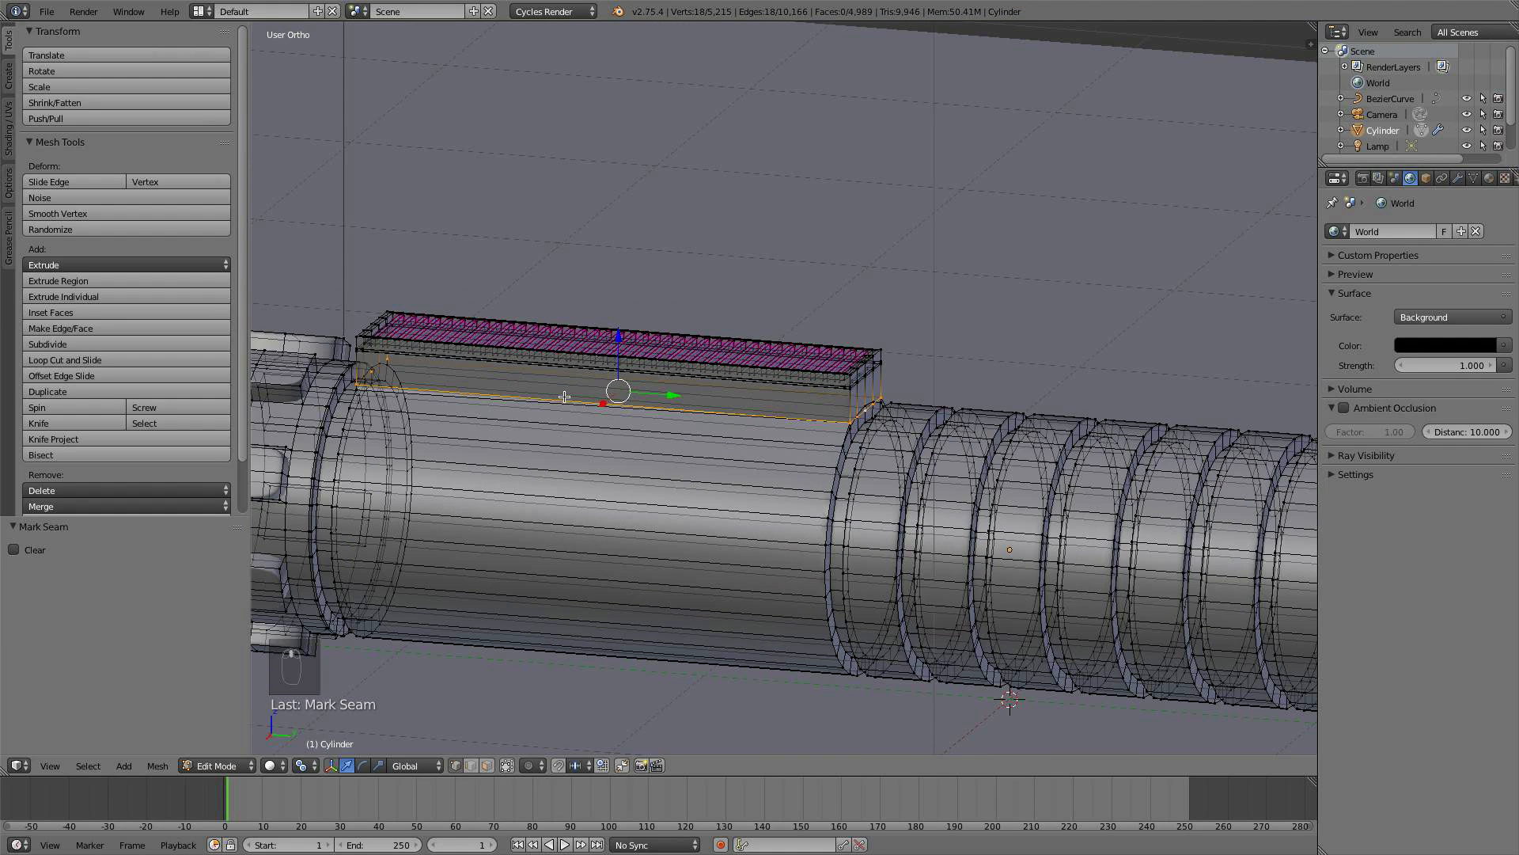
{"action": "key", "text": "ctrl+e"}
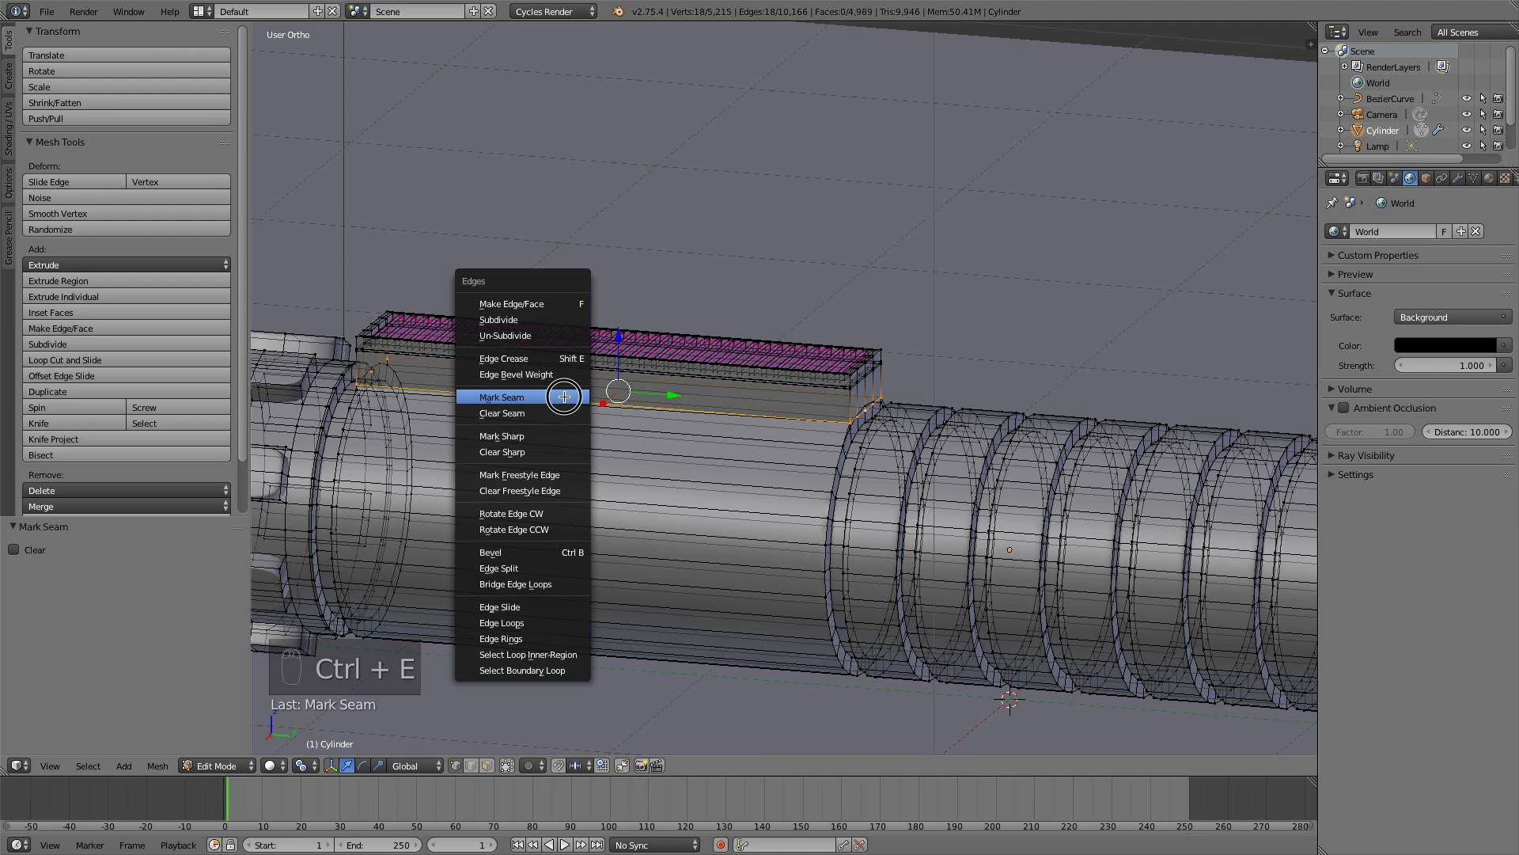
{"action": "left_click", "coordinate": [563, 394]}
- Select the edge loops running through the vertical corners of the grip box at its pommel end
{"action": "middle_click_drag", "start_coordinate": [553, 396], "coordinate": [678, 458], "text": "shift"}
{"action": "scroll", "coordinate": [678, 458], "scroll_direction": "up", "scroll_amount": 3}
{"action": "middle_click_drag", "start_coordinate": [539, 449], "coordinate": [679, 405]}
{"action": "right_click", "coordinate": [445, 455], "text": "alt"}
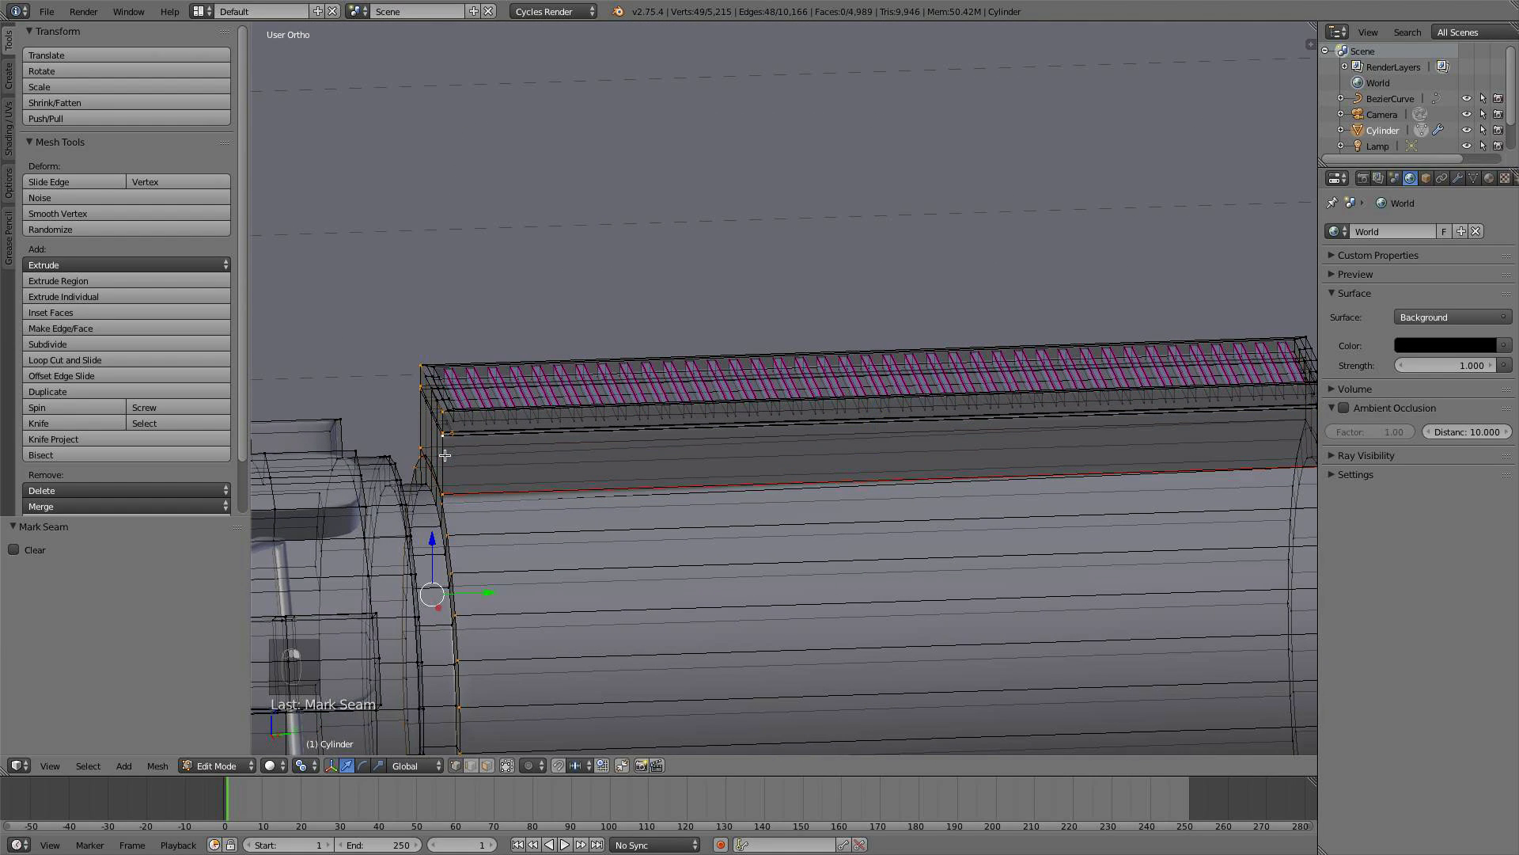
{"action": "right_click", "coordinate": [445, 455], "text": "alt"}
{"action": "right_click", "coordinate": [445, 455], "text": "alt"}
{"action": "middle_click_drag", "start_coordinate": [445, 455], "coordinate": [520, 483]}
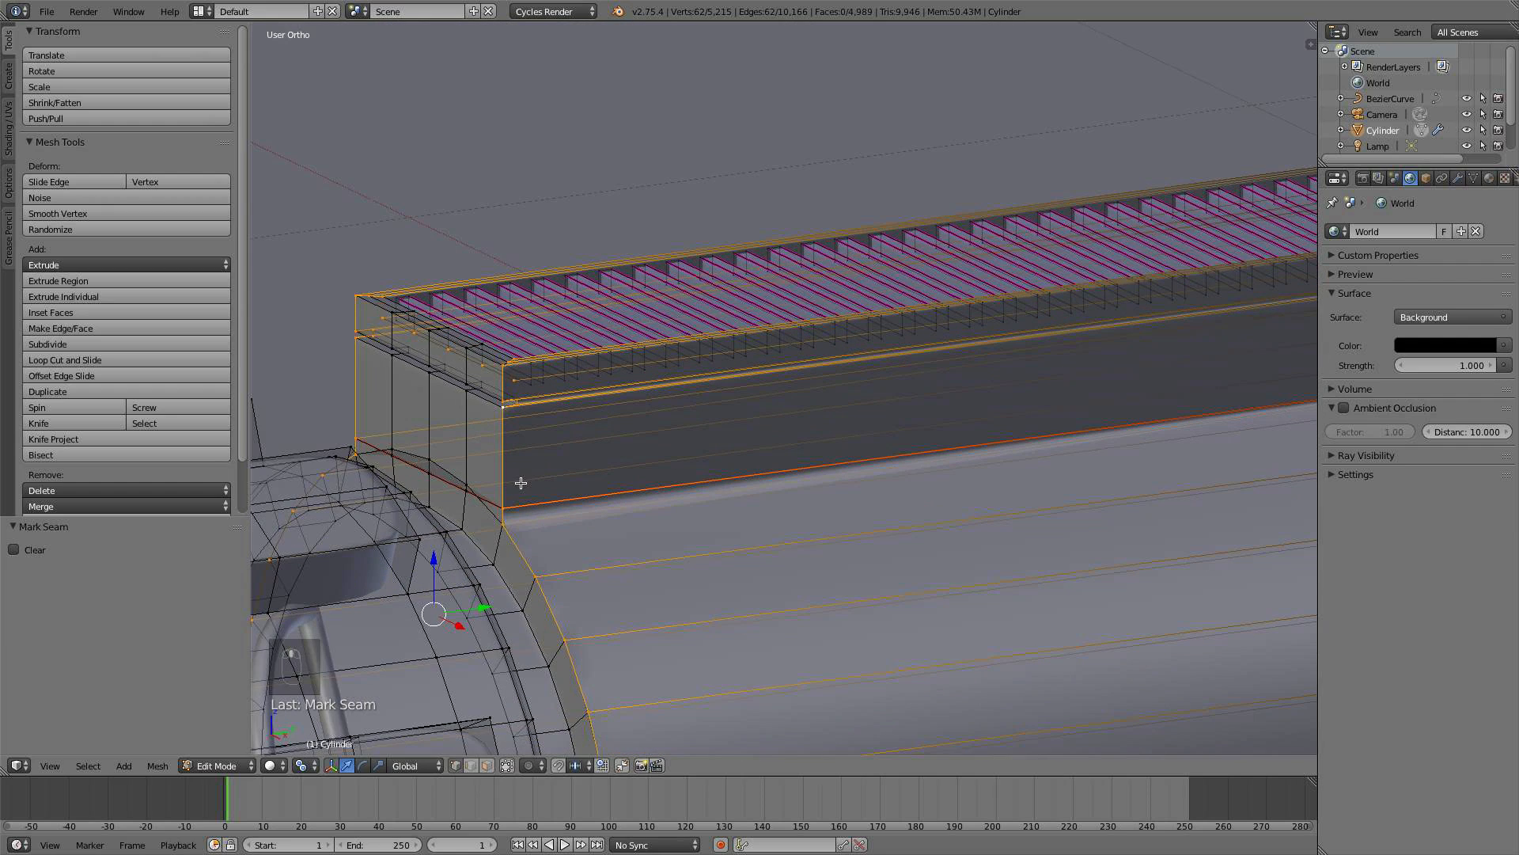
- Switch to edge selection and add the vertical corner edge loops at the grip box's ribbed end to the selection
{"action": "left_click", "coordinate": [486, 765]}
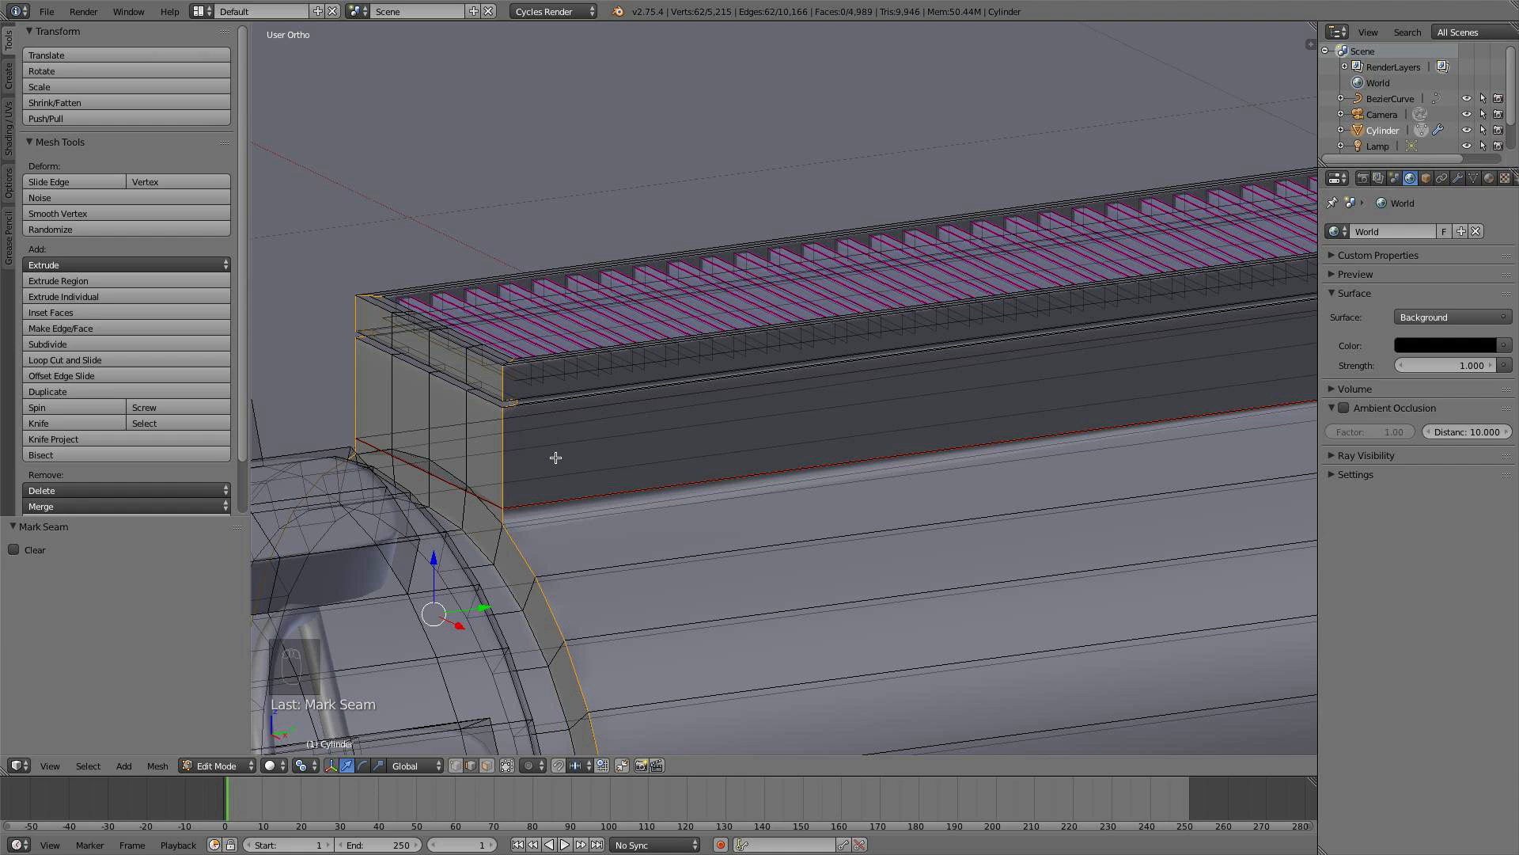
{"action": "middle_click_drag", "start_coordinate": [953, 454], "coordinate": [643, 447], "text": "shift"}
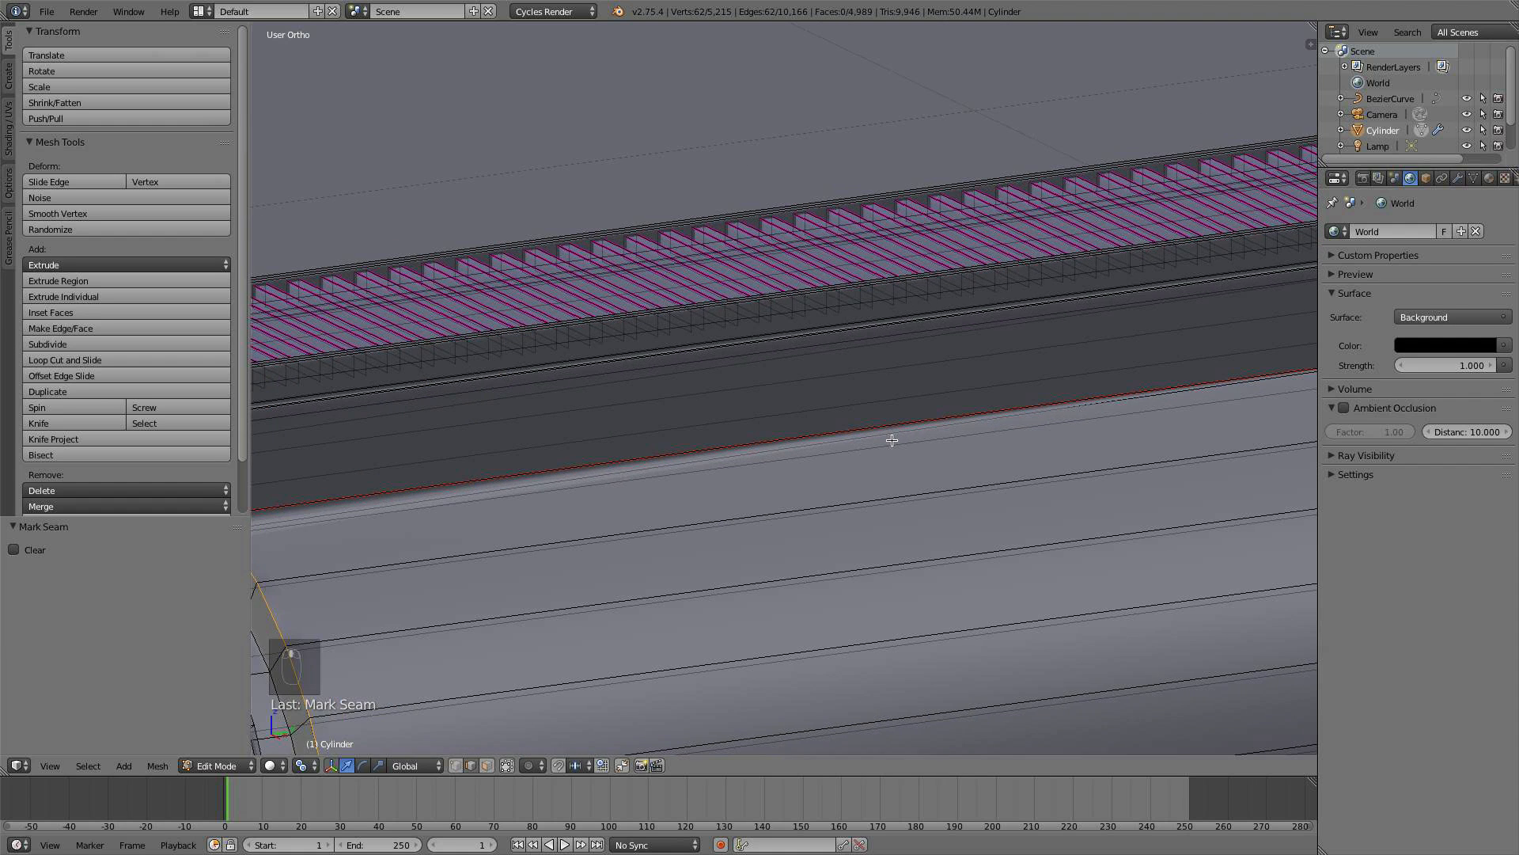
{"action": "middle_click_drag", "start_coordinate": [962, 400], "coordinate": [500, 520], "text": "shift"}
{"action": "right_click", "coordinate": [1028, 369], "text": "alt+shift"}
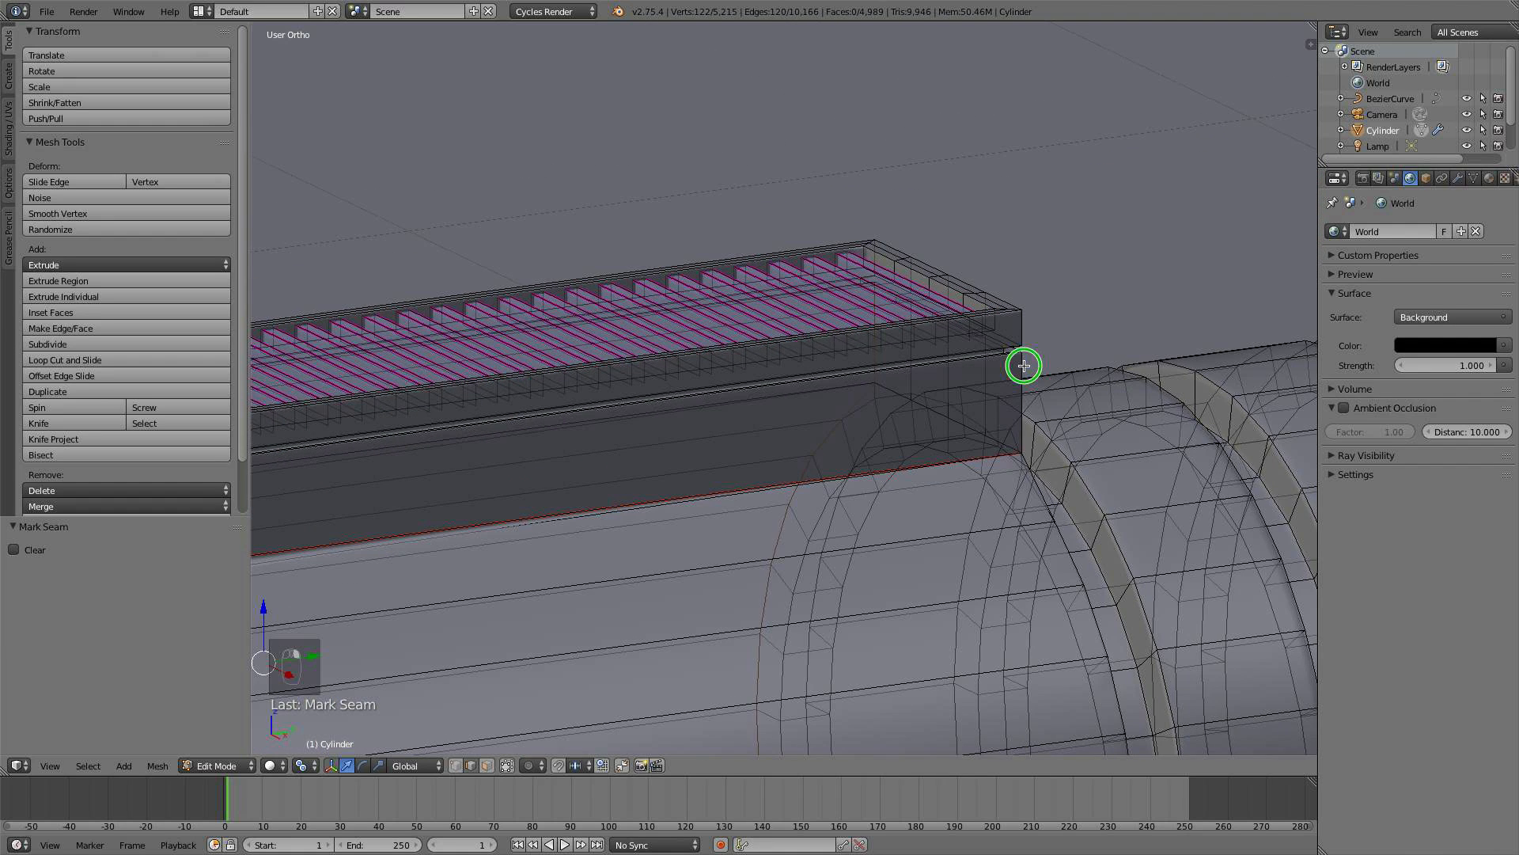
{"action": "middle_click_drag", "start_coordinate": [1029, 369], "coordinate": [768, 411]}
{"action": "key", "text": "super+z"}
{"action": "right_click", "coordinate": [927, 370], "text": "alt+shift"}
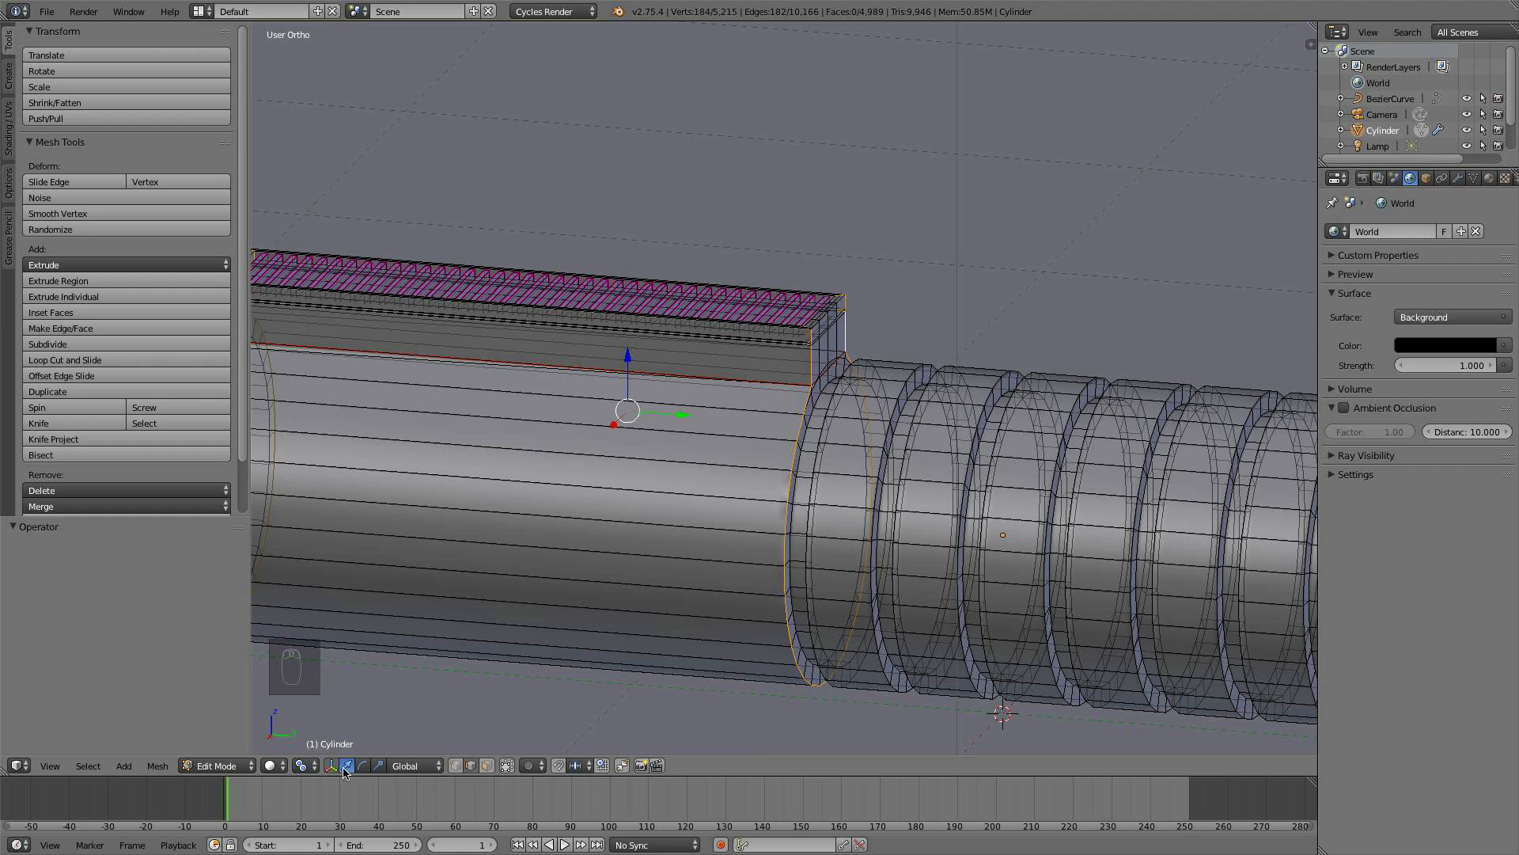
- Circle-deselect the unwanted ring edges around the hilt beside the grip box's ribbed end
{"action": "scroll", "coordinate": [981, 381], "scroll_direction": "up", "scroll_amount": 2}
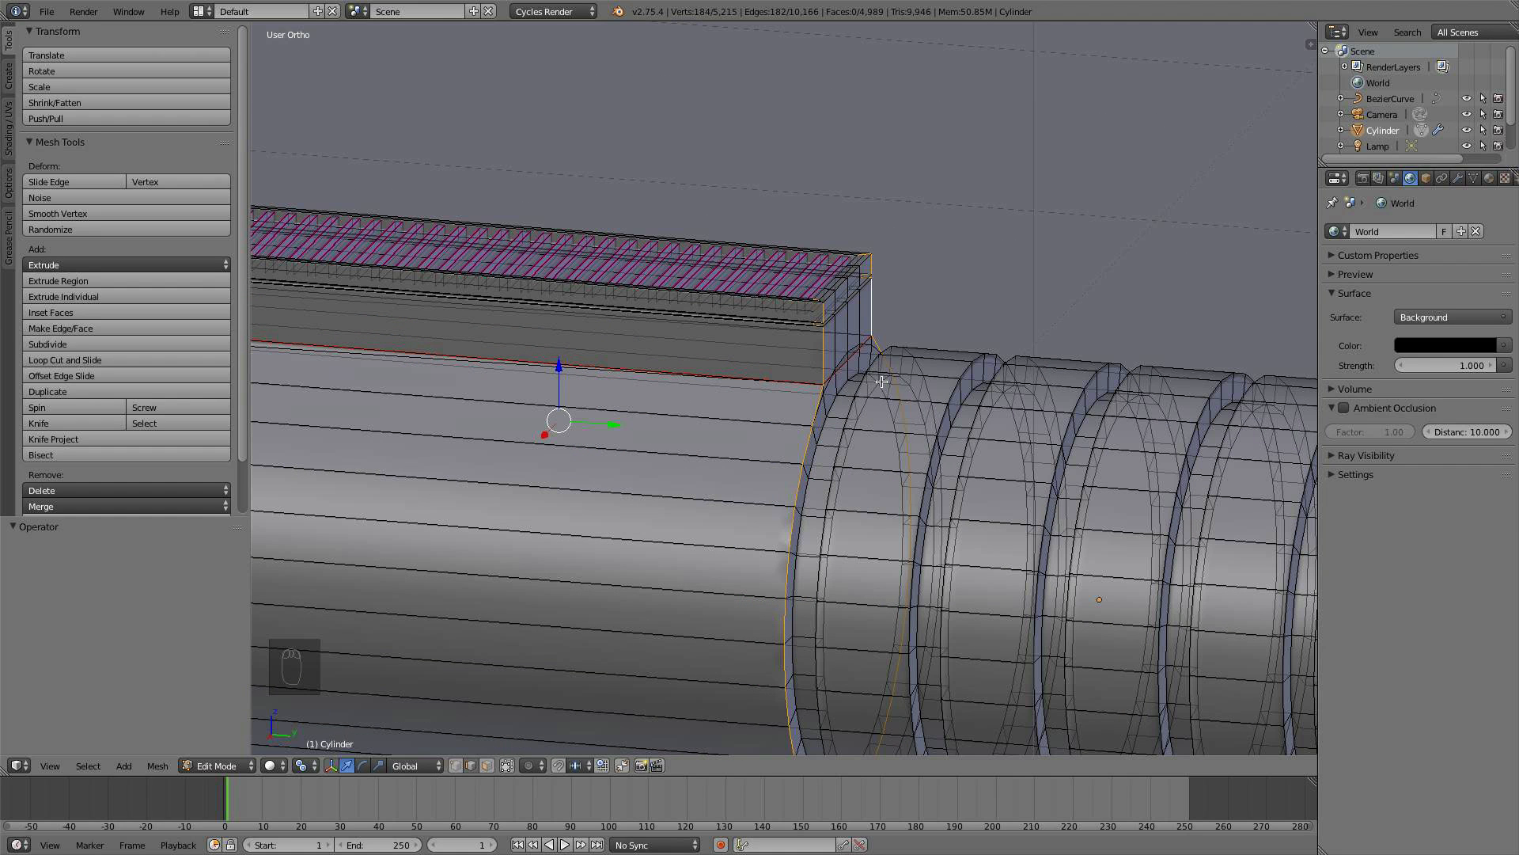
{"action": "key", "text": "c"}
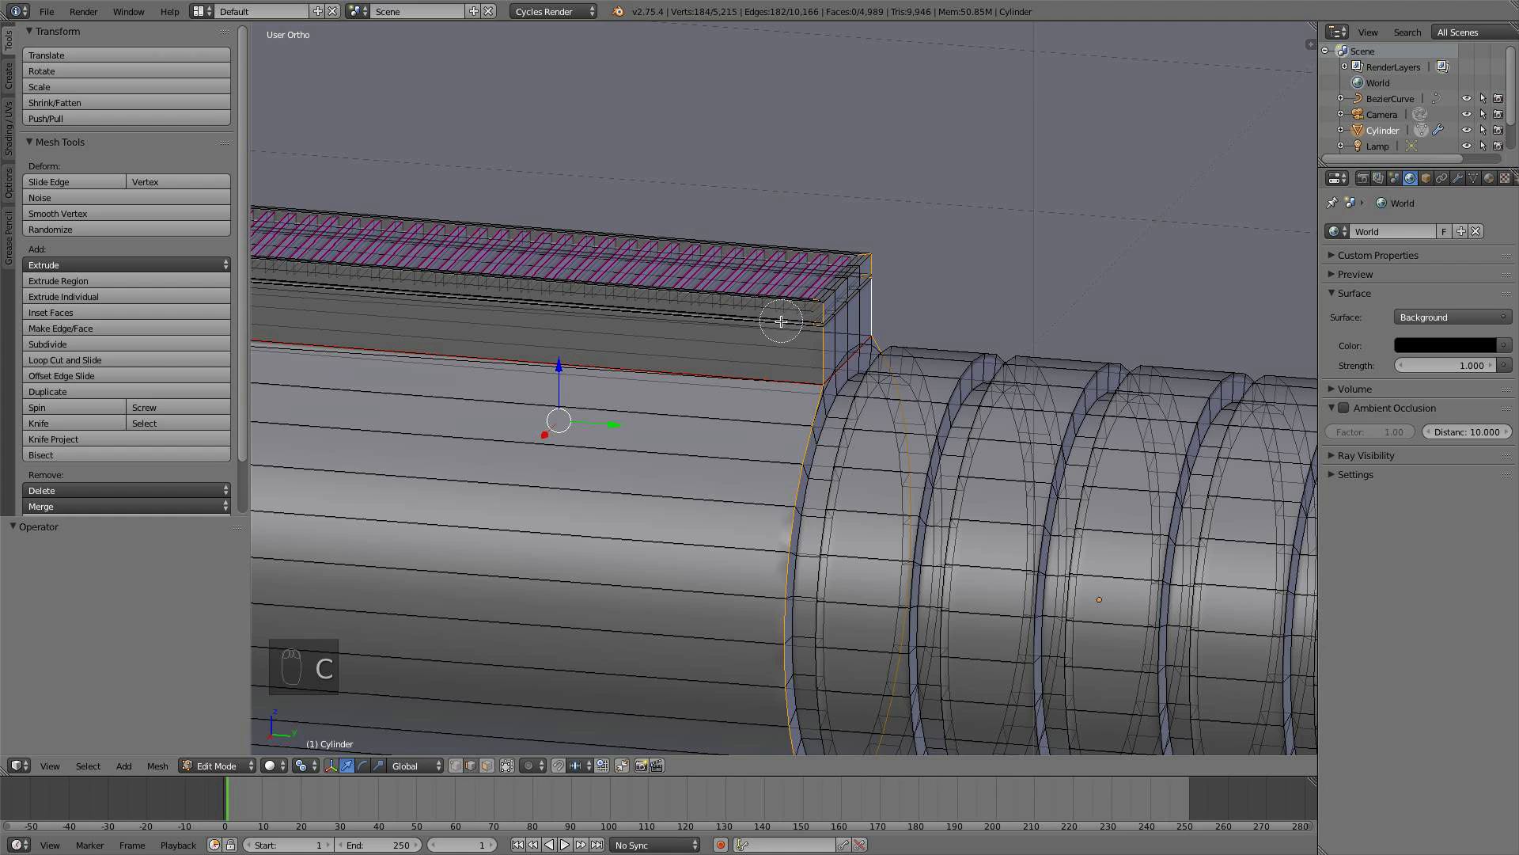
{"action": "scroll", "coordinate": [781, 321], "scroll_direction": "down", "scroll_amount": 5}
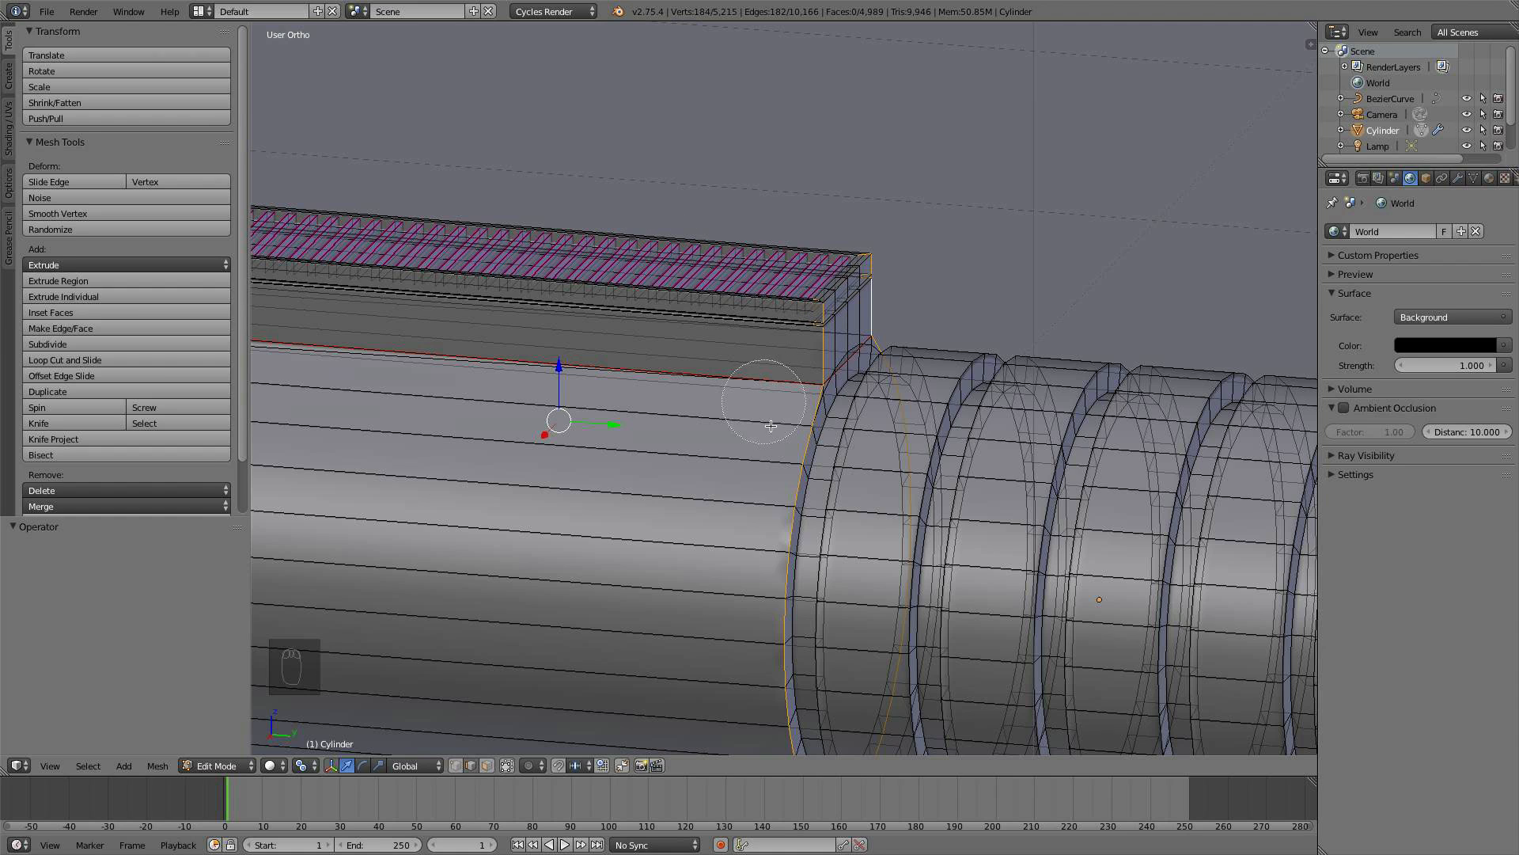
{"action": "mouse_move", "coordinate": [827, 447]}
{"action": "middle_mouse_down"}
{"action": "mouse_move", "coordinate": [835, 423]}
{"action": "mouse_move", "coordinate": [786, 695]}
{"action": "mouse_move", "coordinate": [865, 678]}
{"action": "mouse_move", "coordinate": [882, 605]}
{"action": "mouse_move", "coordinate": [831, 563]}
{"action": "mouse_move", "coordinate": [722, 574]}
{"action": "middle_mouse_up"}
{"action": "right_click", "coordinate": [881, 558]}
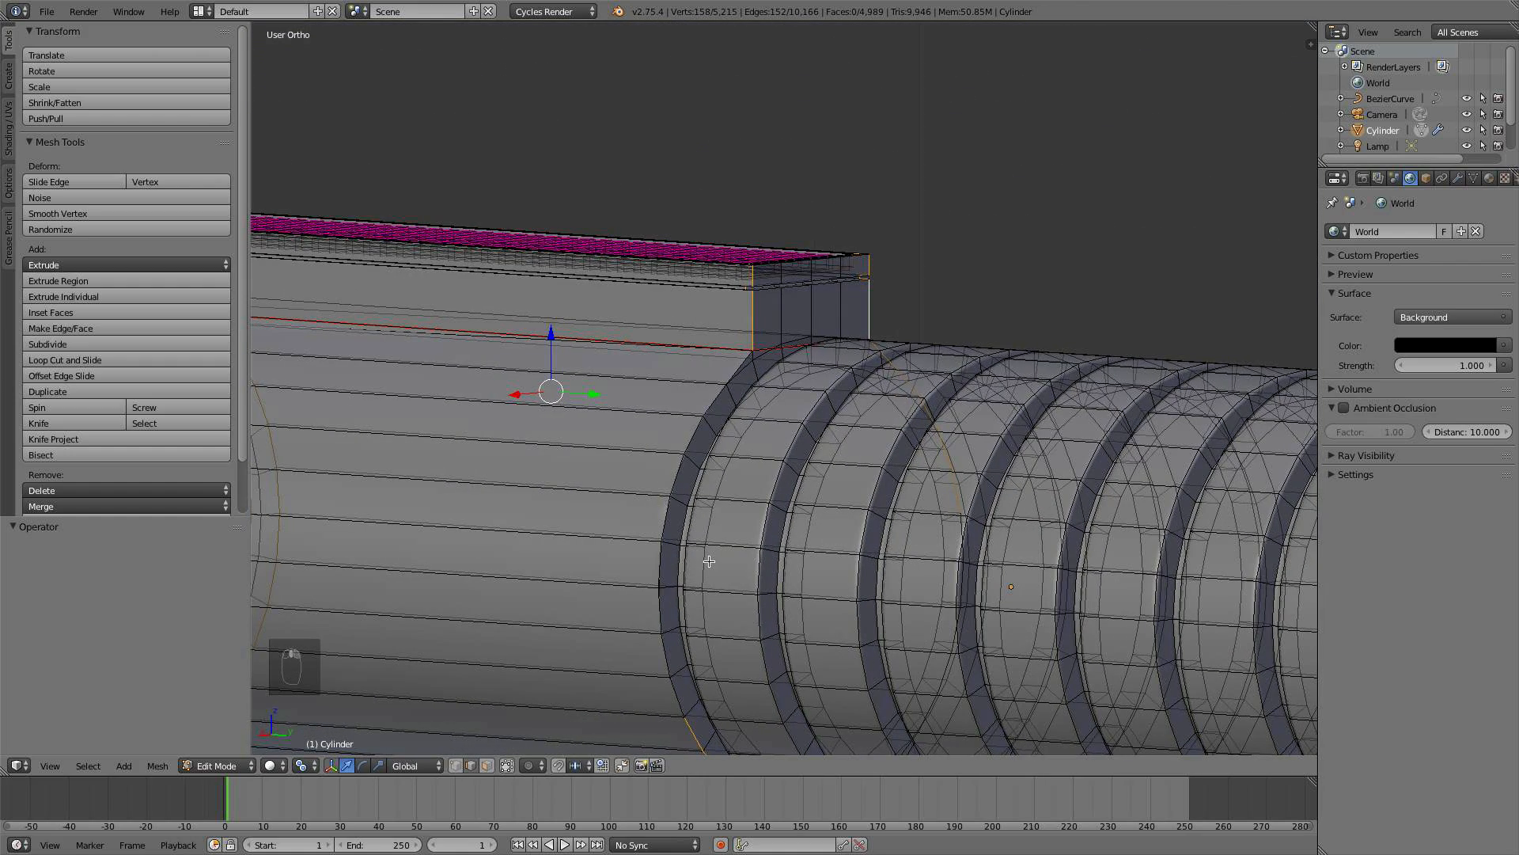
{"action": "scroll", "coordinate": [709, 561], "scroll_direction": "down", "scroll_amount": 1}
{"action": "key", "text": "c"}
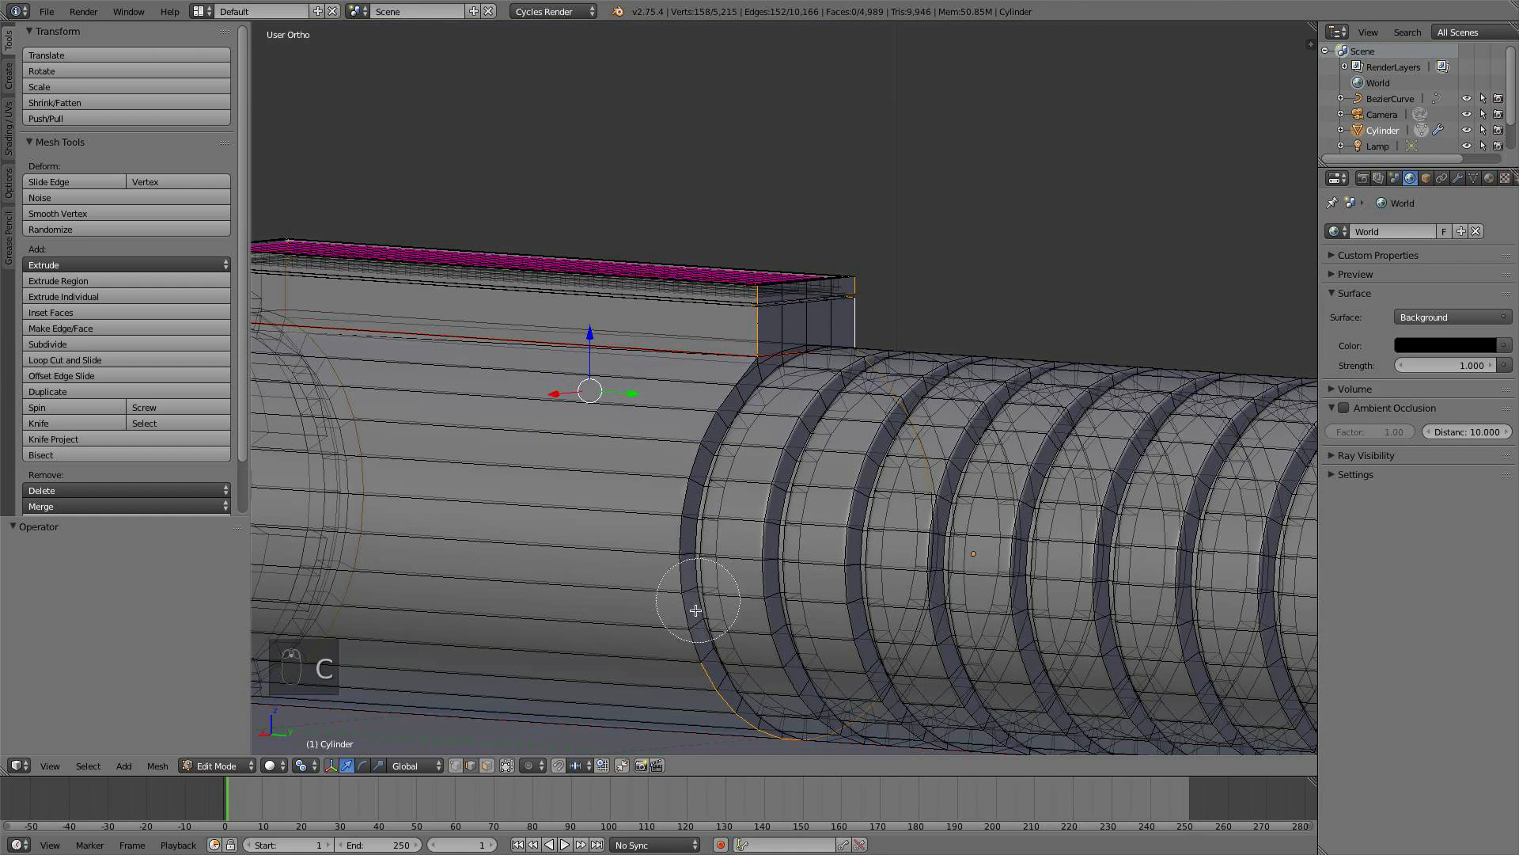
{"action": "mouse_move", "coordinate": [696, 610]}
{"action": "middle_mouse_down"}
{"action": "mouse_move", "coordinate": [776, 715]}
{"action": "mouse_move", "coordinate": [847, 709]}
{"action": "middle_mouse_up"}
{"action": "mouse_move", "coordinate": [930, 554]}
{"action": "middle_mouse_down"}
{"action": "mouse_move", "coordinate": [942, 483]}
{"action": "mouse_move", "coordinate": [886, 394]}
{"action": "middle_mouse_up"}
{"action": "right_click", "coordinate": [886, 394]}
{"action": "scroll", "coordinate": [891, 398], "scroll_direction": "up", "scroll_amount": 1}
{"action": "scroll", "coordinate": [891, 399], "scroll_direction": "up", "scroll_amount": 4}
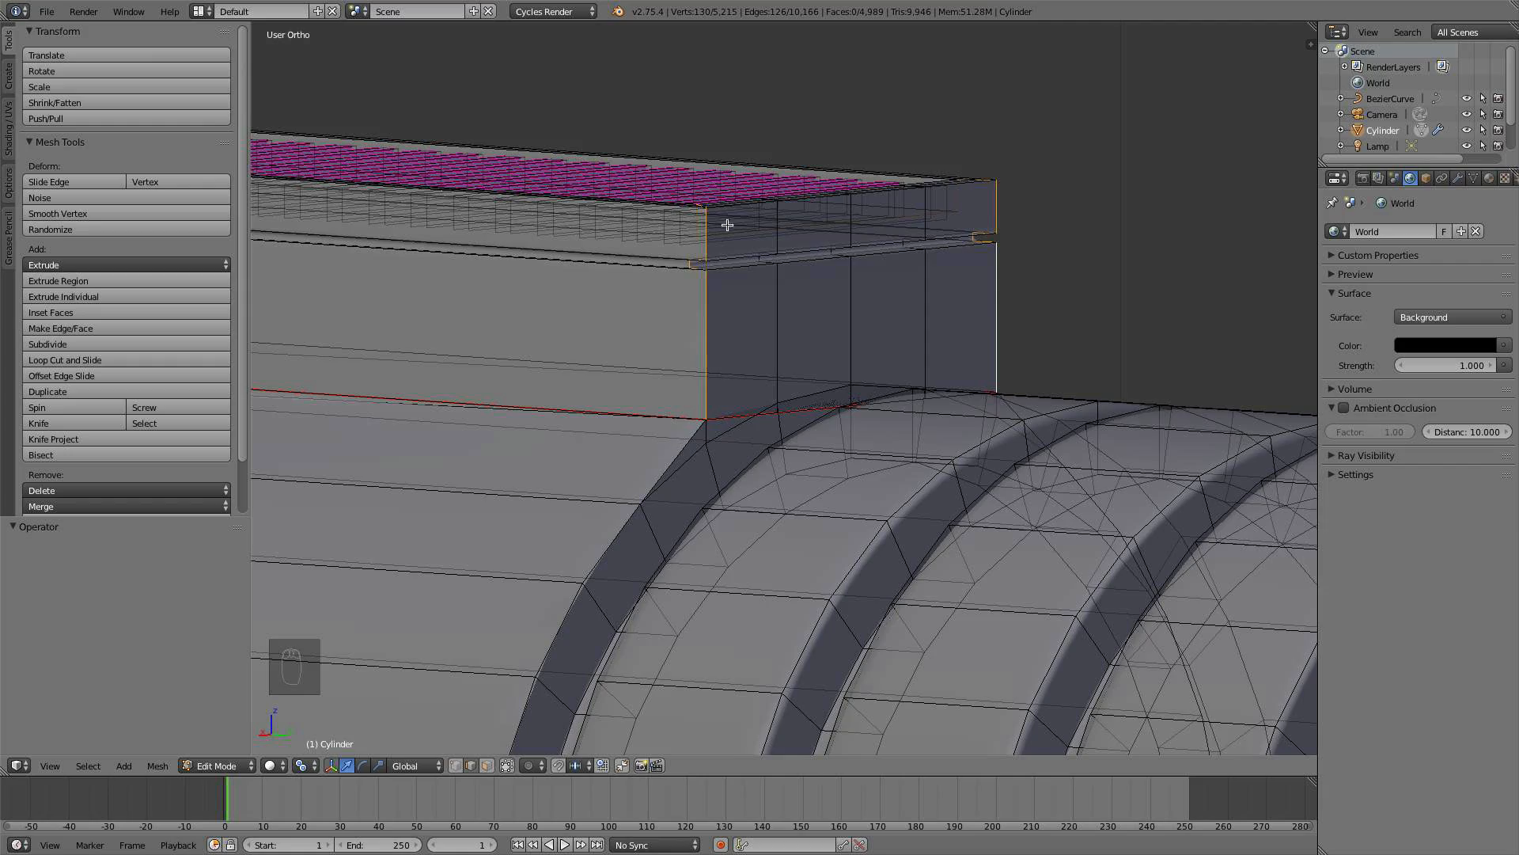
- Circle-deselect the stray edges on the inner top rim of the grip box at its ribbed end
{"action": "middle_click_drag", "start_coordinate": [727, 225], "coordinate": [773, 287]}
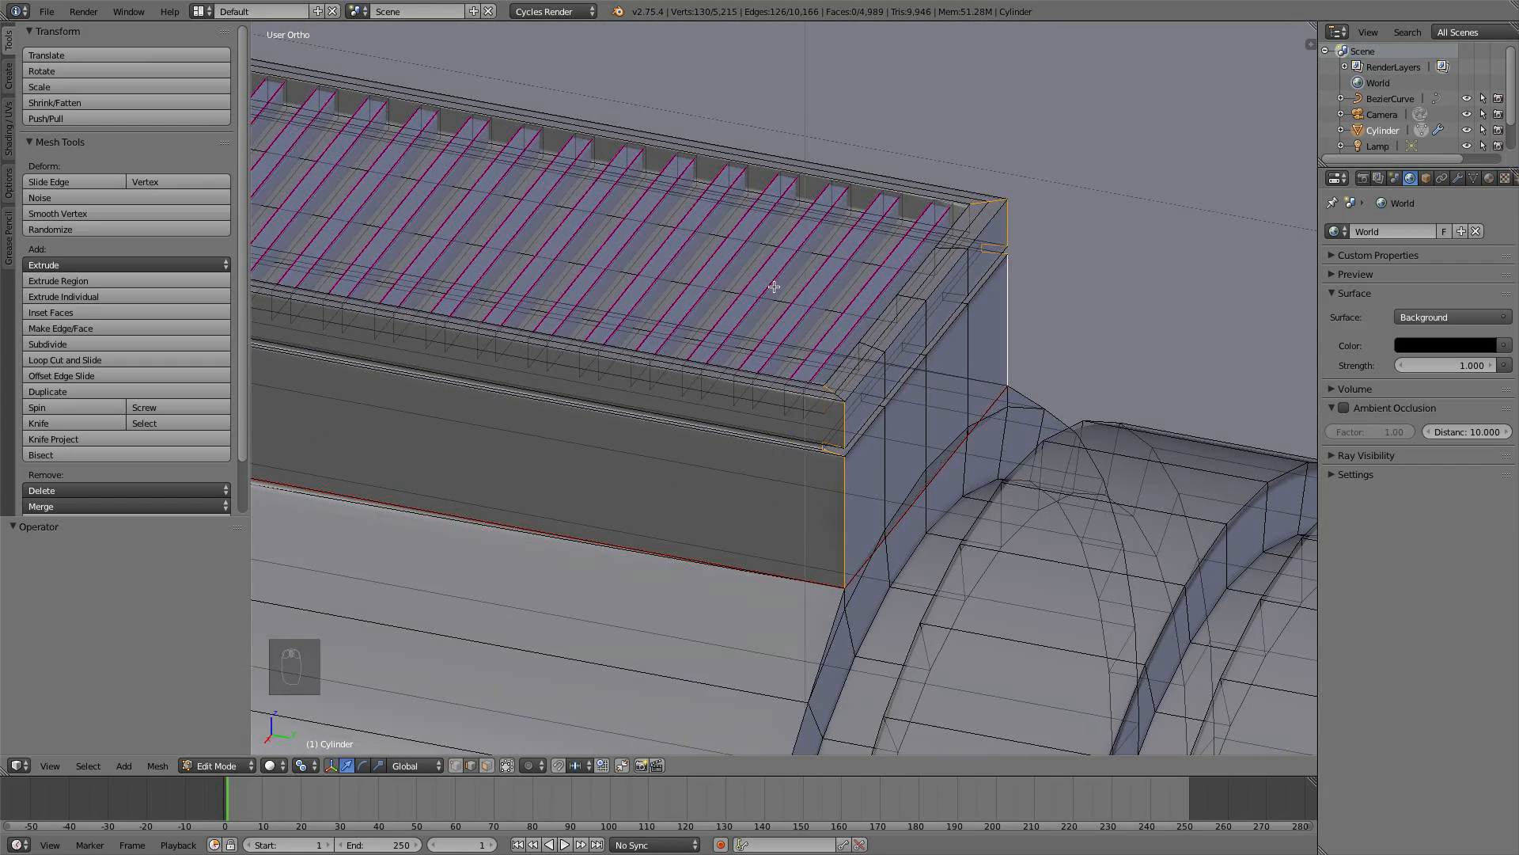
{"action": "key", "text": "c"}
{"action": "mouse_move", "coordinate": [912, 371]}
{"action": "middle_mouse_down"}
{"action": "mouse_move", "coordinate": [794, 341]}
{"action": "mouse_move", "coordinate": [838, 382]}
{"action": "middle_mouse_up"}
{"action": "right_click", "coordinate": [838, 383]}
{"action": "key", "text": "c"}
{"action": "middle_click_drag", "start_coordinate": [736, 383], "coordinate": [879, 315]}
{"action": "right_click", "coordinate": [840, 310]}
- Circle-deselect the unwanted hilt ring edges nearest the grip box's bottom corner at its pommel end
{"action": "middle_click_drag", "start_coordinate": [664, 325], "coordinate": [772, 418]}
{"action": "key", "text": "c"}
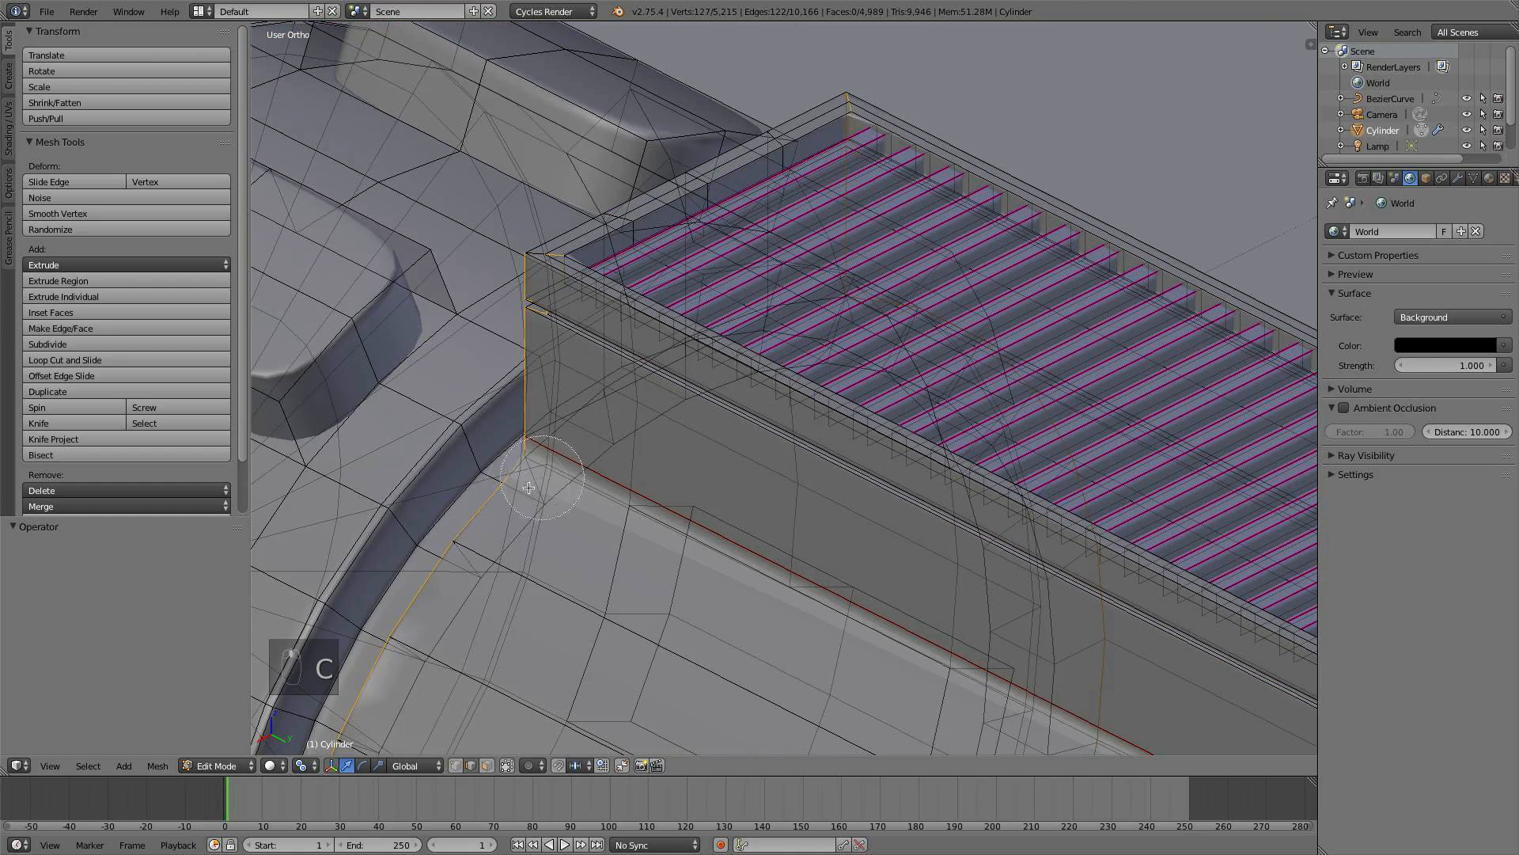
{"action": "middle_click", "coordinate": [475, 549]}
{"action": "right_click", "coordinate": [476, 550]}
{"action": "middle_click_drag", "start_coordinate": [476, 550], "coordinate": [587, 395], "text": "shift"}
{"action": "key", "text": "c"}
{"action": "right_click", "coordinate": [637, 357]}
{"action": "scroll", "coordinate": [636, 356], "scroll_direction": "down", "scroll_amount": 4}
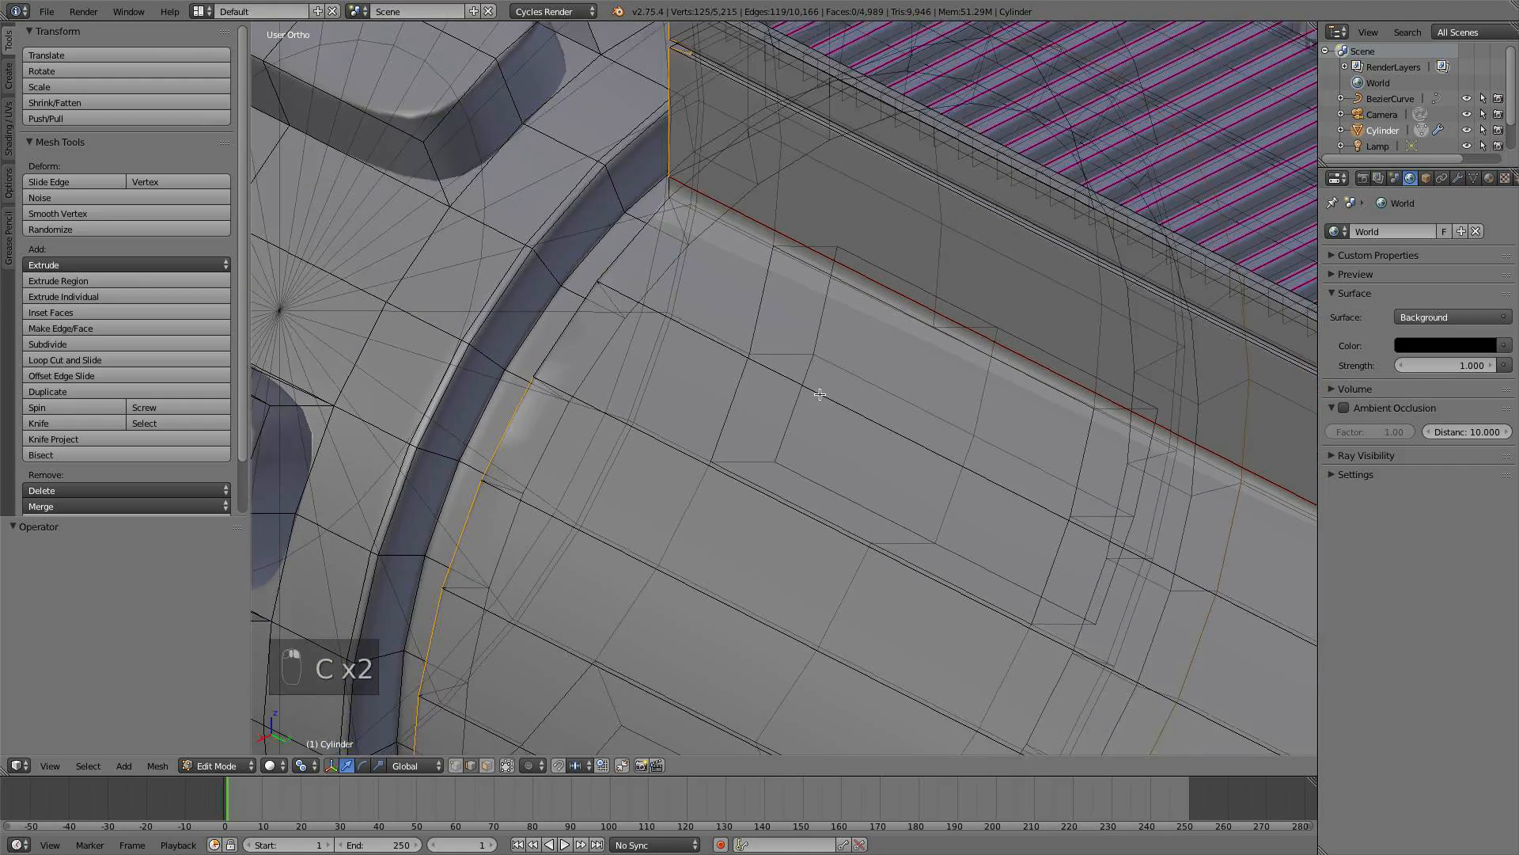
- Circle-deselect the remaining edges of the ring running down around the hilt body on that side of the pommel end
{"action": "key", "text": "c"}
{"action": "mouse_move", "coordinate": [668, 439]}
{"action": "middle_mouse_down"}
{"action": "mouse_move", "coordinate": [669, 585]}
{"action": "mouse_move", "coordinate": [823, 589]}
{"action": "mouse_move", "coordinate": [961, 413]}
{"action": "mouse_move", "coordinate": [887, 521]}
{"action": "mouse_move", "coordinate": [848, 519]}
{"action": "mouse_move", "coordinate": [929, 486]}
{"action": "mouse_move", "coordinate": [871, 483]}
{"action": "middle_mouse_up"}
{"action": "right_click", "coordinate": [961, 413]}
{"action": "scroll", "coordinate": [847, 519], "scroll_direction": "up", "scroll_amount": 7}
{"action": "mouse_move", "coordinate": [871, 483]}
{"action": "middle_mouse_down", "text": "shift"}
{"action": "mouse_move", "coordinate": [644, 378]}
{"action": "mouse_move", "coordinate": [760, 417]}
{"action": "mouse_move", "coordinate": [722, 415]}
{"action": "middle_mouse_up", "text": "shift"}
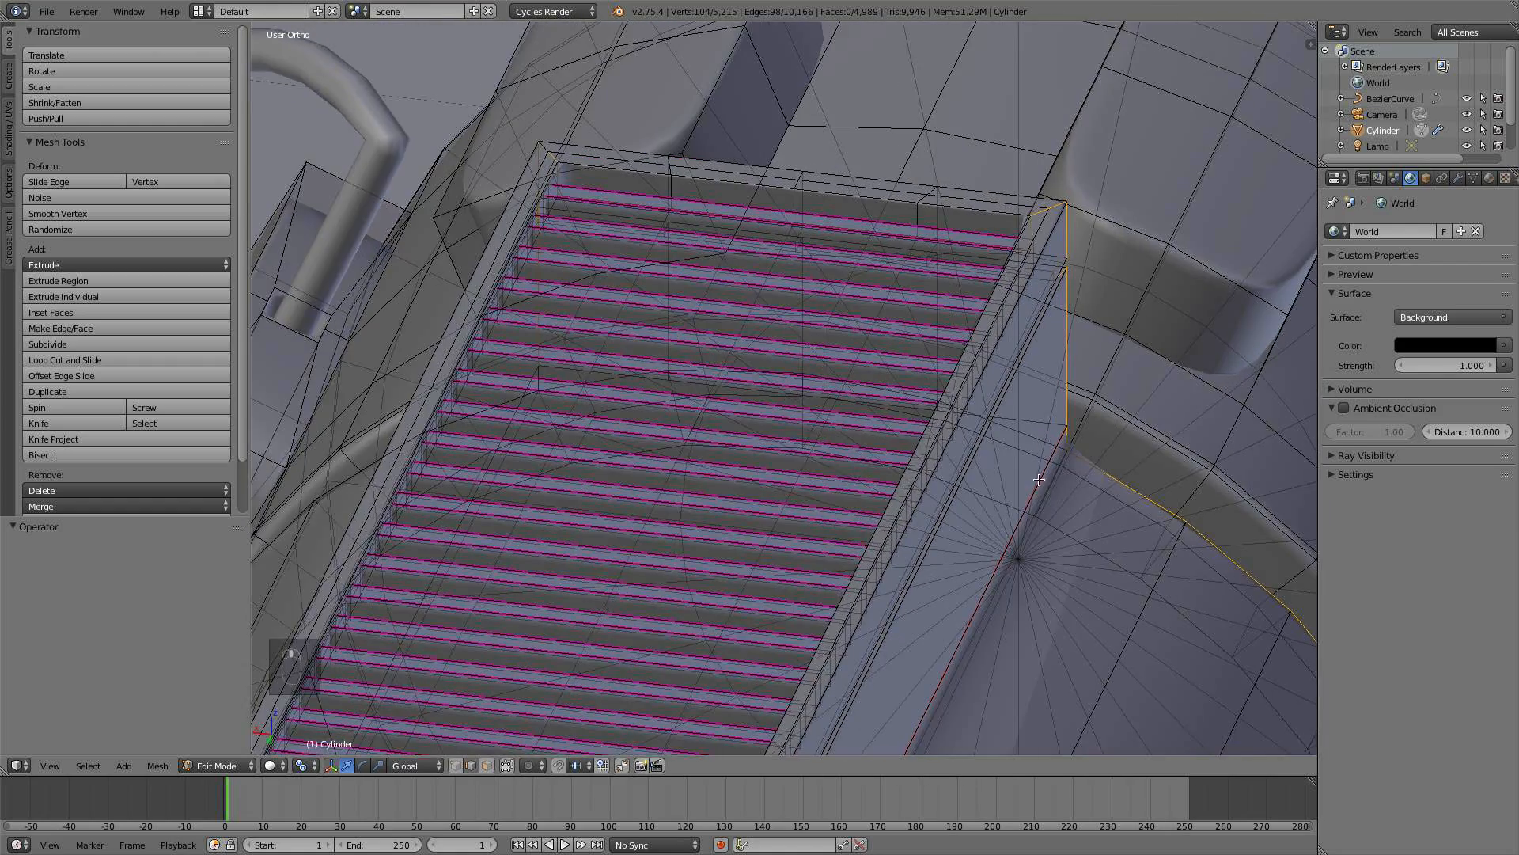
- Circle-deselect the stray ring and rim edges on the opposite side of the pommel end, keeping only the box's corner edges selected
{"action": "mouse_move", "coordinate": [1160, 520]}
{"action": "middle_mouse_down", "text": "shift"}
{"action": "mouse_move", "coordinate": [925, 451]}
{"action": "mouse_move", "coordinate": [875, 413]}
{"action": "mouse_move", "coordinate": [1136, 621]}
{"action": "mouse_move", "coordinate": [1179, 681]}
{"action": "middle_mouse_up", "text": "shift"}
{"action": "key", "text": "c"}
{"action": "right_click", "coordinate": [1113, 635]}
{"action": "scroll", "coordinate": [1113, 635], "scroll_direction": "down", "scroll_amount": 2}
{"action": "mouse_move", "coordinate": [1077, 617]}
{"action": "middle_mouse_down", "text": "shift"}
{"action": "mouse_move", "coordinate": [987, 467]}
{"action": "mouse_move", "coordinate": [978, 572]}
{"action": "mouse_move", "coordinate": [968, 494]}
{"action": "middle_mouse_up", "text": "shift"}
{"action": "key", "text": "c"}
{"action": "right_click", "coordinate": [967, 494]}
{"action": "middle_click_drag", "start_coordinate": [878, 227], "coordinate": [1006, 506], "text": "shift"}
{"action": "key", "text": "c"}
{"action": "mouse_move", "coordinate": [695, 339]}
{"action": "middle_mouse_down"}
{"action": "mouse_move", "coordinate": [638, 366]}
{"action": "mouse_move", "coordinate": [595, 353]}
{"action": "mouse_move", "coordinate": [740, 348]}
{"action": "middle_mouse_up"}
{"action": "right_click", "coordinate": [742, 347]}
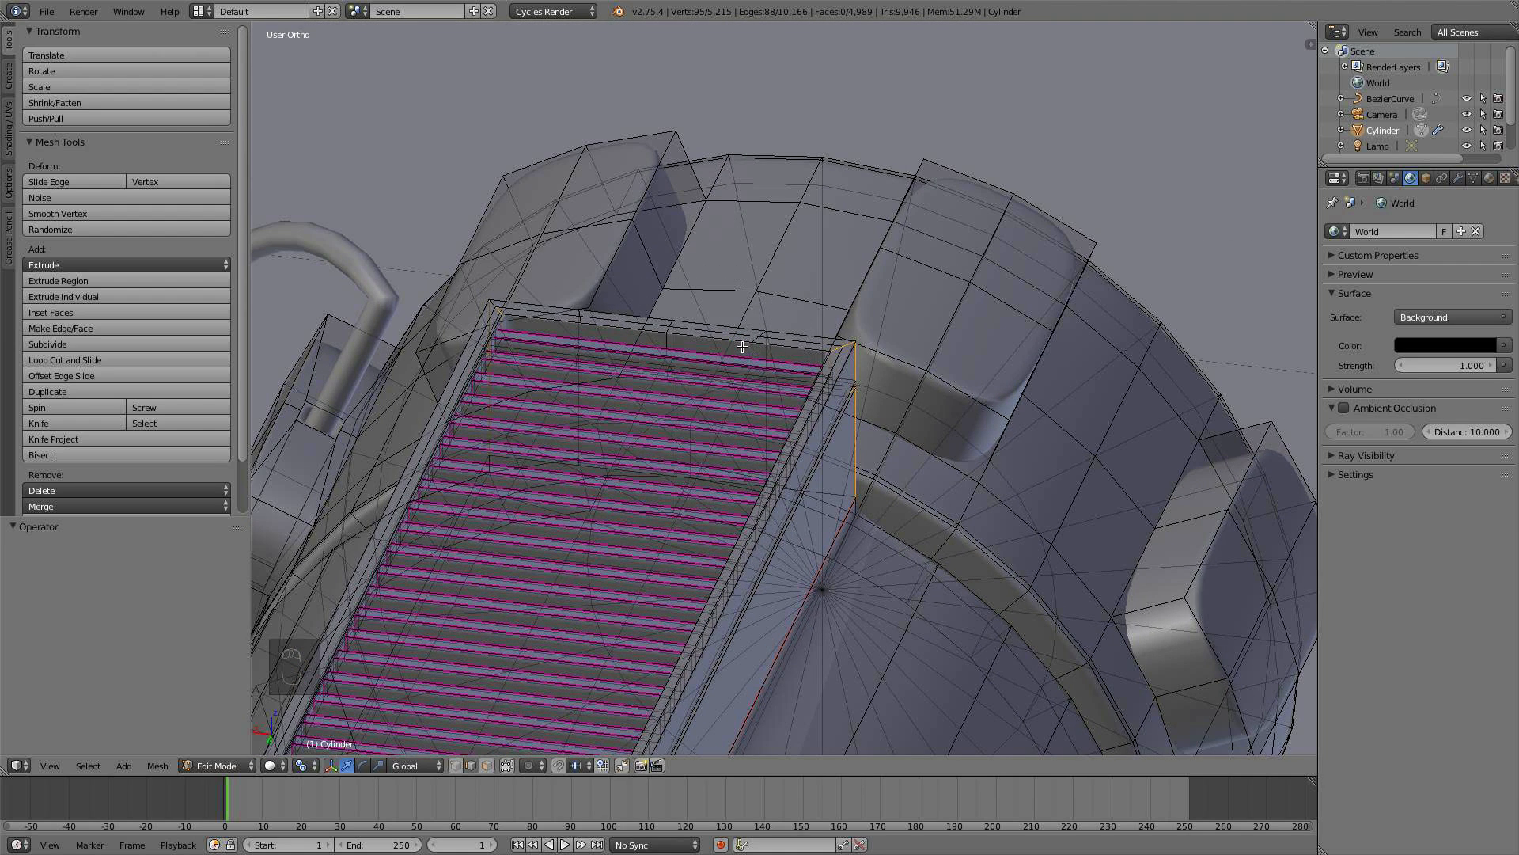
- Mark the selected grip box corner edges as seams, clear the selection and check the hilt in Object Mode before resuming mesh editing
{"action": "key", "text": "ctrl+e"}
{"action": "left_click", "coordinate": [791, 356]}
{"action": "key", "text": "a"}
{"action": "key", "text": "Tab"}
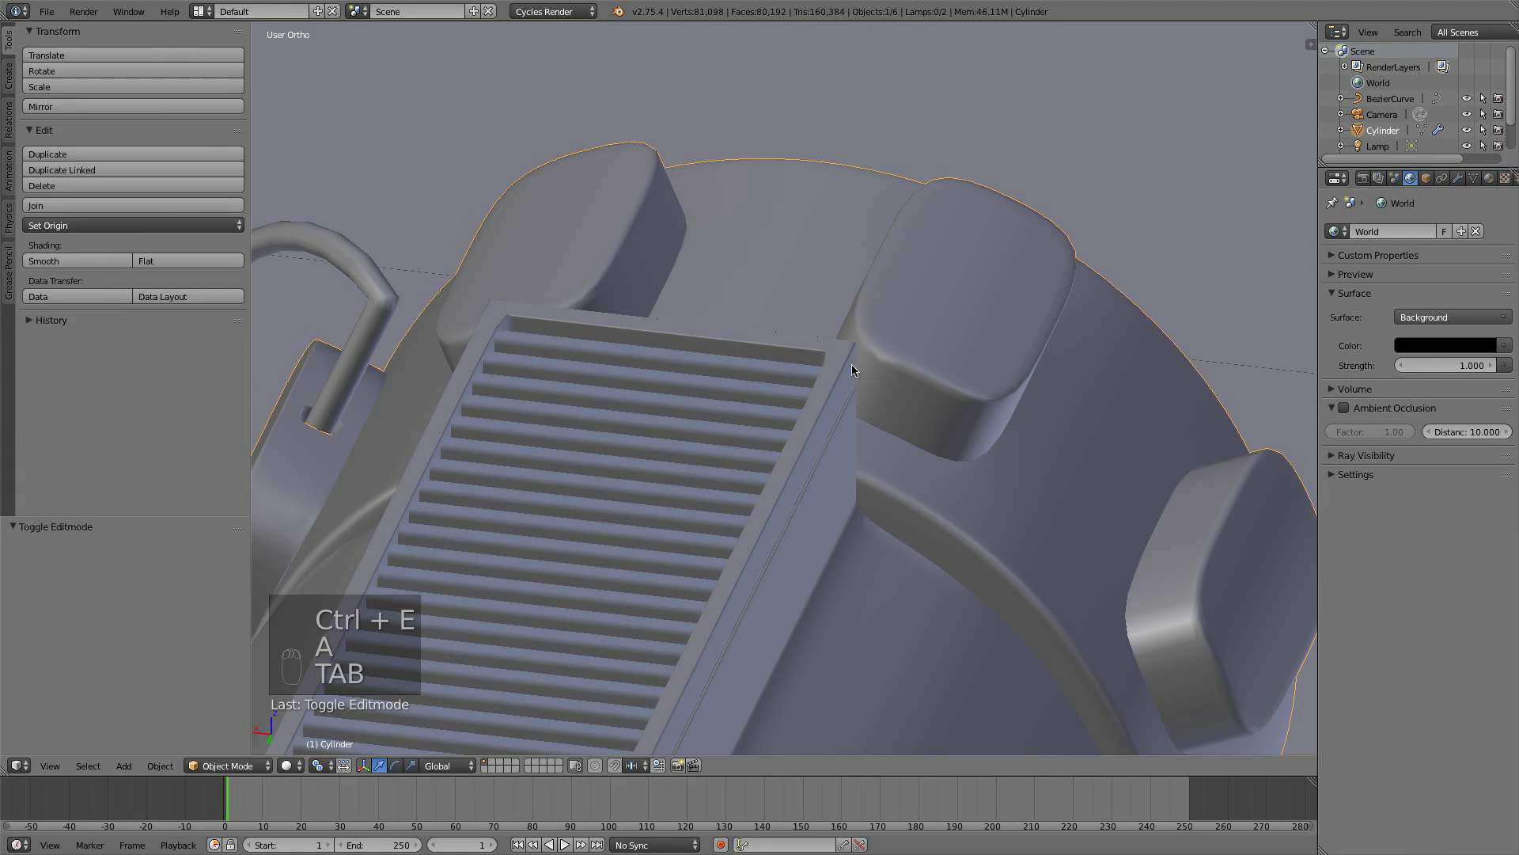
{"action": "middle_click_drag", "start_coordinate": [791, 356], "coordinate": [774, 483]}
{"action": "key", "text": "Tab"}
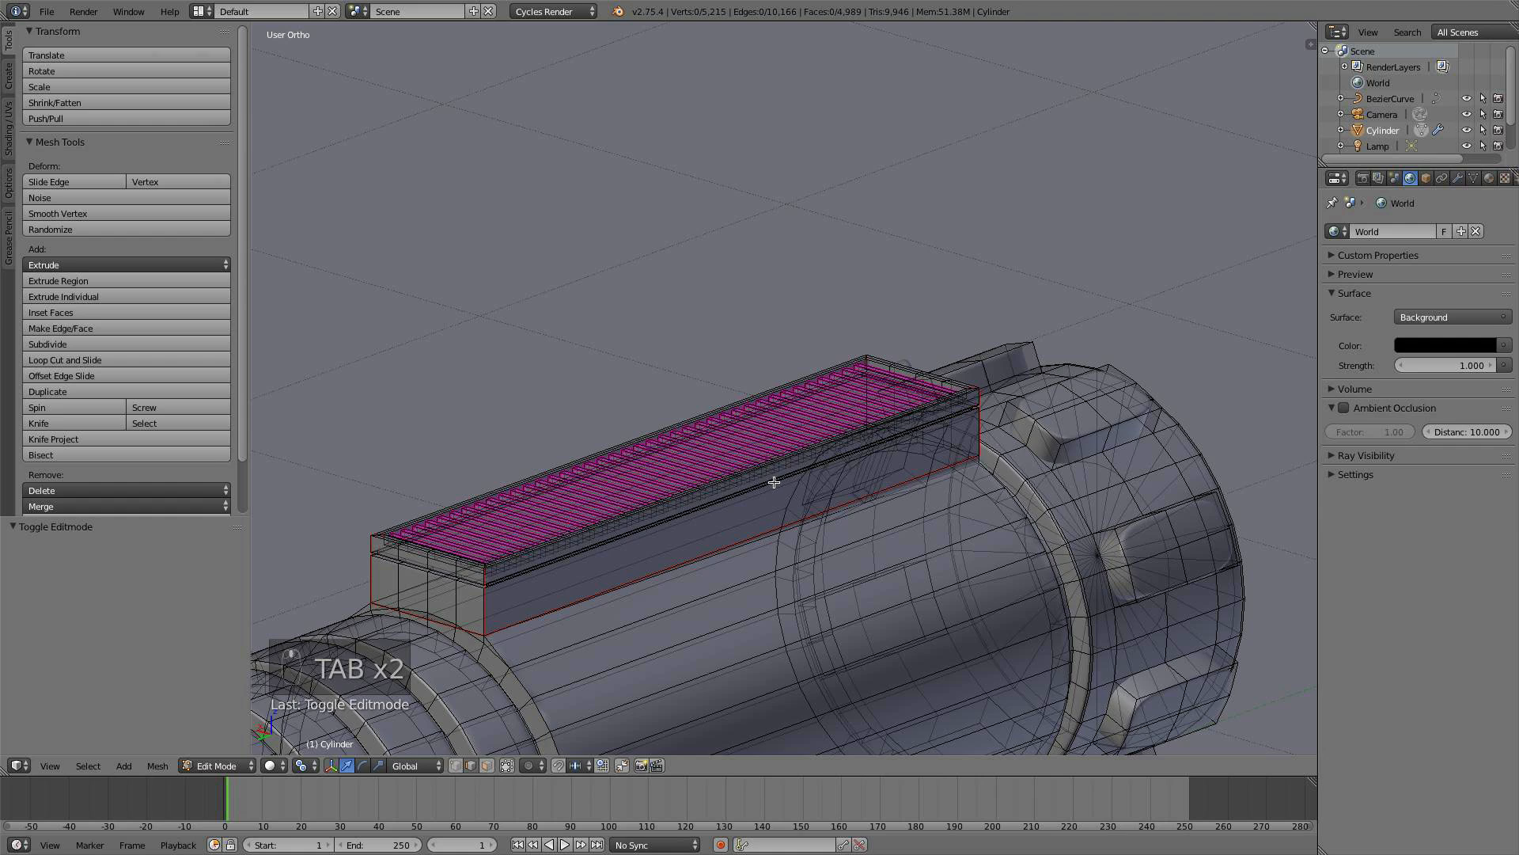
- View the lightsaber from the top, hide the tool shelf and split the viewport to open a UV/Image Editor beside it
{"action": "scroll", "coordinate": [784, 477], "scroll_direction": "down", "scroll_amount": 4}
{"action": "key", "text": "KP_3"}
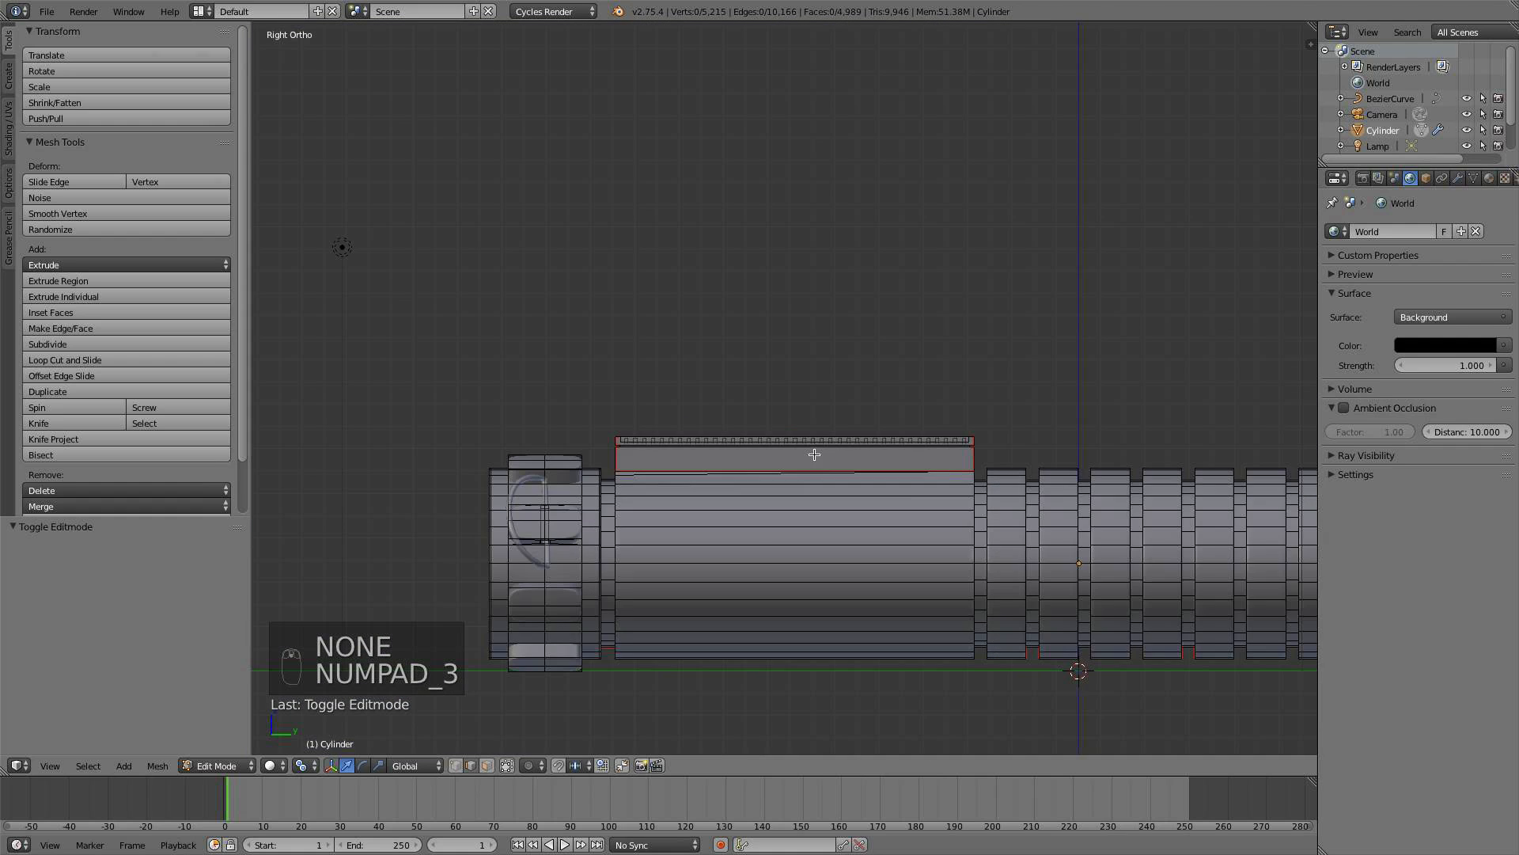
{"action": "key", "text": "KP_7"}
{"action": "scroll", "coordinate": [825, 436], "scroll_direction": "down", "scroll_amount": 3}
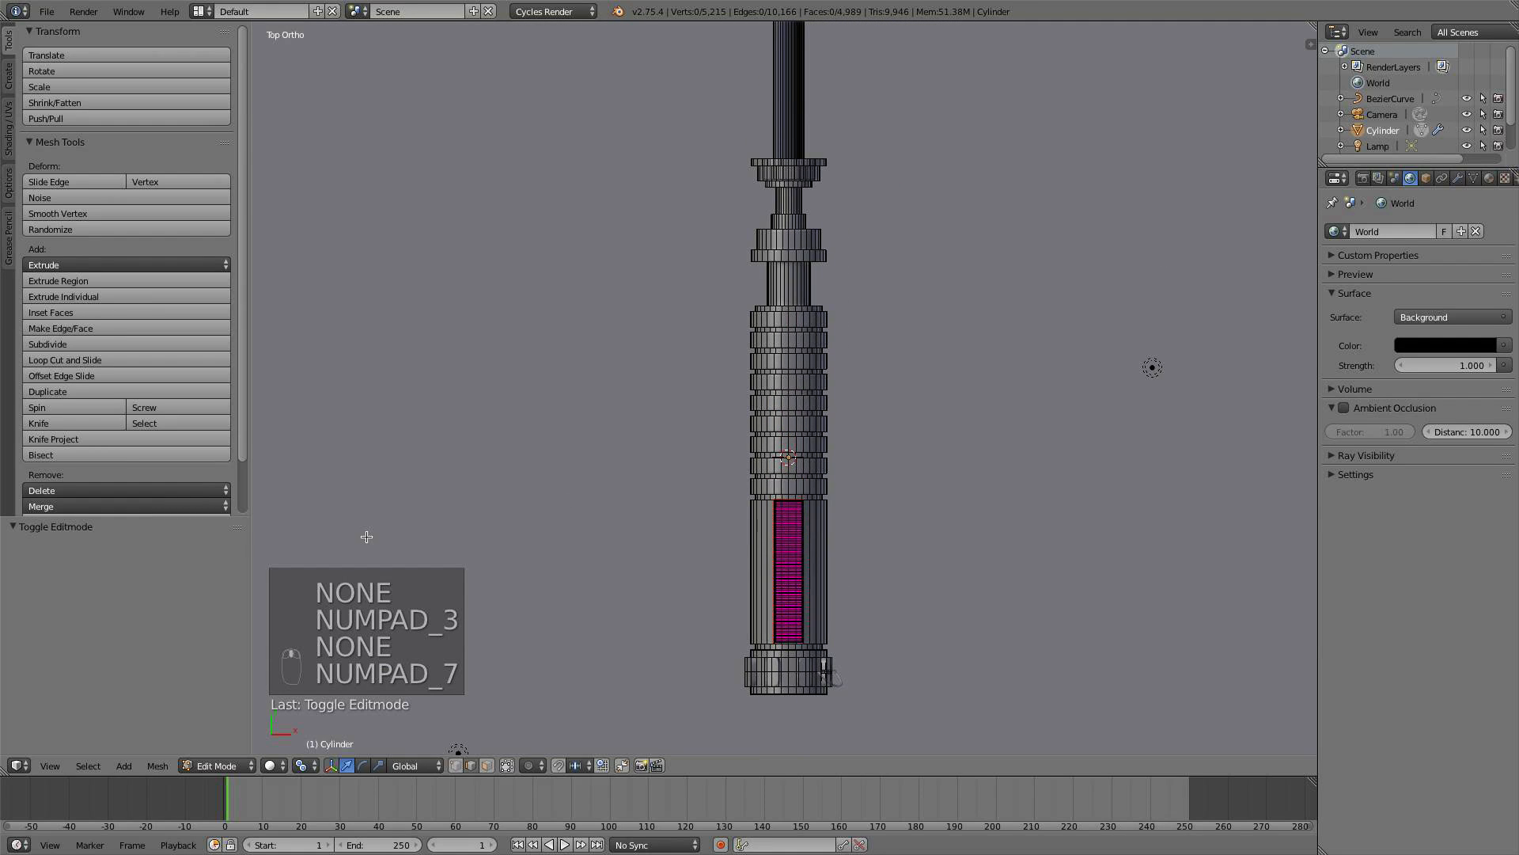
{"action": "key", "text": "t"}
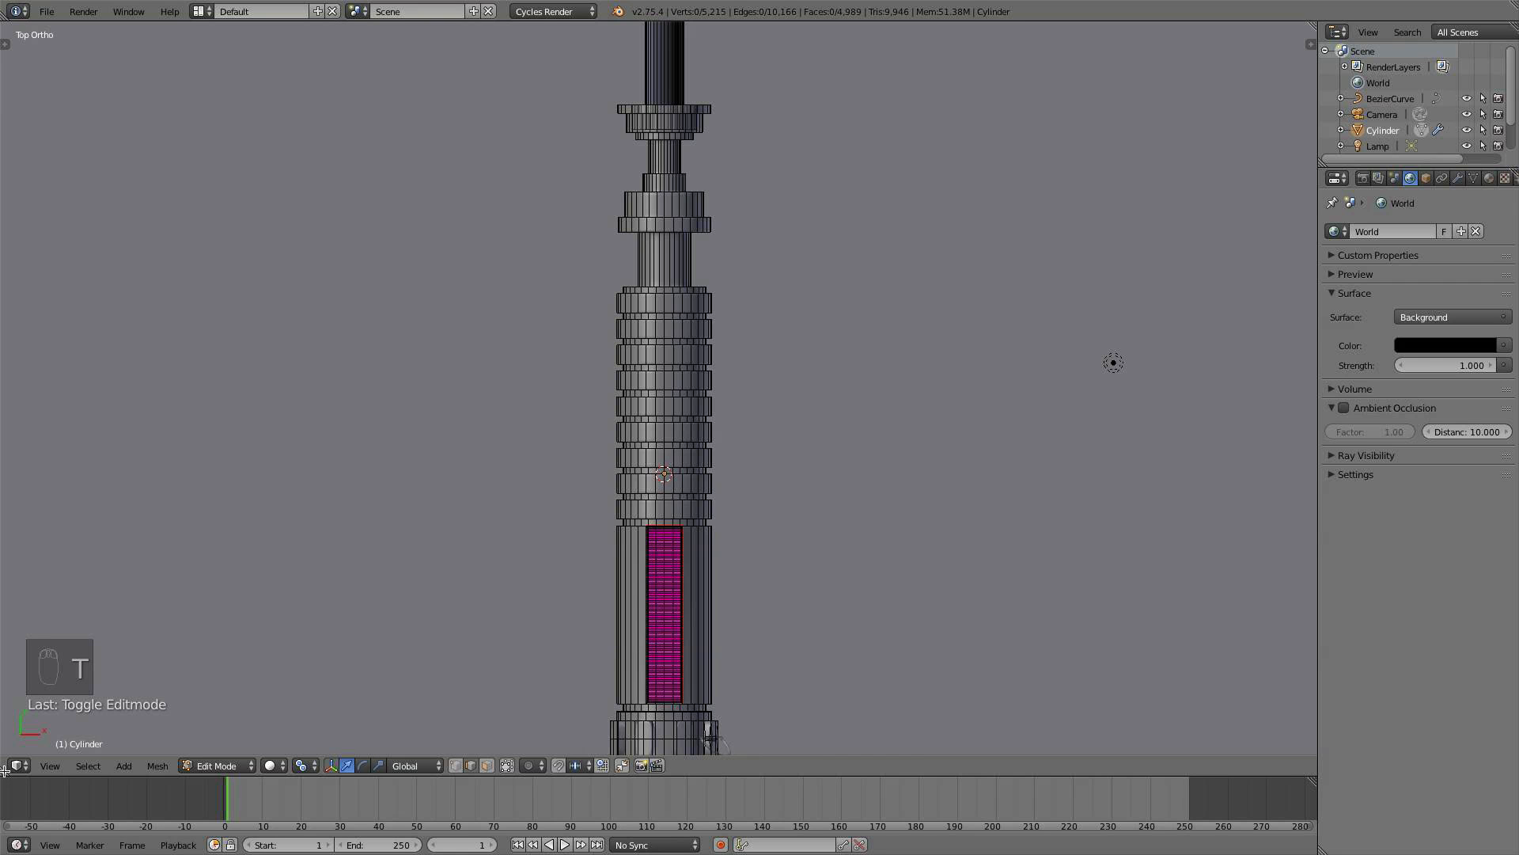
{"action": "left_click_drag", "start_coordinate": [4, 770], "coordinate": [536, 759]}
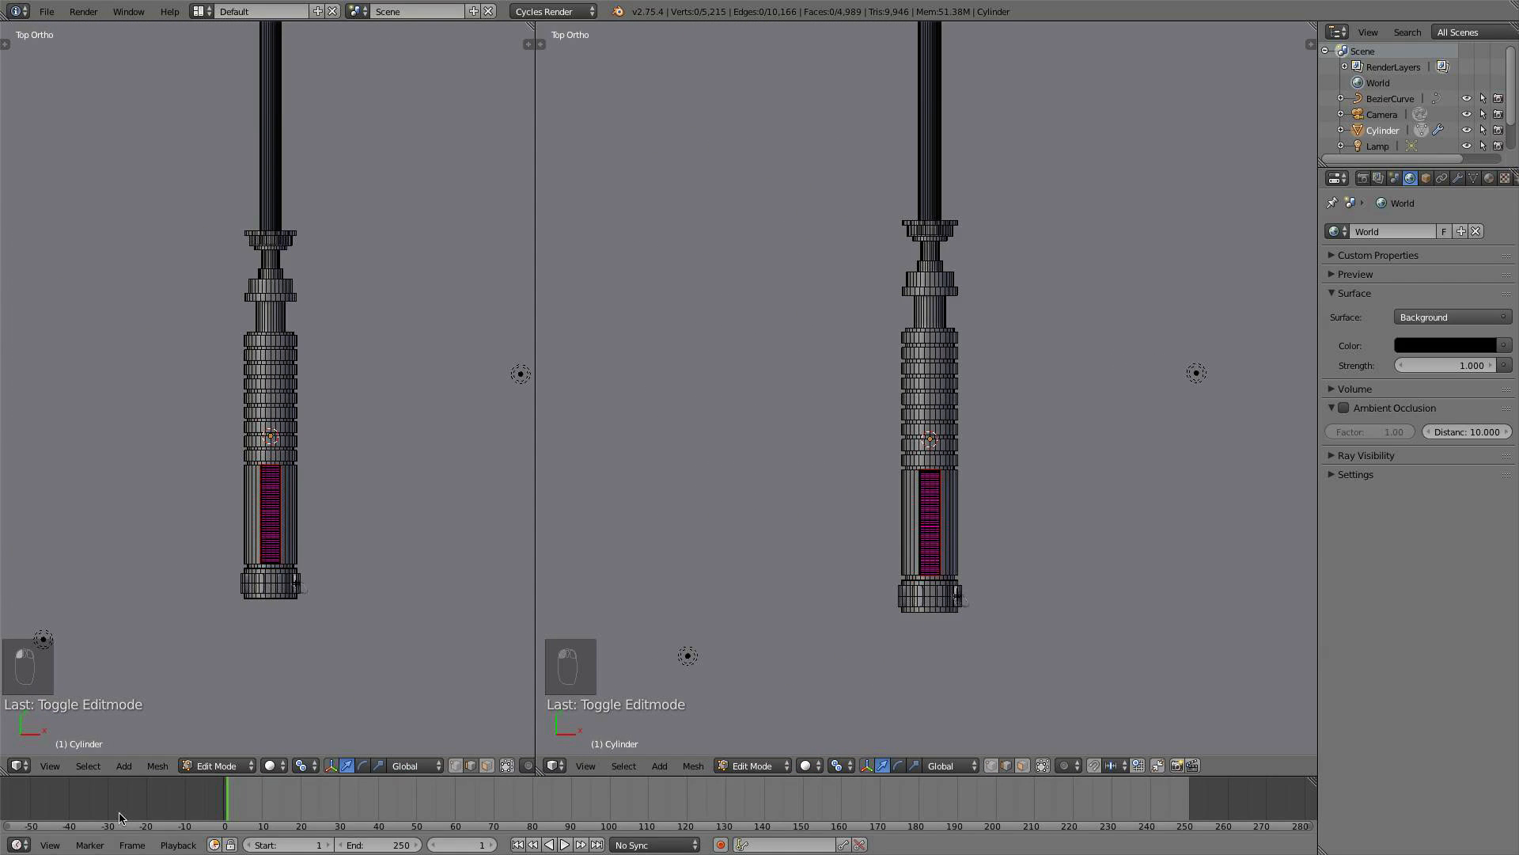
{"action": "left_click", "coordinate": [19, 765]}
{"action": "left_click", "coordinate": [79, 652]}
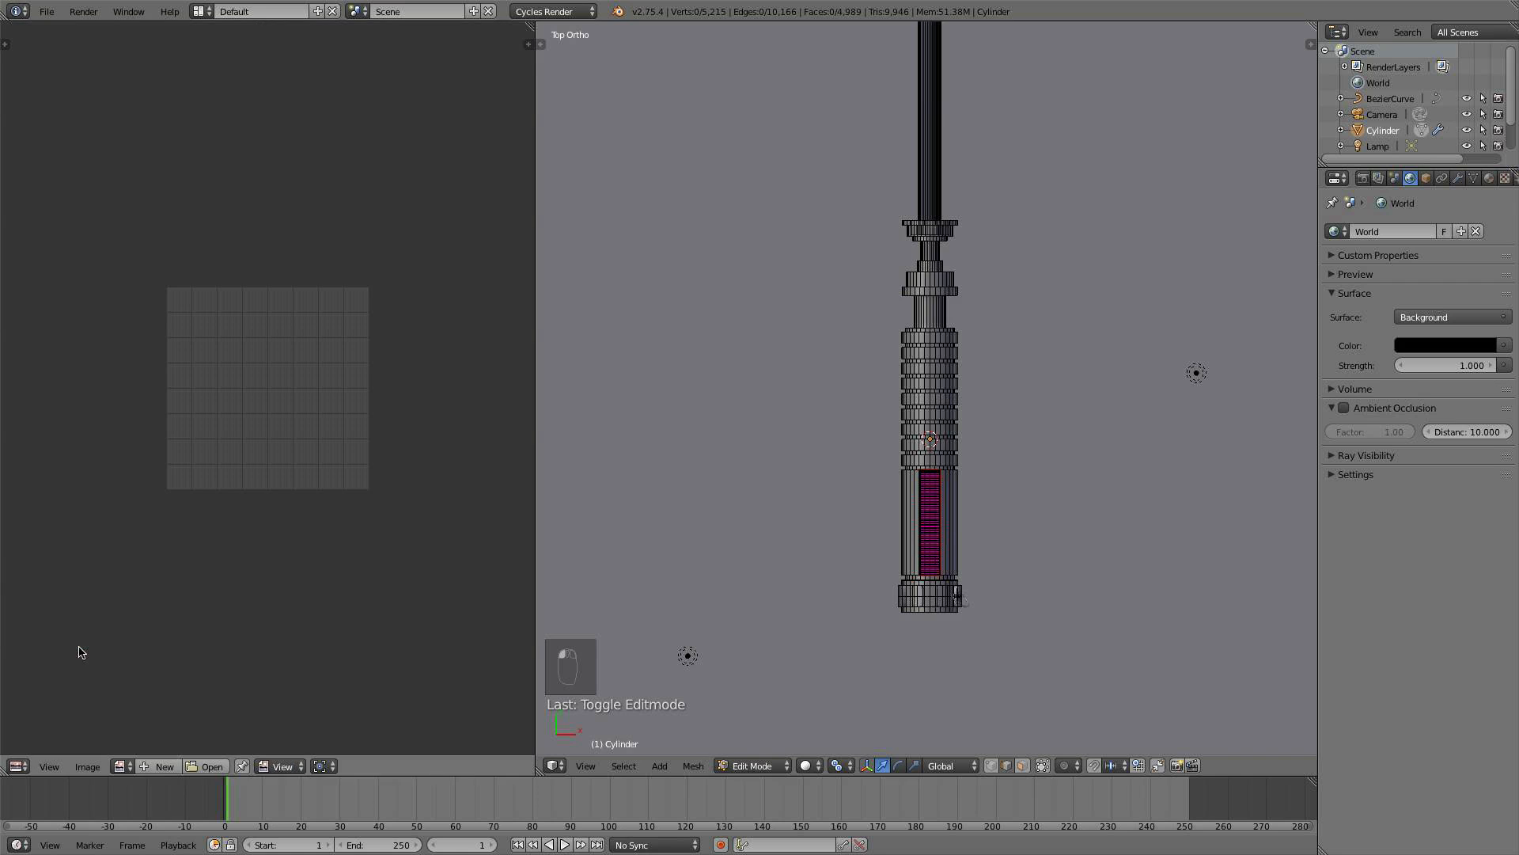
- Select the whole mesh and deselect the linked blade geometry so only the hilt stays selected
{"action": "scroll", "coordinate": [765, 549], "scroll_direction": "up", "scroll_amount": 3}
{"action": "scroll", "coordinate": [754, 558], "scroll_direction": "down", "scroll_amount": 1}
{"action": "middle_click_drag", "start_coordinate": [754, 558], "coordinate": [749, 549], "text": "shift"}
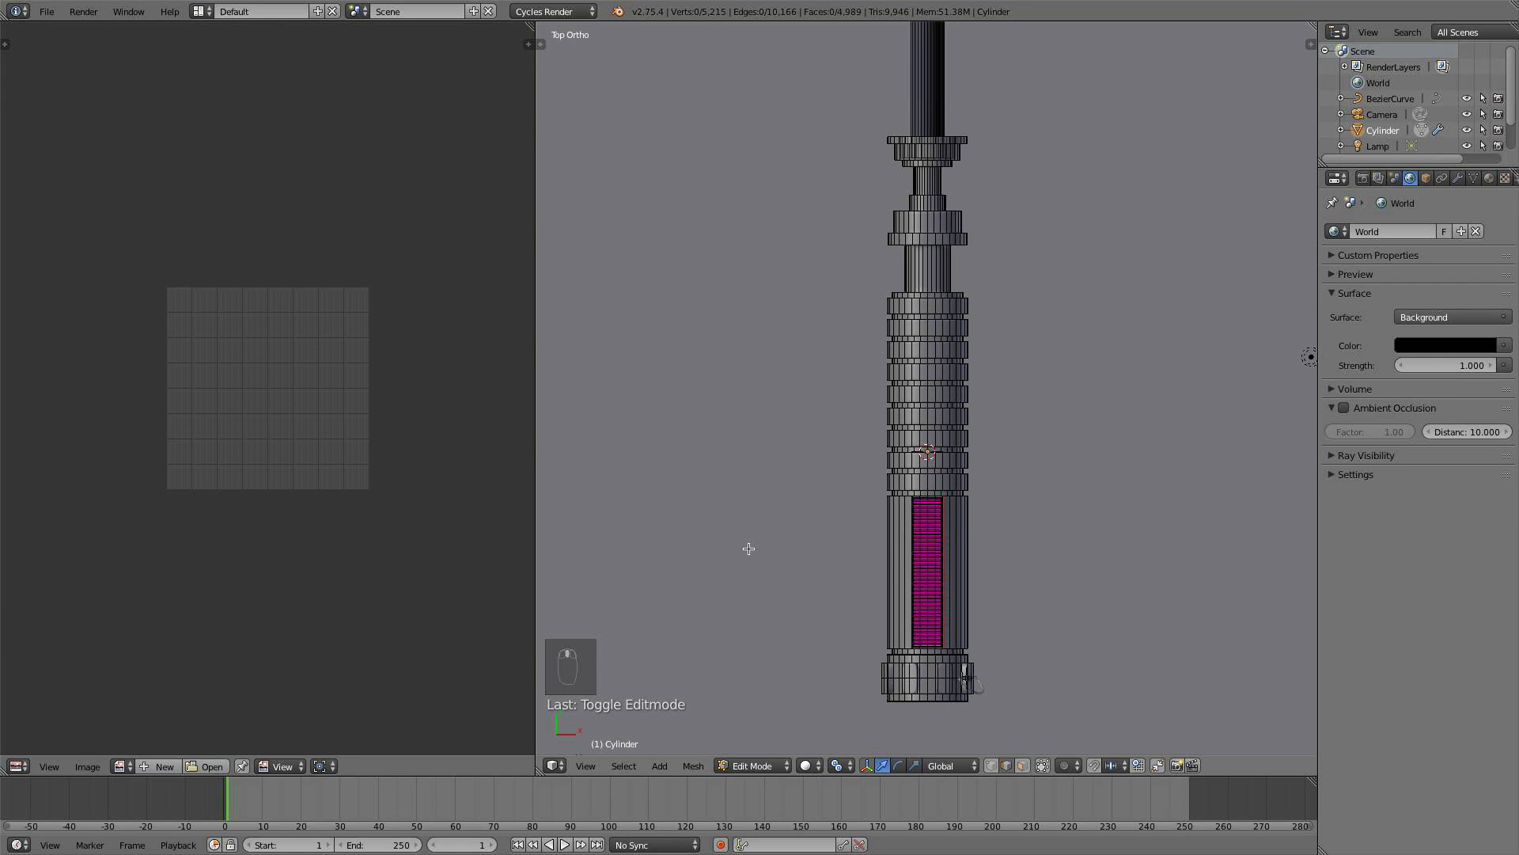
{"action": "scroll", "coordinate": [889, 538], "scroll_direction": "up", "scroll_amount": 1}
{"action": "middle_click_drag", "start_coordinate": [929, 470], "coordinate": [927, 478], "text": "shift"}
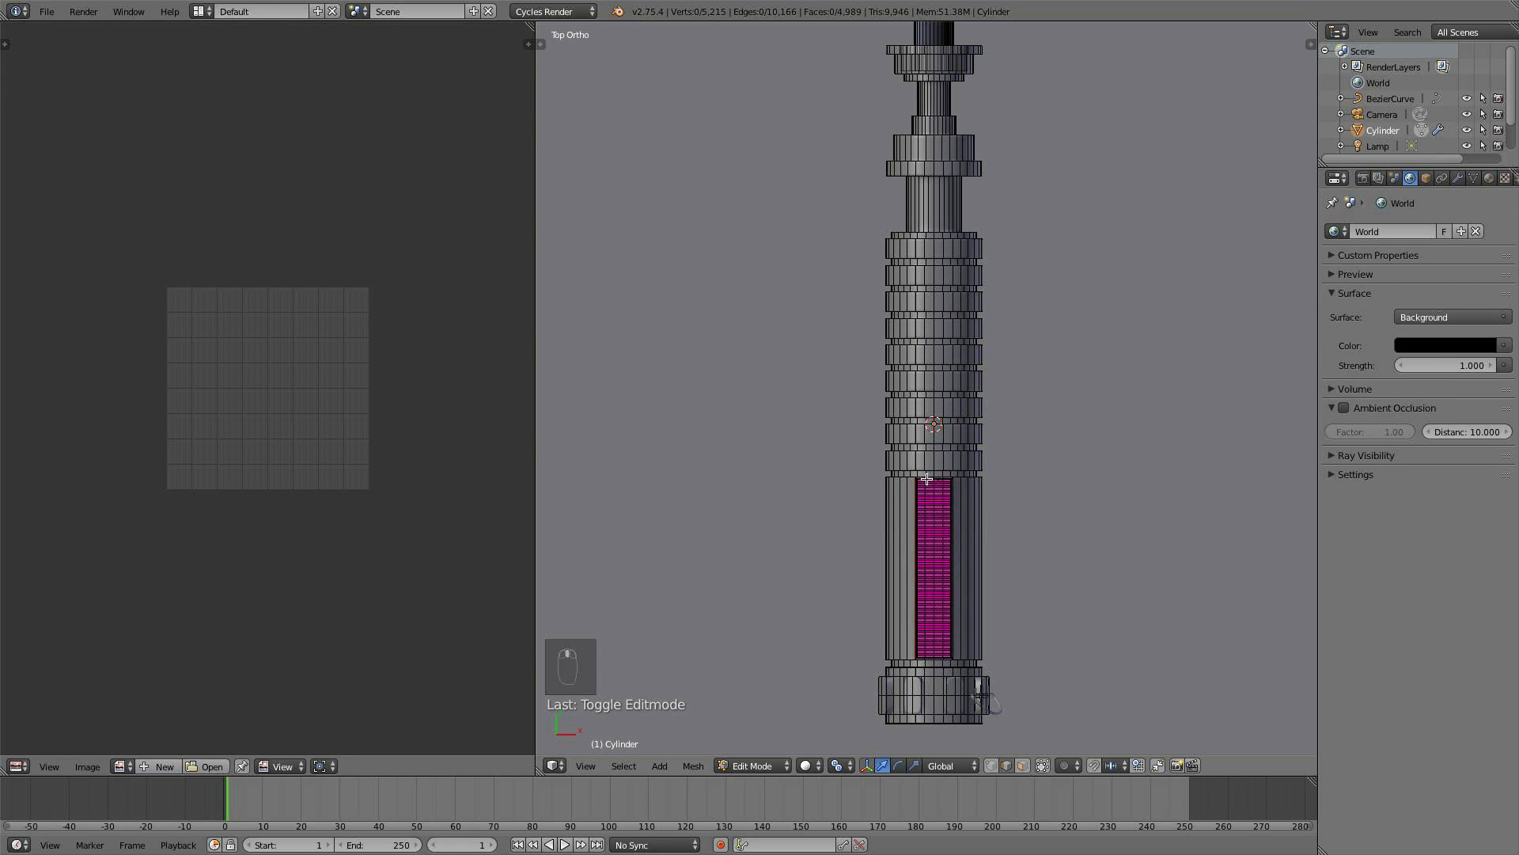
{"action": "key", "text": "a"}
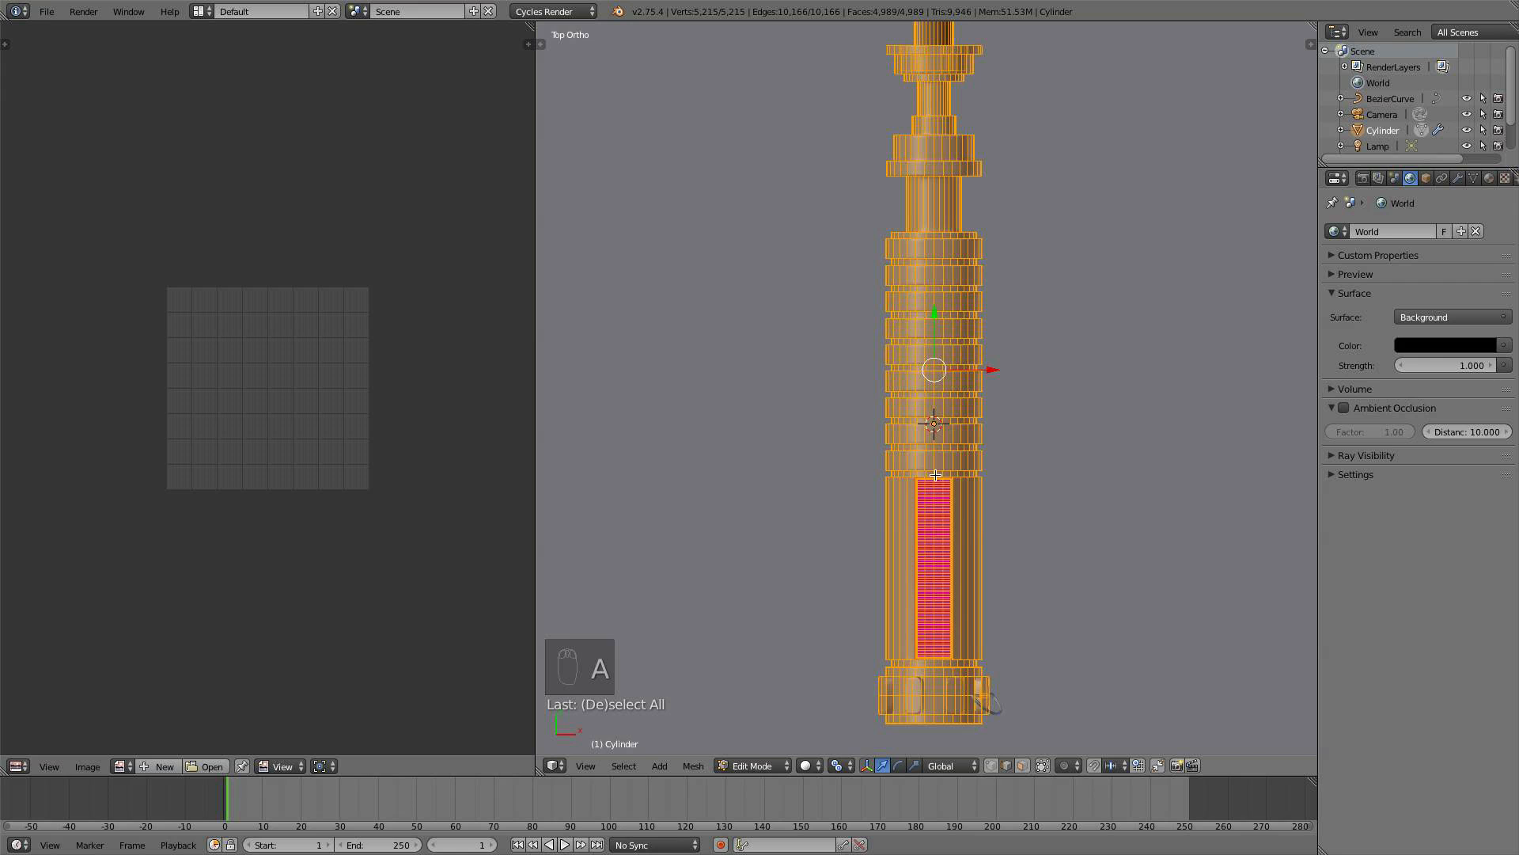
{"action": "scroll", "coordinate": [955, 430], "scroll_direction": "down", "scroll_amount": 2}
{"action": "scroll", "coordinate": [962, 402], "scroll_direction": "down", "scroll_amount": 2}
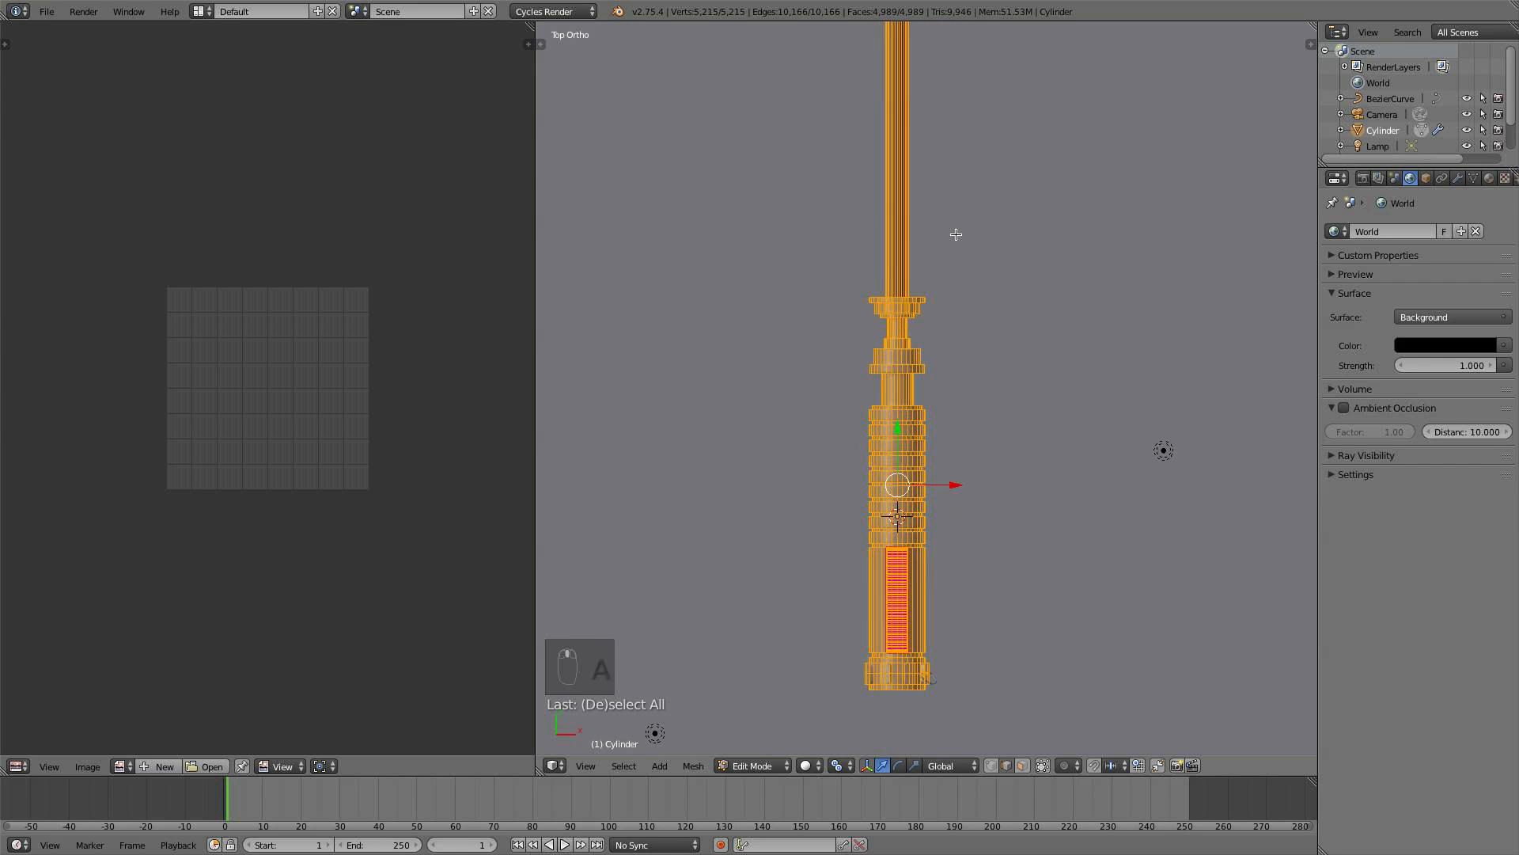
{"action": "middle_click_drag", "start_coordinate": [956, 234], "coordinate": [924, 341], "text": "shift"}
{"action": "scroll", "coordinate": [903, 128], "scroll_direction": "down", "scroll_amount": 1}
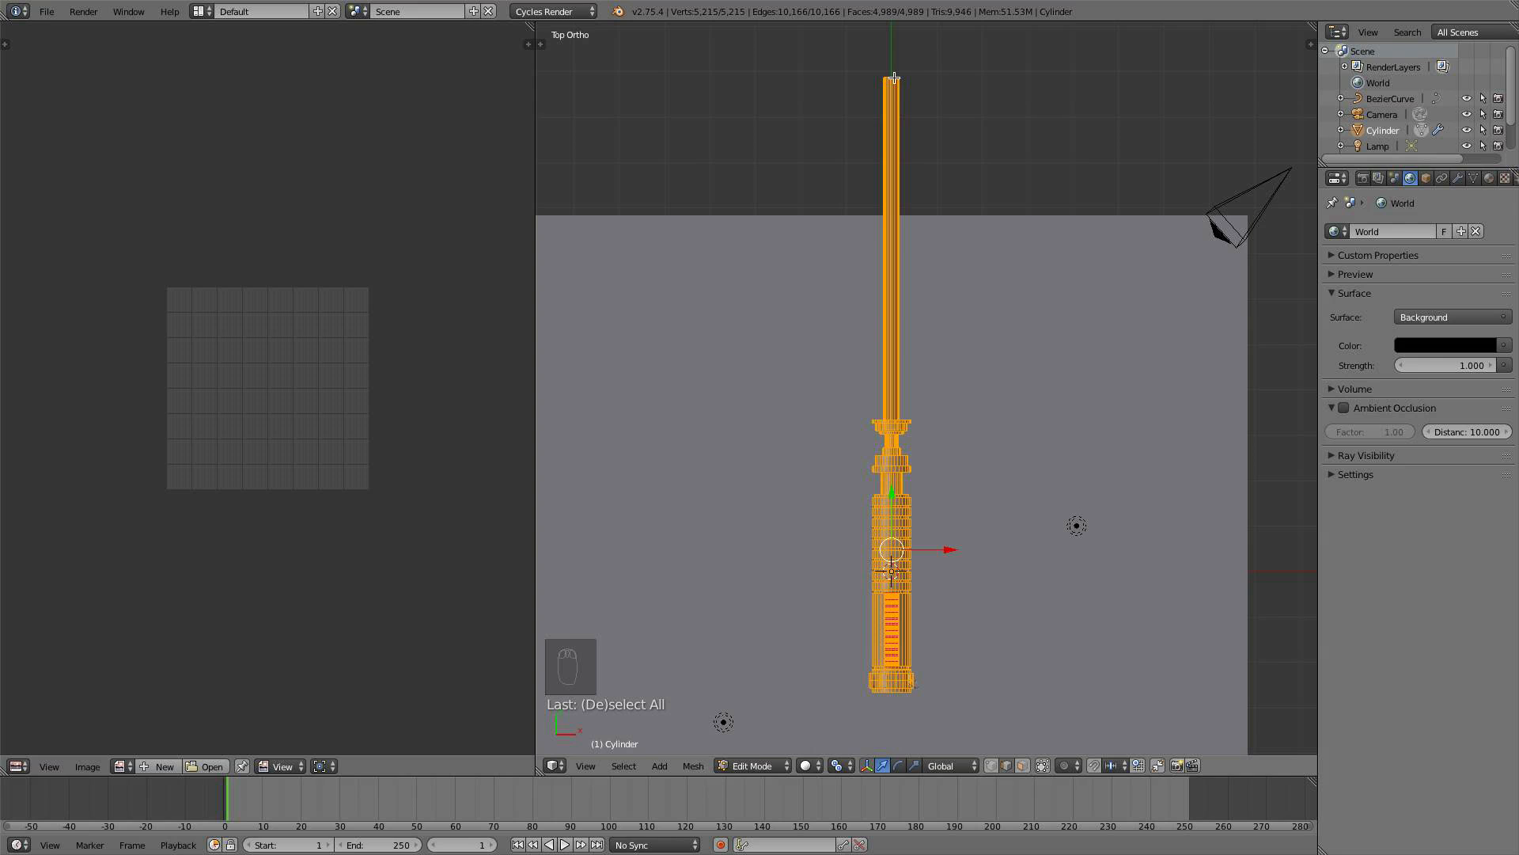
{"action": "key", "text": "shift+l"}
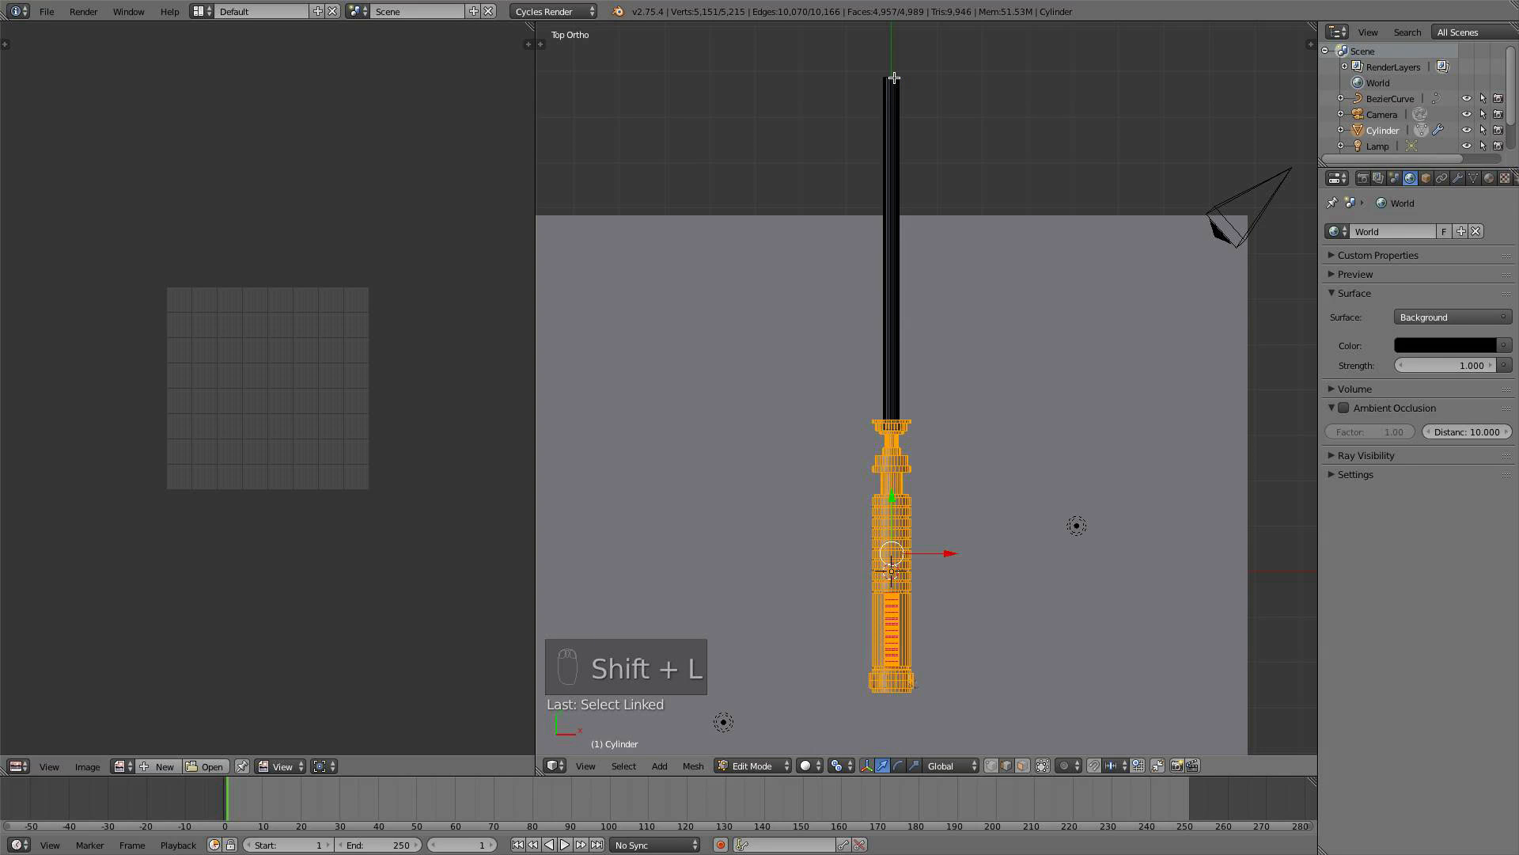
{"action": "scroll", "coordinate": [924, 329], "scroll_direction": "up", "scroll_amount": 2}
{"action": "middle_click_drag", "start_coordinate": [925, 418], "coordinate": [959, 232], "text": "shift"}
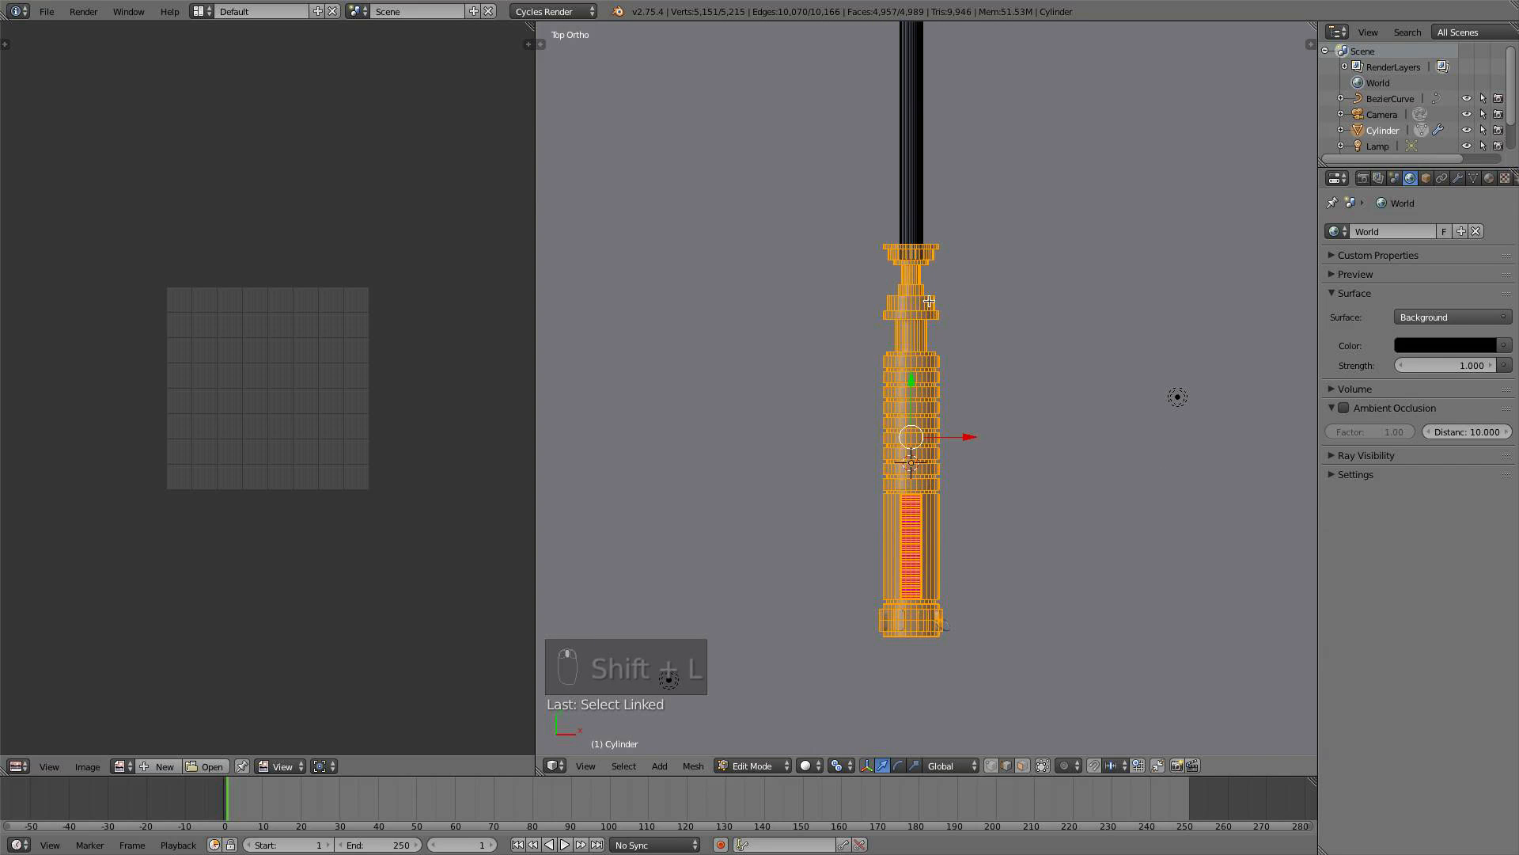
{"action": "scroll", "coordinate": [929, 303], "scroll_direction": "up", "scroll_amount": 2}
{"action": "scroll", "coordinate": [934, 312], "scroll_direction": "up", "scroll_amount": 1}
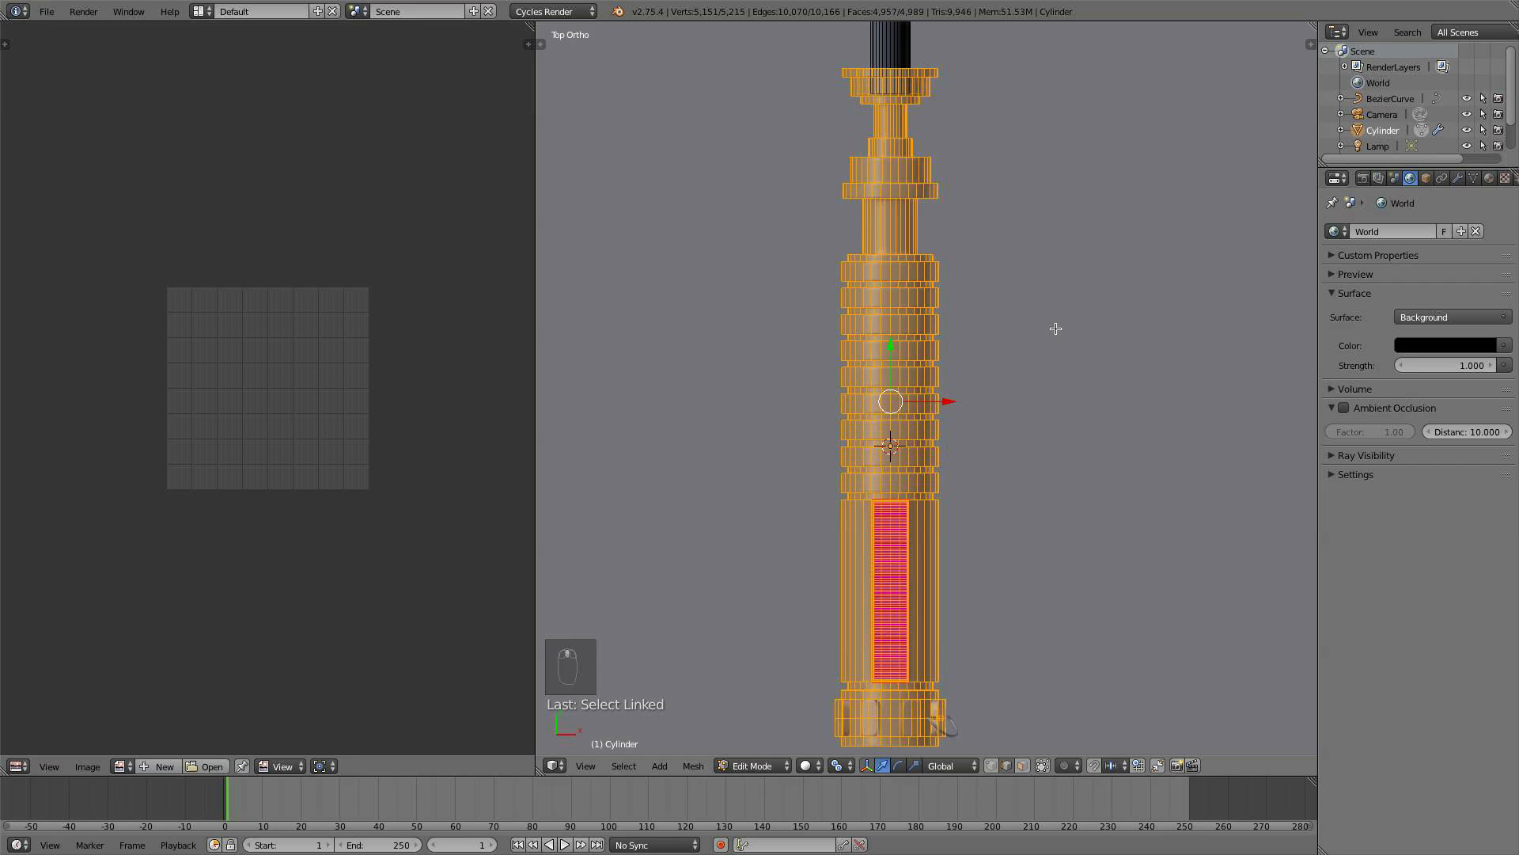
- Unwrap the hilt with Cylinder Projection, clear the selection and return to Object Mode
{"action": "key", "text": "u"}
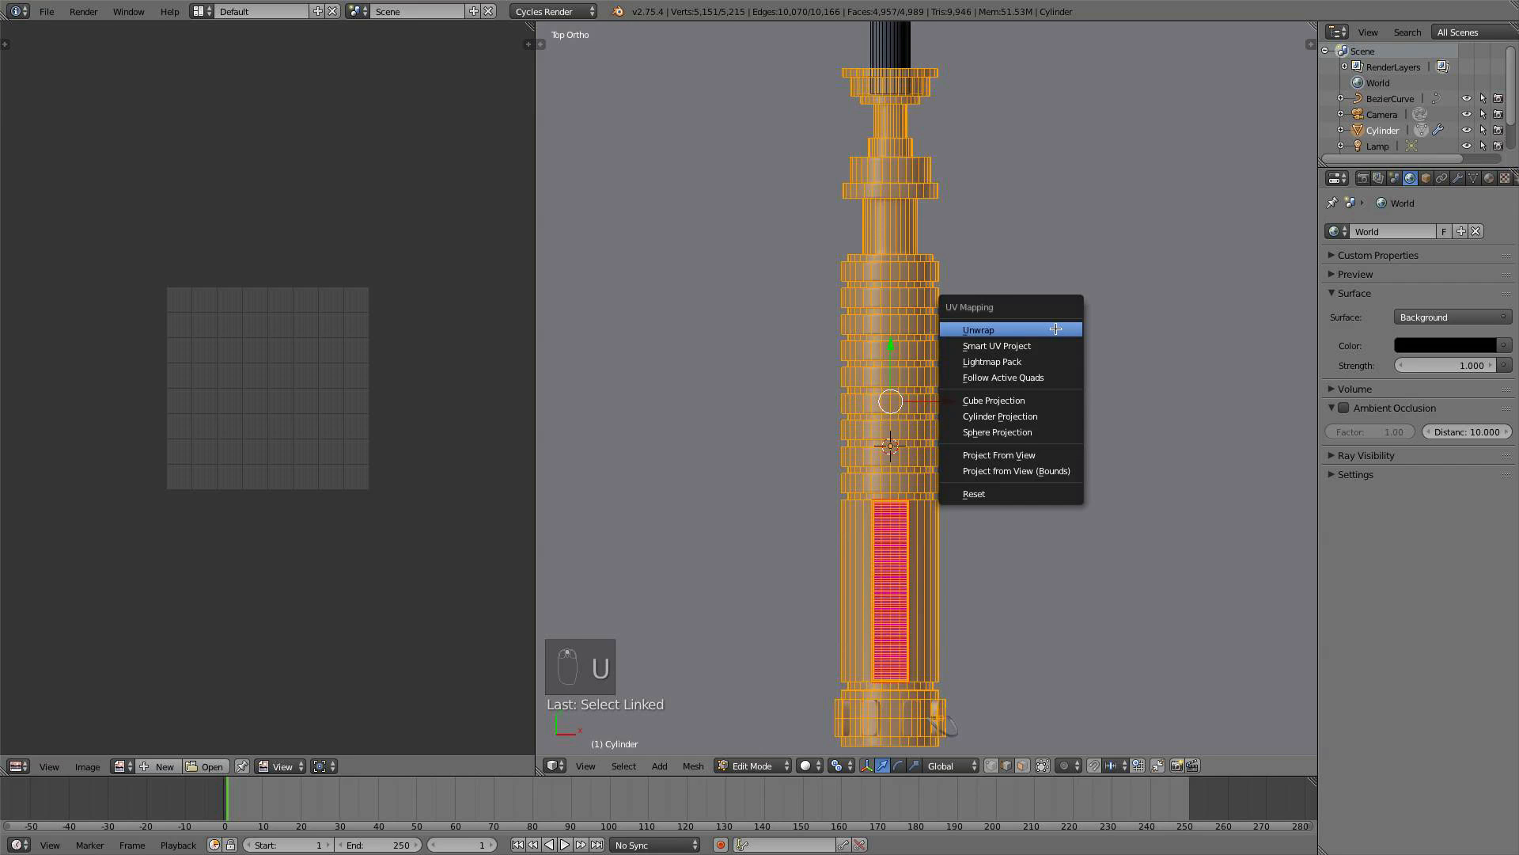
{"action": "left_click", "coordinate": [1039, 415]}
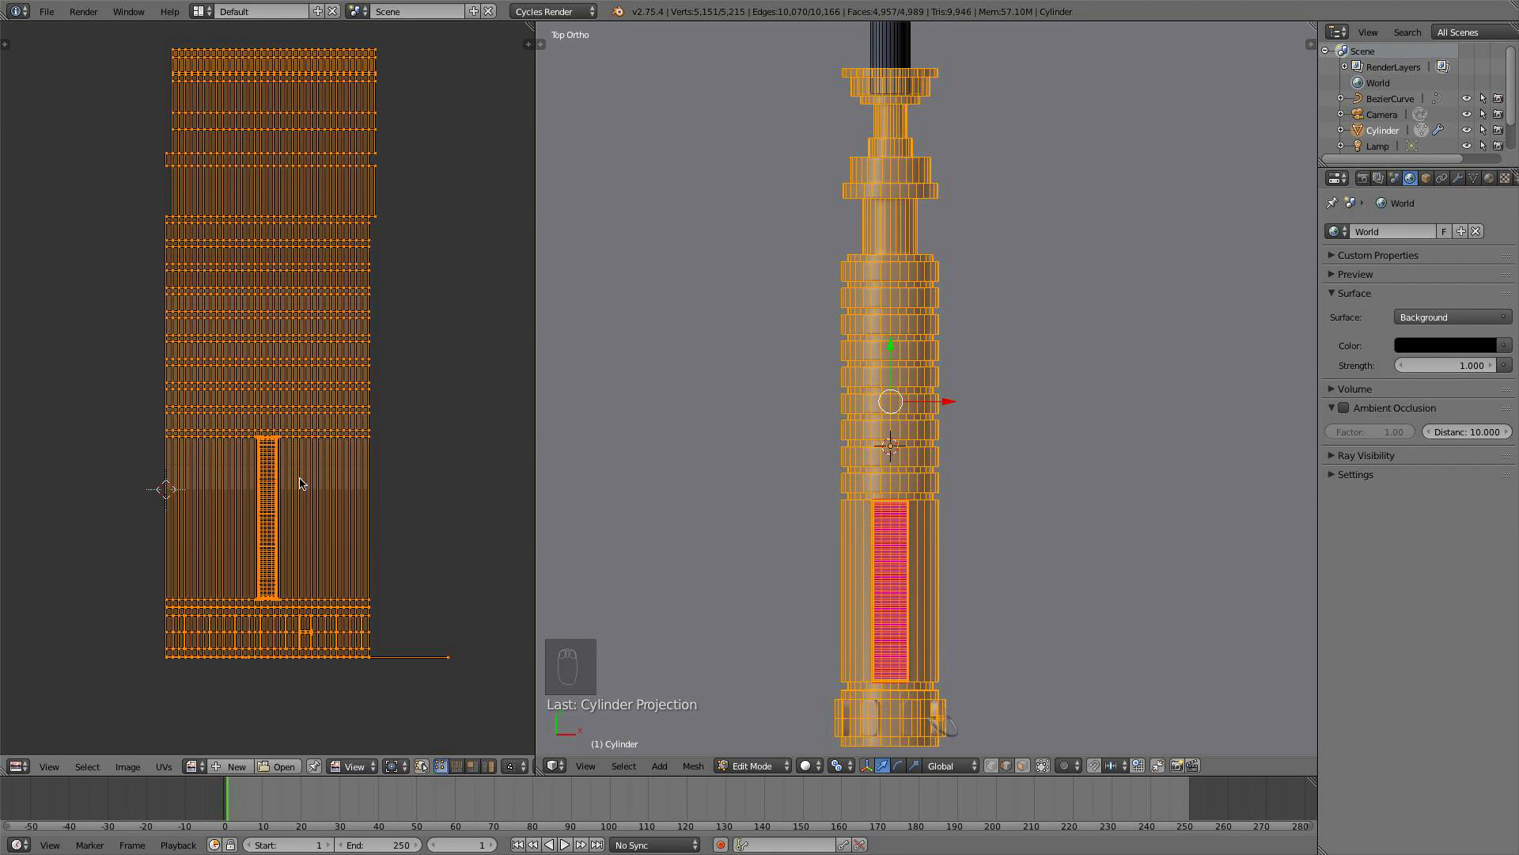
{"action": "scroll", "coordinate": [292, 529], "scroll_direction": "up", "scroll_amount": 1}
{"action": "scroll", "coordinate": [292, 540], "scroll_direction": "down", "scroll_amount": 2}
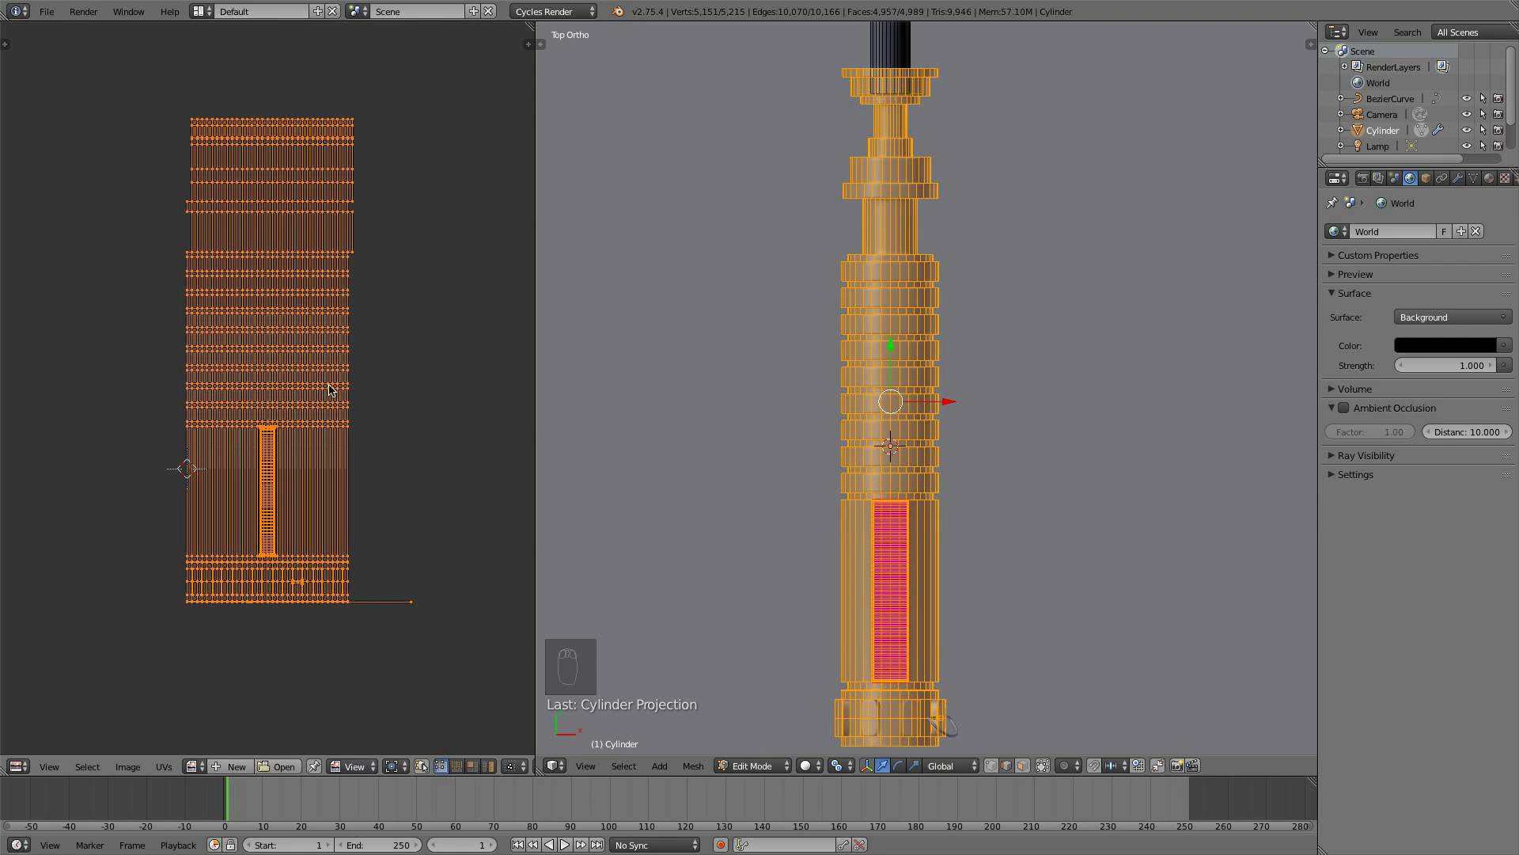
{"action": "scroll", "coordinate": [331, 389], "scroll_direction": "up", "scroll_amount": 3}
{"action": "scroll", "coordinate": [330, 390], "scroll_direction": "down", "scroll_amount": 3}
{"action": "key", "text": "a"}
{"action": "key", "text": "Tab"}
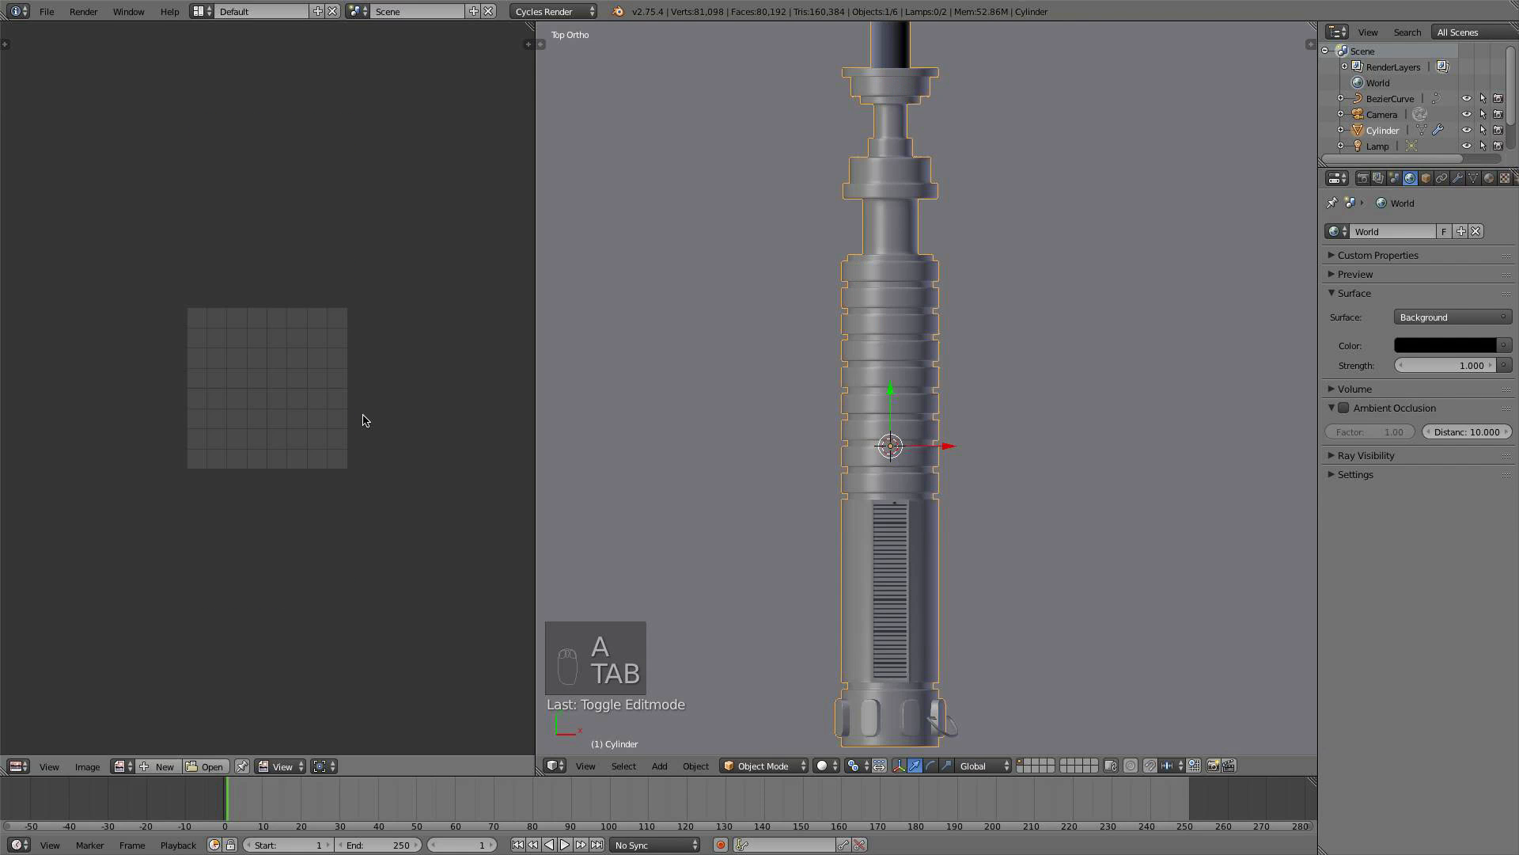
- Orbit to an angled view of the hilt, change the UV/Image Editor area to the Node Editor and hide its properties sidebar
{"action": "scroll", "coordinate": [1217, 343], "scroll_direction": "down", "scroll_amount": 2}
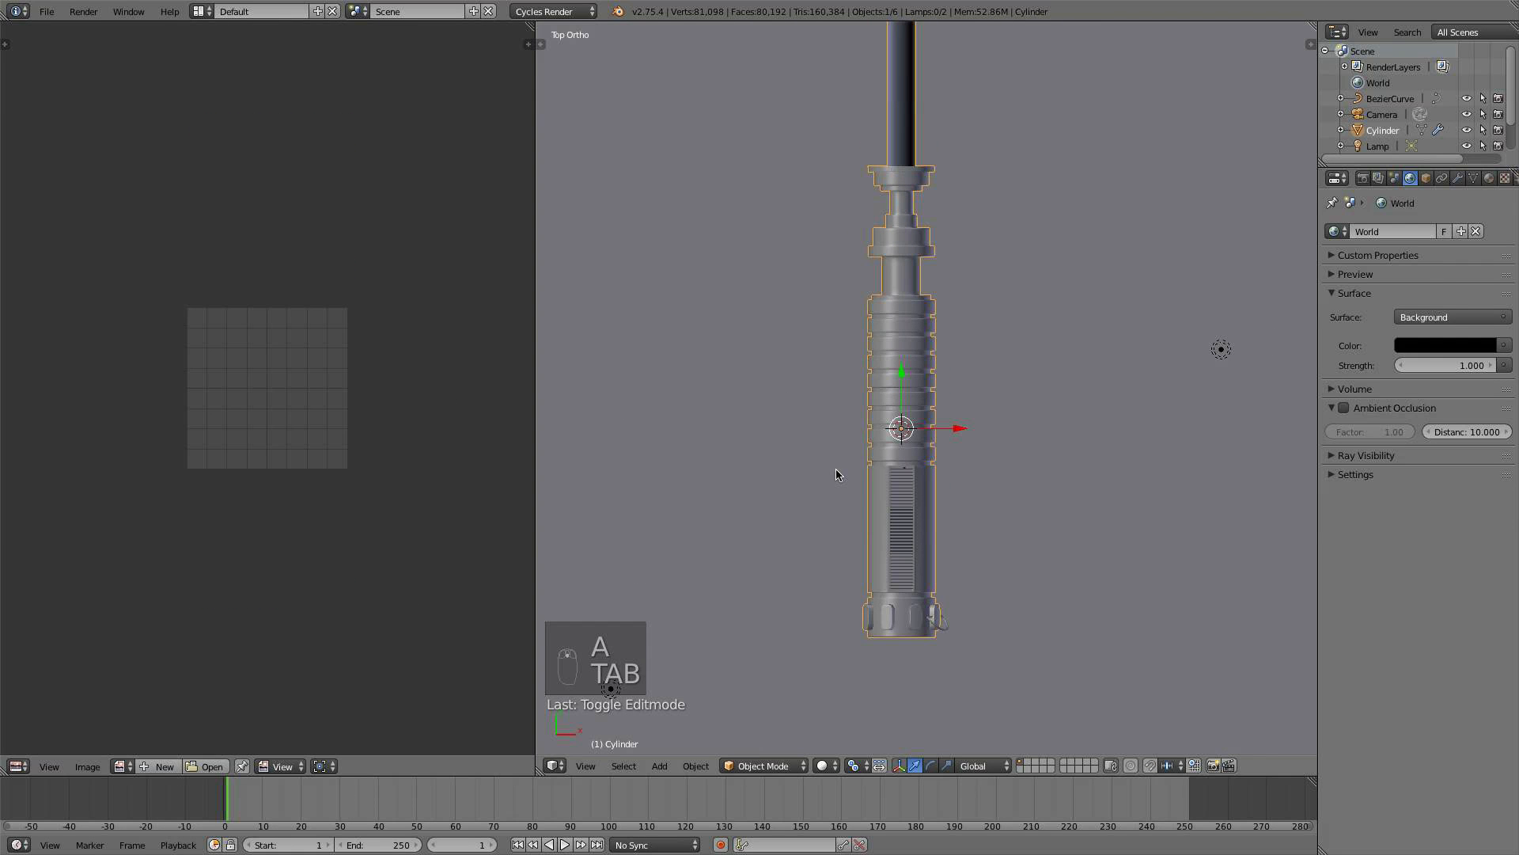
{"action": "middle_click_drag", "start_coordinate": [1031, 486], "coordinate": [795, 363]}
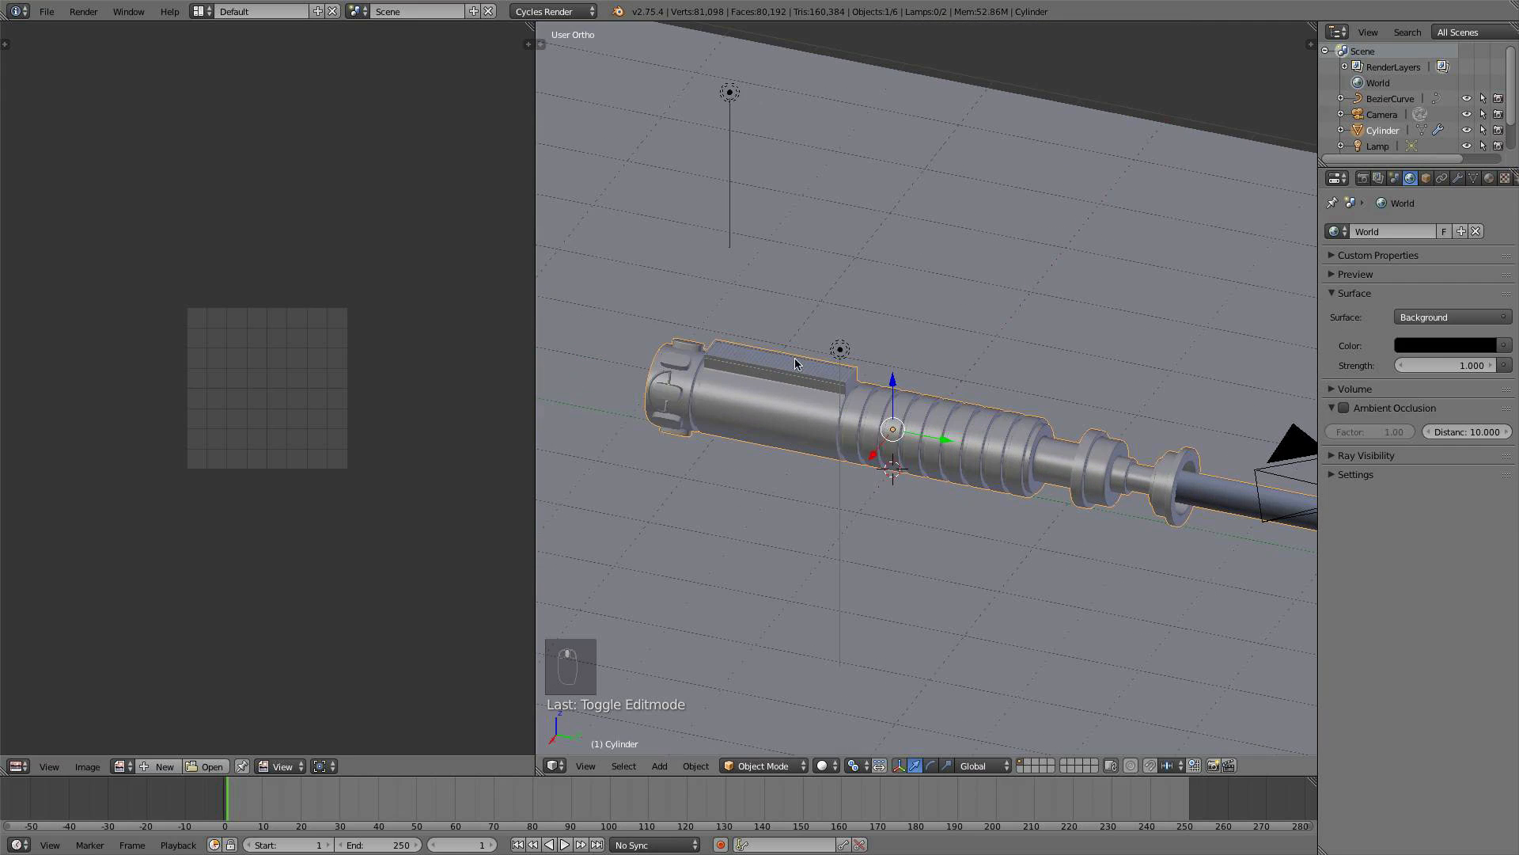
{"action": "left_click", "coordinate": [15, 766]}
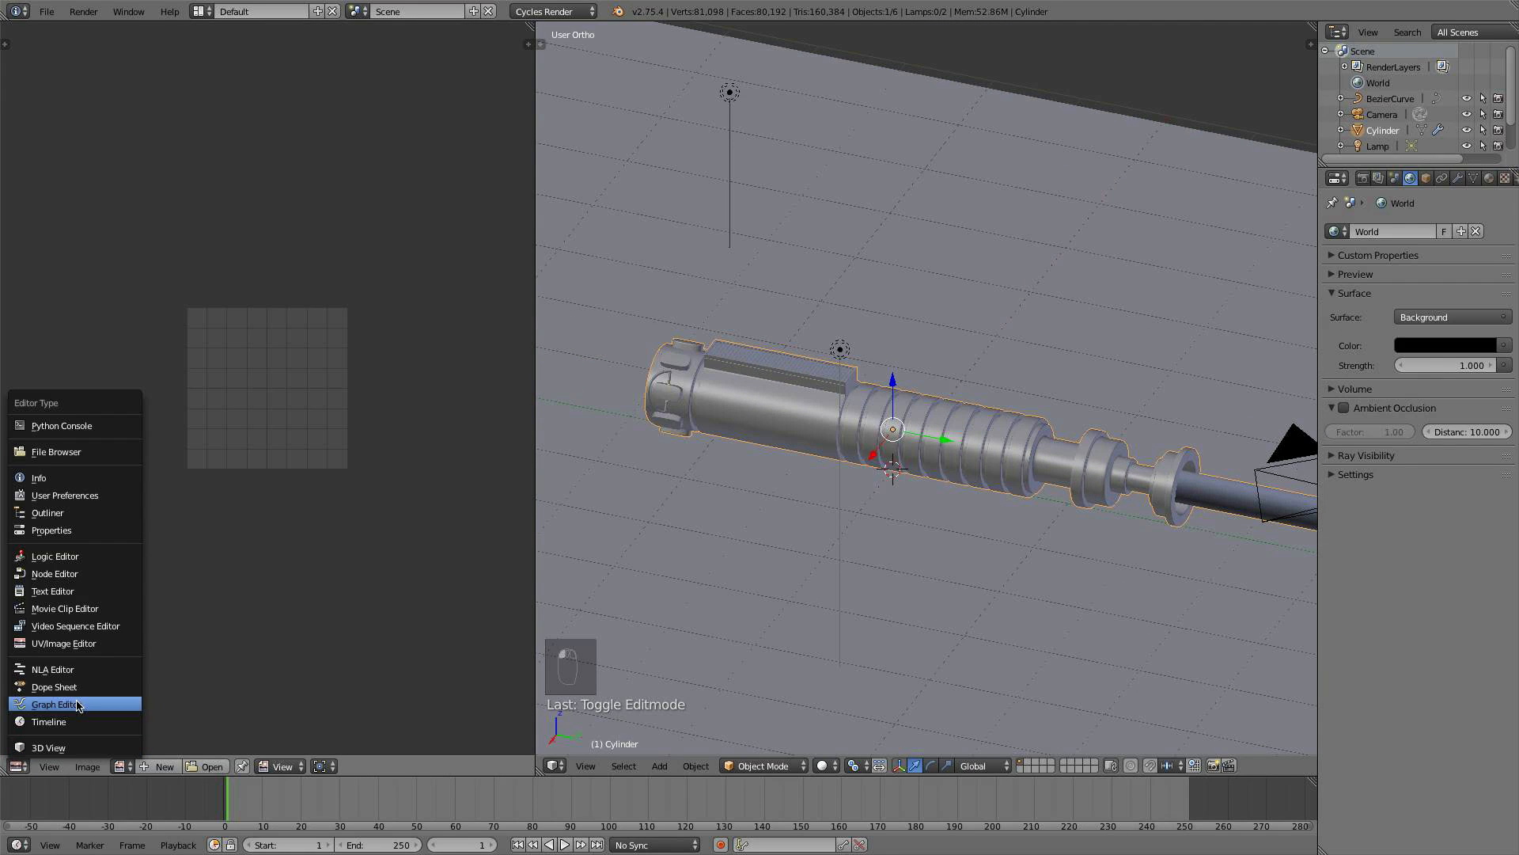
{"action": "left_click", "coordinate": [113, 573]}
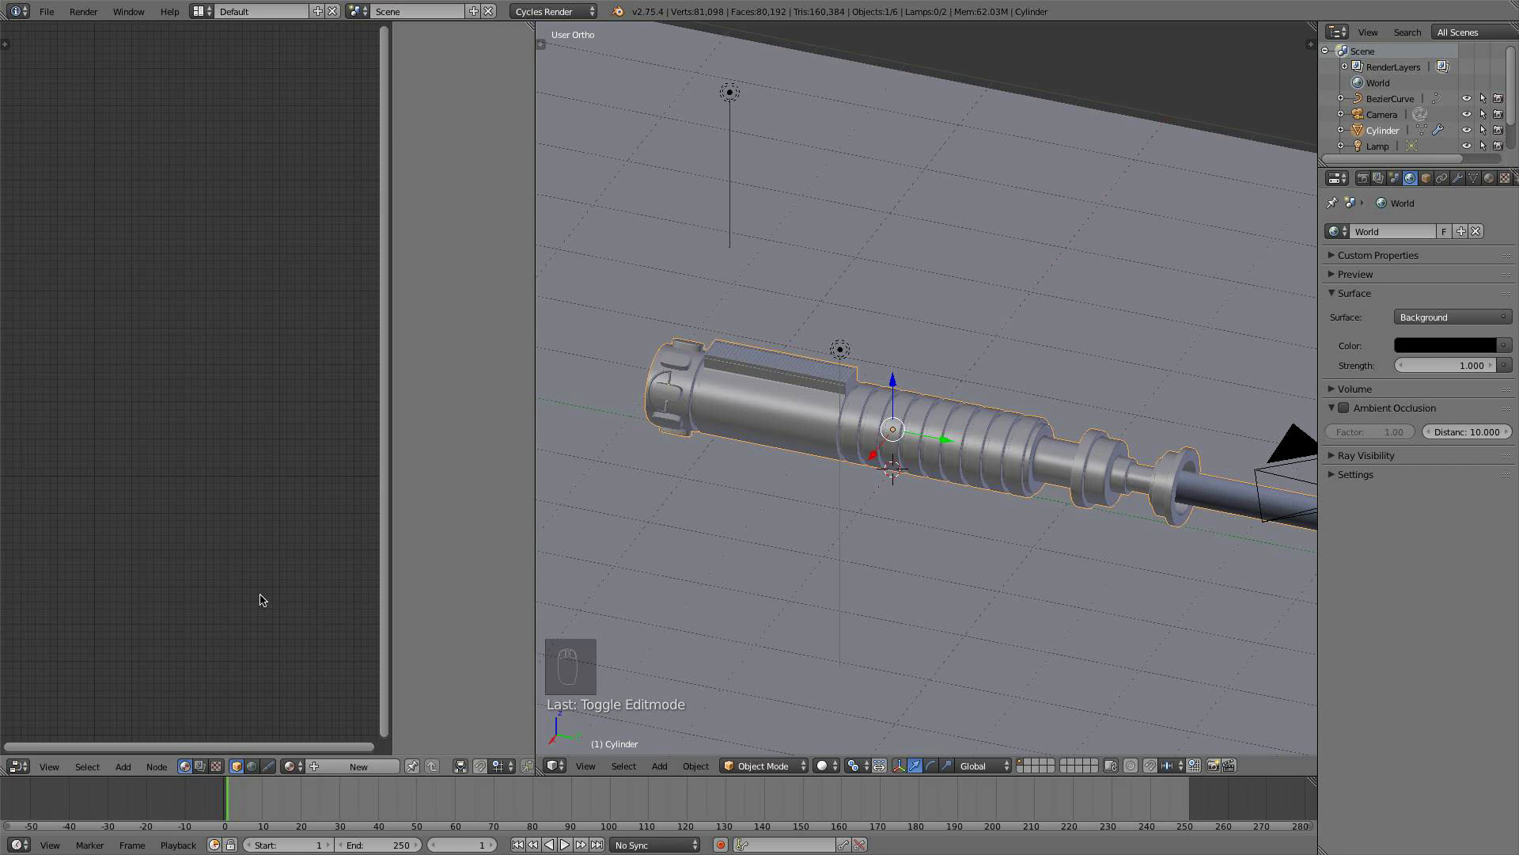
{"action": "key", "text": "n"}
{"action": "key", "text": "n"}
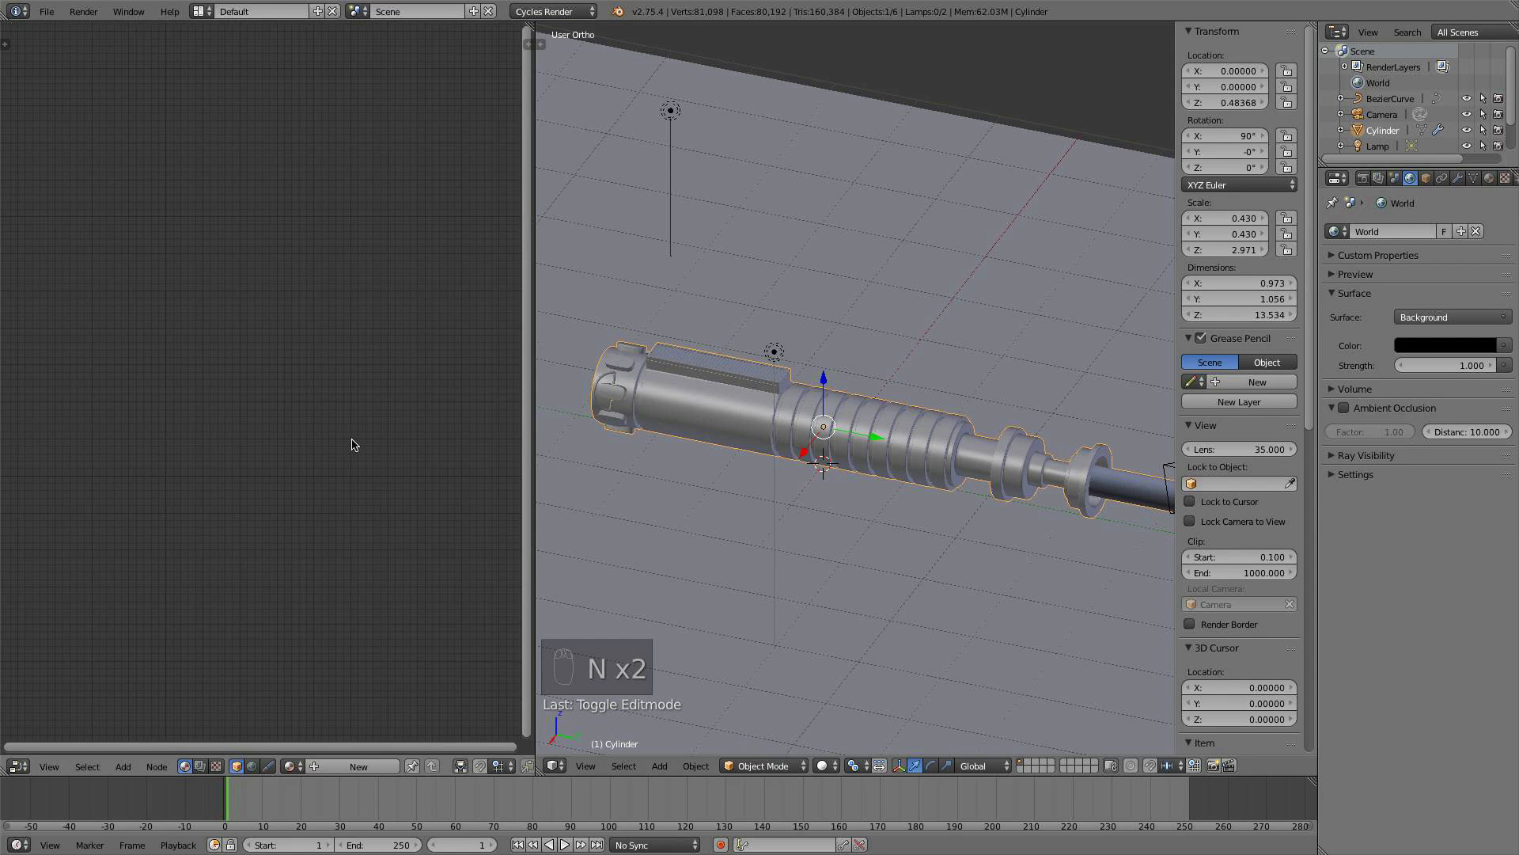
{"action": "key", "text": "t"}
{"action": "key", "text": "t"}
{"action": "key", "text": "n"}
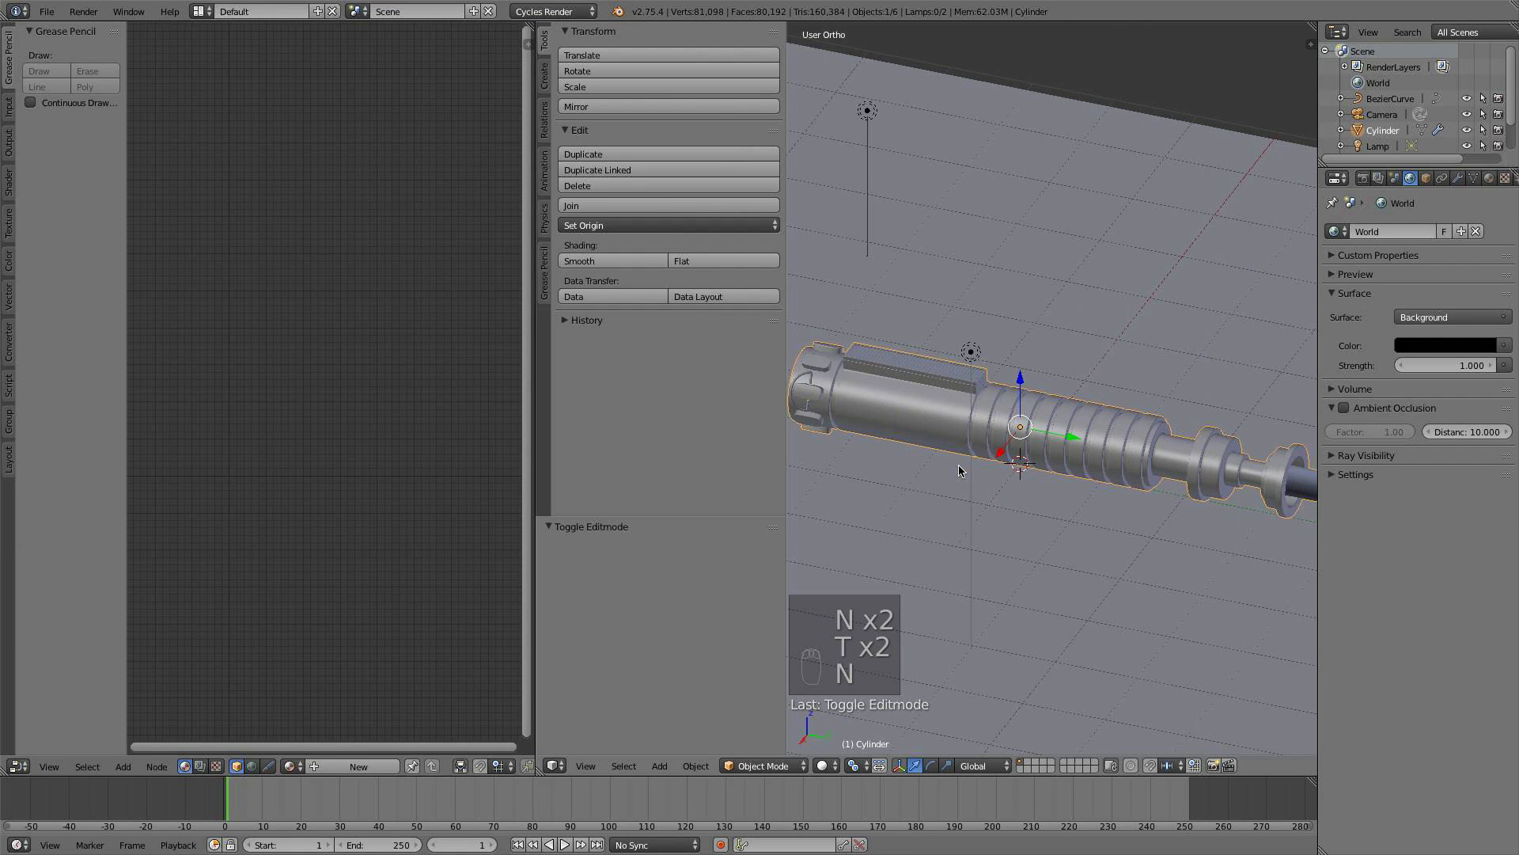
{"action": "key", "text": "n"}
{"action": "key", "text": "n"}
{"action": "key", "text": "t"}
{"action": "key", "text": "t"}
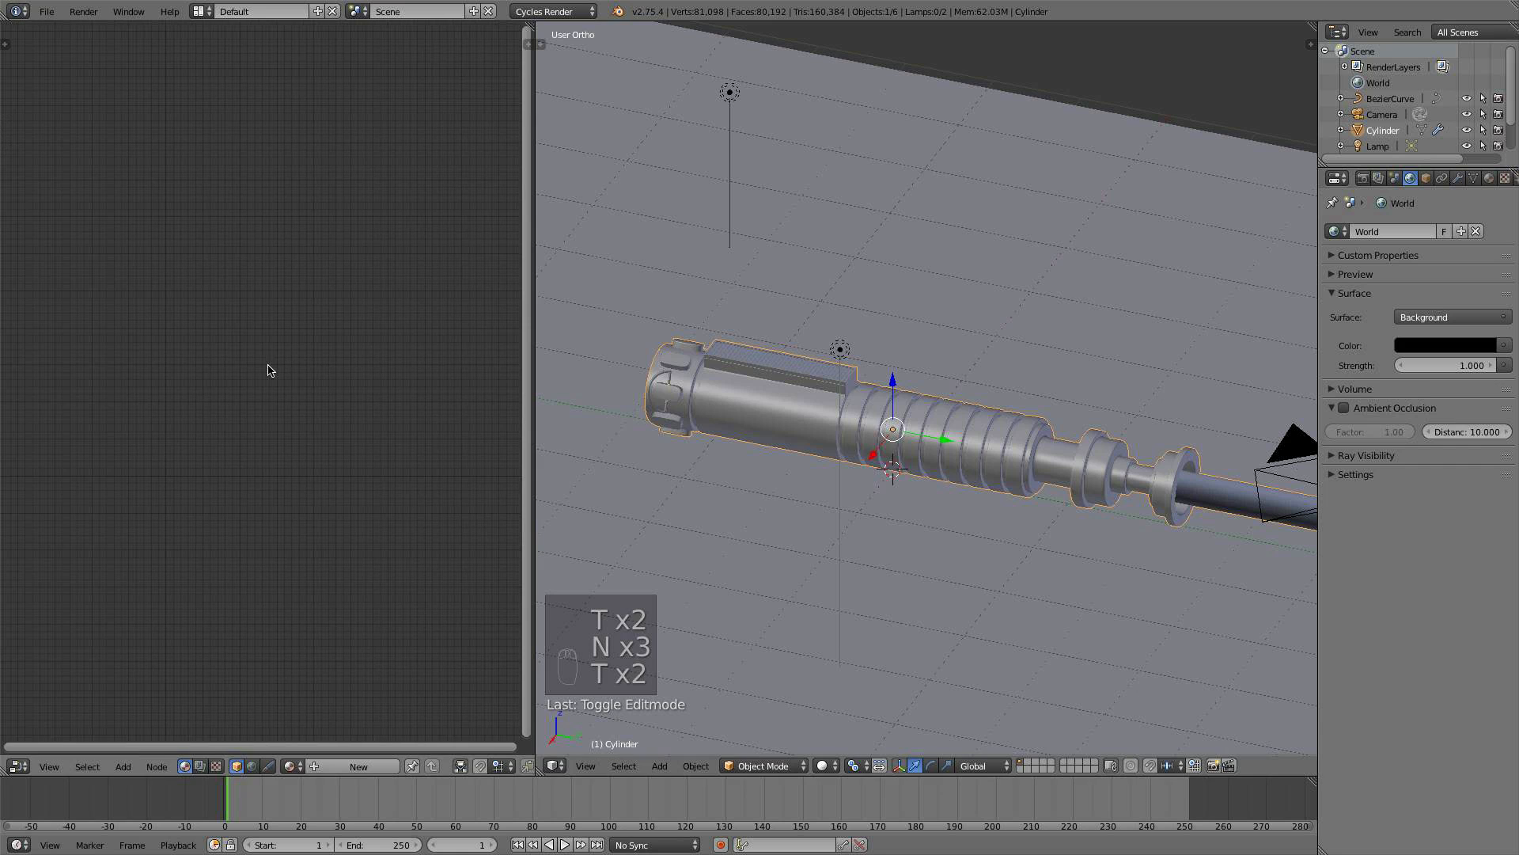
- Widen the Node Editor area and create a new material for the lightsaber object
{"action": "left_click_drag", "start_coordinate": [540, 361], "coordinate": [756, 360]}
{"action": "left_click", "coordinate": [357, 765]}
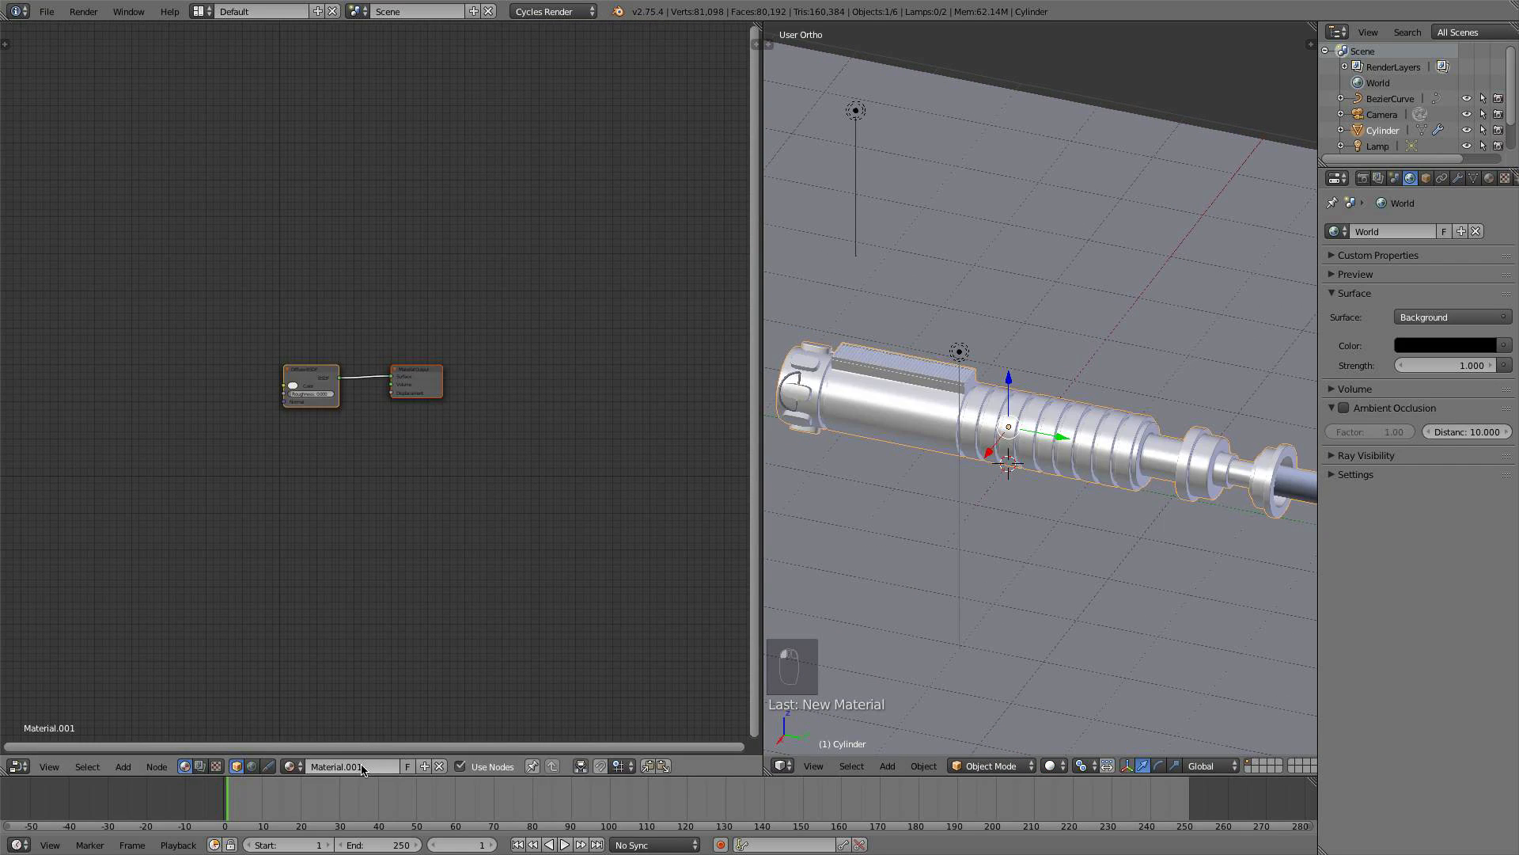
{"action": "scroll", "coordinate": [428, 533], "scroll_direction": "up", "scroll_amount": 3}
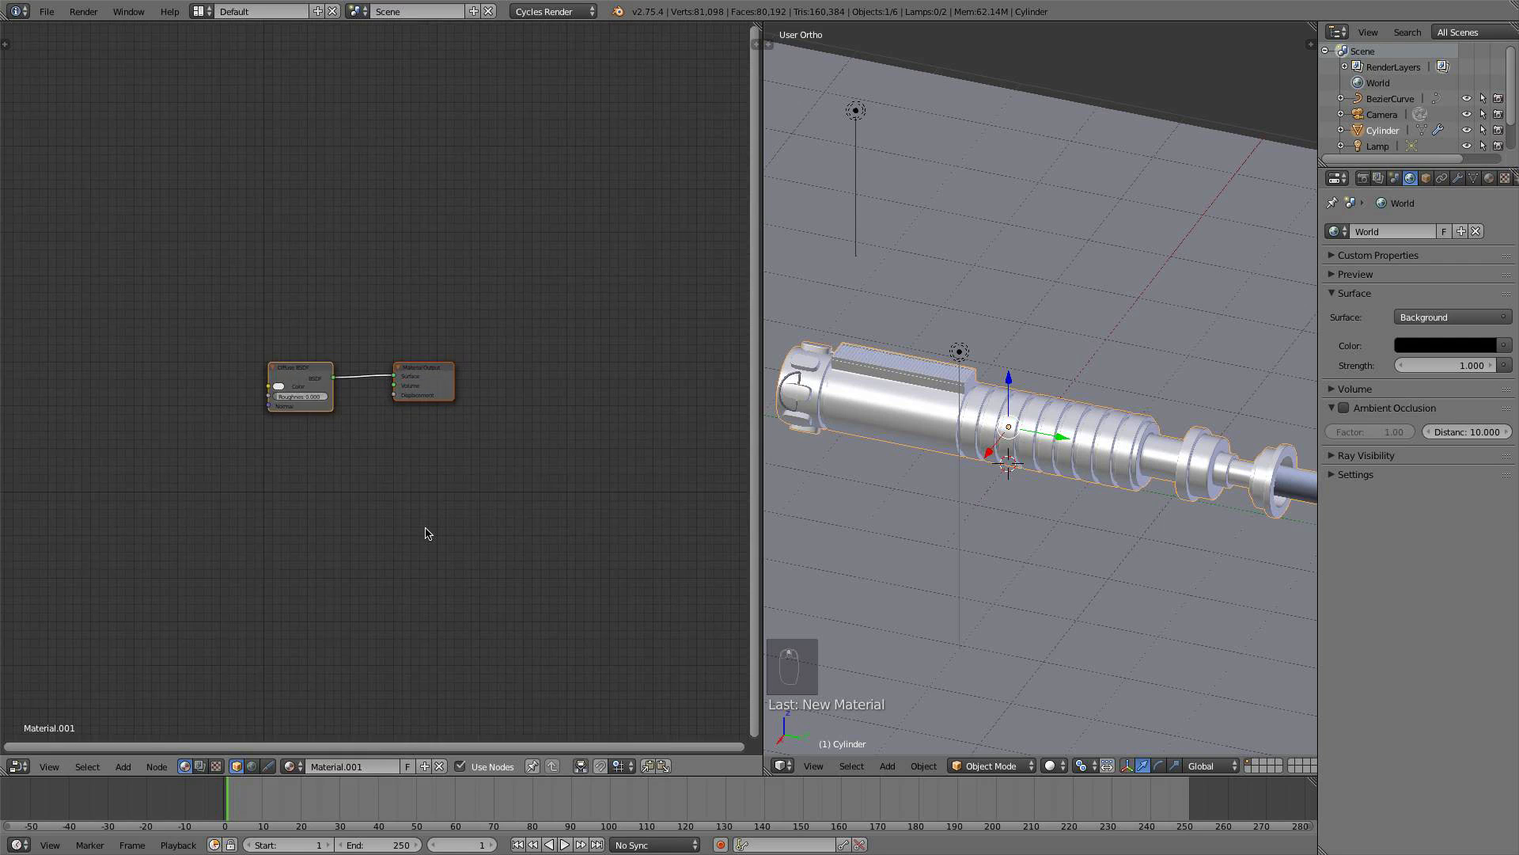
- Move the Diffuse BSDF and Material Output nodes farther apart to leave room between them
{"action": "left_click_drag", "start_coordinate": [270, 368], "coordinate": [248, 392]}
{"action": "left_click_drag", "start_coordinate": [470, 358], "coordinate": [580, 366]}
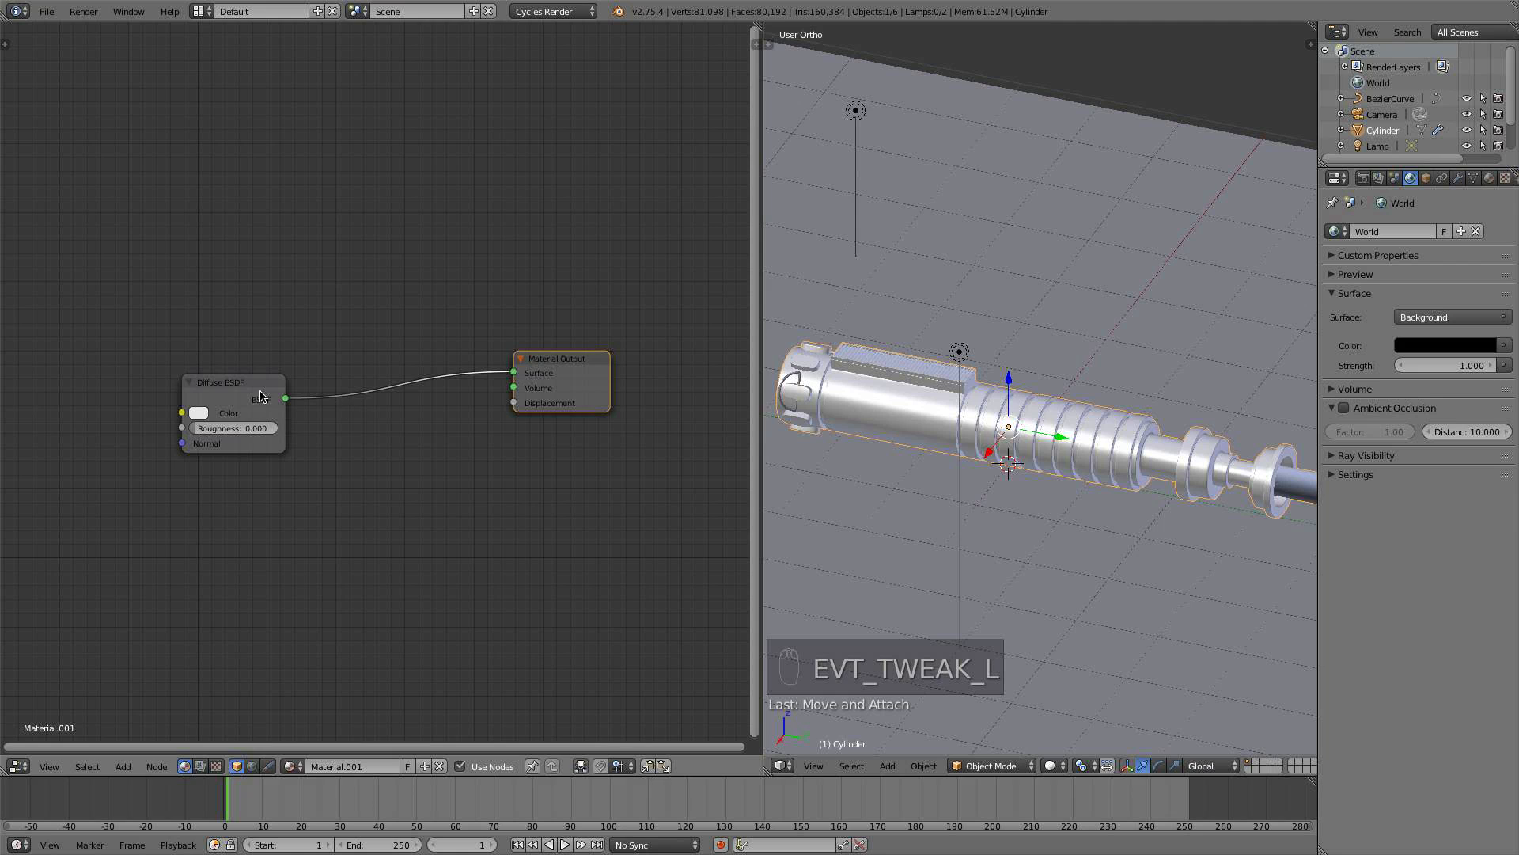
{"action": "mouse_move", "coordinate": [260, 395]}
{"action": "left_mouse_down"}
{"action": "mouse_move", "coordinate": [222, 407]}
{"action": "mouse_move", "coordinate": [278, 392]}
{"action": "left_mouse_up"}
{"action": "scroll", "coordinate": [451, 457], "scroll_direction": "down", "scroll_amount": 1}
{"action": "scroll", "coordinate": [272, 385], "scroll_direction": "up", "scroll_amount": 2}
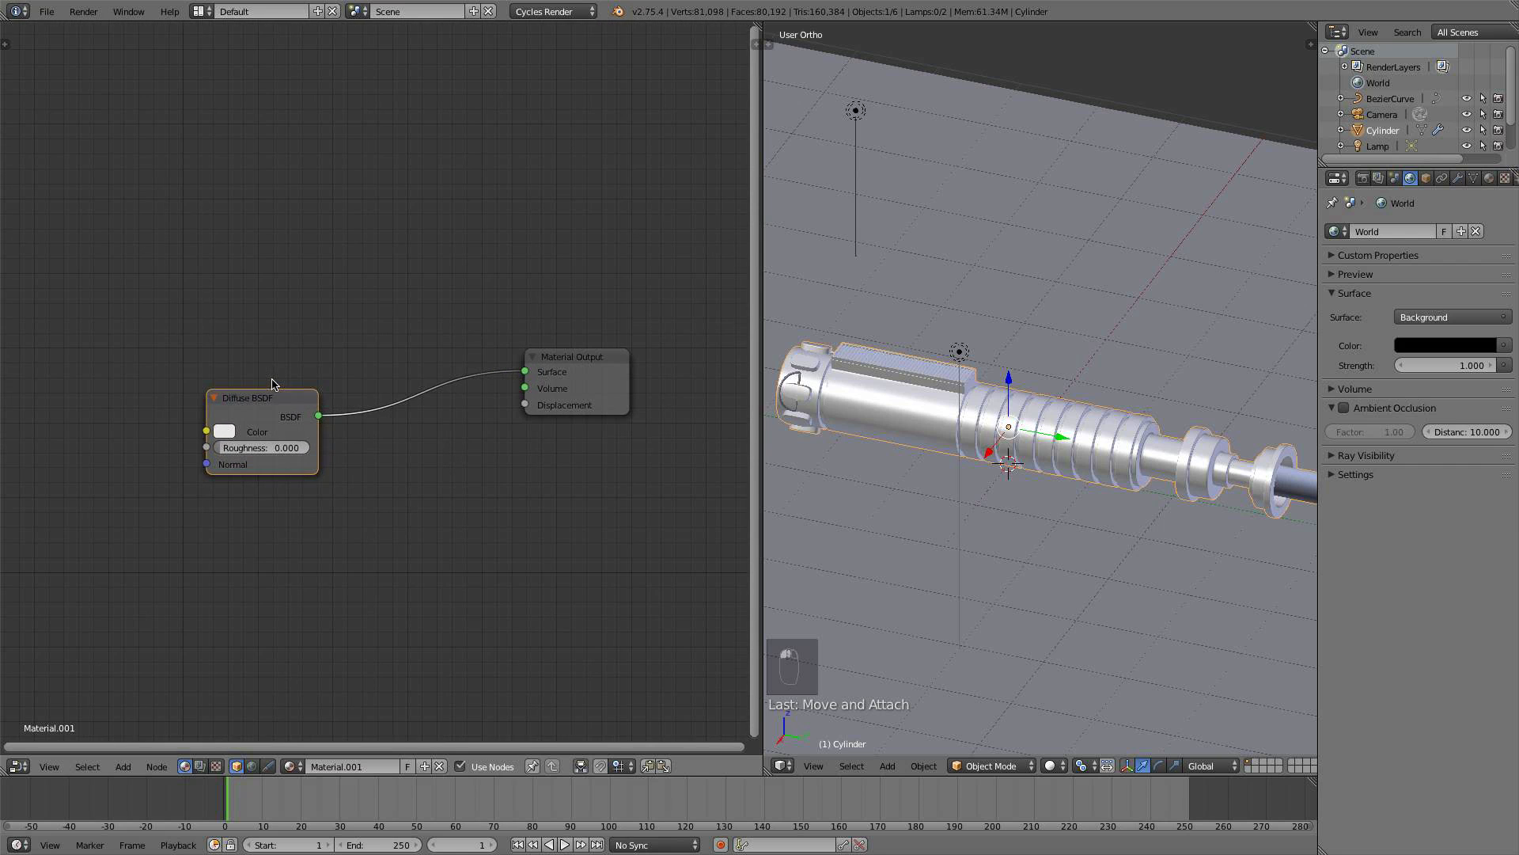
{"action": "middle_click_drag", "start_coordinate": [301, 473], "coordinate": [376, 475]}
{"action": "scroll", "coordinate": [222, 413], "scroll_direction": "down", "scroll_amount": 1}
{"action": "middle_click_drag", "start_coordinate": [221, 413], "coordinate": [285, 351]}
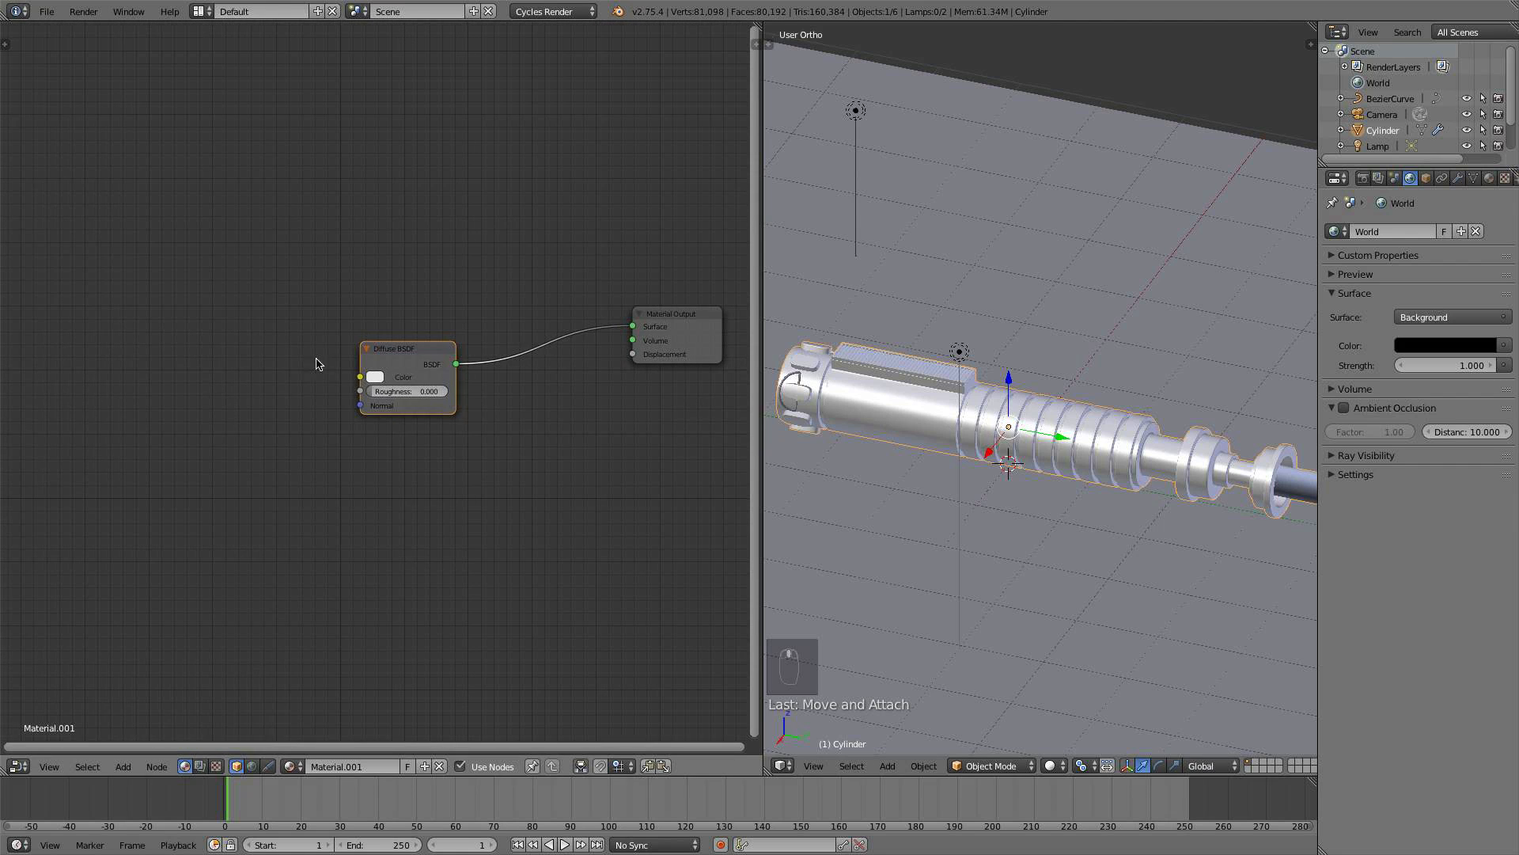
- Widen the gap between the Diffuse BSDF and Material Output nodes for additional shader nodes
{"action": "left_click_drag", "start_coordinate": [398, 362], "coordinate": [388, 330]}
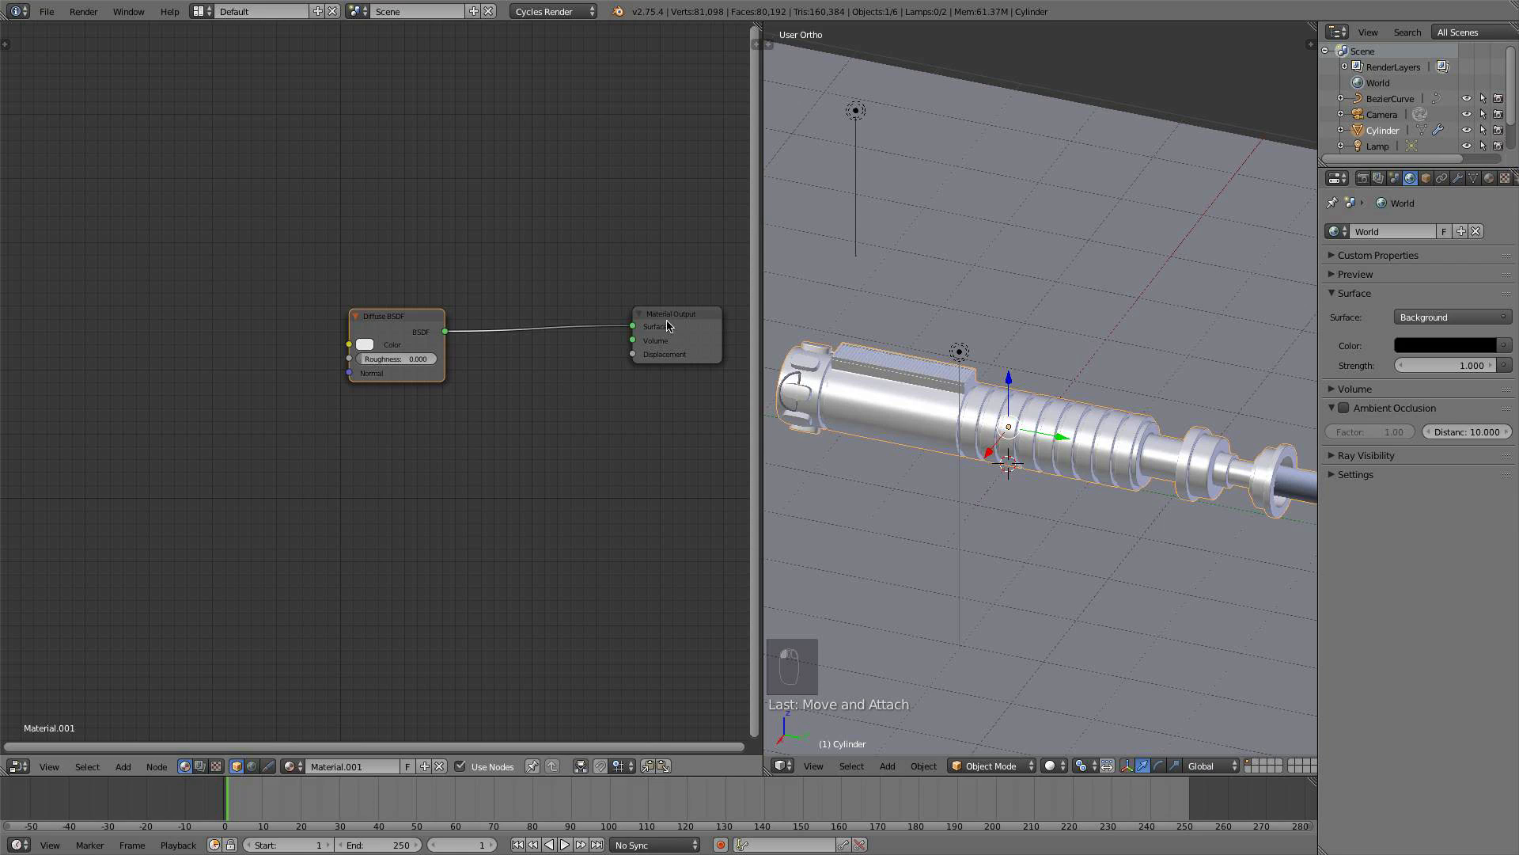
{"action": "left_click_drag", "start_coordinate": [667, 325], "coordinate": [694, 335]}
{"action": "left_click_drag", "start_coordinate": [388, 336], "coordinate": [340, 324]}
{"action": "scroll", "coordinate": [943, 472], "scroll_direction": "up", "scroll_amount": 1}
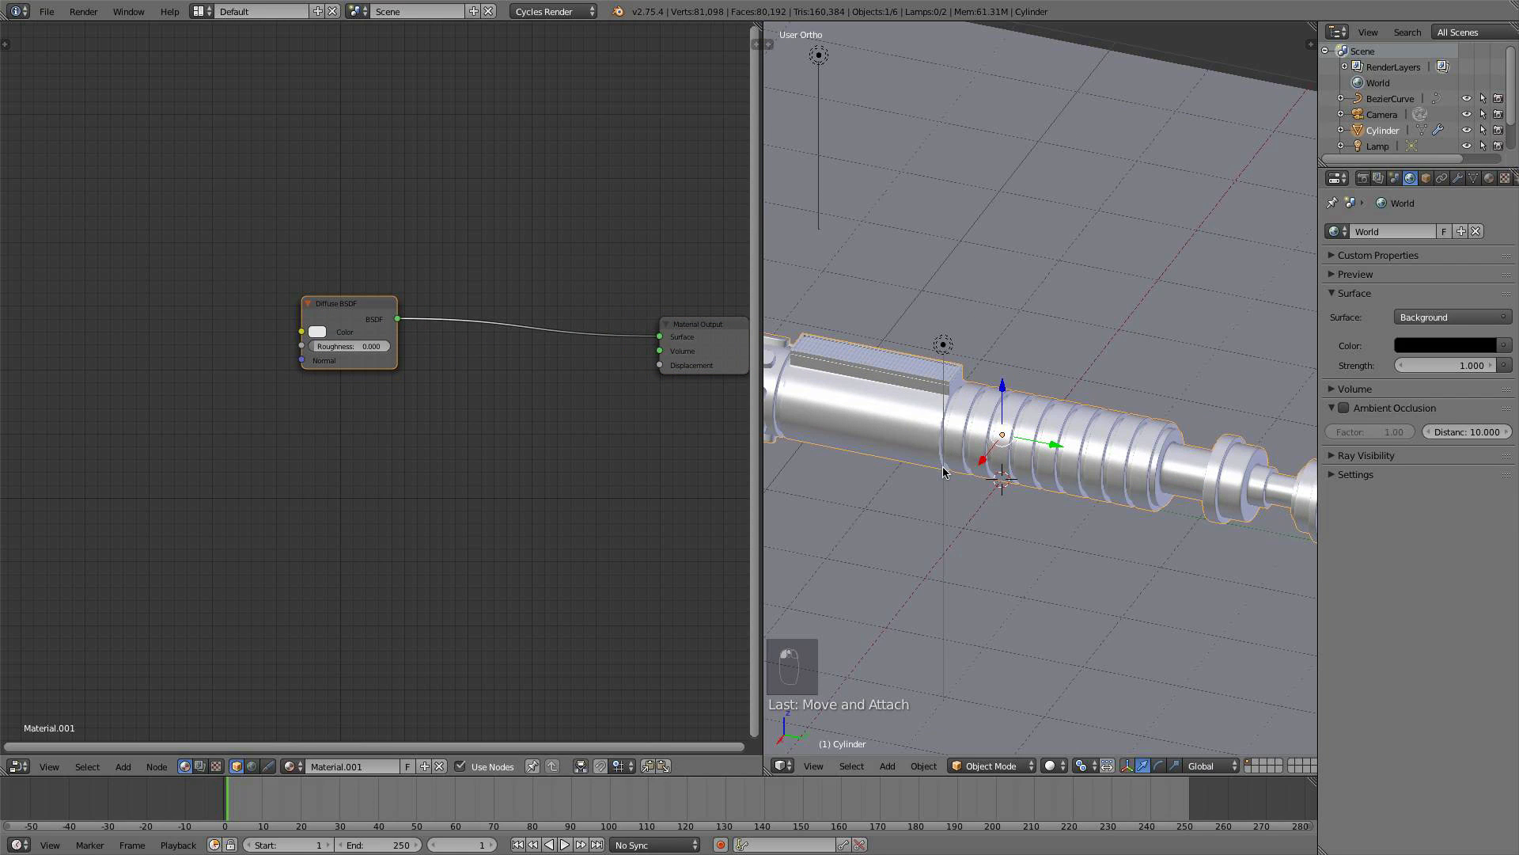
{"action": "scroll", "coordinate": [680, 438], "scroll_direction": "up", "scroll_amount": 1}
- Add a Glossy BSDF shader node and place it directly below the Diffuse BSDF
{"action": "key", "text": "shift+a"}
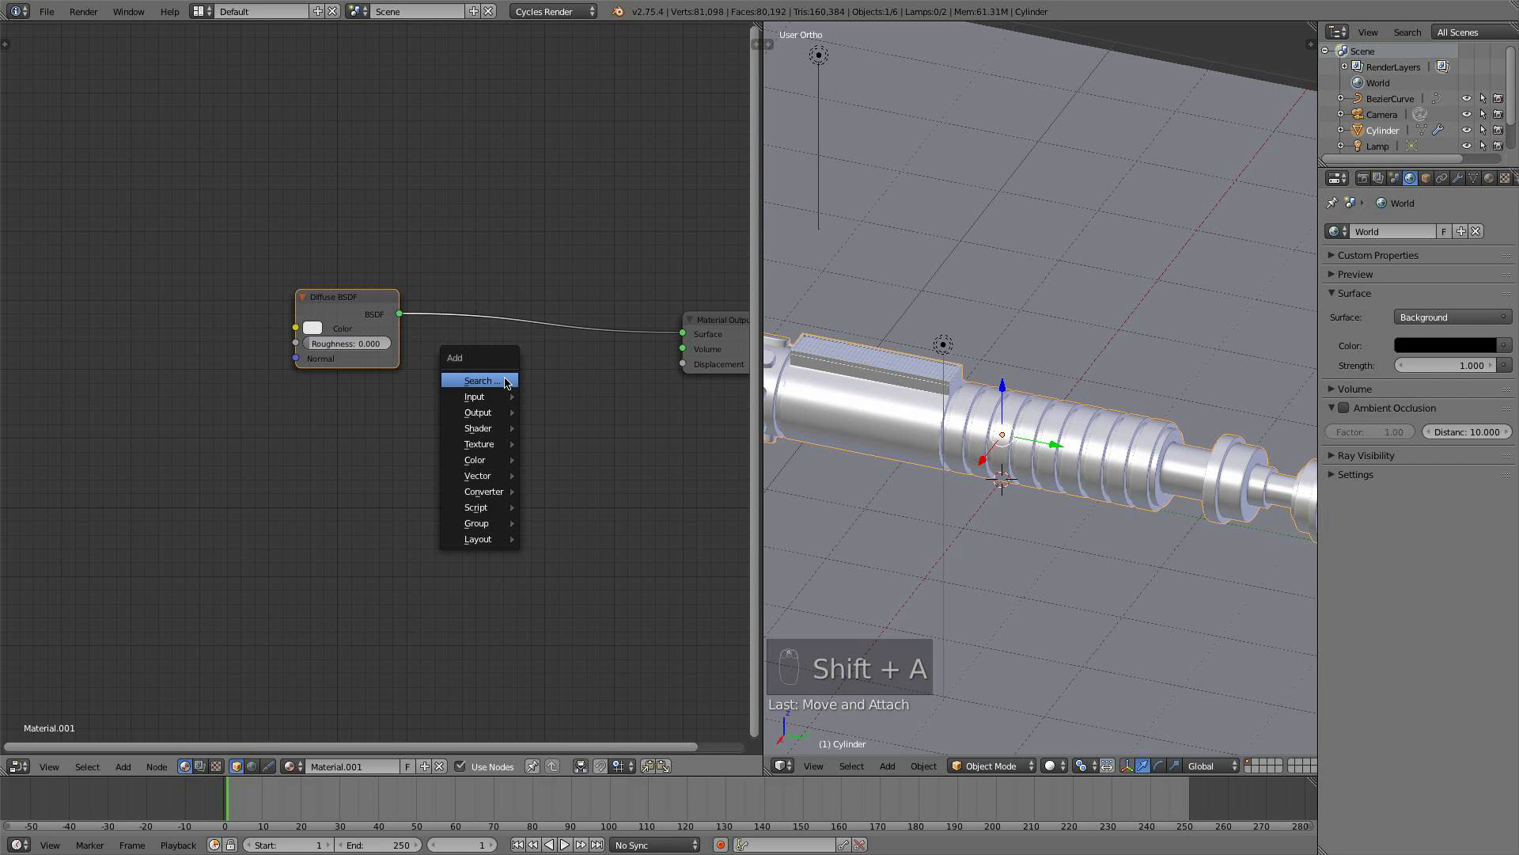
{"action": "mouse_move", "coordinate": [492, 467]}
{"action": "left_click", "coordinate": [479, 429]}
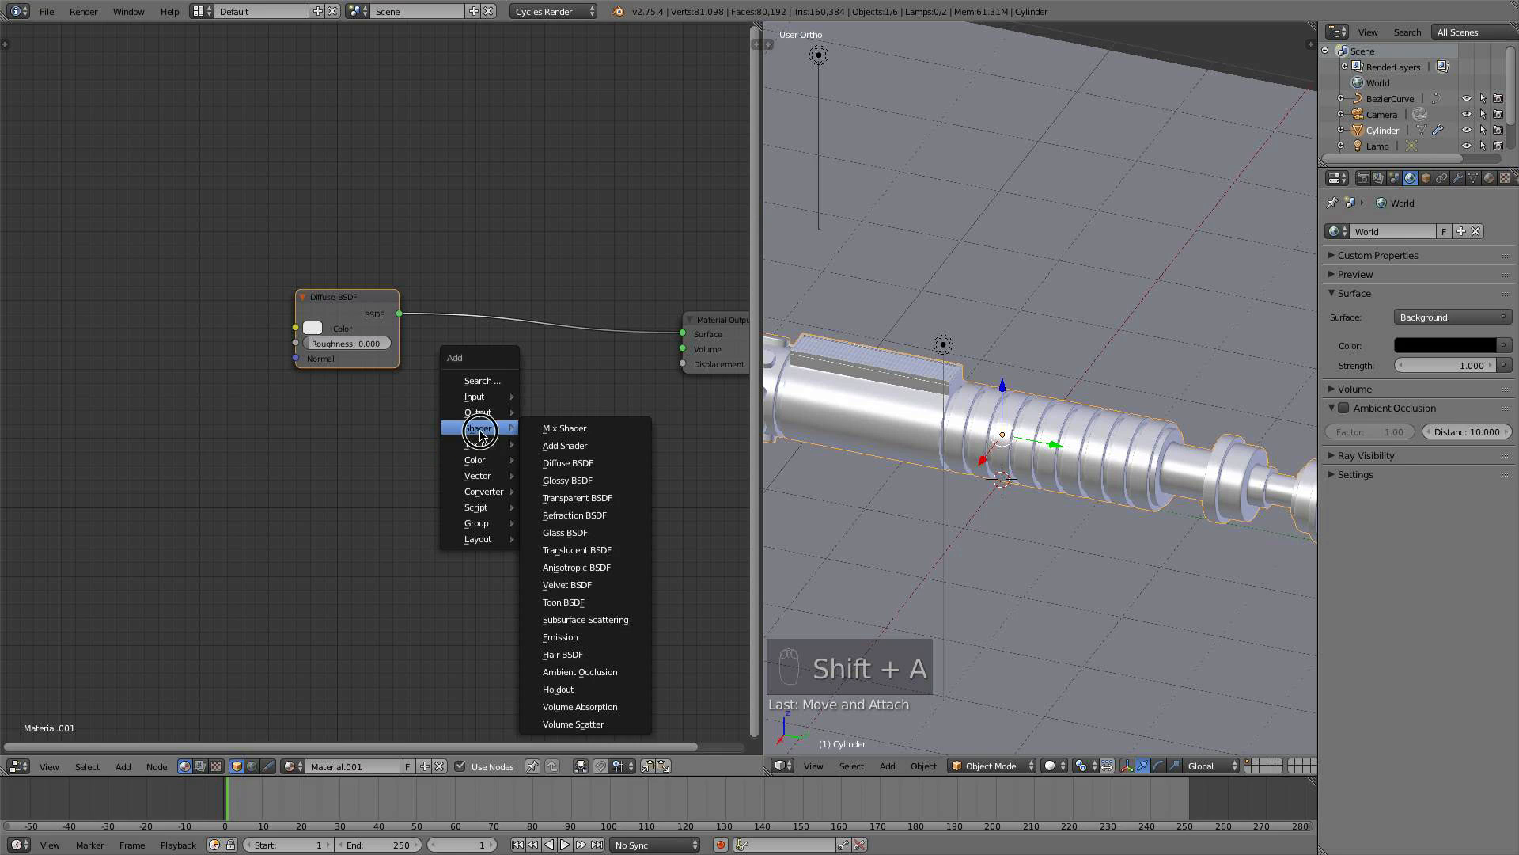
{"action": "left_click", "coordinate": [567, 481]}
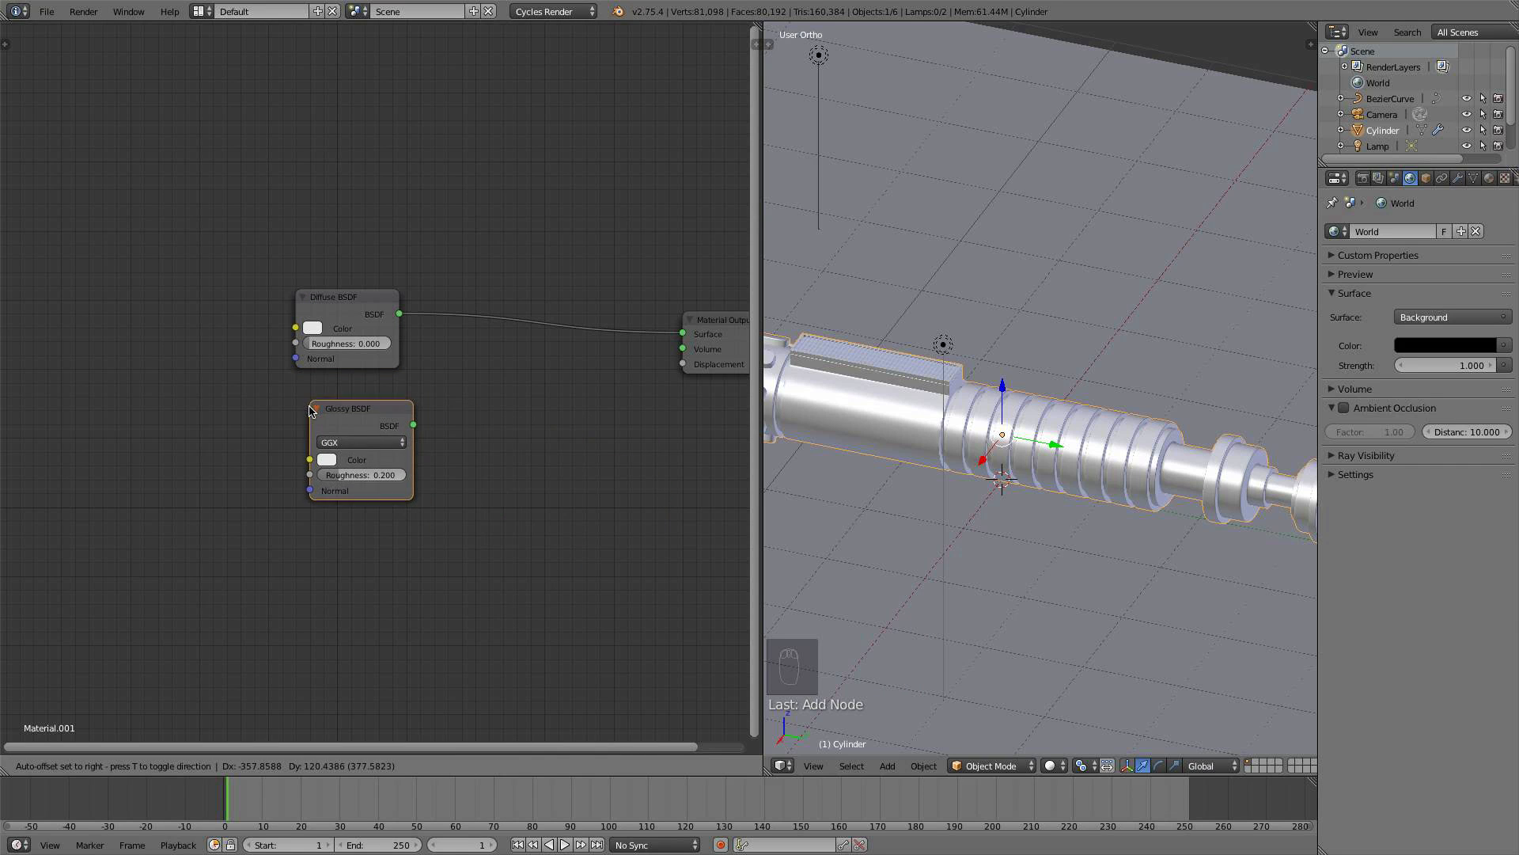
{"action": "left_click", "coordinate": [310, 413]}
{"action": "left_click_drag", "start_coordinate": [352, 431], "coordinate": [340, 433]}
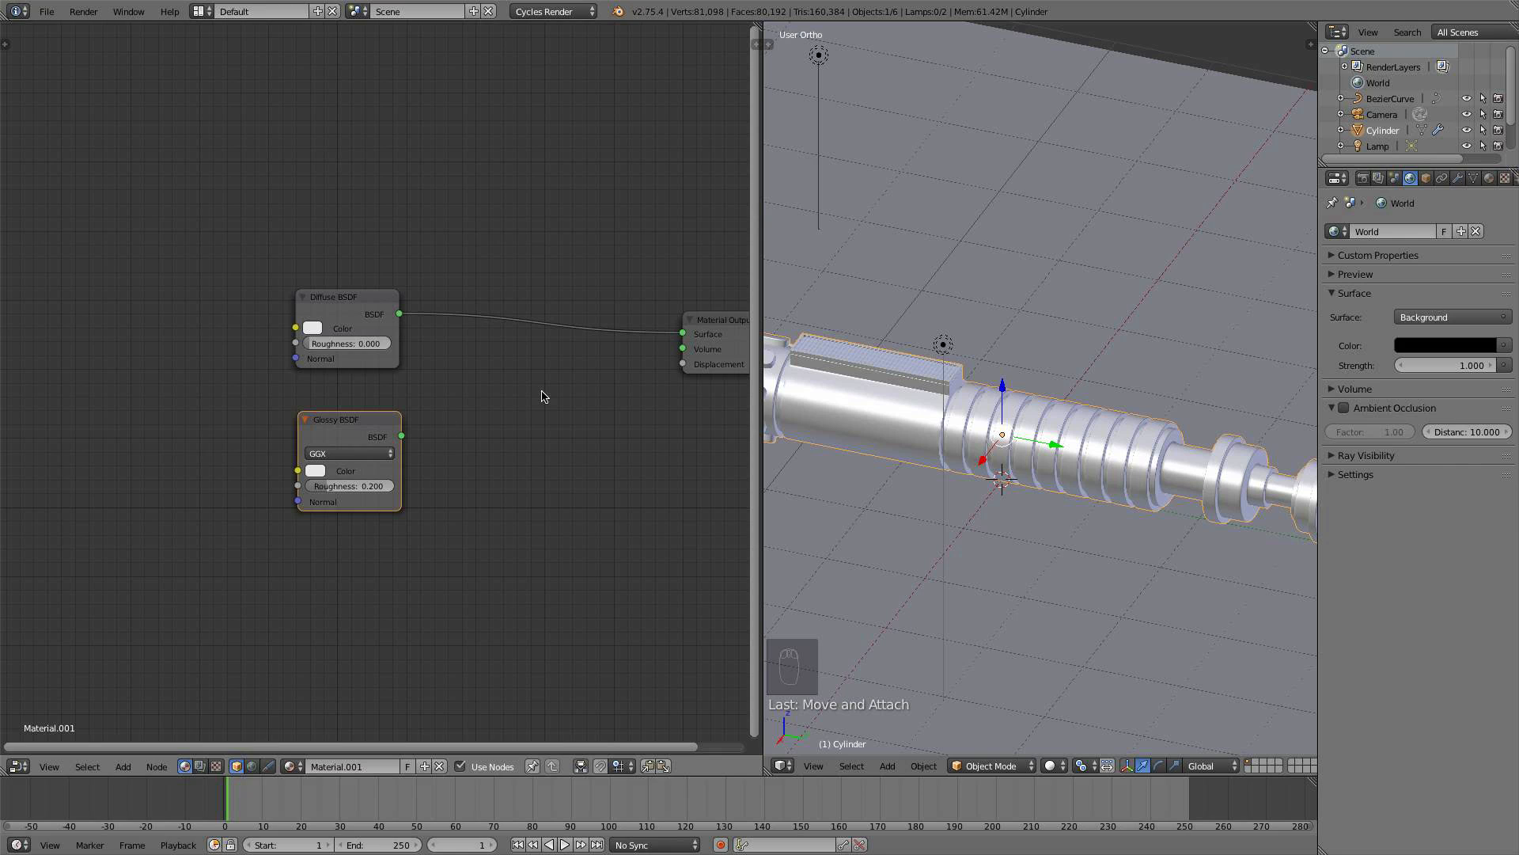
{"action": "key", "text": "shift+a"}
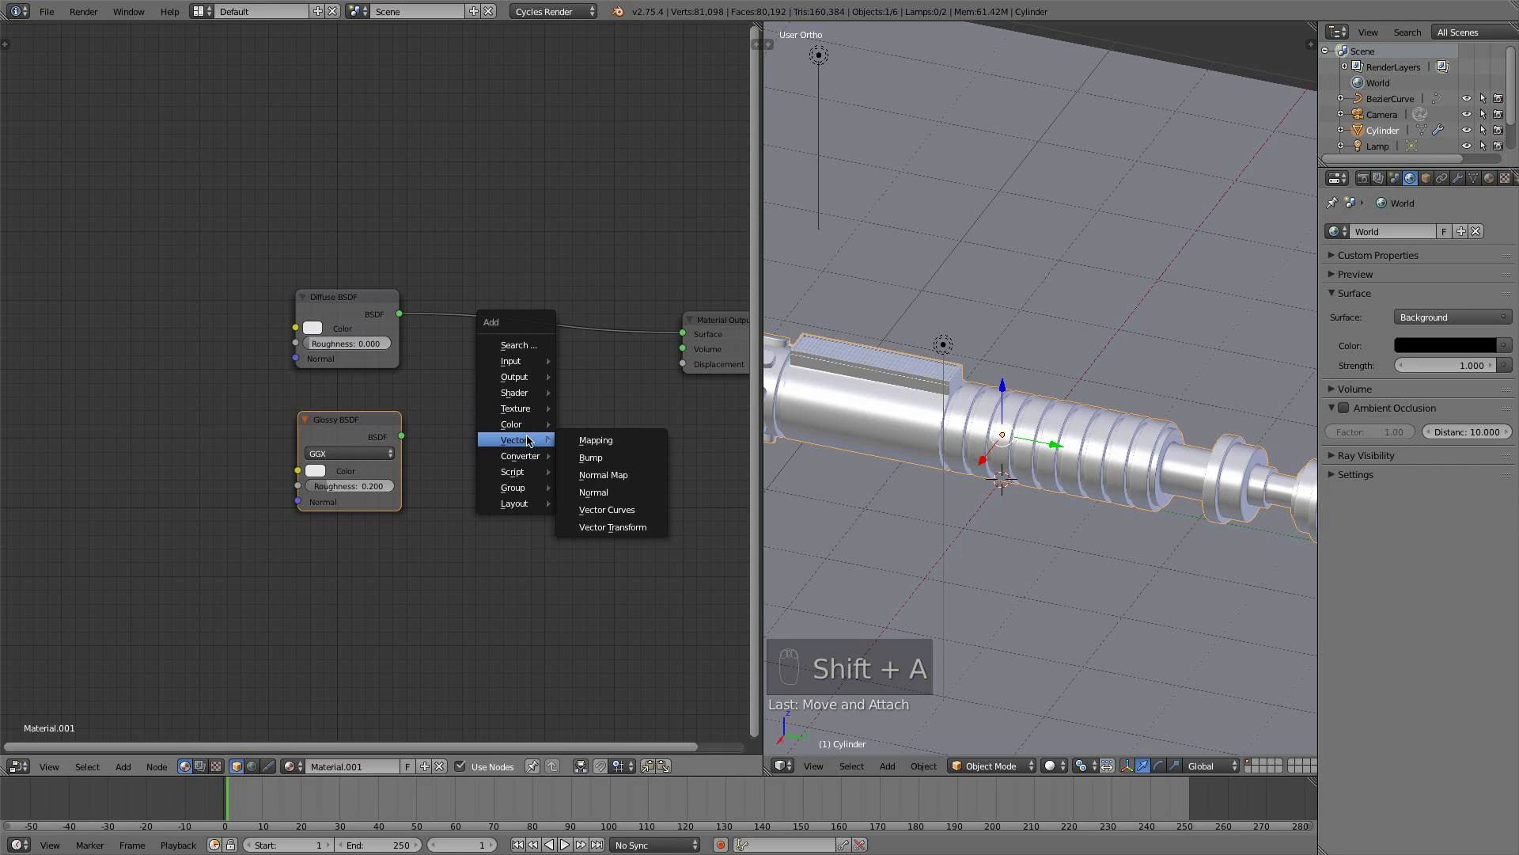
{"action": "left_click", "coordinate": [574, 440]}
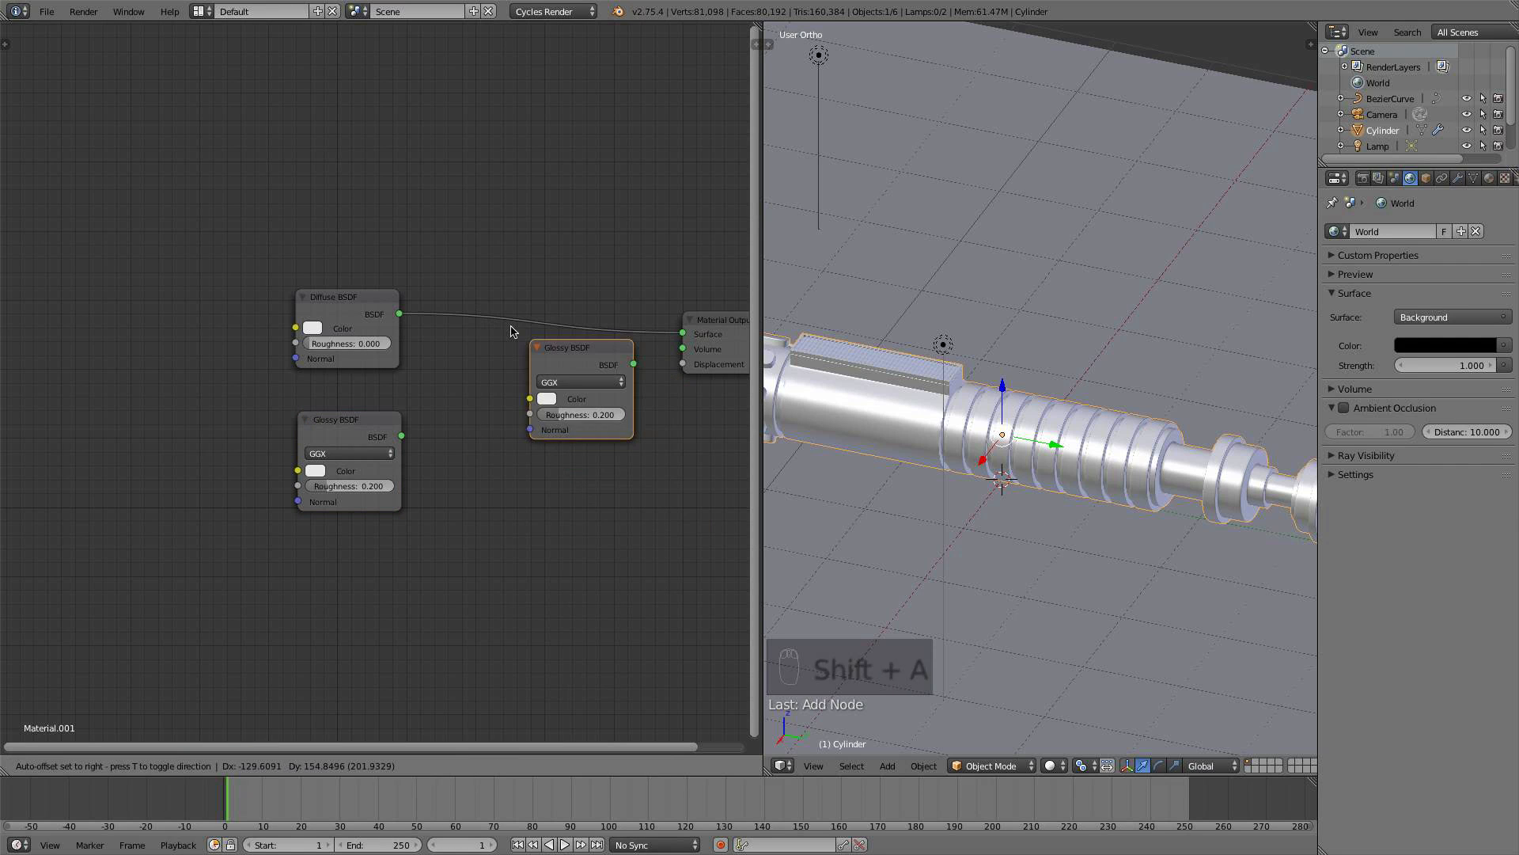
{"action": "left_click", "coordinate": [500, 325]}
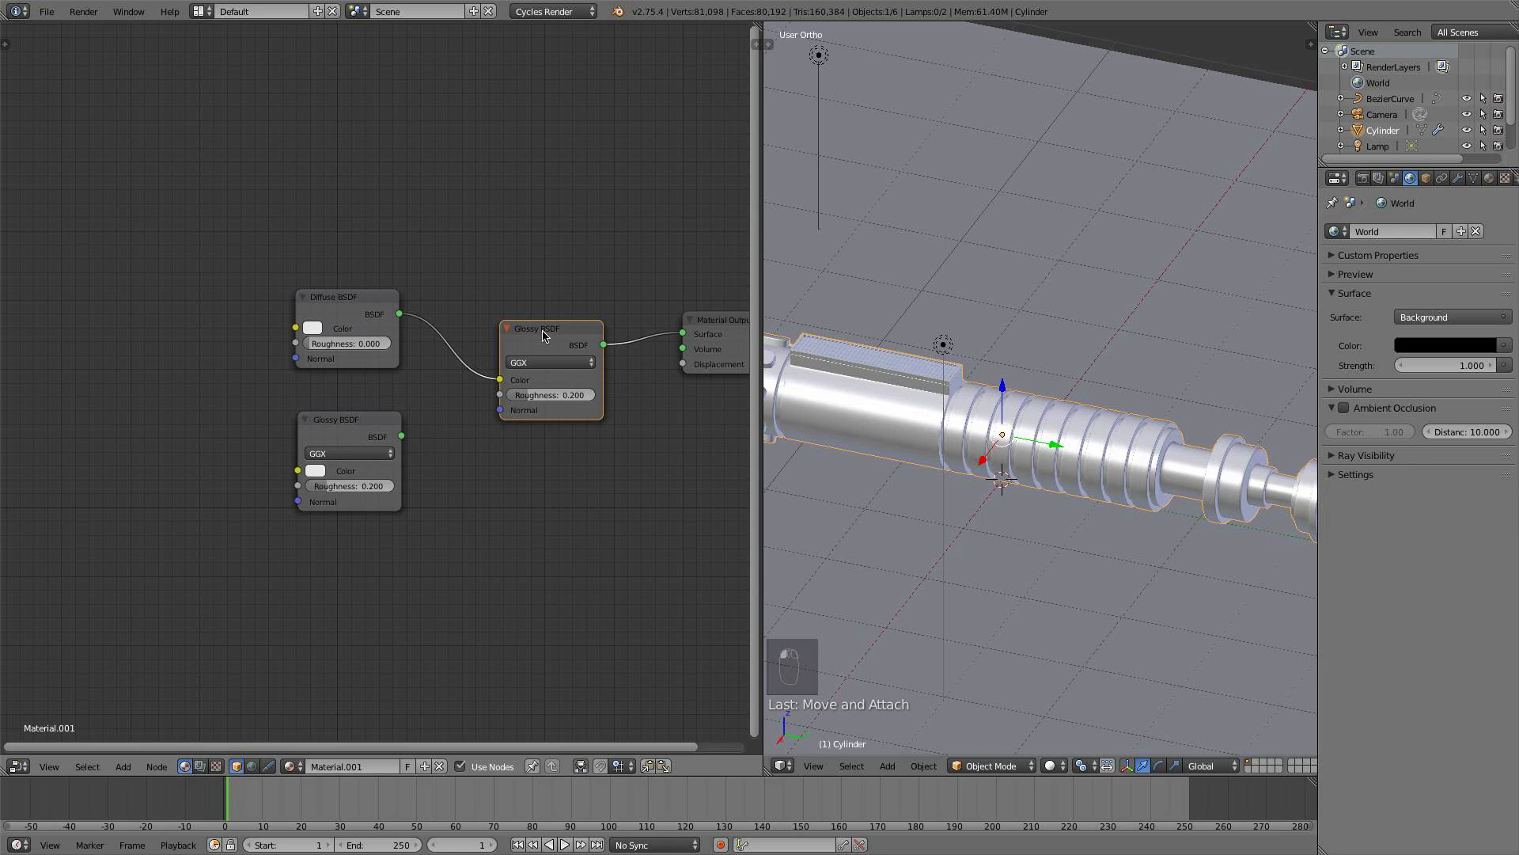
{"action": "key", "text": "x"}
- Add a Mix Shader combining the Diffuse BSDF and Glossy BSDF, and link its output to the Material Output's Surface
{"action": "key", "text": "shift+a"}
{"action": "mouse_move", "coordinate": [479, 370]}
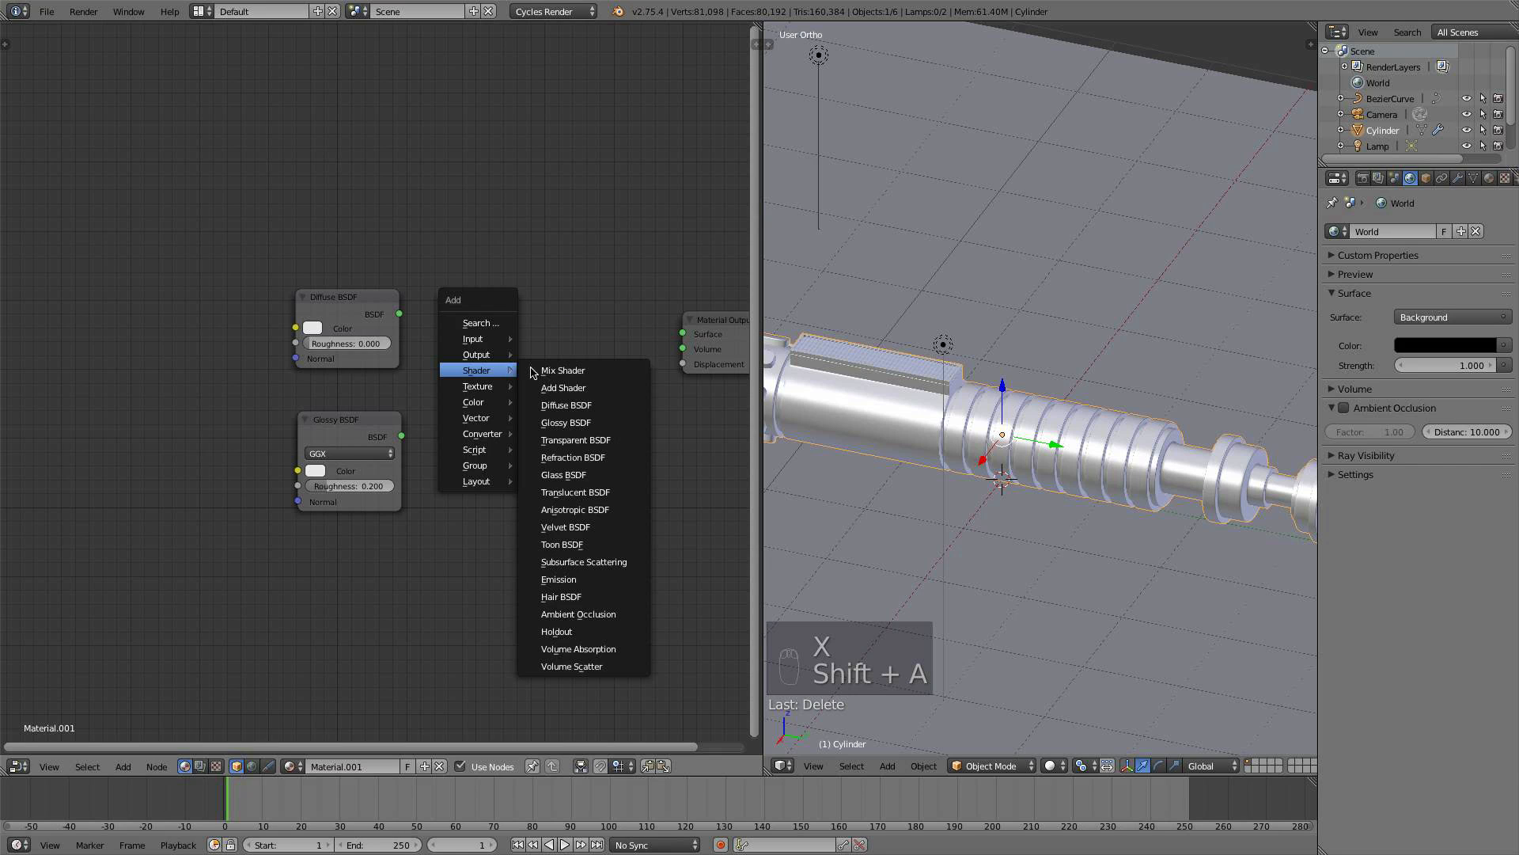
{"action": "left_click", "coordinate": [551, 370]}
{"action": "left_click", "coordinate": [510, 317]}
{"action": "left_click_drag", "start_coordinate": [399, 314], "coordinate": [509, 372]}
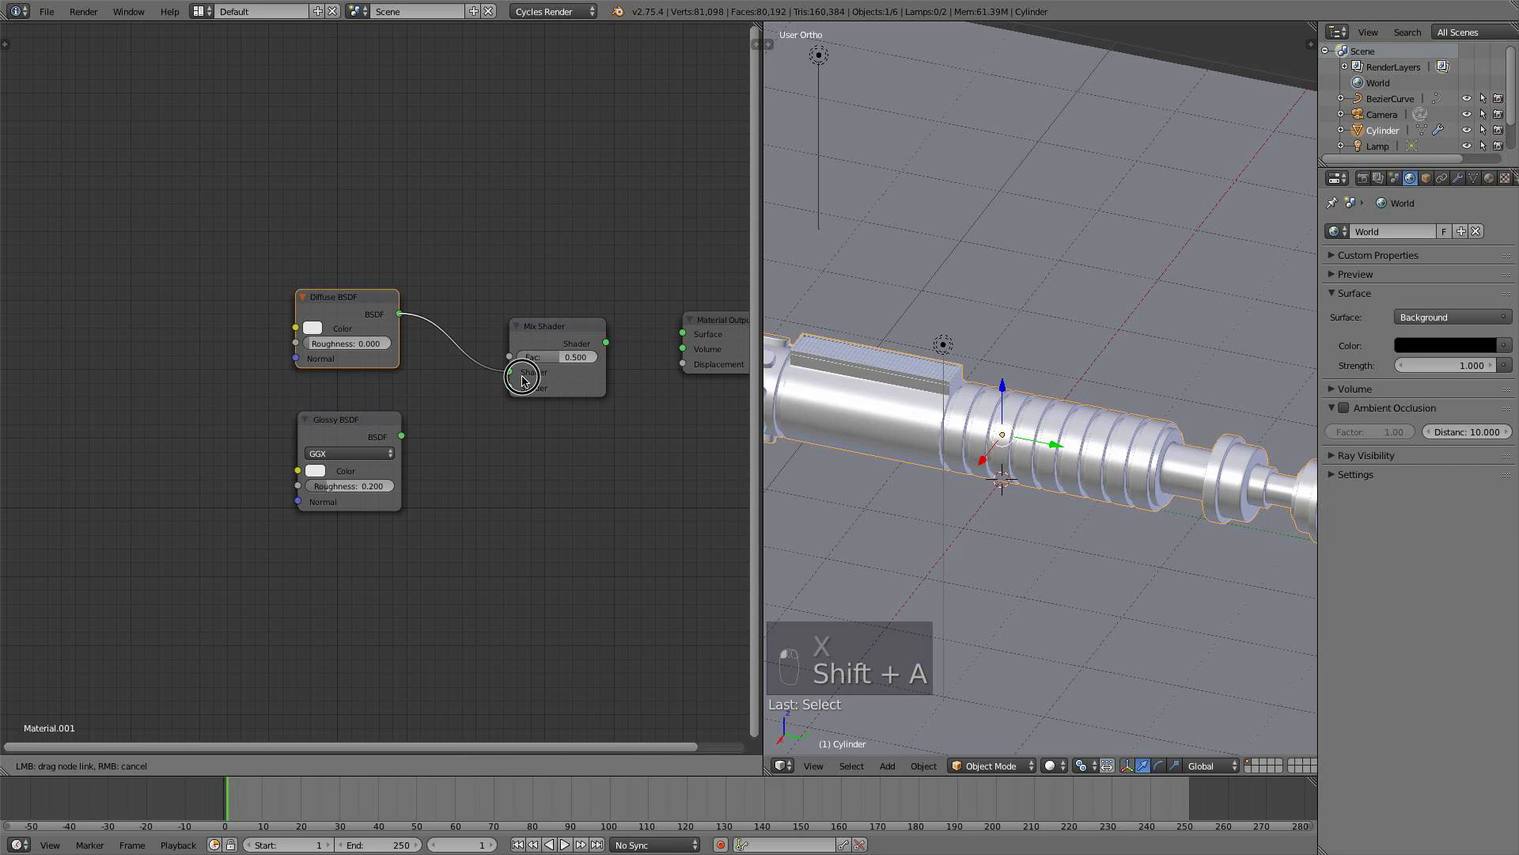
{"action": "left_click_drag", "start_coordinate": [401, 435], "coordinate": [509, 387]}
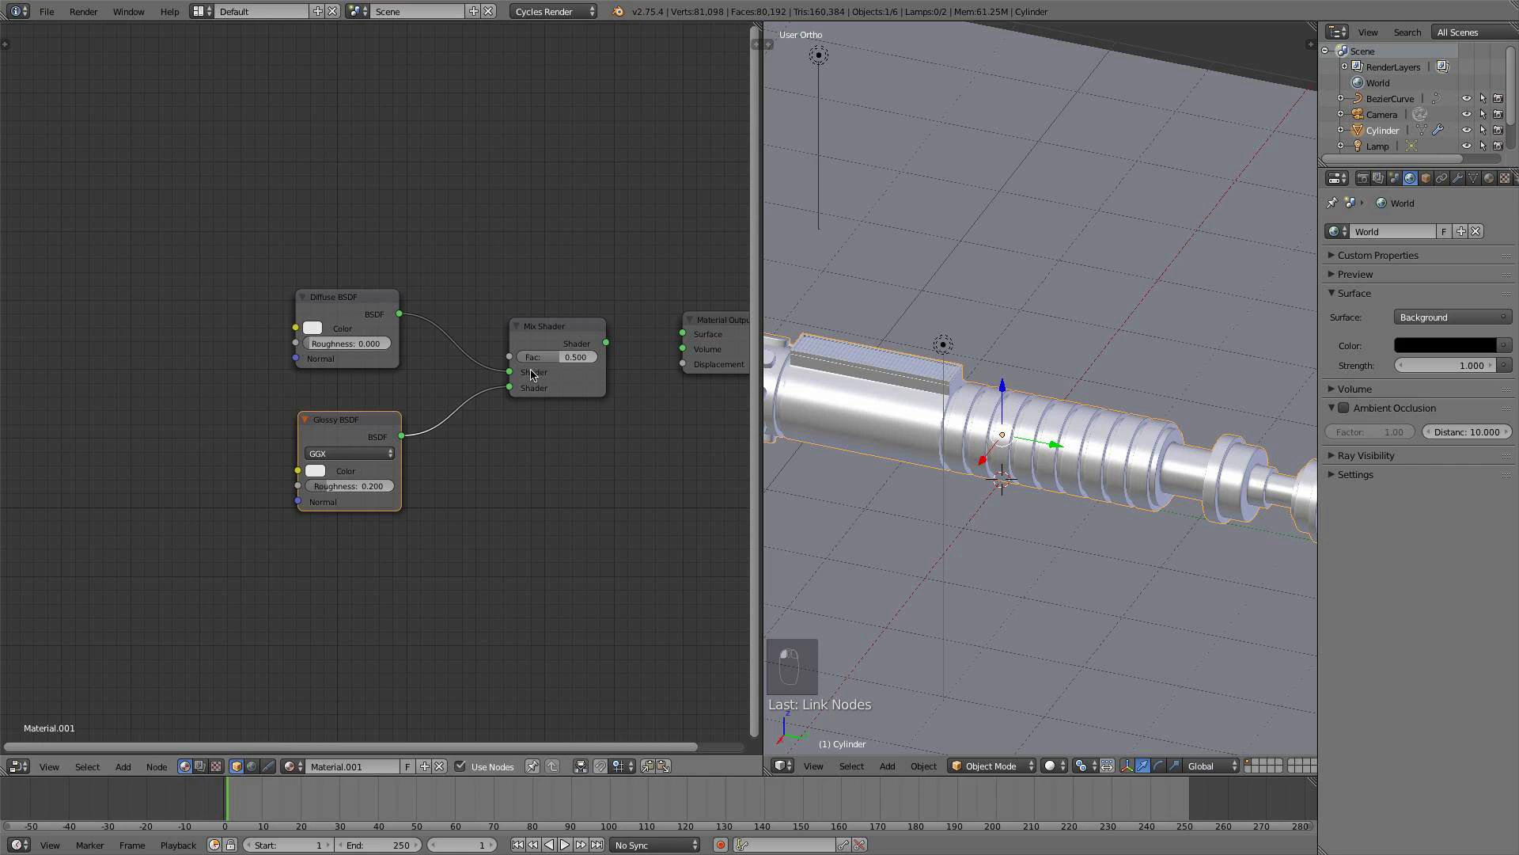
{"action": "left_click_drag", "start_coordinate": [563, 332], "coordinate": [682, 335]}
{"action": "scroll", "coordinate": [674, 302], "scroll_direction": "down", "scroll_amount": 1}
{"action": "scroll", "coordinate": [674, 302], "scroll_direction": "down", "scroll_amount": 1}
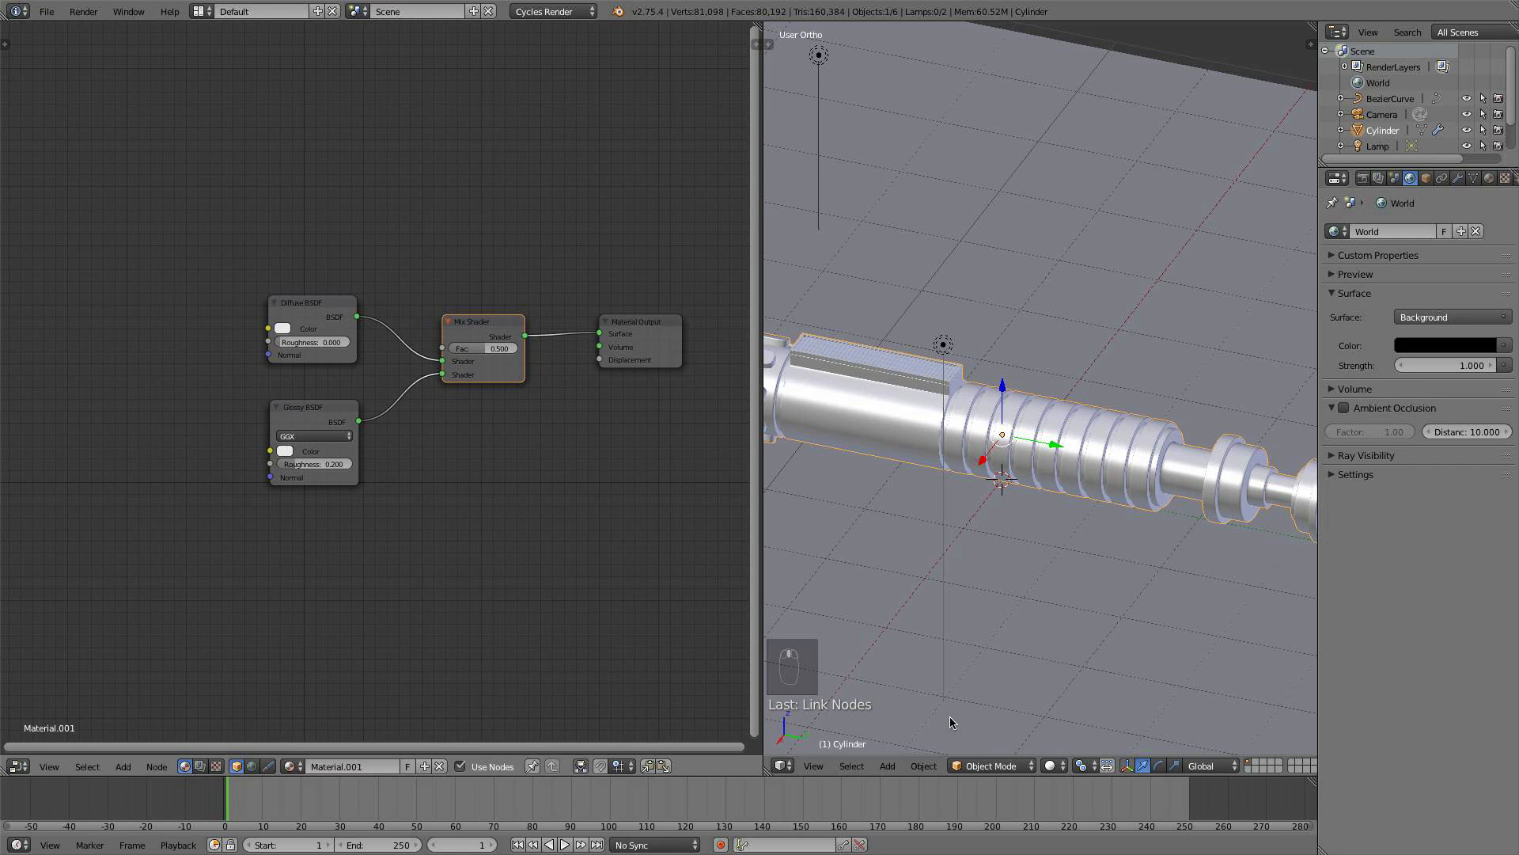
- Preview the hilt material with Rendered viewport shading and enlarge the 3D view area
{"action": "left_click", "coordinate": [1052, 765]}
{"action": "left_click", "coordinate": [1076, 660]}
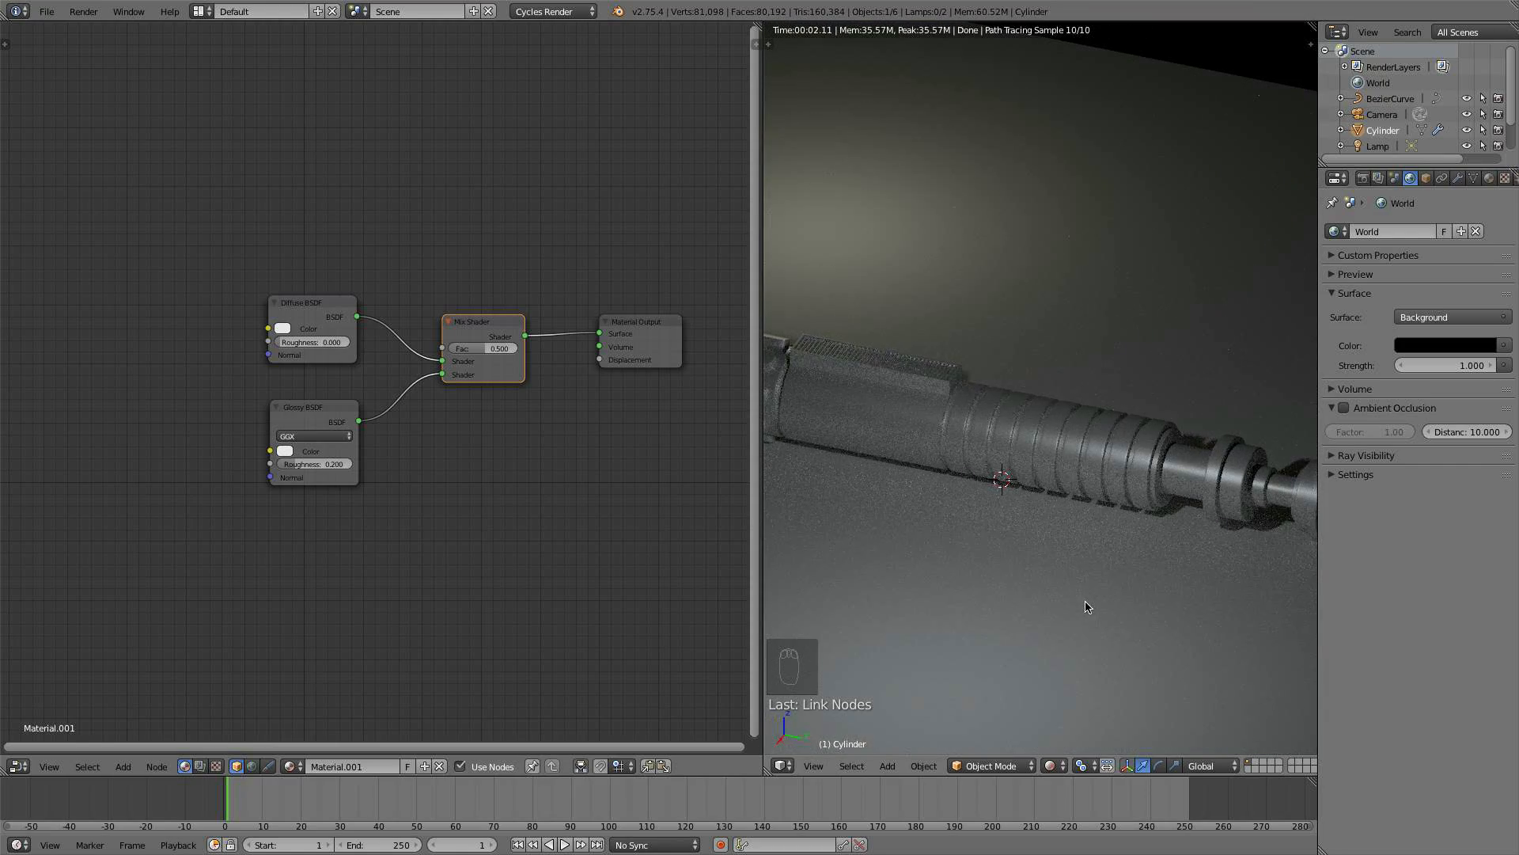
{"action": "middle_click_drag", "start_coordinate": [1085, 610], "coordinate": [831, 568]}
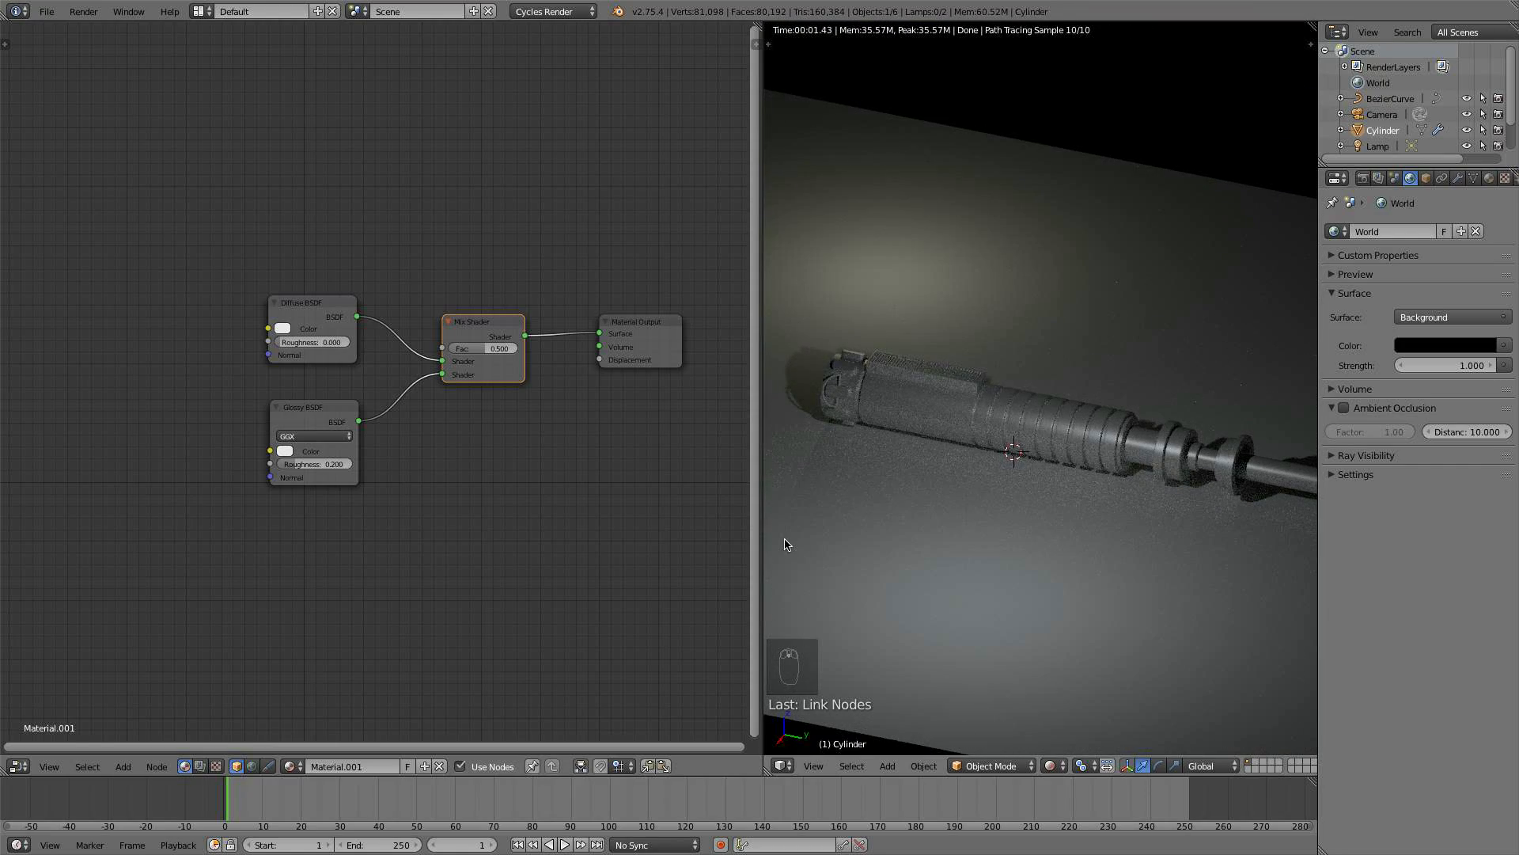
{"action": "left_click_drag", "start_coordinate": [766, 529], "coordinate": [500, 506]}
- Reorient to a side view of the lightsaber in Solid shading, and return to Rendered shading to check the material
{"action": "left_click", "coordinate": [790, 765]}
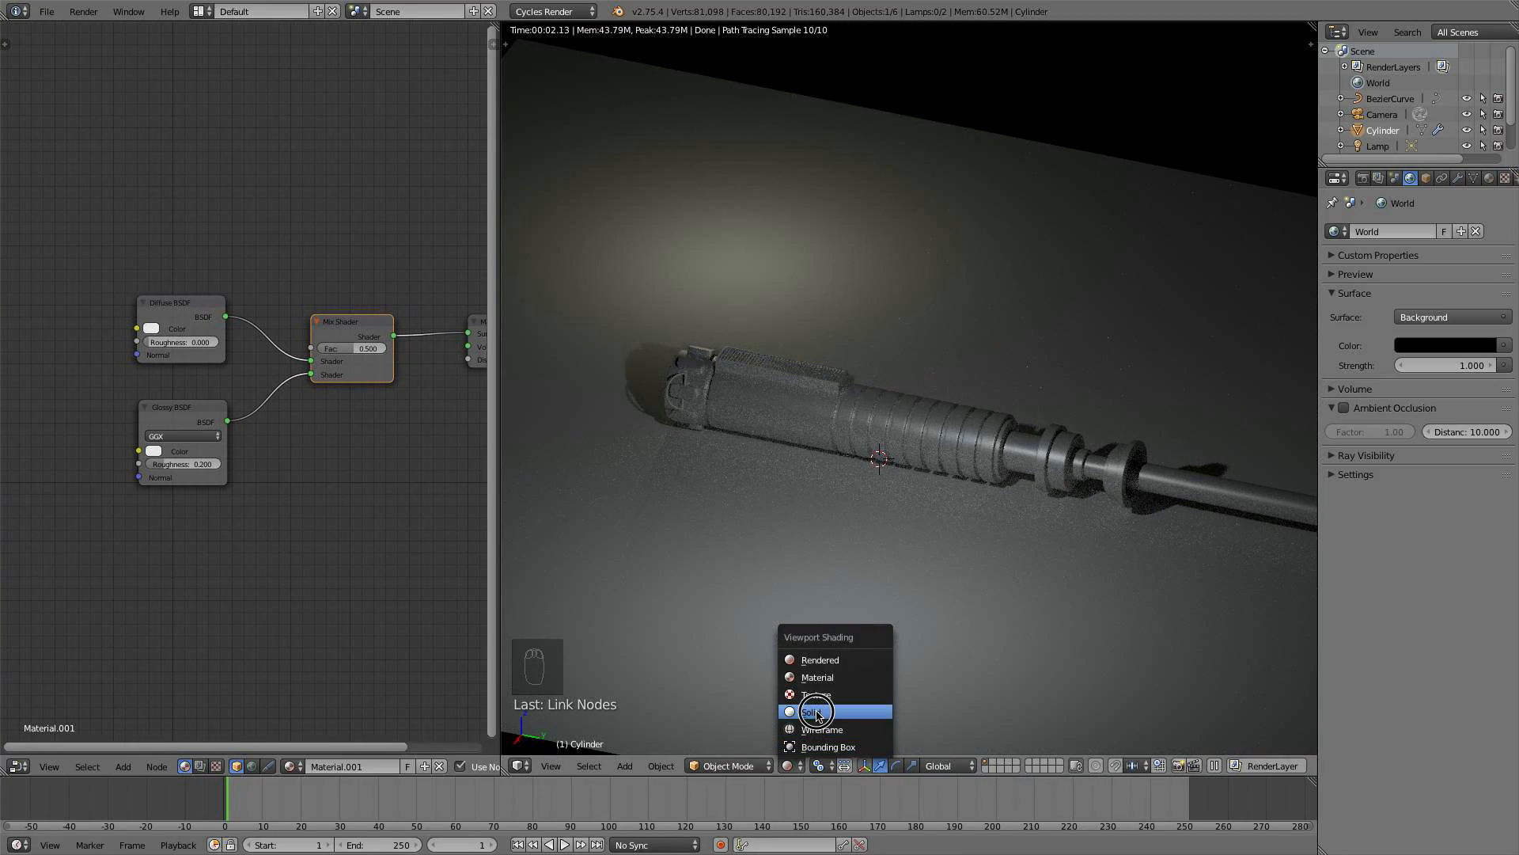
{"action": "left_click", "coordinate": [816, 712]}
{"action": "scroll", "coordinate": [777, 505], "scroll_direction": "down", "scroll_amount": 2}
{"action": "middle_click_drag", "start_coordinate": [777, 504], "coordinate": [832, 495]}
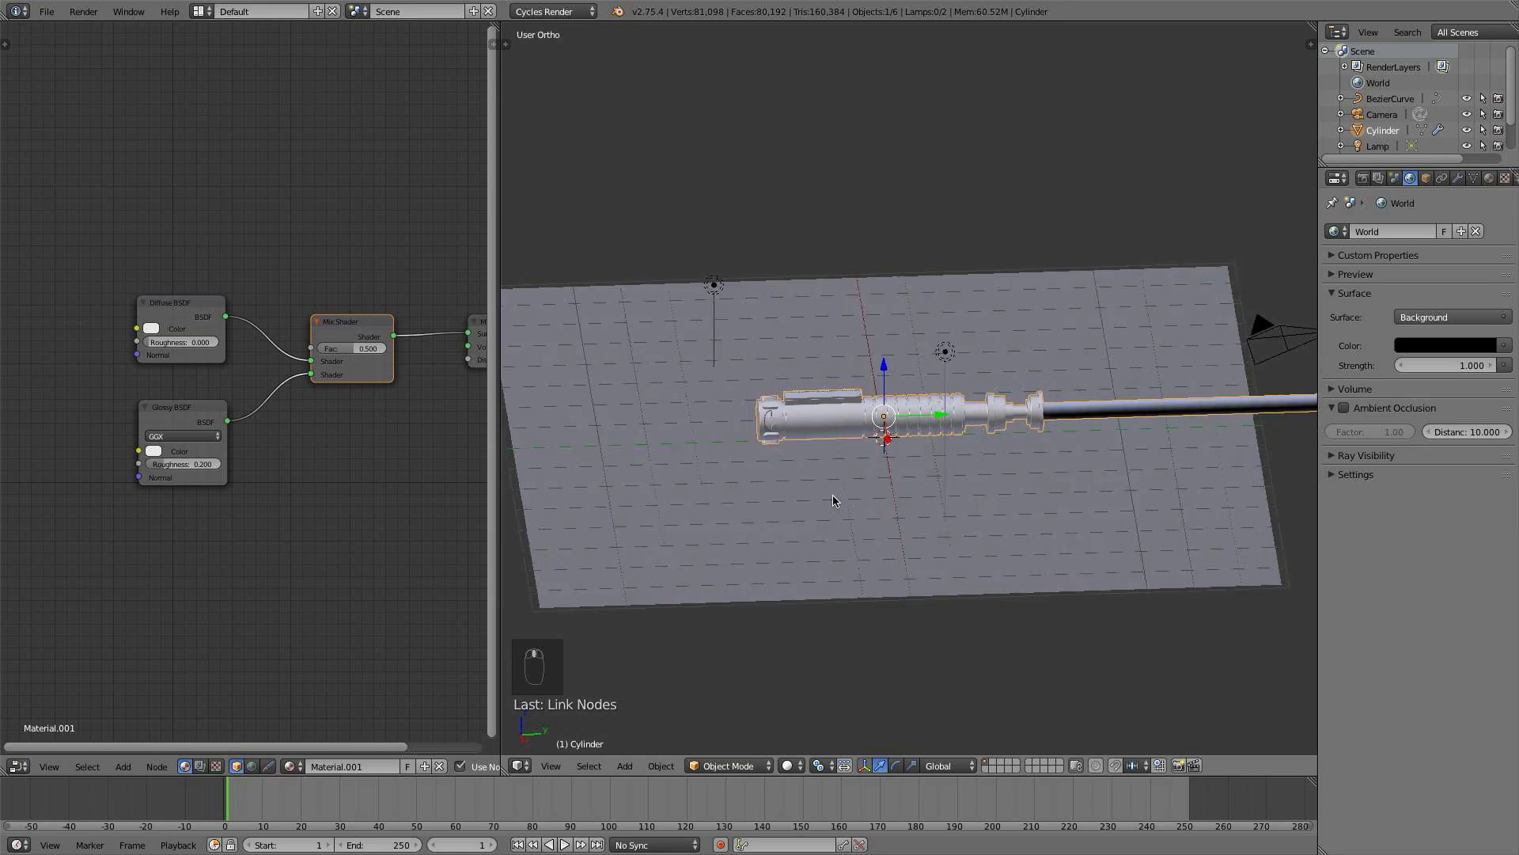
{"action": "scroll", "coordinate": [751, 481], "scroll_direction": "up", "scroll_amount": 2}
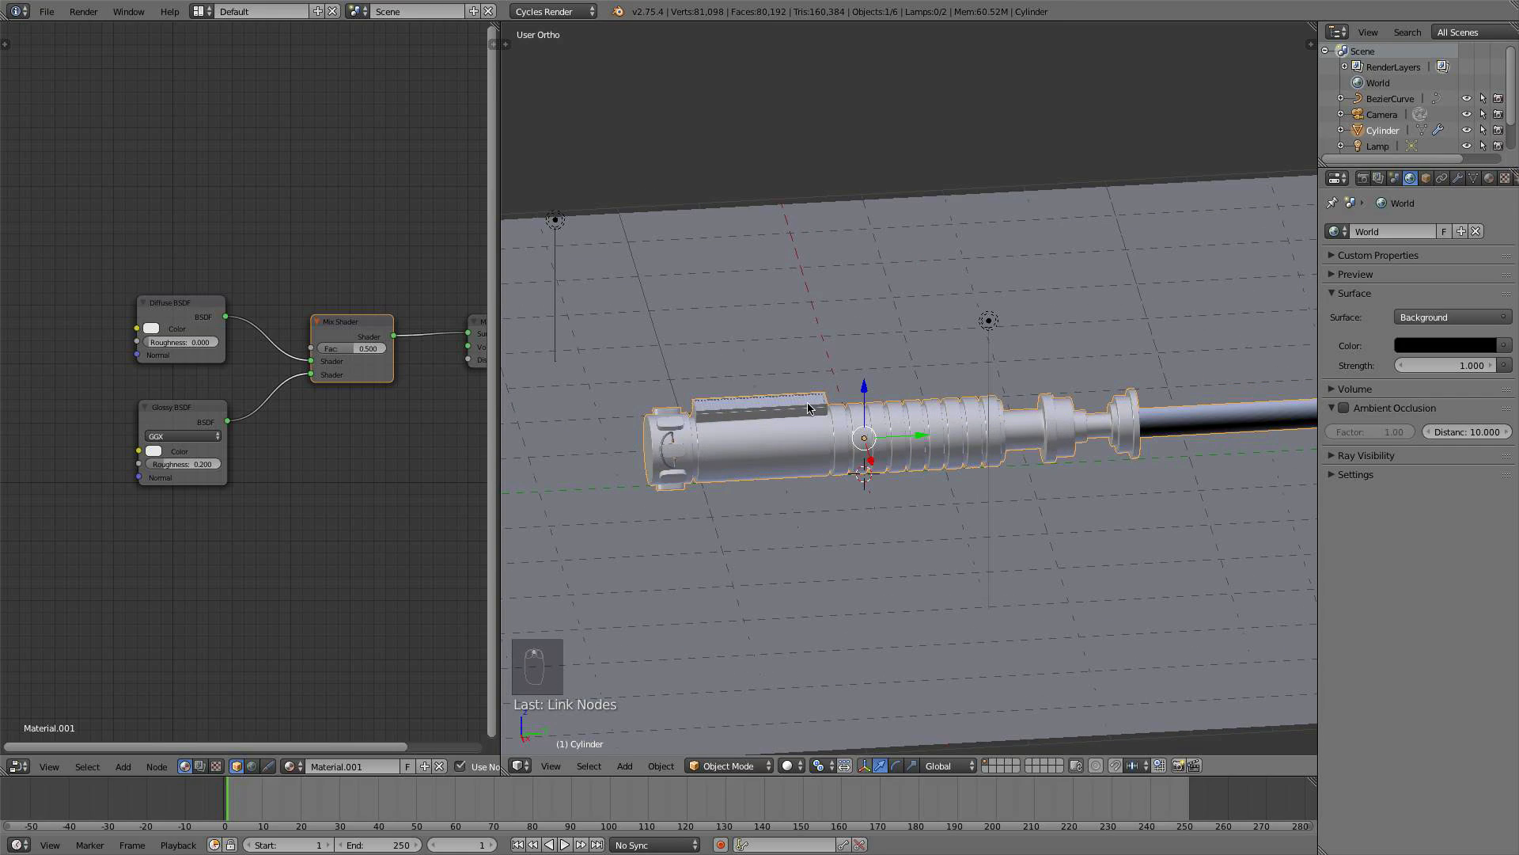
{"action": "left_click", "coordinate": [790, 766]}
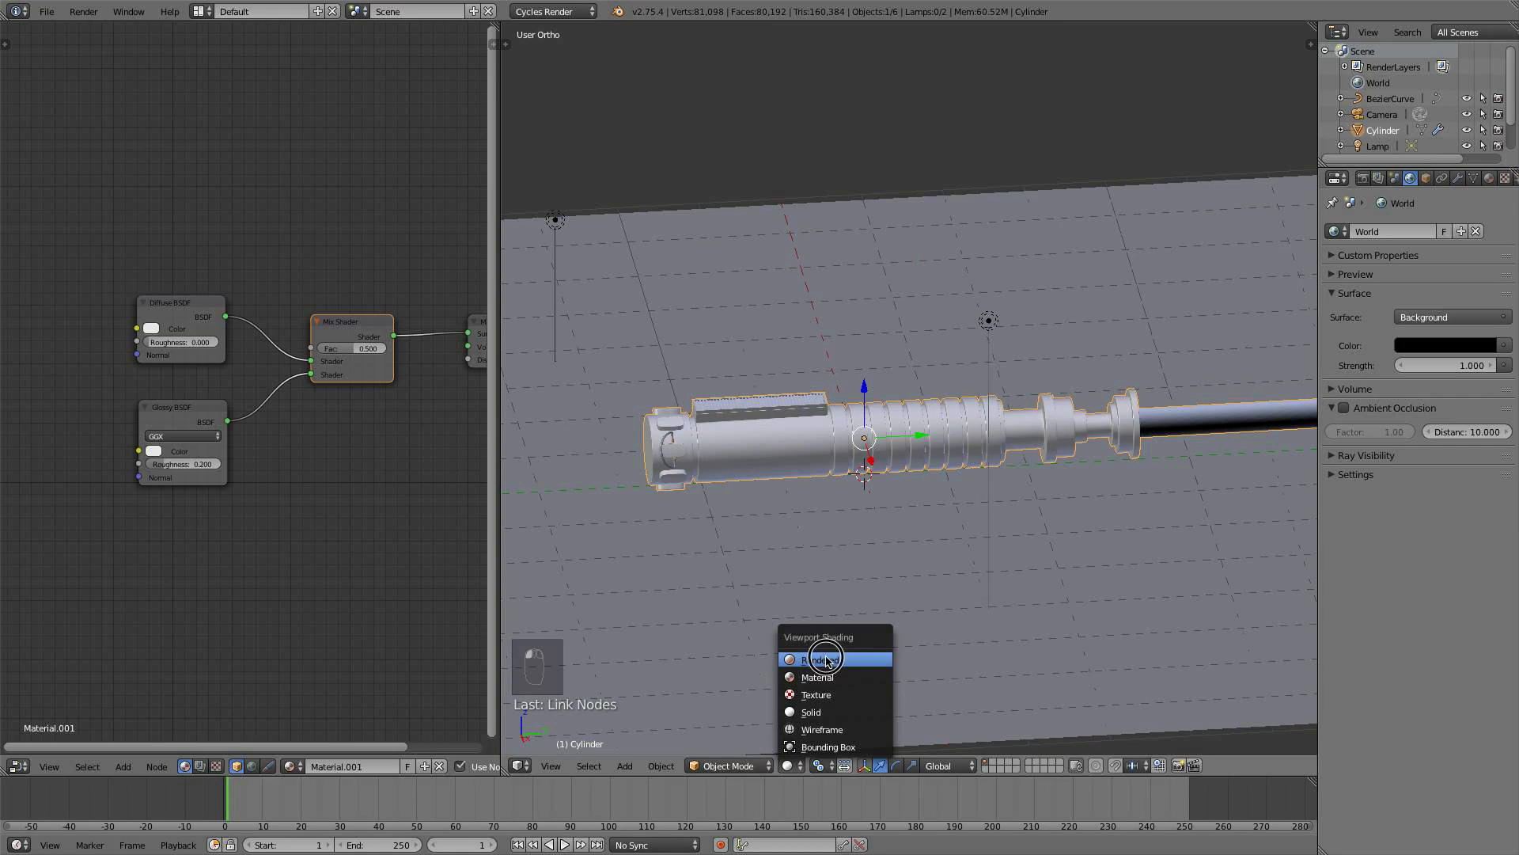
{"action": "left_click", "coordinate": [826, 642]}
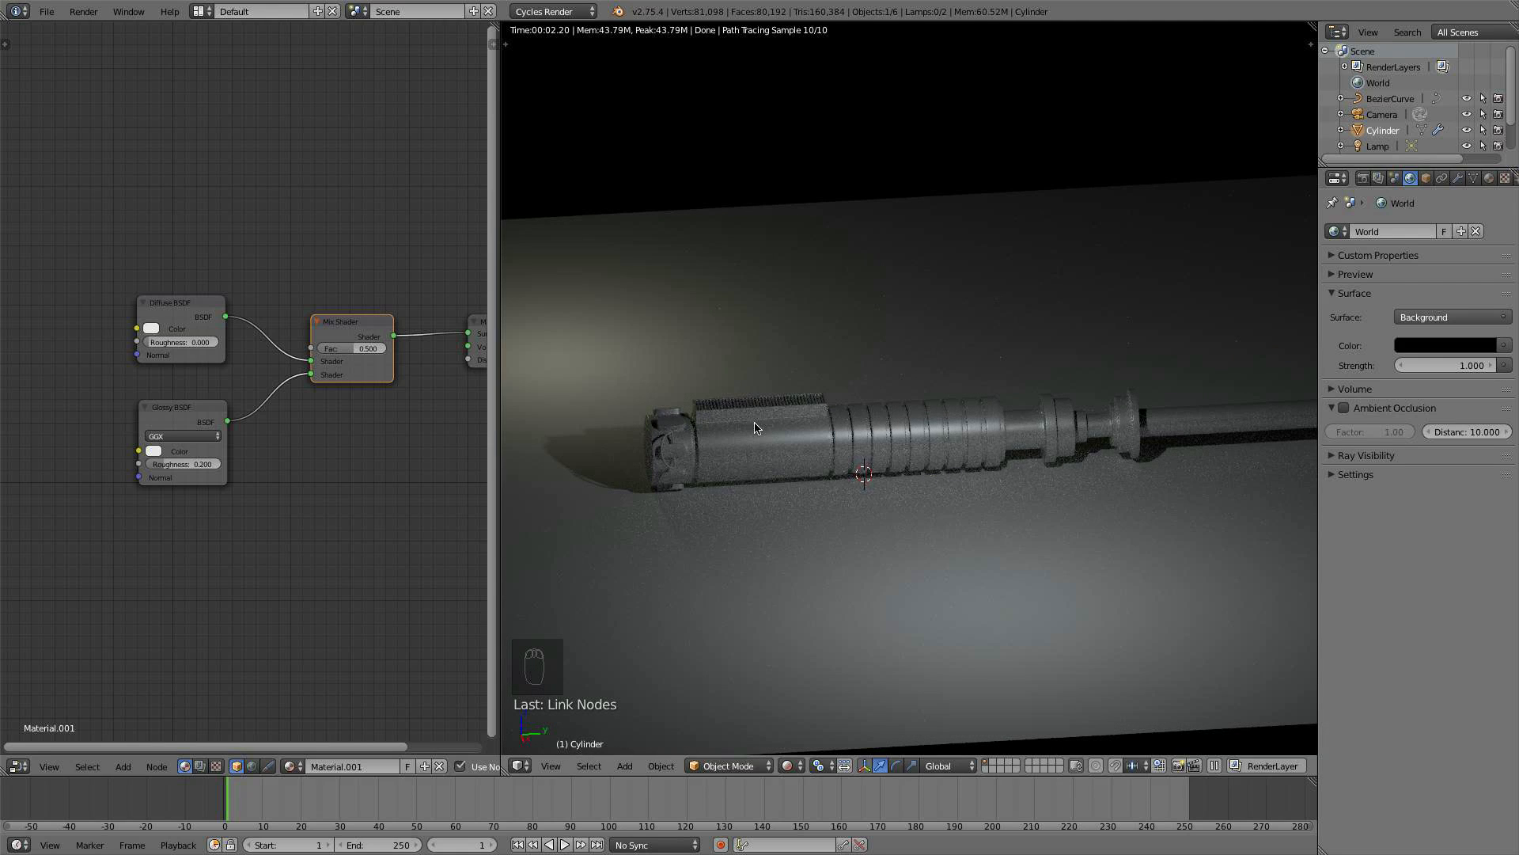
- Set the Glossy BSDF roughness to 0.1 and inspect the rendered hilt from an angled view
{"action": "left_click", "coordinate": [193, 464]}
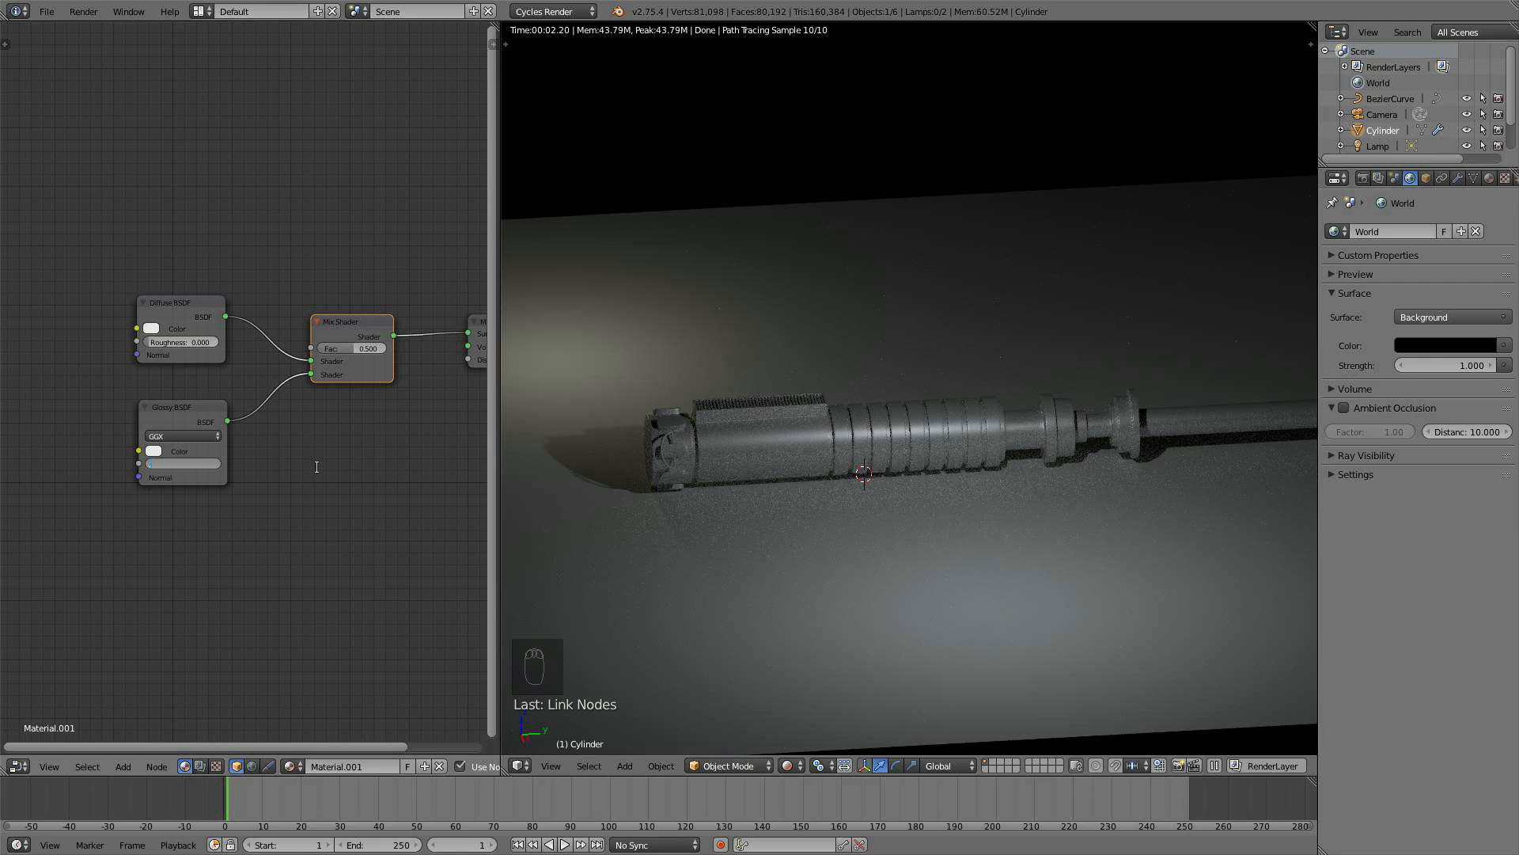
{"action": "type", "text": ".1"}
{"action": "key", "text": "Return"}
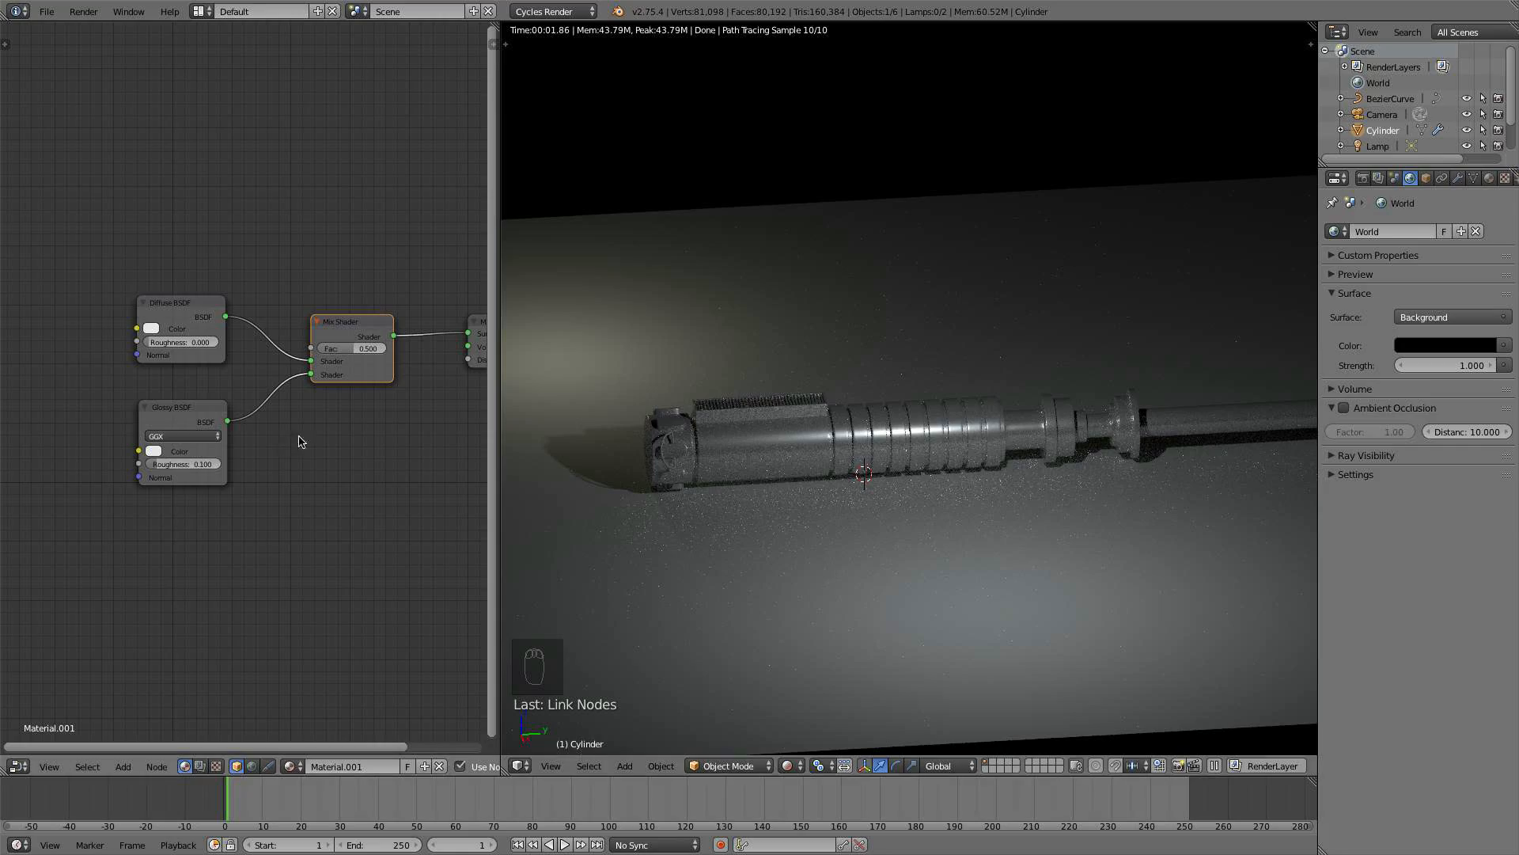
{"action": "middle_click_drag", "start_coordinate": [736, 467], "coordinate": [788, 470]}
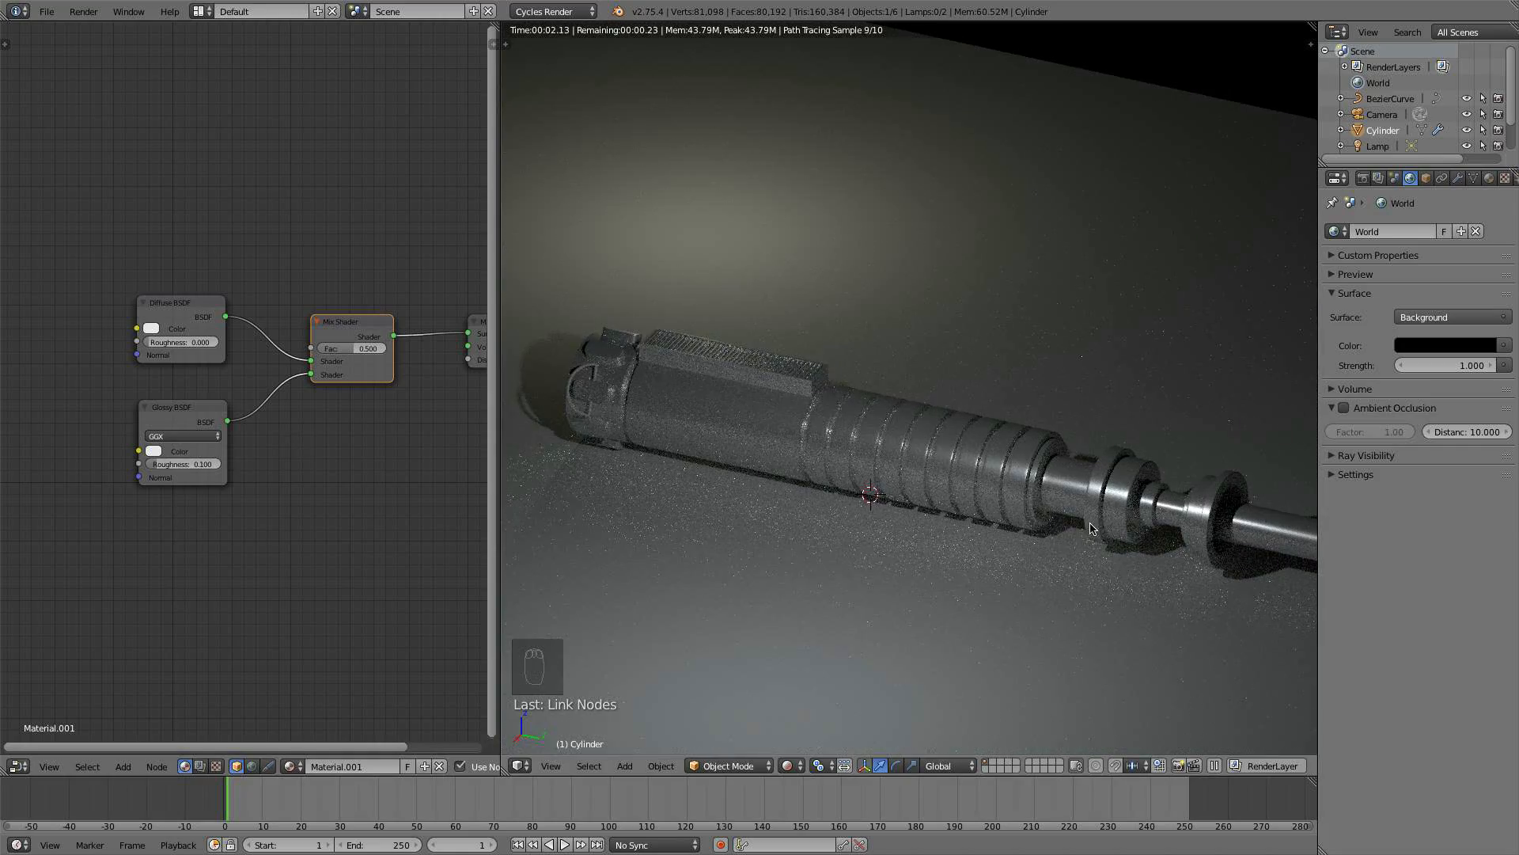
{"action": "middle_click_drag", "start_coordinate": [870, 495], "coordinate": [657, 451]}
- Return the viewport to Solid shading and add a plane mesh to the scene
{"action": "left_click", "coordinate": [786, 765]}
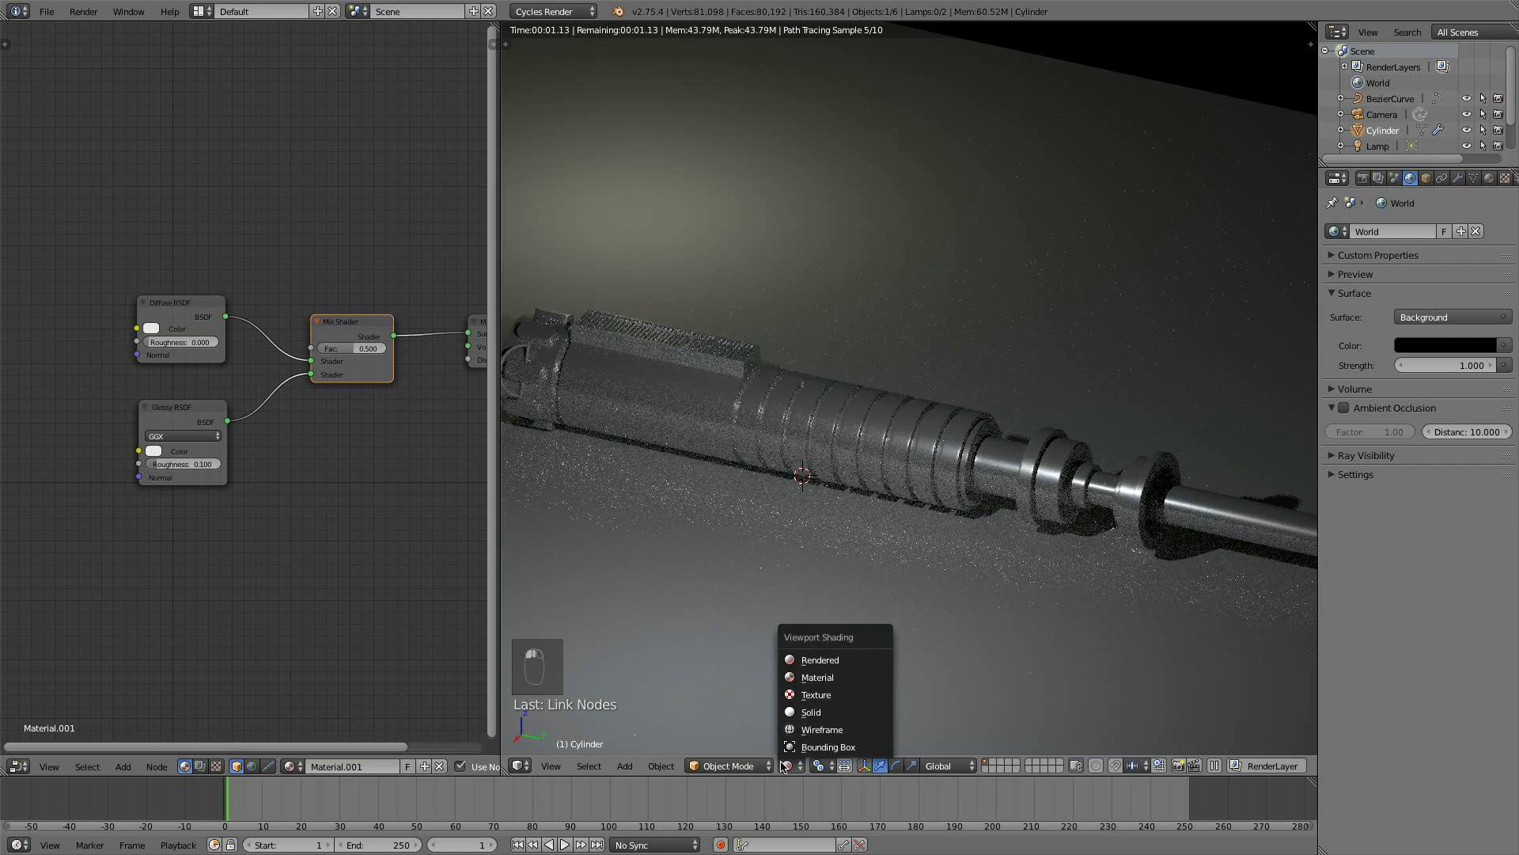
{"action": "left_click", "coordinate": [812, 712]}
{"action": "scroll", "coordinate": [807, 475], "scroll_direction": "down", "scroll_amount": 5}
{"action": "key", "text": "KP_5"}
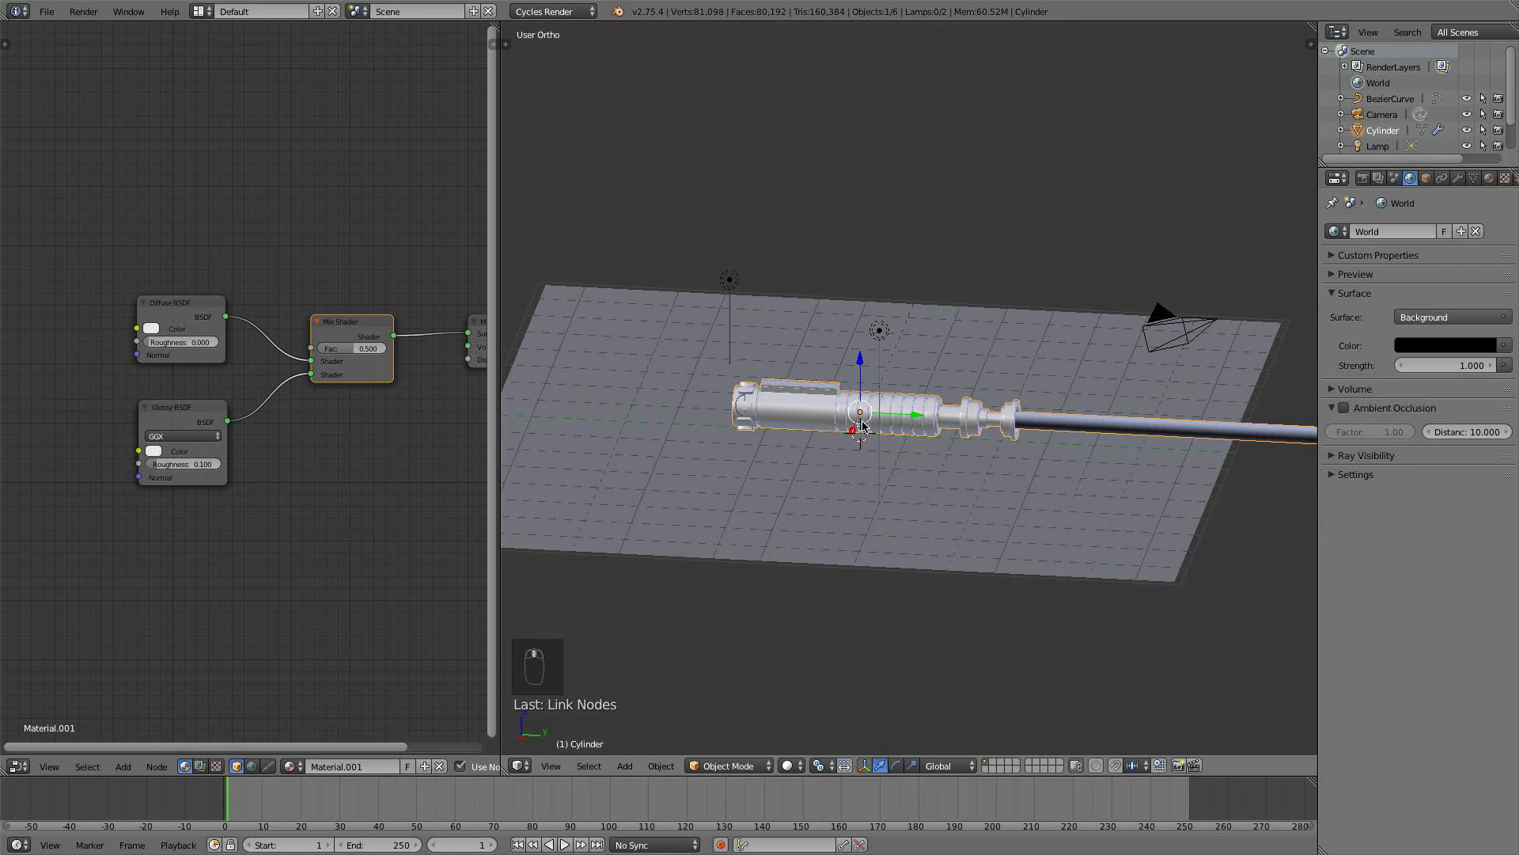
{"action": "key", "text": "shift+a"}
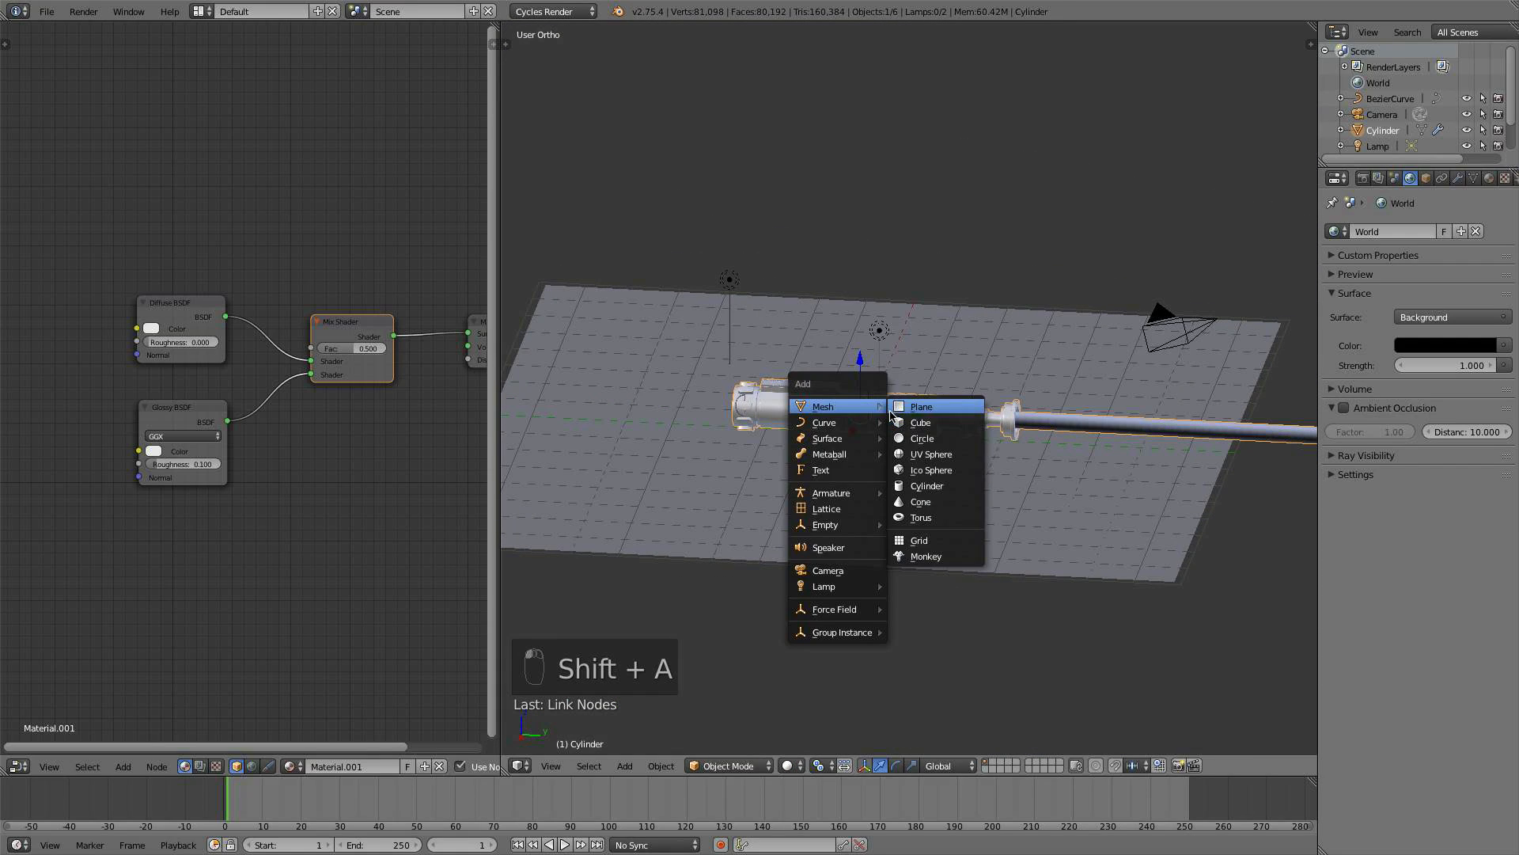
{"action": "left_click", "coordinate": [902, 408]}
- Move the new plane off to the side of the lightsaber and scale it down to about 0.18
{"action": "middle_click_drag", "start_coordinate": [1020, 471], "coordinate": [799, 396]}
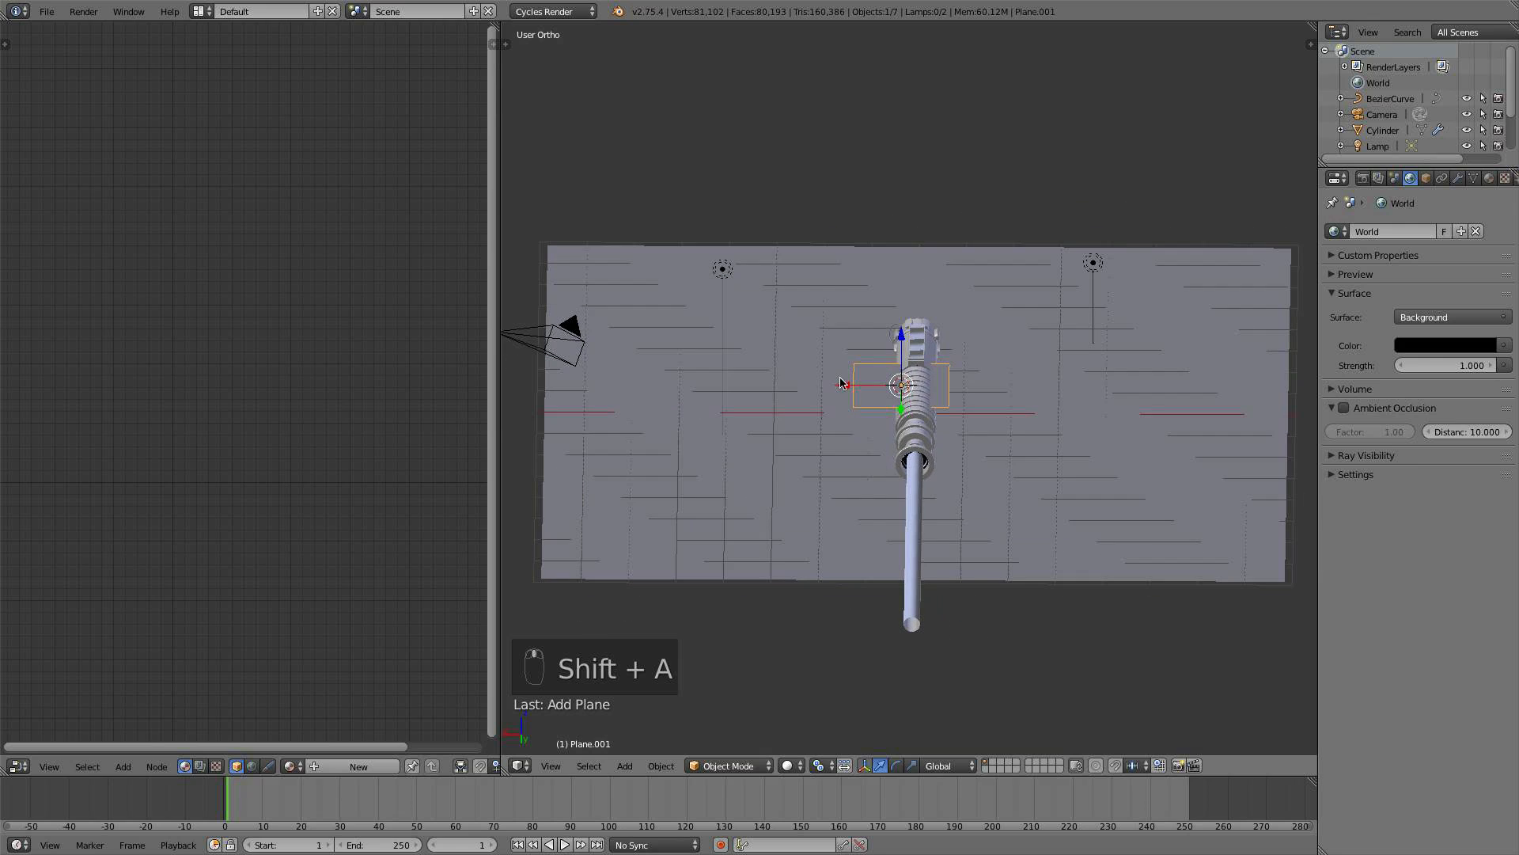
{"action": "left_click", "coordinate": [787, 388]}
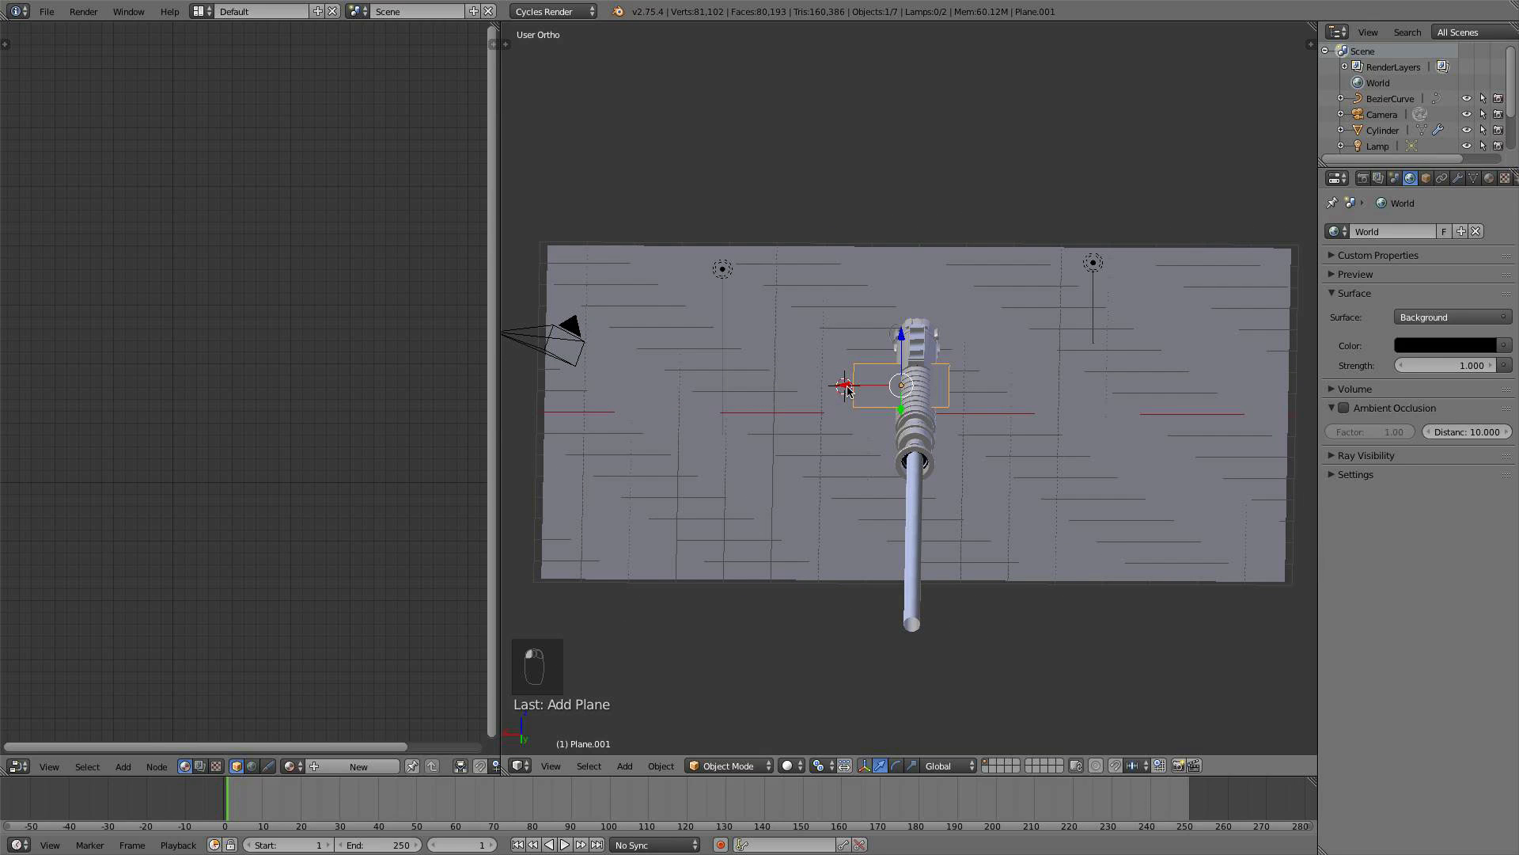
{"action": "key", "text": "g"}
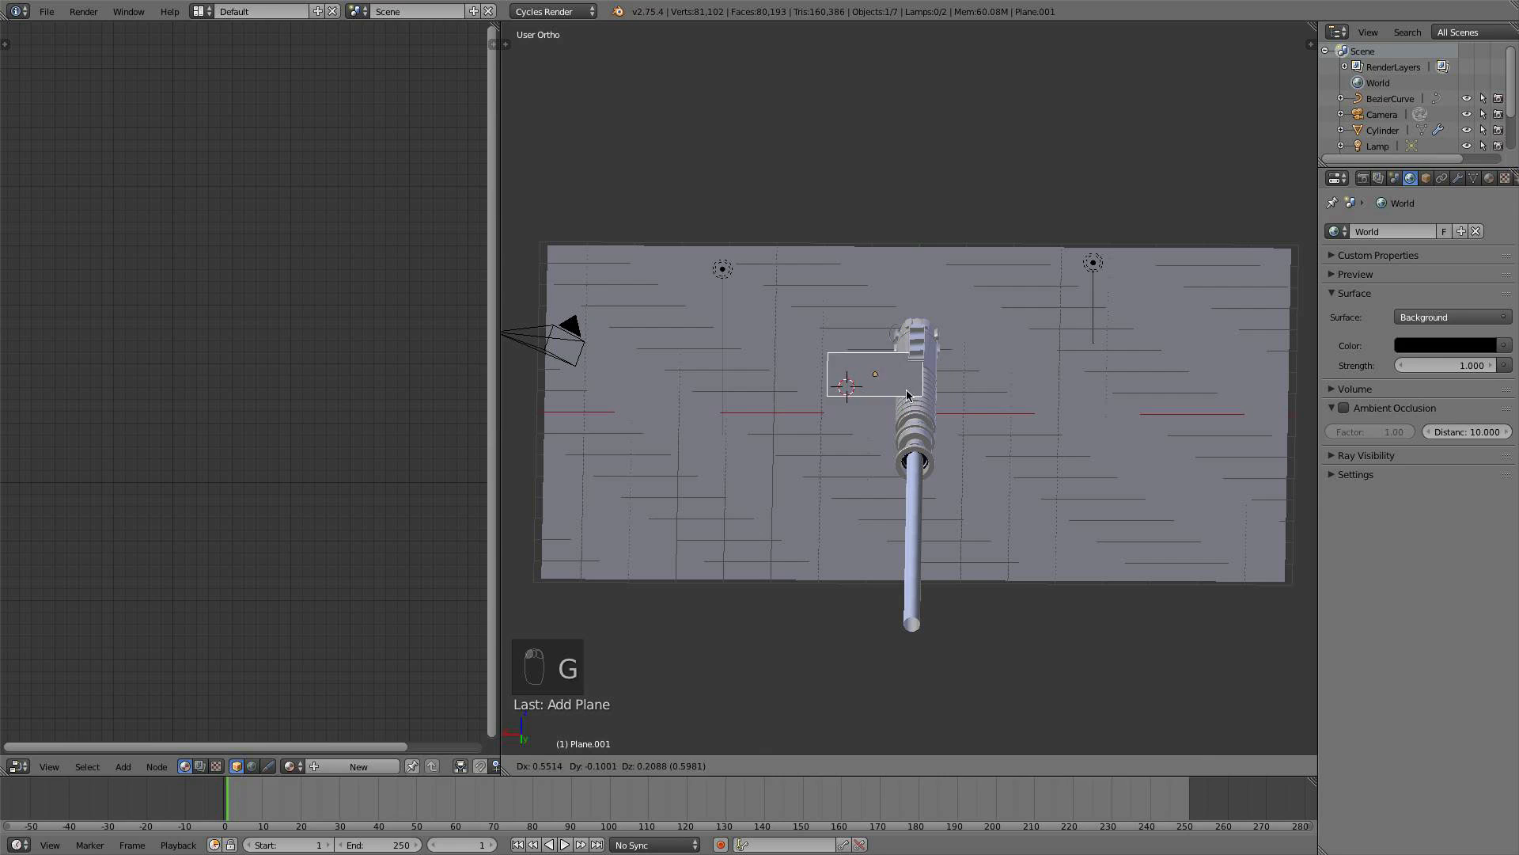
{"action": "left_click", "coordinate": [737, 364]}
{"action": "key", "text": "KP_1"}
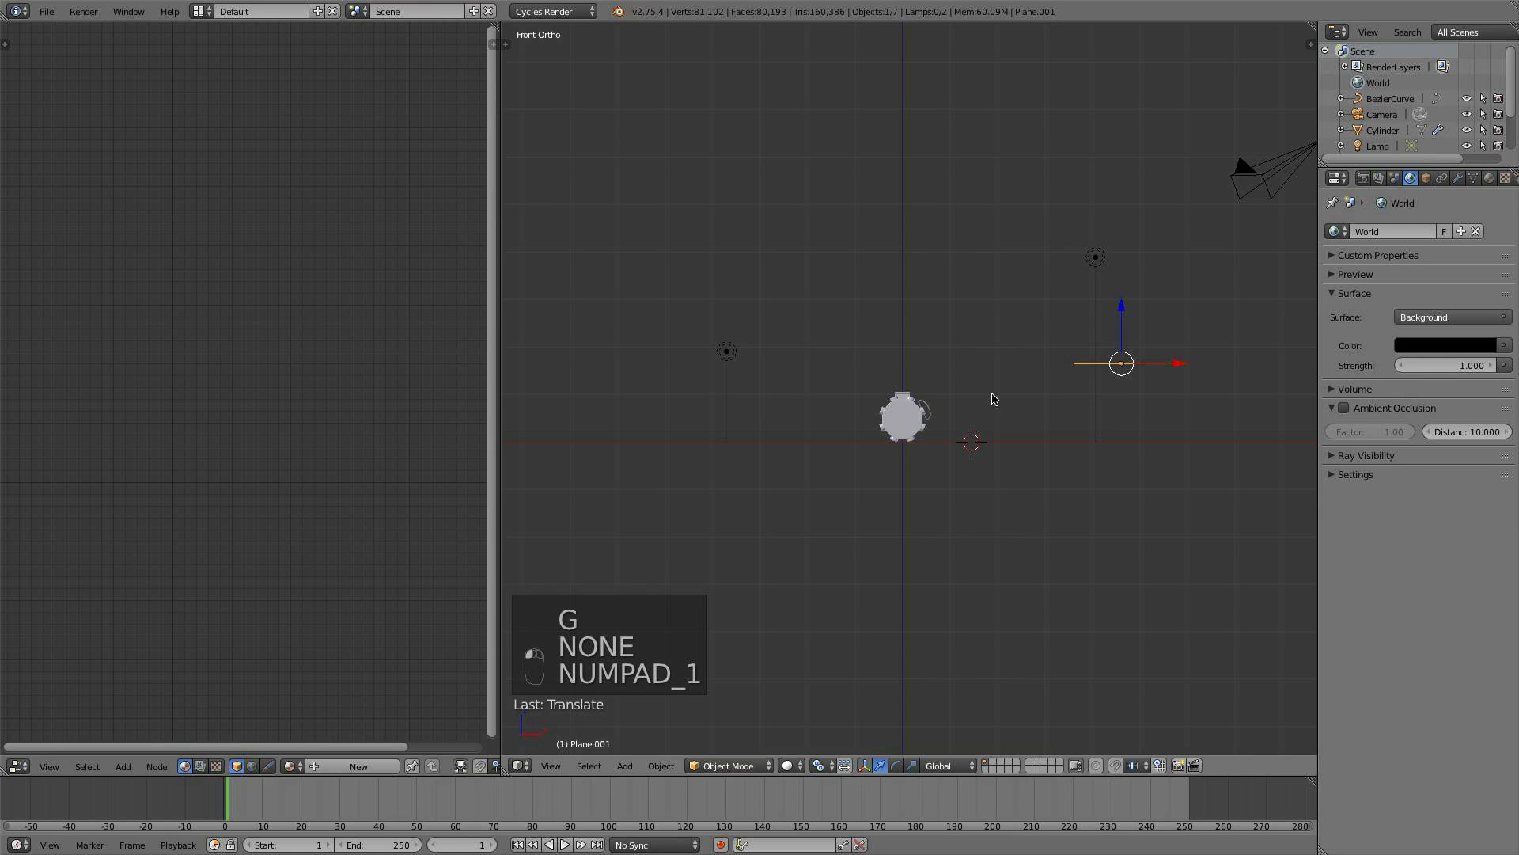
{"action": "key", "text": "s"}
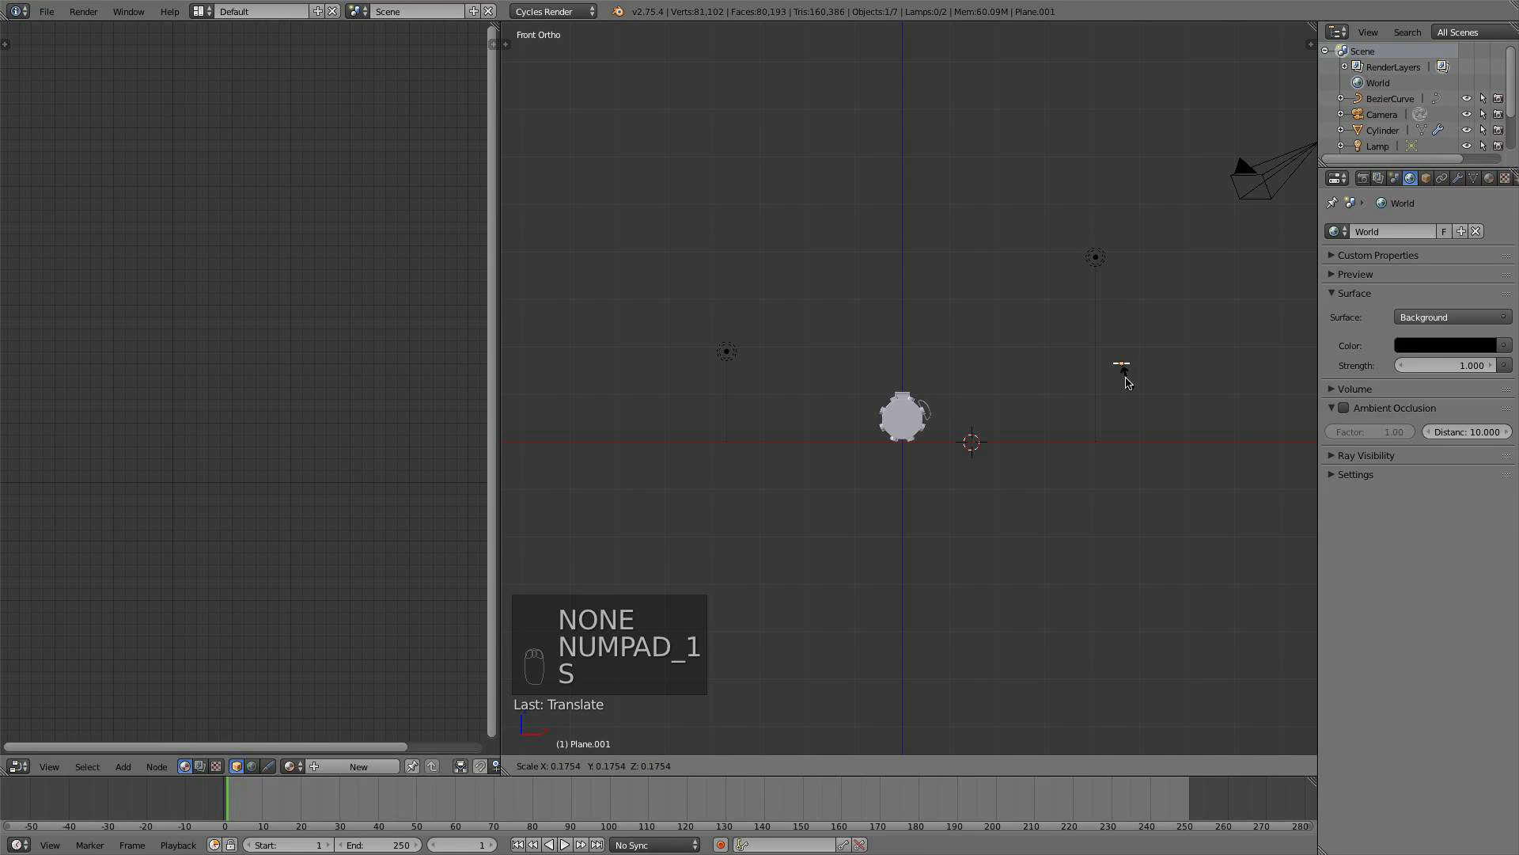
{"action": "left_click", "coordinate": [1127, 383]}
- Stretch the small plane along the Y axis from the top view into a long narrow strip parallel to the lightsaber
{"action": "key", "text": "KP_7"}
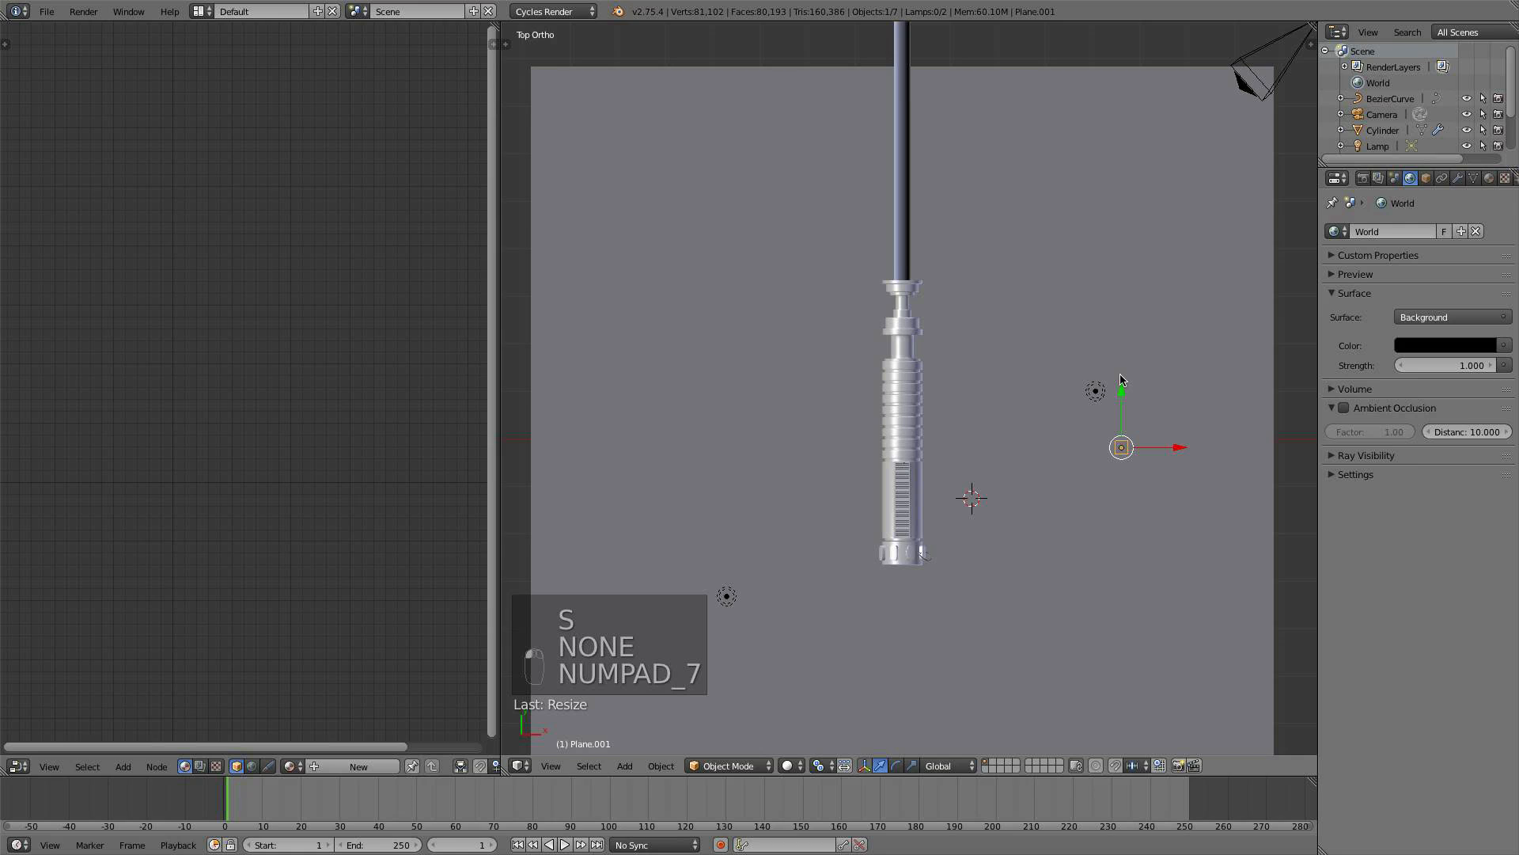
{"action": "scroll", "coordinate": [1120, 380], "scroll_direction": "up", "scroll_amount": 1}
{"action": "middle_click_drag", "start_coordinate": [1119, 380], "coordinate": [931, 425], "text": "shift"}
{"action": "key", "text": "s"}
{"action": "key", "text": "x"}
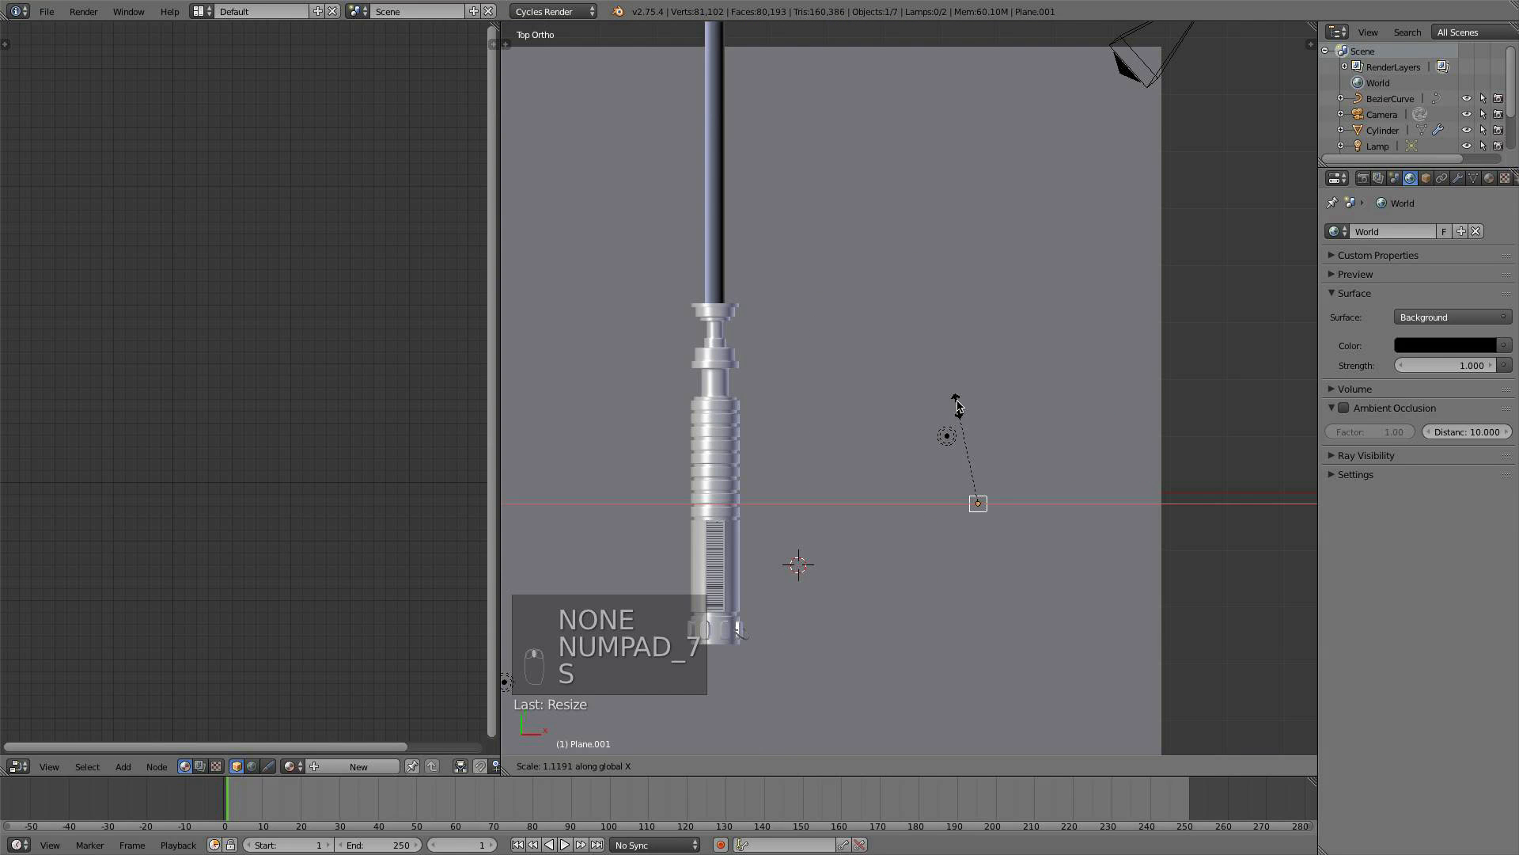
{"action": "key", "text": "y"}
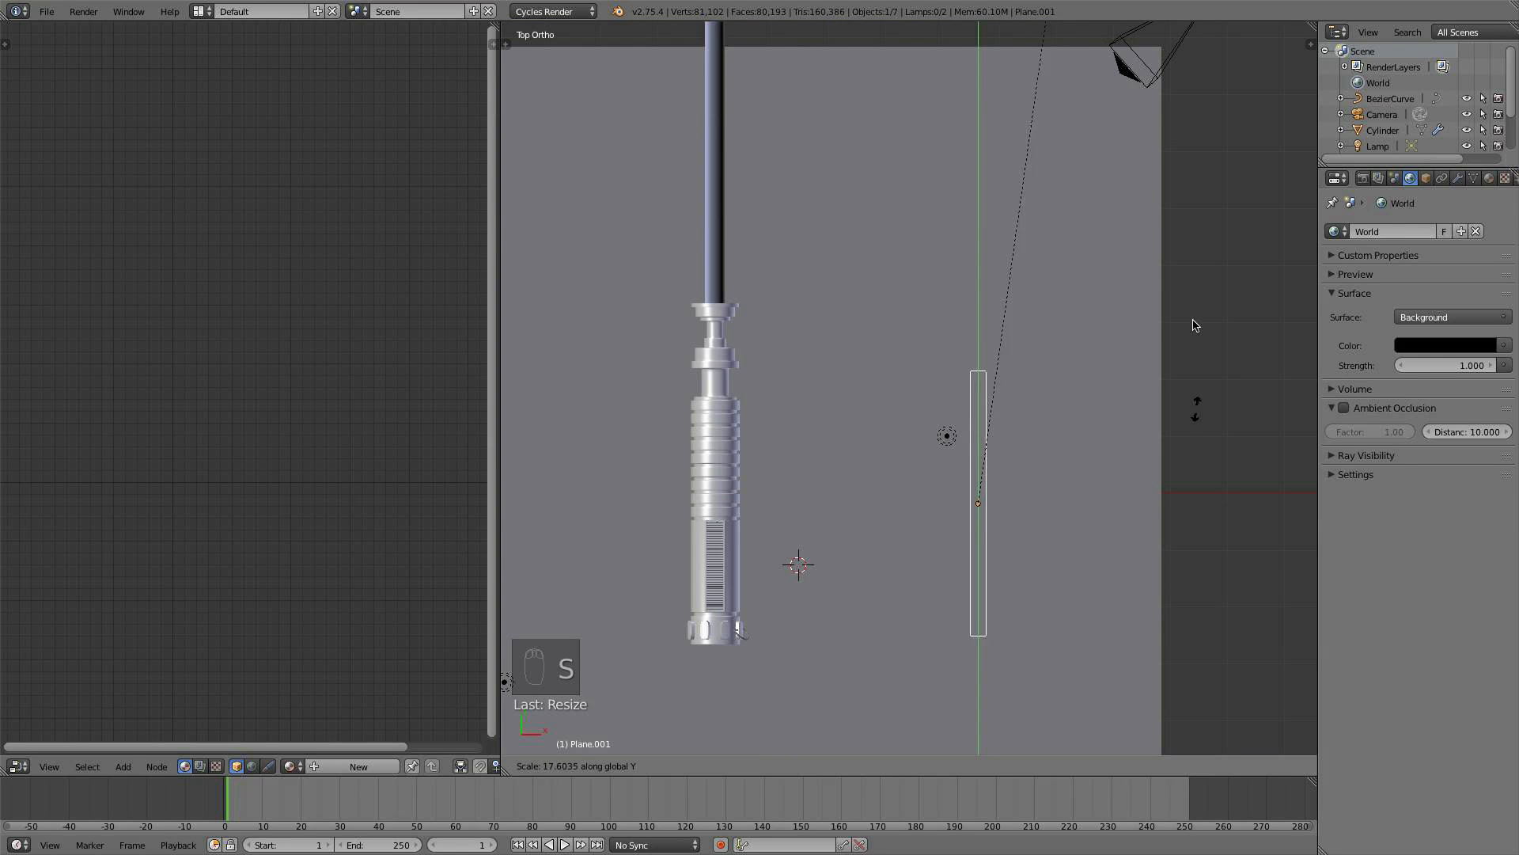
{"action": "left_click", "coordinate": [918, 103]}
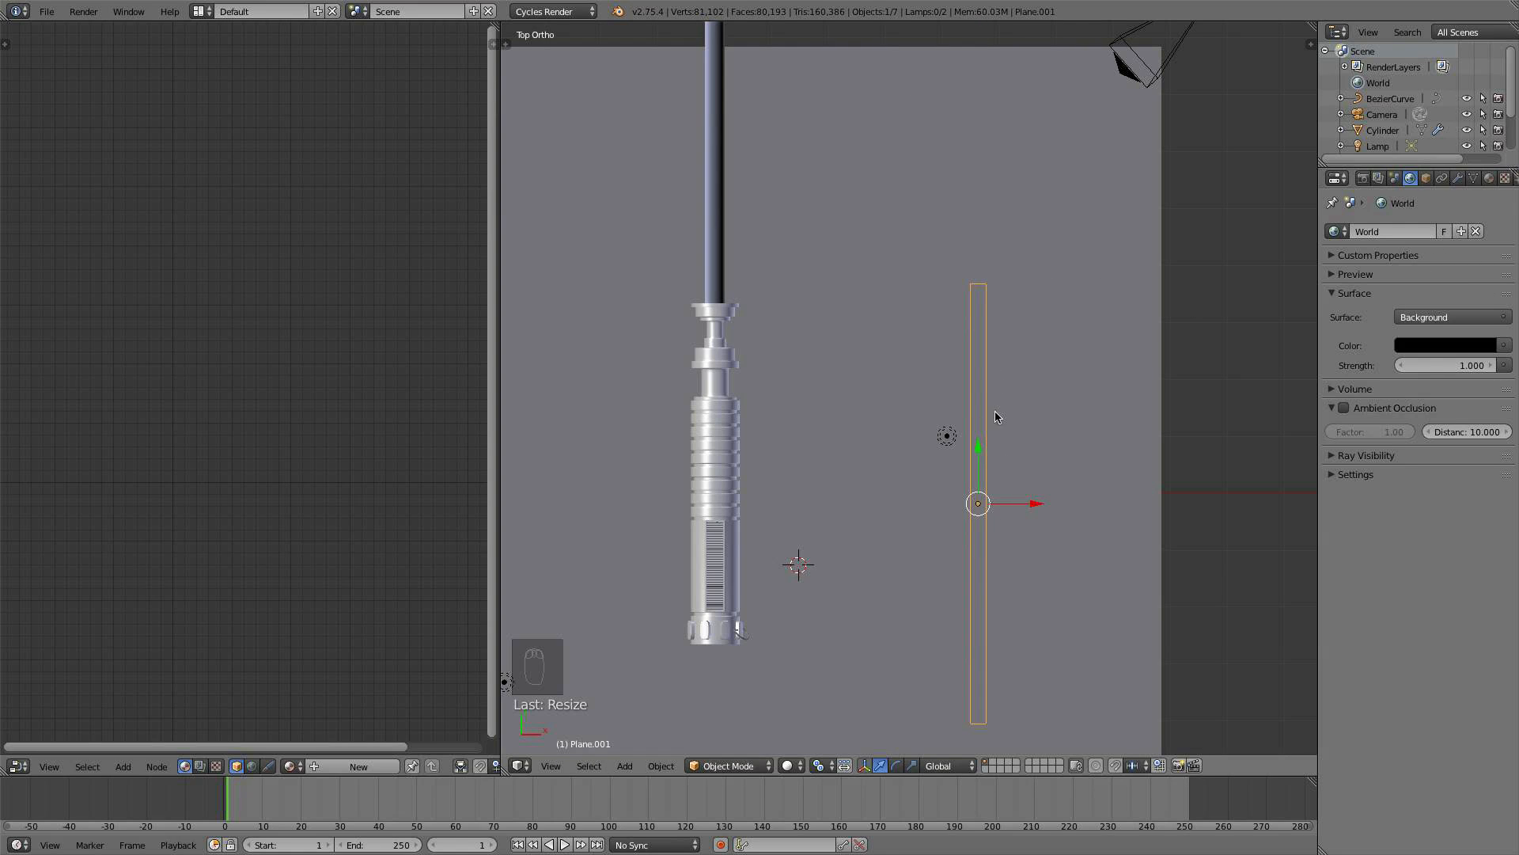
- Give the strip plane a new material with an Emission surface and a strength of 5
{"action": "left_click", "coordinate": [1490, 179]}
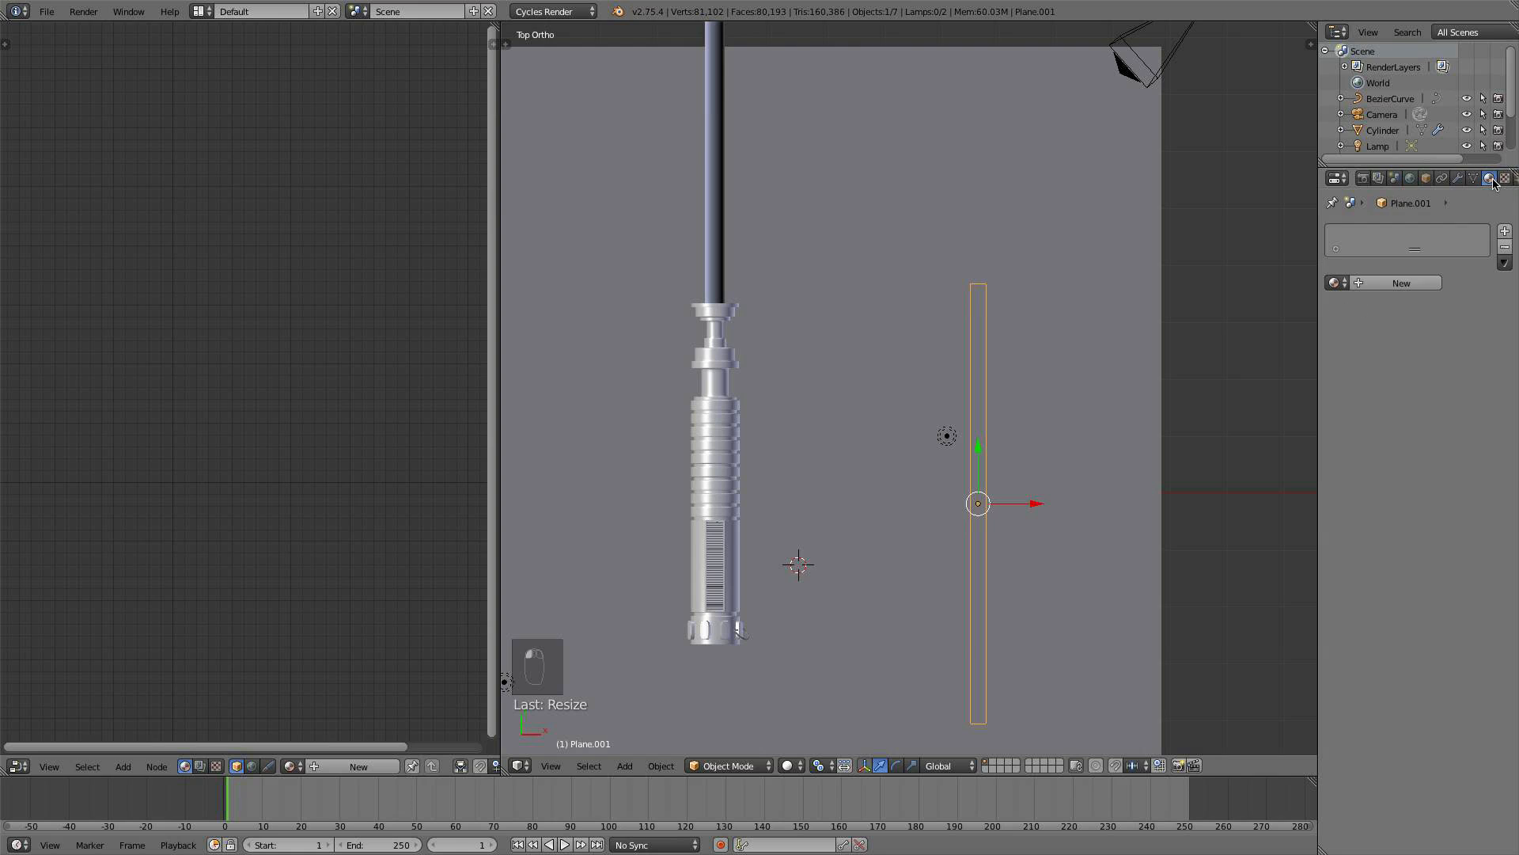
{"action": "left_click", "coordinate": [1412, 284]}
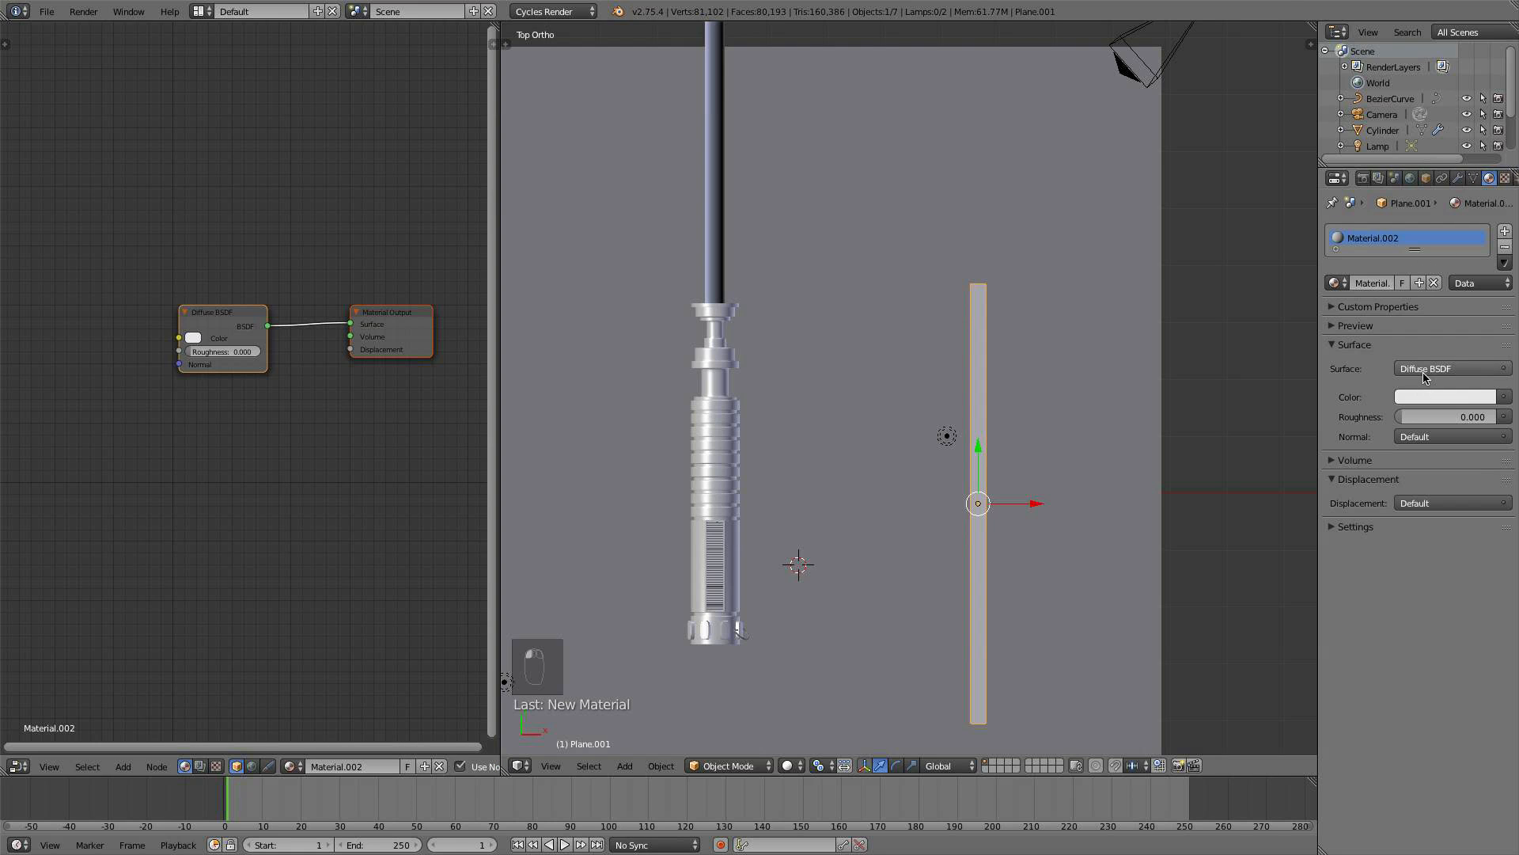
{"action": "left_click", "coordinate": [1428, 369]}
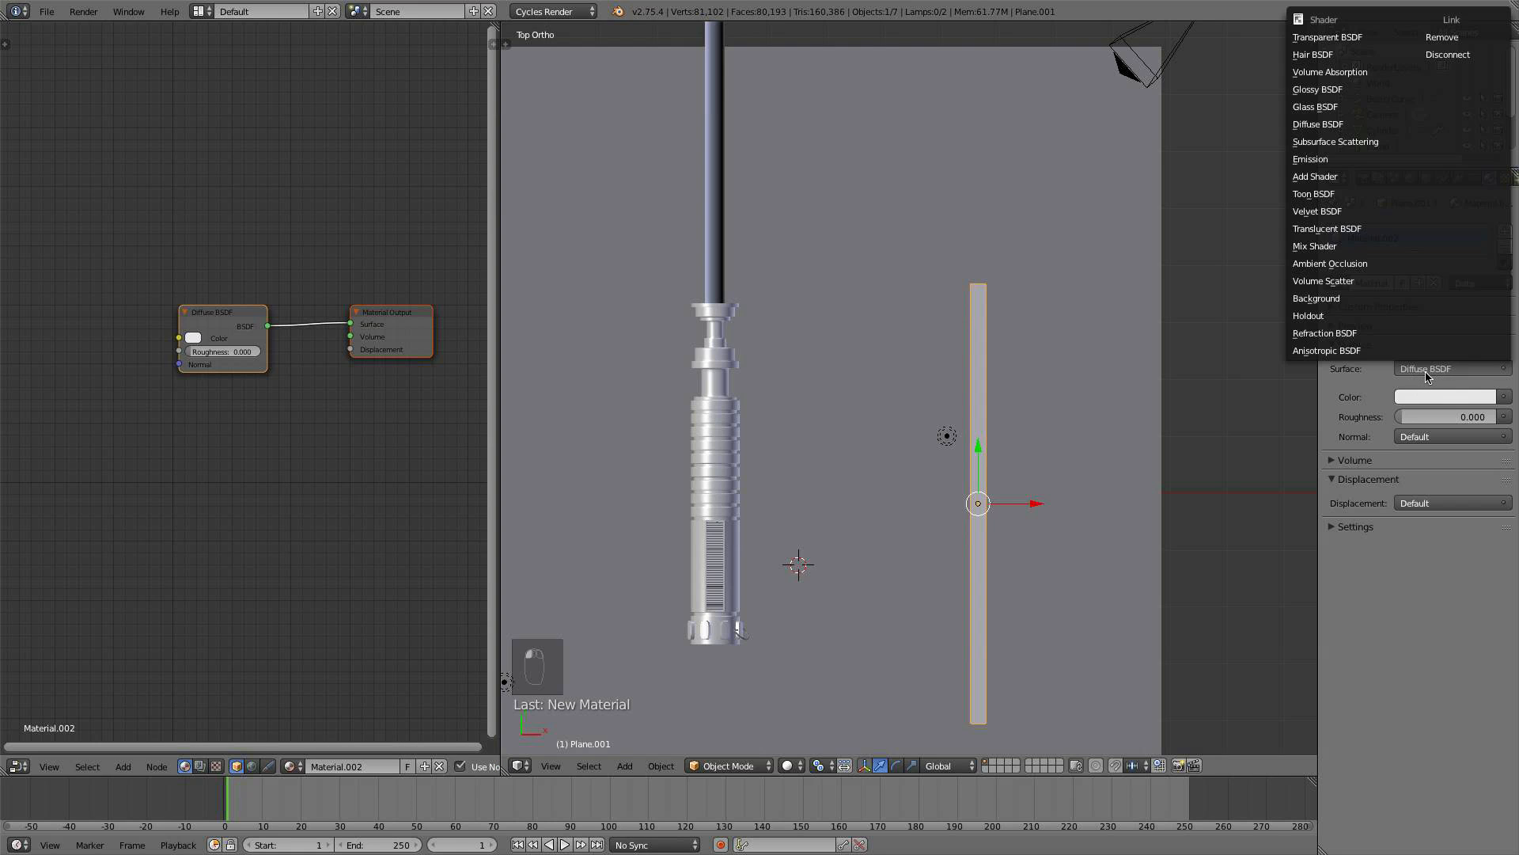
{"action": "left_click", "coordinate": [1337, 160]}
{"action": "left_click", "coordinate": [1458, 419]}
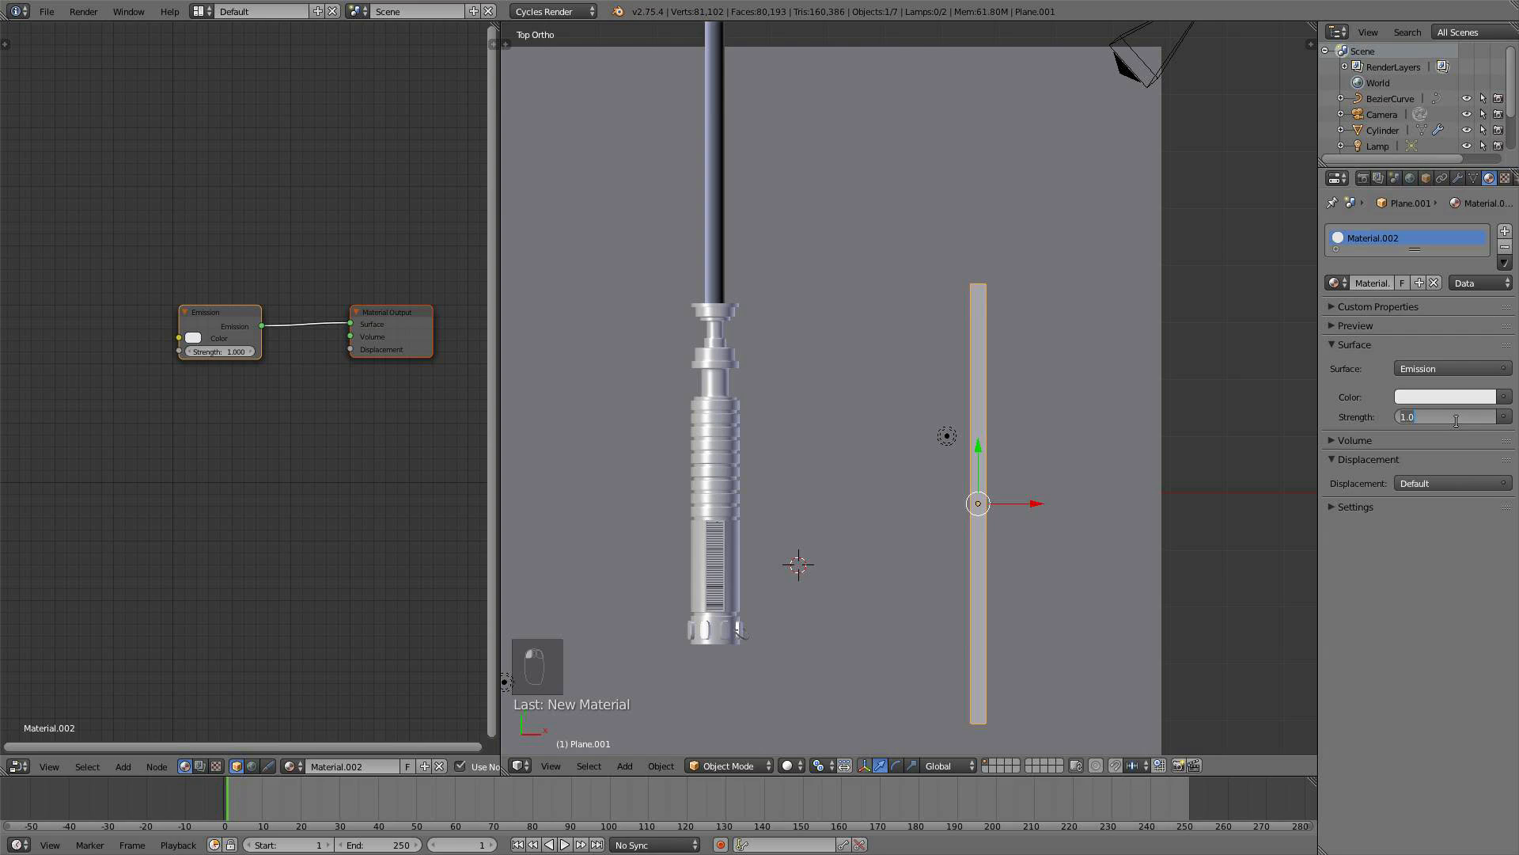
{"action": "key", "text": "Return"}
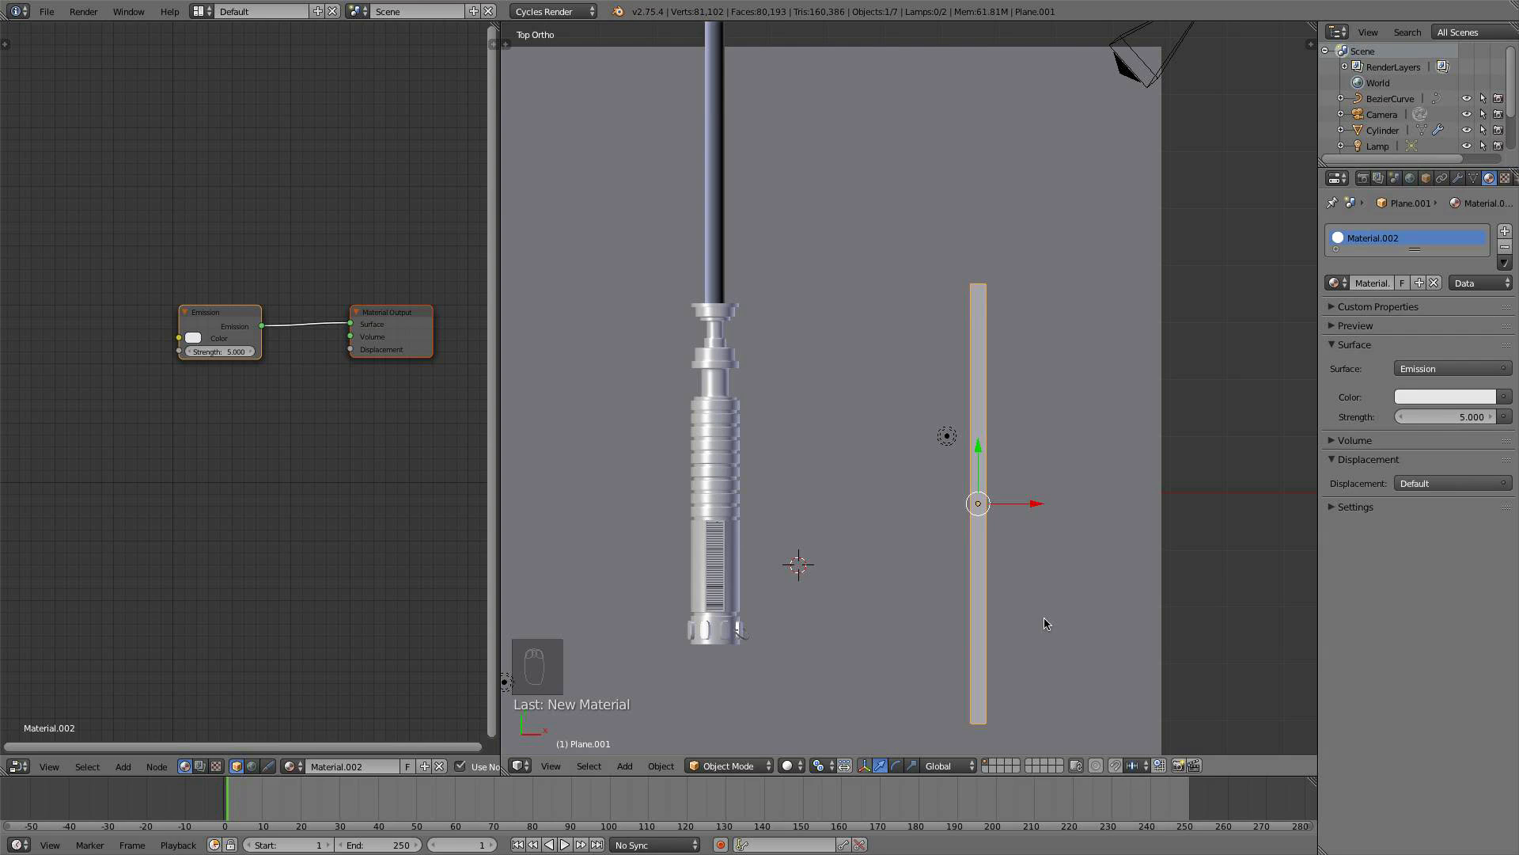
- Scale the emissive strip down slightly and stretch it along the Y axis into a longer, thinner strip
{"action": "key", "text": "s"}
{"action": "left_click", "coordinate": [1041, 561]}
{"action": "key", "text": "s"}
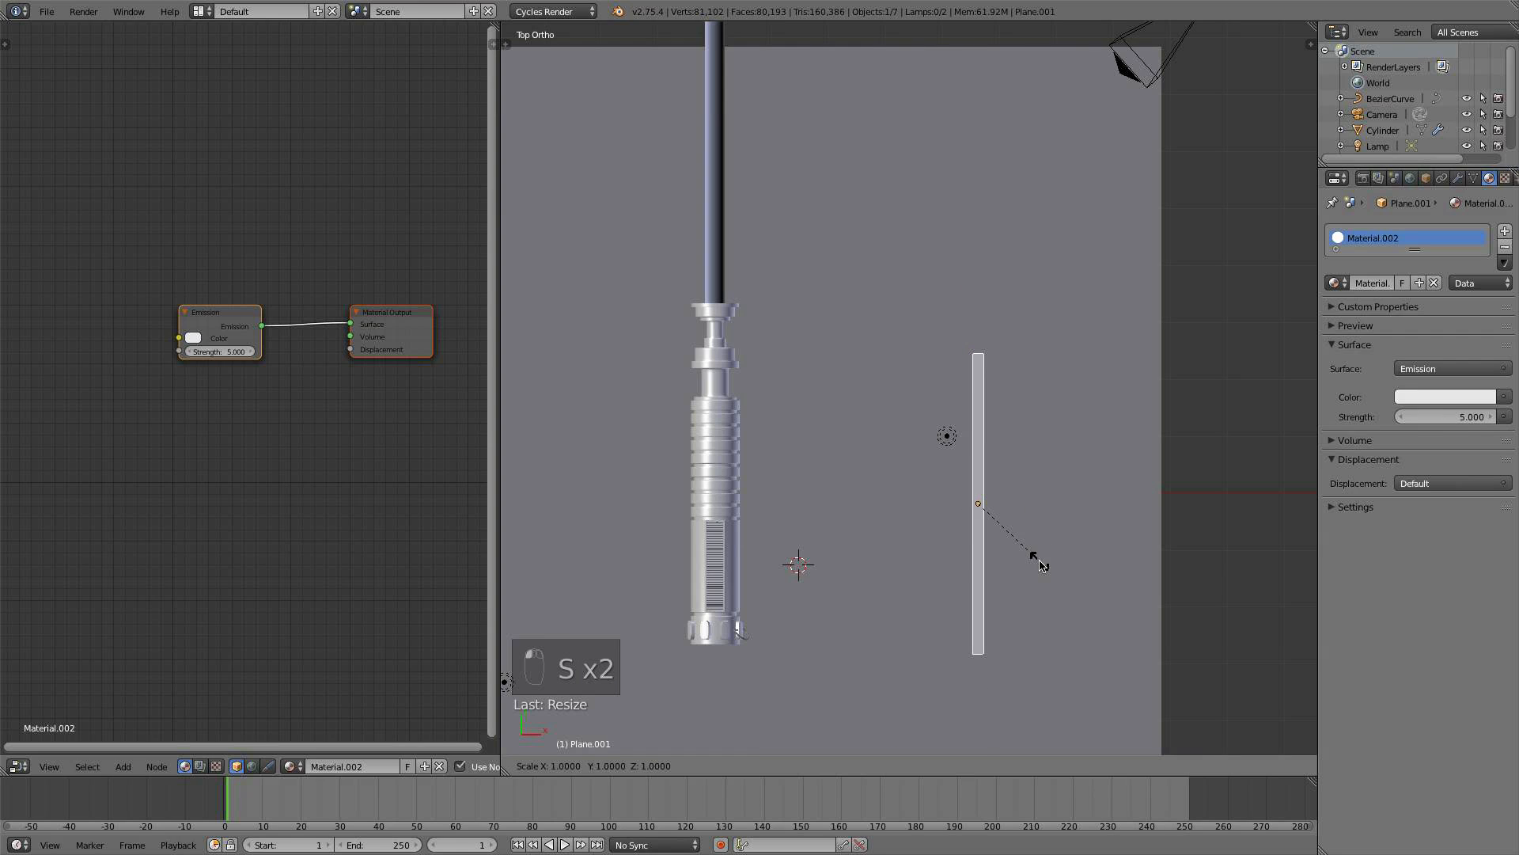
{"action": "key", "text": "y"}
{"action": "left_click", "coordinate": [1051, 623]}
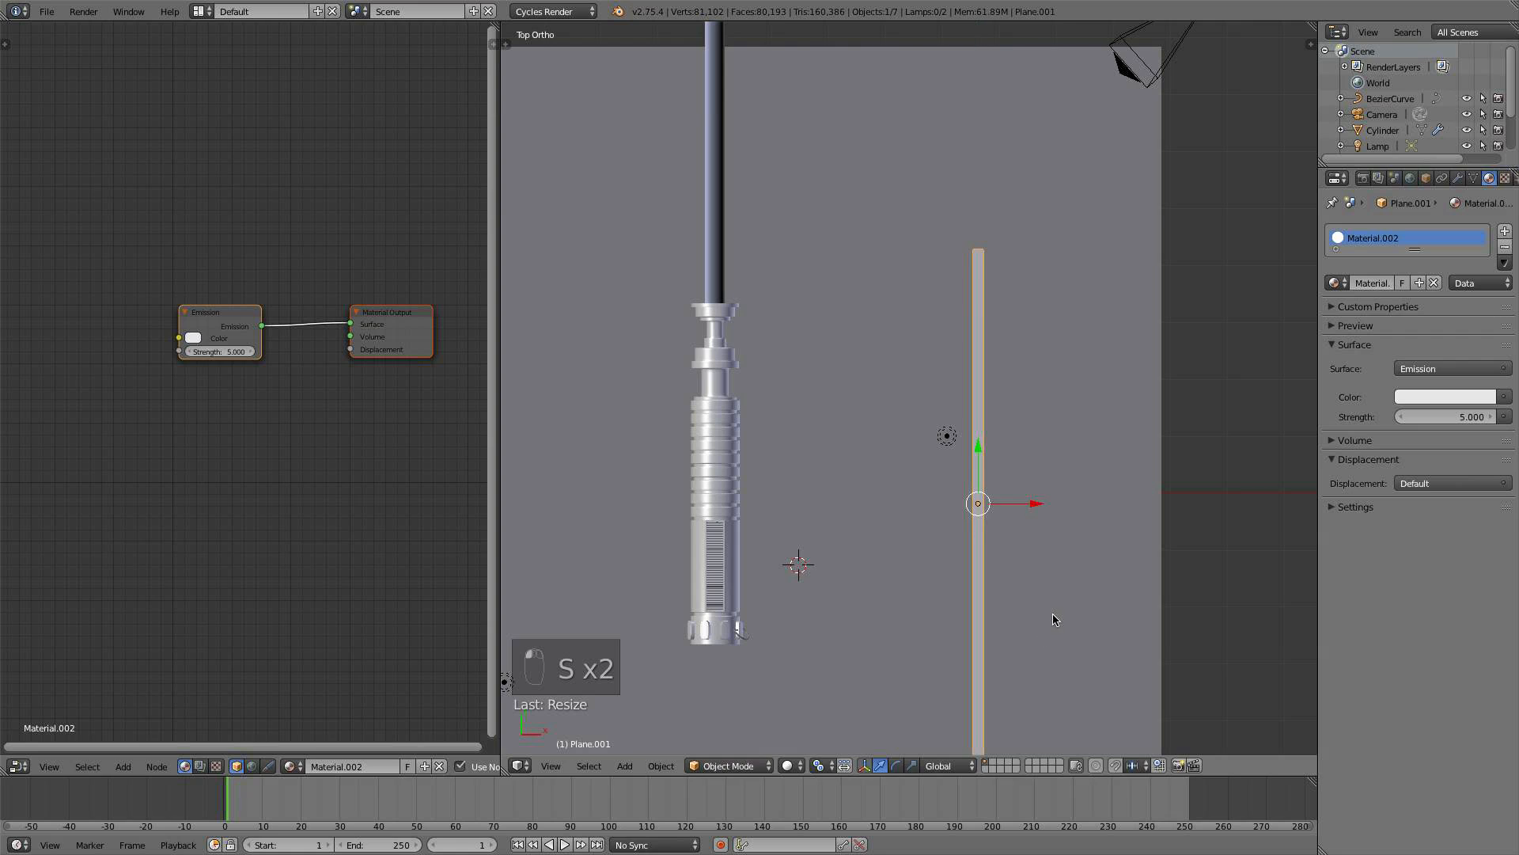
- From the front view, rotate the strip to face the hilt and move it up and closer to the lightsaber
{"action": "key", "text": "KP_1"}
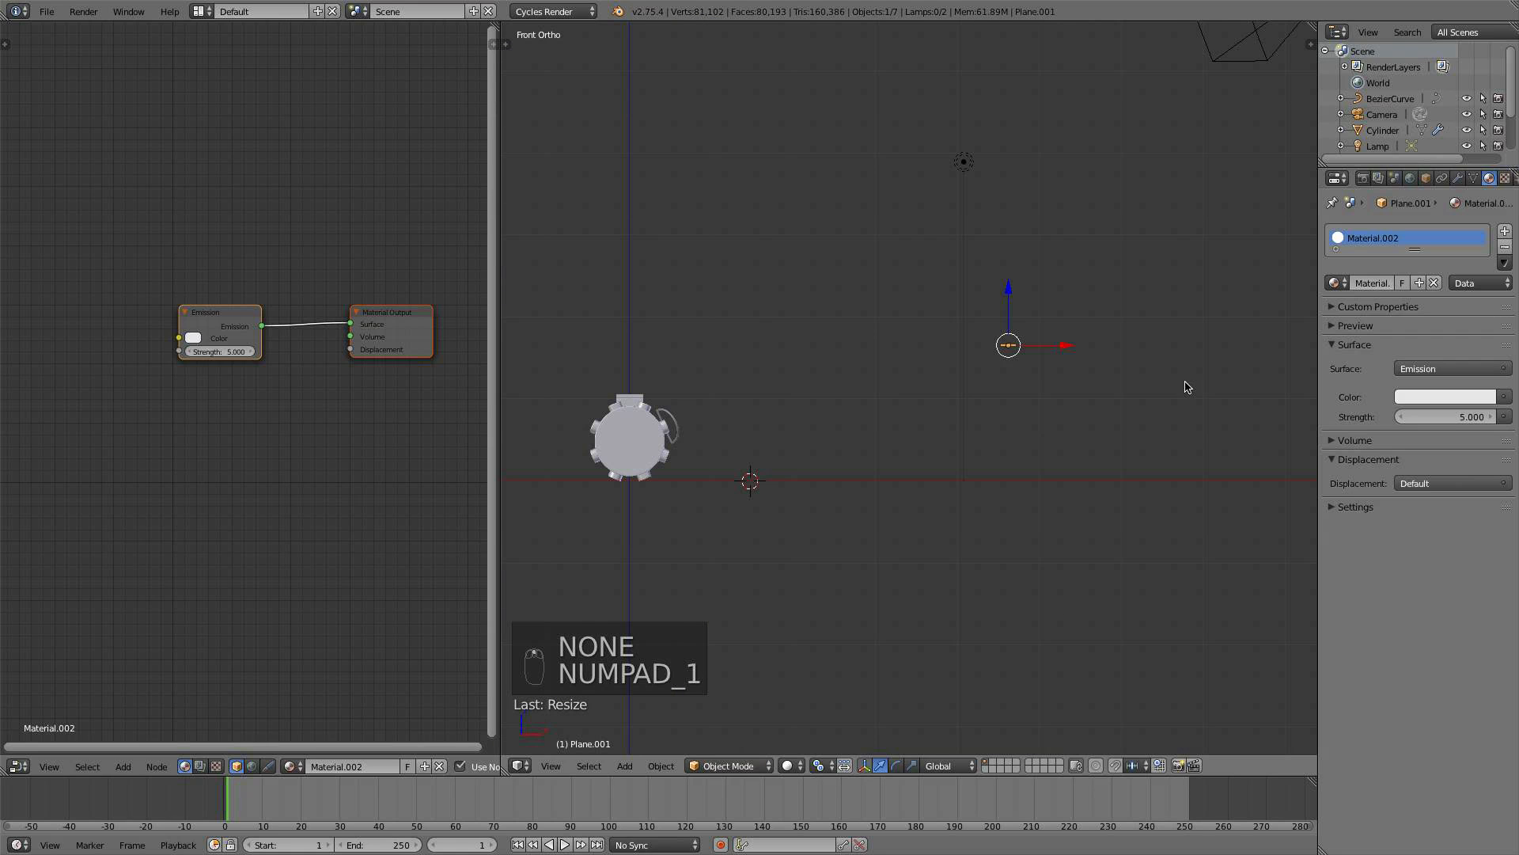
{"action": "key", "text": "r"}
{"action": "left_click", "coordinate": [975, 178]}
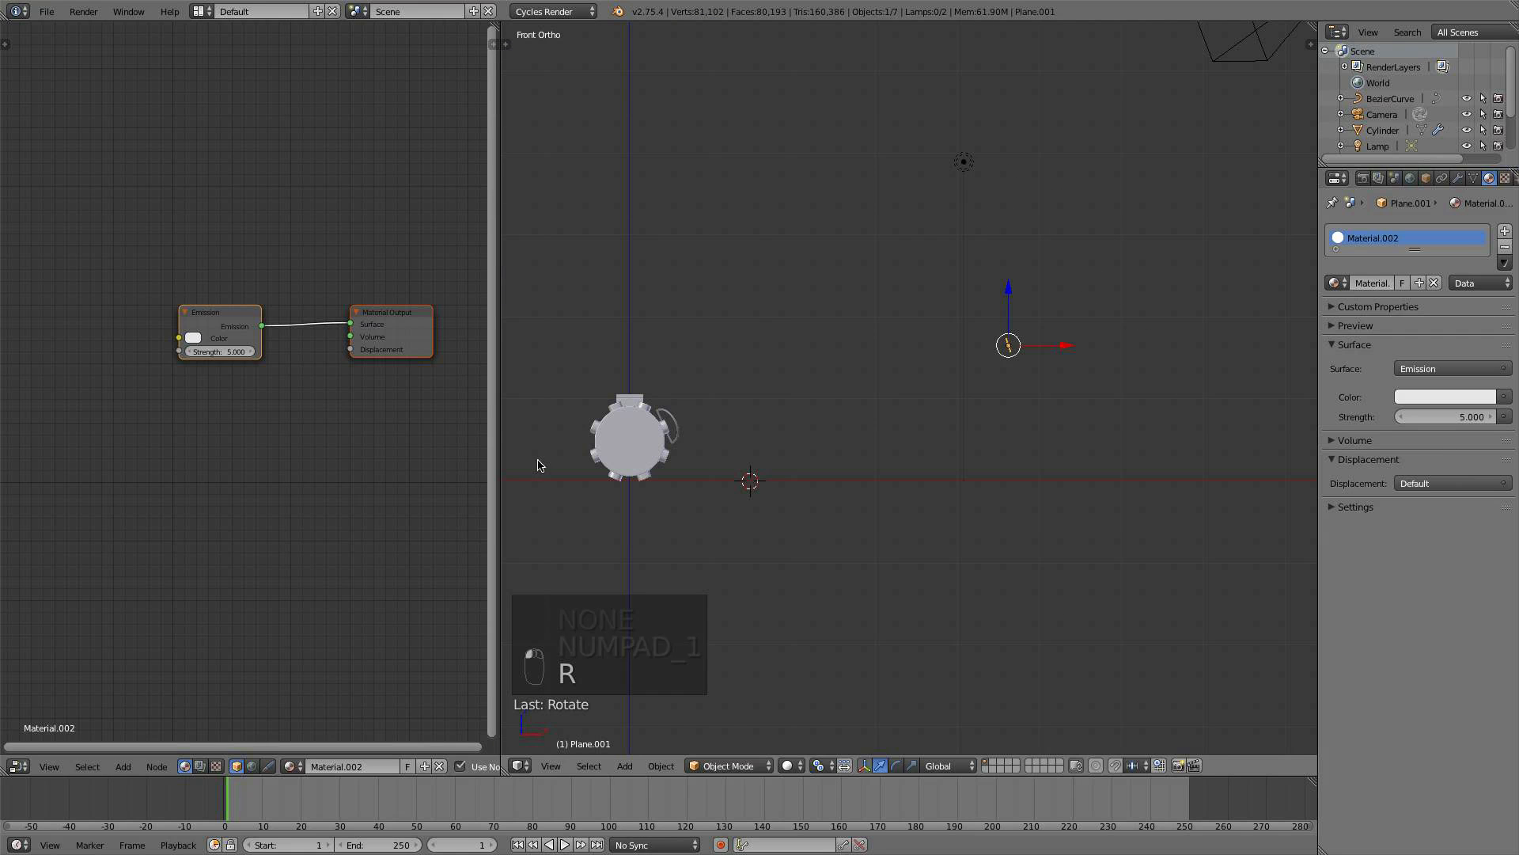
{"action": "key", "text": "g"}
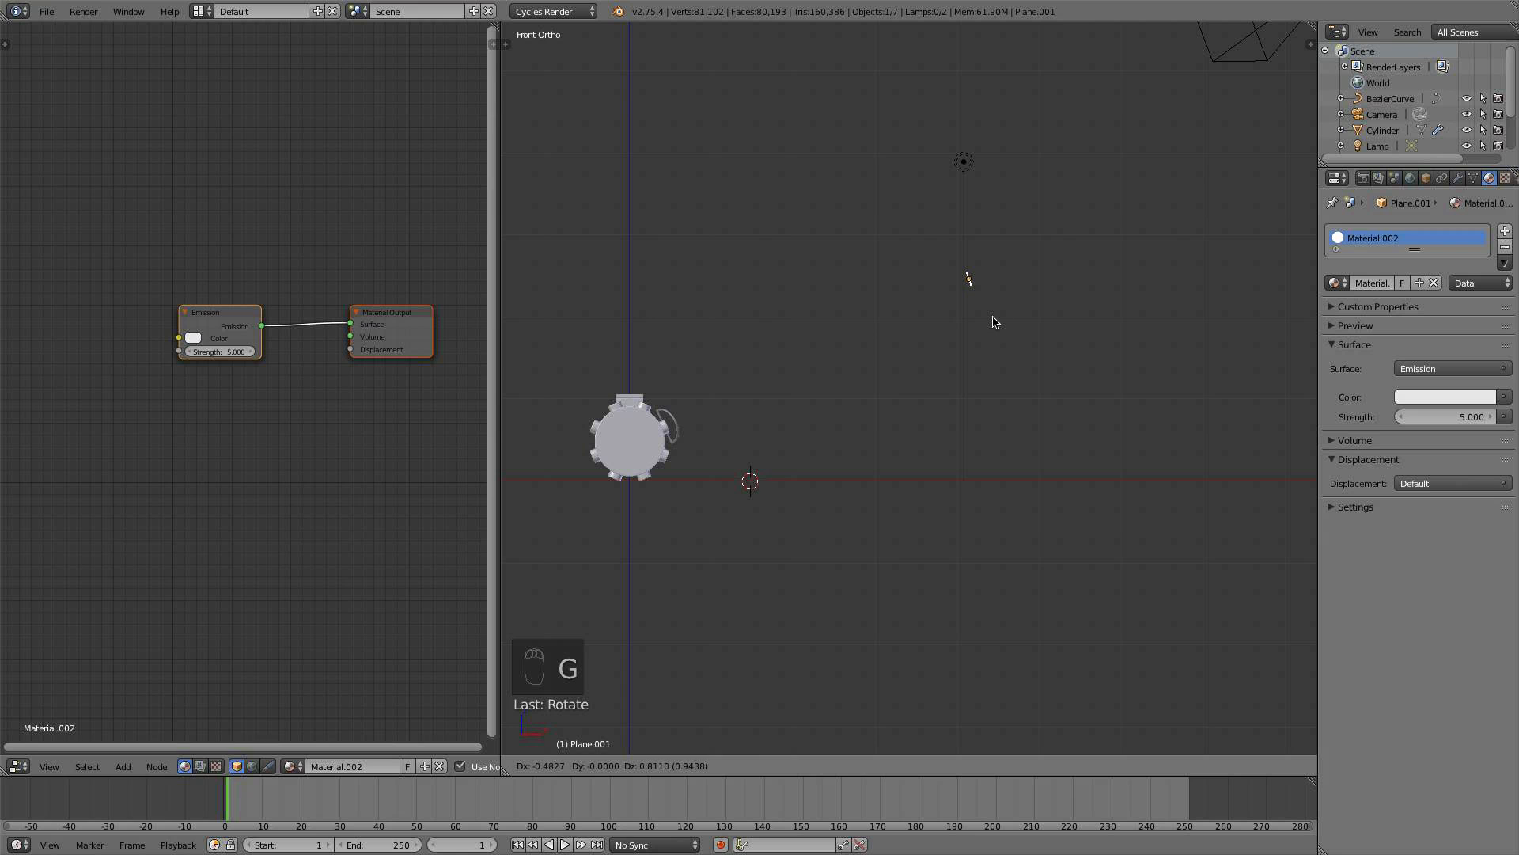
{"action": "left_click", "coordinate": [994, 318]}
- Reposition the emissive strip so it lies outside the camera frame, checking its placement through the camera view
{"action": "key", "text": "KP_0"}
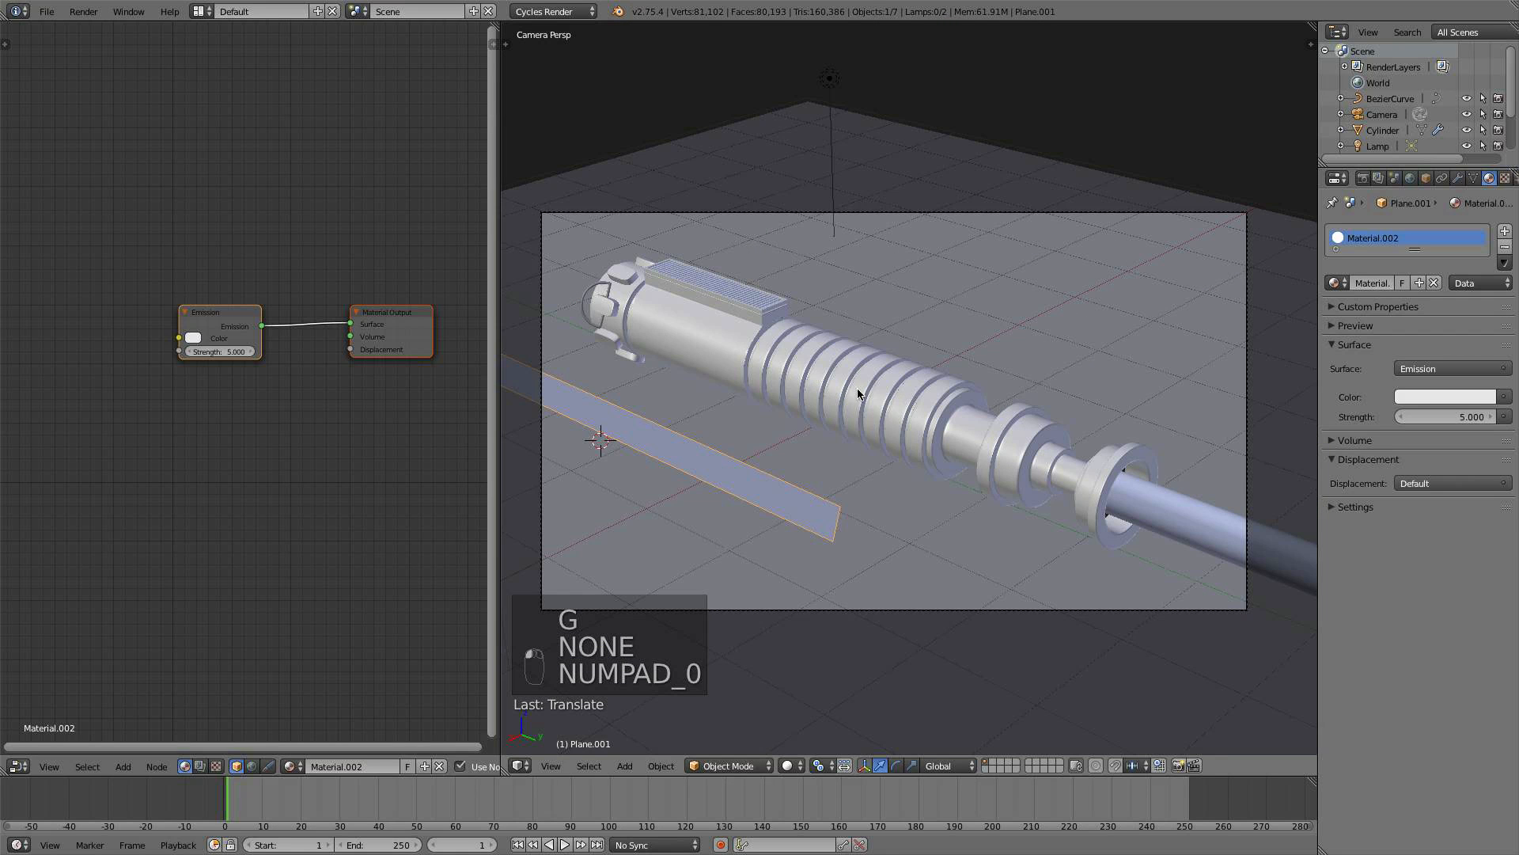
{"action": "scroll", "coordinate": [858, 394], "scroll_direction": "down", "scroll_amount": 4}
{"action": "middle_click_drag", "start_coordinate": [858, 393], "coordinate": [823, 427]}
{"action": "key", "text": "g"}
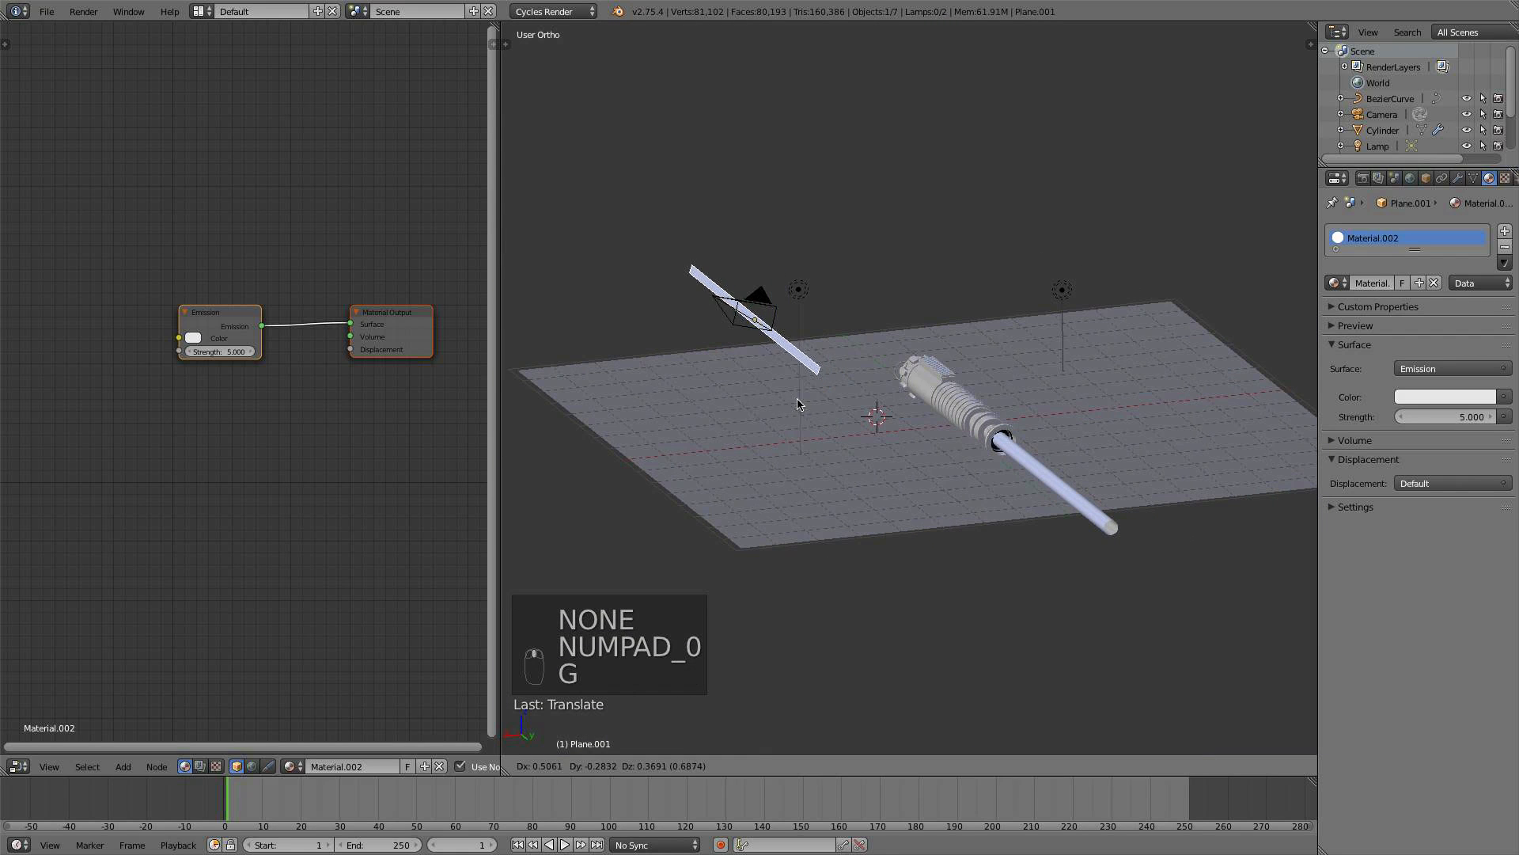
{"action": "left_click", "coordinate": [704, 369]}
{"action": "key", "text": "KP_0"}
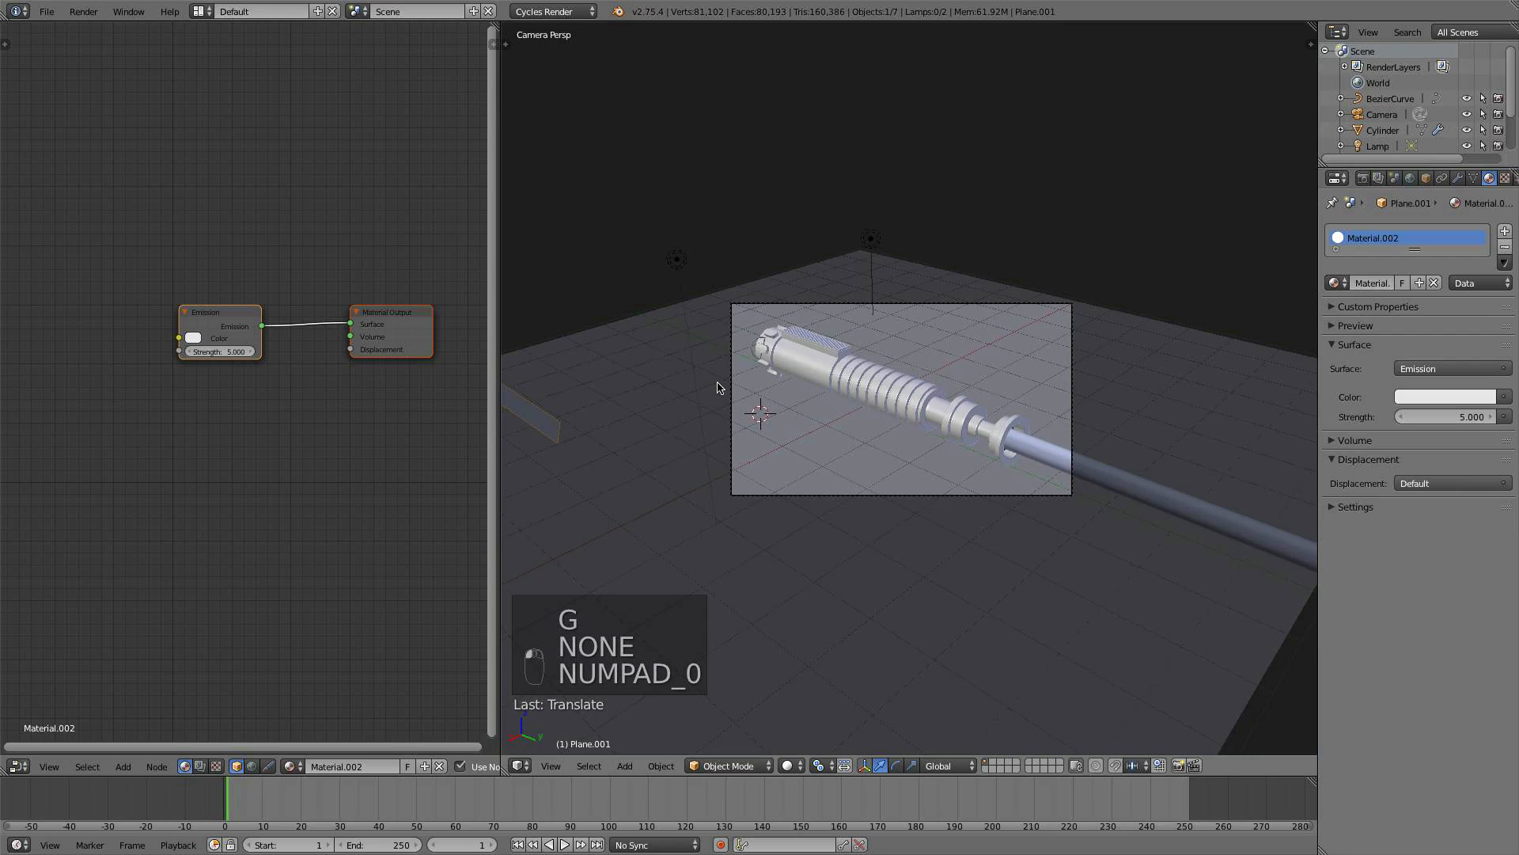
{"action": "key", "text": "g"}
{"action": "left_click", "coordinate": [890, 520]}
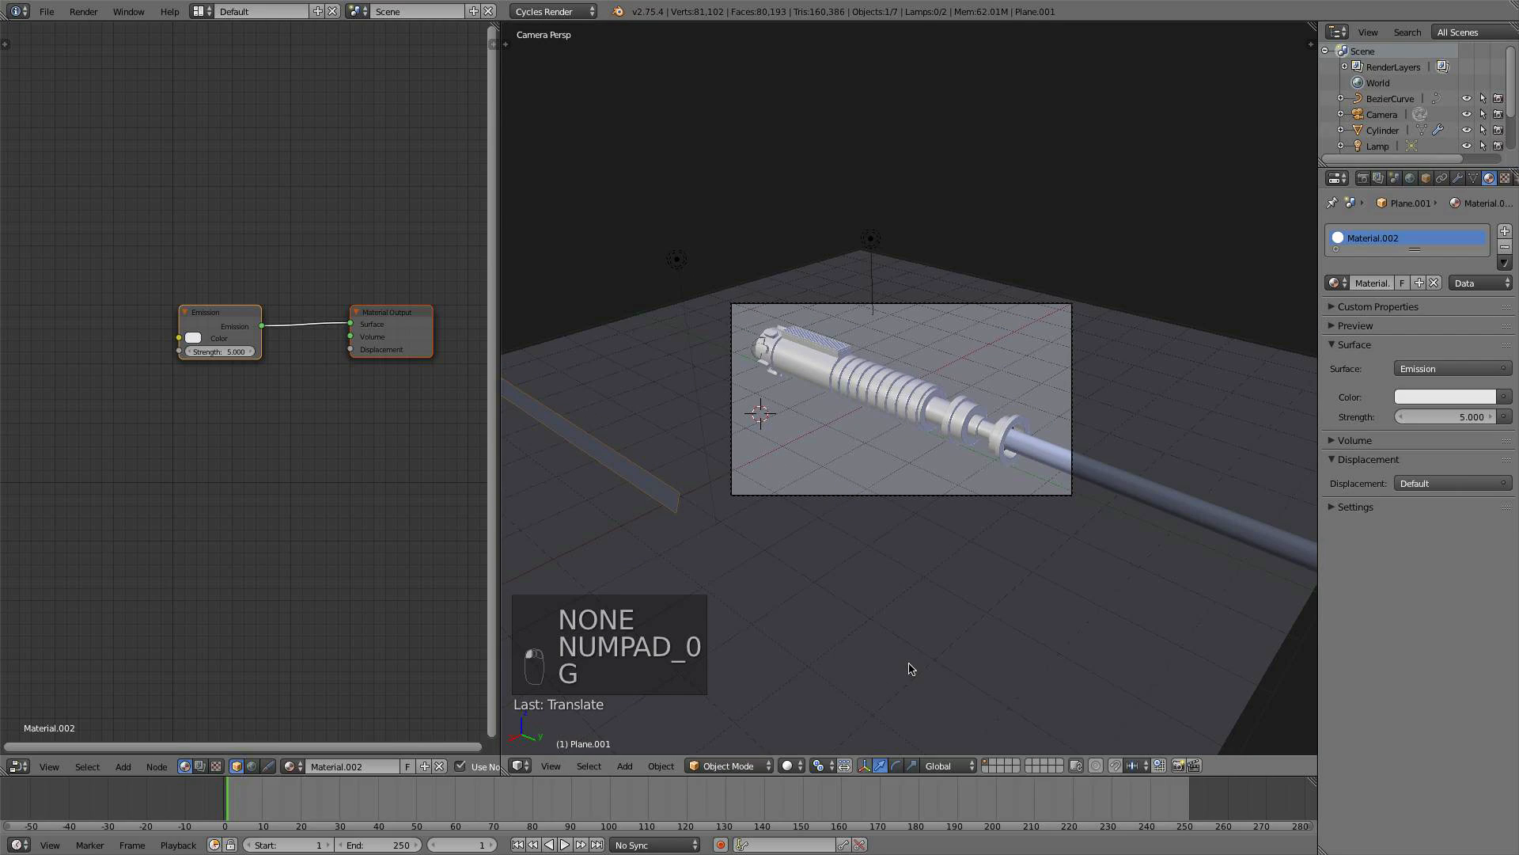
- Preview the scene in Rendered shading and try emission strengths of 48.3 and 35 on the strip
{"action": "left_click", "coordinate": [791, 763]}
{"action": "left_click", "coordinate": [837, 665]}
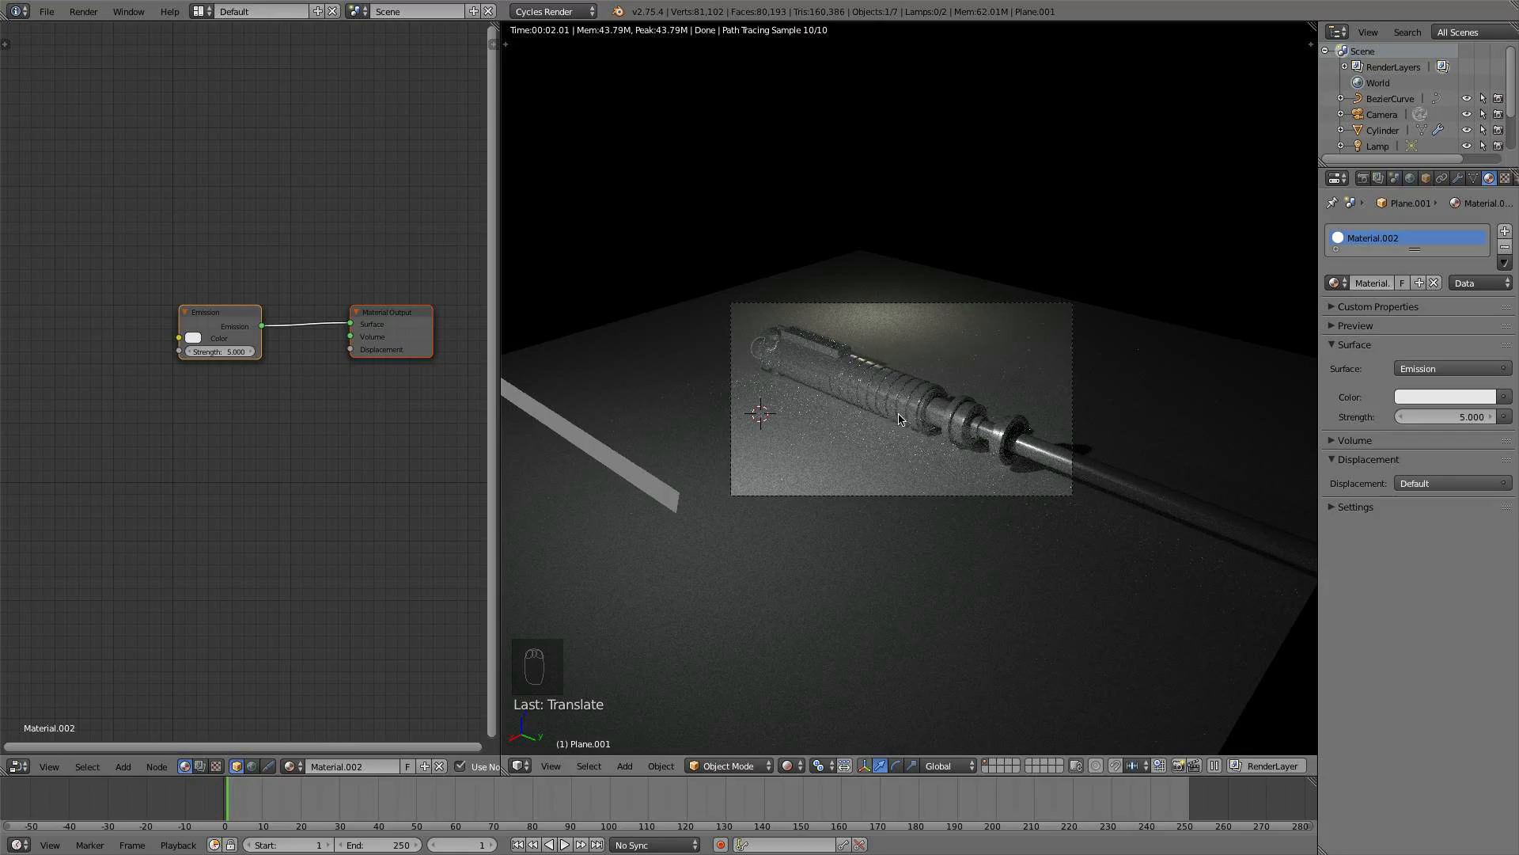
{"action": "left_click", "coordinate": [1444, 417]}
{"action": "type", "text": "48"}
{"action": "key", "text": "Return"}
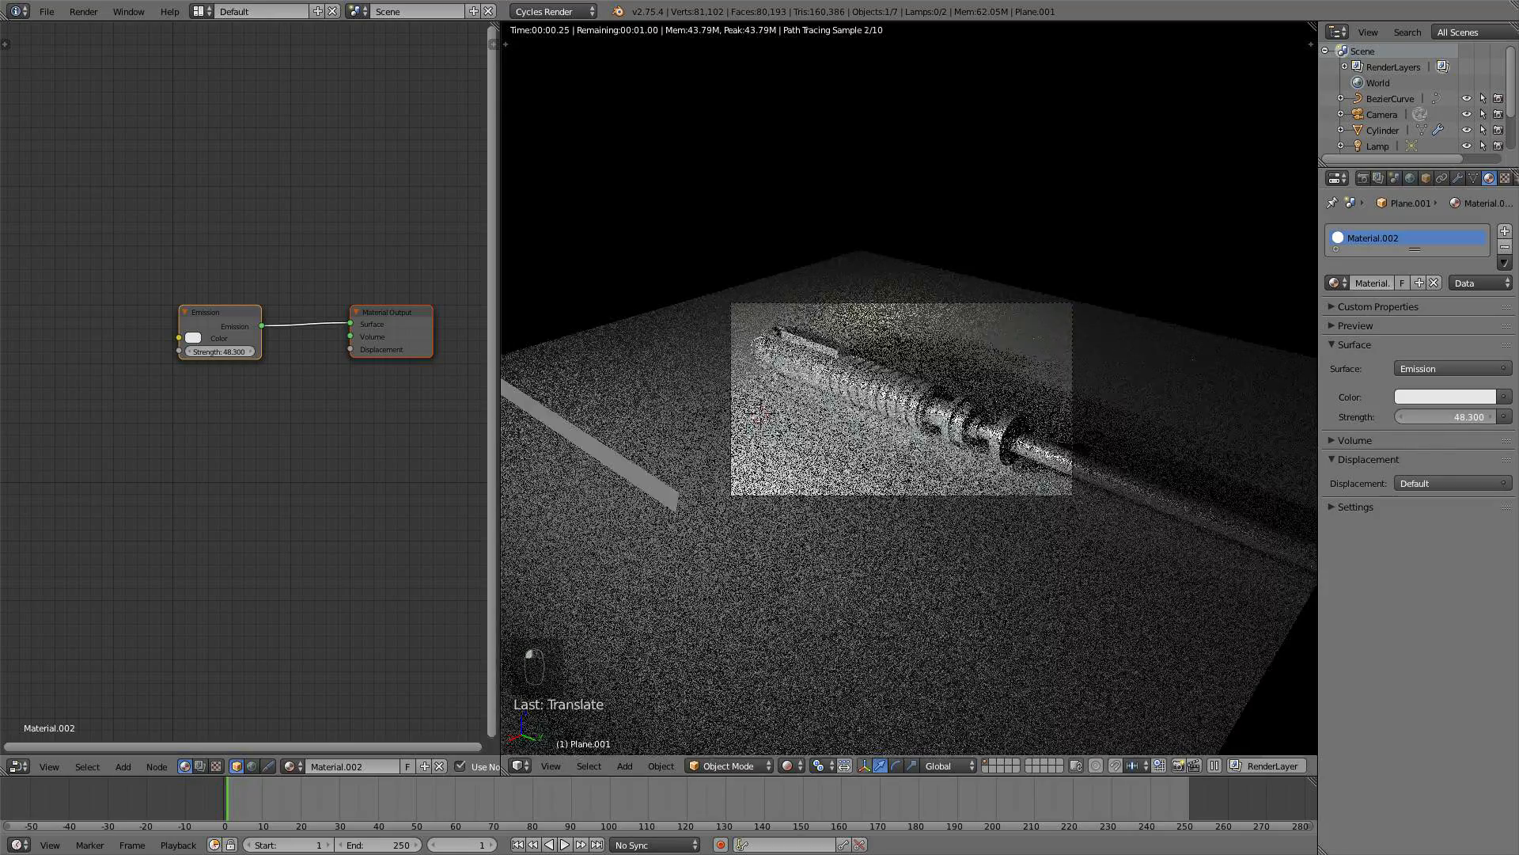
{"action": "mouse_move", "coordinate": [1444, 417]}
{"action": "left_mouse_down"}
{"action": "mouse_move", "coordinate": [1373, 417]}
{"action": "mouse_move", "coordinate": [1428, 419]}
{"action": "left_mouse_up"}
{"action": "key", "text": "1"}
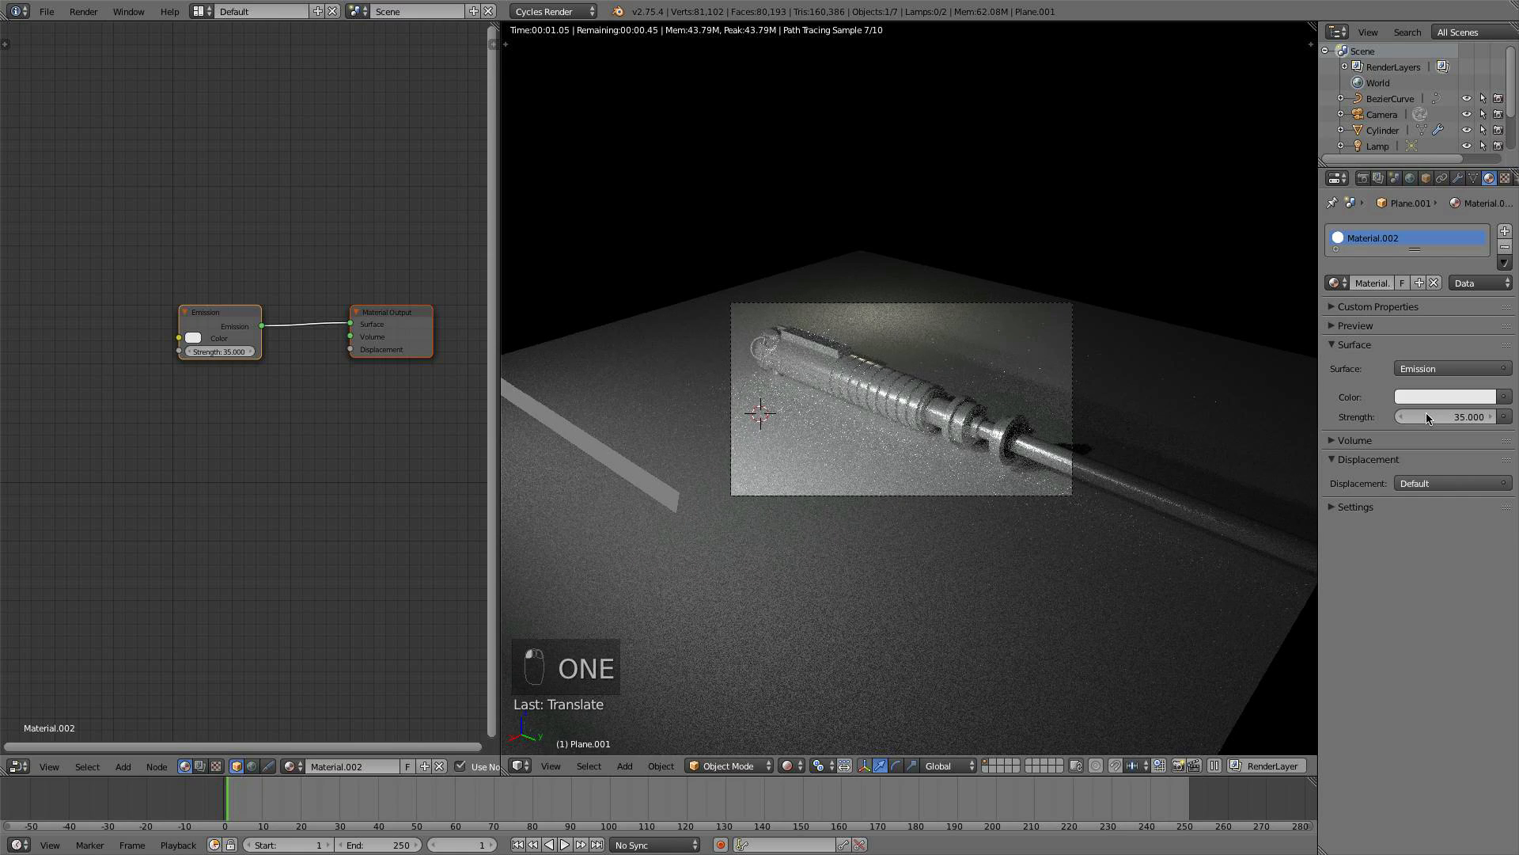
{"action": "key", "text": "0"}
{"action": "key", "text": "KP_Enter"}
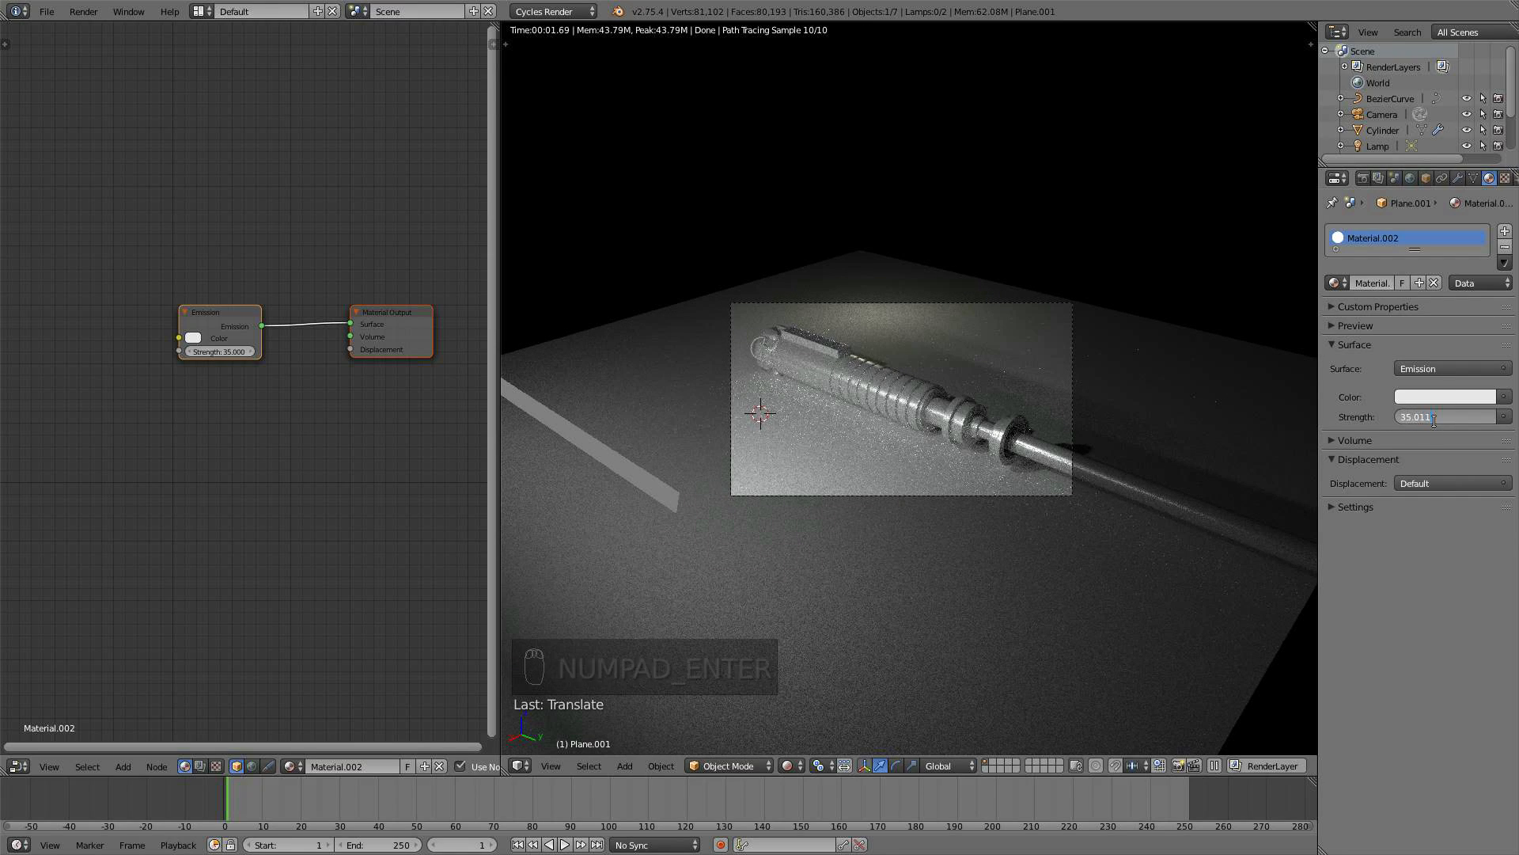
- Set the strip material's emission strength to 10
{"action": "left_click_drag", "start_coordinate": [1432, 415], "coordinate": [1367, 423]}
{"action": "type", "text": "10"}
{"action": "key", "text": "Return"}
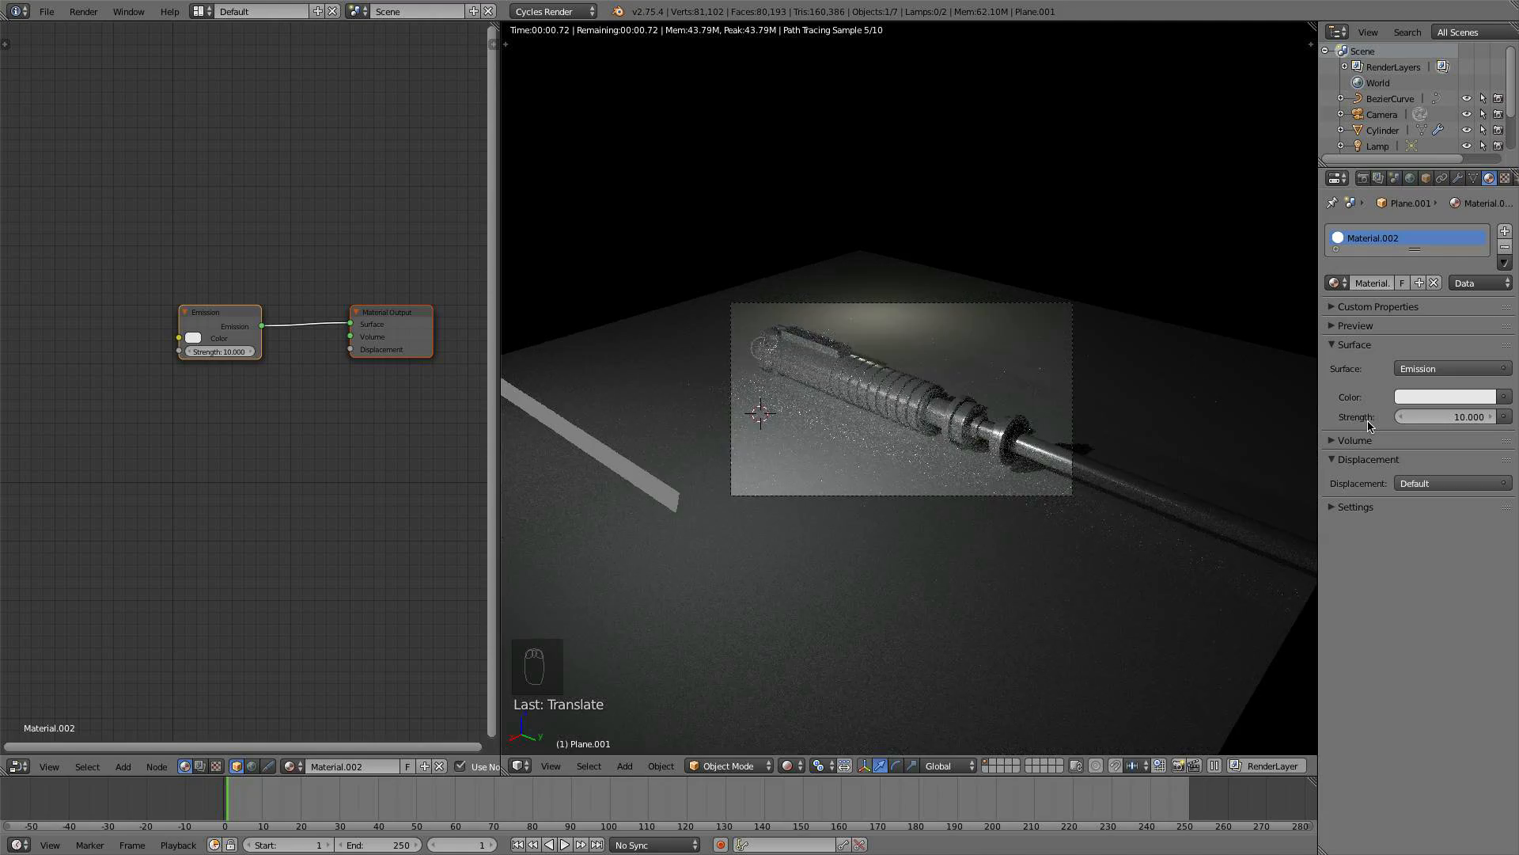
- Return the viewport to Solid shading and move the strip closer to the hilt, just outside the camera frame
{"action": "middle_click_drag", "start_coordinate": [1153, 482], "coordinate": [1271, 559]}
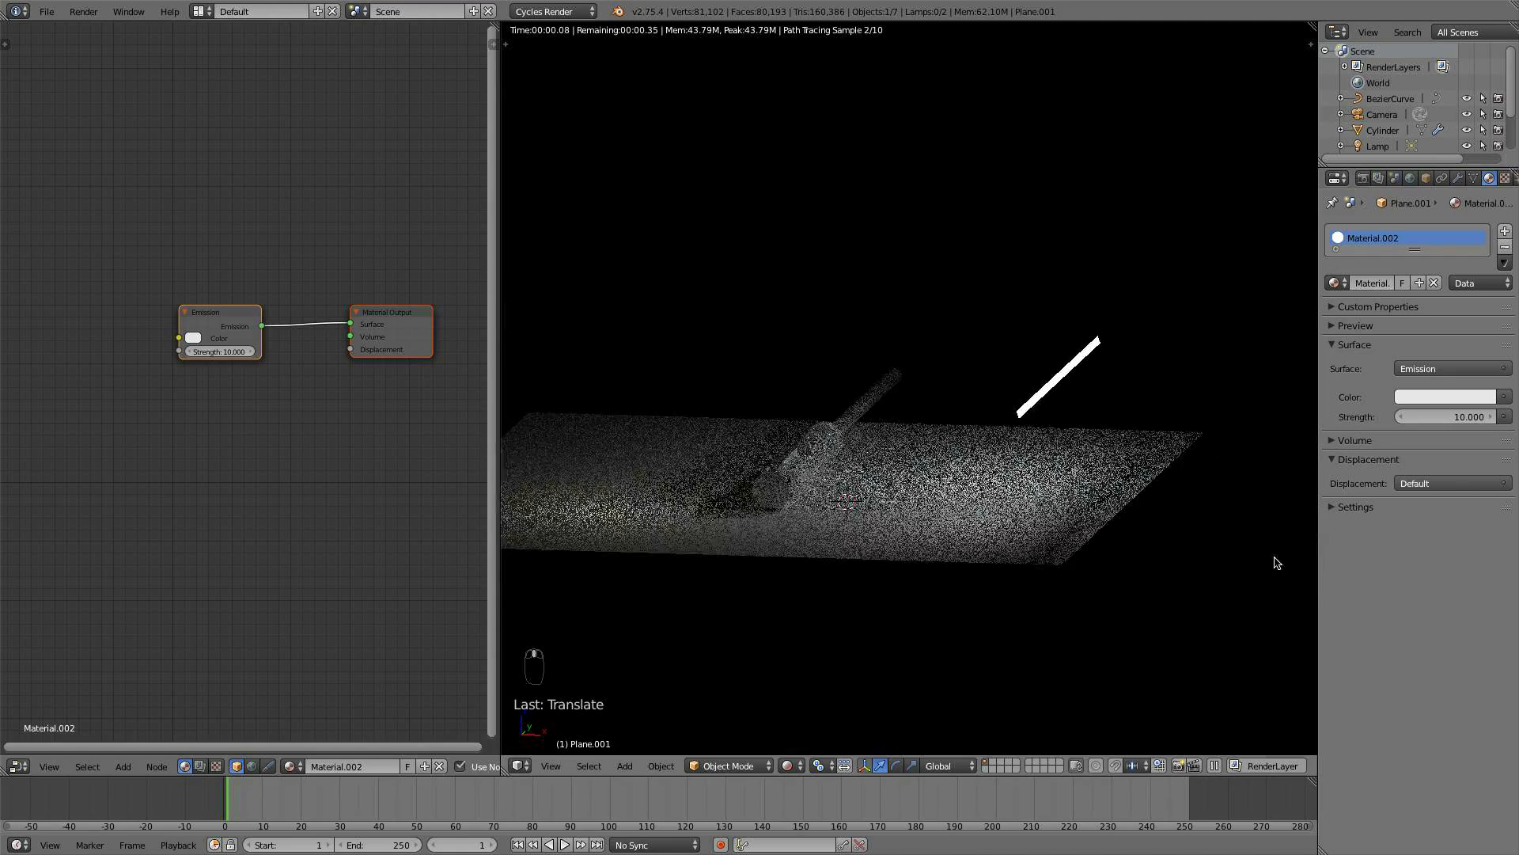
{"action": "left_click", "coordinate": [791, 764]}
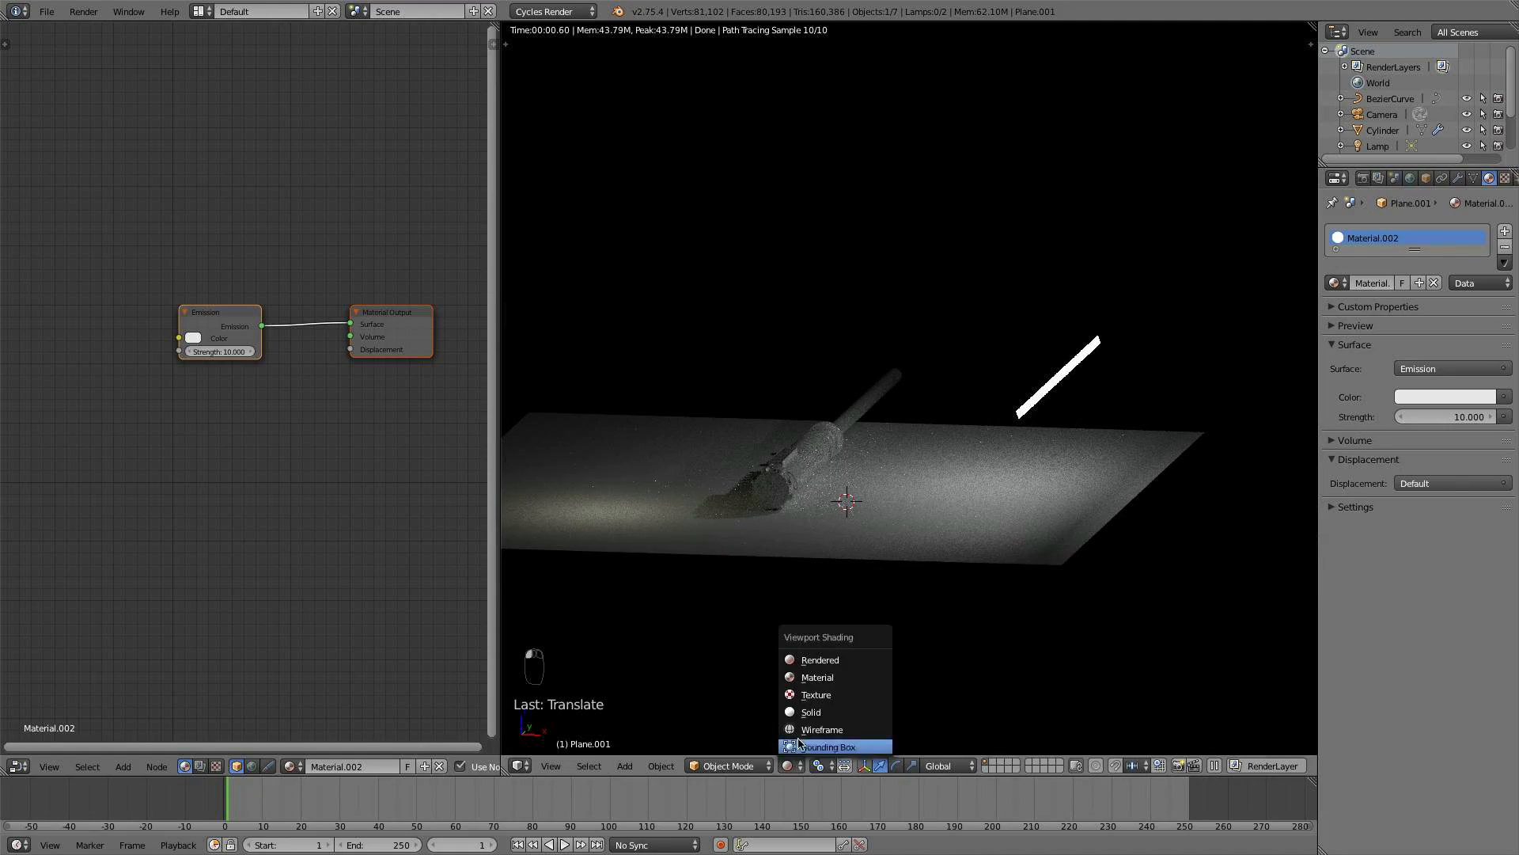
{"action": "left_click", "coordinate": [815, 691]}
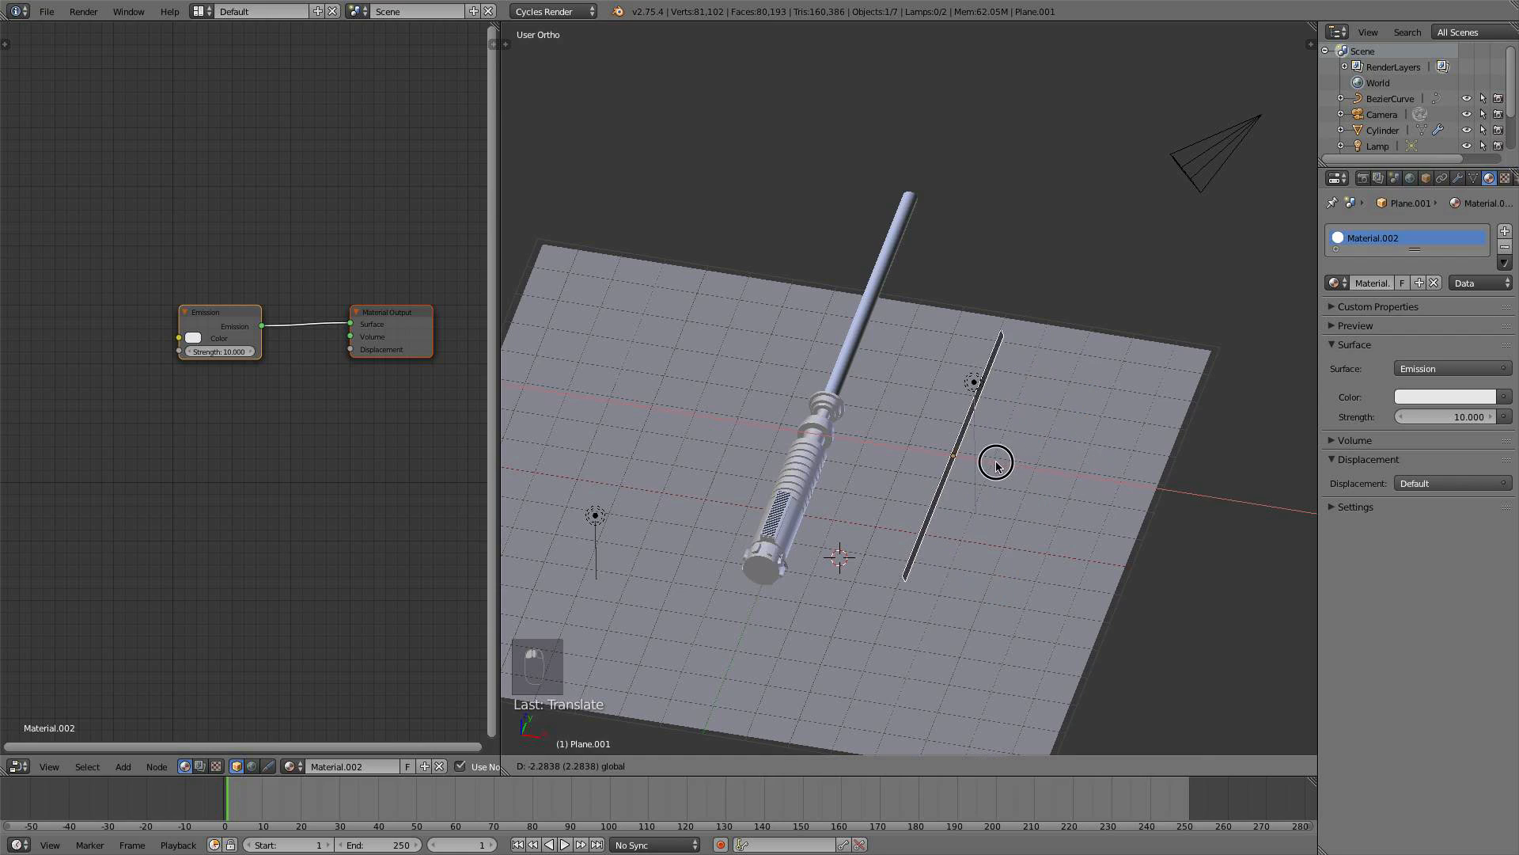
{"action": "key", "text": "KP_0"}
{"action": "key", "text": "g"}
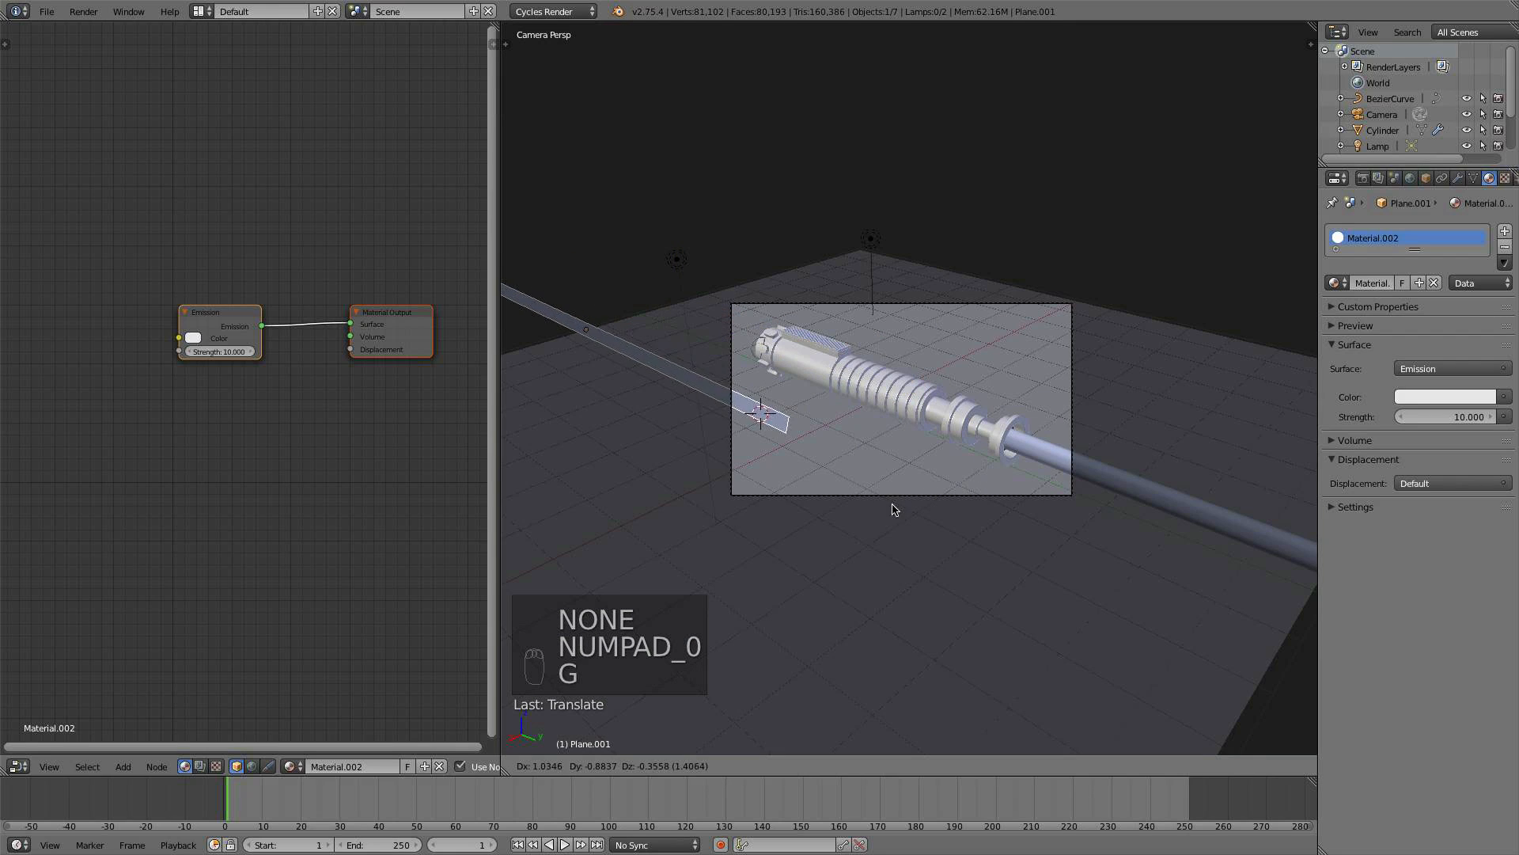
{"action": "left_click", "coordinate": [844, 526]}
- Preview the strip's lighting on the hilt in Rendered shading through the camera, and switch back to Solid shading
{"action": "middle_click_drag", "start_coordinate": [845, 526], "coordinate": [944, 584]}
{"action": "left_click", "coordinate": [787, 769]}
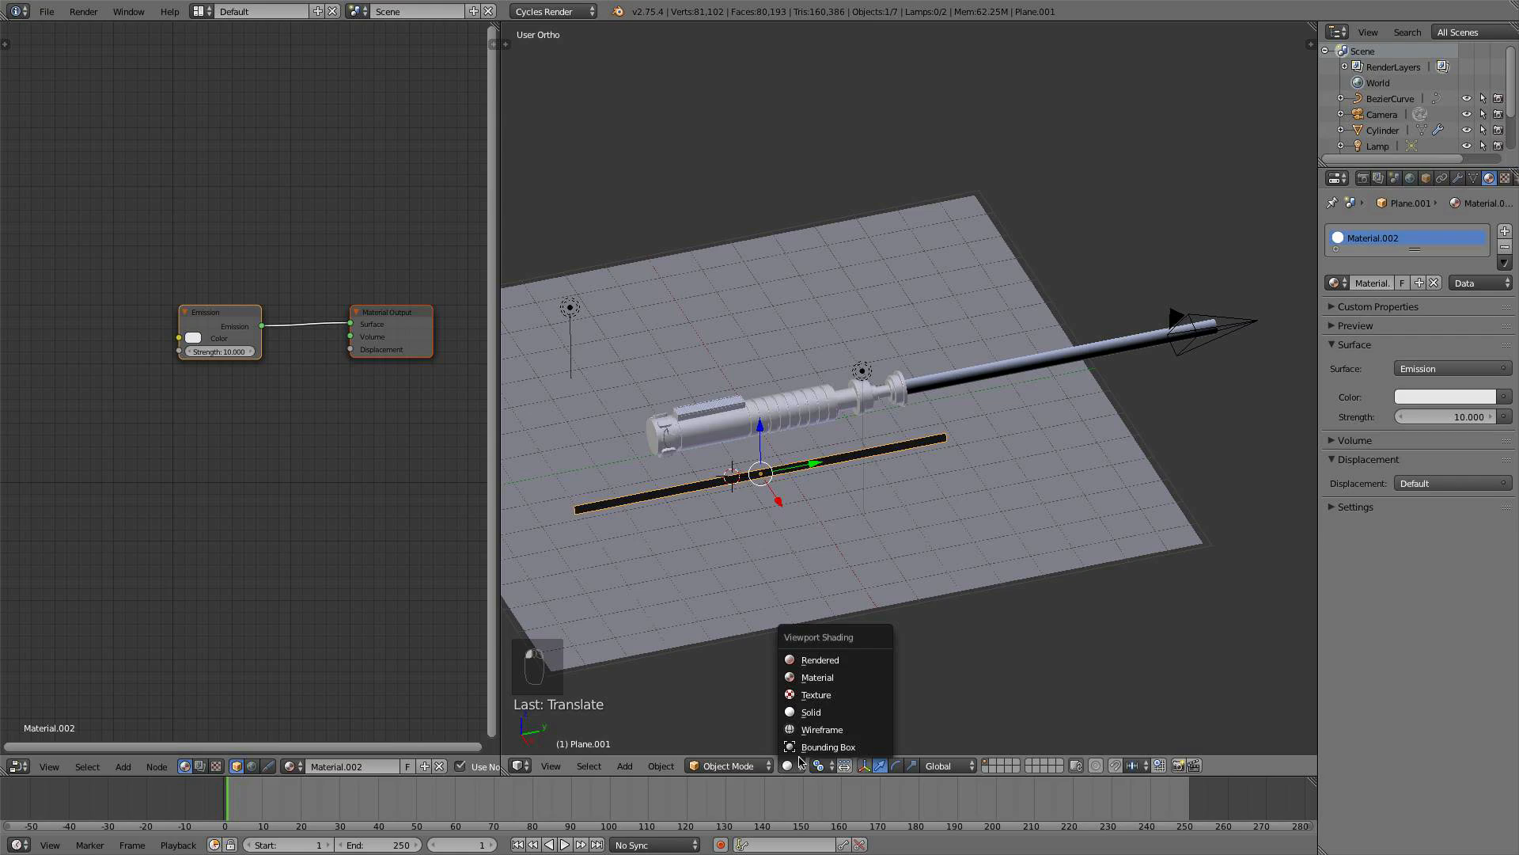
{"action": "left_click", "coordinate": [815, 659]}
{"action": "key", "text": "KP_0"}
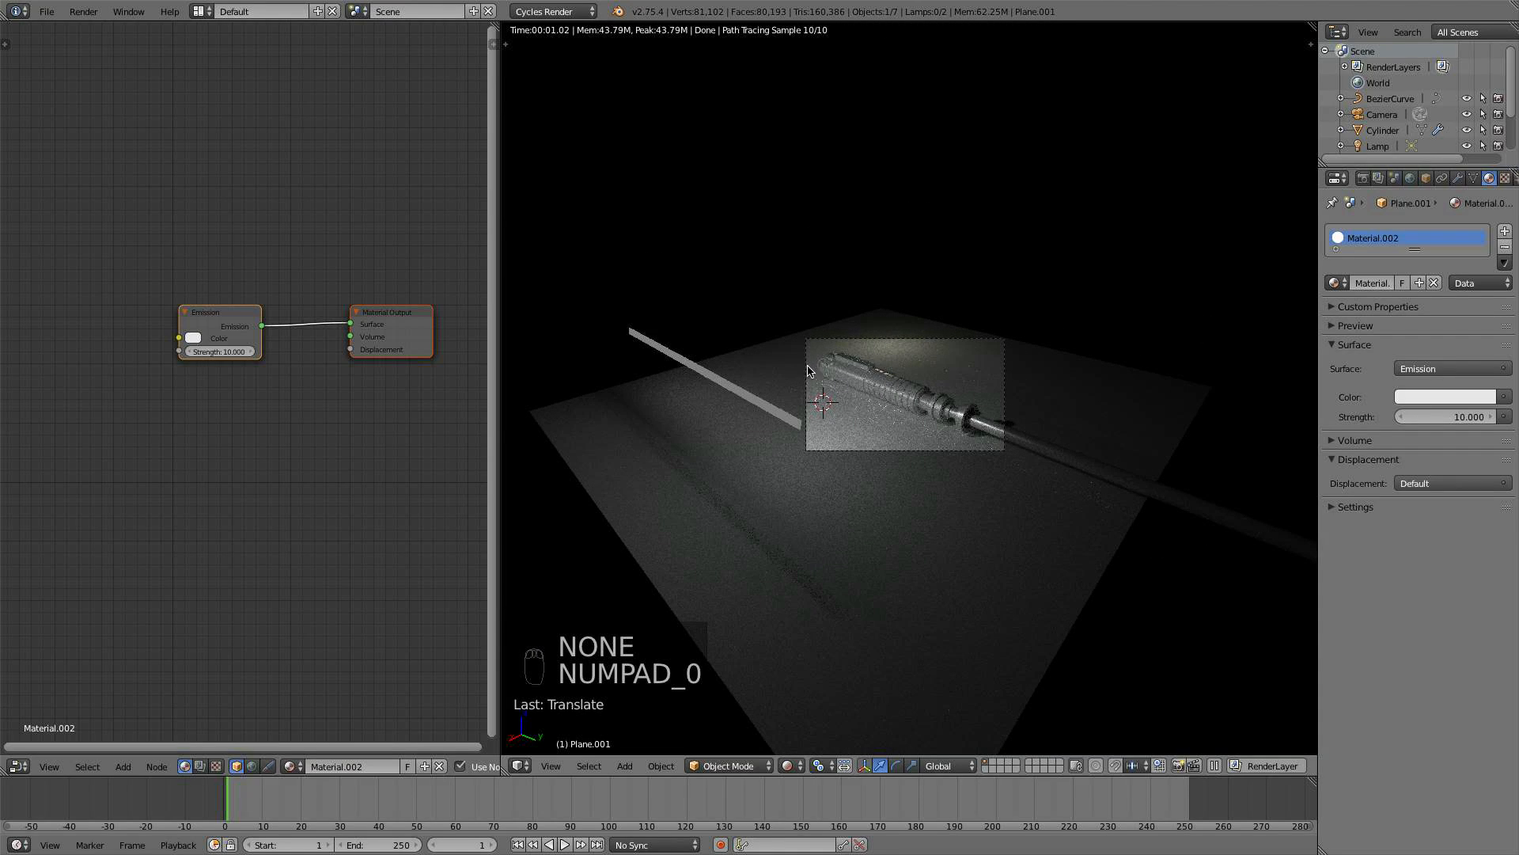
{"action": "left_click", "coordinate": [787, 765]}
{"action": "left_click", "coordinate": [823, 711]}
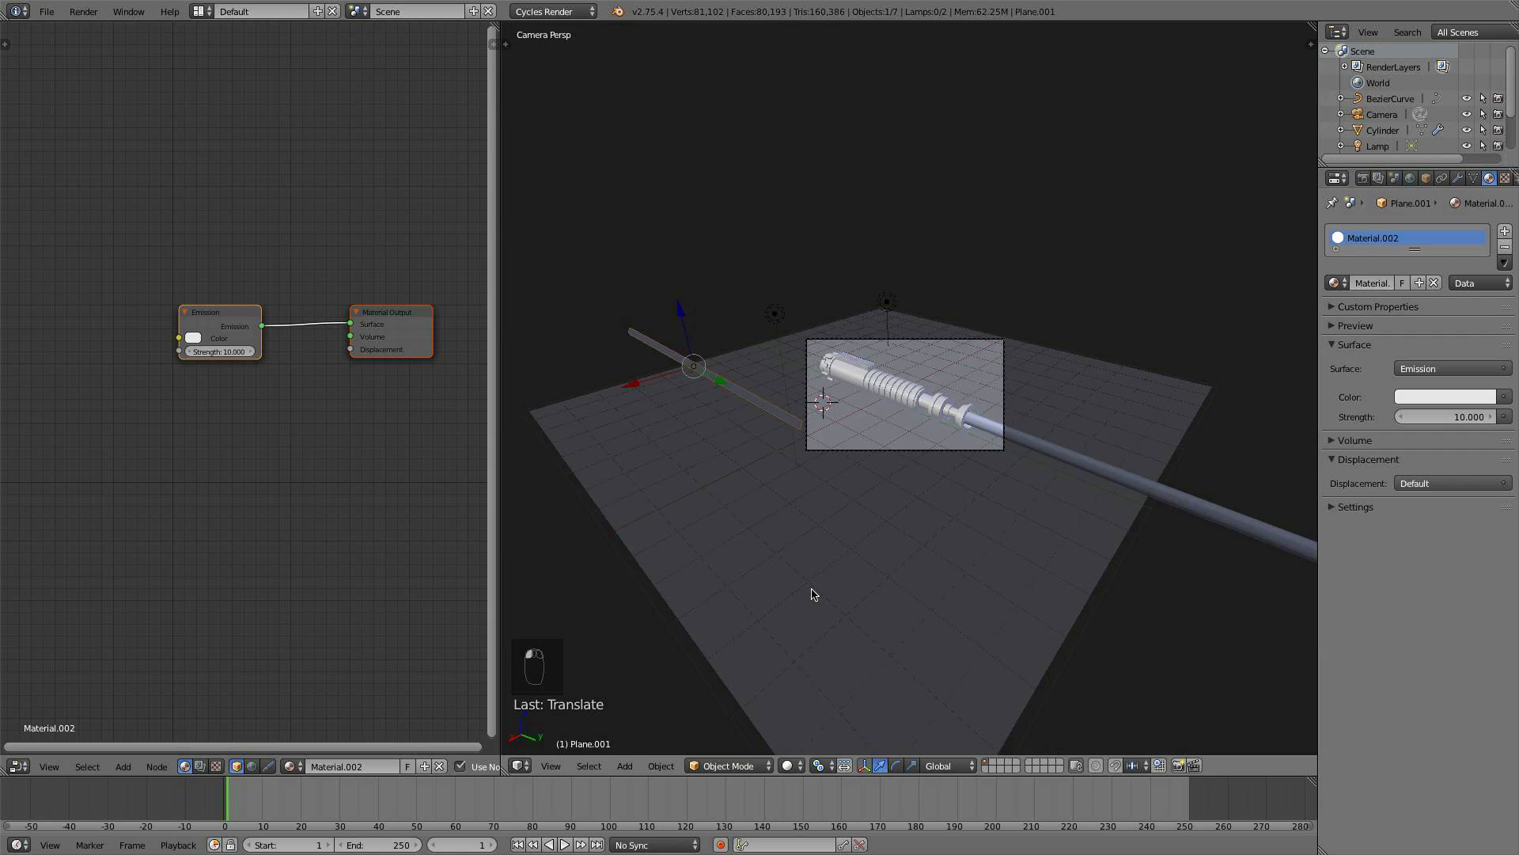
- From the front view, adjust the strip's rotation and move it lower beside the hilt
{"action": "middle_click_drag", "start_coordinate": [813, 594], "coordinate": [1057, 487]}
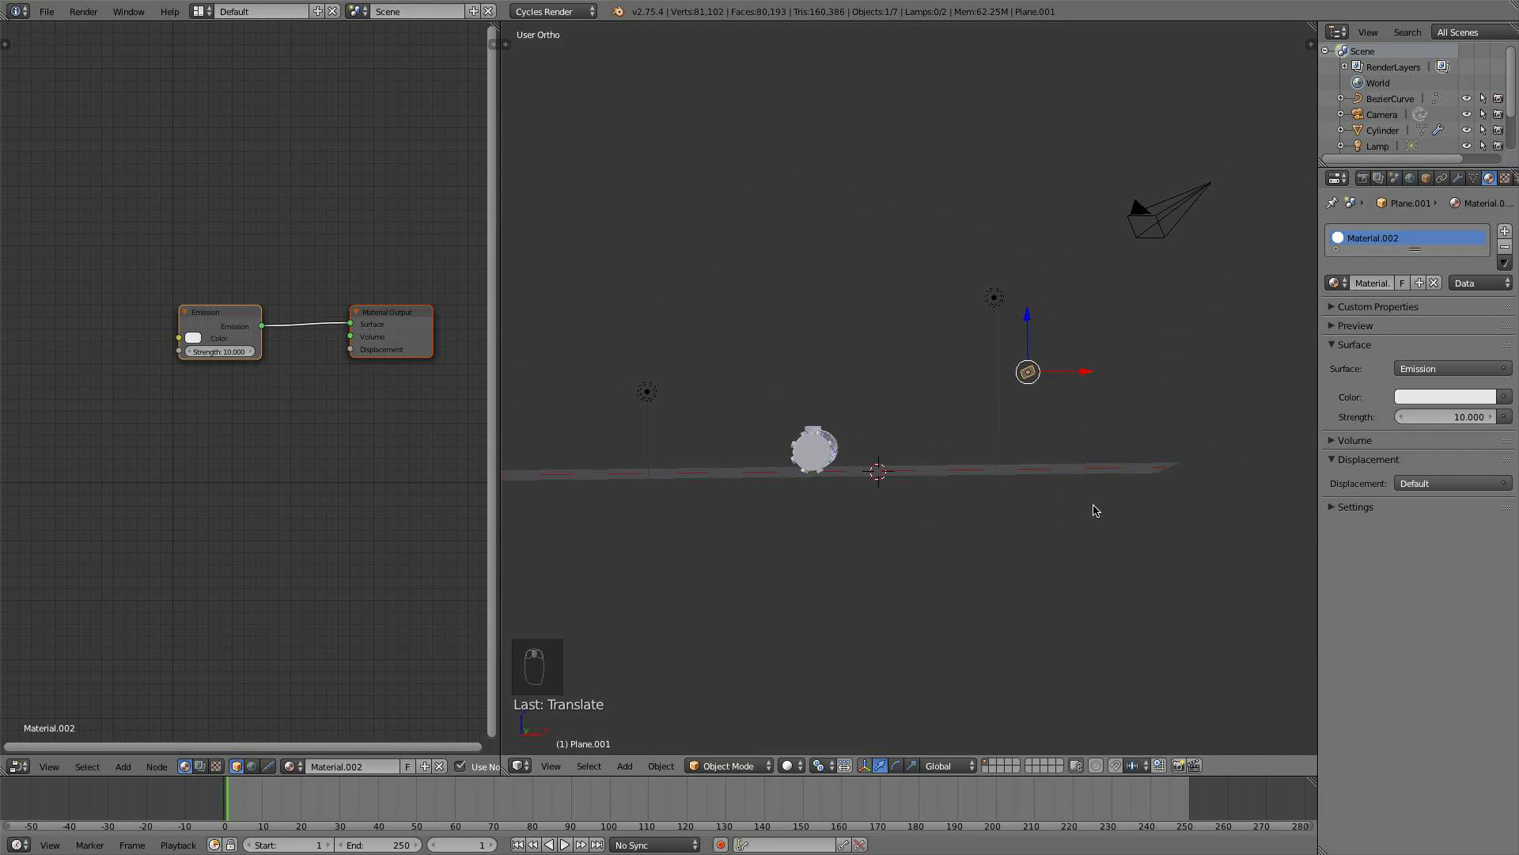
{"action": "key", "text": "KP_1"}
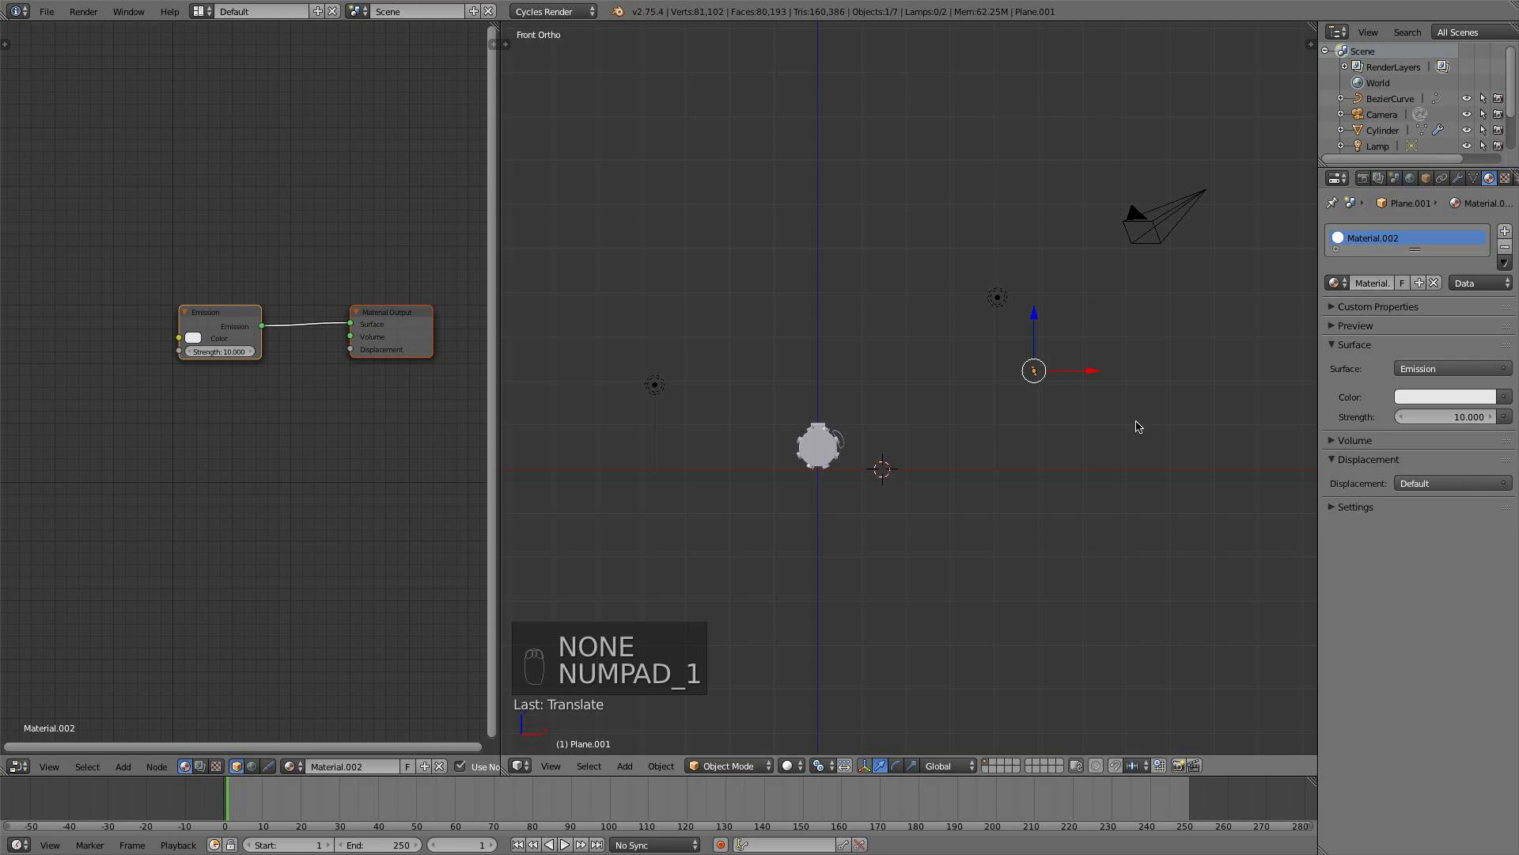
{"action": "key", "text": "r"}
{"action": "key", "text": "g"}
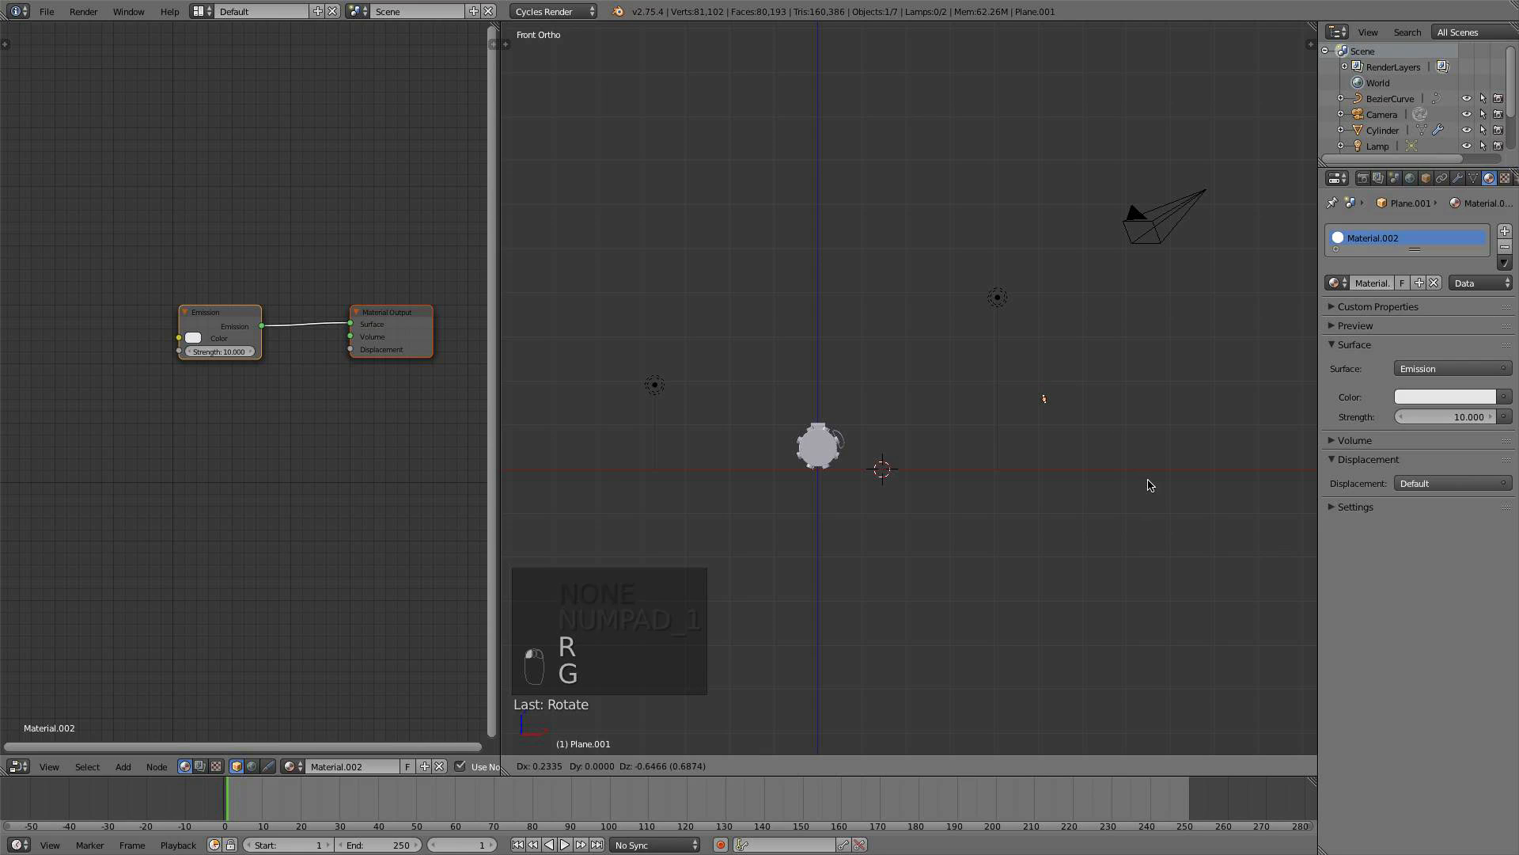
{"action": "left_click", "coordinate": [1156, 515]}
- Duplicate the emissive strip and place the copy above the original, slightly closer to the hilt
{"action": "key", "text": "shift+d"}
{"action": "left_click", "coordinate": [1139, 448]}
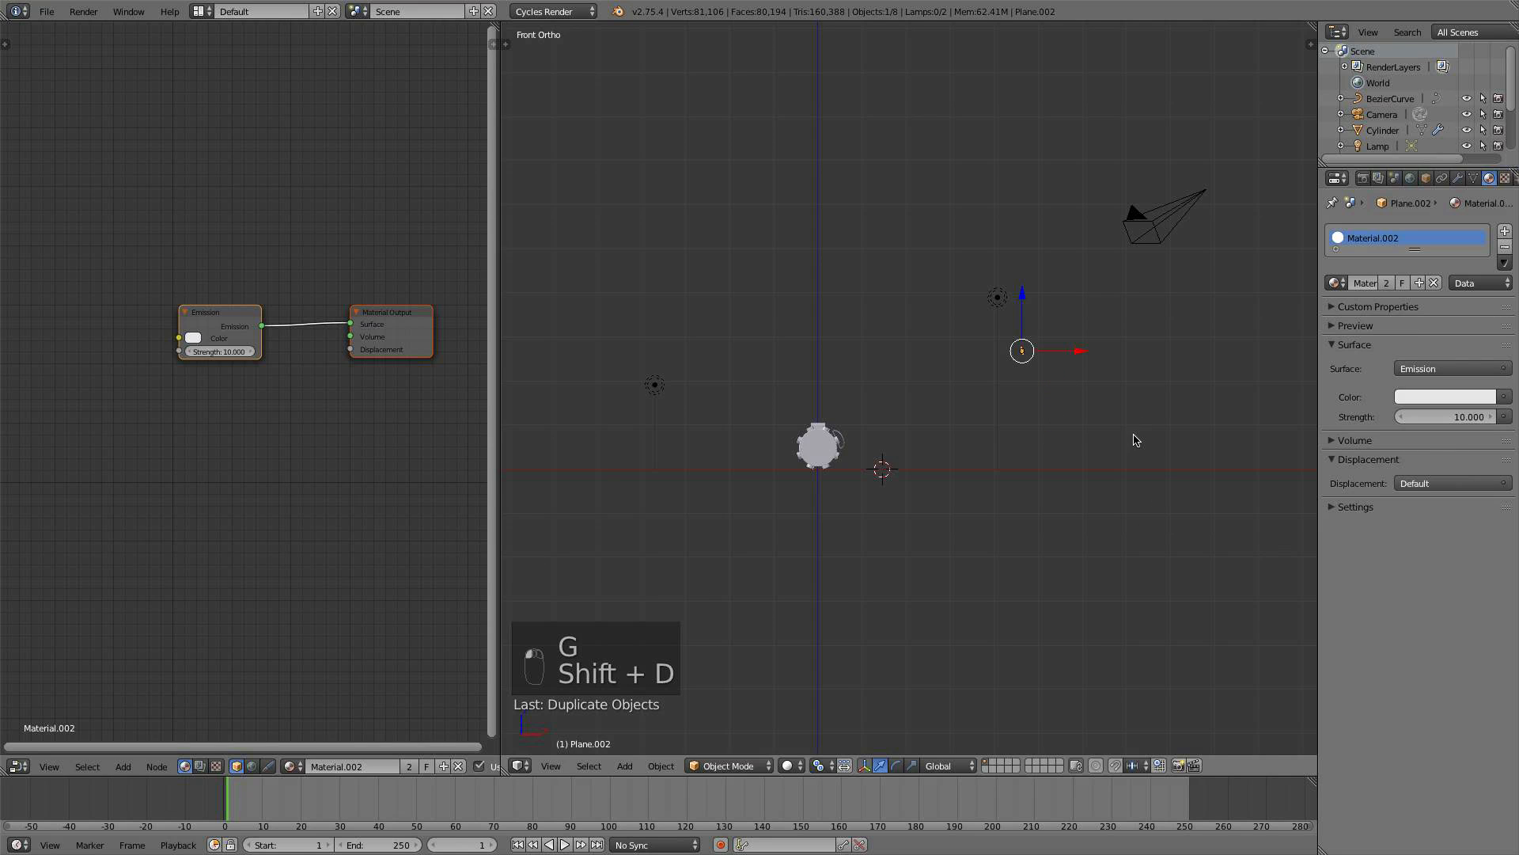
{"action": "mouse_move", "coordinate": [1136, 441]}
{"action": "middle_mouse_down"}
{"action": "mouse_move", "coordinate": [1124, 449]}
{"action": "mouse_move", "coordinate": [1156, 427]}
{"action": "middle_mouse_up"}
{"action": "key", "text": "r"}
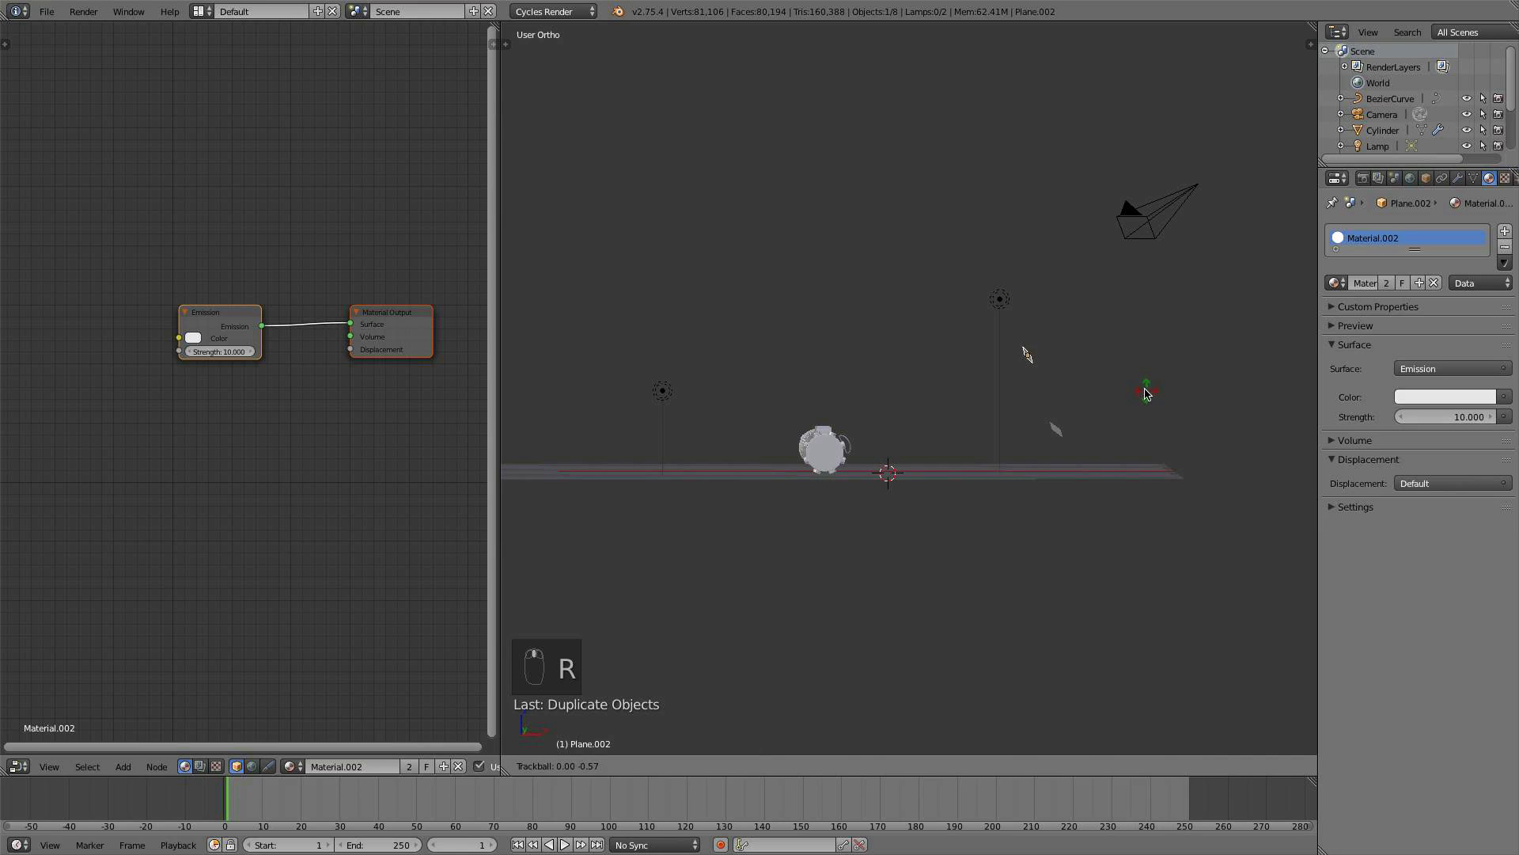
{"action": "left_click", "coordinate": [1140, 389]}
- Enlarge and tilt the duplicated strip toward the hilt, and shift it sideways out of the camera frame
{"action": "key", "text": "KP_1"}
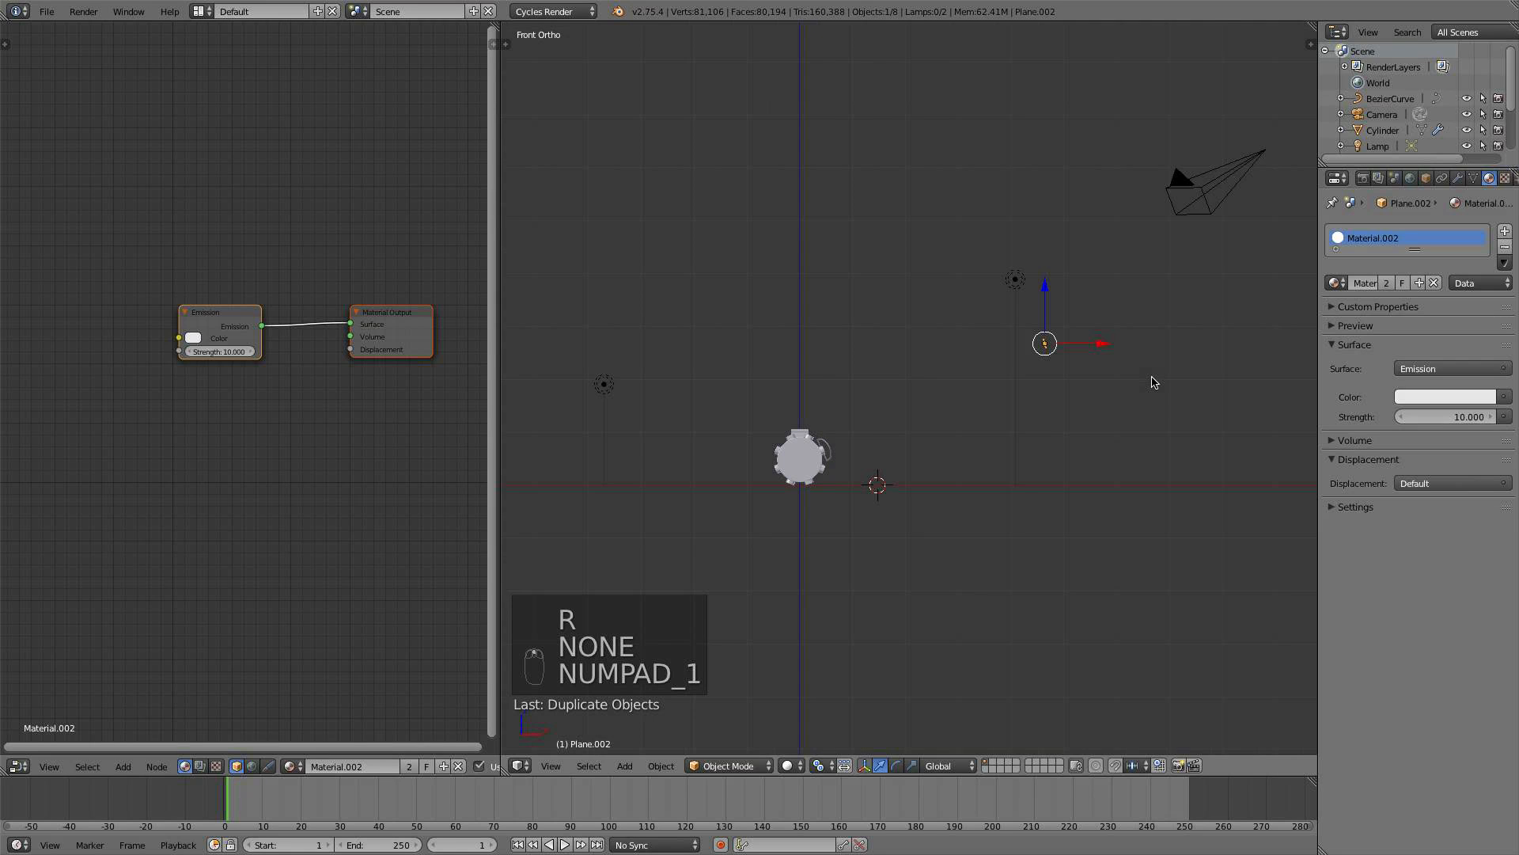
{"action": "key", "text": "s"}
{"action": "left_click", "coordinate": [1258, 448]}
{"action": "key", "text": "r"}
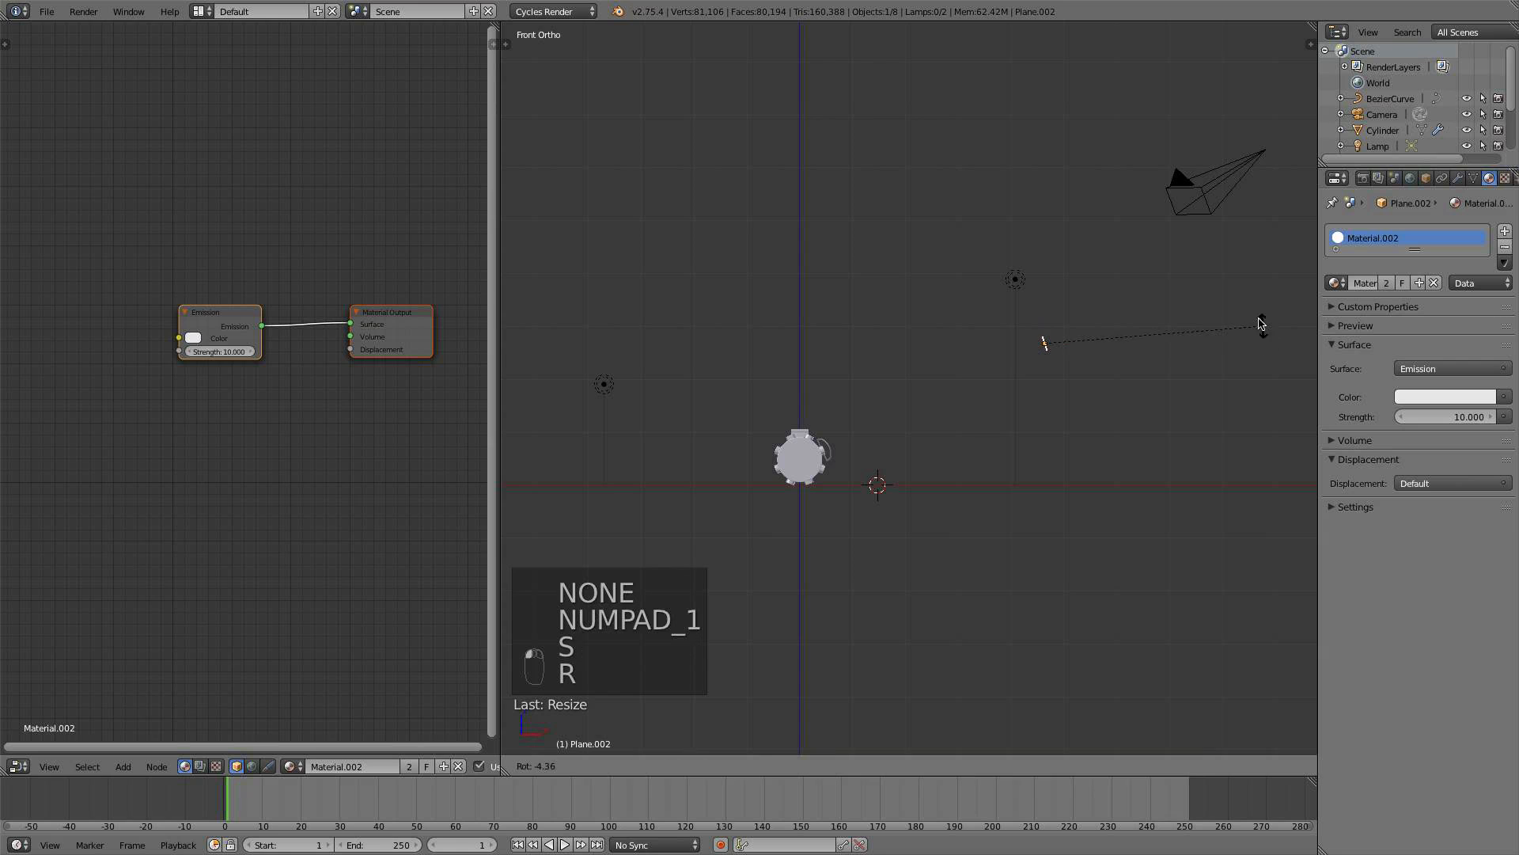
{"action": "left_click", "coordinate": [1242, 297]}
{"action": "key", "text": "KP_0"}
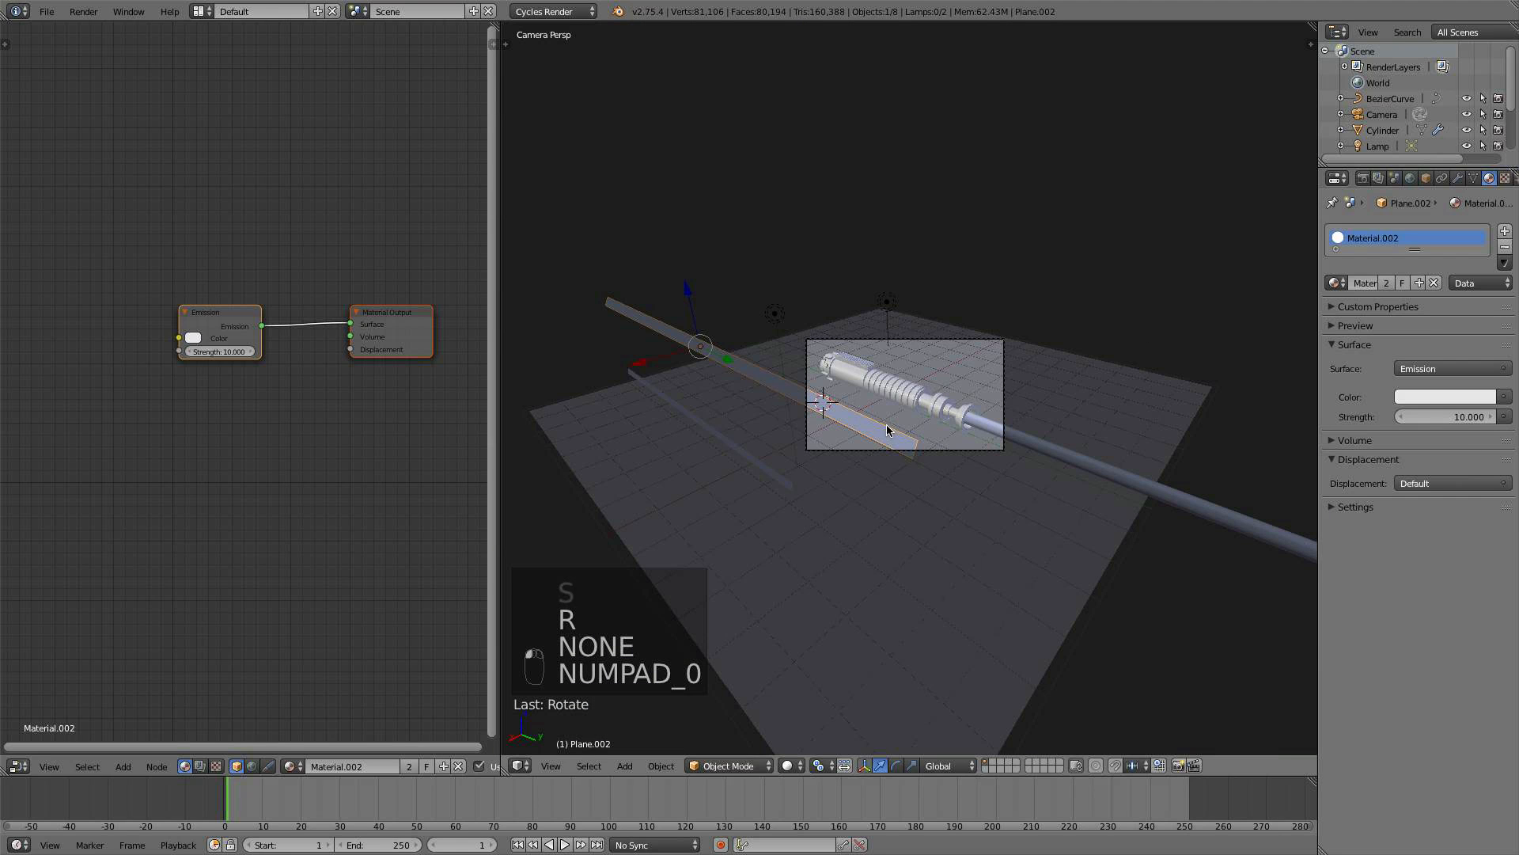
{"action": "mouse_move", "coordinate": [646, 365]}
{"action": "left_mouse_down"}
{"action": "mouse_move", "coordinate": [621, 367]}
{"action": "mouse_move", "coordinate": [712, 373]}
{"action": "mouse_move", "coordinate": [666, 353]}
{"action": "left_mouse_up"}
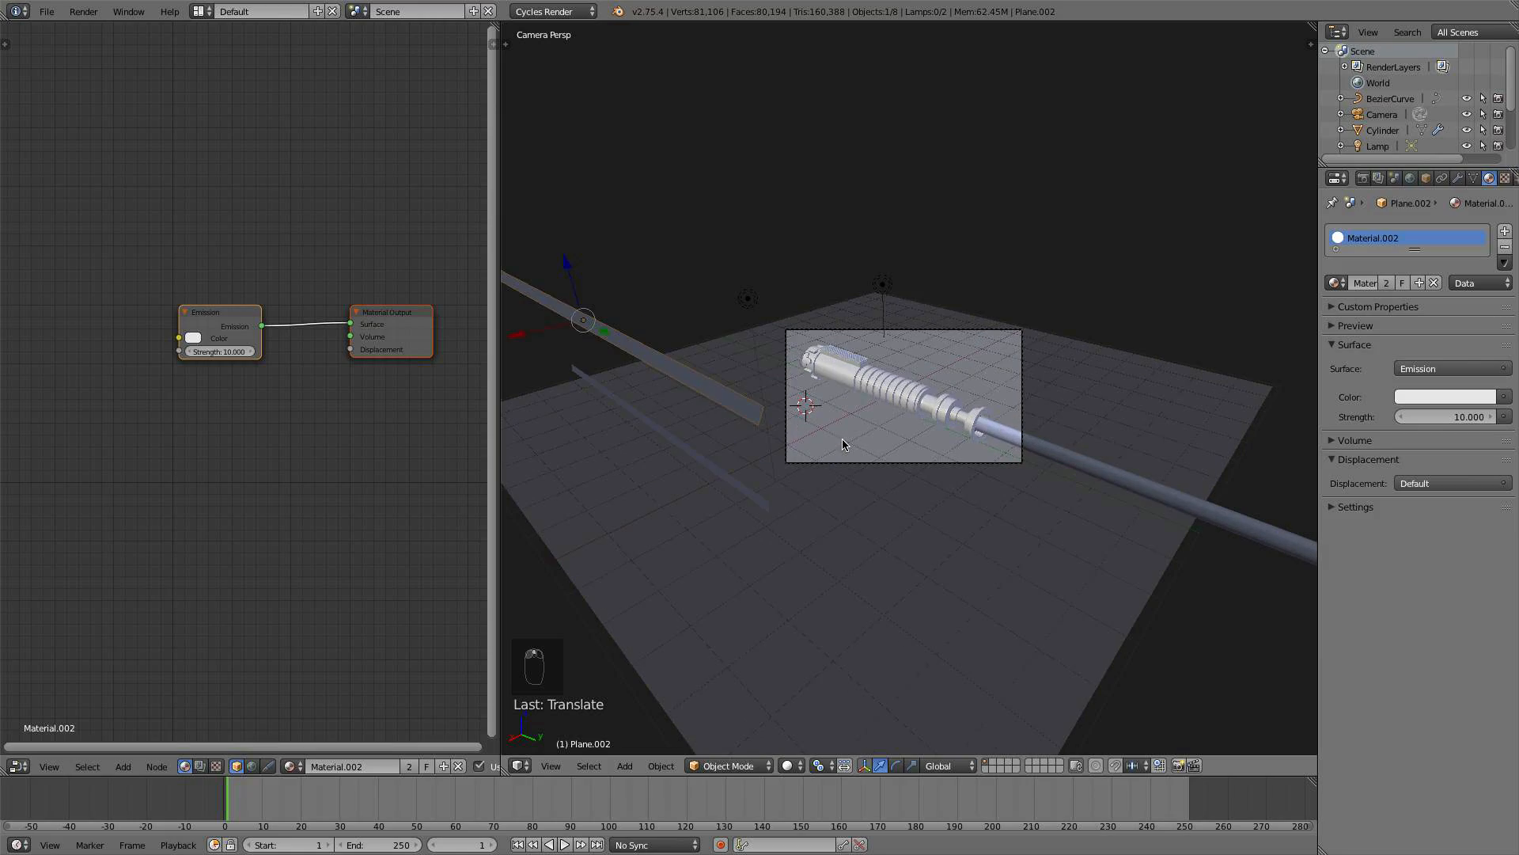
- Preview the lighting of both emissive strips on the hilt in Rendered shading through the camera
{"action": "key", "text": "a"}
{"action": "left_click", "coordinate": [788, 764]}
{"action": "left_click", "coordinate": [830, 657]}
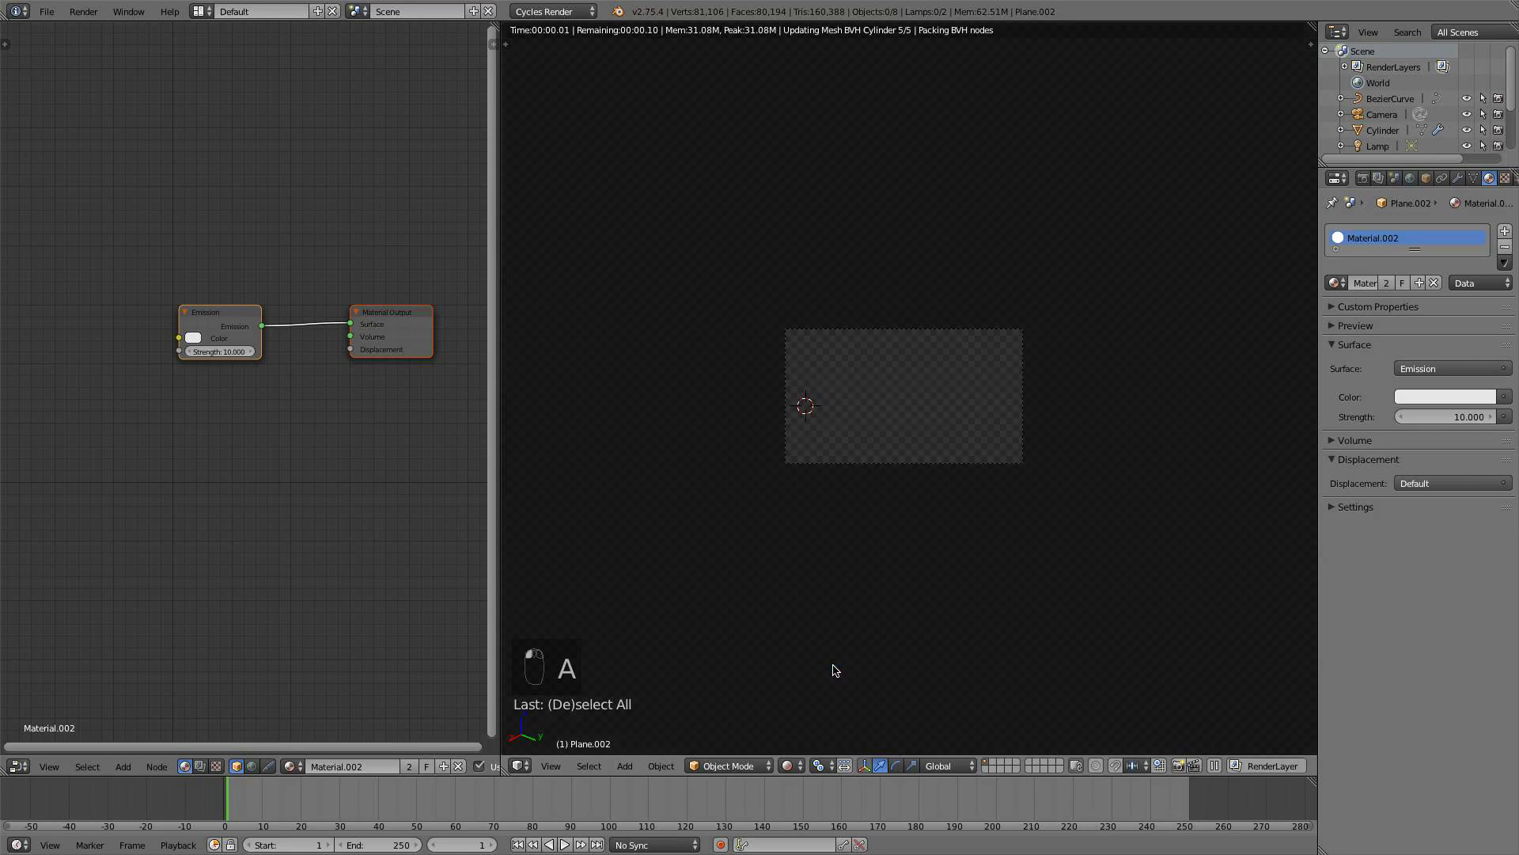
{"action": "scroll", "coordinate": [718, 349], "scroll_direction": "up", "scroll_amount": 5}
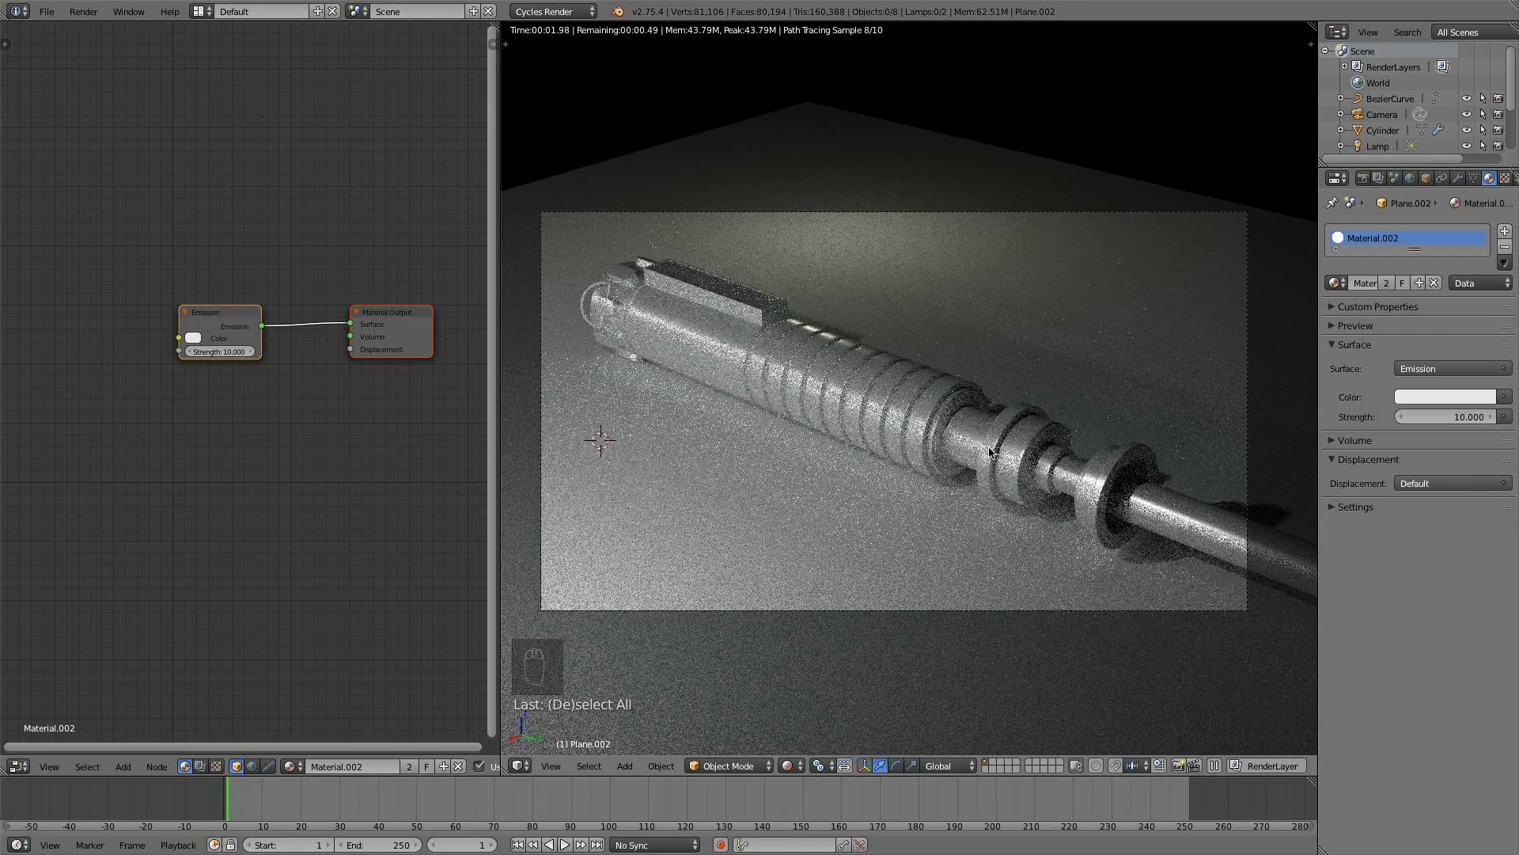
- Set the roughness of the hilt material's Glossy BSDF node to 0.010, after trying 0
{"action": "right_click", "coordinate": [801, 391]}
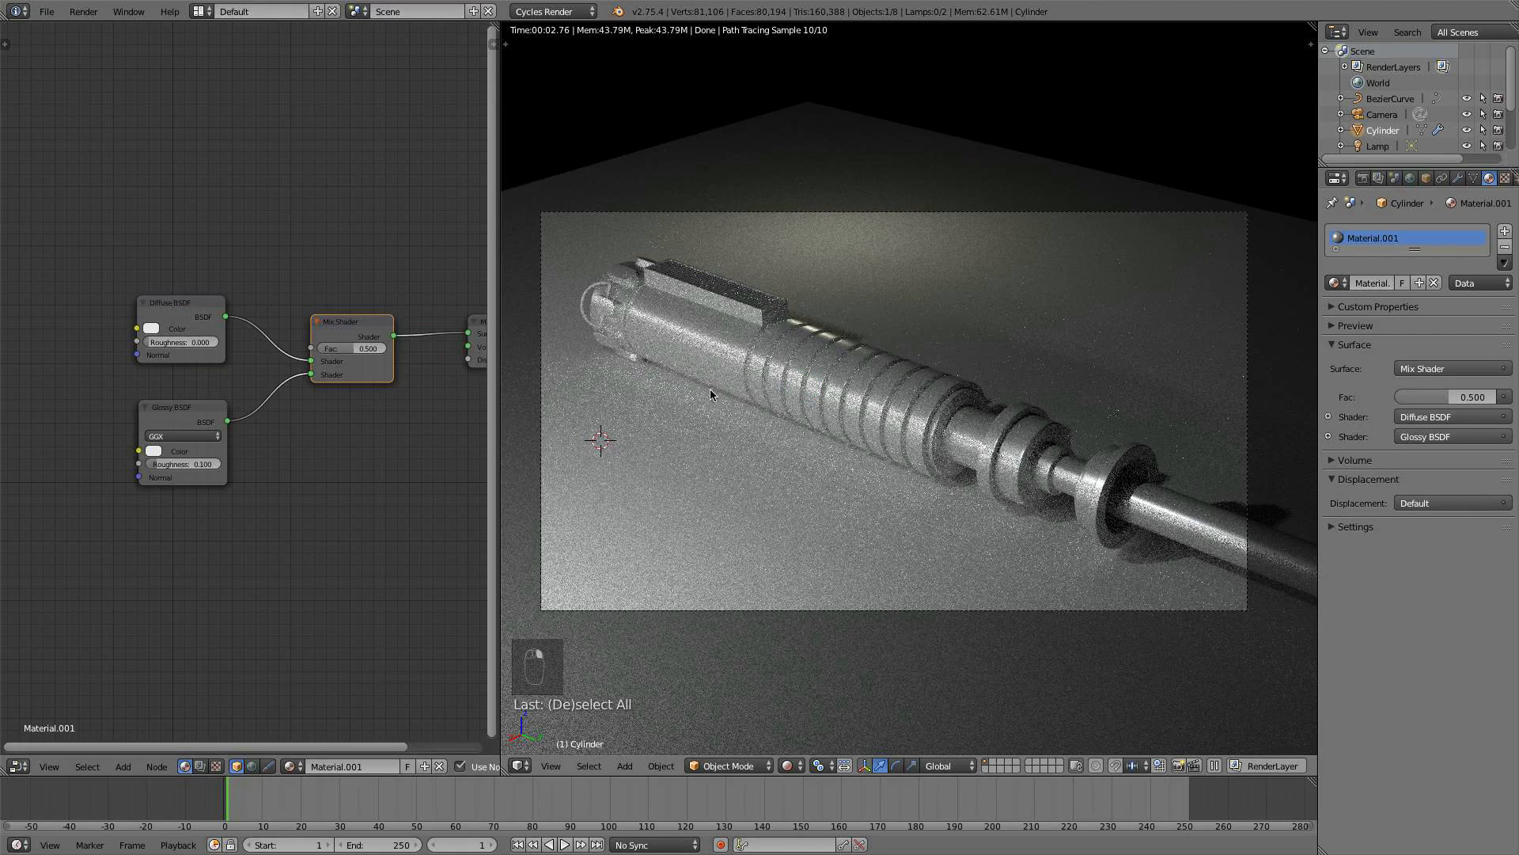
{"action": "left_click_drag", "start_coordinate": [184, 468], "coordinate": [169, 469]}
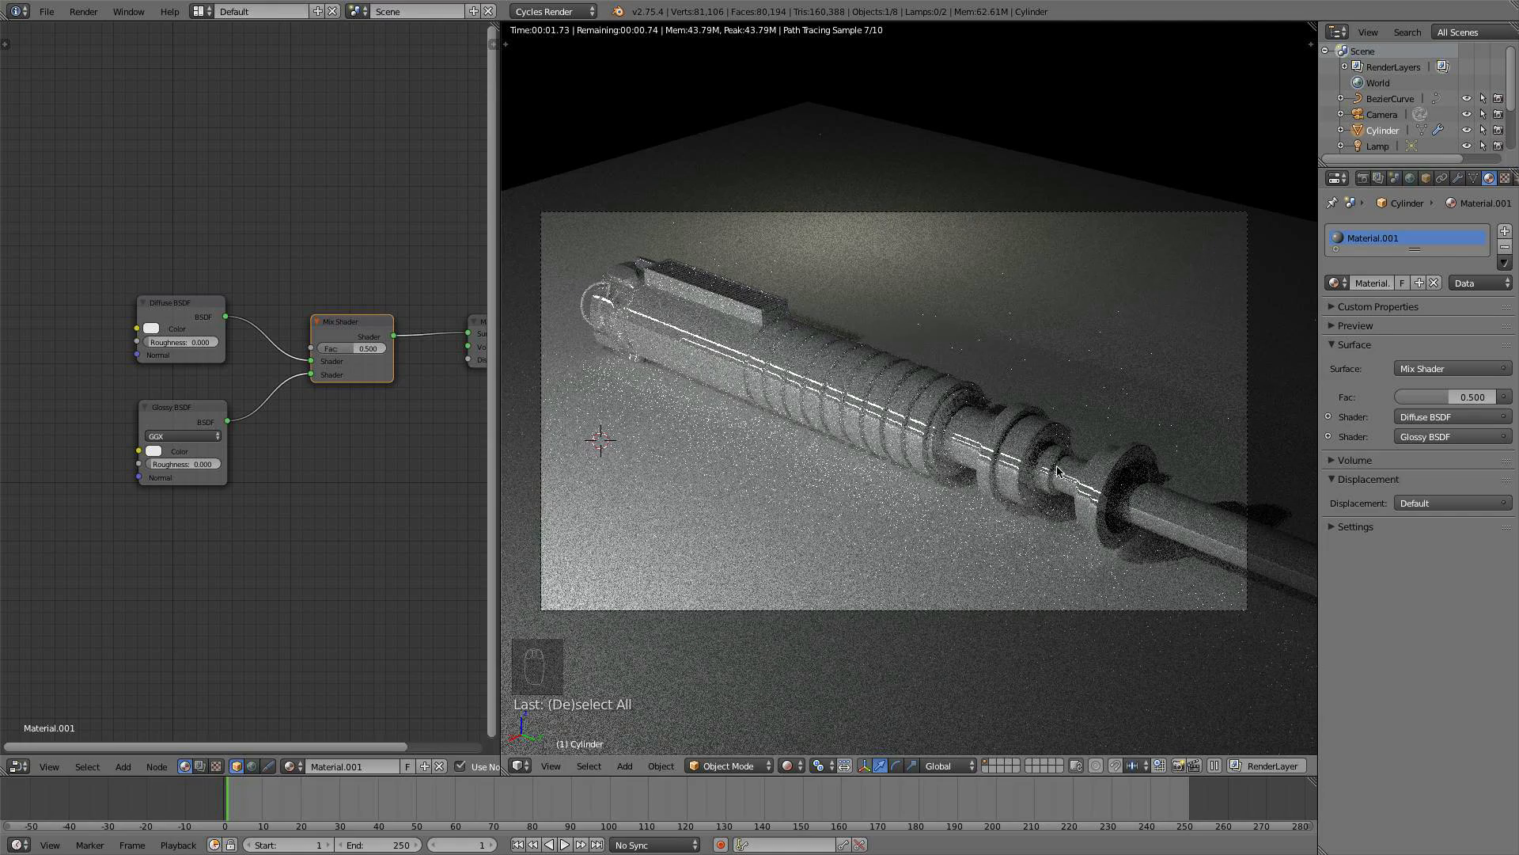
{"action": "left_click", "coordinate": [197, 466]}
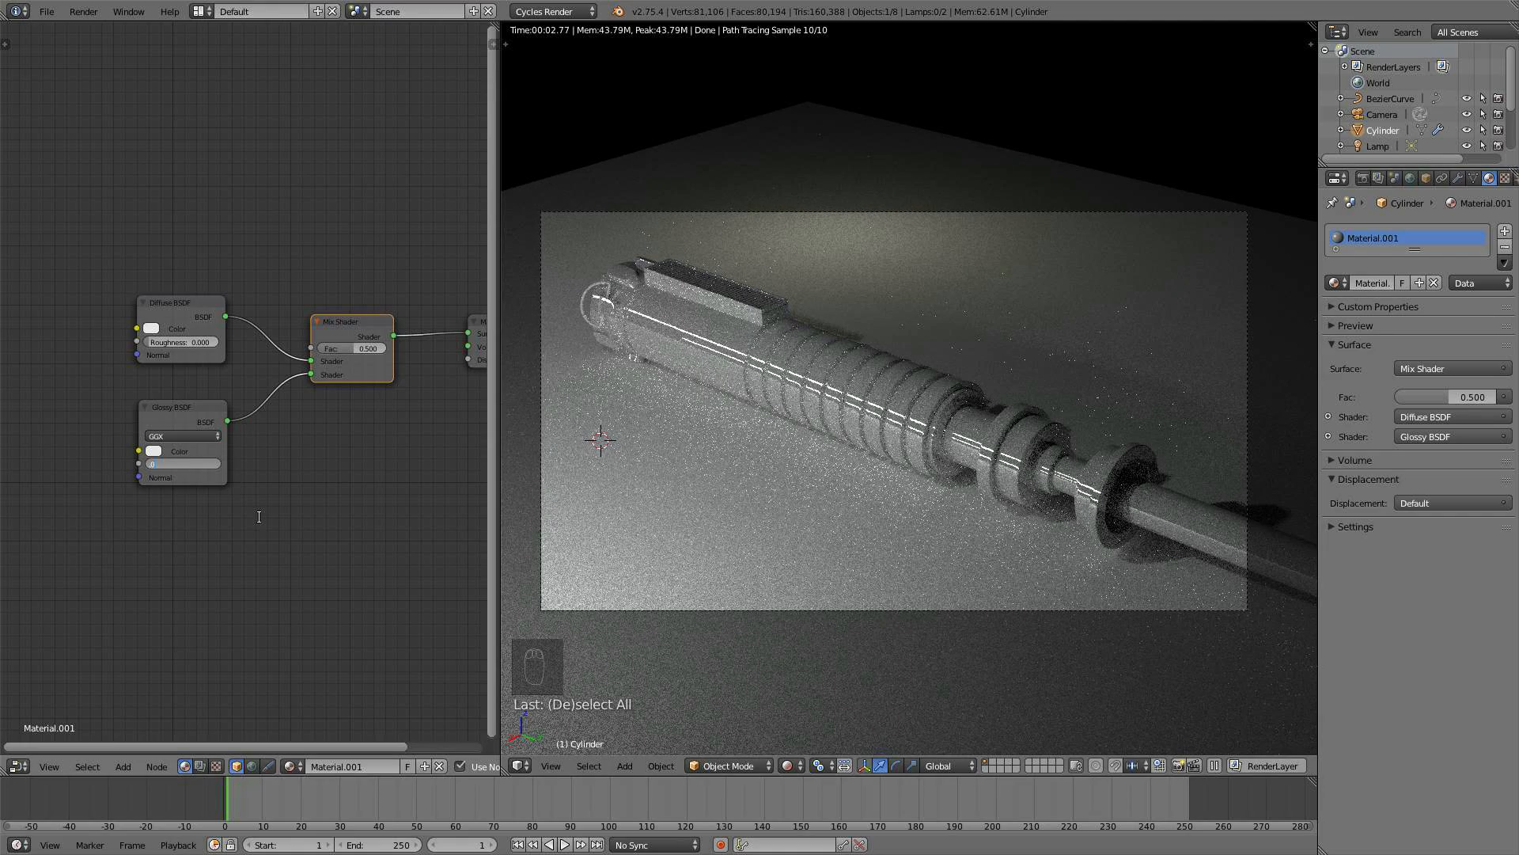
{"action": "type", "text": "0"}
{"action": "key", "text": "Return"}
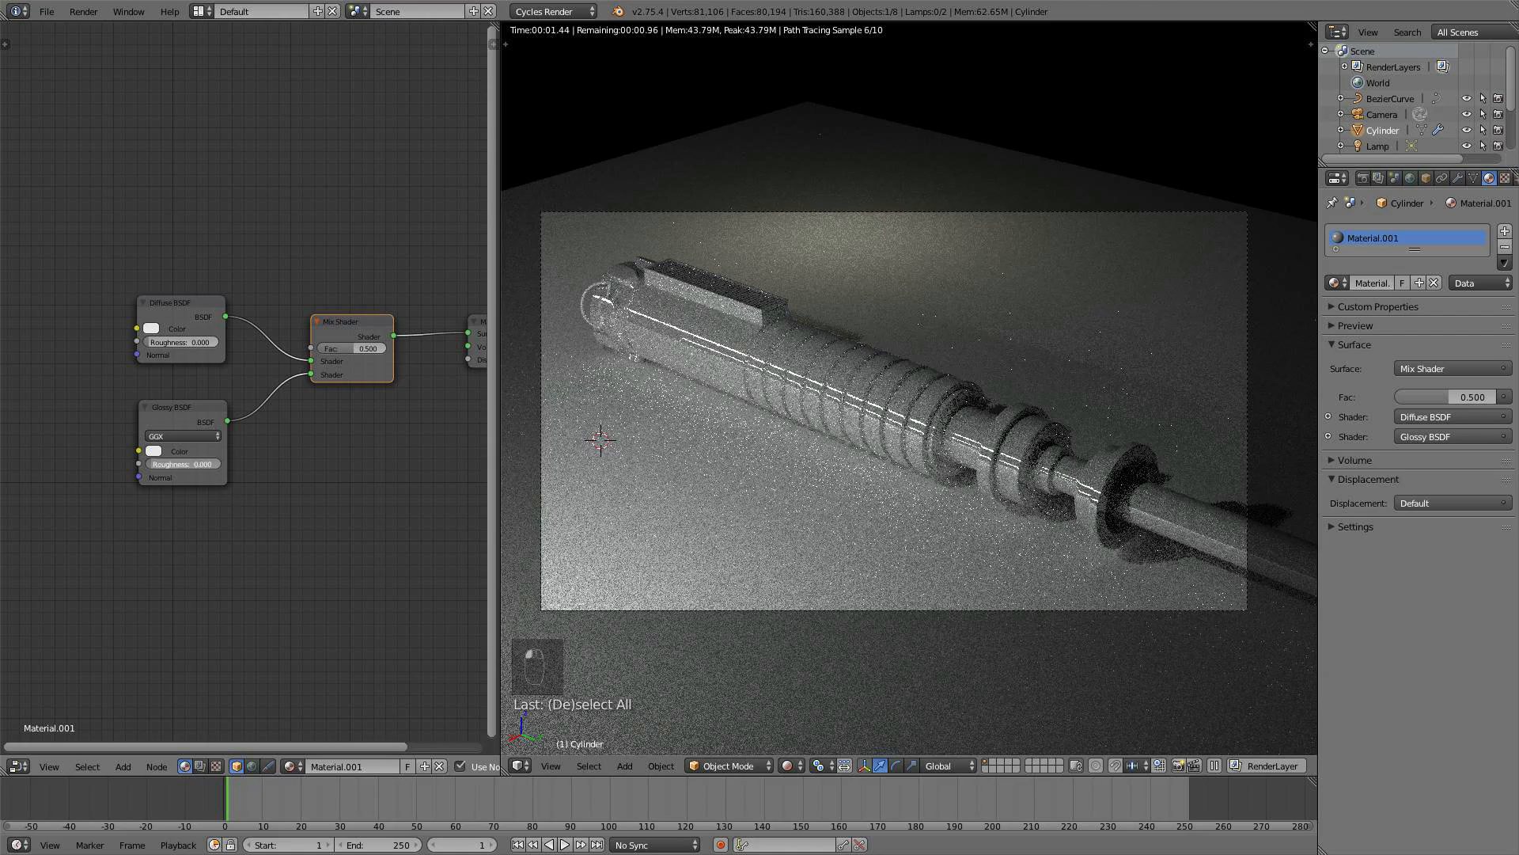
{"action": "key", "text": "Return"}
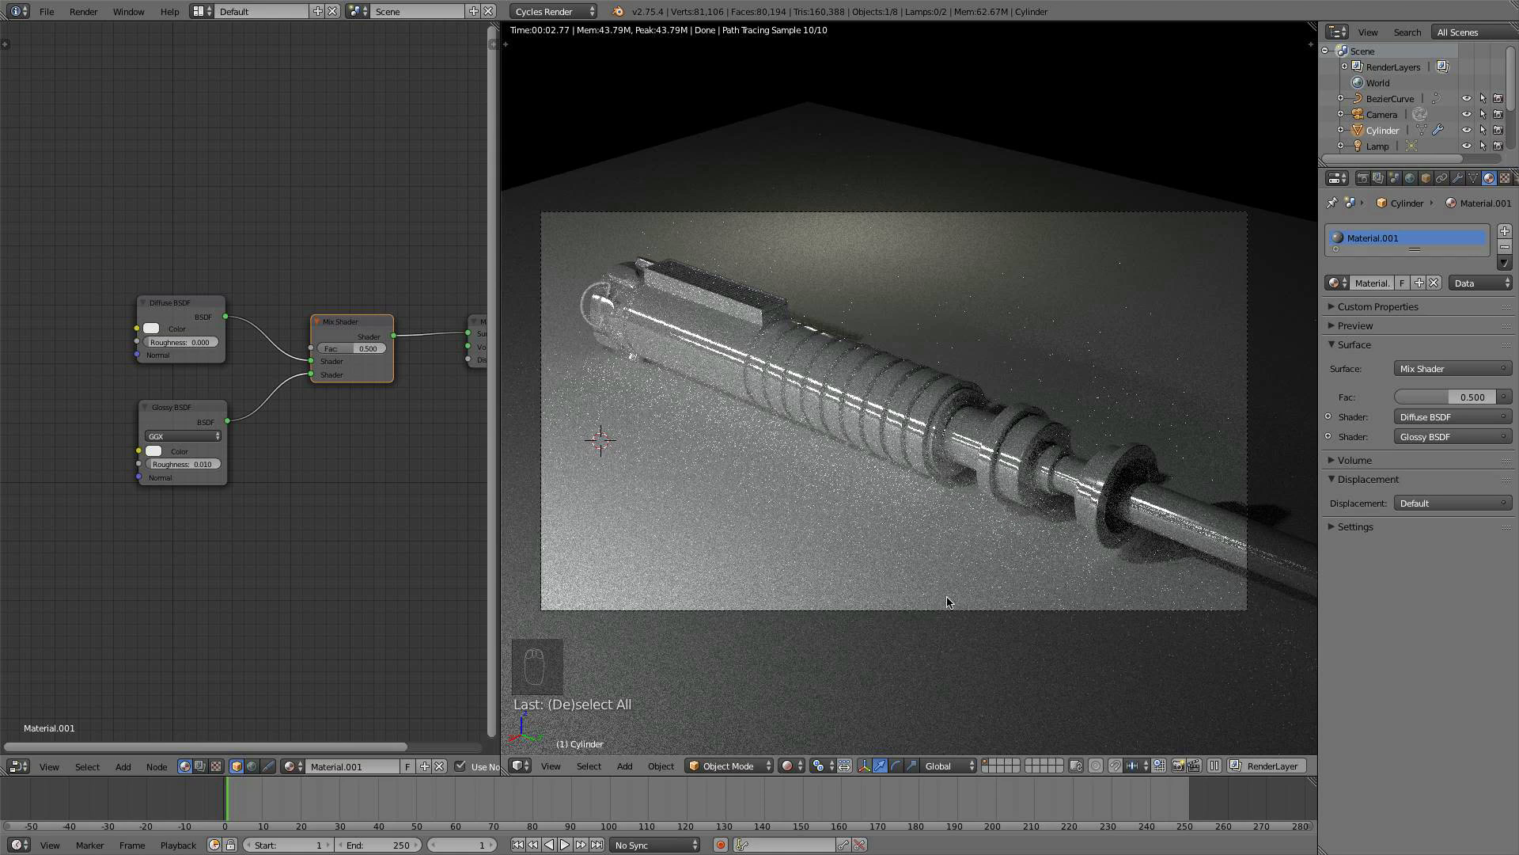
- Return the viewport to Solid shading and widen the node editor, keeping the hilt framed in the 3D view
{"action": "left_click", "coordinate": [787, 765]}
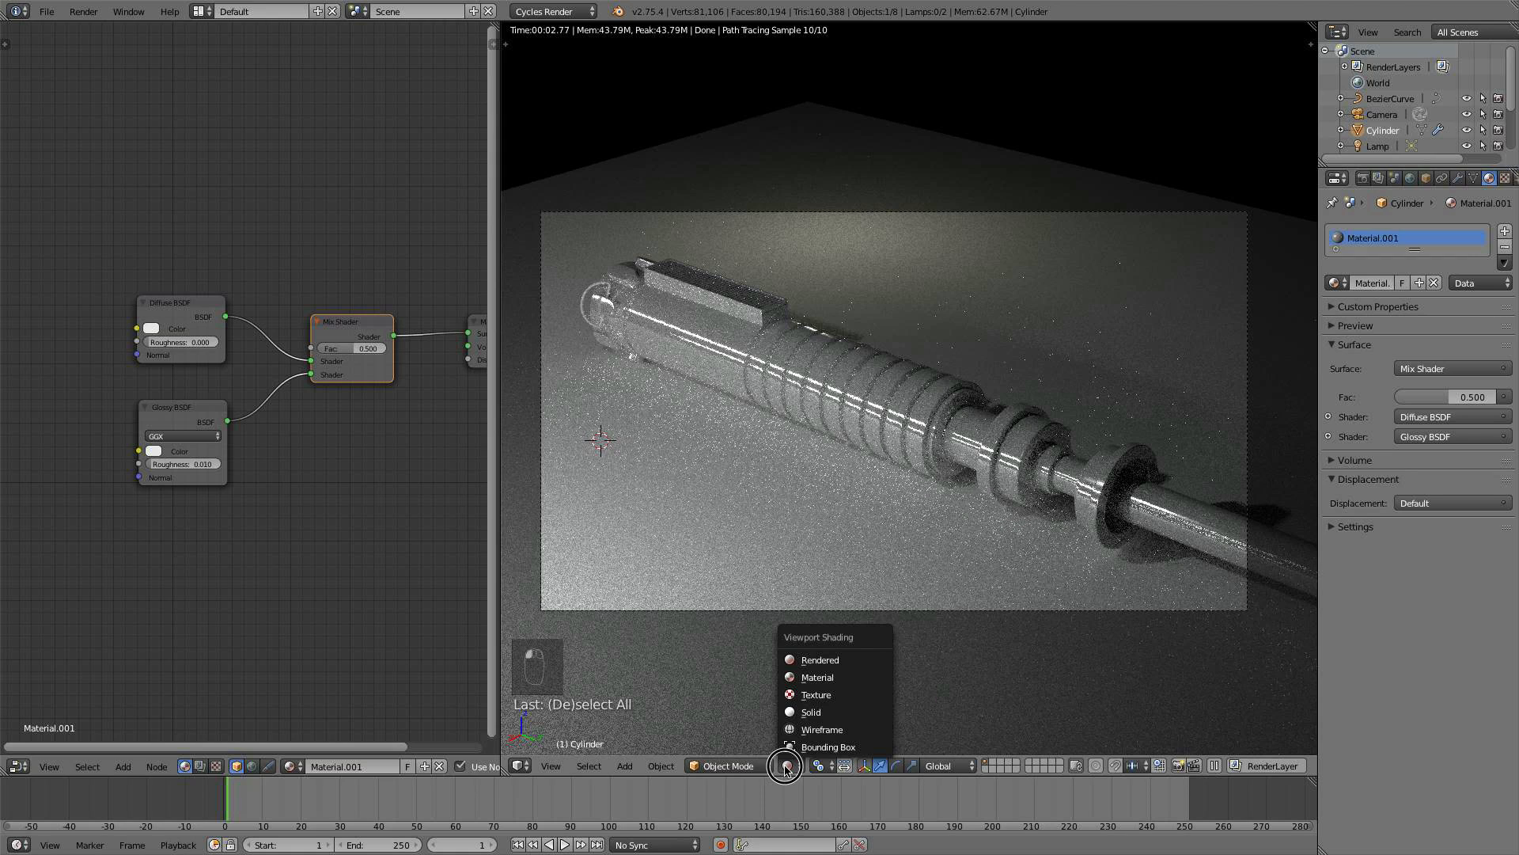
{"action": "left_click", "coordinate": [826, 717]}
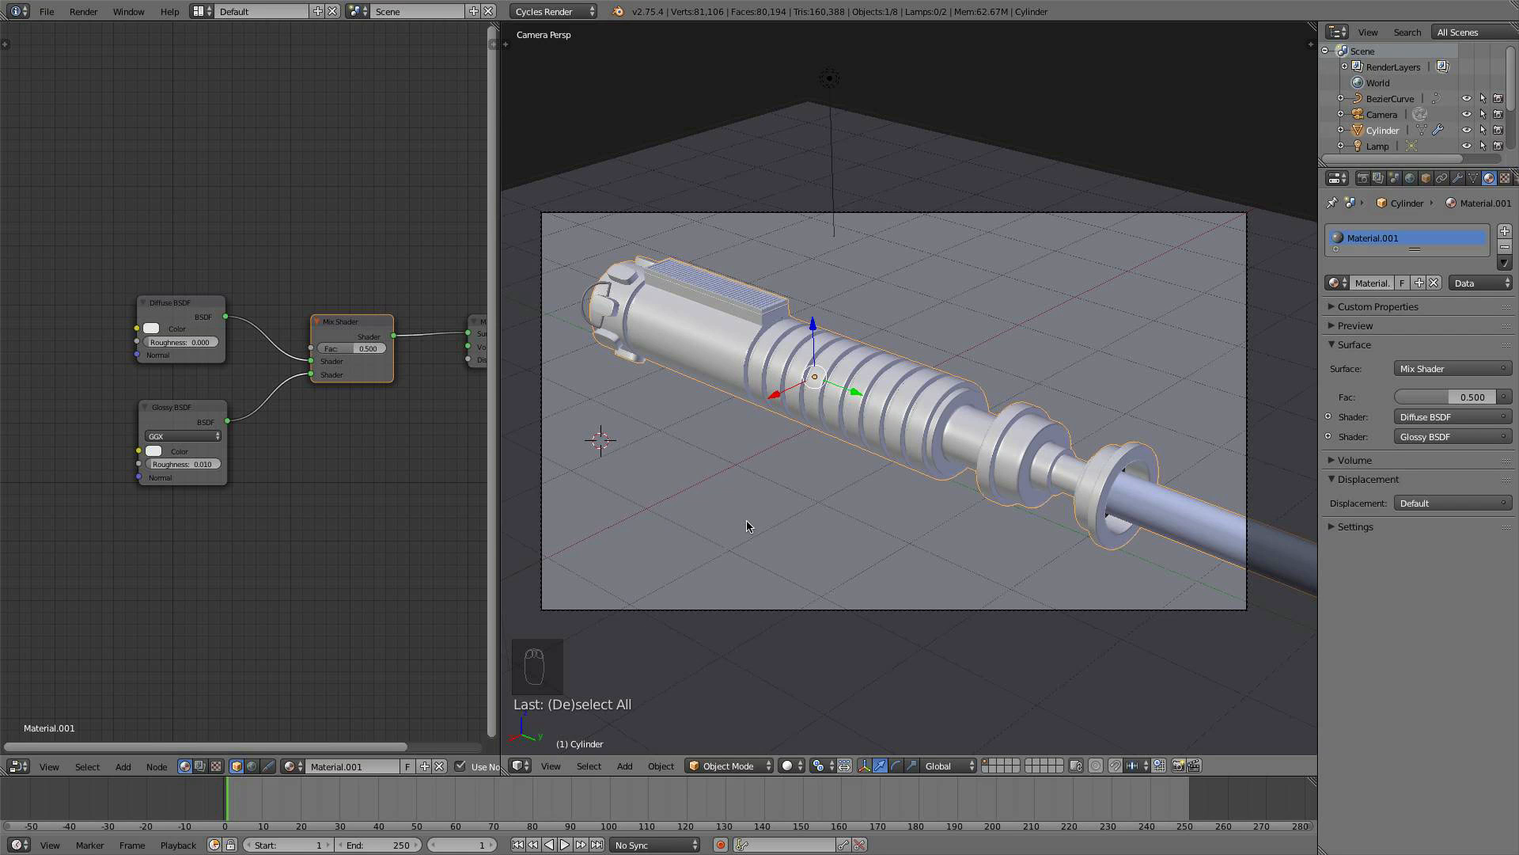
{"action": "scroll", "coordinate": [866, 505], "scroll_direction": "down", "scroll_amount": 2}
{"action": "middle_click_drag", "start_coordinate": [866, 501], "coordinate": [953, 498], "text": "shift"}
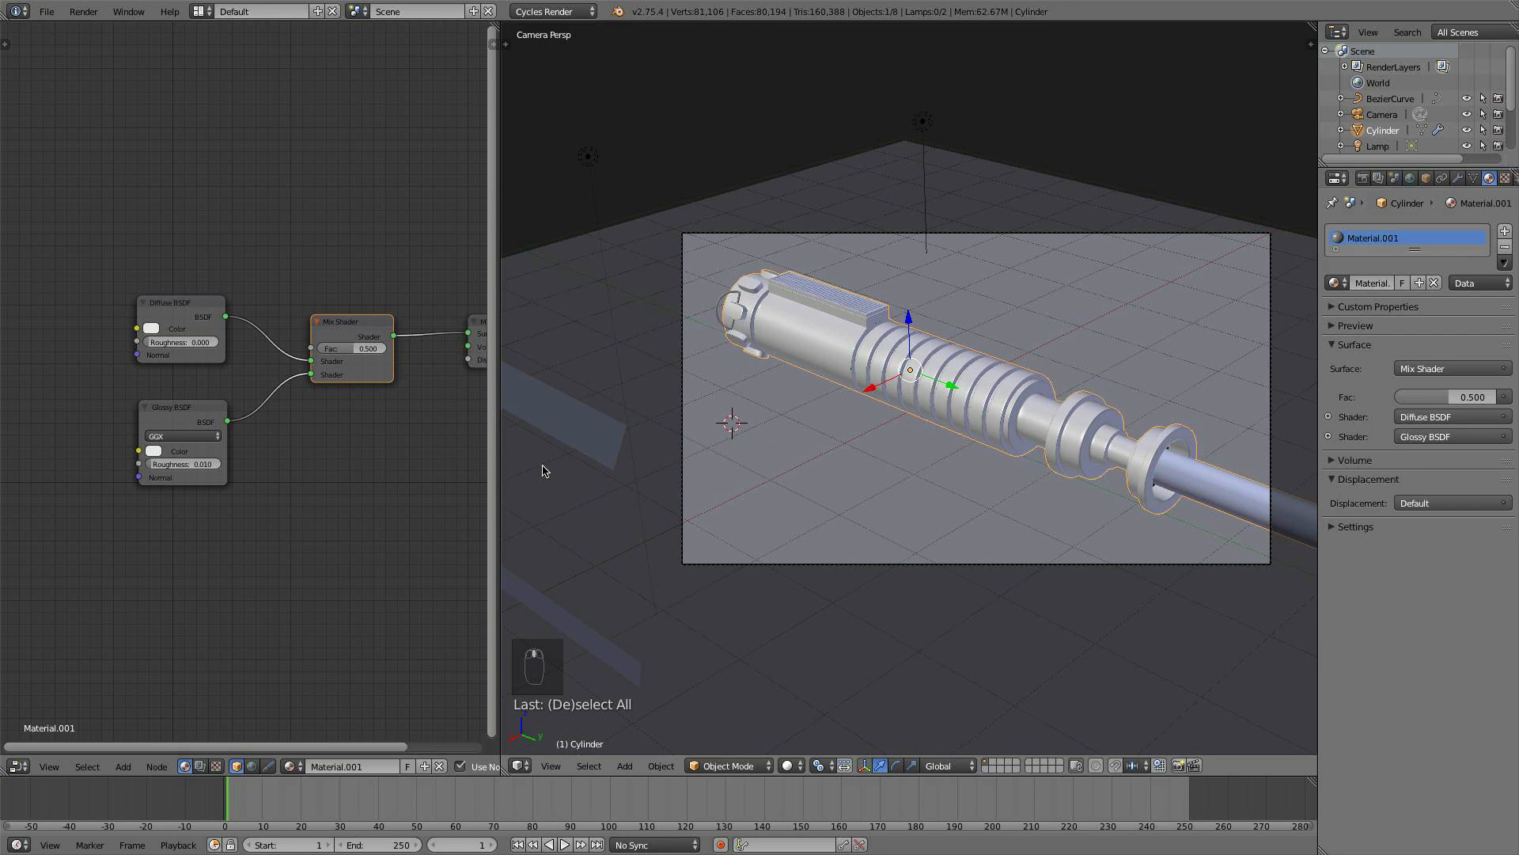
{"action": "left_click_drag", "start_coordinate": [499, 455], "coordinate": [710, 426]}
{"action": "middle_click_drag", "start_coordinate": [875, 408], "coordinate": [798, 410], "text": "shift"}
{"action": "scroll", "coordinate": [570, 427], "scroll_direction": "down", "scroll_amount": 4}
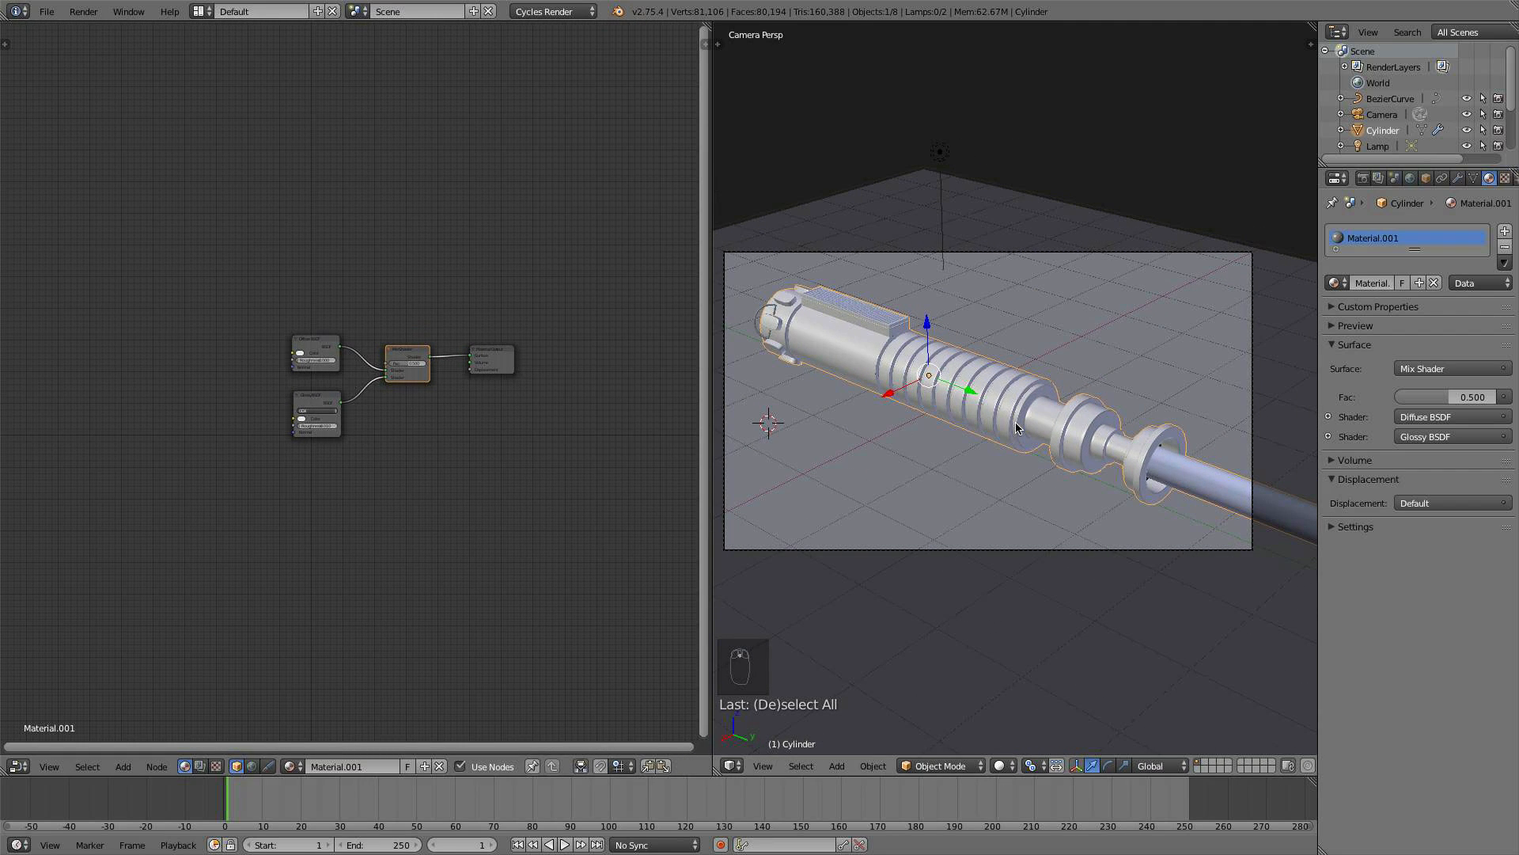
{"action": "middle_click_drag", "start_coordinate": [1016, 427], "coordinate": [1058, 421], "text": "shift"}
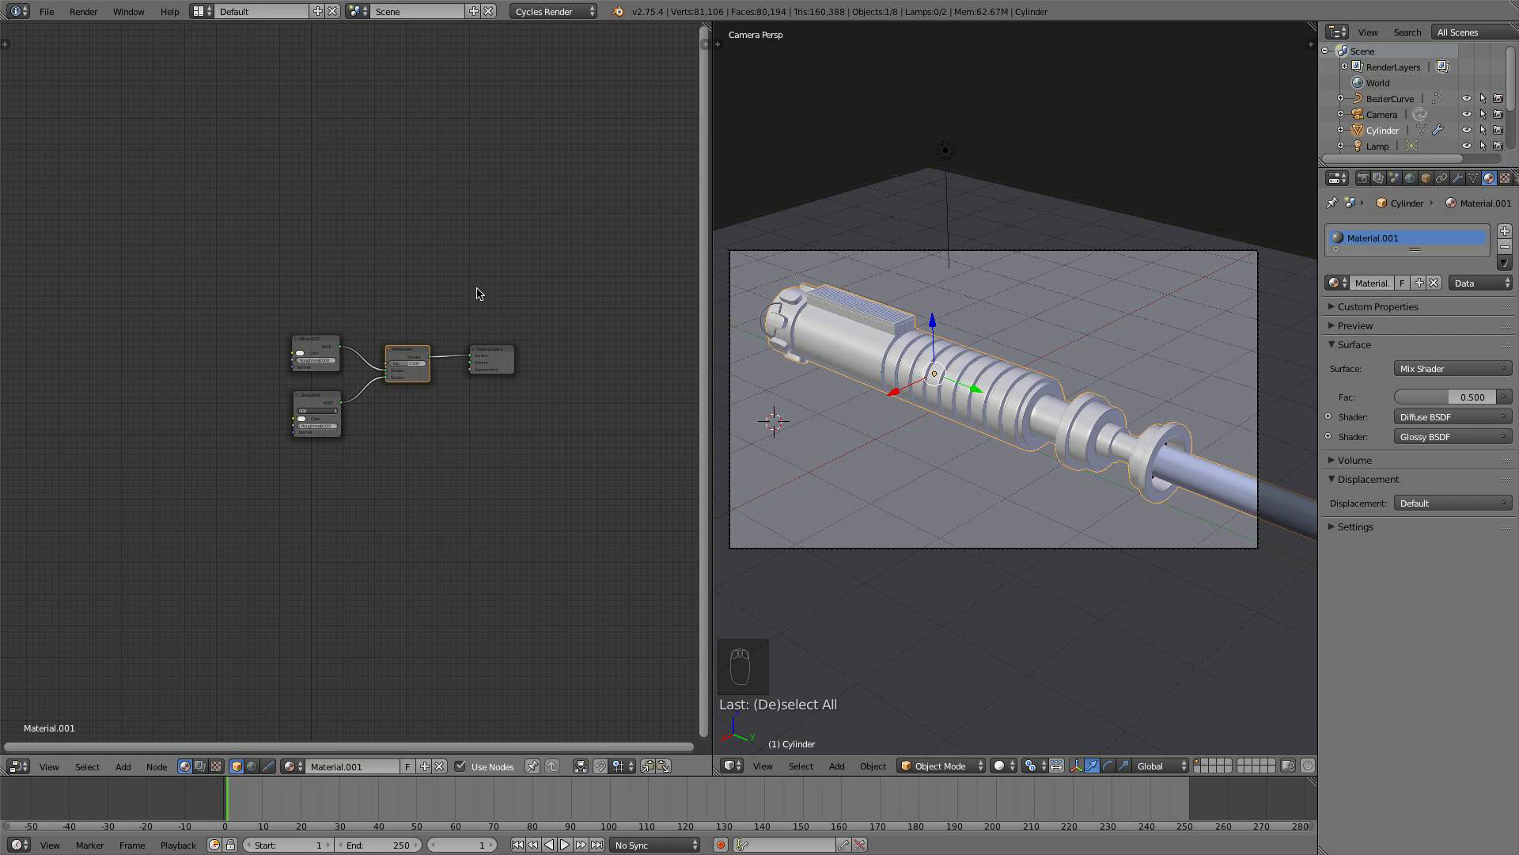
- Enable the Node Wrangler add-on in the user preferences and close the preferences window
{"action": "left_click", "coordinate": [47, 11]}
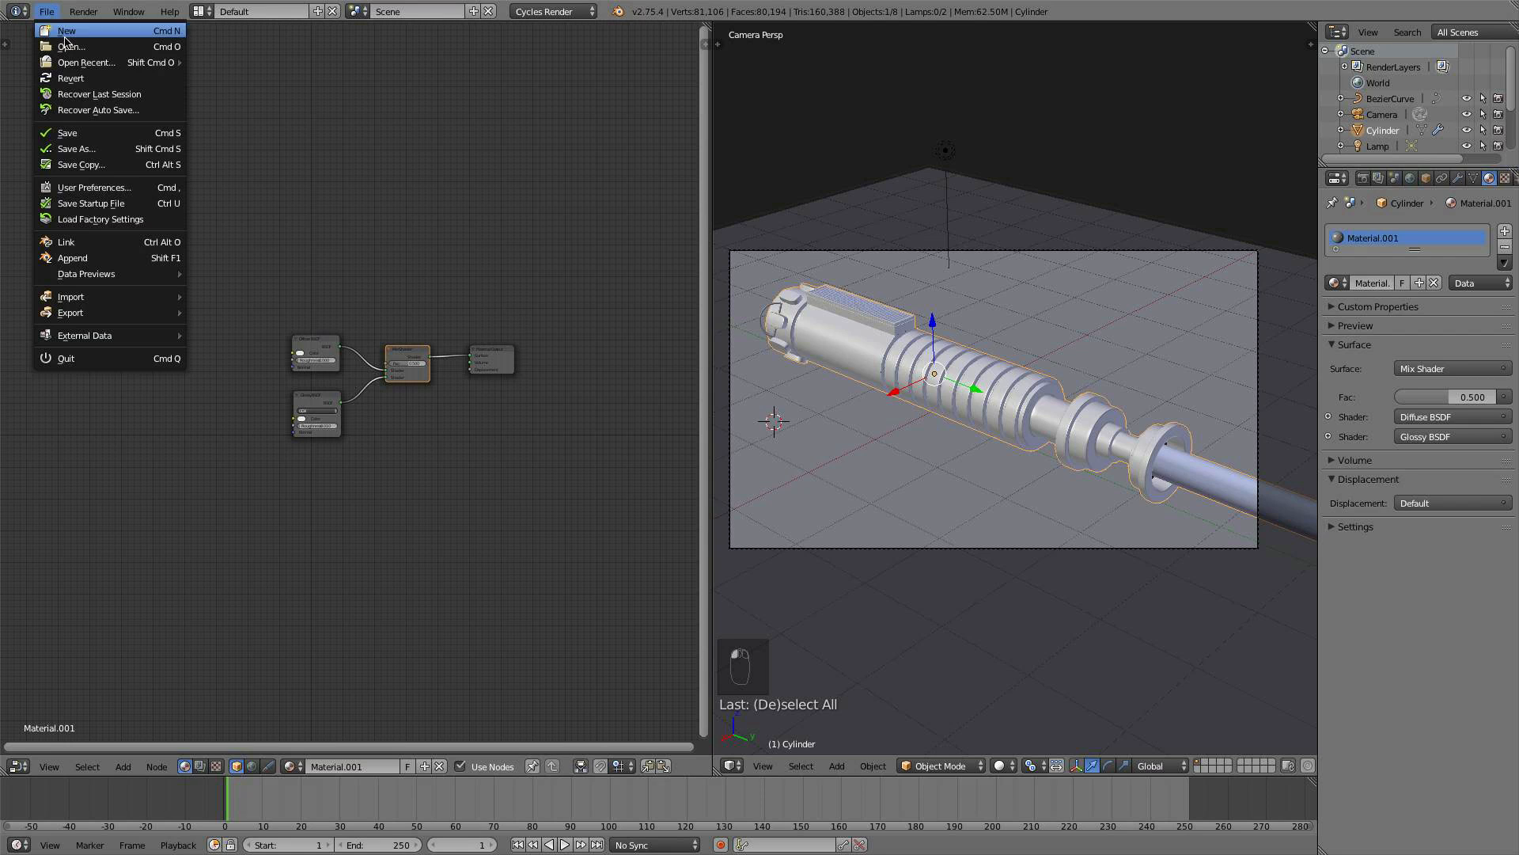
{"action": "left_click", "coordinate": [121, 188]}
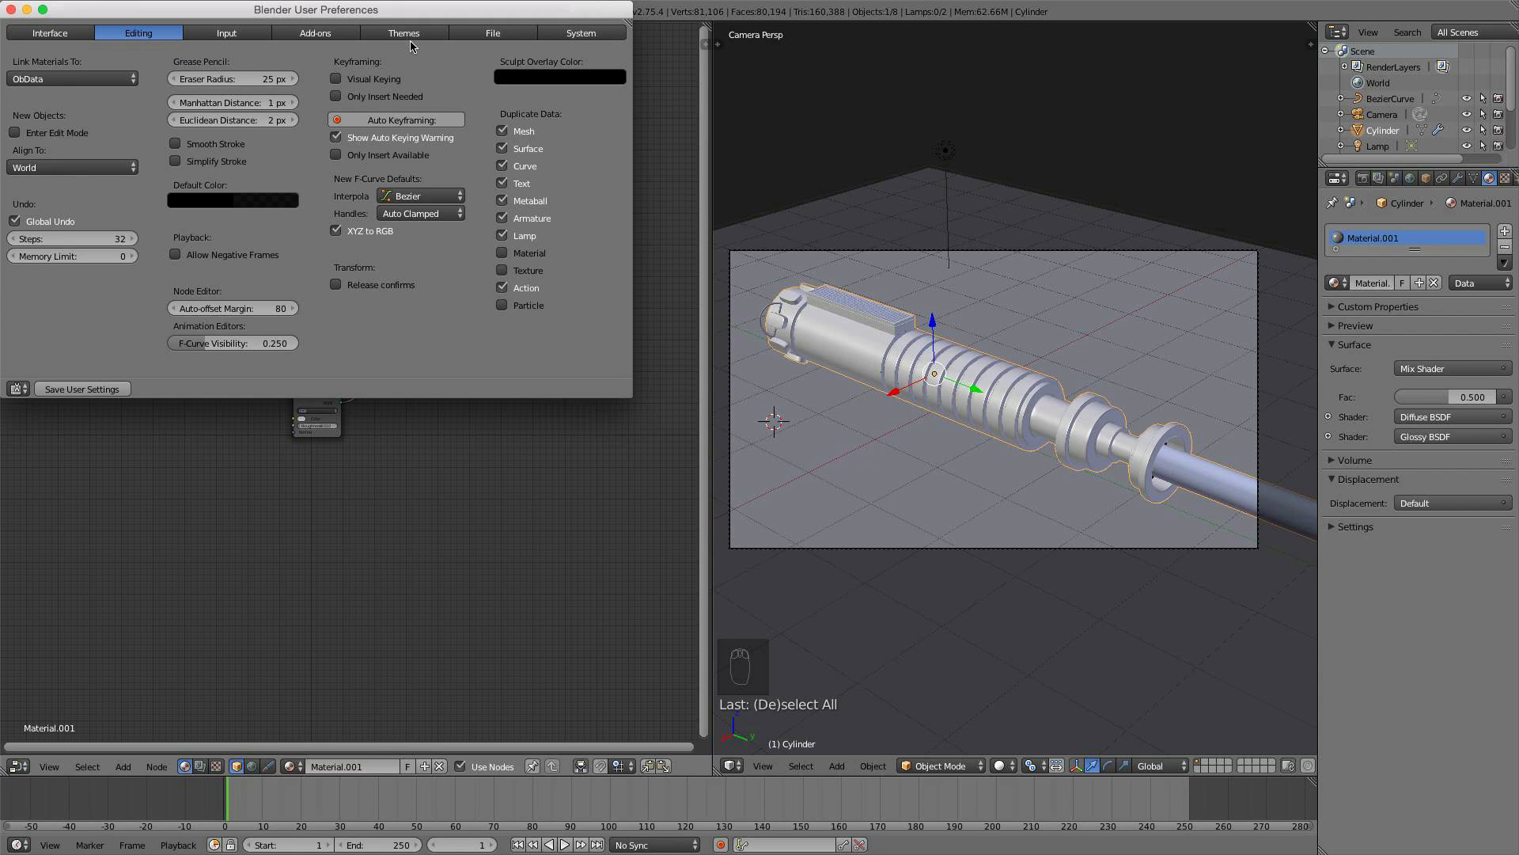
{"action": "left_click", "coordinate": [321, 34]}
{"action": "left_click", "coordinate": [101, 65]}
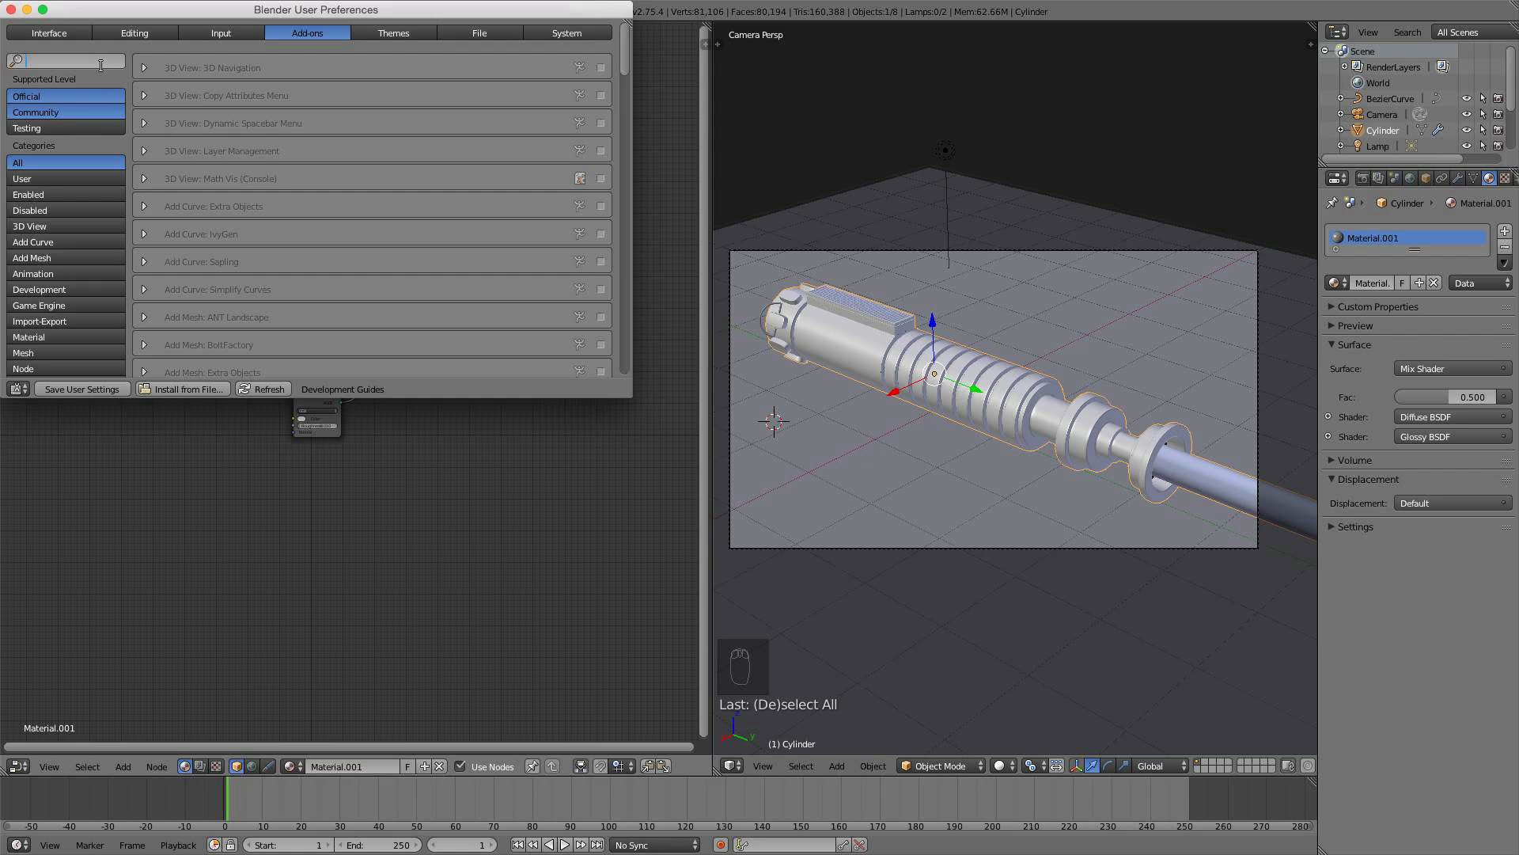
{"action": "type", "text": "node"}
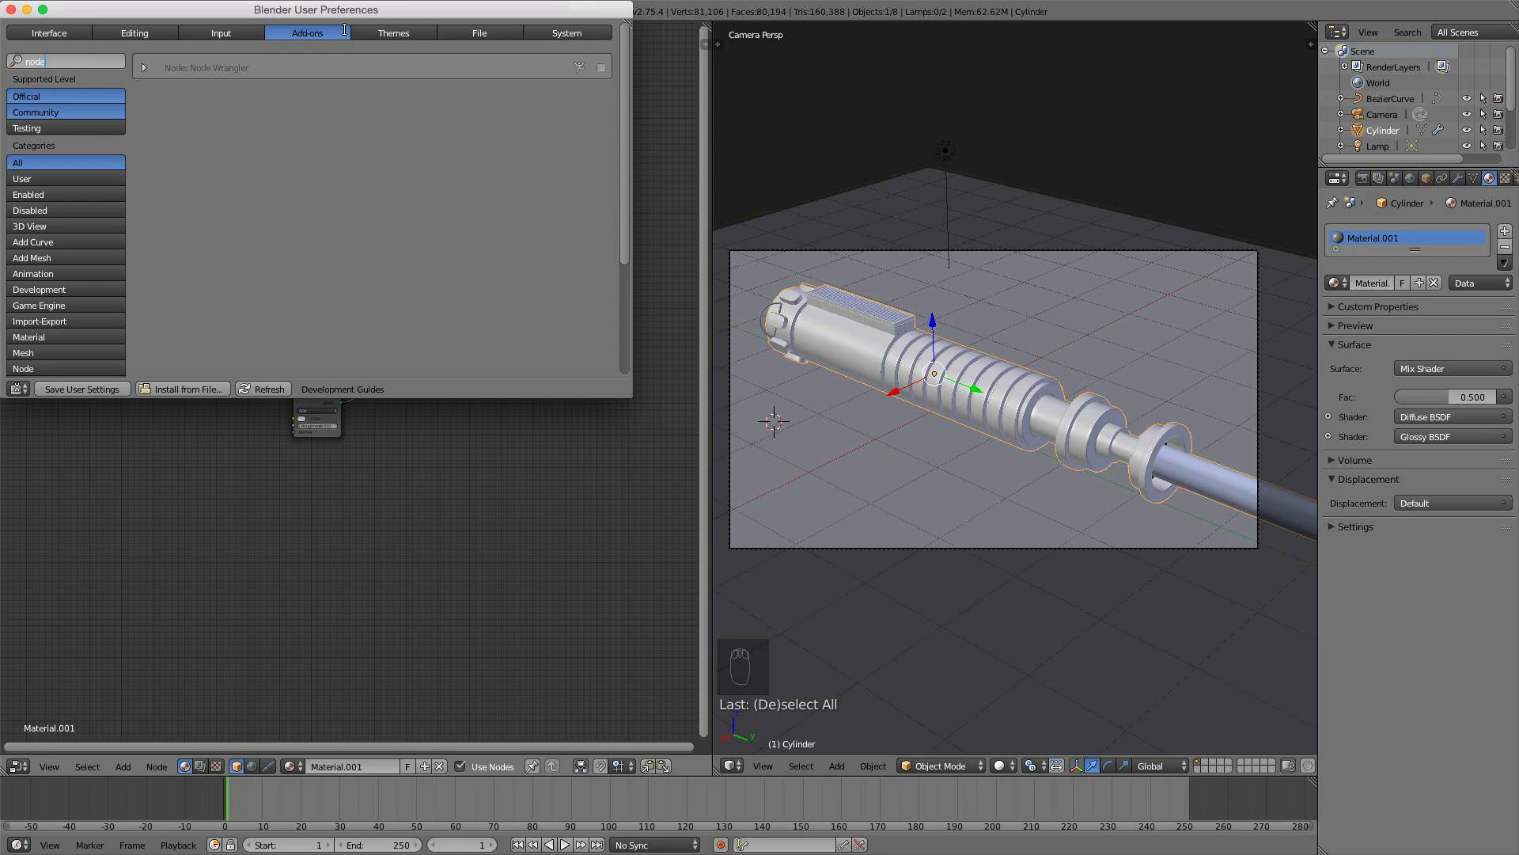
{"action": "left_click", "coordinate": [602, 68]}
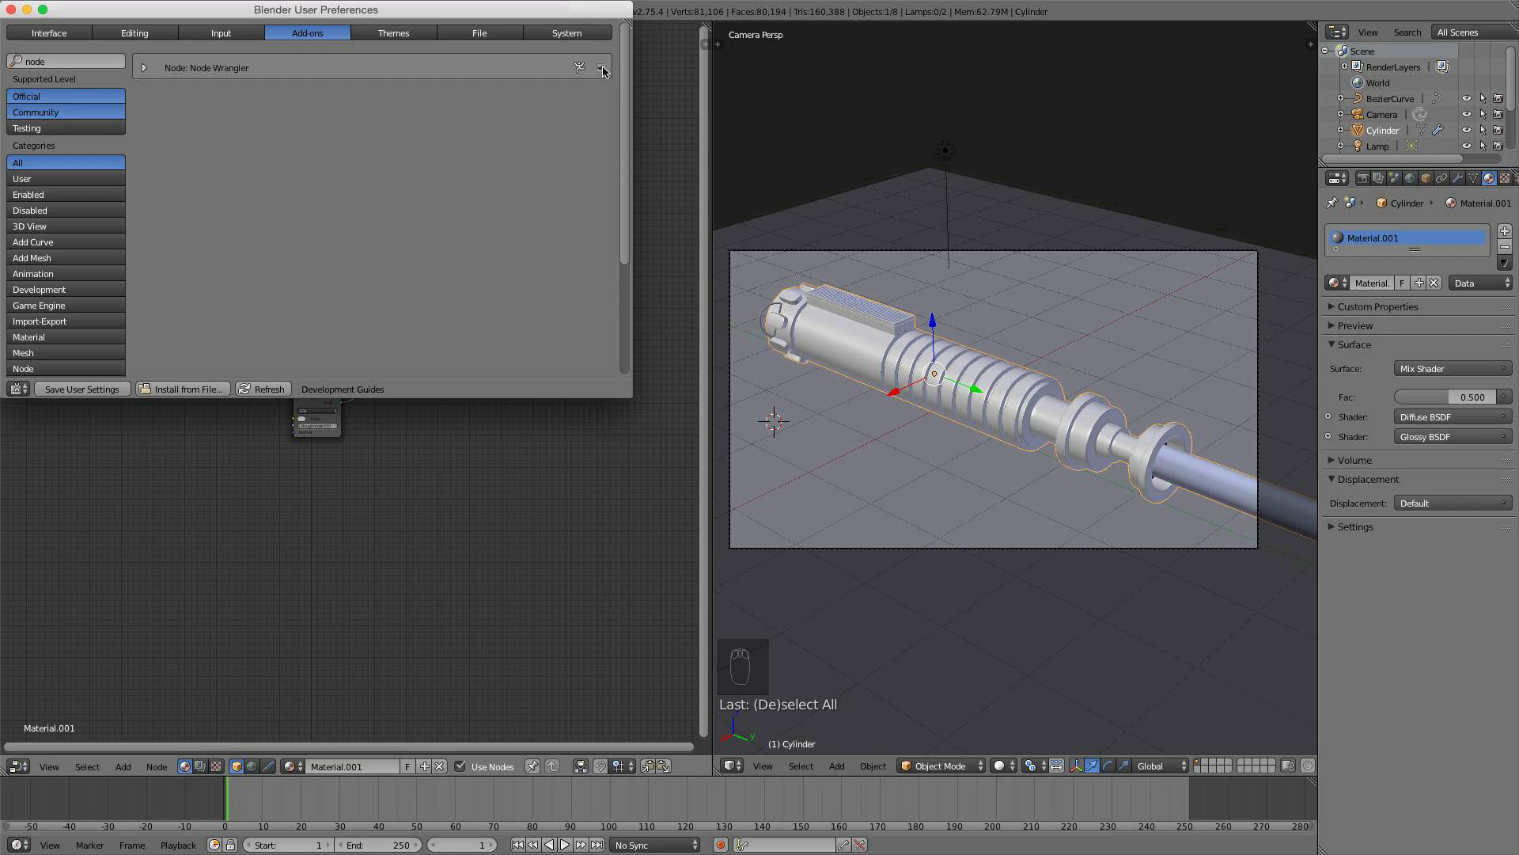
{"action": "left_click", "coordinate": [12, 11]}
- Move the Material Output node farther away from the Mix Shader node
{"action": "scroll", "coordinate": [436, 297], "scroll_direction": "up", "scroll_amount": 2}
{"action": "scroll", "coordinate": [432, 317], "scroll_direction": "down", "scroll_amount": 2, "text": "ctrl"}
{"action": "left_click_drag", "start_coordinate": [480, 346], "coordinate": [552, 331]}
{"action": "scroll", "coordinate": [543, 330], "scroll_direction": "up", "scroll_amount": 1}
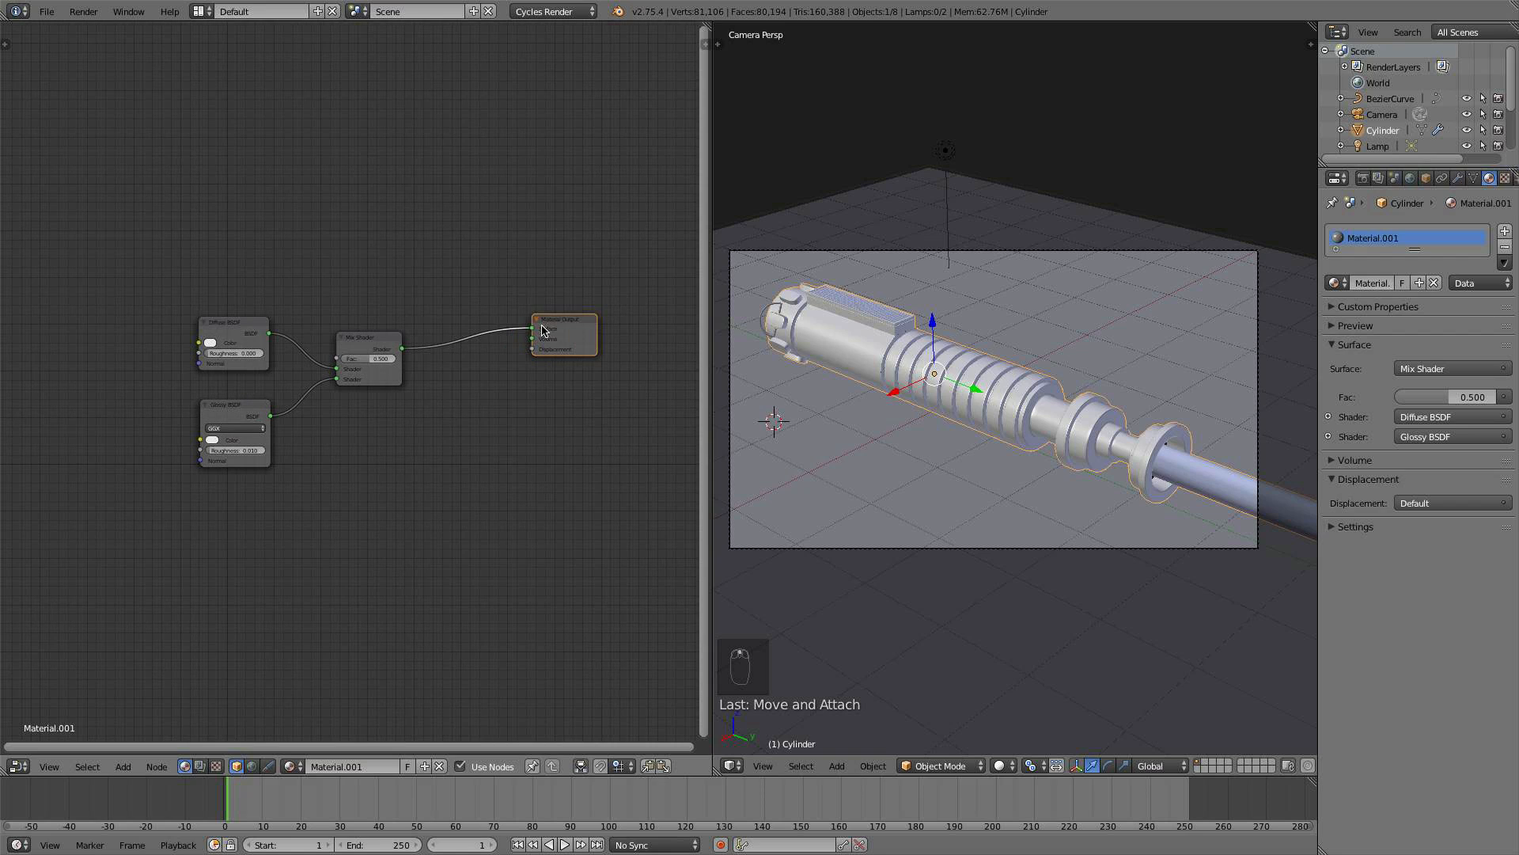
- Preview the Glossy, Diffuse and Mix Shader nodes one by one in Rendered shading, ending on the Mix Shader in Solid shading
{"action": "left_click", "coordinate": [247, 416], "text": "ctrl+shift"}
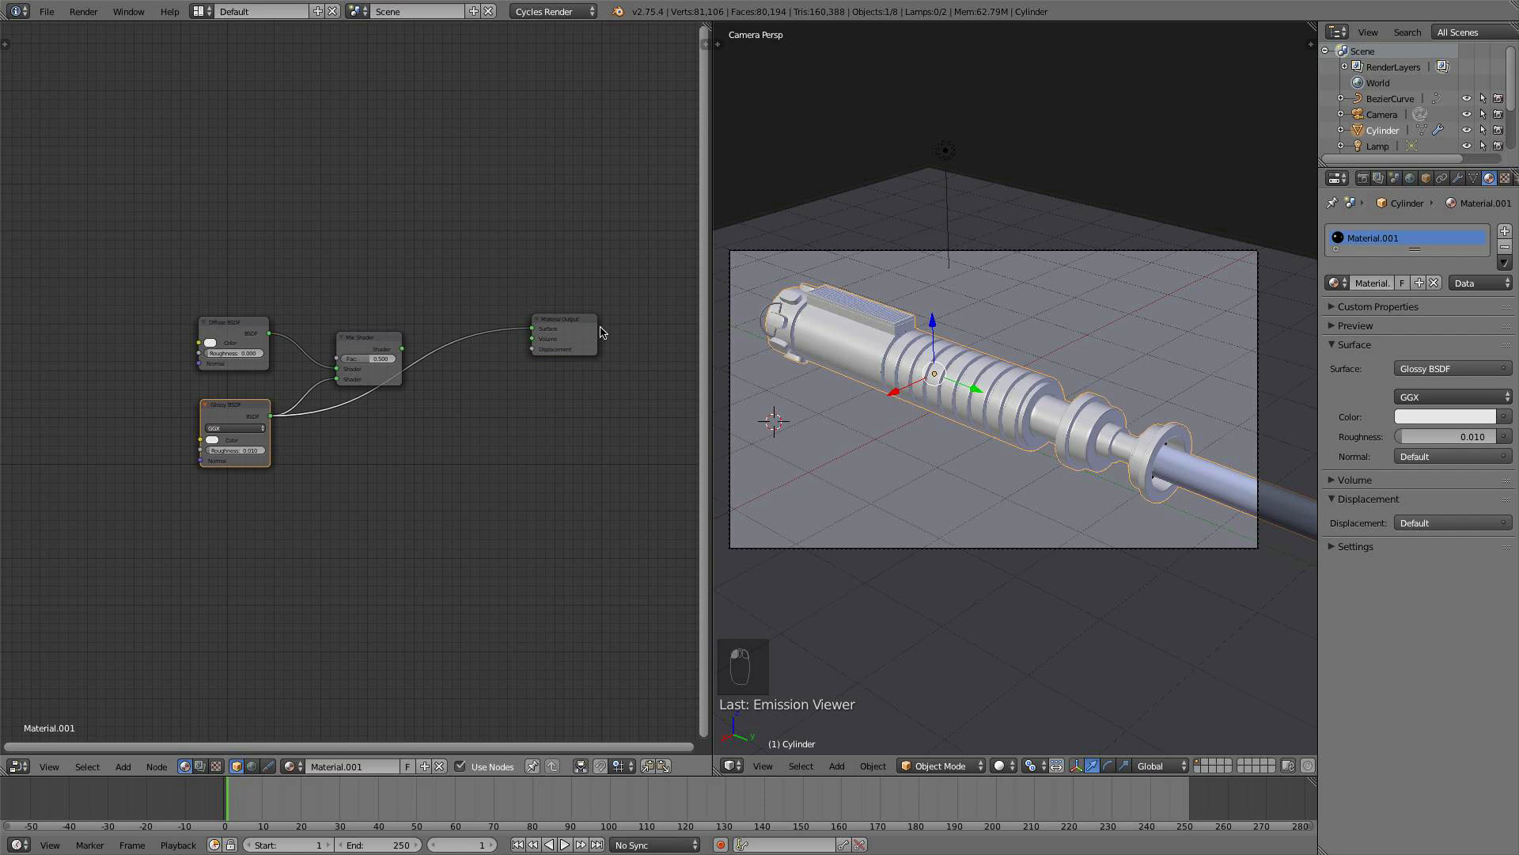
{"action": "left_click", "coordinate": [1002, 765]}
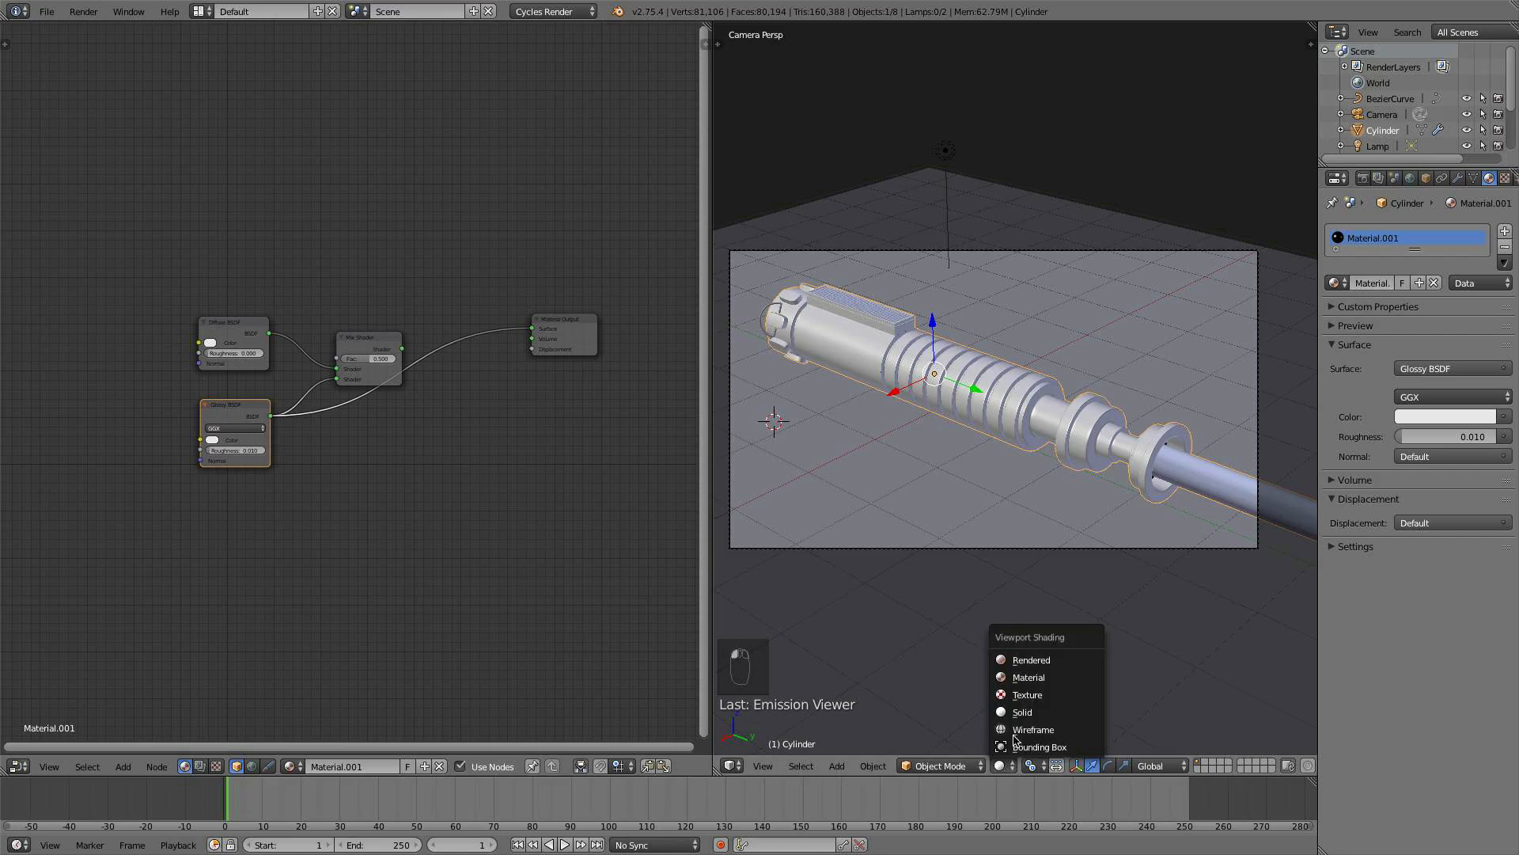
{"action": "left_click", "coordinate": [1049, 661]}
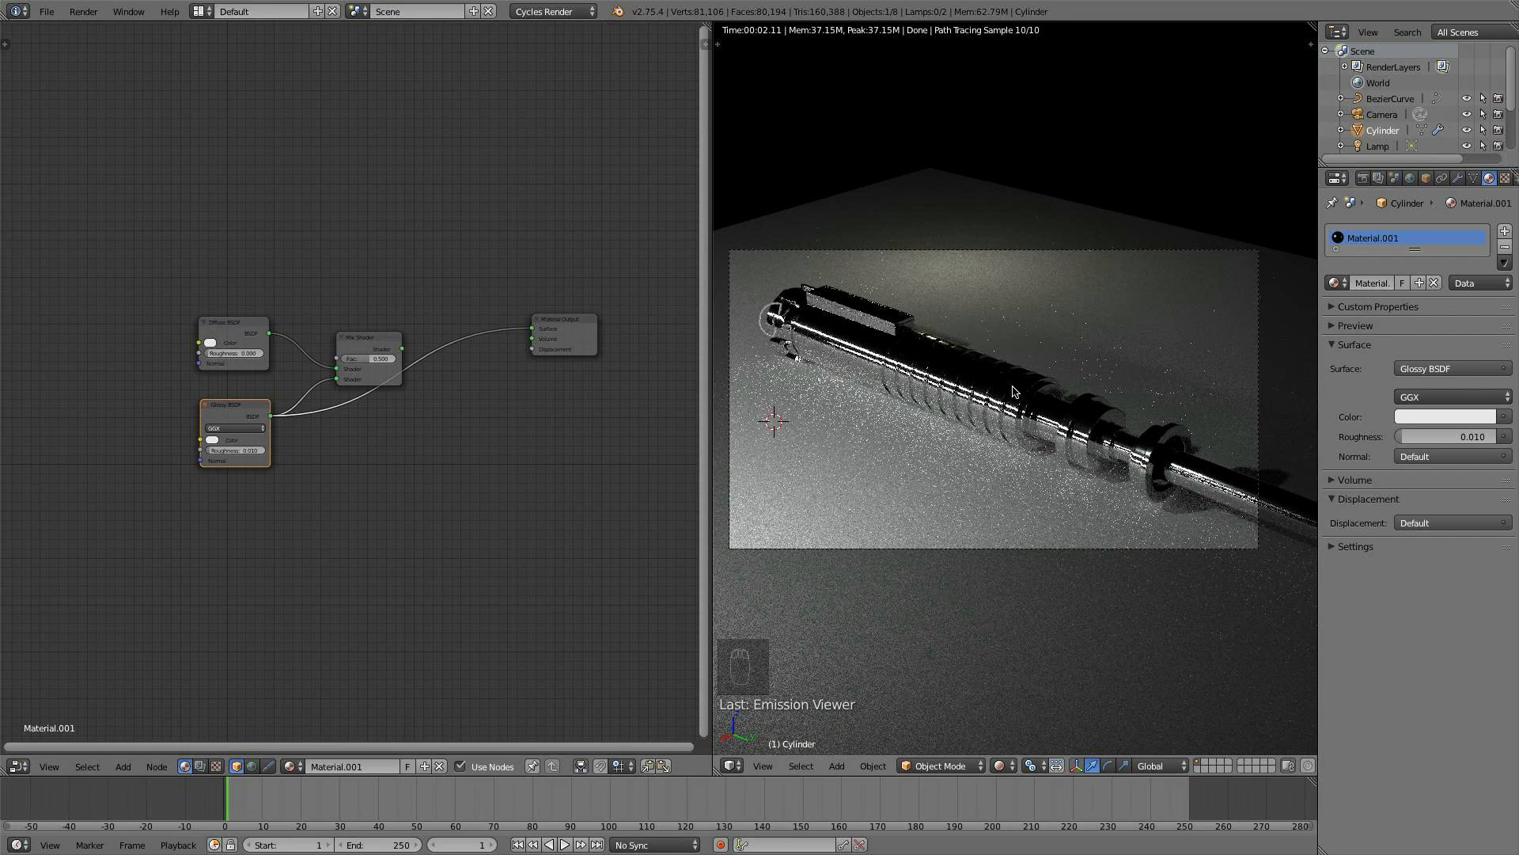
{"action": "left_click", "coordinate": [232, 334], "text": "ctrl+shift"}
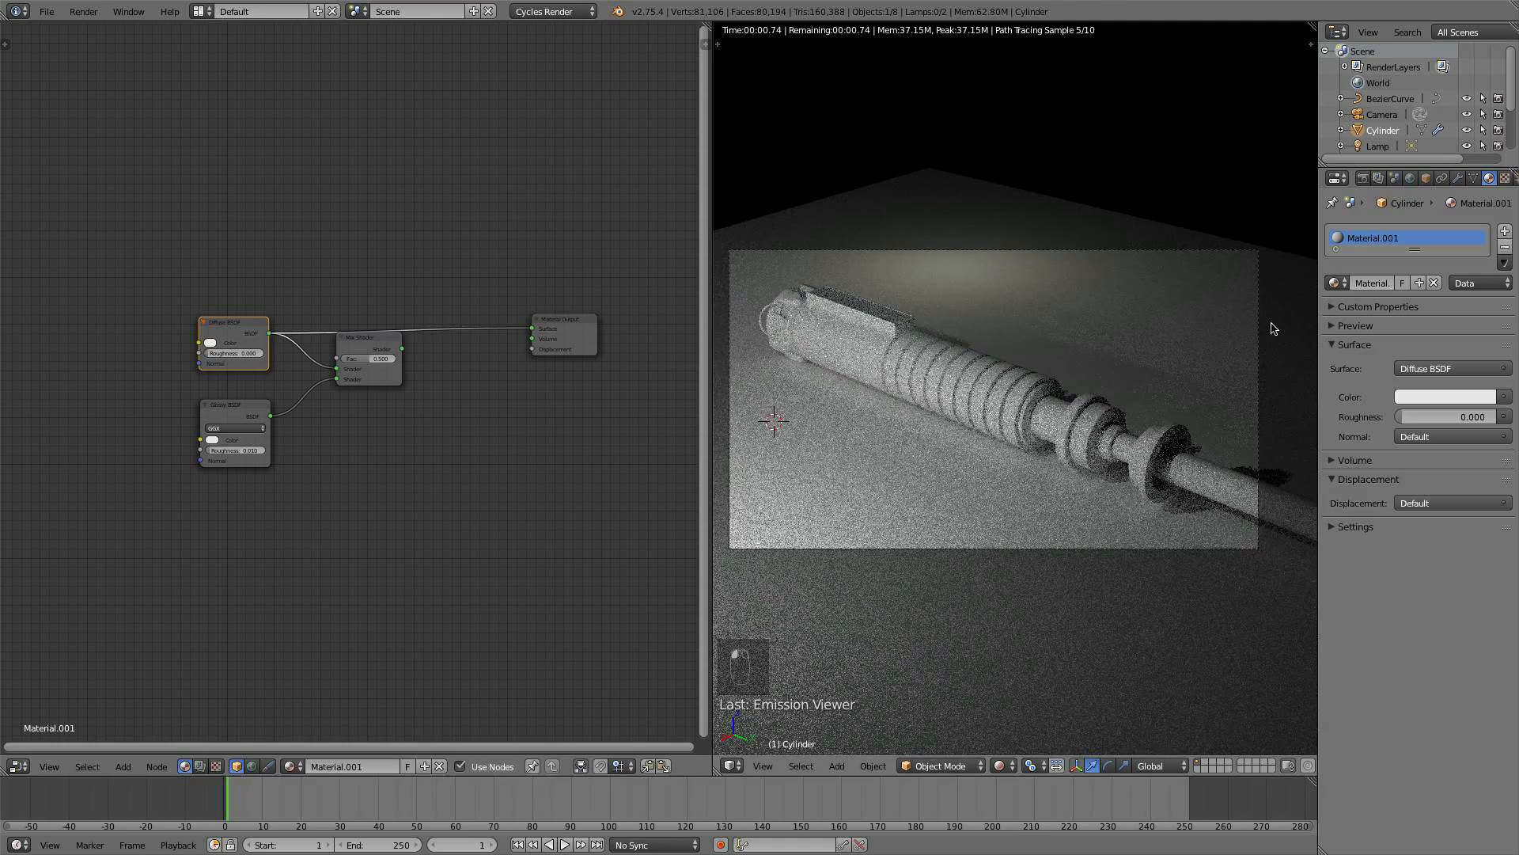
{"action": "left_click", "coordinate": [375, 382], "text": "ctrl+shift"}
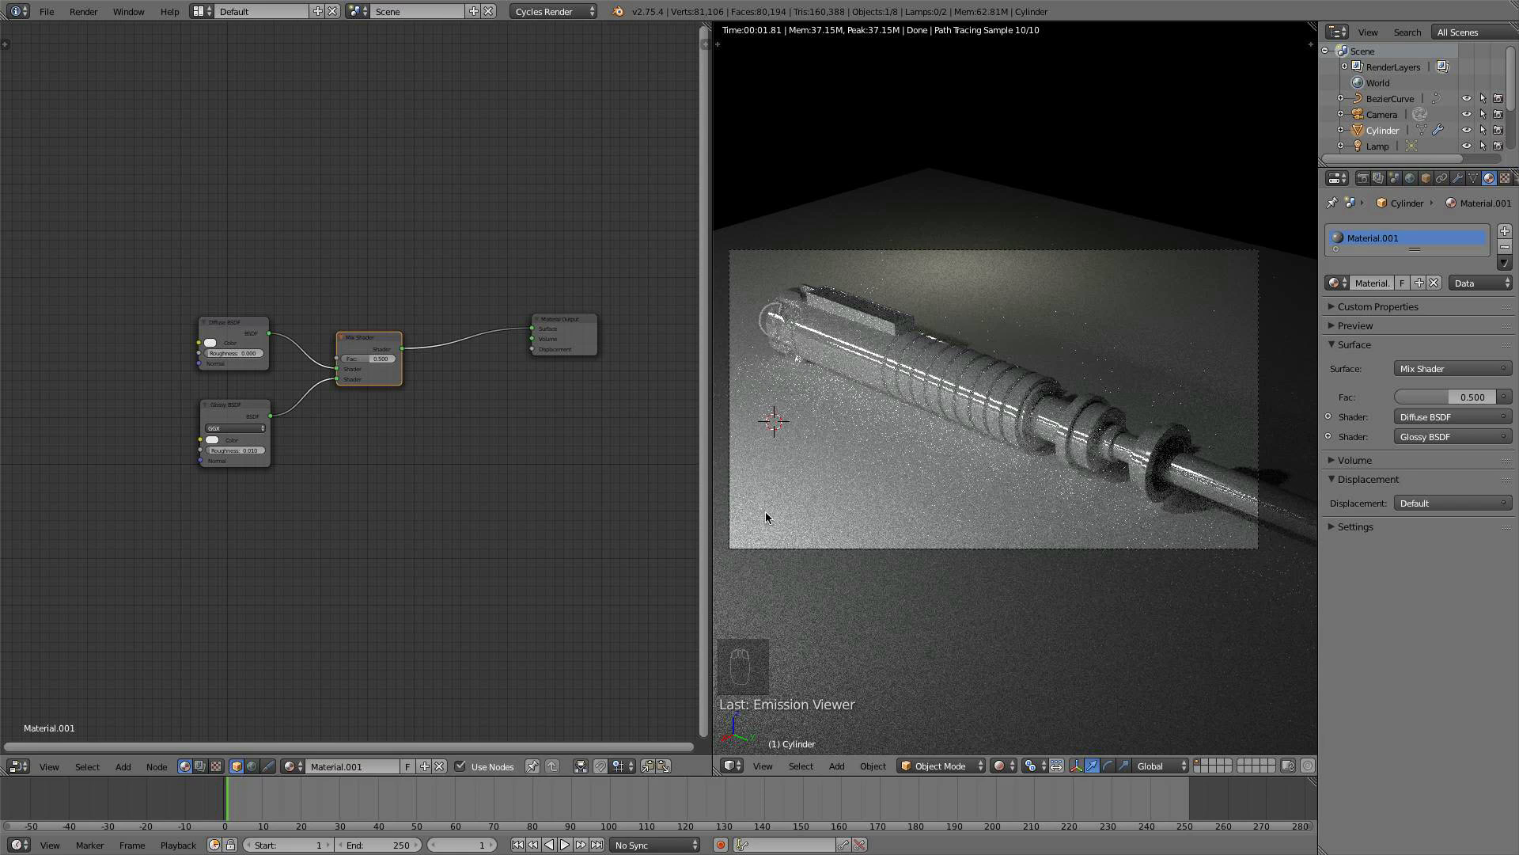
{"action": "left_click", "coordinate": [1002, 765]}
{"action": "left_click", "coordinate": [1019, 721]}
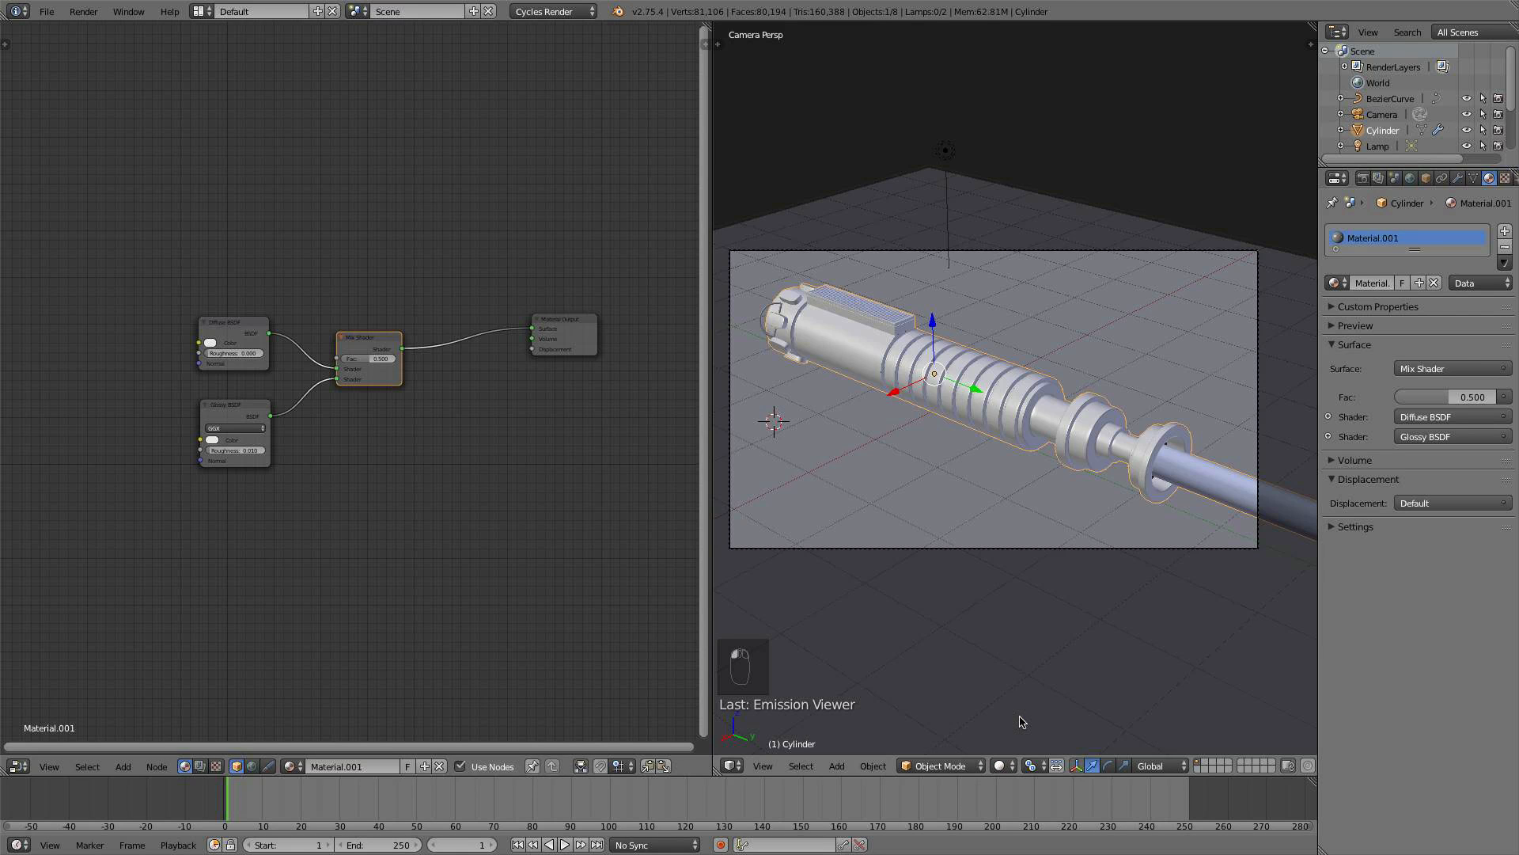
- Try to add MetalBare0154_1_S.jpg from the Textures folder as an Image Sequence node in the hilt material
{"action": "middle_click_drag", "start_coordinate": [146, 444], "coordinate": [459, 483]}
{"action": "key", "text": "a"}
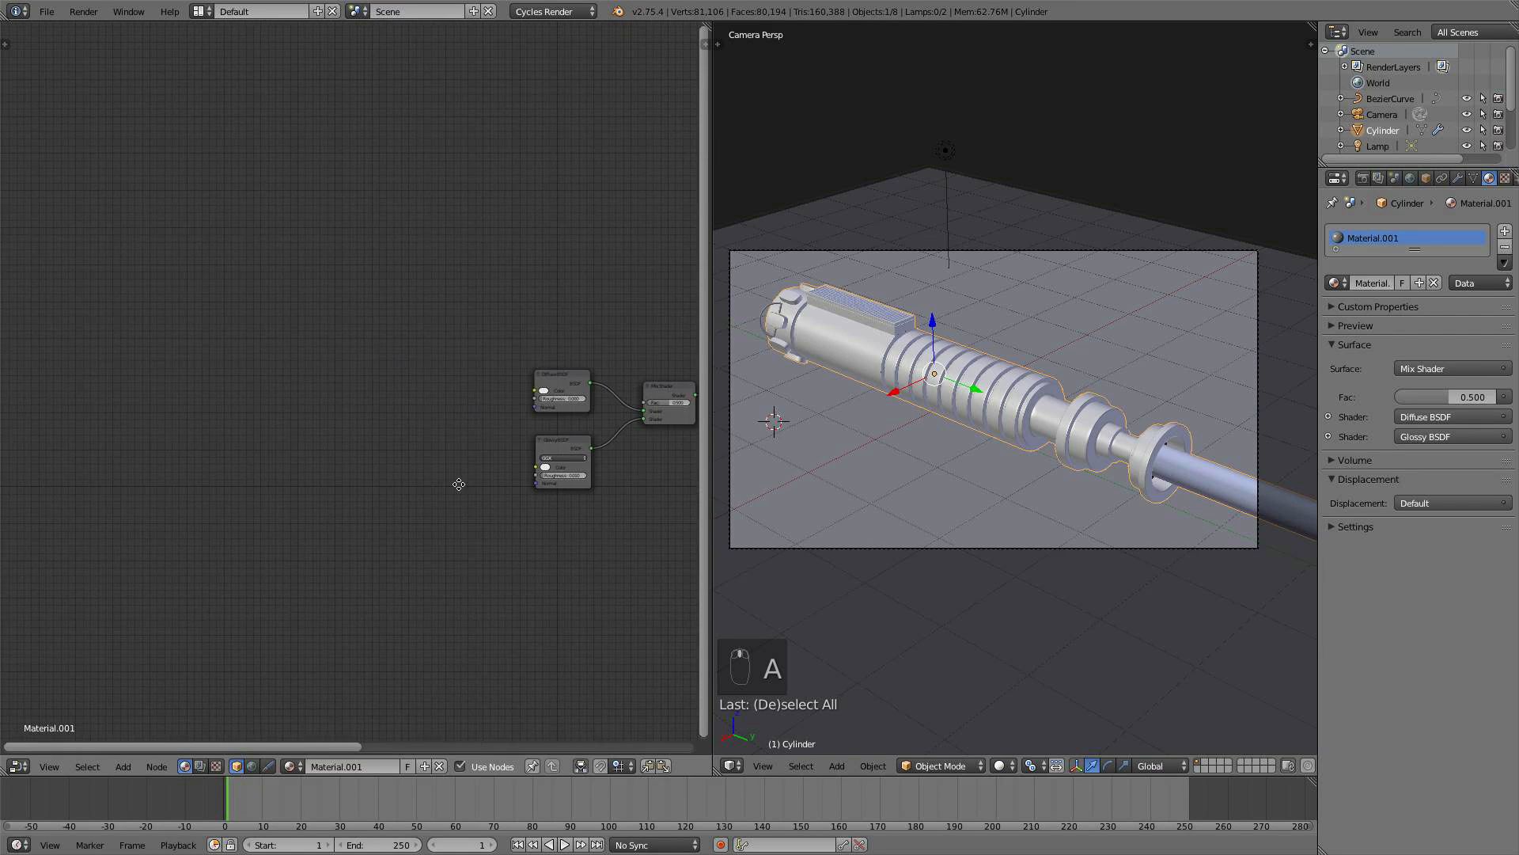
{"action": "scroll", "coordinate": [353, 480], "scroll_direction": "up", "scroll_amount": 1}
{"action": "middle_click_drag", "start_coordinate": [354, 480], "coordinate": [466, 501]}
{"action": "key", "text": "shift+a"}
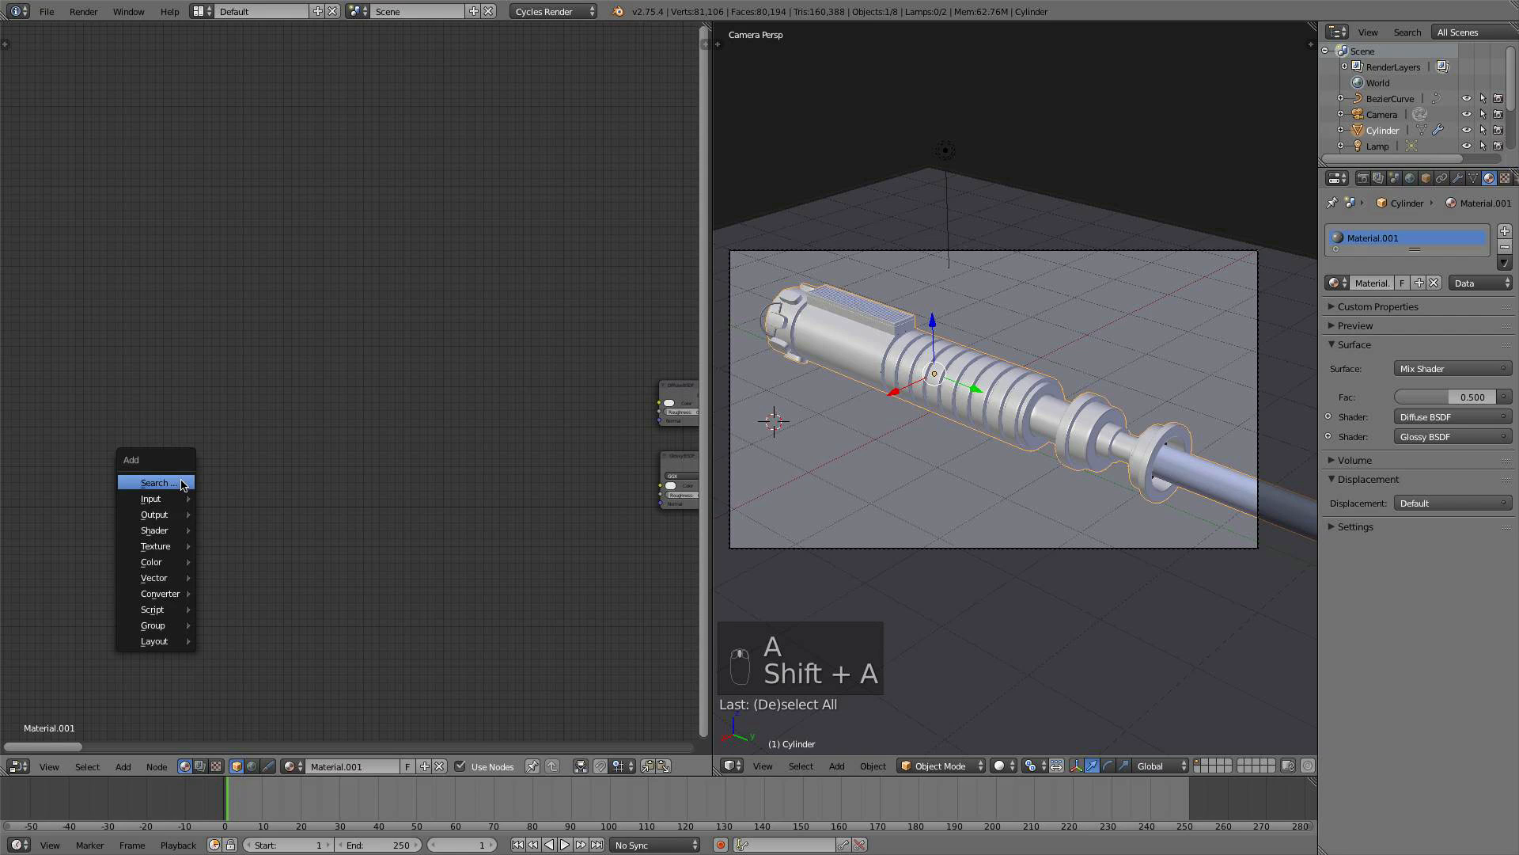
{"action": "mouse_move", "coordinate": [171, 528]}
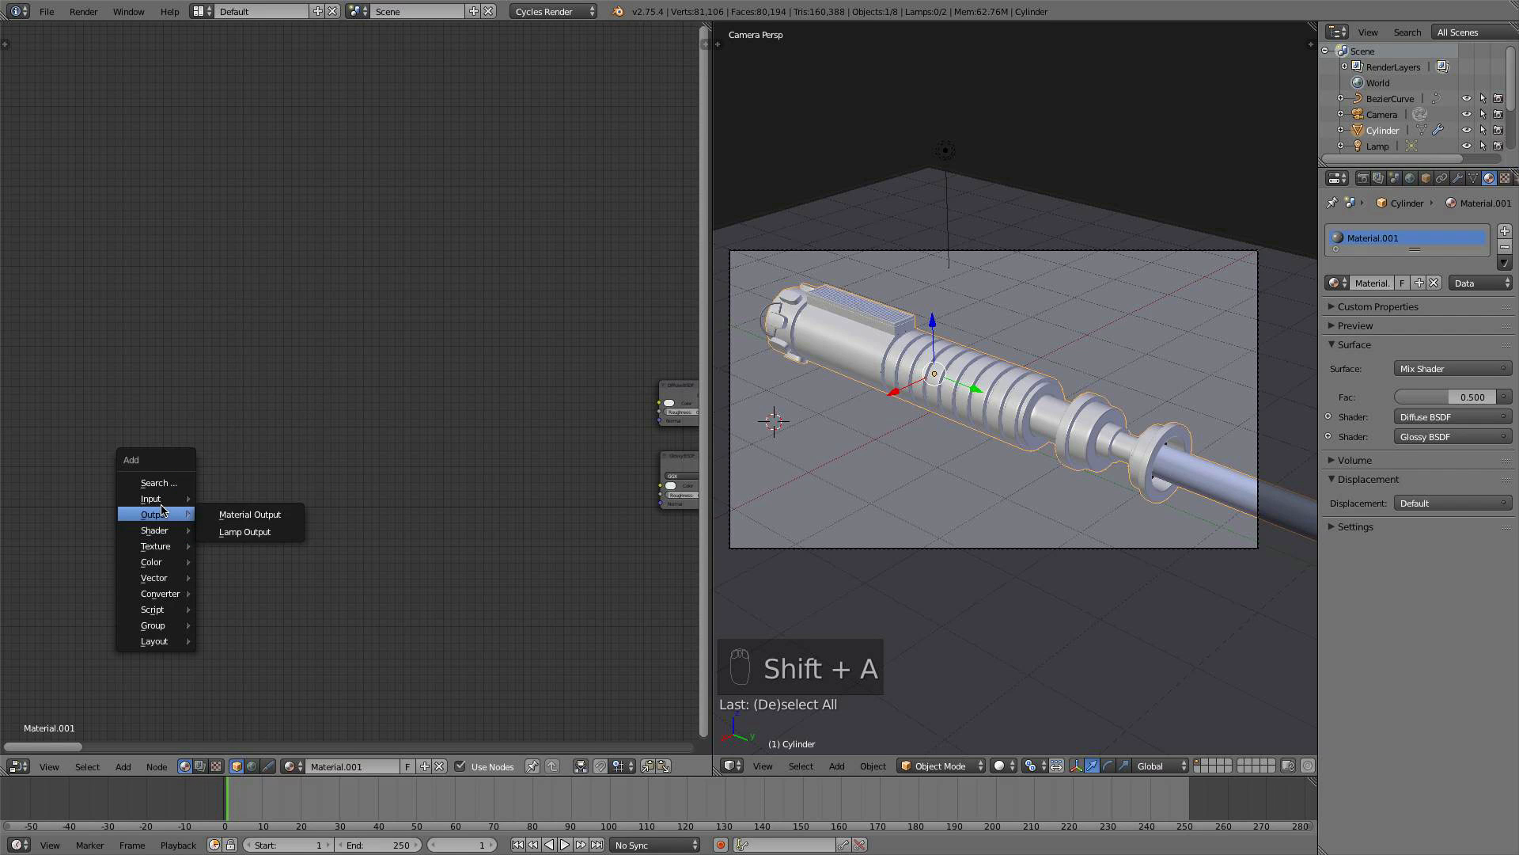
{"action": "left_click", "coordinate": [277, 562]}
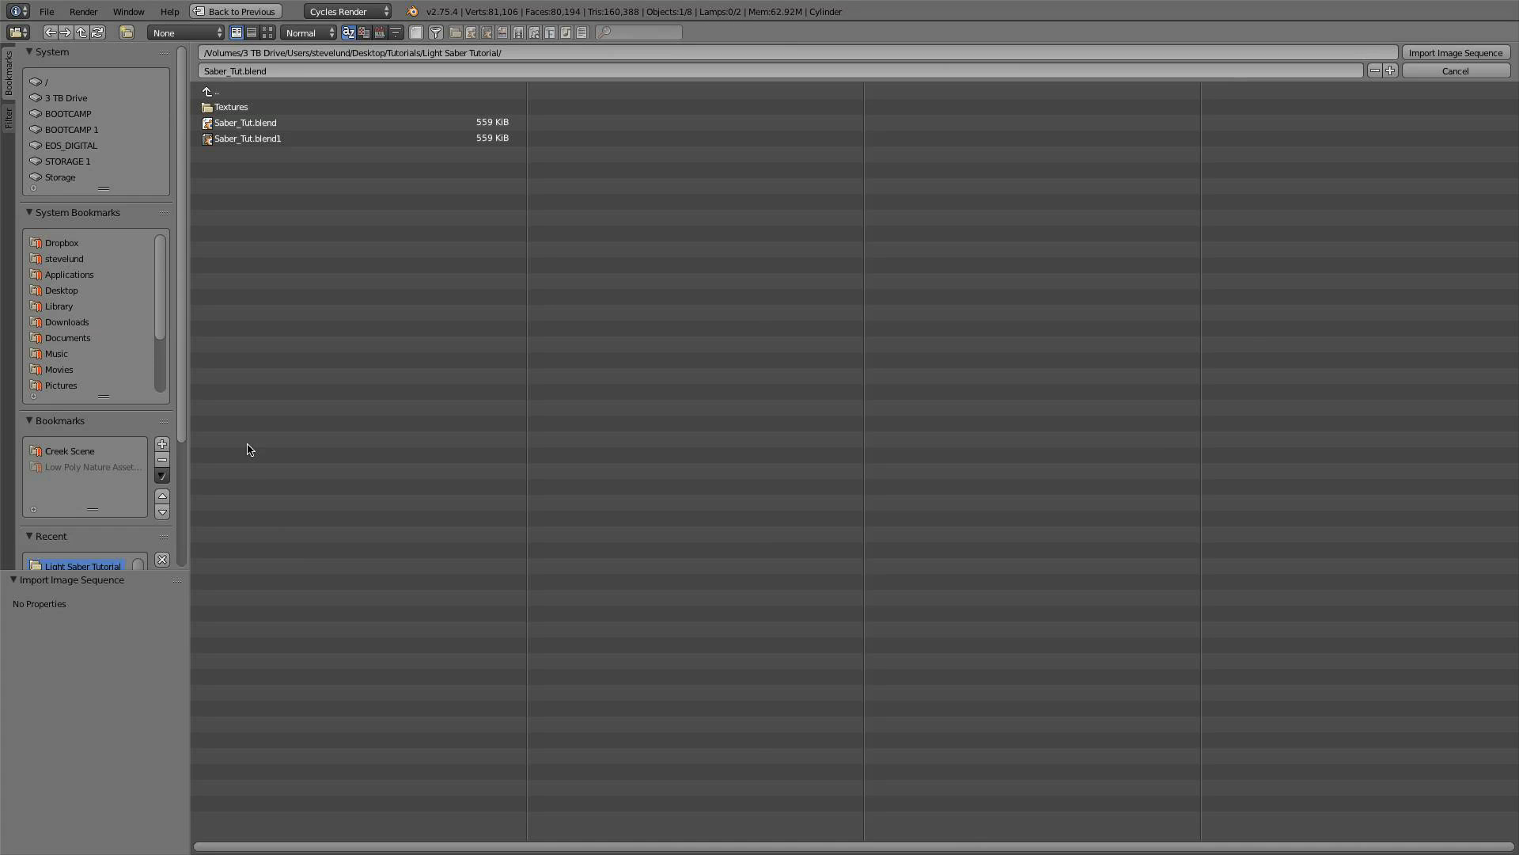
{"action": "left_click", "coordinate": [254, 108]}
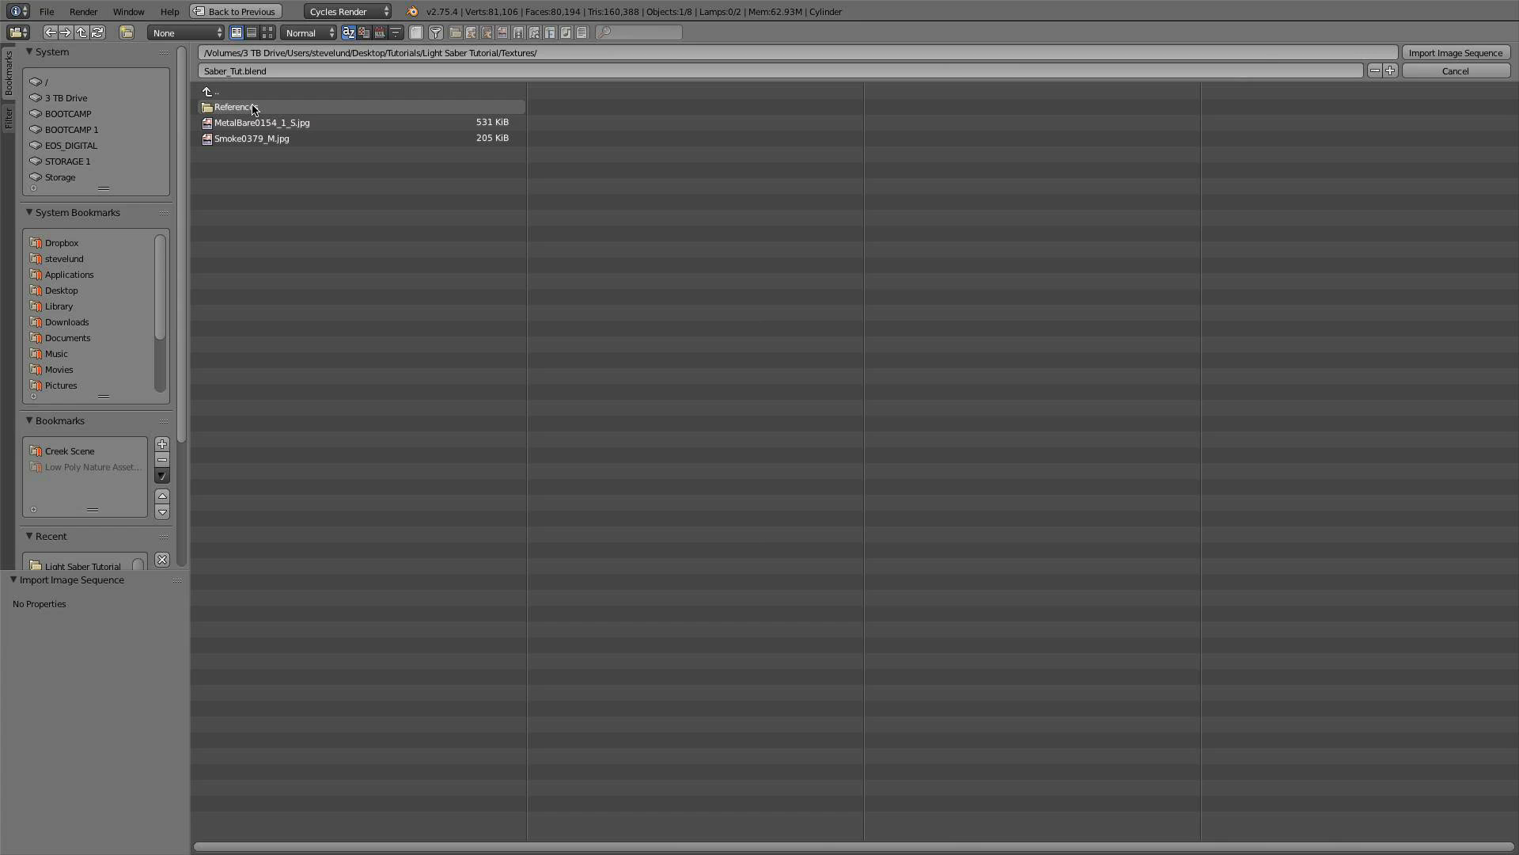
{"action": "left_click", "coordinate": [269, 124]}
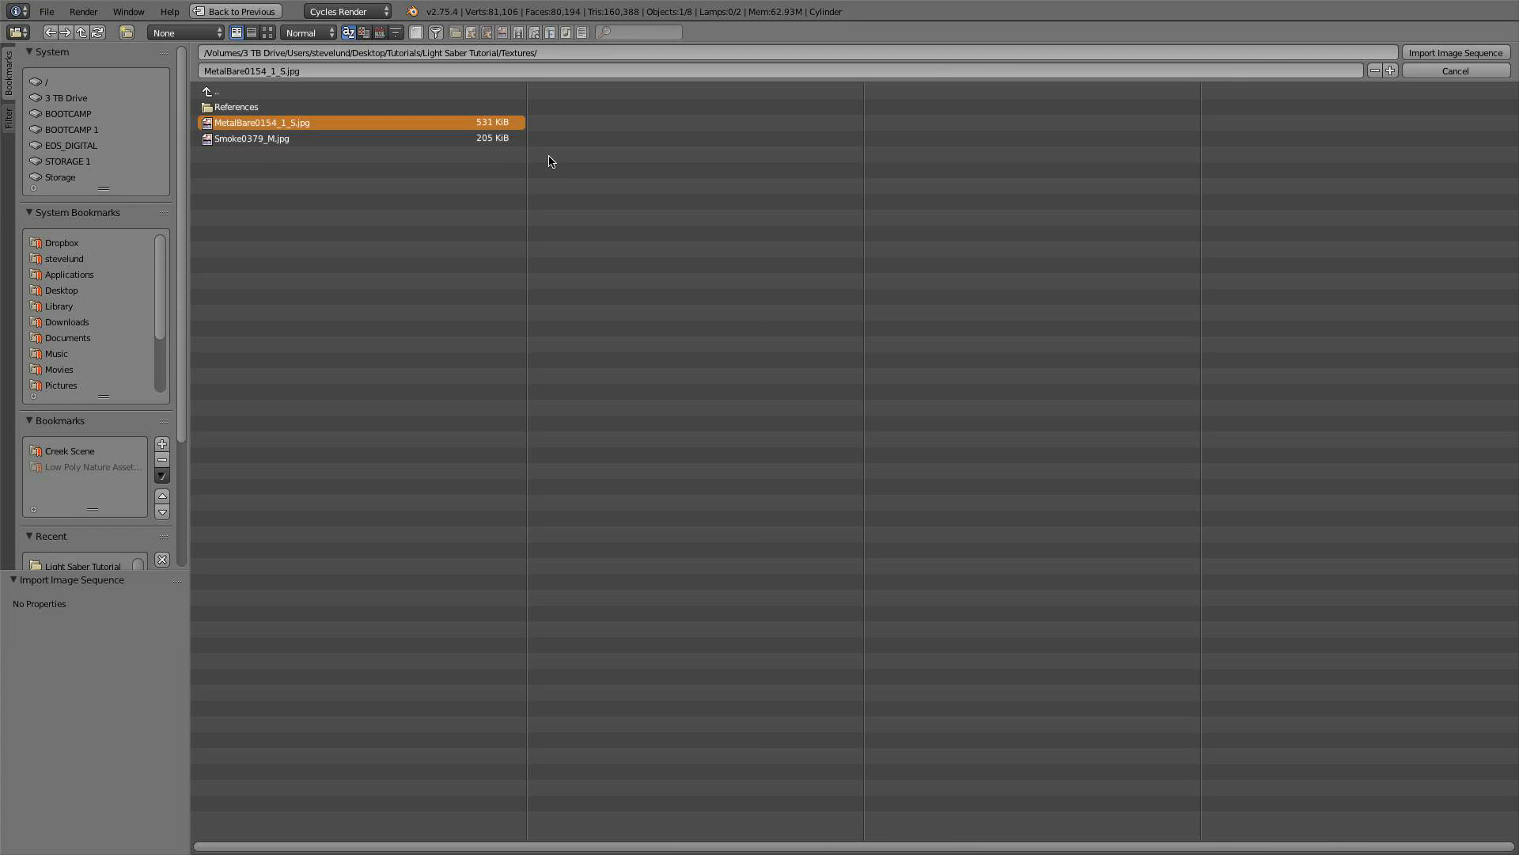
{"action": "double_click", "coordinate": [247, 124]}
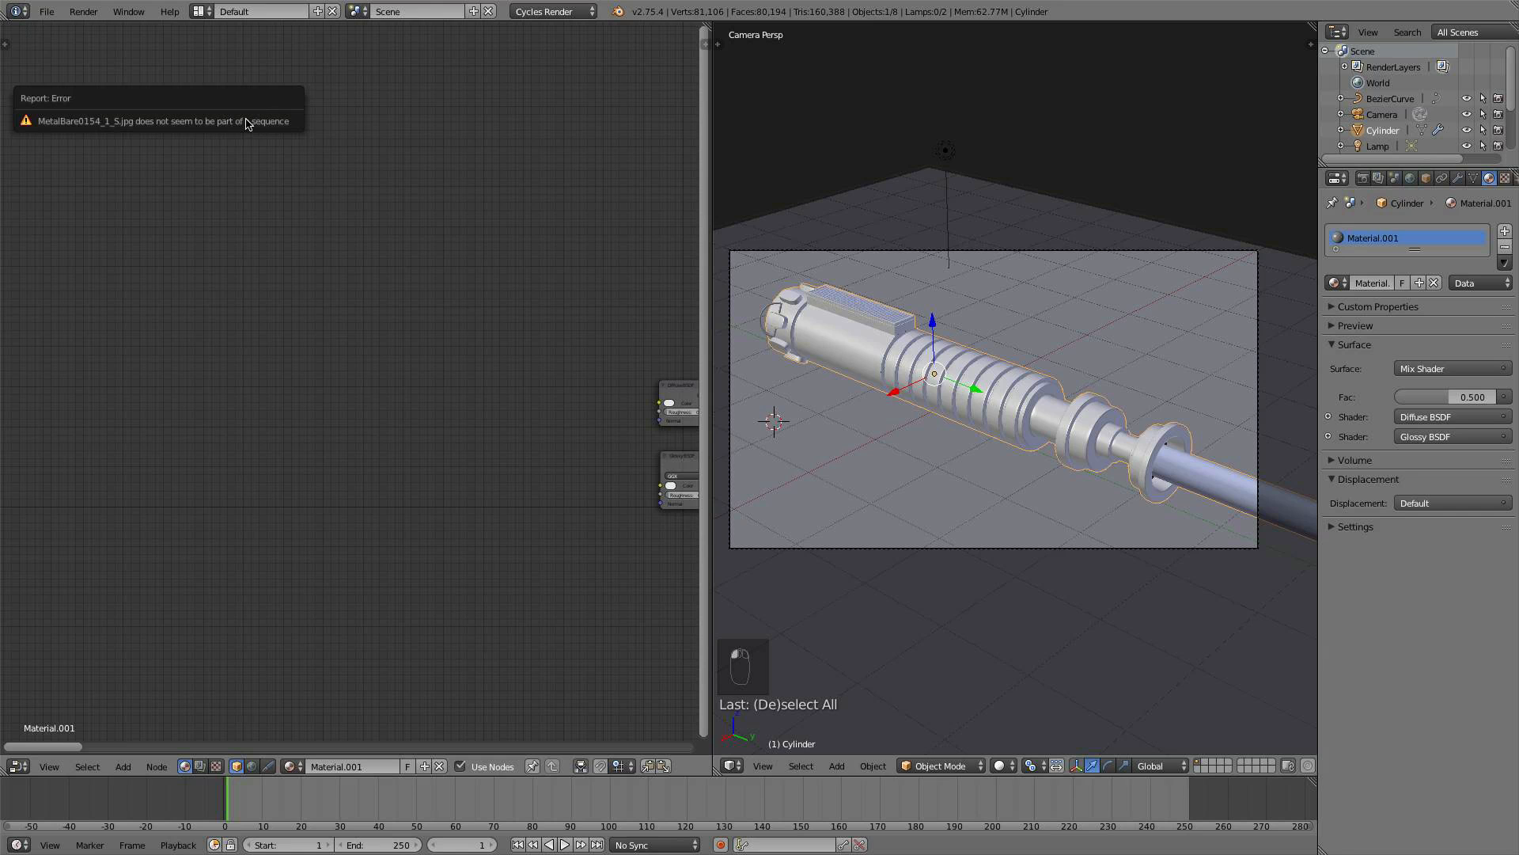
- Retry importing MetalBare0154_1_S.jpg through the Image Sequence texture option
{"action": "middle_click_drag", "start_coordinate": [507, 401], "coordinate": [398, 414]}
{"action": "key", "text": "shift+a"}
{"action": "mouse_move", "coordinate": [397, 414]}
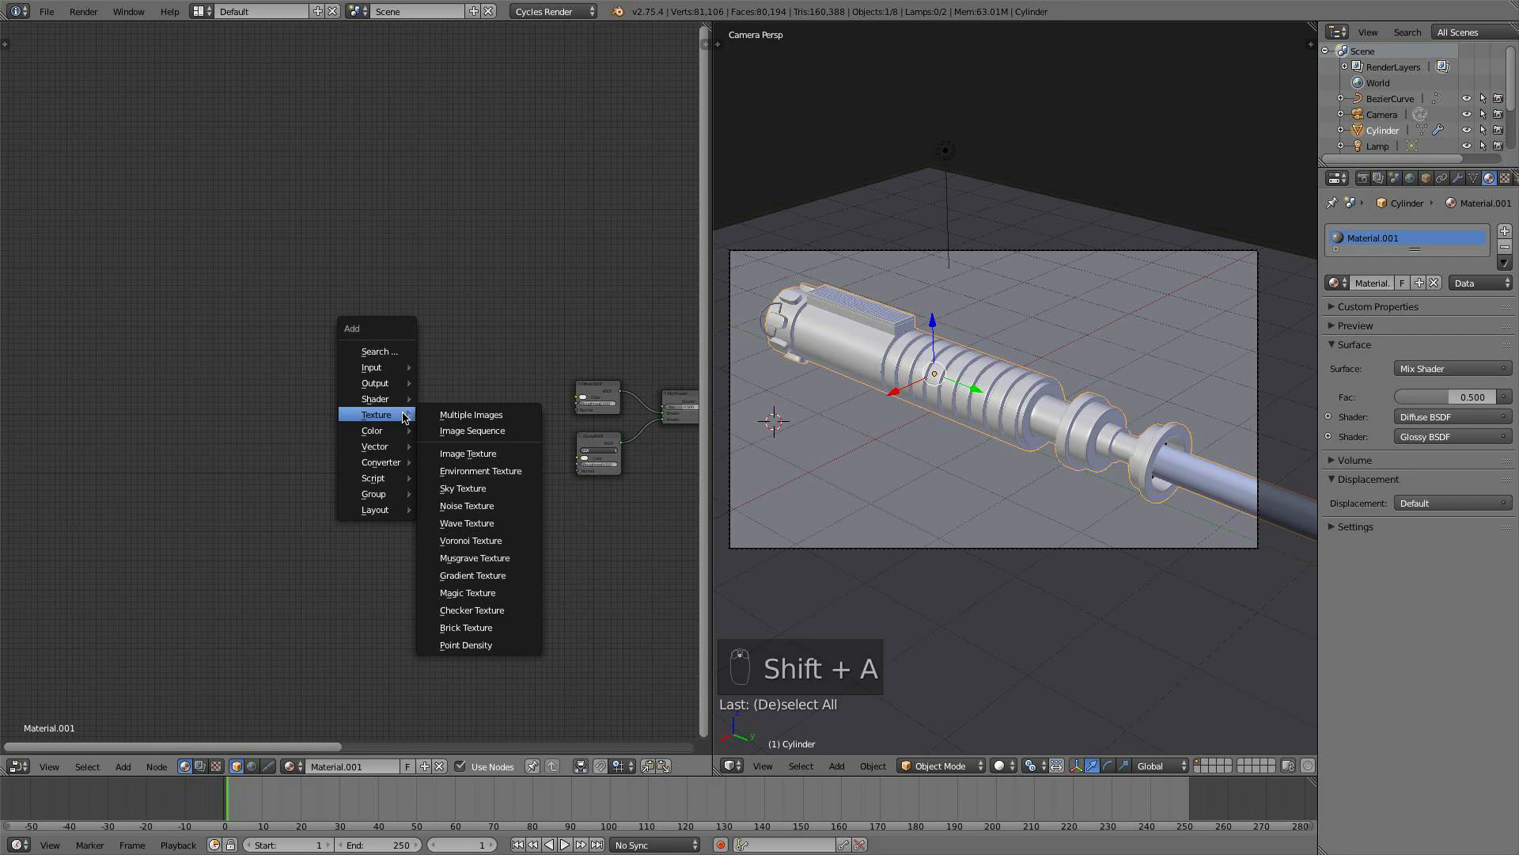
{"action": "left_click", "coordinate": [472, 431]}
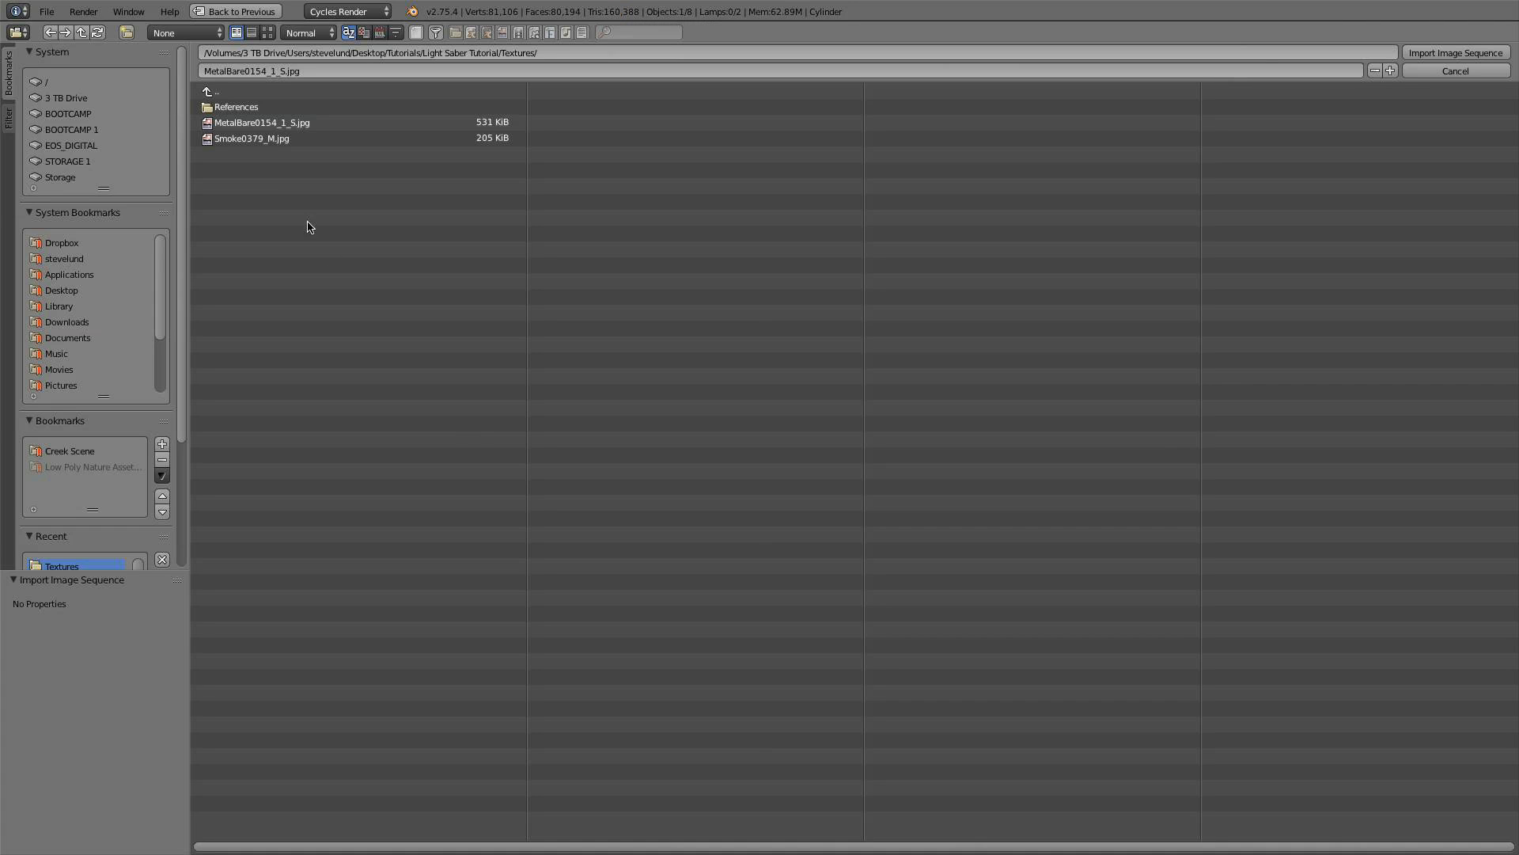
{"action": "double_click", "coordinate": [247, 125]}
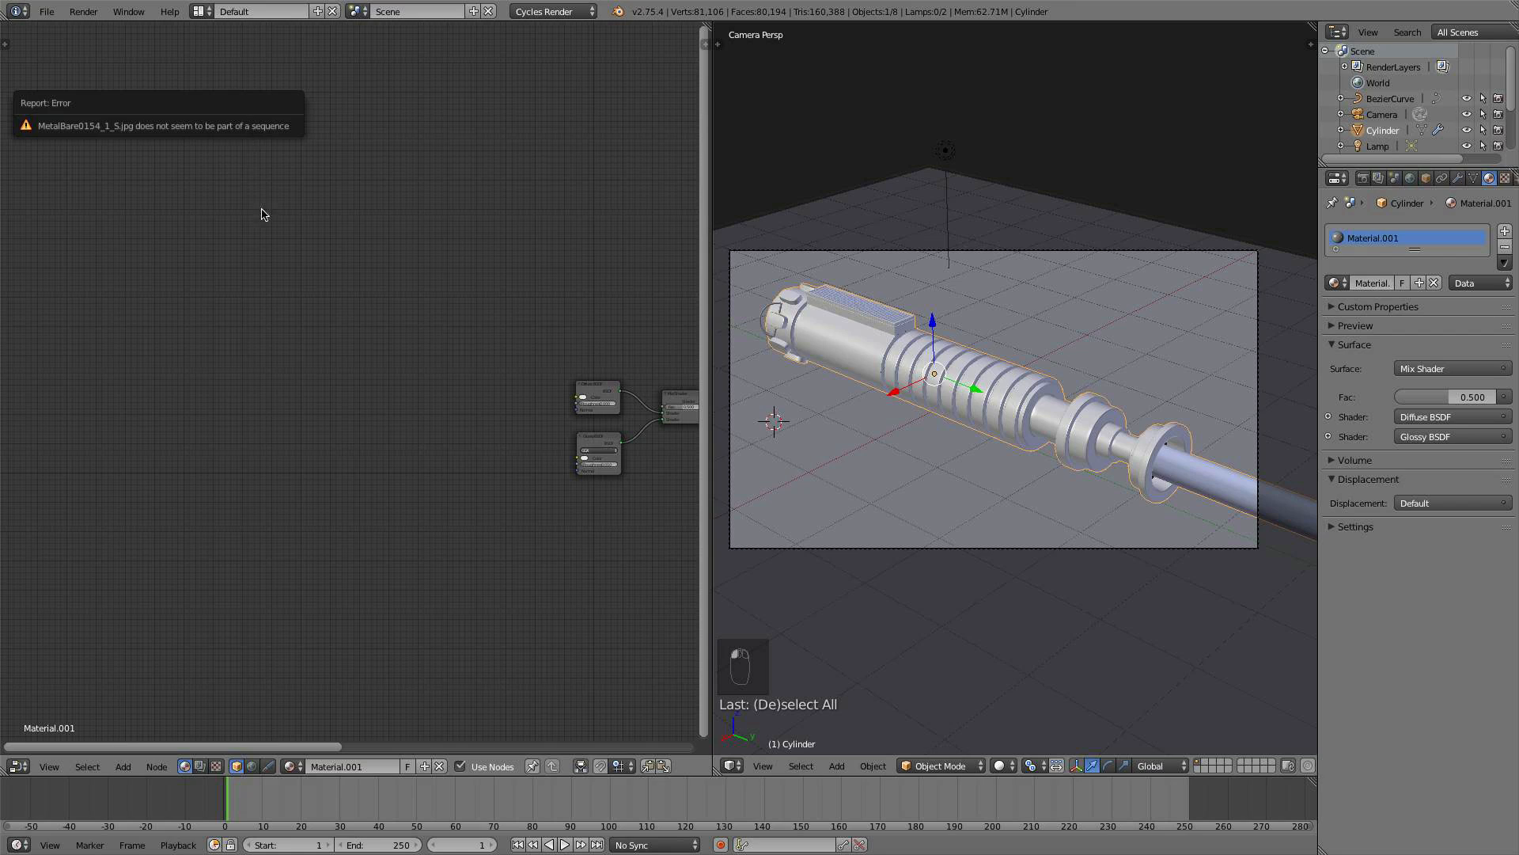
- Add an Image Texture node to the hilt material, load MetalBare0154_1_S.jpg from the Textures folder, and place it well before the shaders
{"action": "key", "text": "shift+a"}
{"action": "mouse_move", "coordinate": [257, 483]}
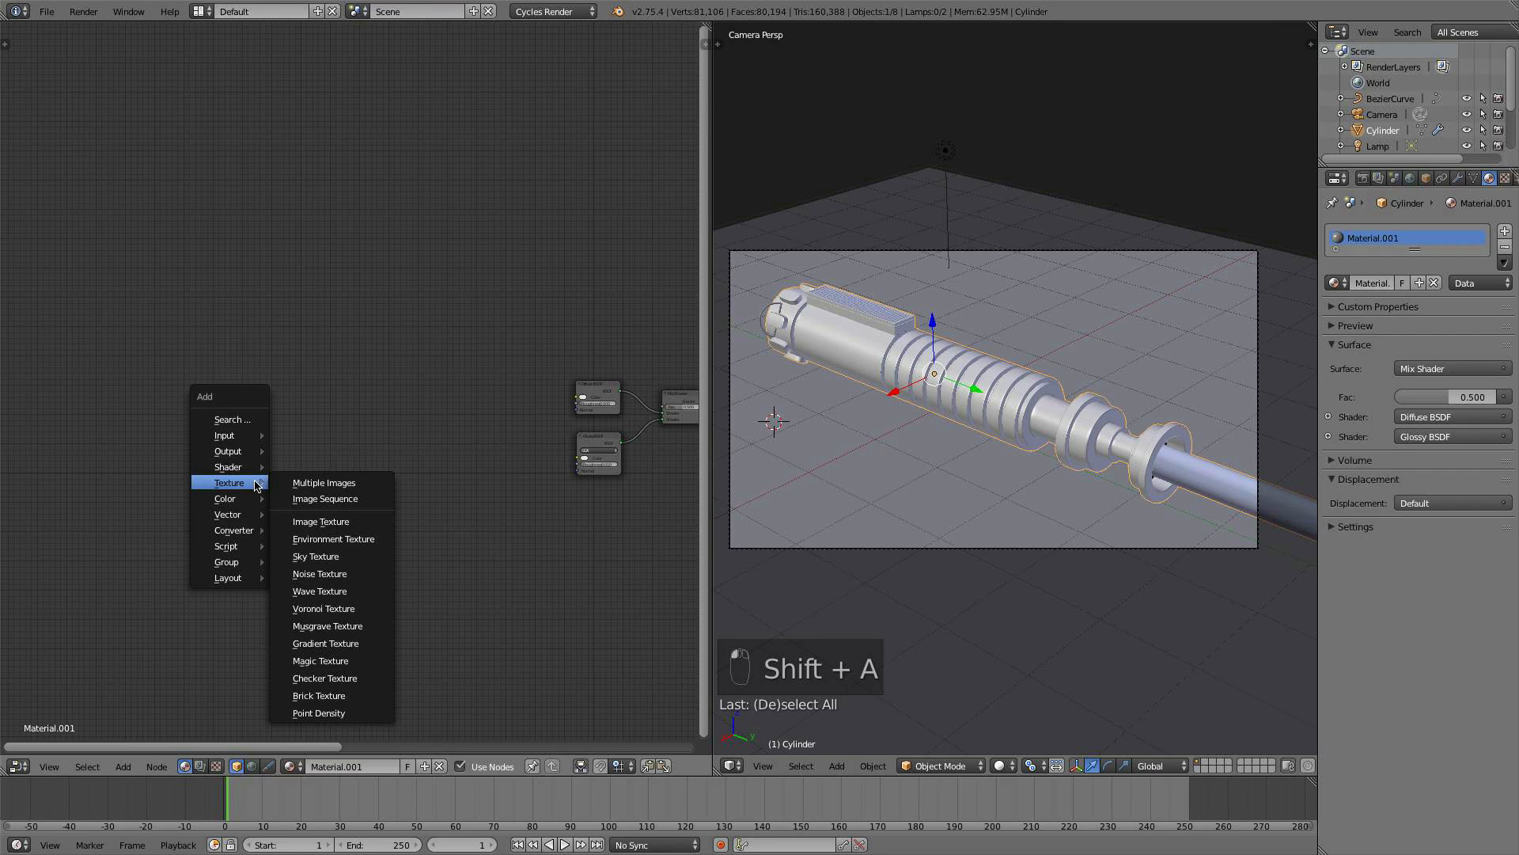
{"action": "left_click", "coordinate": [339, 522]}
{"action": "left_click", "coordinate": [266, 404]}
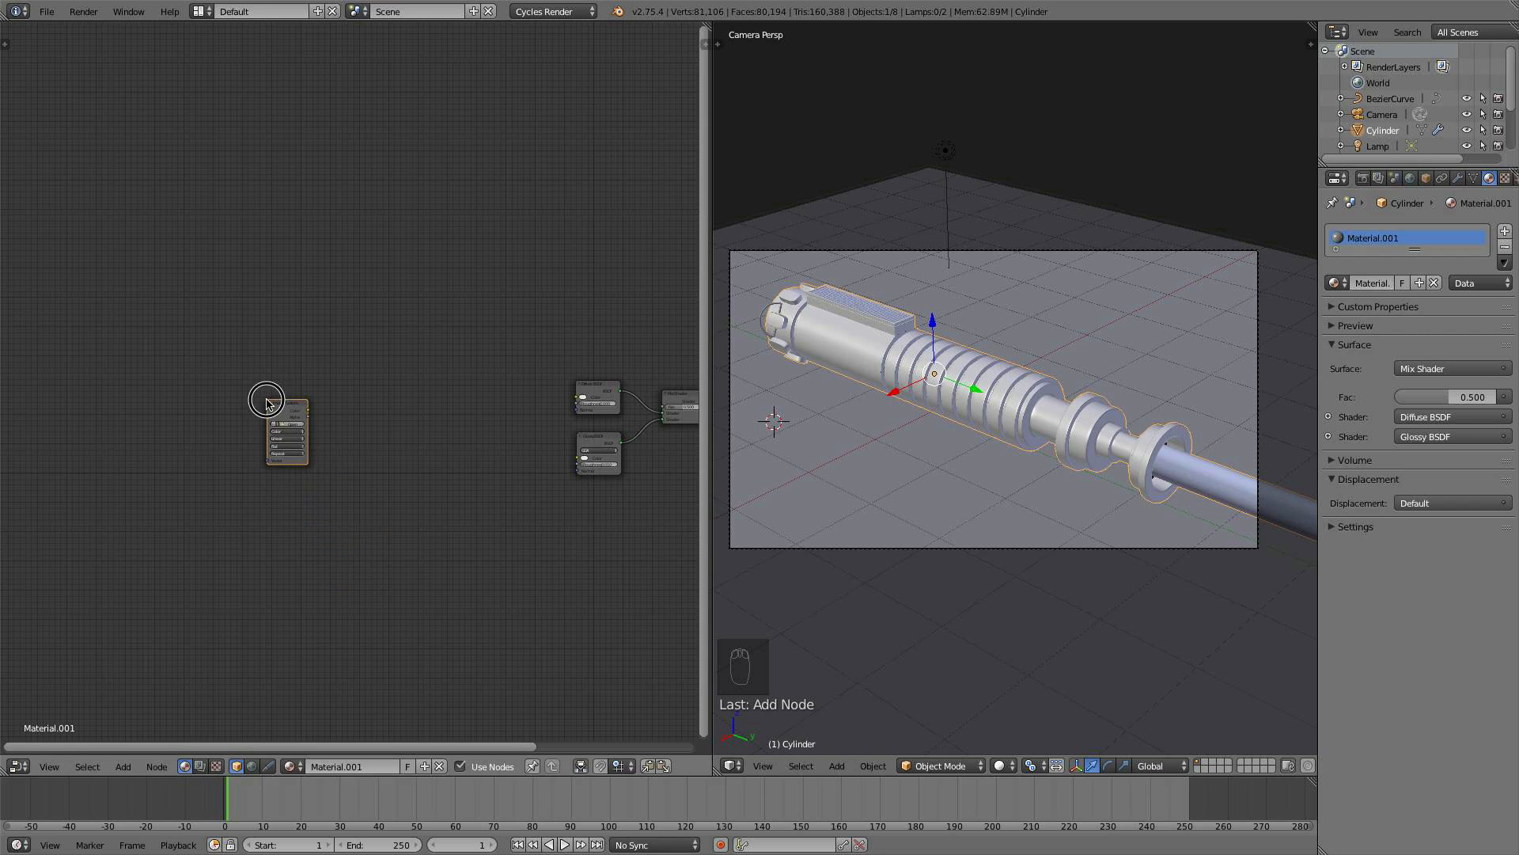
{"action": "left_click", "coordinate": [297, 427]}
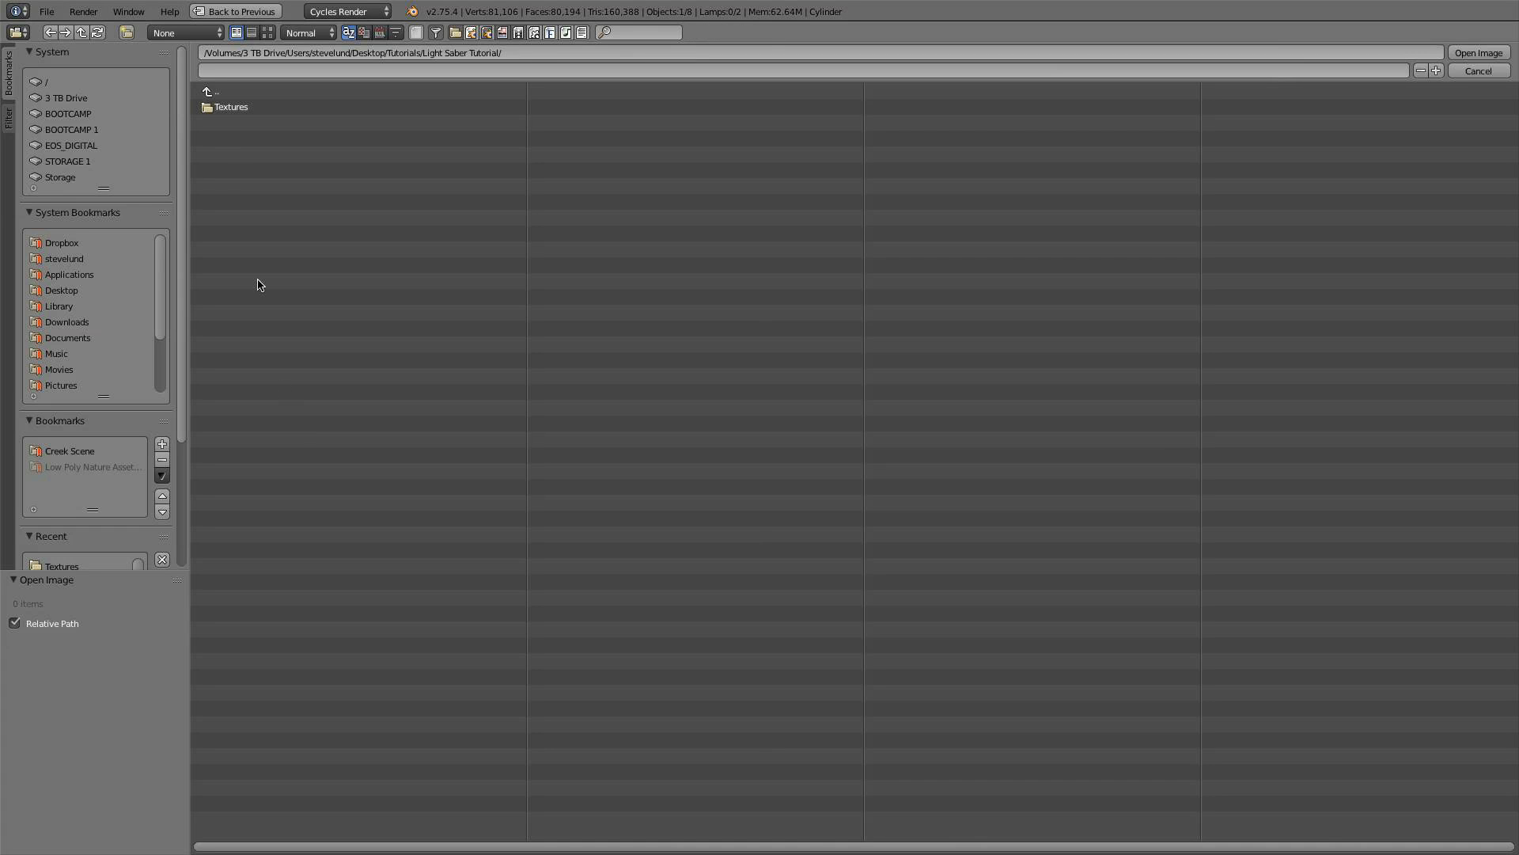
{"action": "double_click", "coordinate": [229, 108]}
{"action": "double_click", "coordinate": [238, 123]}
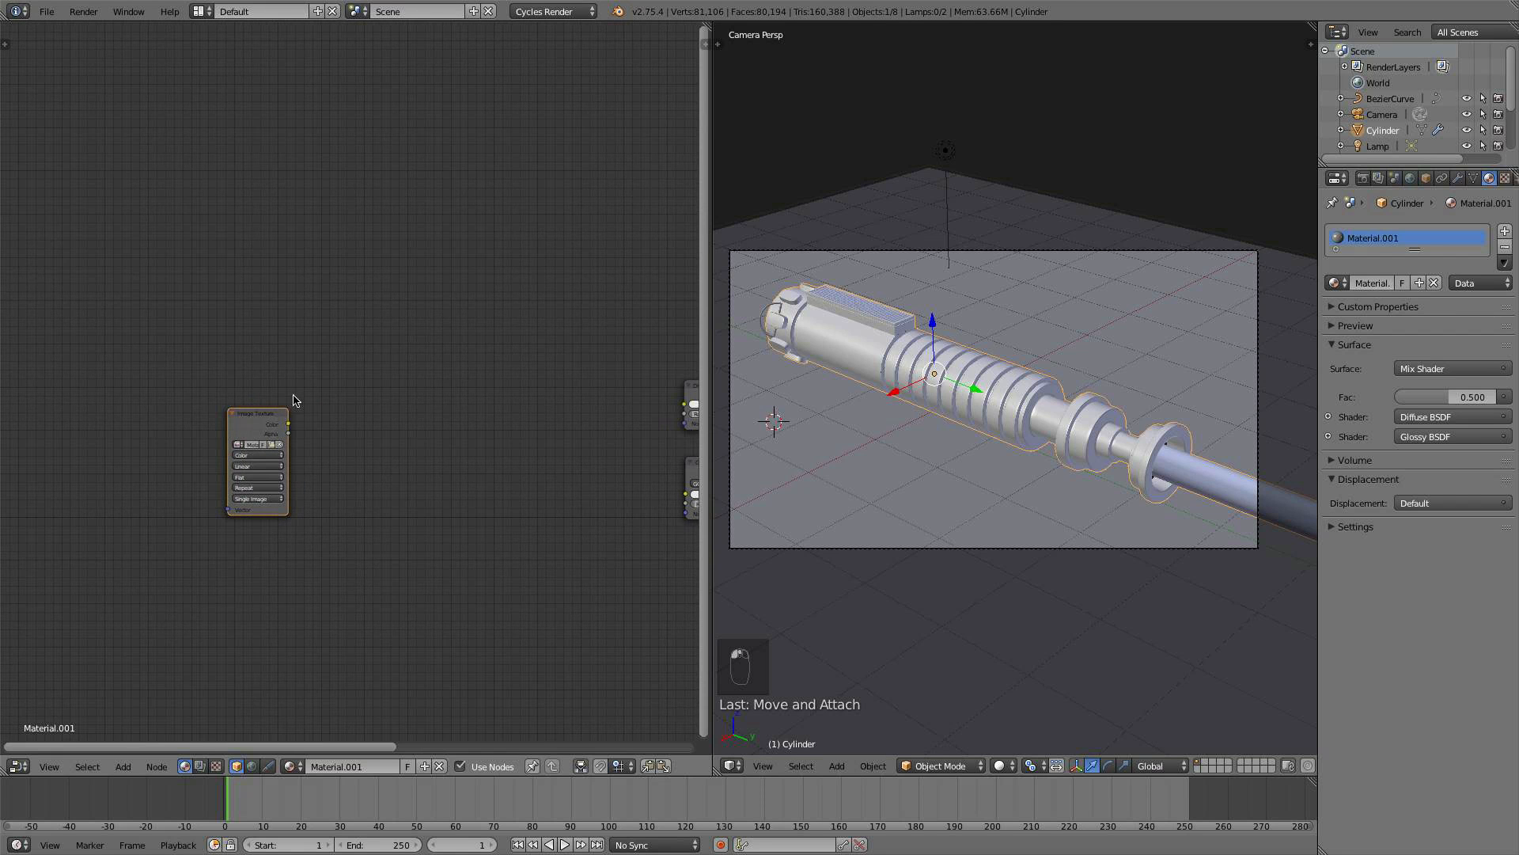
{"action": "left_click_drag", "start_coordinate": [262, 413], "coordinate": [206, 404]}
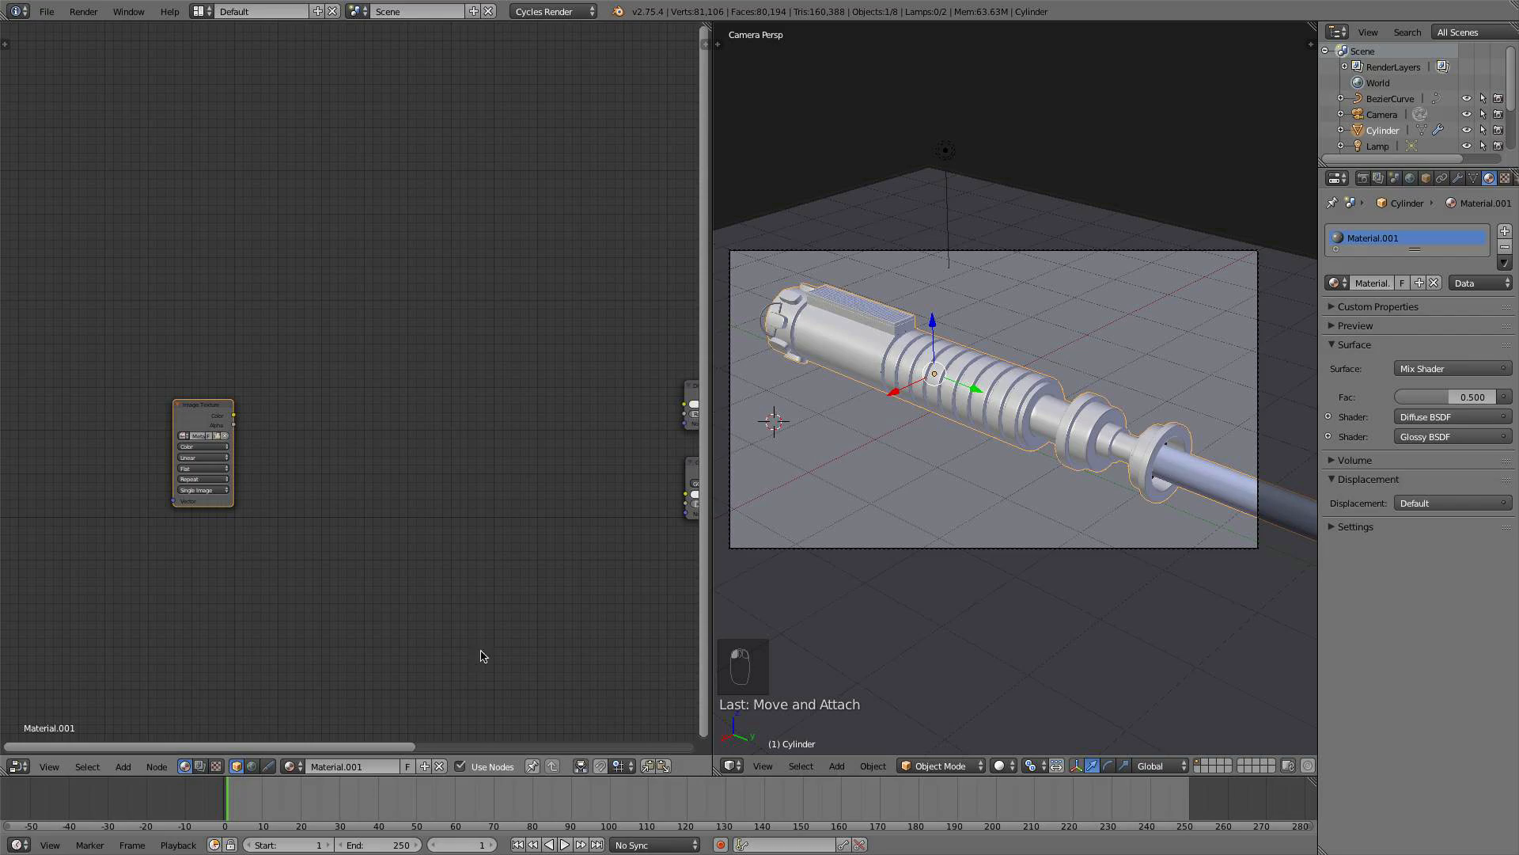
- Preview the Image Texture node through the emission viewer in Rendered shading, and return the viewport to Solid shading
{"action": "left_click", "coordinate": [1002, 765]}
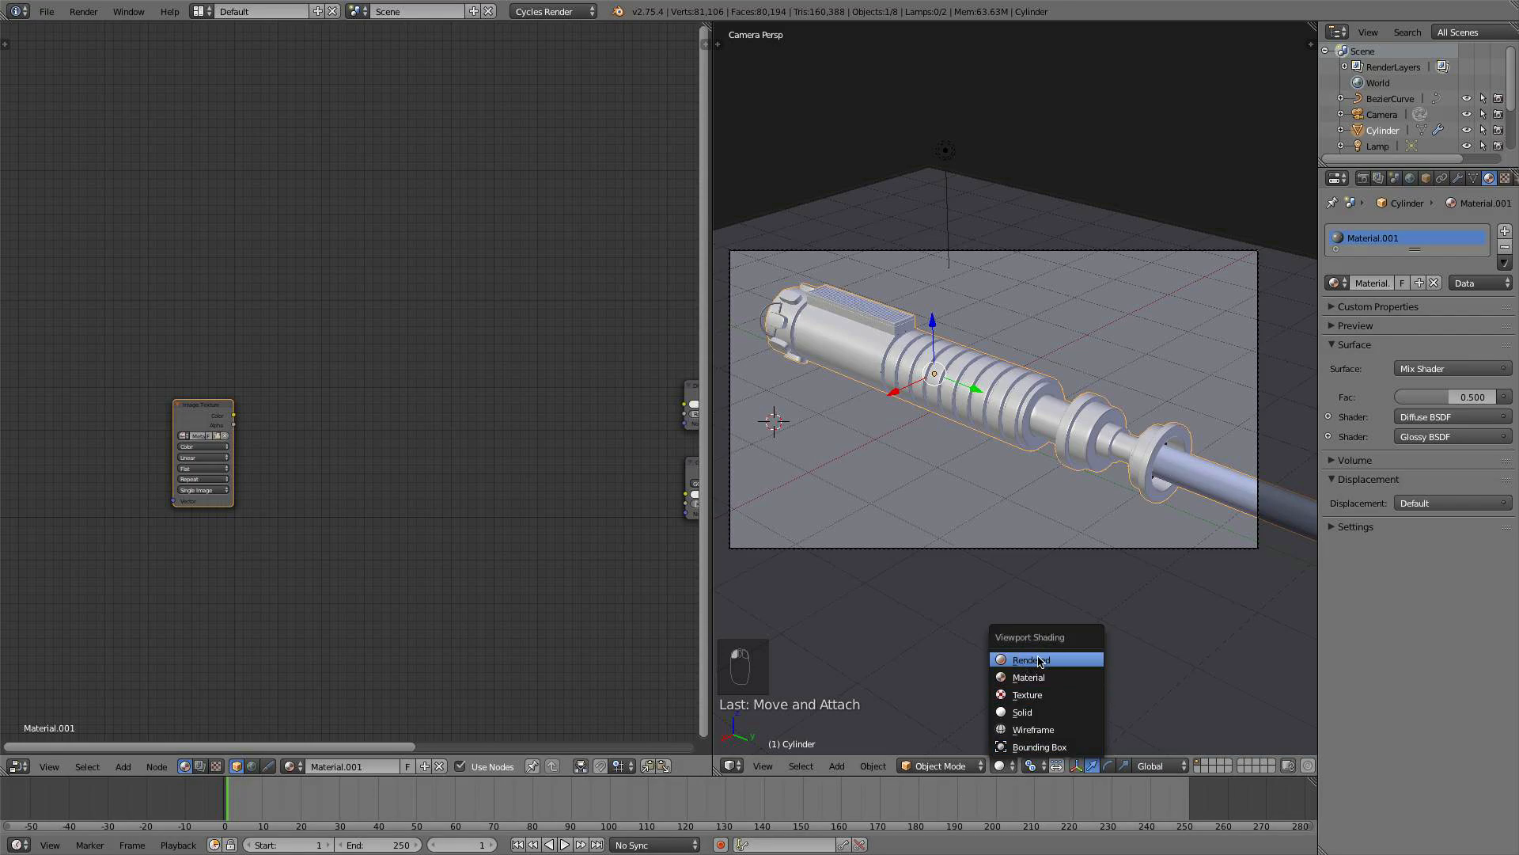
{"action": "left_click", "coordinate": [1039, 660]}
{"action": "left_click", "coordinate": [220, 418], "text": "ctrl+shift"}
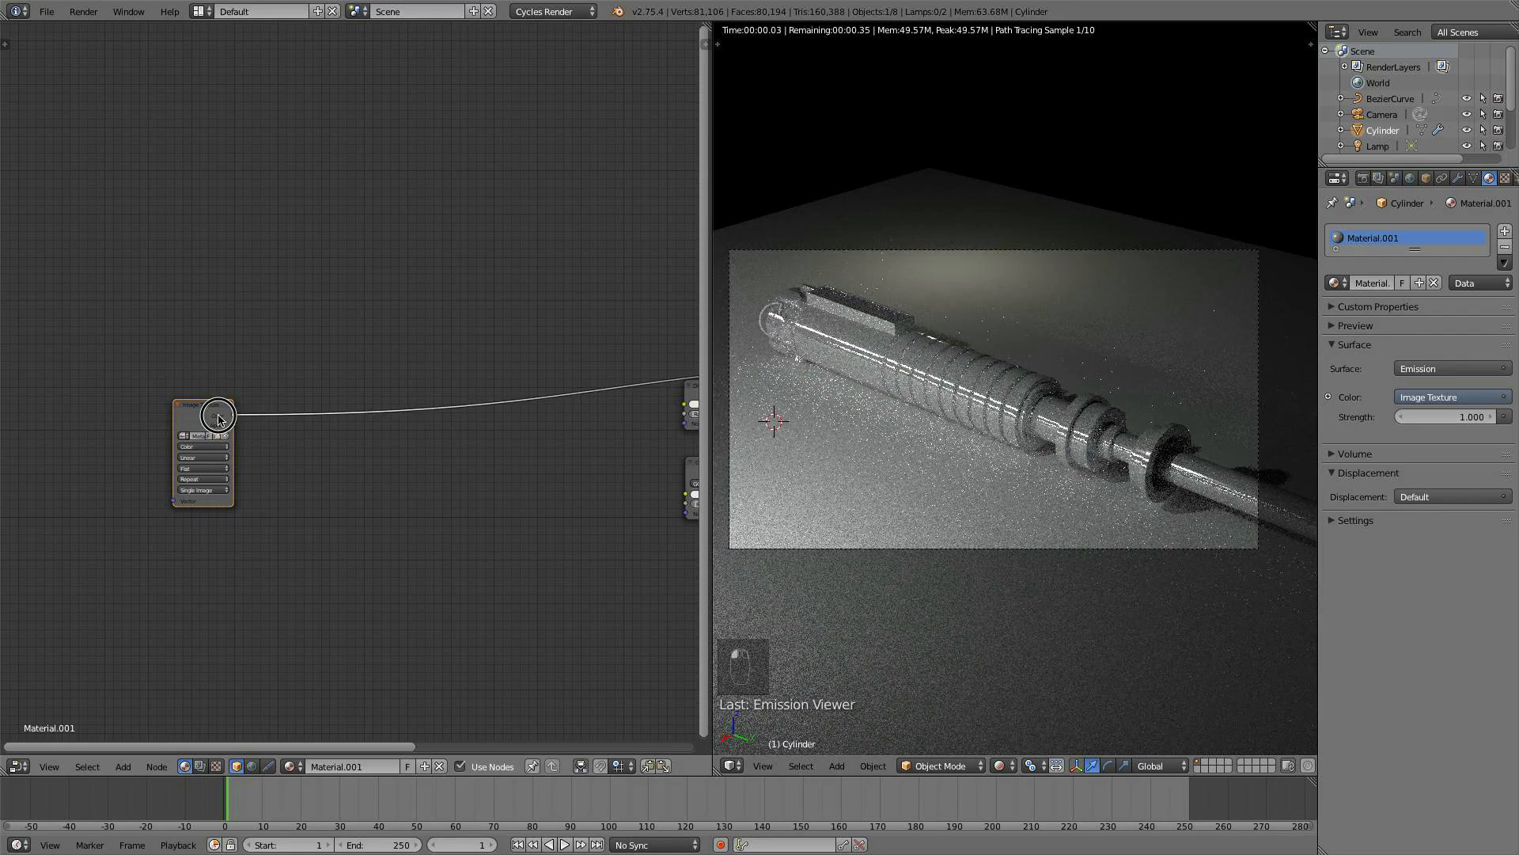
{"action": "scroll", "coordinate": [883, 334], "scroll_direction": "up", "scroll_amount": 1}
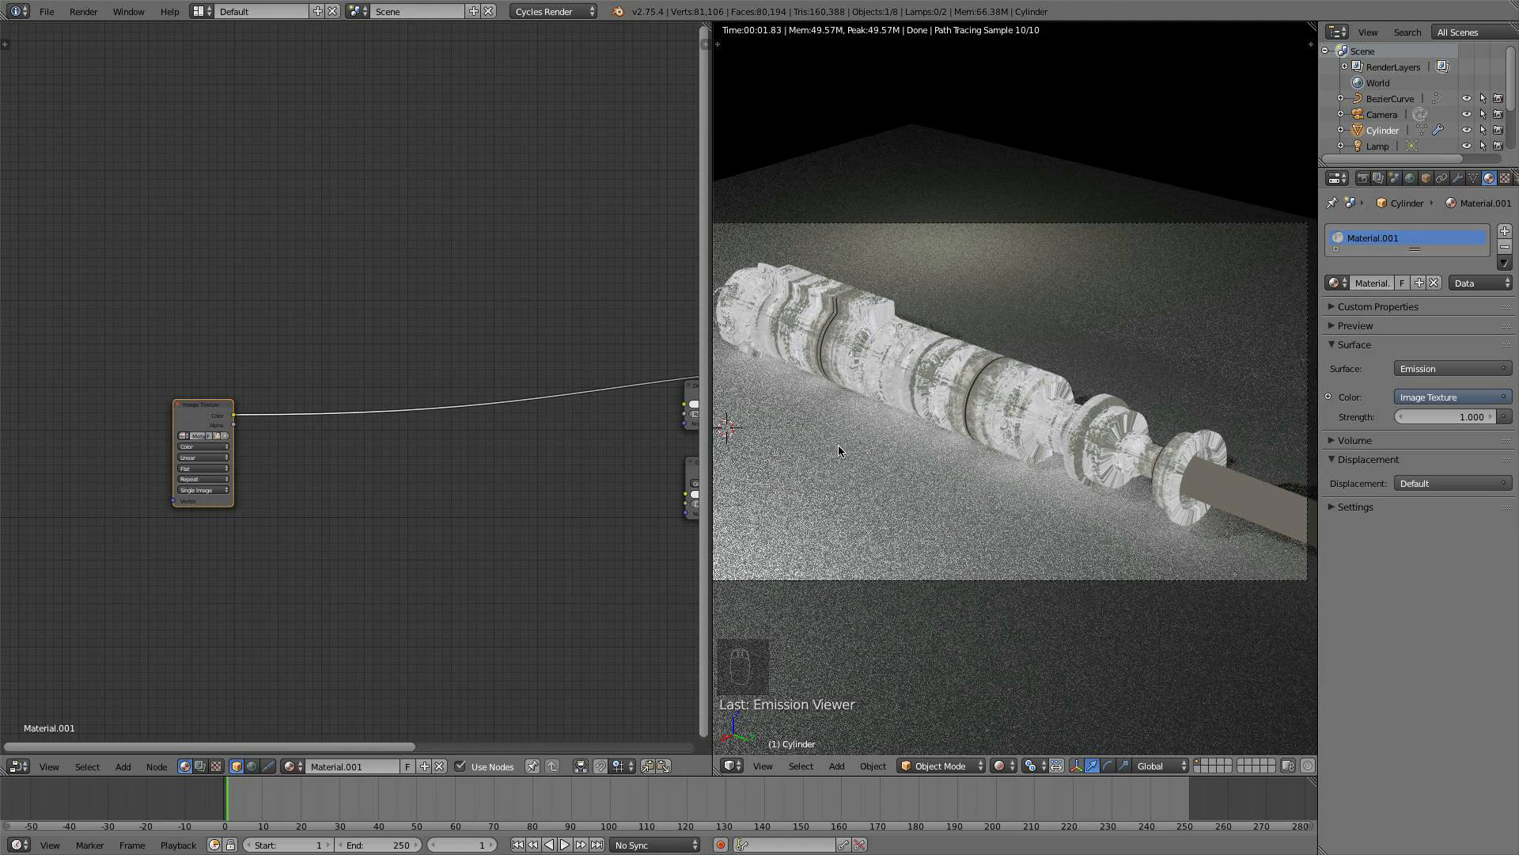
{"action": "left_click", "coordinate": [1000, 766]}
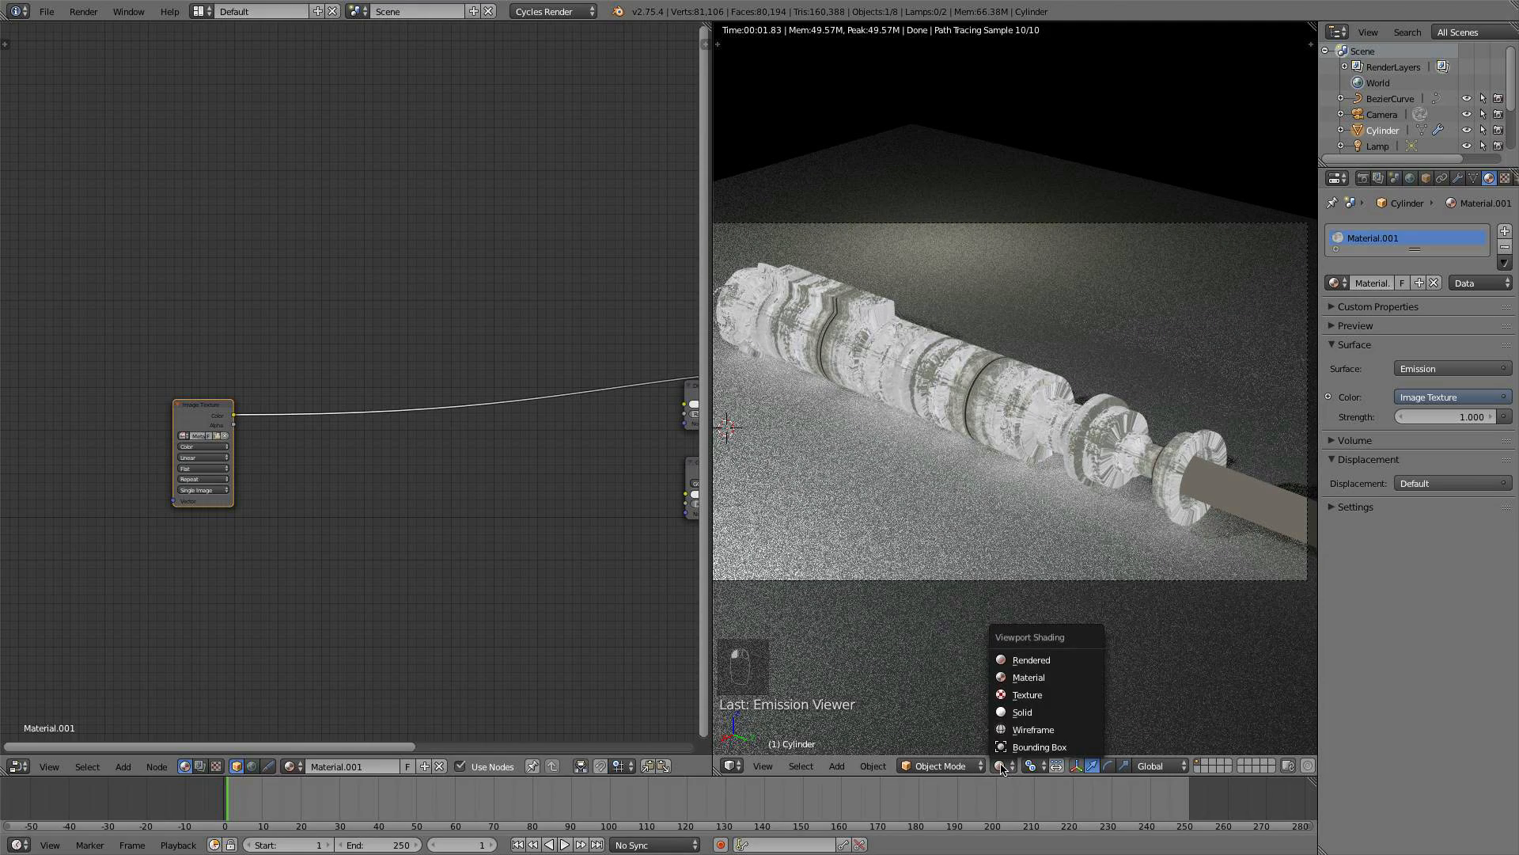
{"action": "left_click", "coordinate": [1014, 718]}
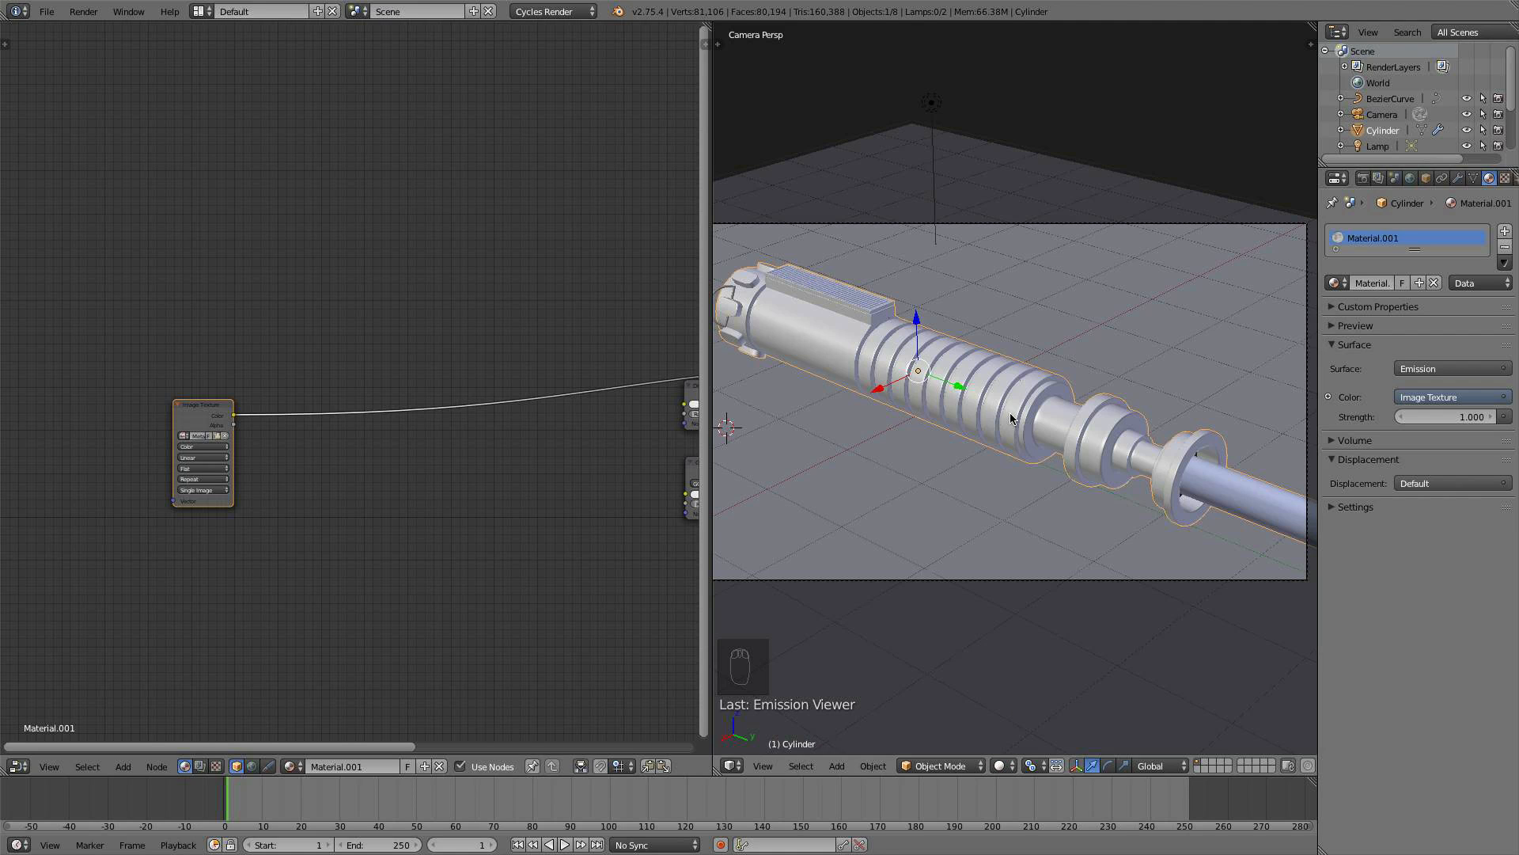
- Add a Mapping node before the Image Texture node and link its Vector output to the texture's Vector input
{"action": "left_click_drag", "start_coordinate": [200, 405], "coordinate": [281, 417]}
{"action": "scroll", "coordinate": [217, 452], "scroll_direction": "down", "scroll_amount": 3}
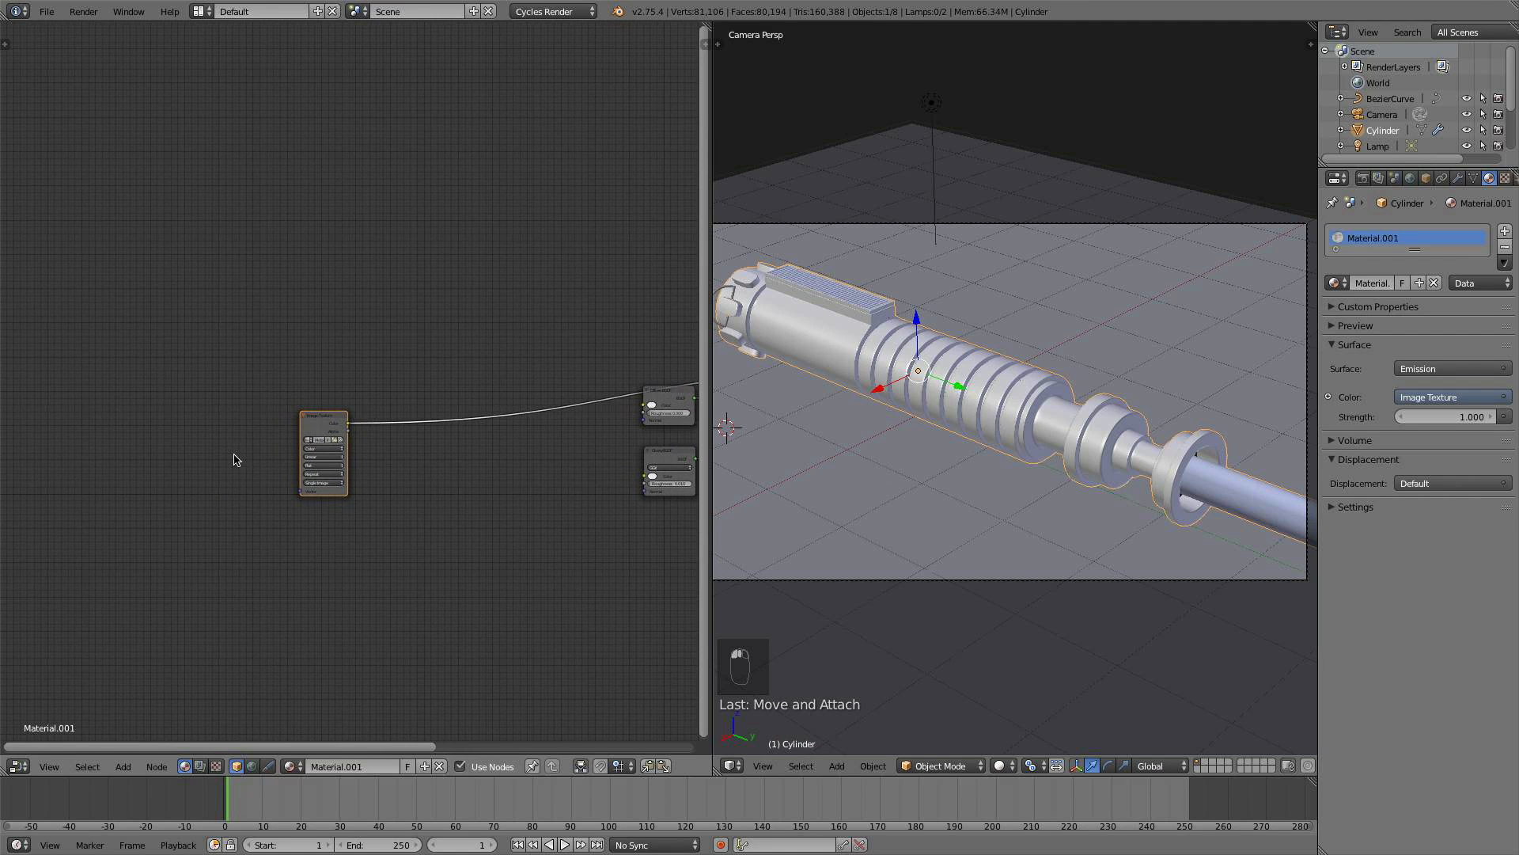
{"action": "key", "text": "shift+a"}
{"action": "mouse_move", "coordinate": [235, 457]}
{"action": "mouse_move", "coordinate": [208, 487]}
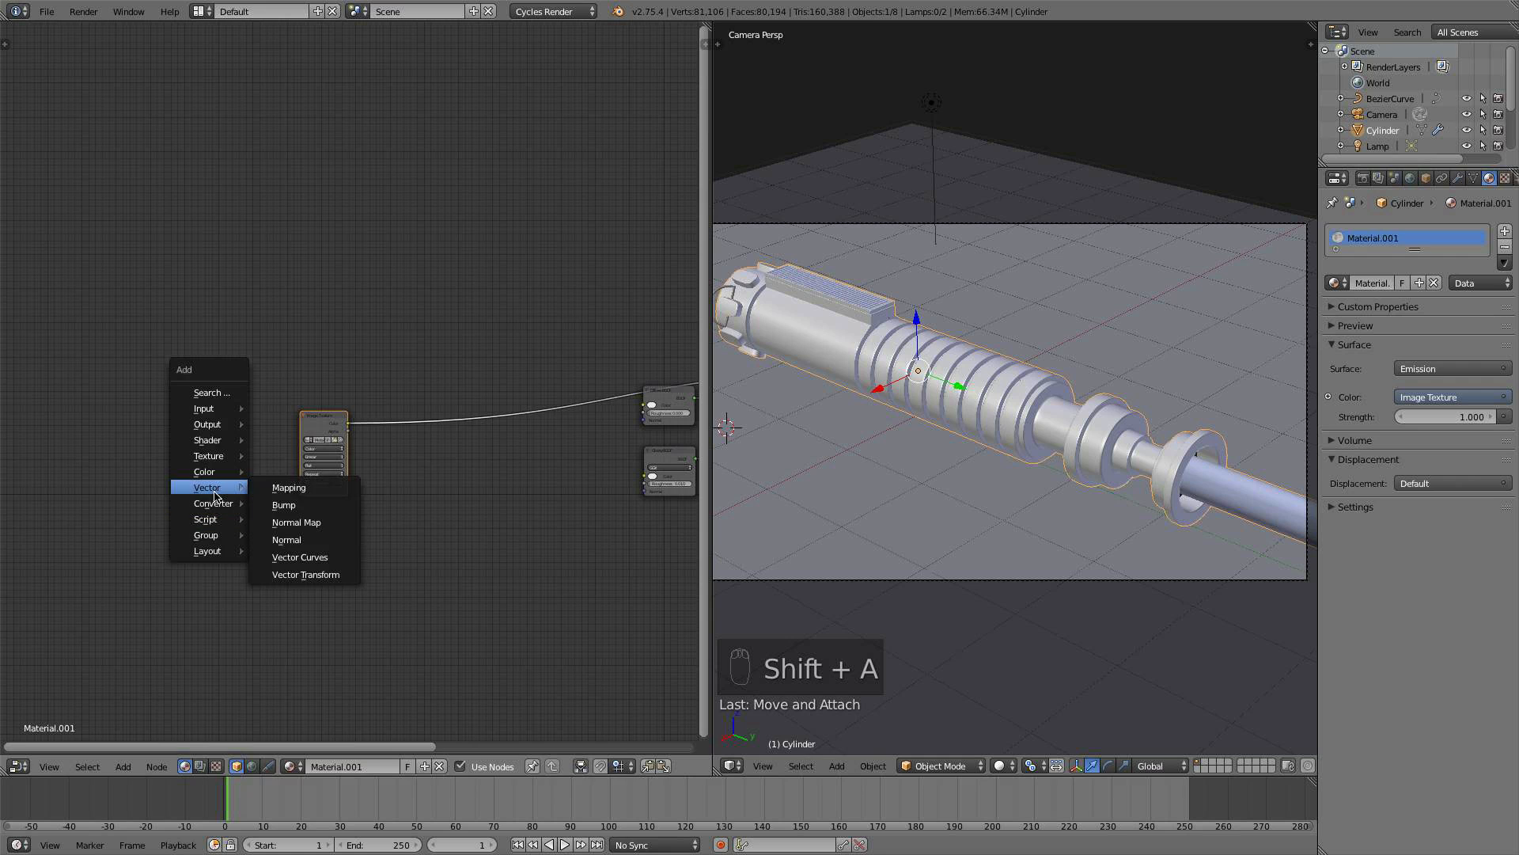
{"action": "left_click", "coordinate": [293, 487]}
{"action": "left_click", "coordinate": [164, 414]}
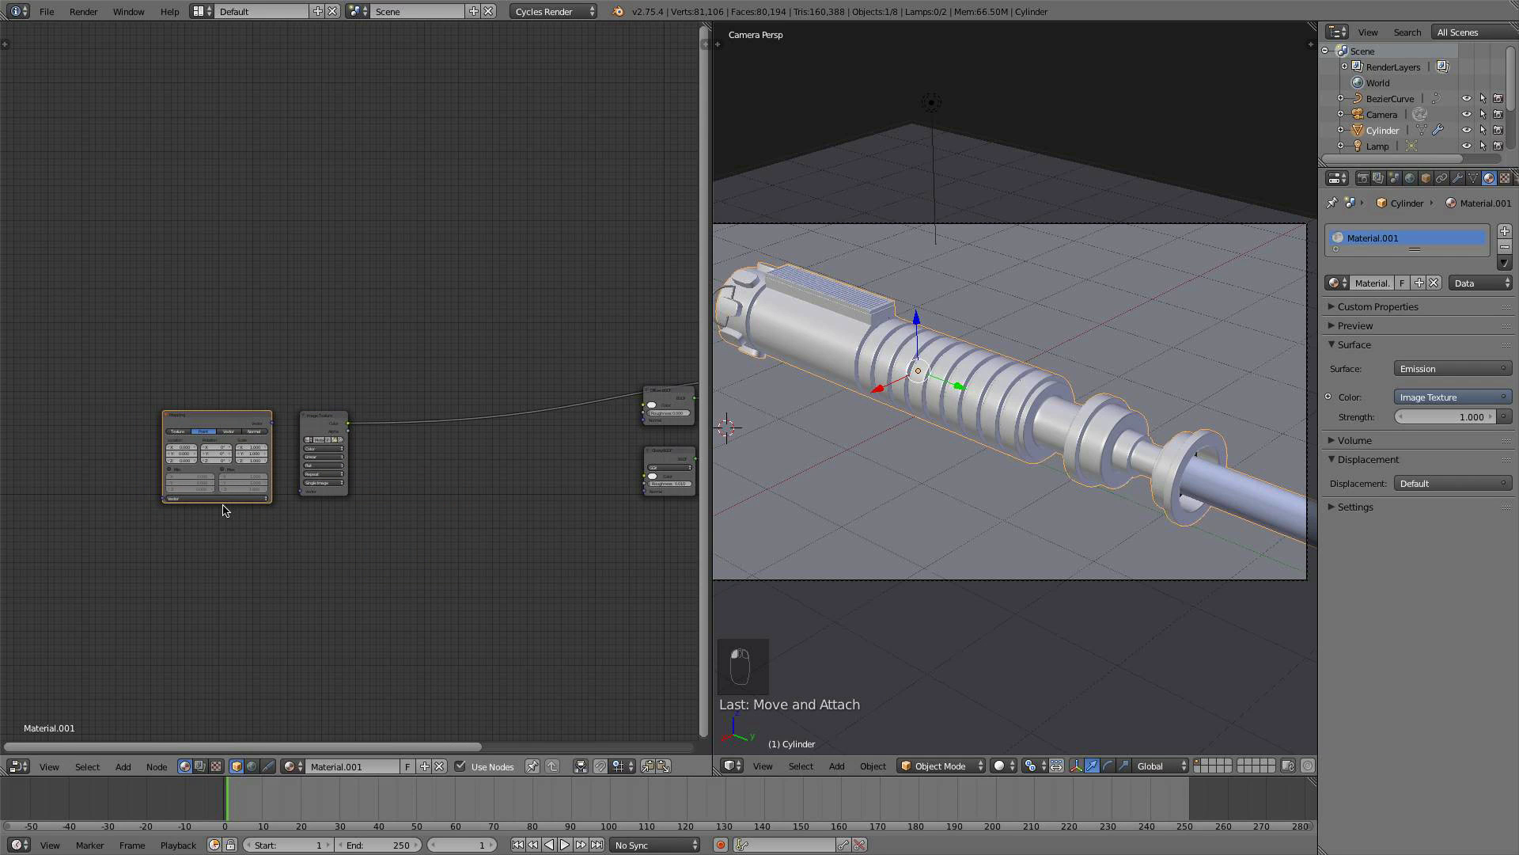
{"action": "scroll", "coordinate": [226, 510], "scroll_direction": "up", "scroll_amount": 2}
{"action": "left_click_drag", "start_coordinate": [306, 402], "coordinate": [349, 504]}
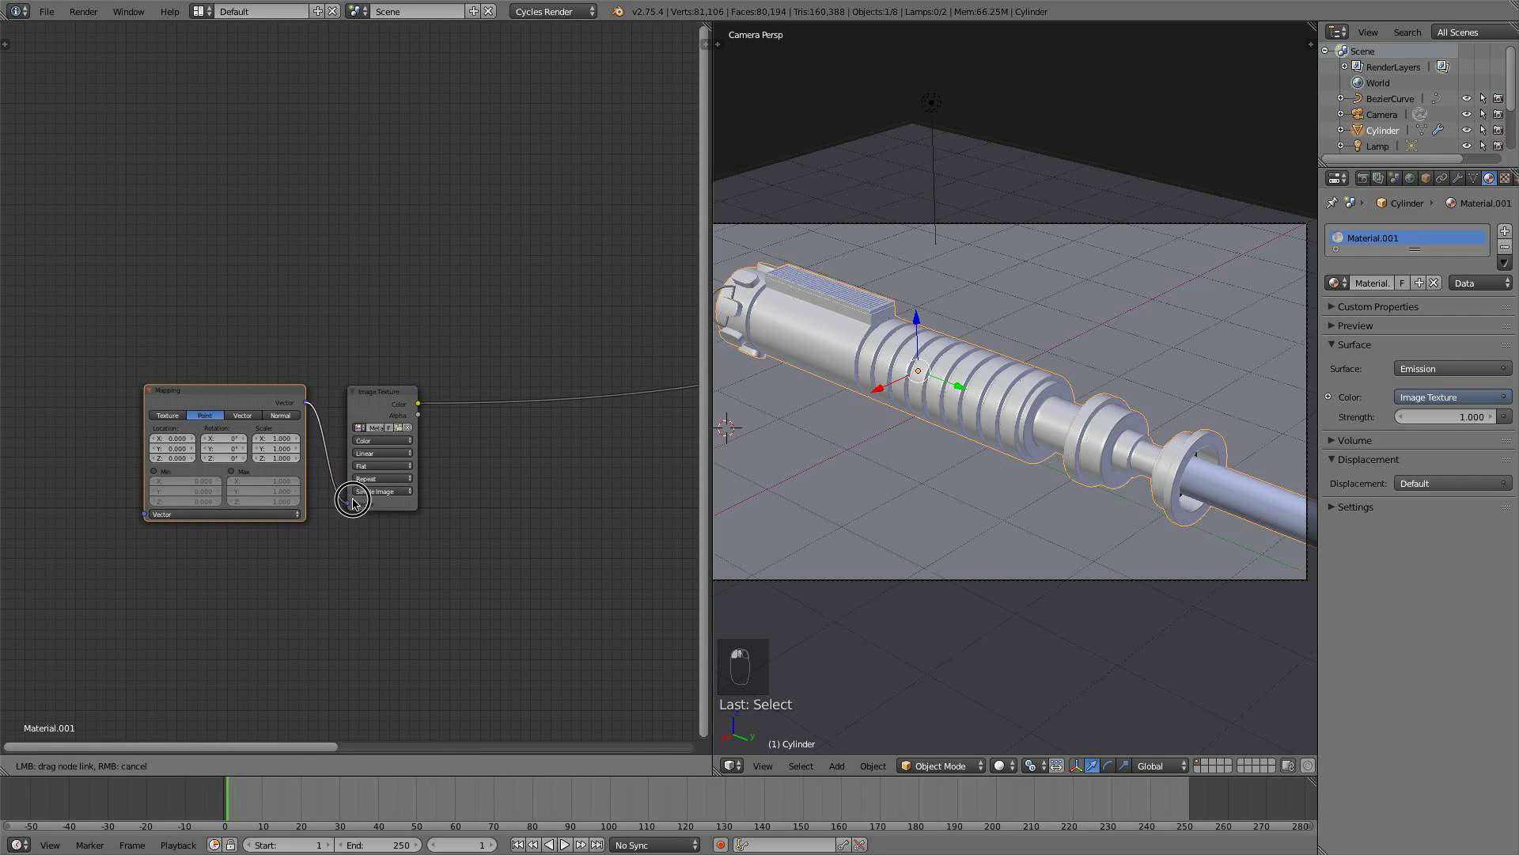
{"action": "left_click_drag", "start_coordinate": [376, 411], "coordinate": [385, 394]}
{"action": "scroll", "coordinate": [372, 404], "scroll_direction": "up", "scroll_amount": 1}
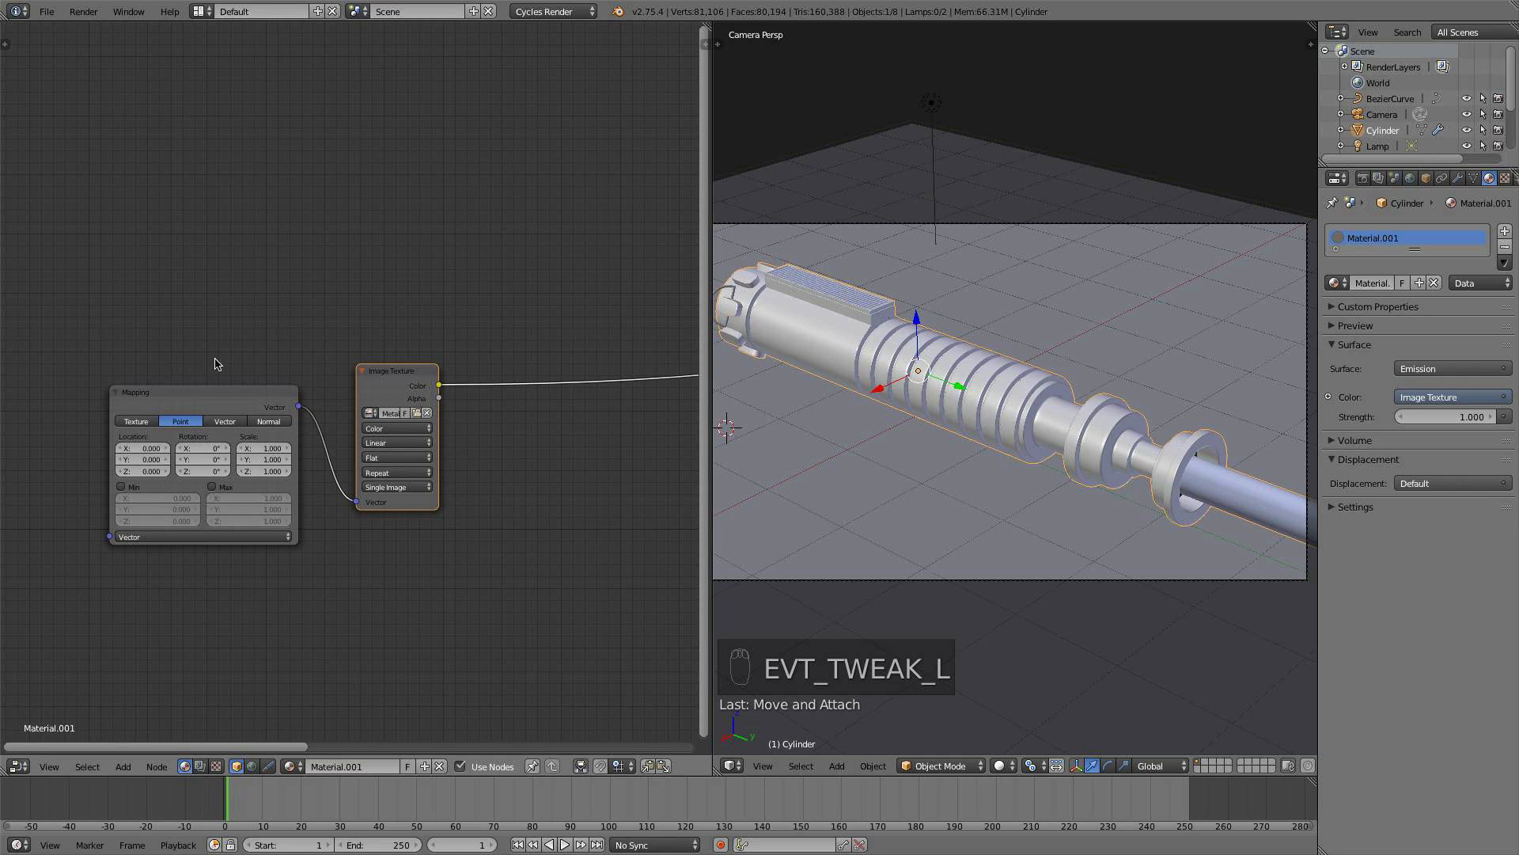
- Add a Texture Coordinate node before the Mapping node and link its UV output to the Mapping Vector input
{"action": "middle_click_drag", "start_coordinate": [218, 364], "coordinate": [320, 359]}
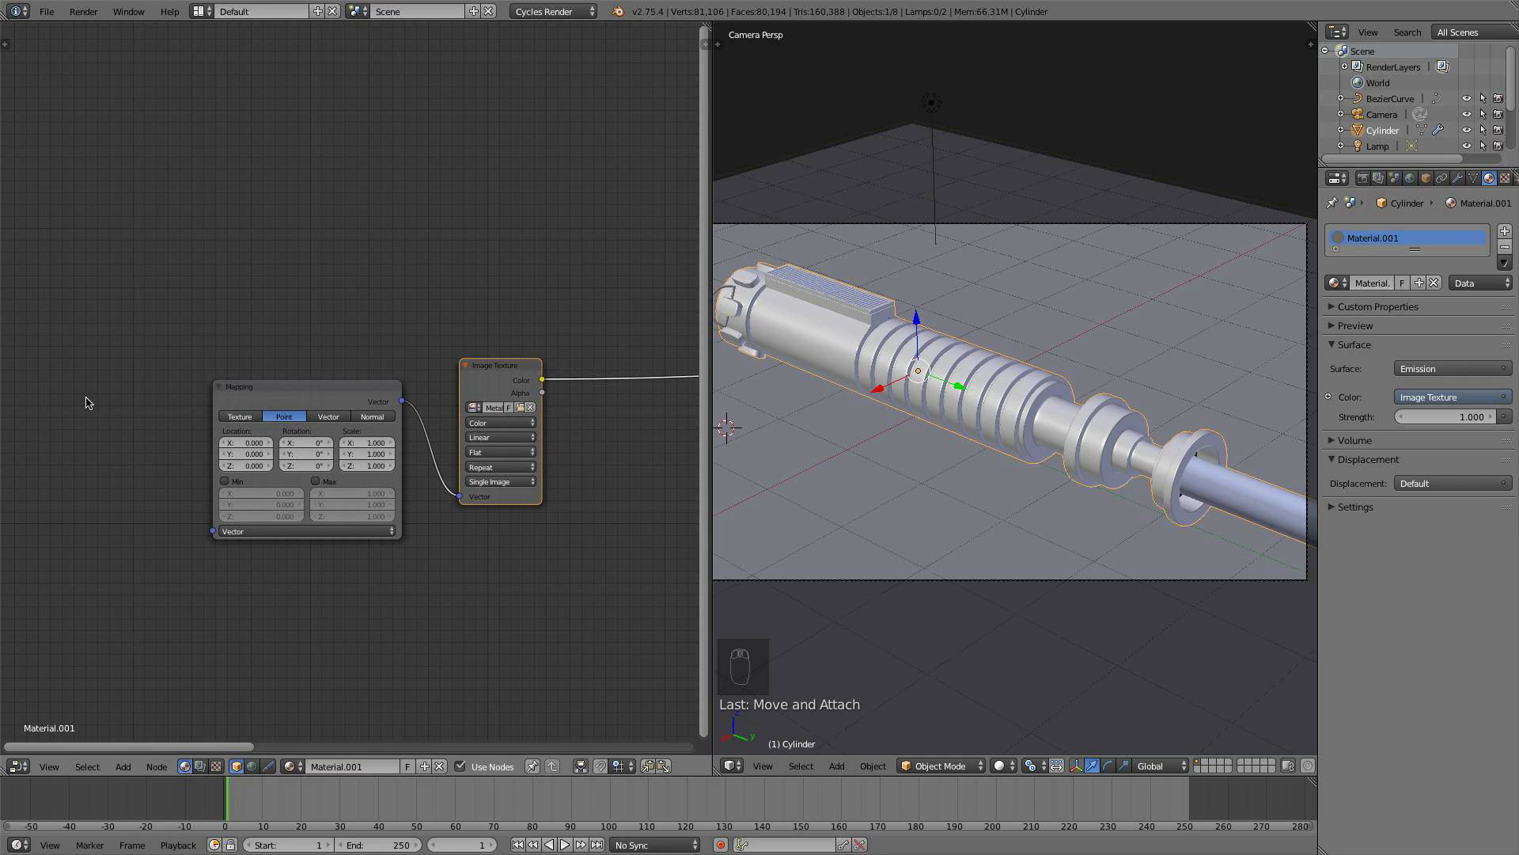
{"action": "key", "text": "shift+a"}
{"action": "mouse_move", "coordinate": [88, 402]}
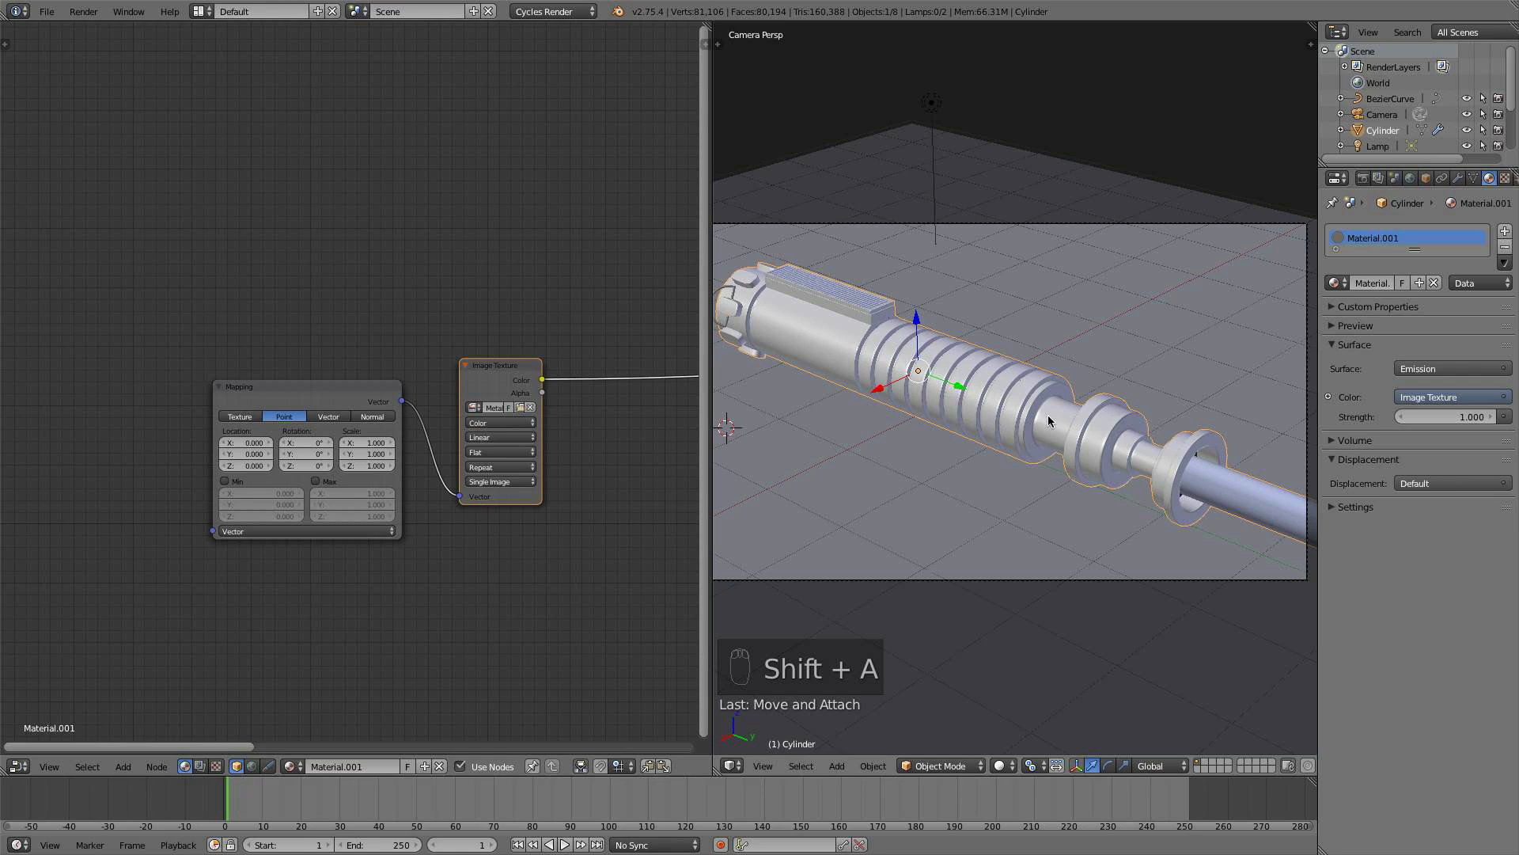
{"action": "key", "text": "shift+a"}
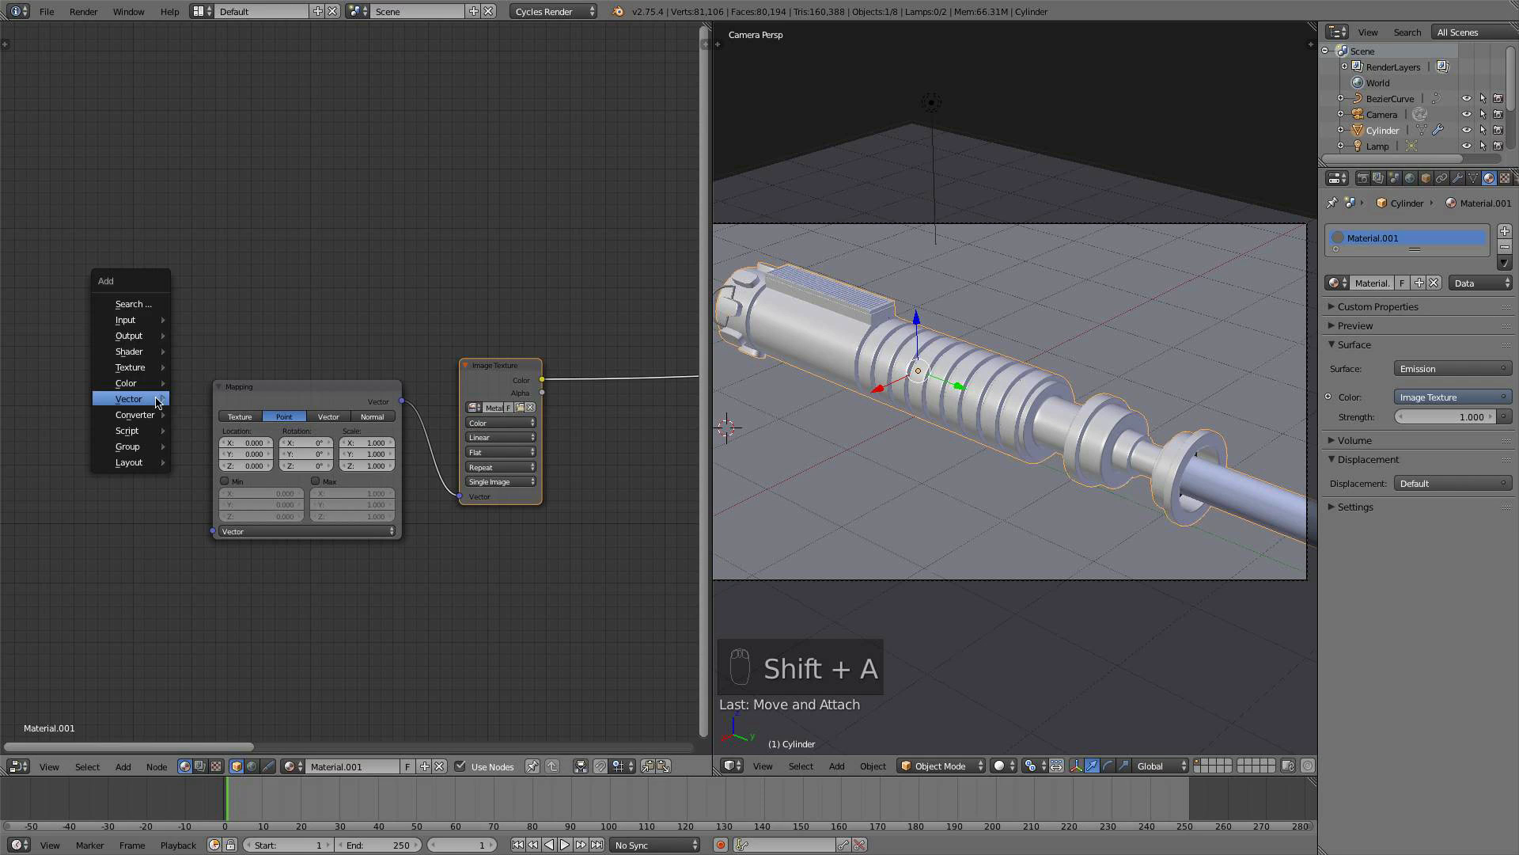
{"action": "mouse_move", "coordinate": [135, 320]}
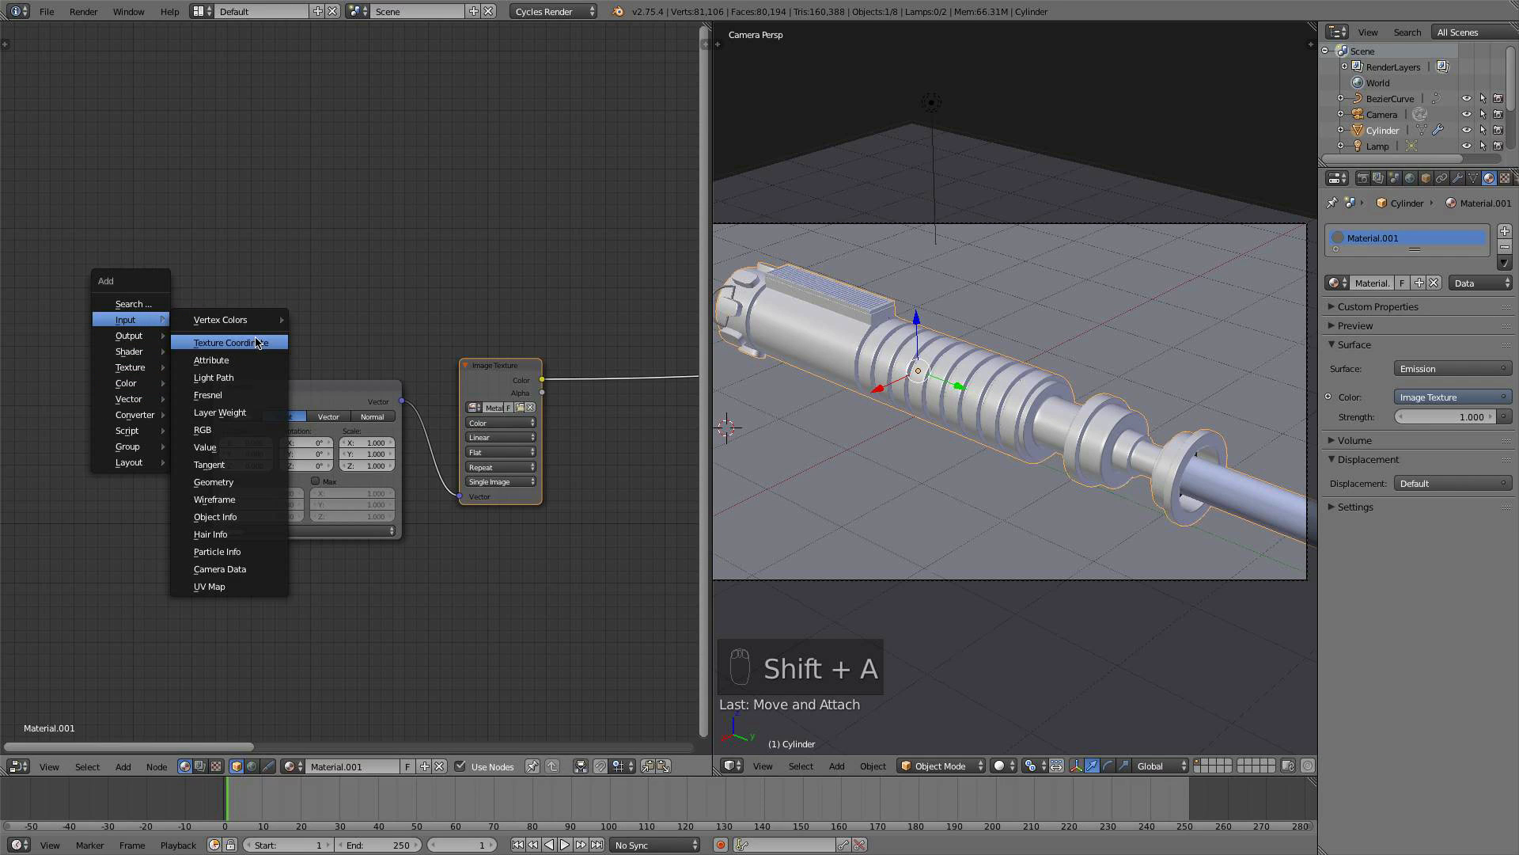
{"action": "left_click", "coordinate": [256, 342]}
{"action": "left_click", "coordinate": [93, 375]}
{"action": "left_click_drag", "start_coordinate": [183, 419], "coordinate": [214, 531]}
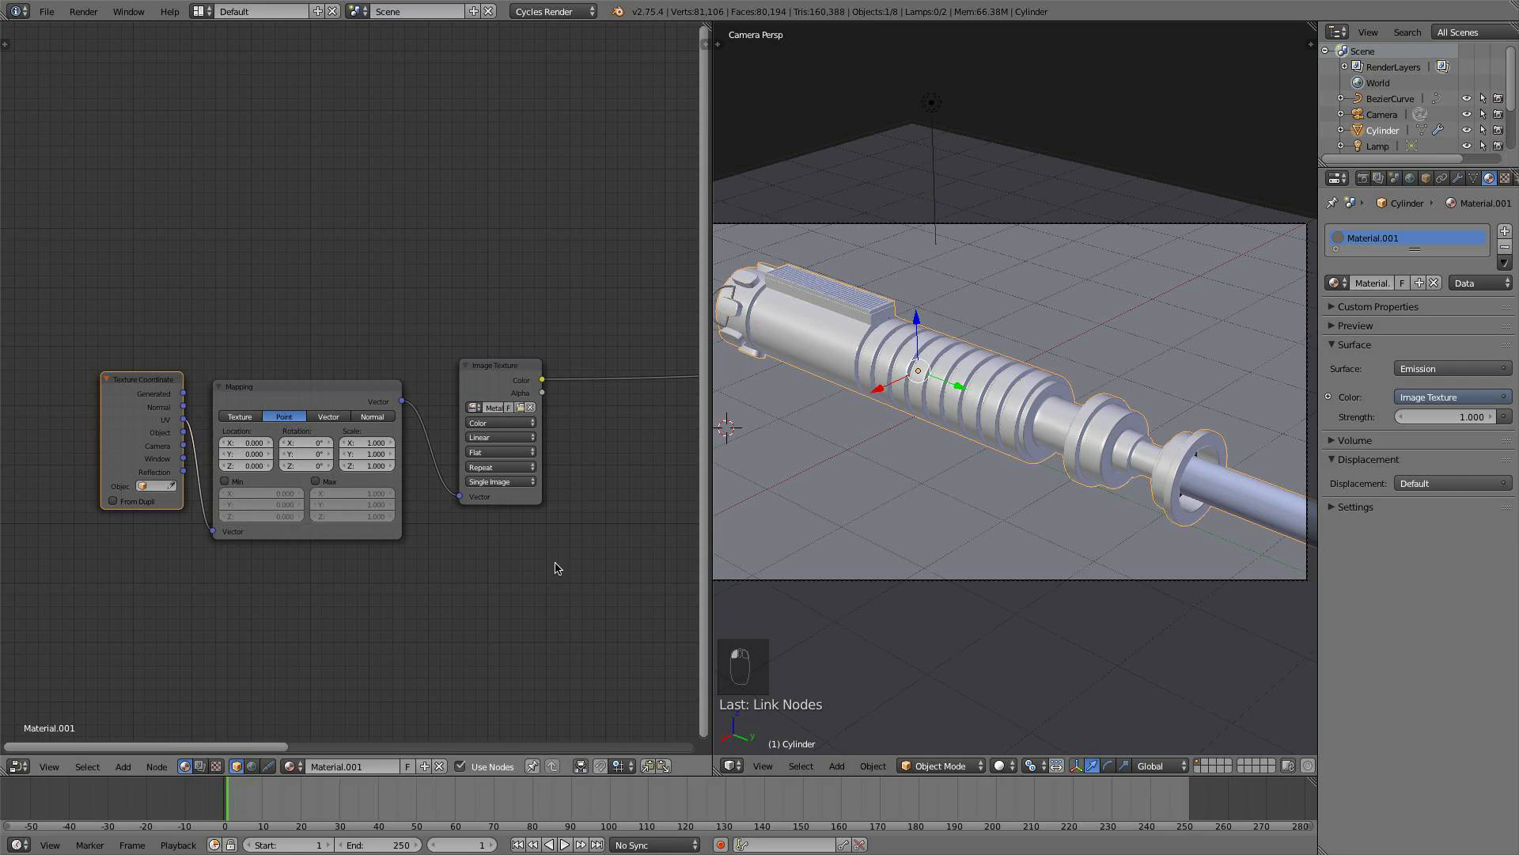
- Inspect the metal texture's stretching on the hilt's ring faces up close in Rendered shading, and return to Solid shading
{"action": "left_click", "coordinate": [1001, 766]}
{"action": "left_click", "coordinate": [1040, 657]}
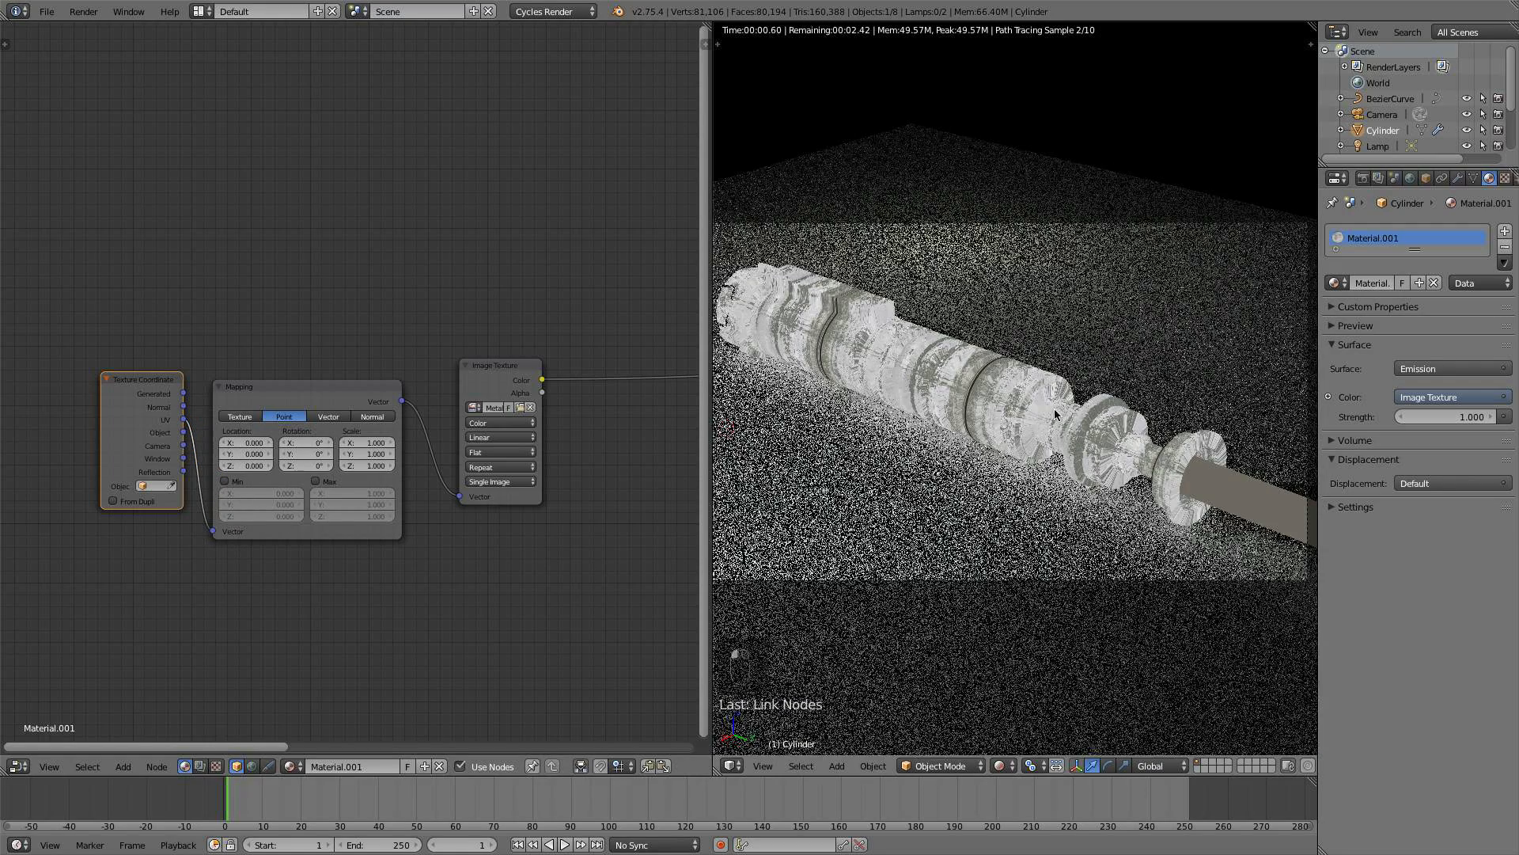
{"action": "scroll", "coordinate": [997, 593], "scroll_direction": "up", "scroll_amount": 5}
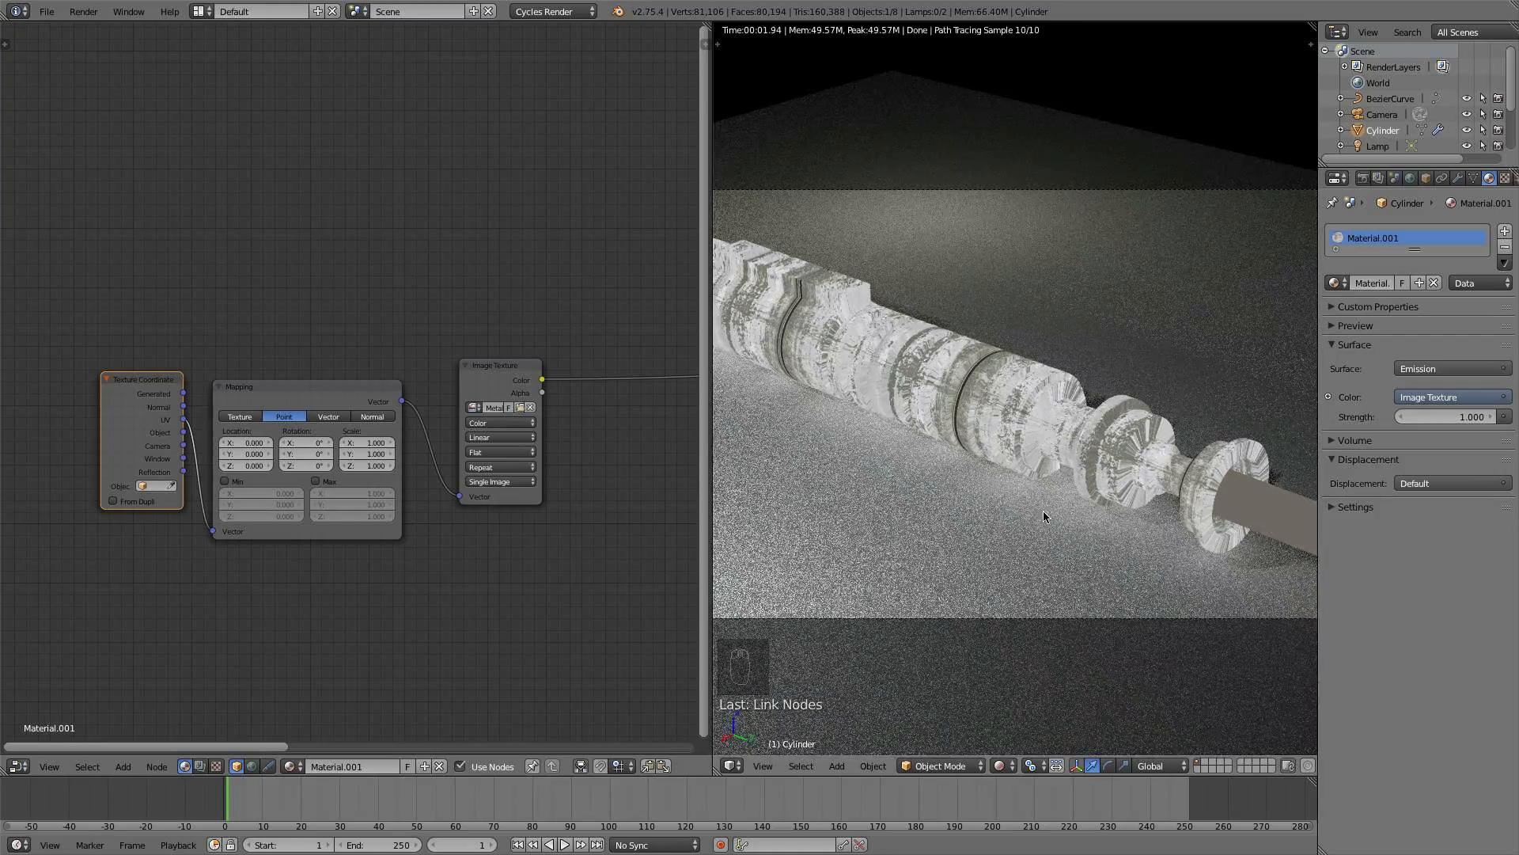
{"action": "scroll", "coordinate": [1043, 516], "scroll_direction": "up", "scroll_amount": 6}
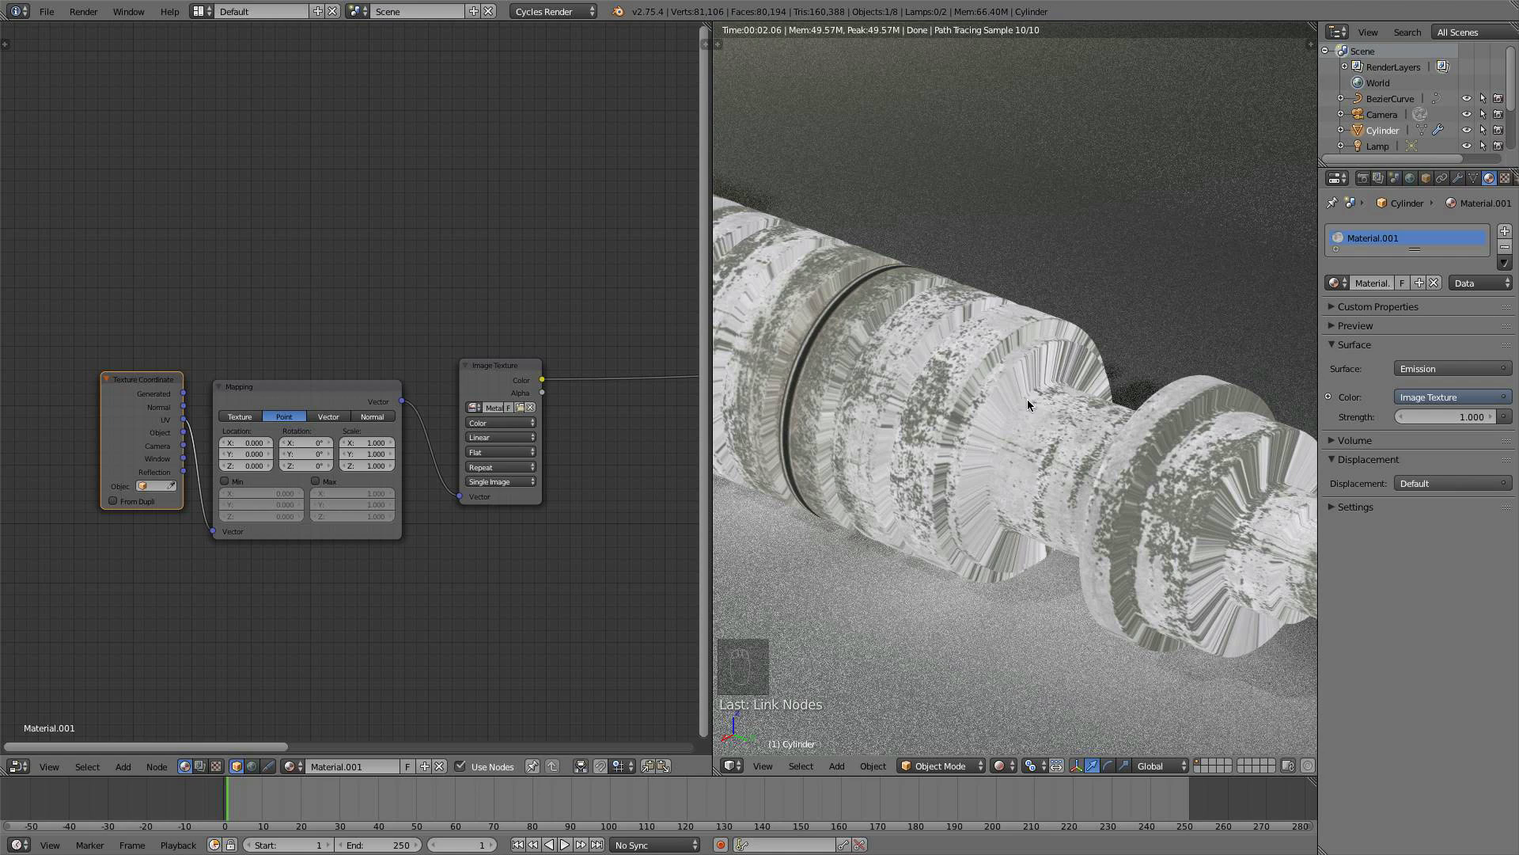
{"action": "left_click", "coordinate": [998, 766]}
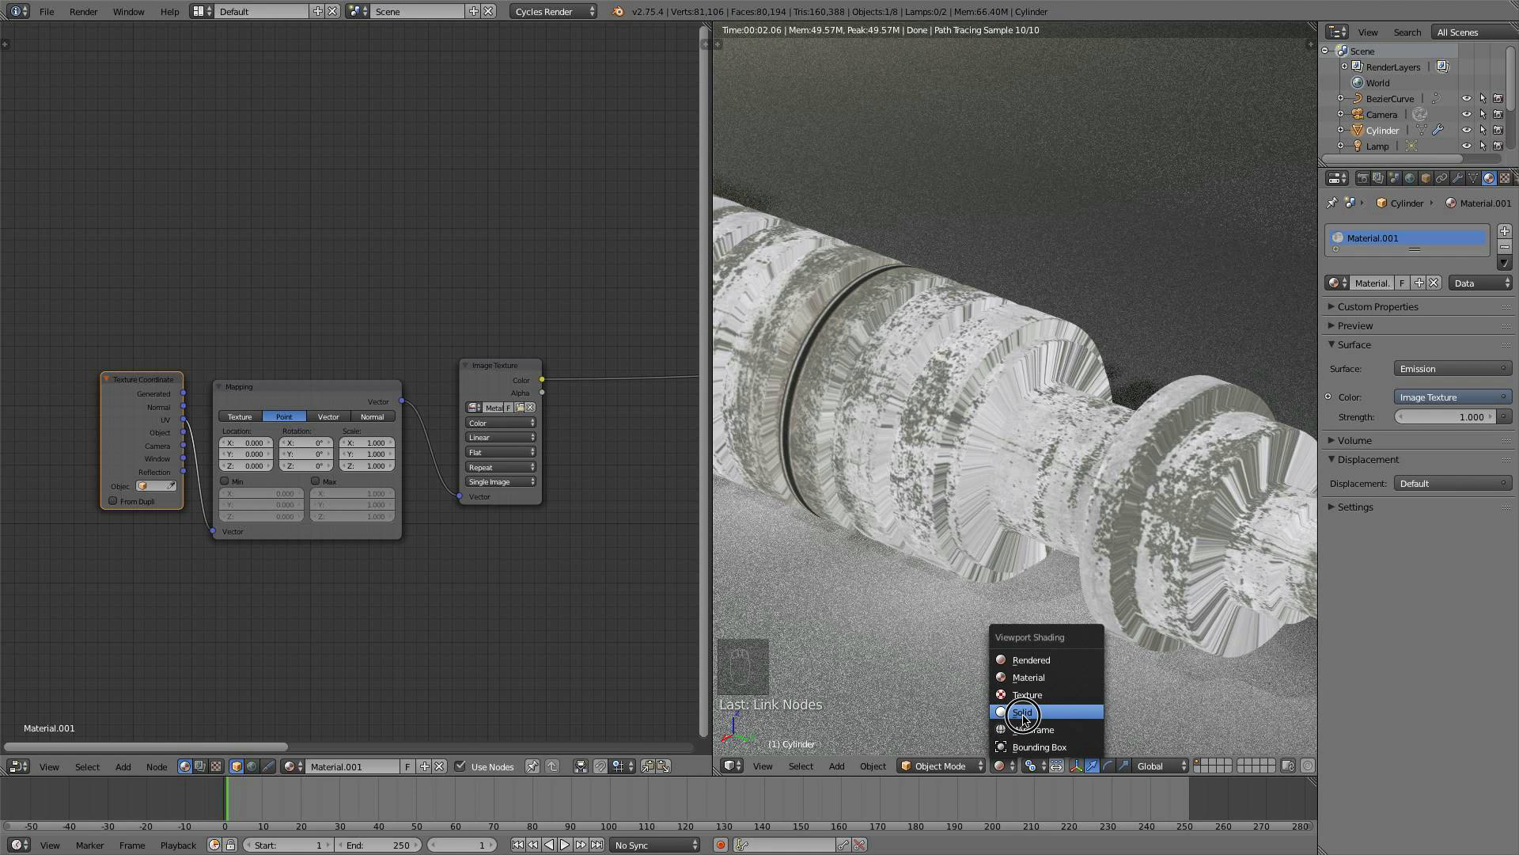
{"action": "left_click", "coordinate": [1024, 712]}
- Replace the node editor with the UV/Image Editor and put the hilt into Edit Mode to show its UV layout
{"action": "left_click", "coordinate": [19, 766]}
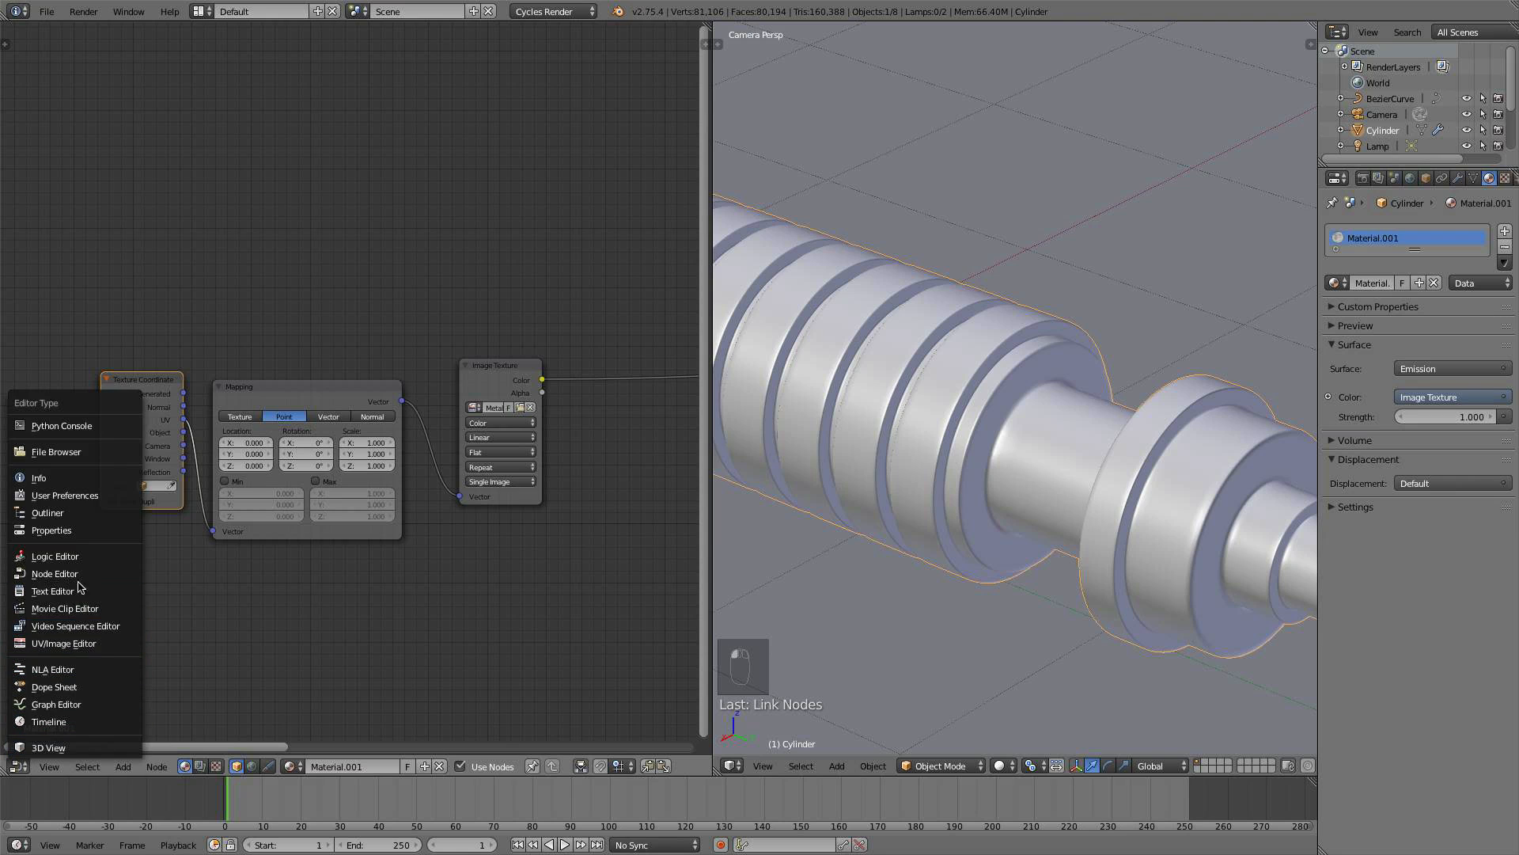
{"action": "left_click", "coordinate": [95, 651]}
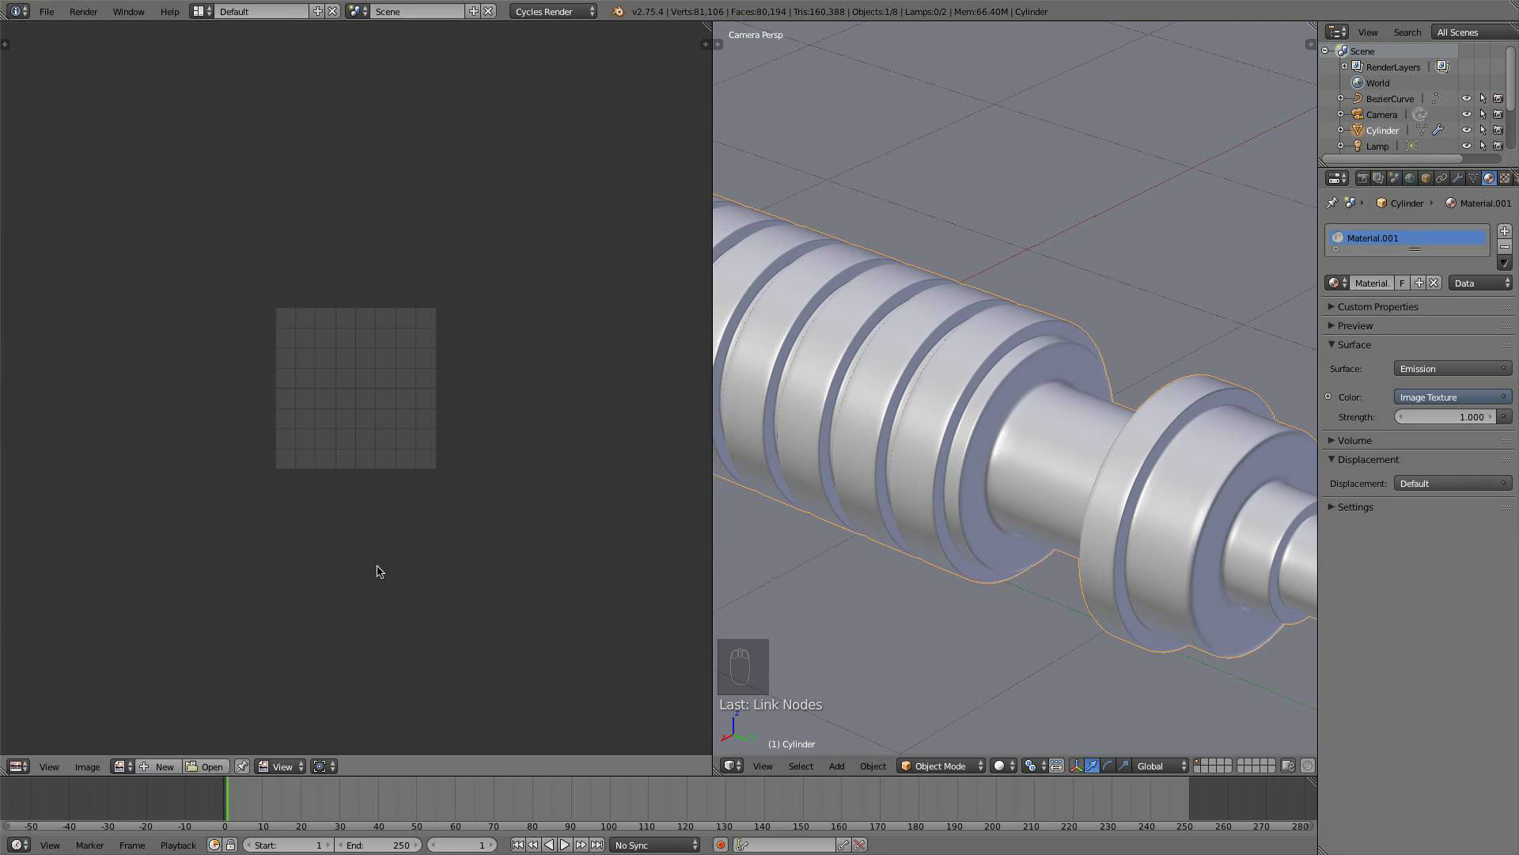
{"action": "key", "text": "Tab"}
{"action": "scroll", "coordinate": [920, 486], "scroll_direction": "up", "scroll_amount": 2}
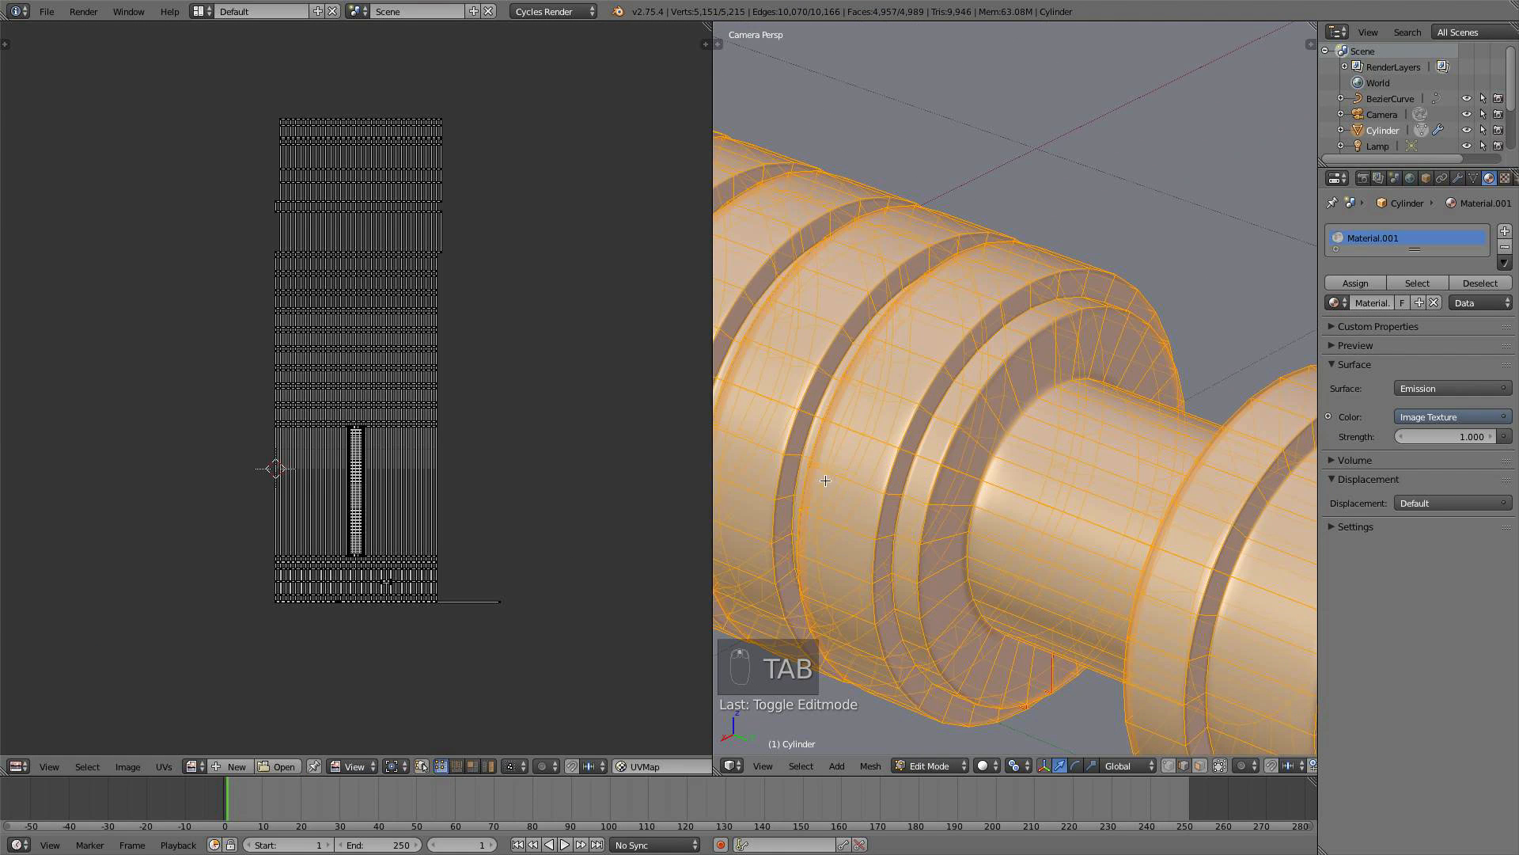
- Select the flat ring of faces around the hilt's narrow neck by its inner and outer edge loops in vertex select mode
{"action": "right_click", "coordinate": [974, 514], "text": "alt"}
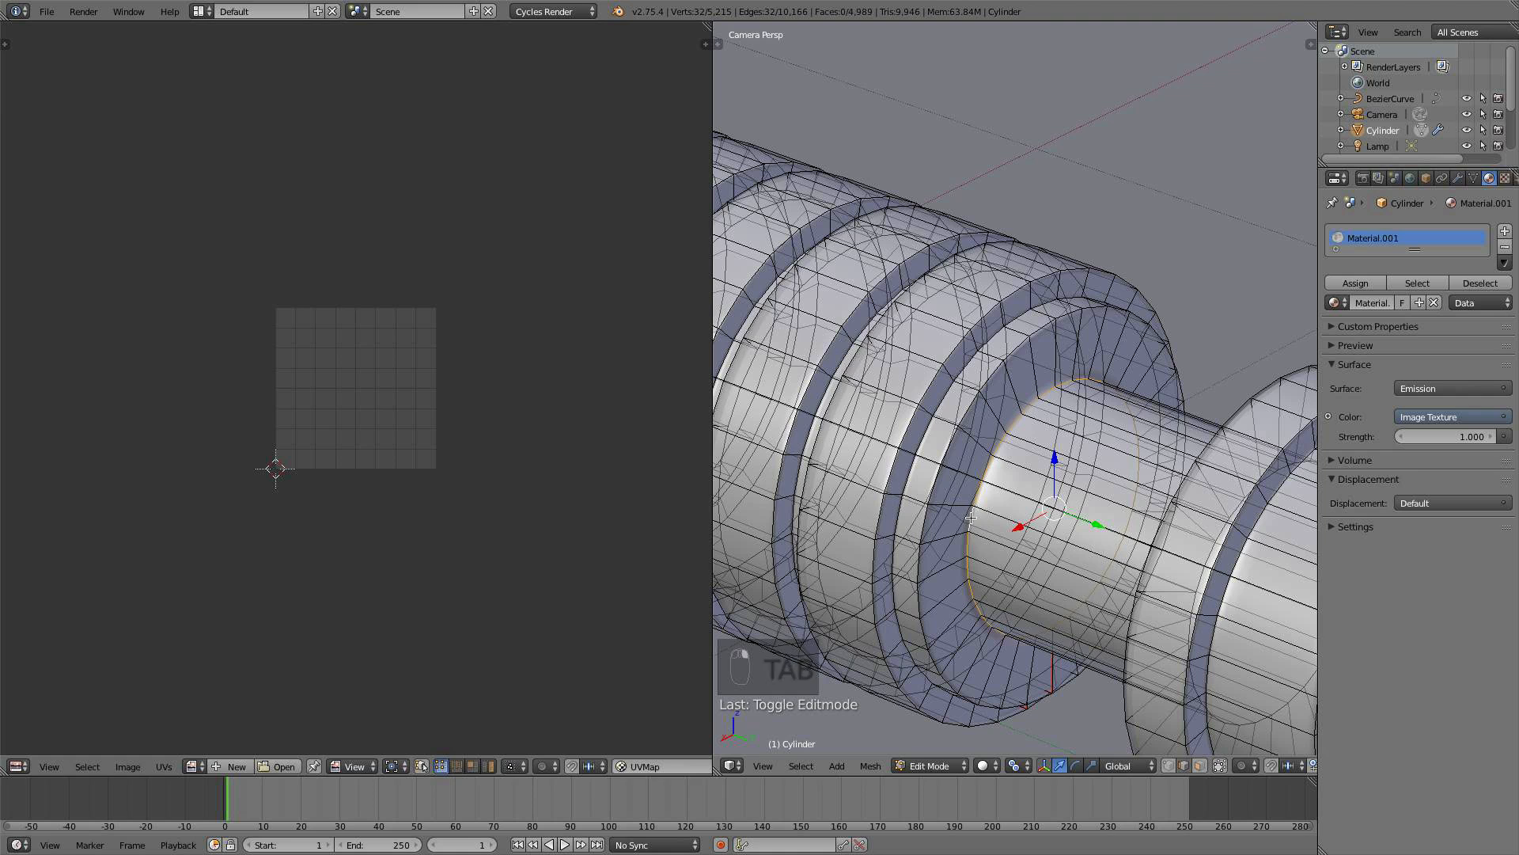
{"action": "scroll", "coordinate": [1001, 710], "scroll_direction": "up", "scroll_amount": 2}
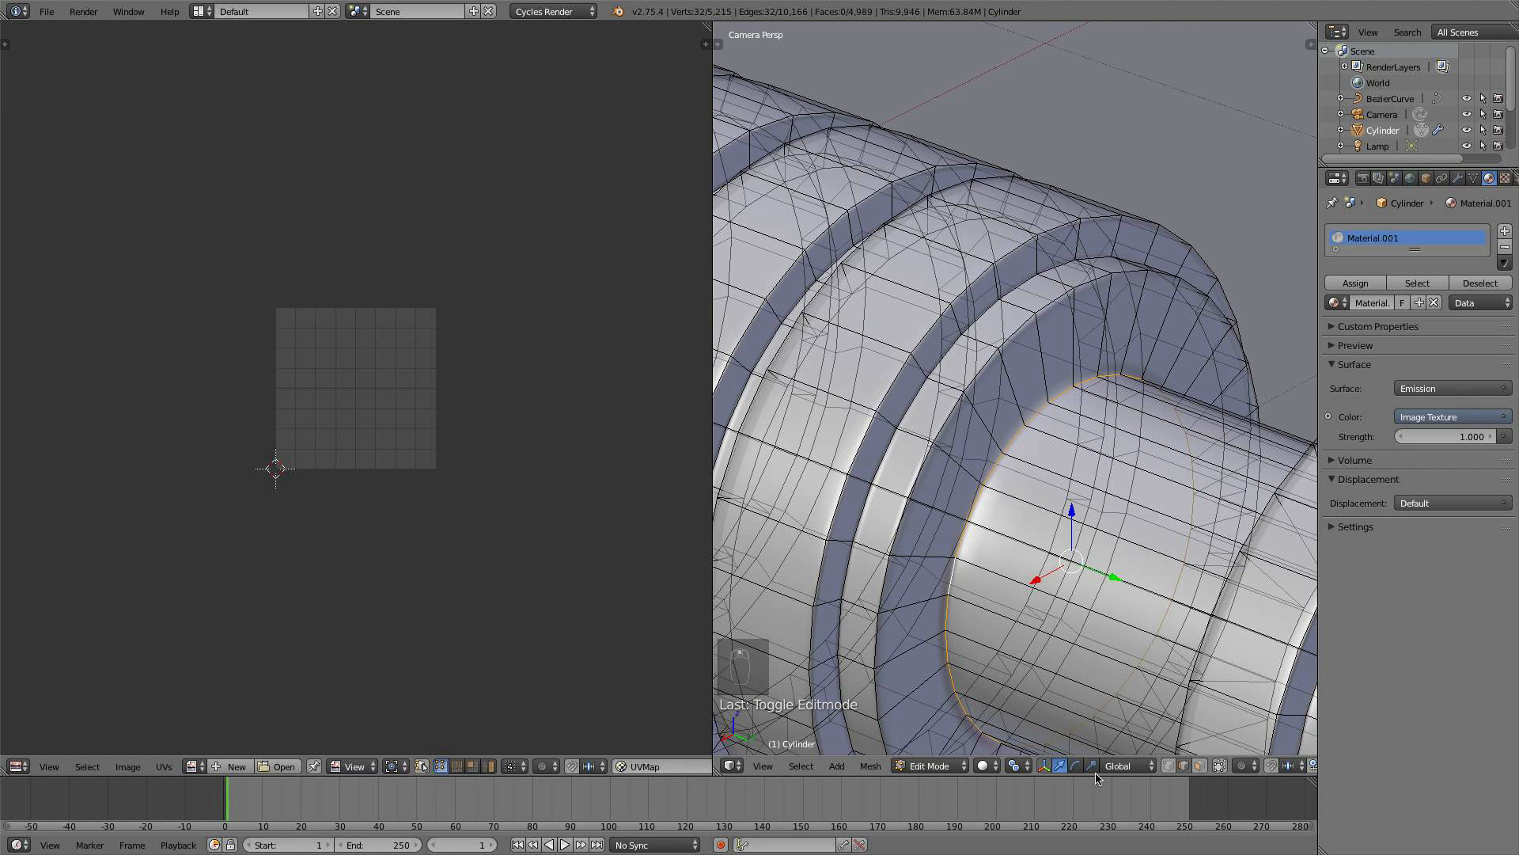
{"action": "left_click", "coordinate": [1170, 766]}
{"action": "right_click", "coordinate": [945, 577], "text": "alt+shift"}
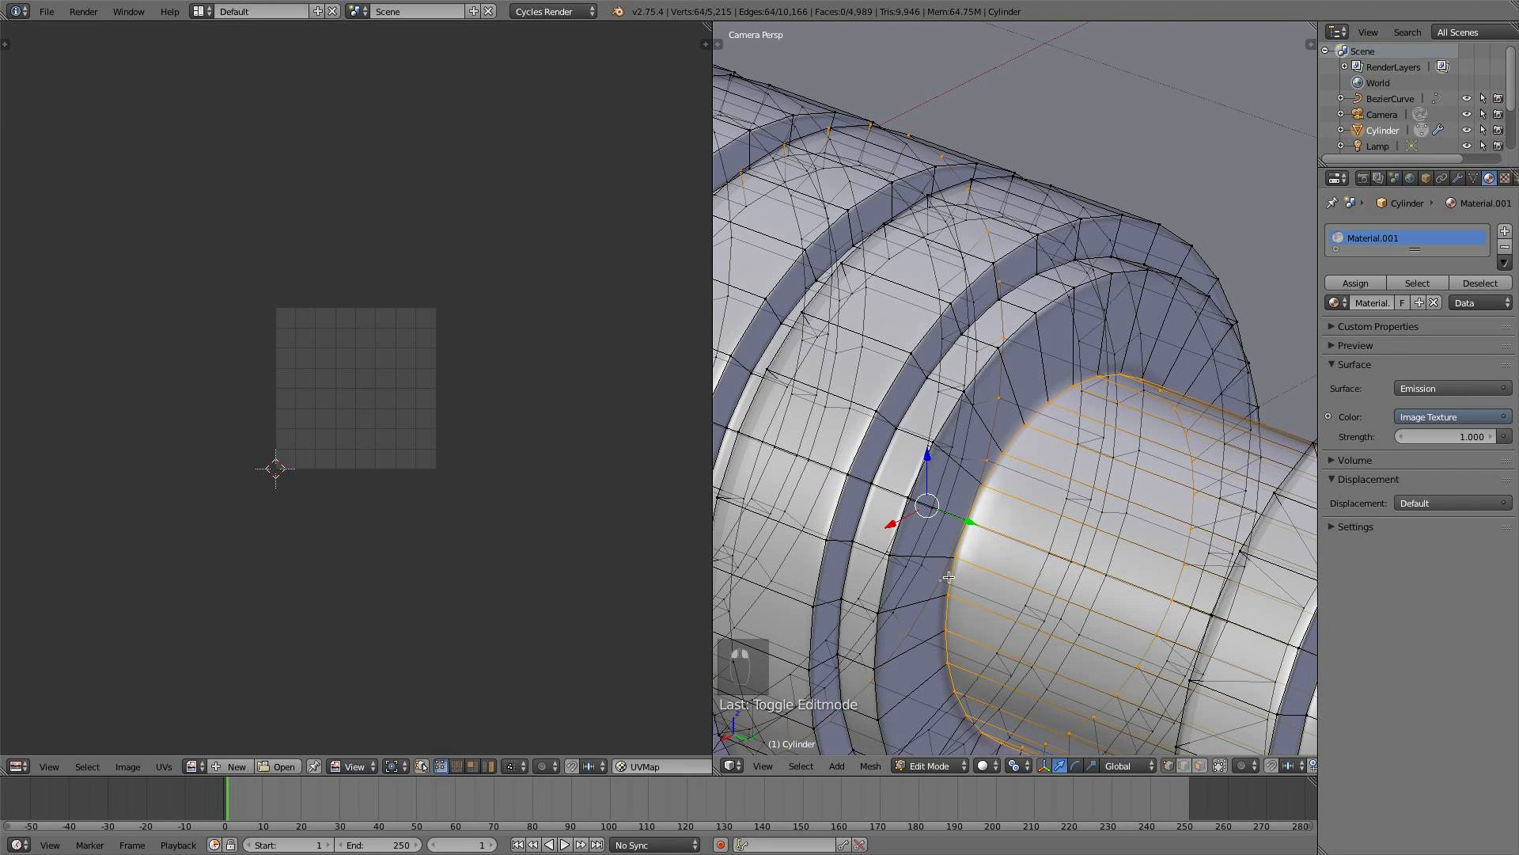
{"action": "right_click", "coordinate": [949, 576], "text": "alt"}
{"action": "right_click", "coordinate": [950, 577], "text": "alt+shift"}
{"action": "right_click", "coordinate": [882, 577], "text": "alt+shift"}
{"action": "right_click", "coordinate": [881, 576], "text": "alt+shift"}
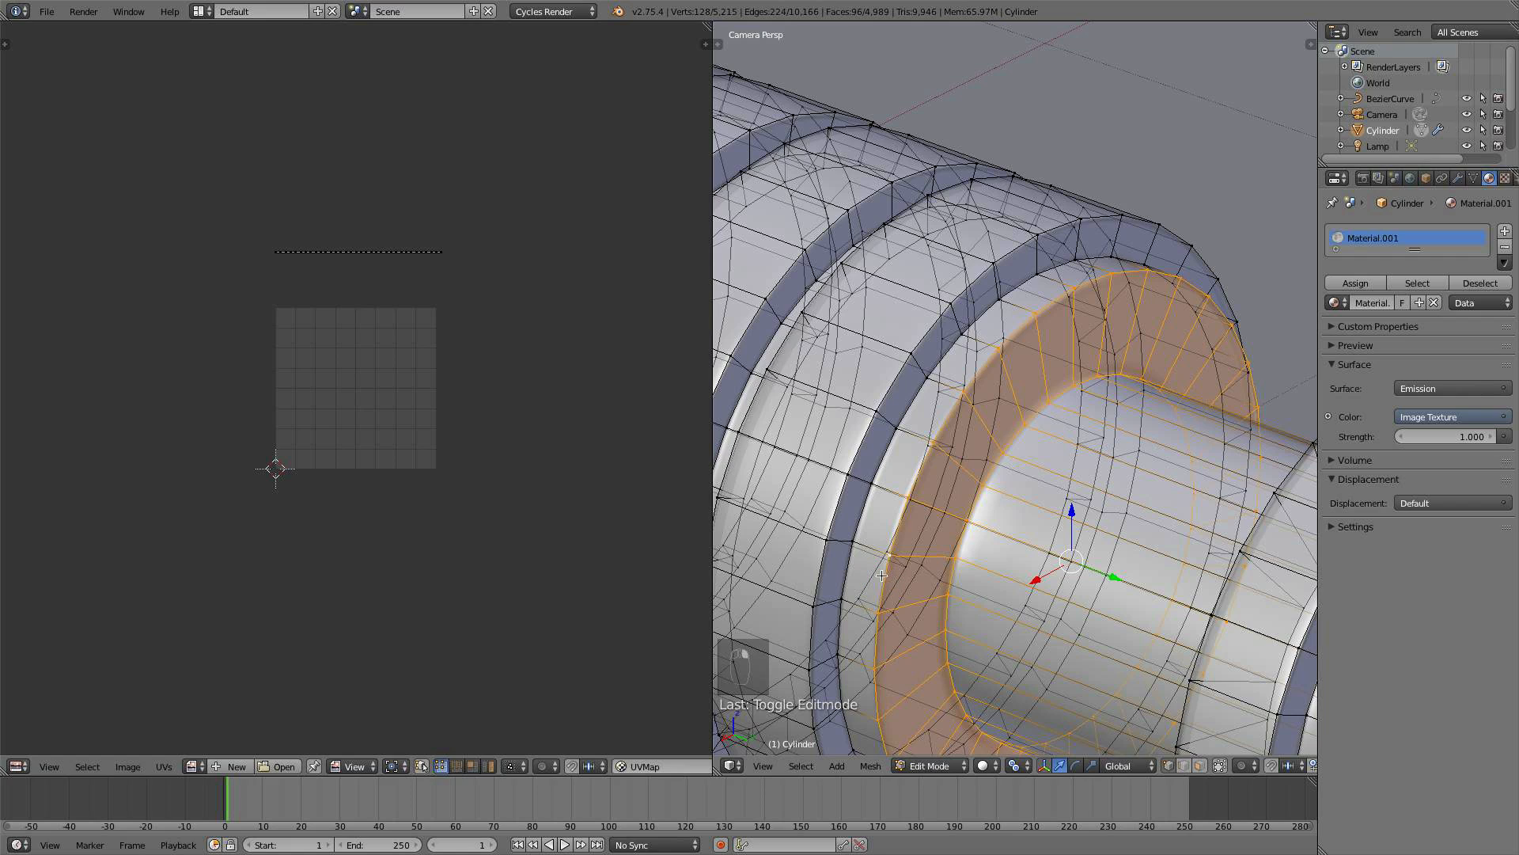
- Turn on syncing between UV and mesh selection, and select a single vertex on the outer edge of the flat ring
{"action": "scroll", "coordinate": [335, 238], "scroll_direction": "up", "scroll_amount": 4}
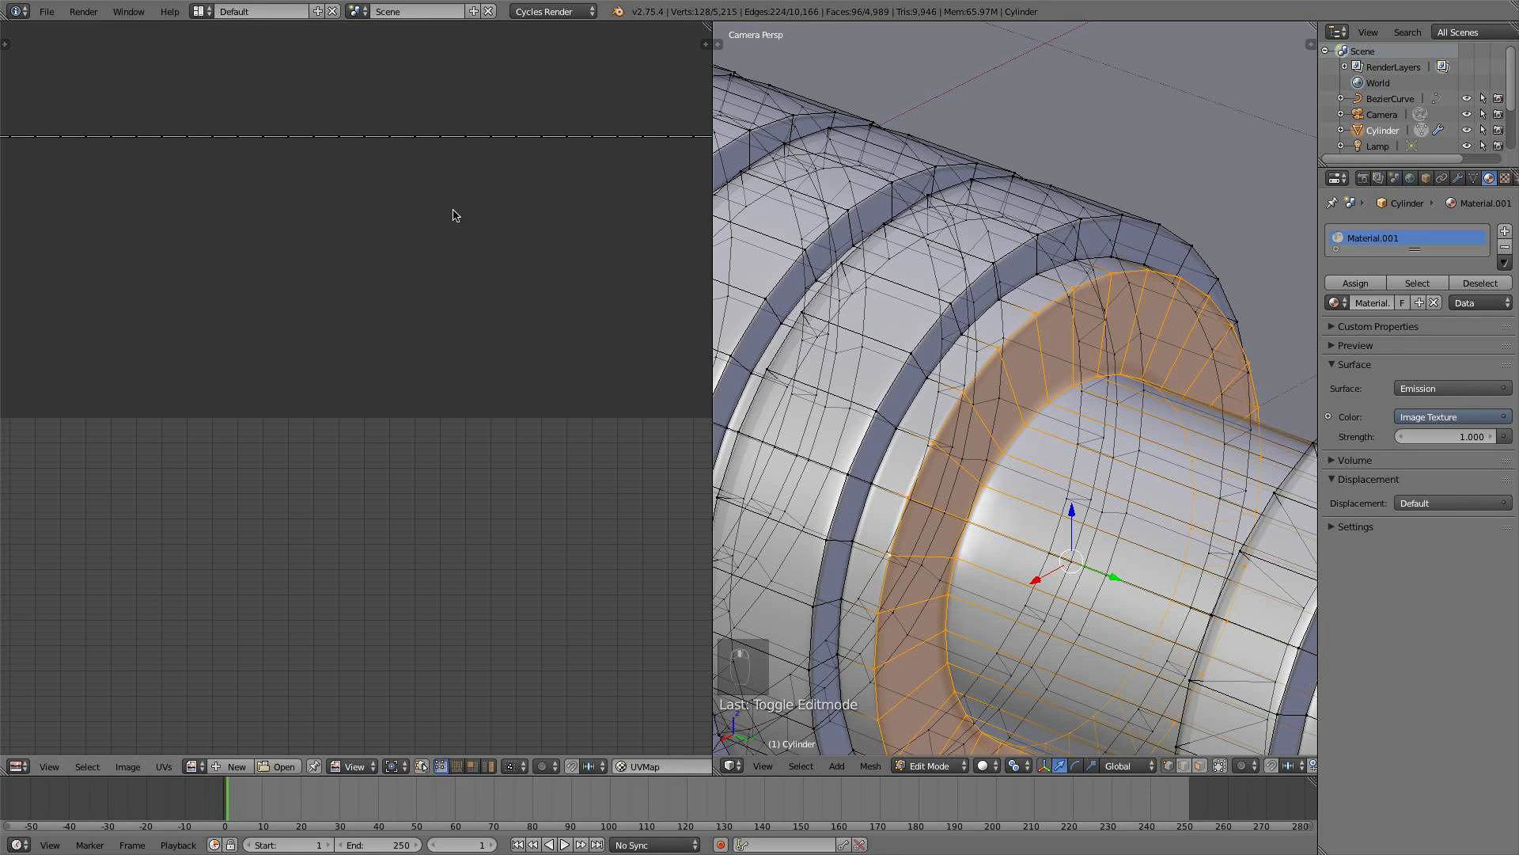
{"action": "scroll", "coordinate": [453, 214], "scroll_direction": "down", "scroll_amount": 3}
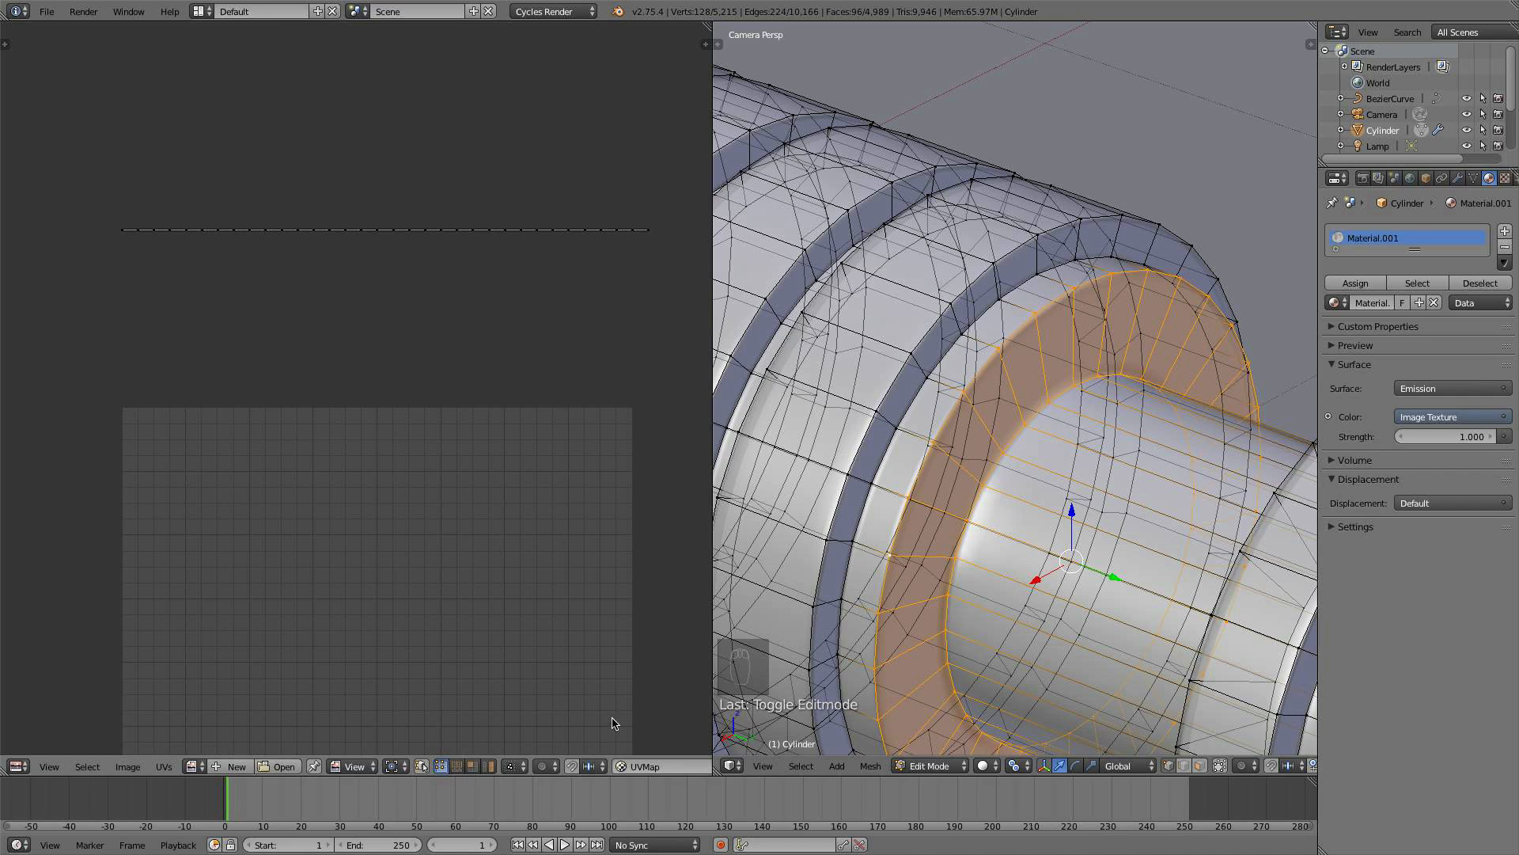
{"action": "left_click", "coordinate": [421, 766]}
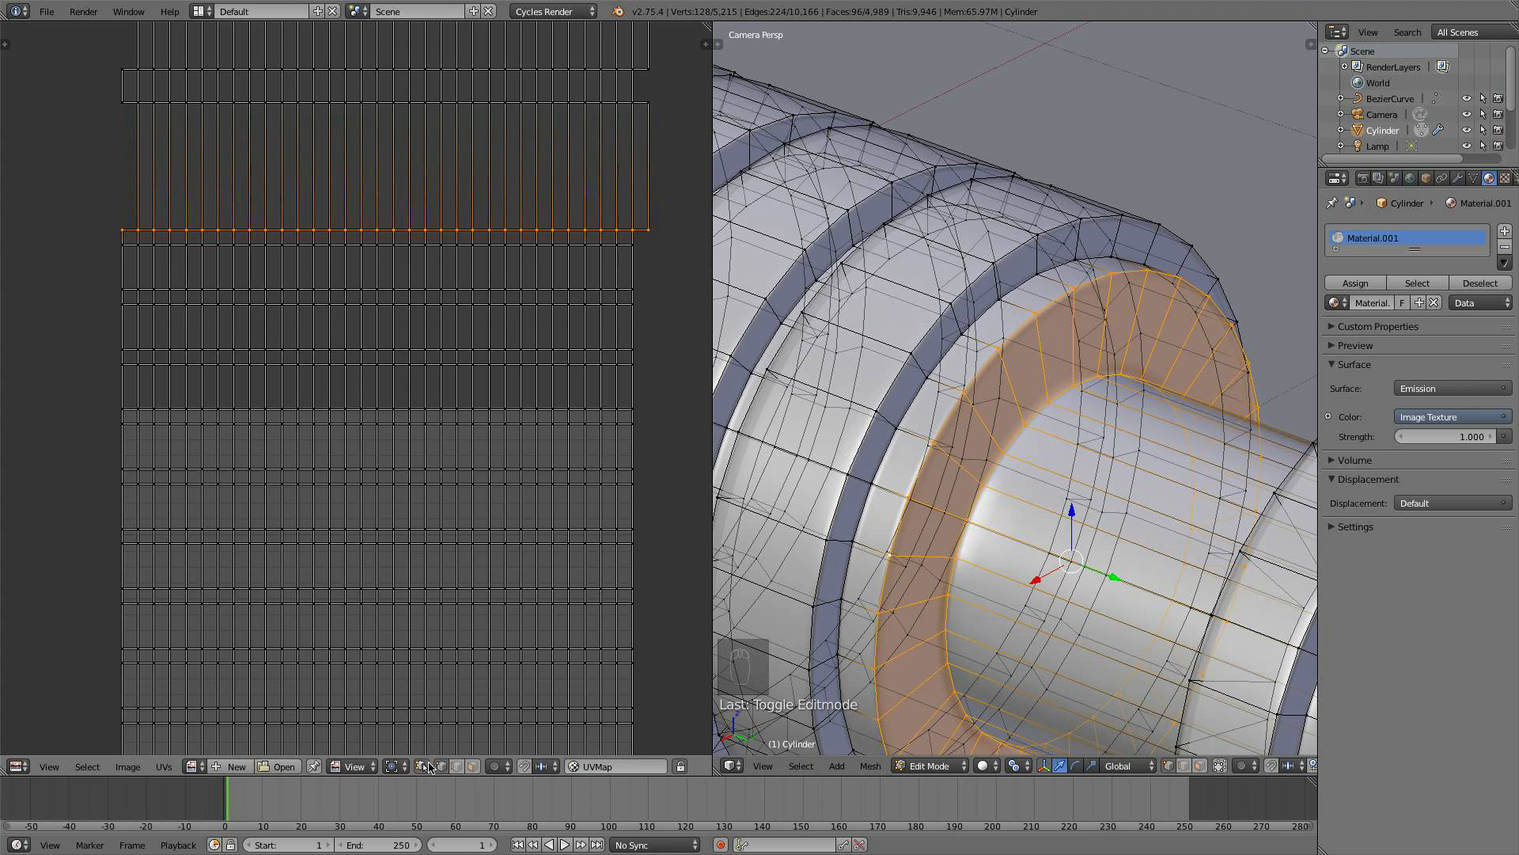
{"action": "right_click", "coordinate": [887, 584]}
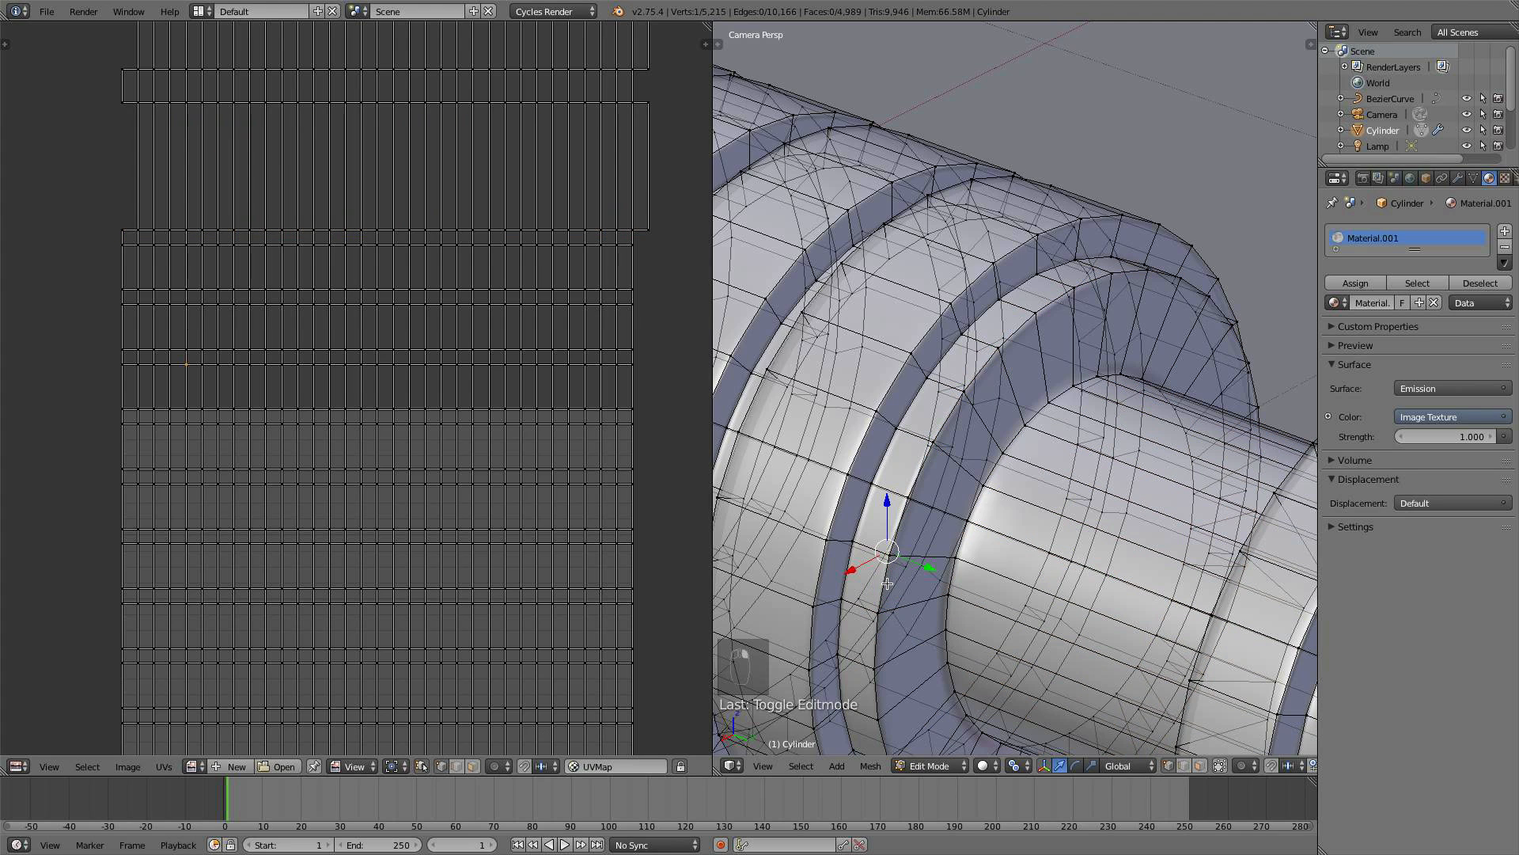
- Select the outer edge loop of the flat ring around the neck and move its UV row slightly downward along Y
{"action": "right_click", "coordinate": [883, 582], "text": "alt"}
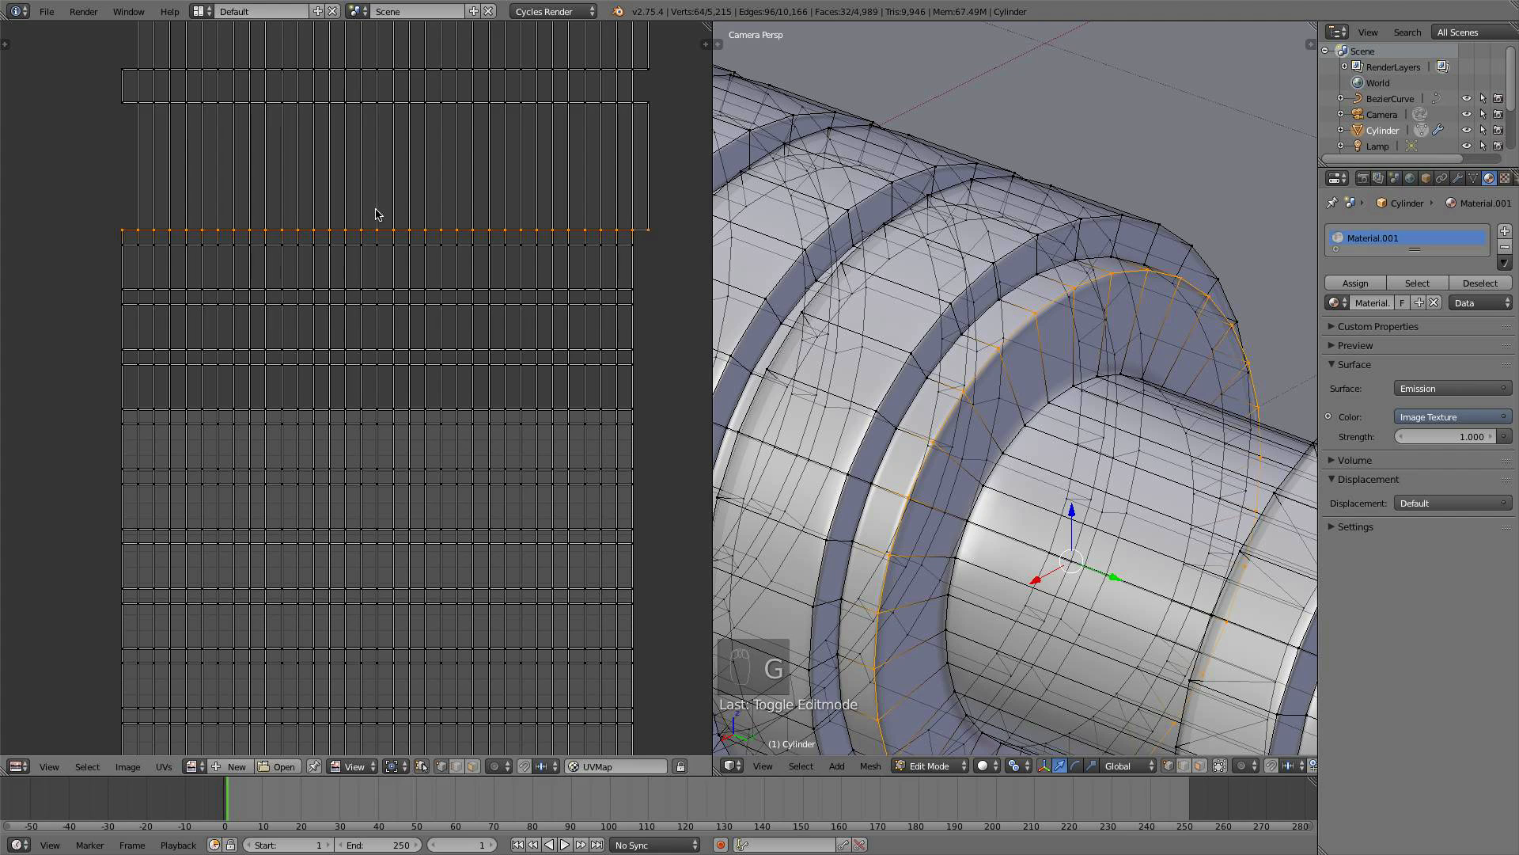
{"action": "key", "text": "g"}
{"action": "key", "text": "y"}
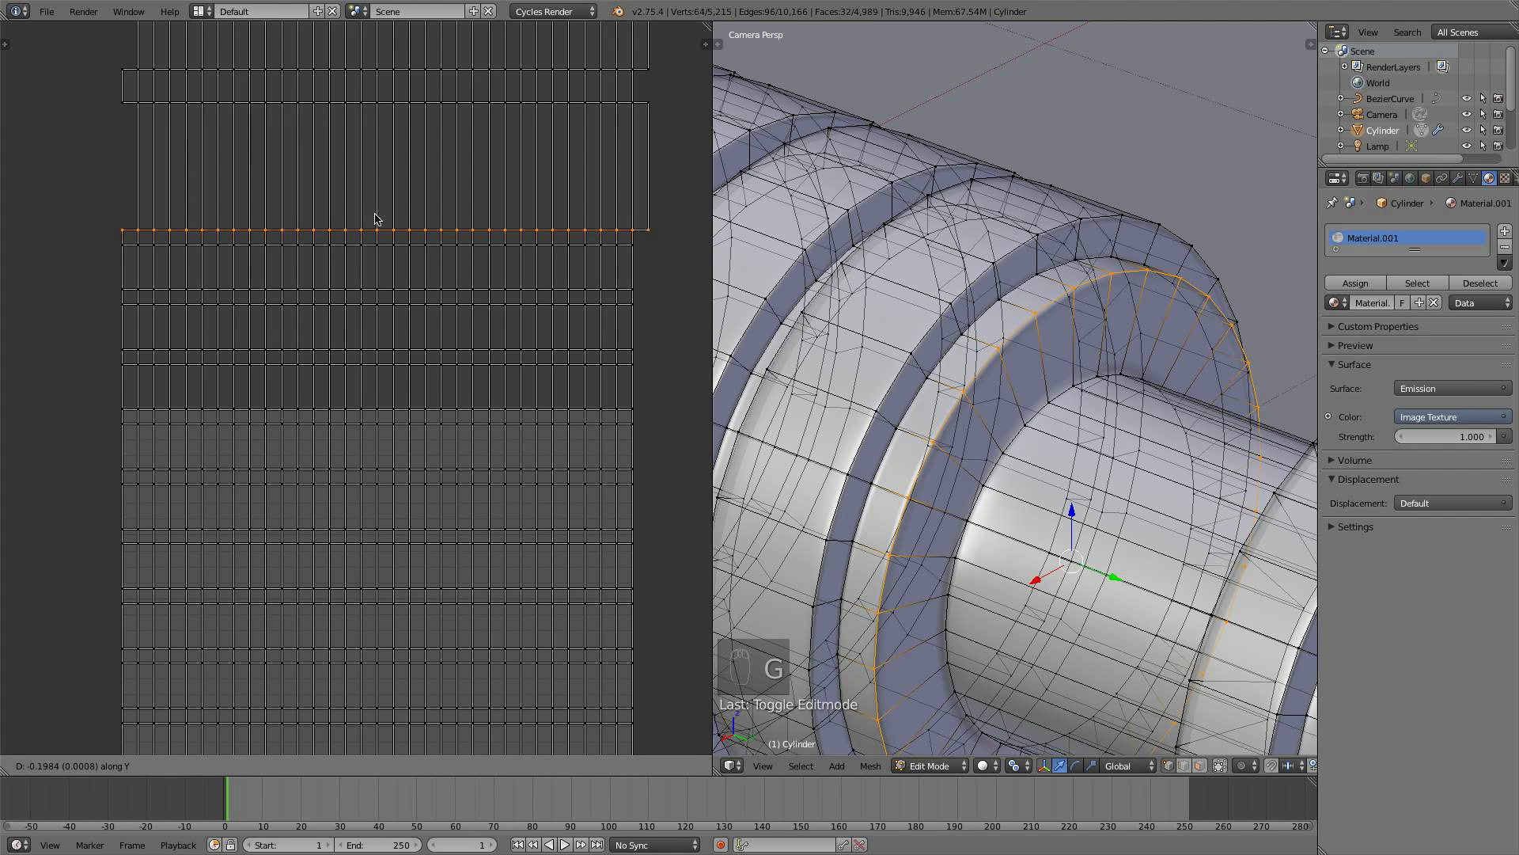
{"action": "left_click", "coordinate": [380, 293]}
{"action": "key", "text": "space"}
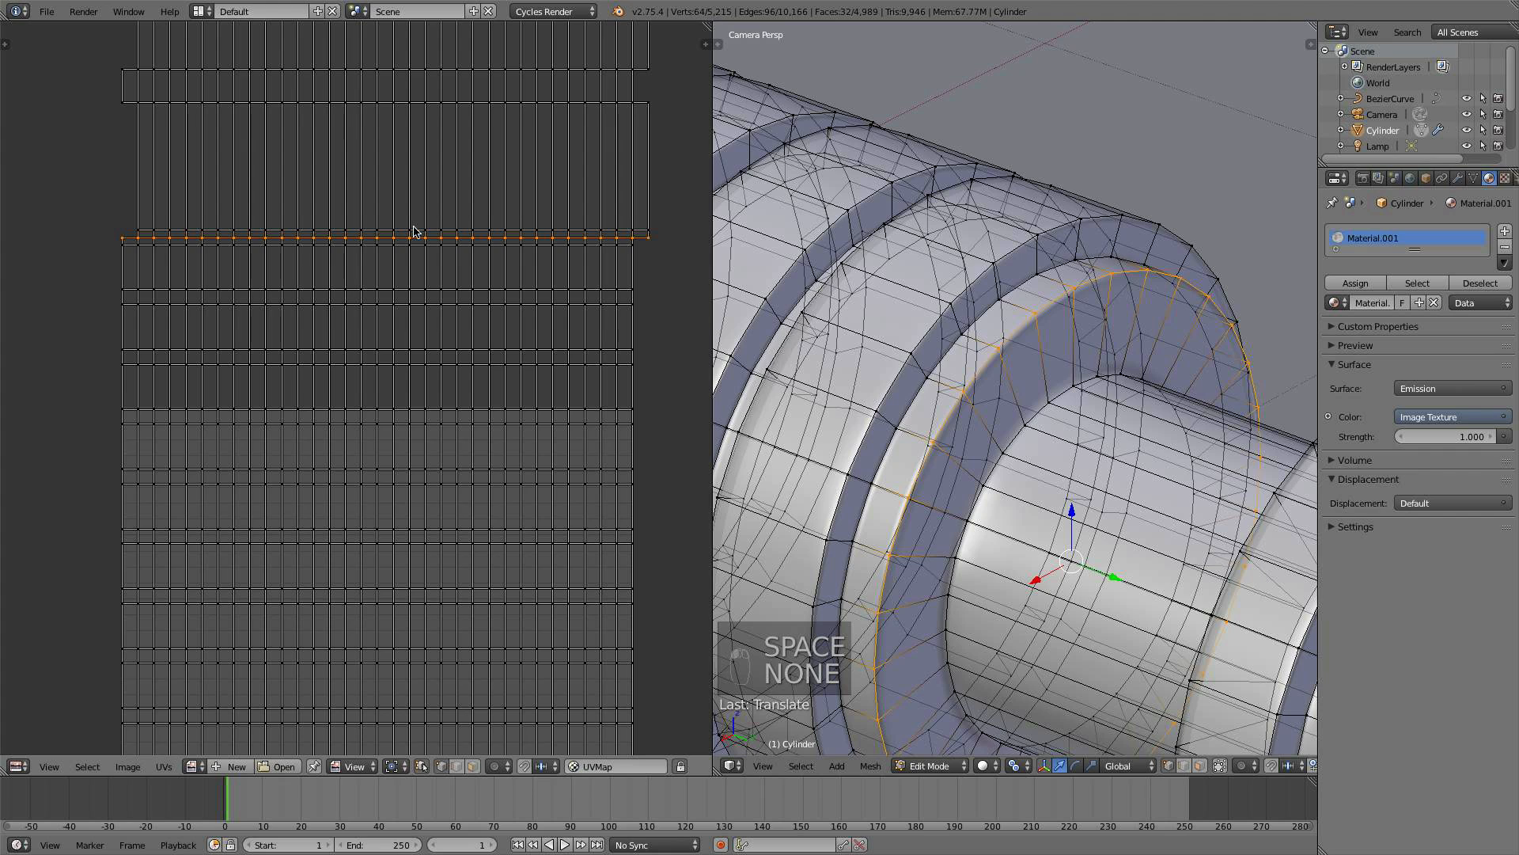
- Select the ring's inner edge loop, move its UV row slightly upward along Y, and return to Object Mode
{"action": "right_click", "coordinate": [413, 231], "text": "alt"}
{"action": "right_click", "coordinate": [414, 227], "text": "alt+shift"}
{"action": "right_click", "coordinate": [399, 227], "text": "alt+shift"}
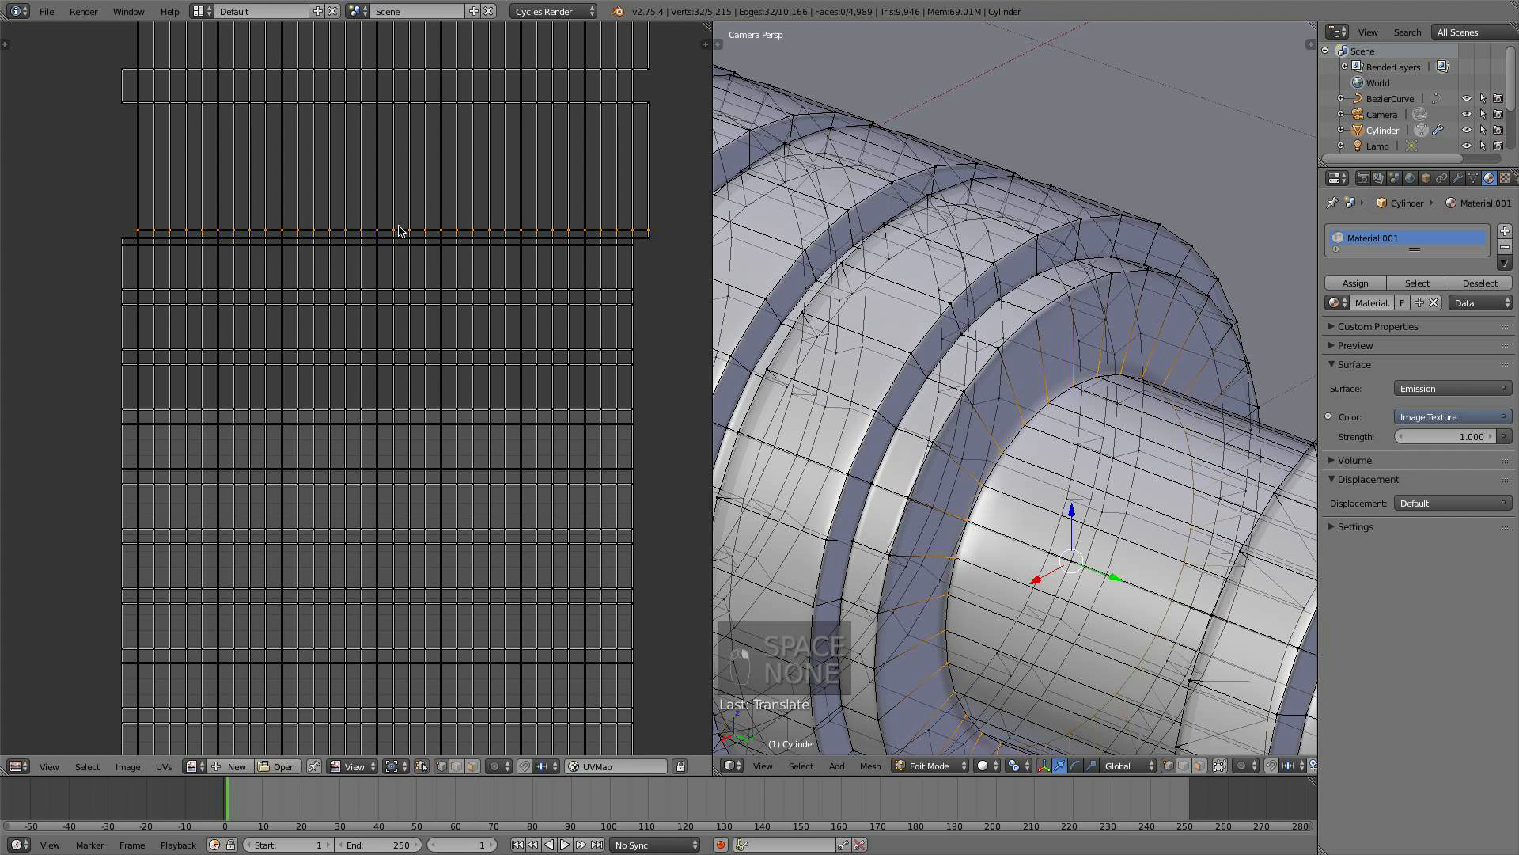
{"action": "right_click", "coordinate": [399, 227], "text": "alt+shift"}
{"action": "right_click", "coordinate": [400, 228], "text": "alt+shift"}
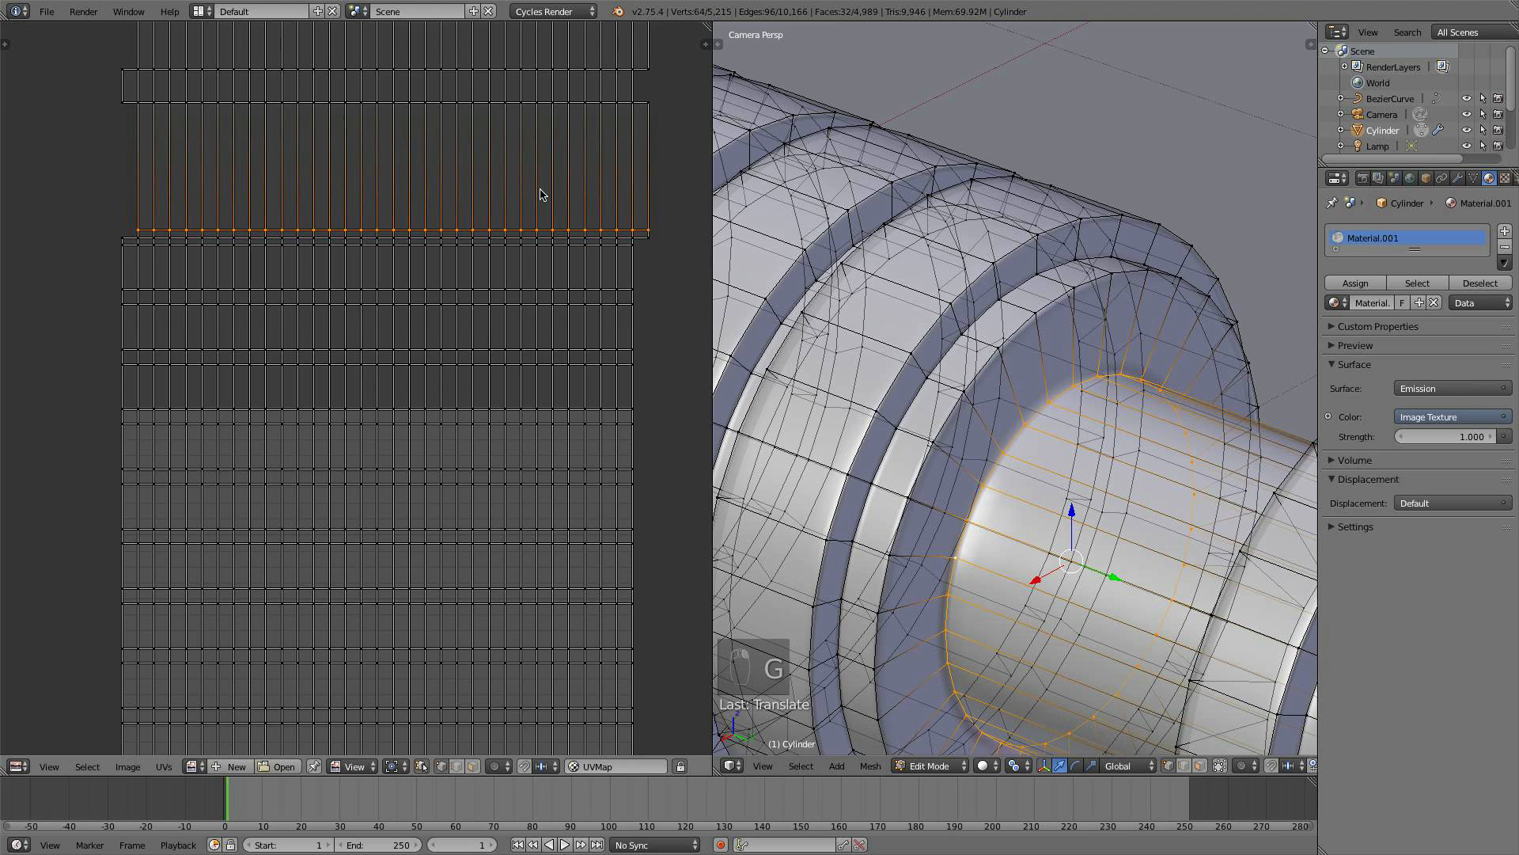
{"action": "key", "text": "g"}
{"action": "key", "text": "y"}
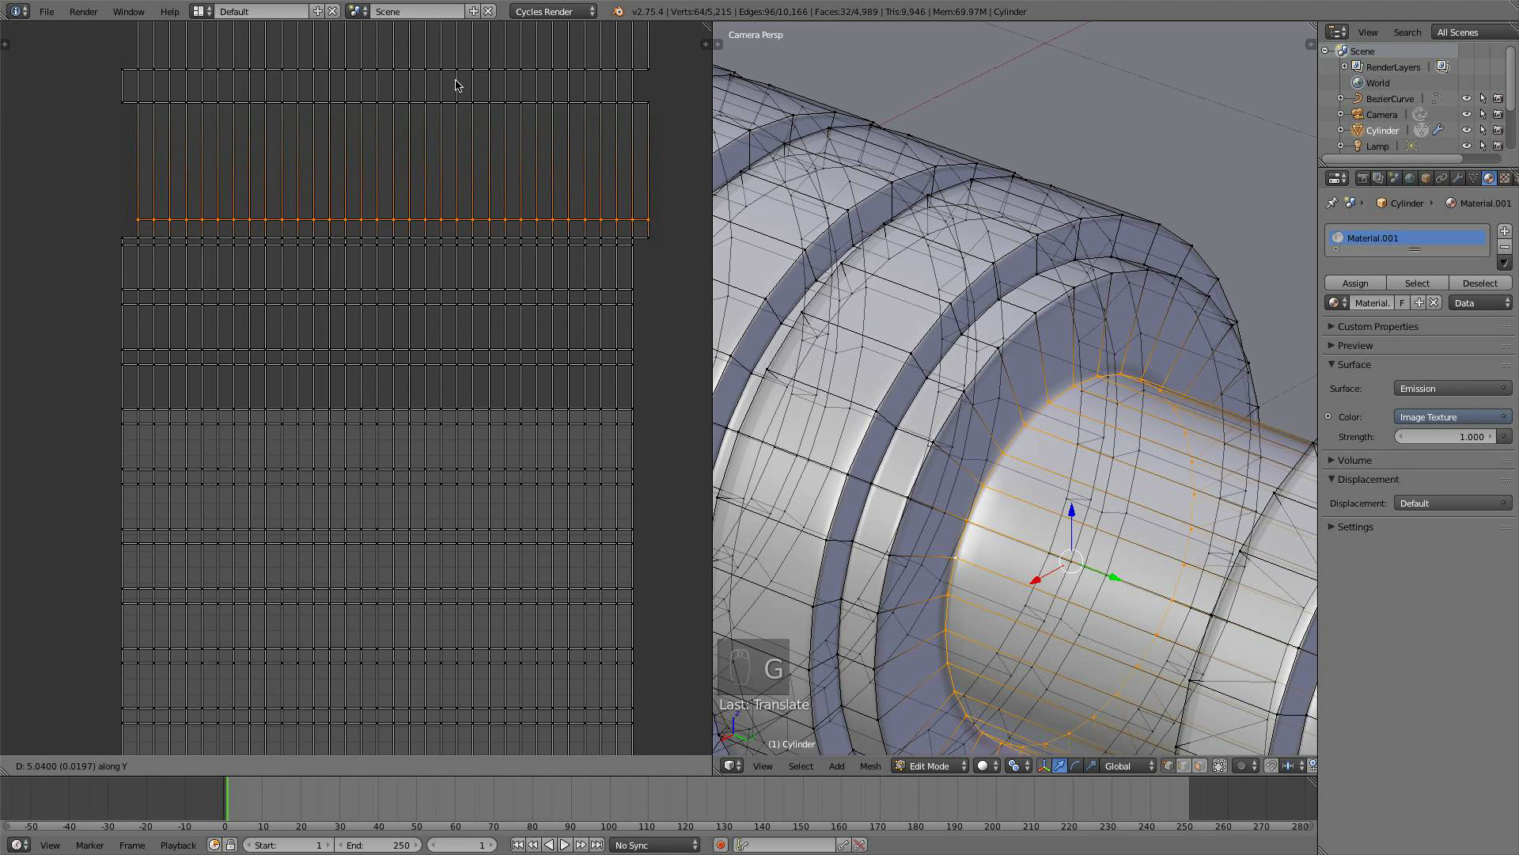
{"action": "left_click", "coordinate": [454, 74]}
{"action": "key", "text": "a"}
{"action": "key", "text": "Tab"}
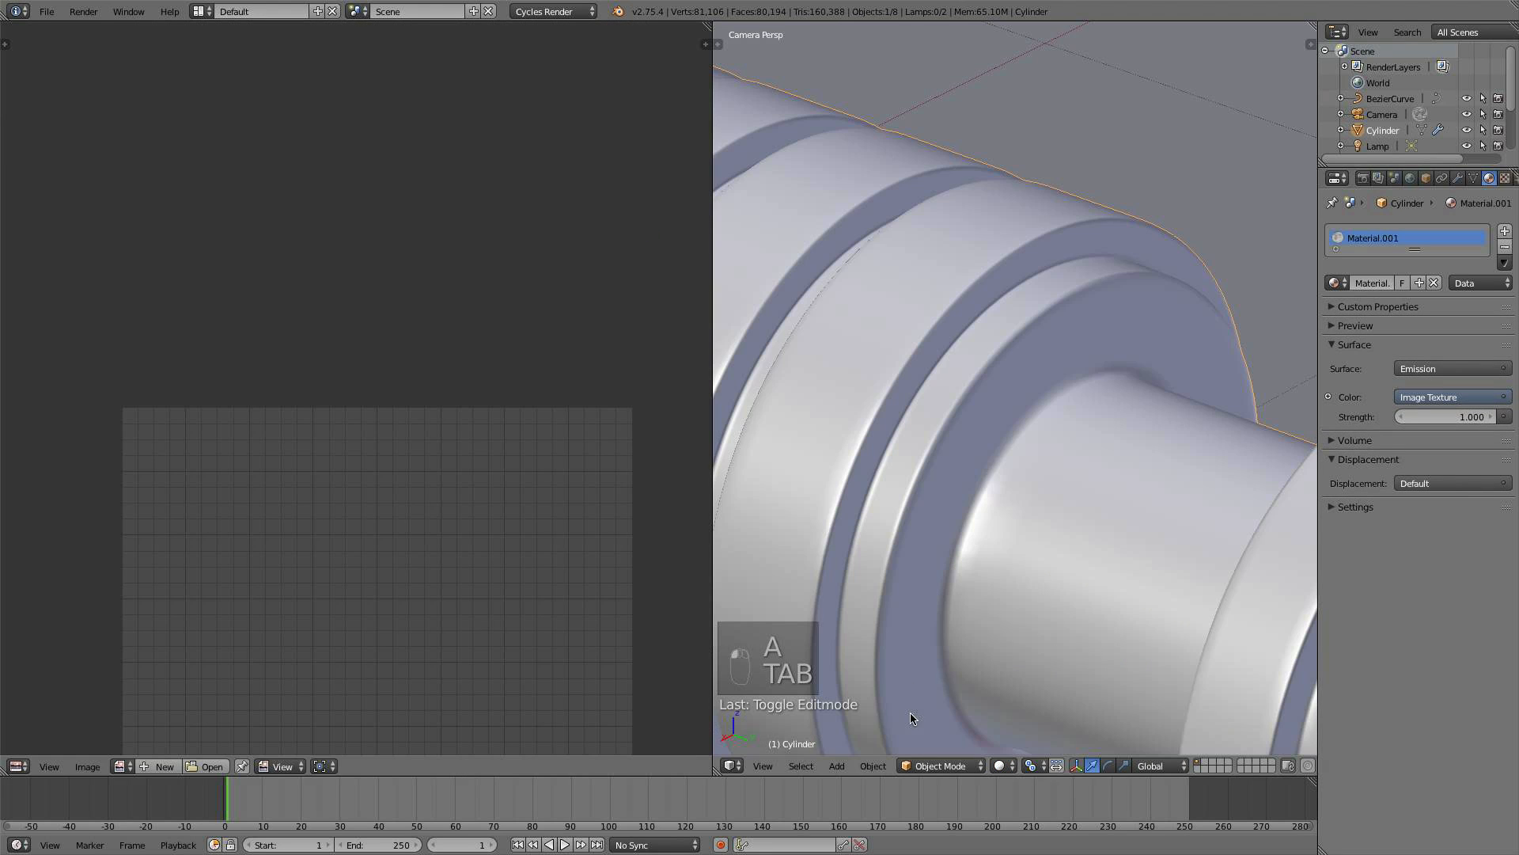
- Inspect the adjusted ring and the next disc's stretched faces in Rendered shading, and return to Solid shading
{"action": "left_click", "coordinate": [998, 766]}
{"action": "left_click", "coordinate": [1016, 657]}
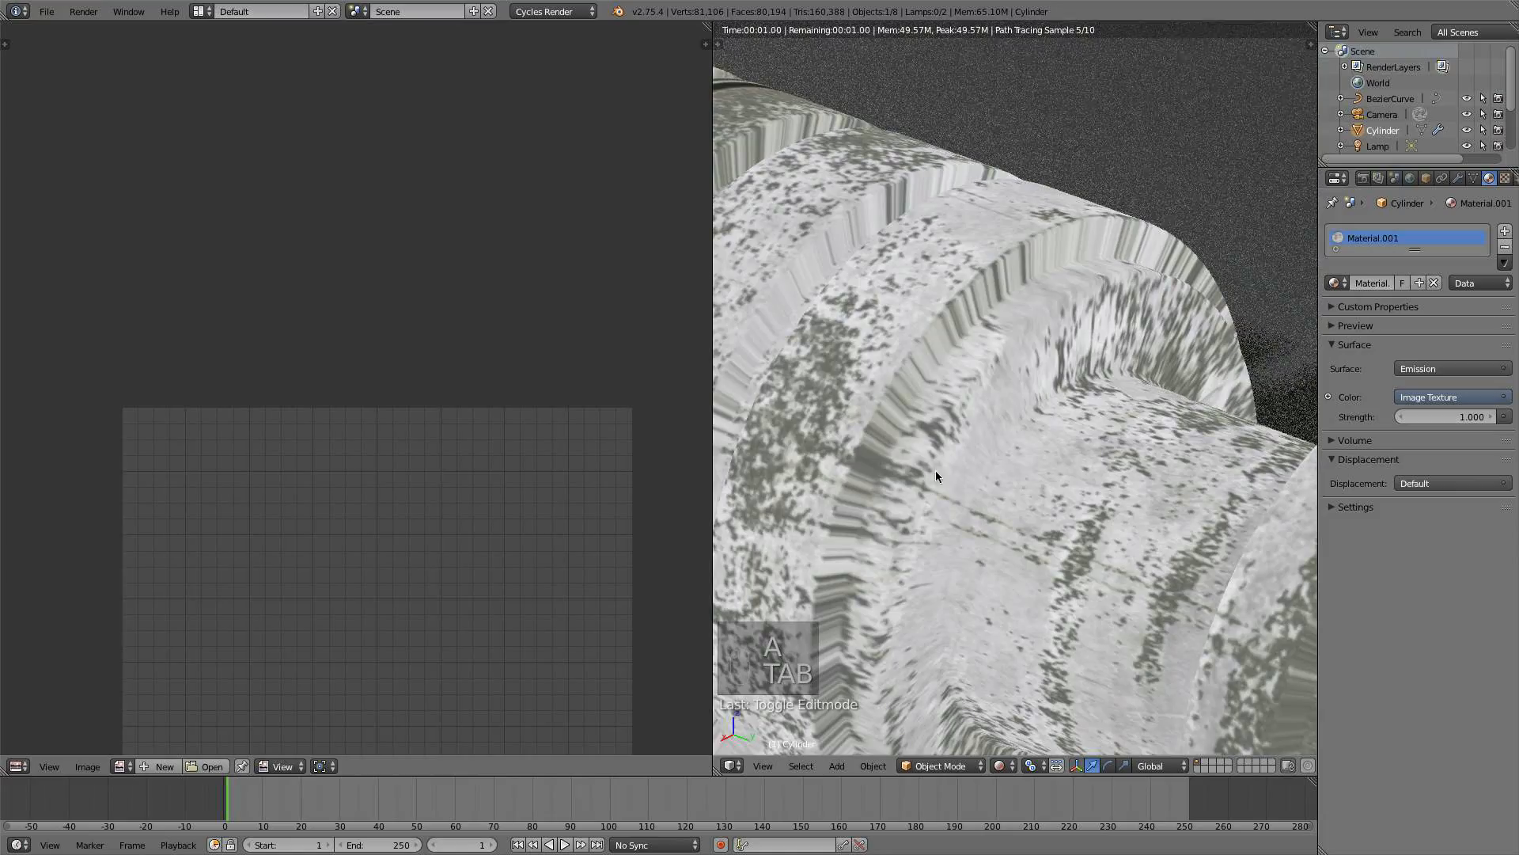
{"action": "scroll", "coordinate": [1048, 603], "scroll_direction": "down", "scroll_amount": 4}
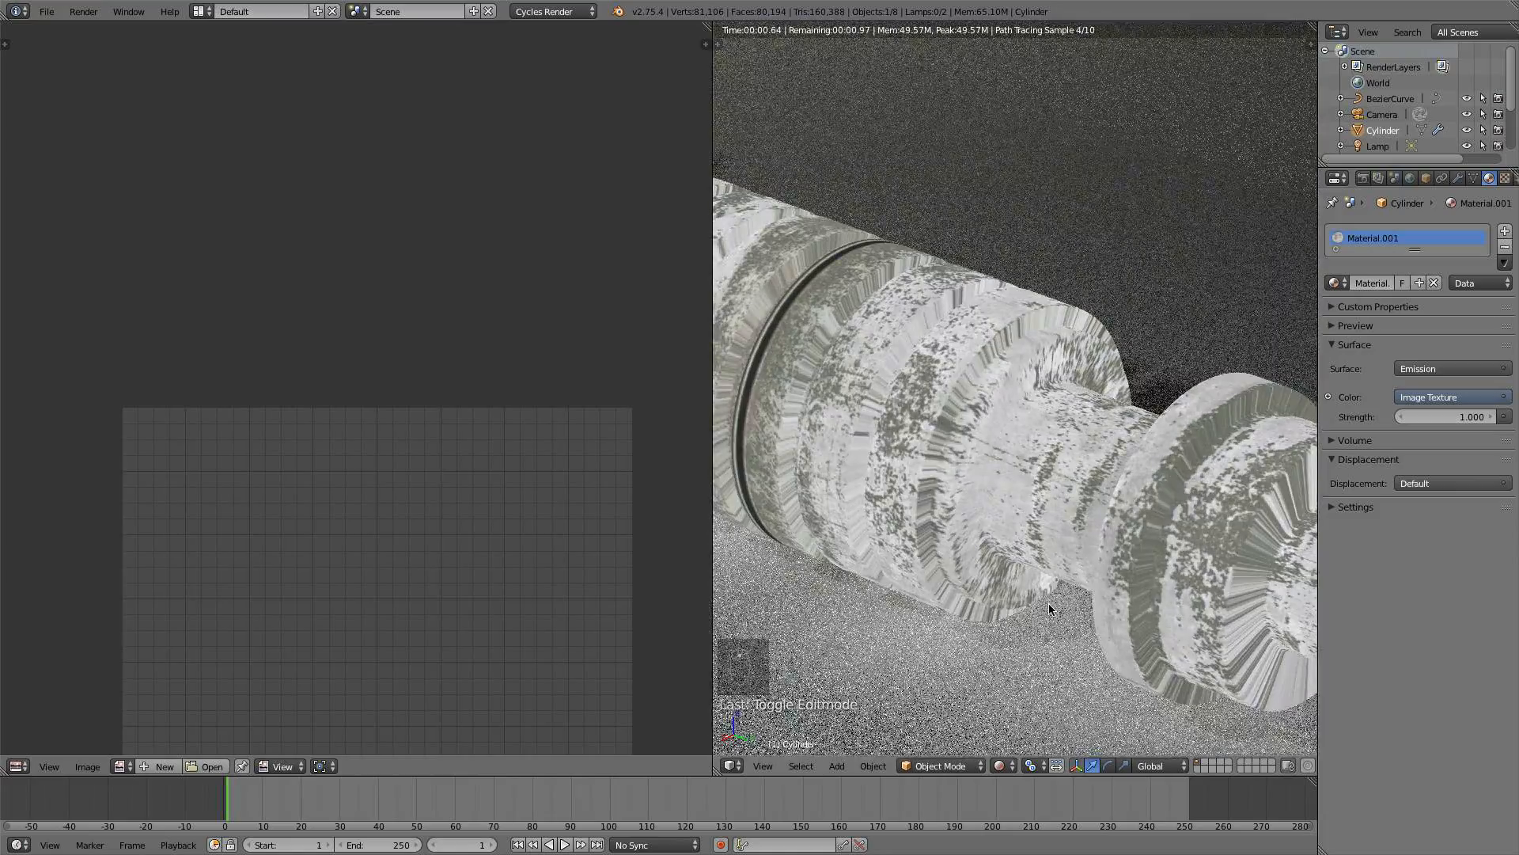
{"action": "mouse_move", "coordinate": [1048, 603]}
{"action": "middle_mouse_down"}
{"action": "mouse_move", "coordinate": [1094, 539]}
{"action": "mouse_move", "coordinate": [1045, 665]}
{"action": "middle_mouse_up"}
{"action": "left_click", "coordinate": [1000, 766]}
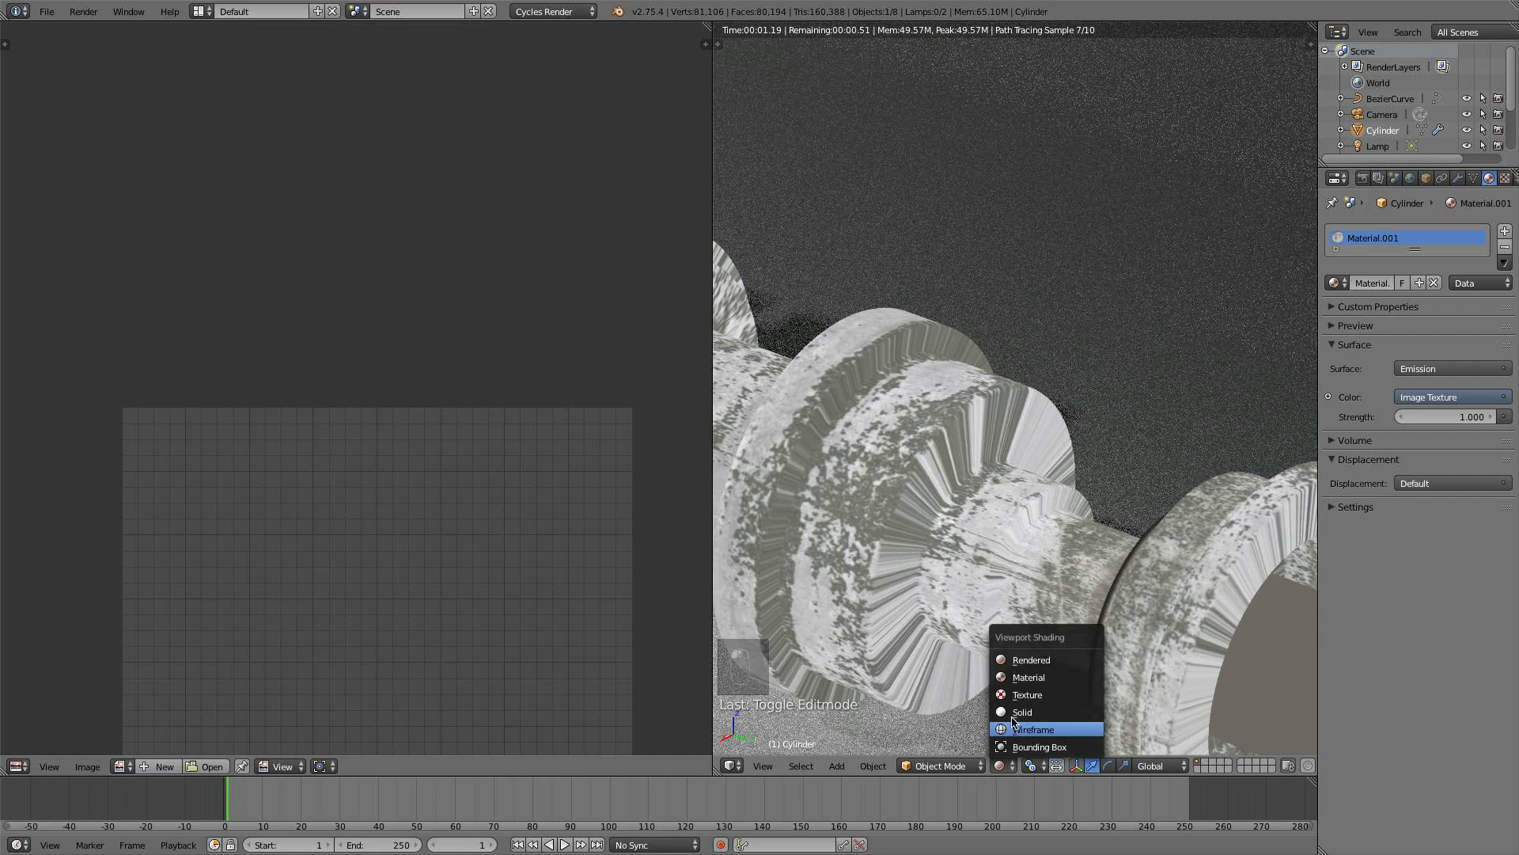
{"action": "left_click", "coordinate": [1020, 711]}
- Edit the hilt again and move the UV row of the next disc's outer front edge loop downward along Y
{"action": "key", "text": "Tab"}
{"action": "key", "text": "Tab"}
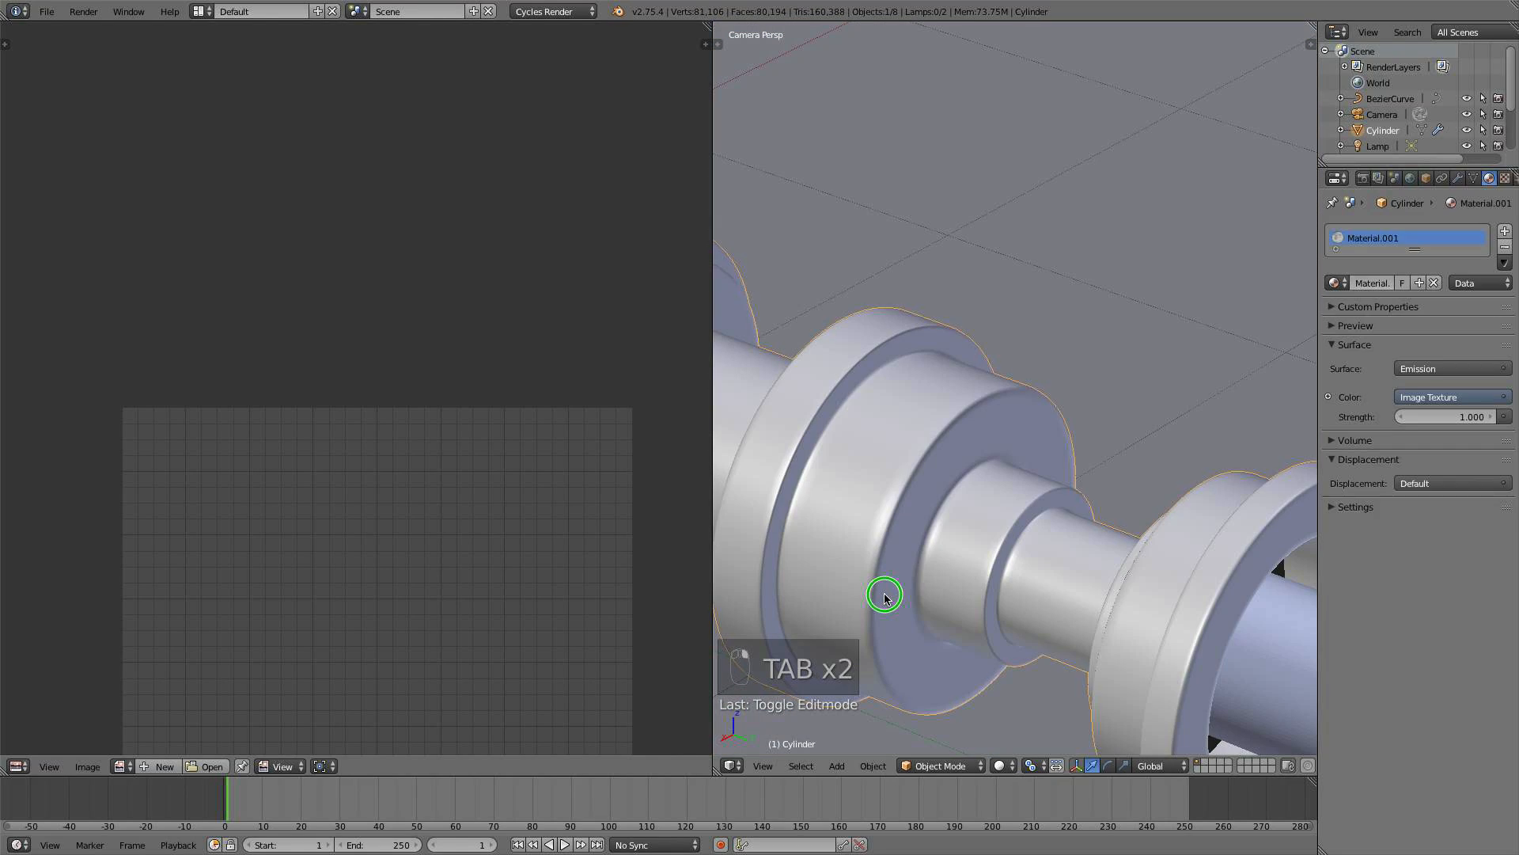
{"action": "key", "text": "Tab"}
{"action": "right_click", "coordinate": [874, 570], "text": "alt"}
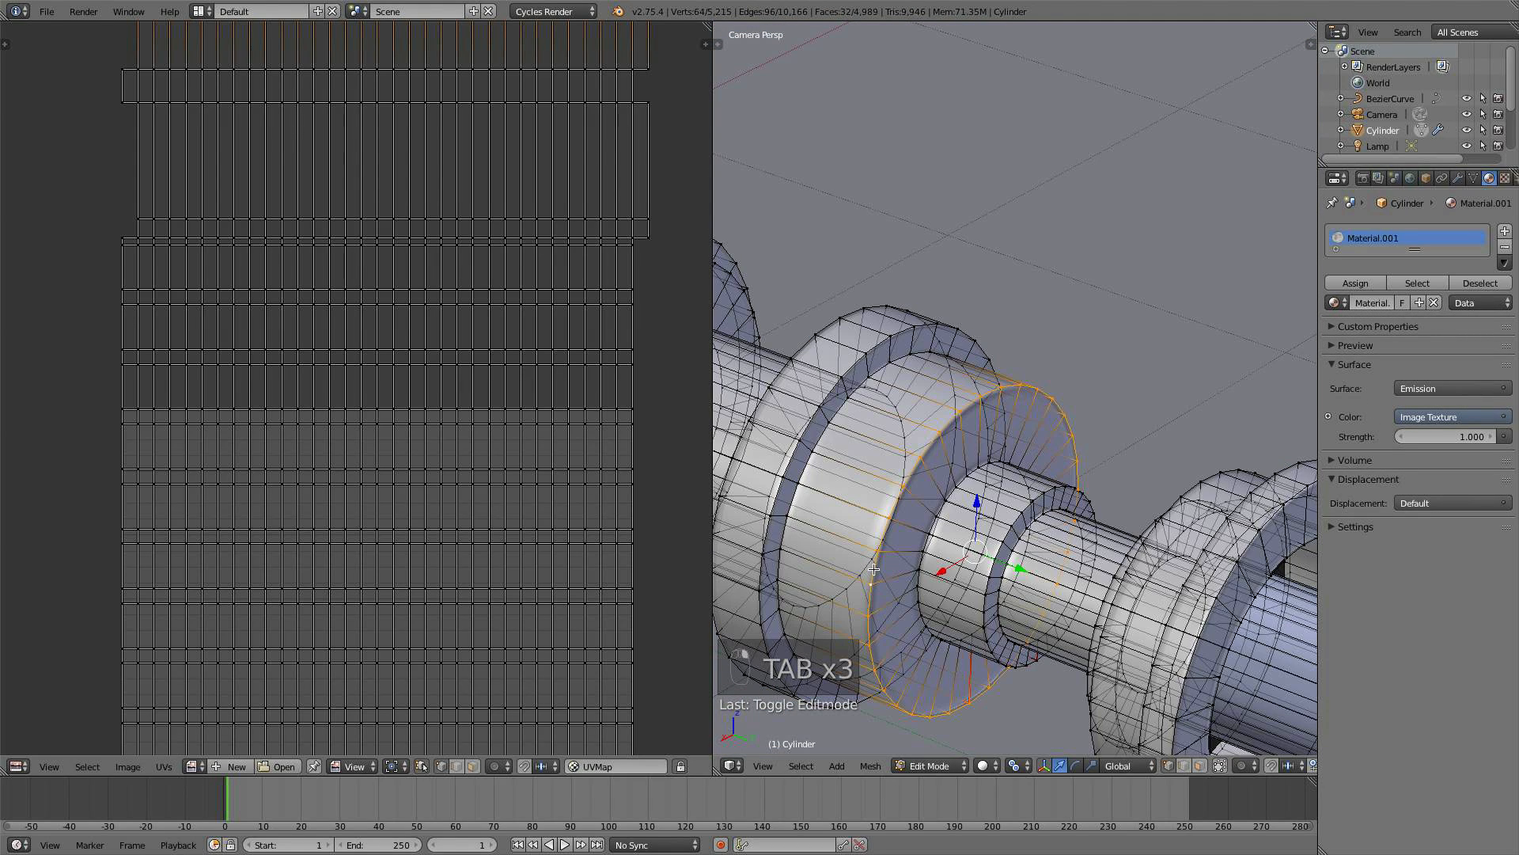
{"action": "scroll", "coordinate": [506, 237], "scroll_direction": "up", "scroll_amount": 5}
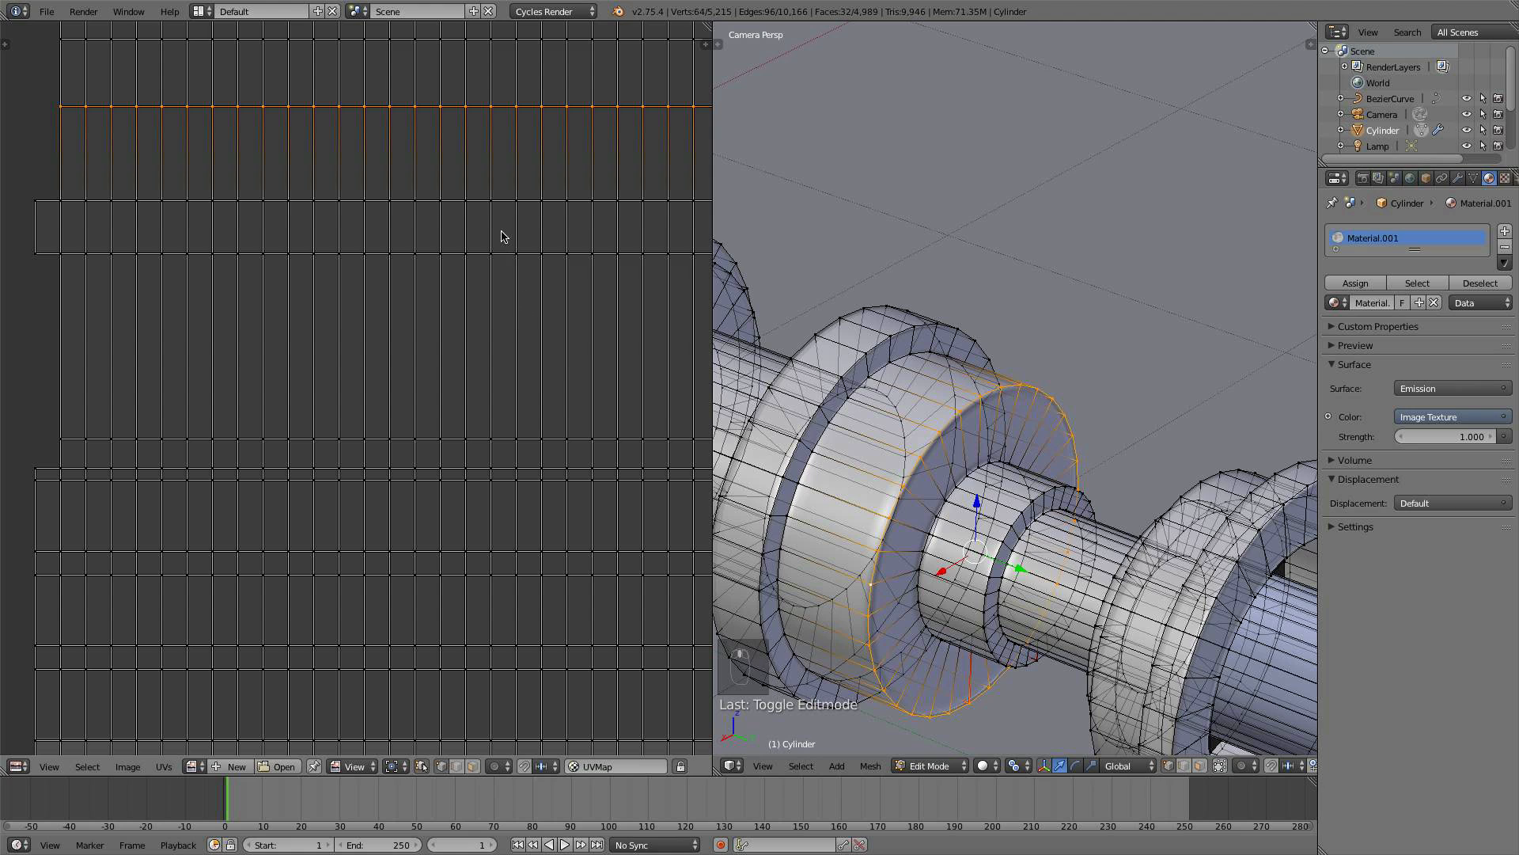
{"action": "key", "text": "g"}
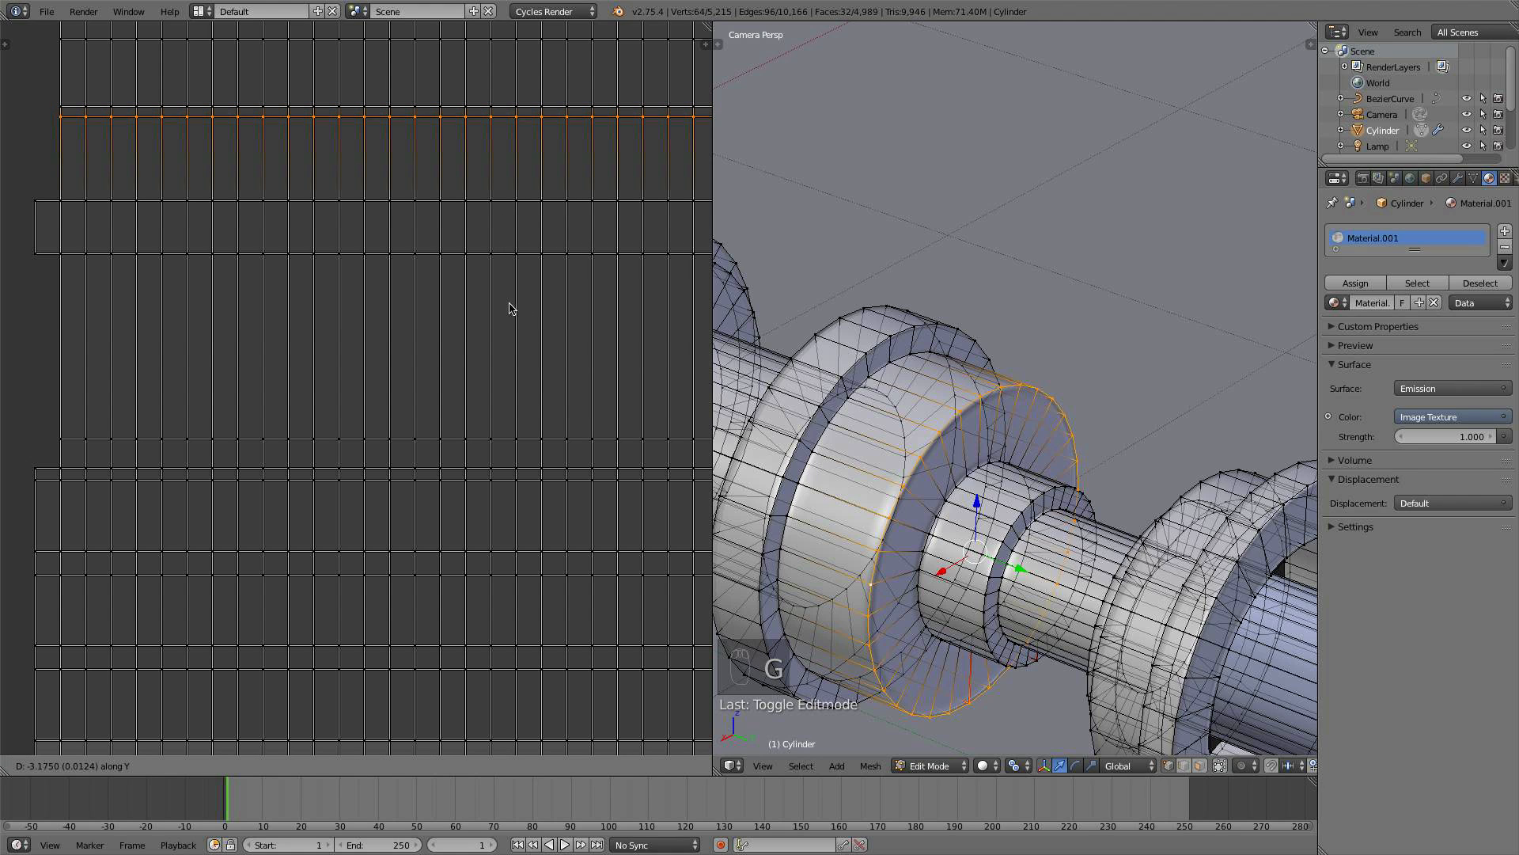
{"action": "left_click", "coordinate": [566, 354]}
- Select the inner edge loop of that disc's front face, move its UV row upward along Y, and return to Object Mode
{"action": "right_click", "coordinate": [928, 545], "text": "alt"}
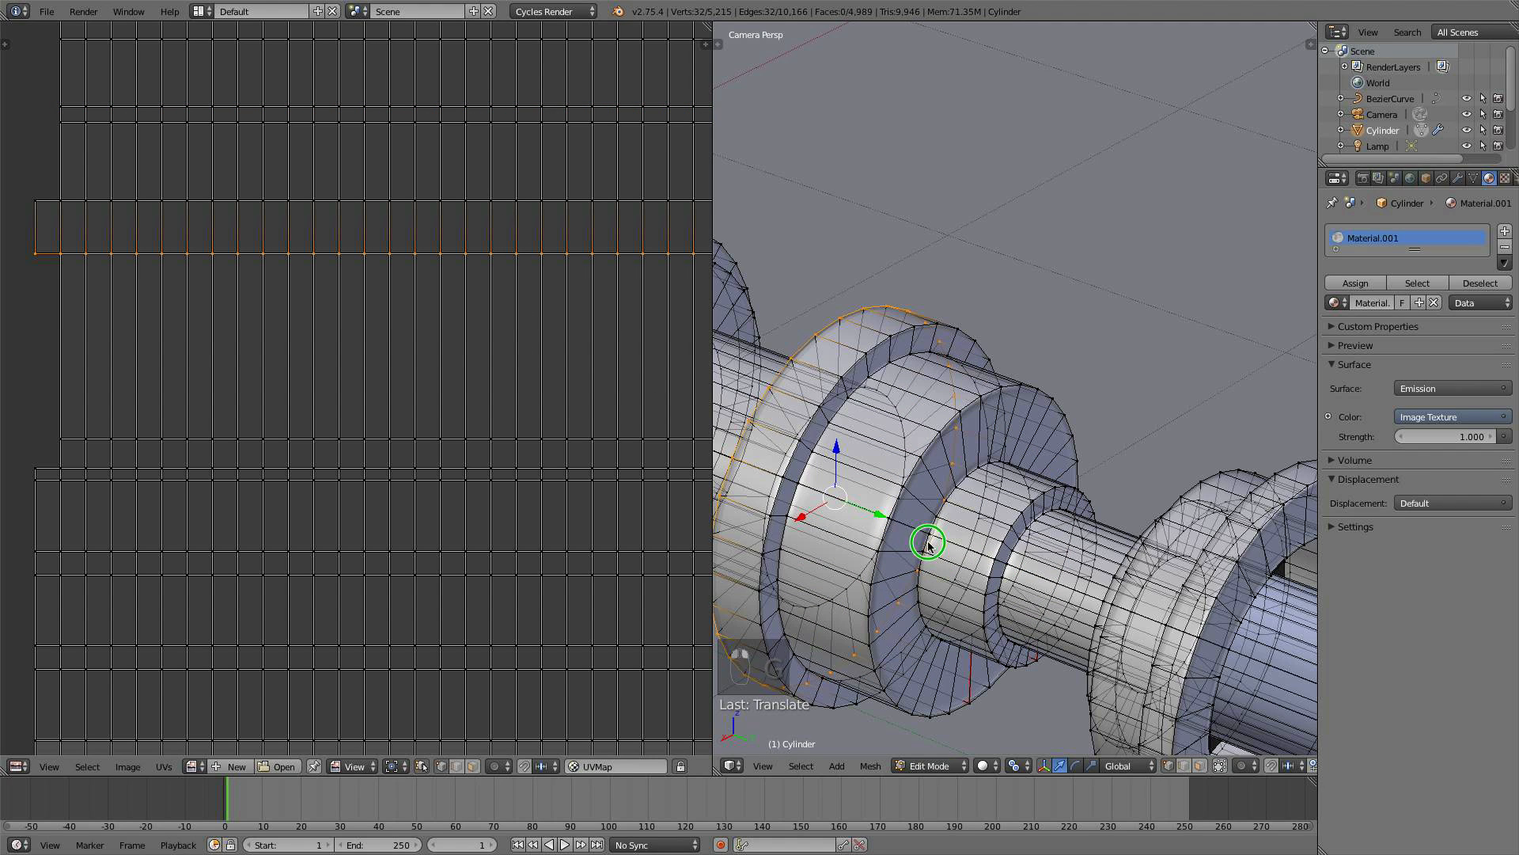
{"action": "right_click", "coordinate": [928, 542], "text": "alt"}
{"action": "right_click", "coordinate": [929, 538], "text": "alt"}
{"action": "right_click", "coordinate": [929, 533], "text": "alt"}
{"action": "right_click", "coordinate": [930, 528], "text": "alt"}
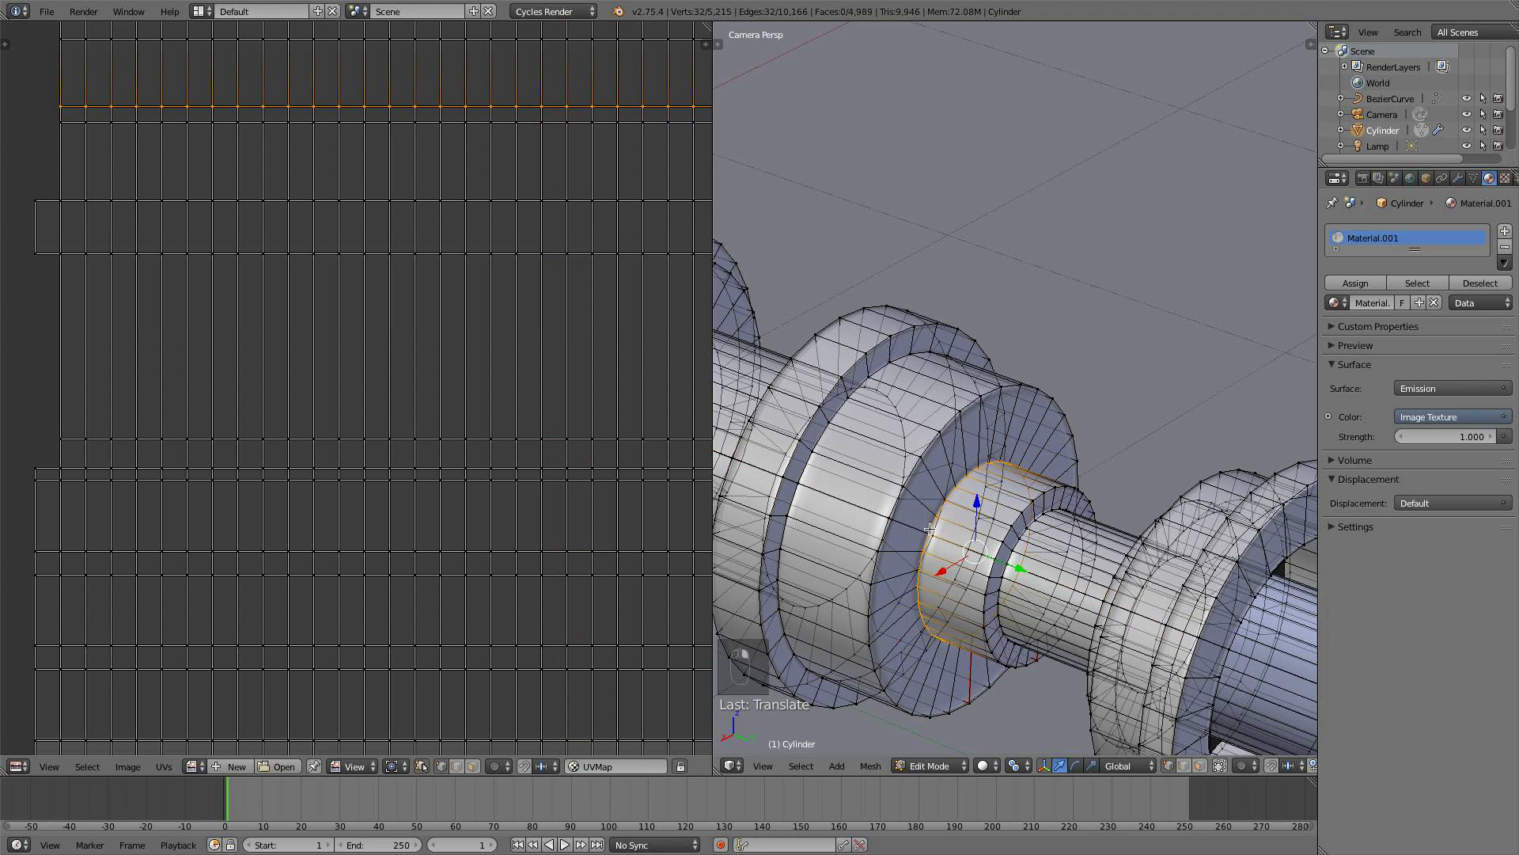
{"action": "right_click", "coordinate": [929, 529], "text": "alt+shift"}
{"action": "middle_click_drag", "start_coordinate": [368, 164], "coordinate": [364, 207]}
{"action": "key", "text": "g"}
{"action": "key", "text": "y"}
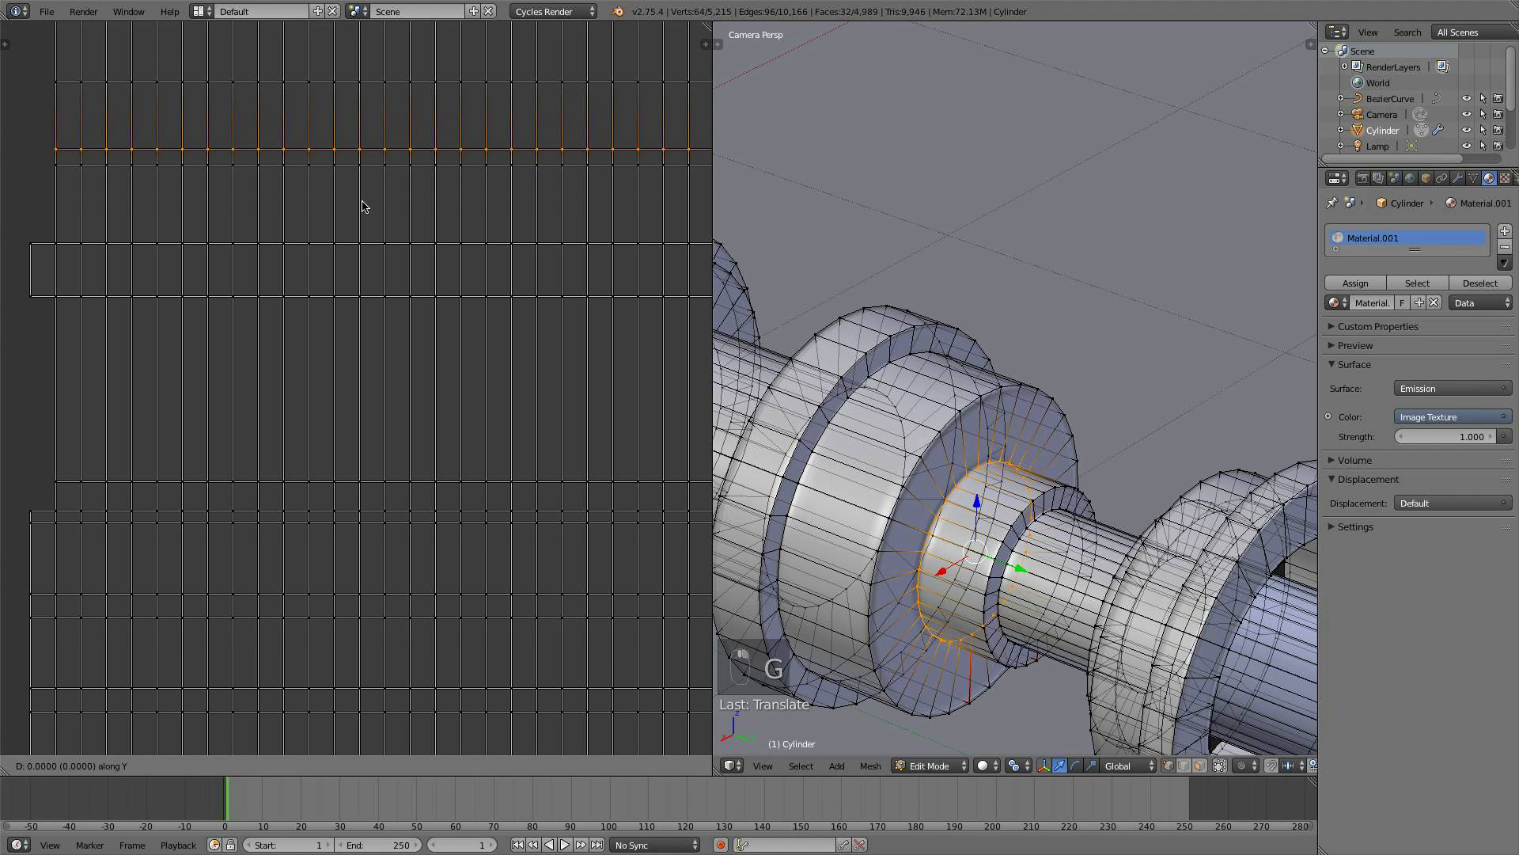
{"action": "left_click", "coordinate": [414, 82]}
{"action": "key", "text": "a"}
{"action": "key", "text": "Tab"}
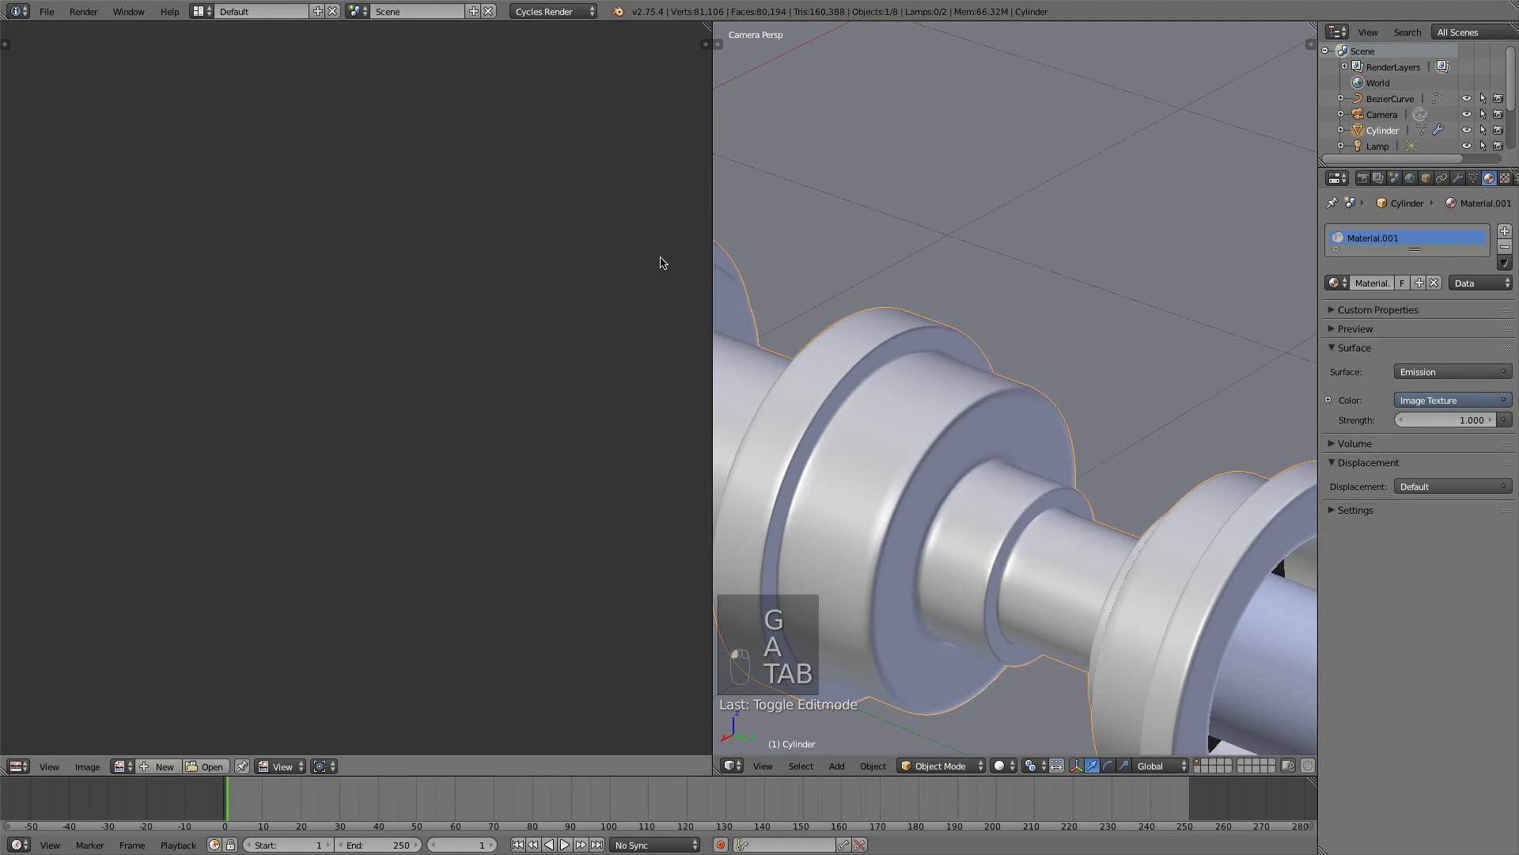
- Check the disc's texture from further away in Rendered shading, and return to Solid shading
{"action": "left_click", "coordinate": [1007, 765]}
{"action": "left_click", "coordinate": [1029, 660]}
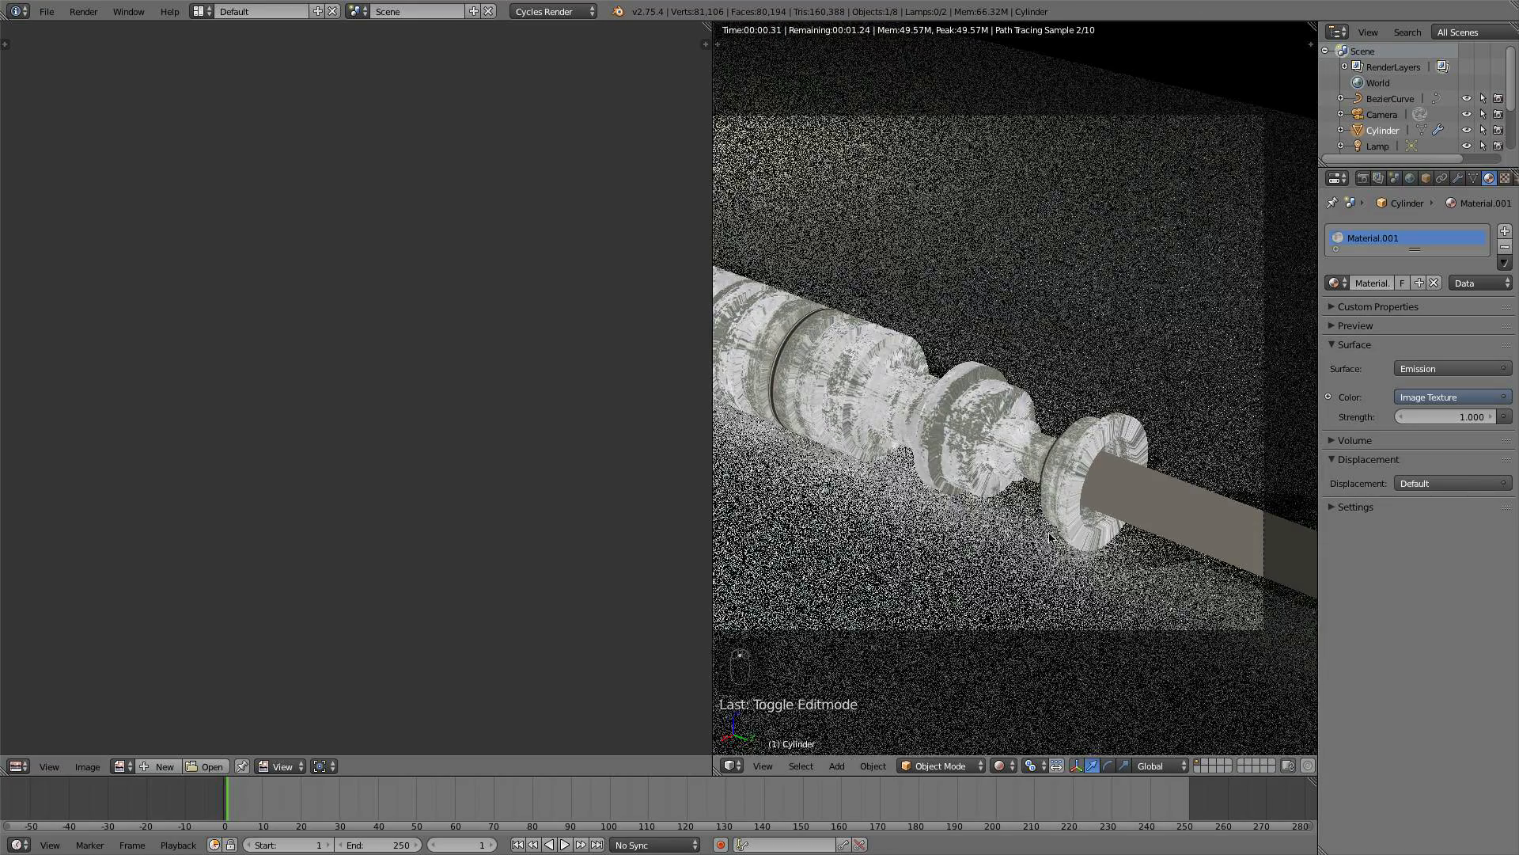
{"action": "left_click", "coordinate": [1003, 766]}
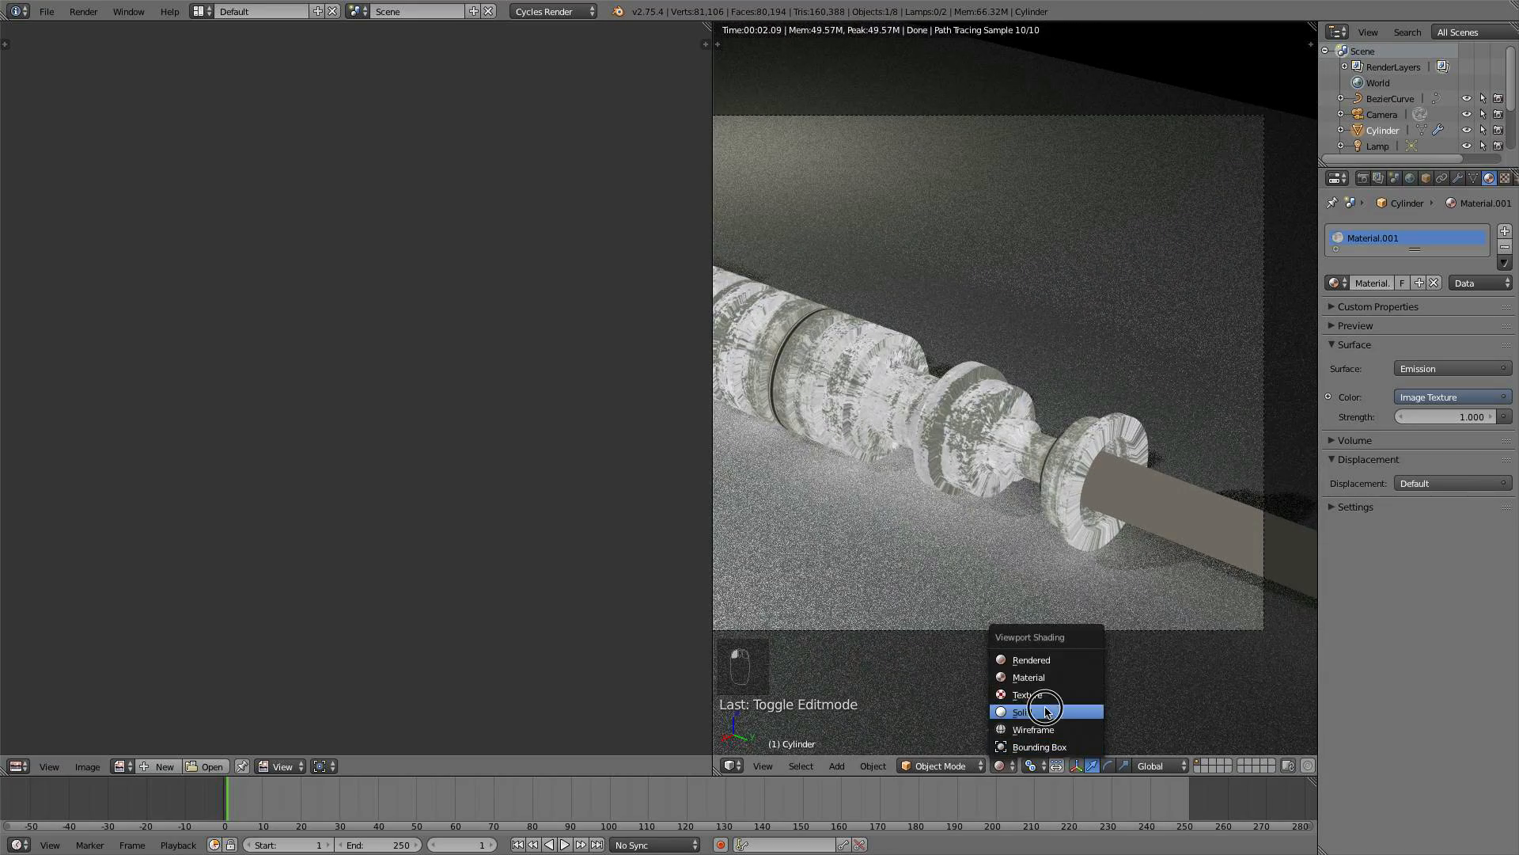
{"action": "left_click", "coordinate": [1047, 712]}
- Put the hilt into Edit Mode and select the inner edge loop of the end ring around the blade
{"action": "scroll", "coordinate": [961, 484], "scroll_direction": "up", "scroll_amount": 3}
{"action": "right_click", "coordinate": [941, 474]}
{"action": "key", "text": "Tab"}
{"action": "key", "text": "Tab"}
{"action": "key", "text": "Tab"}
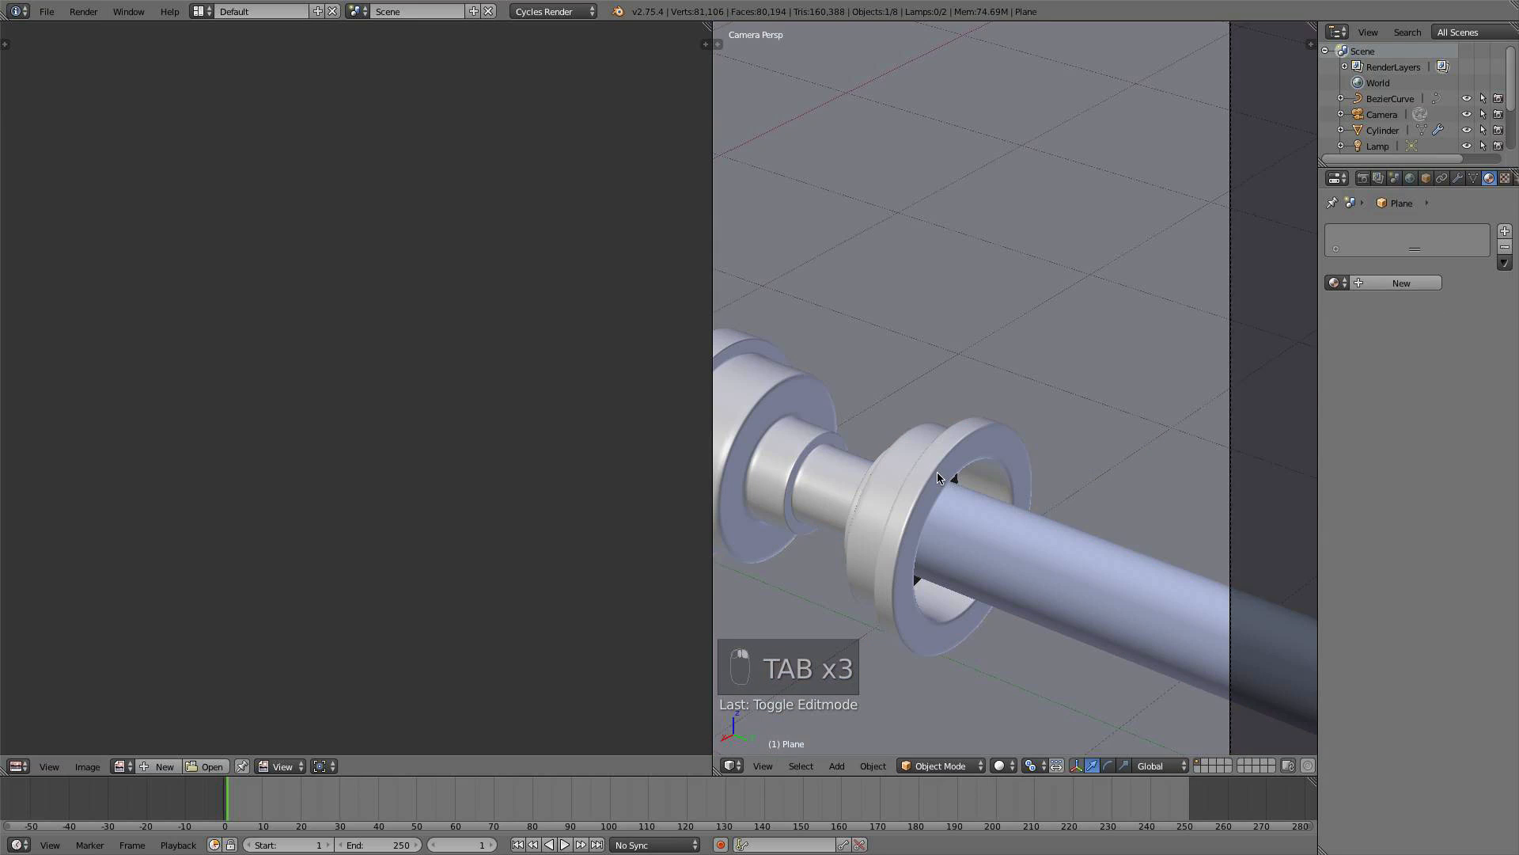
{"action": "right_click", "coordinate": [937, 472]}
{"action": "key", "text": "Tab"}
{"action": "right_click", "coordinate": [948, 489], "text": "alt"}
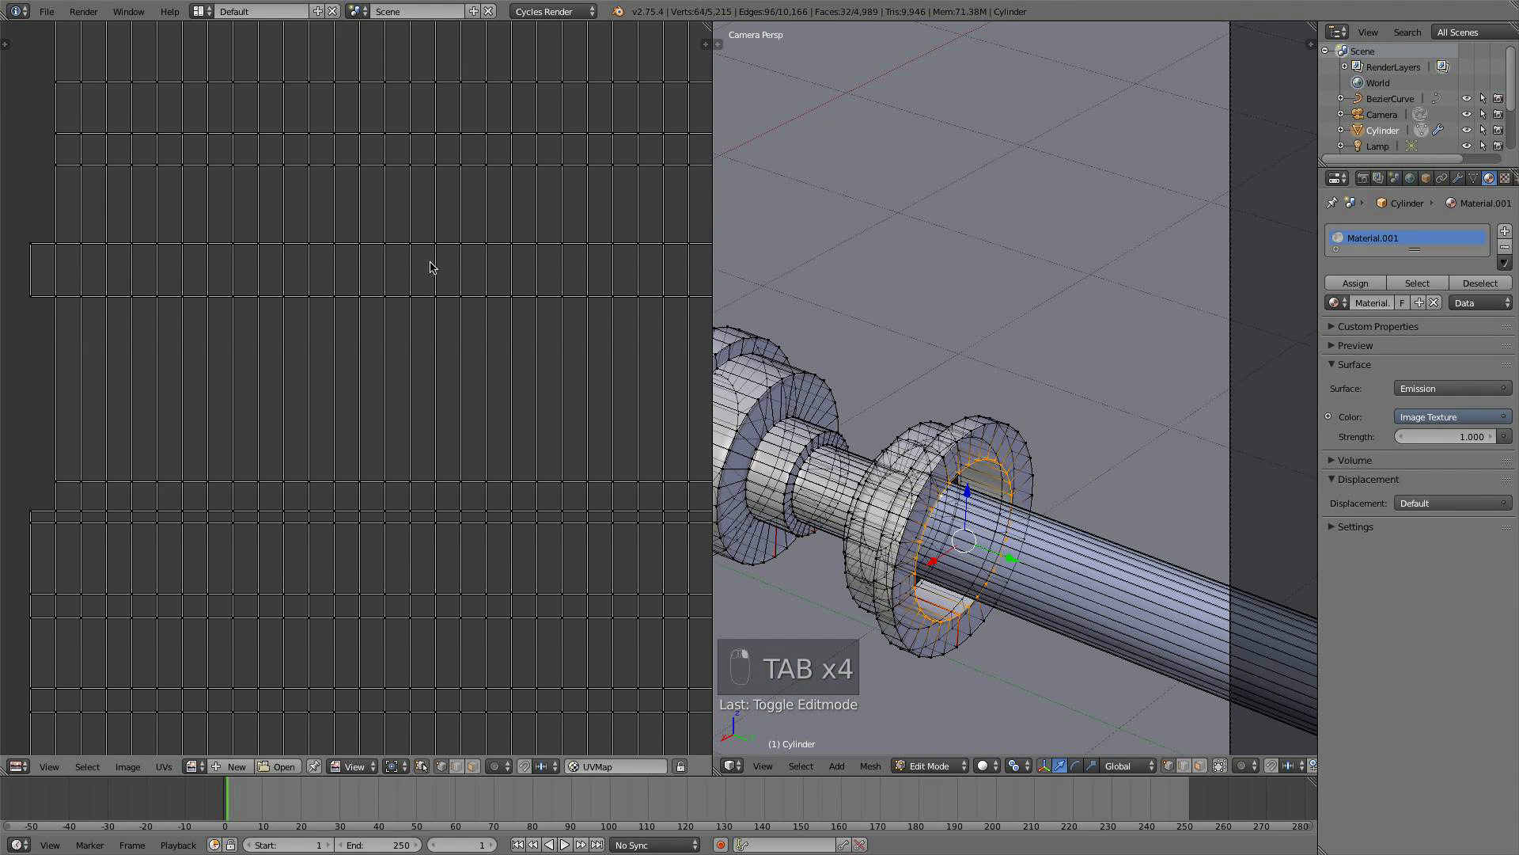
- Move the end ring's selected top UV row upward along Y, deselect everything, and leave Edit Mode
{"action": "scroll", "coordinate": [429, 268], "scroll_direction": "down", "scroll_amount": 7}
{"action": "middle_click_drag", "start_coordinate": [410, 288], "coordinate": [379, 451]}
{"action": "scroll", "coordinate": [376, 396], "scroll_direction": "up", "scroll_amount": 5}
{"action": "key", "text": "g"}
{"action": "key", "text": "y"}
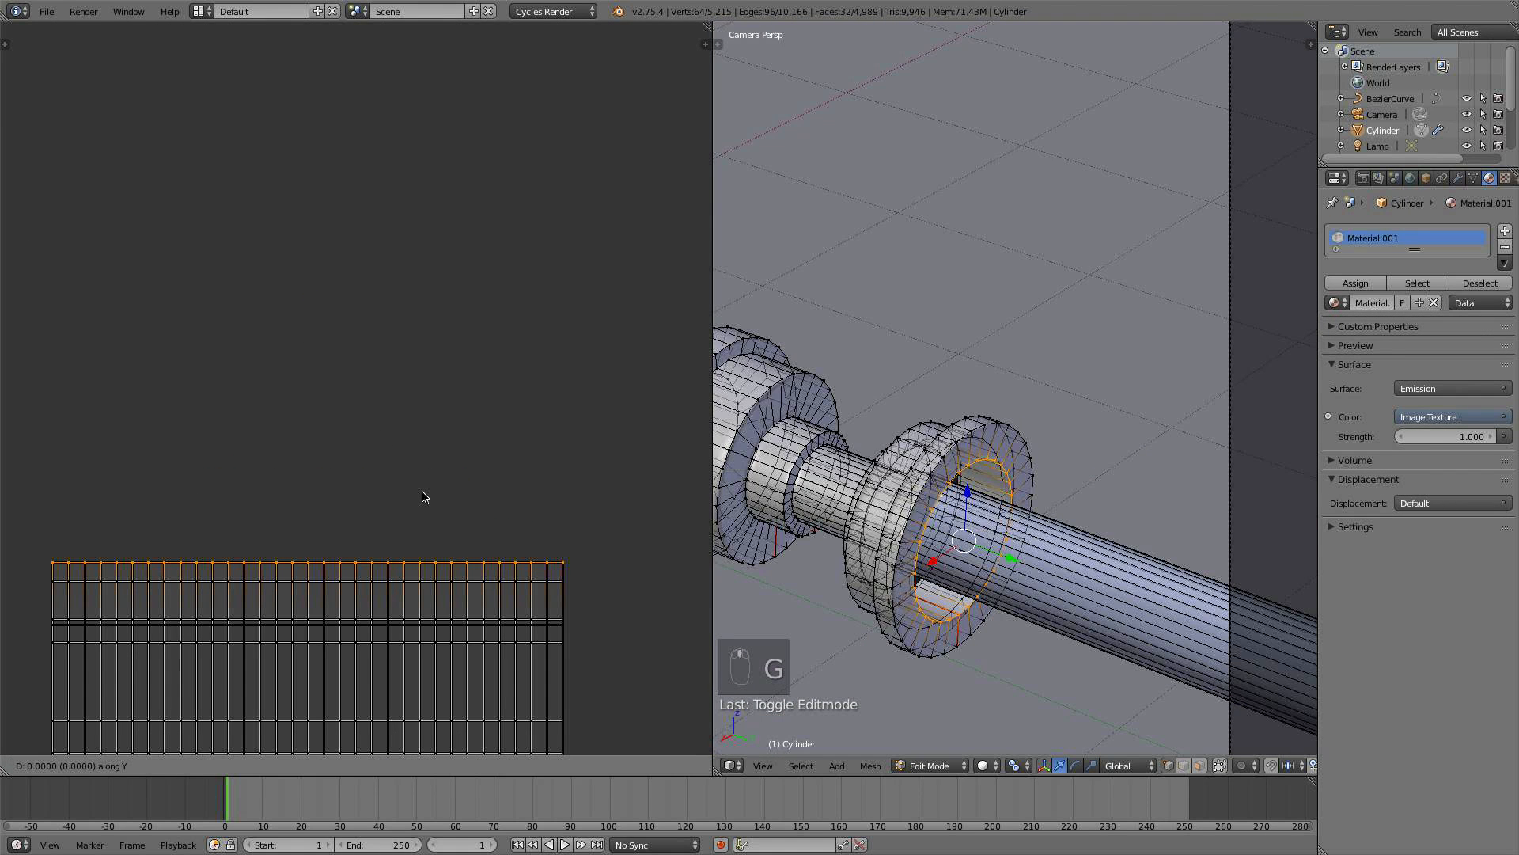
{"action": "left_click", "coordinate": [417, 237]}
{"action": "key", "text": "a"}
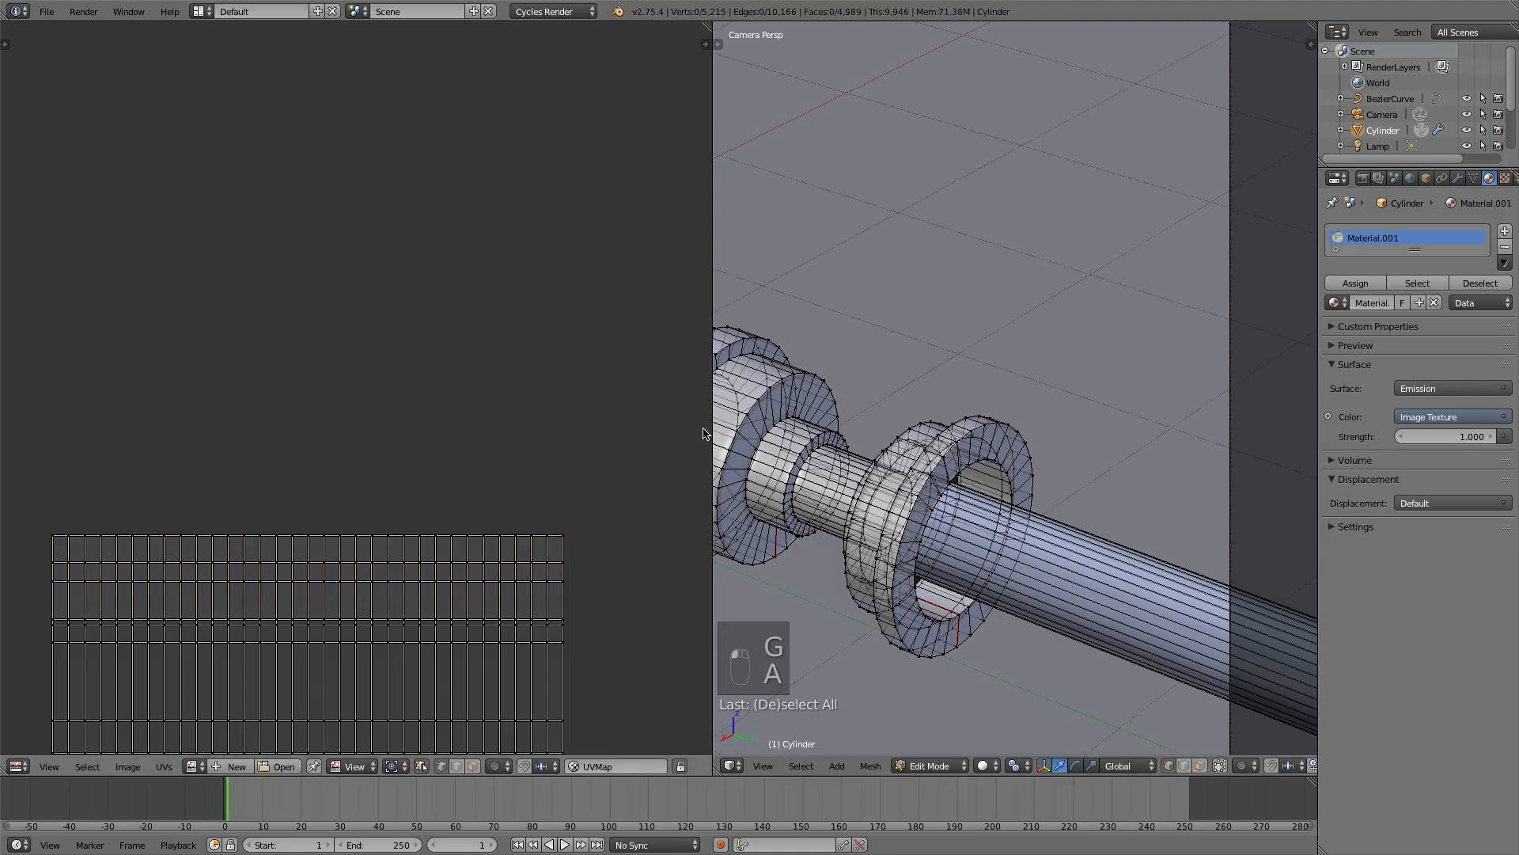
{"action": "key", "text": "Tab"}
- Inspect the end ring's texture in Rendered shading, and return to Solid shading with a wider view of the hilt
{"action": "left_click", "coordinate": [1002, 765]}
{"action": "left_click", "coordinate": [1028, 665]}
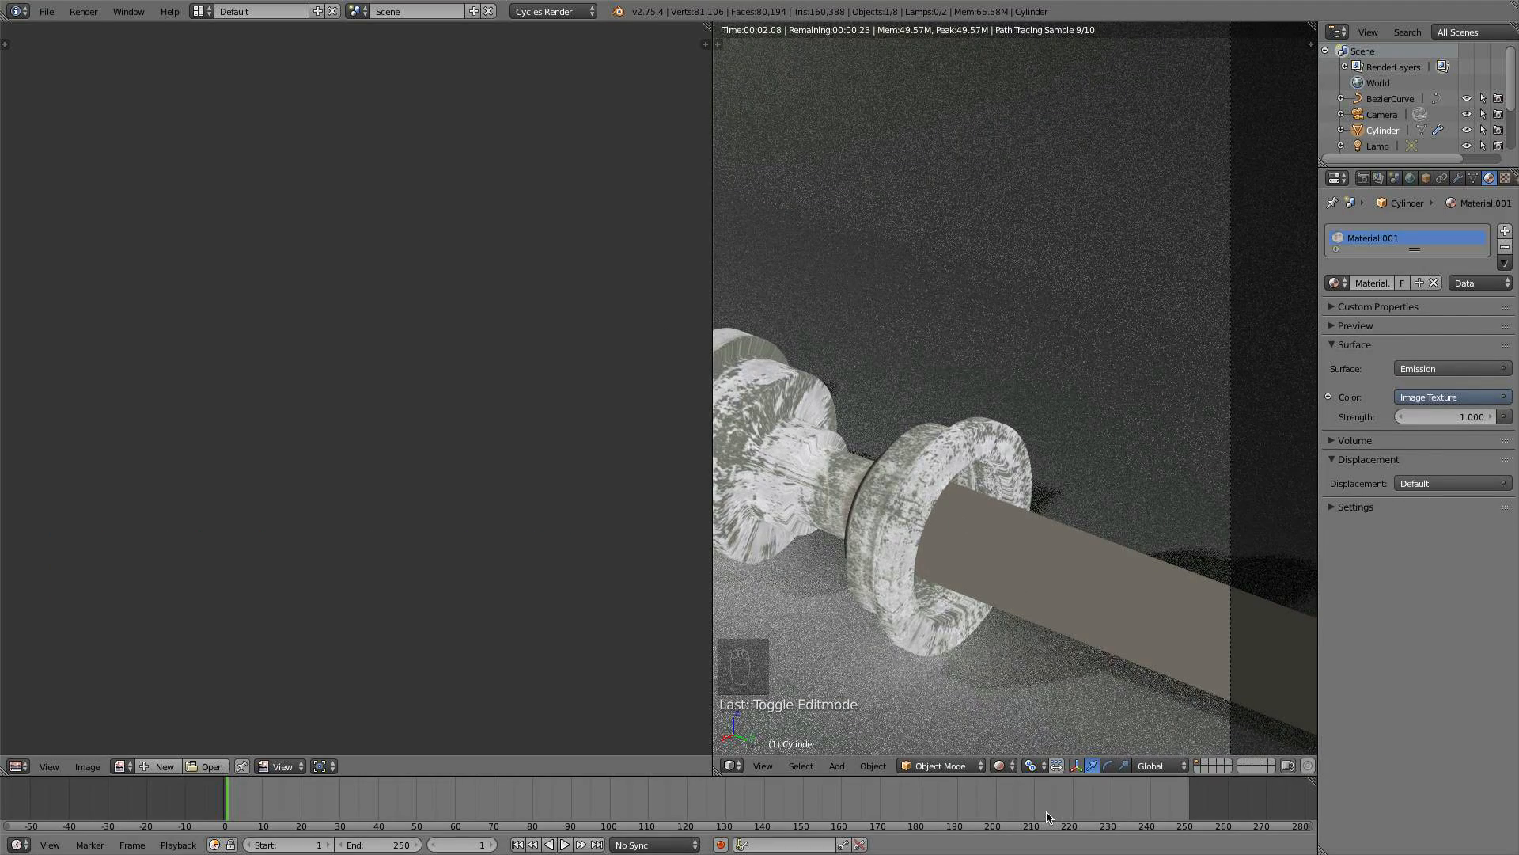
{"action": "left_click", "coordinate": [1002, 765]}
{"action": "left_click", "coordinate": [1029, 710]}
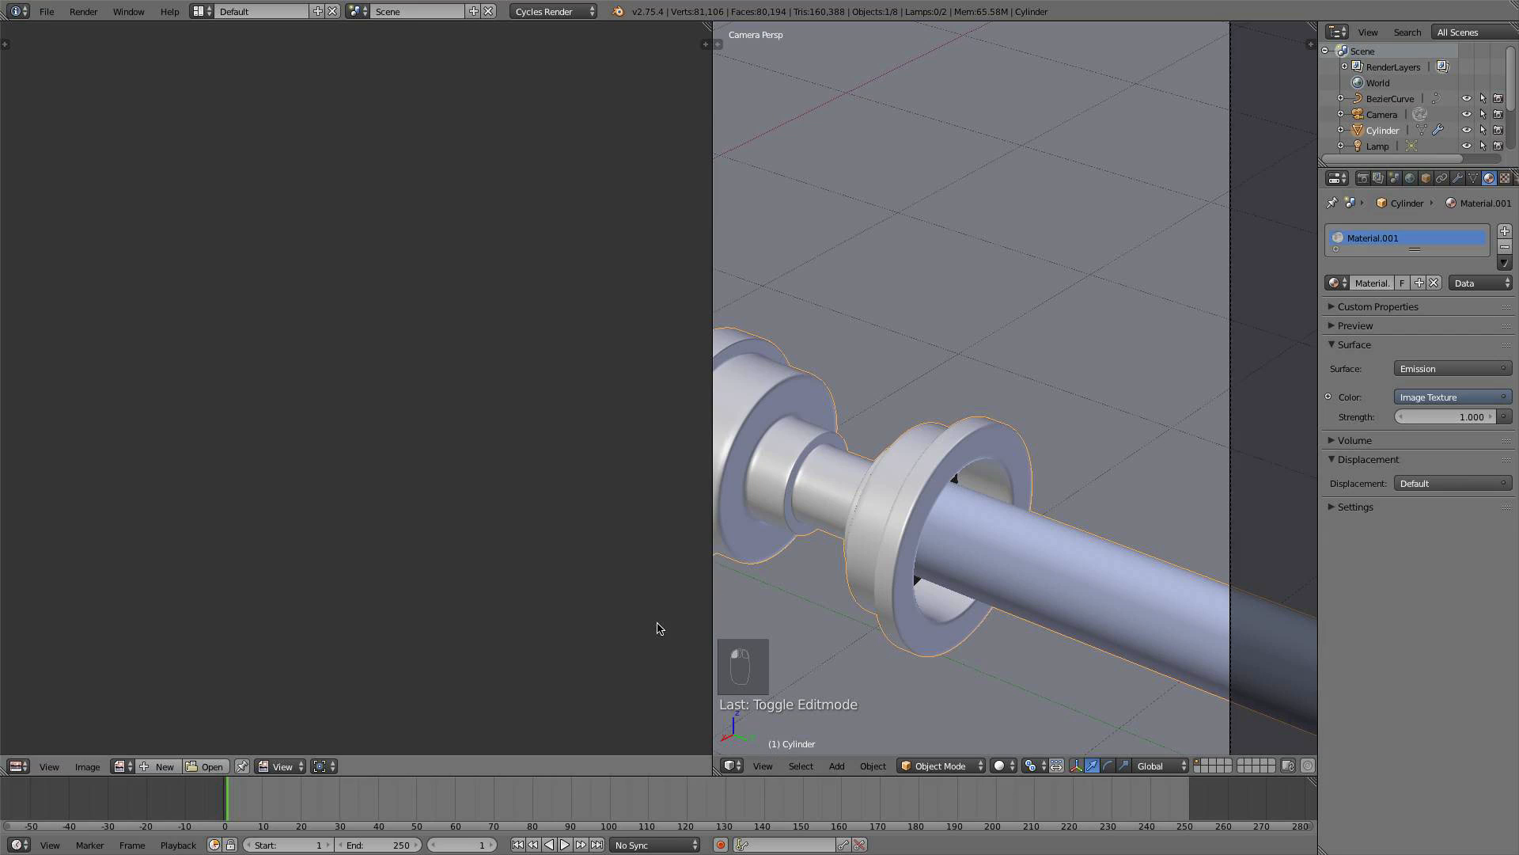
{"action": "scroll", "coordinate": [870, 601], "scroll_direction": "down", "scroll_amount": 5}
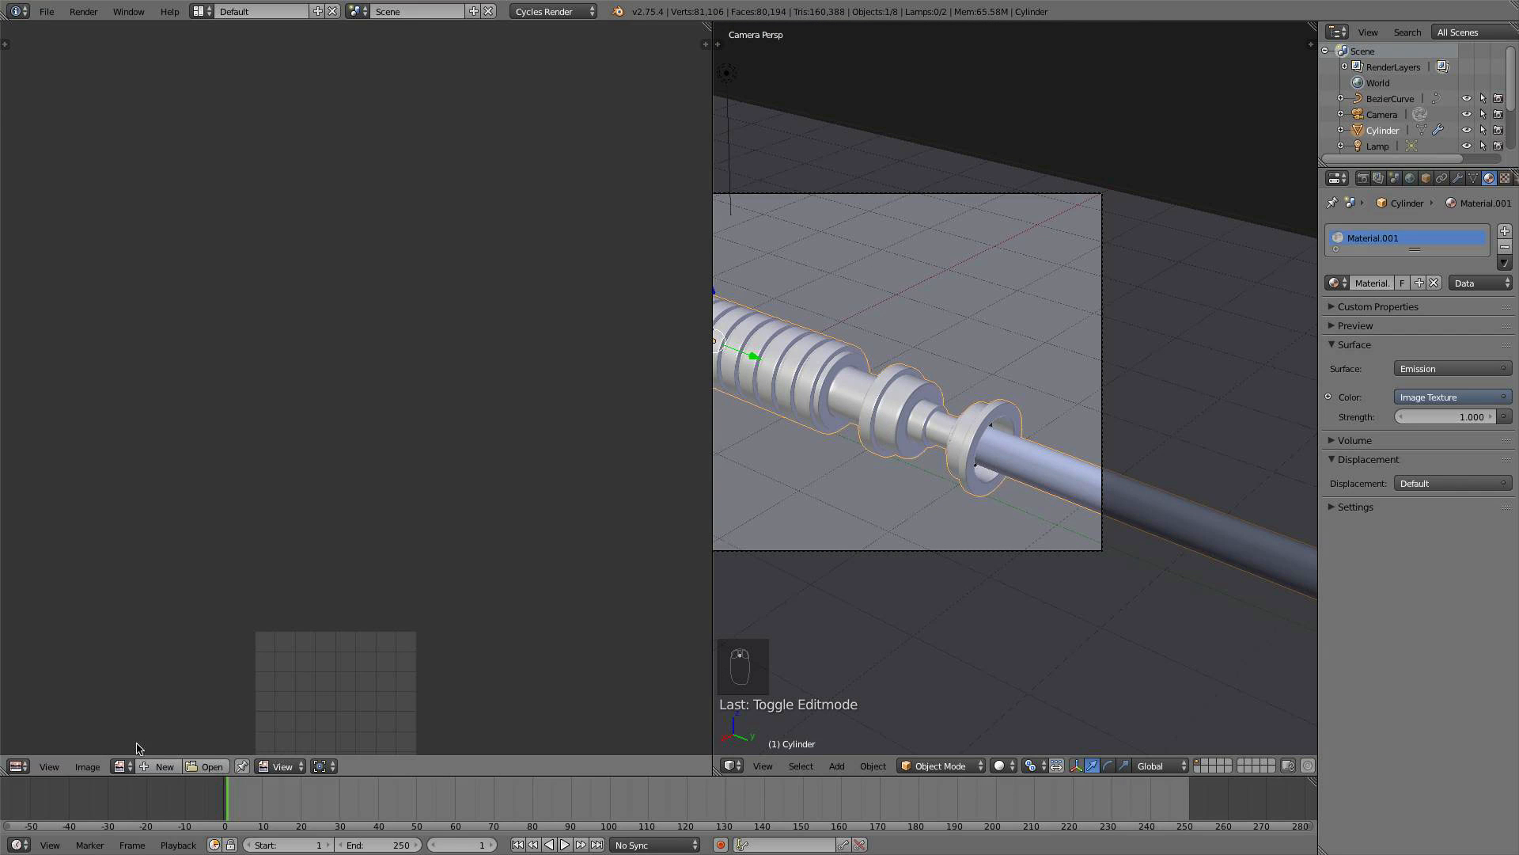
- Replace the UV/Image Editor with the Node Editor and set the Mapping node's X, Y and Z scale to 3
{"action": "left_click", "coordinate": [30, 768]}
{"action": "left_click", "coordinate": [76, 574]}
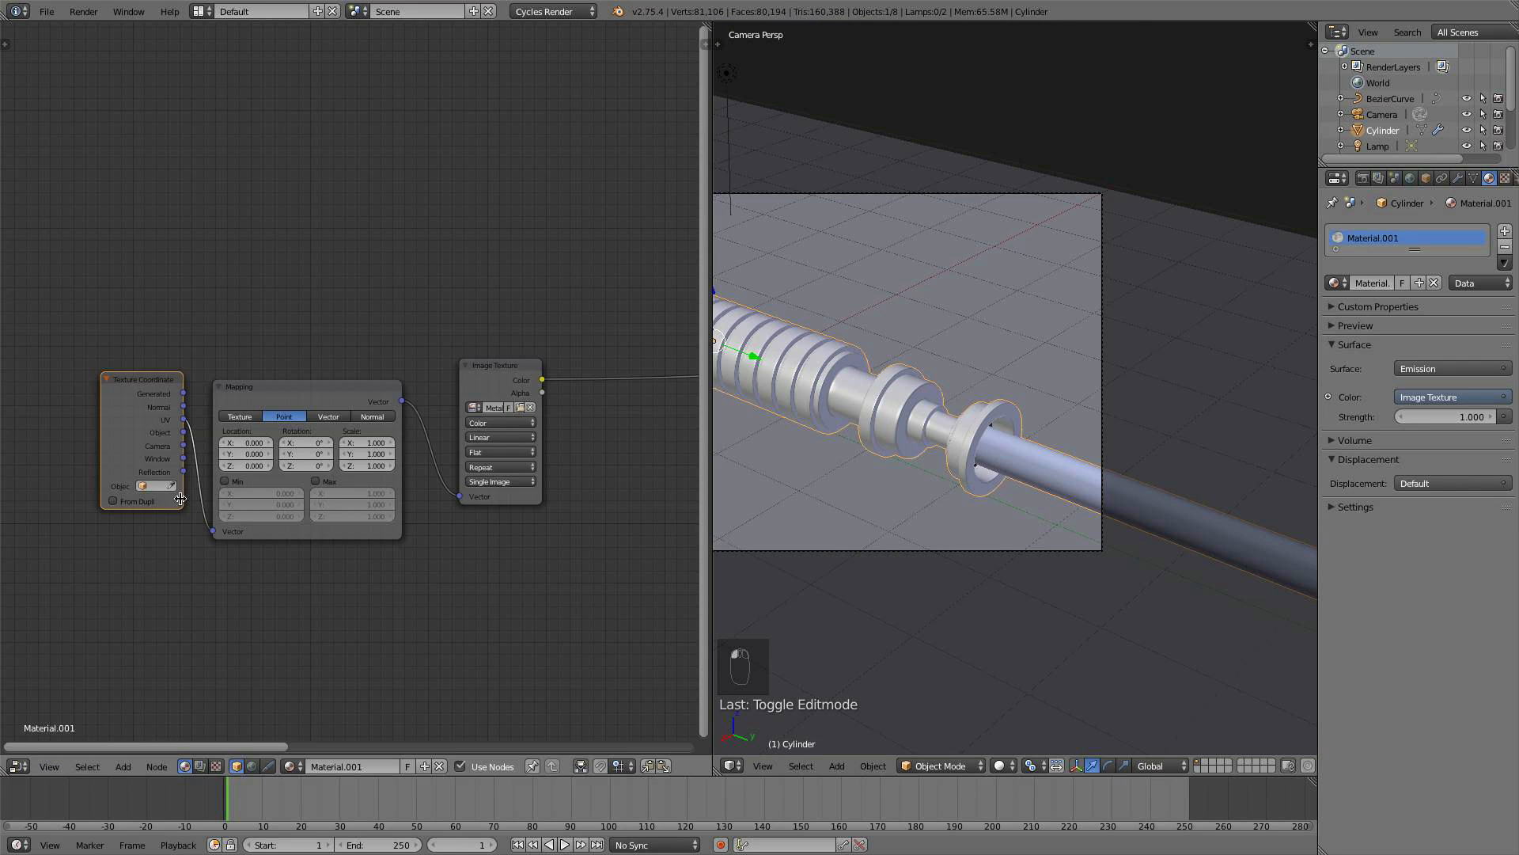
{"action": "scroll", "coordinate": [354, 463], "scroll_direction": "up", "scroll_amount": 2}
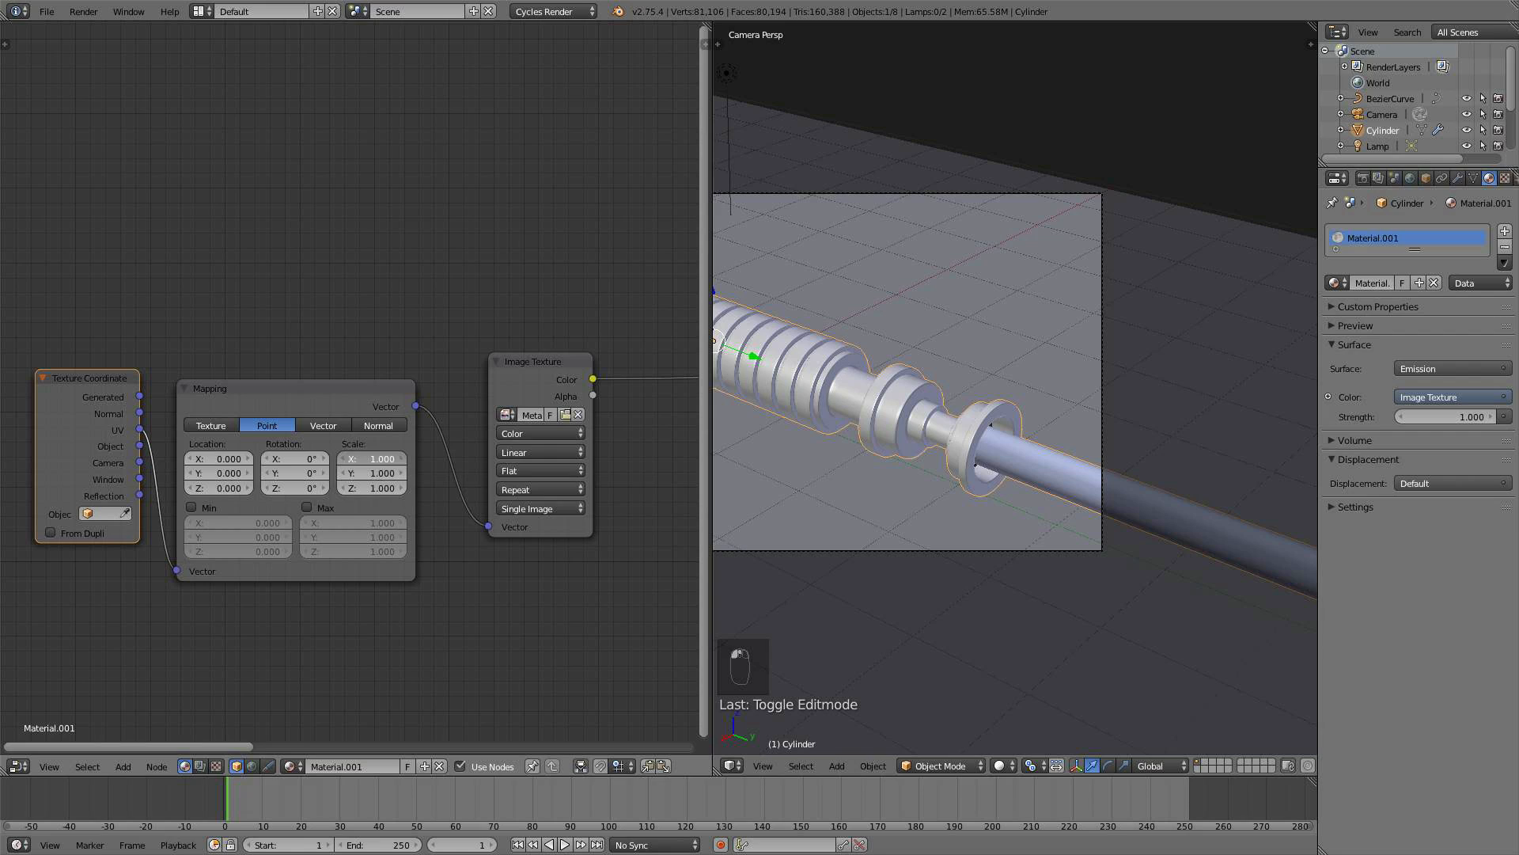
{"action": "type", "text": "3"}
{"action": "key", "text": "Return"}
{"action": "key", "text": "Return"}
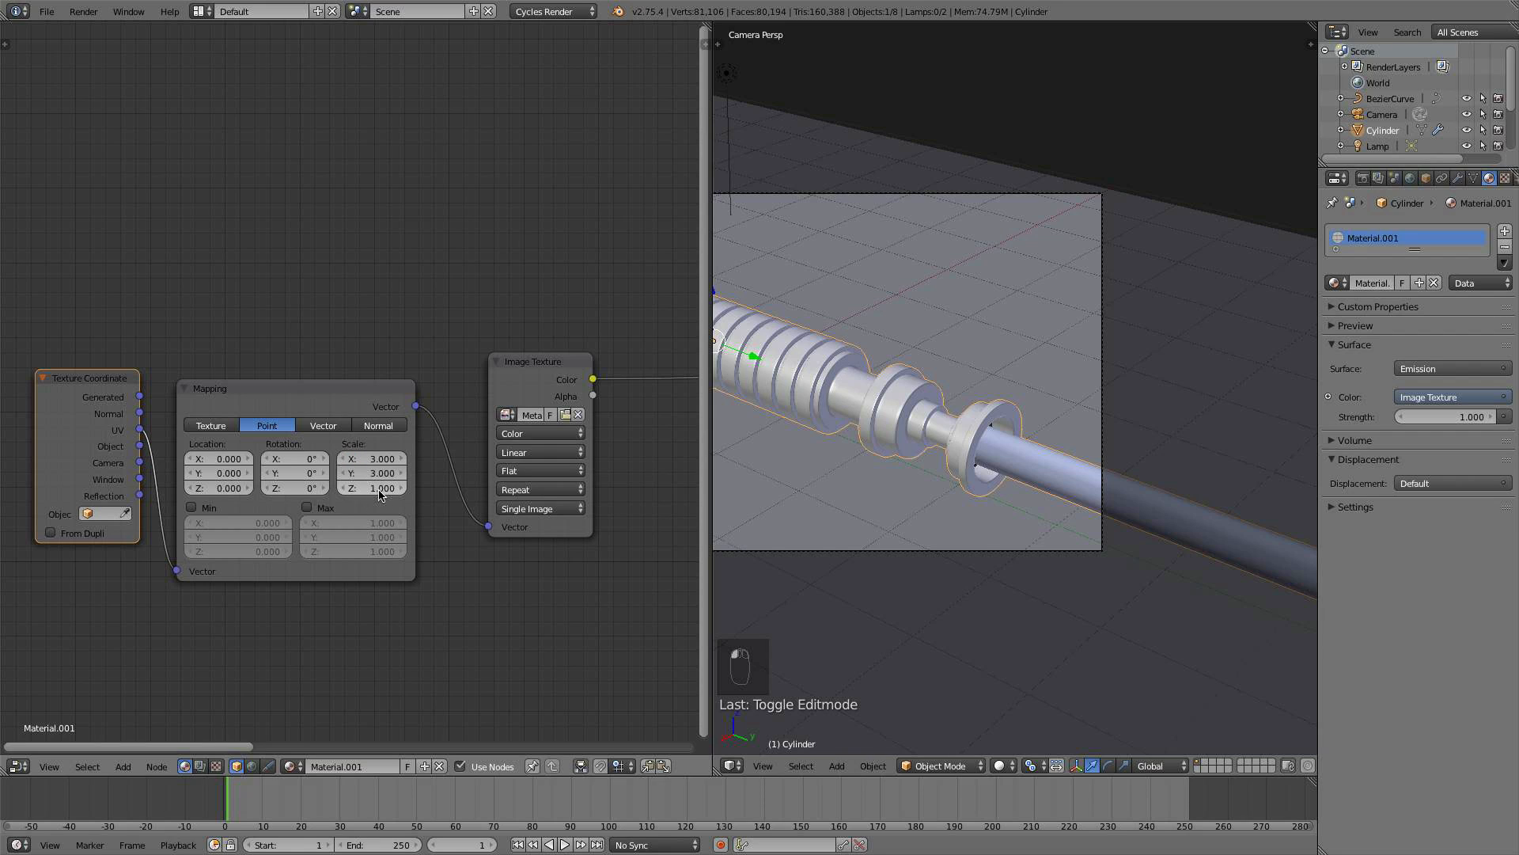
{"action": "left_click", "coordinate": [378, 488]}
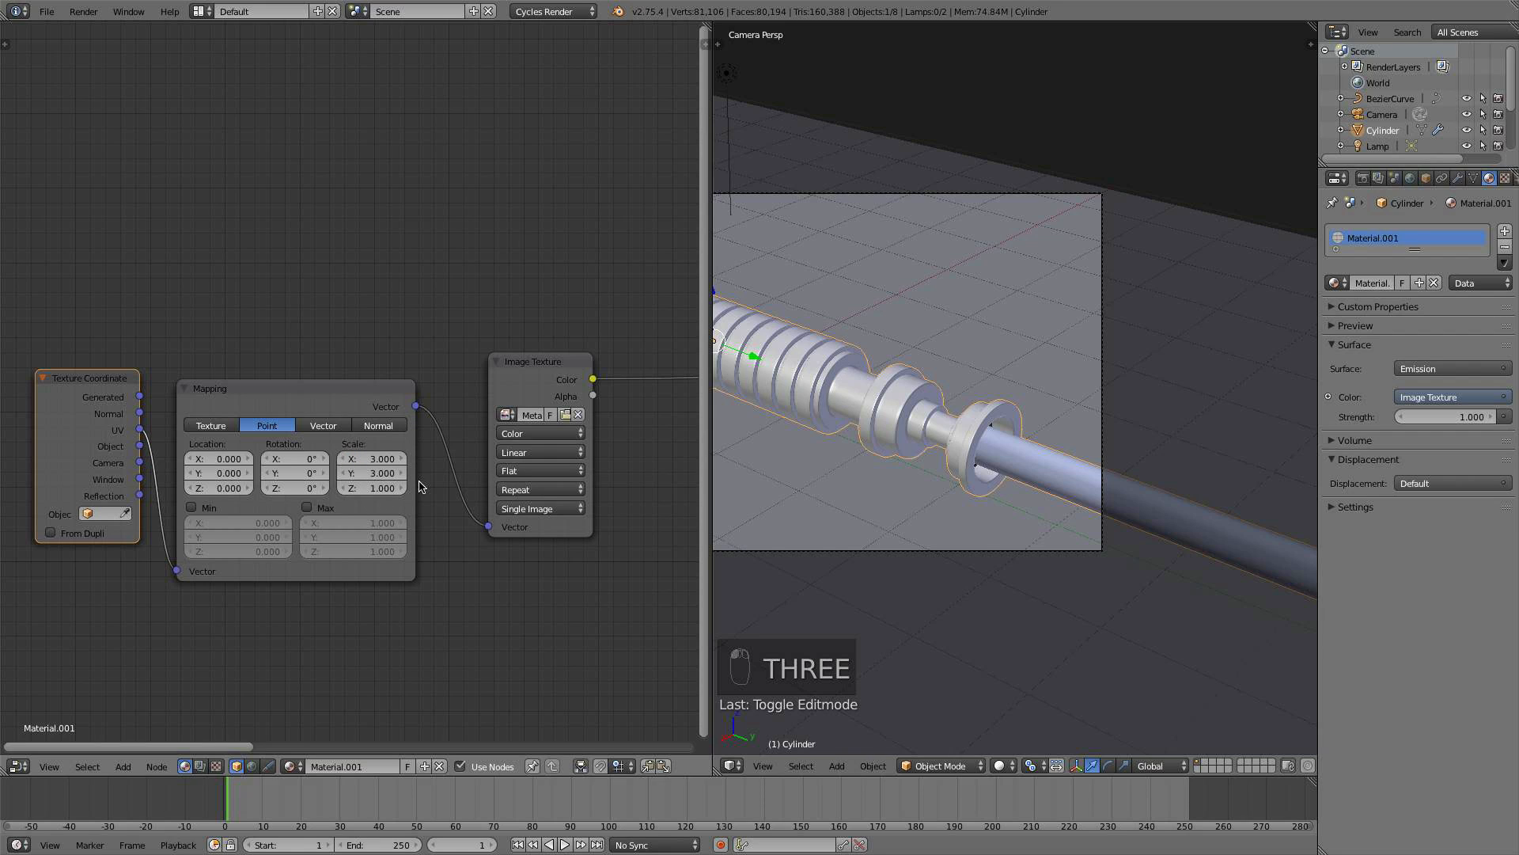
{"action": "type", "text": "3"}
{"action": "key", "text": "Return"}
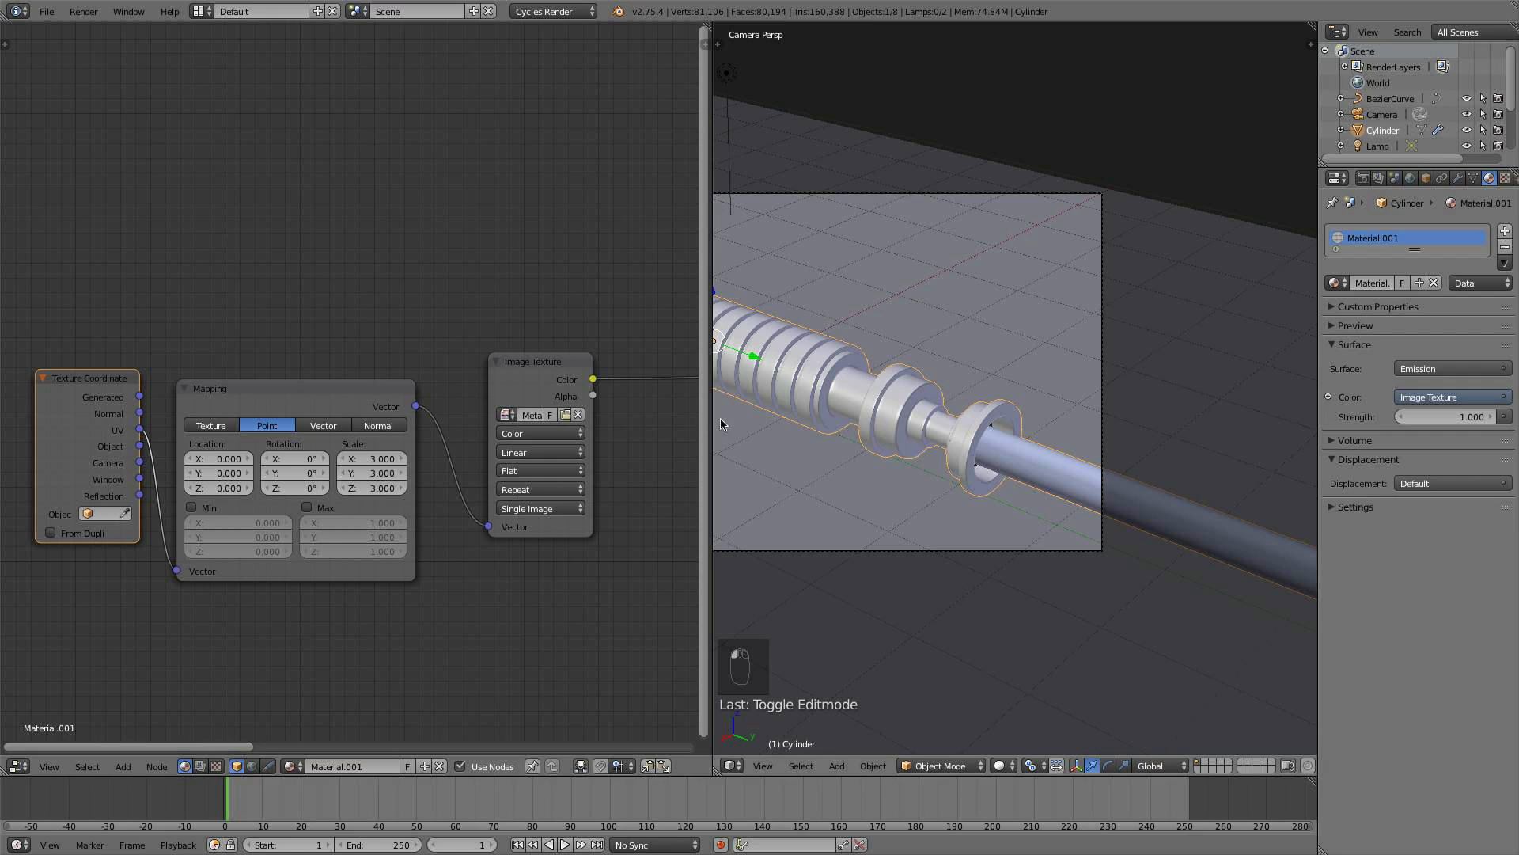
- Enlarge the 3D view, check the scaled metal texture on the hilt in Rendered shading, and return to Solid shading
{"action": "left_click_drag", "start_coordinate": [703, 400], "coordinate": [421, 400]}
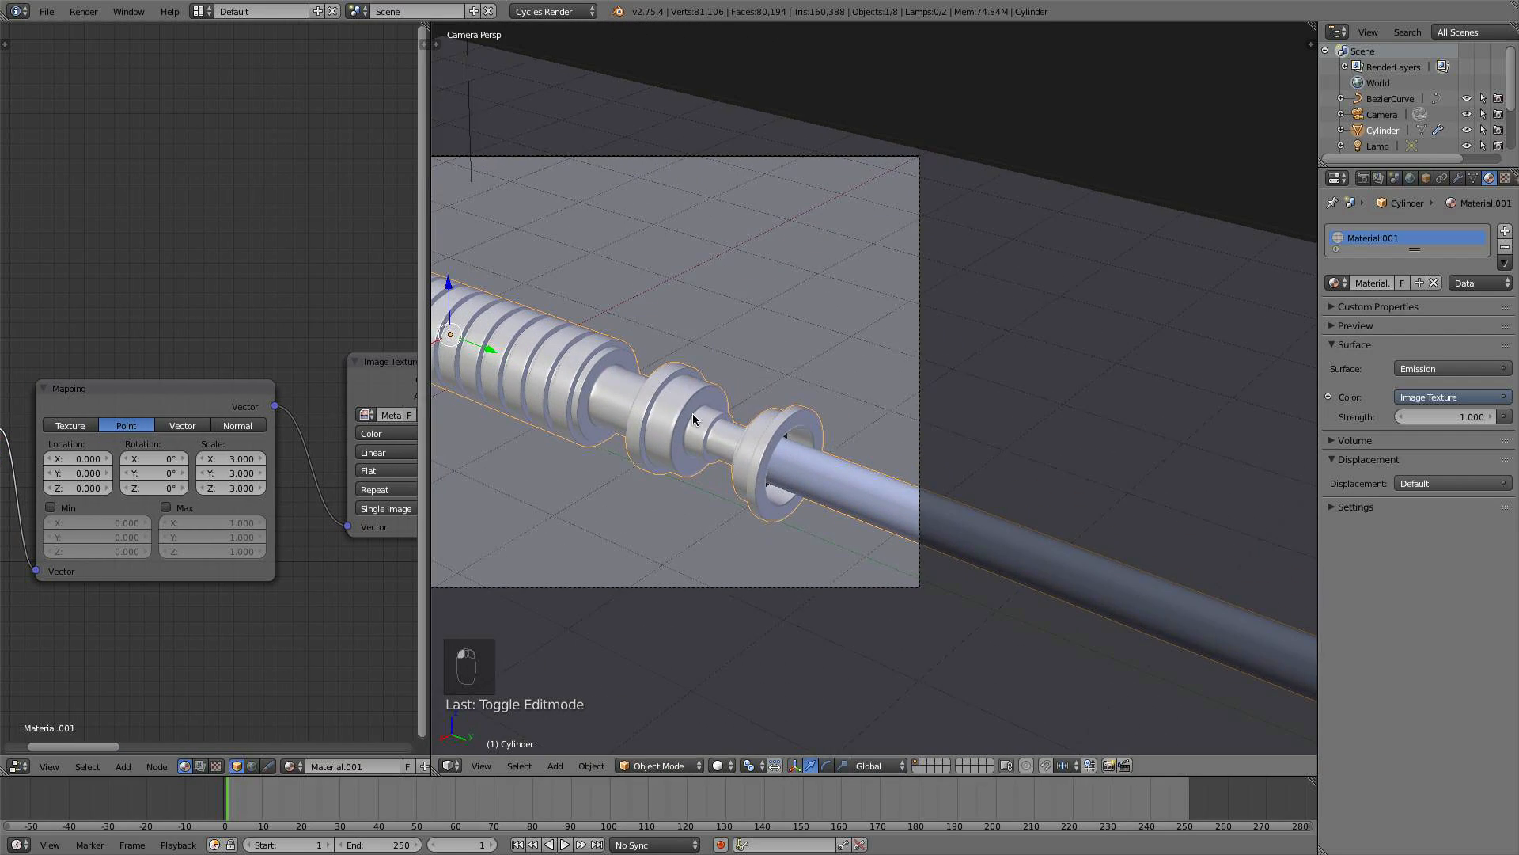
{"action": "left_click", "coordinate": [720, 765]}
{"action": "left_click", "coordinate": [784, 657]}
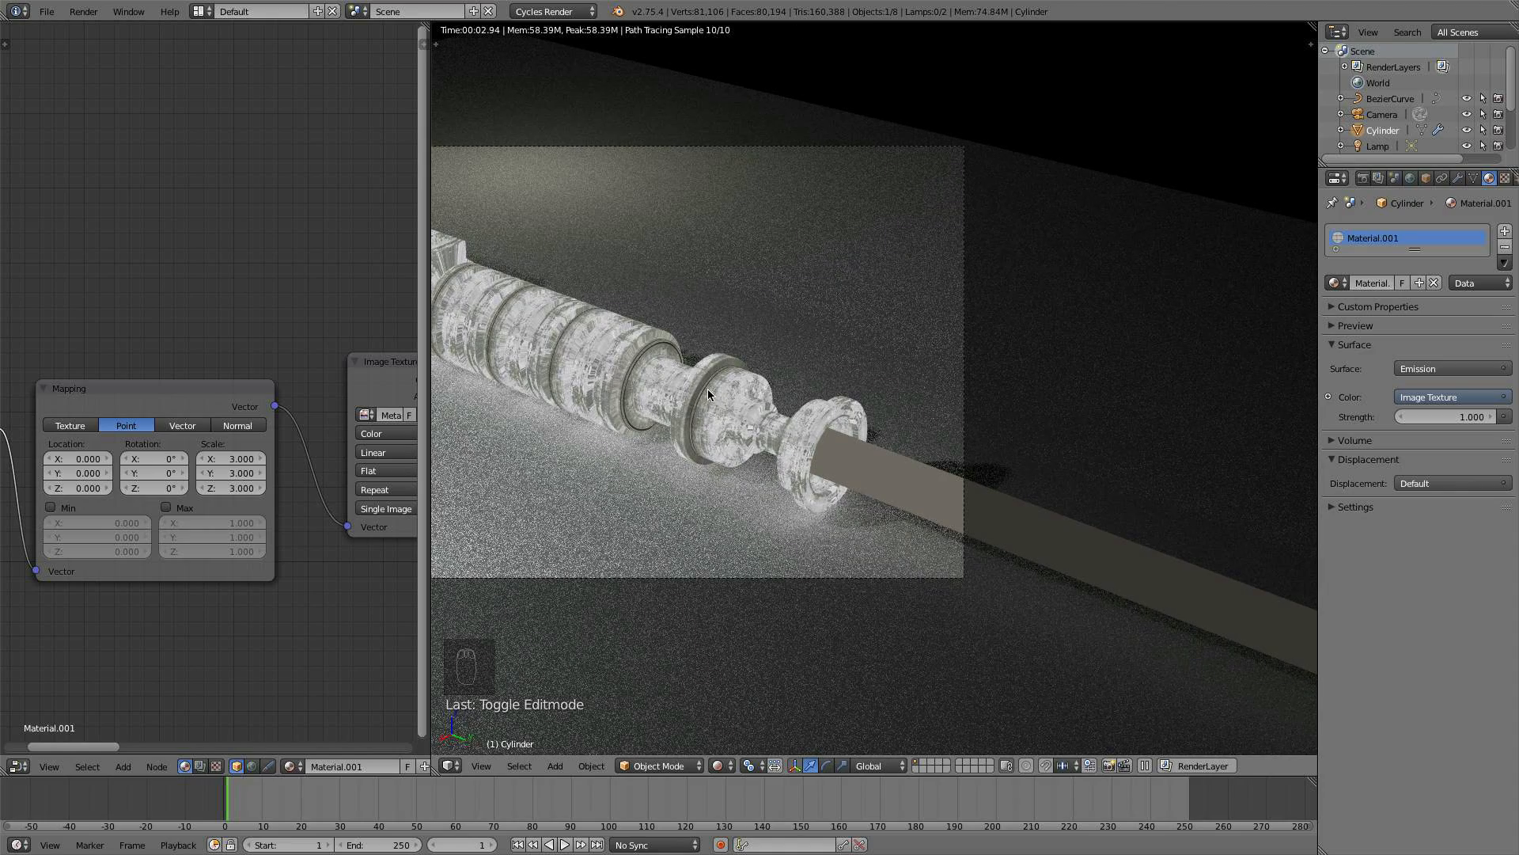
{"action": "left_click", "coordinate": [727, 767]}
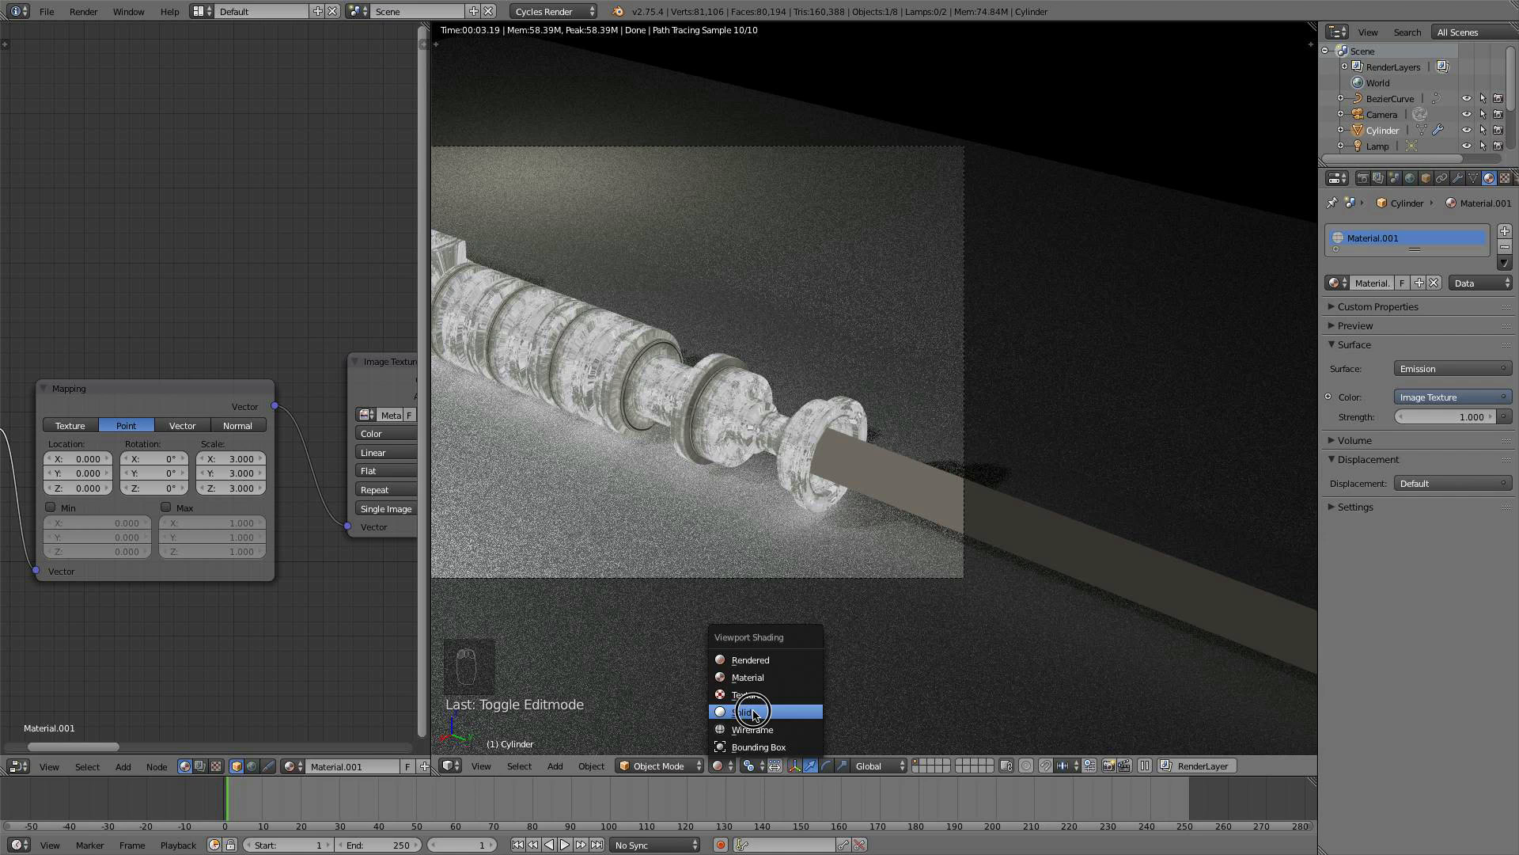
{"action": "left_click", "coordinate": [753, 713]}
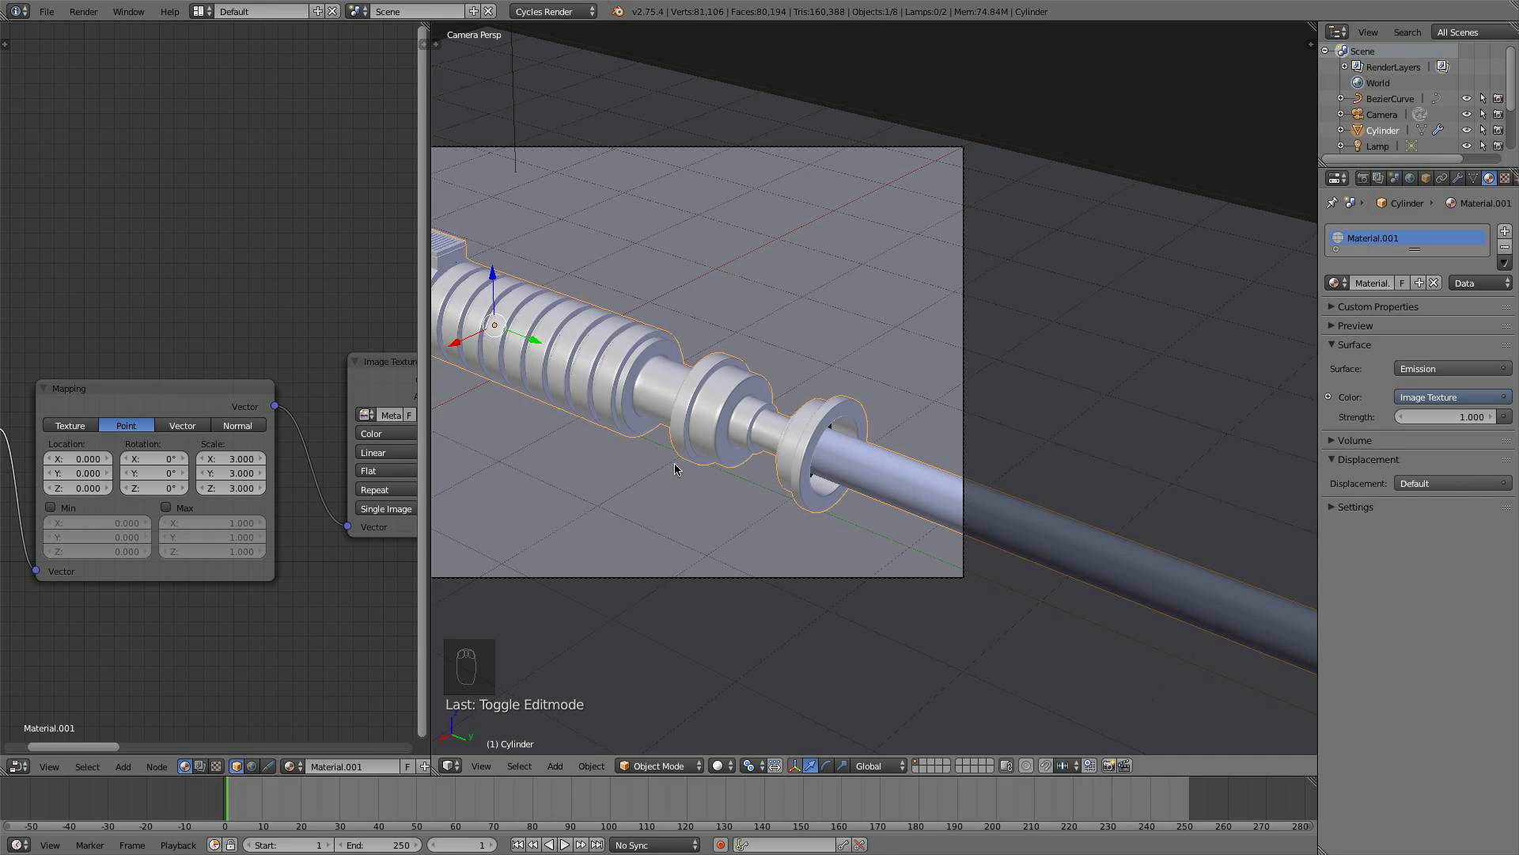
{"action": "scroll", "coordinate": [675, 469], "scroll_direction": "down", "scroll_amount": 2}
{"action": "middle_click_drag", "start_coordinate": [675, 469], "coordinate": [868, 475], "text": "shift"}
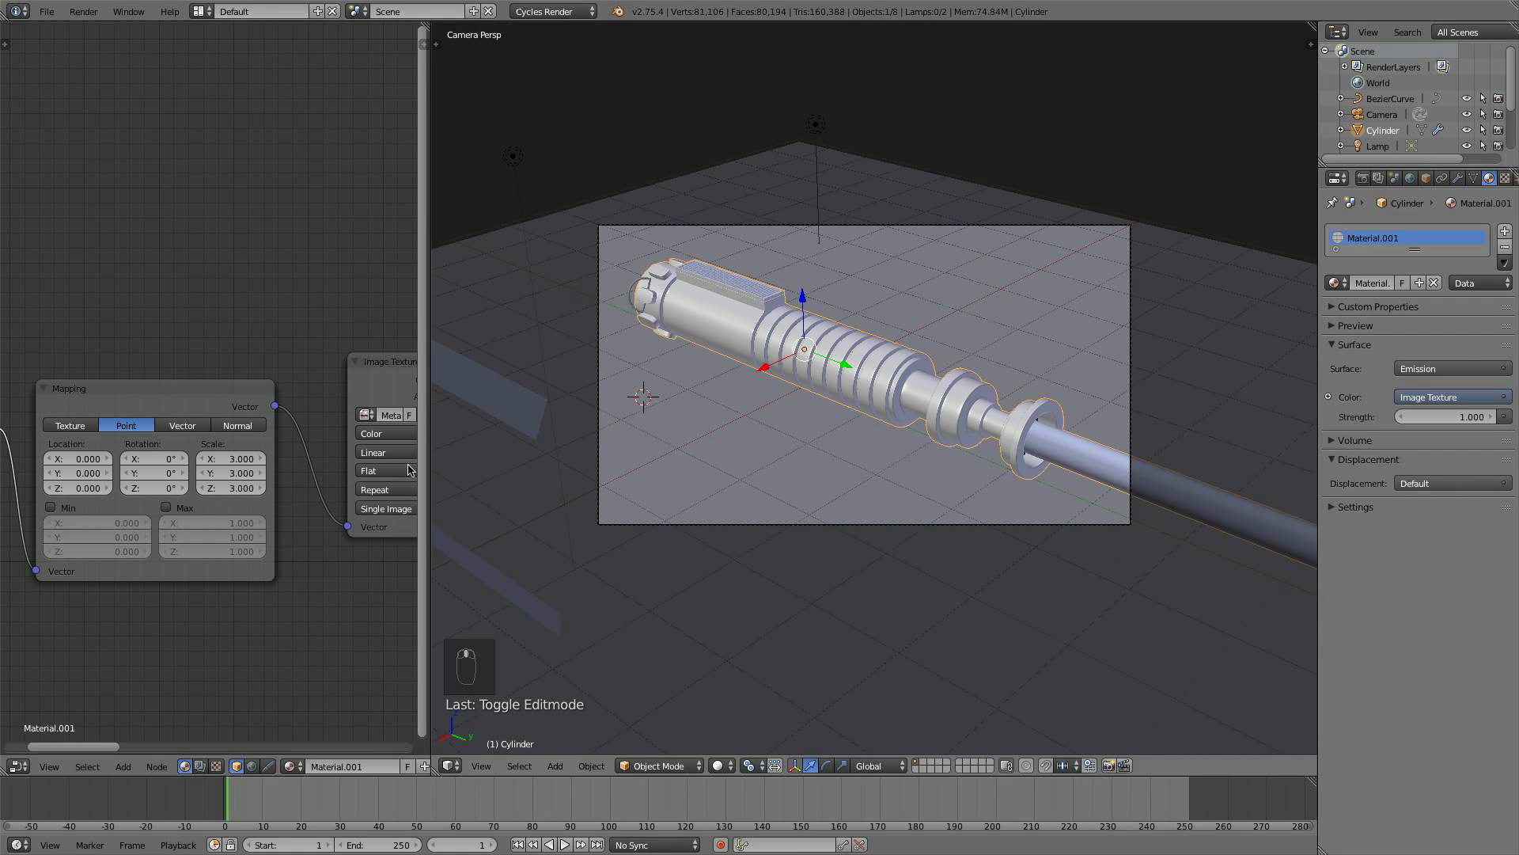
- Link the Image Texture node's Color output to the Roughness input of the Glossy BSDF node
{"action": "scroll", "coordinate": [411, 470], "scroll_direction": "down", "scroll_amount": 2}
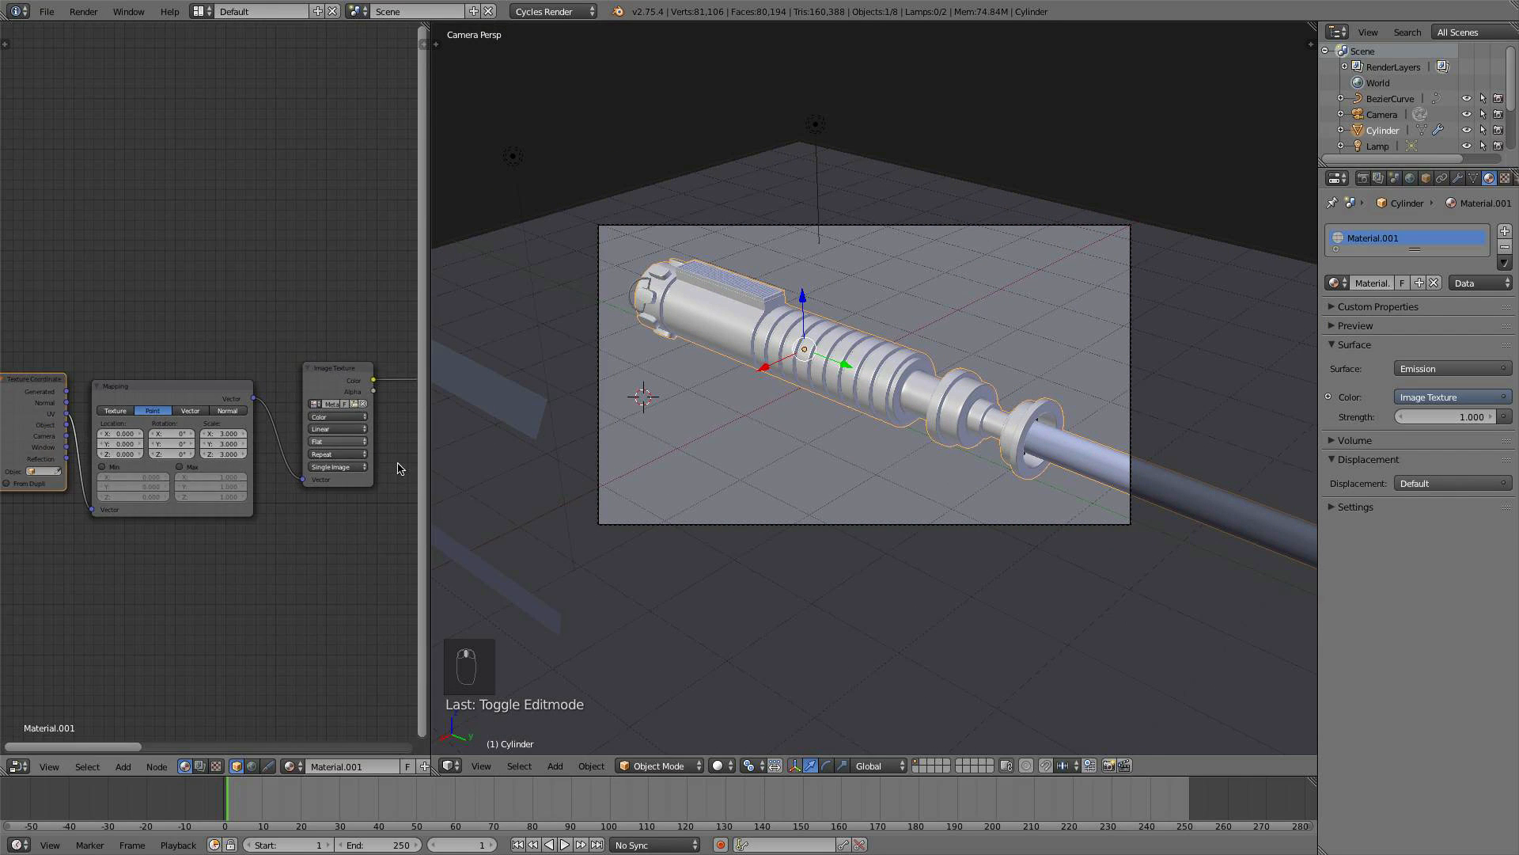
{"action": "middle_click_drag", "start_coordinate": [411, 470], "coordinate": [214, 475]}
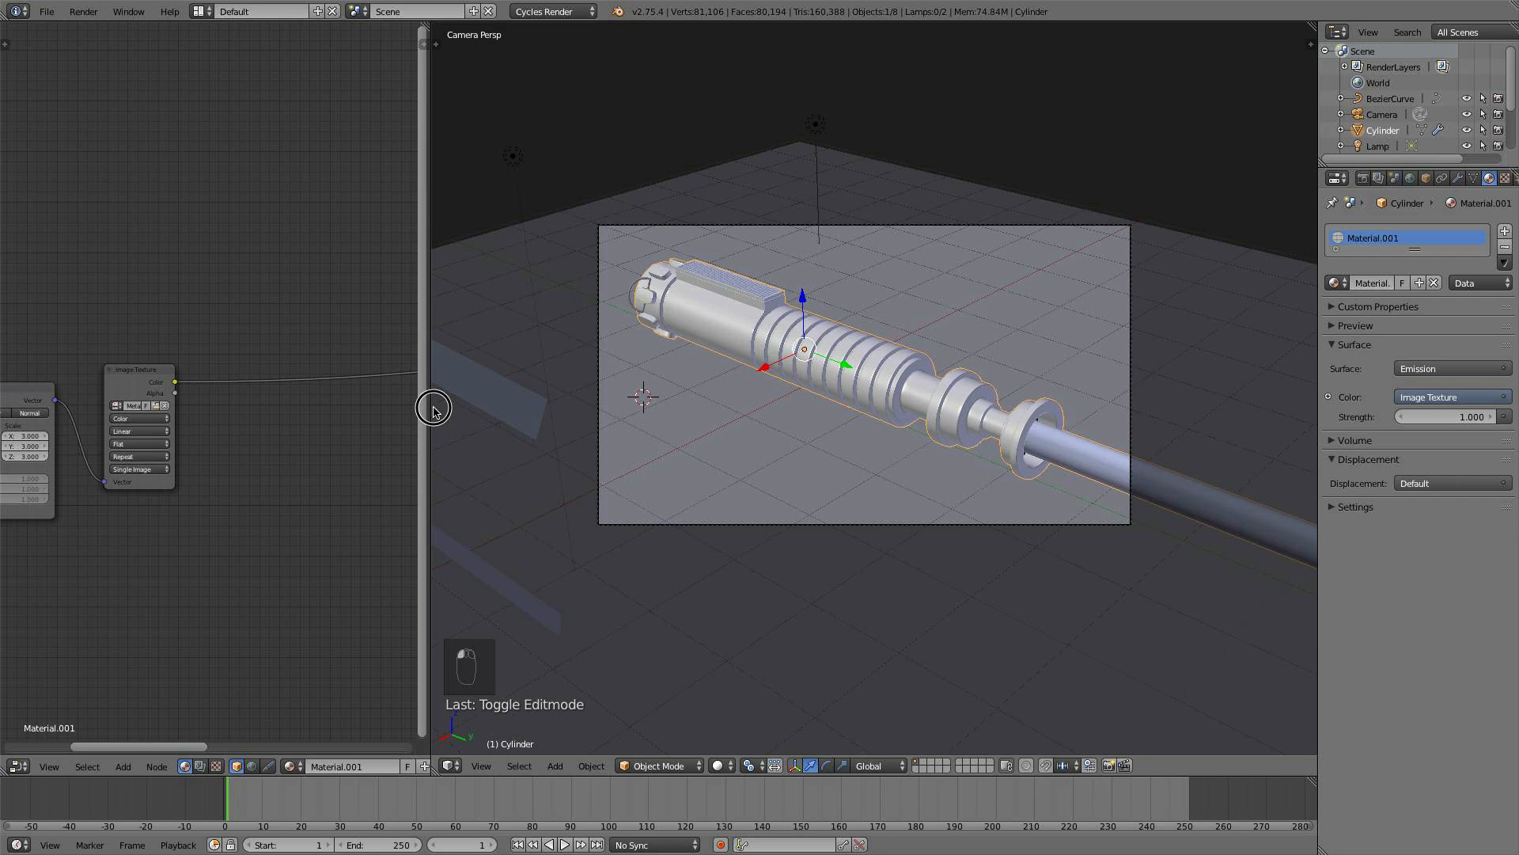
{"action": "left_click_drag", "start_coordinate": [433, 409], "coordinate": [541, 399]}
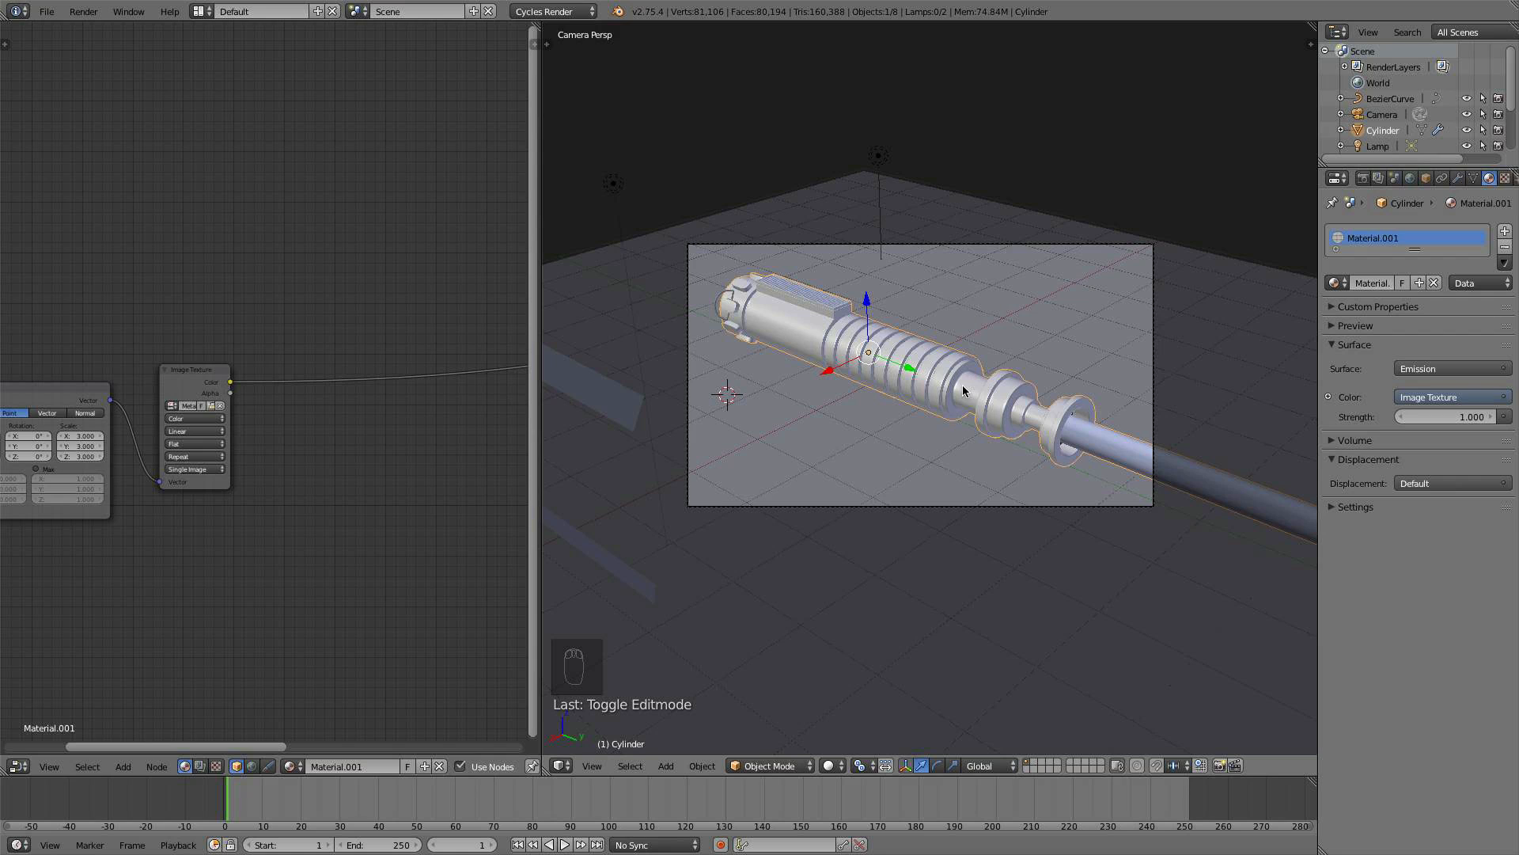
{"action": "scroll", "coordinate": [333, 406], "scroll_direction": "down", "scroll_amount": 2}
{"action": "middle_click_drag", "start_coordinate": [332, 407], "coordinate": [235, 411]}
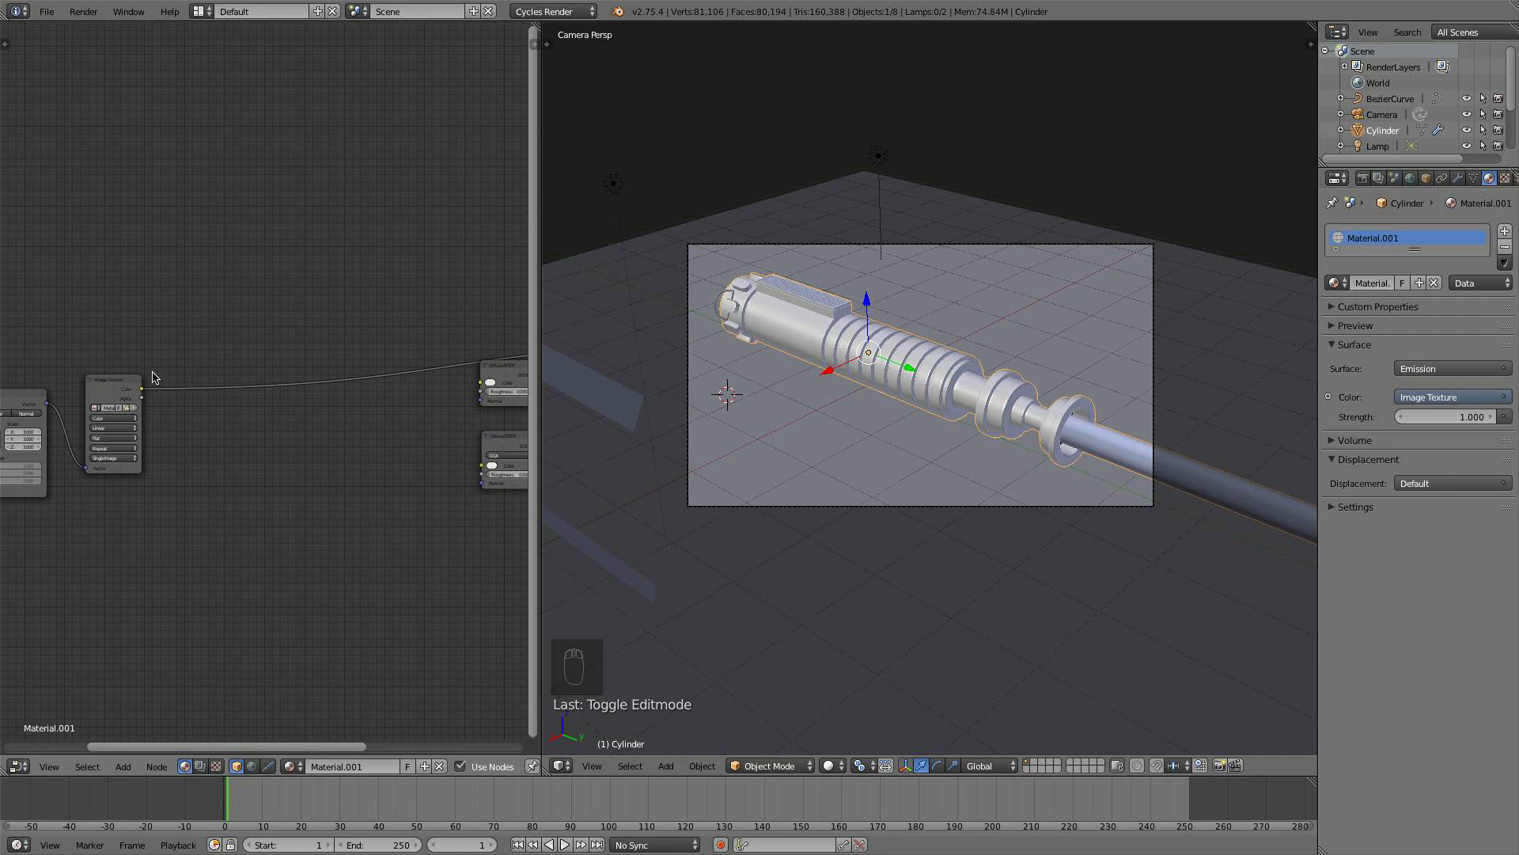
{"action": "scroll", "coordinate": [921, 422], "scroll_direction": "up", "scroll_amount": 1}
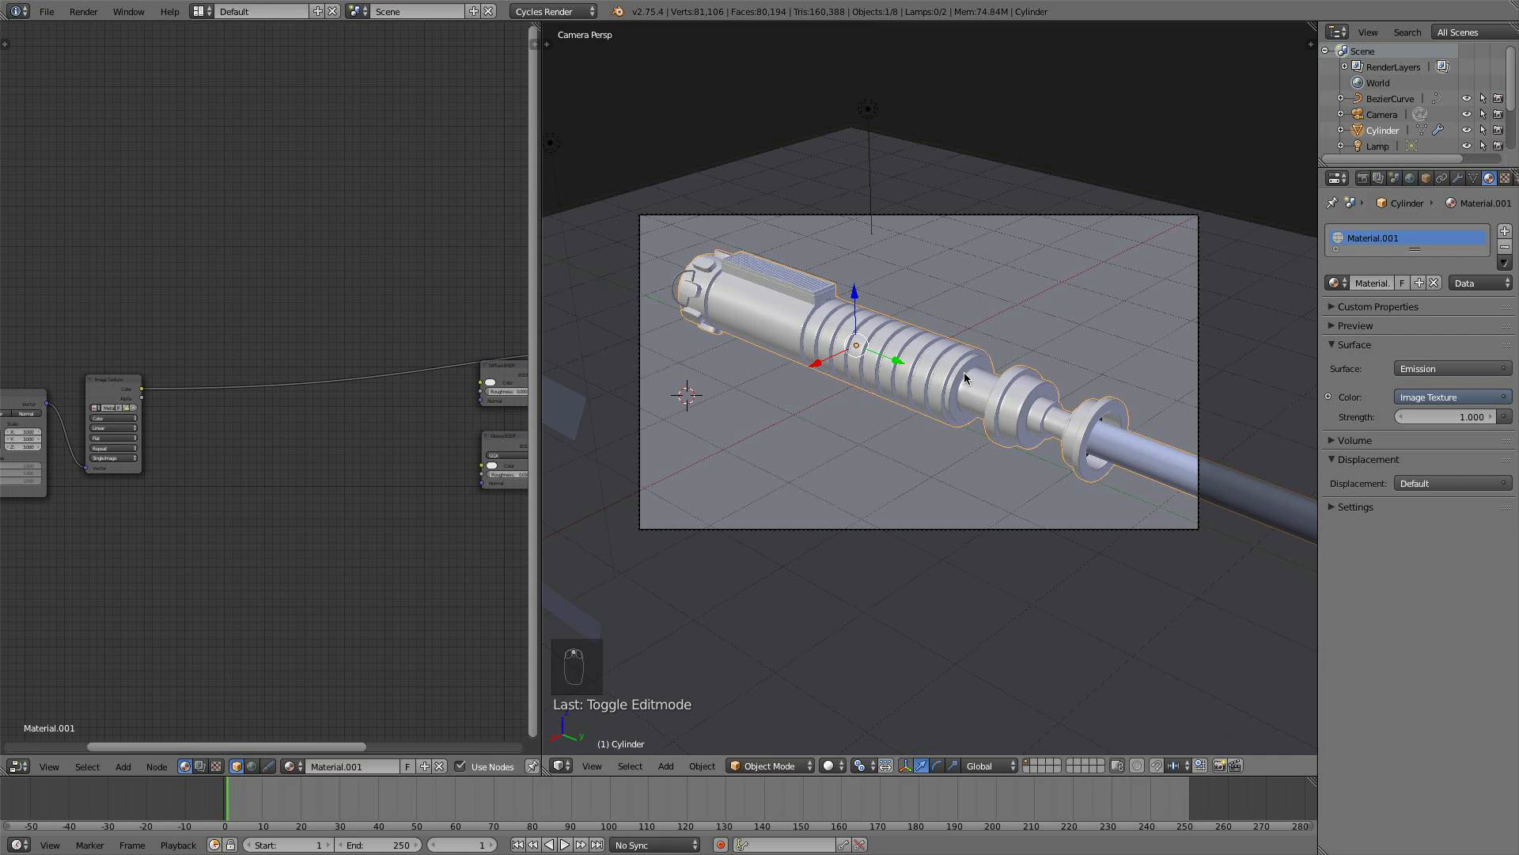
{"action": "scroll", "coordinate": [965, 378], "scroll_direction": "up", "scroll_amount": 1}
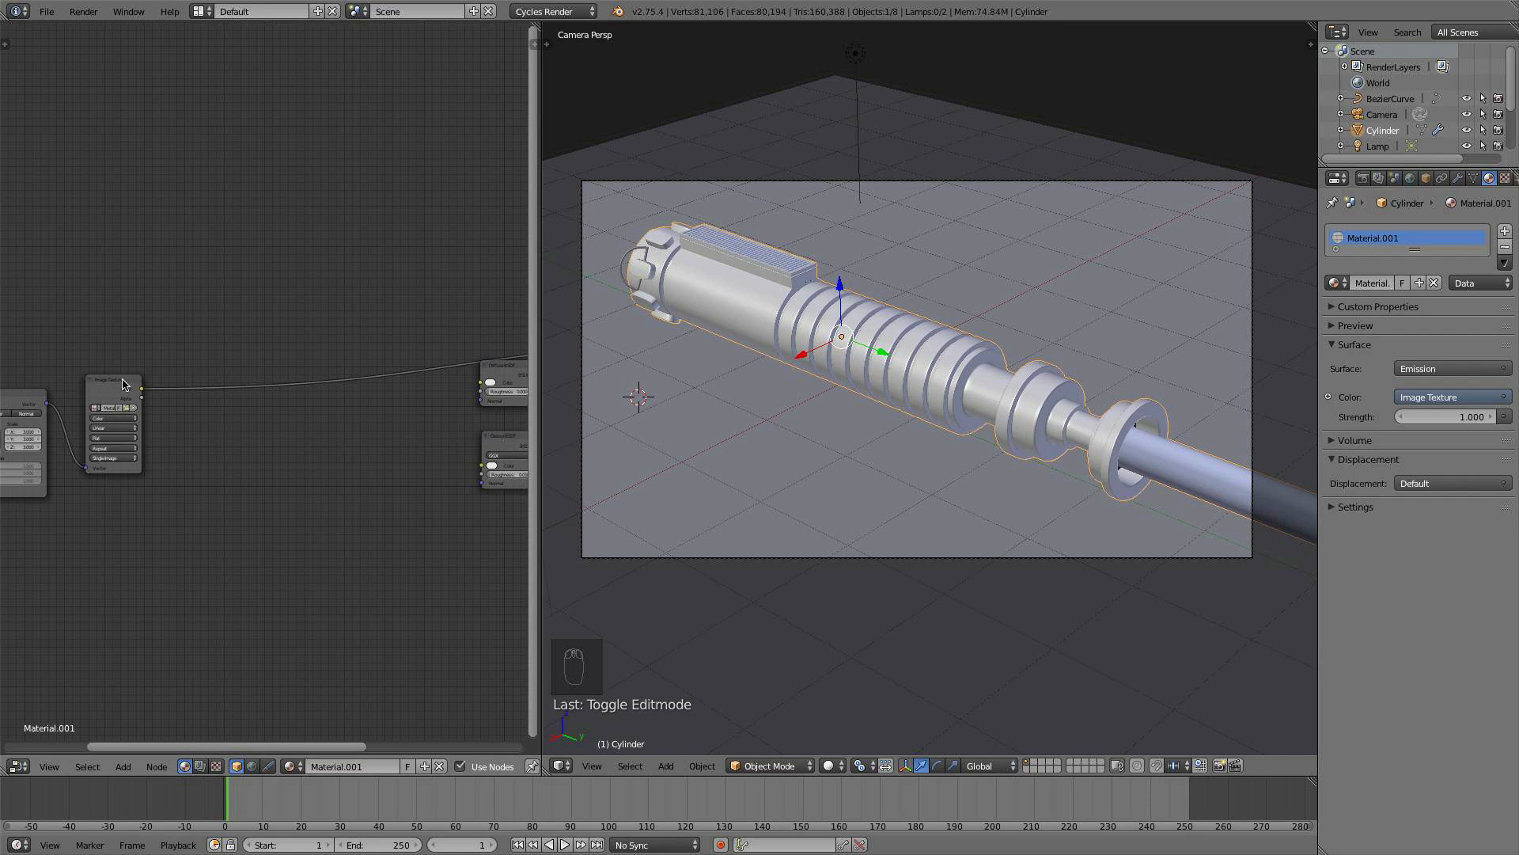
{"action": "left_click_drag", "start_coordinate": [122, 385], "coordinate": [367, 424]}
{"action": "middle_click_drag", "start_coordinate": [367, 424], "coordinate": [324, 416]}
{"action": "left_click_drag", "start_coordinate": [125, 375], "coordinate": [436, 445]}
- Connect the Mix Shader to the material output, inspect the hilt in Rendered shading, and return to Solid shading
{"action": "left_click", "coordinate": [828, 765]}
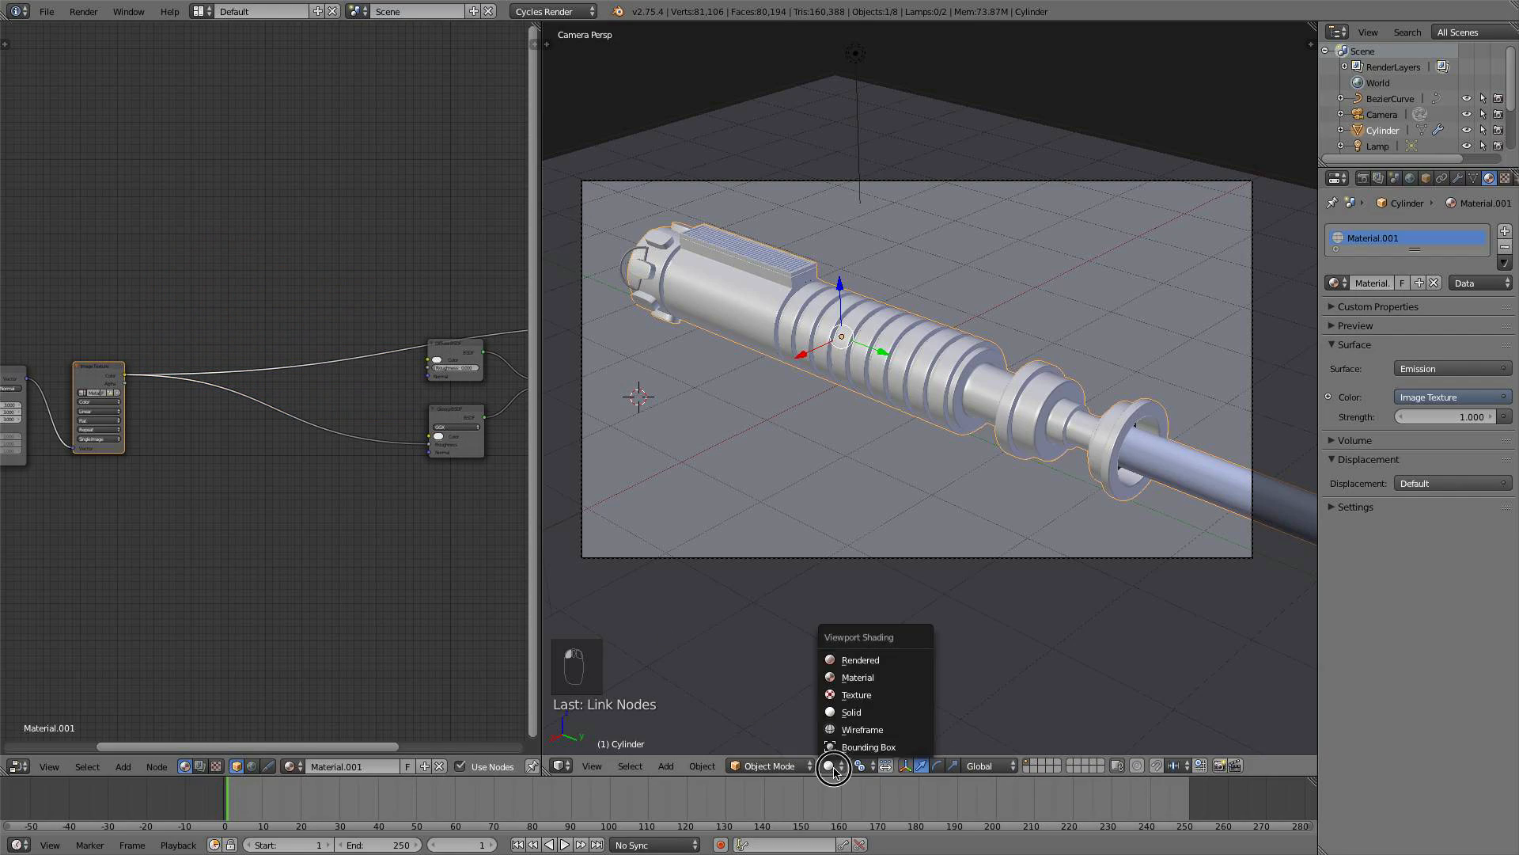
{"action": "left_click", "coordinate": [853, 659]}
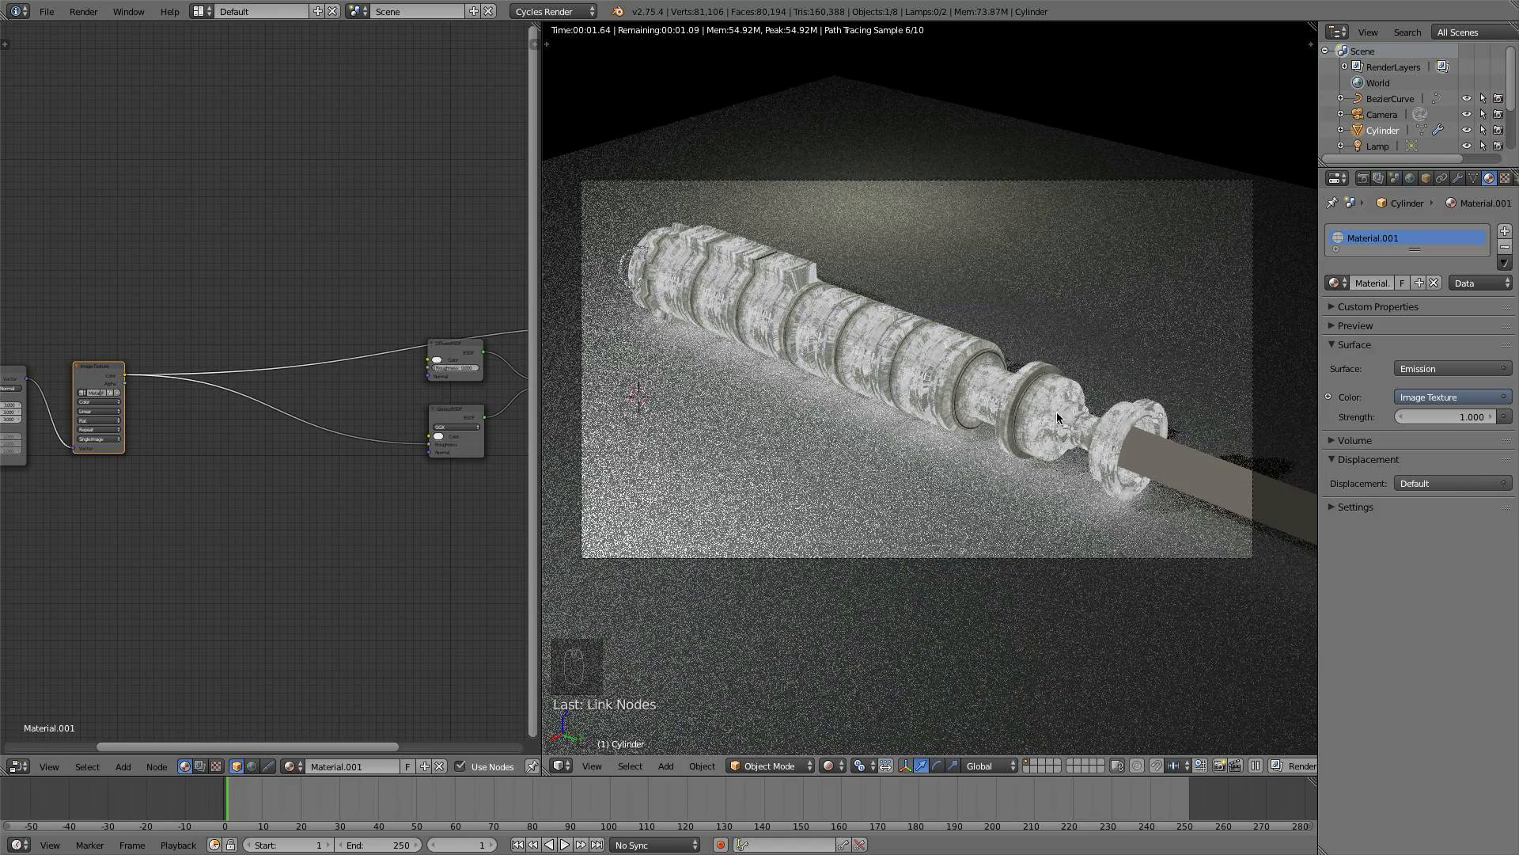
{"action": "scroll", "coordinate": [399, 396], "scroll_direction": "down", "scroll_amount": 1}
{"action": "middle_click_drag", "start_coordinate": [400, 395], "coordinate": [286, 404]}
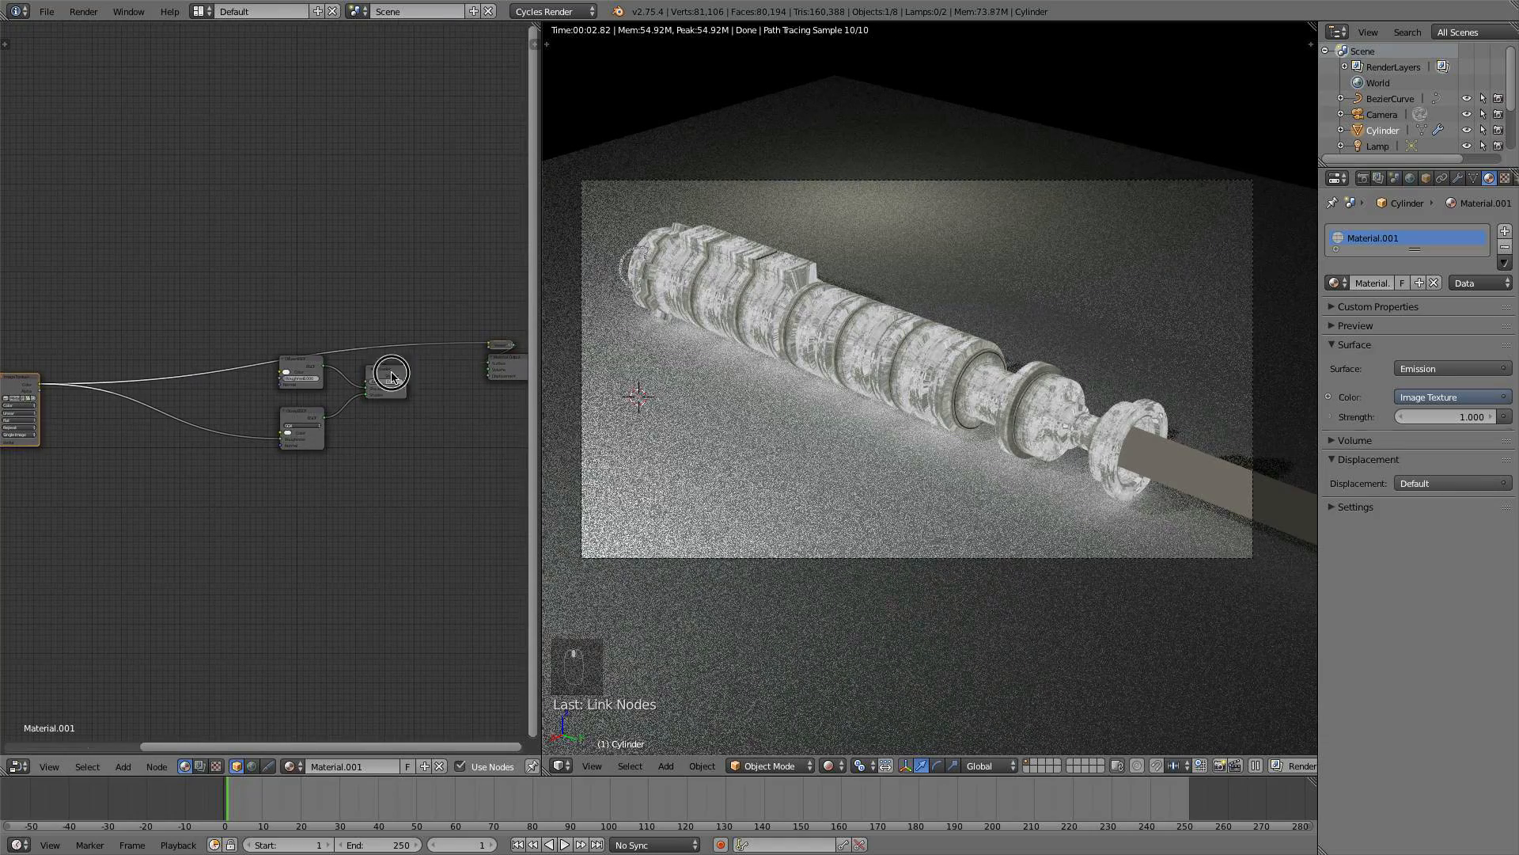
{"action": "left_click", "coordinate": [391, 376], "text": "ctrl+shift"}
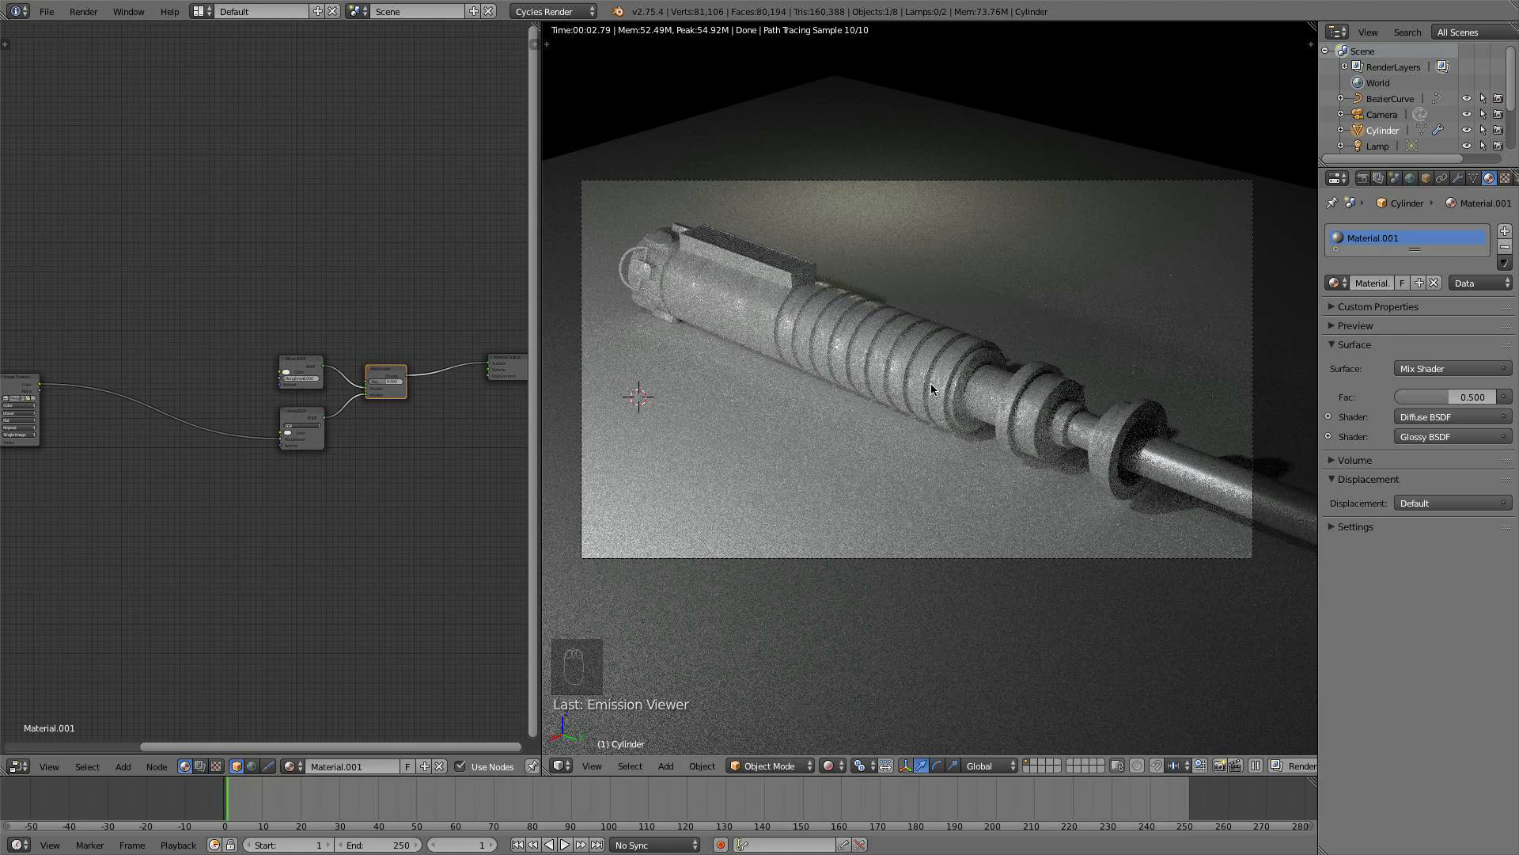
{"action": "scroll", "coordinate": [990, 388], "scroll_direction": "up", "scroll_amount": 5}
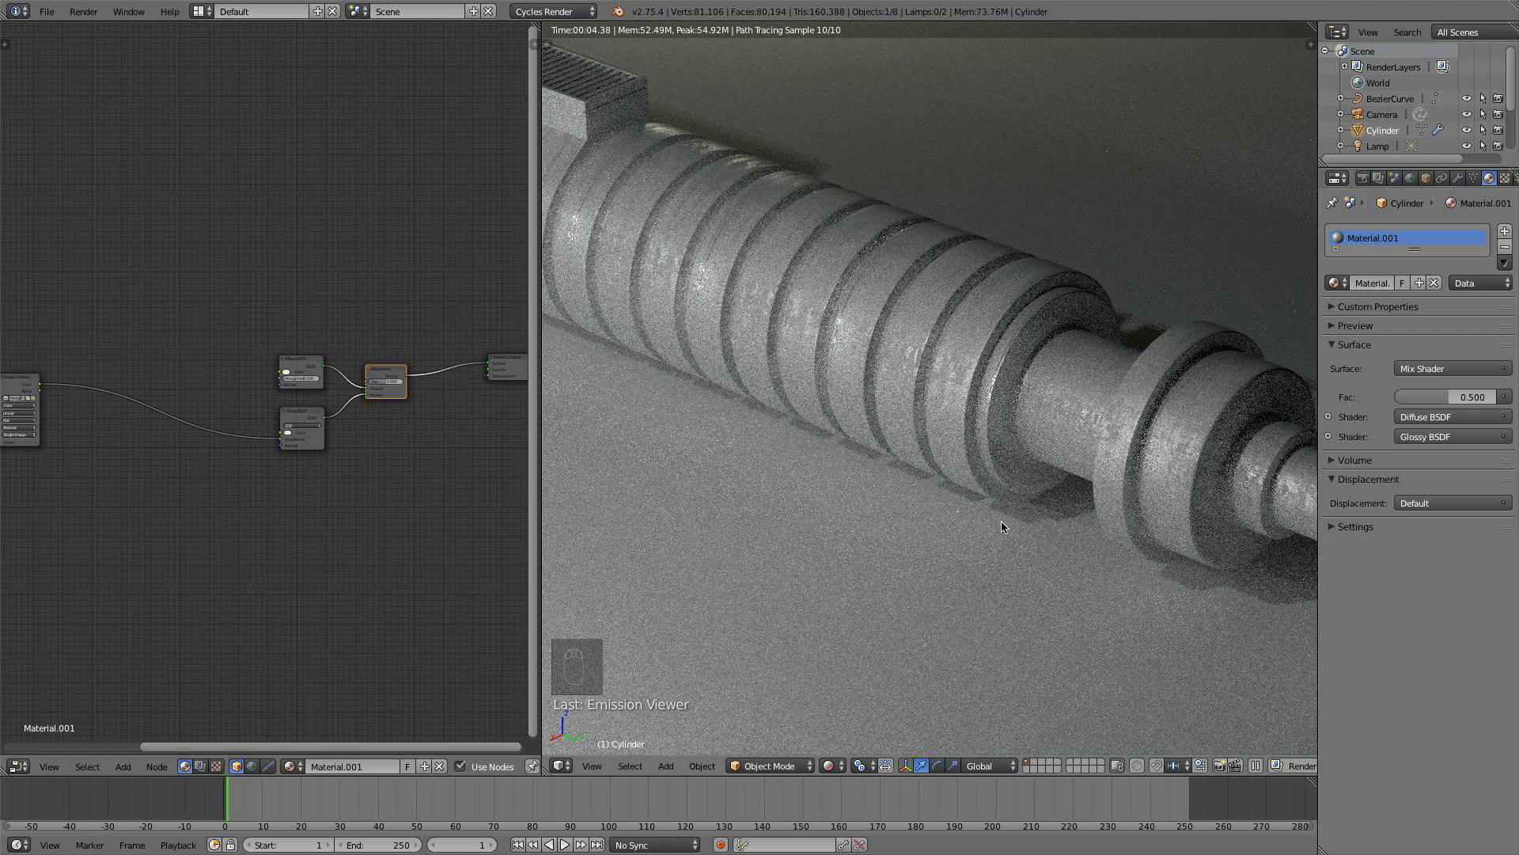
{"action": "left_click", "coordinate": [831, 765]}
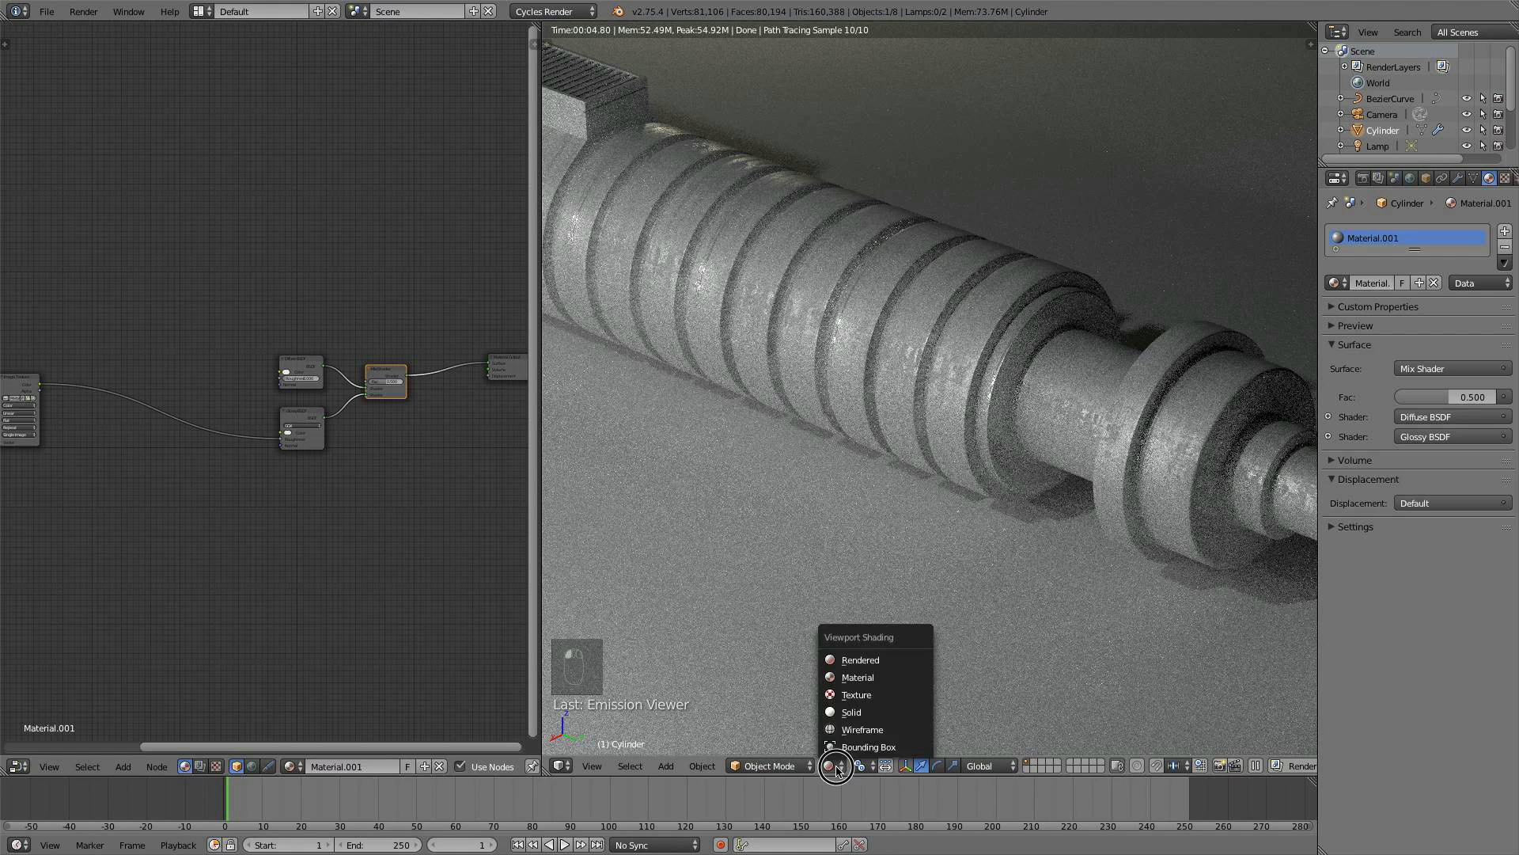
{"action": "left_click", "coordinate": [855, 712]}
- Add a Geometry input node above the Image Texture node in the hilt's material
{"action": "scroll", "coordinate": [444, 549], "scroll_direction": "down", "scroll_amount": 4}
{"action": "middle_click_drag", "start_coordinate": [363, 474], "coordinate": [537, 565]}
{"action": "scroll", "coordinate": [471, 550], "scroll_direction": "up", "scroll_amount": 3}
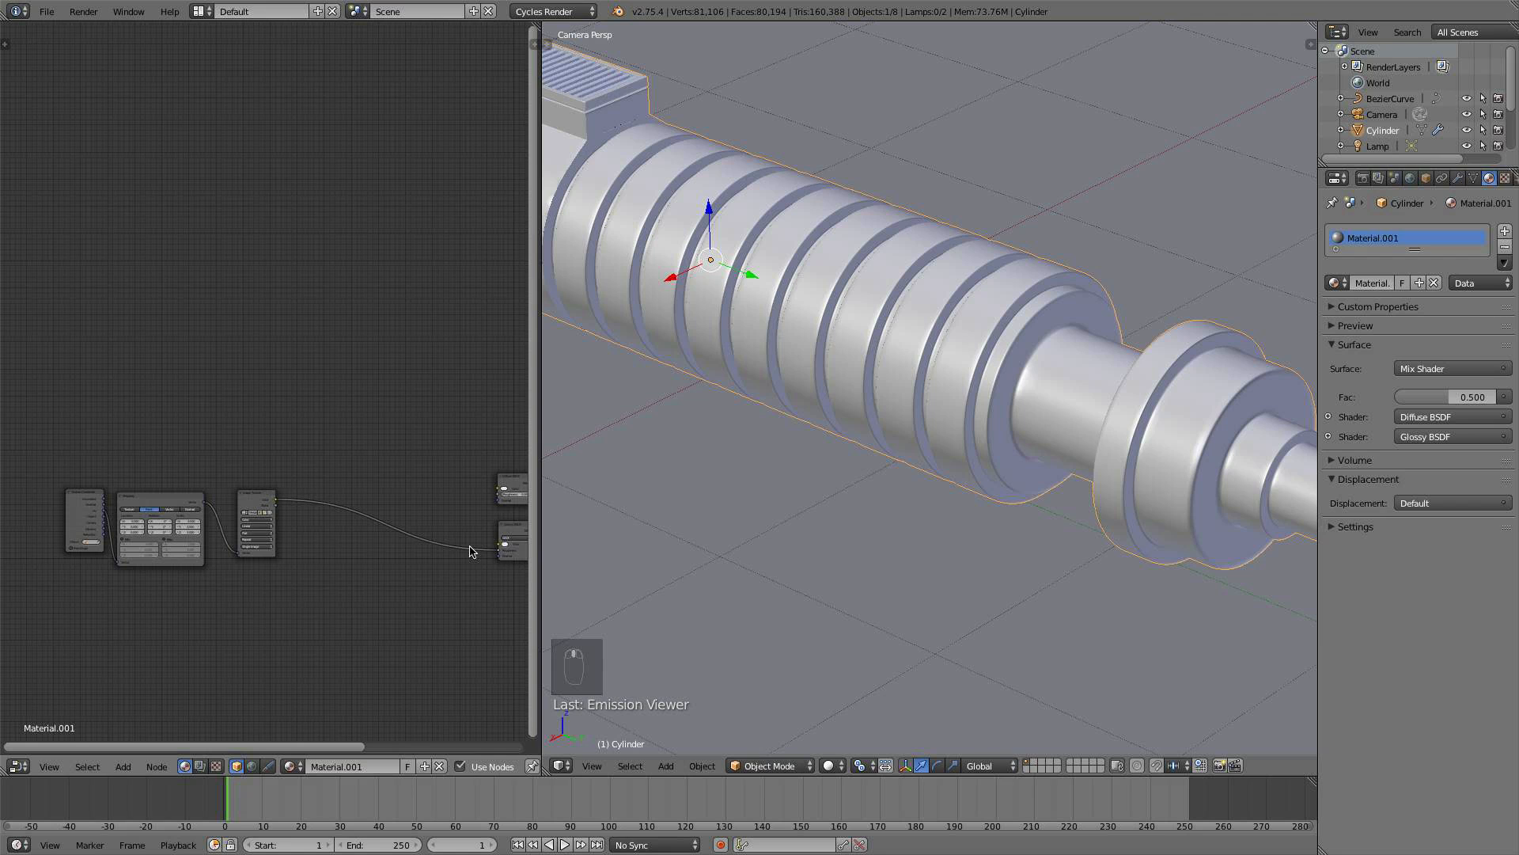
{"action": "scroll", "coordinate": [469, 550], "scroll_direction": "up", "scroll_amount": 1}
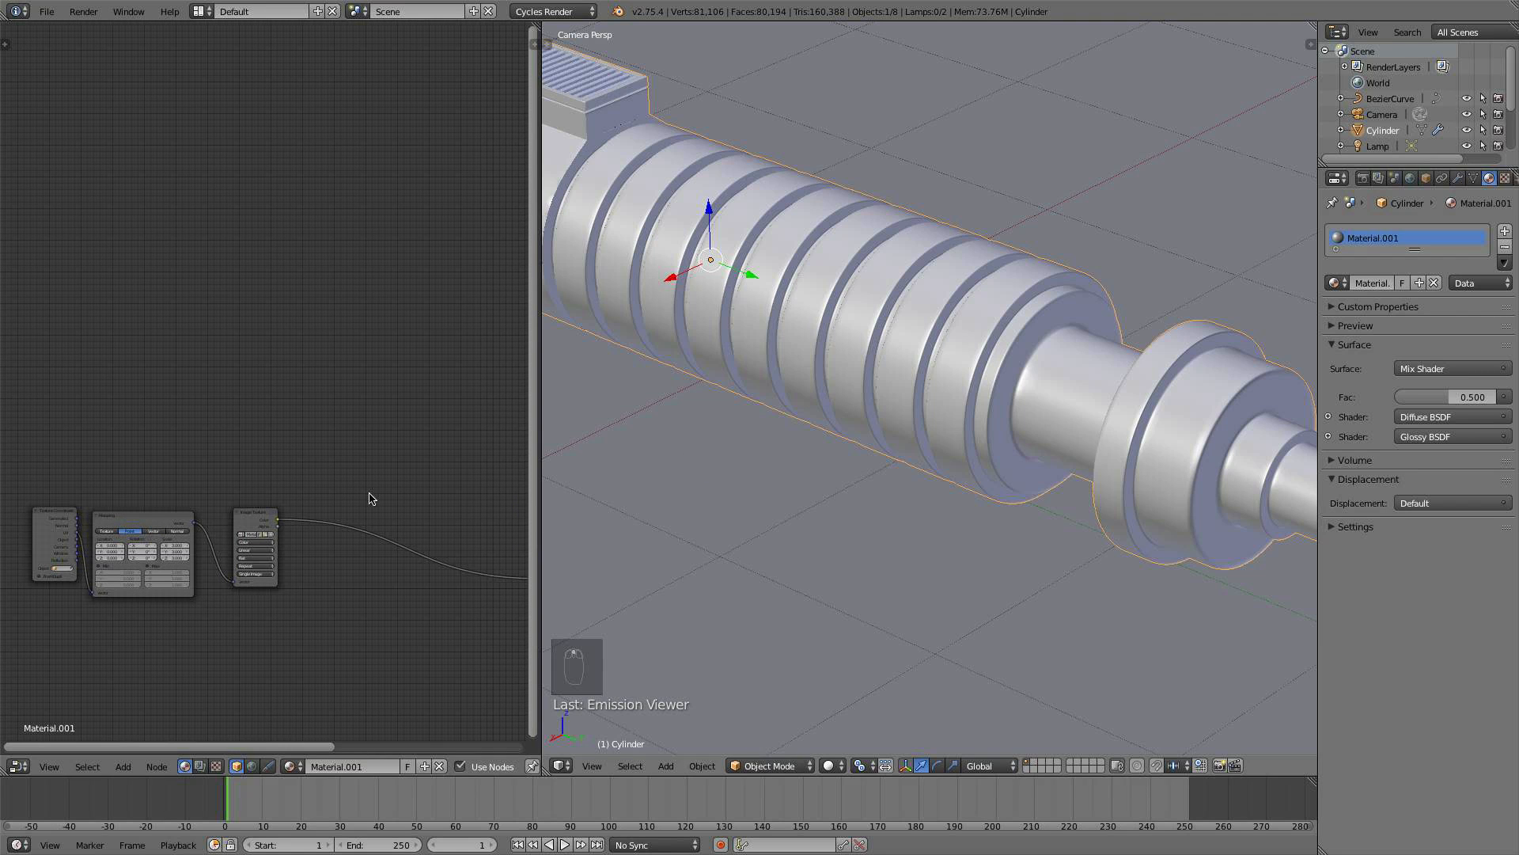
{"action": "scroll", "coordinate": [238, 495], "scroll_direction": "up", "scroll_amount": 1}
{"action": "scroll", "coordinate": [360, 509], "scroll_direction": "right", "scroll_amount": 1, "text": "ctrl"}
{"action": "key", "text": "shift+a"}
{"action": "mouse_move", "coordinate": [250, 411]}
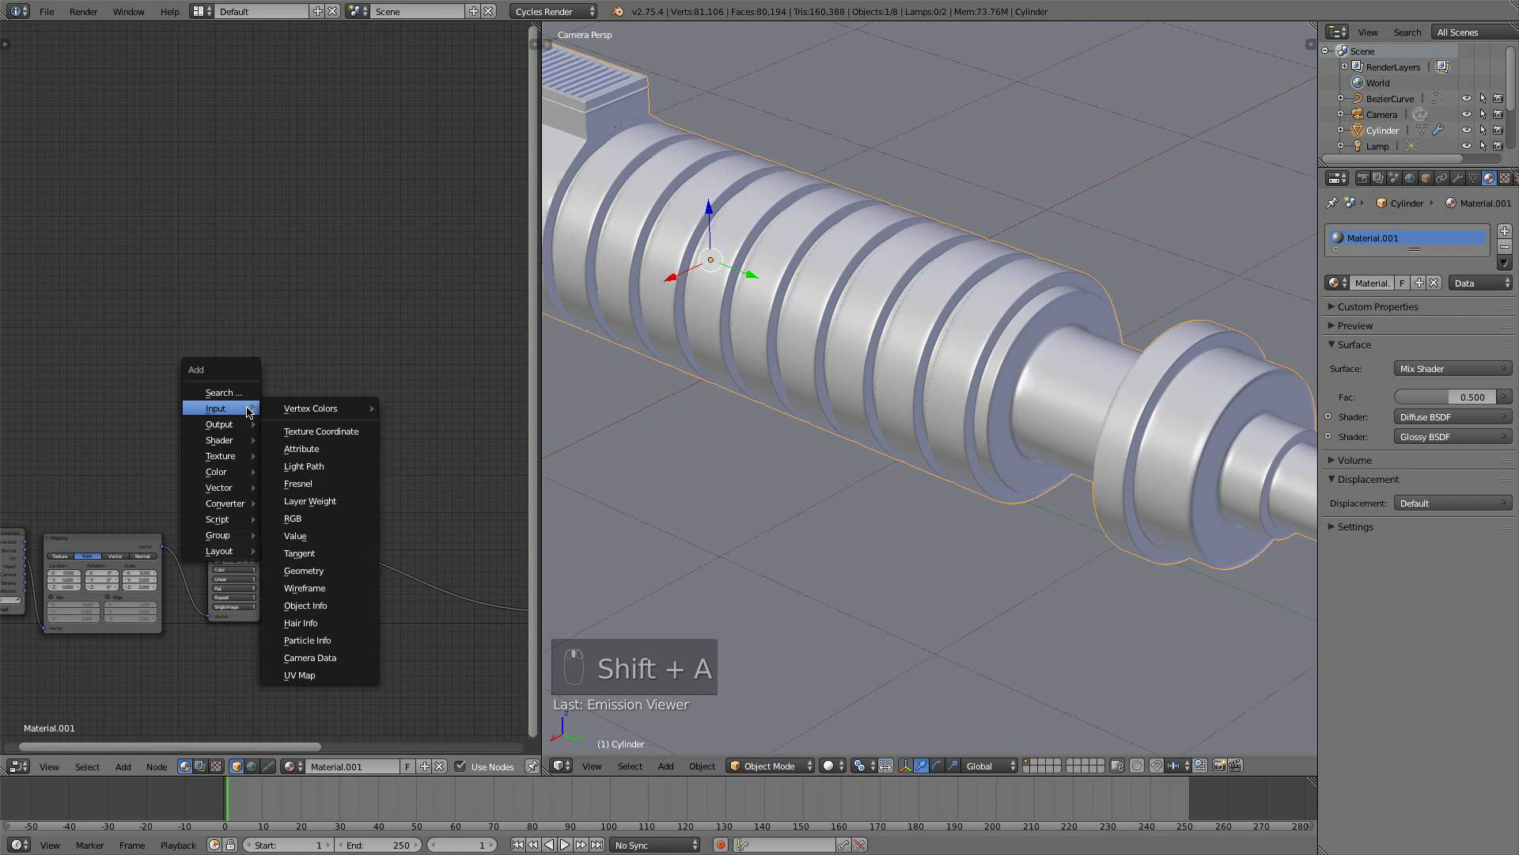
{"action": "left_click", "coordinate": [333, 570]}
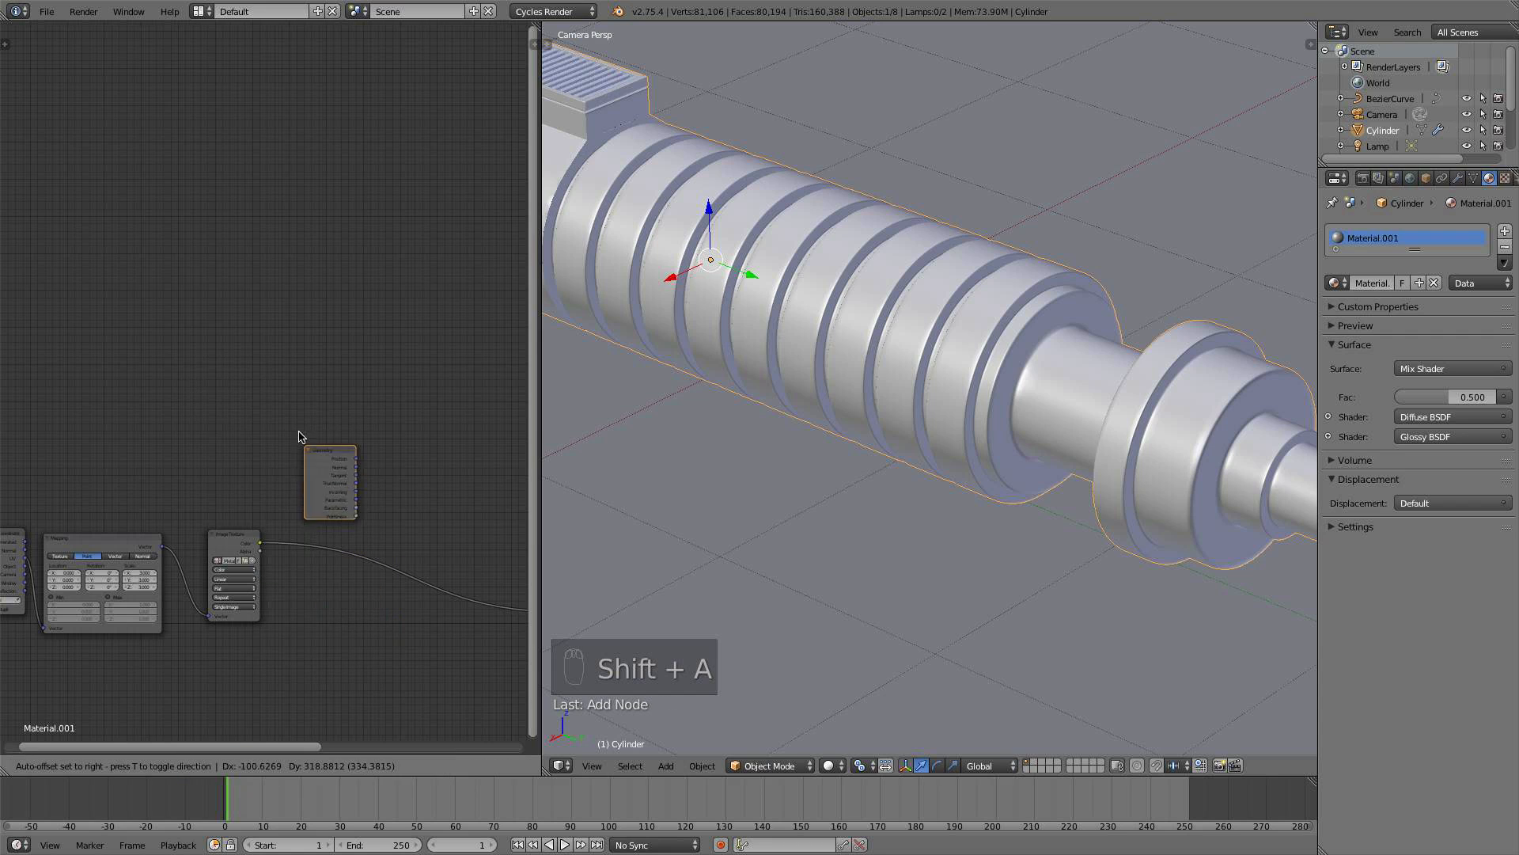
{"action": "left_click", "coordinate": [298, 424]}
{"action": "scroll", "coordinate": [311, 452], "scroll_direction": "up", "scroll_amount": 2}
{"action": "scroll", "coordinate": [311, 453], "scroll_direction": "up", "scroll_amount": 1}
{"action": "left_click_drag", "start_coordinate": [326, 480], "coordinate": [340, 483]}
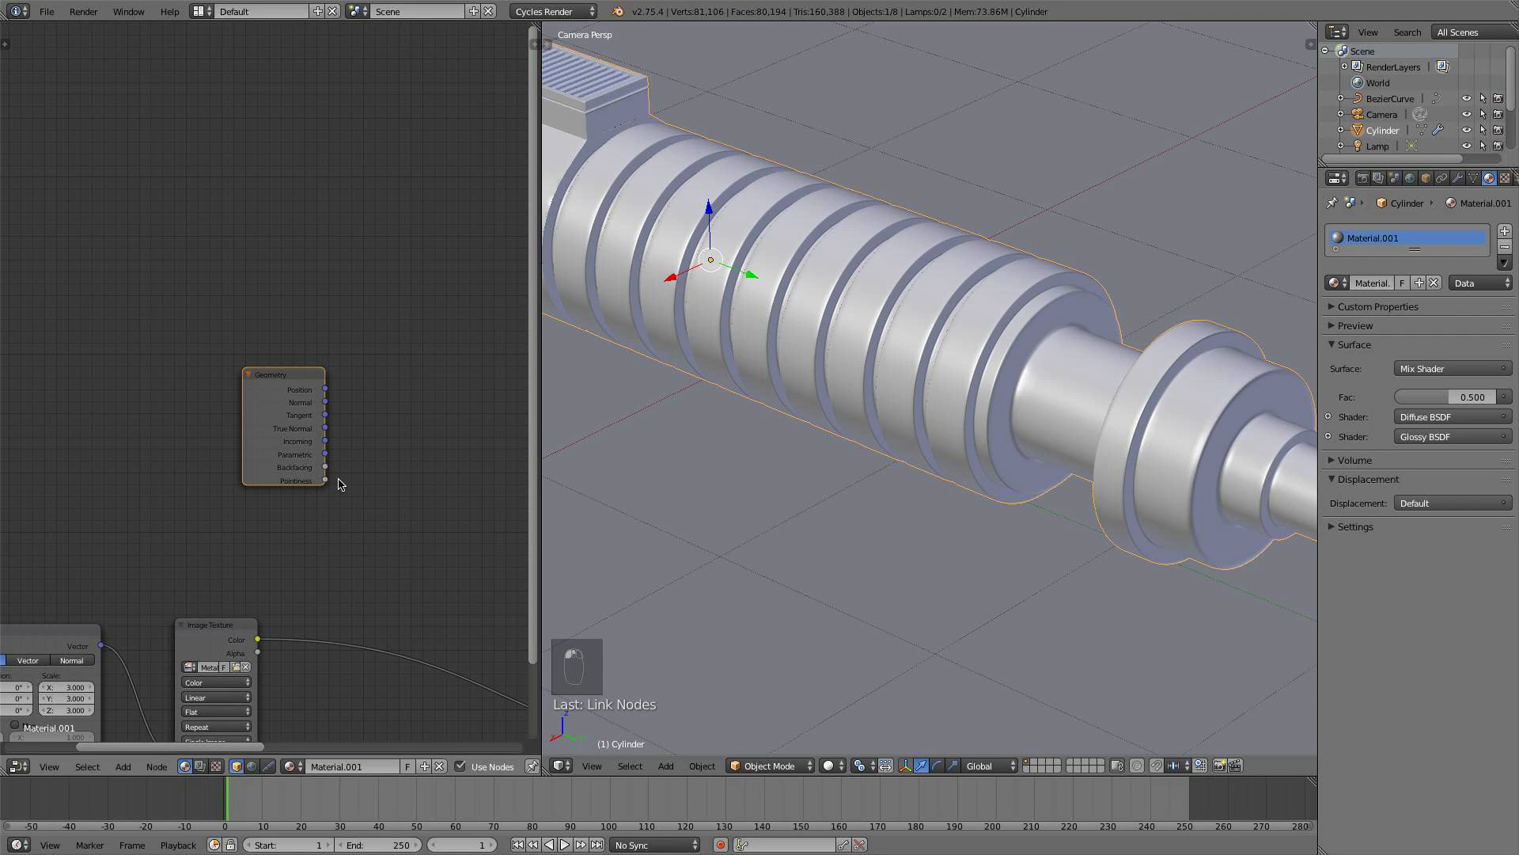
- Preview the Geometry node's Pointiness output as emission on the hilt in Rendered shading and examine its edges
{"action": "left_click", "coordinate": [838, 765]}
{"action": "left_click", "coordinate": [859, 657]}
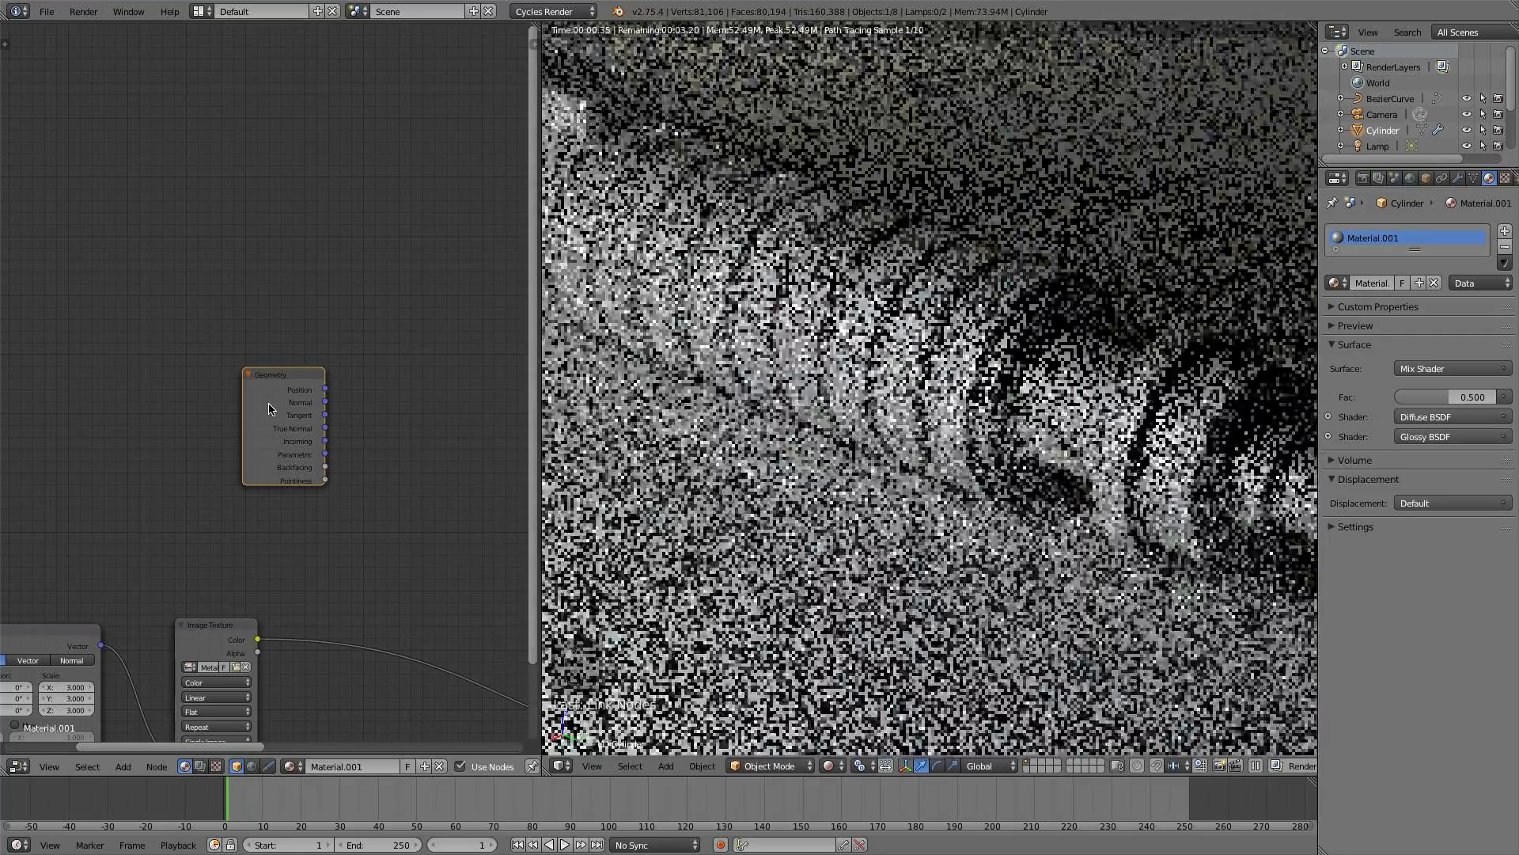
{"action": "left_click", "coordinate": [269, 407], "text": "ctrl+shift"}
{"action": "left_click", "coordinate": [269, 408], "text": "ctrl+shift"}
{"action": "left_click", "coordinate": [269, 408], "text": "ctrl+shift"}
{"action": "left_click", "coordinate": [269, 408], "text": "ctrl+shift"}
{"action": "left_click", "coordinate": [269, 408], "text": "ctrl+shift"}
{"action": "left_click", "coordinate": [269, 407], "text": "ctrl+shift"}
{"action": "left_click", "coordinate": [269, 407], "text": "ctrl+shift"}
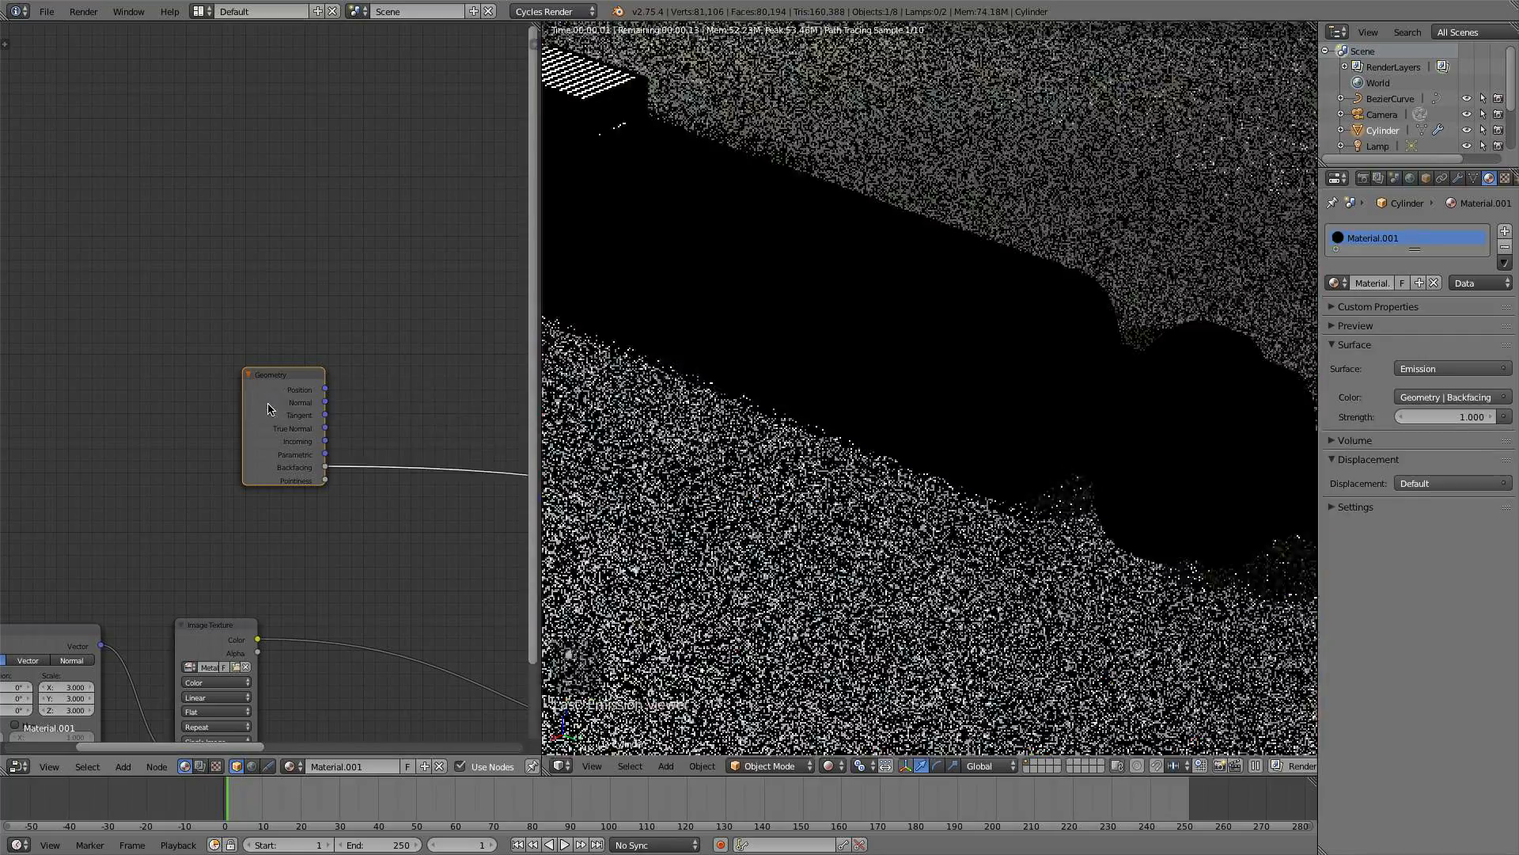
{"action": "left_click", "coordinate": [269, 407], "text": "ctrl+shift"}
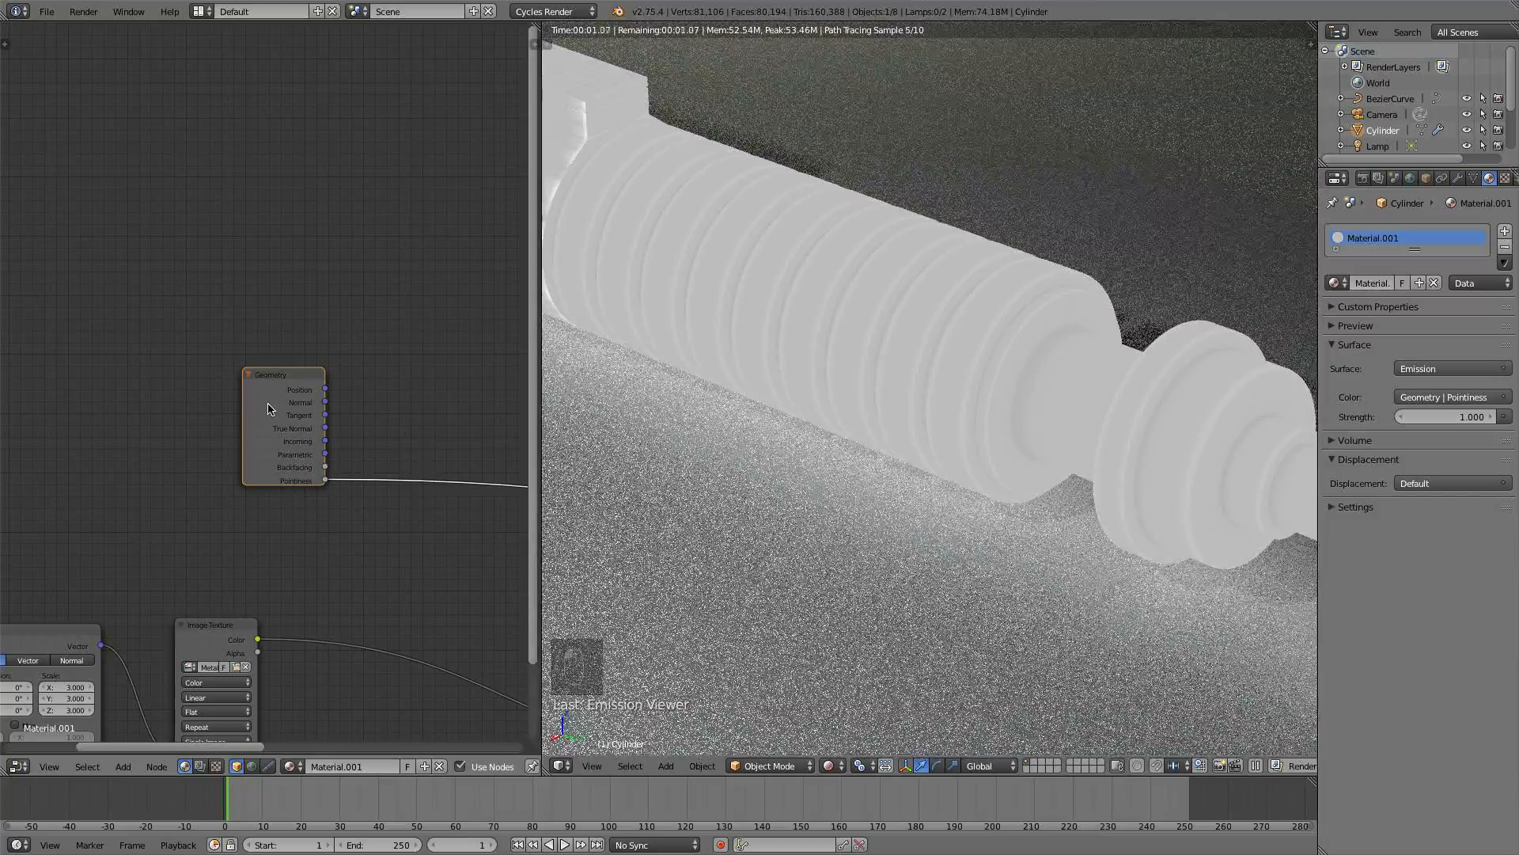
{"action": "middle_click_drag", "start_coordinate": [752, 278], "coordinate": [895, 359], "text": "shift"}
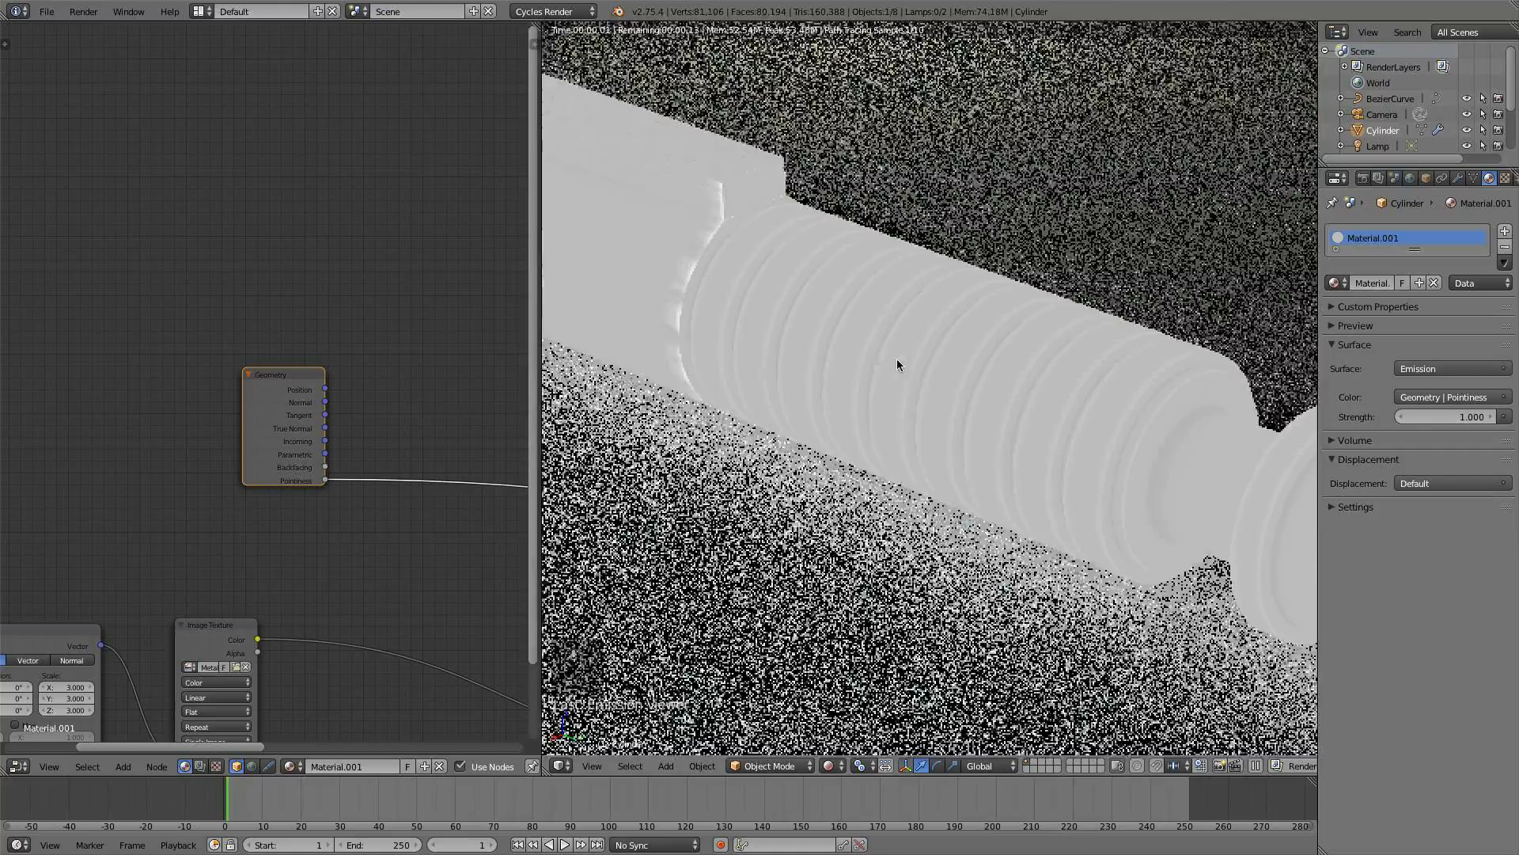
{"action": "middle_click_drag", "start_coordinate": [1105, 458], "coordinate": [1021, 441], "text": "shift"}
{"action": "scroll", "coordinate": [1045, 447], "scroll_direction": "down", "scroll_amount": 5}
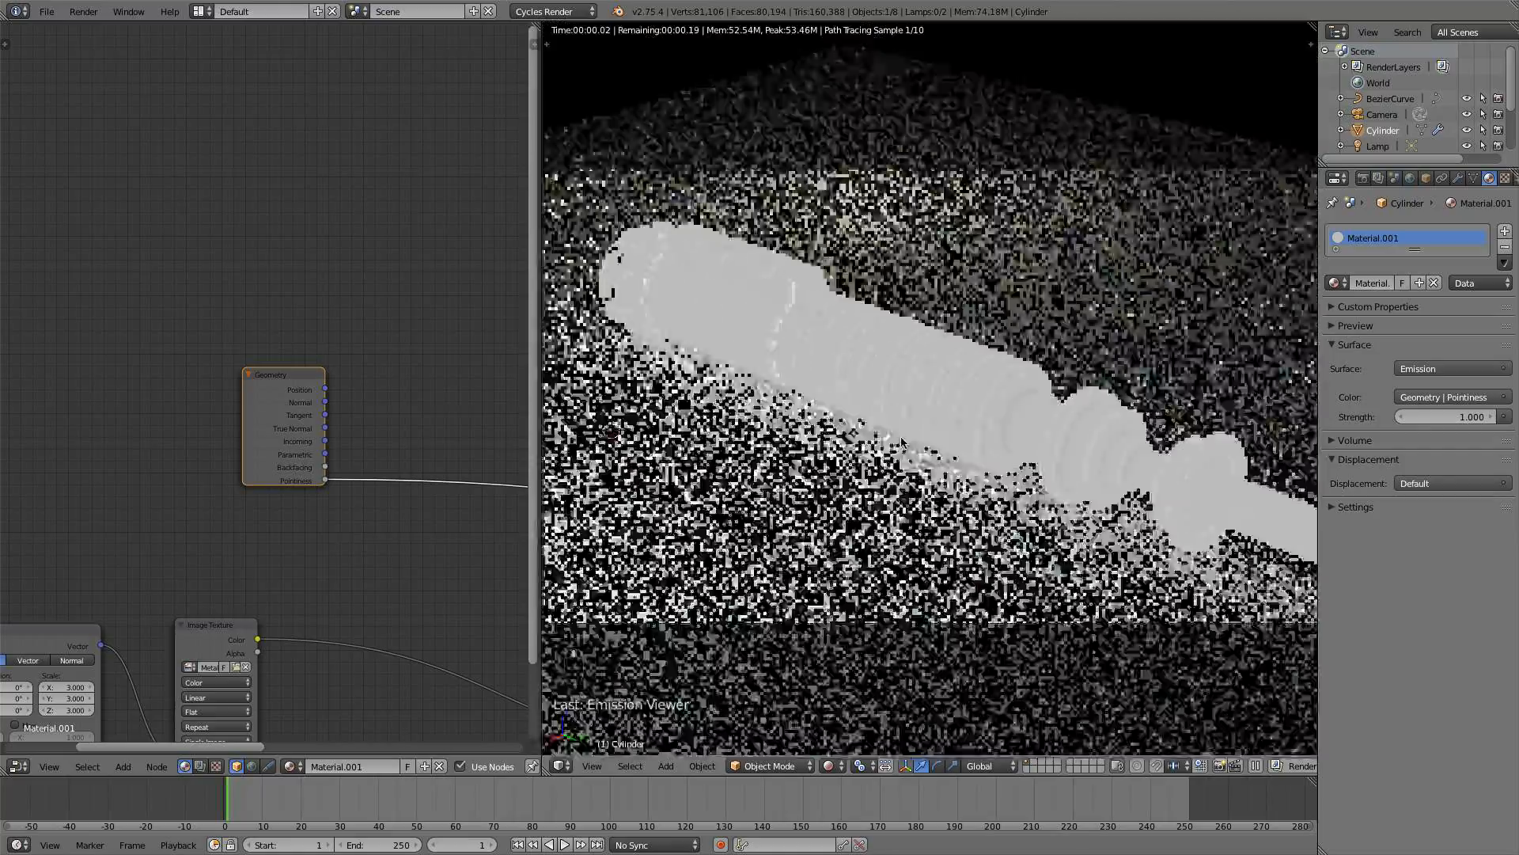
{"action": "scroll", "coordinate": [1081, 454], "scroll_direction": "up", "scroll_amount": 5}
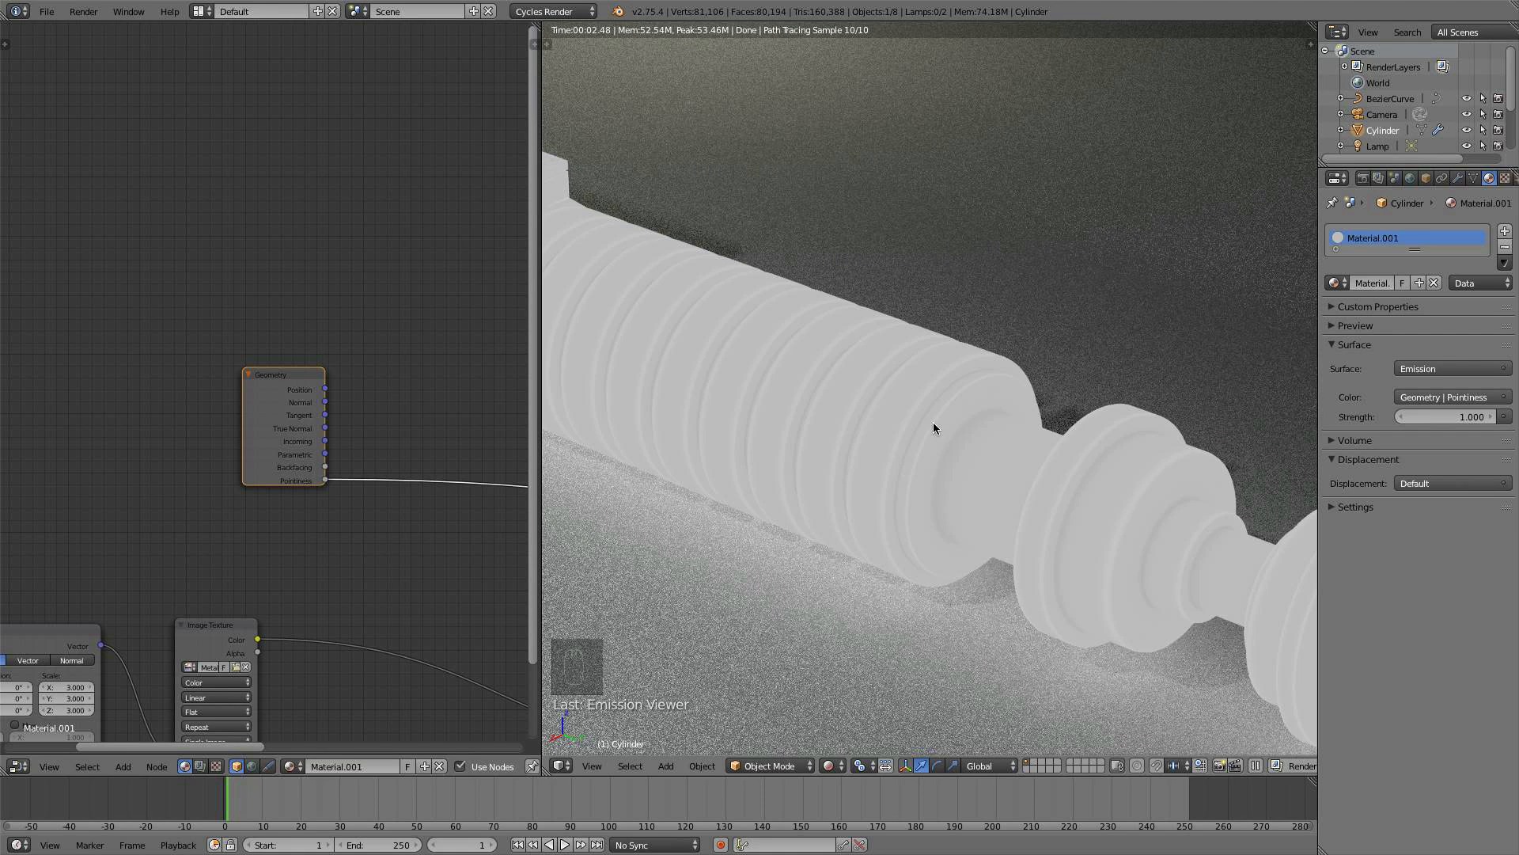
- Reposition the Geometry and Image Texture nodes, and insert a ColorRamp node on the Pointiness link
{"action": "left_click_drag", "start_coordinate": [297, 388], "coordinate": [154, 326]}
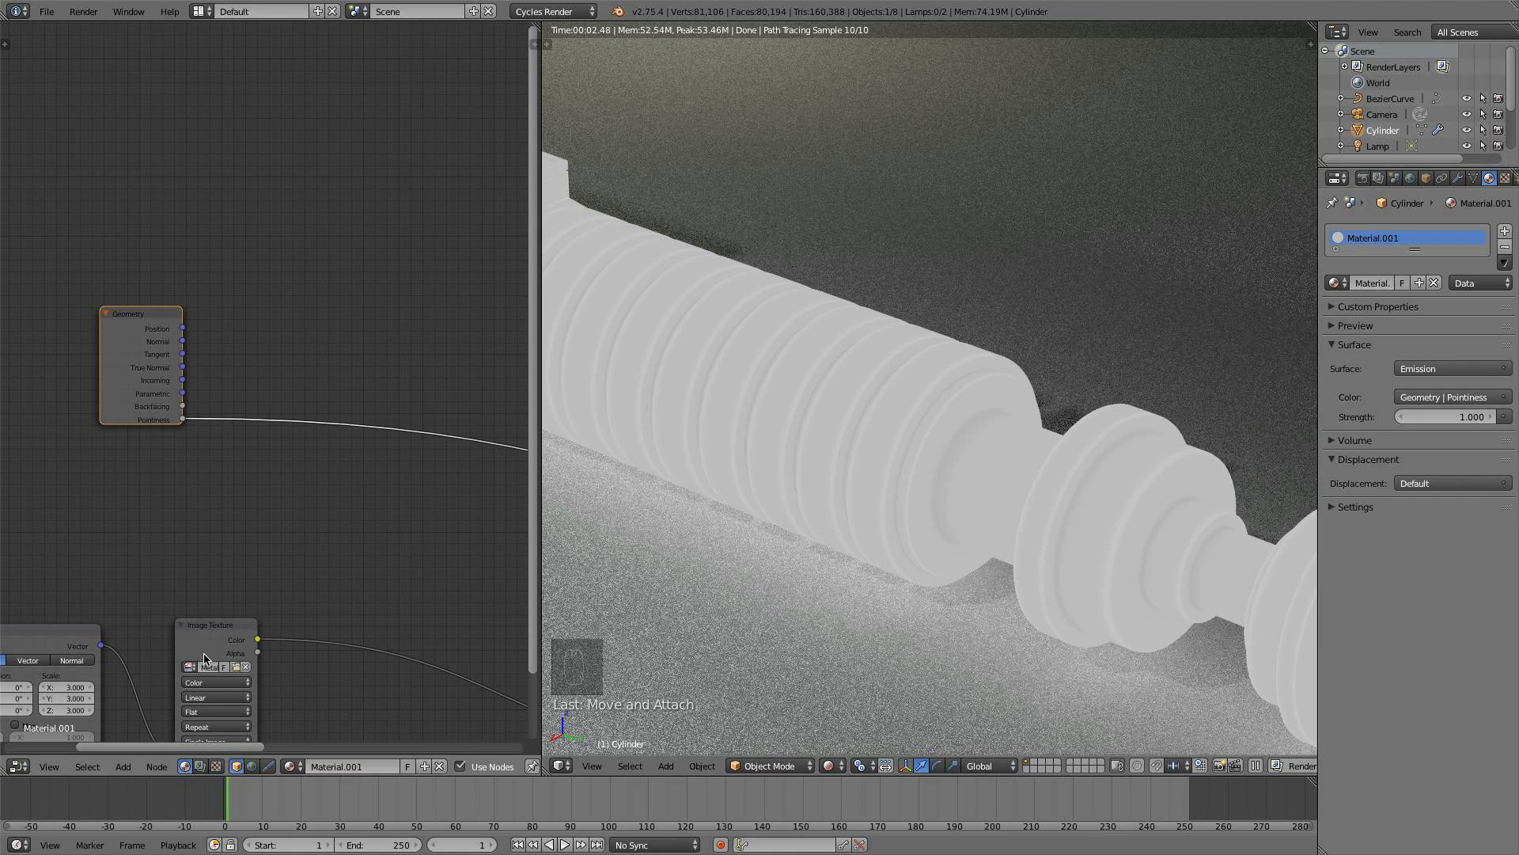
{"action": "left_click_drag", "start_coordinate": [213, 625], "coordinate": [227, 612]}
{"action": "scroll", "coordinate": [1057, 444], "scroll_direction": "down", "scroll_amount": 2}
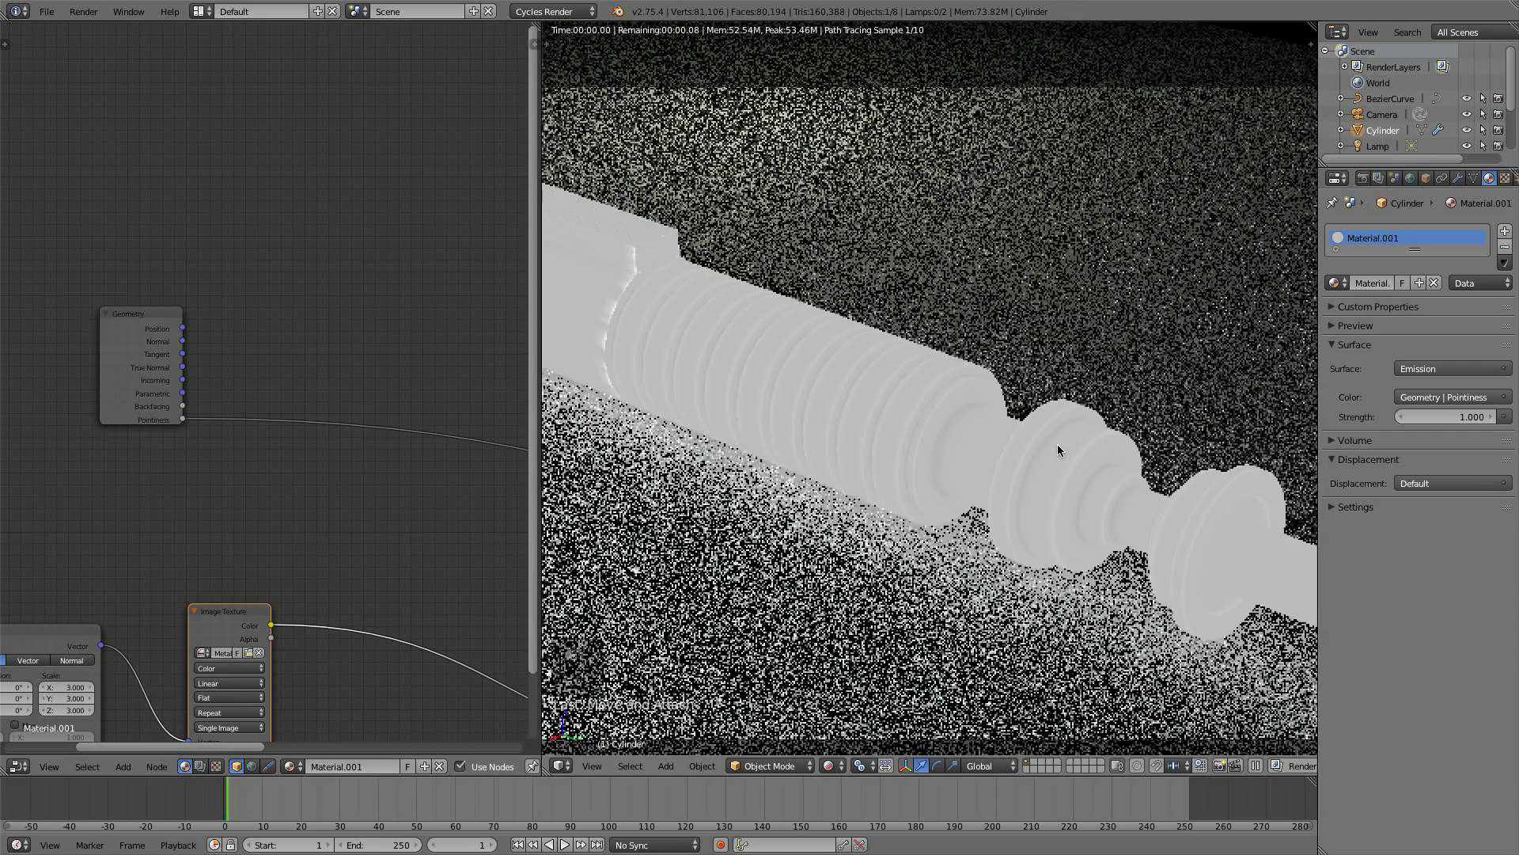
{"action": "middle_click_drag", "start_coordinate": [333, 392], "coordinate": [258, 360]}
{"action": "key", "text": "shift+a"}
{"action": "mouse_move", "coordinate": [258, 361]}
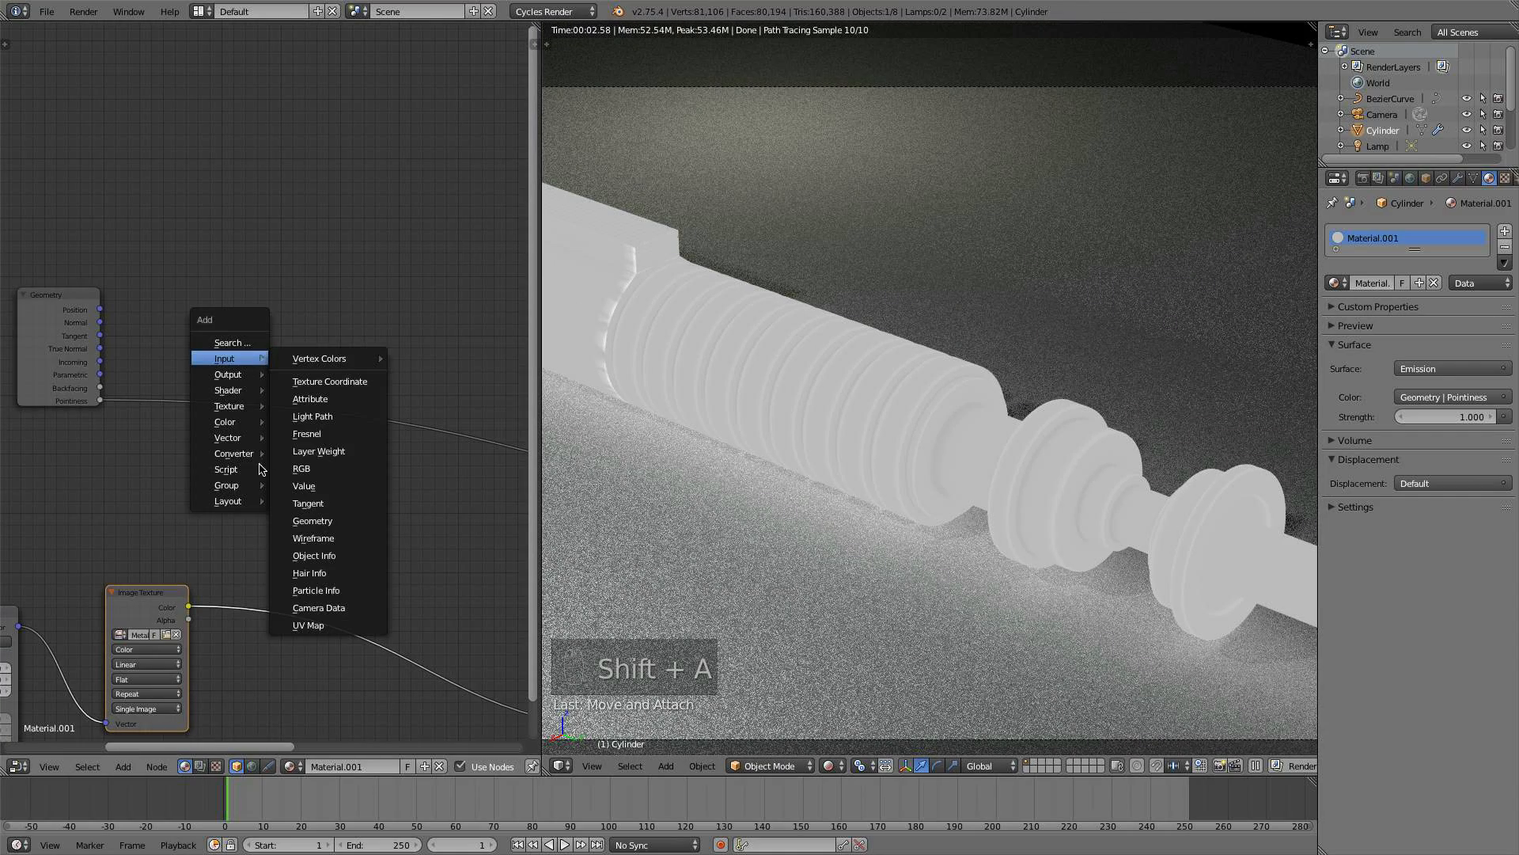
{"action": "mouse_move", "coordinate": [255, 453]}
{"action": "left_click", "coordinate": [320, 469]}
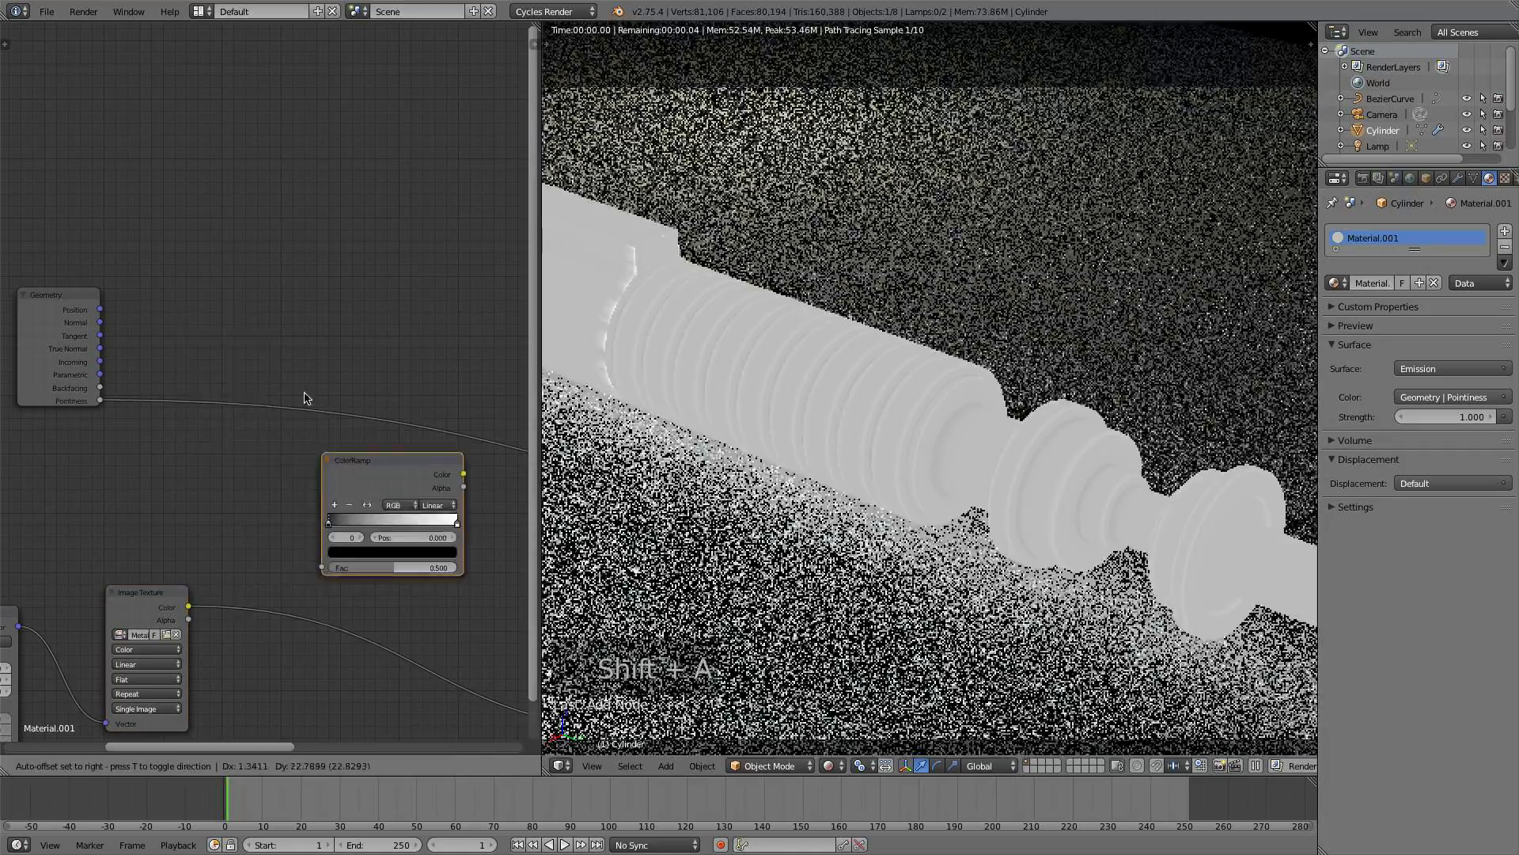
{"action": "left_click", "coordinate": [208, 324]}
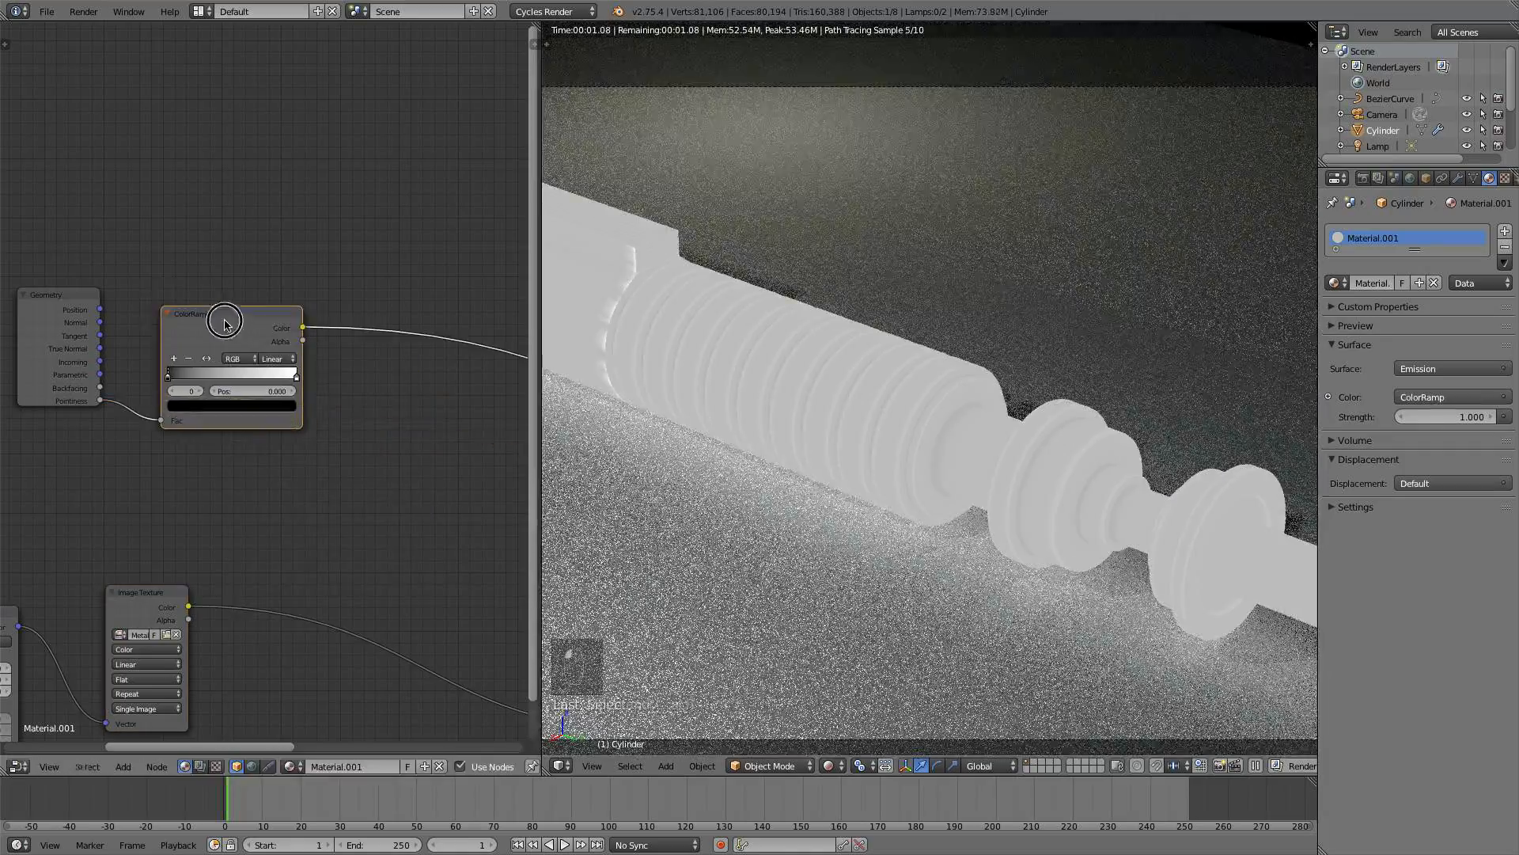
{"action": "left_click_drag", "start_coordinate": [224, 316], "coordinate": [229, 304]}
- Move the ColorRamp's black and white stops close together near the middle, with the white stop at 0.577
{"action": "middle_click_drag", "start_coordinate": [162, 384], "coordinate": [111, 396]}
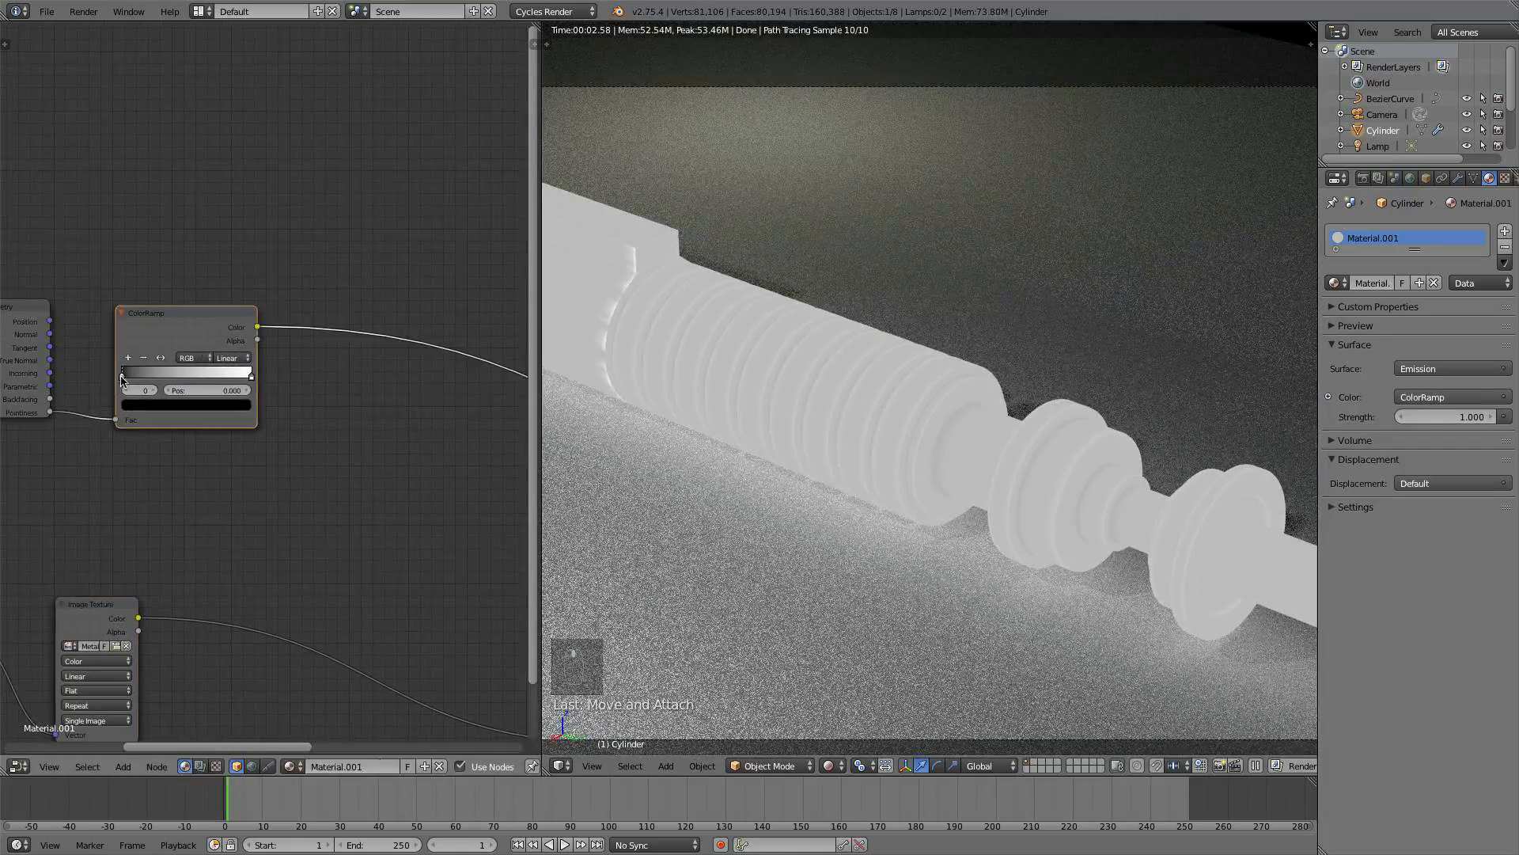
{"action": "left_click_drag", "start_coordinate": [122, 378], "coordinate": [197, 372]}
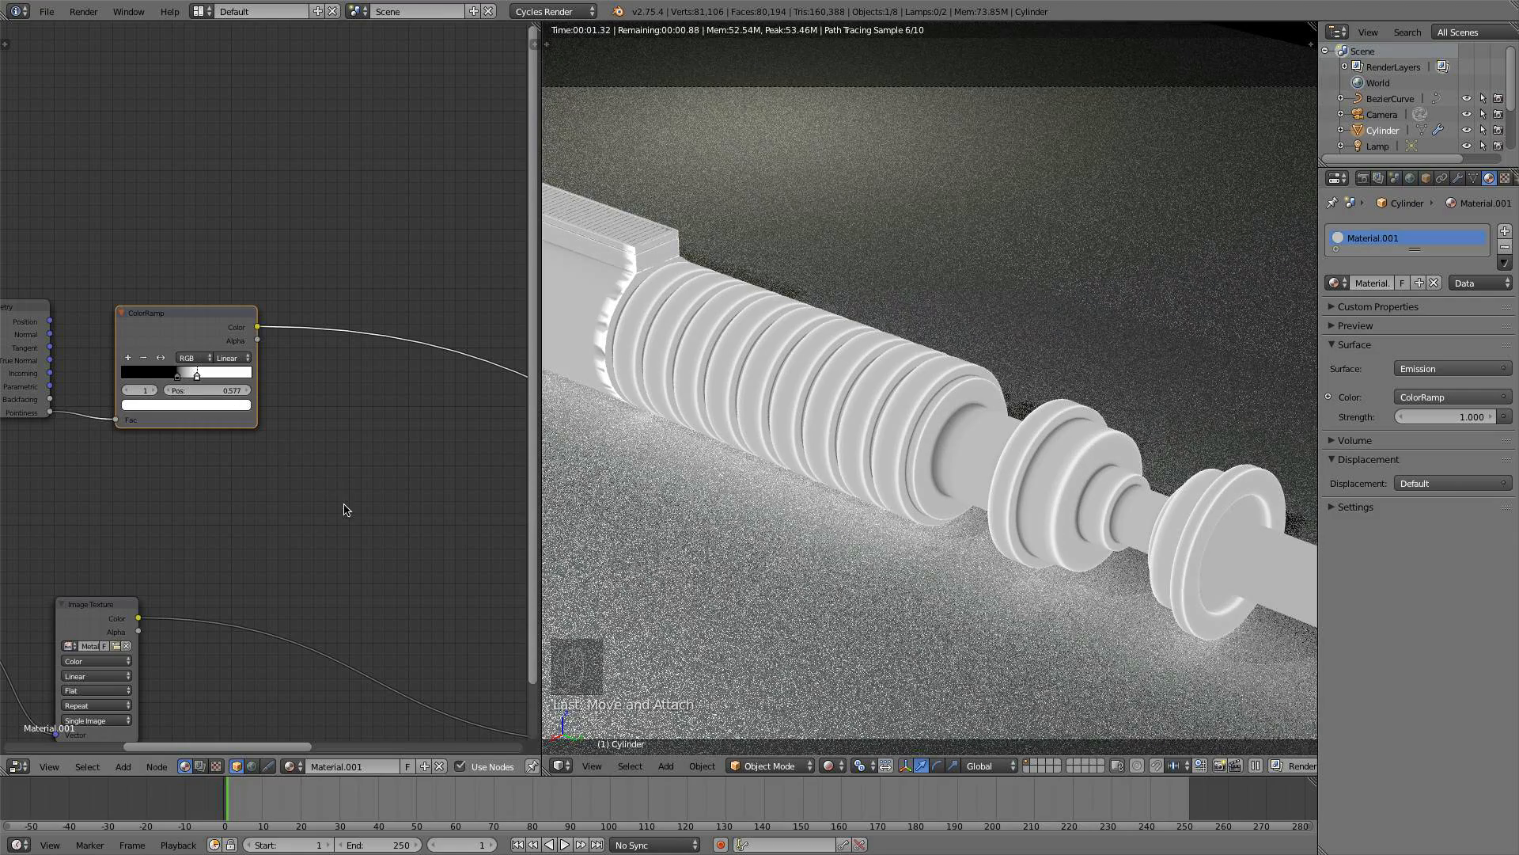
- Reposition the Image Texture node below the ColorRamp and restart the viewport's Rendered shading
{"action": "middle_click_drag", "start_coordinate": [380, 522], "coordinate": [325, 473]}
{"action": "left_click_drag", "start_coordinate": [63, 561], "coordinate": [101, 540]}
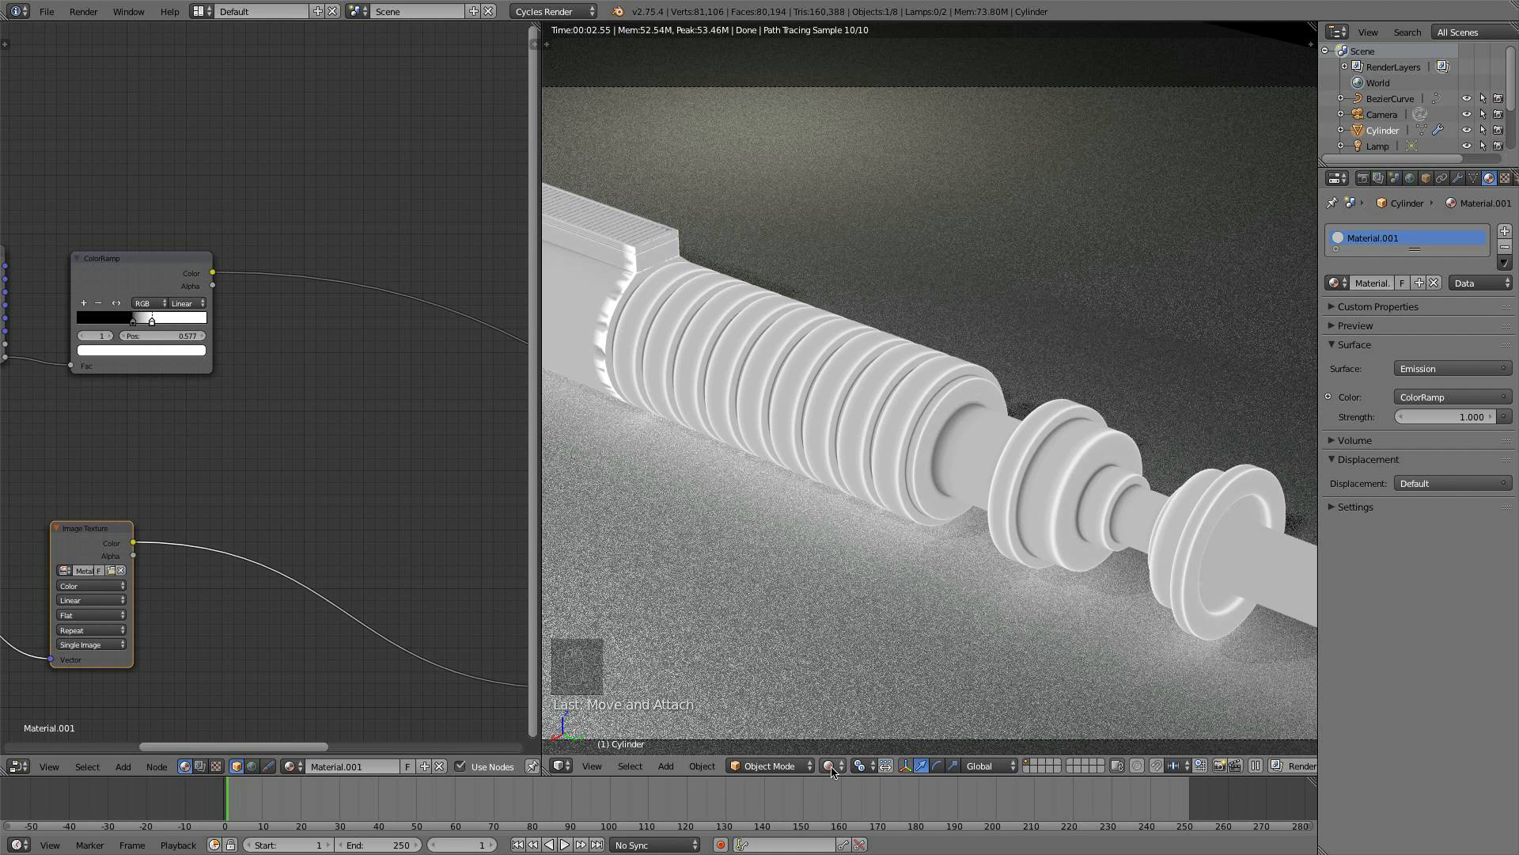
{"action": "key", "text": "z"}
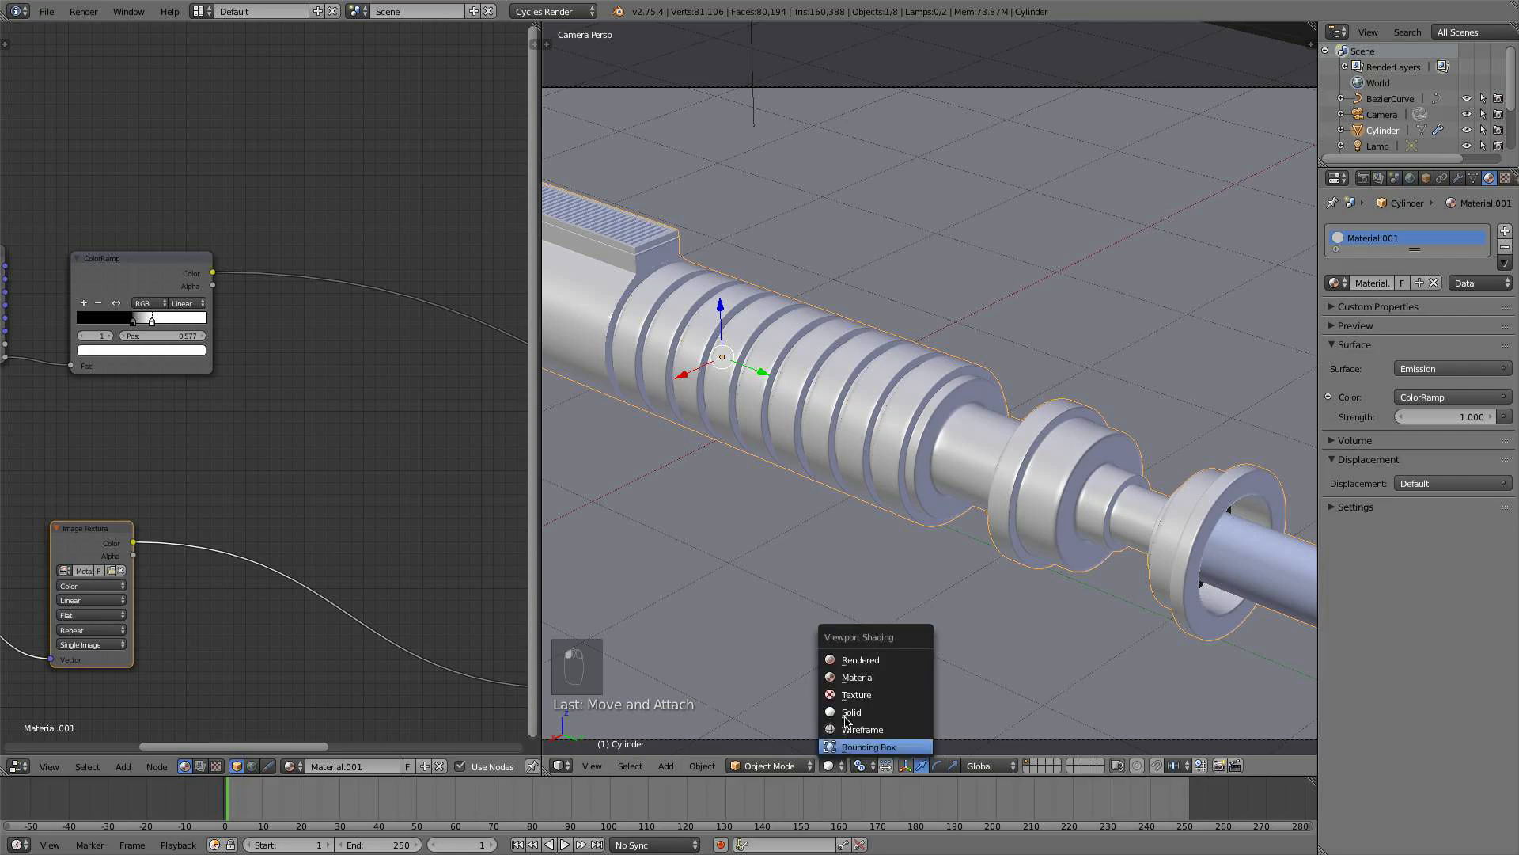
{"action": "left_click", "coordinate": [850, 667]}
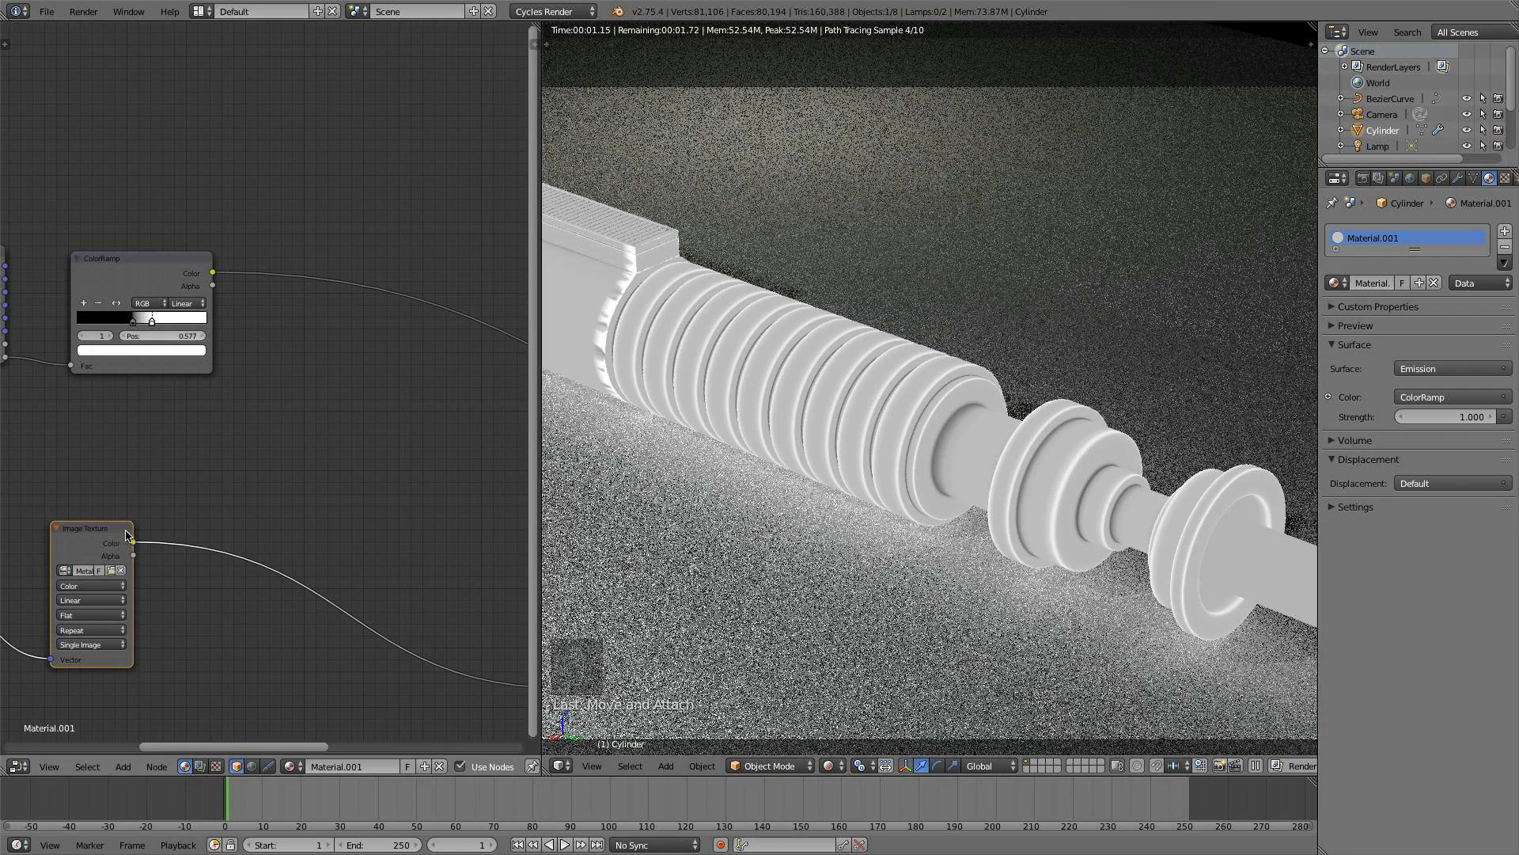
{"action": "left_click_drag", "start_coordinate": [100, 543], "coordinate": [126, 538]}
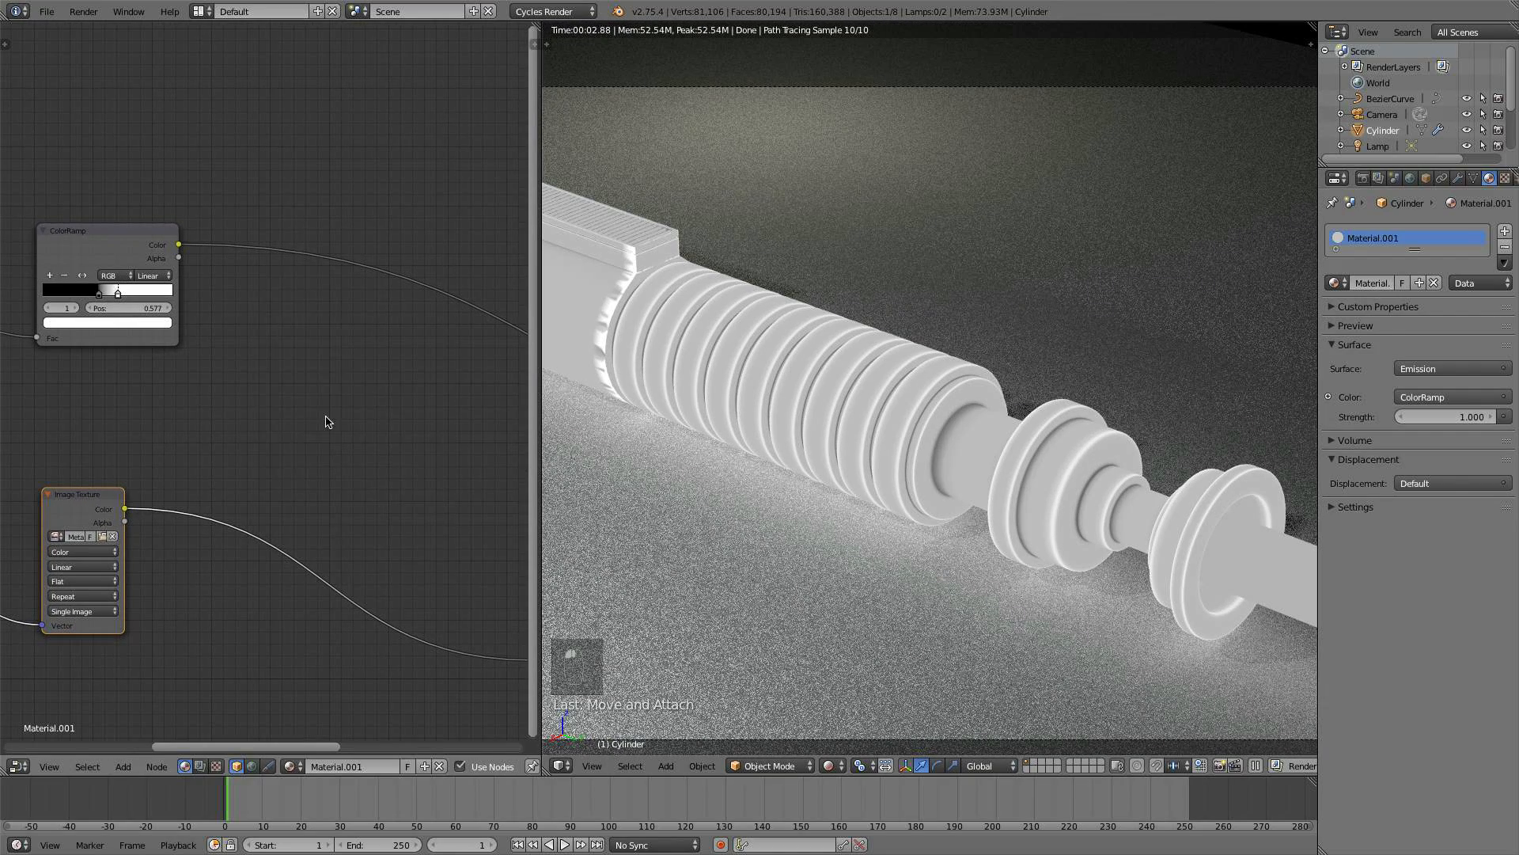
- Insert a MixRGB node after the Image Texture, feeding the texture into Color2 and the ColorRamp's color into Fac
{"action": "key", "text": "shift+a"}
{"action": "mouse_move", "coordinate": [327, 421]}
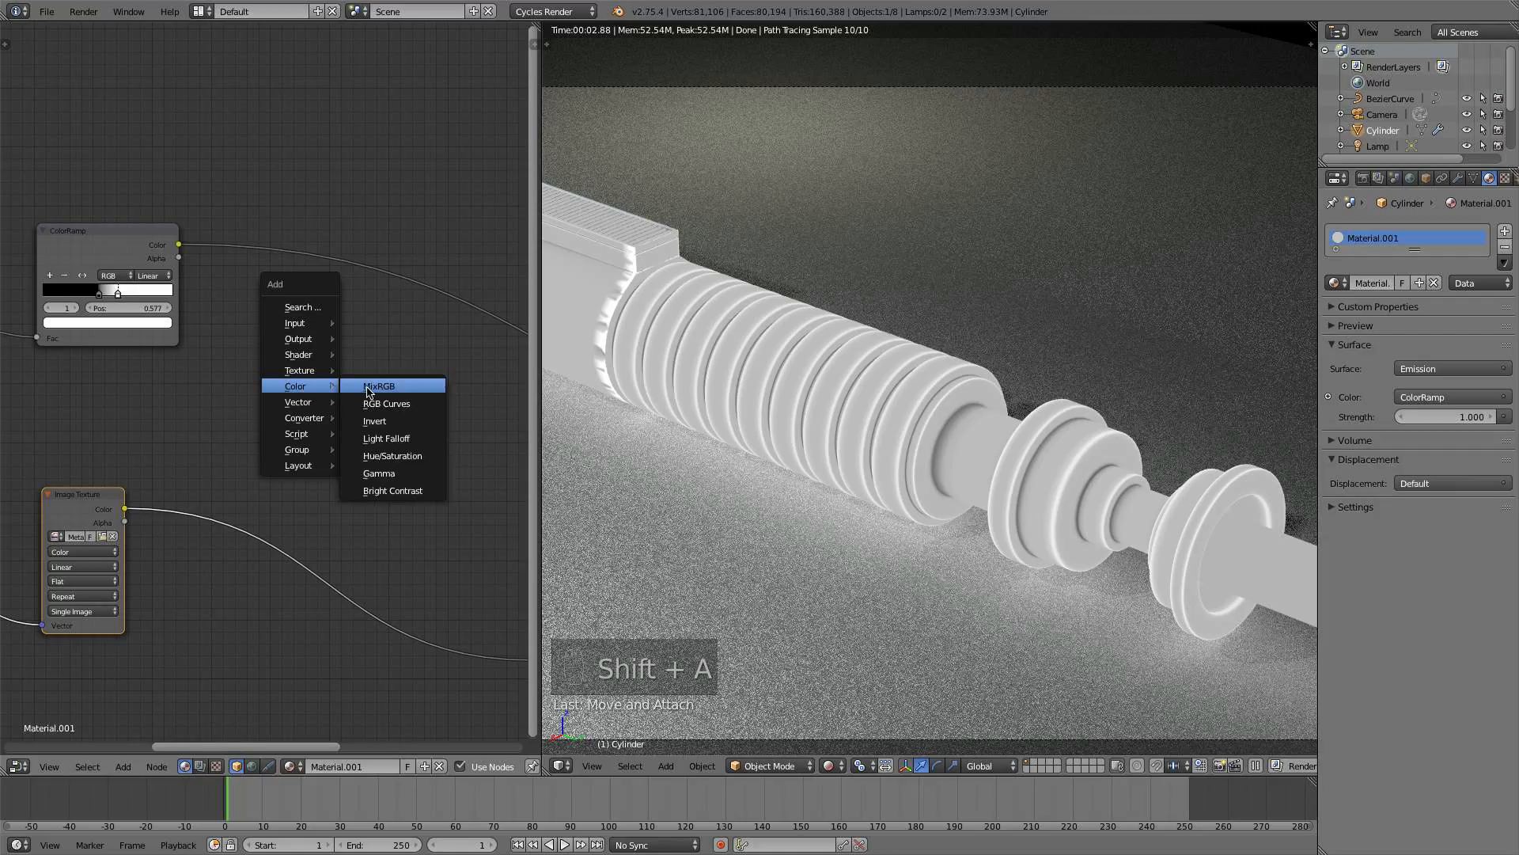
{"action": "left_click", "coordinate": [366, 388]}
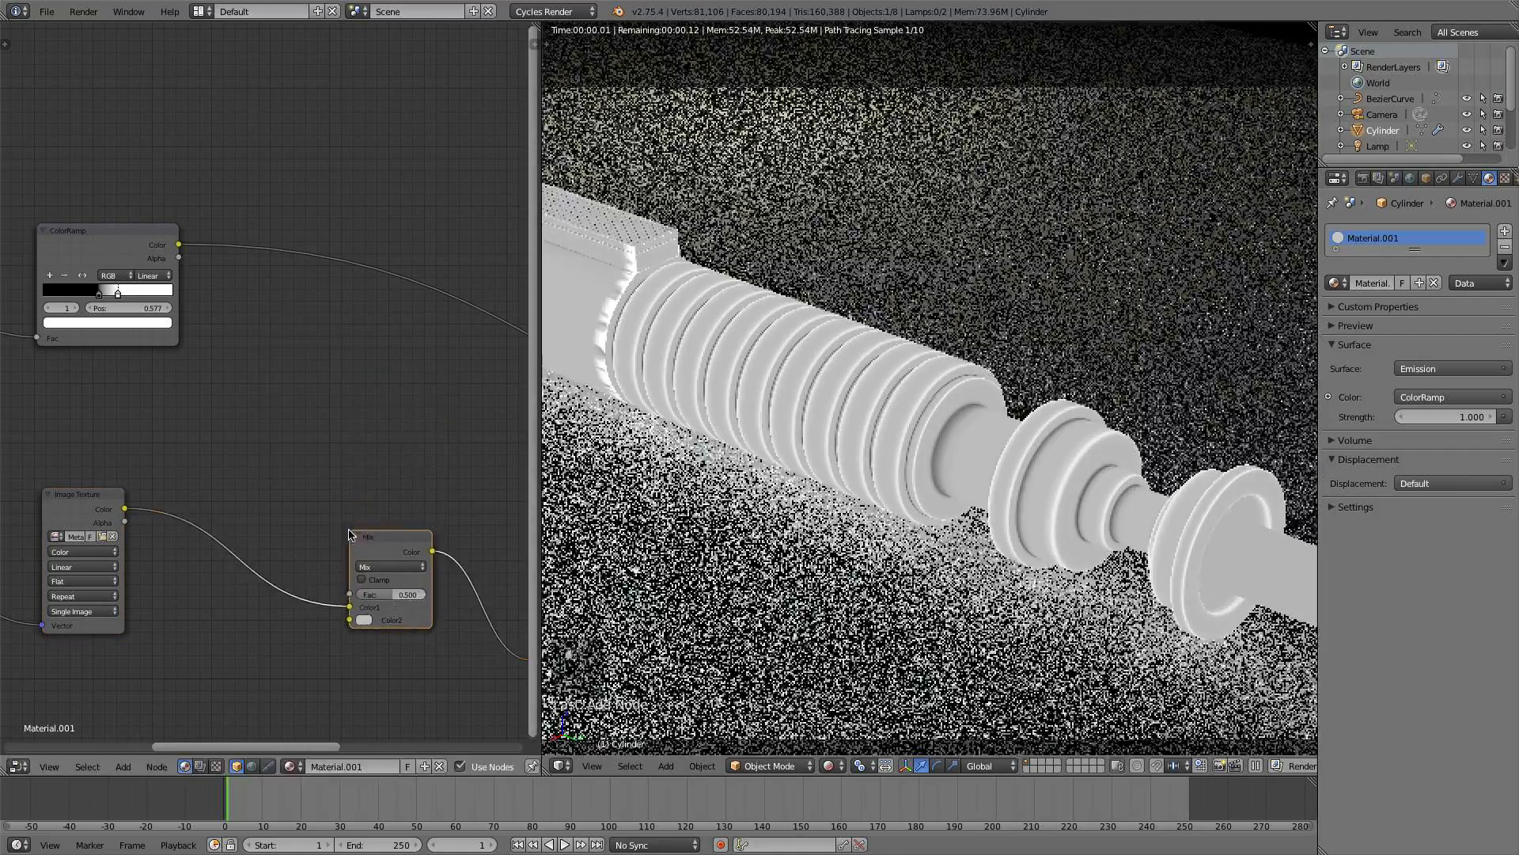
{"action": "left_click", "coordinate": [398, 417]}
{"action": "left_click_drag", "start_coordinate": [369, 491], "coordinate": [369, 507]}
{"action": "left_click_drag", "start_coordinate": [180, 245], "coordinate": [371, 479]}
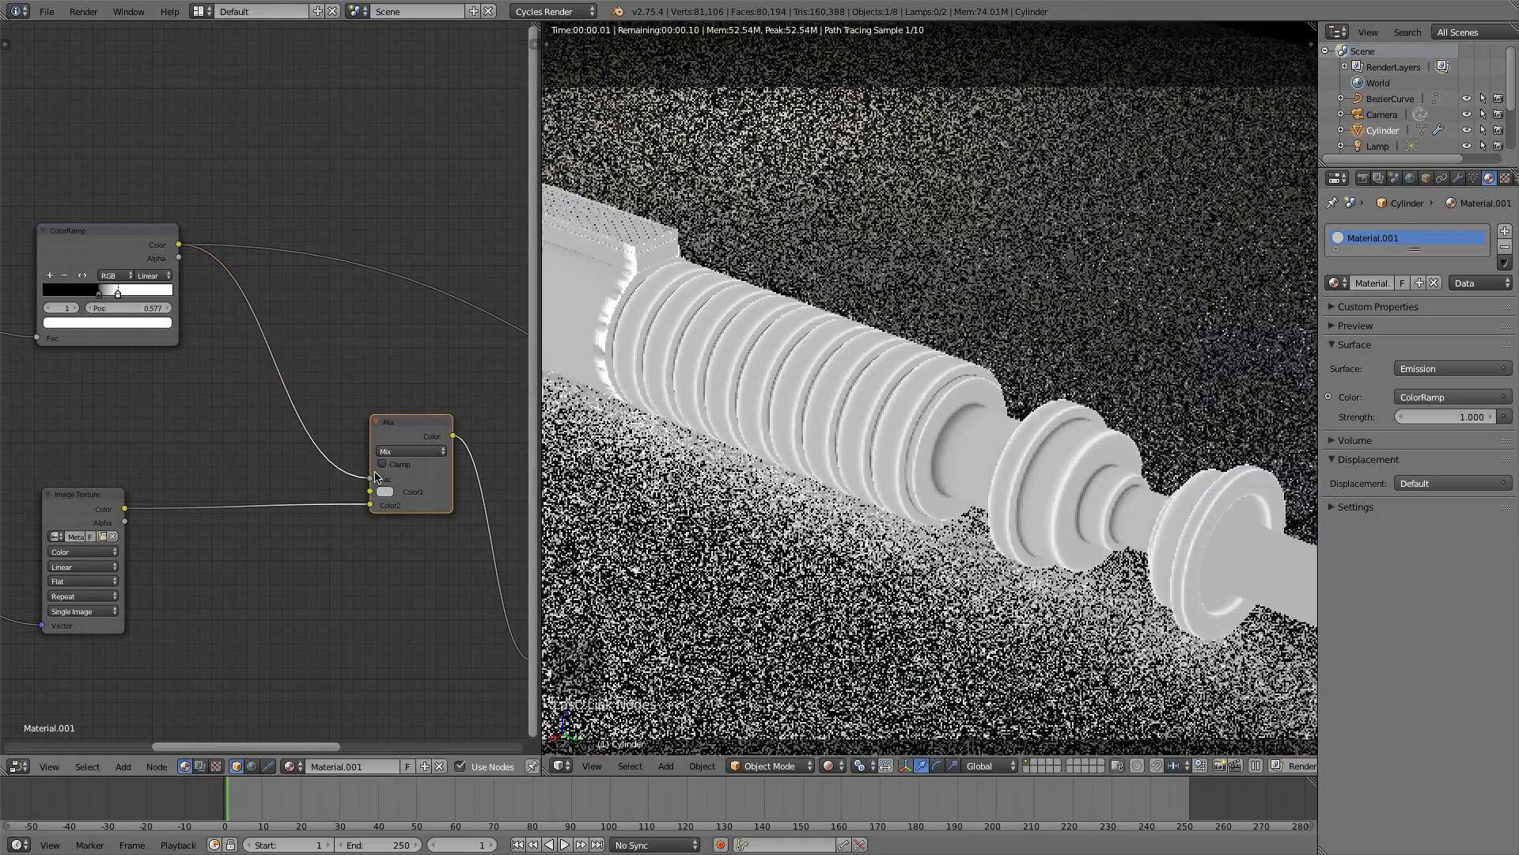
- Preview the Mix node as emission on the hilt and set its Color1 to black
{"action": "left_click", "coordinate": [430, 438], "text": "ctrl+shift"}
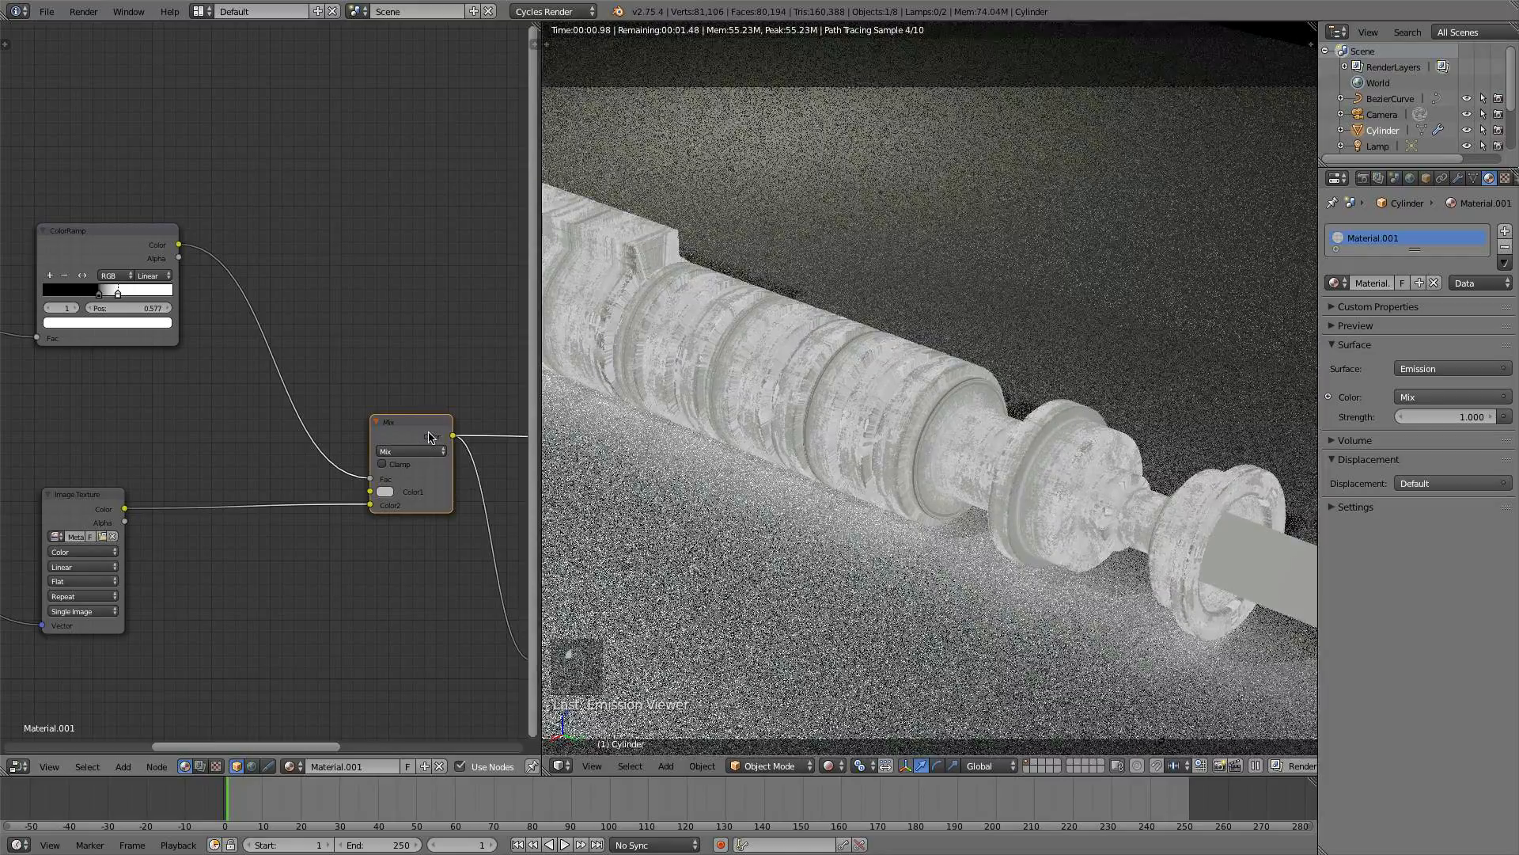
{"action": "left_click", "coordinate": [385, 492]}
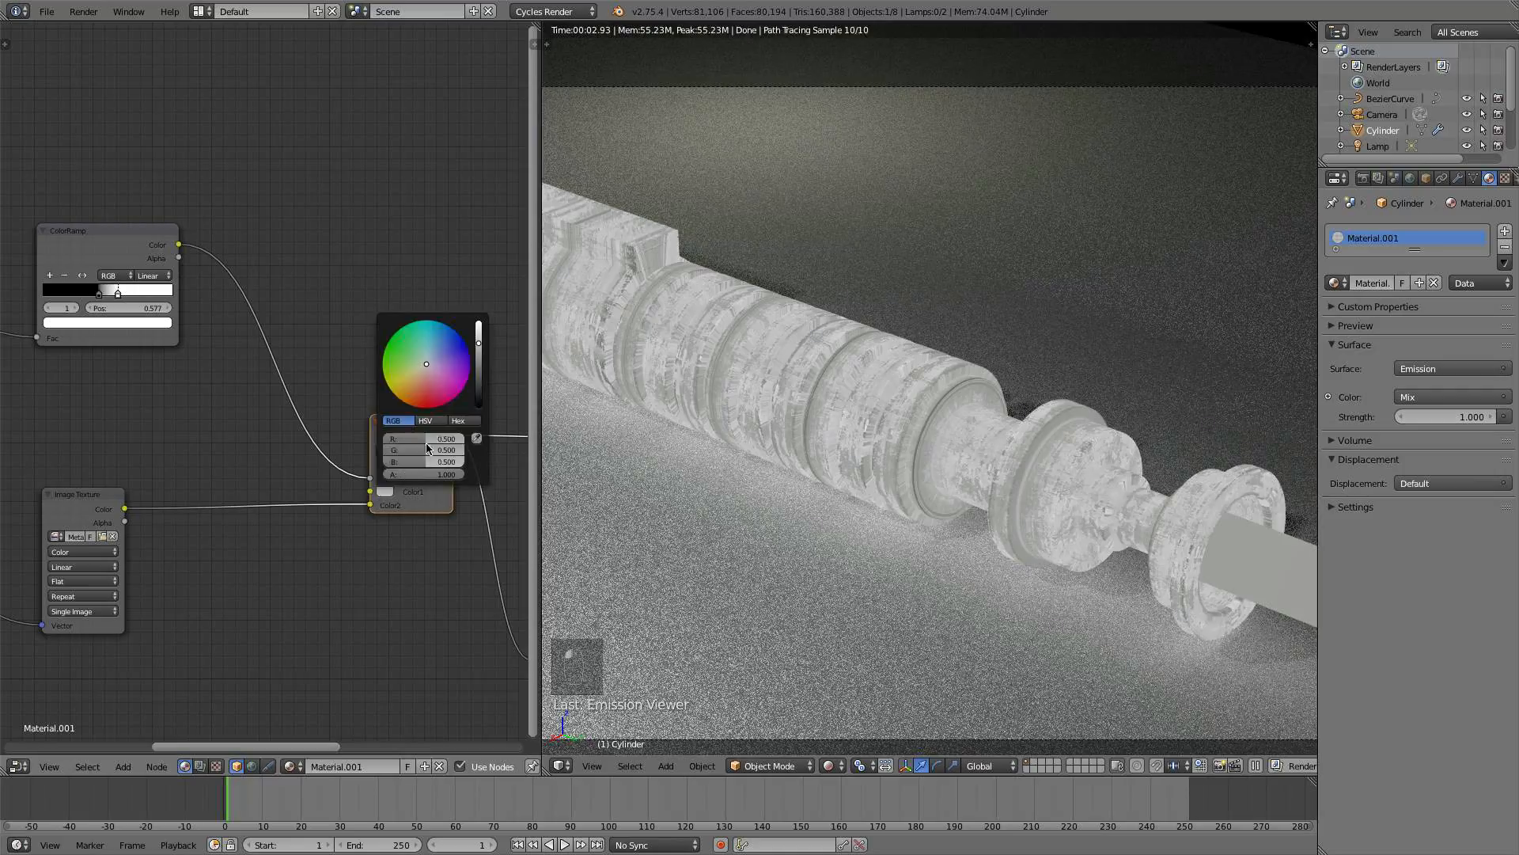
{"action": "left_click_drag", "start_coordinate": [478, 343], "coordinate": [479, 407]}
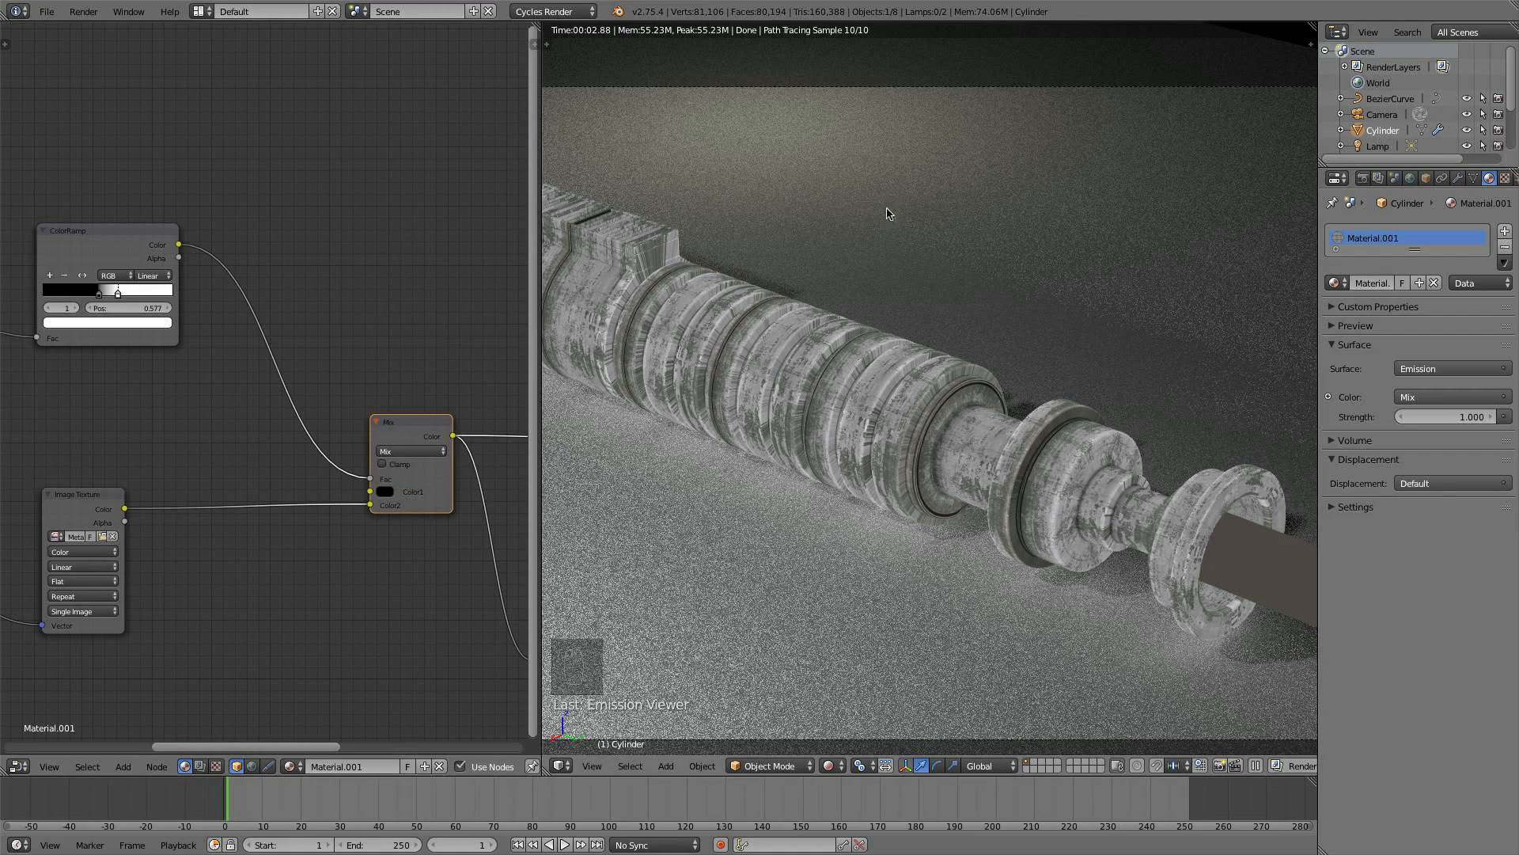
{"action": "scroll", "coordinate": [960, 425], "scroll_direction": "up", "scroll_amount": 2}
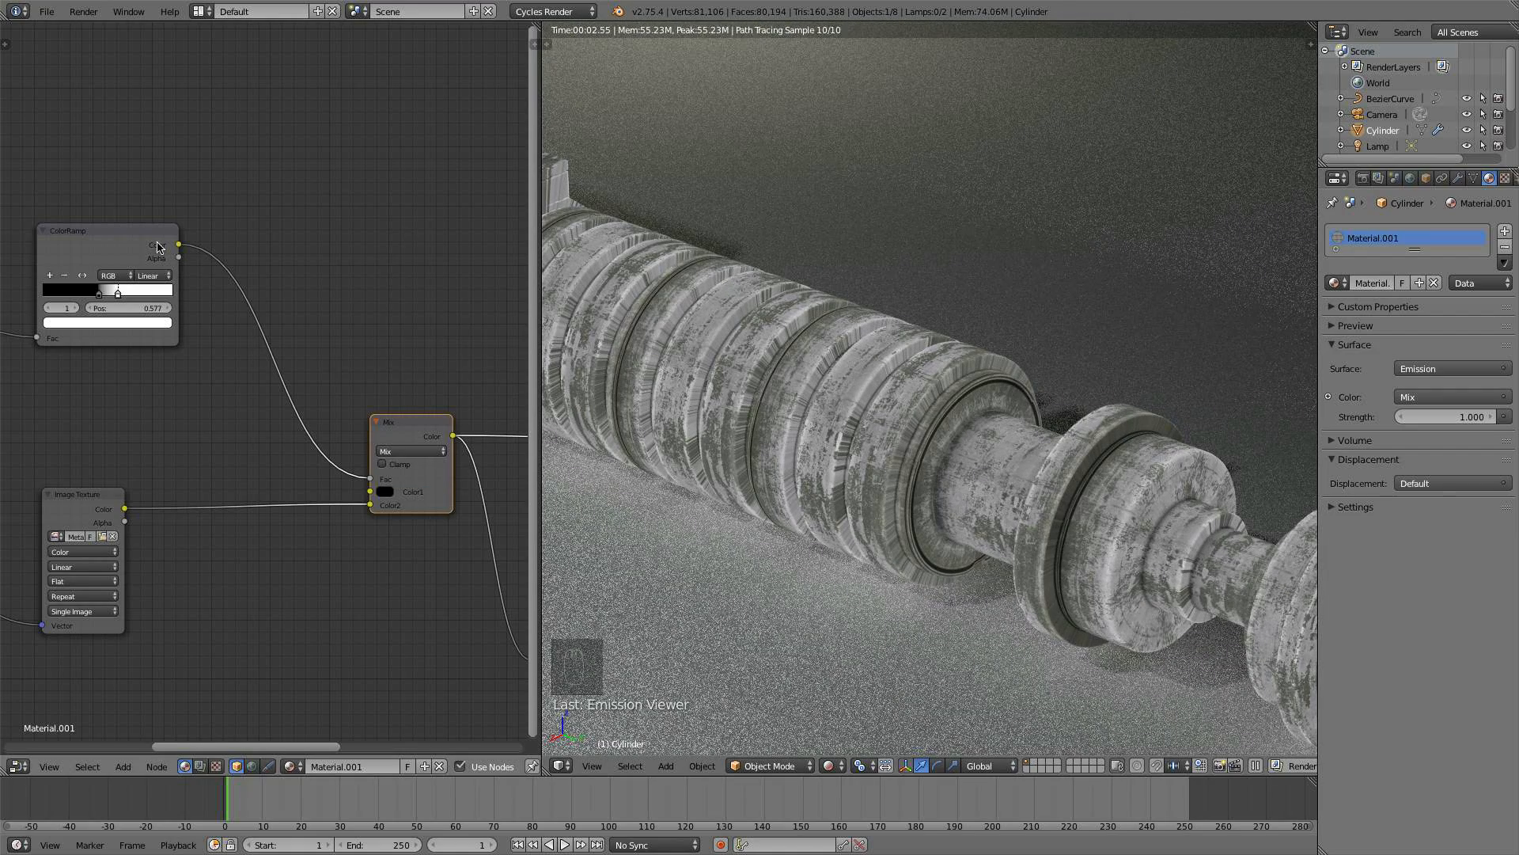
- Insert an Invert node on the link between the ColorRamp and the Mix node's factor
{"action": "left_click_drag", "start_coordinate": [157, 247], "coordinate": [150, 235]}
{"action": "key", "text": "shift+a"}
{"action": "mouse_move", "coordinate": [221, 253]}
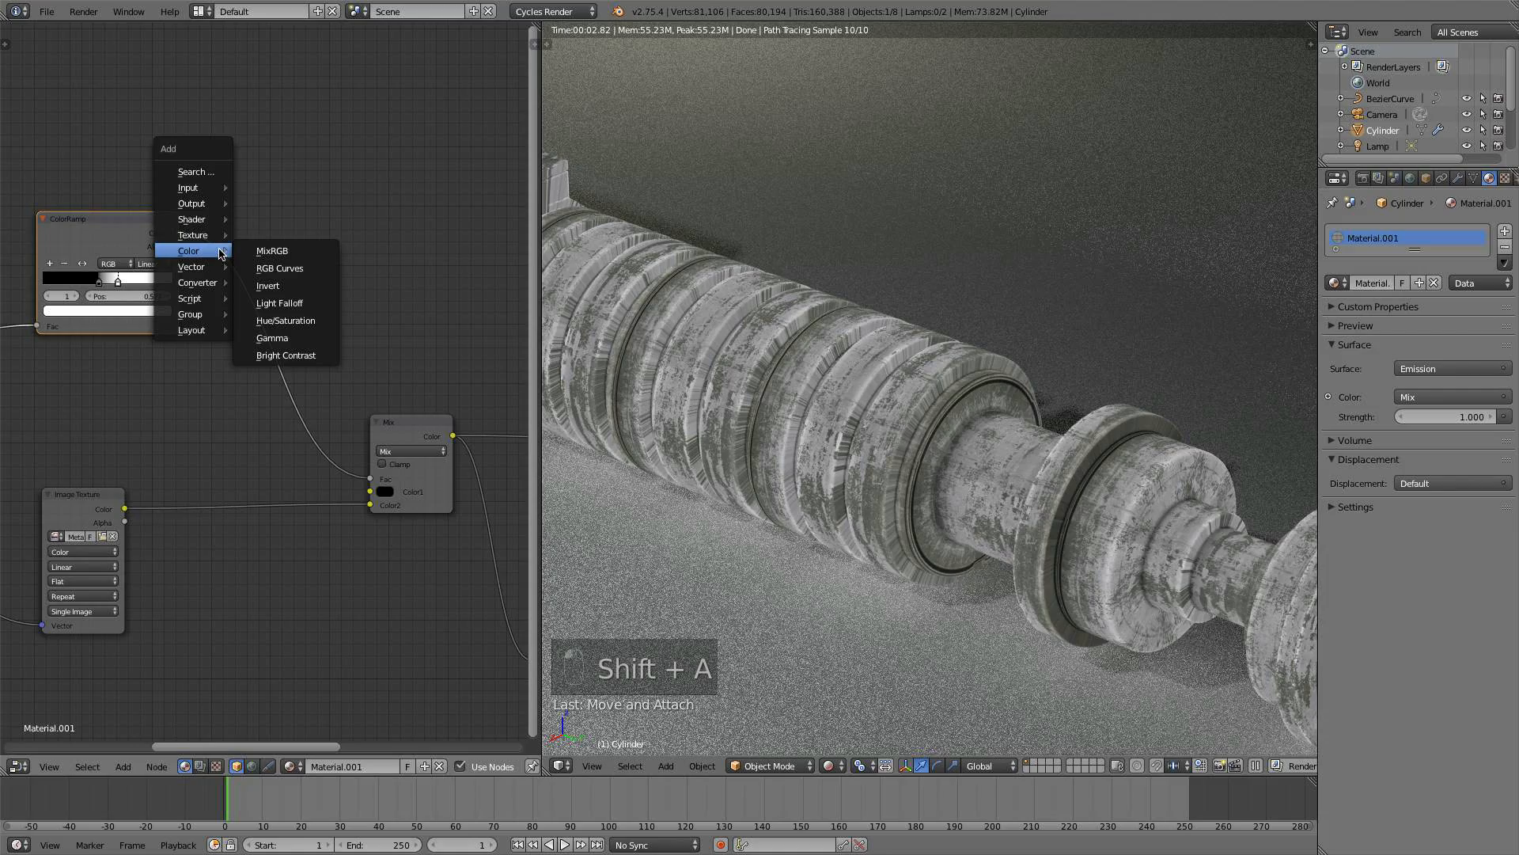
{"action": "left_click", "coordinate": [267, 286]}
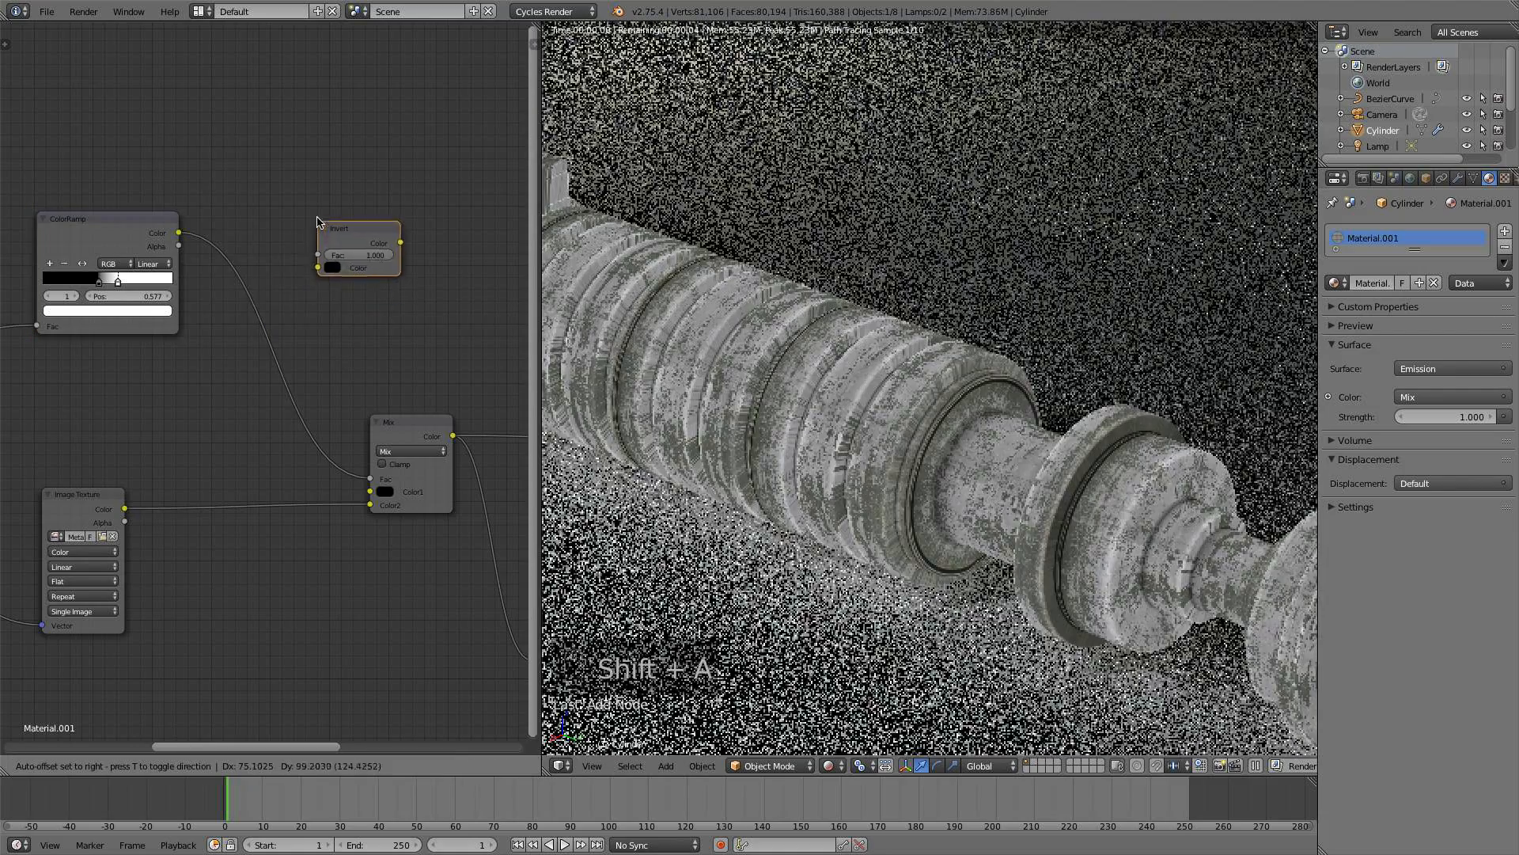
{"action": "left_click", "coordinate": [244, 276]}
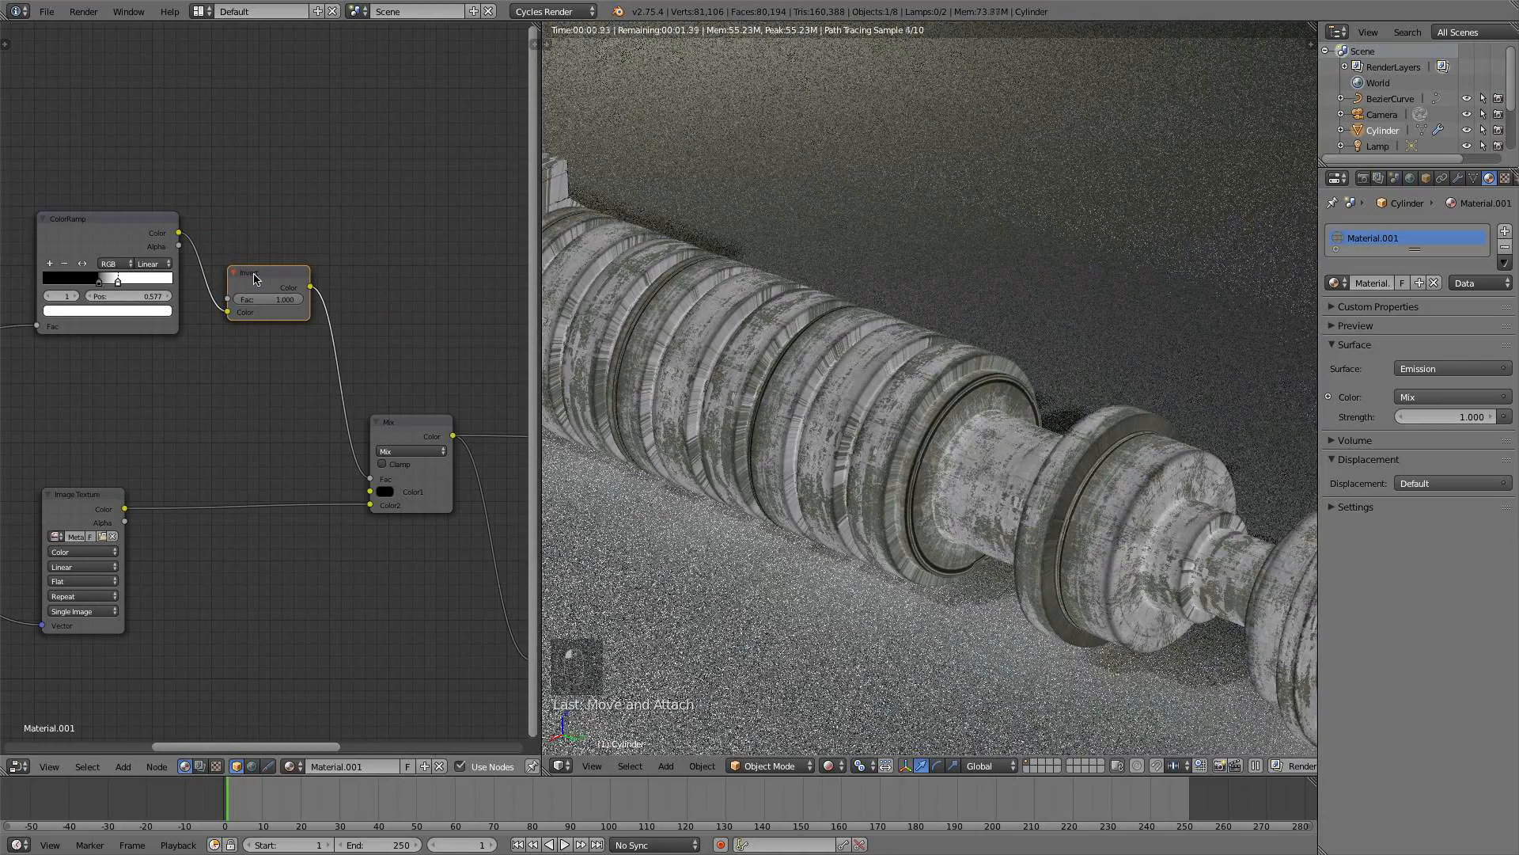
{"action": "left_click_drag", "start_coordinate": [255, 279], "coordinate": [240, 280]}
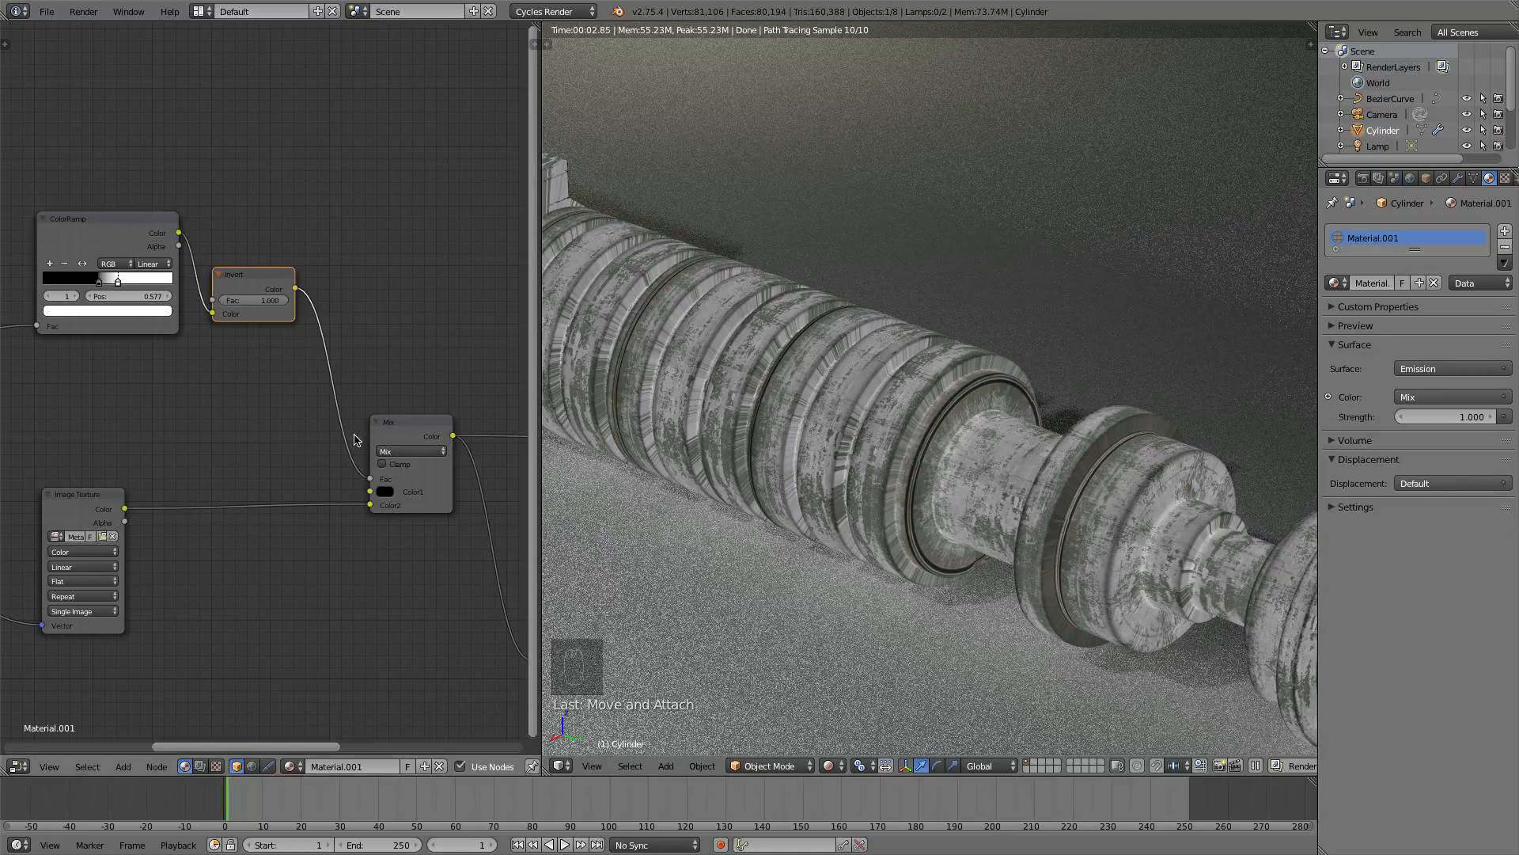
- Move the ColorRamp's black stop to 0.000 and its white stop to 0.523
{"action": "left_click_drag", "start_coordinate": [119, 281], "coordinate": [150, 283]}
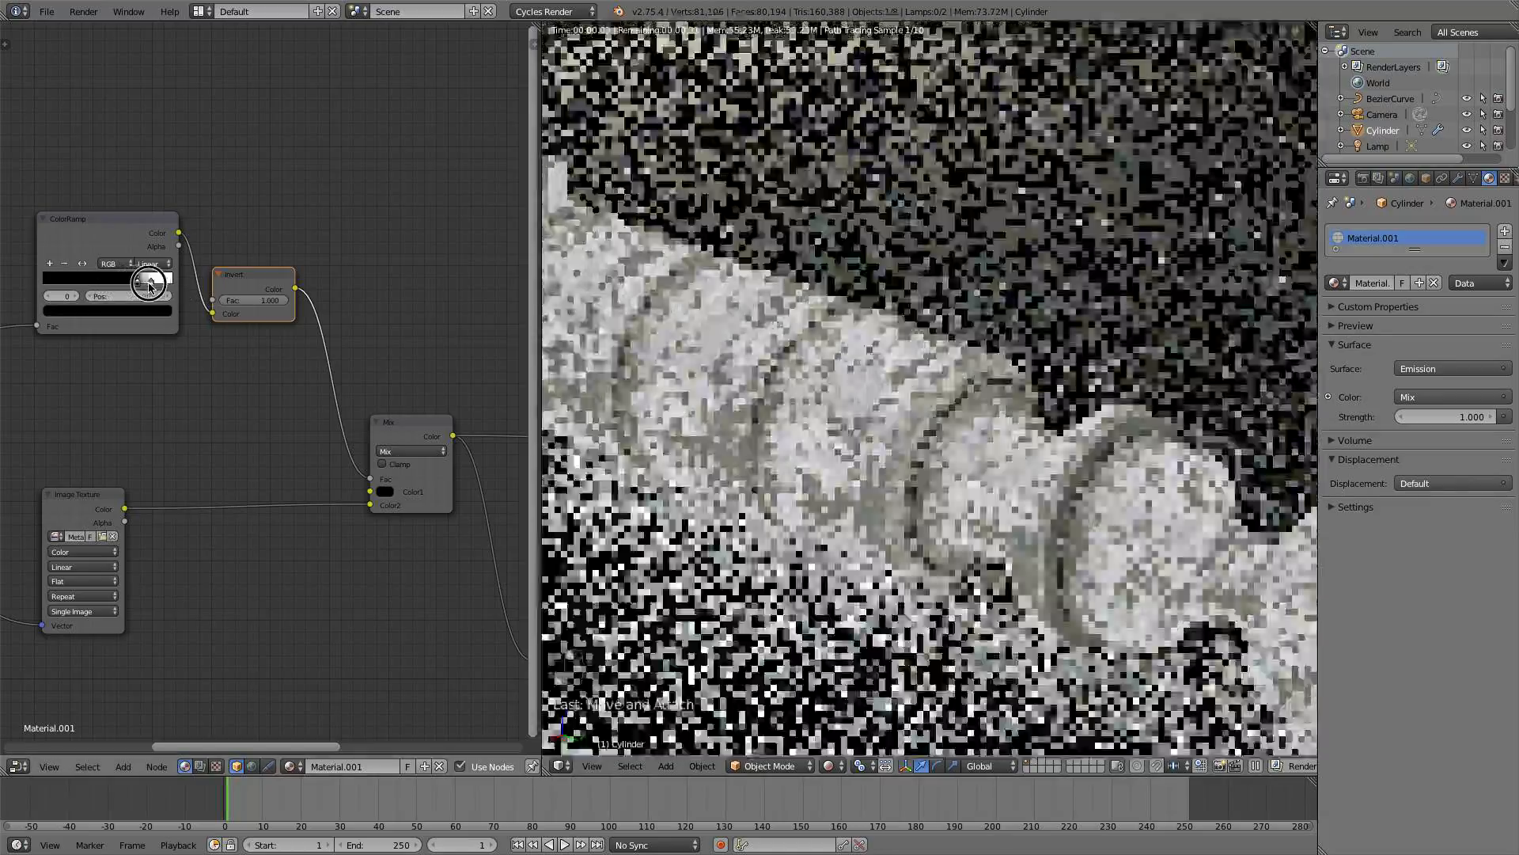
{"action": "left_click", "coordinate": [55, 282]}
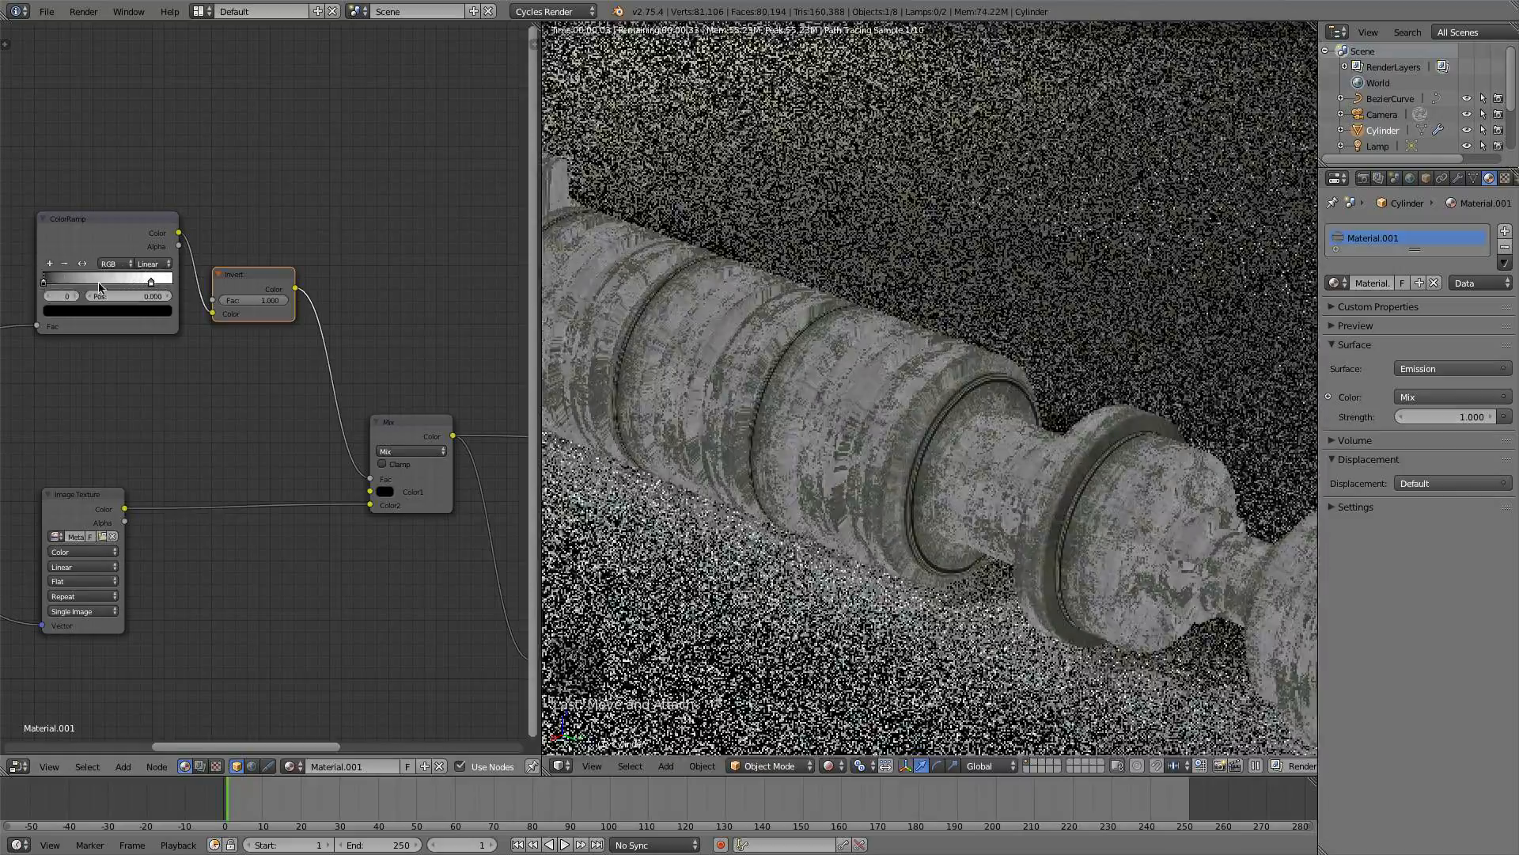
{"action": "left_click_drag", "start_coordinate": [151, 282], "coordinate": [113, 280]}
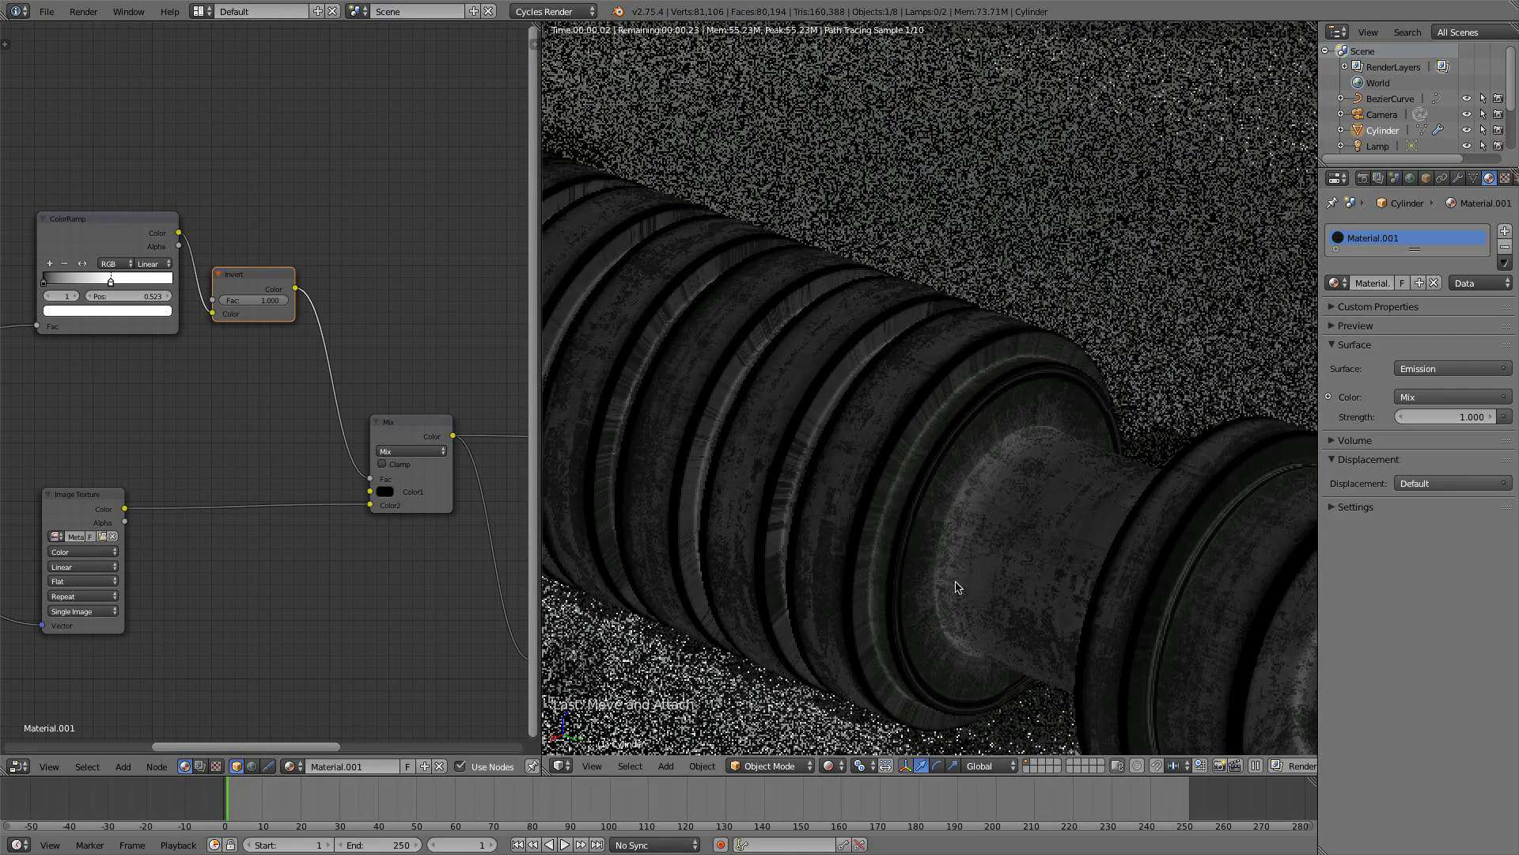
{"action": "scroll", "coordinate": [967, 542], "scroll_direction": "down", "scroll_amount": 2}
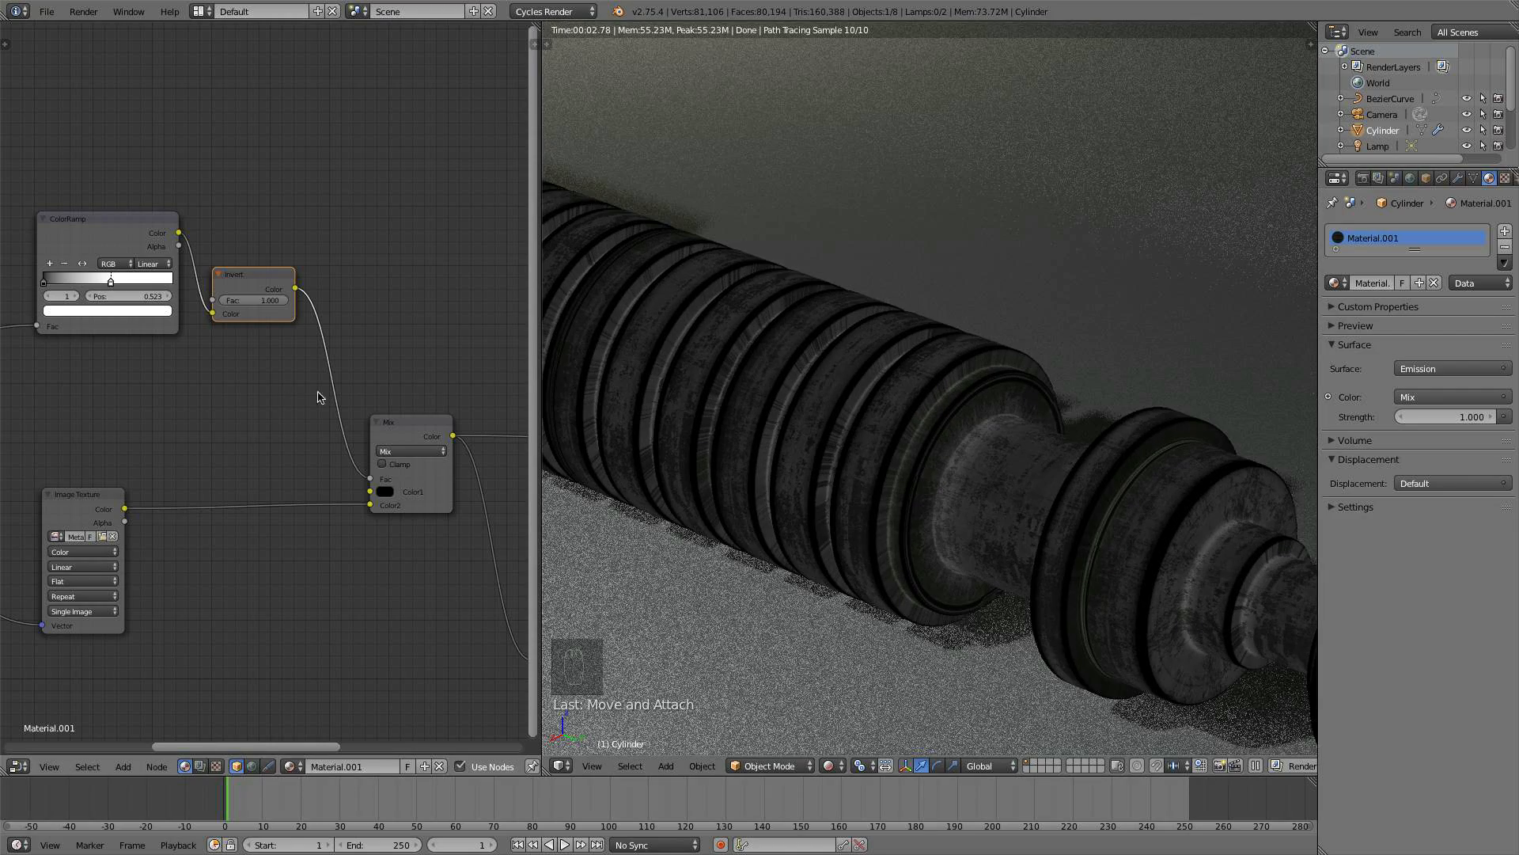
- Nudge the Glossy BSDF and Mix nodes into place and open the Mix node's Color1 for editing
{"action": "middle_click_drag", "start_coordinate": [452, 378], "coordinate": [354, 347]}
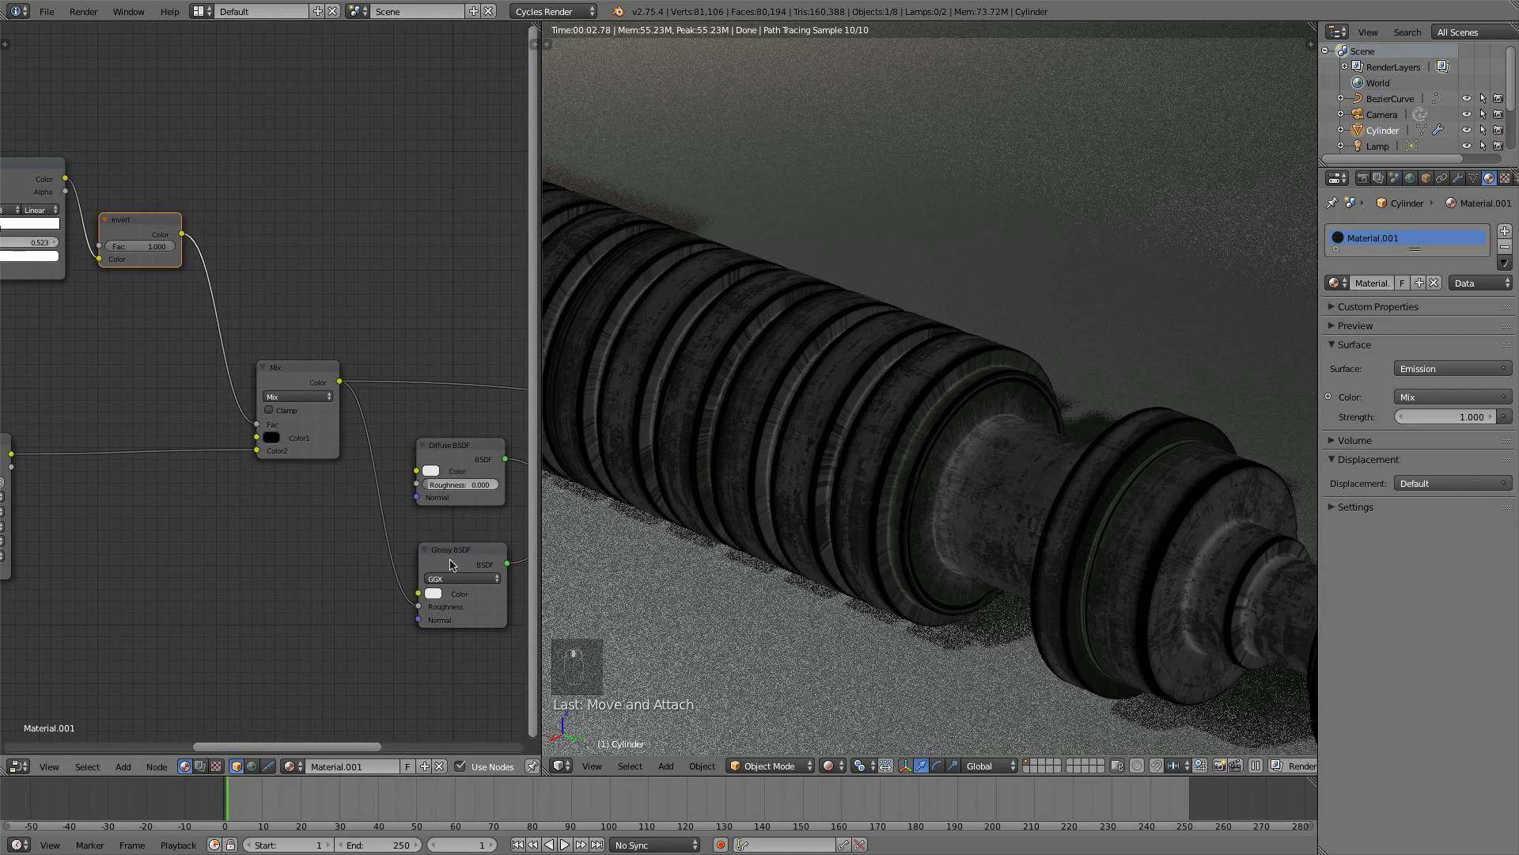
{"action": "left_click_drag", "start_coordinate": [452, 564], "coordinate": [458, 567]}
{"action": "scroll", "coordinate": [758, 395], "scroll_direction": "up", "scroll_amount": 2}
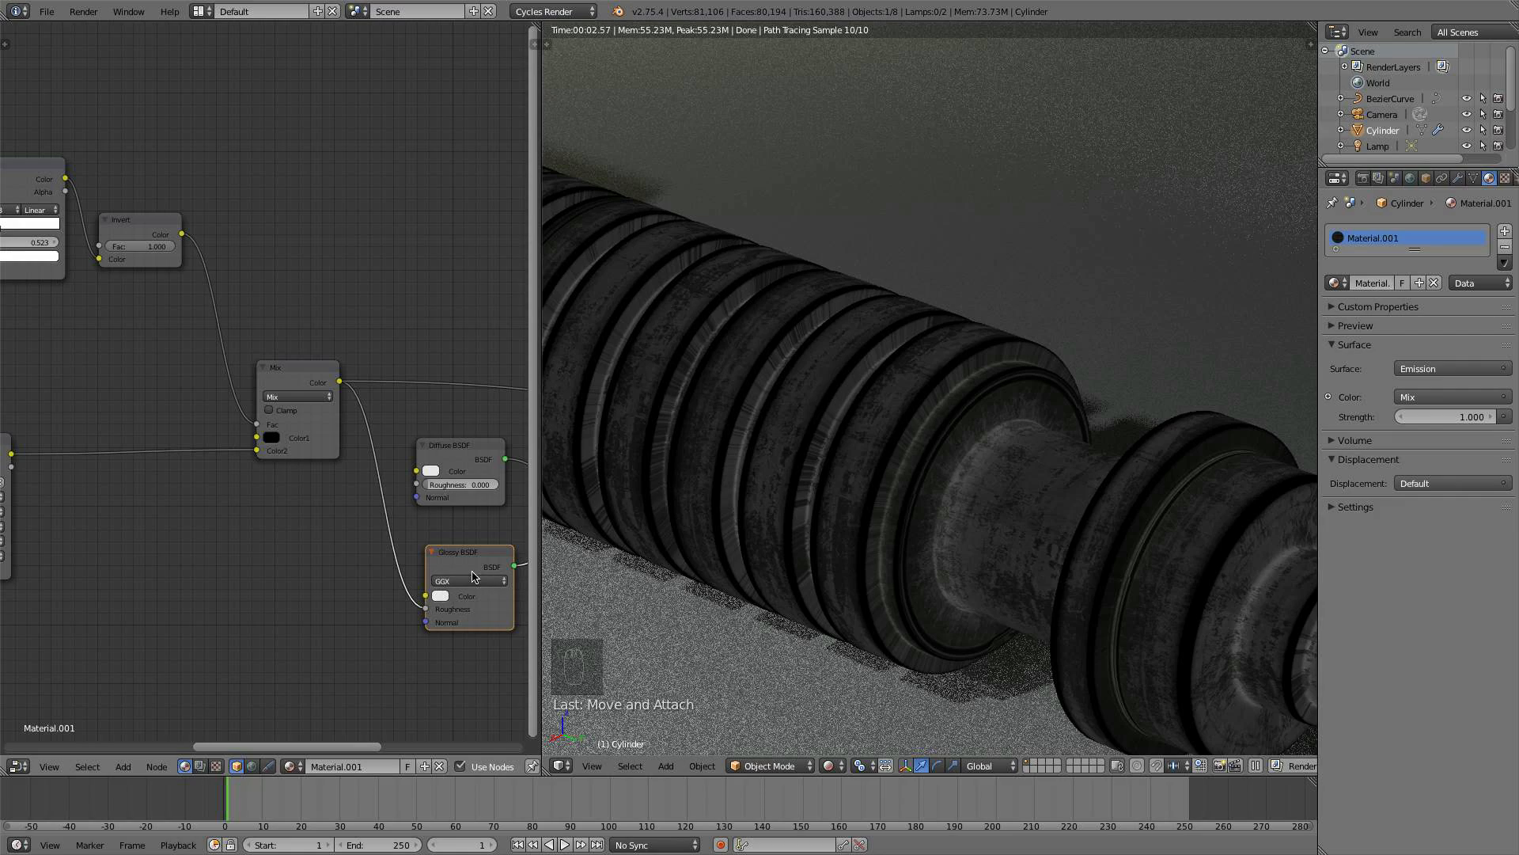
{"action": "left_click_drag", "start_coordinate": [309, 388], "coordinate": [313, 398]}
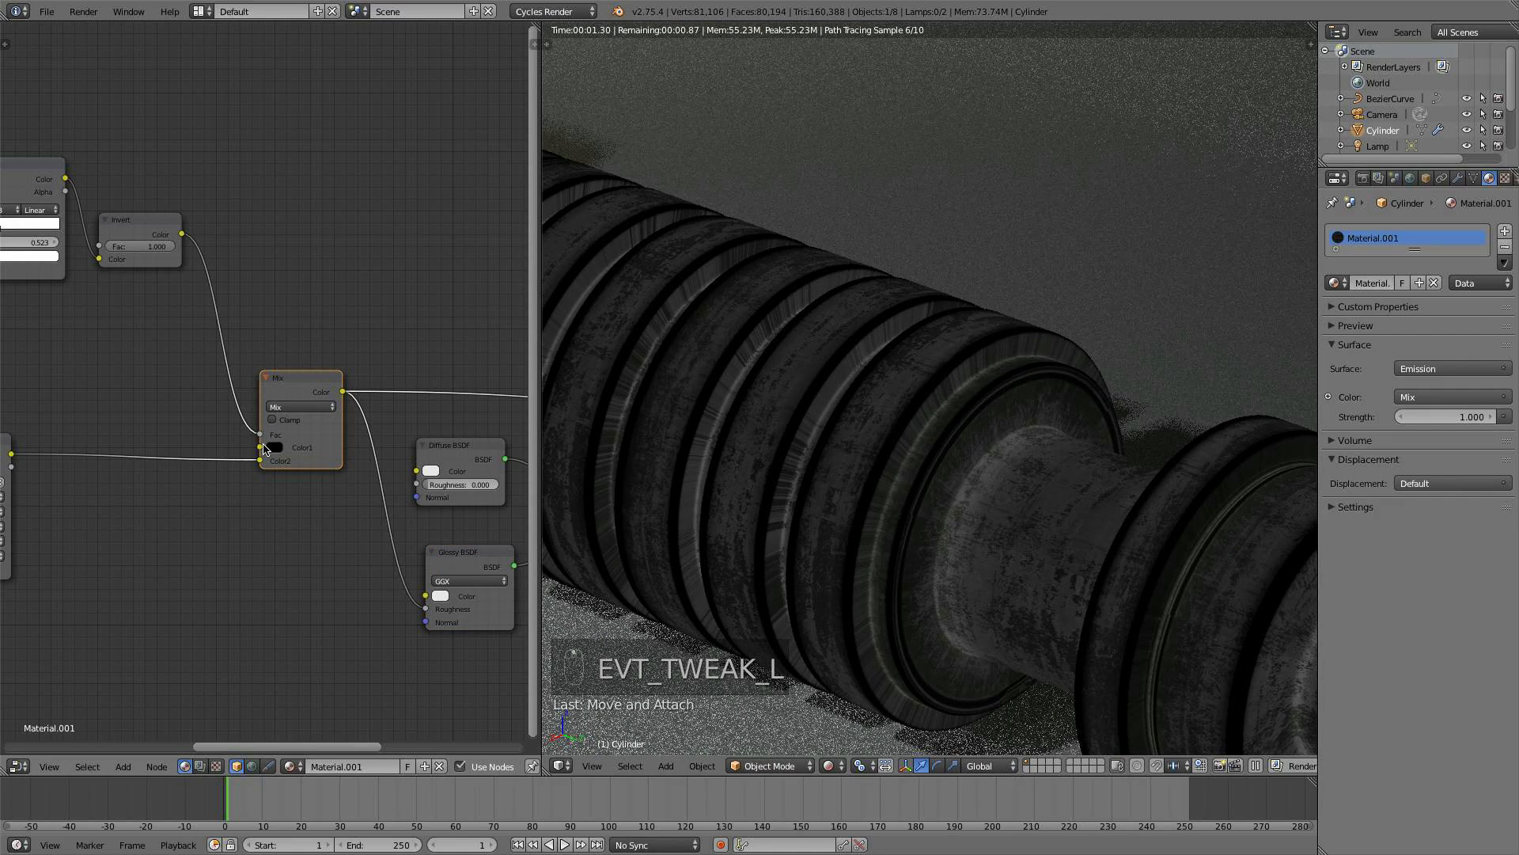
{"action": "left_click", "coordinate": [273, 448]}
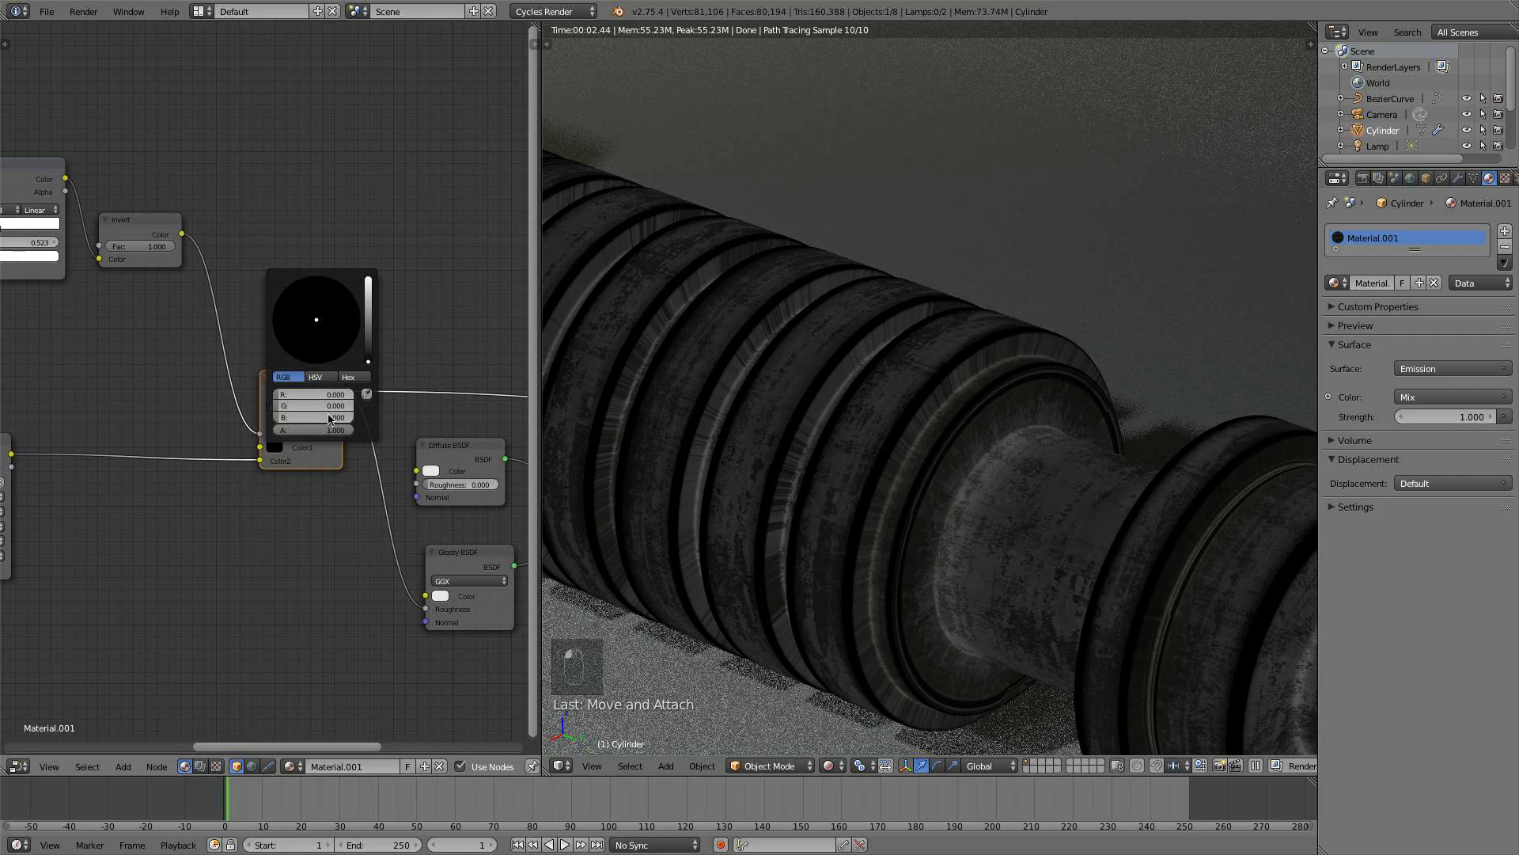
- Brighten the Mix node's Color1 to a dark grey with RGB values of 0.036 and shift the node away from the shaders
{"action": "left_click", "coordinate": [367, 356]}
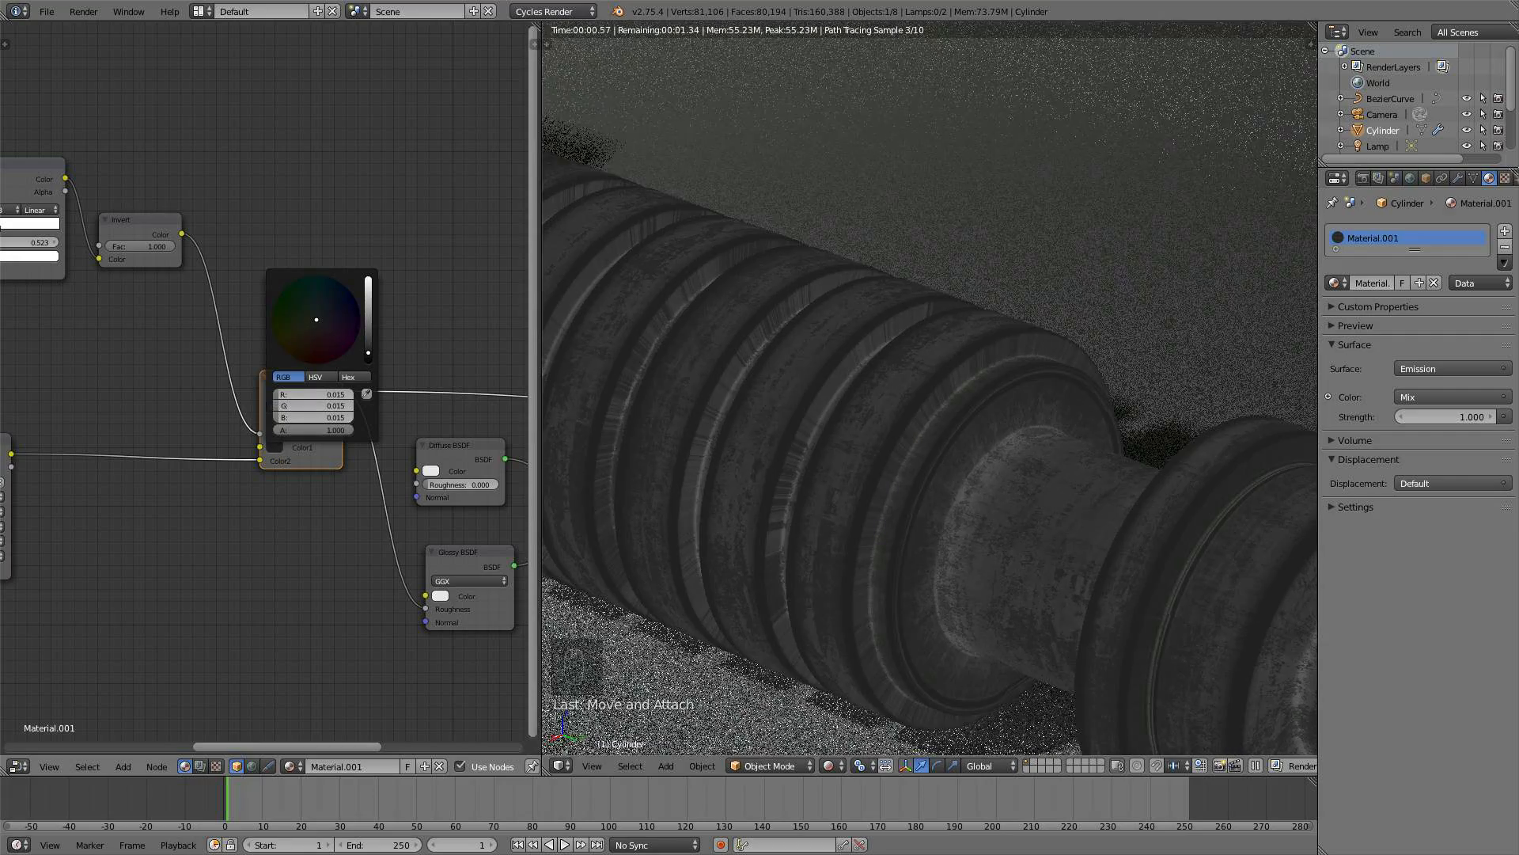
{"action": "left_click", "coordinate": [368, 352]}
{"action": "left_click", "coordinate": [367, 349]}
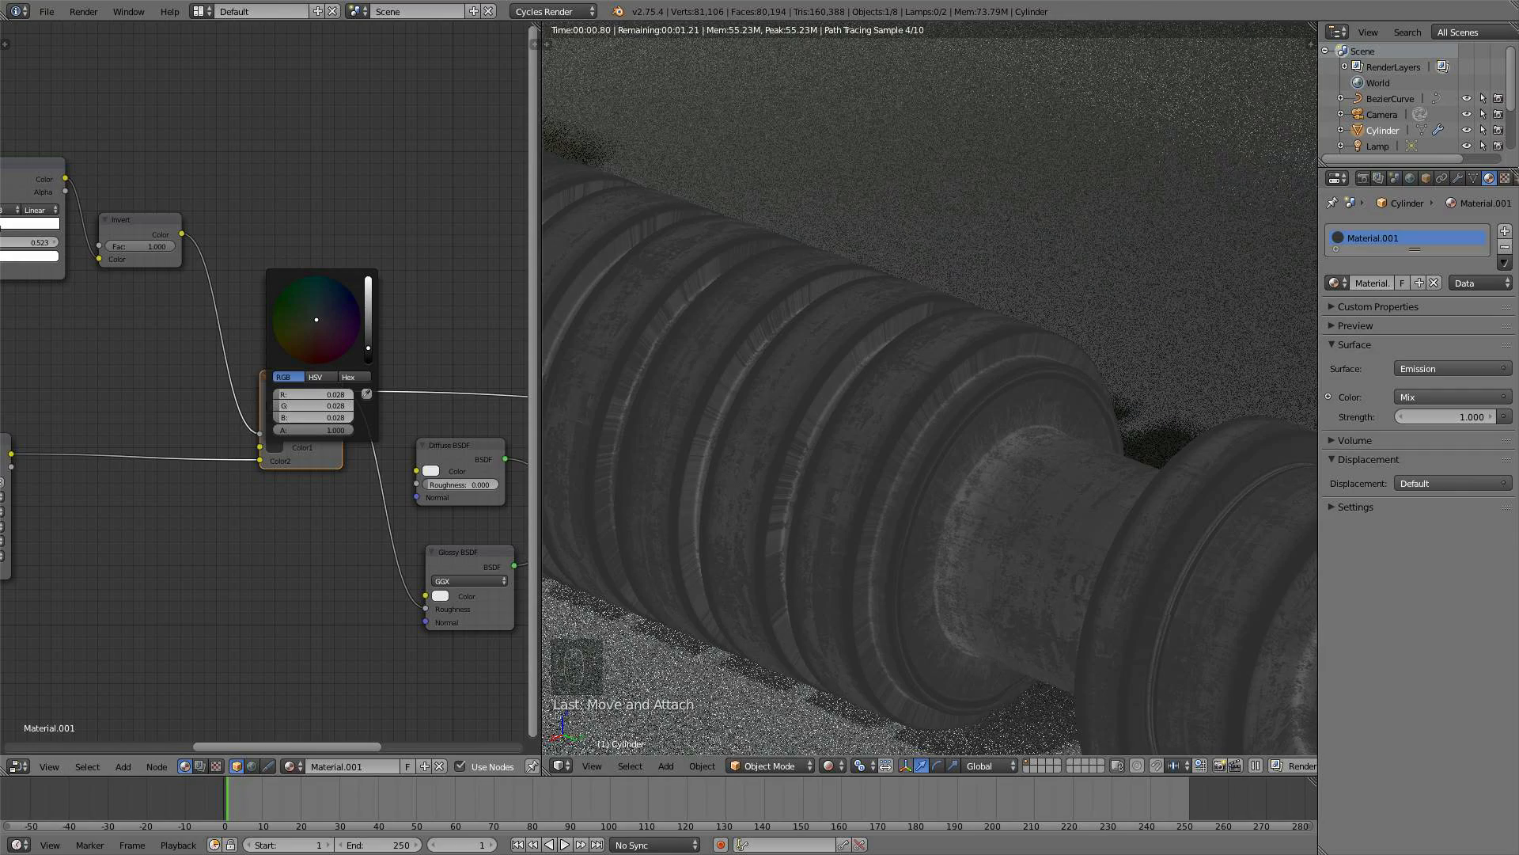
{"action": "left_click_drag", "start_coordinate": [367, 348], "coordinate": [367, 347]}
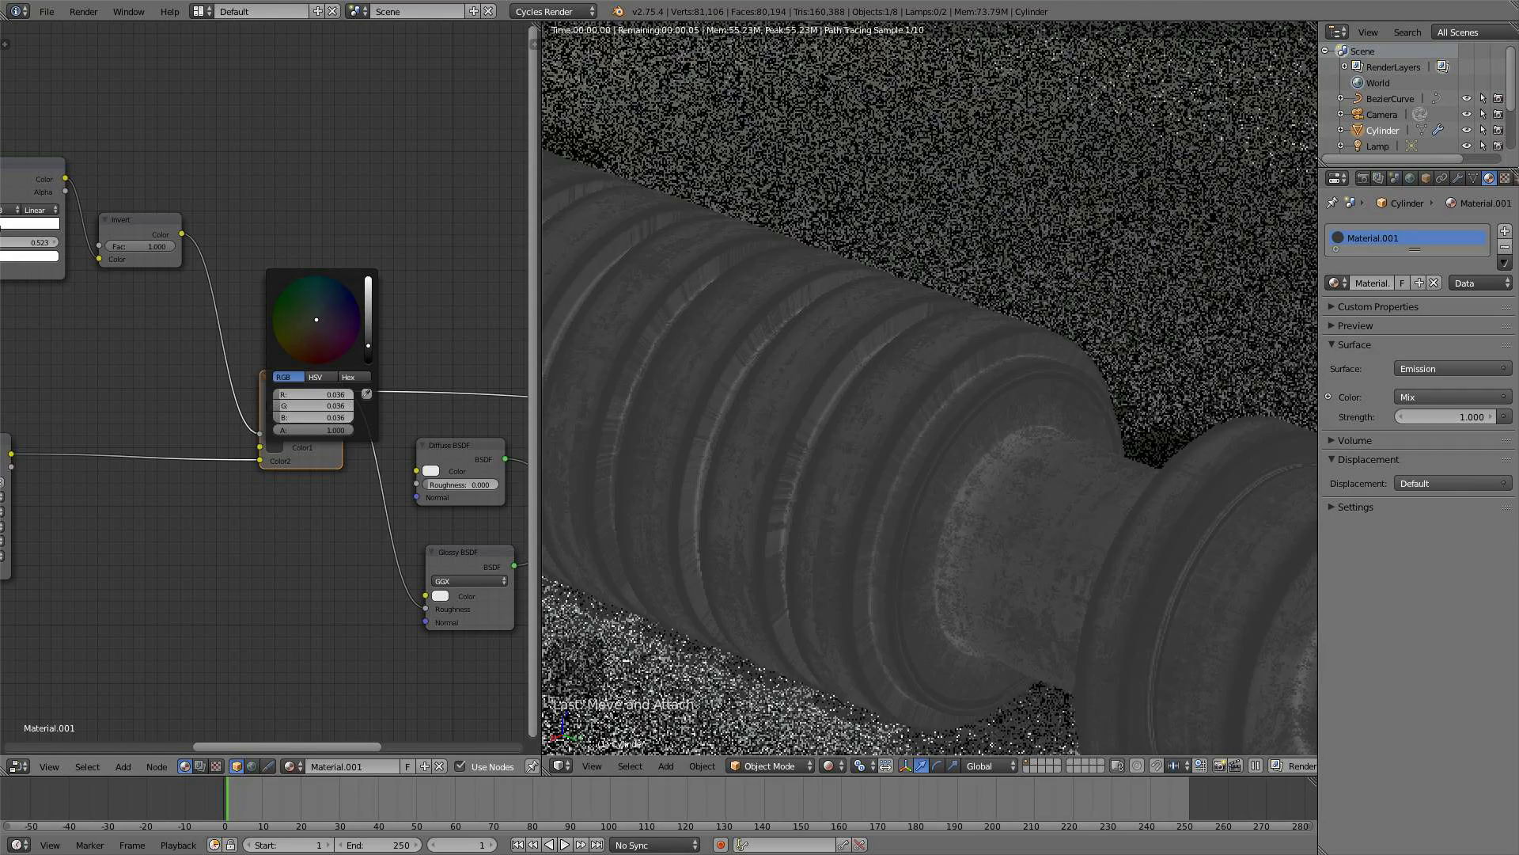
{"action": "left_click", "coordinate": [285, 448]}
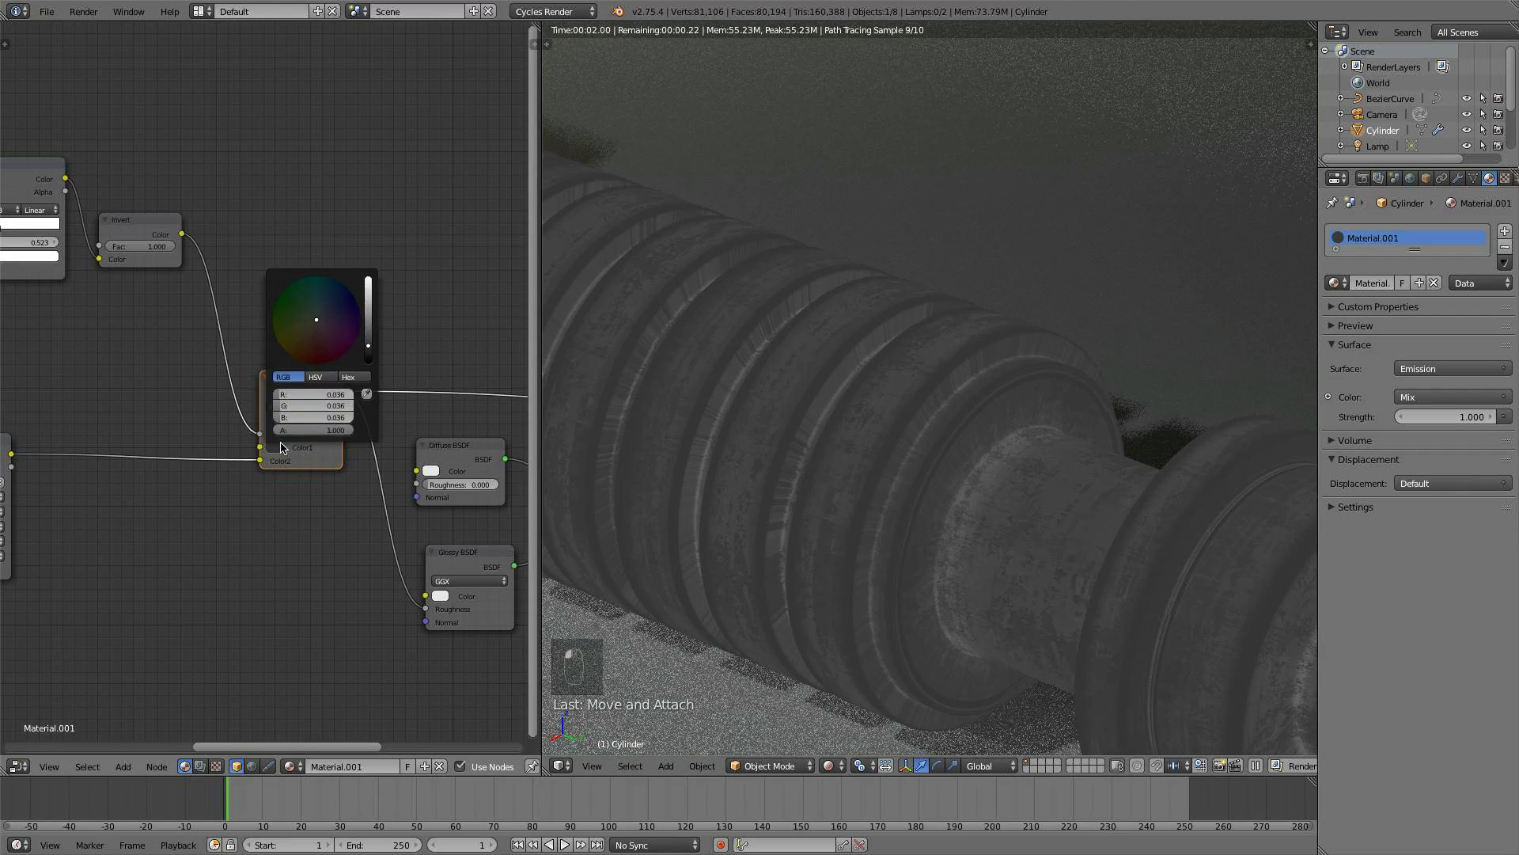
{"action": "left_click_drag", "start_coordinate": [309, 389], "coordinate": [274, 377]}
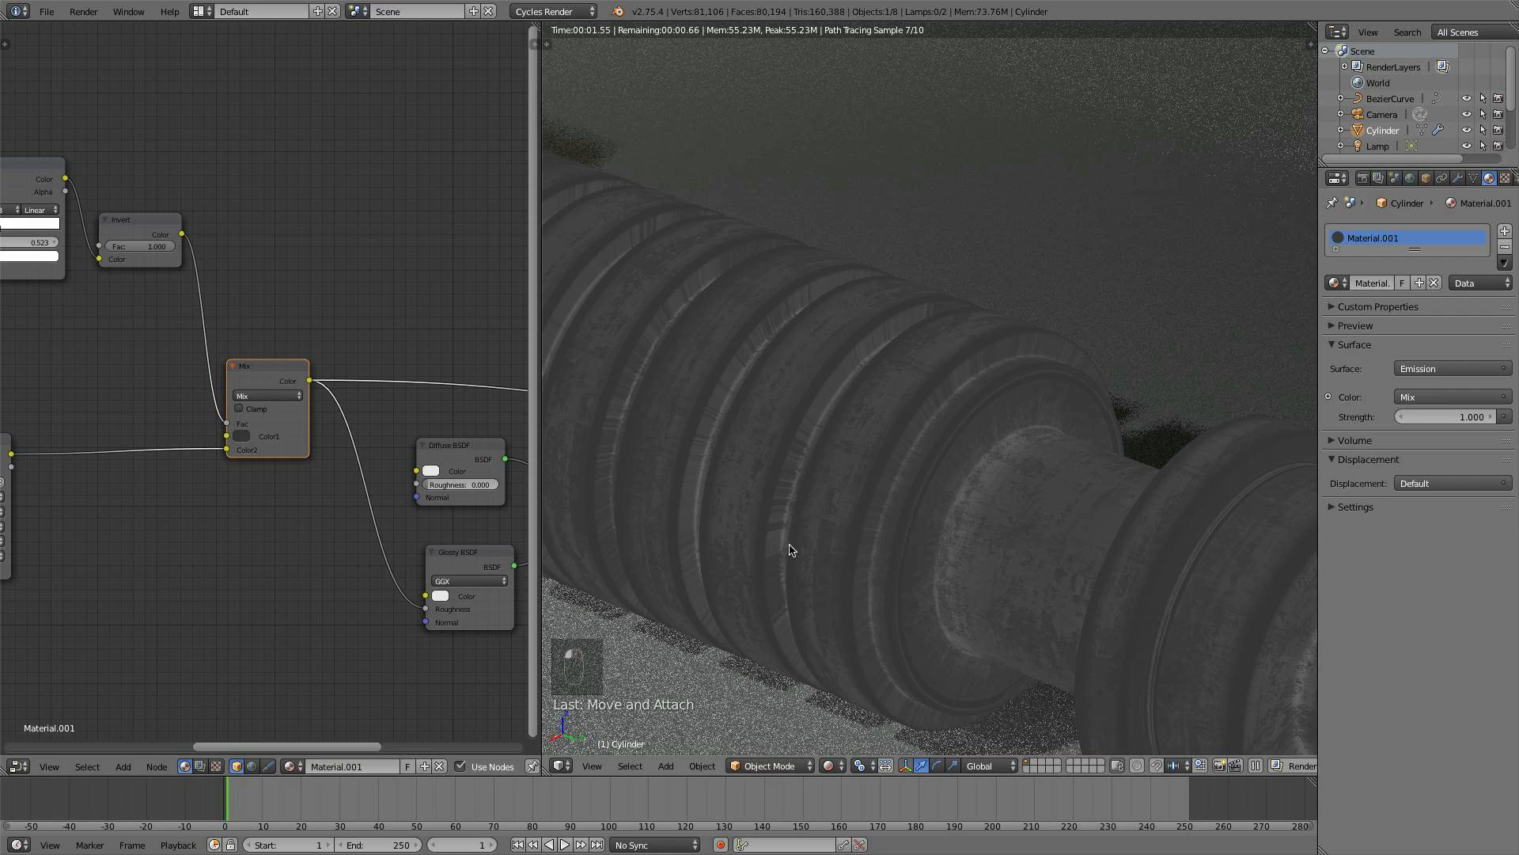
- Insert a Bright/Contrast node on the link between the Mix node's colour output and the Glossy BSDF roughness
{"action": "scroll", "coordinate": [450, 475], "scroll_direction": "up", "scroll_amount": 1}
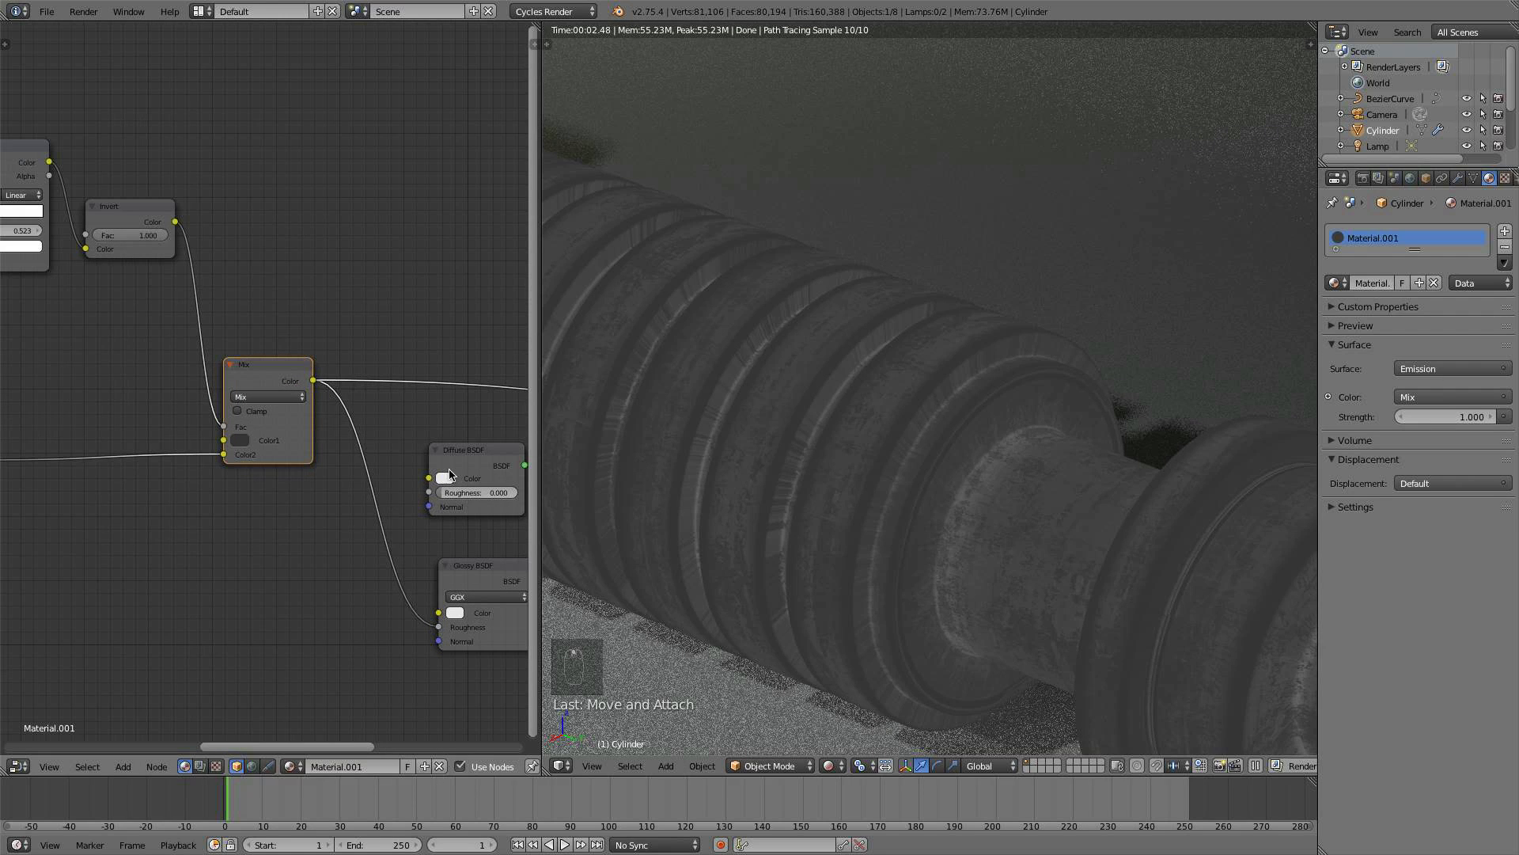
{"action": "key", "text": "shift+a"}
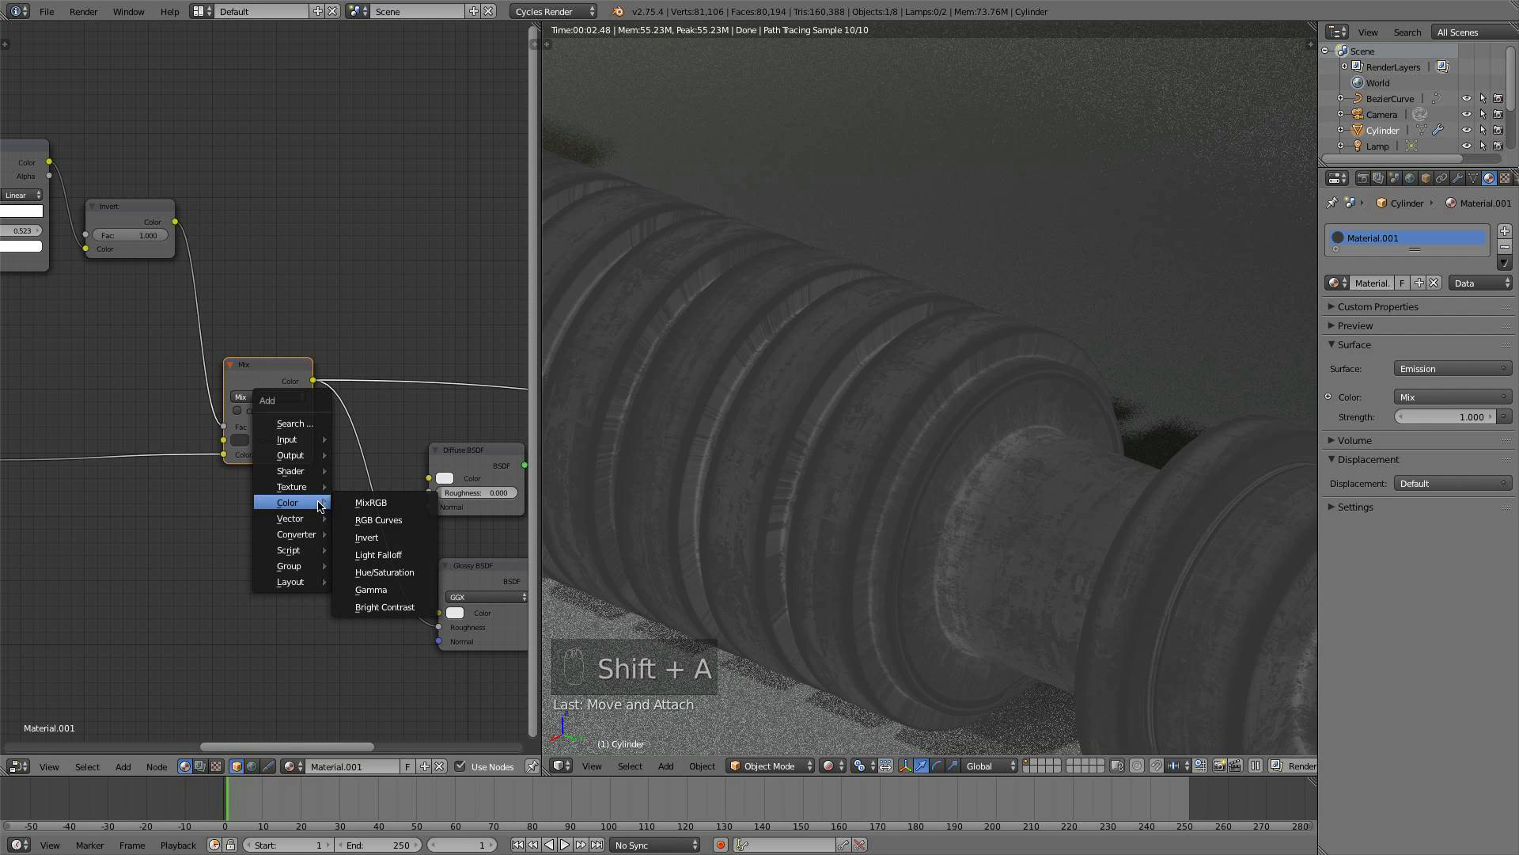
{"action": "left_click", "coordinate": [384, 607]}
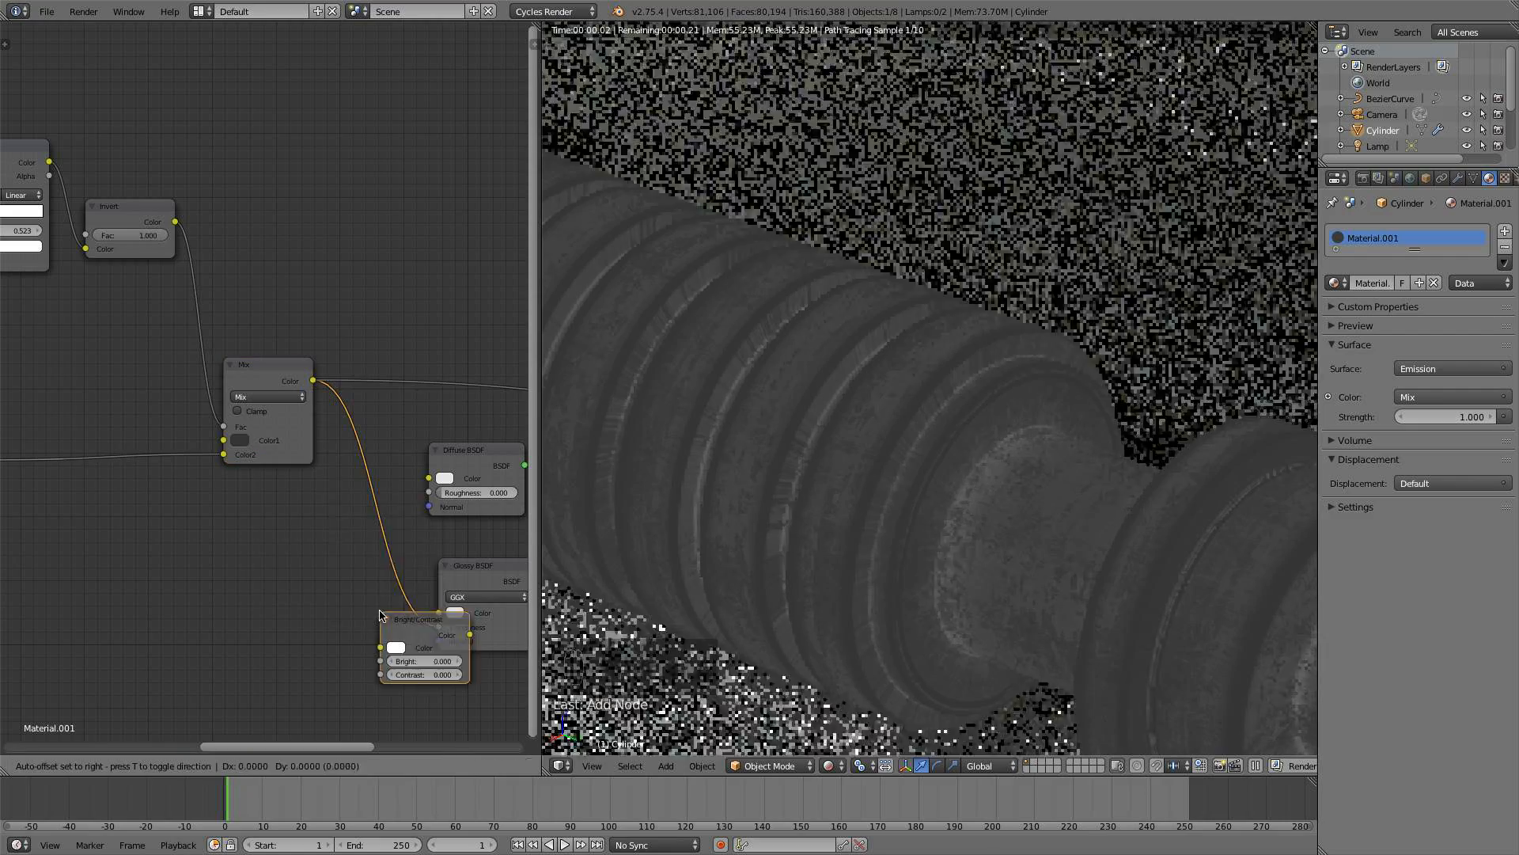
{"action": "left_click", "coordinate": [366, 482]}
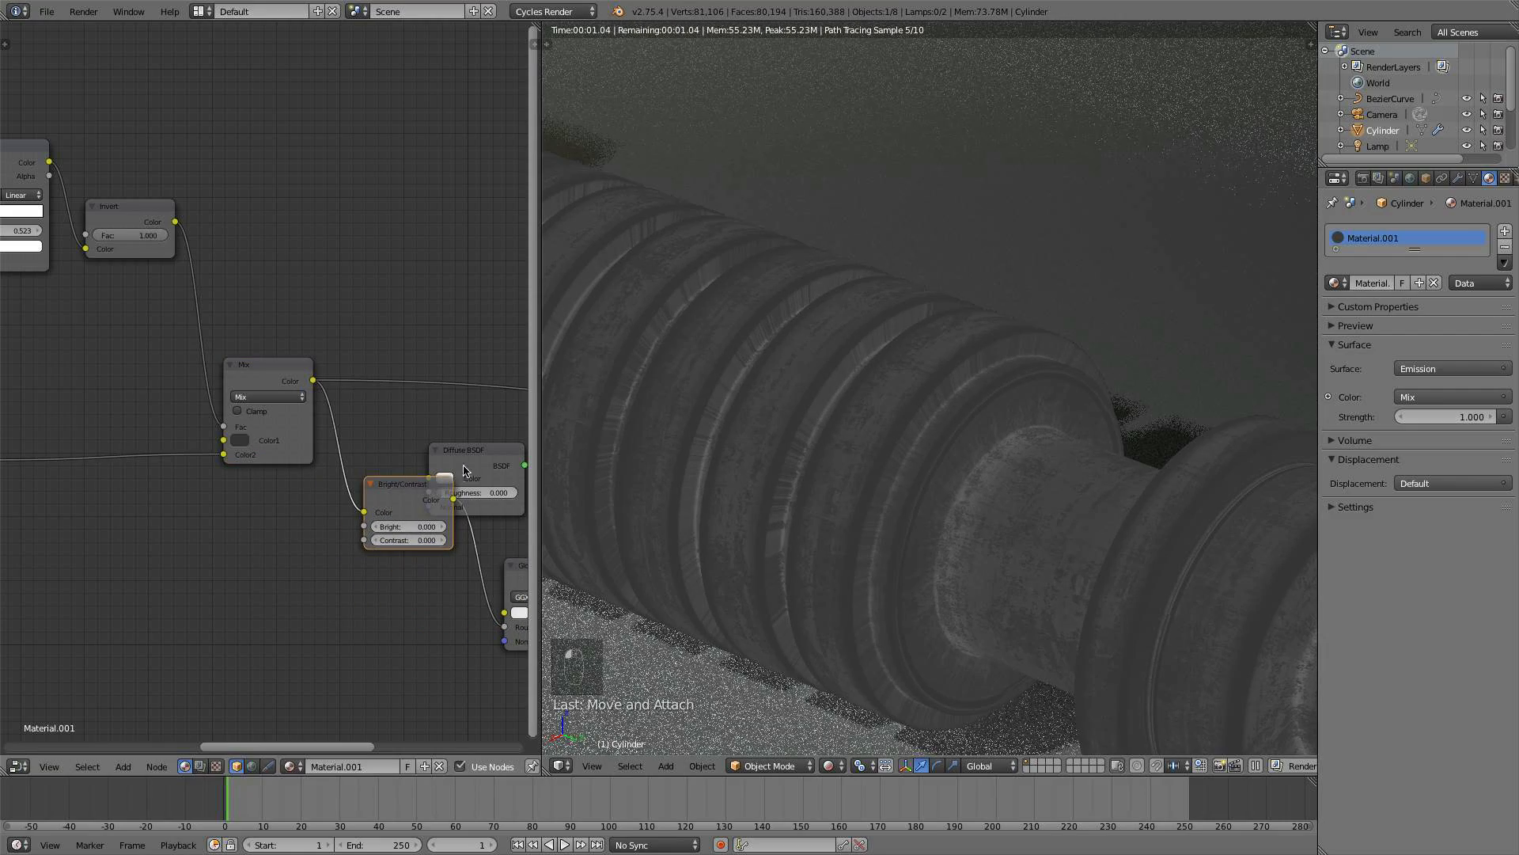
{"action": "middle_click_drag", "start_coordinate": [421, 518], "coordinate": [351, 518]}
{"action": "left_click", "coordinate": [332, 515]}
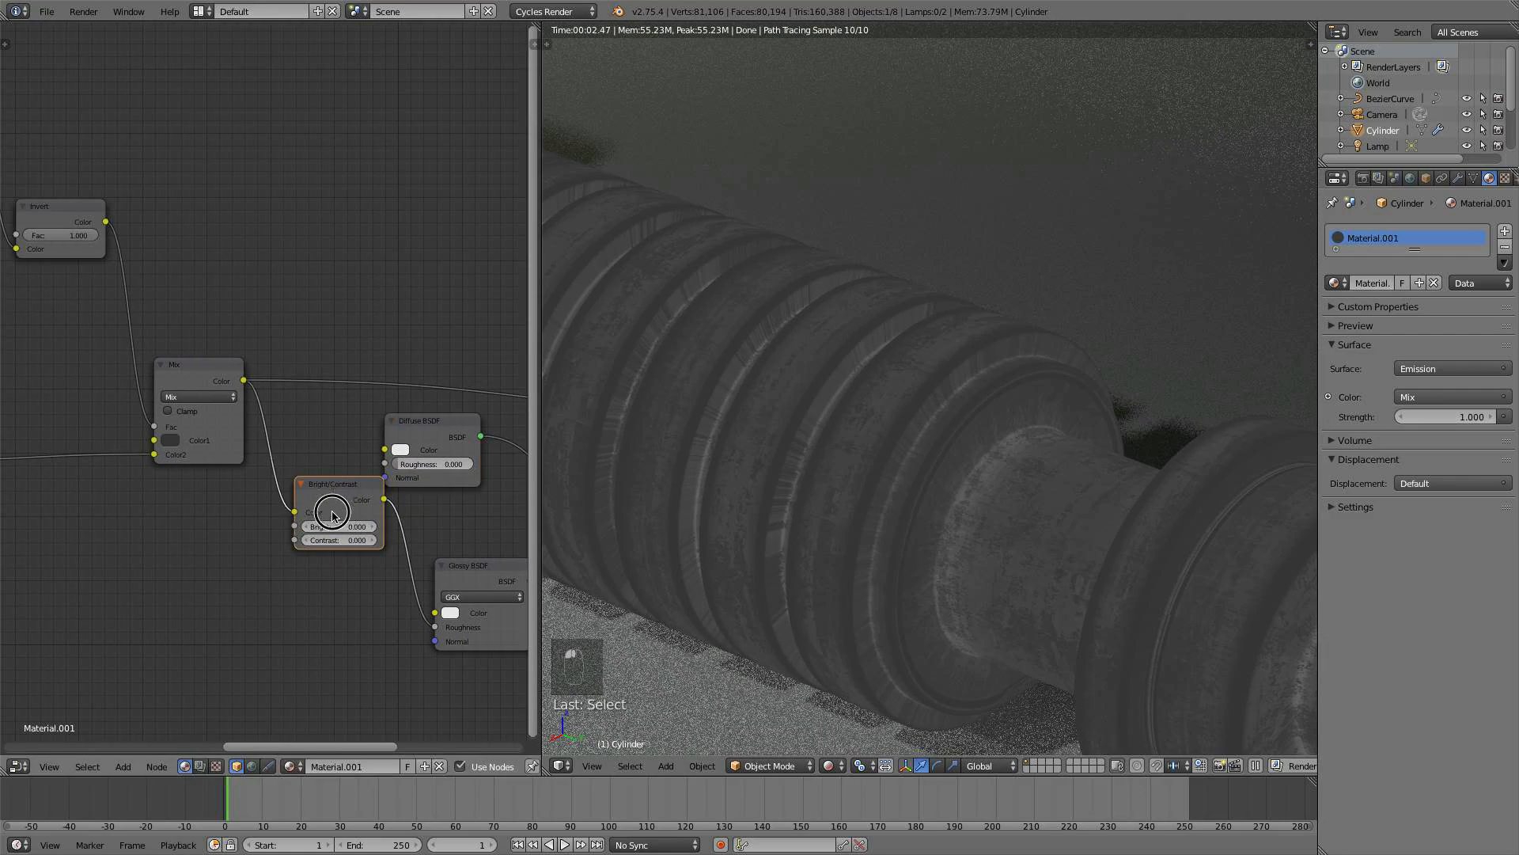
{"action": "left_click_drag", "start_coordinate": [332, 515], "coordinate": [336, 520]}
- Set the Bright/Contrast node to Bright 0.100 and Contrast 0.300 while previewing its output on the model
{"action": "left_click", "coordinate": [375, 535]}
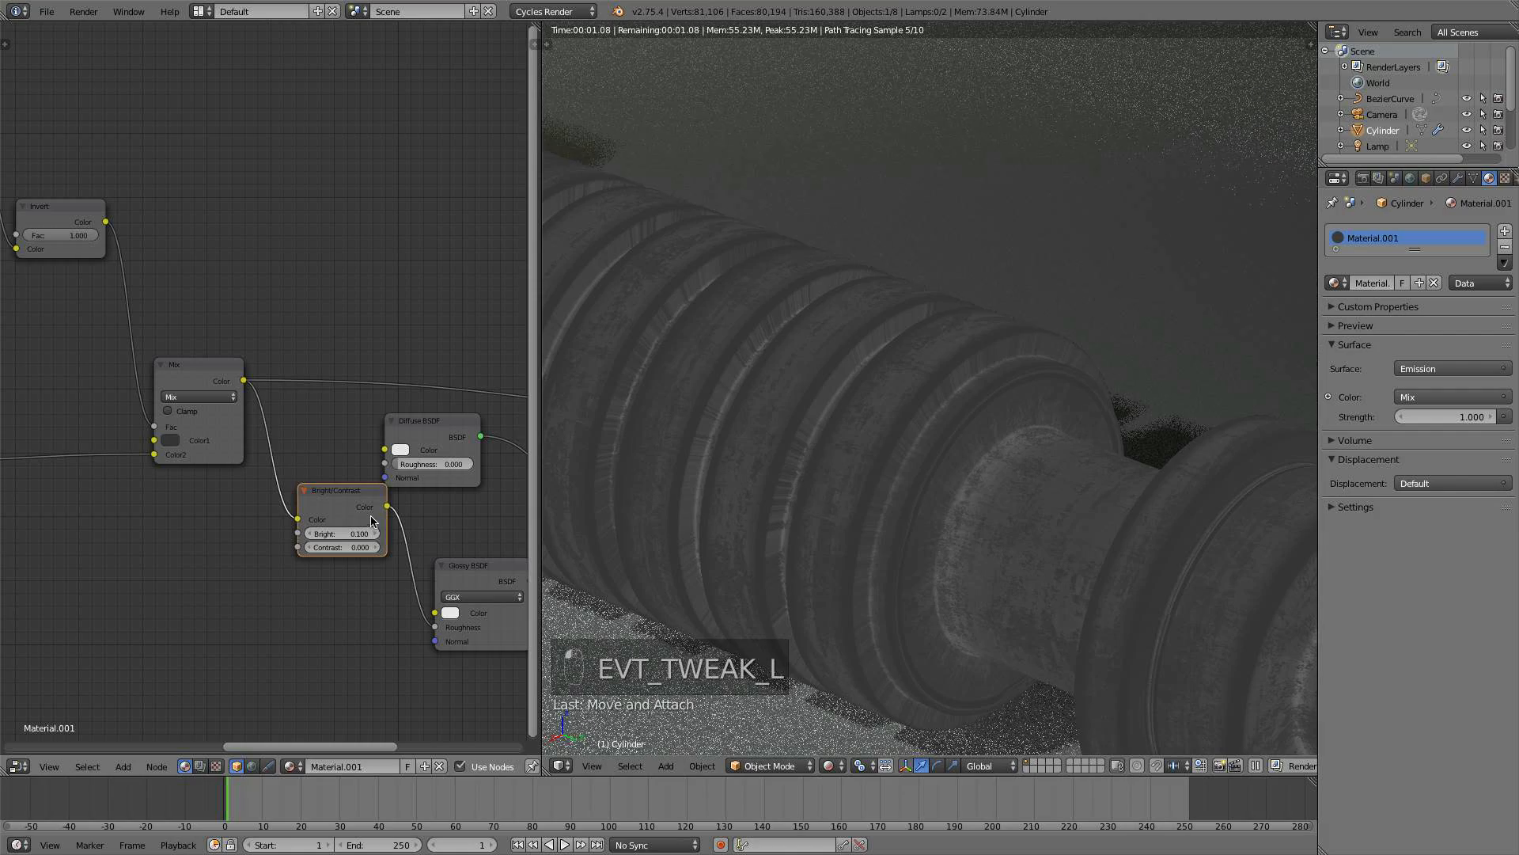
{"action": "left_click", "coordinate": [366, 507], "text": "ctrl+shift"}
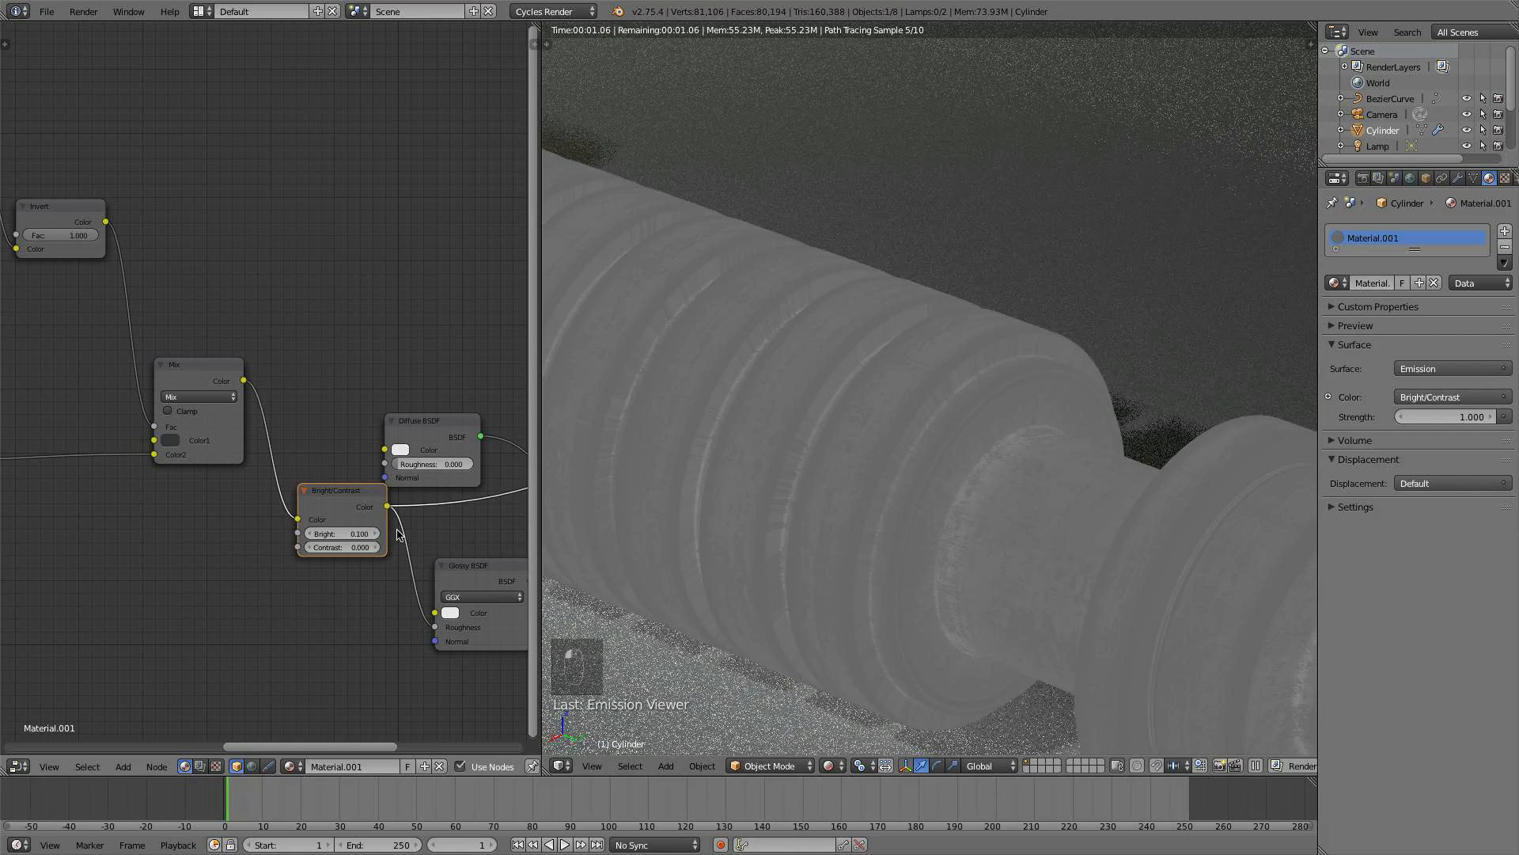
{"action": "left_click", "coordinate": [377, 547]}
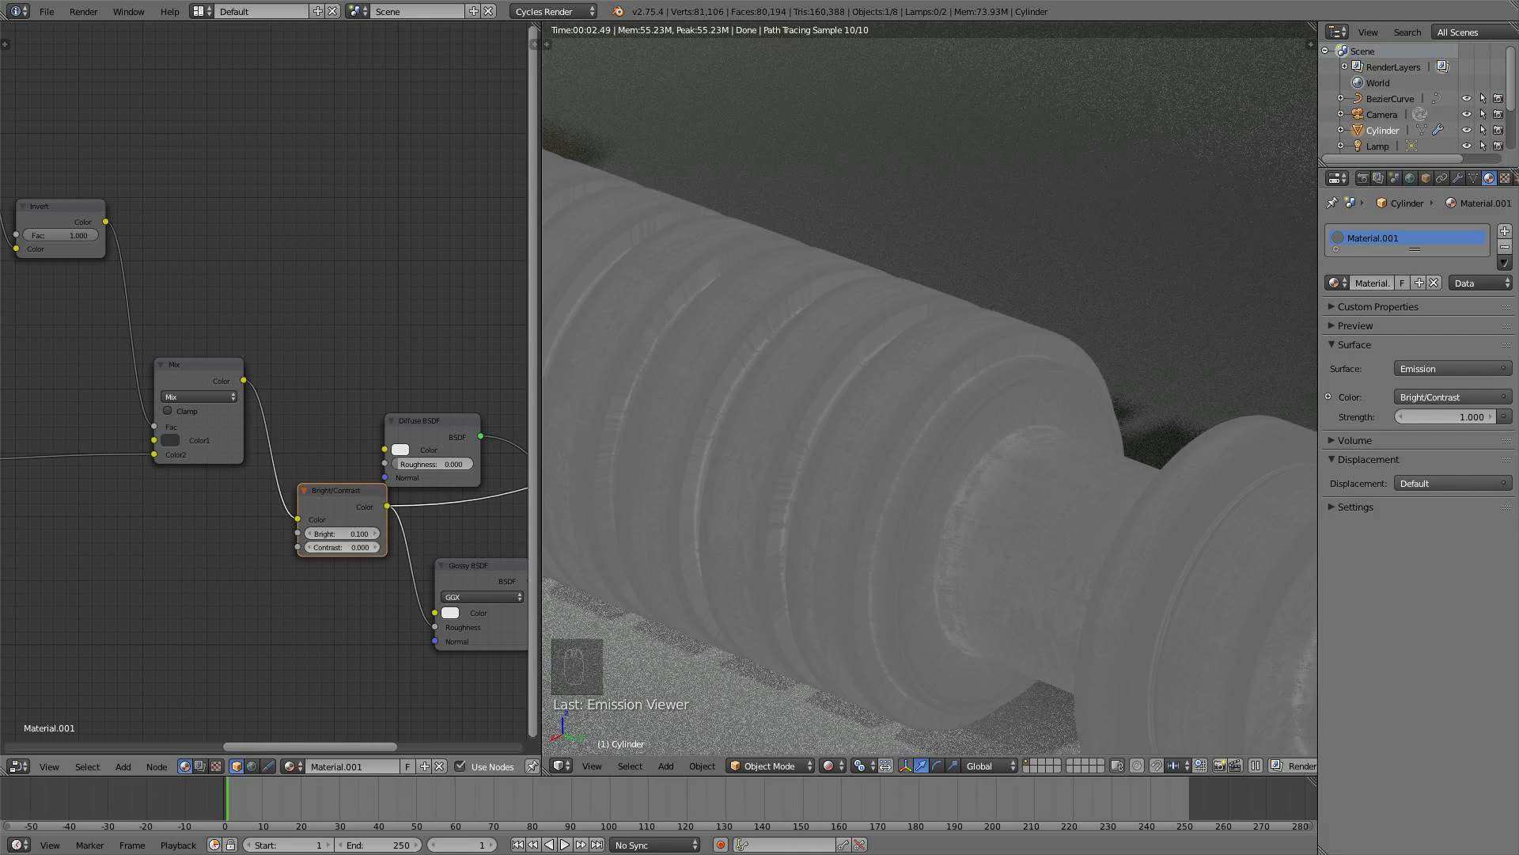
{"action": "left_click", "coordinate": [377, 547]}
{"action": "left_click", "coordinate": [377, 548]}
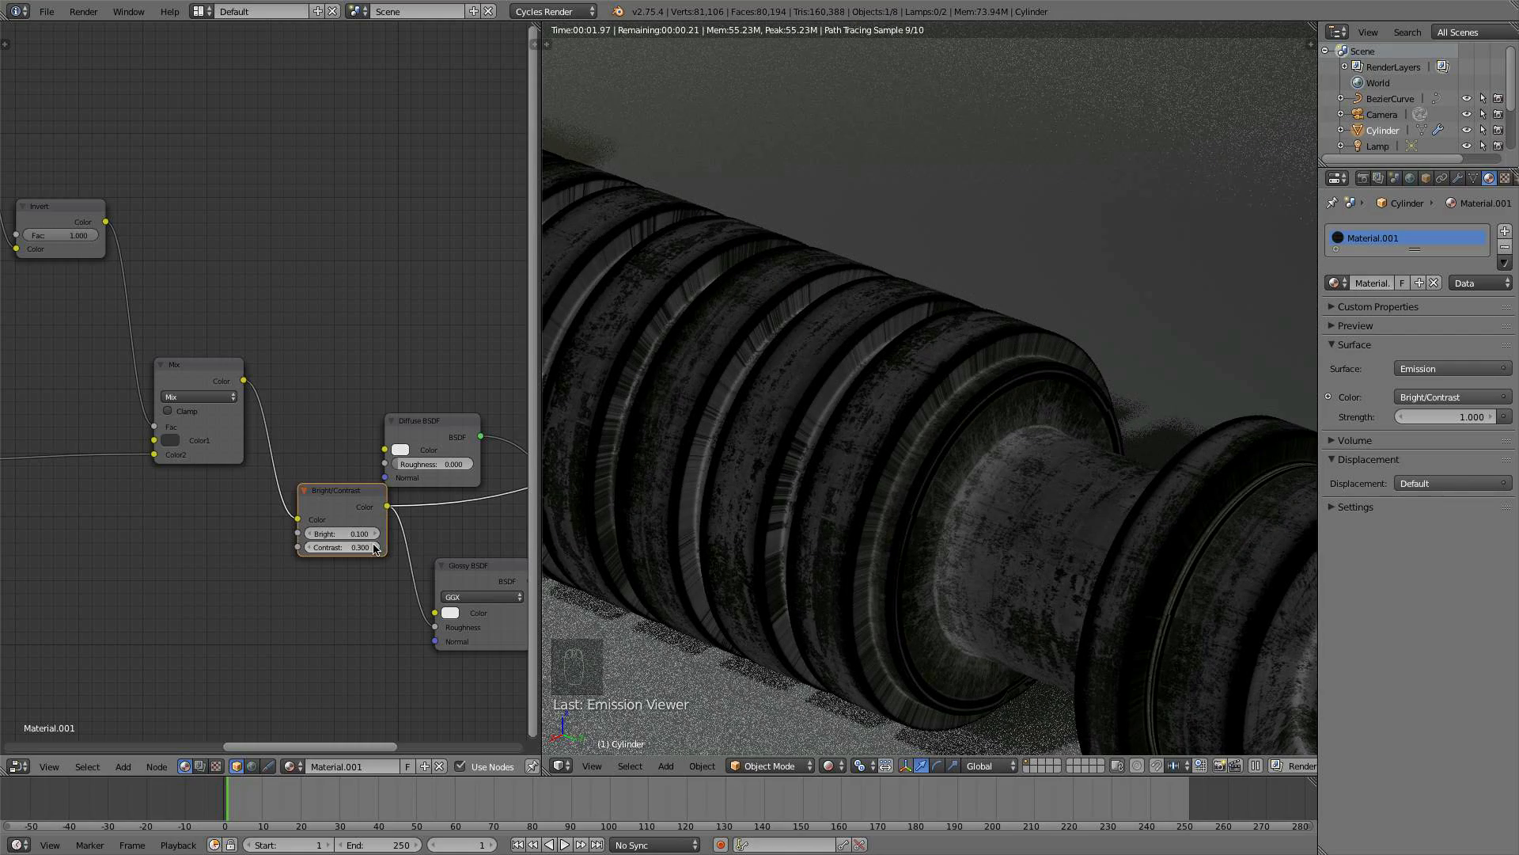
- Refine the Bright/Contrast node to Bright 0.110 and Contrast 0.330
{"action": "key", "text": "Return"}
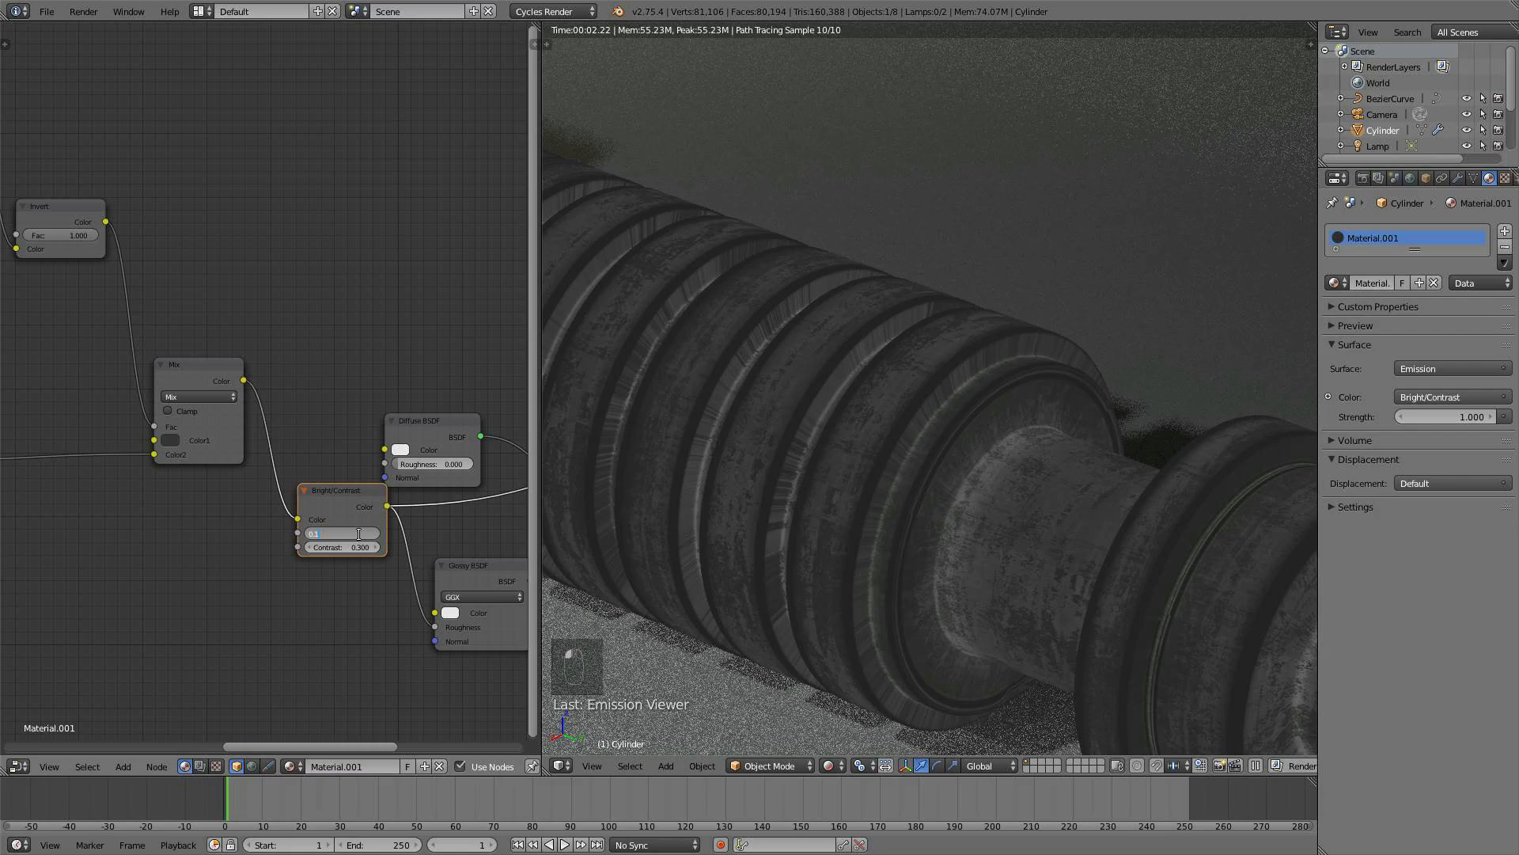
{"action": "key", "text": "Return"}
{"action": "middle_click_drag", "start_coordinate": [358, 534], "coordinate": [329, 527]}
{"action": "scroll", "coordinate": [304, 489], "scroll_direction": "down", "scroll_amount": 3, "text": "ctrl"}
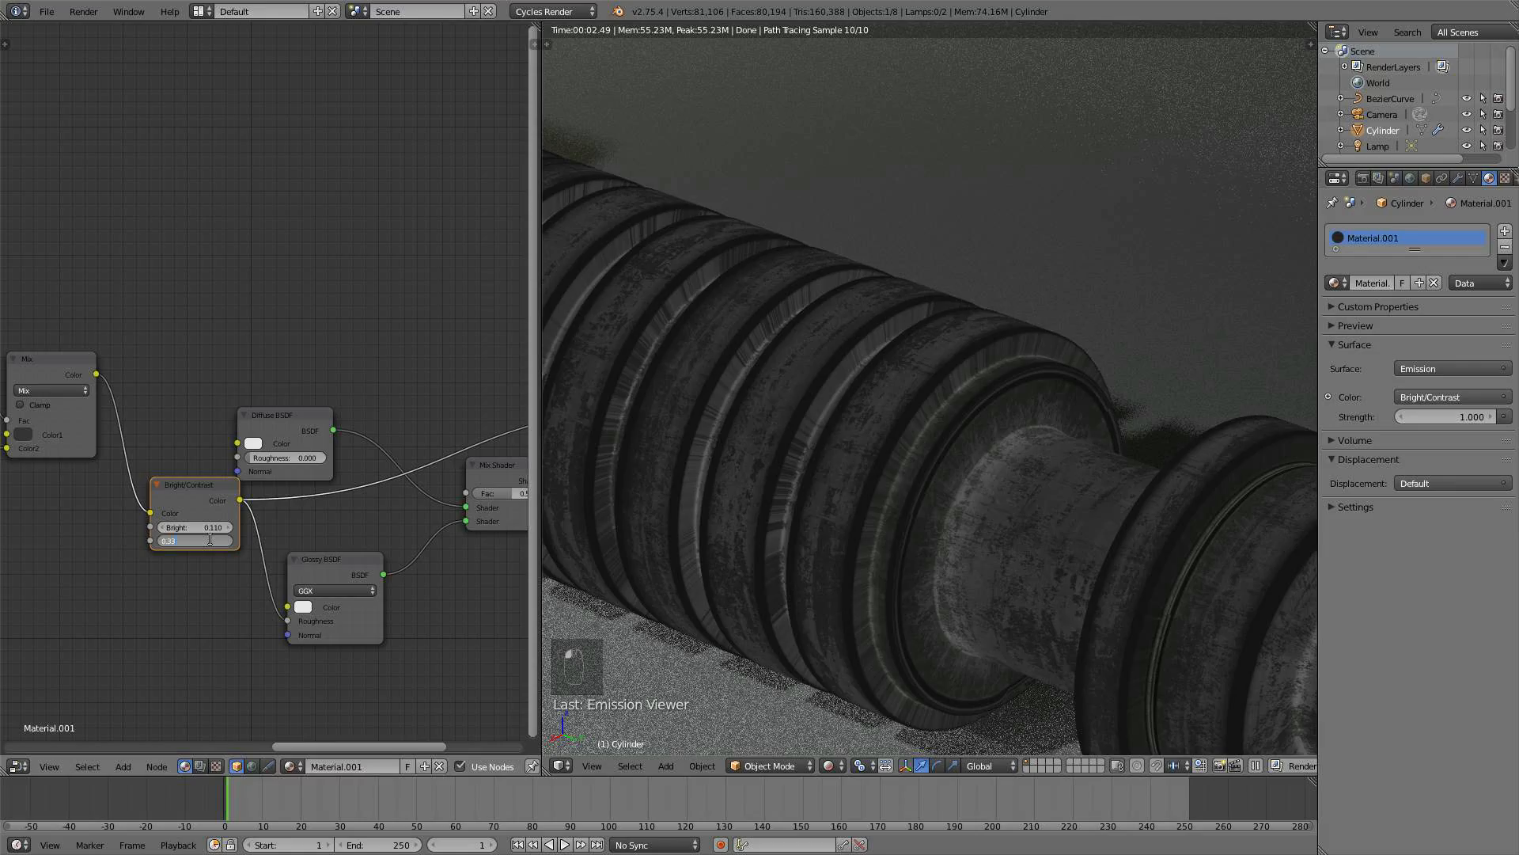
{"action": "key", "text": "Return"}
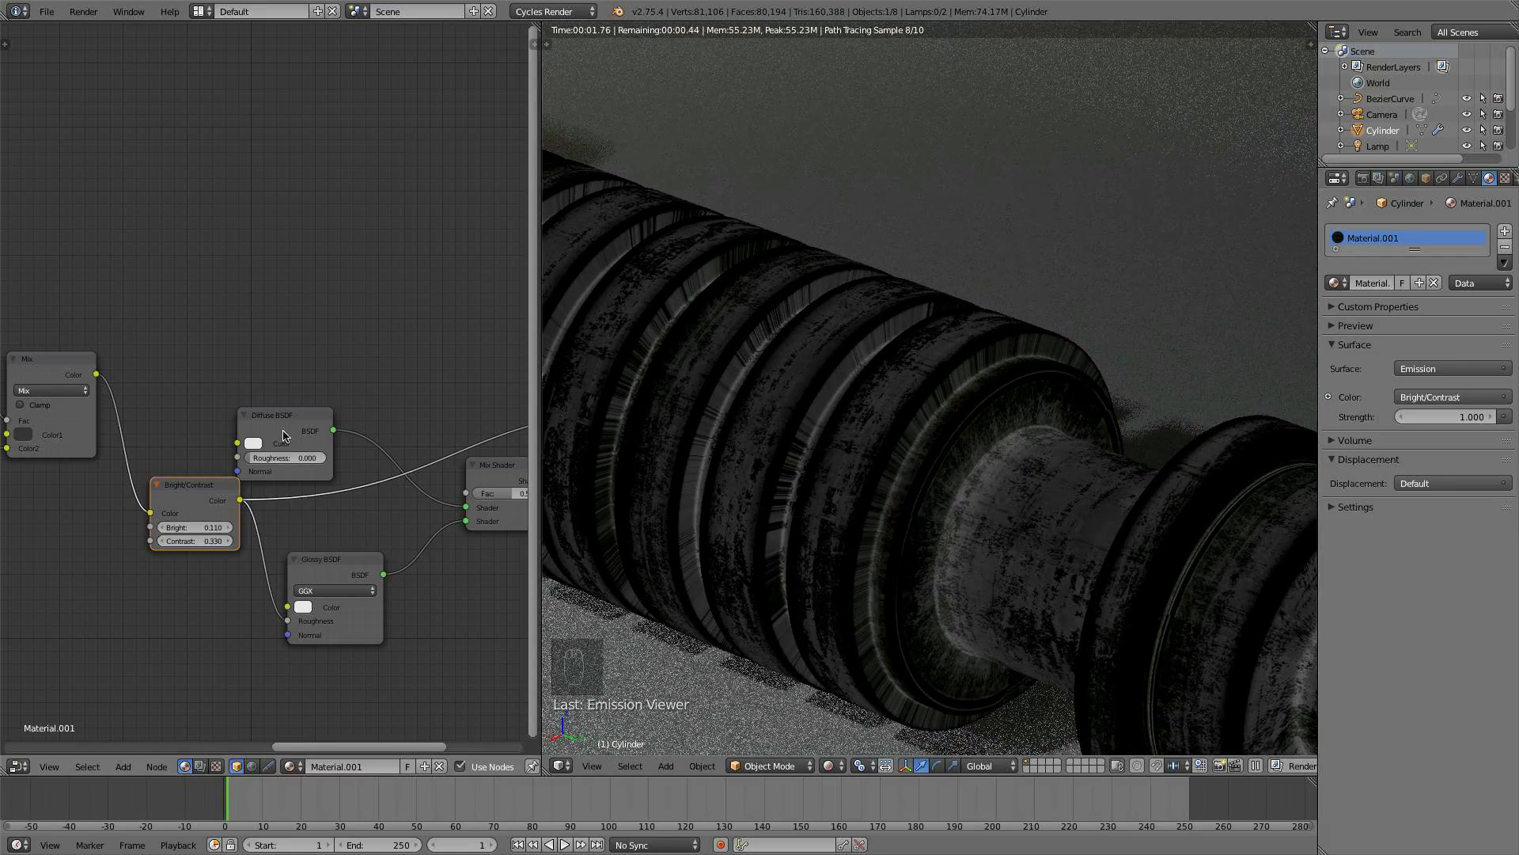
- Spread out the Diffuse BSDF, Glossy BSDF and Mix Shader nodes to make room between them
{"action": "left_click_drag", "start_coordinate": [283, 434], "coordinate": [339, 330]}
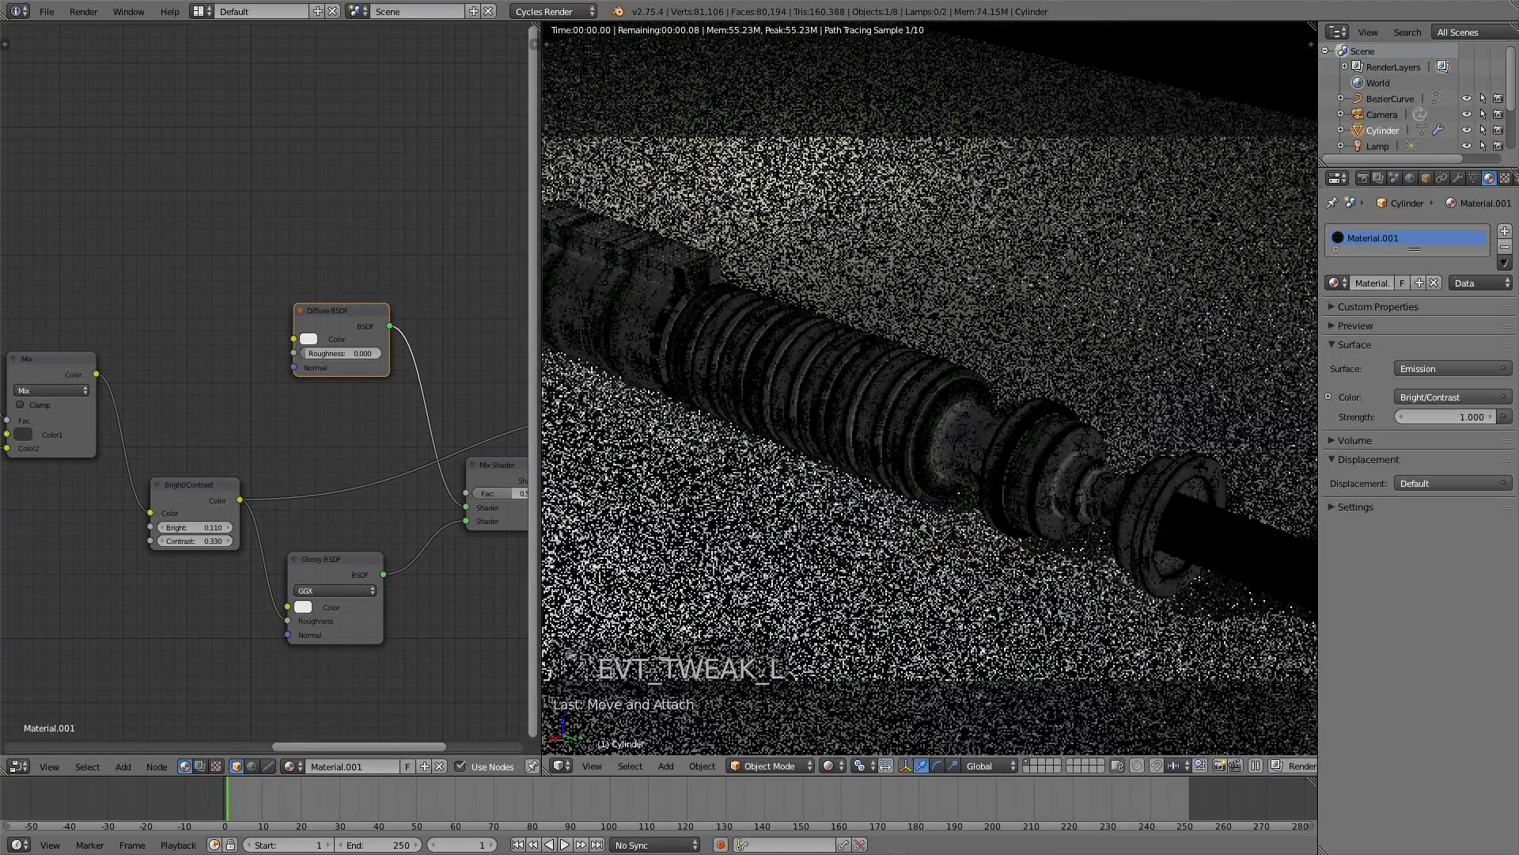
{"action": "scroll", "coordinate": [922, 574], "scroll_direction": "up", "scroll_amount": 2}
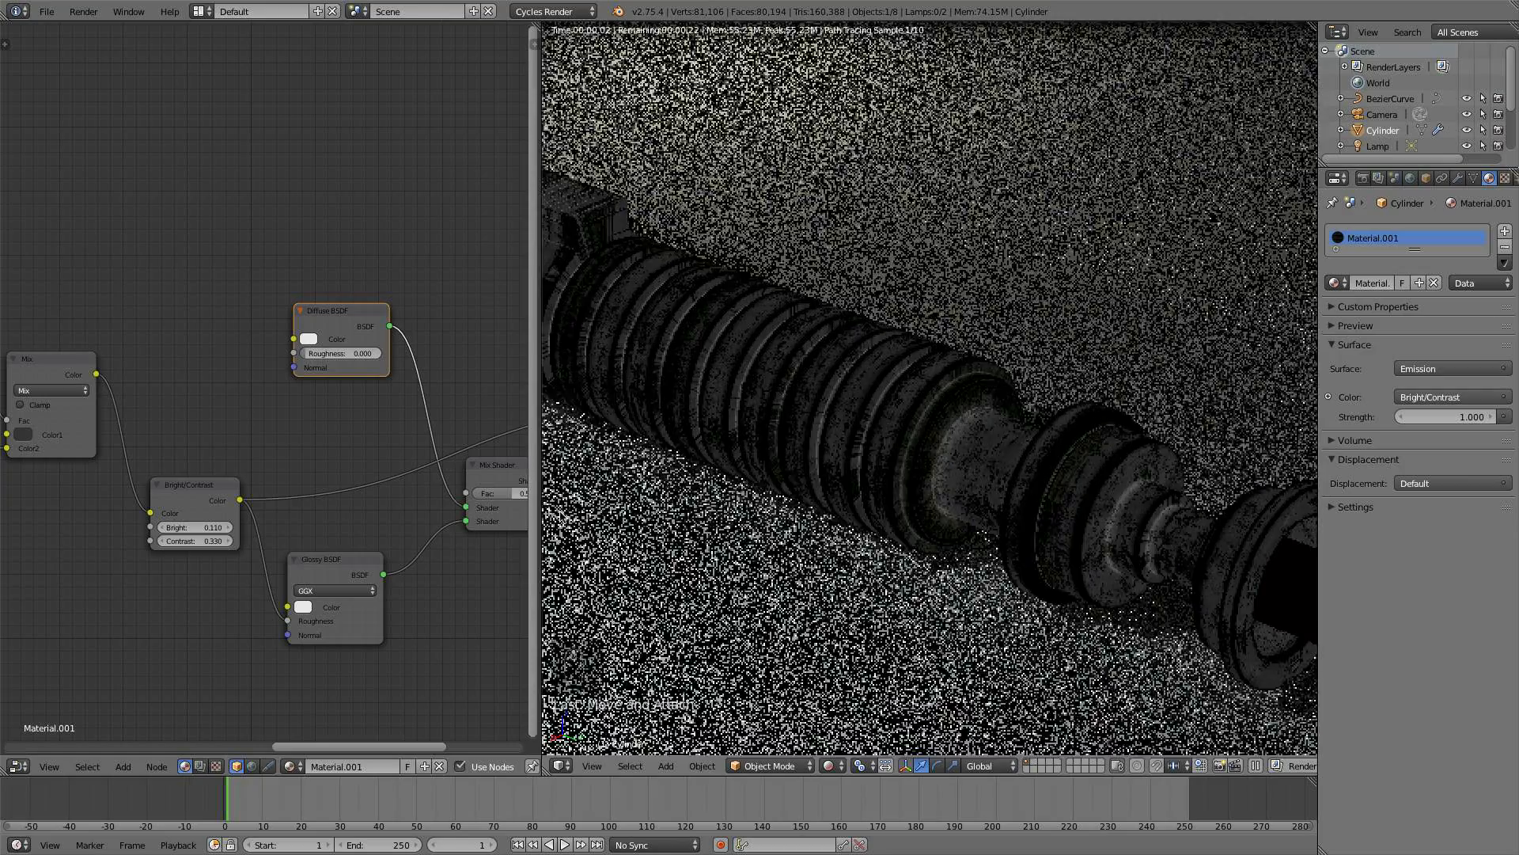
{"action": "middle_click_drag", "start_coordinate": [322, 446], "coordinate": [239, 431]}
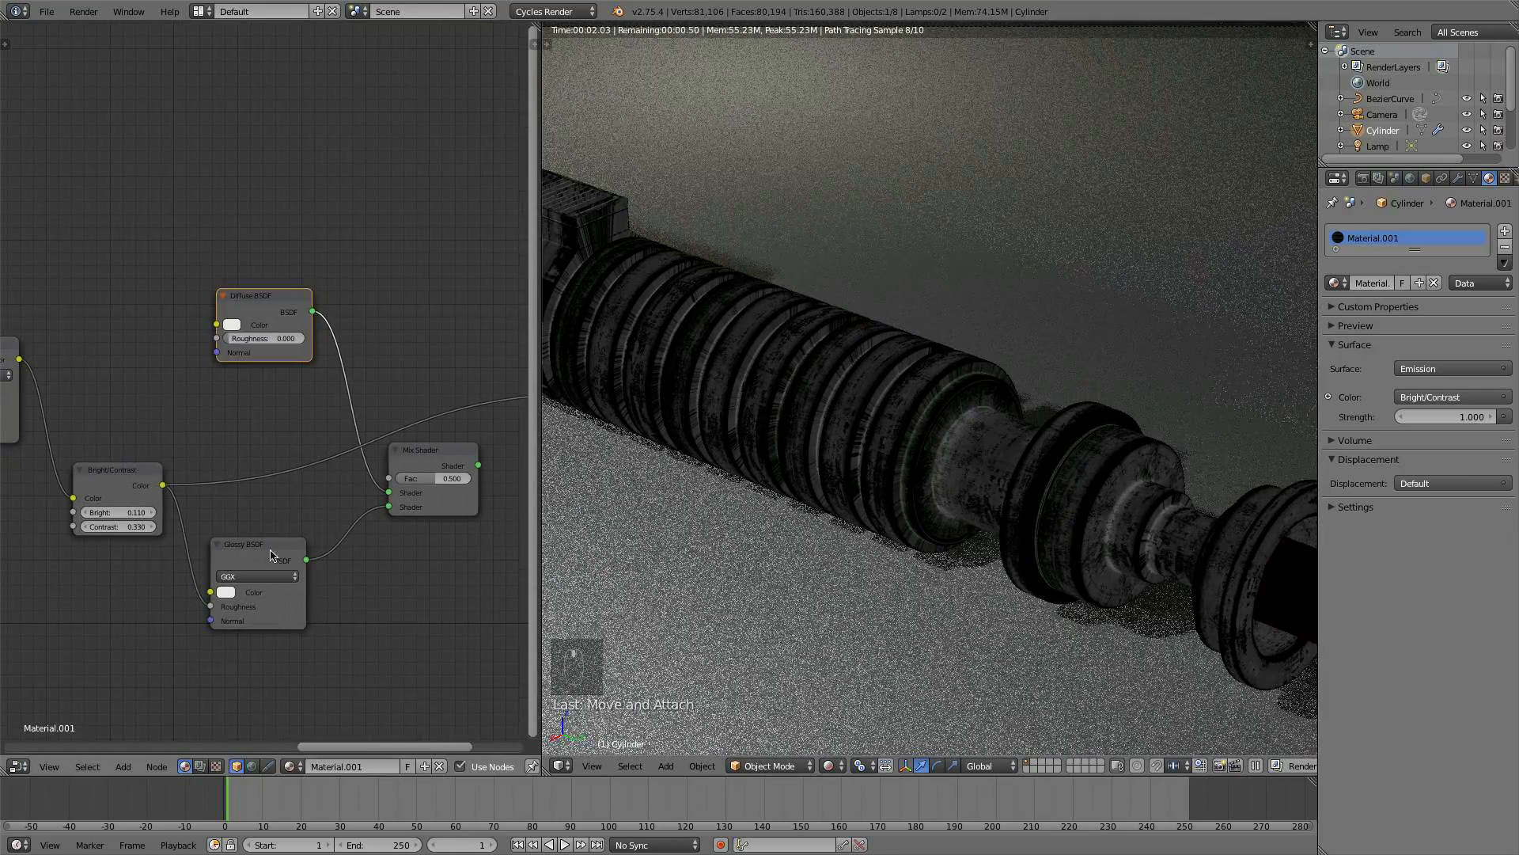
{"action": "left_click_drag", "start_coordinate": [271, 555], "coordinate": [319, 561]}
{"action": "left_click_drag", "start_coordinate": [432, 463], "coordinate": [465, 457]}
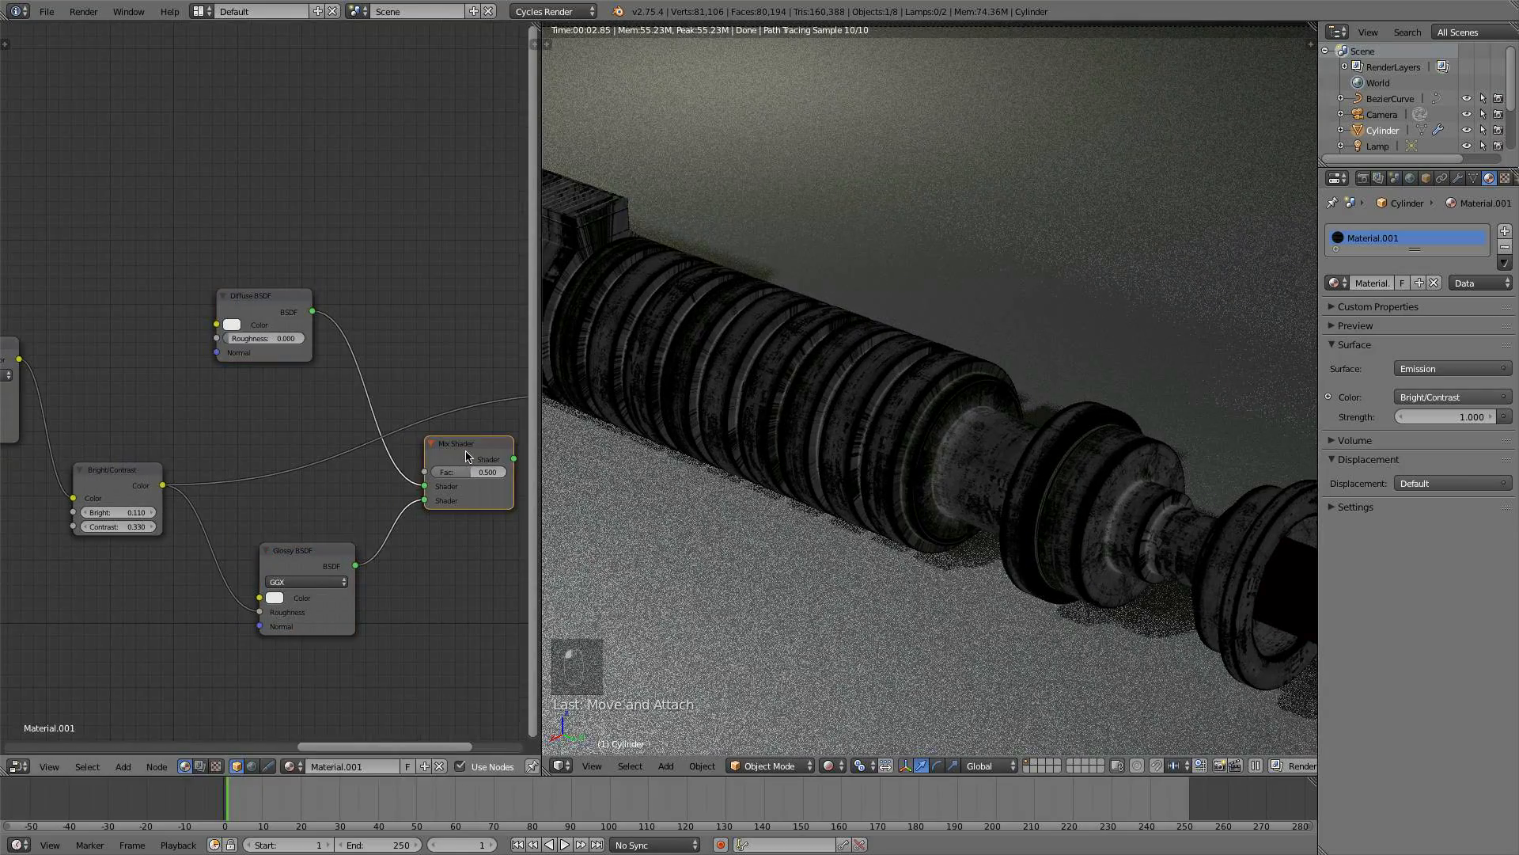
- Preview the Mix Shader on the model, compare it with the Bright/Contrast output, and return to the Mix Shader
{"action": "left_click", "coordinate": [467, 456], "text": "ctrl+shift"}
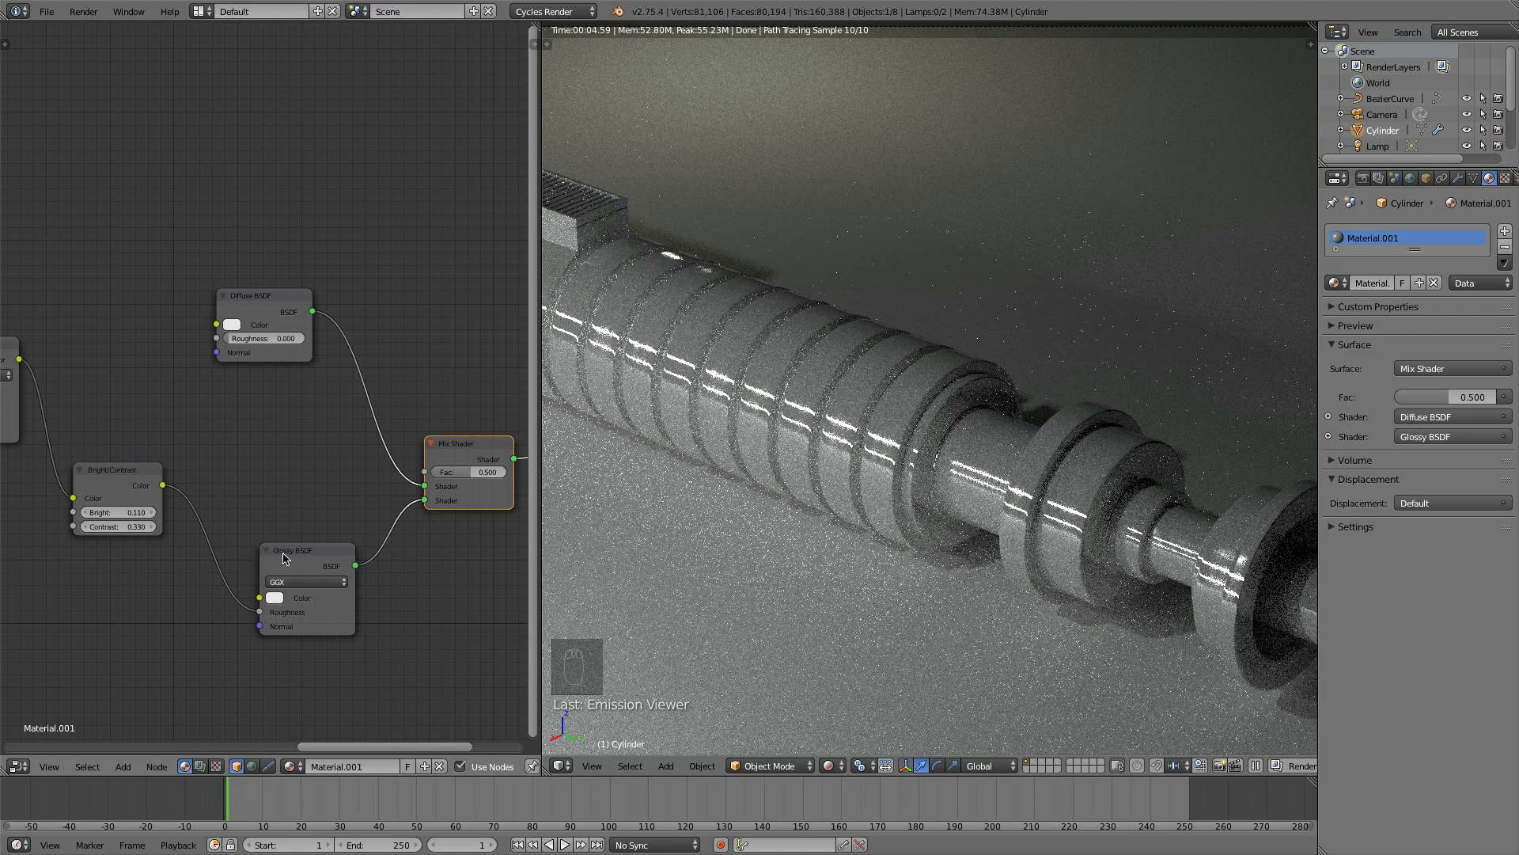
{"action": "left_click", "coordinate": [139, 490], "text": "ctrl+shift"}
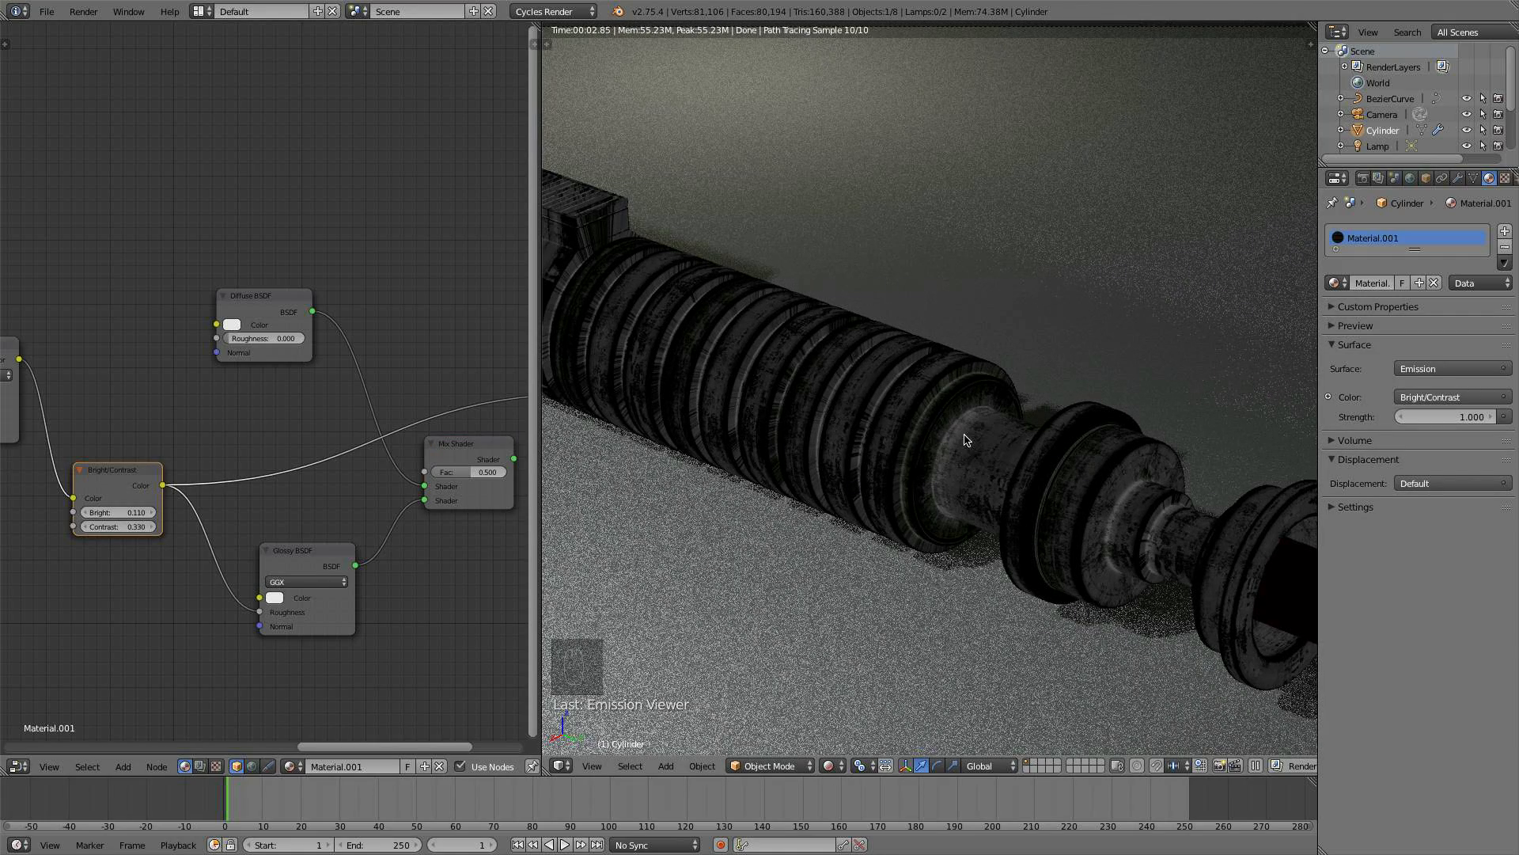
{"action": "left_click", "coordinate": [465, 455], "text": "ctrl+shift"}
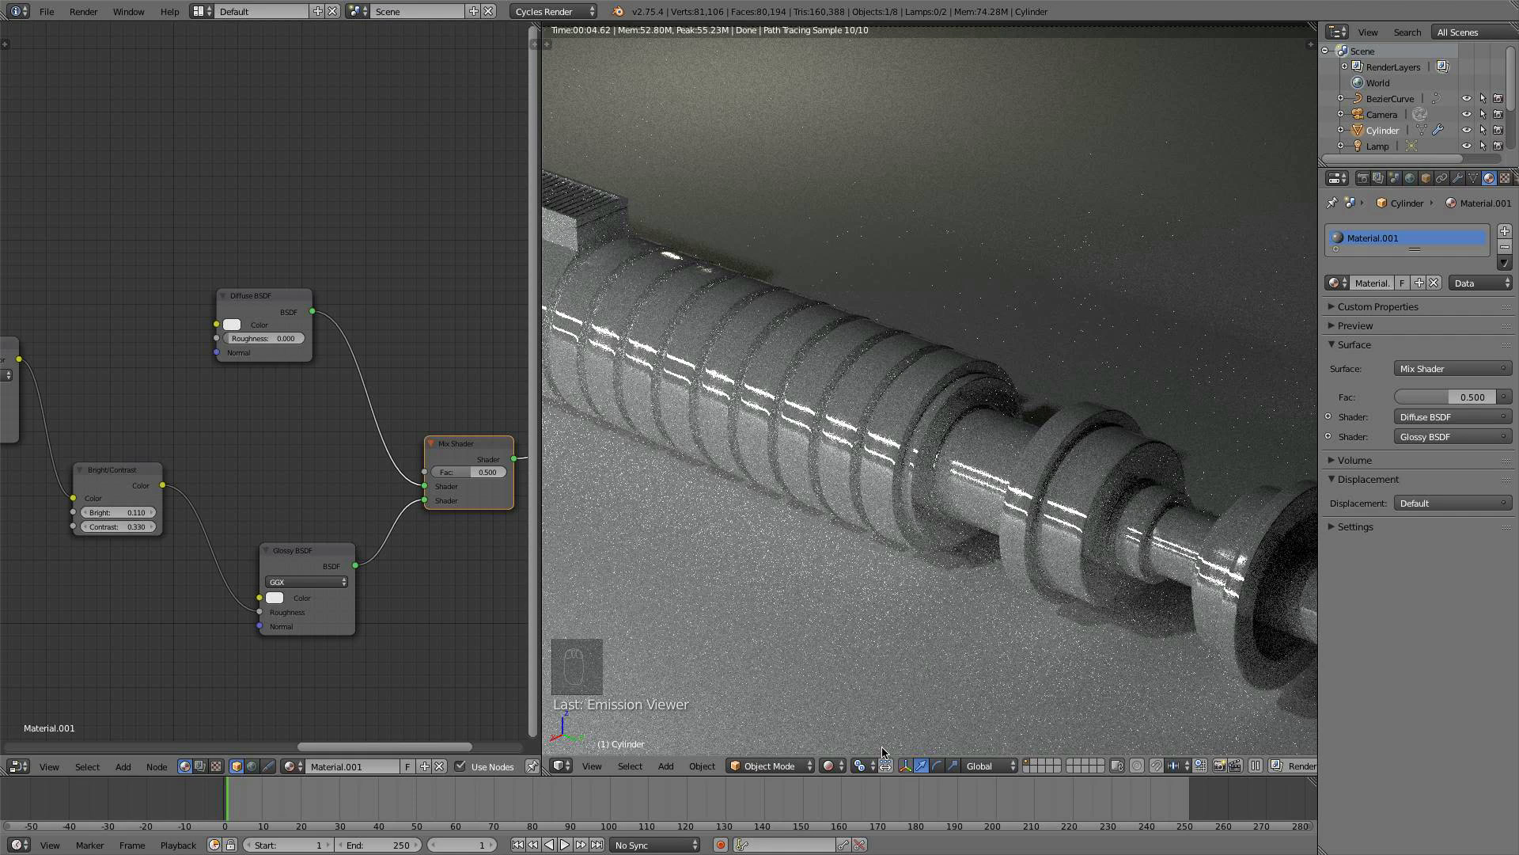
- Switch the viewport to Solid shading and space the Diffuse BSDF and Glossy BSDF nodes farther apart
{"action": "left_click", "coordinate": [827, 766]}
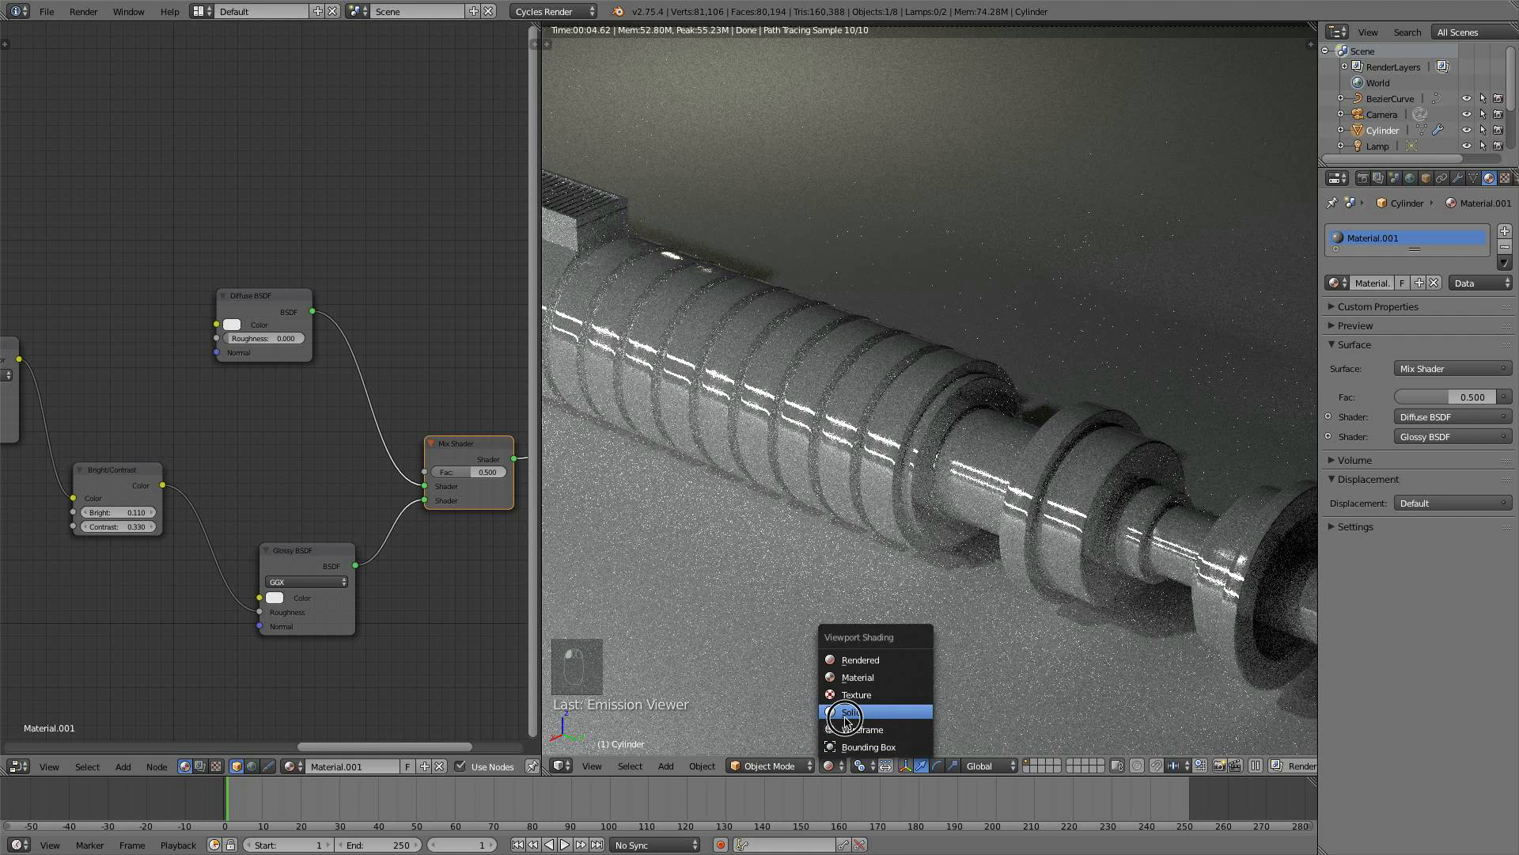
{"action": "left_click", "coordinate": [846, 712]}
{"action": "scroll", "coordinate": [312, 587], "scroll_direction": "down", "scroll_amount": 3}
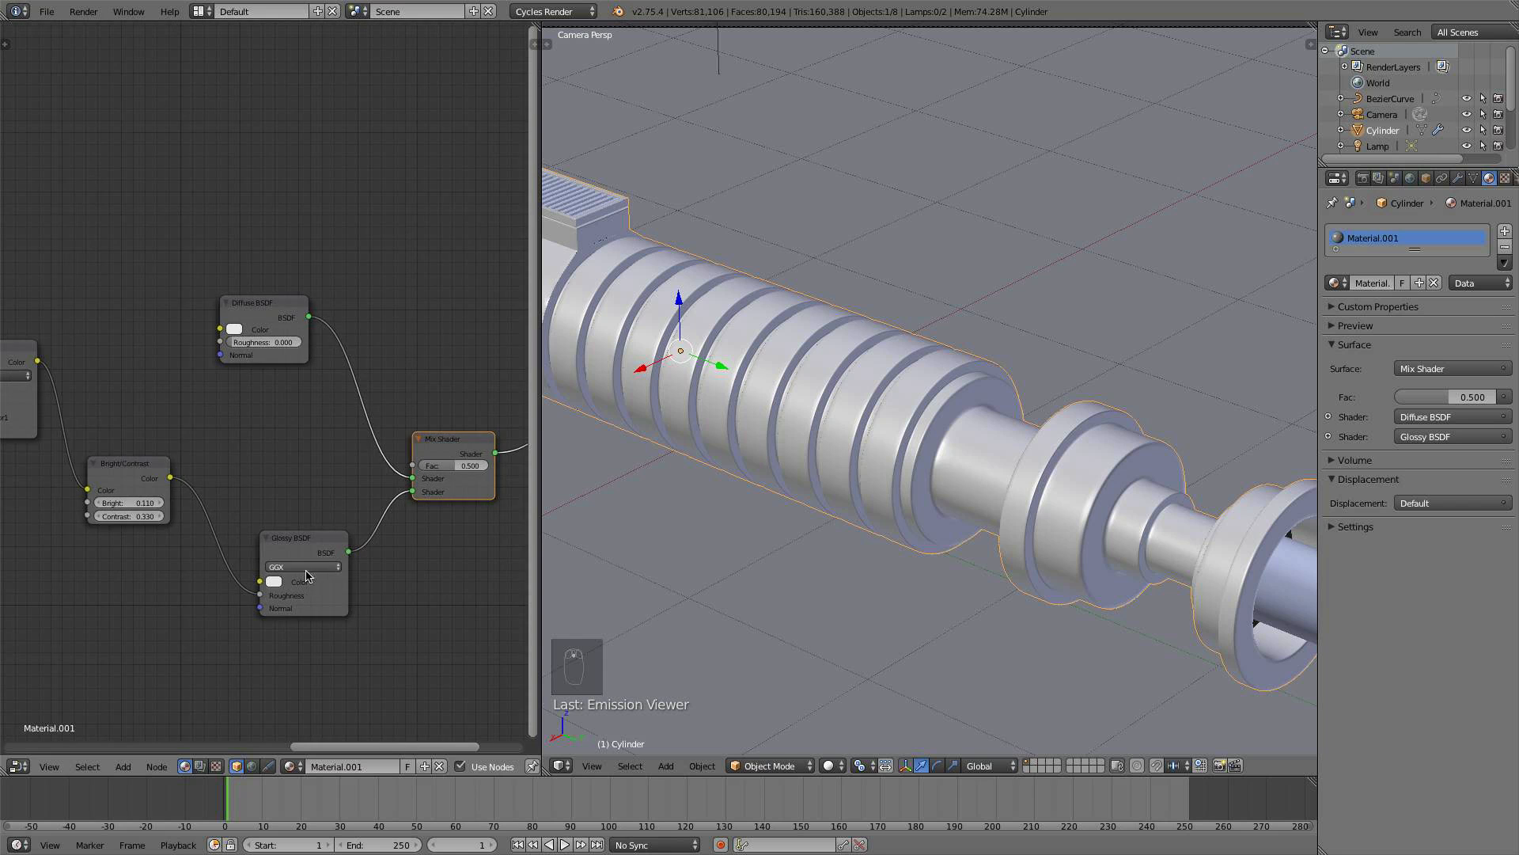
{"action": "middle_click_drag", "start_coordinate": [313, 584], "coordinate": [385, 603]}
{"action": "scroll", "coordinate": [311, 562], "scroll_direction": "up", "scroll_amount": 1}
{"action": "middle_click_drag", "start_coordinate": [313, 513], "coordinate": [363, 562]}
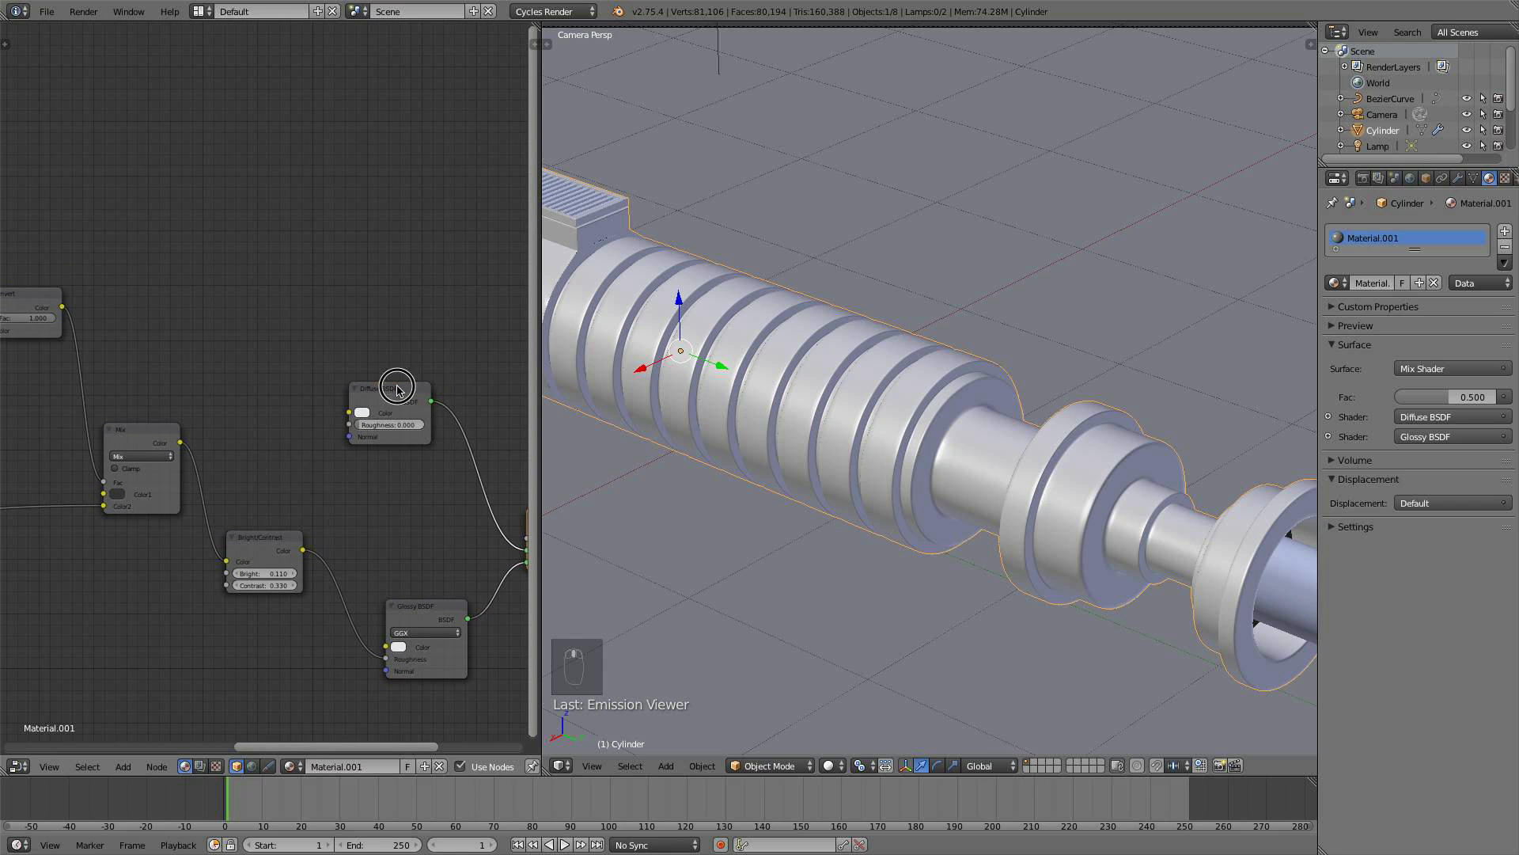
{"action": "left_click_drag", "start_coordinate": [397, 388], "coordinate": [391, 342]}
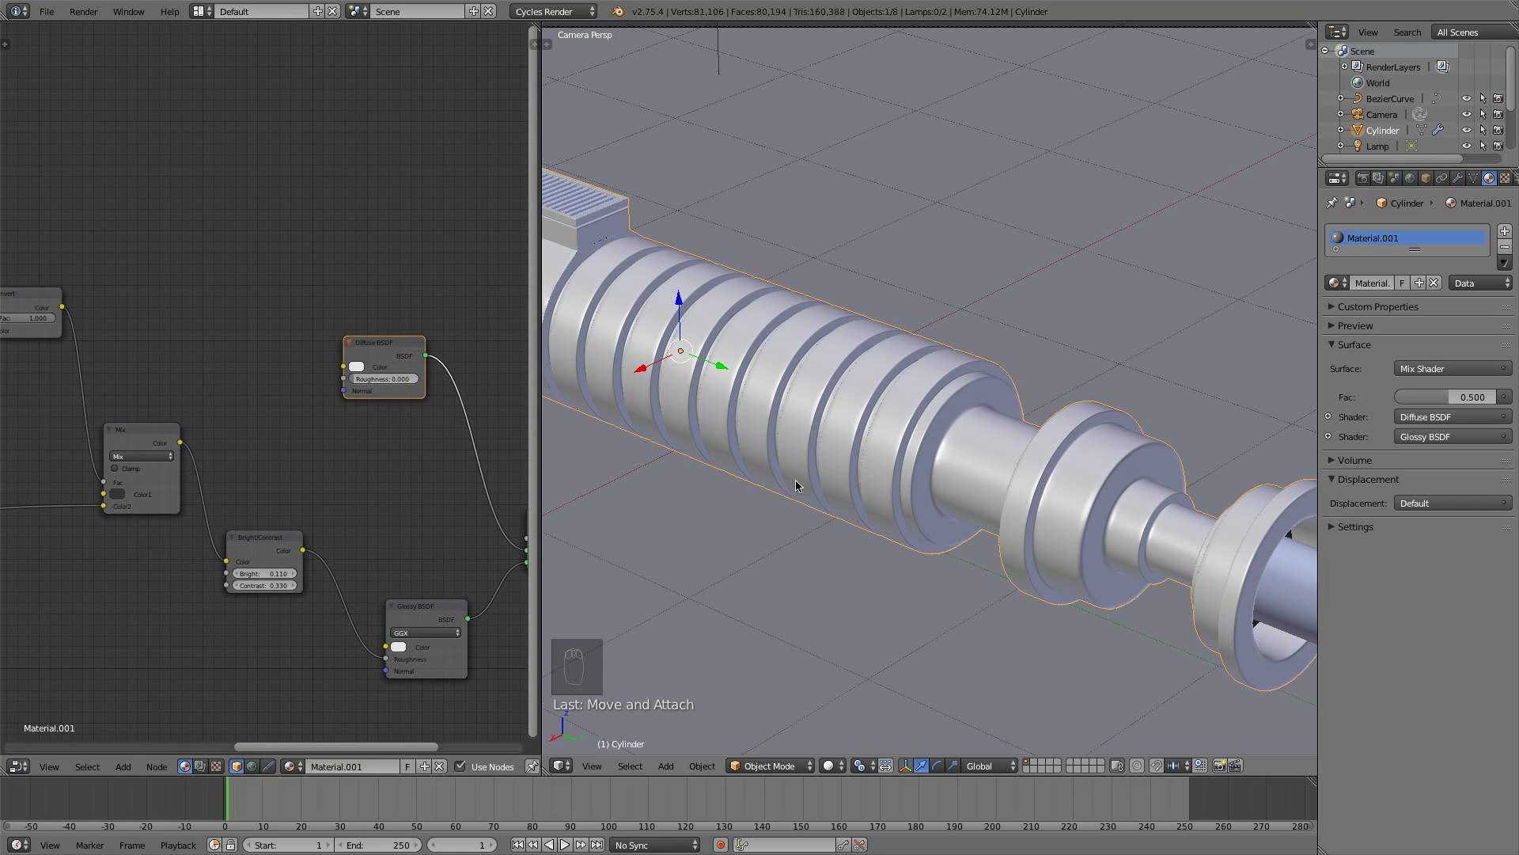
{"action": "middle_click_drag", "start_coordinate": [361, 564], "coordinate": [314, 516]}
{"action": "left_click_drag", "start_coordinate": [372, 565], "coordinate": [392, 554]}
{"action": "middle_click_drag", "start_coordinate": [384, 502], "coordinate": [360, 493]}
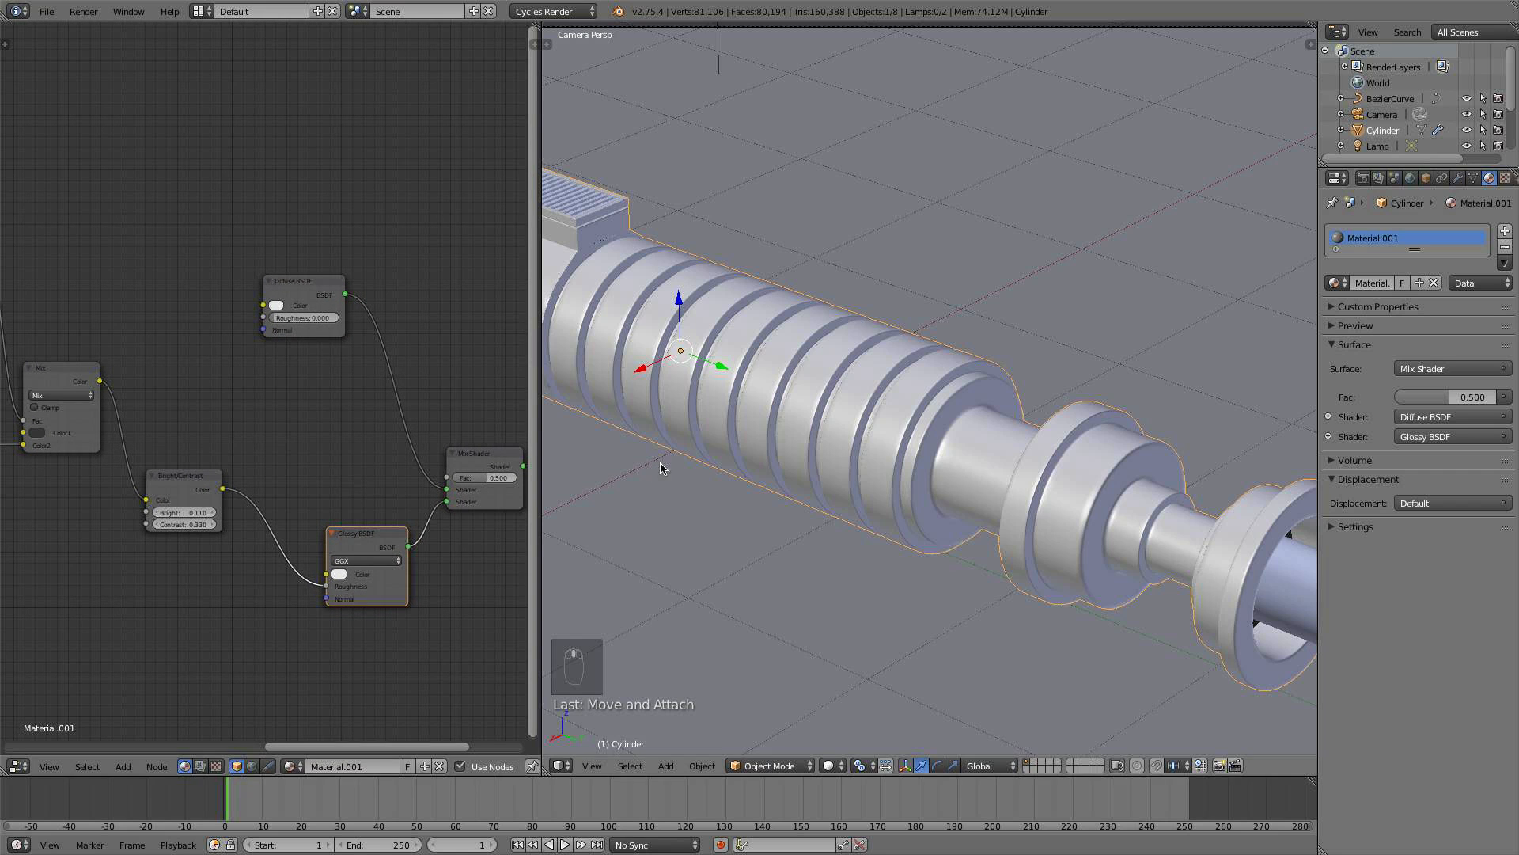
- Add a Bump node below the Bright/Contrast node and feed the Bright/Contrast colour into its Height input
{"action": "scroll", "coordinate": [269, 589], "scroll_direction": "up", "scroll_amount": 1}
{"action": "scroll", "coordinate": [250, 568], "scroll_direction": "up", "scroll_amount": 1}
{"action": "scroll", "coordinate": [250, 568], "scroll_direction": "down", "scroll_amount": 1}
{"action": "key", "text": "shift+a"}
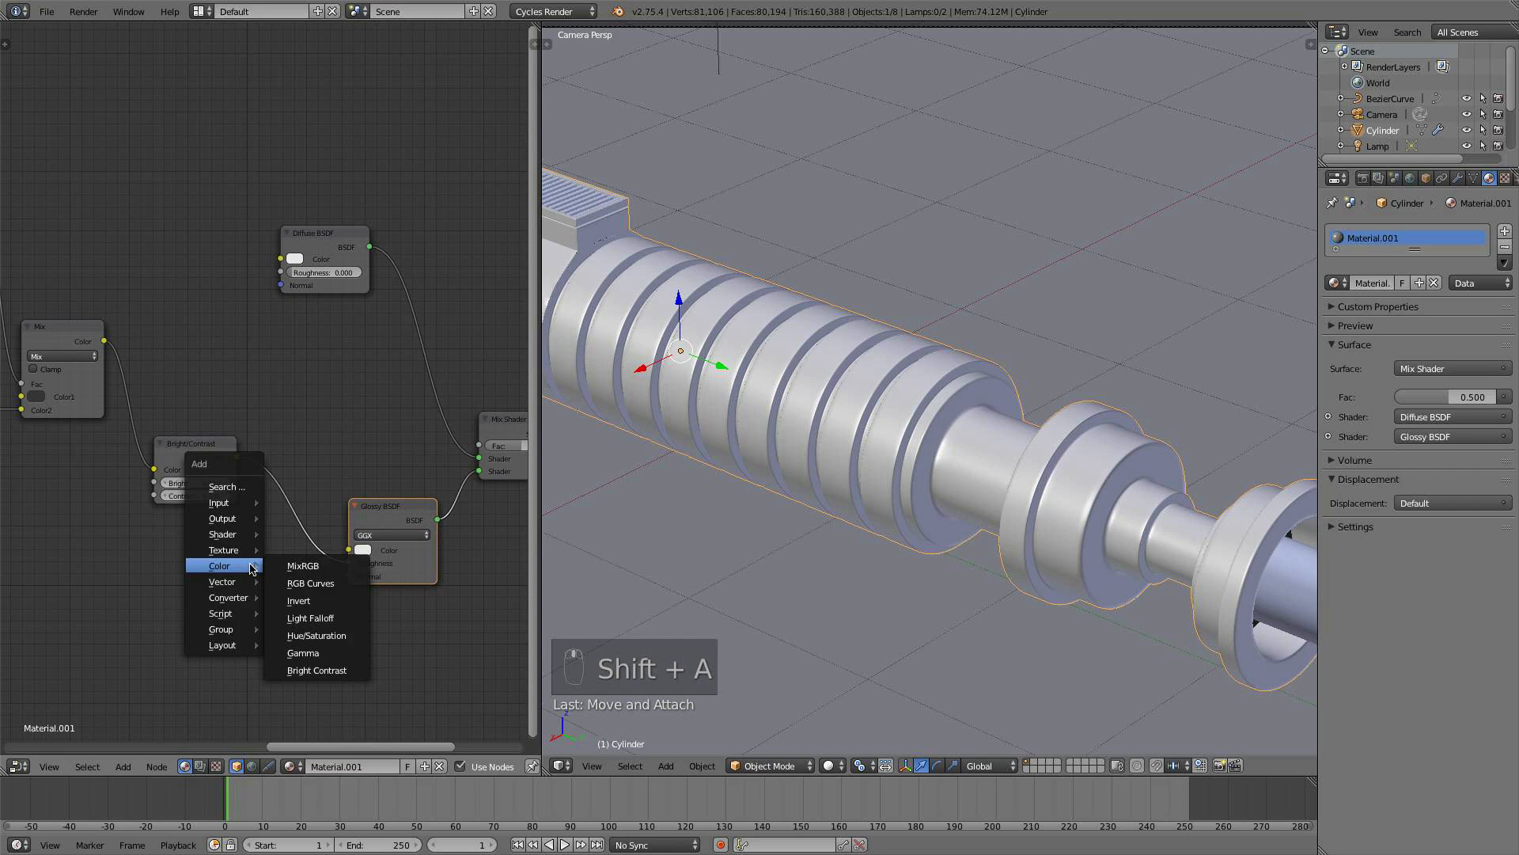
{"action": "left_click", "coordinate": [309, 583]}
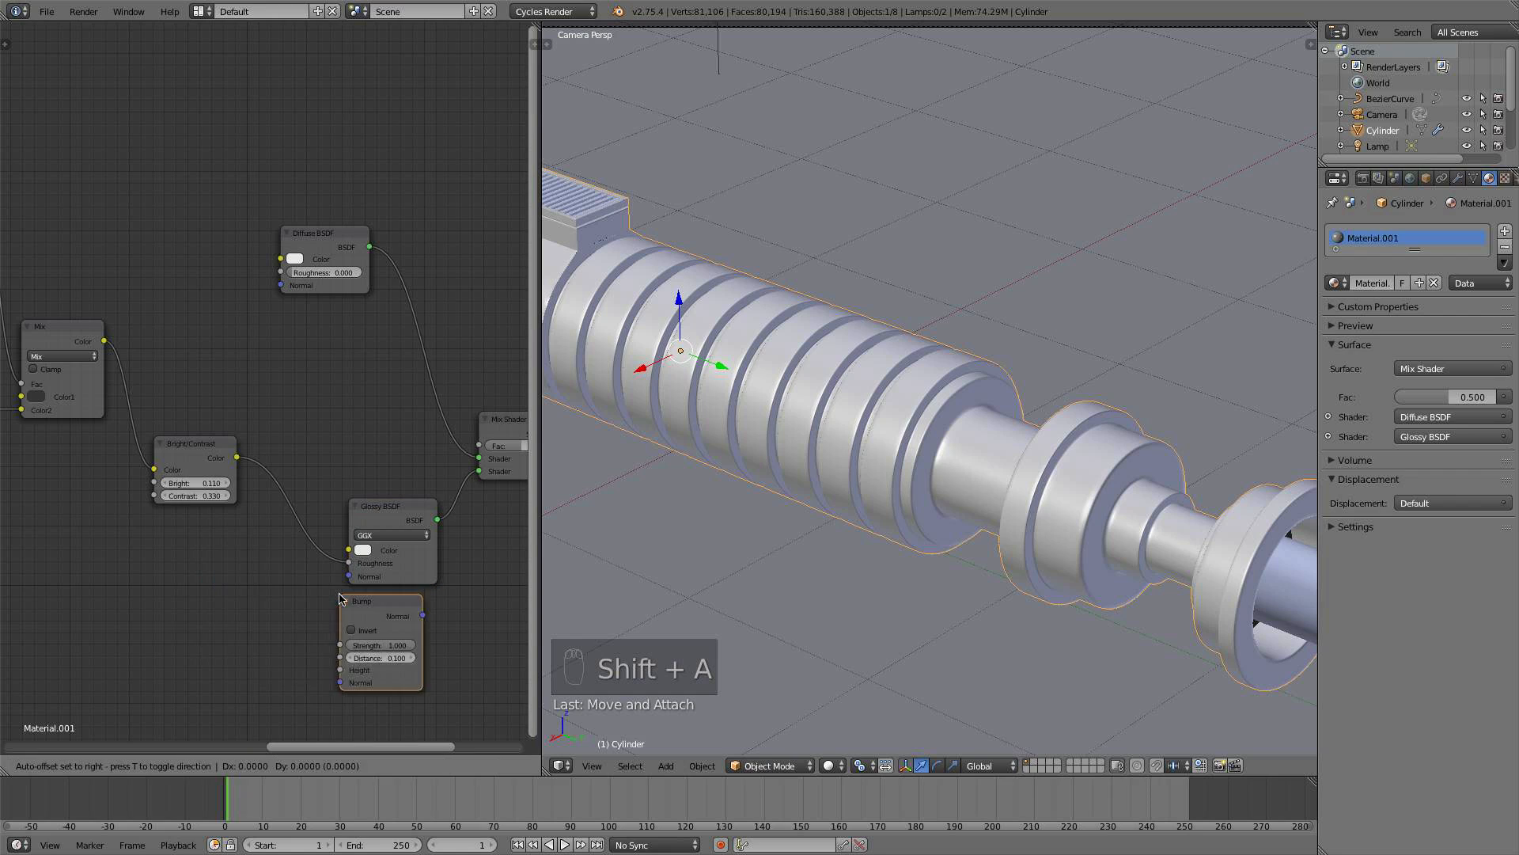
{"action": "left_click", "coordinate": [227, 572]}
{"action": "left_click_drag", "start_coordinate": [190, 445], "coordinate": [230, 620]}
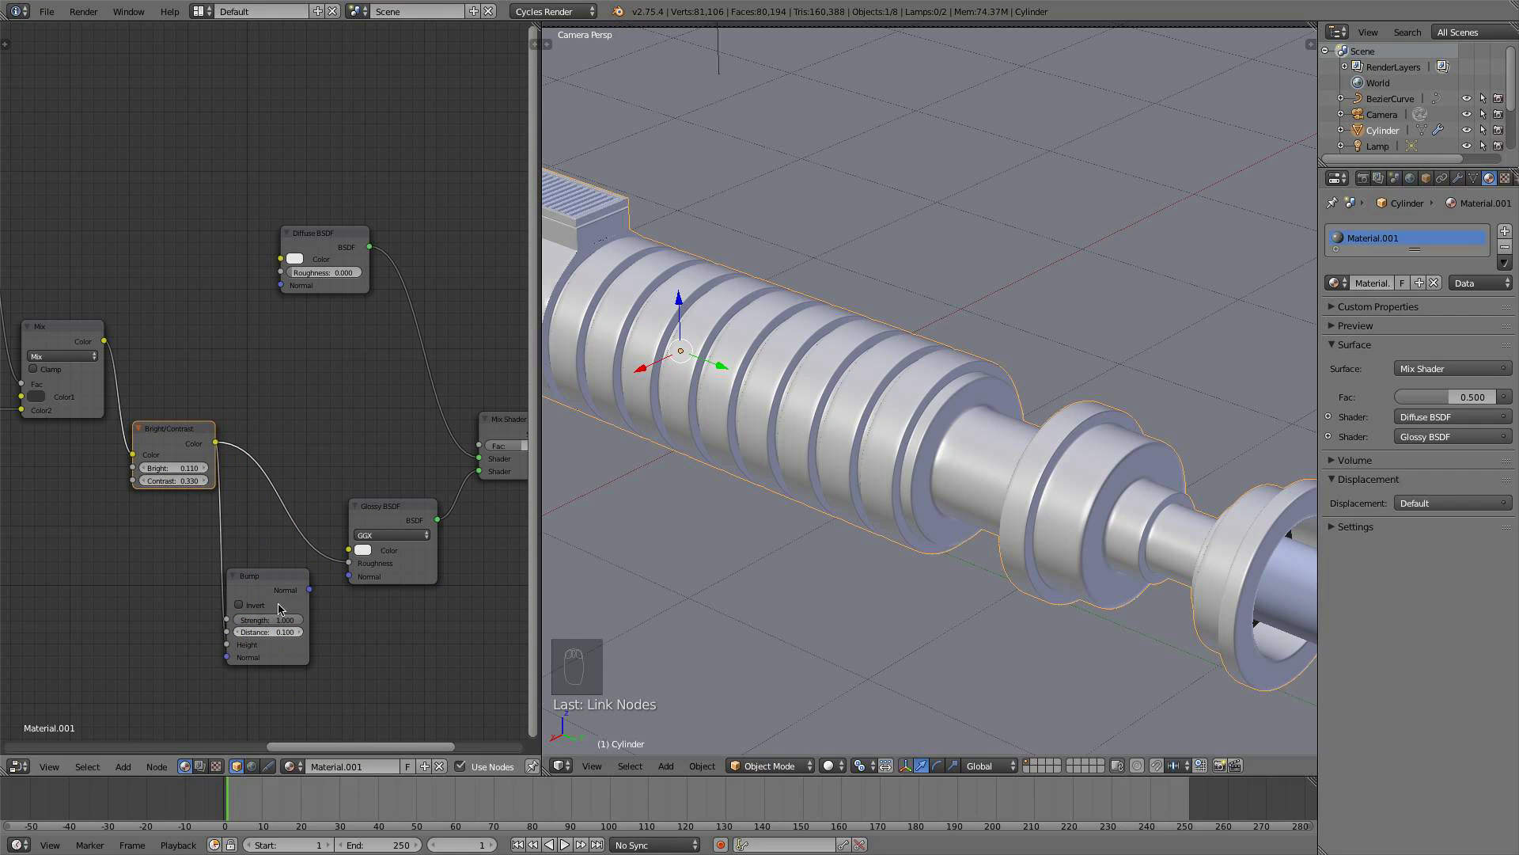
- Connect the Bump node's Normal output to the Diffuse and Glossy BSDF normals and switch the viewport to Rendered shading
{"action": "left_click_drag", "start_coordinate": [309, 590], "coordinate": [281, 284]}
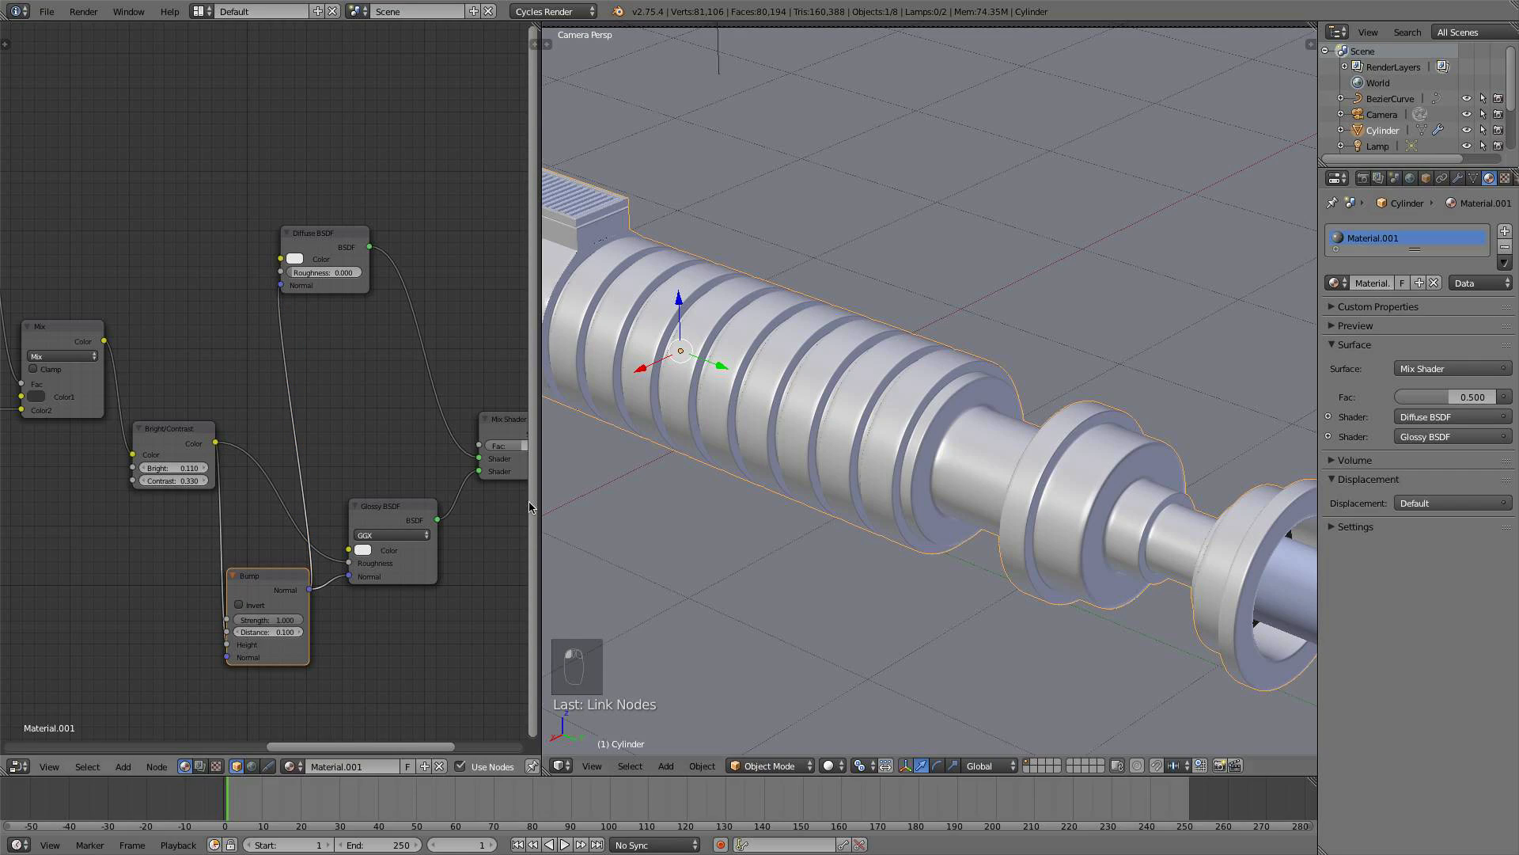
{"action": "left_click", "coordinate": [835, 766]}
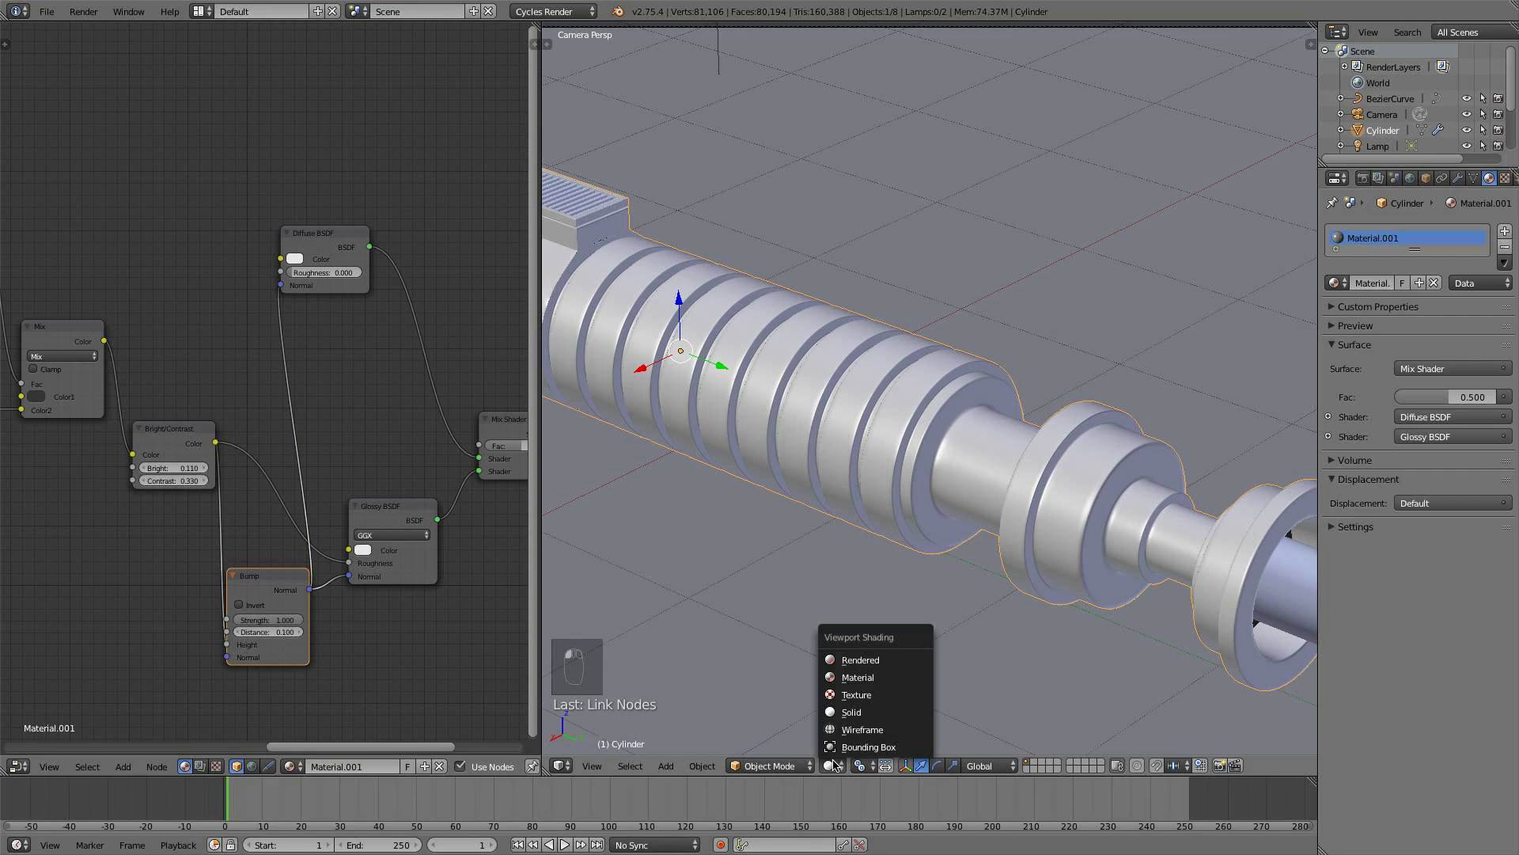
{"action": "left_click", "coordinate": [868, 659]}
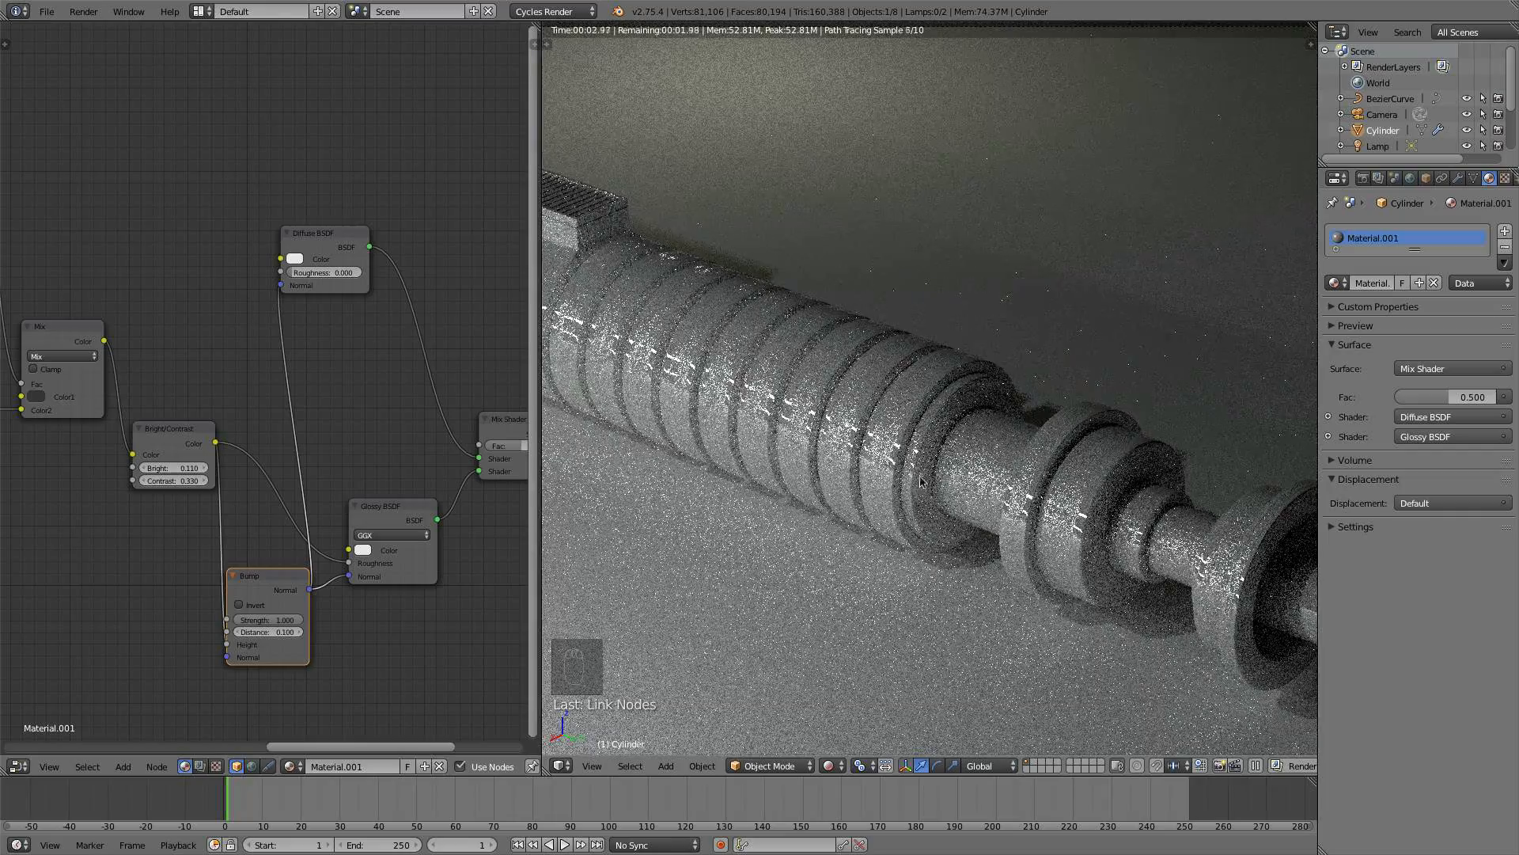
- Set the Bump node's Distance to 0.02
{"action": "scroll", "coordinate": [764, 424], "scroll_direction": "up", "scroll_amount": 5}
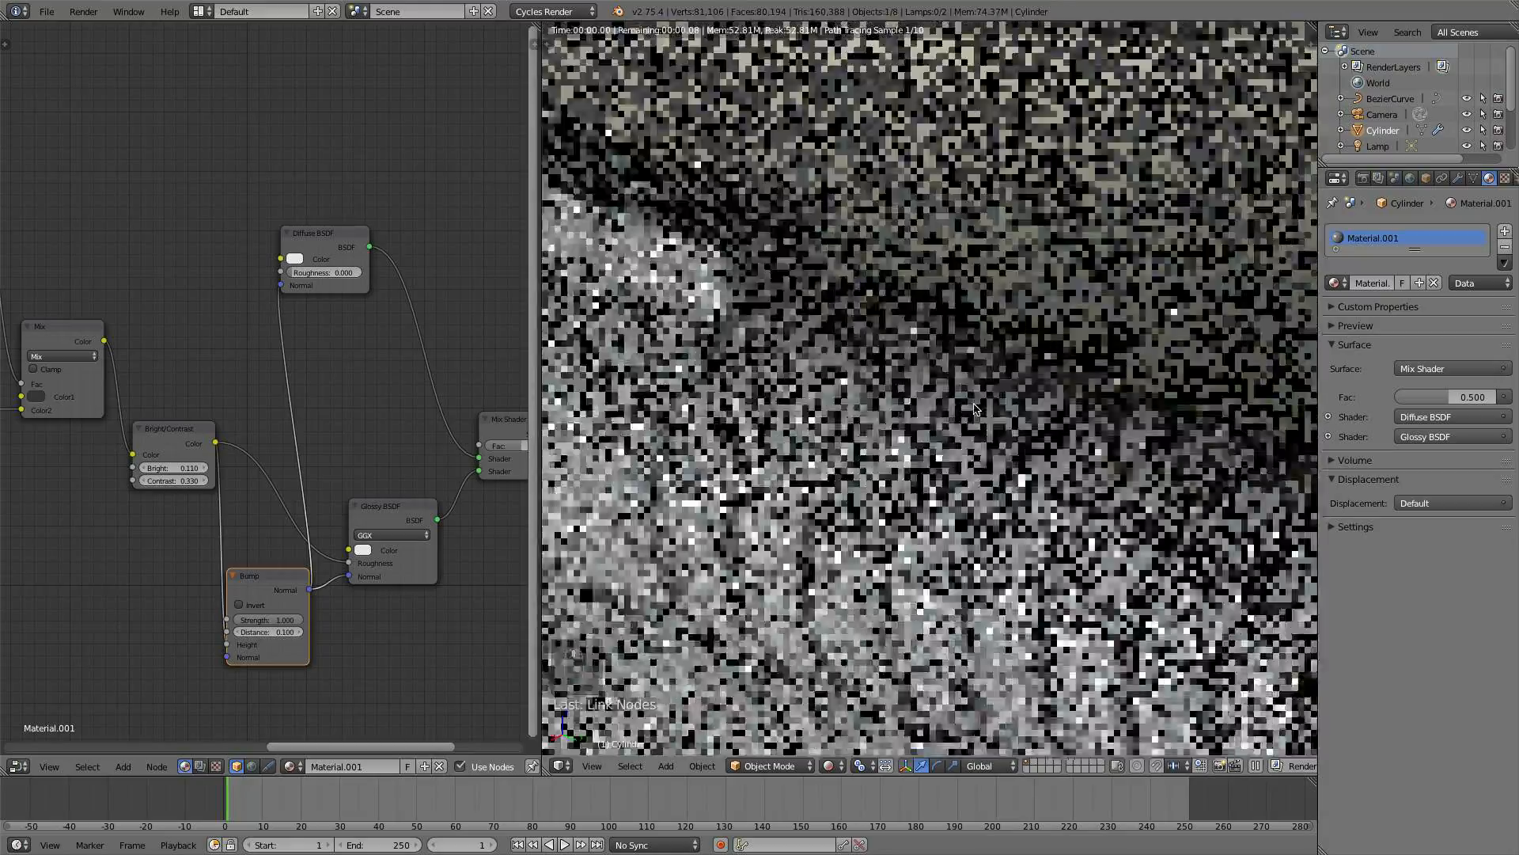
{"action": "scroll", "coordinate": [847, 404], "scroll_direction": "down", "scroll_amount": 3}
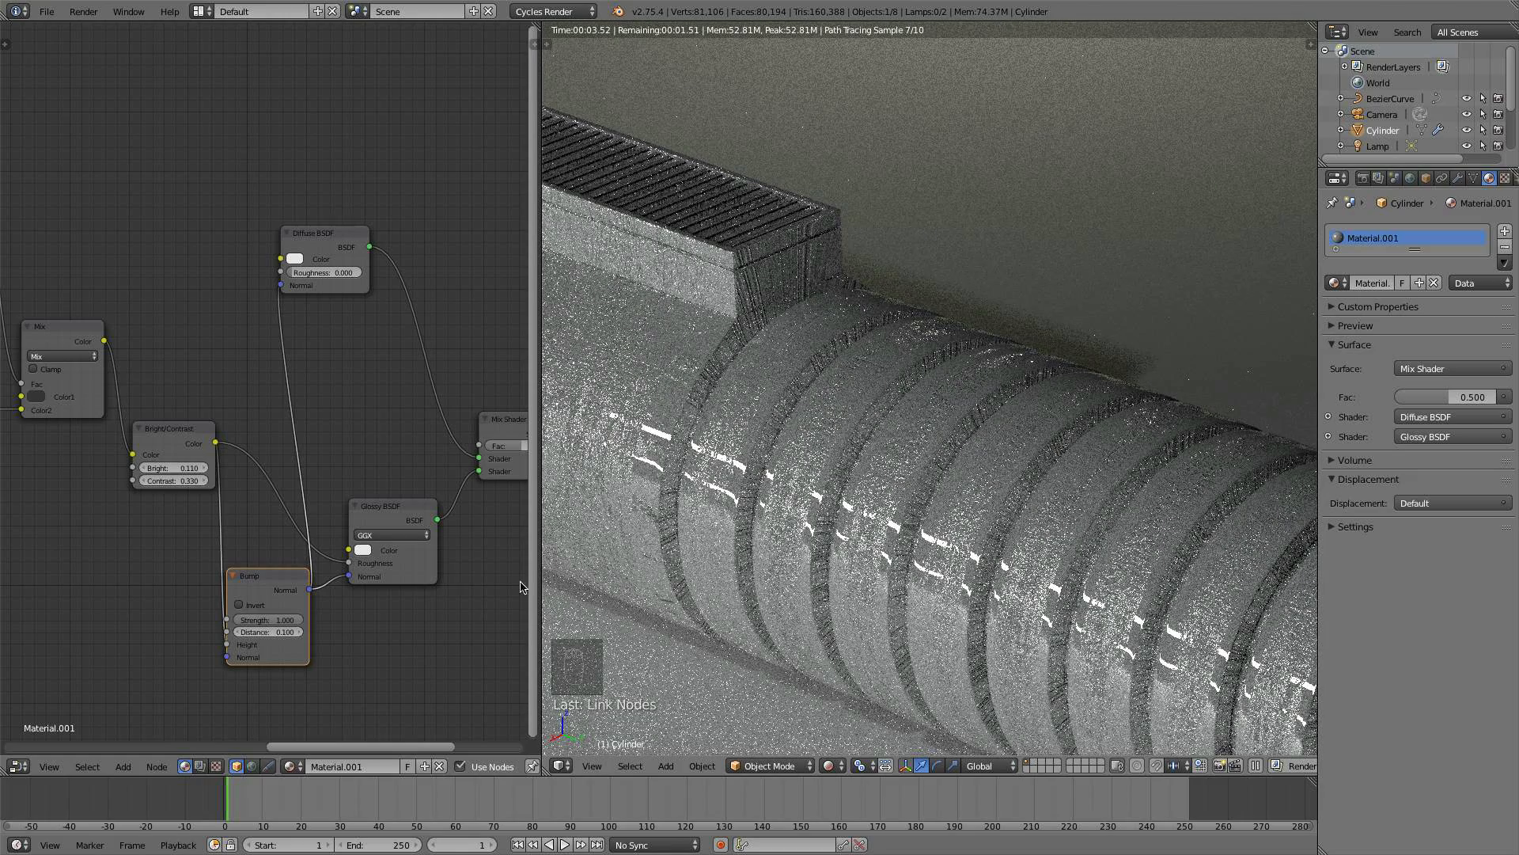
{"action": "scroll", "coordinate": [340, 629], "scroll_direction": "up", "scroll_amount": 3}
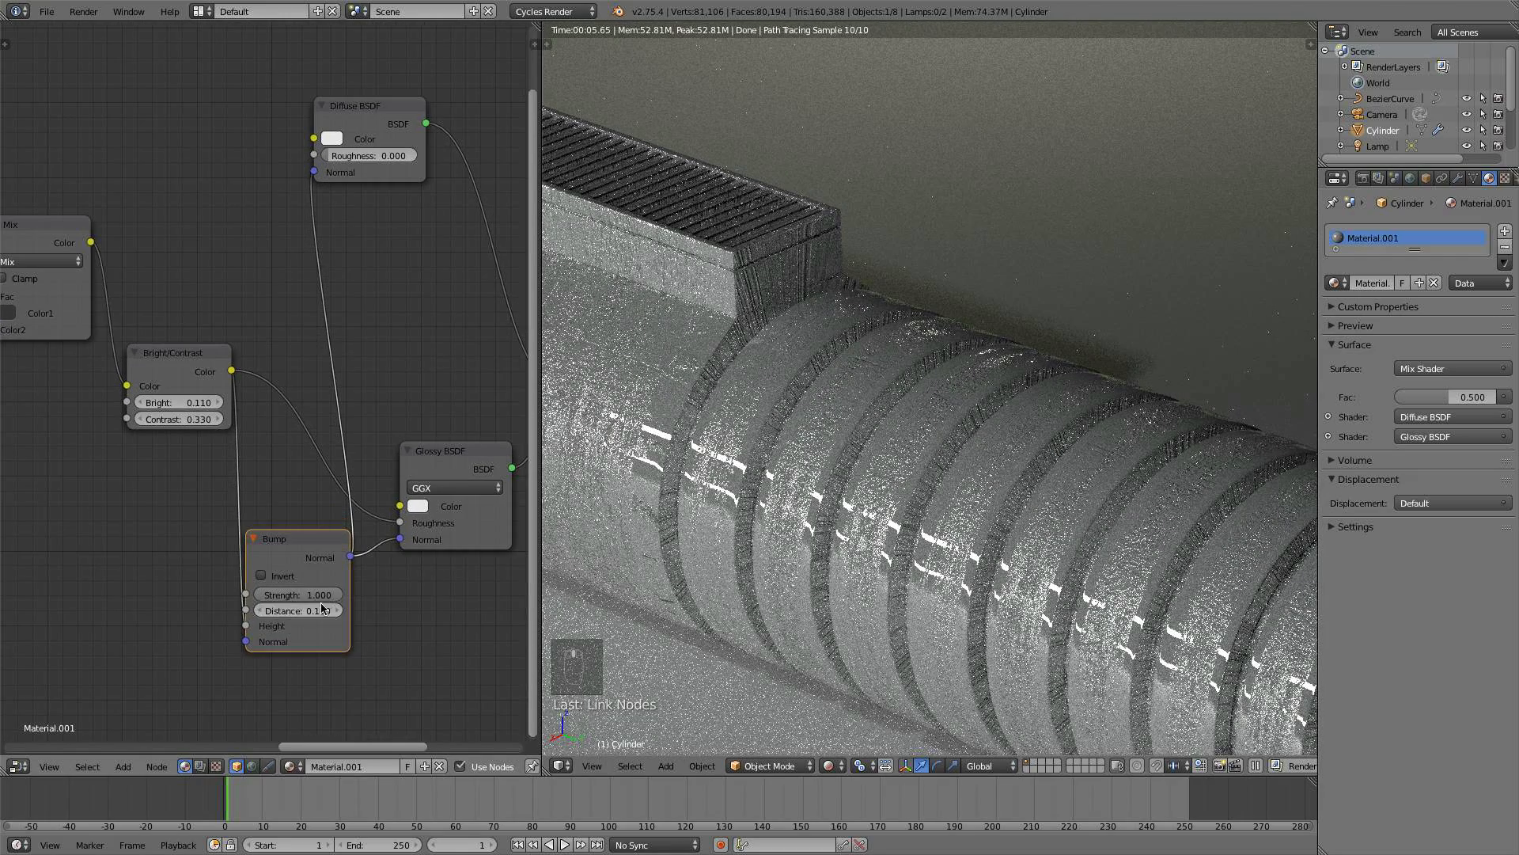
{"action": "left_click", "coordinate": [322, 609]}
{"action": "type", "text": "0..02"}
{"action": "key", "text": "Return"}
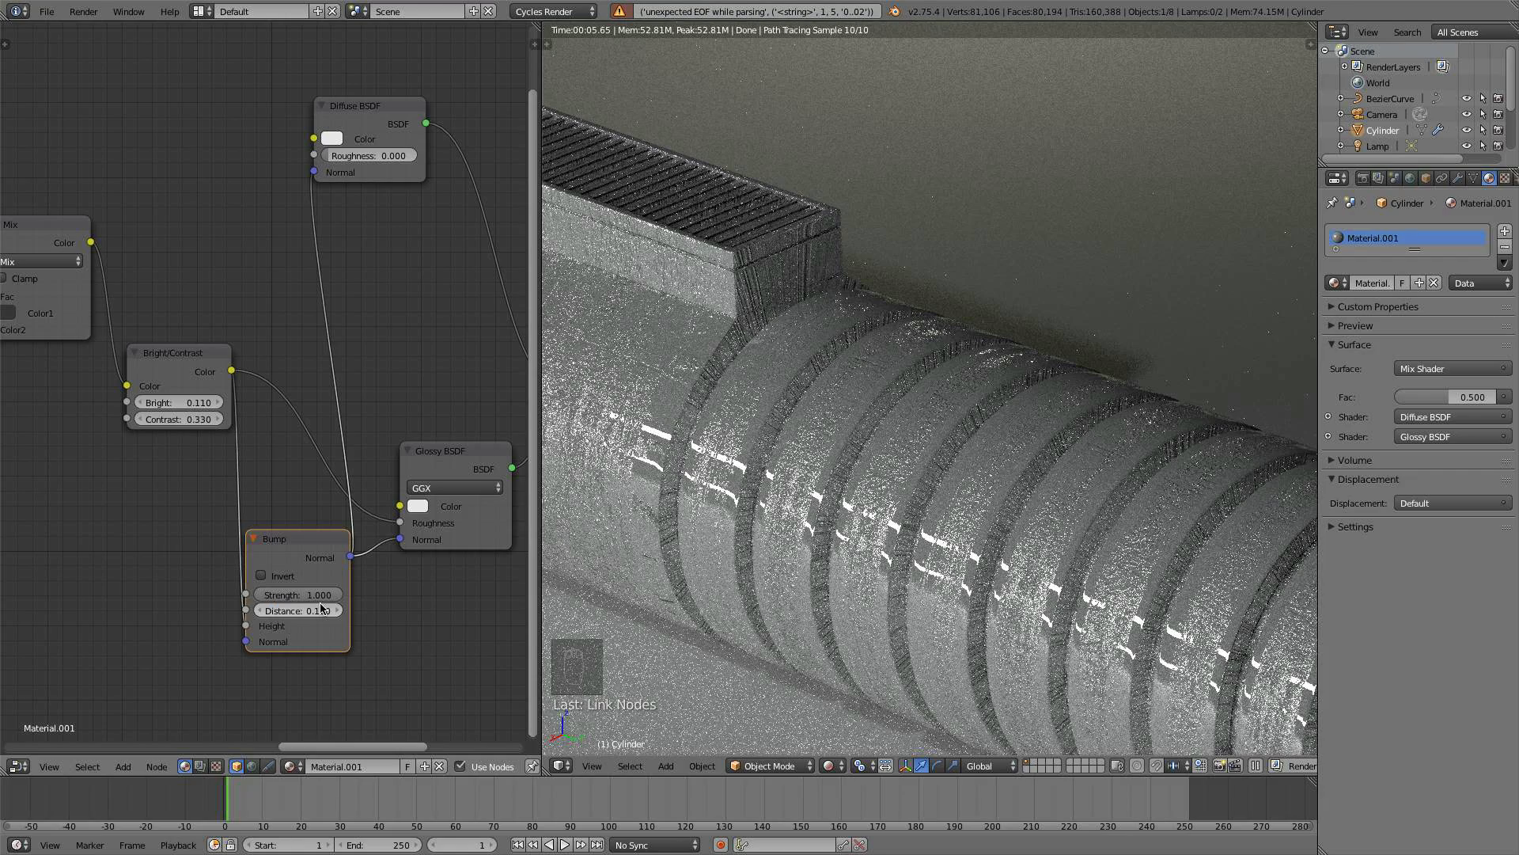
{"action": "left_click", "coordinate": [308, 610]}
{"action": "type", "text": "0.02"}
{"action": "key", "text": "Return"}
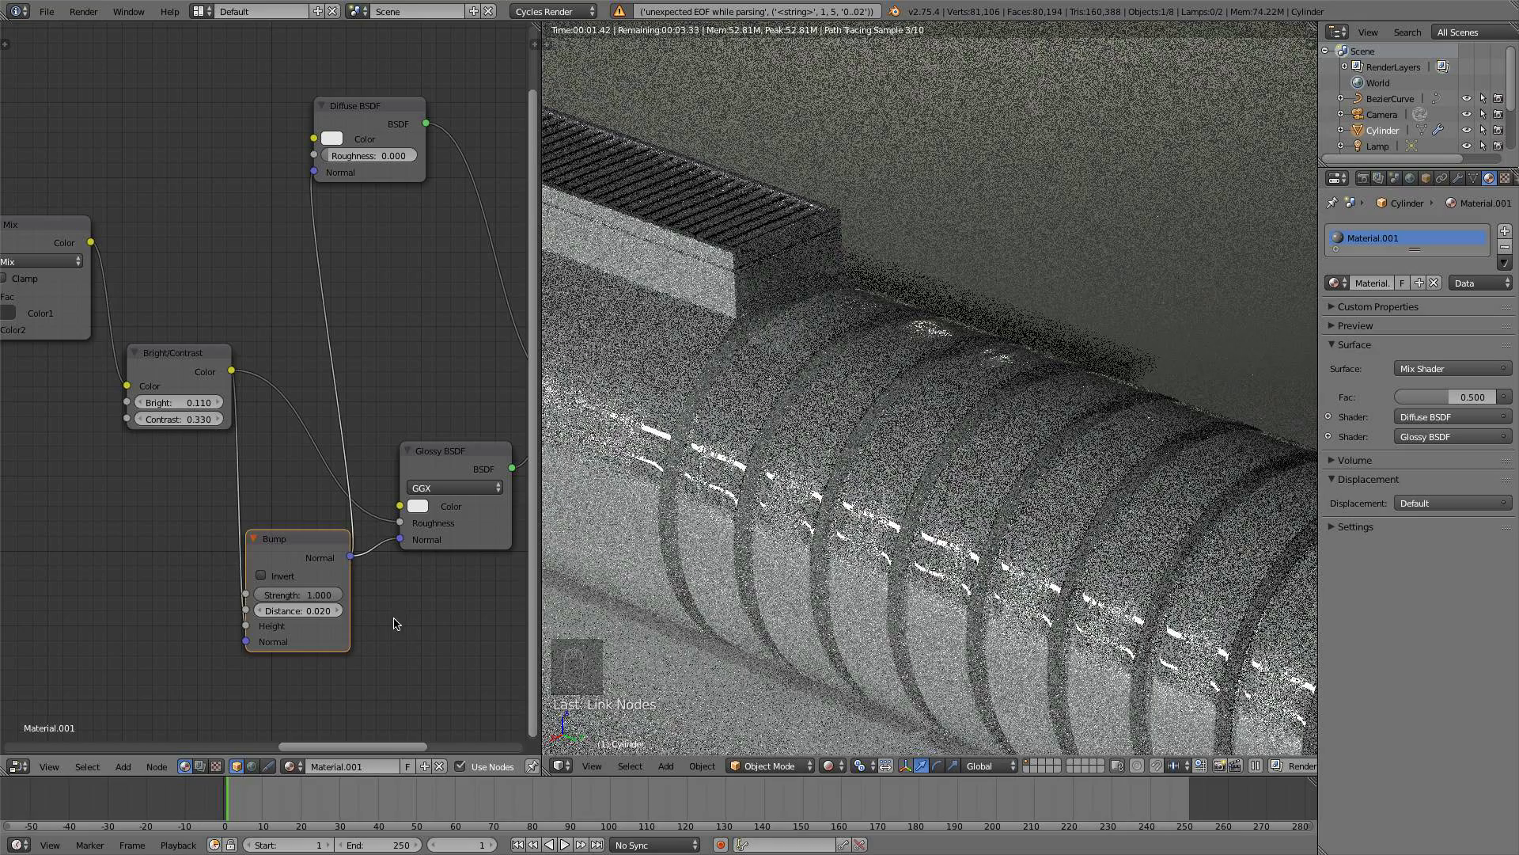
- Set the Bump node's Strength to 0.1 and enable its Invert option
{"action": "left_click", "coordinate": [316, 595]}
{"action": "type", "text": "0.1"}
{"action": "key", "text": "Return"}
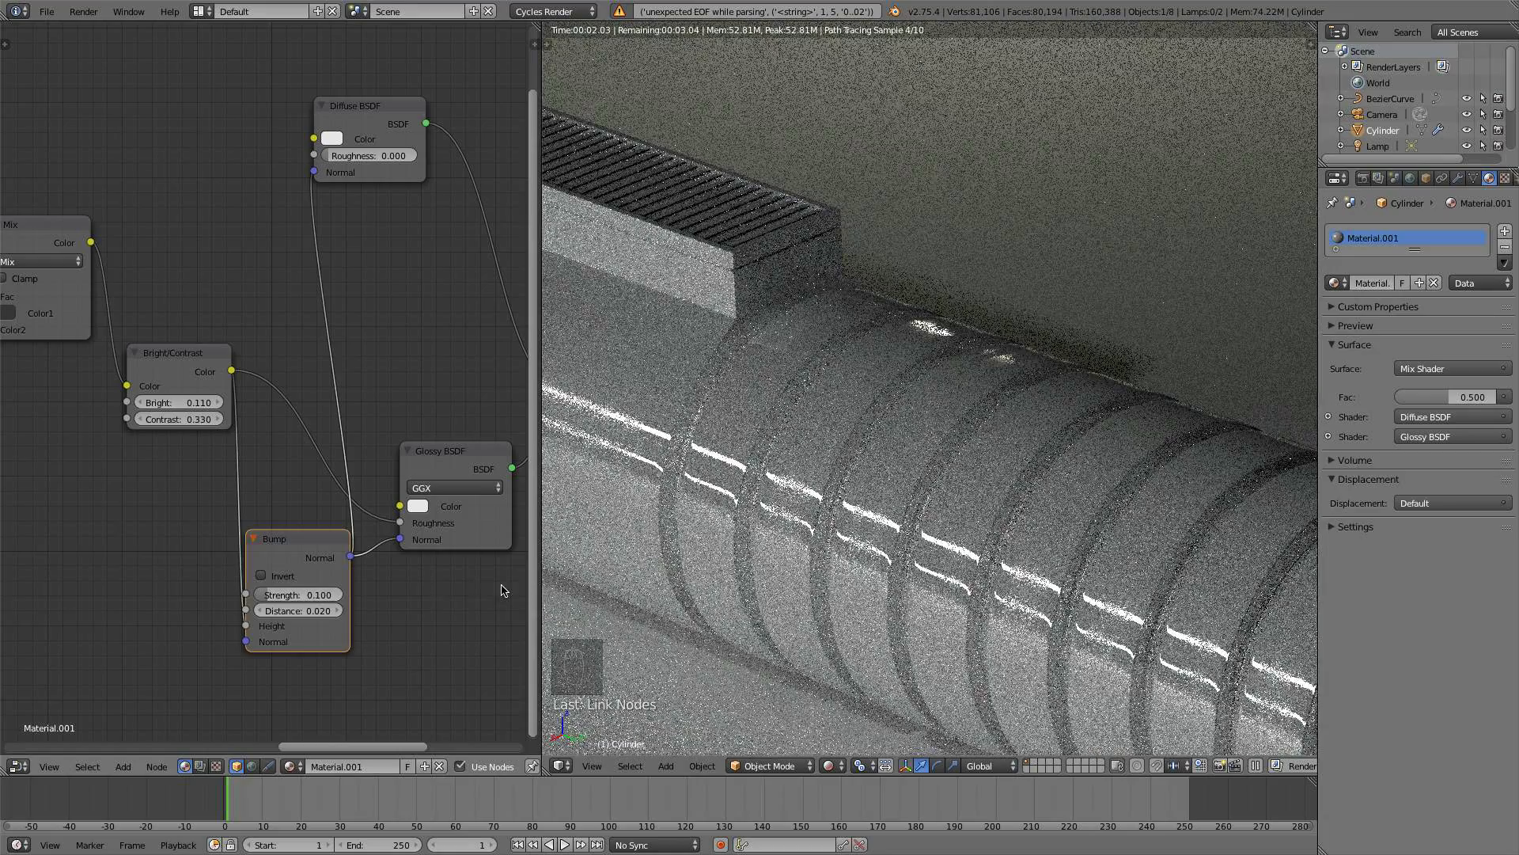
{"action": "left_click", "coordinate": [262, 576]}
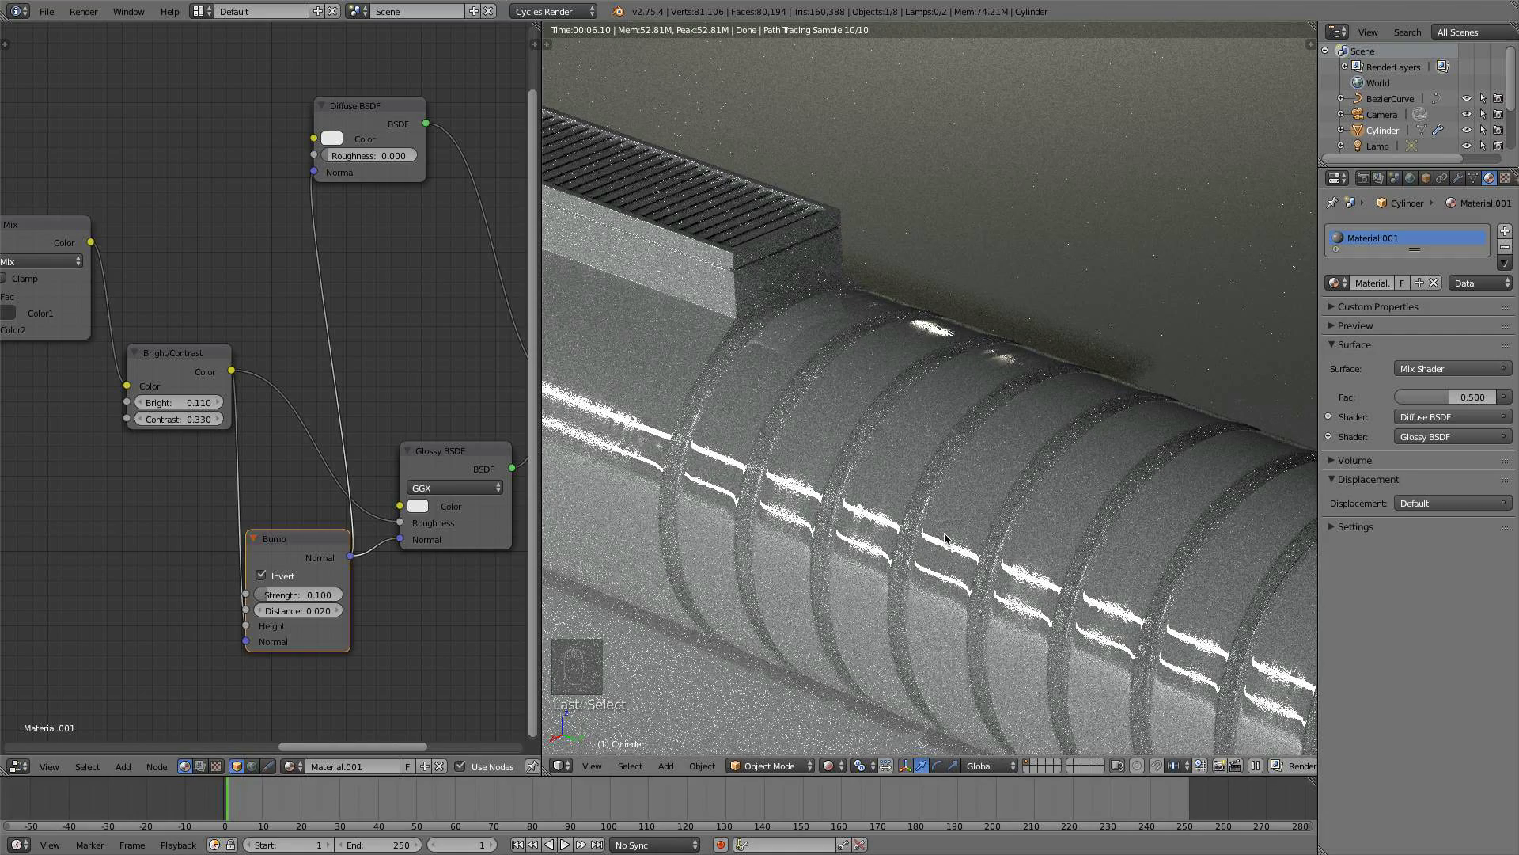
{"action": "scroll", "coordinate": [1093, 379], "scroll_direction": "down", "scroll_amount": 8}
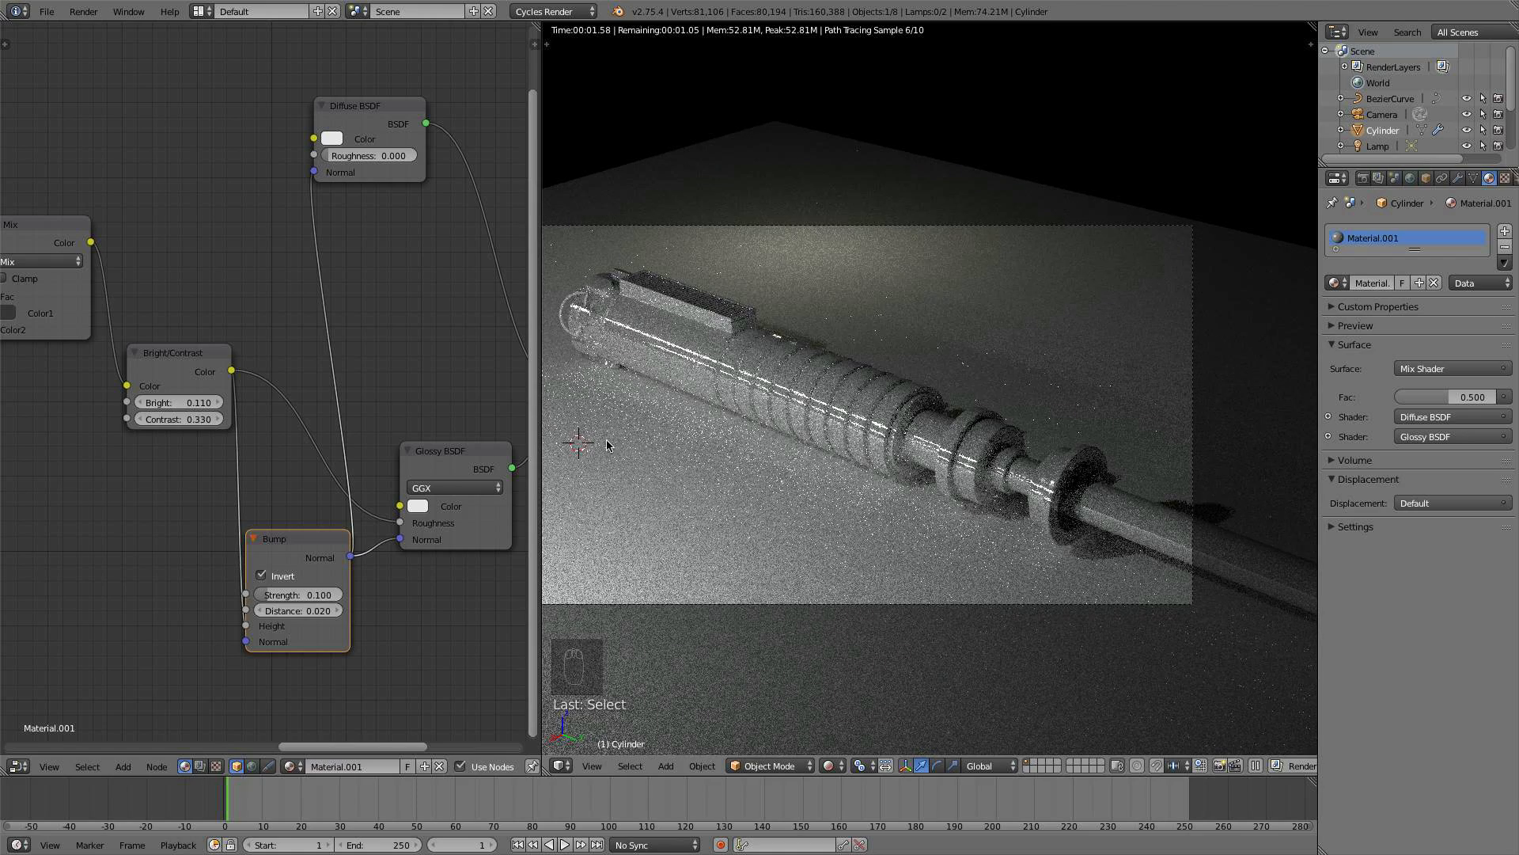
- Space out the Material Output and Mix Shader nodes and bring the Diffuse BSDF down just above the Glossy BSDF
{"action": "scroll", "coordinate": [455, 423], "scroll_direction": "down", "scroll_amount": 3}
{"action": "middle_click_drag", "start_coordinate": [321, 397], "coordinate": [346, 459]}
{"action": "left_click_drag", "start_coordinate": [477, 417], "coordinate": [499, 413]}
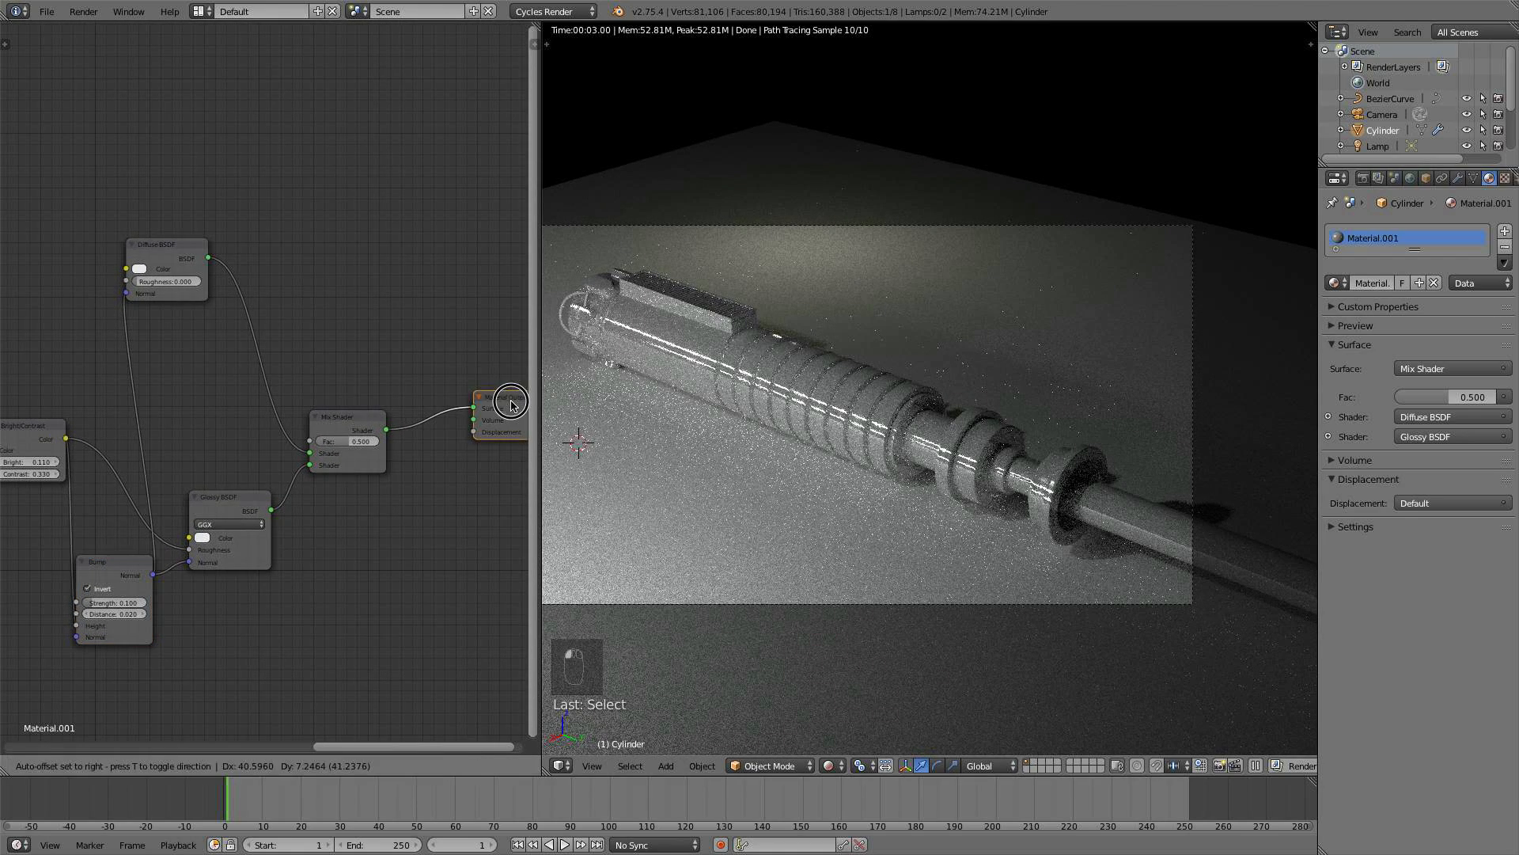
{"action": "left_click_drag", "start_coordinate": [392, 423], "coordinate": [440, 425]}
{"action": "left_click_drag", "start_coordinate": [172, 247], "coordinate": [239, 404]}
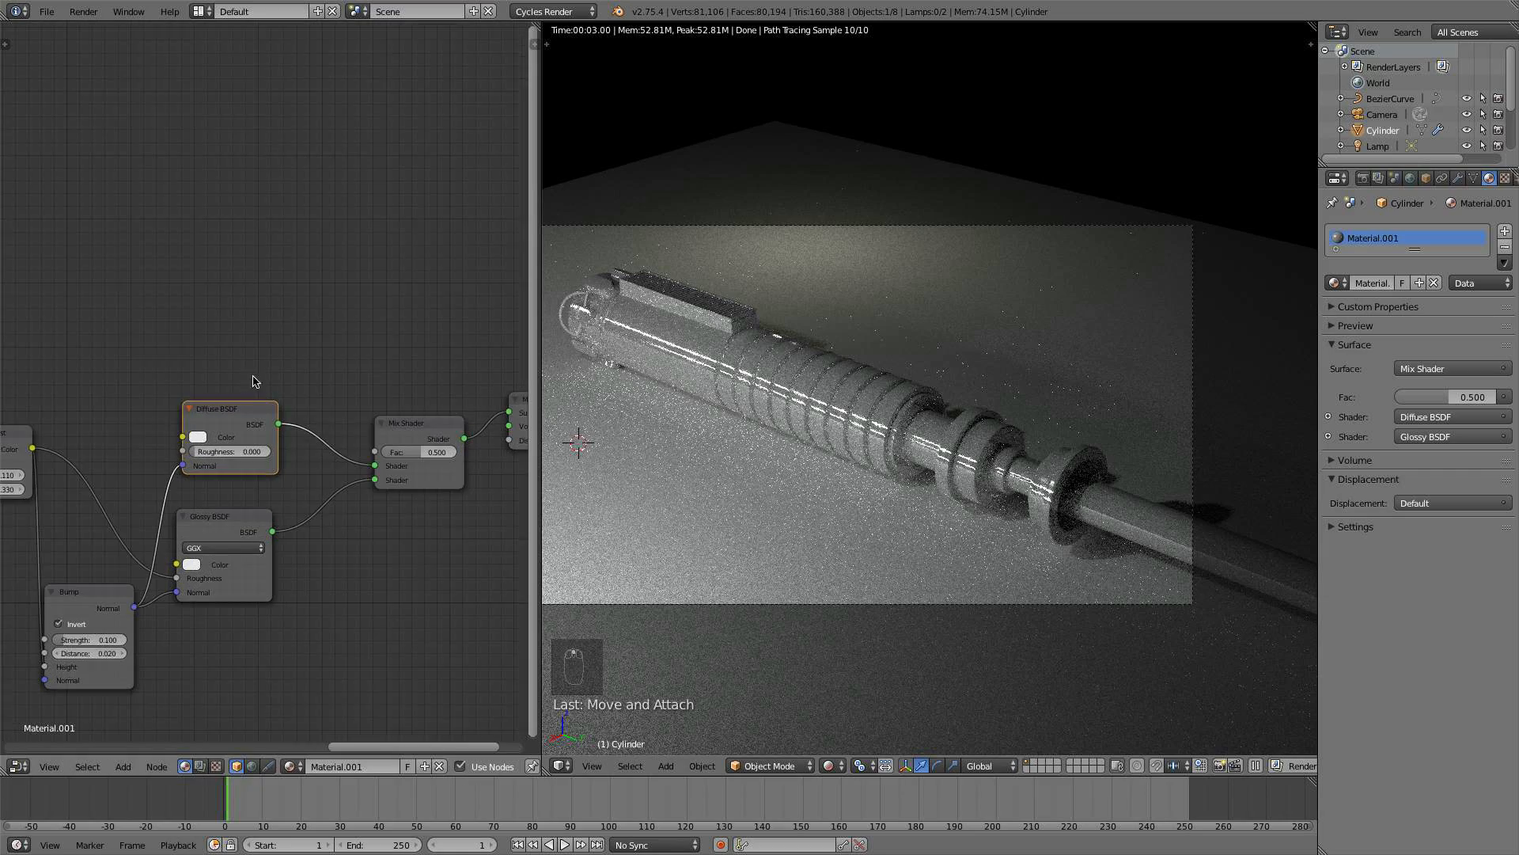
- Darken the Diffuse BSDF colour to a neutral dark grey of about 0.065 per RGB channel
{"action": "scroll", "coordinate": [251, 383], "scroll_direction": "up", "scroll_amount": 3}
{"action": "left_click", "coordinate": [230, 407]}
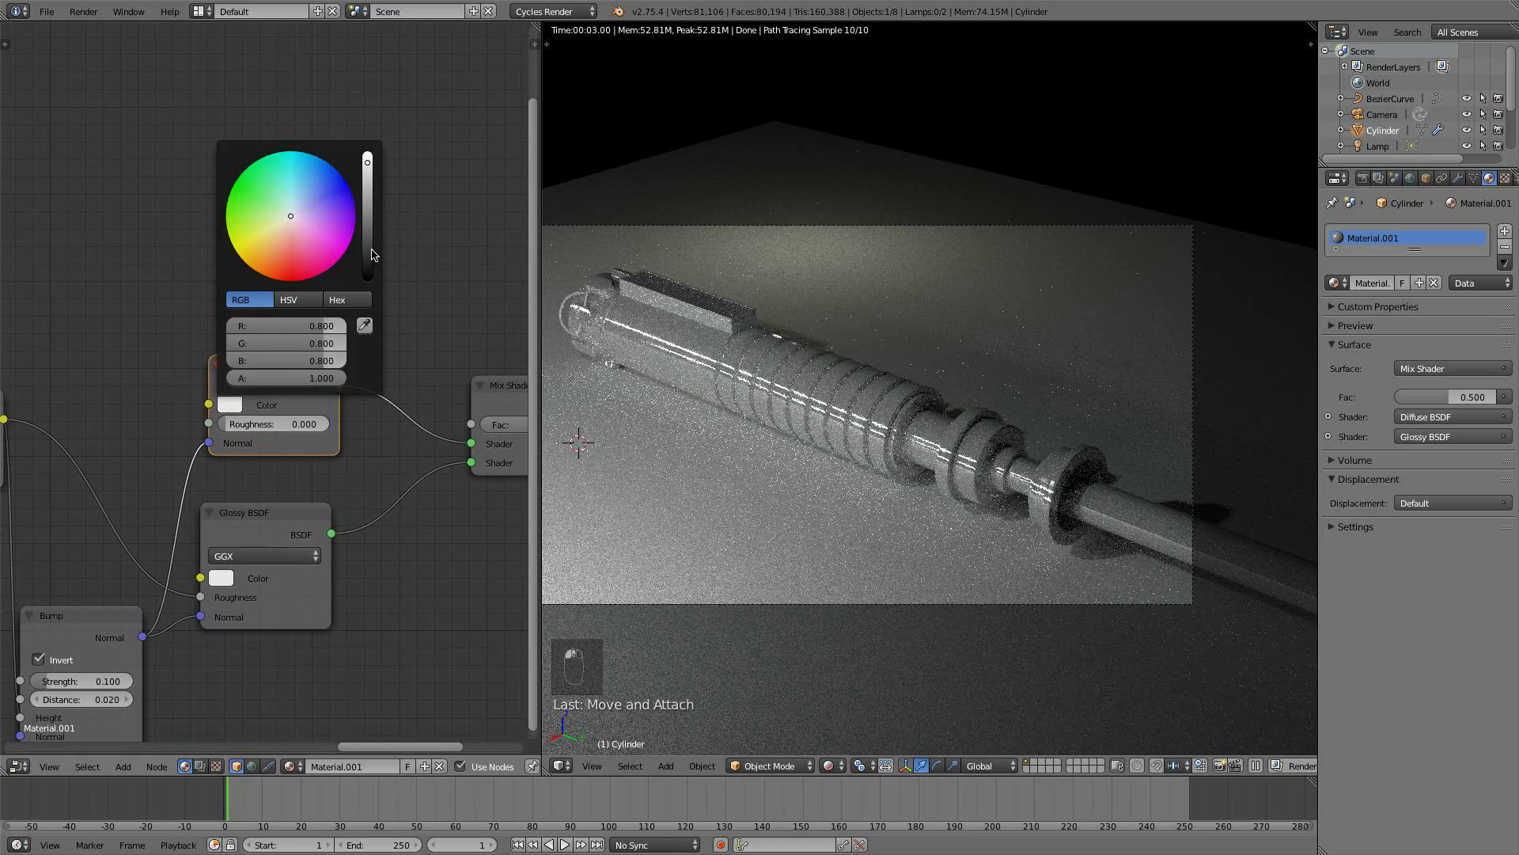
{"action": "left_click", "coordinate": [370, 252]}
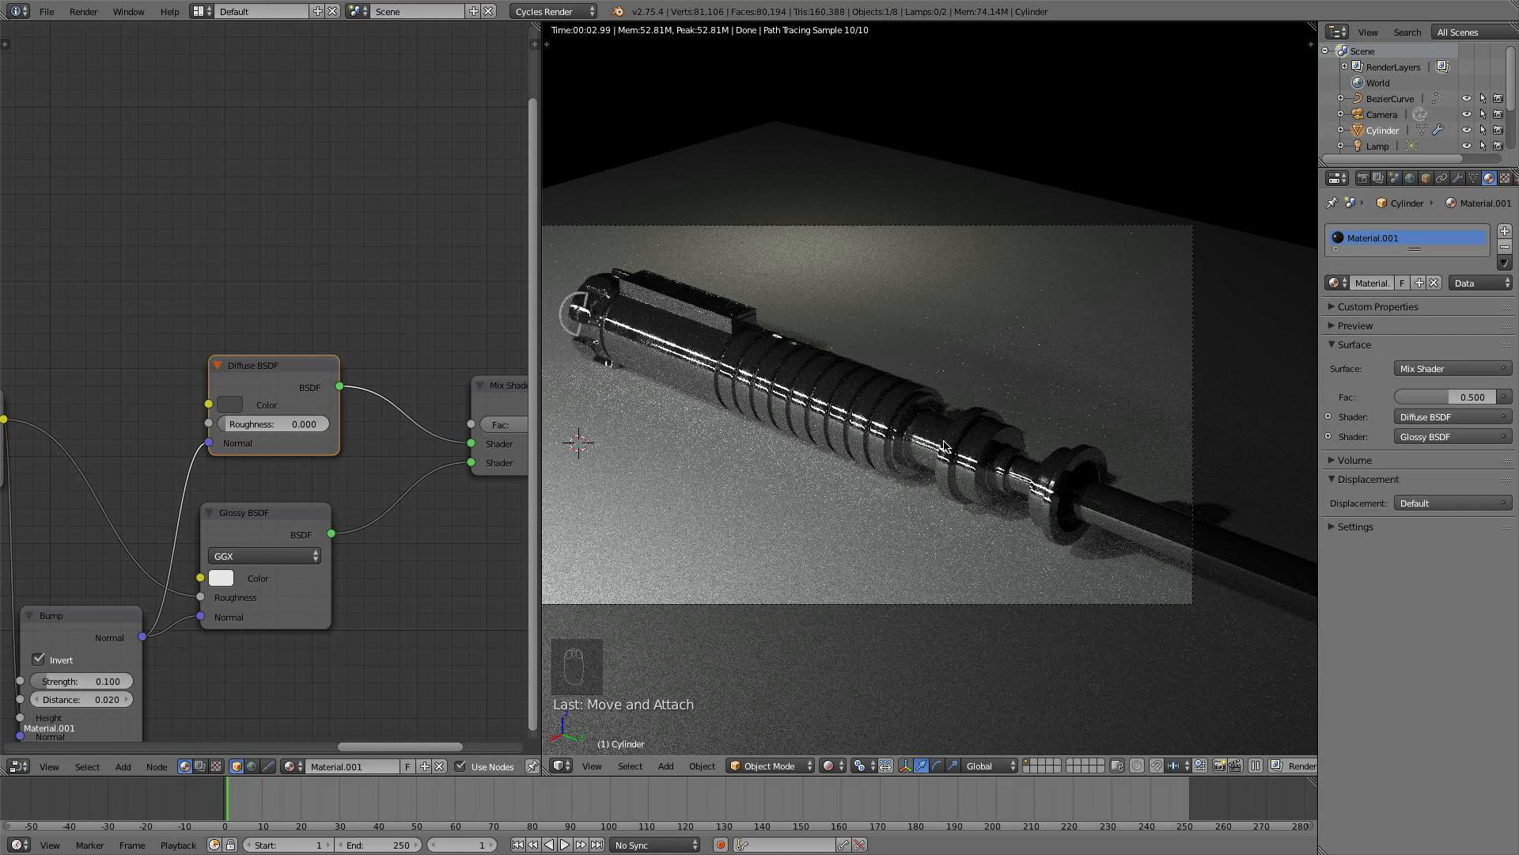
{"action": "left_click", "coordinate": [231, 406]}
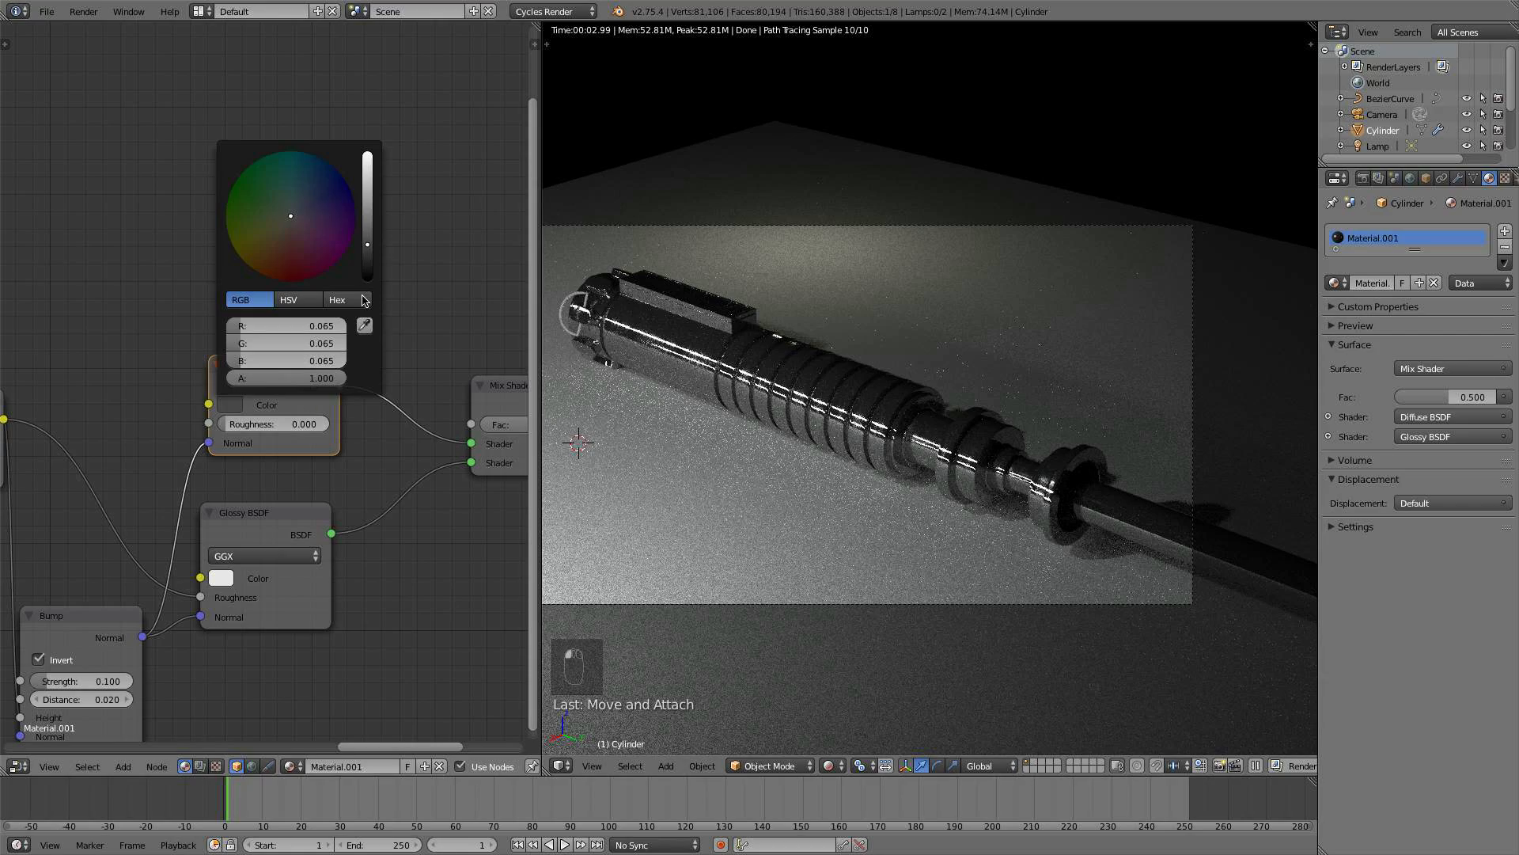
{"action": "left_click_drag", "start_coordinate": [372, 246], "coordinate": [369, 243]}
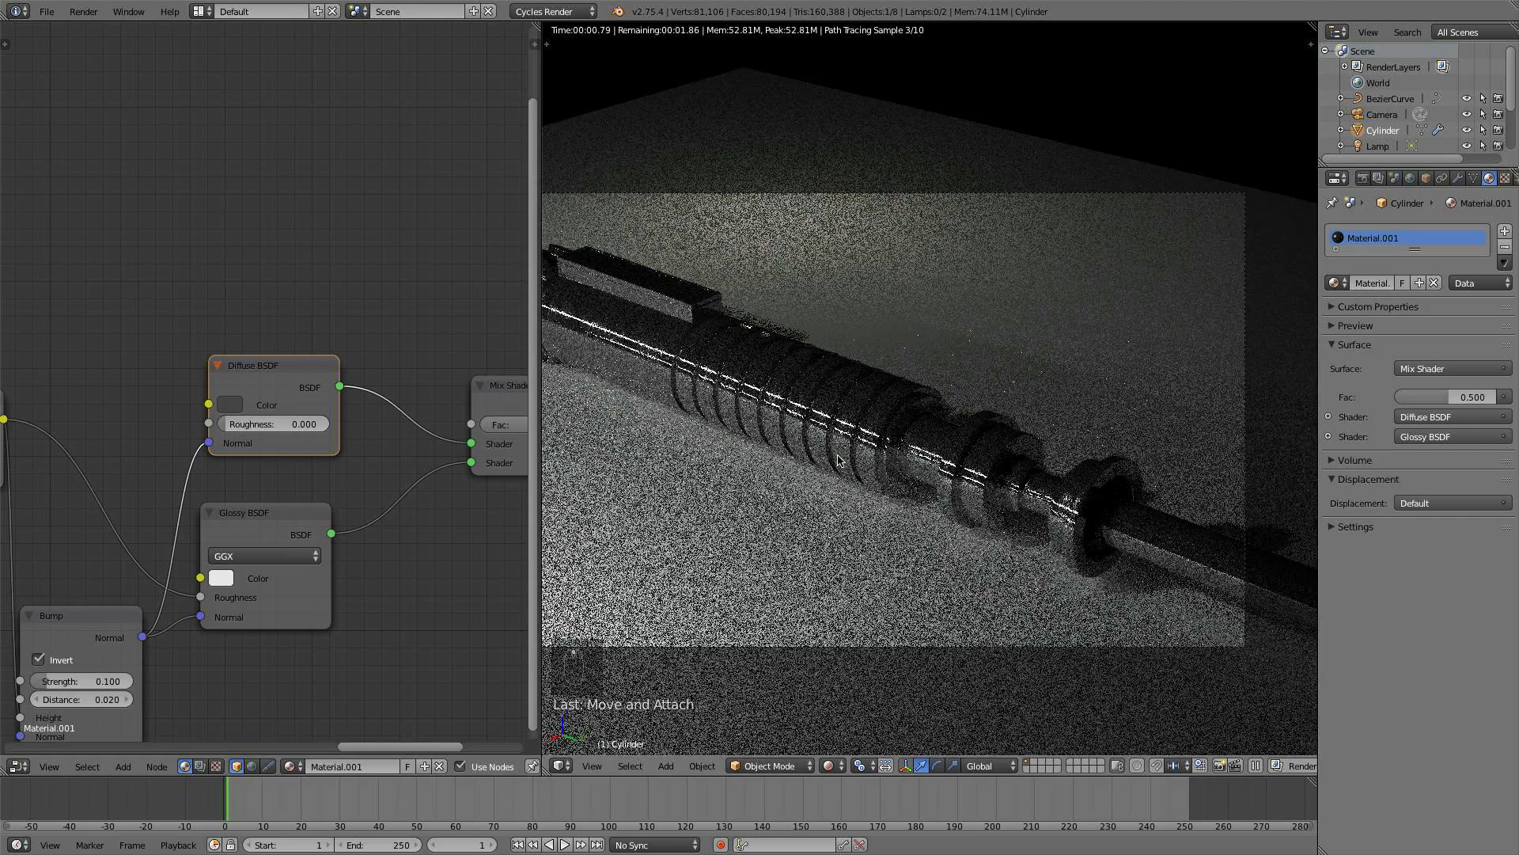
- Move the Diffuse BSDF and Bright/Contrast nodes apart to make room for more nodes between them
{"action": "scroll", "coordinate": [235, 327], "scroll_direction": "down", "scroll_amount": 1}
{"action": "scroll", "coordinate": [235, 328], "scroll_direction": "down", "scroll_amount": 1}
{"action": "middle_click_drag", "start_coordinate": [235, 327], "coordinate": [270, 483]}
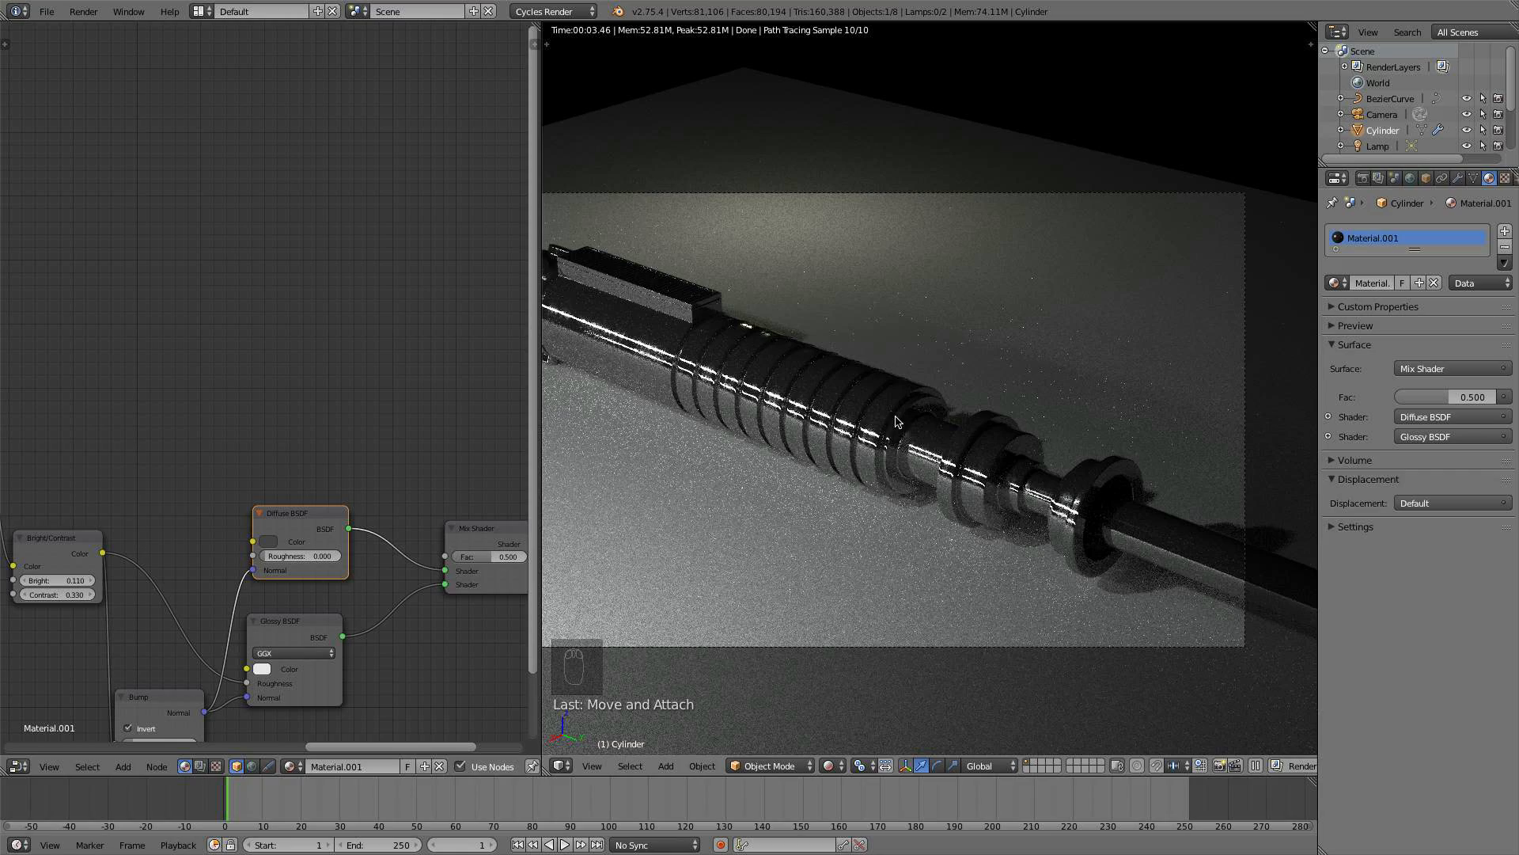
{"action": "middle_click_drag", "start_coordinate": [884, 451], "coordinate": [879, 462]}
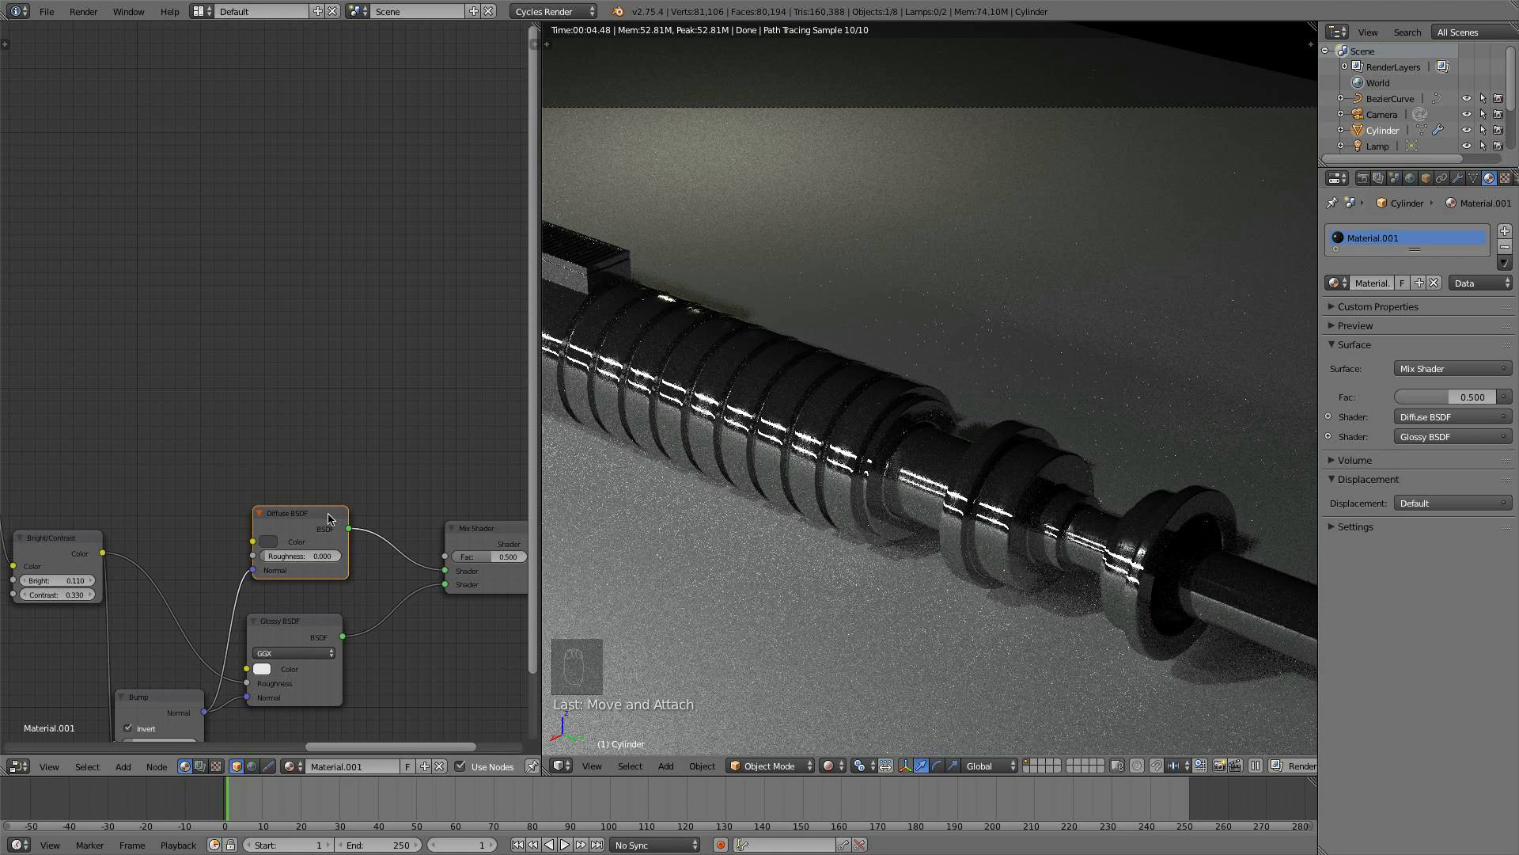
{"action": "left_click_drag", "start_coordinate": [306, 522], "coordinate": [316, 495]}
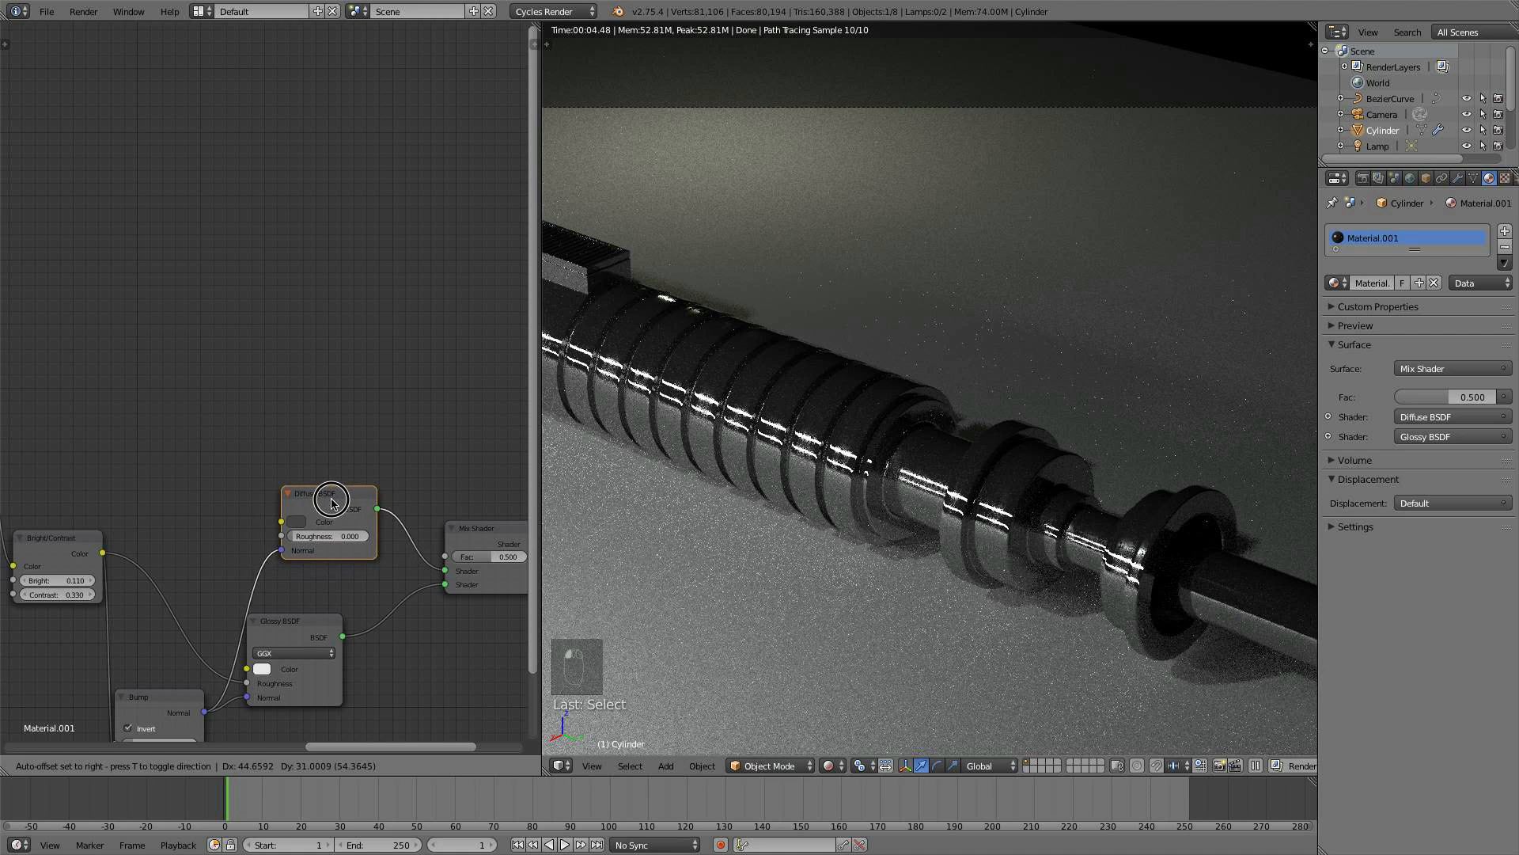
{"action": "middle_click_drag", "start_coordinate": [277, 518], "coordinate": [363, 540]}
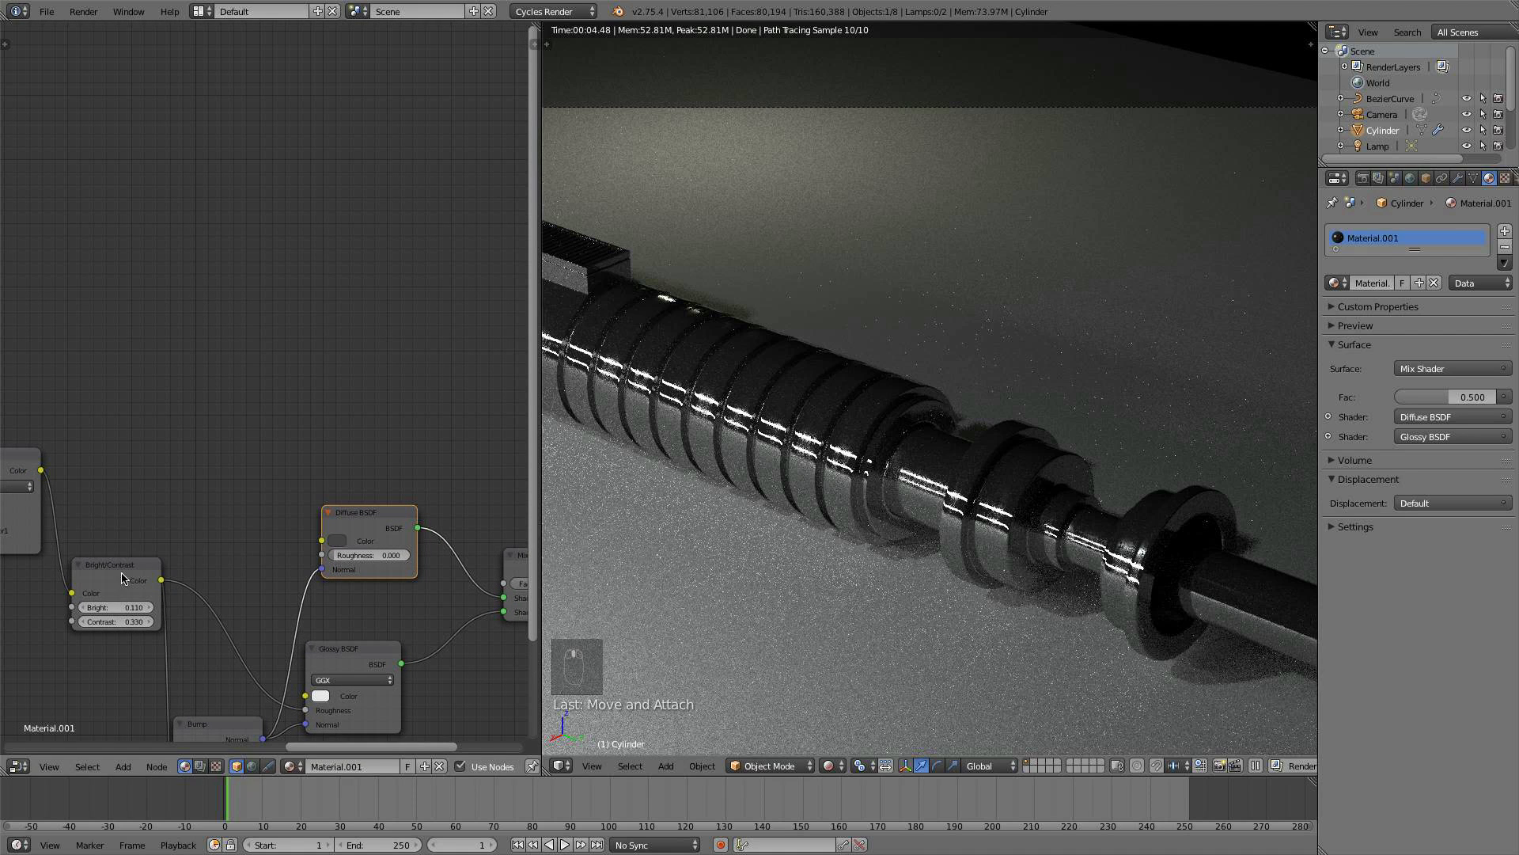
{"action": "left_click_drag", "start_coordinate": [122, 573], "coordinate": [107, 578]}
{"action": "middle_click_drag", "start_coordinate": [348, 512], "coordinate": [370, 520]}
{"action": "middle_click_drag", "start_coordinate": [252, 492], "coordinate": [315, 502]}
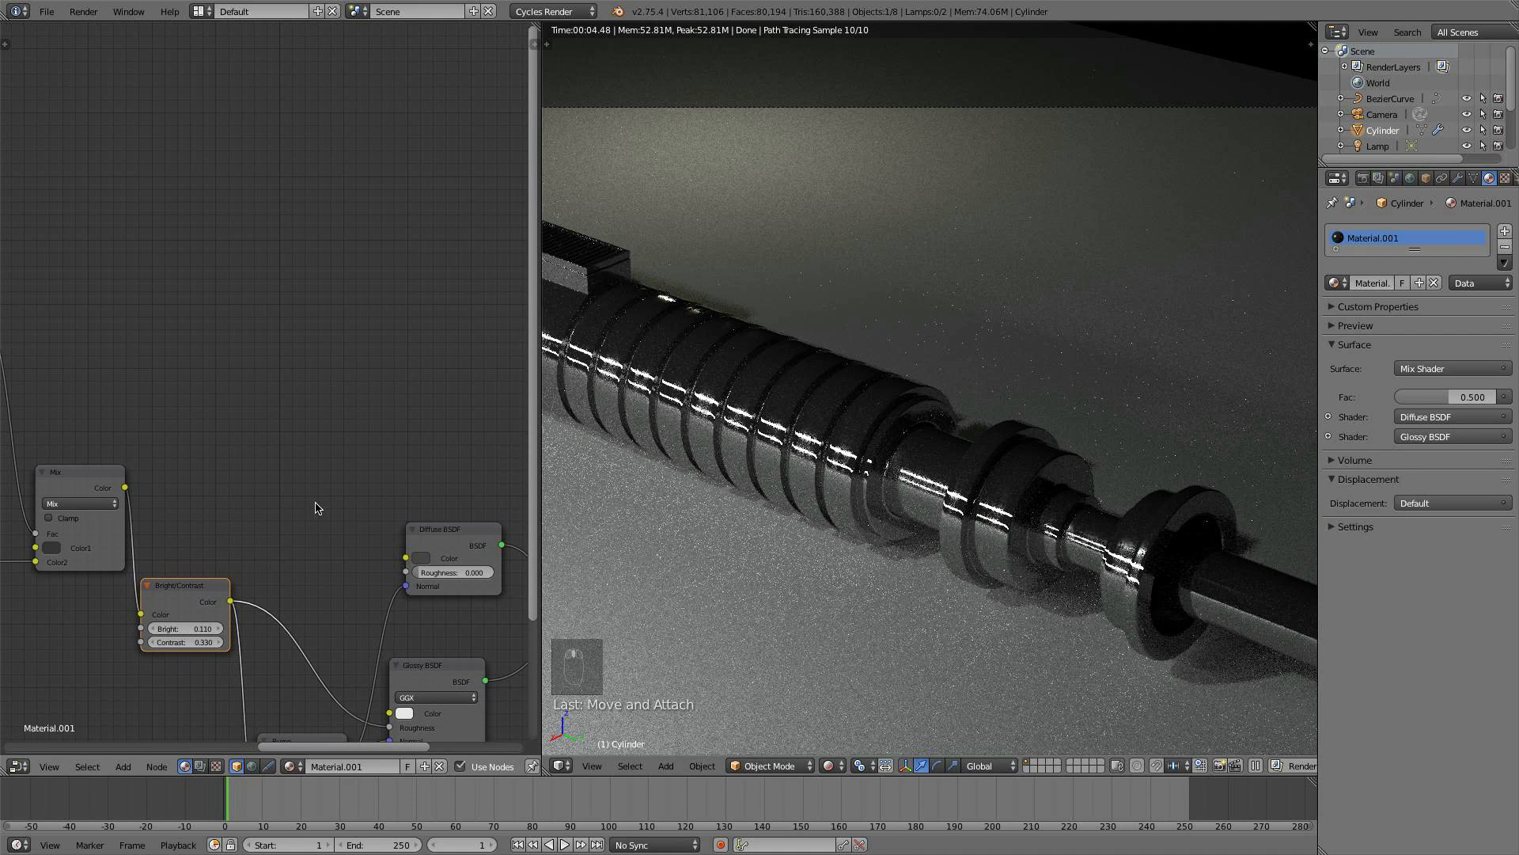
- Add an RGB input node above the Bright/Contrast node and sample the Diffuse BSDF's dark grey colour into it
{"action": "key", "text": "shift+a"}
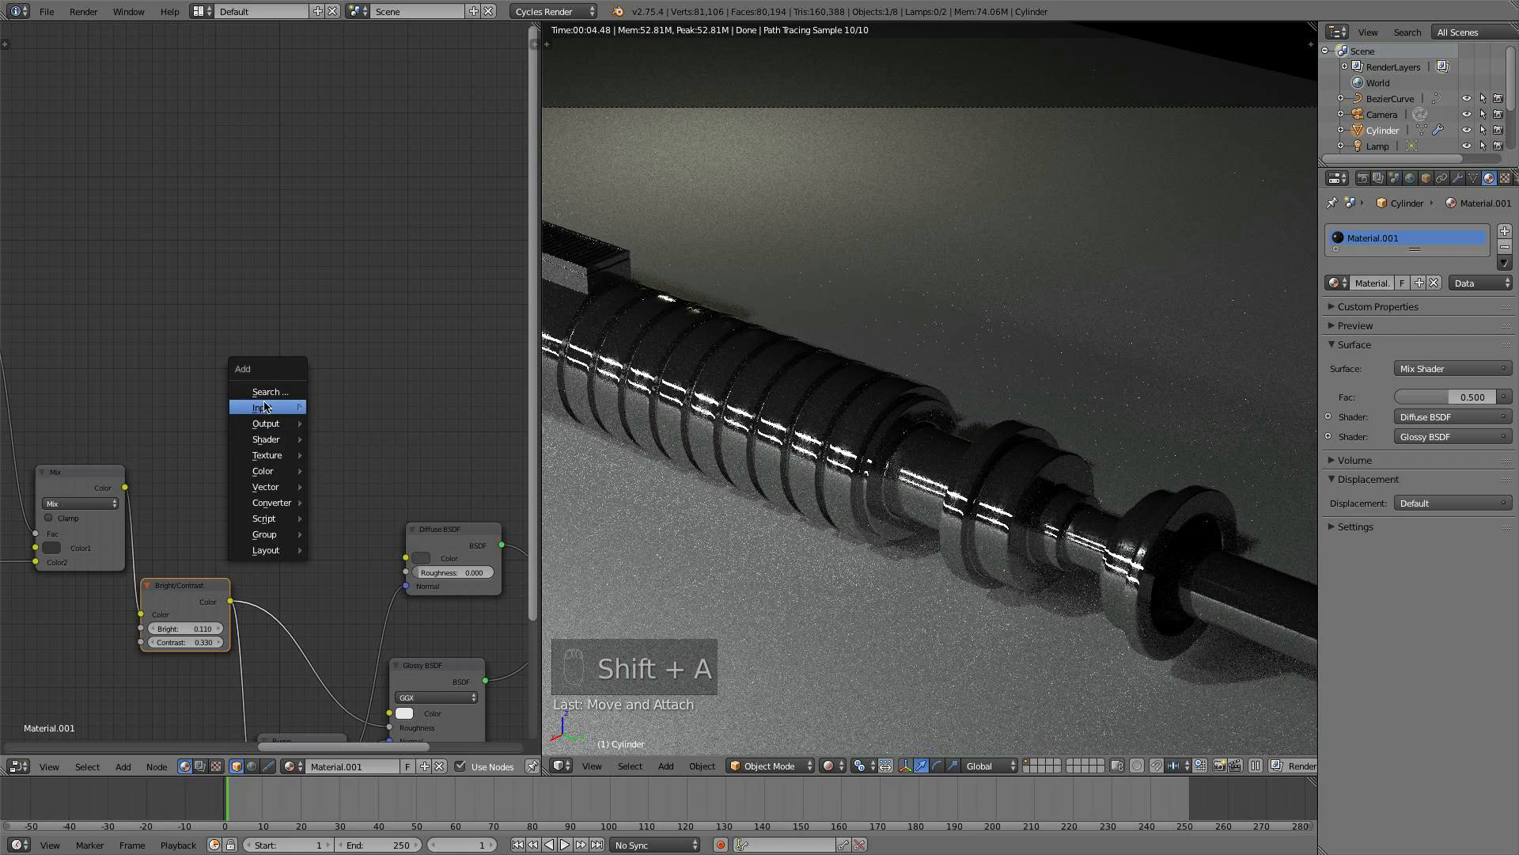
{"action": "mouse_move", "coordinate": [266, 407]}
{"action": "left_click", "coordinate": [339, 517]}
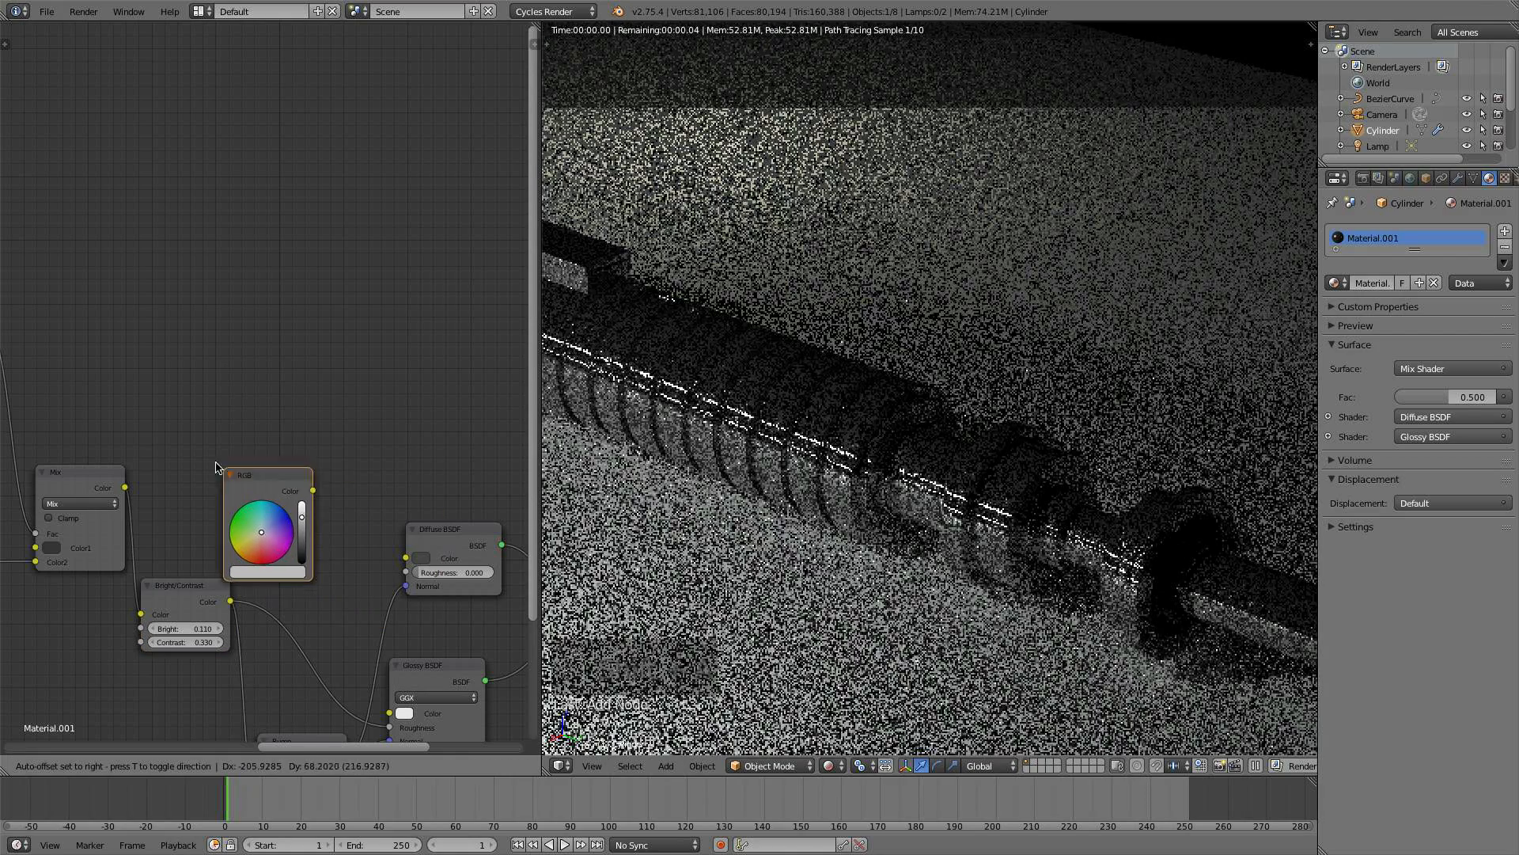
{"action": "left_click", "coordinate": [277, 565]}
{"action": "left_click", "coordinate": [277, 563]}
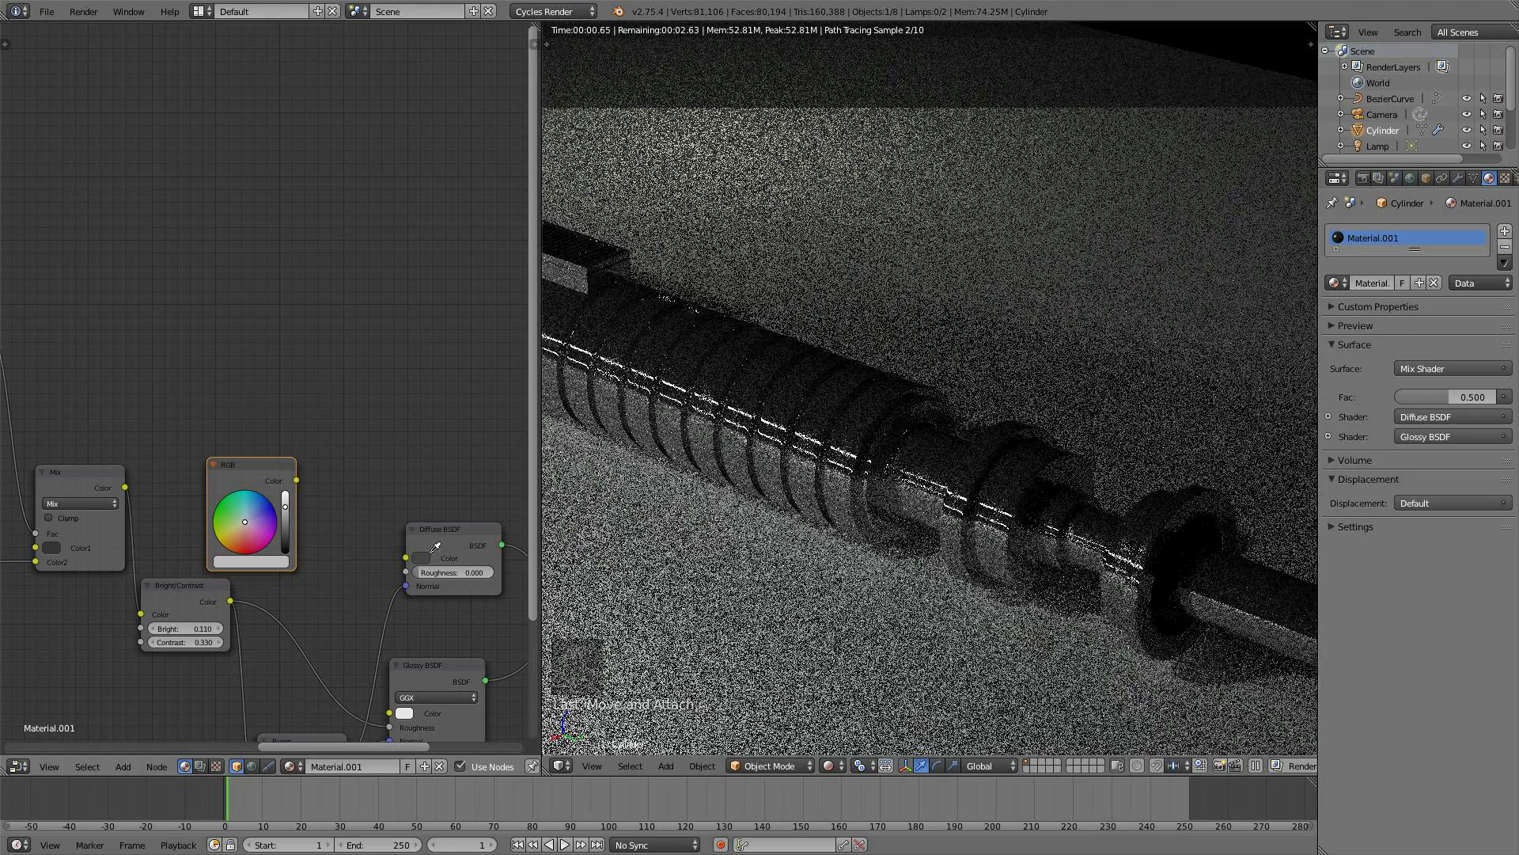
{"action": "left_click", "coordinate": [433, 549]}
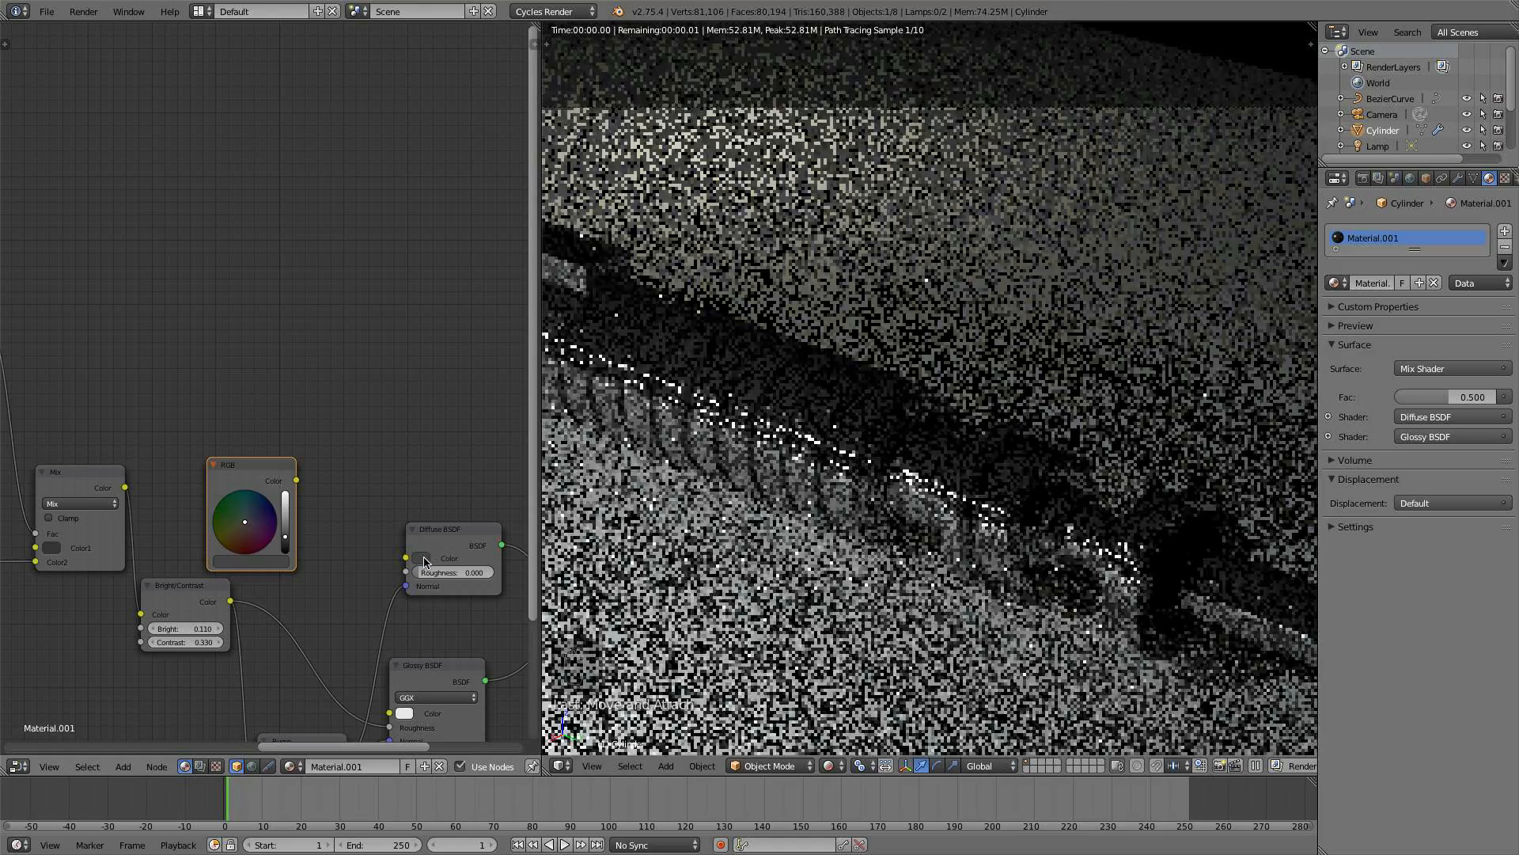
- Connect the RGB node's Color to the Diffuse BSDF Color input and spread the two nodes apart
{"action": "left_click_drag", "start_coordinate": [295, 480], "coordinate": [406, 558]}
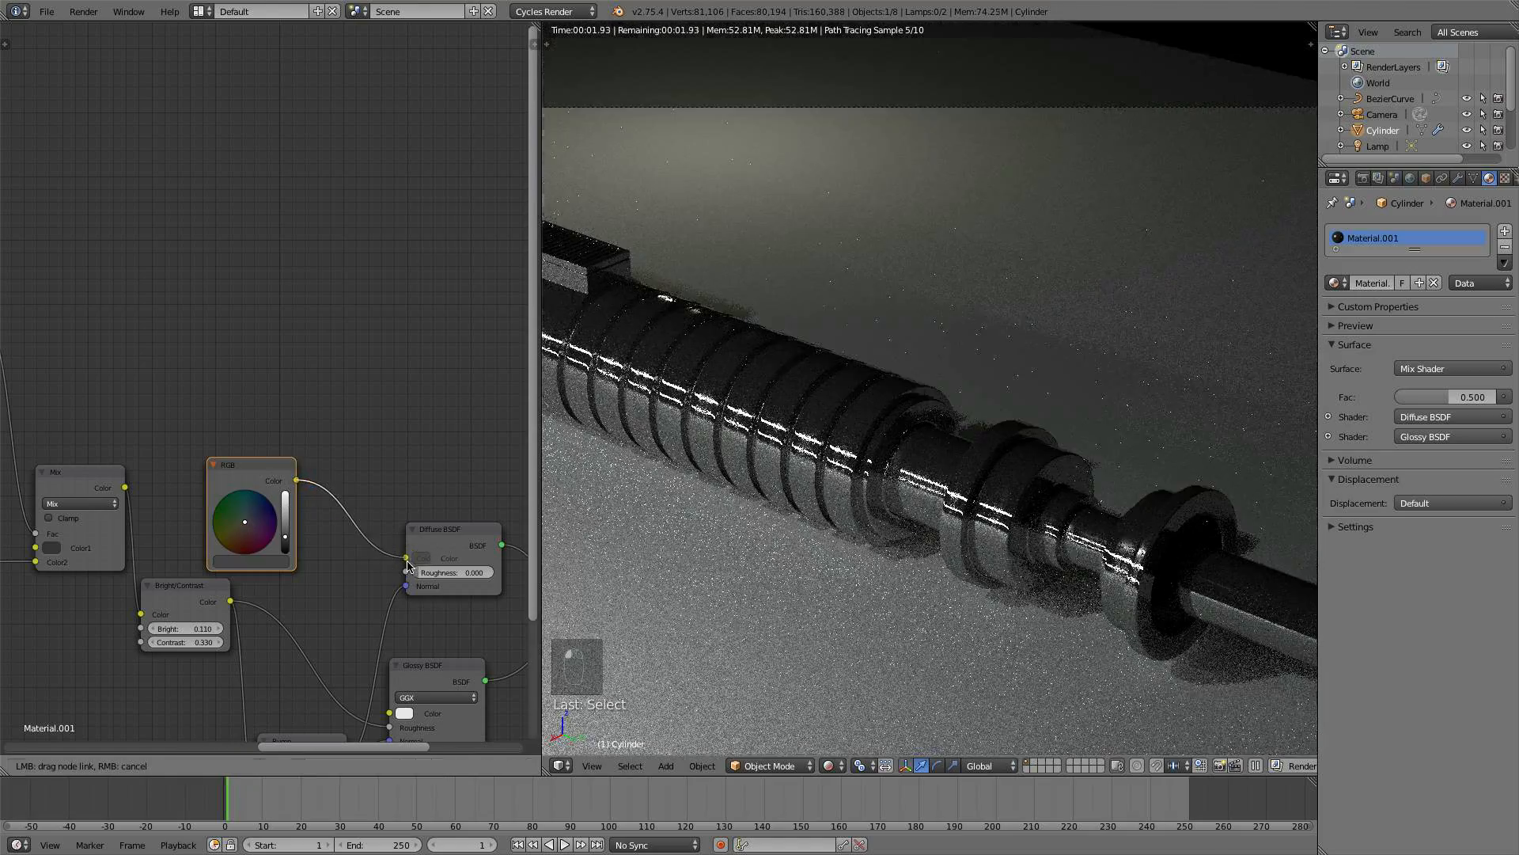
{"action": "left_click_drag", "start_coordinate": [272, 491], "coordinate": [247, 478]}
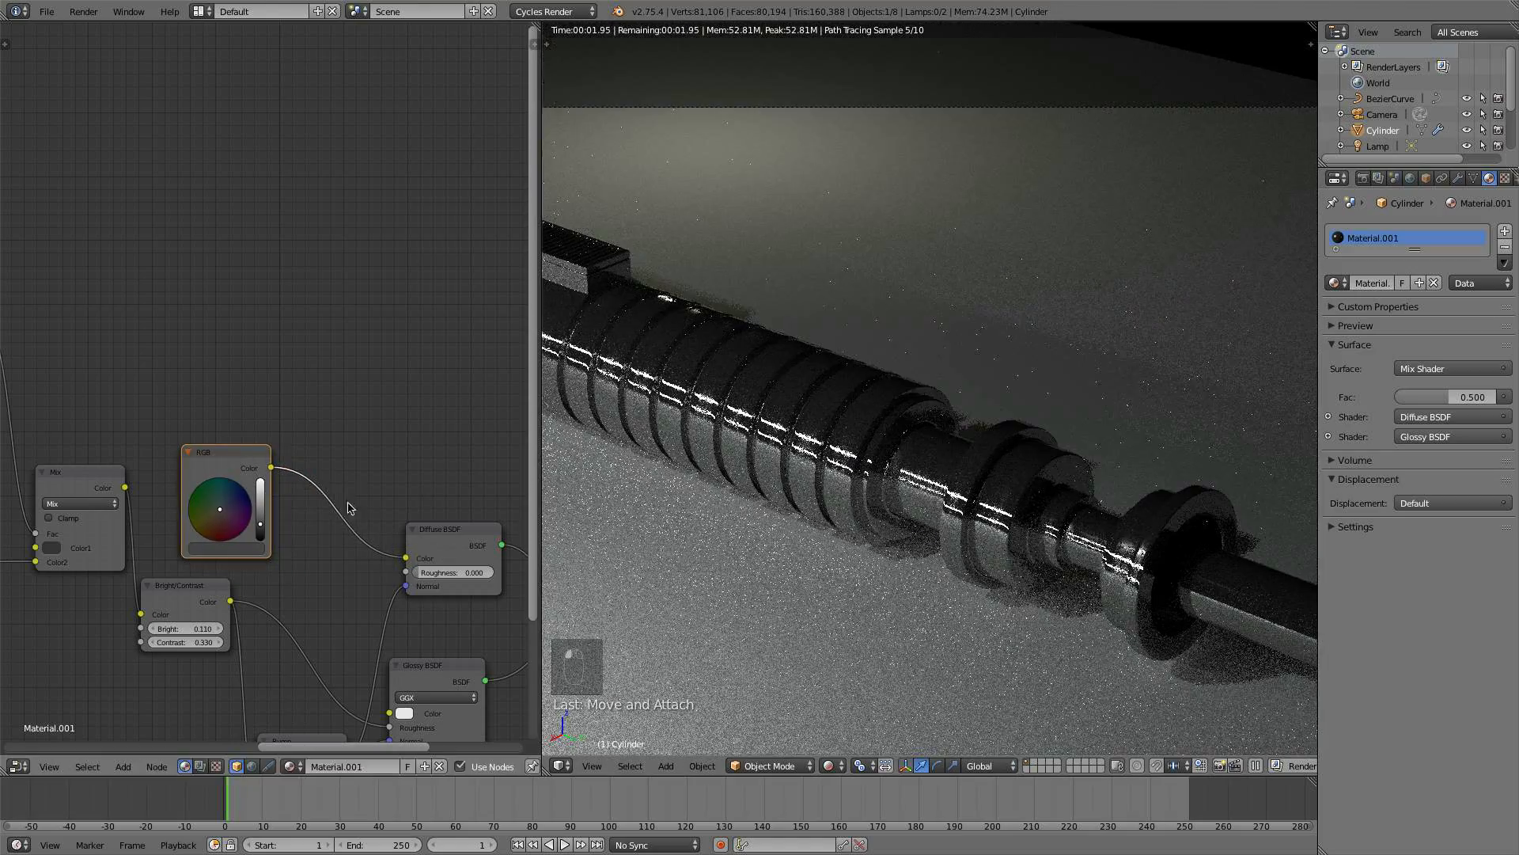
{"action": "left_click_drag", "start_coordinate": [439, 527], "coordinate": [461, 530]}
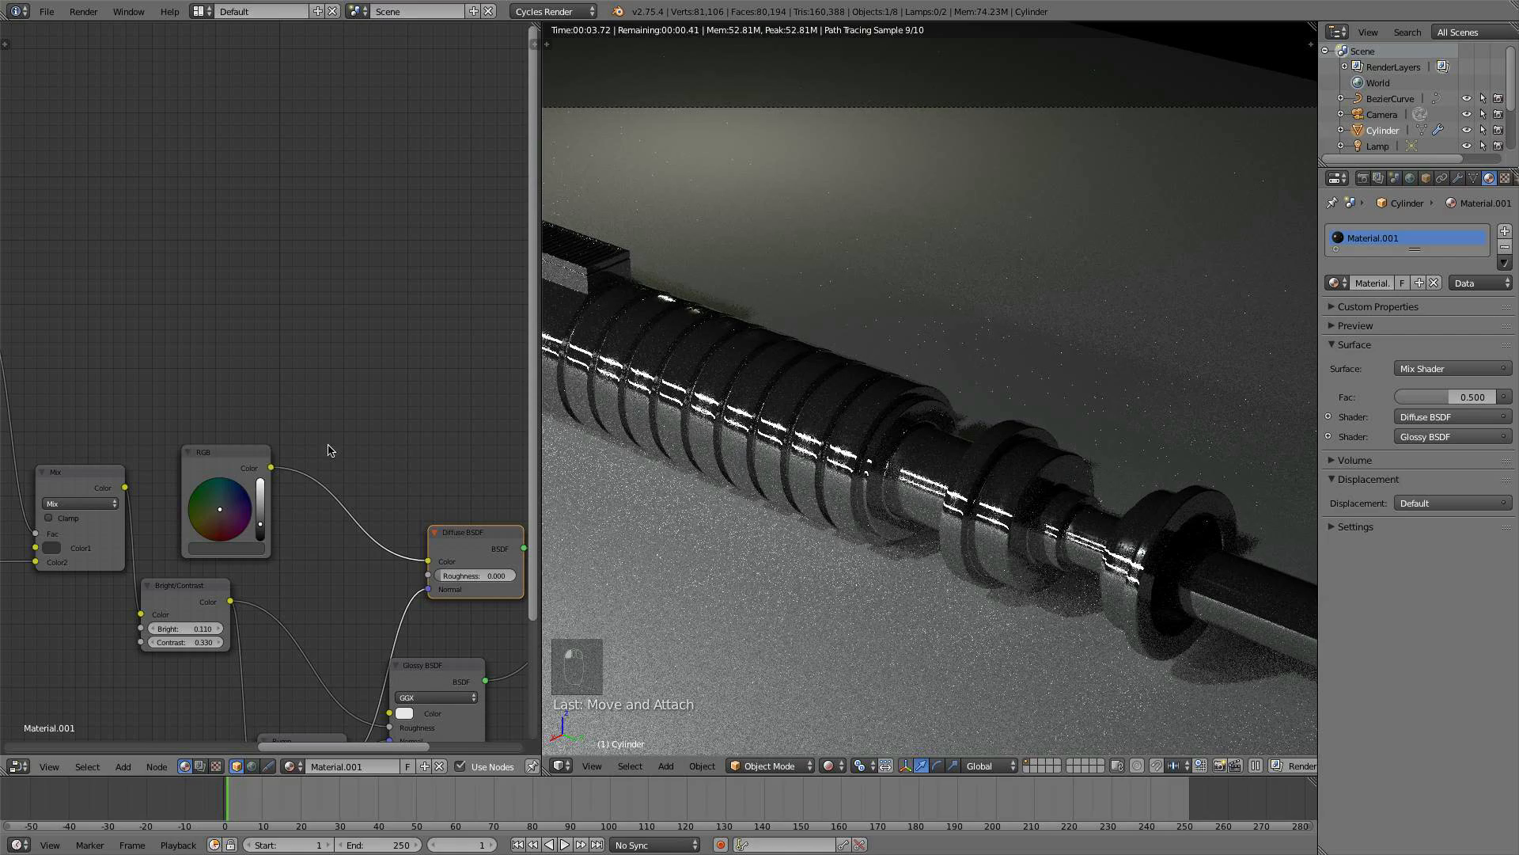
- Insert a MixRGB node between the RGB and Diffuse BSDF nodes and set its blend mode to Multiply
{"action": "key", "text": "shift+a"}
{"action": "mouse_move", "coordinate": [317, 510]}
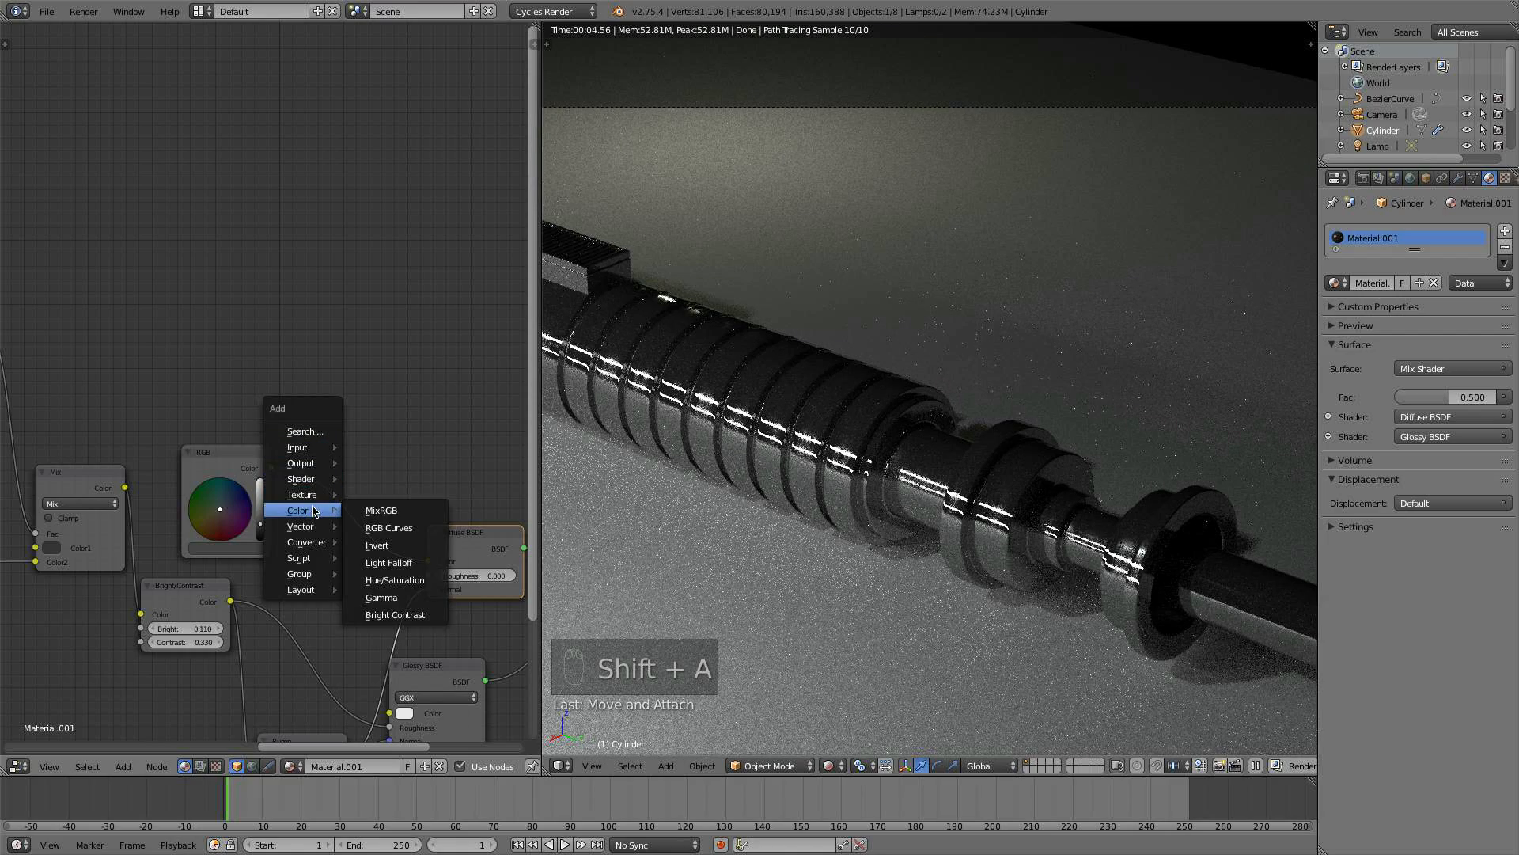
{"action": "left_click", "coordinate": [413, 517]}
{"action": "left_click", "coordinate": [364, 453]}
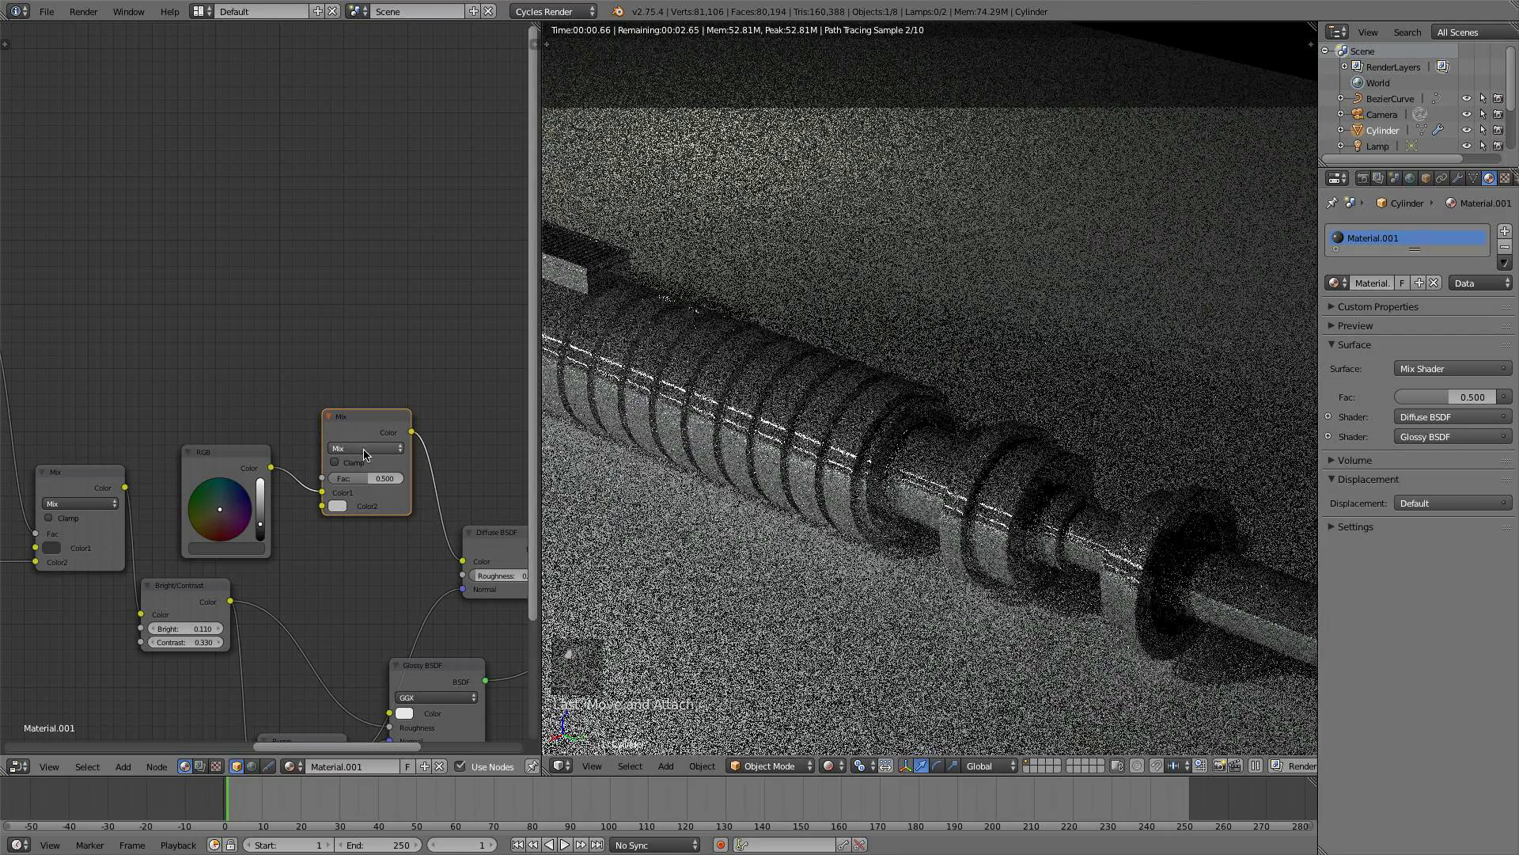
{"action": "left_click", "coordinate": [364, 448]}
{"action": "left_click", "coordinate": [364, 418]}
- Shift the texture Mix node slightly away from Bright/Contrast and connect the Bright/Contrast Color to the Multiply node's Color2 input
{"action": "scroll", "coordinate": [388, 468], "scroll_direction": "down", "scroll_amount": 2}
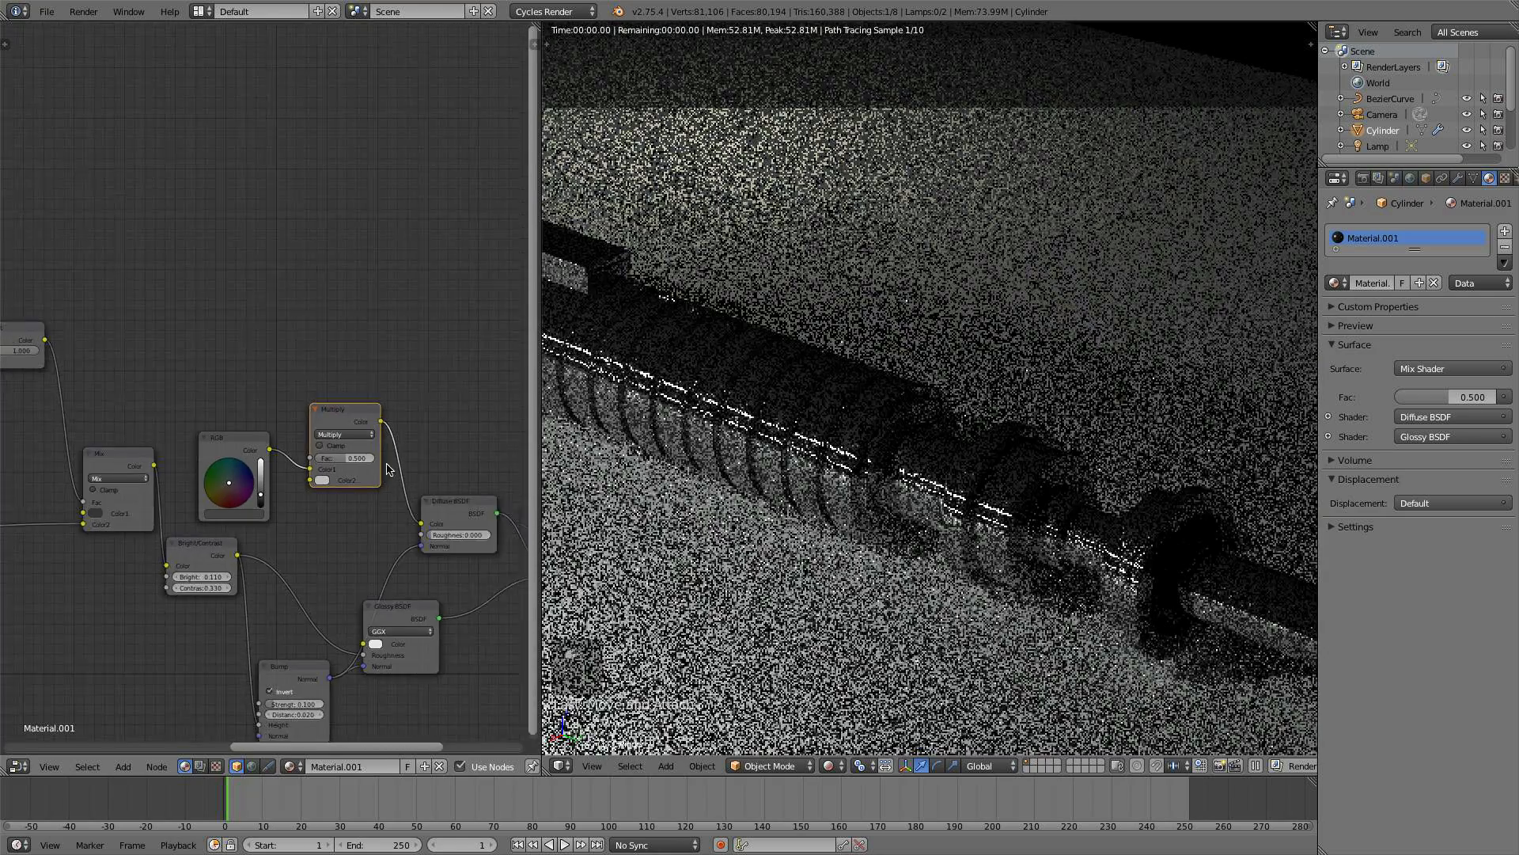
{"action": "middle_click_drag", "start_coordinate": [388, 468], "coordinate": [445, 439]}
{"action": "scroll", "coordinate": [348, 474], "scroll_direction": "down", "scroll_amount": 1}
{"action": "middle_click_drag", "start_coordinate": [111, 523], "coordinate": [191, 520]}
{"action": "left_click_drag", "start_coordinate": [311, 469], "coordinate": [295, 462]}
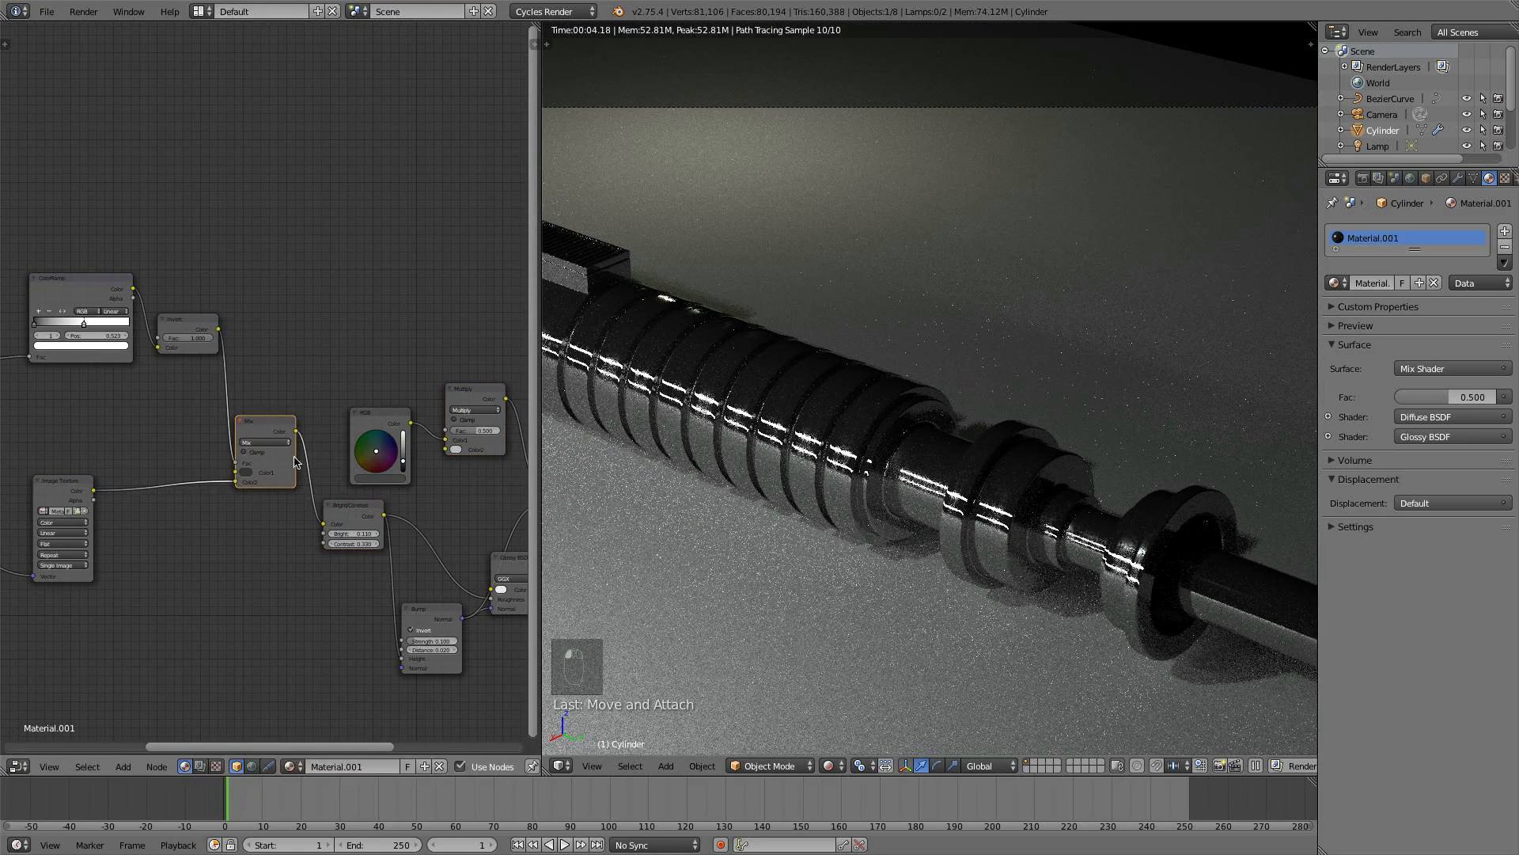
{"action": "key", "text": "g"}
{"action": "left_click", "coordinate": [381, 517]}
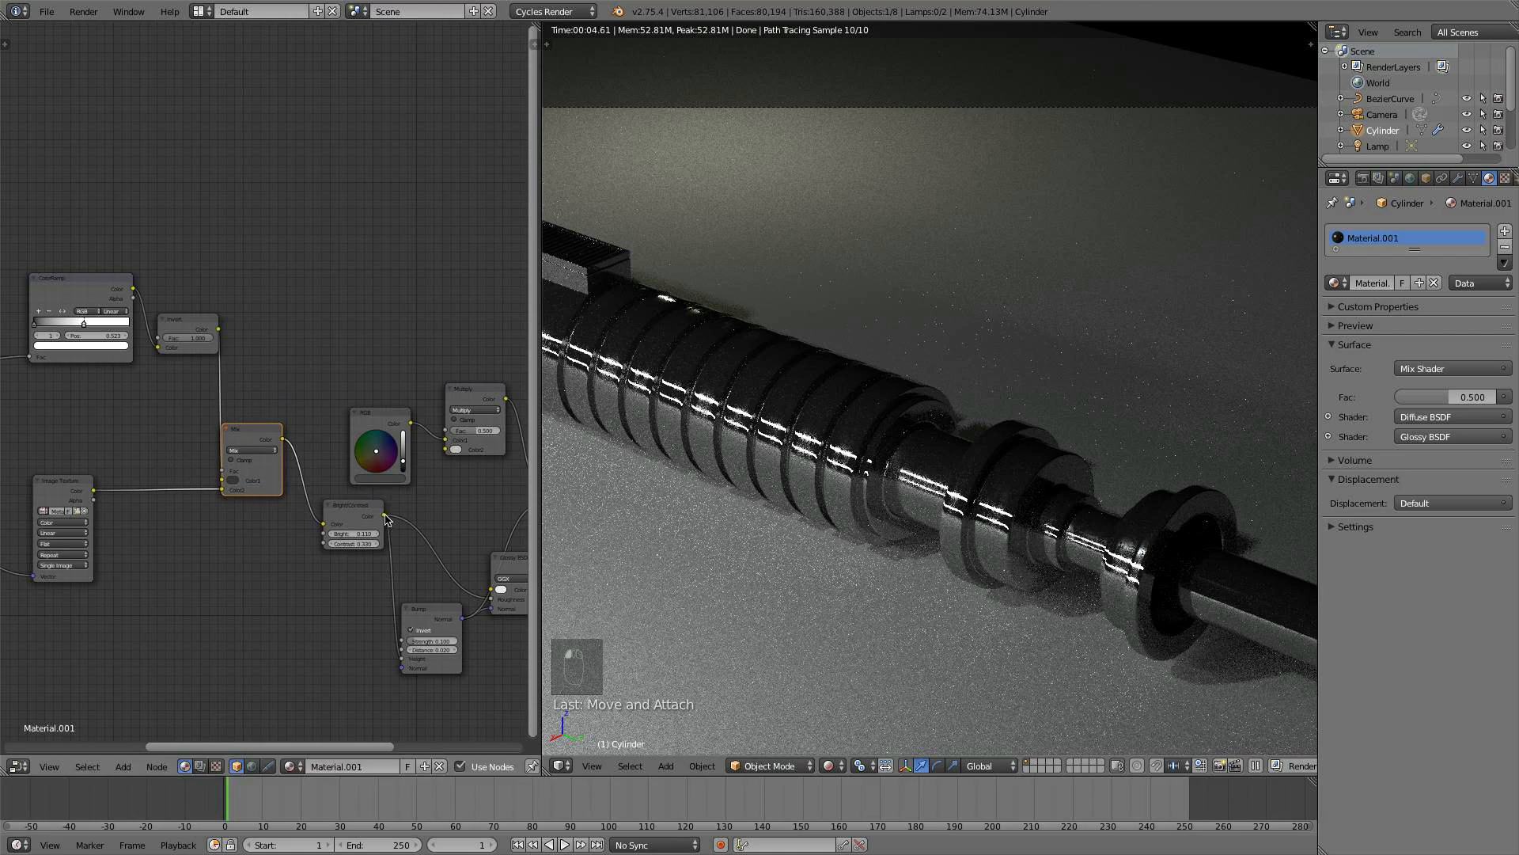
{"action": "left_click_drag", "start_coordinate": [385, 517], "coordinate": [448, 450]}
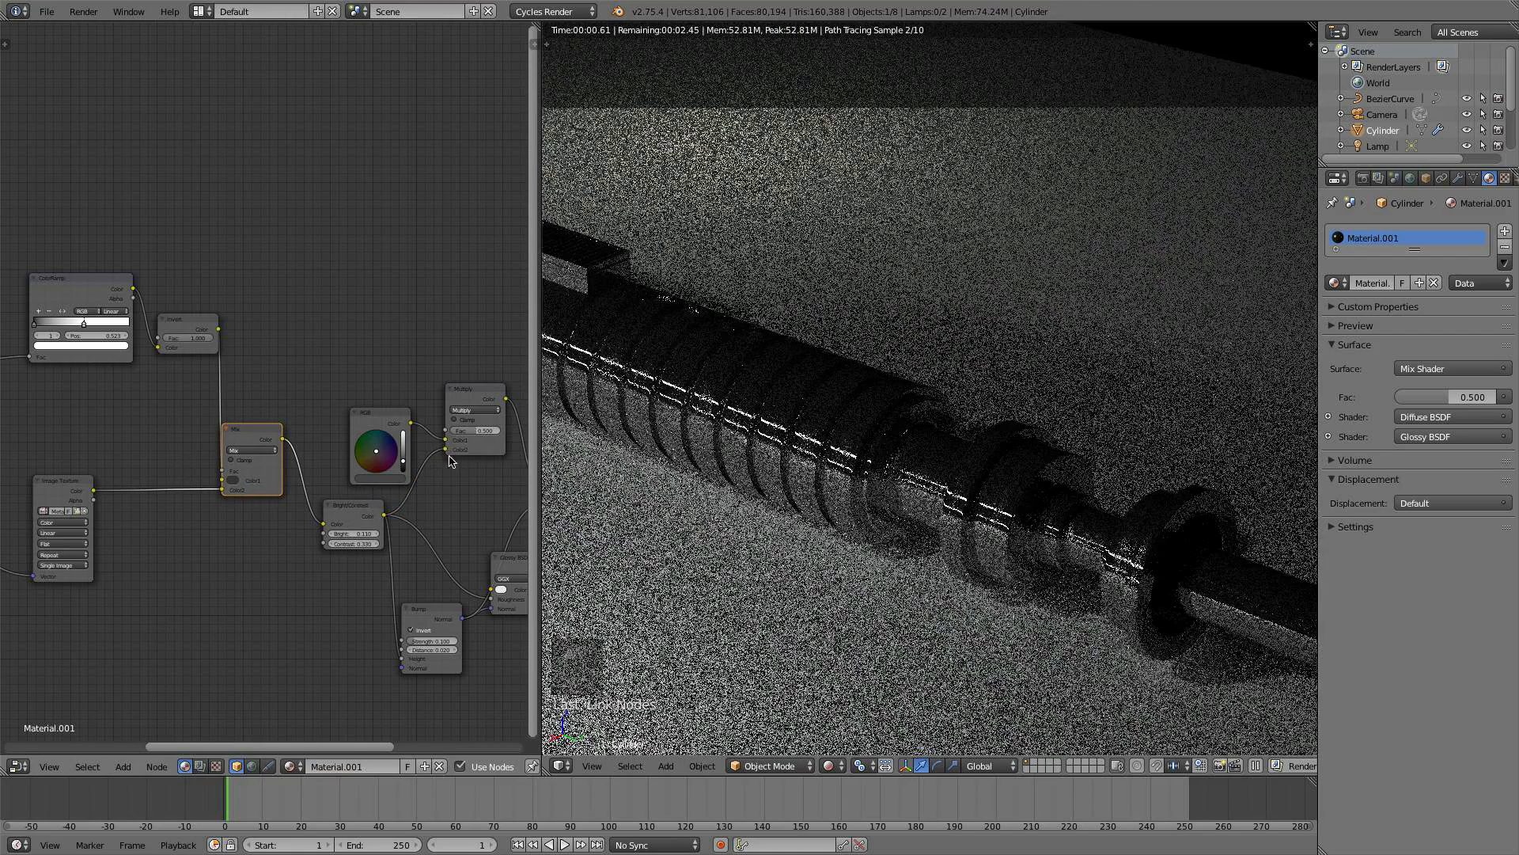
- Preview the RGB node's output on the model and compare it with the Multiply node's output
{"action": "middle_click_drag", "start_coordinate": [448, 460], "coordinate": [309, 471]}
{"action": "scroll", "coordinate": [299, 497], "scroll_direction": "up", "scroll_amount": 2}
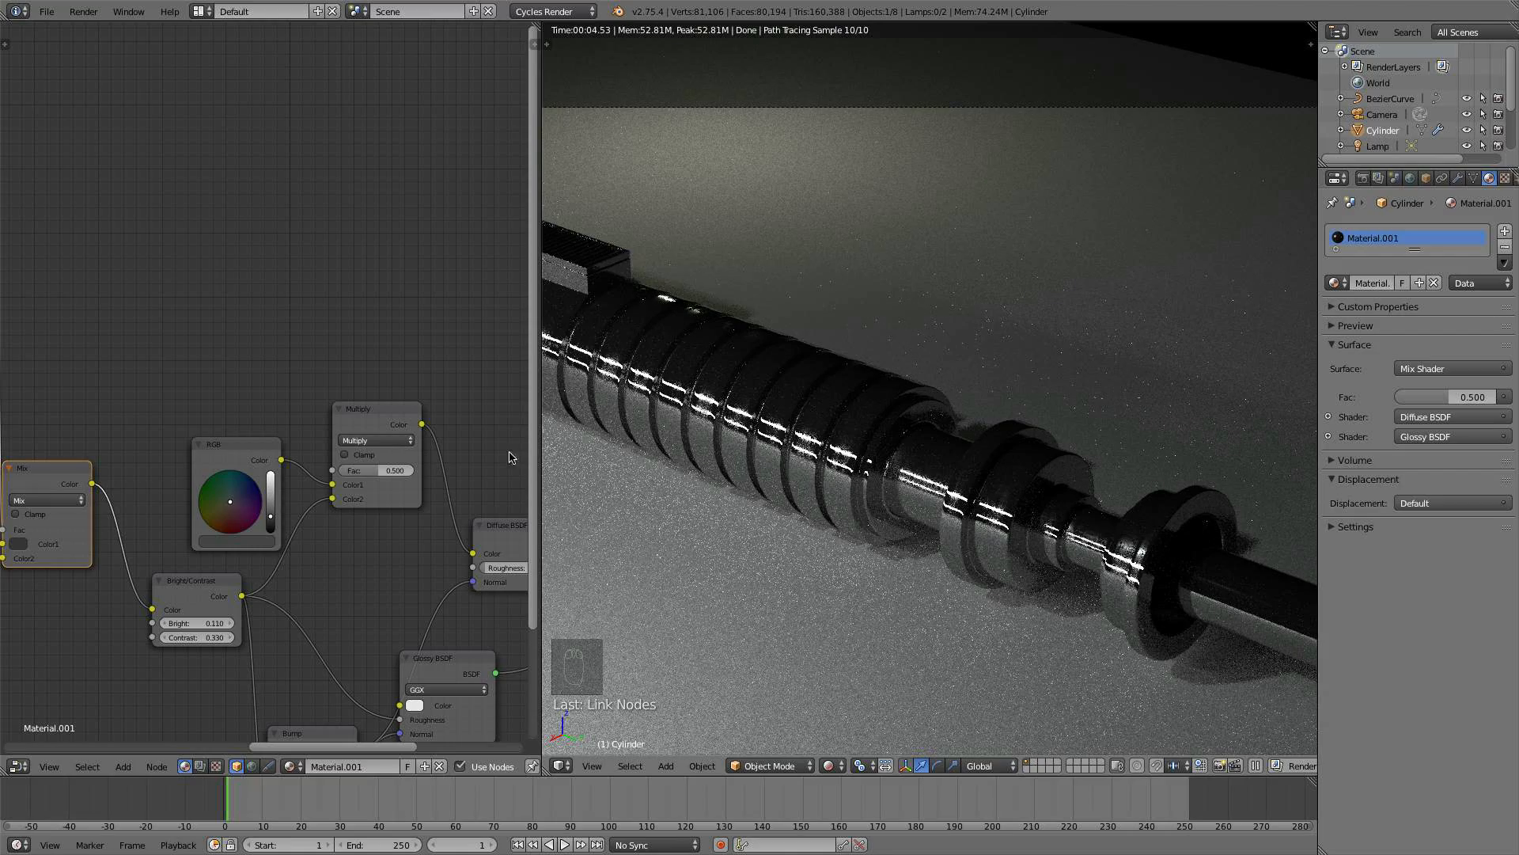
{"action": "left_click", "coordinate": [255, 466], "text": "ctrl+shift"}
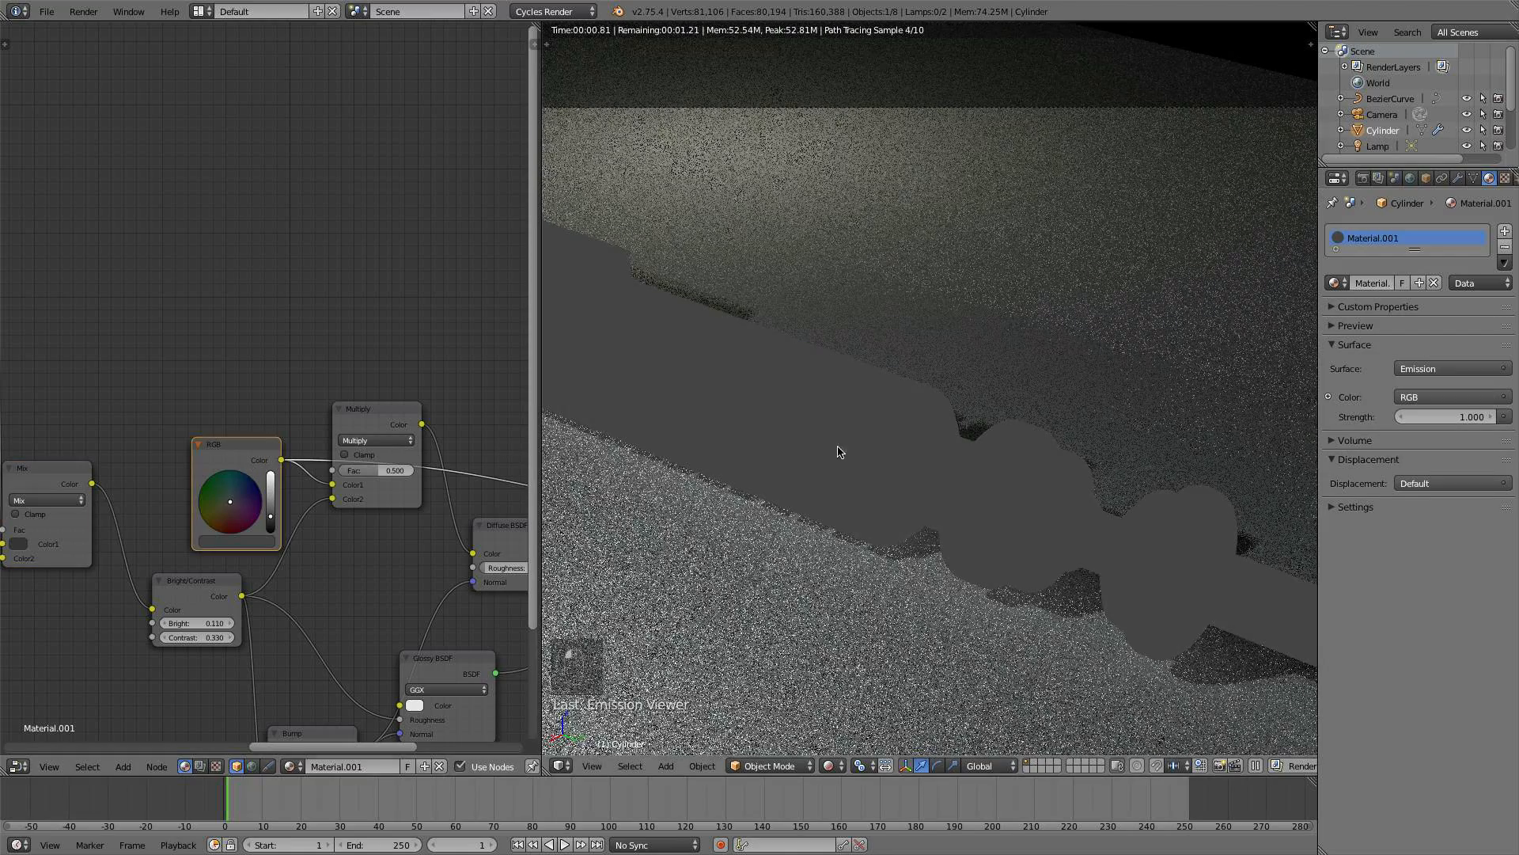
{"action": "left_click", "coordinate": [380, 421], "text": "ctrl+shift"}
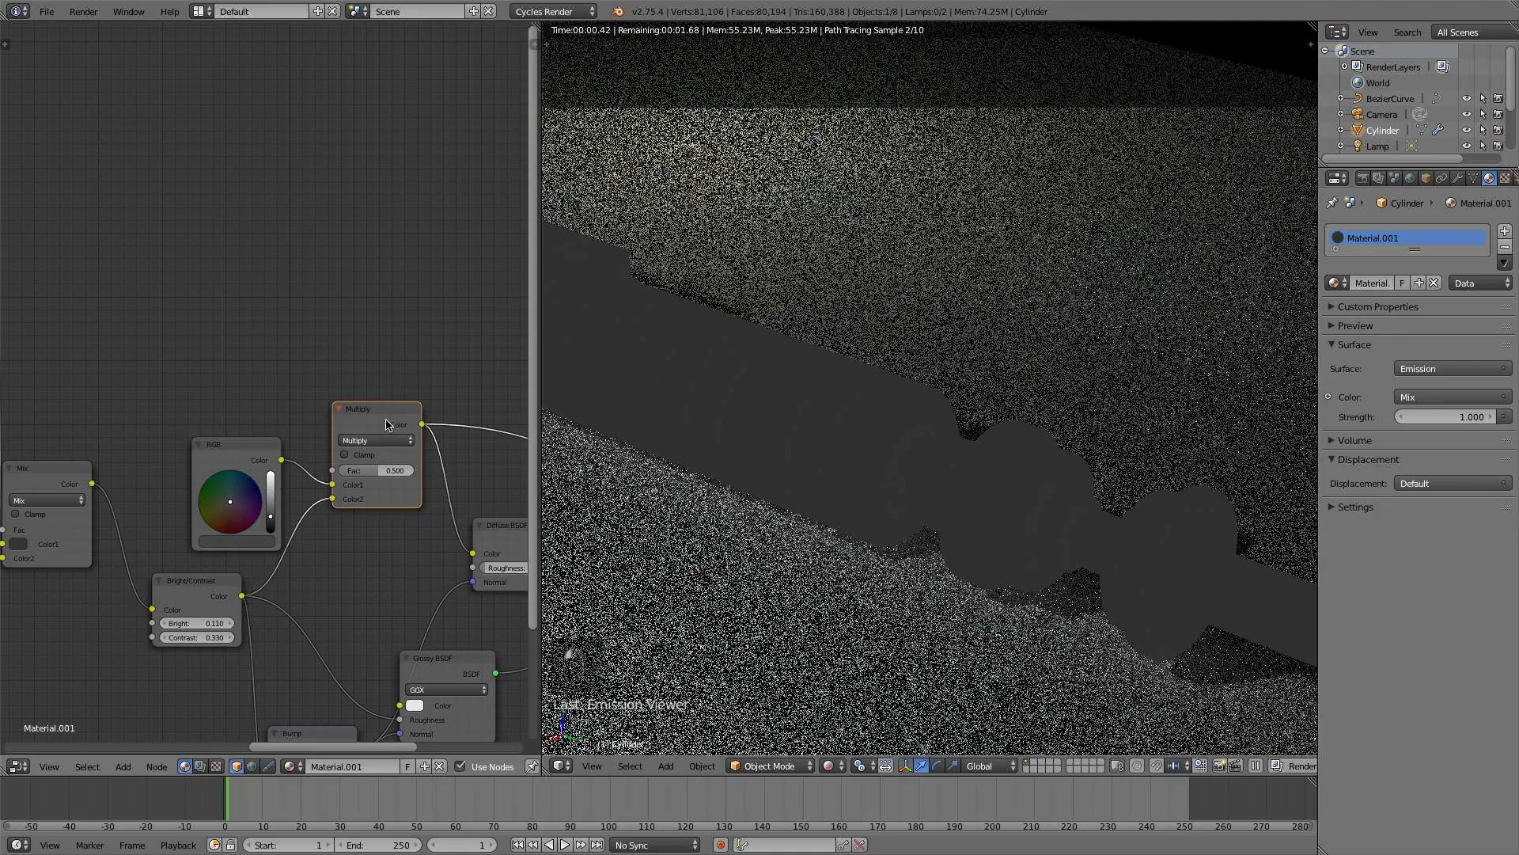
- Raise the Multiply node's factor to about 0.864 and set the Bright/Contrast node's Bright value to 0.1
{"action": "left_click_drag", "start_coordinate": [376, 470], "coordinate": [403, 470]}
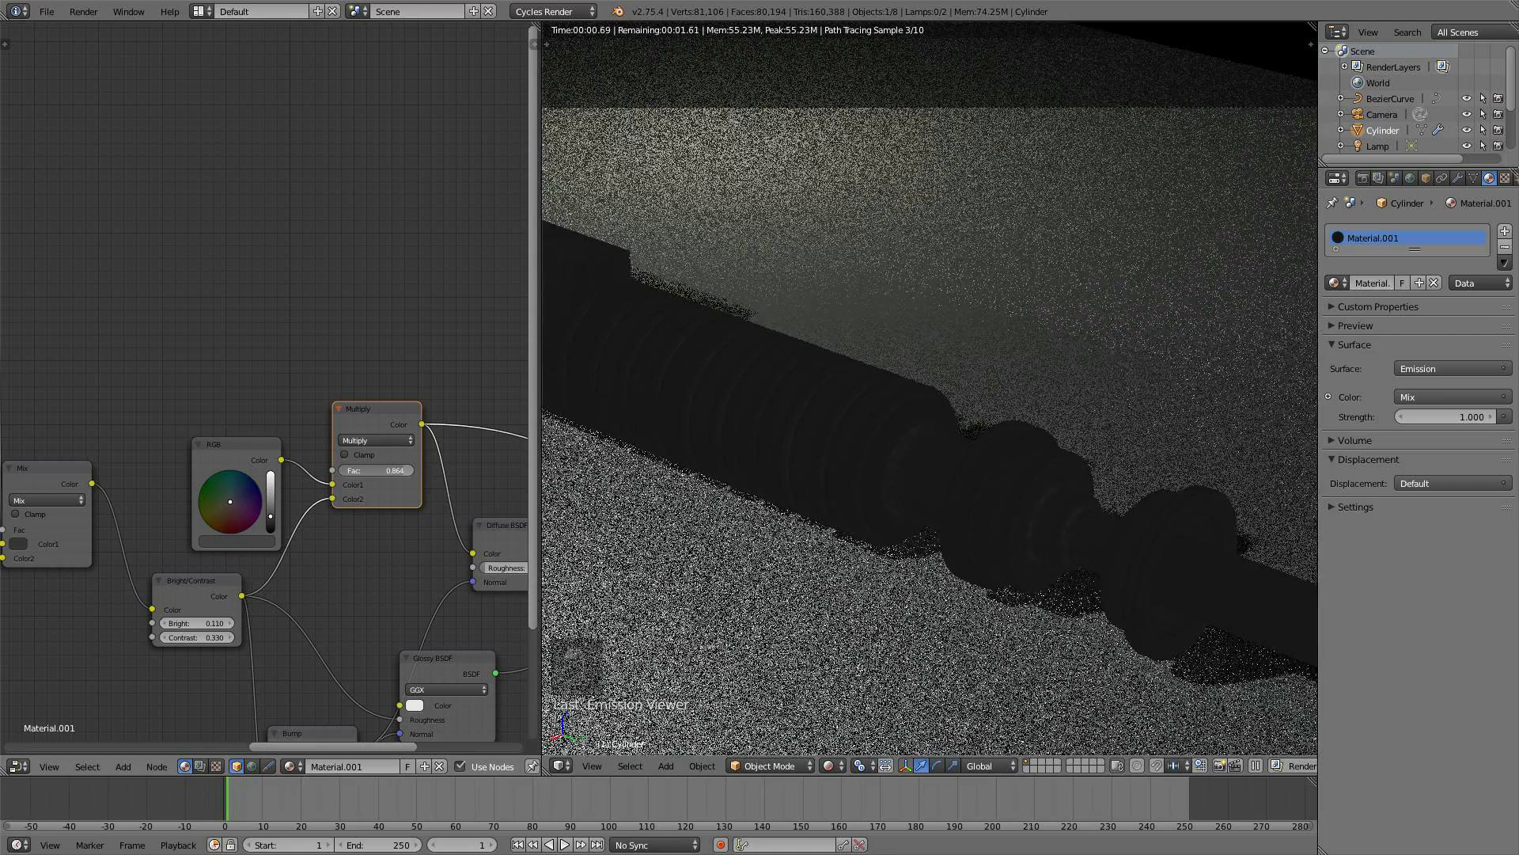
{"action": "middle_click_drag", "start_coordinate": [451, 475], "coordinate": [388, 461]}
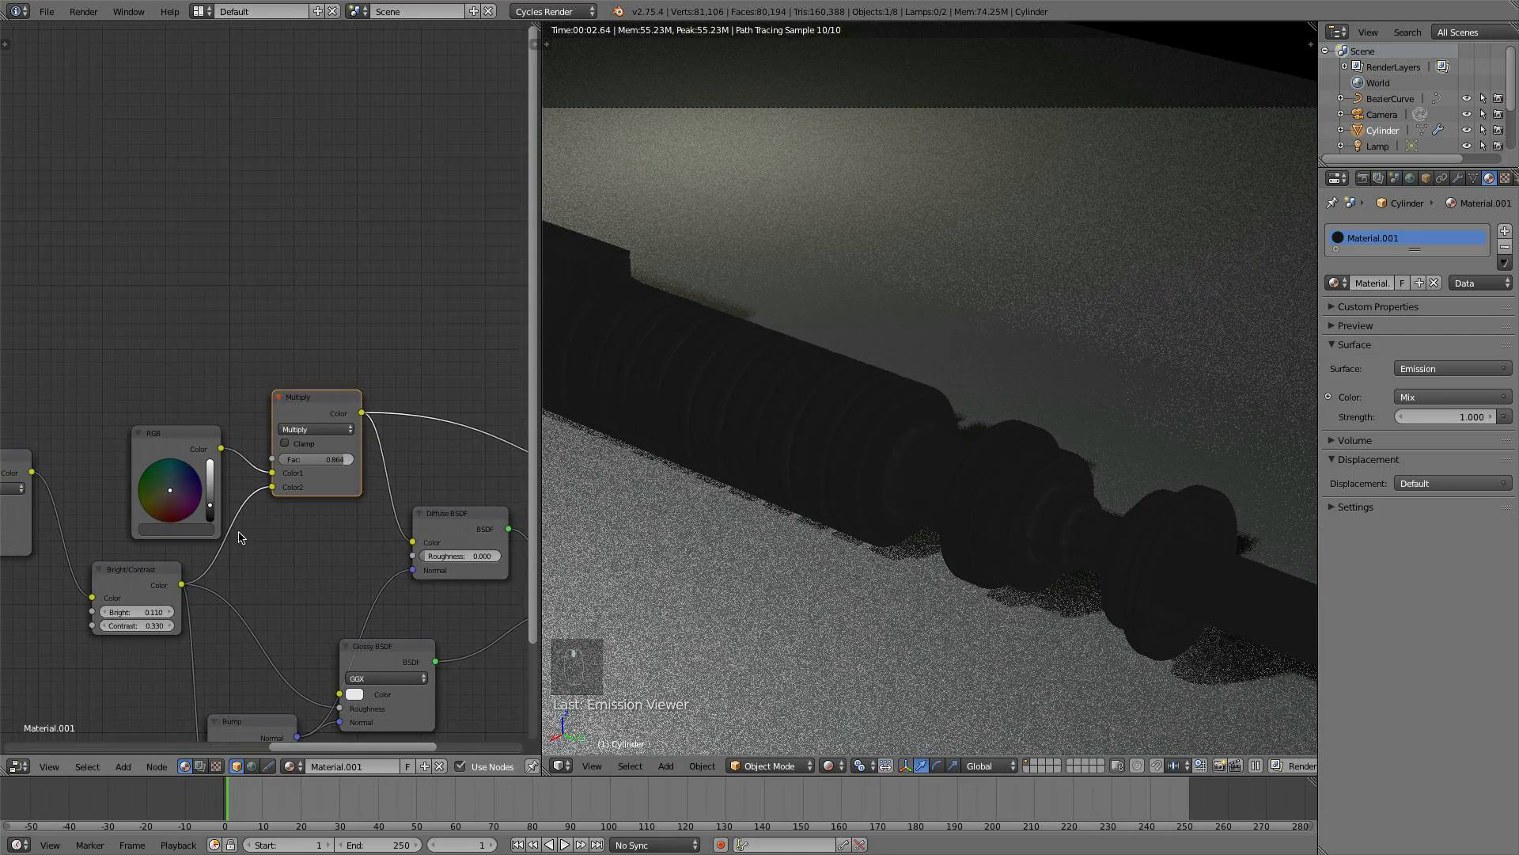
{"action": "middle_click_drag", "start_coordinate": [261, 515], "coordinate": [372, 459]}
{"action": "scroll", "coordinate": [371, 457], "scroll_direction": "up", "scroll_amount": 1}
{"action": "scroll", "coordinate": [292, 550], "scroll_direction": "up", "scroll_amount": 1}
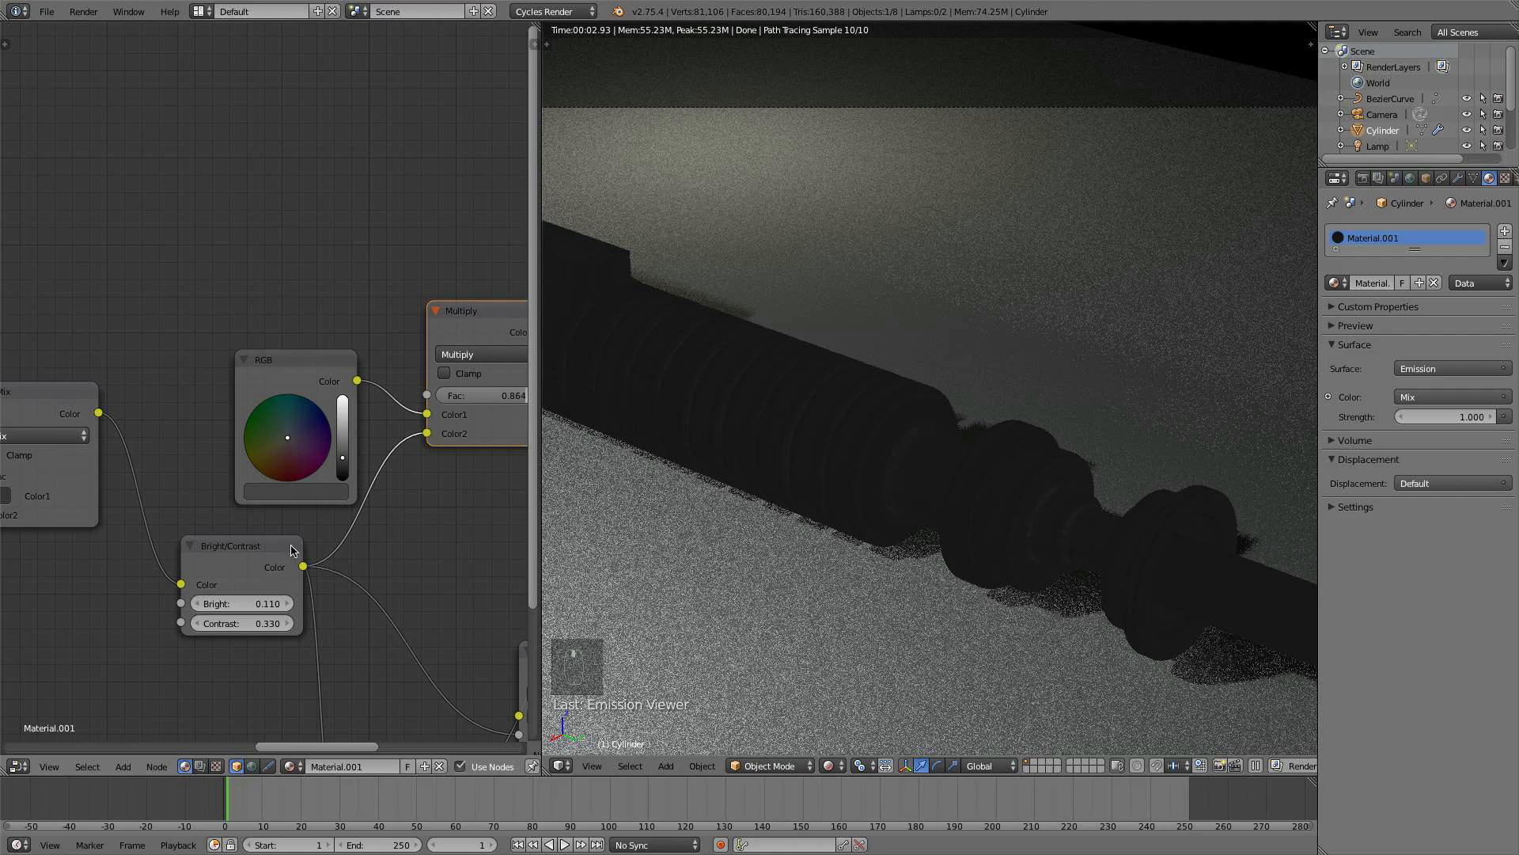
{"action": "left_click", "coordinate": [264, 602]}
{"action": "key", "text": "Return"}
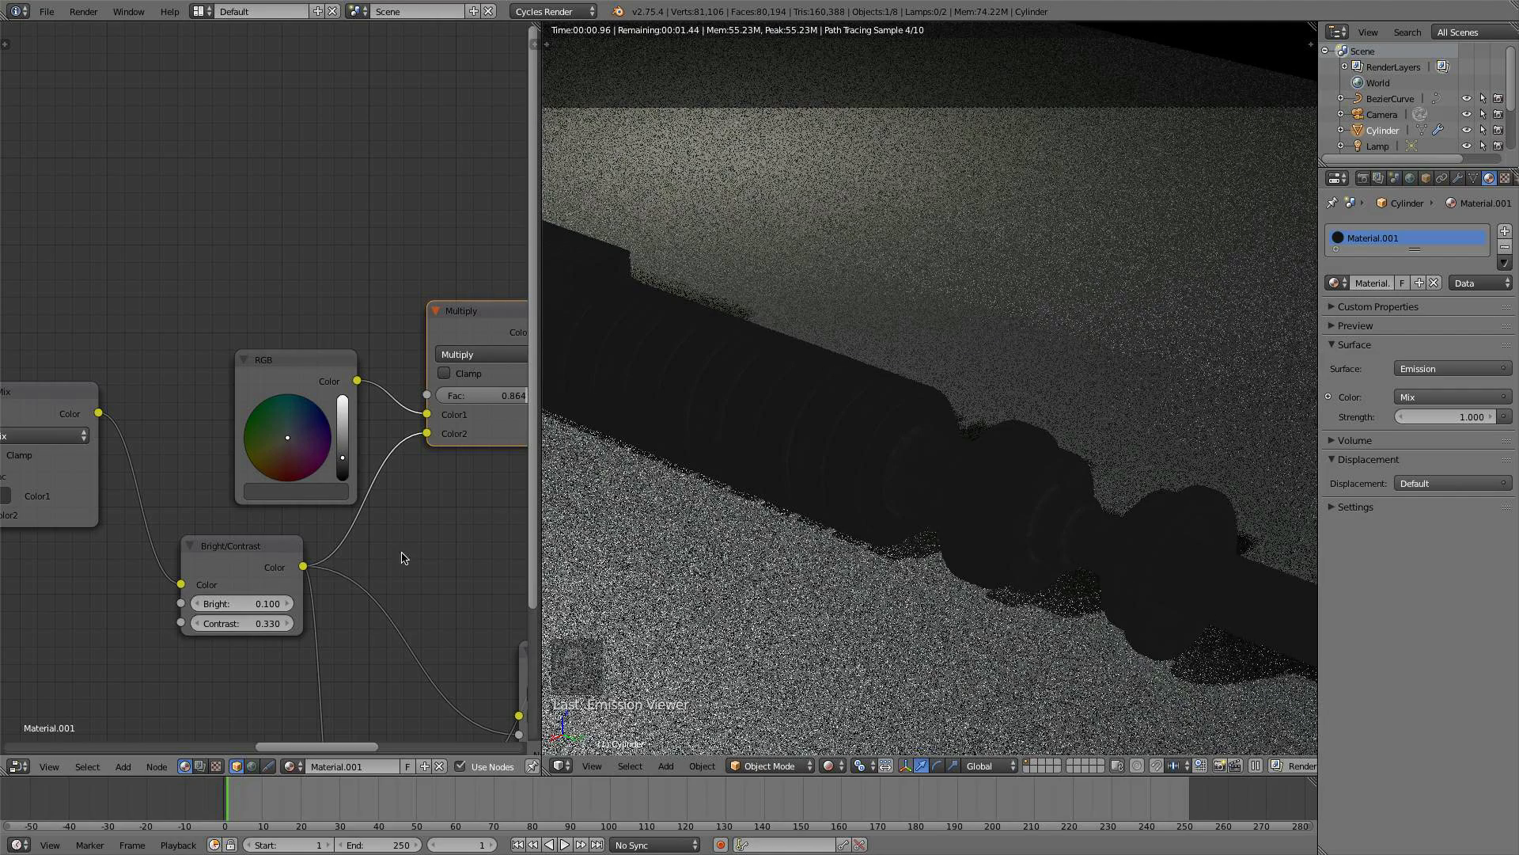
- Slightly brighten the dark grey Color1 of the texture Mix node
{"action": "scroll", "coordinate": [425, 516], "scroll_direction": "down", "scroll_amount": 1}
{"action": "scroll", "coordinate": [426, 516], "scroll_direction": "down", "scroll_amount": 1}
{"action": "left_click", "coordinate": [73, 466]}
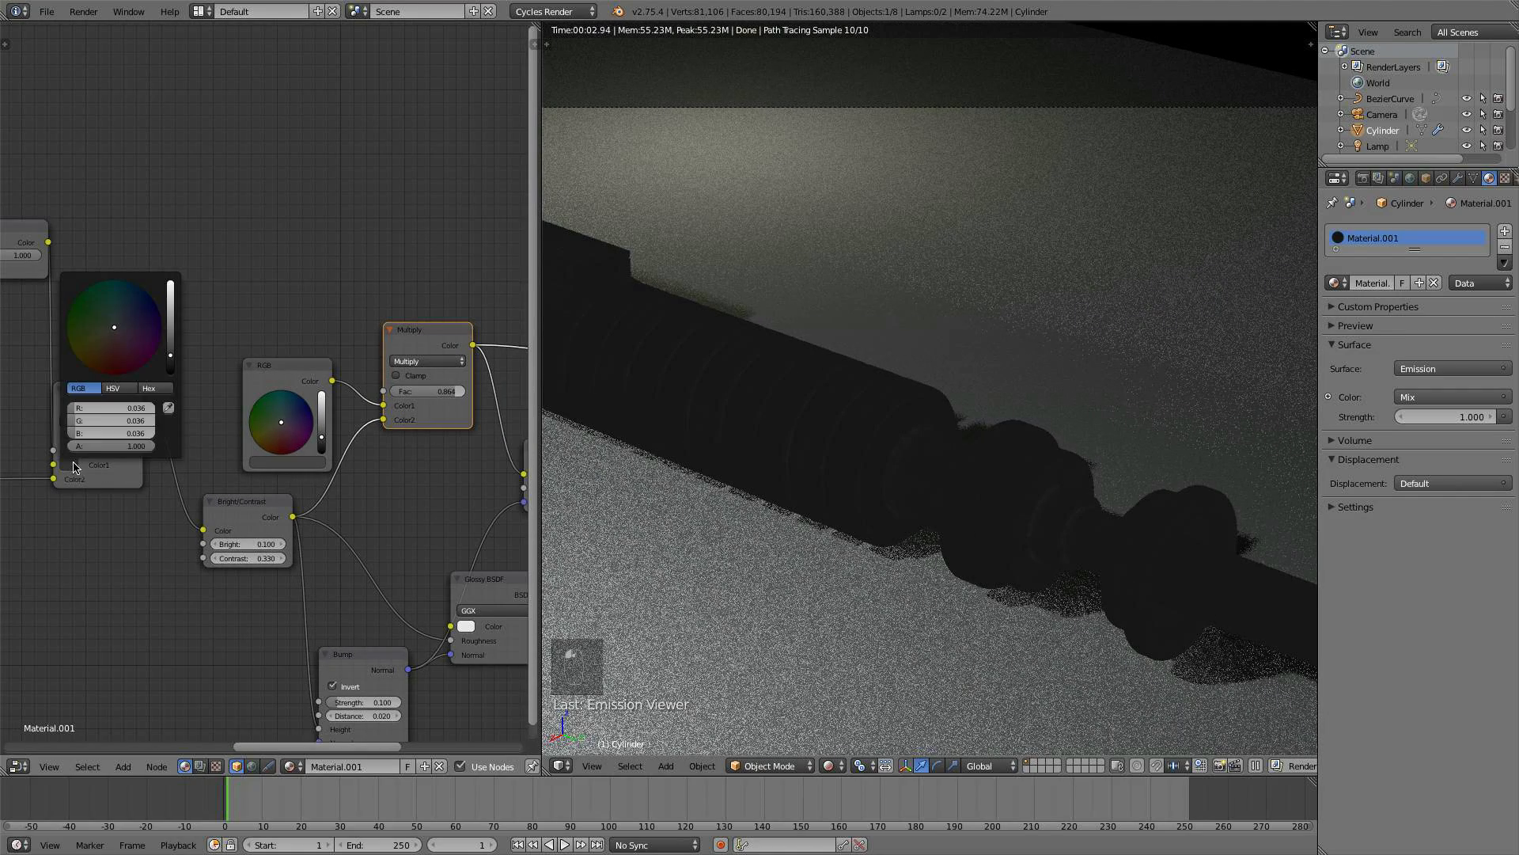
{"action": "left_click_drag", "start_coordinate": [174, 357], "coordinate": [171, 350]}
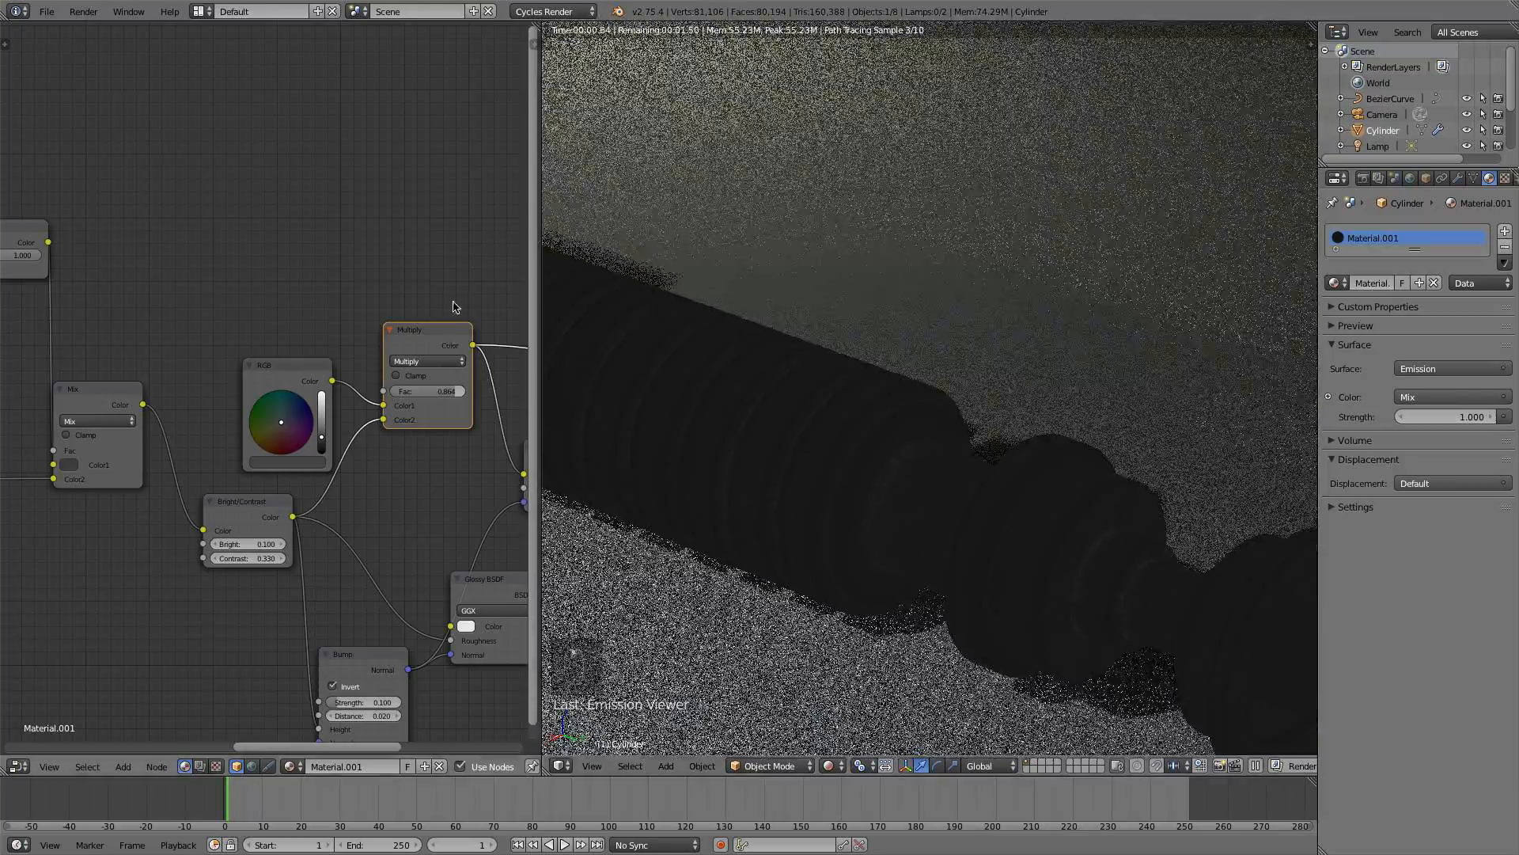
- Preview the Diffuse BSDF on the model and raise the Multiply node's factor to 1
{"action": "middle_click_drag", "start_coordinate": [455, 307], "coordinate": [373, 305]}
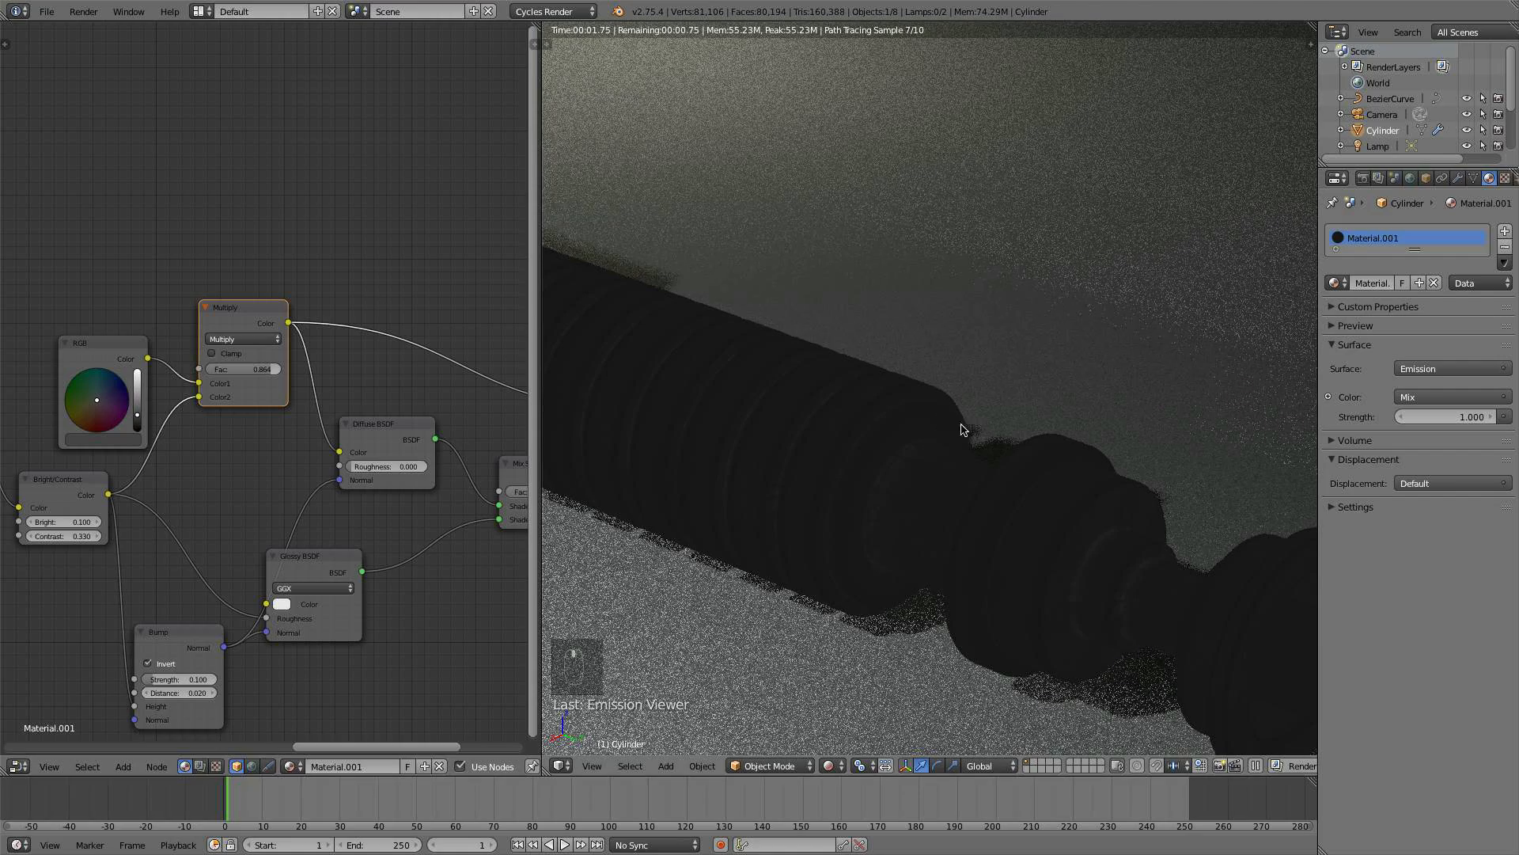
{"action": "left_click", "coordinate": [394, 432], "text": "ctrl+shift"}
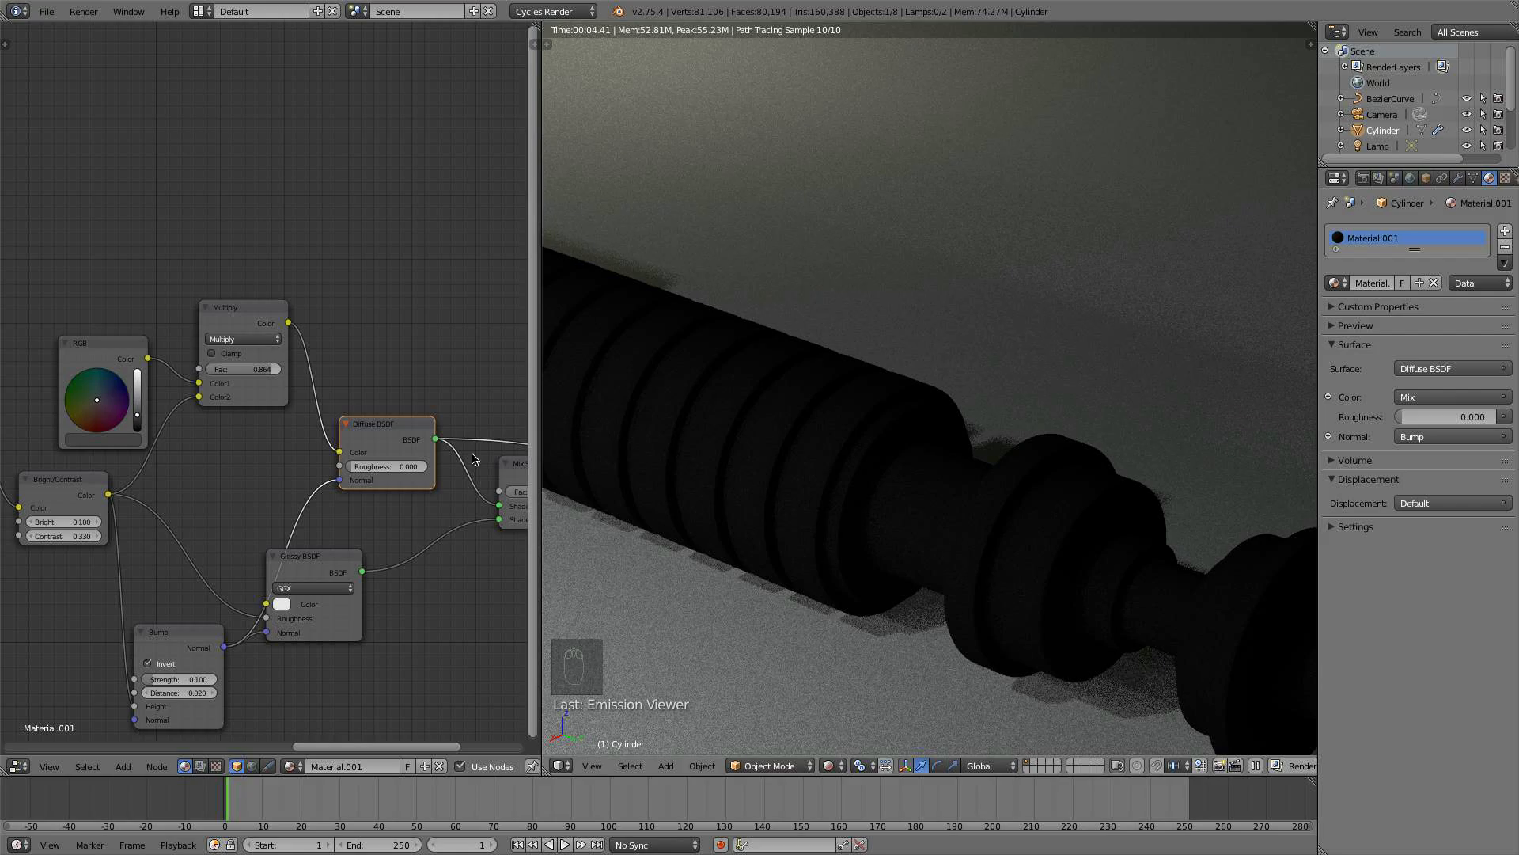
{"action": "left_click_drag", "start_coordinate": [252, 370], "coordinate": [277, 370]}
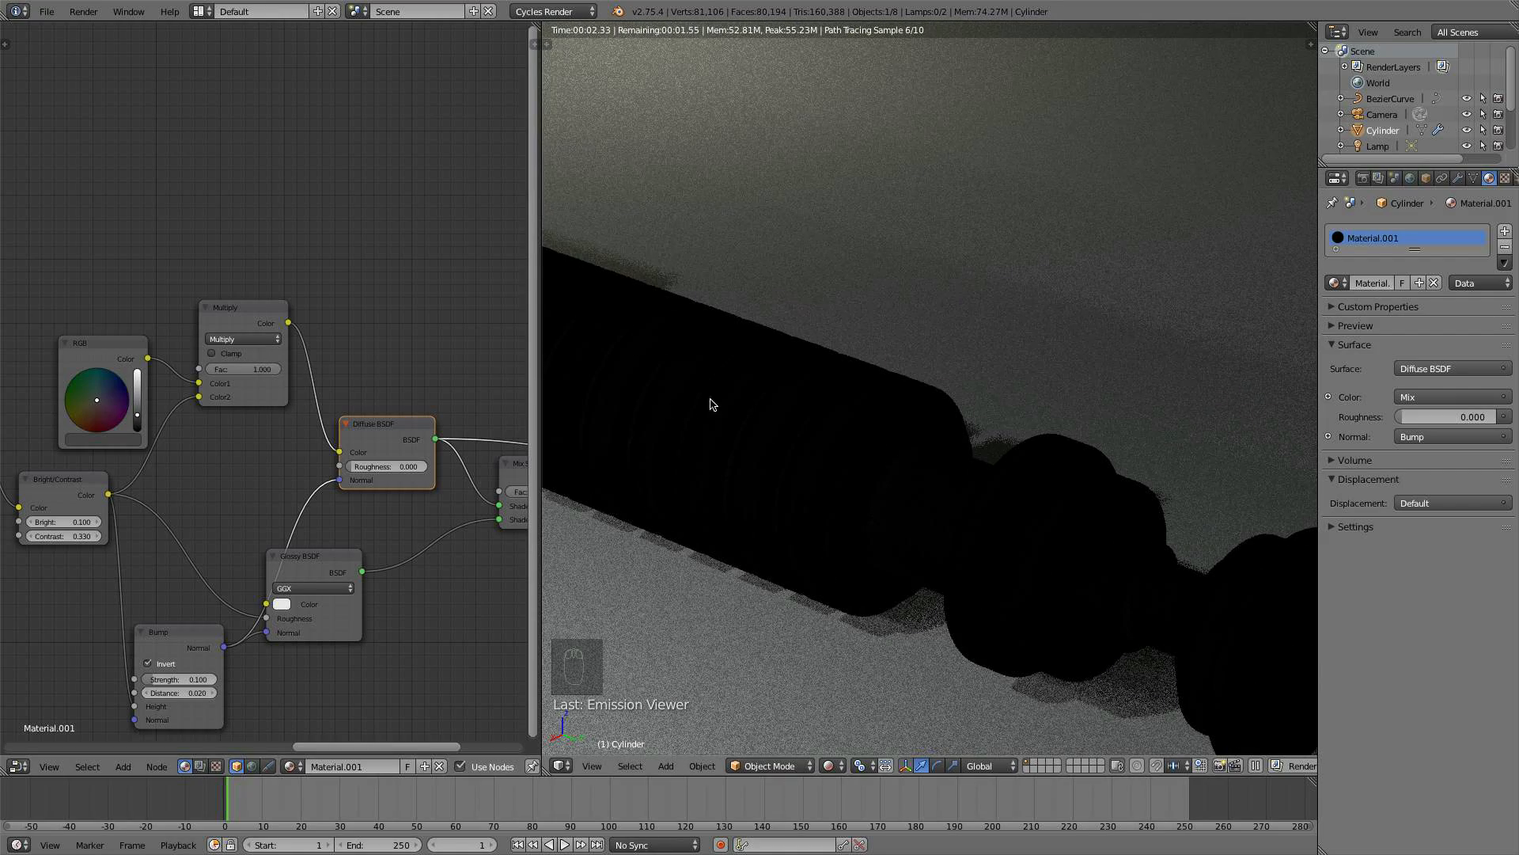
- Preview the Mix Shader on the model and set the Multiply node's factor to 0.8
{"action": "scroll", "coordinate": [185, 518], "scroll_direction": "down", "scroll_amount": 1}
{"action": "left_click", "coordinate": [413, 449], "text": "ctrl+shift"}
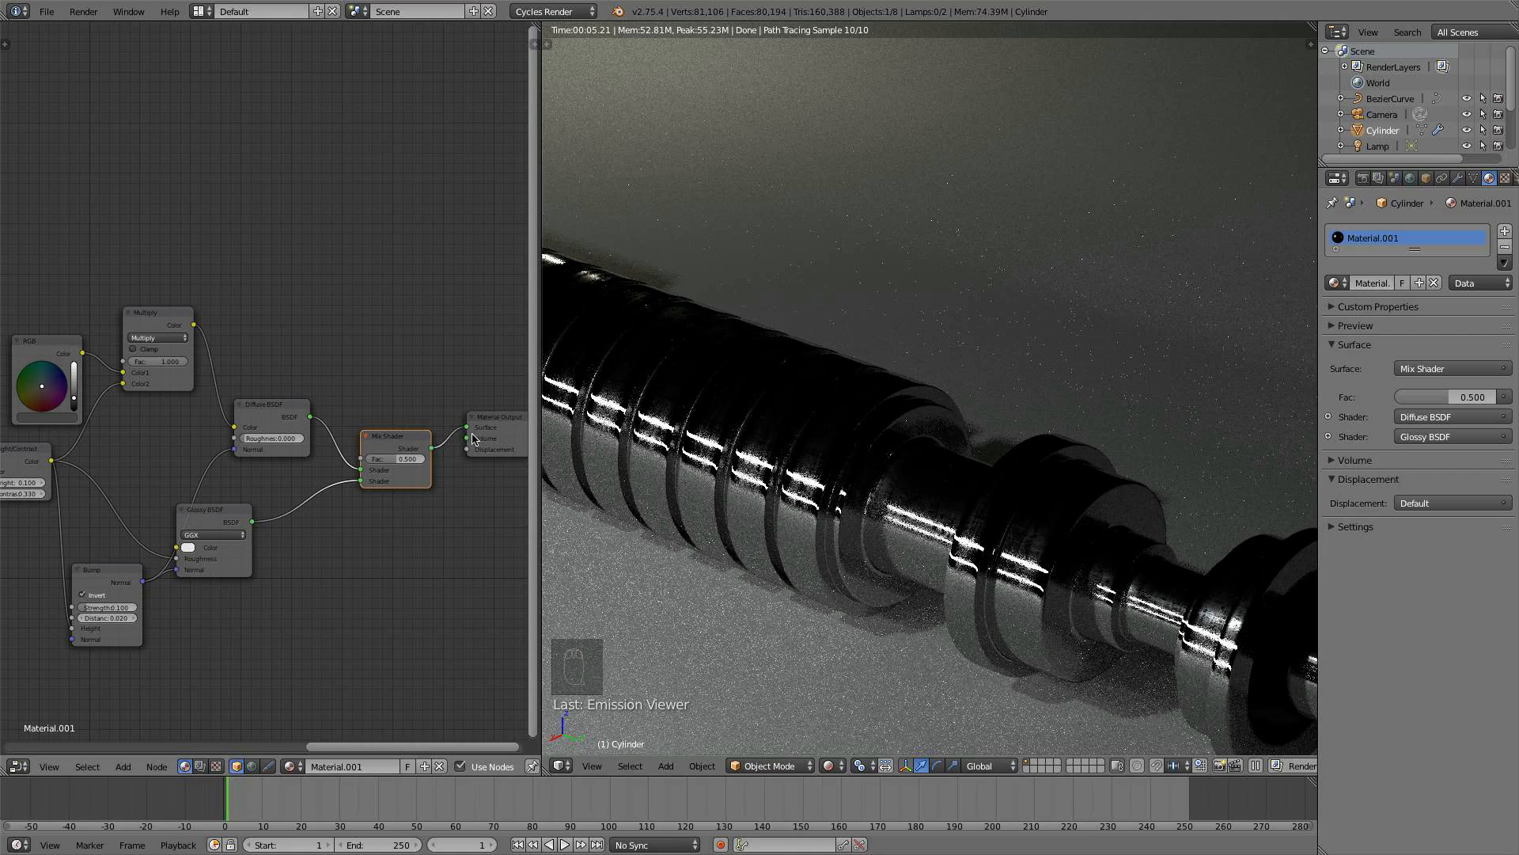
{"action": "left_click", "coordinate": [173, 369]}
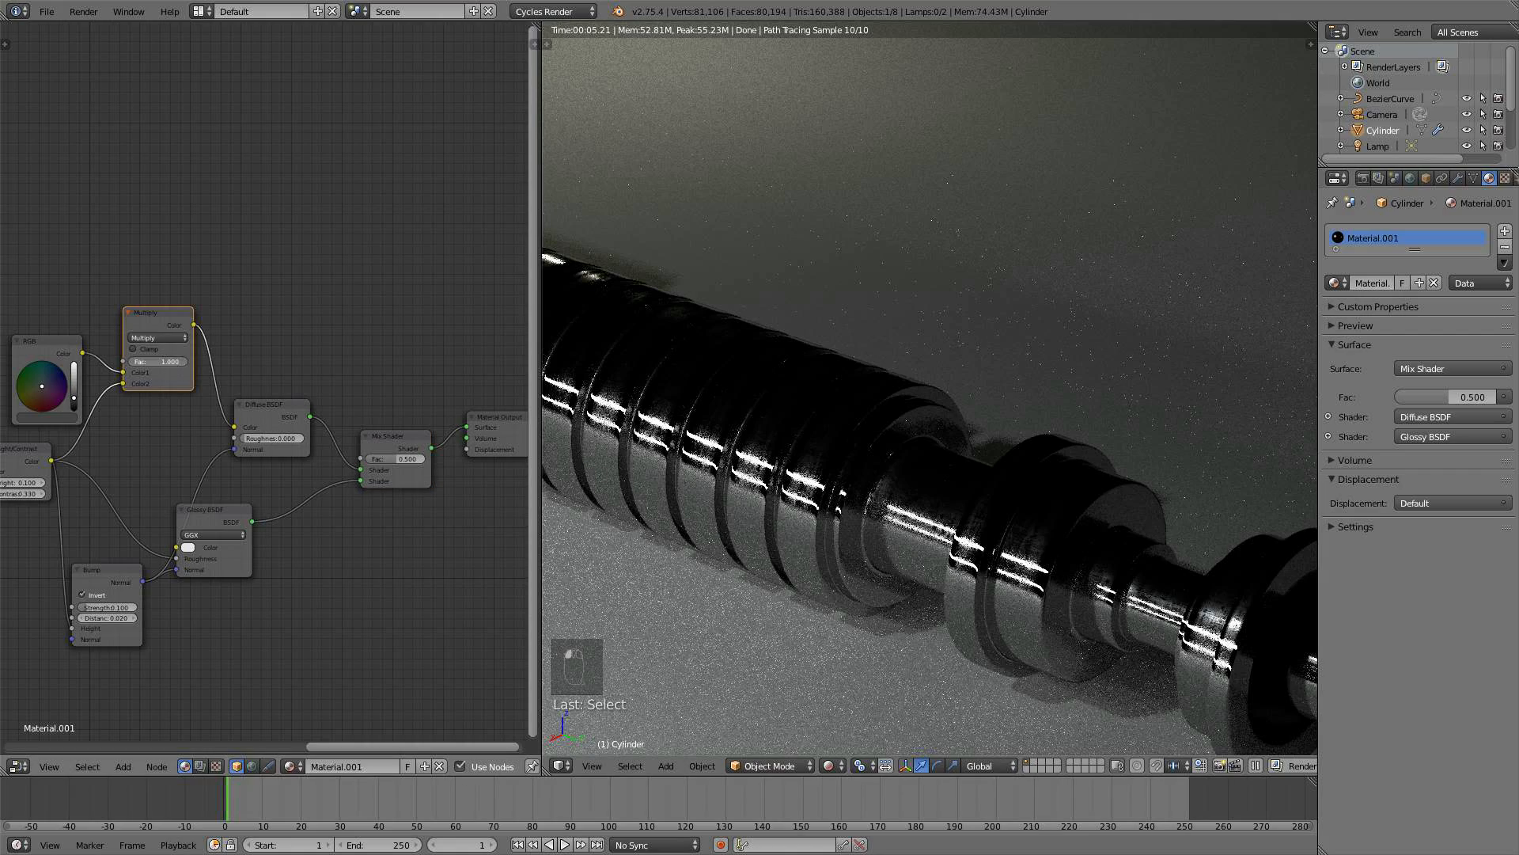
{"action": "type", "text": ".8"}
{"action": "key", "text": "Return"}
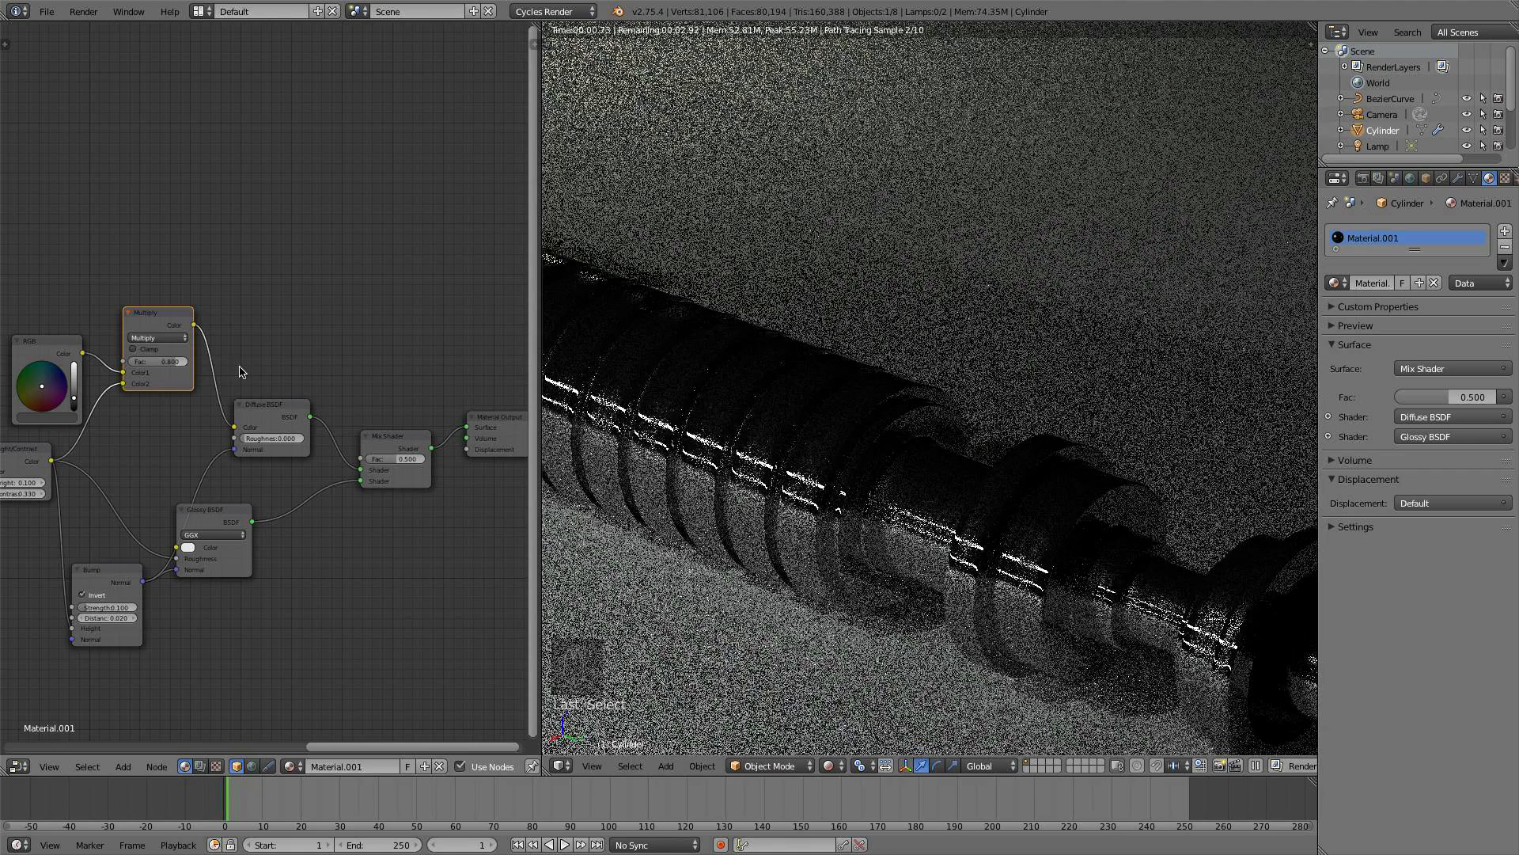
- Spread out the Material Output, Mix Shader, RGB and Diffuse BSDF nodes to make room in the node tree
{"action": "scroll", "coordinate": [185, 371], "scroll_direction": "down", "scroll_amount": 4}
{"action": "middle_click_drag", "start_coordinate": [185, 372], "coordinate": [93, 396]}
{"action": "left_click_drag", "start_coordinate": [319, 433], "coordinate": [452, 436]}
{"action": "left_click_drag", "start_coordinate": [256, 447], "coordinate": [333, 450]}
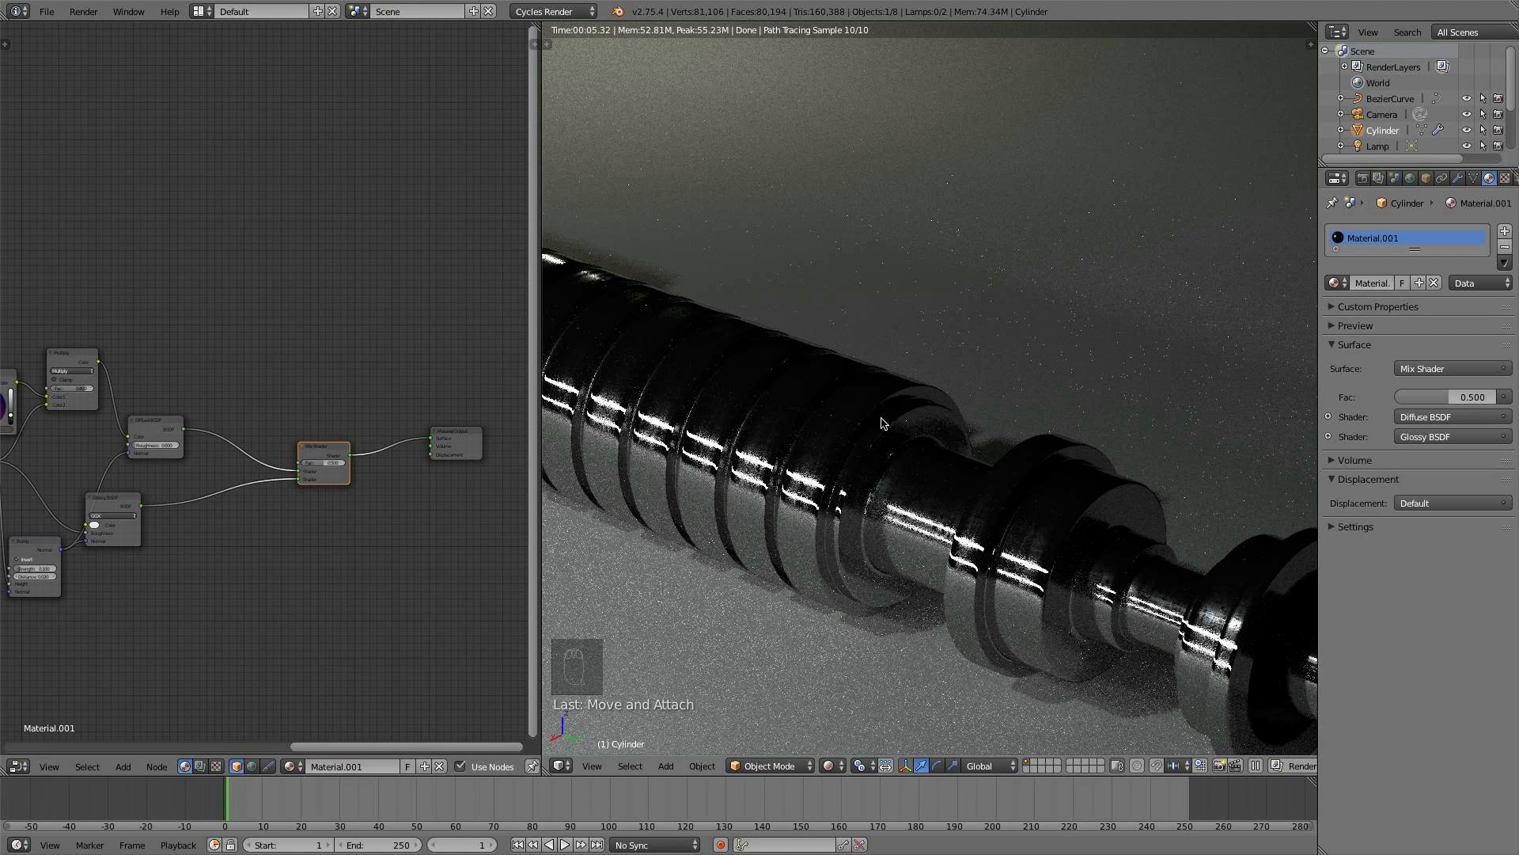
{"action": "middle_click_drag", "start_coordinate": [264, 372], "coordinate": [367, 431]}
{"action": "scroll", "coordinate": [366, 431], "scroll_direction": "up", "scroll_amount": 3}
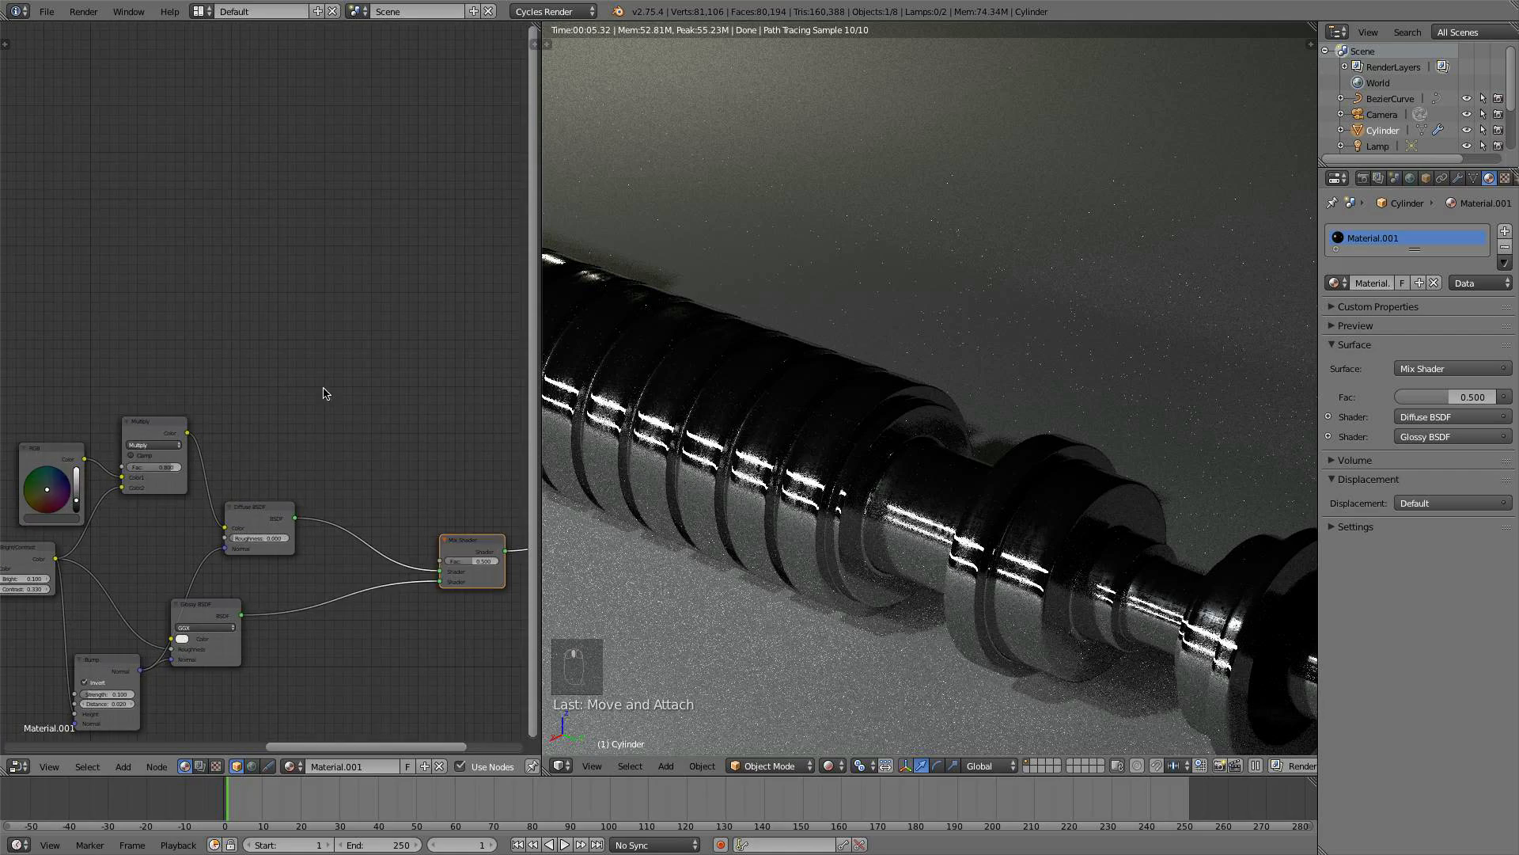
{"action": "middle_click_drag", "start_coordinate": [220, 420], "coordinate": [327, 450]}
{"action": "left_click_drag", "start_coordinate": [130, 483], "coordinate": [123, 484]}
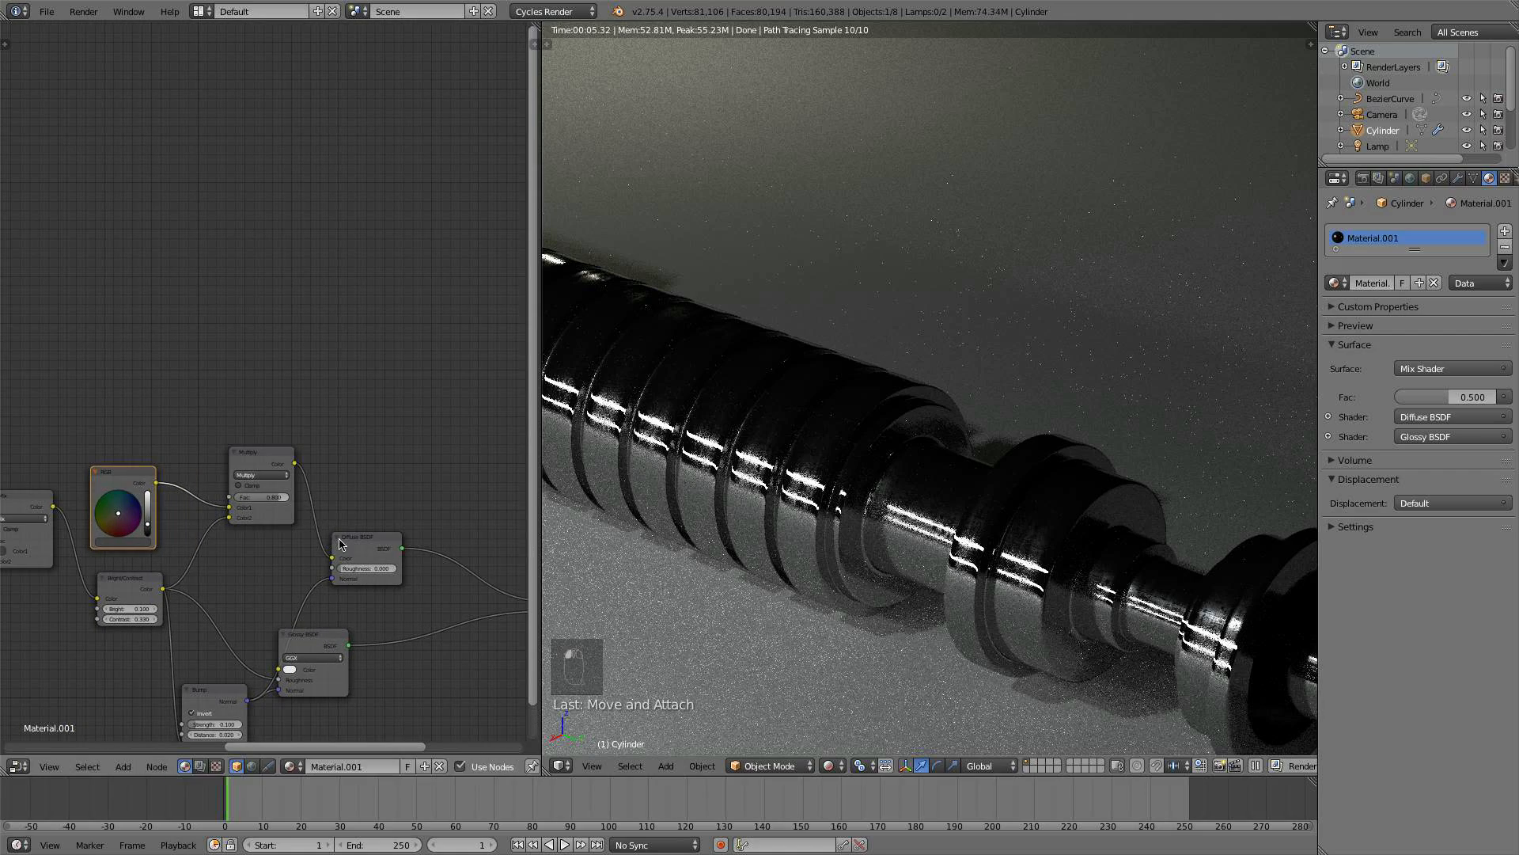
{"action": "left_click_drag", "start_coordinate": [364, 546], "coordinate": [383, 538]}
- Add a Geometry node in the empty area above the RGB and texture Mix nodes
{"action": "middle_click_drag", "start_coordinate": [342, 439], "coordinate": [405, 507]}
{"action": "middle_click_drag", "start_coordinate": [290, 389], "coordinate": [471, 382]}
{"action": "scroll", "coordinate": [728, 464], "scroll_direction": "down", "scroll_amount": 5}
{"action": "middle_click_drag", "start_coordinate": [399, 464], "coordinate": [217, 468]}
{"action": "scroll", "coordinate": [349, 479], "scroll_direction": "up", "scroll_amount": 3}
{"action": "middle_click_drag", "start_coordinate": [349, 480], "coordinate": [298, 455]}
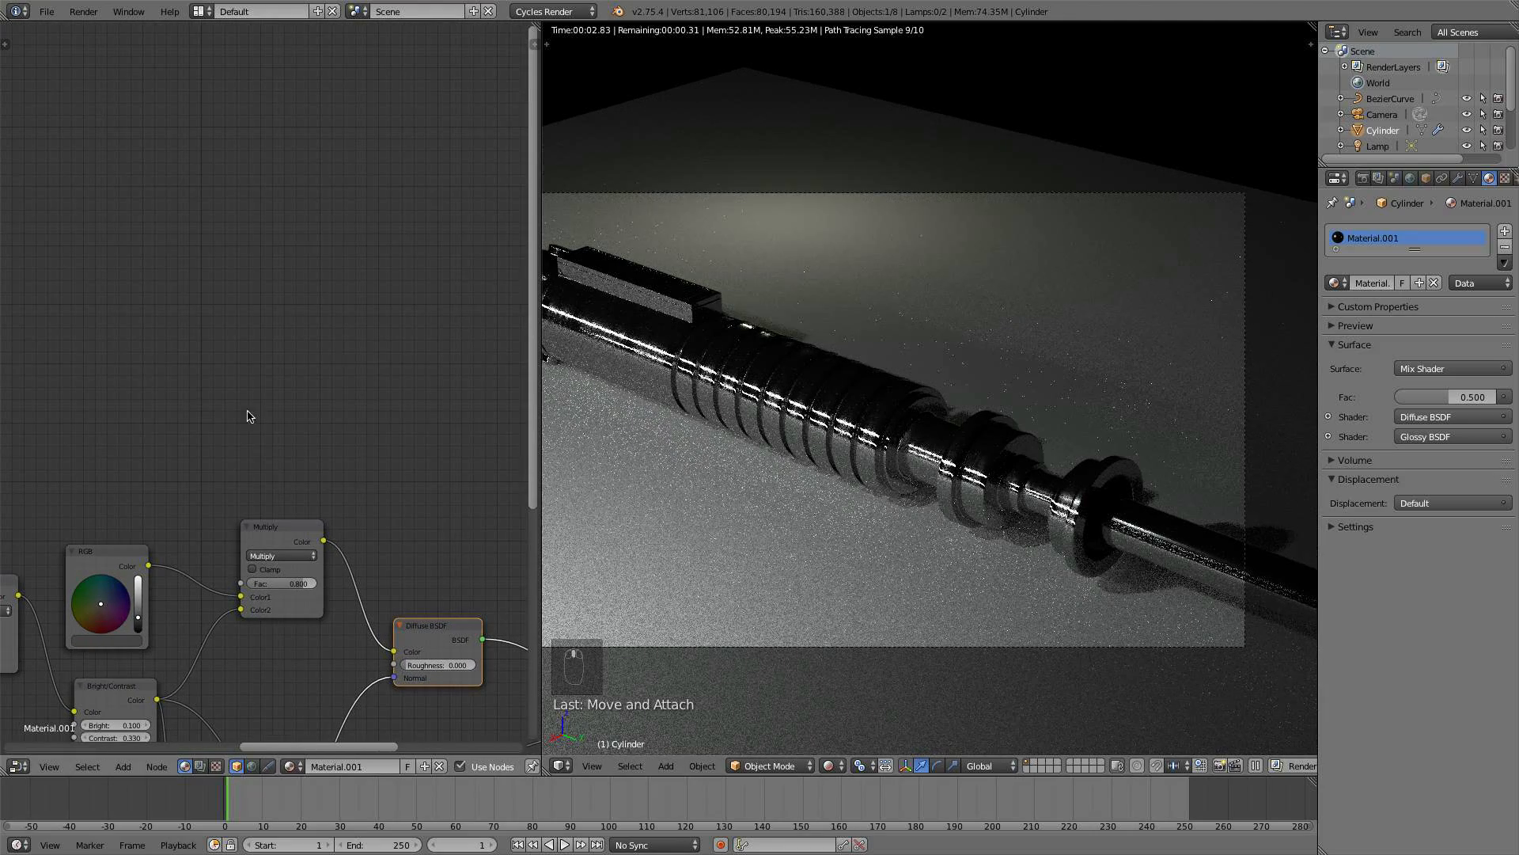
{"action": "key", "text": "shift+a"}
{"action": "mouse_move", "coordinate": [139, 291]}
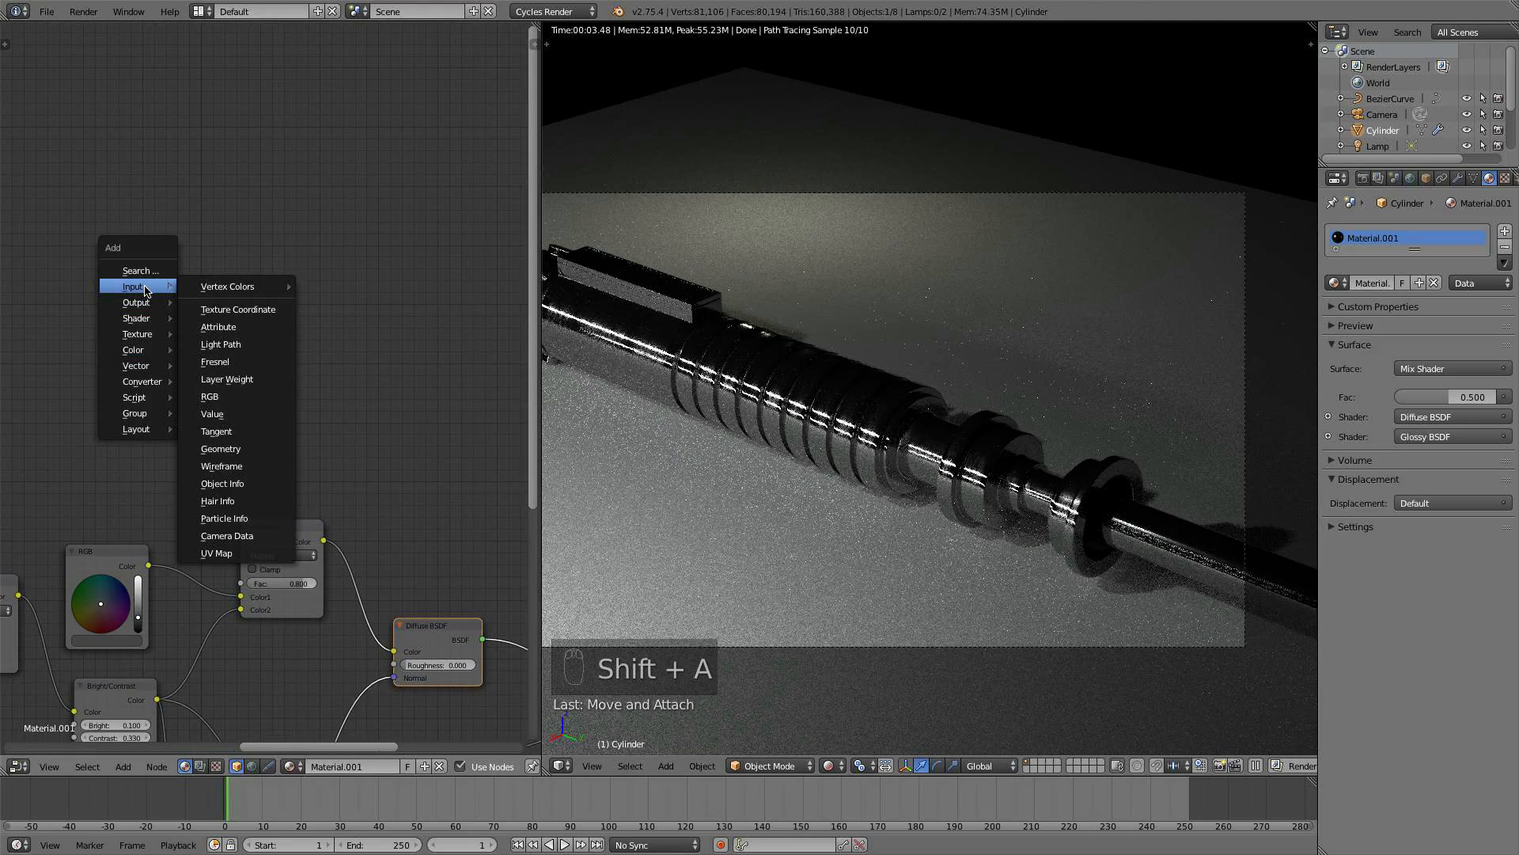
{"action": "left_click", "coordinate": [255, 448]}
{"action": "left_click", "coordinate": [225, 305]}
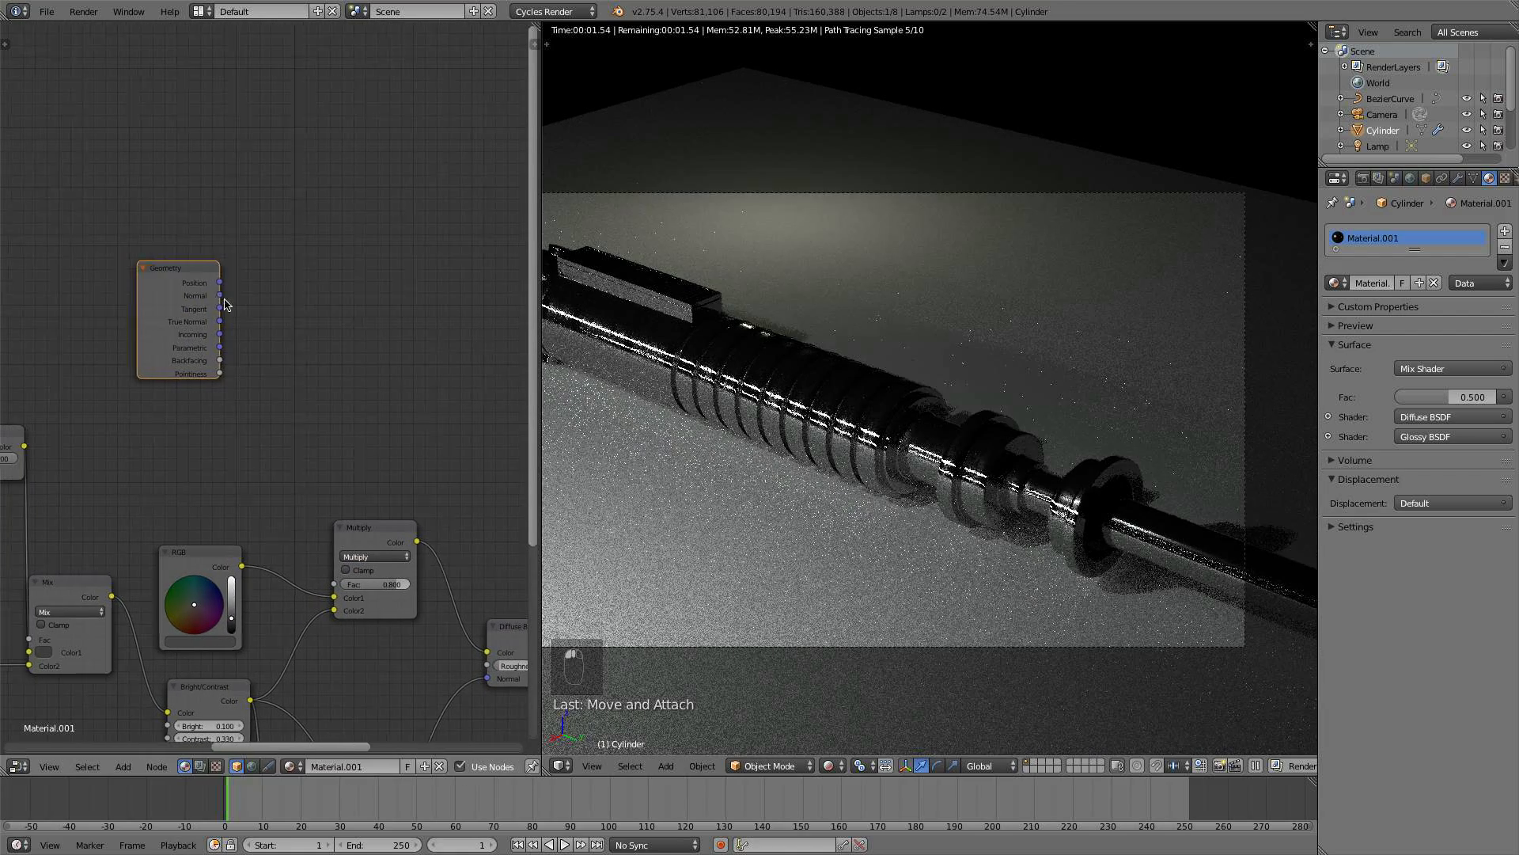
{"action": "left_click_drag", "start_coordinate": [226, 305], "coordinate": [132, 249]}
- Add a ColorRamp node beside the Geometry node and connect Pointiness to its Fac input
{"action": "key", "text": "shift+a"}
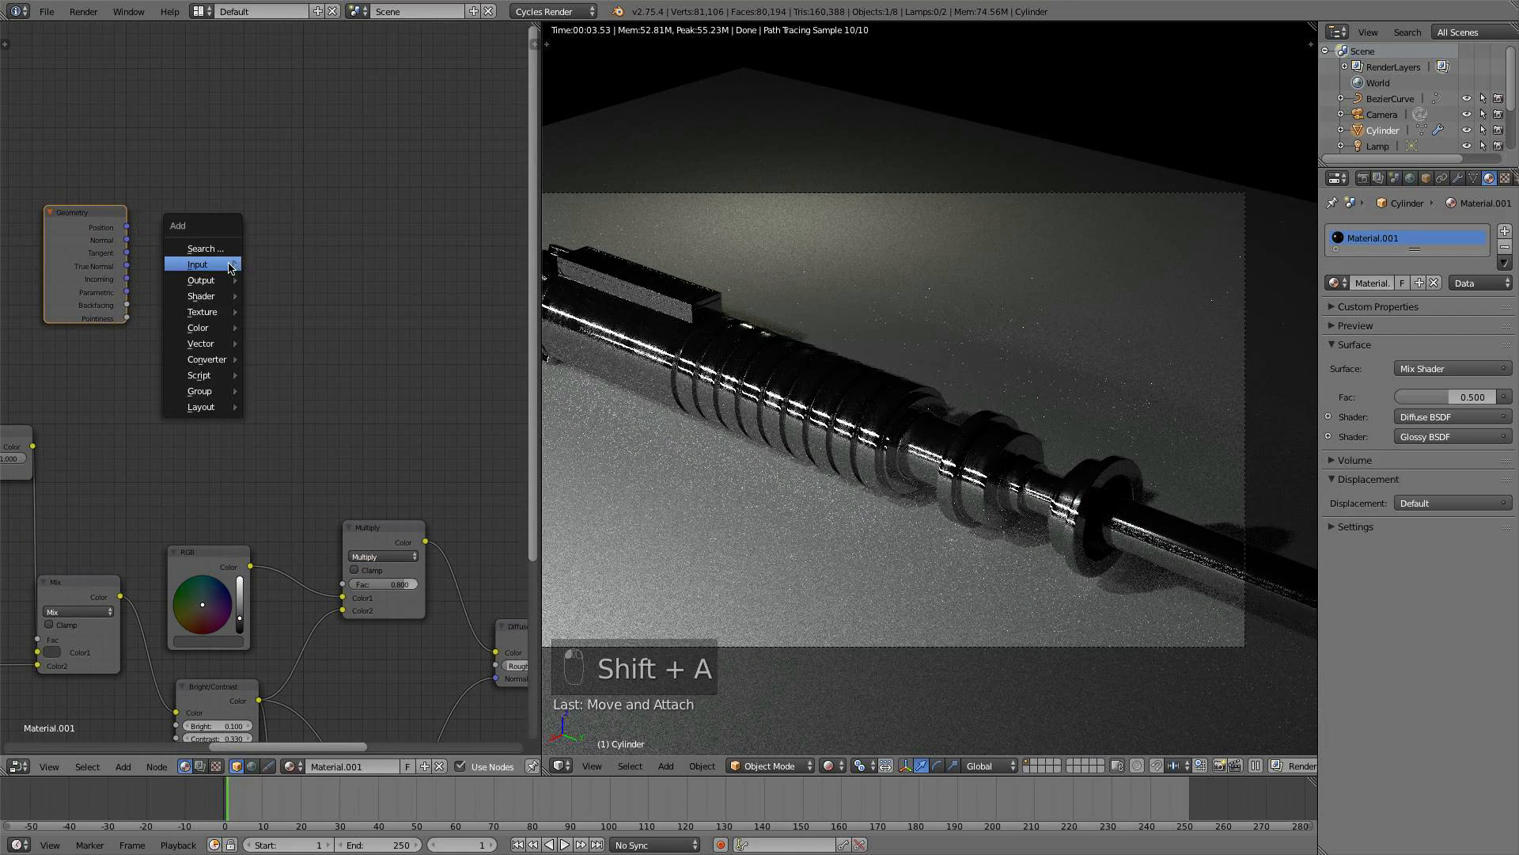
{"action": "mouse_move", "coordinate": [218, 362]}
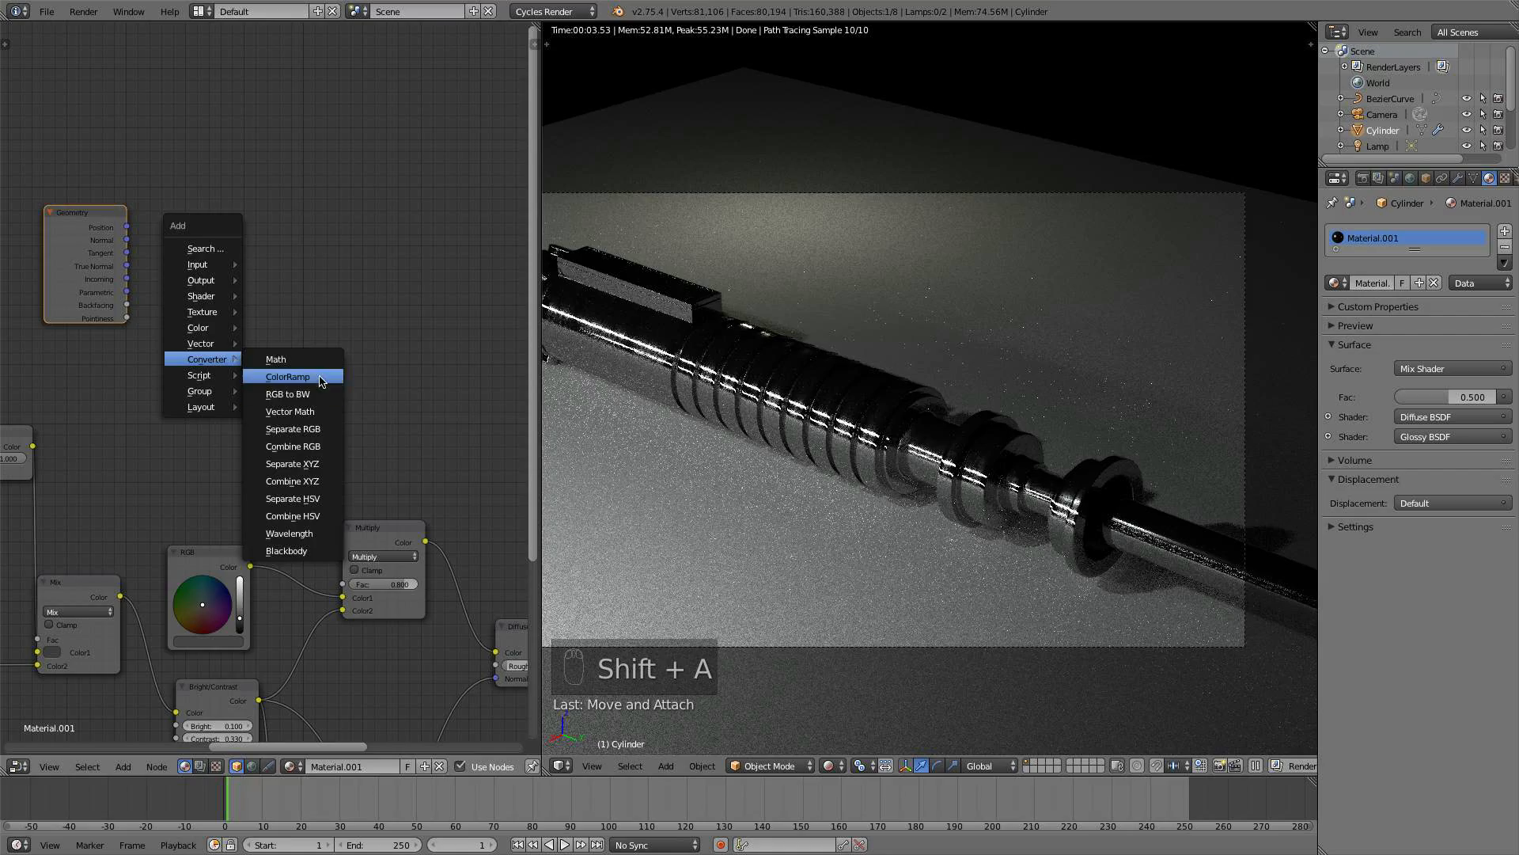
{"action": "left_click", "coordinate": [287, 377]}
{"action": "left_click", "coordinate": [182, 255]}
{"action": "left_click_drag", "start_coordinate": [126, 318], "coordinate": [249, 325]}
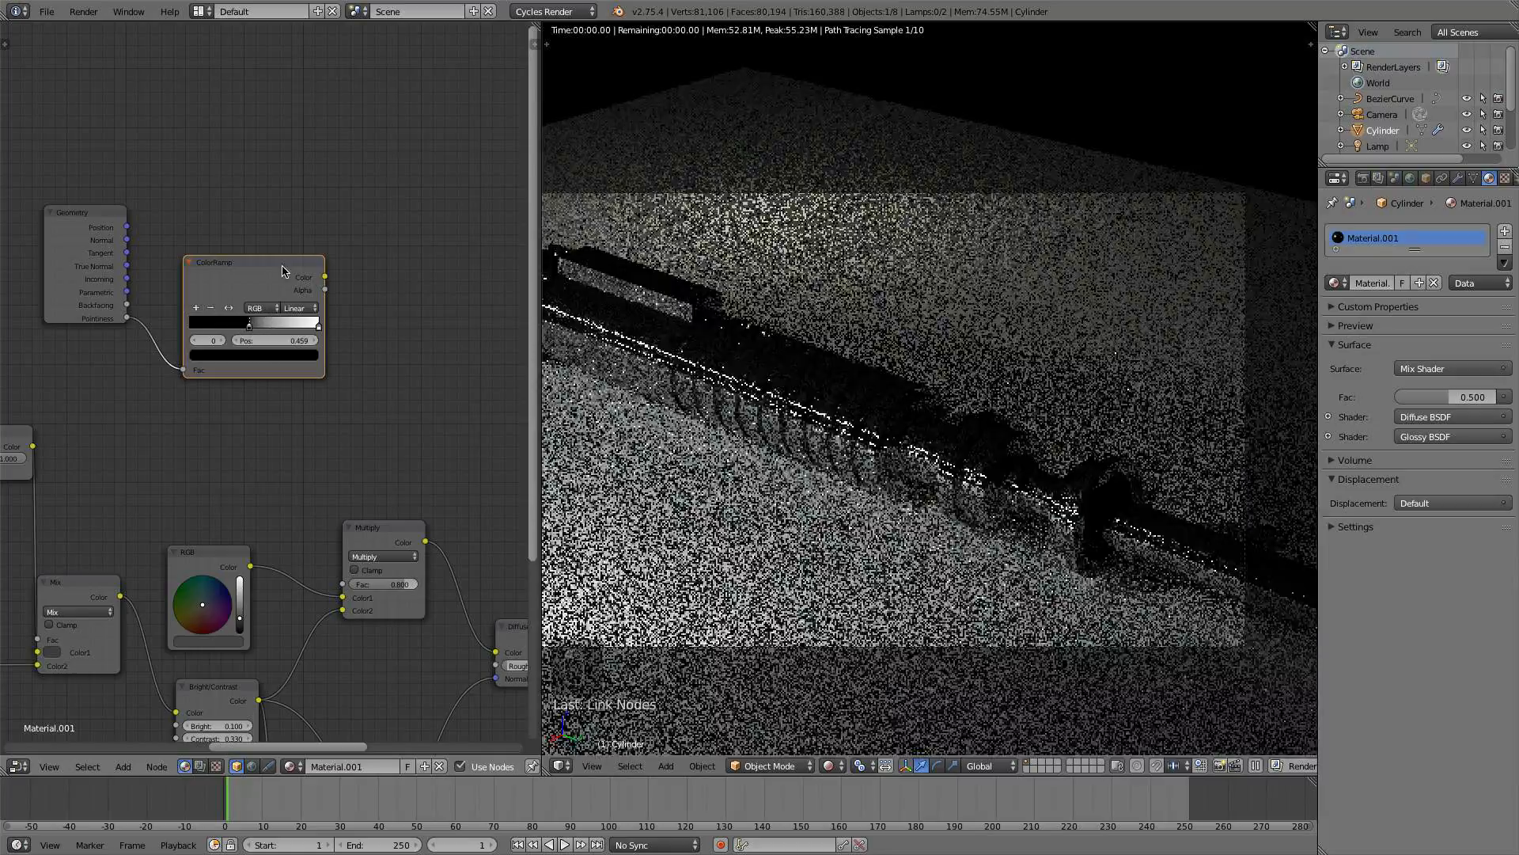
- Preview the ColorRamp on the model and isolate the edges with the black stop at about 0.514 and the white stop at 0.727
{"action": "left_click", "coordinate": [284, 271], "text": "ctrl+shift"}
{"action": "scroll", "coordinate": [589, 353], "scroll_direction": "up", "scroll_amount": 2}
{"action": "scroll", "coordinate": [590, 353], "scroll_direction": "down", "scroll_amount": 1}
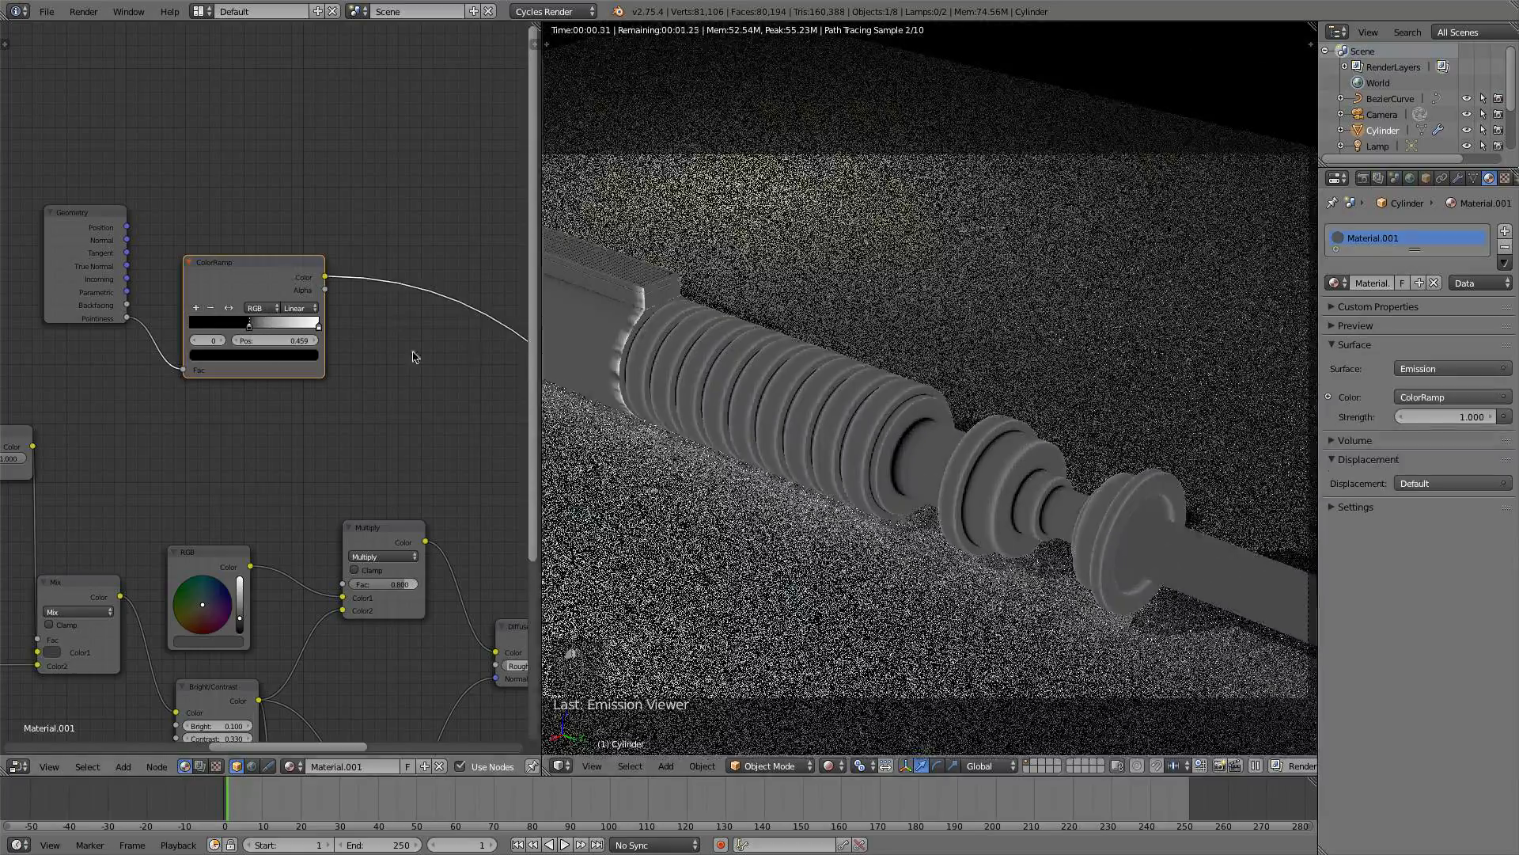
{"action": "left_click_drag", "start_coordinate": [318, 327], "coordinate": [280, 325]}
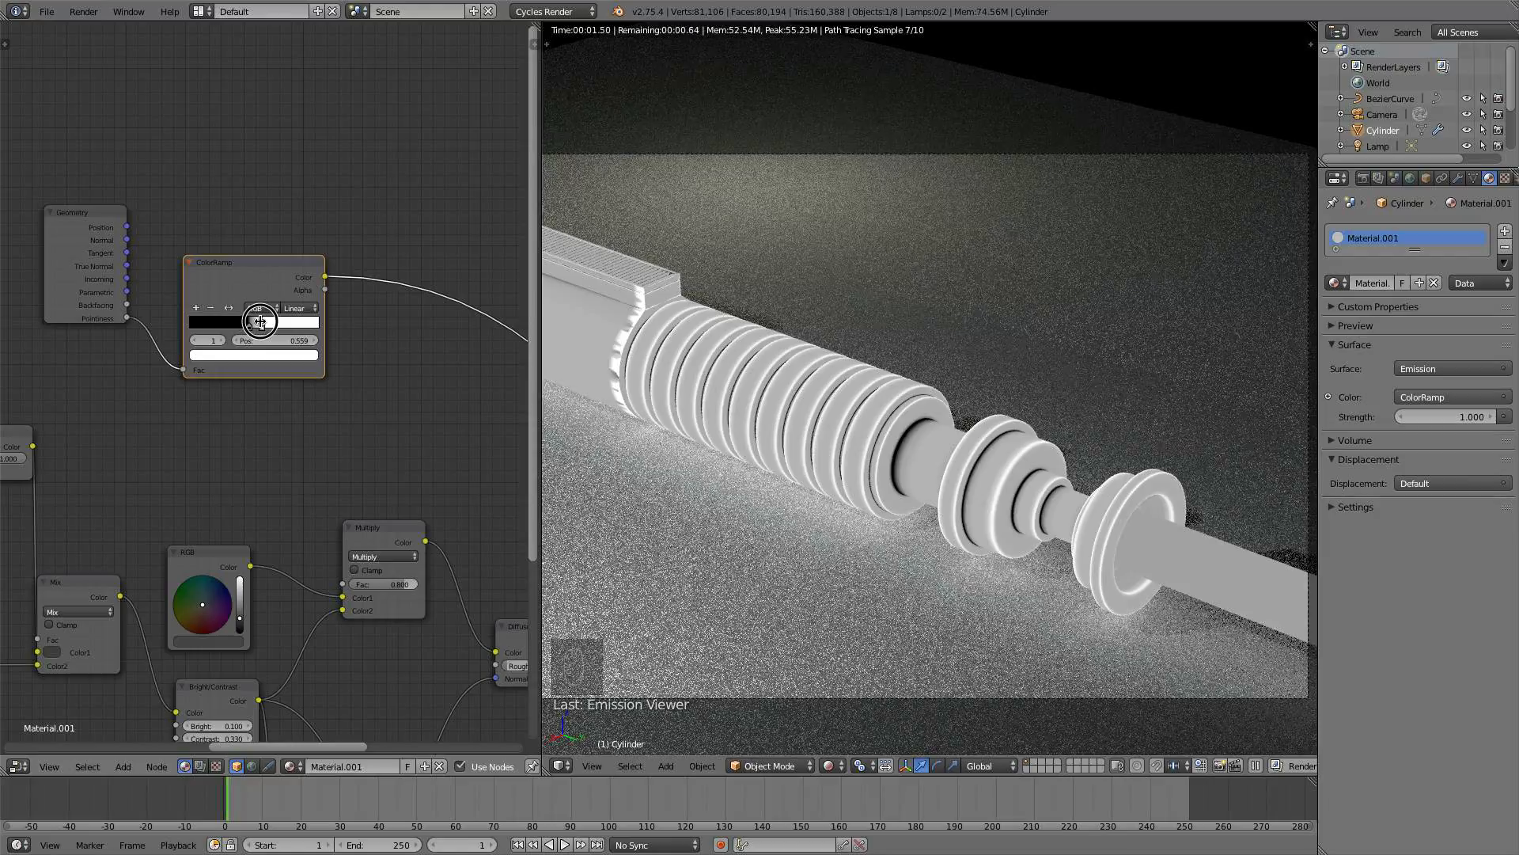
{"action": "left_click_drag", "start_coordinate": [261, 321], "coordinate": [261, 321]}
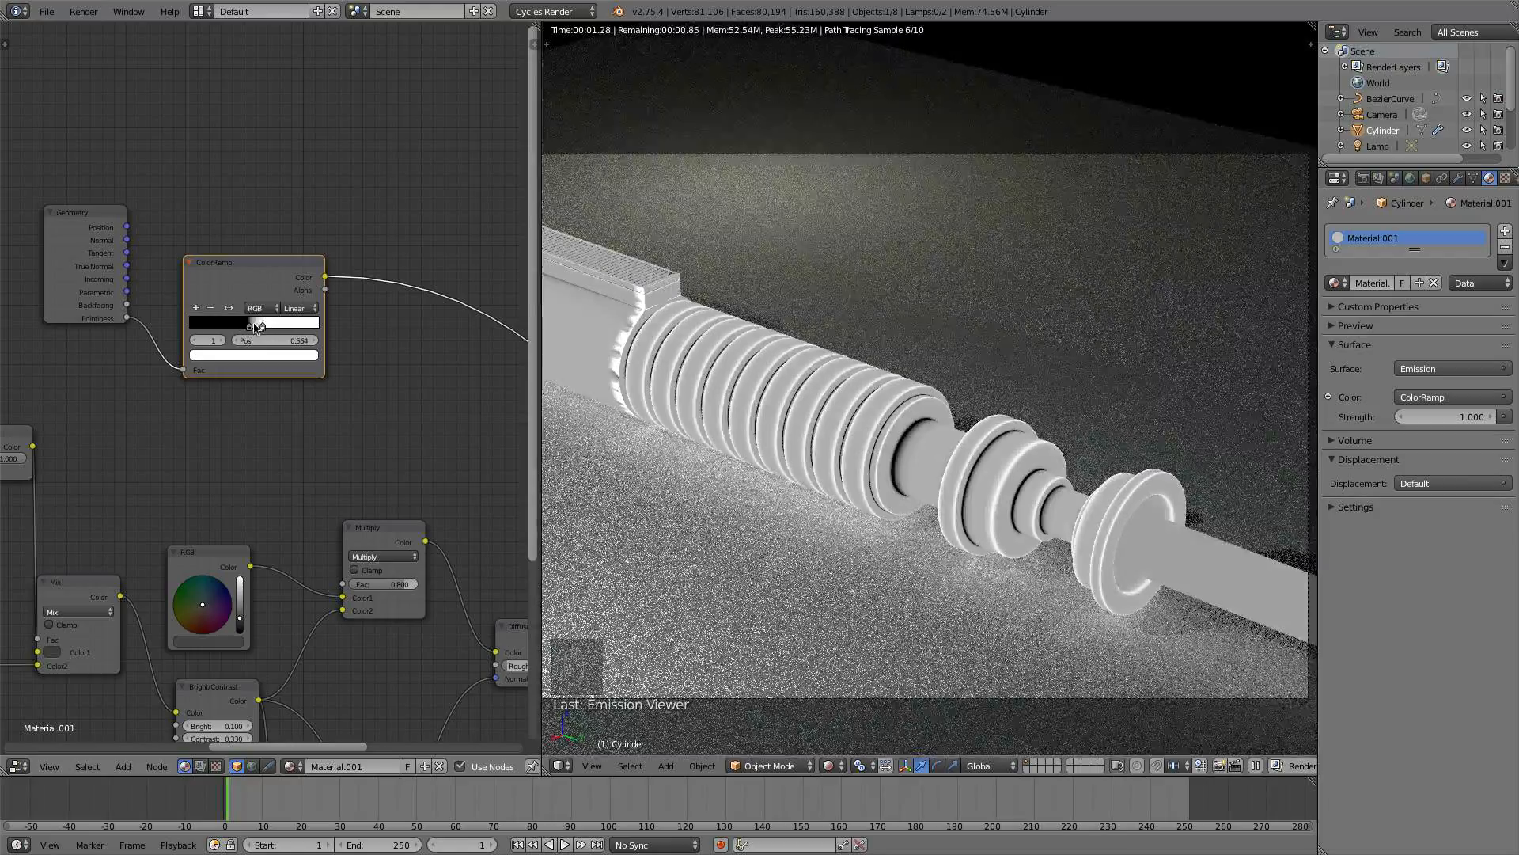
{"action": "left_click", "coordinate": [255, 325]}
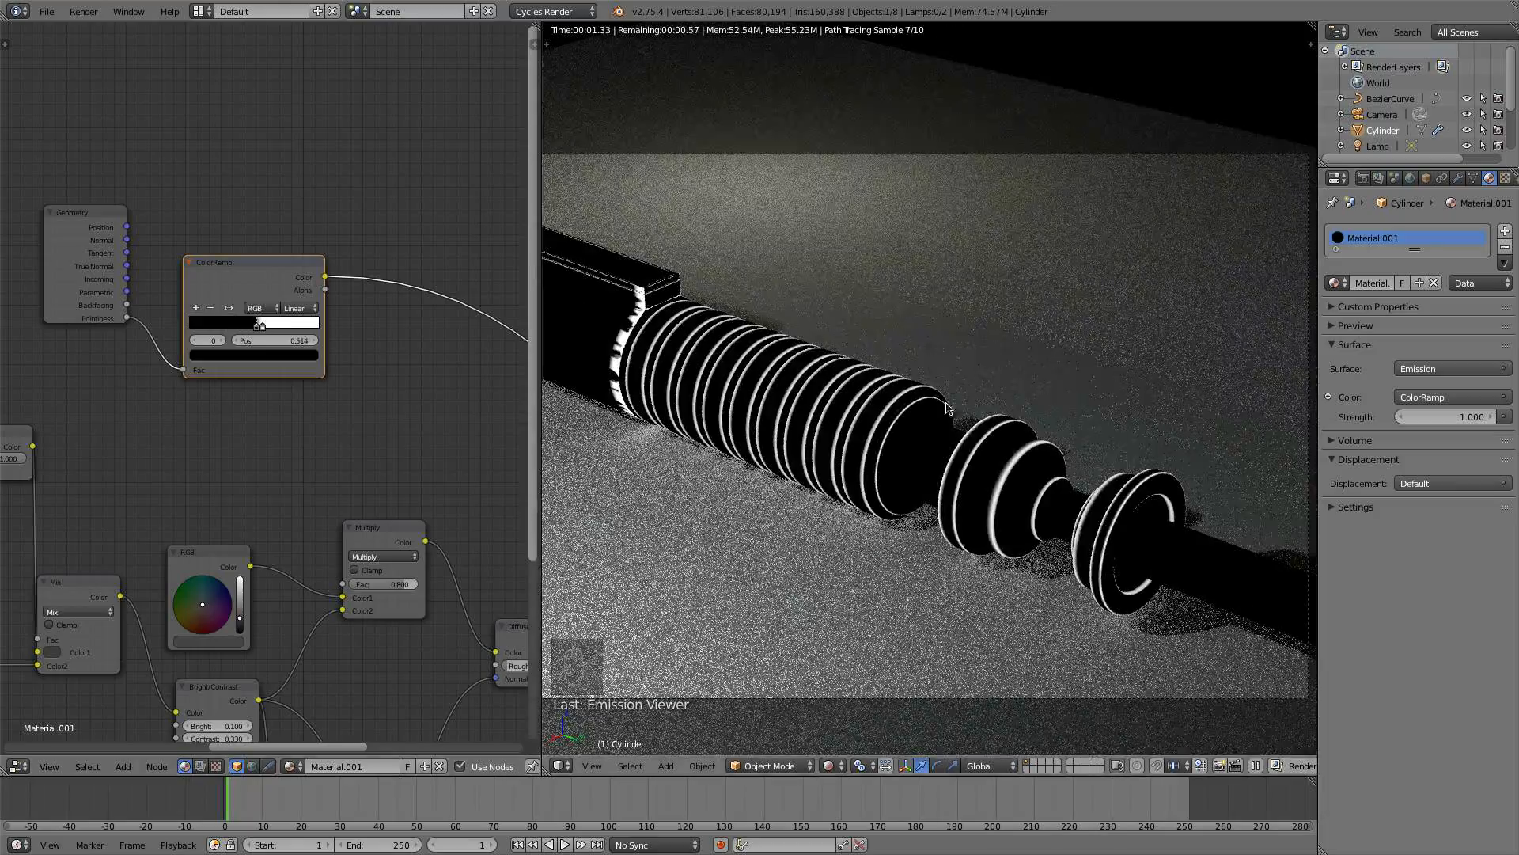
{"action": "left_click_drag", "start_coordinate": [264, 328], "coordinate": [266, 326]}
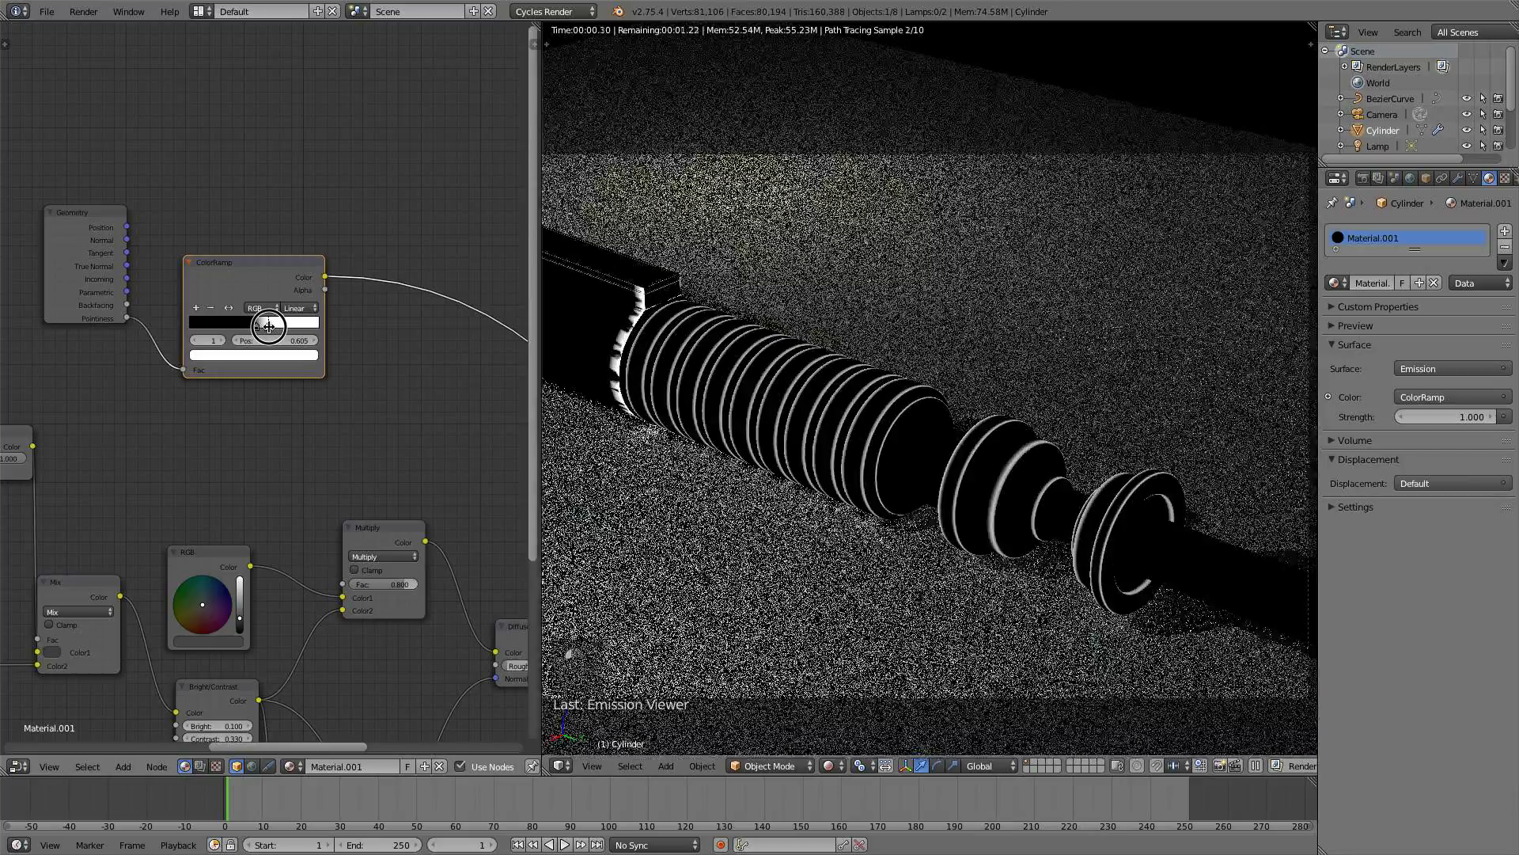
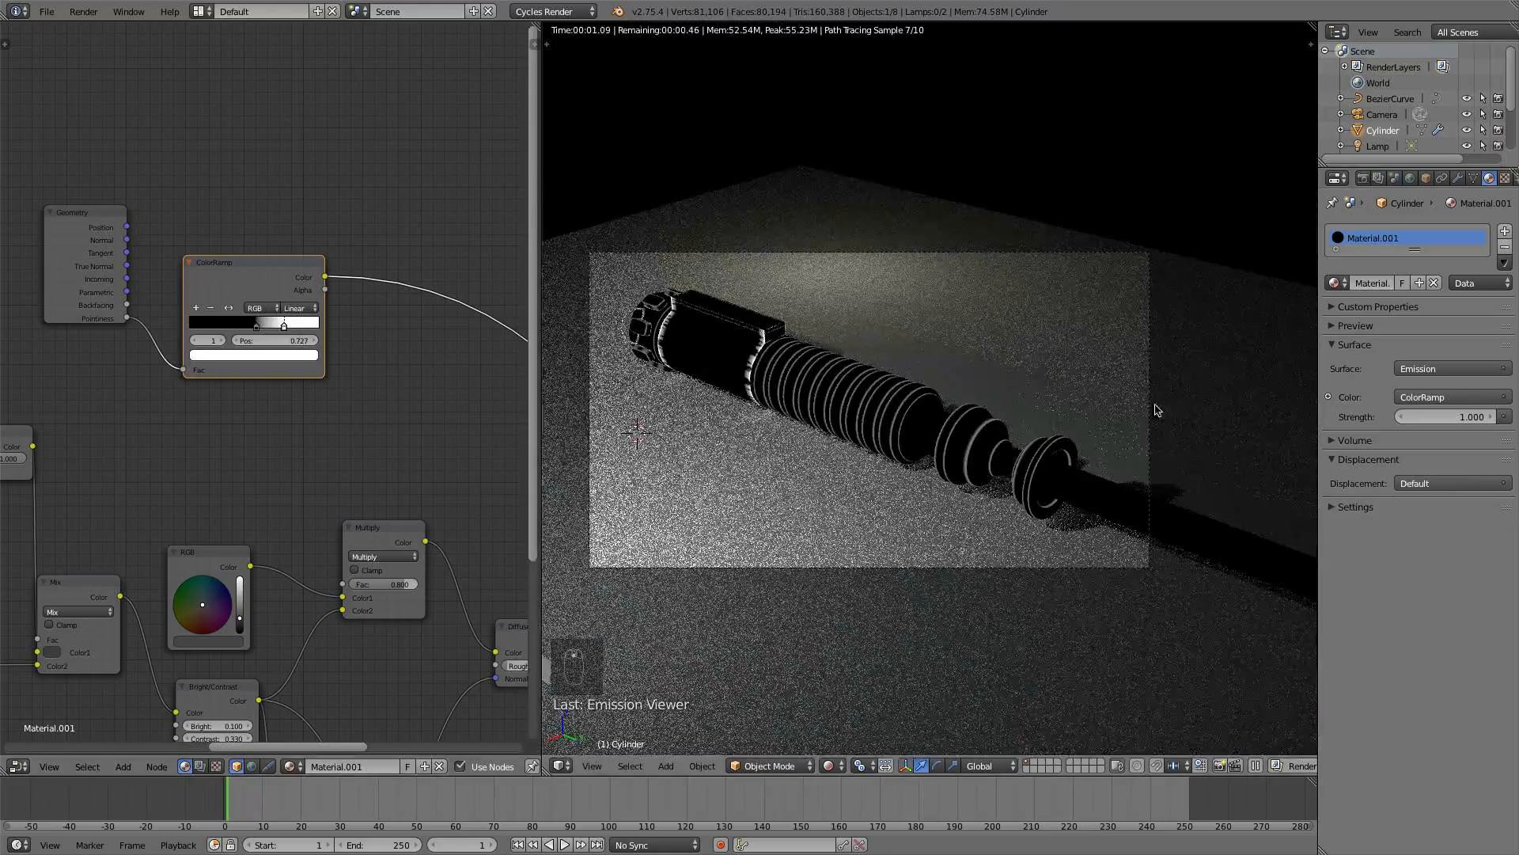
- Inspect the edge mask along the model and tint the ColorRamp's white stop a dull beige, about R 0.492, G 0.442, B 0.352
{"action": "scroll", "coordinate": [716, 430], "scroll_direction": "up", "scroll_amount": 2}
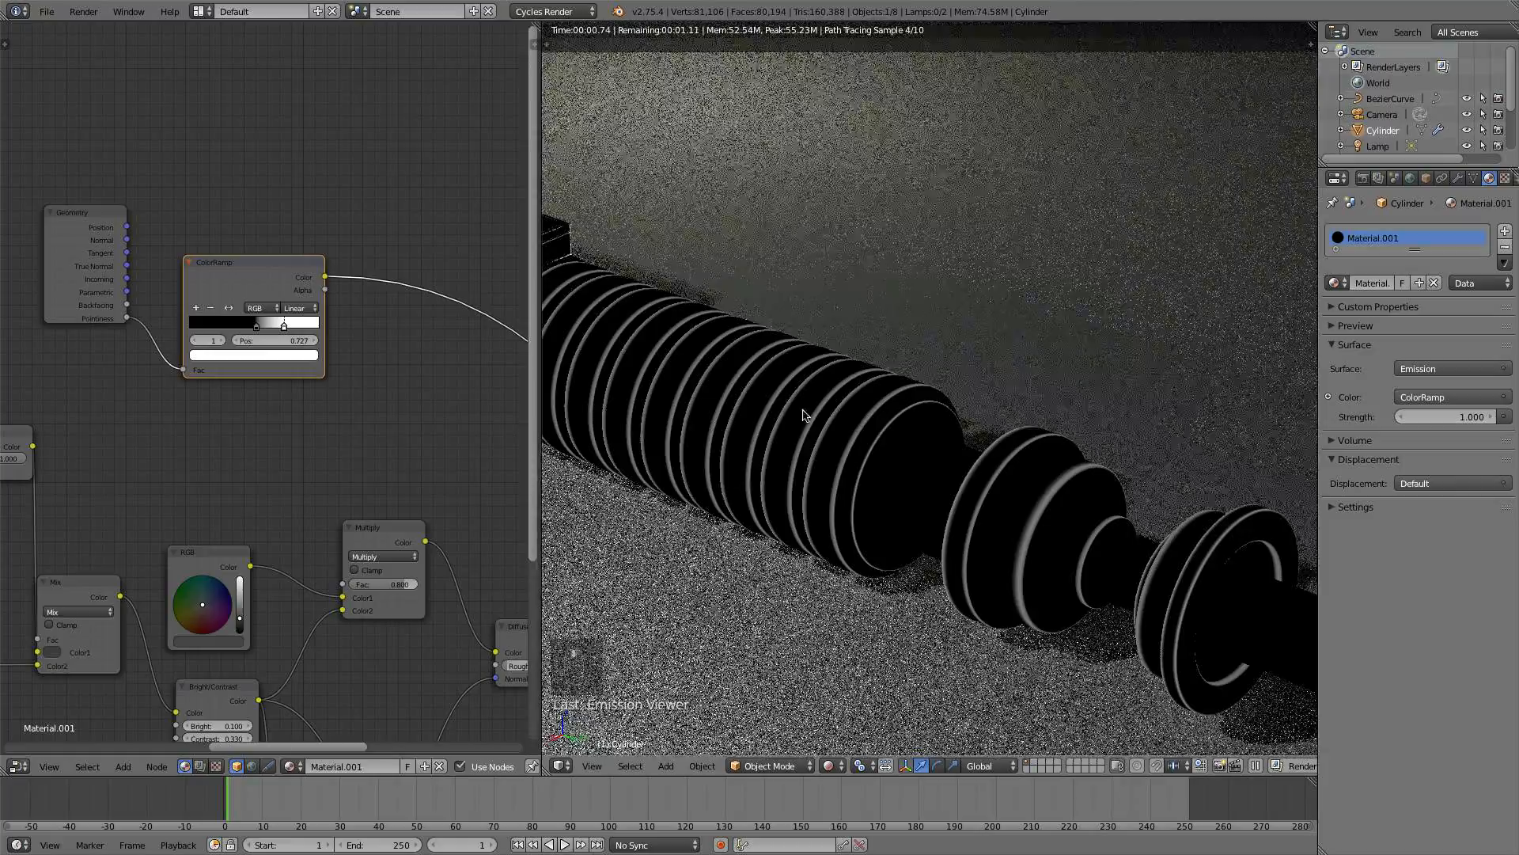
{"action": "middle_click_drag", "start_coordinate": [803, 416], "coordinate": [996, 361], "text": "shift"}
{"action": "middle_click_drag", "start_coordinate": [762, 391], "coordinate": [819, 337], "text": "shift"}
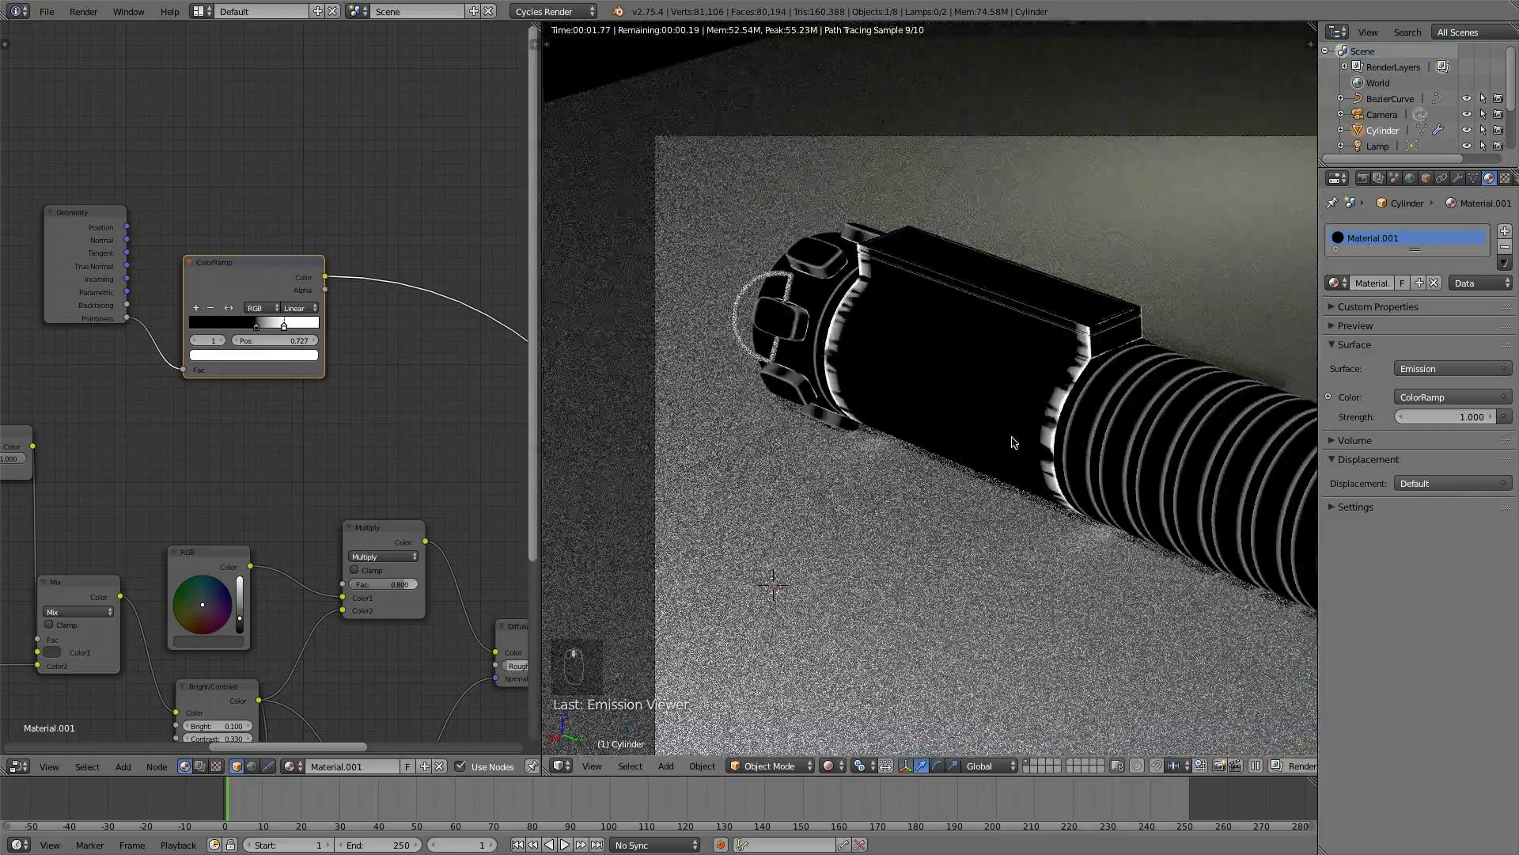
{"action": "middle_click_drag", "start_coordinate": [1014, 441], "coordinate": [891, 390], "text": "shift"}
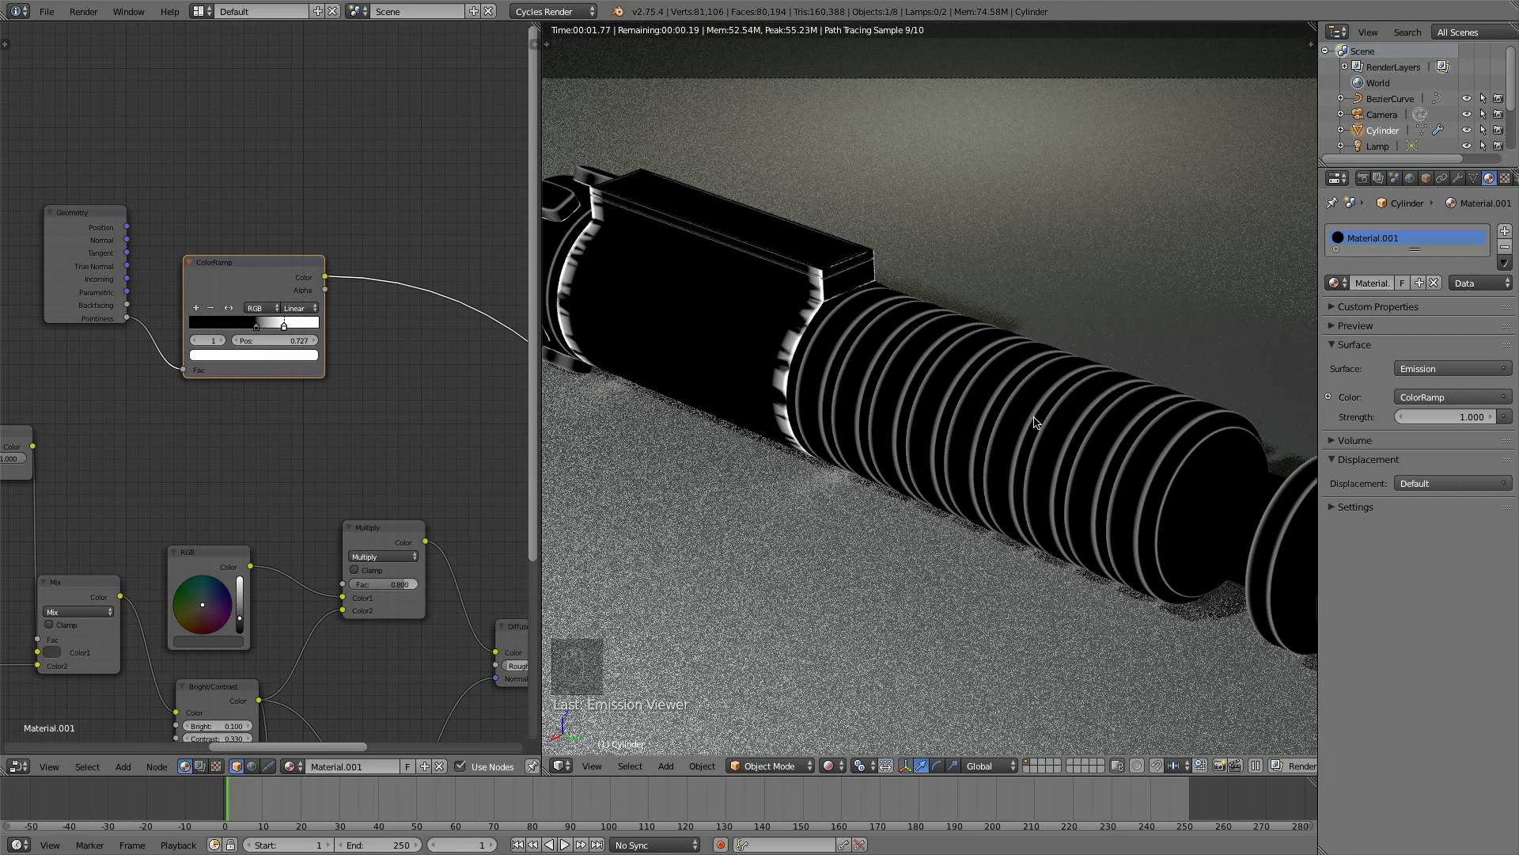
{"action": "left_click", "coordinate": [293, 355]}
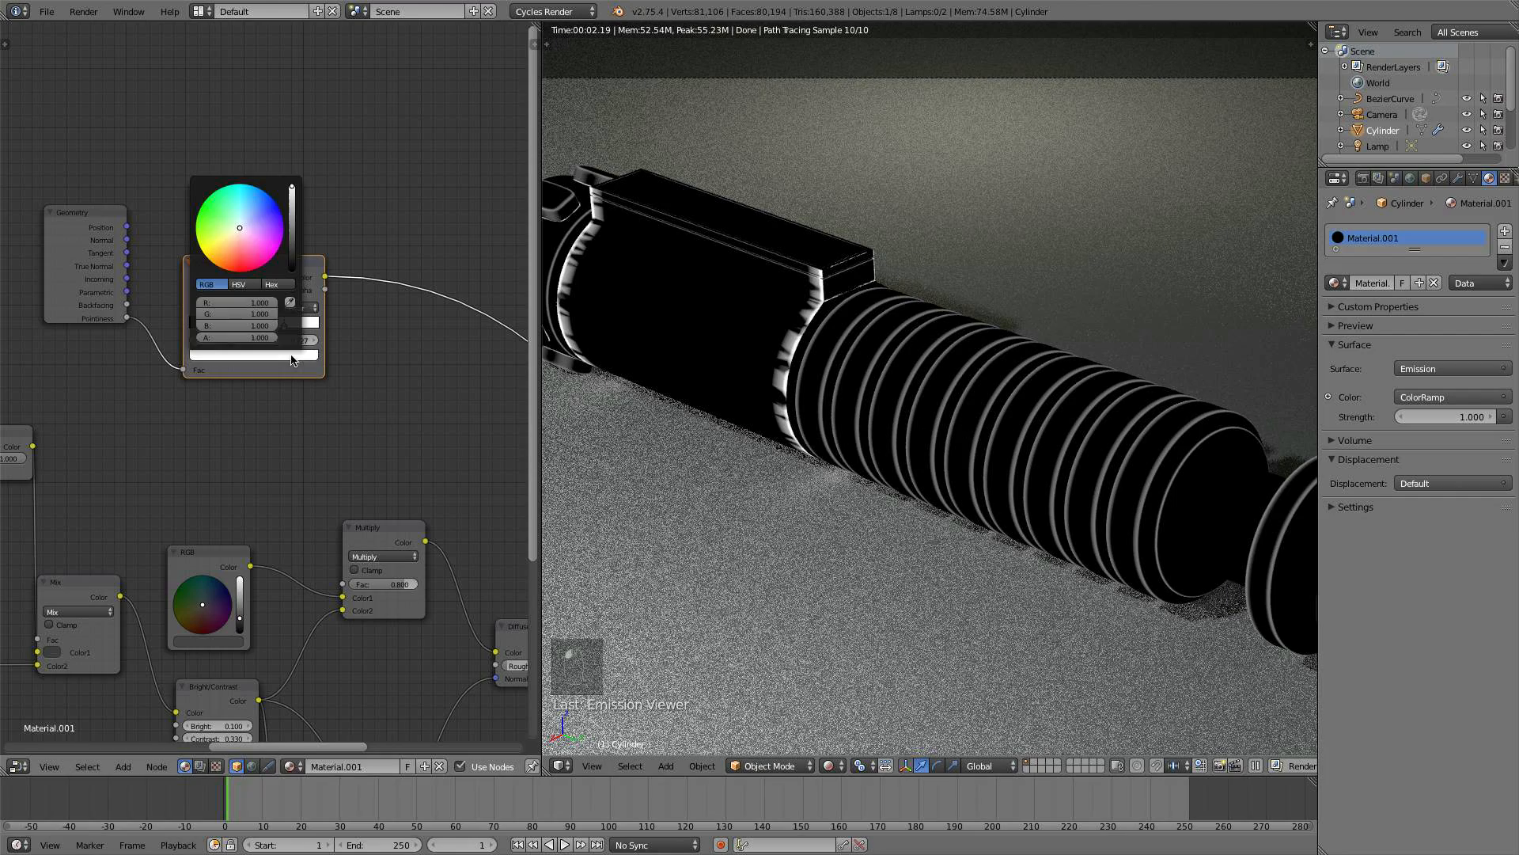
{"action": "left_click", "coordinate": [235, 230]}
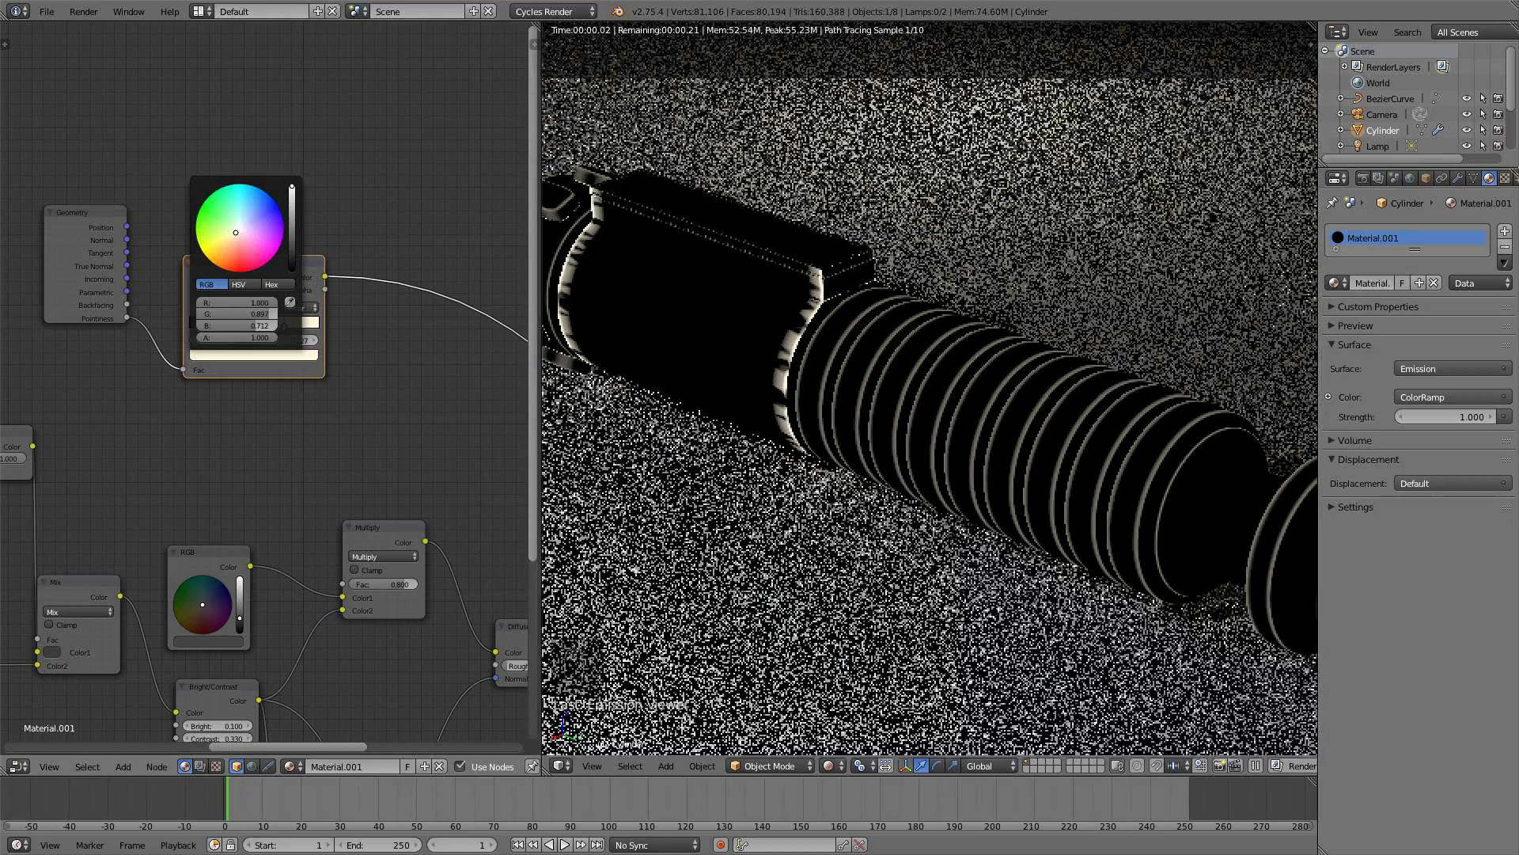
{"action": "left_click", "coordinate": [292, 209]}
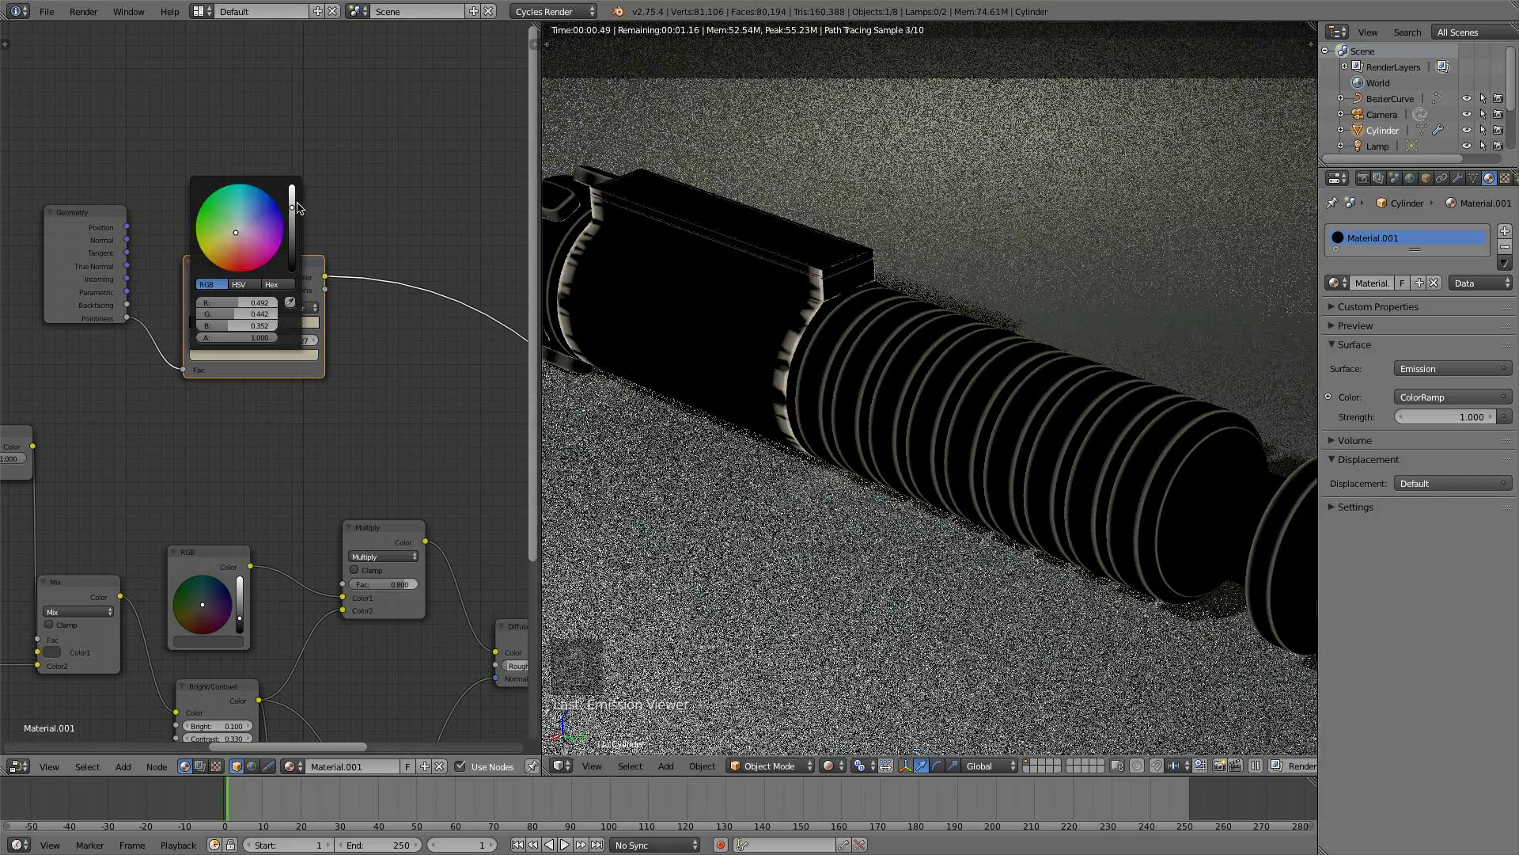
- Move the Diffuse BSDF node farther from the Multiply node to open a gap between them
{"action": "scroll", "coordinate": [409, 348], "scroll_direction": "down", "scroll_amount": 4}
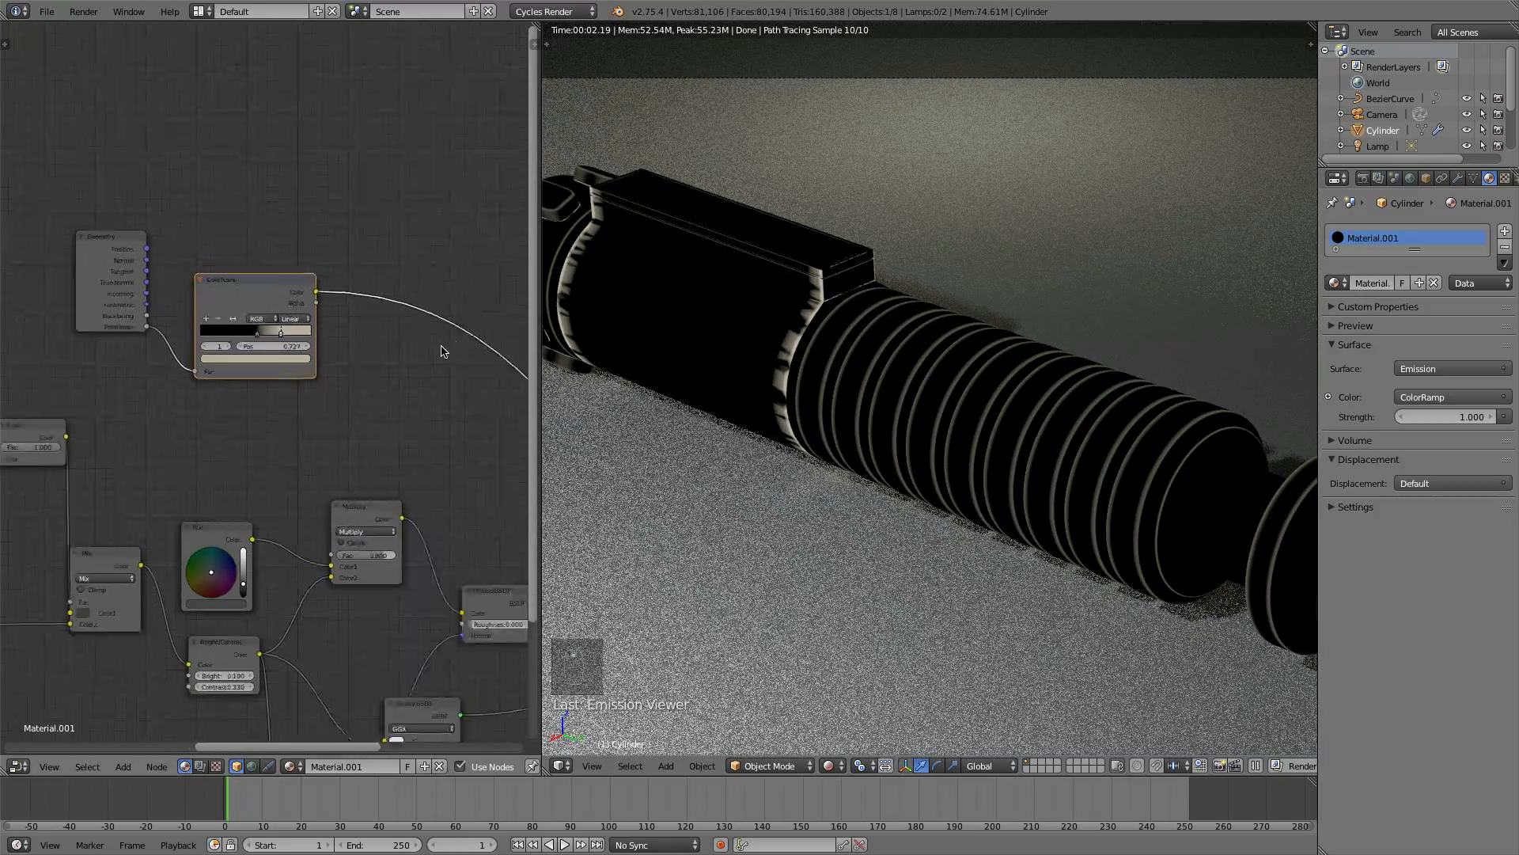
{"action": "left_click", "coordinate": [412, 513]}
{"action": "left_click_drag", "start_coordinate": [412, 513], "coordinate": [444, 513]}
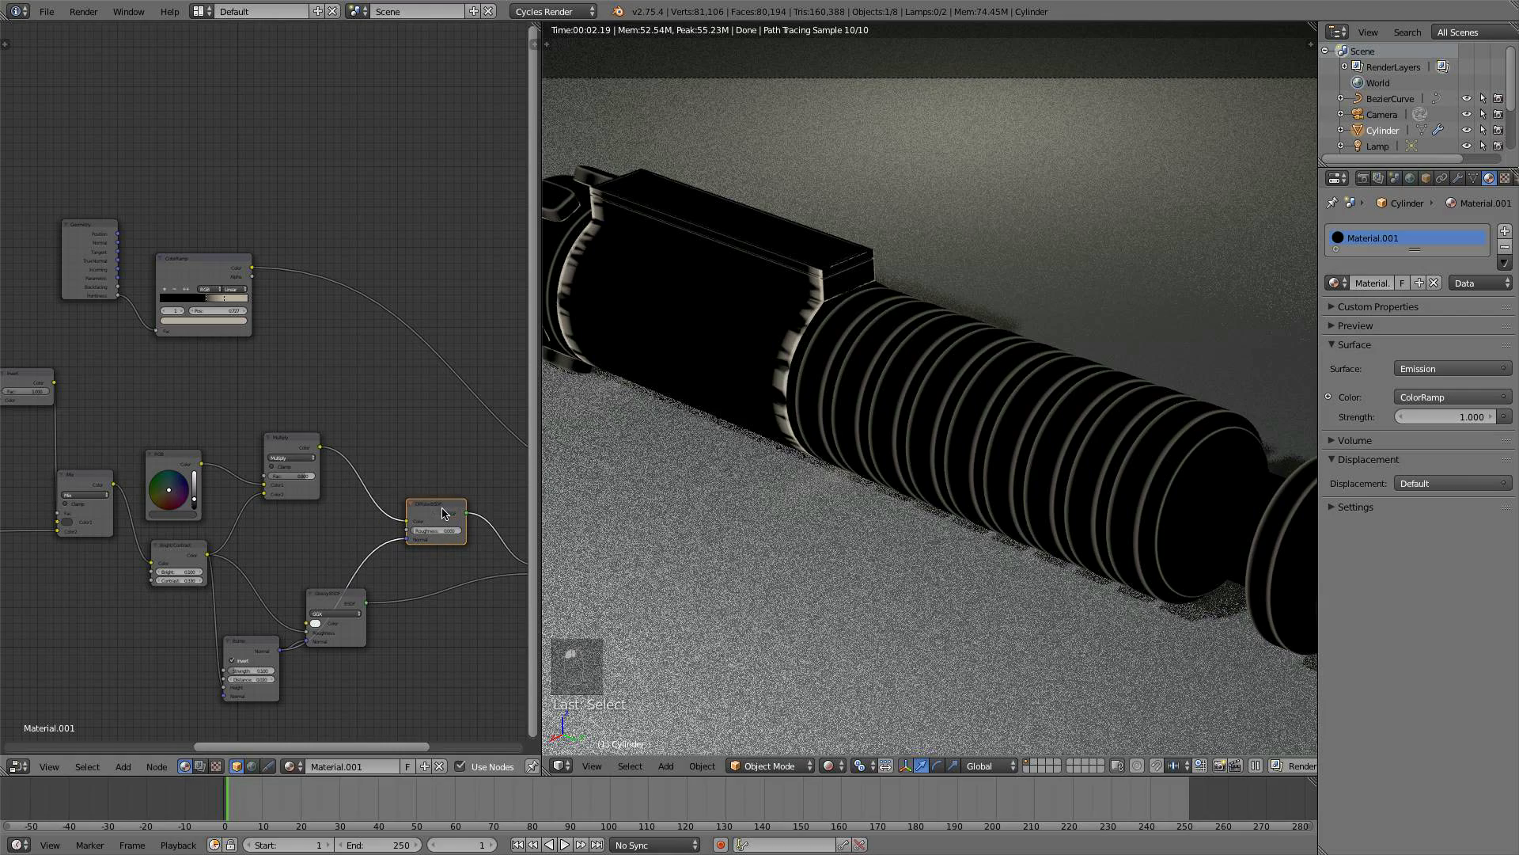
- Insert a MixRGB node set to Add between the Multiply and Diffuse BSDF nodes and connect the pointiness ColorRamp's Color to its Color2
{"action": "left_click", "coordinate": [301, 439]}
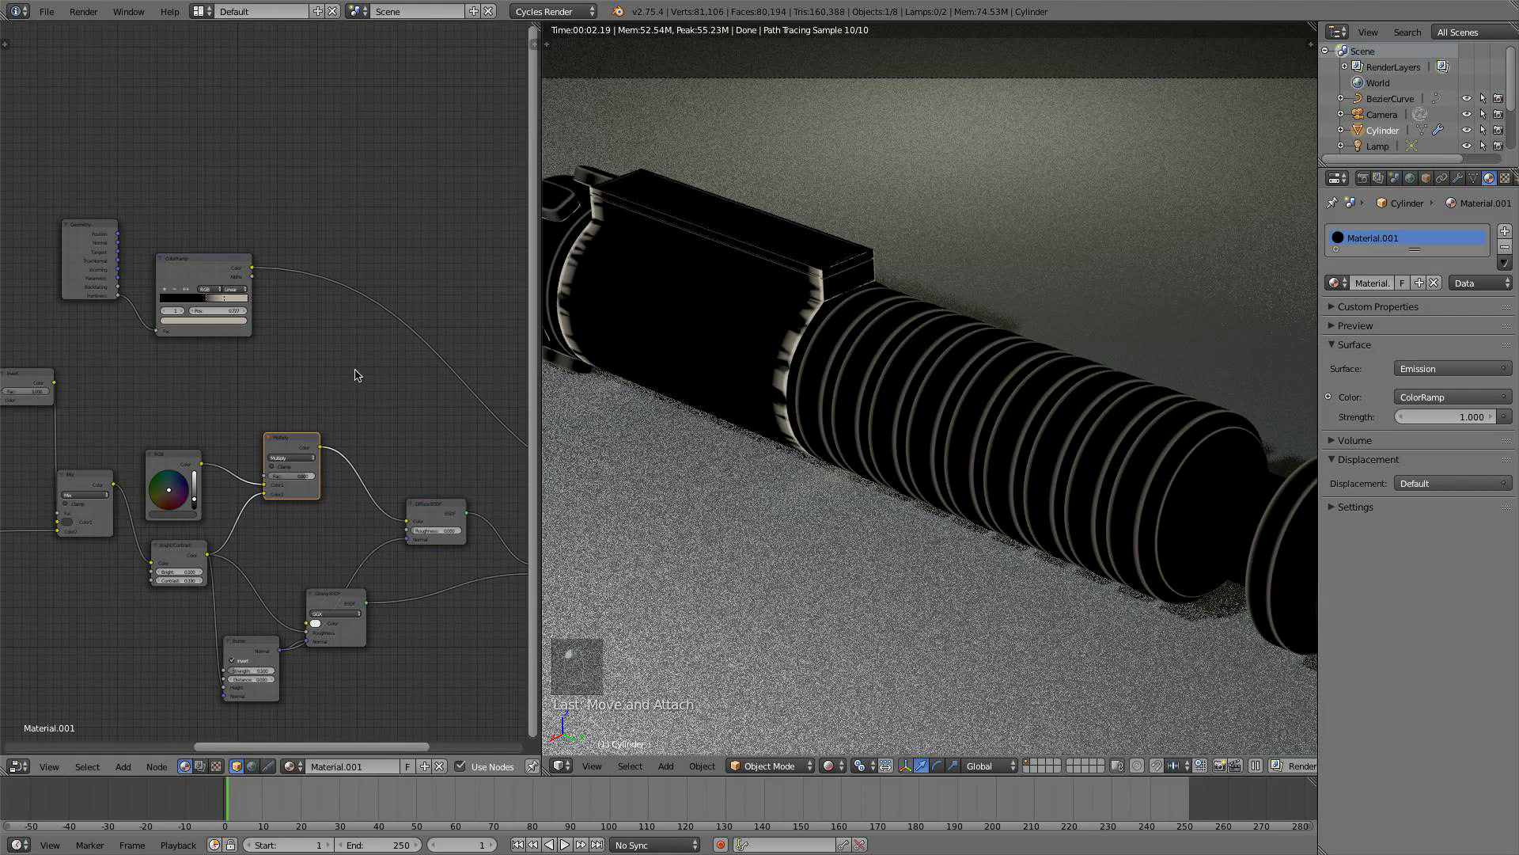
{"action": "key", "text": "shift+a"}
{"action": "mouse_move", "coordinate": [329, 340]}
{"action": "left_click", "coordinate": [399, 340]}
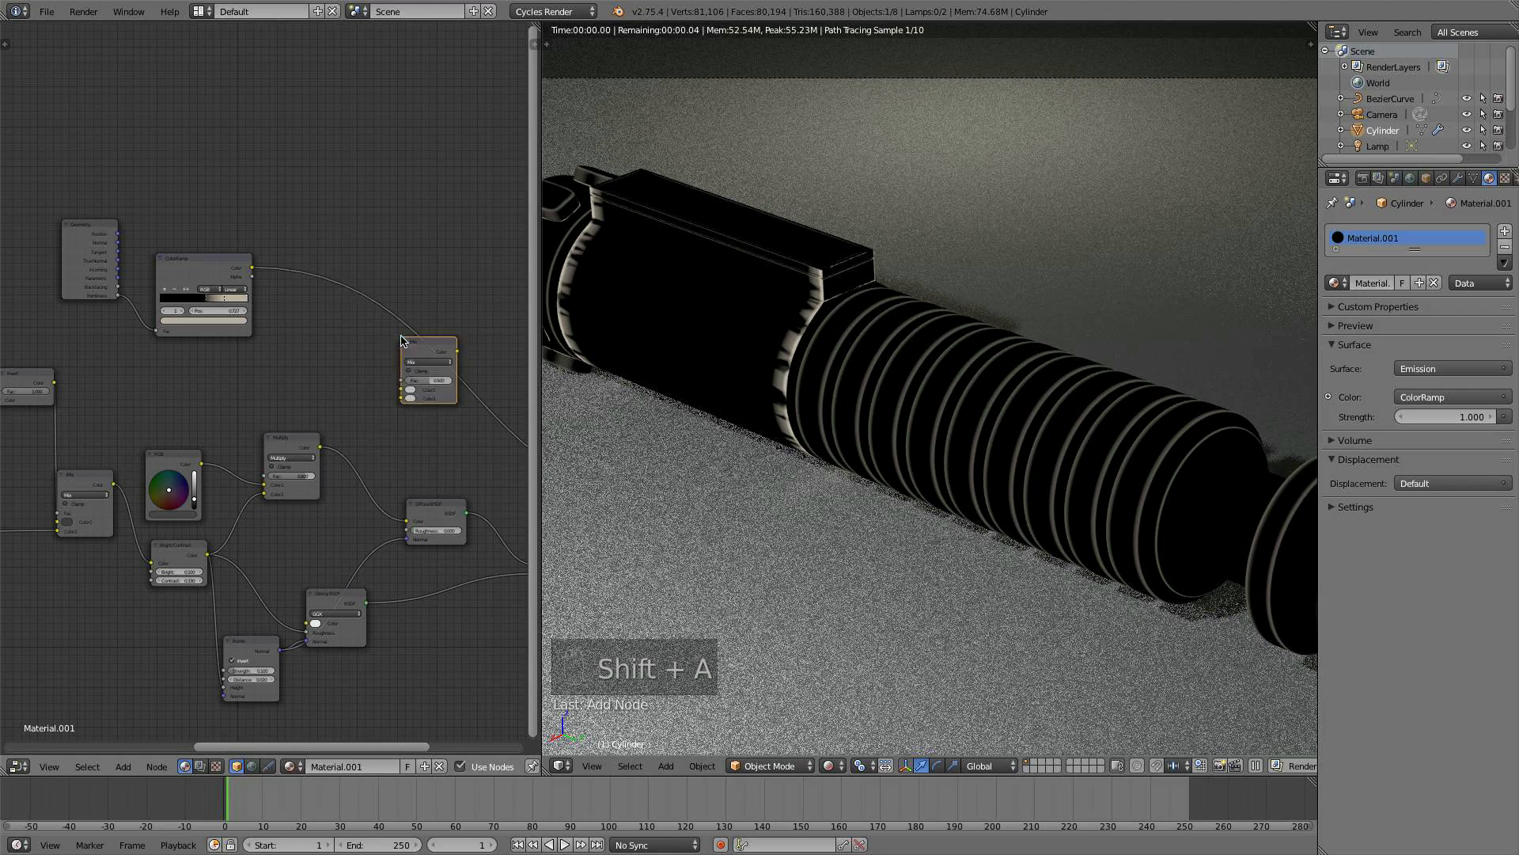
{"action": "left_click", "coordinate": [361, 420]}
{"action": "left_click_drag", "start_coordinate": [394, 431], "coordinate": [386, 445]}
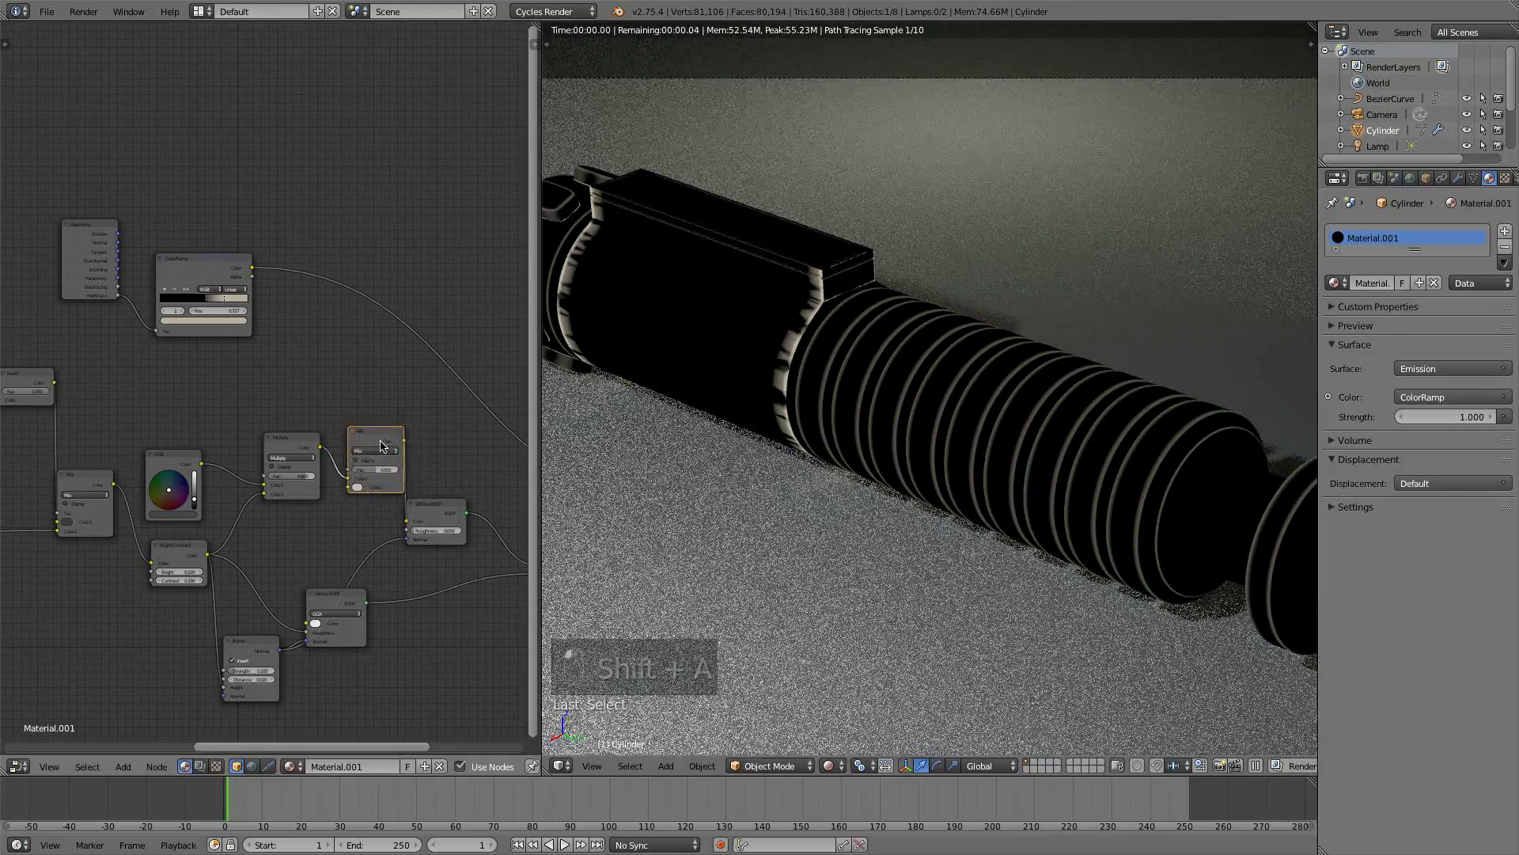
{"action": "left_click", "coordinate": [385, 443]}
{"action": "left_click", "coordinate": [388, 434]}
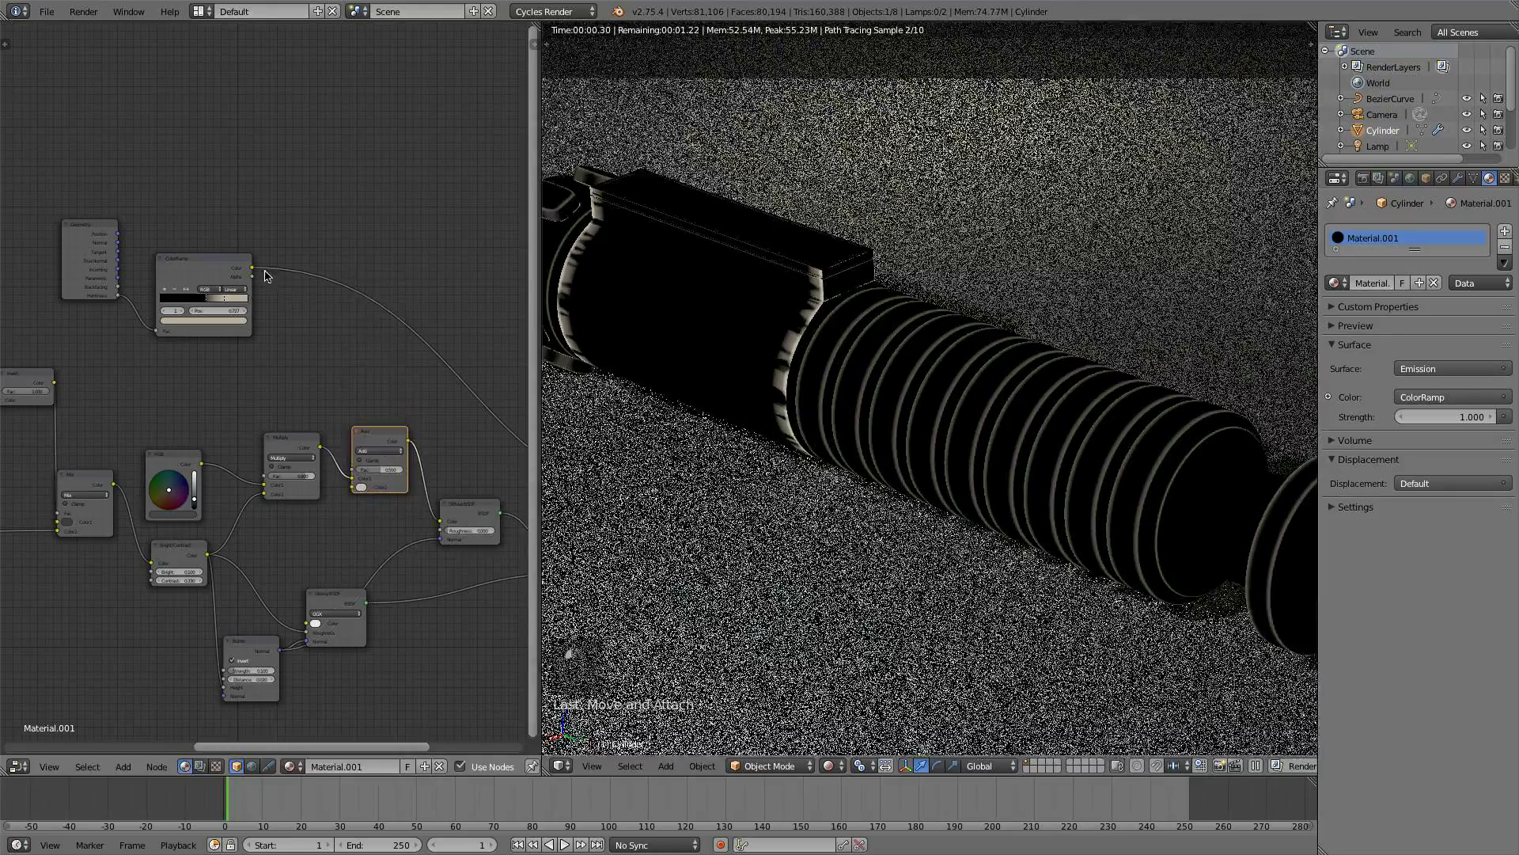
{"action": "left_click_drag", "start_coordinate": [251, 269], "coordinate": [355, 485]}
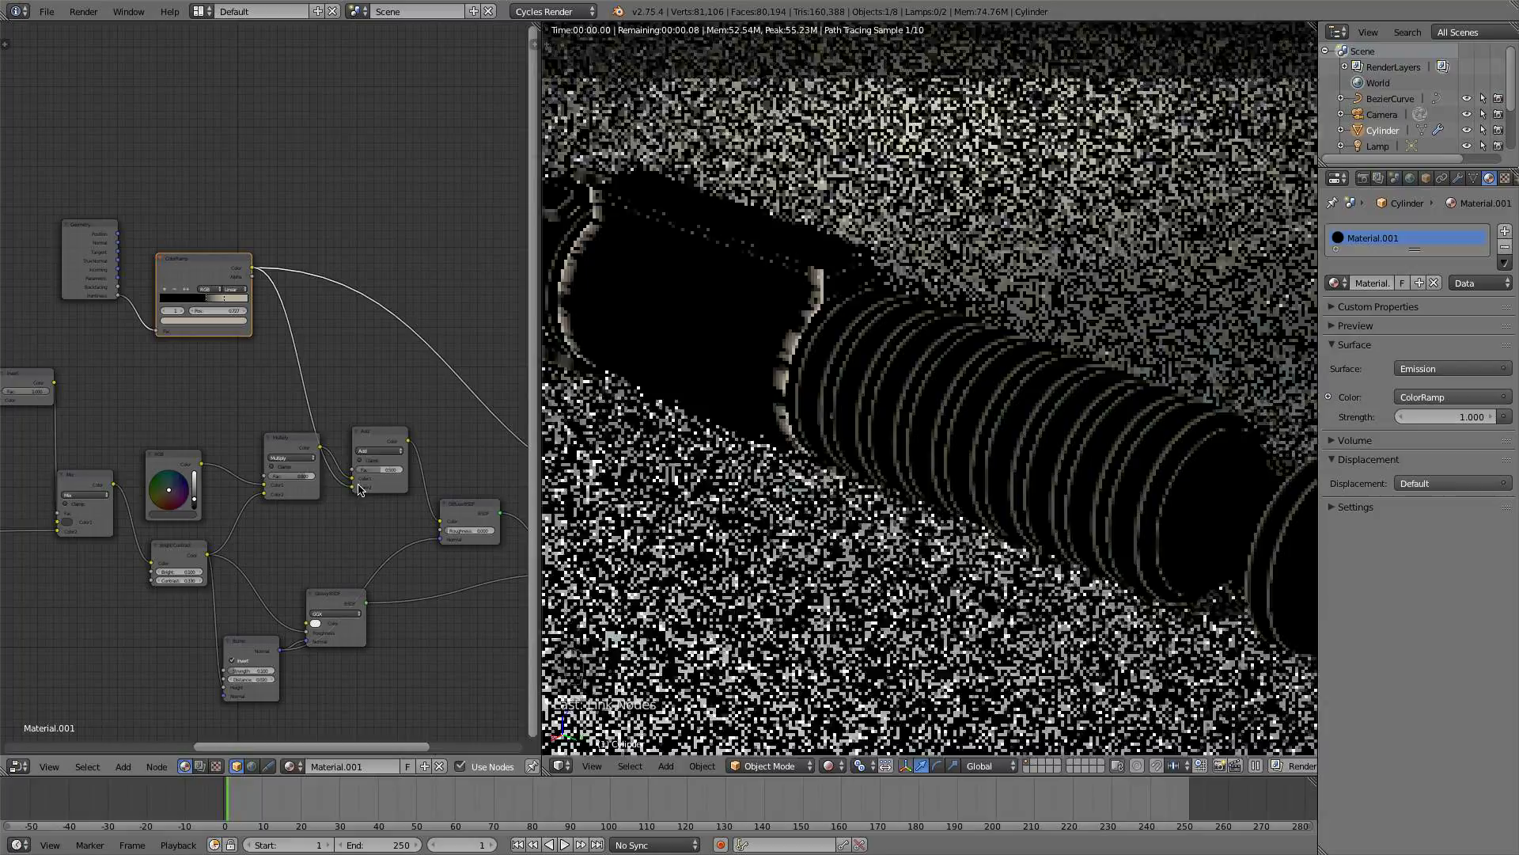
- Preview the Add node's output on the model and compare it with the Multiply node's output
{"action": "left_click", "coordinate": [378, 438], "text": "ctrl+shift"}
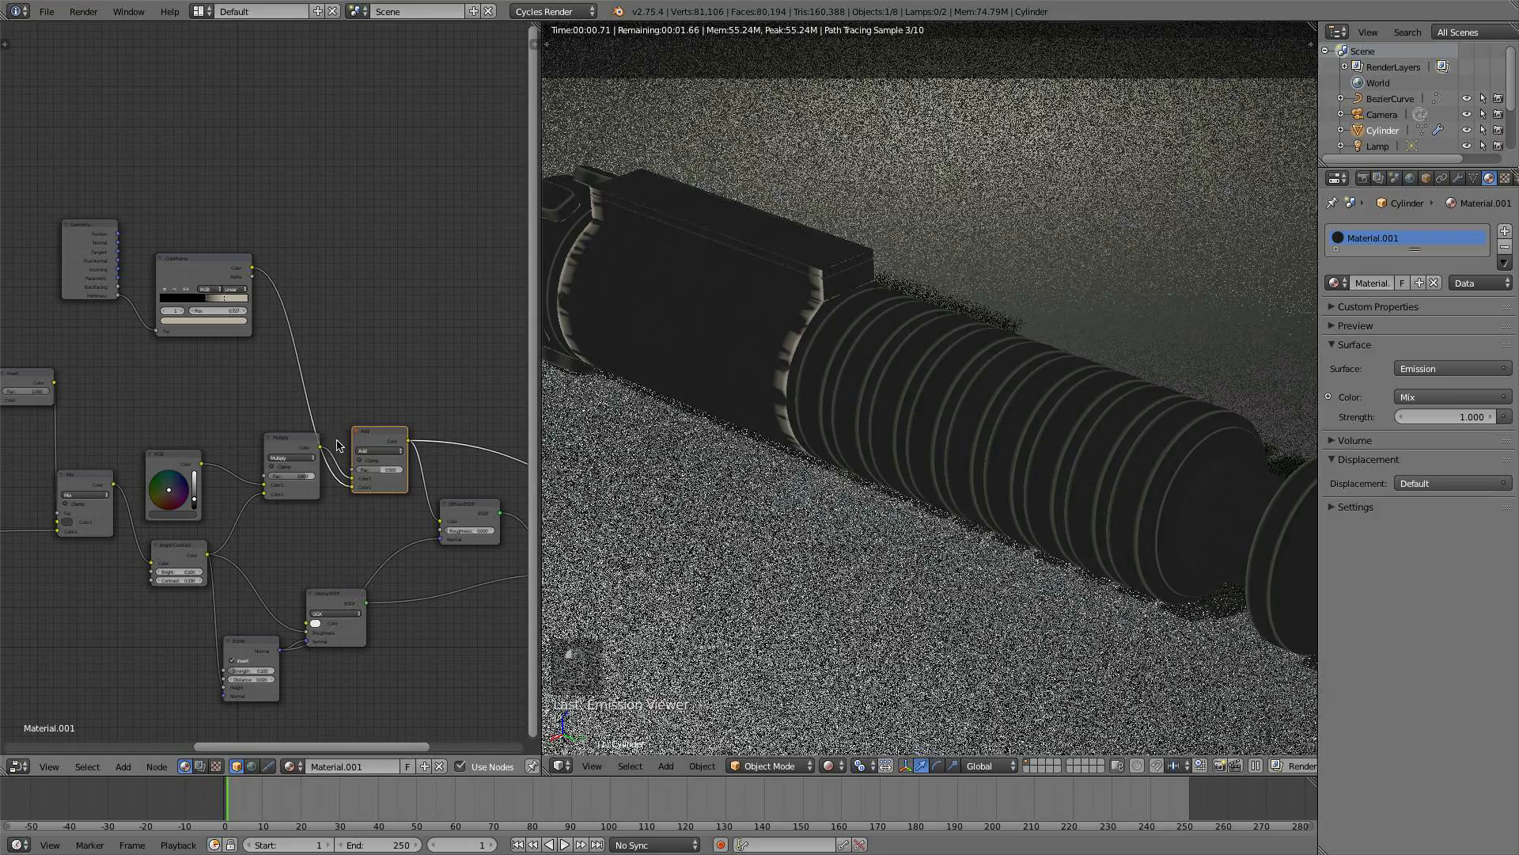
{"action": "left_click", "coordinate": [301, 445], "text": "ctrl+shift"}
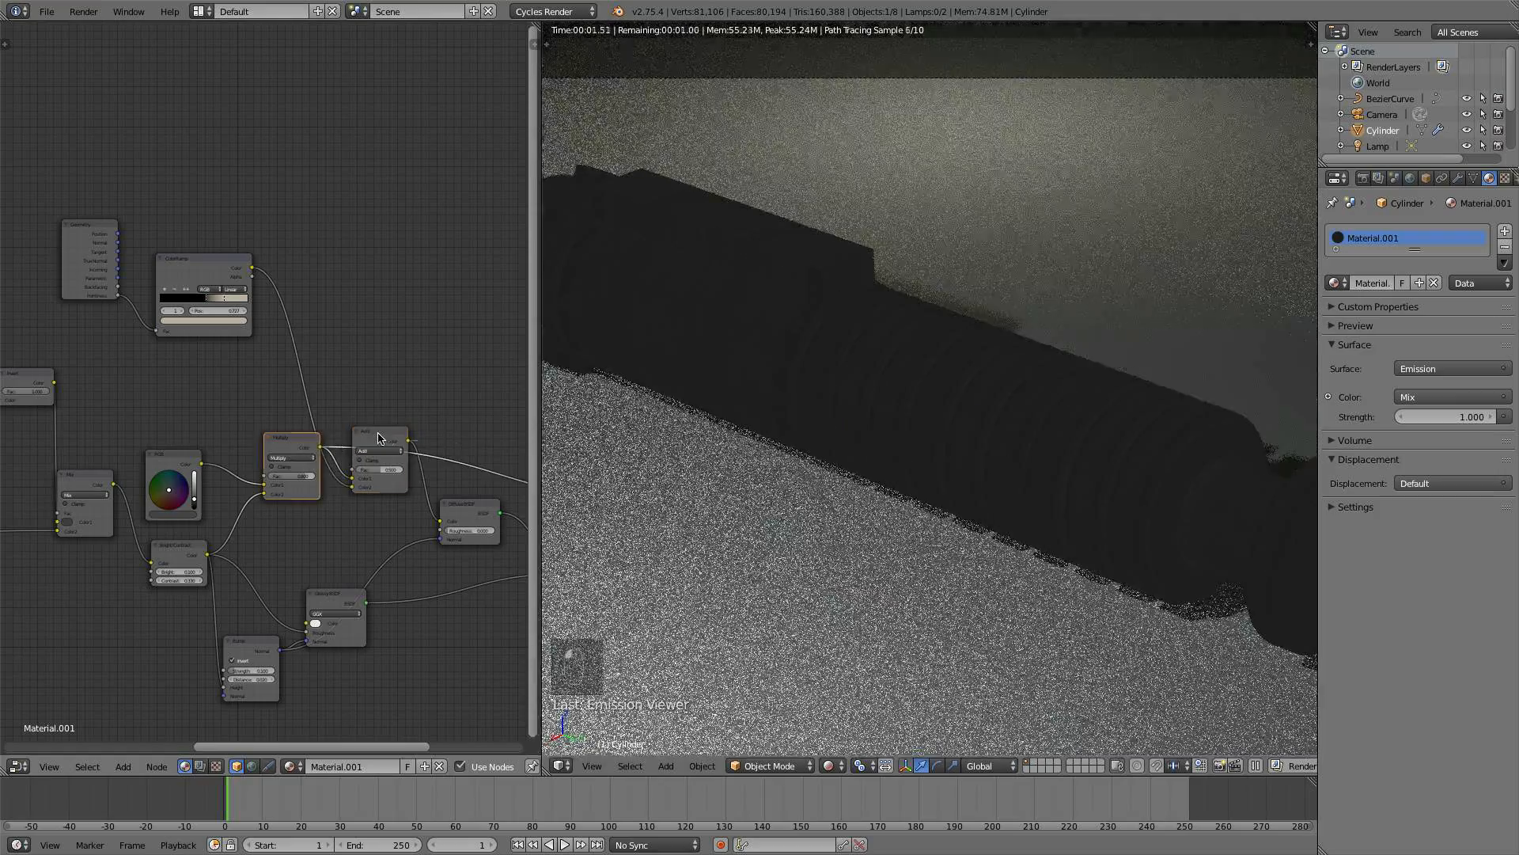
{"action": "left_click", "coordinate": [379, 437], "text": "ctrl+shift"}
- Space out the Multiply and Add nodes and set the Add node's factor to 0.391
{"action": "scroll", "coordinate": [448, 490], "scroll_direction": "up", "scroll_amount": 3}
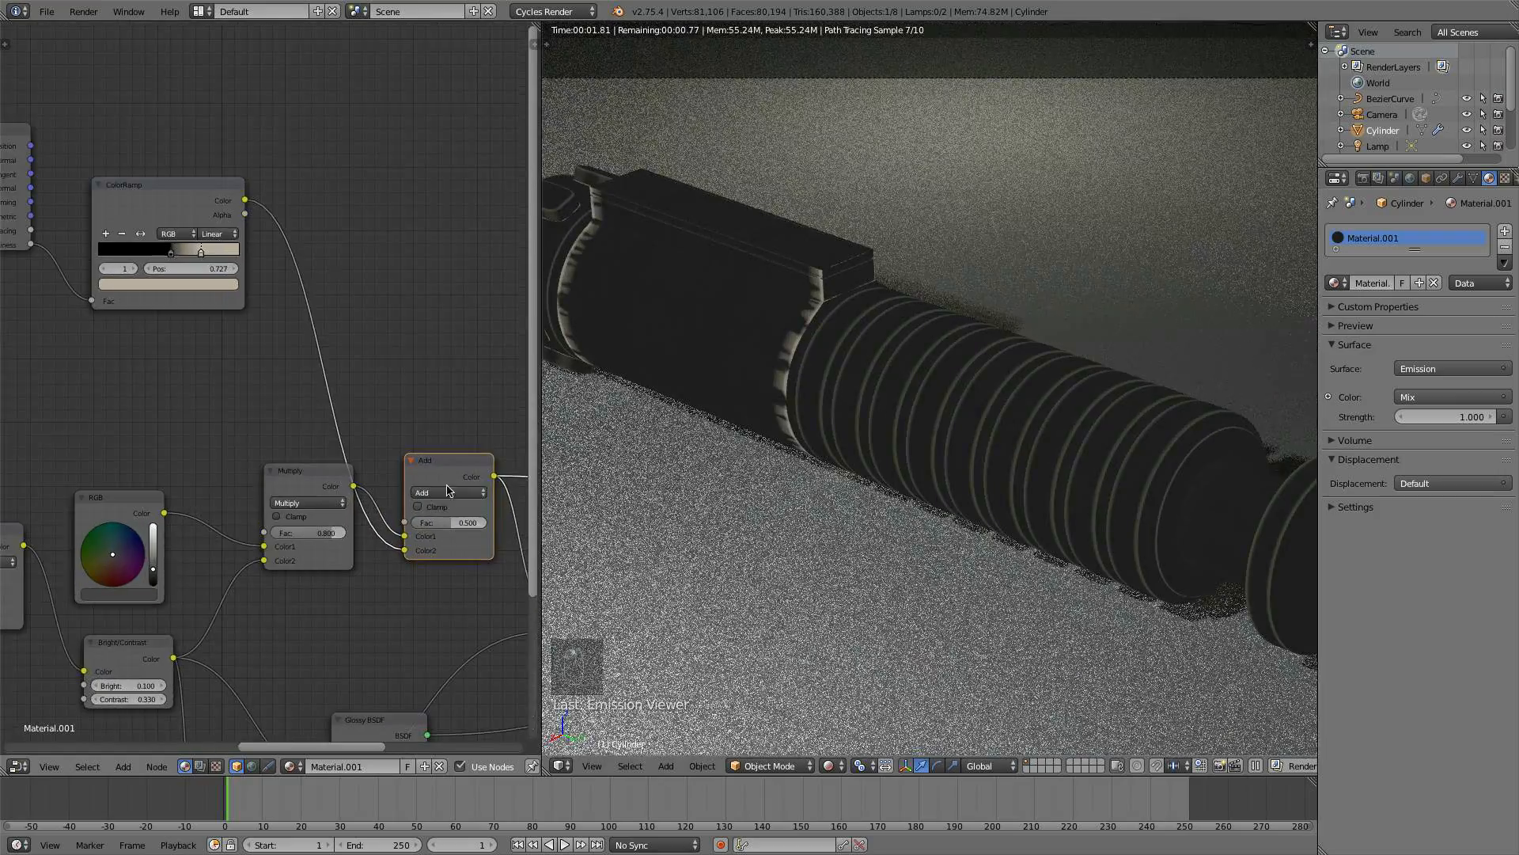
{"action": "left_click_drag", "start_coordinate": [312, 496], "coordinate": [297, 509]}
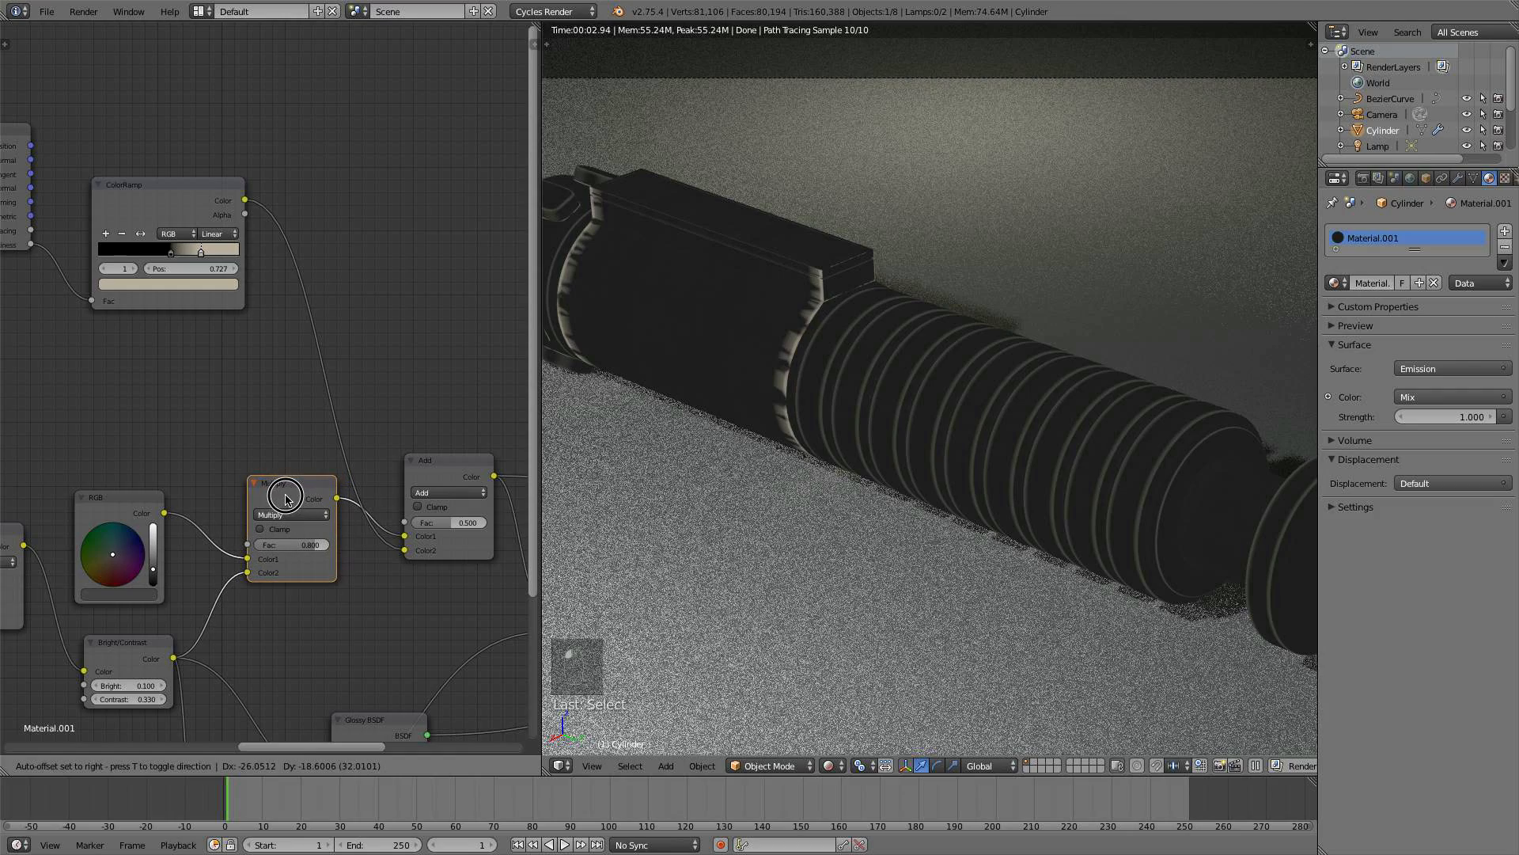
{"action": "left_click", "coordinate": [449, 469]}
{"action": "left_click_drag", "start_coordinate": [449, 470], "coordinate": [445, 457]}
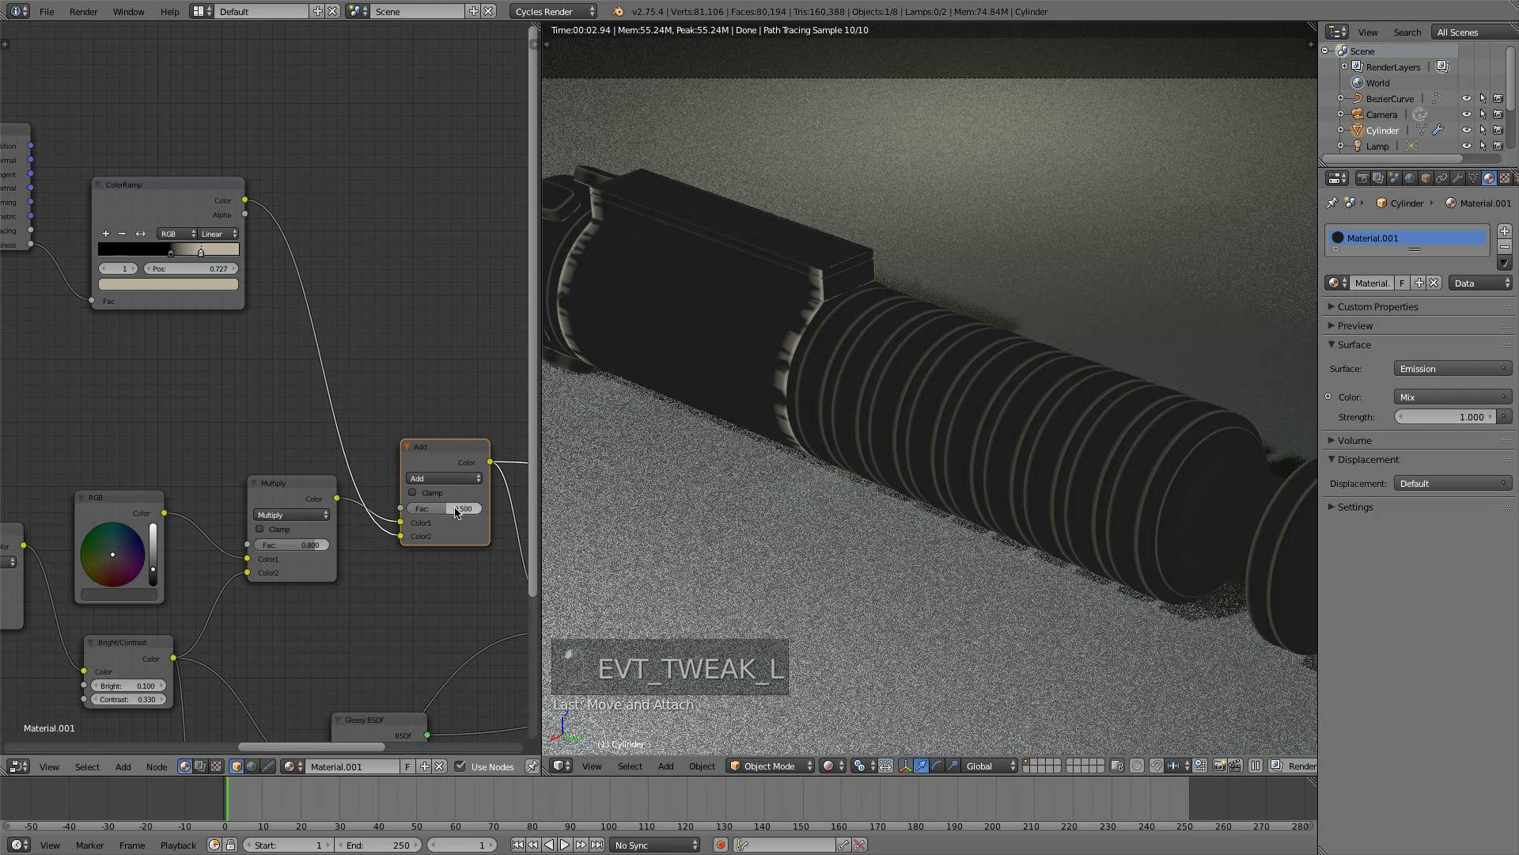
{"action": "left_click_drag", "start_coordinate": [455, 508], "coordinate": [439, 508]}
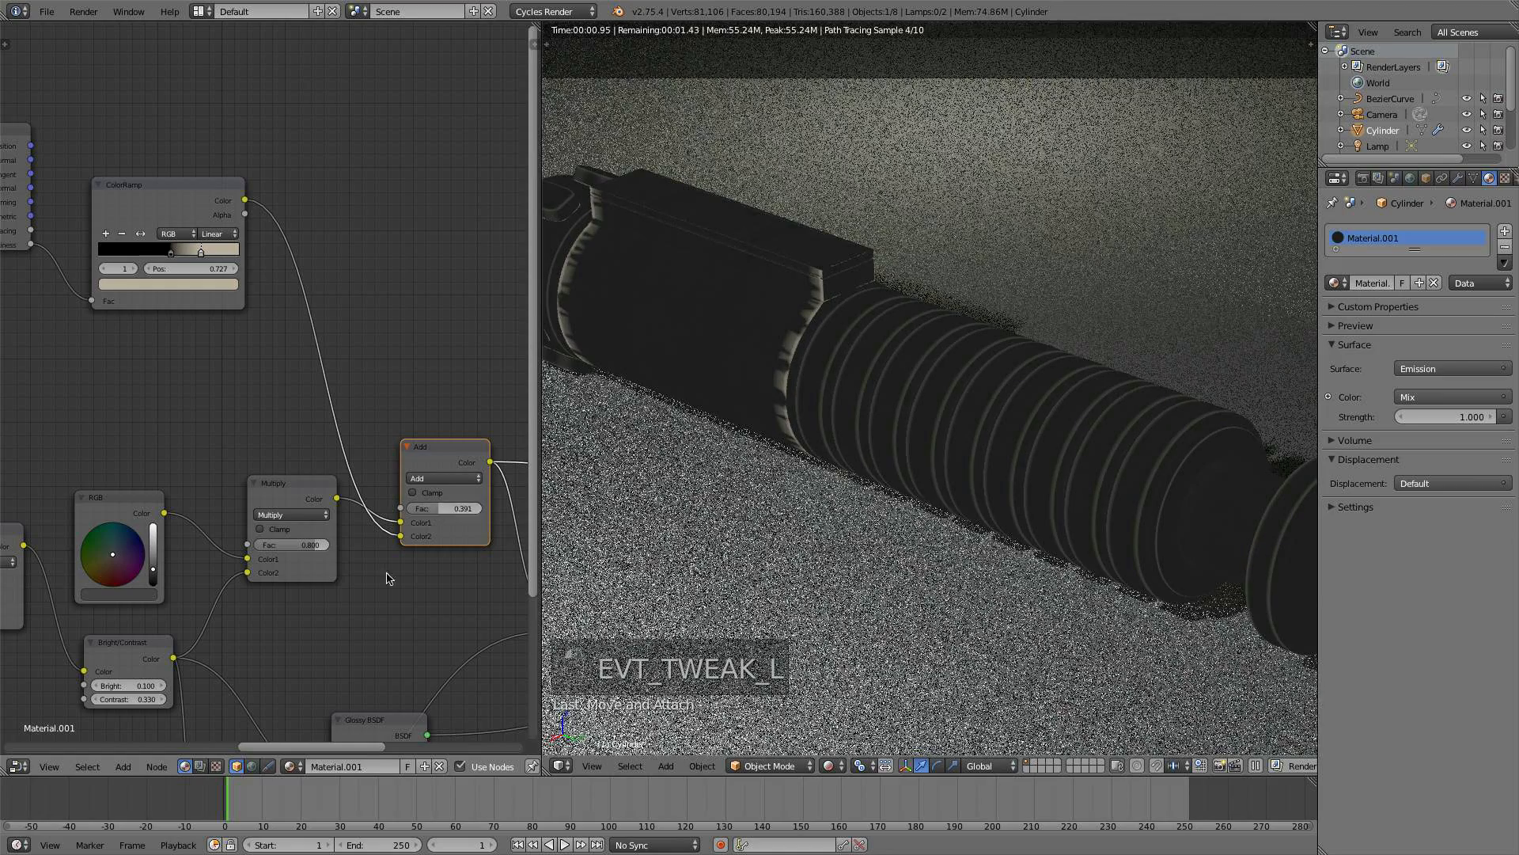
- Raise the Multiply node's factor to about 0.93
{"action": "middle_click_drag", "start_coordinate": [265, 601], "coordinate": [329, 561]}
{"action": "scroll", "coordinate": [348, 526], "scroll_direction": "down", "scroll_amount": 1}
{"action": "left_click_drag", "start_coordinate": [348, 503], "coordinate": [371, 504]}
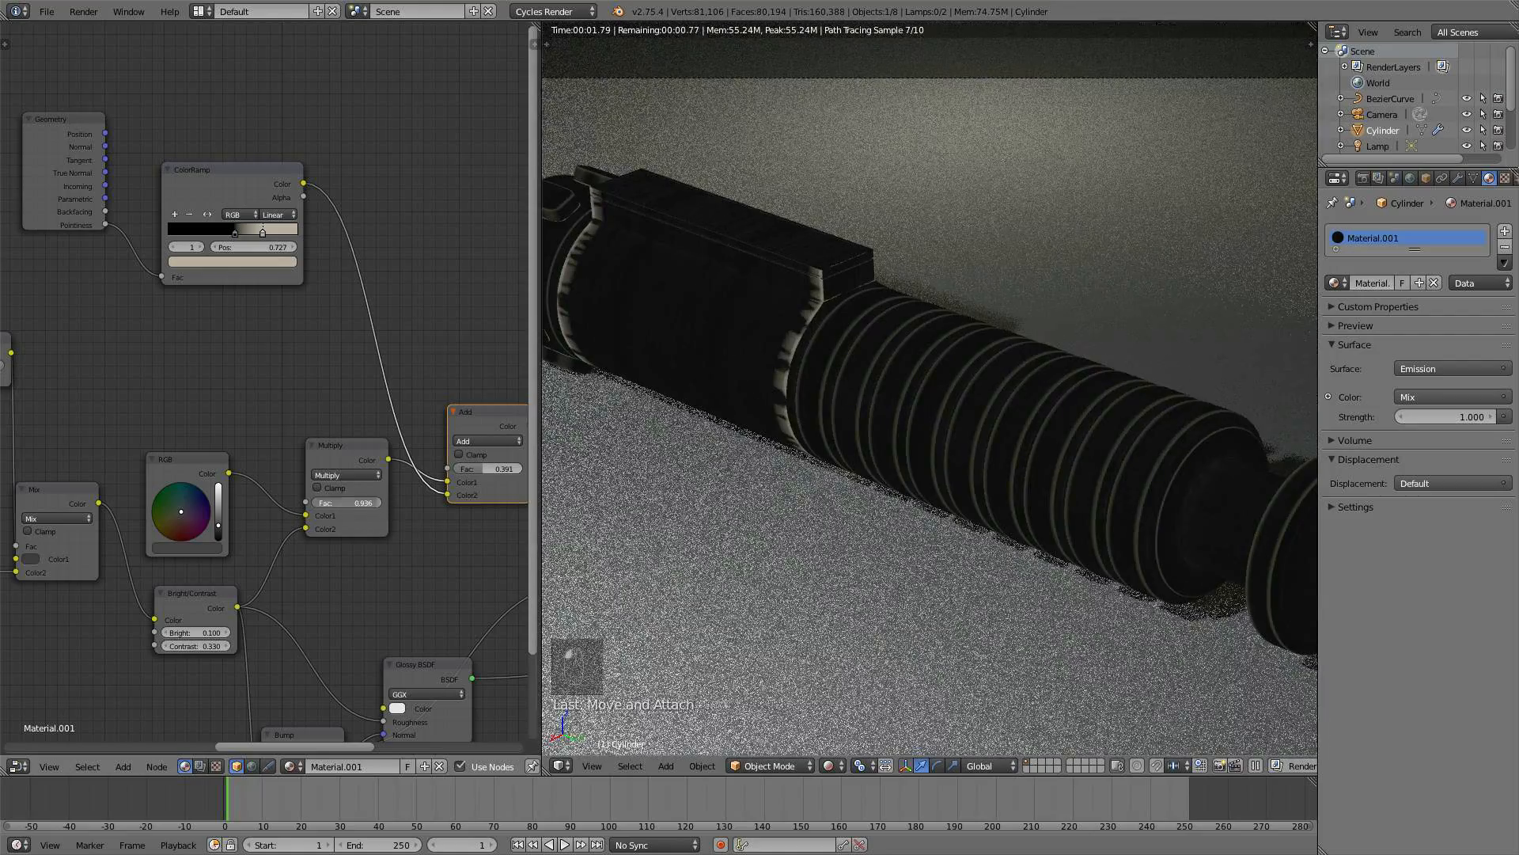
{"action": "left_click", "coordinate": [368, 503]}
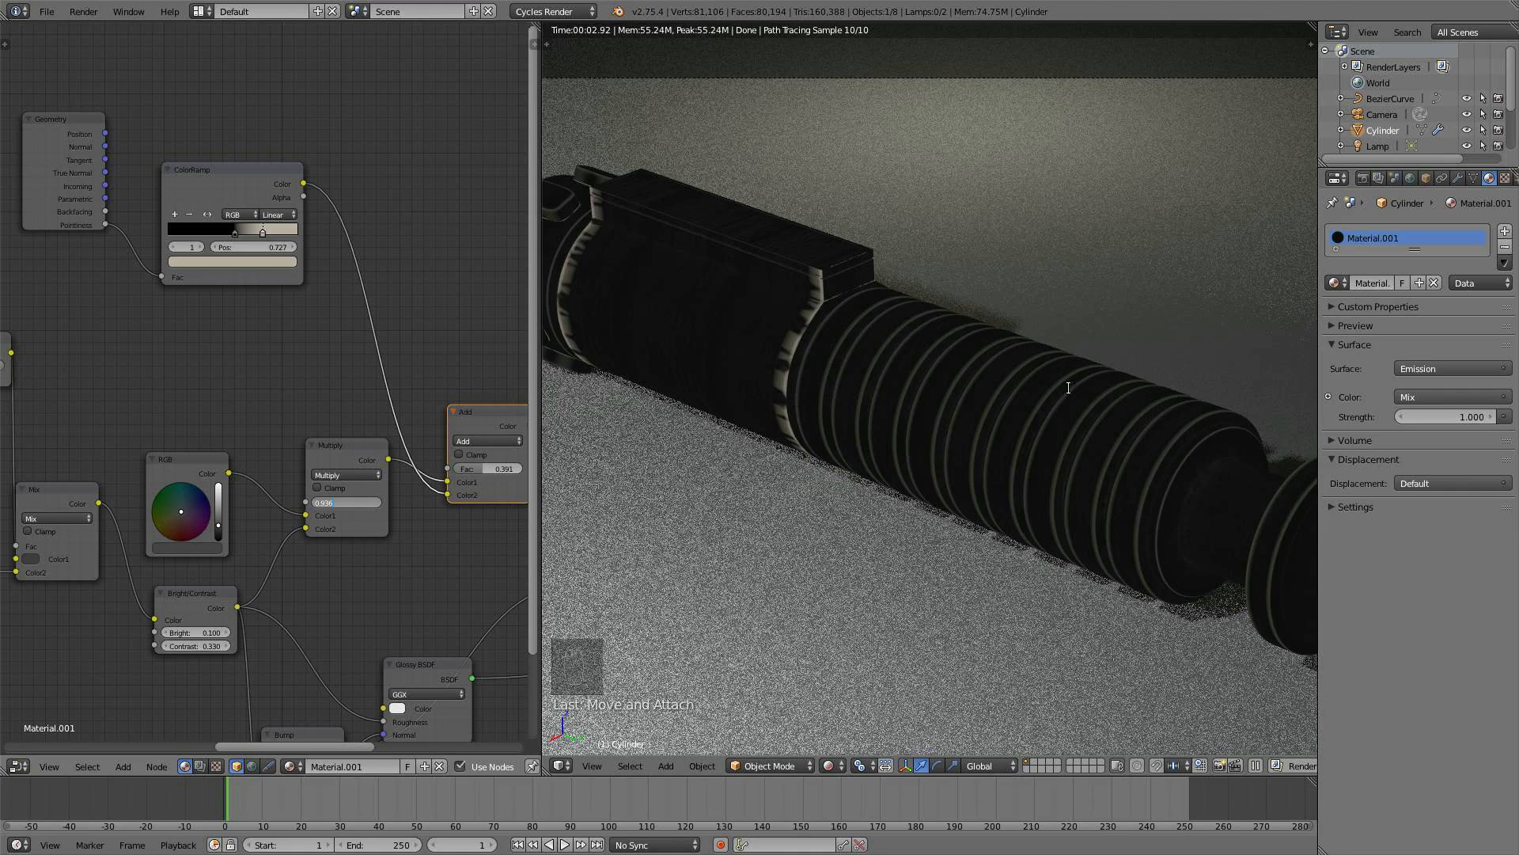
{"action": "key", "text": "Return"}
- Add a Noise Texture node above the pointiness Geometry node and preview its colour output on the model
{"action": "scroll", "coordinate": [258, 360], "scroll_direction": "down", "scroll_amount": 1}
{"action": "middle_click_drag", "start_coordinate": [258, 353], "coordinate": [301, 457]}
{"action": "scroll", "coordinate": [237, 245], "scroll_direction": "down", "scroll_amount": 1}
{"action": "middle_click_drag", "start_coordinate": [238, 245], "coordinate": [295, 413]}
{"action": "right_click", "coordinate": [223, 418]}
{"action": "scroll", "coordinate": [297, 414], "scroll_direction": "up", "scroll_amount": 1}
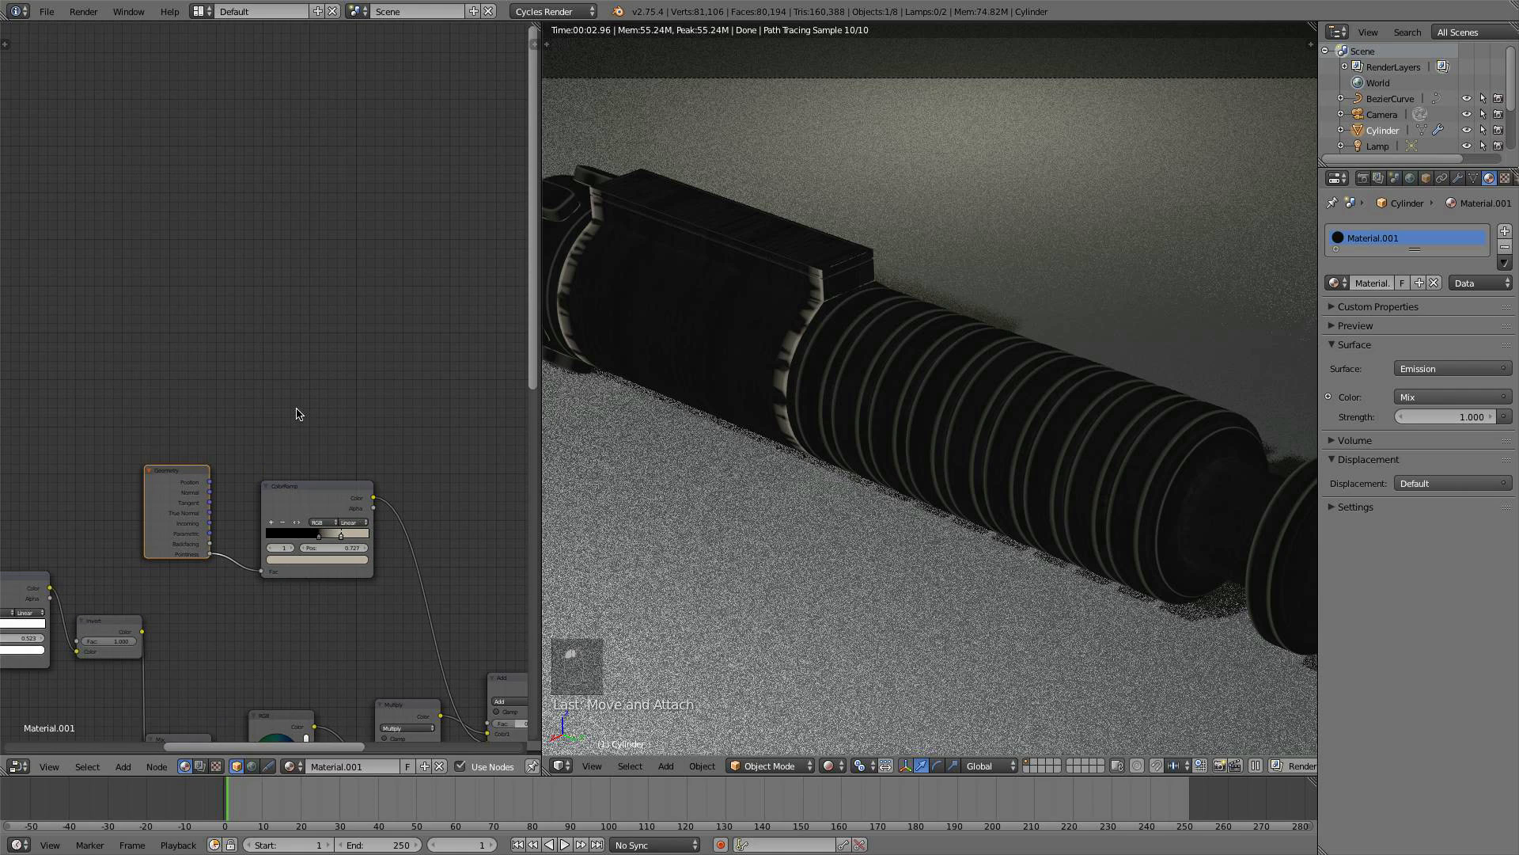
{"action": "scroll", "coordinate": [285, 451], "scroll_direction": "down", "scroll_amount": 5}
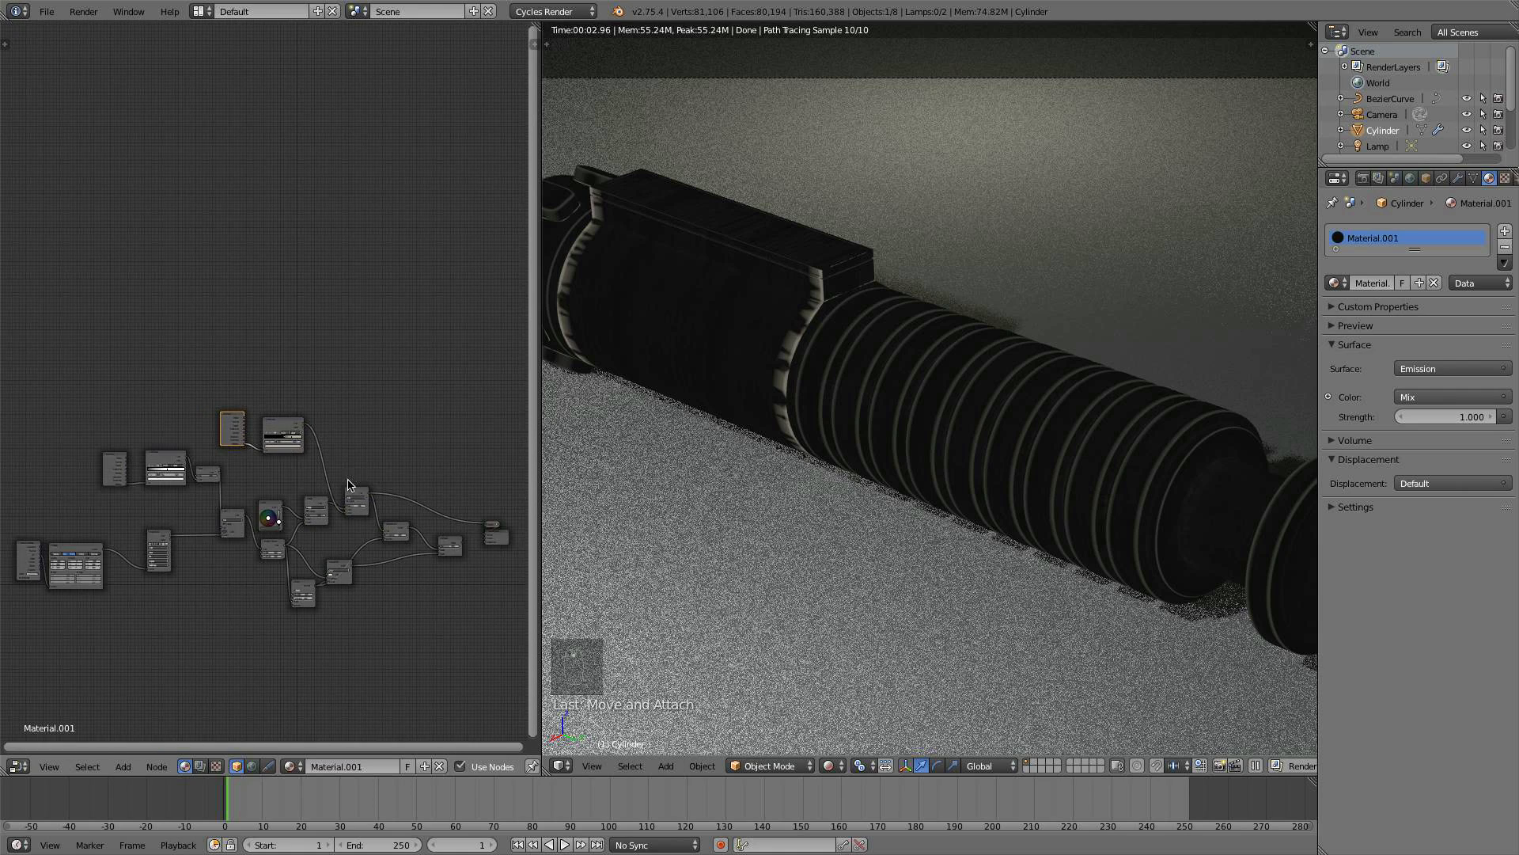
{"action": "middle_click_drag", "start_coordinate": [352, 485], "coordinate": [300, 493]}
{"action": "scroll", "coordinate": [300, 493], "scroll_direction": "up", "scroll_amount": 5}
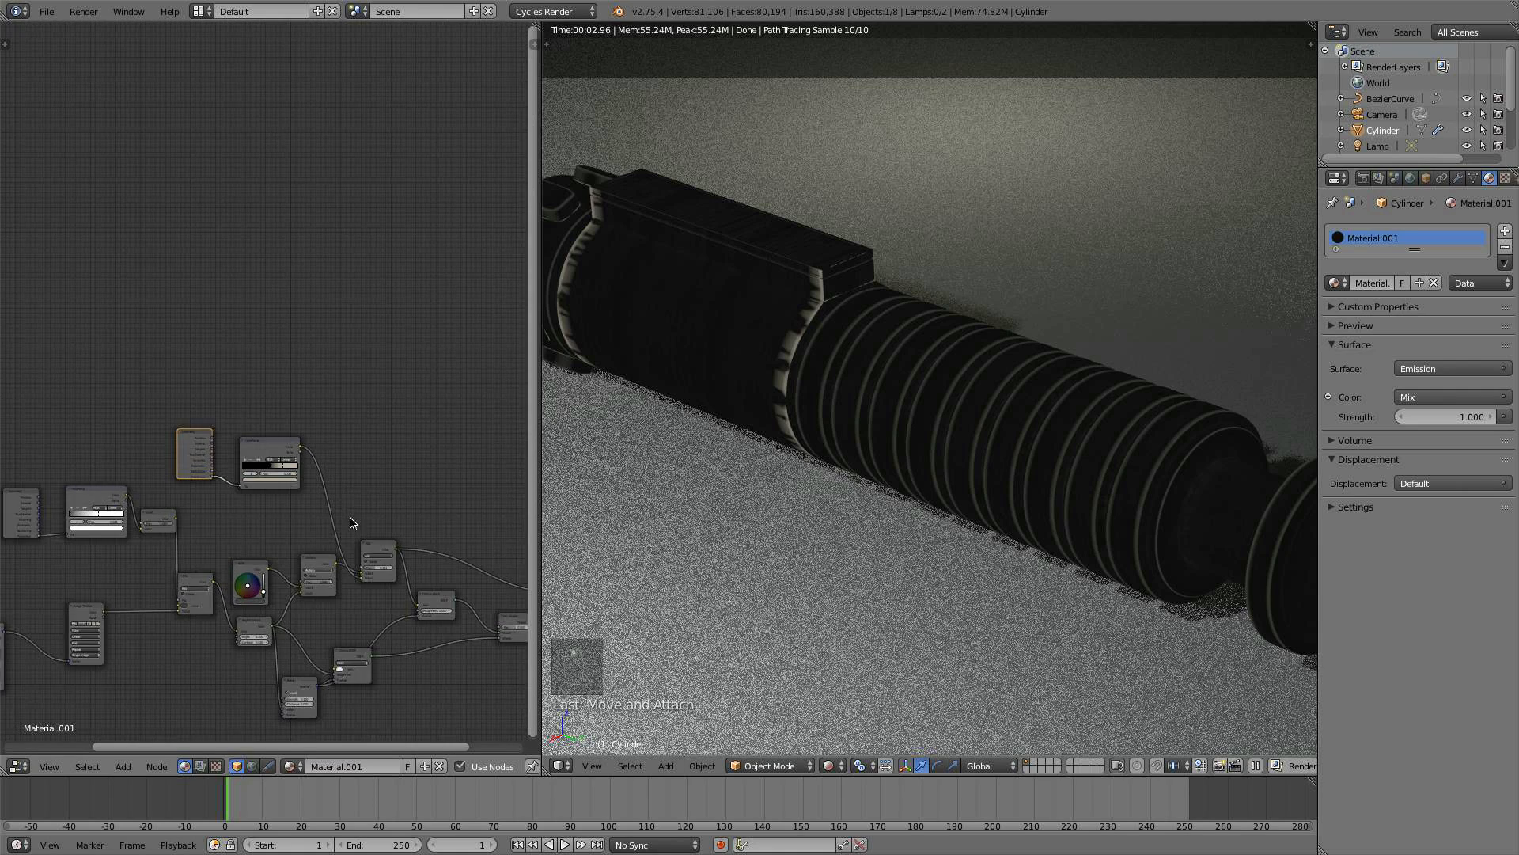
{"action": "scroll", "coordinate": [331, 624], "scroll_direction": "up", "scroll_amount": 3}
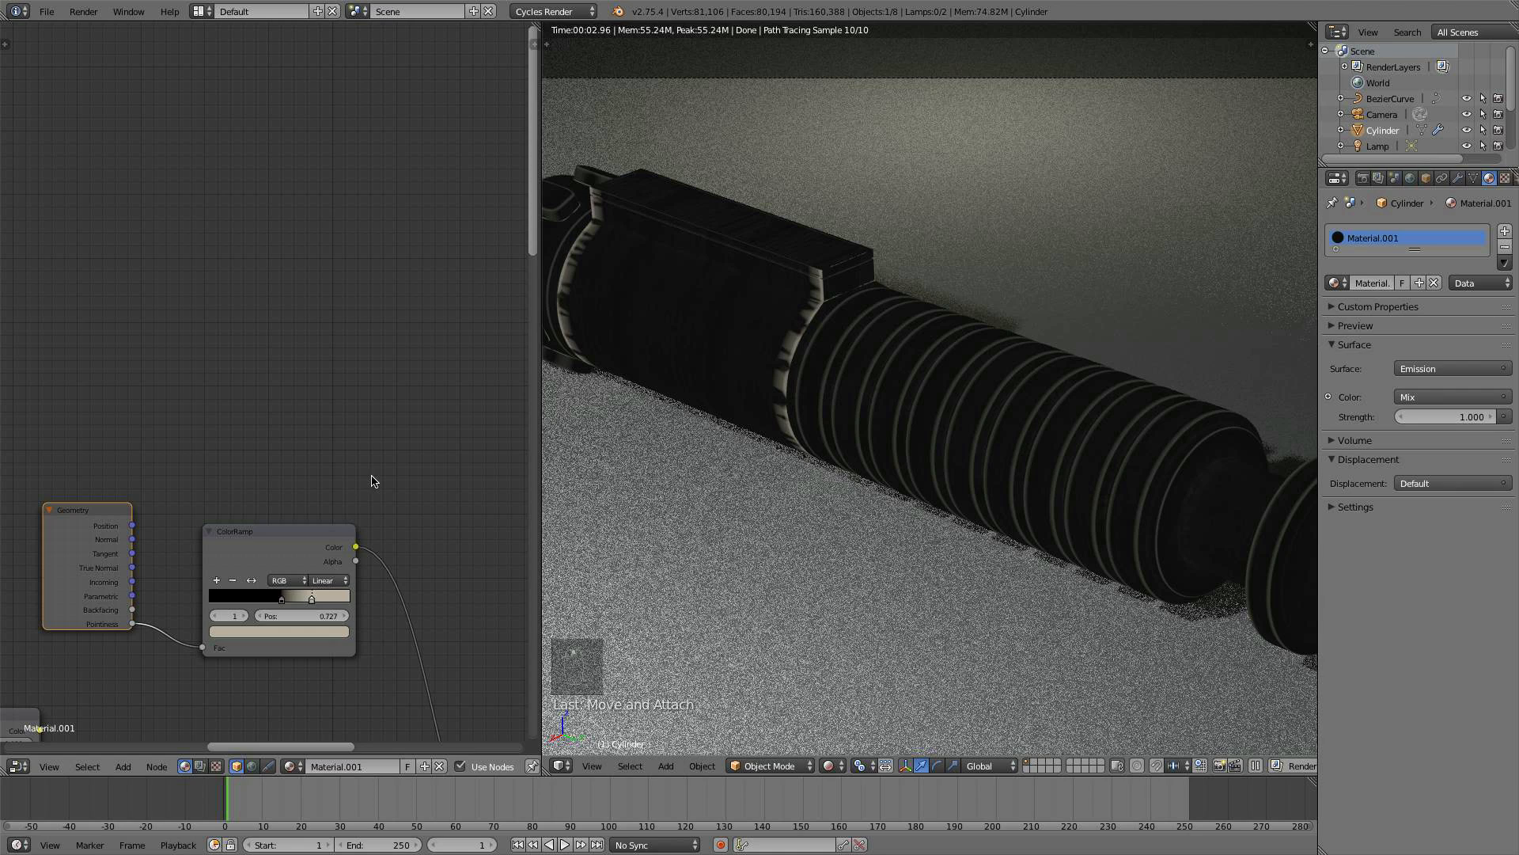
{"action": "key", "text": "shift+a"}
{"action": "mouse_move", "coordinate": [141, 363]}
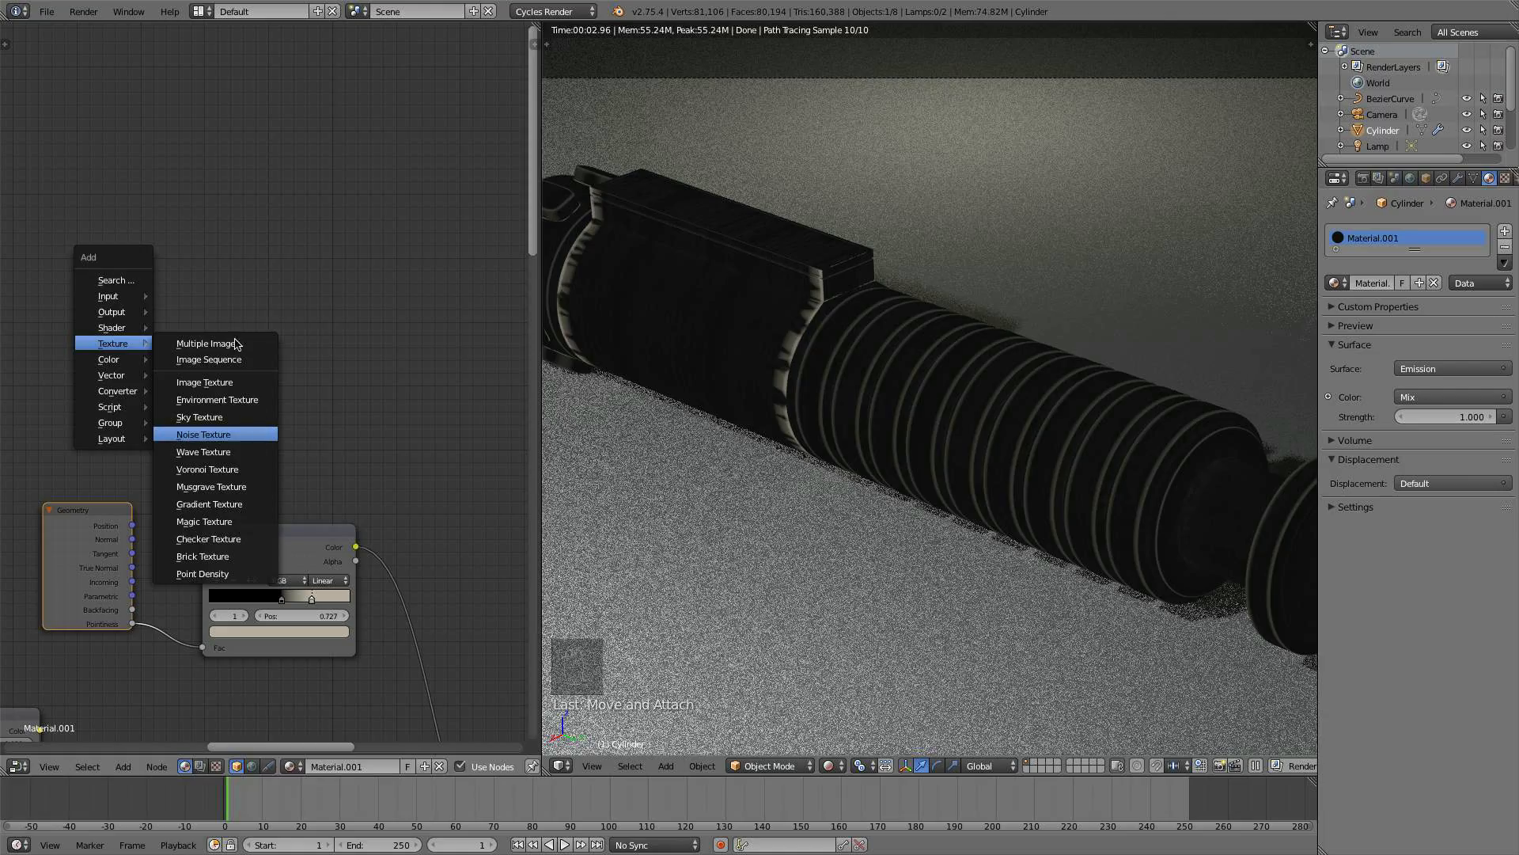
{"action": "left_click", "coordinate": [203, 435]}
{"action": "left_click", "coordinate": [105, 267]}
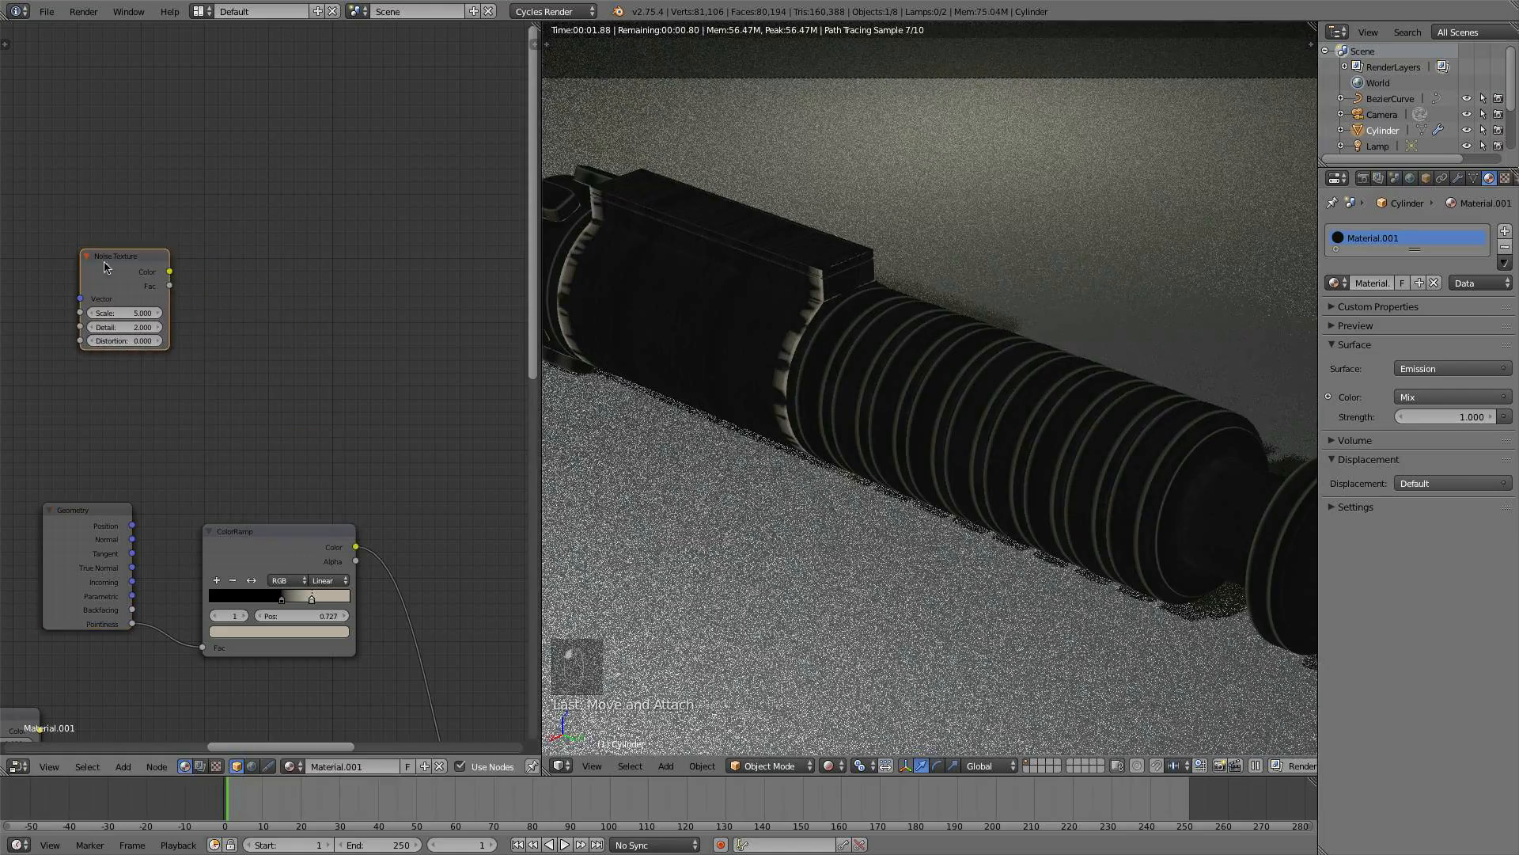
{"action": "left_click", "coordinate": [128, 271], "text": "ctrl+shift"}
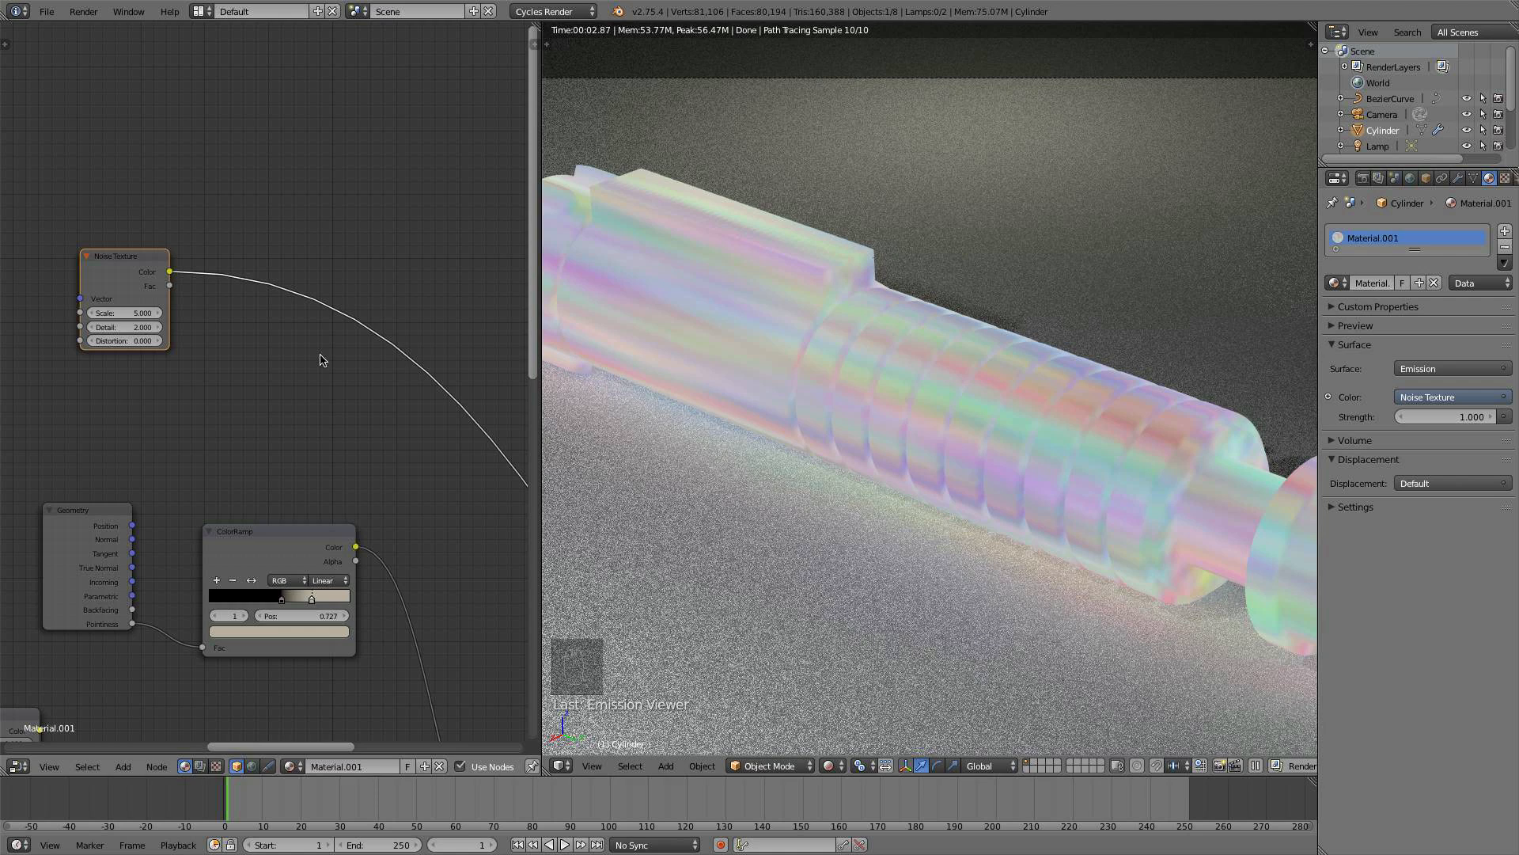
- Insert a ColorRamp after the Noise Texture and sharpen its contrast by bringing the stops close together, with the white stop at 0.568
{"action": "scroll", "coordinate": [212, 352], "scroll_direction": "down", "scroll_amount": 2}
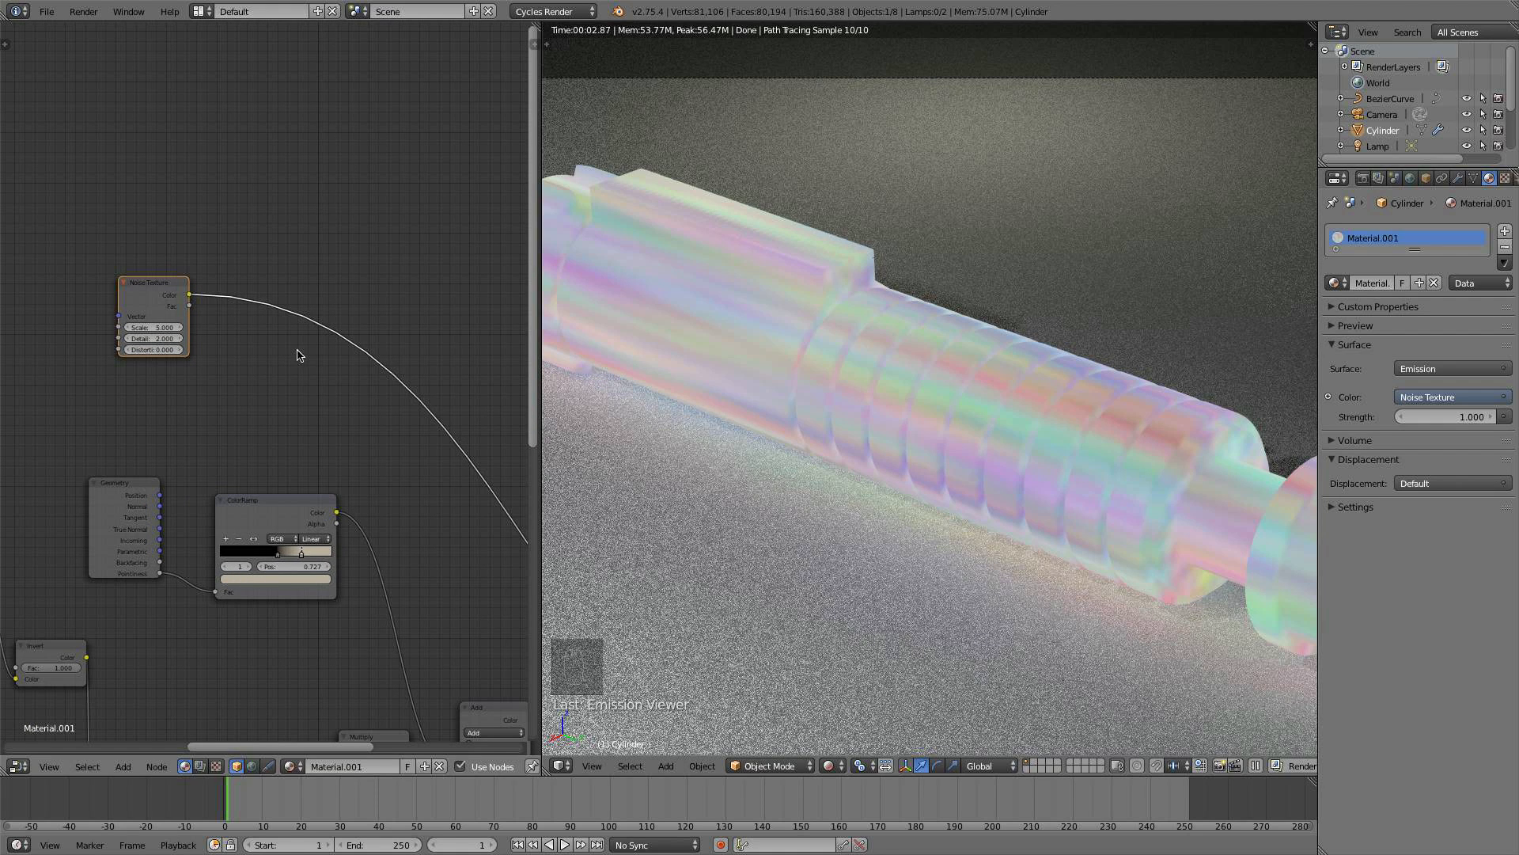
{"action": "left_click", "coordinate": [296, 505]}
{"action": "key", "text": "shift+a"}
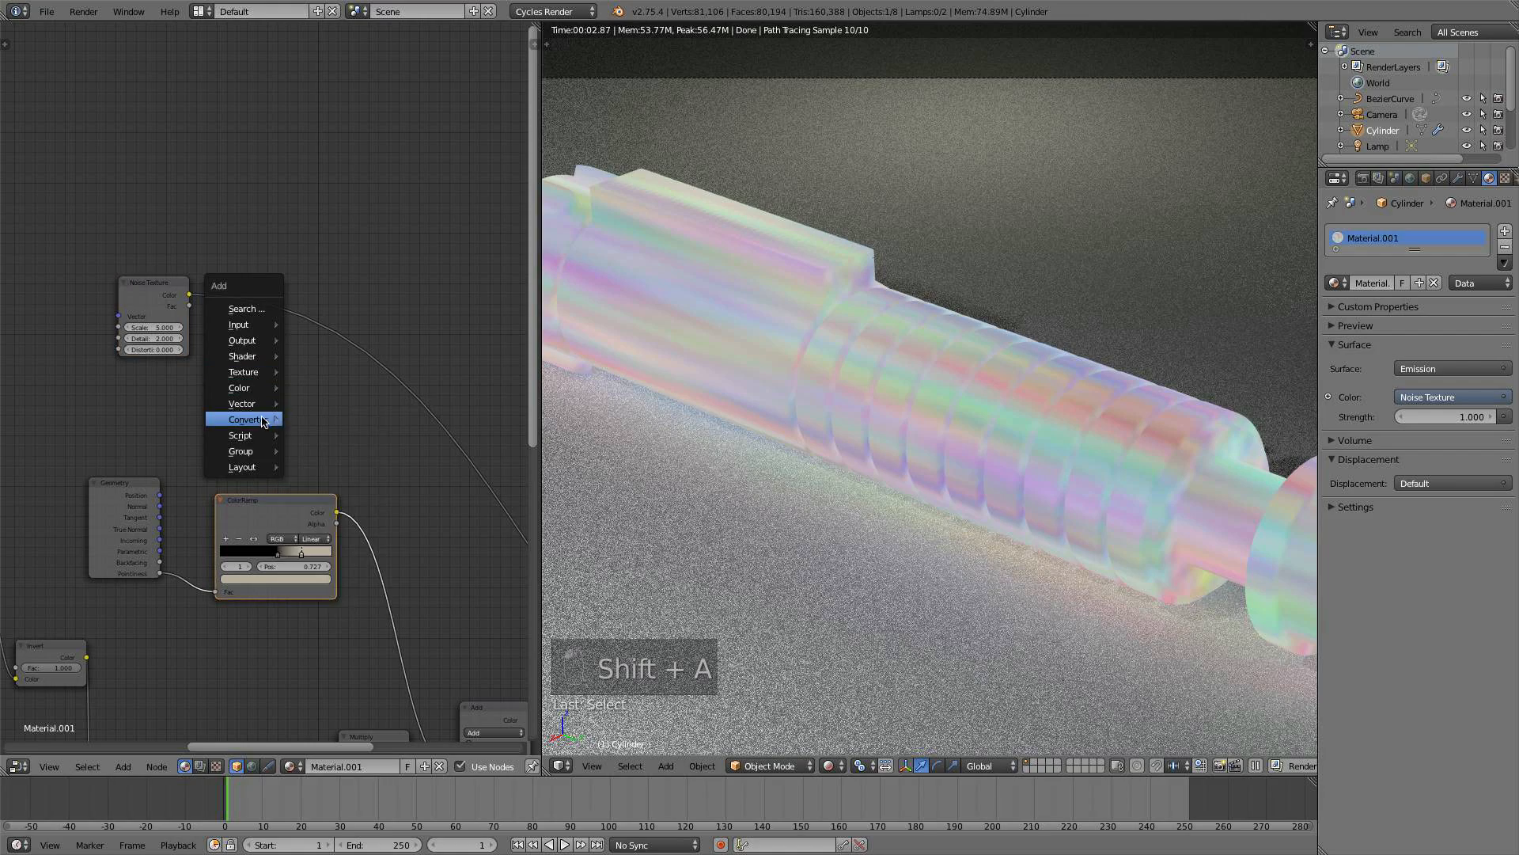
{"action": "left_click", "coordinate": [300, 426]}
{"action": "left_click", "coordinate": [231, 254]}
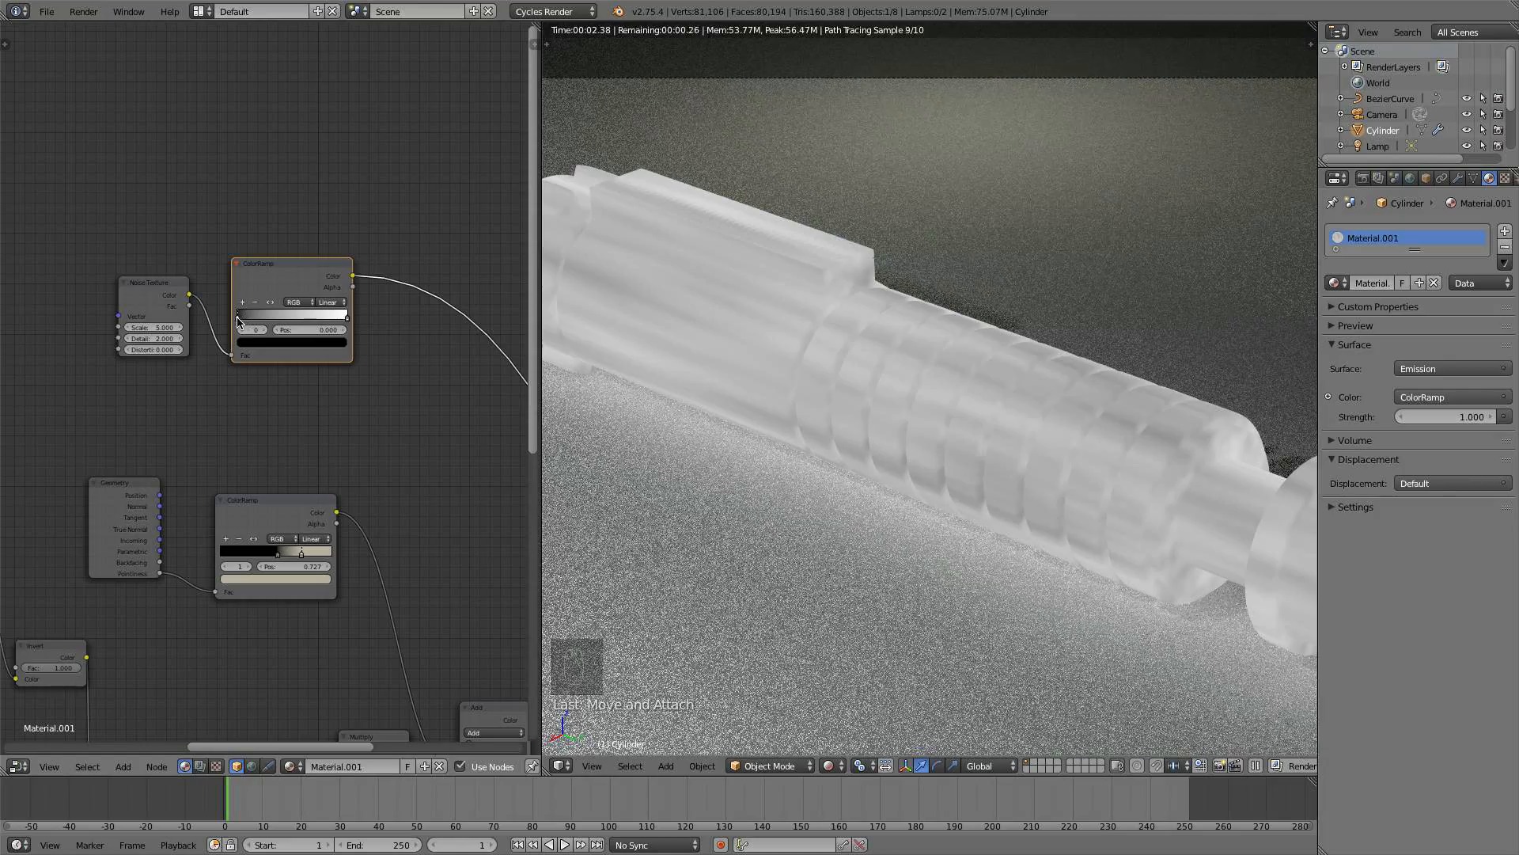
{"action": "left_click_drag", "start_coordinate": [238, 320], "coordinate": [307, 318]}
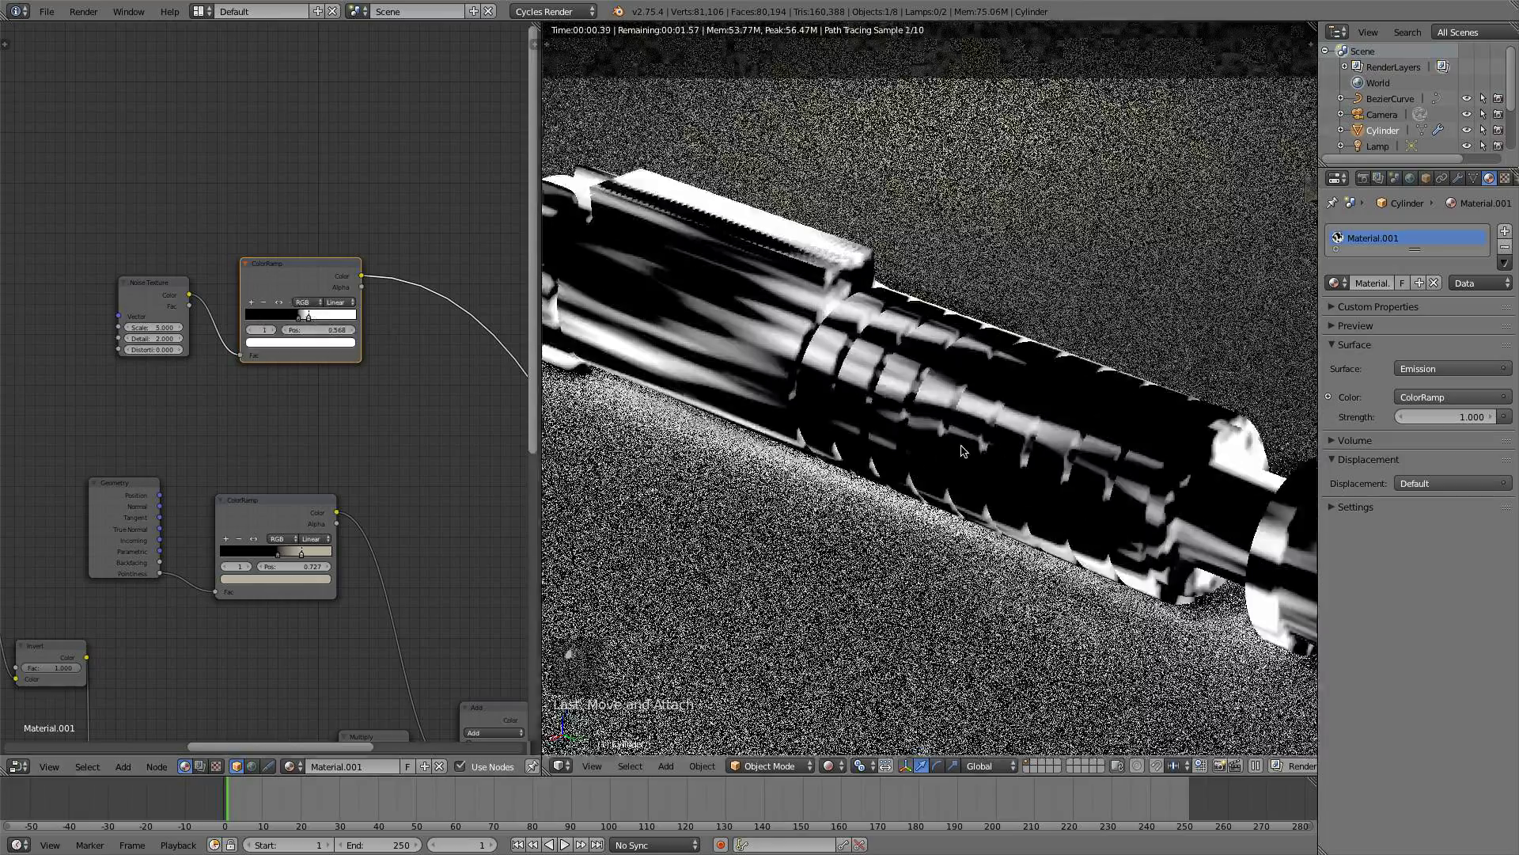
- View the model through the camera and connect the existing Mapping node's Vector output to the Noise Texture's Vector input
{"action": "key", "text": "KP_0"}
{"action": "scroll", "coordinate": [210, 388], "scroll_direction": "down", "scroll_amount": 3}
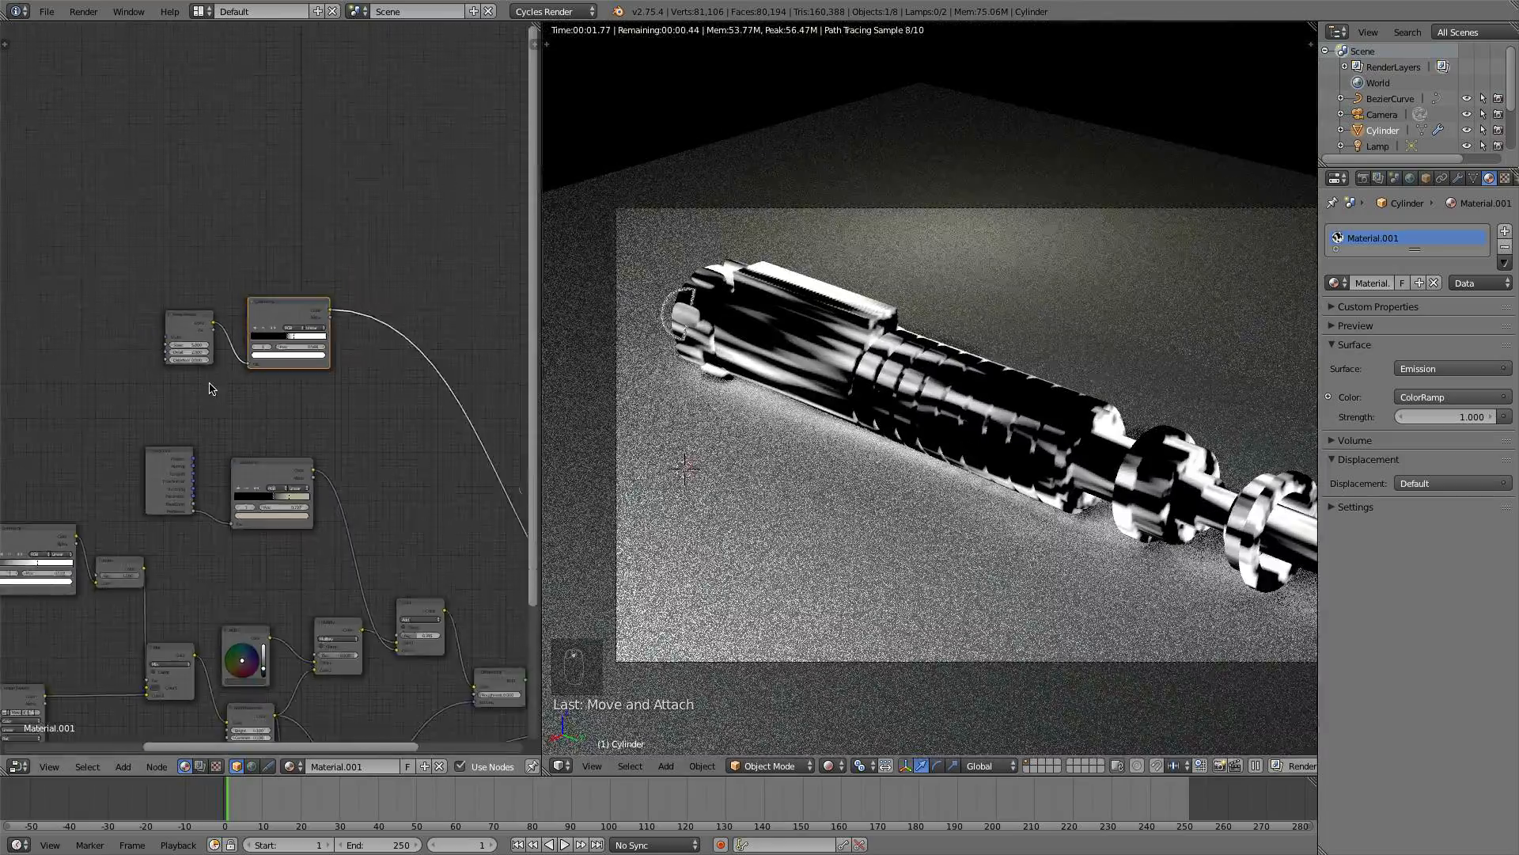
{"action": "scroll", "coordinate": [210, 387], "scroll_direction": "up", "scroll_amount": 4}
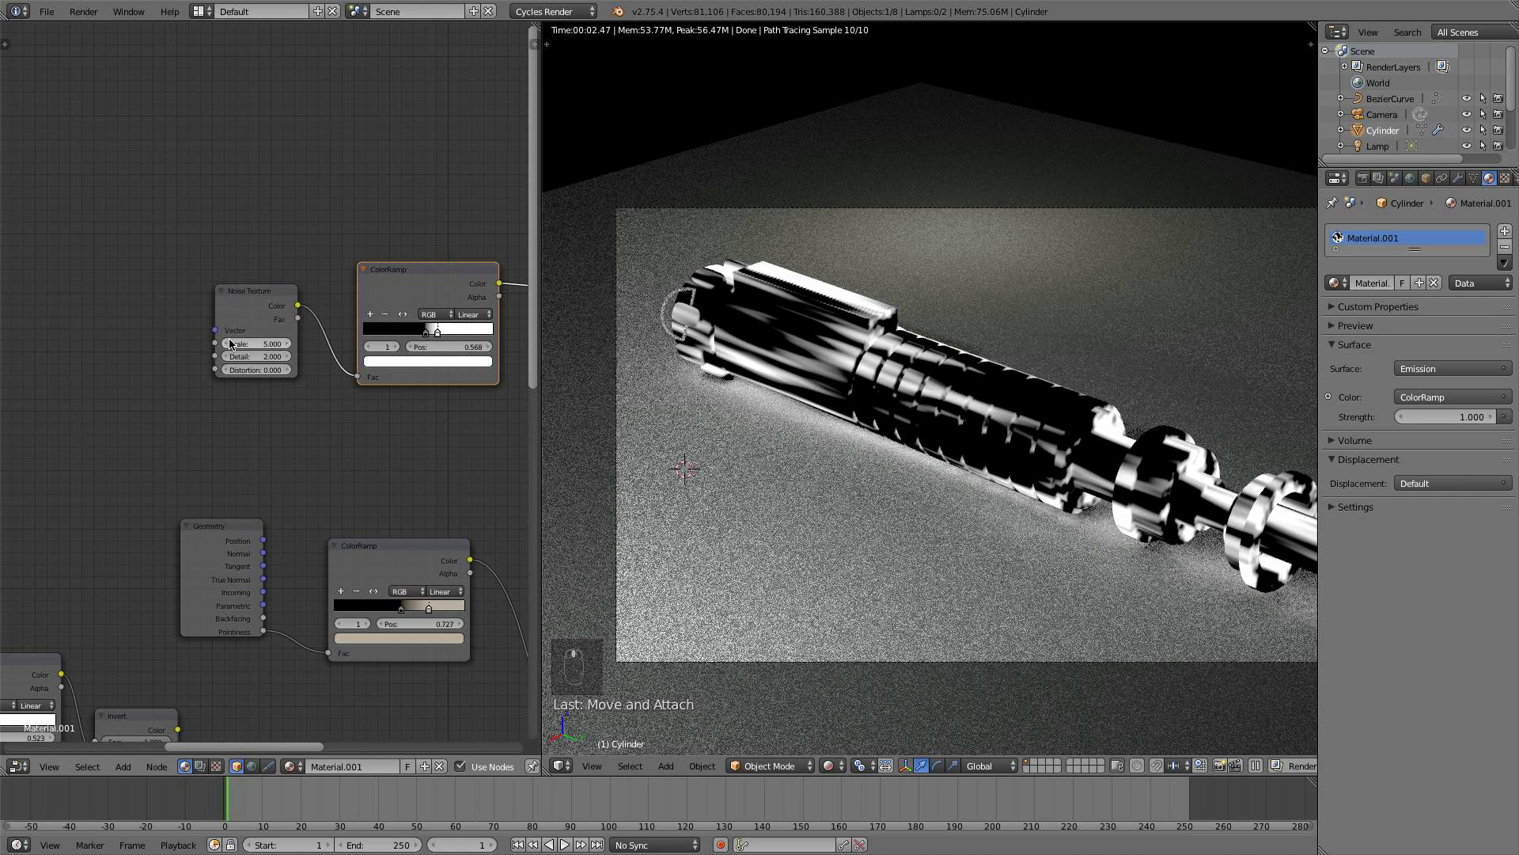
{"action": "scroll", "coordinate": [218, 388], "scroll_direction": "down", "scroll_amount": 4}
{"action": "middle_click_drag", "start_coordinate": [221, 397], "coordinate": [341, 363]}
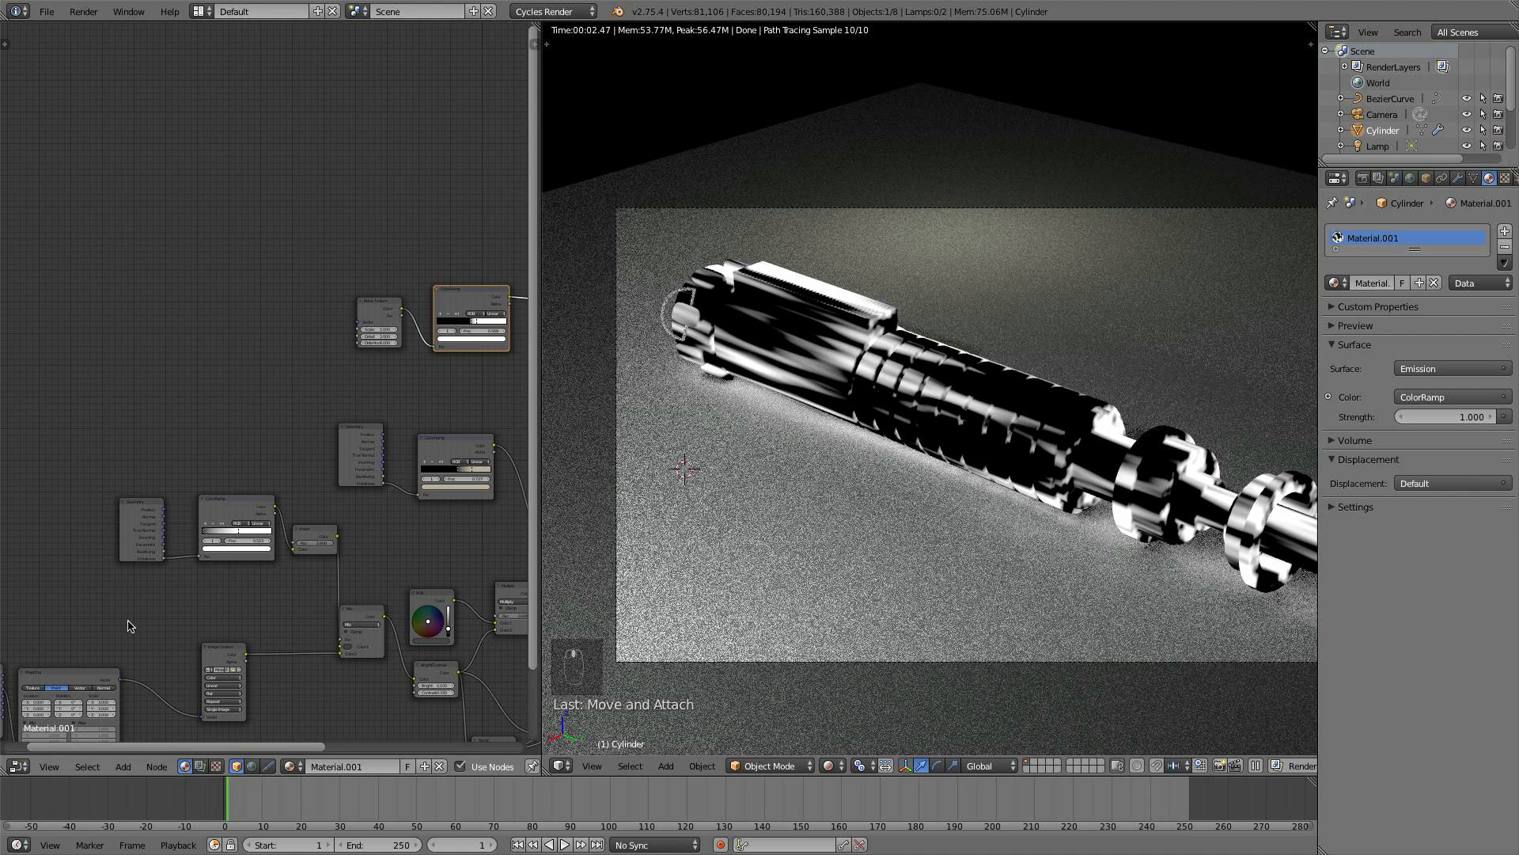
{"action": "left_click_drag", "start_coordinate": [121, 682], "coordinate": [126, 677]}
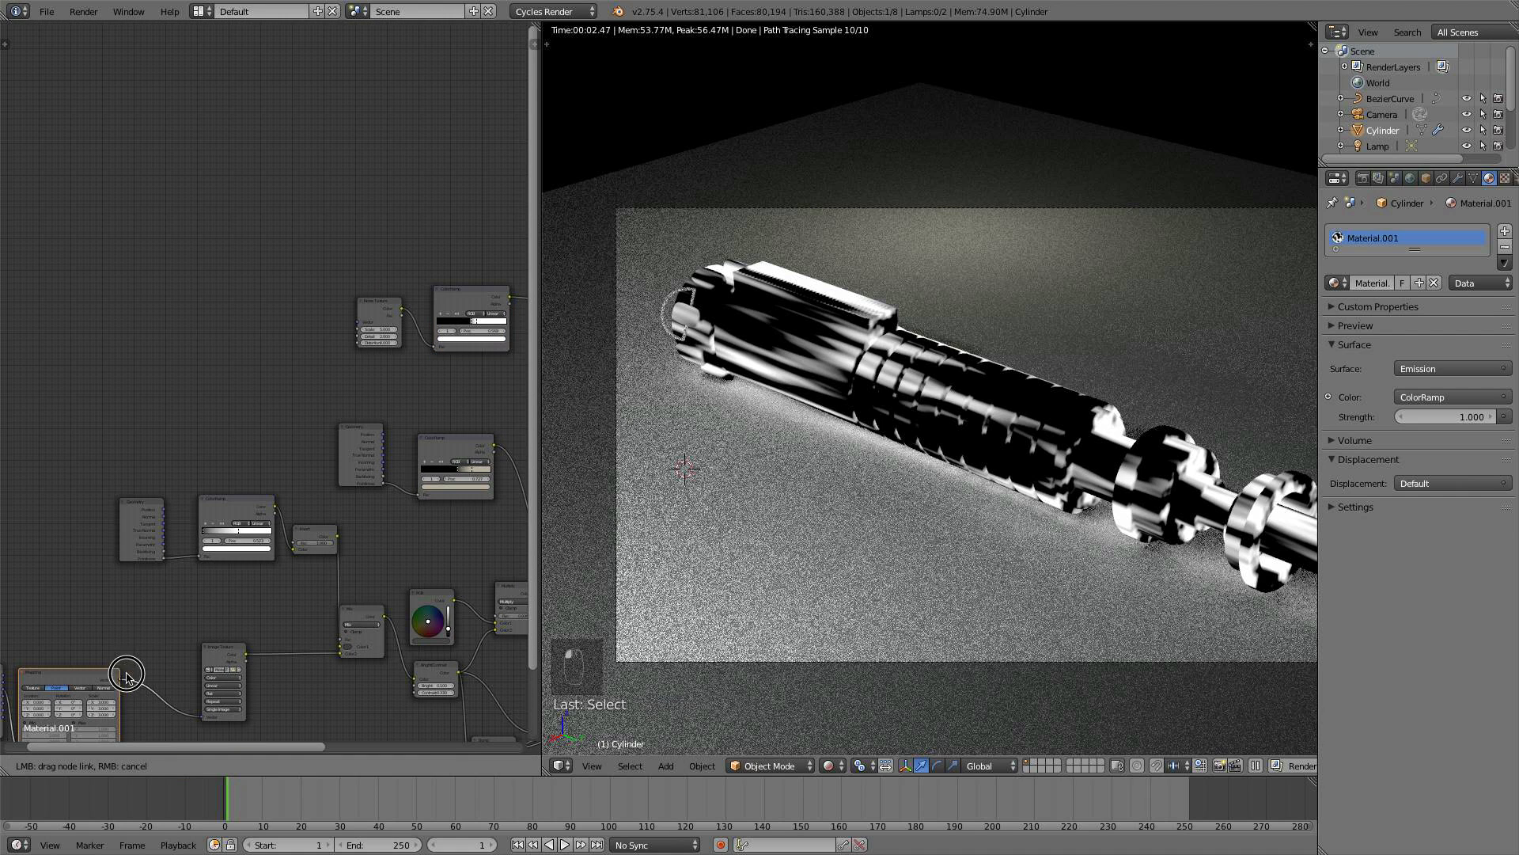
{"action": "left_click_drag", "start_coordinate": [188, 445], "coordinate": [360, 323]}
{"action": "middle_click_drag", "start_coordinate": [391, 361], "coordinate": [169, 397]}
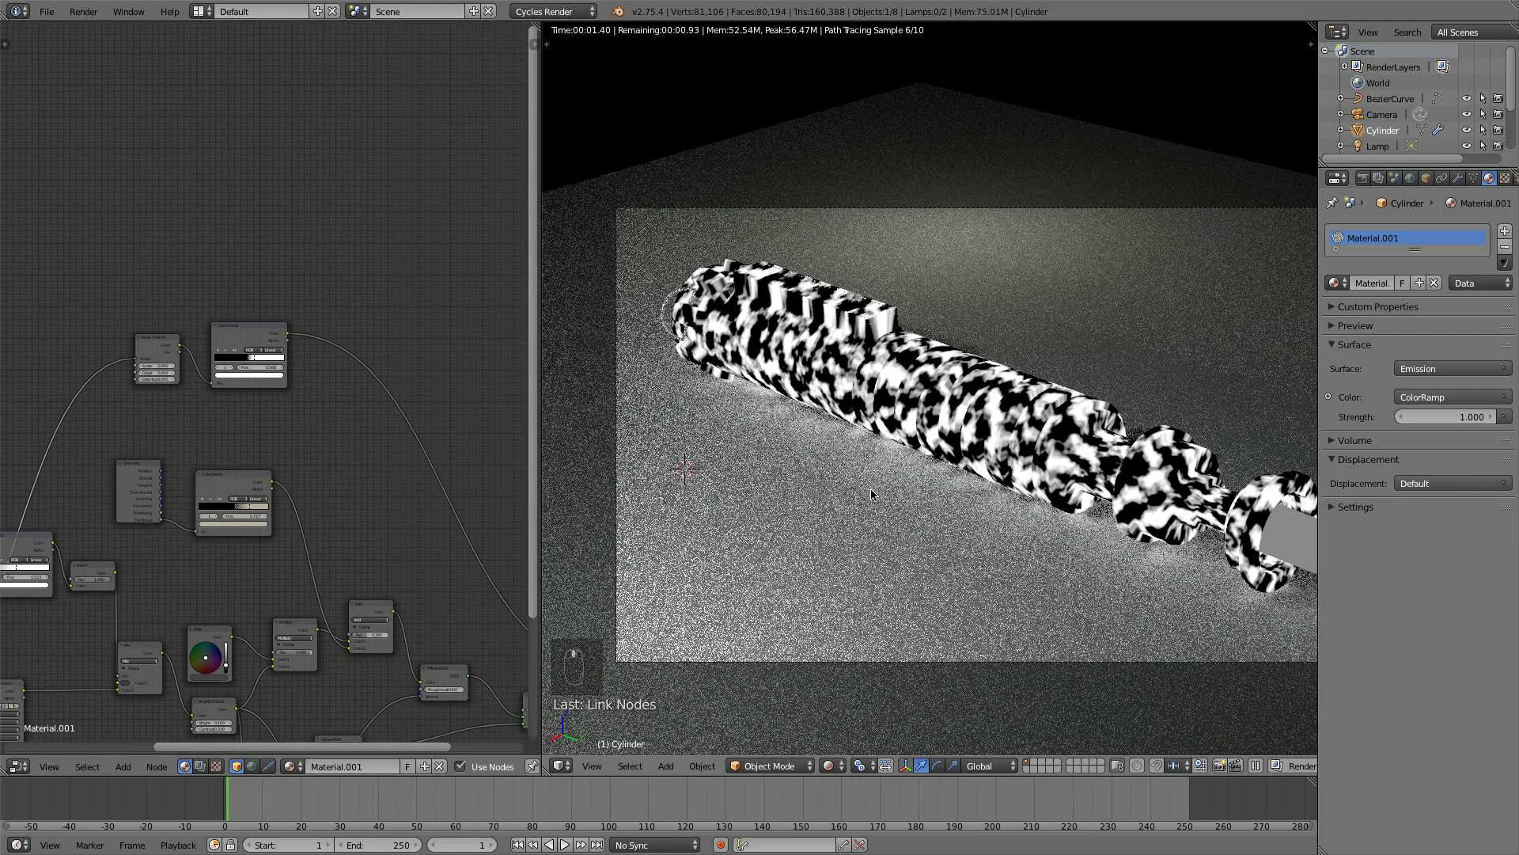
- Set the Noise Texture's Scale to 12, Detail to 6.1 and Distortion to 0.1
{"action": "scroll", "coordinate": [206, 431], "scroll_direction": "up", "scroll_amount": 3}
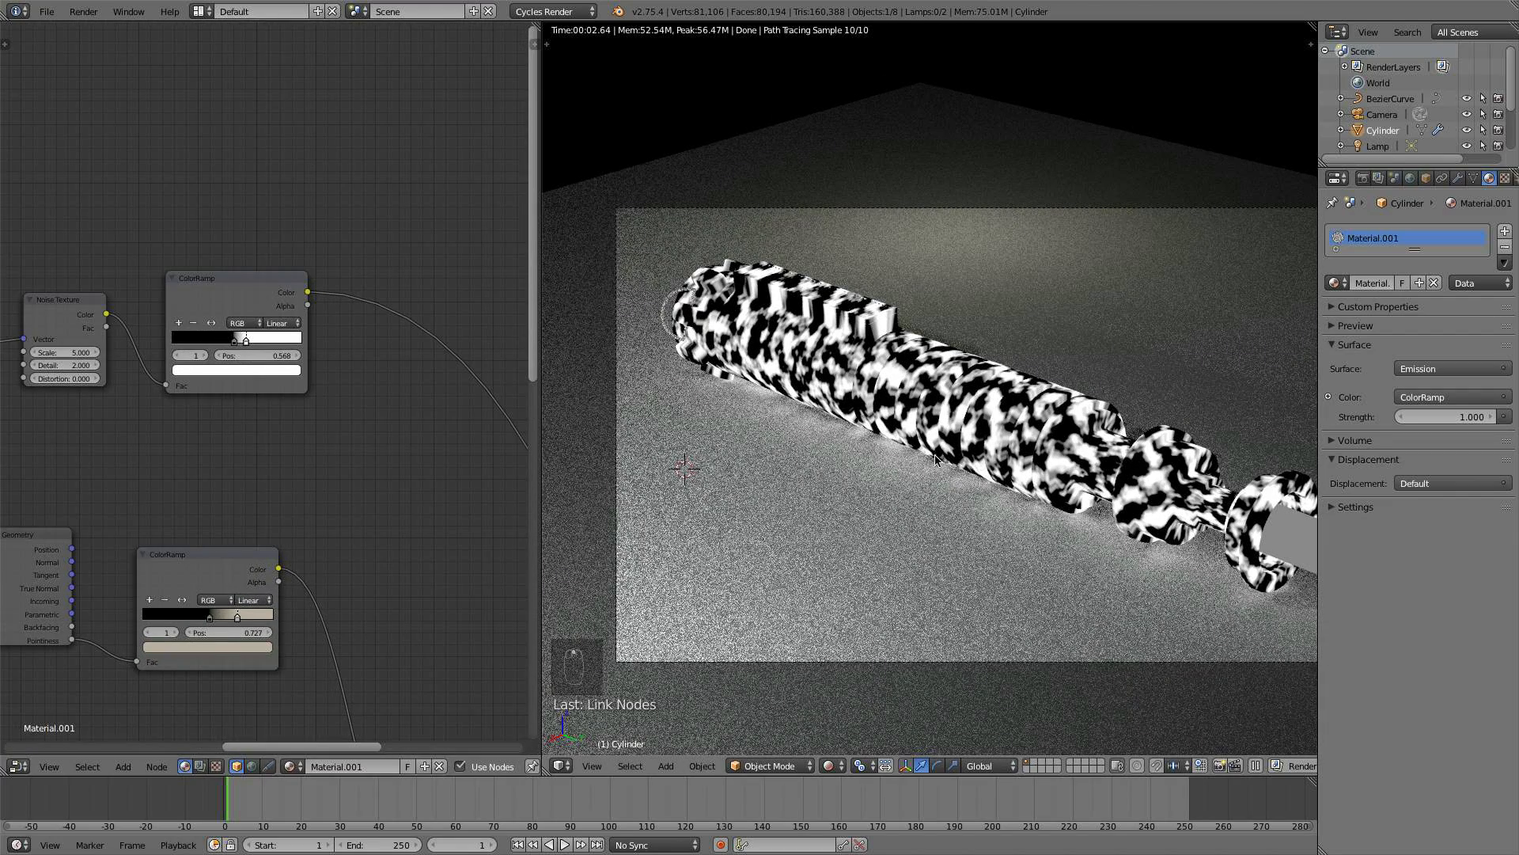
{"action": "scroll", "coordinate": [309, 452], "scroll_direction": "up", "scroll_amount": 3}
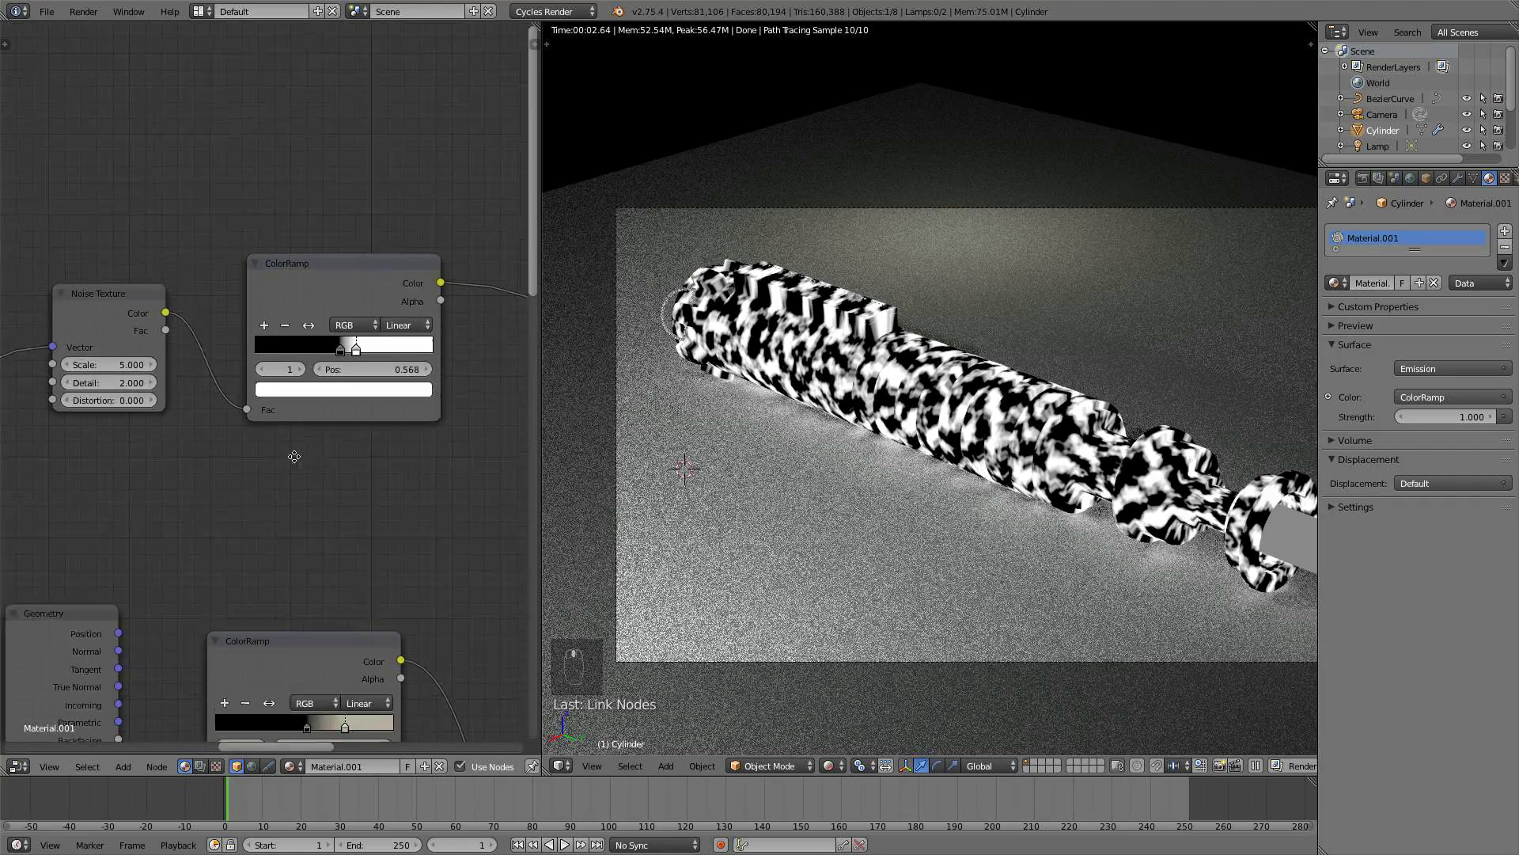
{"action": "left_click", "coordinate": [122, 416]}
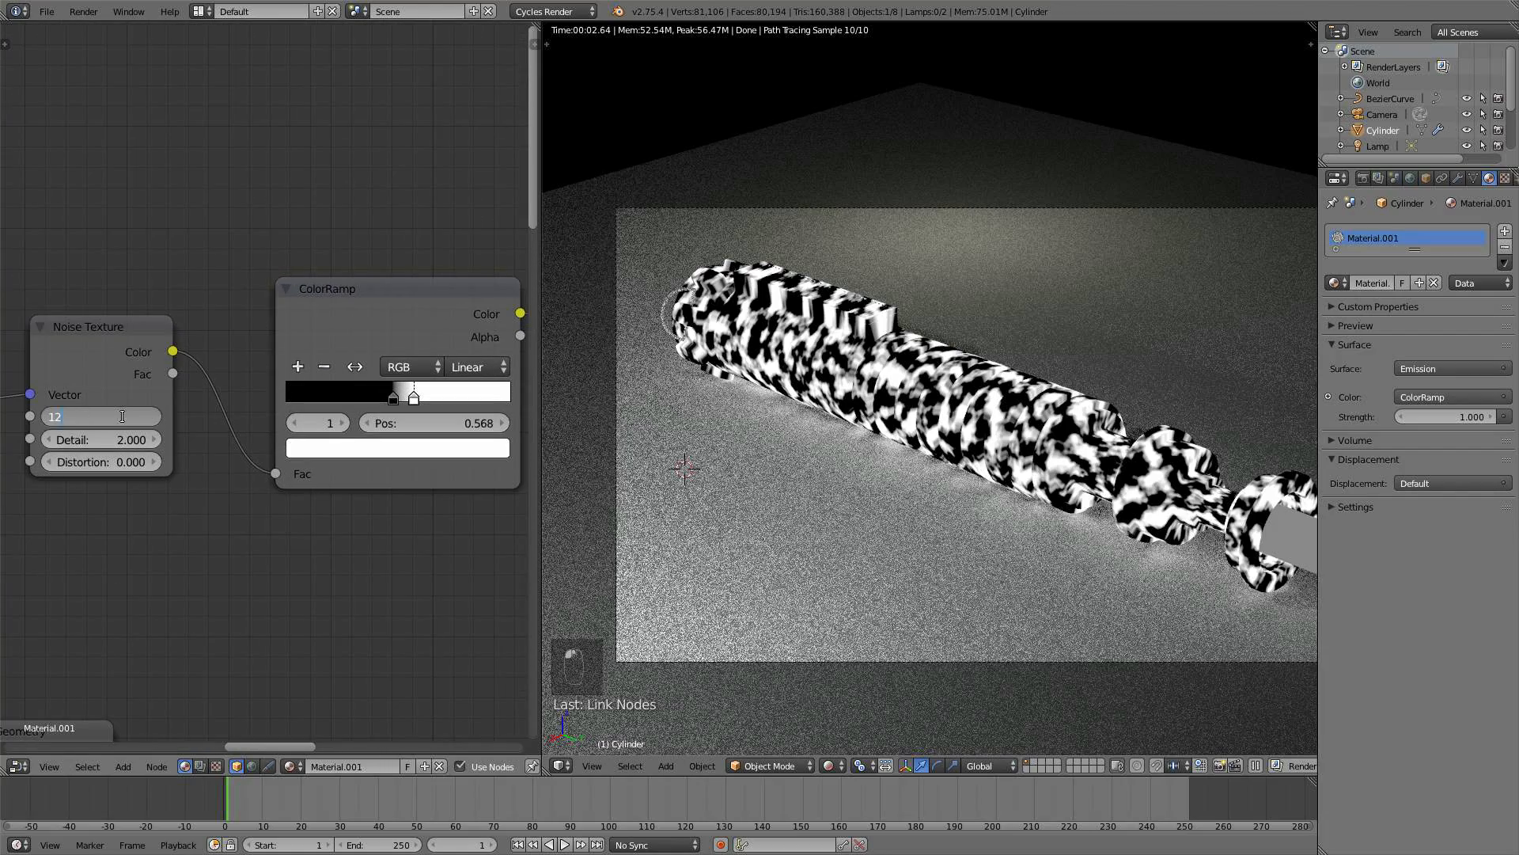
{"action": "key", "text": "Return"}
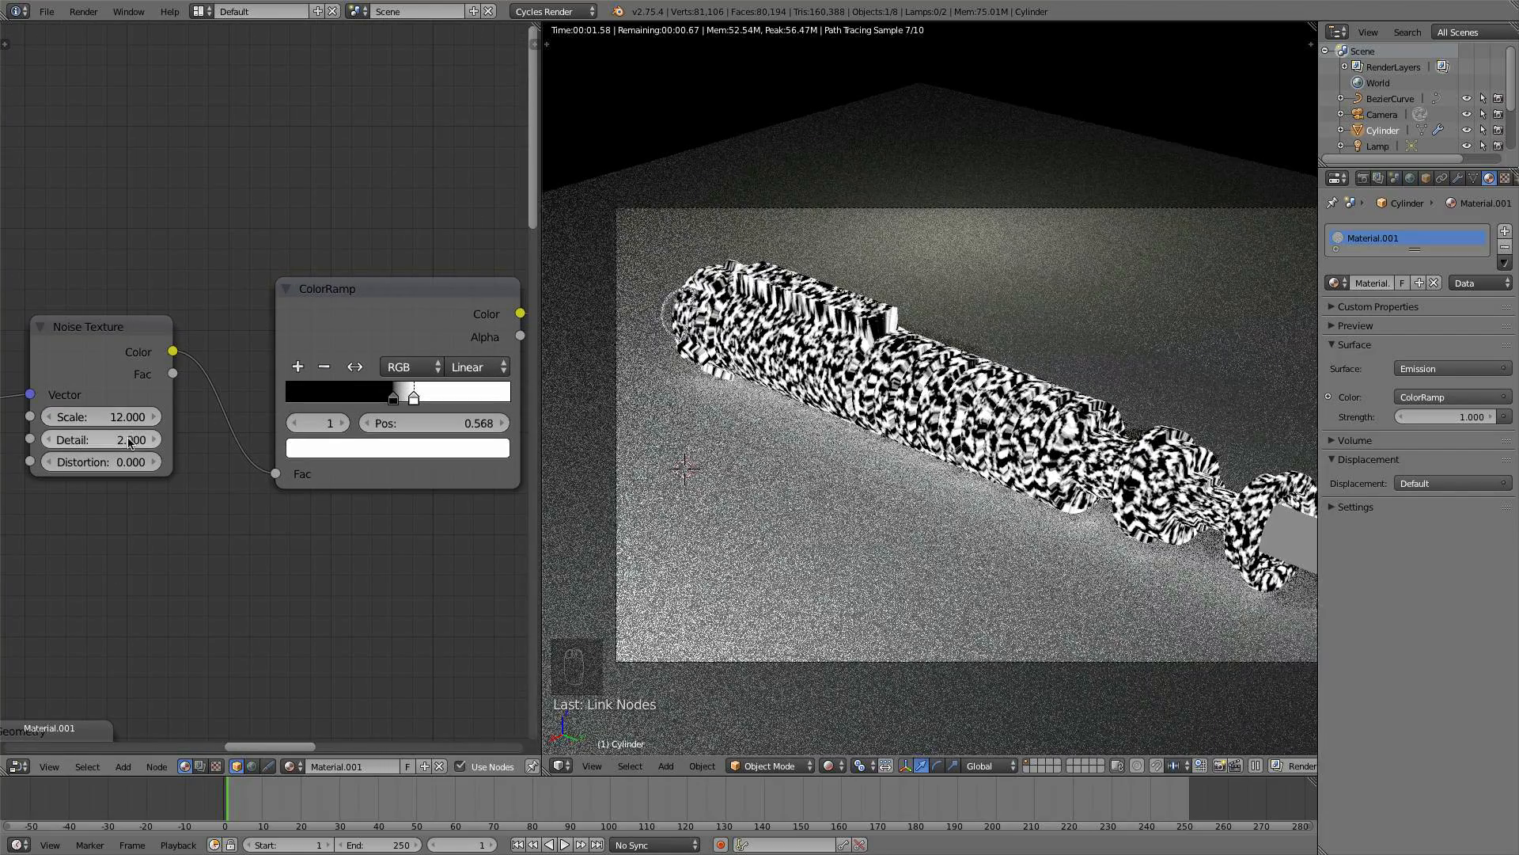
{"action": "left_click_drag", "start_coordinate": [130, 442], "coordinate": [154, 441]}
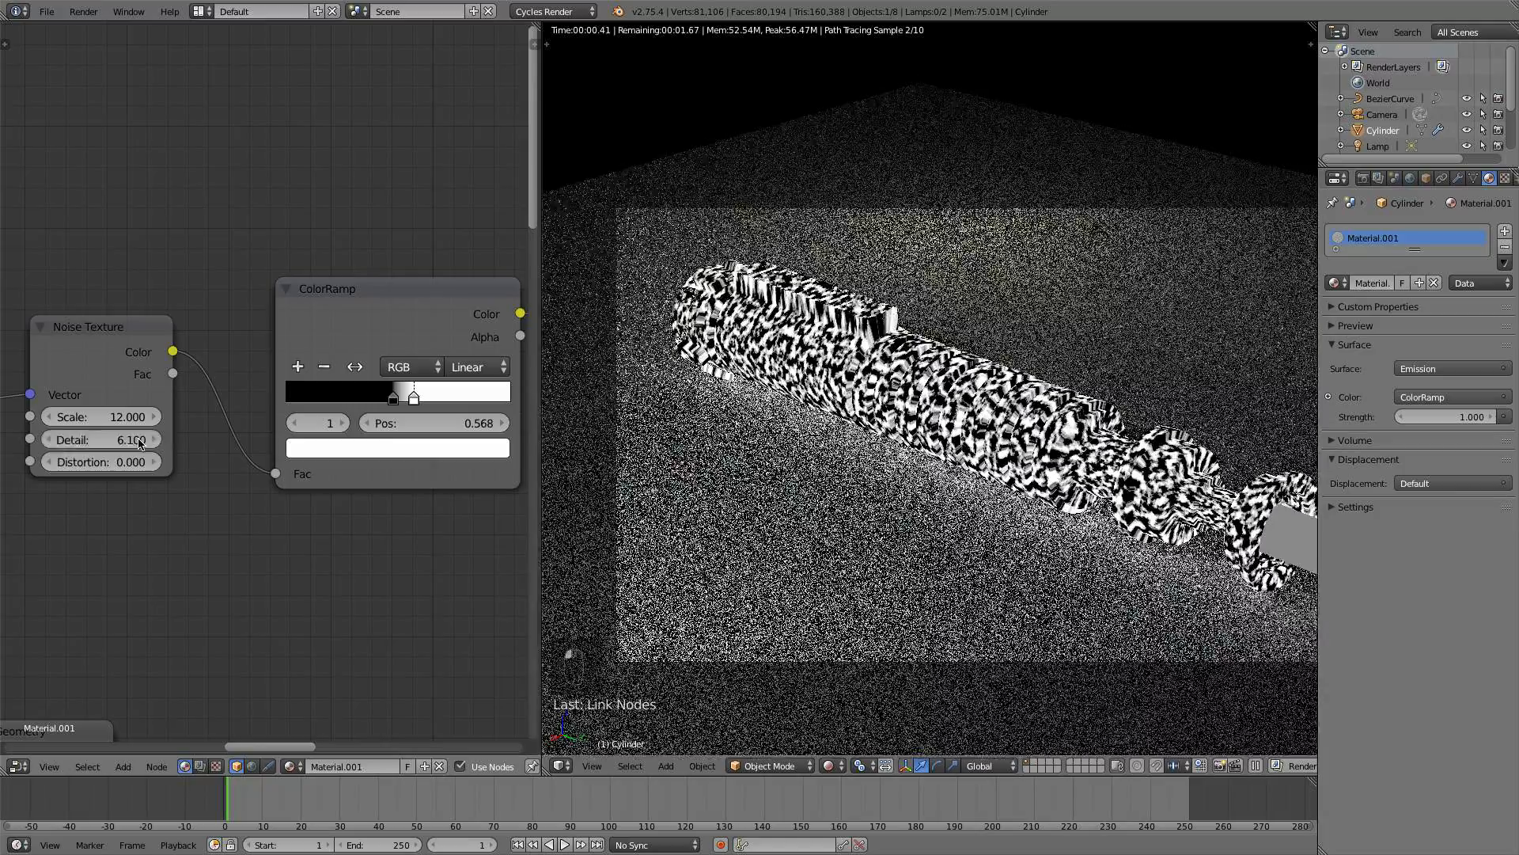
{"action": "left_click_drag", "start_coordinate": [87, 462], "coordinate": [123, 467]}
{"action": "scroll", "coordinate": [343, 467], "scroll_direction": "down", "scroll_amount": 4}
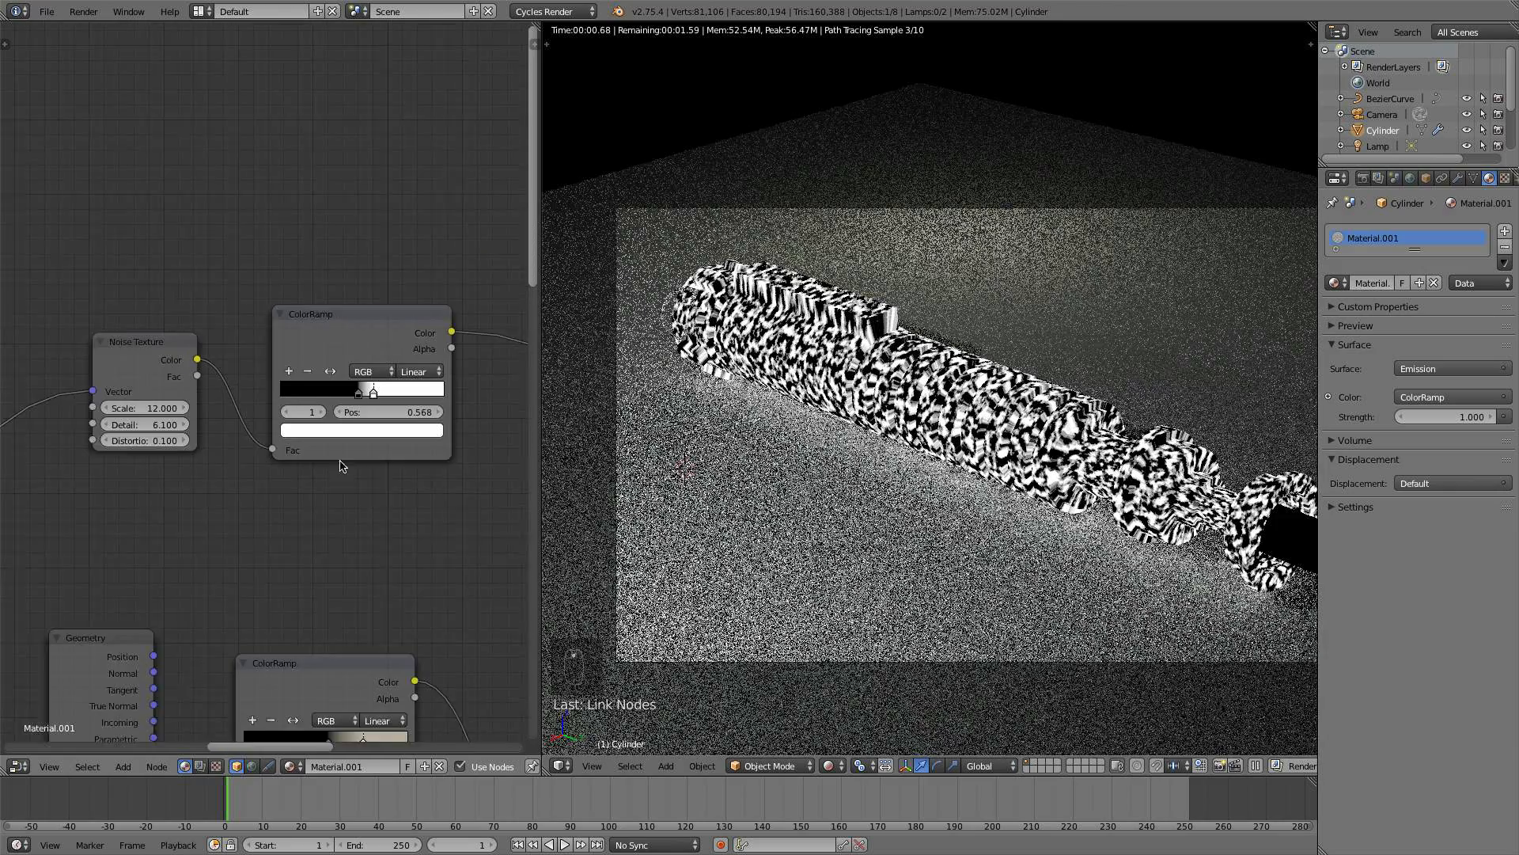
- Reposition the noise ColorRamp, the pointiness ColorRamp and the Add node to make room for another node between them
{"action": "middle_click_drag", "start_coordinate": [398, 464], "coordinate": [270, 454]}
{"action": "mouse_move", "coordinate": [230, 315]}
{"action": "left_mouse_down"}
{"action": "mouse_move", "coordinate": [244, 333]}
{"action": "mouse_move", "coordinate": [231, 315]}
{"action": "left_mouse_up"}
{"action": "middle_click_drag", "start_coordinate": [270, 554], "coordinate": [211, 300]}
{"action": "scroll", "coordinate": [278, 522], "scroll_direction": "down", "scroll_amount": 3}
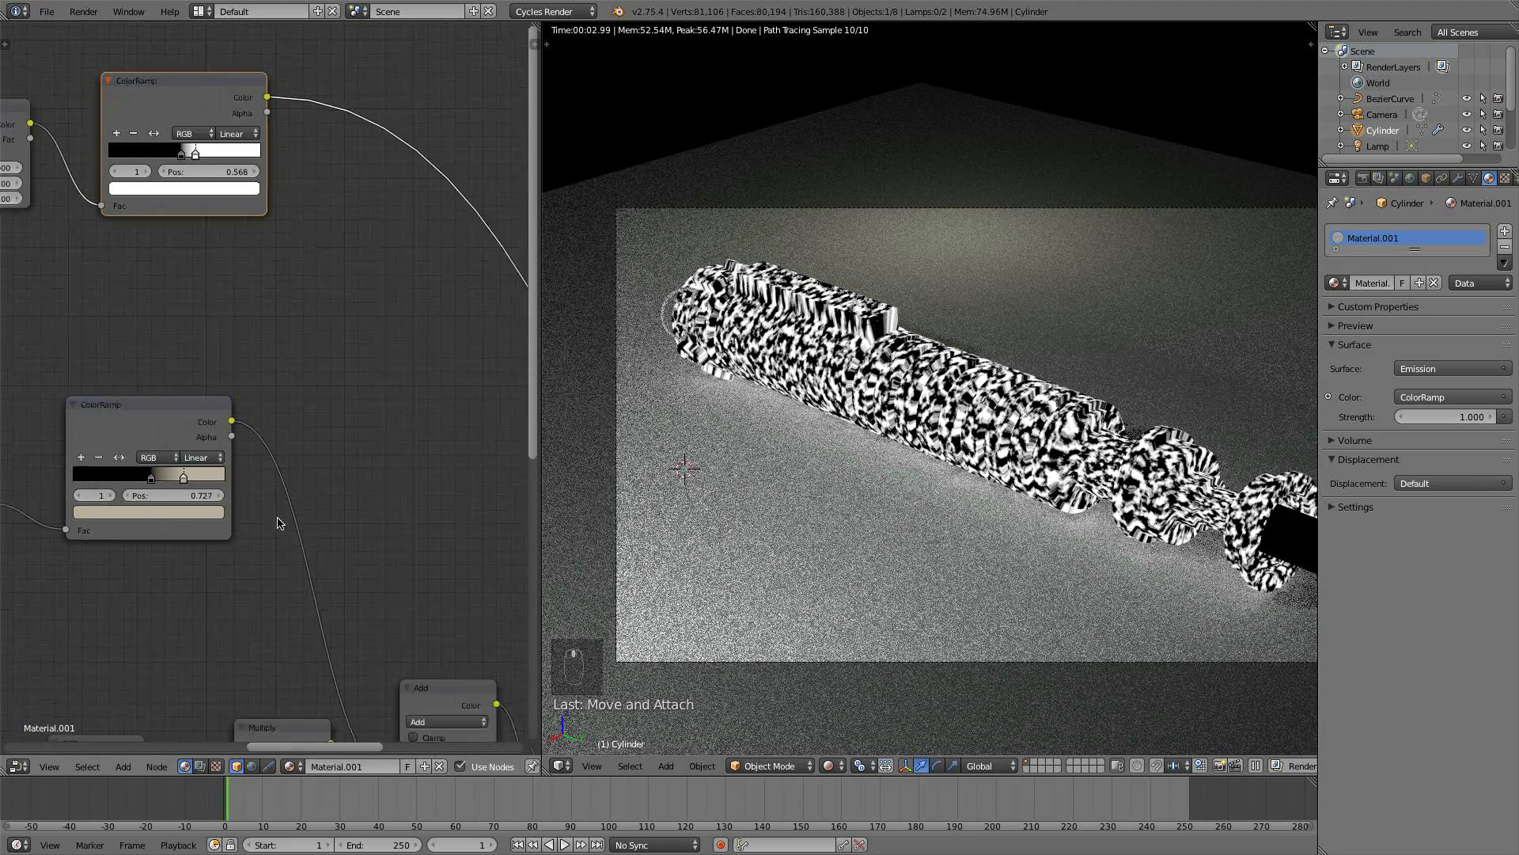
{"action": "middle_click_drag", "start_coordinate": [278, 522], "coordinate": [245, 422]}
{"action": "left_click_drag", "start_coordinate": [145, 329], "coordinate": [150, 298]}
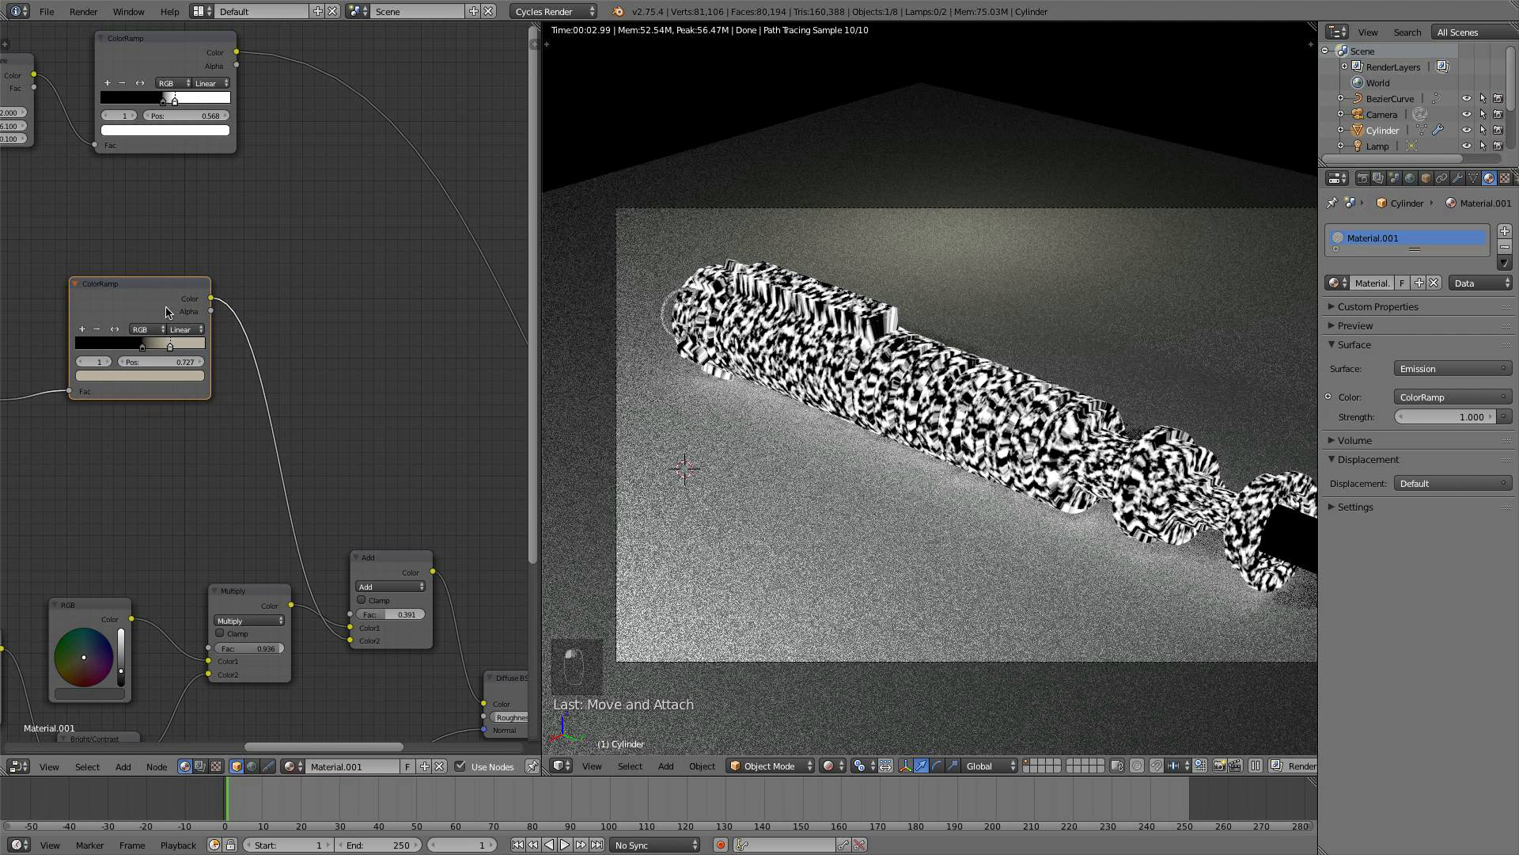
{"action": "left_click_drag", "start_coordinate": [372, 583], "coordinate": [386, 572]}
{"action": "middle_click_drag", "start_coordinate": [294, 345], "coordinate": [336, 380]}
{"action": "scroll", "coordinate": [336, 370], "scroll_direction": "up", "scroll_amount": 1}
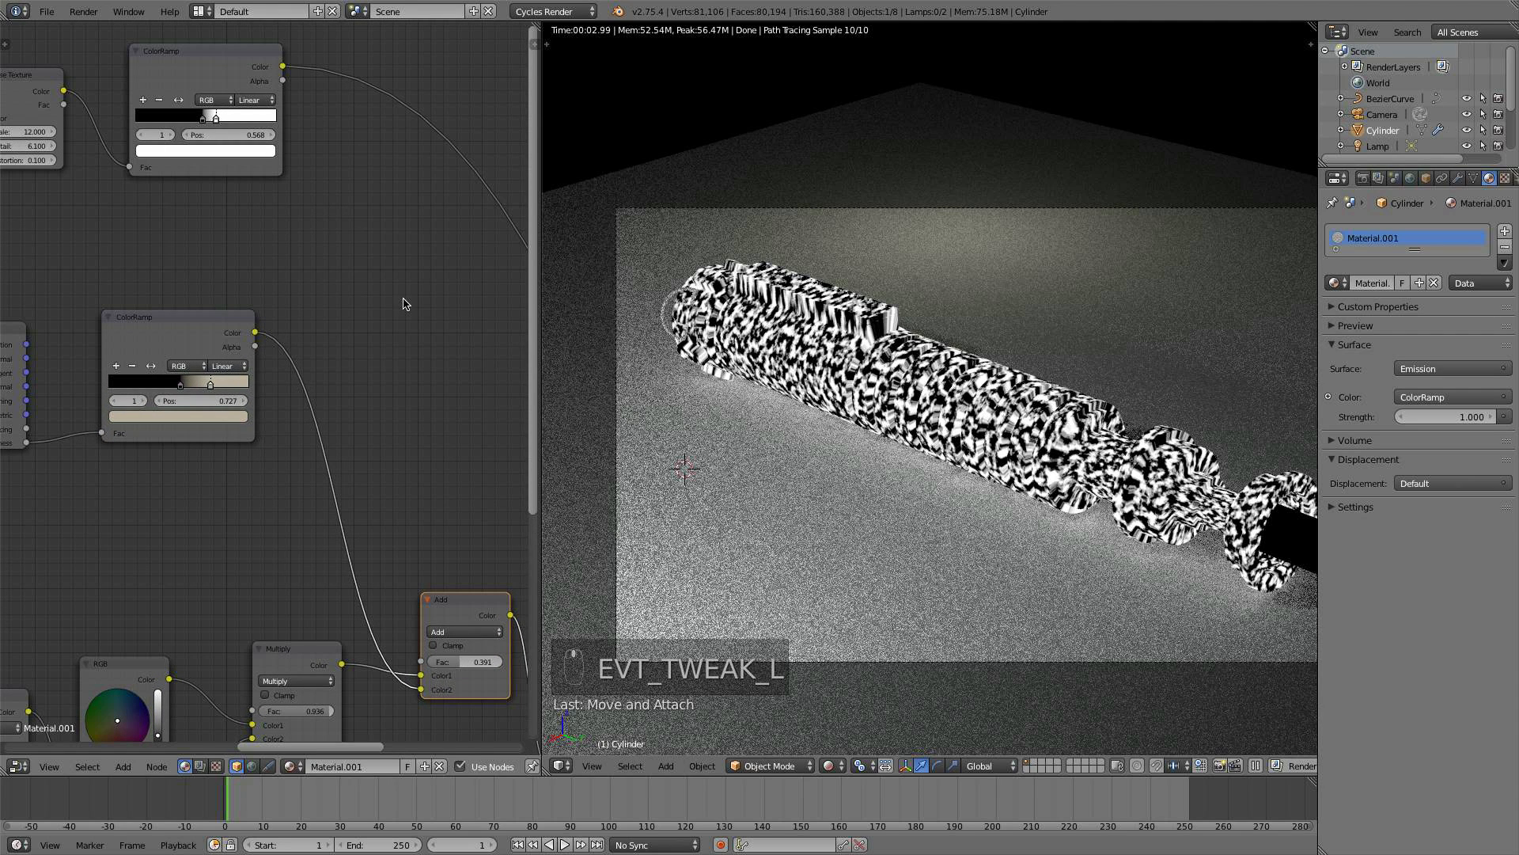
- Insert a MixRGB node on the link from the pointiness ColorRamp to the Add node and set its blend mode to Multiply
{"action": "key", "text": "shift+a"}
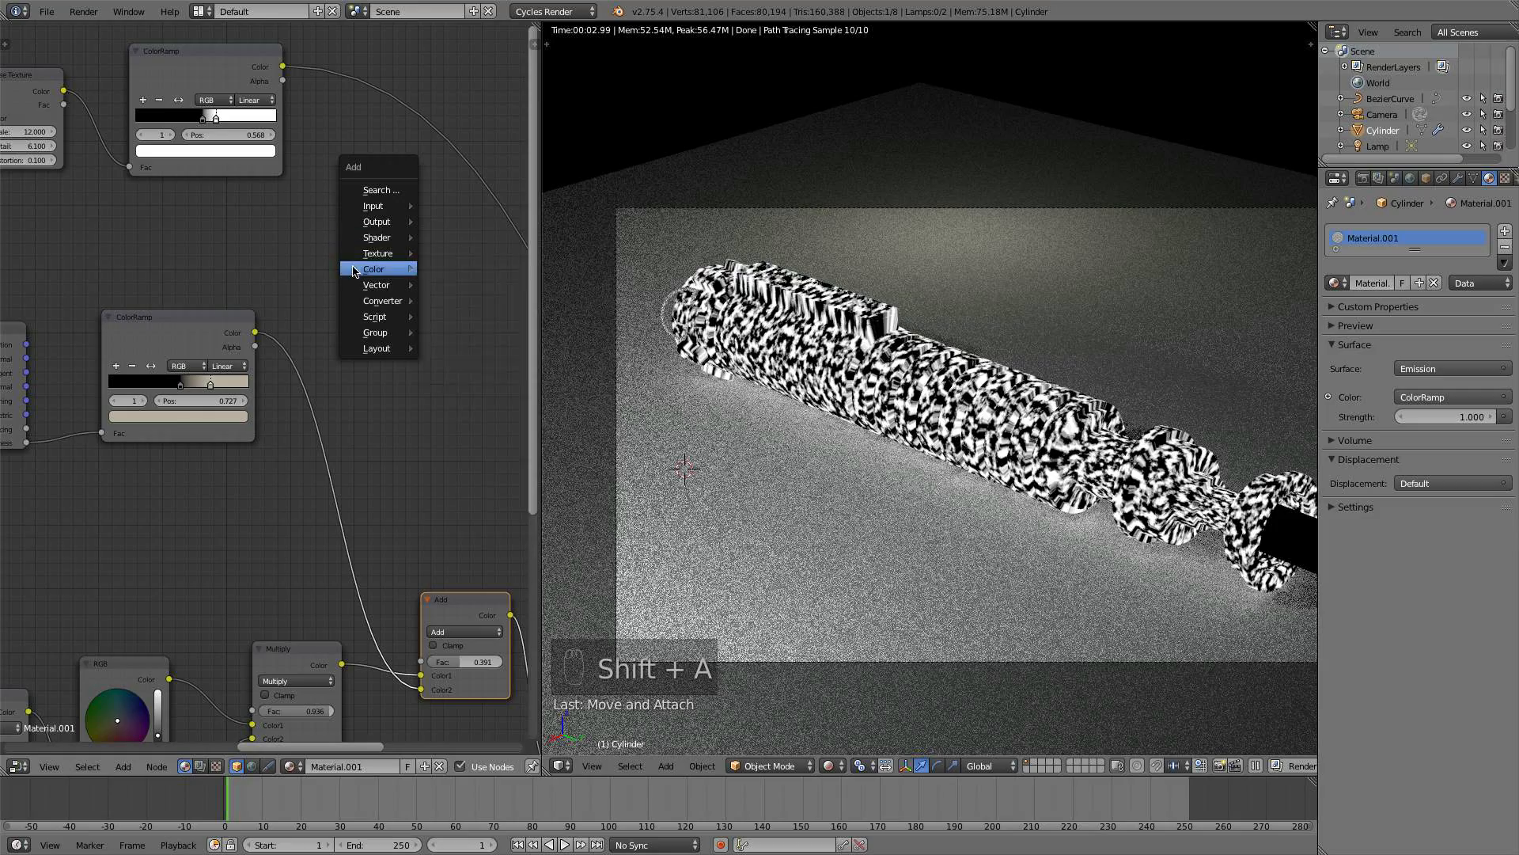
{"action": "mouse_move", "coordinate": [353, 270]}
{"action": "left_click", "coordinate": [457, 274]}
{"action": "left_click", "coordinate": [321, 364]}
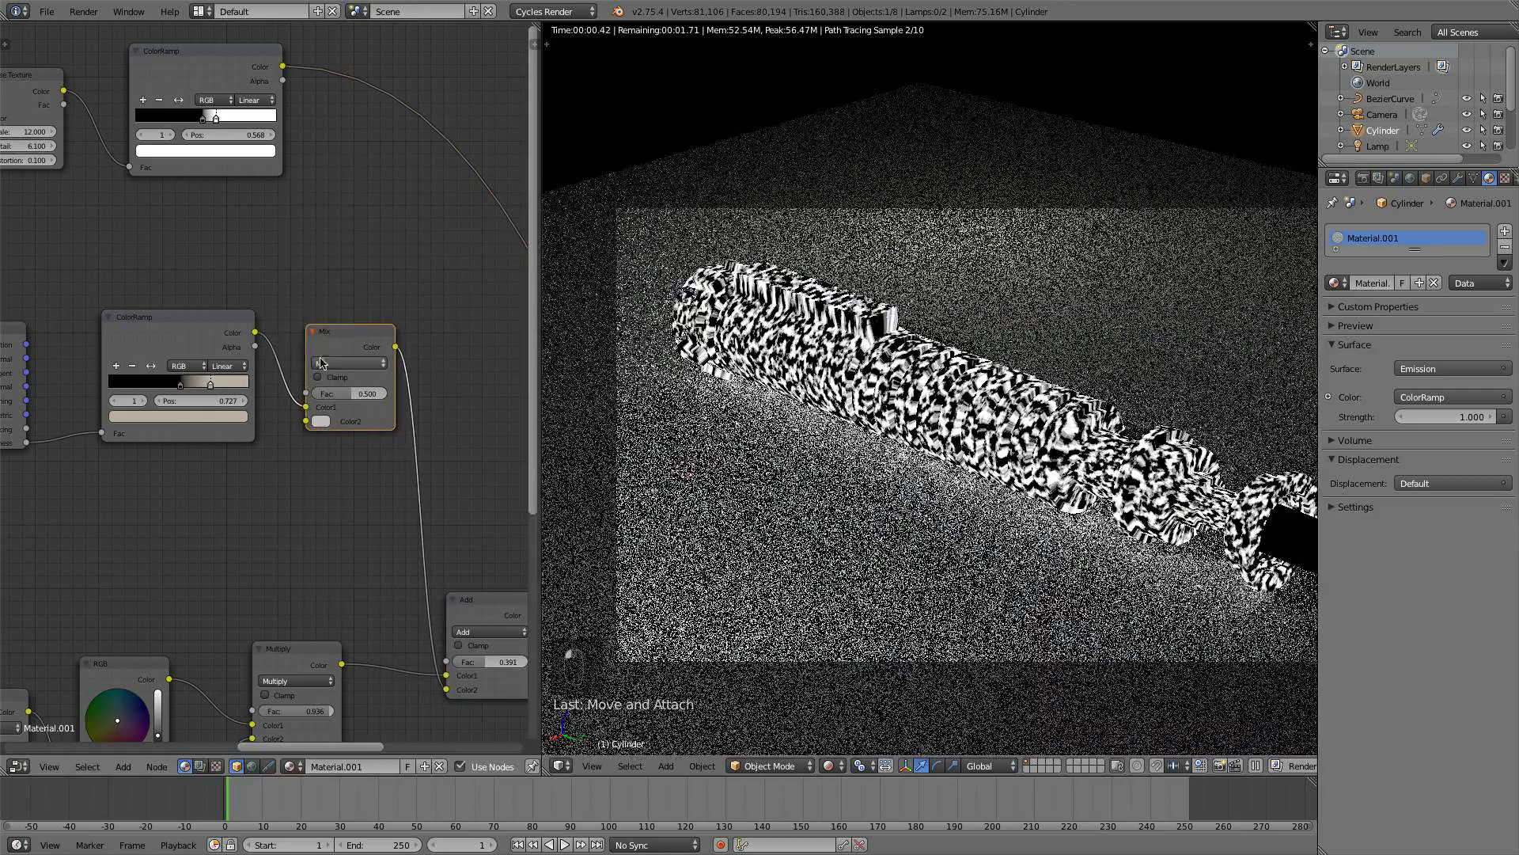
{"action": "left_click", "coordinate": [321, 363]}
{"action": "left_click", "coordinate": [350, 317]}
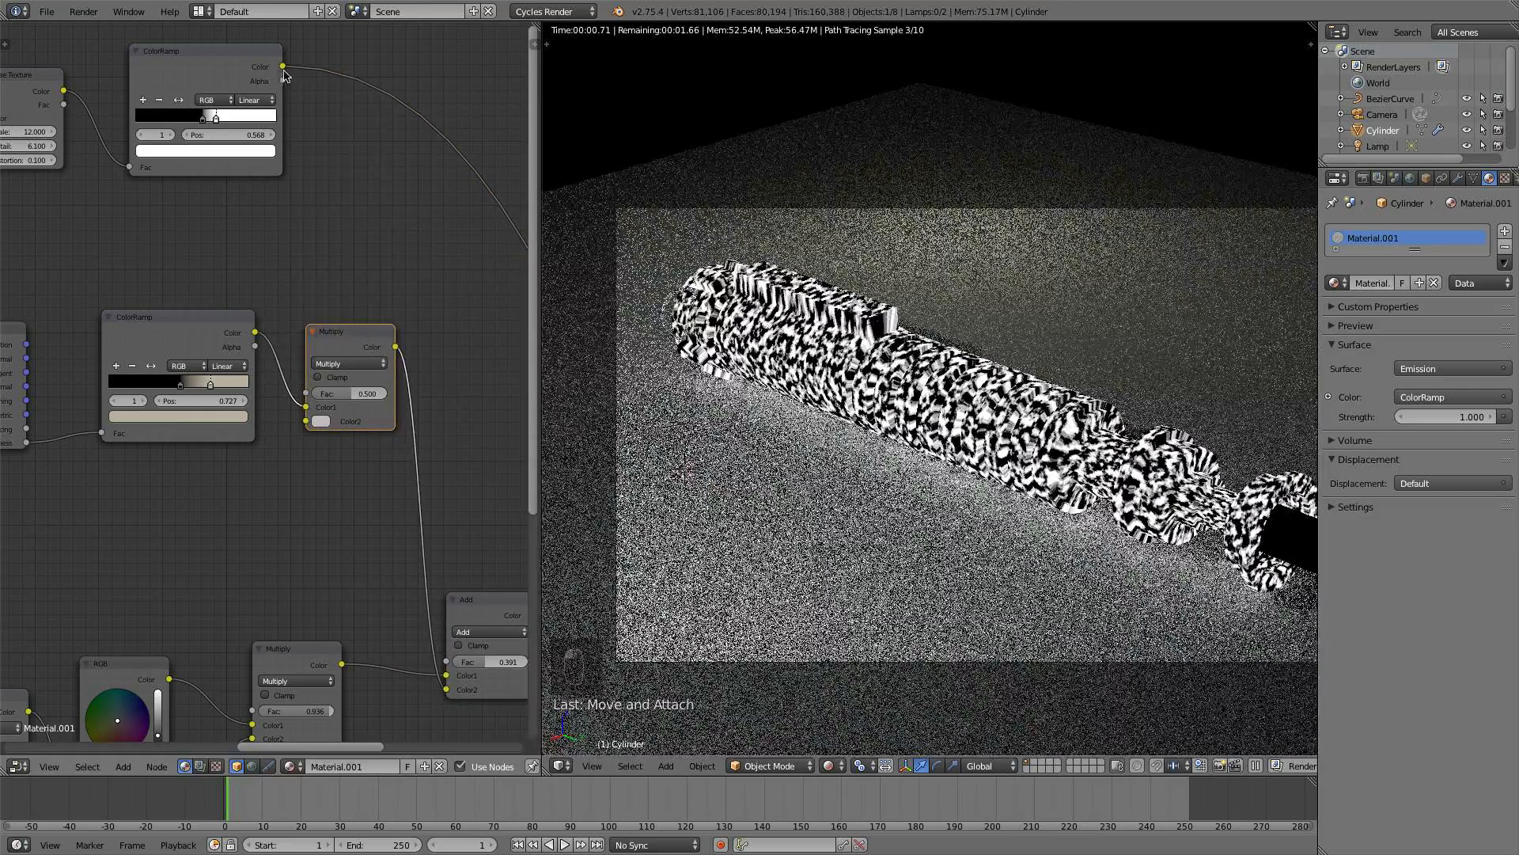
- Connect the noise ColorRamp's Color to the new Multiply node's Color2, preview the result on the model and set Fac to 1.000
{"action": "left_click_drag", "start_coordinate": [284, 67], "coordinate": [307, 421]}
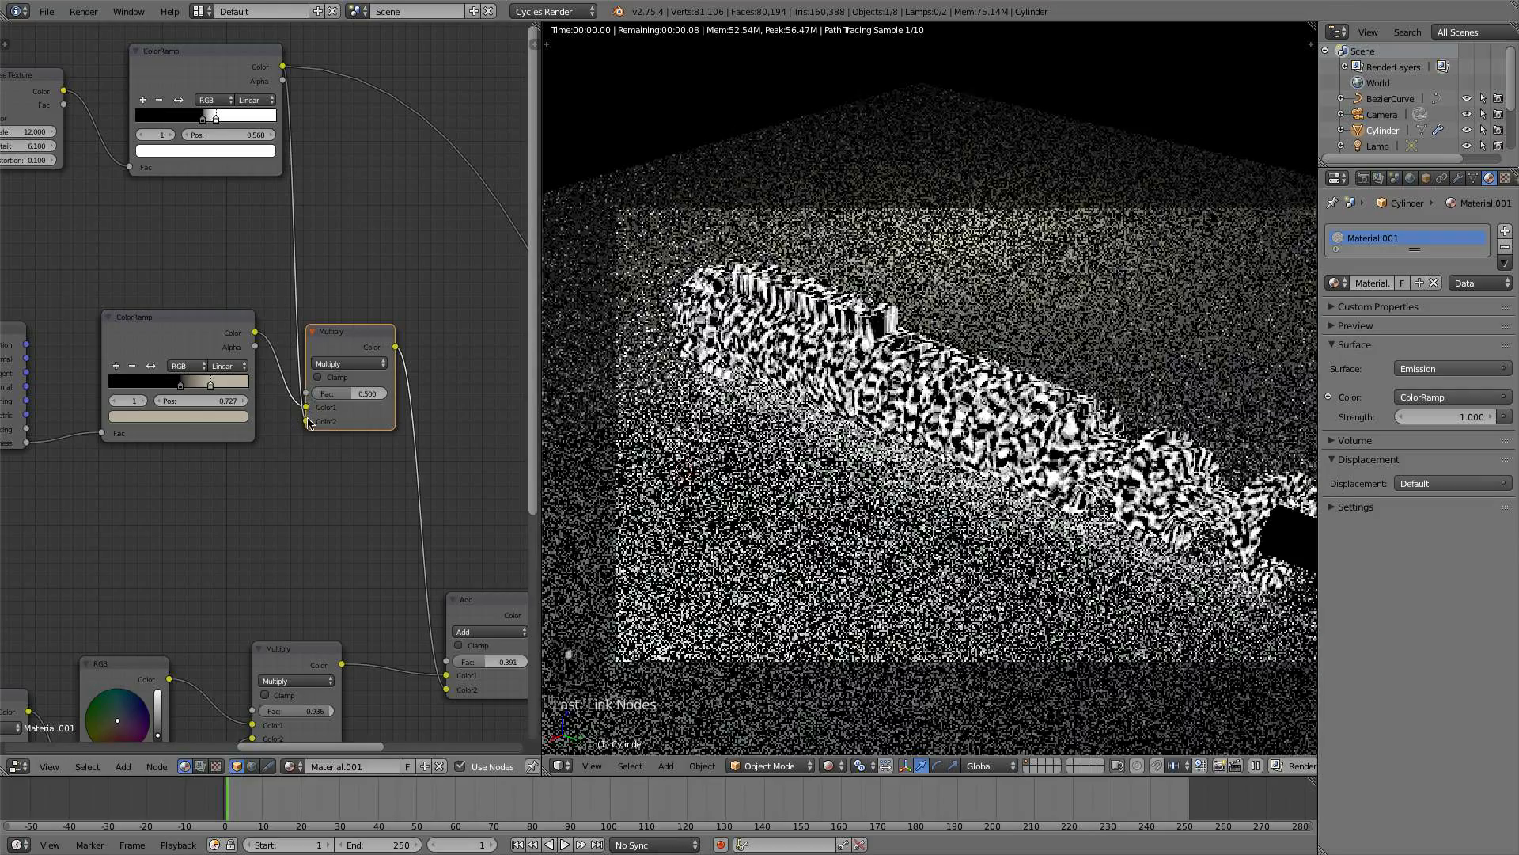
{"action": "left_click", "coordinate": [356, 336], "text": "ctrl+shift"}
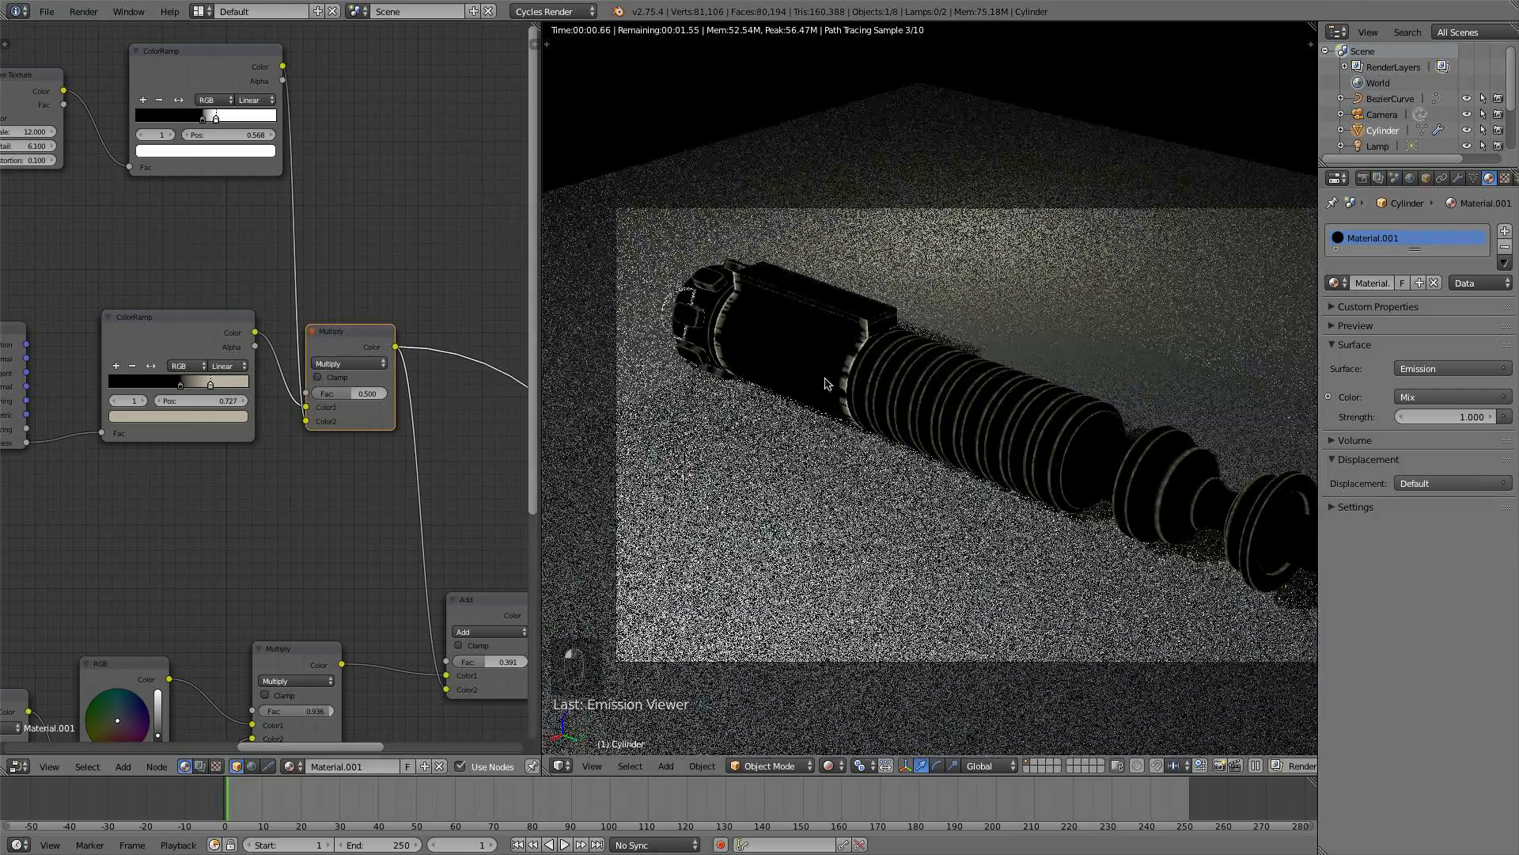
{"action": "scroll", "coordinate": [825, 384], "scroll_direction": "up", "scroll_amount": 5}
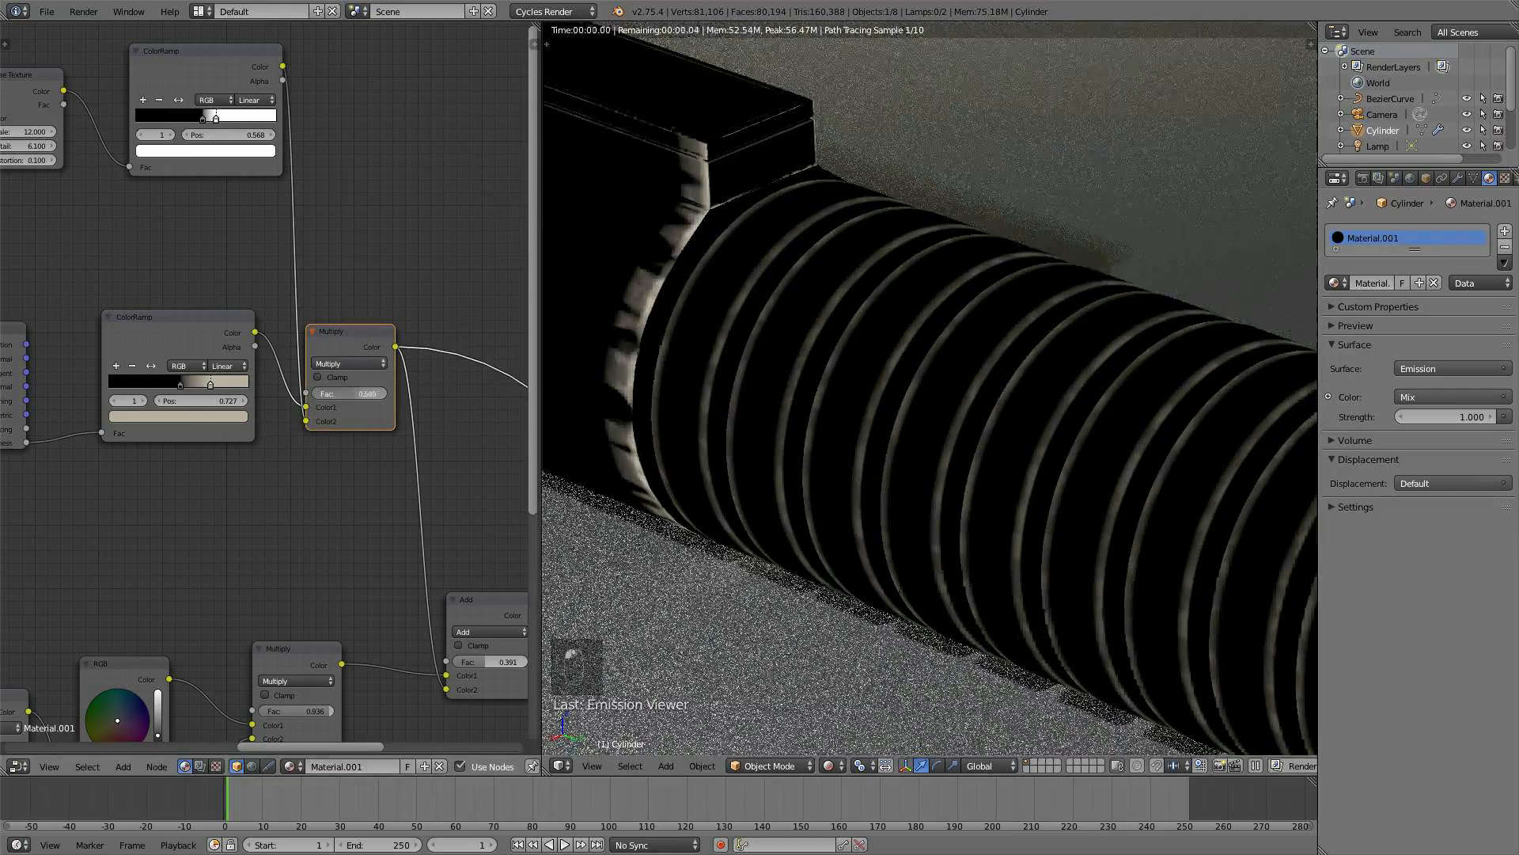
{"action": "left_click_drag", "start_coordinate": [350, 393], "coordinate": [388, 393]}
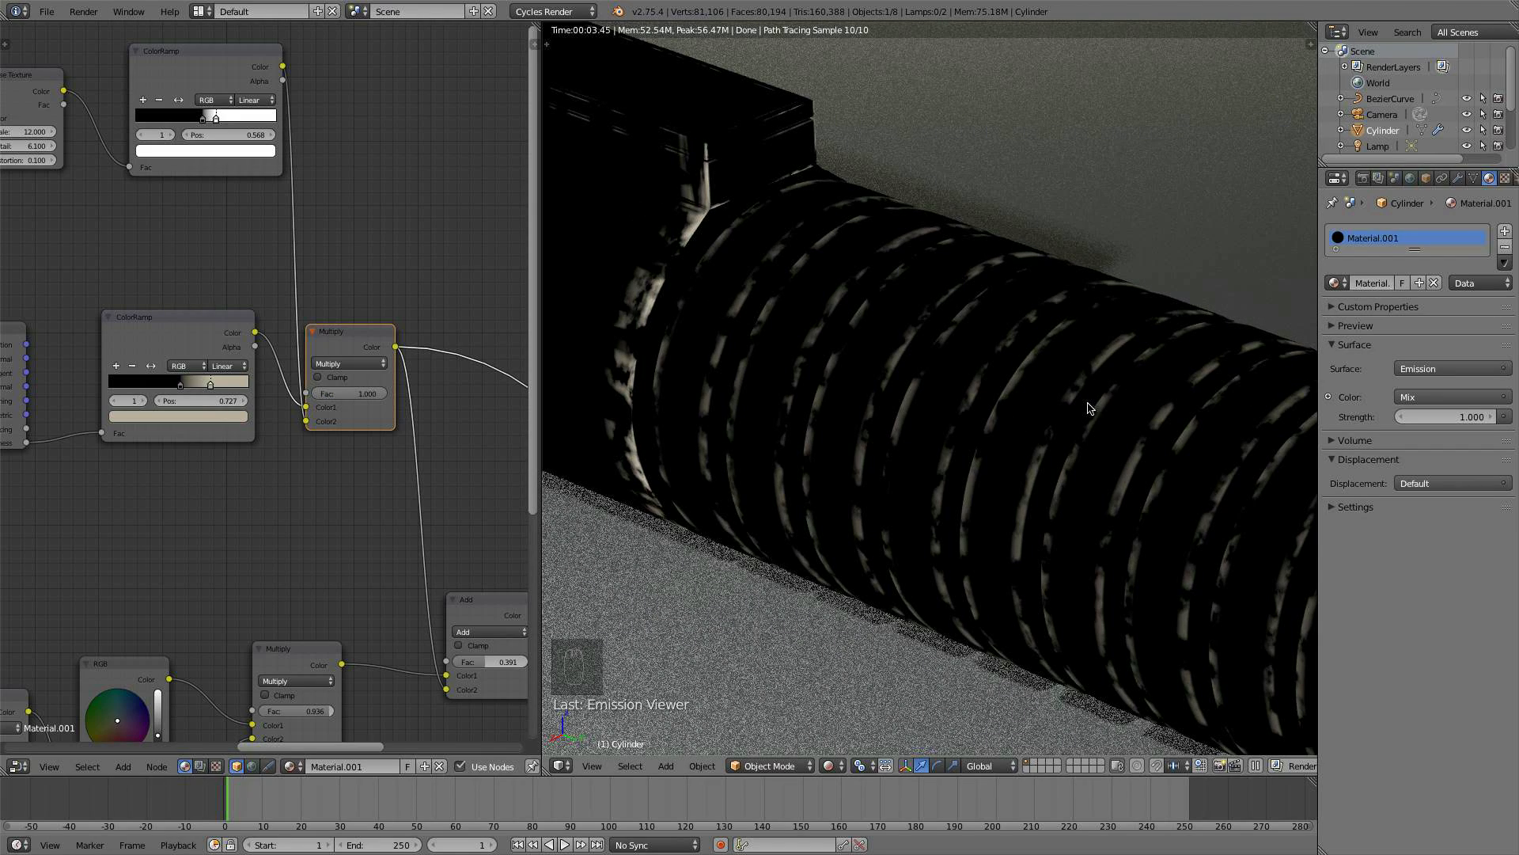
{"action": "scroll", "coordinate": [435, 489], "scroll_direction": "down", "scroll_amount": 2}
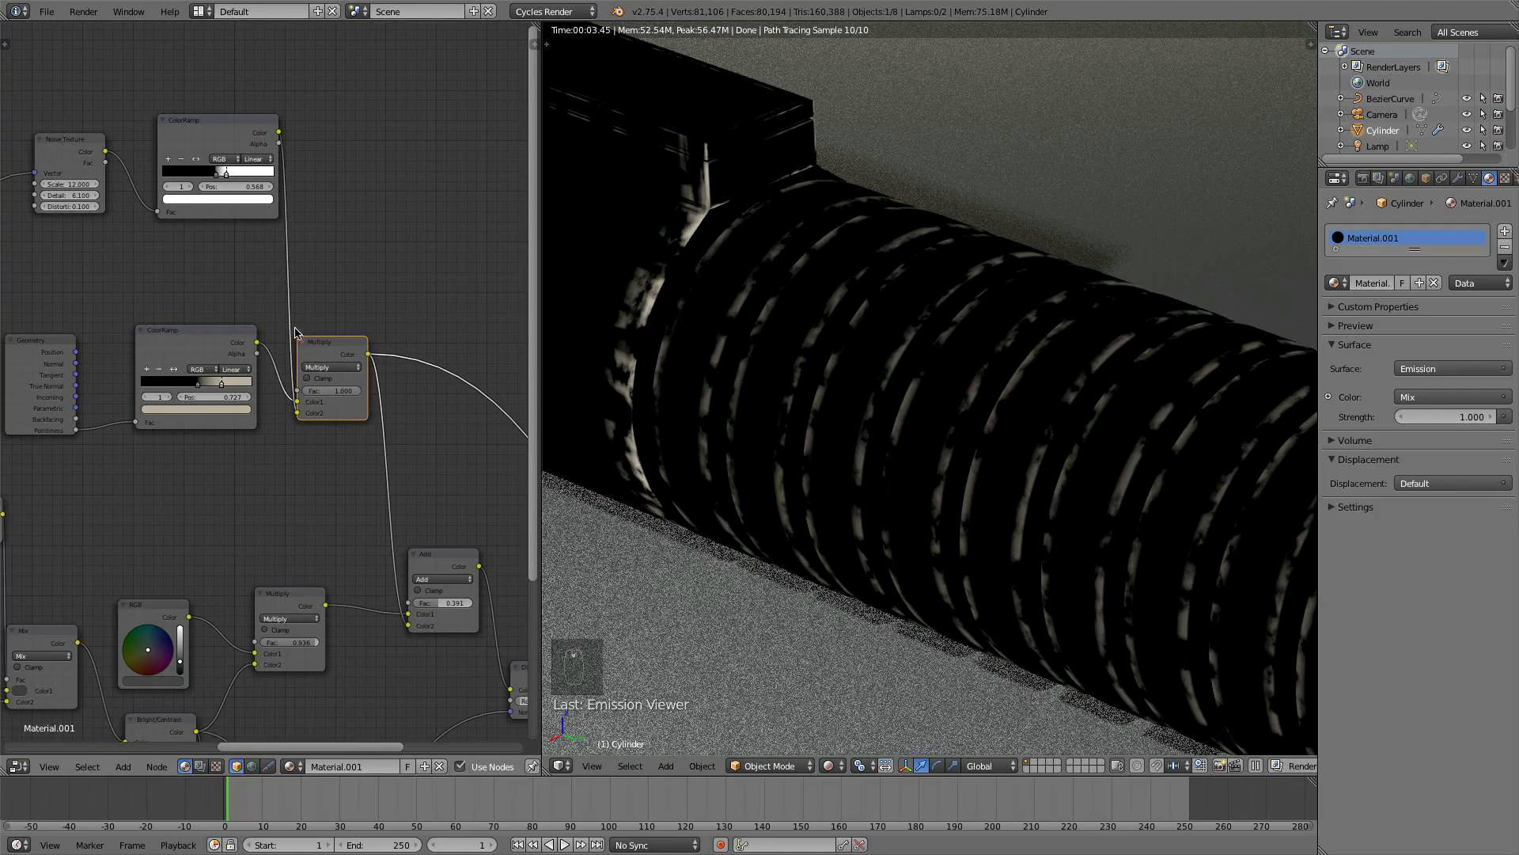
- Preview the Add node's combined colour output and examine the broken-up edge wear along the whole model
{"action": "left_click", "coordinate": [438, 559], "text": "ctrl+shift"}
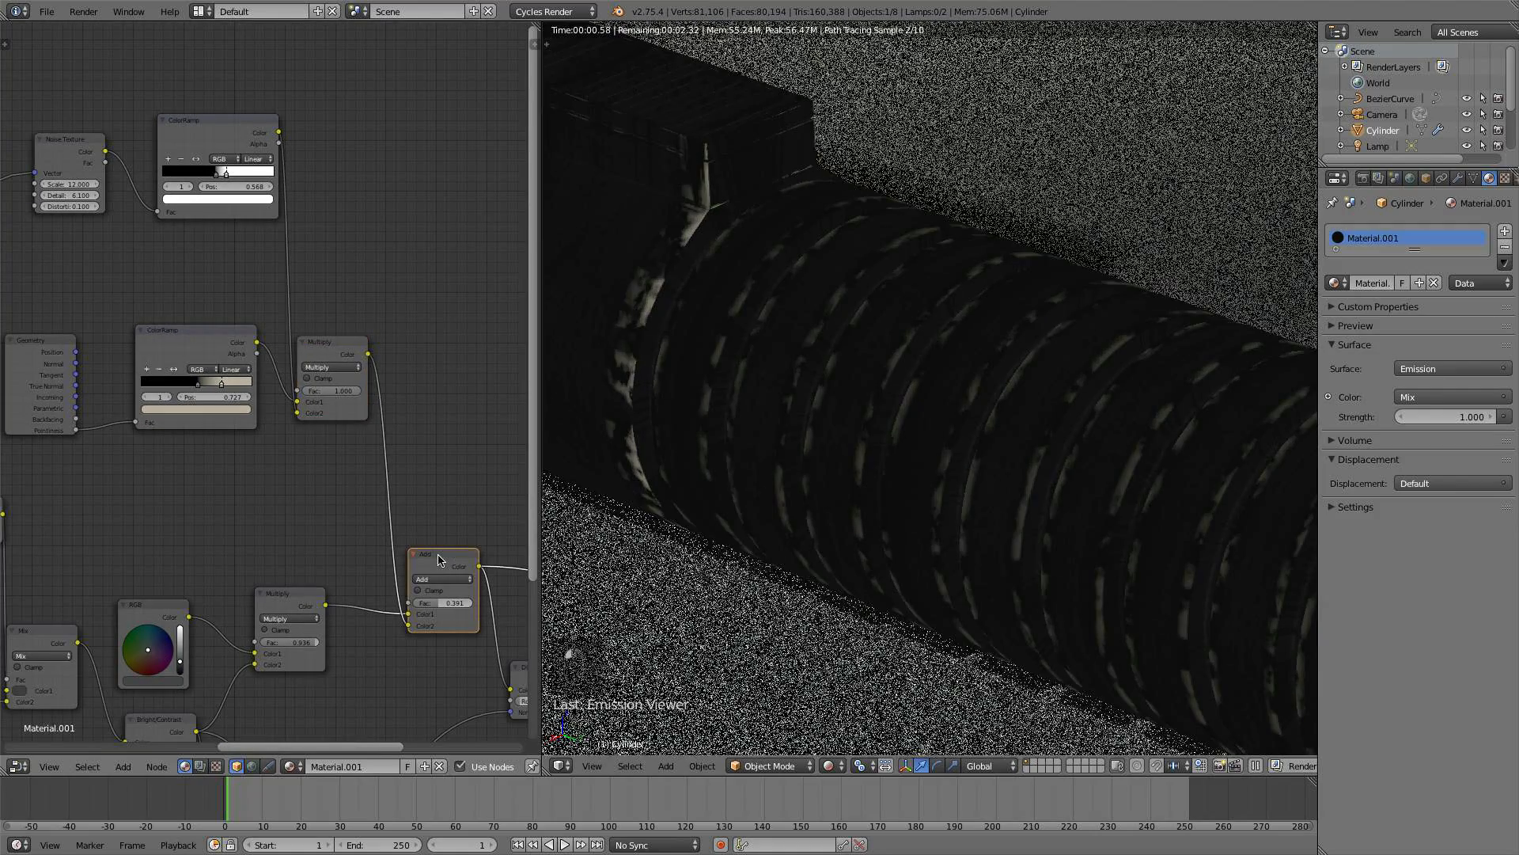
{"action": "scroll", "coordinate": [989, 459], "scroll_direction": "down", "scroll_amount": 3}
{"action": "scroll", "coordinate": [988, 459], "scroll_direction": "down", "scroll_amount": 1}
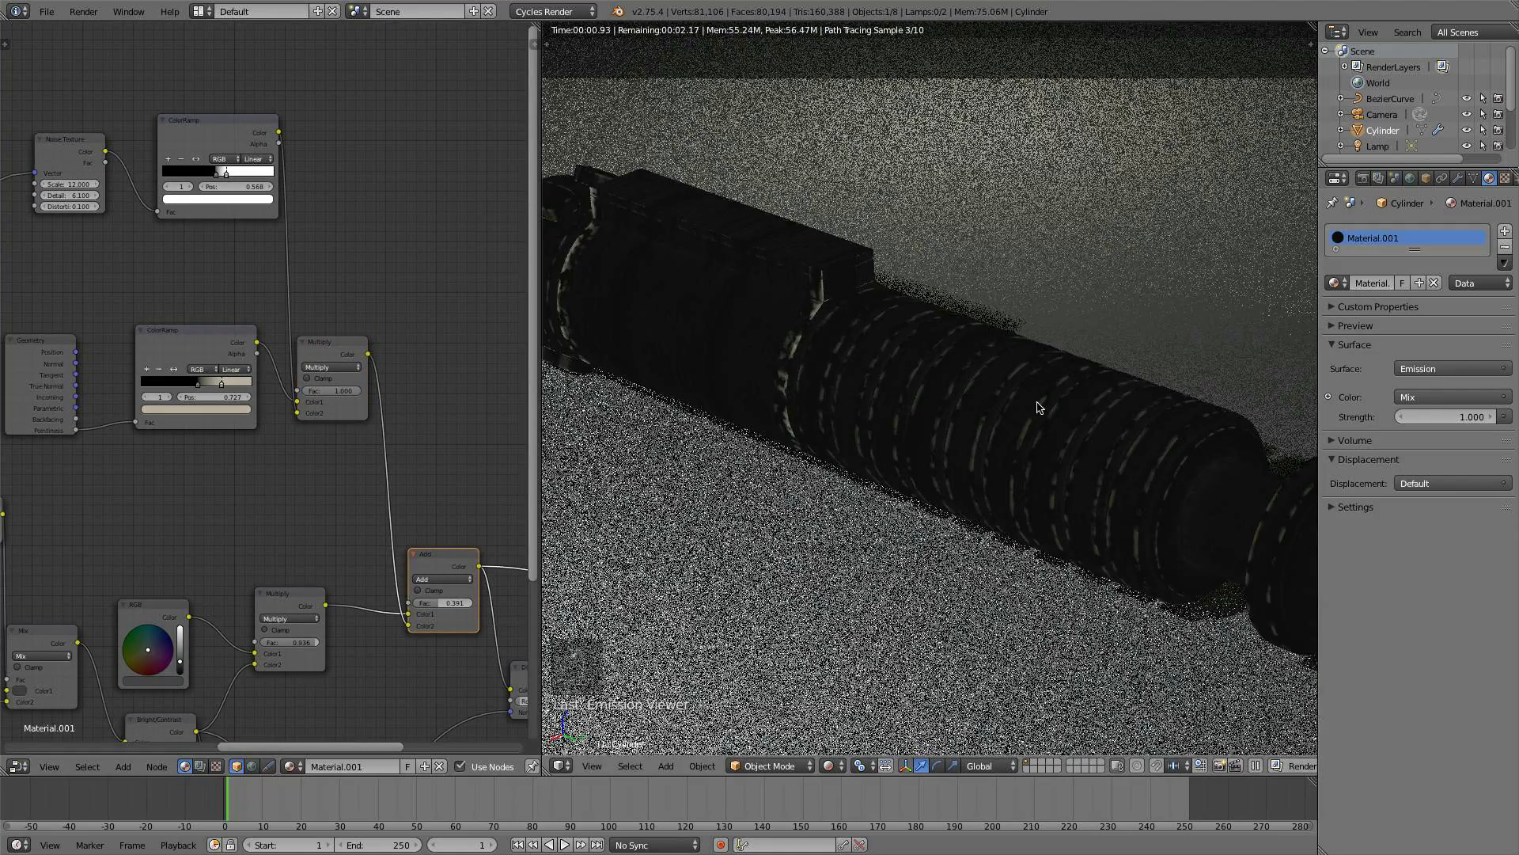
{"action": "scroll", "coordinate": [1031, 406], "scroll_direction": "down", "scroll_amount": 2}
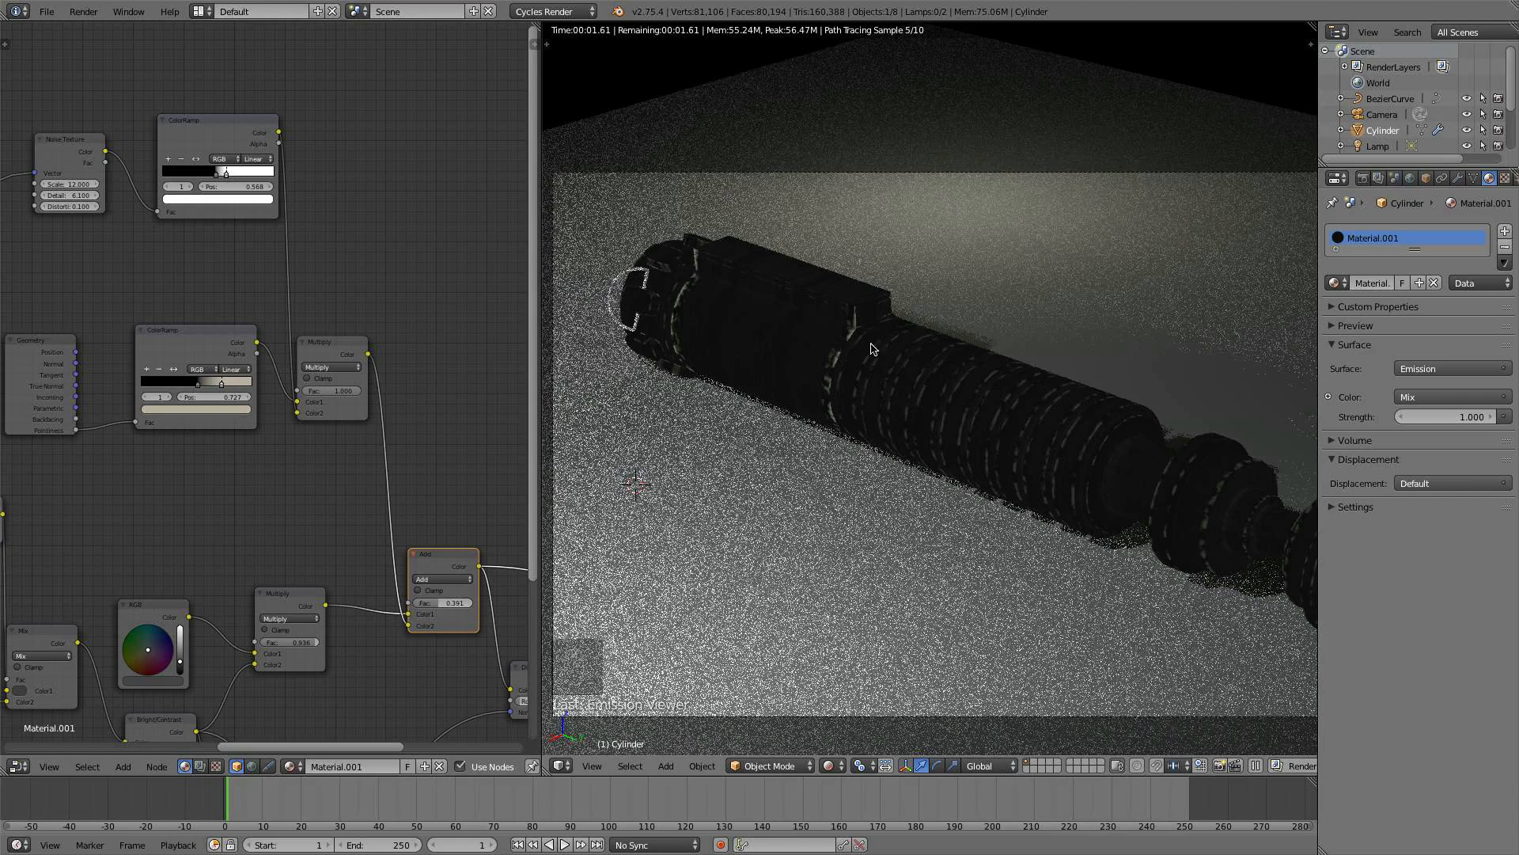
{"action": "scroll", "coordinate": [410, 445], "scroll_direction": "up", "scroll_amount": 3}
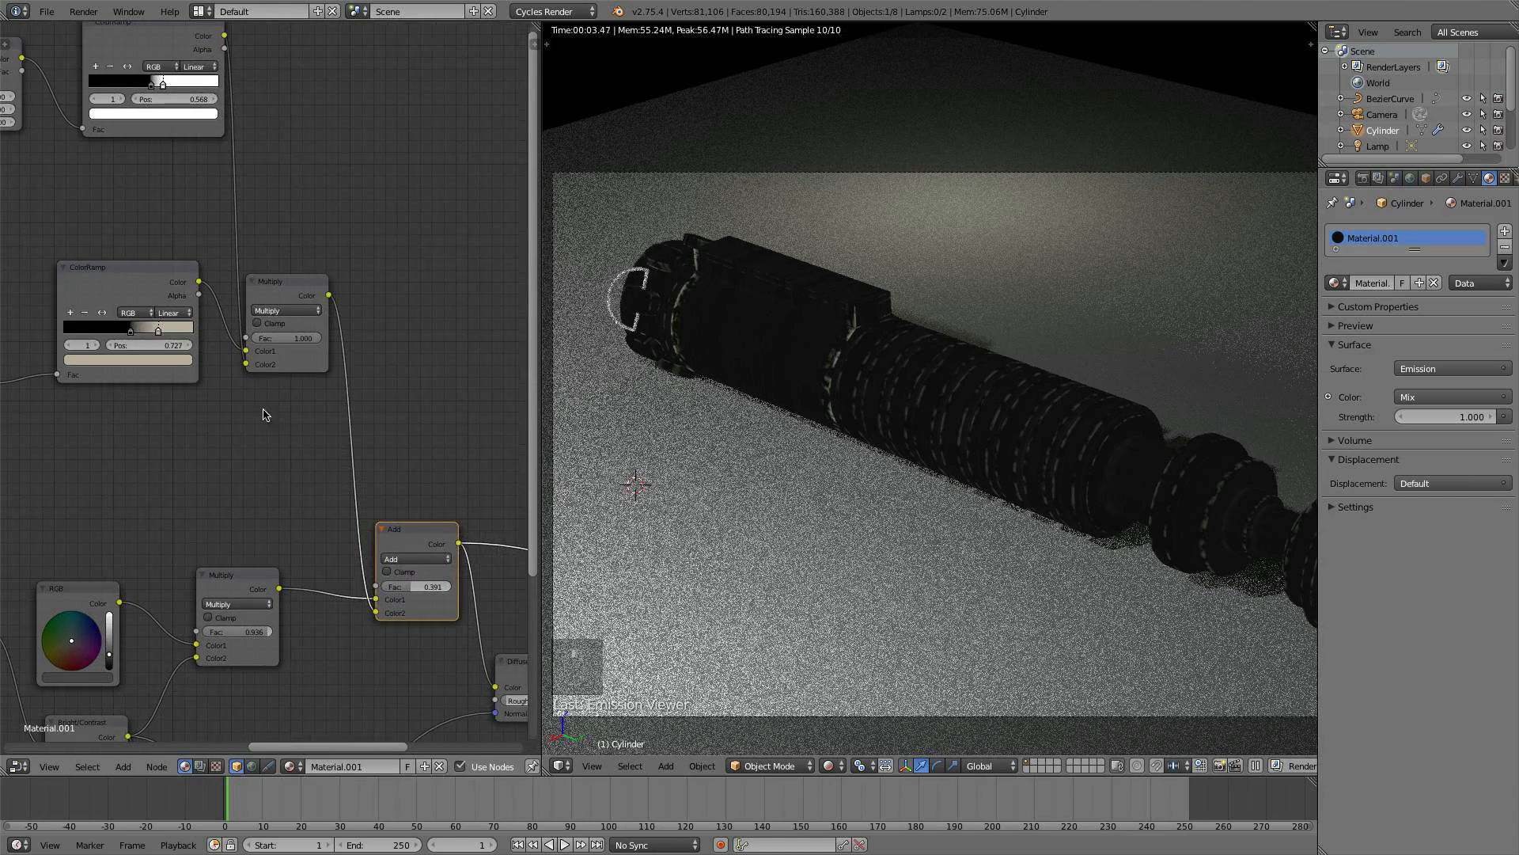
- Restore the Mix Shader as the material's surface output, shift that node slightly and inspect the shaded ribs up close
{"action": "scroll", "coordinate": [500, 541], "scroll_direction": "down", "scroll_amount": 1}
{"action": "middle_click_drag", "start_coordinate": [500, 542], "coordinate": [270, 437]}
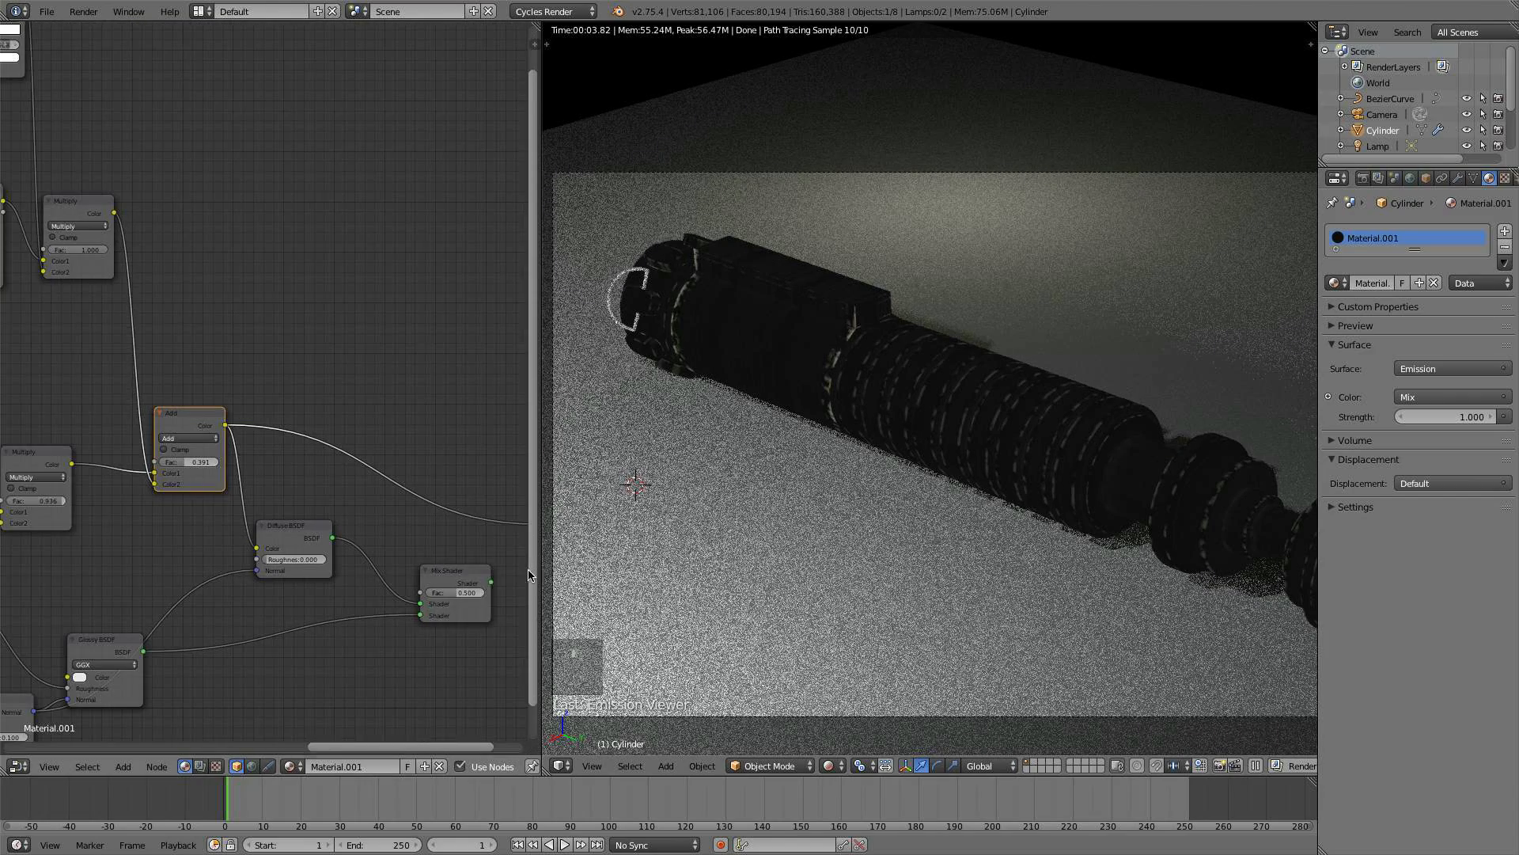
{"action": "scroll", "coordinate": [530, 576], "scroll_direction": "down", "scroll_amount": 1}
{"action": "middle_click_drag", "start_coordinate": [529, 575], "coordinate": [398, 514]}
{"action": "left_click", "coordinate": [333, 519], "text": "ctrl+shift"}
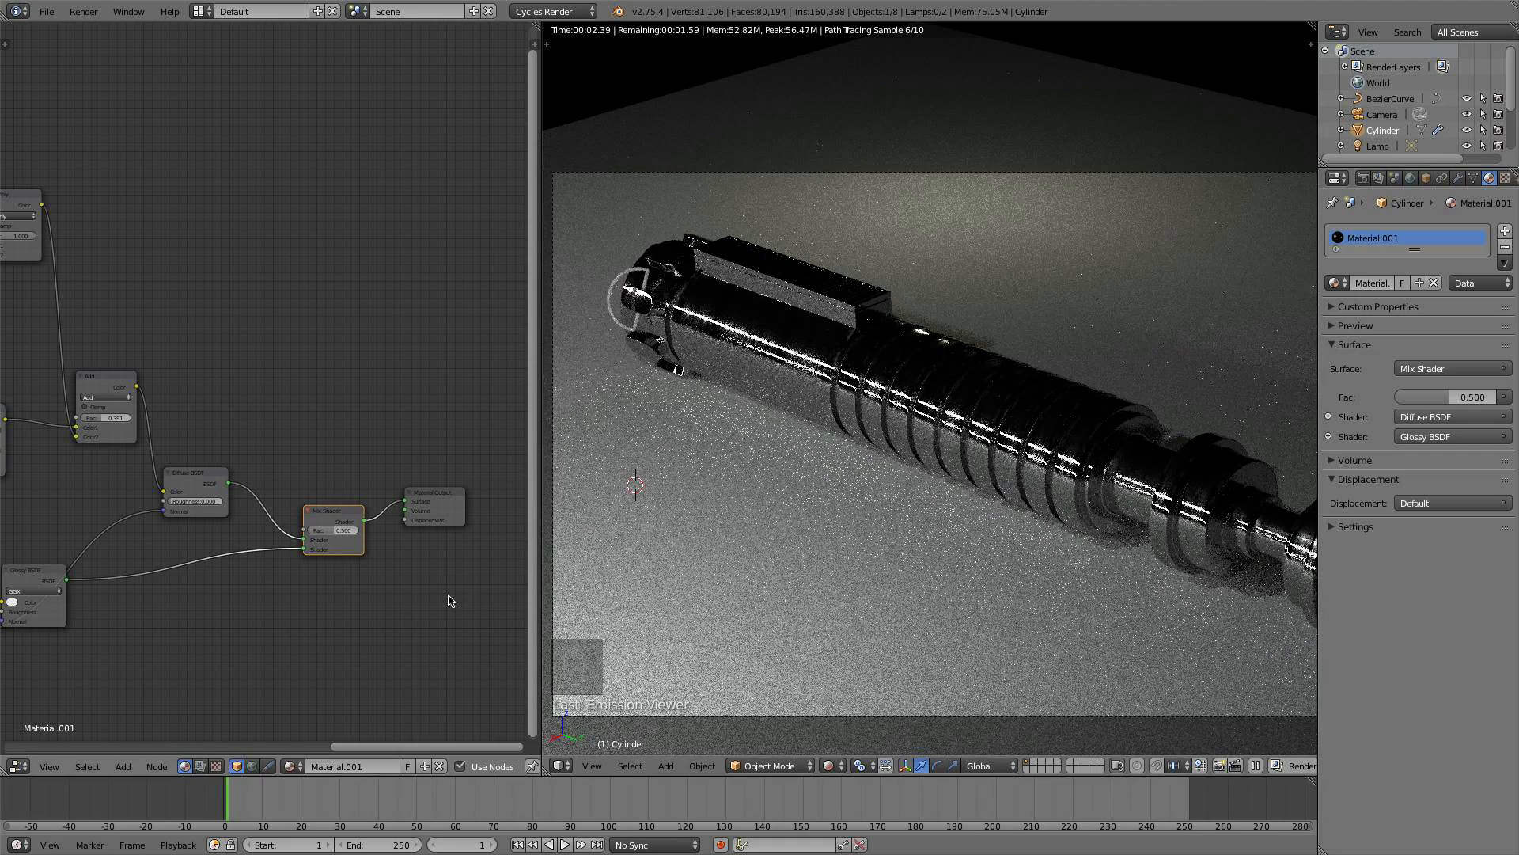
{"action": "left_click_drag", "start_coordinate": [332, 519], "coordinate": [304, 516]}
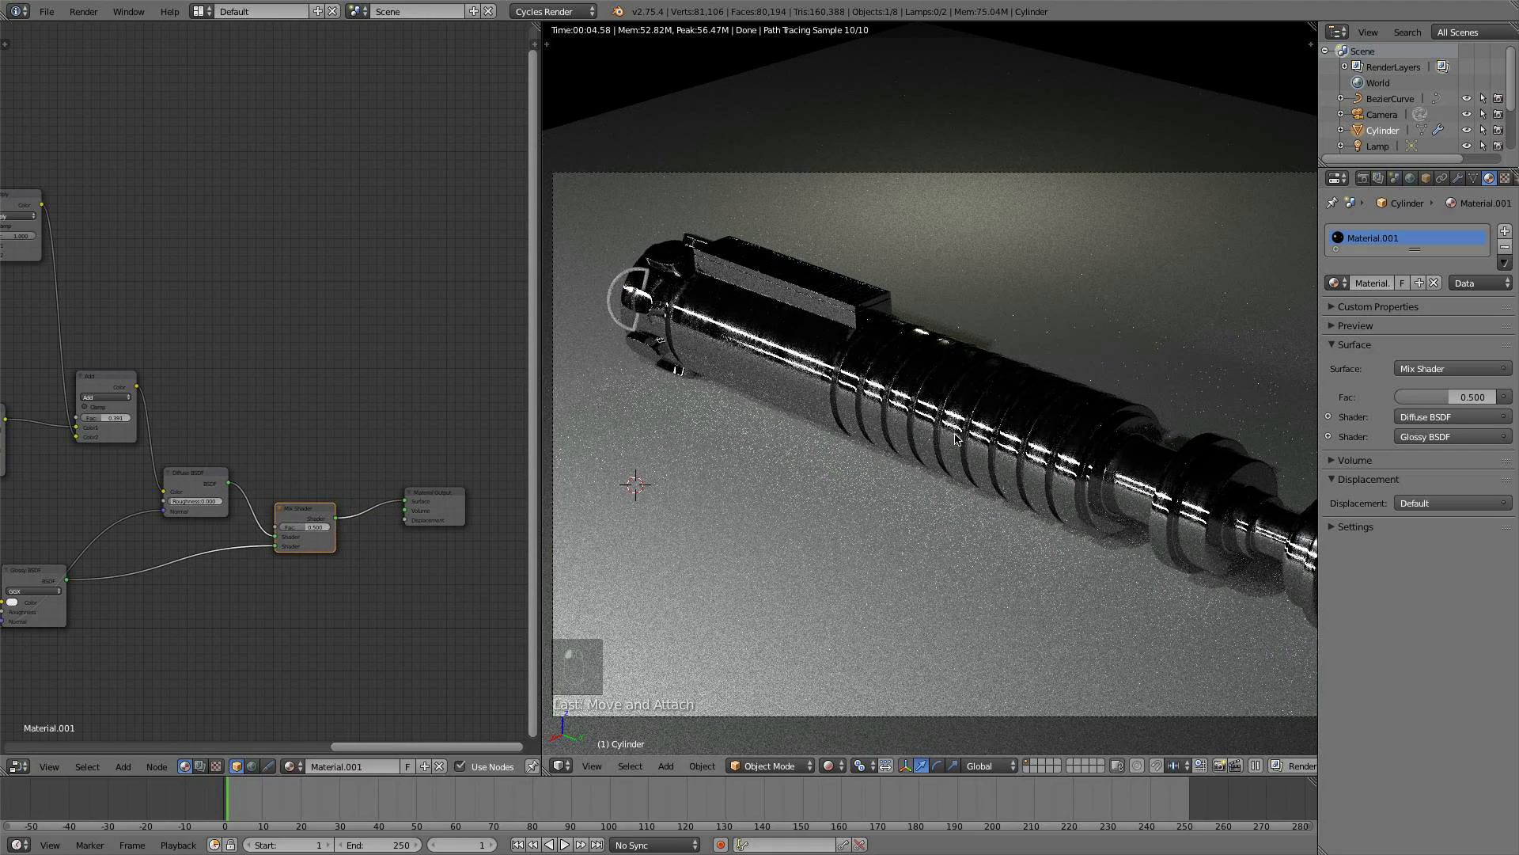
{"action": "scroll", "coordinate": [956, 439], "scroll_direction": "up", "scroll_amount": 4}
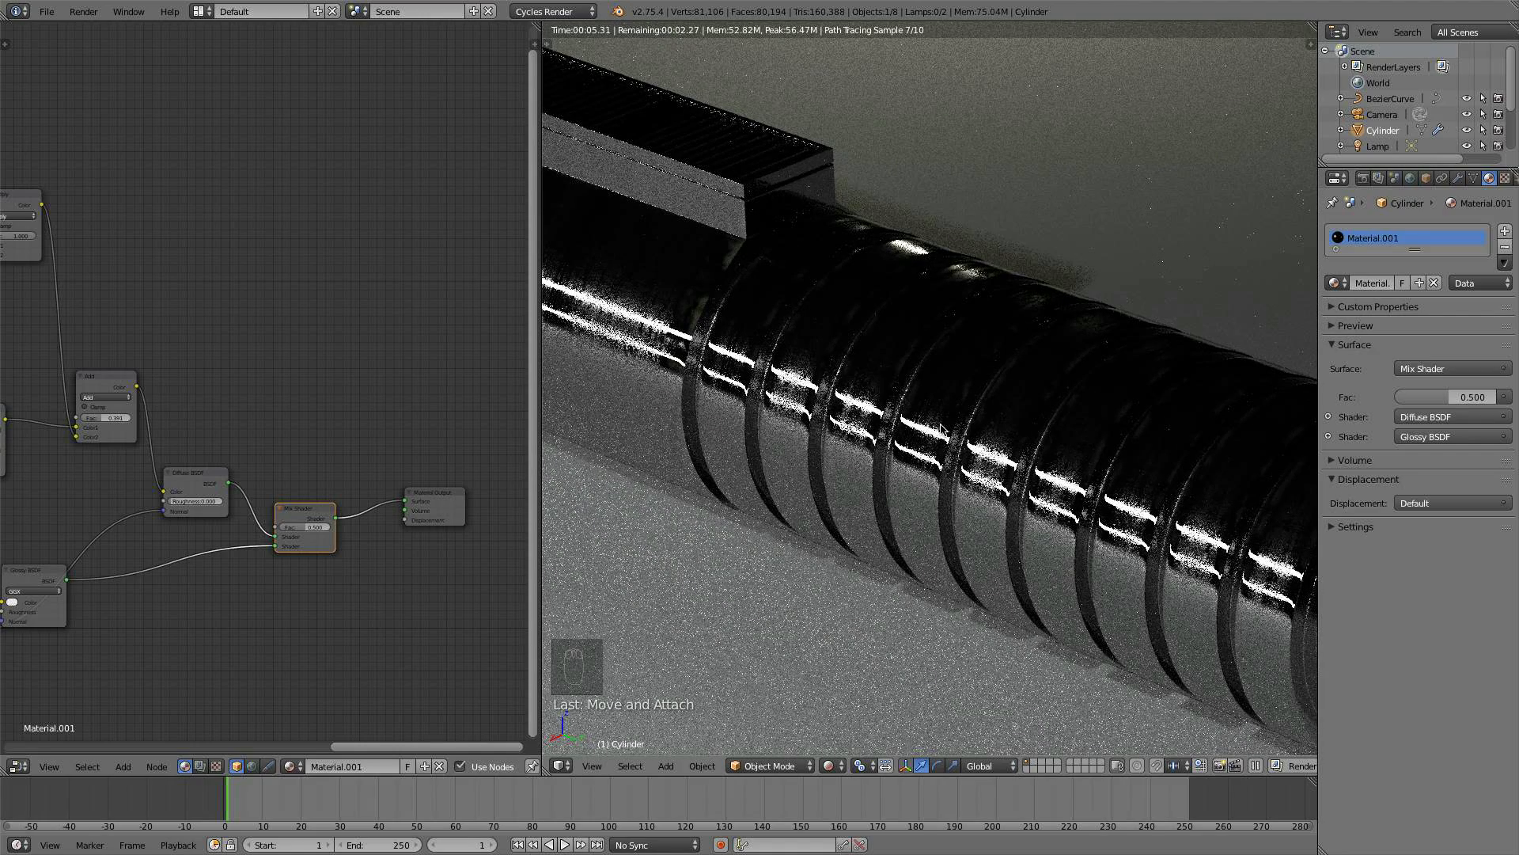
- Set the Fac of the Multiply node fed by RGB and Bright/Contrast to 0.481 and check the metal from far and near
{"action": "scroll", "coordinate": [317, 439], "scroll_direction": "down", "scroll_amount": 2}
{"action": "middle_click_drag", "start_coordinate": [275, 437], "coordinate": [431, 417]}
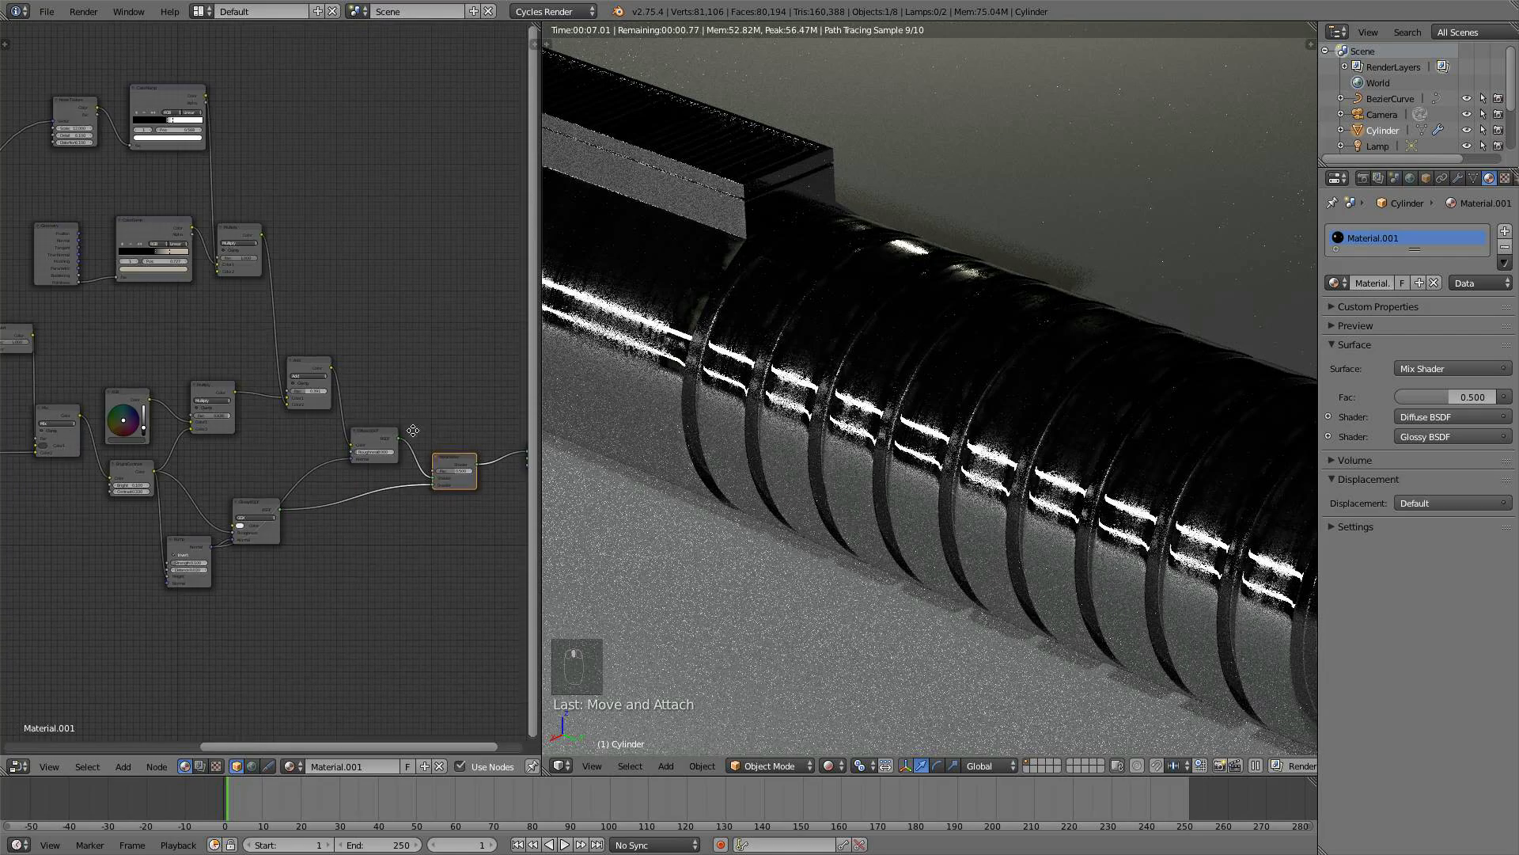
{"action": "middle_click_drag", "start_coordinate": [210, 418], "coordinate": [378, 468]}
{"action": "scroll", "coordinate": [341, 486], "scroll_direction": "up", "scroll_amount": 6}
{"action": "middle_click_drag", "start_coordinate": [364, 572], "coordinate": [362, 500]}
{"action": "scroll", "coordinate": [363, 505], "scroll_direction": "up", "scroll_amount": 7}
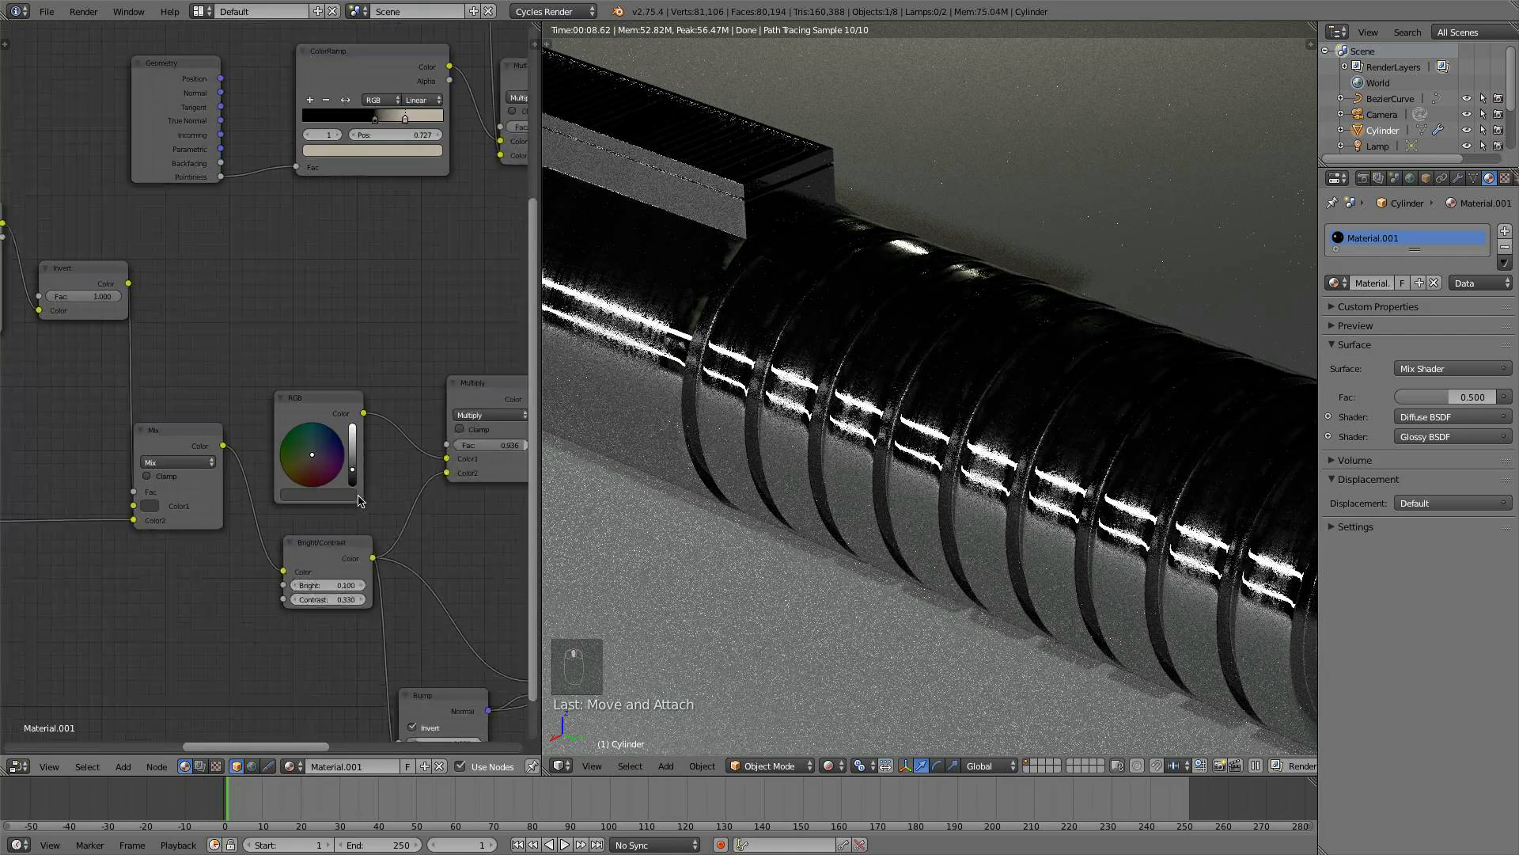
{"action": "scroll", "coordinate": [775, 380], "scroll_direction": "down", "scroll_amount": 5}
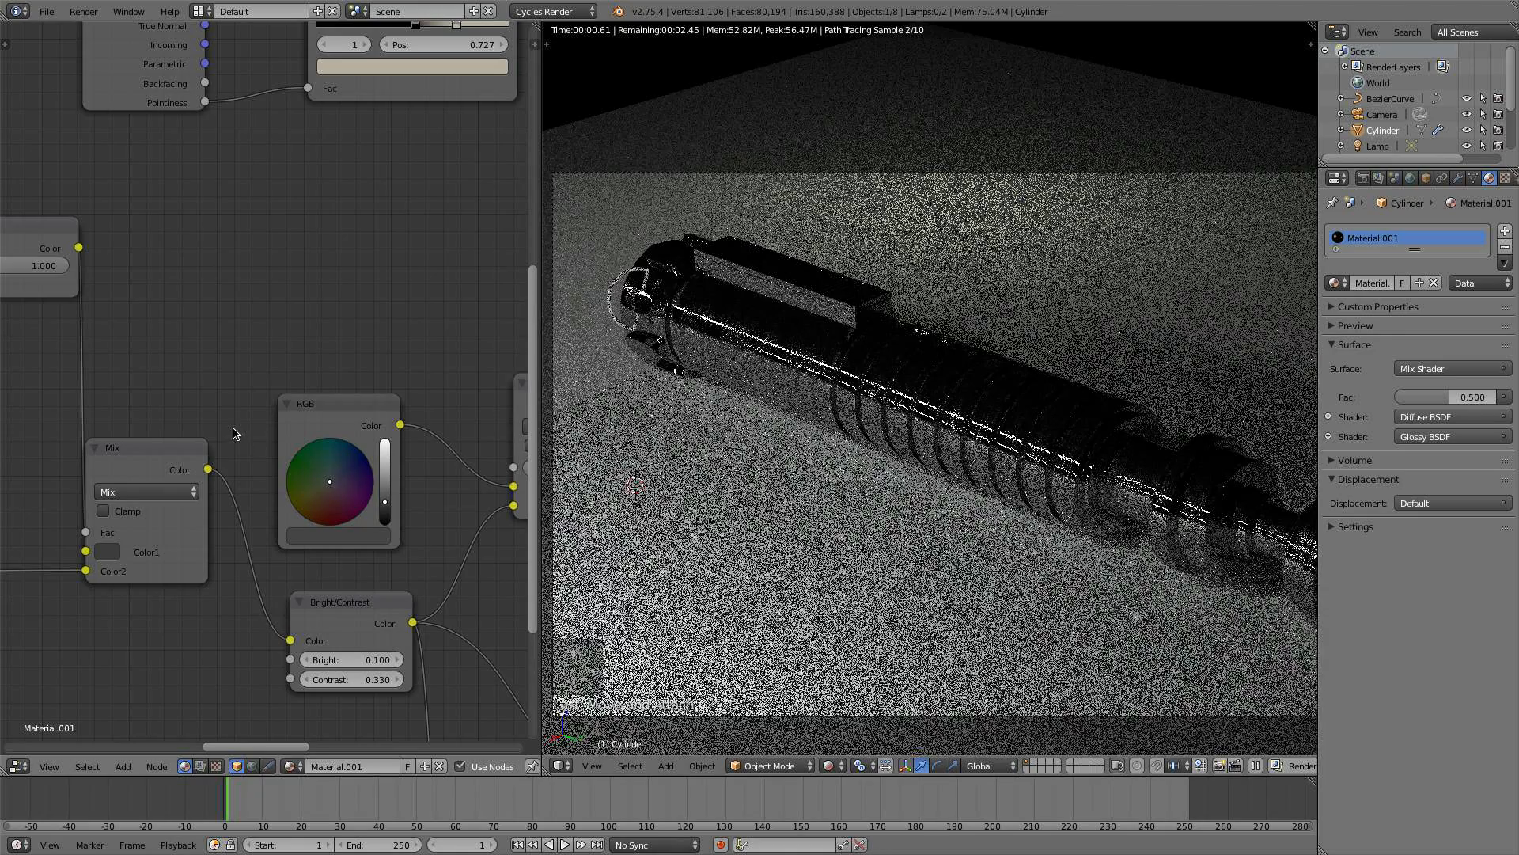
{"action": "scroll", "coordinate": [340, 434], "scroll_direction": "down", "scroll_amount": 5}
{"action": "middle_click_drag", "start_coordinate": [347, 434], "coordinate": [220, 414]}
{"action": "left_click_drag", "start_coordinate": [403, 437], "coordinate": [379, 439]}
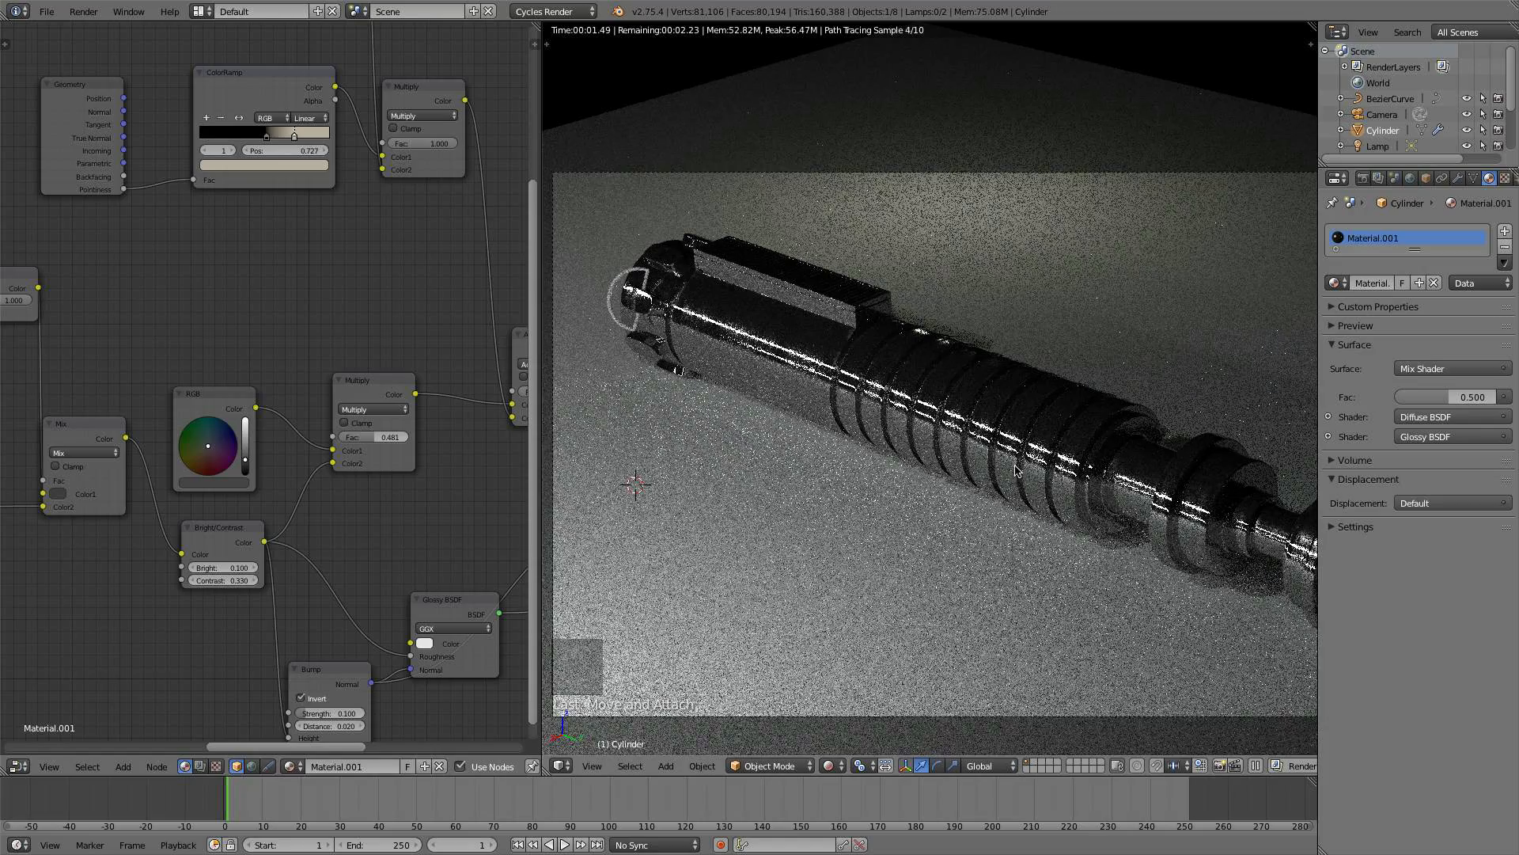
{"action": "scroll", "coordinate": [1015, 469], "scroll_direction": "down", "scroll_amount": 4}
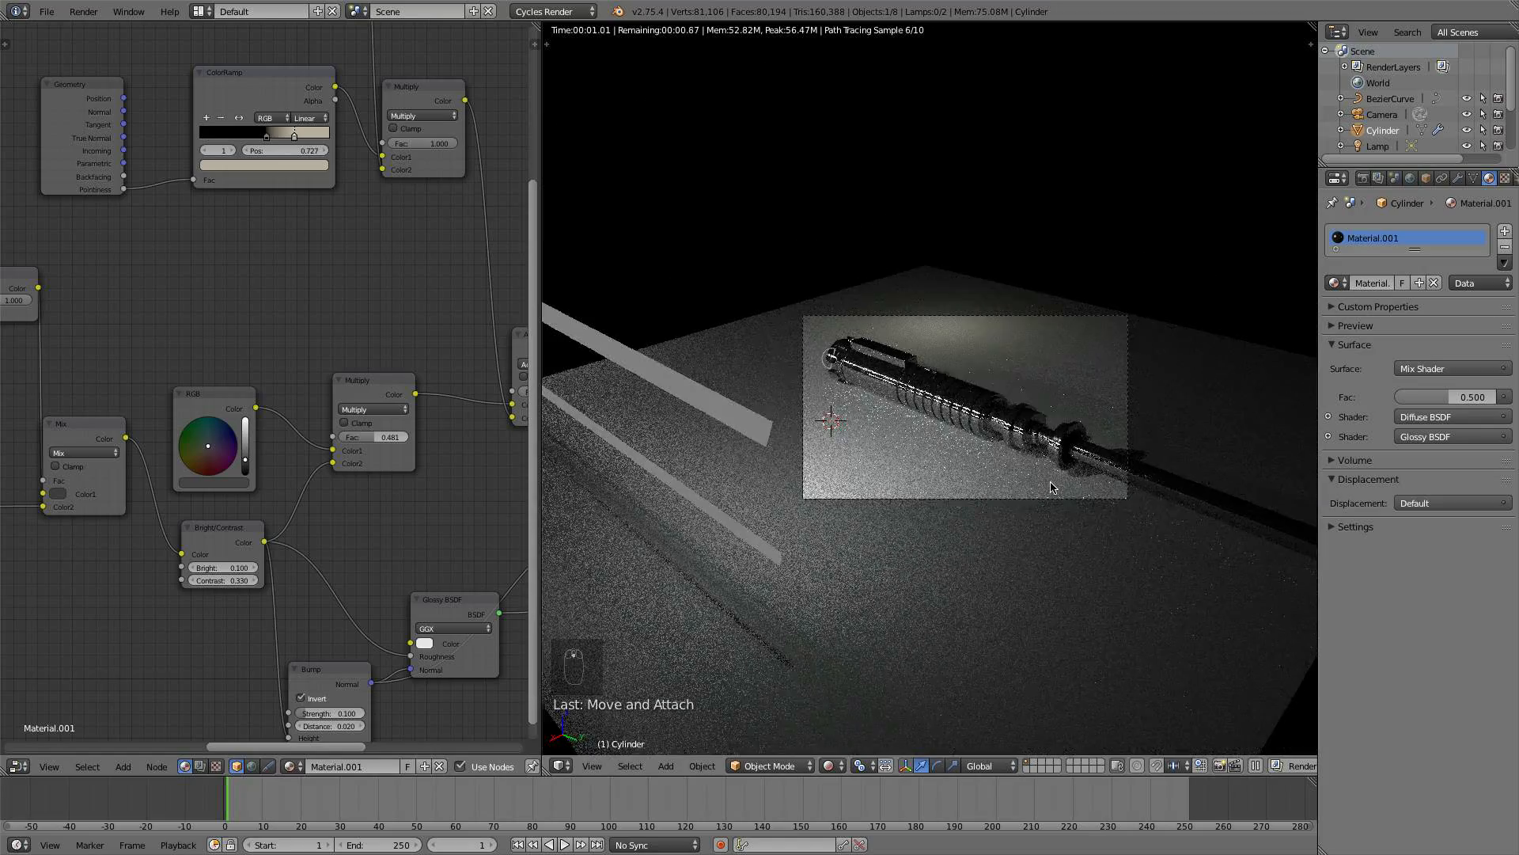
{"action": "scroll", "coordinate": [1049, 488], "scroll_direction": "up", "scroll_amount": 1}
{"action": "scroll", "coordinate": [1013, 483], "scroll_direction": "up", "scroll_amount": 2}
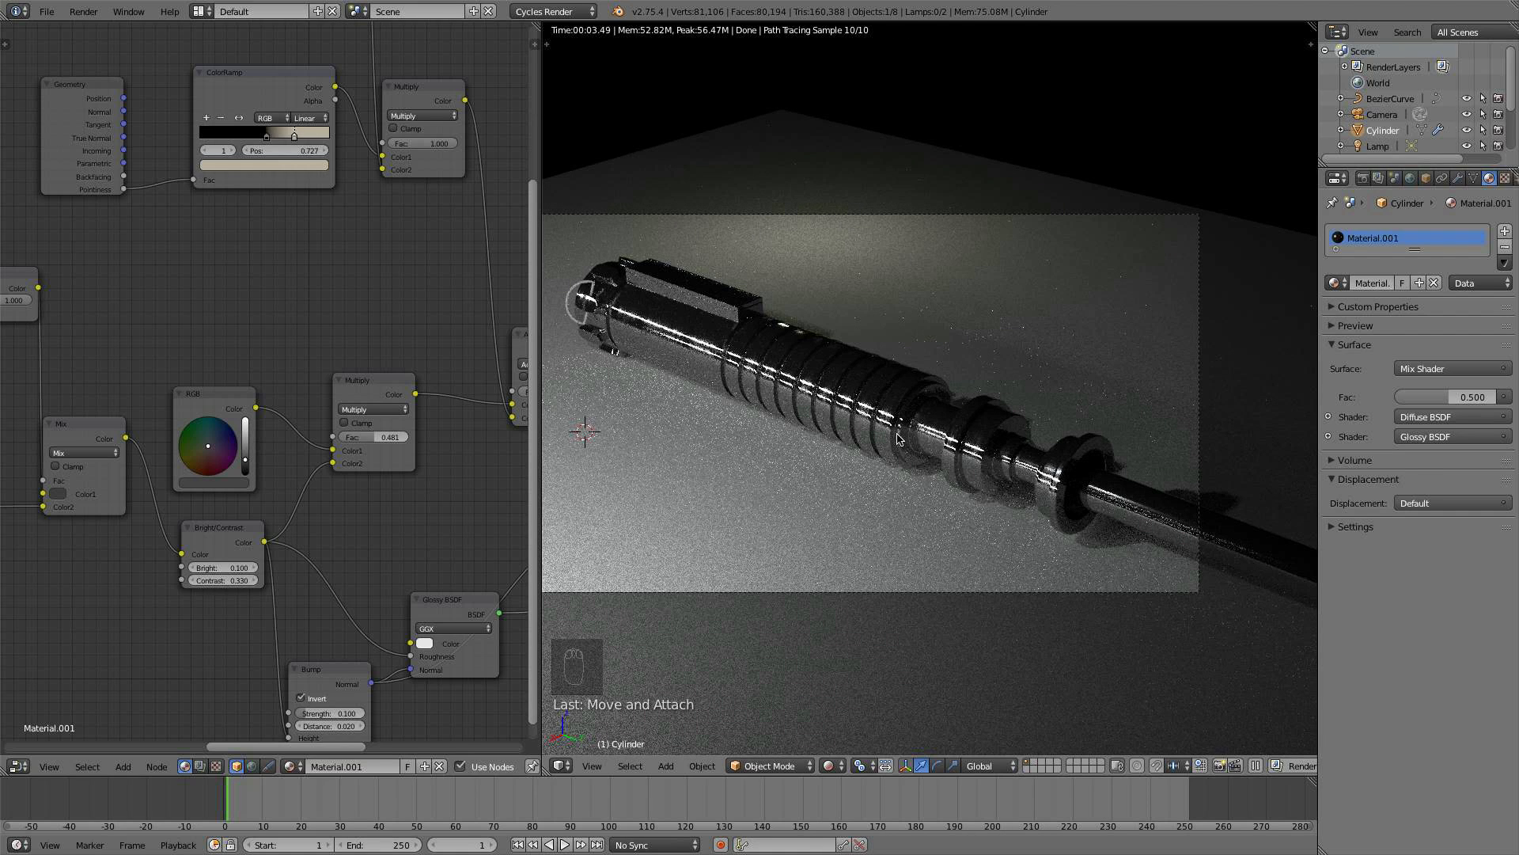
{"action": "scroll", "coordinate": [910, 423], "scroll_direction": "up", "scroll_amount": 5}
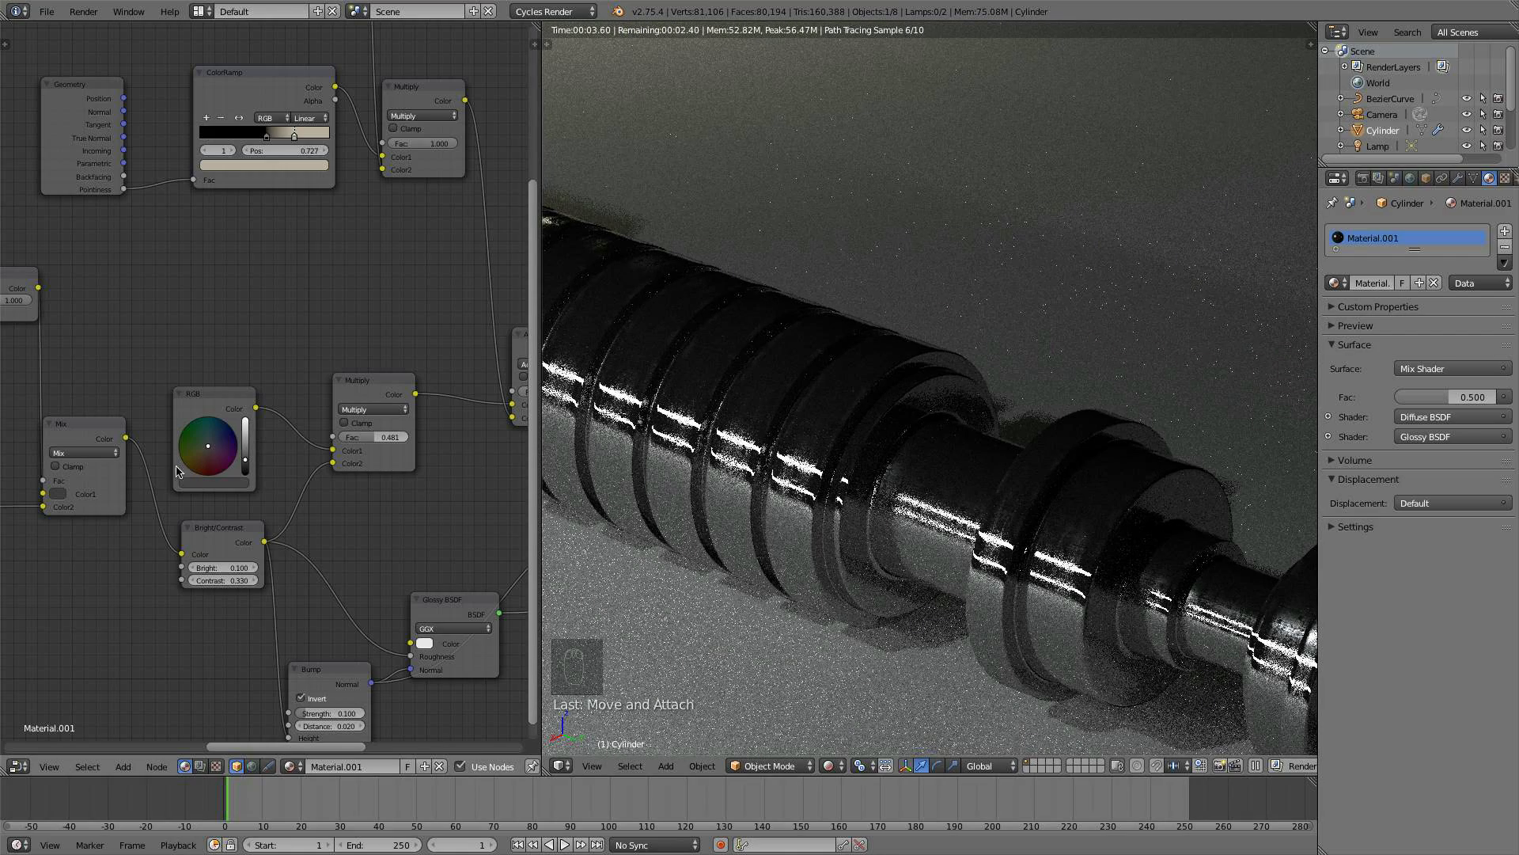
- Spread out the Glossy BSDF, Diffuse BSDF, Mix Shader and Add nodes to tidy the end of the node tree
{"action": "scroll", "coordinate": [311, 383], "scroll_direction": "down", "scroll_amount": 3}
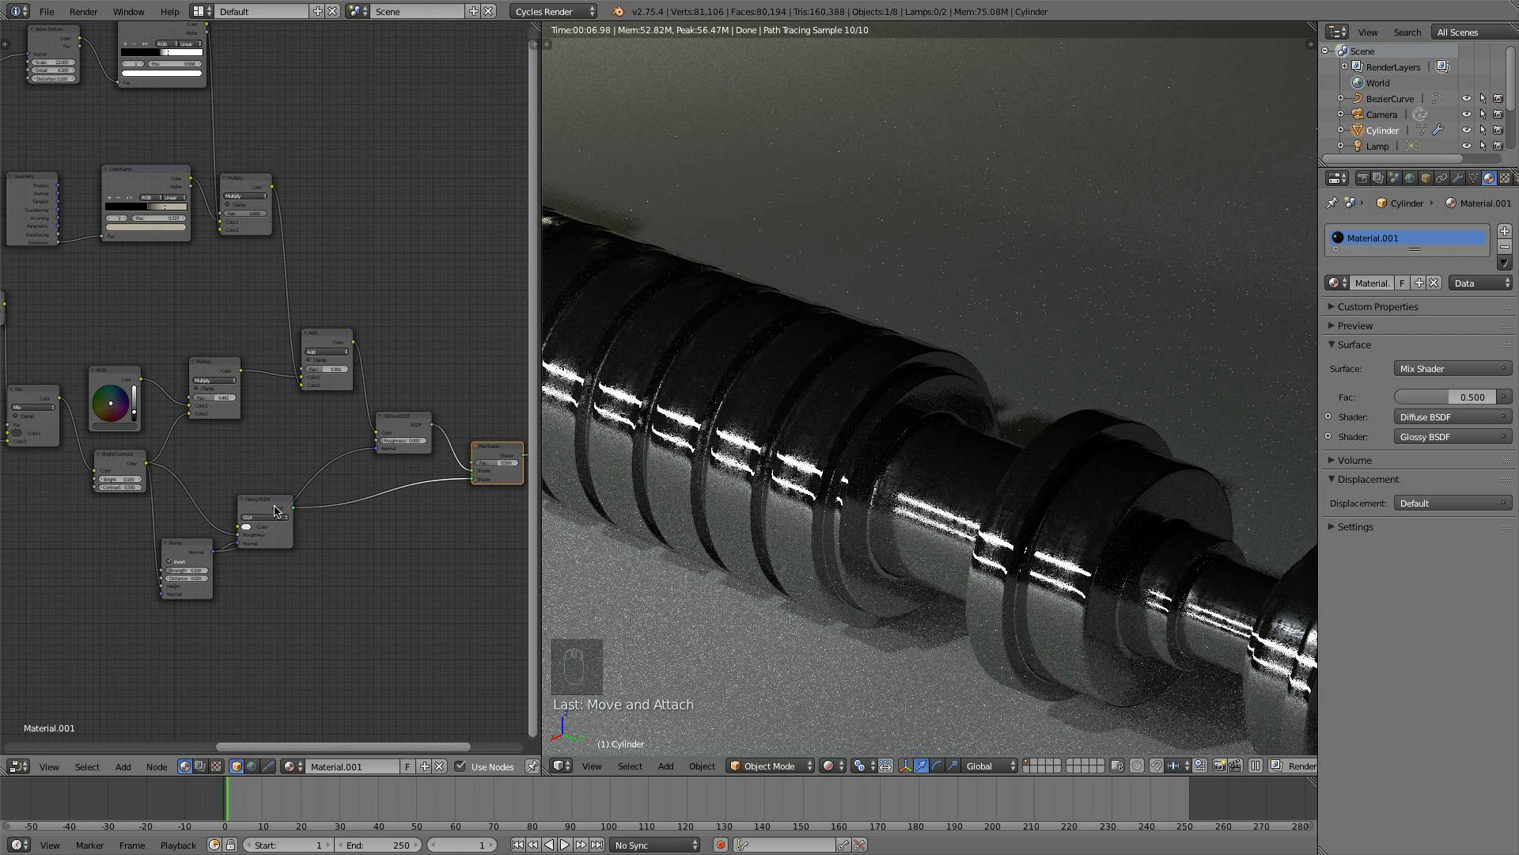
{"action": "left_click_drag", "start_coordinate": [276, 510], "coordinate": [301, 489]}
{"action": "middle_click_drag", "start_coordinate": [86, 480], "coordinate": [15, 529]}
{"action": "left_click_drag", "start_coordinate": [258, 385], "coordinate": [276, 383]}
{"action": "left_click", "coordinate": [346, 460]}
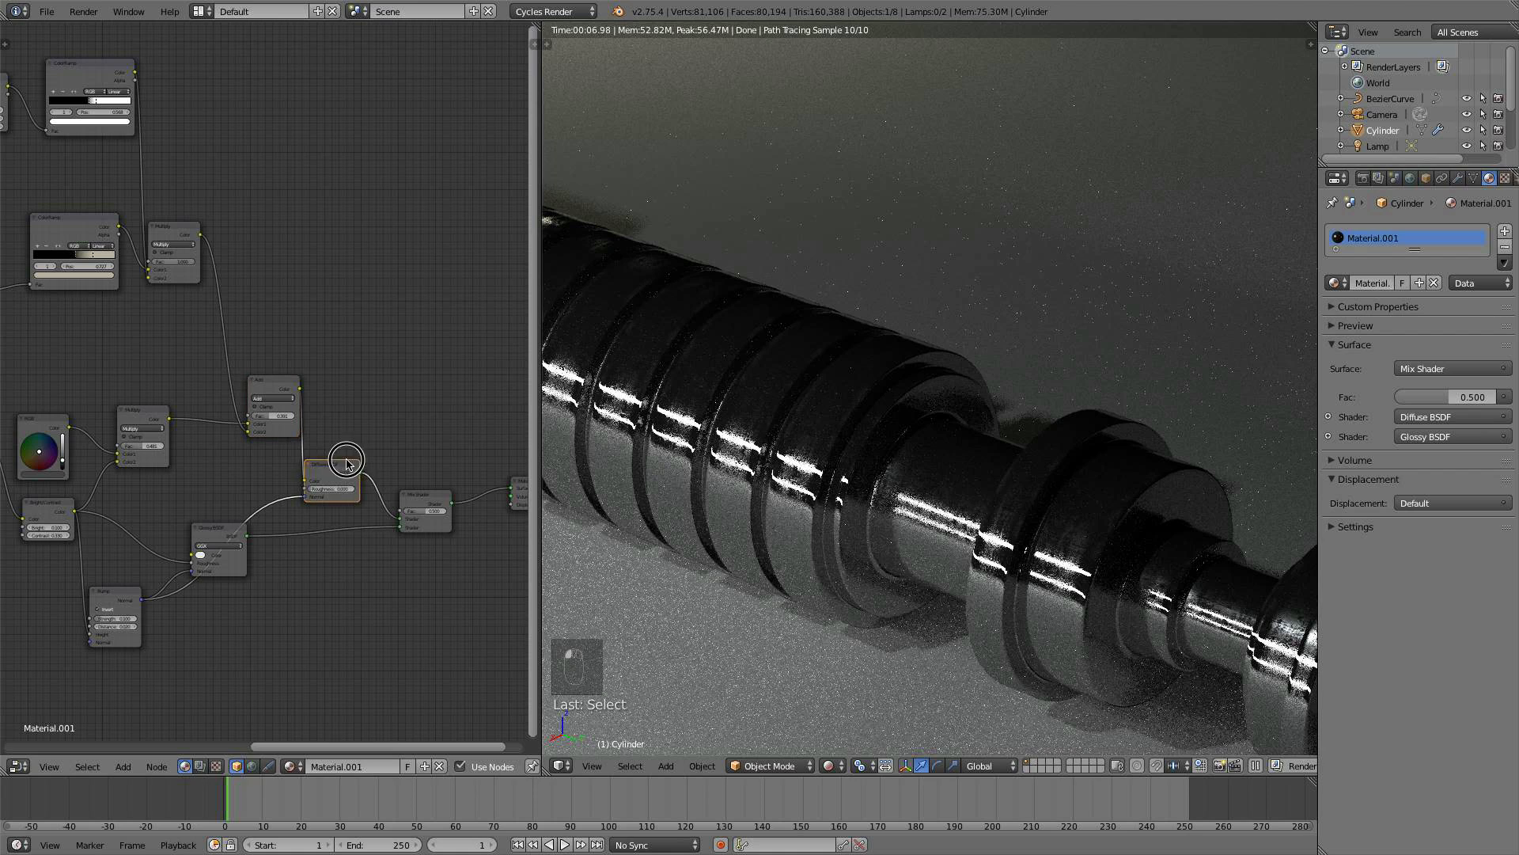
{"action": "left_click_drag", "start_coordinate": [347, 461], "coordinate": [373, 443]}
{"action": "left_click_drag", "start_coordinate": [425, 502], "coordinate": [443, 493]}
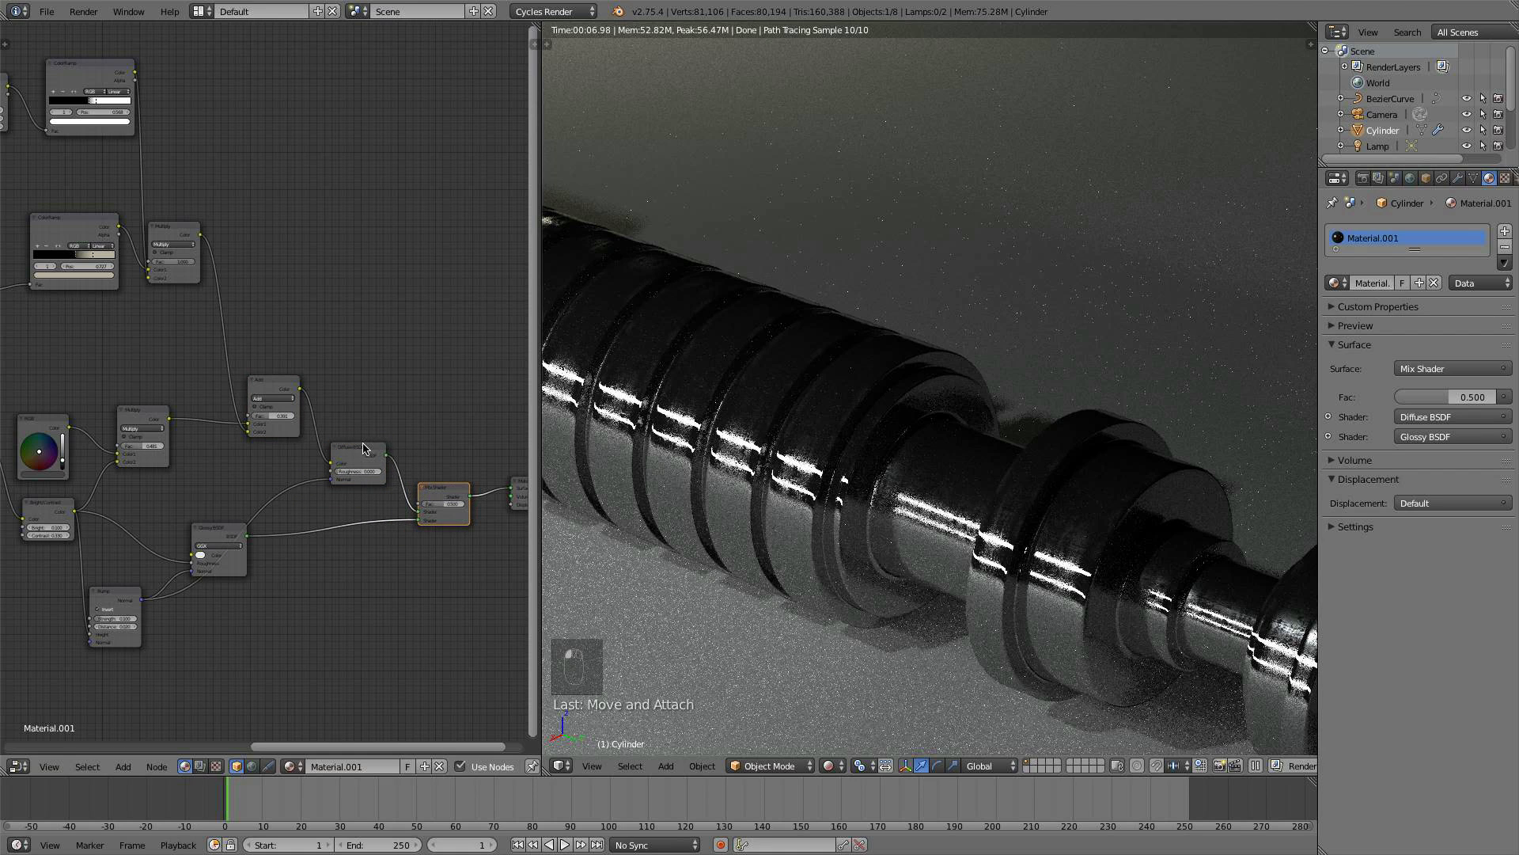
{"action": "left_click_drag", "start_coordinate": [354, 444], "coordinate": [372, 441]}
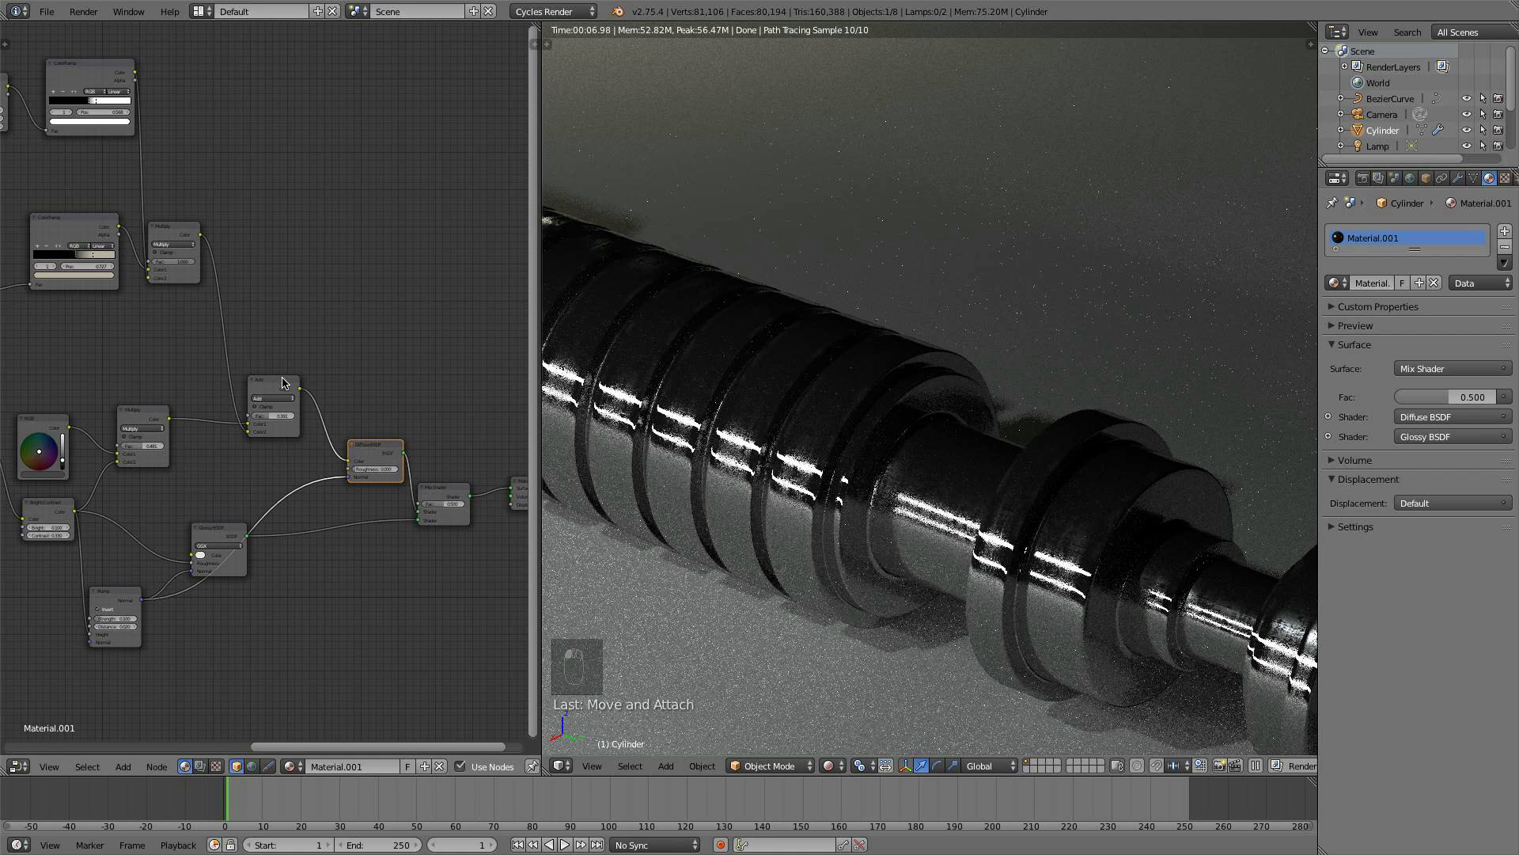
{"action": "left_click_drag", "start_coordinate": [283, 383], "coordinate": [301, 390]}
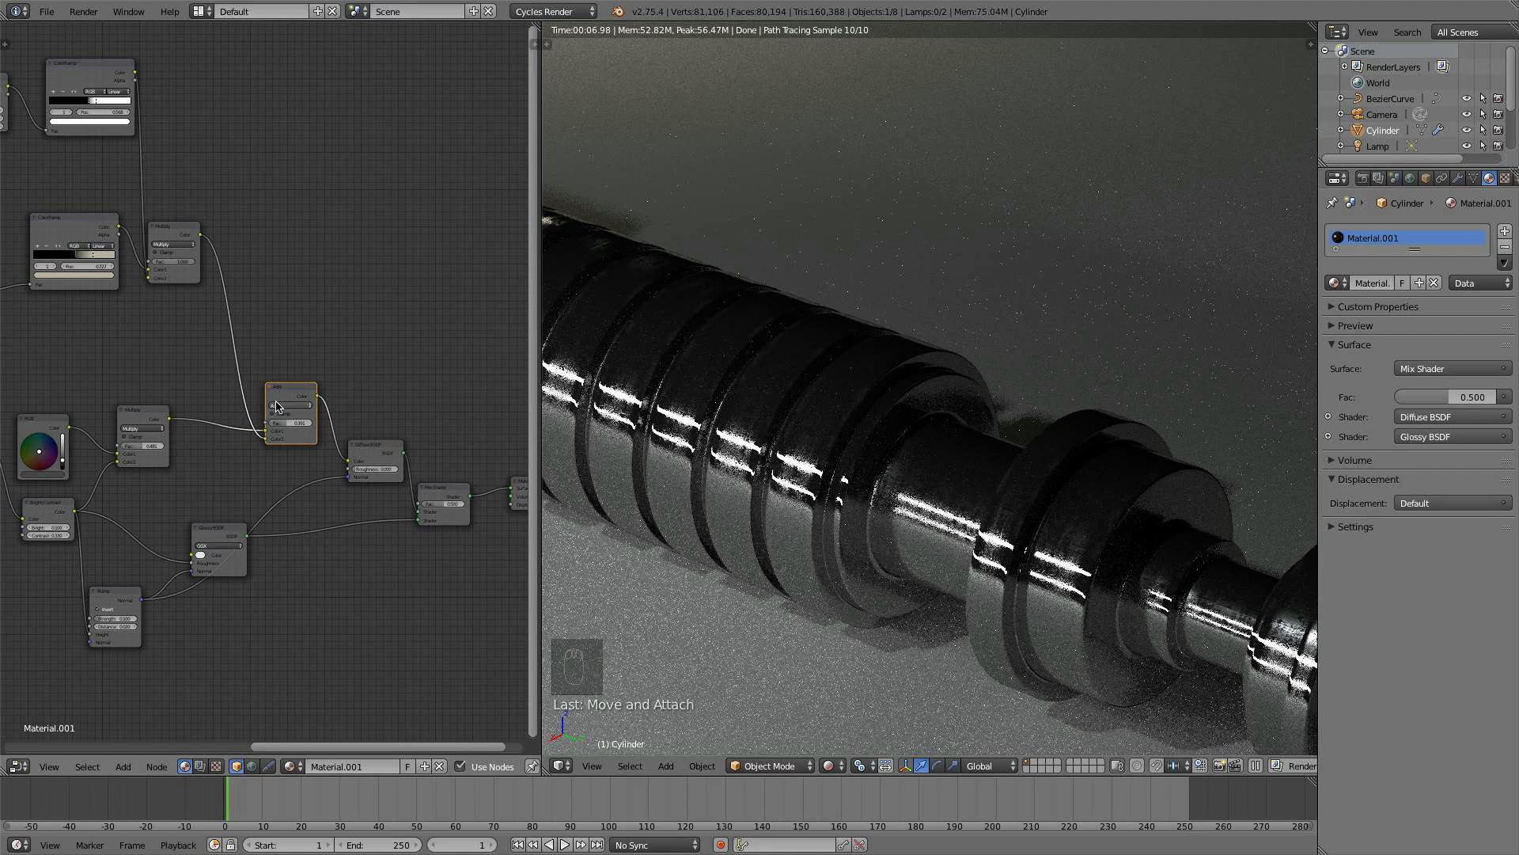
- Add a Fresnel input node in the free space between the edge-wear Multiply node and the base-colour Multiply node
{"action": "scroll", "coordinate": [269, 400], "scroll_direction": "up", "scroll_amount": 1}
{"action": "middle_click_drag", "start_coordinate": [213, 400], "coordinate": [308, 415]}
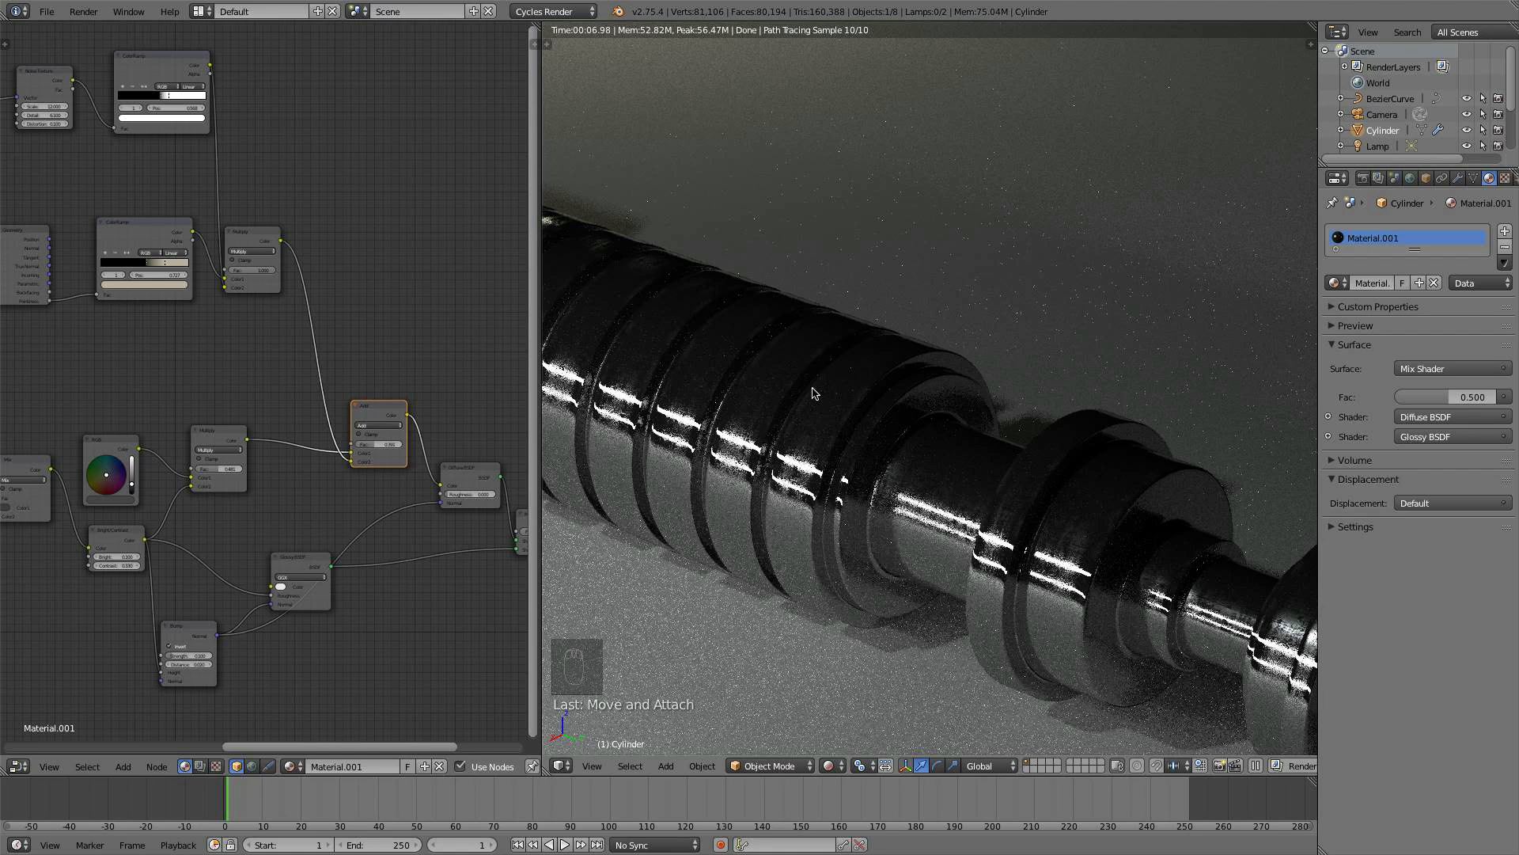
{"action": "middle_click_drag", "start_coordinate": [321, 485], "coordinate": [327, 489]}
{"action": "key", "text": "shift+a"}
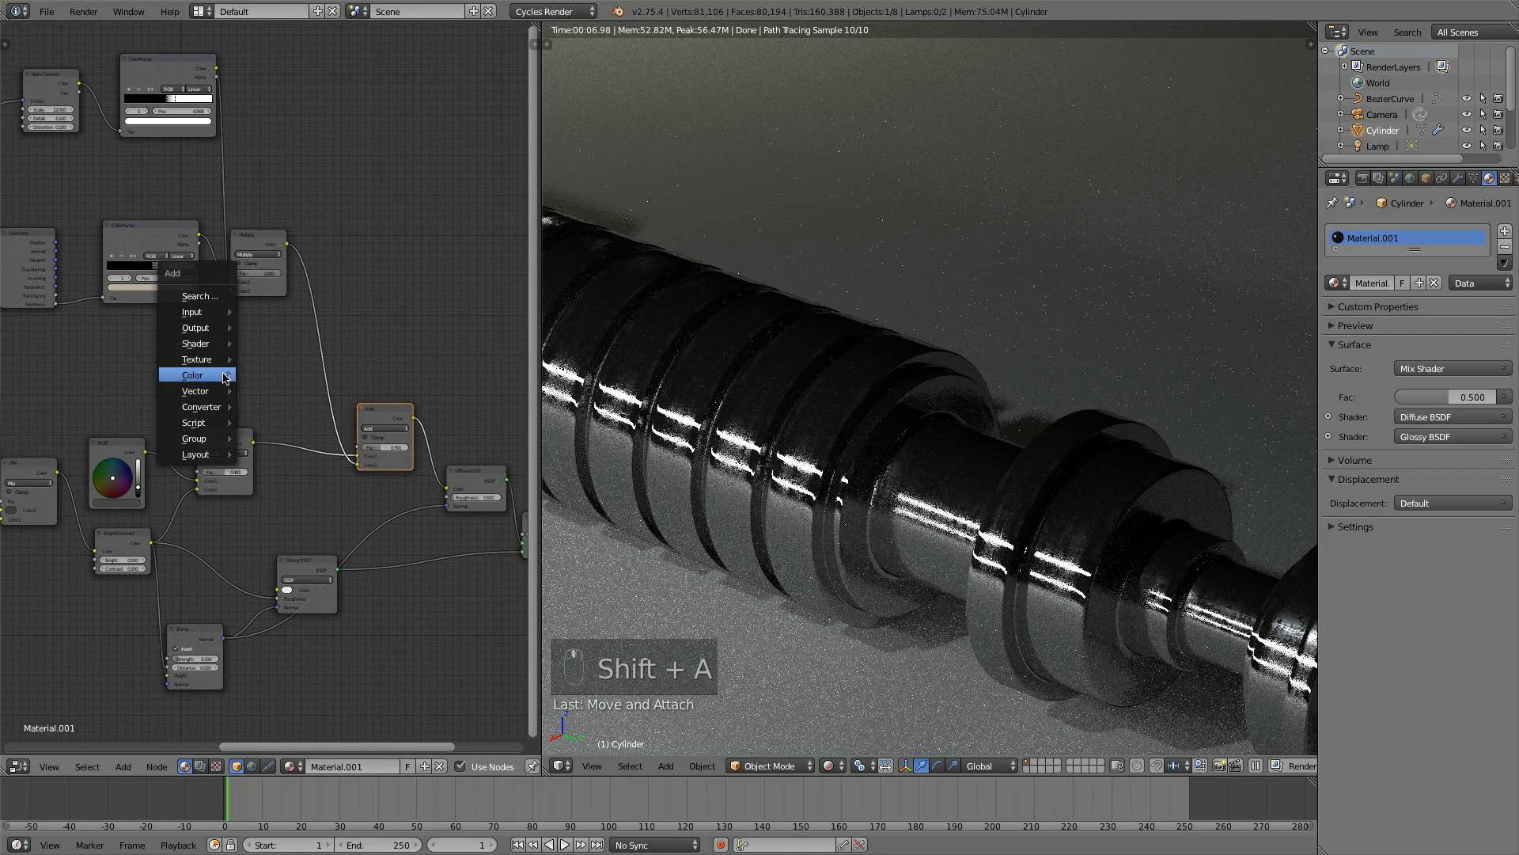
{"action": "mouse_move", "coordinate": [193, 312]}
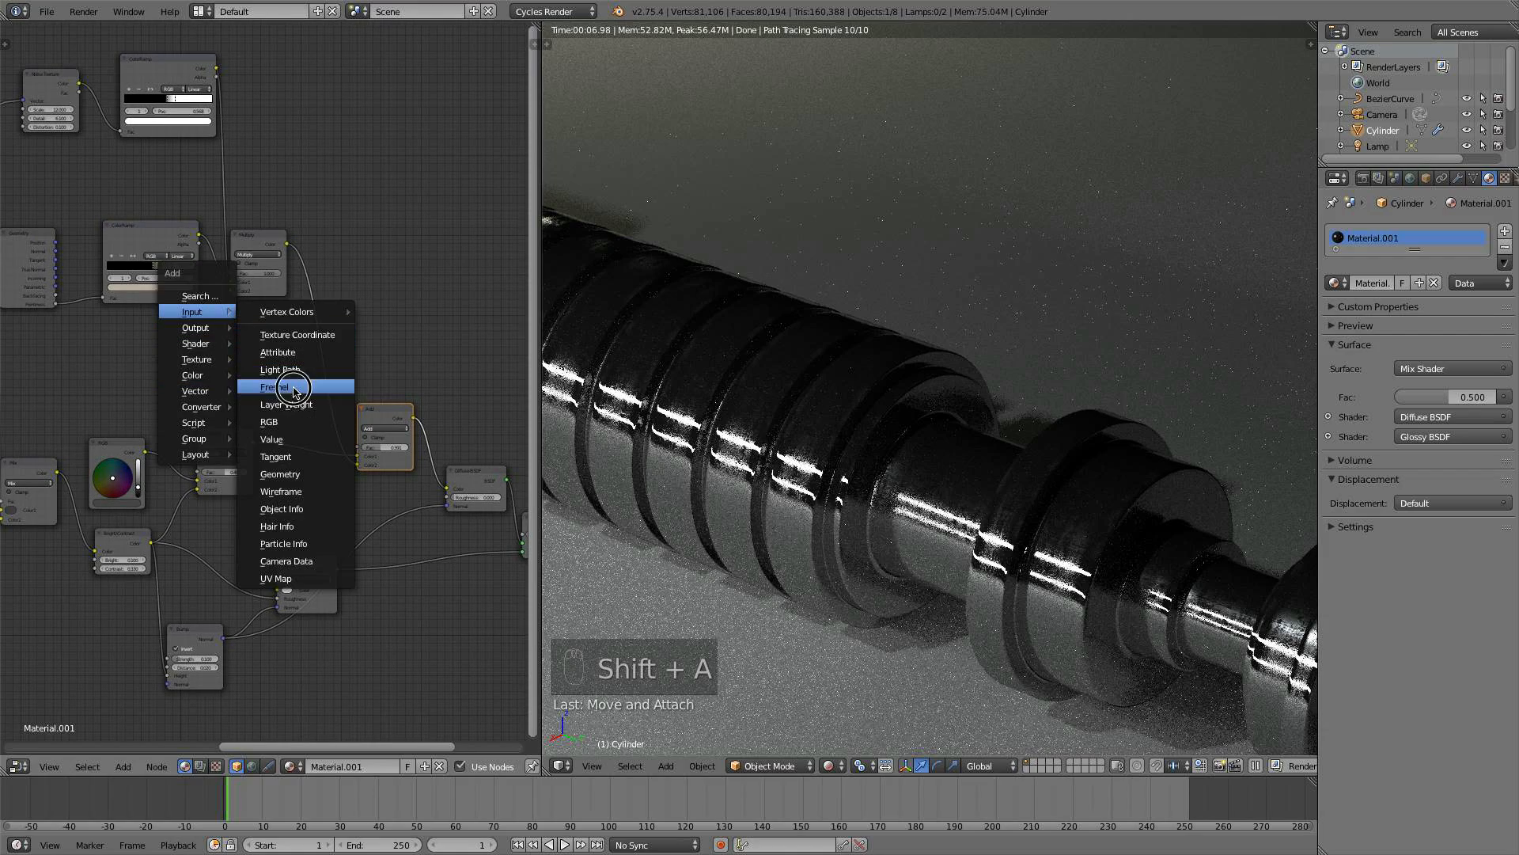
{"action": "left_click", "coordinate": [274, 387]}
{"action": "left_click", "coordinate": [204, 404]}
{"action": "scroll", "coordinate": [202, 406], "scroll_direction": "up", "scroll_amount": 3}
{"action": "scroll", "coordinate": [205, 406], "scroll_direction": "down", "scroll_amount": 3}
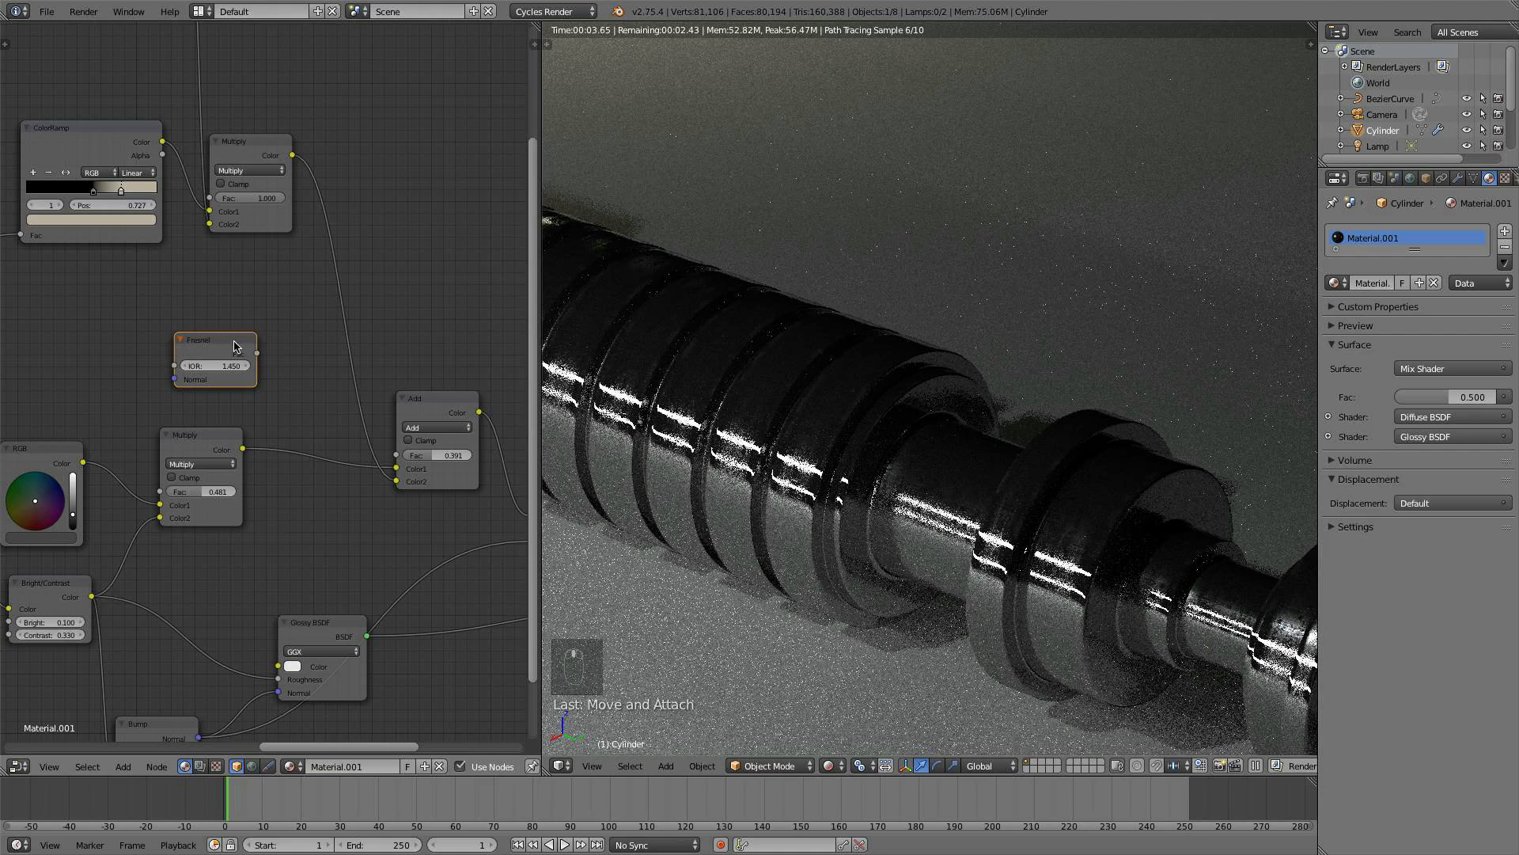
- Insert a MixRGB node set to Add on the link from Bright/Contrast to the Glossy BSDF's roughness
{"action": "scroll", "coordinate": [250, 546], "scroll_direction": "down", "scroll_amount": 2}
{"action": "middle_click_drag", "start_coordinate": [258, 553], "coordinate": [346, 573]}
{"action": "left_click_drag", "start_coordinate": [344, 573], "coordinate": [407, 578]}
{"action": "left_click_drag", "start_coordinate": [269, 353], "coordinate": [246, 353]}
{"action": "left_click_drag", "start_coordinate": [123, 546], "coordinate": [131, 541]}
{"action": "key", "text": "shift+a"}
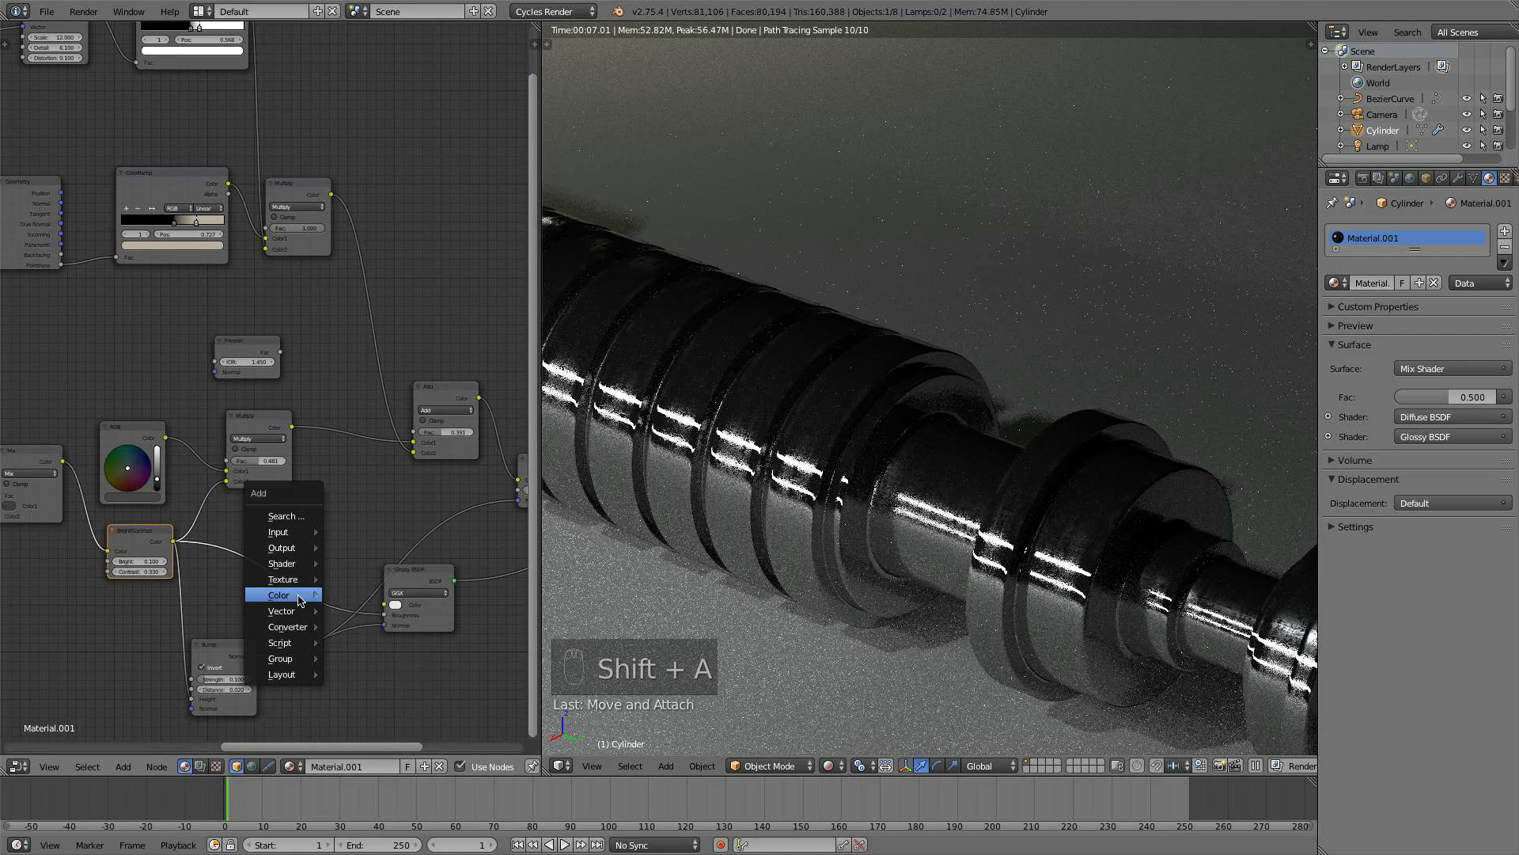
{"action": "left_click", "coordinate": [356, 595]}
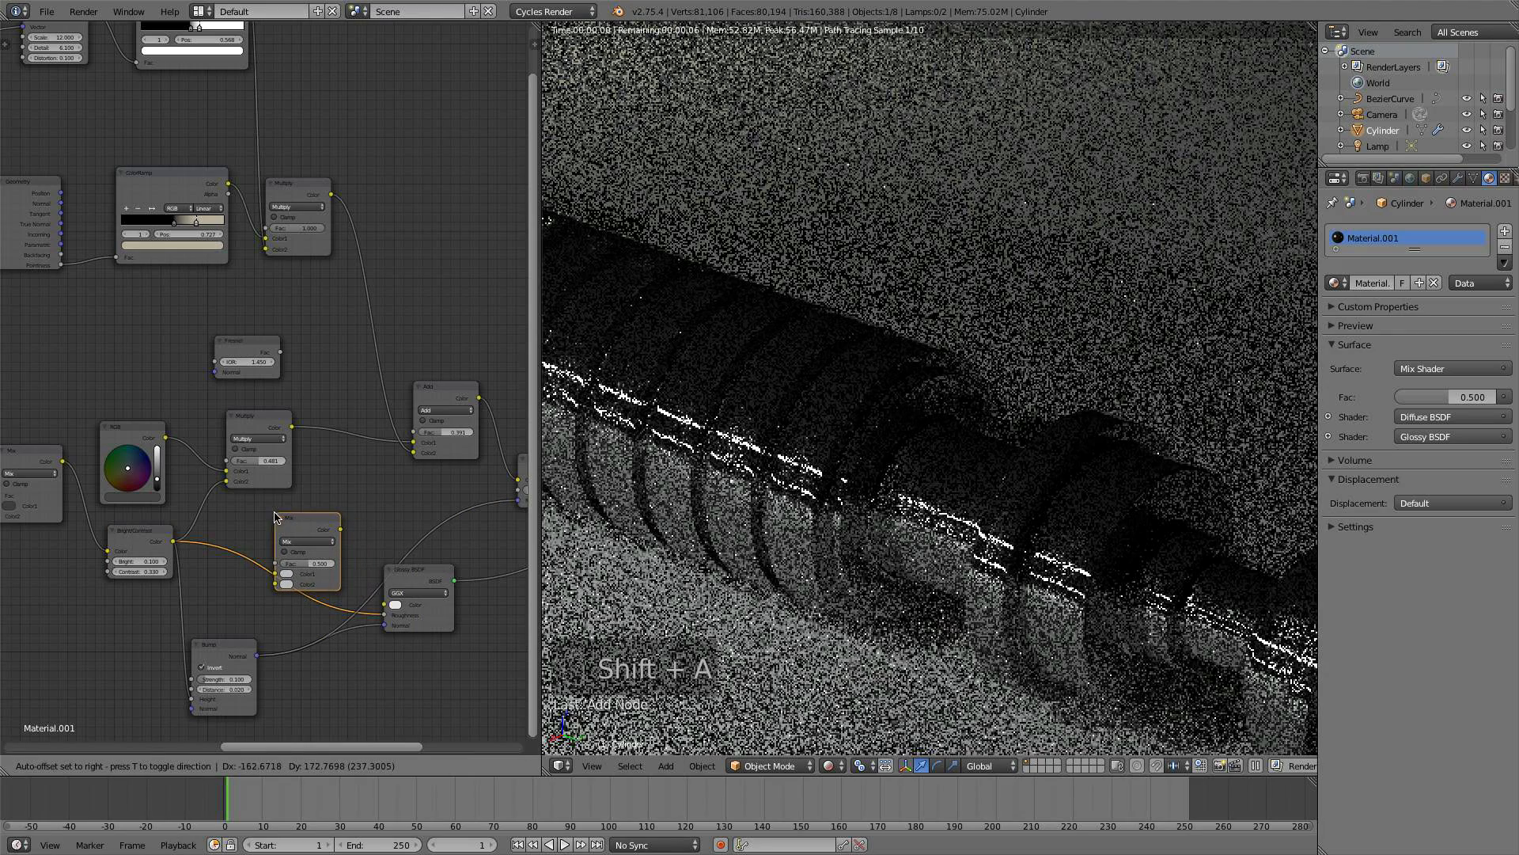
{"action": "left_click", "coordinate": [290, 543]}
{"action": "left_click", "coordinate": [290, 542]}
{"action": "left_click", "coordinate": [305, 526]}
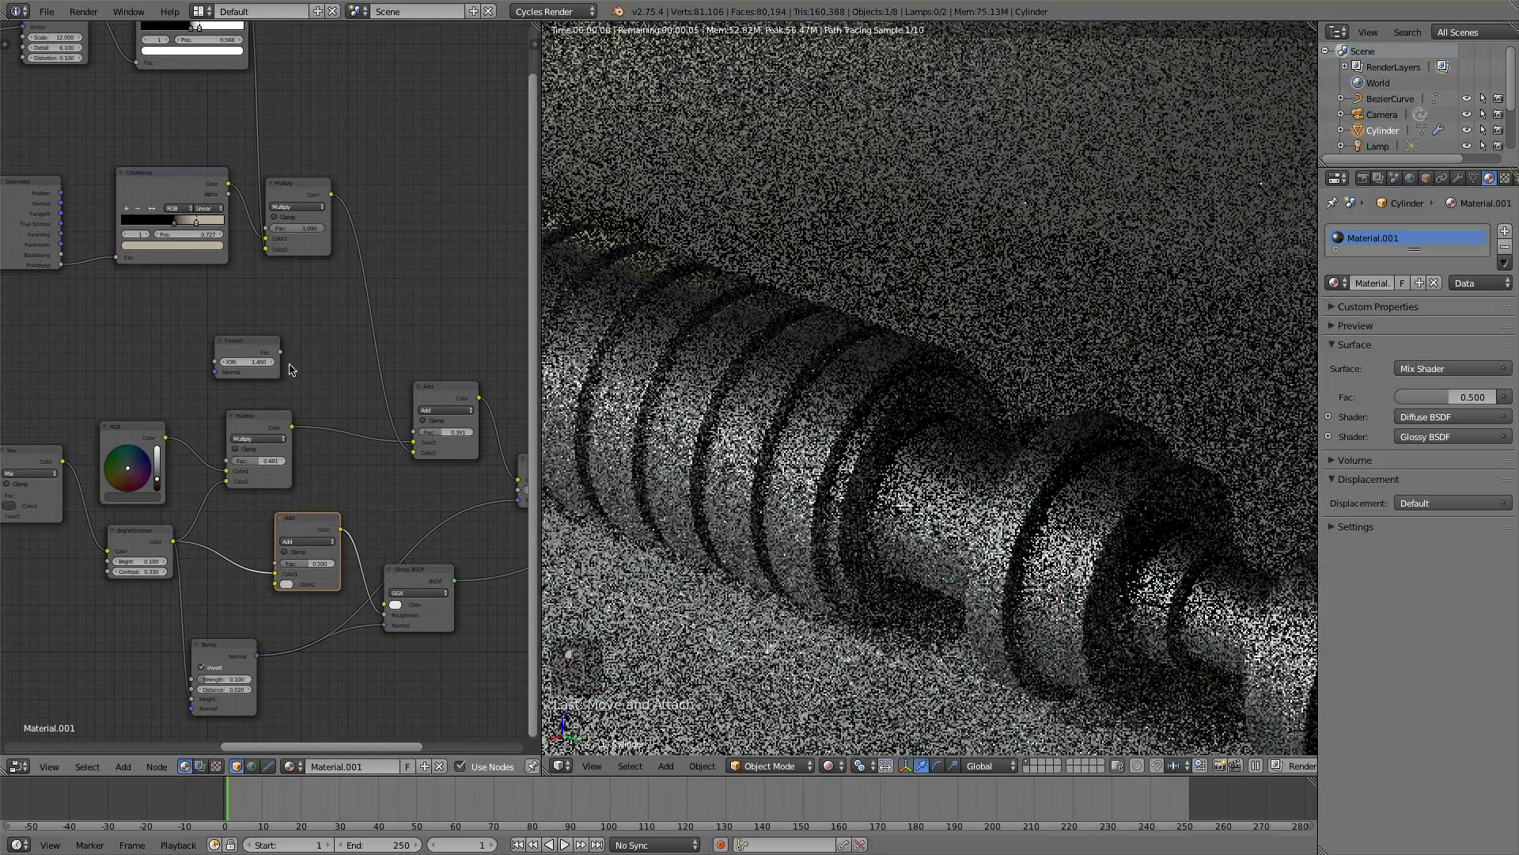
- Connect the Fresnel factor to Color2 of the roughness Add node and compare the Bright/Contrast and Add outputs in the emission viewer
{"action": "left_click_drag", "start_coordinate": [280, 352], "coordinate": [276, 584]}
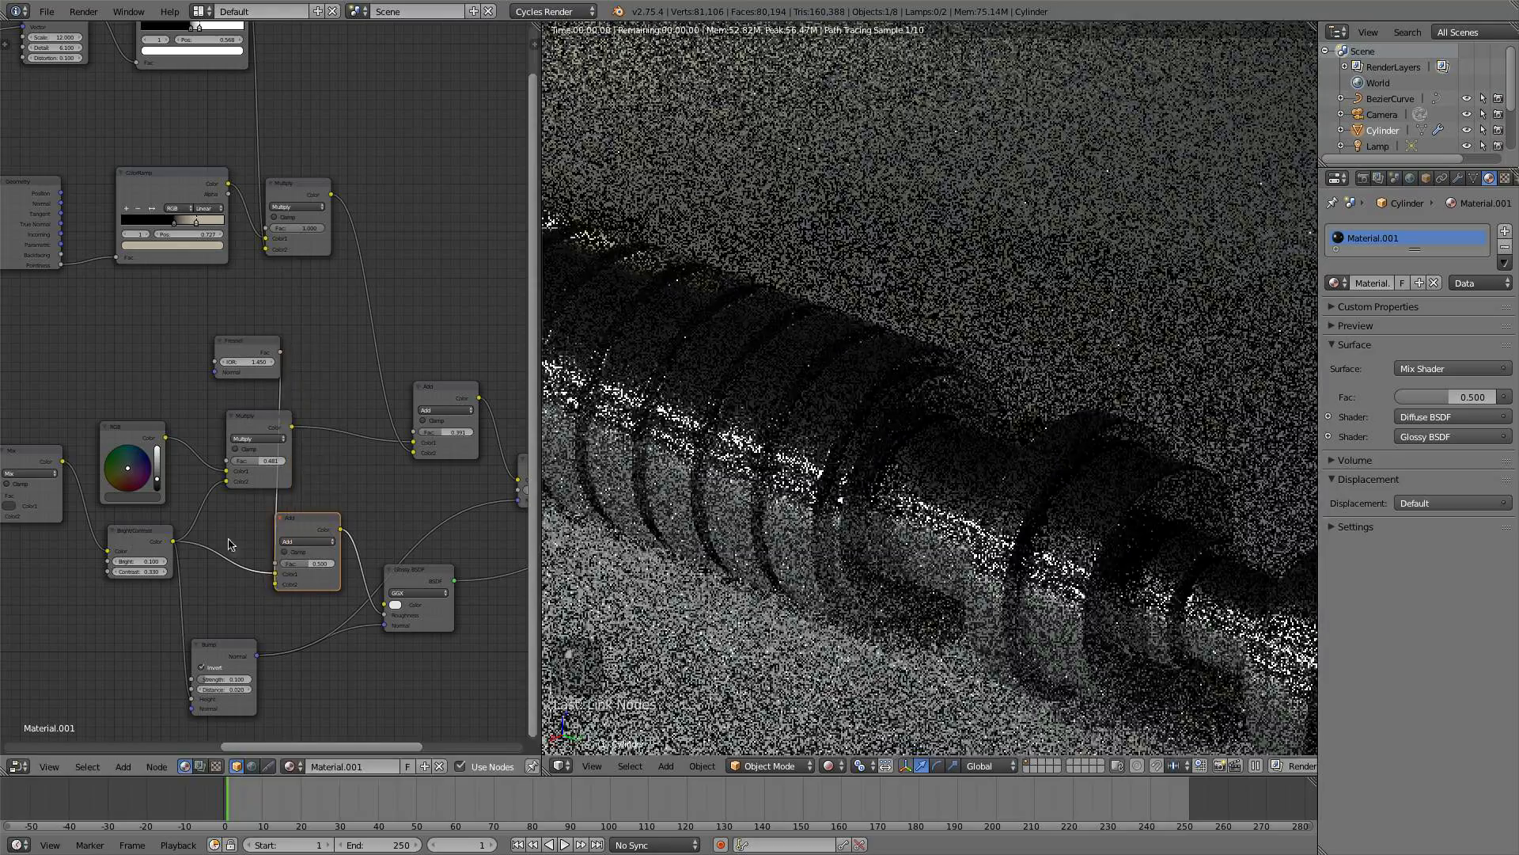
{"action": "left_click", "coordinate": [150, 544], "text": "ctrl+shift"}
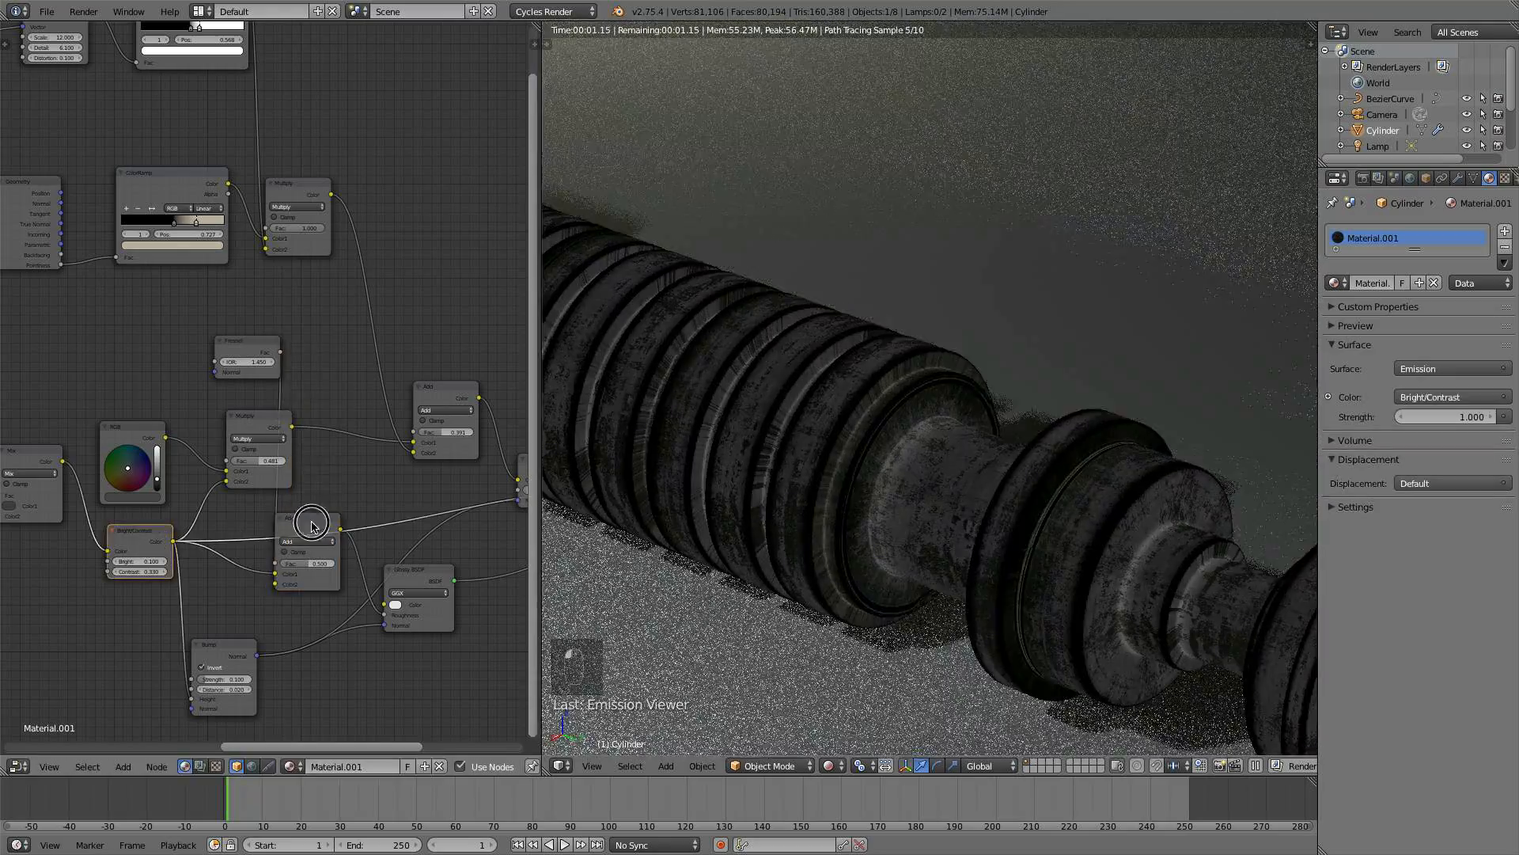
{"action": "left_click", "coordinate": [312, 526], "text": "ctrl+shift"}
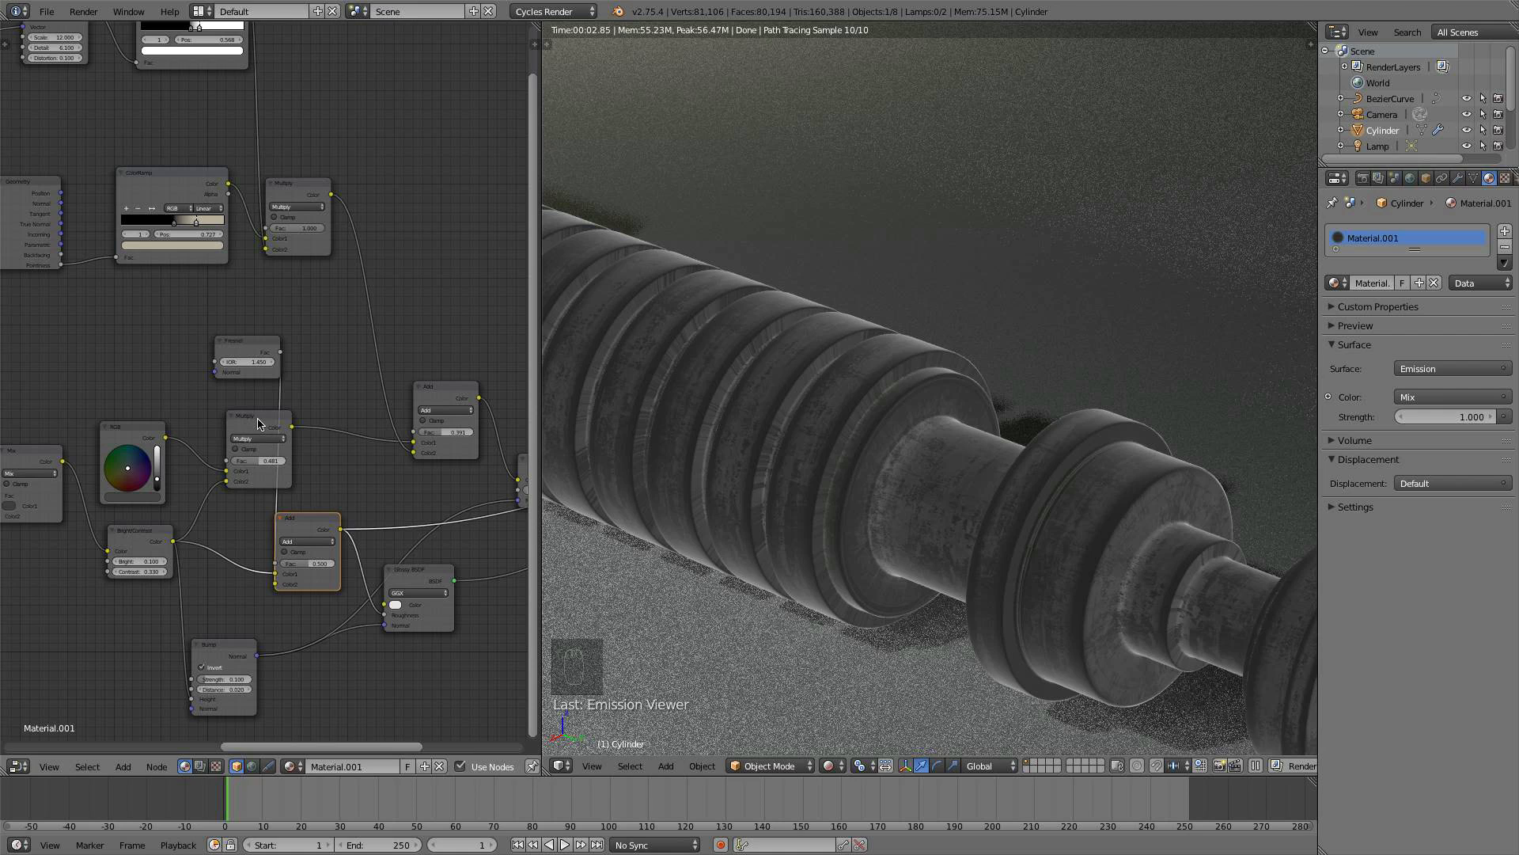
- Space out the base-colour Multiply, Glossy BSDF, roughness Add and Bright/Contrast nodes to make room before the Glossy BSDF
{"action": "left_click_drag", "start_coordinate": [258, 423], "coordinate": [280, 419]}
{"action": "left_click_drag", "start_coordinate": [422, 581], "coordinate": [499, 615]}
{"action": "middle_click_drag", "start_coordinate": [498, 615], "coordinate": [459, 584]}
{"action": "left_click", "coordinate": [100, 515]}
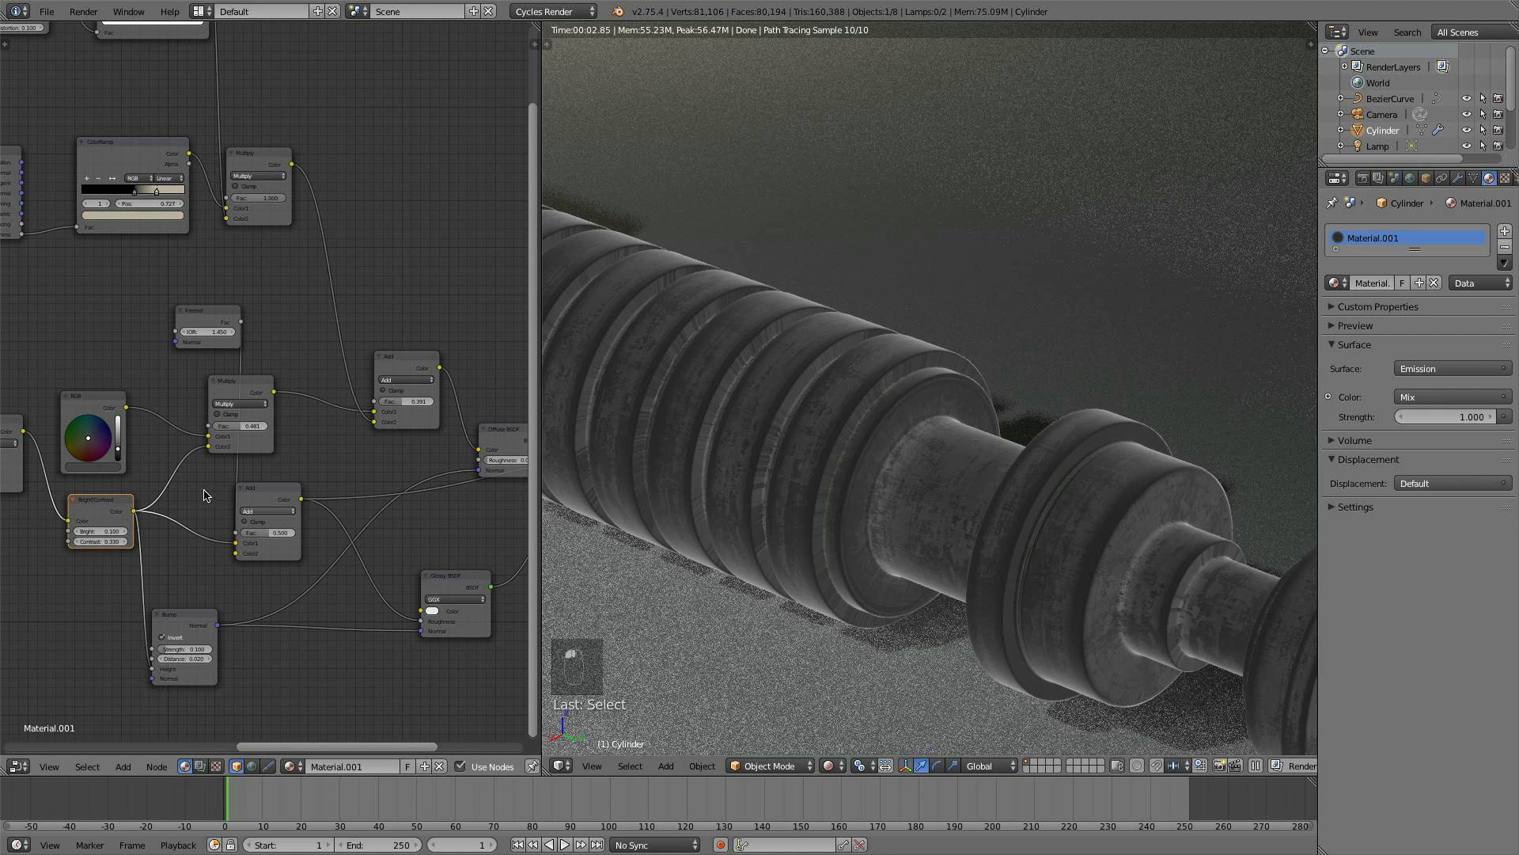
{"action": "left_click_drag", "start_coordinate": [261, 491], "coordinate": [267, 489]}
{"action": "left_click", "coordinate": [115, 500]}
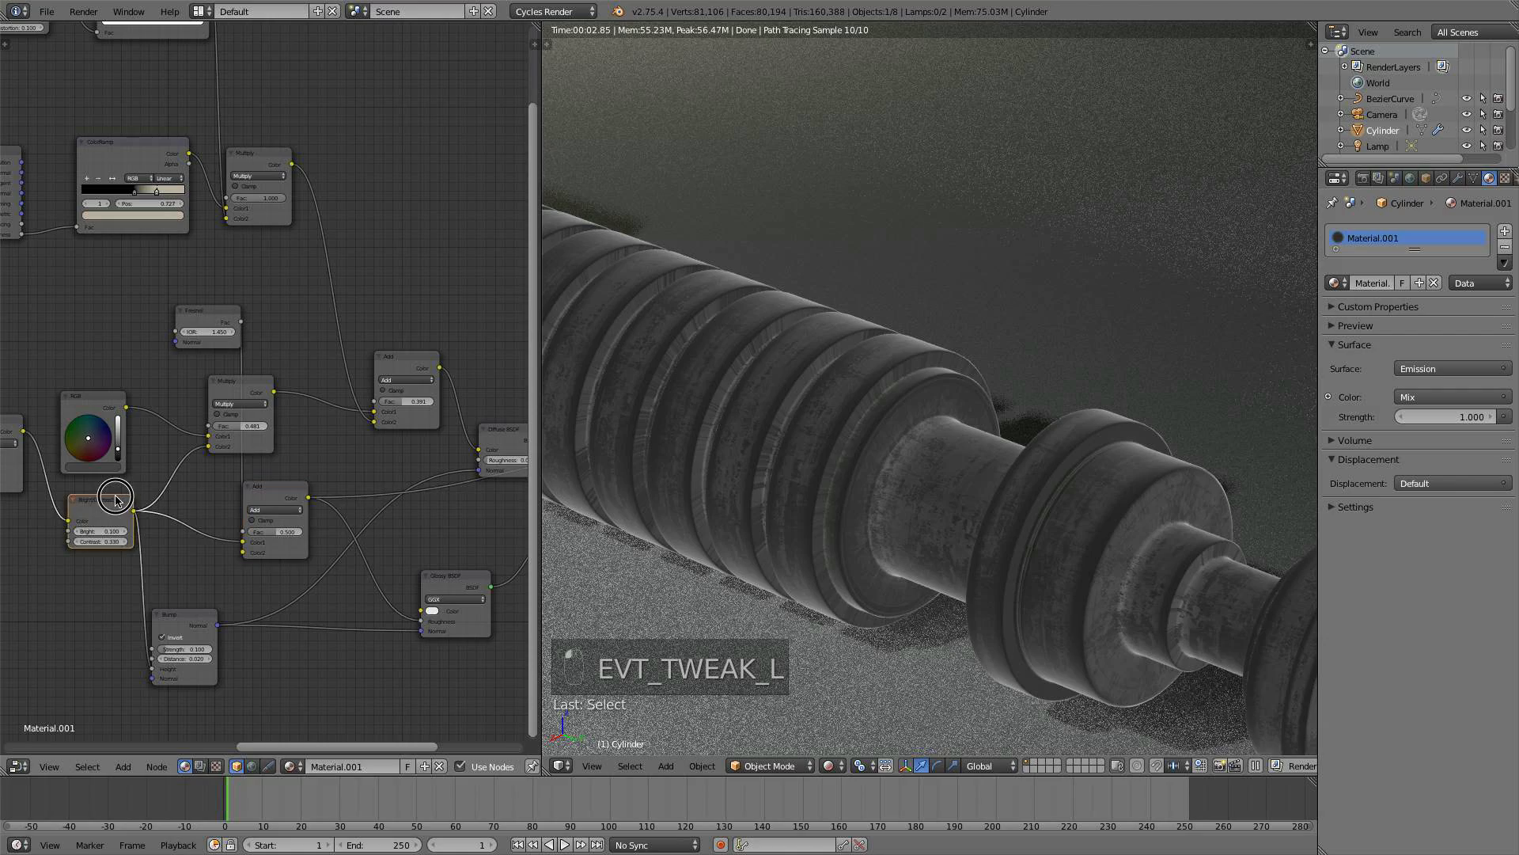
{"action": "left_click_drag", "start_coordinate": [115, 499], "coordinate": [104, 503]}
{"action": "left_click_drag", "start_coordinate": [259, 501], "coordinate": [252, 502]}
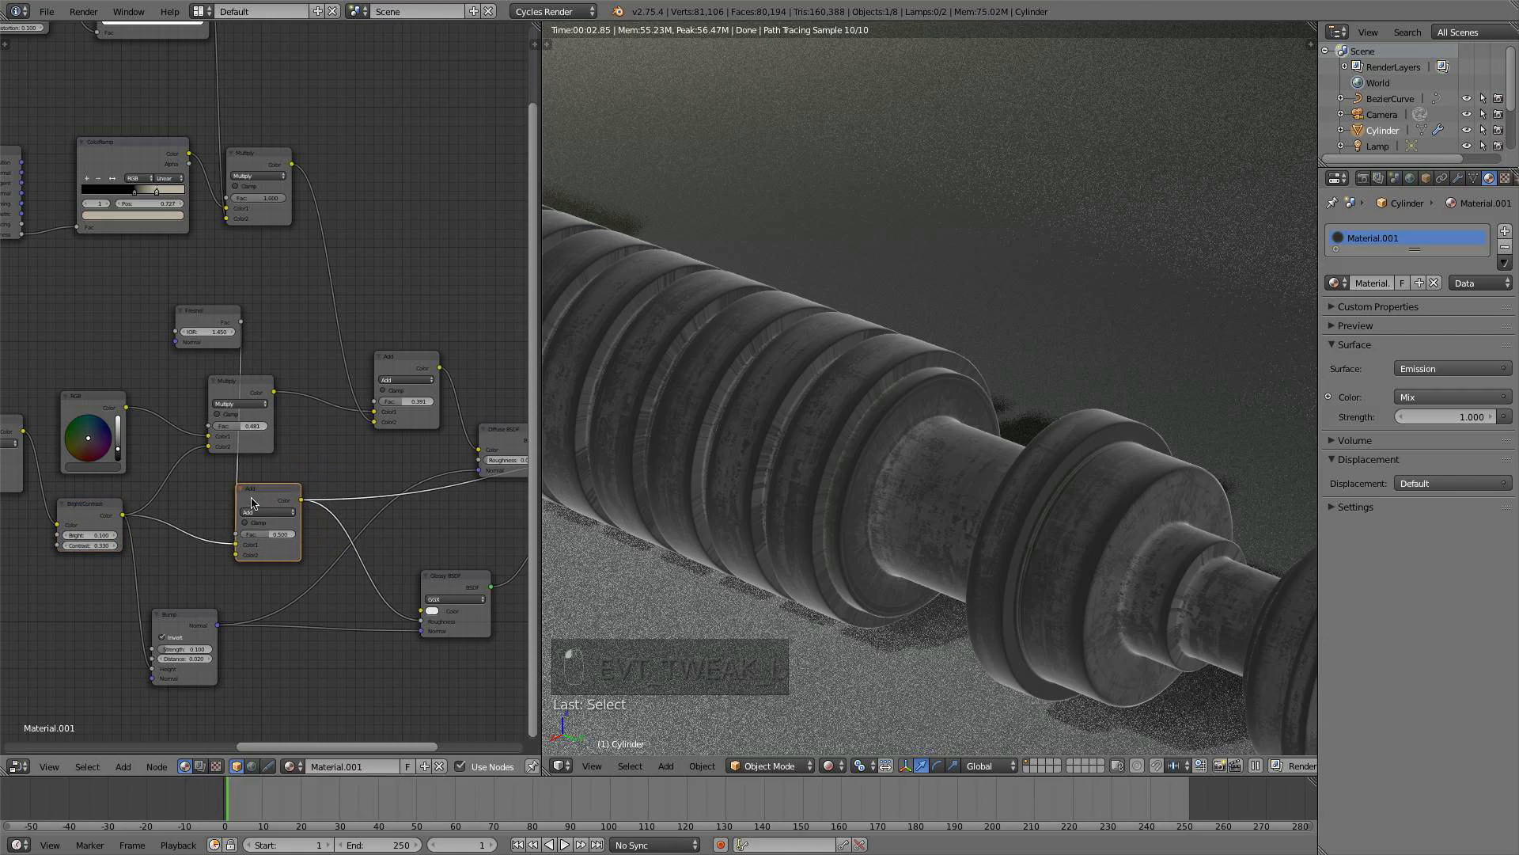
{"action": "left_click", "coordinate": [92, 520]}
{"action": "key", "text": "shift+d"}
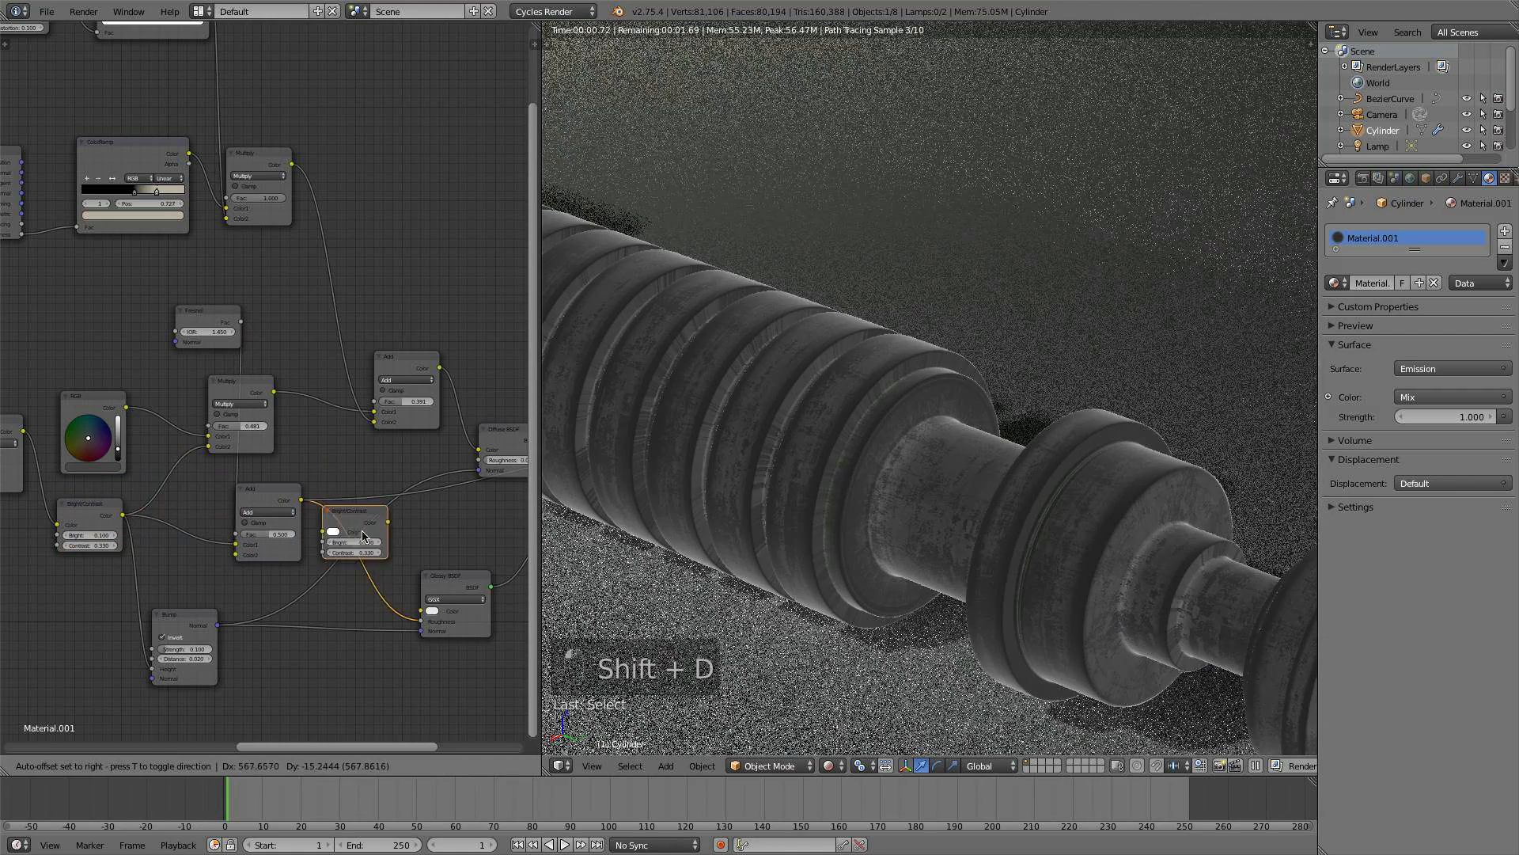
{"action": "left_click", "coordinate": [380, 566]}
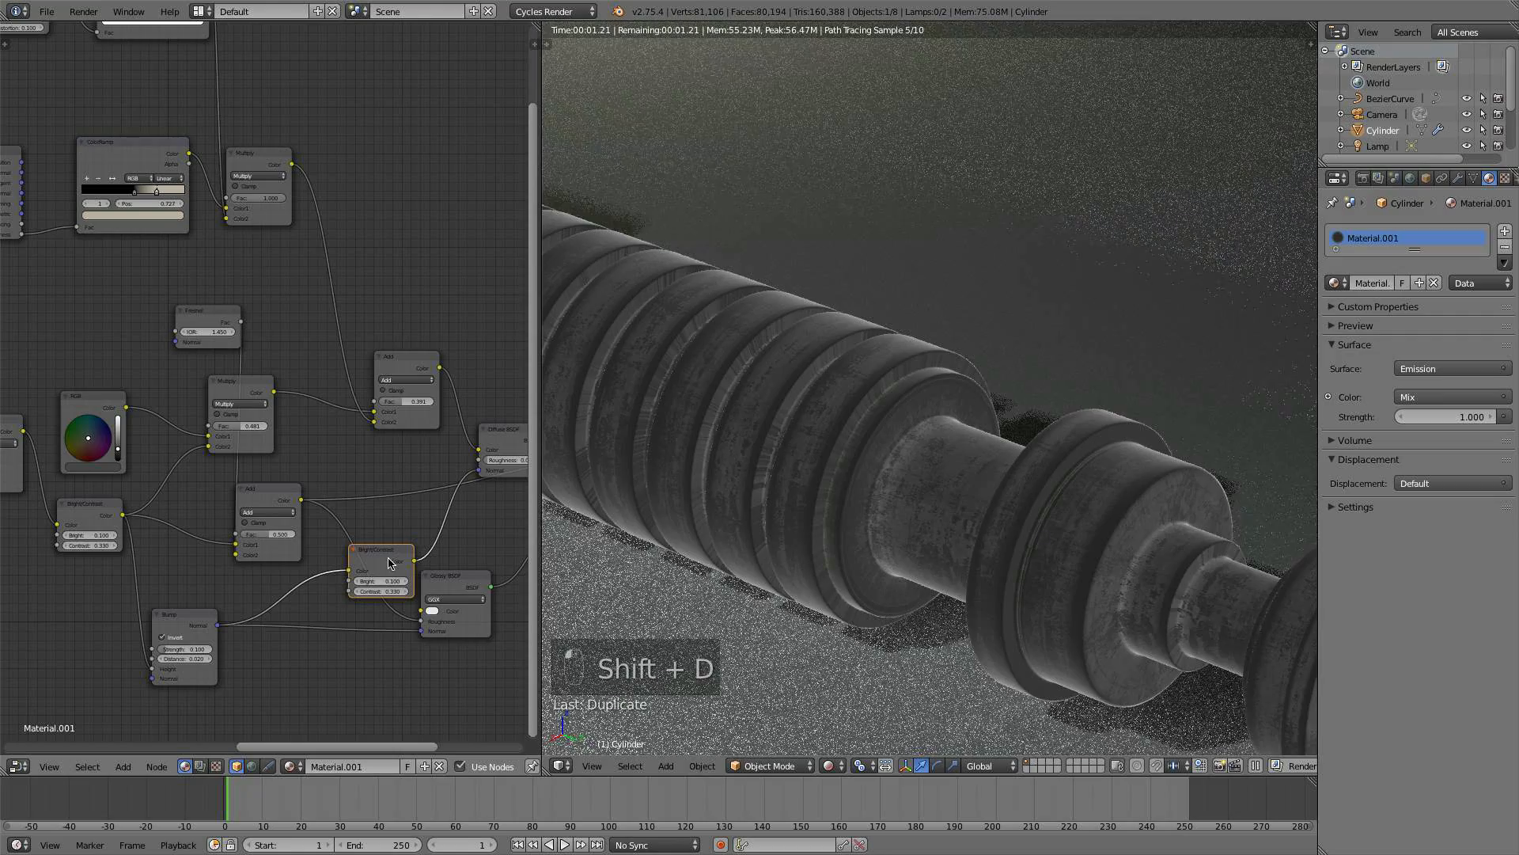
{"action": "key", "text": "super+z"}
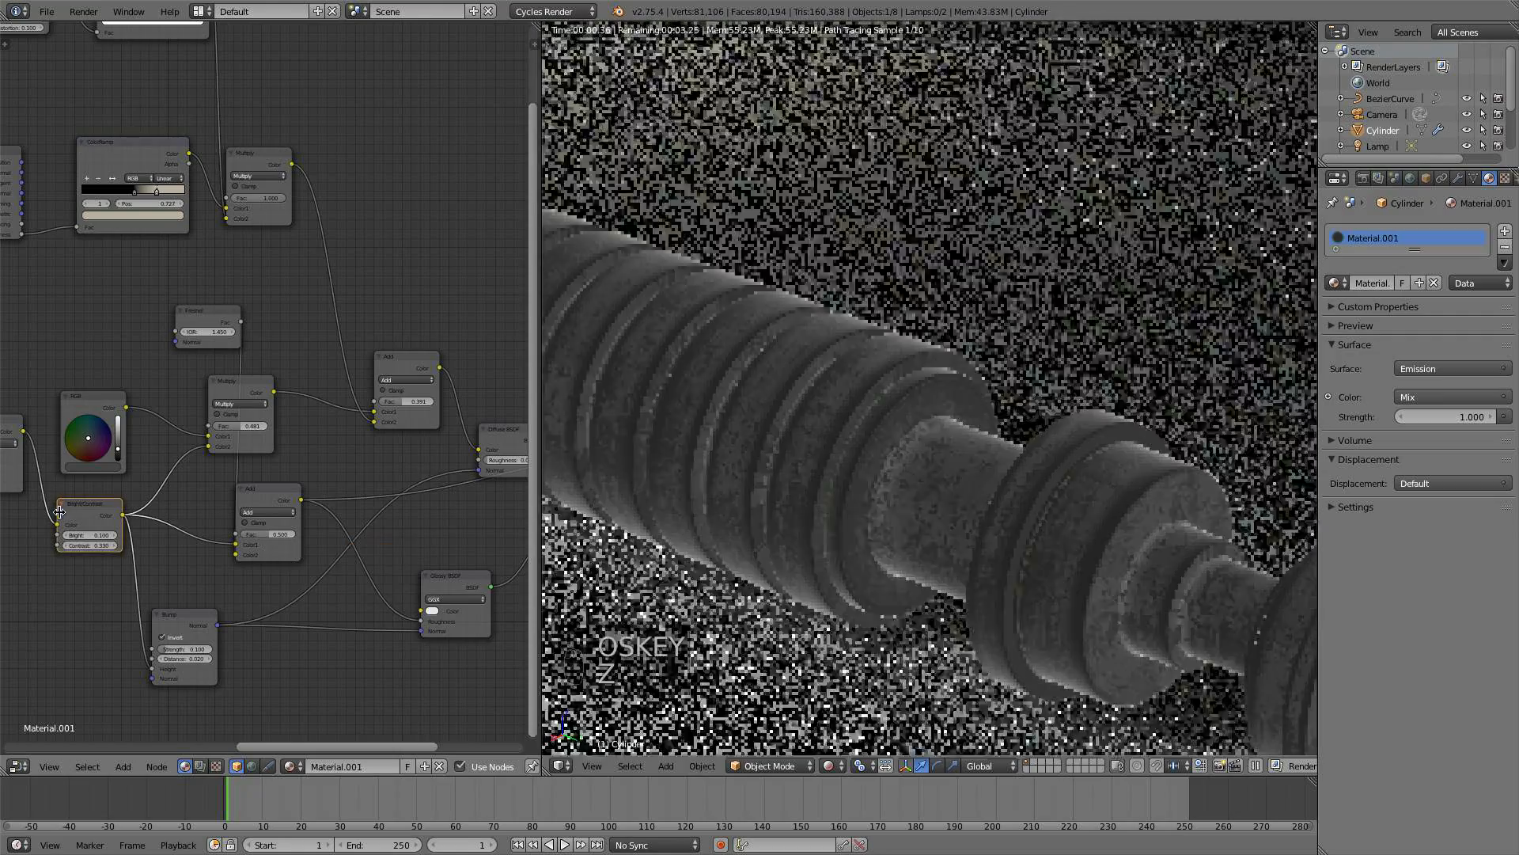
- Duplicate the Bright/Contrast node onto the link between the roughness Add node and the Glossy BSDF, and preview its output
{"action": "key", "text": "shift+d"}
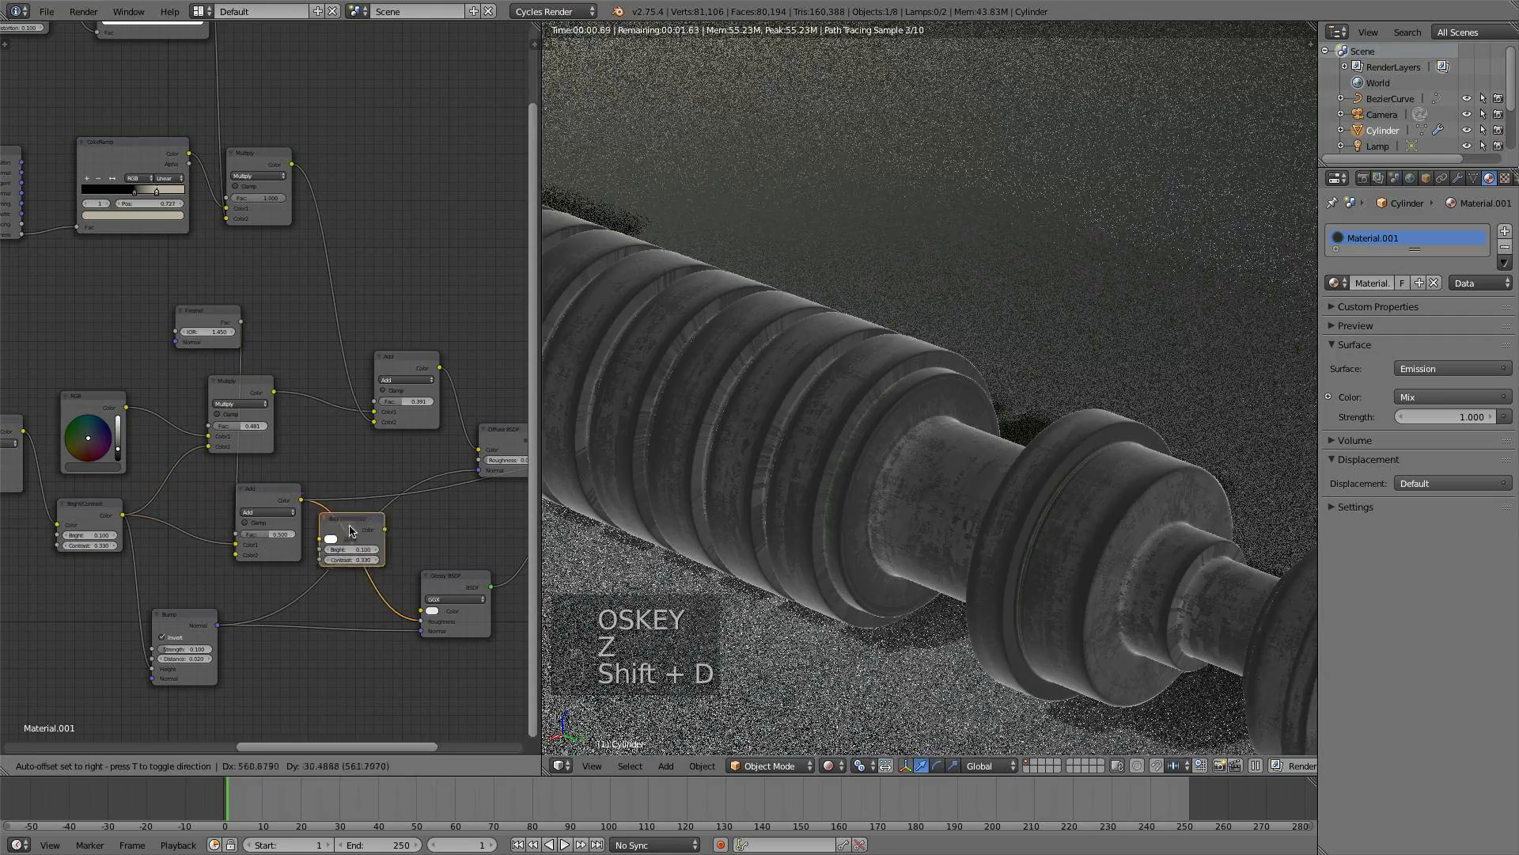
{"action": "left_click", "coordinate": [368, 554]}
{"action": "left_click_drag", "start_coordinate": [100, 502], "coordinate": [93, 509]}
{"action": "left_click", "coordinate": [378, 554], "text": "ctrl+shift"}
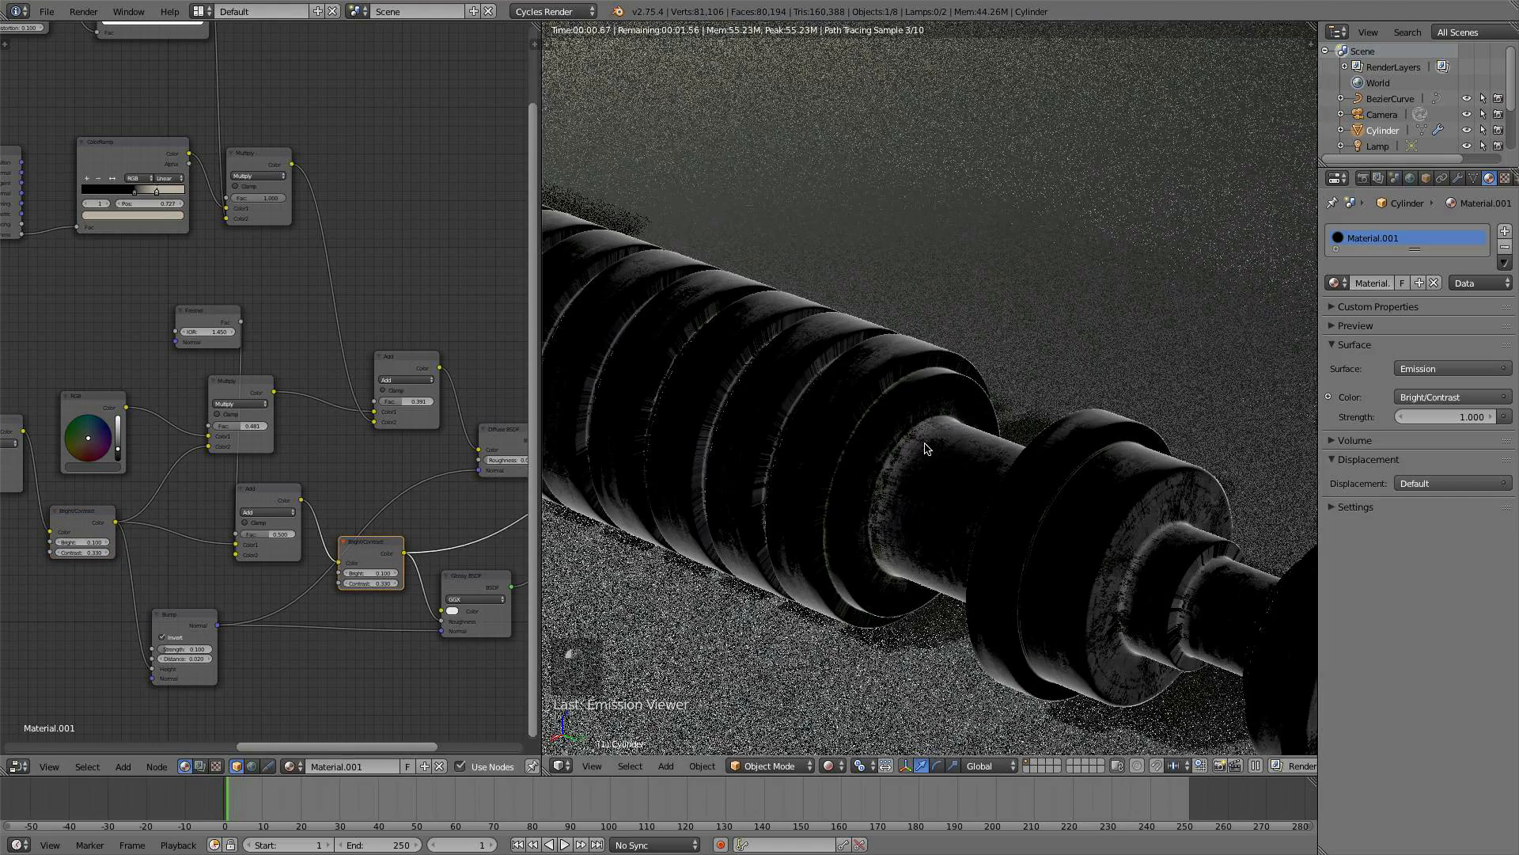
- Set the contrast of the duplicated Bright/Contrast node to 0.28
{"action": "scroll", "coordinate": [411, 522], "scroll_direction": "up", "scroll_amount": 3}
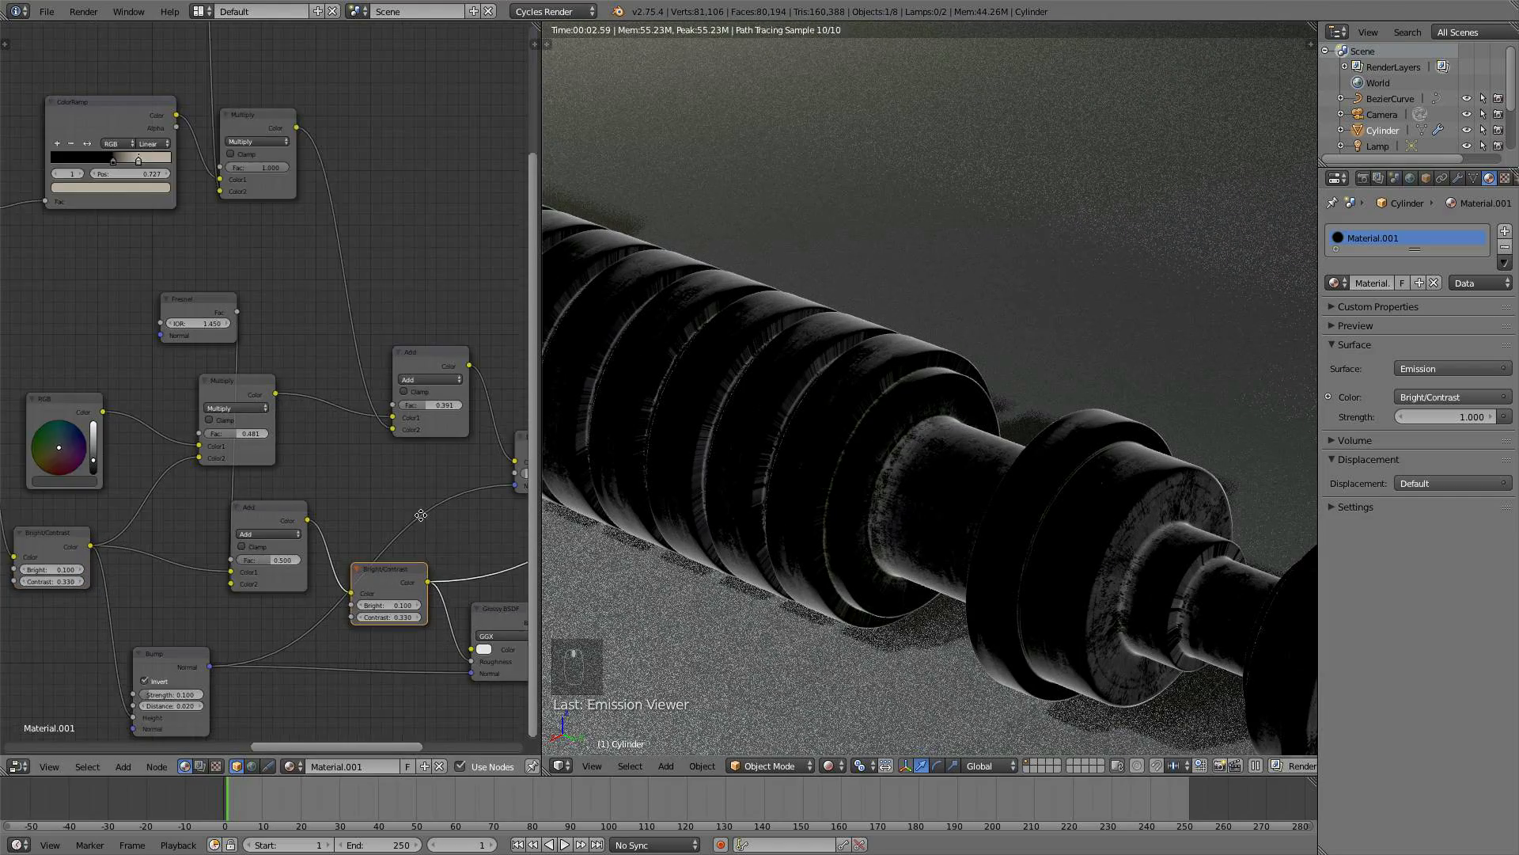
{"action": "left_click", "coordinate": [321, 629]}
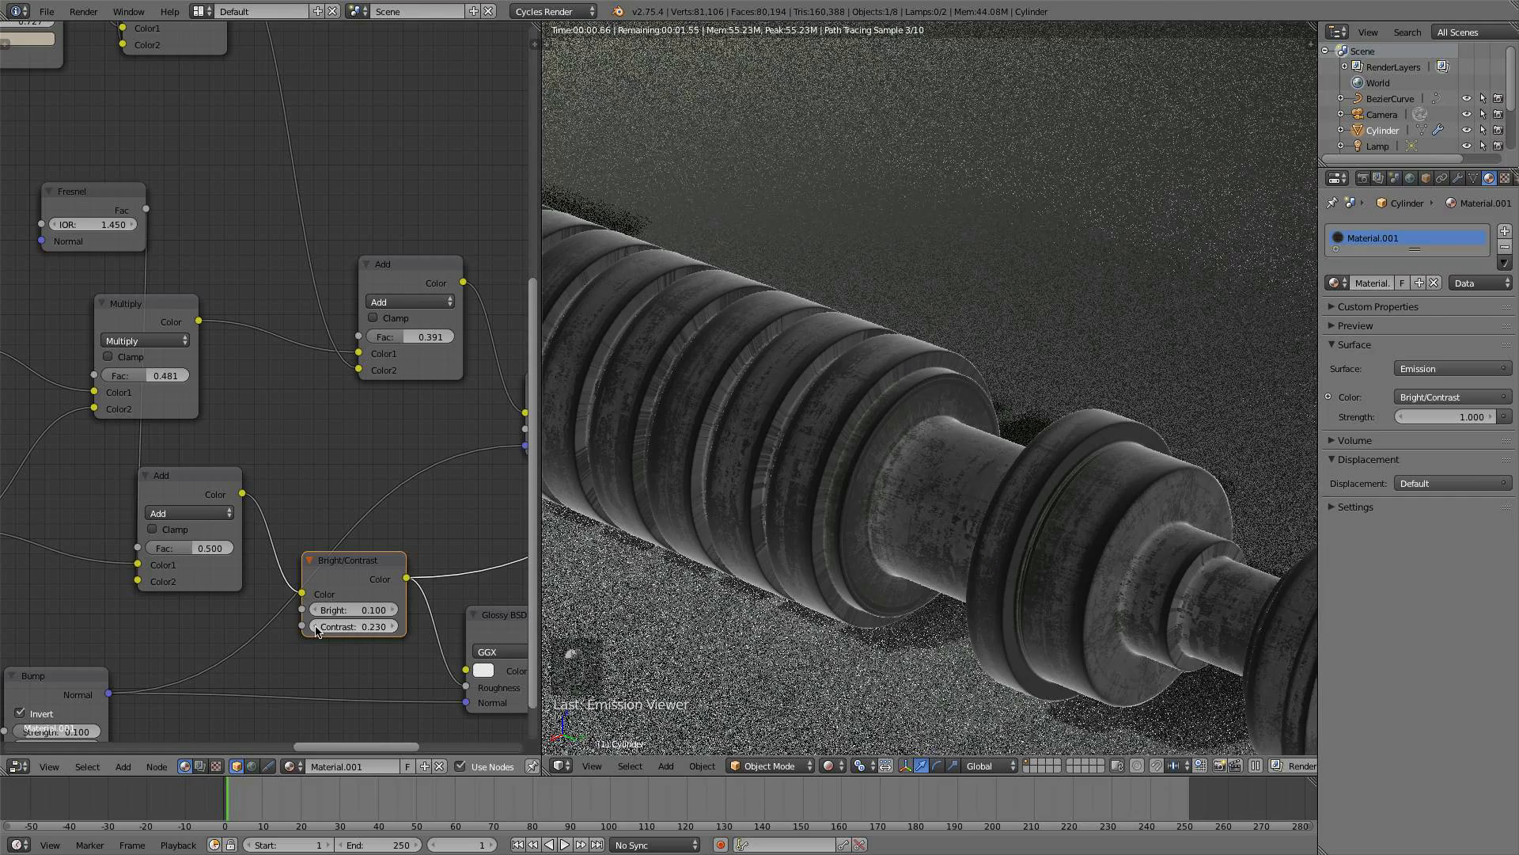
{"action": "left_click", "coordinate": [376, 626]}
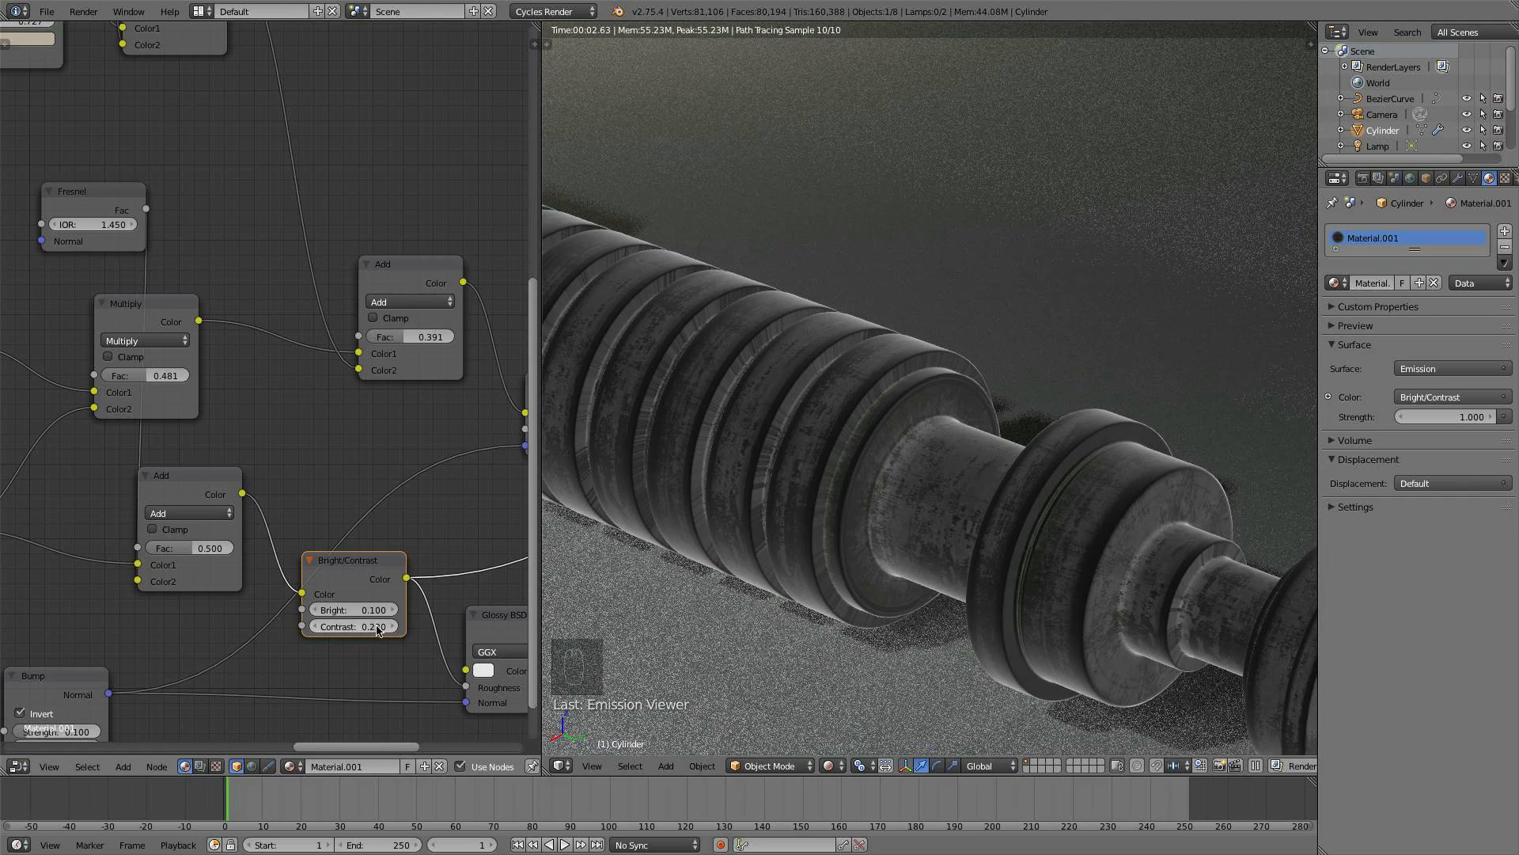
{"action": "type", "text": "0.28"}
{"action": "key", "text": "Return"}
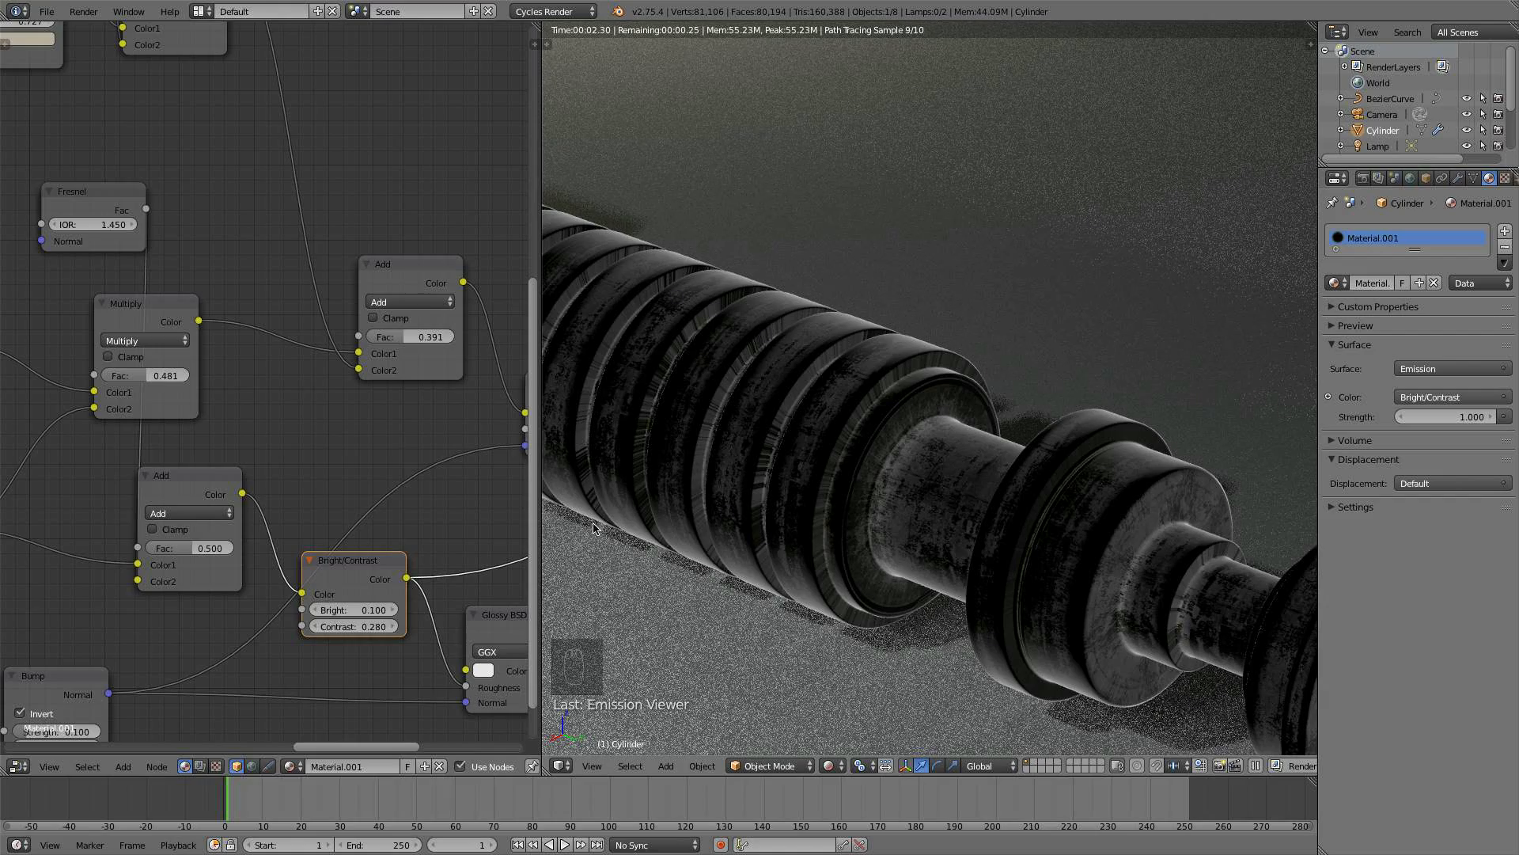
- Preview the Glossy BSDF on its own and restore the Mix Shader as the material's surface output
{"action": "scroll", "coordinate": [83, 326], "scroll_direction": "down", "scroll_amount": 3}
{"action": "left_click", "coordinate": [411, 554], "text": "ctrl+shift"}
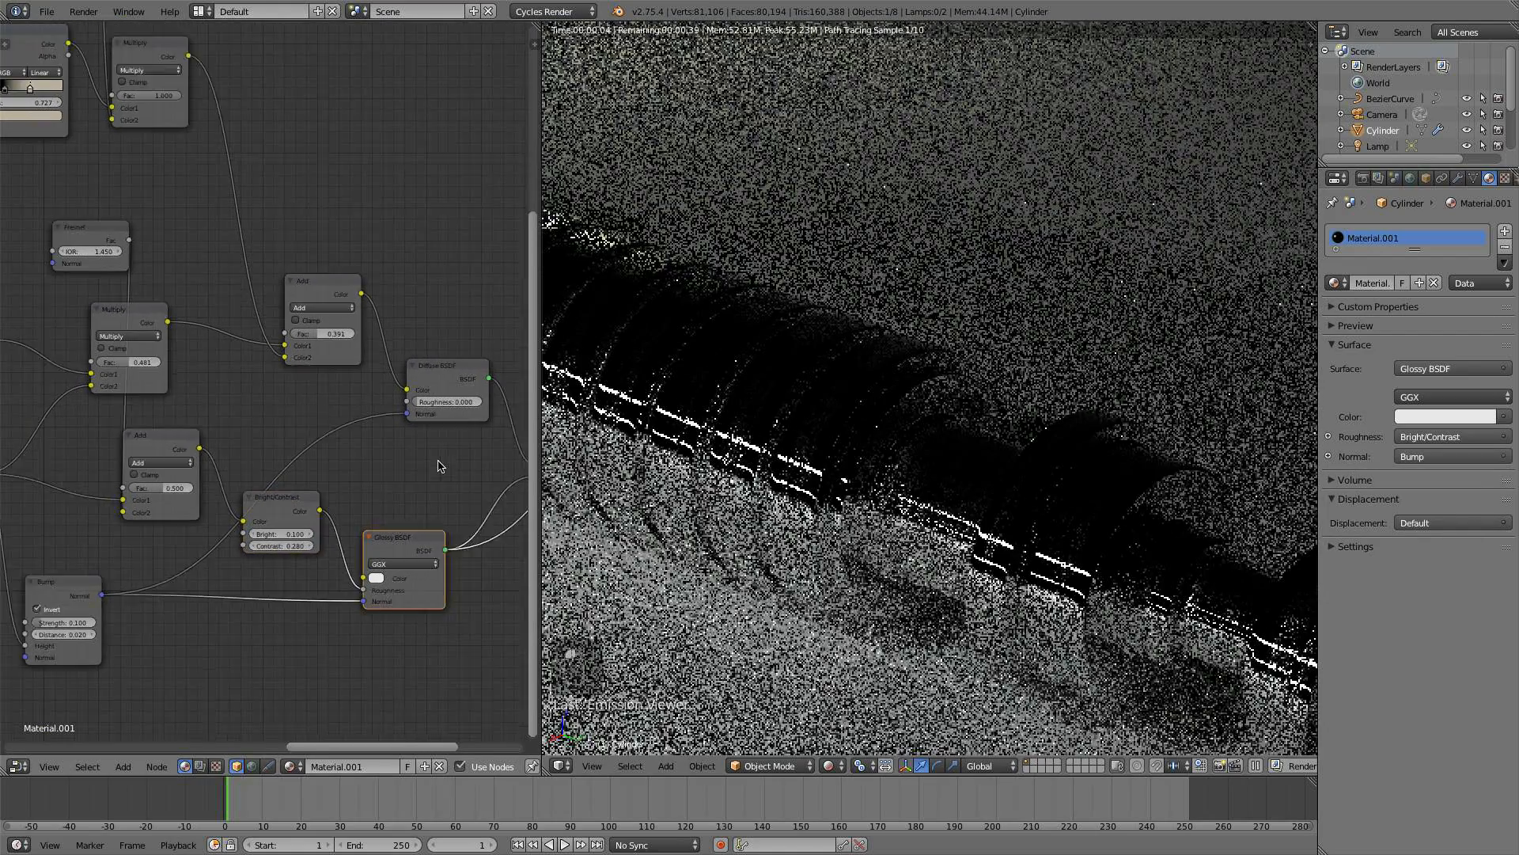
{"action": "scroll", "coordinate": [441, 465], "scroll_direction": "down", "scroll_amount": 1}
{"action": "left_click", "coordinate": [434, 428], "text": "ctrl+shift"}
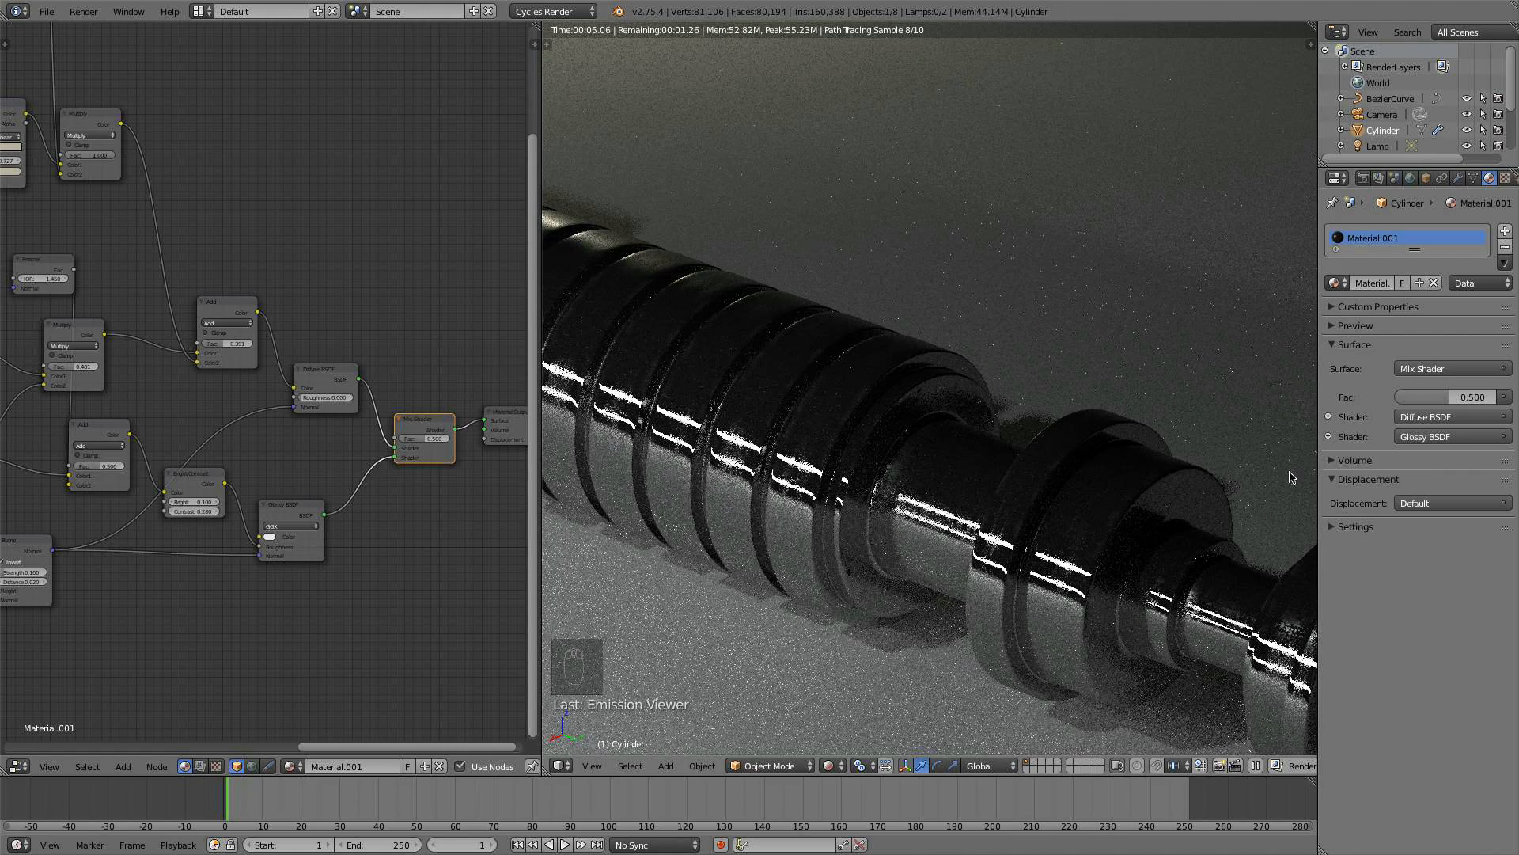
- Shift the Fresnel node aside and connect the Bump node's normal output to its Normal input
{"action": "middle_click_drag", "start_coordinate": [45, 261], "coordinate": [239, 269]}
{"action": "left_click_drag", "start_coordinate": [239, 269], "coordinate": [213, 273]}
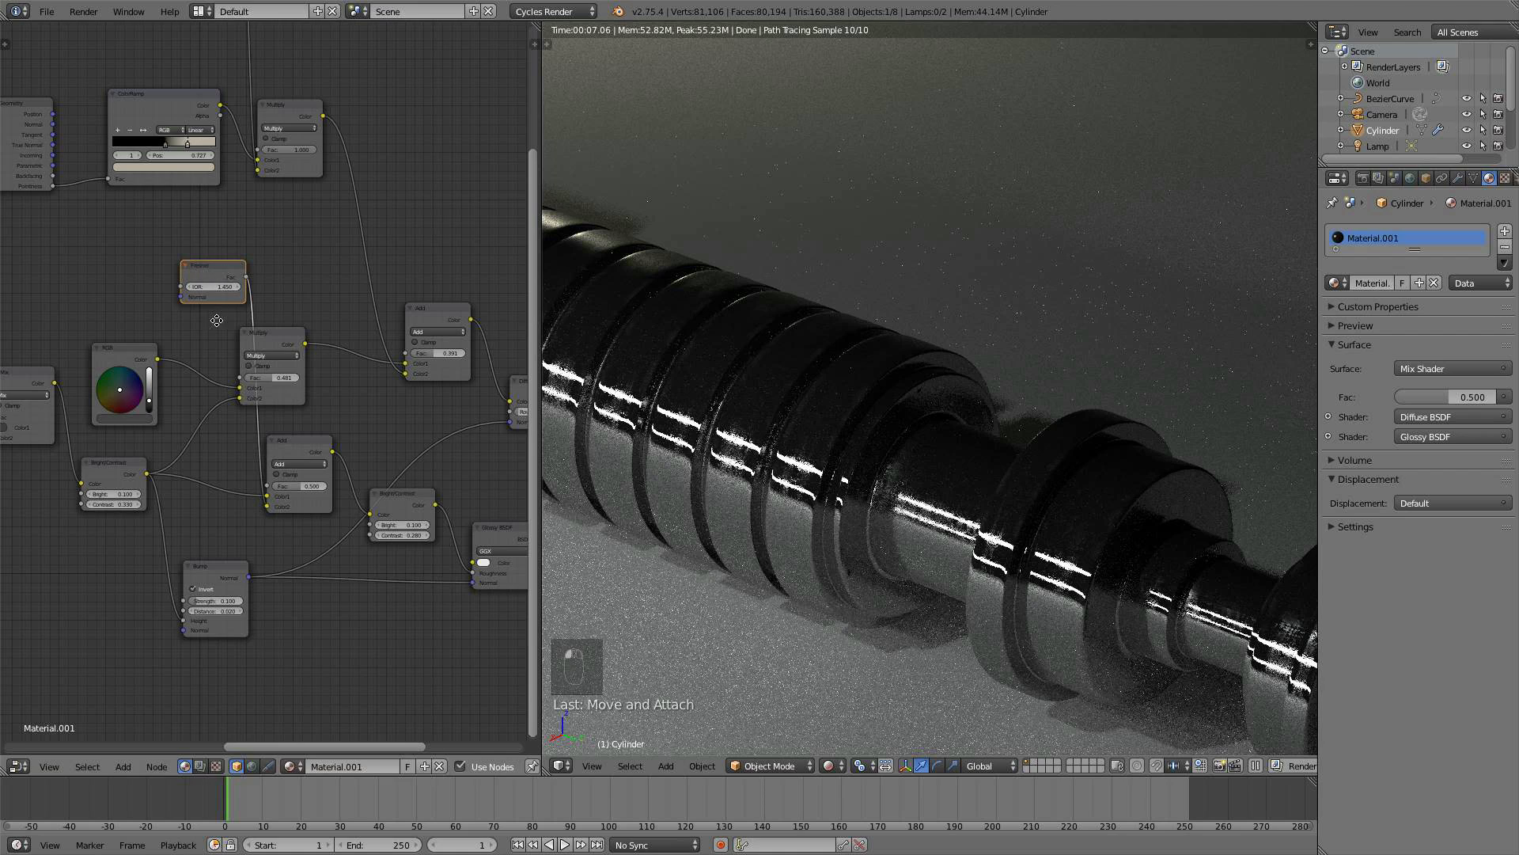
{"action": "middle_click_drag", "start_coordinate": [214, 327], "coordinate": [286, 362]}
{"action": "scroll", "coordinate": [286, 361], "scroll_direction": "up", "scroll_amount": 2}
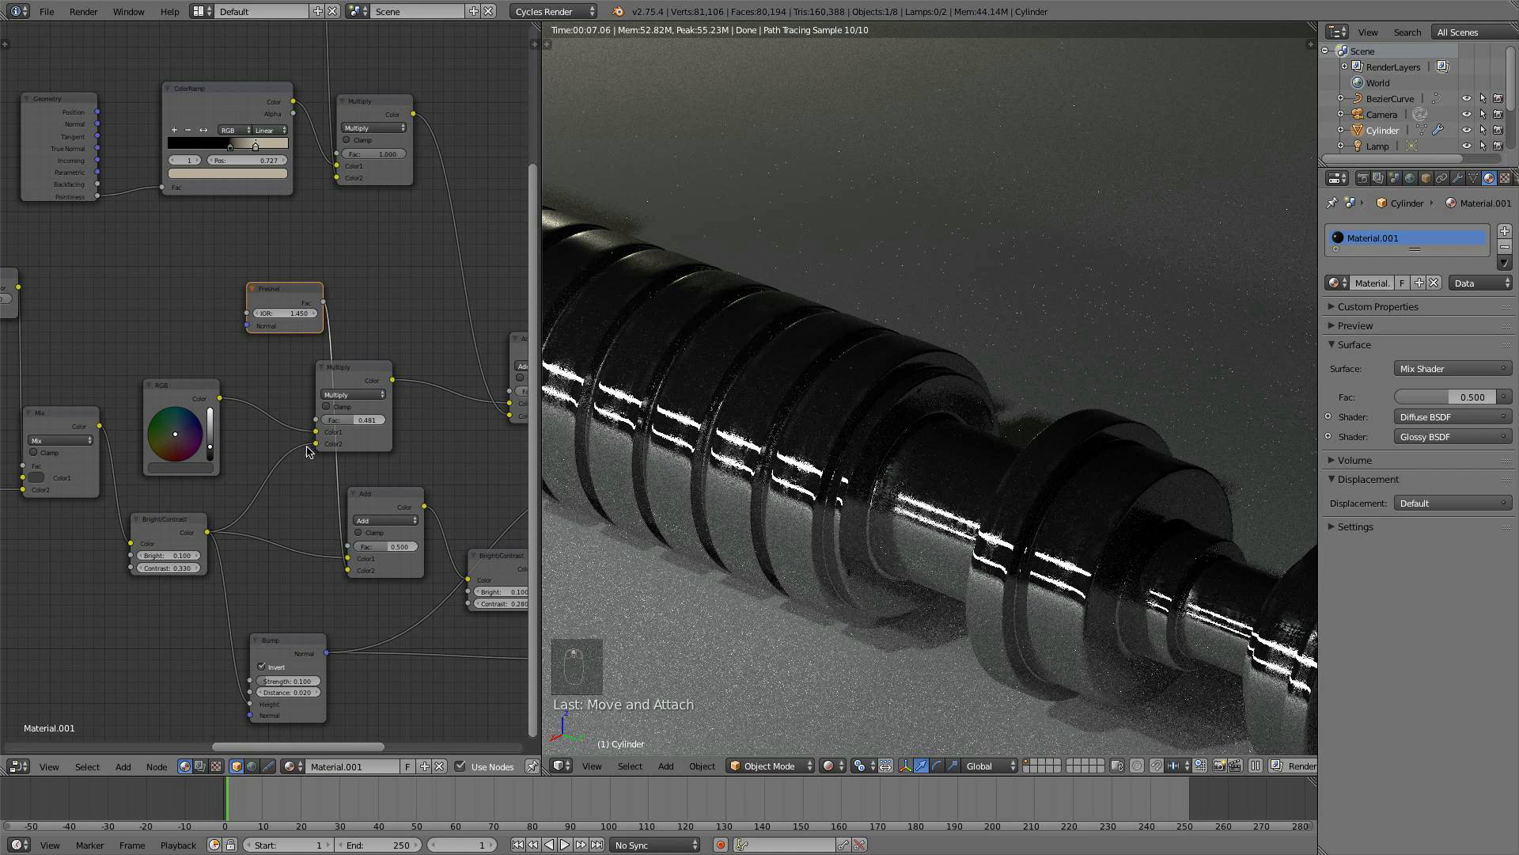
{"action": "left_click_drag", "start_coordinate": [328, 653], "coordinate": [247, 326]}
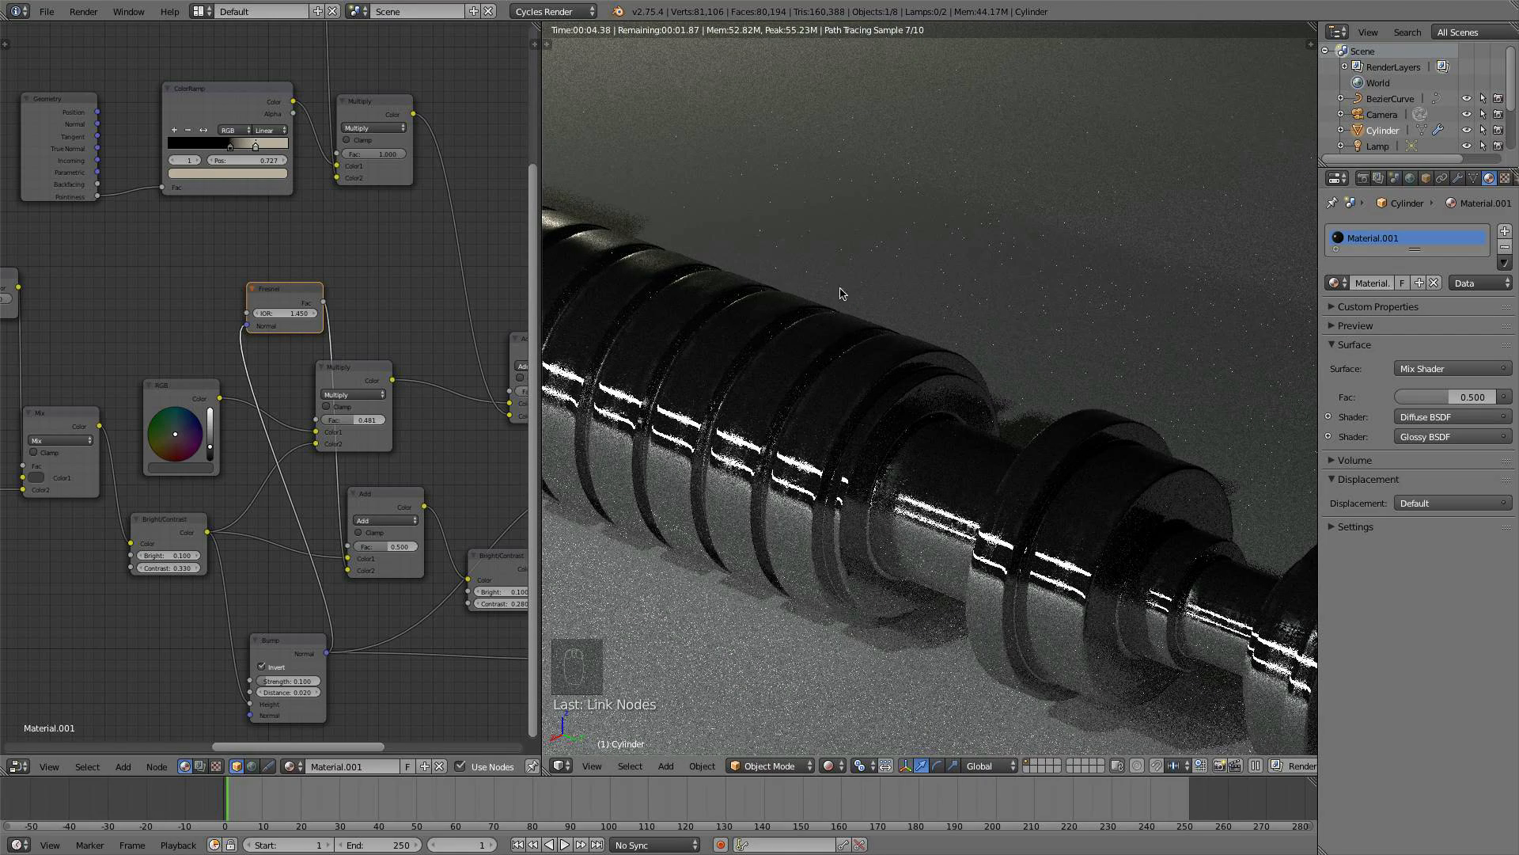
- View the whole model through the camera and switch the viewport to solid shading
{"action": "key", "text": "KP_0"}
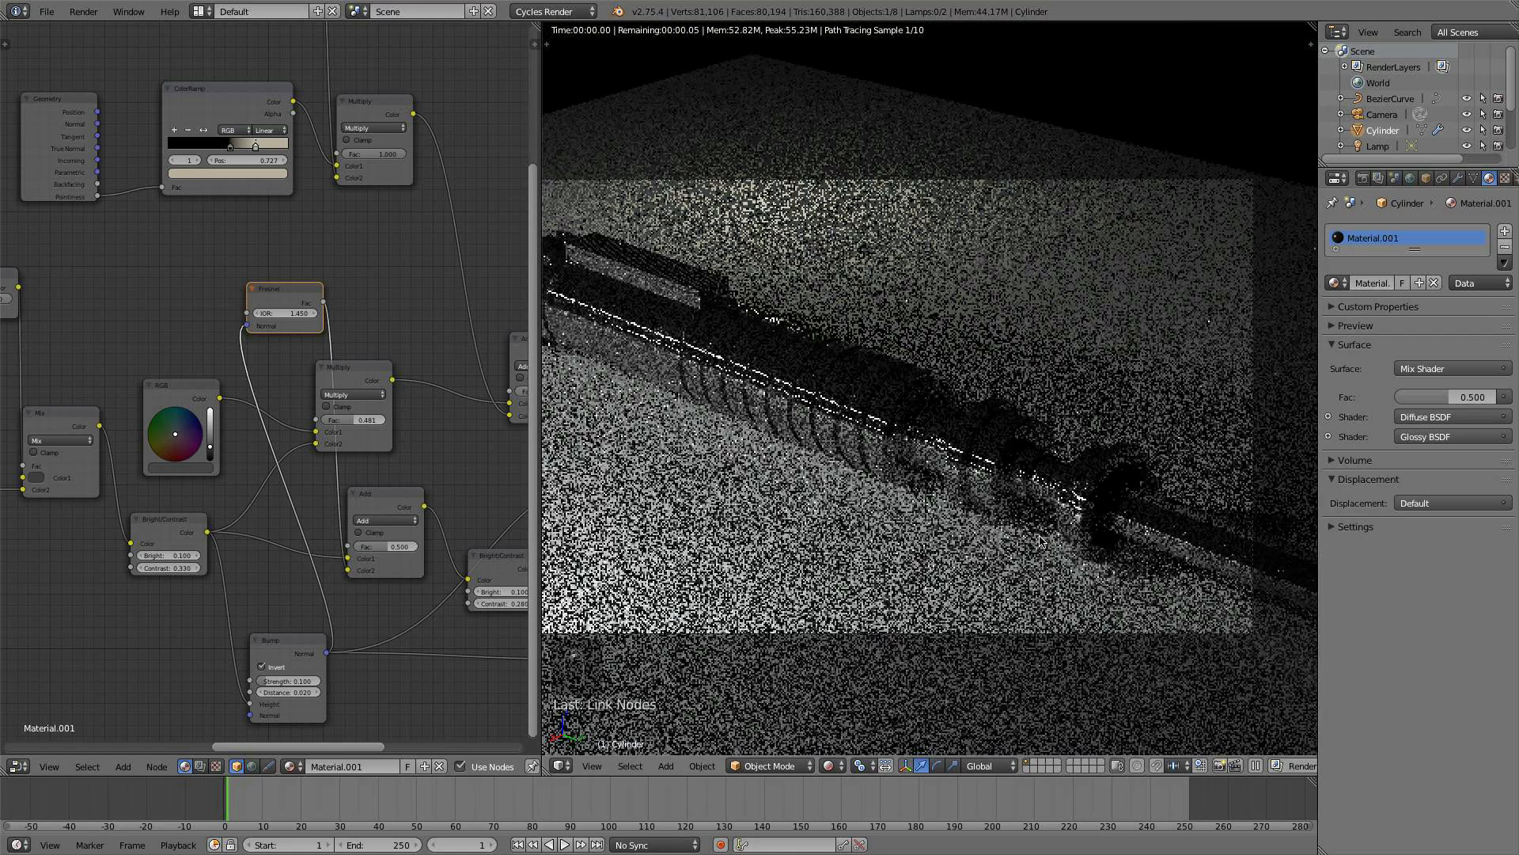
{"action": "scroll", "coordinate": [1040, 541], "scroll_direction": "down", "scroll_amount": 2}
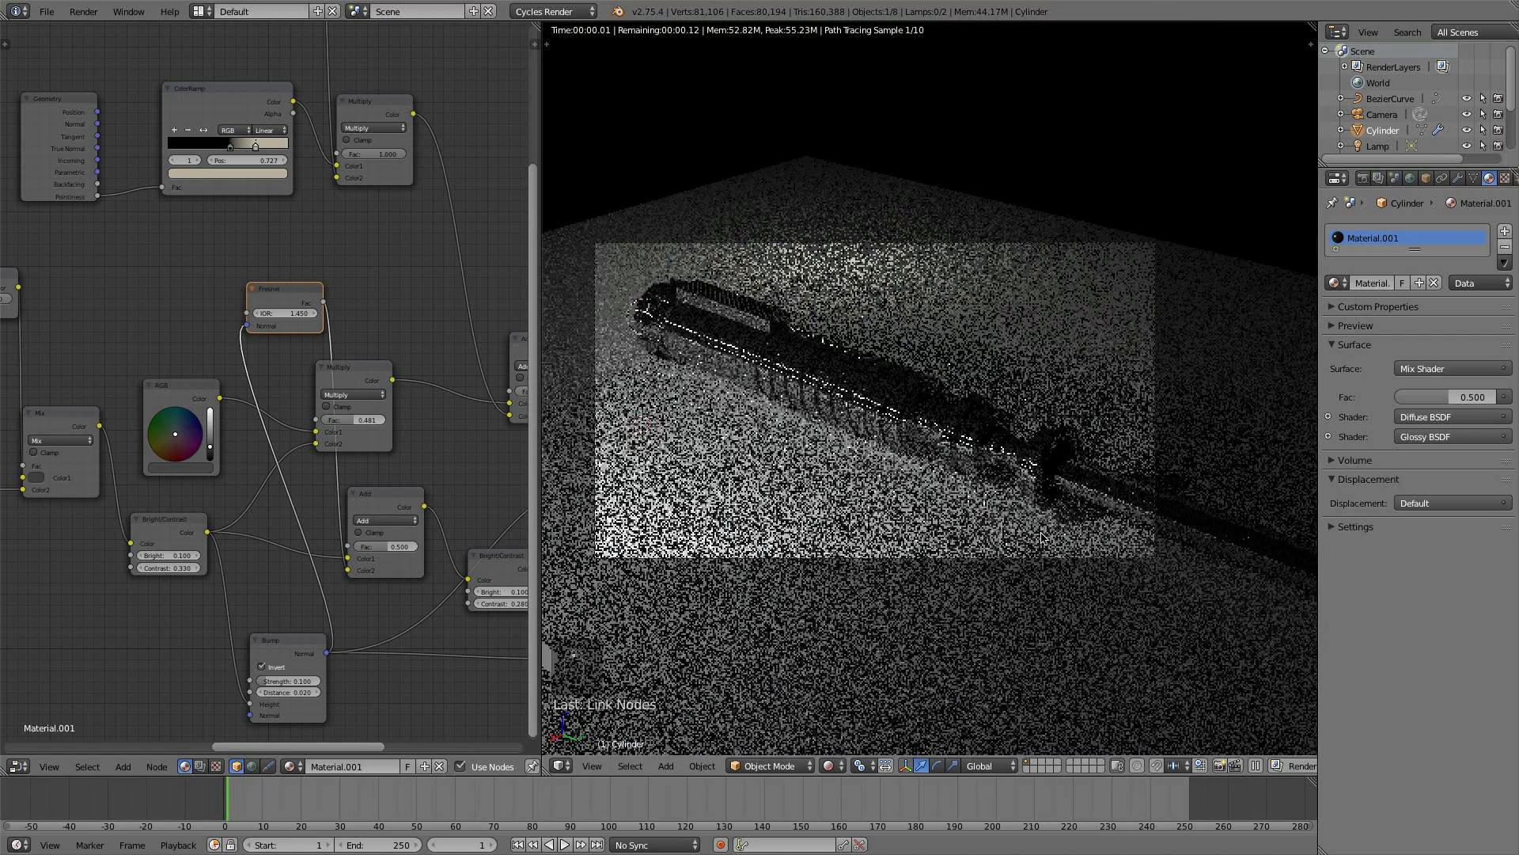
{"action": "left_click", "coordinate": [829, 765]}
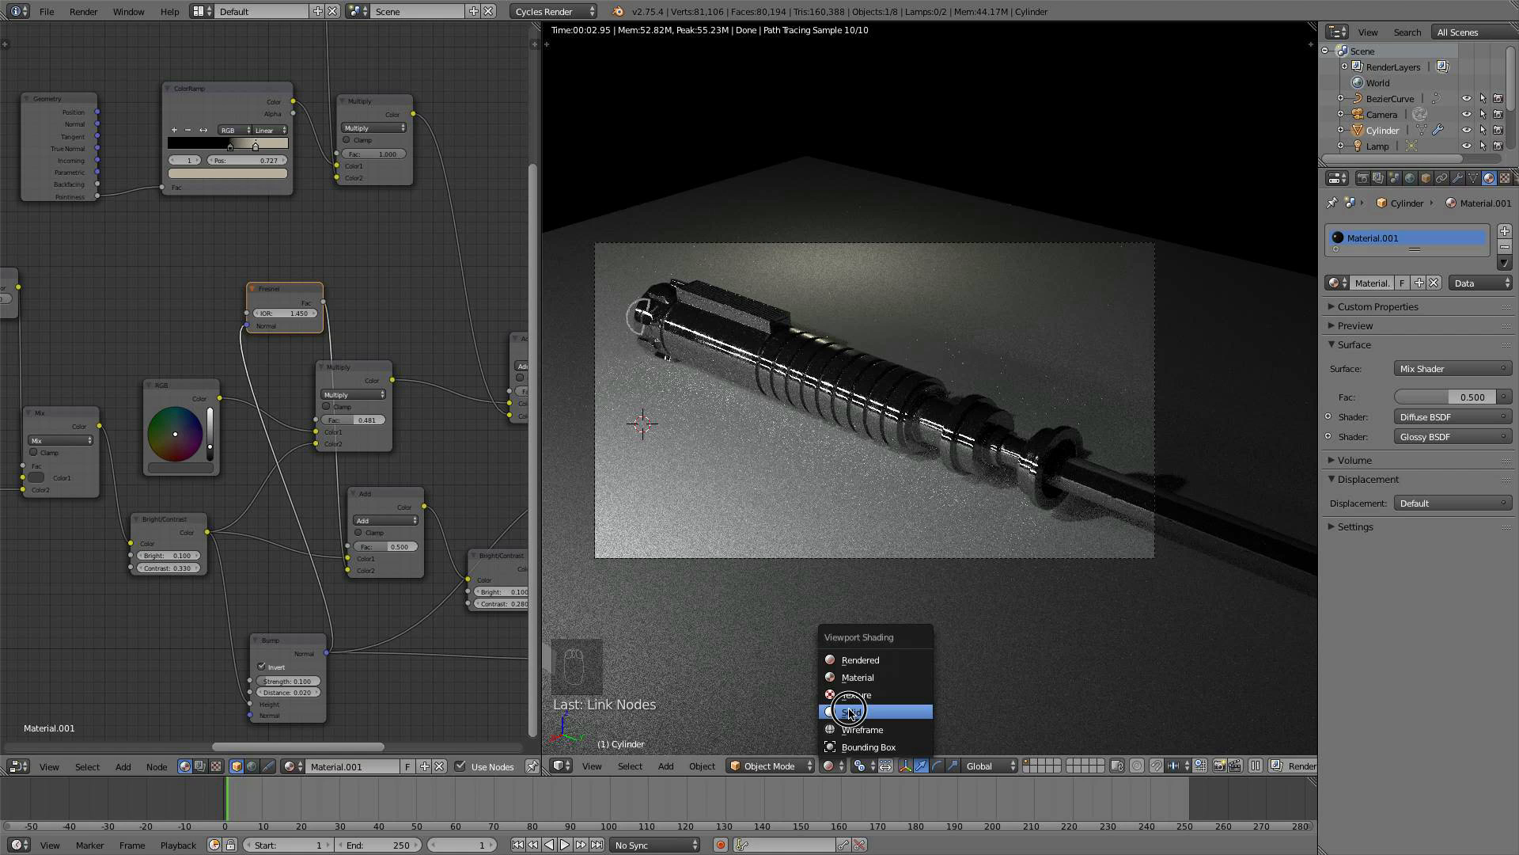
{"action": "left_click", "coordinate": [849, 711]}
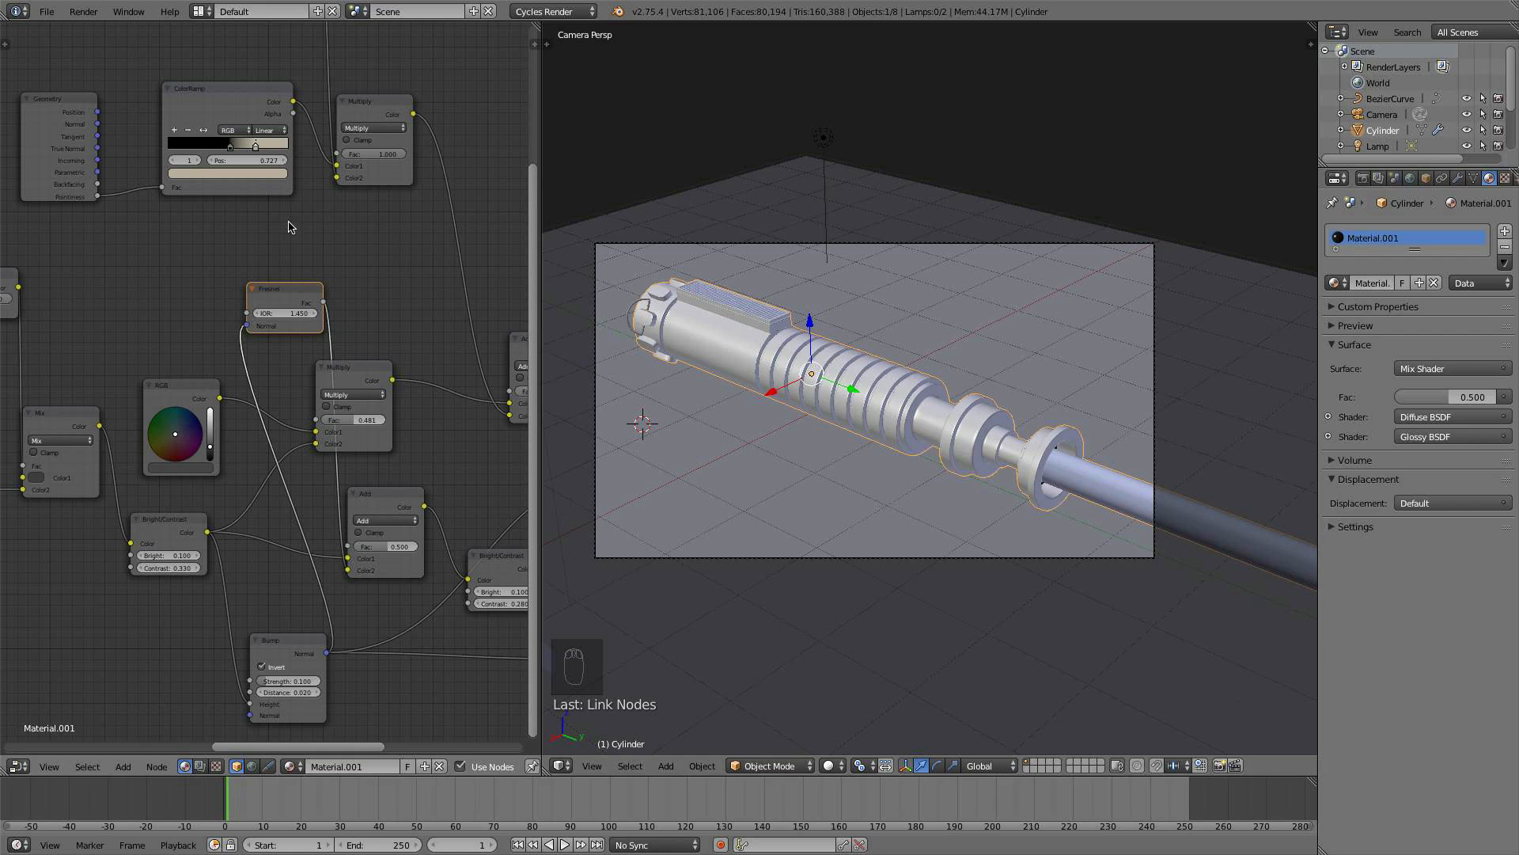
- Add a second material slot to the cylinder, assign Material.001 to it and make that a single-user copy
{"action": "left_click", "coordinate": [1506, 231]}
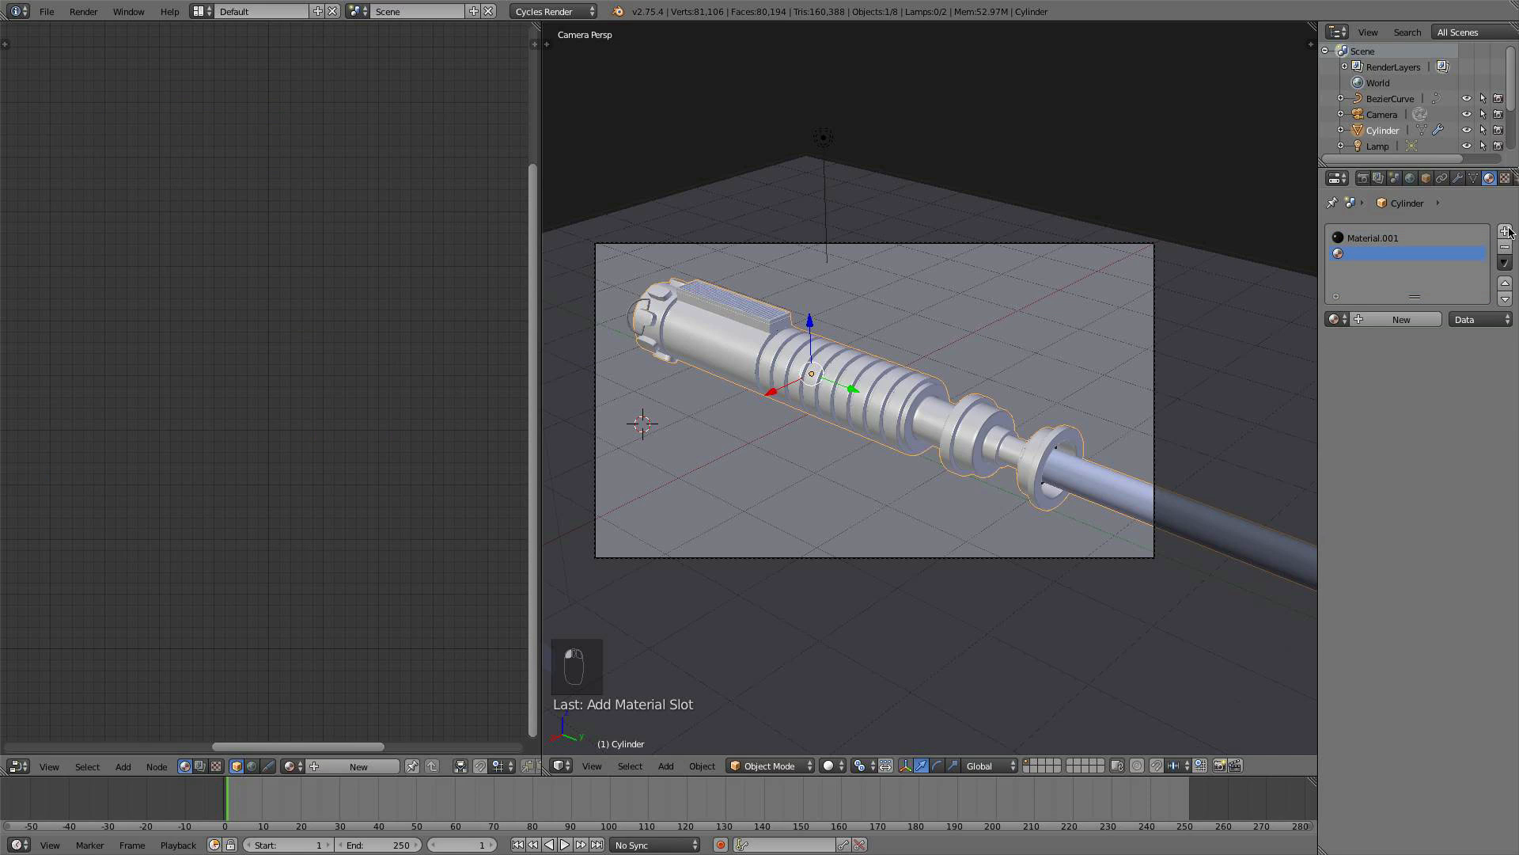
{"action": "left_click", "coordinate": [1338, 320]}
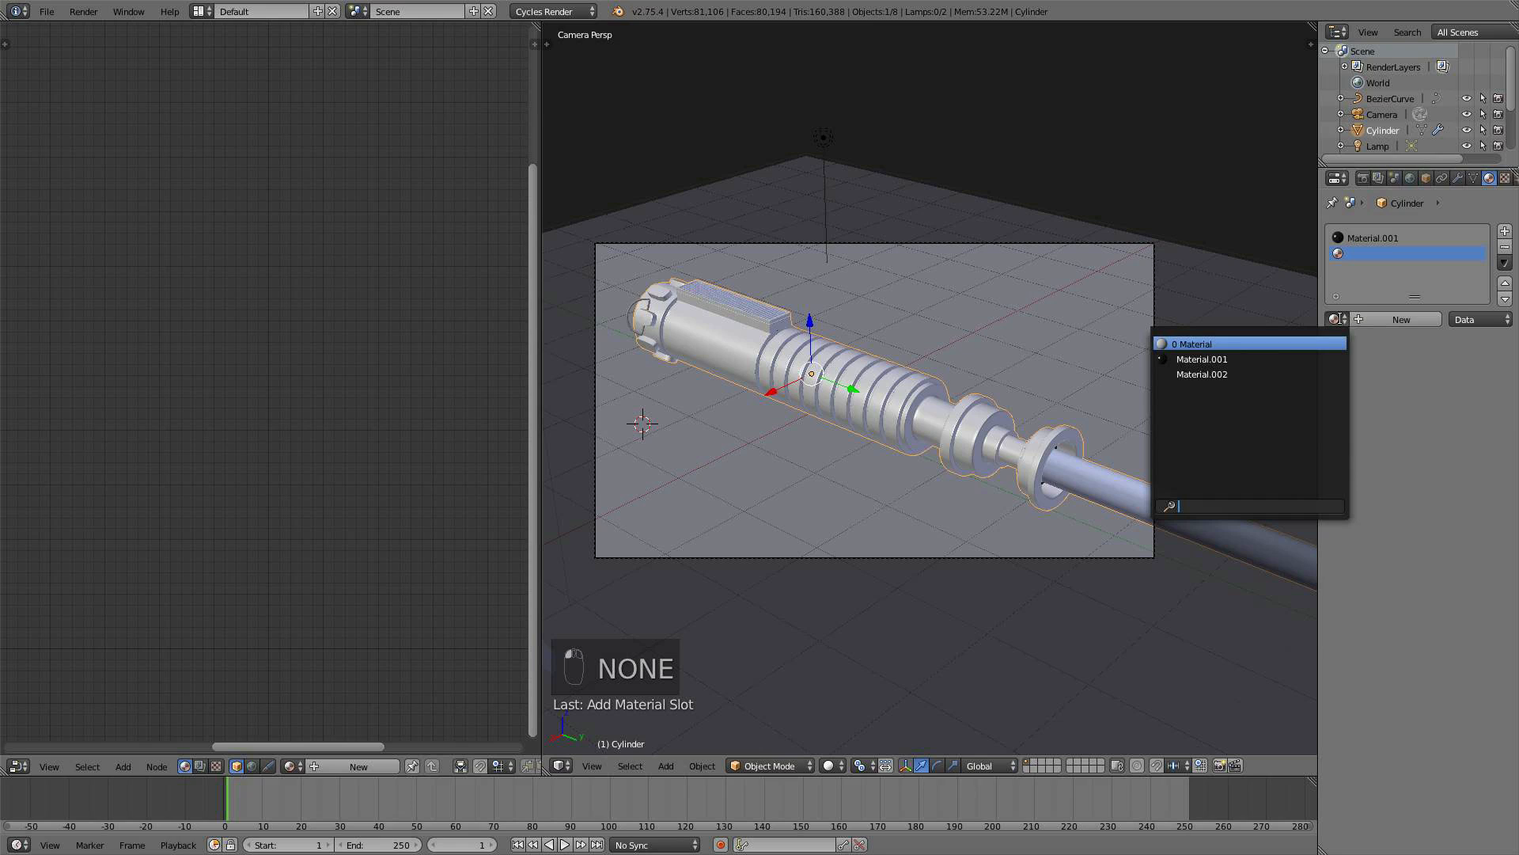
{"action": "left_click", "coordinate": [1298, 361]}
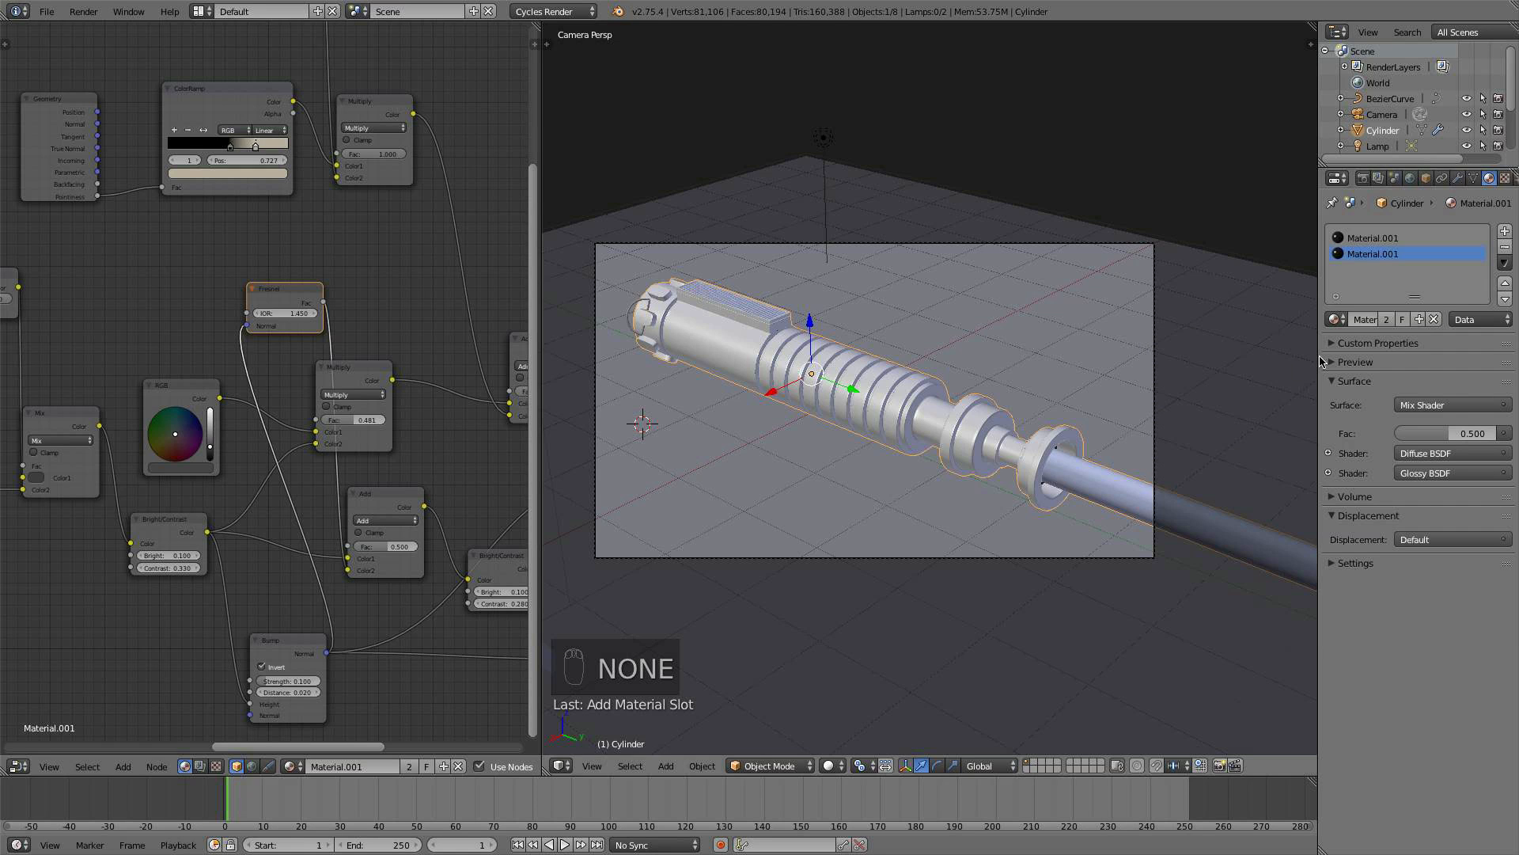
{"action": "left_click", "coordinate": [1388, 320]}
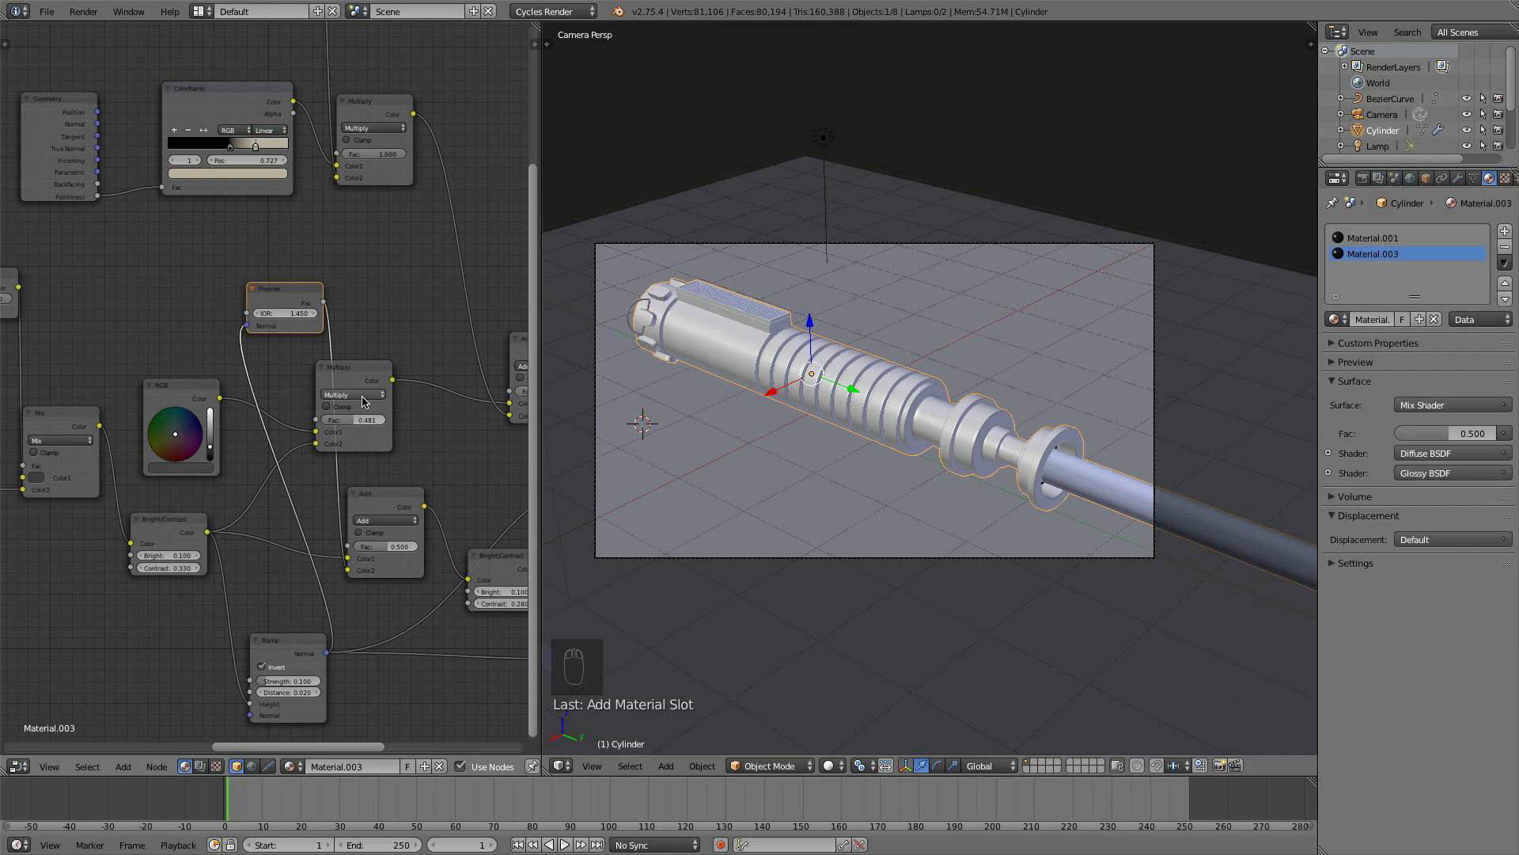
- Brighten the RGB node of the copied material and change its colour to a golden yellow
{"action": "scroll", "coordinate": [422, 385], "scroll_direction": "up", "scroll_amount": 2}
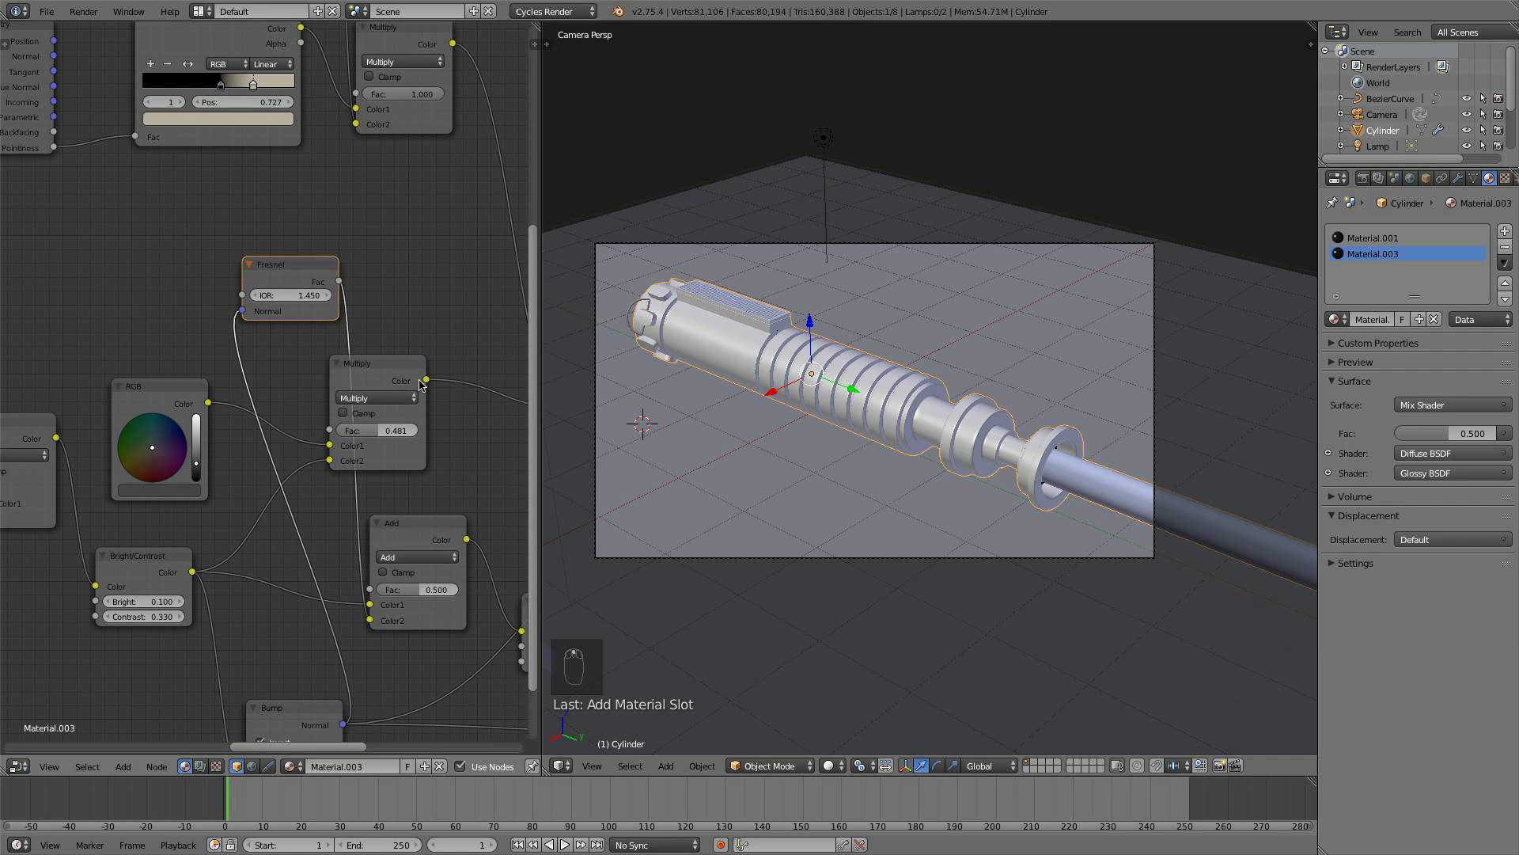
{"action": "left_click", "coordinate": [190, 488]}
{"action": "left_click_drag", "start_coordinate": [238, 339], "coordinate": [238, 332]}
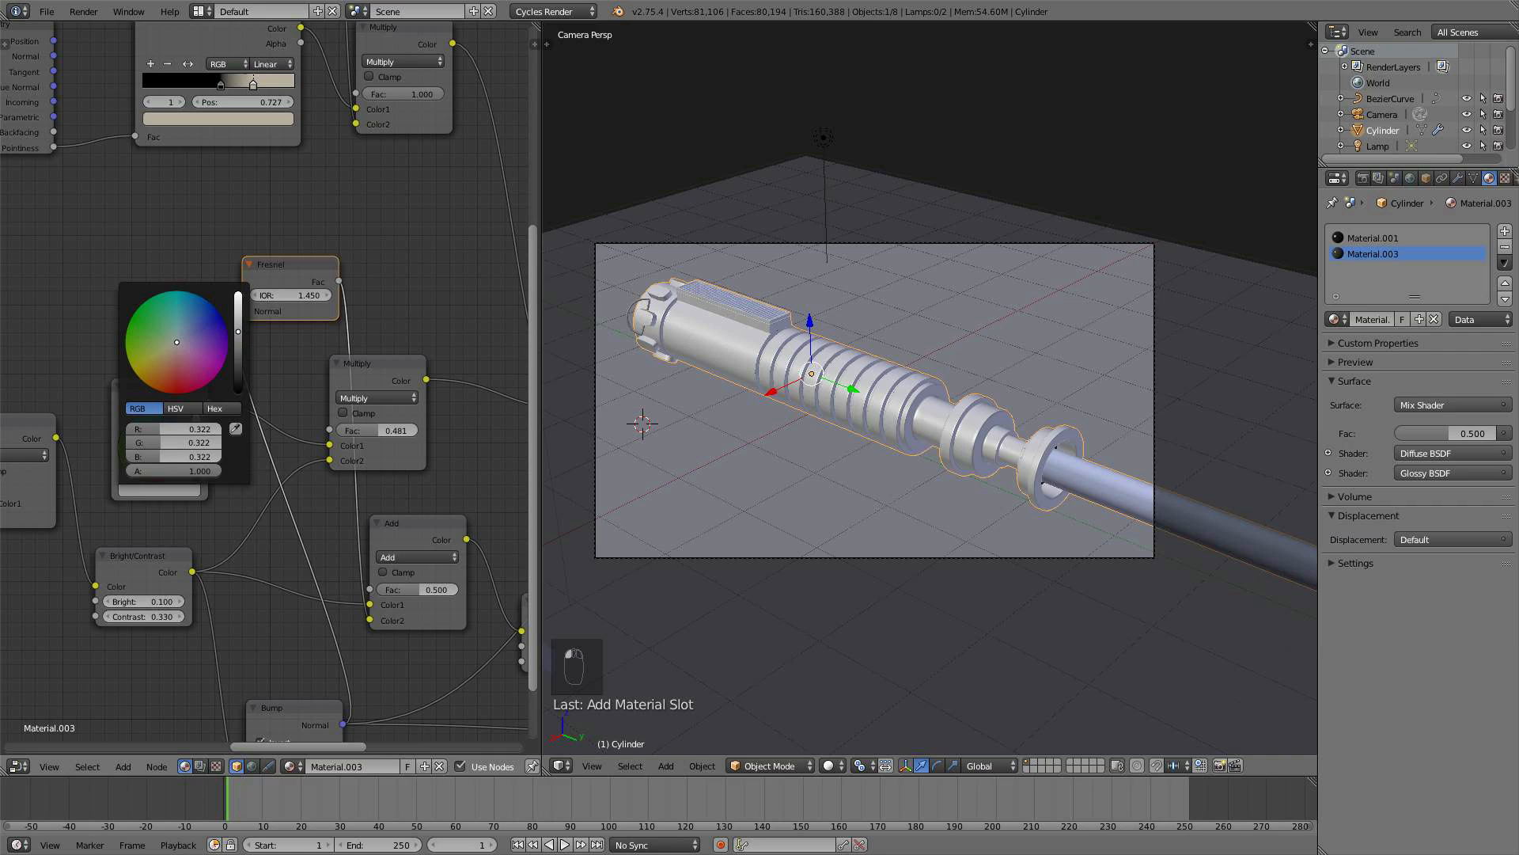
{"action": "left_click", "coordinate": [155, 362]}
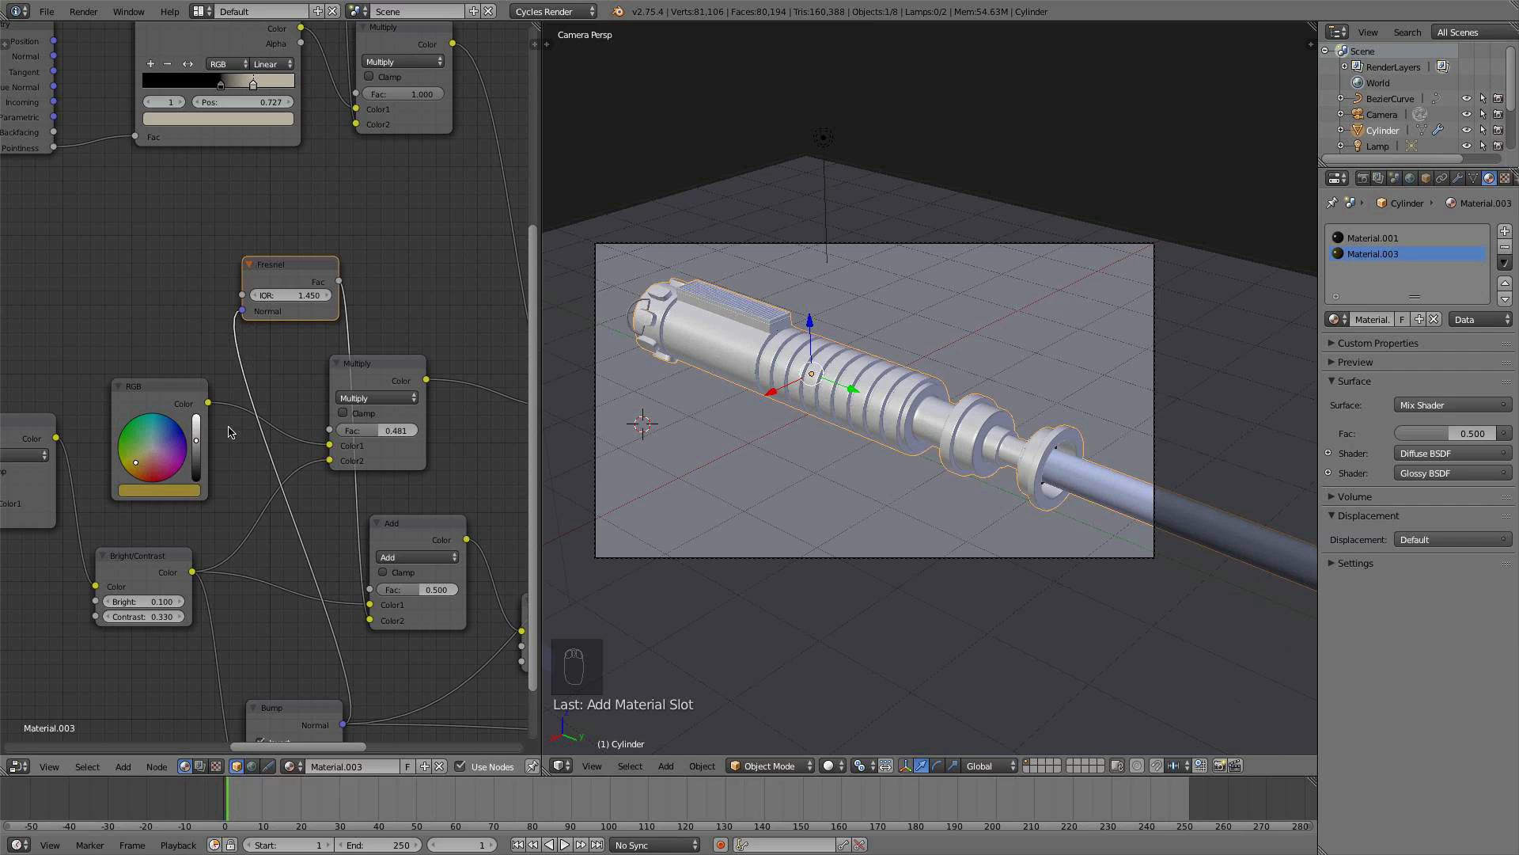
{"action": "scroll", "coordinate": [827, 402], "scroll_direction": "up", "scroll_amount": 2}
{"action": "scroll", "coordinate": [975, 395], "scroll_direction": "up", "scroll_amount": 2}
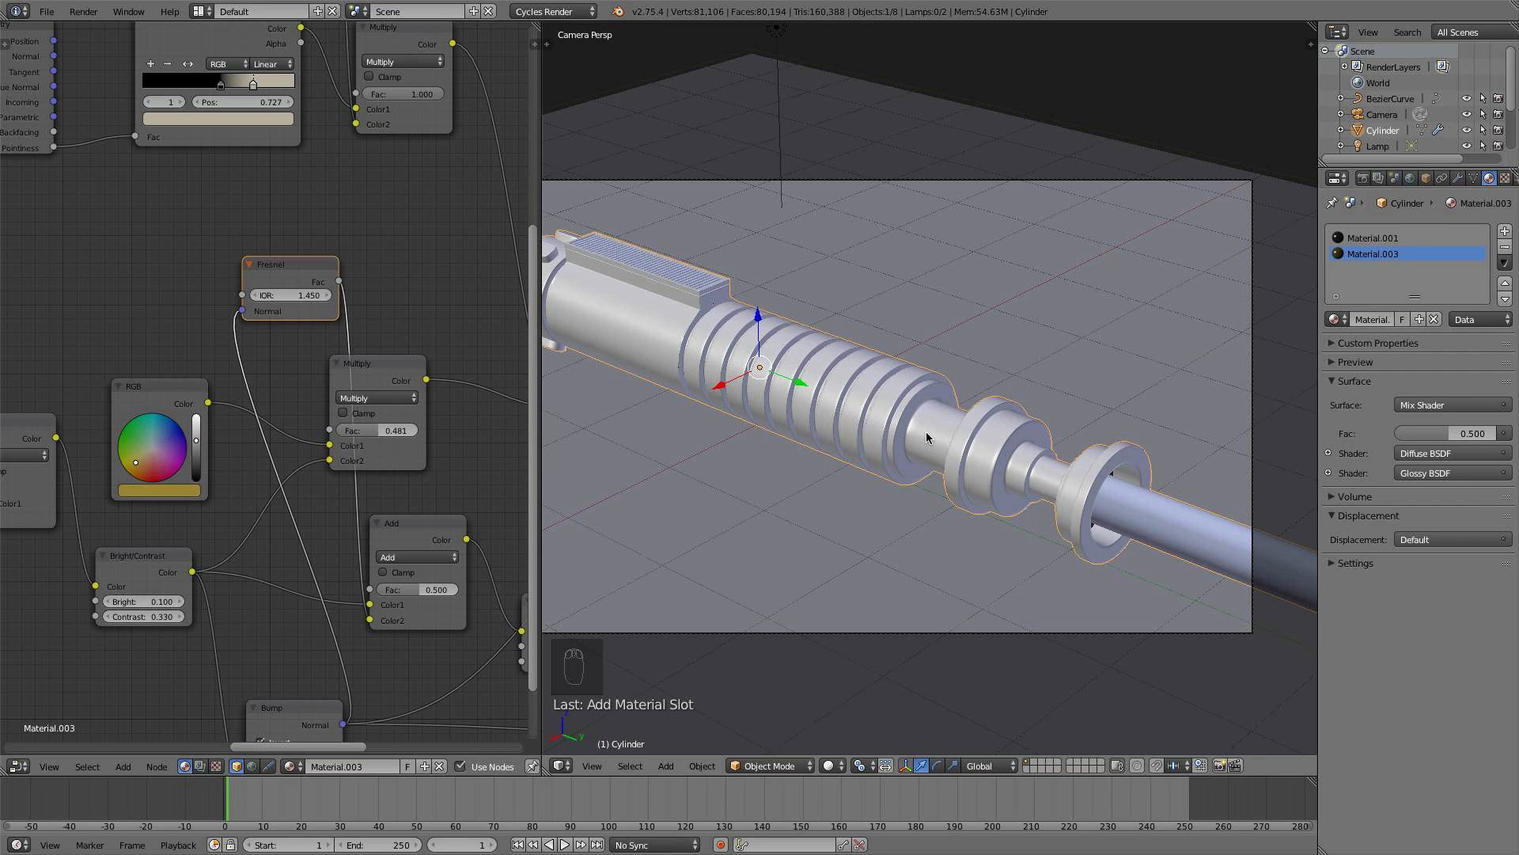
- Set the viewport colour of Material.003 to a golden yellow in the material's settings
{"action": "left_click", "coordinate": [1345, 562]}
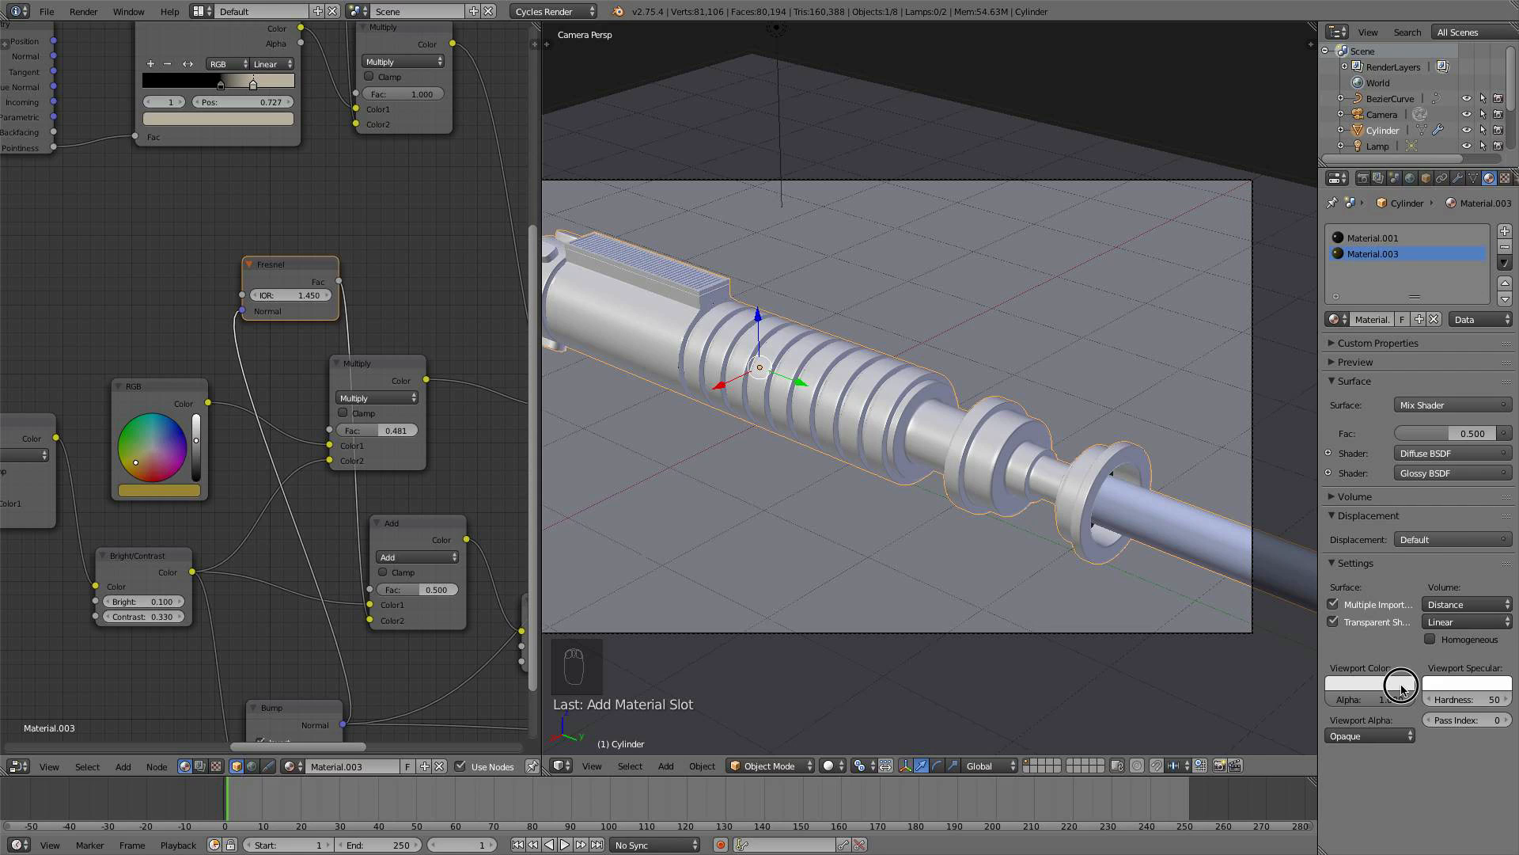
{"action": "left_click", "coordinate": [1401, 685]}
{"action": "left_click_drag", "start_coordinate": [1319, 570], "coordinate": [1309, 545]}
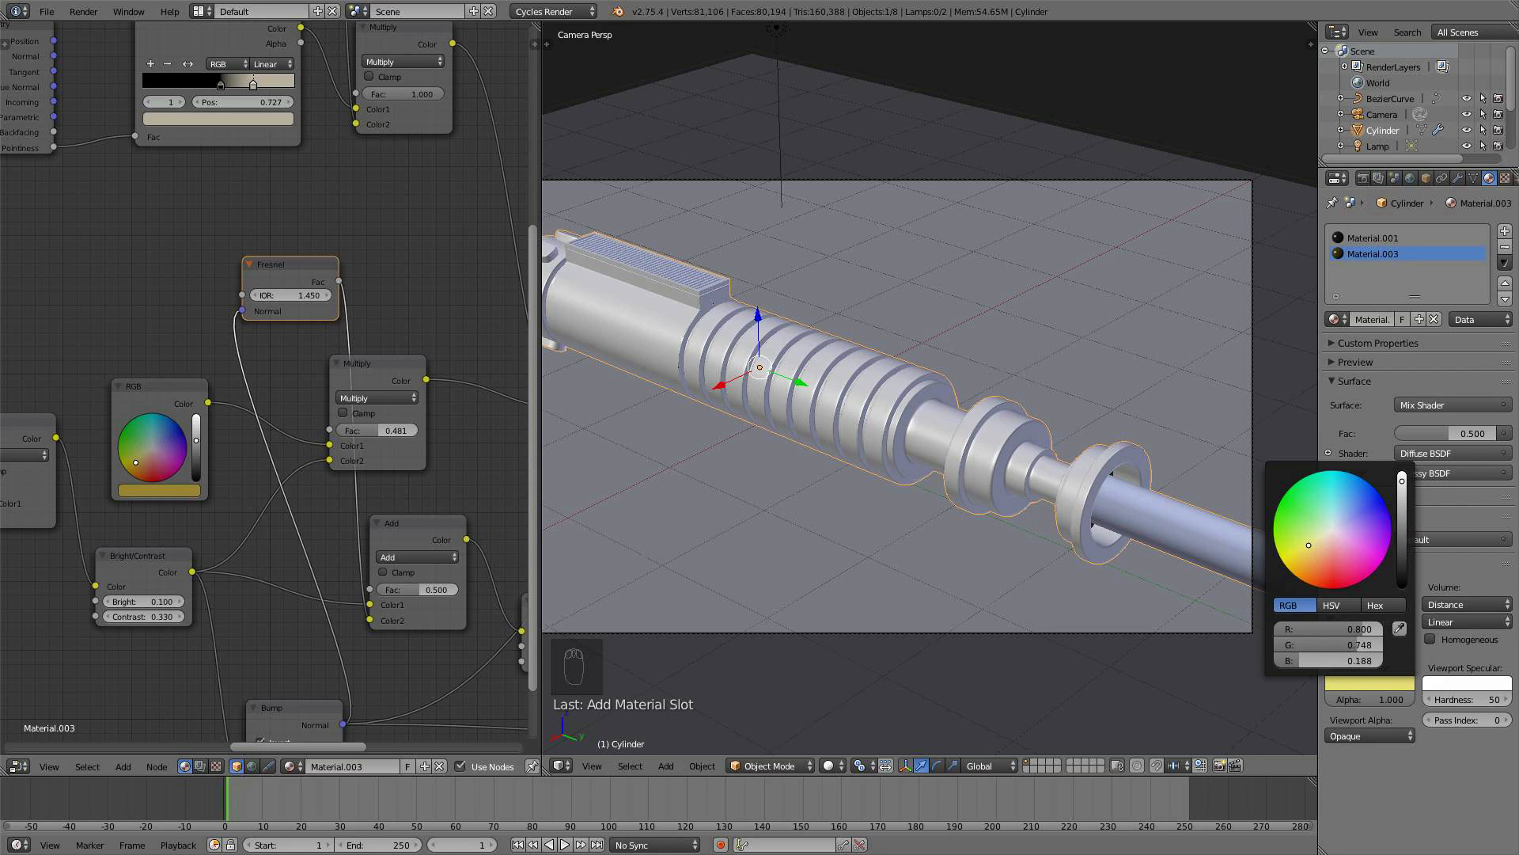
- Select the upper strip of the raised rectangular block on the cylinder in front view and assign Material.003 to it
{"action": "key", "text": "Tab"}
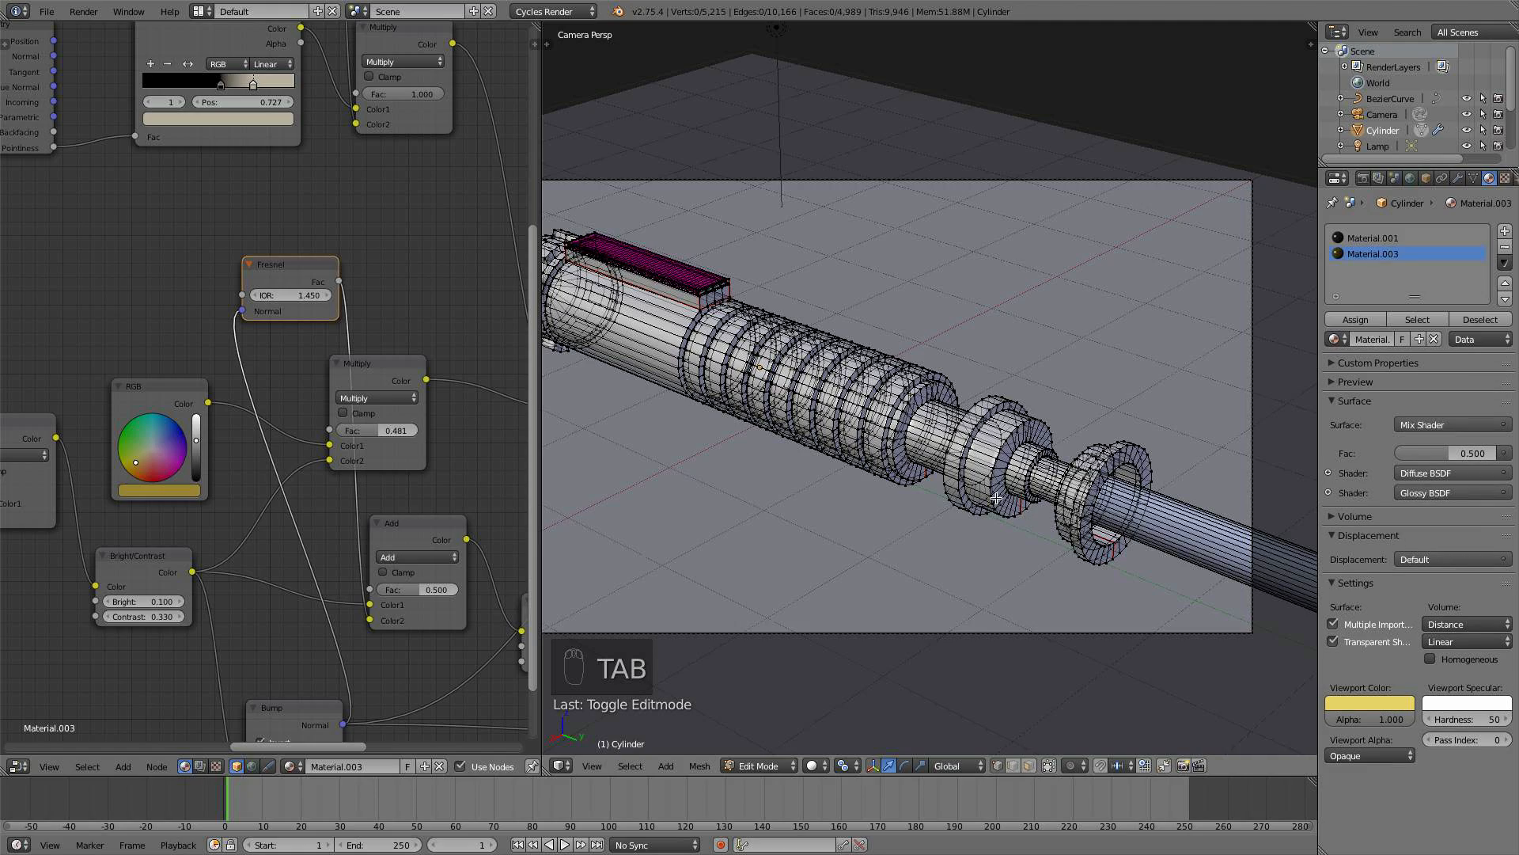
{"action": "scroll", "coordinate": [996, 497], "scroll_direction": "up", "scroll_amount": 6}
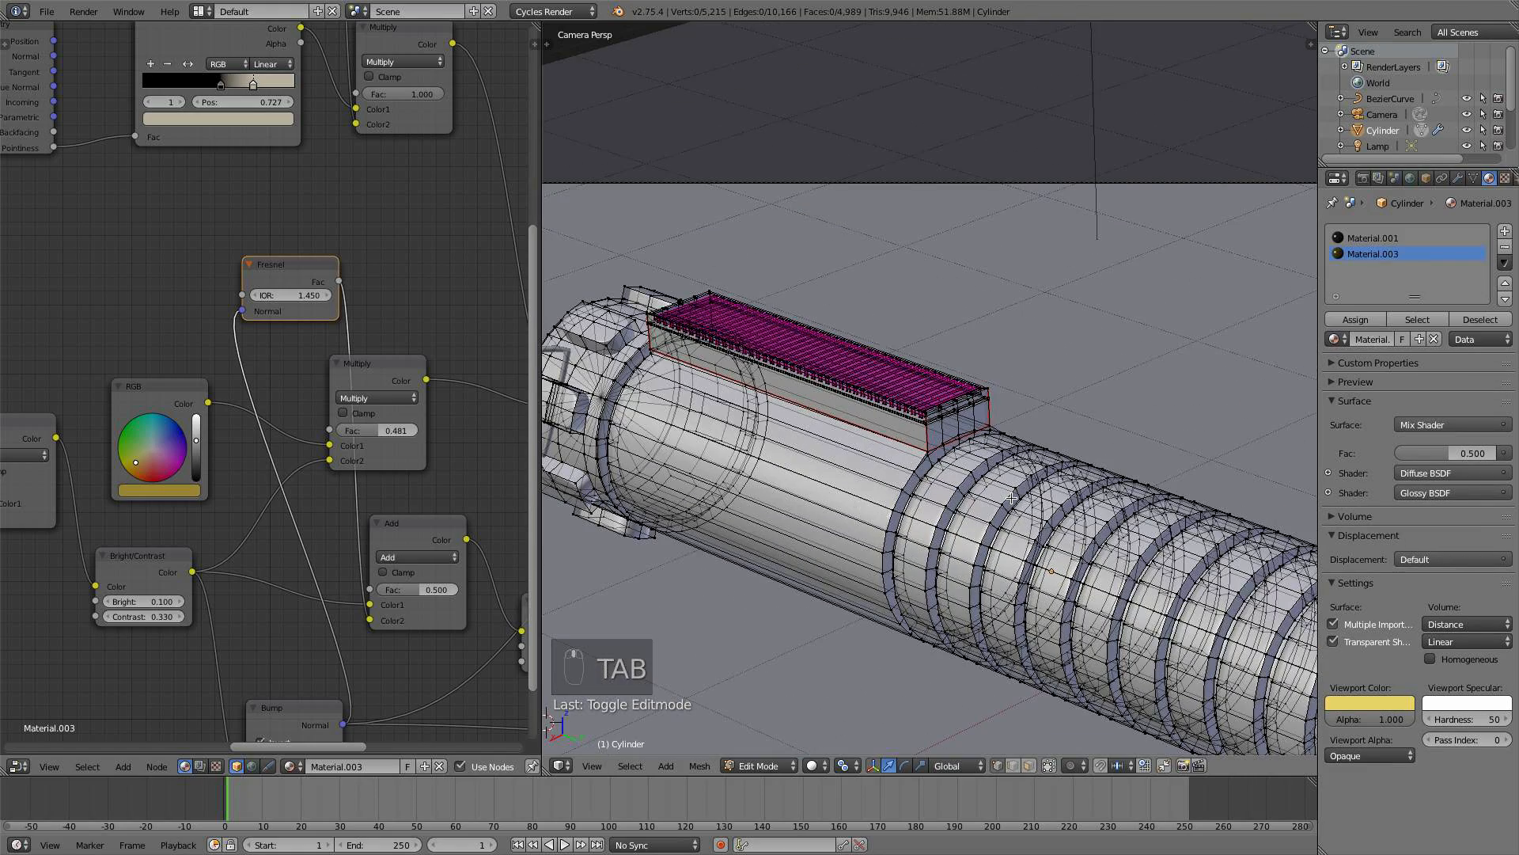
{"action": "scroll", "coordinate": [980, 691], "scroll_direction": "down", "scroll_amount": 3}
{"action": "middle_click_drag", "start_coordinate": [1031, 763], "coordinate": [989, 510]}
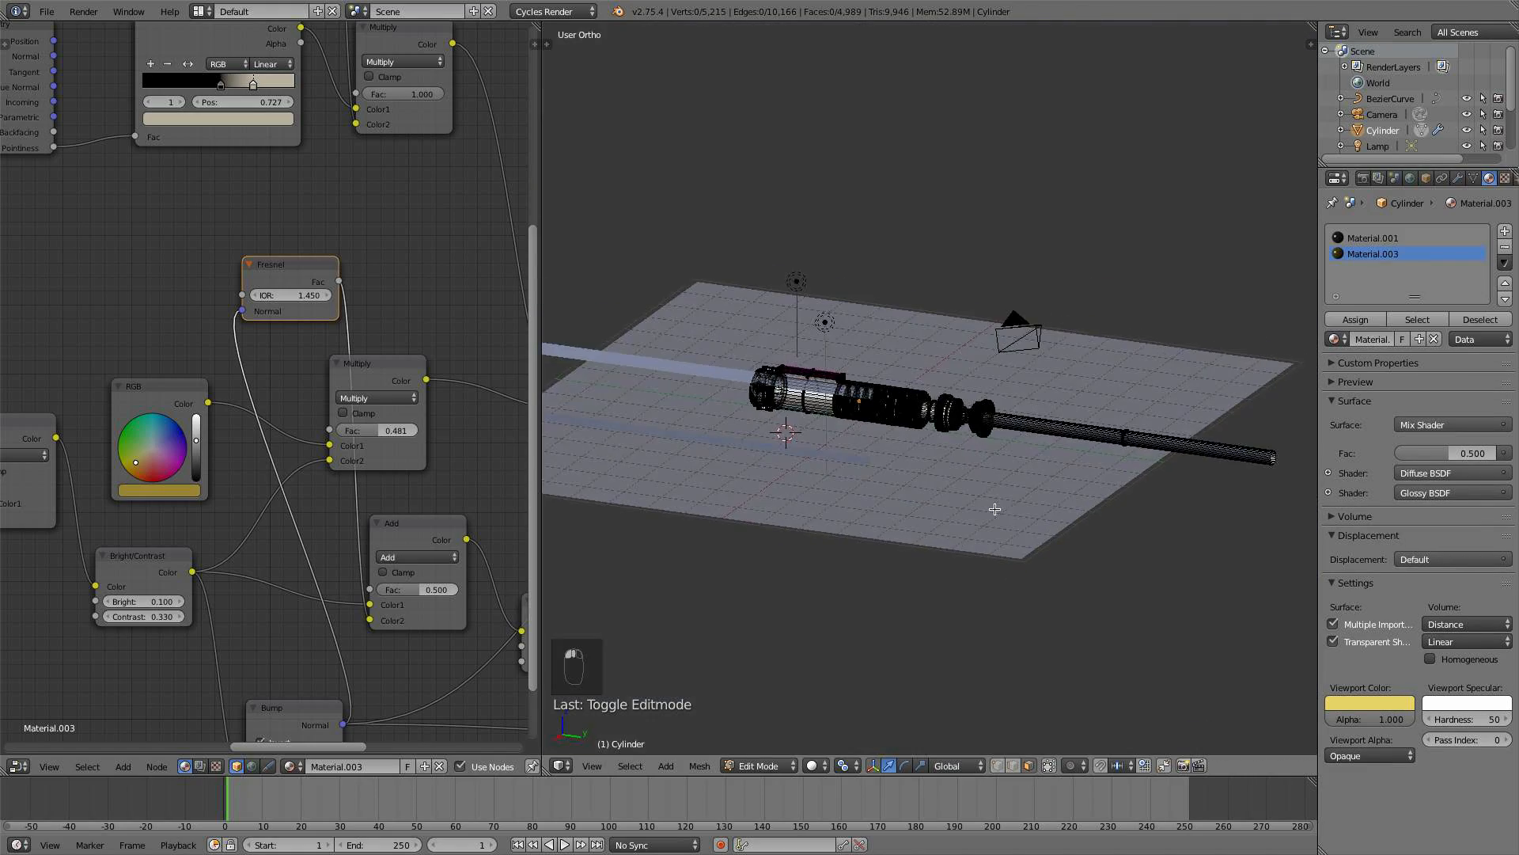
{"action": "key", "text": "KP_1"}
{"action": "scroll", "coordinate": [1060, 362], "scroll_direction": "up", "scroll_amount": 5}
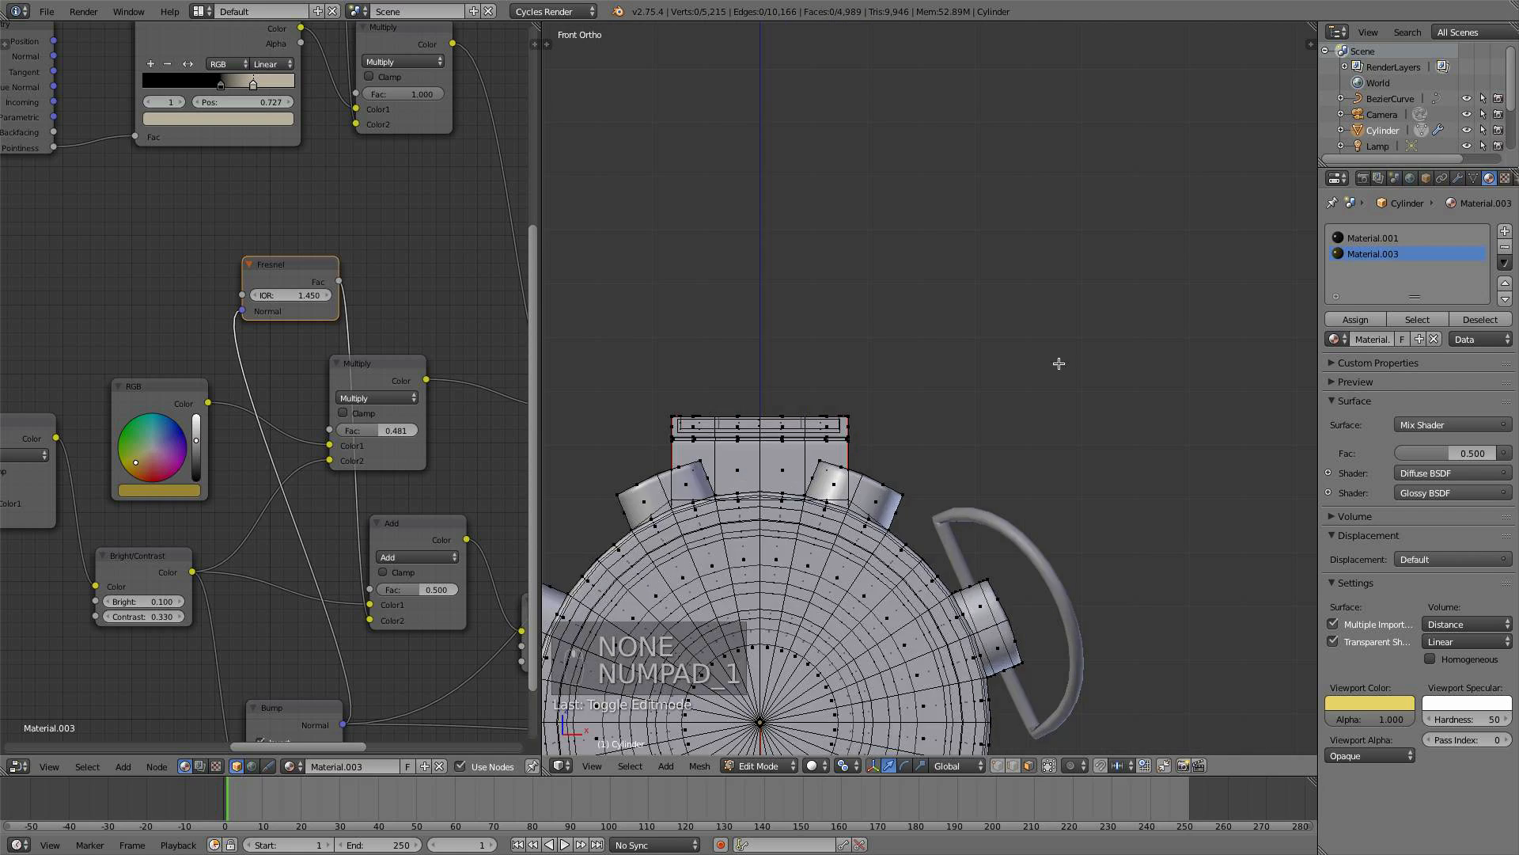
{"action": "middle_click_drag", "start_coordinate": [991, 418], "coordinate": [975, 444]}
{"action": "key", "text": "KP_1"}
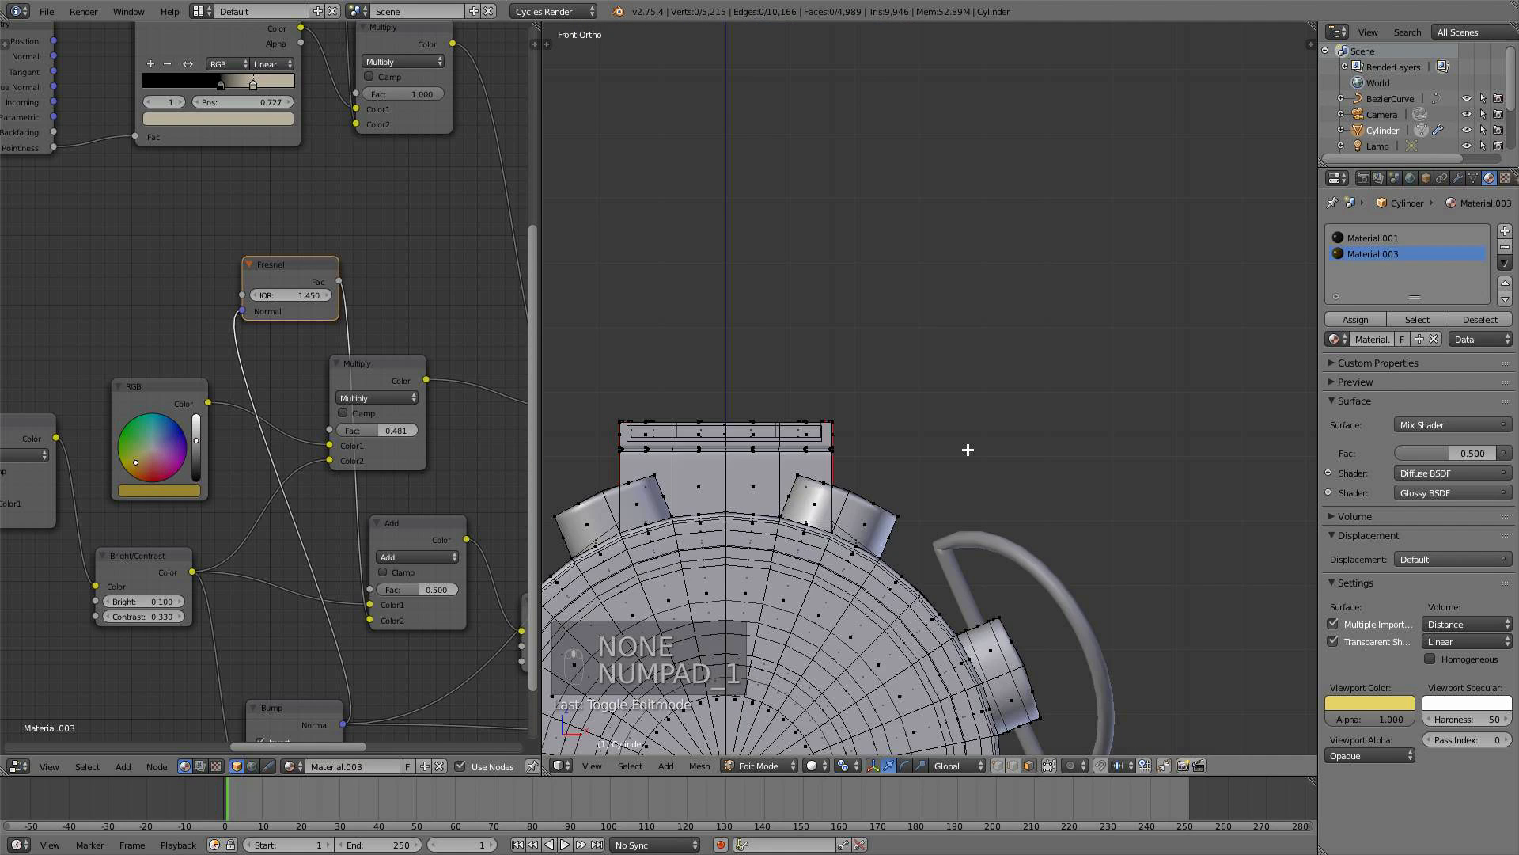
{"action": "key", "text": "b"}
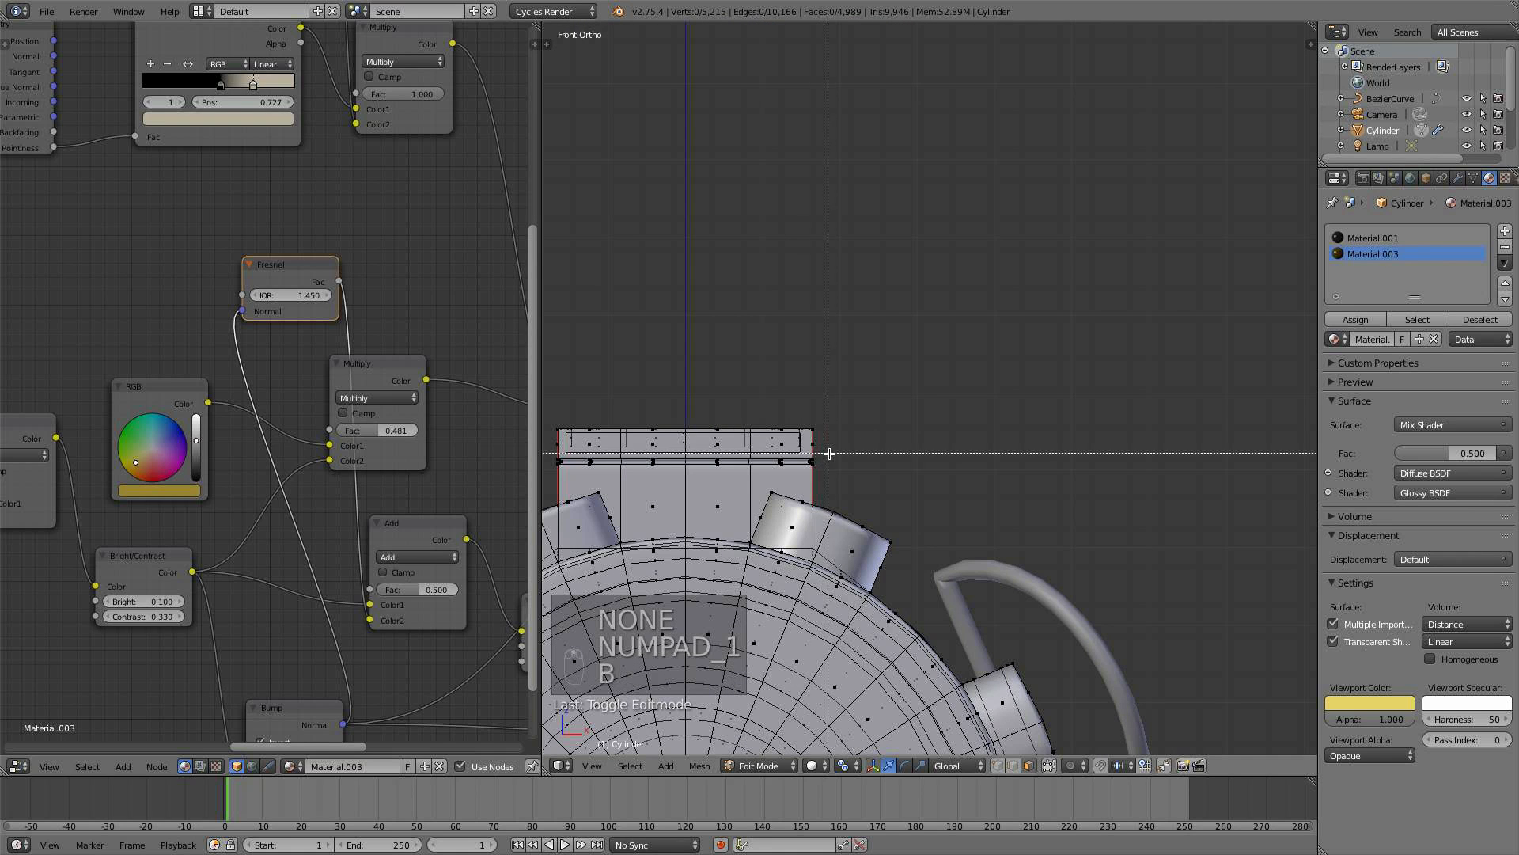
{"action": "left_click_drag", "start_coordinate": [831, 458], "coordinate": [498, 324]}
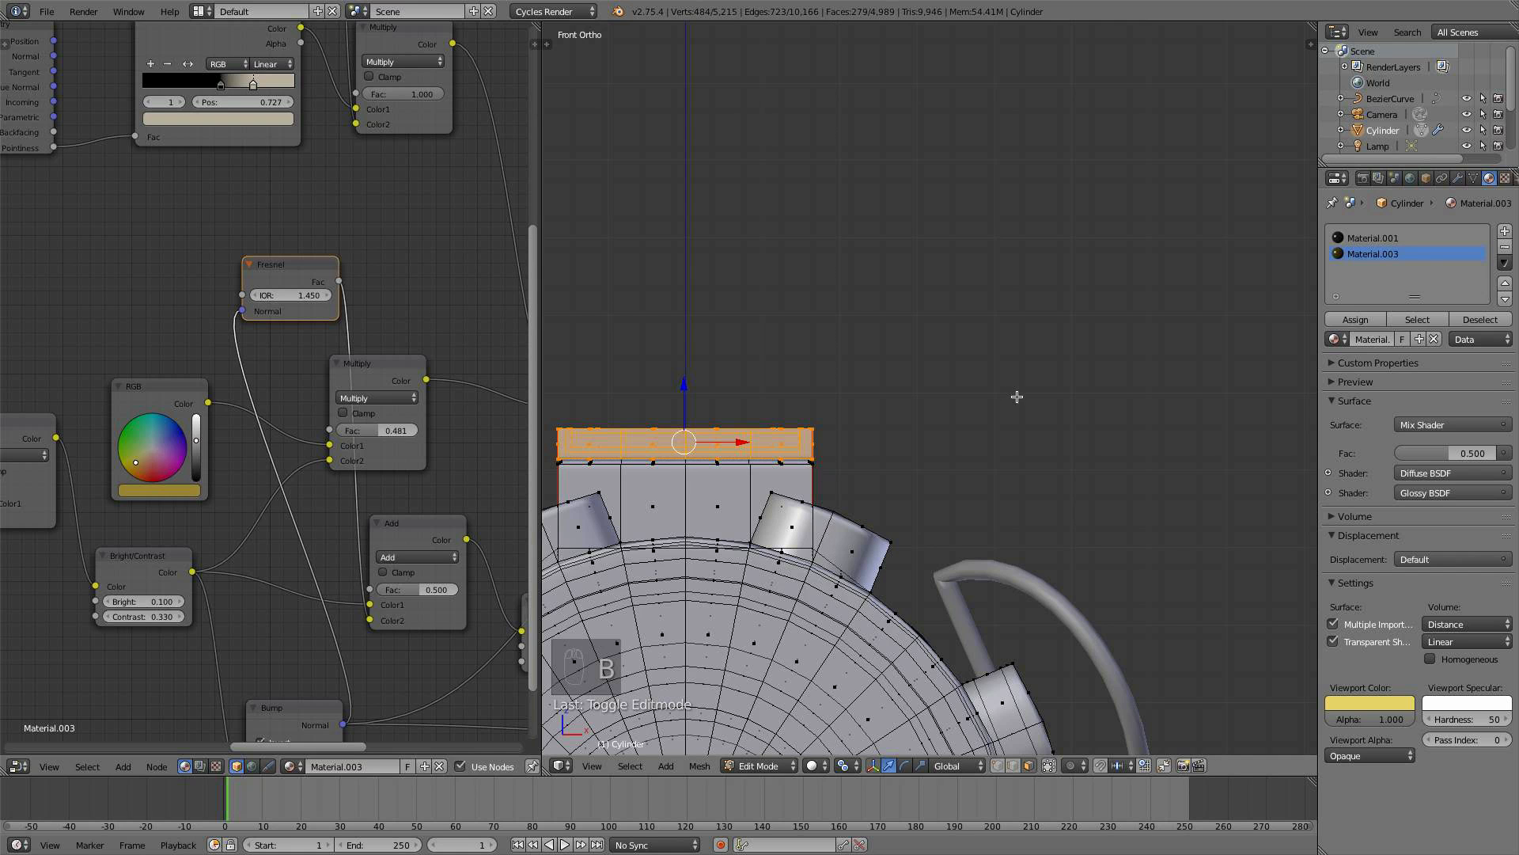
{"action": "left_click", "coordinate": [1356, 319]}
{"action": "key", "text": "a"}
{"action": "key", "text": "Tab"}
- Try assigning Material.003 to the box-selected narrow neck between the two flanges
{"action": "scroll", "coordinate": [887, 437], "scroll_direction": "down", "scroll_amount": 3}
{"action": "middle_click_drag", "start_coordinate": [822, 442], "coordinate": [902, 396]}
{"action": "mouse_move", "coordinate": [885, 474]}
{"action": "middle_mouse_down", "text": "shift"}
{"action": "mouse_move", "coordinate": [781, 431]}
{"action": "mouse_move", "coordinate": [865, 455]}
{"action": "mouse_move", "coordinate": [872, 442]}
{"action": "mouse_move", "coordinate": [905, 470]}
{"action": "middle_mouse_up", "text": "shift"}
{"action": "scroll", "coordinate": [1033, 487], "scroll_direction": "up", "scroll_amount": 4}
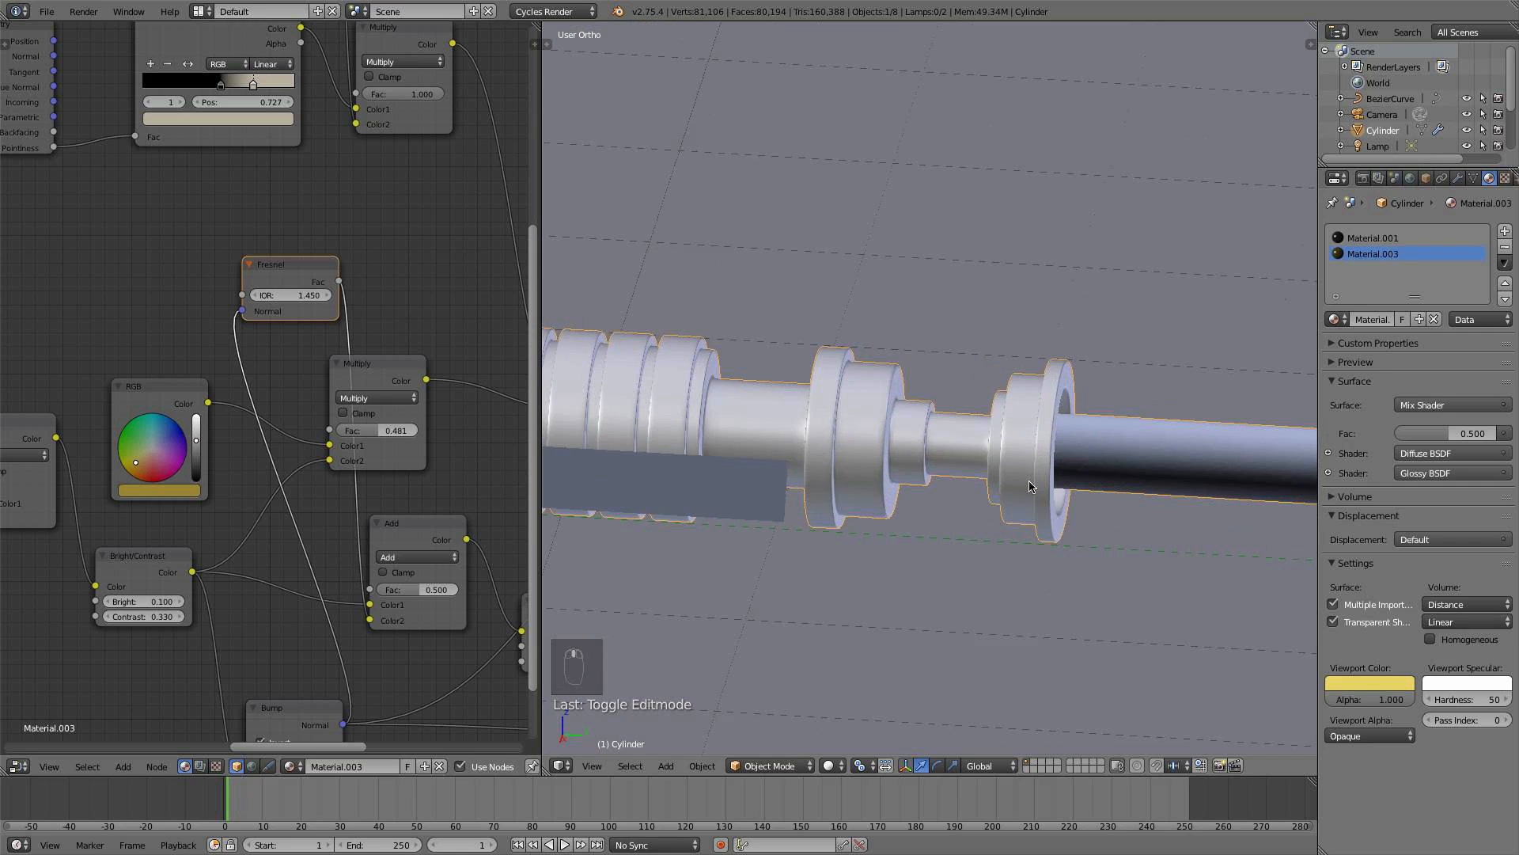
{"action": "key", "text": "Tab"}
{"action": "key", "text": "b"}
{"action": "key", "text": "b"}
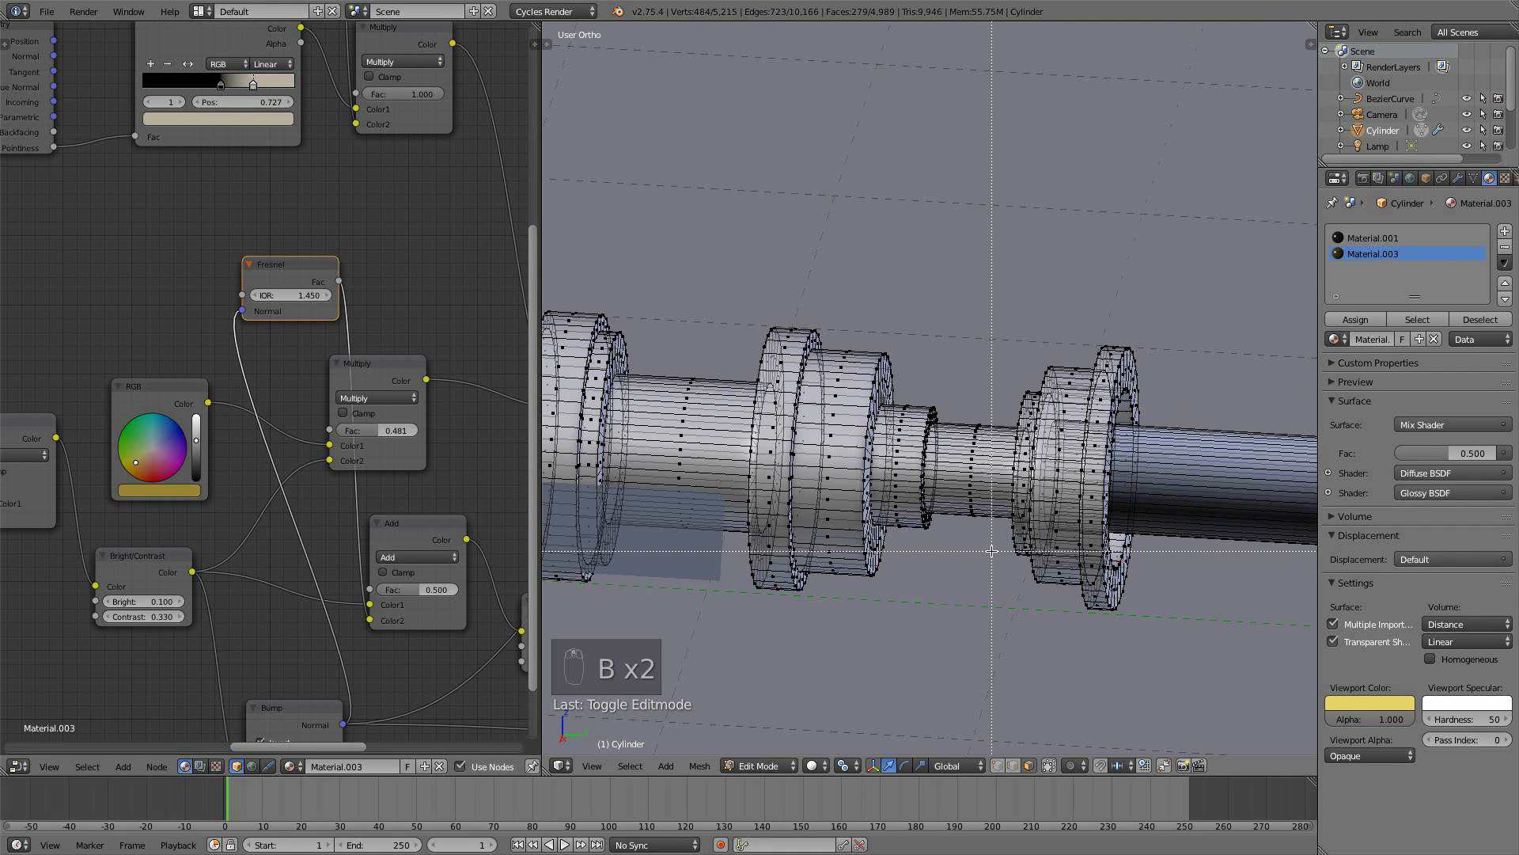
{"action": "left_click_drag", "start_coordinate": [991, 533], "coordinate": [873, 375]}
{"action": "key", "text": "b"}
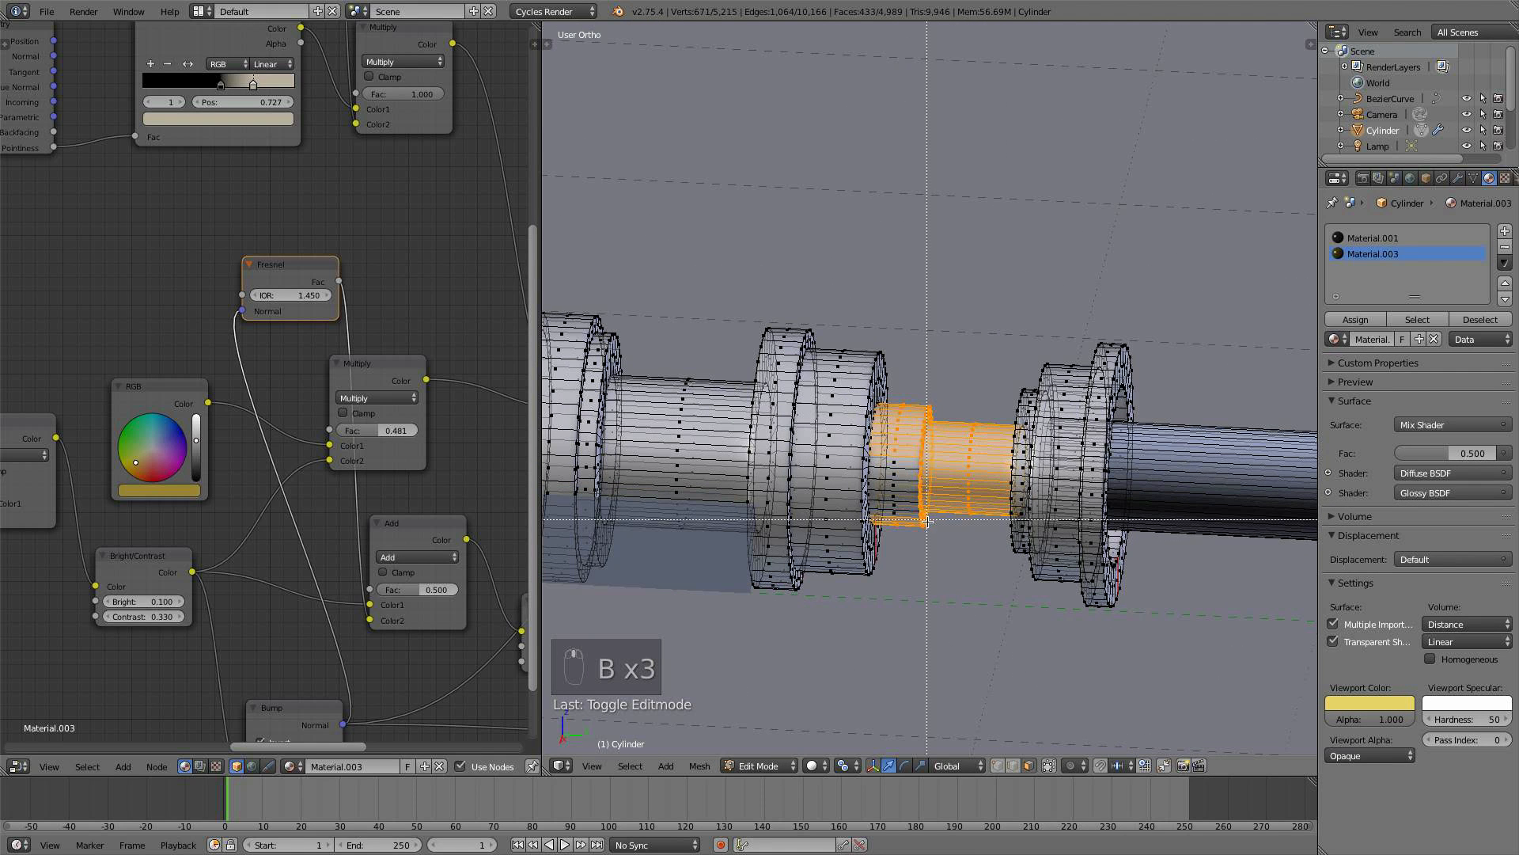
{"action": "left_click_drag", "start_coordinate": [881, 441], "coordinate": [883, 447]}
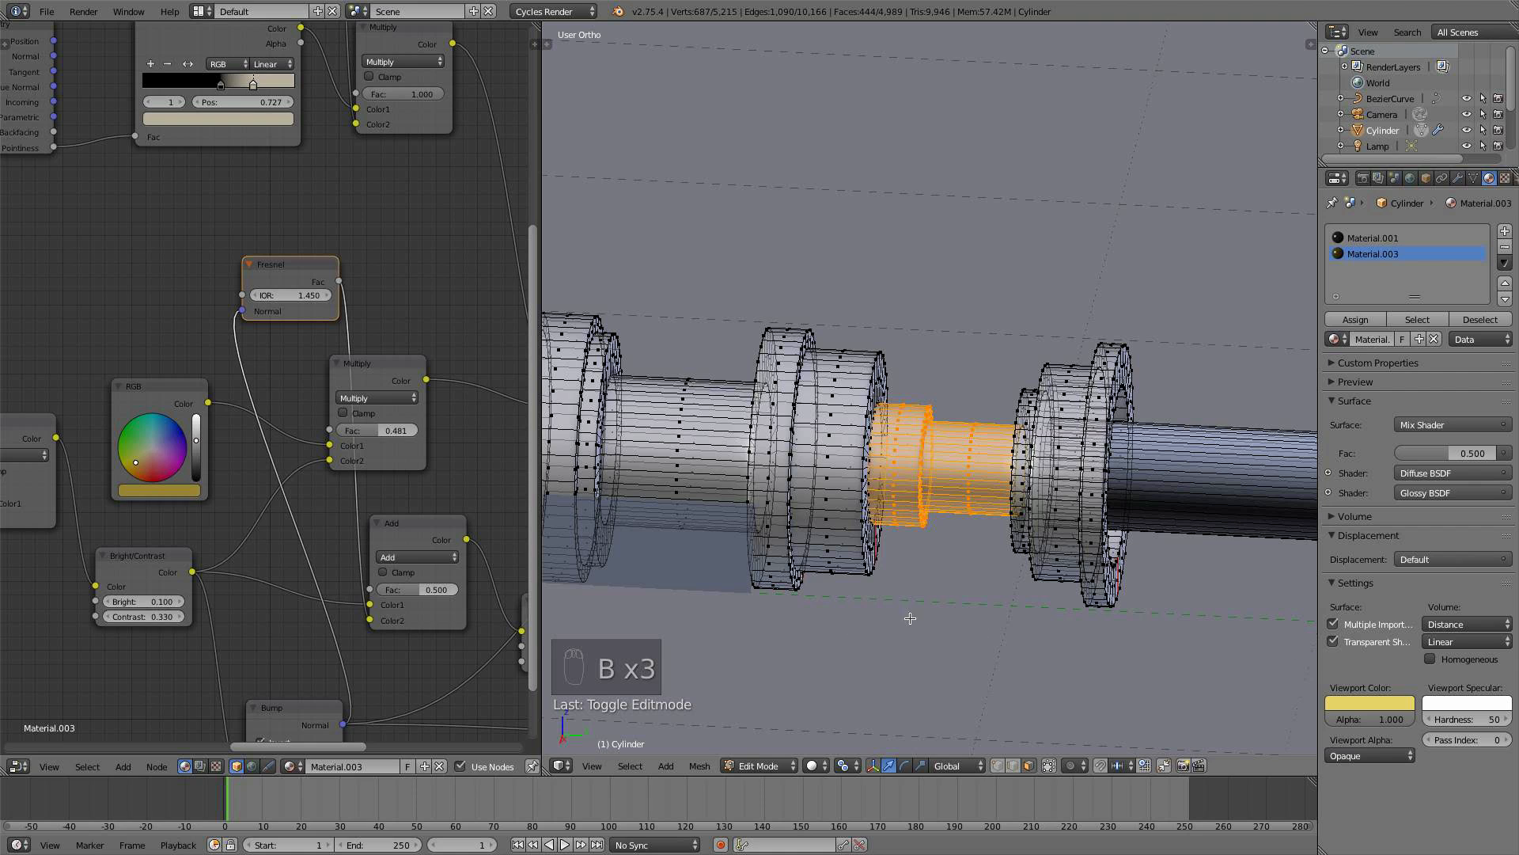
{"action": "left_click", "coordinate": [1355, 319]}
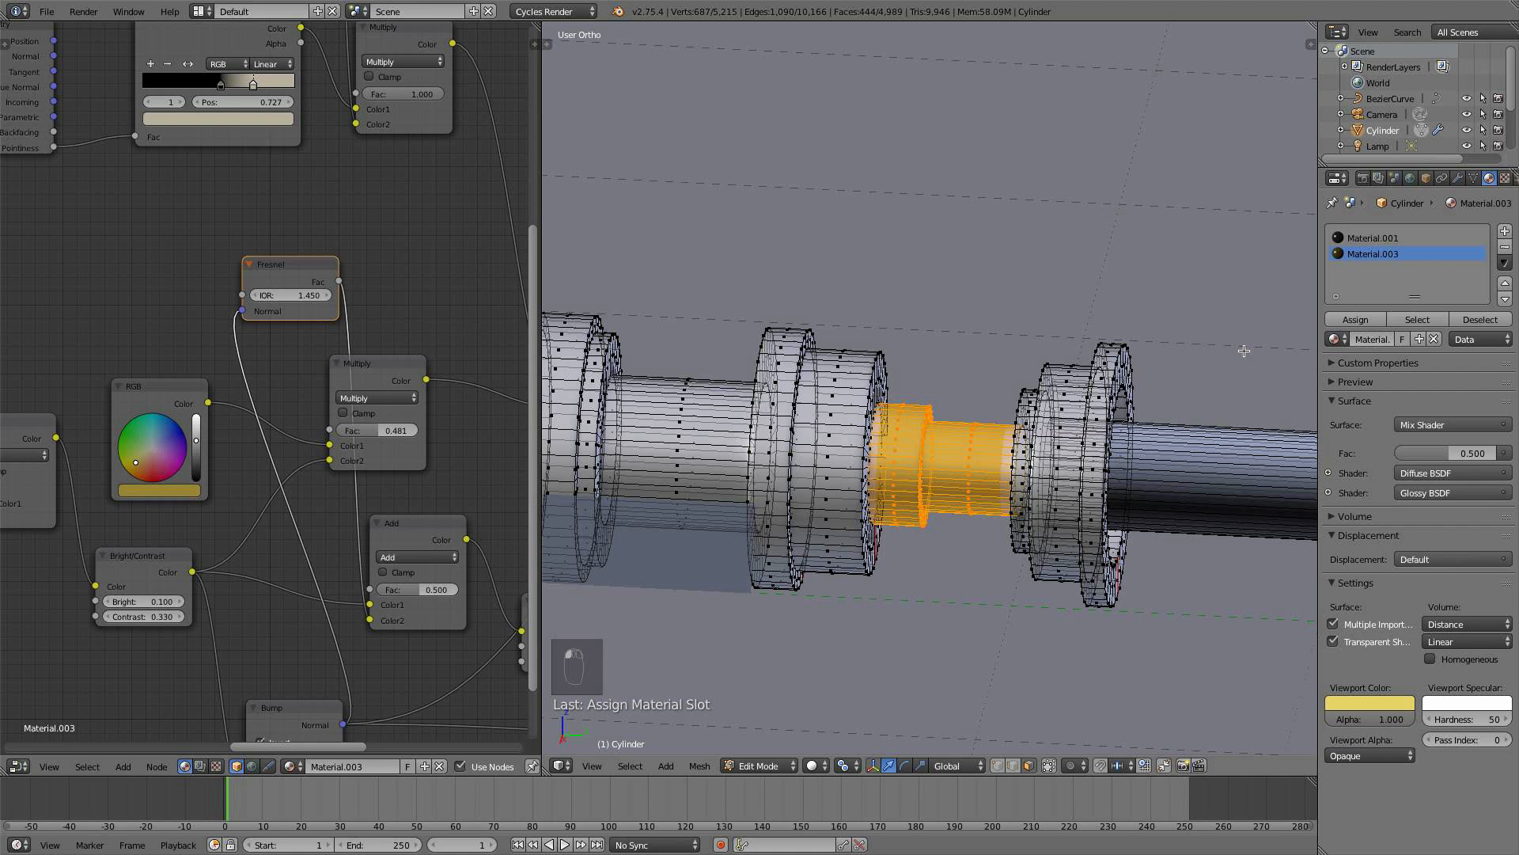
{"action": "key", "text": "a"}
{"action": "middle_click_drag", "start_coordinate": [989, 451], "coordinate": [1021, 449]}
{"action": "scroll", "coordinate": [999, 484], "scroll_direction": "up", "scroll_amount": 3}
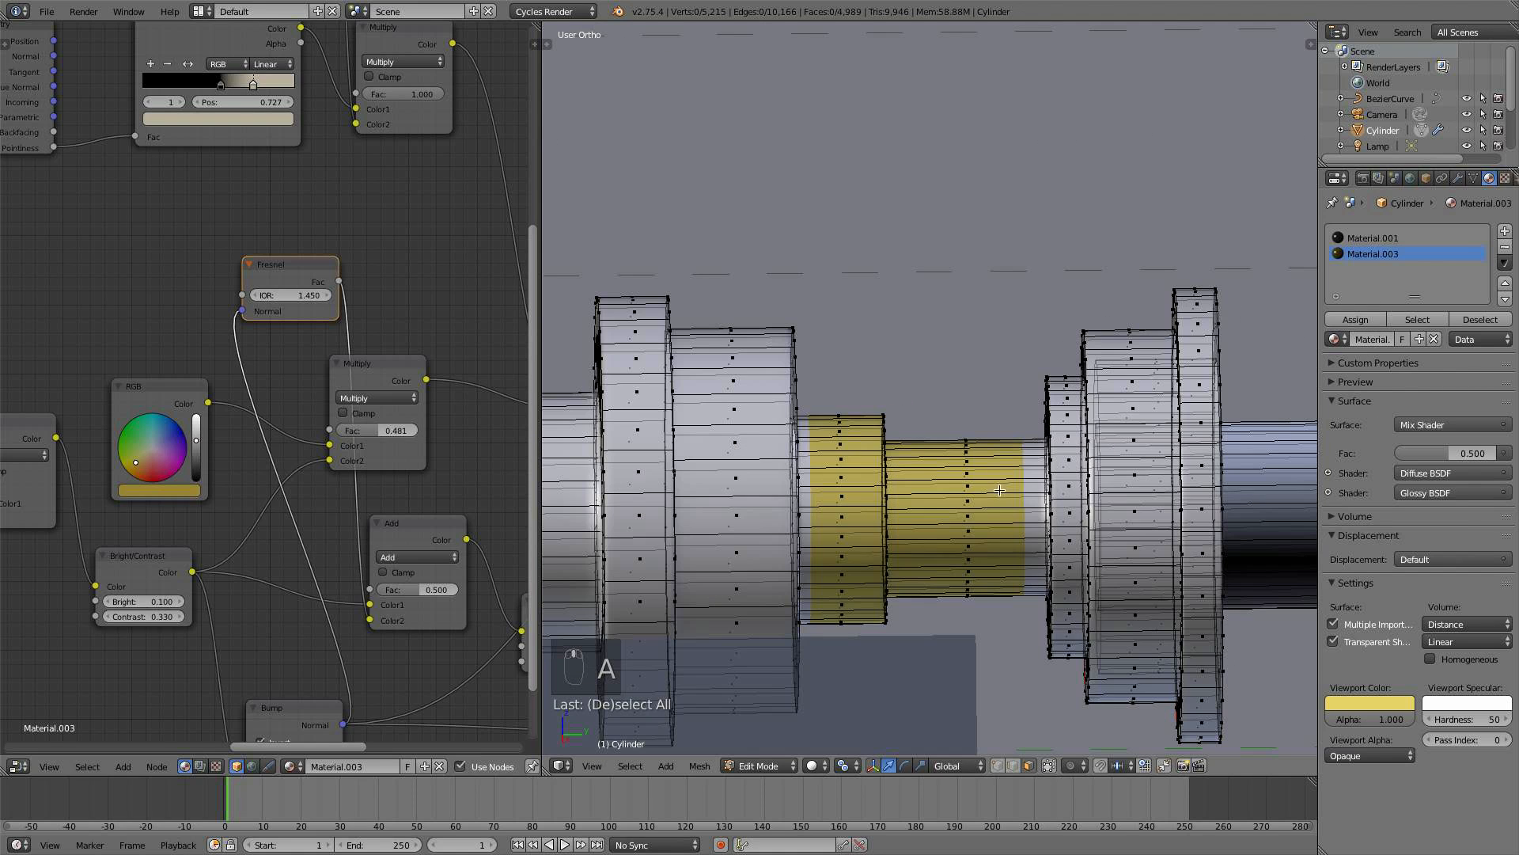
- Try assigning Material.003 to the neck selection expanded by one ring, and undo the neck assignments
{"action": "key", "text": "super+z"}
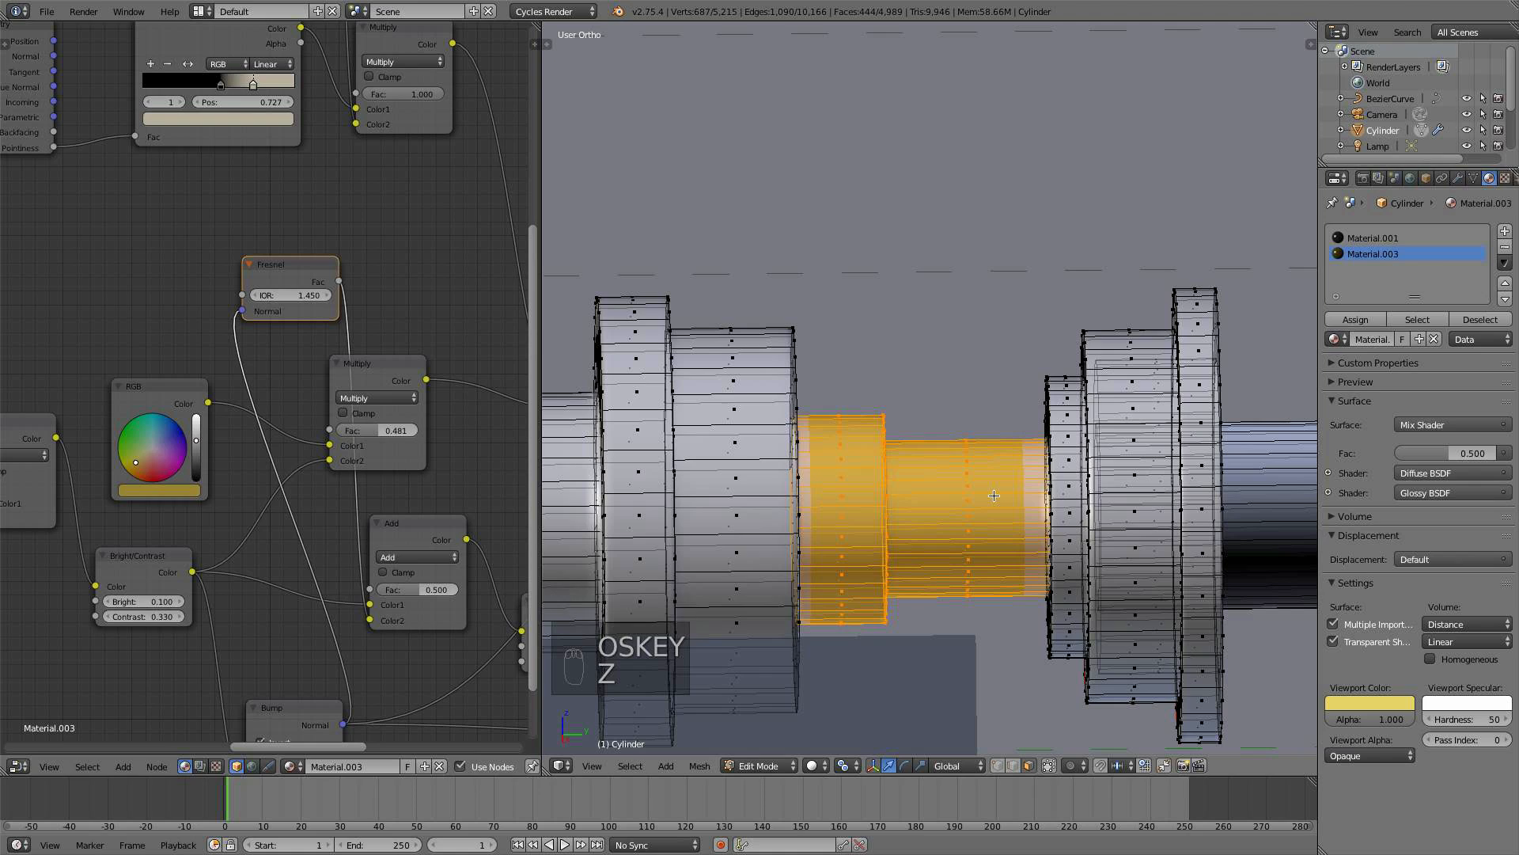
{"action": "key", "text": "ctrl+KP_Add"}
{"action": "middle_click_drag", "start_coordinate": [869, 502], "coordinate": [918, 483]}
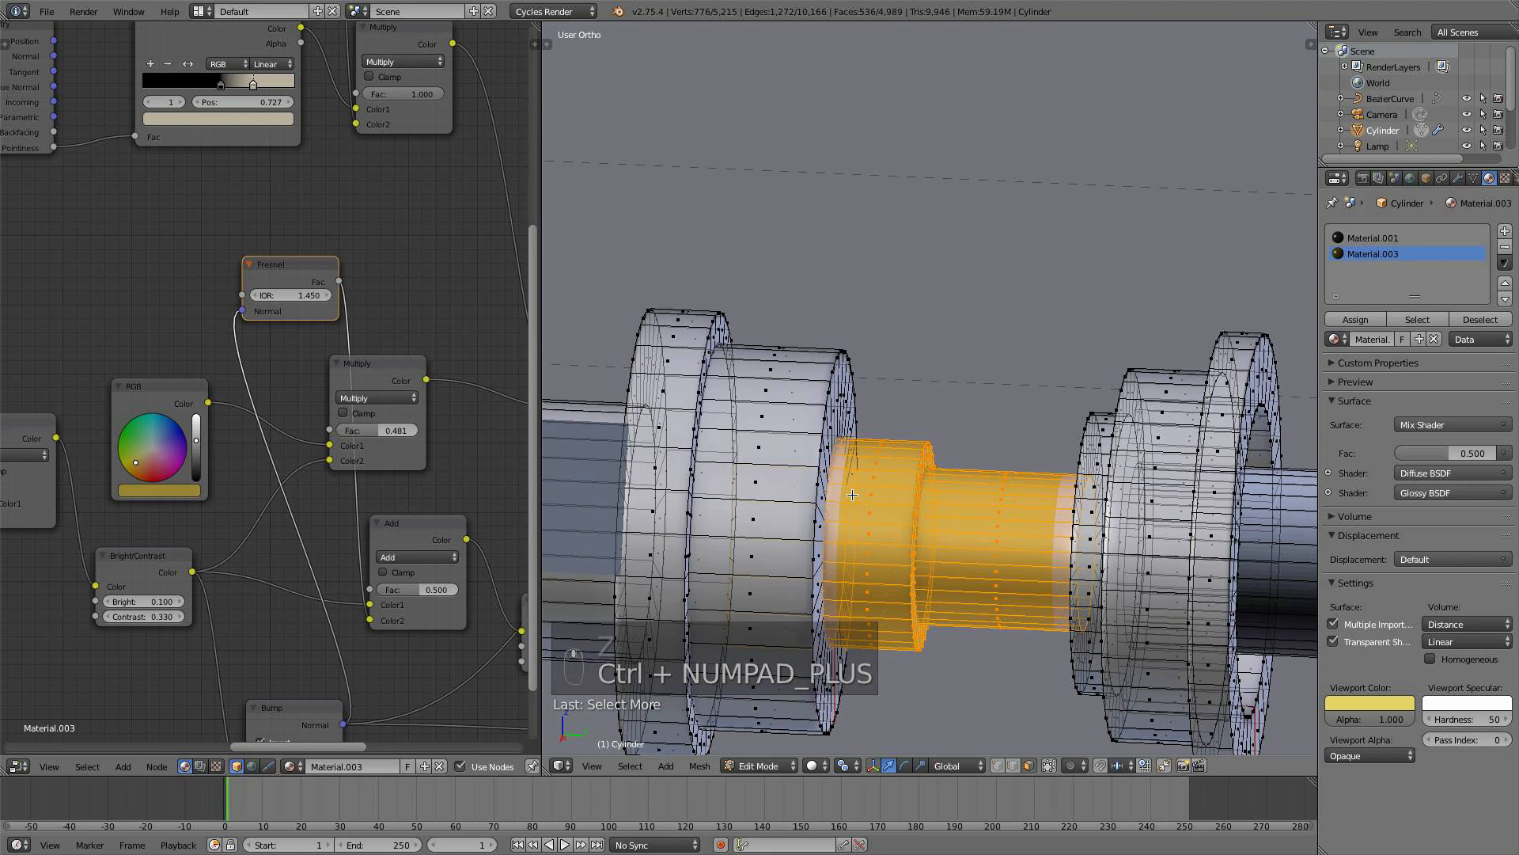
{"action": "left_click", "coordinate": [1355, 318]}
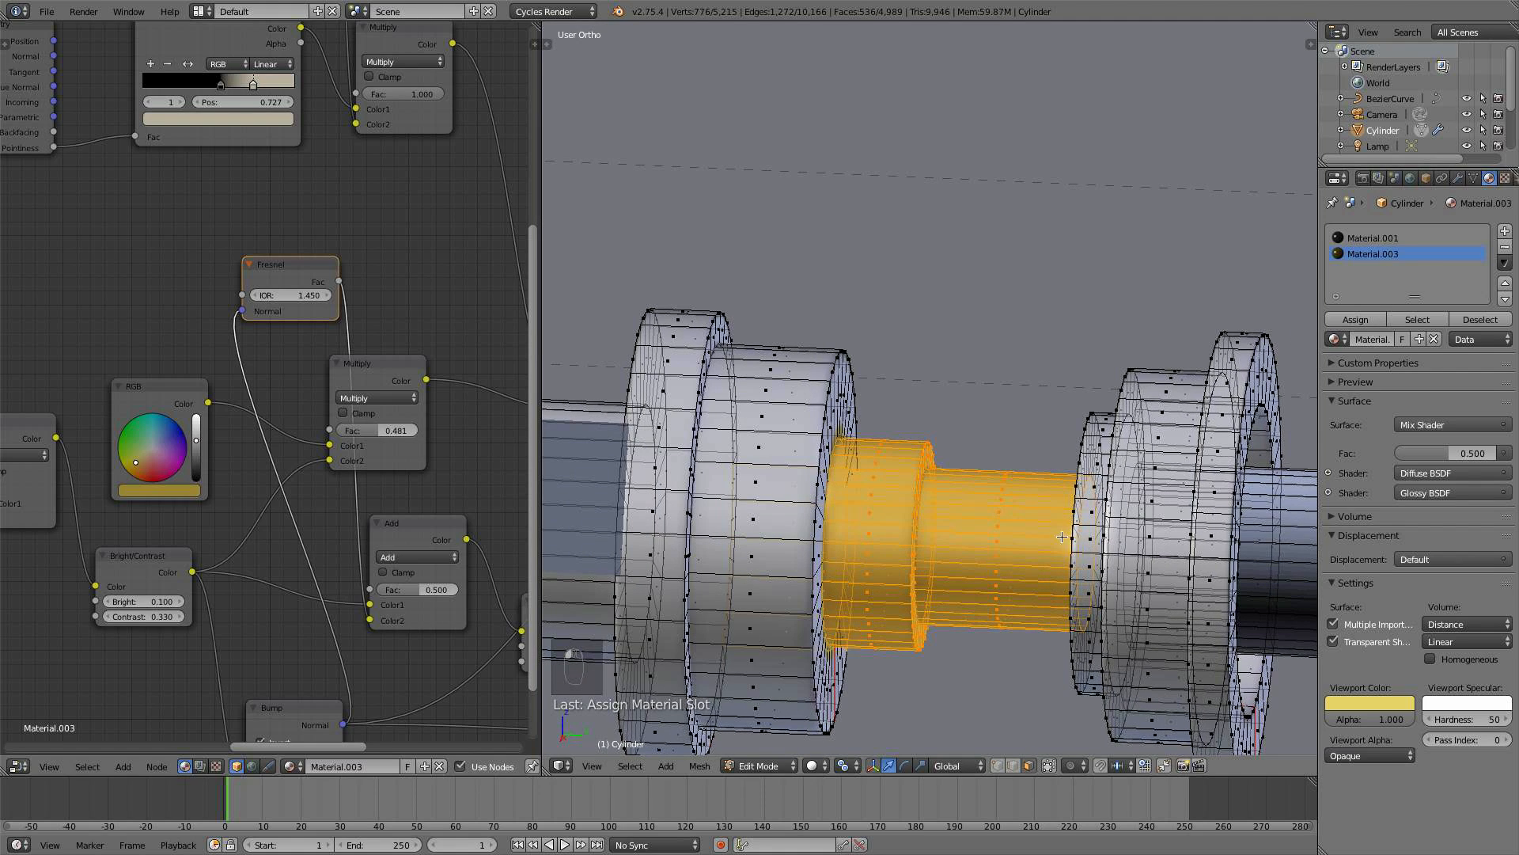
{"action": "middle_click_drag", "start_coordinate": [1061, 534], "coordinate": [1007, 407]}
{"action": "key", "text": "a"}
{"action": "key", "text": "Tab"}
{"action": "key", "text": "super+z"}
- Select the face loops of the narrow neck and its adjoining collar between the flanges and assign Material.003 to them
{"action": "key", "text": "Tab"}
{"action": "scroll", "coordinate": [1001, 387], "scroll_direction": "up", "scroll_amount": 3}
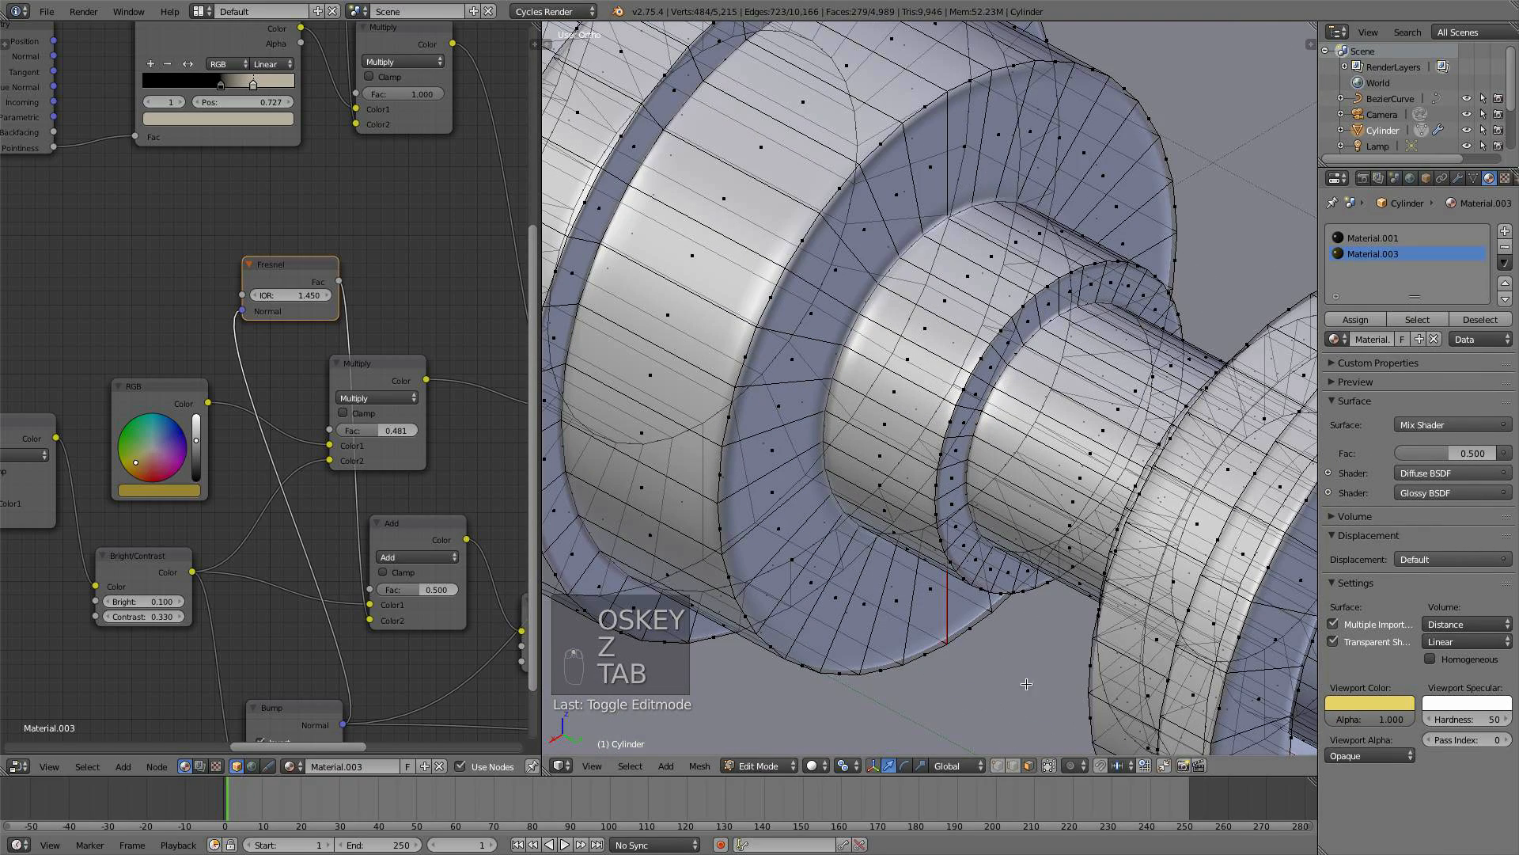
{"action": "right_click", "coordinate": [964, 387], "text": "alt"}
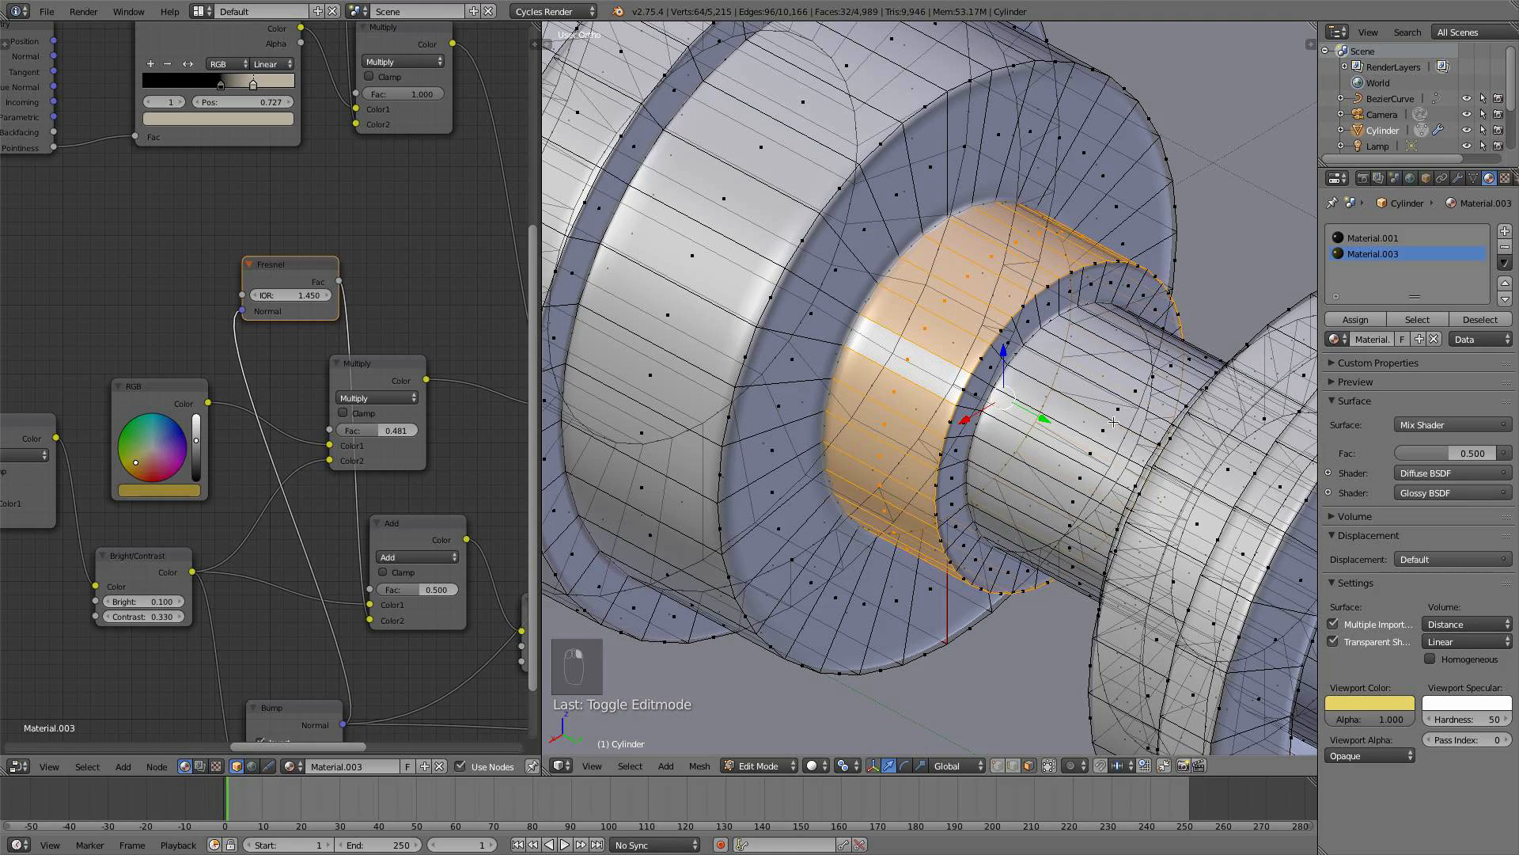
{"action": "middle_click_drag", "start_coordinate": [1102, 422], "coordinate": [1121, 409]}
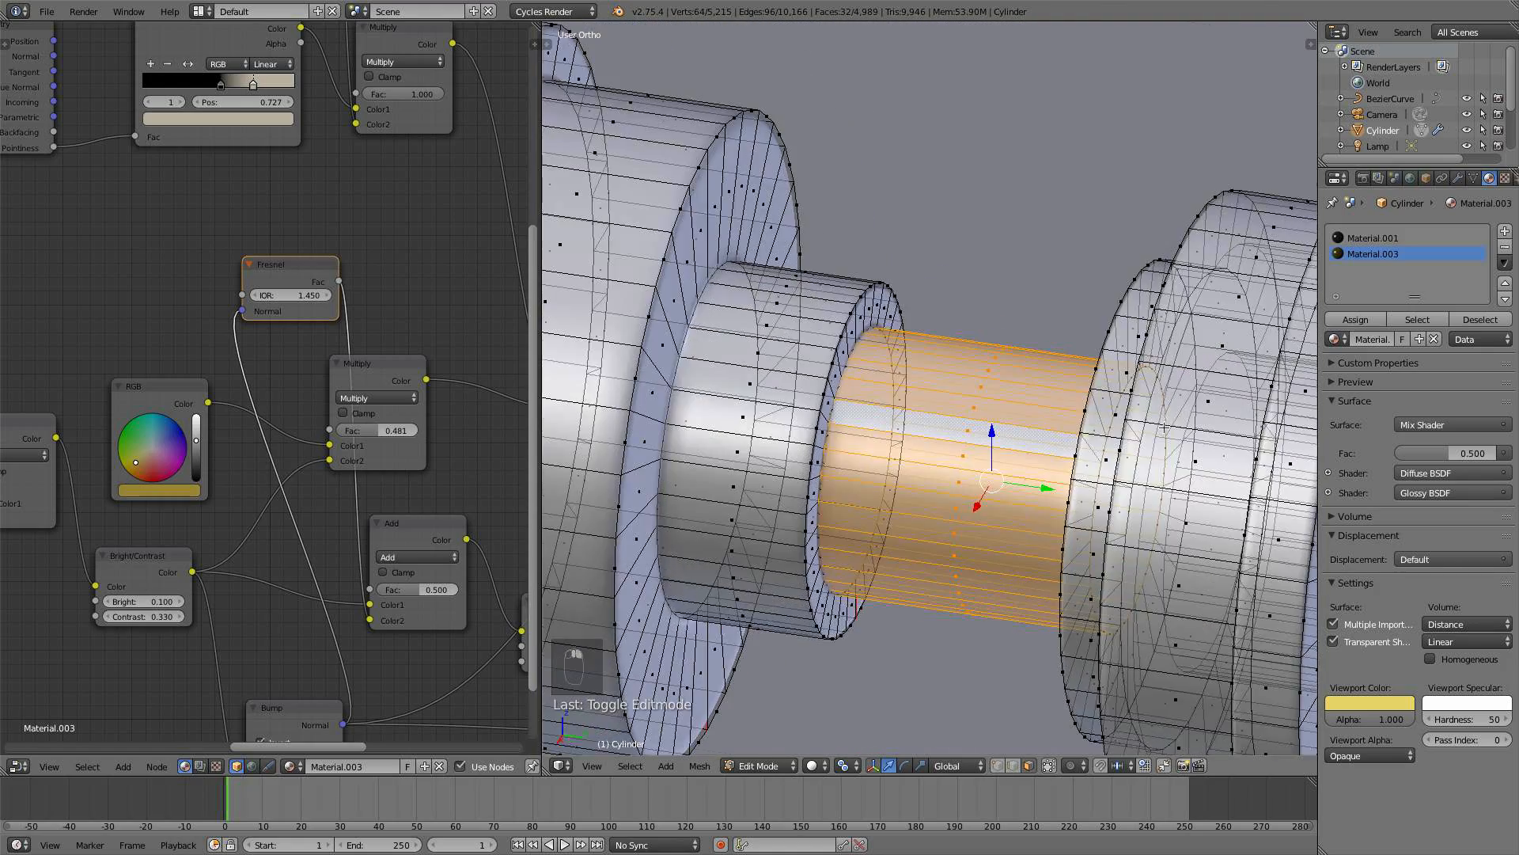
{"action": "key", "text": "KP_7"}
{"action": "middle_click_drag", "start_coordinate": [777, 430], "coordinate": [947, 416], "text": "shift"}
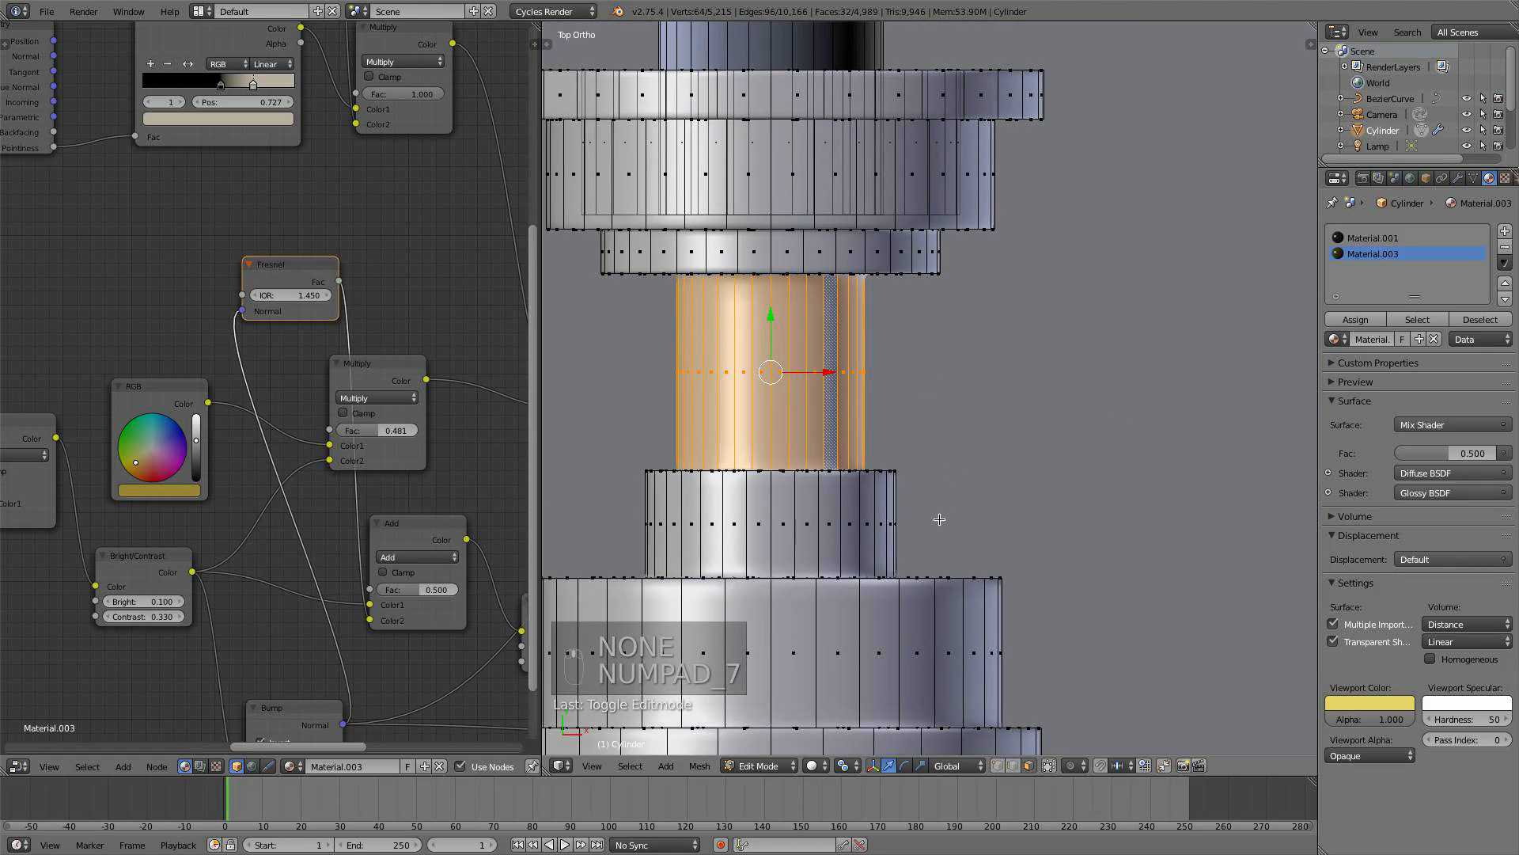
{"action": "key", "text": "b"}
{"action": "left_click_drag", "start_coordinate": [933, 538], "coordinate": [574, 323]}
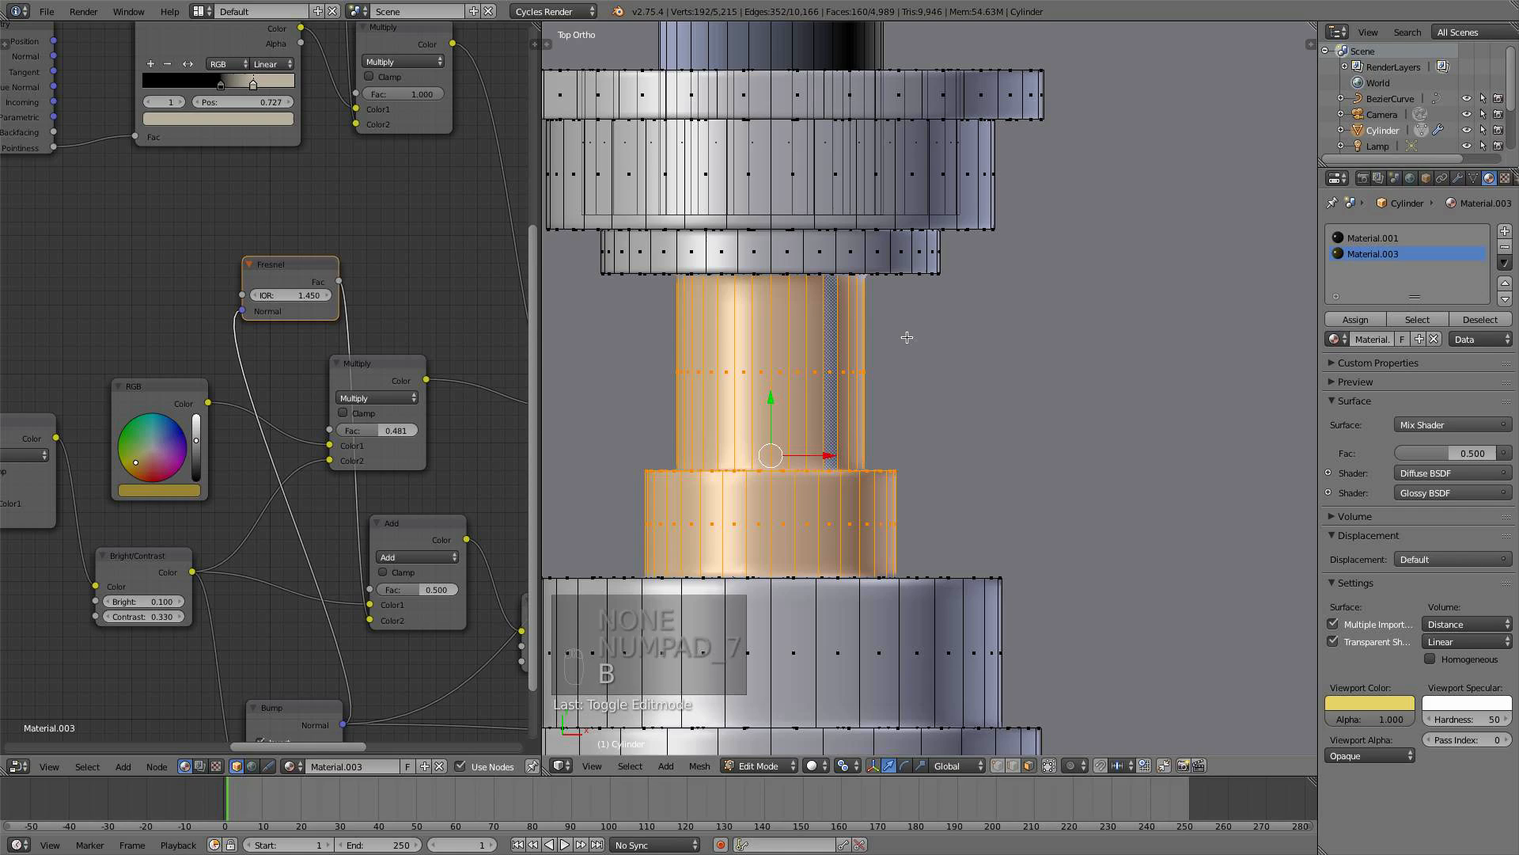
{"action": "left_click", "coordinate": [1355, 320]}
{"action": "key", "text": "a"}
{"action": "key", "text": "Tab"}
- Reselect the neck and collar faces in top view, try to expand the selection, and assign Material.003 to them again
{"action": "middle_click_drag", "start_coordinate": [946, 432], "coordinate": [802, 361]}
{"action": "scroll", "coordinate": [801, 393], "scroll_direction": "up", "scroll_amount": 2}
{"action": "key", "text": "Tab"}
{"action": "scroll", "coordinate": [825, 406], "scroll_direction": "up", "scroll_amount": 3}
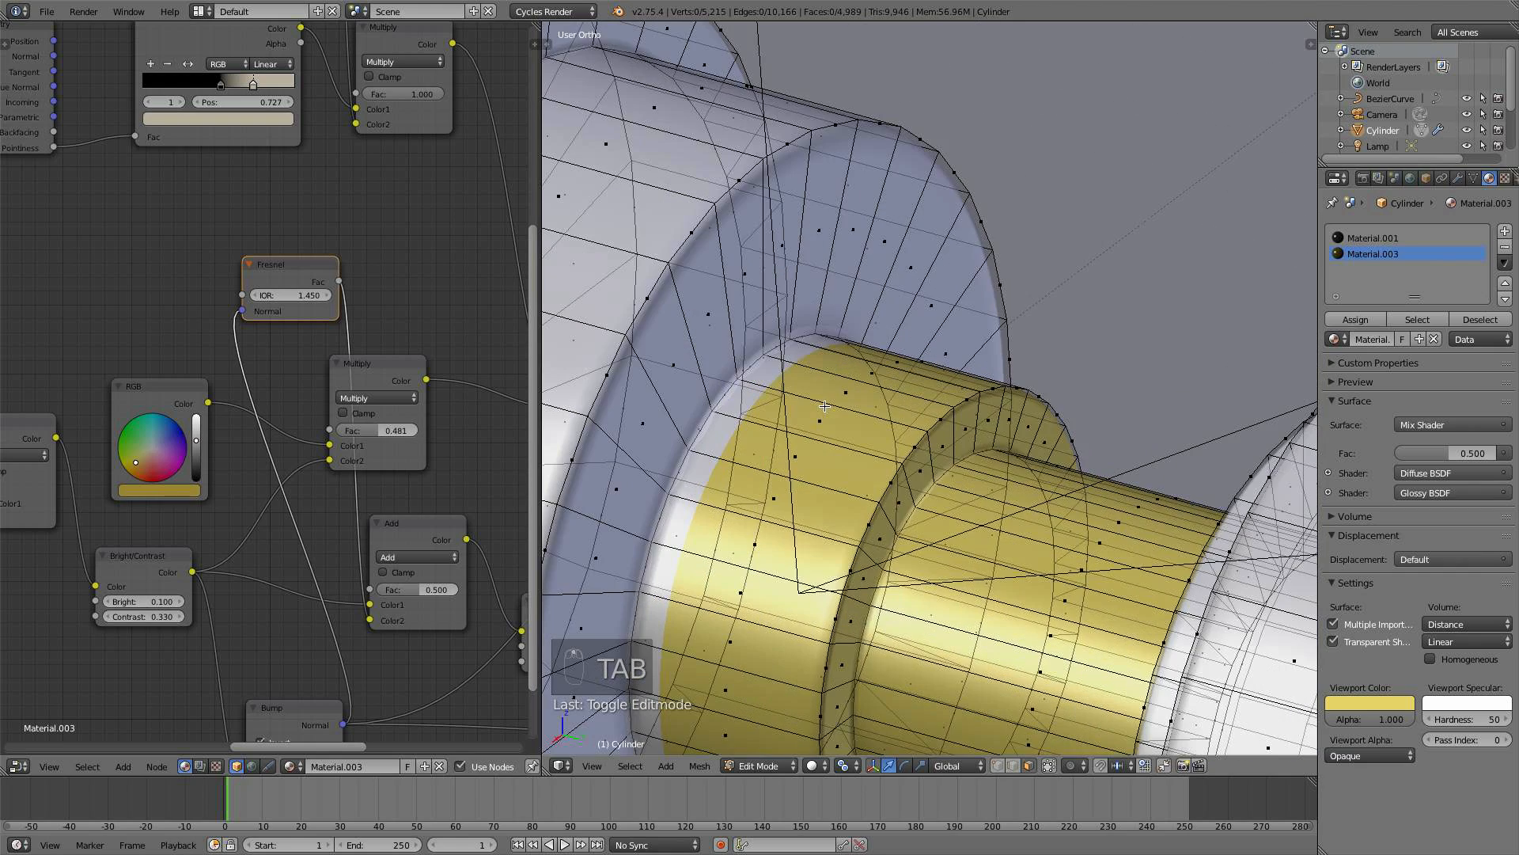
{"action": "scroll", "coordinate": [767, 552], "scroll_direction": "down", "scroll_amount": 3}
{"action": "middle_click_drag", "start_coordinate": [767, 552], "coordinate": [1085, 518]}
{"action": "key", "text": "KP_7"}
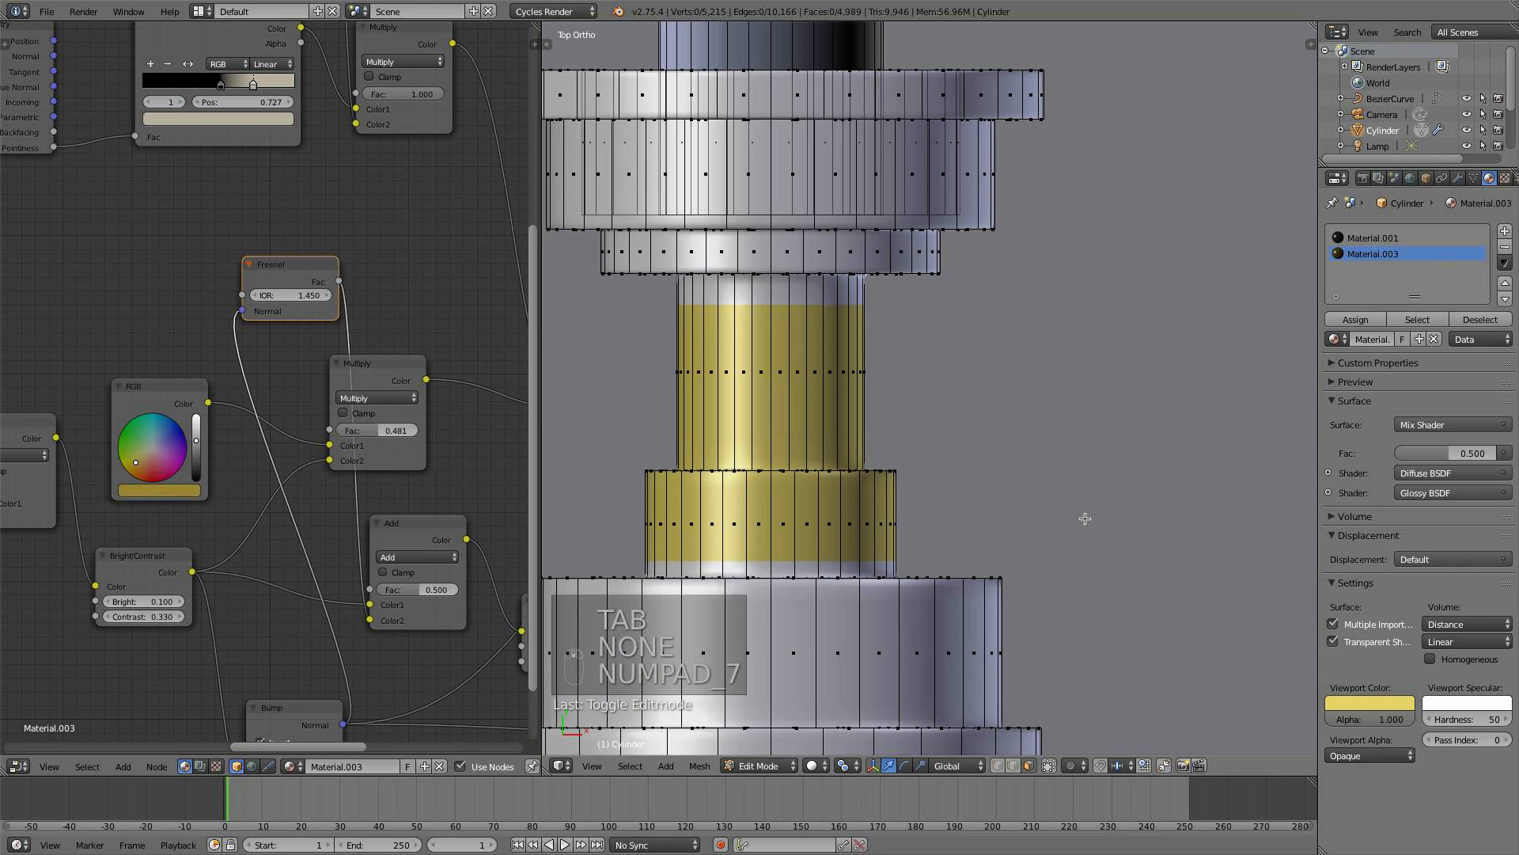
{"action": "key", "text": "b"}
{"action": "left_click_drag", "start_coordinate": [917, 551], "coordinate": [524, 351]}
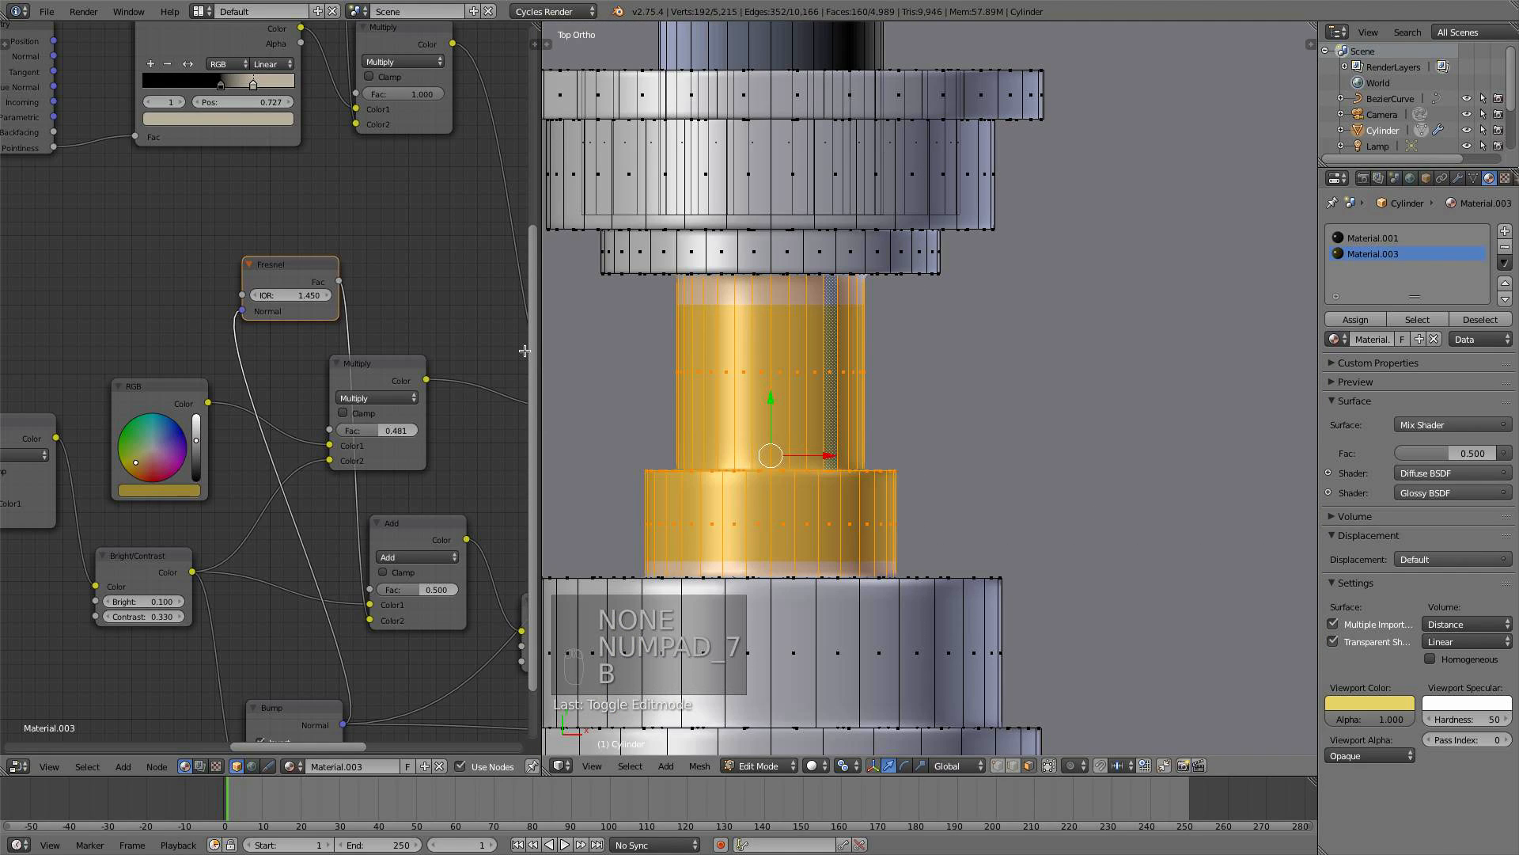
{"action": "key", "text": "ctrl+equal"}
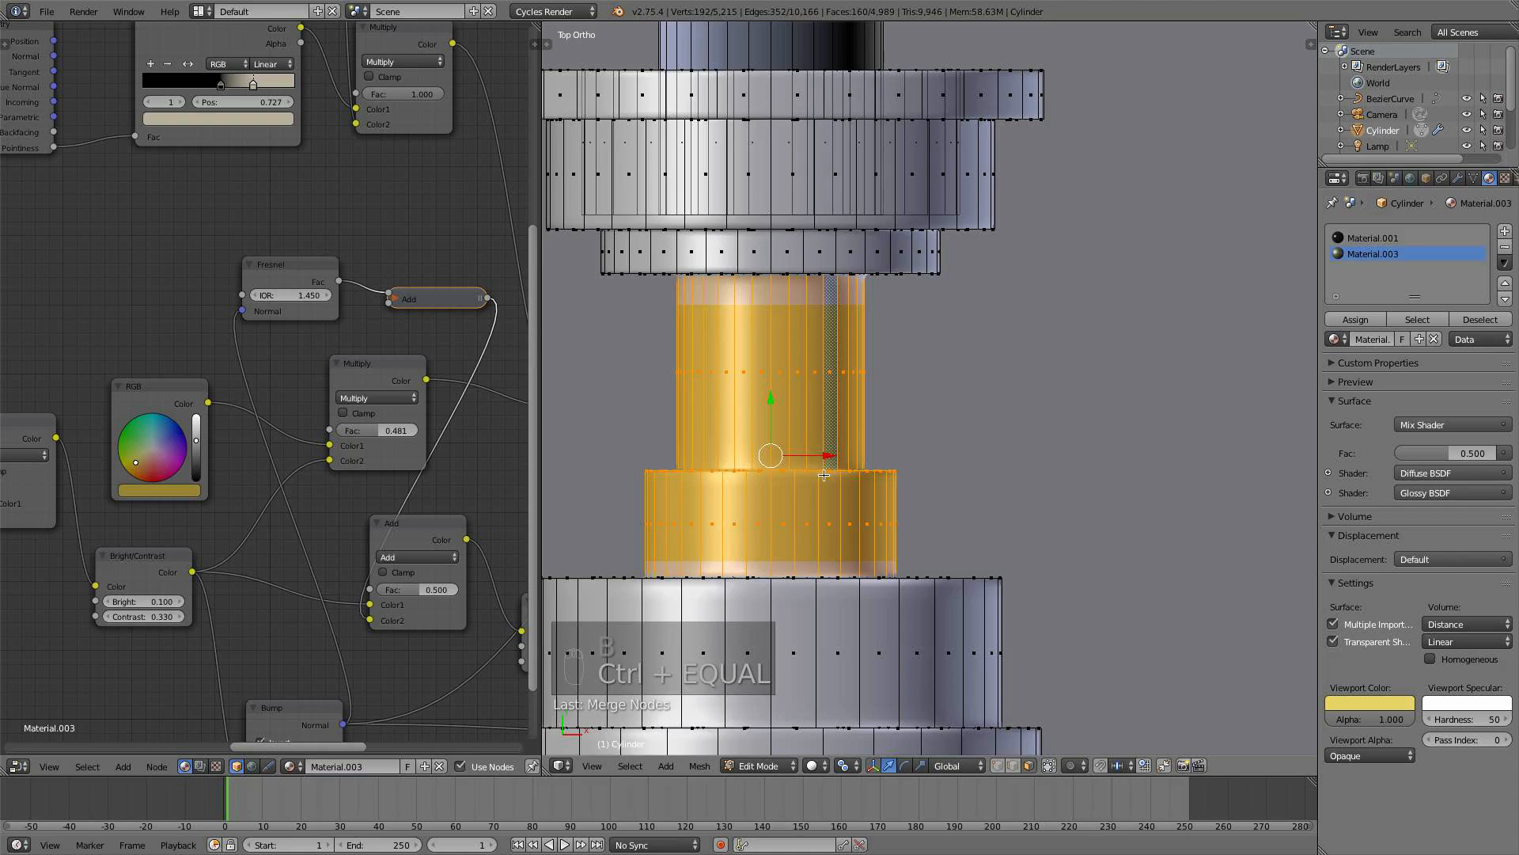
{"action": "middle_click_drag", "start_coordinate": [824, 475], "coordinate": [591, 369]}
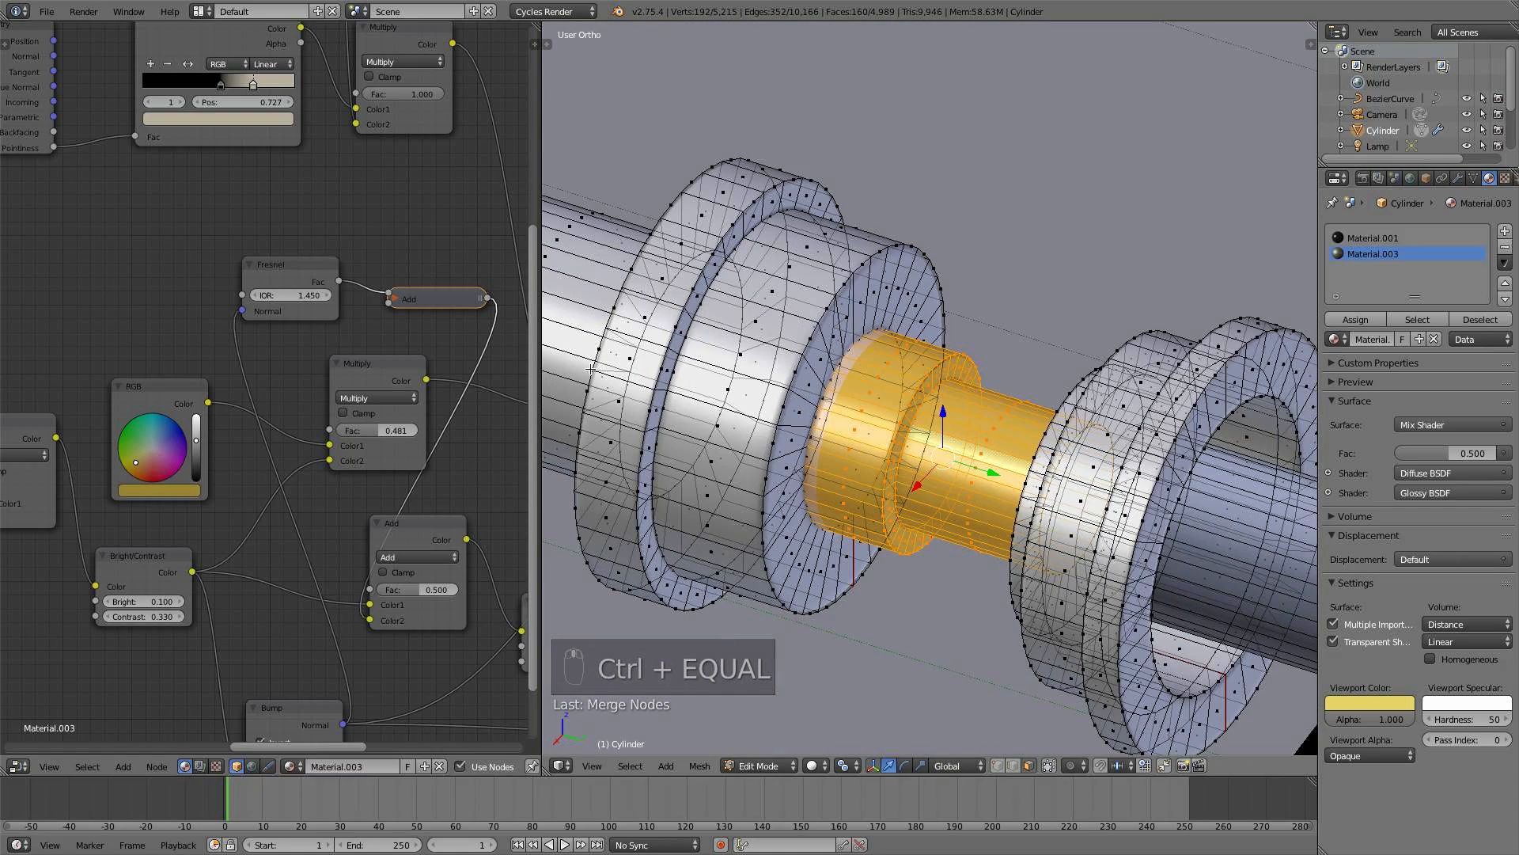
{"action": "left_click", "coordinate": [1356, 320]}
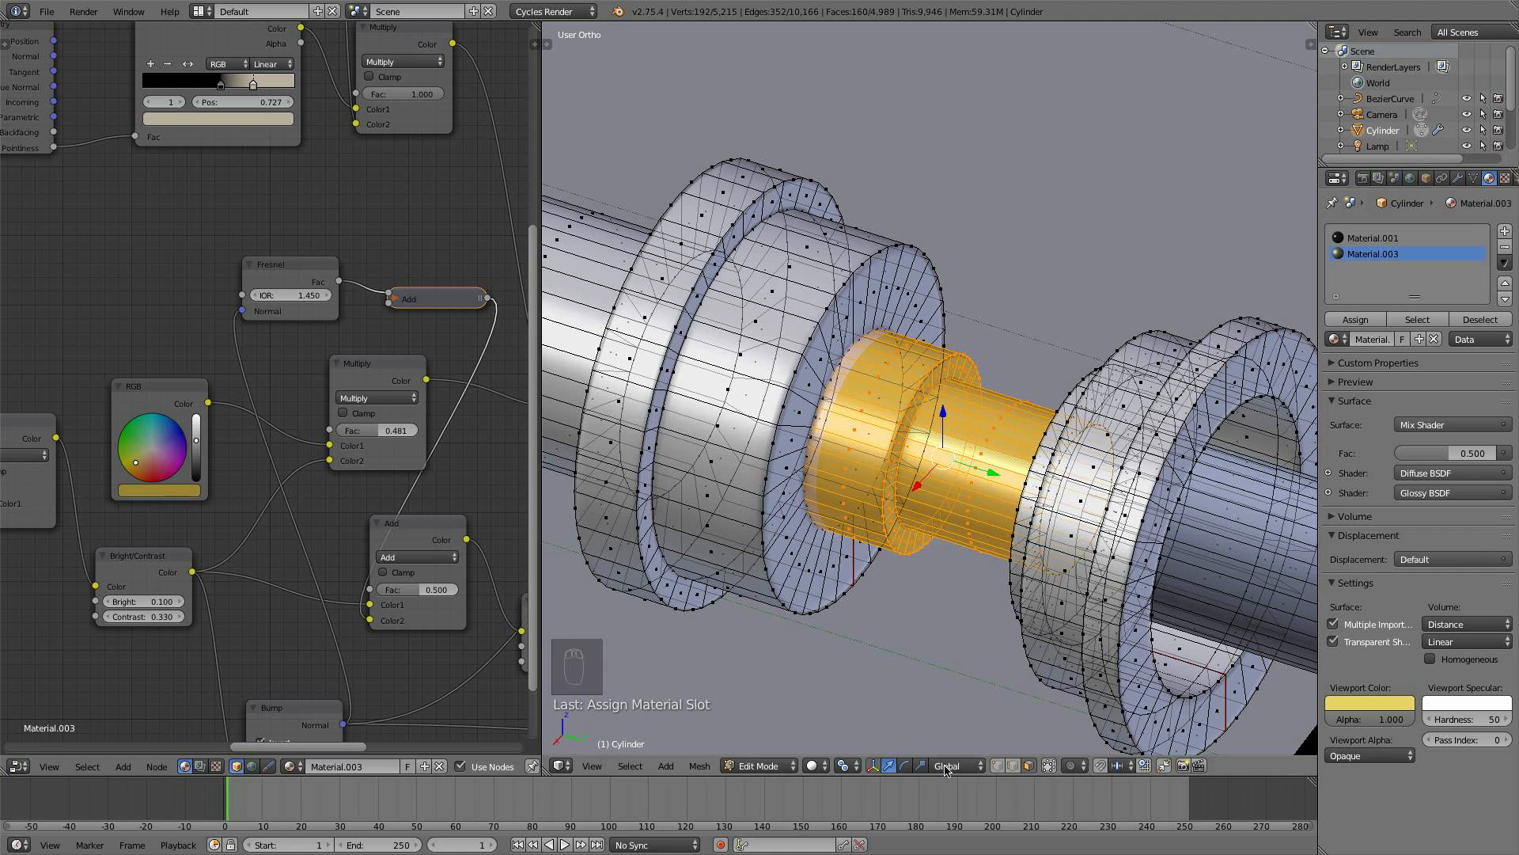
- Switch to vertex selection, try to expand the selected neck and collar, and deselect everything in top view
{"action": "left_click", "coordinate": [997, 766]}
{"action": "key", "text": "ctrl+equal"}
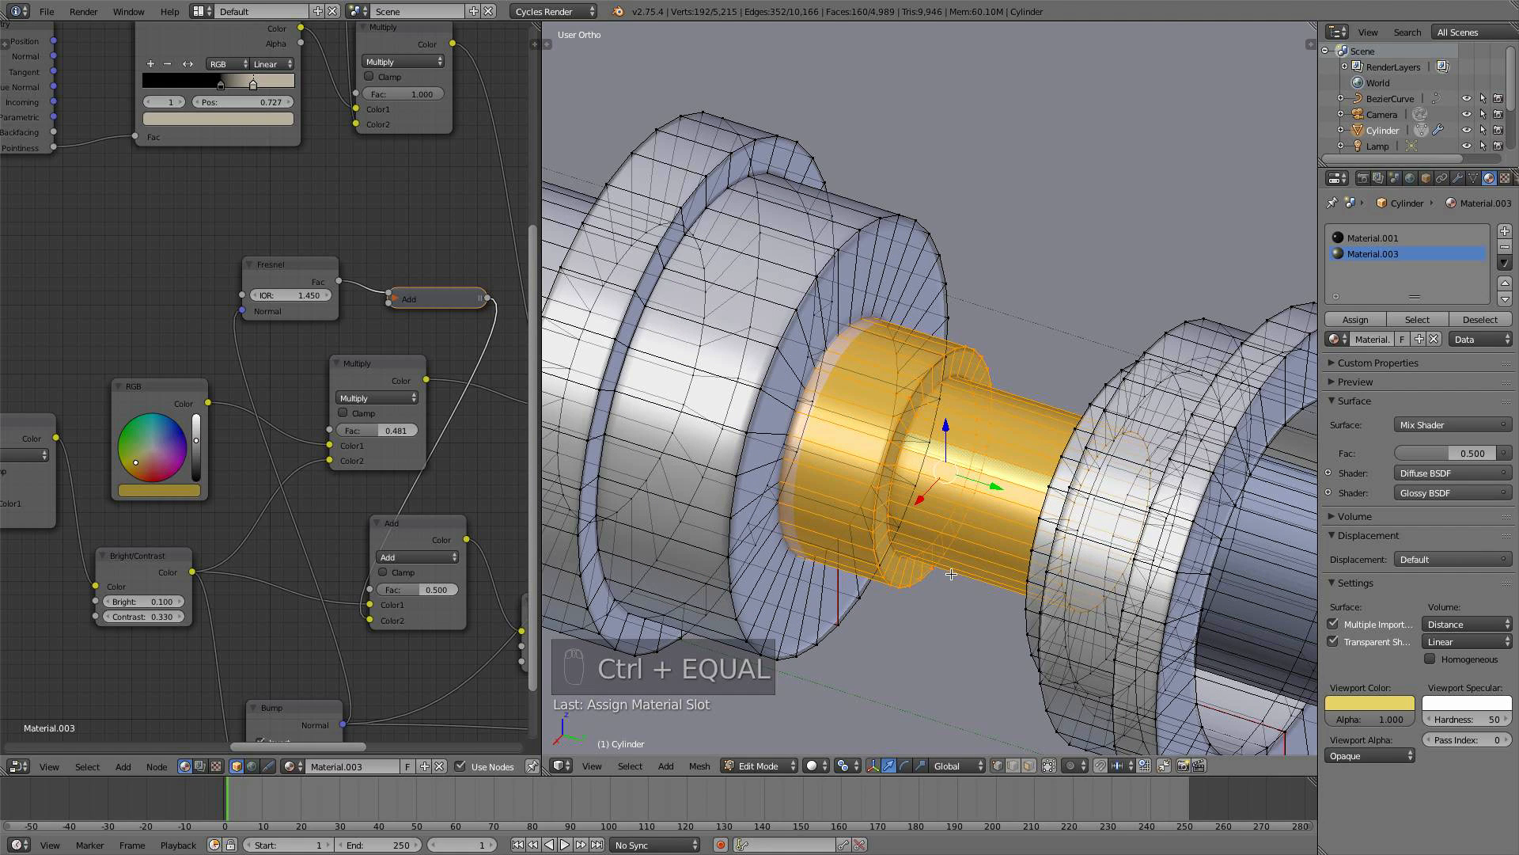
{"action": "middle_click_drag", "start_coordinate": [929, 516], "coordinate": [997, 556]}
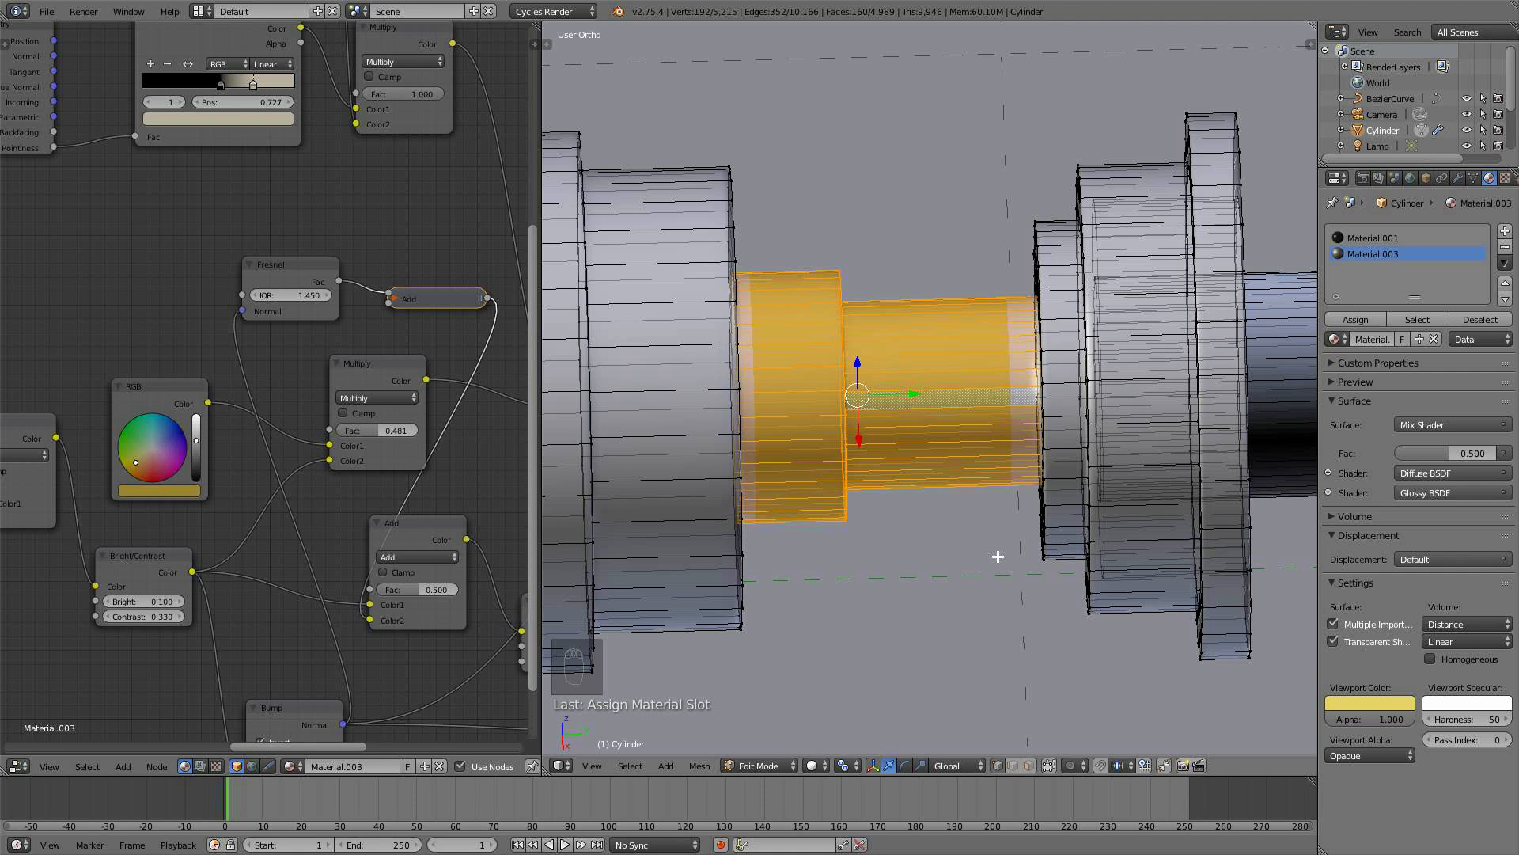
{"action": "key", "text": "ctrl+equal"}
{"action": "key", "text": "KP_7"}
{"action": "scroll", "coordinate": [966, 542], "scroll_direction": "up", "scroll_amount": 1}
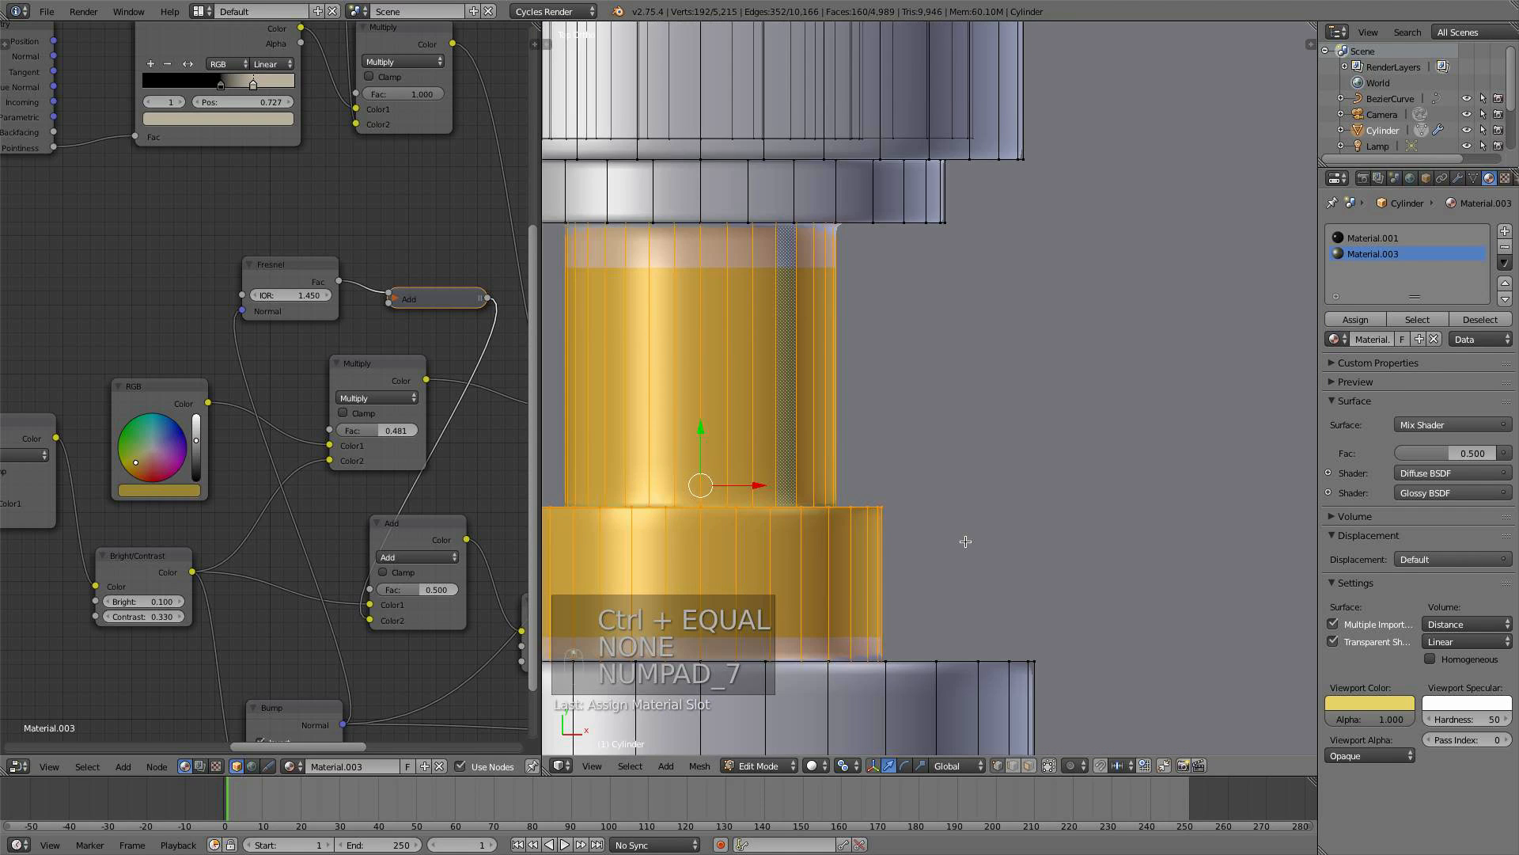
{"action": "scroll", "coordinate": [966, 542], "scroll_direction": "down", "scroll_amount": 2}
{"action": "key", "text": "a"}
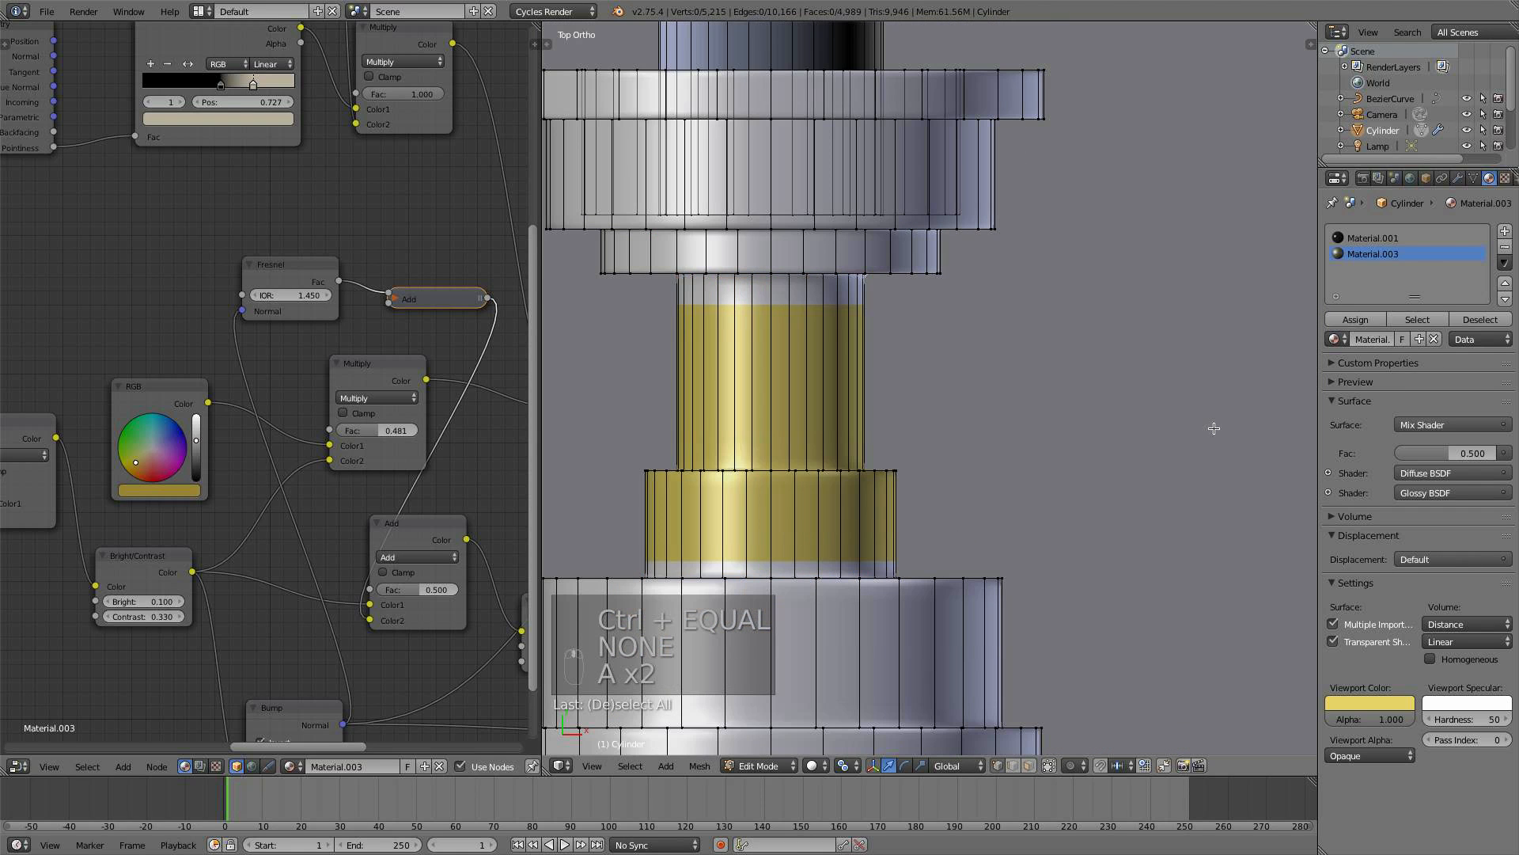
- Select all faces using Material.003, grow the selection by one ring, assign Material.003 to it, and return to Object Mode
{"action": "left_click", "coordinate": [1418, 319]}
{"action": "key", "text": "ctrl+equal"}
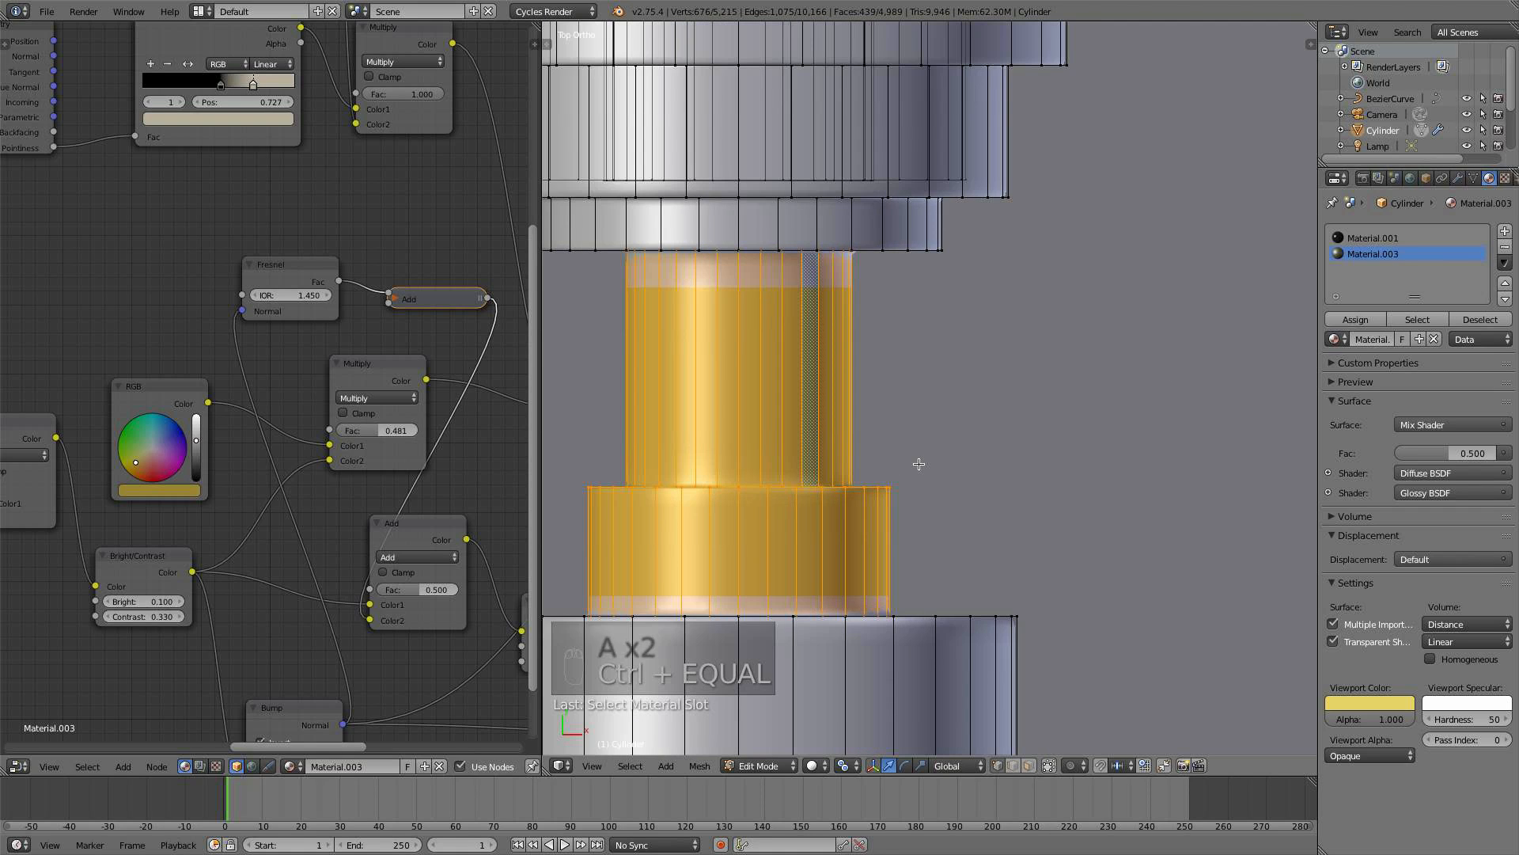
{"action": "key", "text": "ctrl+KP_Add"}
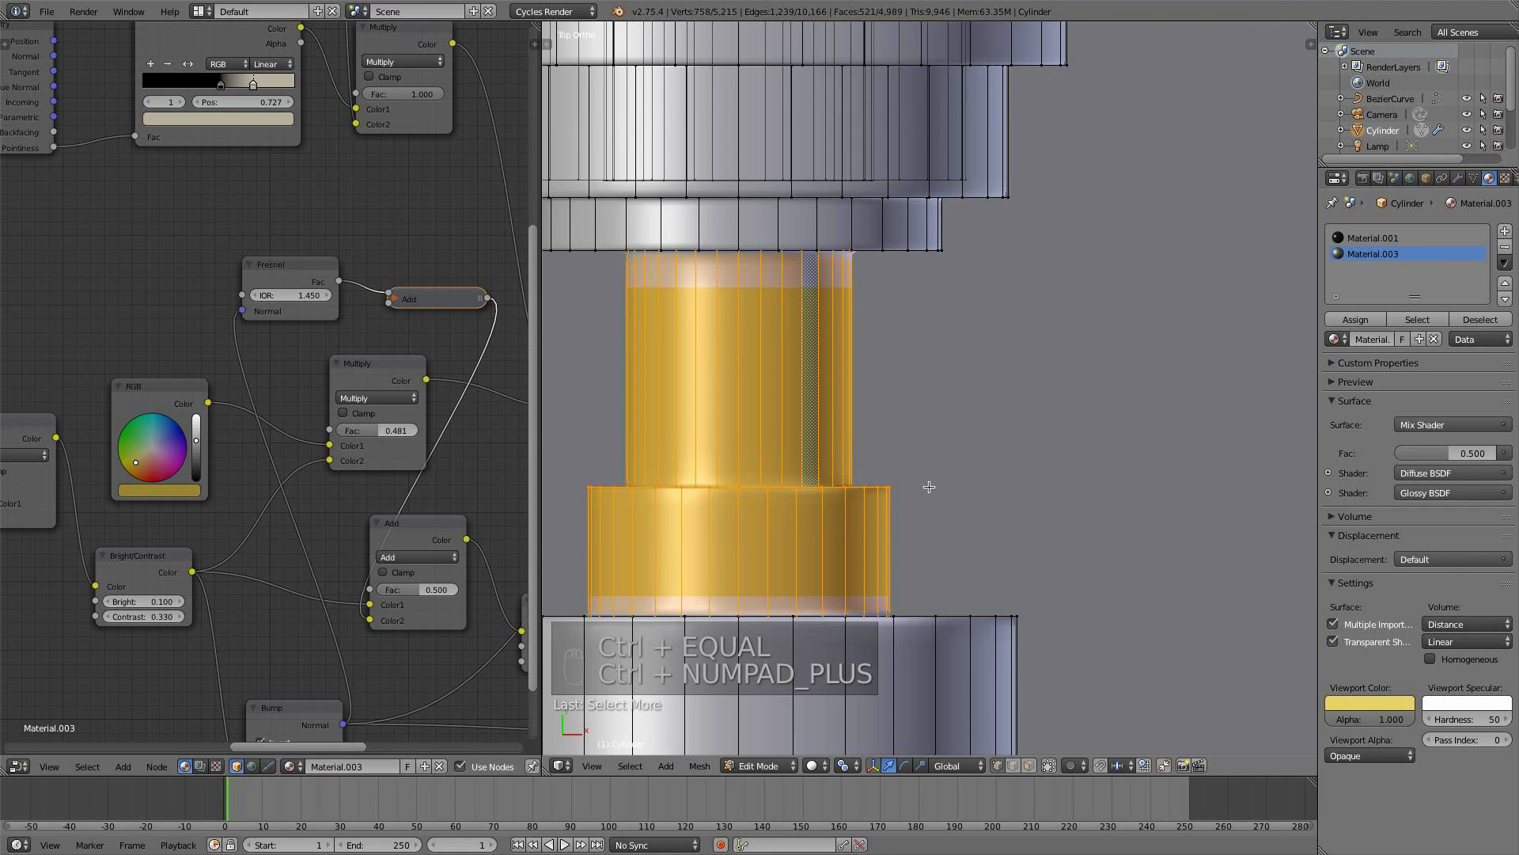
{"action": "scroll", "coordinate": [929, 487], "scroll_direction": "down", "scroll_amount": 1}
{"action": "middle_click_drag", "start_coordinate": [912, 465], "coordinate": [953, 468], "text": "shift"}
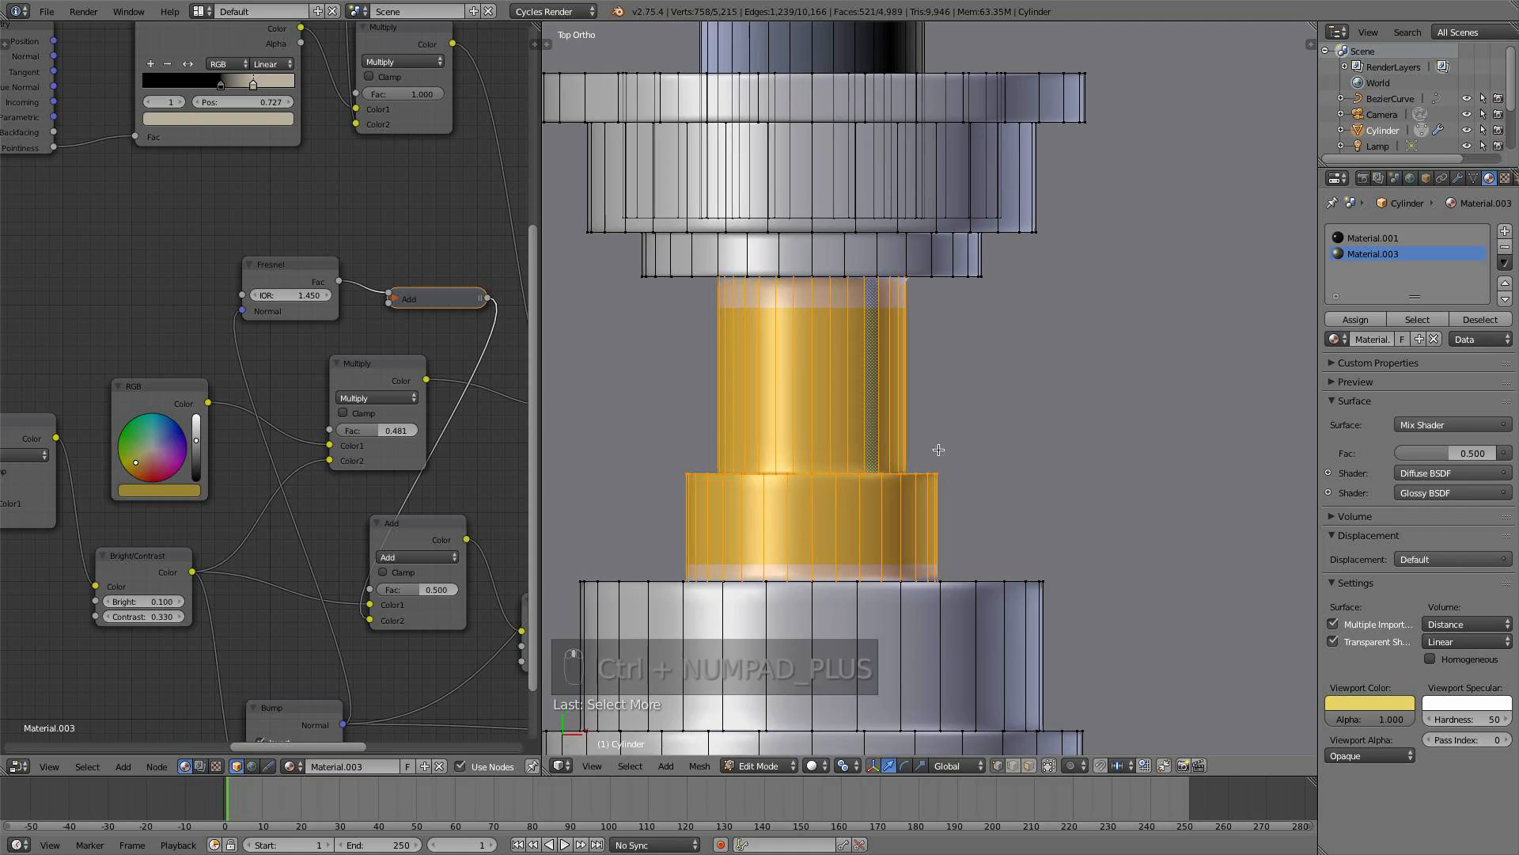
{"action": "left_click", "coordinate": [1355, 319]}
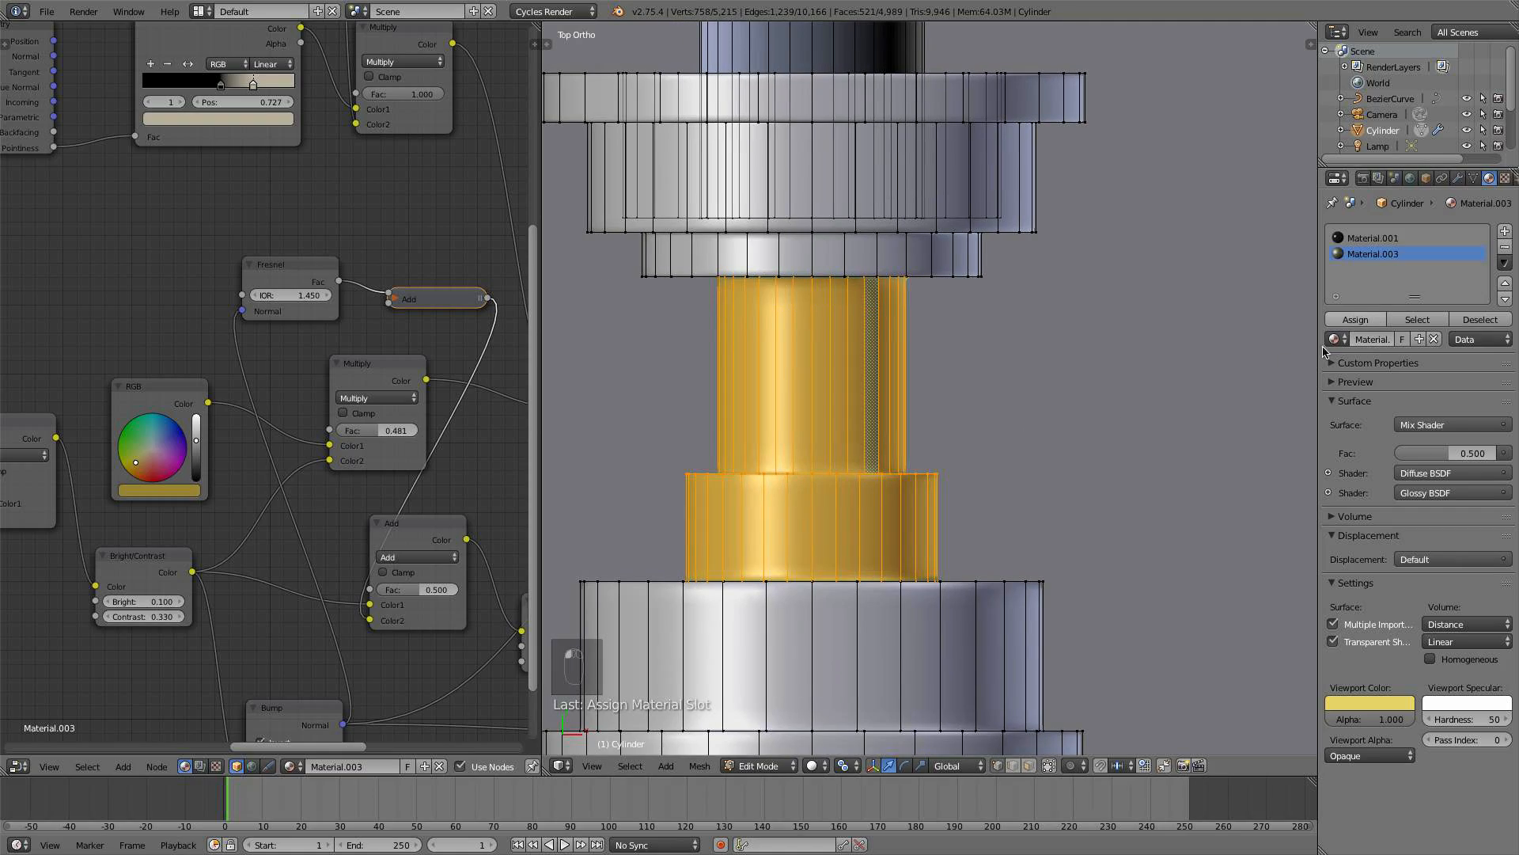
{"action": "scroll", "coordinate": [960, 488], "scroll_direction": "down", "scroll_amount": 1}
{"action": "middle_click_drag", "start_coordinate": [960, 488], "coordinate": [924, 352]}
{"action": "key", "text": "a"}
{"action": "key", "text": "Tab"}
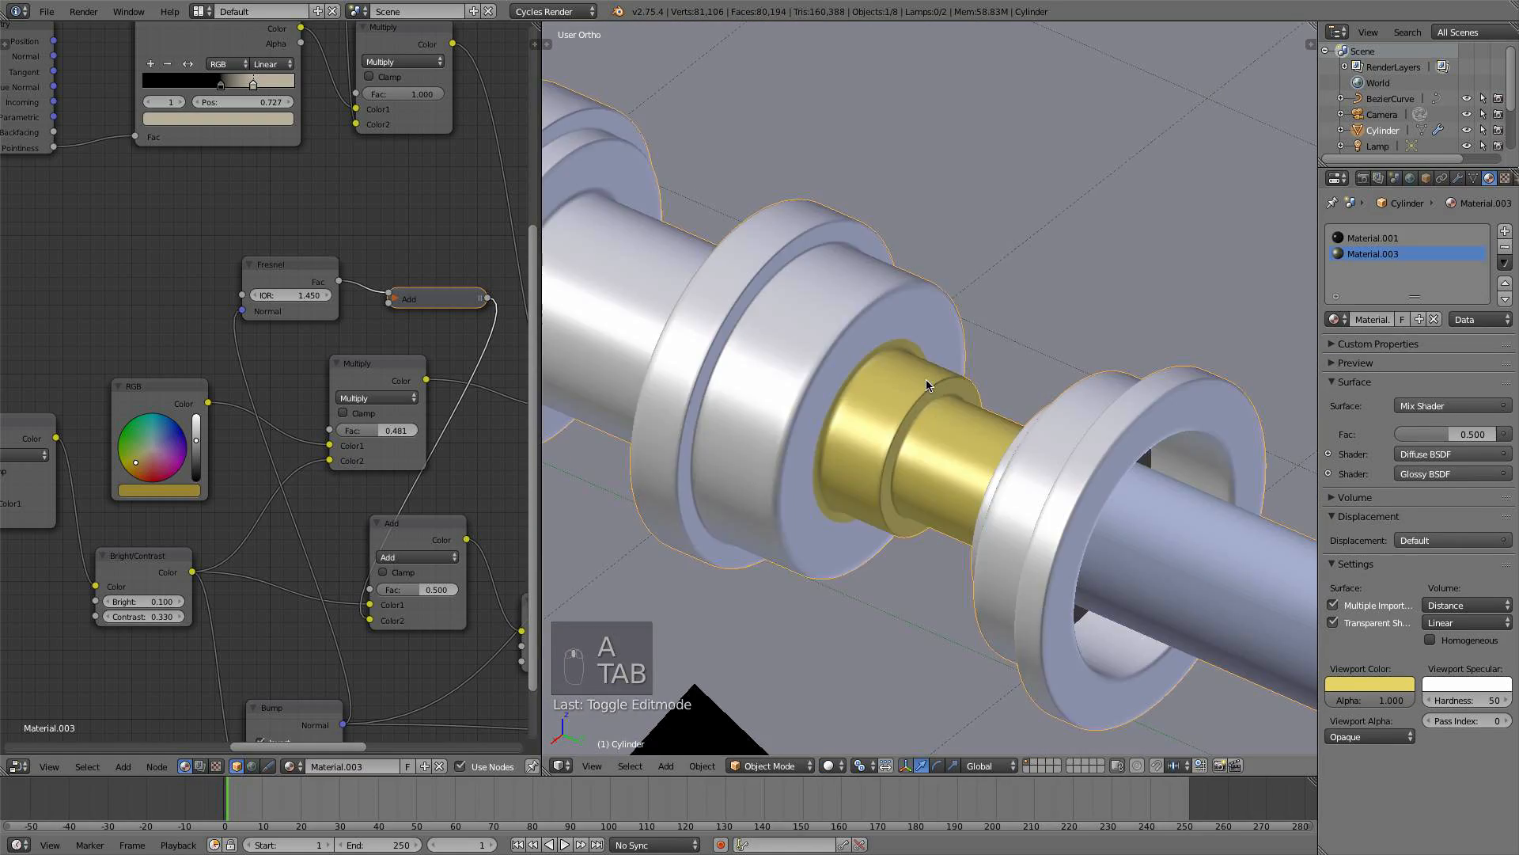
- Add a loop cut on the flange's end face around the gold collar and slide it in toward the collar
{"action": "scroll", "coordinate": [924, 349], "scroll_direction": "up", "scroll_amount": 2}
{"action": "scroll", "coordinate": [924, 349], "scroll_direction": "up", "scroll_amount": 3}
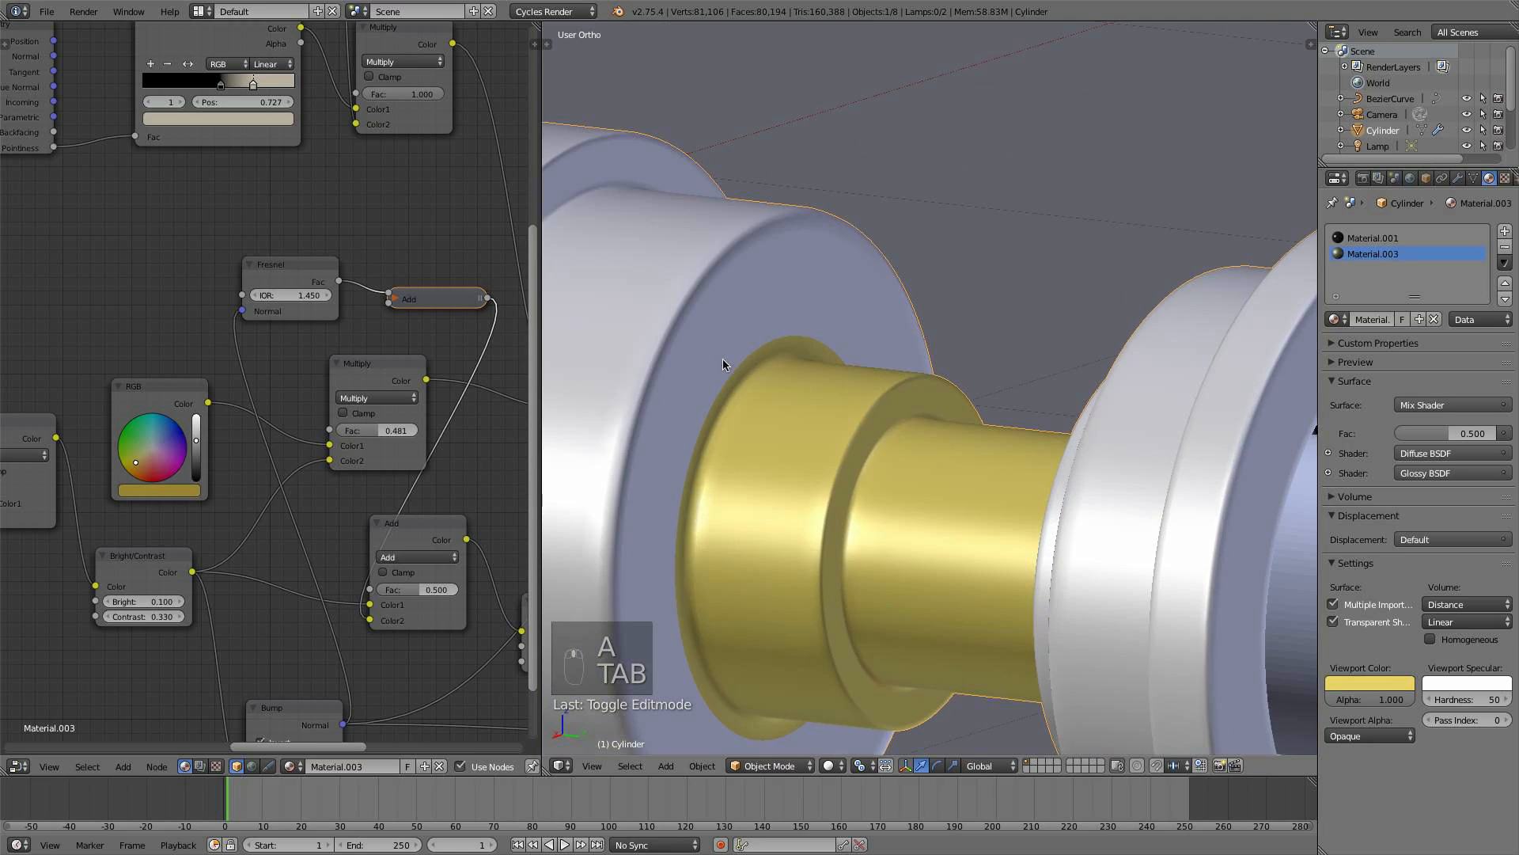
{"action": "key", "text": "Tab"}
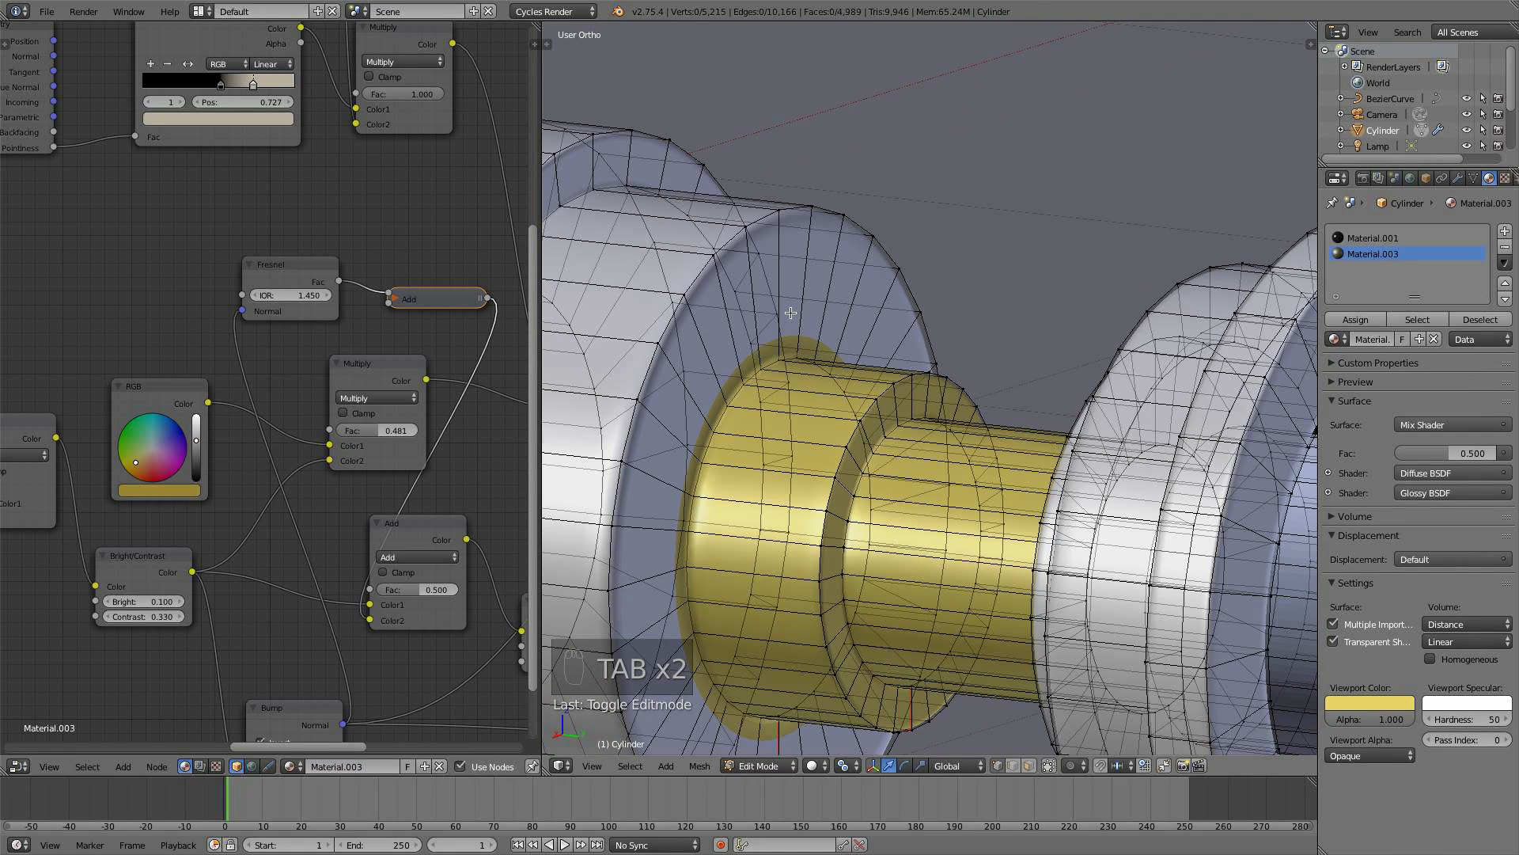
{"action": "key", "text": "ctrl+r"}
{"action": "left_click", "coordinate": [791, 311]}
{"action": "left_click", "coordinate": [858, 423]}
- Add a loop cut on the opposite flange's end face, slide it toward the gold neck, and leave Edit Mode
{"action": "middle_click_drag", "start_coordinate": [940, 492], "coordinate": [1054, 496]}
{"action": "key", "text": "ctrl+r"}
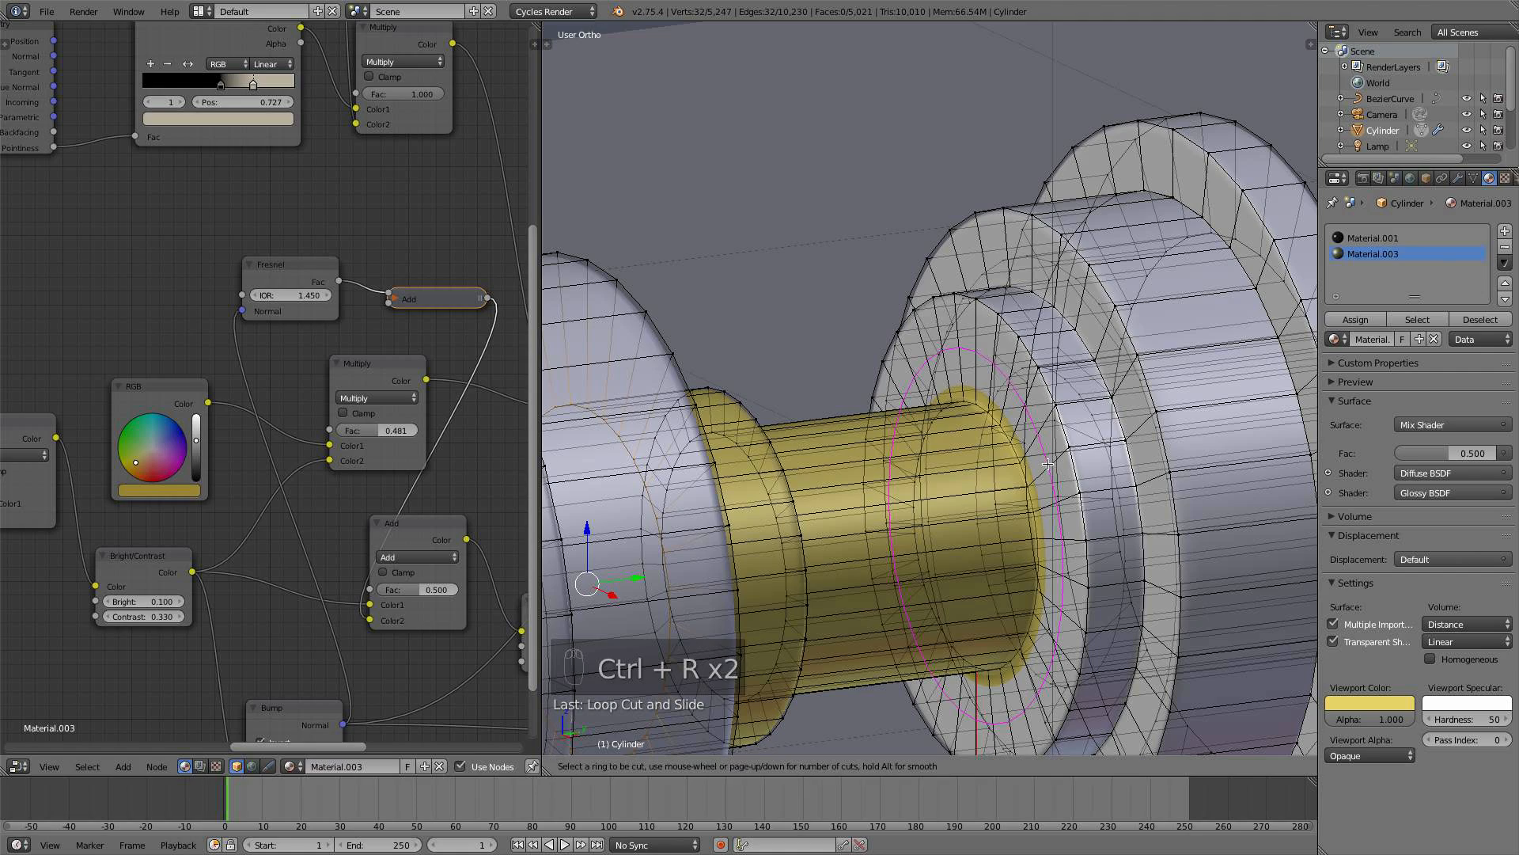
{"action": "left_click", "coordinate": [1050, 455]}
{"action": "left_click", "coordinate": [992, 492]}
{"action": "key", "text": "a"}
{"action": "key", "text": "Tab"}
{"action": "scroll", "coordinate": [994, 496], "scroll_direction": "down", "scroll_amount": 3}
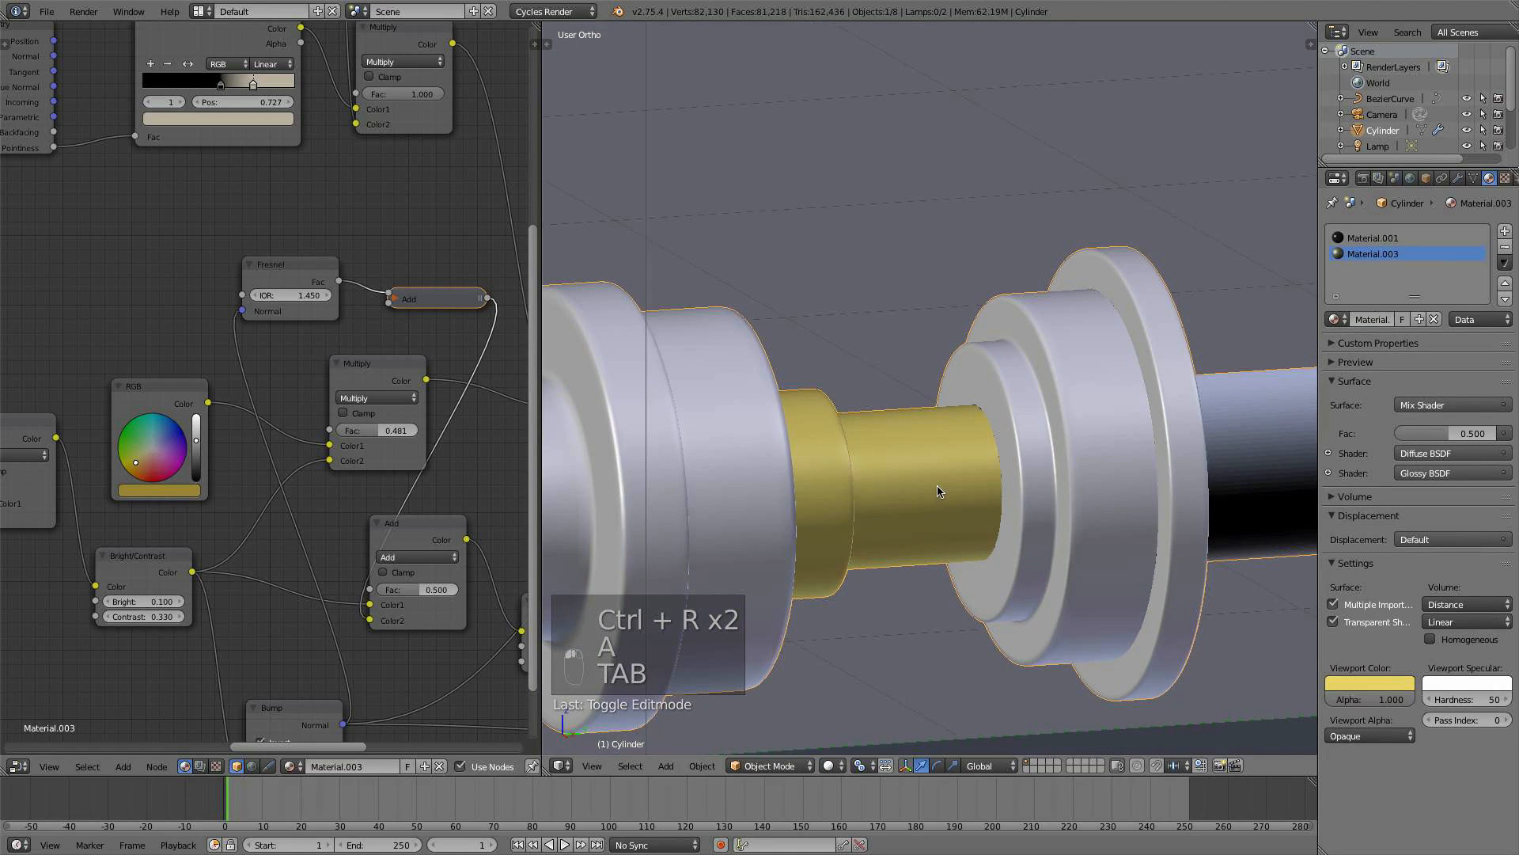
- Preview the gold neck in rendered shading and switch to the camera view
{"action": "left_click", "coordinate": [831, 765]}
{"action": "left_click", "coordinate": [864, 647]}
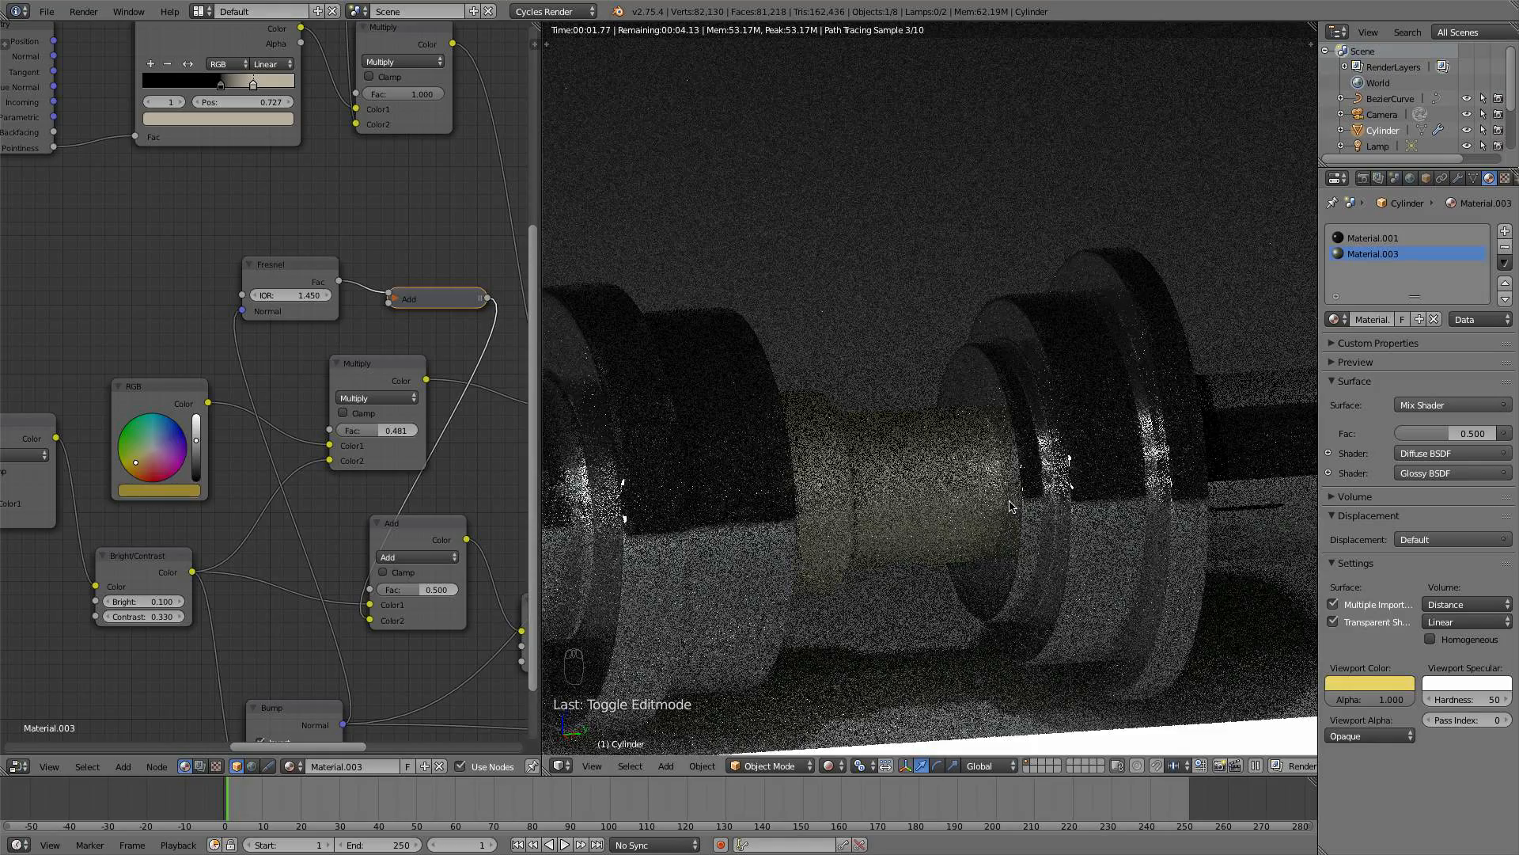
{"action": "middle_click_drag", "start_coordinate": [860, 530], "coordinate": [903, 544]}
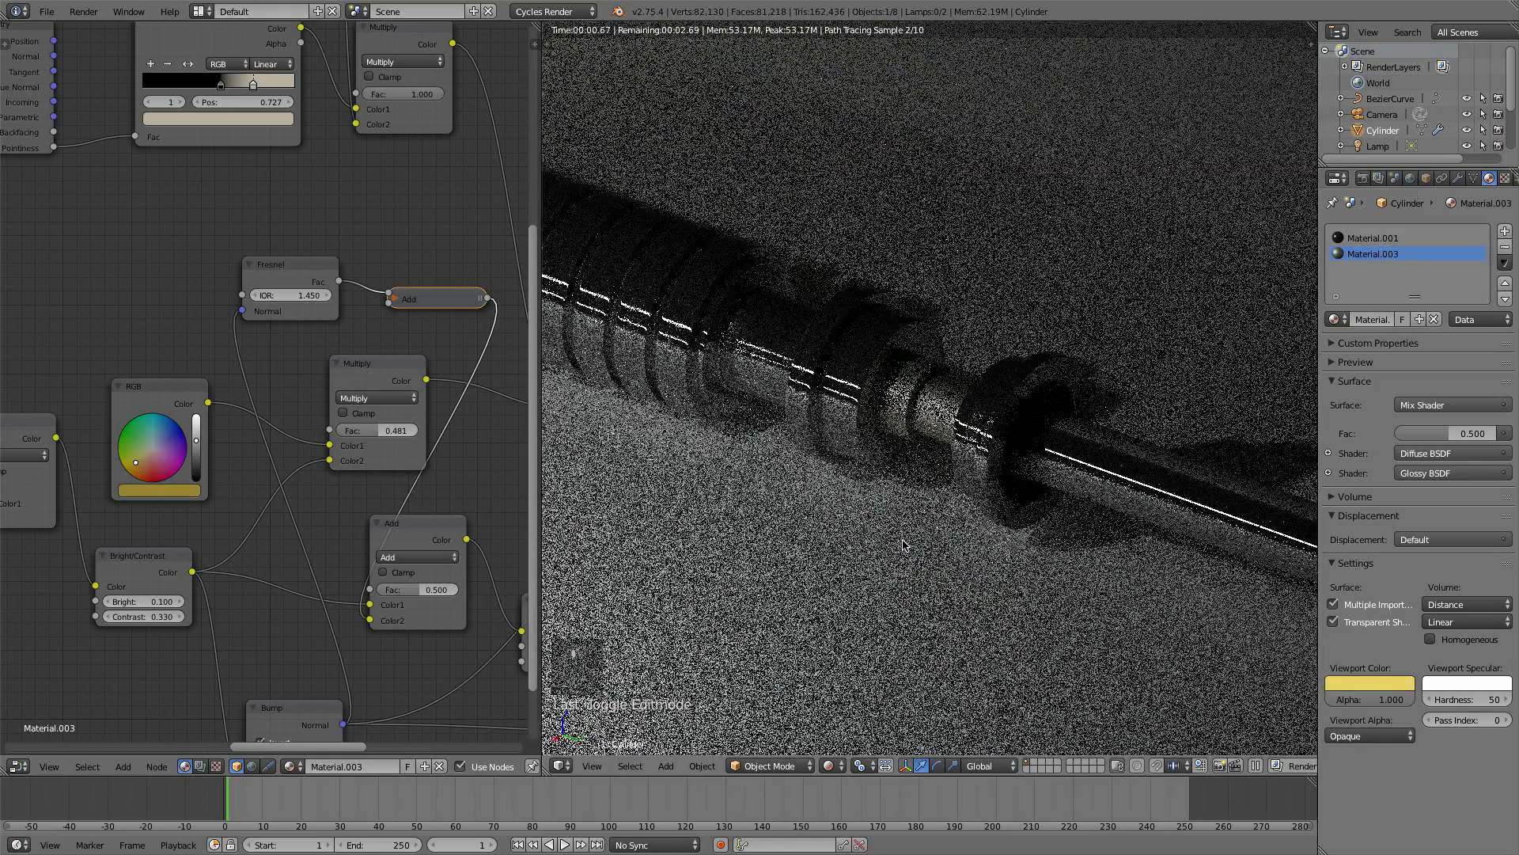
{"action": "key", "text": "KP_0"}
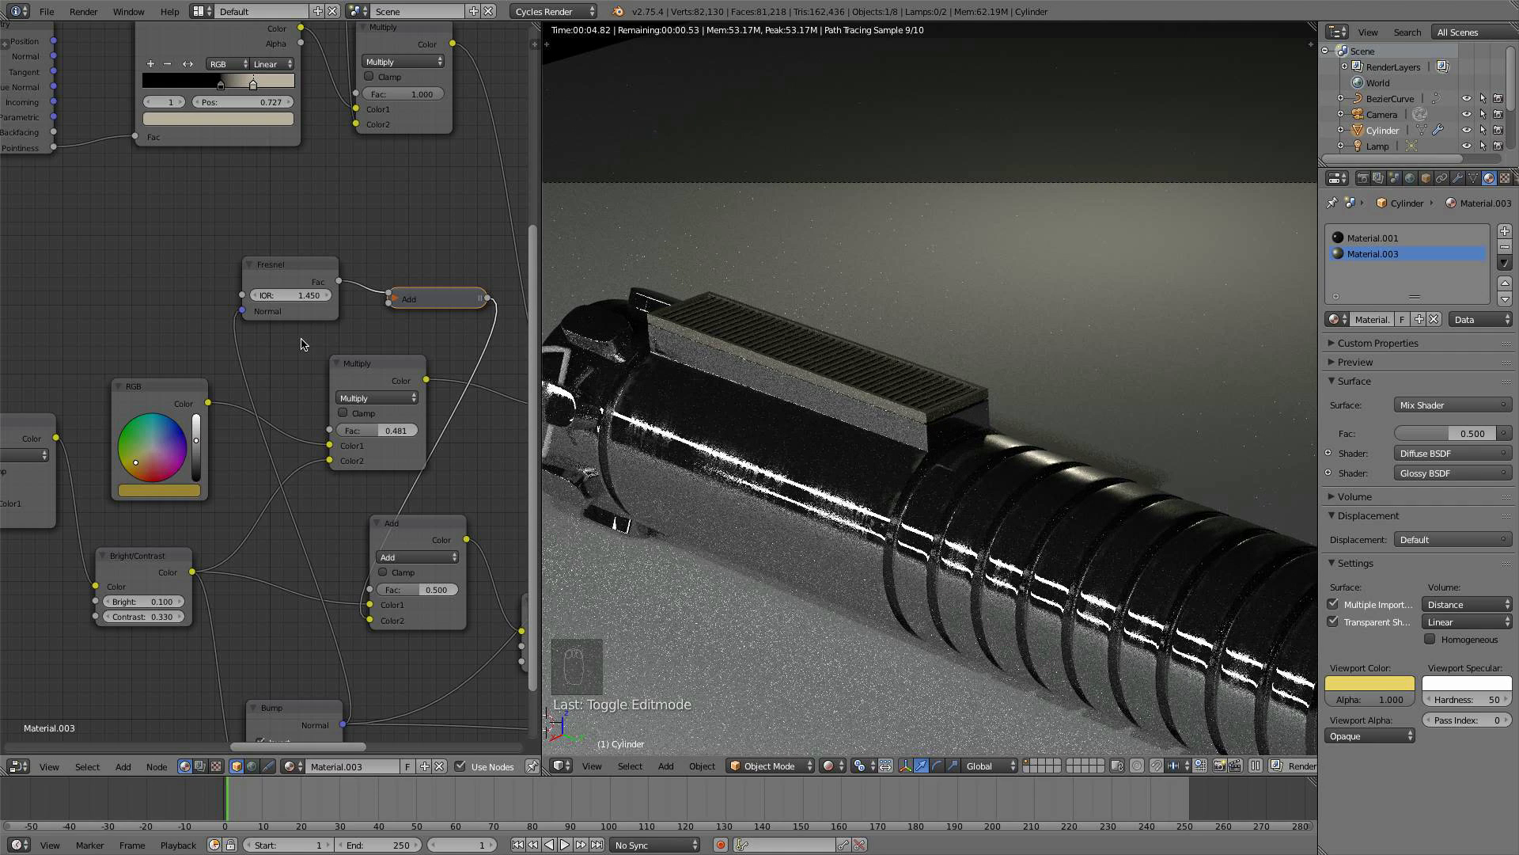
- Darken the RGB node's gold colour in Material.003 and shift it to a more saturated yellow
{"action": "left_click", "coordinate": [162, 489]}
{"action": "left_click", "coordinate": [240, 358]}
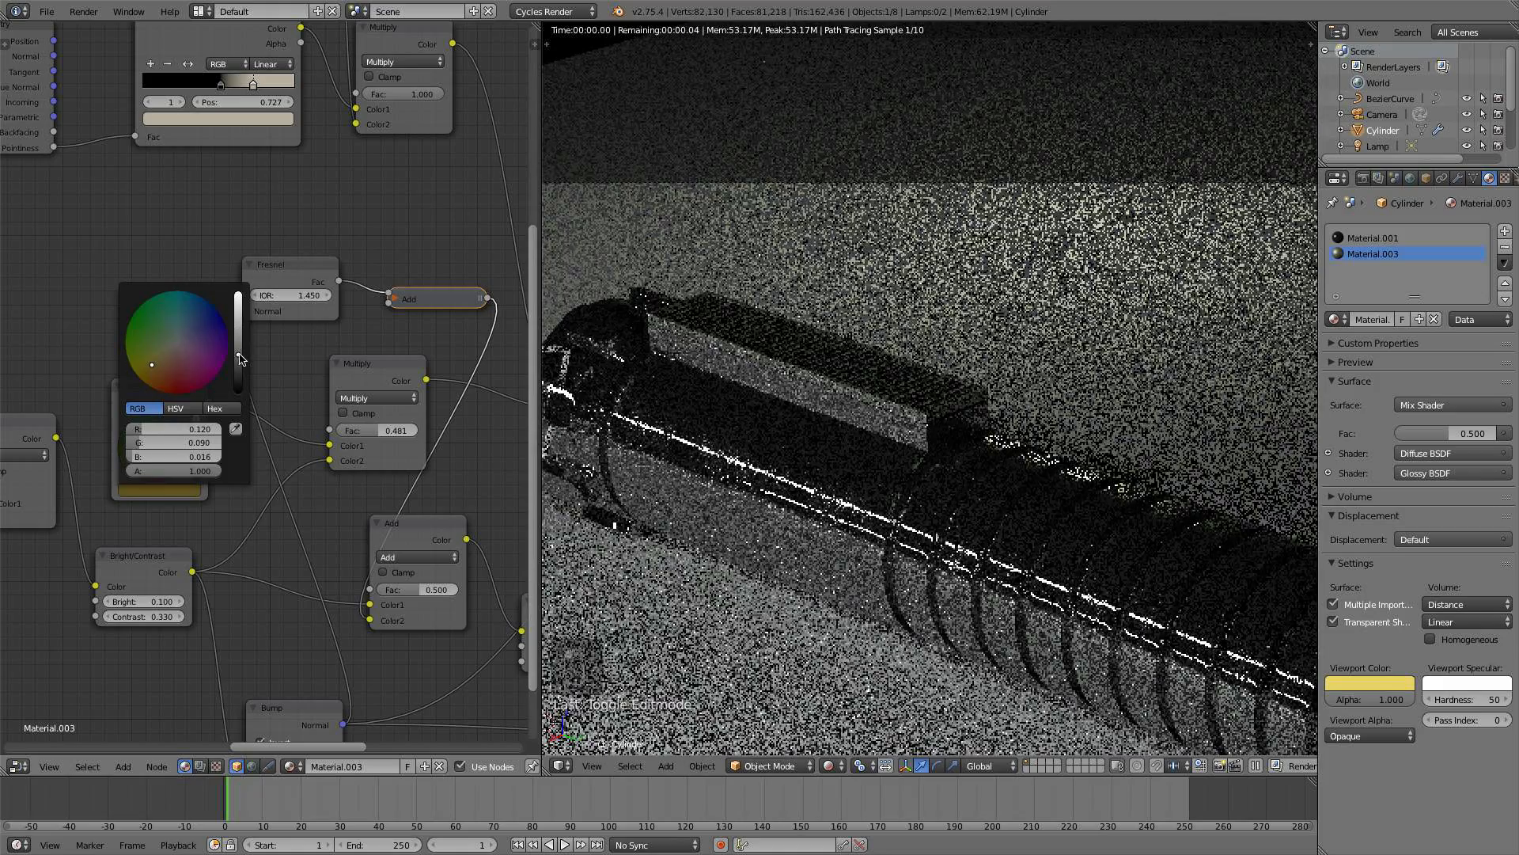
{"action": "left_click_drag", "start_coordinate": [158, 365], "coordinate": [139, 377]}
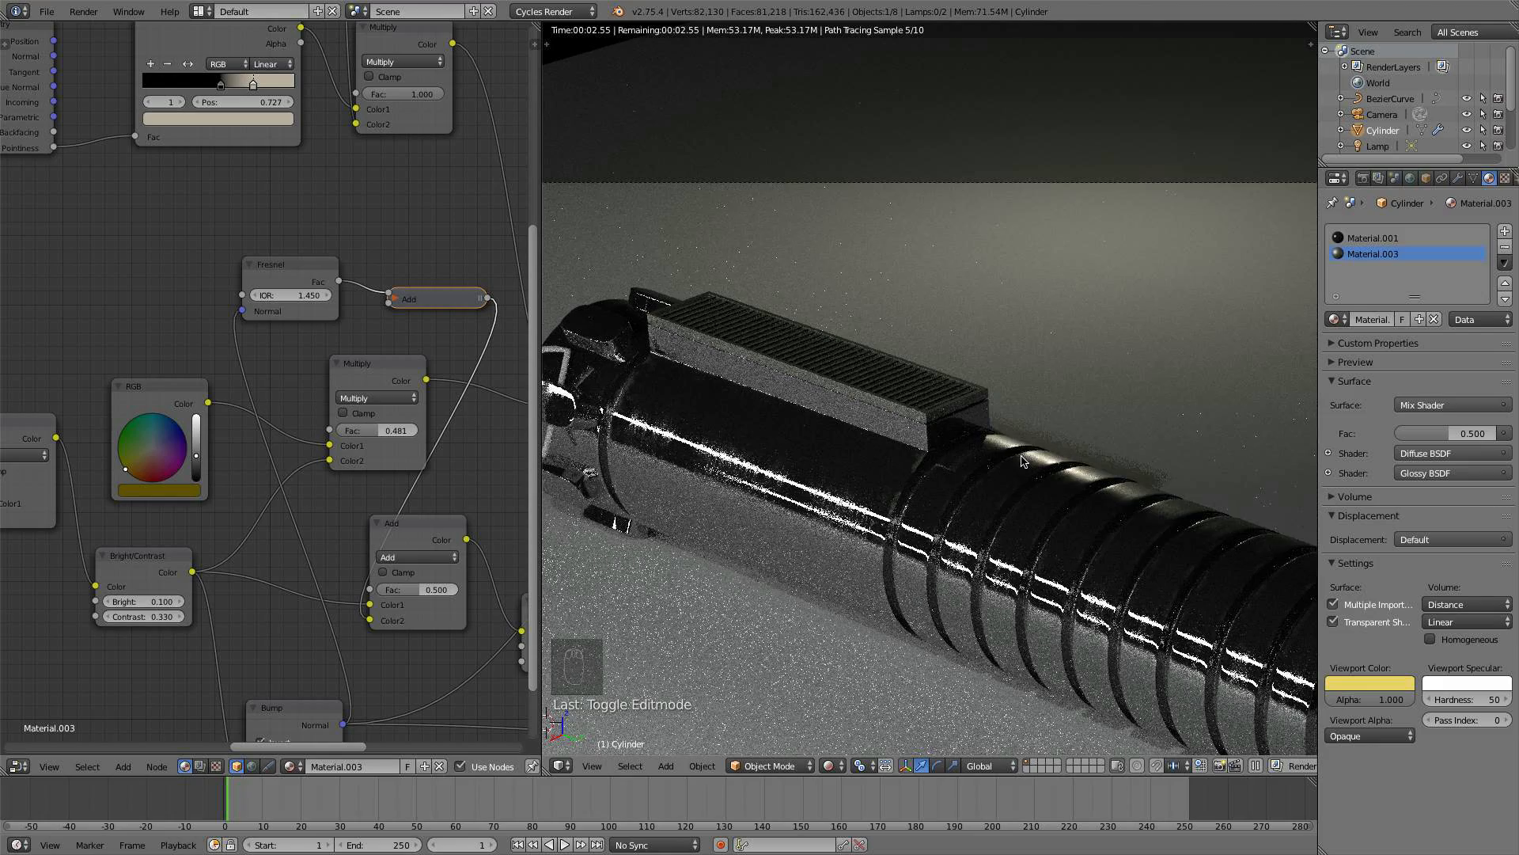
- Move the Multiply node fed by the RGB node slightly and reposition the RGB node closer to it
{"action": "middle_click_drag", "start_coordinate": [1022, 461], "coordinate": [950, 473]}
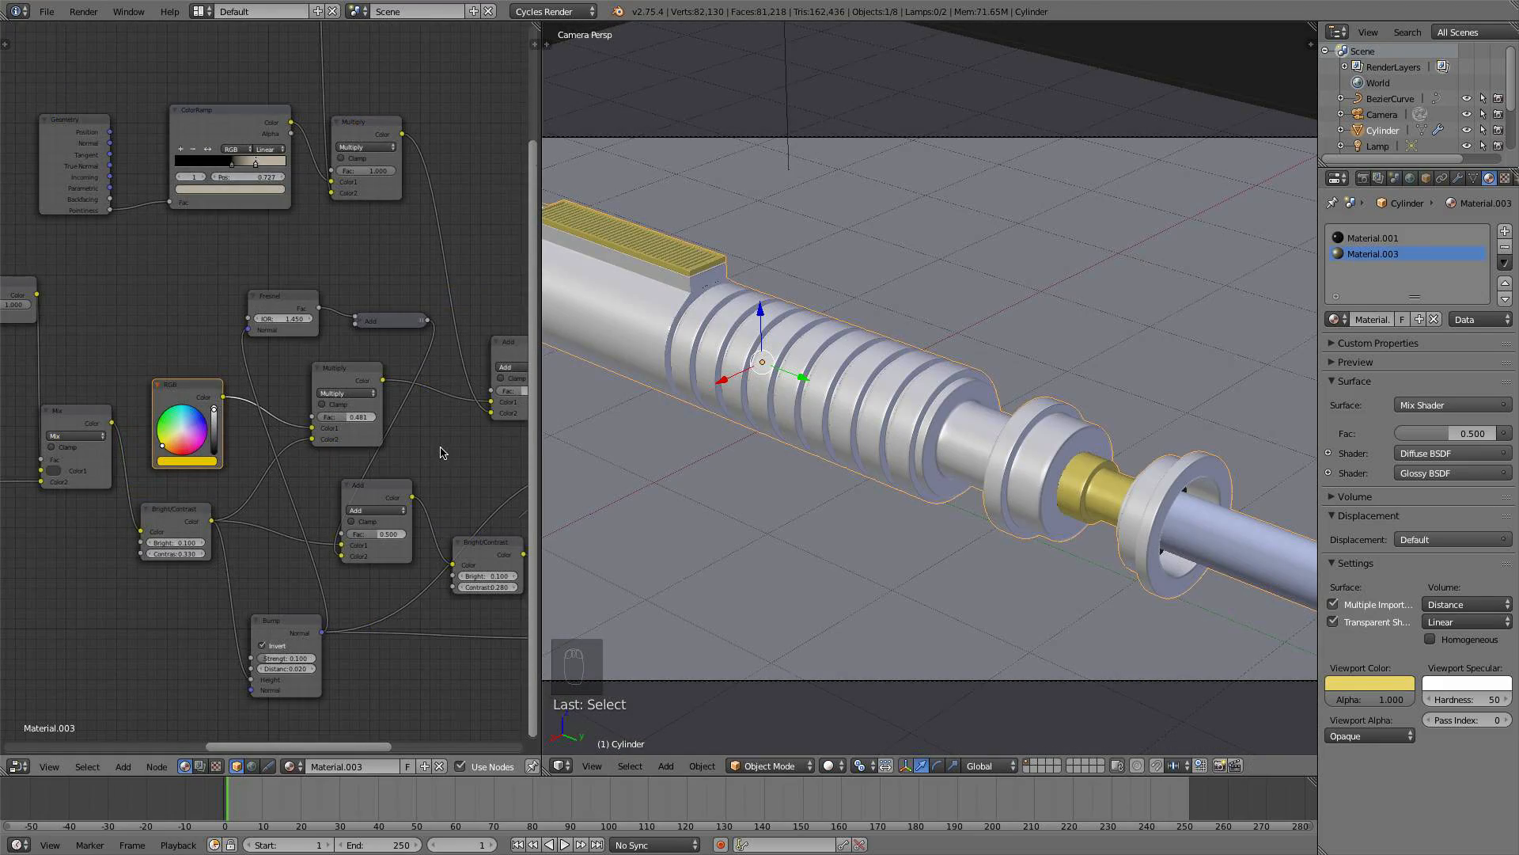
{"action": "scroll", "coordinate": [442, 453], "scroll_direction": "up", "scroll_amount": 5}
{"action": "scroll", "coordinate": [431, 428], "scroll_direction": "down", "scroll_amount": 1}
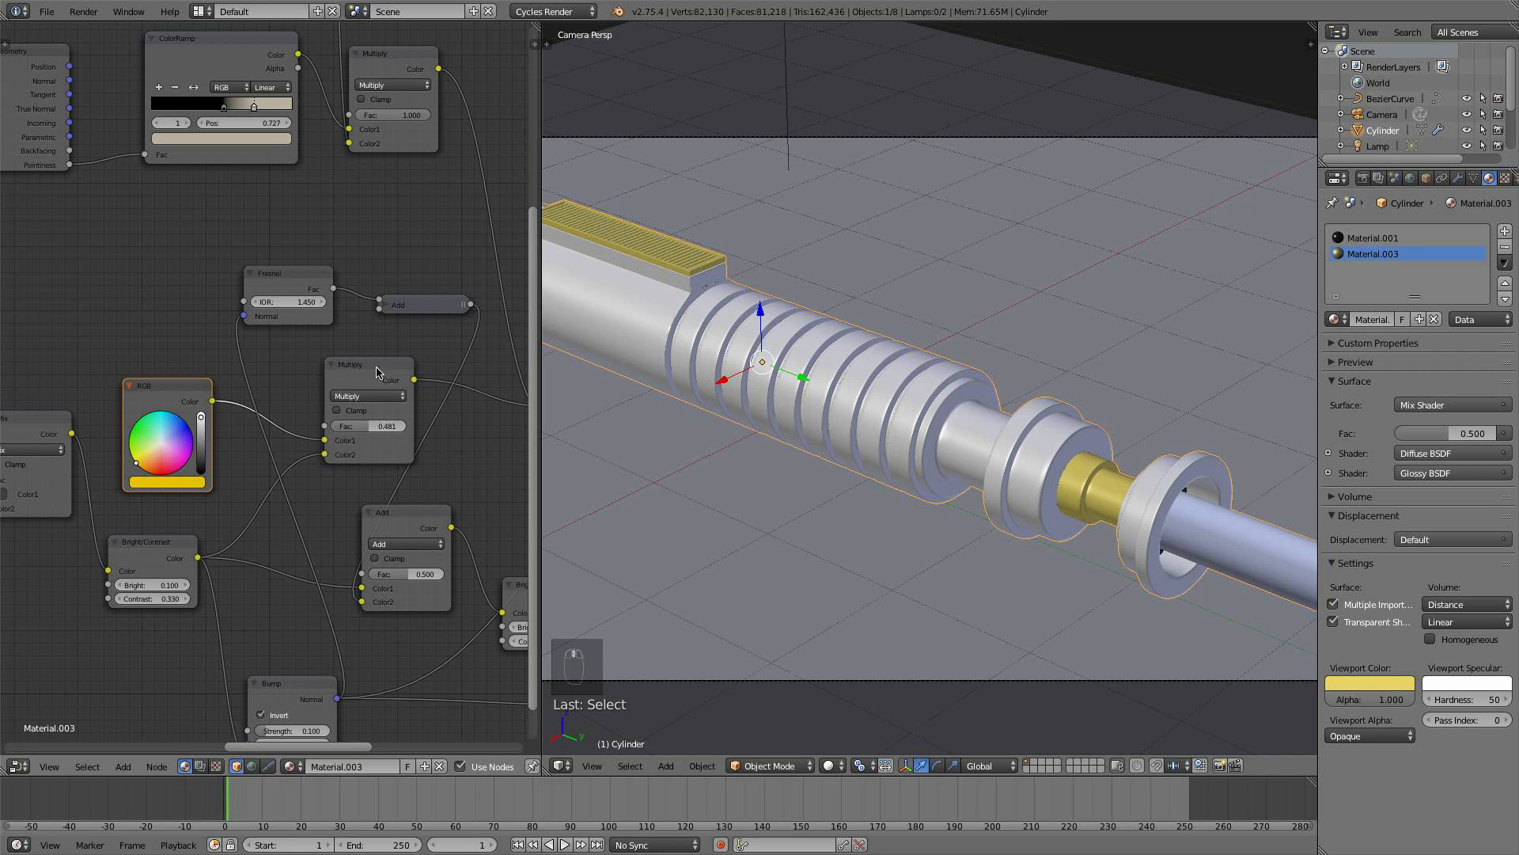
{"action": "left_click_drag", "start_coordinate": [377, 372], "coordinate": [380, 376]}
{"action": "left_click_drag", "start_coordinate": [189, 401], "coordinate": [200, 397]}
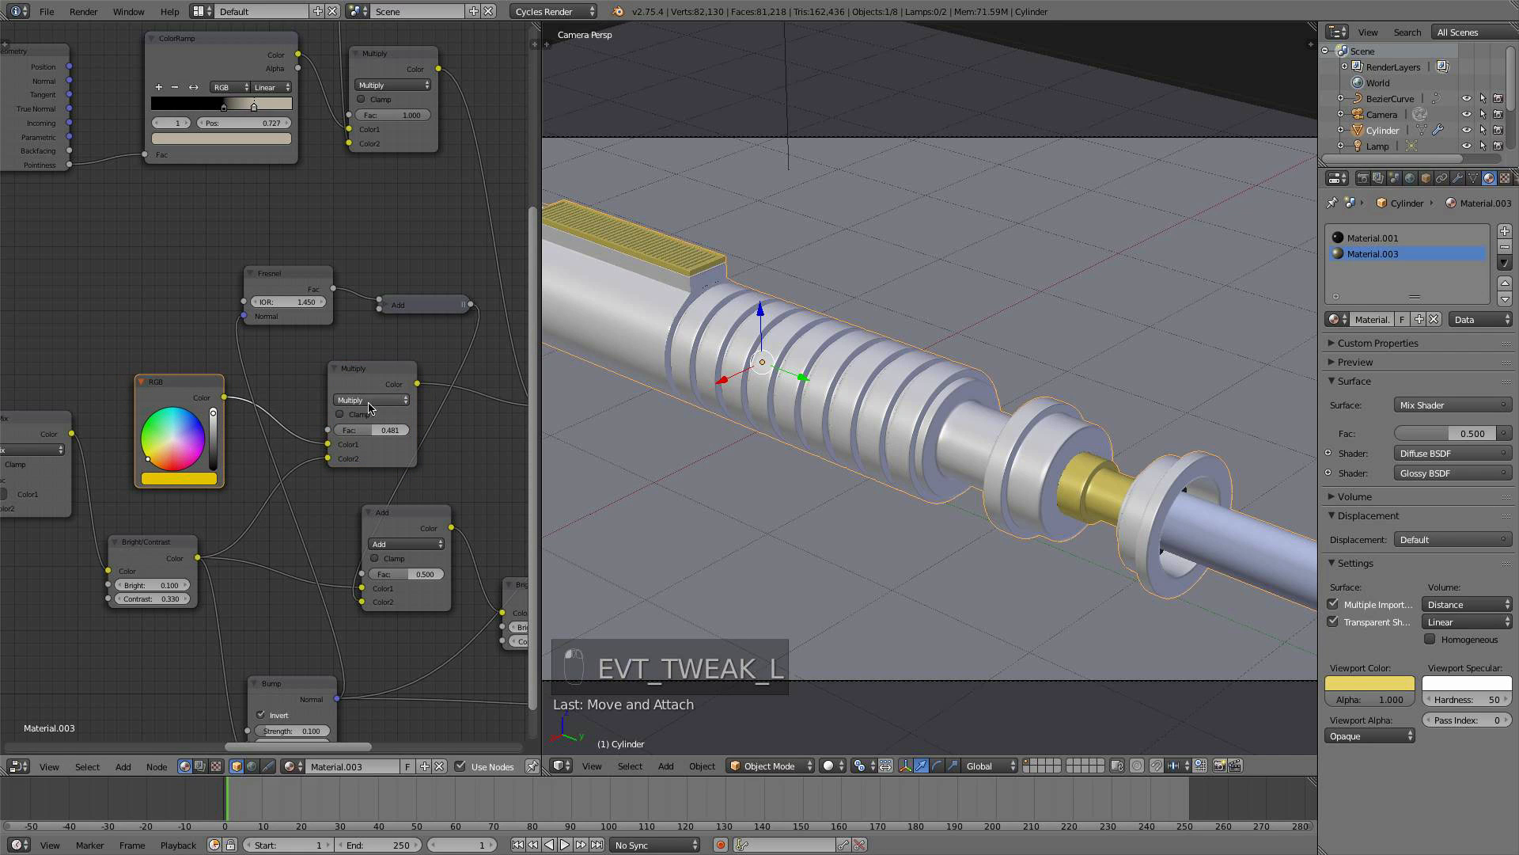
- Preview in rendered shading, lower the golden Multiply node's factor to 0.045, and shift the RGB colour toward orange-gold
{"action": "left_click", "coordinate": [830, 765]}
{"action": "left_click", "coordinate": [867, 660]}
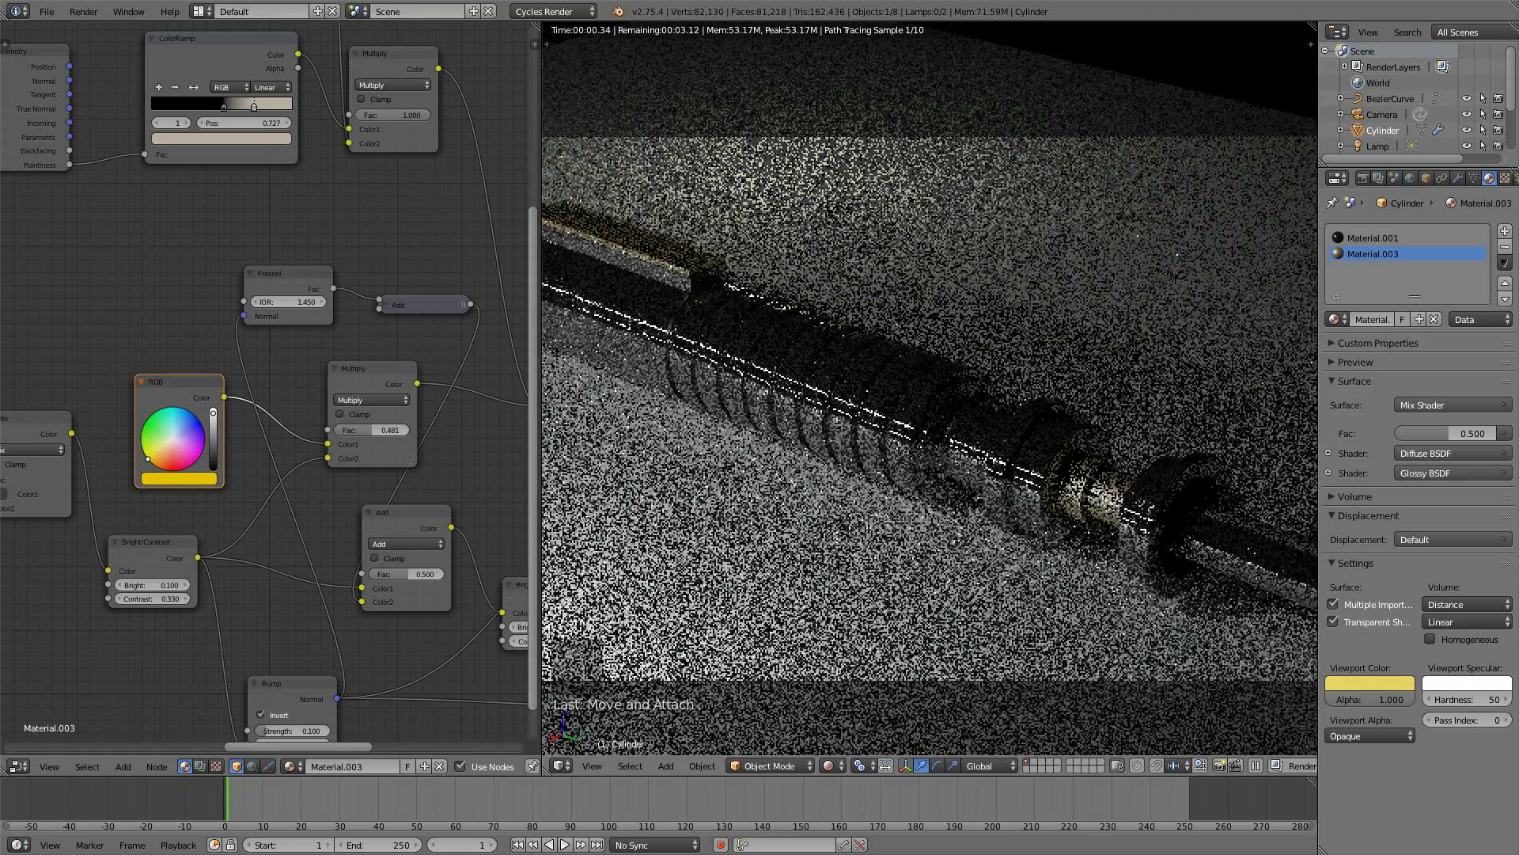
{"action": "left_click_drag", "start_coordinate": [393, 434], "coordinate": [356, 434]}
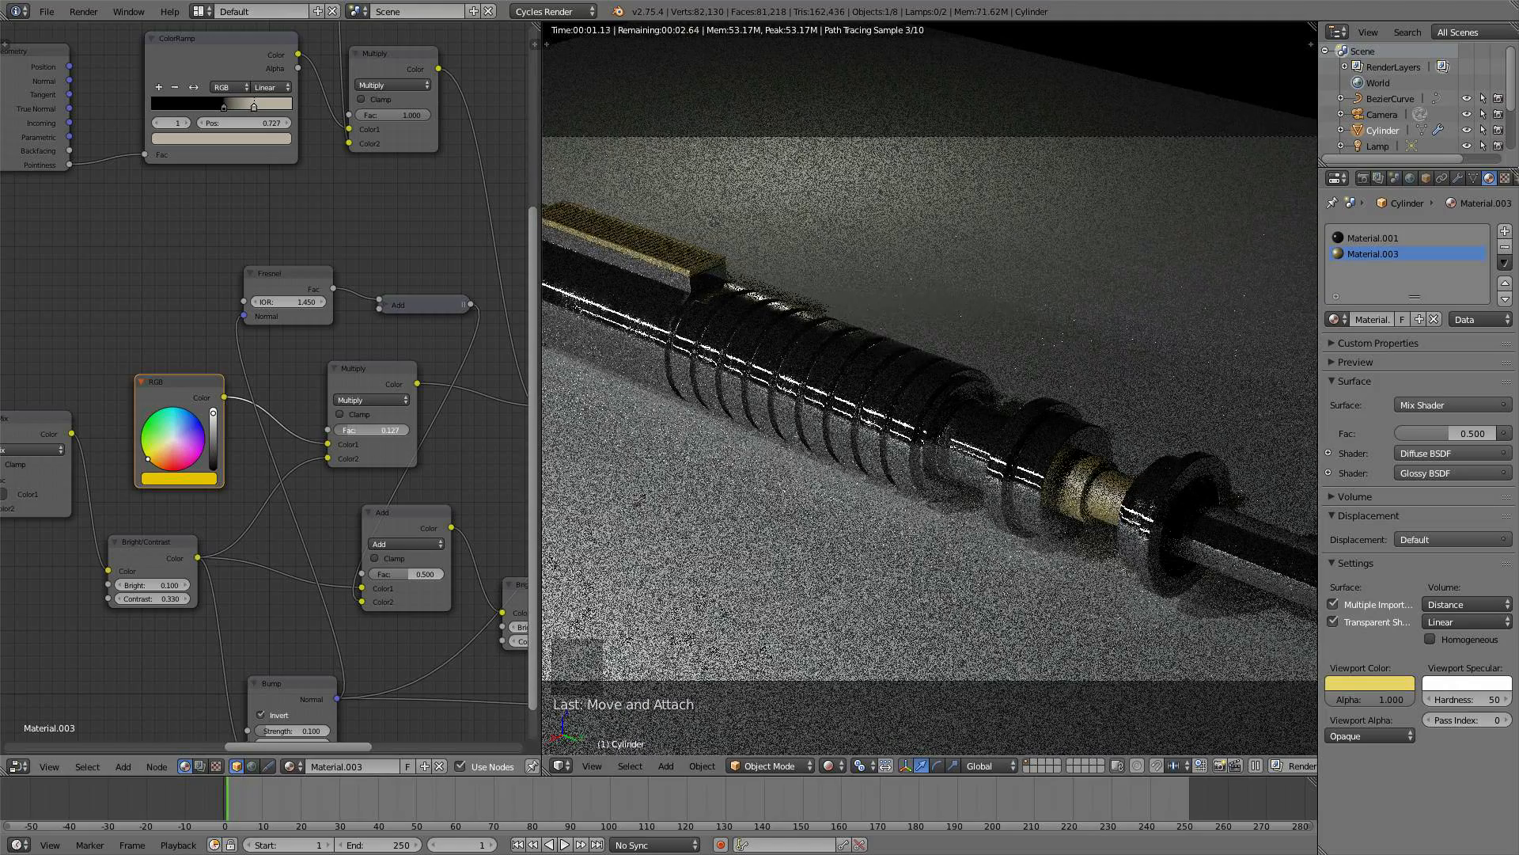
{"action": "left_click_drag", "start_coordinate": [356, 434], "coordinate": [336, 434]}
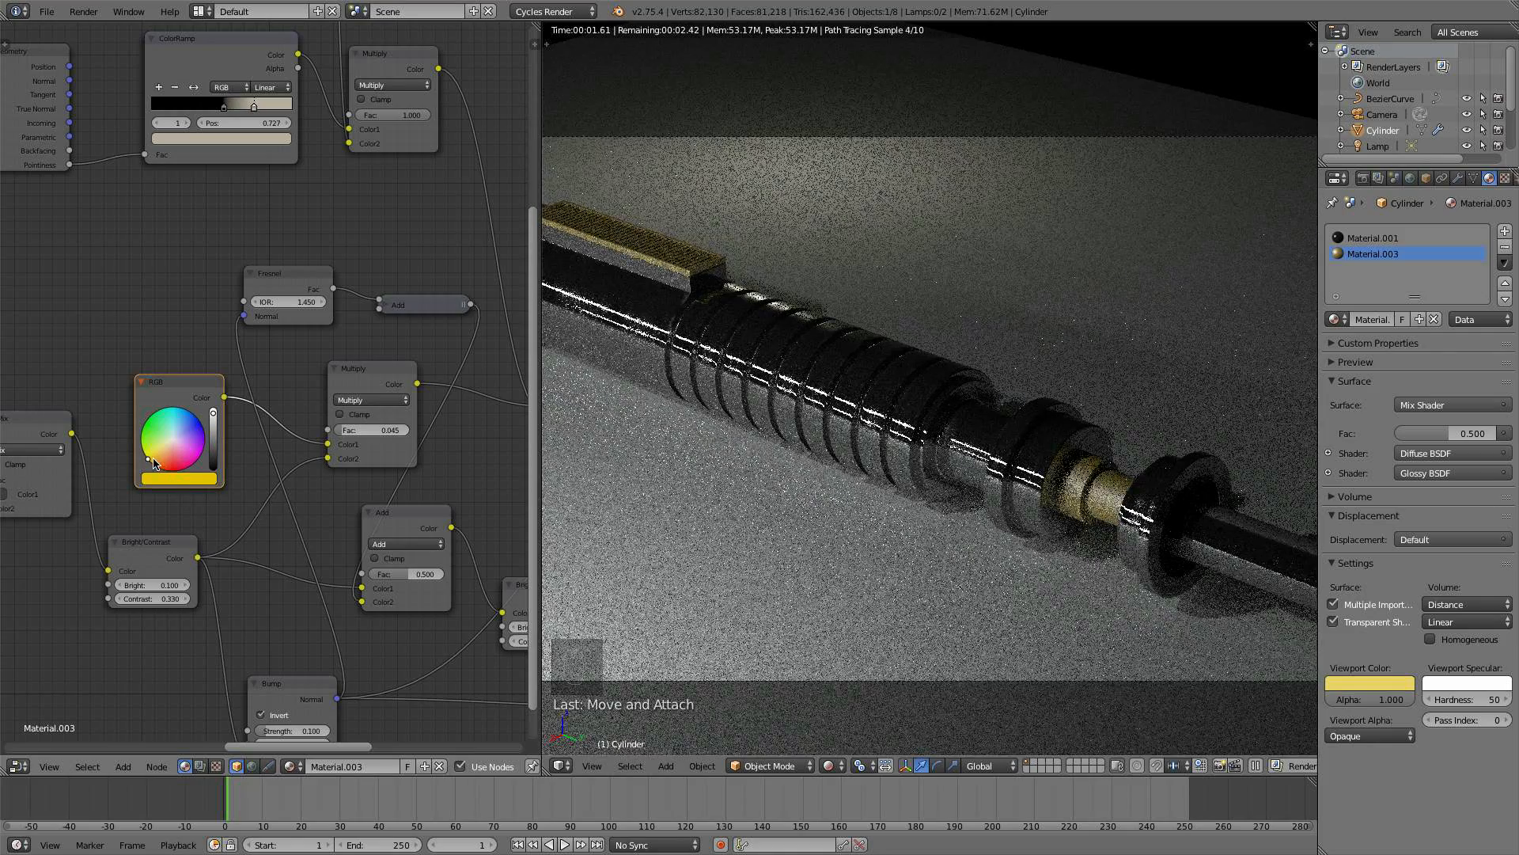
{"action": "left_click", "coordinate": [149, 458]}
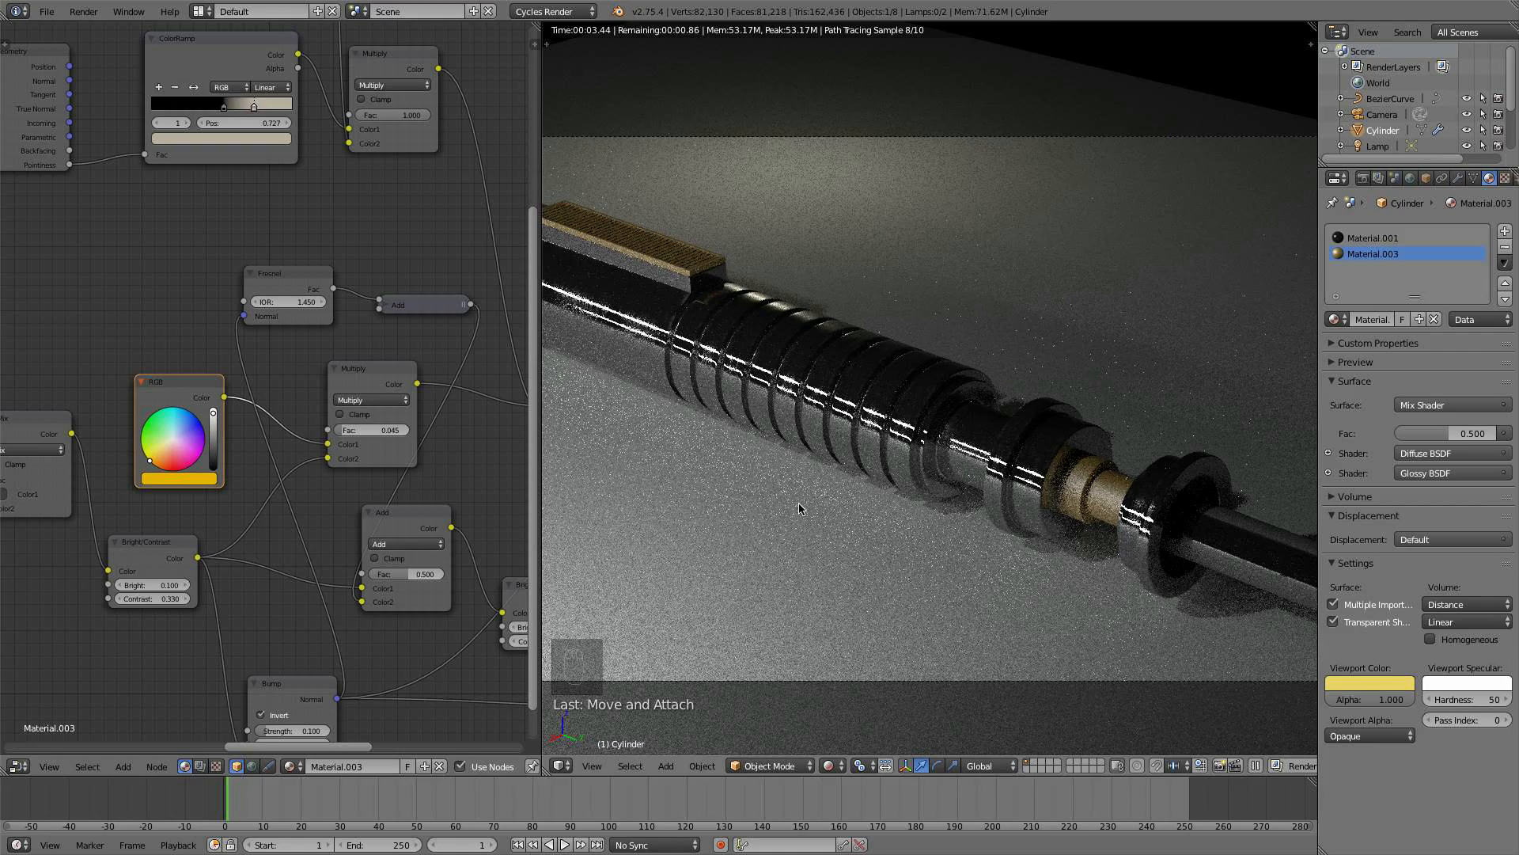
{"action": "scroll", "coordinate": [807, 526], "scroll_direction": "down", "scroll_amount": 4}
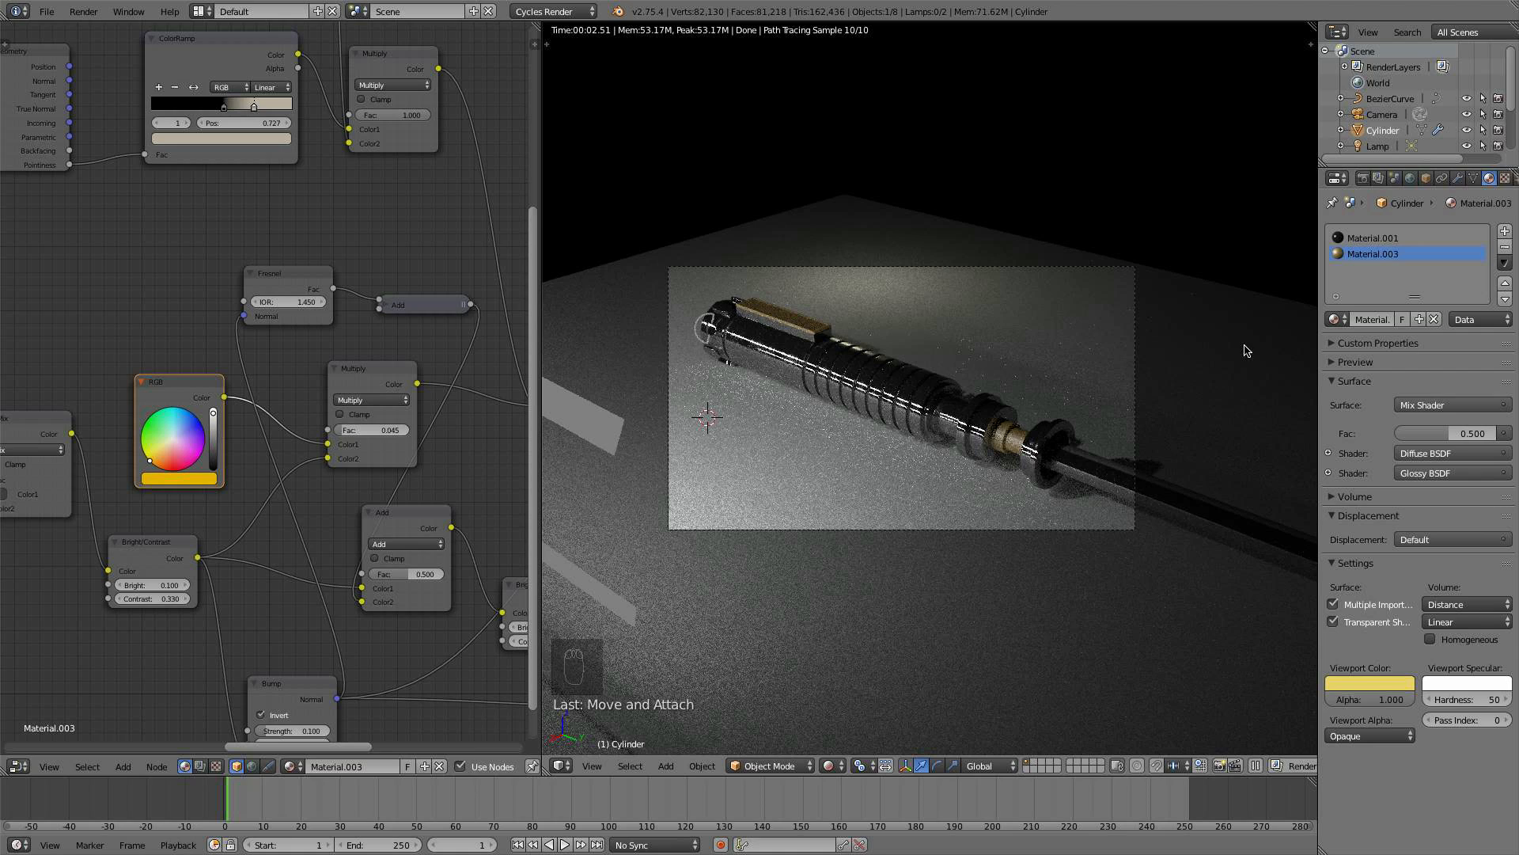
- Set the scene's colour management view transform to Film
{"action": "left_click", "coordinate": [1396, 179]}
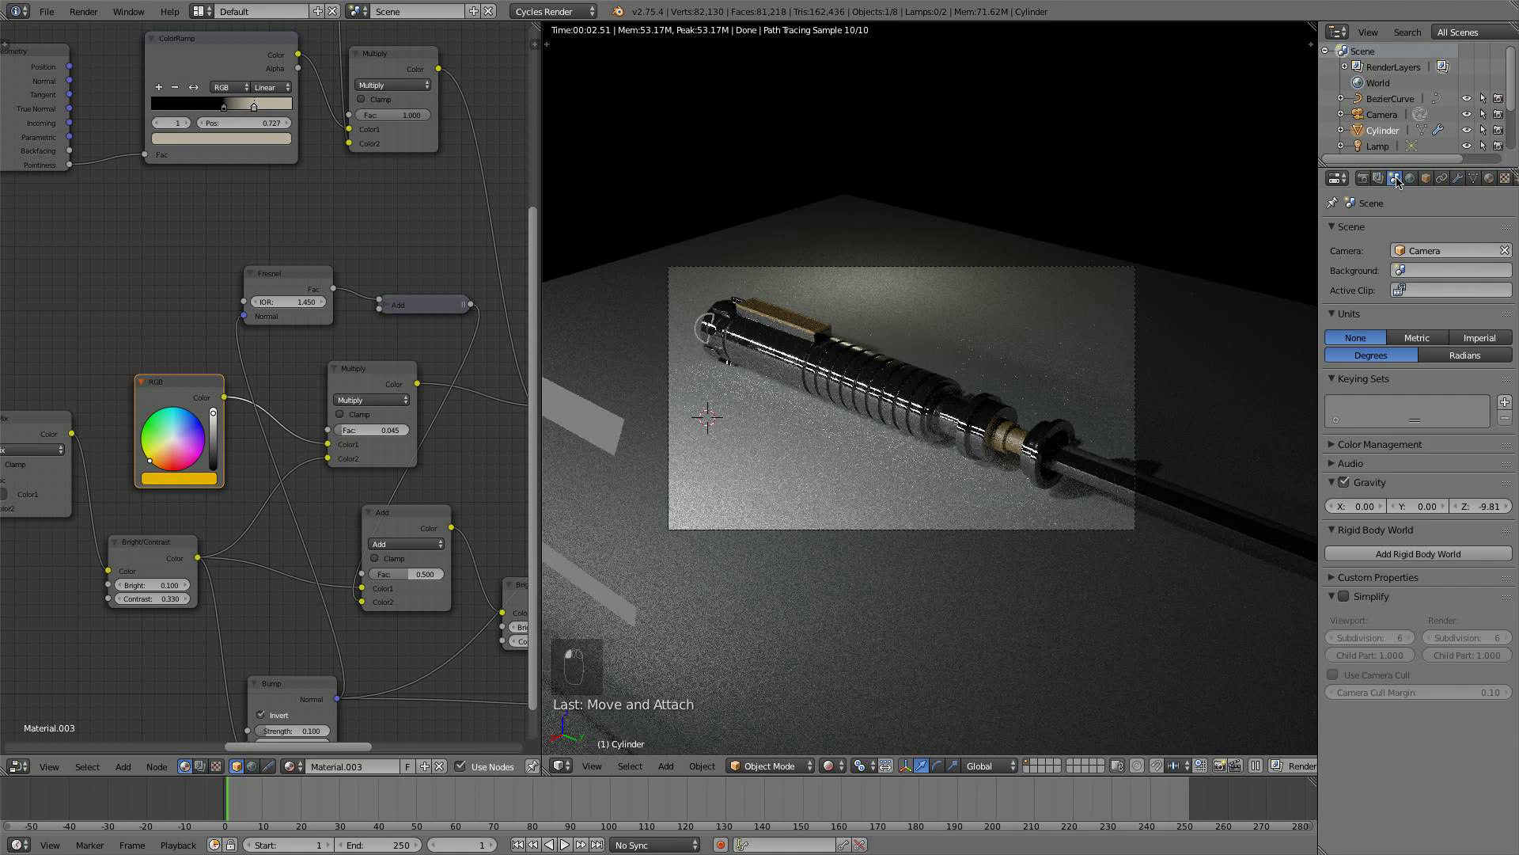
{"action": "left_click", "coordinate": [1385, 446]}
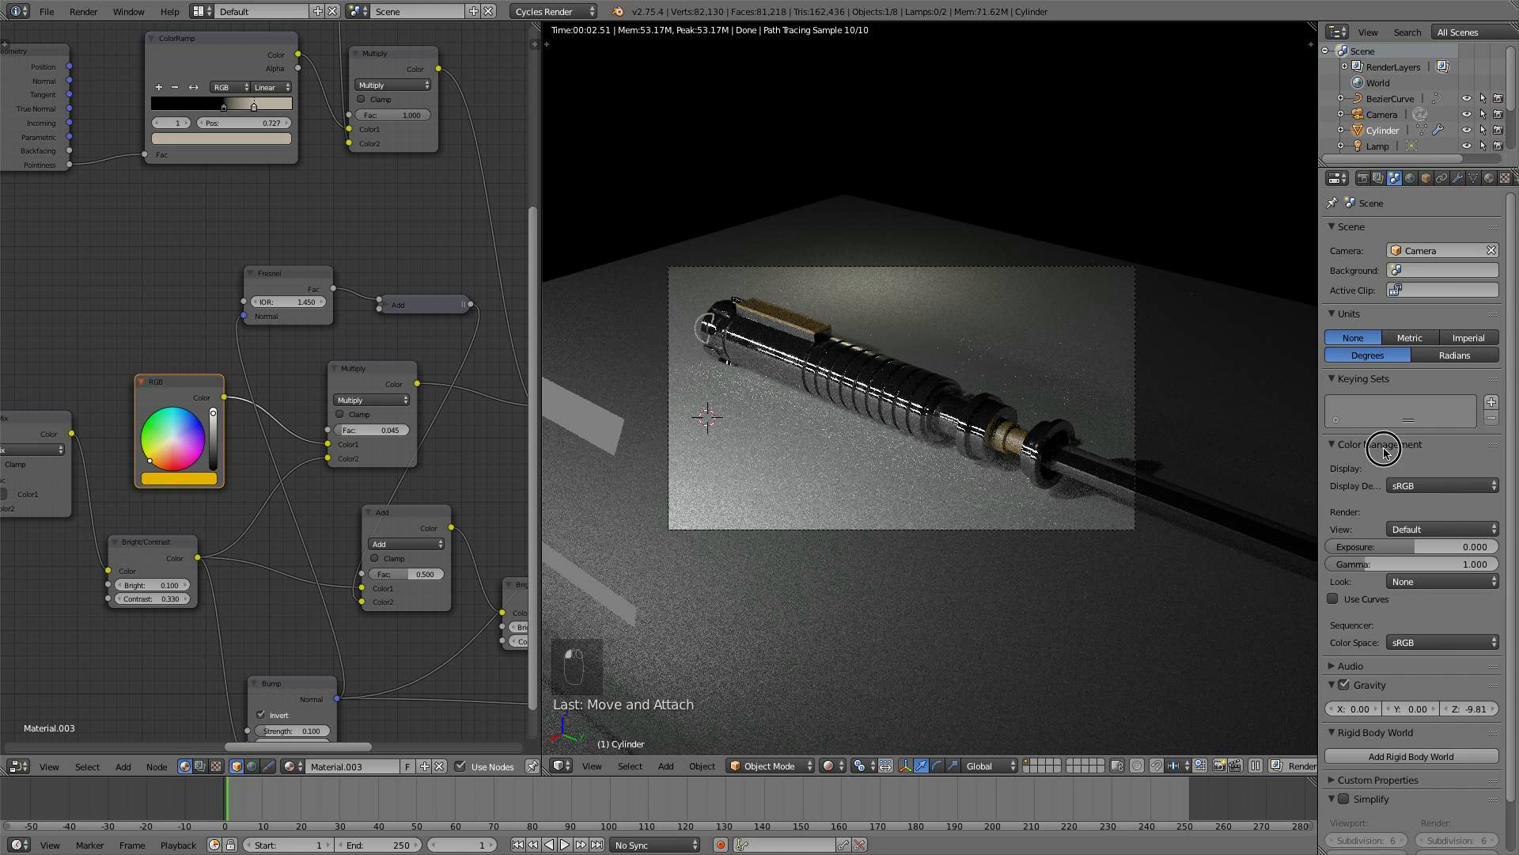
{"action": "left_click", "coordinate": [1436, 486]}
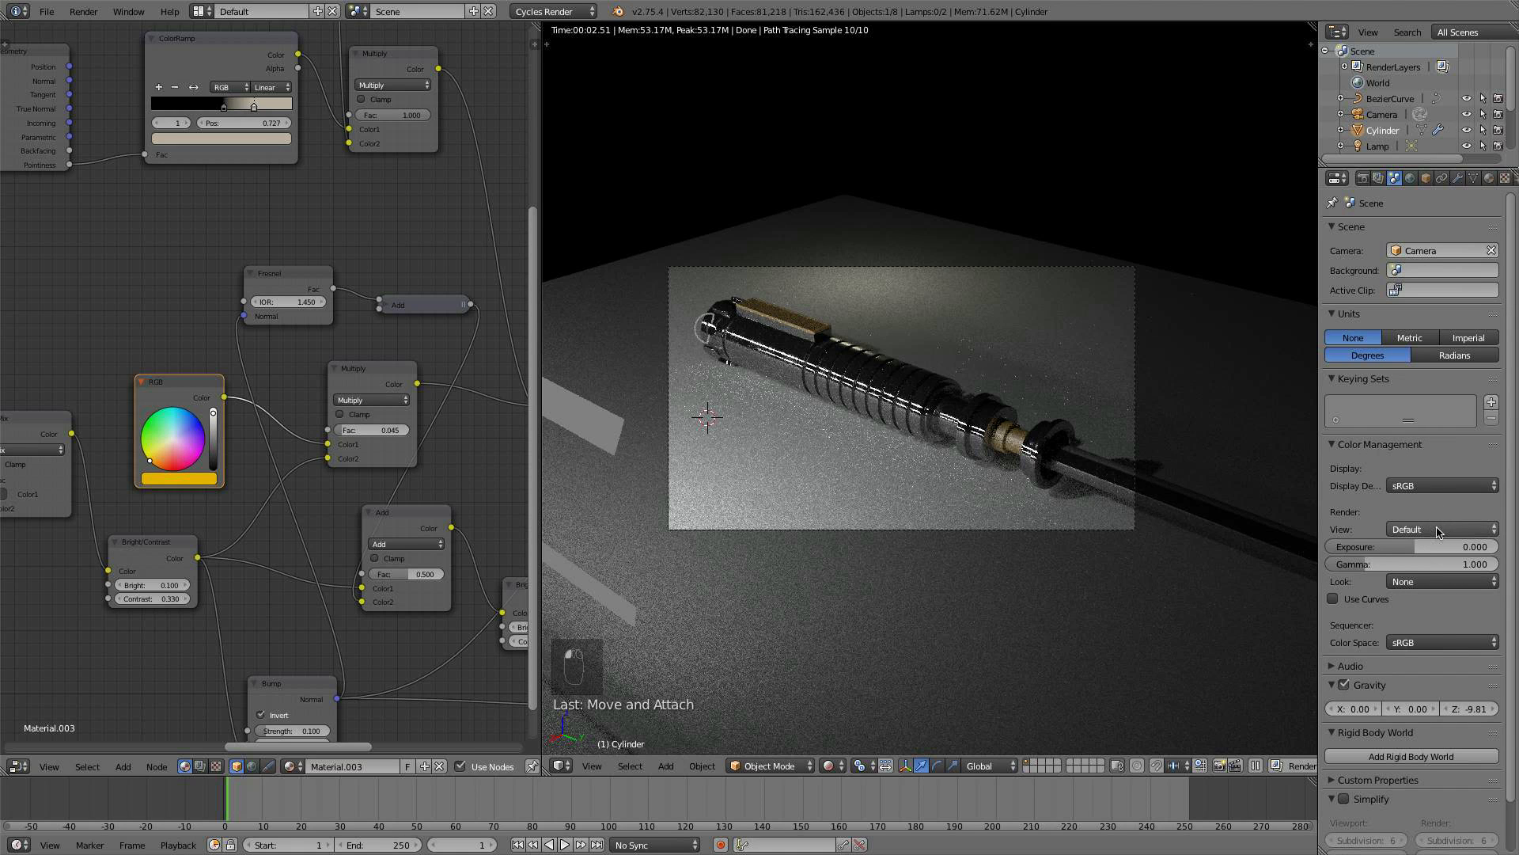
{"action": "left_click", "coordinate": [1440, 529]}
{"action": "left_click", "coordinate": [1433, 485]}
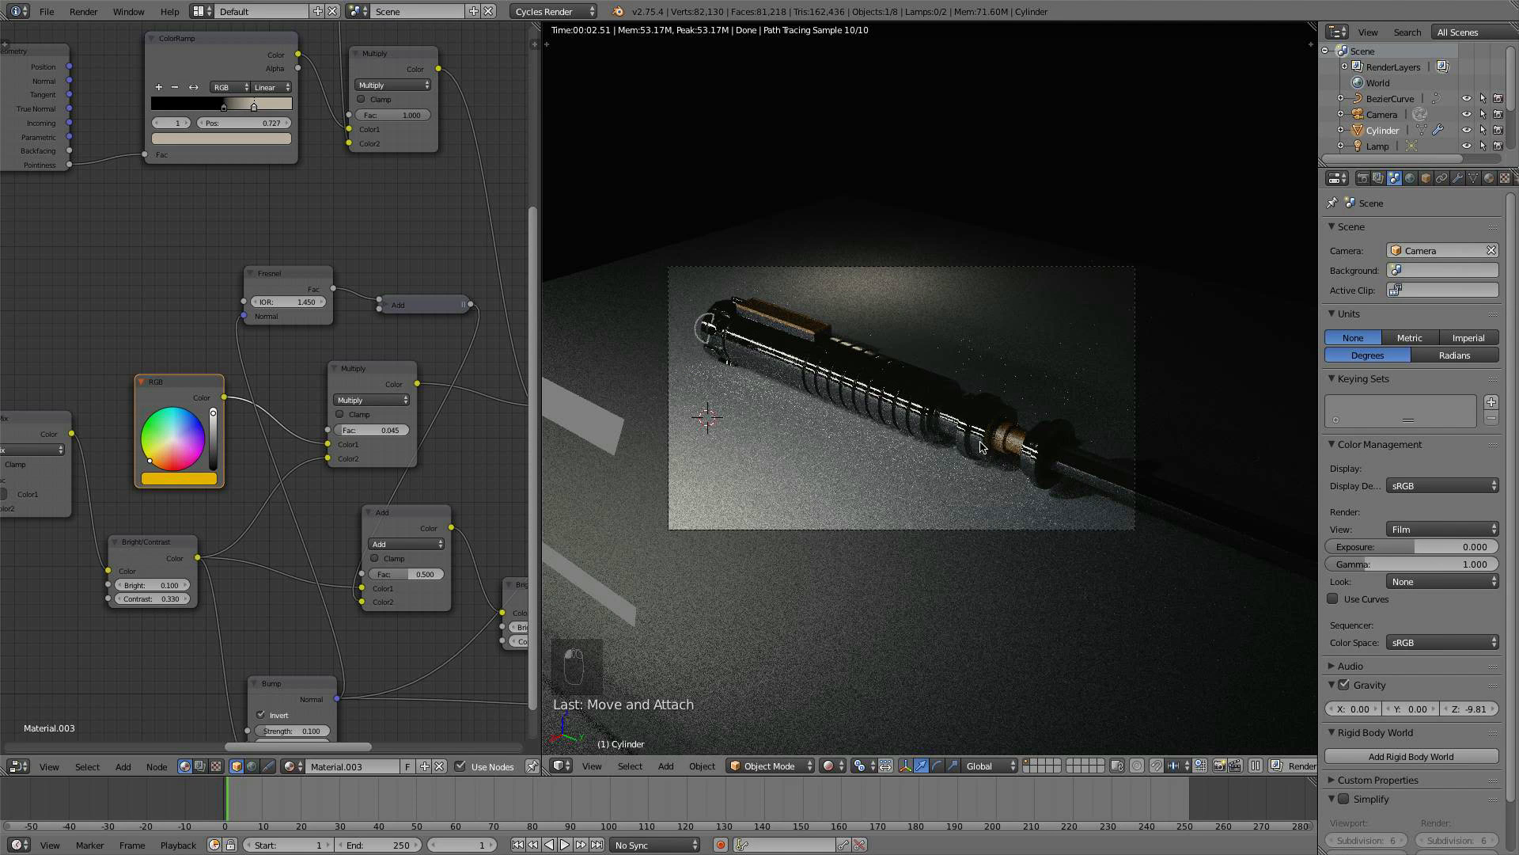
{"action": "scroll", "coordinate": [1062, 427], "scroll_direction": "up", "scroll_amount": 2}
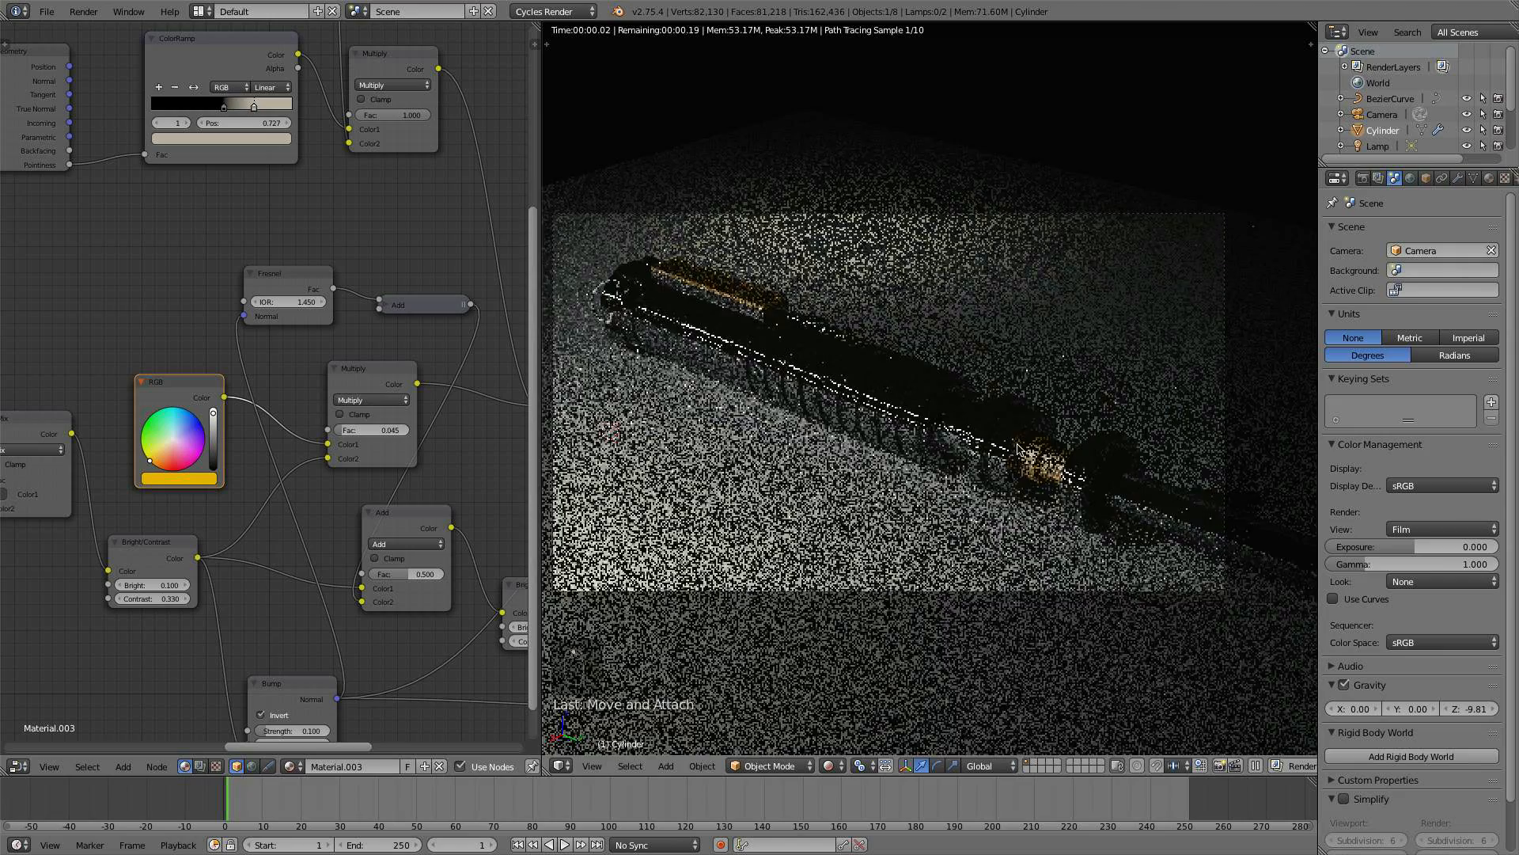
- Set the colour management exposure to 1.2 and lower the gamma to 0.882
{"action": "left_click", "coordinate": [1419, 546]}
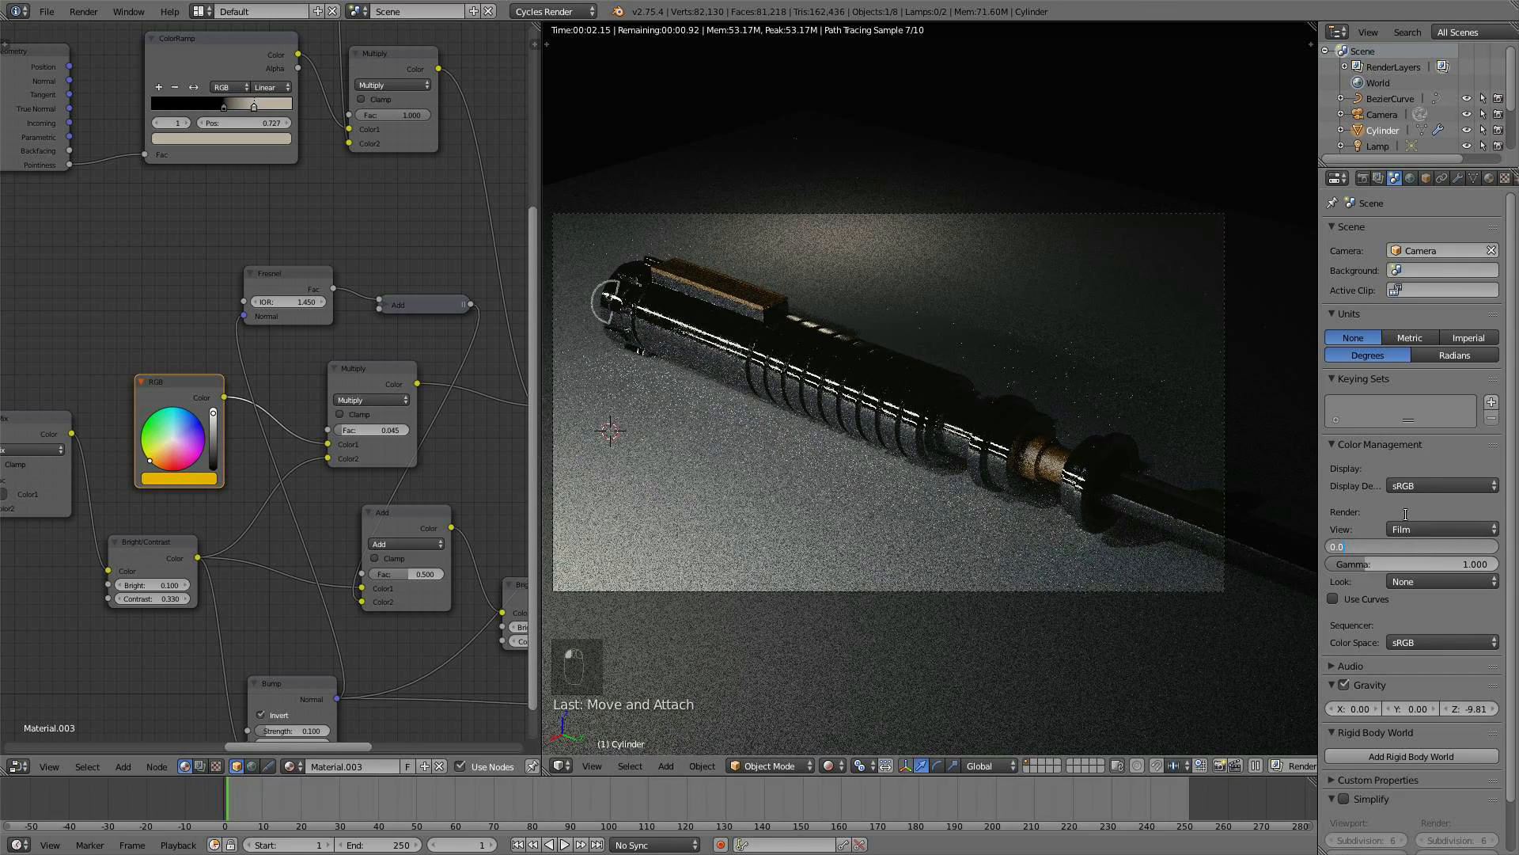
{"action": "type", "text": "1.2"}
{"action": "key", "text": "Return"}
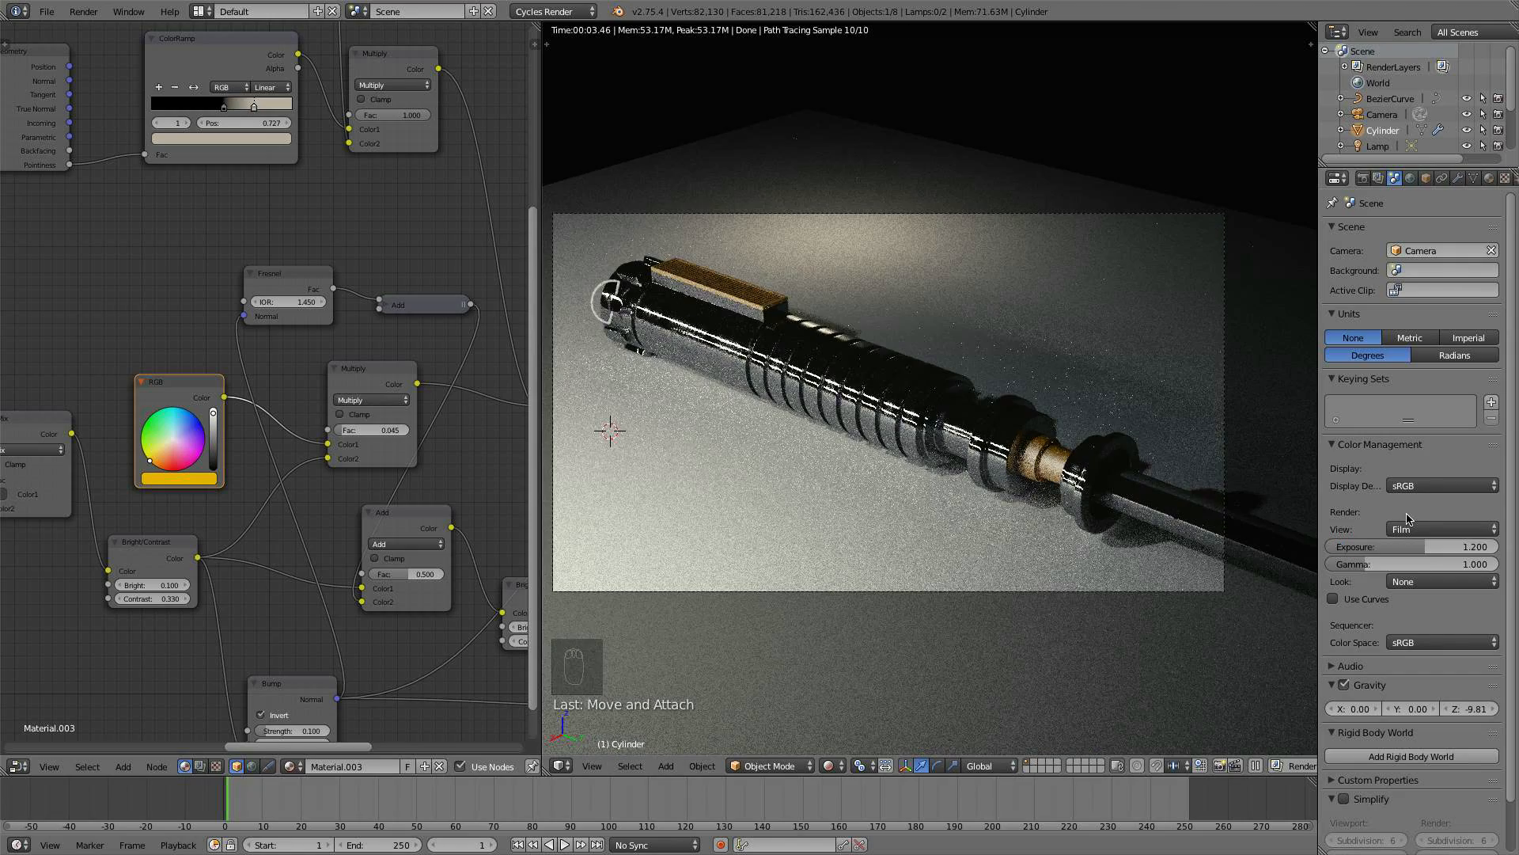
{"action": "left_click_drag", "start_coordinate": [1419, 564], "coordinate": [1409, 563]}
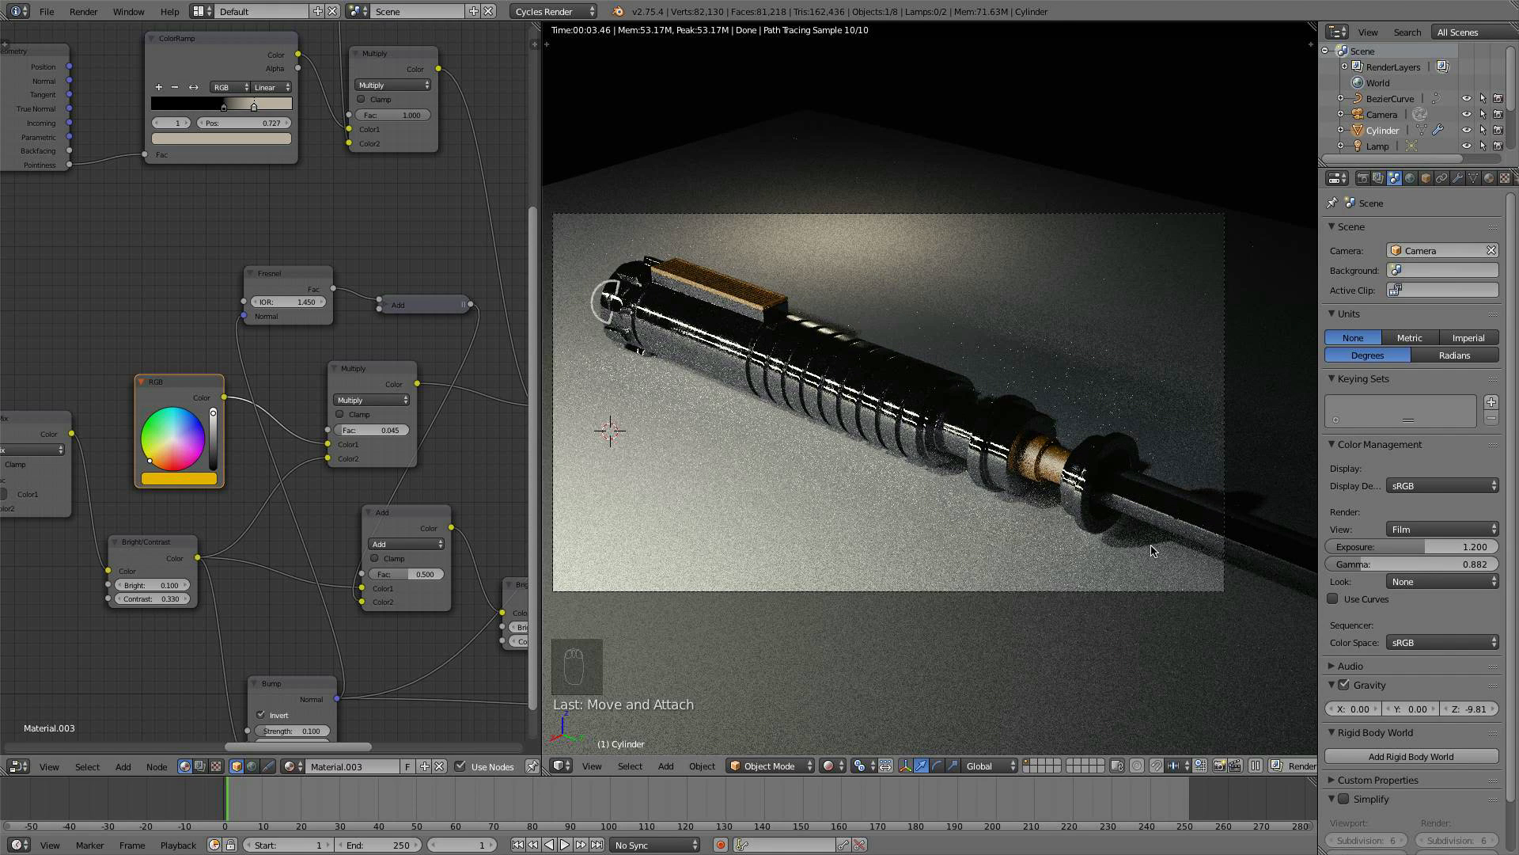
{"action": "scroll", "coordinate": [459, 525], "scroll_direction": "down", "scroll_amount": 3}
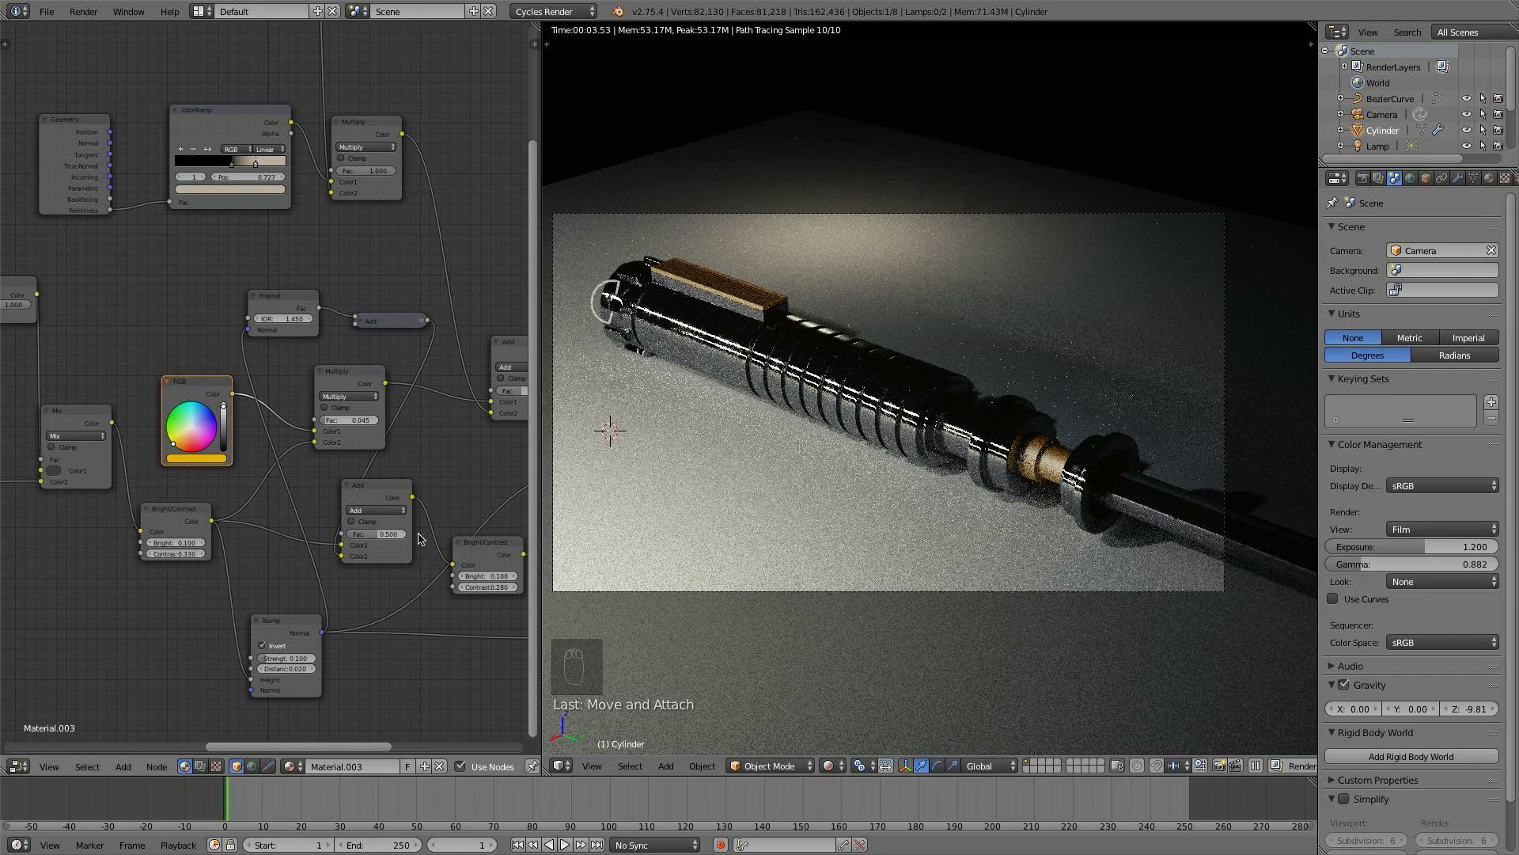
- Move the Mix Shader and Material Output nodes apart to make room between them
{"action": "scroll", "coordinate": [421, 508], "scroll_direction": "down", "scroll_amount": 2}
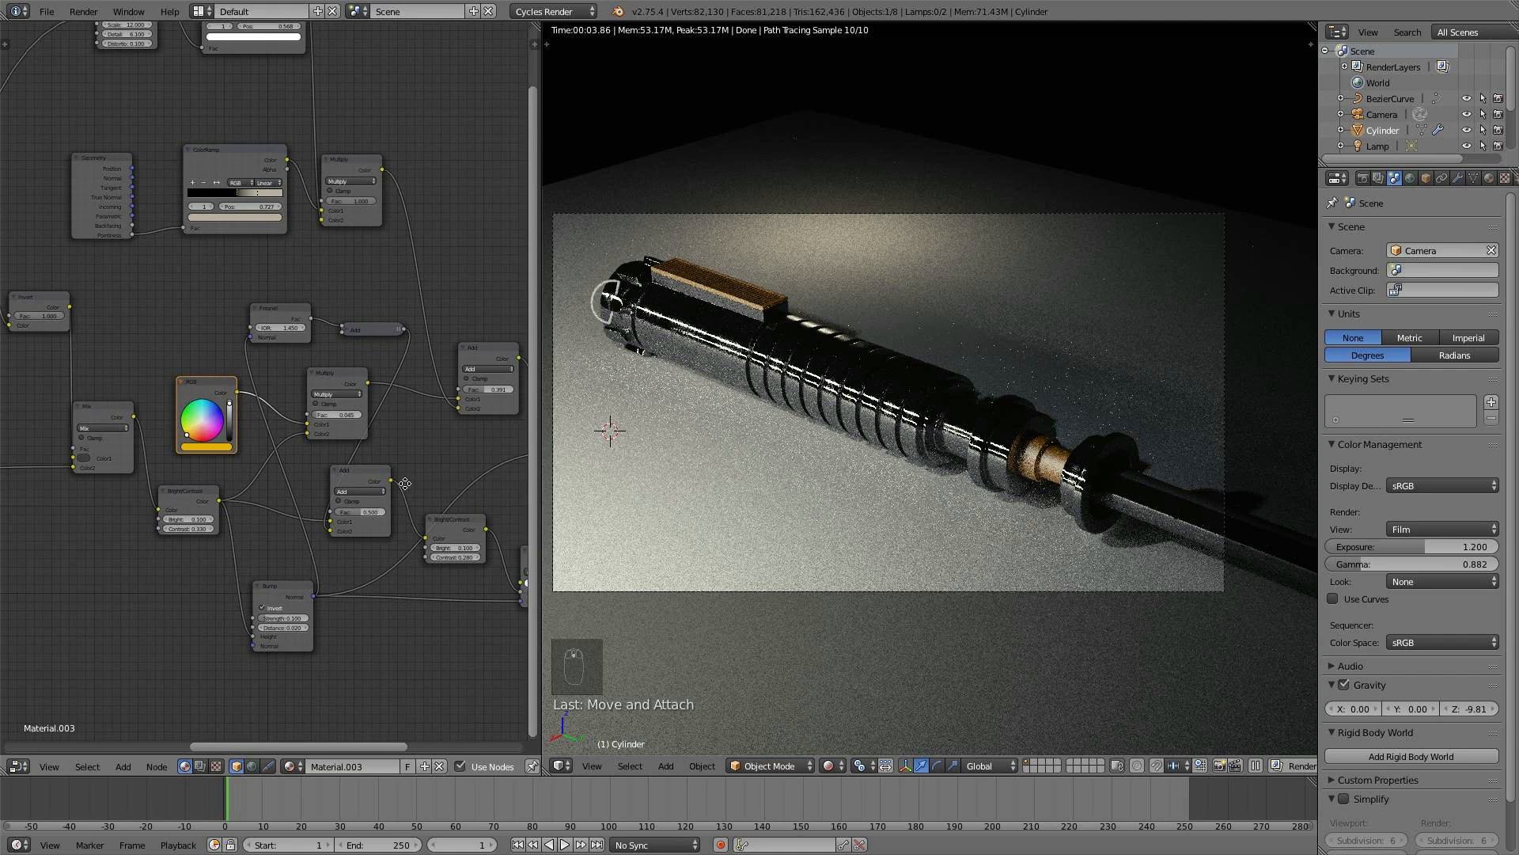
{"action": "middle_click_drag", "start_coordinate": [407, 485], "coordinate": [253, 445]}
{"action": "left_click_drag", "start_coordinate": [448, 405], "coordinate": [429, 400]}
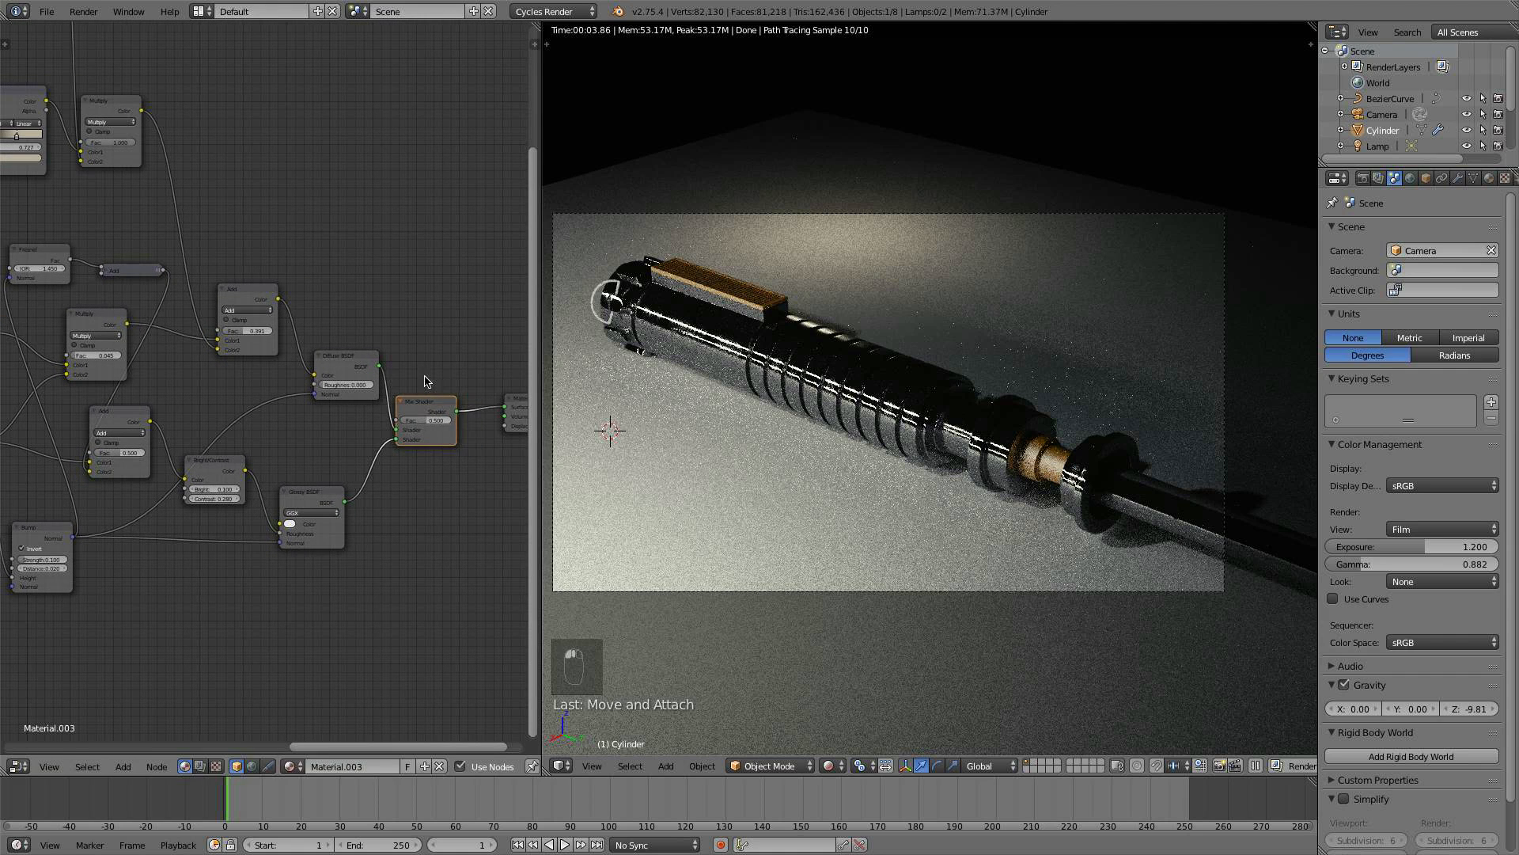
{"action": "middle_click_drag", "start_coordinate": [428, 380], "coordinate": [332, 386]}
{"action": "left_click_drag", "start_coordinate": [451, 407], "coordinate": [497, 410]}
- Duplicate the Mix Shader node and insert the copy between the original Mix Shader and the Material Output
{"action": "scroll", "coordinate": [419, 460], "scroll_direction": "up", "scroll_amount": 1}
{"action": "scroll", "coordinate": [420, 465], "scroll_direction": "up", "scroll_amount": 2}
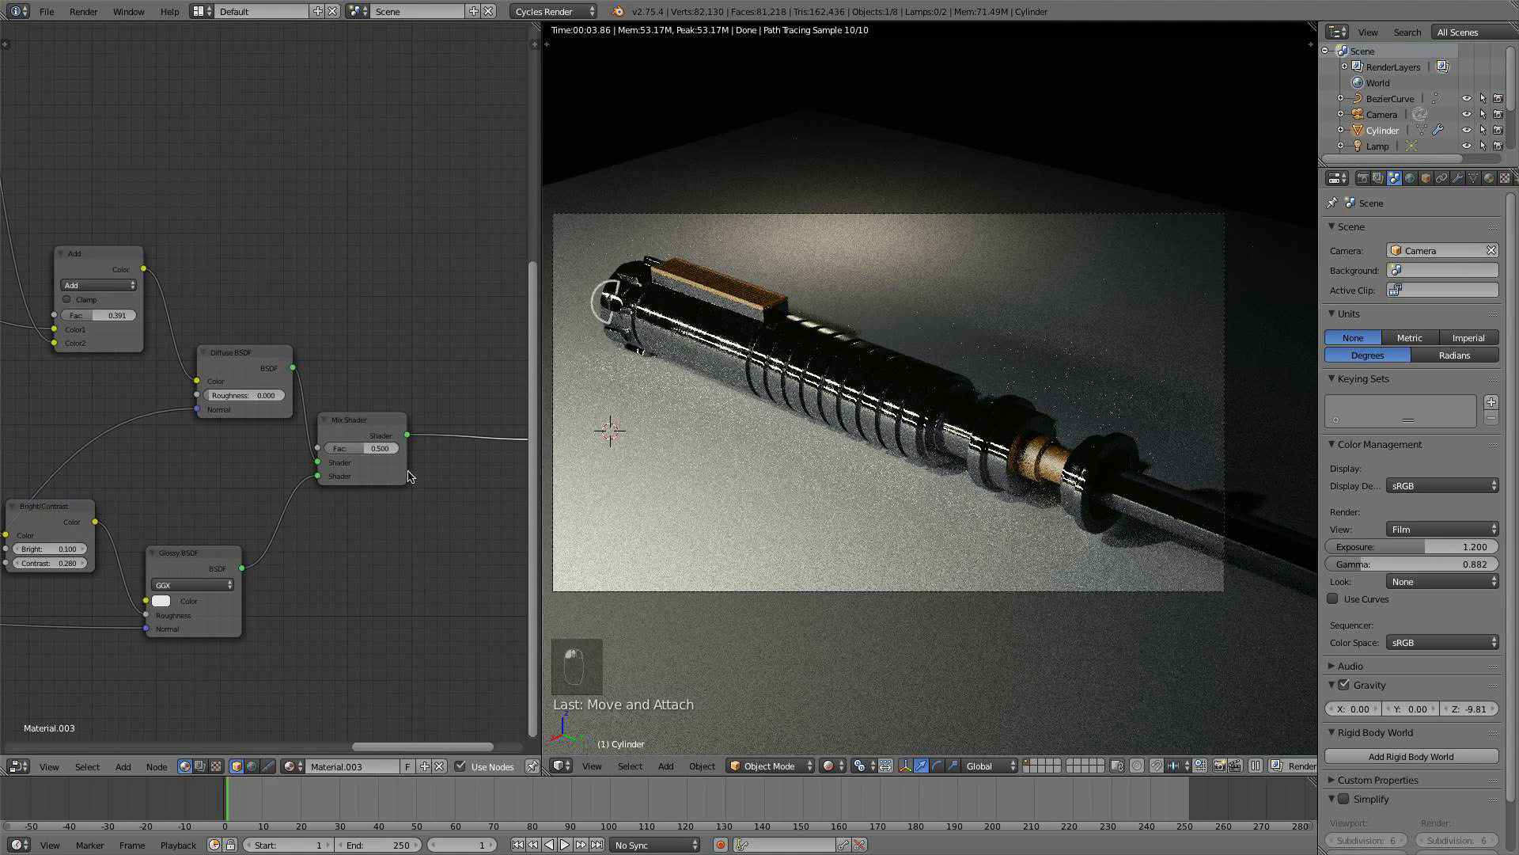
{"action": "left_click", "coordinate": [338, 465]}
{"action": "key", "text": "shift+d"}
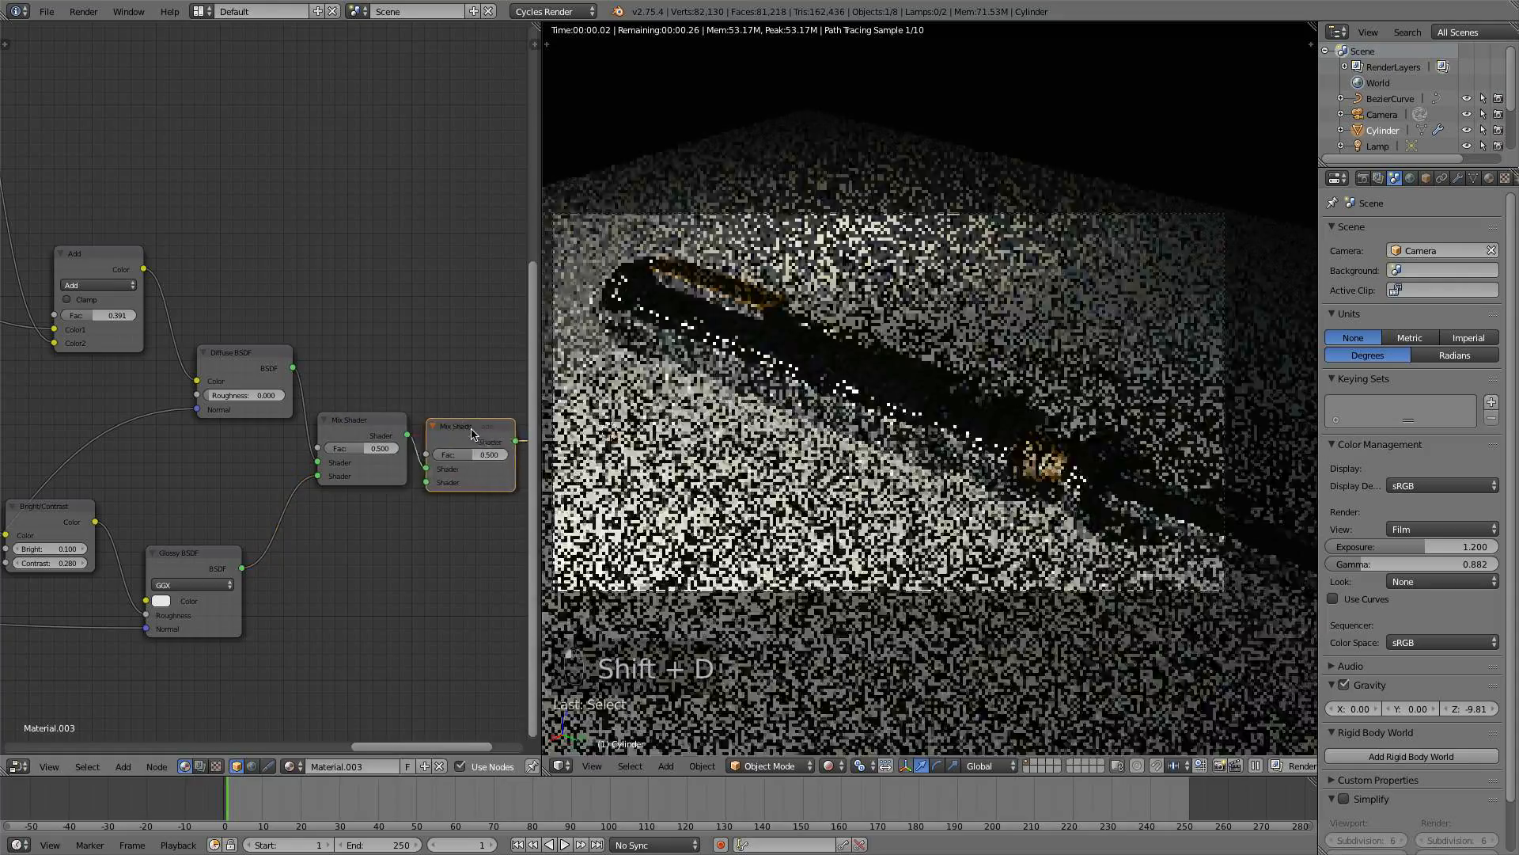
{"action": "left_click", "coordinate": [373, 480]}
- Duplicate the Glossy BSDF node and connect the copy to the second shader input of the new Mix Shader
{"action": "left_click", "coordinate": [162, 558]}
{"action": "key", "text": "shift+d"}
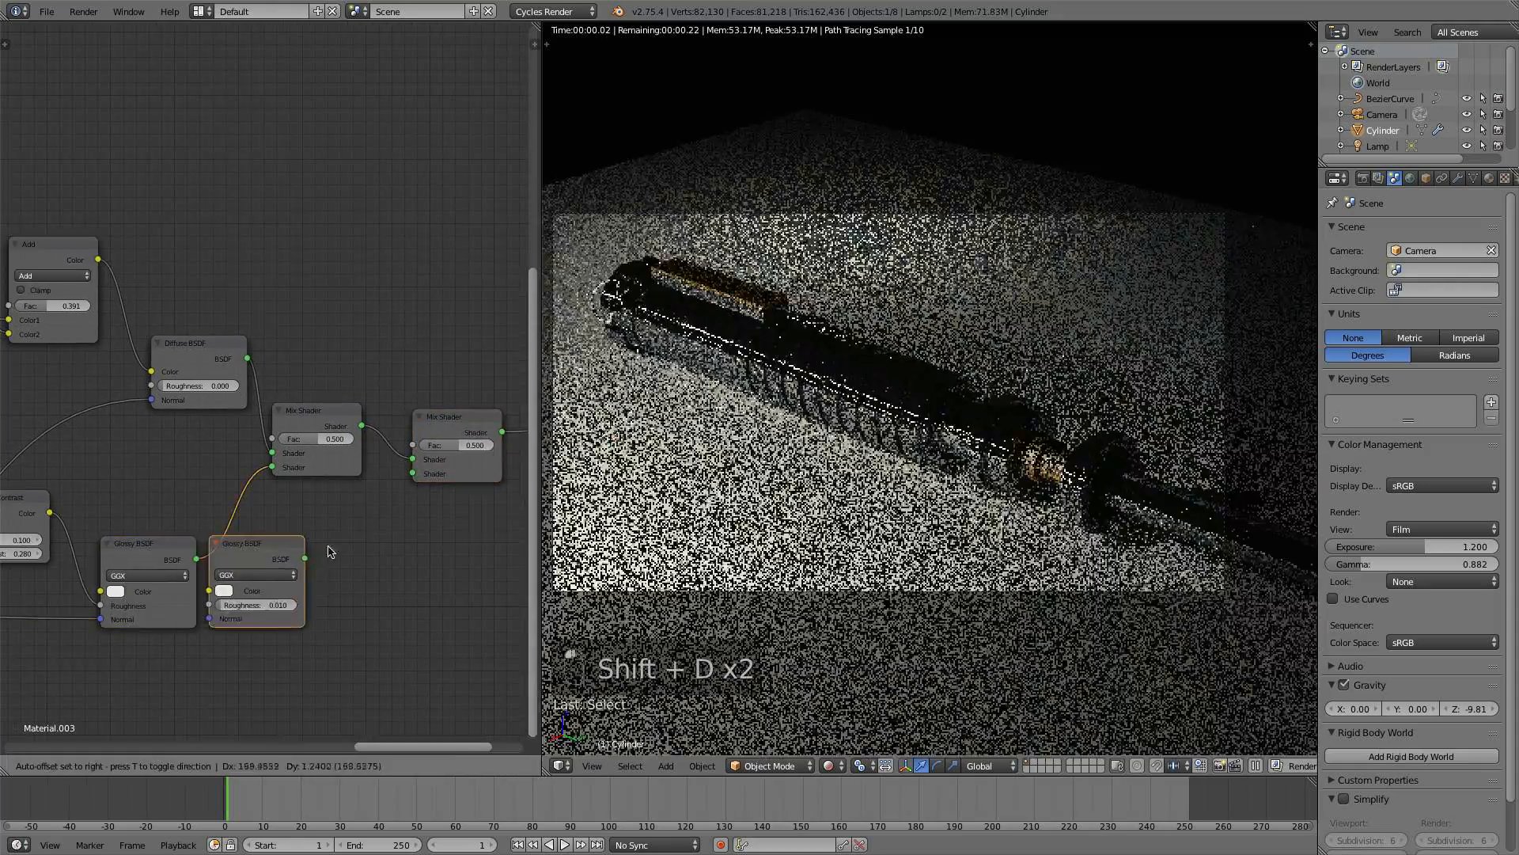
{"action": "left_click", "coordinate": [364, 554]}
{"action": "left_click_drag", "start_coordinate": [355, 556], "coordinate": [413, 473]}
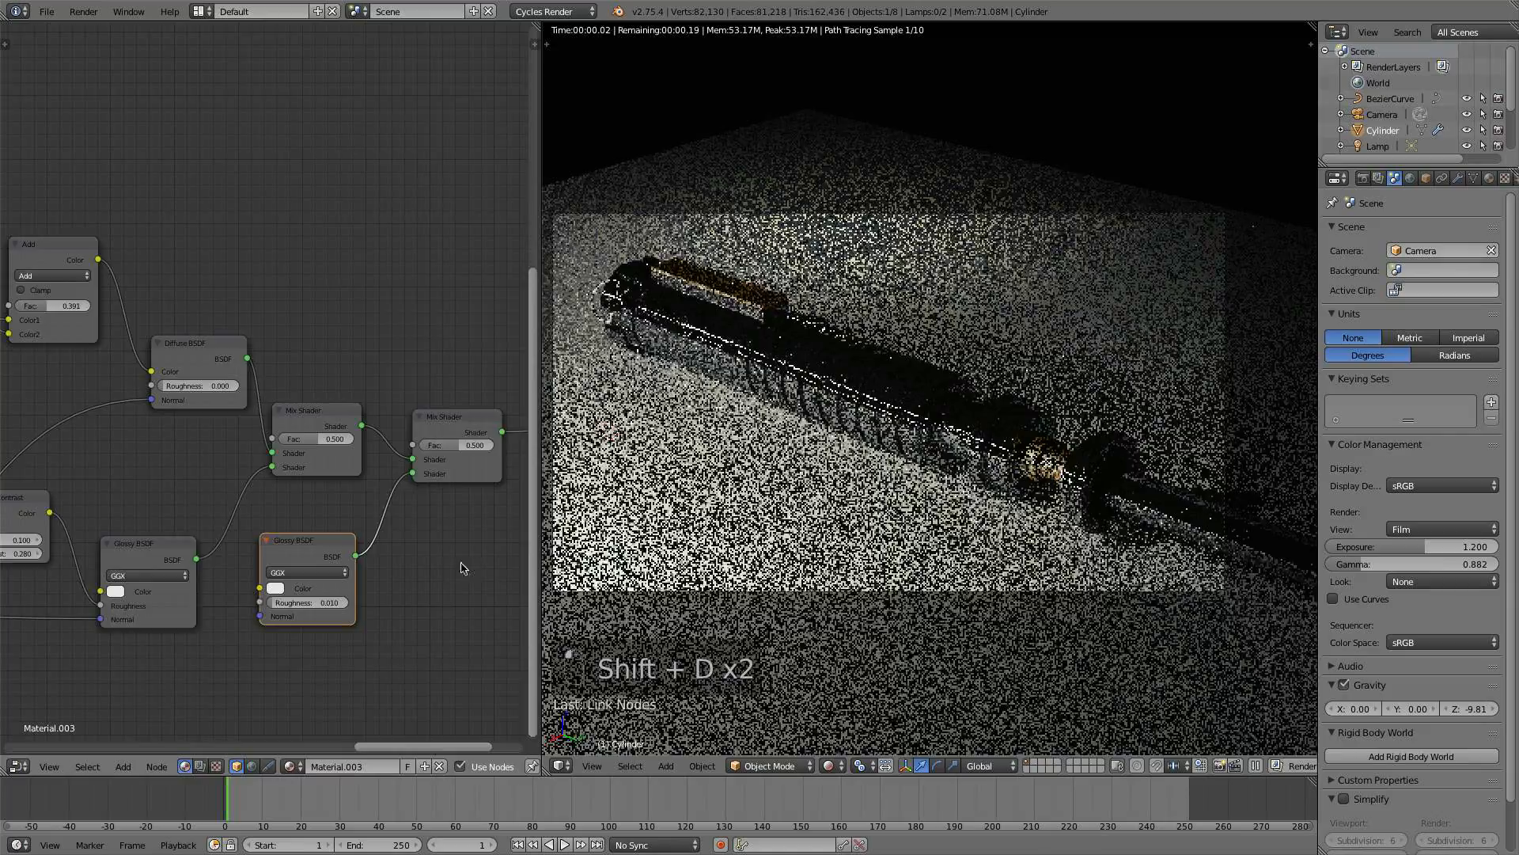
- Set the duplicated Glossy BSDF's roughness to 0.030
{"action": "scroll", "coordinate": [412, 572], "scroll_direction": "up", "scroll_amount": 1}
{"action": "left_click", "coordinate": [610, 432]}
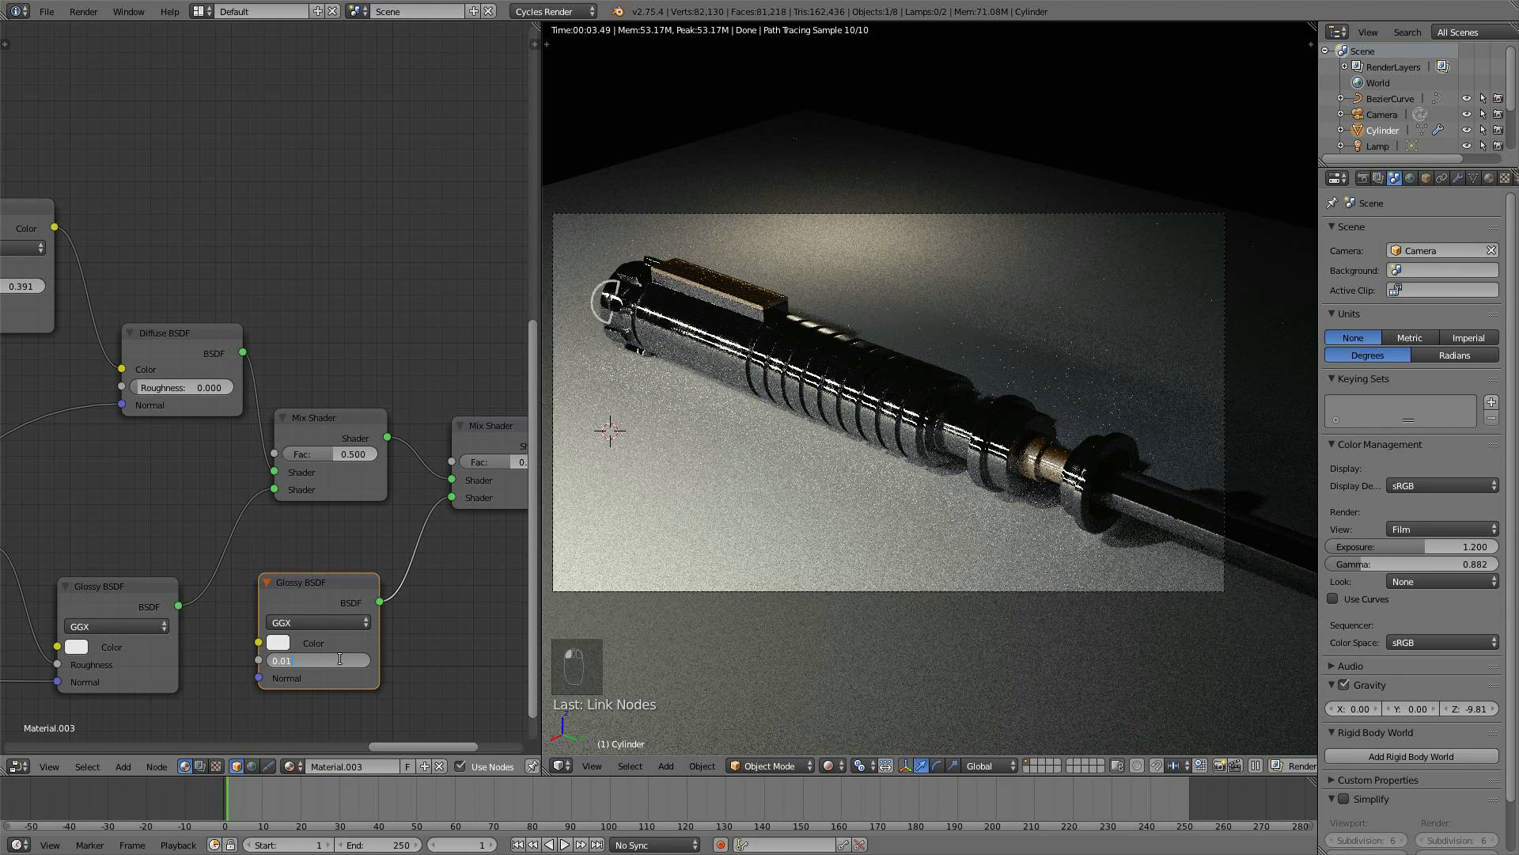
{"action": "key", "text": "Return"}
{"action": "key", "text": "Return"}
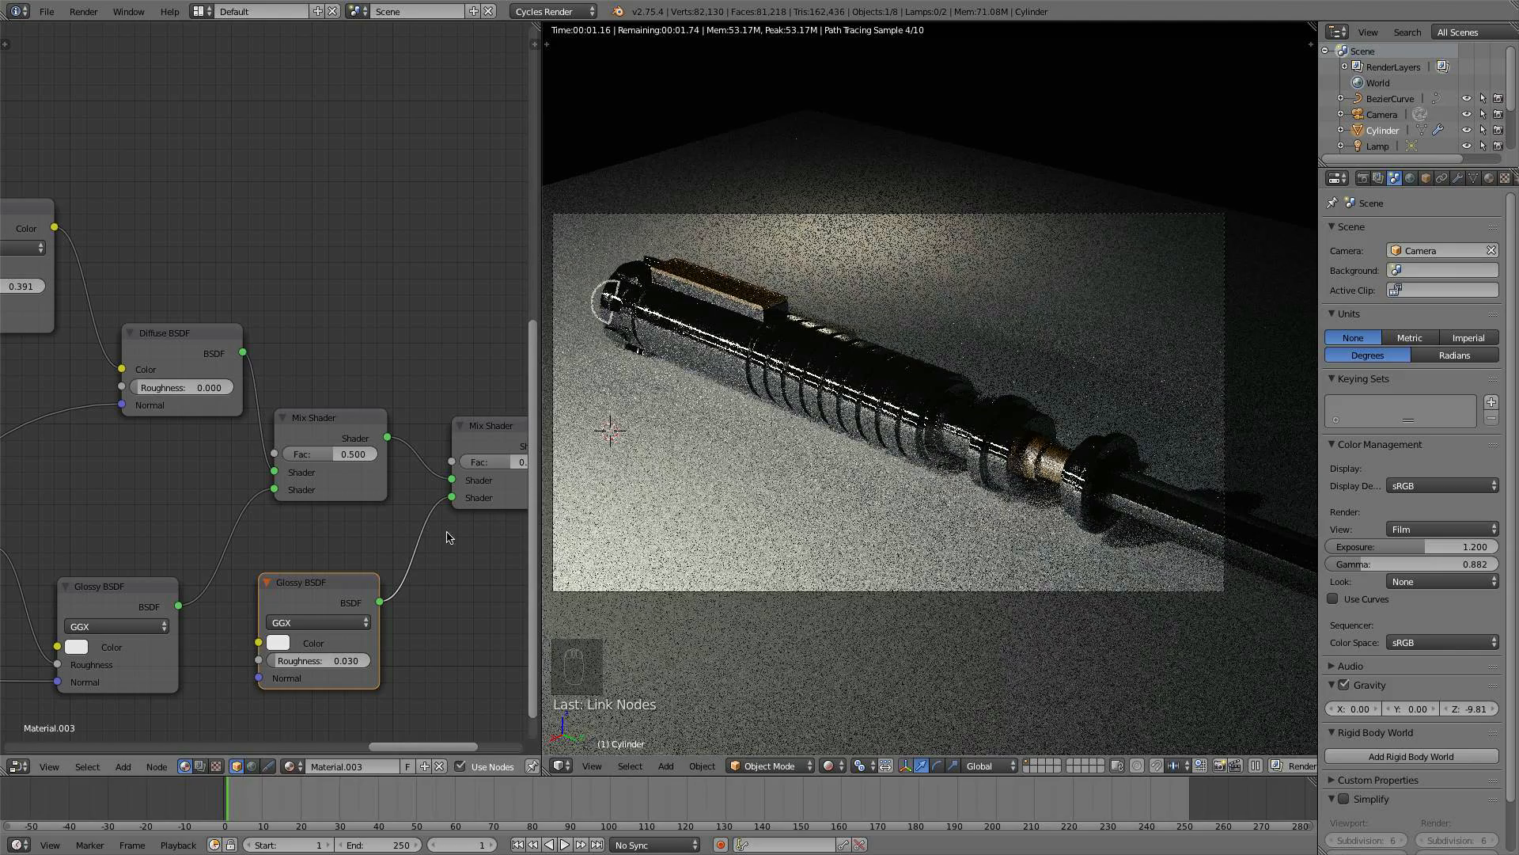
- Tint the original Glossy BSDF orange-gold (R 0.800, G 0.579, B 0.174) and the duplicated Glossy BSDF pale yellow
{"action": "middle_click_drag", "start_coordinate": [326, 586], "coordinate": [392, 547]}
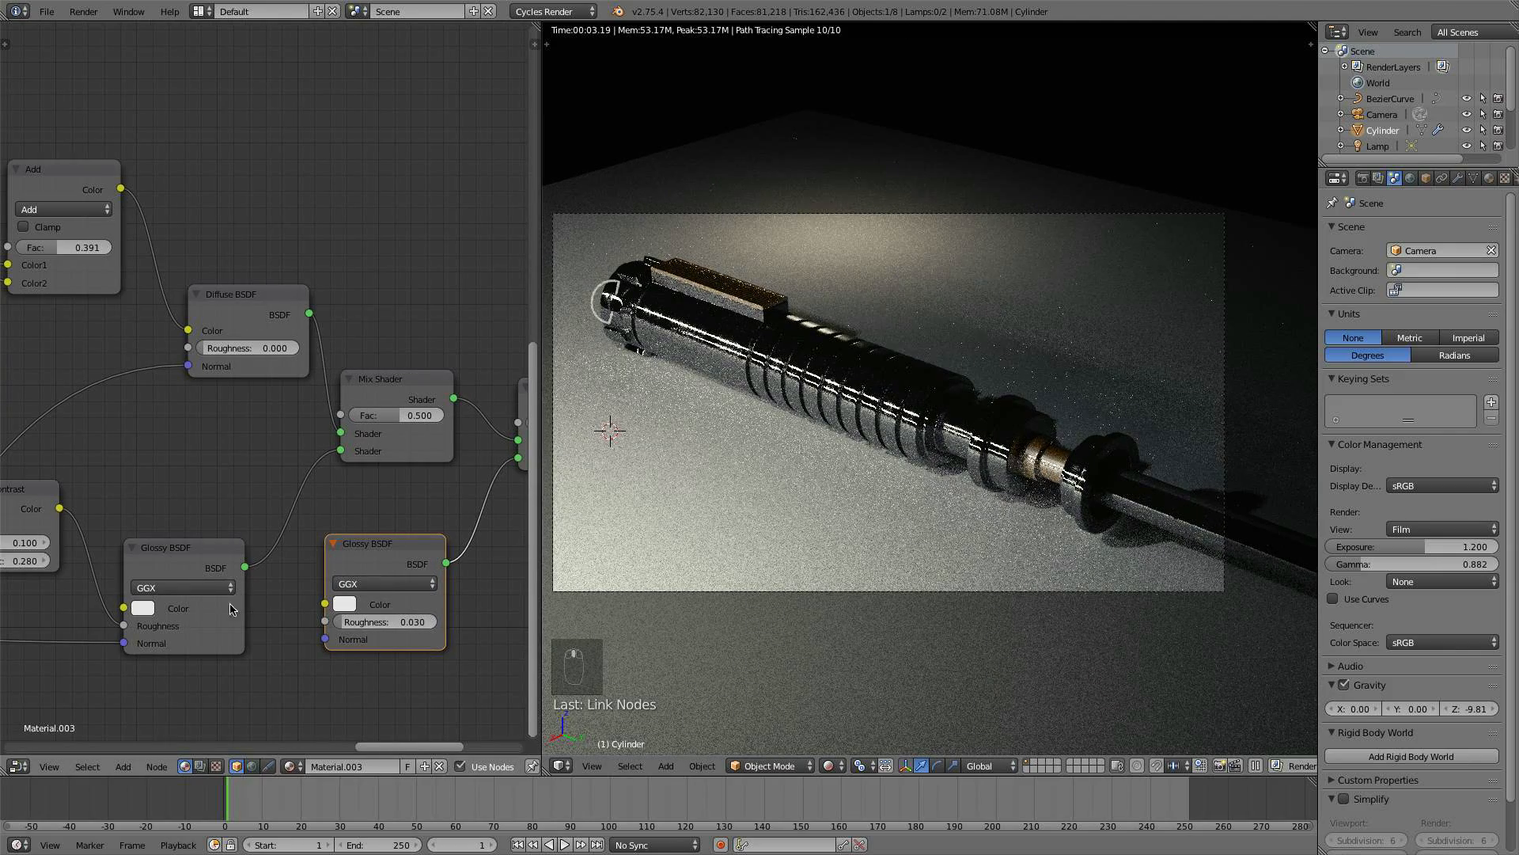
{"action": "left_click", "coordinate": [148, 608]}
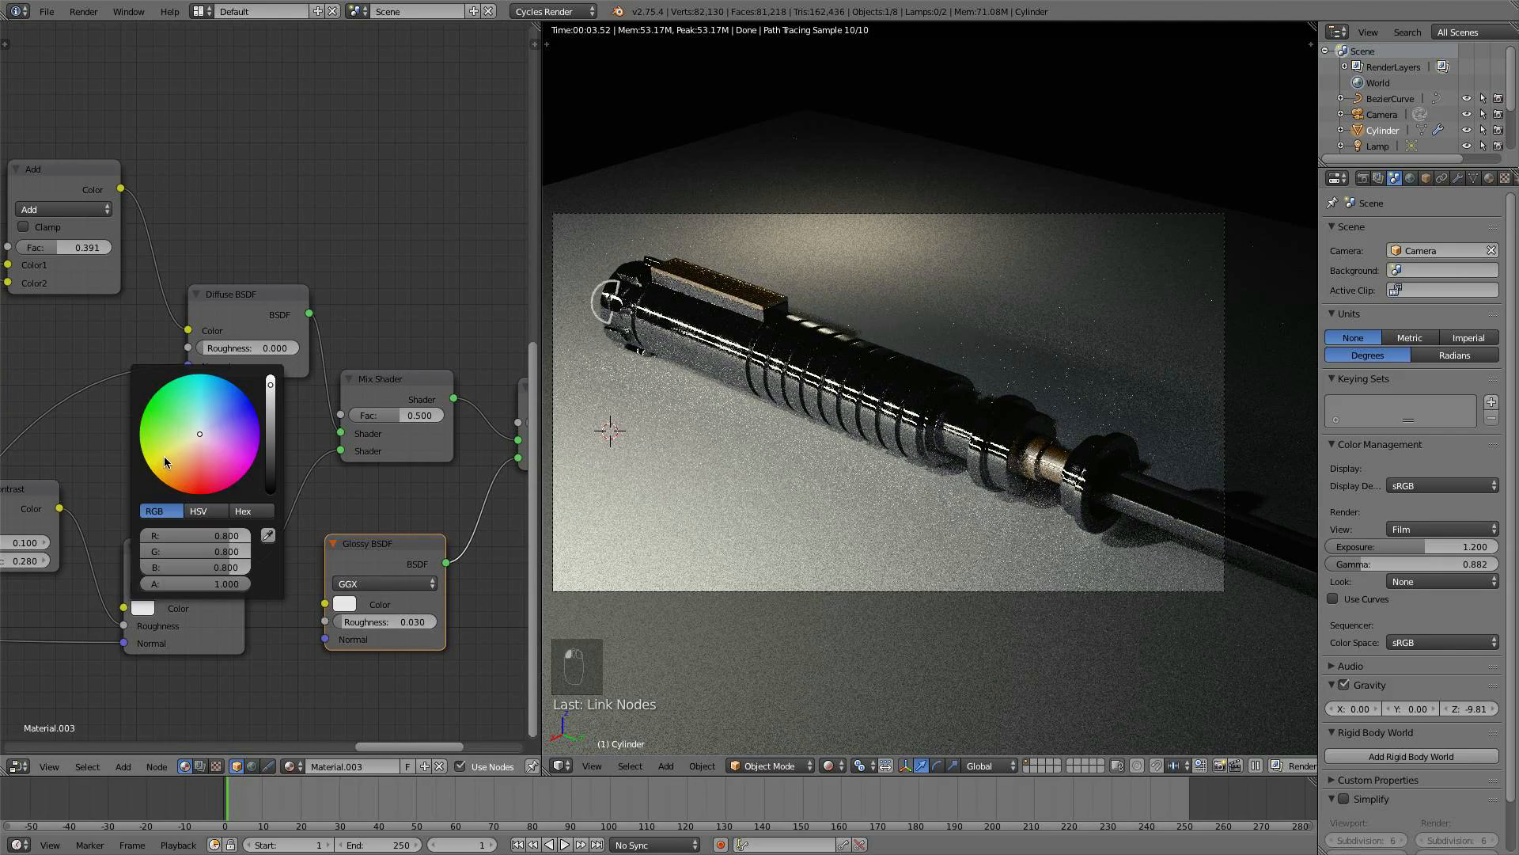
{"action": "left_click_drag", "start_coordinate": [164, 457], "coordinate": [179, 455]}
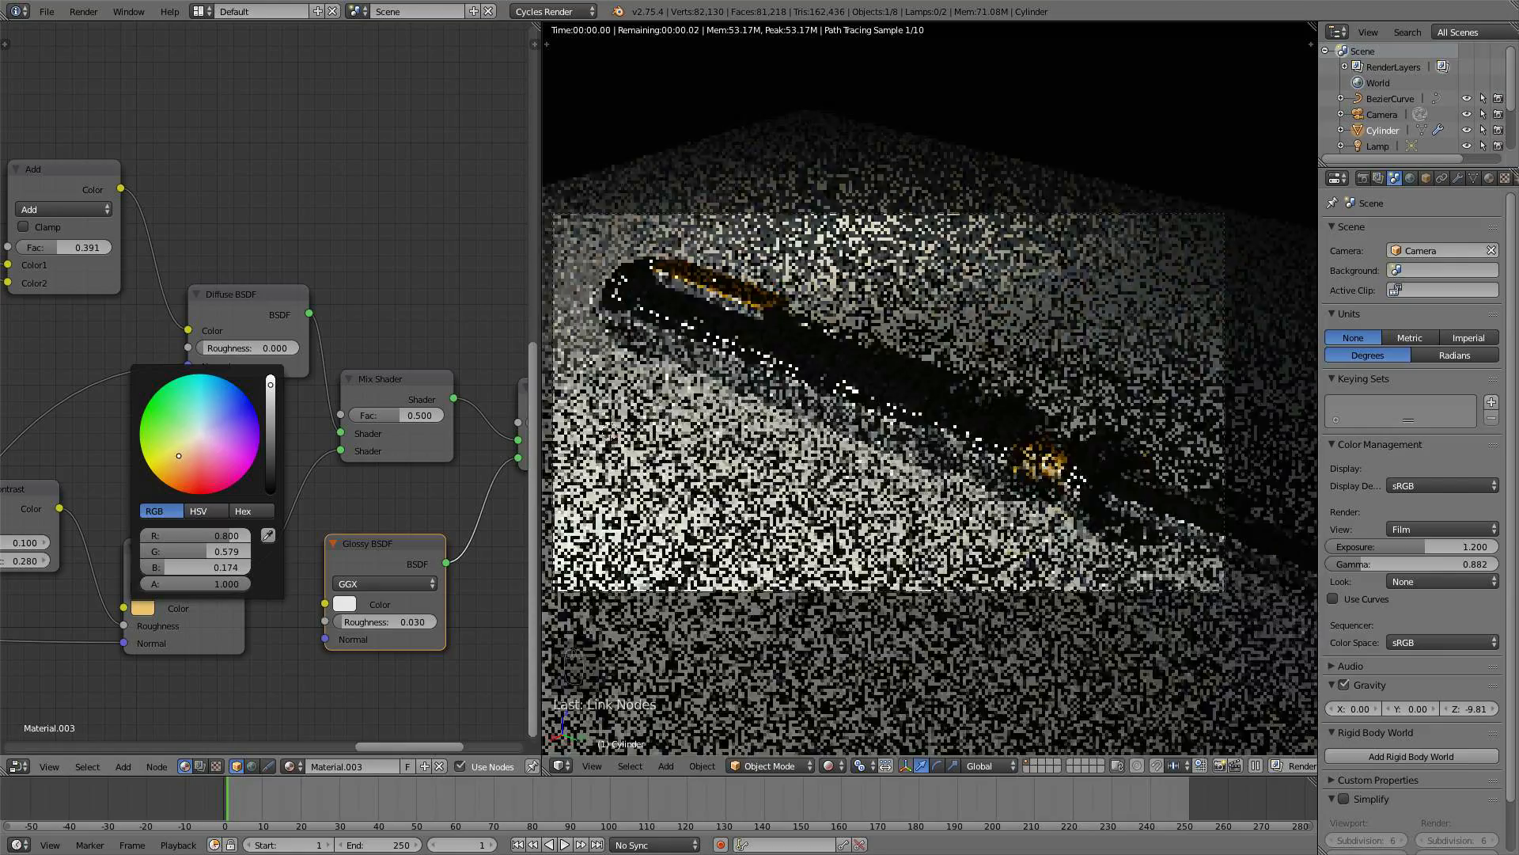
{"action": "left_click", "coordinate": [345, 604]}
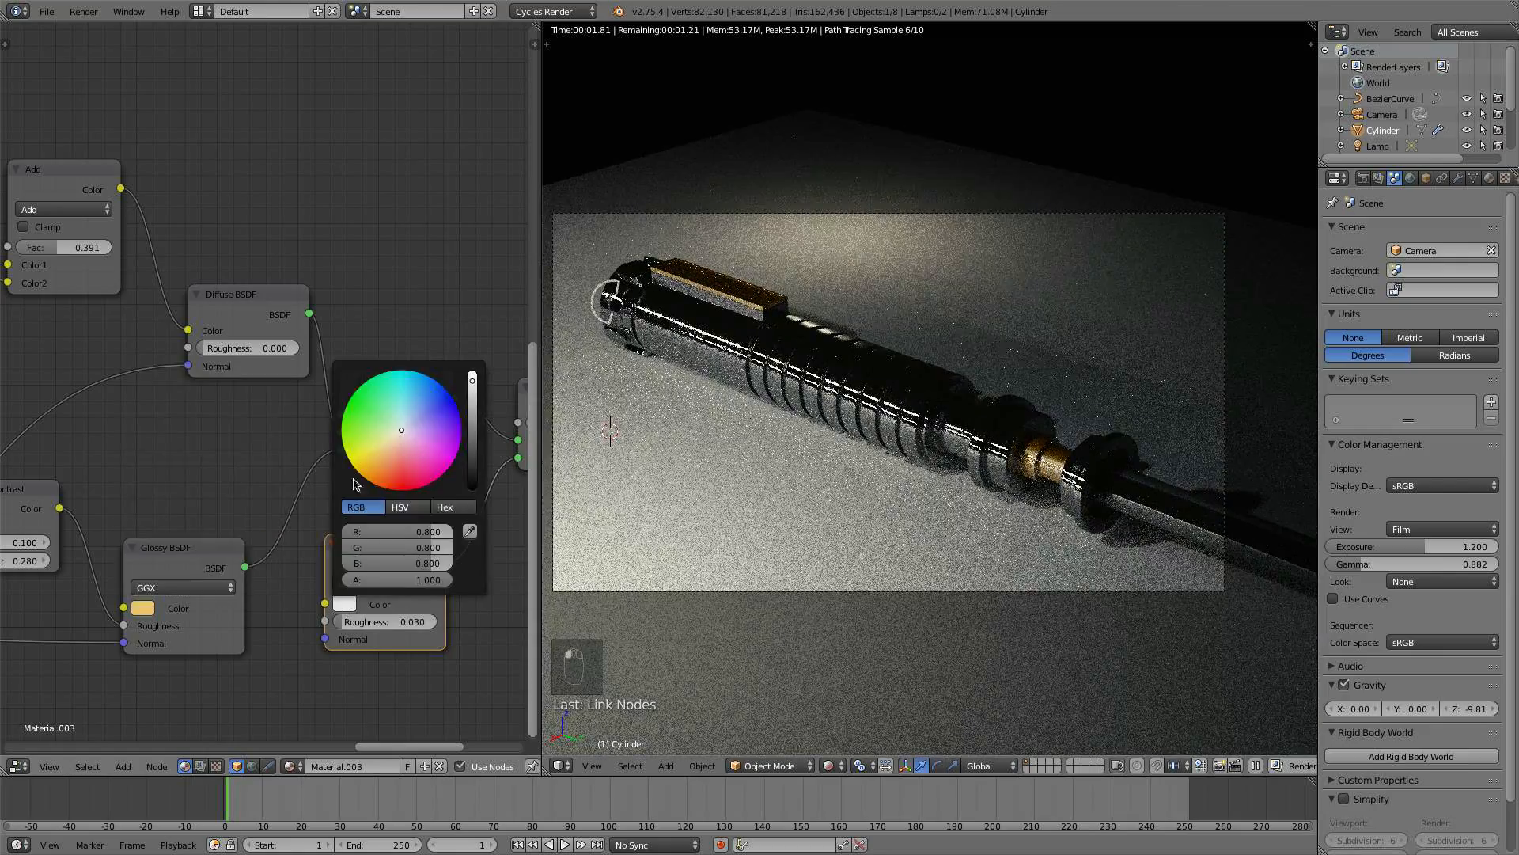
{"action": "left_click", "coordinate": [388, 453]}
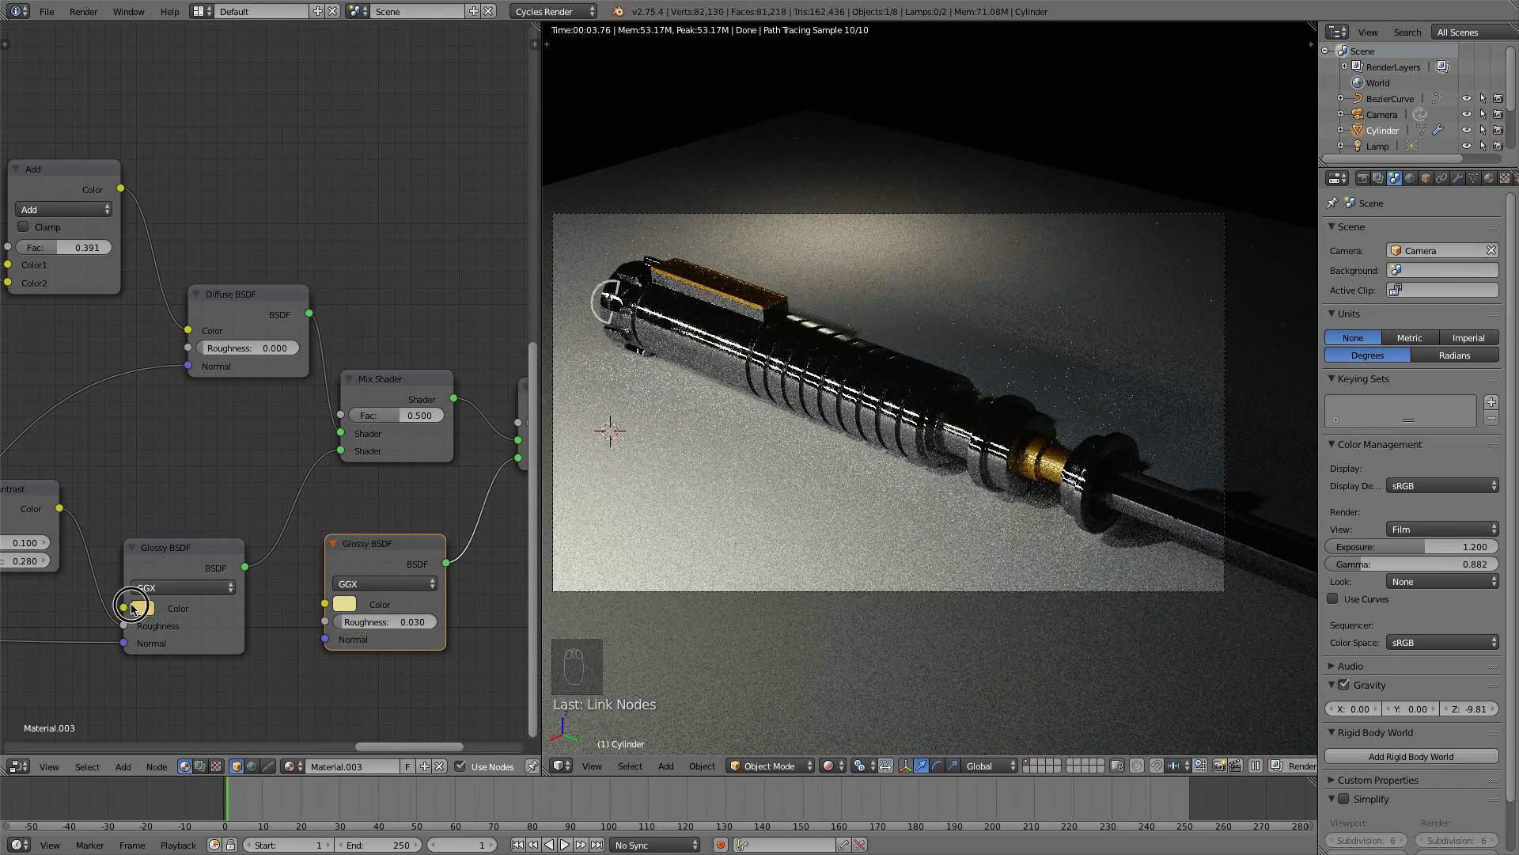
- Shift the original Glossy BSDF's colour to a slightly paler yellow-gold
{"action": "left_click", "coordinate": [148, 611]}
{"action": "left_click", "coordinate": [150, 609]}
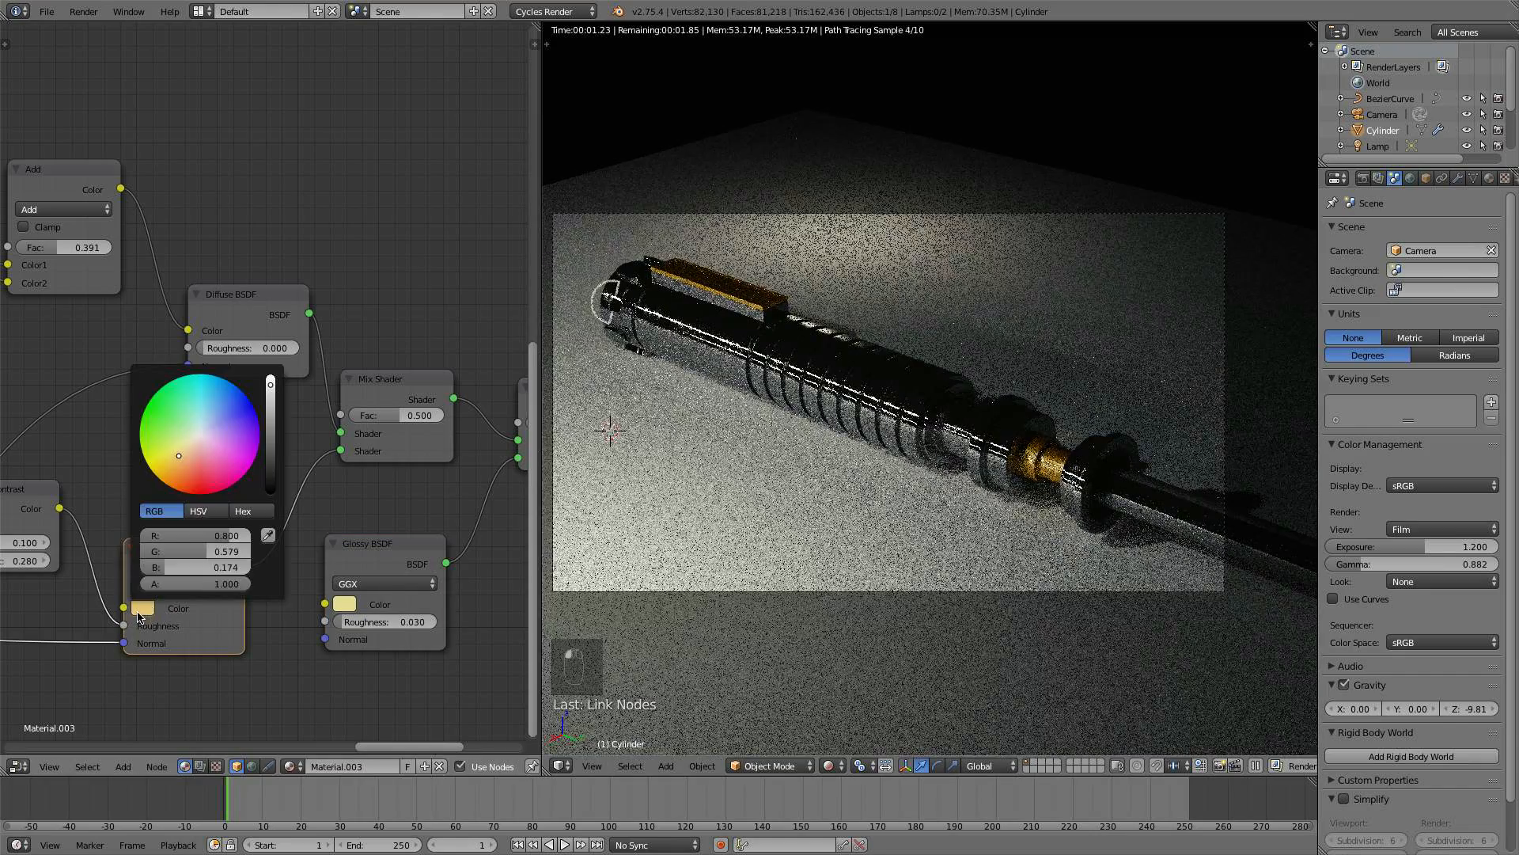
{"action": "left_click", "coordinate": [185, 449]}
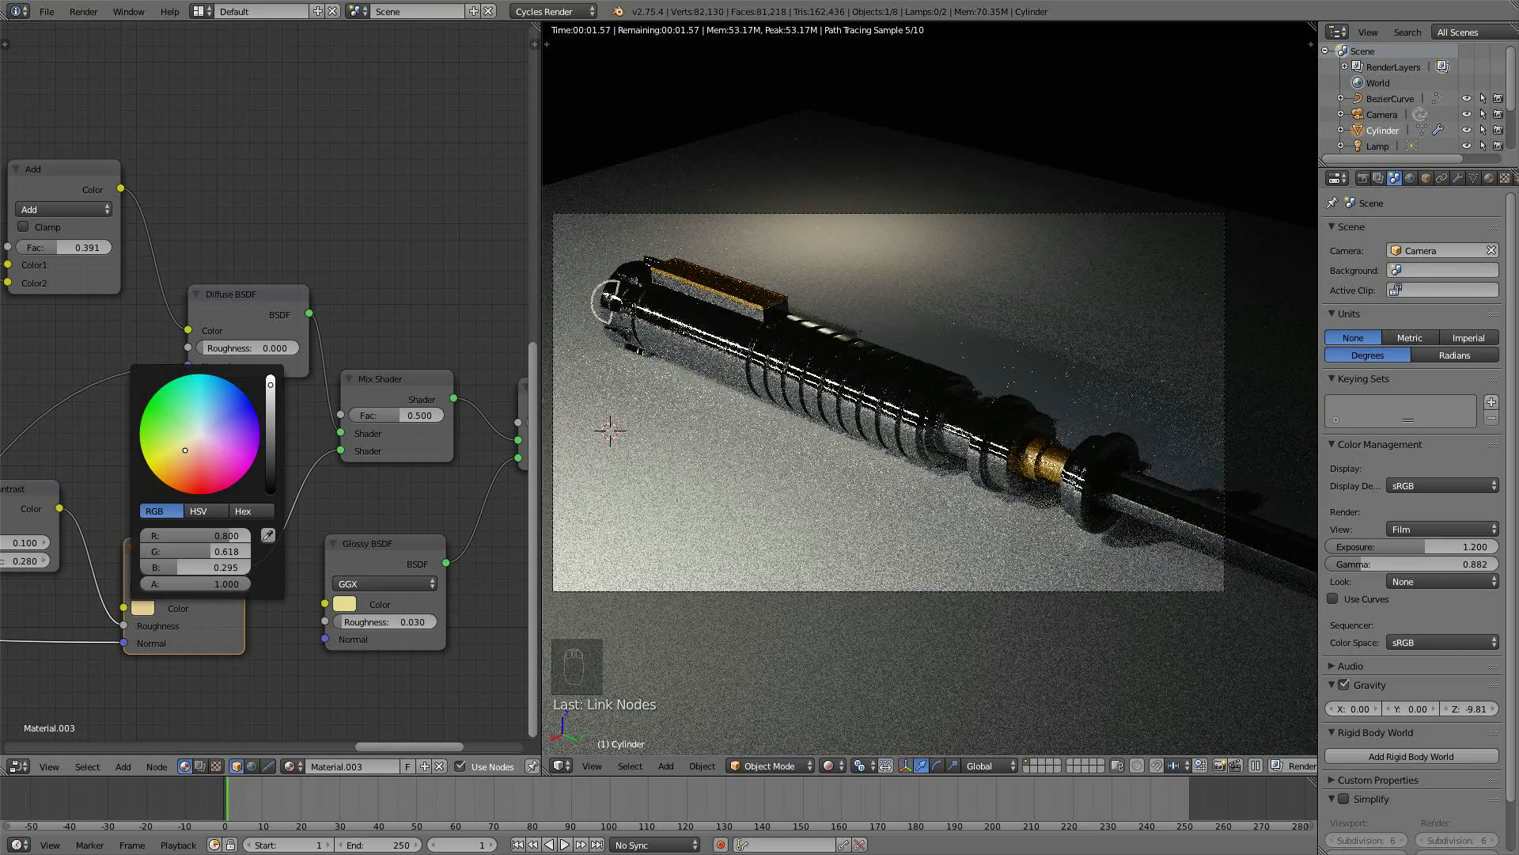
{"action": "left_click_drag", "start_coordinate": [185, 449], "coordinate": [179, 449]}
- Make the golden material's RGB node colour slightly less saturated
{"action": "scroll", "coordinate": [316, 491], "scroll_direction": "down", "scroll_amount": 3}
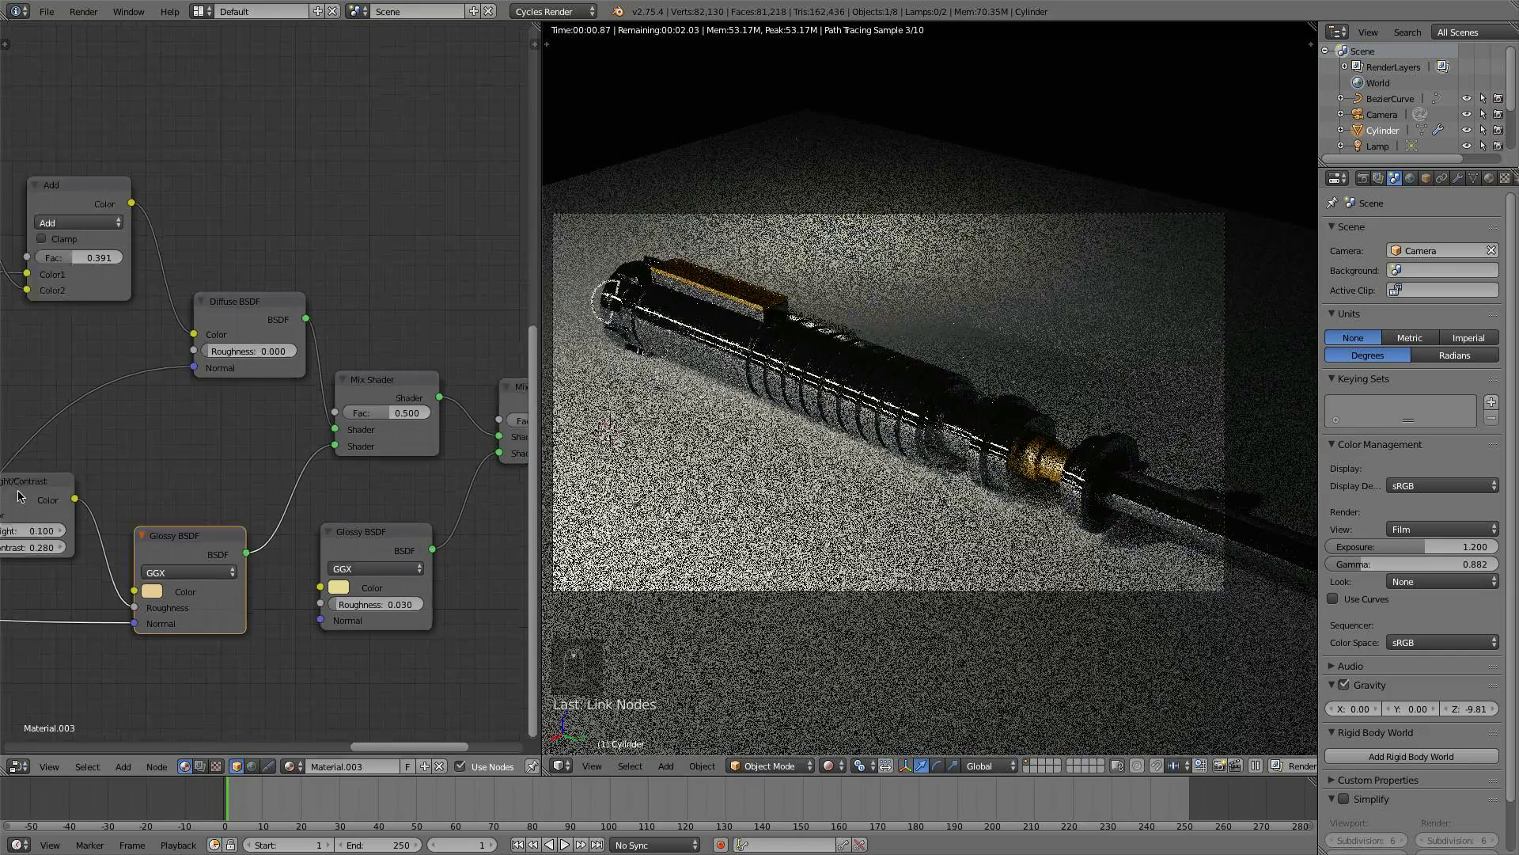
{"action": "middle_click_drag", "start_coordinate": [48, 498], "coordinate": [543, 498]}
{"action": "scroll", "coordinate": [190, 387], "scroll_direction": "up", "scroll_amount": 1}
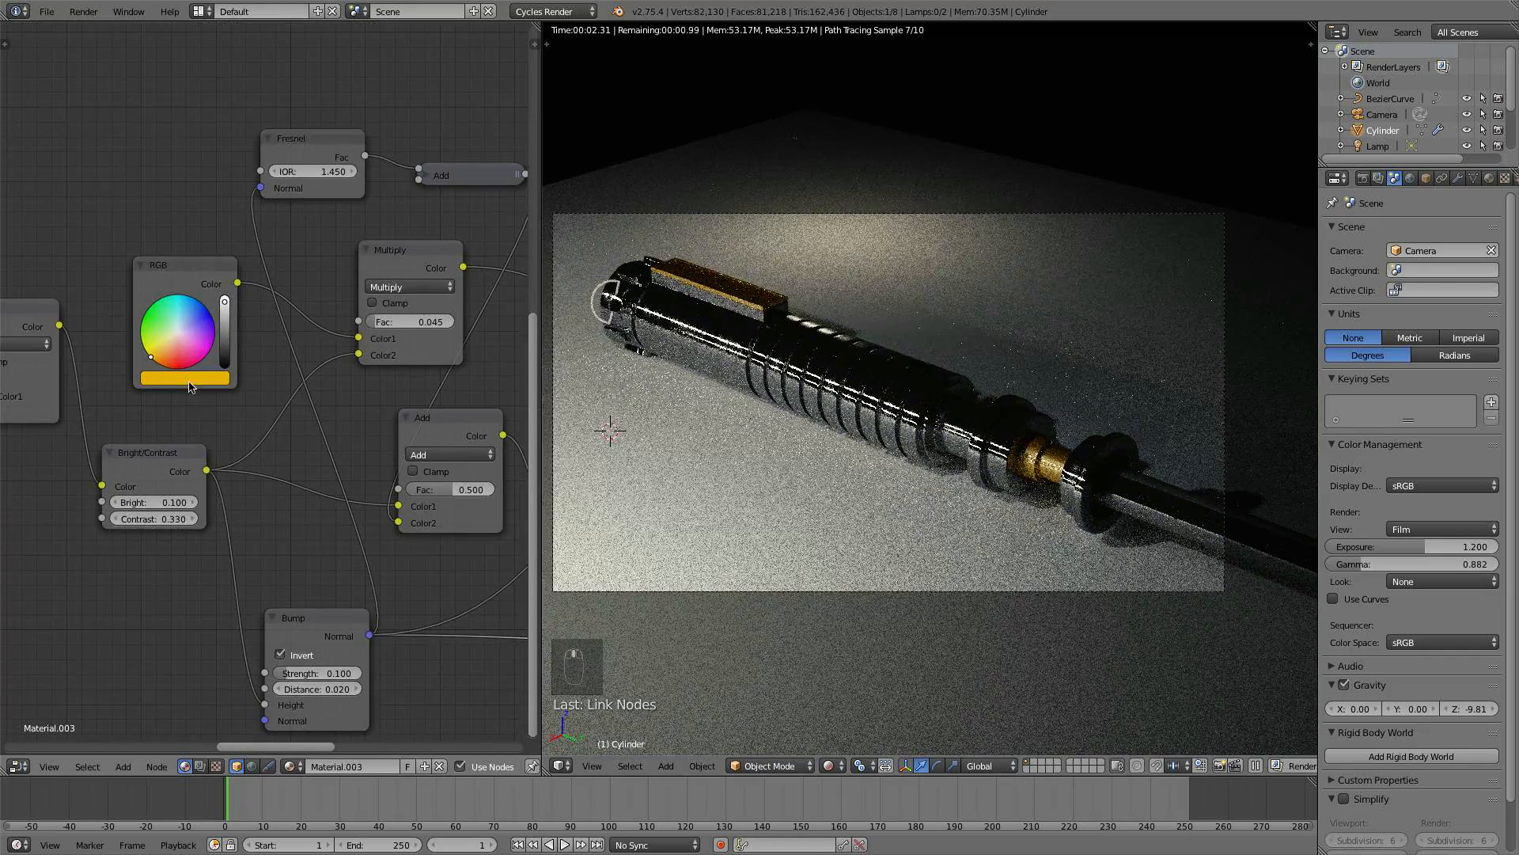
{"action": "left_click", "coordinate": [161, 352]}
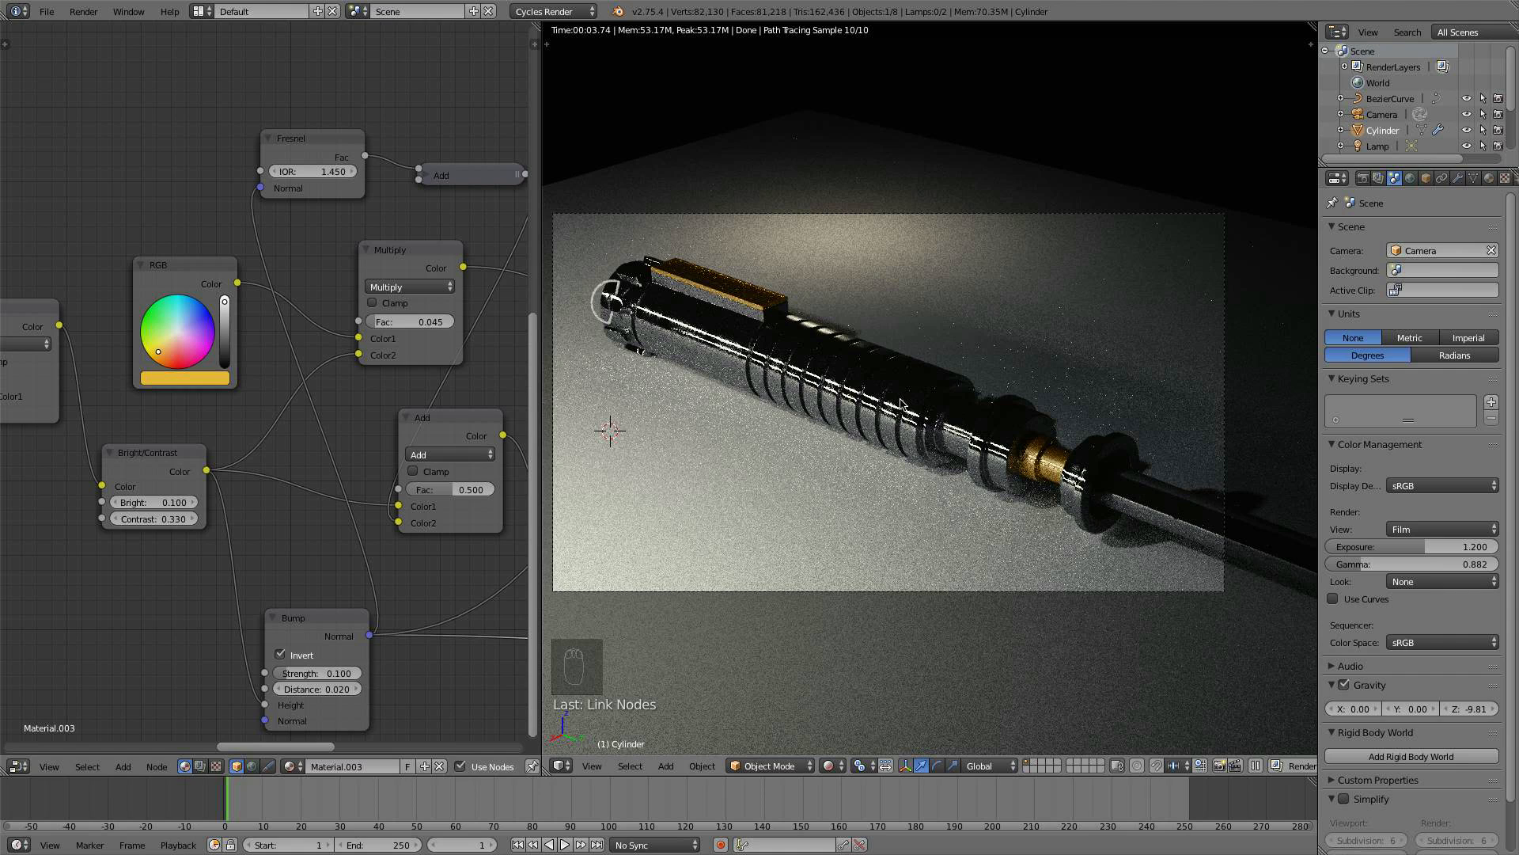
- Select the lightsaber hilt and open its dark metal material, Material.001, in the node editor
{"action": "right_click", "coordinate": [925, 417]}
{"action": "scroll", "coordinate": [491, 491], "scroll_direction": "down", "scroll_amount": 2}
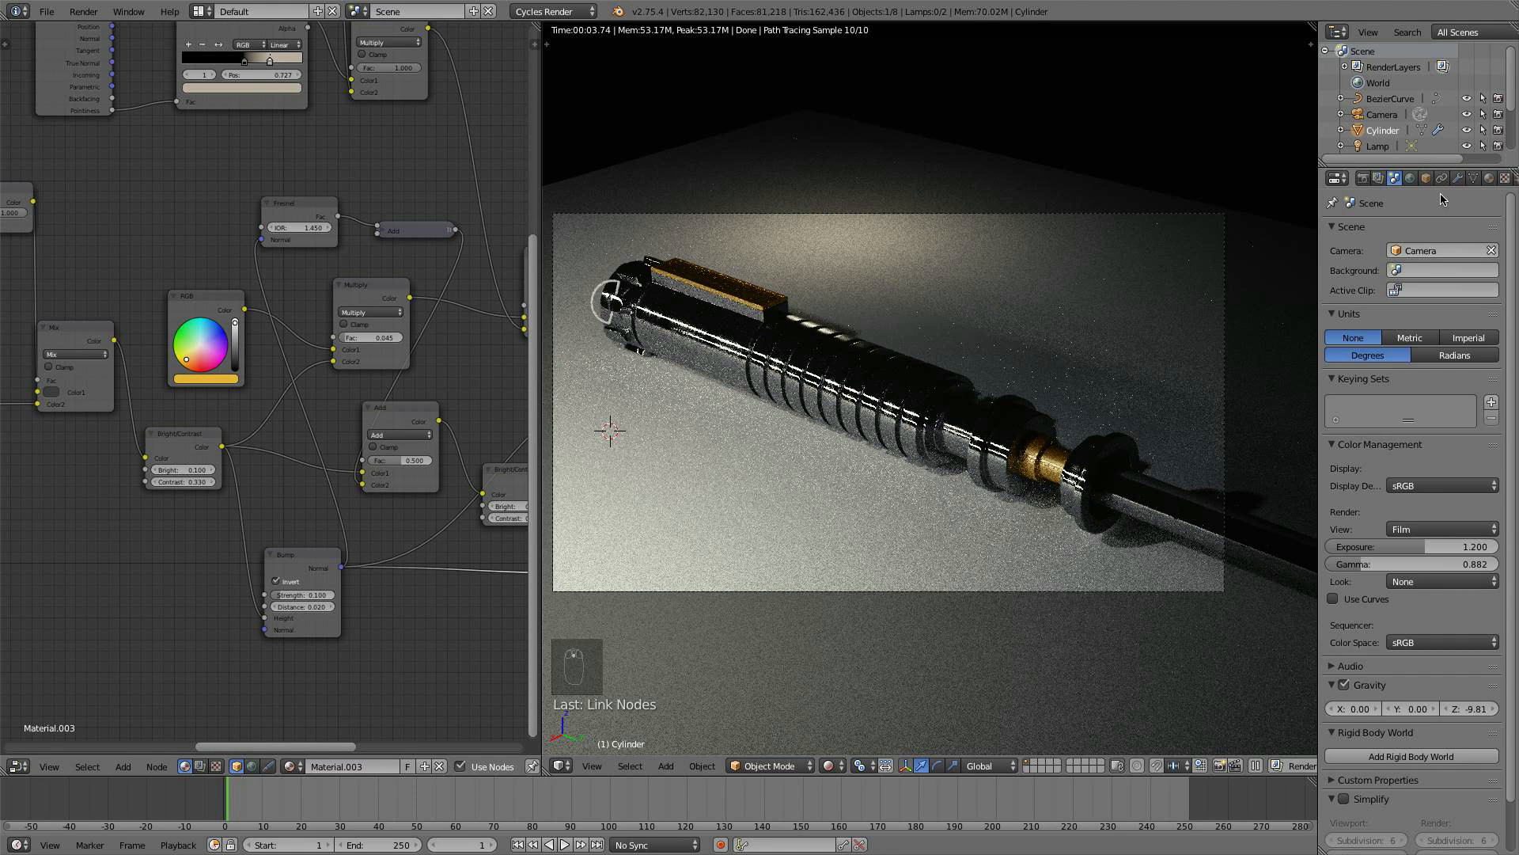
{"action": "left_click", "coordinate": [1490, 179]}
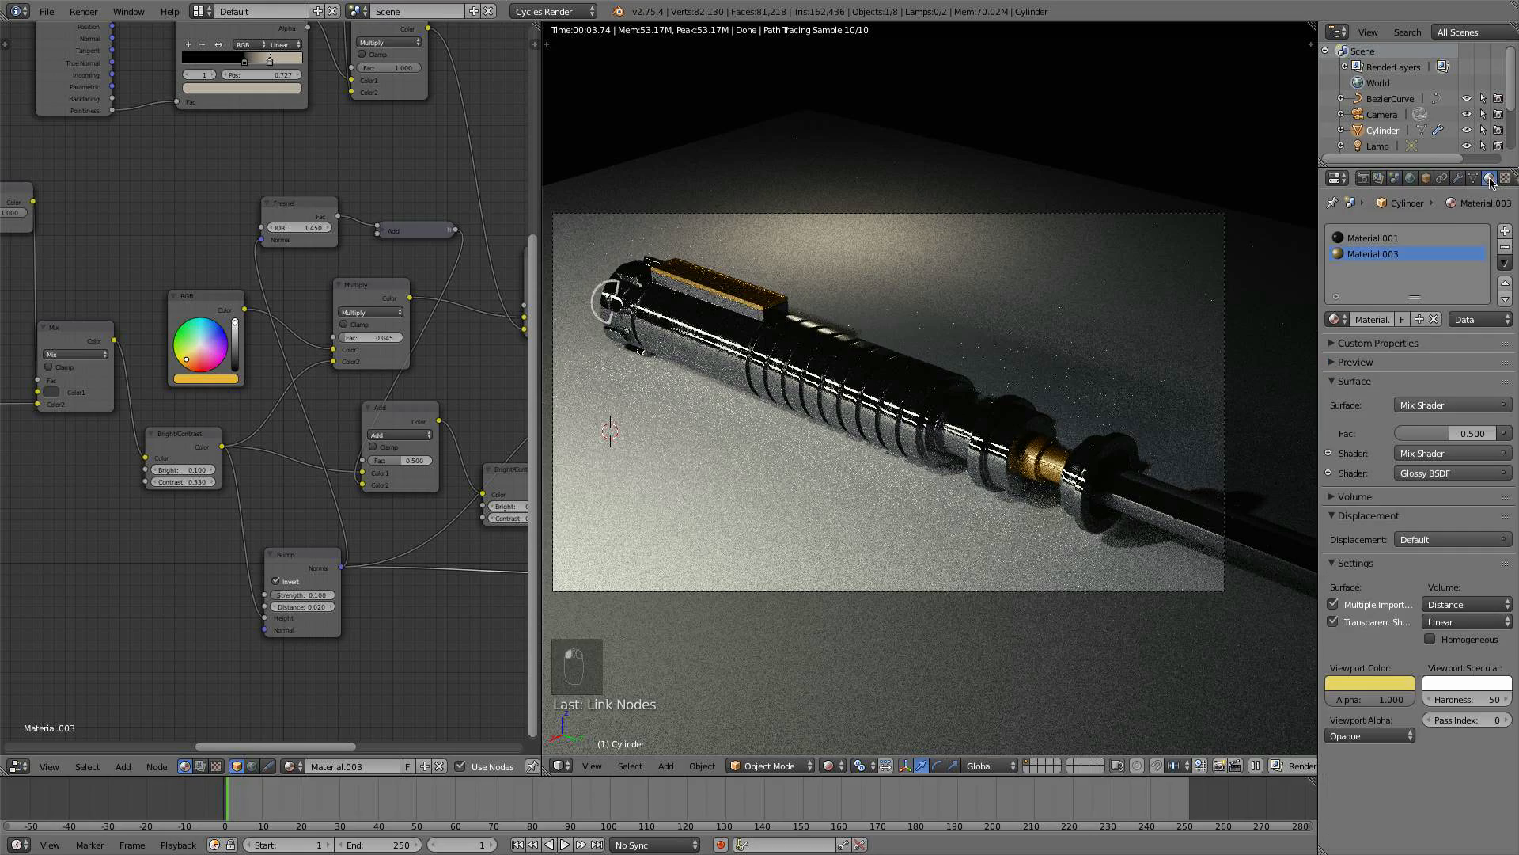
{"action": "left_click", "coordinate": [1372, 238]}
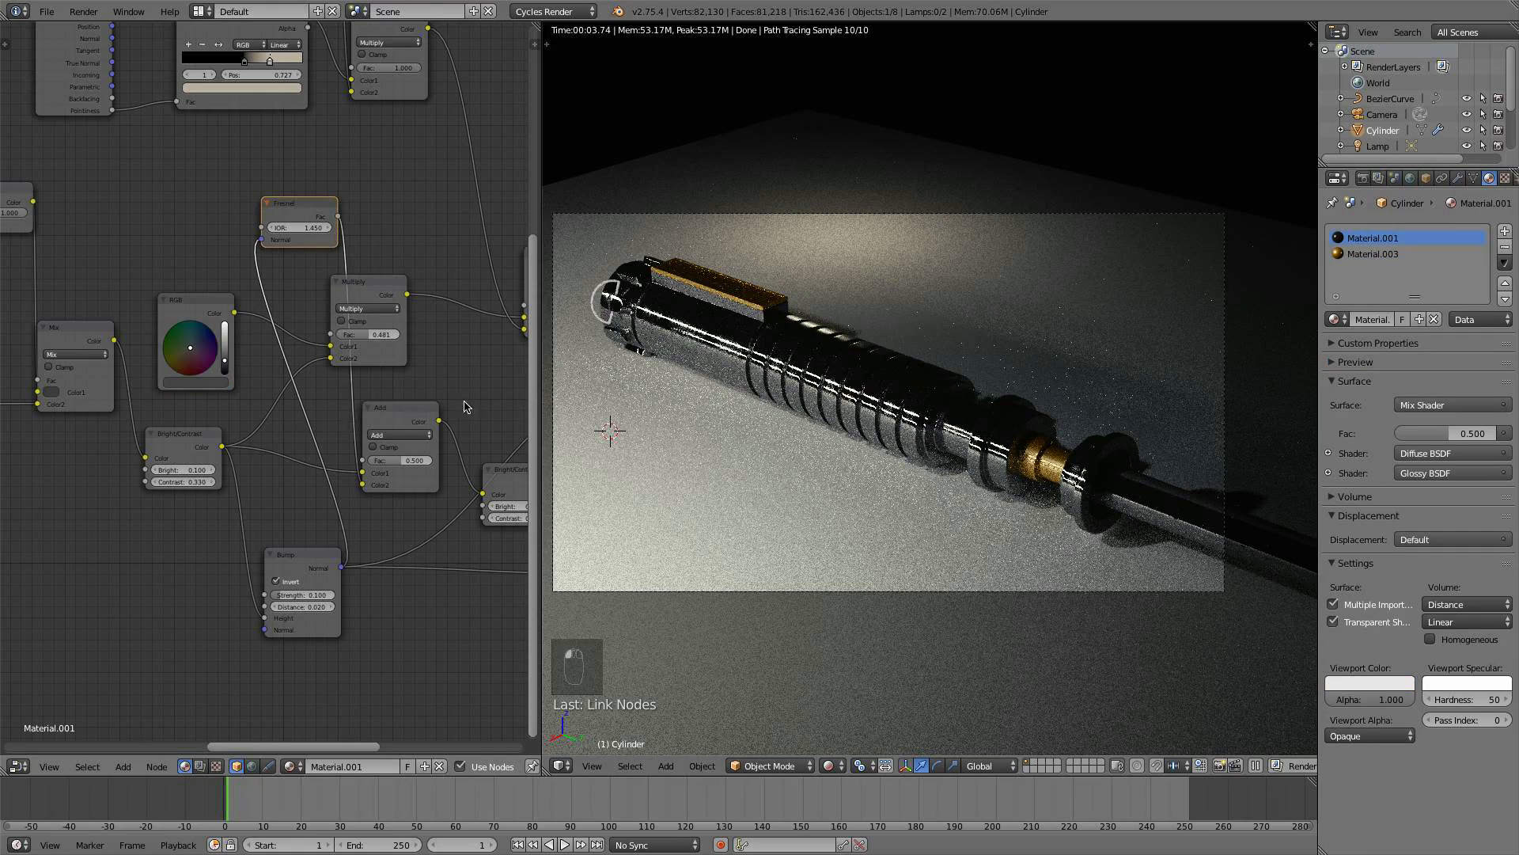
- Preview the outputs of Material.001's Bright/Contrast, Add and Multiply nodes one at a time with the emission viewer
{"action": "scroll", "coordinate": [467, 459], "scroll_direction": "right", "scroll_amount": 6, "text": "ctrl"}
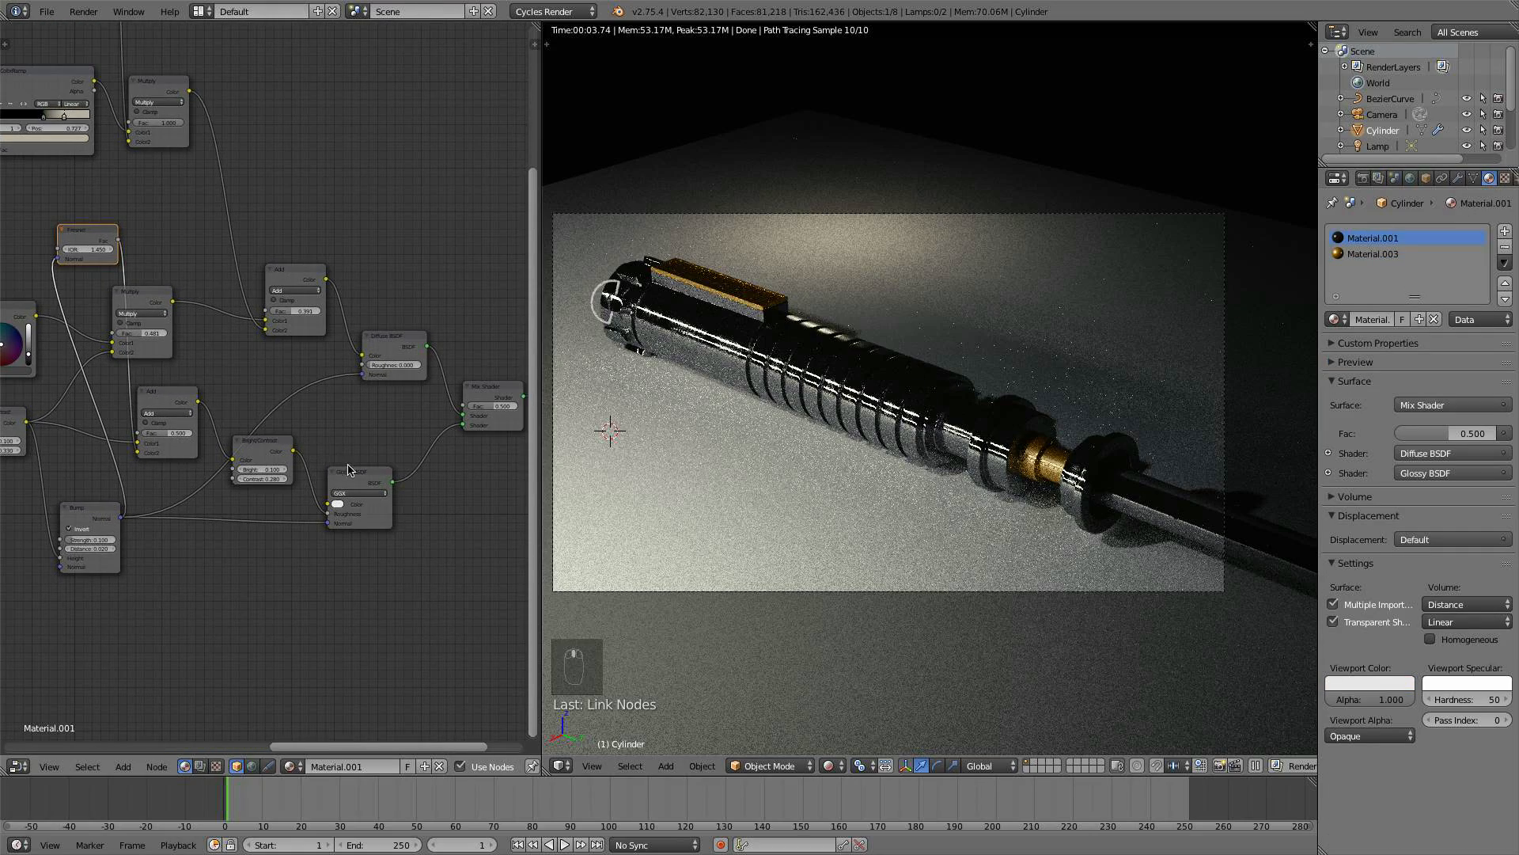
{"action": "left_click", "coordinate": [253, 457], "text": "ctrl+shift"}
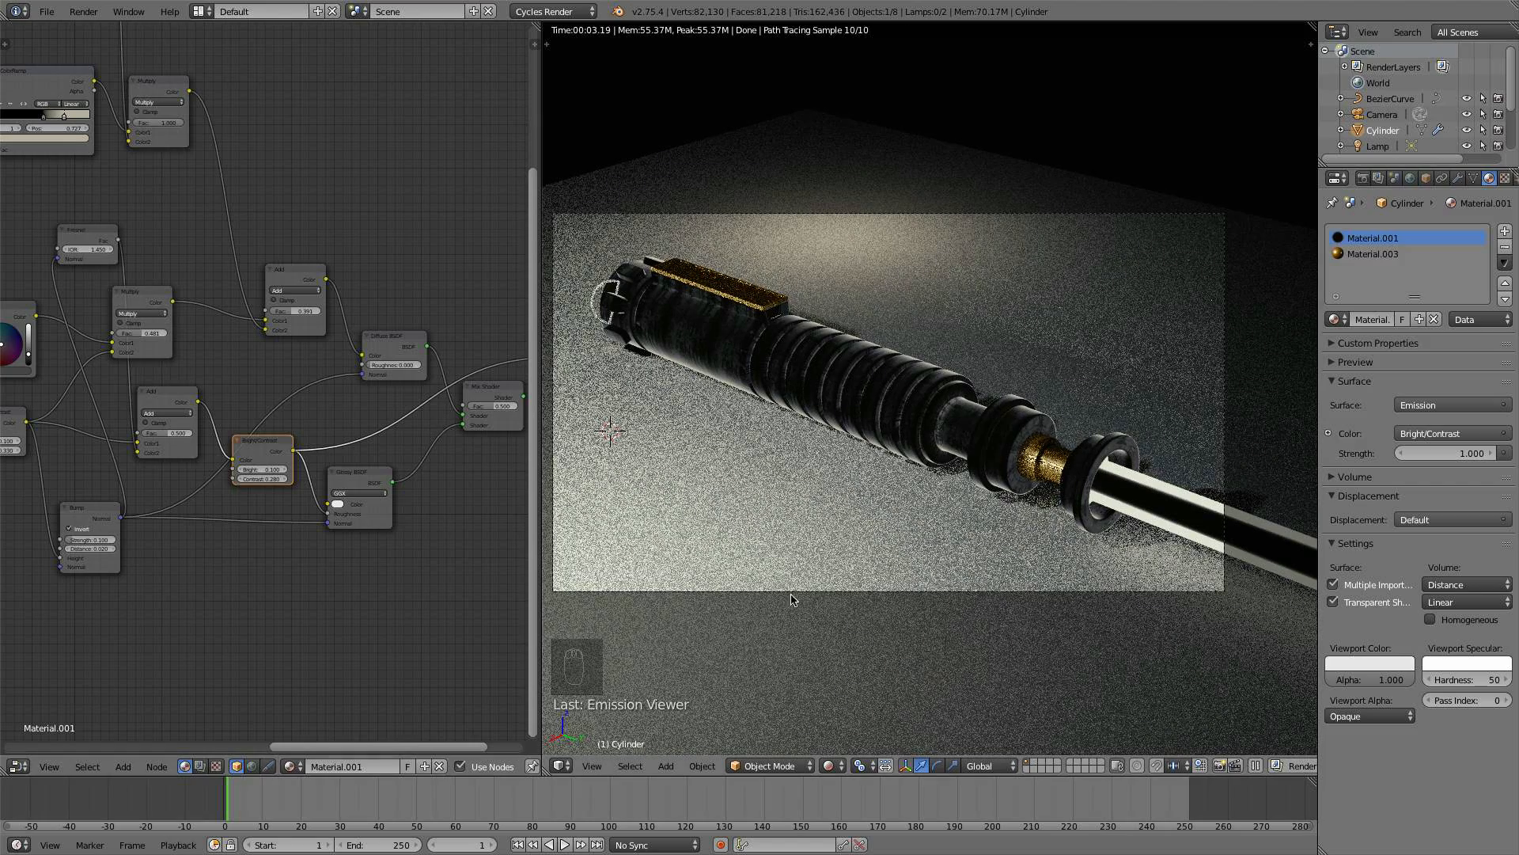
{"action": "scroll", "coordinate": [434, 441], "scroll_direction": "up", "scroll_amount": 4}
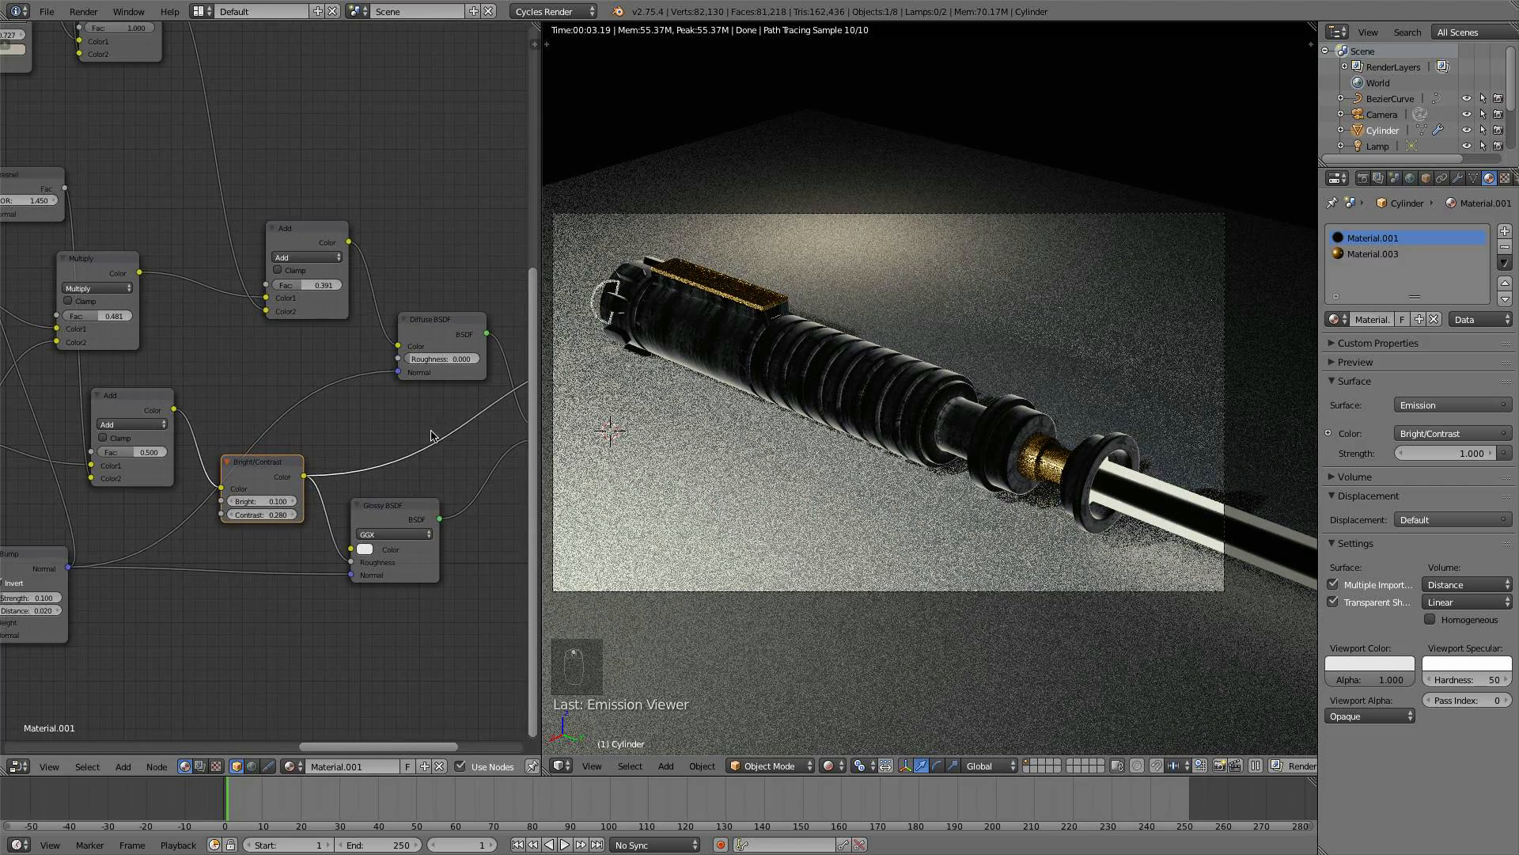
{"action": "middle_click_drag", "start_coordinate": [341, 418], "coordinate": [441, 465]}
{"action": "middle_click_drag", "start_coordinate": [228, 392], "coordinate": [324, 435]}
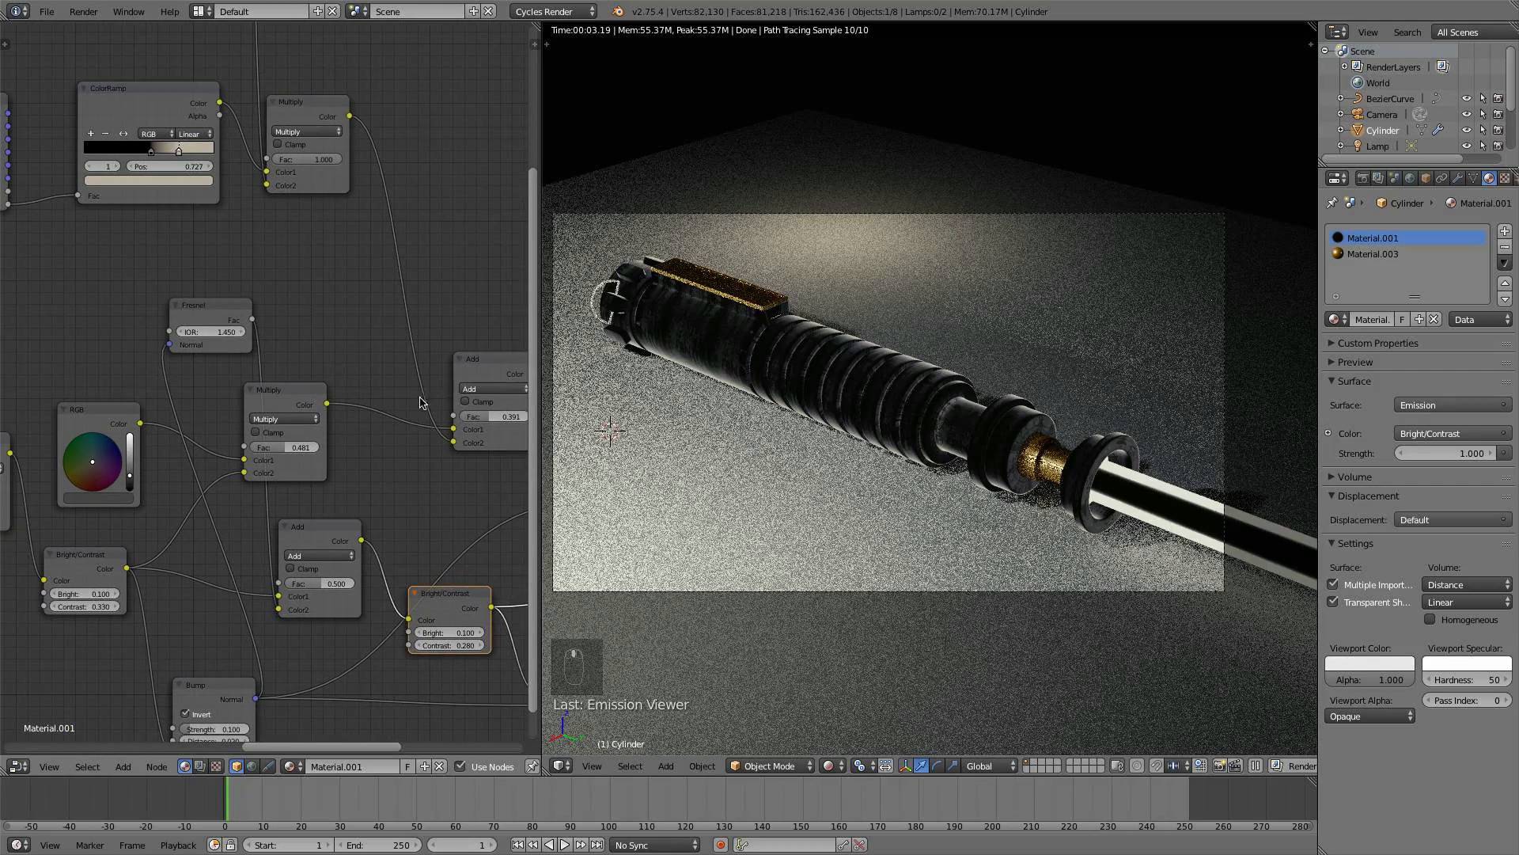
{"action": "left_click", "coordinate": [527, 369], "text": "ctrl+shift"}
{"action": "scroll", "coordinate": [475, 326], "scroll_direction": "down", "scroll_amount": 2}
{"action": "middle_click_drag", "start_coordinate": [476, 326], "coordinate": [380, 327]}
{"action": "middle_click_drag", "start_coordinate": [314, 211], "coordinate": [351, 286]}
{"action": "scroll", "coordinate": [351, 286], "scroll_direction": "up", "scroll_amount": 2}
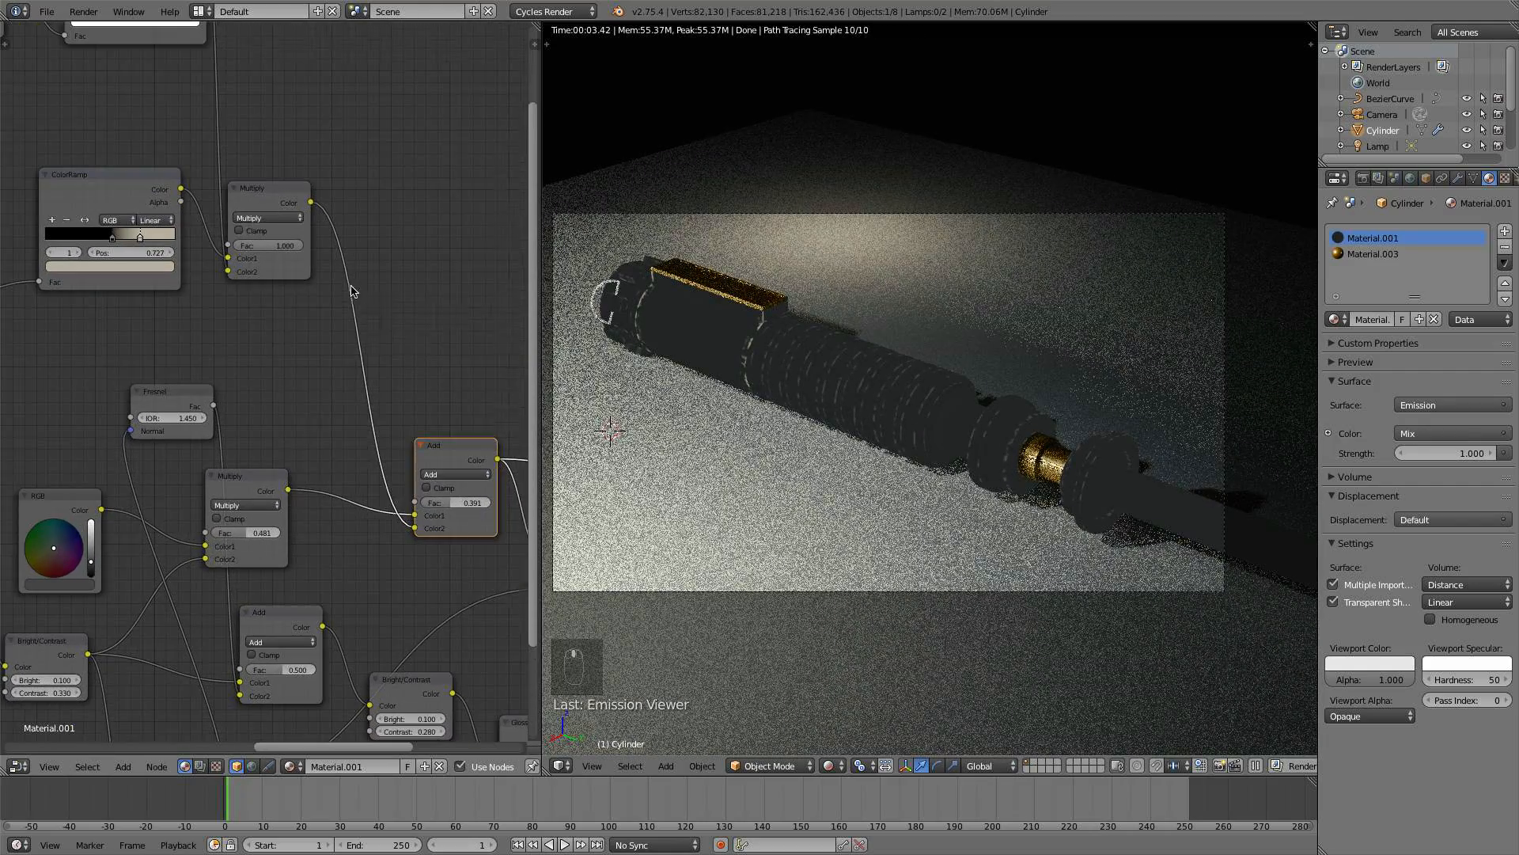
{"action": "left_click", "coordinate": [263, 486], "text": "ctrl+shift"}
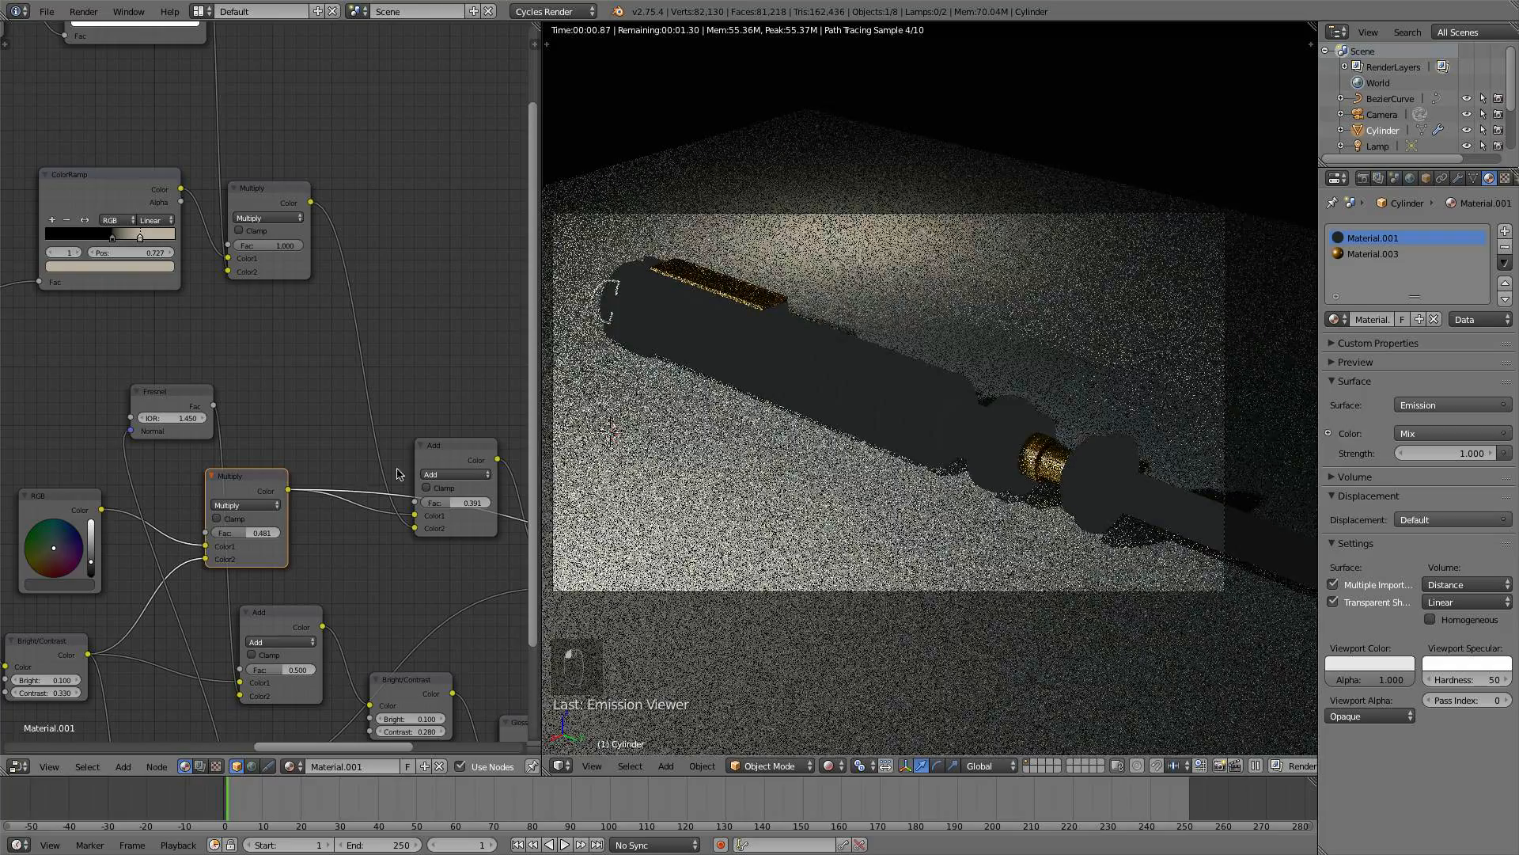
{"action": "left_click", "coordinate": [470, 450], "text": "ctrl+shift"}
- Preview the Diffuse BSDF of the dark metal material on its own
{"action": "scroll", "coordinate": [470, 451], "scroll_direction": "down", "scroll_amount": 1}
{"action": "middle_click_drag", "start_coordinate": [444, 443], "coordinate": [501, 401]}
{"action": "left_click", "coordinate": [470, 499], "text": "ctrl+shift"}
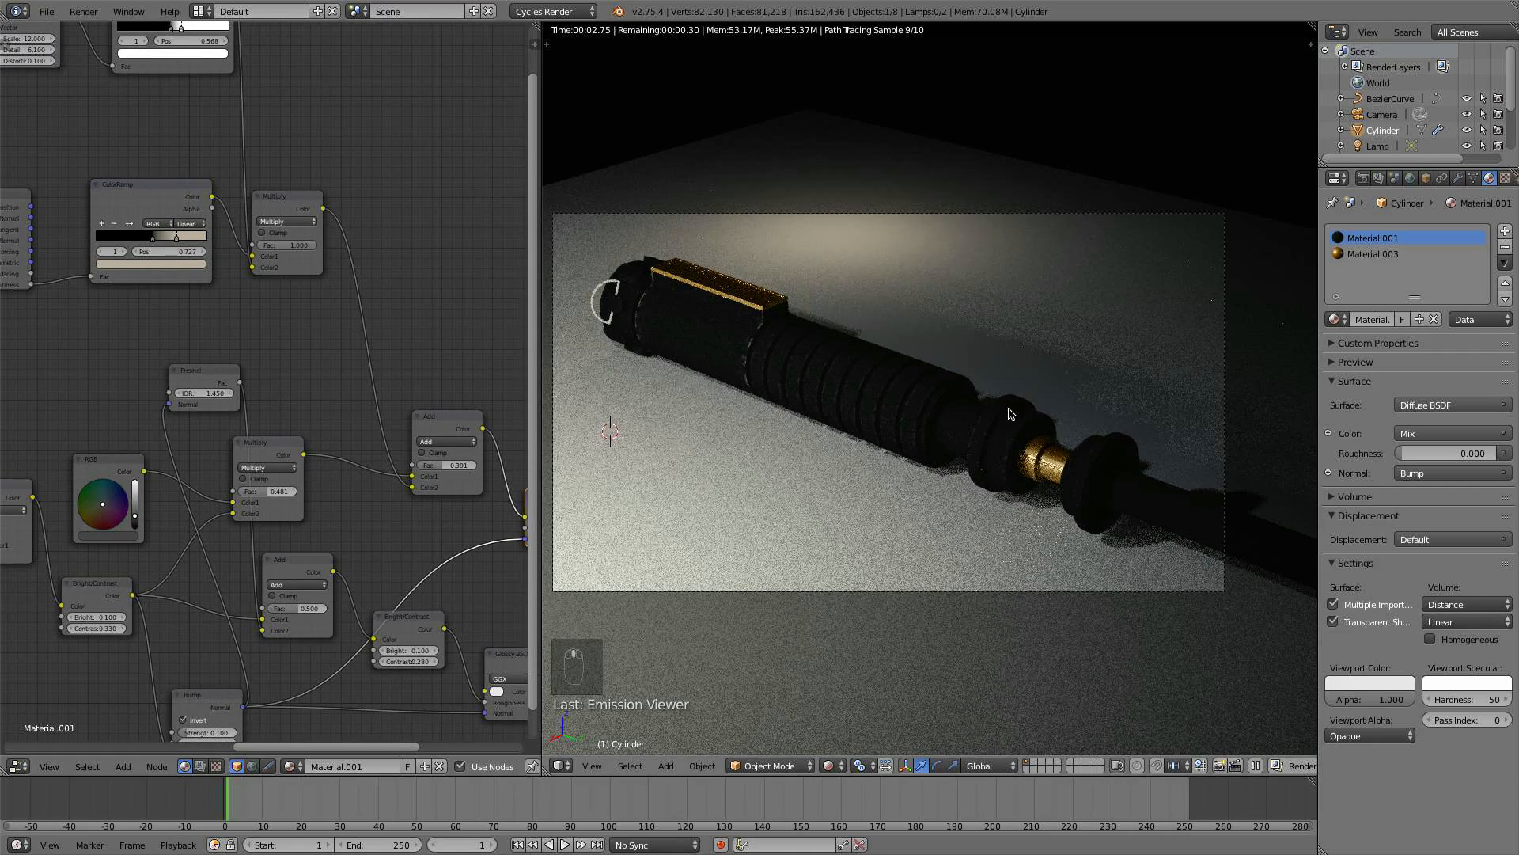
- Brighten the dark metal material's RGB node to a neutral grey of 0.170
{"action": "scroll", "coordinate": [304, 590], "scroll_direction": "up", "scroll_amount": 1}
{"action": "left_click", "coordinate": [93, 549]}
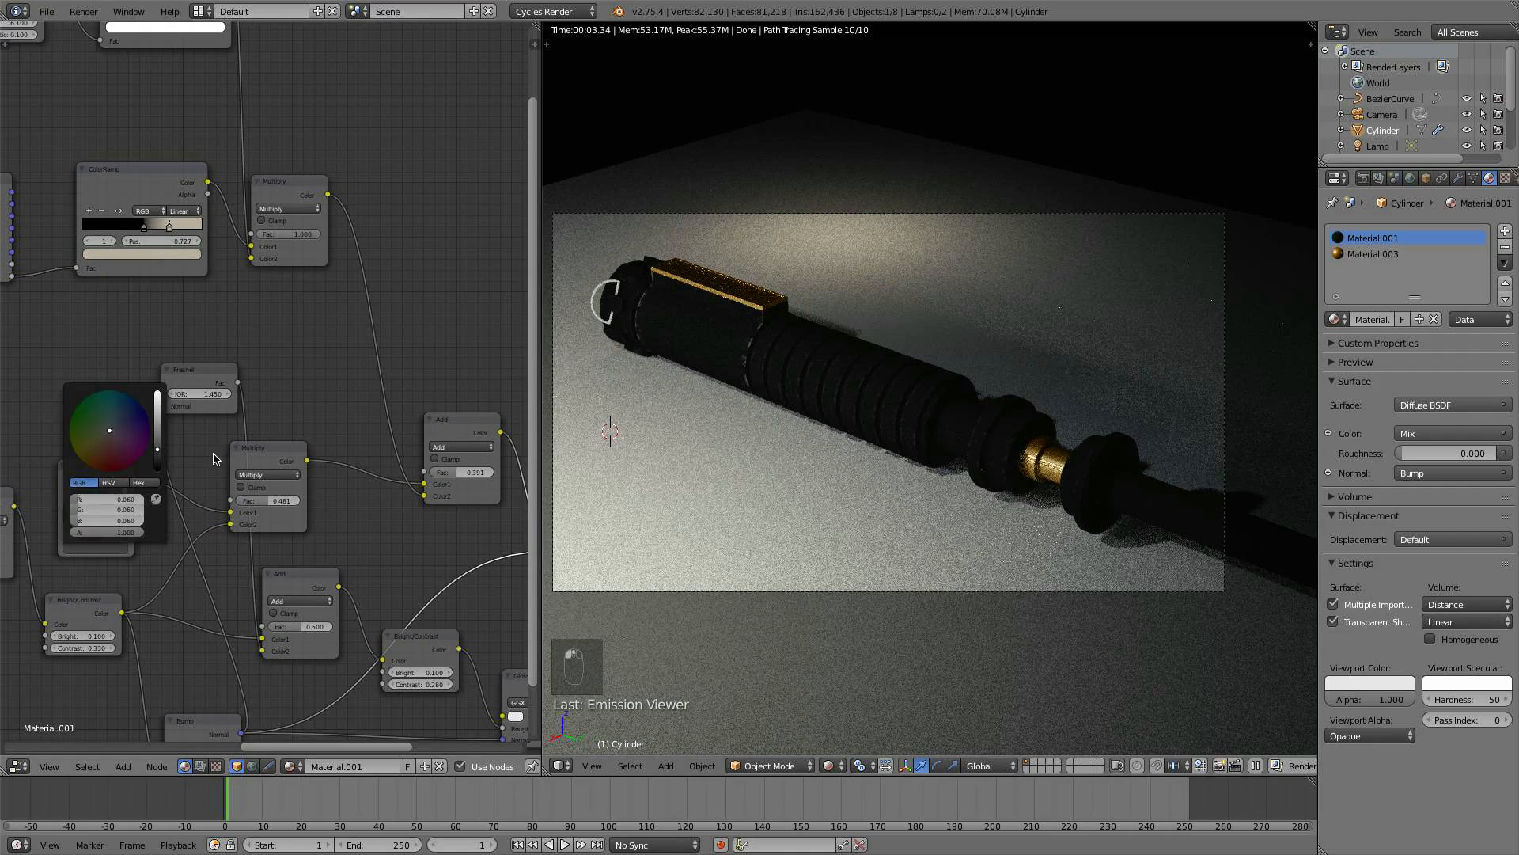
{"action": "left_click", "coordinate": [158, 433]}
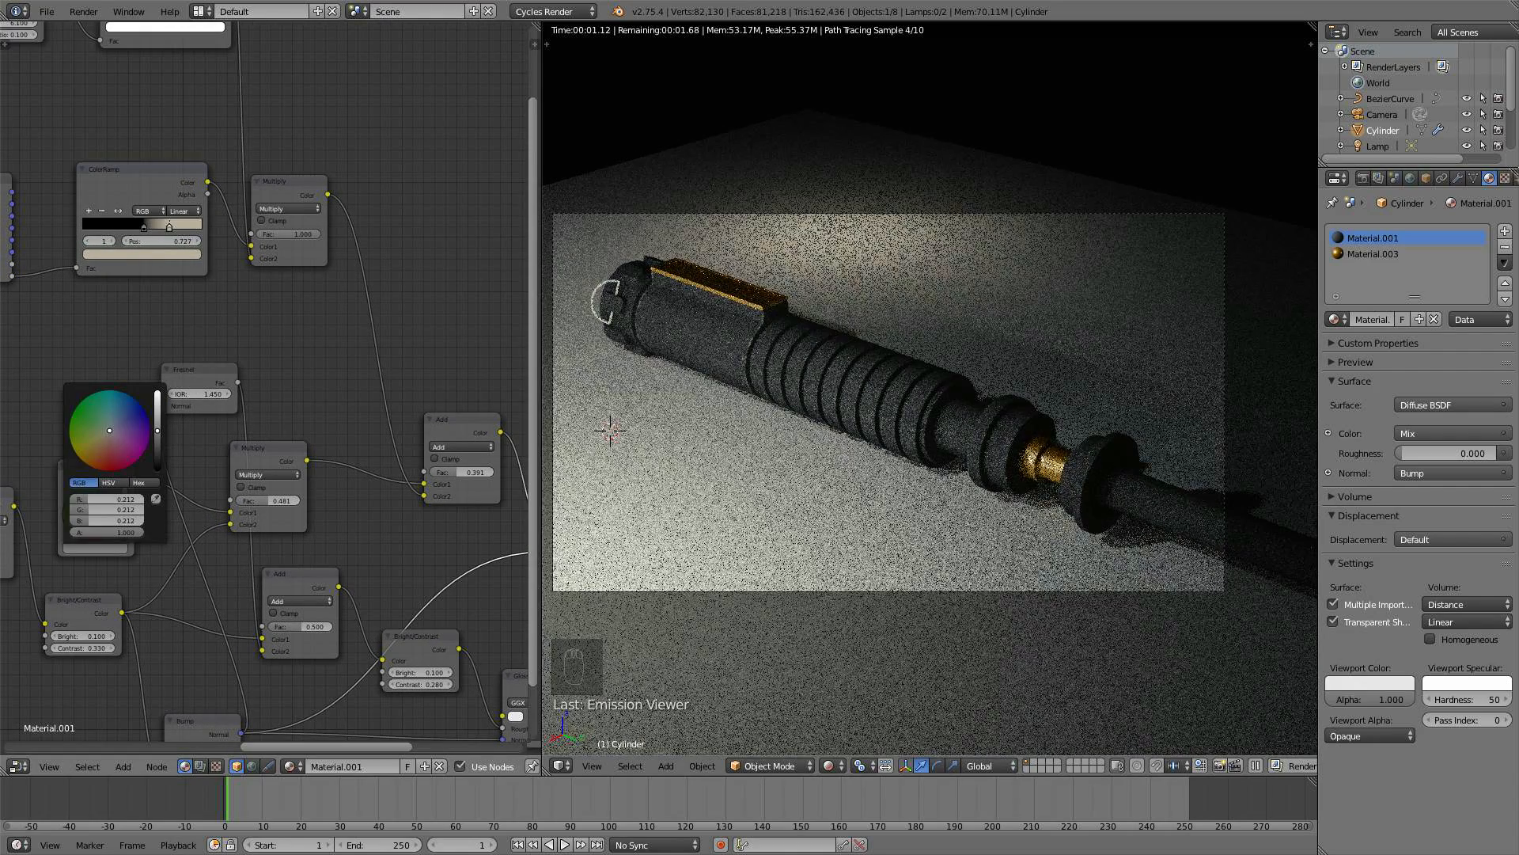
{"action": "left_click_drag", "start_coordinate": [157, 432], "coordinate": [157, 433]}
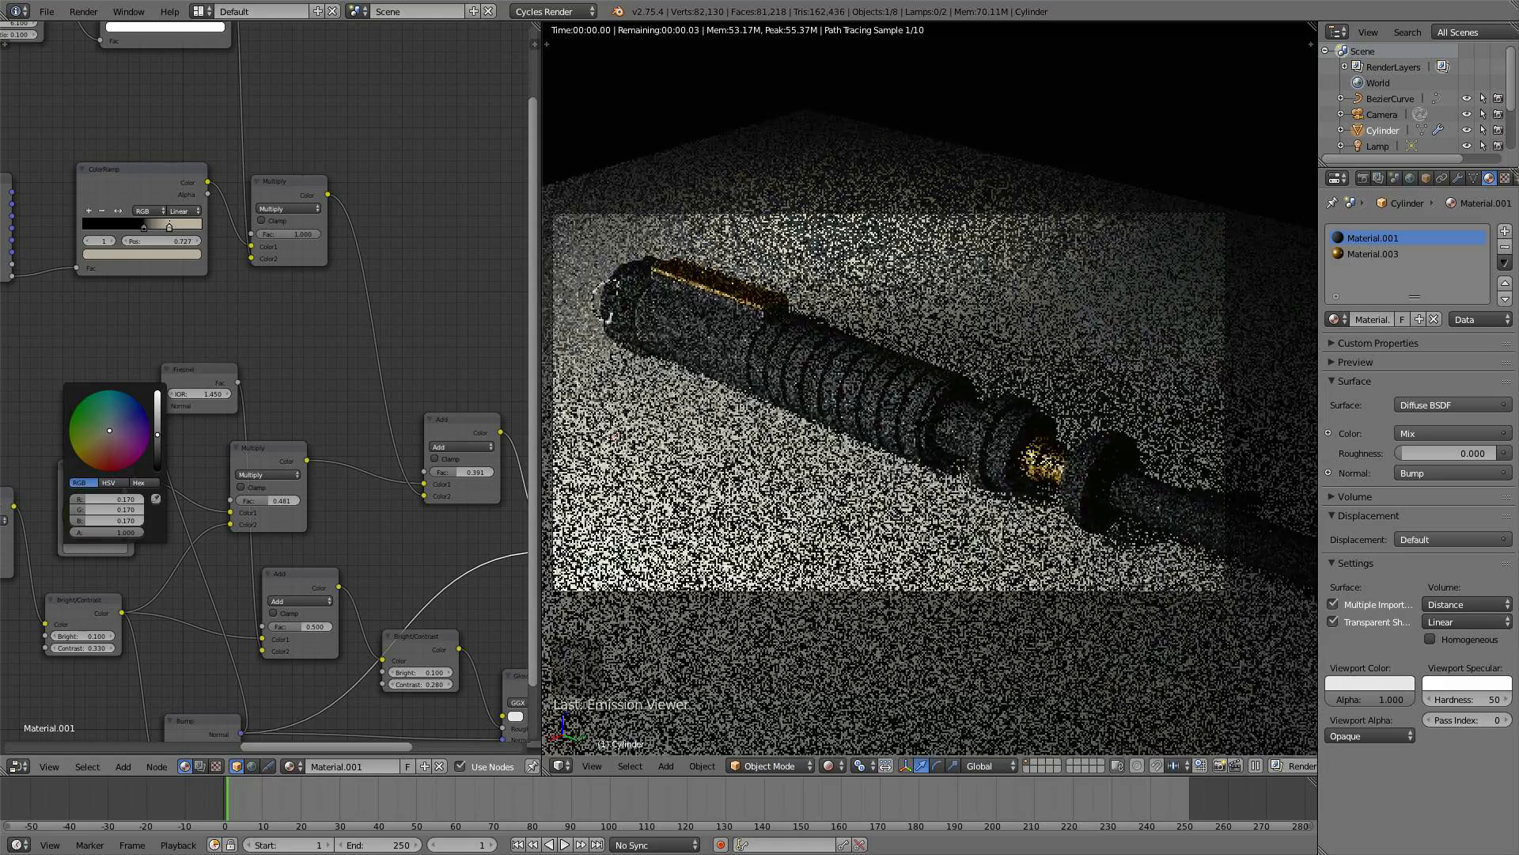
- Reconnect the dark metal material's Mix Shader to the Material Output
{"action": "scroll", "coordinate": [267, 478], "scroll_direction": "down", "scroll_amount": 1}
{"action": "middle_click_drag", "start_coordinate": [267, 478], "coordinate": [57, 469]}
{"action": "left_click", "coordinate": [446, 556], "text": "ctrl+shift"}
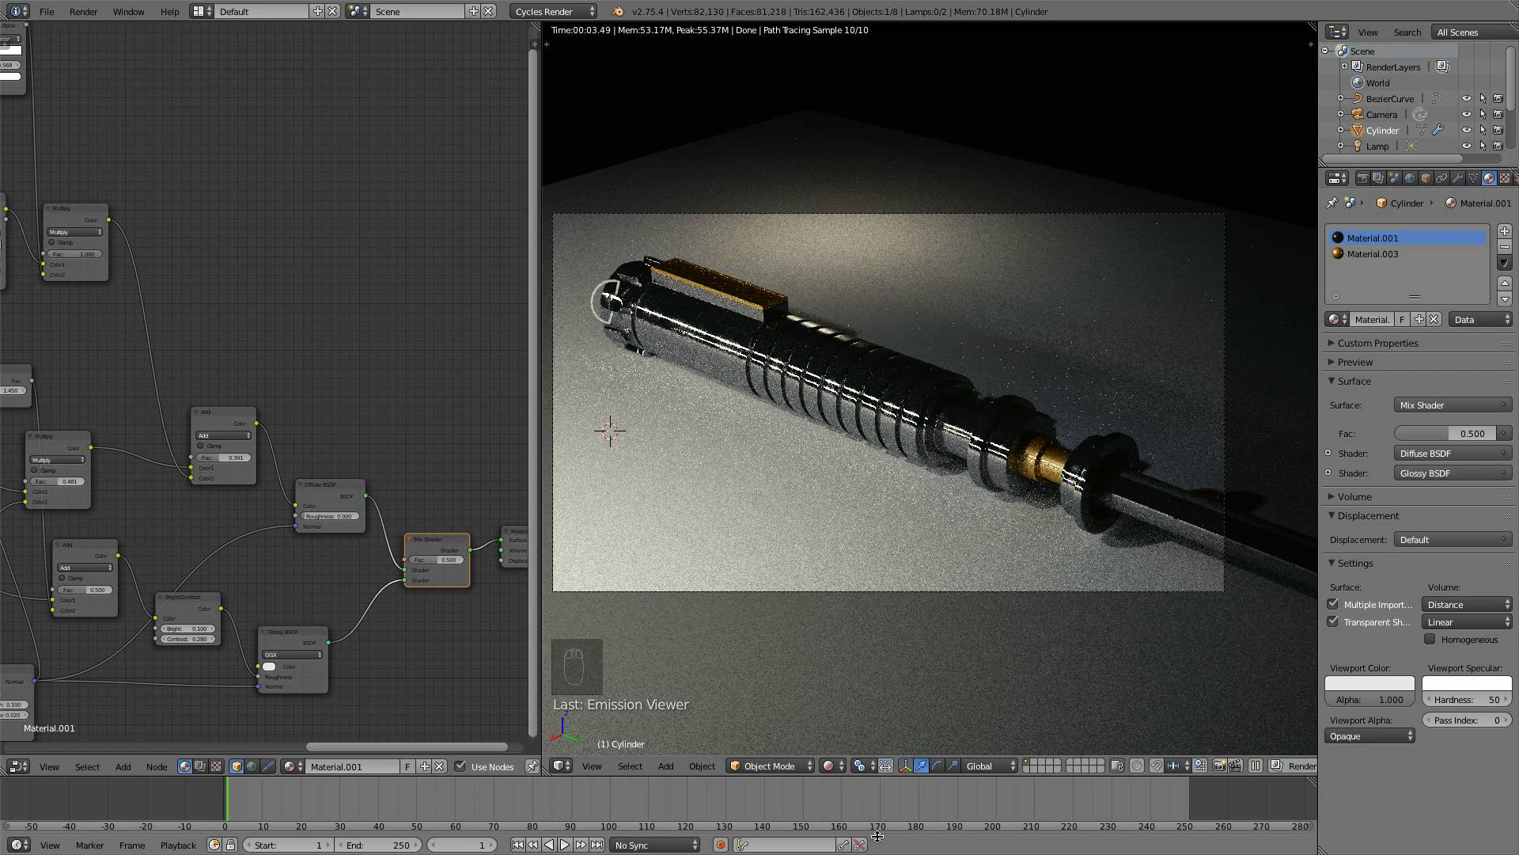
- Return the viewport to solid shading and add a third, empty material slot to the lightsaber object
{"action": "left_click", "coordinate": [826, 769]}
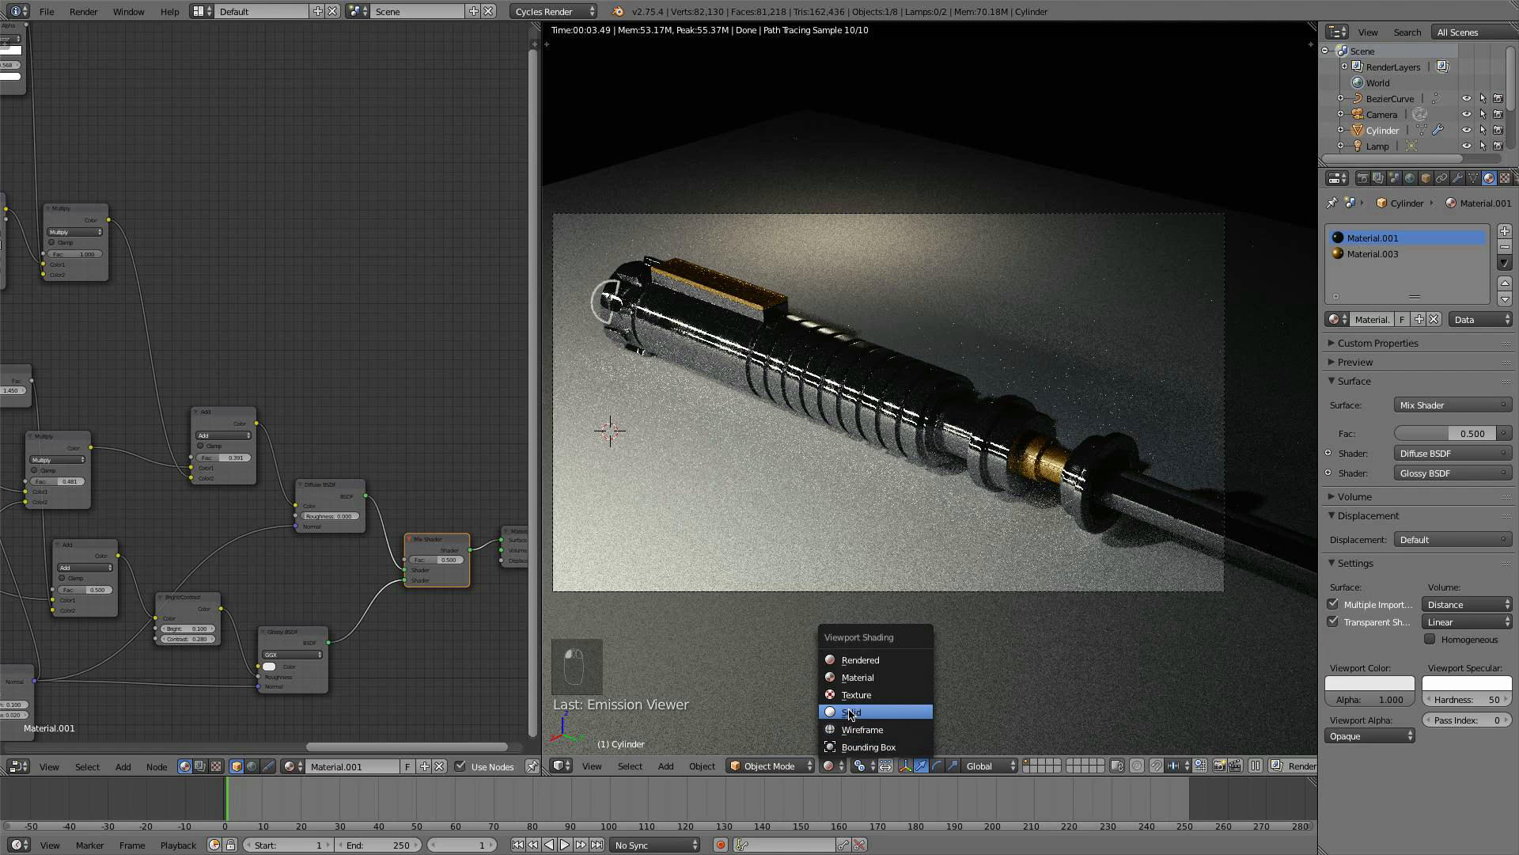
{"action": "left_click", "coordinate": [850, 713]}
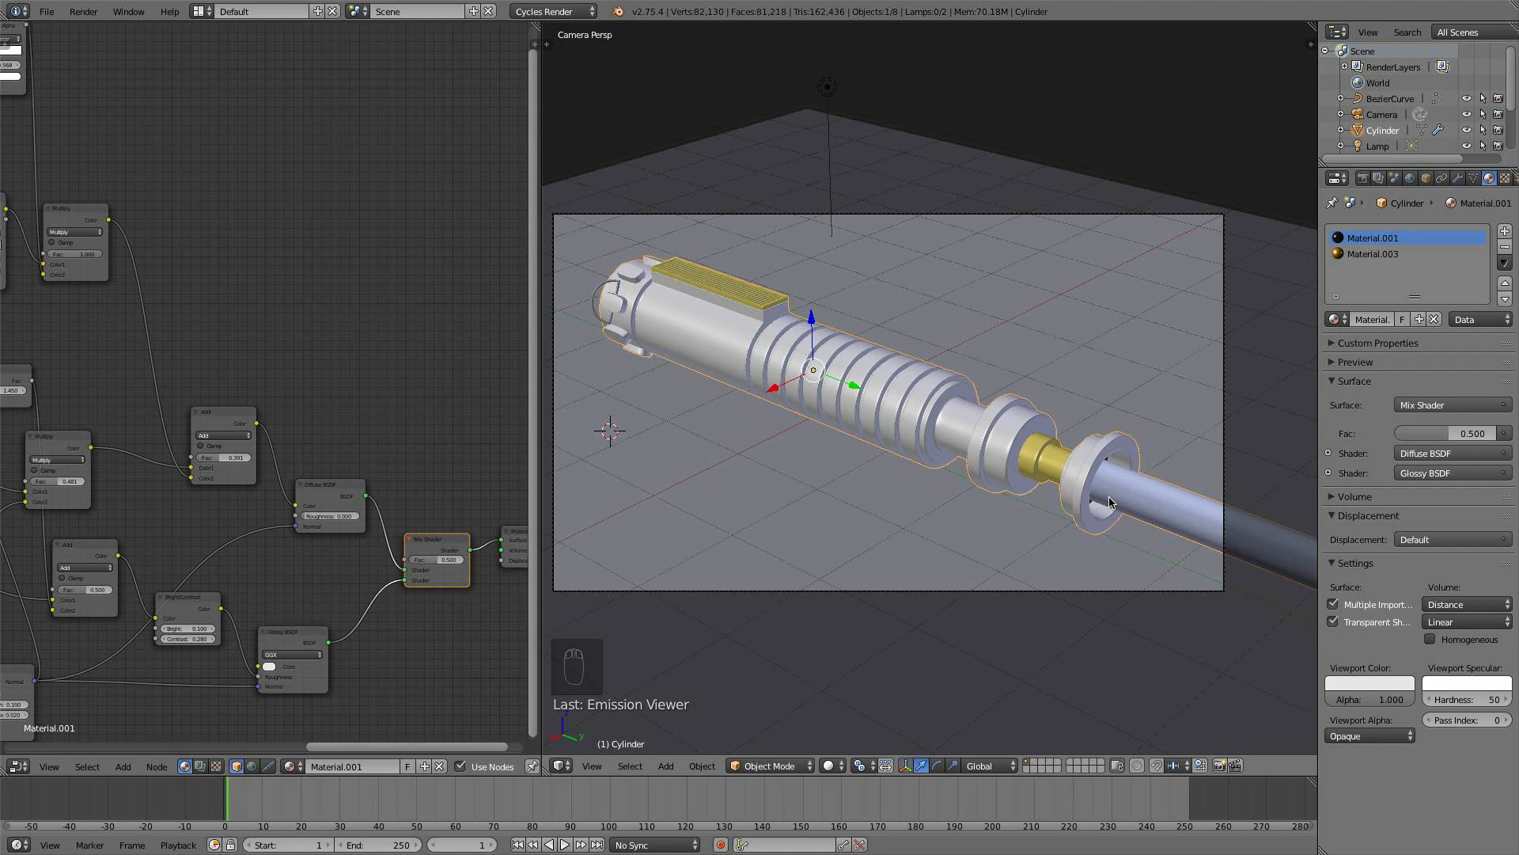
{"action": "right_click", "coordinate": [1148, 503]}
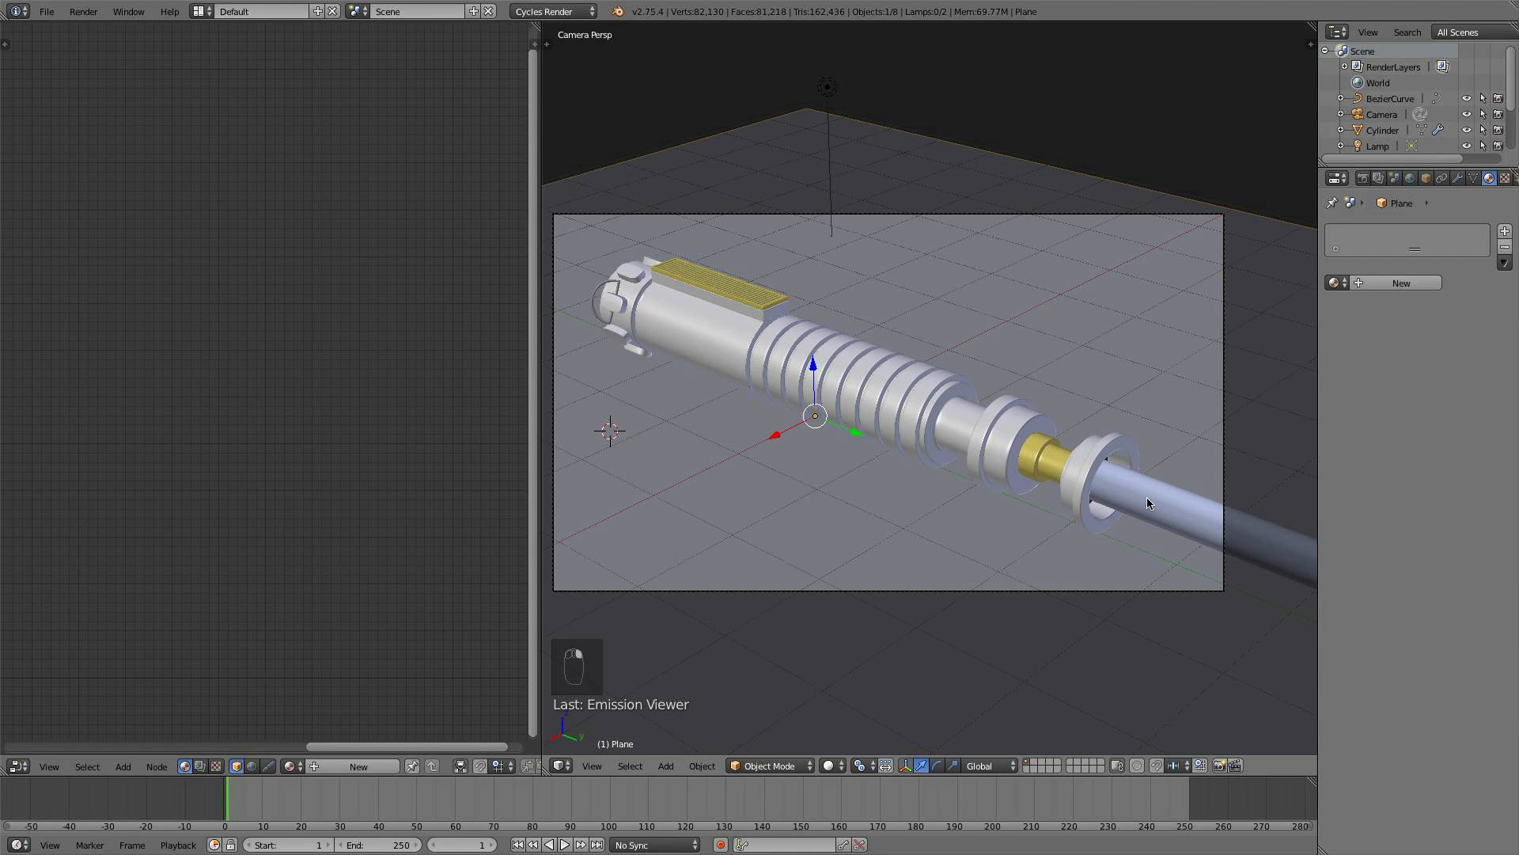
{"action": "right_click", "coordinate": [985, 472]}
{"action": "left_click", "coordinate": [1505, 231]}
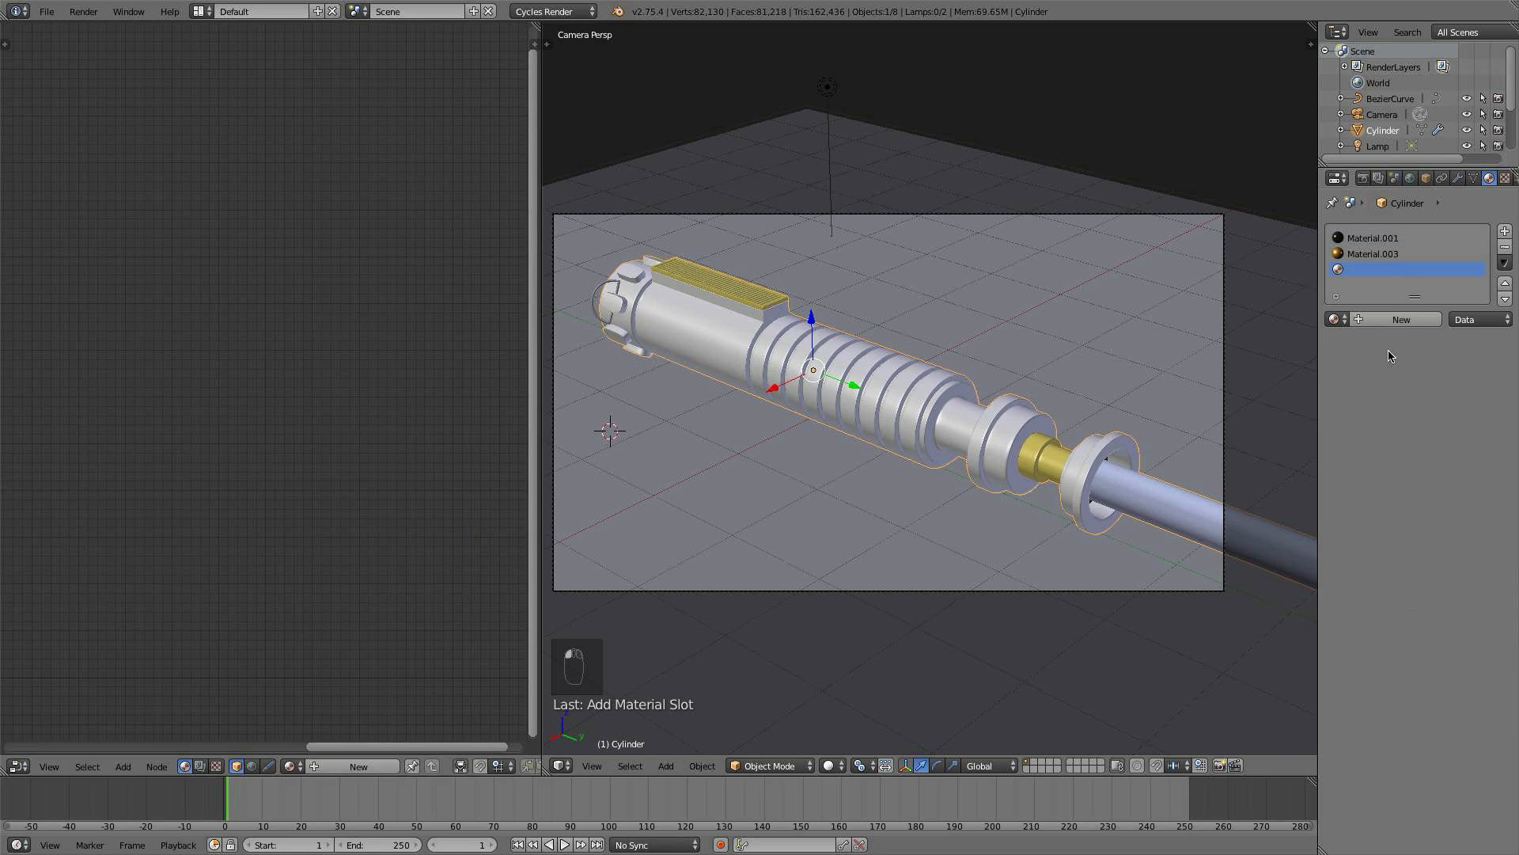
{"action": "key", "text": "Tab"}
{"action": "scroll", "coordinate": [1017, 459], "scroll_direction": "down", "scroll_amount": 4}
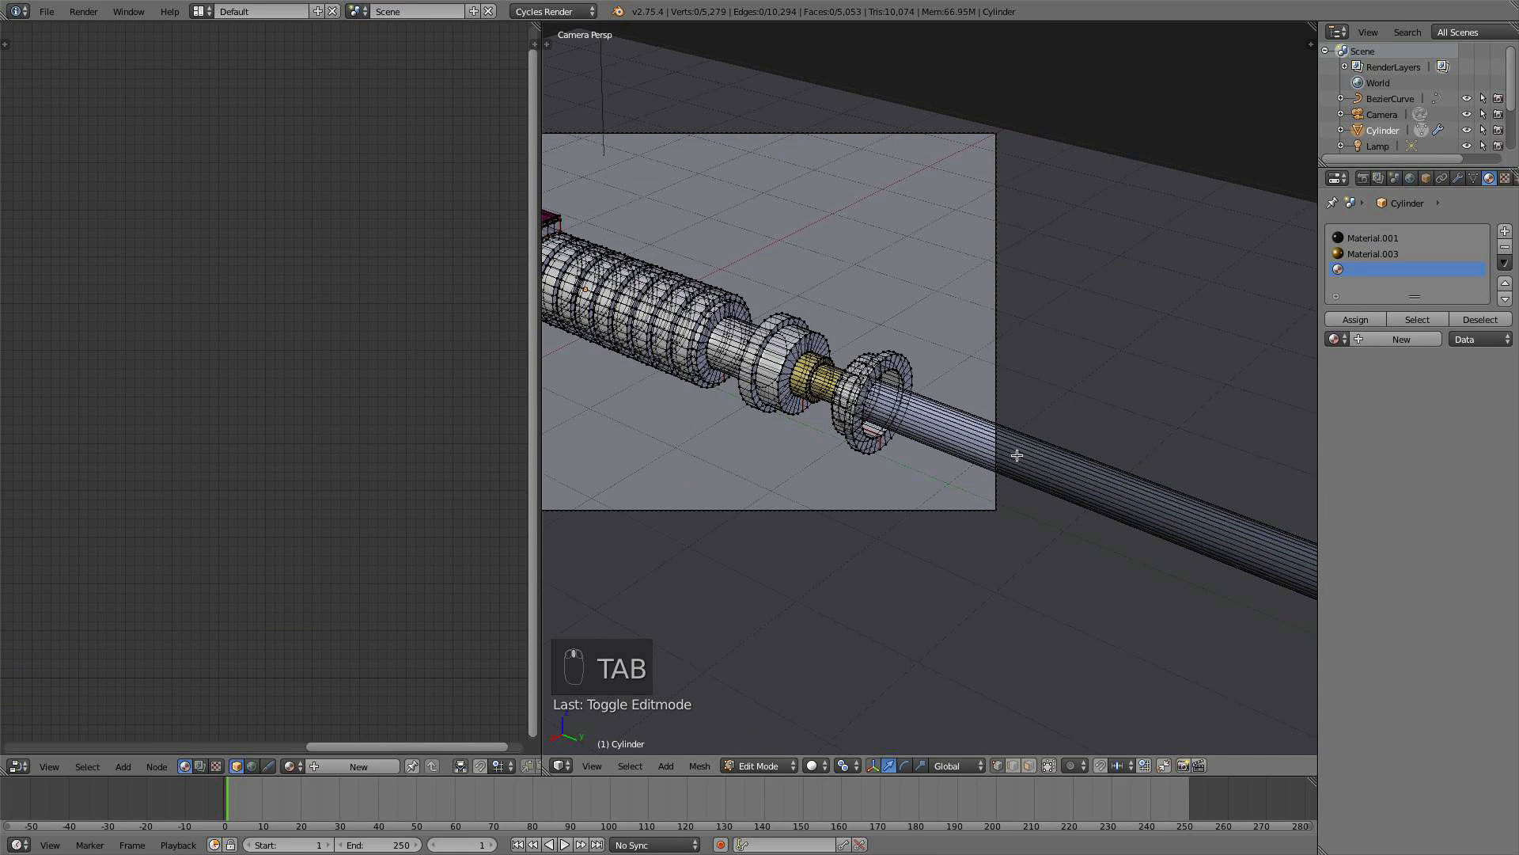
{"action": "key", "text": "a"}
{"action": "scroll", "coordinate": [1167, 502], "scroll_direction": "down", "scroll_amount": 3}
{"action": "key", "text": "a"}
{"action": "scroll", "coordinate": [1171, 503], "scroll_direction": "up", "scroll_amount": 7}
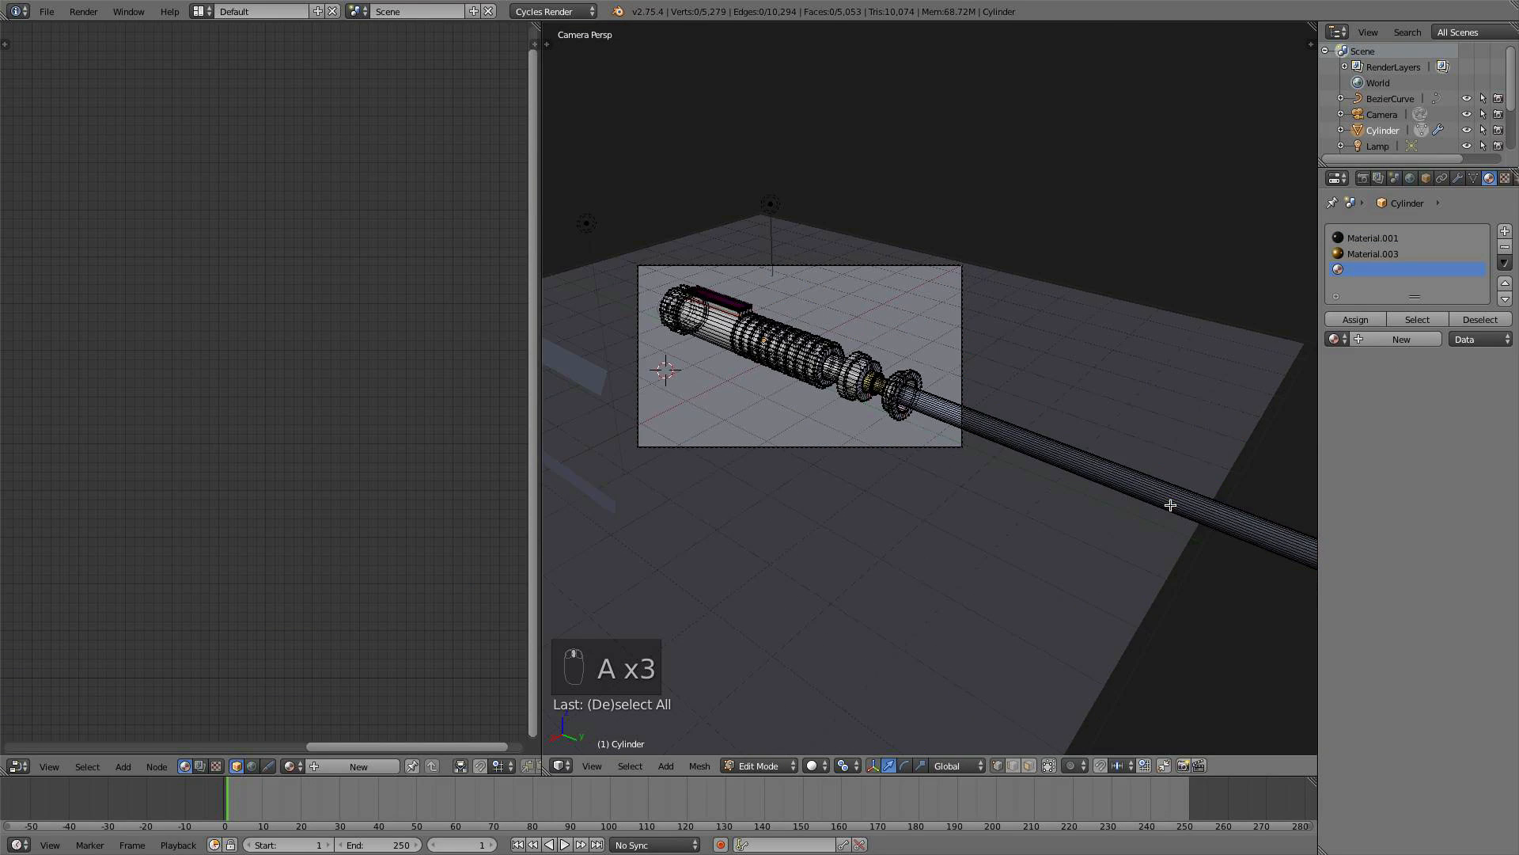
{"action": "key", "text": "ctrl+r"}
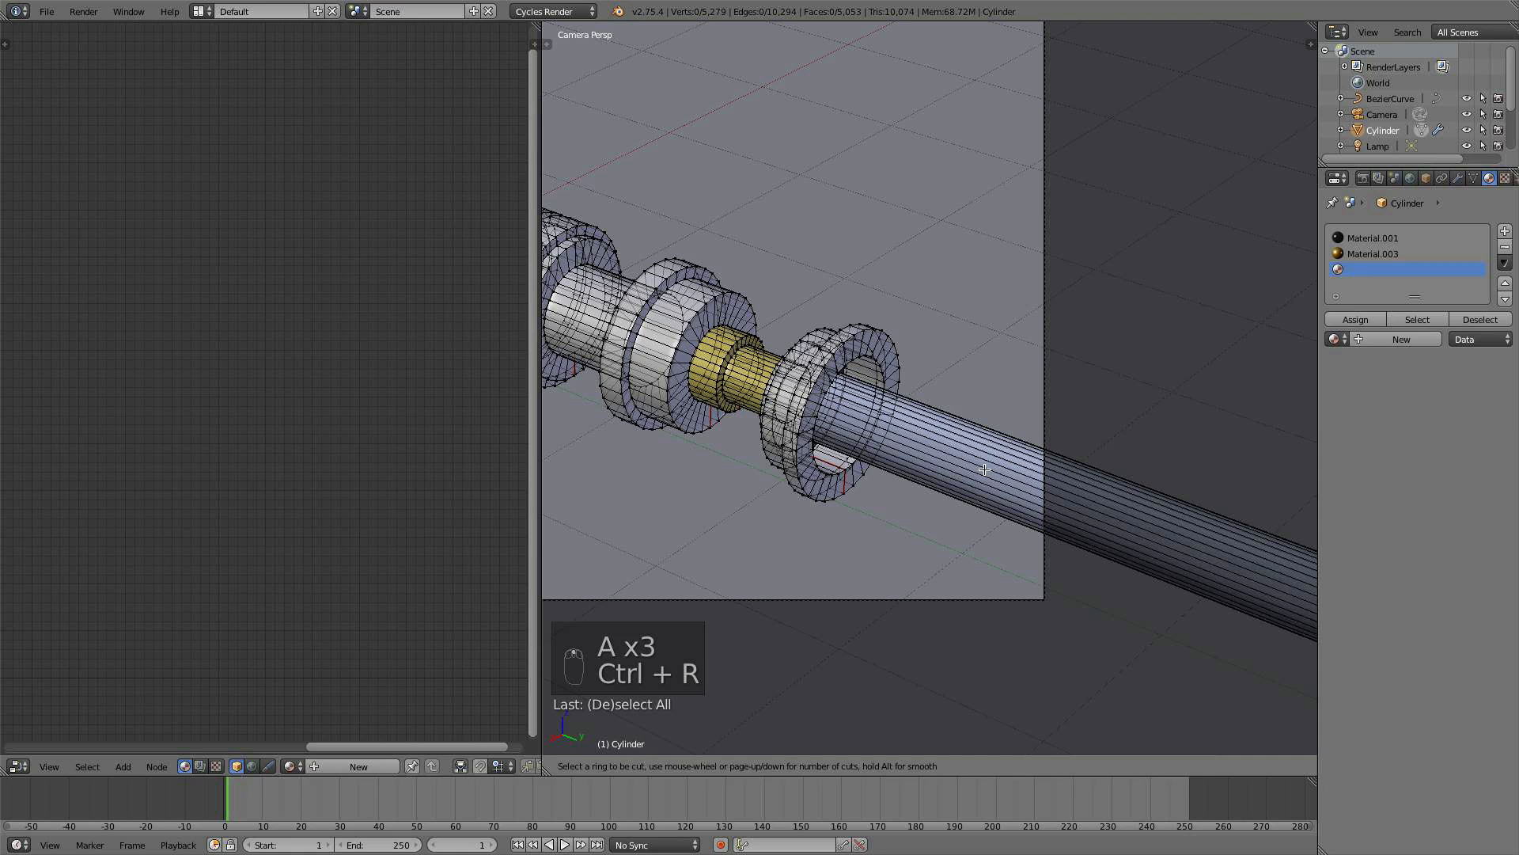
{"action": "key", "text": "a"}
{"action": "key", "text": "Tab"}
{"action": "scroll", "coordinate": [1184, 532], "scroll_direction": "down", "scroll_amount": 2}
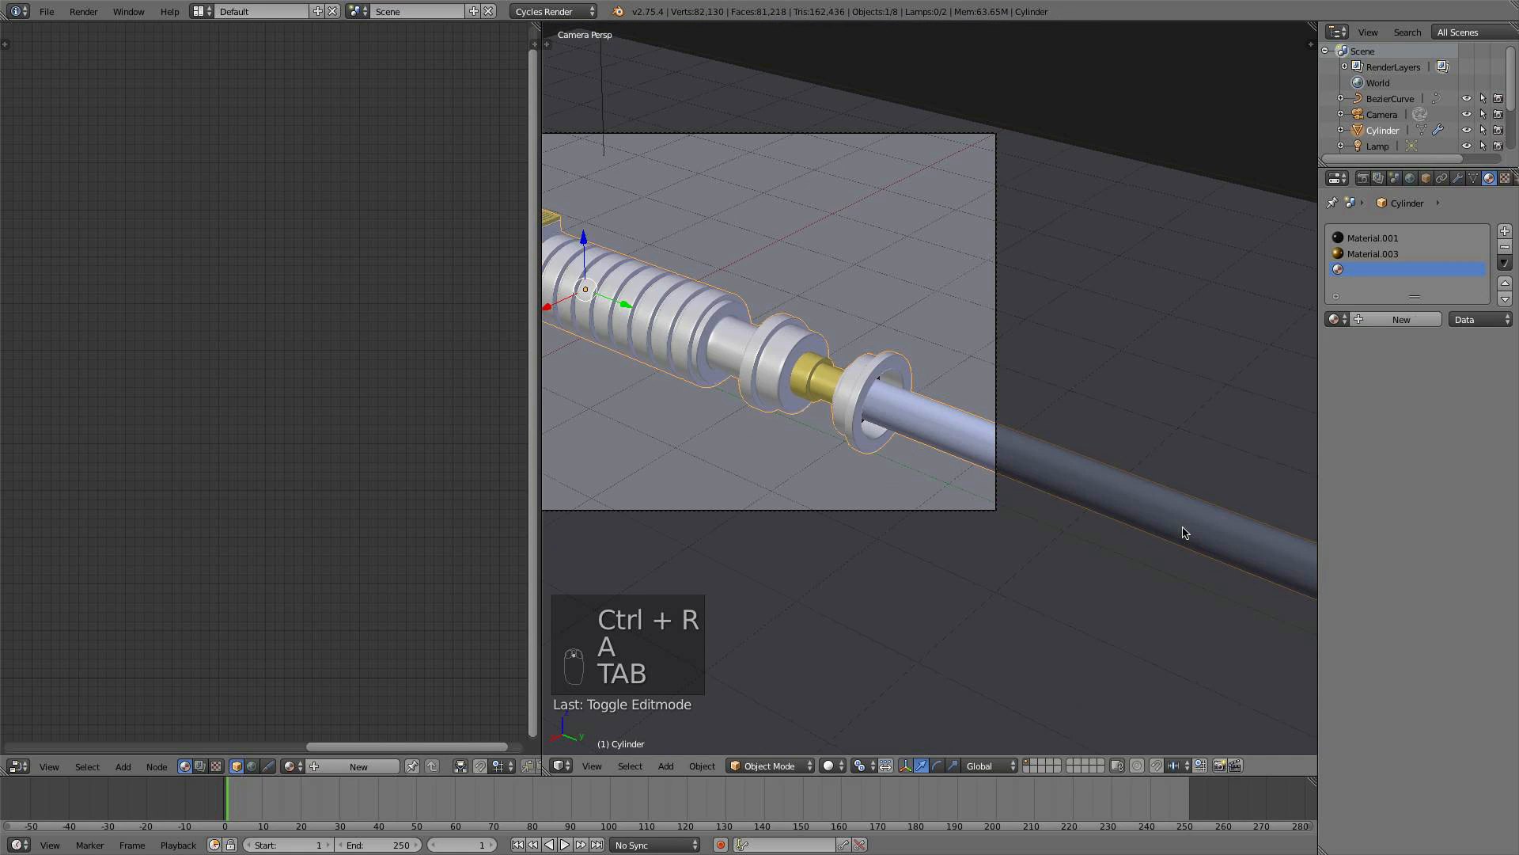
- Select all linked geometry of the blade and assign it a new material in the empty slot
{"action": "scroll", "coordinate": [1184, 532], "scroll_direction": "down", "scroll_amount": 3}
{"action": "middle_click_drag", "start_coordinate": [1184, 532], "coordinate": [948, 461], "text": "shift"}
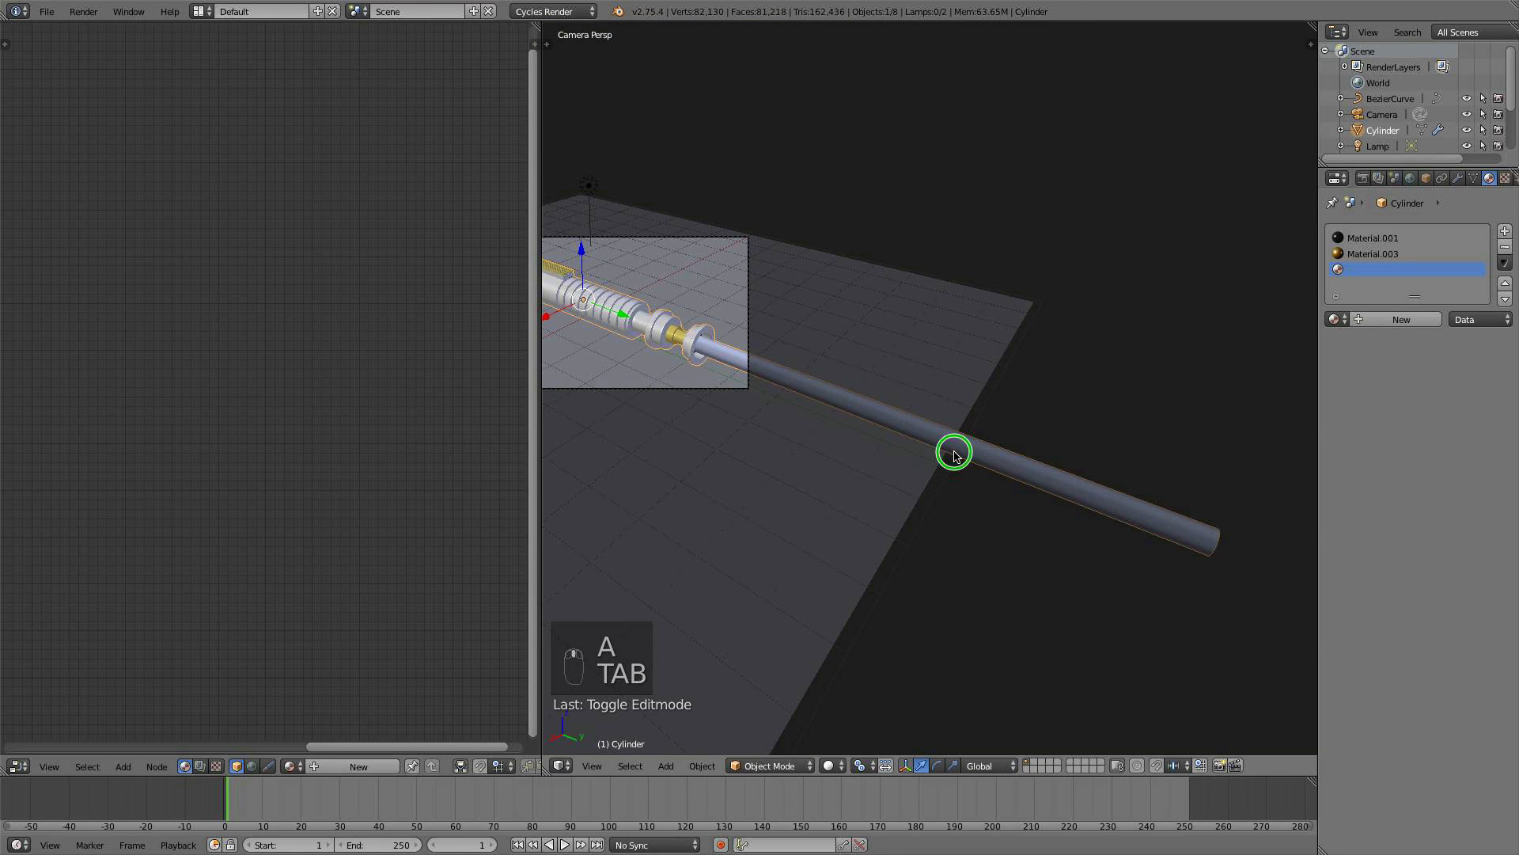
{"action": "key", "text": "Tab"}
{"action": "key", "text": "a"}
{"action": "key", "text": "a"}
{"action": "key", "text": "a"}
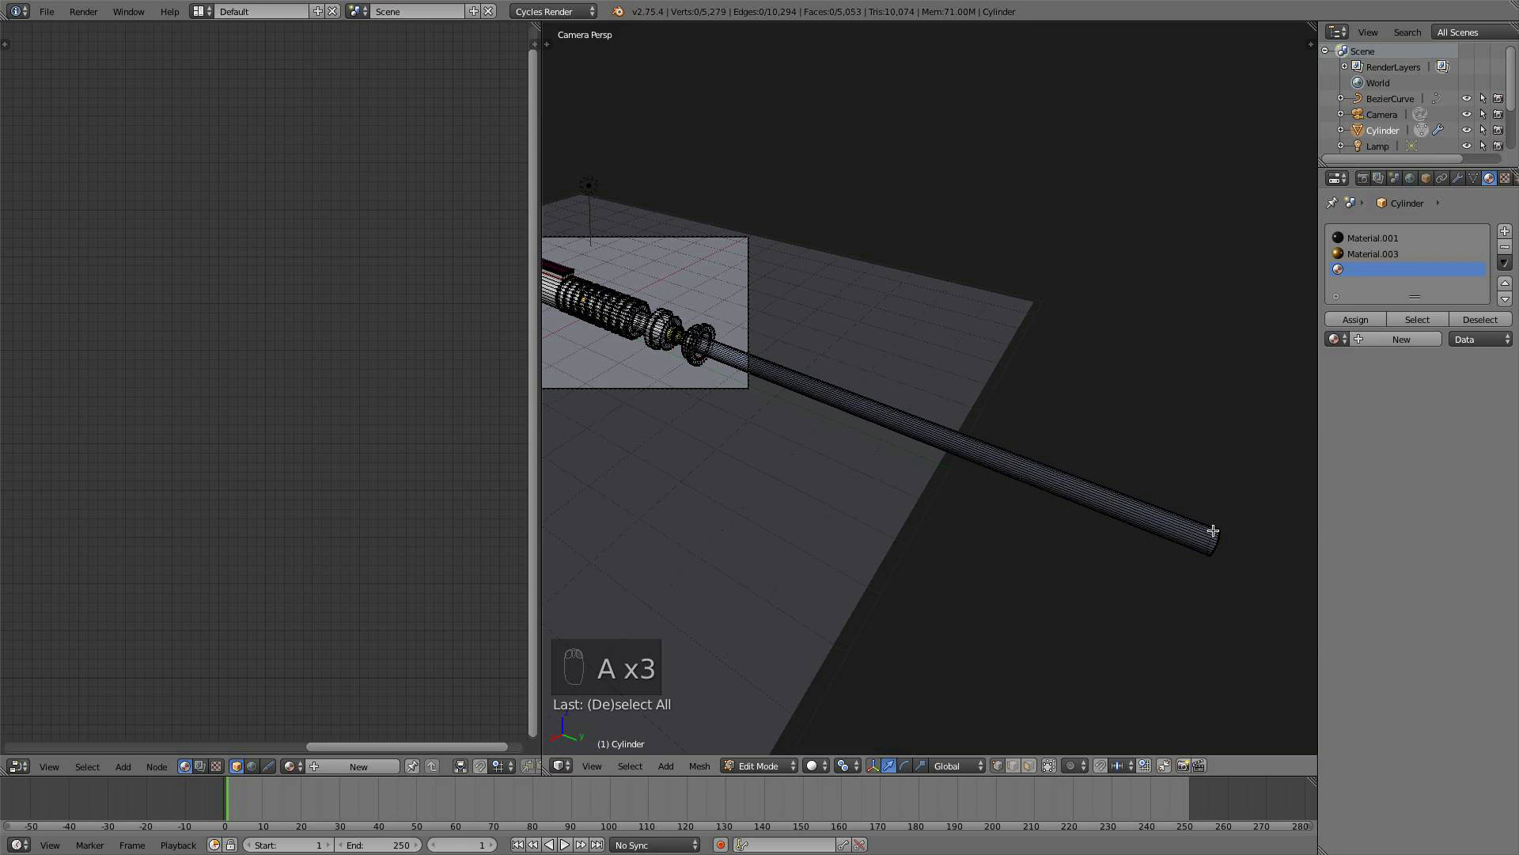
{"action": "key", "text": "l"}
{"action": "left_click", "coordinate": [1401, 338]}
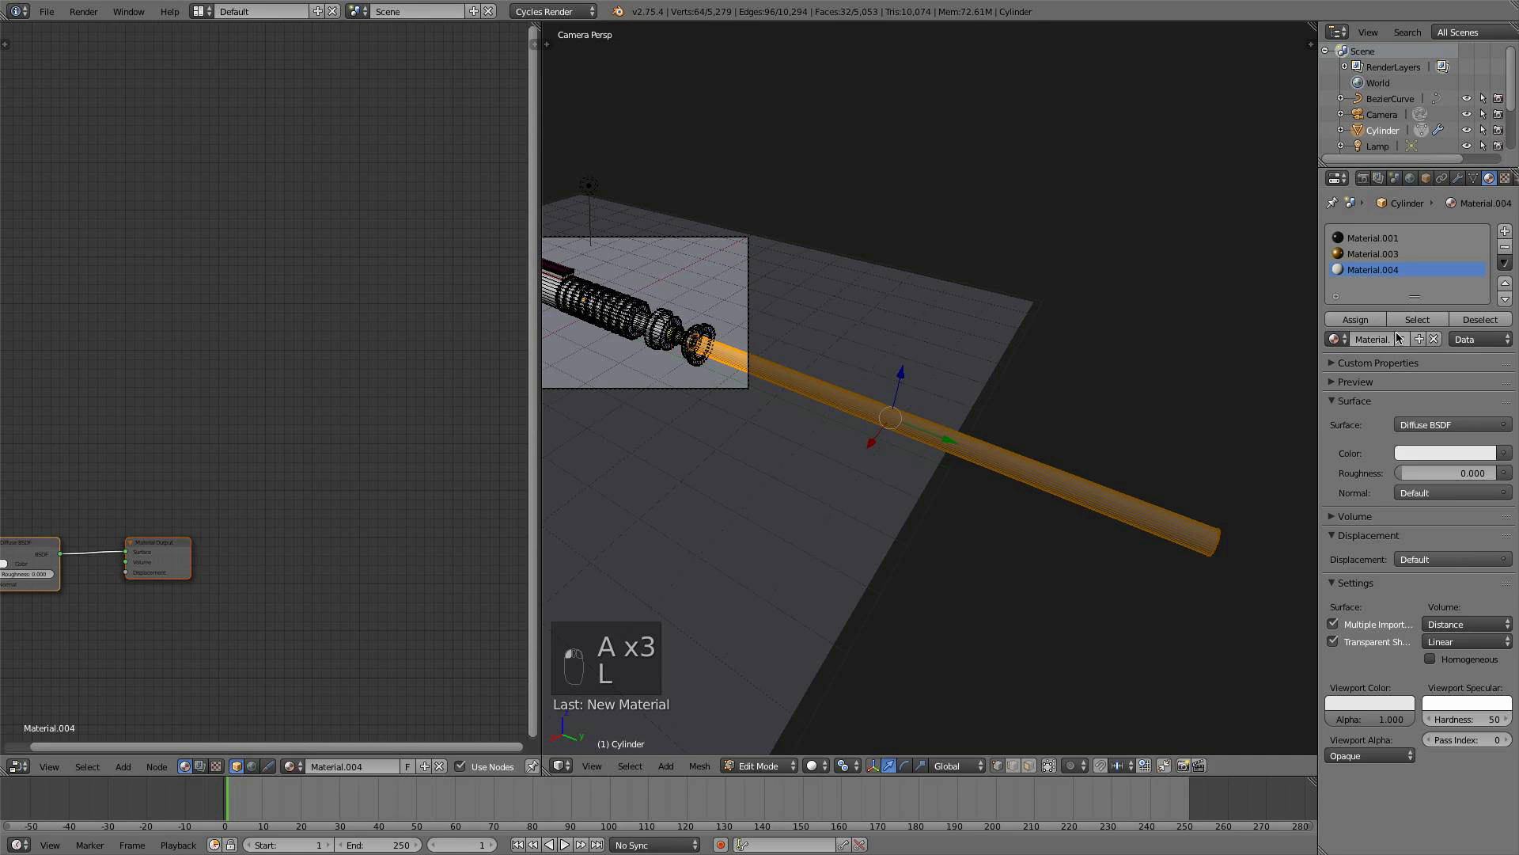
{"action": "left_click", "coordinate": [1363, 317]}
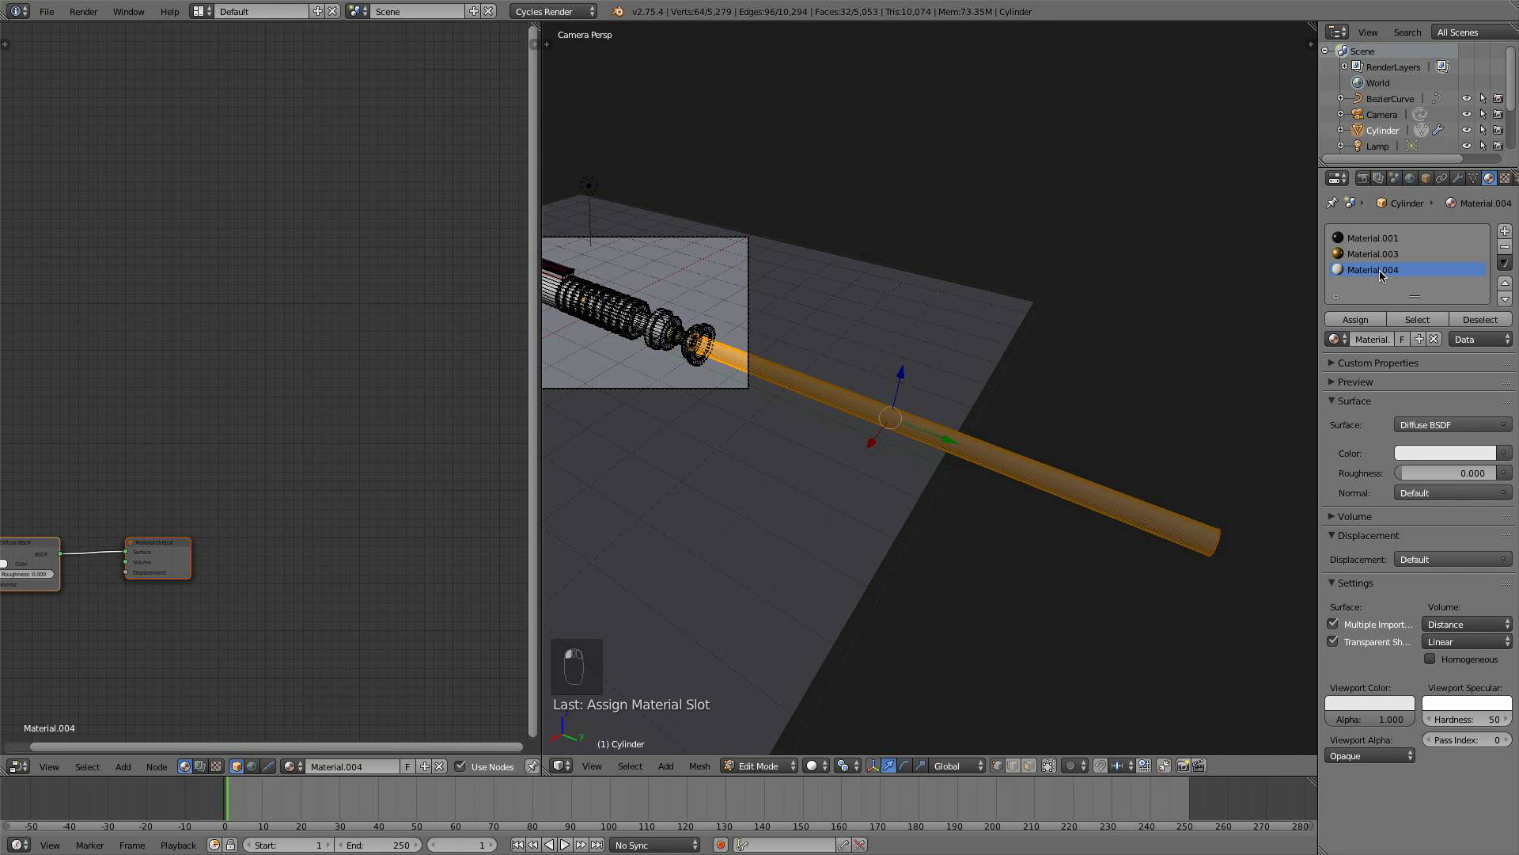
- Set the blade material's colour to pure green and change its surface shader to Emission, finishing outside Edit Mode
{"action": "left_click", "coordinate": [1424, 453]}
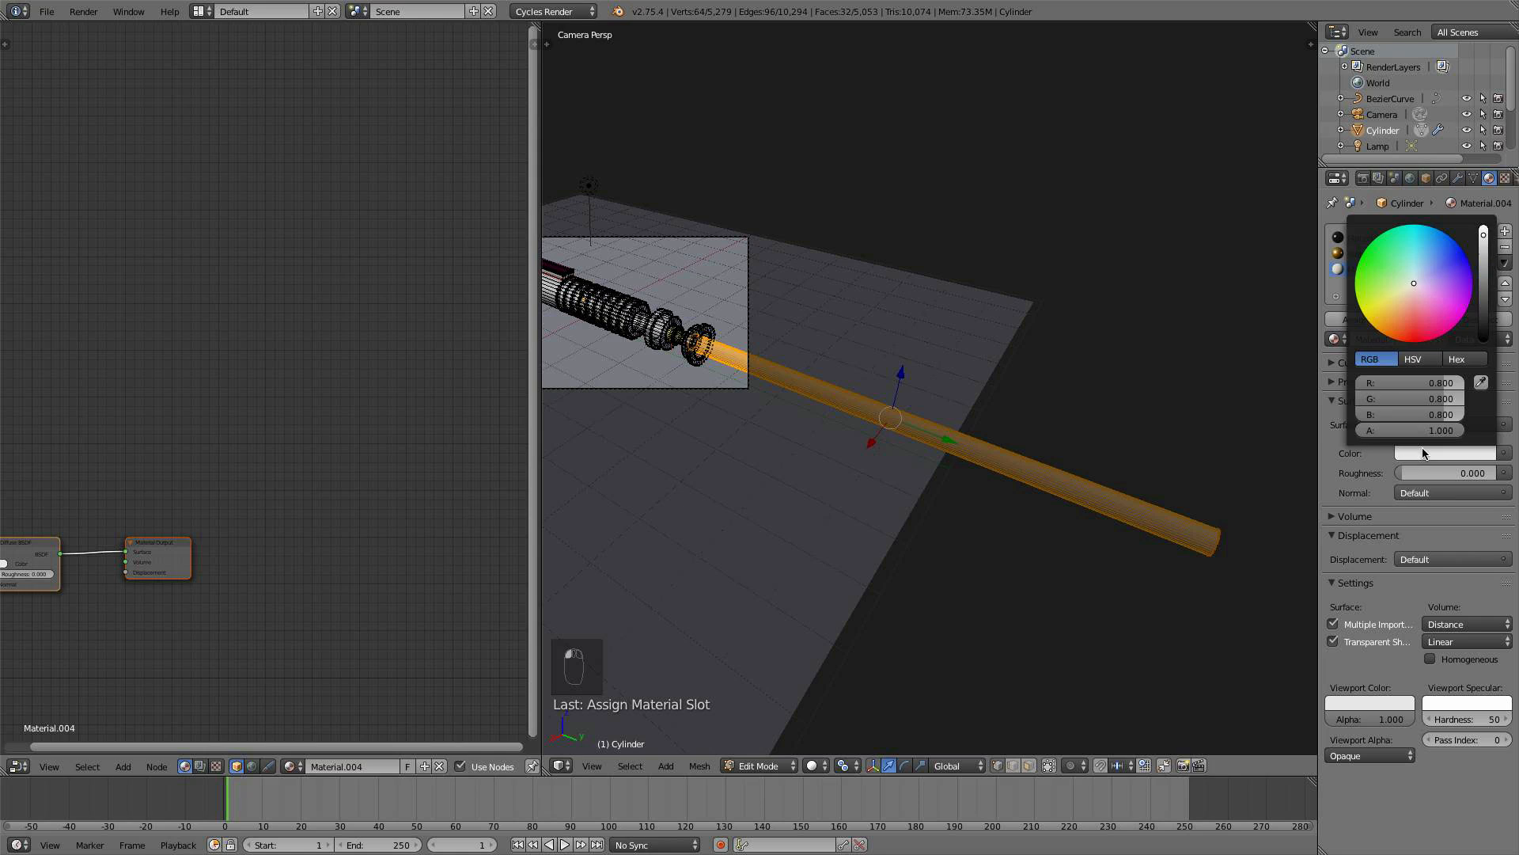
{"action": "left_click_drag", "start_coordinate": [1397, 283], "coordinate": [1369, 253]}
{"action": "left_click", "coordinate": [1452, 425]}
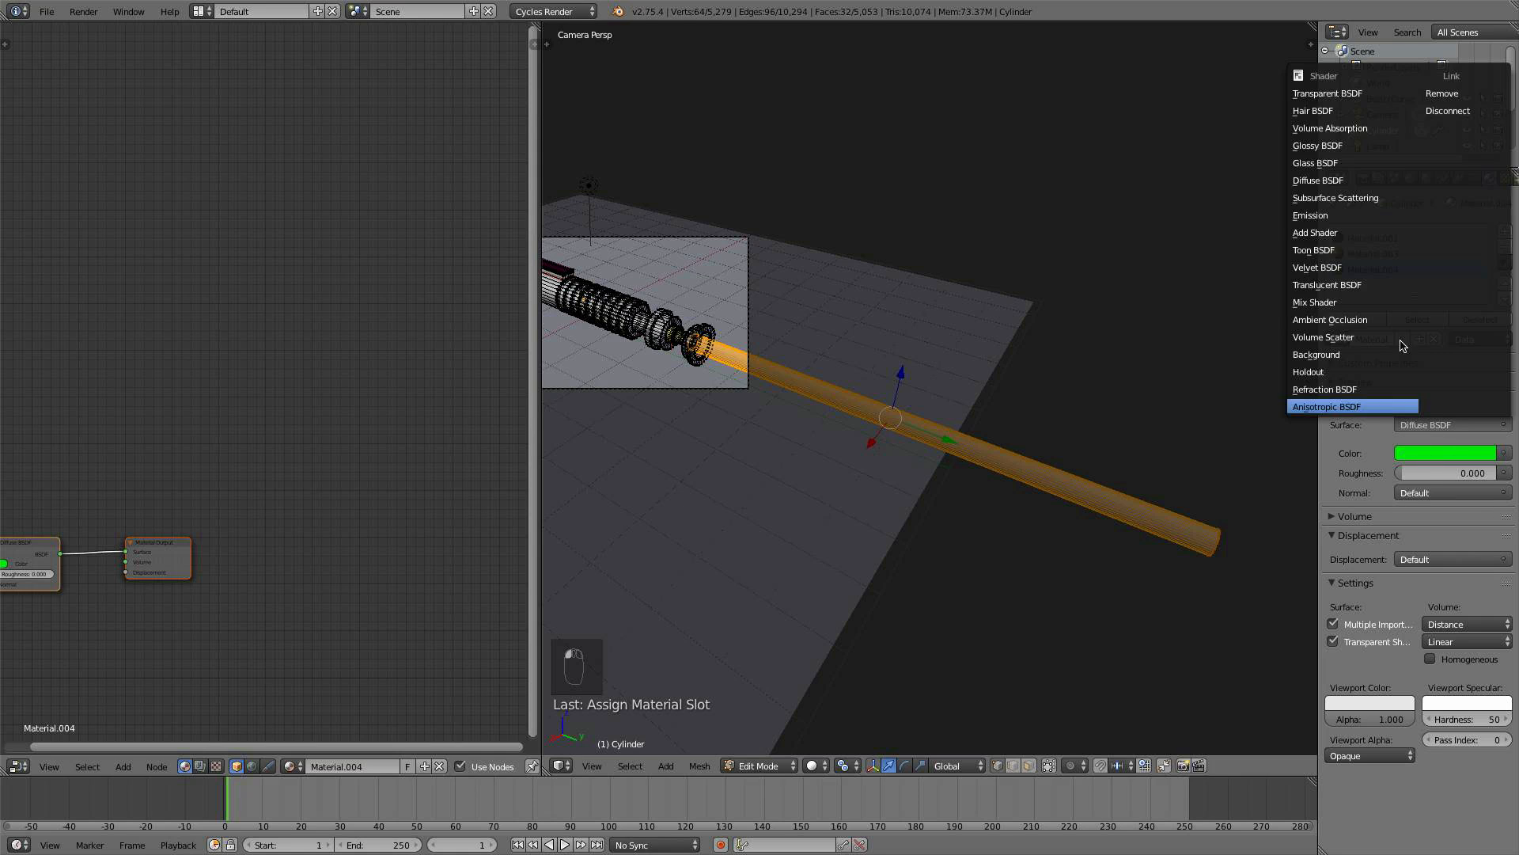
{"action": "left_click", "coordinate": [1312, 217]}
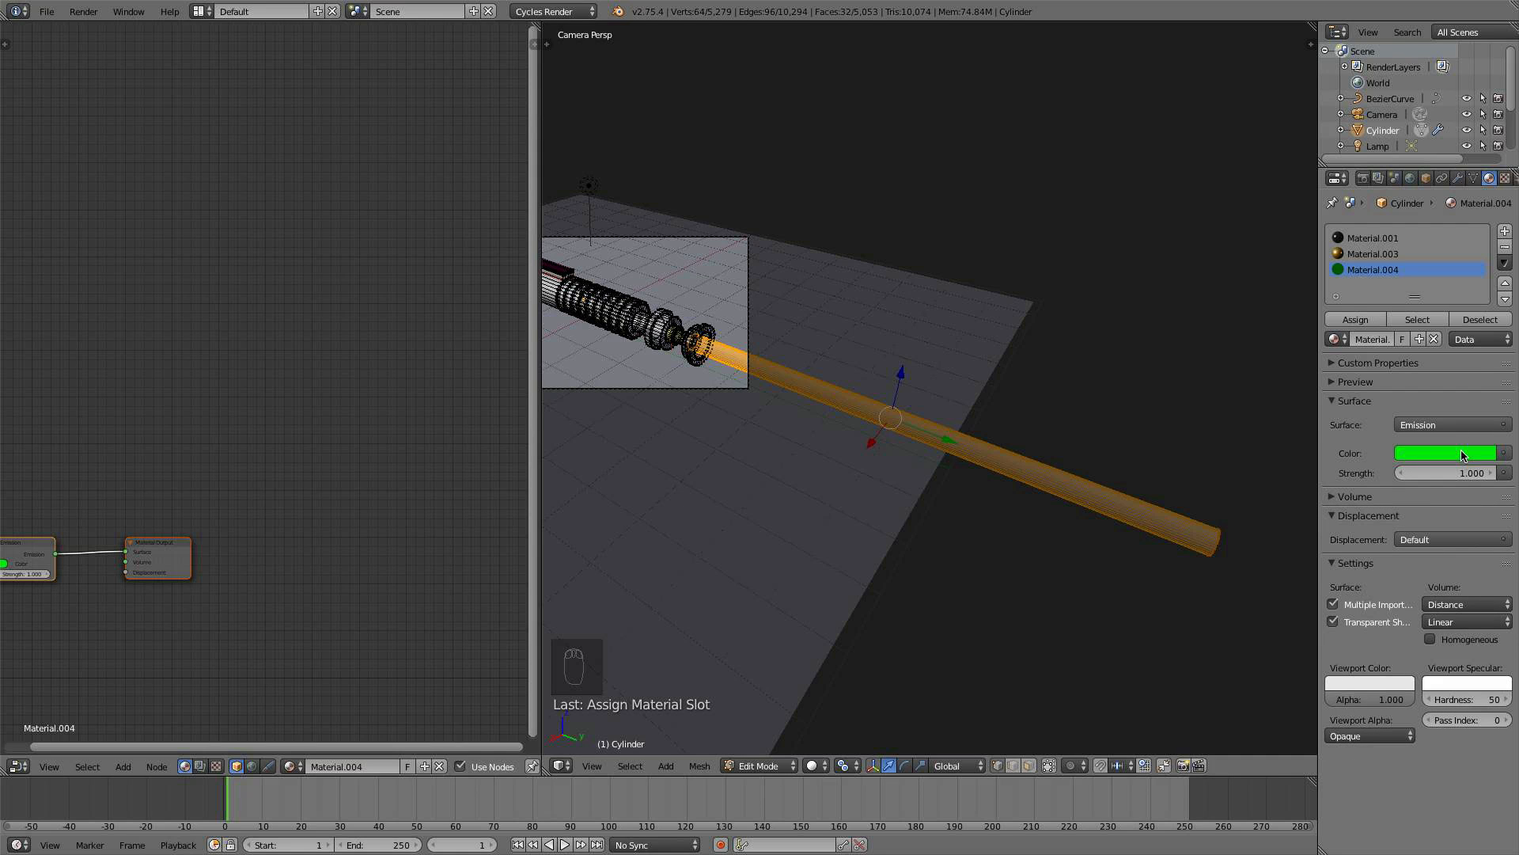
{"action": "key", "text": "Tab"}
- Preview the green blade in rendered shading, enlarging the 3D view around the emitter end of the hilt
{"action": "scroll", "coordinate": [910, 506], "scroll_direction": "up", "scroll_amount": 4}
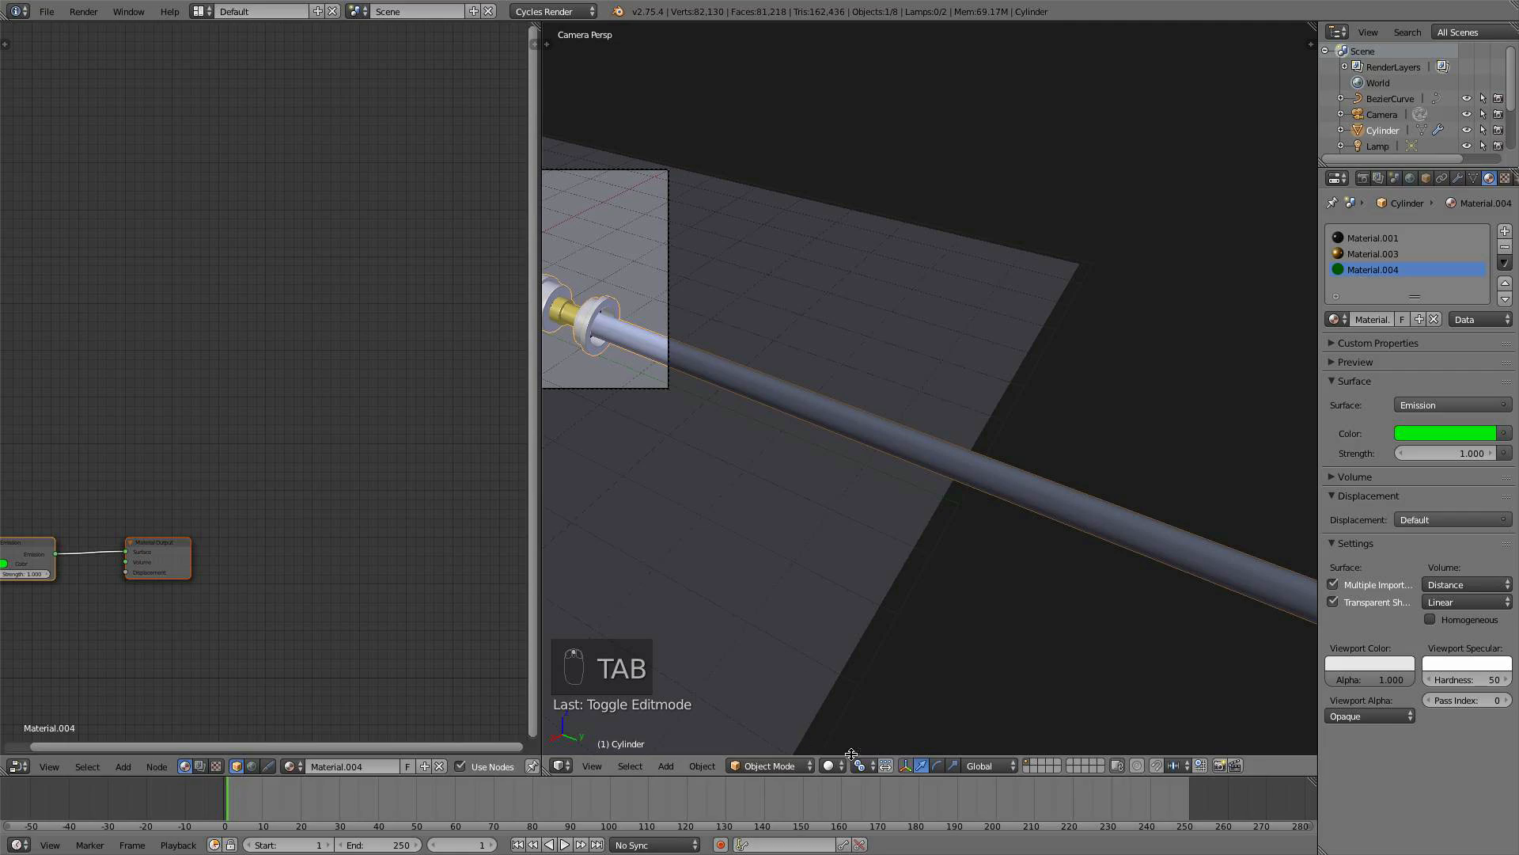
{"action": "left_click", "coordinate": [840, 765]}
{"action": "left_click", "coordinate": [859, 659]}
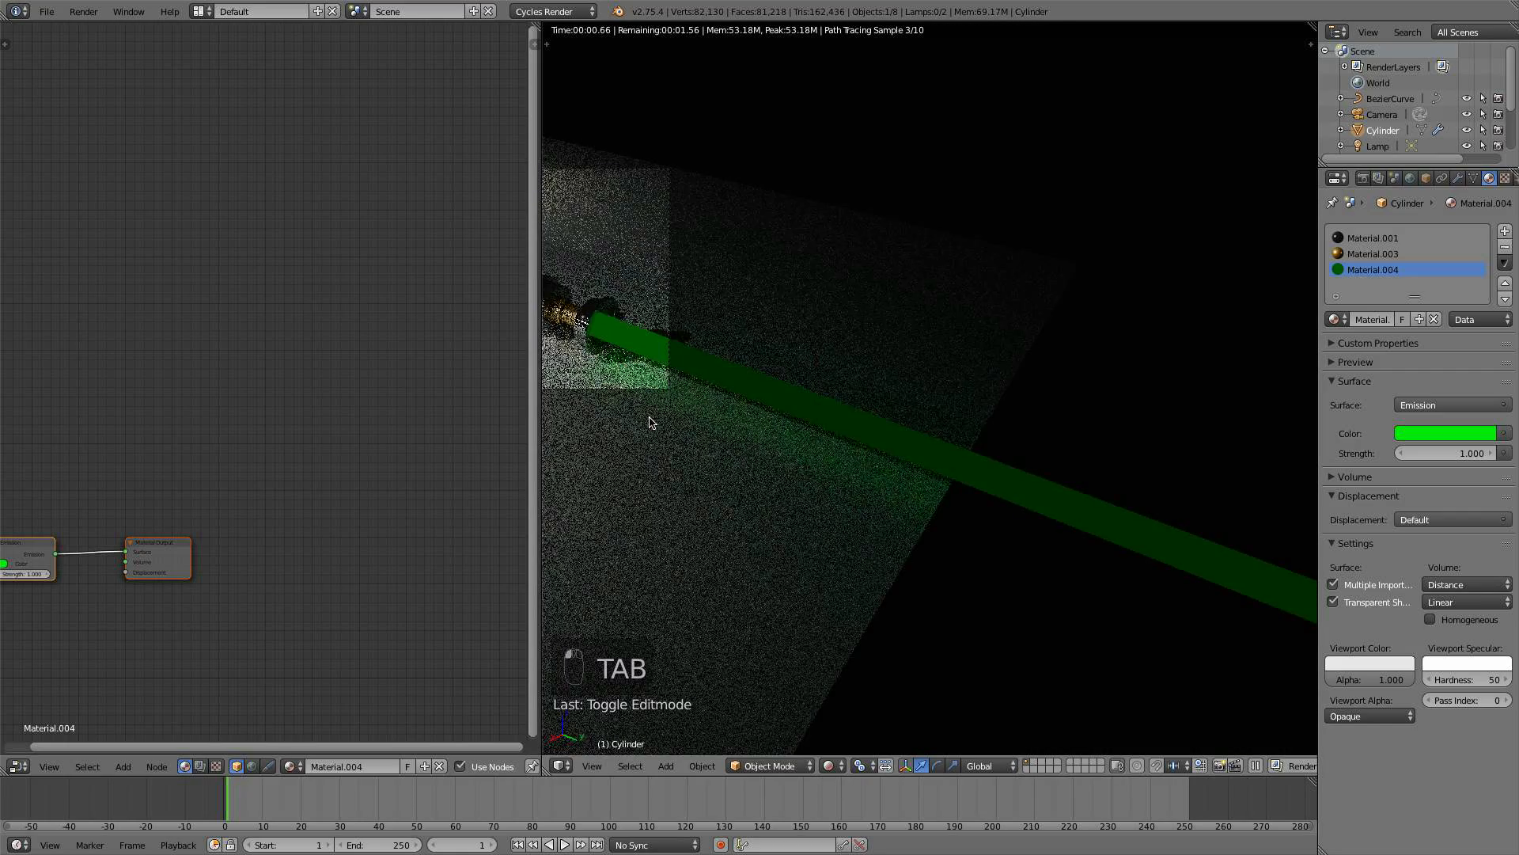
{"action": "scroll", "coordinate": [651, 421], "scroll_direction": "up", "scroll_amount": 4}
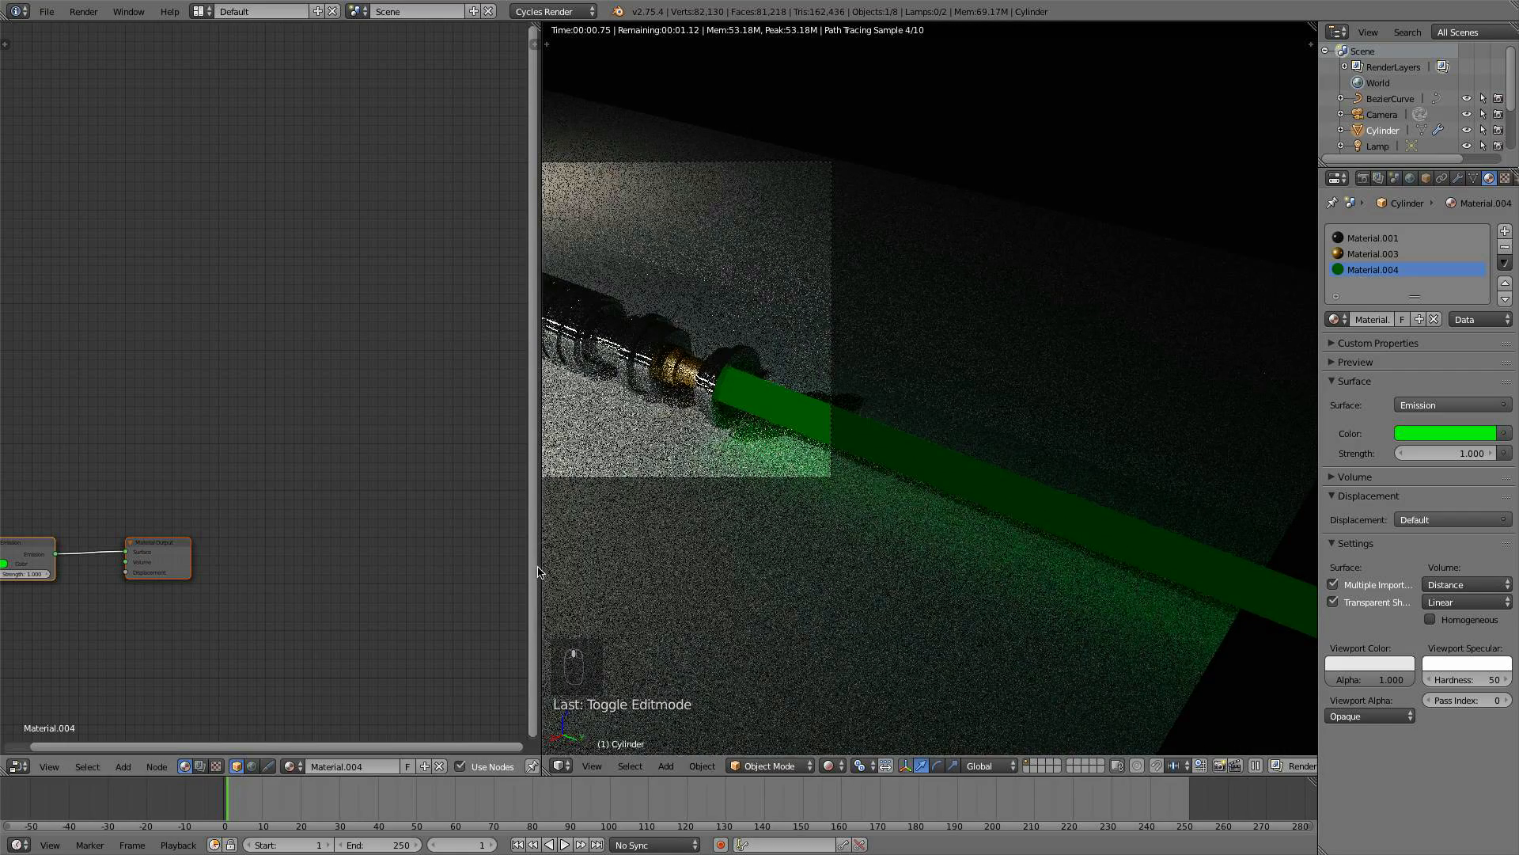
{"action": "left_click_drag", "start_coordinate": [538, 571], "coordinate": [342, 565]}
{"action": "scroll", "coordinate": [465, 513], "scroll_direction": "up", "scroll_amount": 3}
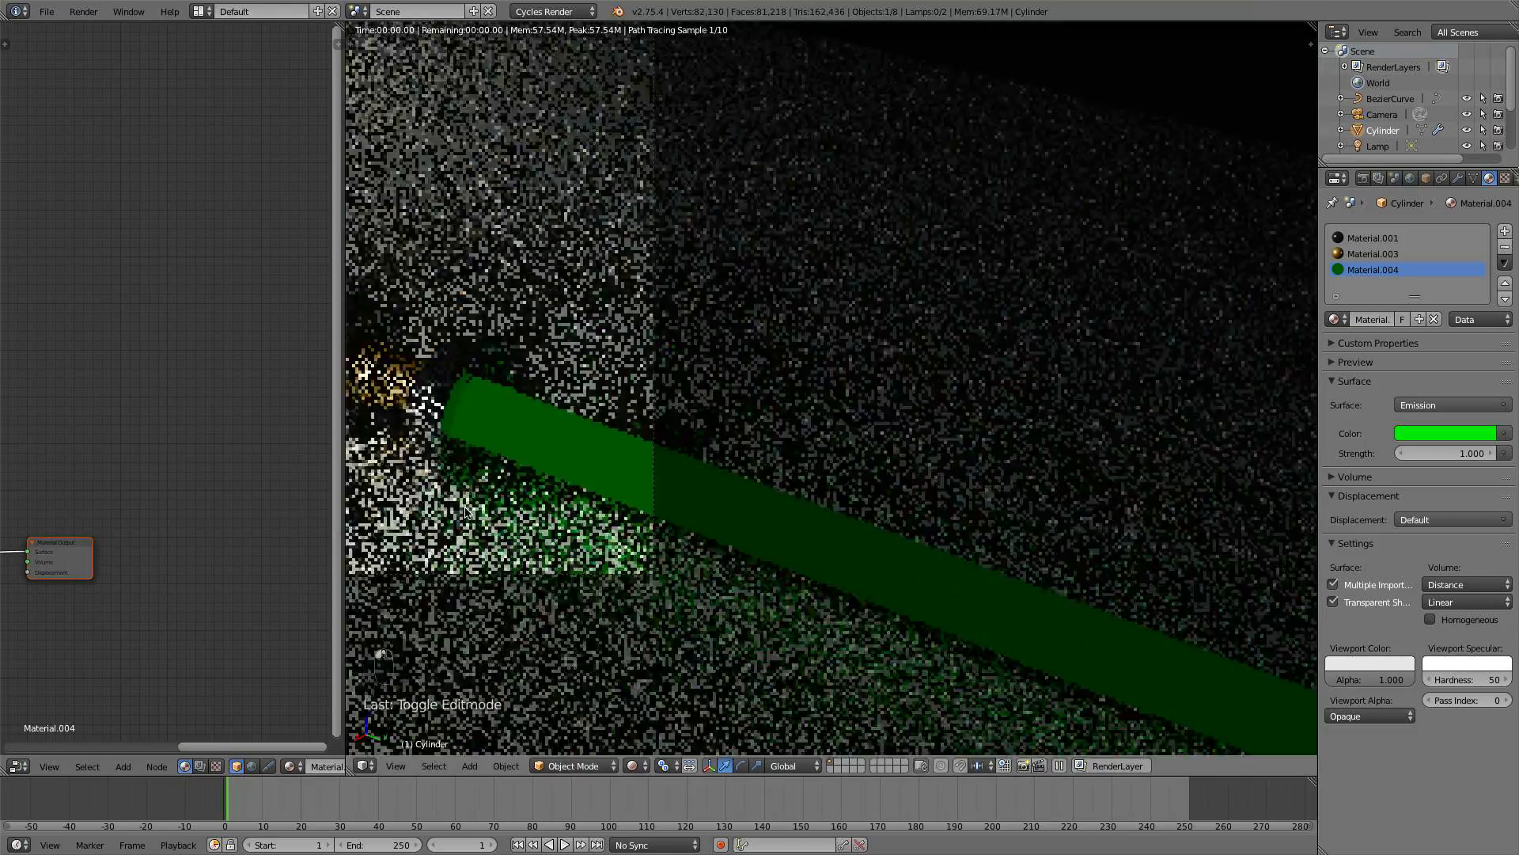
{"action": "scroll", "coordinate": [466, 513], "scroll_direction": "down", "scroll_amount": 1}
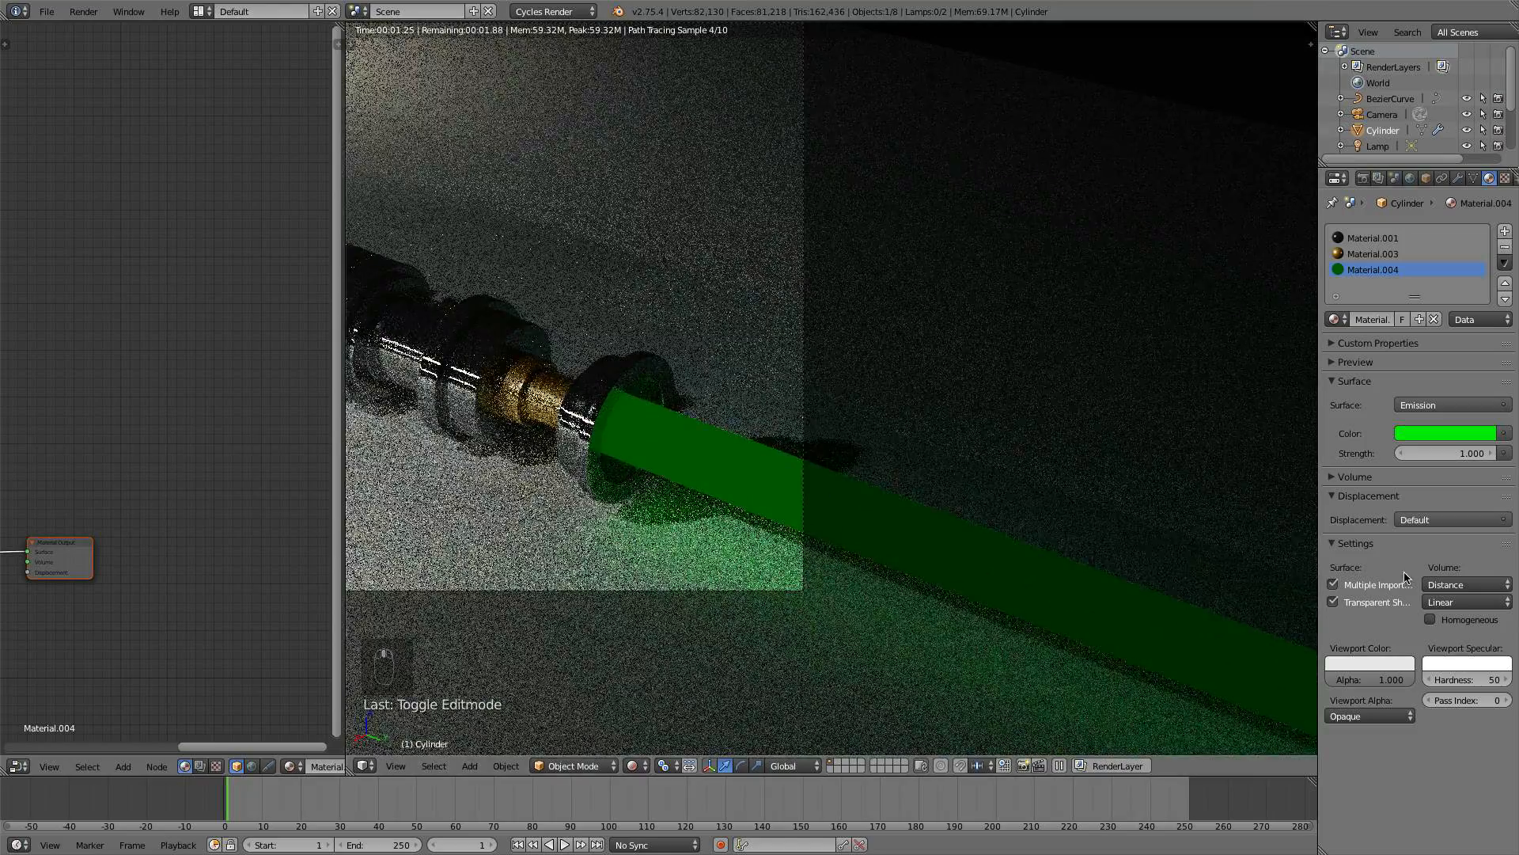
- Lighten the blade's emission colour to R 0.078, G 0.800, B 0.068 and set its strength to 8
{"action": "left_click", "coordinate": [1446, 432]}
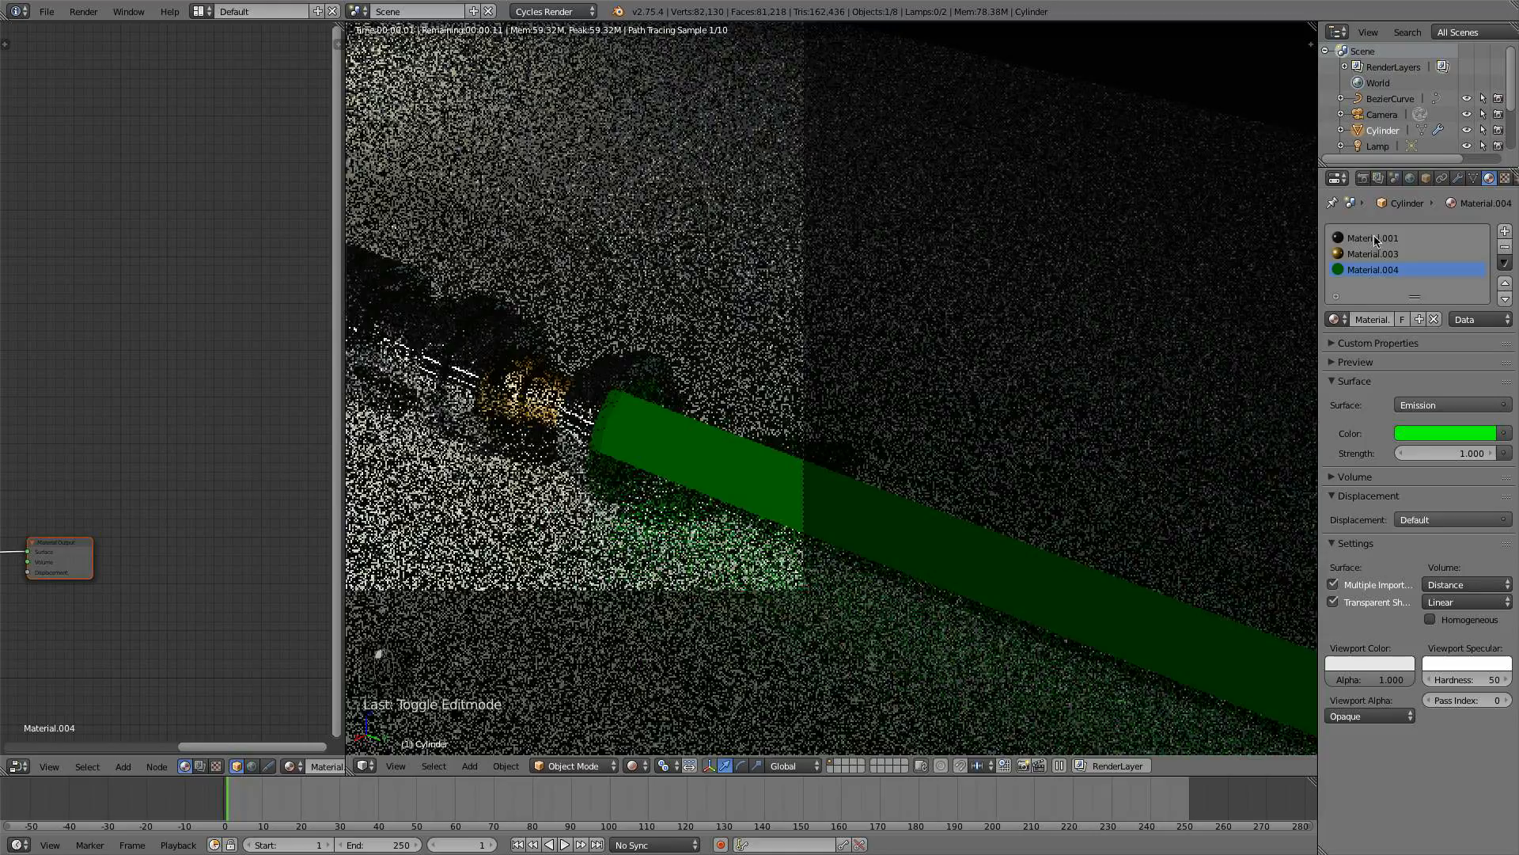
{"action": "left_click", "coordinate": [1446, 433]}
{"action": "left_click", "coordinate": [1378, 245]}
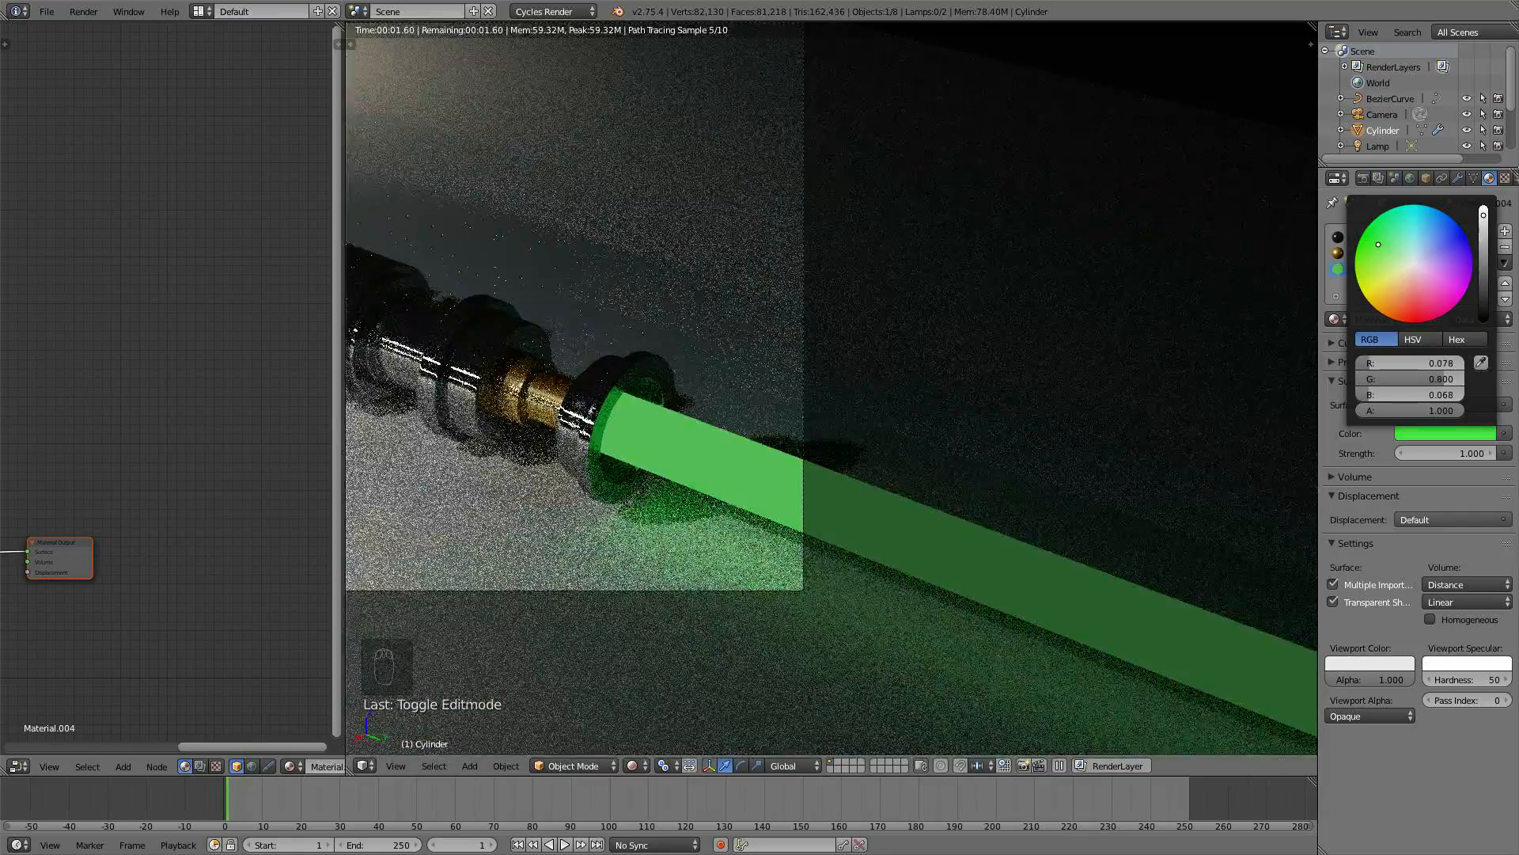
{"action": "left_click", "coordinate": [1378, 245]}
{"action": "mouse_move", "coordinate": [1426, 452]}
{"action": "left_mouse_down"}
{"action": "mouse_move", "coordinate": [1504, 452]}
{"action": "mouse_move", "coordinate": [1435, 455]}
{"action": "left_mouse_up"}
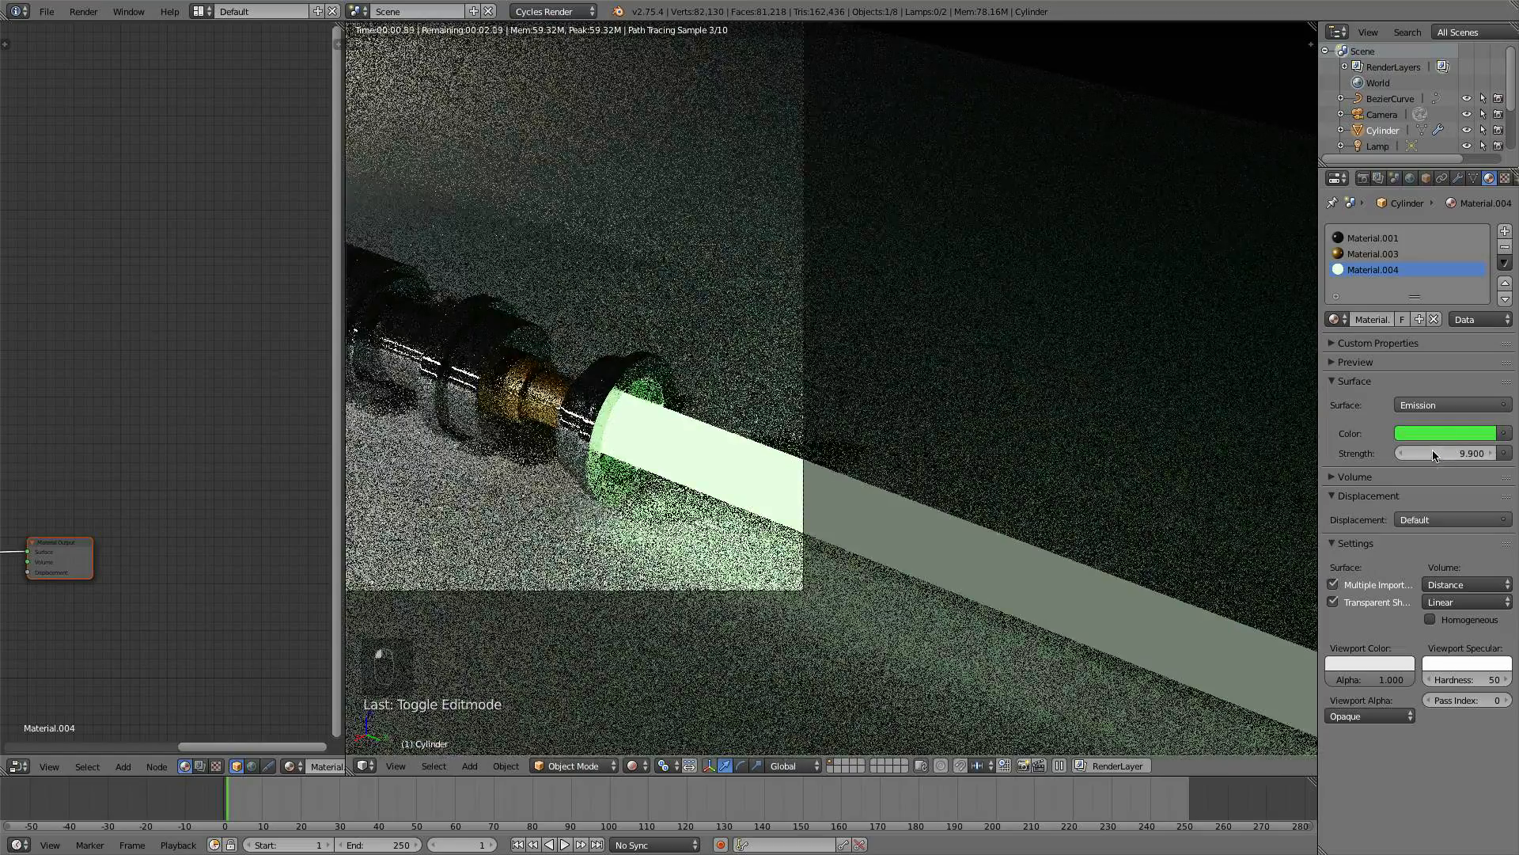
{"action": "left_click", "coordinate": [1433, 453]}
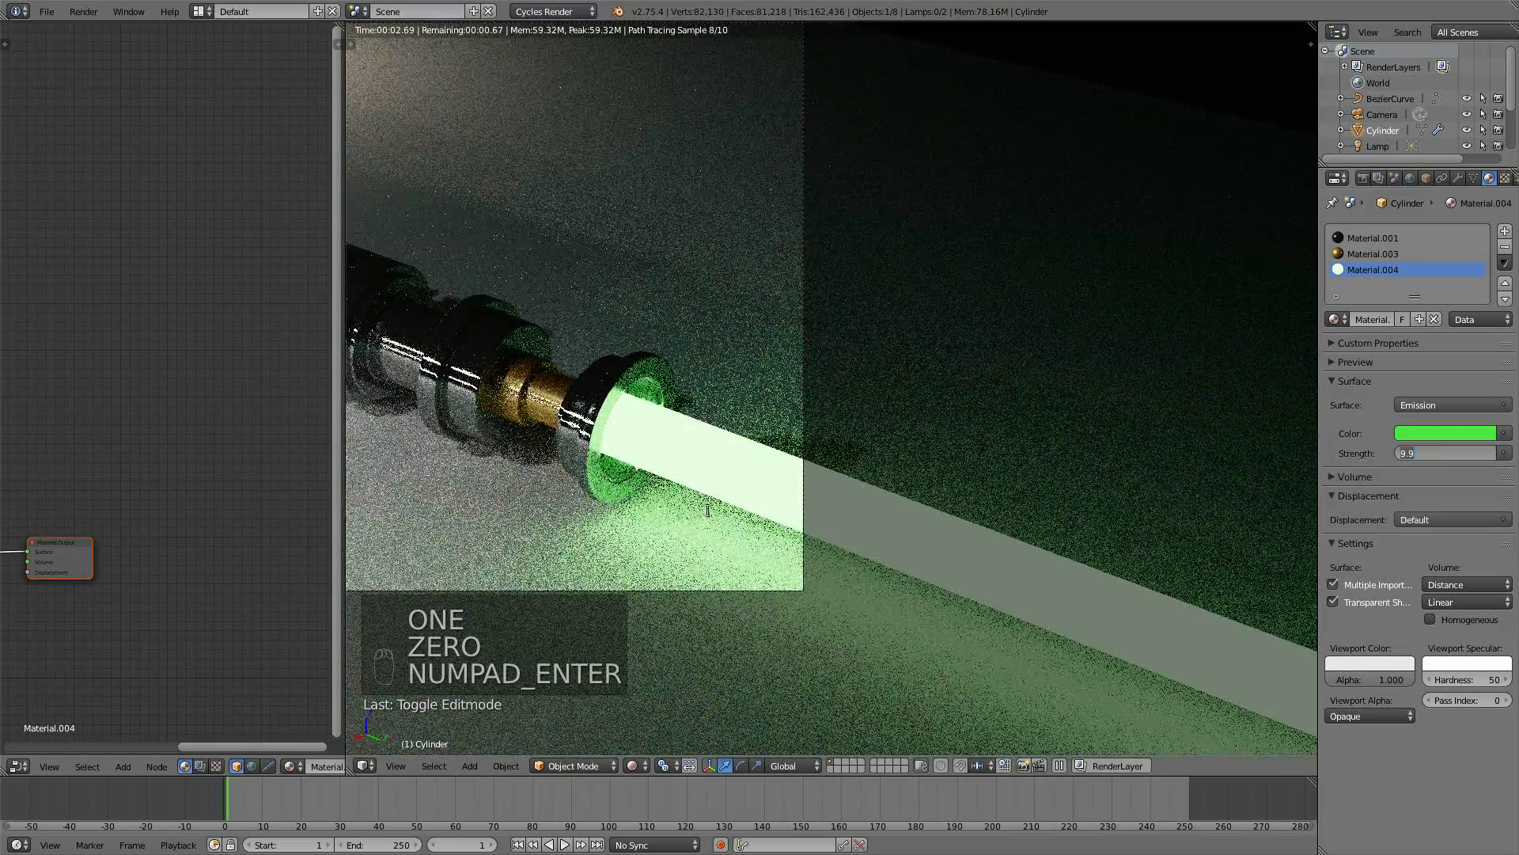
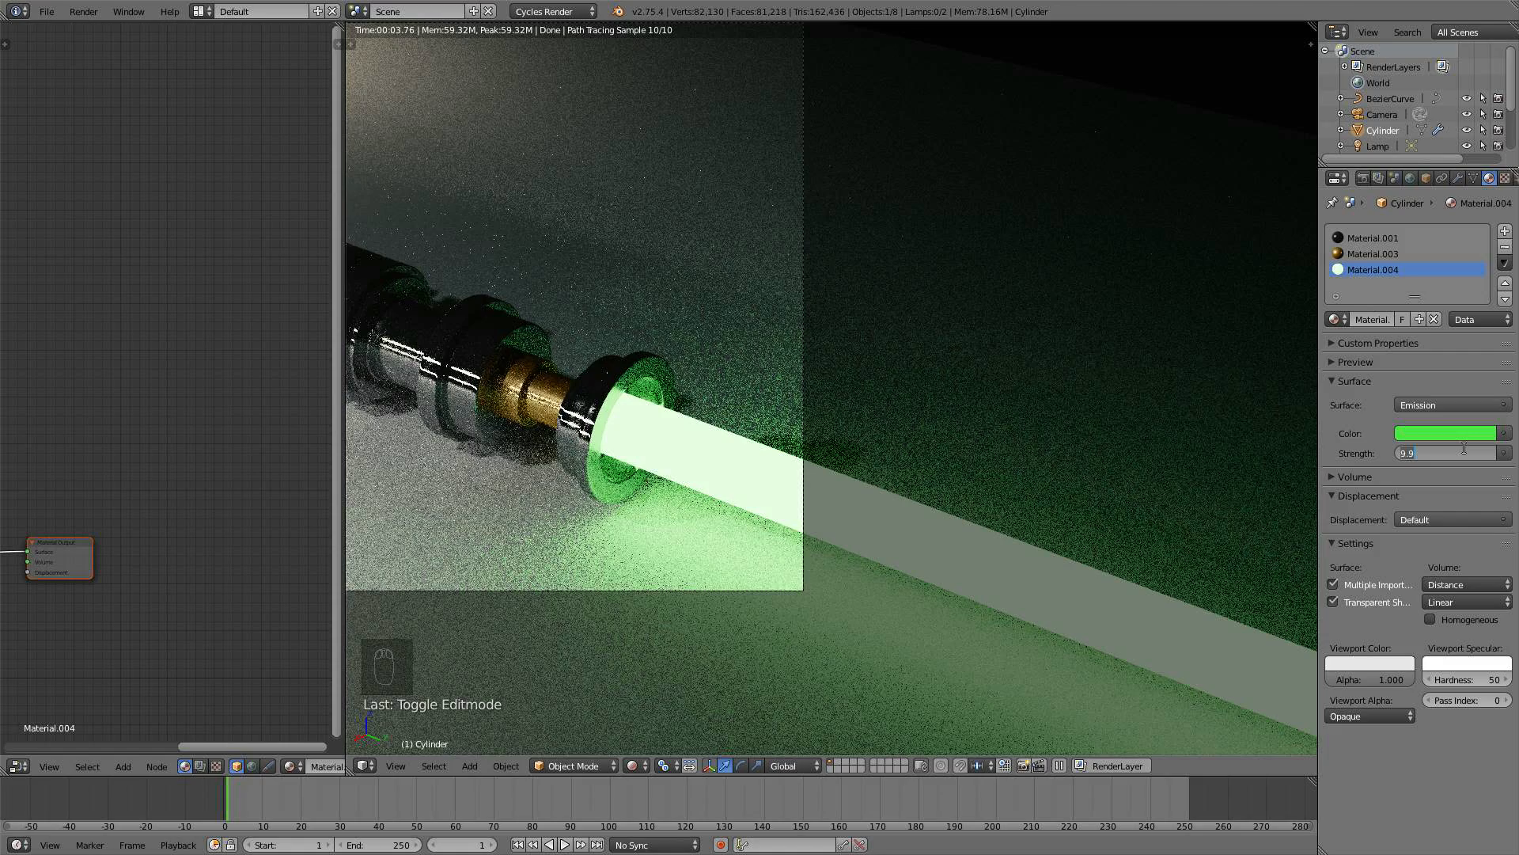
{"action": "type", "text": "8"}
{"action": "key", "text": "Return"}
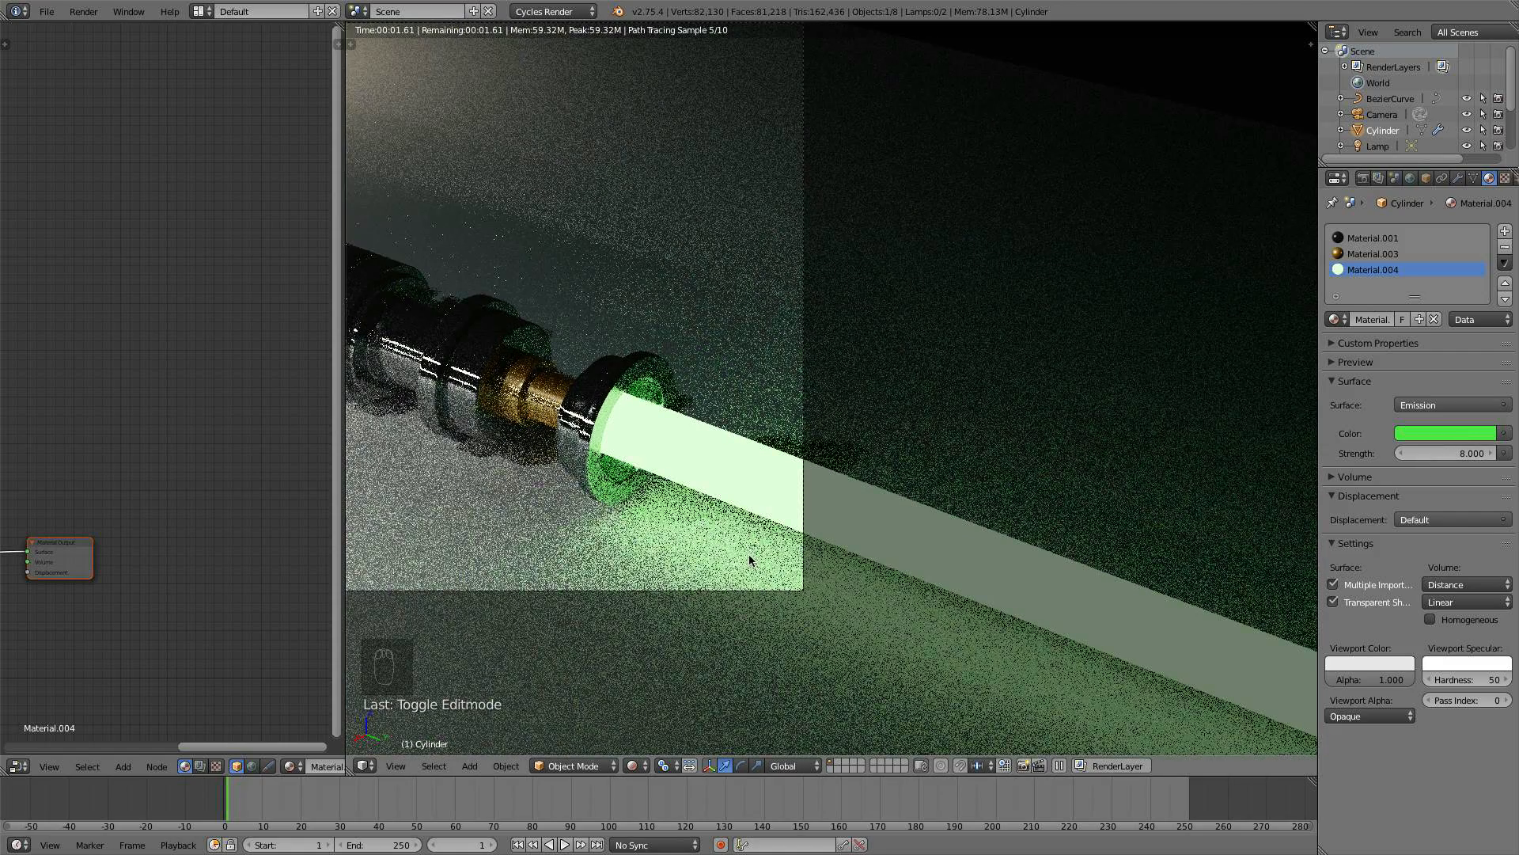
- Return to solid shading, select the ground plane and look at it from the top
{"action": "left_click", "coordinate": [630, 766]}
{"action": "left_click", "coordinate": [649, 703]}
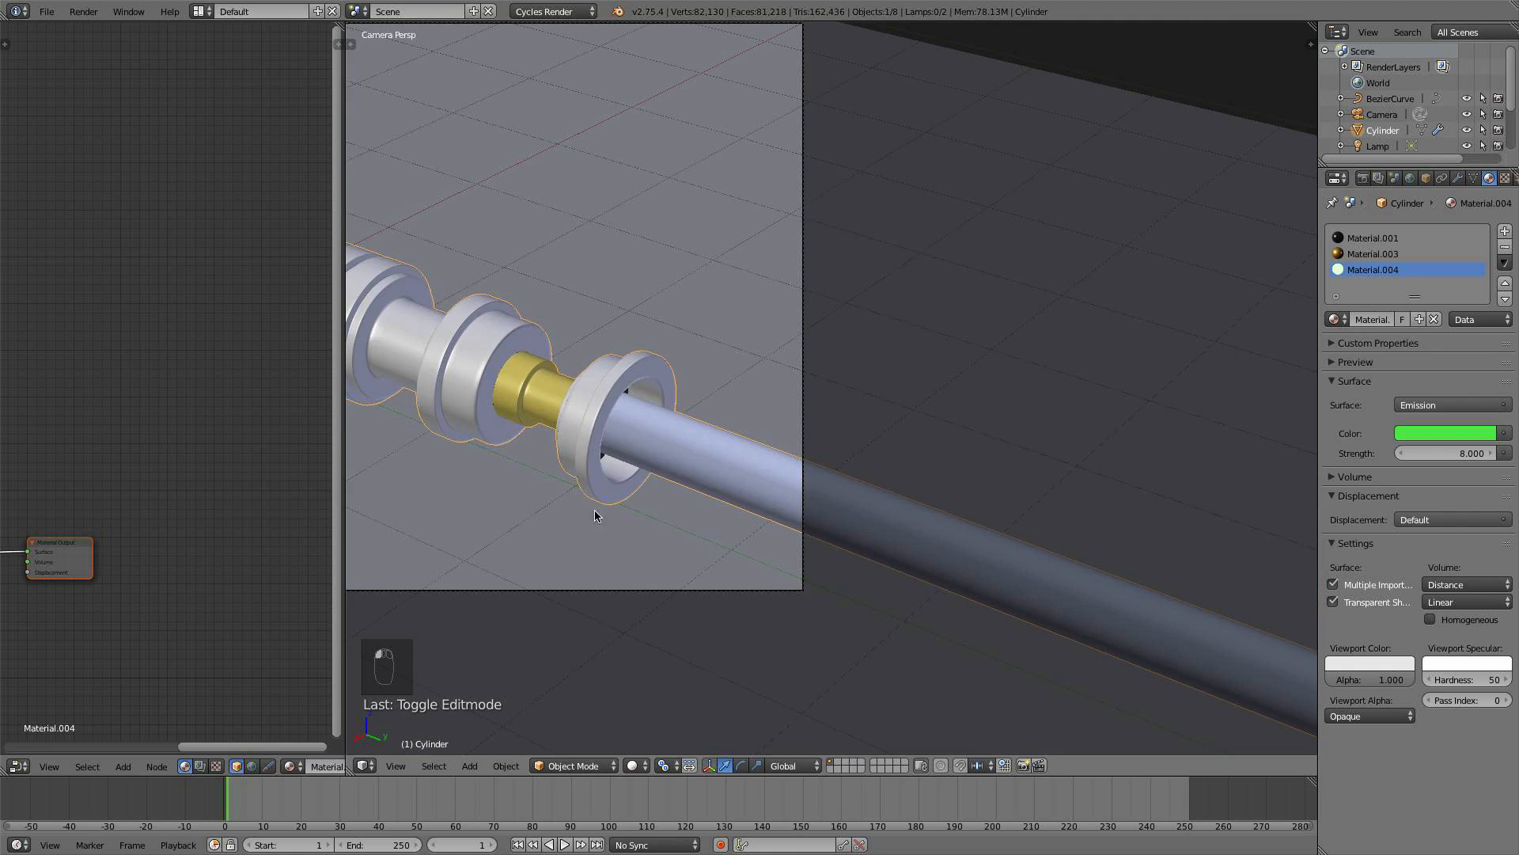
{"action": "scroll", "coordinate": [1026, 449], "scroll_direction": "down", "scroll_amount": 4}
{"action": "scroll", "coordinate": [1017, 451], "scroll_direction": "down", "scroll_amount": 4}
{"action": "right_click", "coordinate": [929, 533]}
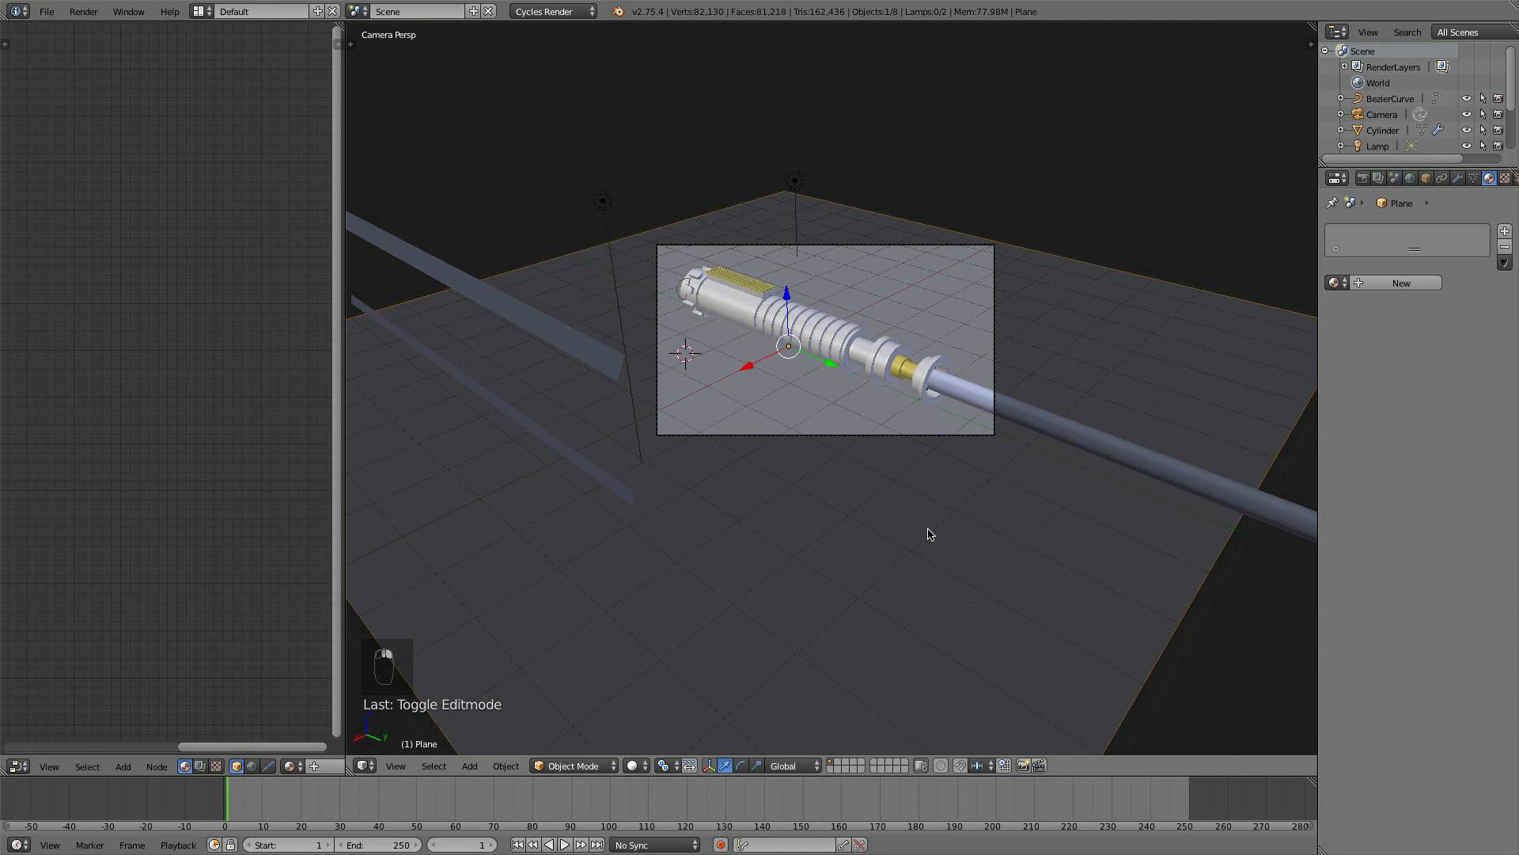
{"action": "key", "text": "KP_7"}
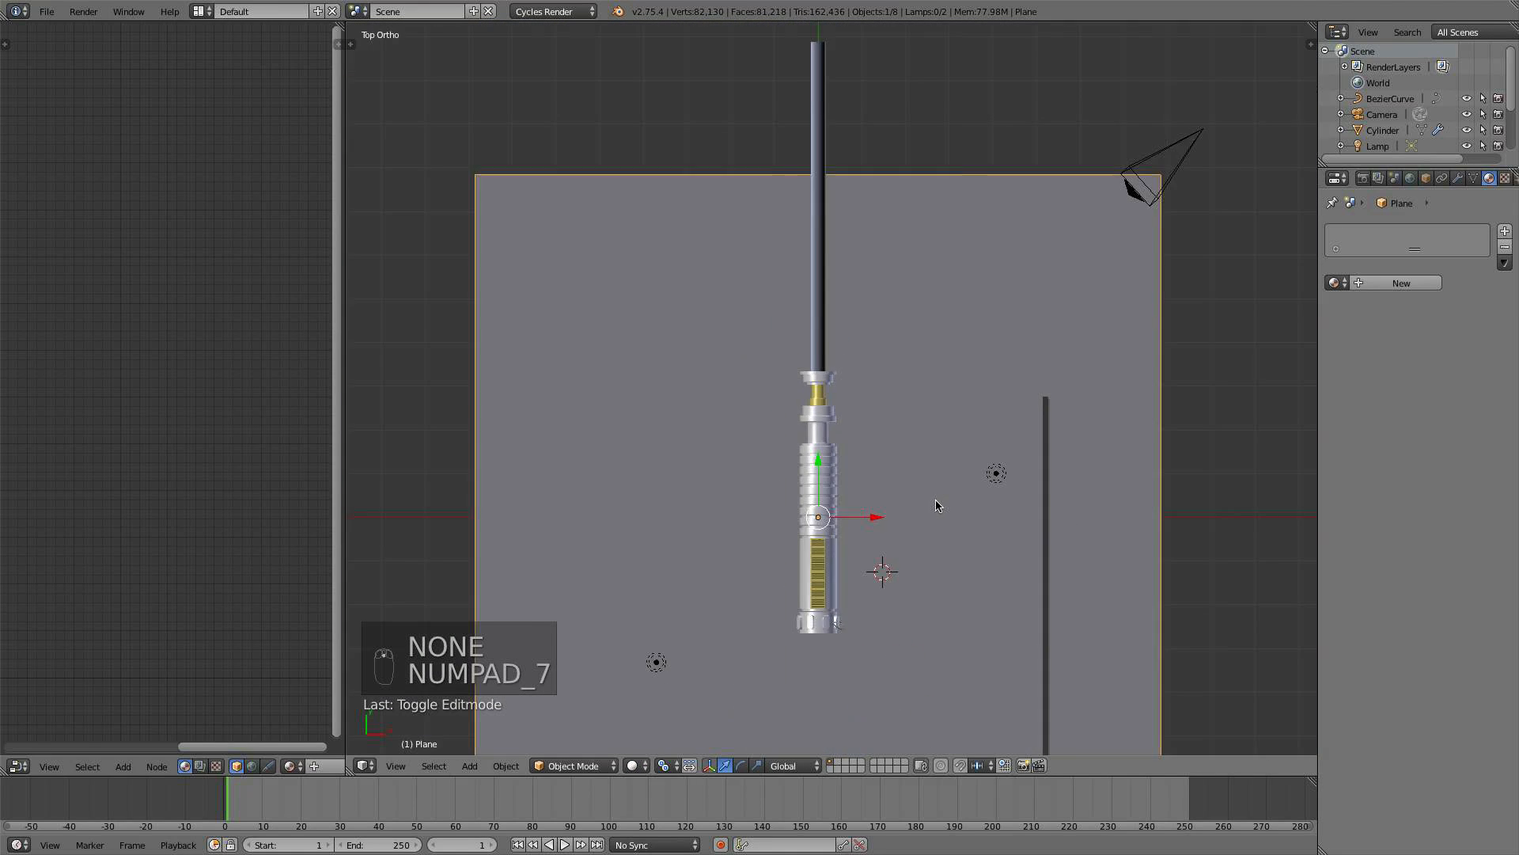
- UV-unwrap the whole ground plane in Edit Mode, then return to Object Mode
{"action": "key", "text": "Tab"}
{"action": "key", "text": "a"}
{"action": "key", "text": "a"}
{"action": "key", "text": "a"}
{"action": "key", "text": "a"}
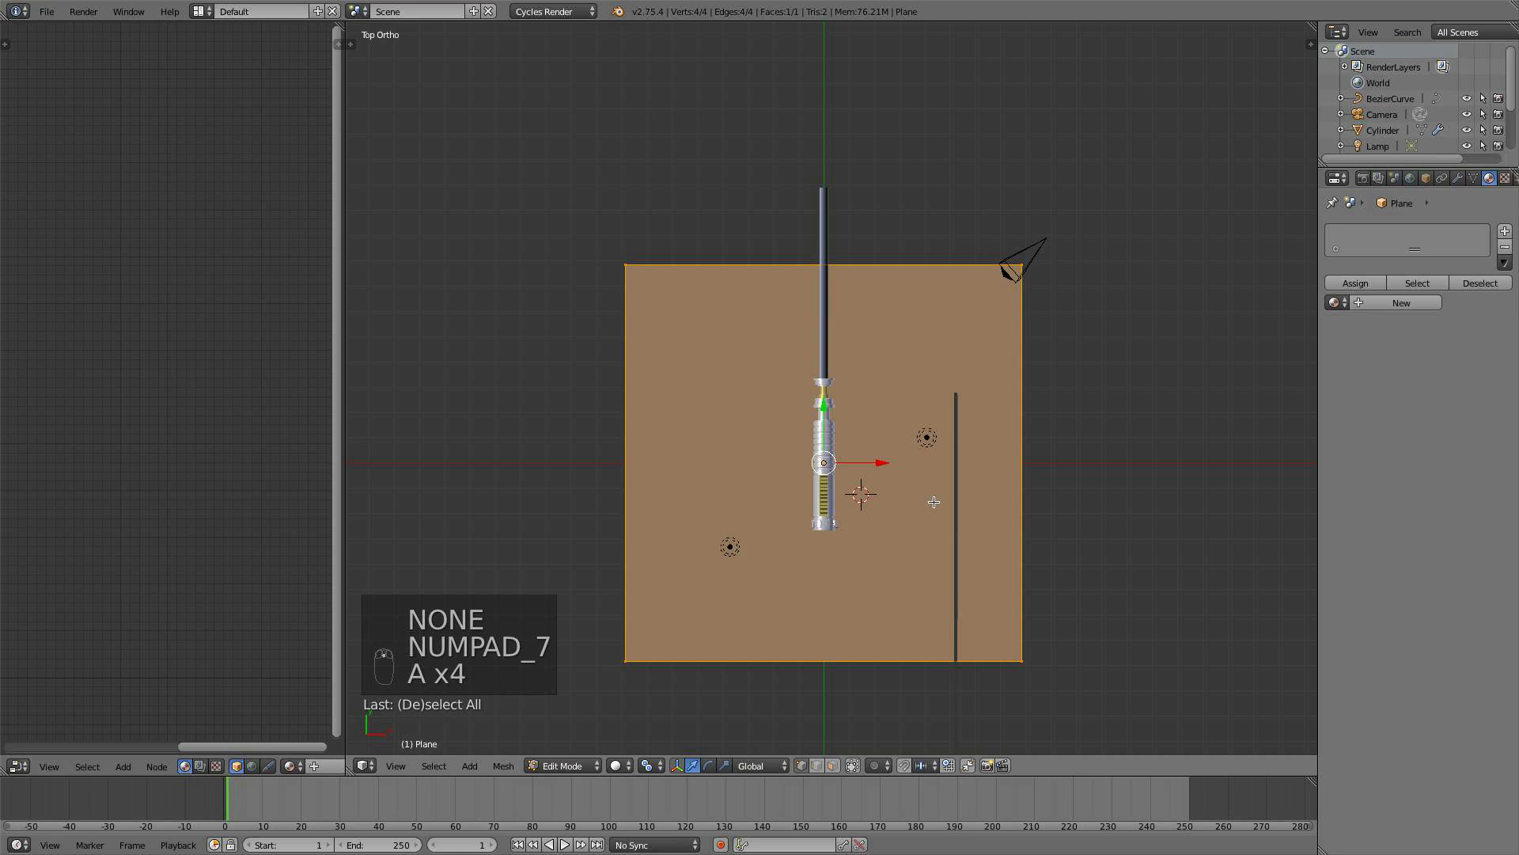
{"action": "key", "text": "u"}
{"action": "left_click", "coordinate": [887, 430]}
{"action": "key", "text": "Tab"}
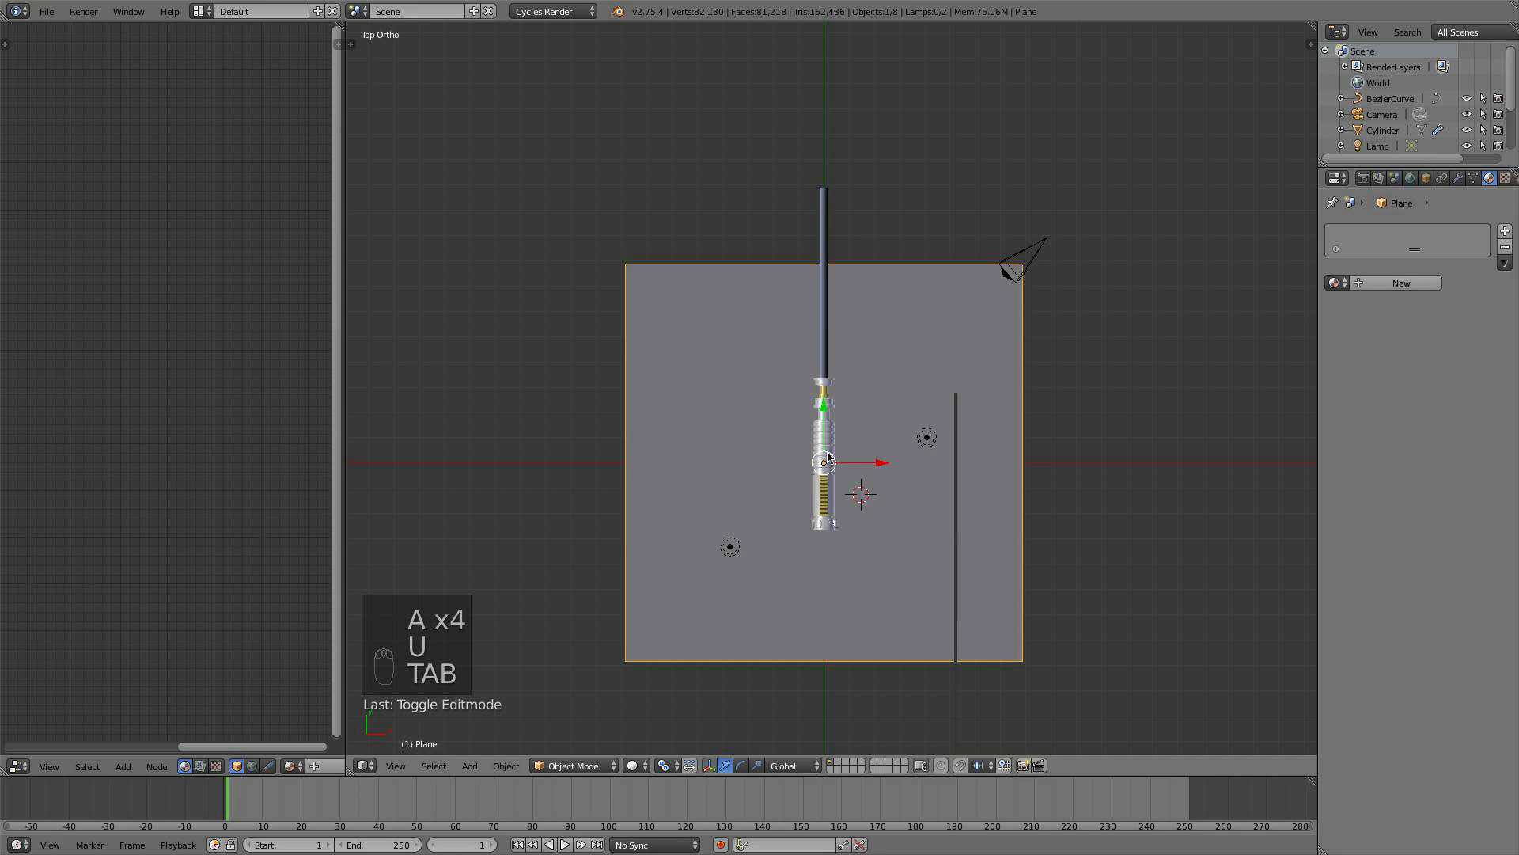
- Create a new material for the ground plane in an enlarged node editor and space its Diffuse BSDF and Material Output nodes apart
{"action": "left_click_drag", "start_coordinate": [356, 522], "coordinate": [752, 514]}
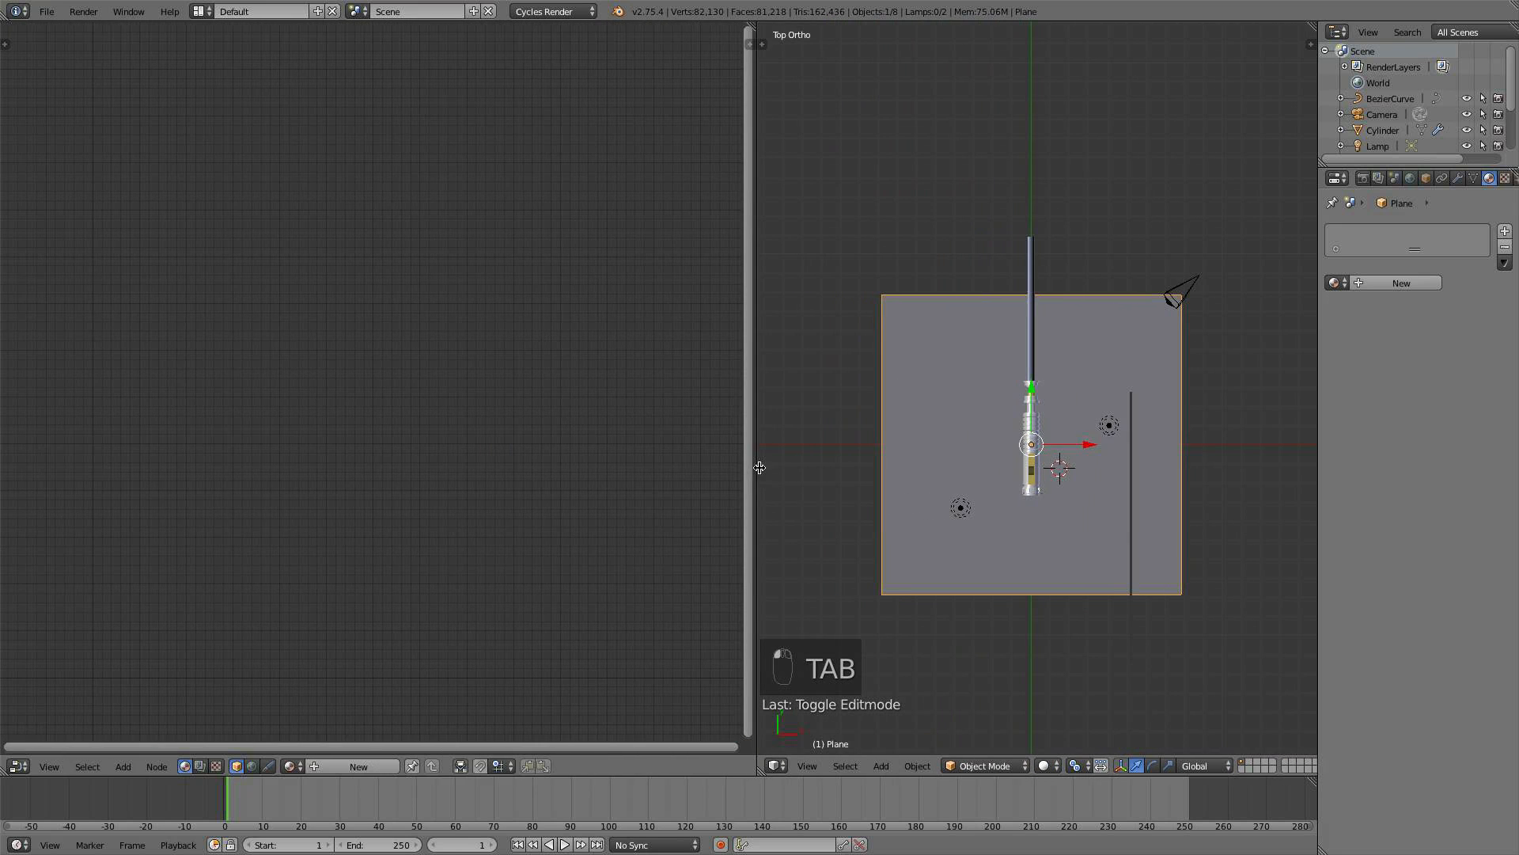
{"action": "left_click", "coordinate": [356, 765]}
{"action": "key", "text": "Home"}
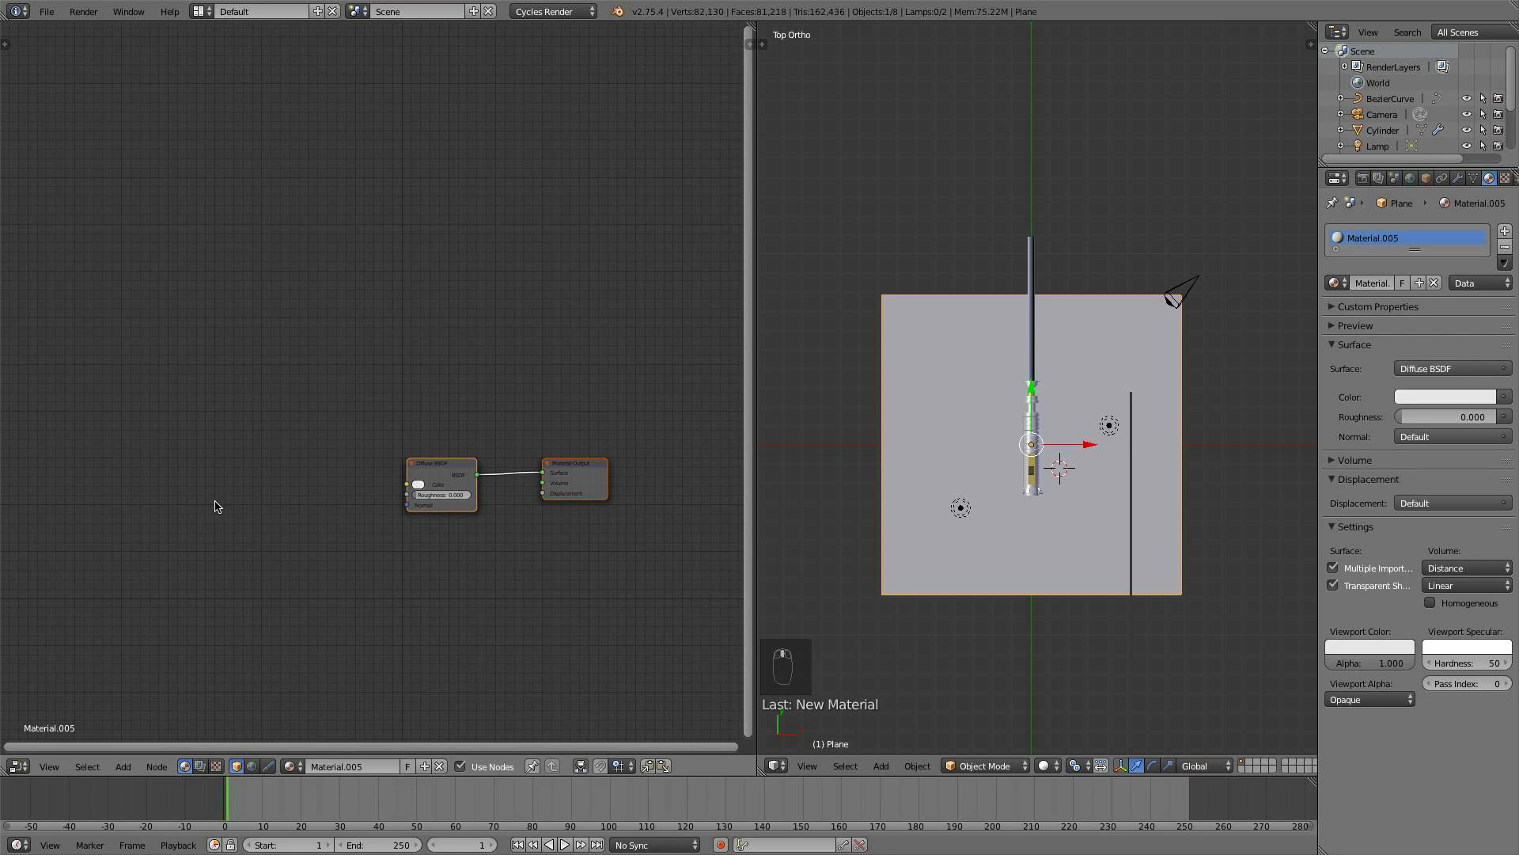
{"action": "left_click_drag", "start_coordinate": [420, 472], "coordinate": [342, 471]}
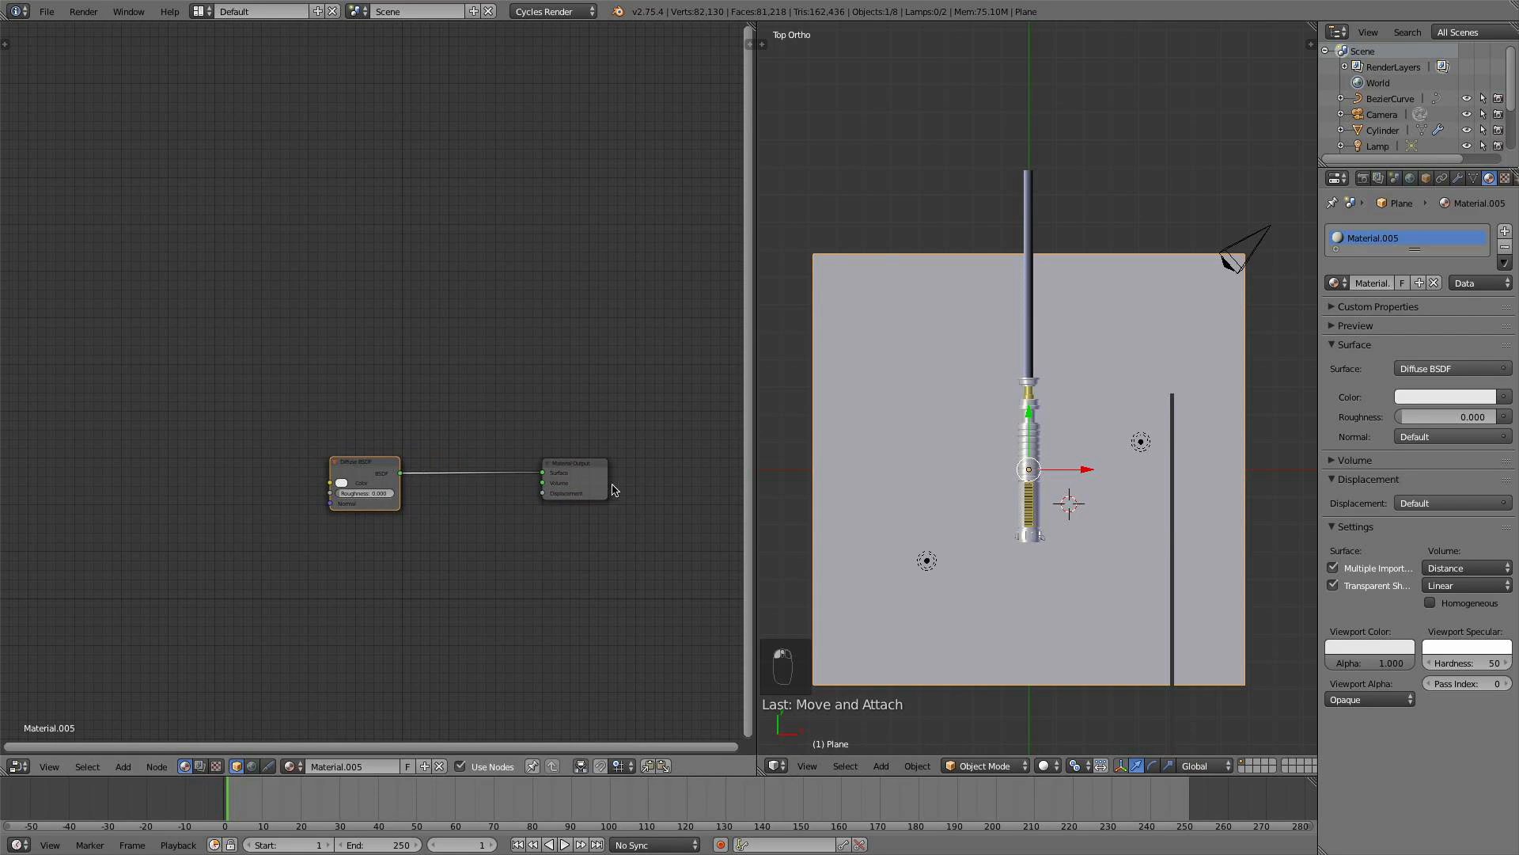
{"action": "left_click_drag", "start_coordinate": [575, 474], "coordinate": [598, 466]}
{"action": "scroll", "coordinate": [1009, 560], "scroll_direction": "up", "scroll_amount": 2}
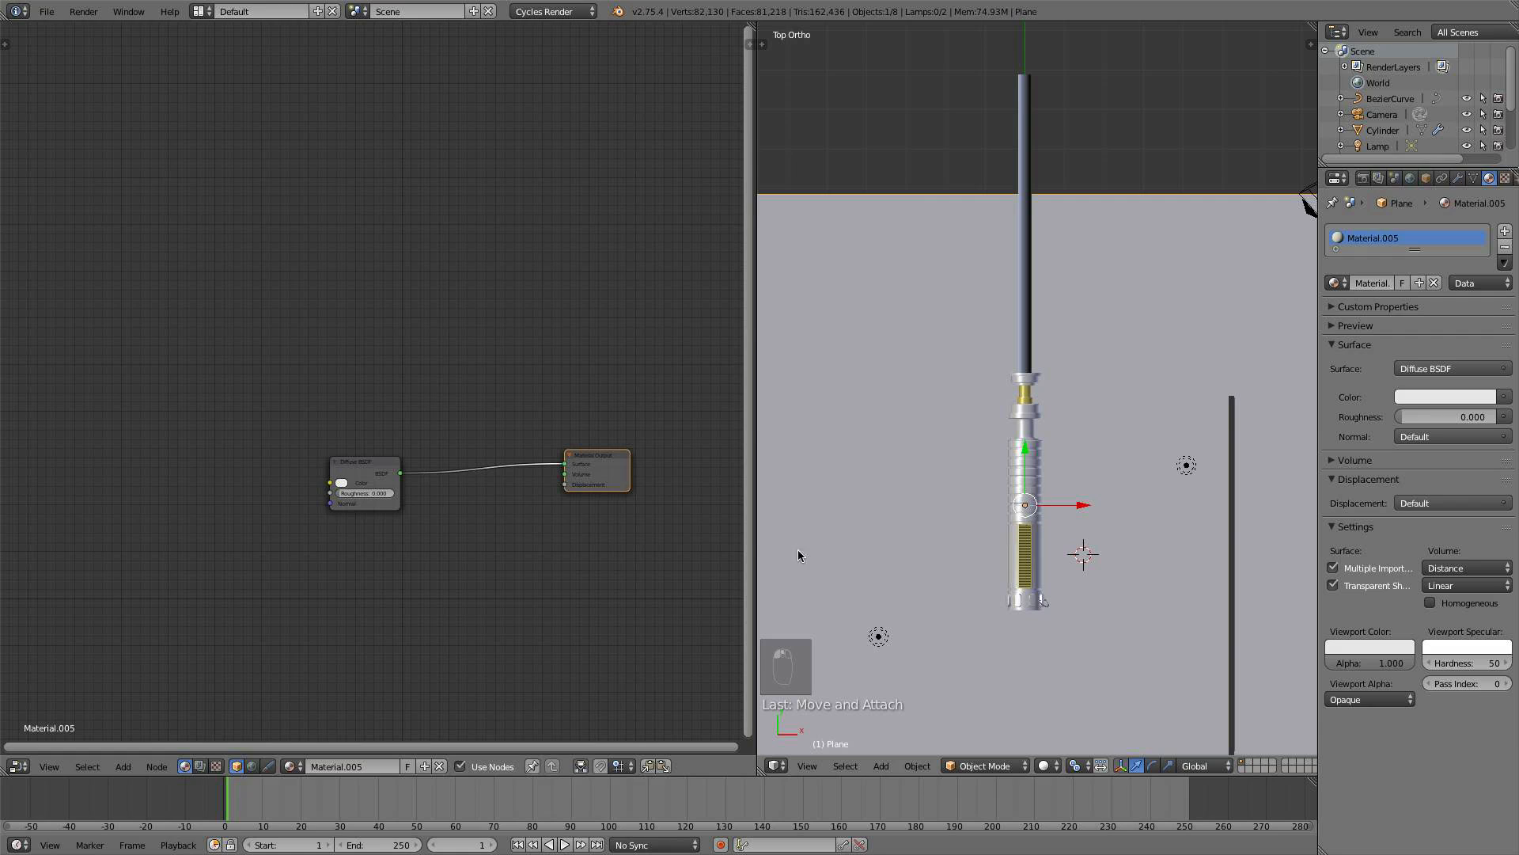
- Insert a Mix Shader node into the link between the Diffuse BSDF and the Material Output
{"action": "scroll", "coordinate": [963, 547], "scroll_direction": "up", "scroll_amount": 1}
{"action": "key", "text": "shift+a"}
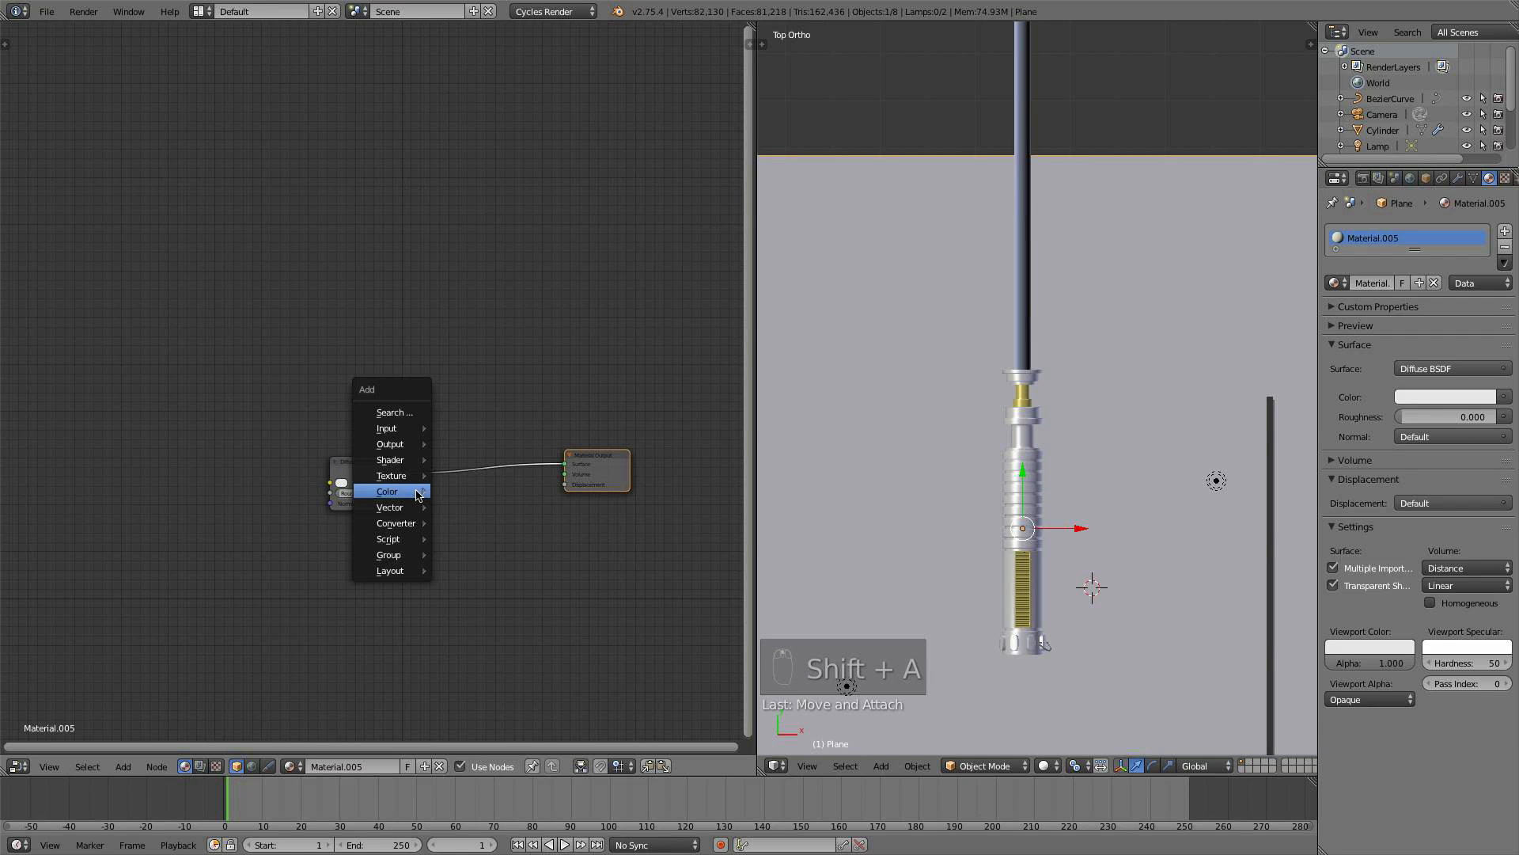
{"action": "mouse_move", "coordinate": [418, 494]}
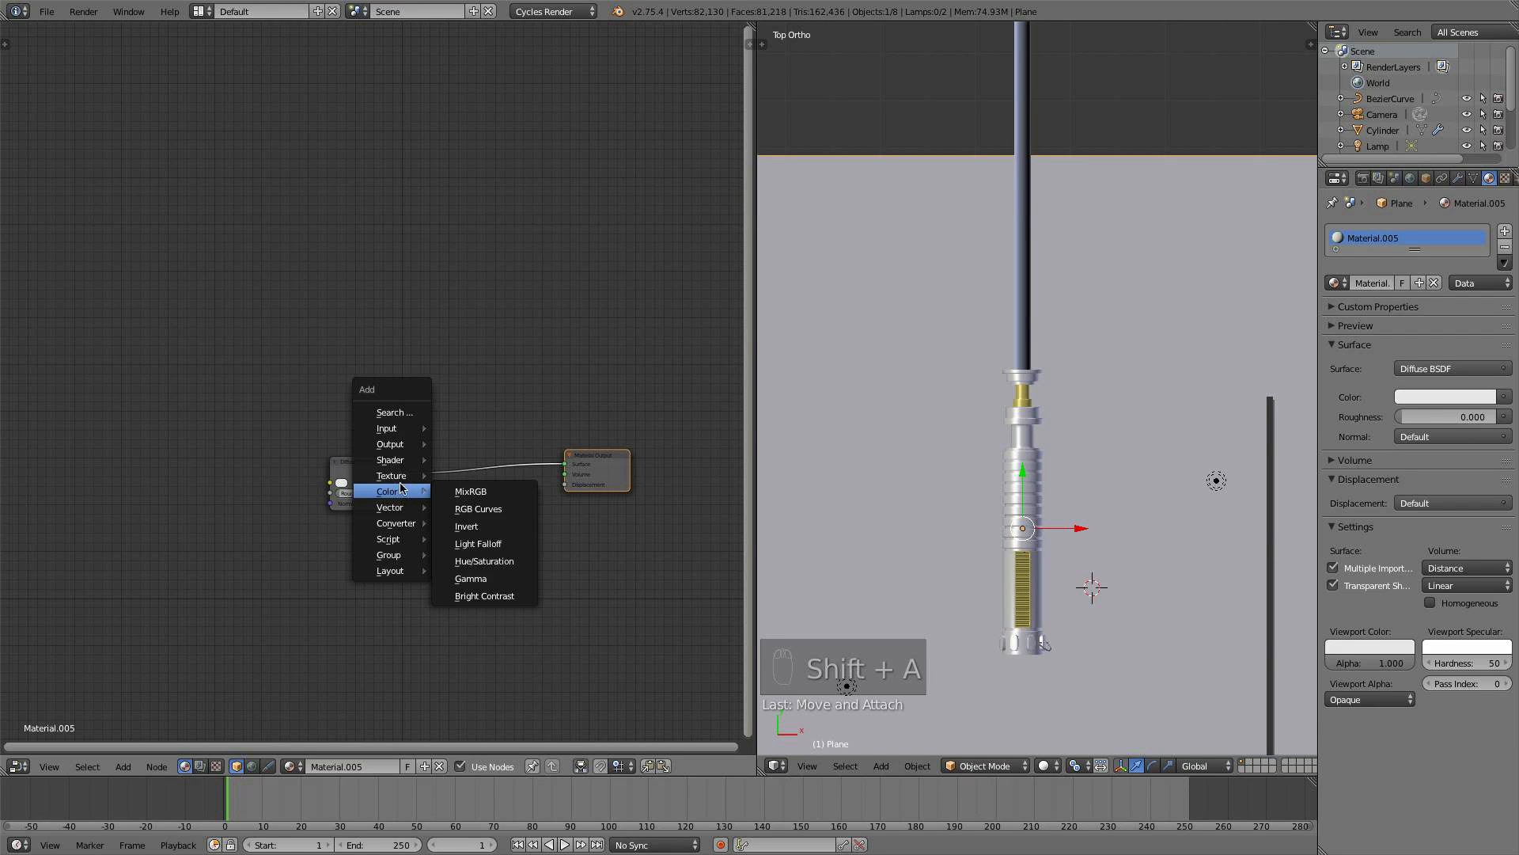
{"action": "left_click", "coordinate": [467, 459]}
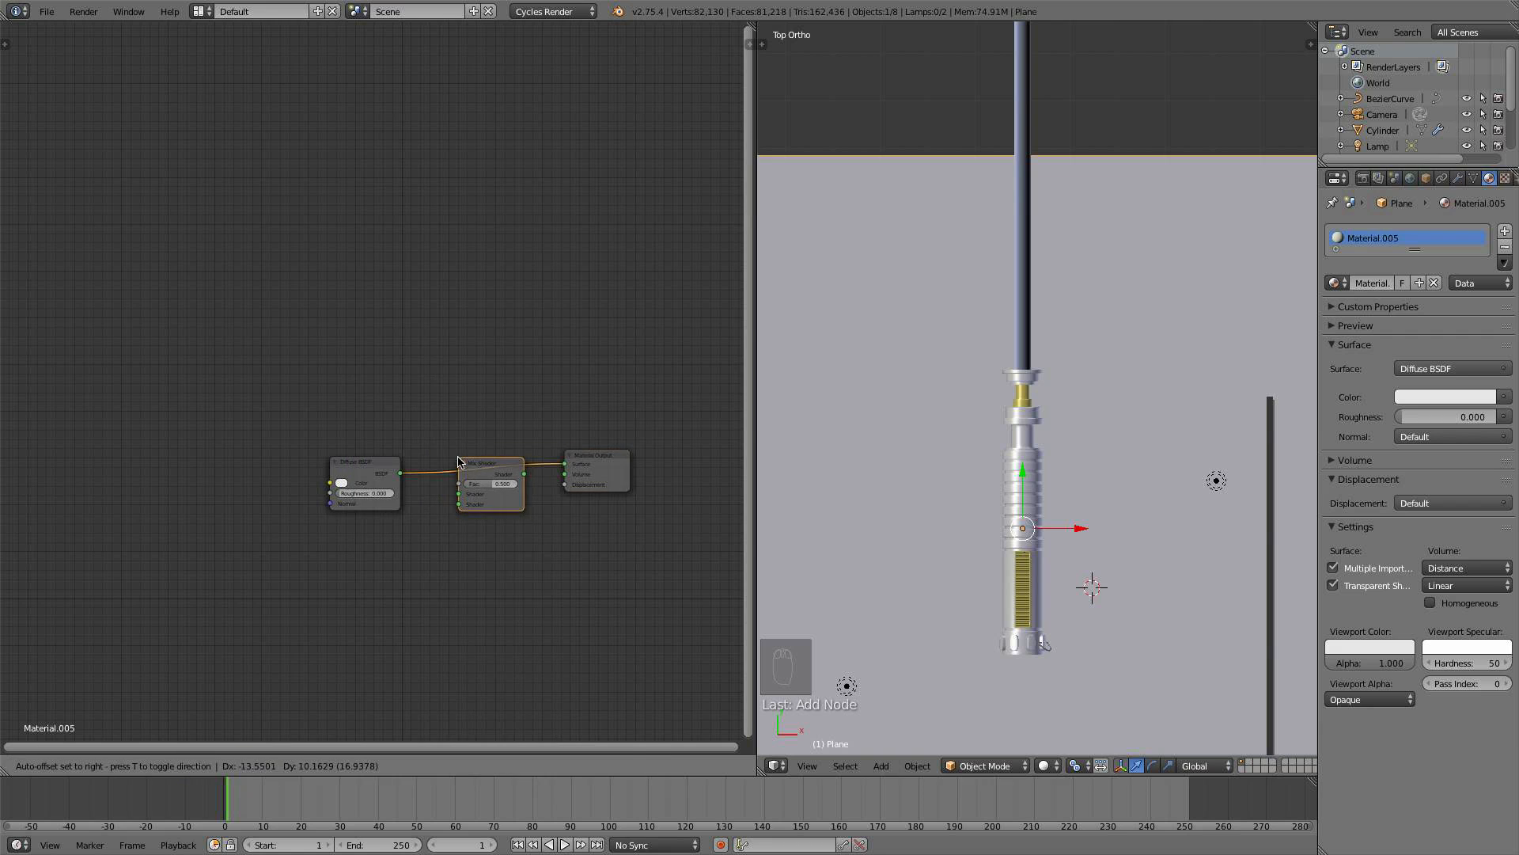
{"action": "left_click", "coordinate": [459, 461]}
- Add a Glossy BSDF as the Mix Shader's second shader and set the mix factor to 0.2
{"action": "scroll", "coordinate": [445, 466], "scroll_direction": "up", "scroll_amount": 1}
{"action": "key", "text": "shift+a"}
{"action": "mouse_move", "coordinate": [430, 472]}
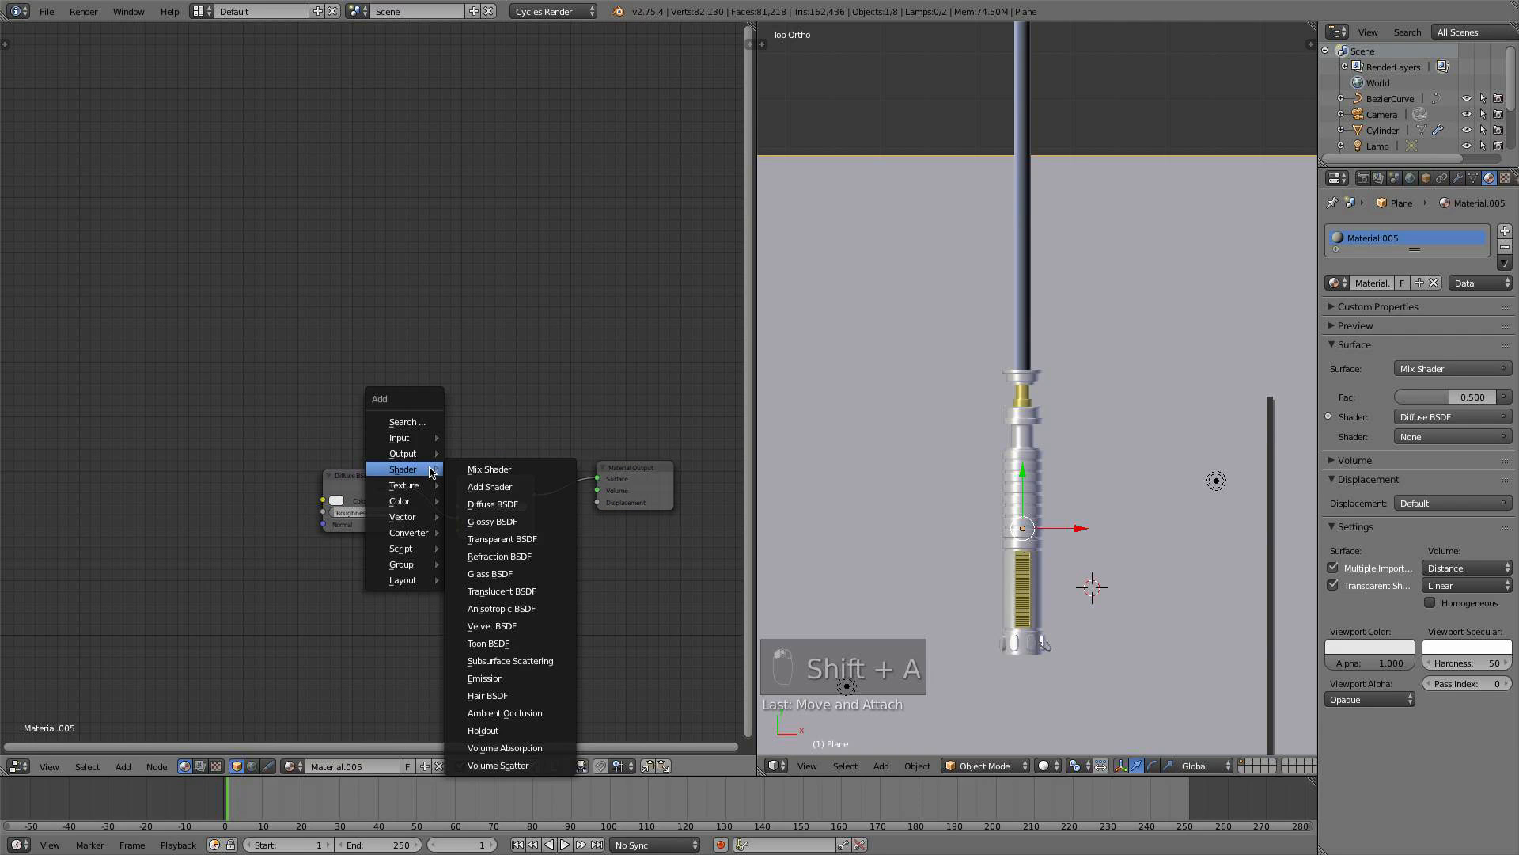
{"action": "left_click", "coordinate": [486, 505]}
{"action": "left_click_drag", "start_coordinate": [408, 579], "coordinate": [457, 531]}
{"action": "type", "text": ".2"}
{"action": "key", "text": "KP_Enter"}
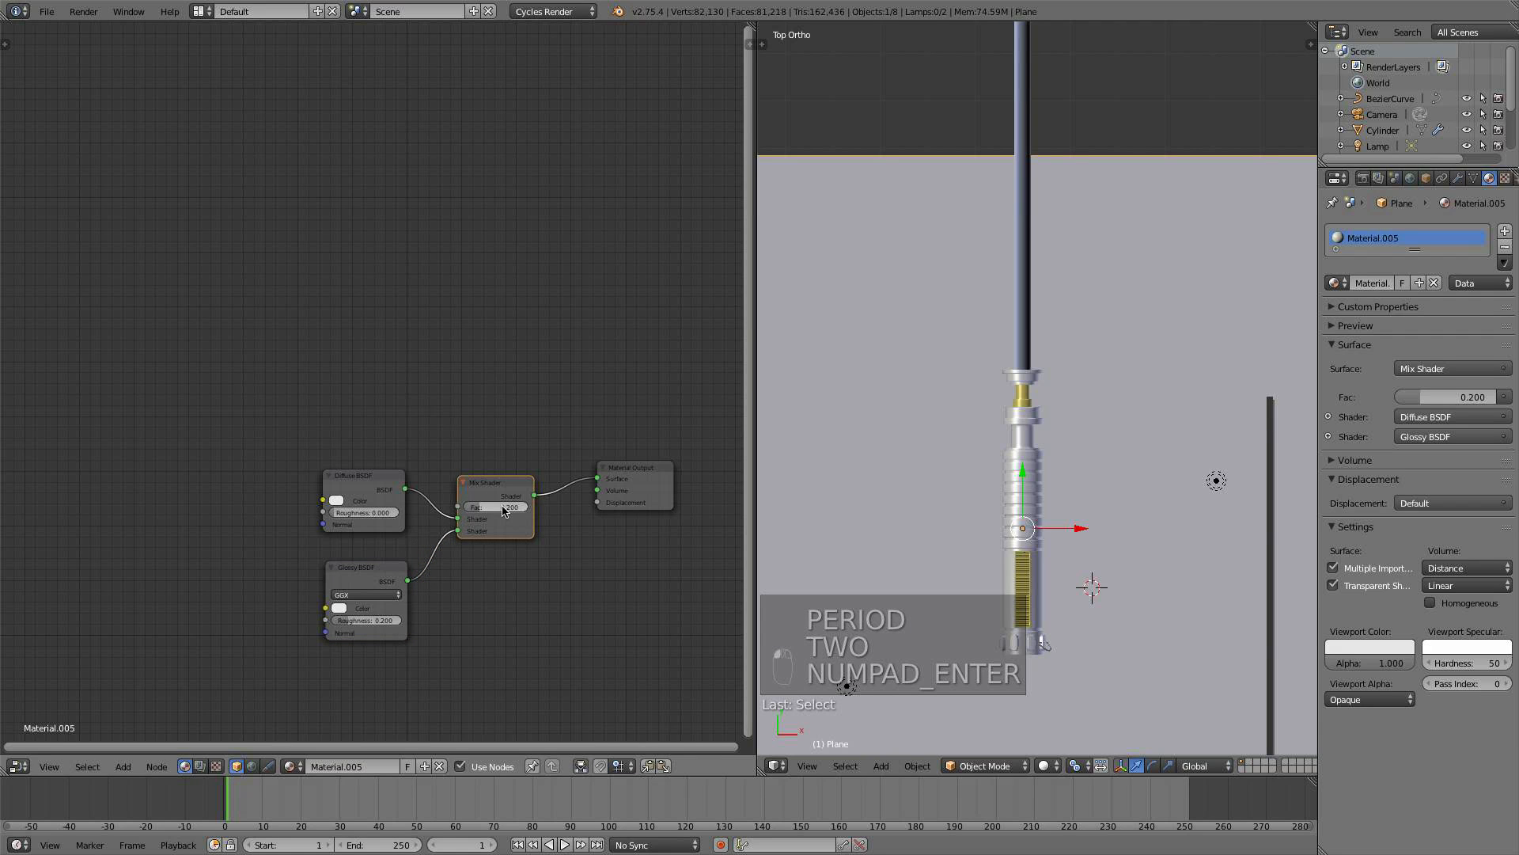
- Set the Glossy BSDF's roughness to 0.01
{"action": "scroll", "coordinate": [444, 590], "scroll_direction": "up", "scroll_amount": 1}
{"action": "left_click", "coordinate": [386, 681]}
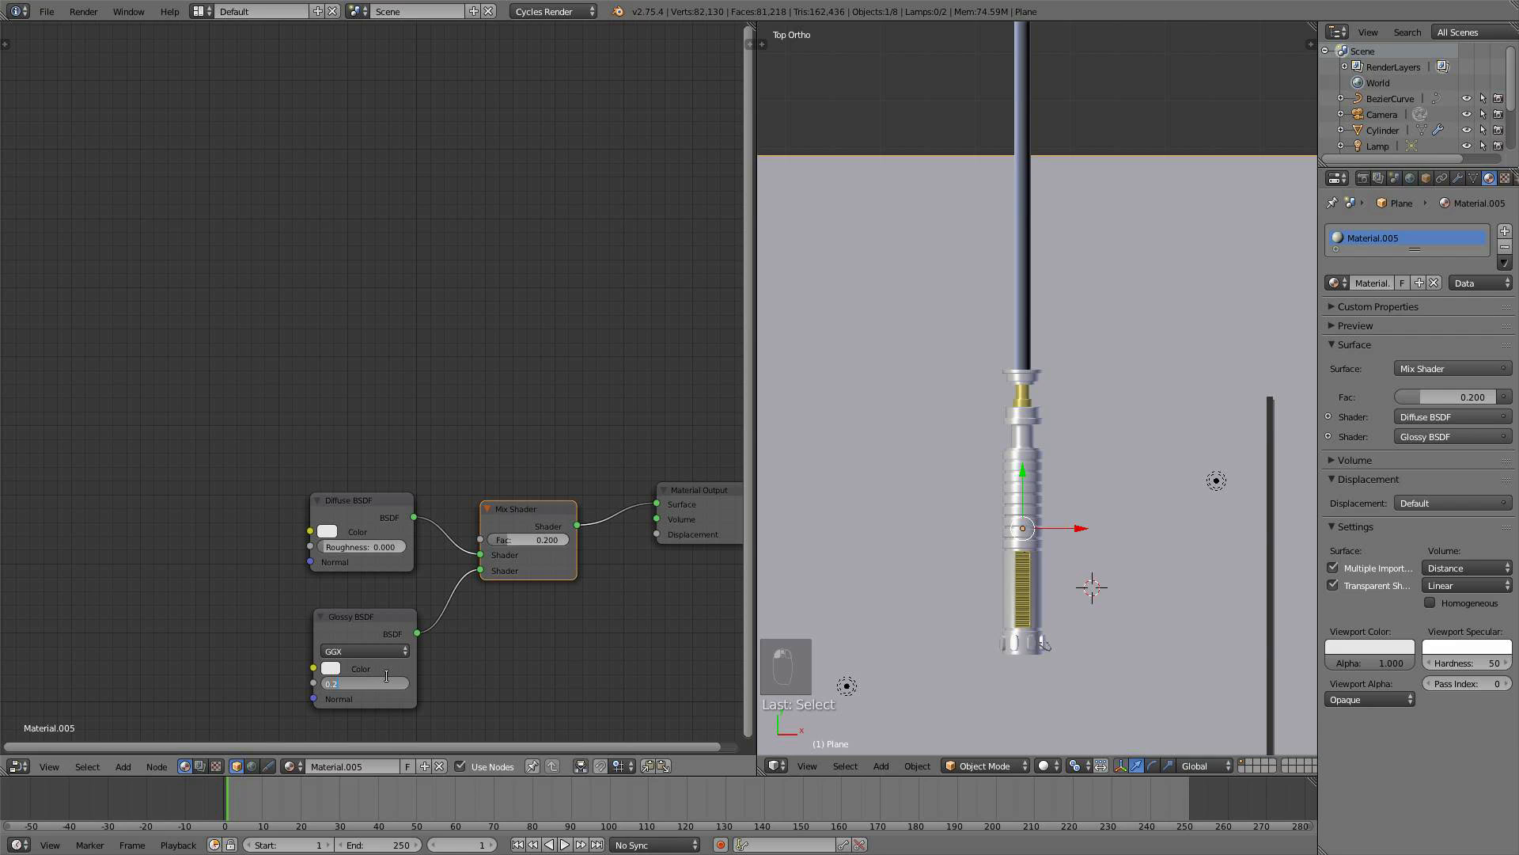
{"action": "type", "text": "0.01"}
{"action": "key", "text": "Return"}
- View the scene through the camera in Rendered shading to check the ground plane's reflections
{"action": "key", "text": "KP_0"}
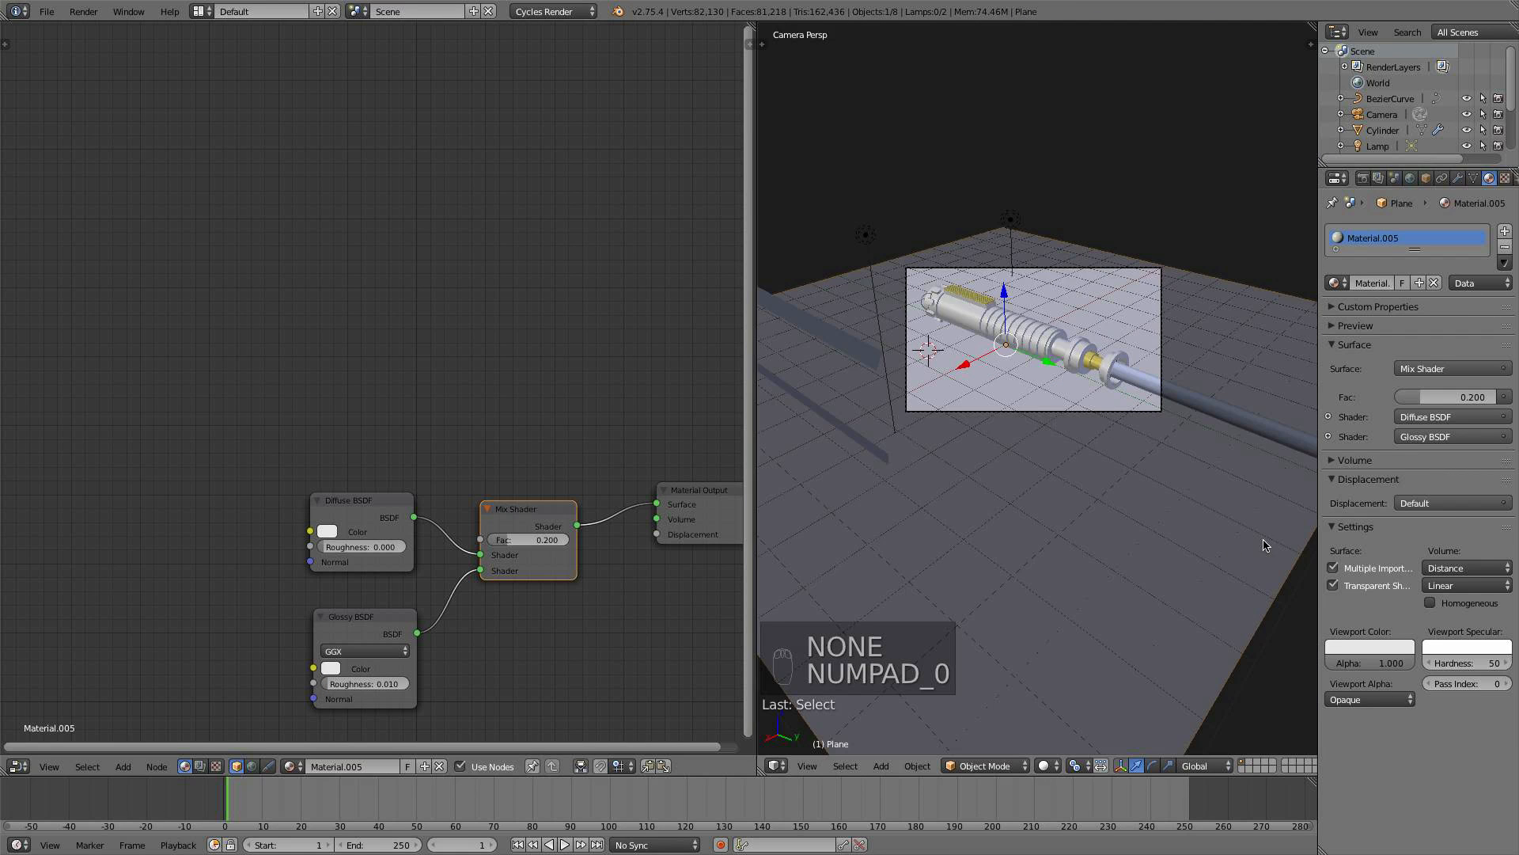
{"action": "left_click", "coordinate": [1045, 766]}
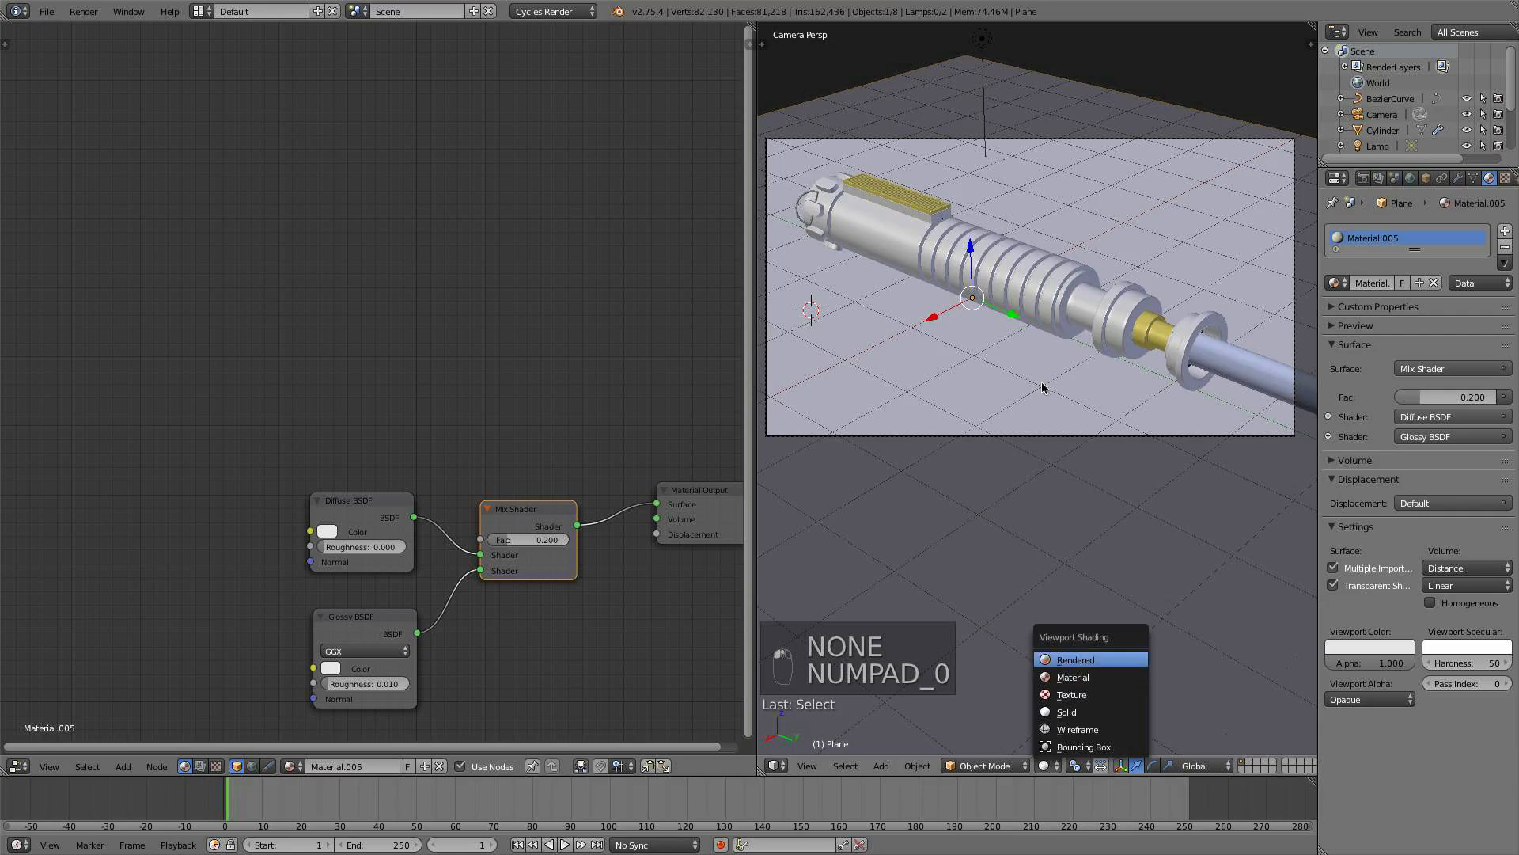
{"action": "left_click", "coordinate": [1064, 667]}
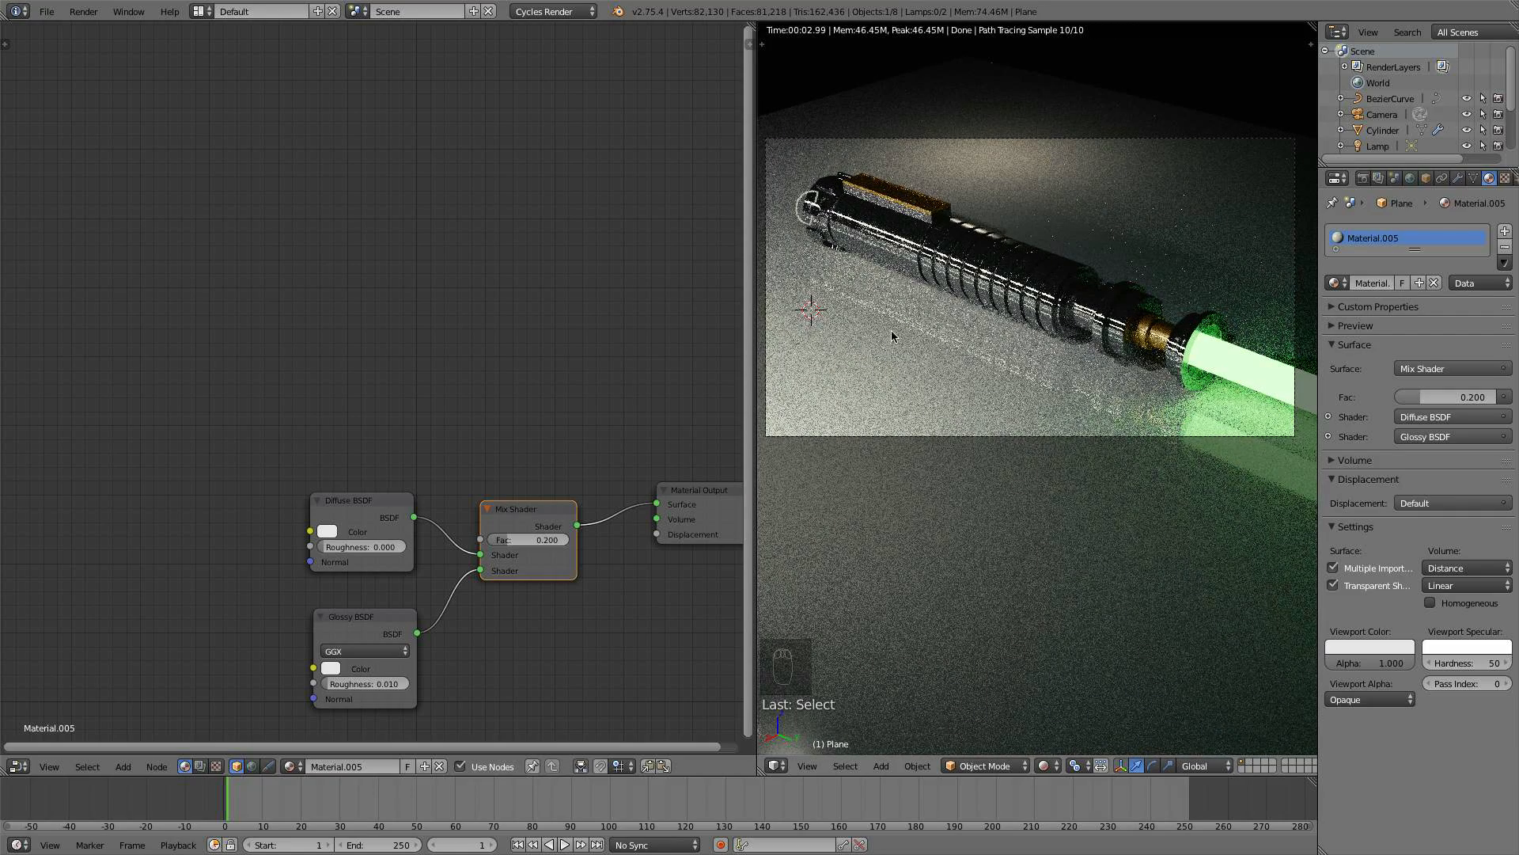
{"action": "left_click", "coordinate": [538, 539]}
{"action": "left_click", "coordinate": [554, 648]}
- Darken the ground plane's Diffuse BSDF colour to a dark grey
{"action": "scroll", "coordinate": [217, 468], "scroll_direction": "down", "scroll_amount": 3}
{"action": "middle_click_drag", "start_coordinate": [215, 474], "coordinate": [449, 448]}
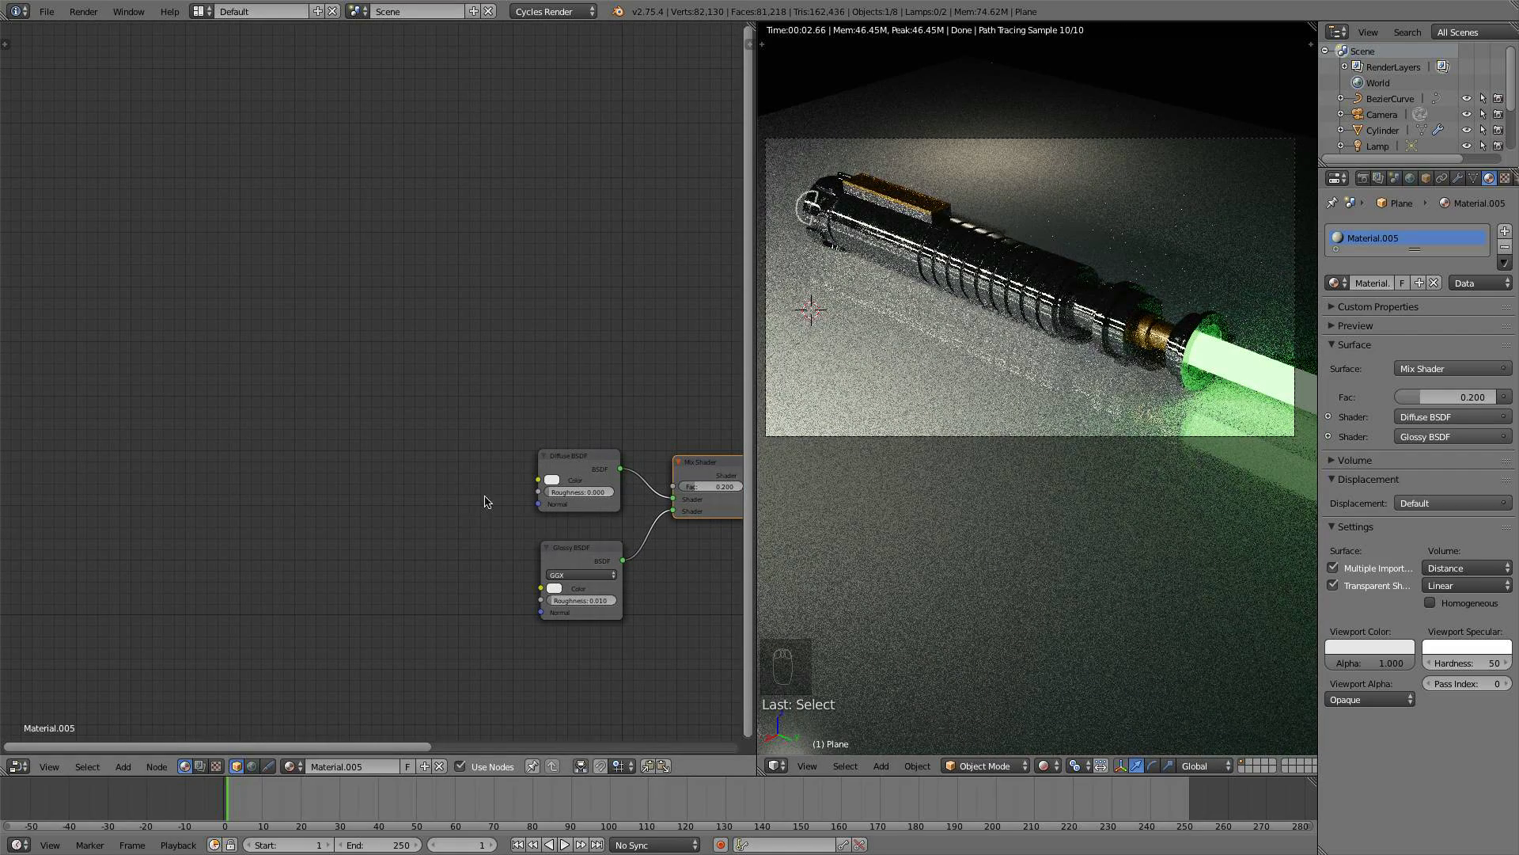
{"action": "left_click", "coordinate": [552, 479]}
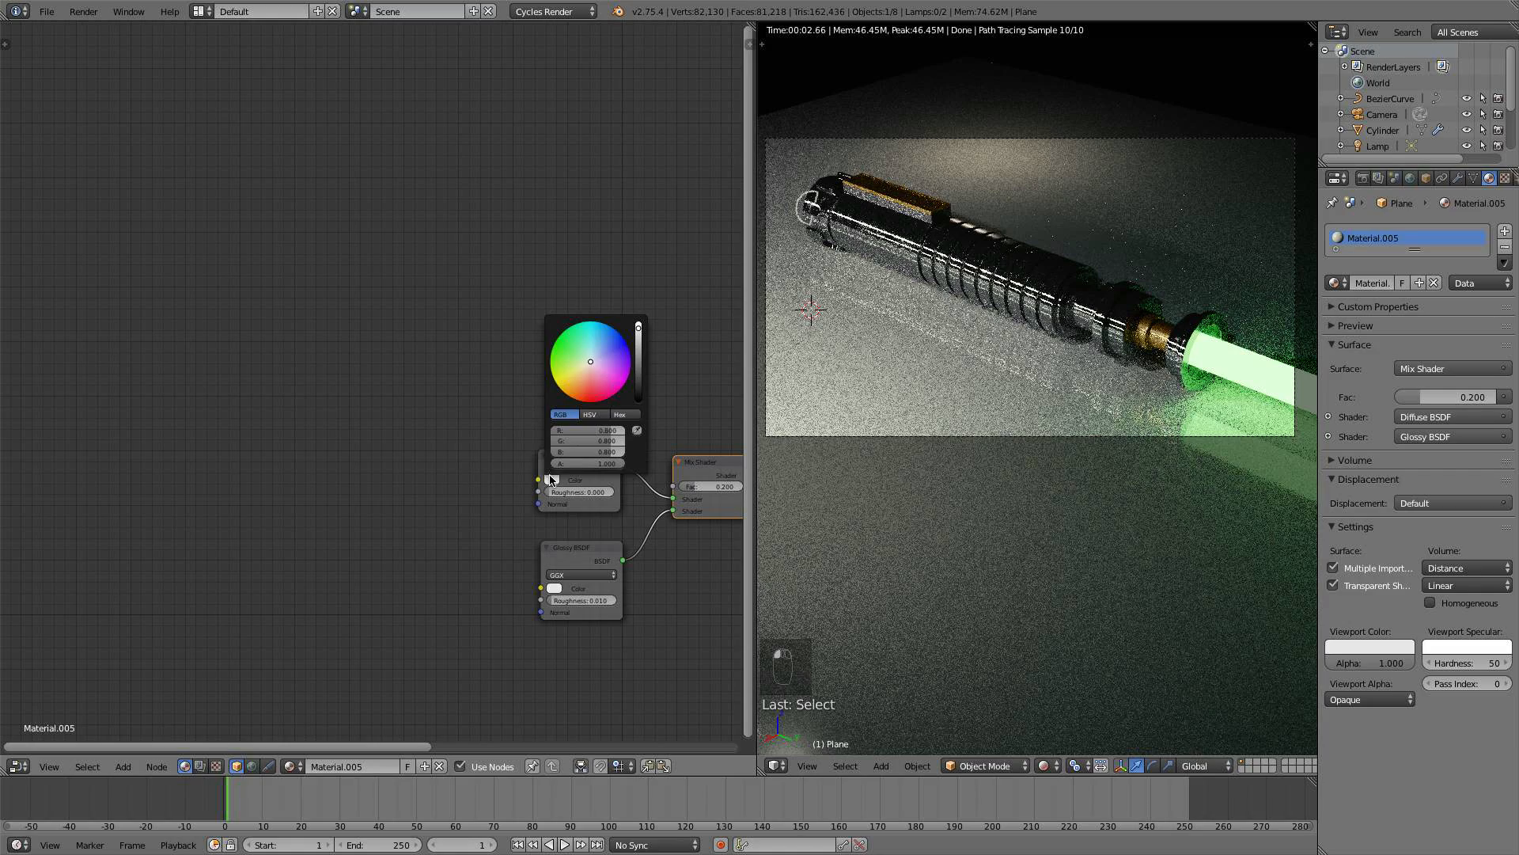
{"action": "left_click", "coordinate": [637, 367]}
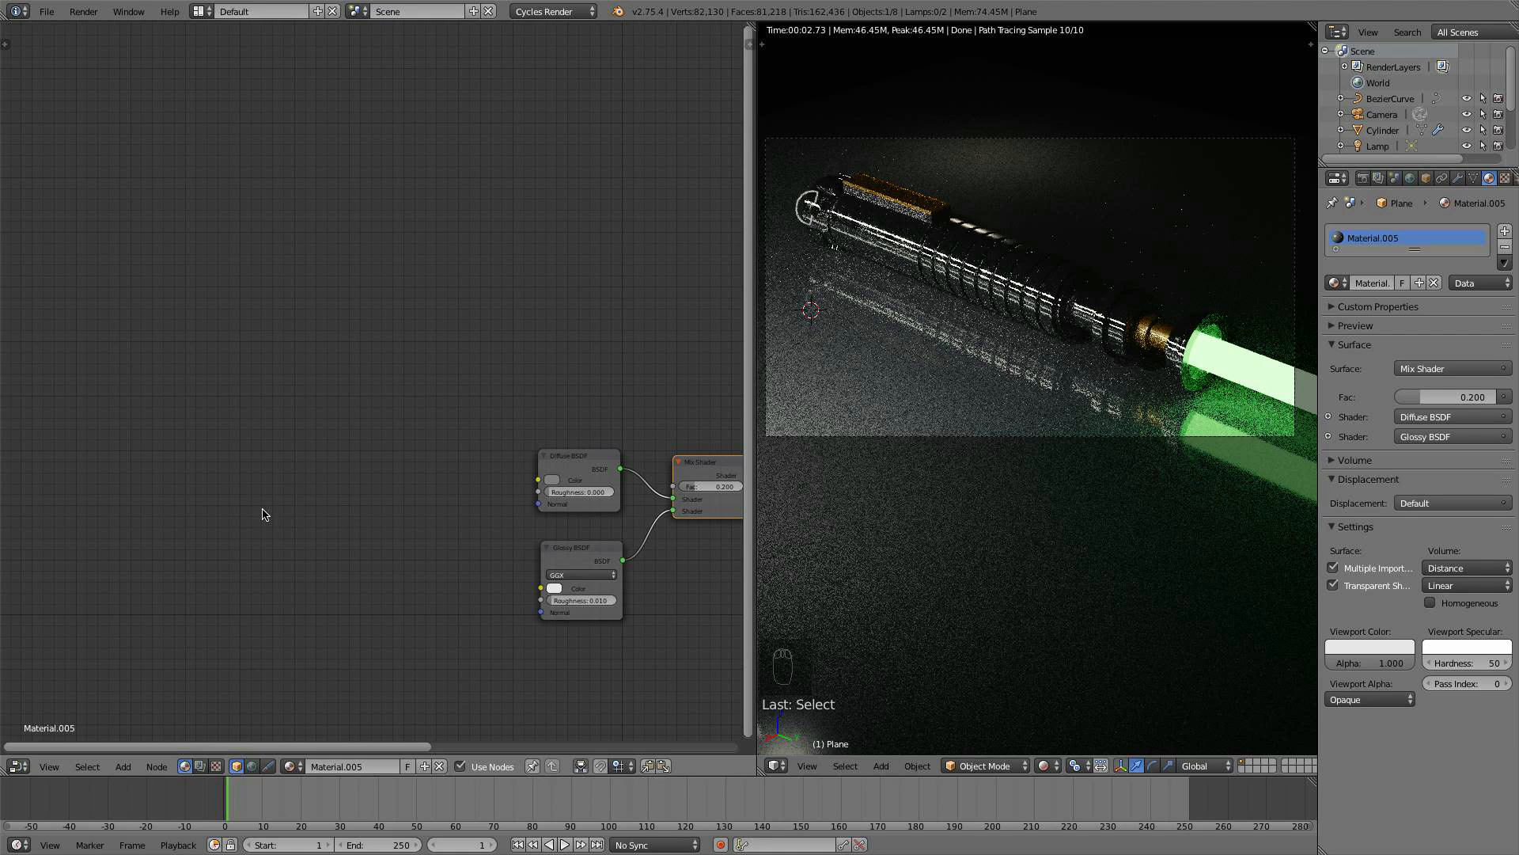
- Add an Image Texture node beside the shaders and load an image into it from the Light Saber Tutorial folder
{"action": "key", "text": "shift+a"}
{"action": "mouse_move", "coordinate": [363, 503]}
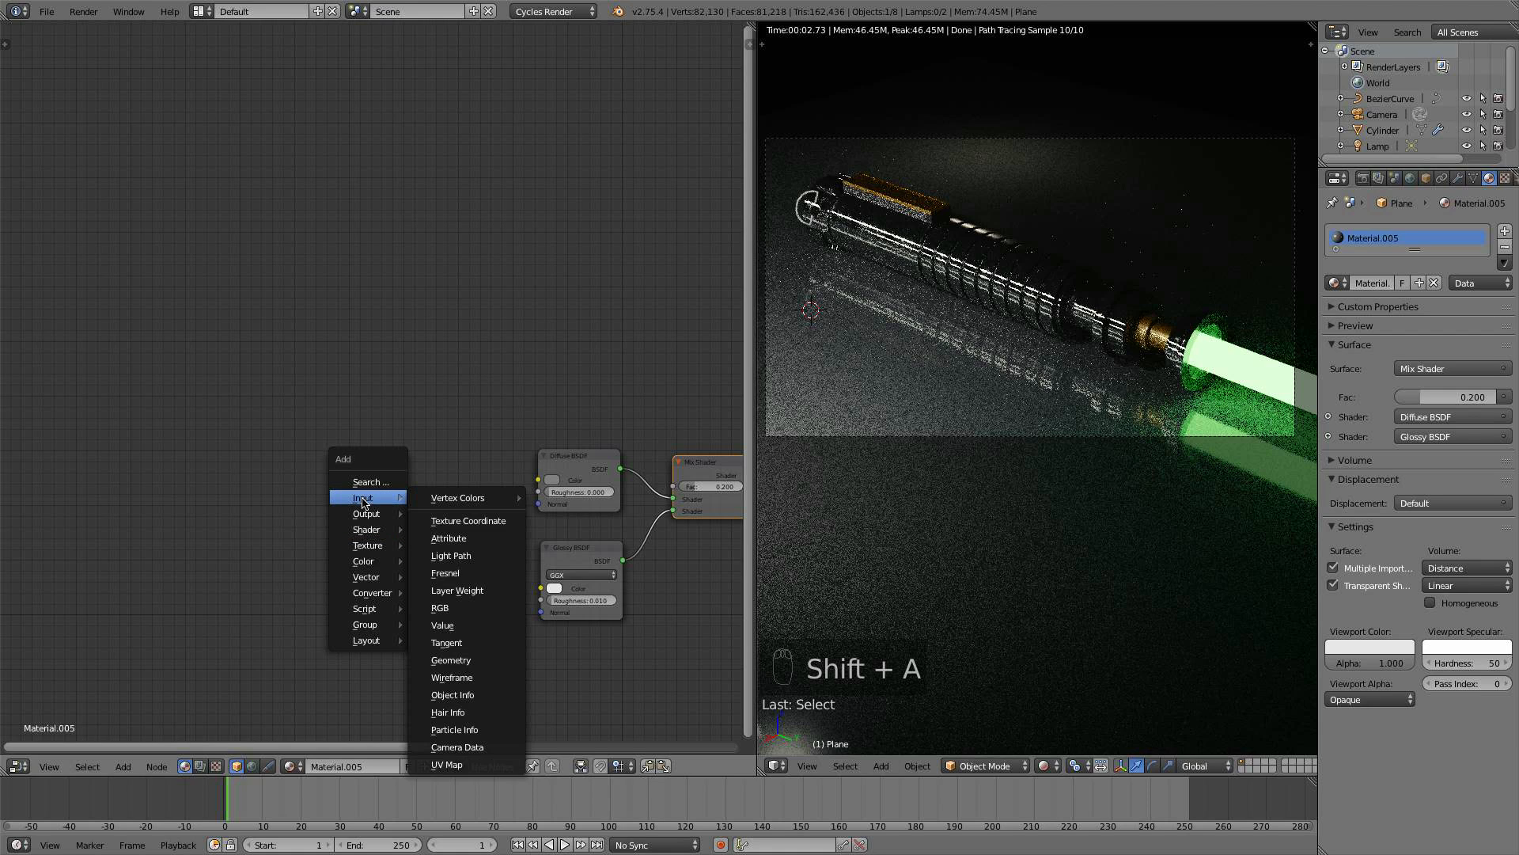
{"action": "mouse_move", "coordinate": [364, 546]}
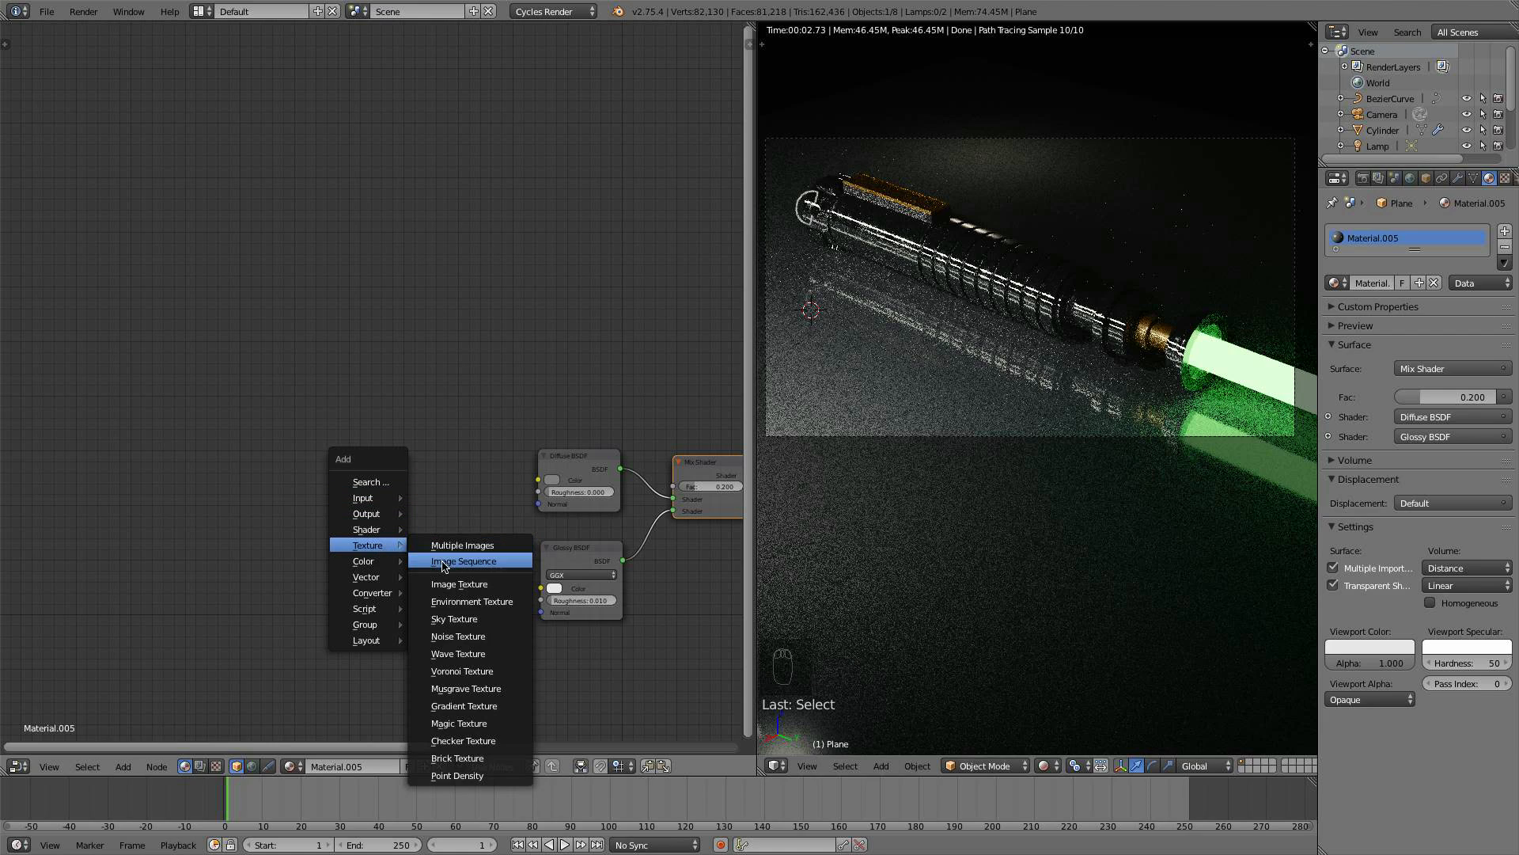
{"action": "left_click", "coordinate": [458, 584]}
{"action": "left_click", "coordinate": [311, 488]}
{"action": "left_click", "coordinate": [311, 489]}
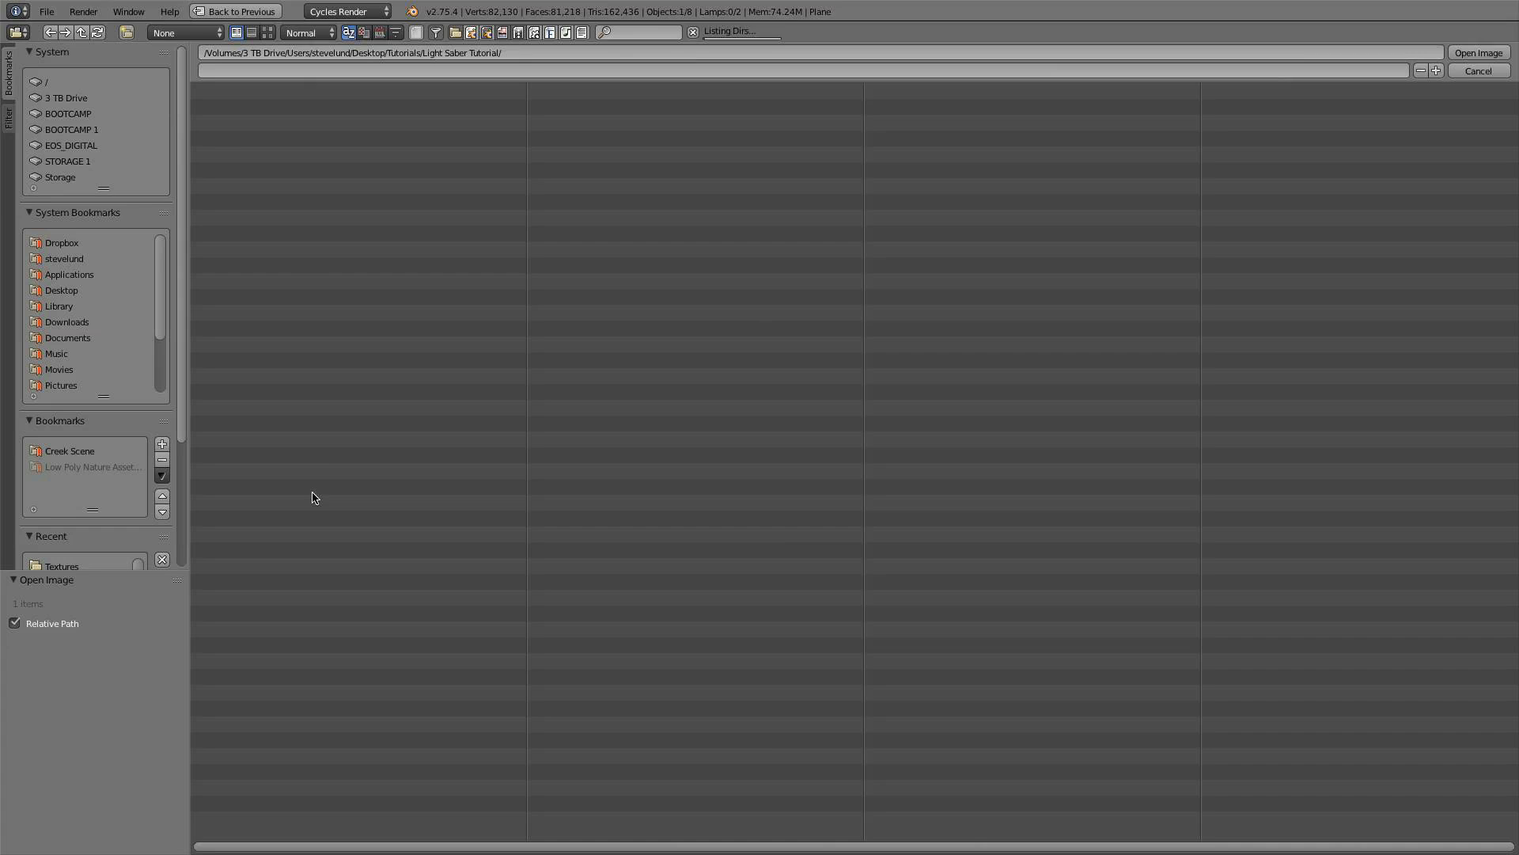
{"action": "double_click", "coordinate": [239, 124]}
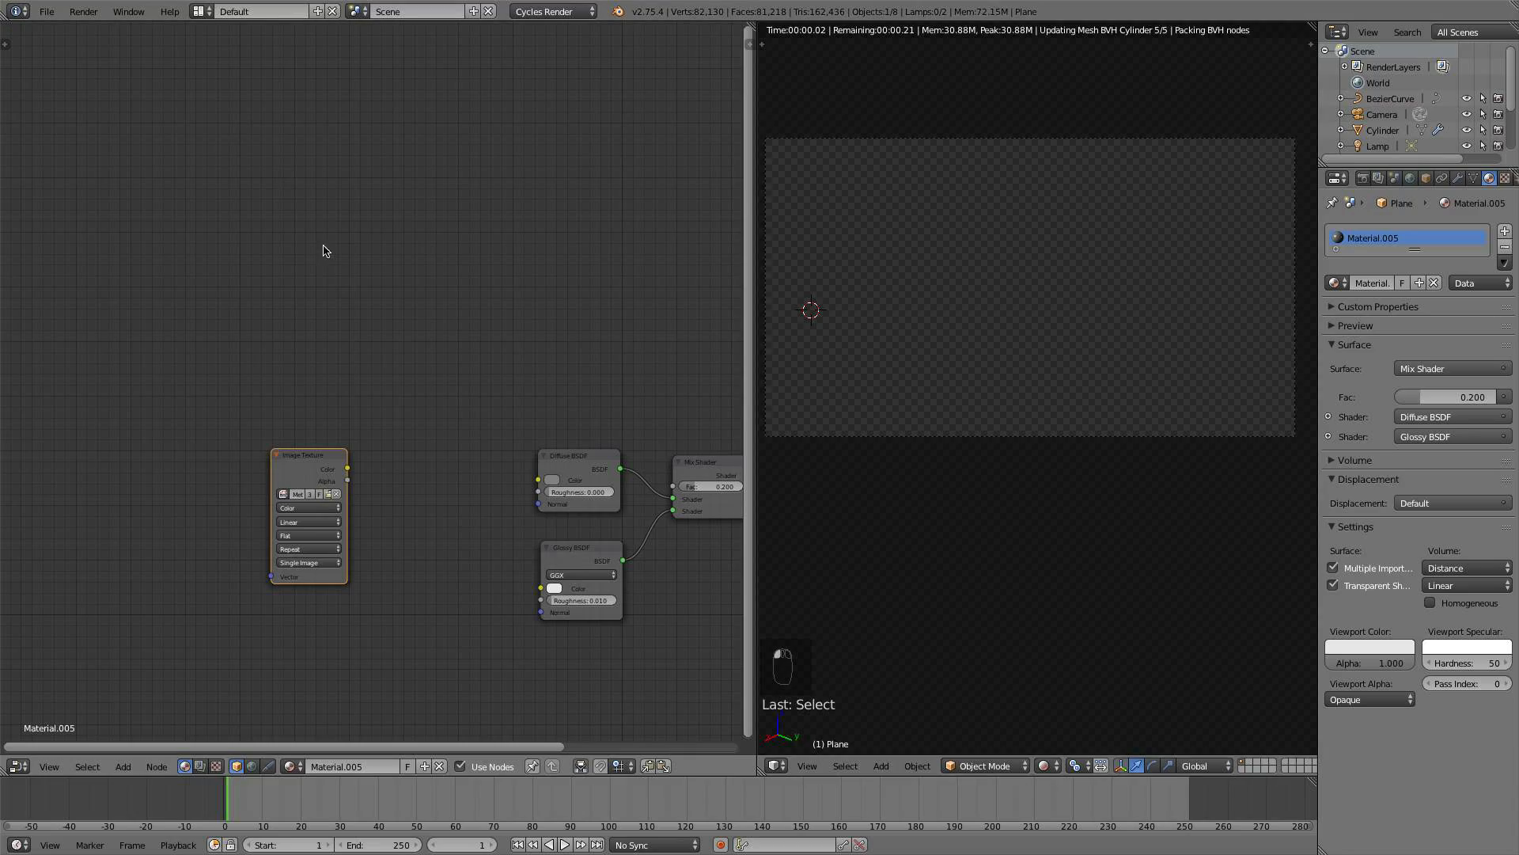
- Add a Mapping node before the Image Texture and link its Vector output to the texture's Vector input
{"action": "scroll", "coordinate": [317, 451], "scroll_direction": "left", "scroll_amount": 2}
{"action": "key", "text": "shift+a"}
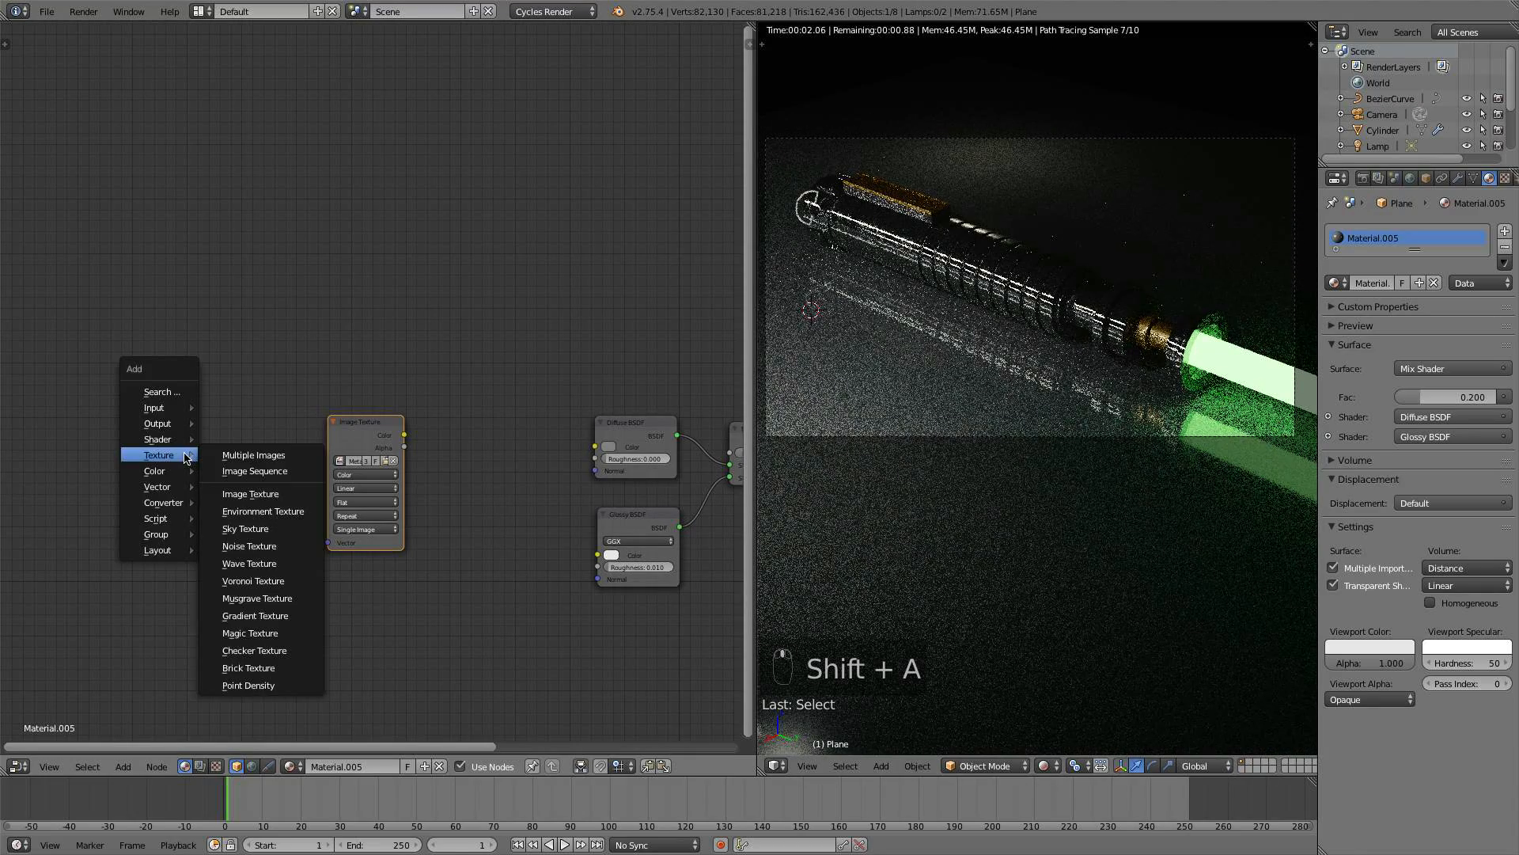
{"action": "mouse_move", "coordinate": [176, 506]}
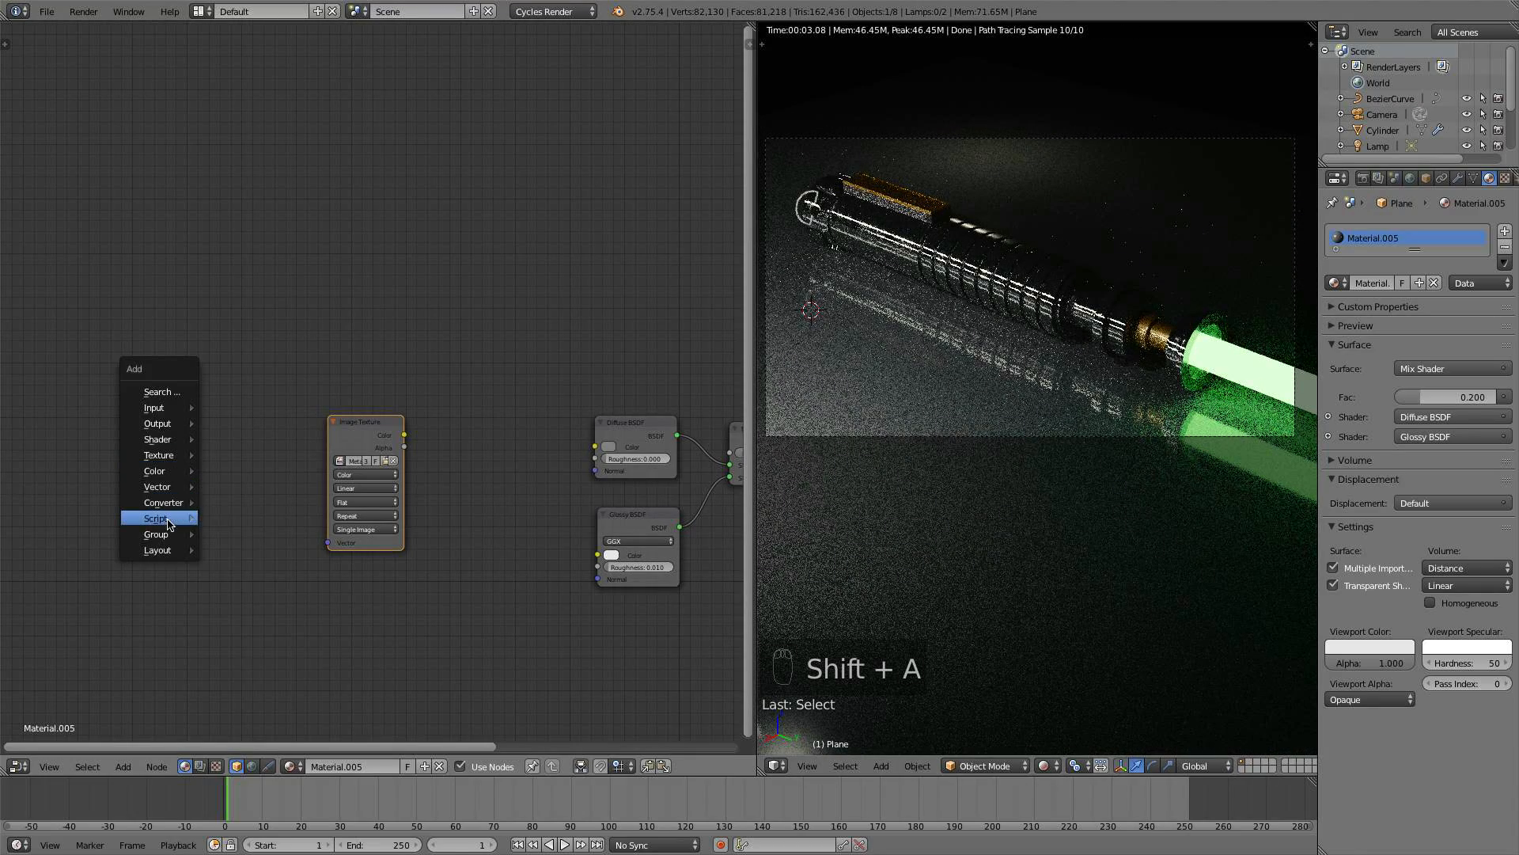
{"action": "left_click", "coordinate": [239, 487]}
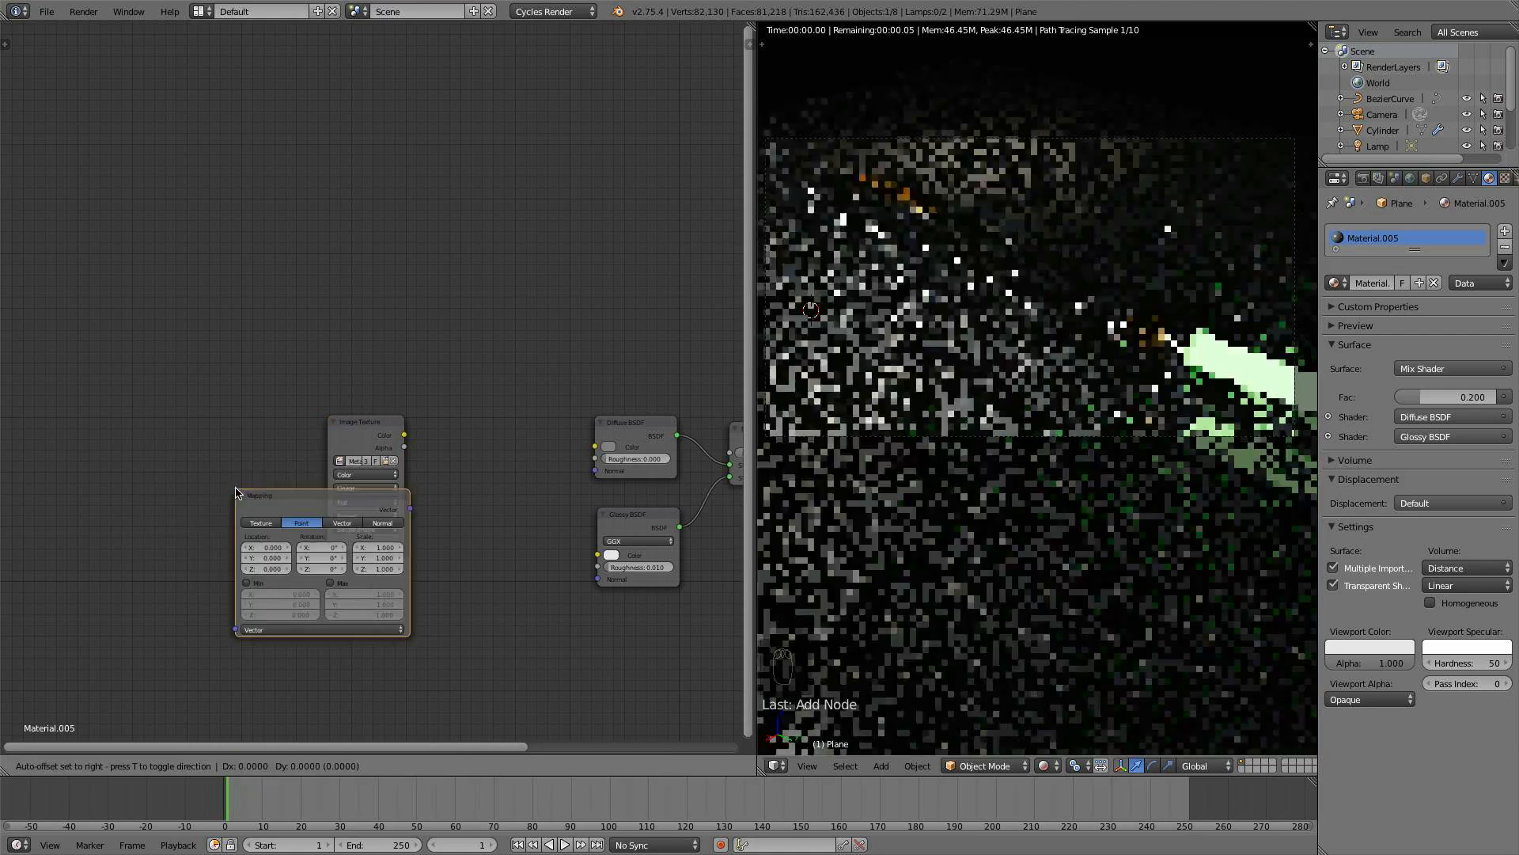
{"action": "left_click", "coordinate": [130, 440]}
{"action": "left_click_drag", "start_coordinate": [307, 458], "coordinate": [327, 543]}
{"action": "middle_click_drag", "start_coordinate": [327, 543], "coordinate": [364, 549]}
- Add a Texture Coordinate node, link its UV output to the Mapping node's Vector input, and adjust the Mapping node's position
{"action": "key", "text": "shift+a"}
{"action": "mouse_move", "coordinate": [103, 276]}
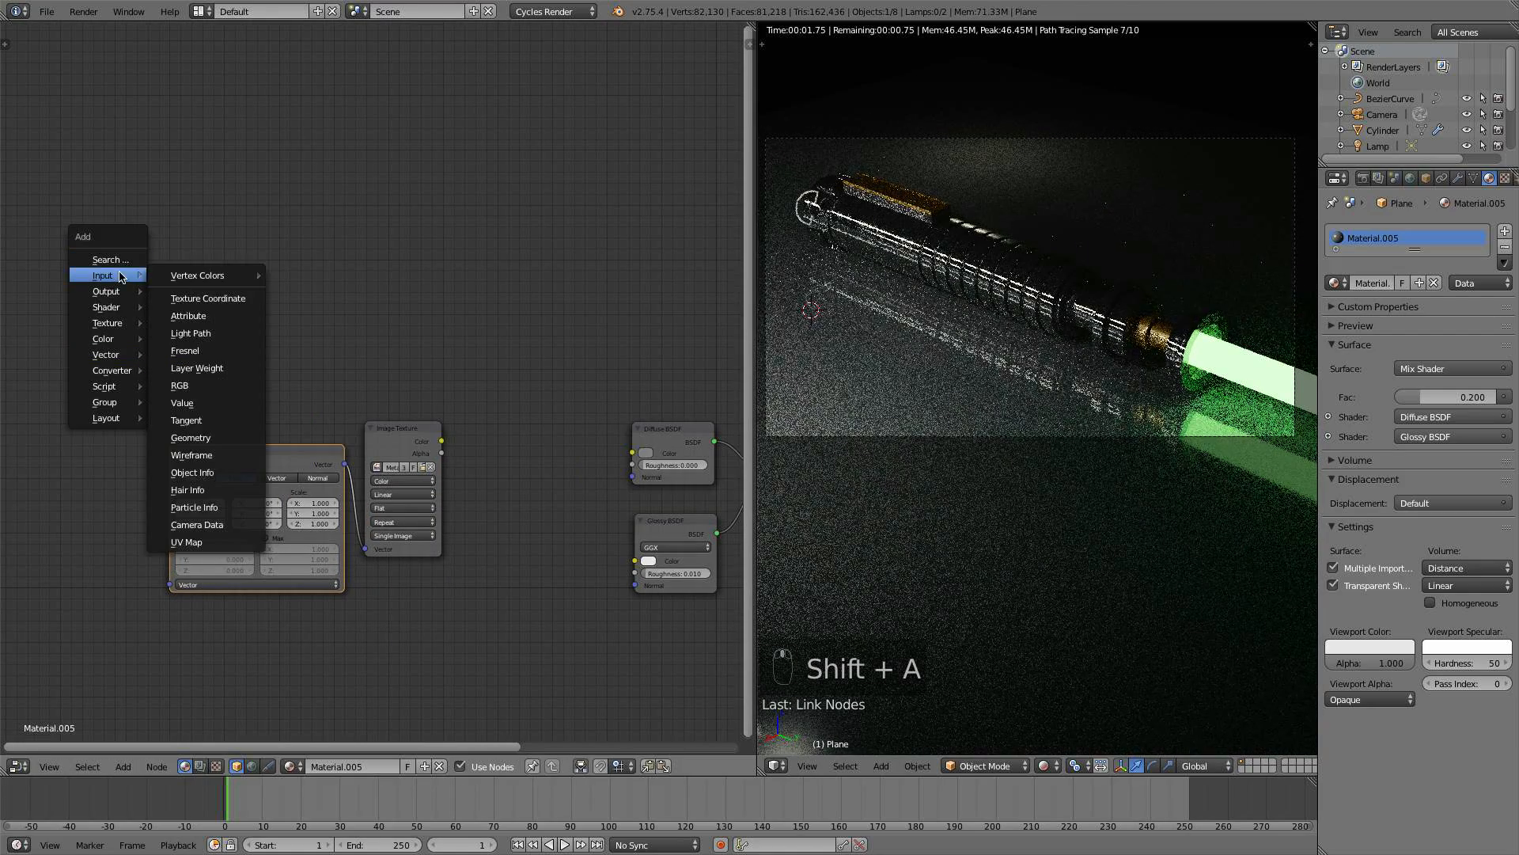
{"action": "left_click", "coordinate": [208, 295]}
{"action": "left_click", "coordinate": [78, 434]}
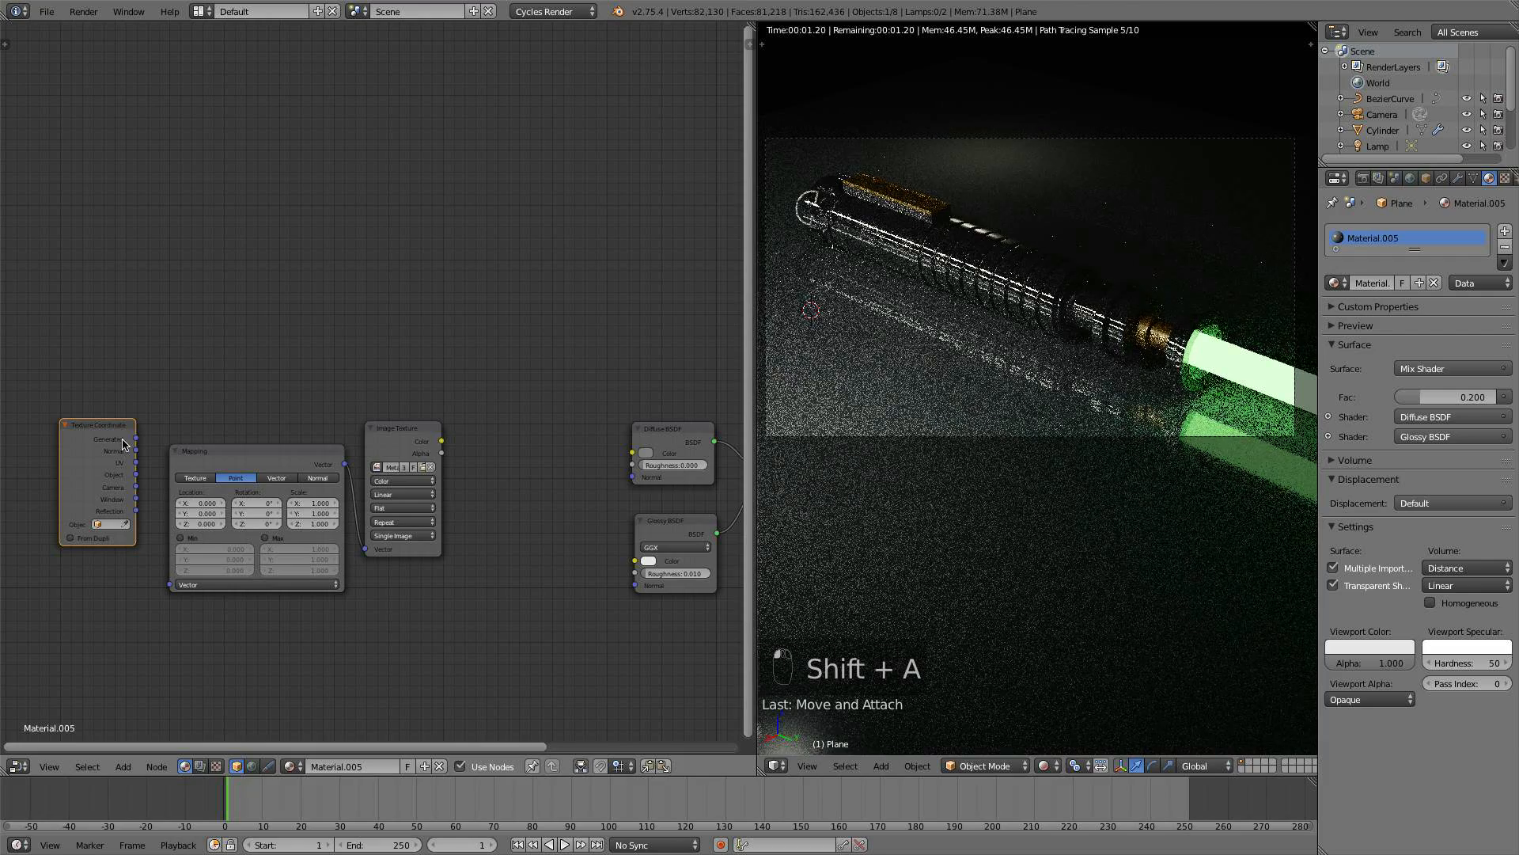
{"action": "left_click_drag", "start_coordinate": [134, 462], "coordinate": [170, 584]}
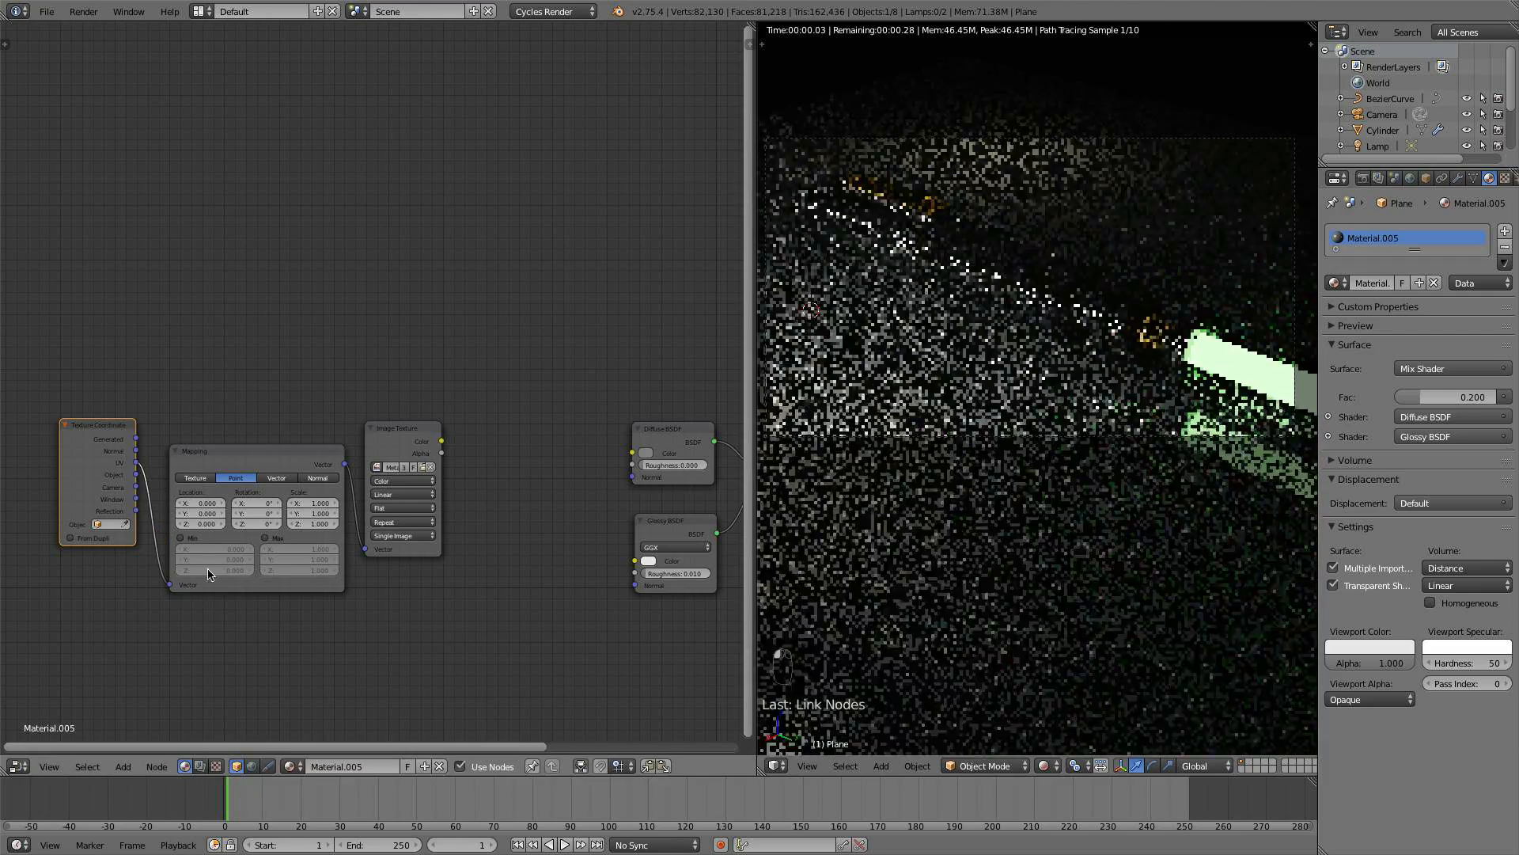
{"action": "left_click_drag", "start_coordinate": [276, 457], "coordinate": [266, 451]}
- Start adding another node in the gap between the Image Texture and the Diffuse and Glossy shaders
{"action": "middle_click_drag", "start_coordinate": [428, 395], "coordinate": [377, 383]}
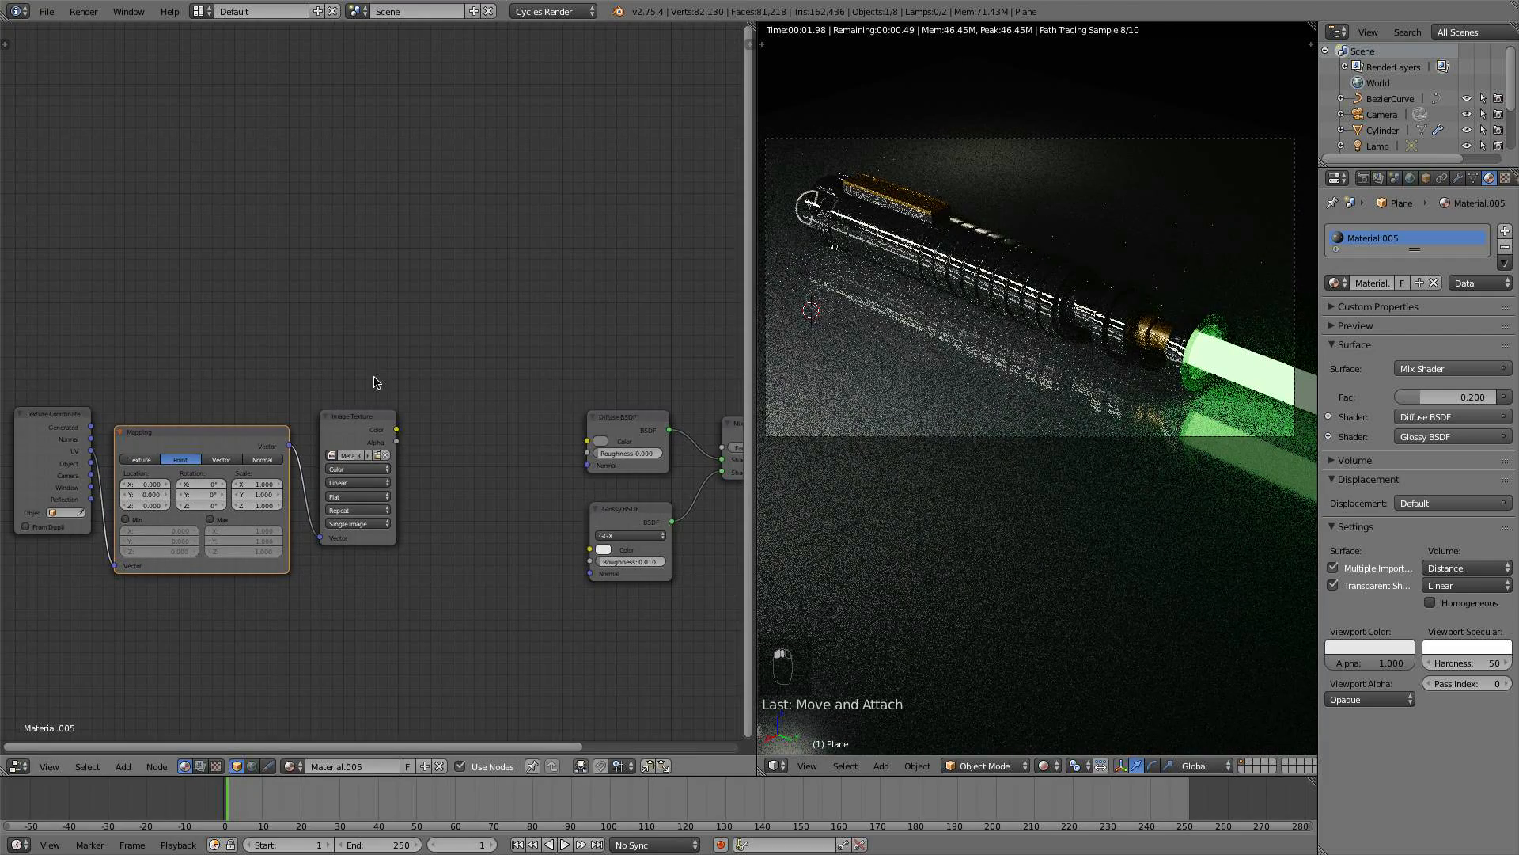
{"action": "middle_click_drag", "start_coordinate": [500, 431], "coordinate": [389, 464]}
{"action": "key", "text": "shift+a"}
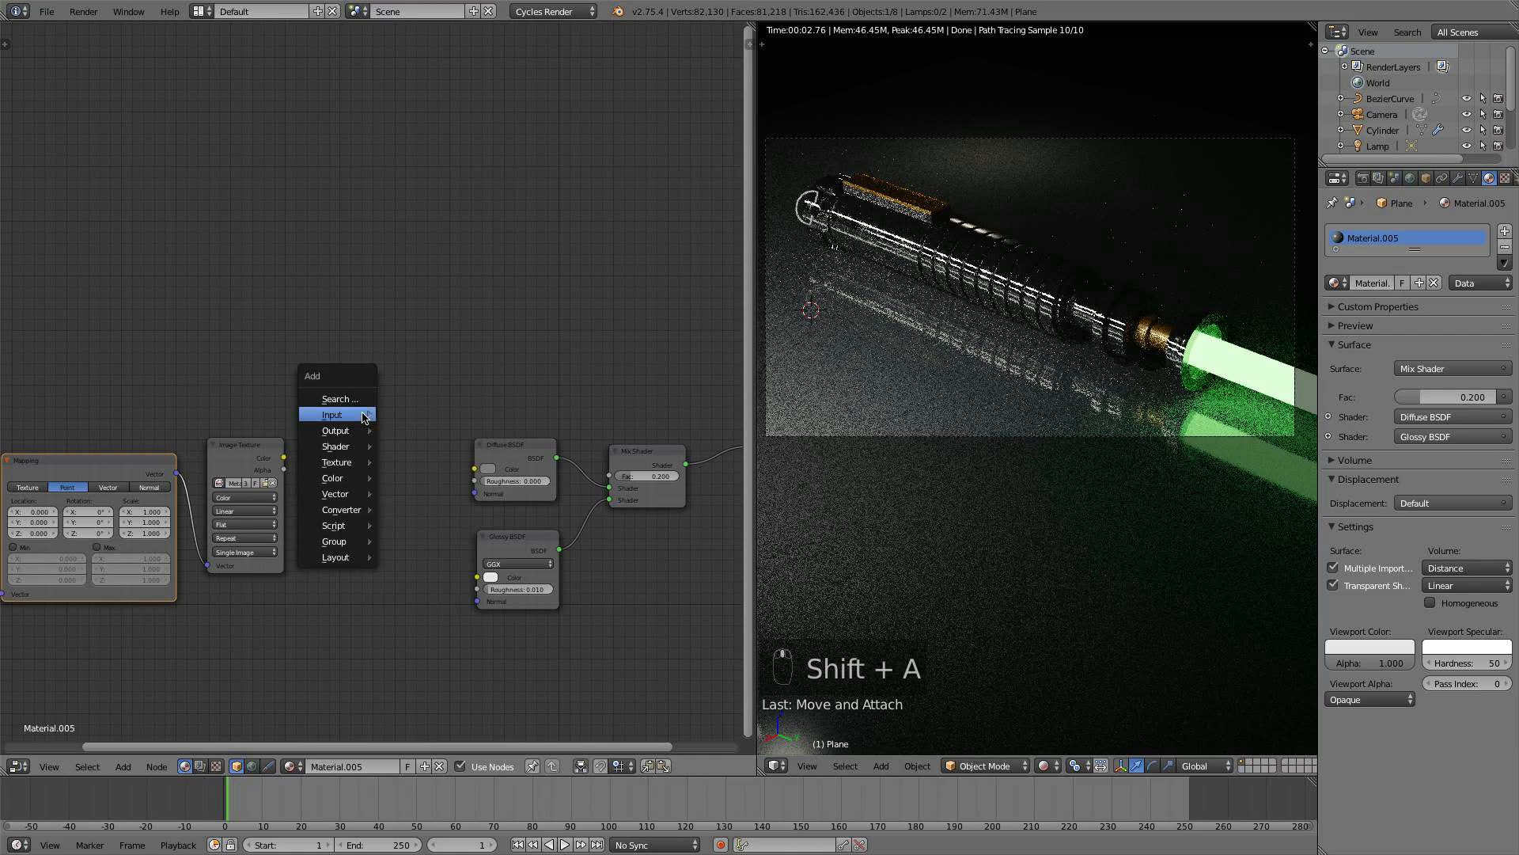
{"action": "mouse_move", "coordinate": [336, 414]}
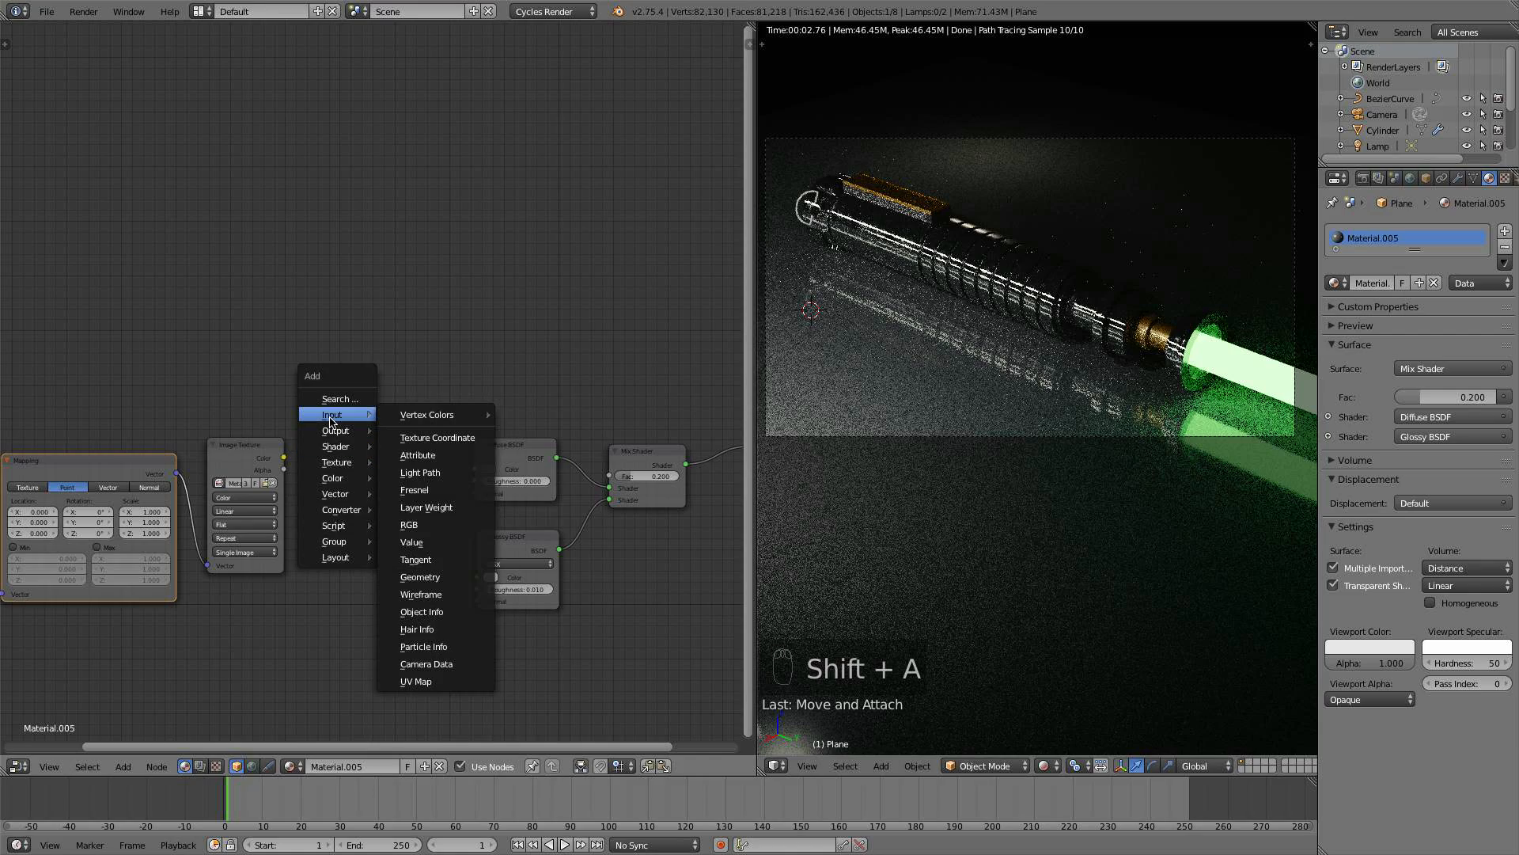
- Add an RGB input node and place it directly above the Image Texture node
{"action": "left_click", "coordinate": [430, 528]}
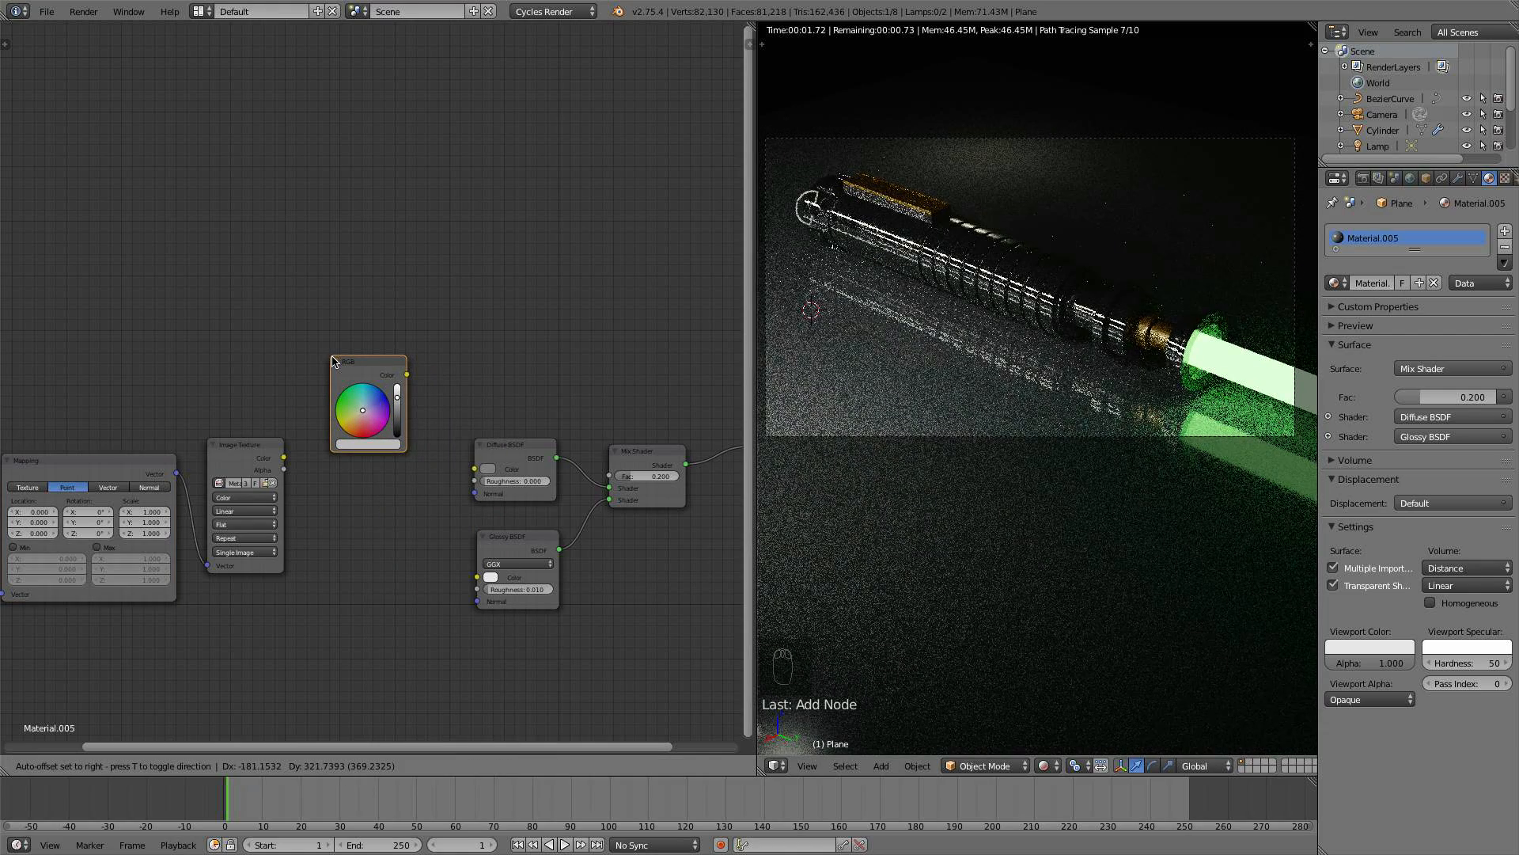
{"action": "left_click", "coordinate": [330, 369]}
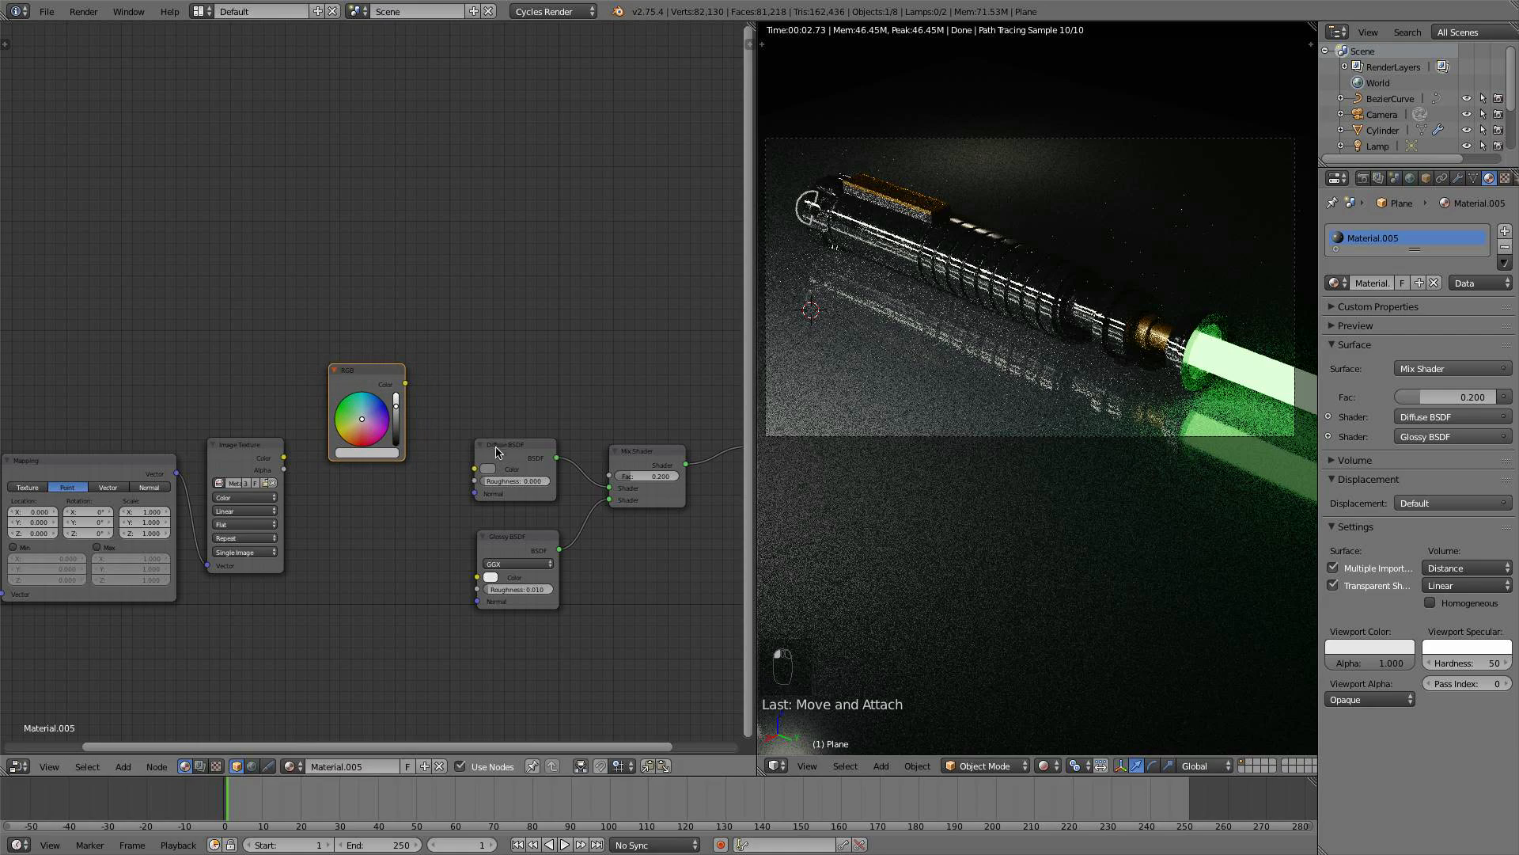
{"action": "left_click_drag", "start_coordinate": [376, 385], "coordinate": [255, 340]}
- Add a MixRGB node and link the RGB node to Color1 and the Image Texture colour to Color2
{"action": "key", "text": "shift+a"}
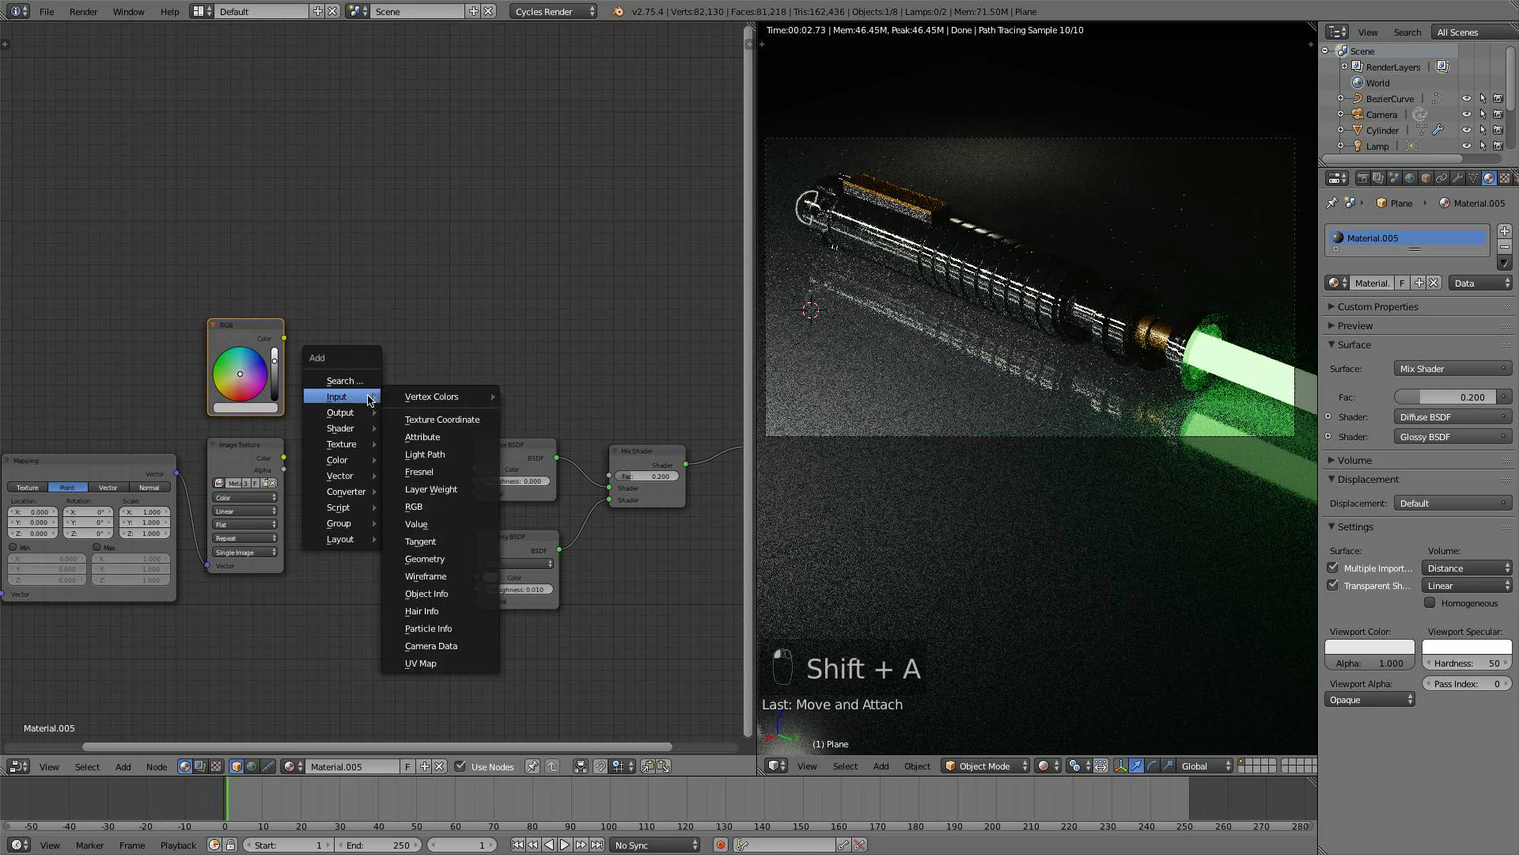
{"action": "mouse_move", "coordinate": [358, 467]}
{"action": "left_click", "coordinate": [523, 457]}
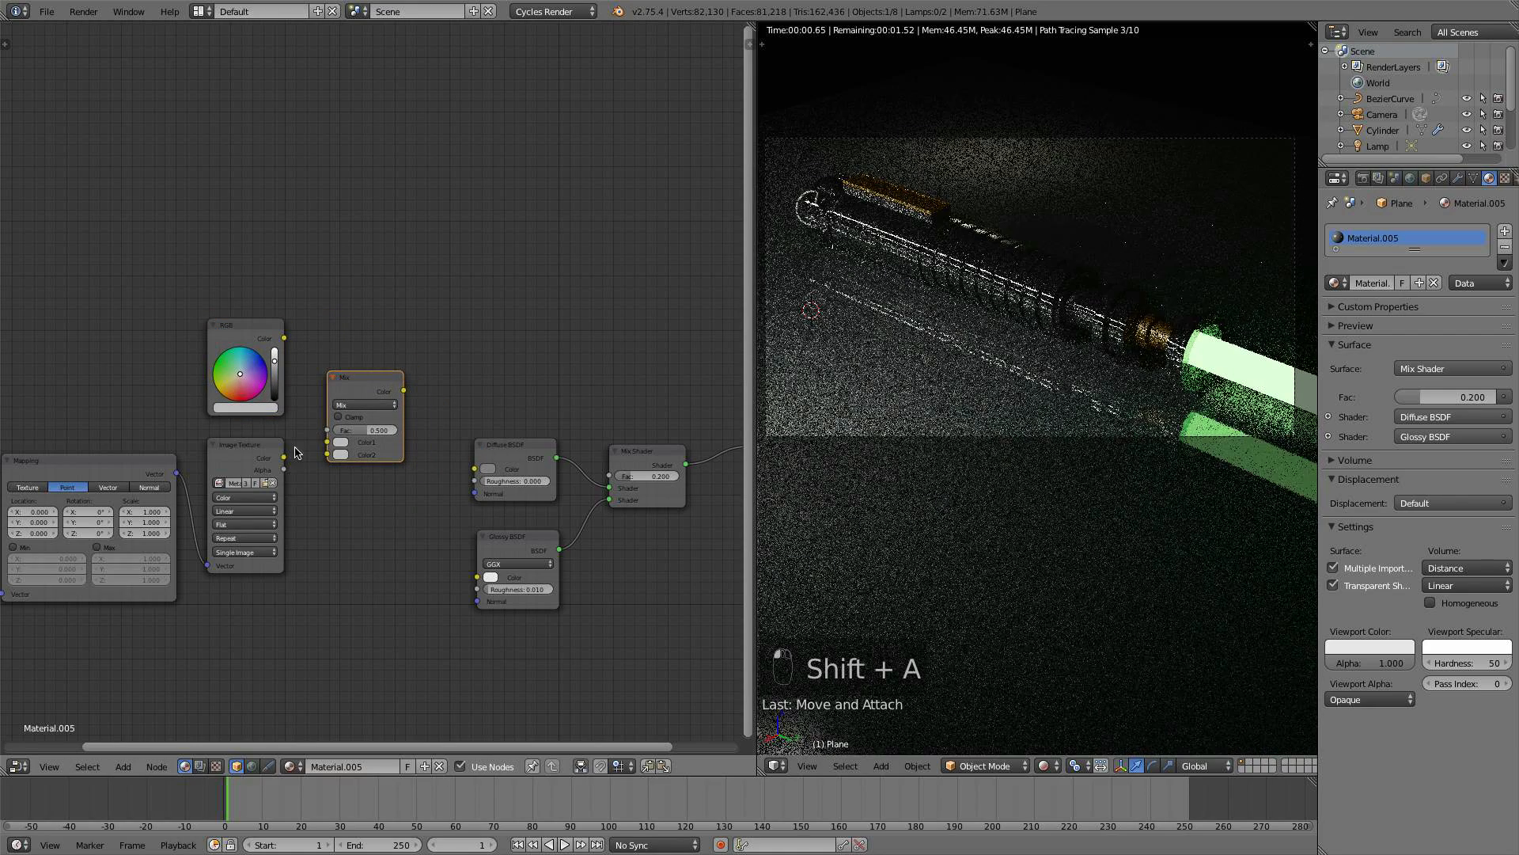
{"action": "left_click_drag", "start_coordinate": [287, 458], "coordinate": [327, 454]}
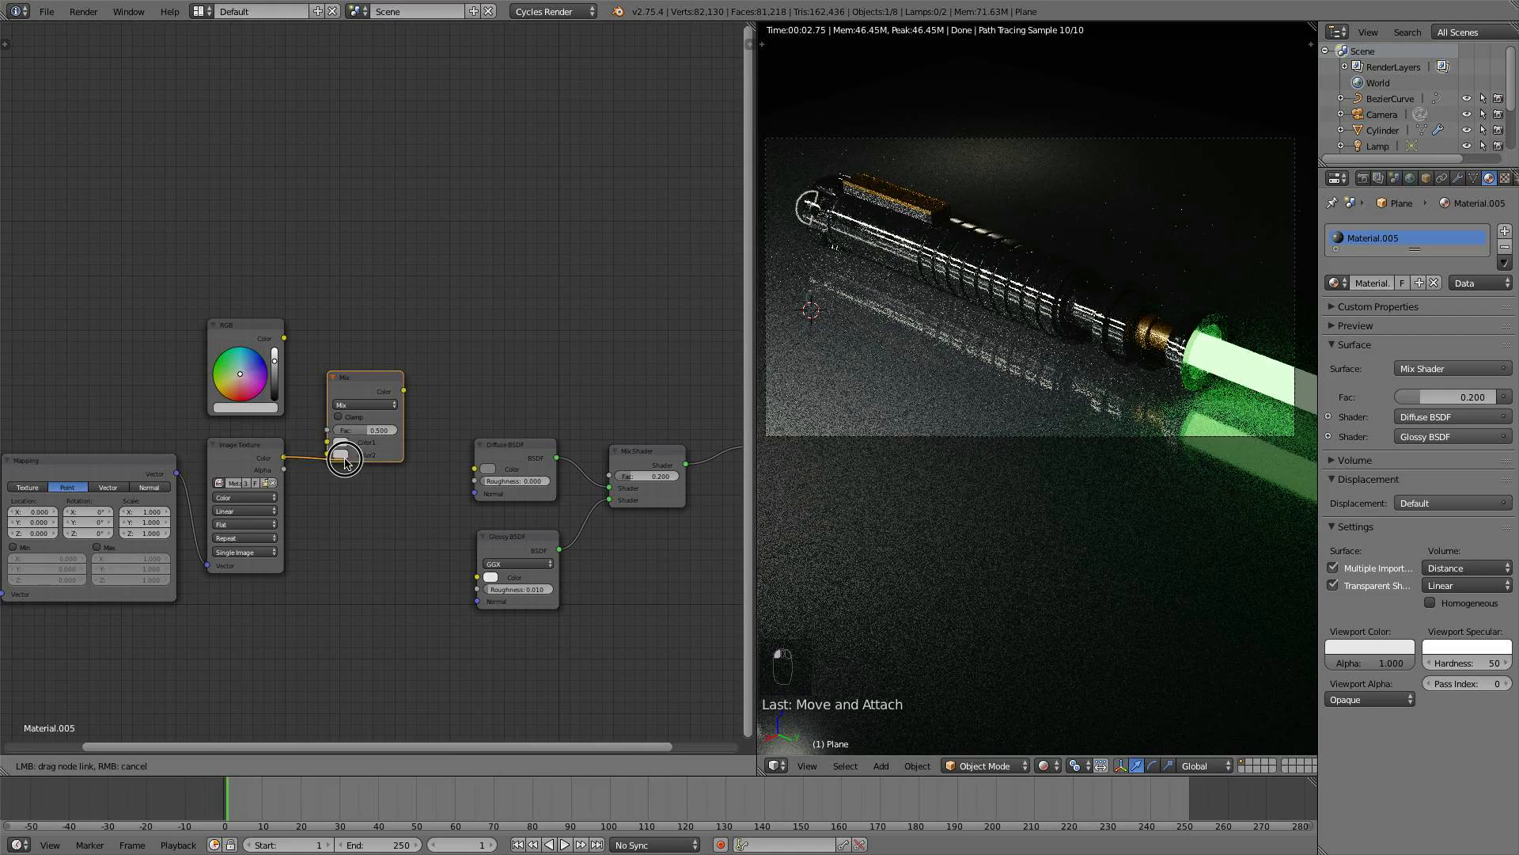
{"action": "left_click_drag", "start_coordinate": [283, 339], "coordinate": [330, 443]}
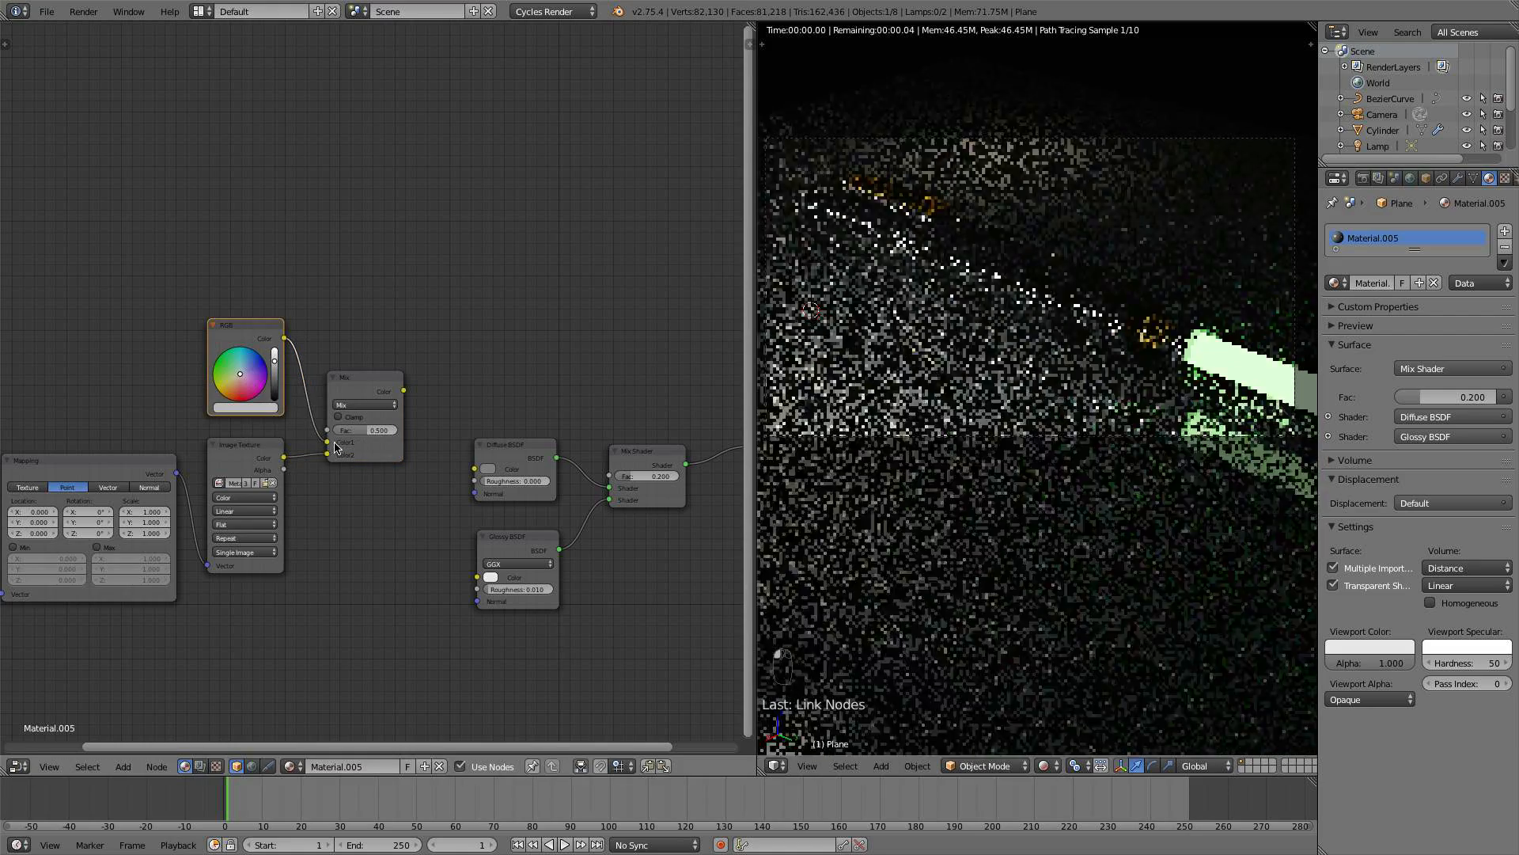
- Set the mix node's blend mode to Multiply and link its output to the Diffuse BSDF colour
{"action": "left_click", "coordinate": [365, 404]}
{"action": "left_click", "coordinate": [356, 368]}
{"action": "left_click_drag", "start_coordinate": [400, 391], "coordinate": [475, 472]}
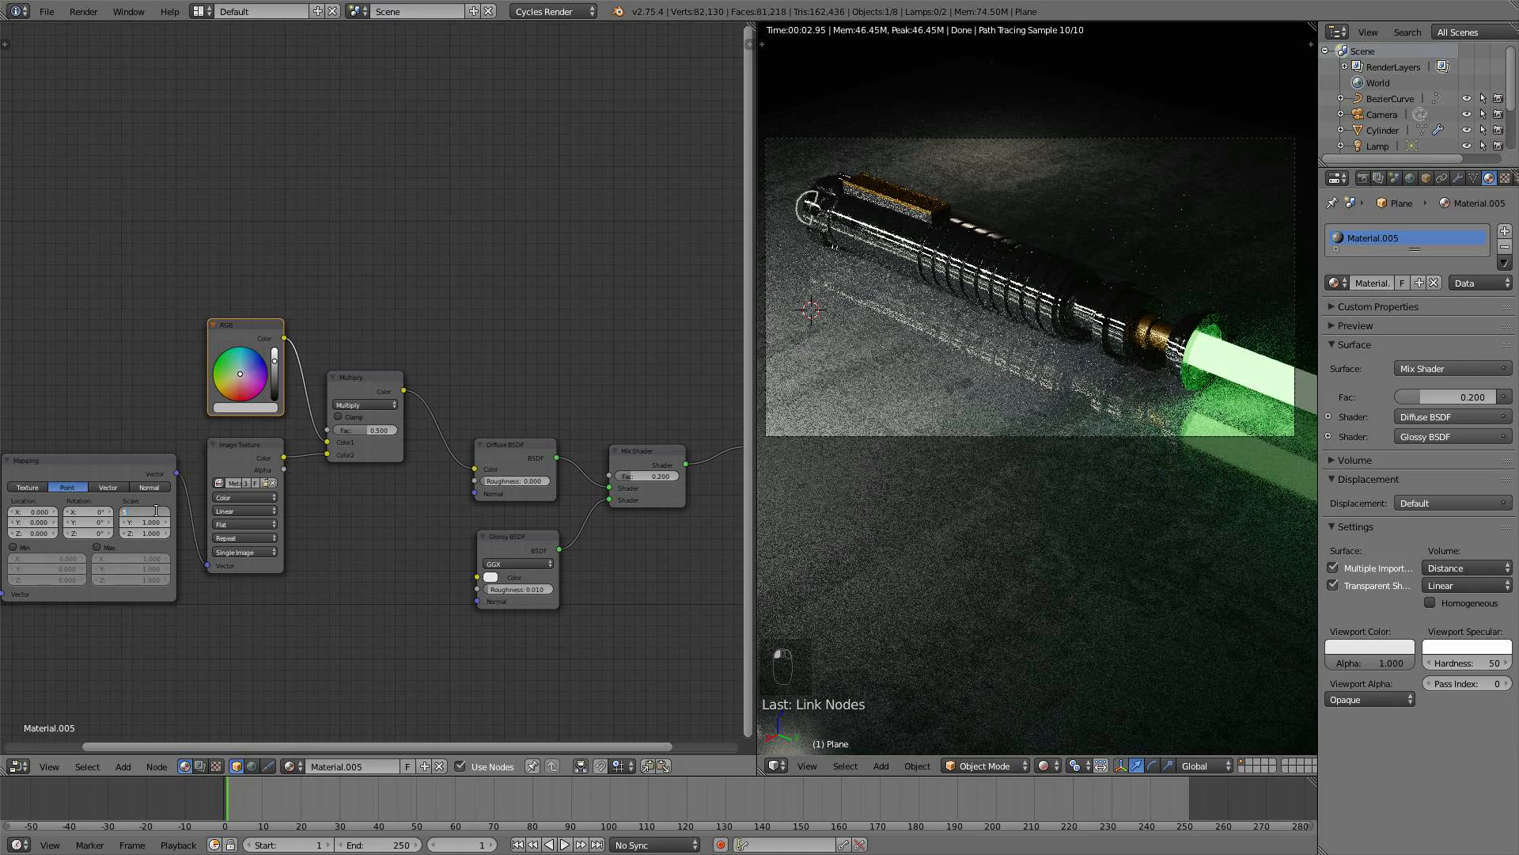
- Set the Mapping node's X, Y and Z scale to 5
{"action": "key", "text": "Return"}
{"action": "left_click", "coordinate": [156, 522]}
{"action": "type", "text": "5"}
{"action": "key", "text": "Return"}
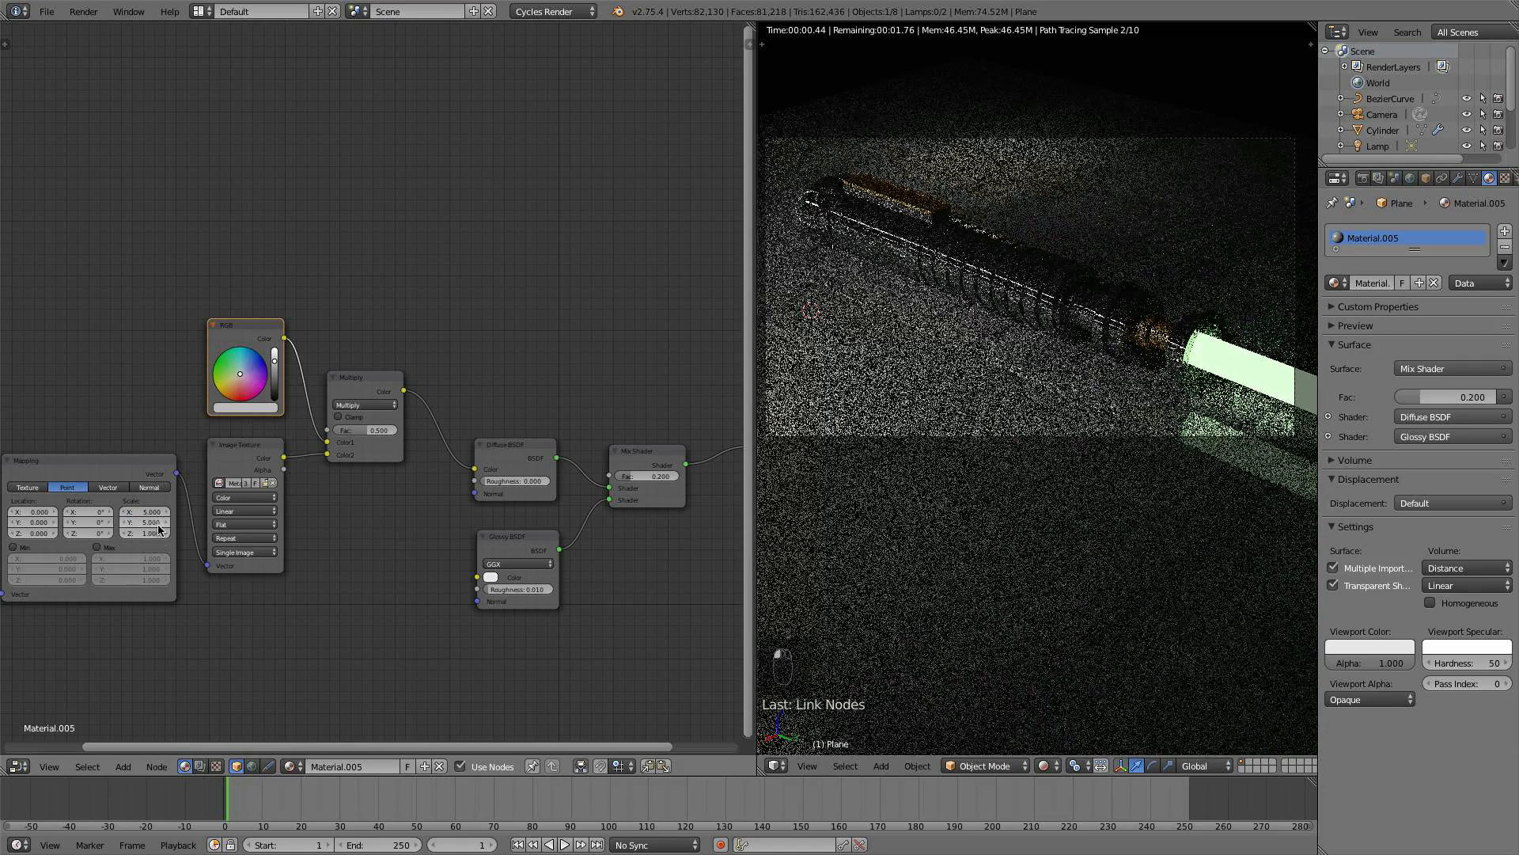
{"action": "left_click", "coordinate": [158, 535]}
{"action": "type", "text": "5"}
{"action": "key", "text": "Return"}
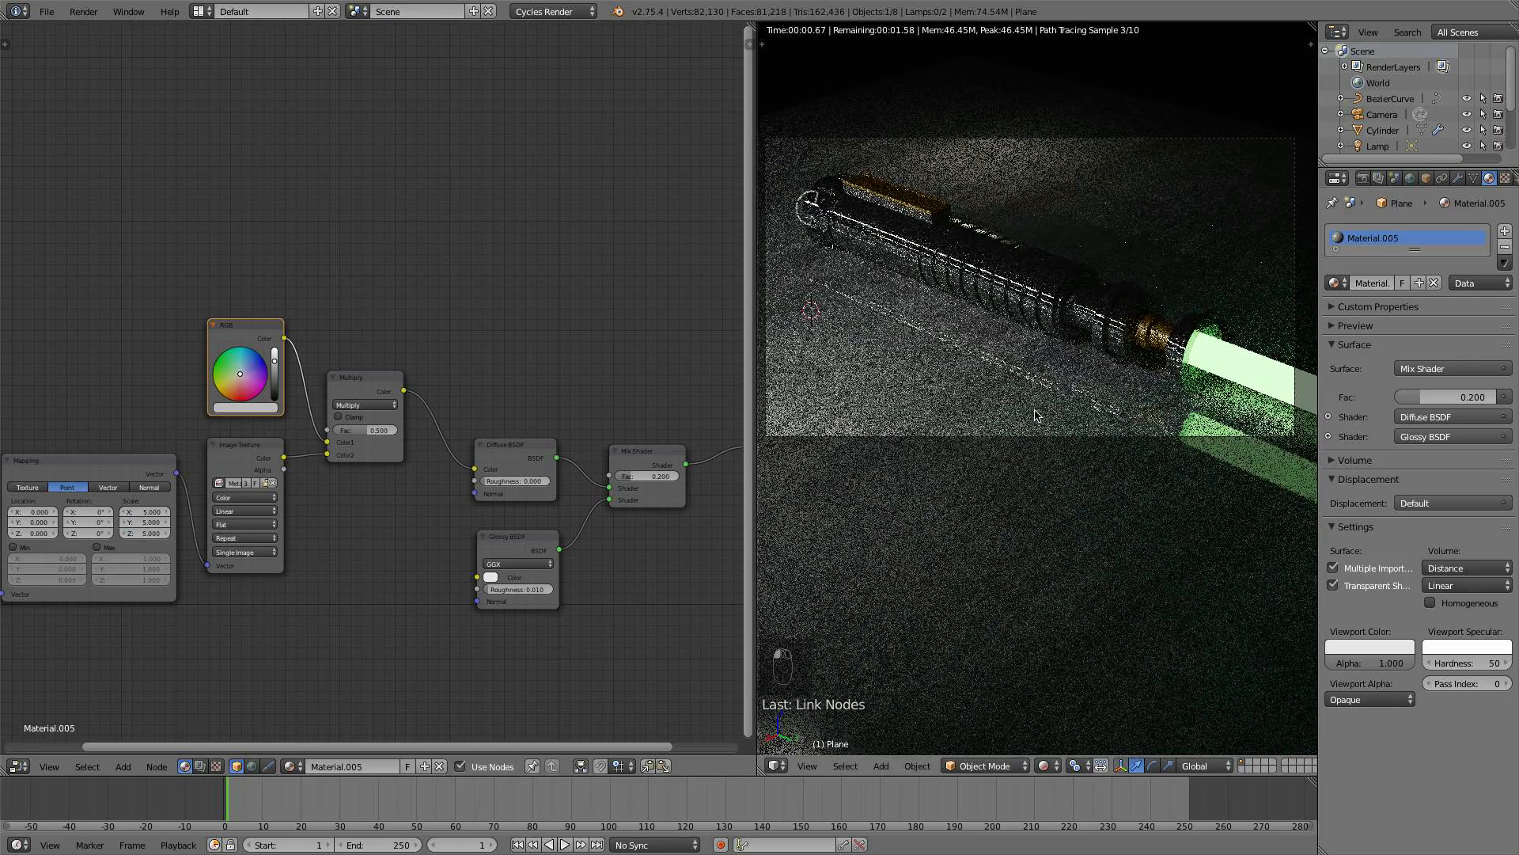
- Set the Multiply node's factor to 0.9
{"action": "left_click", "coordinate": [377, 430]}
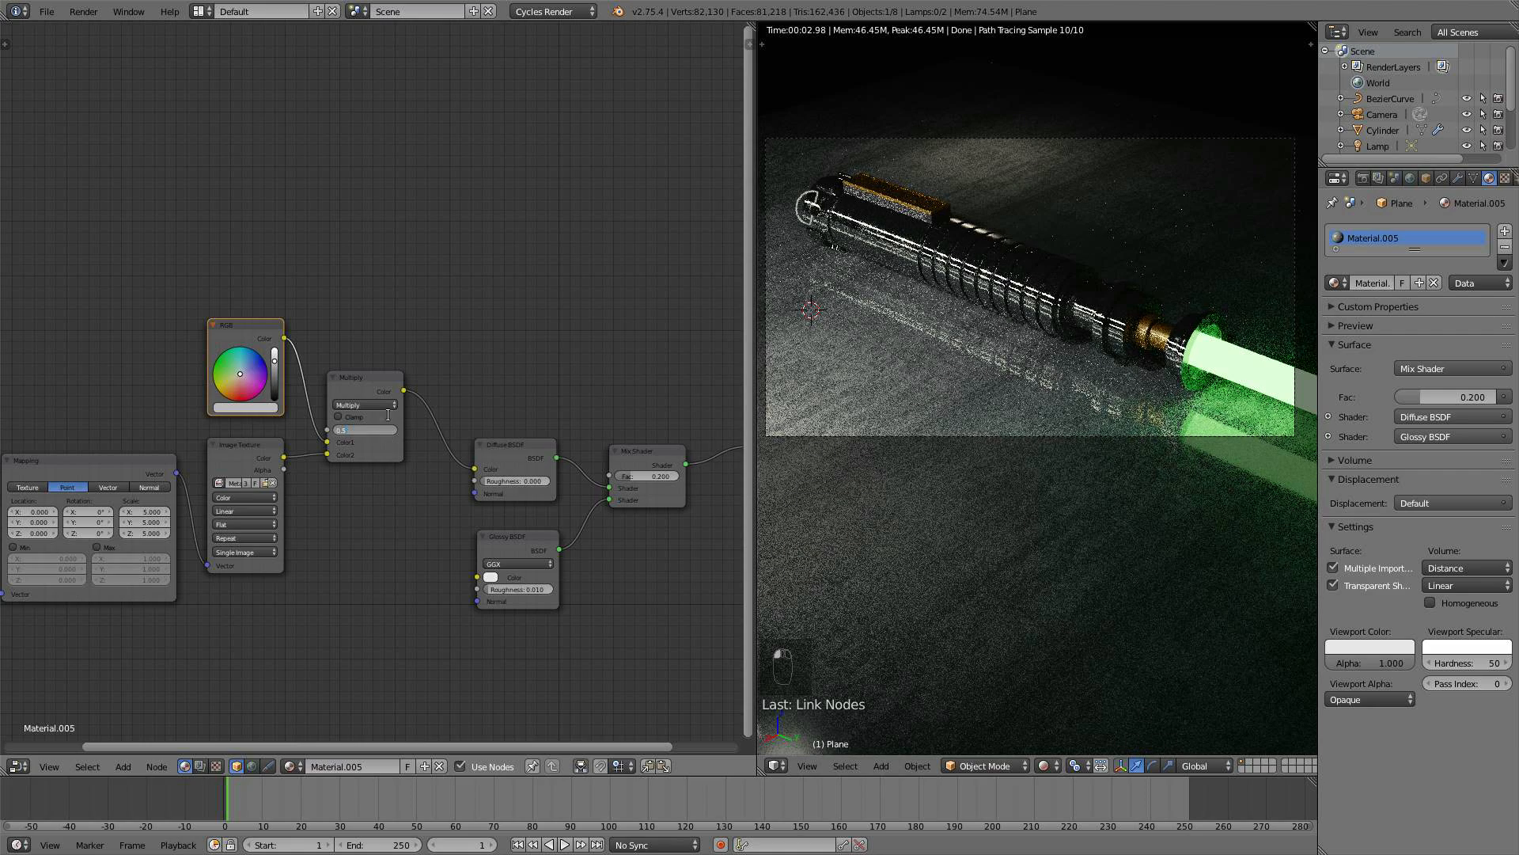
{"action": "type", "text": "0.9"}
{"action": "key", "text": "Return"}
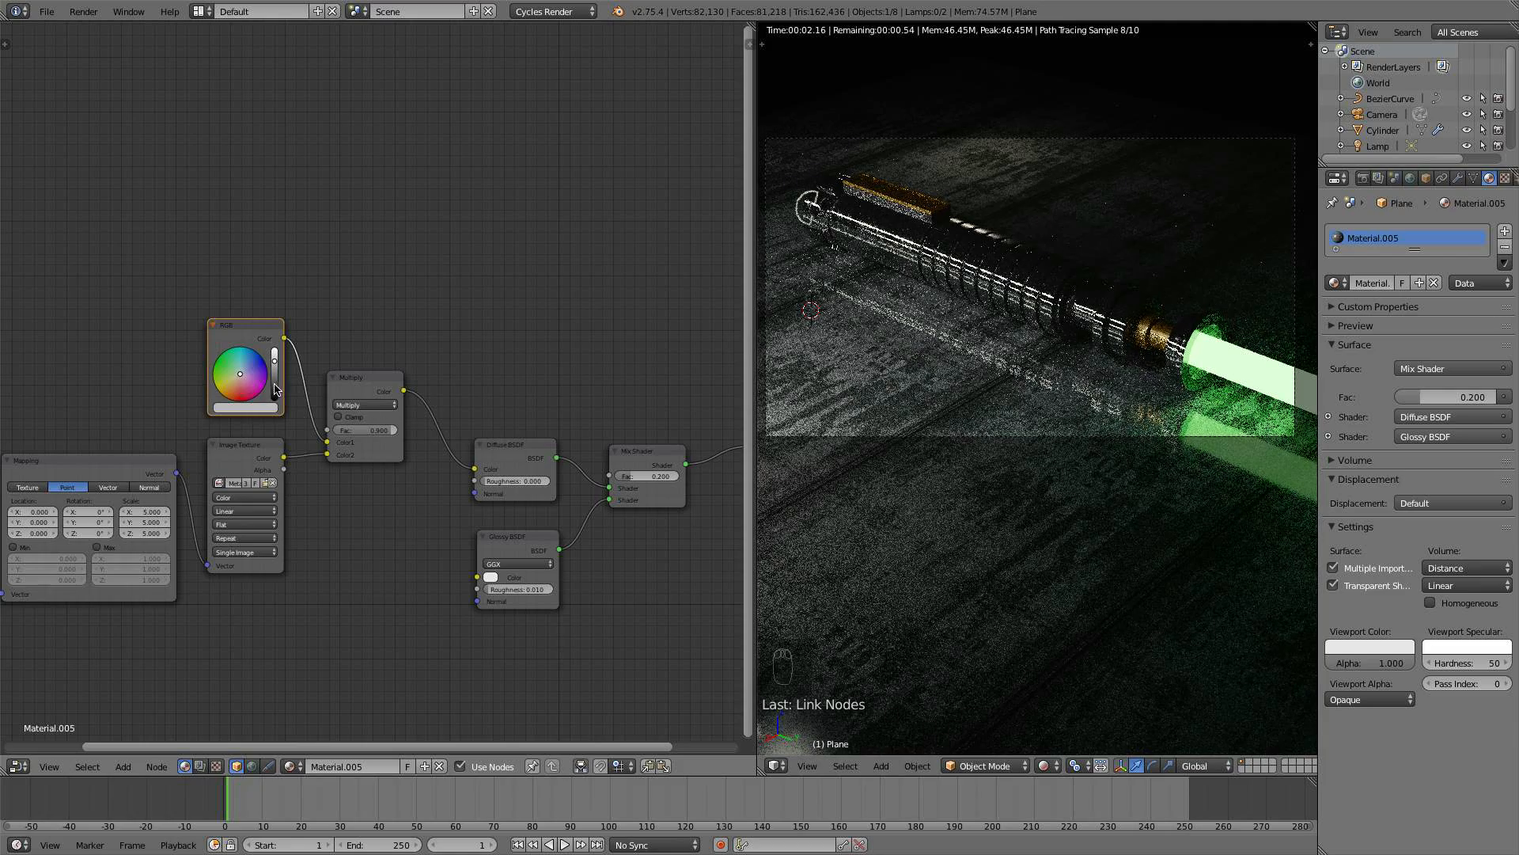
- Darken the RGB node's colour to a neutral grey by adjusting its brightness
{"action": "left_click", "coordinate": [245, 408]}
{"action": "left_click", "coordinate": [309, 325]}
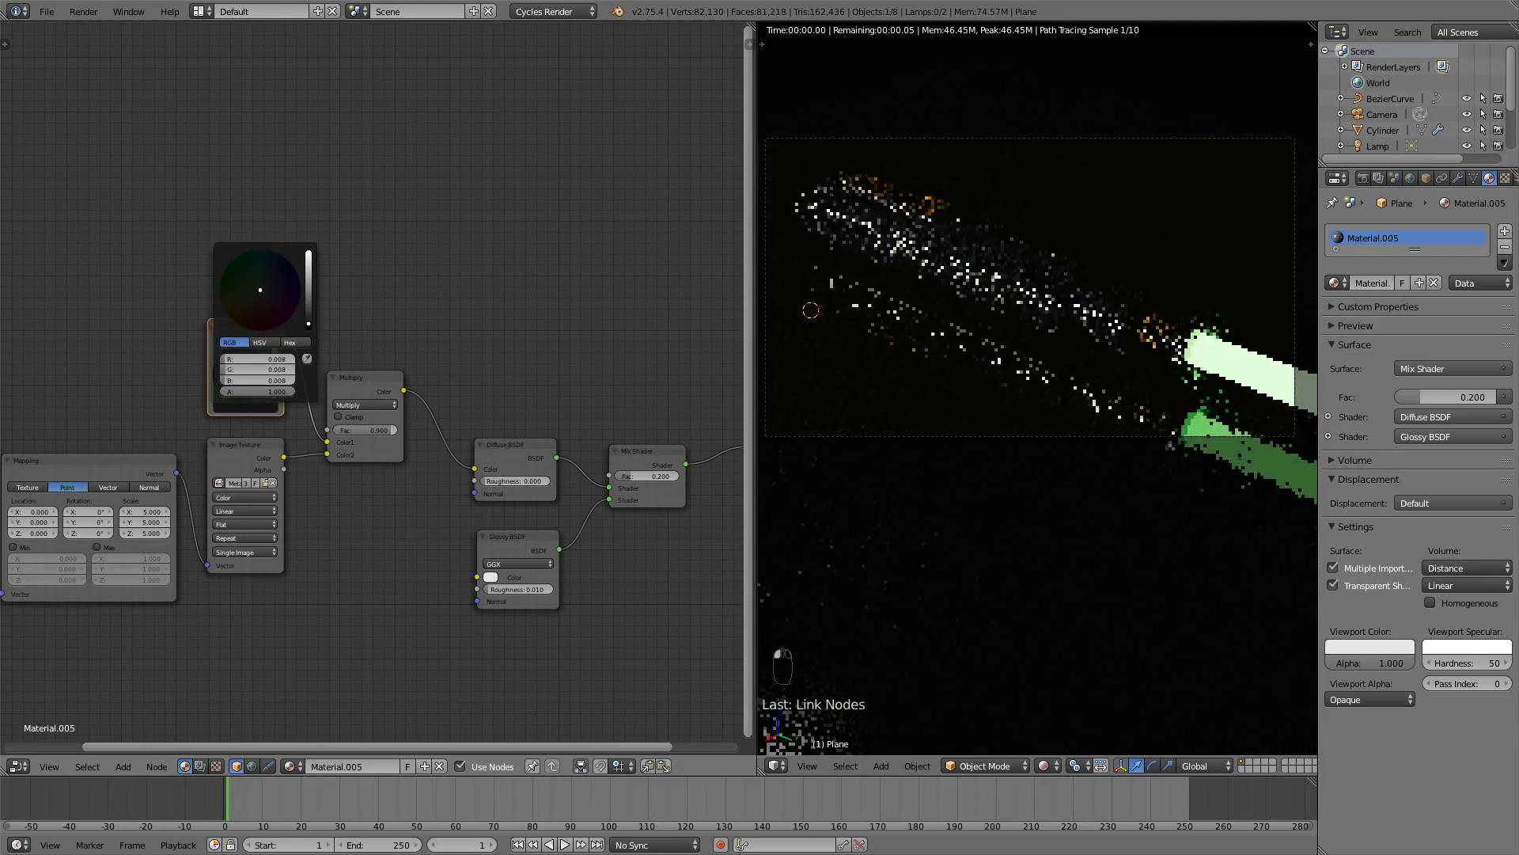
{"action": "left_click", "coordinate": [310, 313]}
{"action": "left_click", "coordinate": [310, 300]}
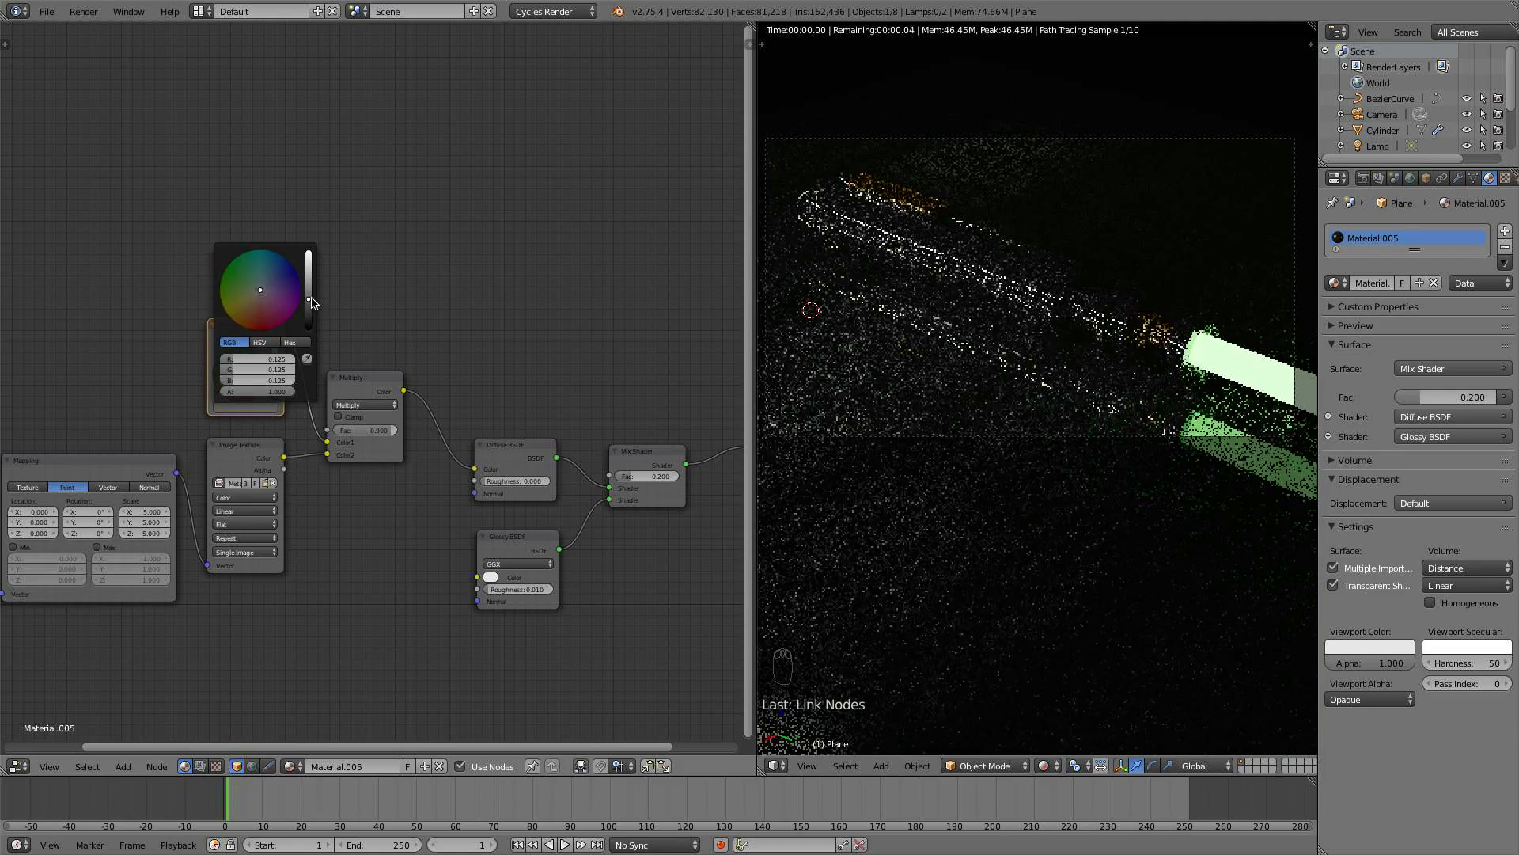
{"action": "left_click", "coordinate": [310, 285]}
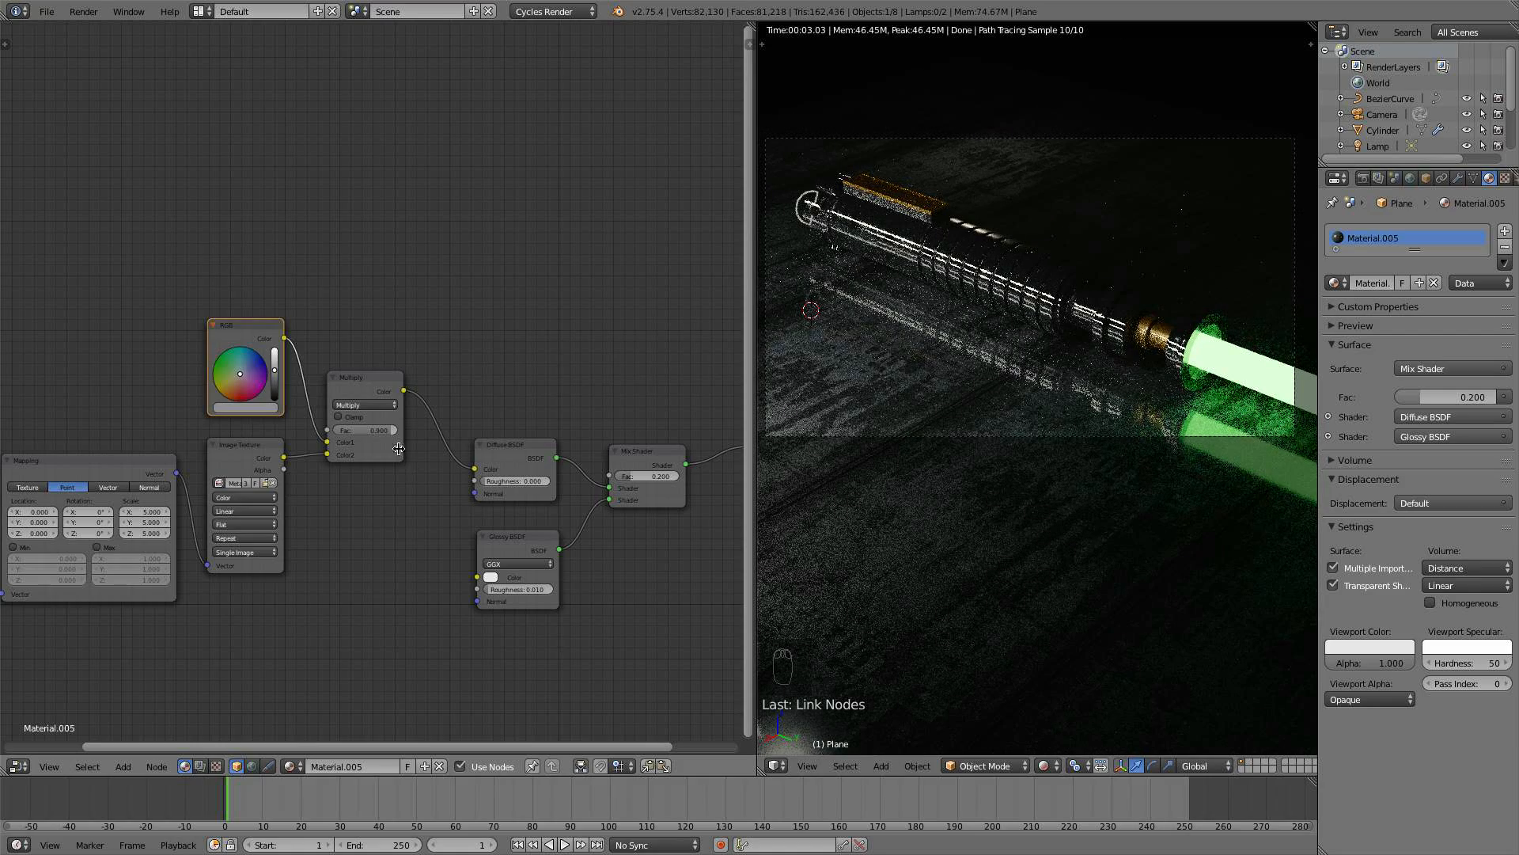
- Lower the Multiply node's factor to 0.2 and shift the node closer to the Image Texture node
{"action": "left_click_drag", "start_coordinate": [380, 438], "coordinate": [369, 430]}
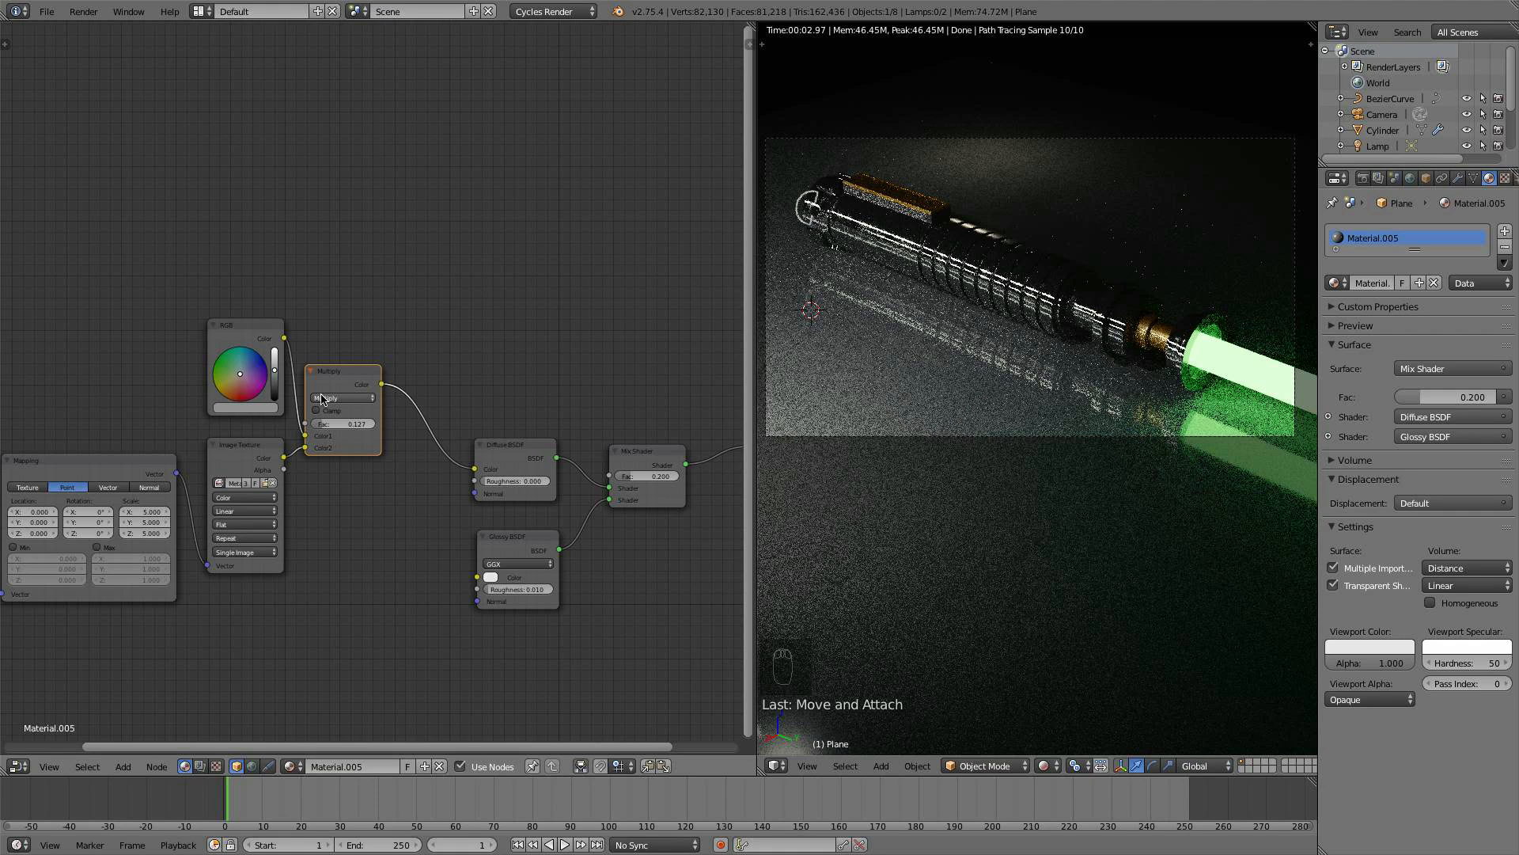
{"action": "left_click", "coordinate": [329, 425]}
{"action": "type", "text": ".16"}
{"action": "key", "text": "Return"}
{"action": "key", "text": "BackSpace"}
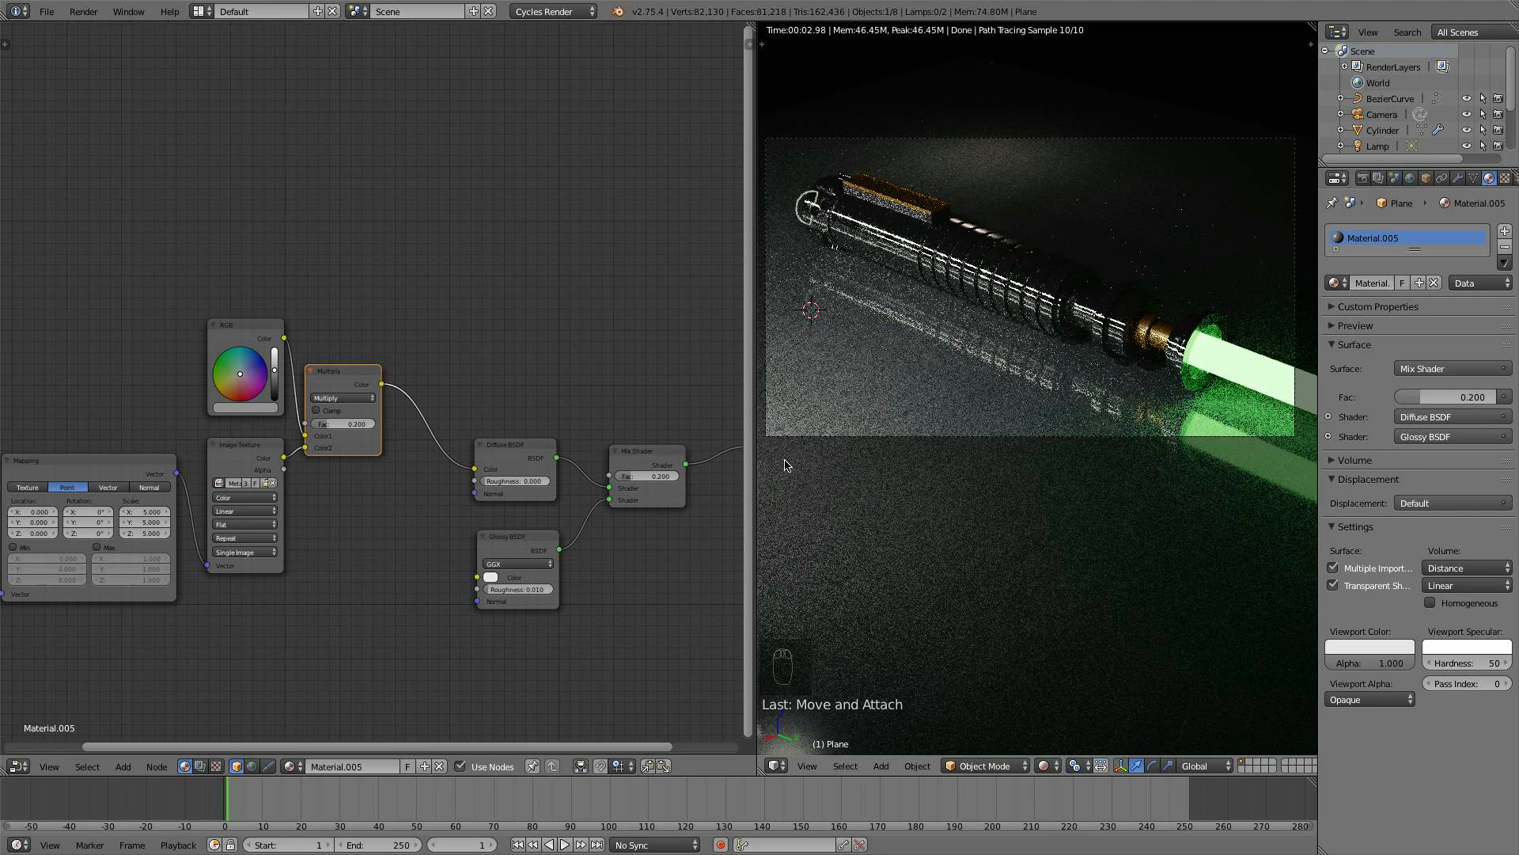
- Move the Mix Shader node closer to the Material Output node
{"action": "scroll", "coordinate": [527, 505], "scroll_direction": "down", "scroll_amount": 1}
{"action": "middle_click_drag", "start_coordinate": [526, 505], "coordinate": [400, 473]}
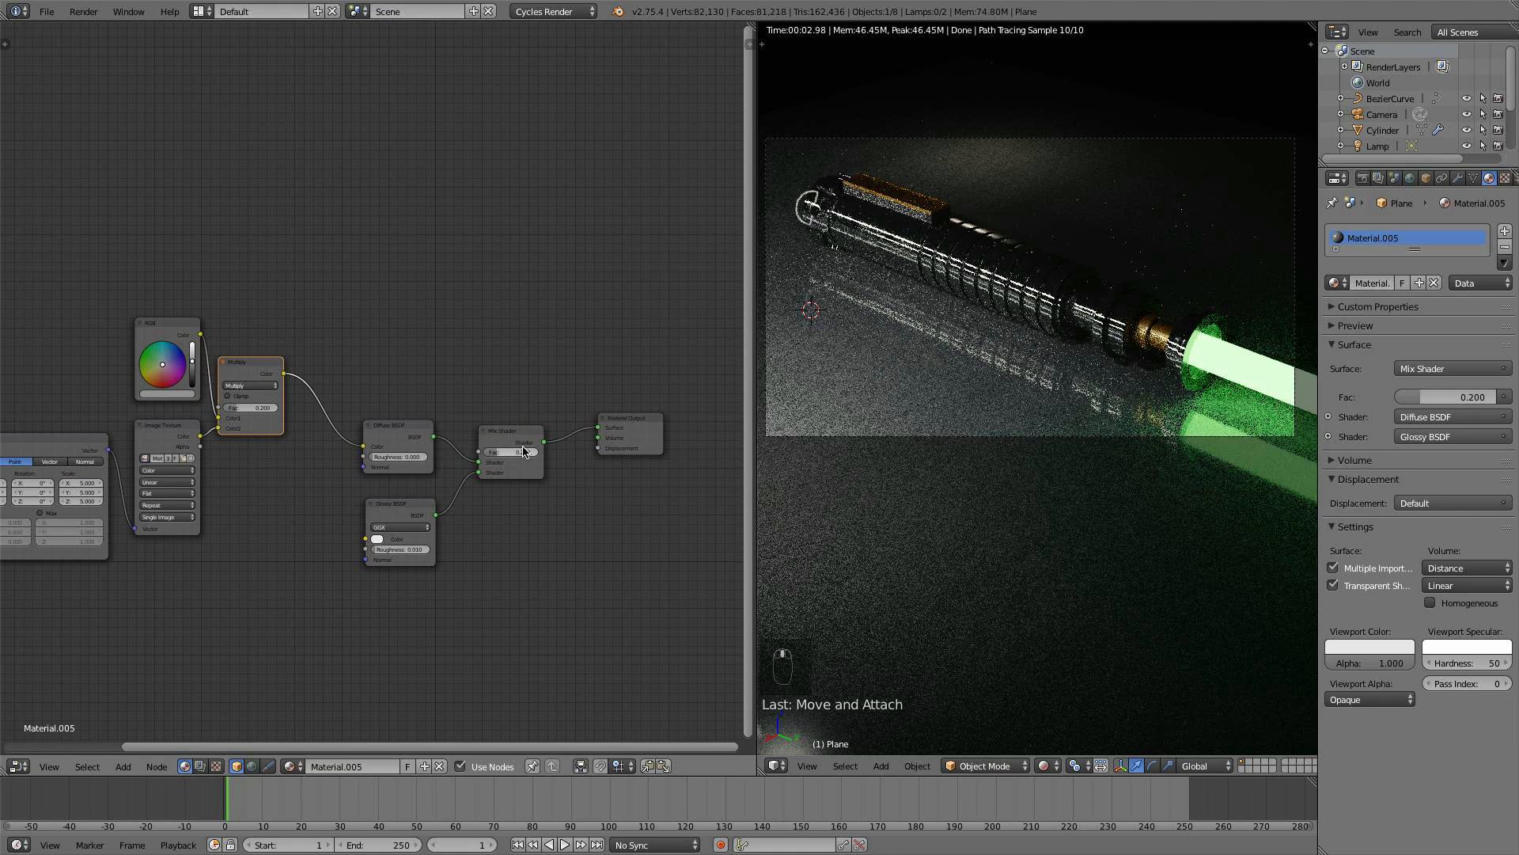
{"action": "left_click_drag", "start_coordinate": [522, 434], "coordinate": [545, 415]}
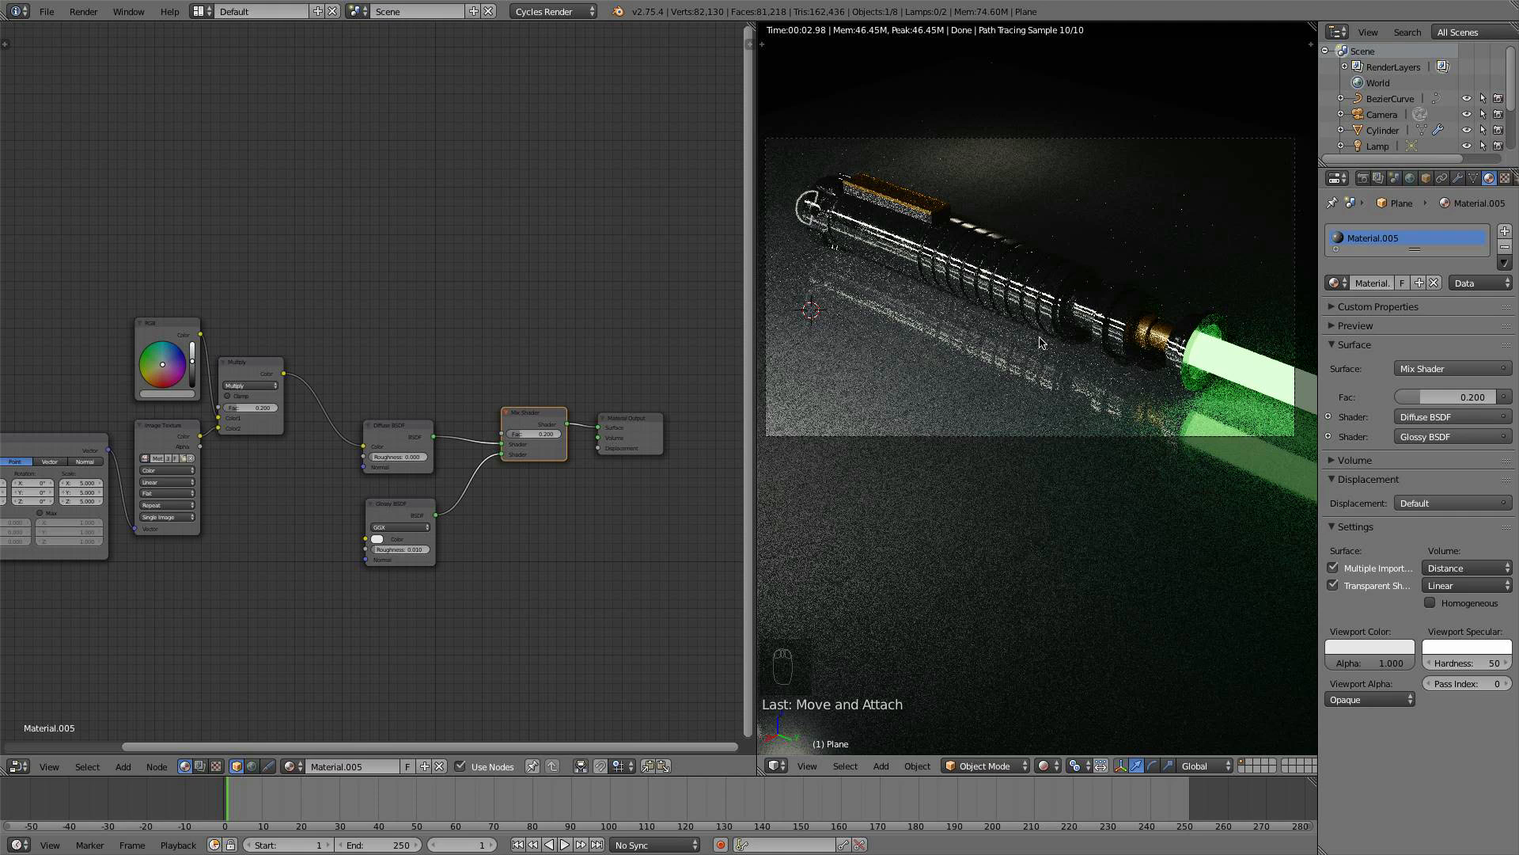
- Switch the viewport to solid shading, and in front view move the emissive strip Plane.002 up and inward and rotate it slightly
{"action": "left_click", "coordinate": [1048, 765]}
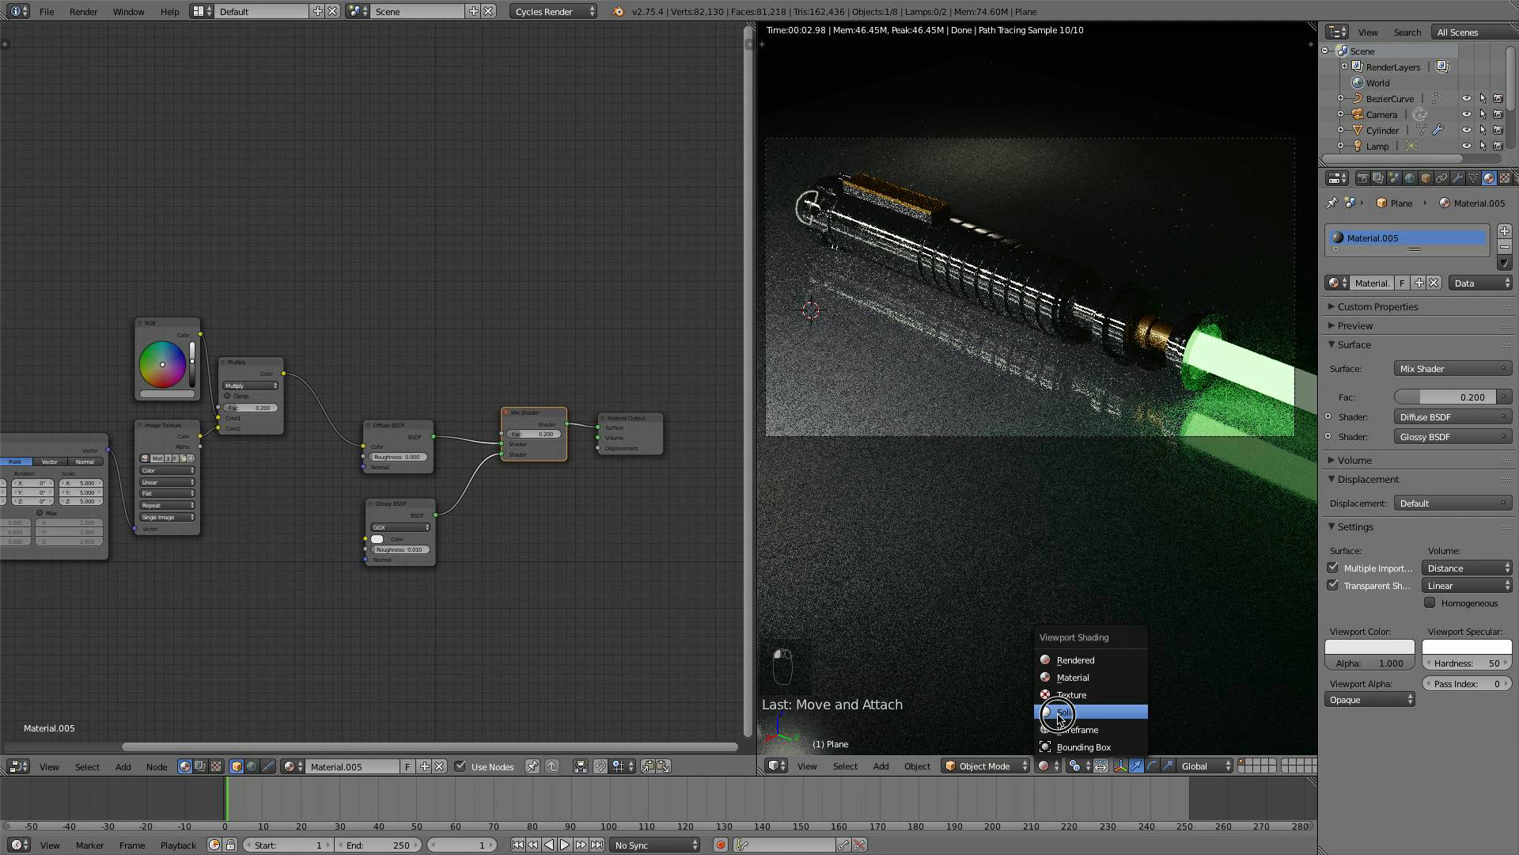
{"action": "left_click", "coordinate": [1056, 705]}
{"action": "middle_click_drag", "start_coordinate": [928, 513], "coordinate": [1282, 203]}
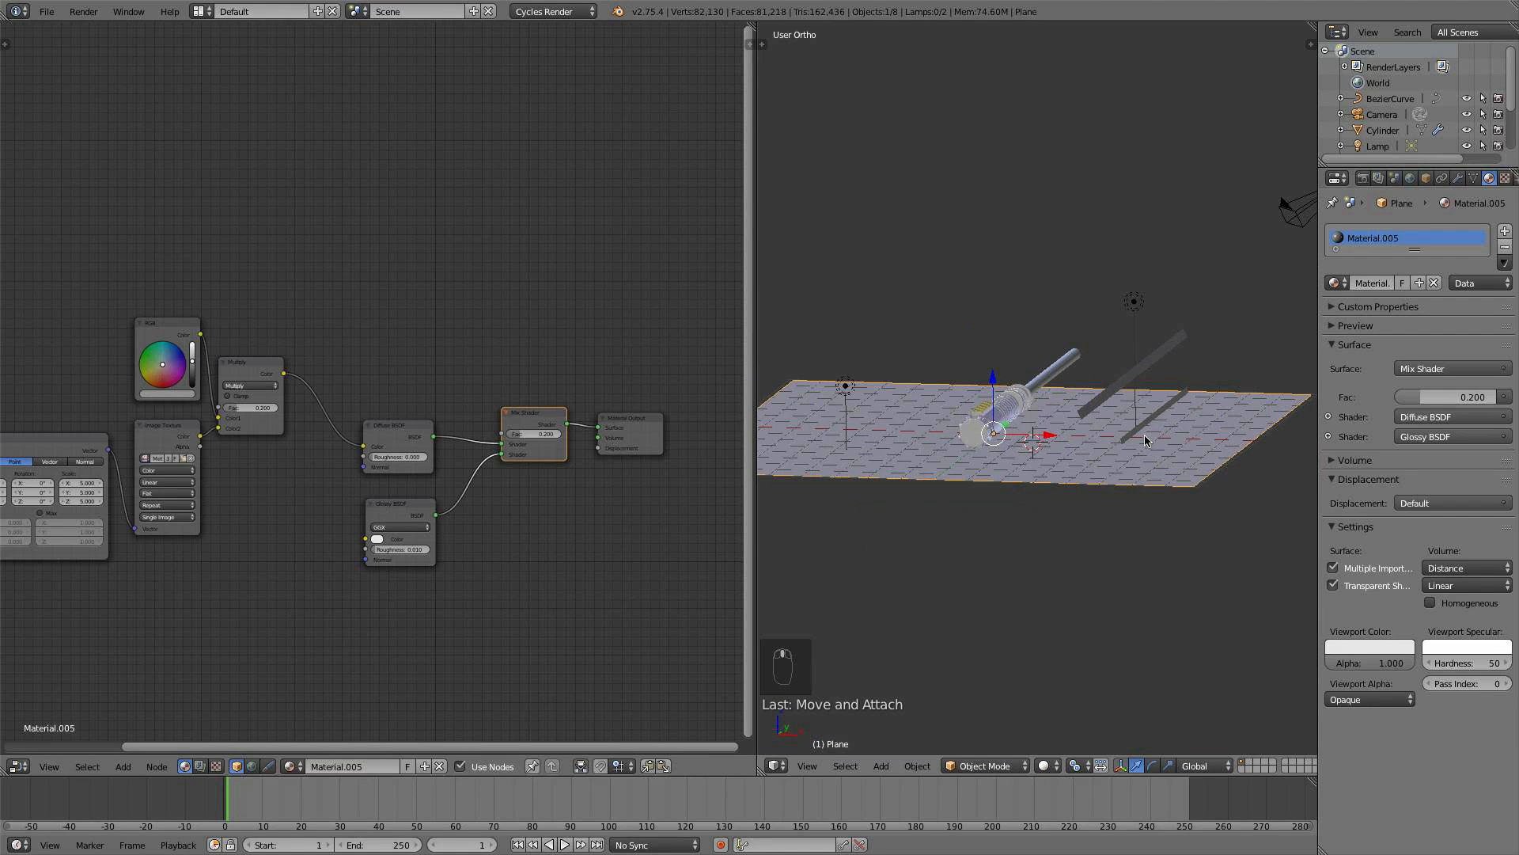
{"action": "right_click", "coordinate": [1136, 393]}
{"action": "key", "text": "KP_1"}
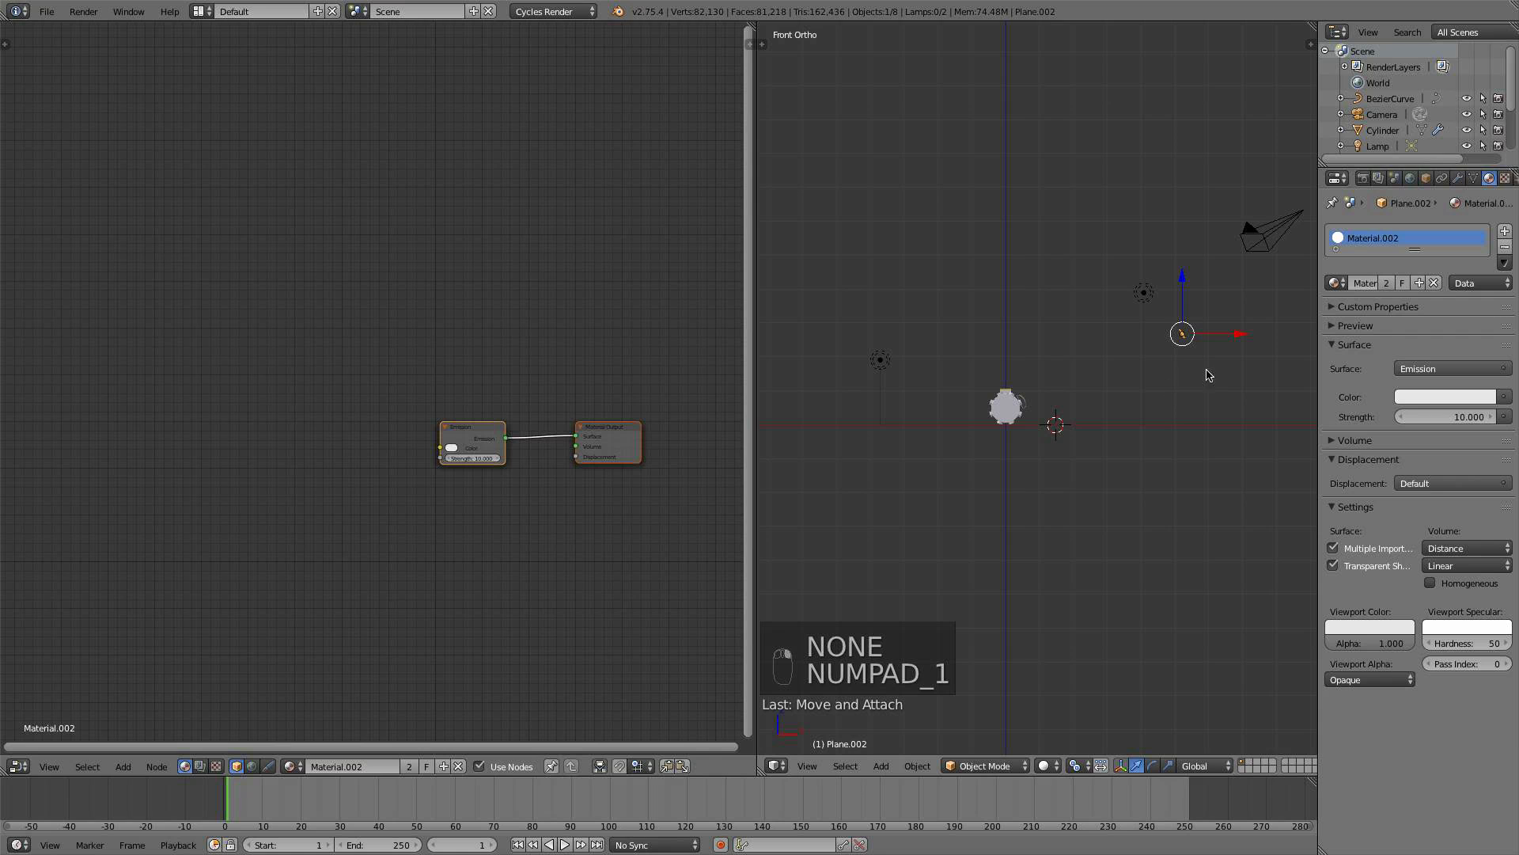
{"action": "key", "text": "g"}
{"action": "left_click", "coordinate": [1179, 281]}
{"action": "key", "text": "r"}
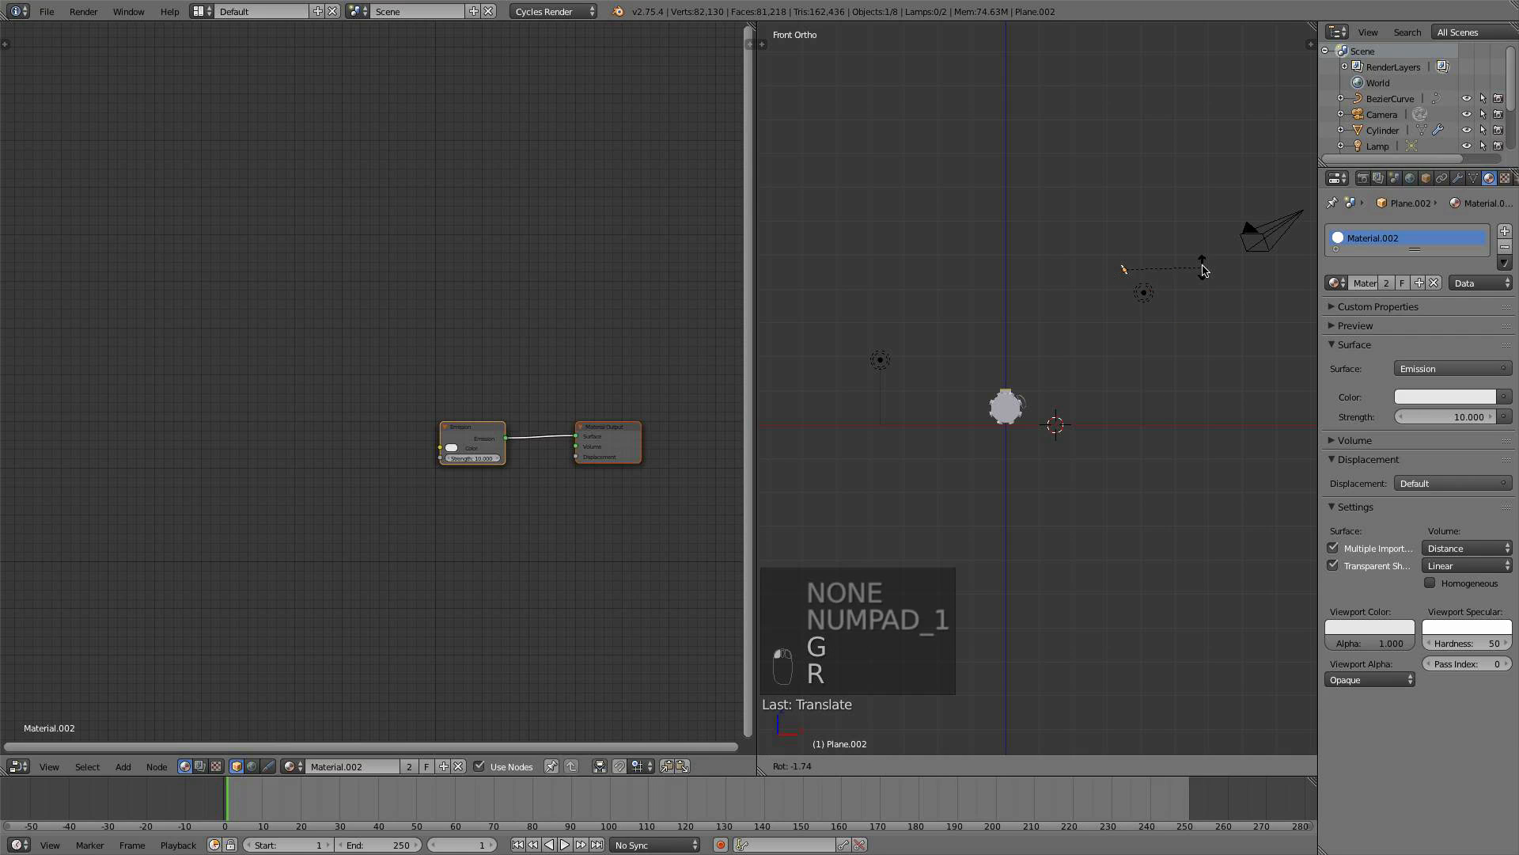
{"action": "left_click", "coordinate": [1193, 272]}
- Move the point lamp above the hilt toward the blade end and set its strength to 100
{"action": "middle_click_drag", "start_coordinate": [1193, 272], "coordinate": [1008, 358]}
{"action": "right_click", "coordinate": [1006, 360]}
{"action": "key", "text": "g"}
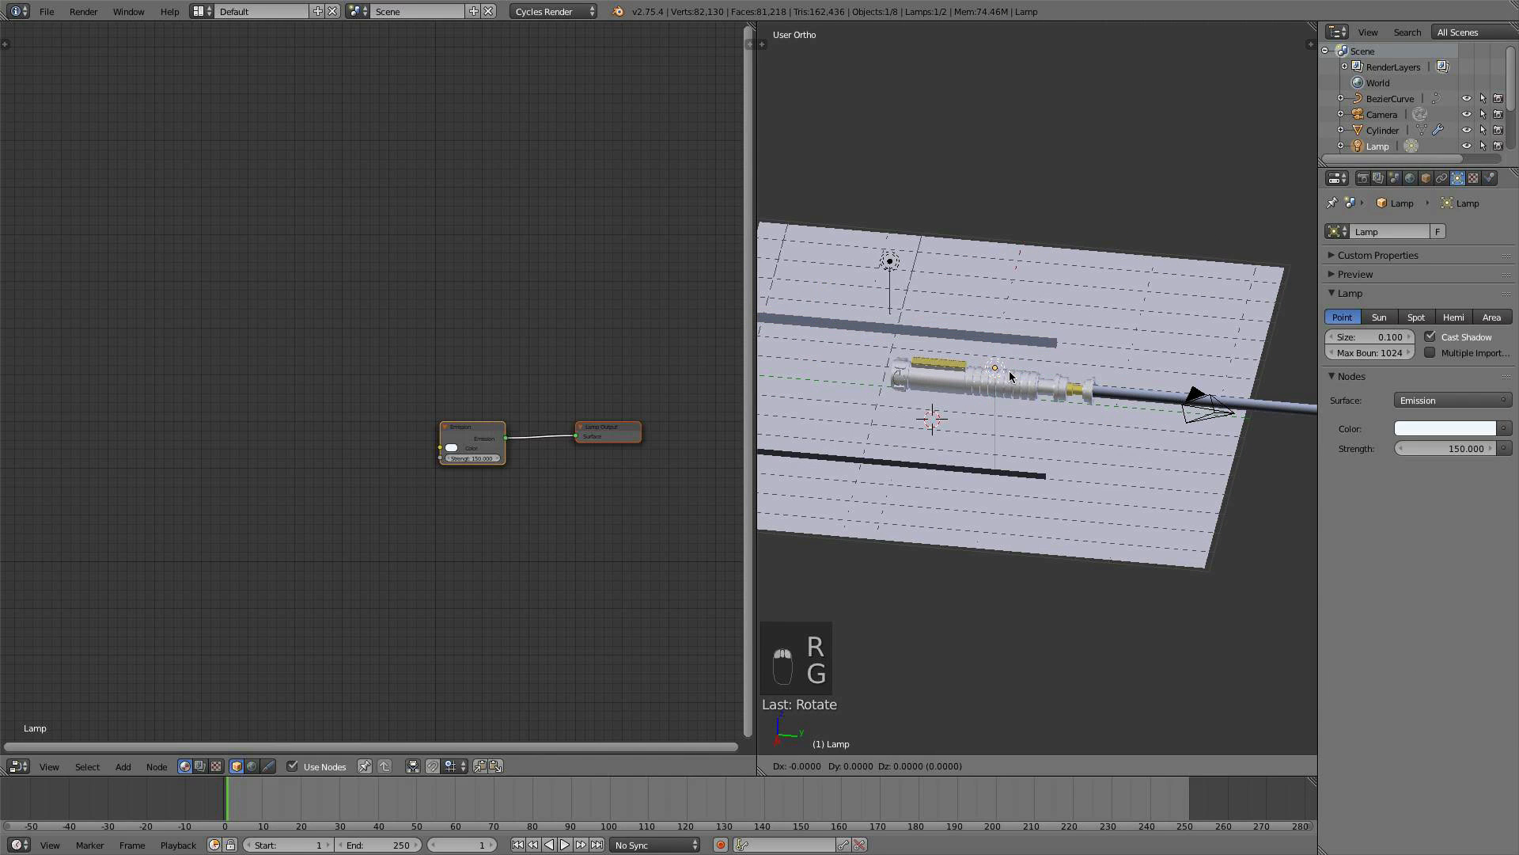
{"action": "left_click", "coordinate": [1059, 378]}
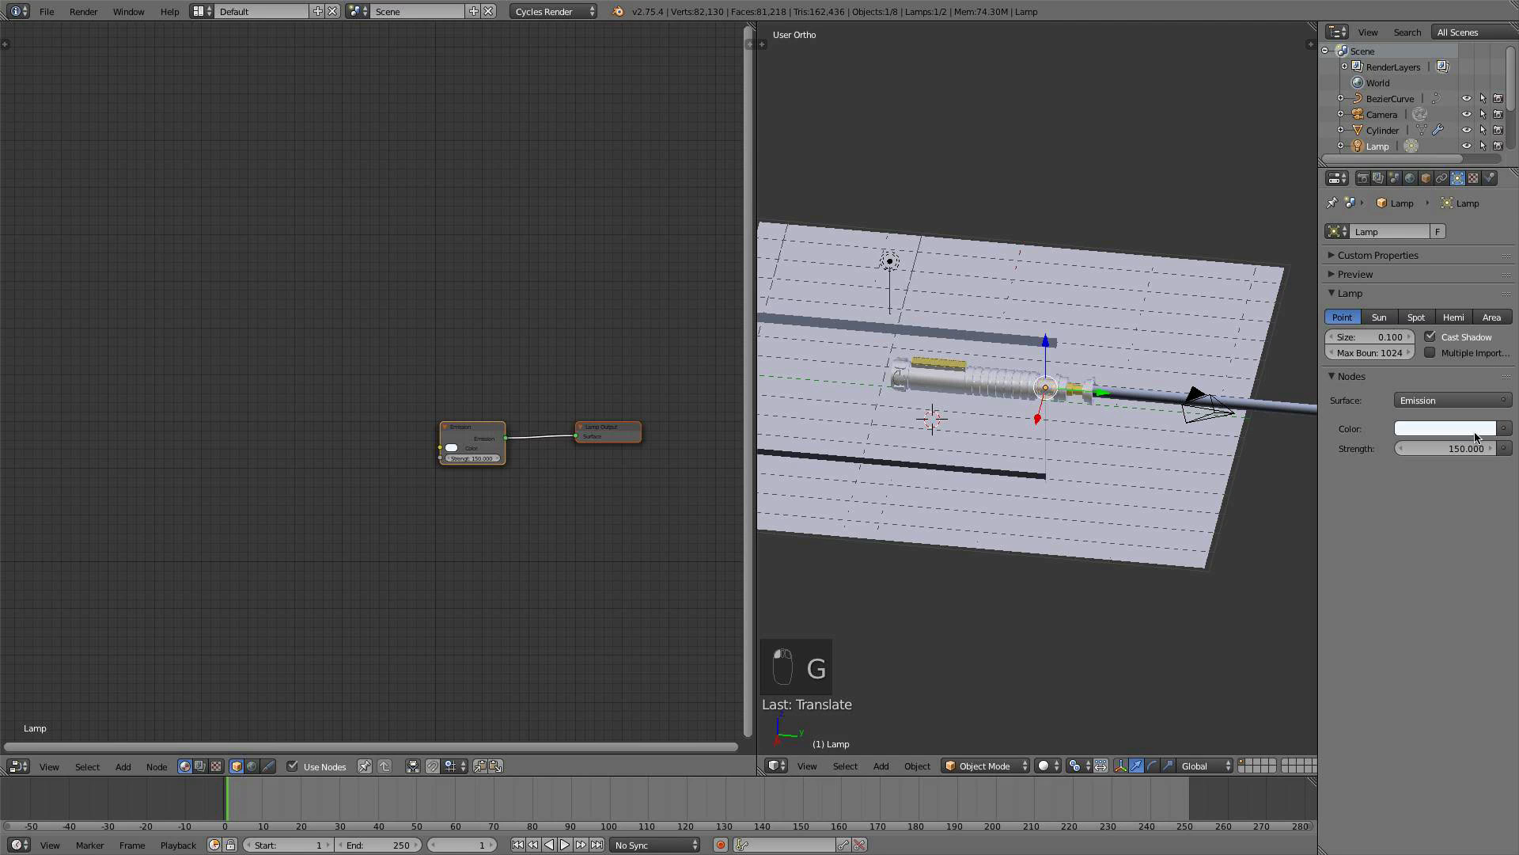
{"action": "left_click", "coordinate": [1456, 442]}
{"action": "type", "text": "10"}
{"action": "key", "text": "Return"}
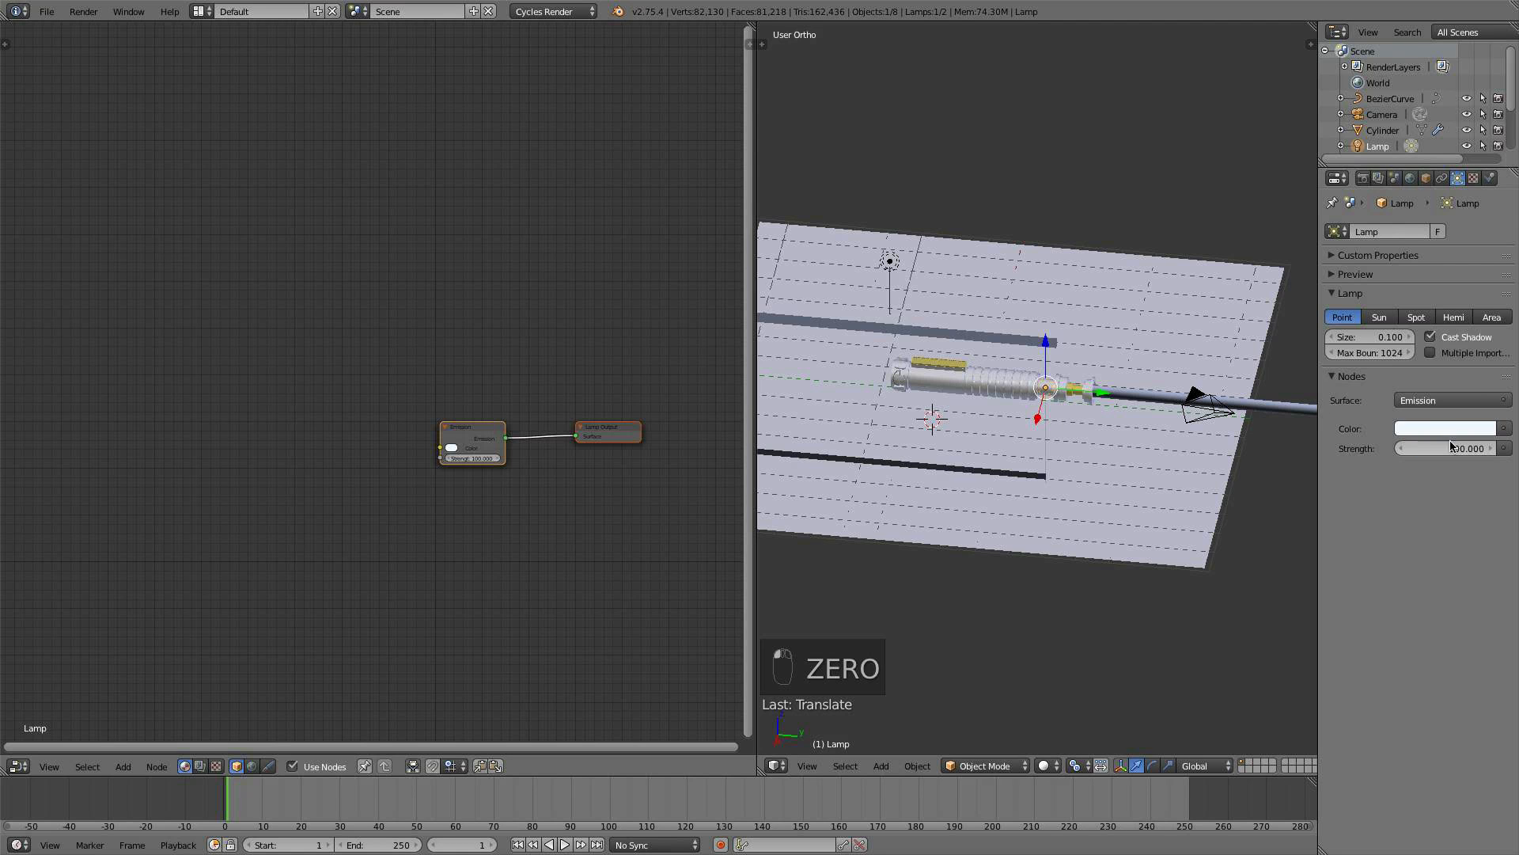
- Hide and unhide the point lamp to identify it, and reposition it above the floor plane
{"action": "middle_click_drag", "start_coordinate": [1028, 506], "coordinate": [883, 516]}
{"action": "key", "text": "h"}
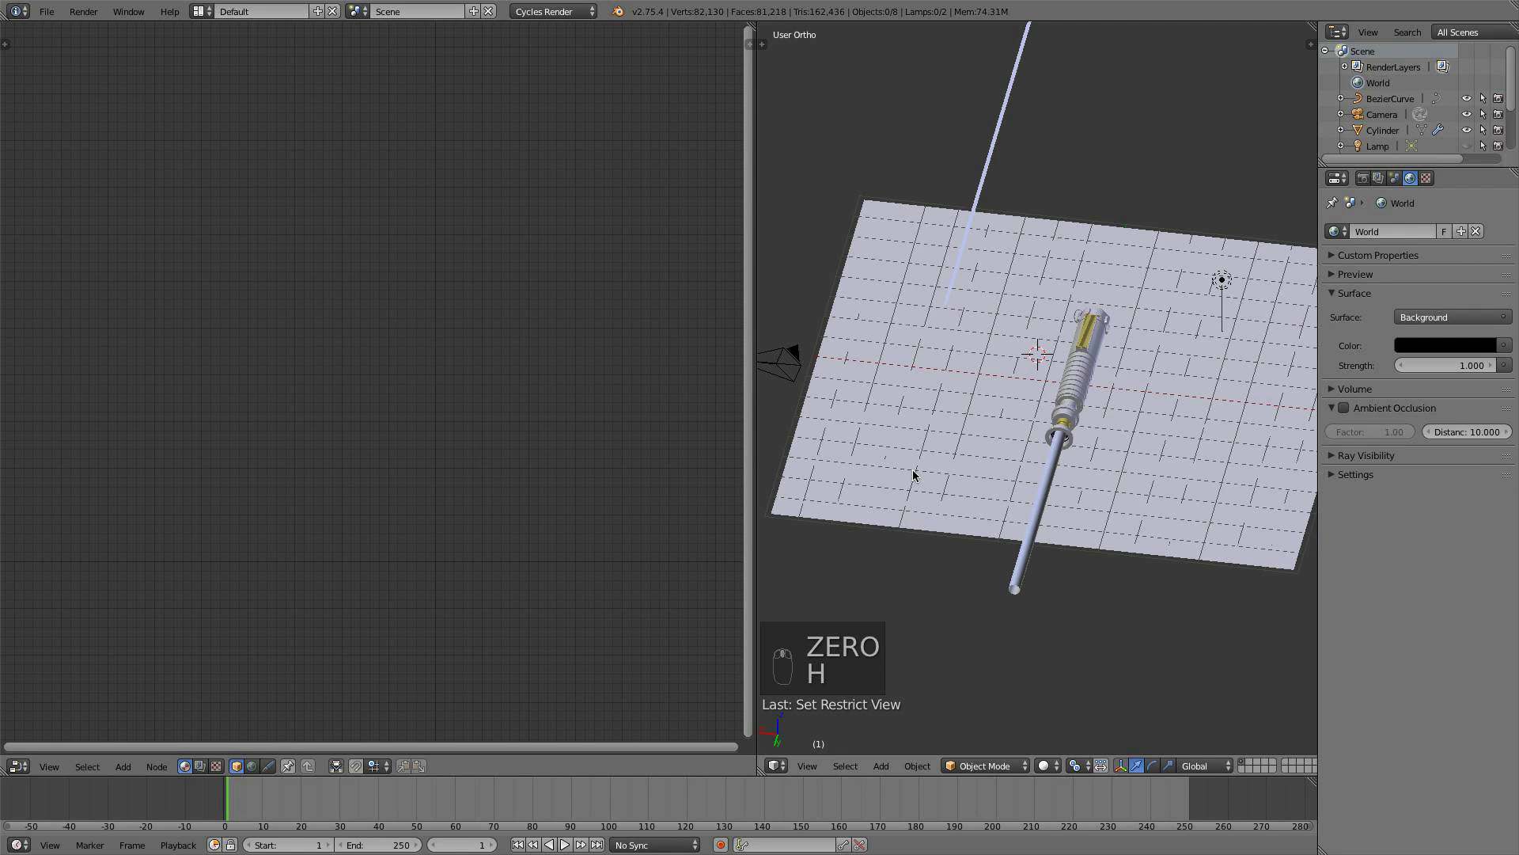
{"action": "key", "text": "alt+h"}
{"action": "middle_click_drag", "start_coordinate": [952, 451], "coordinate": [962, 448]}
{"action": "key", "text": "g"}
{"action": "left_click", "coordinate": [969, 455]}
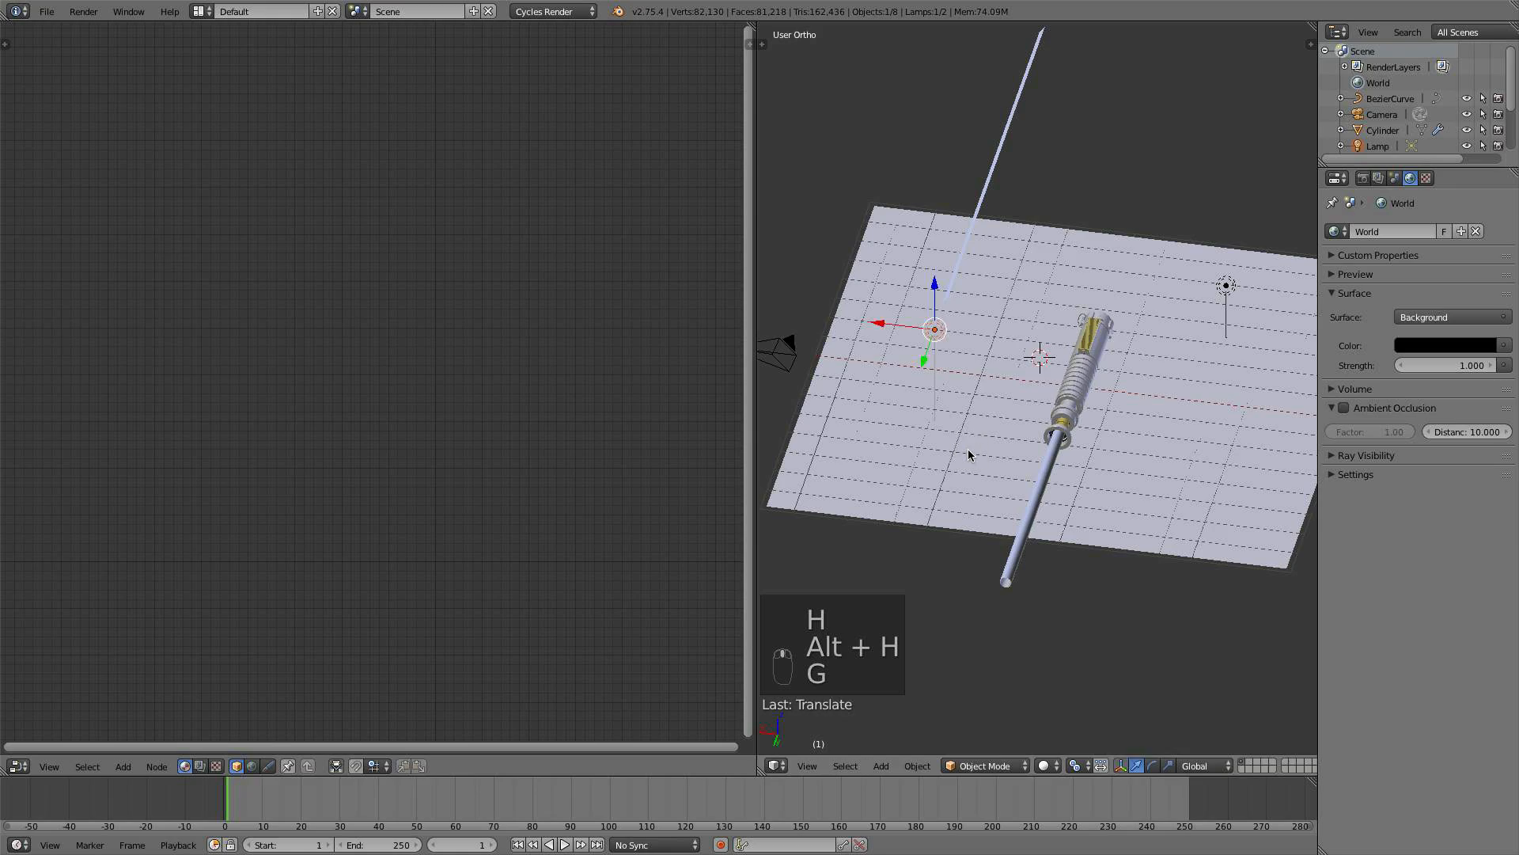
- Show the scene through the camera with rendered viewport shading
{"action": "key", "text": "KP_0"}
{"action": "left_click", "coordinate": [1046, 766]}
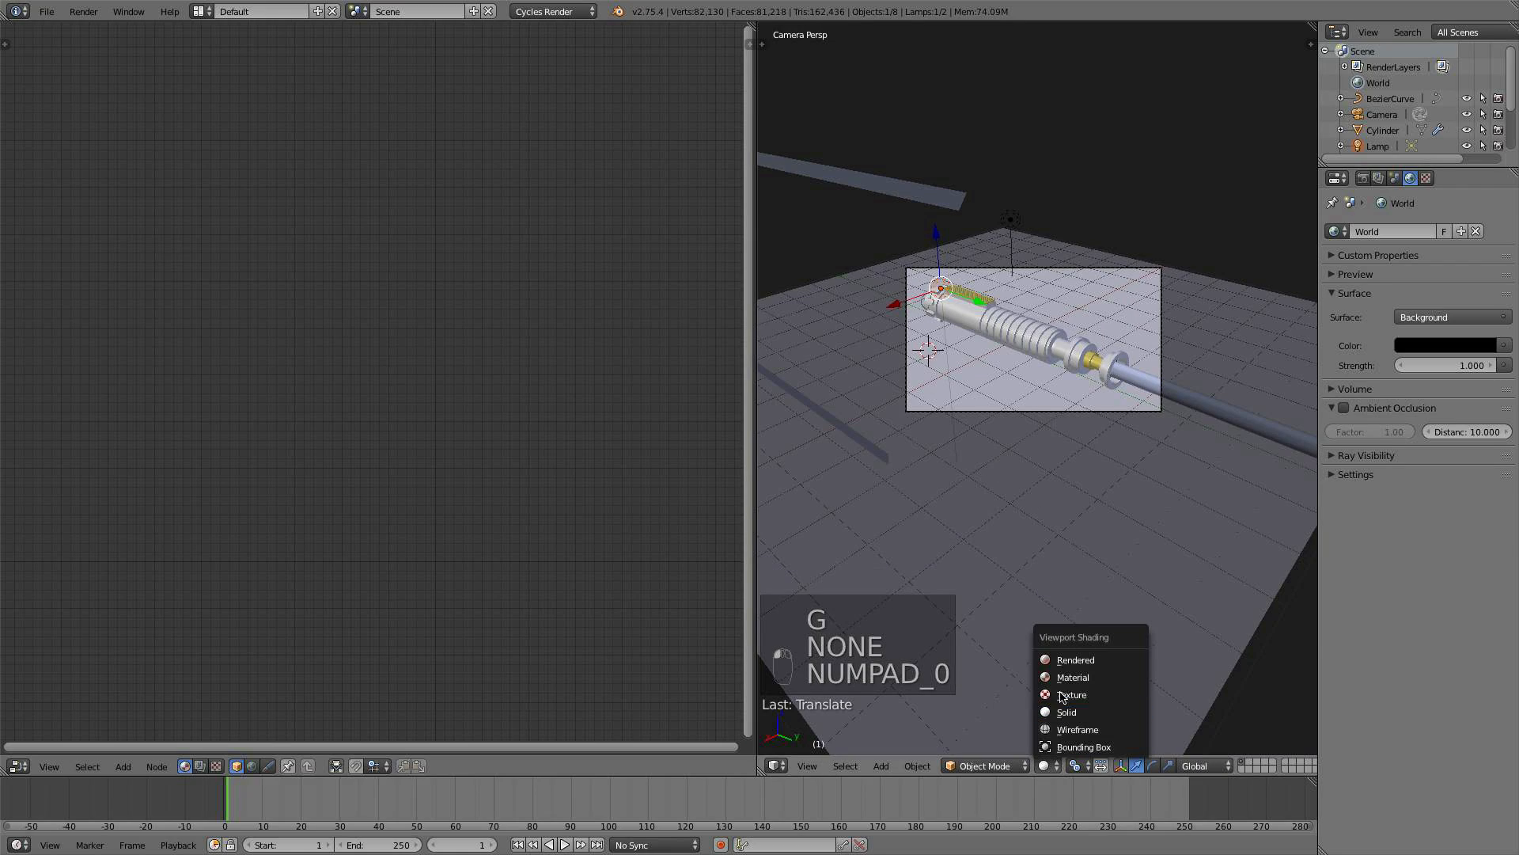
{"action": "left_click", "coordinate": [1073, 662]}
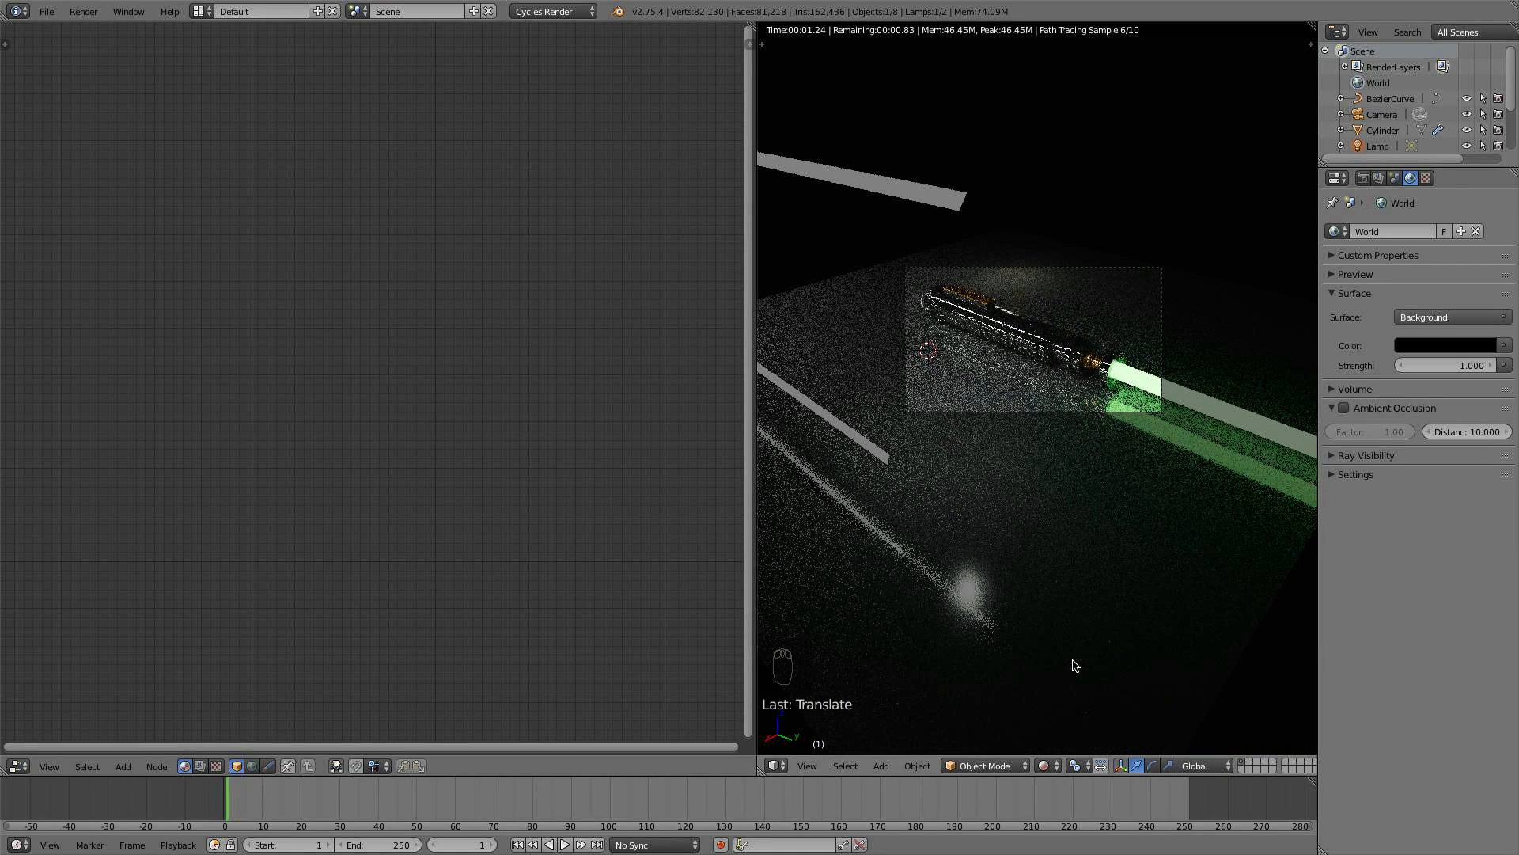
- Set the emission strength of the upper light strip, Plane.002, to 8
{"action": "right_click", "coordinate": [931, 204]}
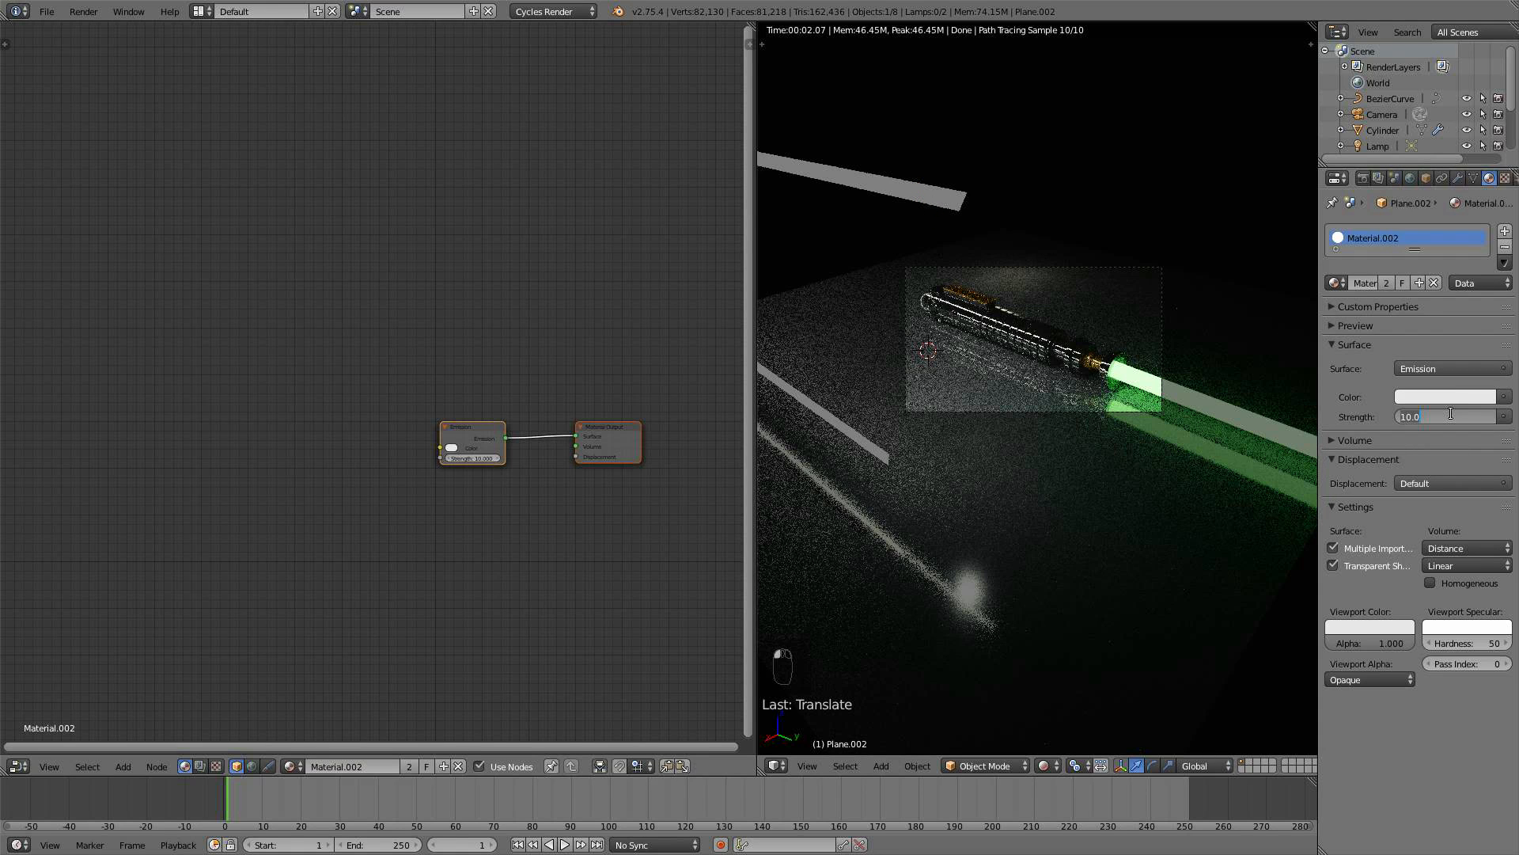
{"action": "type", "text": "8"}
{"action": "key", "text": "Return"}
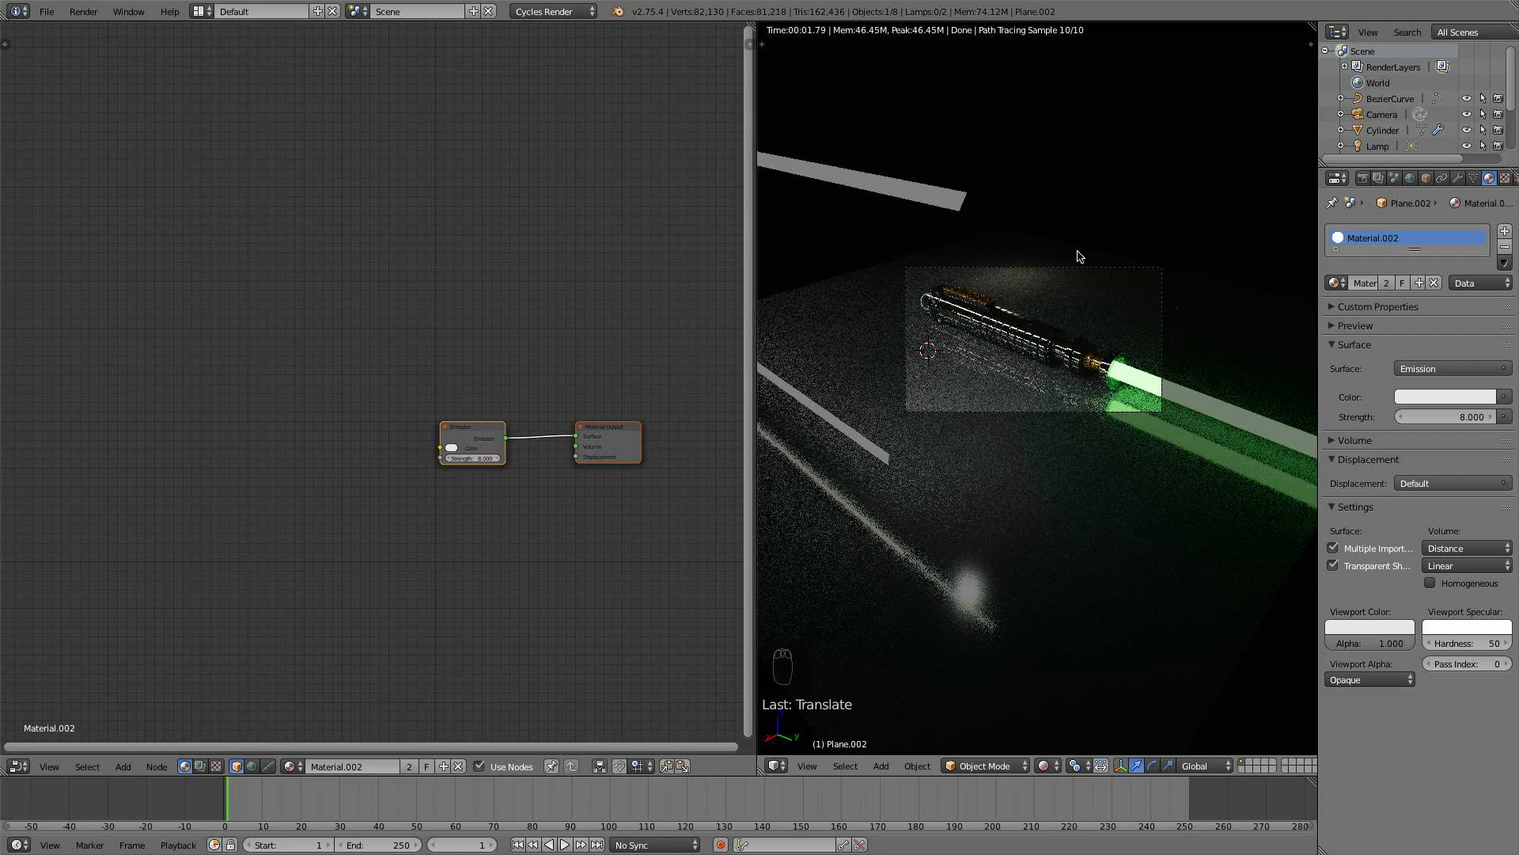
- Scale the light strip Plane.002 to slightly larger than its original size and check the lighting on the hilt
{"action": "key", "text": "s"}
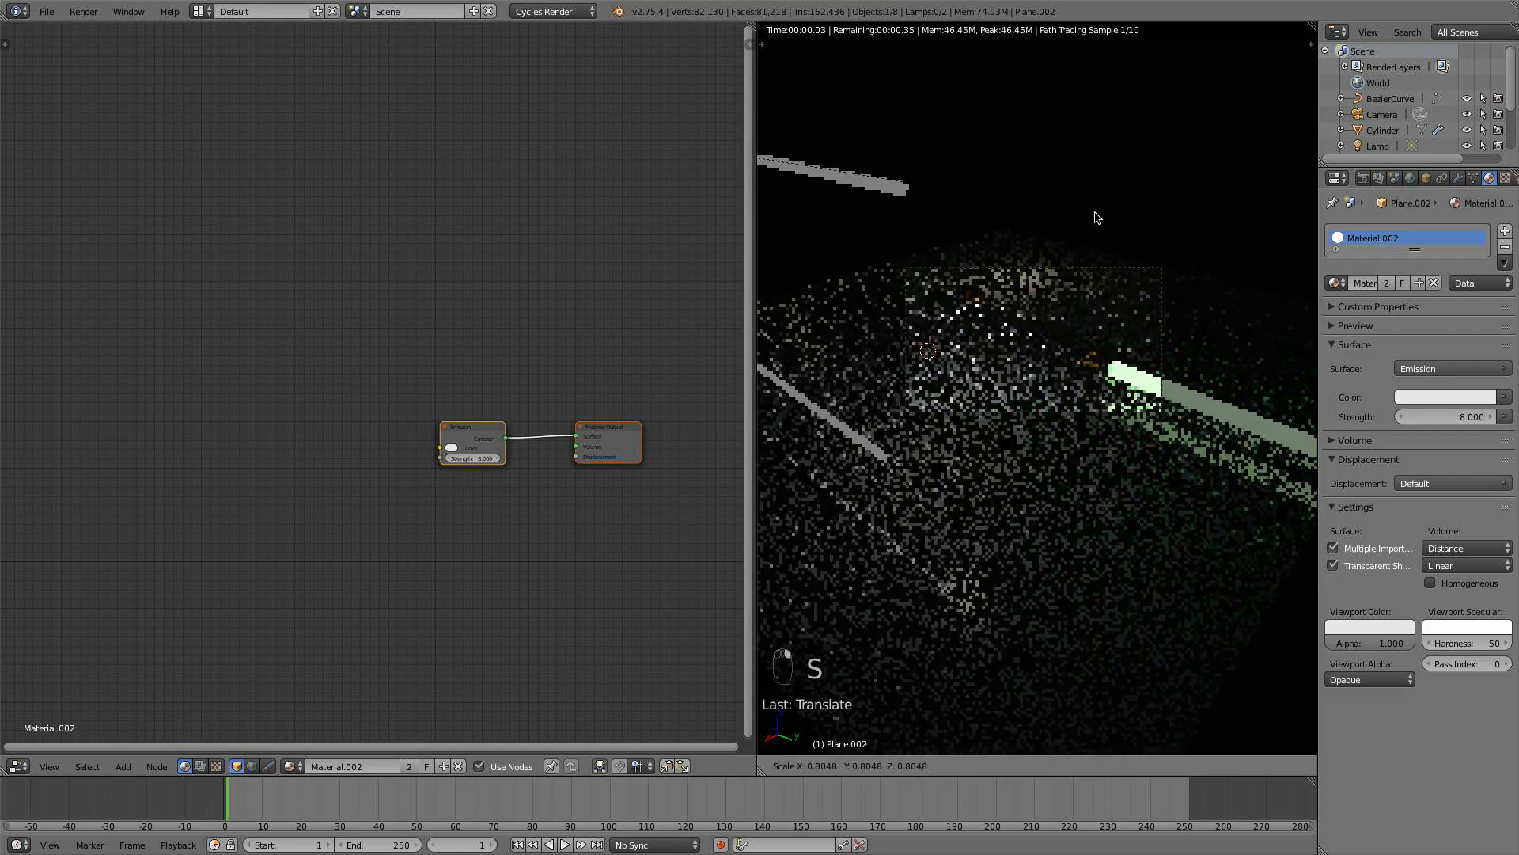
{"action": "left_click", "coordinate": [1097, 219]}
{"action": "key", "text": "s"}
{"action": "left_click", "coordinate": [1198, 281]}
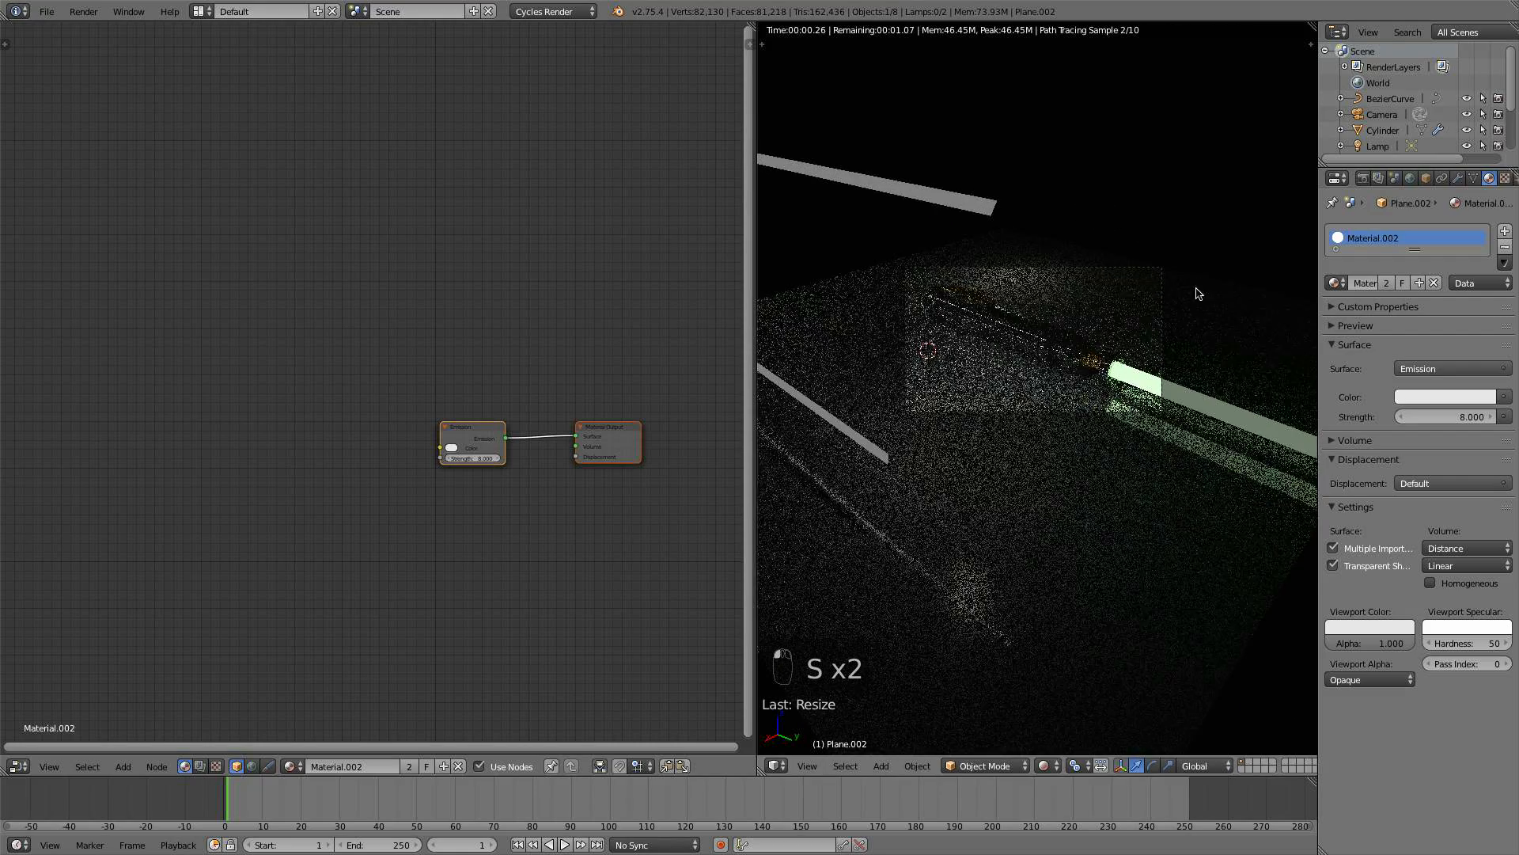
{"action": "scroll", "coordinate": [1139, 443], "scroll_direction": "up", "scroll_amount": 4}
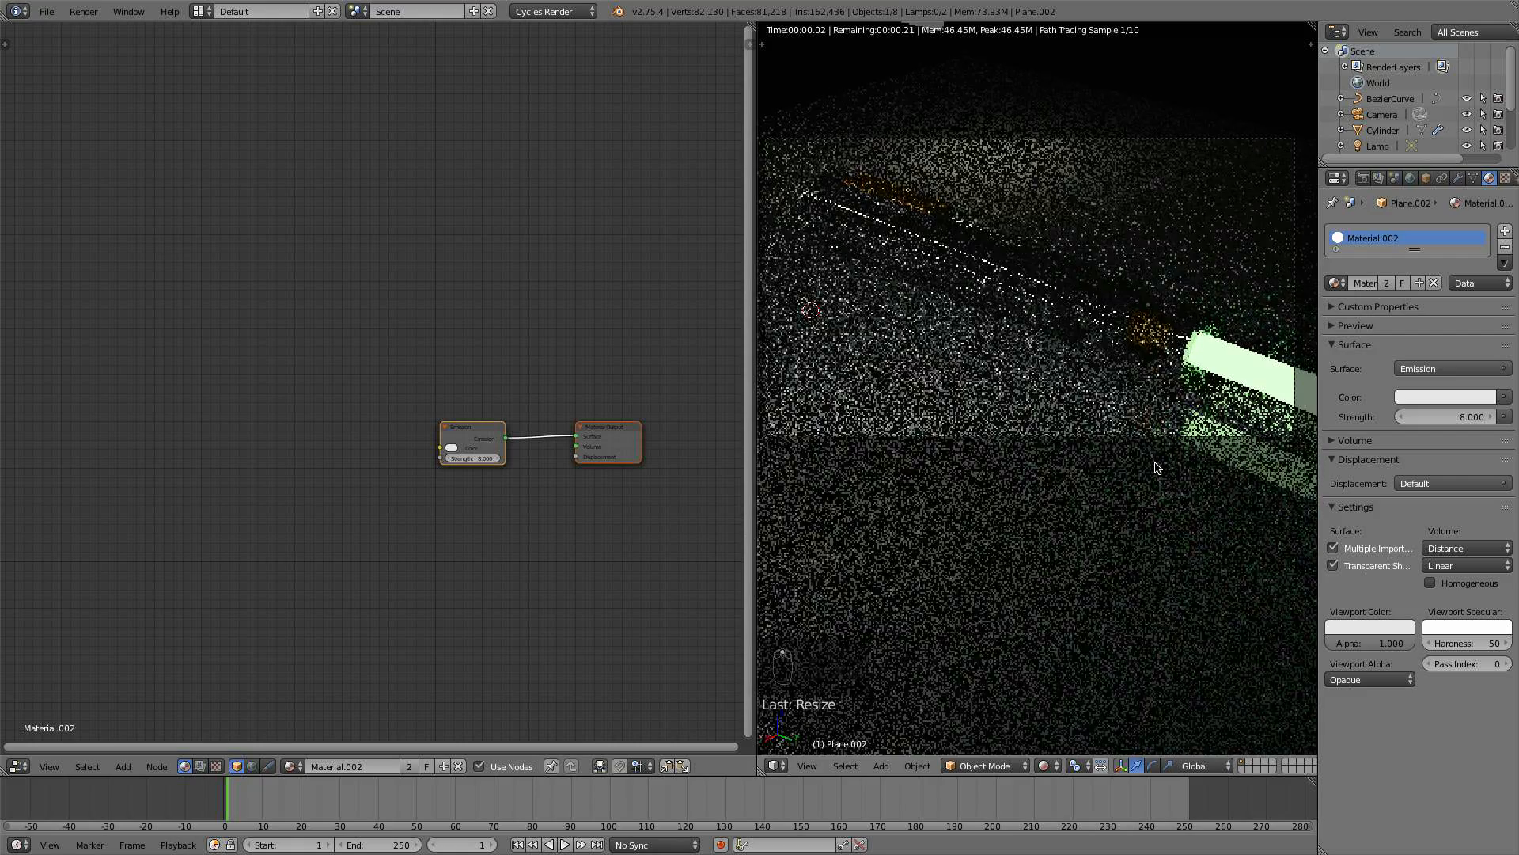
{"action": "middle_click_drag", "start_coordinate": [1143, 414], "coordinate": [1150, 445], "text": "shift"}
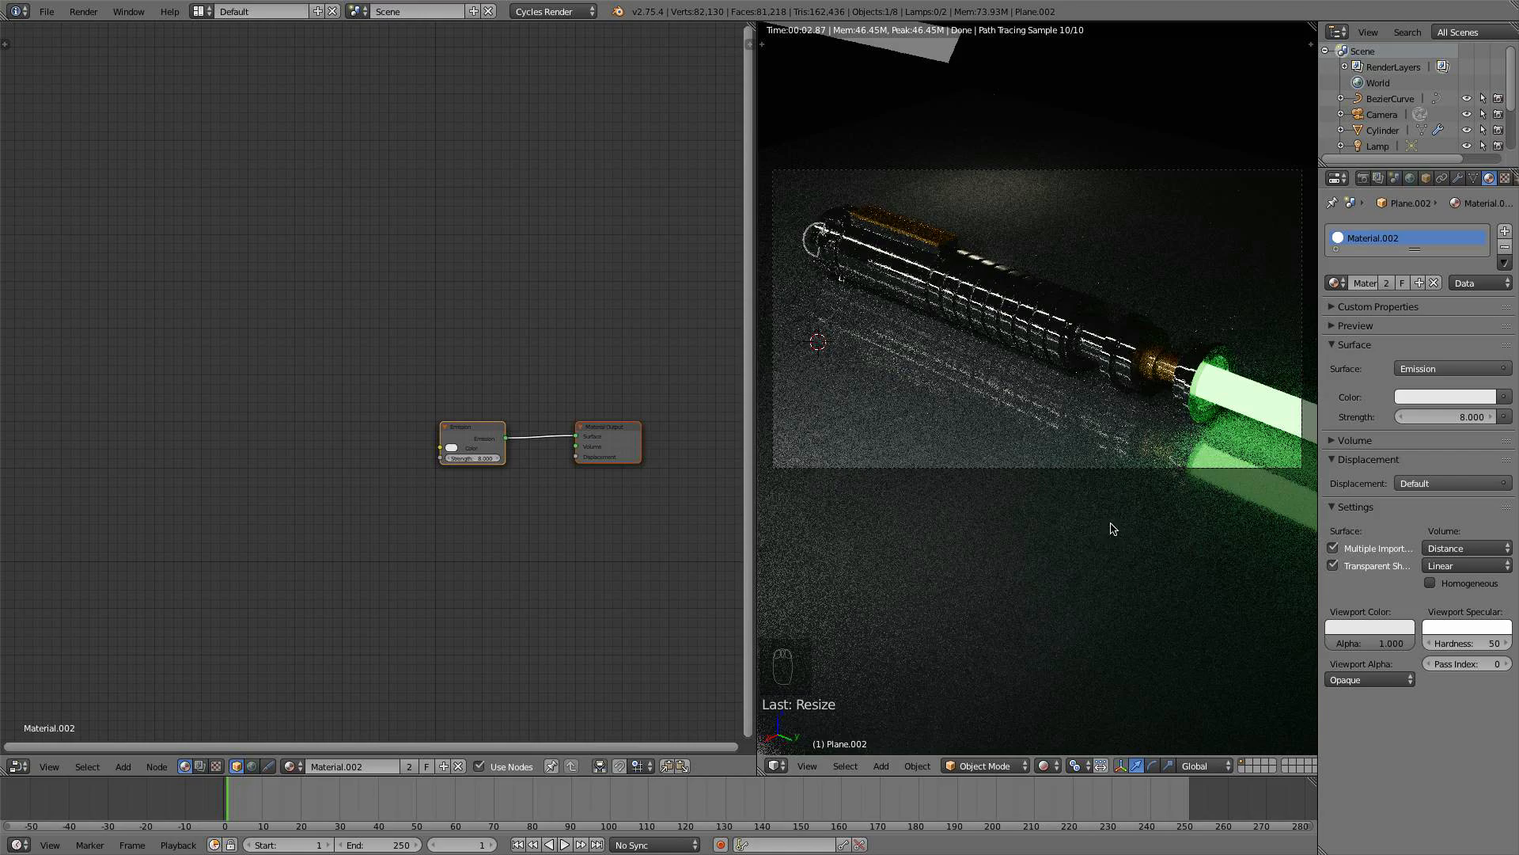
- In the lightsaber hilt's Material.001, set the lower Multiply node's factor to 0.8 and raise the Add node's factor
{"action": "middle_click_drag", "start_coordinate": [1113, 529], "coordinate": [1092, 597], "text": "shift"}
{"action": "right_click", "coordinate": [1105, 427]}
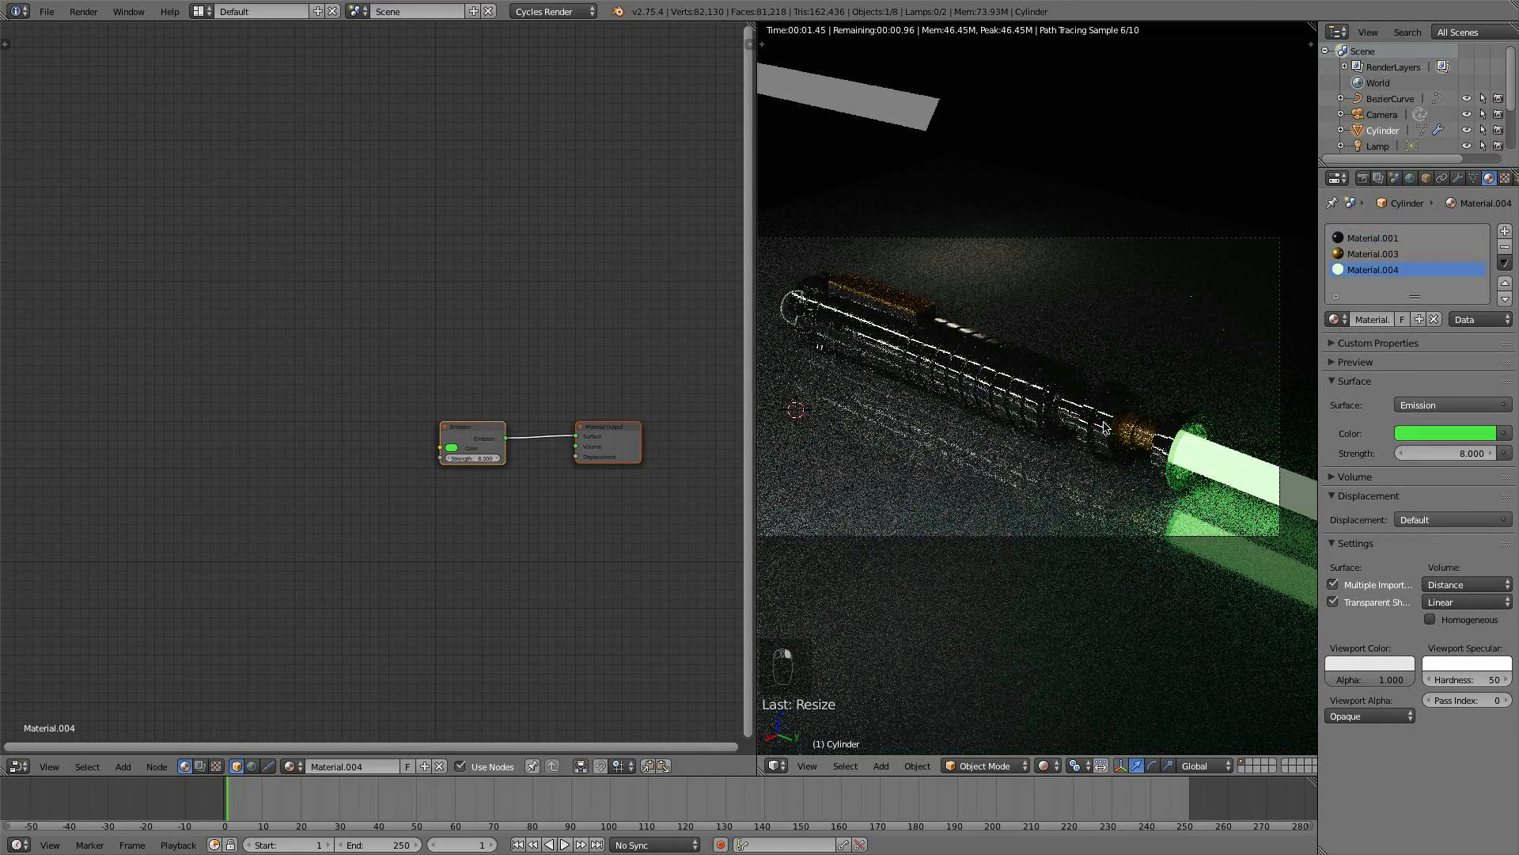
{"action": "left_click", "coordinate": [1381, 237]}
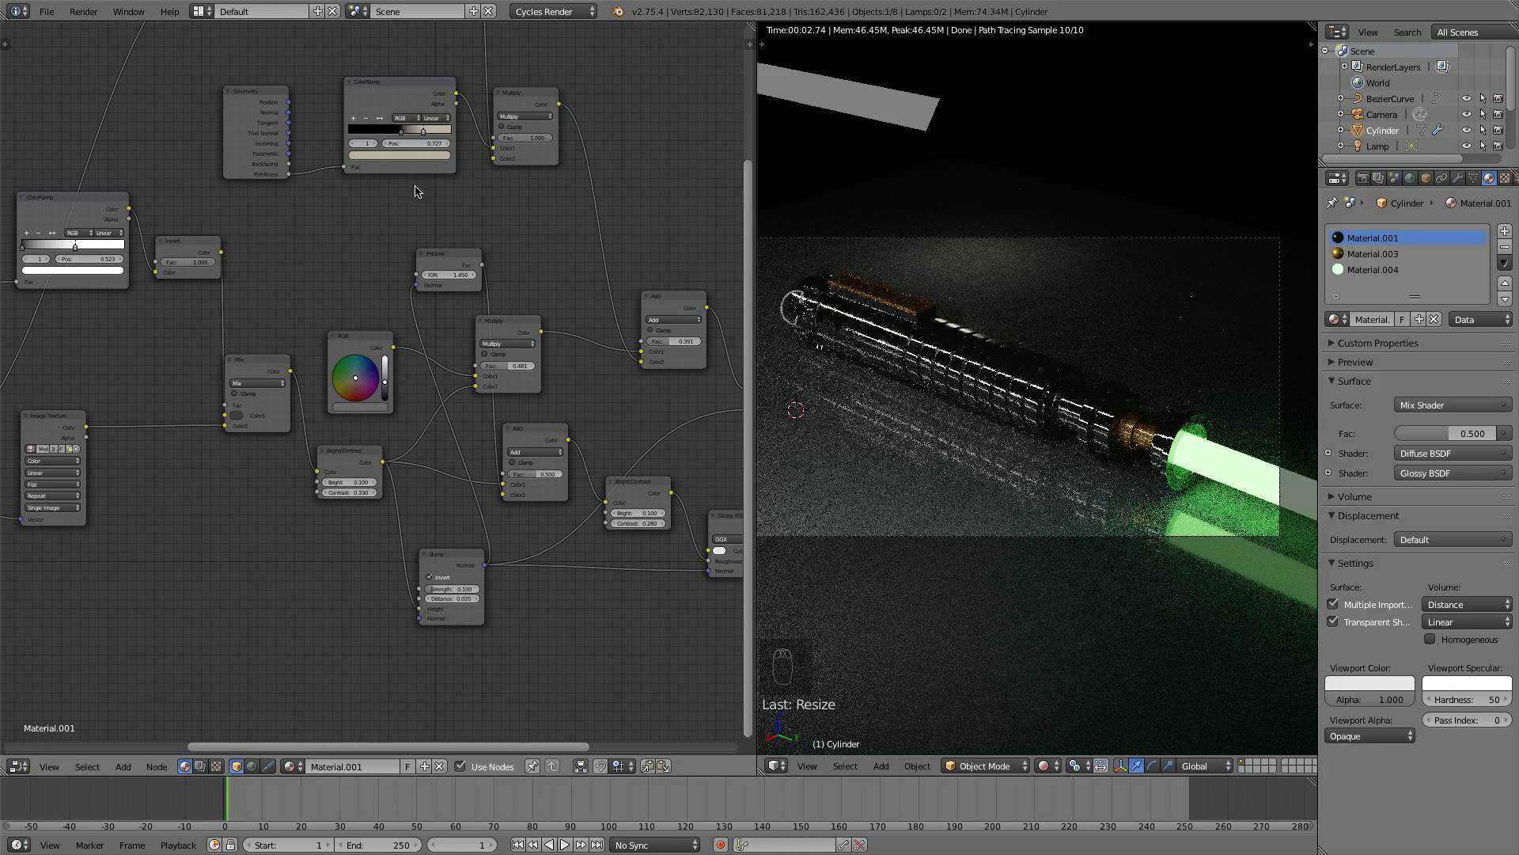
{"action": "left_click", "coordinate": [368, 407]}
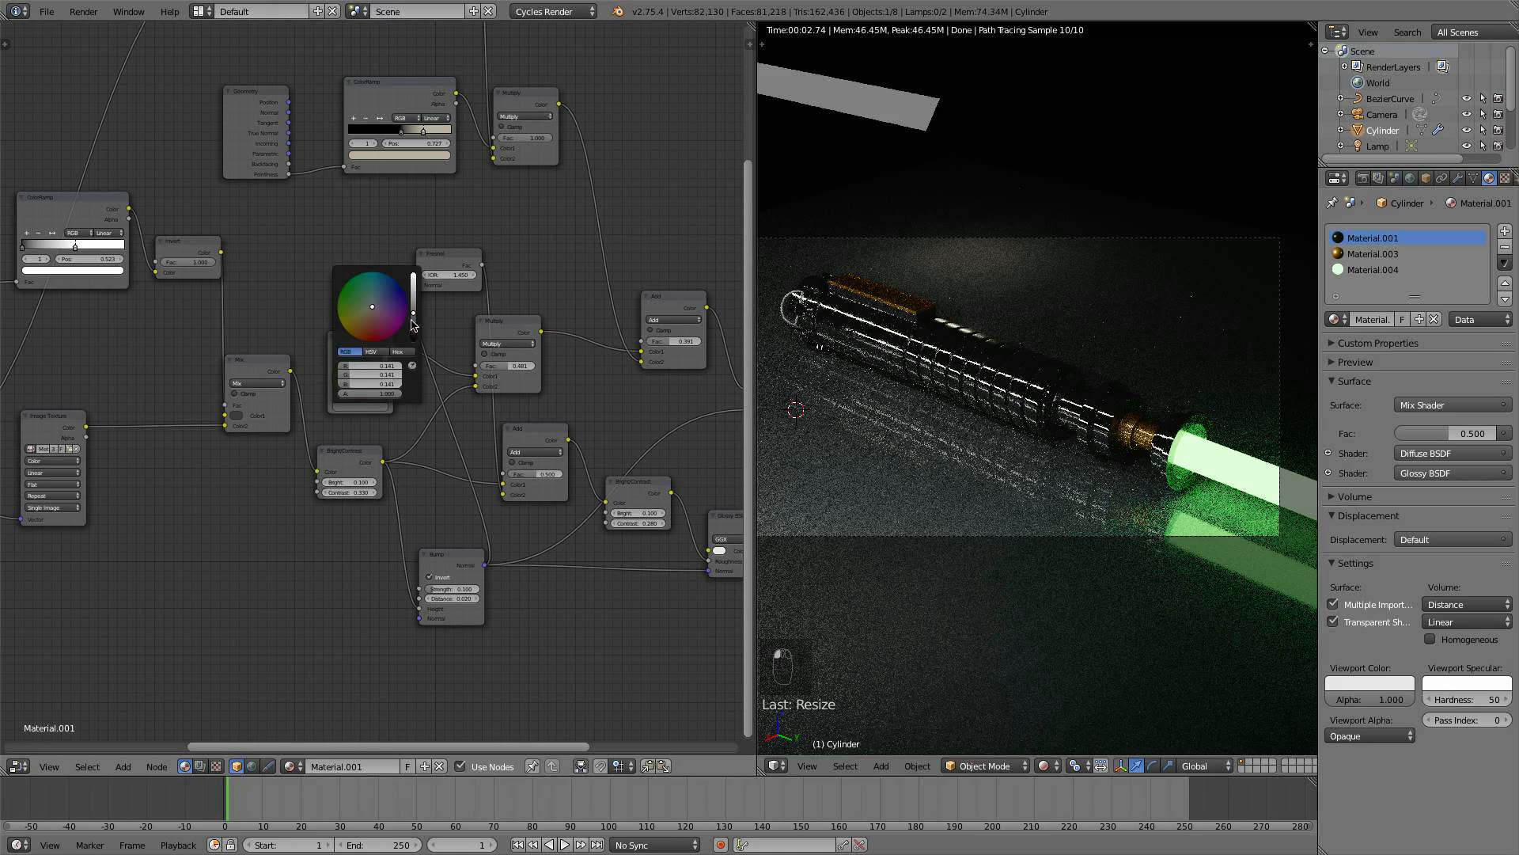
{"action": "left_click_drag", "start_coordinate": [512, 366], "coordinate": [504, 366]}
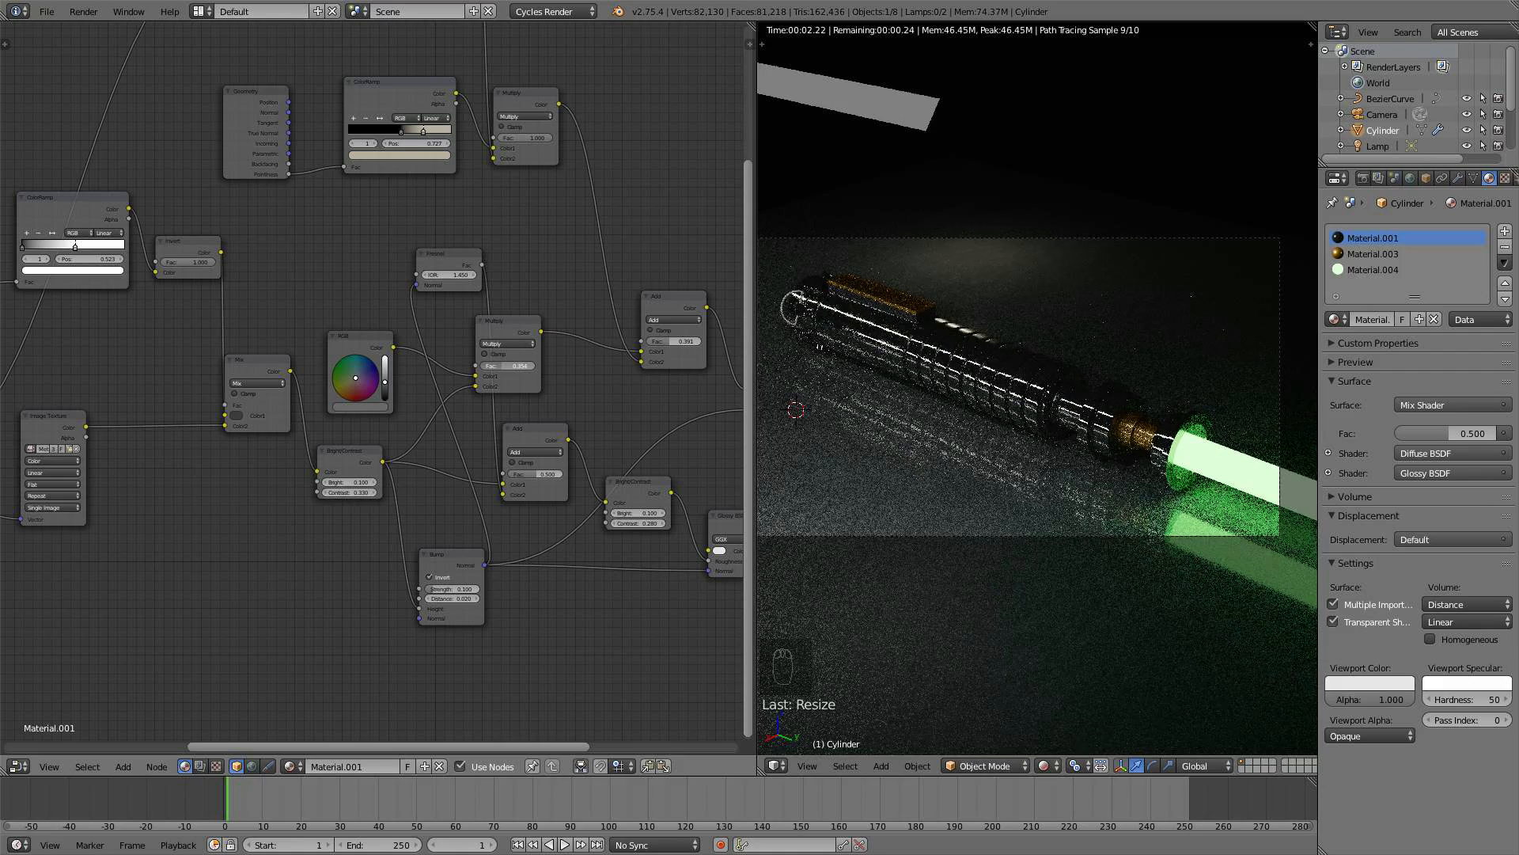
{"action": "left_click_drag", "start_coordinate": [508, 366], "coordinate": [512, 366]}
{"action": "left_click_drag", "start_coordinate": [675, 341], "coordinate": [696, 341]}
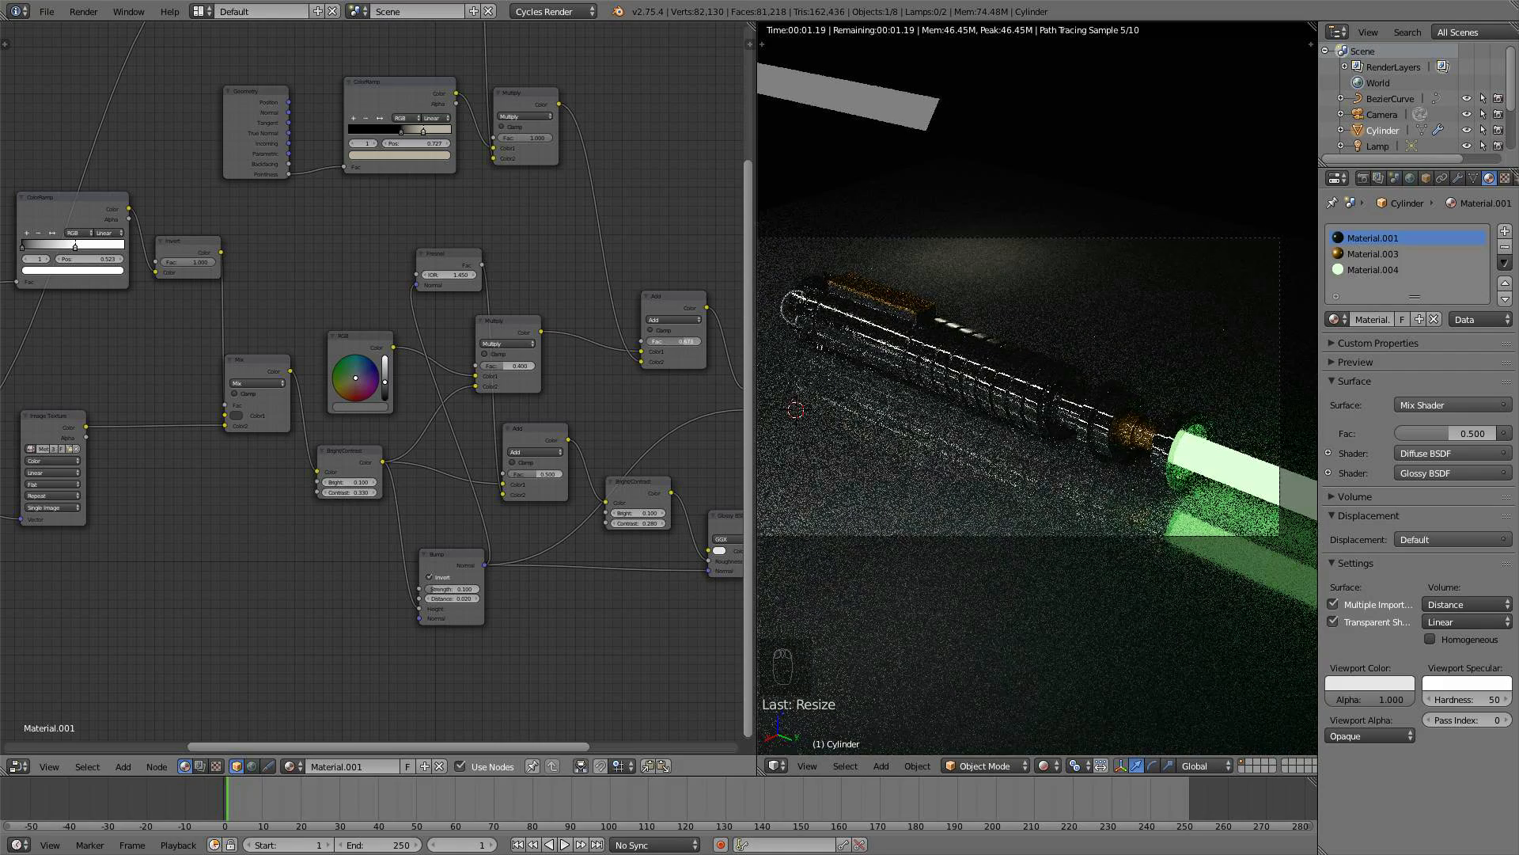
{"action": "scroll", "coordinate": [1039, 449], "scroll_direction": "up", "scroll_amount": 5}
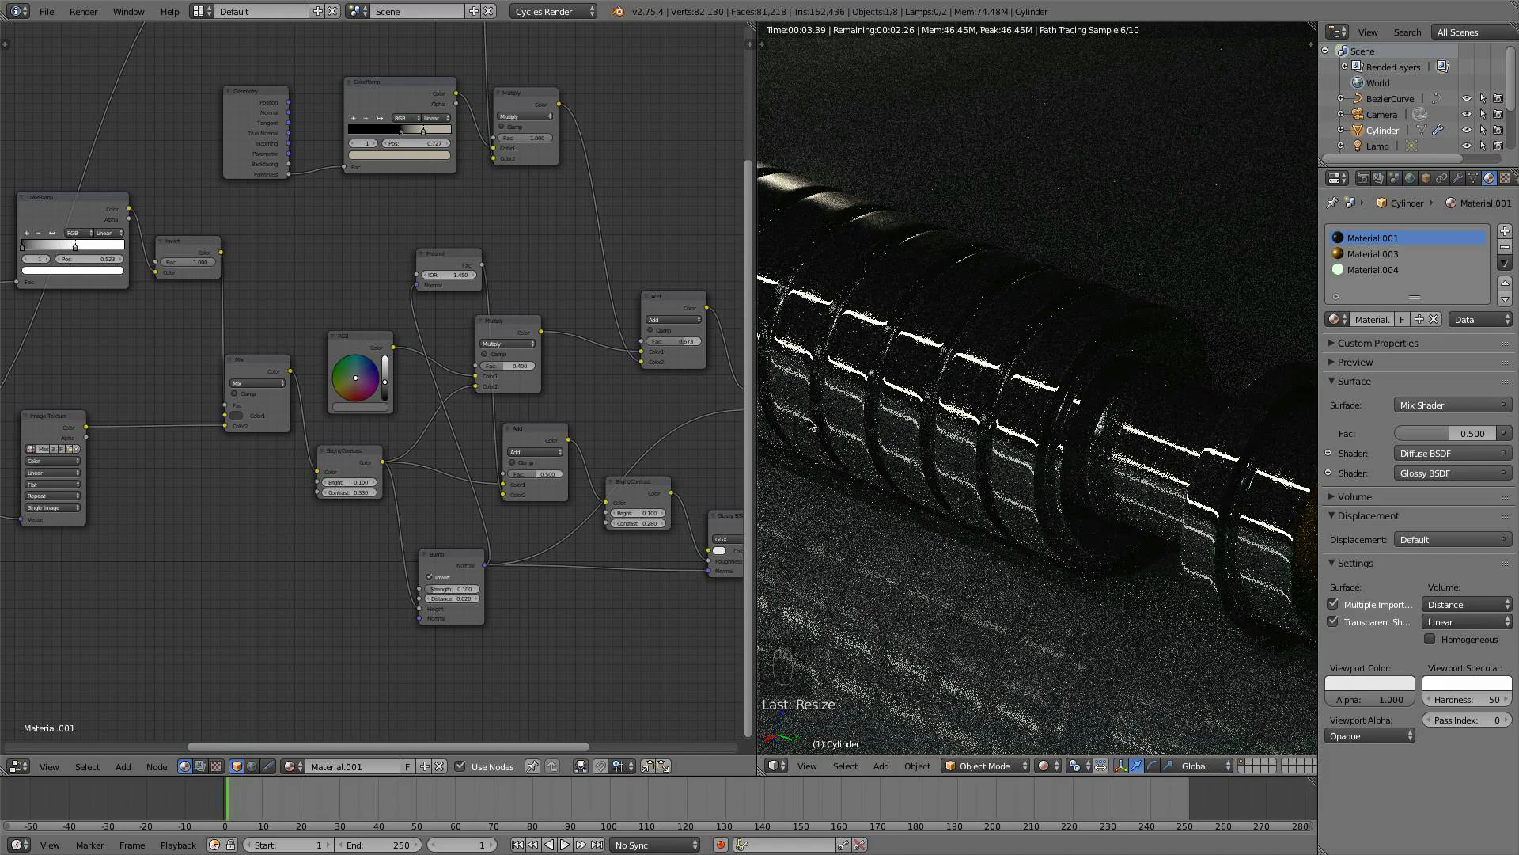
- Preview the Add node's output on the hilt, raise its factor to about 0.89 and tint the RGB node's grey slightly blue
{"action": "left_click", "coordinate": [673, 312], "text": "ctrl+shift"}
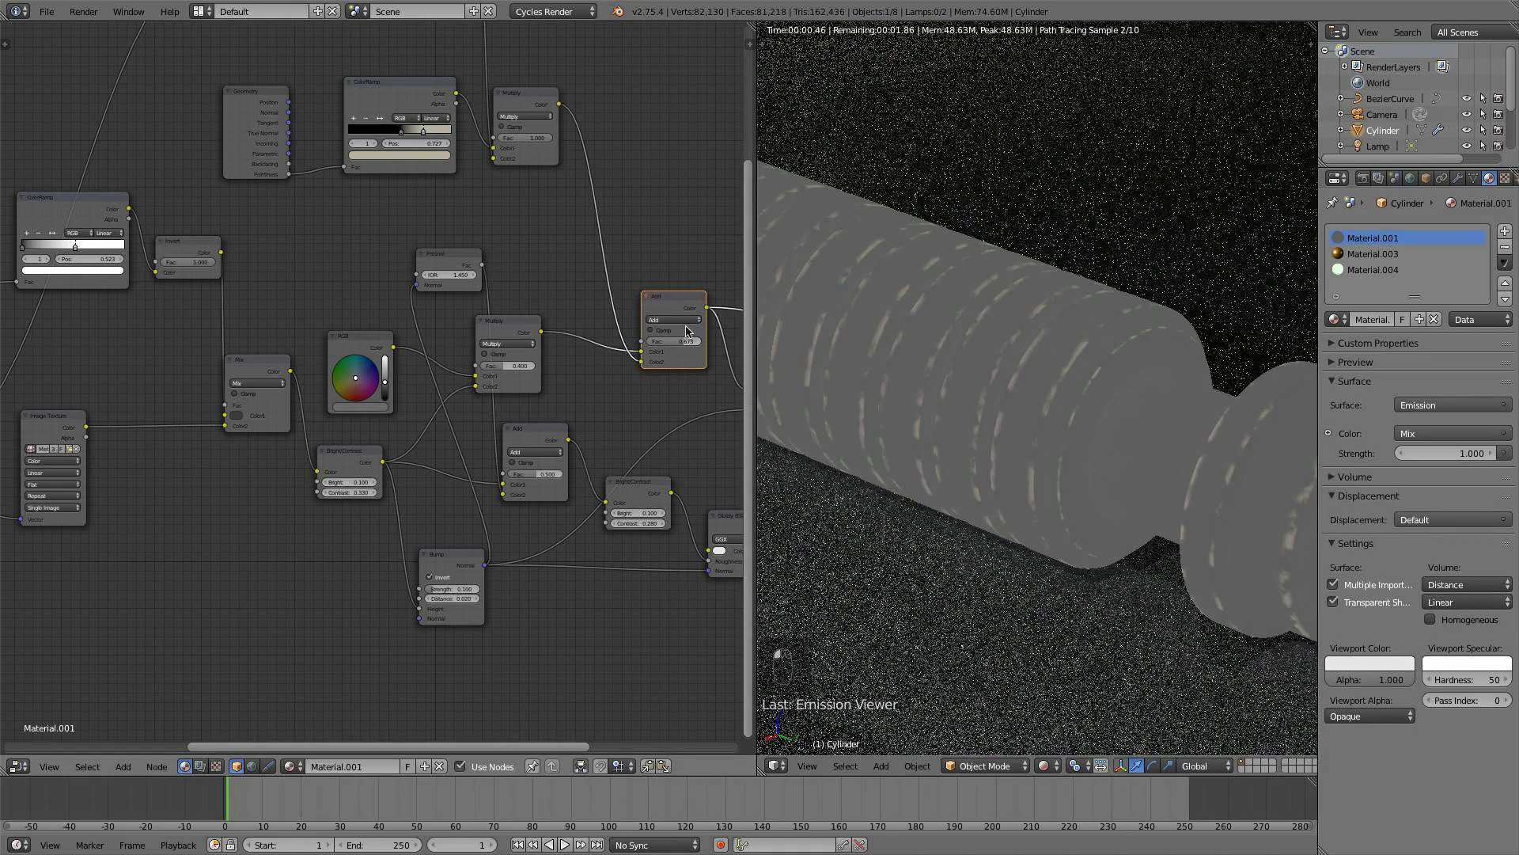
{"action": "left_click_drag", "start_coordinate": [685, 341], "coordinate": [713, 341]}
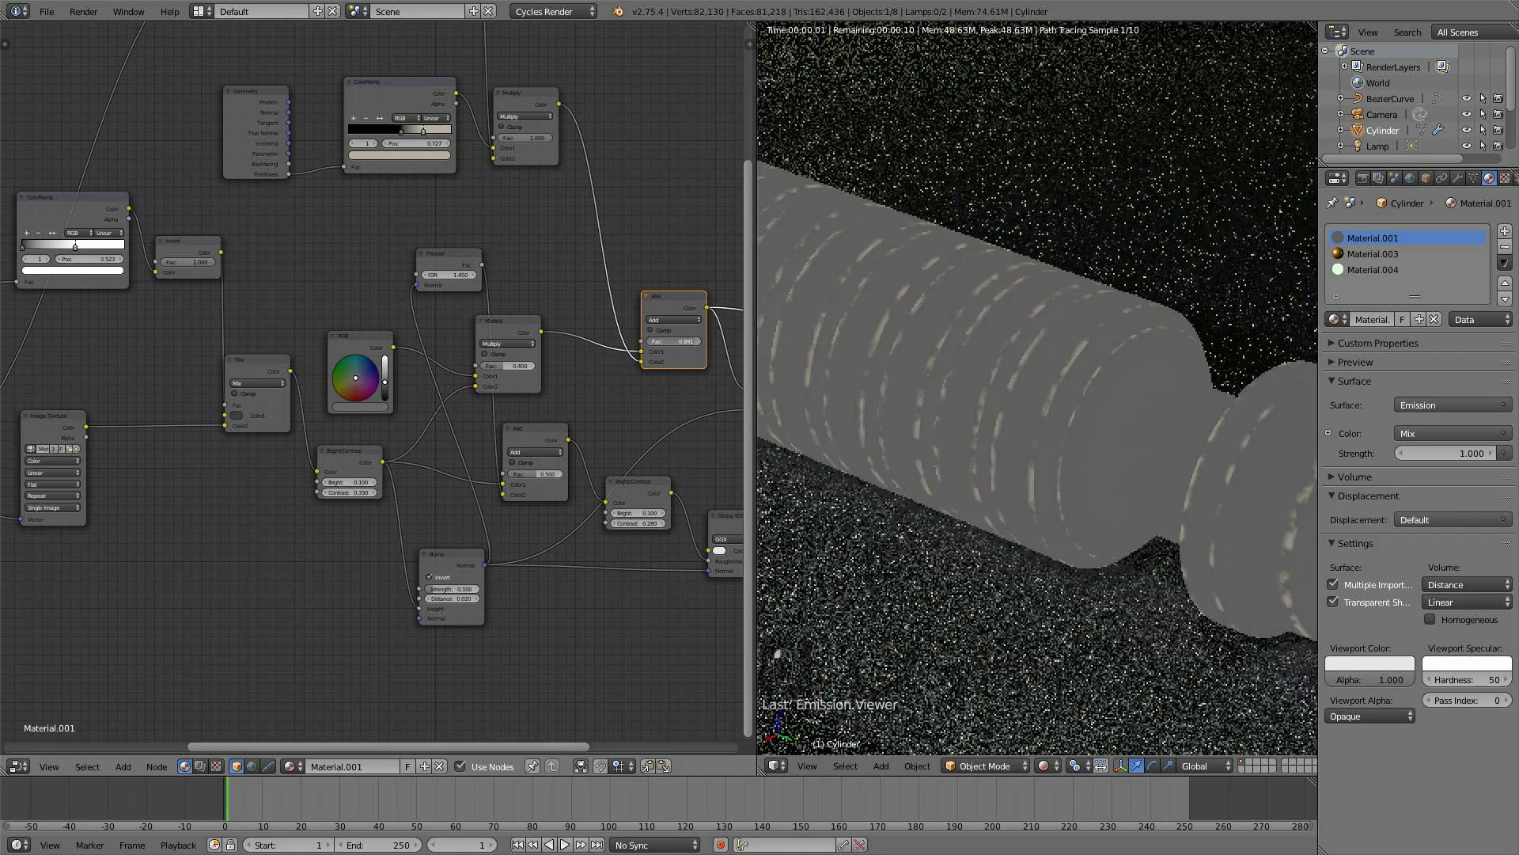
{"action": "left_click", "coordinate": [368, 406]}
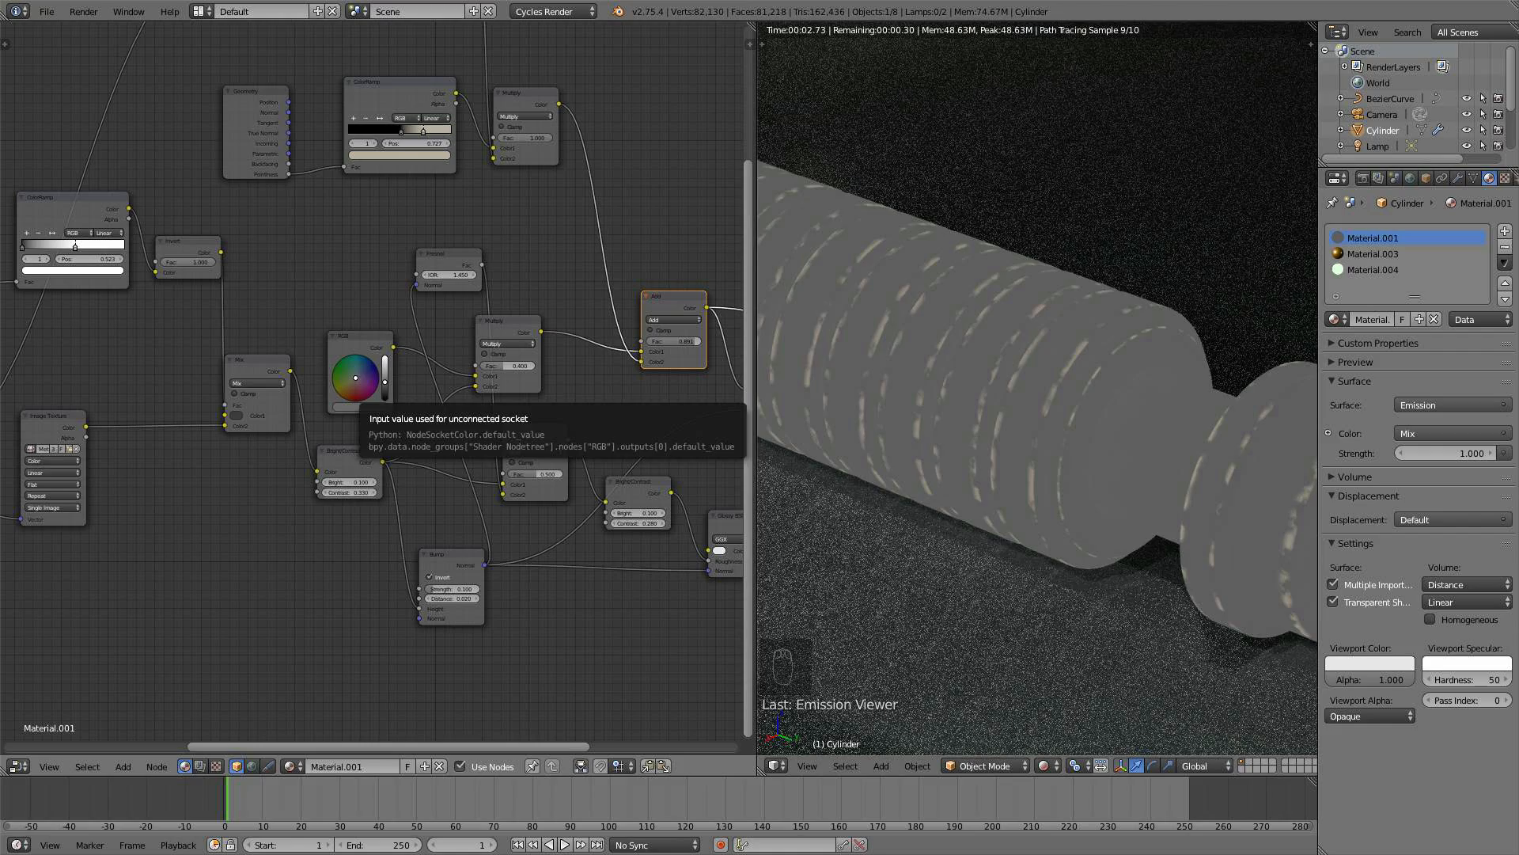
{"action": "left_click", "coordinate": [356, 378]}
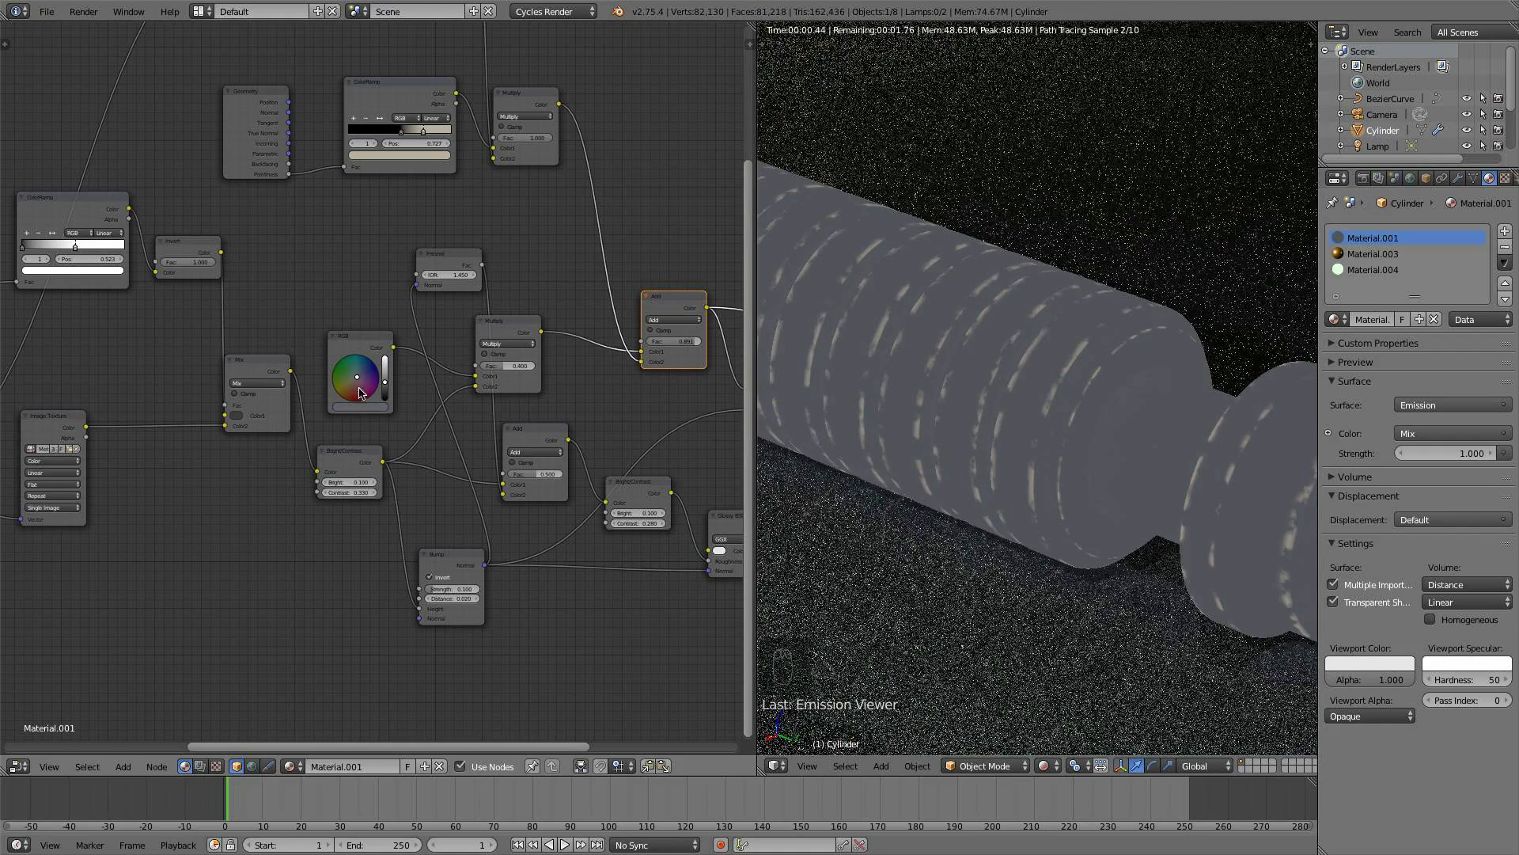
{"action": "left_click", "coordinate": [370, 406]}
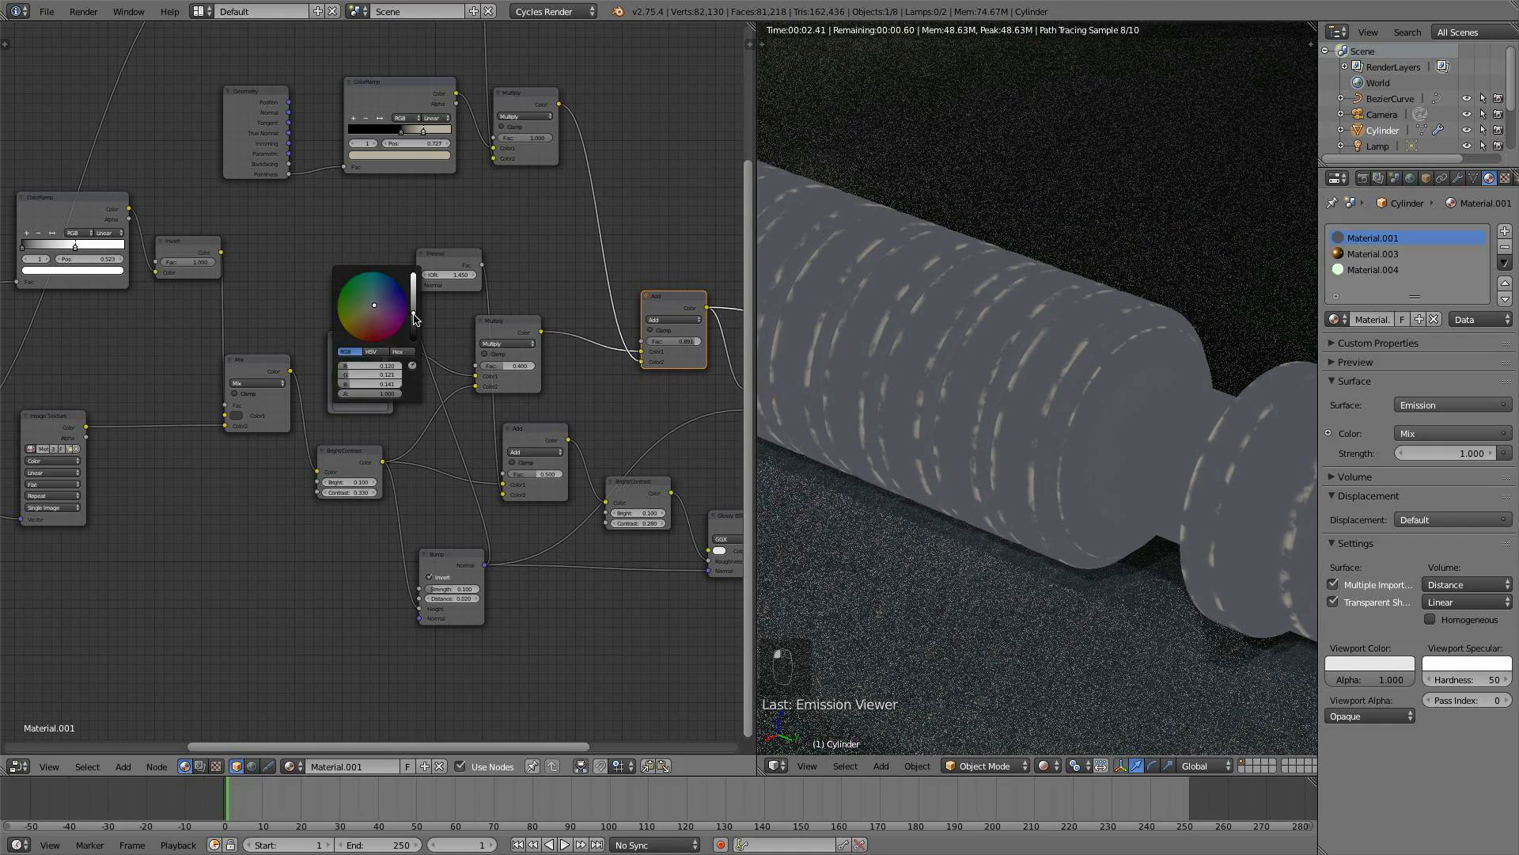
{"action": "left_click_drag", "start_coordinate": [414, 318], "coordinate": [414, 281]}
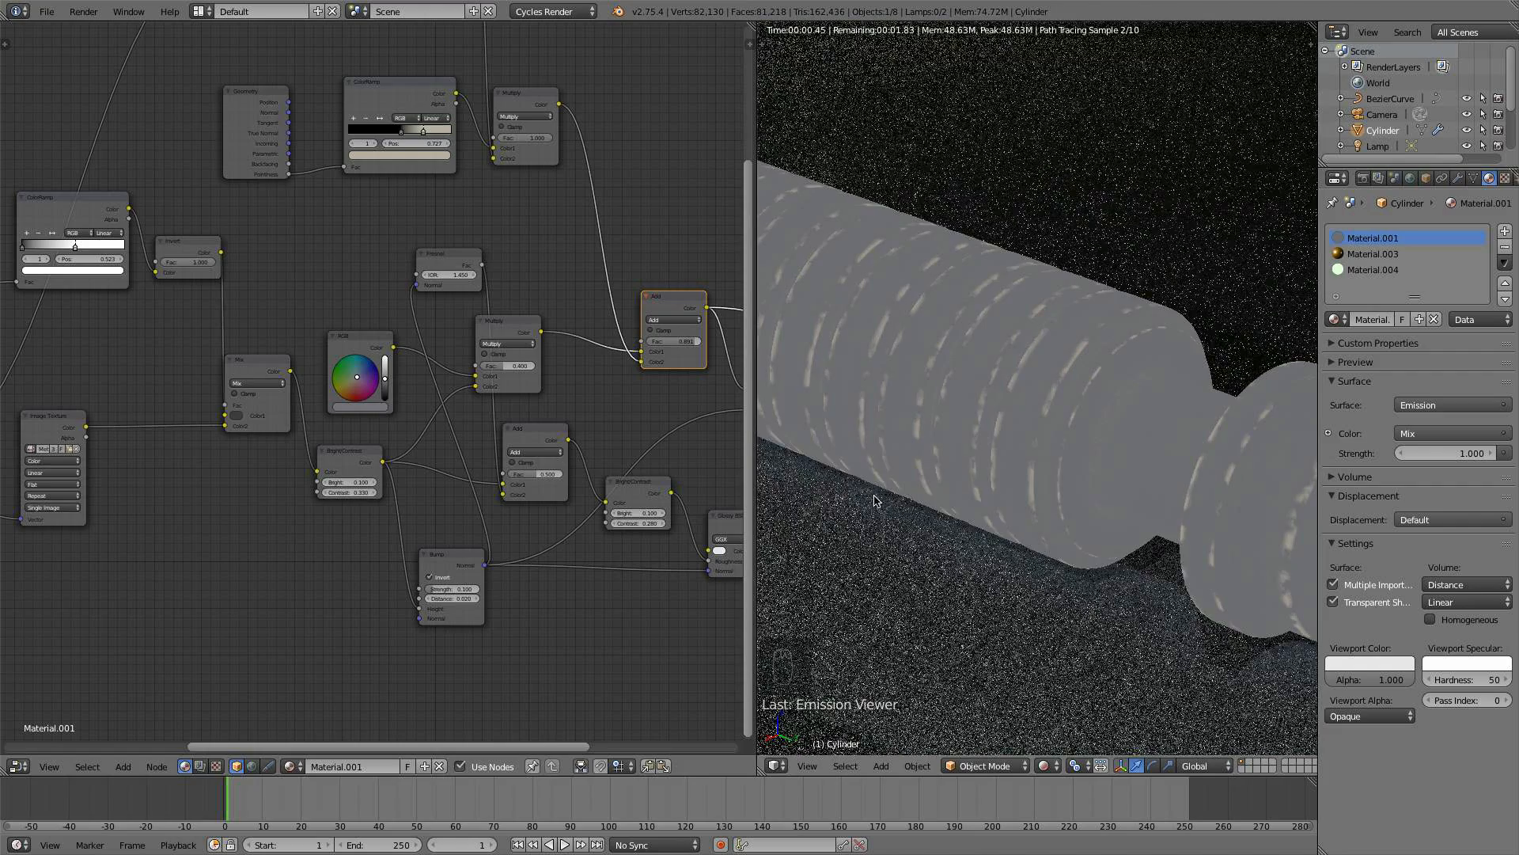
- Reconnect the Mix Shader to the material output and check the hilt in the rendered scene
{"action": "scroll", "coordinate": [531, 499], "scroll_direction": "down", "scroll_amount": 1}
{"action": "scroll", "coordinate": [532, 499], "scroll_direction": "down", "scroll_amount": 5, "text": "ctrl"}
{"action": "left_click", "coordinate": [426, 424], "text": "ctrl+shift"}
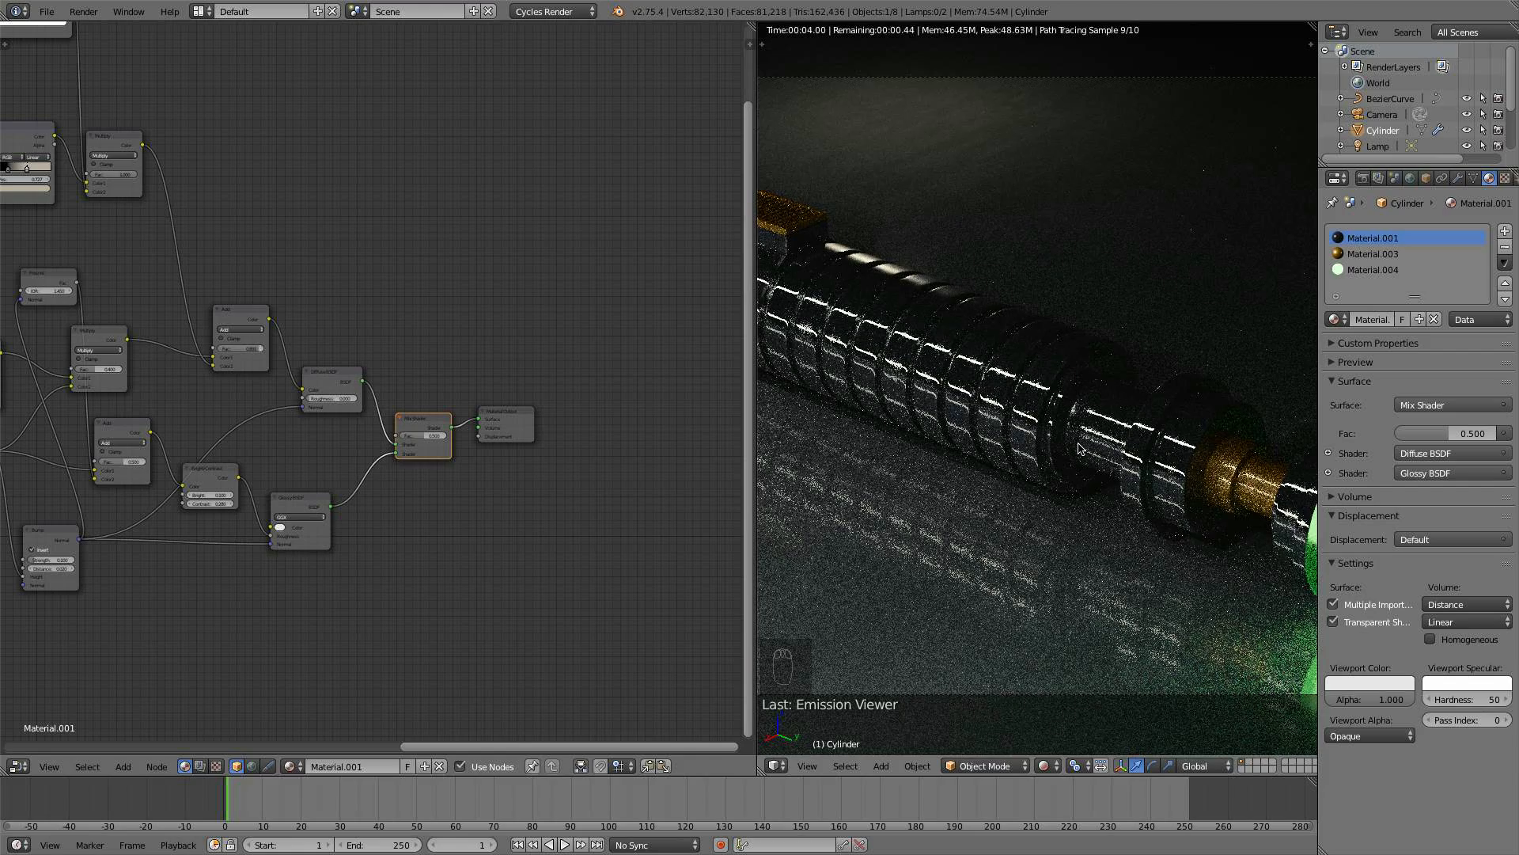
{"action": "scroll", "coordinate": [1085, 449], "scroll_direction": "down", "scroll_amount": 8}
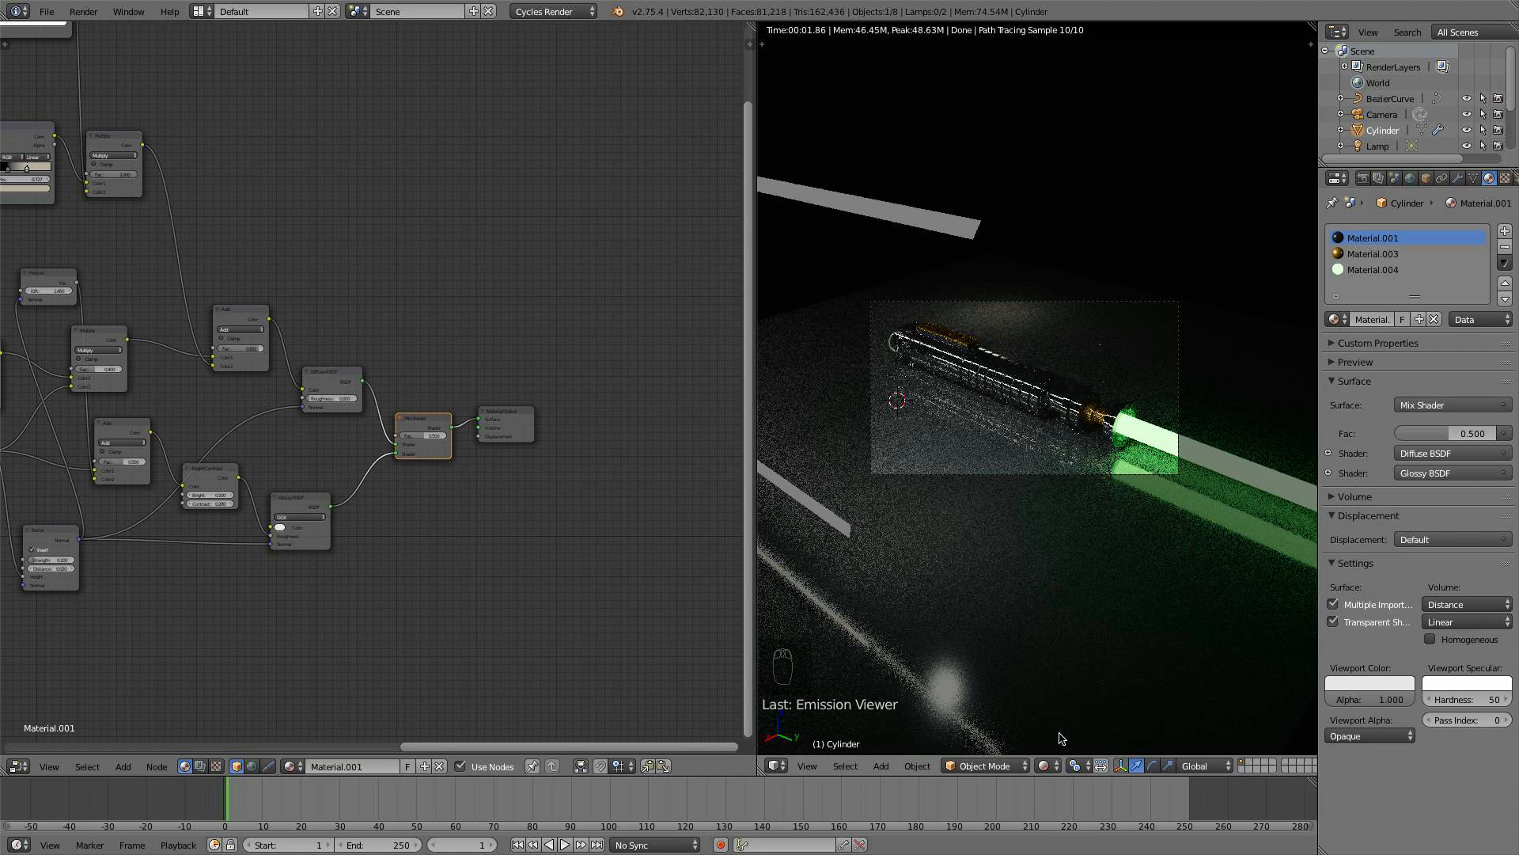
- Switch the viewport to solid shading and widen the 3D view at the expense of the node editor
{"action": "left_click", "coordinate": [1048, 765]}
{"action": "left_click", "coordinate": [1076, 709]}
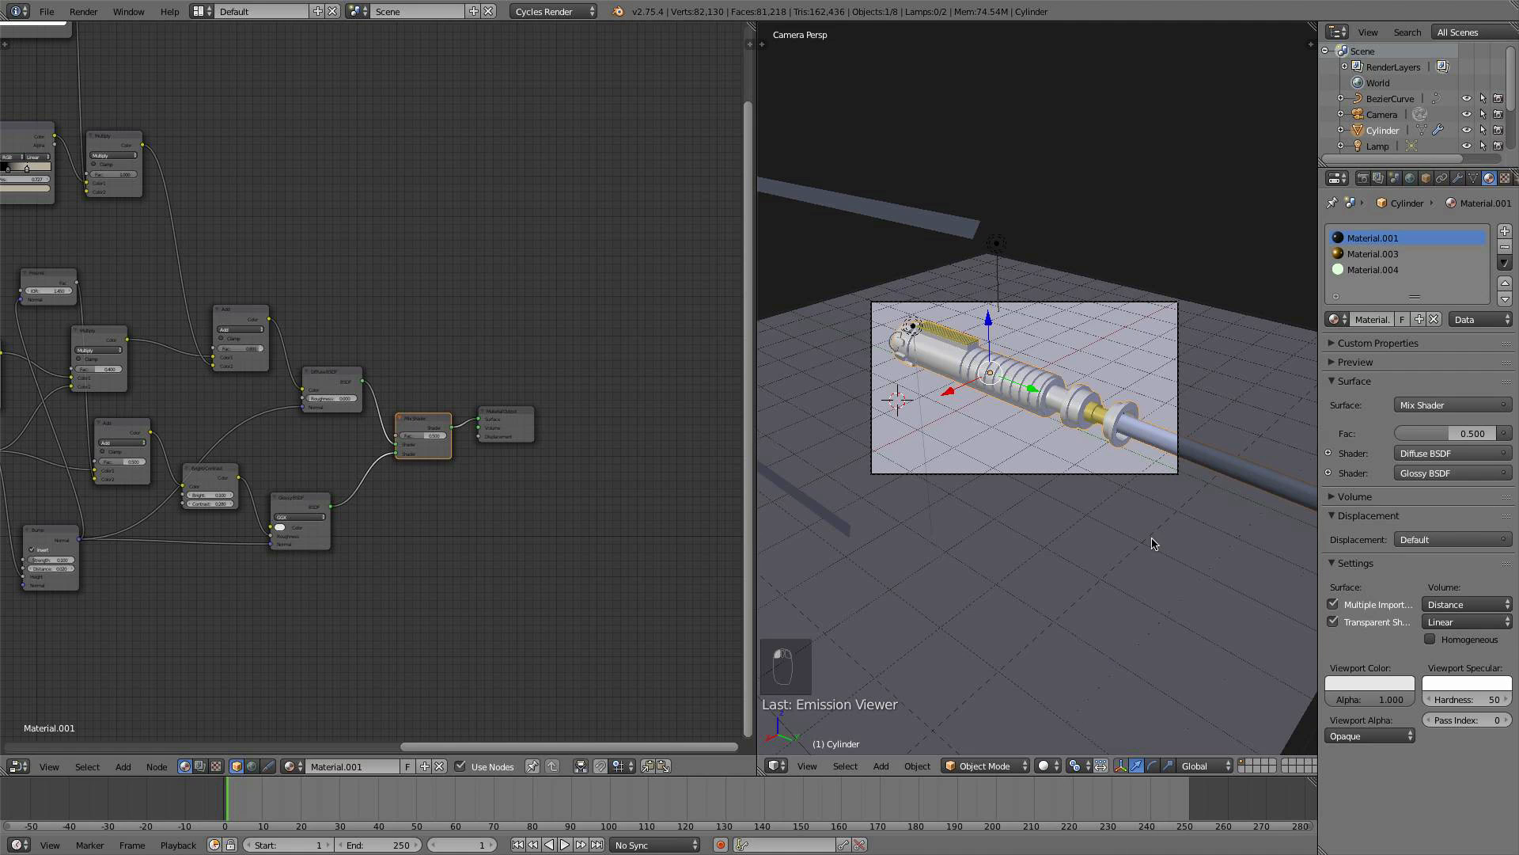
{"action": "scroll", "coordinate": [1152, 530], "scroll_direction": "up", "scroll_amount": 1}
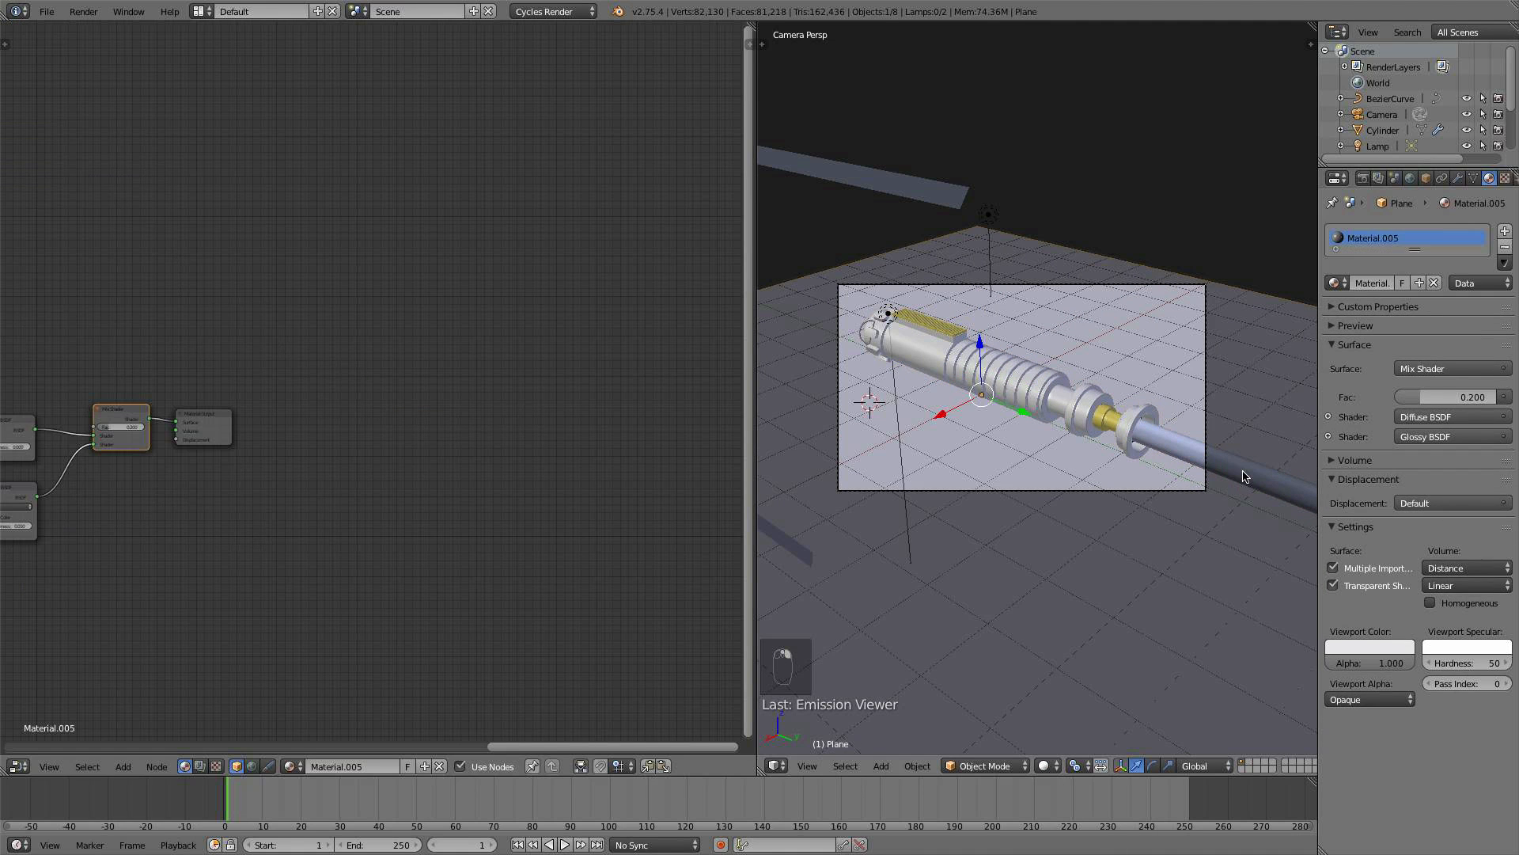
{"action": "middle_click_drag", "start_coordinate": [1179, 514], "coordinate": [1053, 462], "text": "shift"}
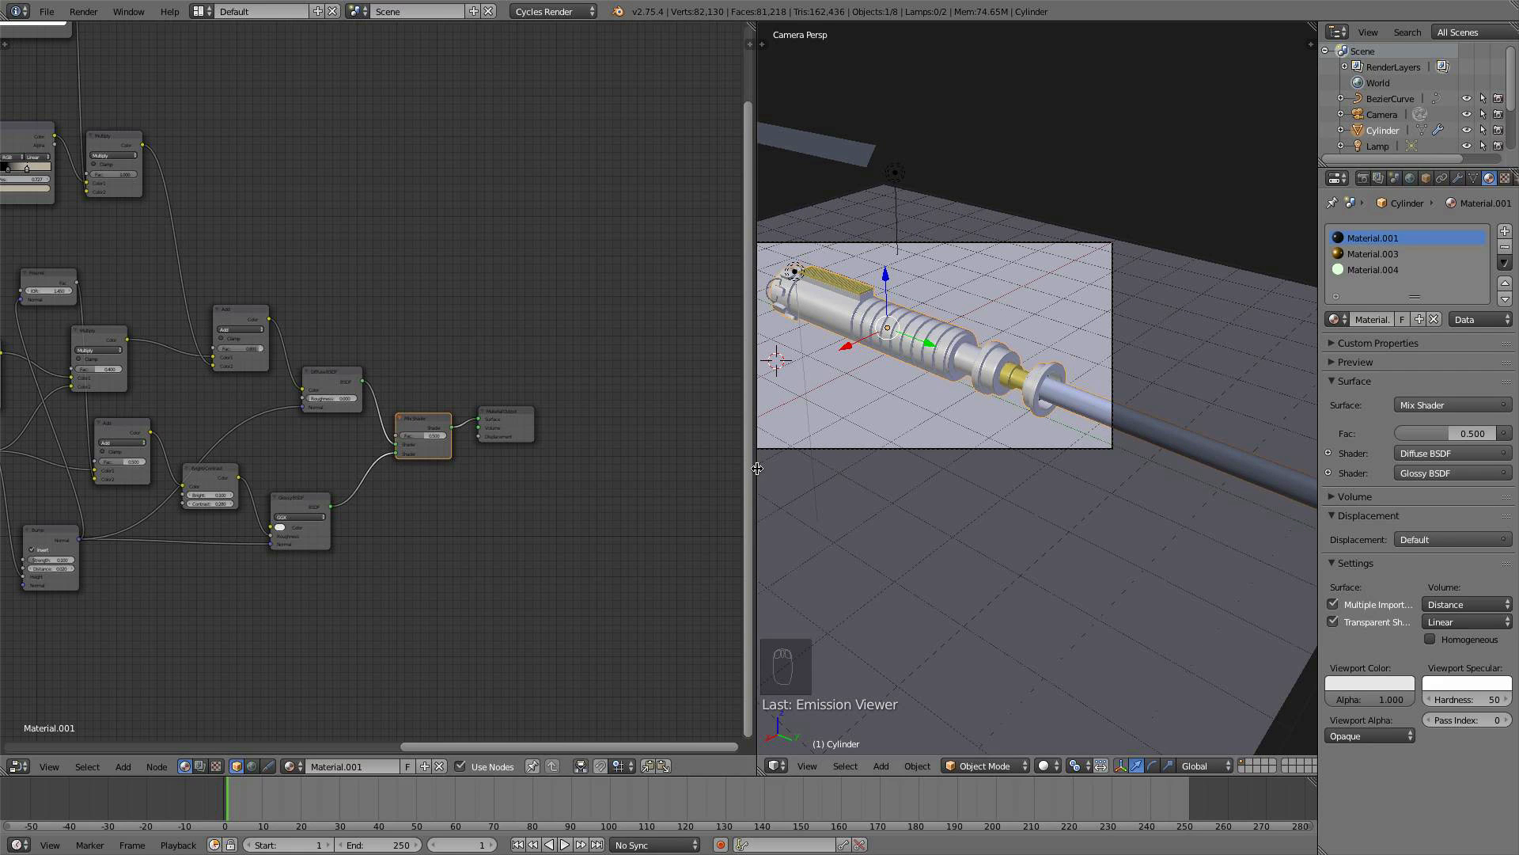
{"action": "left_click_drag", "start_coordinate": [755, 471], "coordinate": [407, 459]}
{"action": "scroll", "coordinate": [888, 434], "scroll_direction": "up", "scroll_amount": 2}
- Set Material.001's pass index to 2 and enable the Material Index and AO render passes, ending in Object Mode with the mesh deselected
{"action": "key", "text": "Tab"}
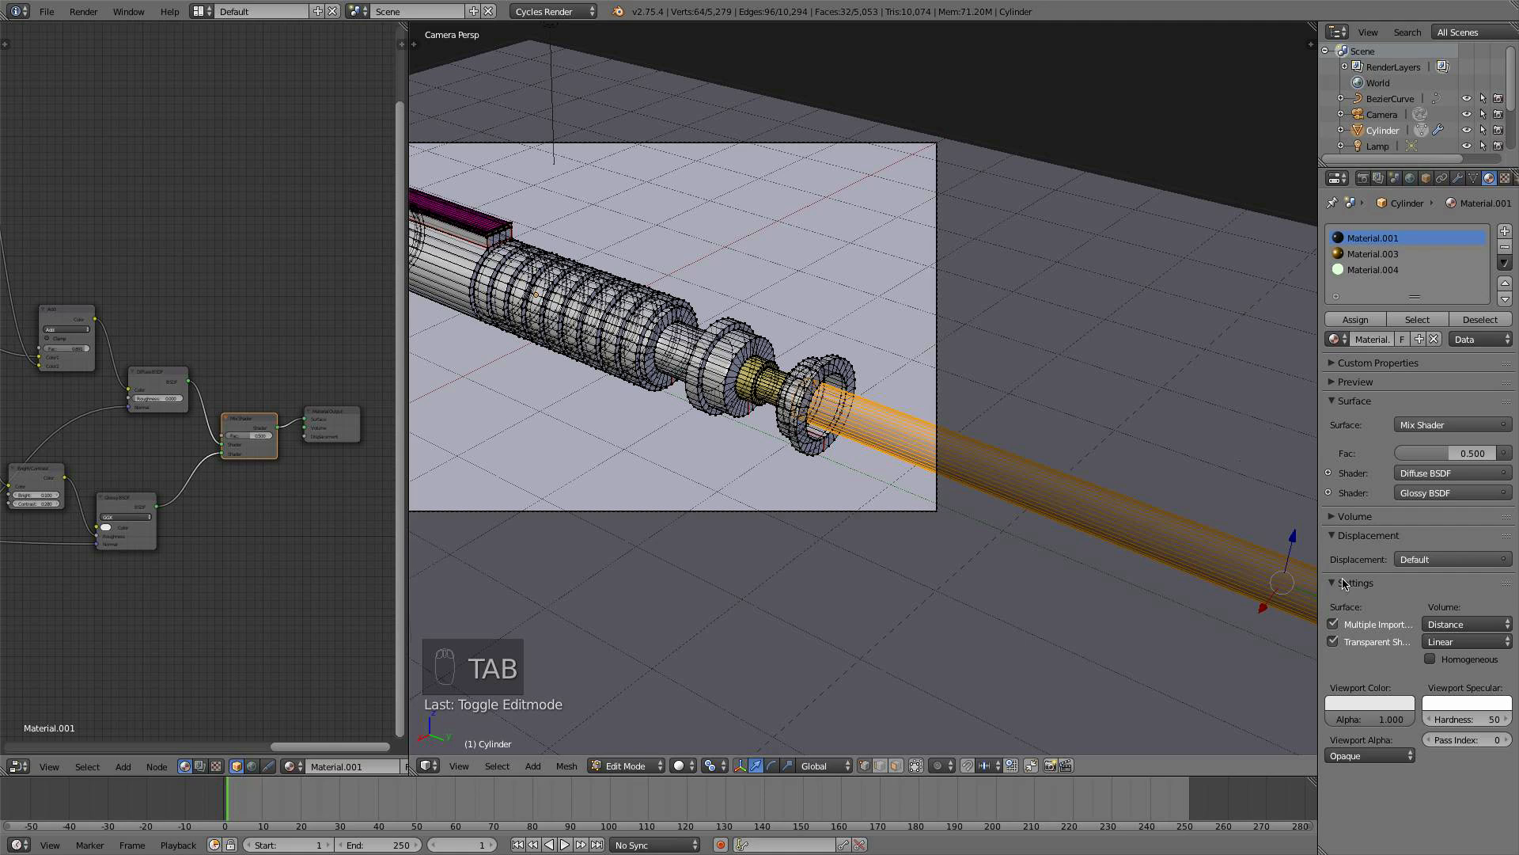
{"action": "left_click", "coordinate": [1502, 743]}
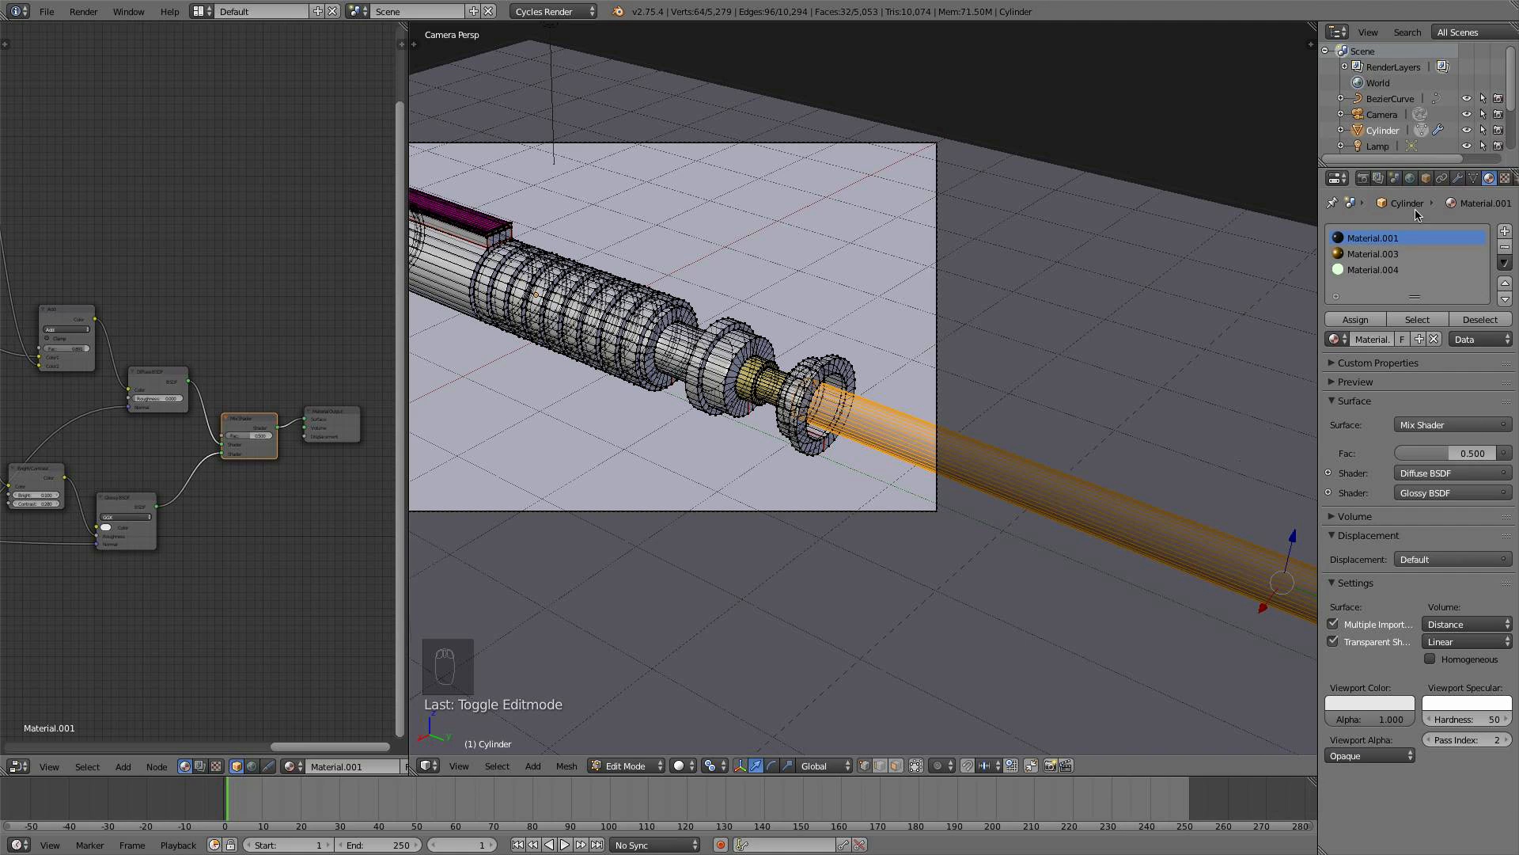
{"action": "left_click", "coordinate": [1378, 179]}
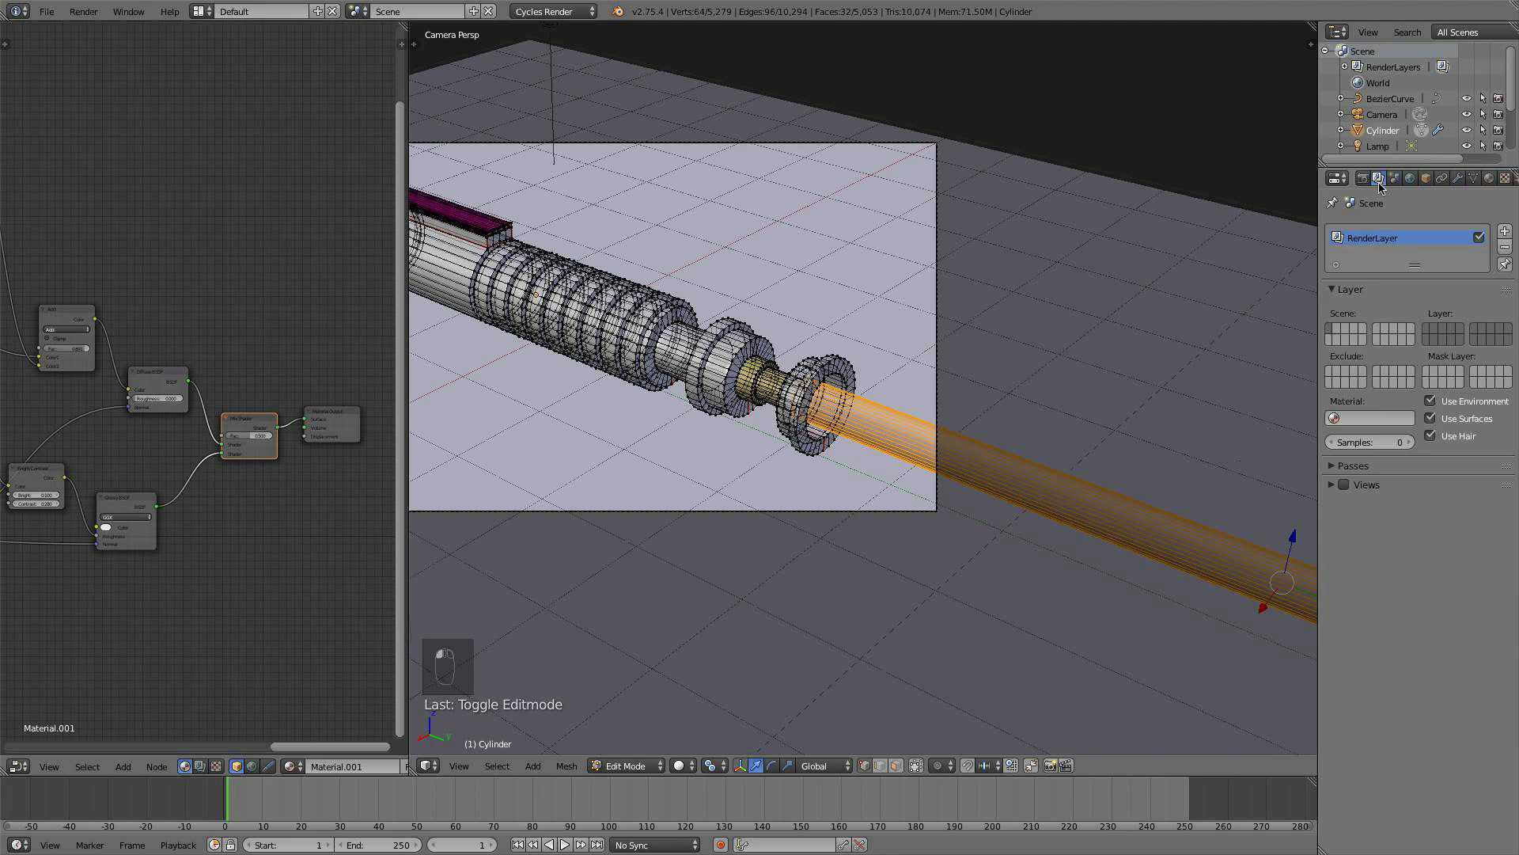
{"action": "left_click", "coordinate": [1346, 467]}
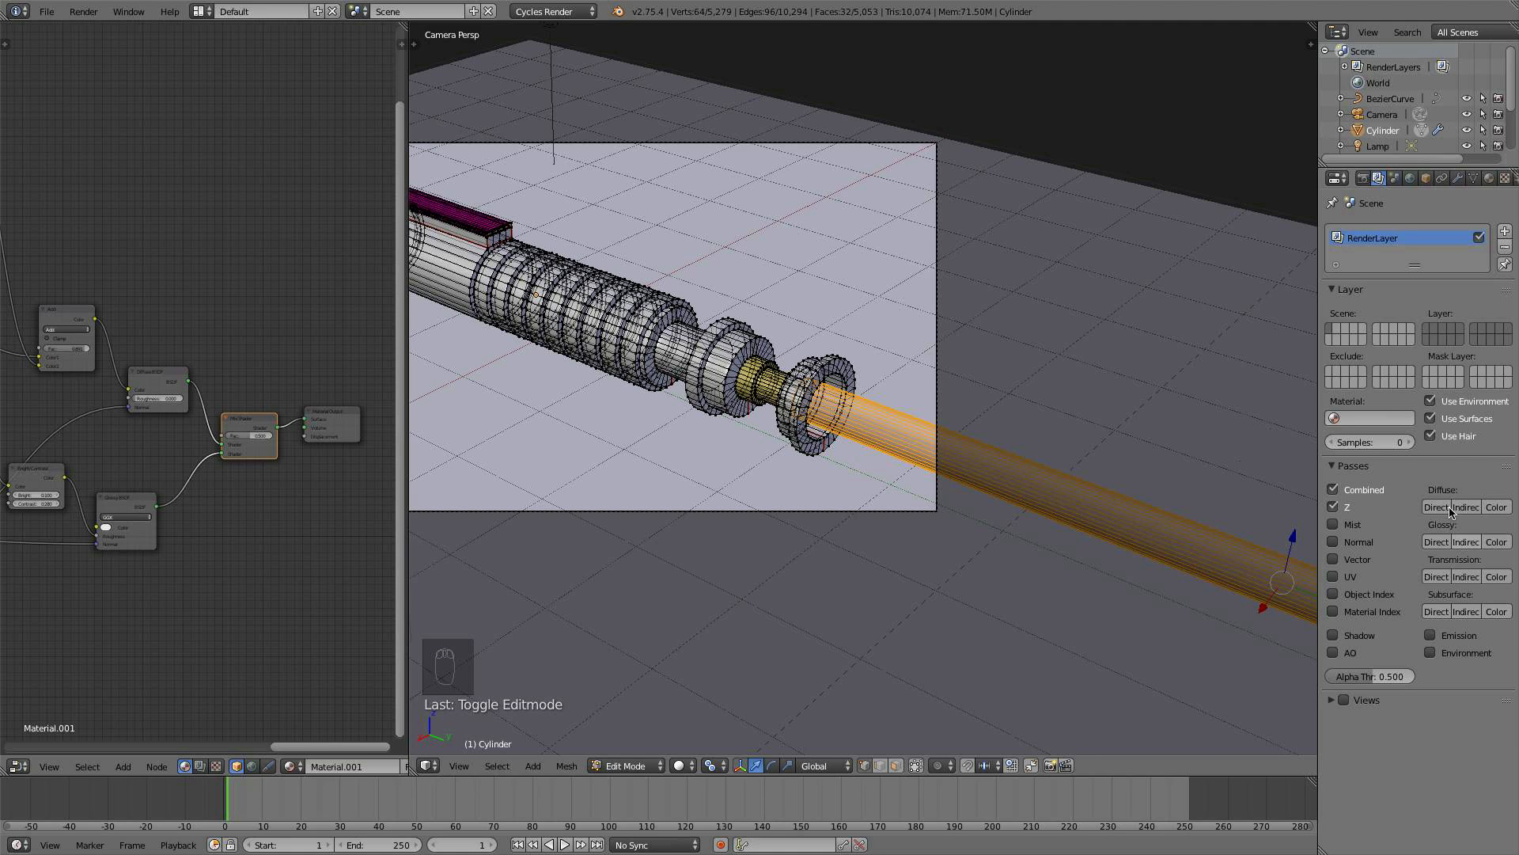
{"action": "left_click", "coordinate": [1376, 614]}
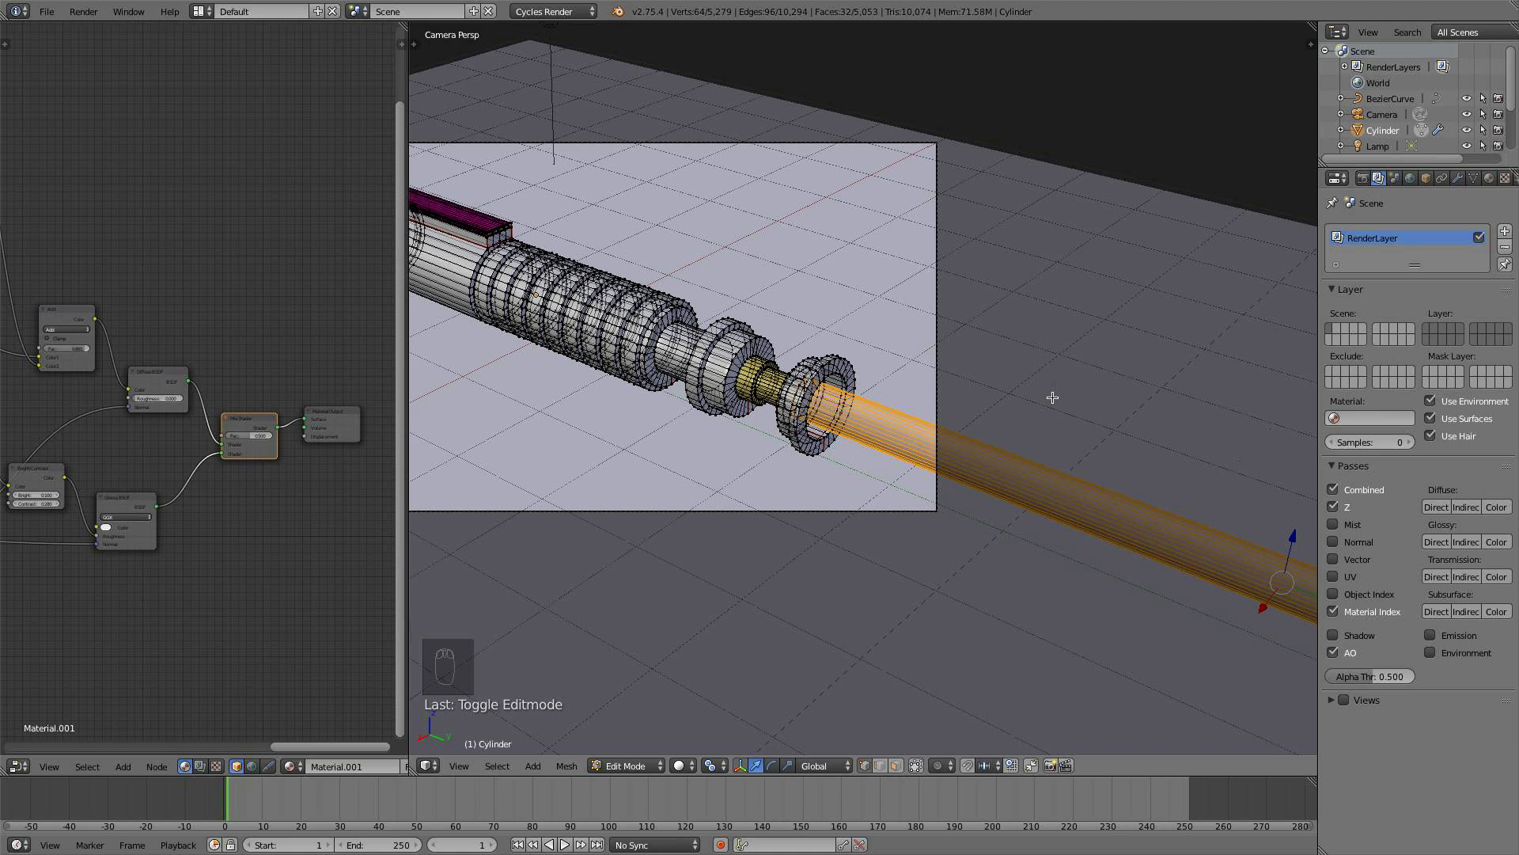
{"action": "key", "text": "a"}
{"action": "key", "text": "Tab"}
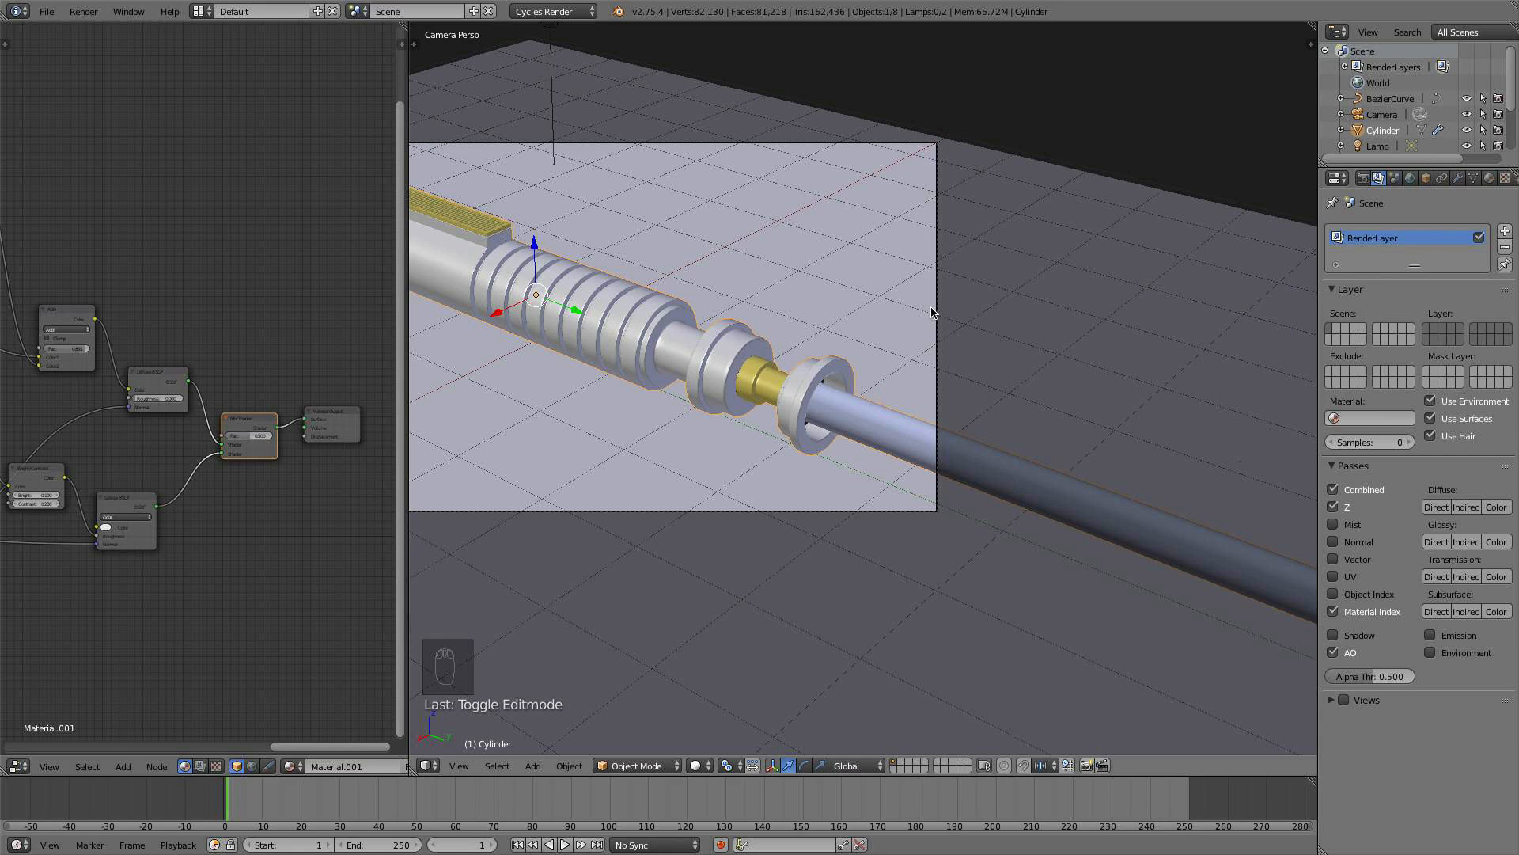
- Add a second render layer, name it Smoke and restrict it to the second layer
{"action": "left_click", "coordinate": [1505, 231]}
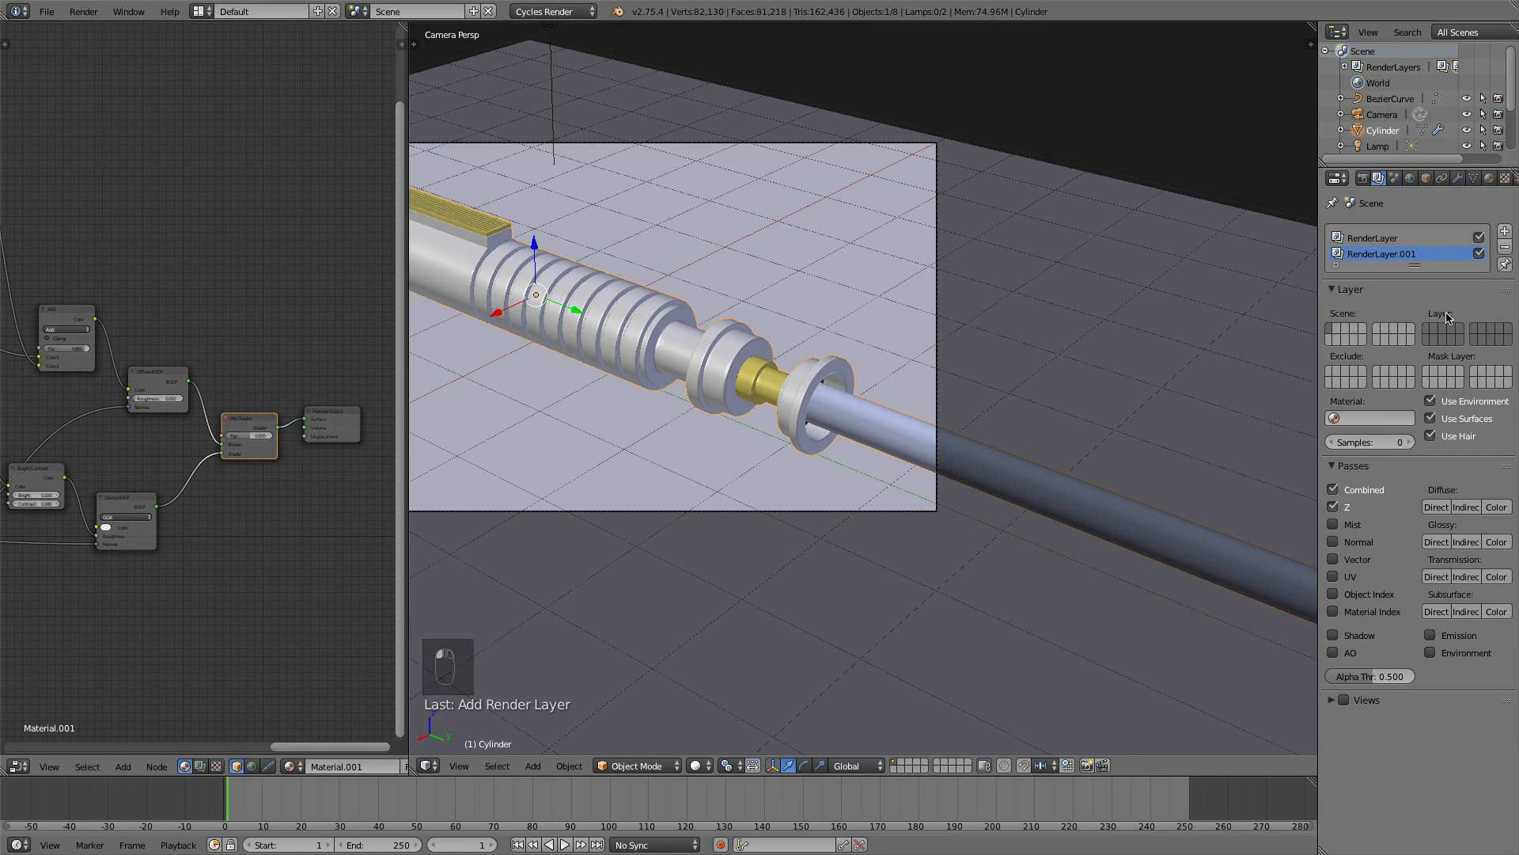
{"action": "left_click", "coordinate": [1391, 256]}
{"action": "double_click", "coordinate": [1390, 256]}
{"action": "type", "text": "Smike"}
{"action": "double_click", "coordinate": [1390, 253]}
{"action": "type", "text": "Smoke"}
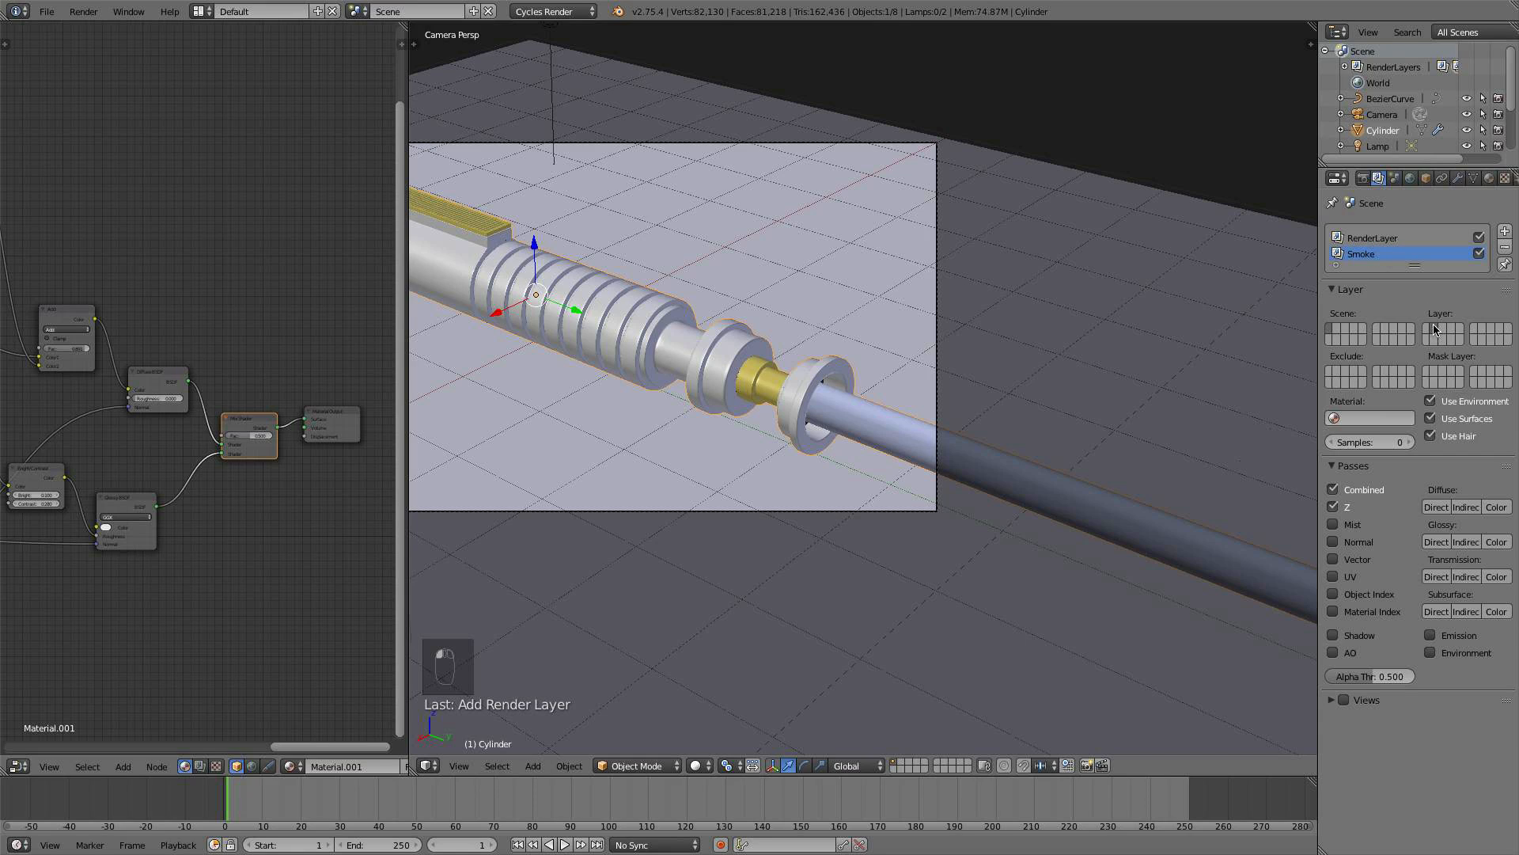
- Restrict RenderLayer to the first layer and leave the Material Index pass disabled for the Smoke render layer
{"action": "left_click", "coordinate": [1405, 240]}
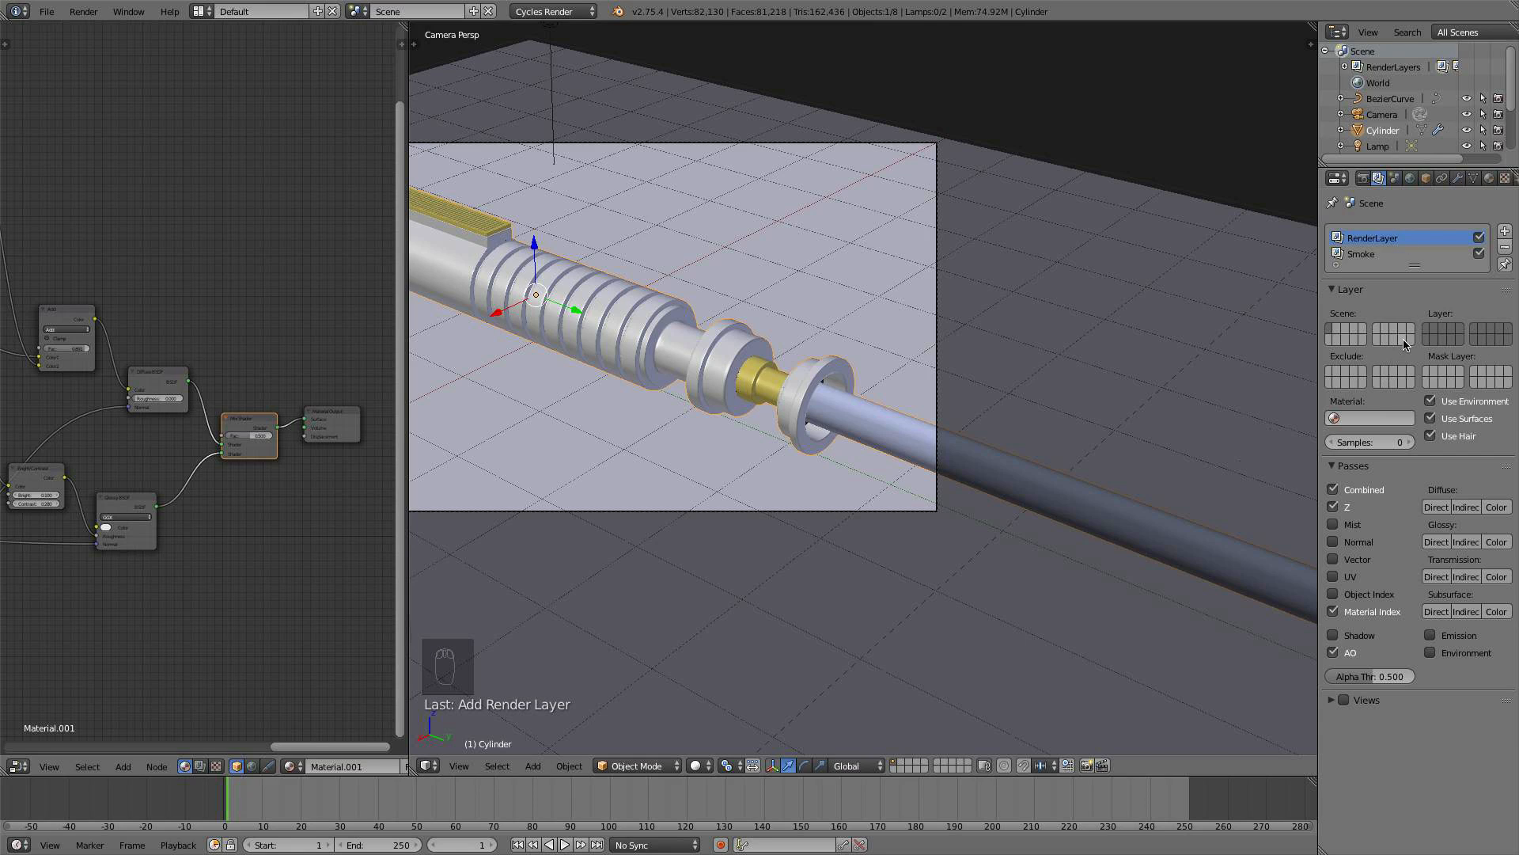
{"action": "left_click", "coordinate": [1426, 328]}
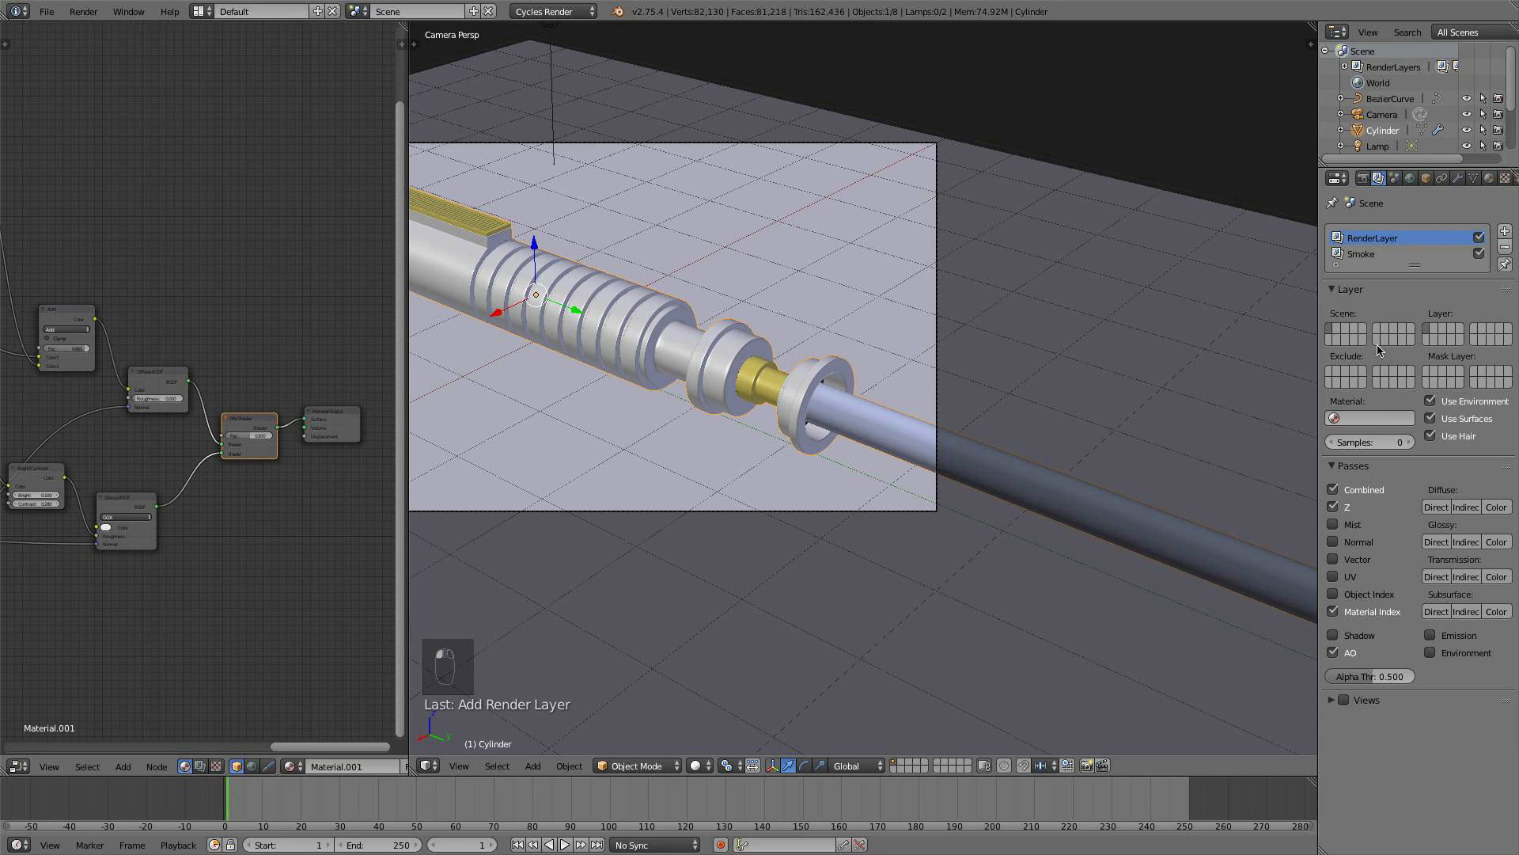
{"action": "left_click", "coordinate": [1386, 254]}
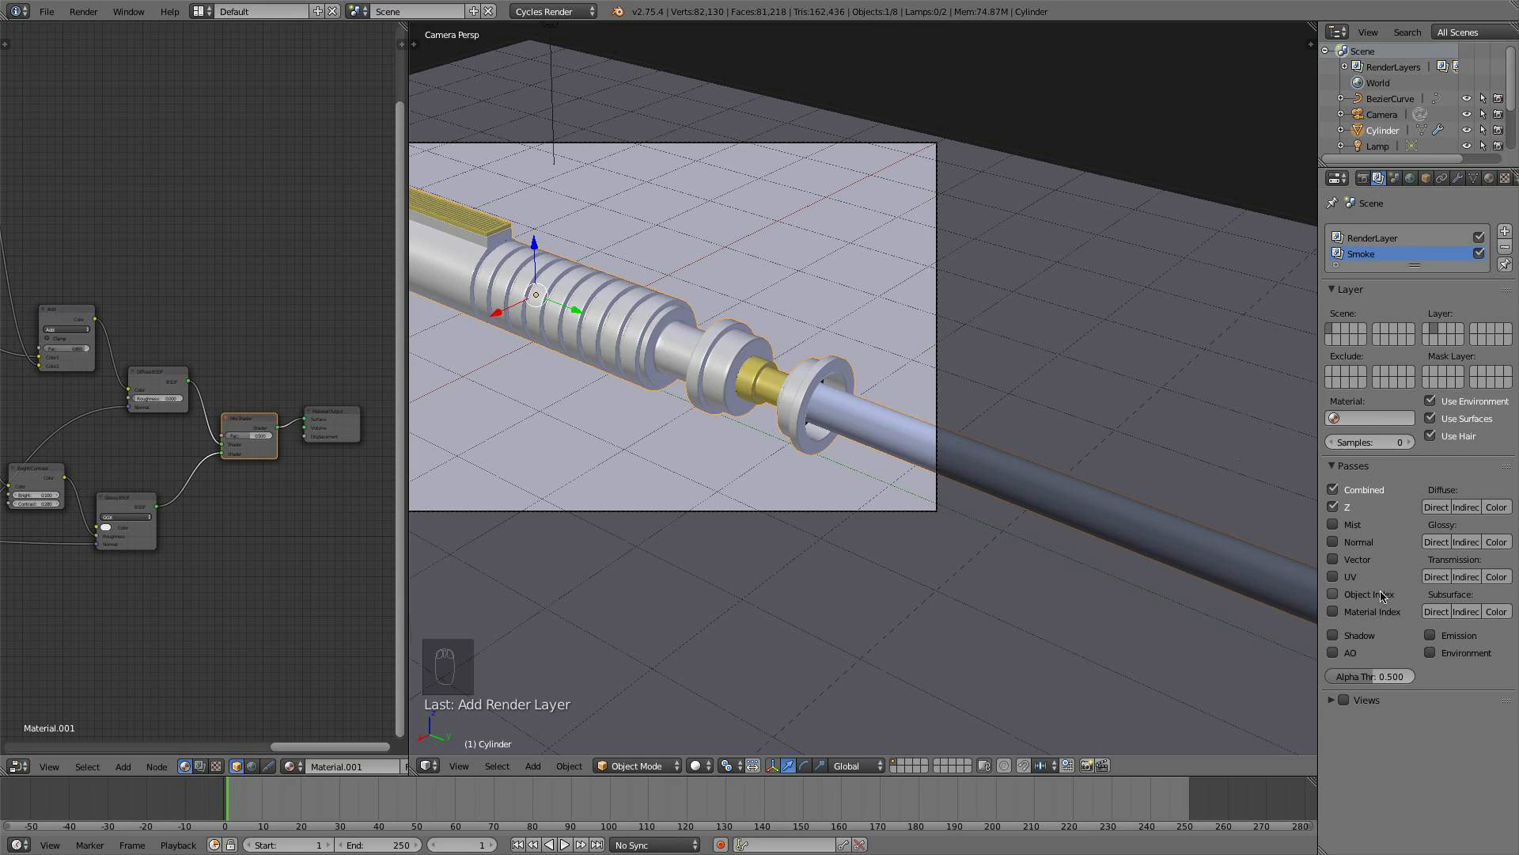
{"action": "left_click", "coordinate": [1378, 617]}
{"action": "left_click", "coordinate": [1375, 612]}
- Place the 3D cursor at the hilt's emitter ring and enable the Import Images as Planes add-on in the user preferences
{"action": "scroll", "coordinate": [972, 337], "scroll_direction": "down", "scroll_amount": 2}
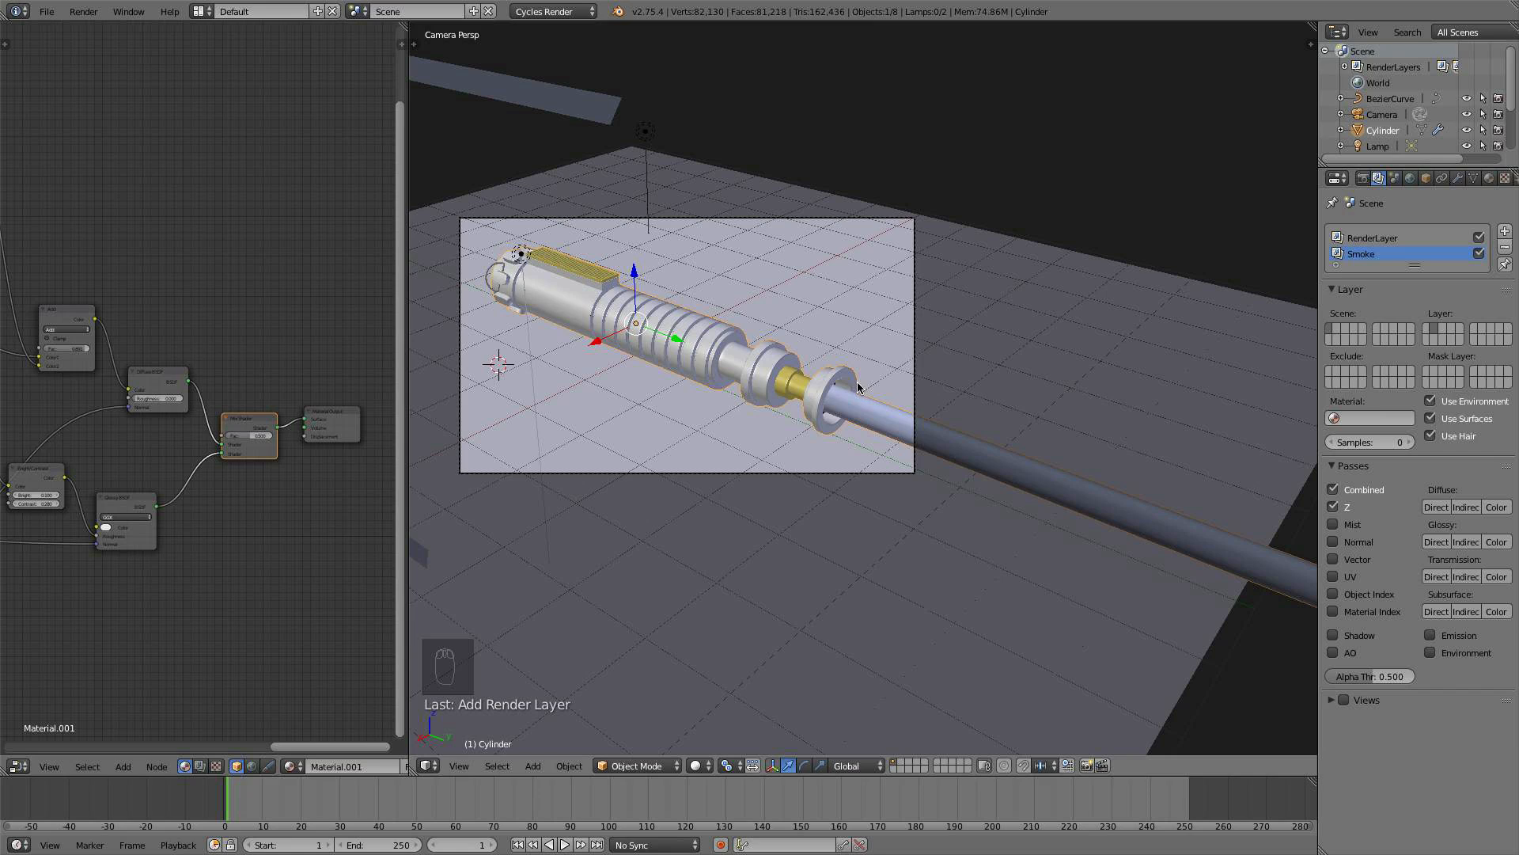
{"action": "left_click", "coordinate": [830, 379]}
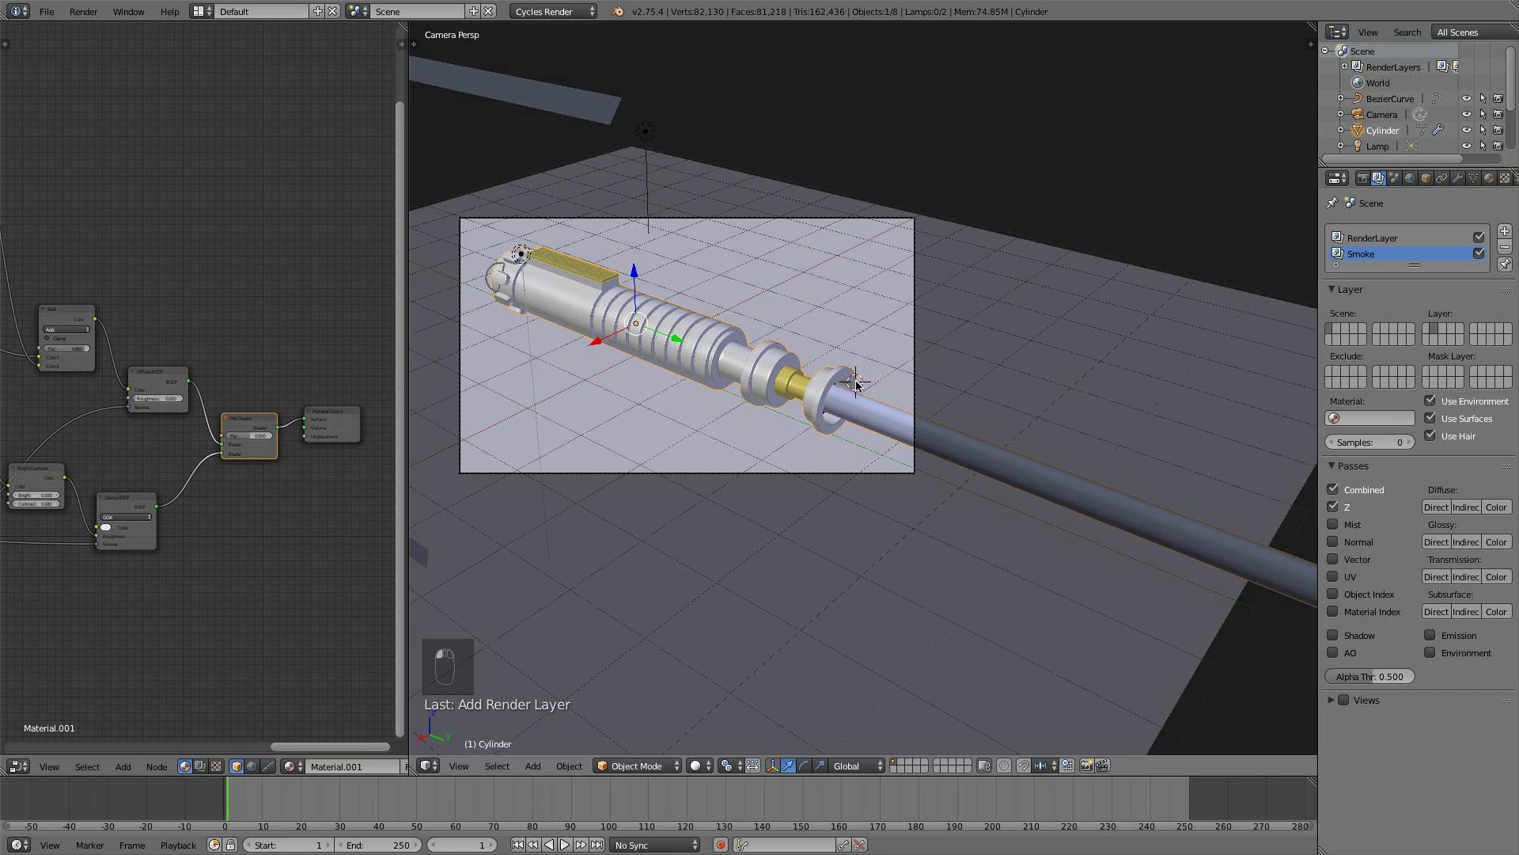
{"action": "left_click", "coordinate": [46, 11]}
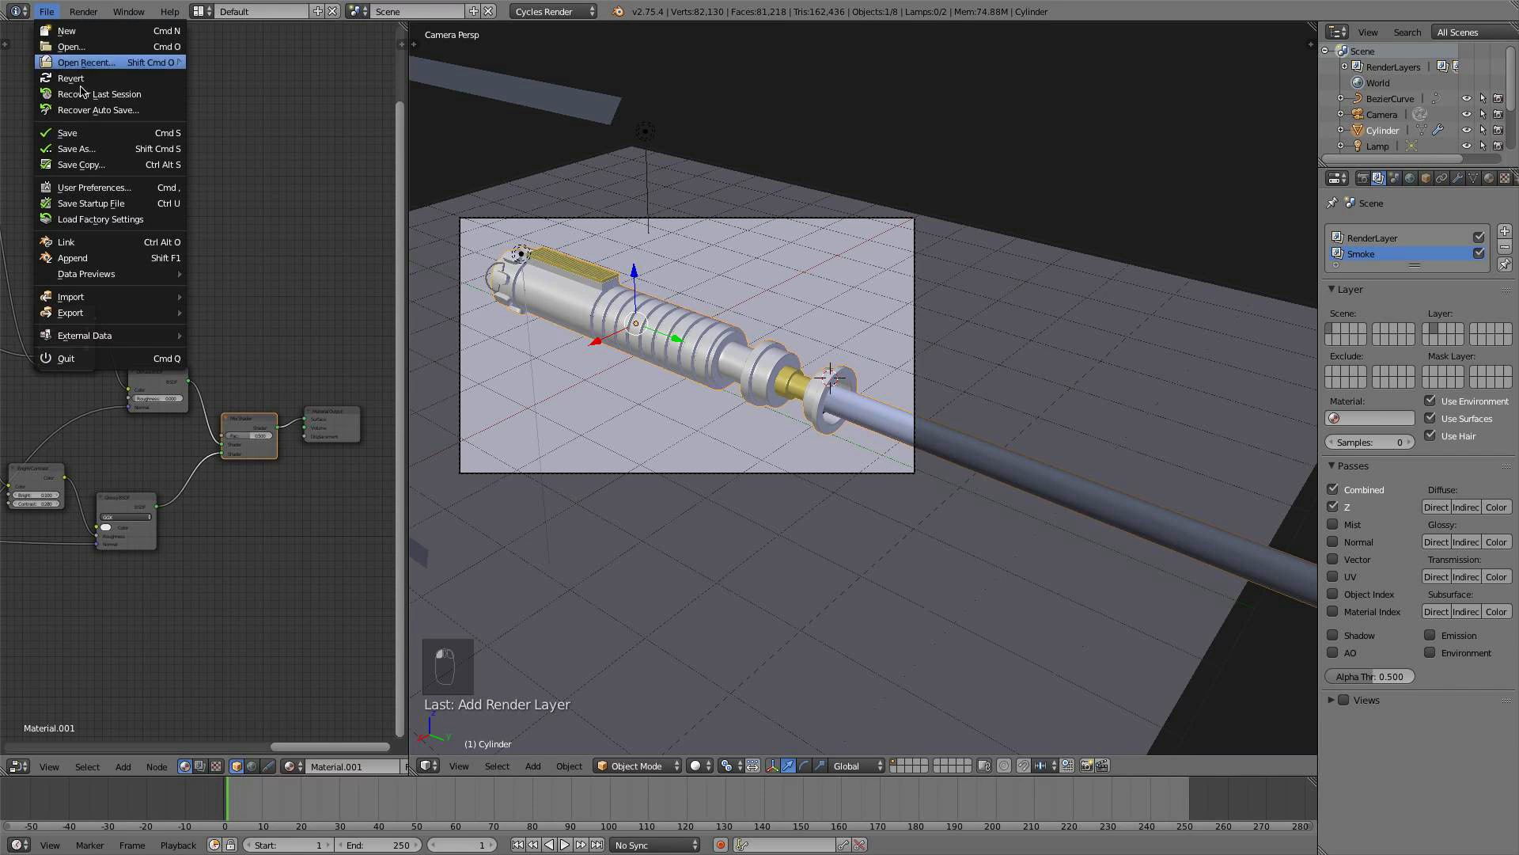
{"action": "left_click", "coordinate": [114, 191]}
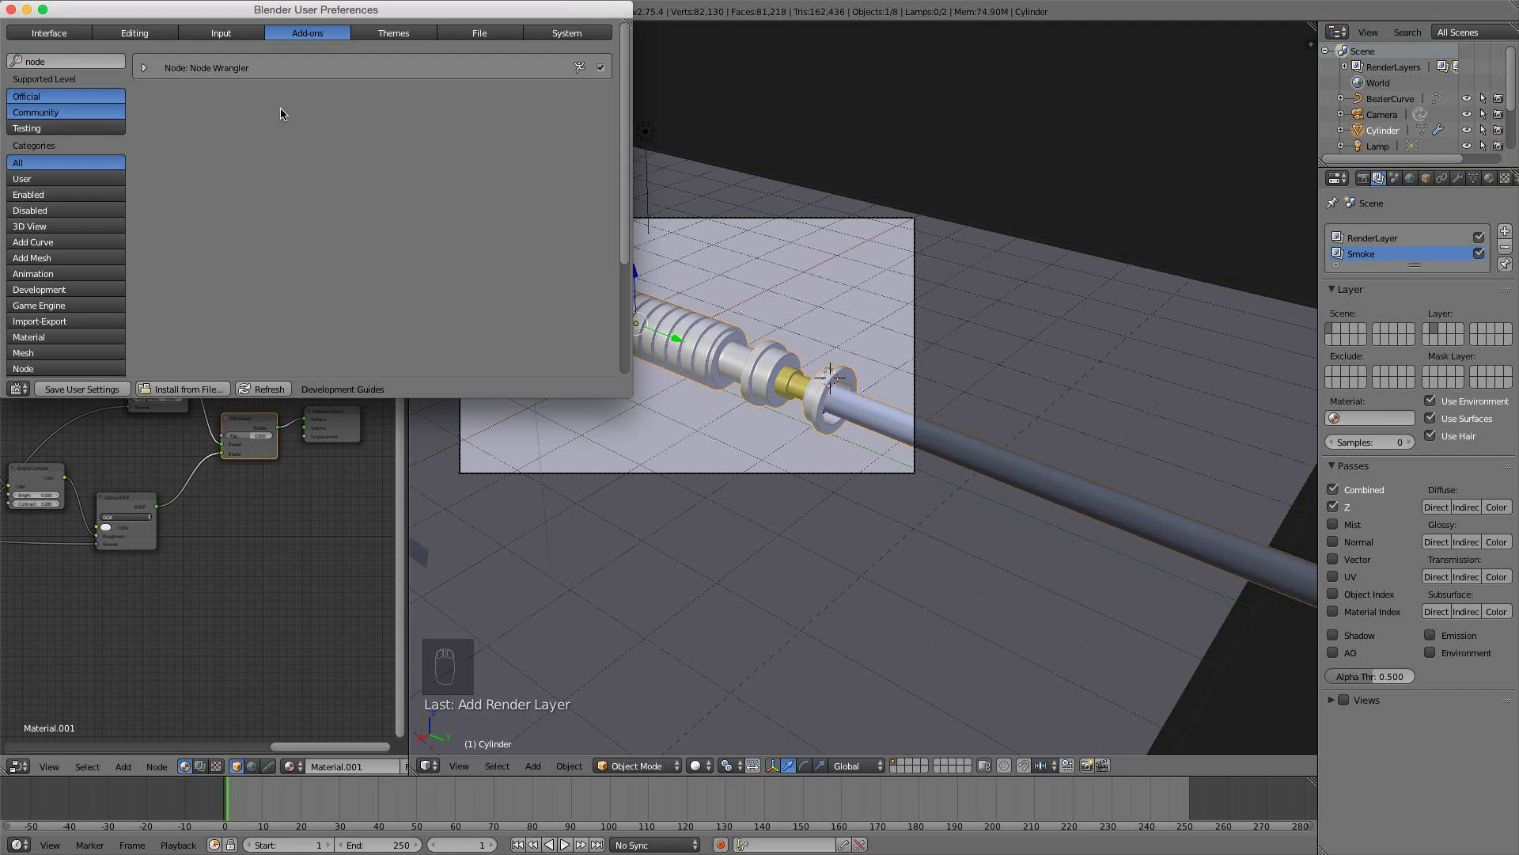
{"action": "left_click", "coordinate": [70, 61]}
{"action": "type", "text": "imag"}
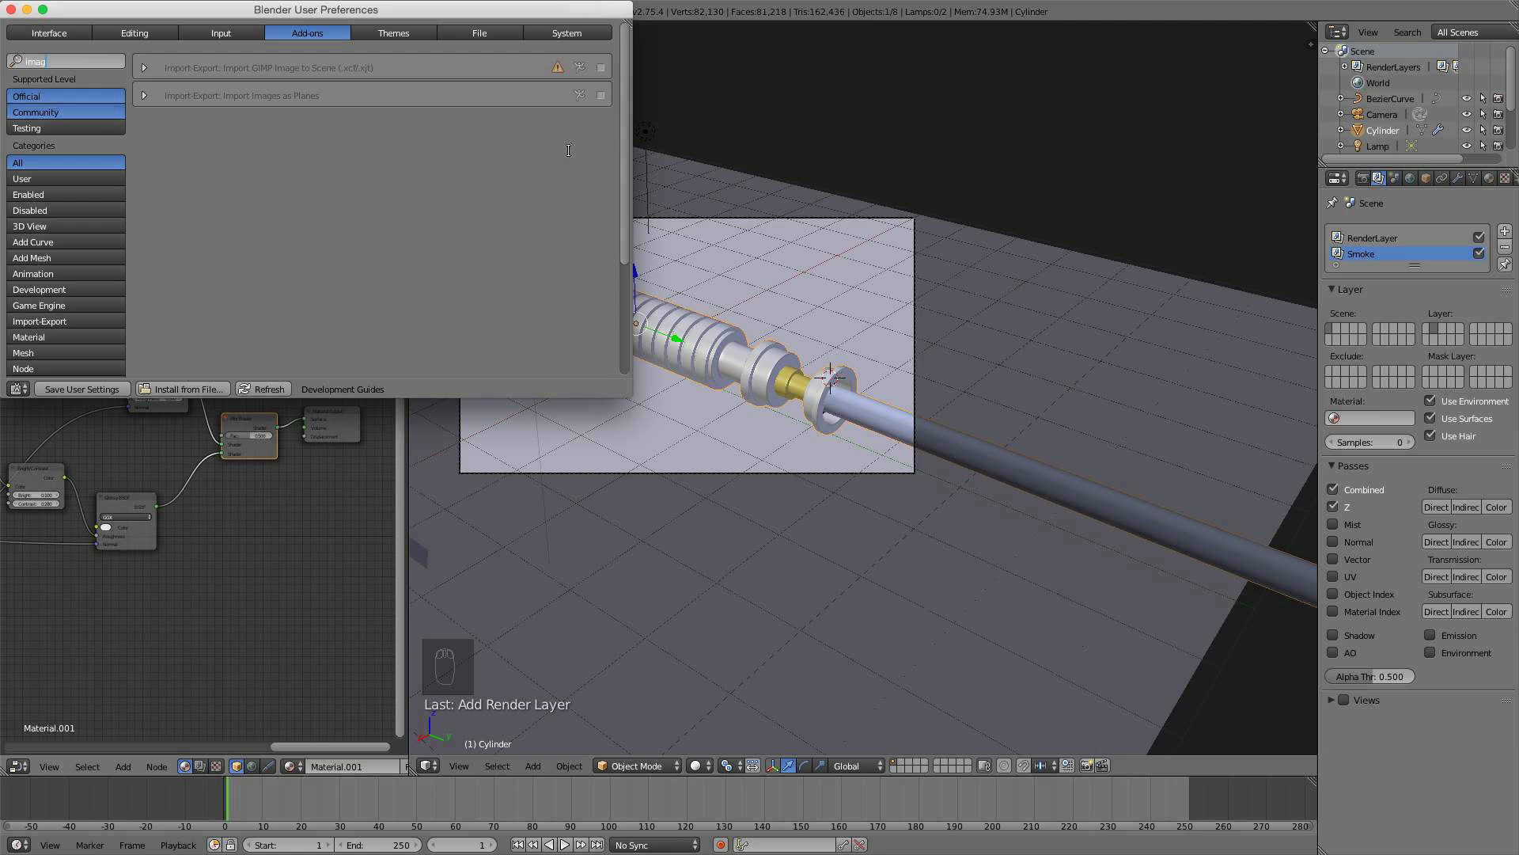
{"action": "left_click", "coordinate": [601, 95]}
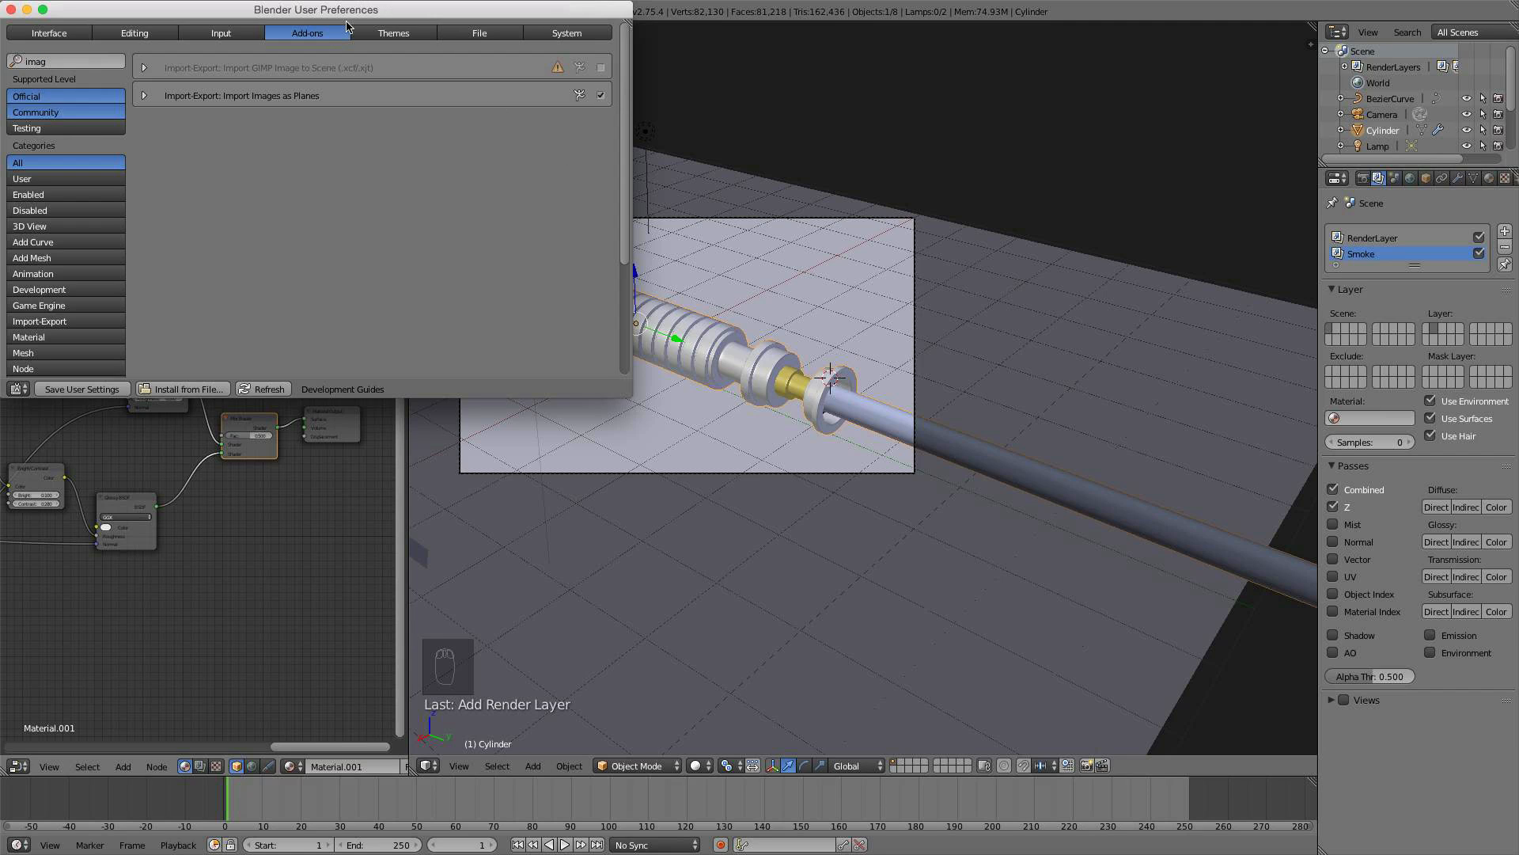
{"action": "left_click", "coordinate": [11, 9]}
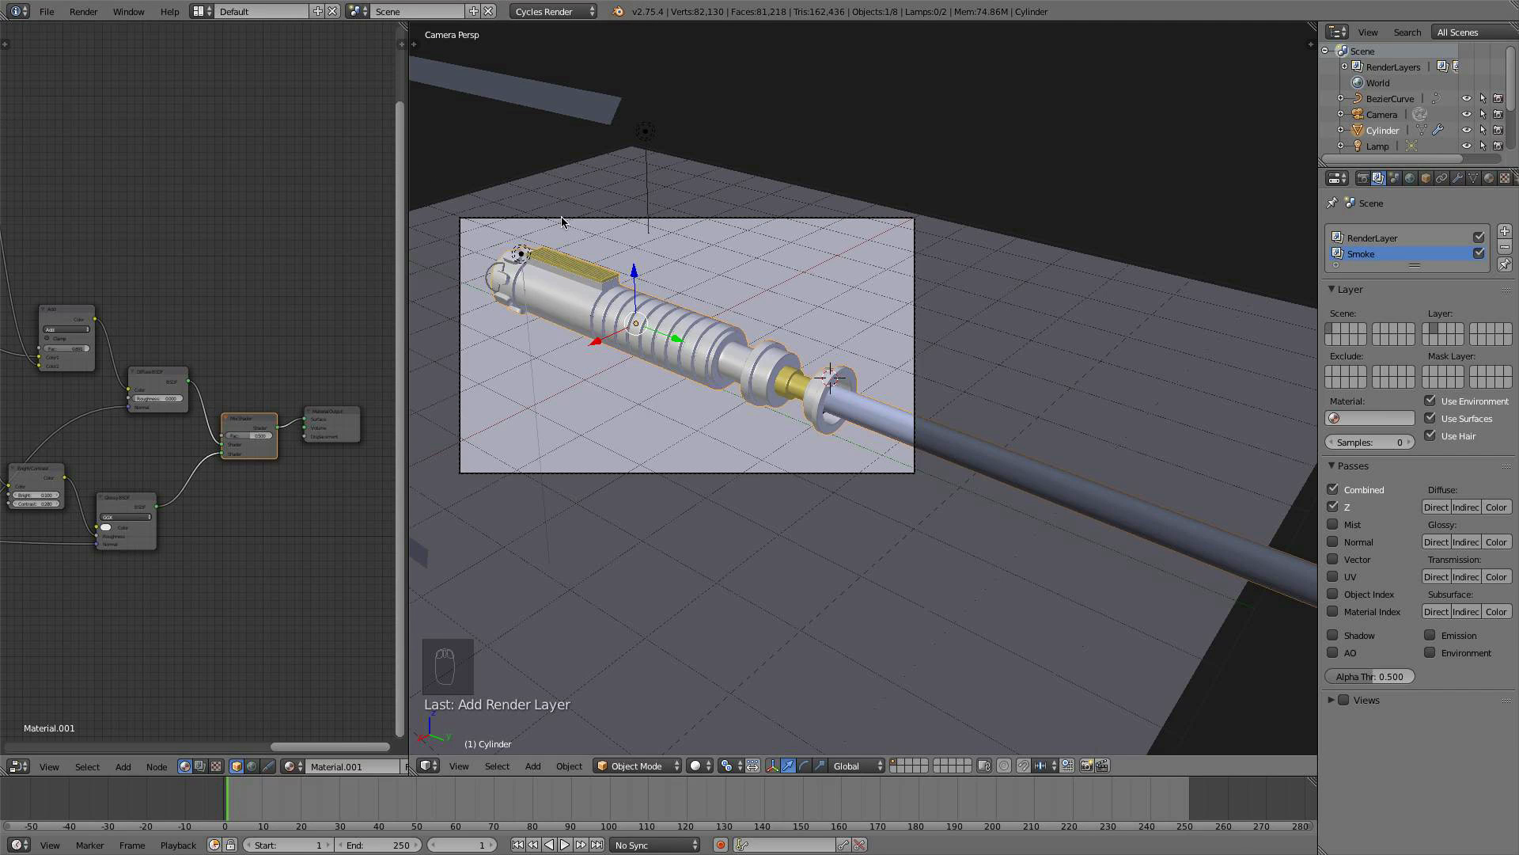
- Place the 3D cursor at the blade's base and import Smoke0379_M.jpg from the Textures folder as an image plane
{"action": "left_click", "coordinate": [842, 388]}
{"action": "key", "text": "shift+a"}
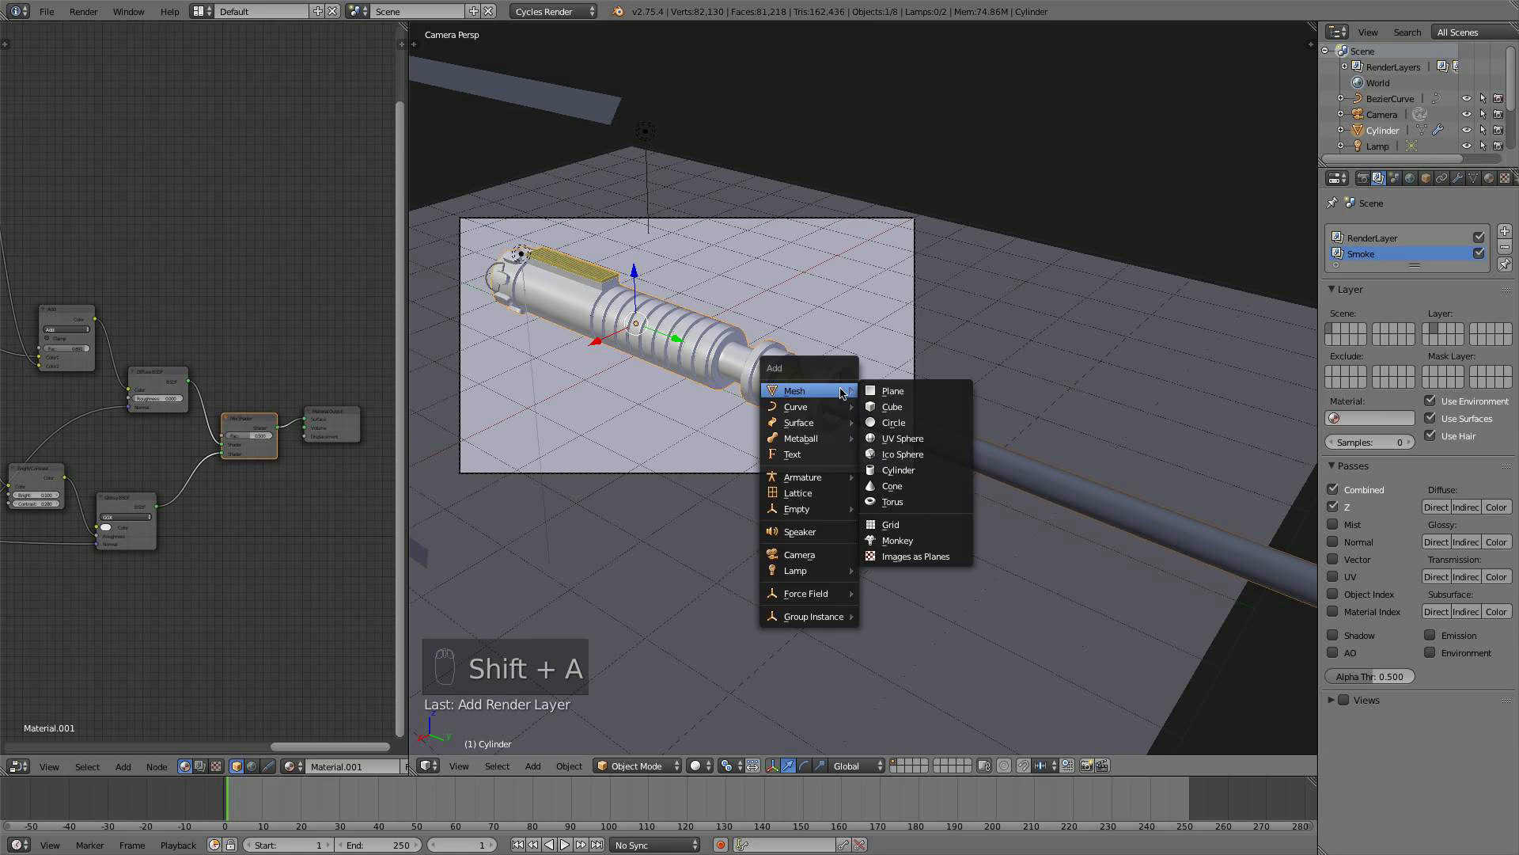
{"action": "left_click", "coordinate": [927, 557]}
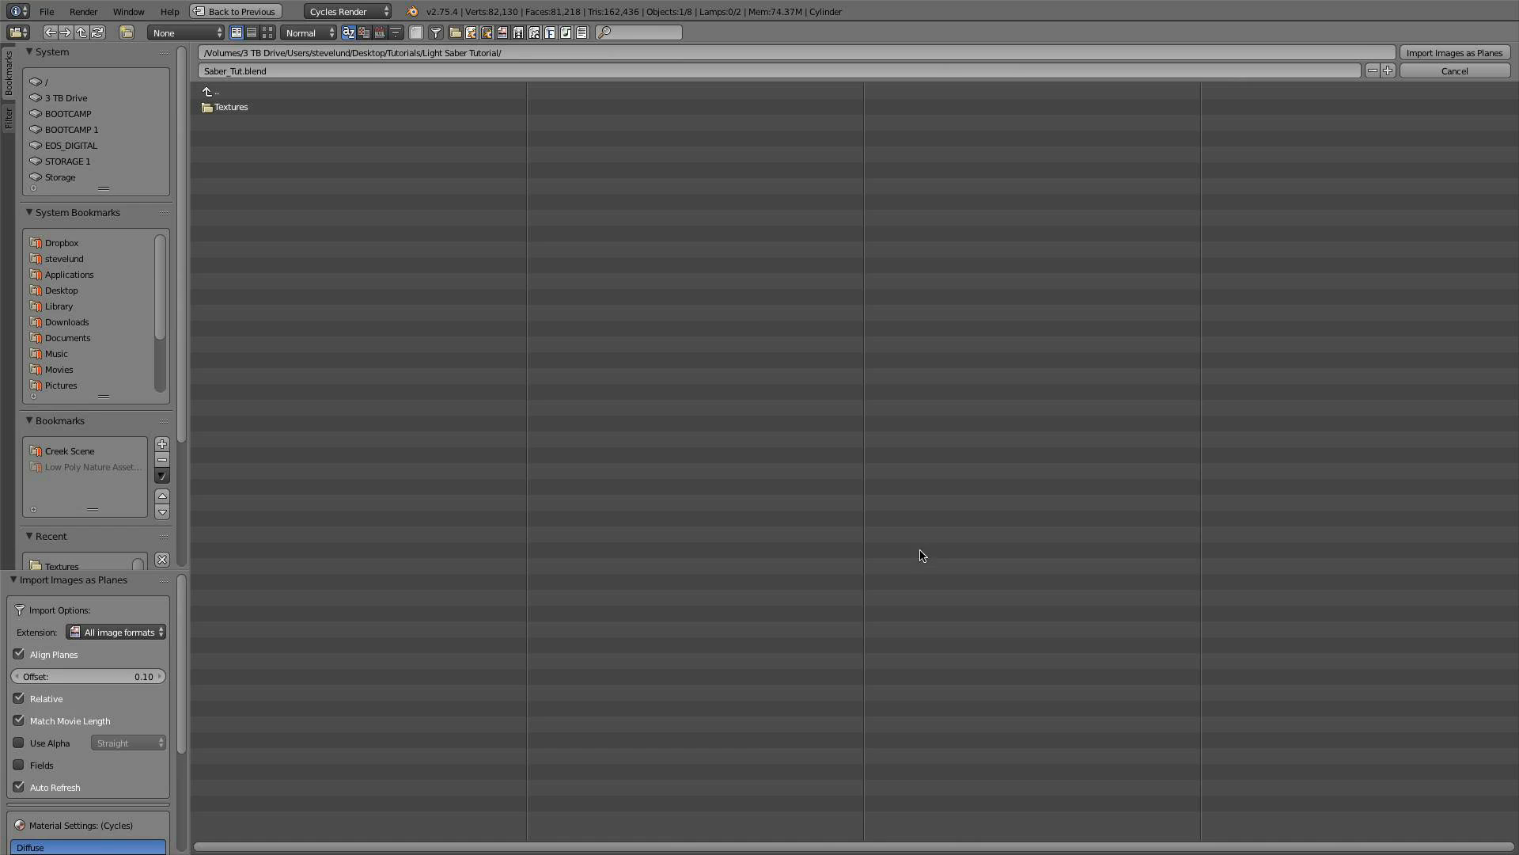
{"action": "left_click", "coordinate": [234, 108]}
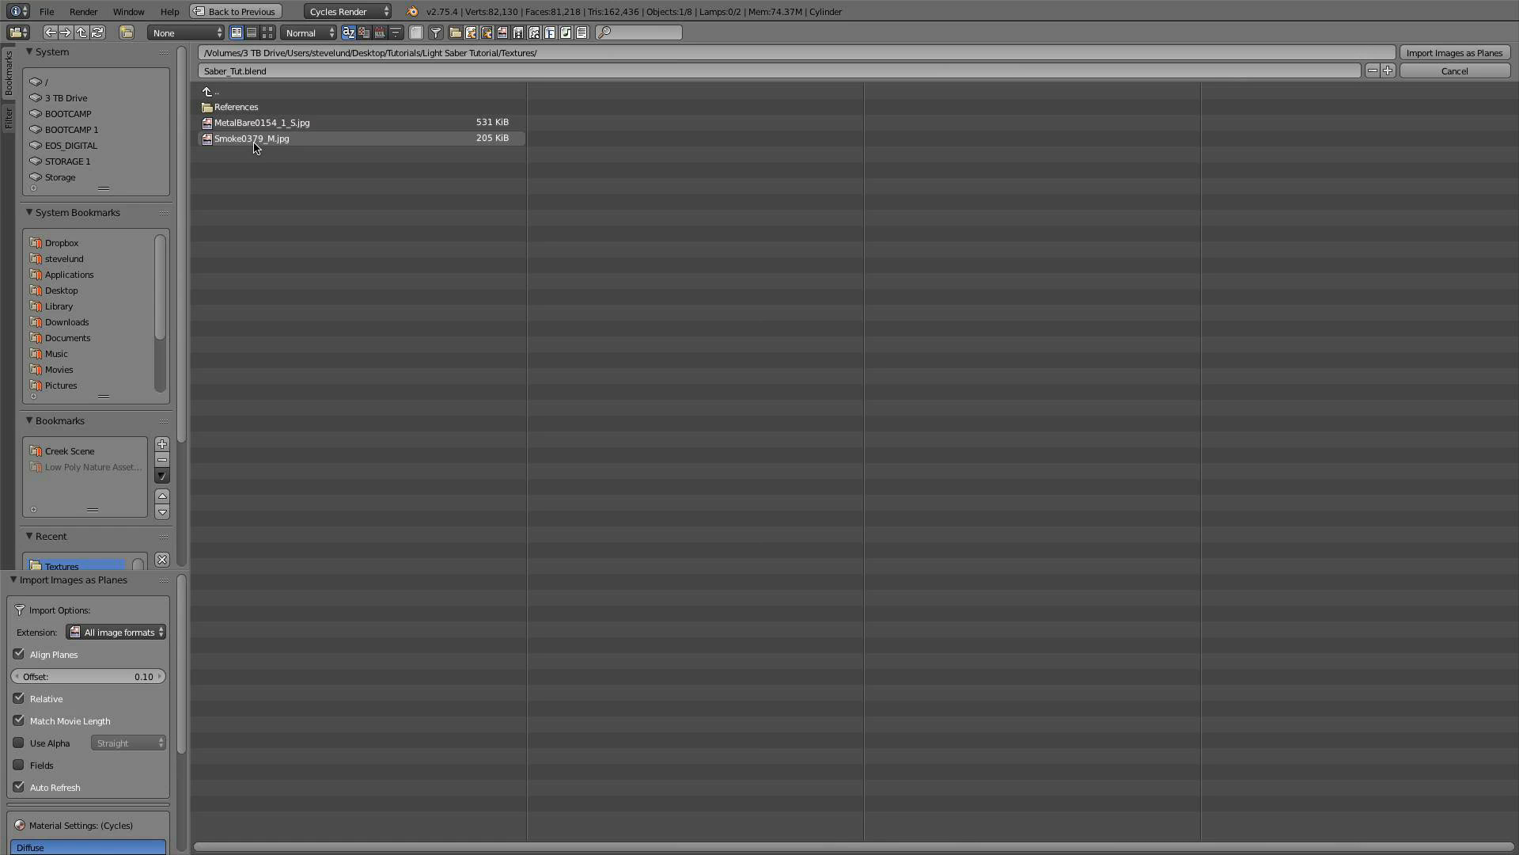
{"action": "double_click", "coordinate": [254, 140]}
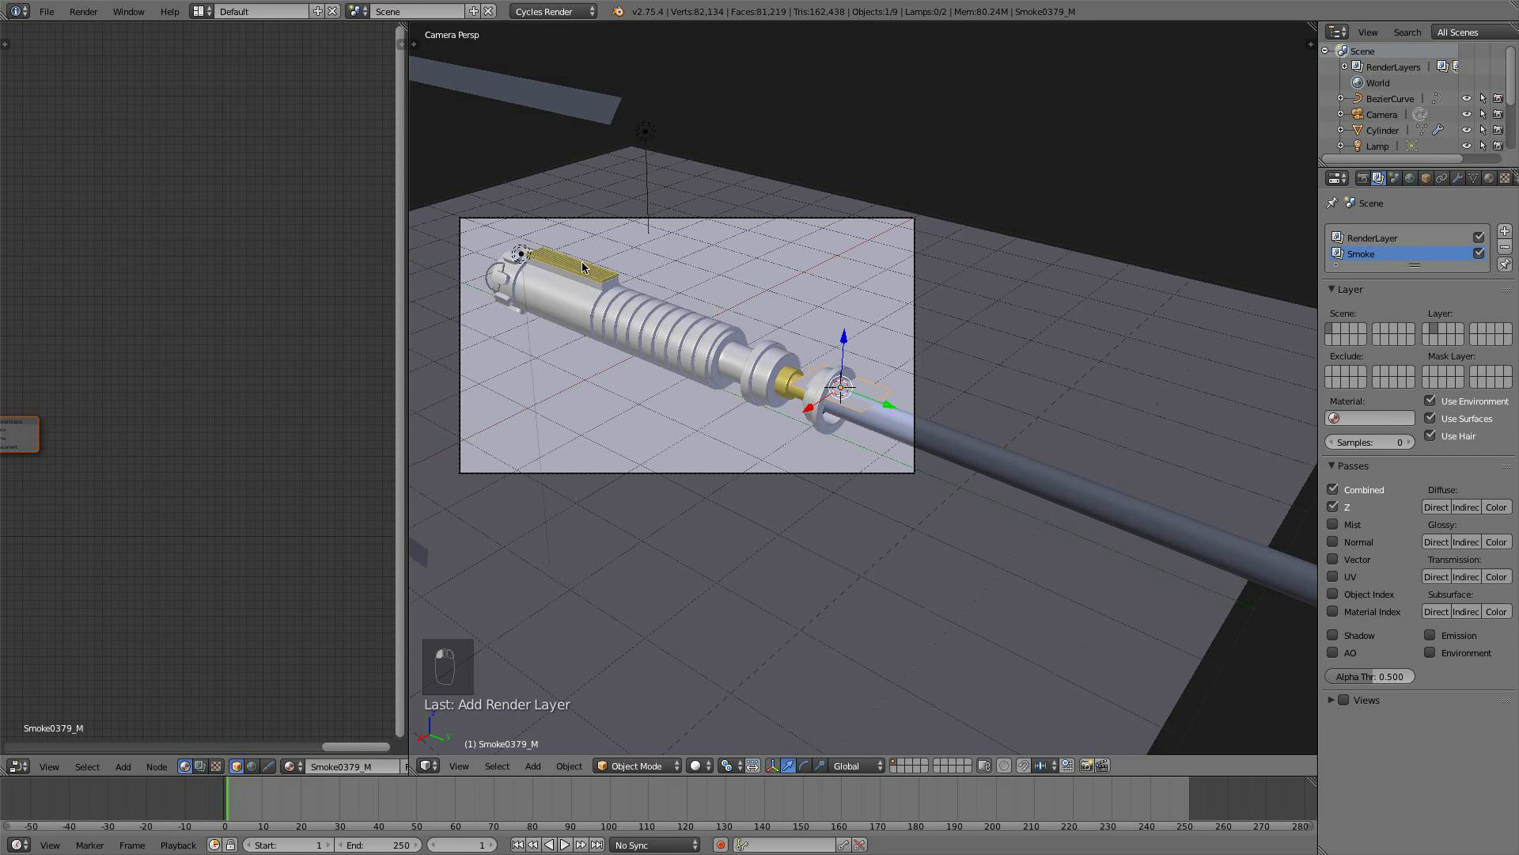
{"action": "key", "text": "r"}
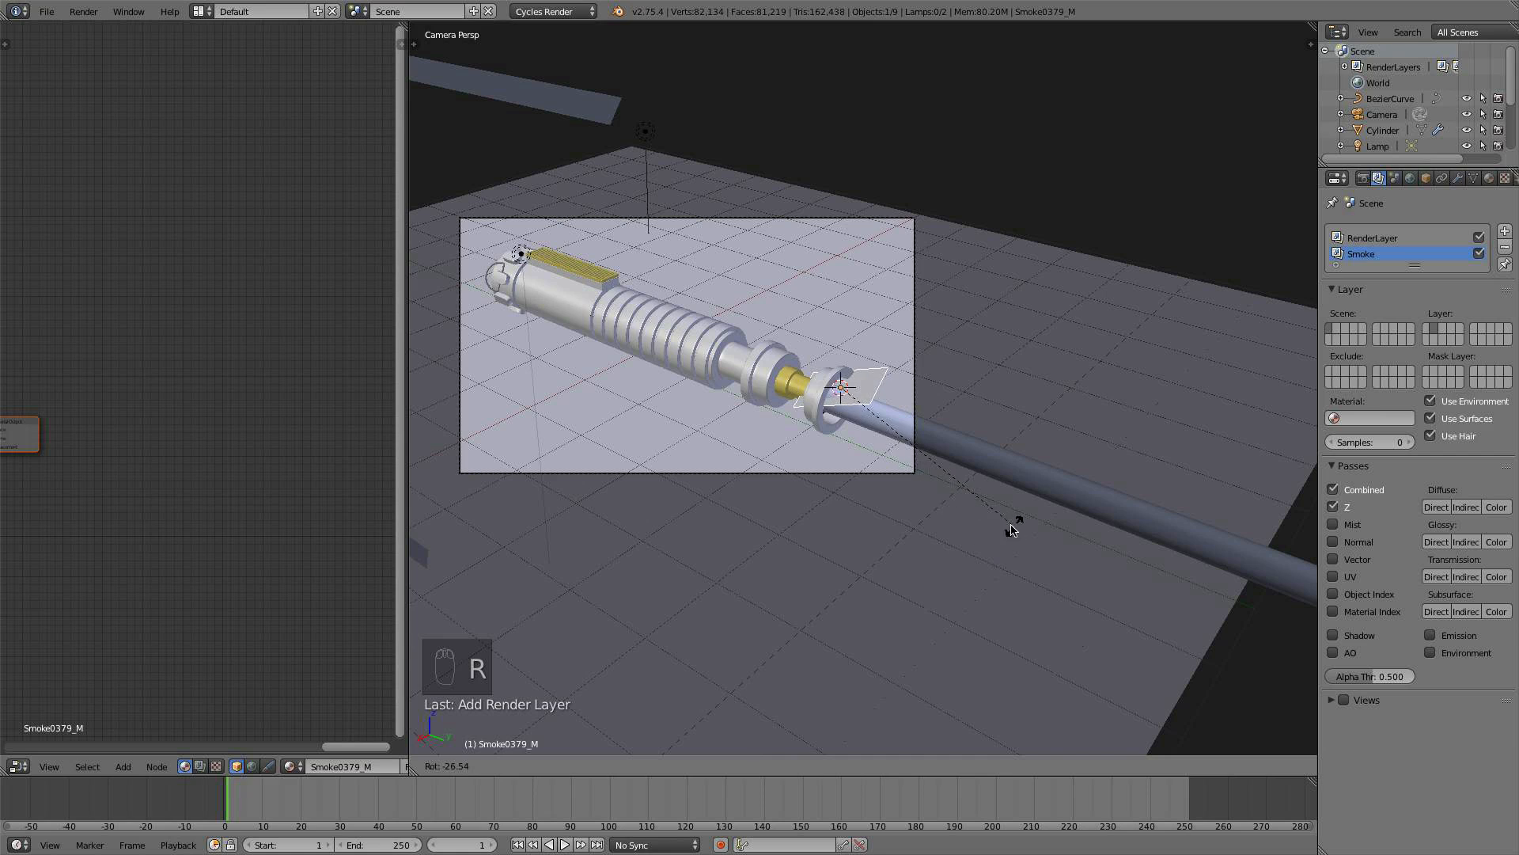
{"action": "right_click", "coordinate": [972, 535]}
{"action": "key", "text": "r"}
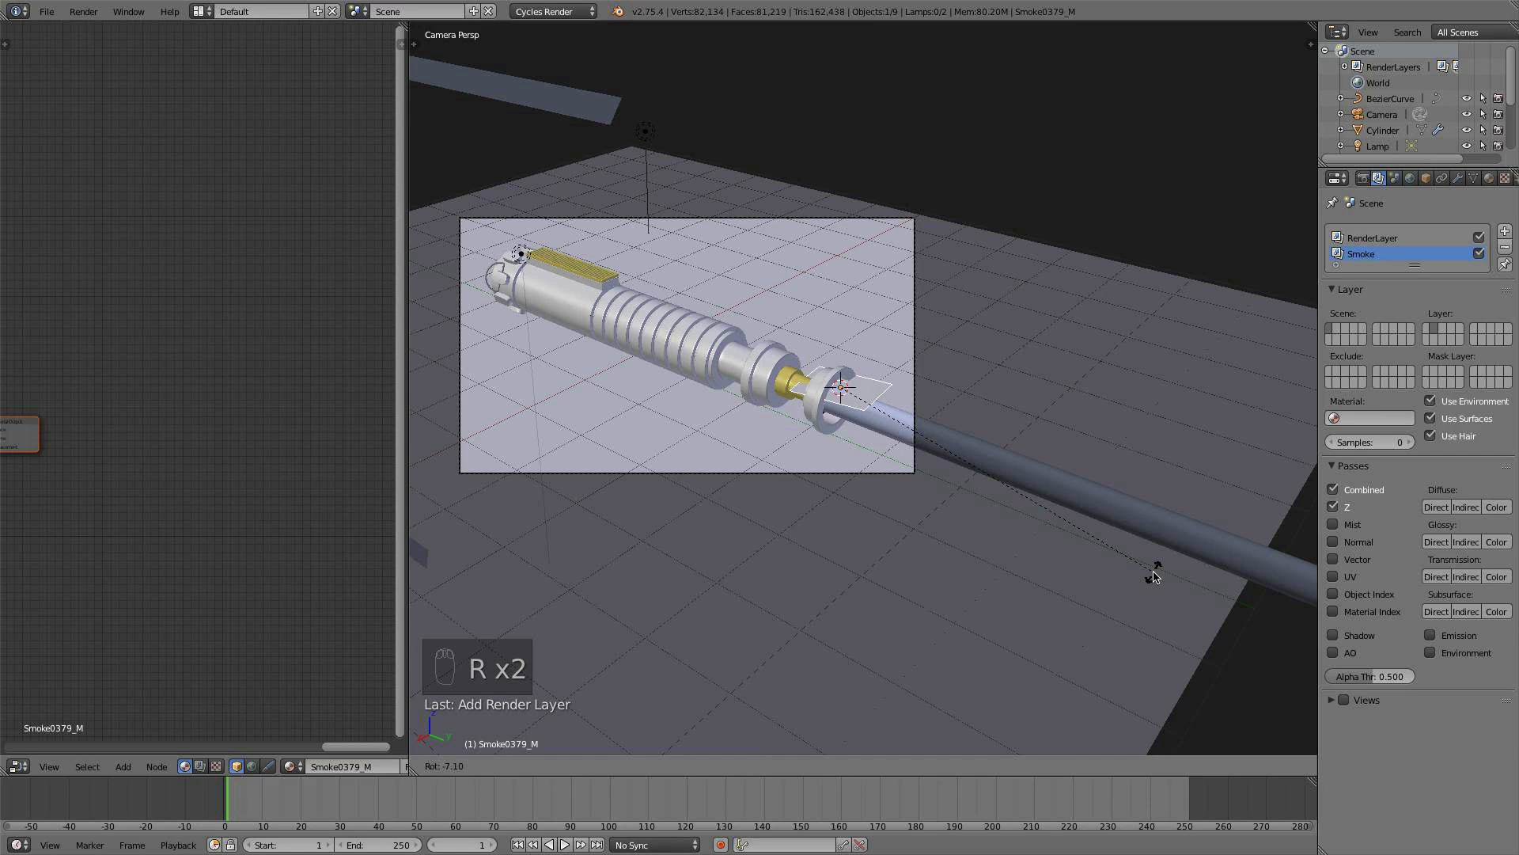
{"action": "right_click", "coordinate": [1149, 570]}
- Enlarge the smoke plane to several times its size and rotate it freely until it stands upright at the emitter
{"action": "key", "text": "s"}
{"action": "left_click", "coordinate": [1301, 629]}
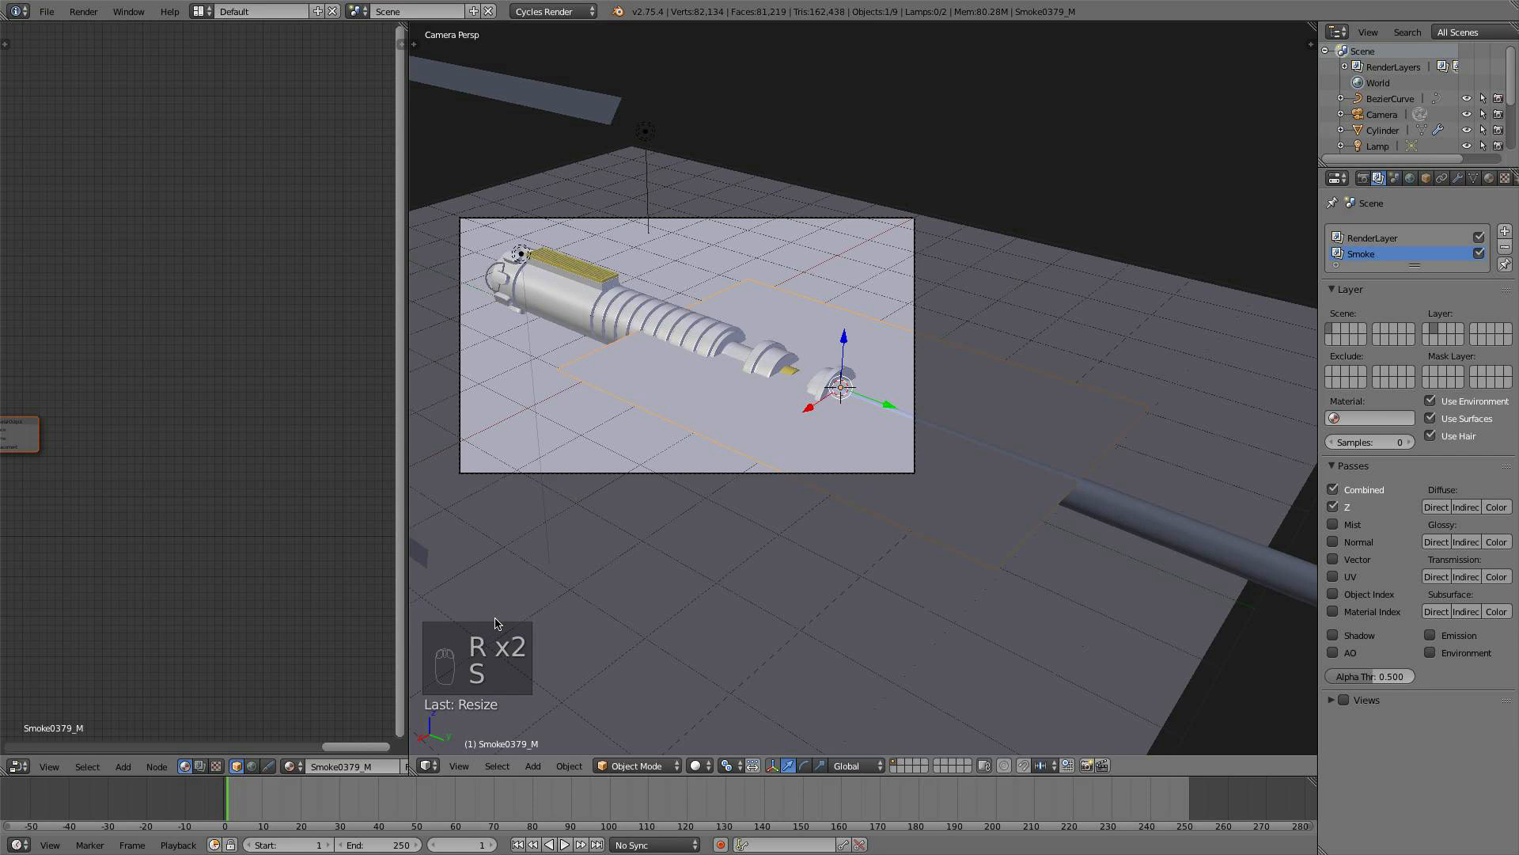
{"action": "key", "text": "r"}
{"action": "key", "text": "r"}
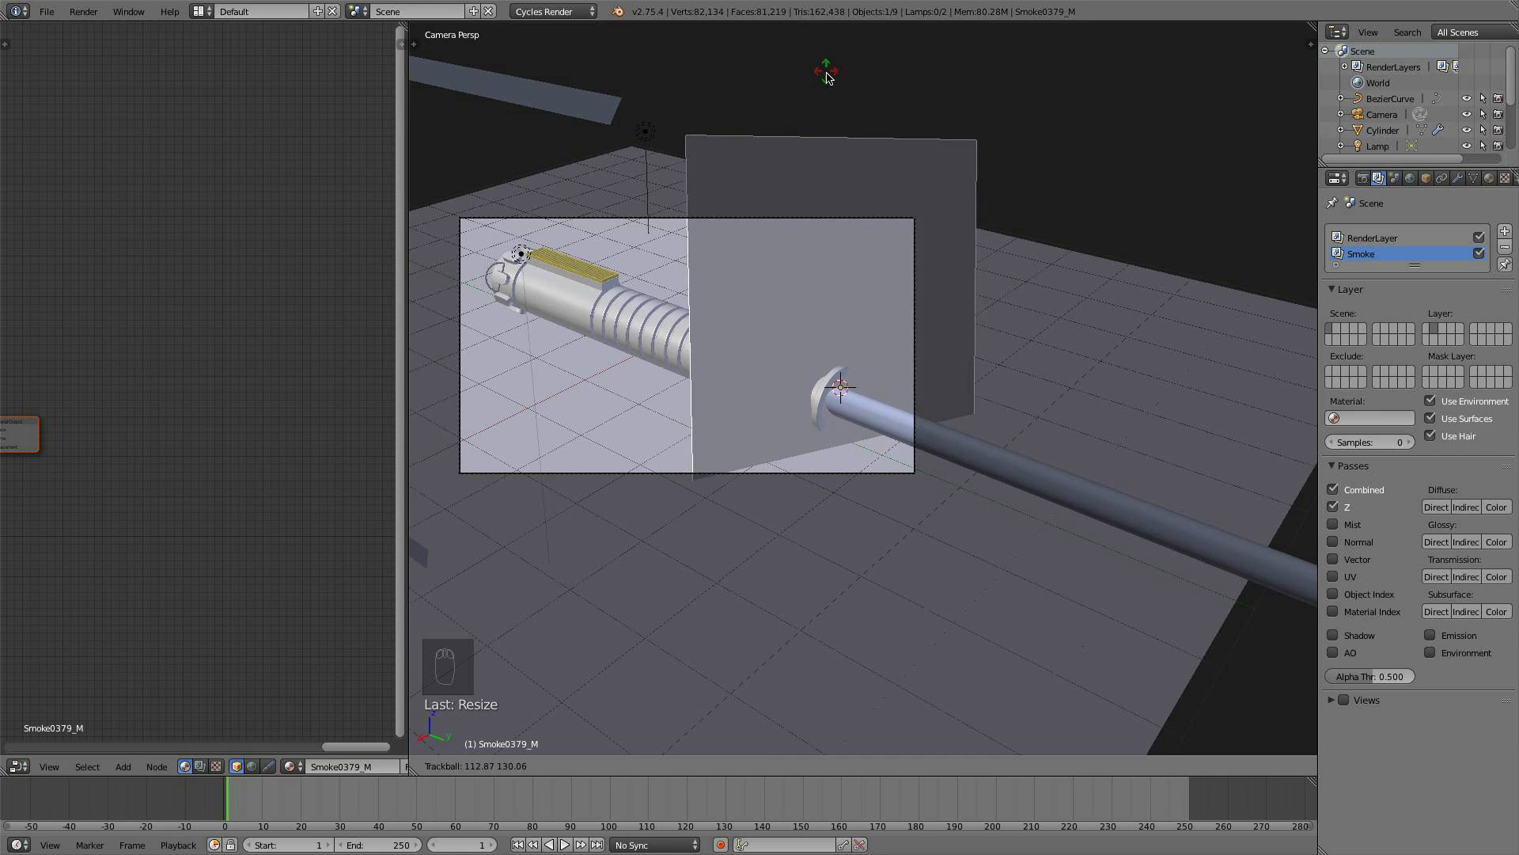
{"action": "left_click", "coordinate": [829, 77]}
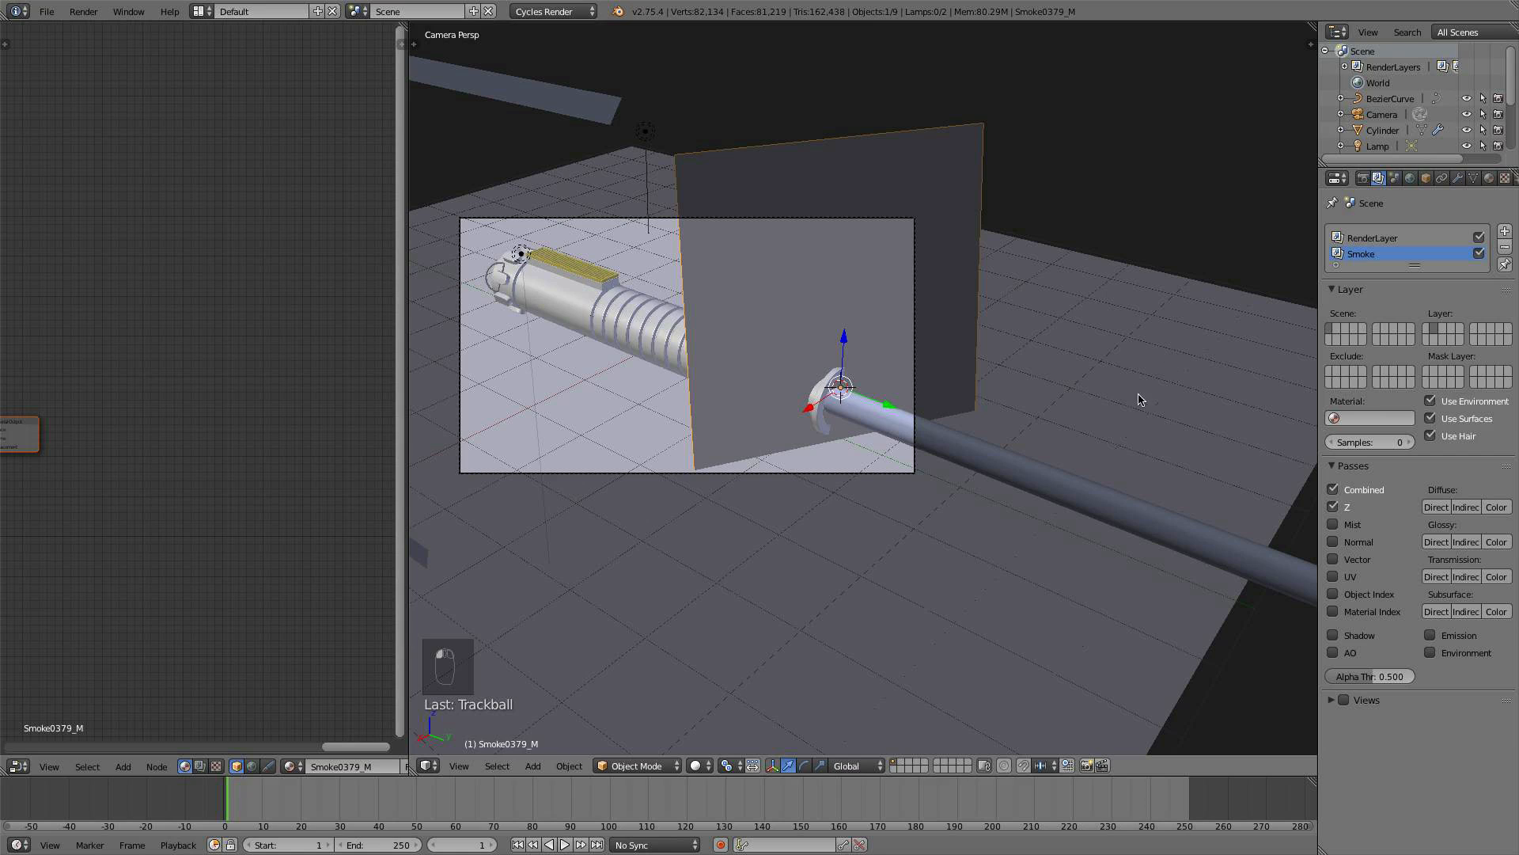
- Refine the smoke plane's free rotation so it faces the camera, and scale it down to about 0.65
{"action": "key", "text": "r"}
{"action": "key", "text": "r"}
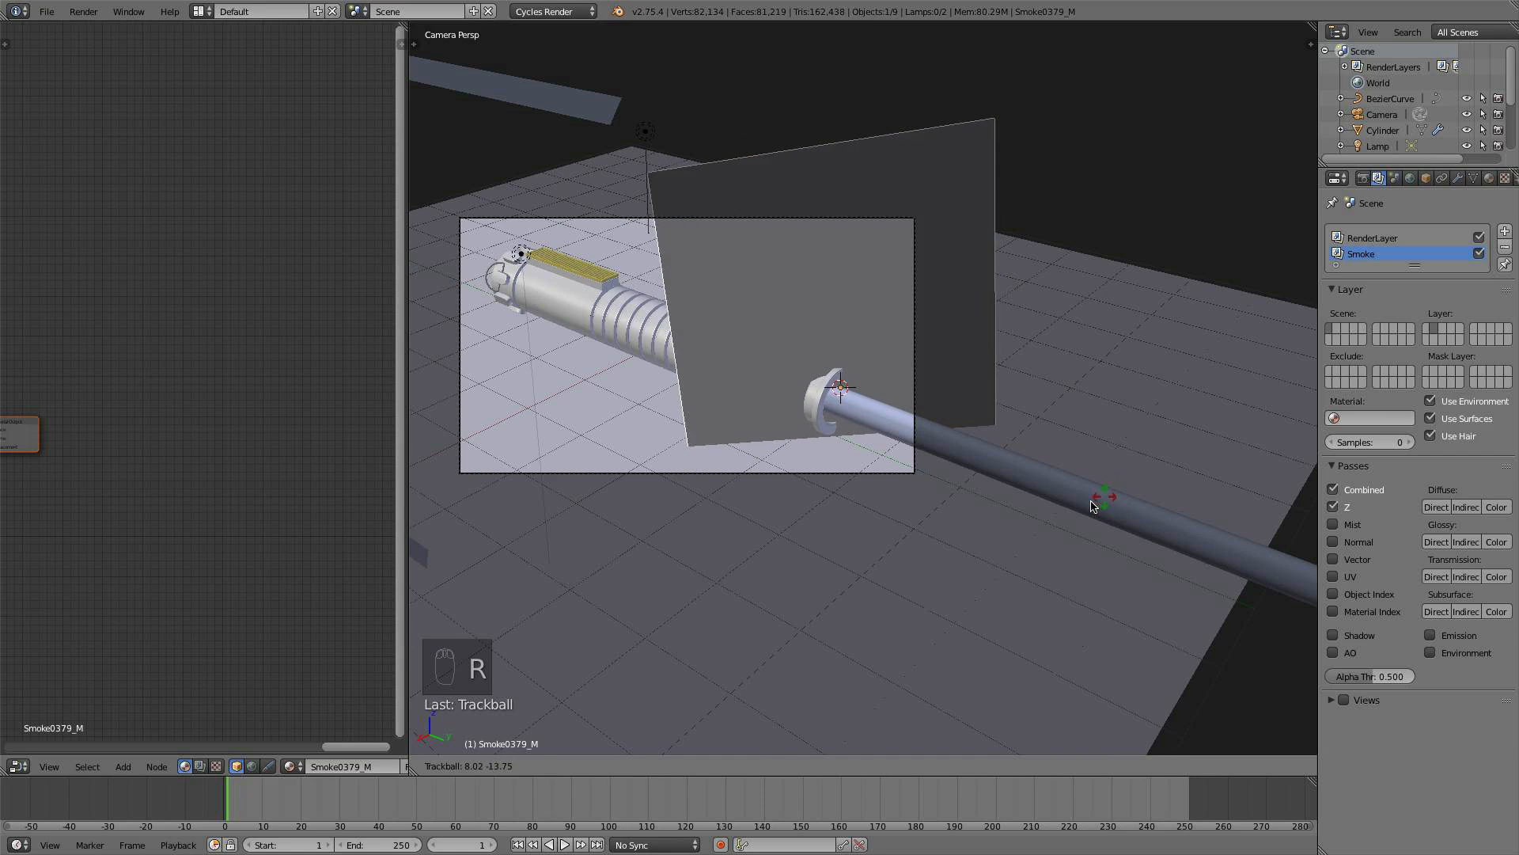
{"action": "left_click", "coordinate": [1031, 513]}
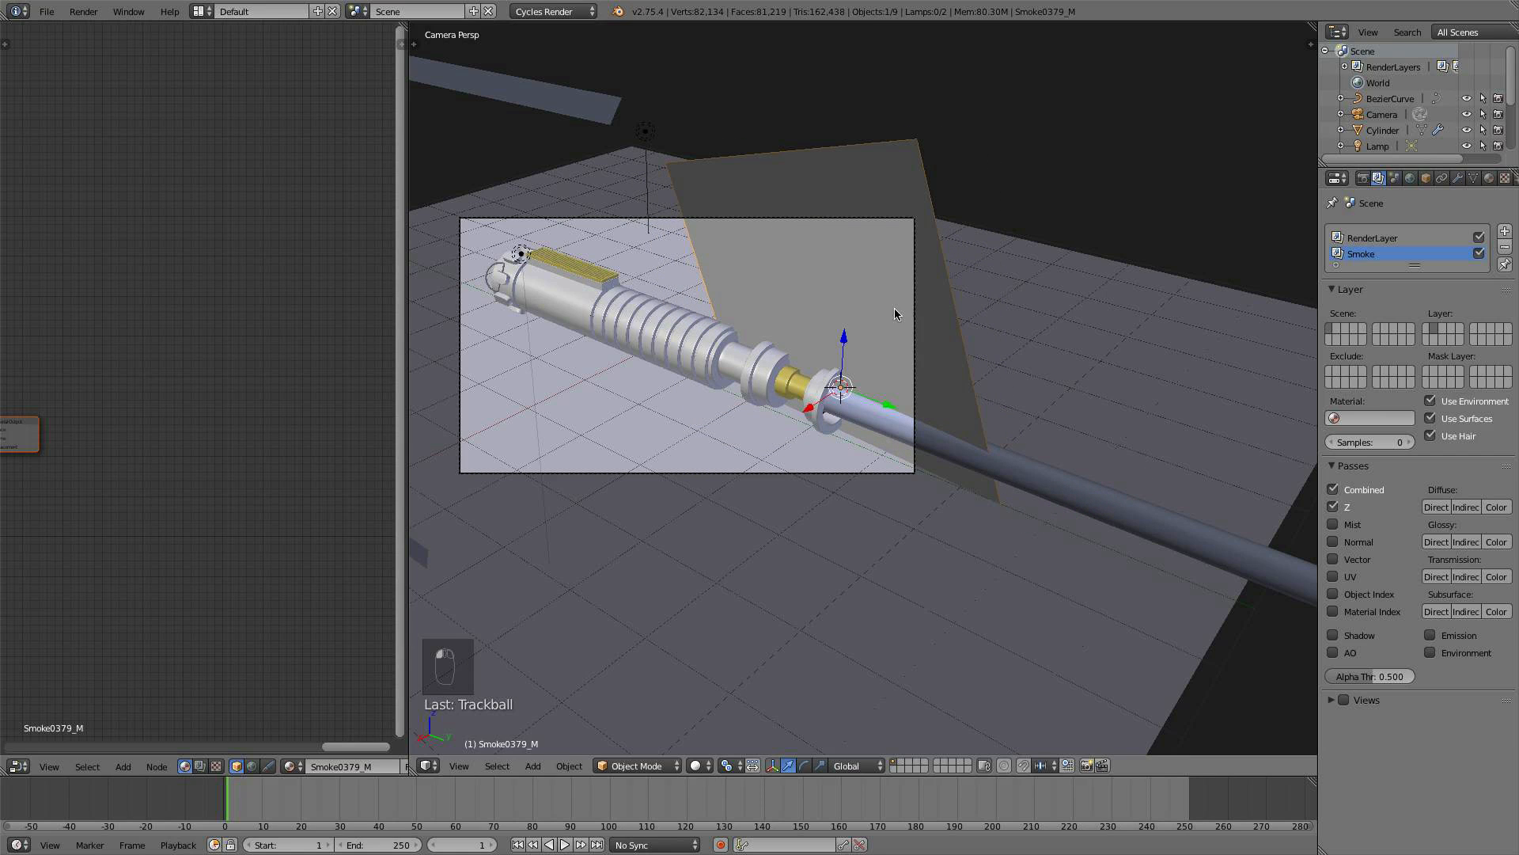
{"action": "key", "text": "r"}
{"action": "key", "text": "r"}
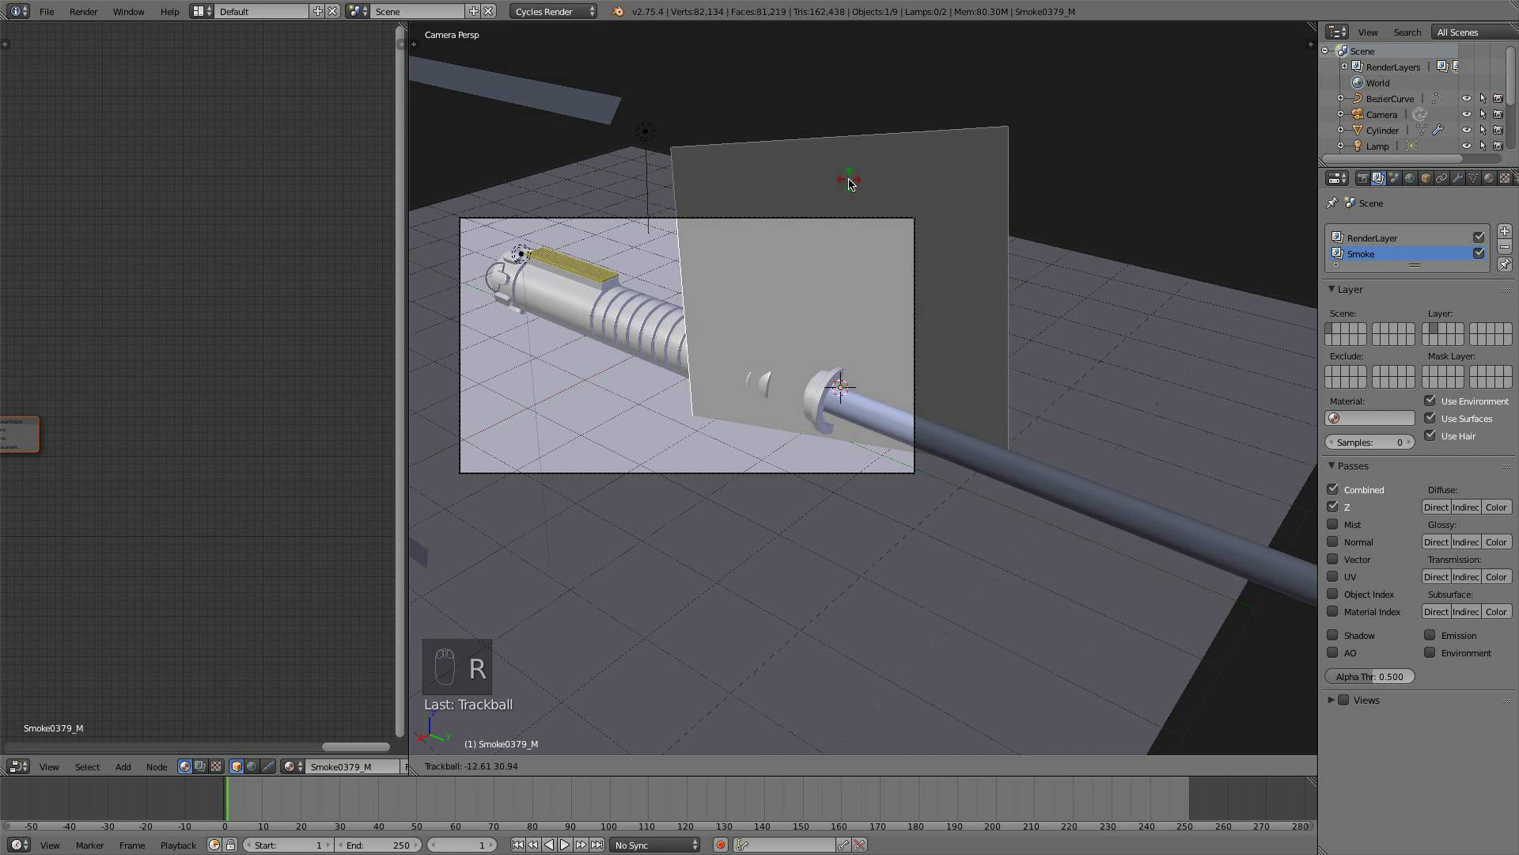
{"action": "key", "text": "s"}
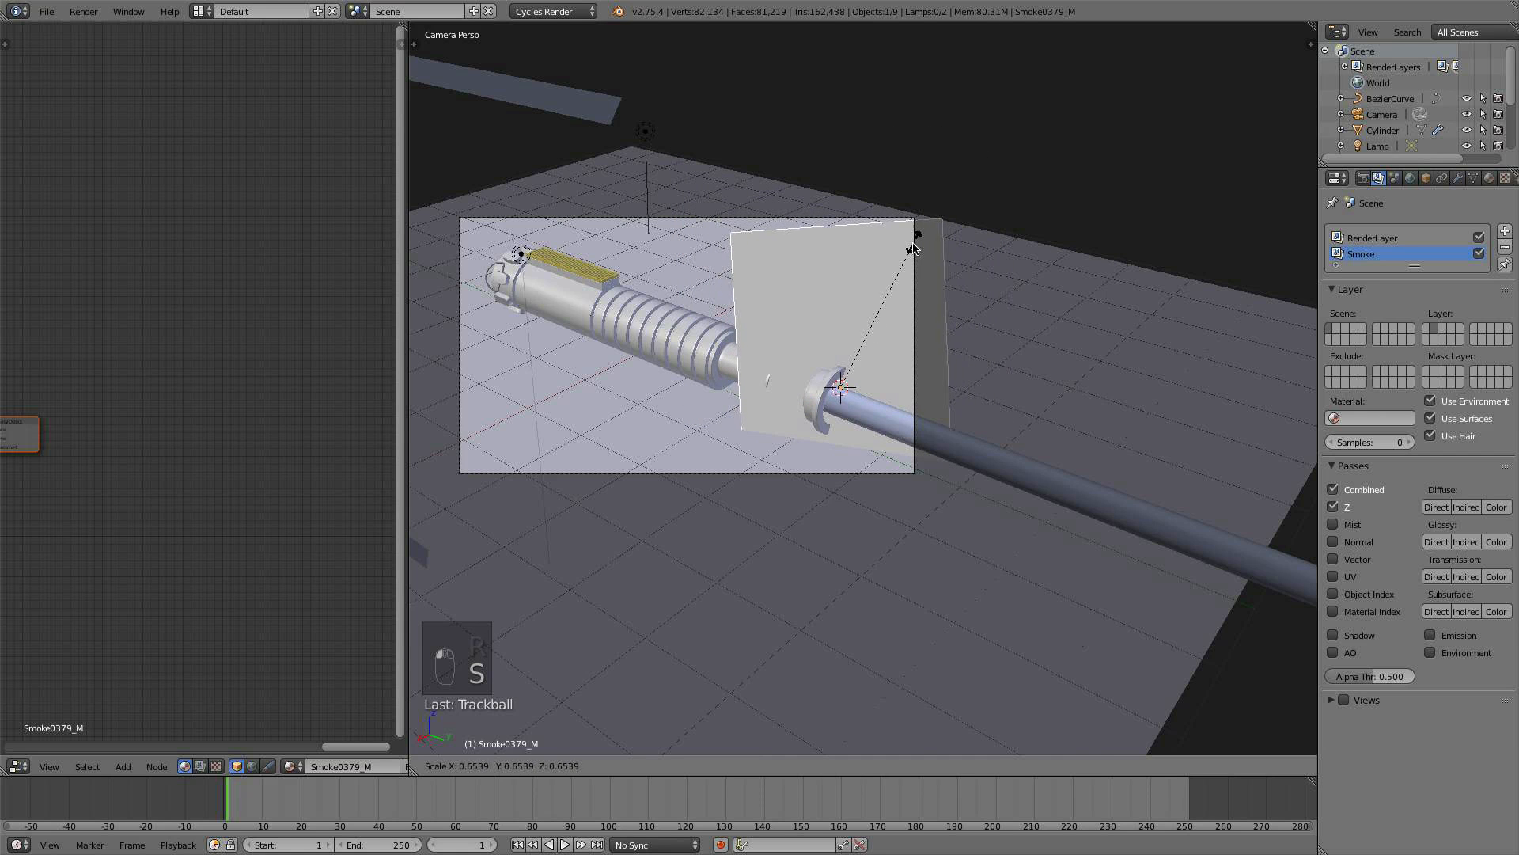
{"action": "left_click", "coordinate": [902, 242]}
- Raise the smoke plane so the smoke rises from the emitter, using the rendered preview, and leave the preview
{"action": "left_click", "coordinate": [696, 765]}
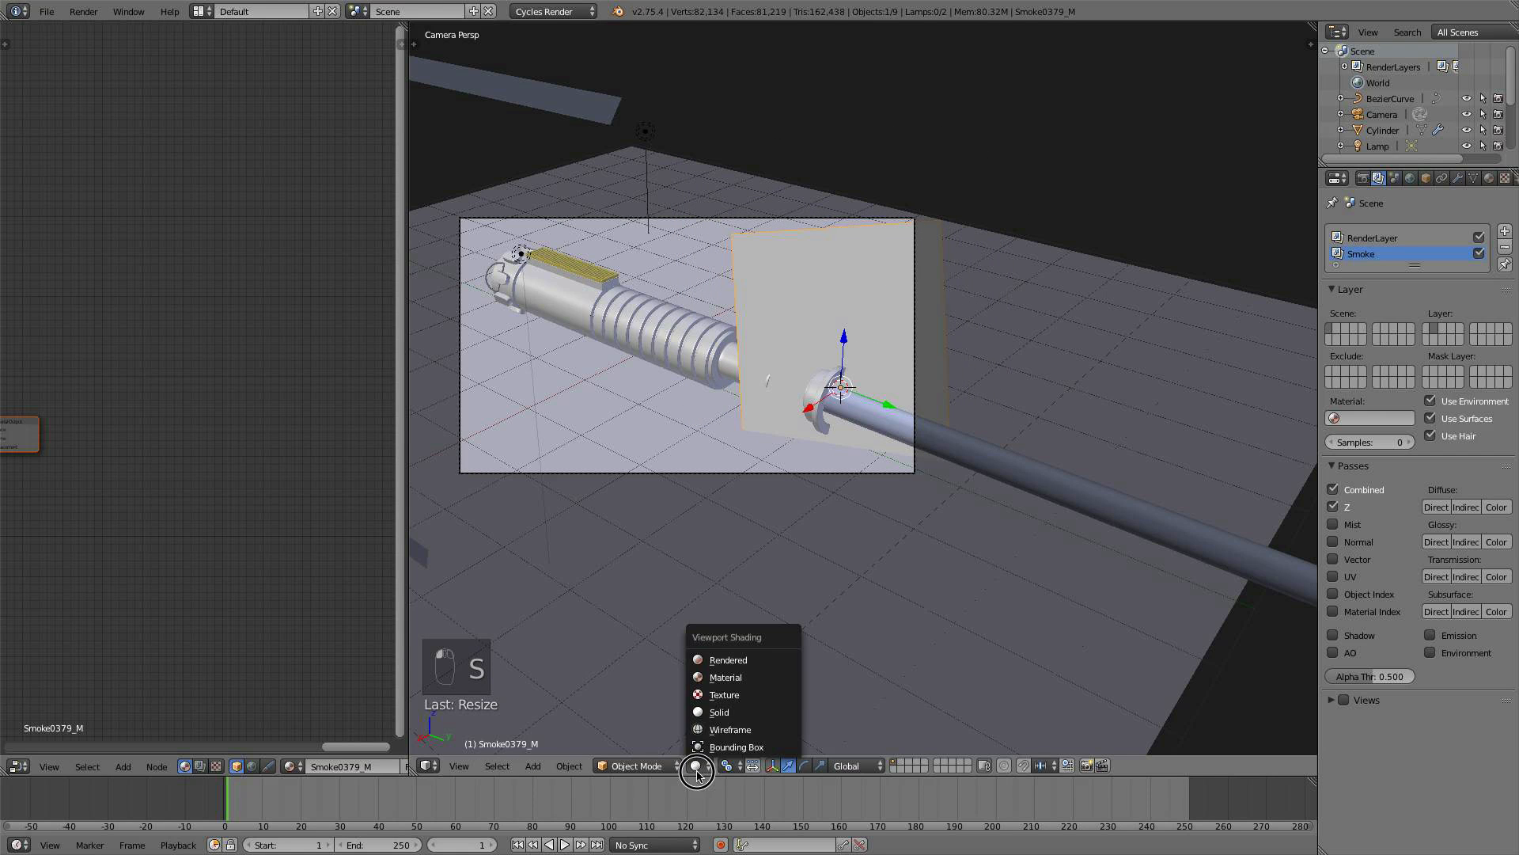
{"action": "left_click", "coordinate": [742, 660]}
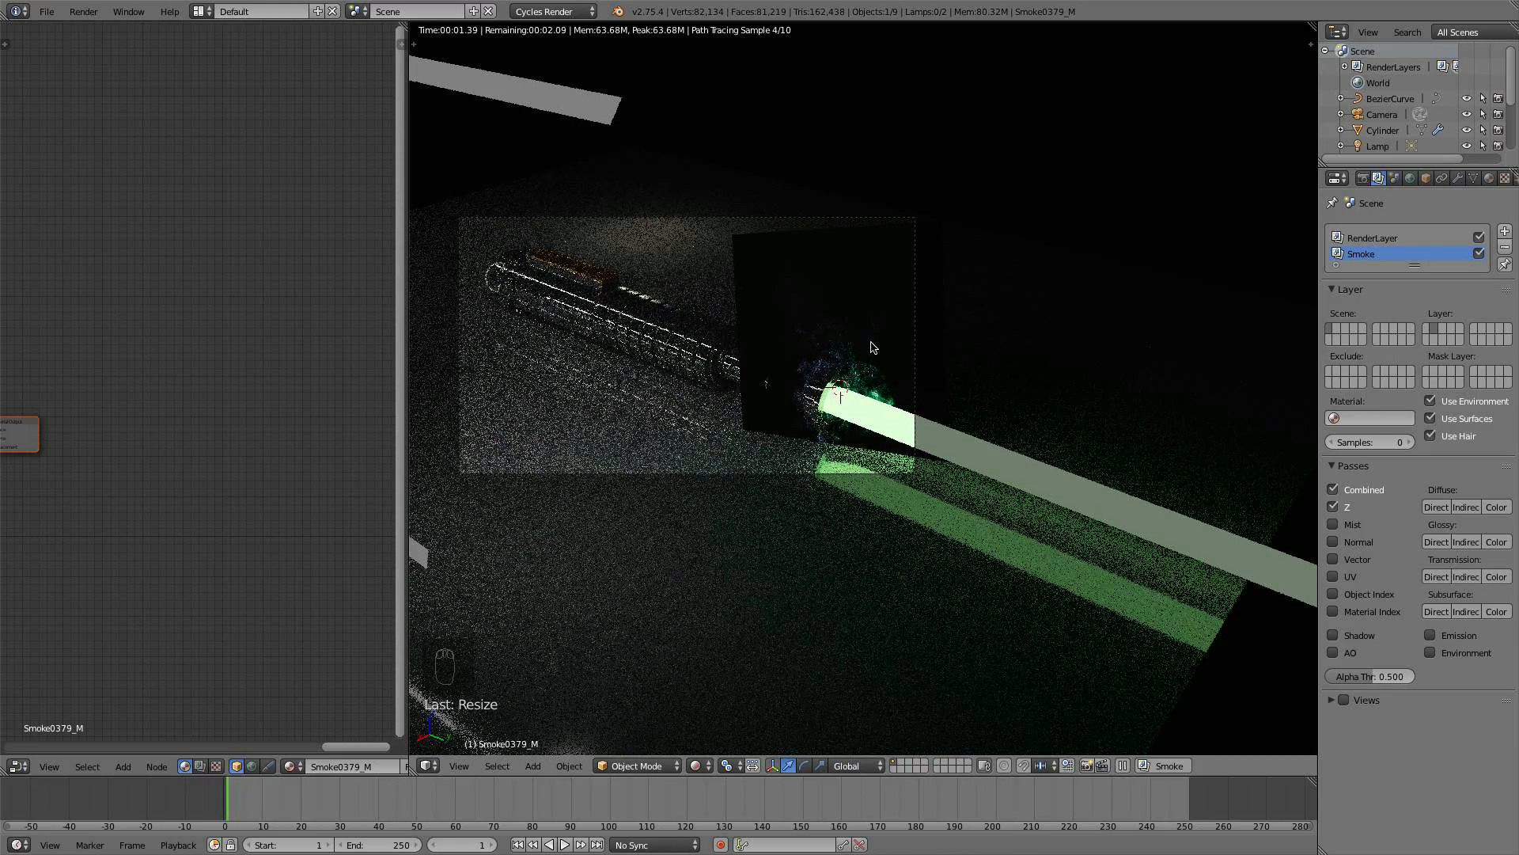
{"action": "key", "text": "g"}
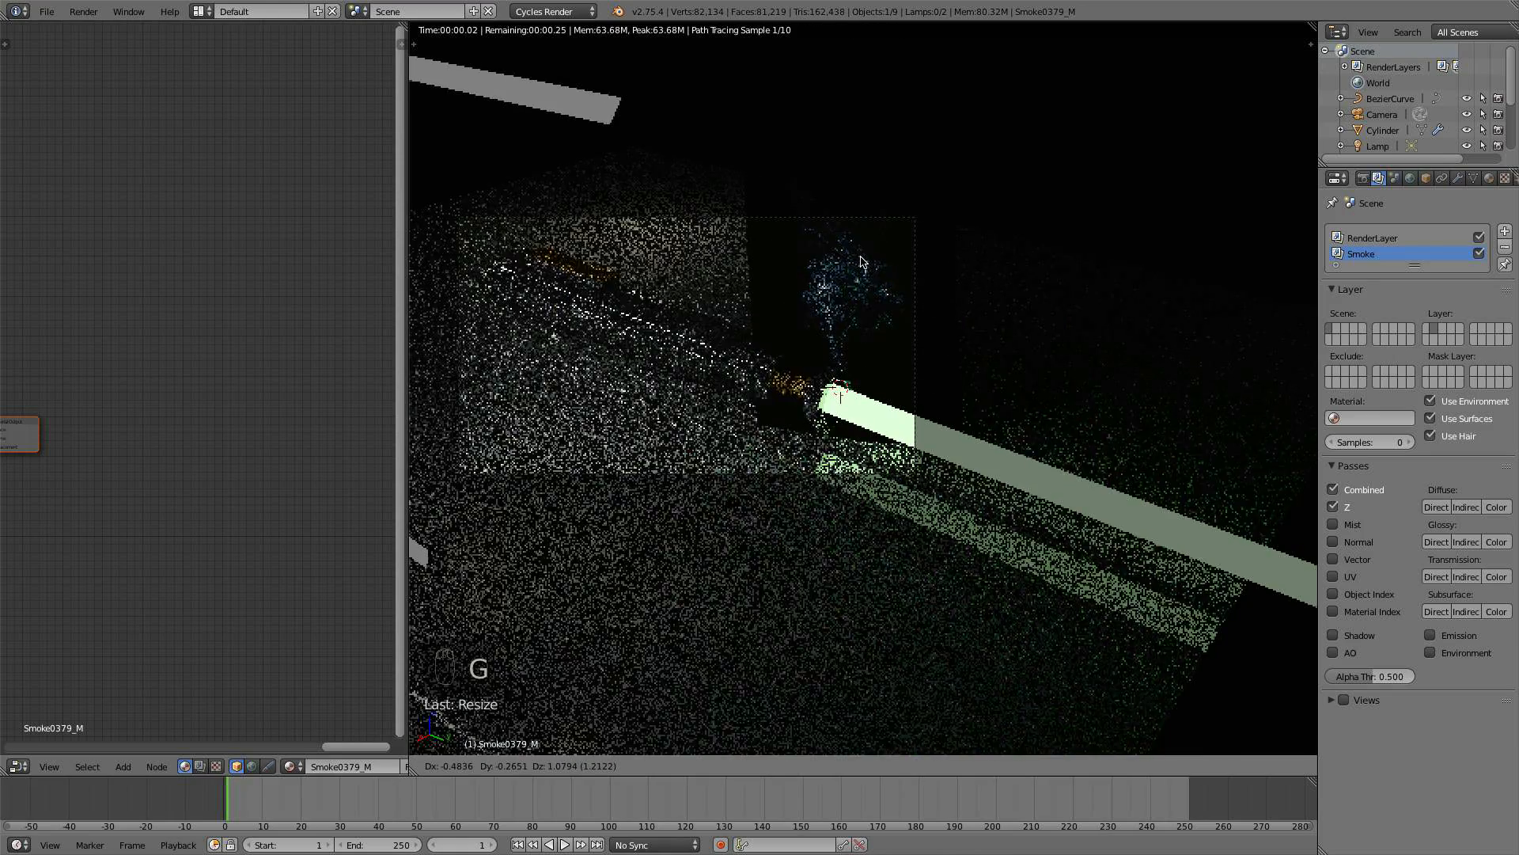
{"action": "left_click", "coordinate": [868, 377]}
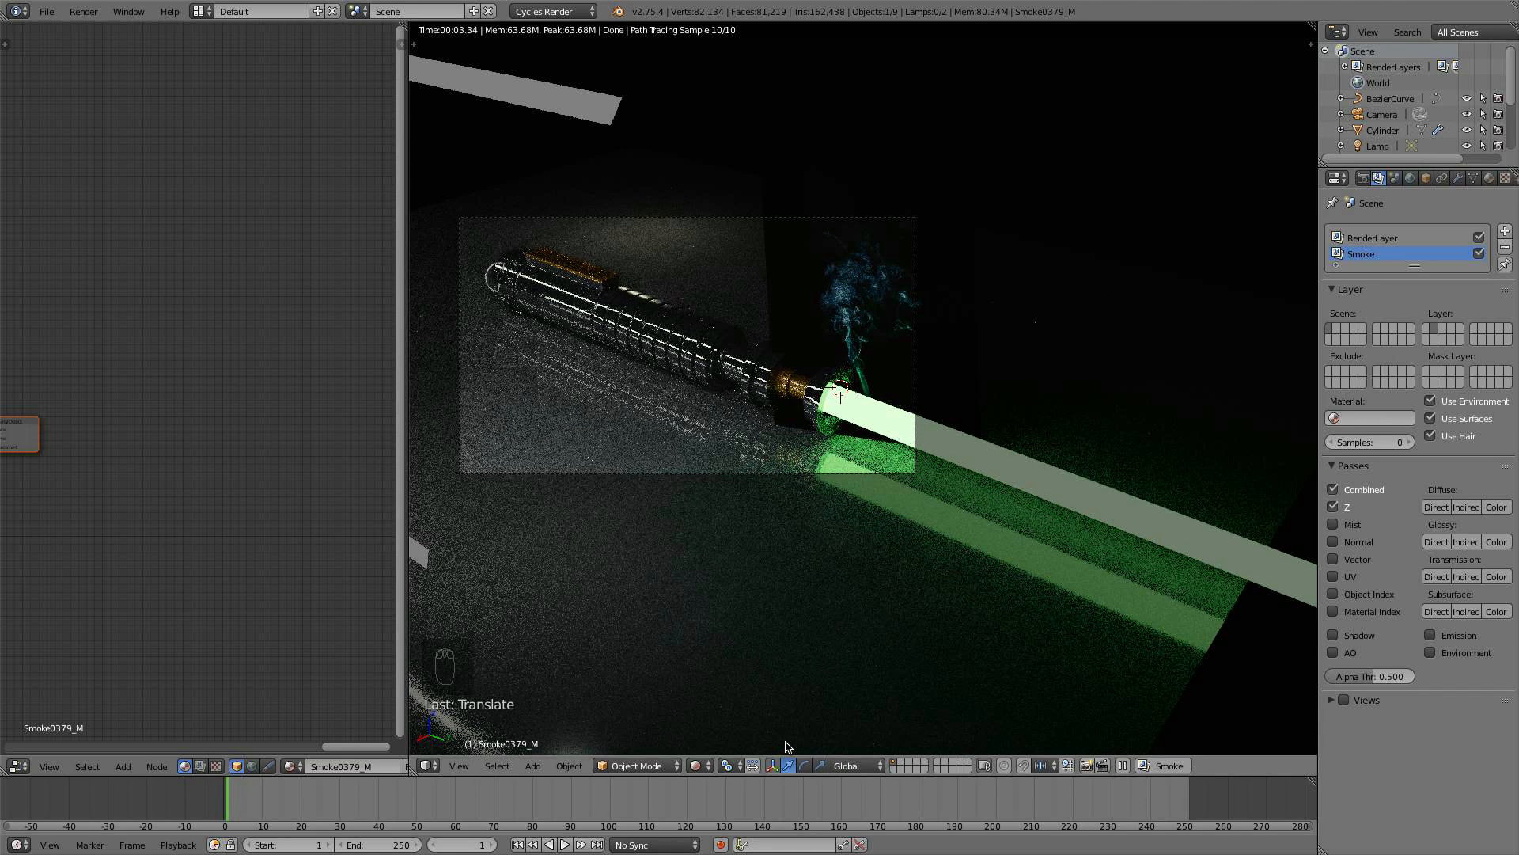
{"action": "left_click", "coordinate": [697, 765]}
{"action": "left_click", "coordinate": [712, 694]}
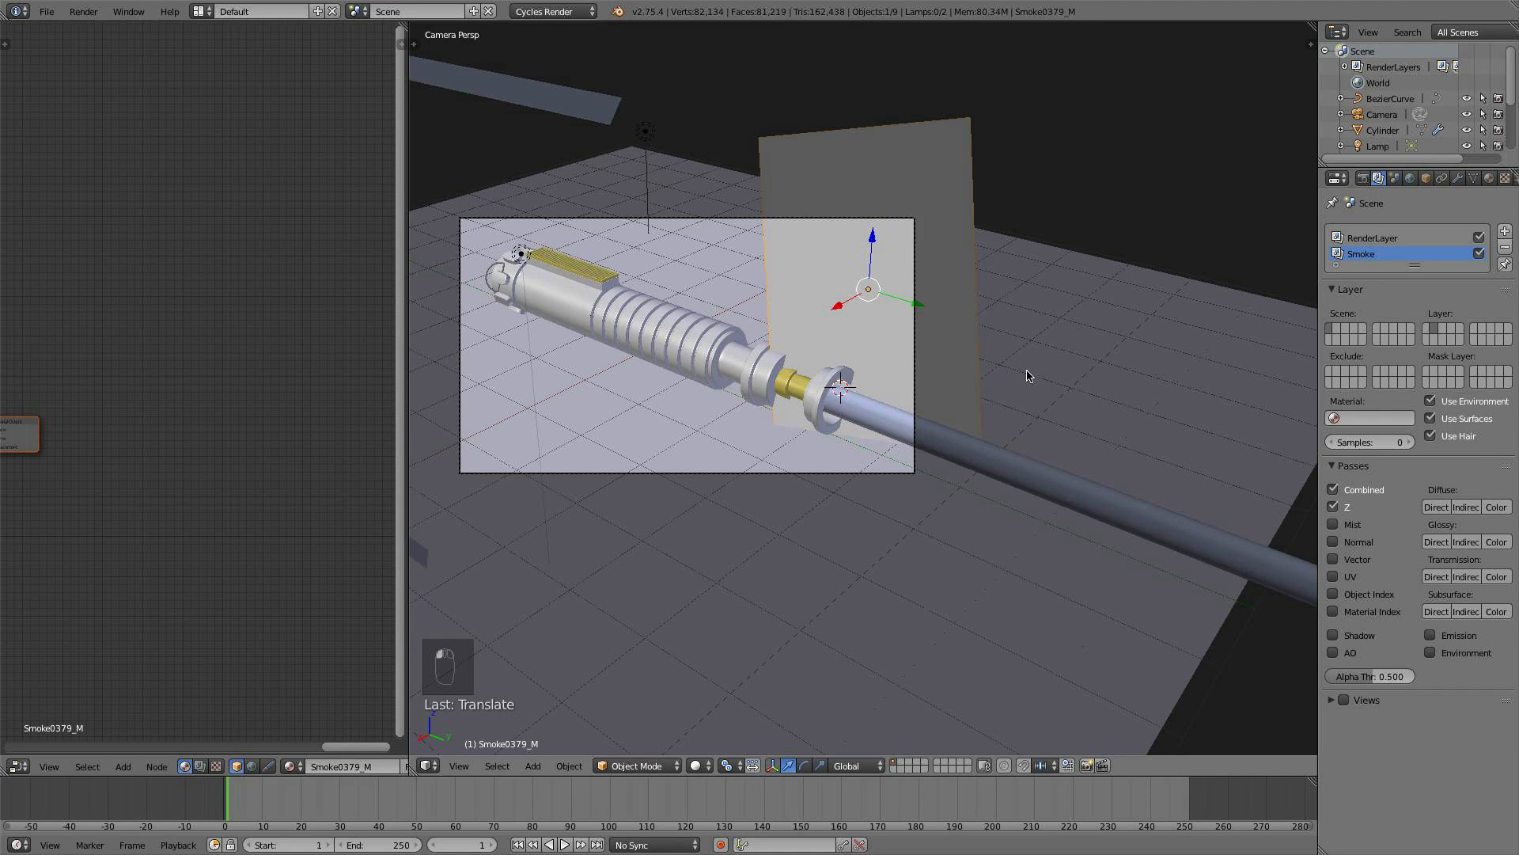
- Mirror the smoke plane by scaling it -1 along the X axis and preview it in rendered shading
{"action": "key", "text": "s"}
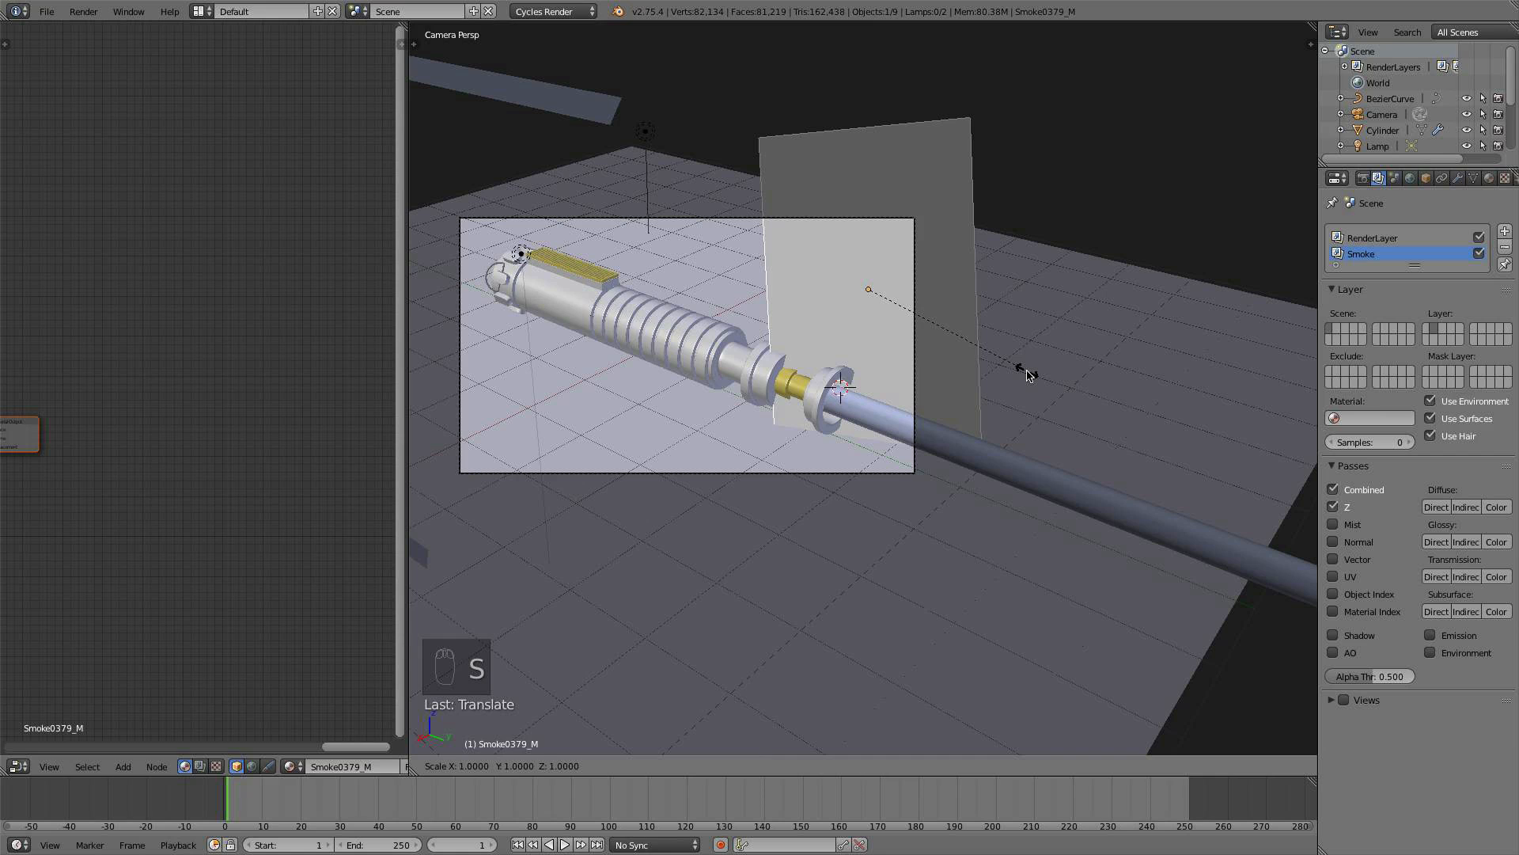
{"action": "type", "text": "x-1"}
{"action": "left_click", "coordinate": [1026, 372]}
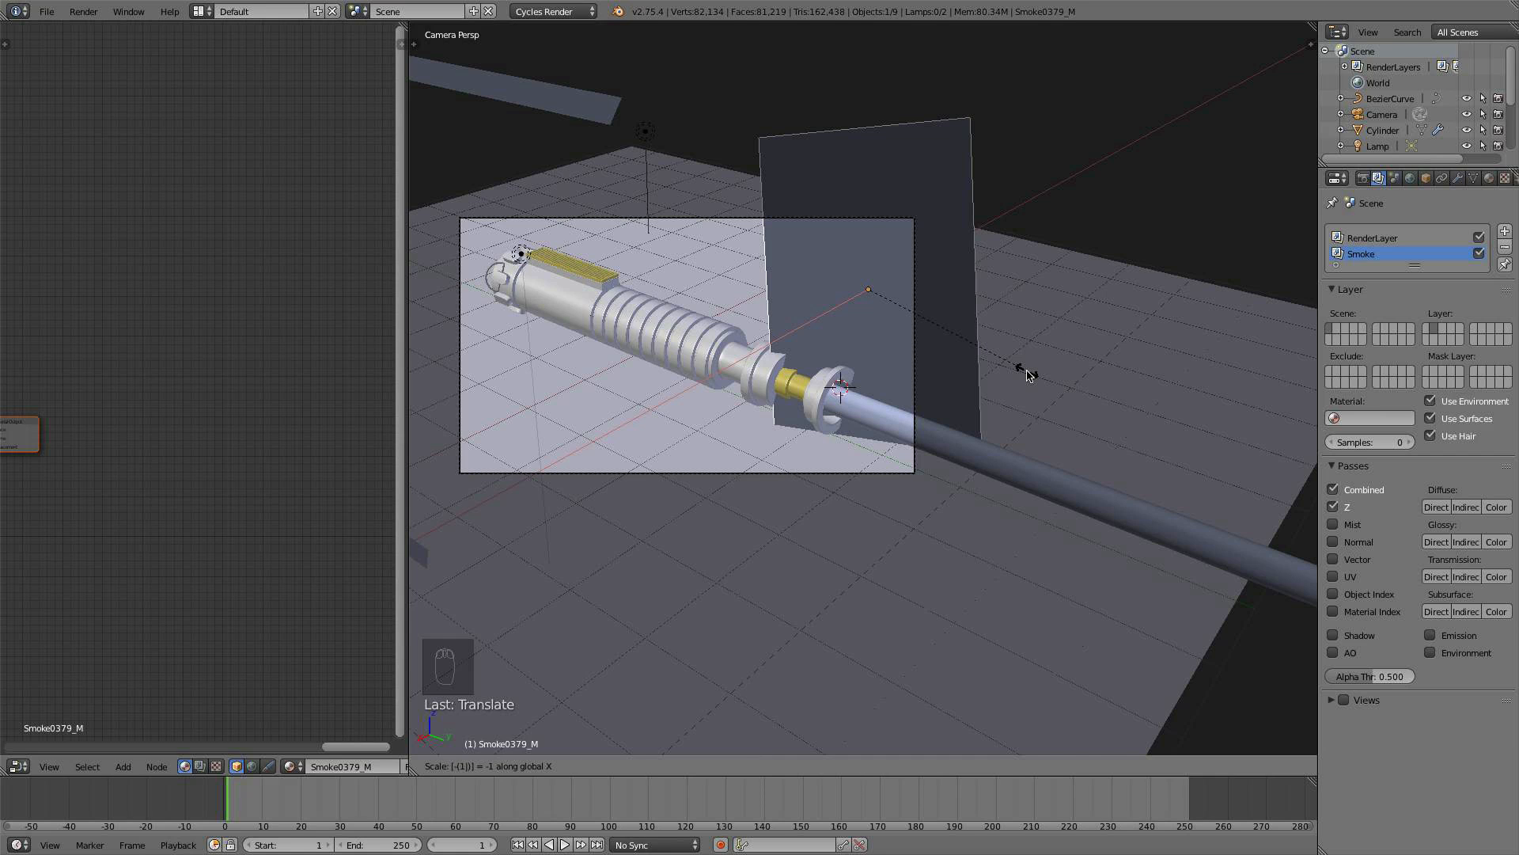
{"action": "left_click", "coordinate": [698, 765]}
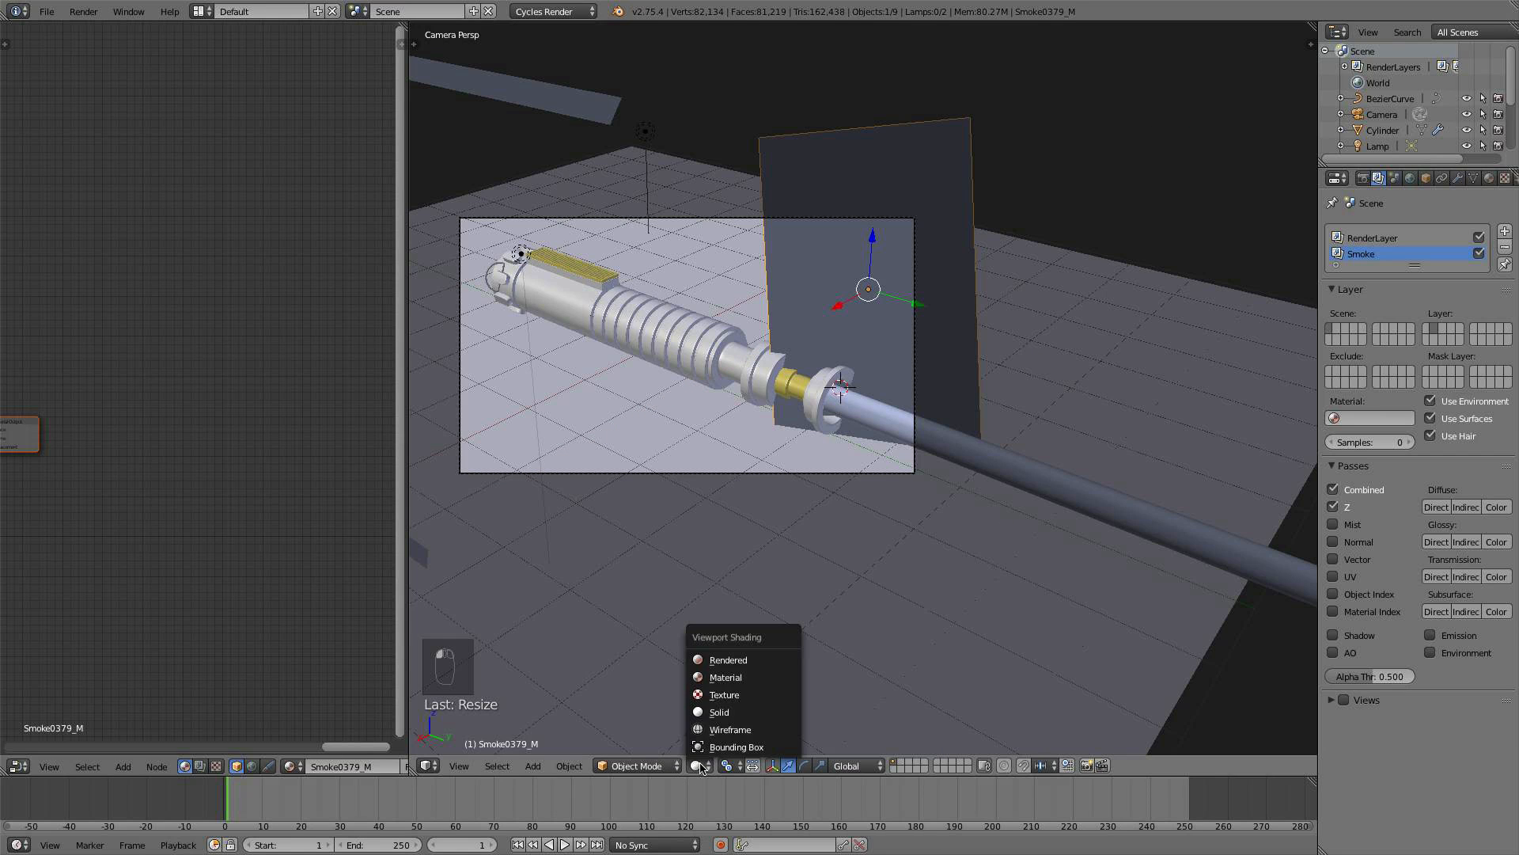
{"action": "left_click", "coordinate": [716, 655]}
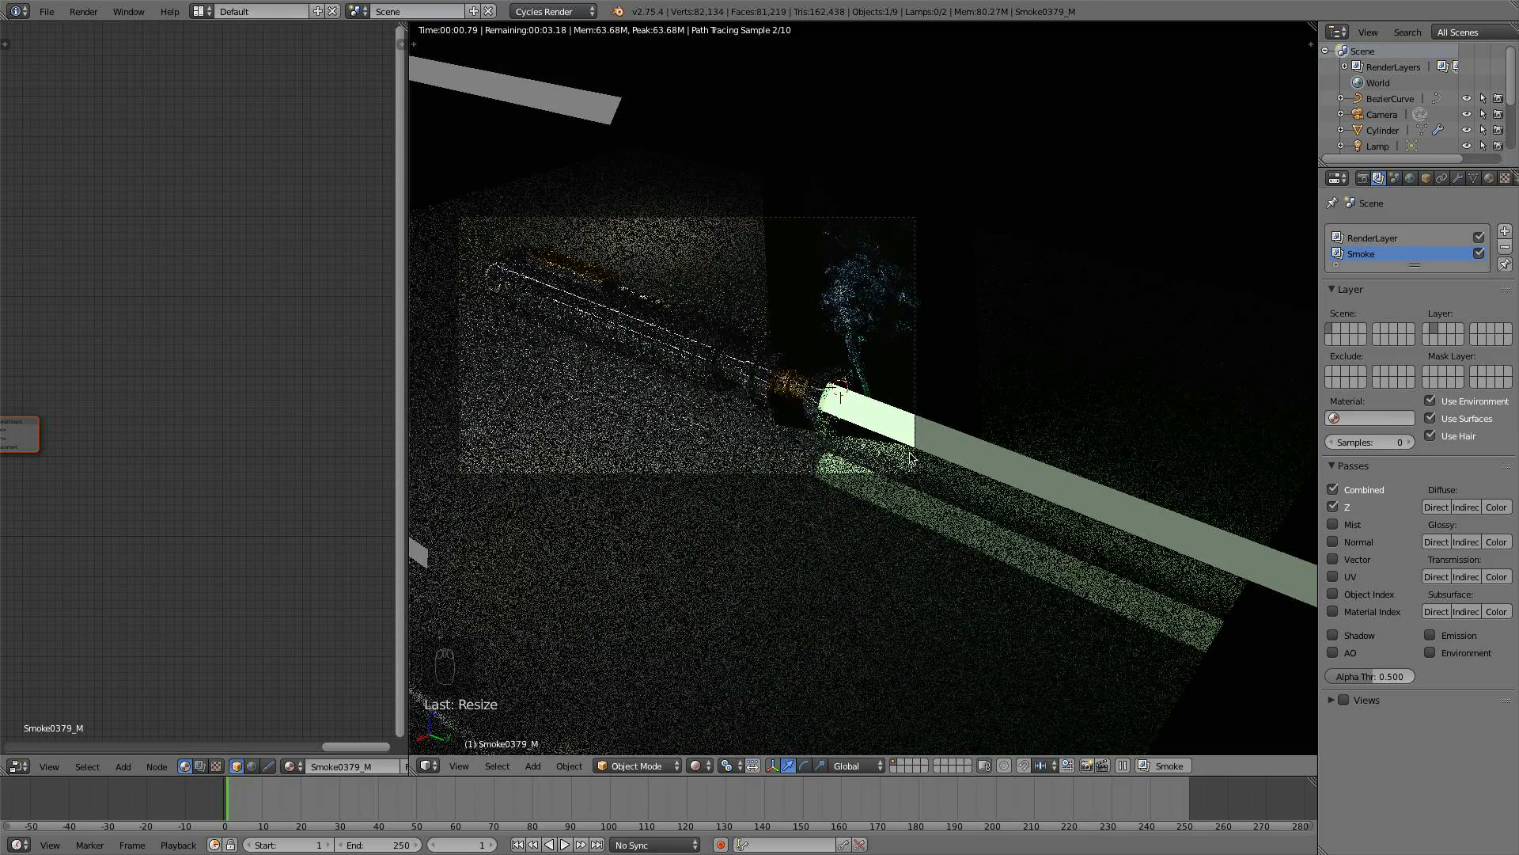
- Rotate the smoke plane freely to flip the smoke's lean, and move it so the wisp starts at the emitter
{"action": "key", "text": "r"}
{"action": "key", "text": "r"}
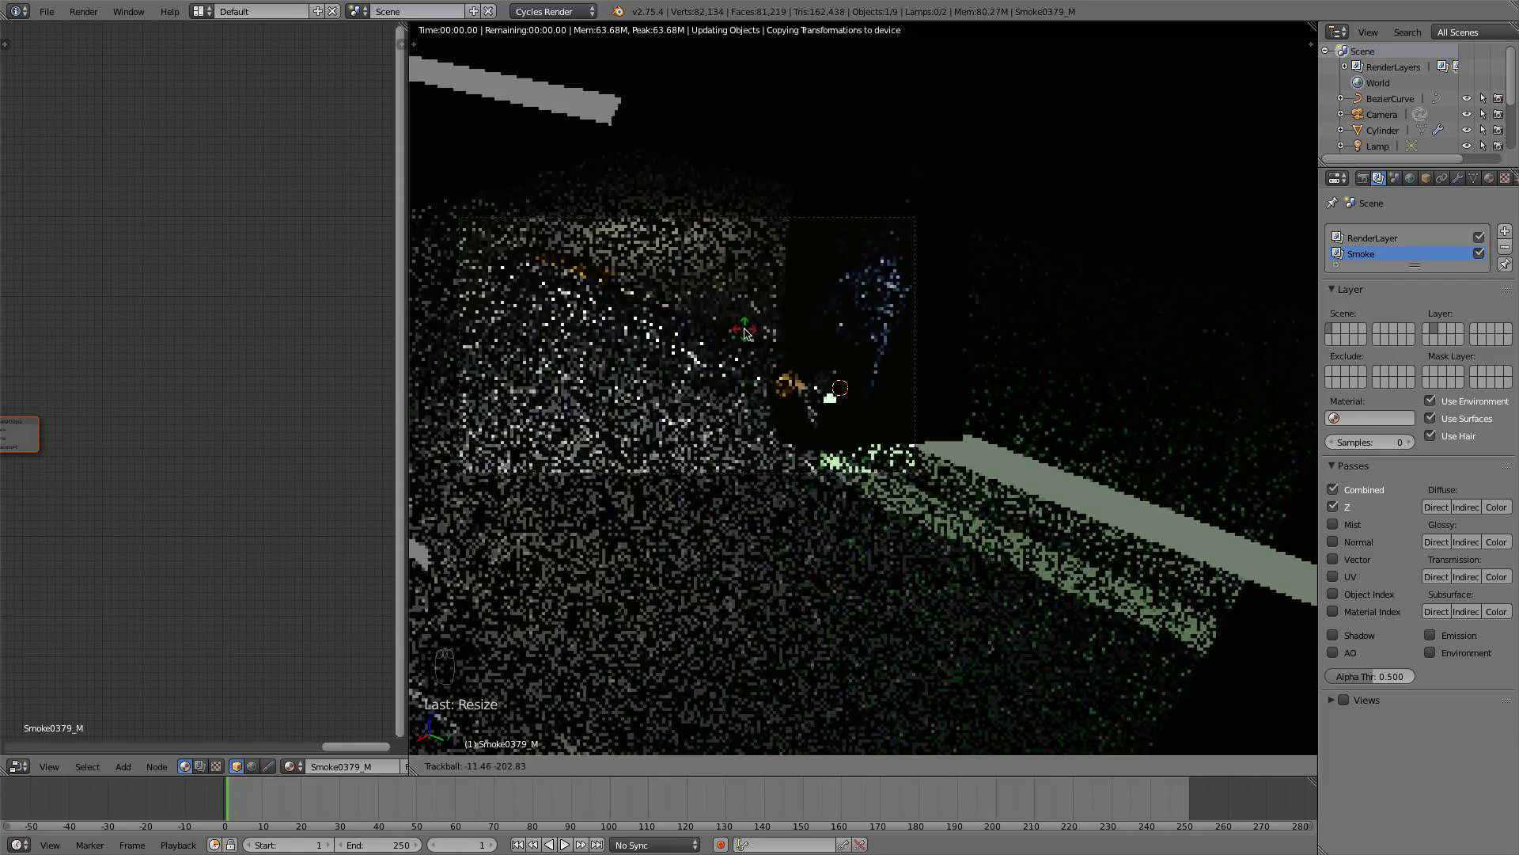
{"action": "left_click", "coordinate": [929, 440]}
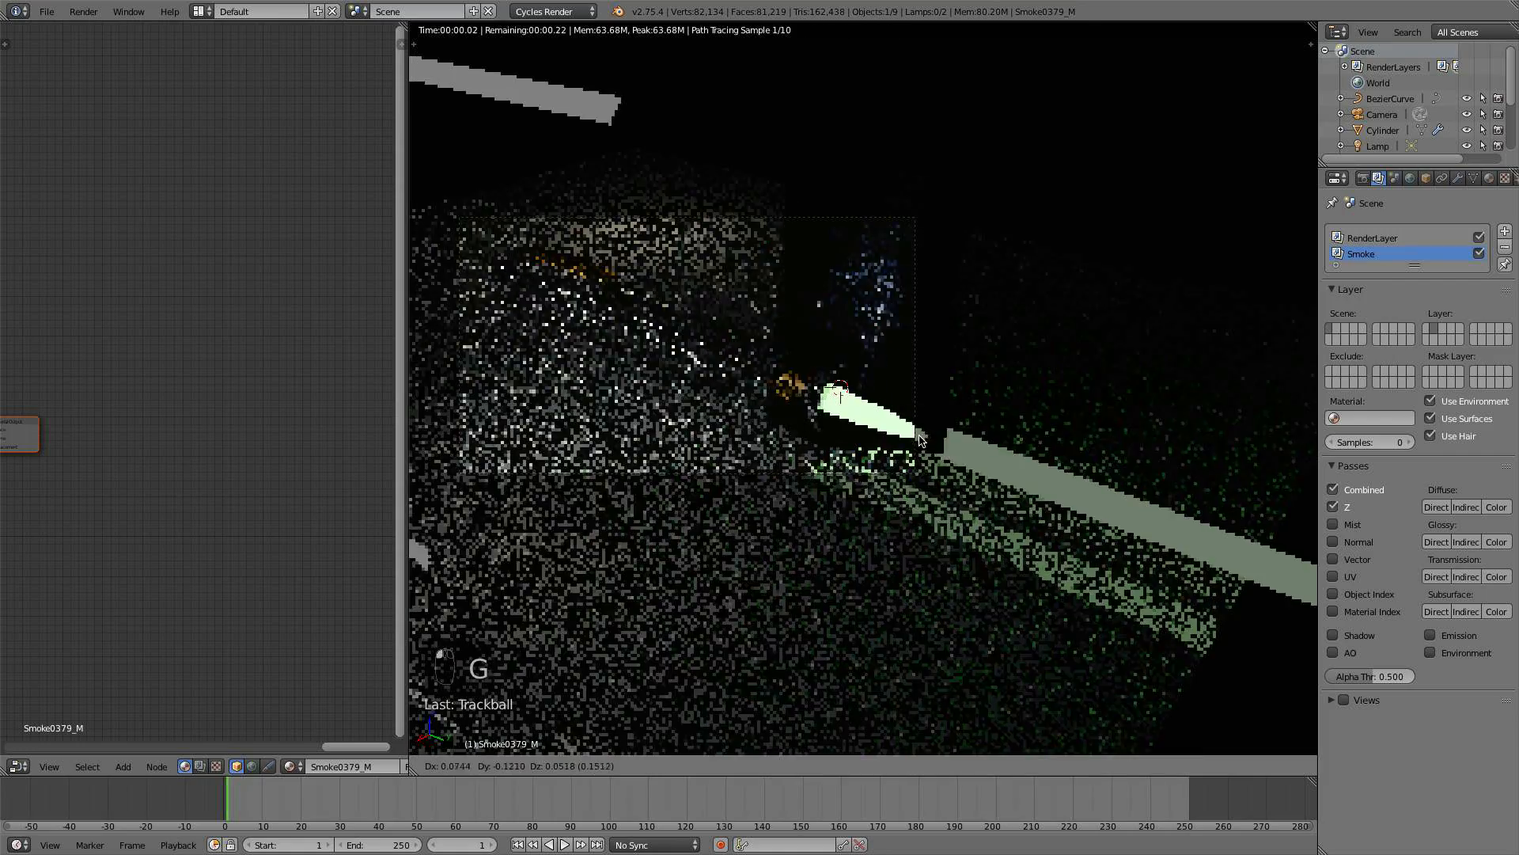
{"action": "key", "text": "g"}
{"action": "left_click", "coordinate": [908, 430]}
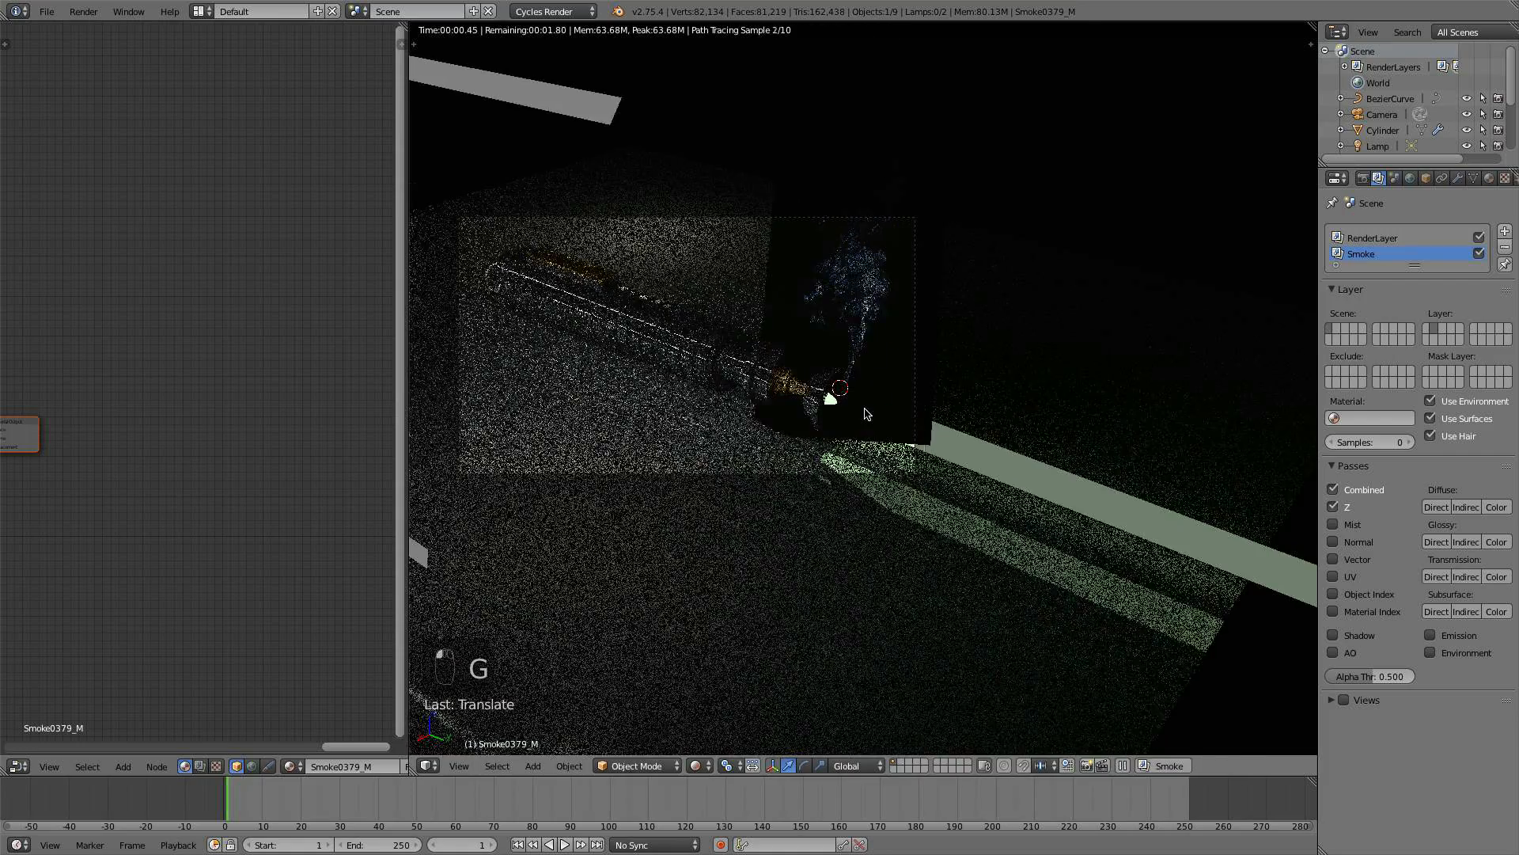
{"action": "scroll", "coordinate": [894, 427], "scroll_direction": "up", "scroll_amount": 5}
{"action": "key", "text": "g"}
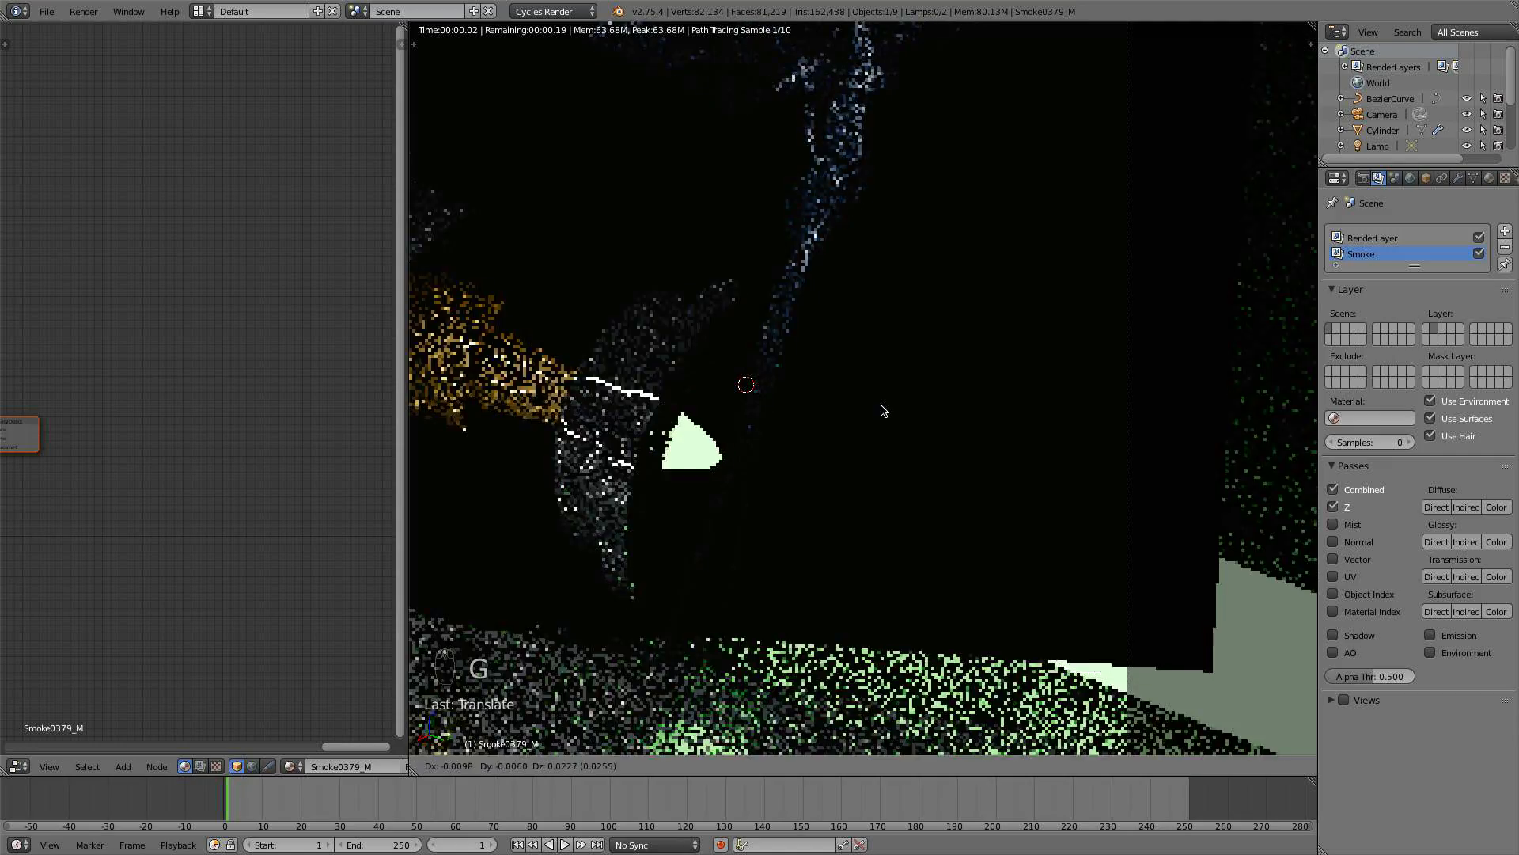
{"action": "left_click", "coordinate": [880, 404]}
{"action": "scroll", "coordinate": [879, 407], "scroll_direction": "down", "scroll_amount": 8}
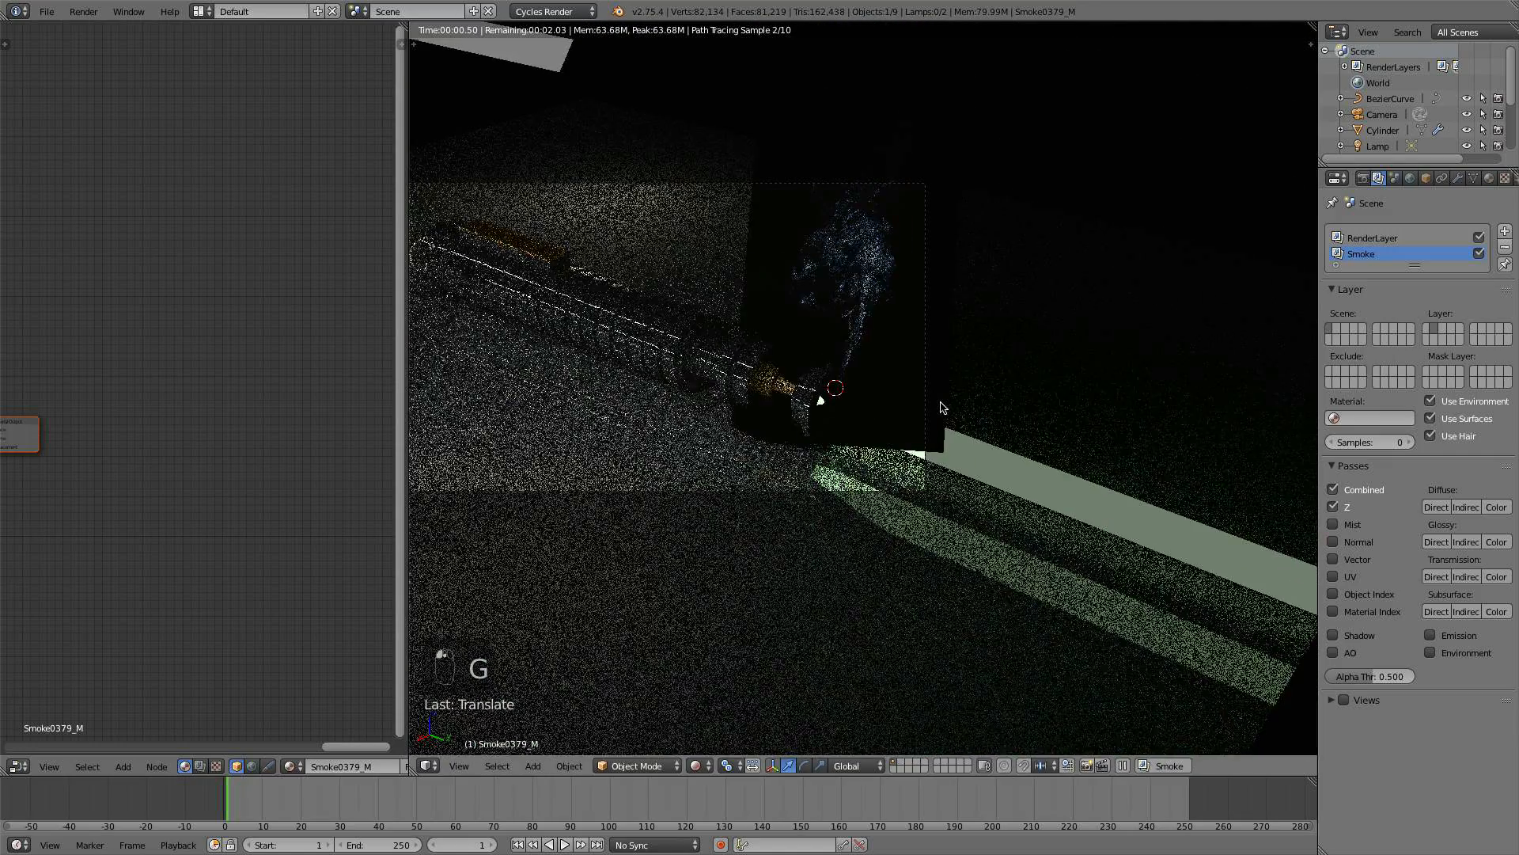
- Enlarge the smoke plane slightly in two passes and nudge it to keep the wisp at the emitter
{"action": "key", "text": "s"}
{"action": "left_click", "coordinate": [1019, 455]}
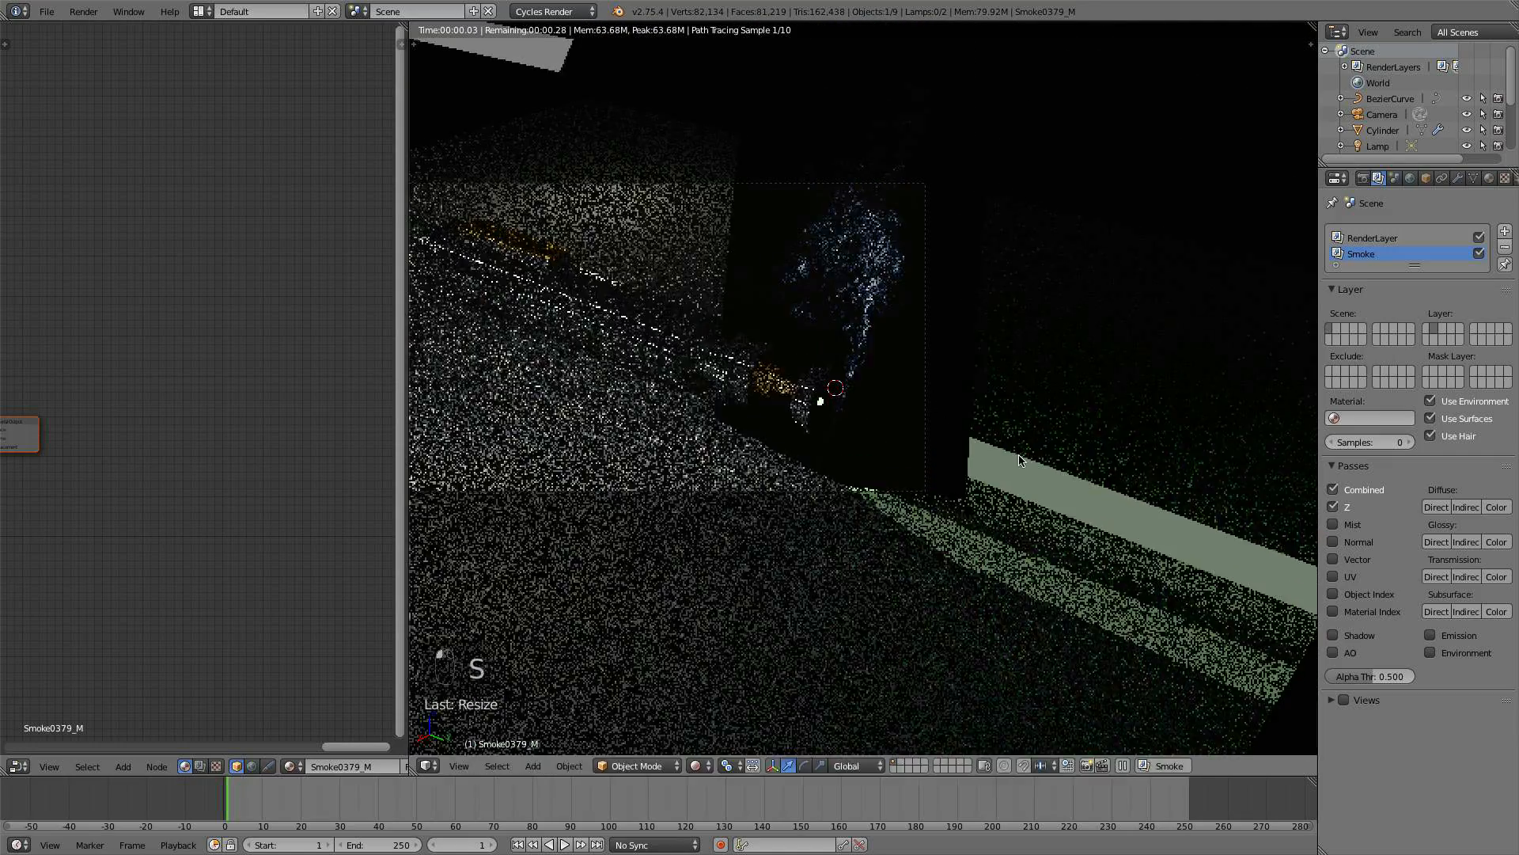
{"action": "key", "text": "g"}
{"action": "left_click", "coordinate": [1017, 455]}
{"action": "scroll", "coordinate": [1019, 456], "scroll_direction": "down", "scroll_amount": 5}
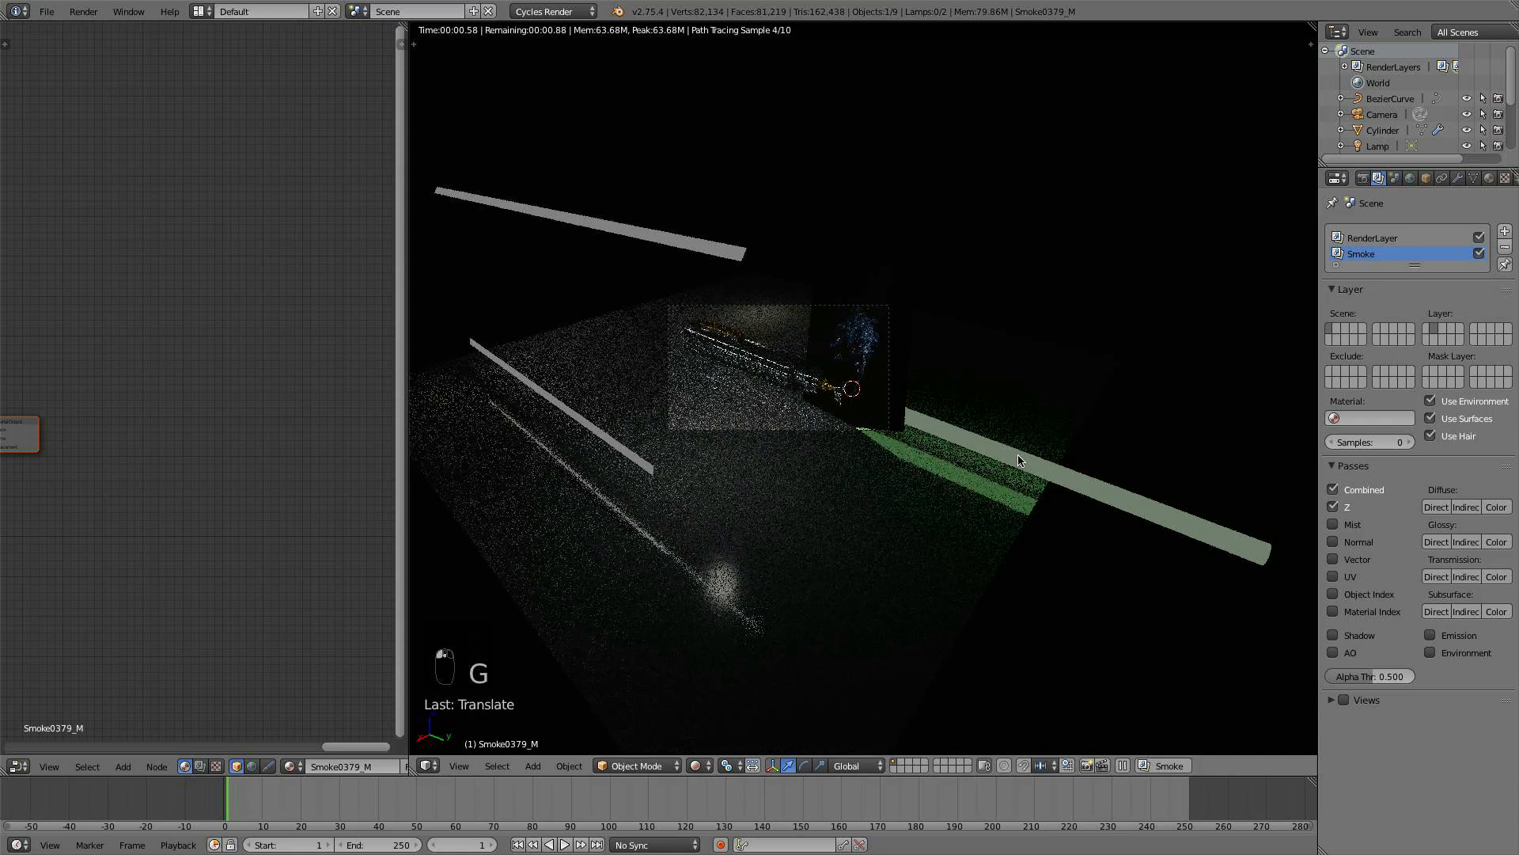
{"action": "scroll", "coordinate": [1014, 469], "scroll_direction": "up", "scroll_amount": 4}
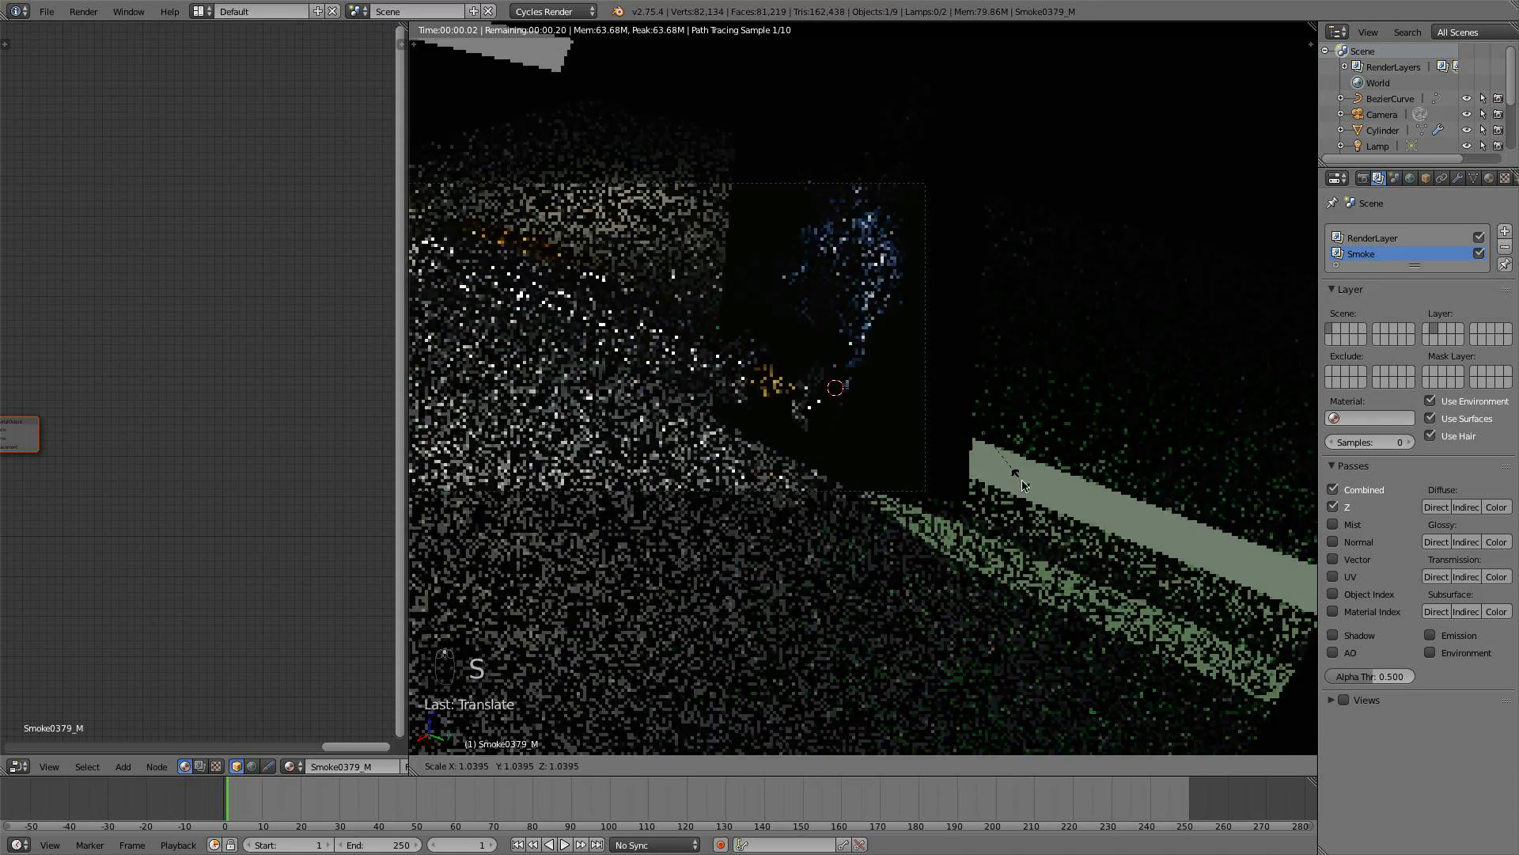
{"action": "key", "text": "s"}
{"action": "left_click", "coordinate": [1013, 473]}
- Return the viewport to solid shading and slightly rotate the smoke plane freely in the camera view
{"action": "left_click", "coordinate": [698, 765]}
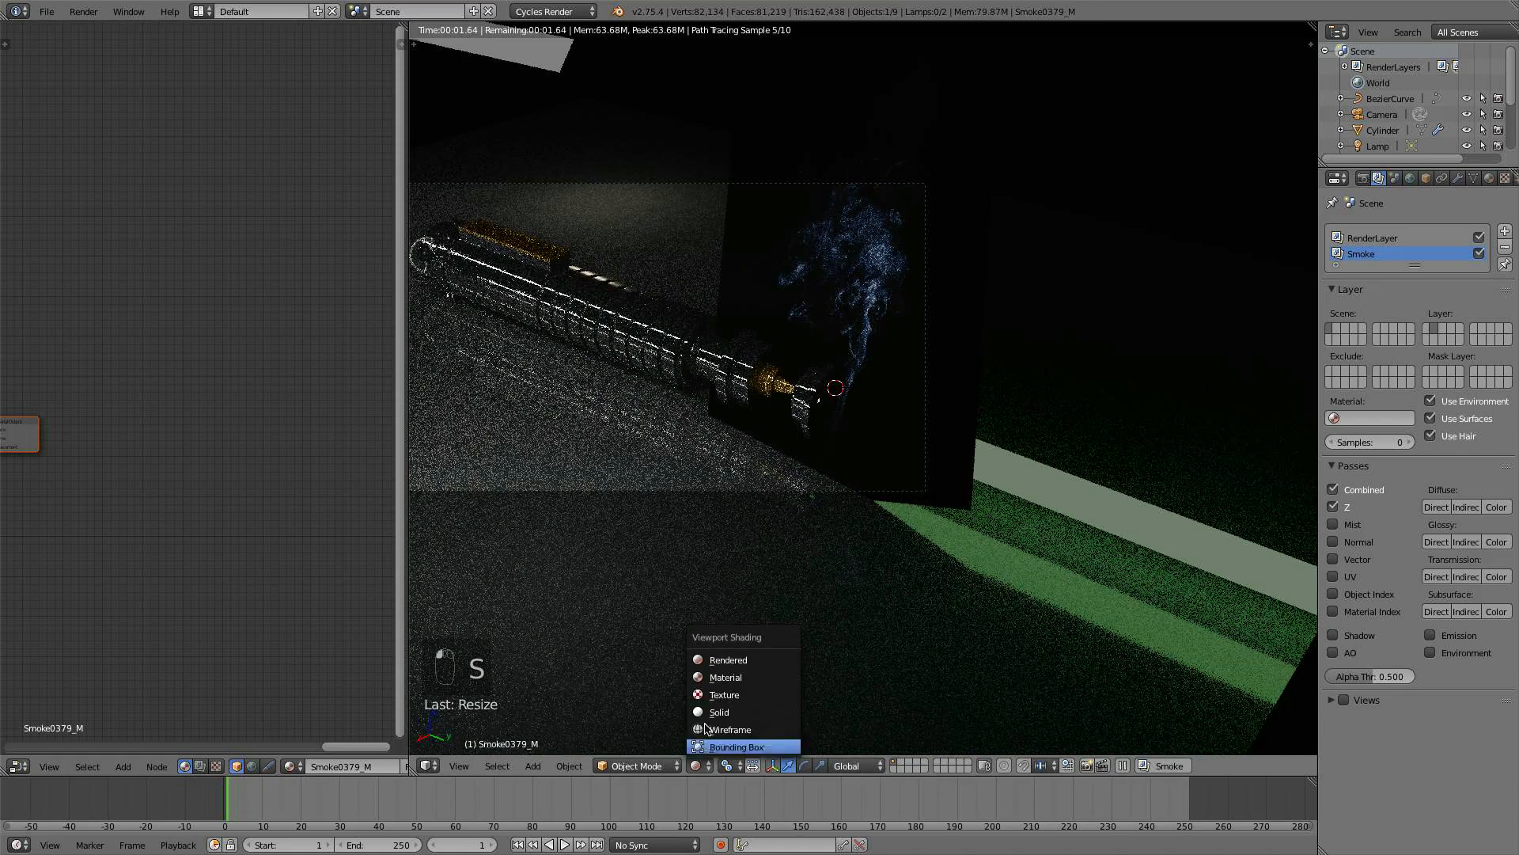
{"action": "left_click", "coordinate": [716, 708]}
{"action": "key", "text": "r"}
{"action": "key", "text": "r"}
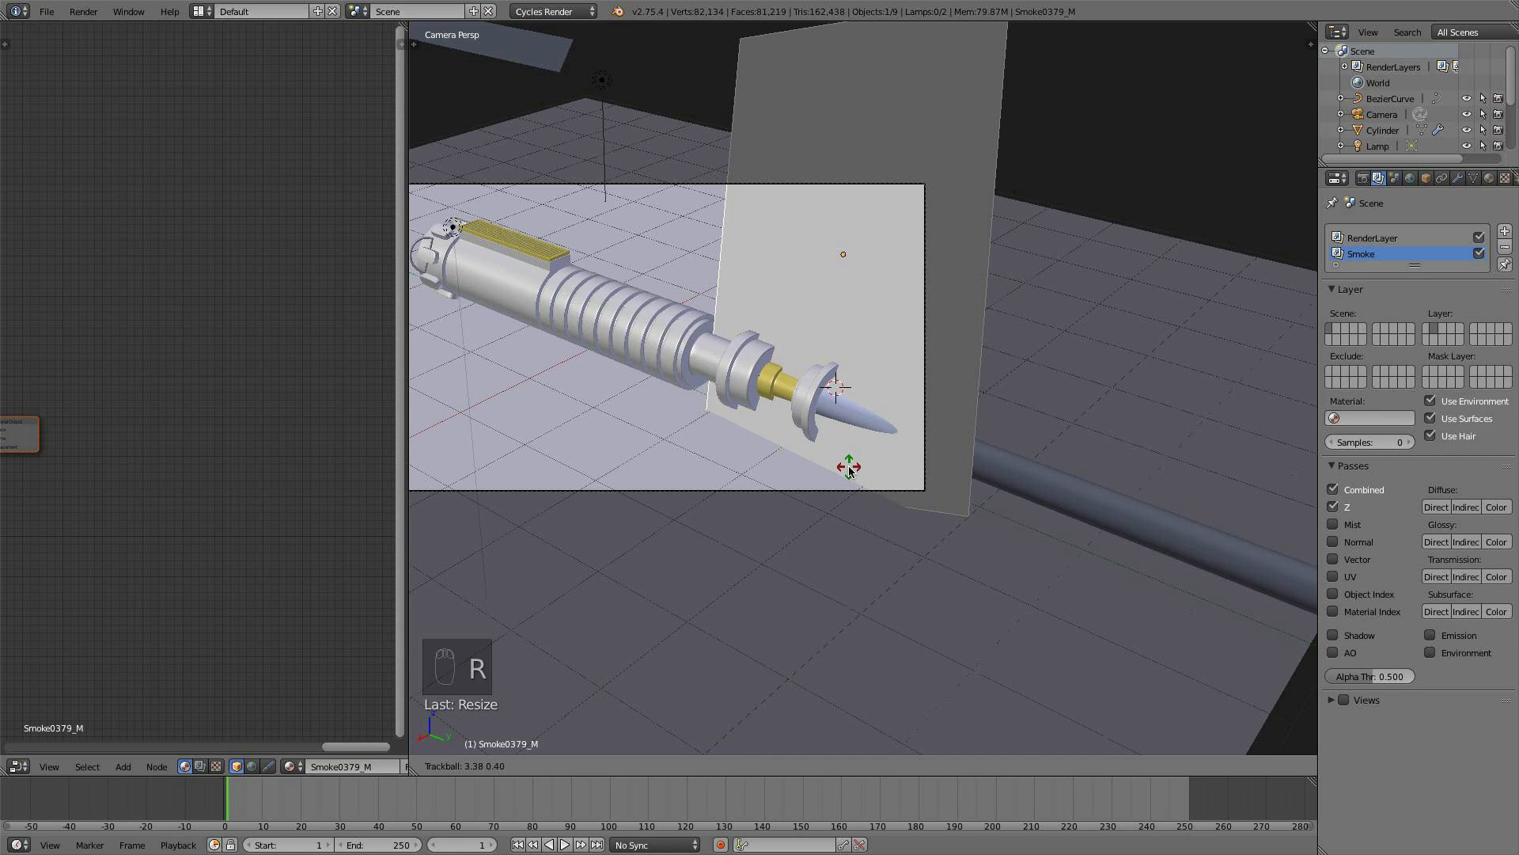
{"action": "left_click", "coordinate": [876, 449]}
- From a view along the blade, rotate the smoke plane to vertical and shift it sideways over the blade's base
{"action": "middle_click_drag", "start_coordinate": [876, 449], "coordinate": [762, 434]}
{"action": "key", "text": "r"}
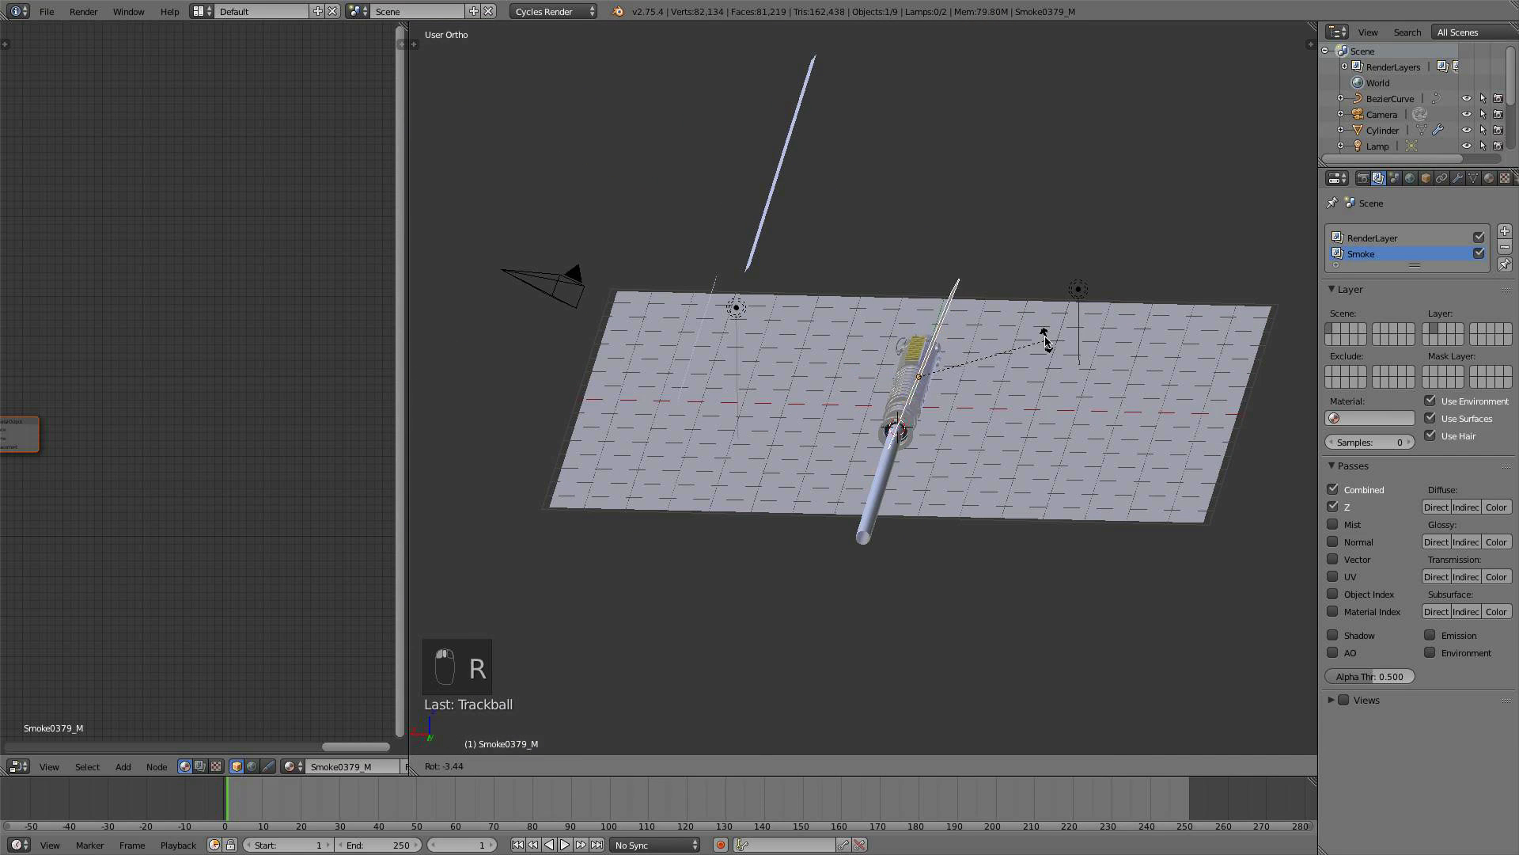
{"action": "left_click", "coordinate": [1004, 319]}
{"action": "key", "text": "r"}
{"action": "left_click", "coordinate": [845, 368]}
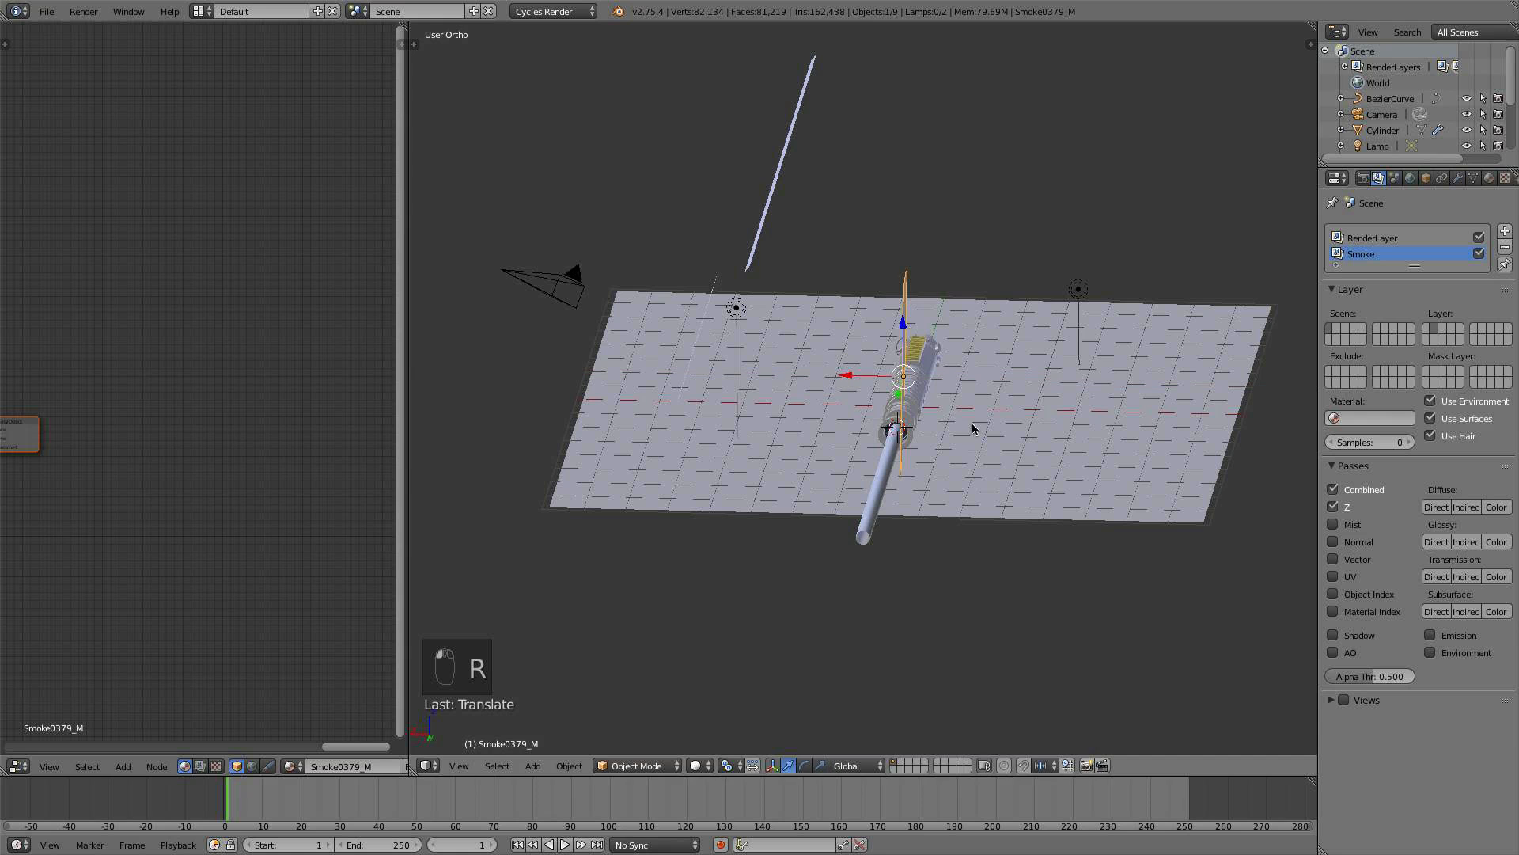
{"action": "key", "text": "r"}
{"action": "right_click", "coordinate": [842, 372]}
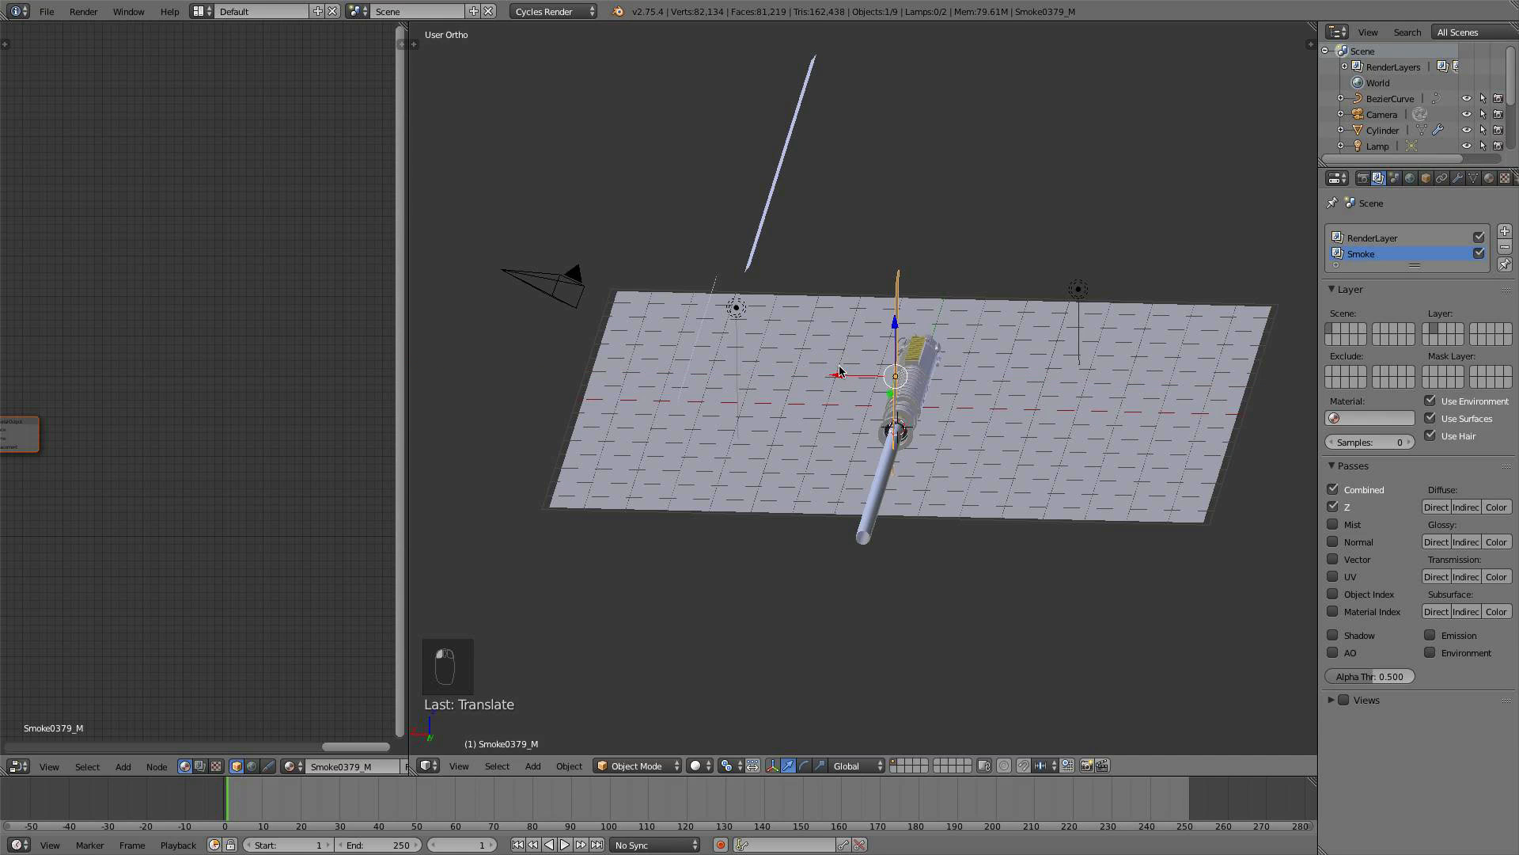
- Move the smoke plane to the second scene layer and show that layer together with the first
{"action": "key", "text": "KP_0"}
{"action": "scroll", "coordinate": [840, 370], "scroll_direction": "up", "scroll_amount": 3}
{"action": "key", "text": "m"}
{"action": "key", "text": "m"}
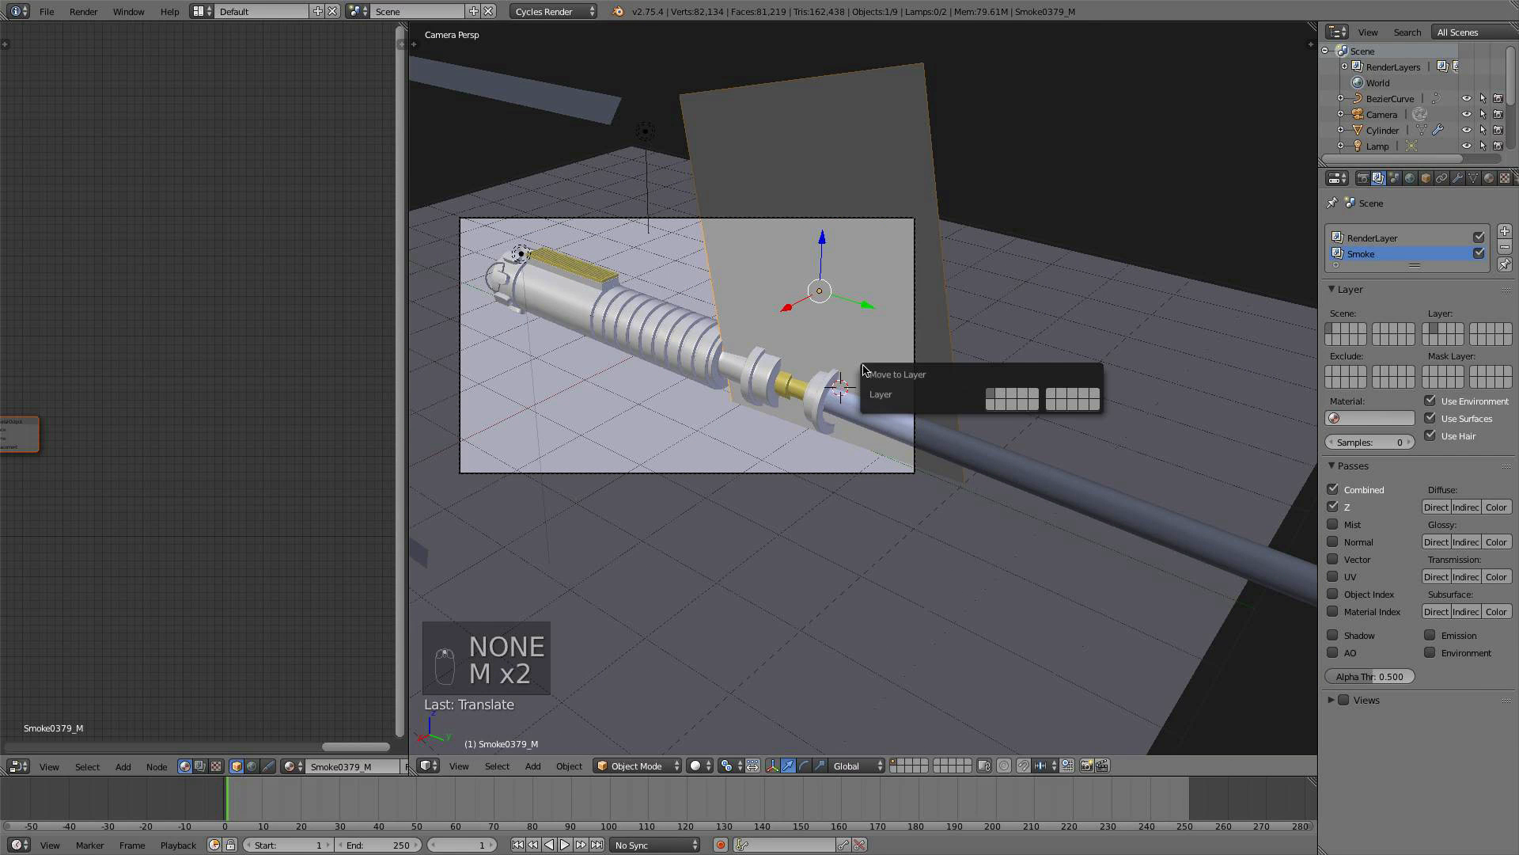
{"action": "left_click", "coordinate": [1003, 402]}
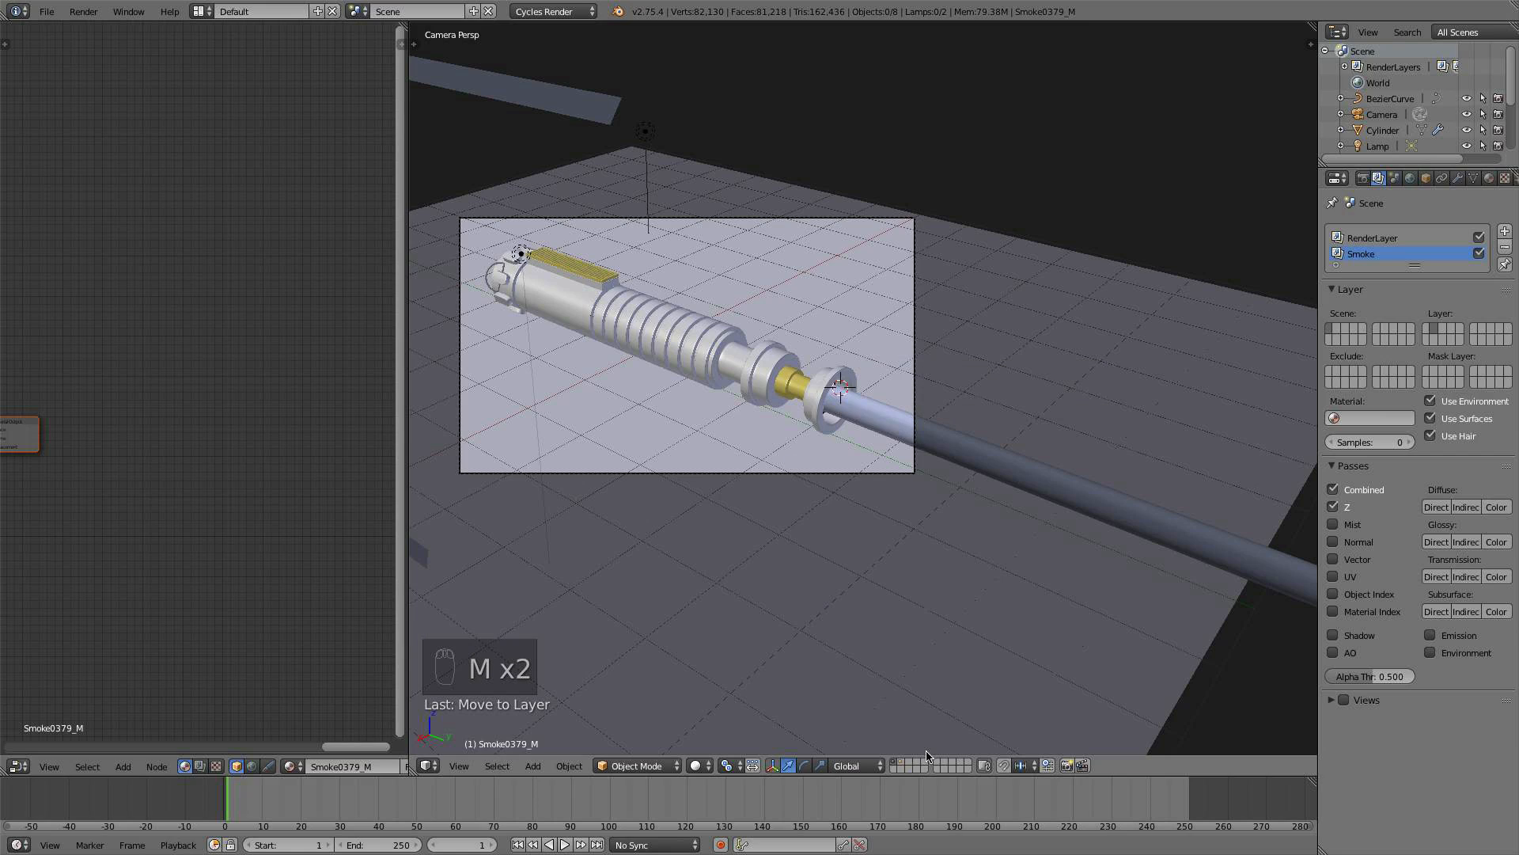
{"action": "left_click", "coordinate": [901, 764], "text": "shift"}
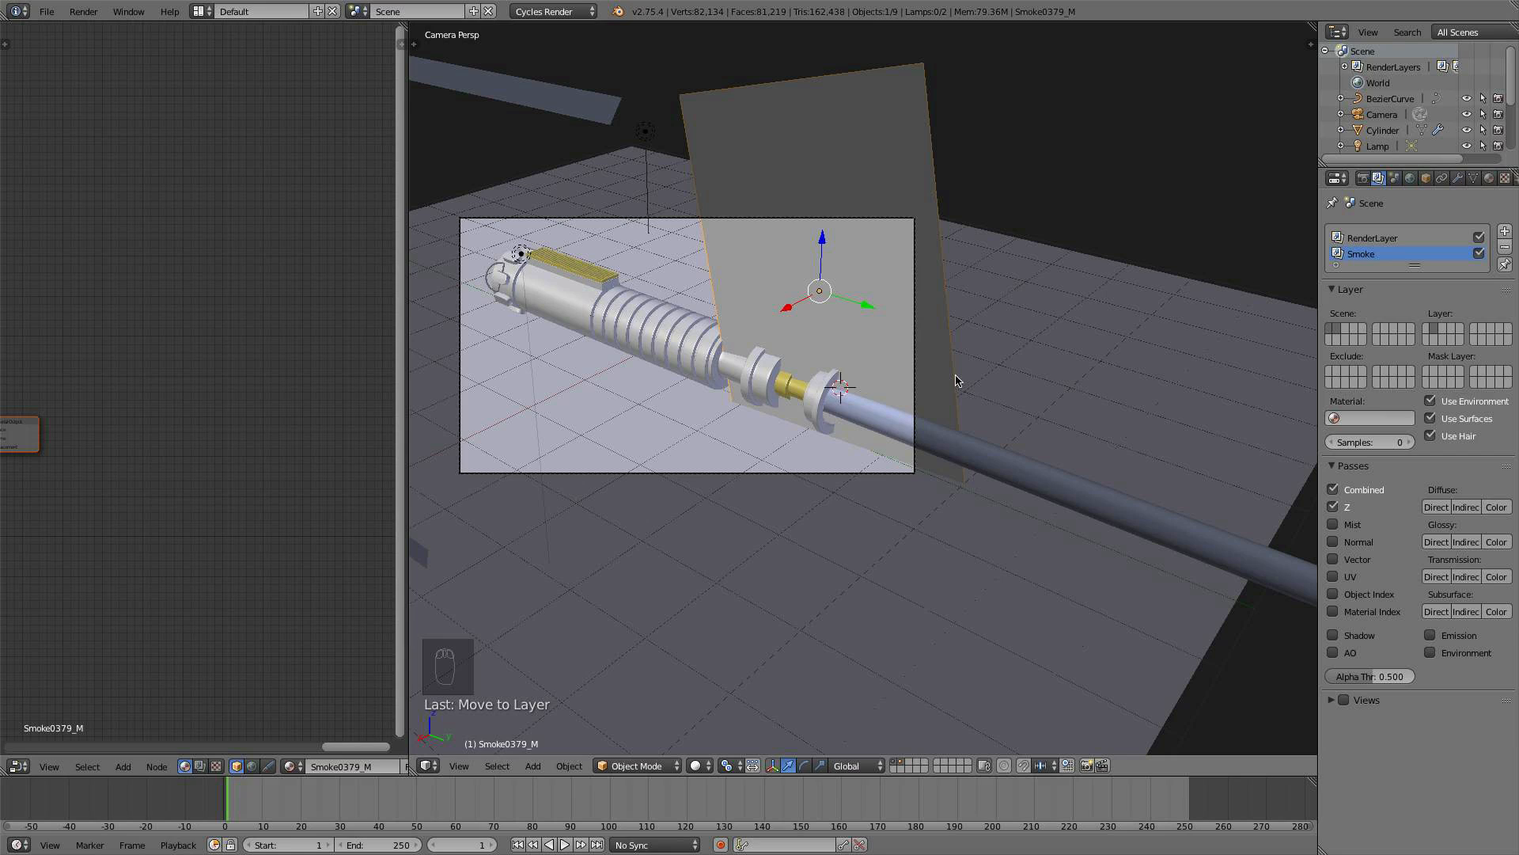
- Select the camera, turn on its Limits display and set the depth of field distance to 12.58 on the hilt
{"action": "right_click", "coordinate": [843, 479]}
{"action": "right_click", "coordinate": [844, 477]}
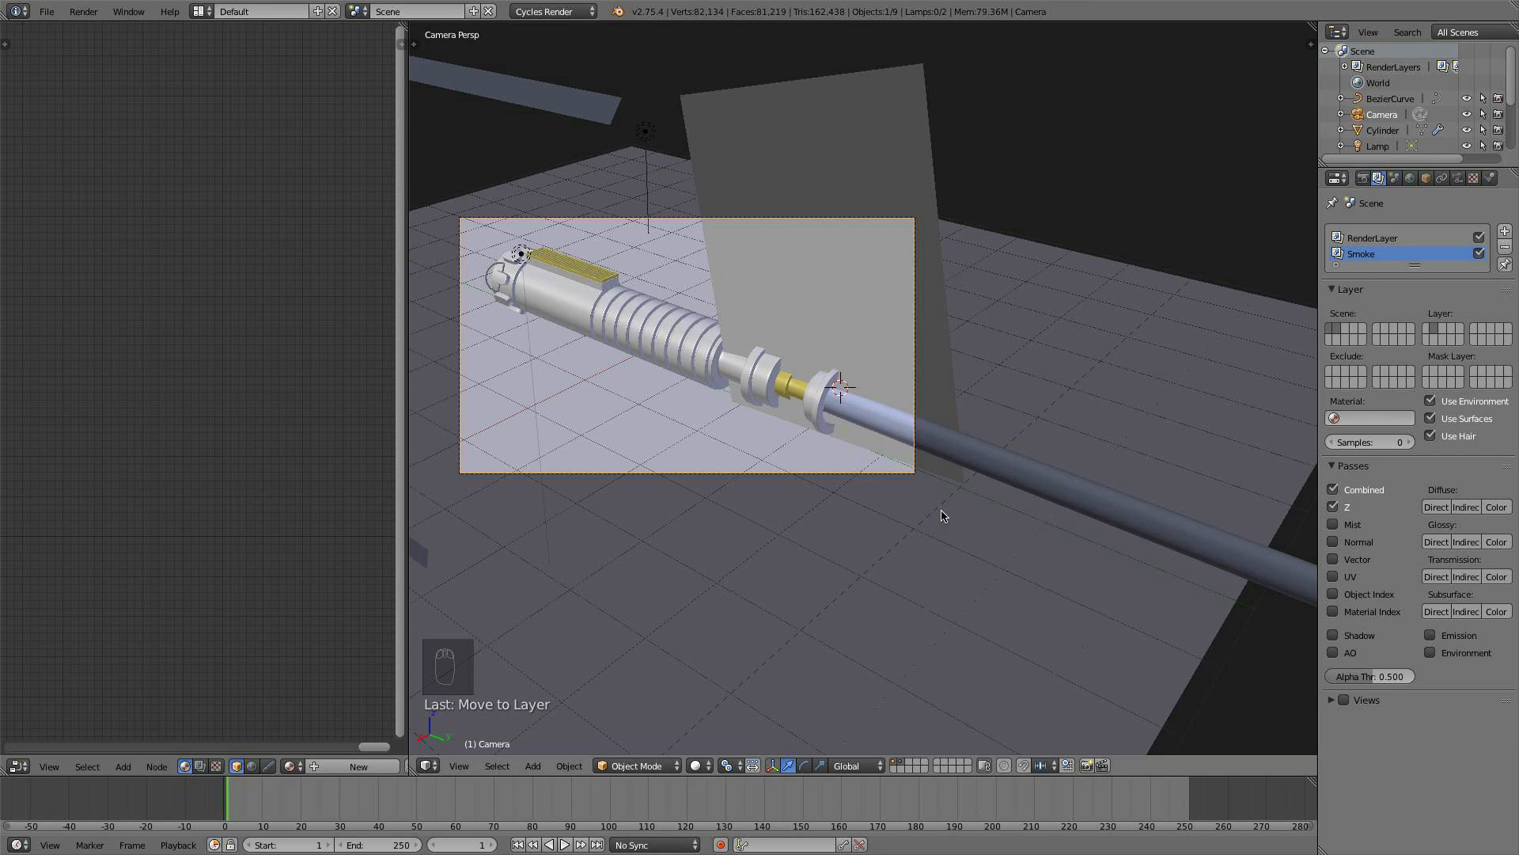
{"action": "left_click", "coordinate": [1459, 179]}
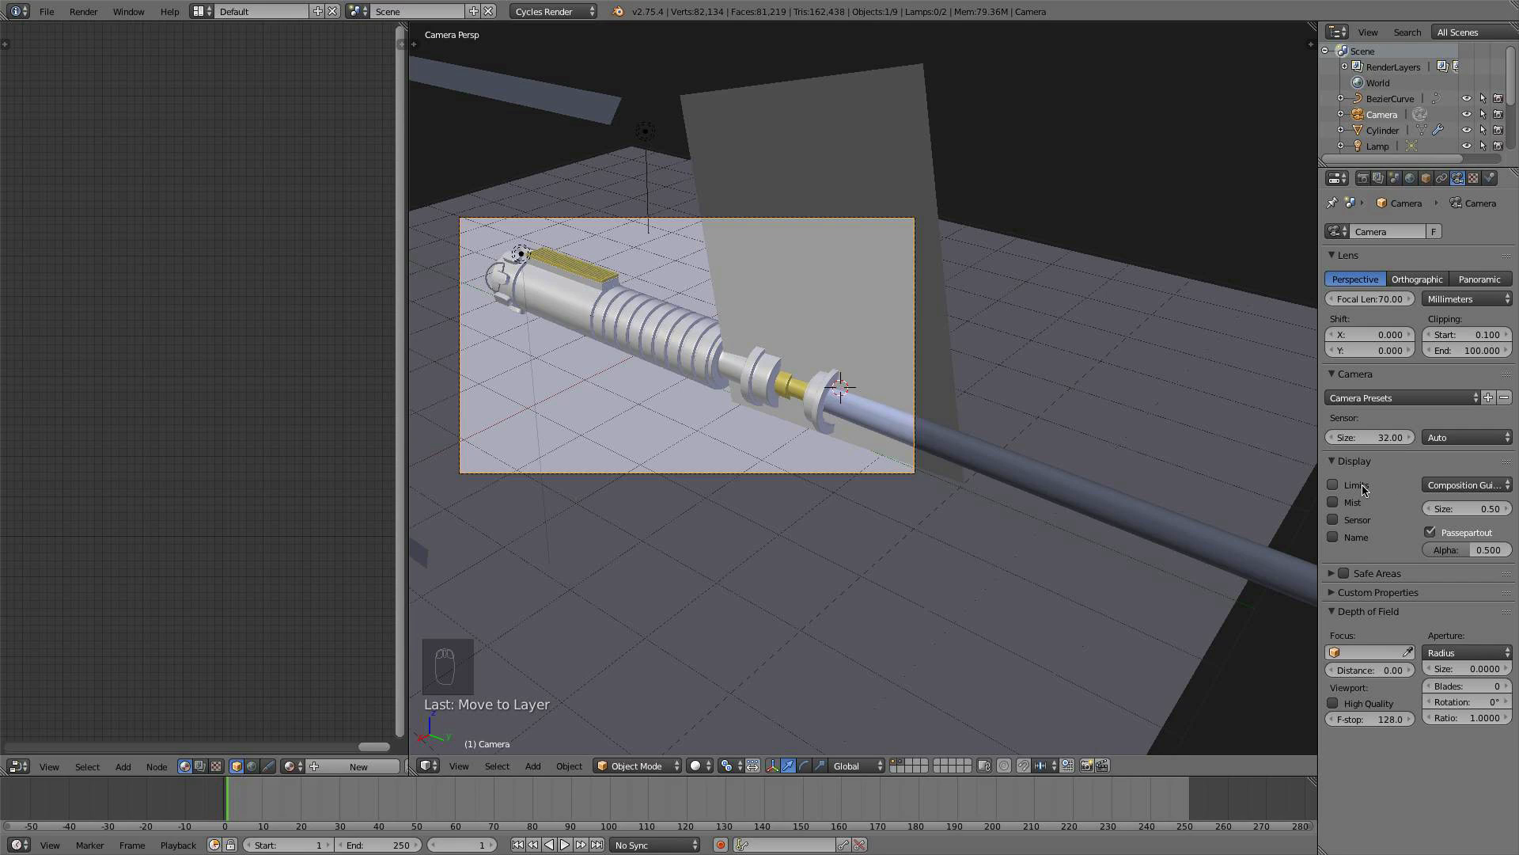
{"action": "left_click", "coordinate": [1335, 485]}
{"action": "scroll", "coordinate": [661, 475], "scroll_direction": "down", "scroll_amount": 4}
{"action": "key", "text": "KP_0"}
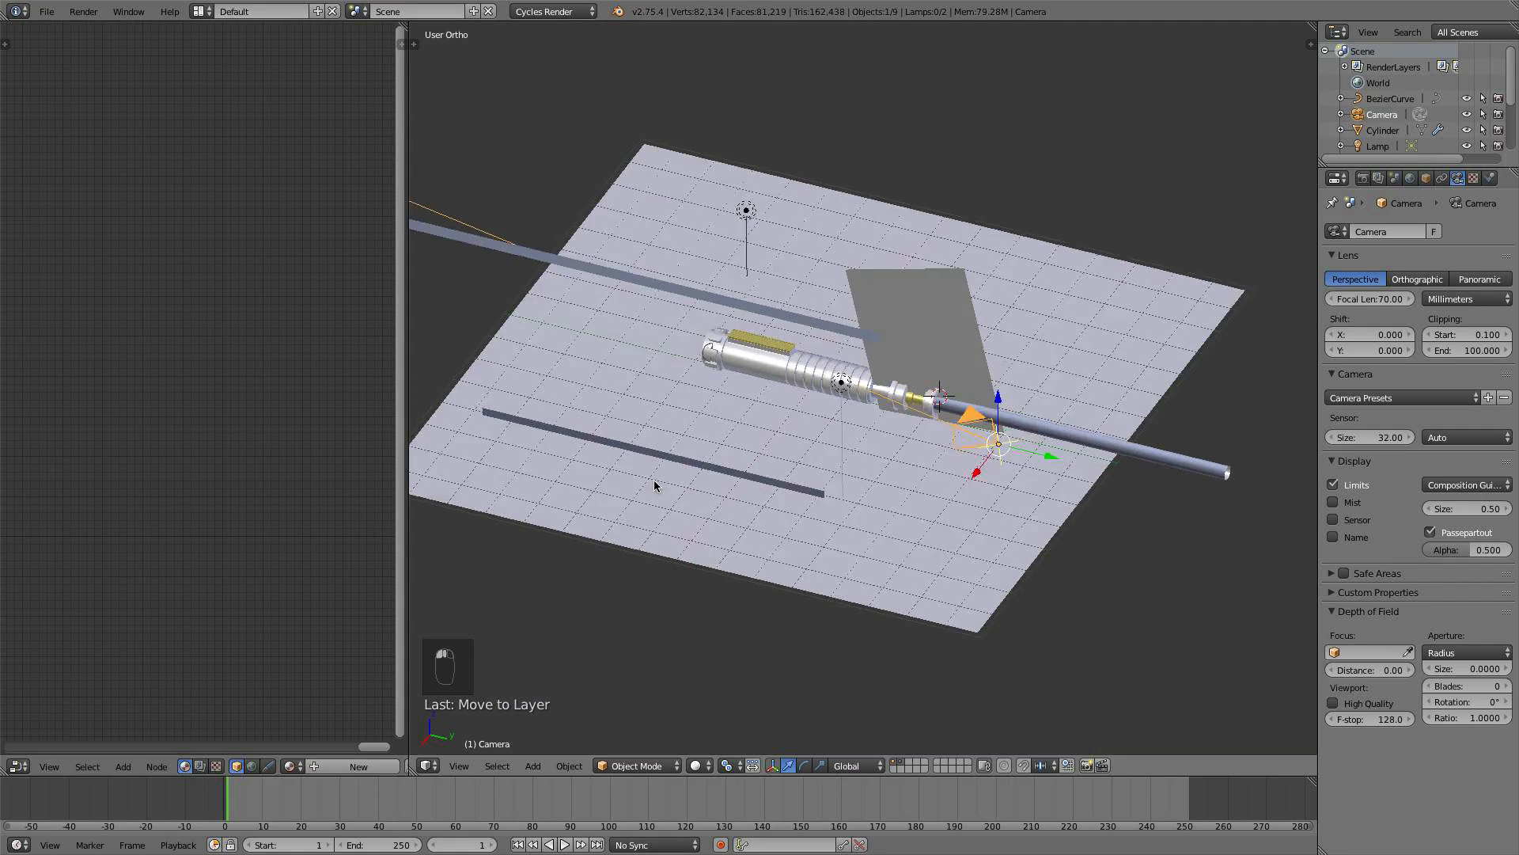
{"action": "middle_click_drag", "start_coordinate": [655, 486], "coordinate": [726, 473]}
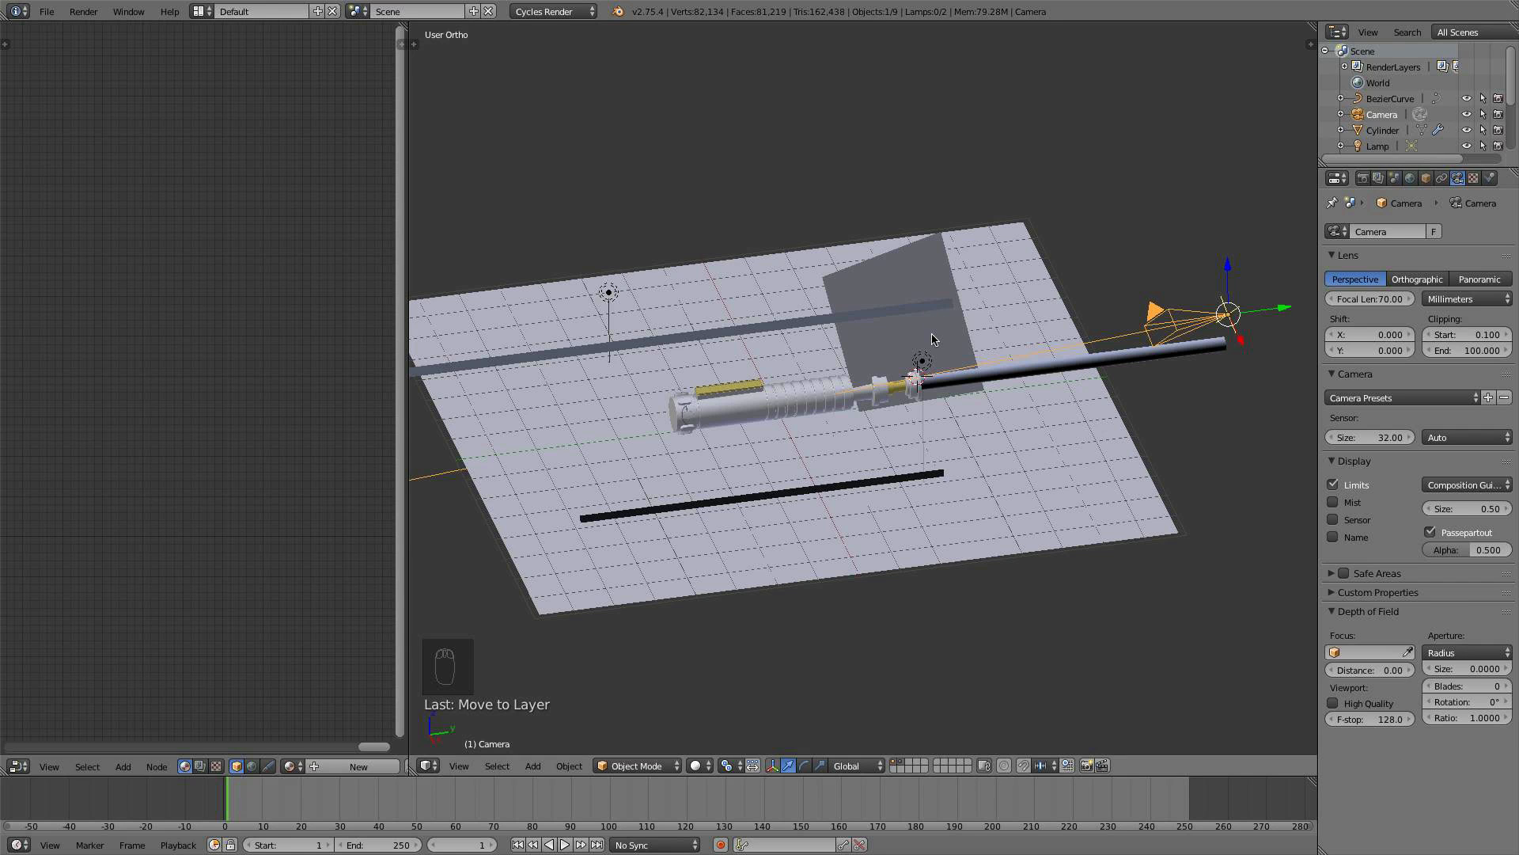
{"action": "scroll", "coordinate": [1095, 444], "scroll_direction": "up", "scroll_amount": 3}
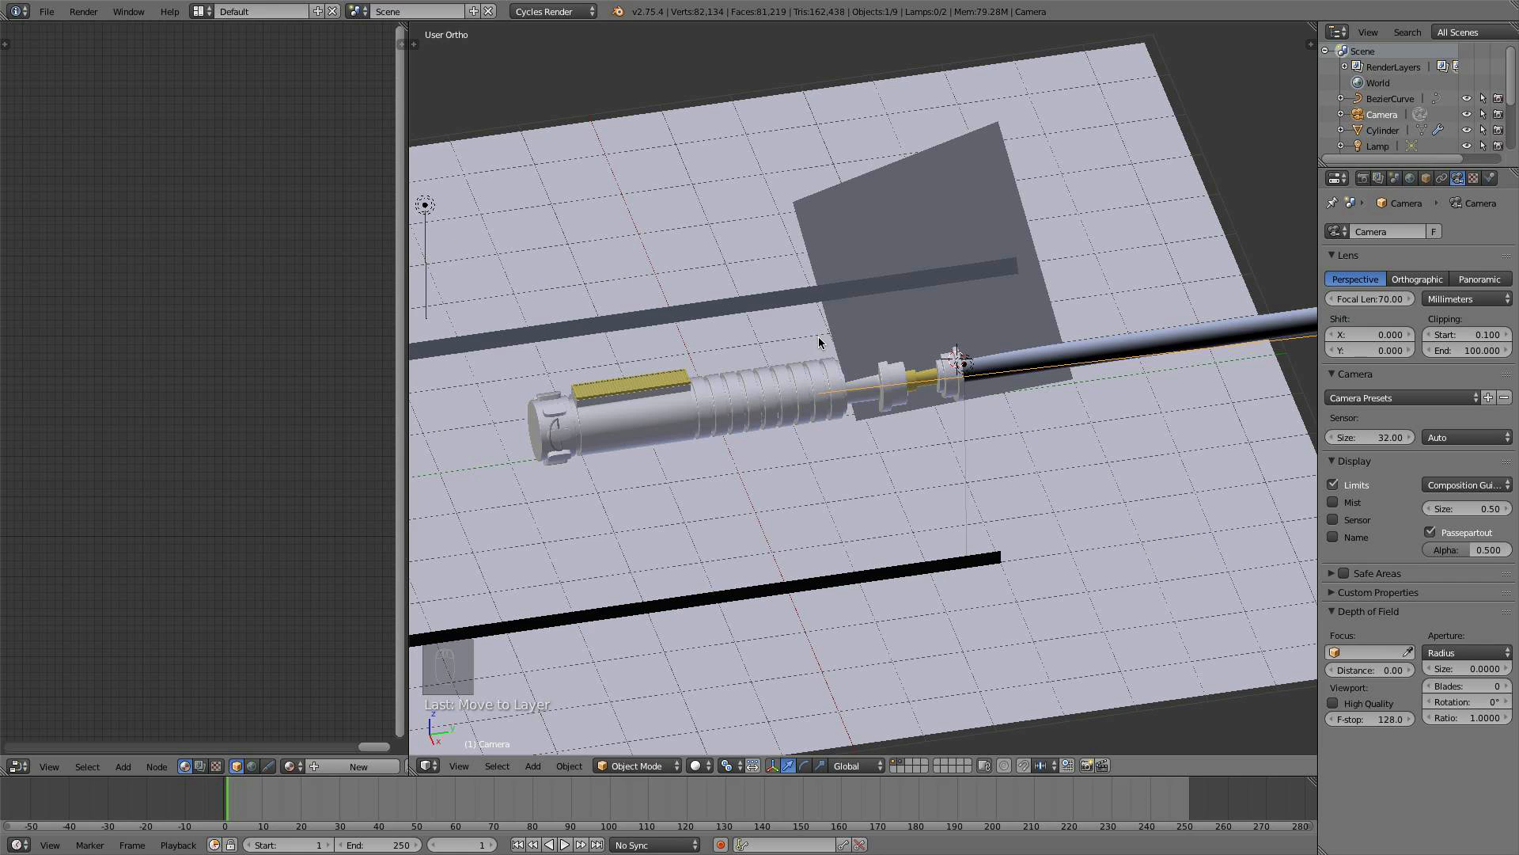
{"action": "left_click_drag", "start_coordinate": [1354, 672], "coordinate": [1457, 672]}
- Switch the camera's aperture type to F-stop and set its number to 0.3
{"action": "left_click", "coordinate": [1464, 649]}
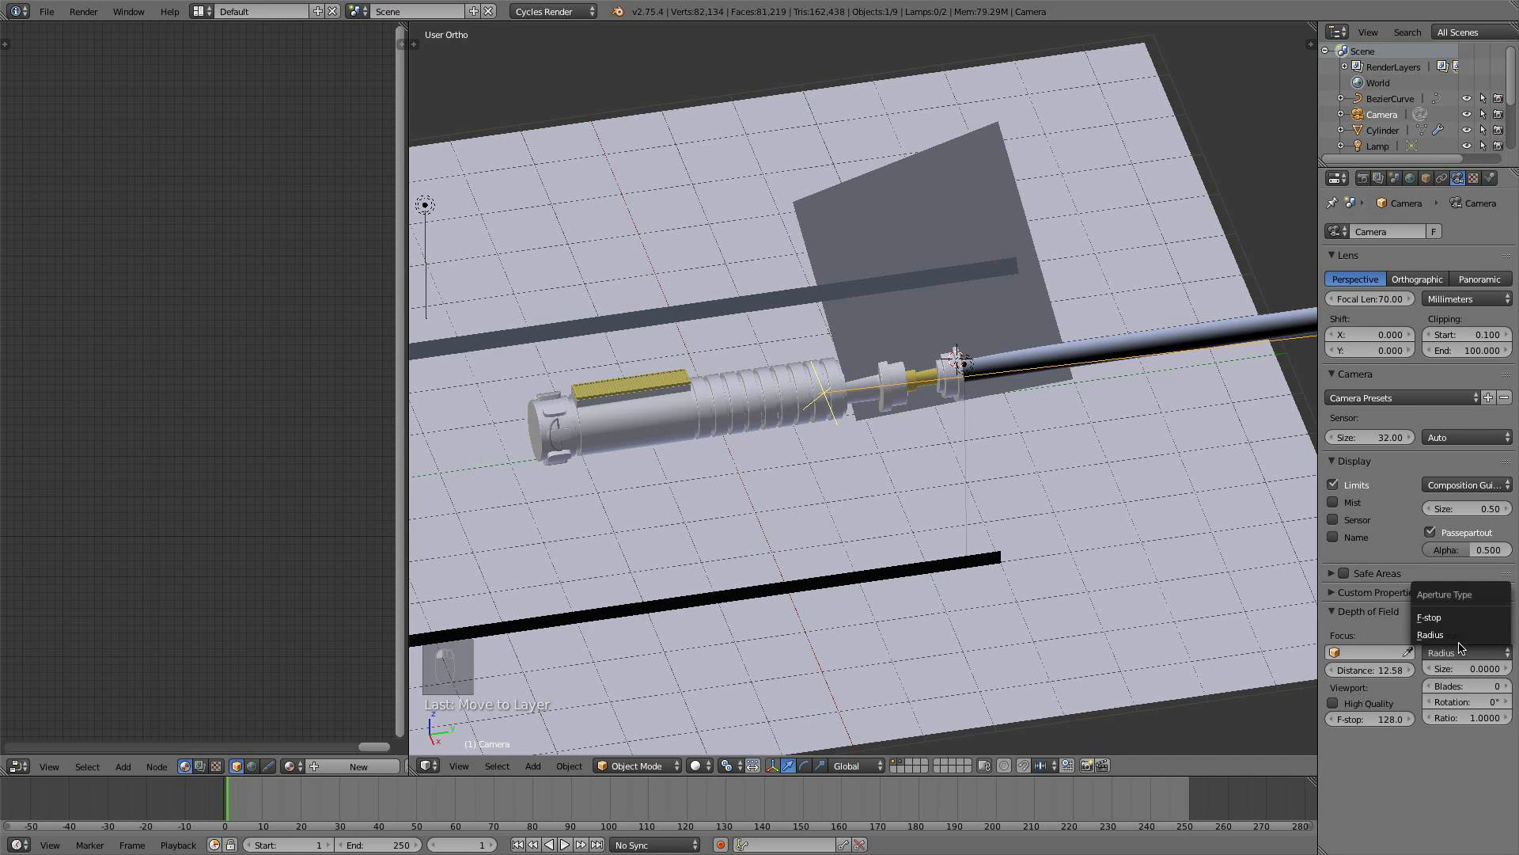
{"action": "left_click", "coordinate": [1461, 614]}
{"action": "left_click", "coordinate": [1477, 667]}
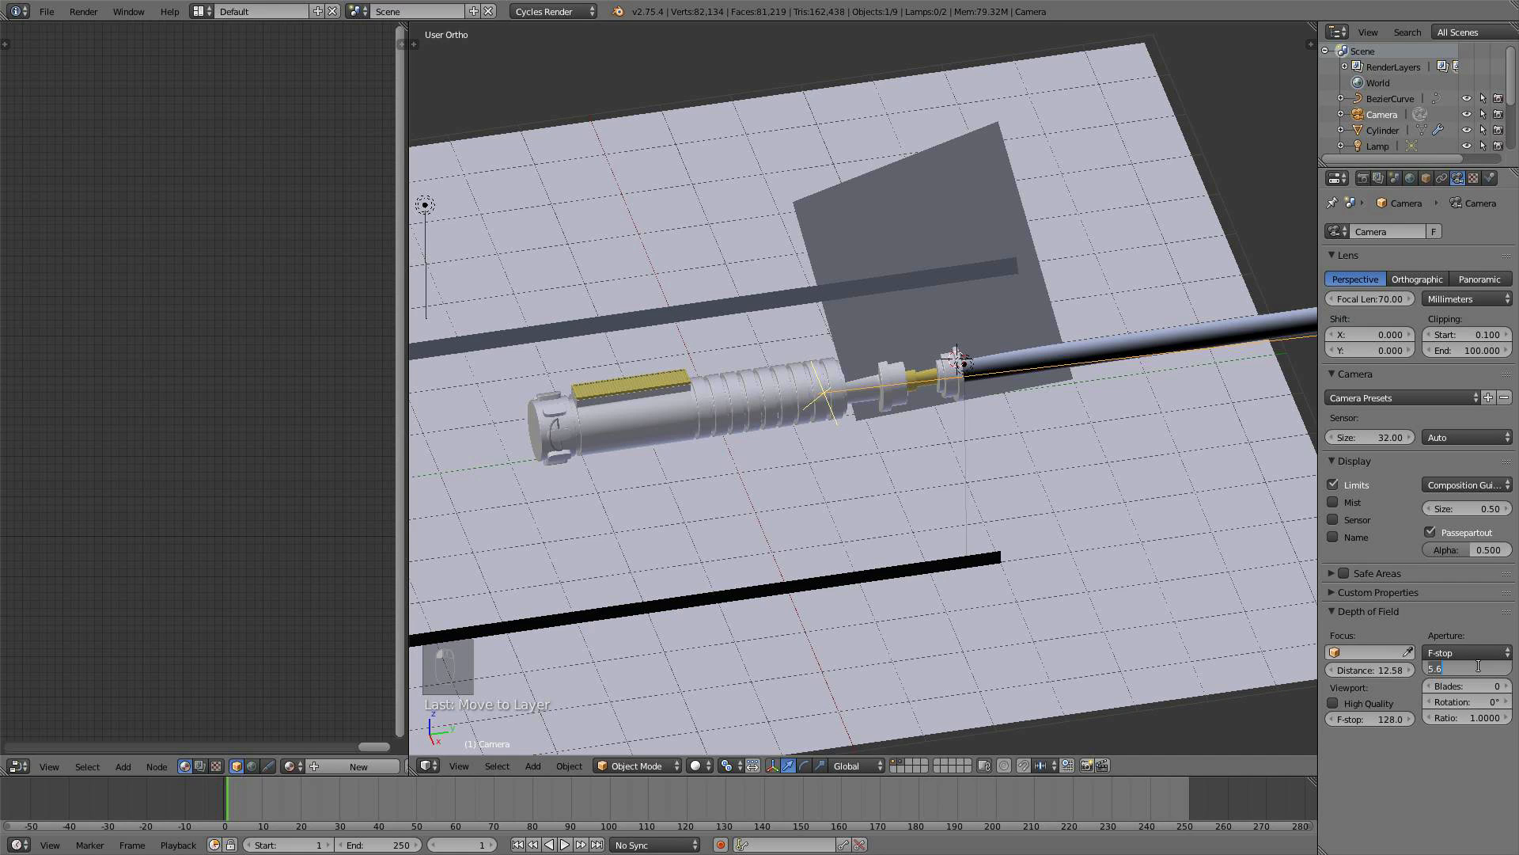
{"action": "type", "text": ".3"}
{"action": "key", "text": "Return"}
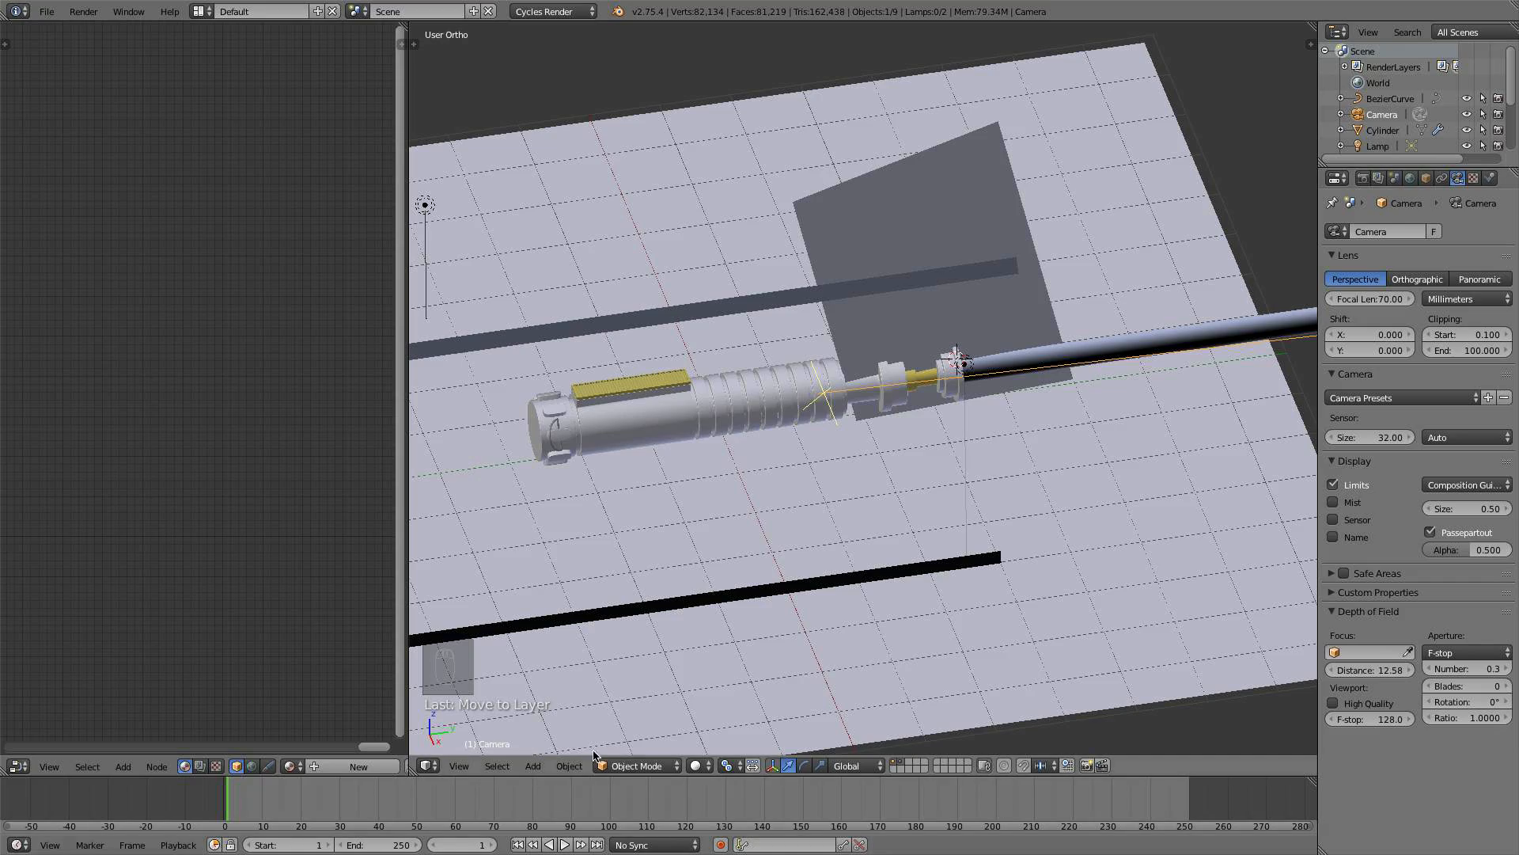
- Preview the depth of field in rendered shading through the camera and set the aperture f-stop number to 0.4
{"action": "left_click", "coordinate": [710, 762]}
{"action": "left_click", "coordinate": [741, 652]}
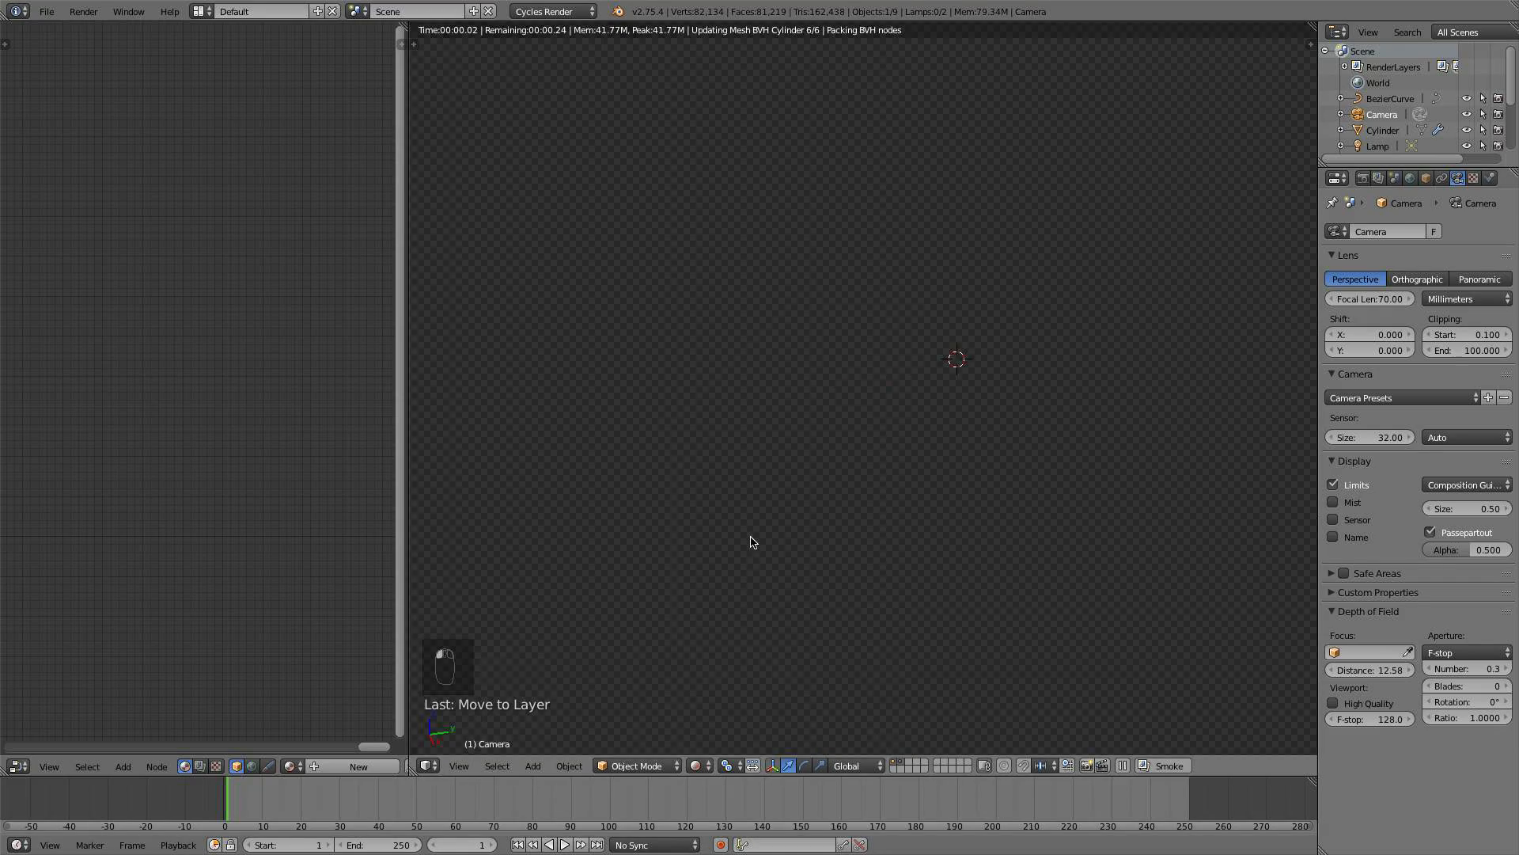
{"action": "key", "text": "KP_0"}
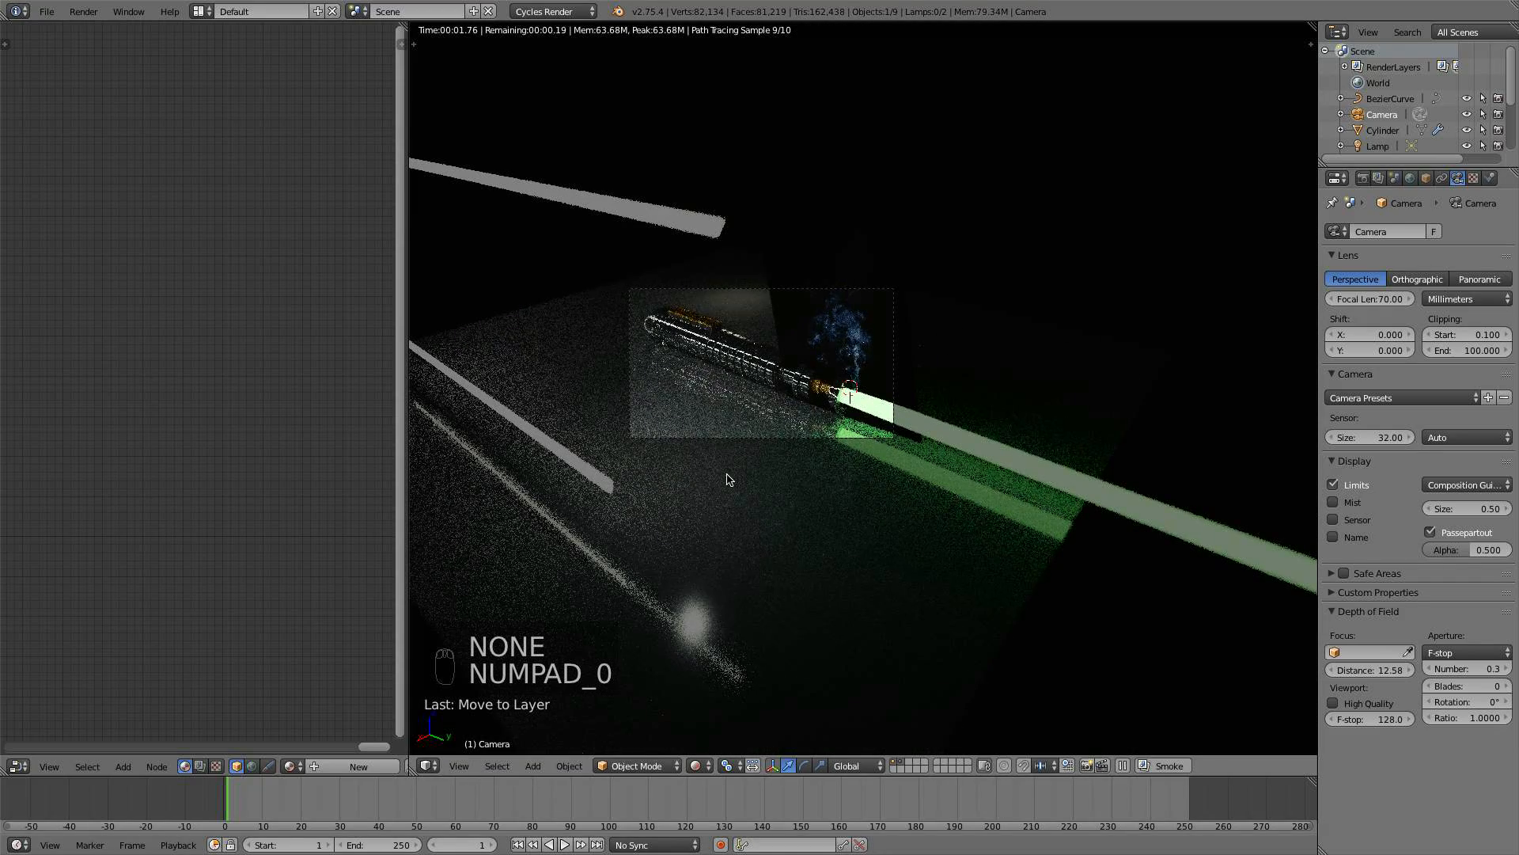
{"action": "scroll", "coordinate": [728, 479], "scroll_direction": "up", "scroll_amount": 4}
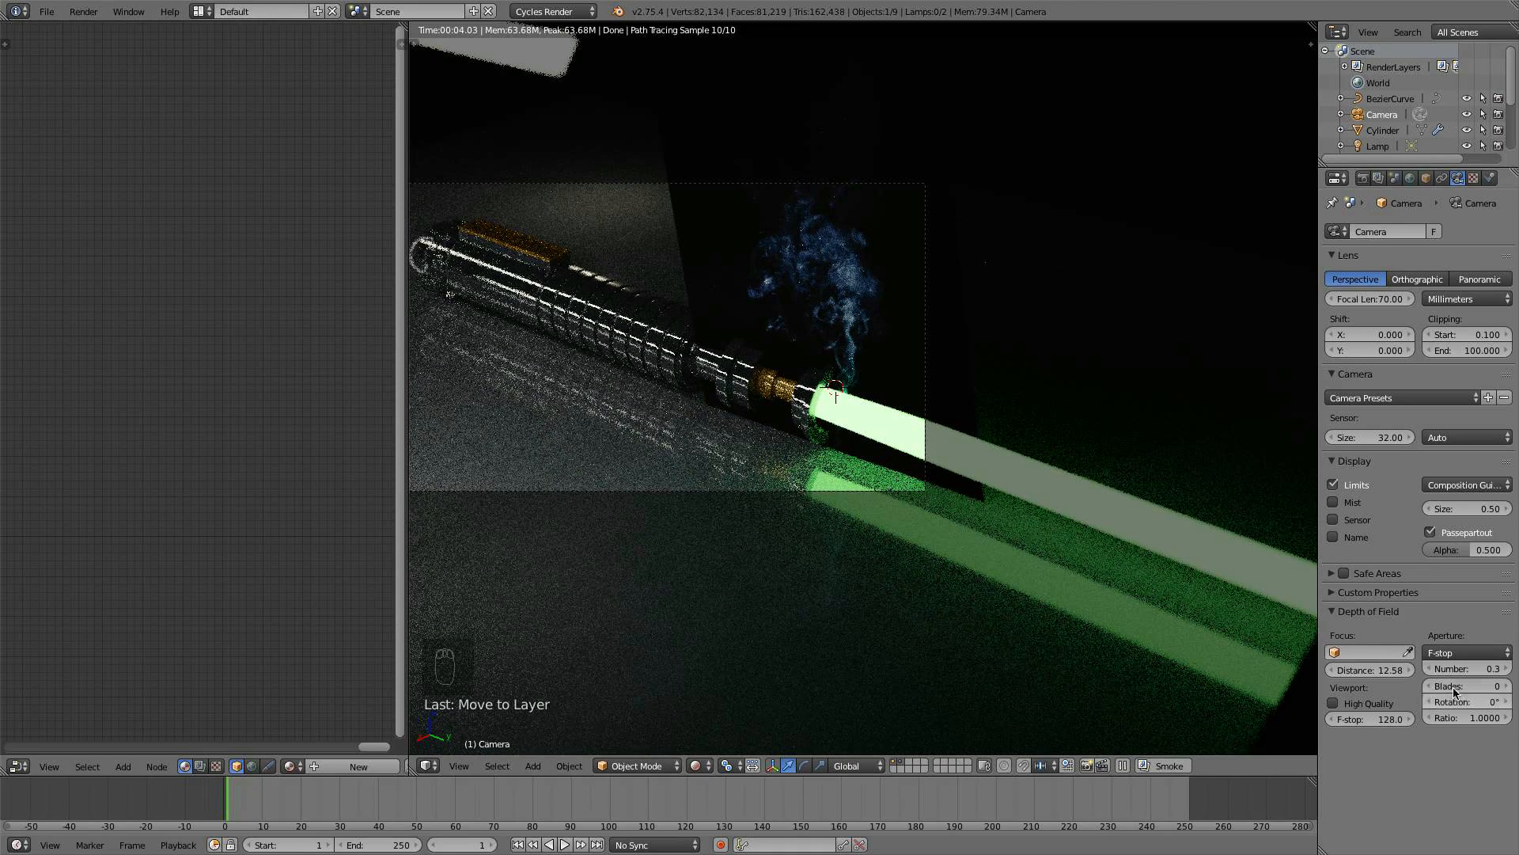
{"action": "left_click", "coordinate": [1470, 668]}
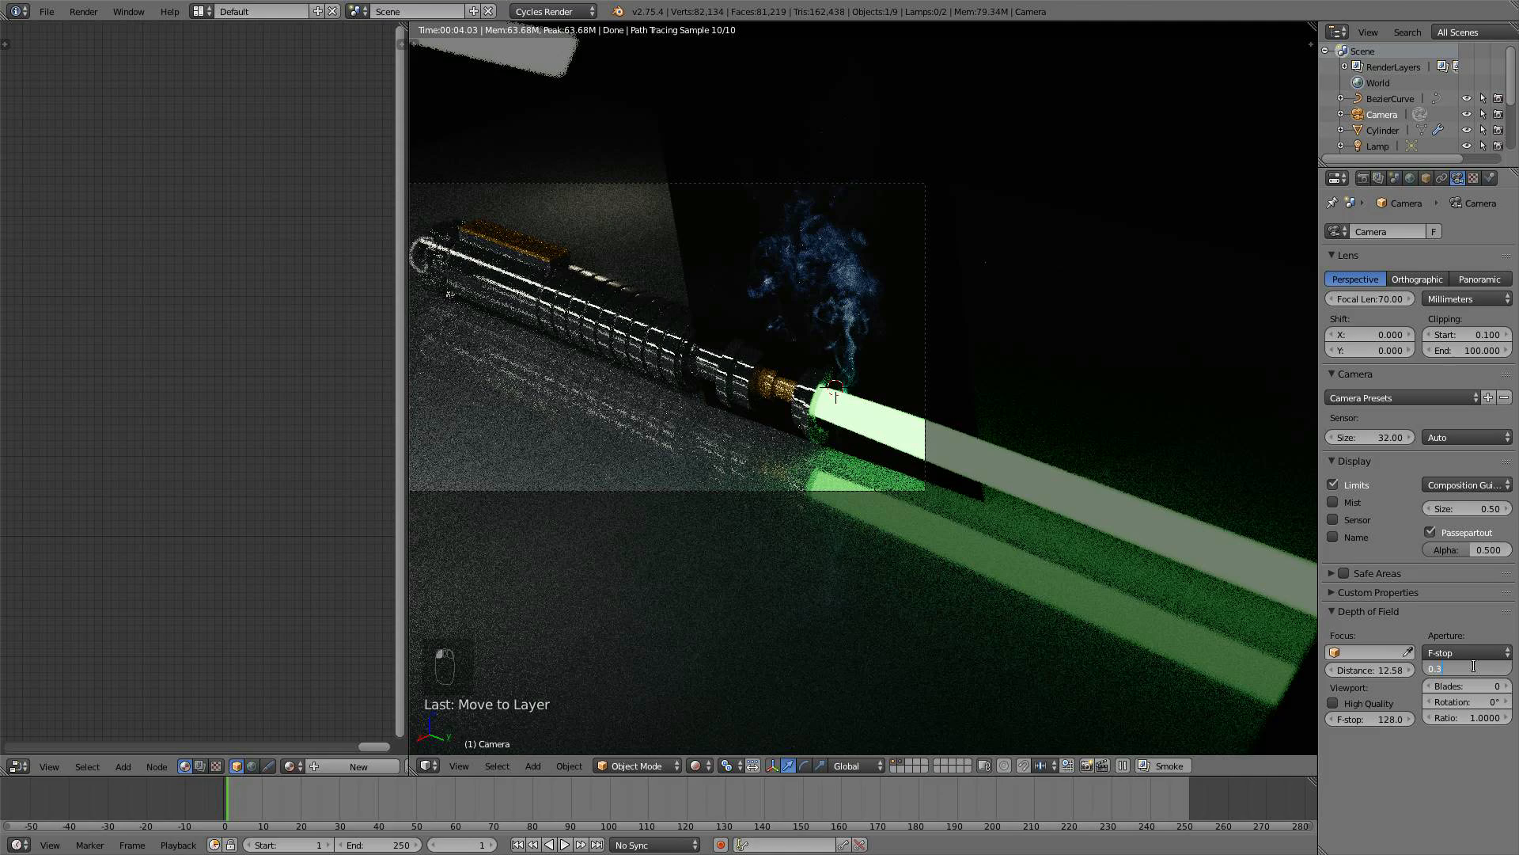
{"action": "type", "text": "4"}
{"action": "key", "text": "Return"}
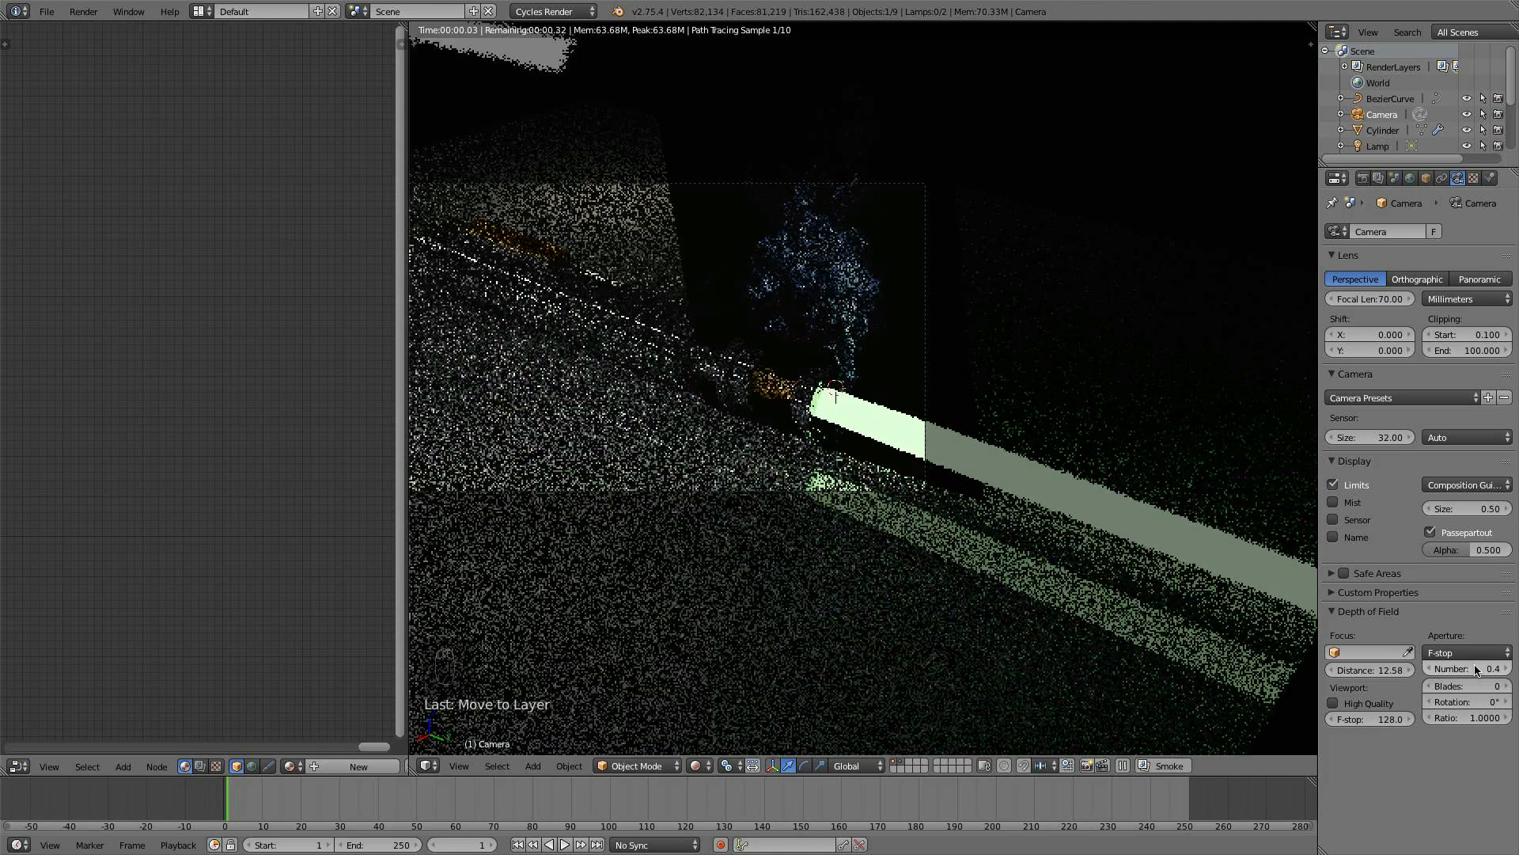
{"action": "left_click", "coordinate": [697, 765]}
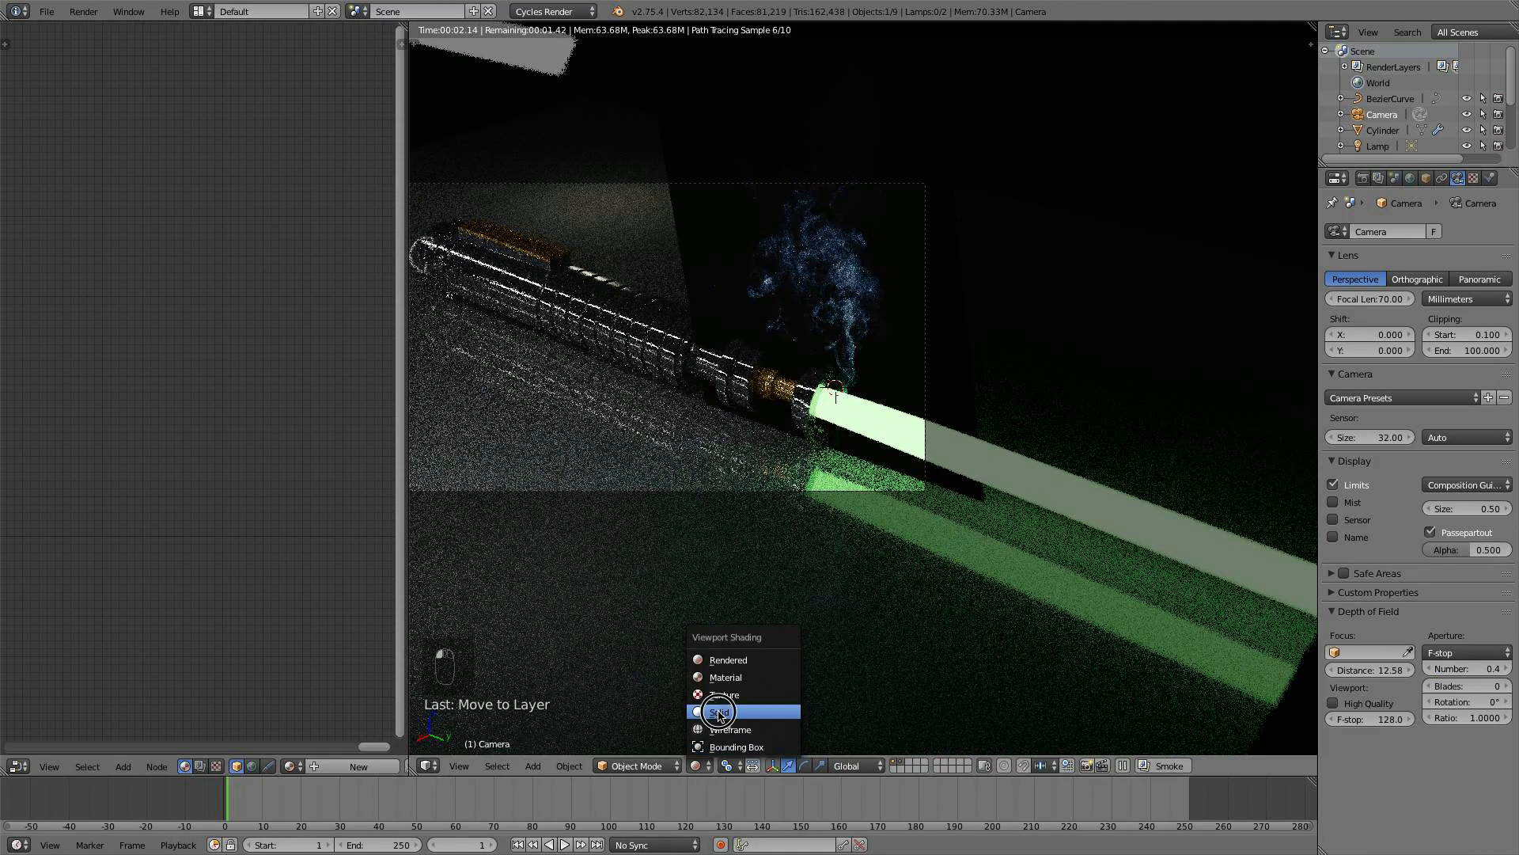
{"action": "left_click", "coordinate": [719, 712]}
- Assign the existing Material.001 to the ring curve at the end of the hilt and deselect it
{"action": "middle_click_drag", "start_coordinate": [564, 385], "coordinate": [823, 507], "text": "shift"}
{"action": "scroll", "coordinate": [821, 505], "scroll_direction": "up", "scroll_amount": 3}
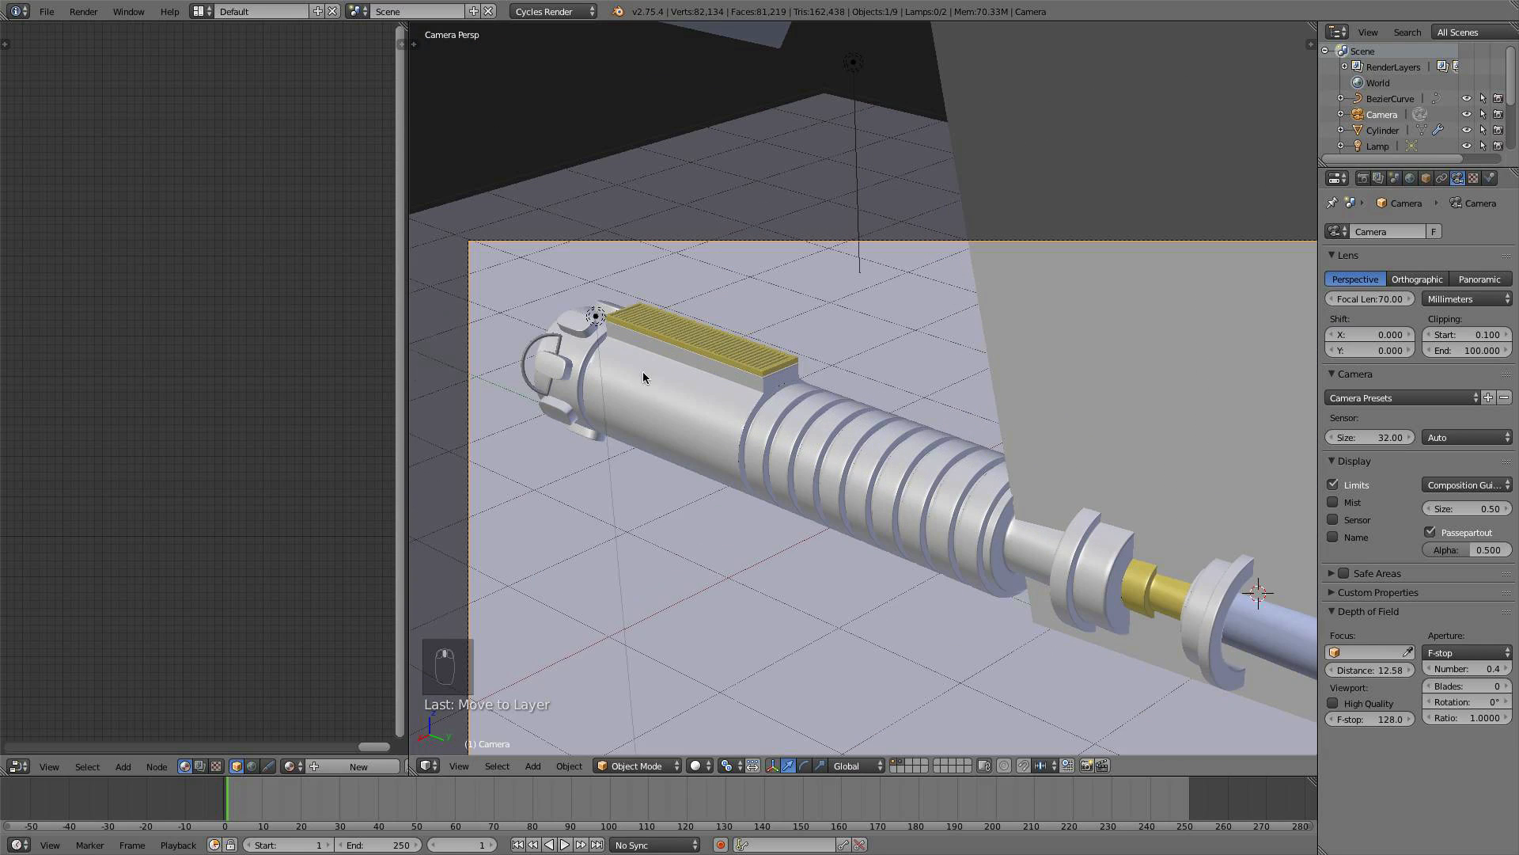
{"action": "right_click", "coordinate": [541, 345]}
{"action": "right_click", "coordinate": [537, 338]}
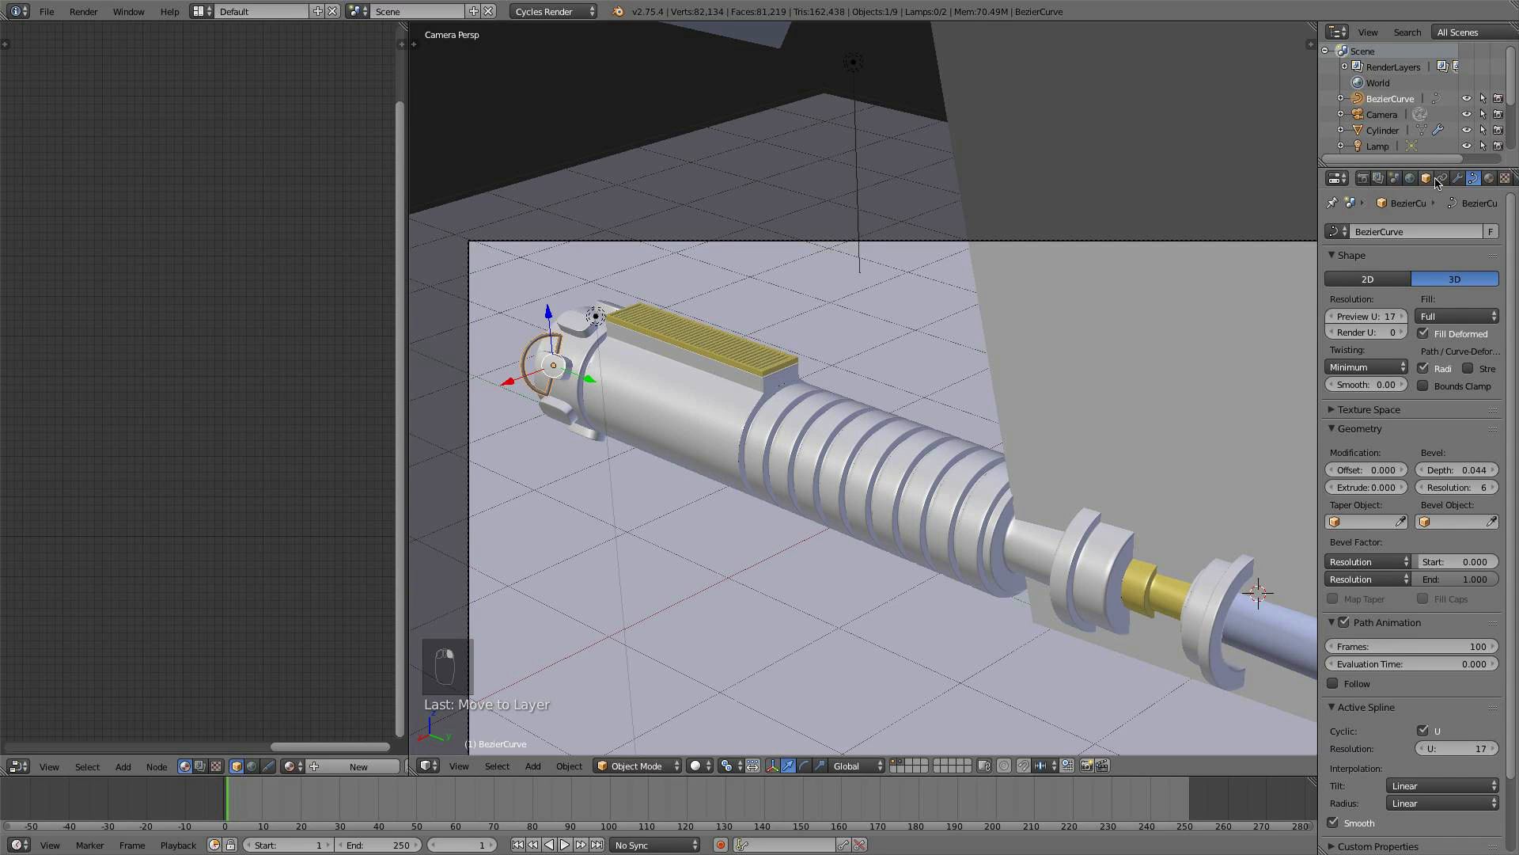
{"action": "left_click", "coordinate": [1489, 178]}
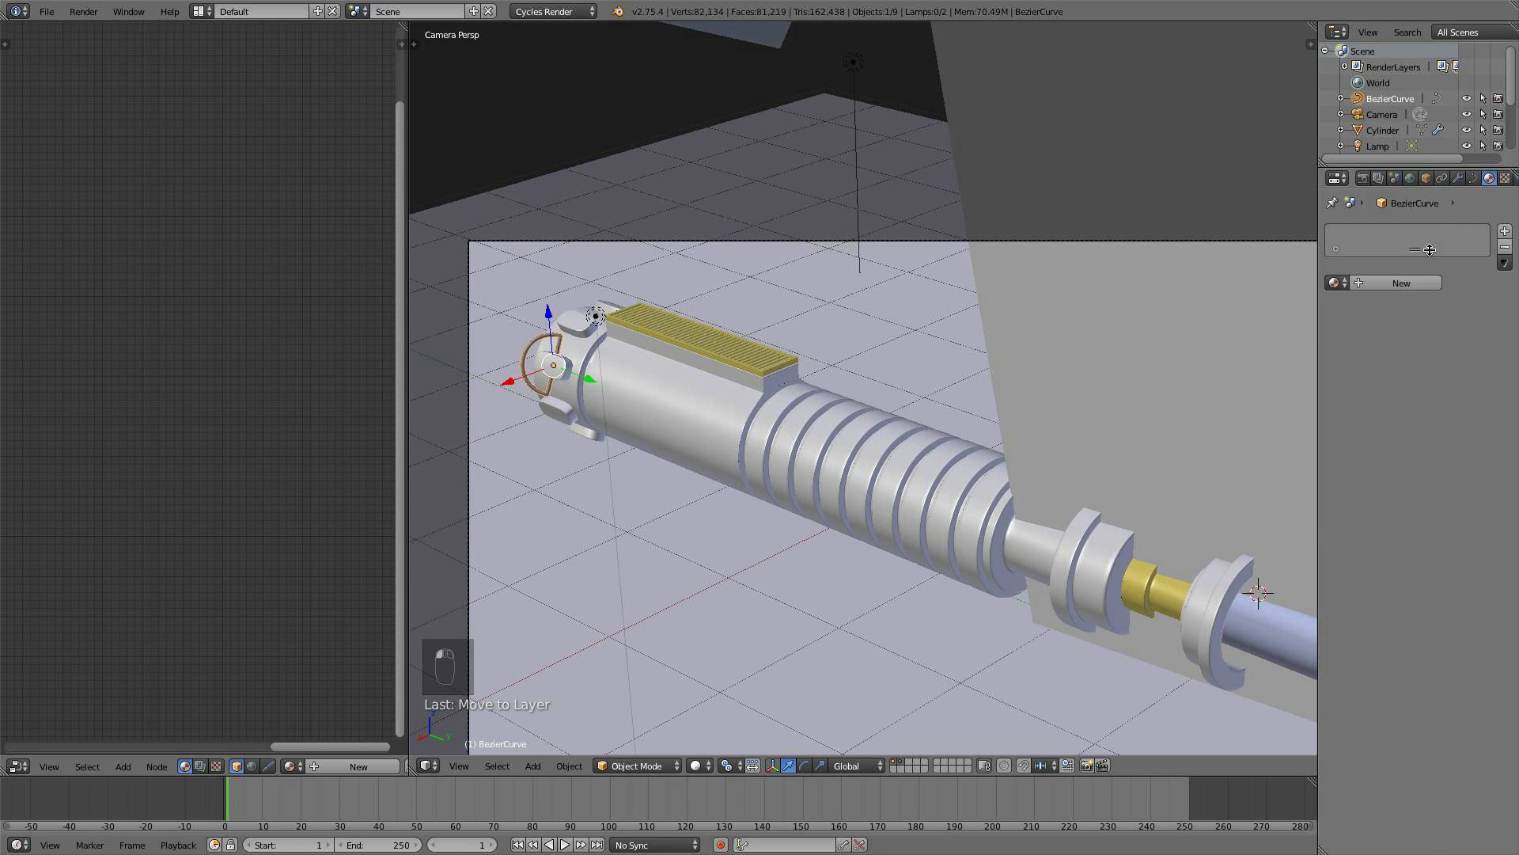
{"action": "left_click", "coordinate": [1337, 283]}
{"action": "left_click", "coordinate": [1257, 322]}
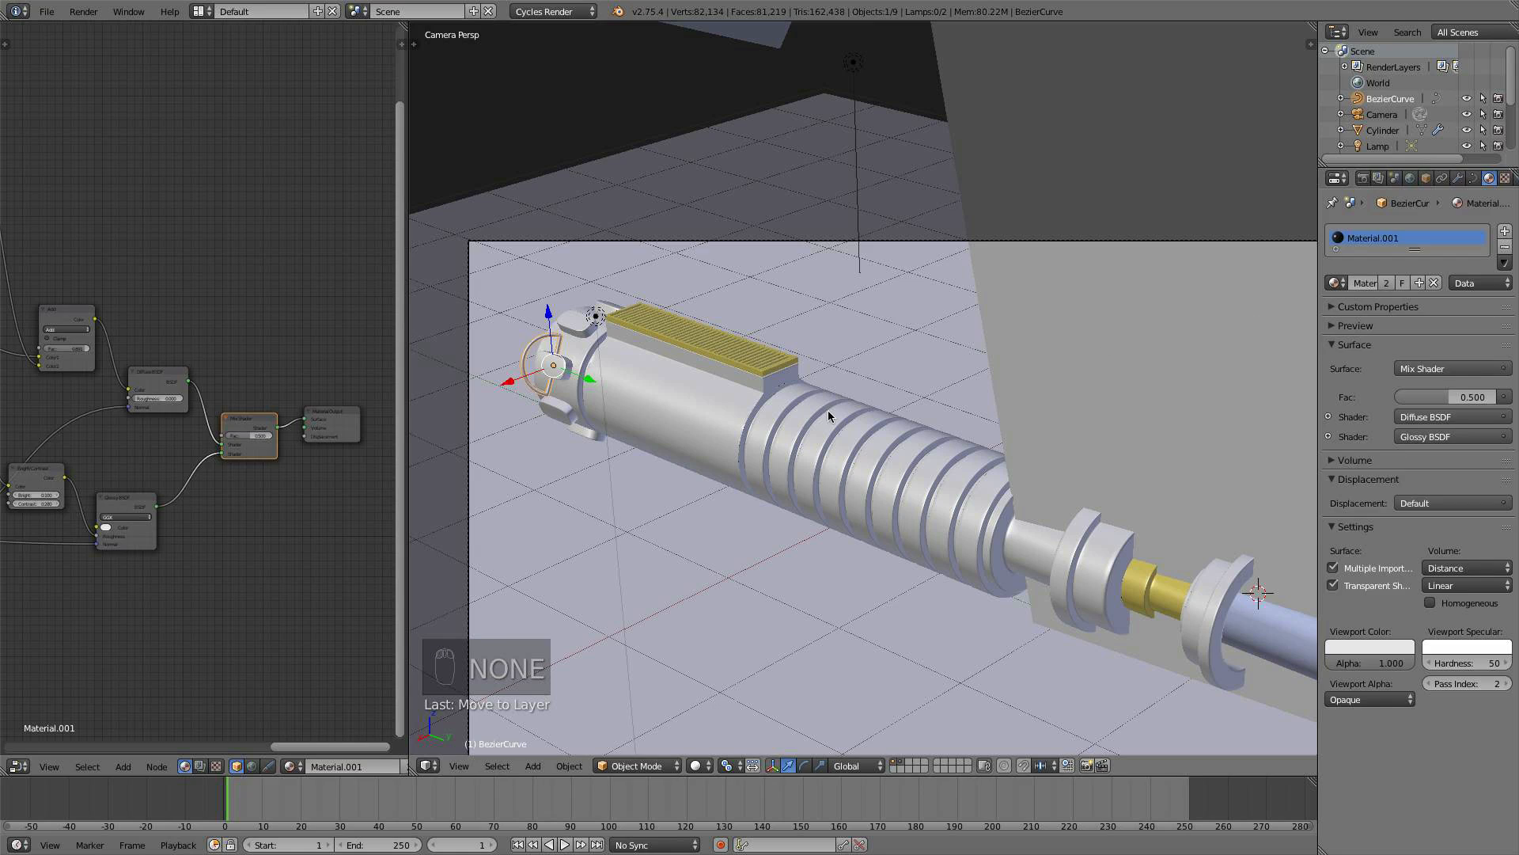
{"action": "key", "text": "a"}
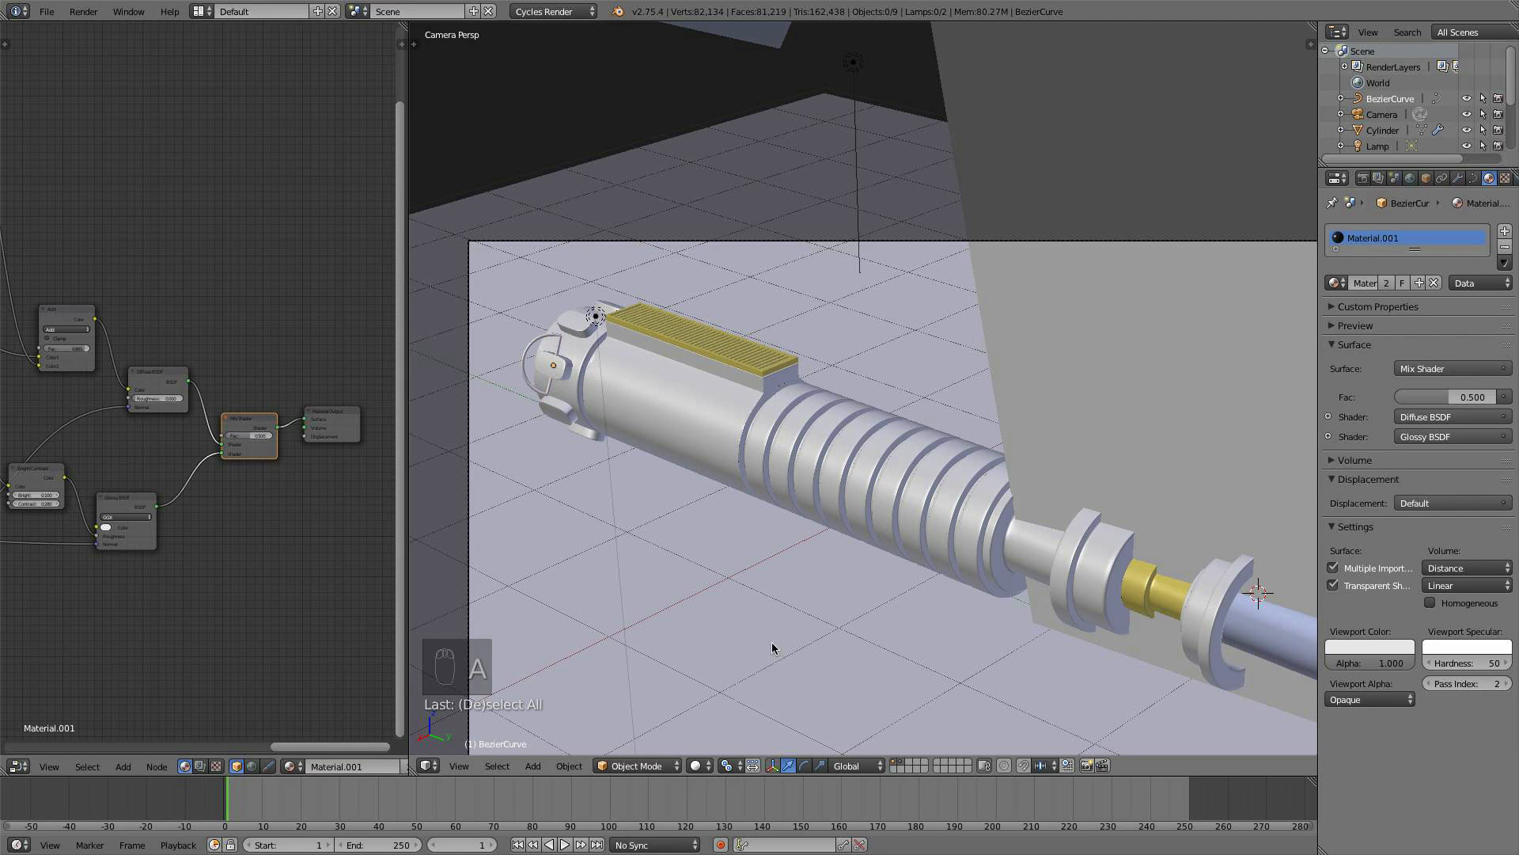
- Check the hilt and its ring in rendered viewport shading, and return to solid shading
{"action": "left_click", "coordinate": [697, 765]}
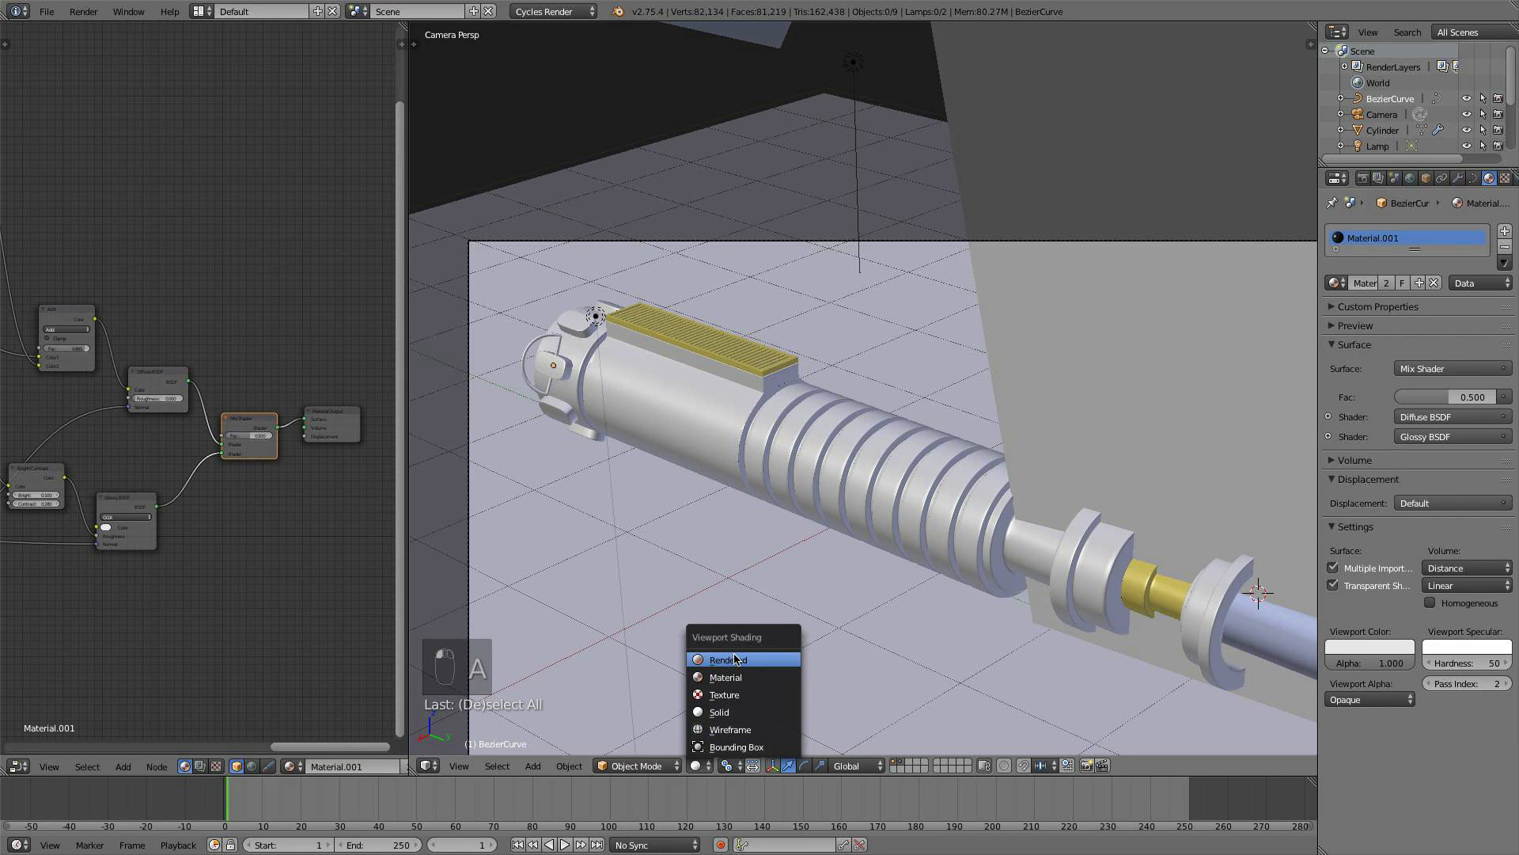
{"action": "left_click", "coordinate": [736, 659]}
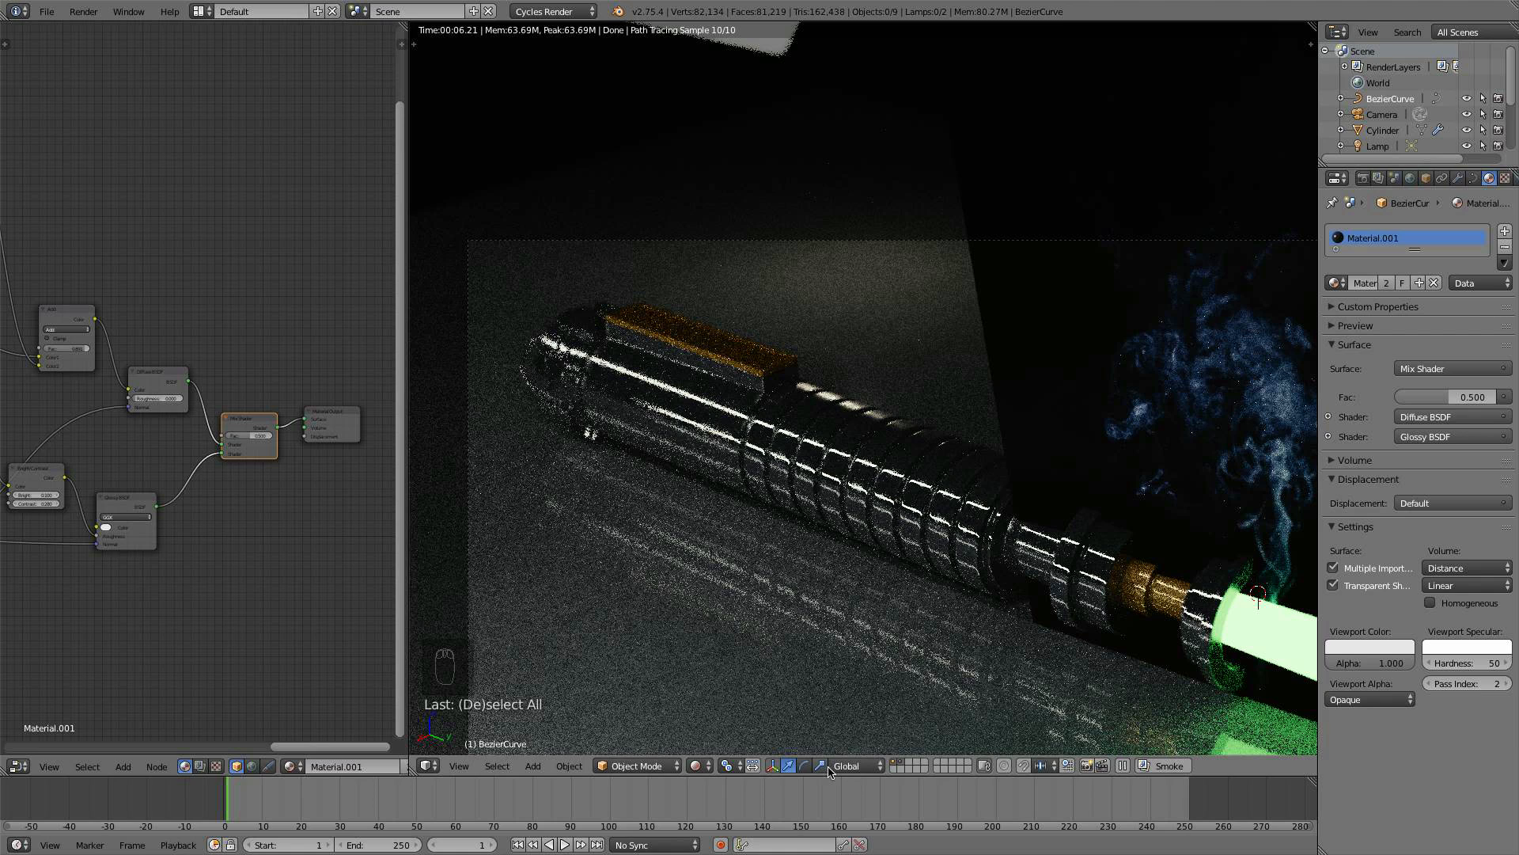
{"action": "left_click", "coordinate": [688, 765]}
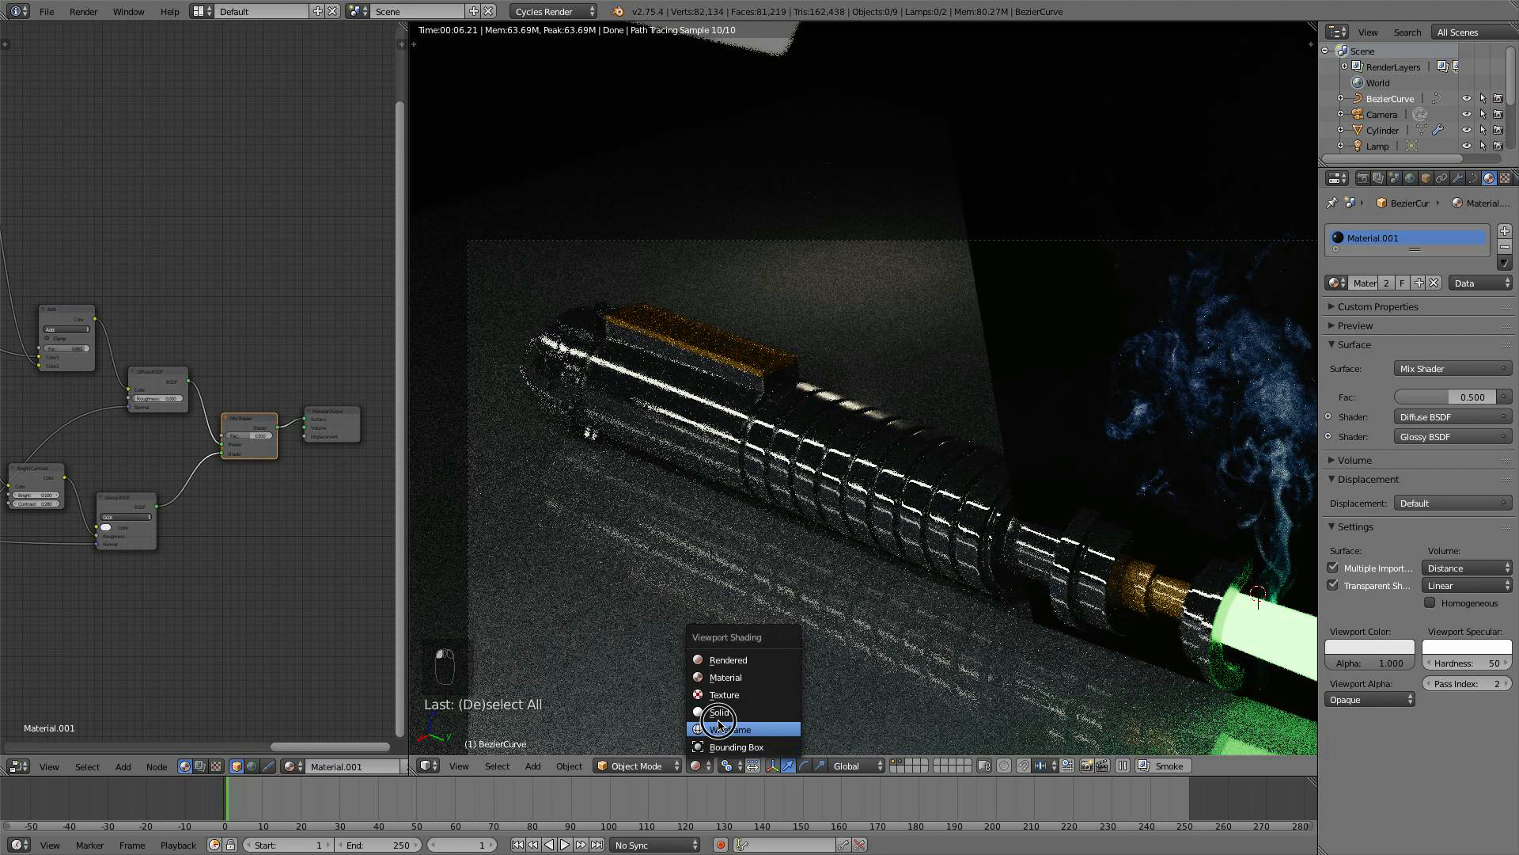
{"action": "left_click", "coordinate": [728, 722]}
{"action": "left_click", "coordinate": [713, 769]}
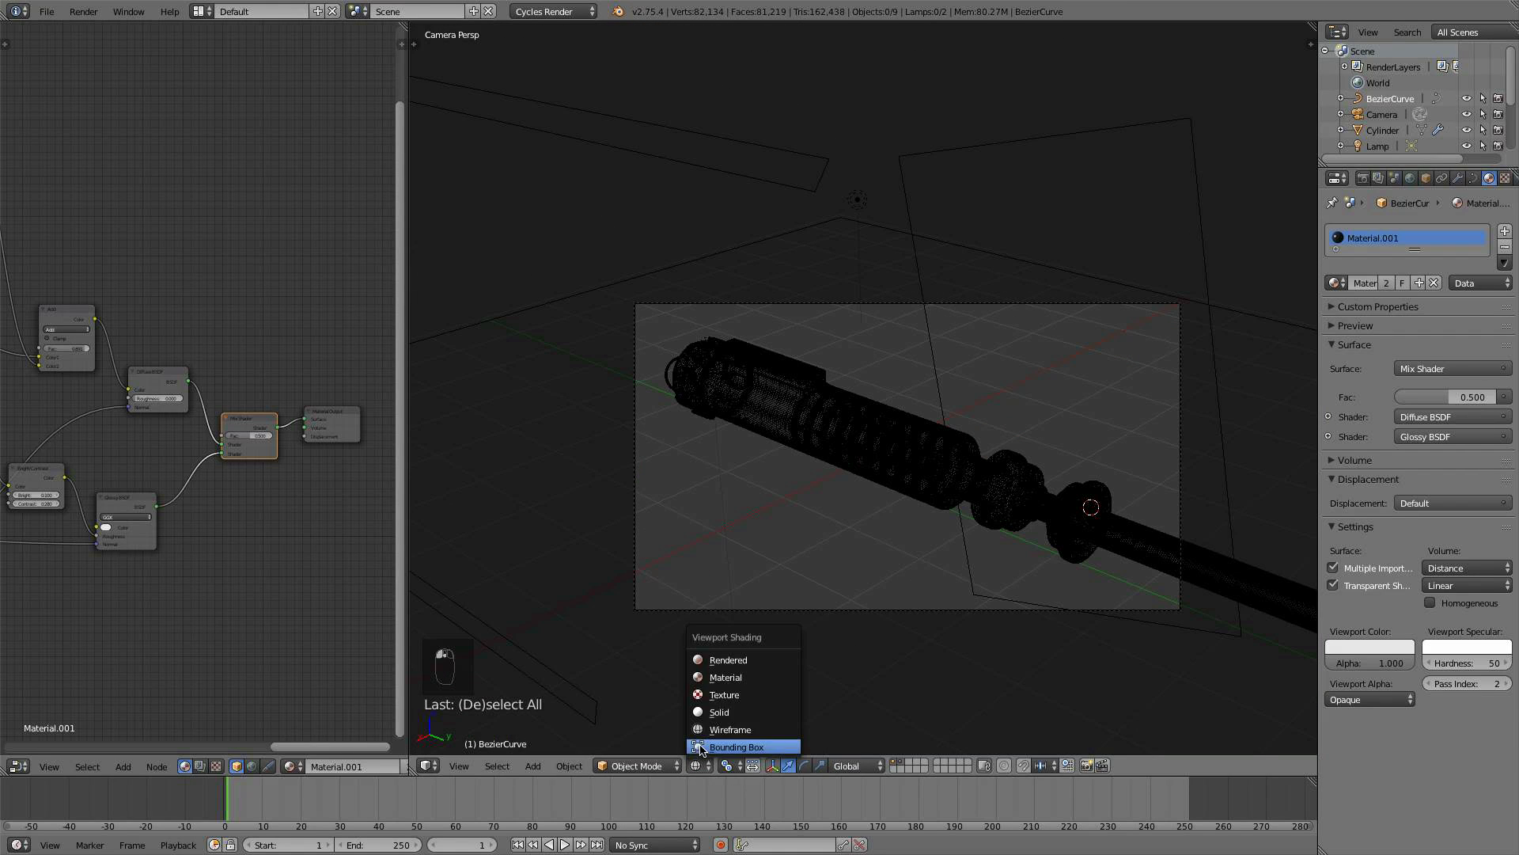
{"action": "left_click", "coordinate": [729, 722]}
- Select the camera and set its aperture f-stop number to 0.6
{"action": "right_click", "coordinate": [916, 611]}
{"action": "right_click", "coordinate": [916, 611]}
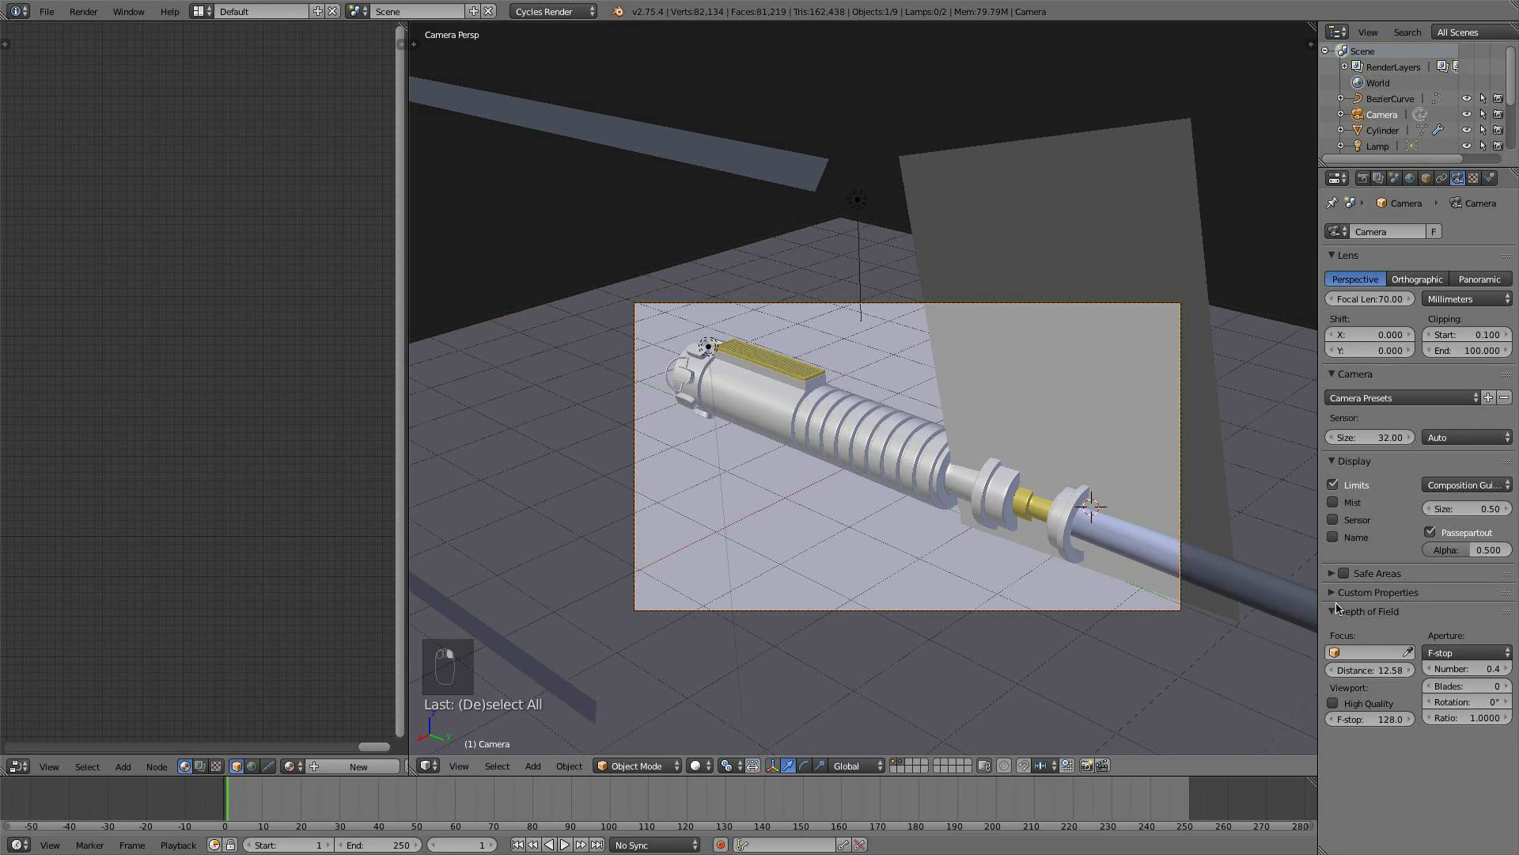
{"action": "left_click", "coordinate": [1467, 669]}
{"action": "type", "text": "0.4"}
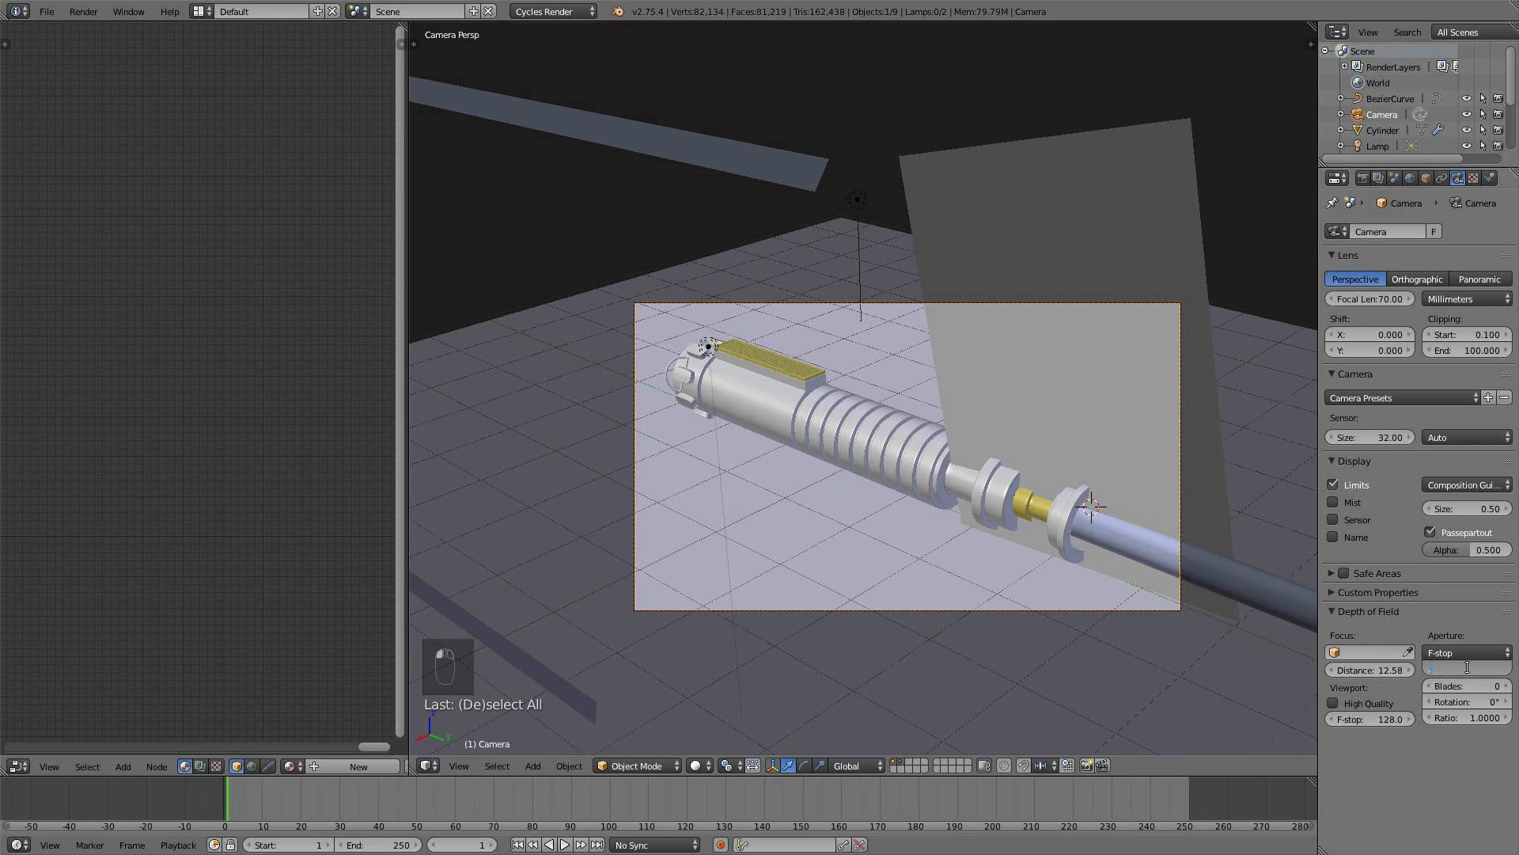
{"action": "type", "text": "0.6"}
{"action": "key", "text": "Return"}
- Viewing the scene from above, set the camera's focus distance to 12.88 and return to the camera view
{"action": "scroll", "coordinate": [960, 519], "scroll_direction": "down", "scroll_amount": 3}
{"action": "middle_click_drag", "start_coordinate": [960, 519], "coordinate": [1073, 669]}
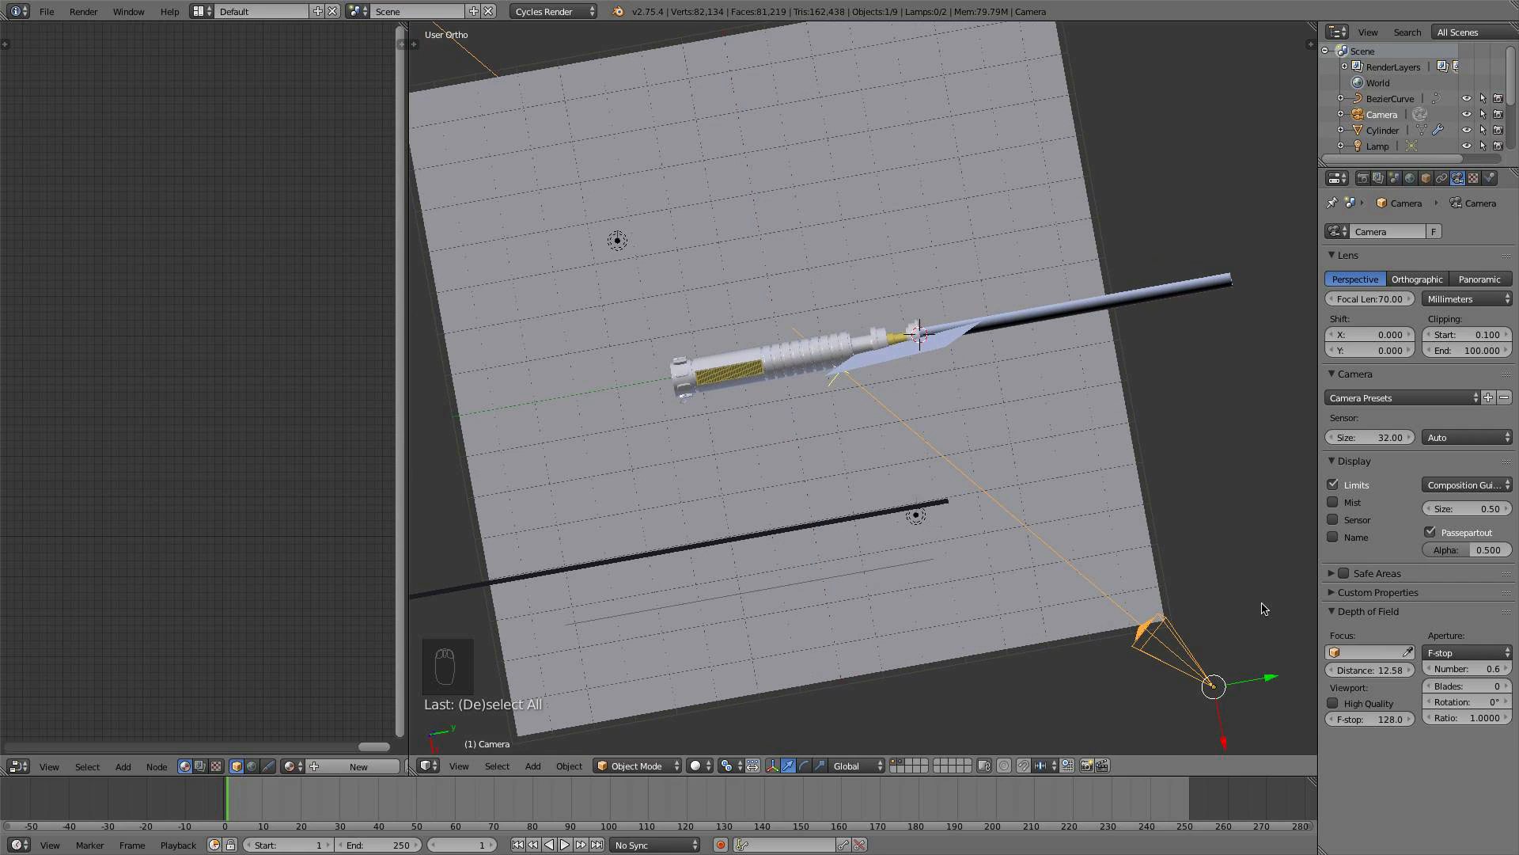
{"action": "left_click_drag", "start_coordinate": [1369, 669], "coordinate": [1377, 670]}
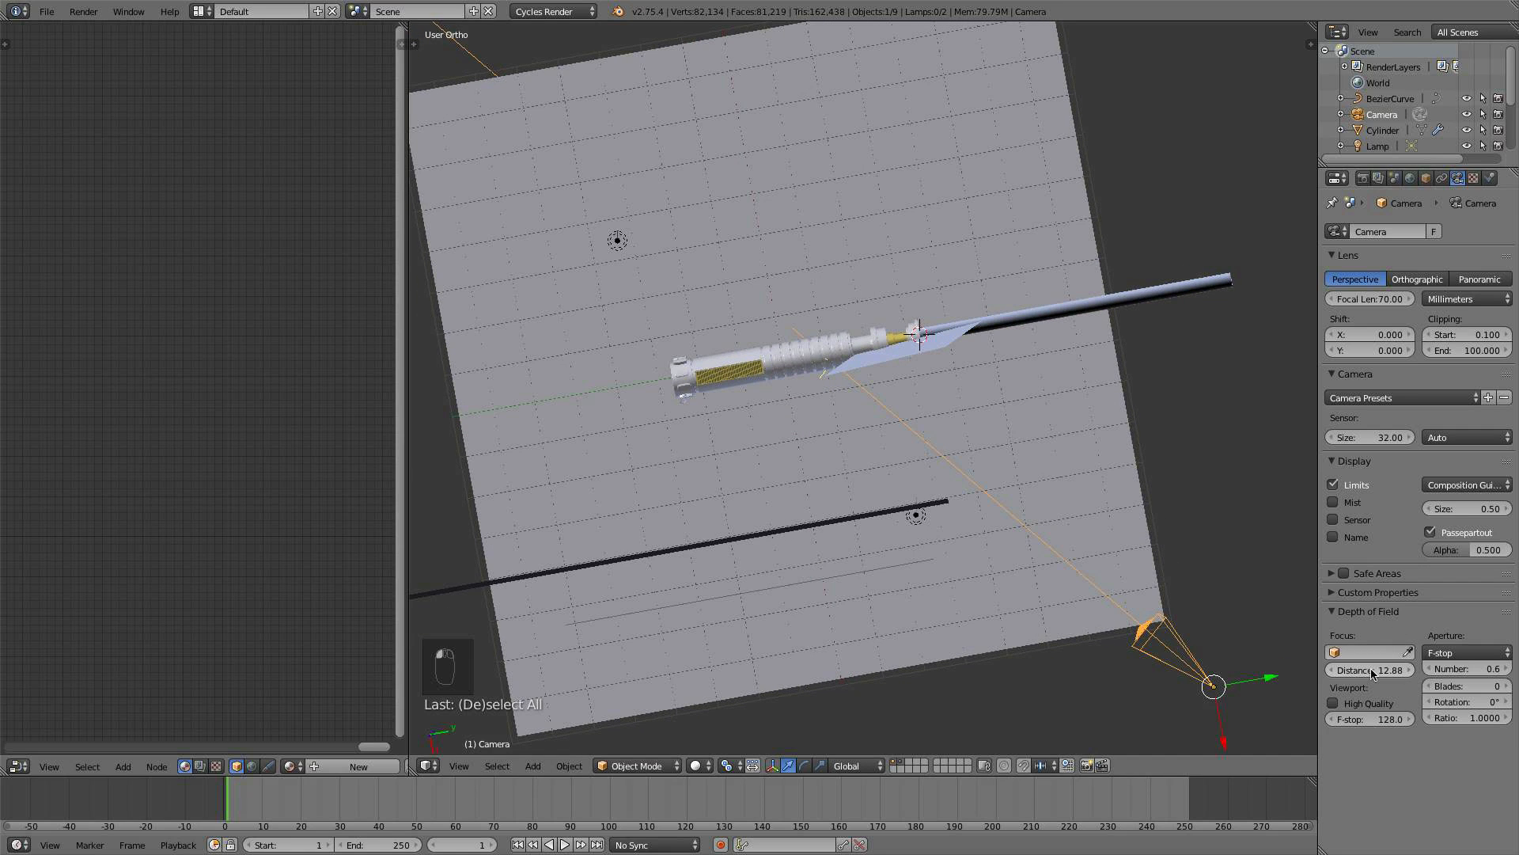
{"action": "key", "text": "KP_0"}
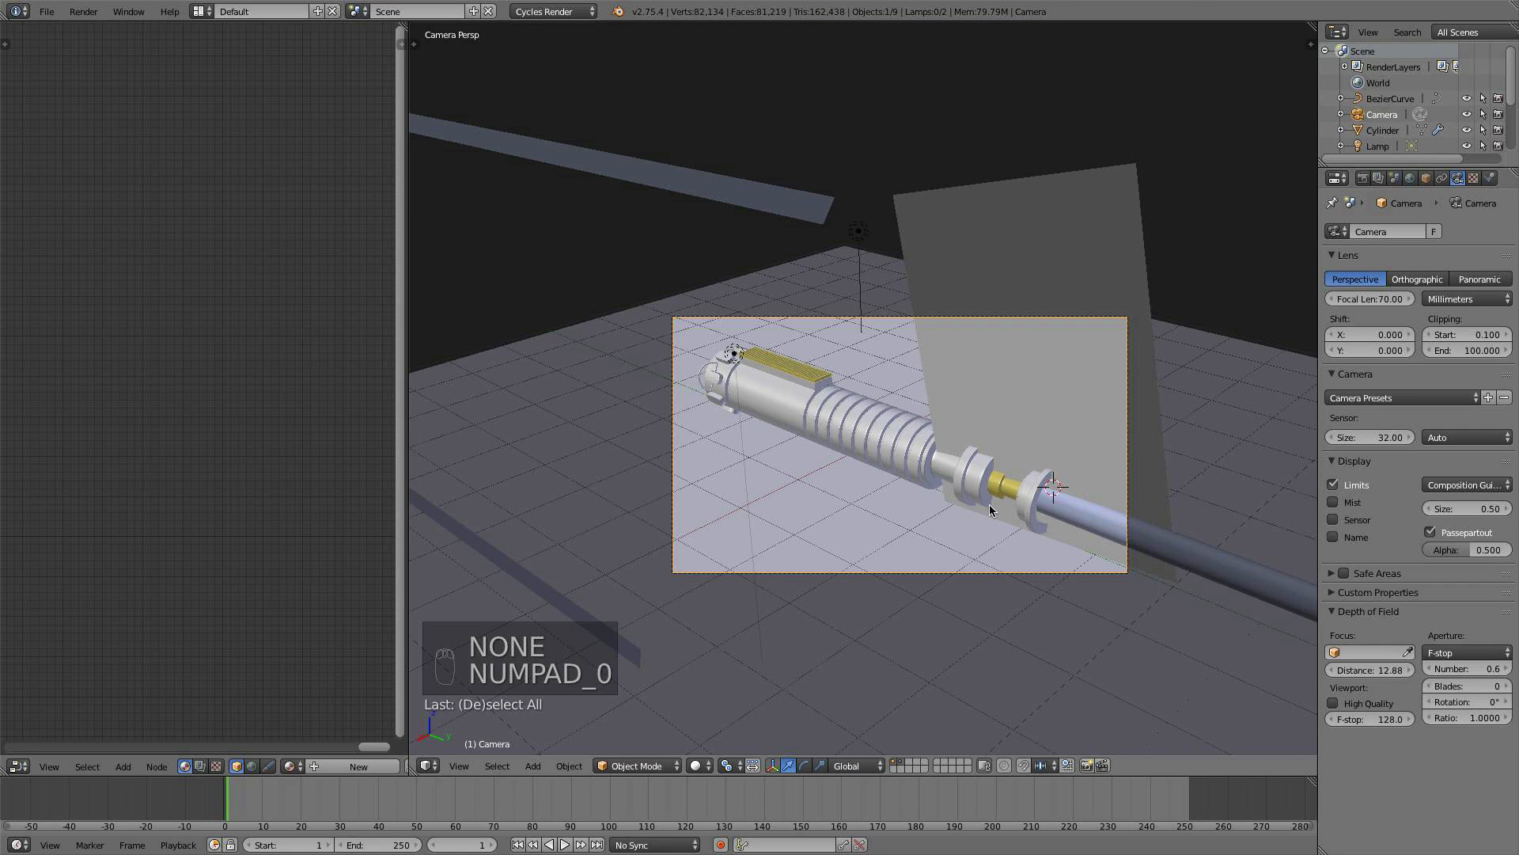
- Set the number of render samples to 250 in the render sampling settings
{"action": "left_click", "coordinate": [46, 12]}
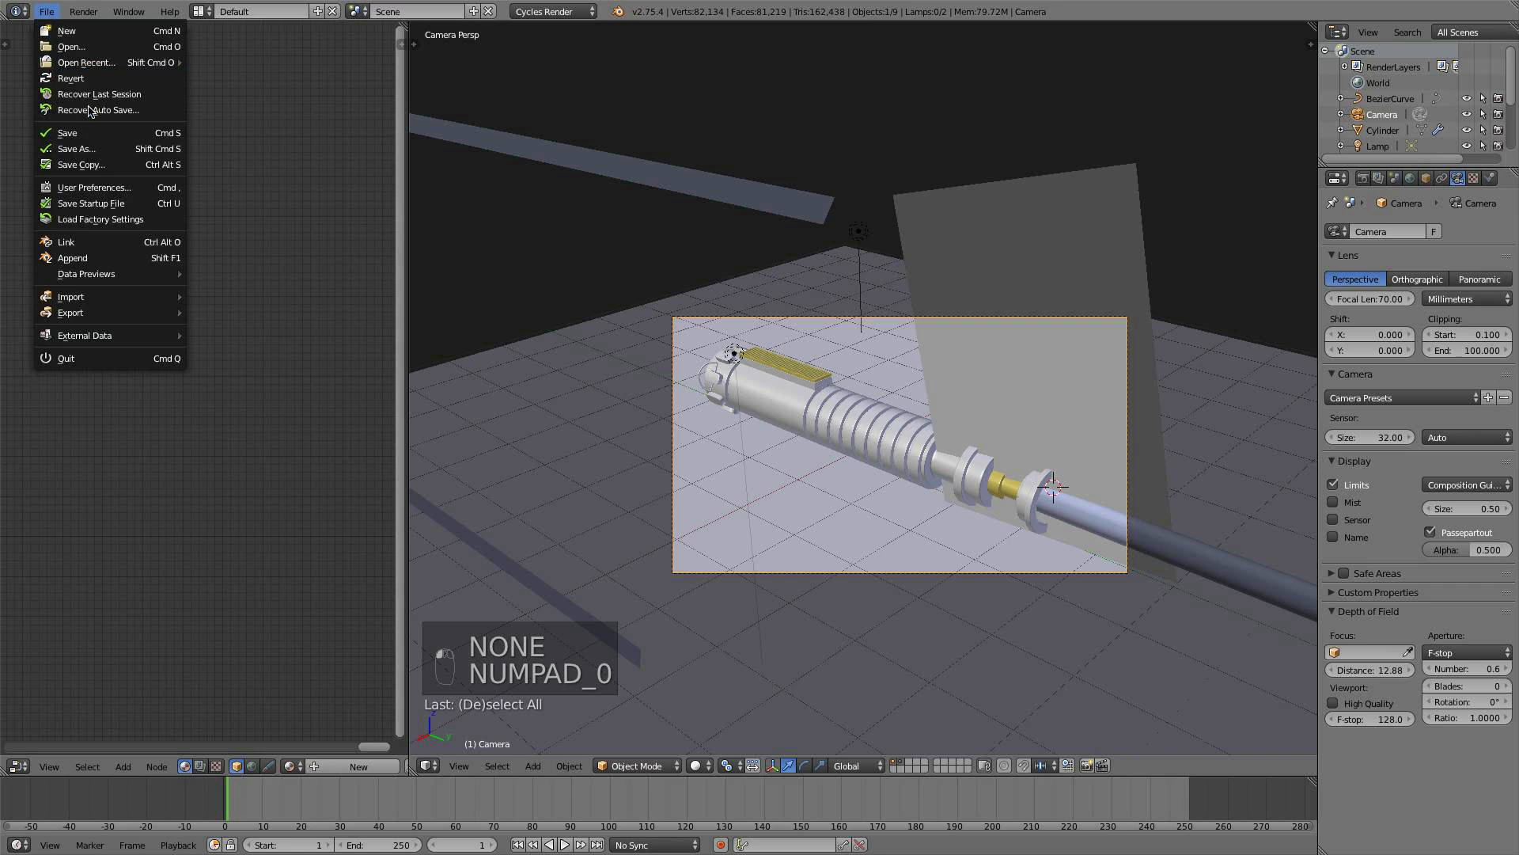
{"action": "left_click", "coordinate": [1363, 178]}
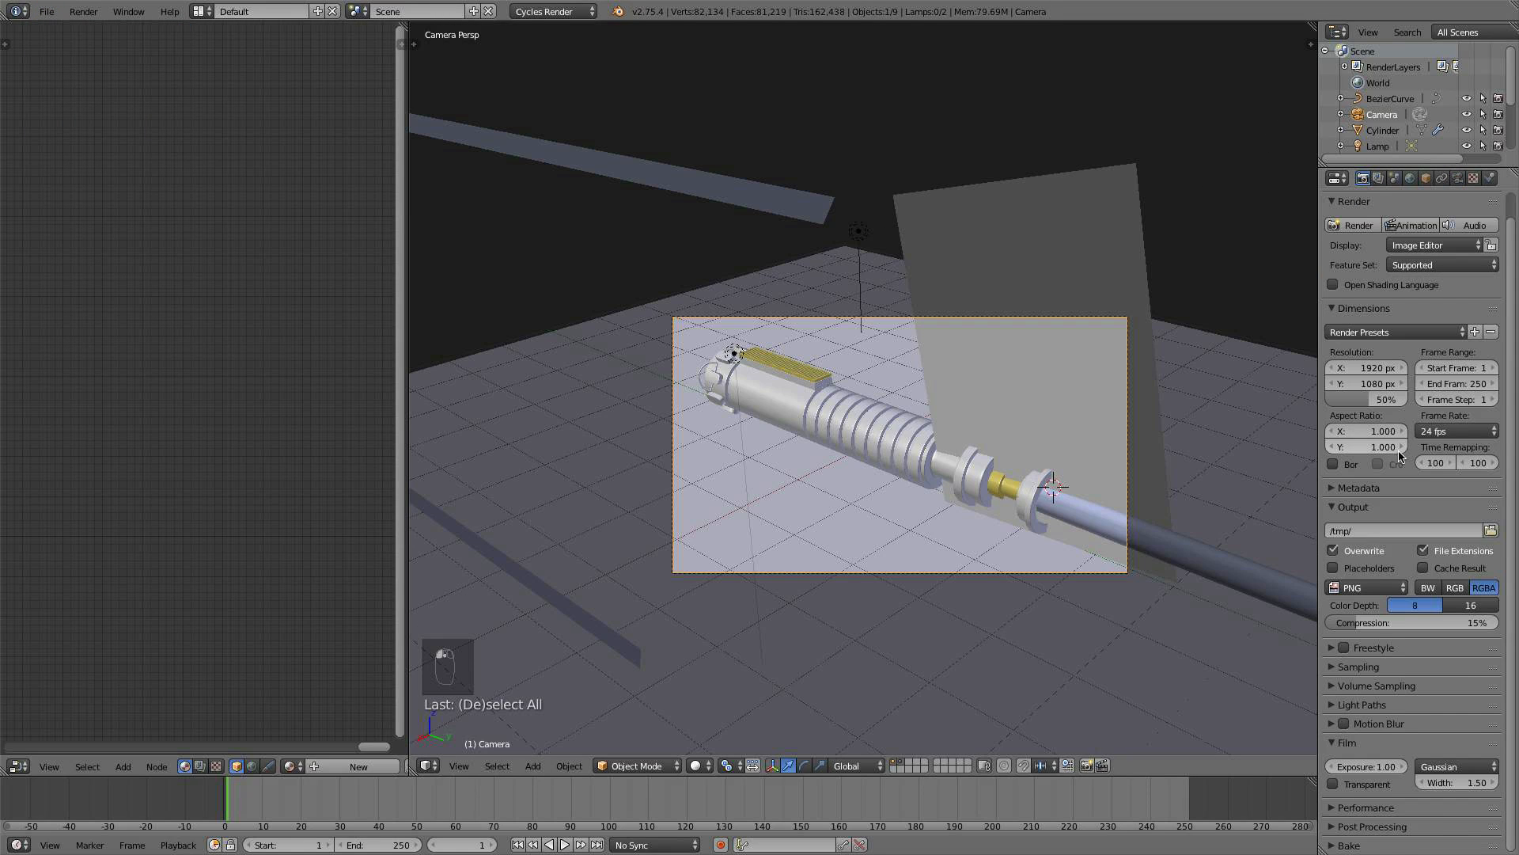
{"action": "left_click", "coordinate": [1373, 671]}
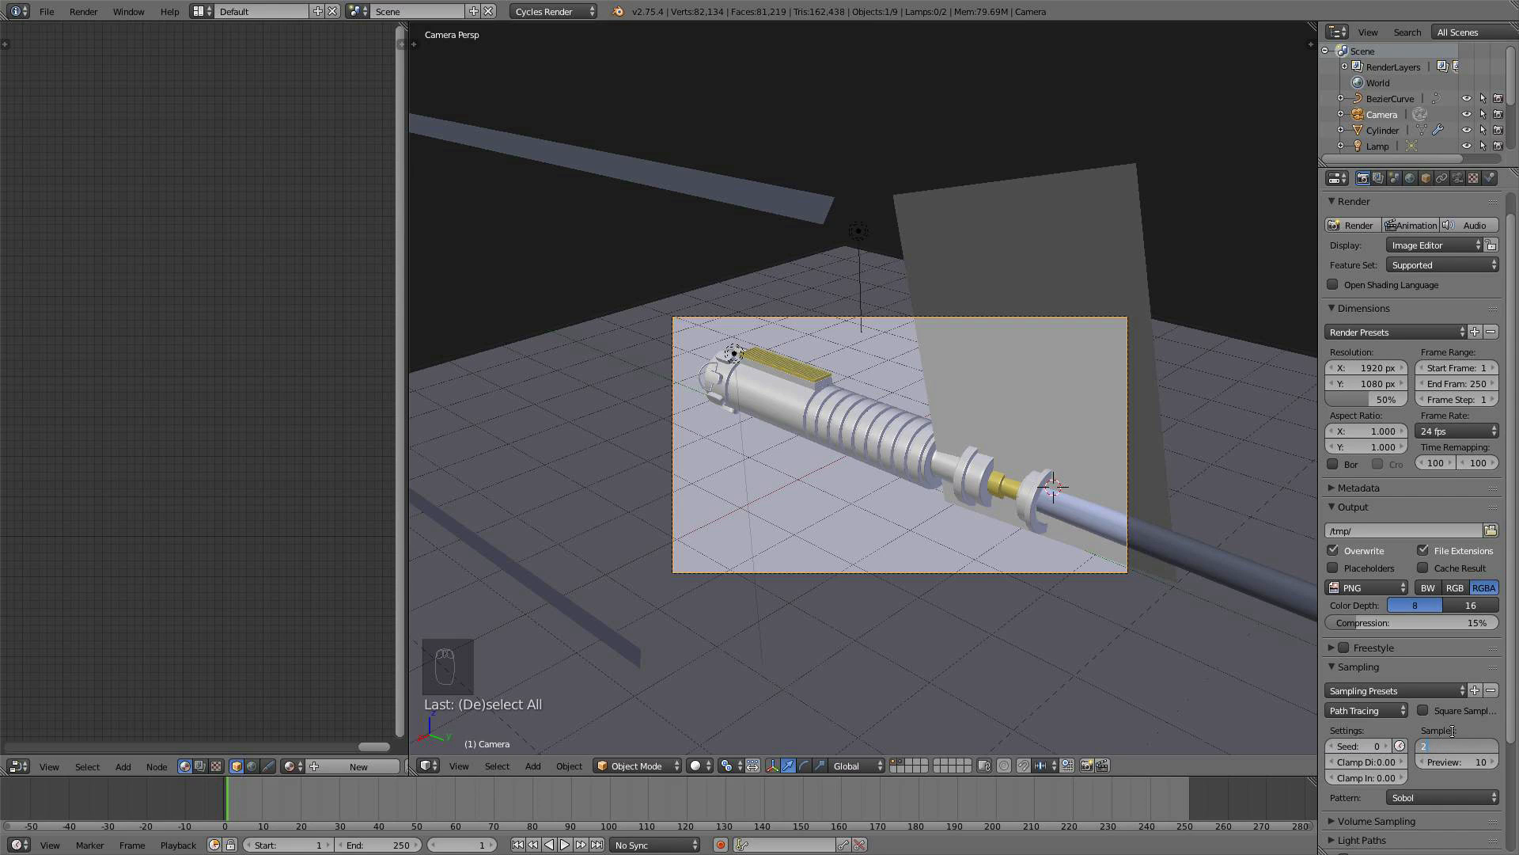
{"action": "key", "text": "Return"}
{"action": "scroll", "coordinate": [1464, 735], "scroll_direction": "down", "scroll_amount": 1}
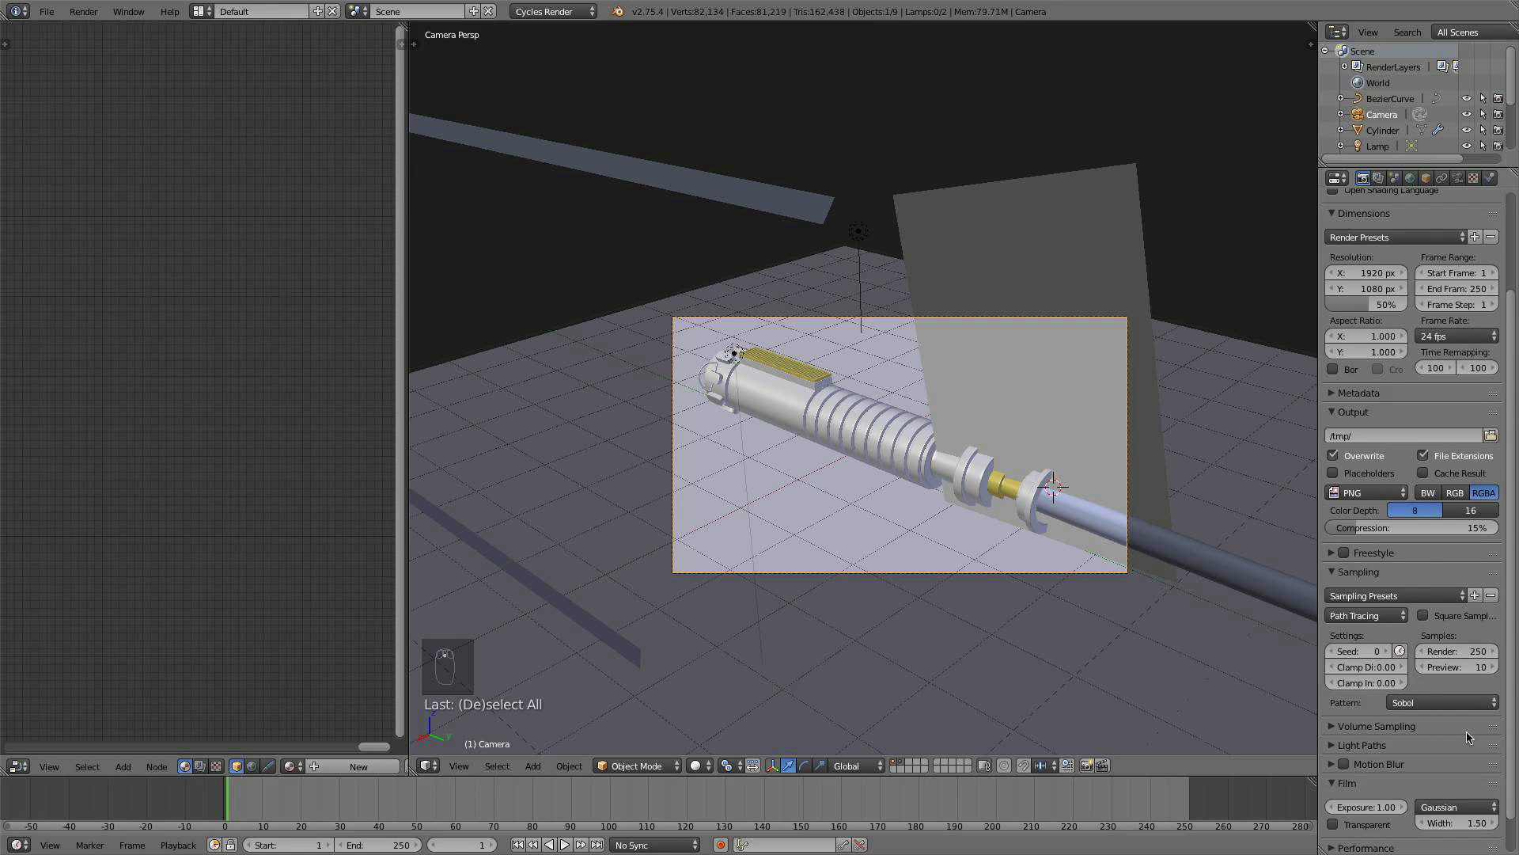
- Save the project, render the scene from the camera, and look over the full rendered image
{"action": "scroll", "coordinate": [1468, 736], "scroll_direction": "up", "scroll_amount": 2}
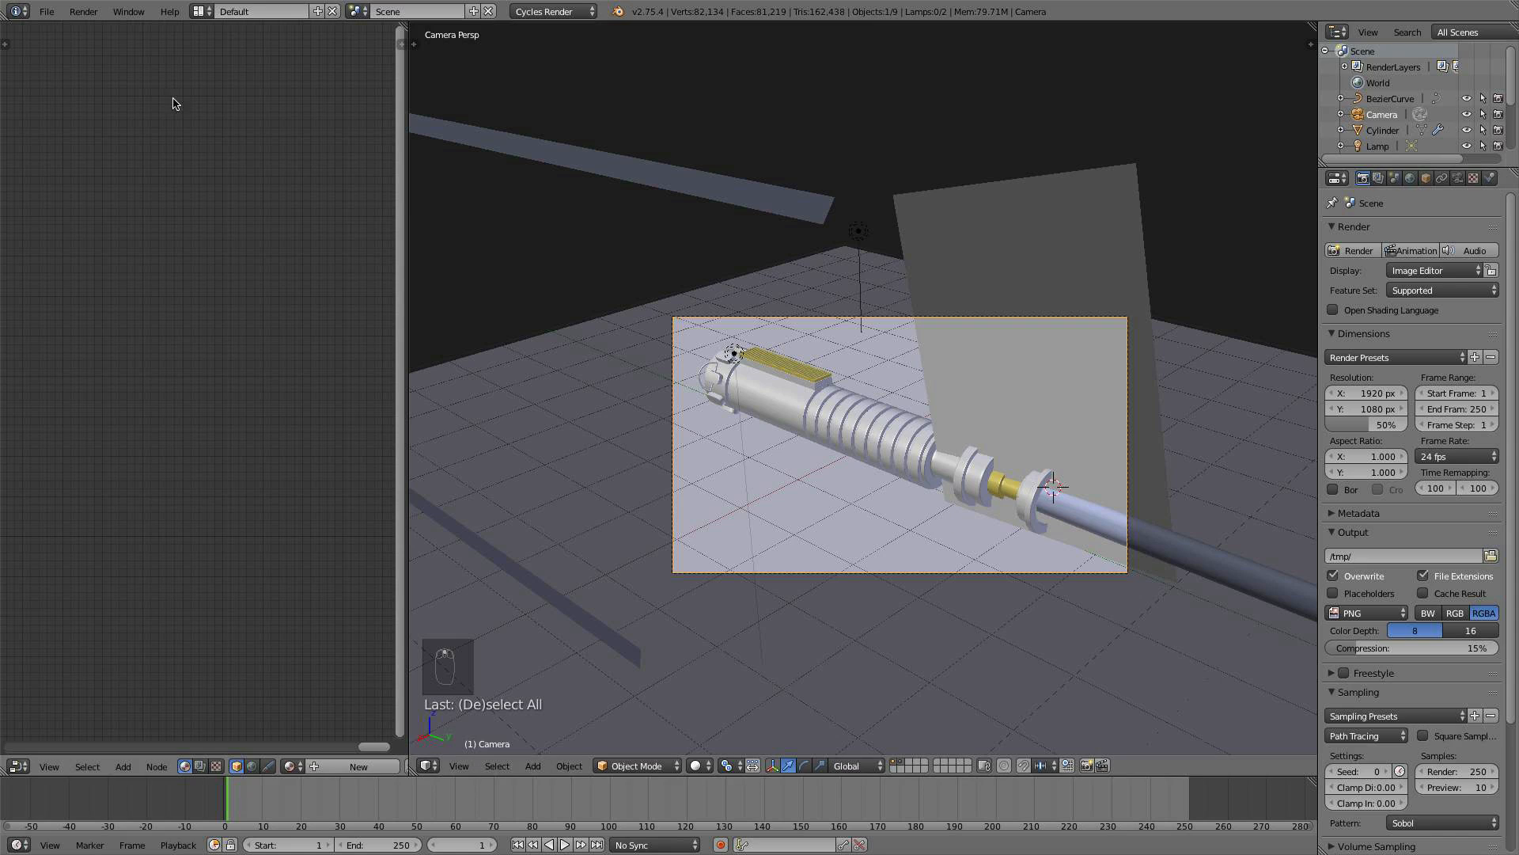
{"action": "left_click", "coordinate": [48, 11]}
{"action": "left_click", "coordinate": [111, 133]}
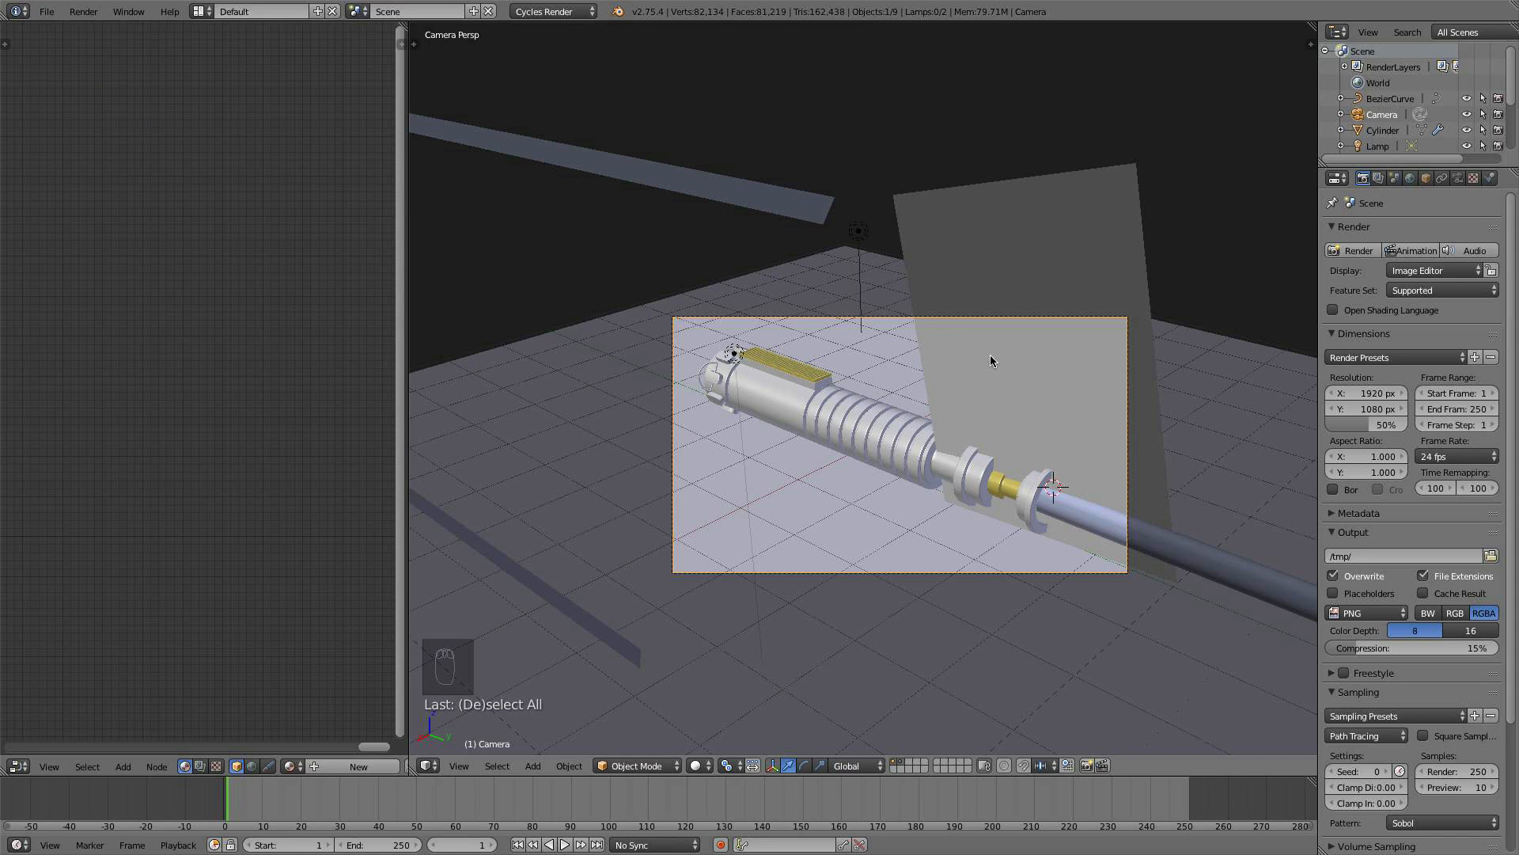
{"action": "key", "text": "F12"}
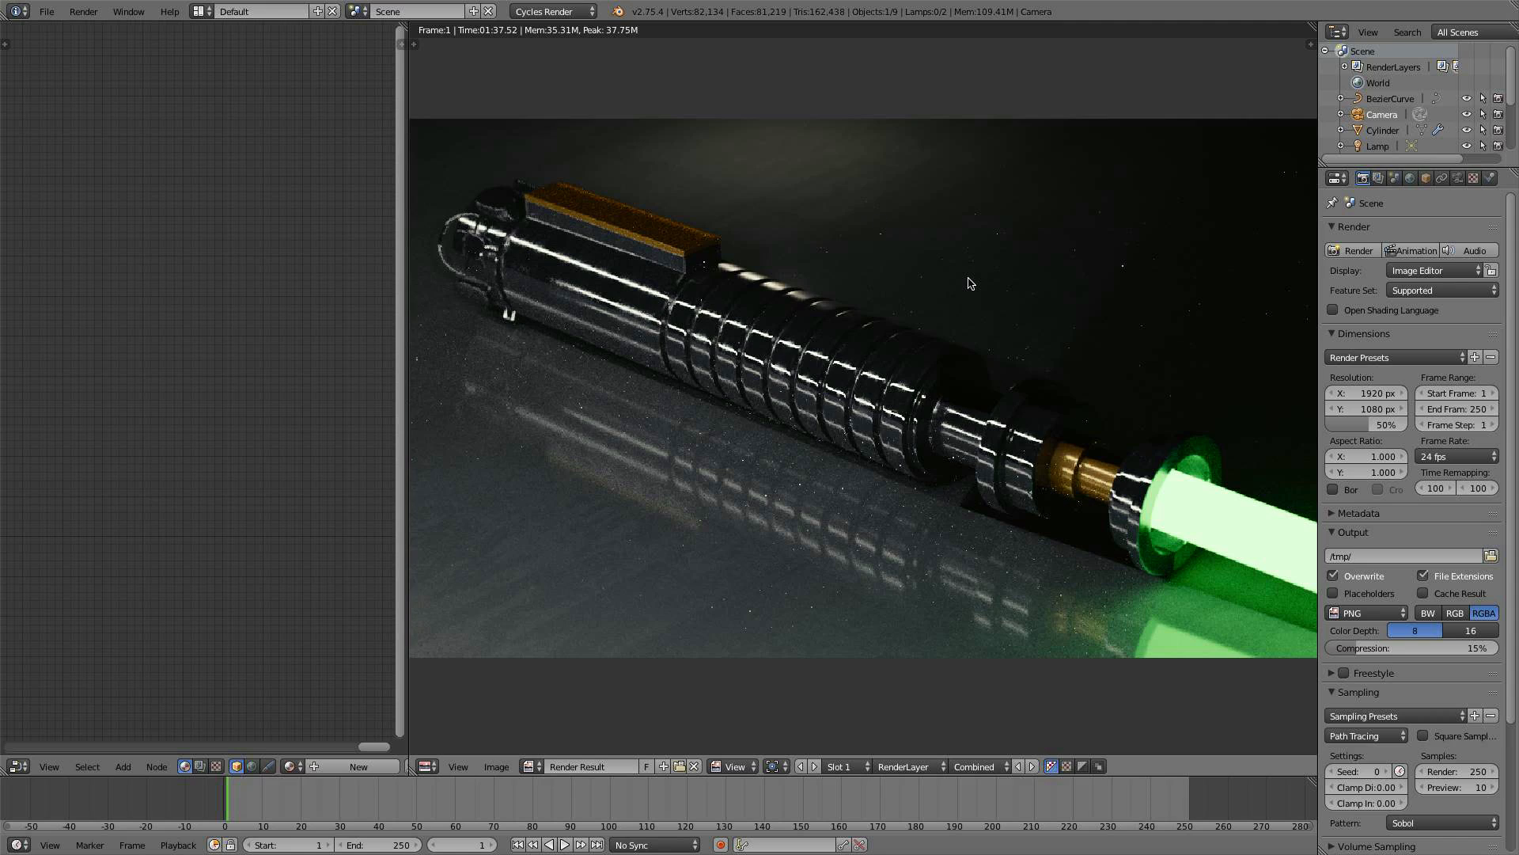
{"action": "scroll", "coordinate": [961, 281], "scroll_direction": "down", "scroll_amount": 1}
{"action": "middle_click_drag", "start_coordinate": [953, 278], "coordinate": [915, 272]}
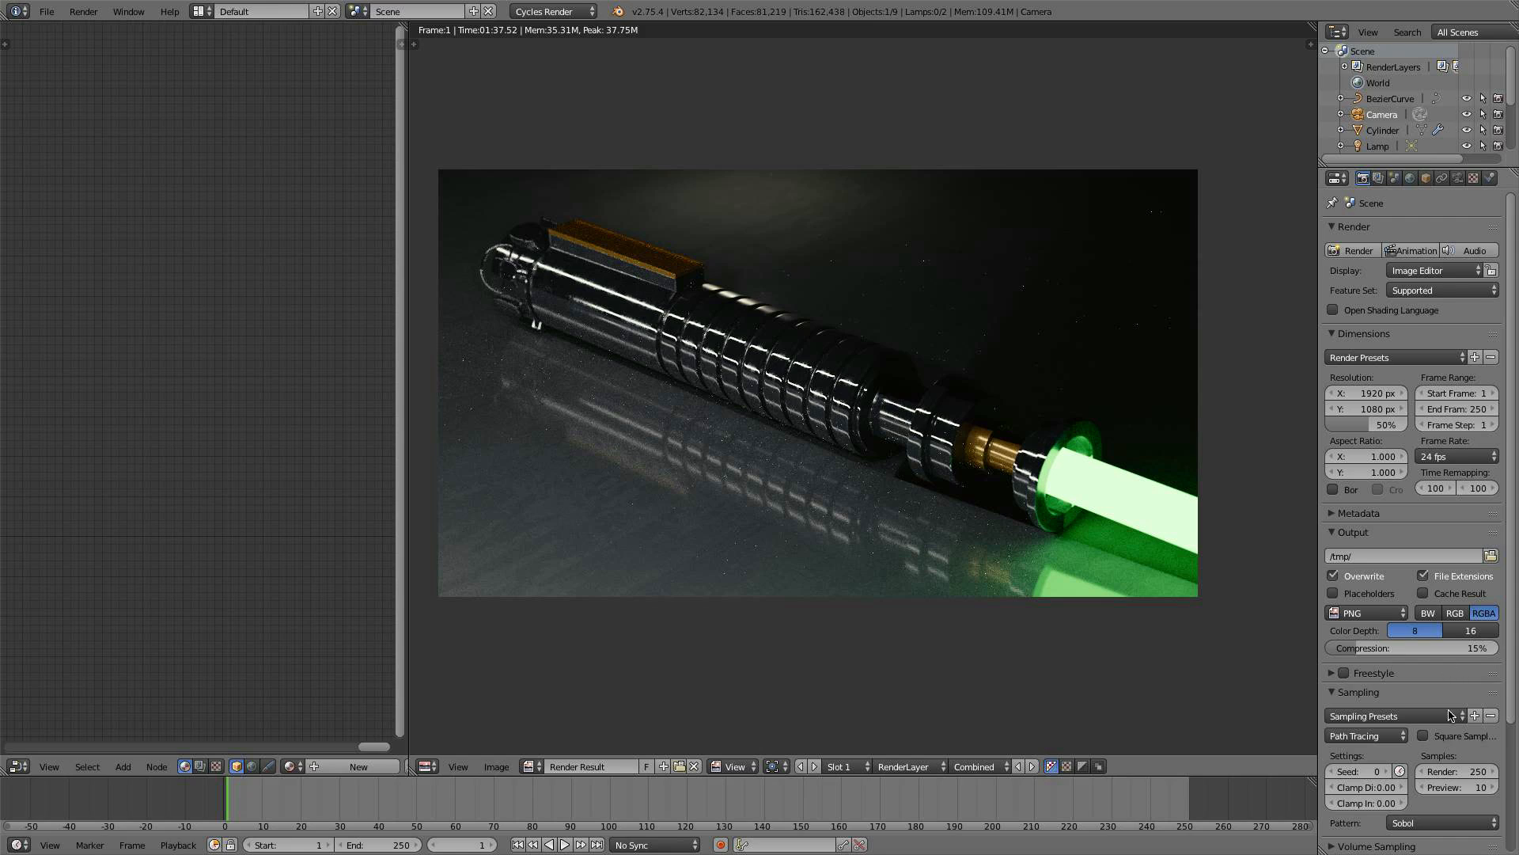
{"action": "scroll", "coordinate": [1452, 715], "scroll_direction": "down", "scroll_amount": 1}
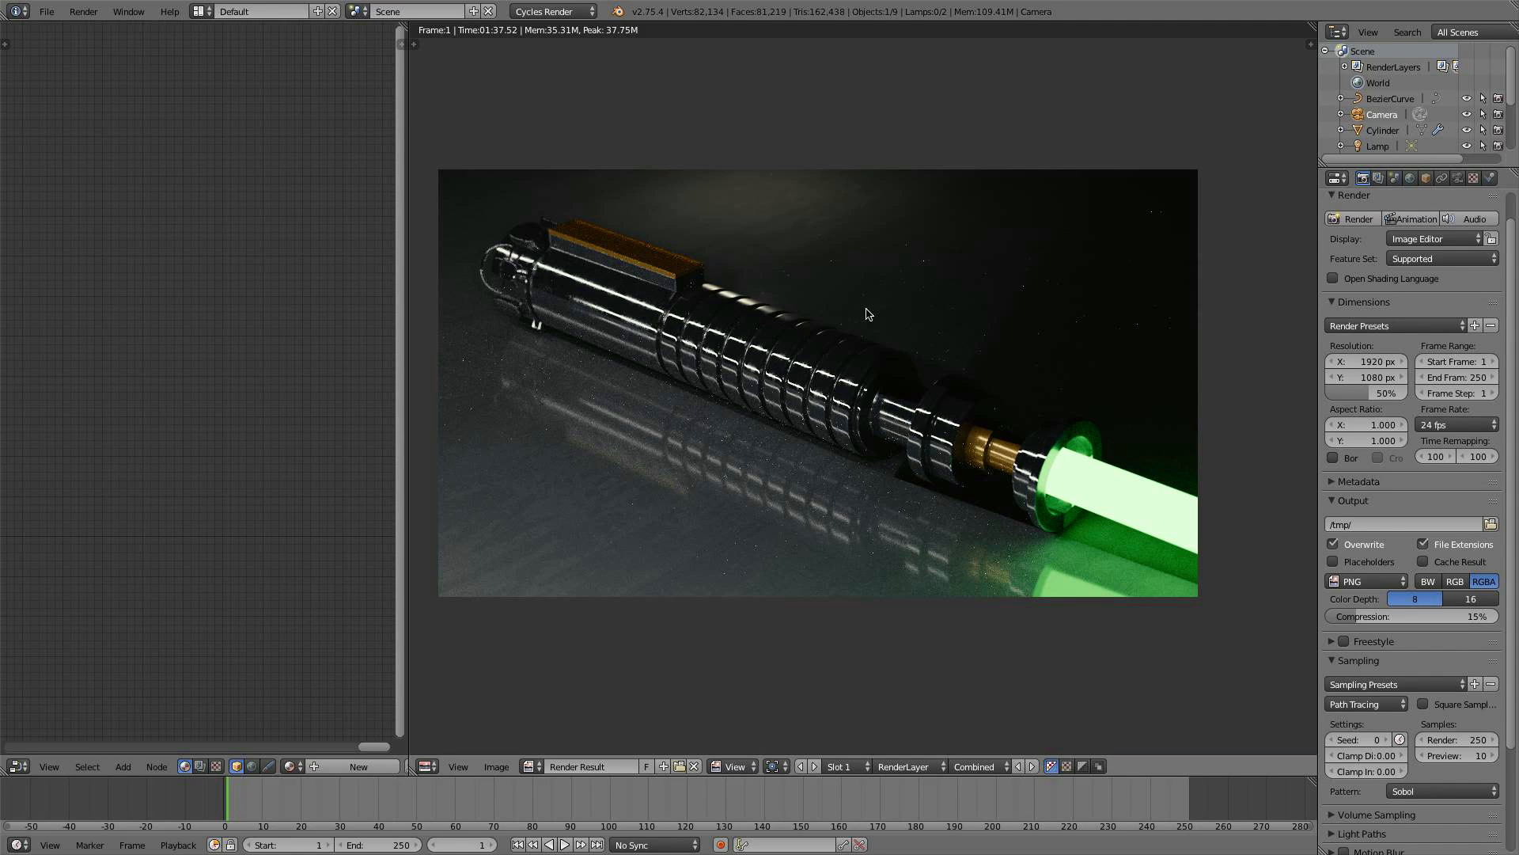
- Switch to the Compositing screen layout and enable compositing nodes and the backdrop
{"action": "left_click", "coordinate": [200, 11]}
{"action": "left_click", "coordinate": [227, 66]}
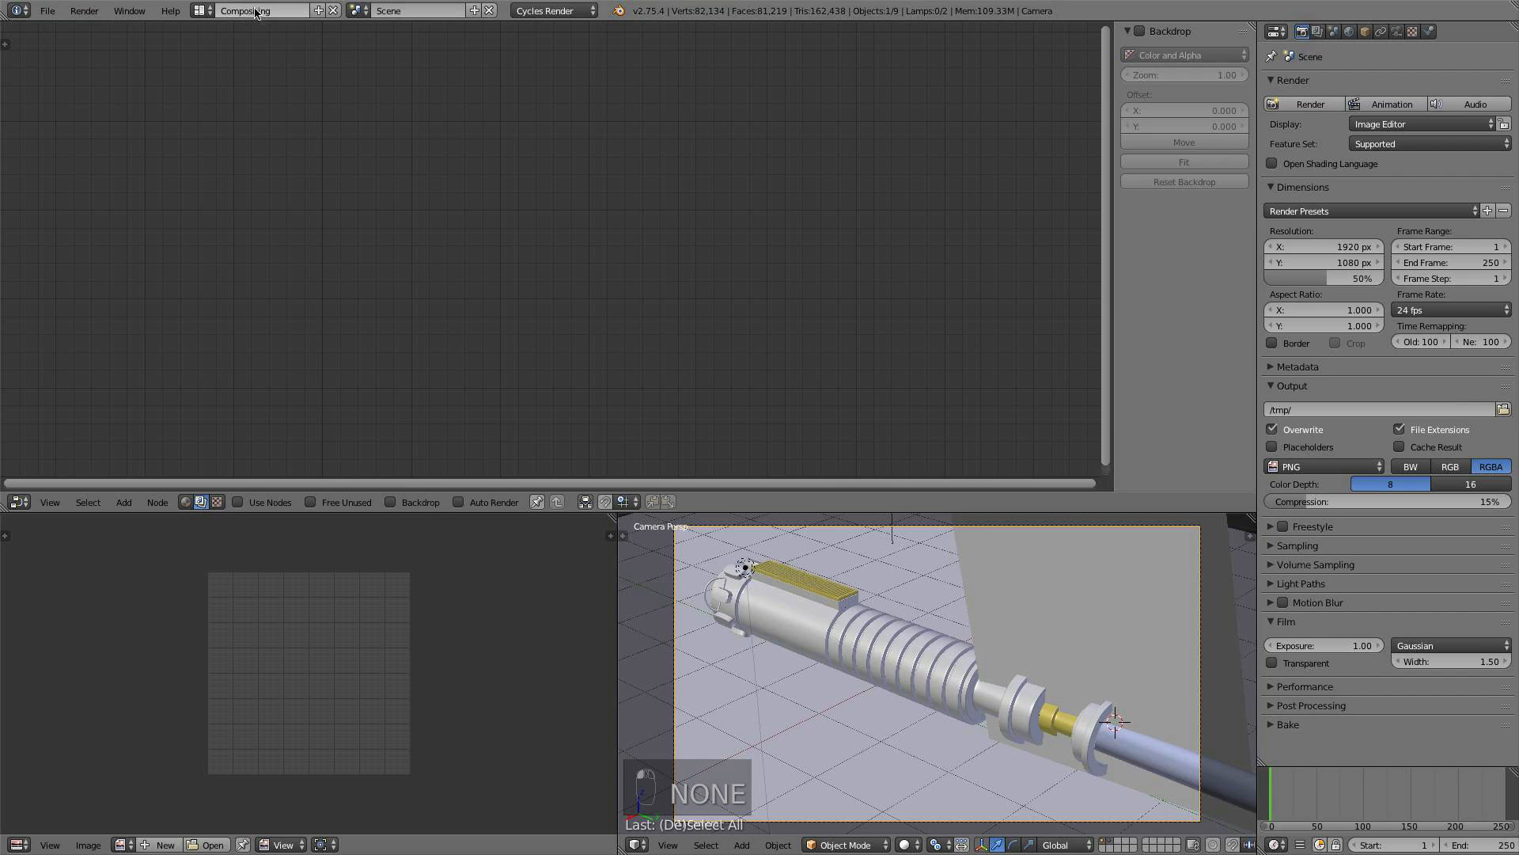
{"action": "left_click", "coordinate": [239, 502]}
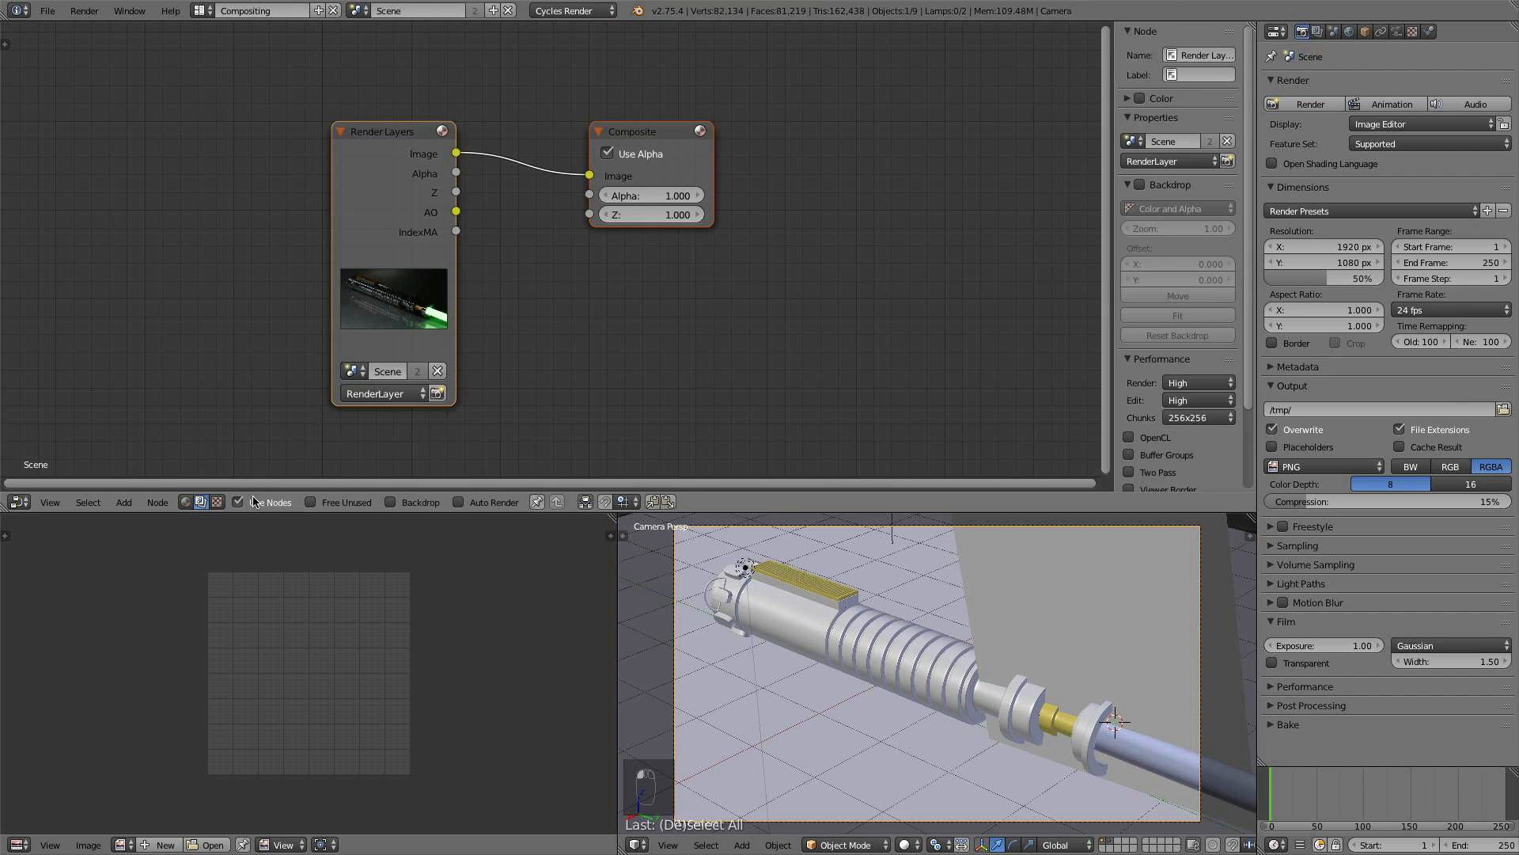
{"action": "left_click", "coordinate": [428, 503]}
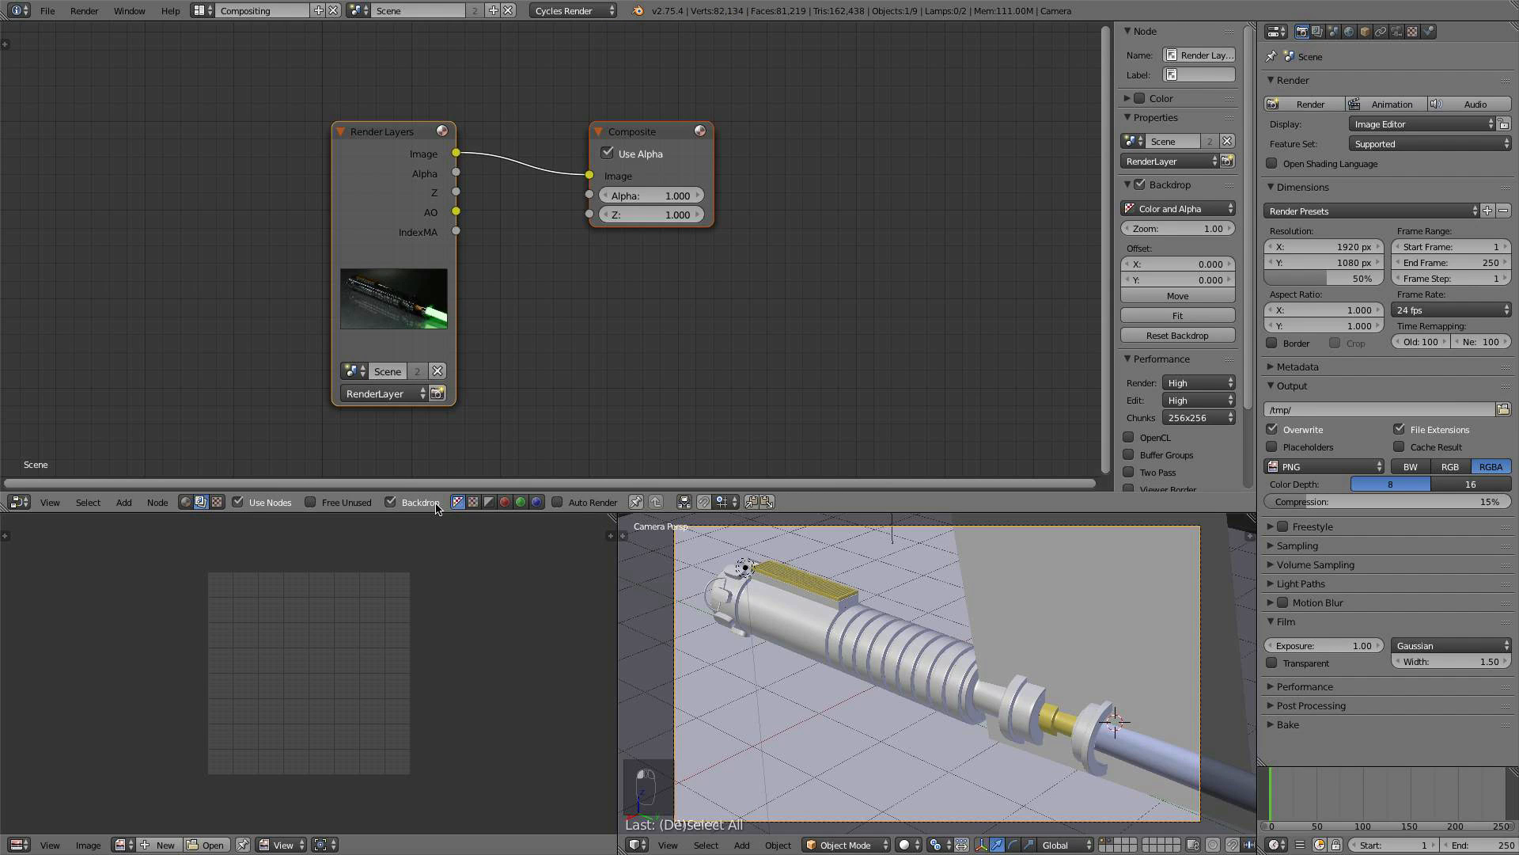
- Connect the Render Layers image to a Viewer node and spread the Render Layers and Composite nodes apart on either side of the backdrop image
{"action": "left_click", "coordinate": [407, 152], "text": "ctrl+shift"}
{"action": "left_click_drag", "start_coordinate": [408, 152], "coordinate": [133, 160]}
{"action": "left_click_drag", "start_coordinate": [607, 118], "coordinate": [906, 92]}
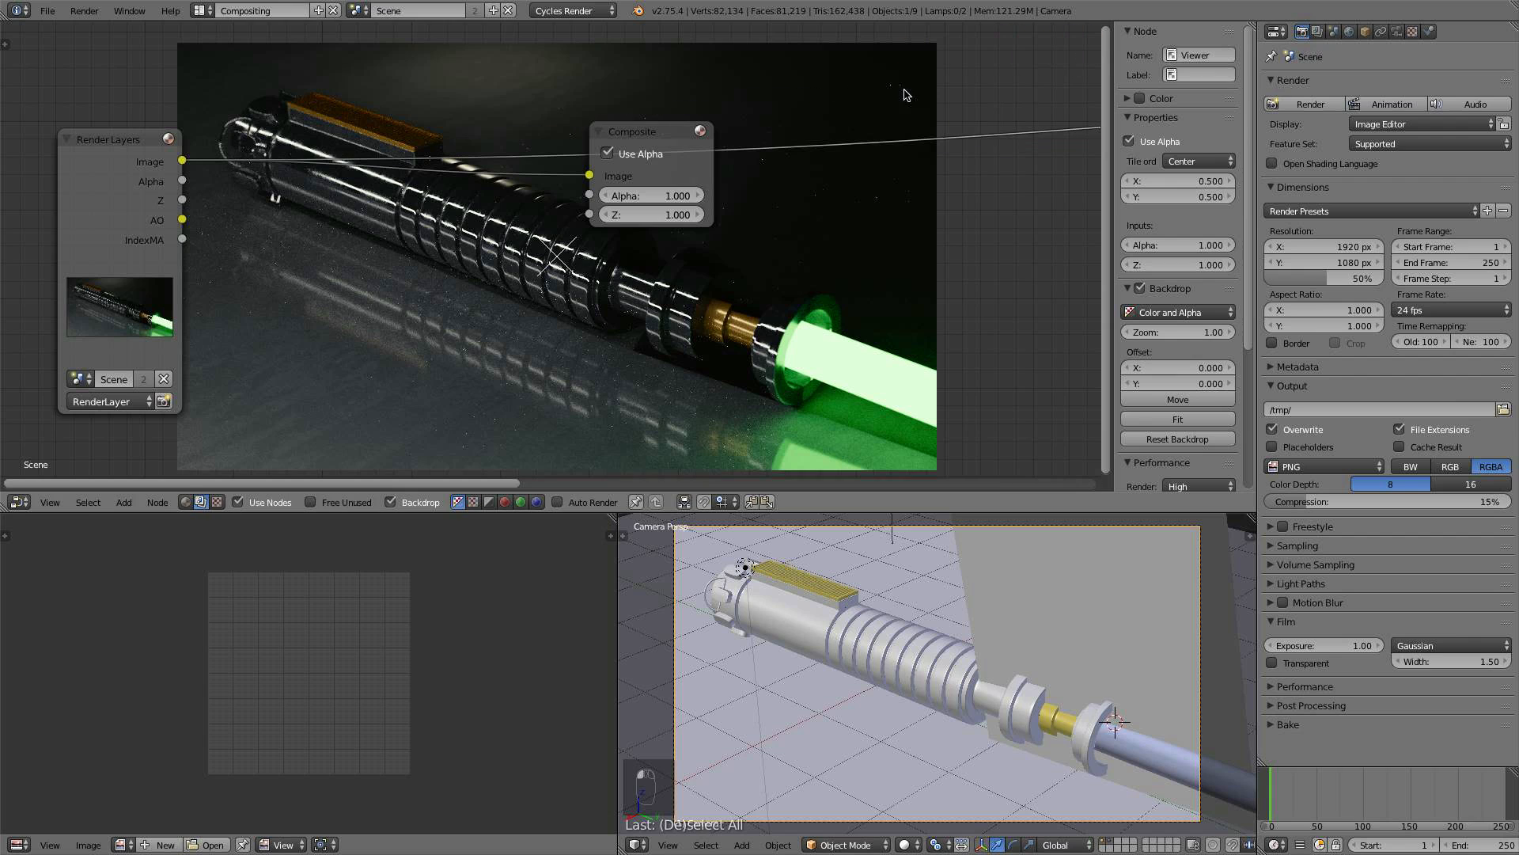
{"action": "left_click_drag", "start_coordinate": [664, 145], "coordinate": [1076, 234]}
{"action": "key", "text": "n"}
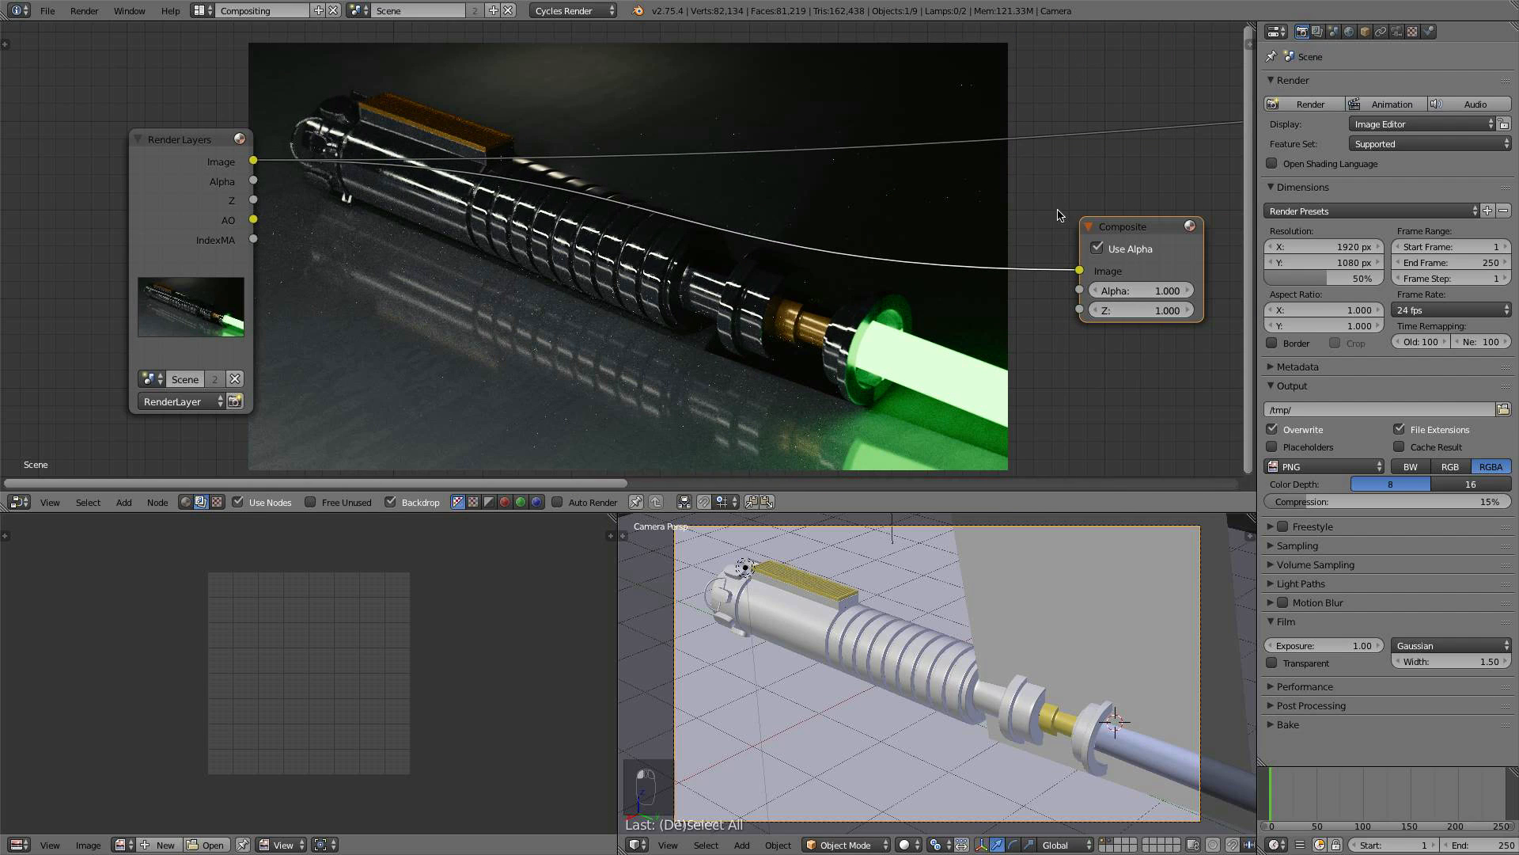
{"action": "scroll", "coordinate": [1078, 223], "scroll_direction": "down", "scroll_amount": 1}
{"action": "scroll", "coordinate": [1078, 223], "scroll_direction": "down", "scroll_amount": 1}
{"action": "middle_click_drag", "start_coordinate": [897, 223], "coordinate": [691, 274]}
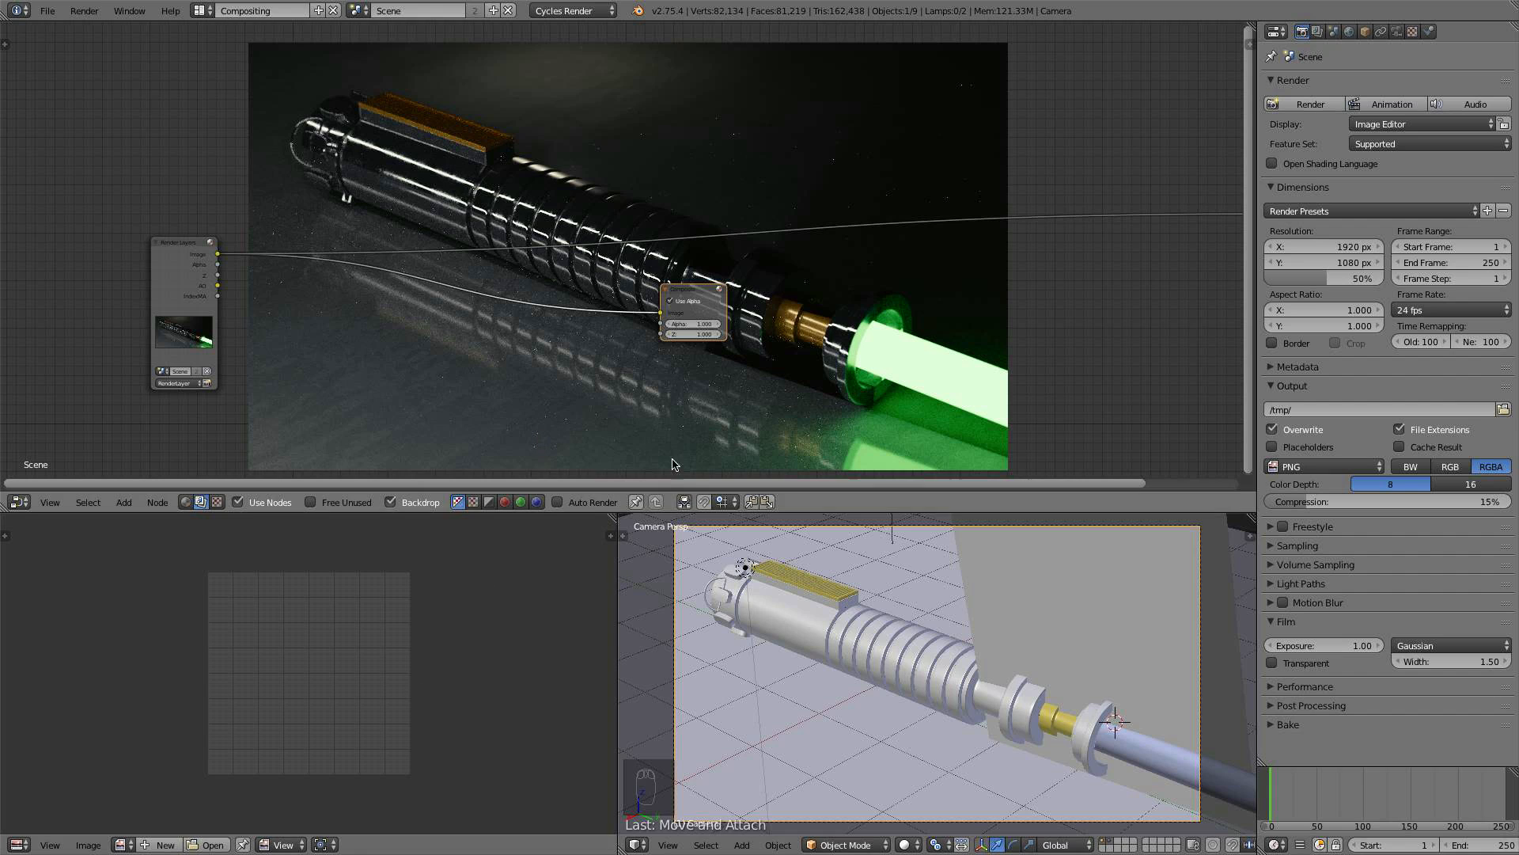
{"action": "left_click_drag", "start_coordinate": [685, 297], "coordinate": [1130, 299]}
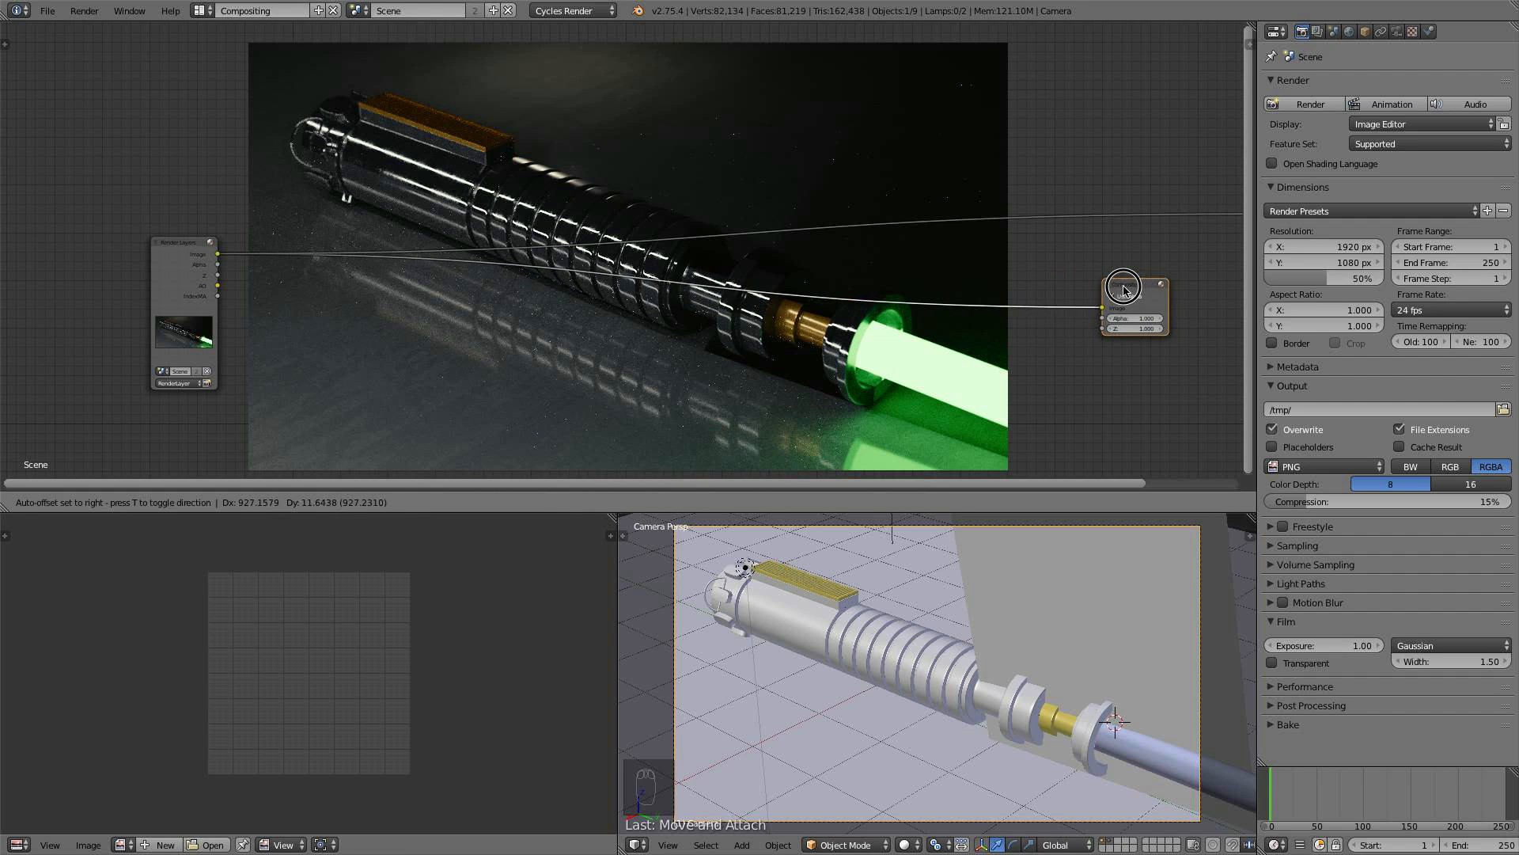
- Route the AO pass of the Render Layers node to the Viewer to preview it in the backdrop
{"action": "scroll", "coordinate": [787, 350], "scroll_direction": "up", "scroll_amount": 1}
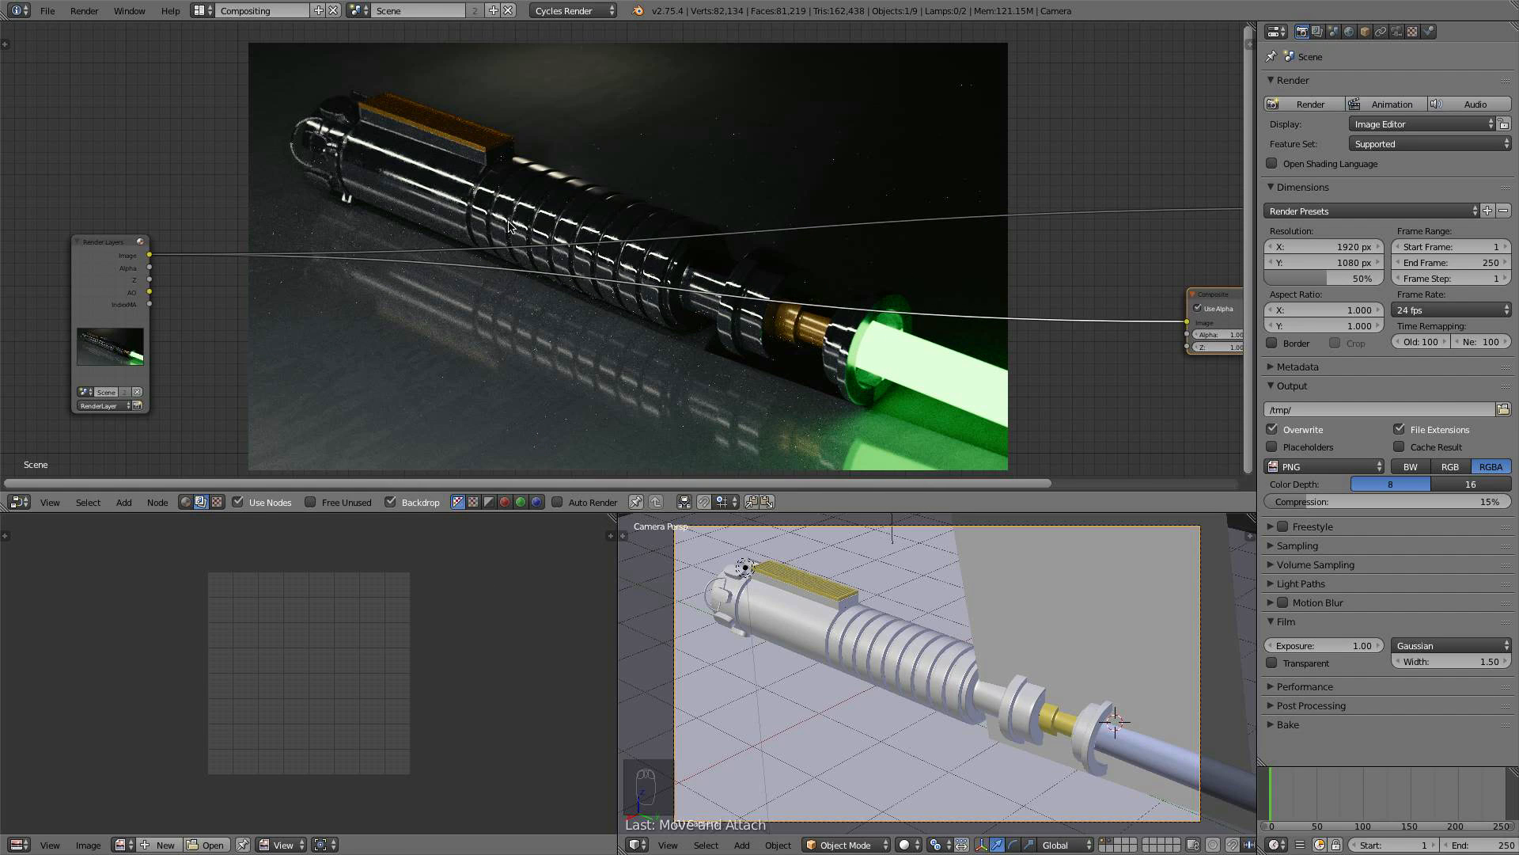
{"action": "scroll", "coordinate": [510, 227], "scroll_direction": "up", "scroll_amount": 3}
{"action": "middle_click_drag", "start_coordinate": [655, 193], "coordinate": [625, 214]}
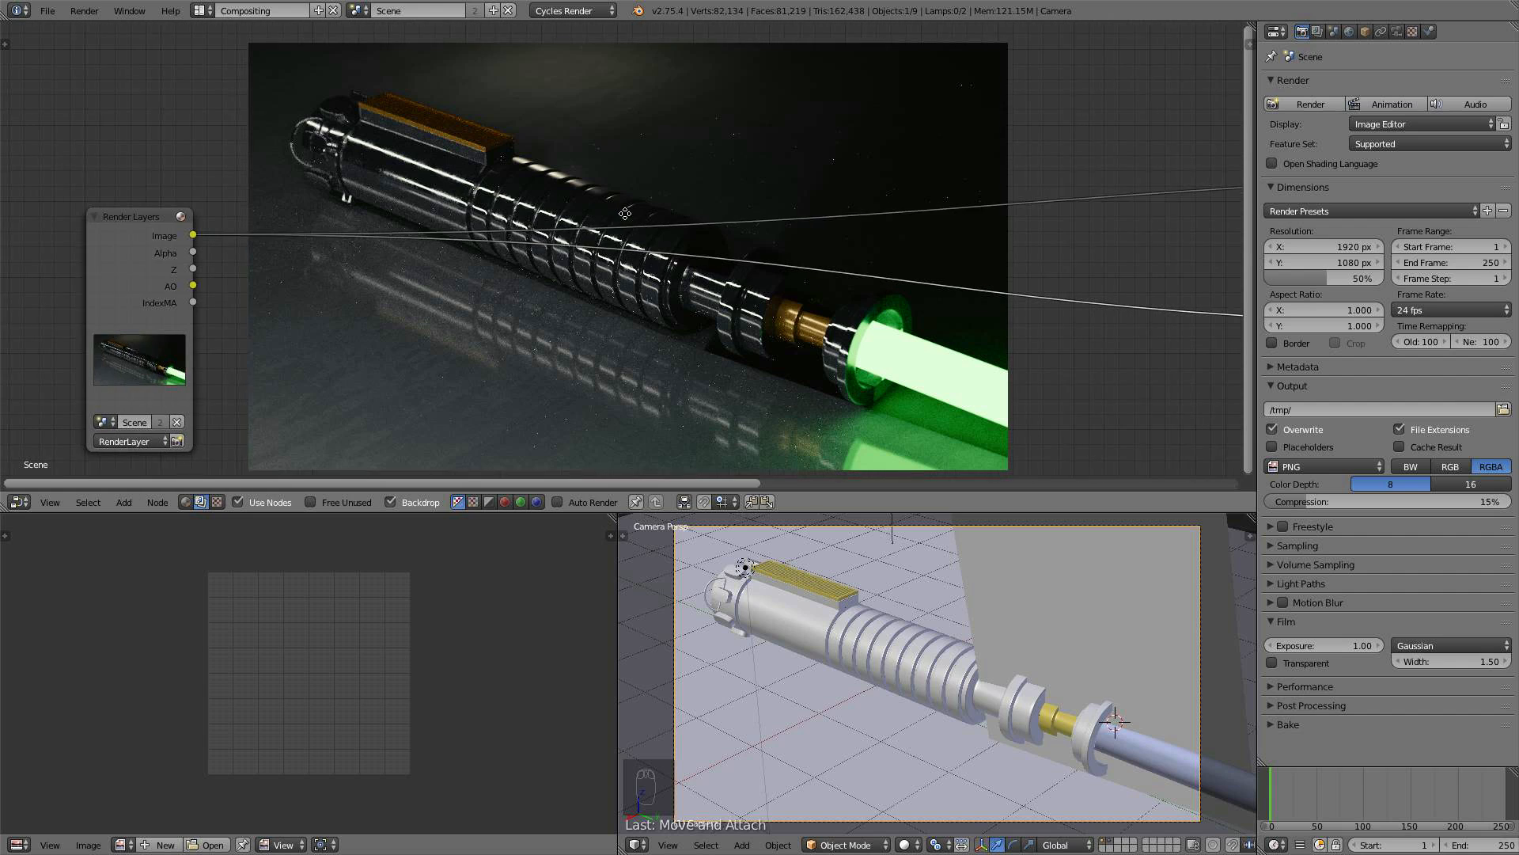
{"action": "scroll", "coordinate": [385, 235], "scroll_direction": "up", "scroll_amount": 1}
{"action": "scroll", "coordinate": [351, 201], "scroll_direction": "up", "scroll_amount": 1}
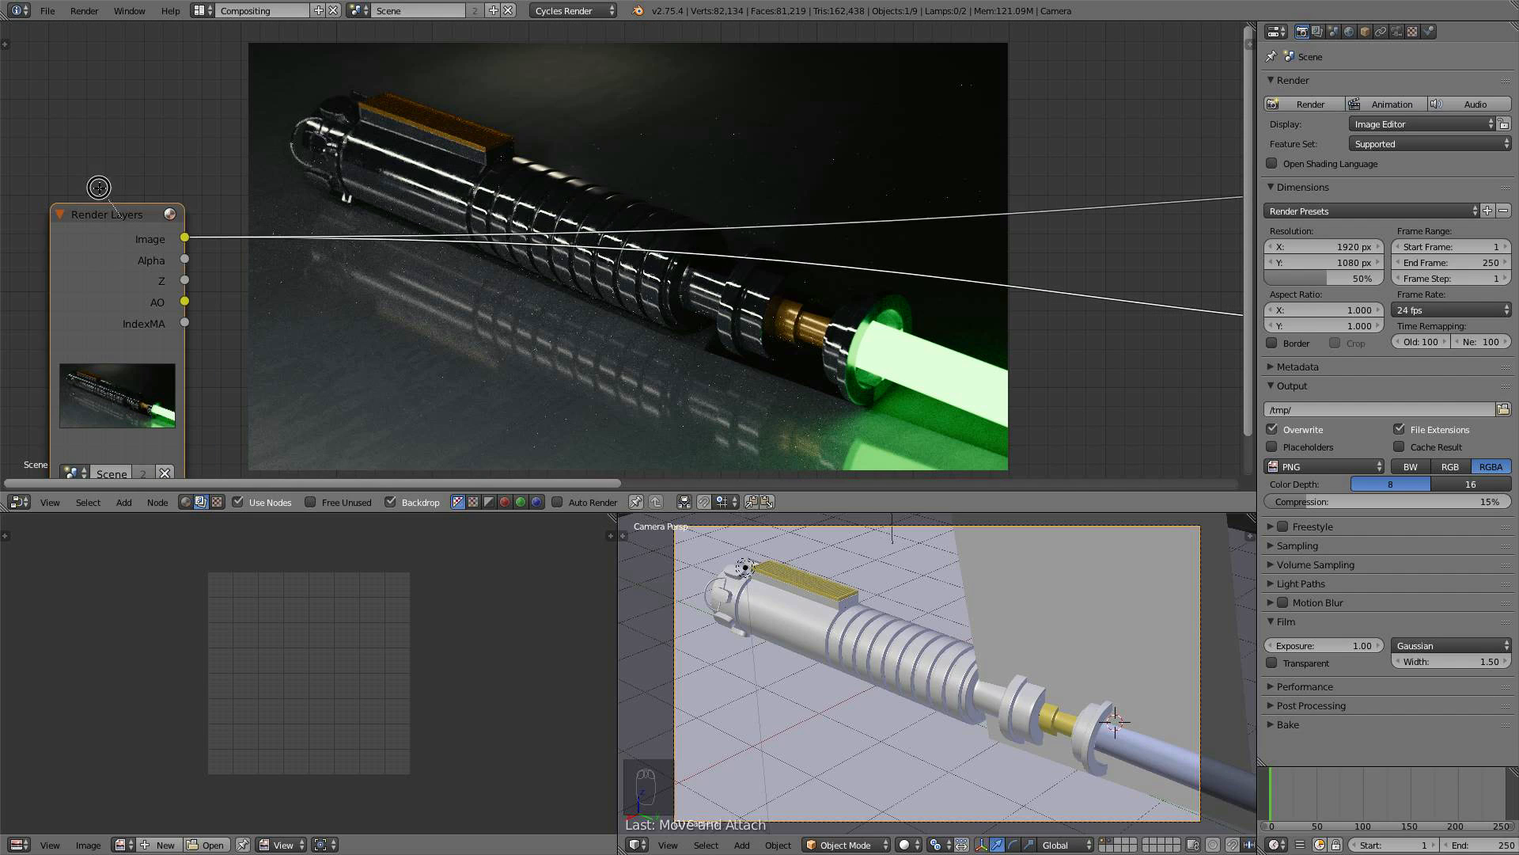
{"action": "left_click", "coordinate": [141, 251], "text": "ctrl+shift"}
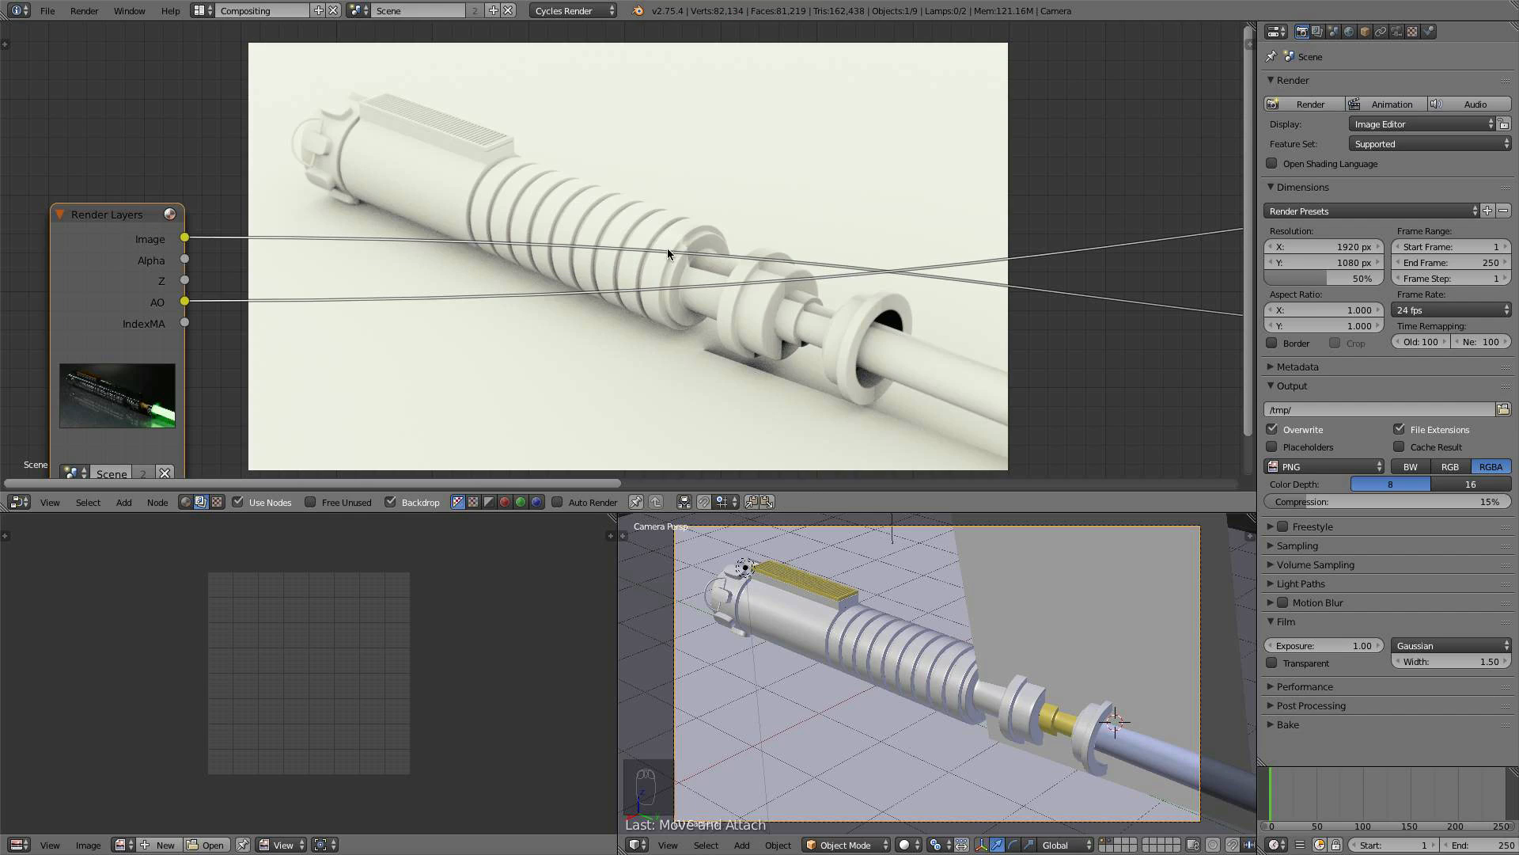
{"action": "scroll", "coordinate": [844, 372], "scroll_direction": "up", "scroll_amount": 2}
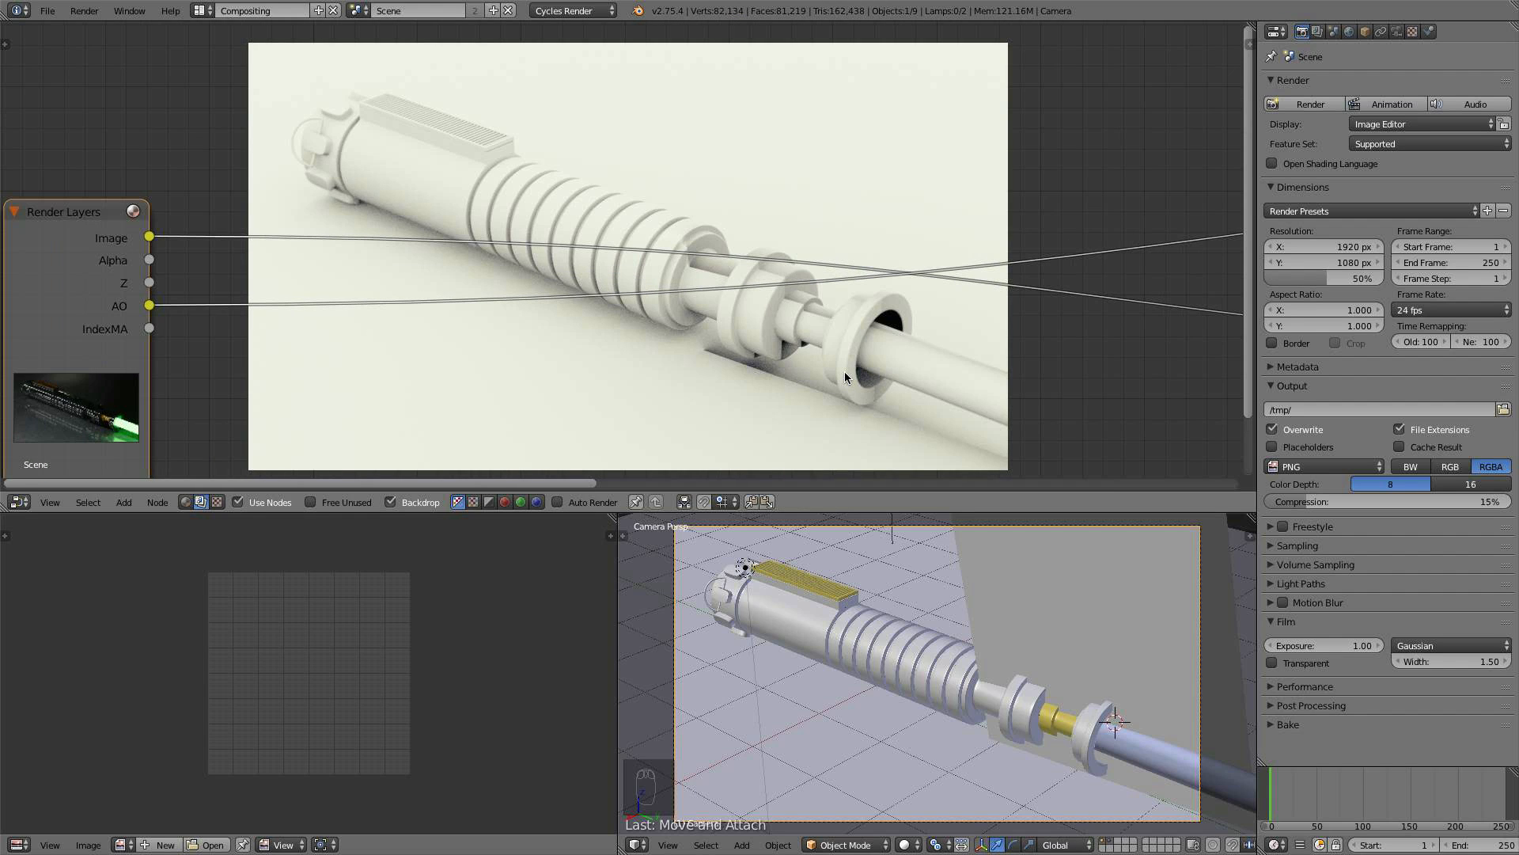
- Select the smoke plane and limit its Cycles ray visibility to Camera, disabling Diffuse, Glossy, Transmission, Volume Scatter and Shadow
{"action": "right_click", "coordinate": [990, 719]}
{"action": "key", "text": "Home"}
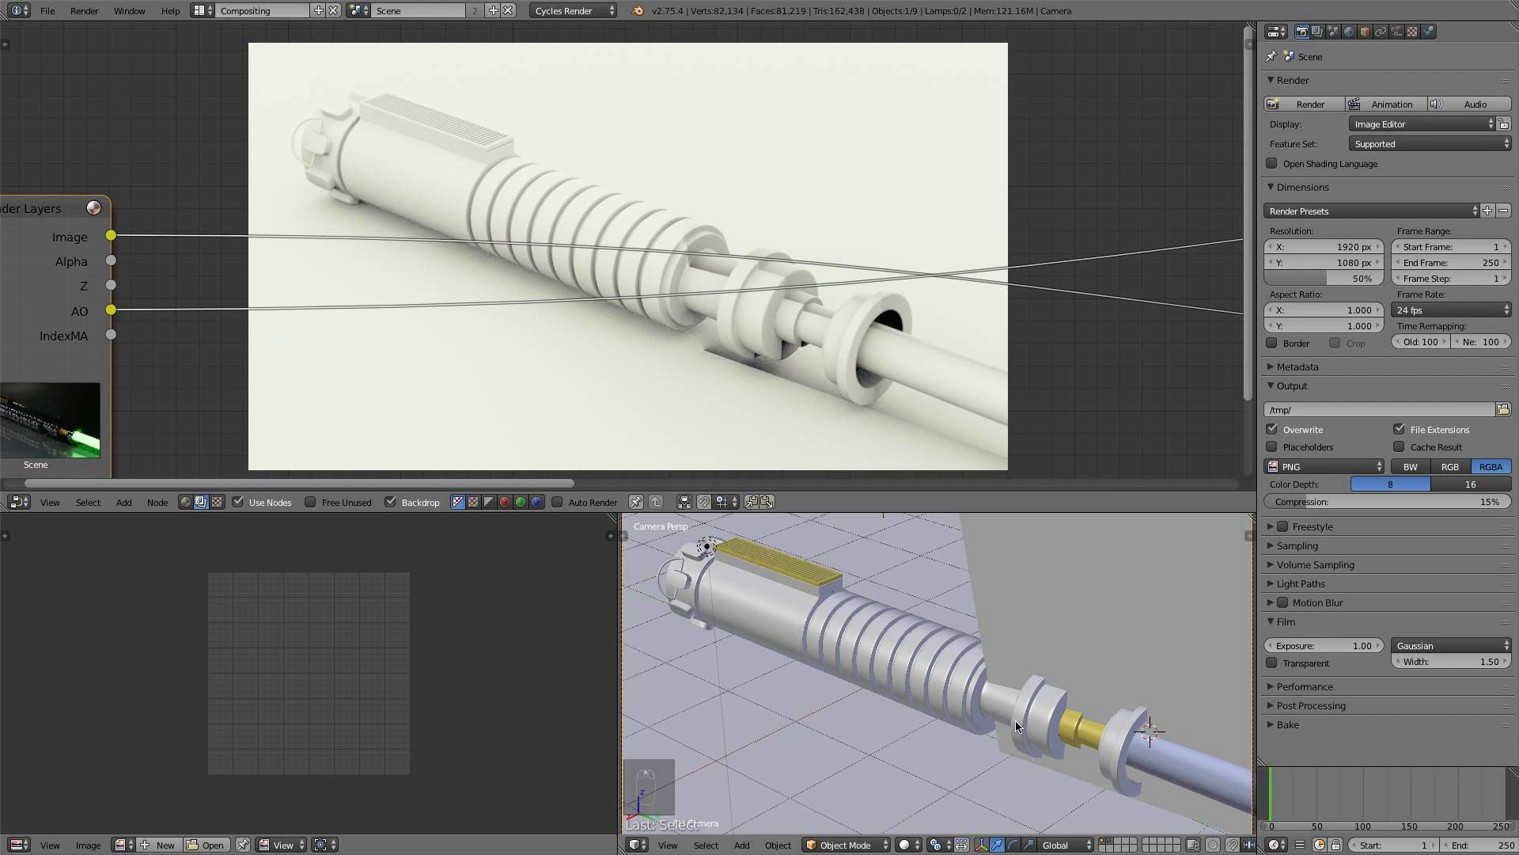
{"action": "scroll", "coordinate": [905, 682], "scroll_direction": "up", "scroll_amount": 2}
{"action": "right_click", "coordinate": [1005, 642]}
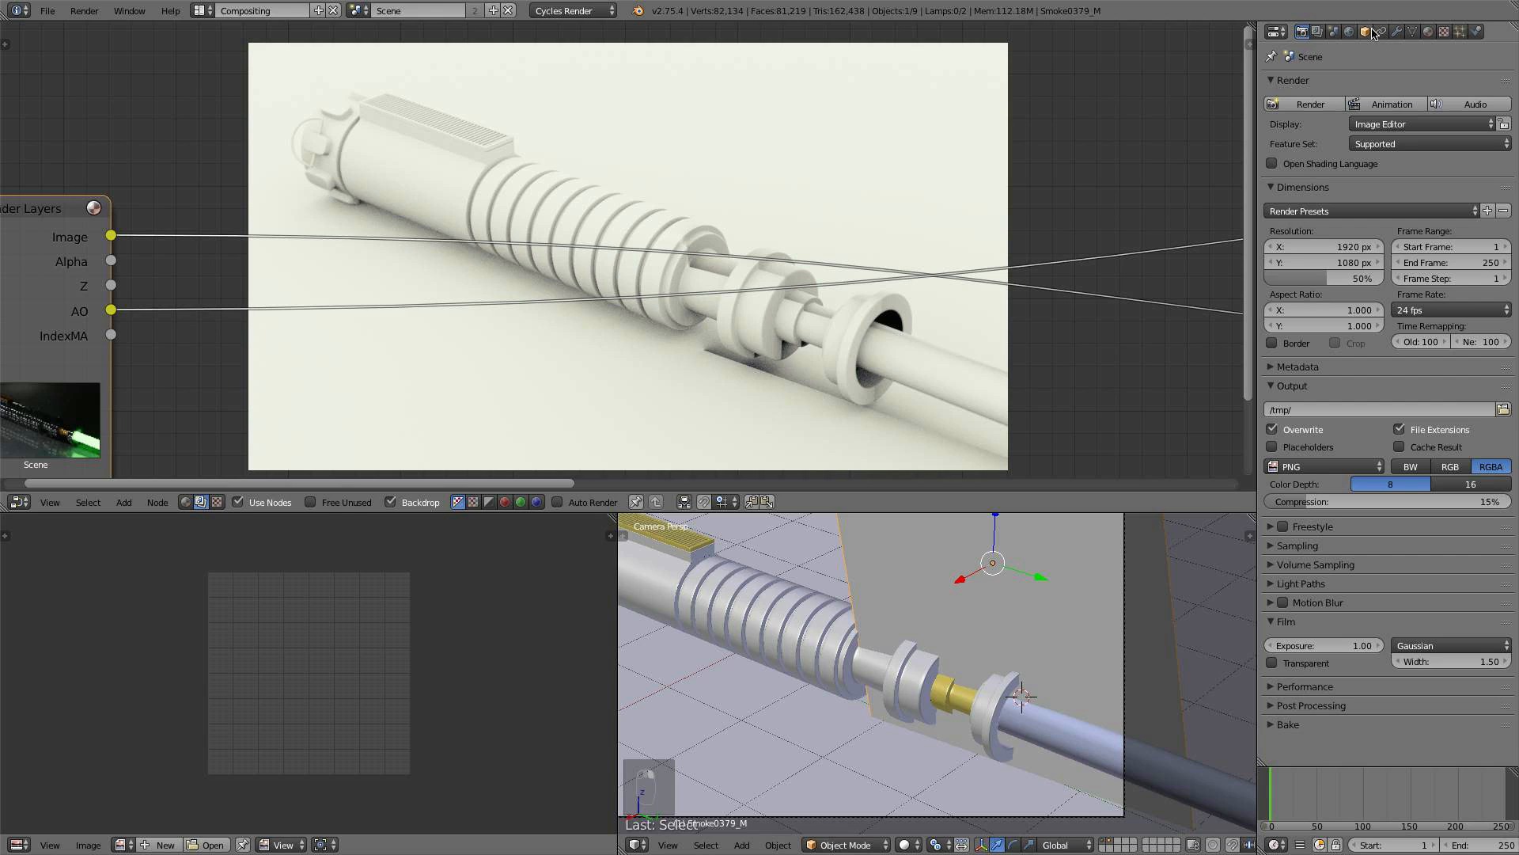
{"action": "left_click", "coordinate": [1333, 33]}
{"action": "left_click", "coordinate": [1349, 32]}
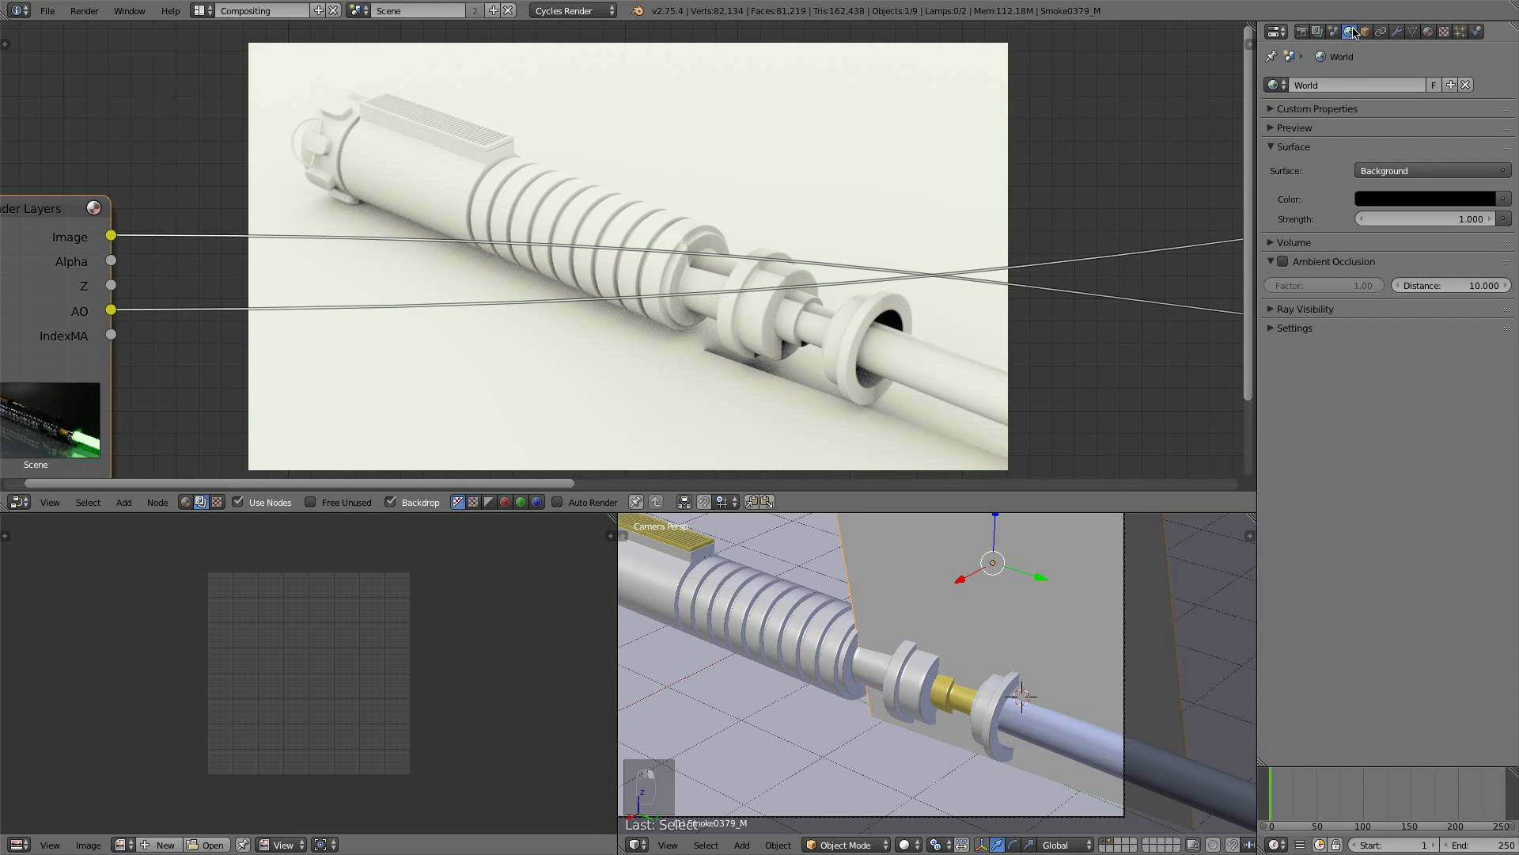
{"action": "left_click", "coordinate": [1365, 31]}
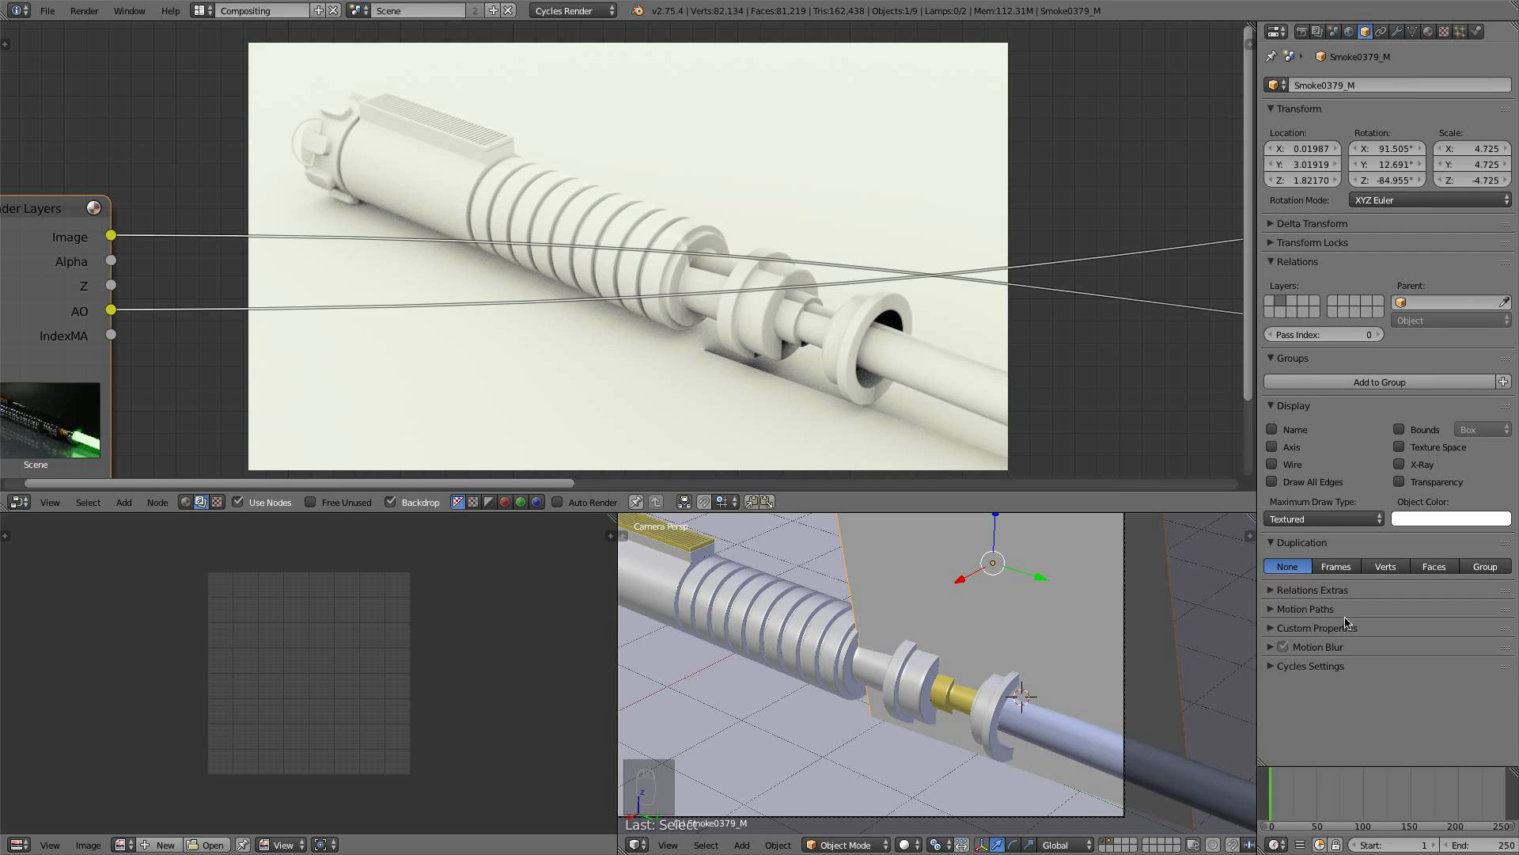
{"action": "left_click", "coordinate": [1330, 666]}
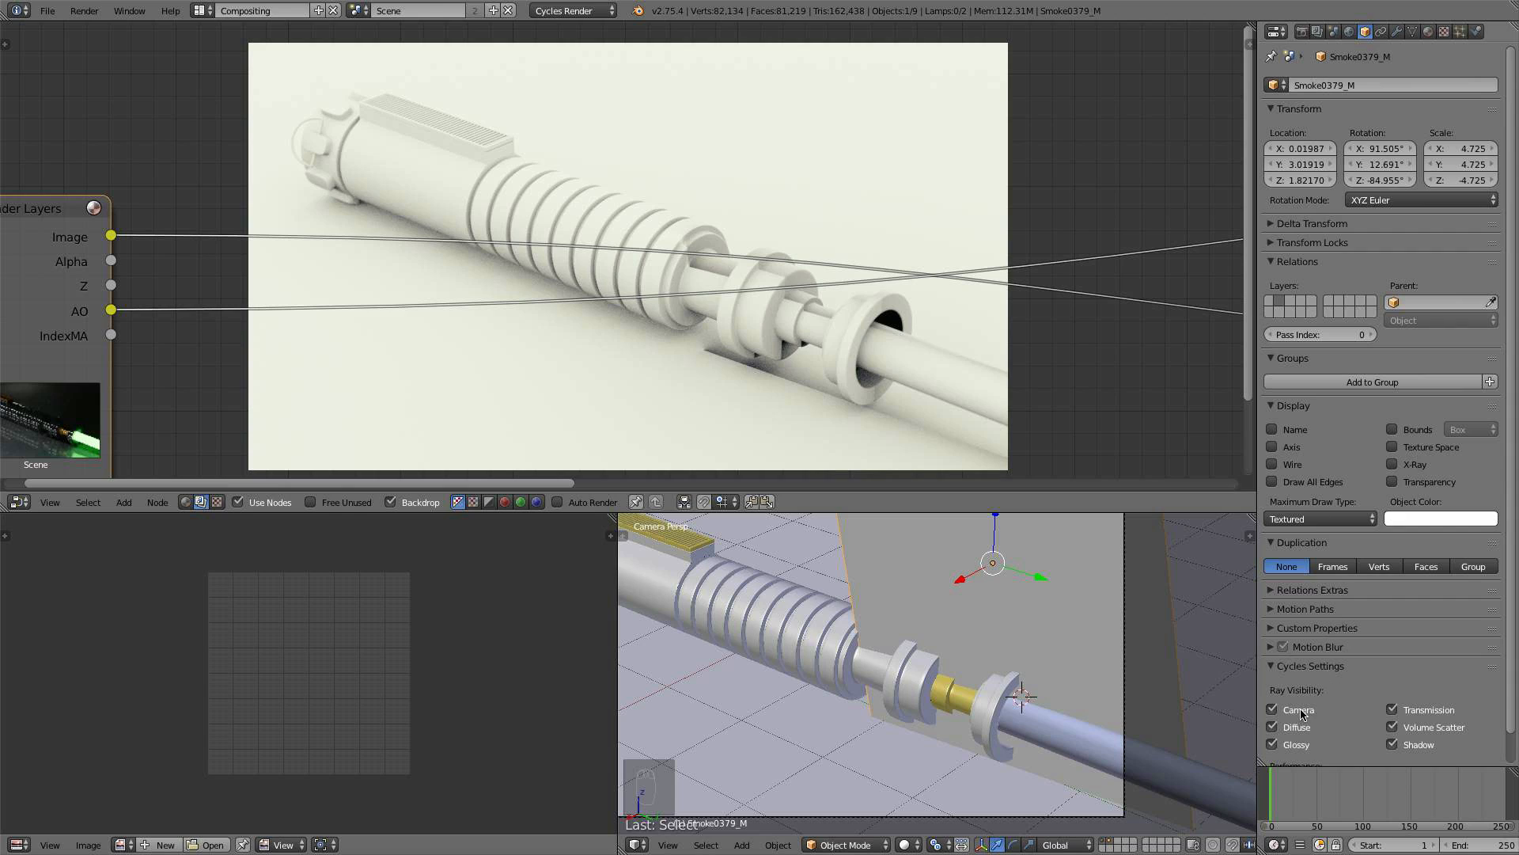
{"action": "scroll", "coordinate": [1494, 678], "scroll_direction": "down", "scroll_amount": 1}
{"action": "left_click", "coordinate": [1420, 713]}
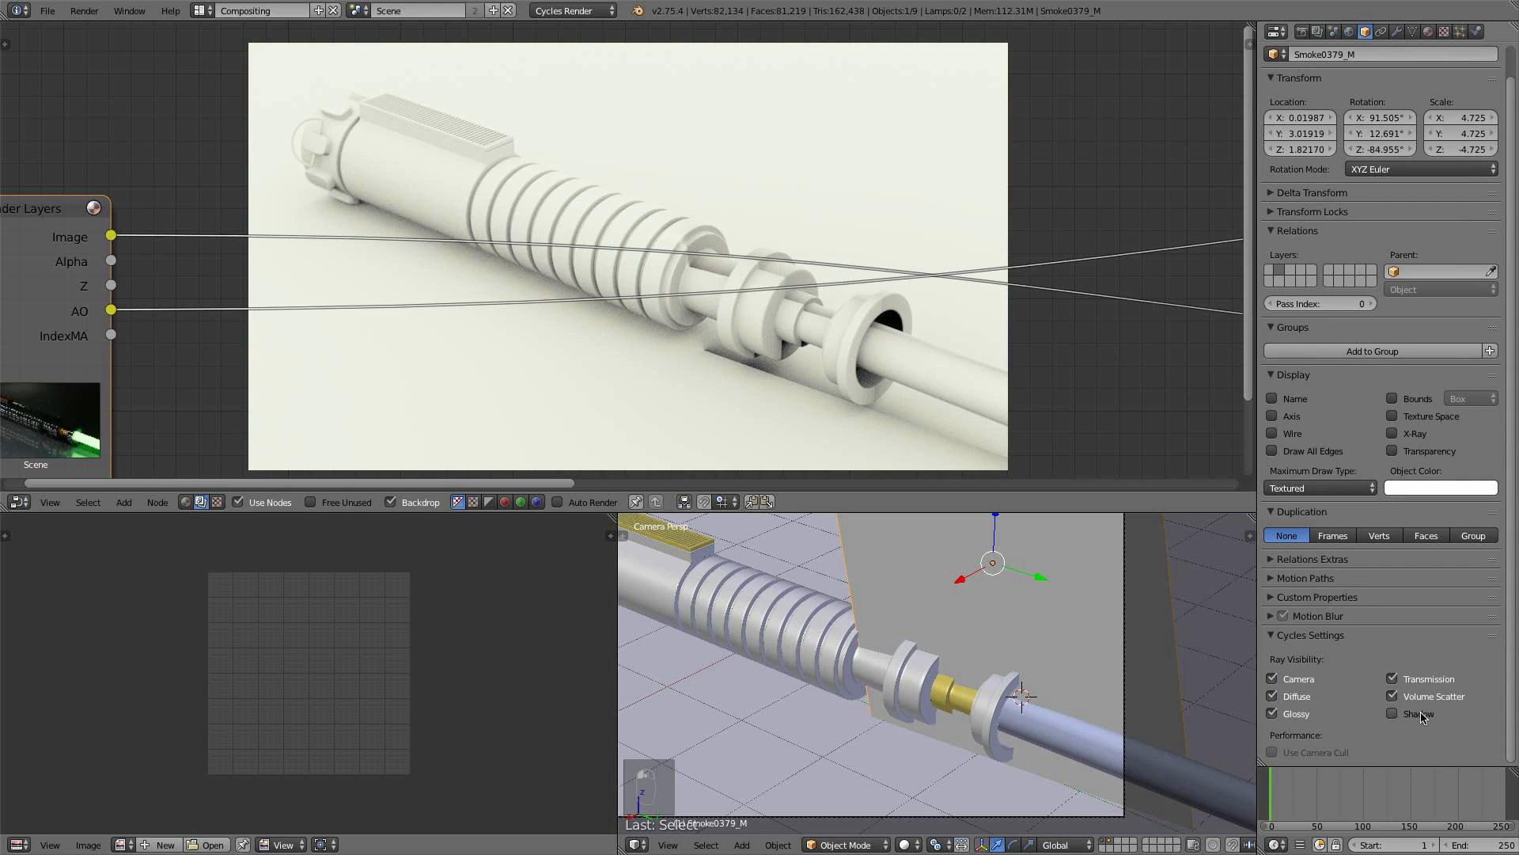
{"action": "left_click_drag", "start_coordinate": [1284, 713], "coordinate": [1283, 697]}
{"action": "left_click_drag", "start_coordinate": [1393, 696], "coordinate": [1391, 673]}
{"action": "left_click", "coordinate": [1393, 678]}
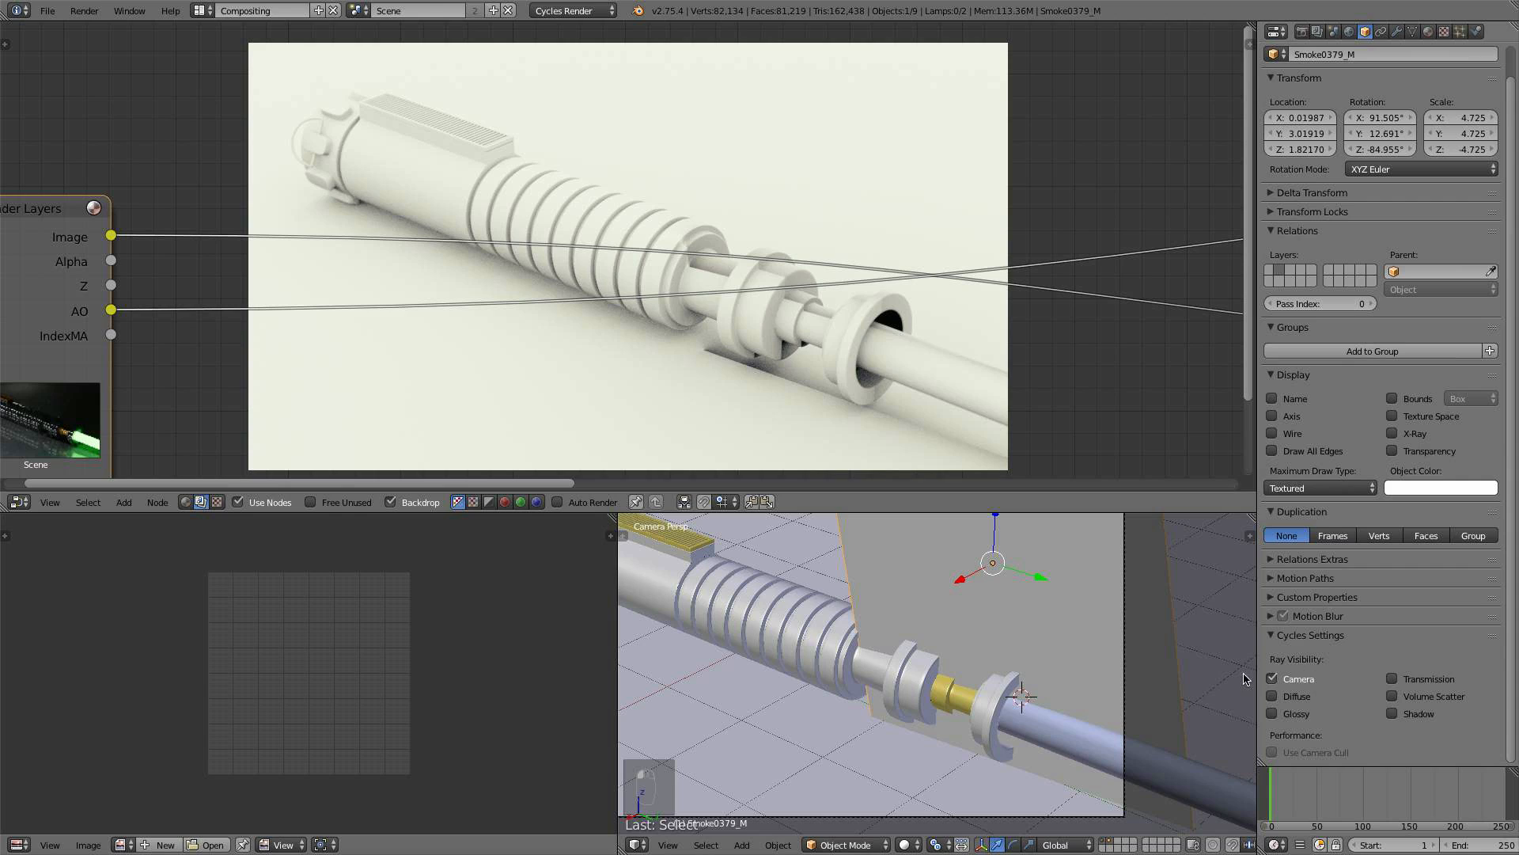
{"action": "left_click", "coordinate": [202, 10]}
{"action": "left_click", "coordinate": [222, 77]}
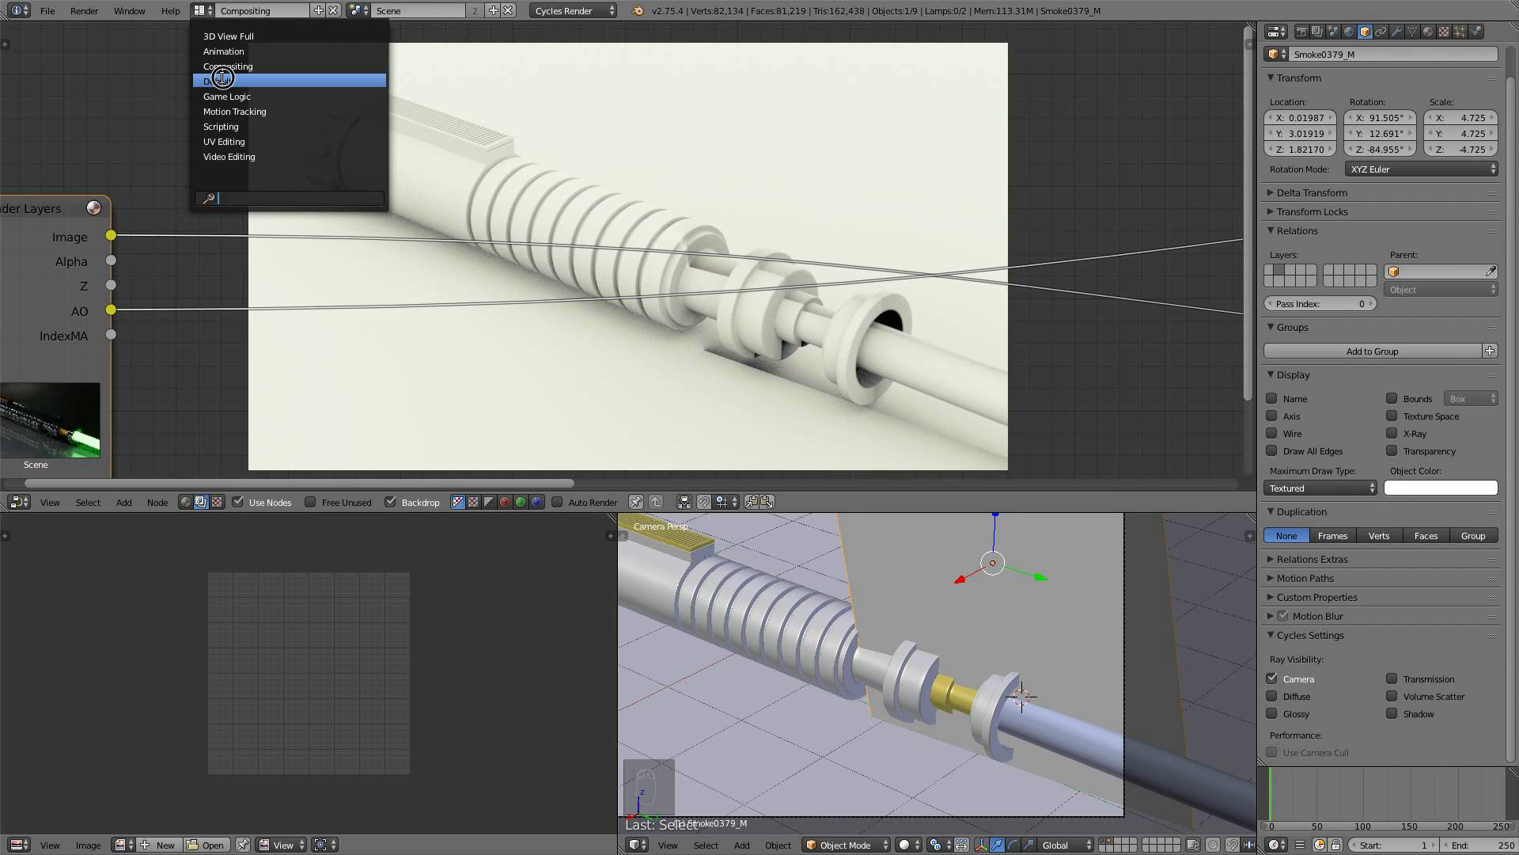
{"action": "left_click", "coordinate": [229, 69]}
- Insert a Mix node on the AO link, set it to Multiply, and connect the rendered Image to its second image input
{"action": "scroll", "coordinate": [628, 273], "scroll_direction": "down", "scroll_amount": 5}
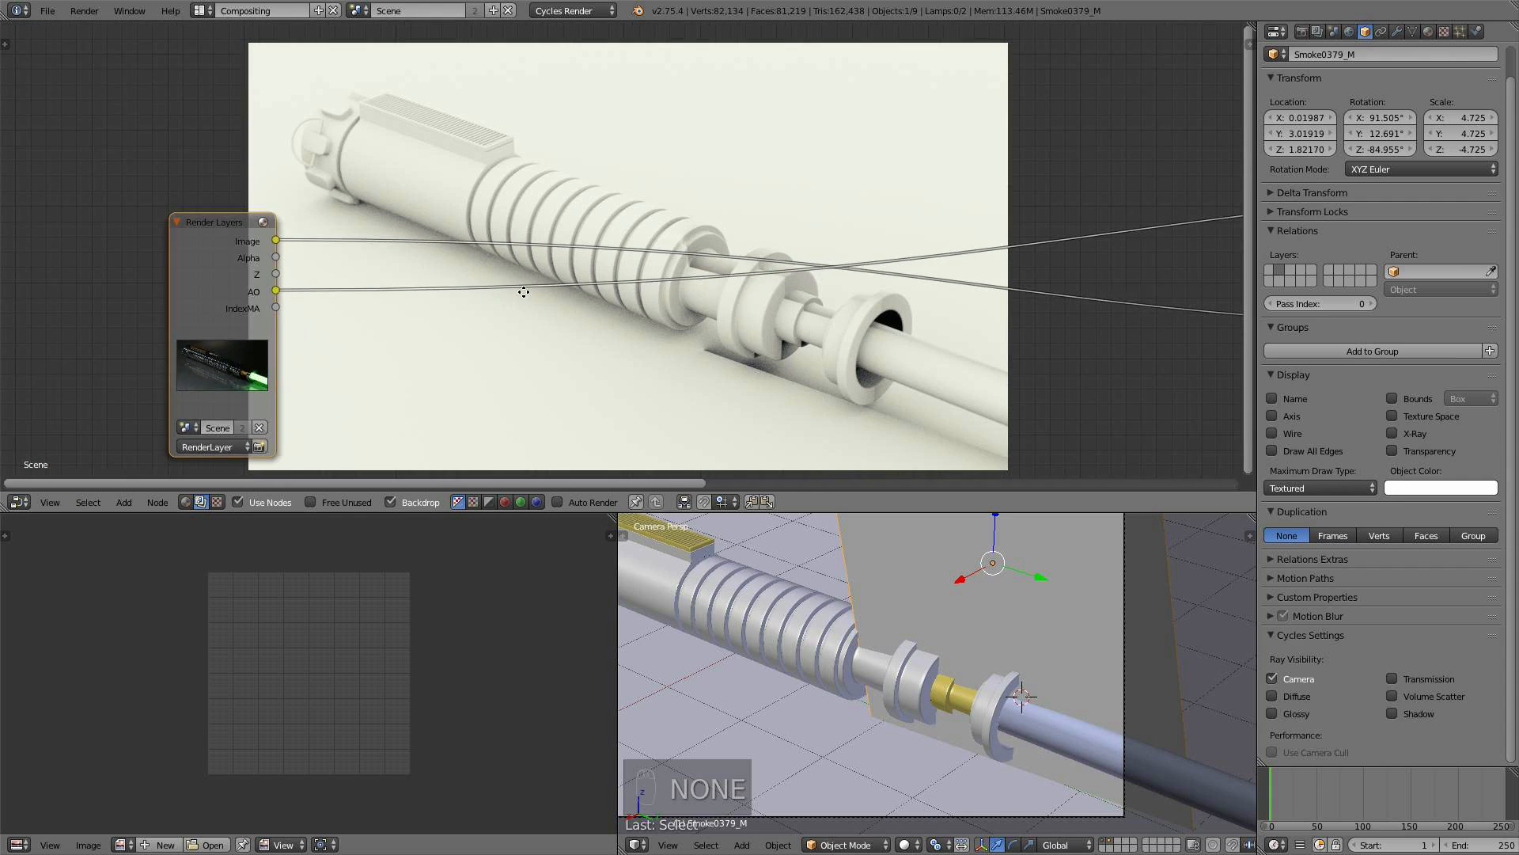
{"action": "middle_click_drag", "start_coordinate": [522, 290], "coordinate": [636, 268]}
{"action": "middle_click_drag", "start_coordinate": [489, 302], "coordinate": [363, 295]}
{"action": "key", "text": "shift+a"}
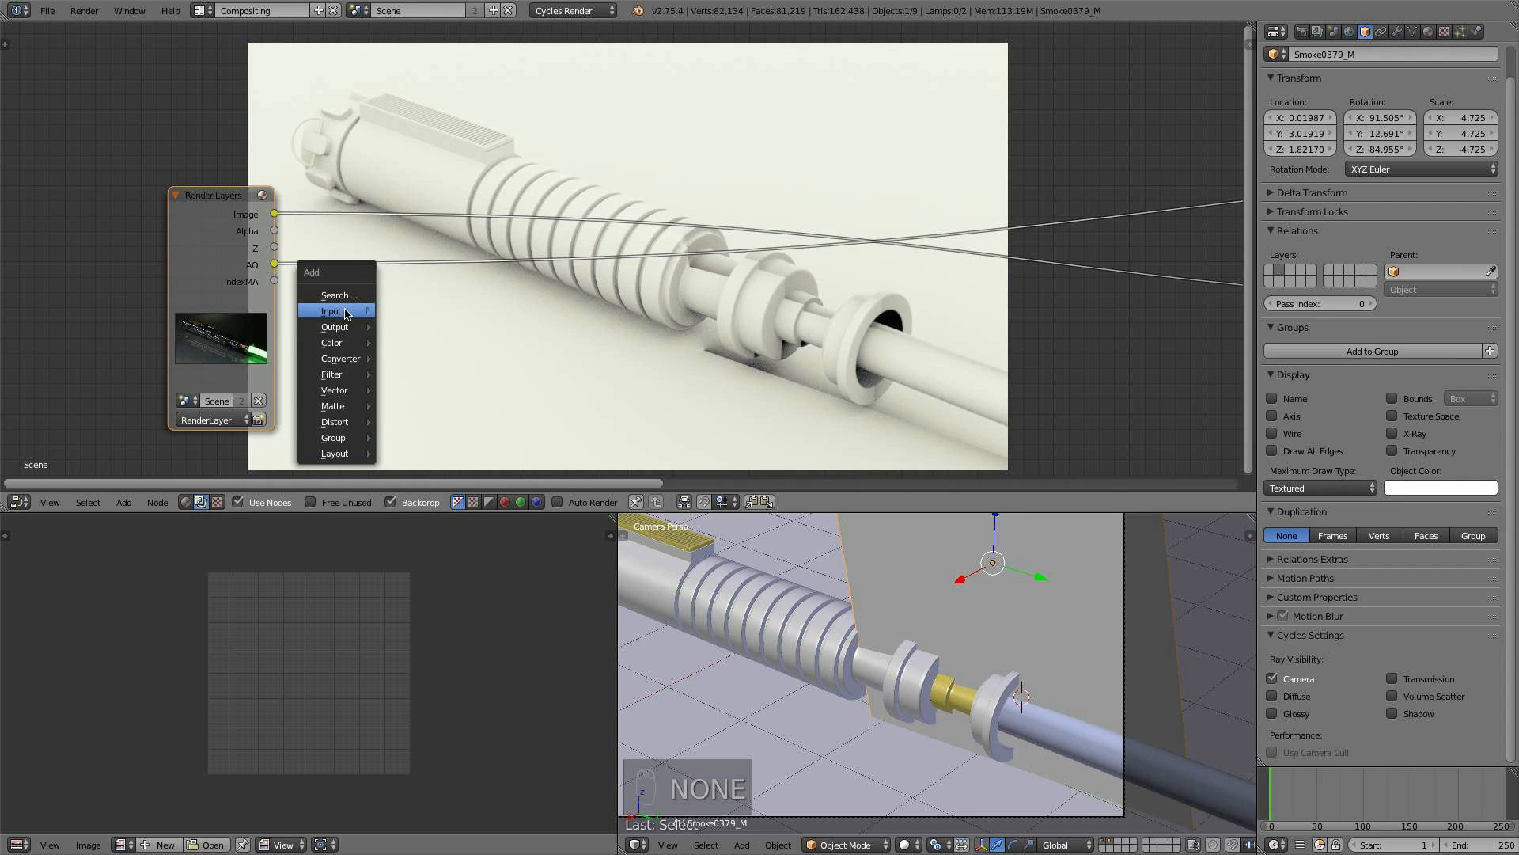
{"action": "mouse_move", "coordinate": [348, 335]}
{"action": "left_click", "coordinate": [419, 343]}
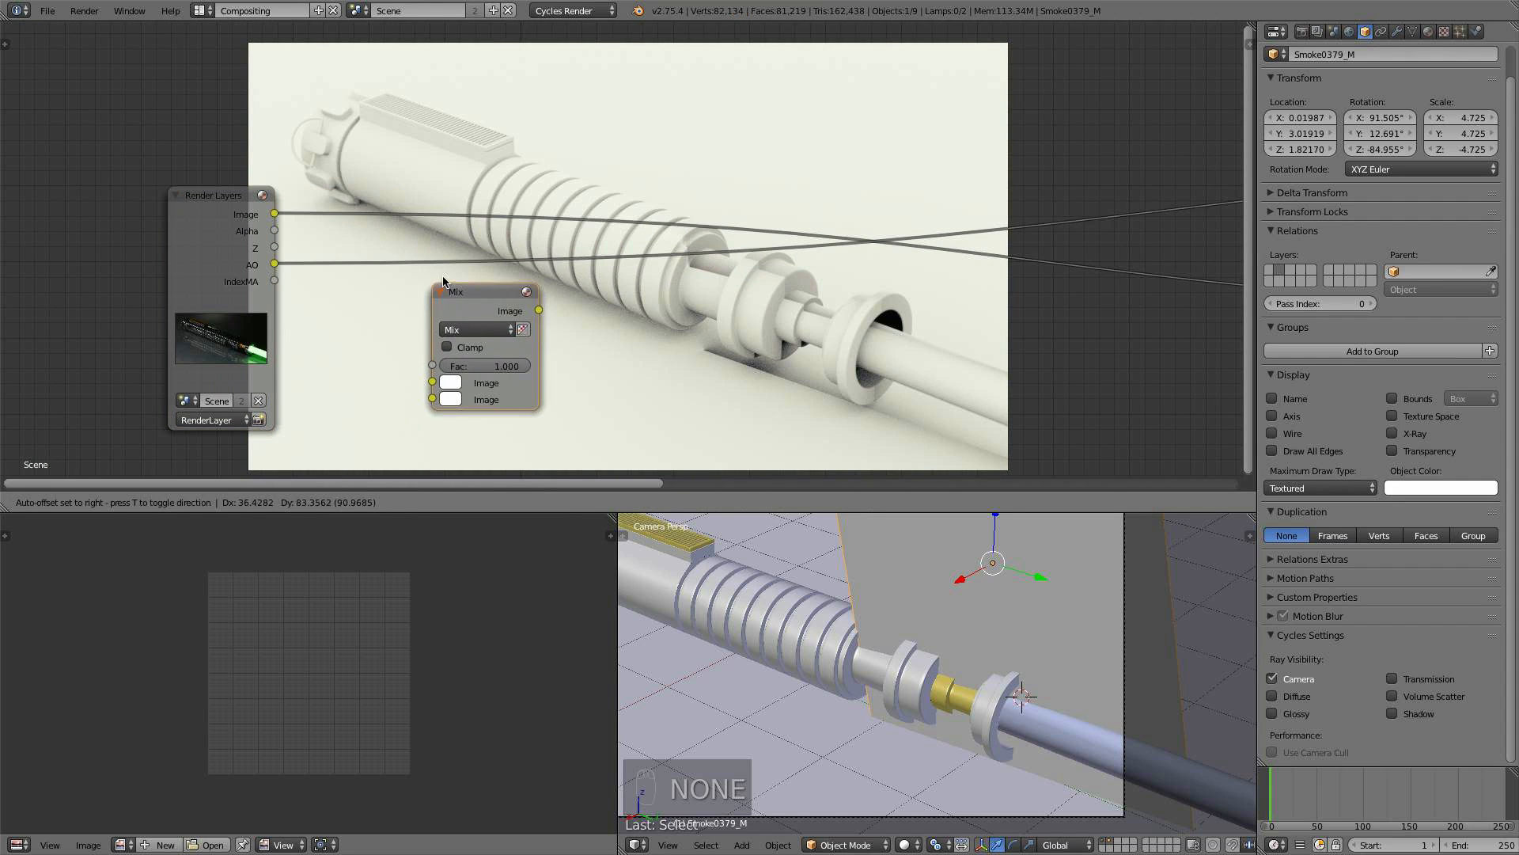
{"action": "left_click", "coordinate": [503, 252]}
{"action": "left_click", "coordinate": [538, 290]}
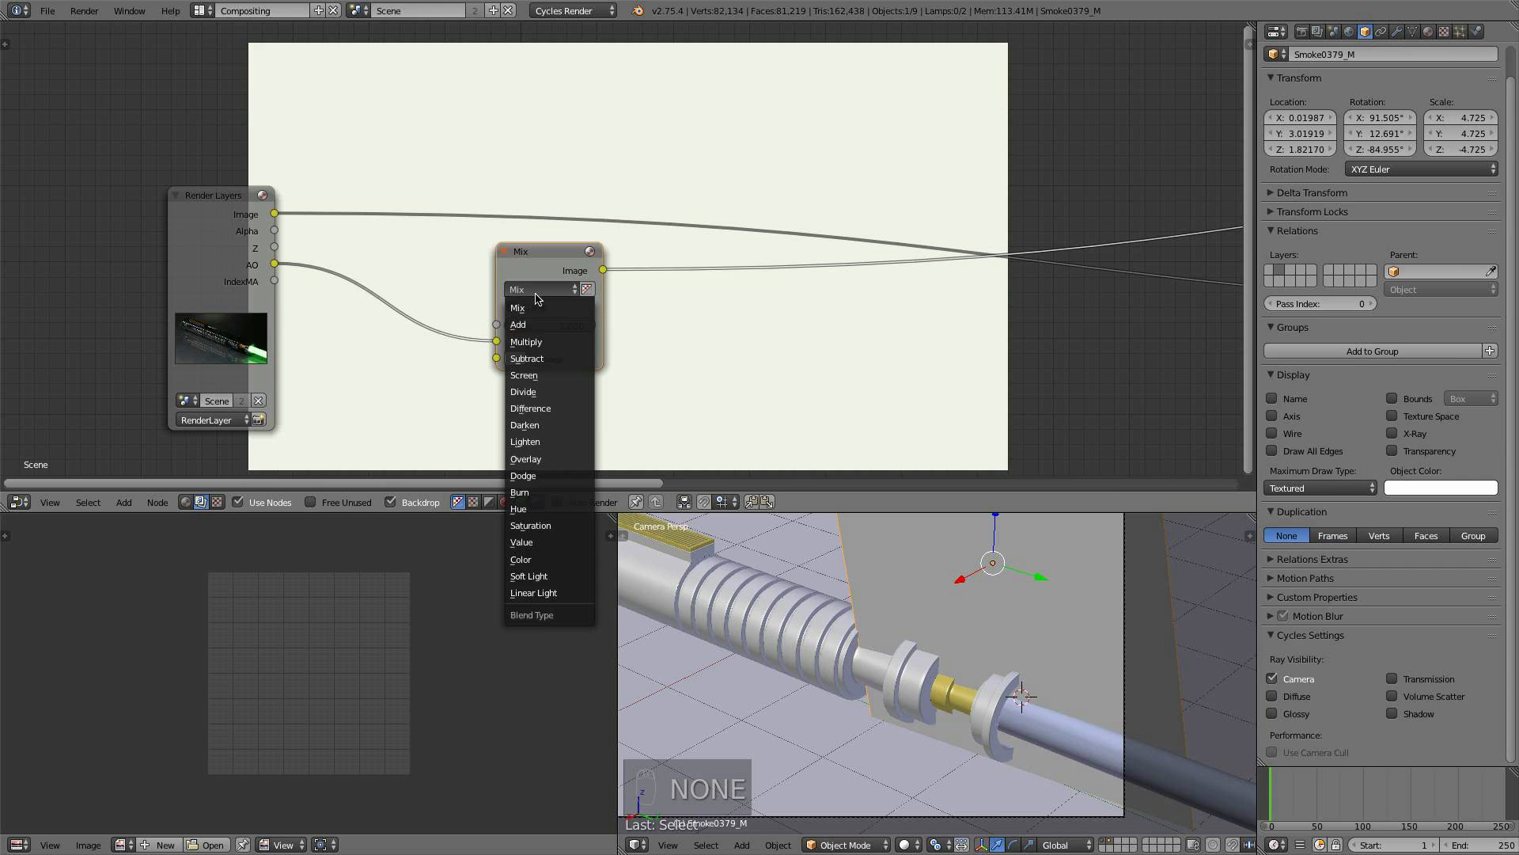
{"action": "left_click", "coordinate": [529, 340]}
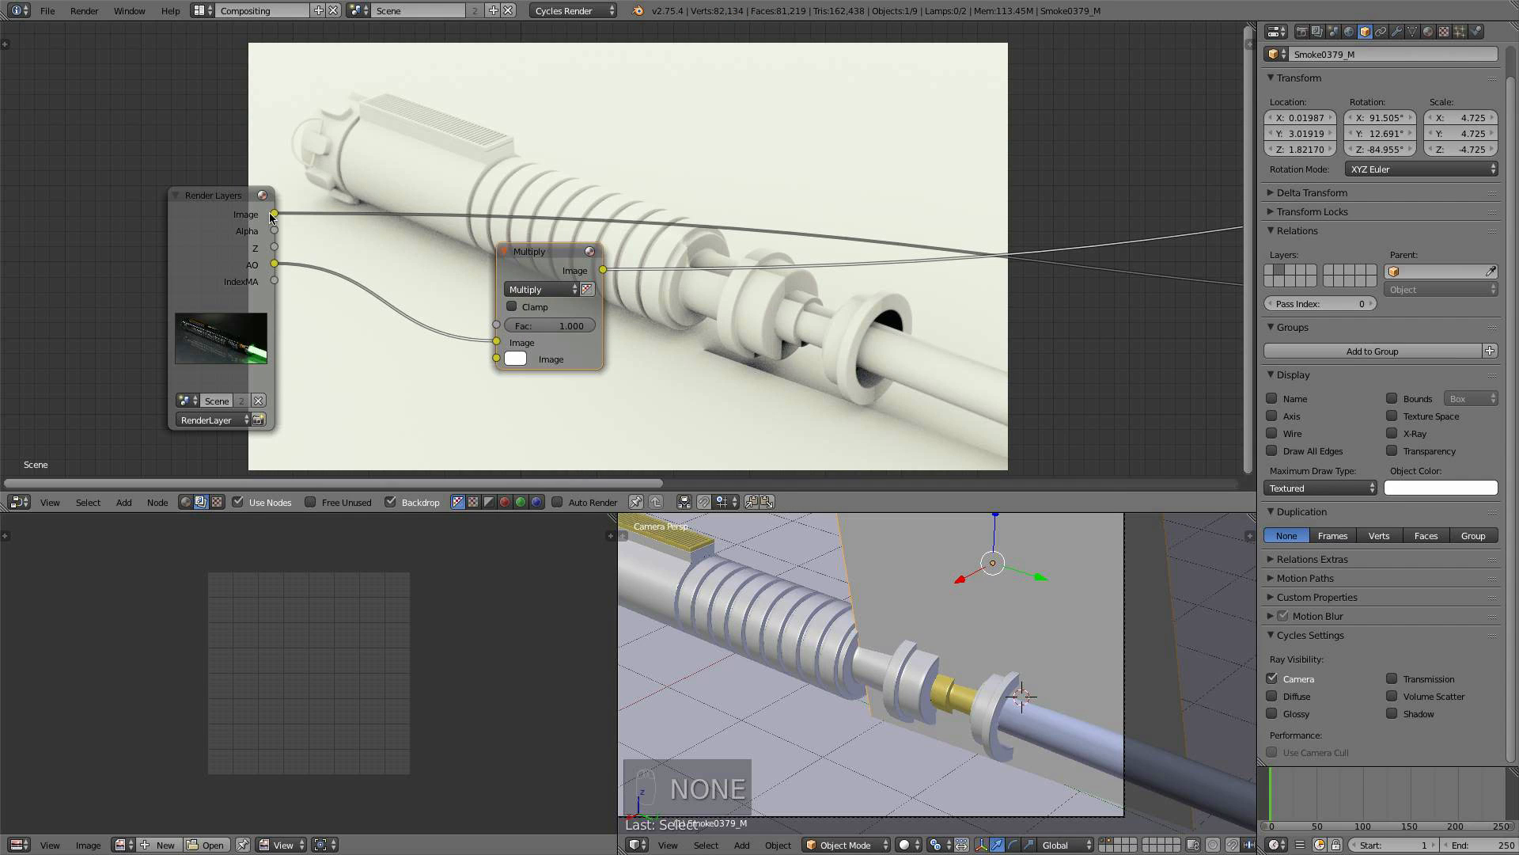
{"action": "left_click_drag", "start_coordinate": [272, 214], "coordinate": [497, 358]}
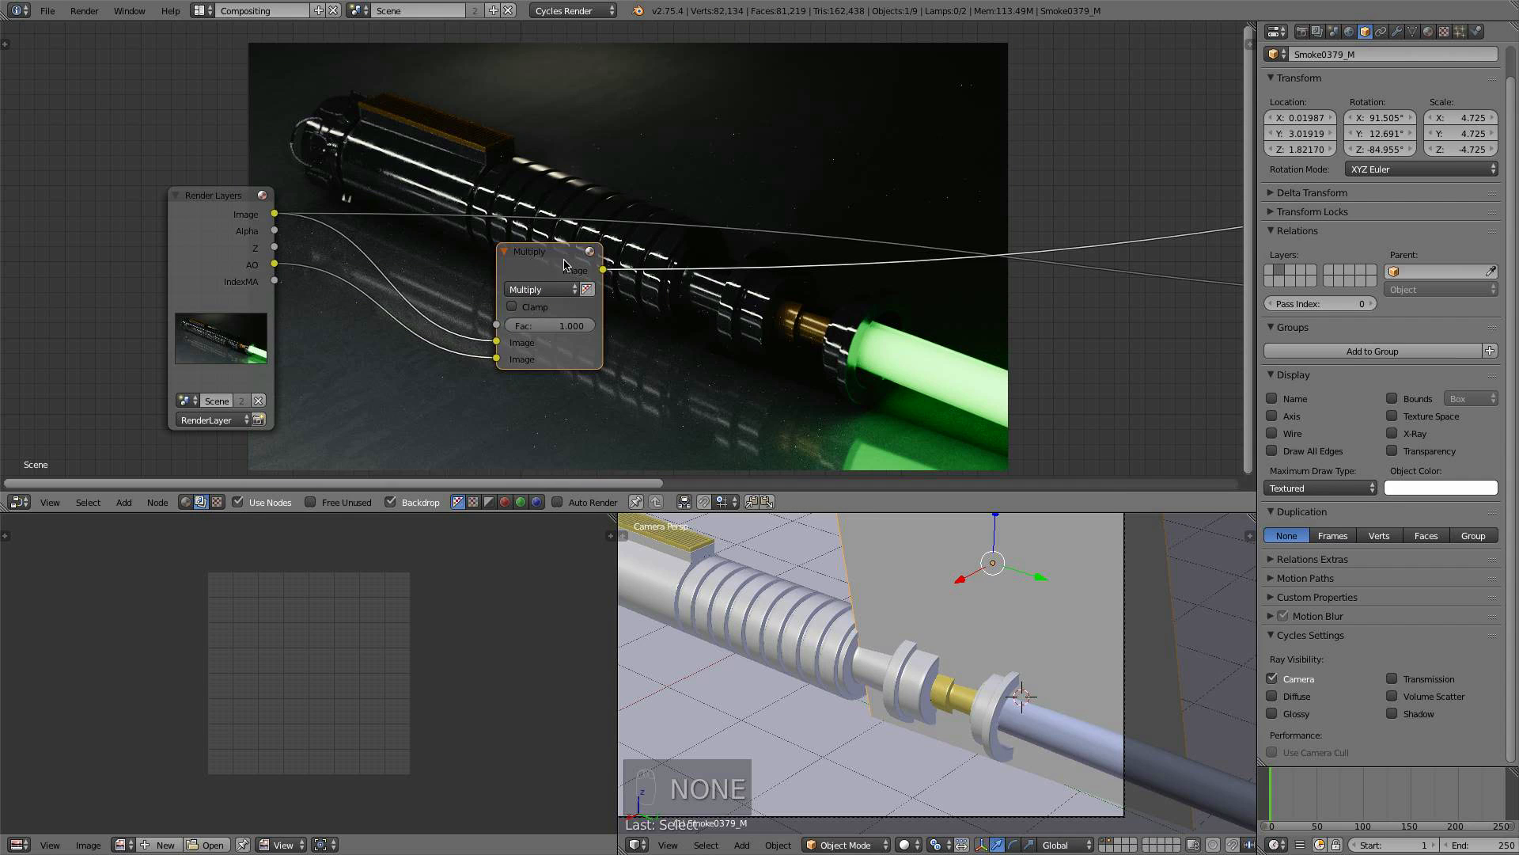
- Set the Multiply node's factor to 0.400 and reposition the node near the Render Layers node
{"action": "left_click", "coordinate": [567, 329]}
{"action": "key", "text": "Return"}
{"action": "middle_click_drag", "start_coordinate": [911, 352], "coordinate": [694, 351]}
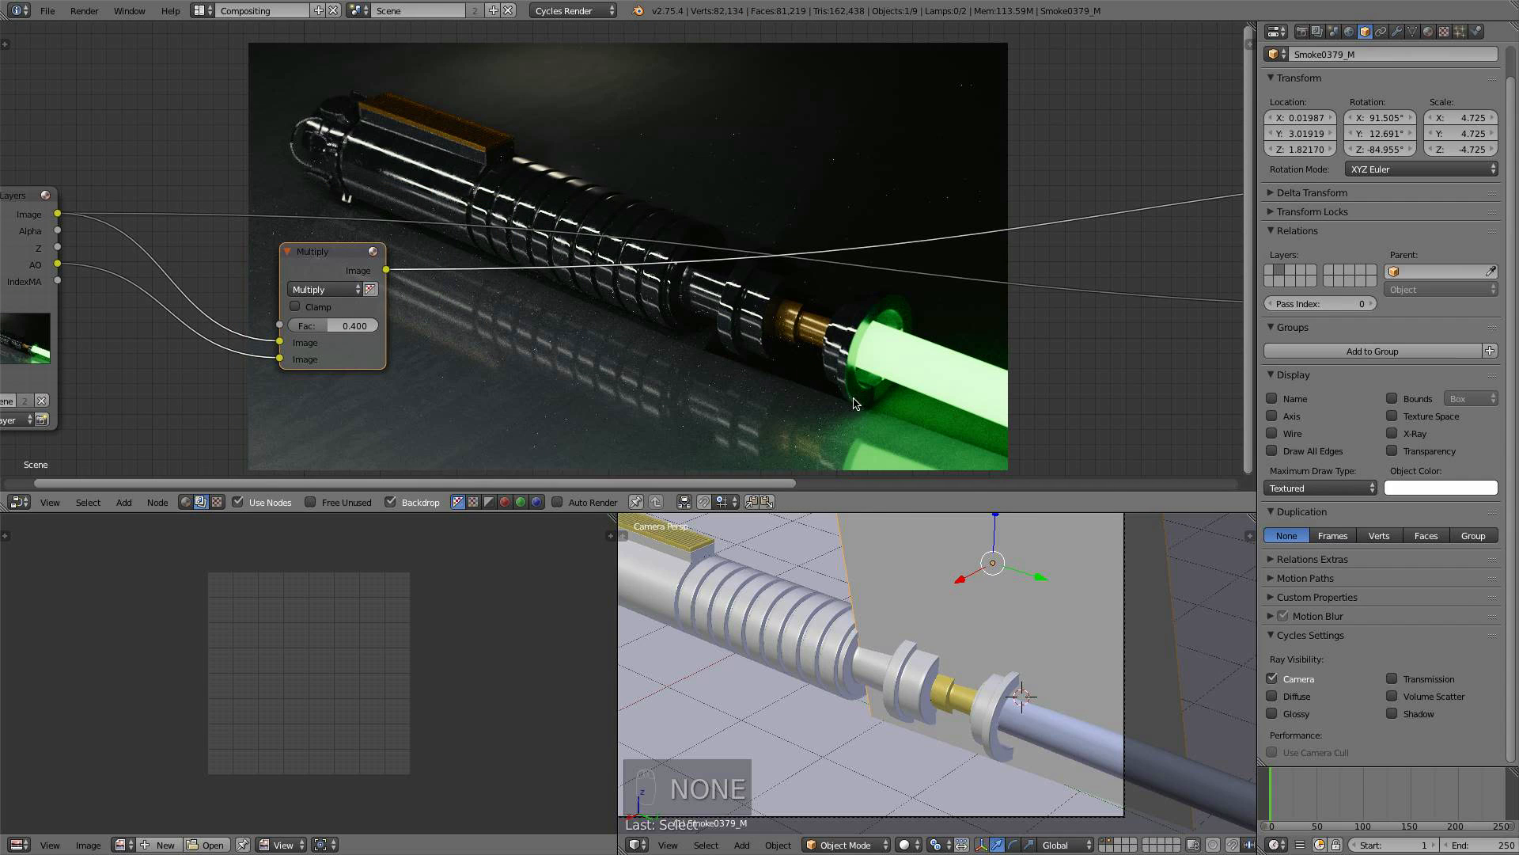
{"action": "middle_click_drag", "start_coordinate": [818, 389], "coordinate": [769, 390]}
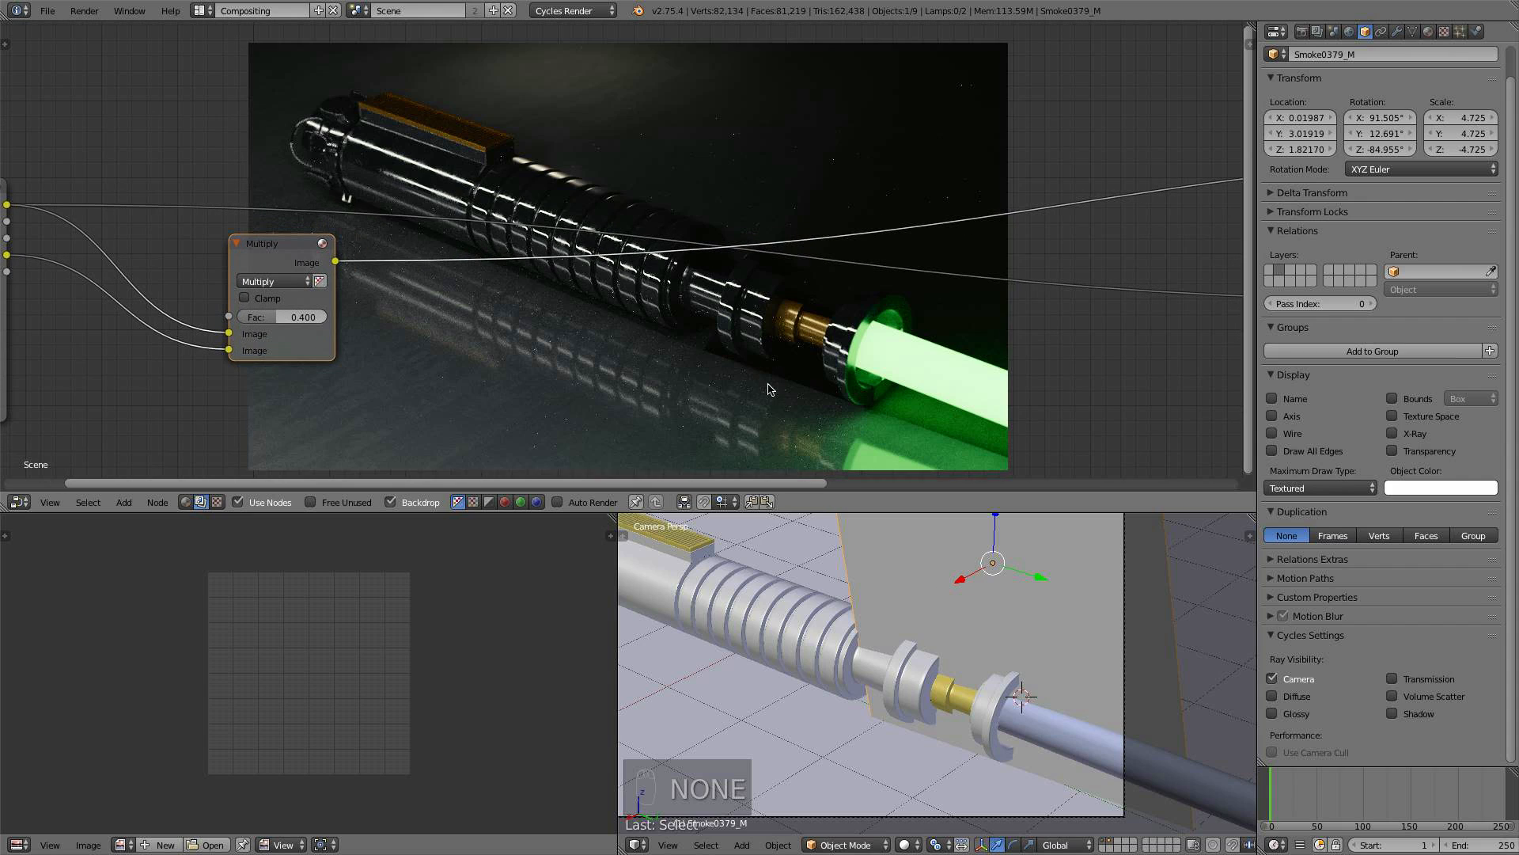
{"action": "left_click_drag", "start_coordinate": [309, 262], "coordinate": [286, 276]}
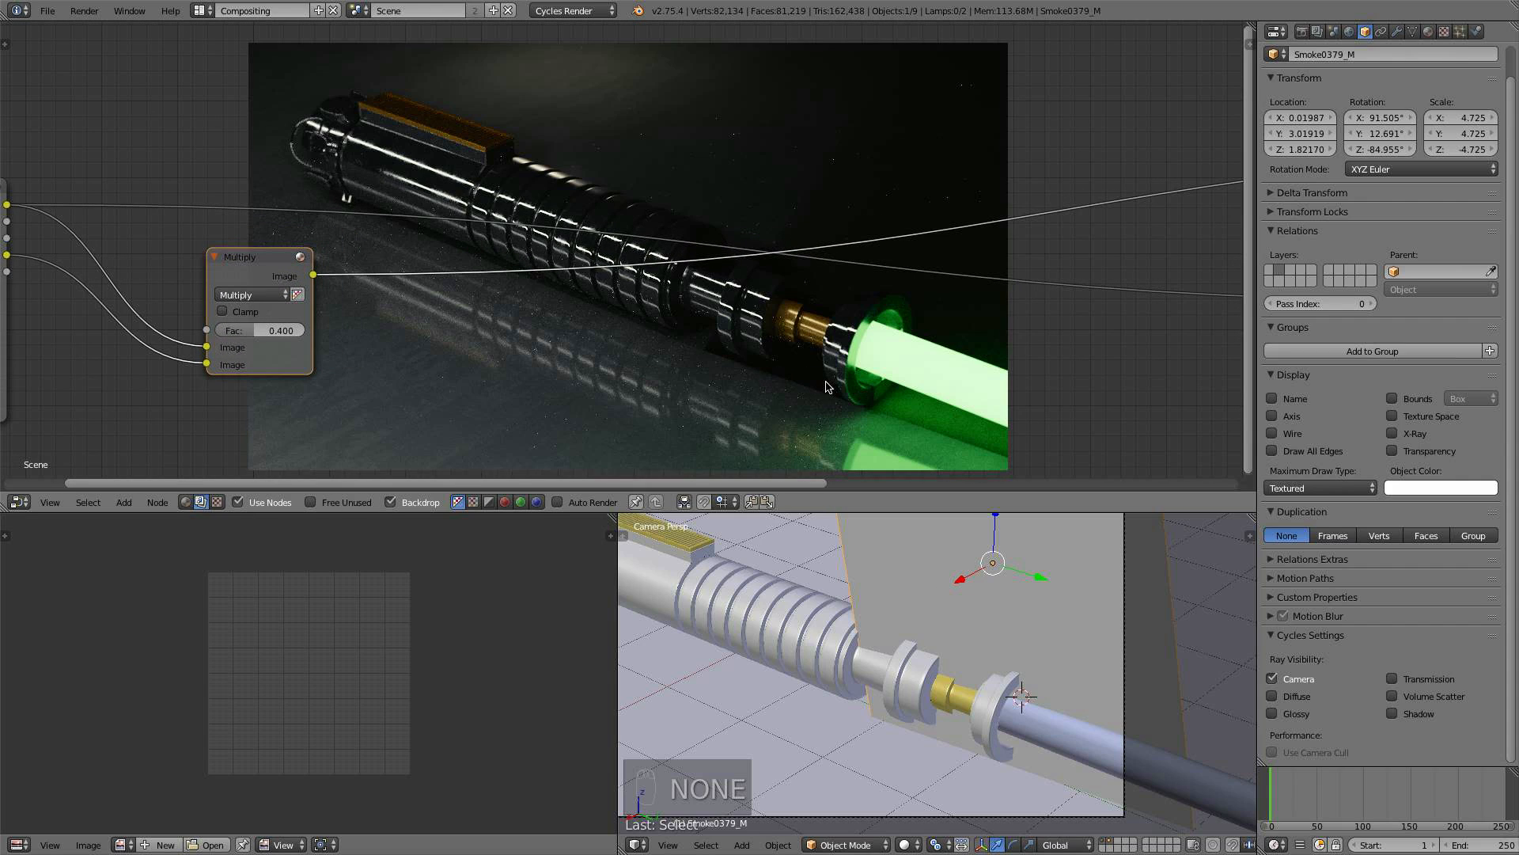
{"action": "mouse_move", "coordinate": [568, 253]}
{"action": "middle_mouse_down"}
{"action": "mouse_move", "coordinate": [592, 304]}
{"action": "mouse_move", "coordinate": [574, 269]}
{"action": "middle_mouse_up"}
{"action": "left_click_drag", "start_coordinate": [329, 304], "coordinate": [315, 308]}
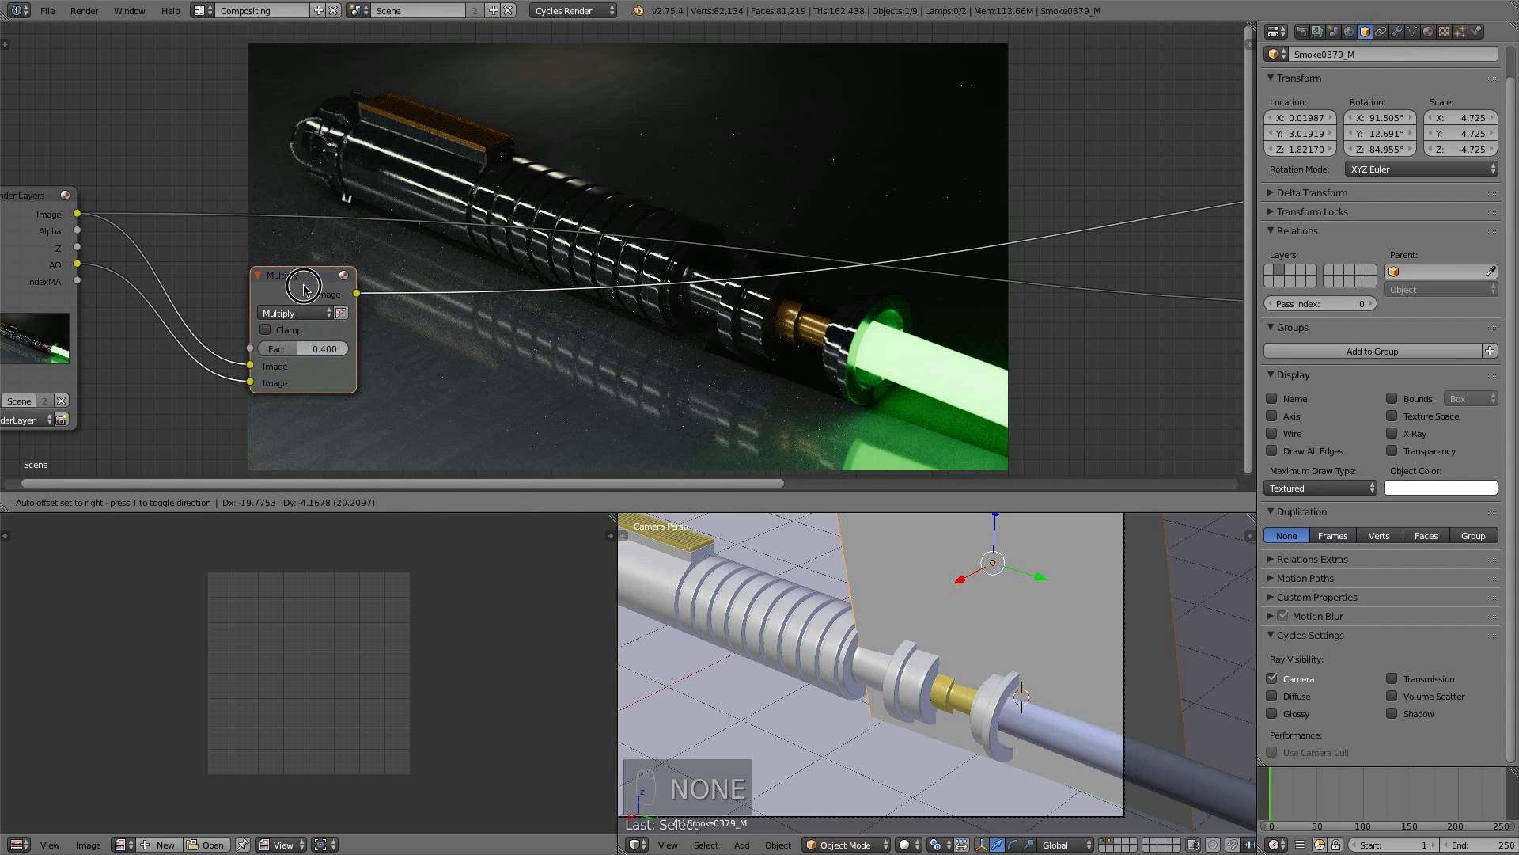
- Add a Despeckle filter node and drop it onto the link coming out of the Multiply node
{"action": "key", "text": "shift+a"}
{"action": "mouse_move", "coordinate": [655, 282]}
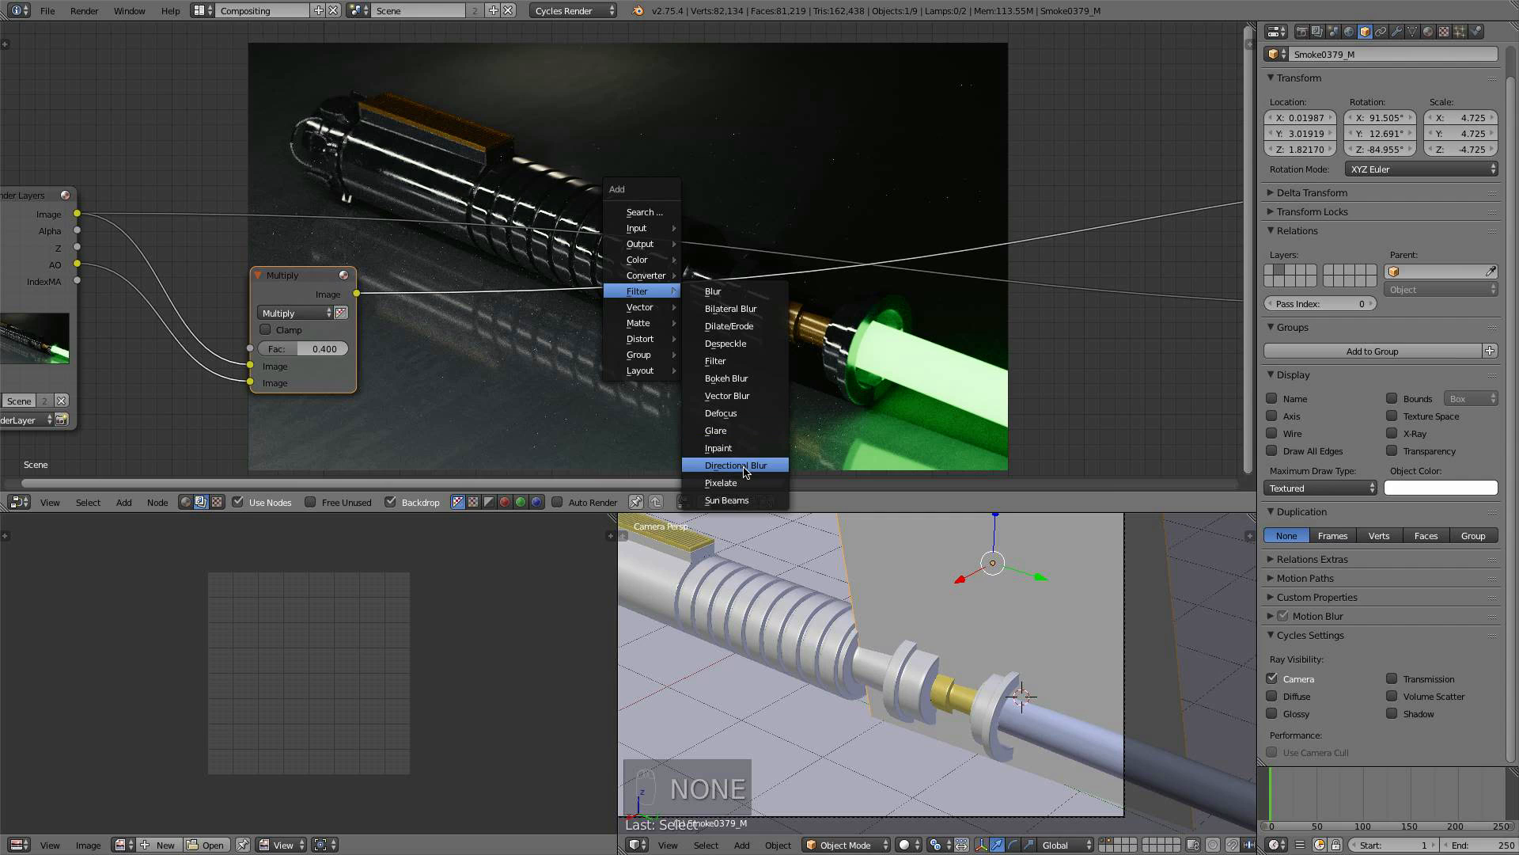
{"action": "left_click", "coordinate": [748, 344]}
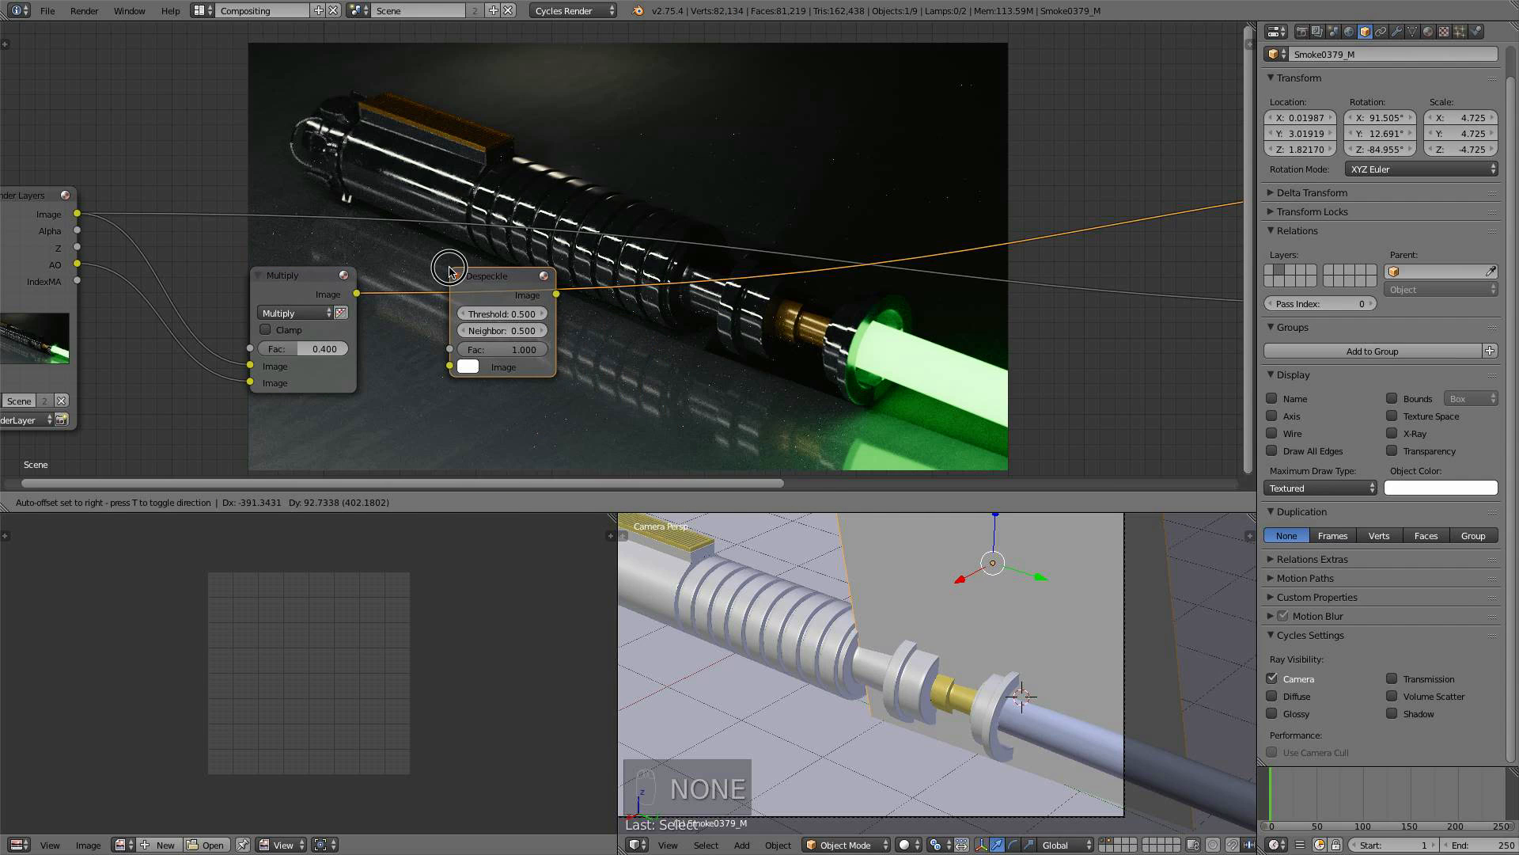
{"action": "left_click", "coordinate": [439, 263]}
{"action": "middle_click_drag", "start_coordinate": [409, 262], "coordinate": [272, 252]}
{"action": "scroll", "coordinate": [224, 218], "scroll_direction": "up", "scroll_amount": 2}
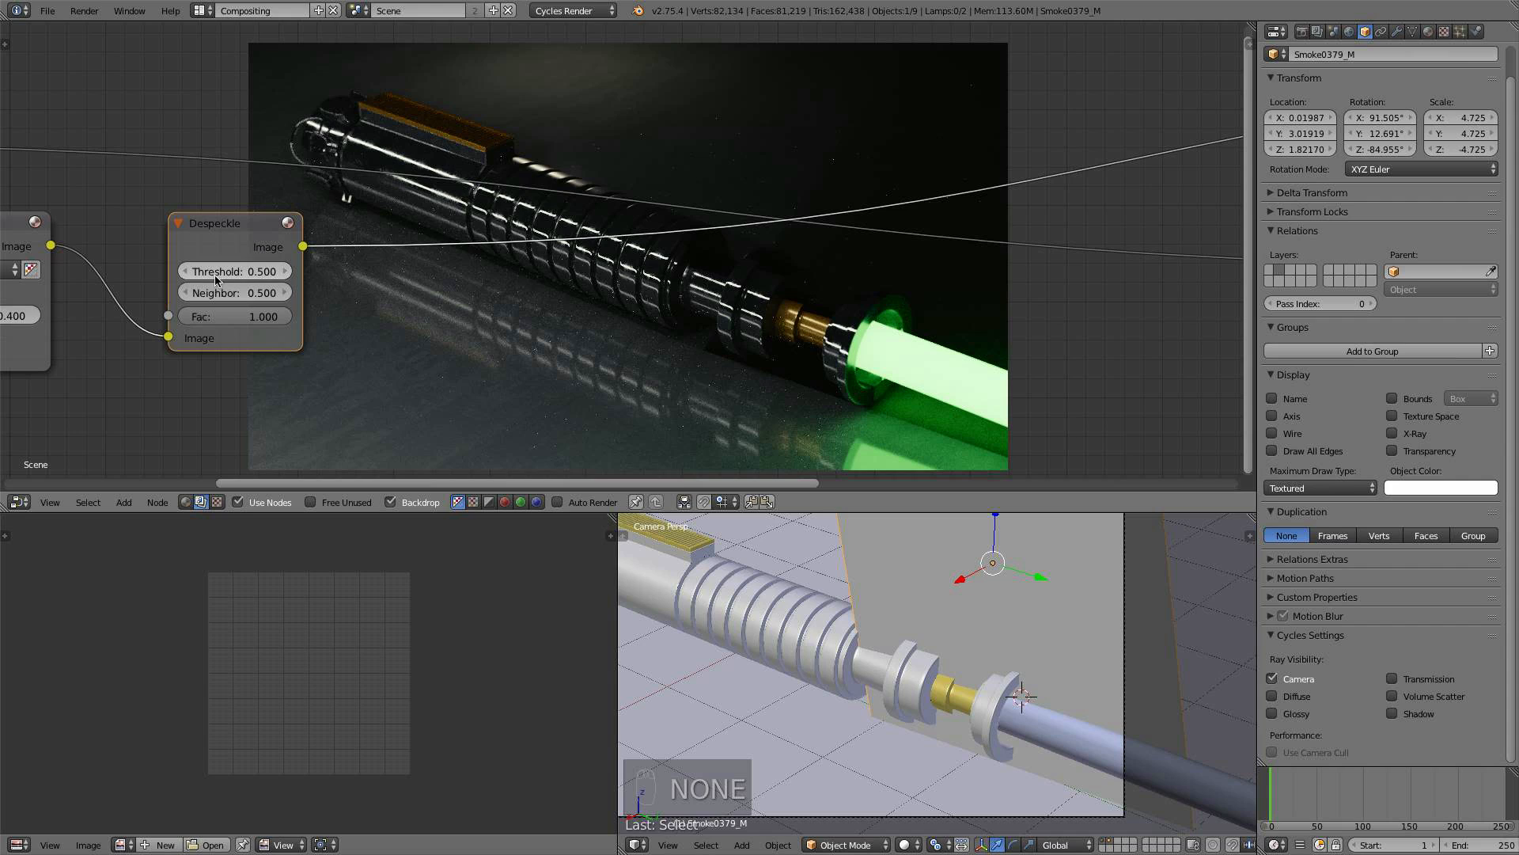
- Try lowering the Despeckle node's threshold in steps down to 0.000
{"action": "left_click", "coordinate": [286, 271]}
{"action": "left_click", "coordinate": [184, 272]}
{"action": "left_click", "coordinate": [184, 271]}
{"action": "left_click", "coordinate": [183, 271]}
{"action": "left_click", "coordinate": [184, 272]}
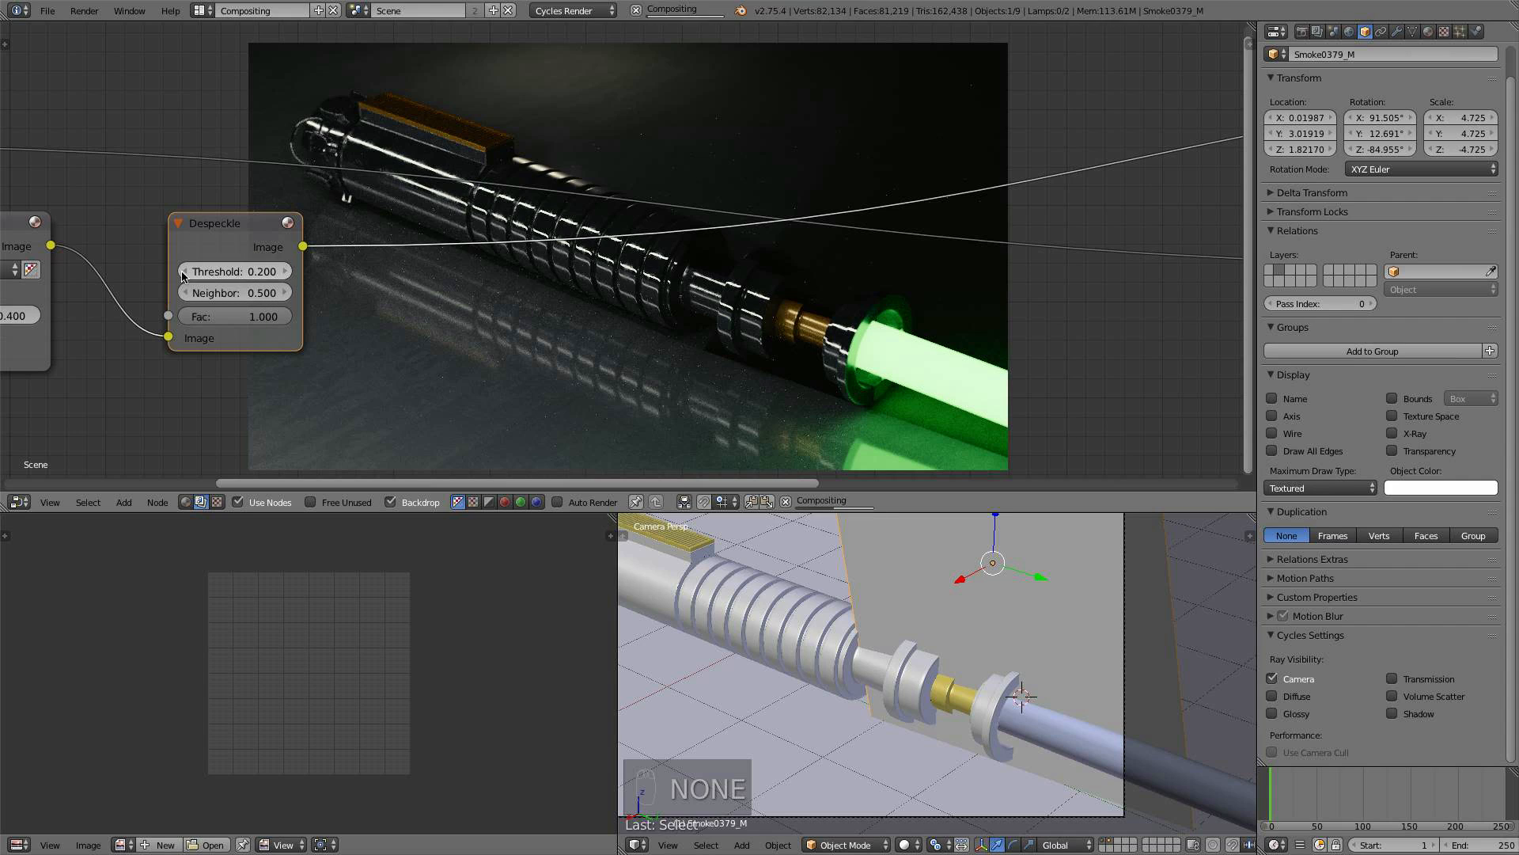
{"action": "left_click", "coordinate": [183, 272]}
{"action": "left_click", "coordinate": [184, 271]}
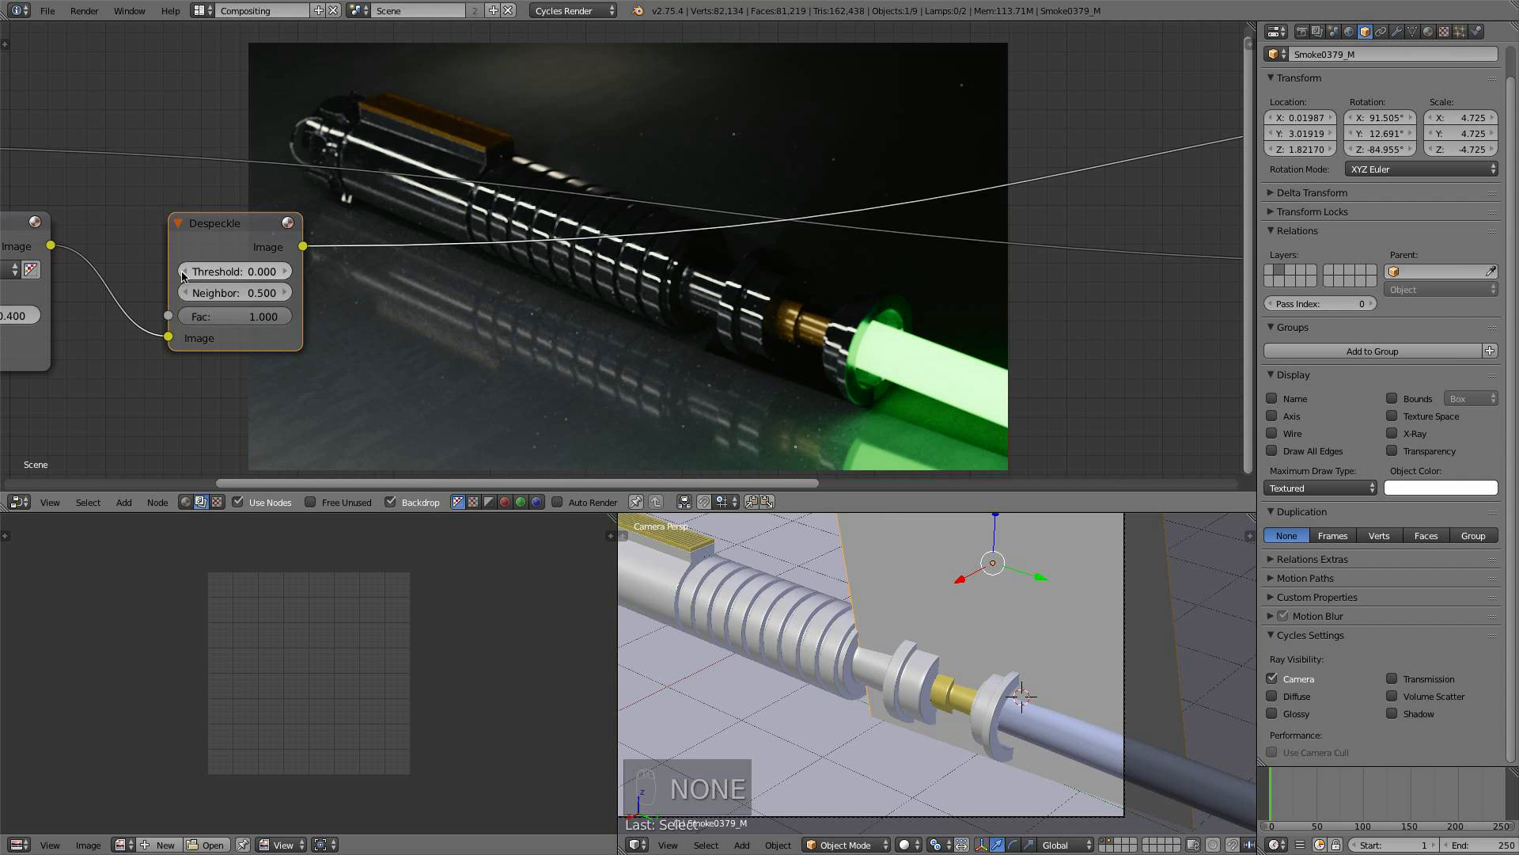
- Try Despeckle thresholds of 0.1 and 0.05, and settle on a threshold of 0.020
{"action": "left_click", "coordinate": [258, 269]}
{"action": "type", "text": "0.1"}
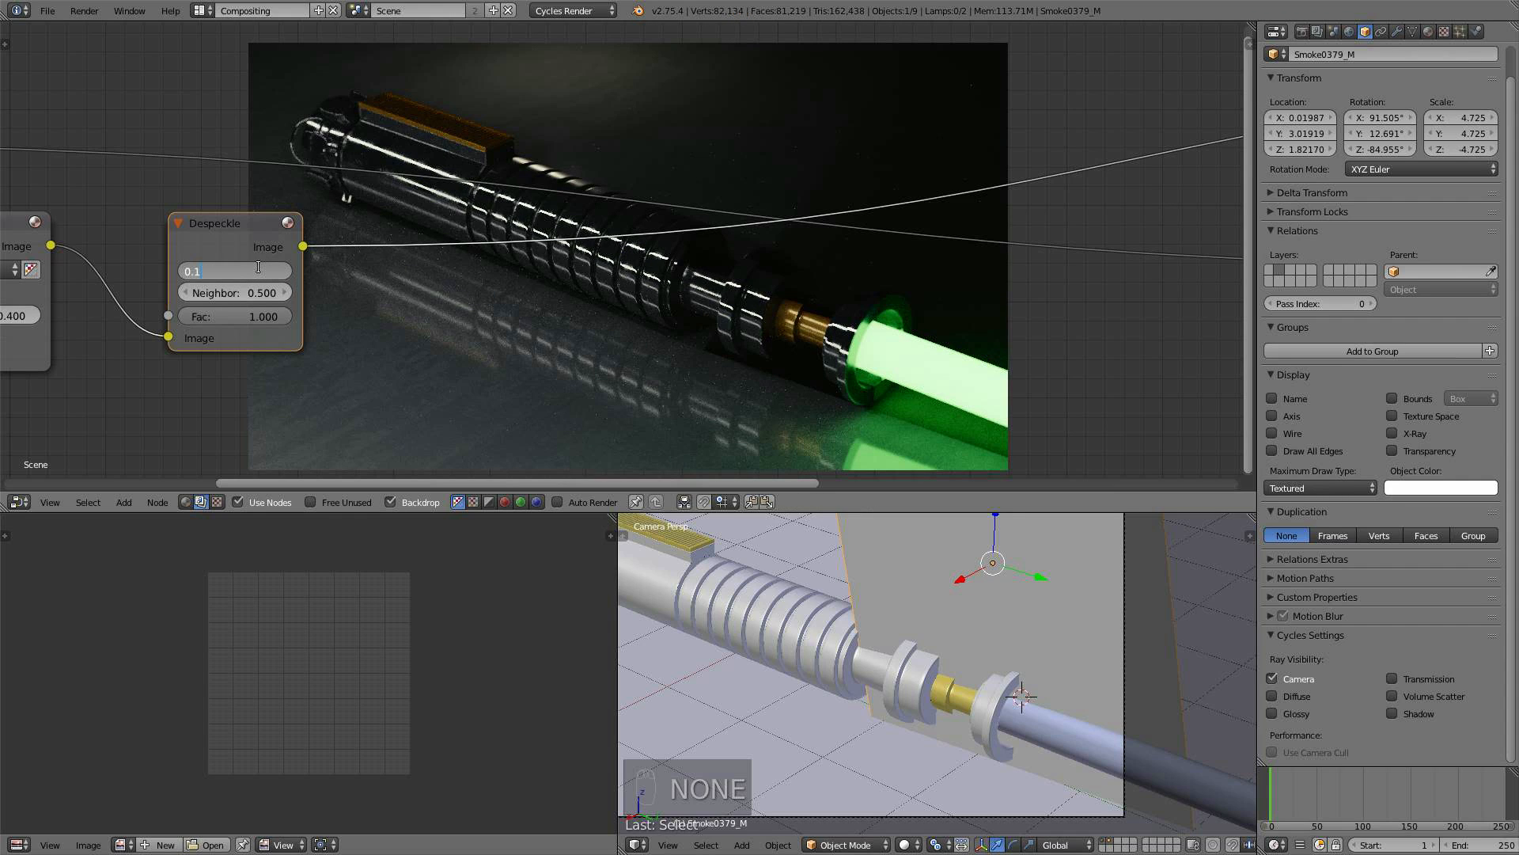
{"action": "key", "text": "Return"}
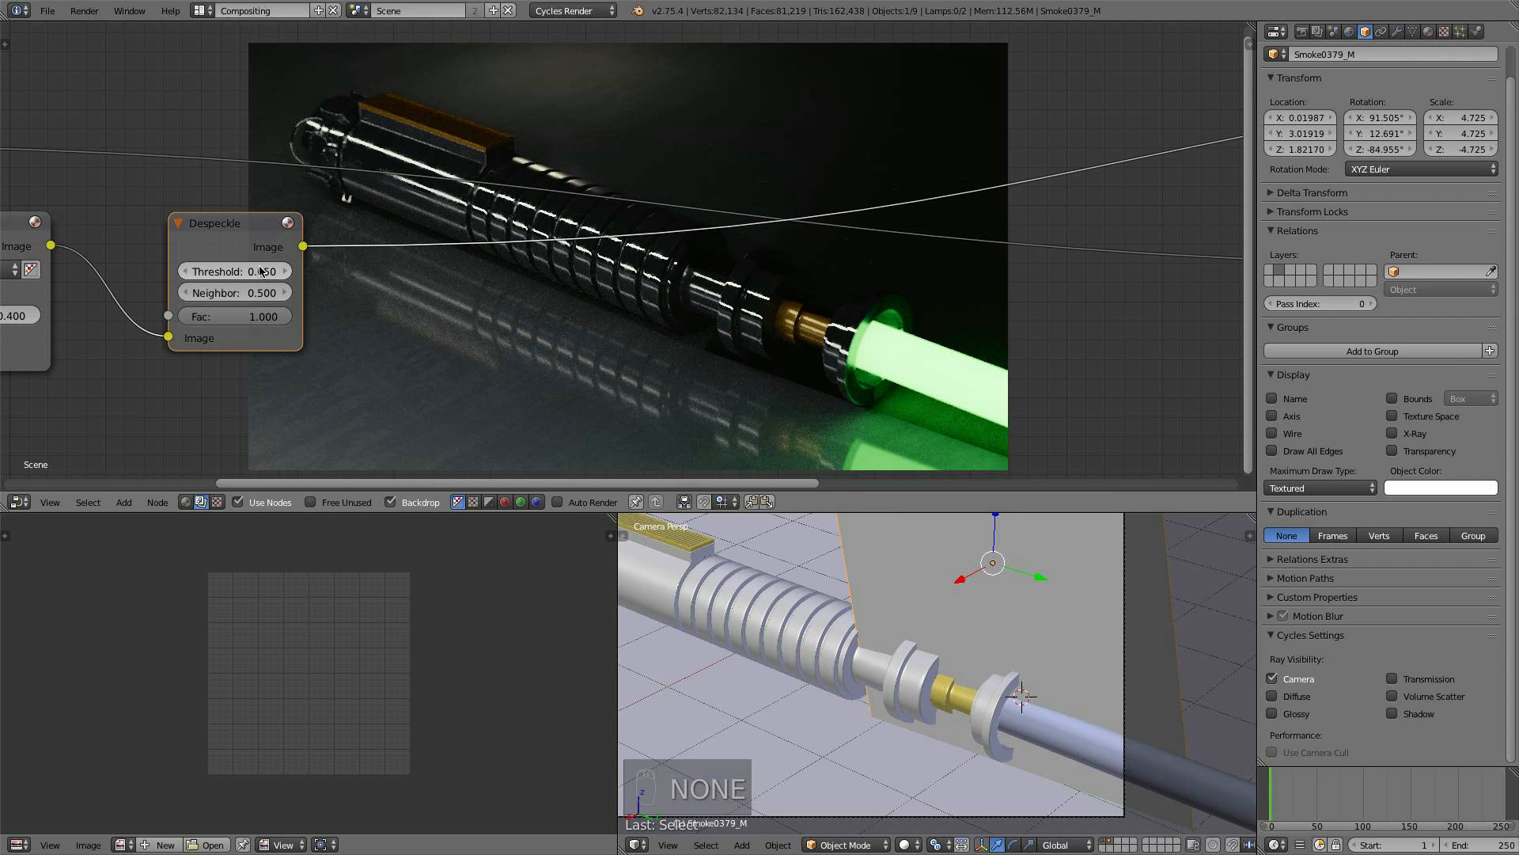
{"action": "left_click", "coordinate": [259, 272]}
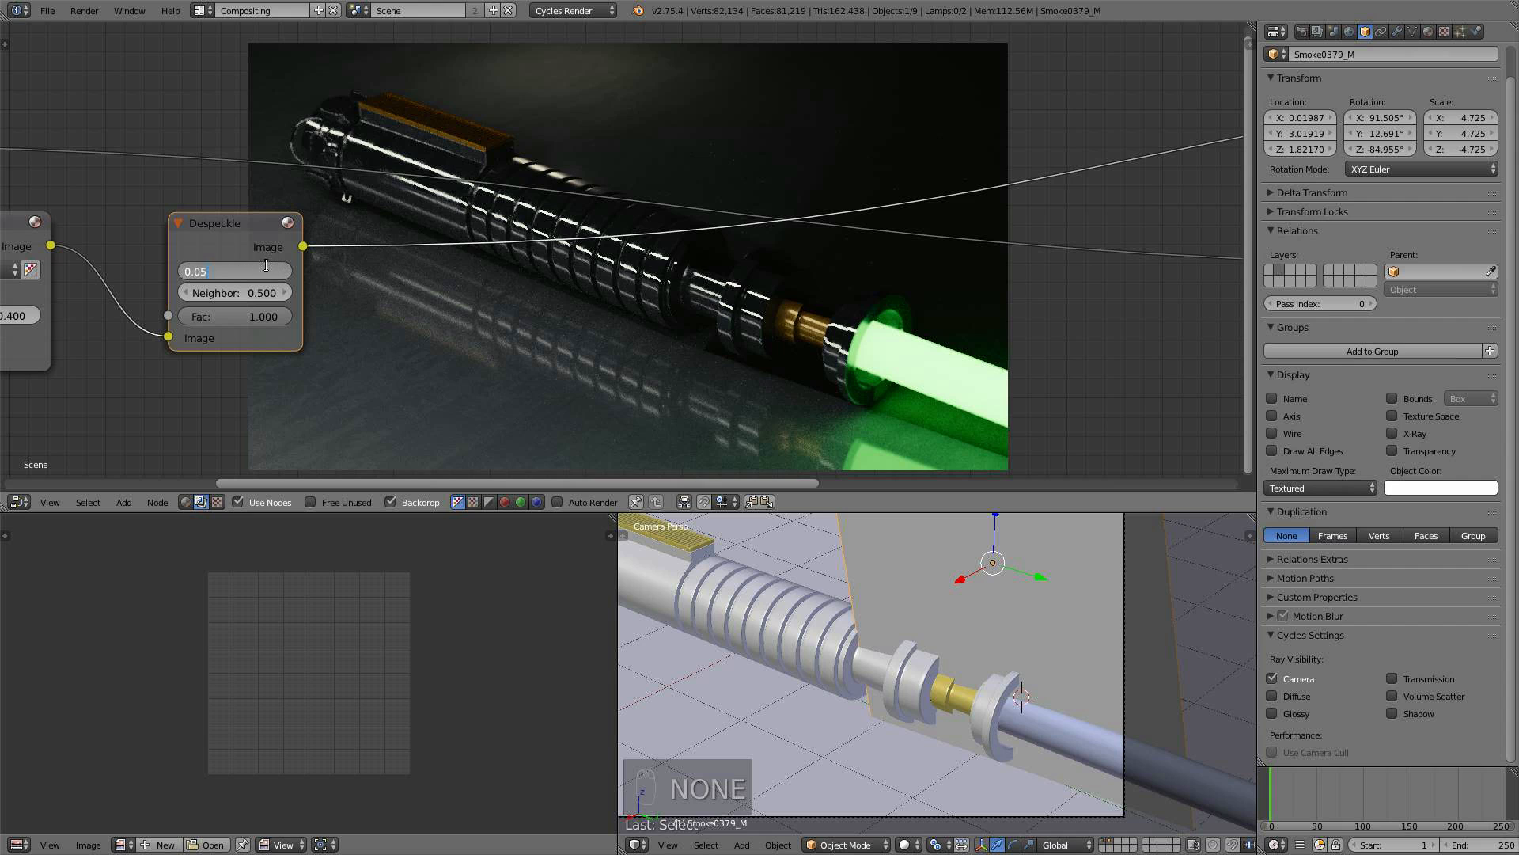
{"action": "type", "text": "0.02"}
{"action": "key", "text": "Return"}
{"action": "middle_click_drag", "start_coordinate": [369, 321], "coordinate": [379, 185]}
{"action": "middle_click_drag", "start_coordinate": [490, 136], "coordinate": [333, 236]}
{"action": "scroll", "coordinate": [439, 284], "scroll_direction": "down", "scroll_amount": 1}
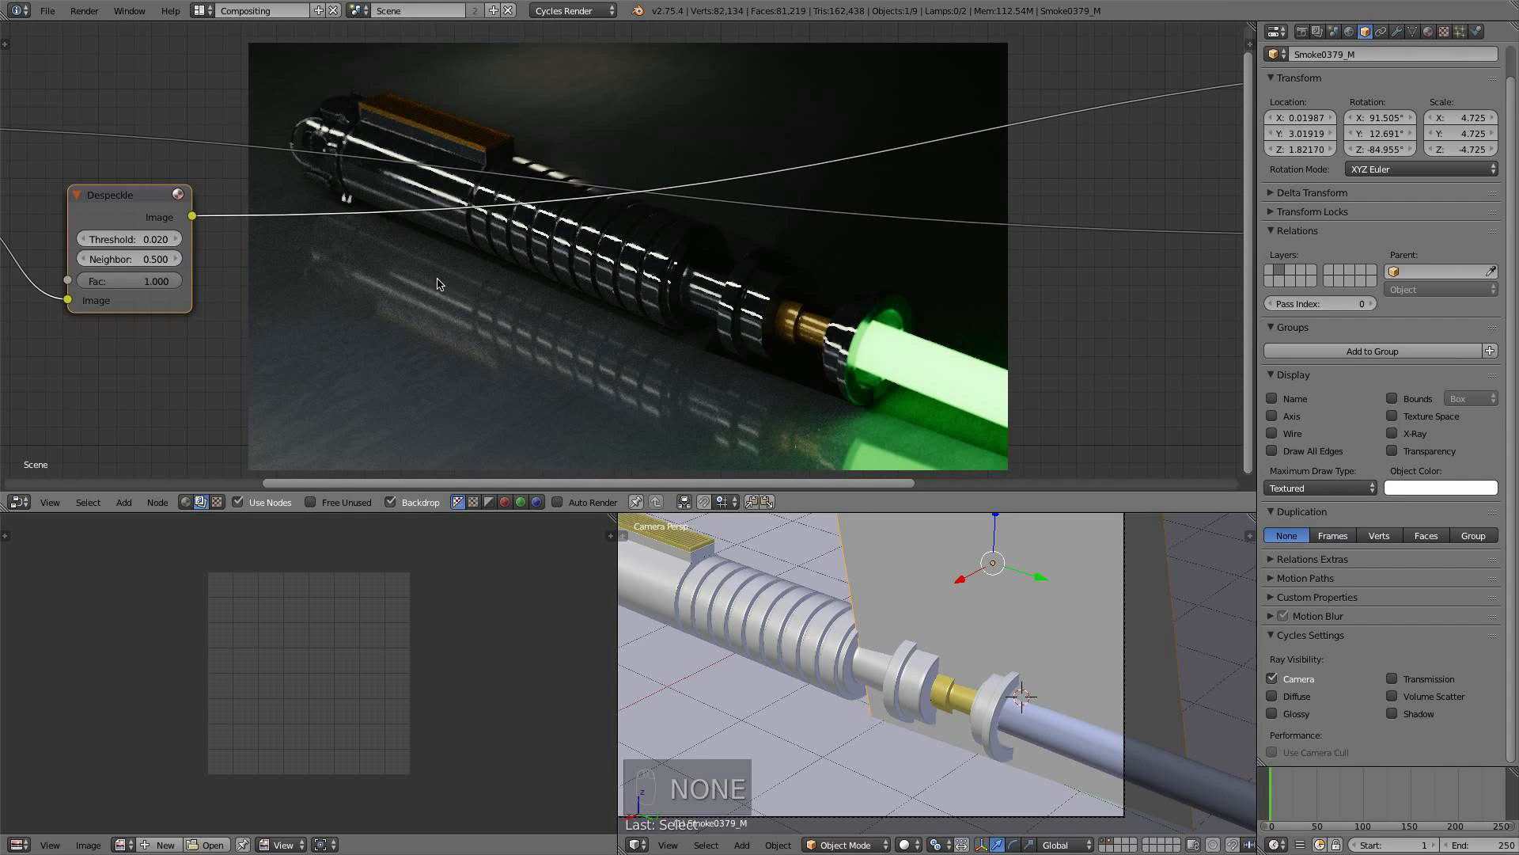
- Rearrange the Multiply, Despeckle and Render Layers nodes and shift the backdrop image to free space in the node layout
{"action": "scroll", "coordinate": [239, 255], "scroll_direction": "down", "scroll_amount": 2}
{"action": "middle_click_drag", "start_coordinate": [269, 313], "coordinate": [348, 37]}
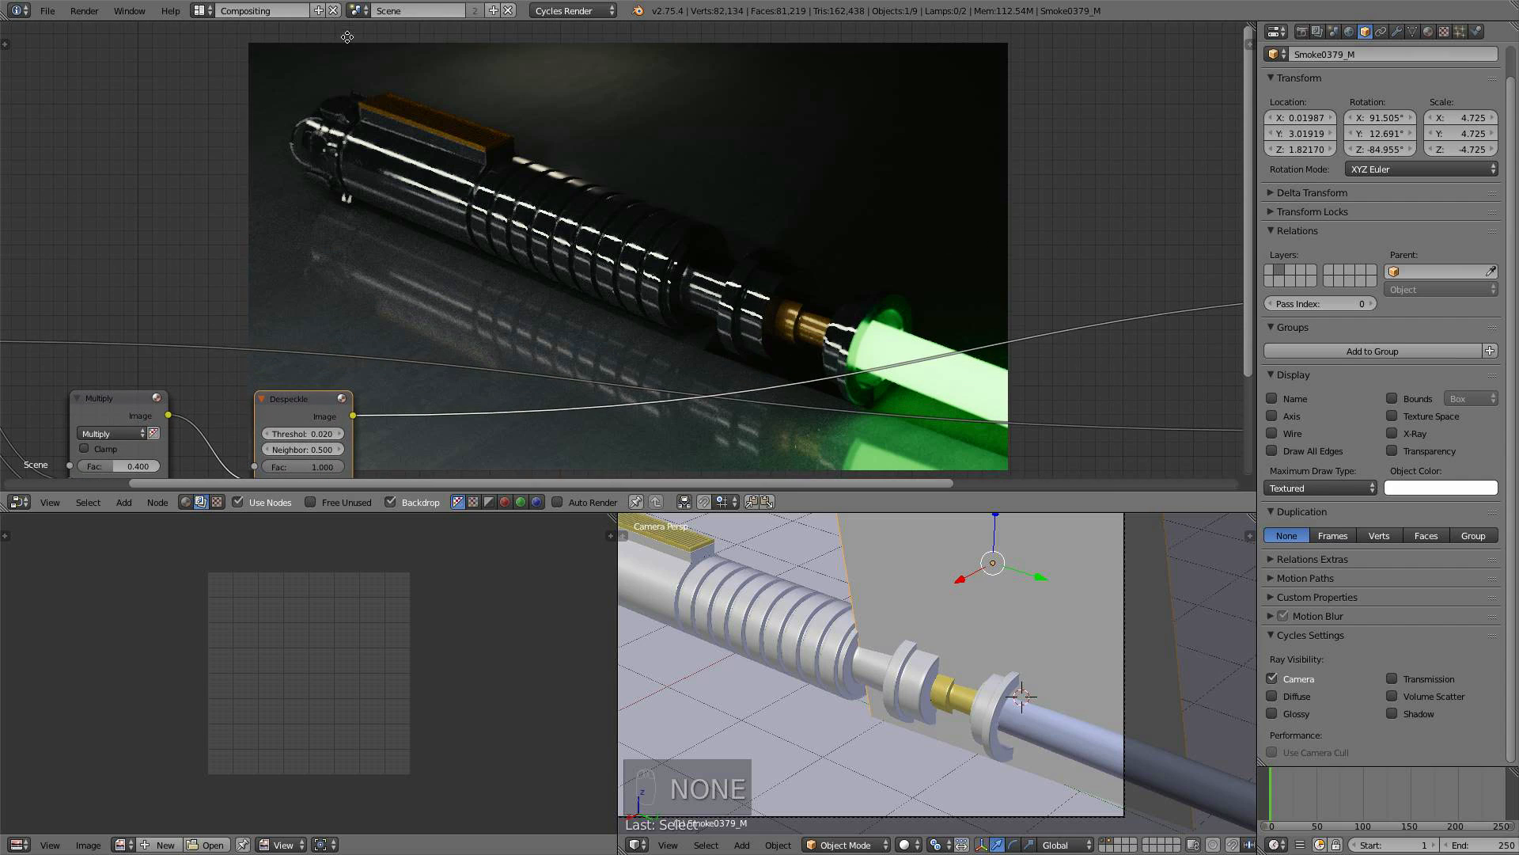
{"action": "middle_click_drag", "start_coordinate": [490, 142], "coordinate": [486, 235]}
{"action": "scroll", "coordinate": [485, 172], "scroll_direction": "down", "scroll_amount": 2}
{"action": "left_click_drag", "start_coordinate": [251, 363], "coordinate": [249, 391]}
{"action": "left_click_drag", "start_coordinate": [366, 358], "coordinate": [375, 394]}
{"action": "middle_click_drag", "start_coordinate": [550, 287], "coordinate": [578, 357]}
{"action": "middle_click_drag", "start_coordinate": [924, 372], "coordinate": [898, 276], "text": "alt"}
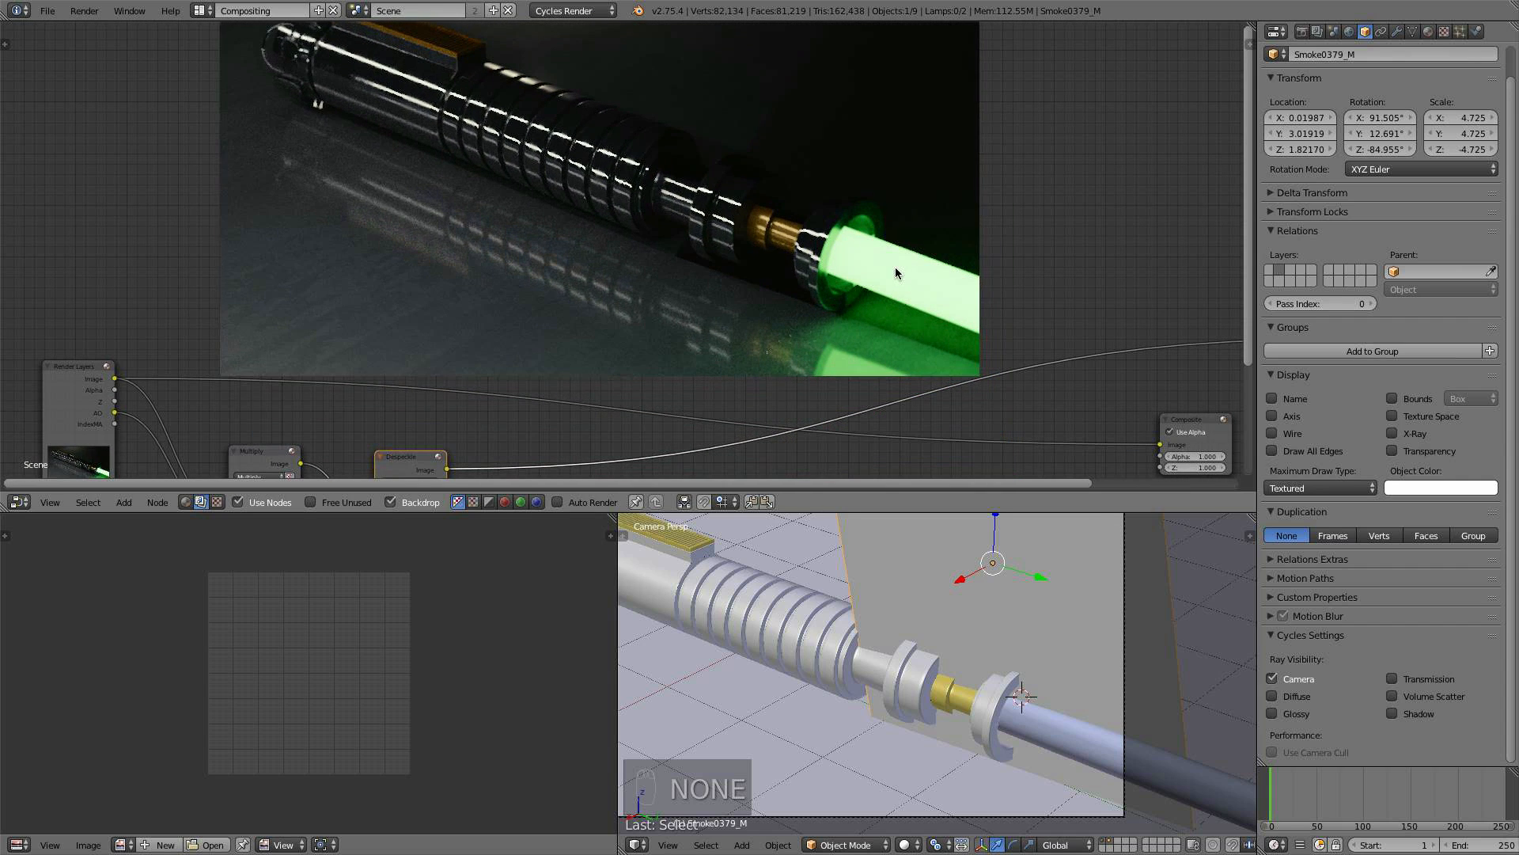
{"action": "middle_click_drag", "start_coordinate": [622, 400], "coordinate": [751, 361]}
{"action": "left_click_drag", "start_coordinate": [228, 349], "coordinate": [227, 322]}
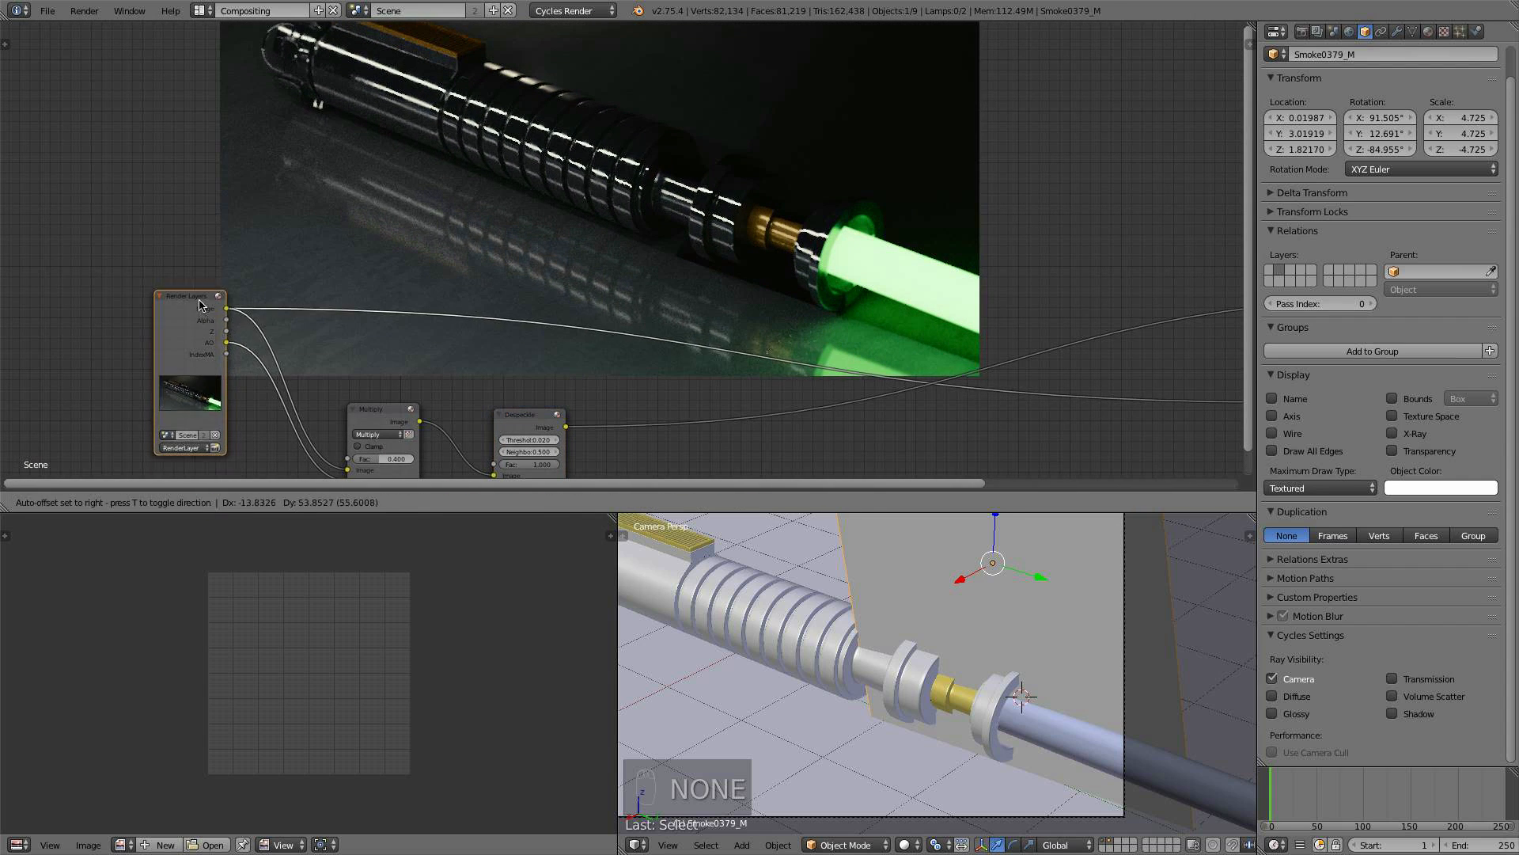
{"action": "middle_click_drag", "start_coordinate": [222, 346], "coordinate": [159, 382]}
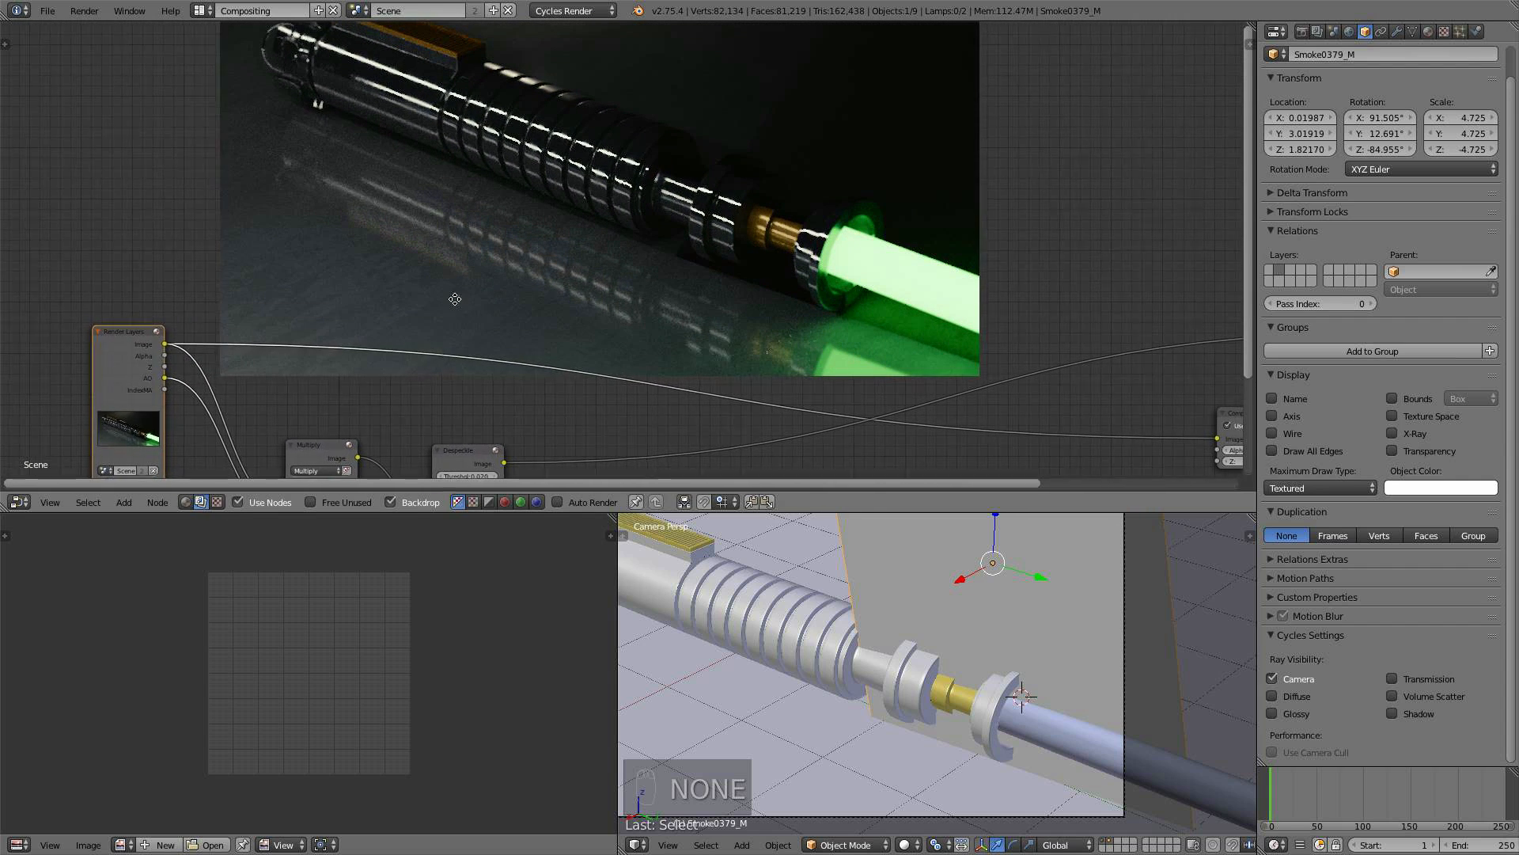
- Cycle the Render Layers outputs to the Viewer until the IndexMA pass is previewed in the backdrop
{"action": "left_click", "coordinate": [154, 394], "text": "ctrl+shift"}
{"action": "left_click", "coordinate": [153, 394], "text": "ctrl+shift"}
{"action": "left_click", "coordinate": [153, 394], "text": "ctrl+shift"}
{"action": "left_click", "coordinate": [154, 394], "text": "ctrl+shift"}
{"action": "left_click", "coordinate": [154, 394], "text": "ctrl+shift"}
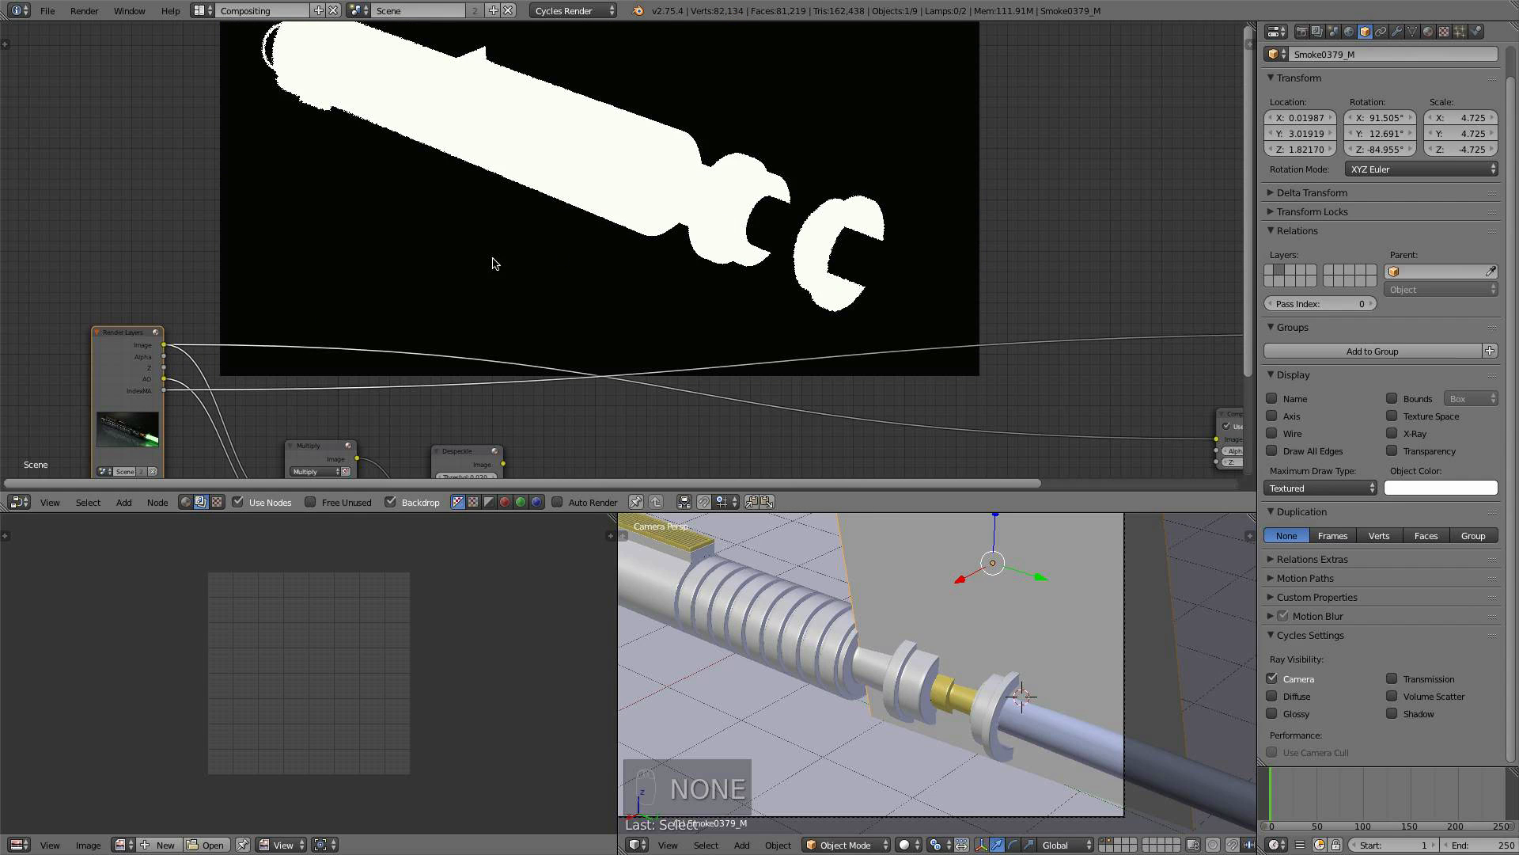
{"action": "middle_click_drag", "start_coordinate": [712, 122], "coordinate": [553, 254]}
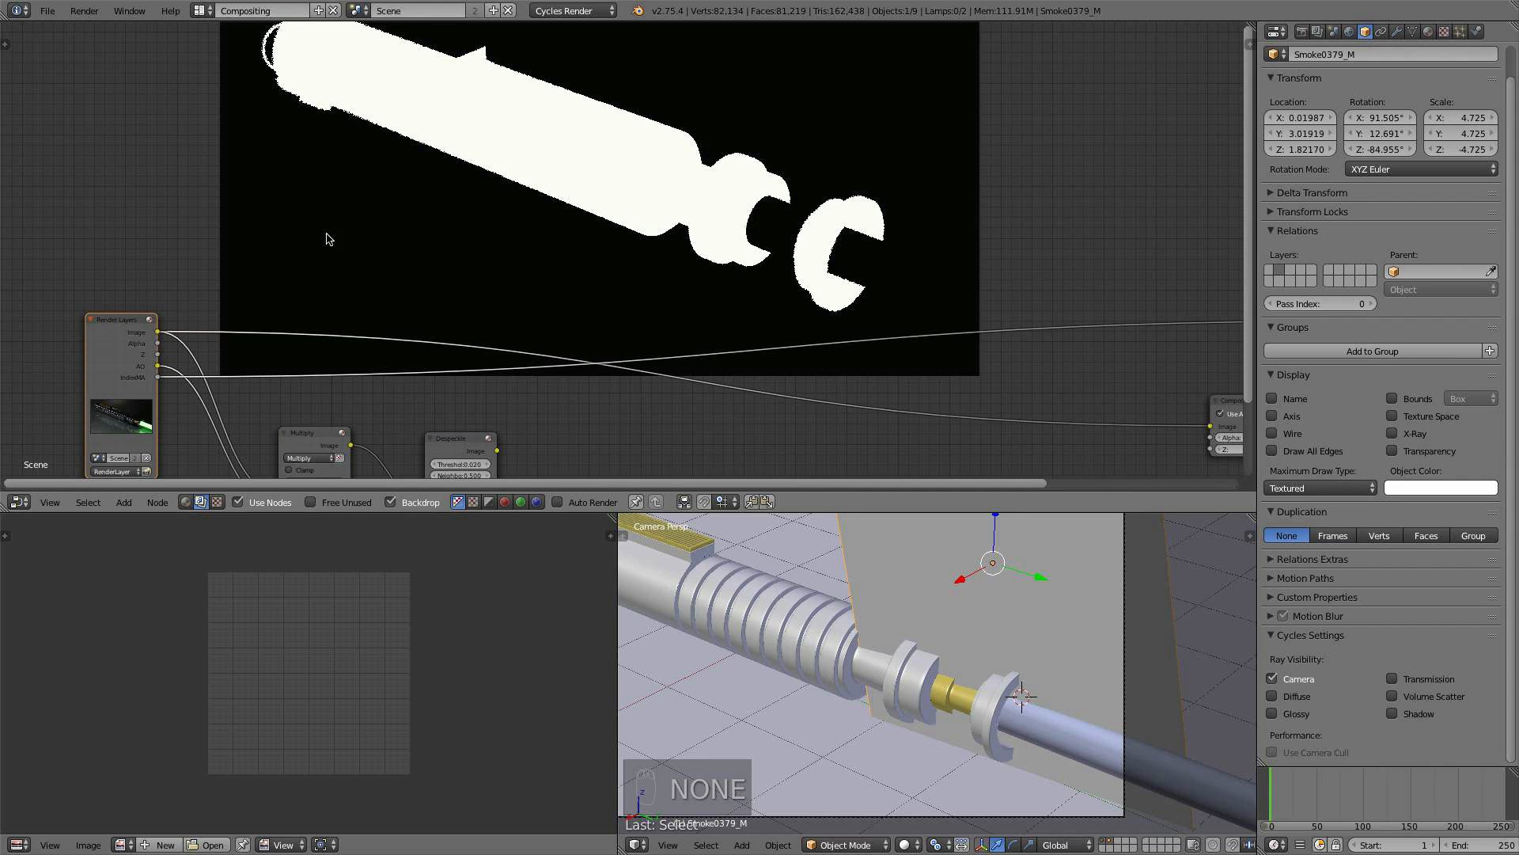
- Insert an ID Mask converter node on the IndexMA link to the Viewer and place it above the Render Layers node
{"action": "key", "text": "shift+a"}
{"action": "mouse_move", "coordinate": [365, 198]}
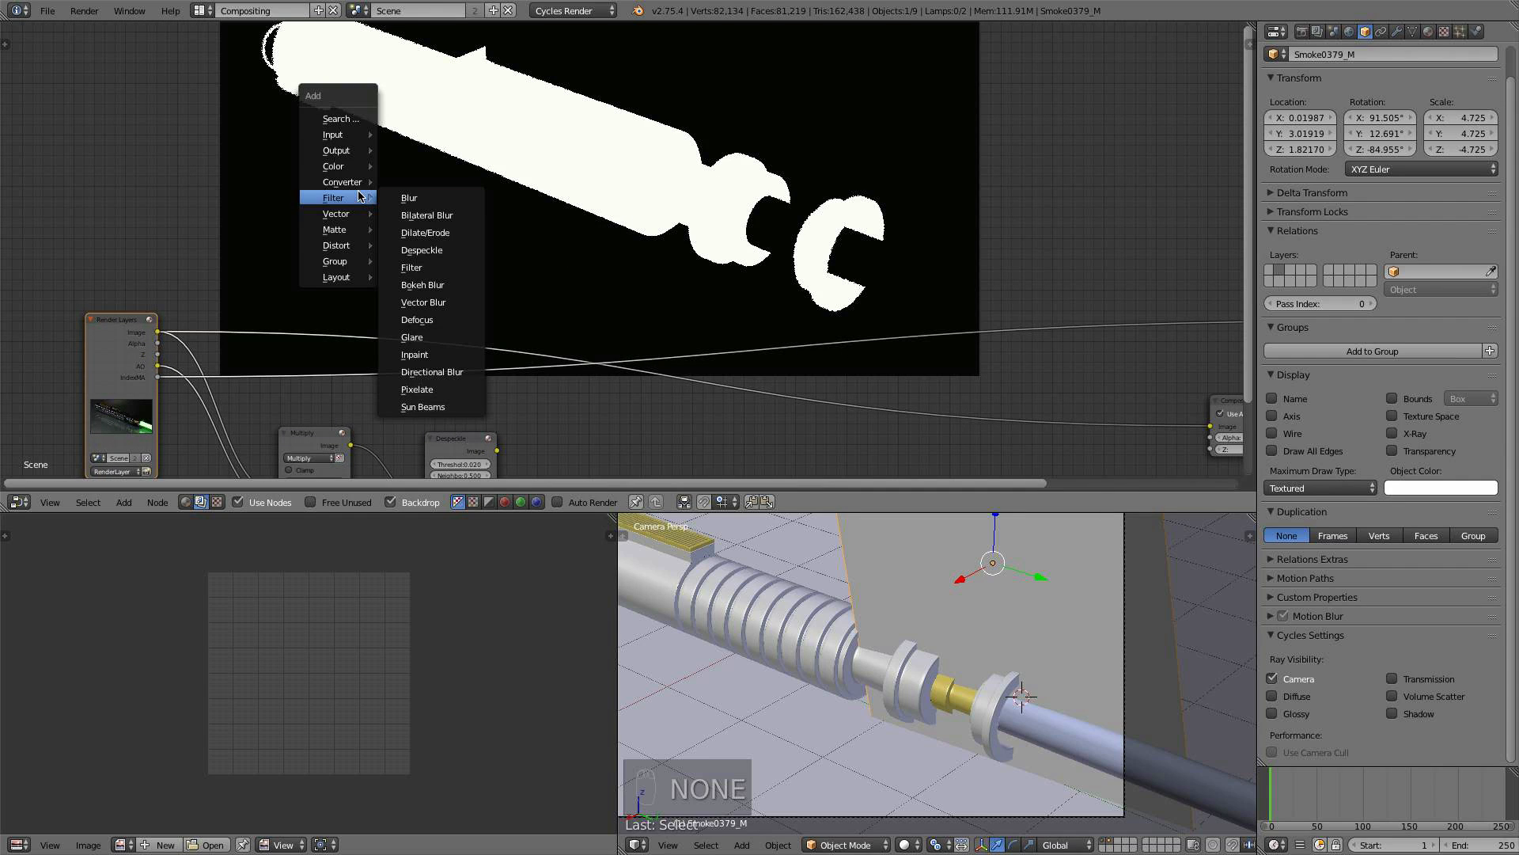
{"action": "mouse_move", "coordinate": [337, 137]}
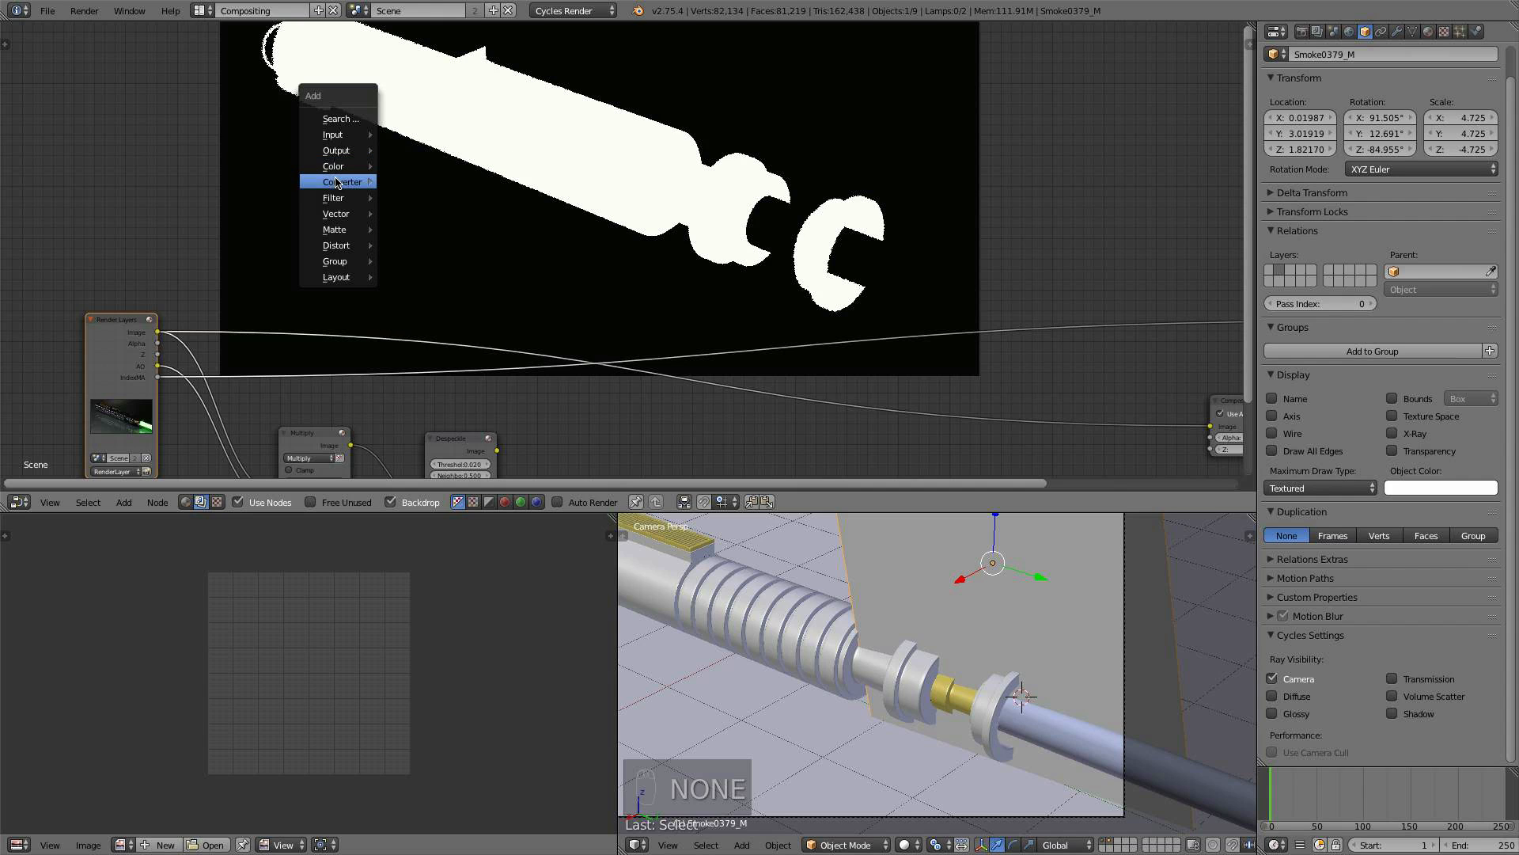
{"action": "left_click", "coordinate": [417, 252]}
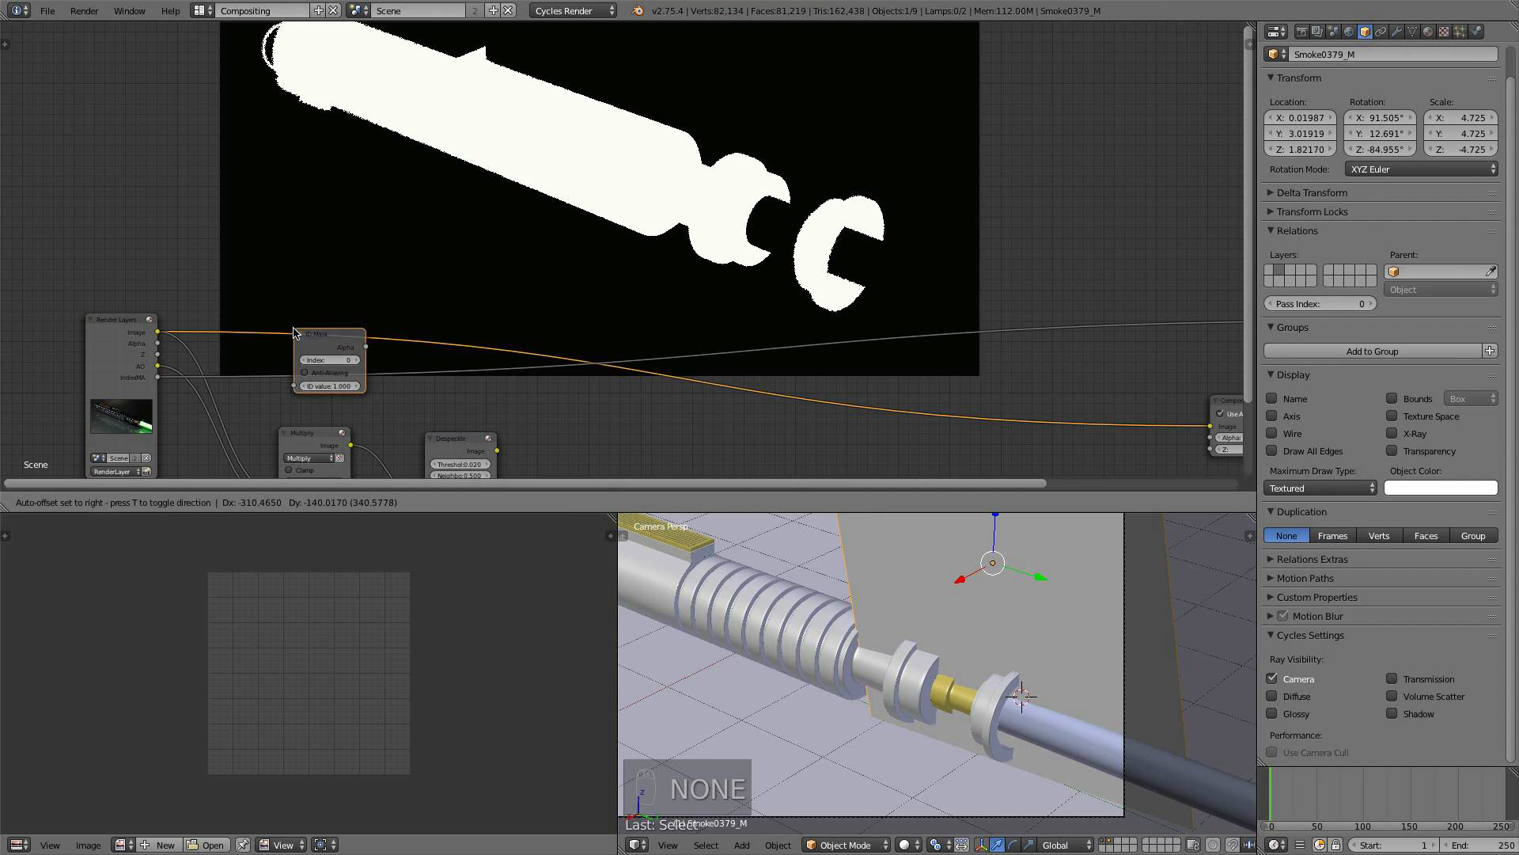
{"action": "left_click", "coordinate": [266, 353]}
{"action": "key", "text": "g"}
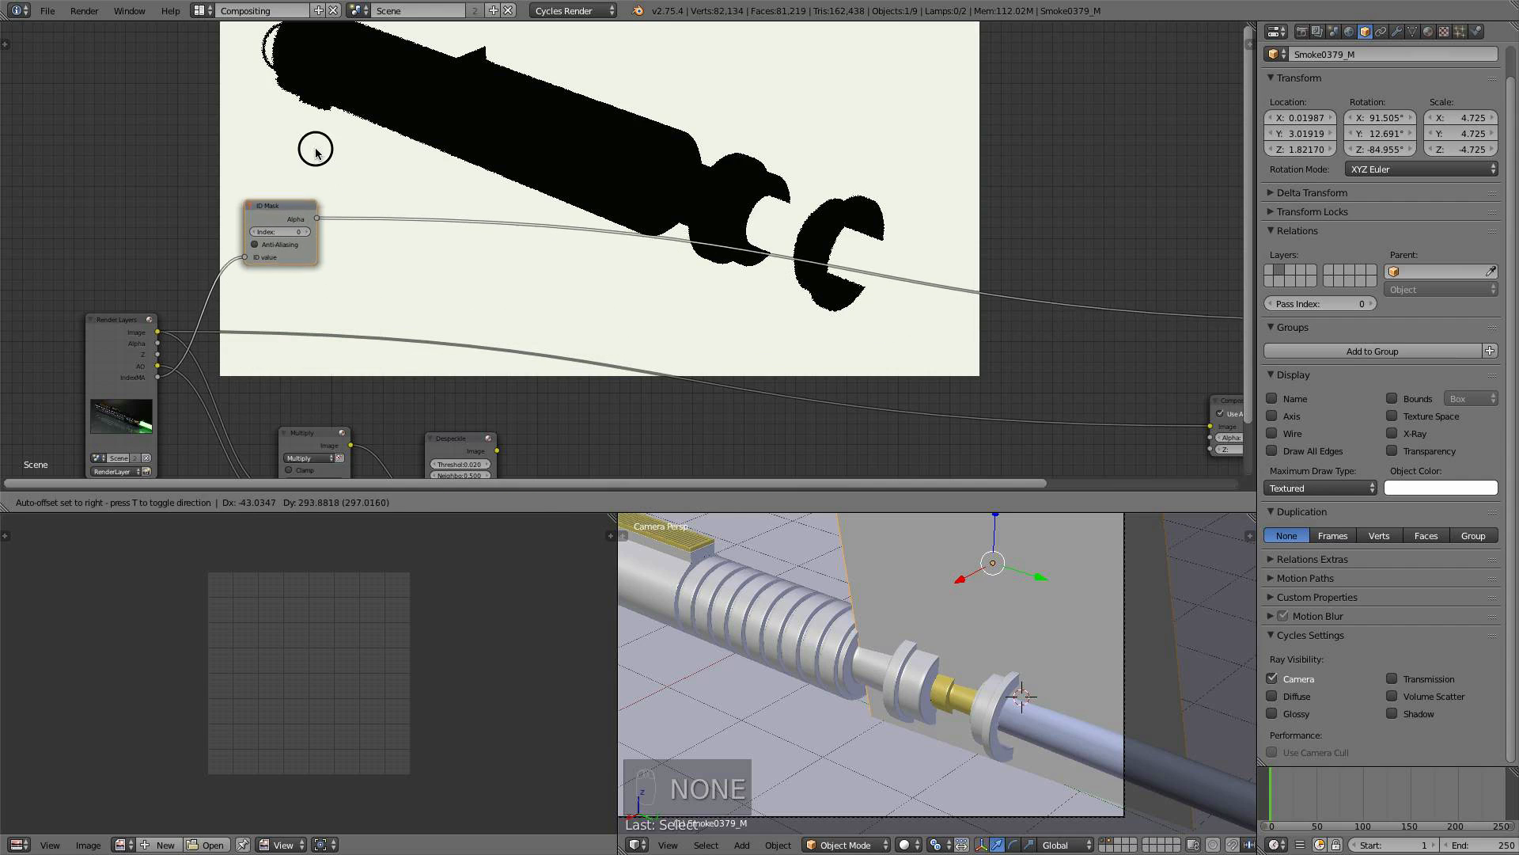
{"action": "left_click", "coordinate": [313, 154]}
- Try ID Mask index values between 1 and 4 to preview the material masks, ending at 2
{"action": "left_click_drag", "start_coordinate": [279, 228], "coordinate": [907, 246]}
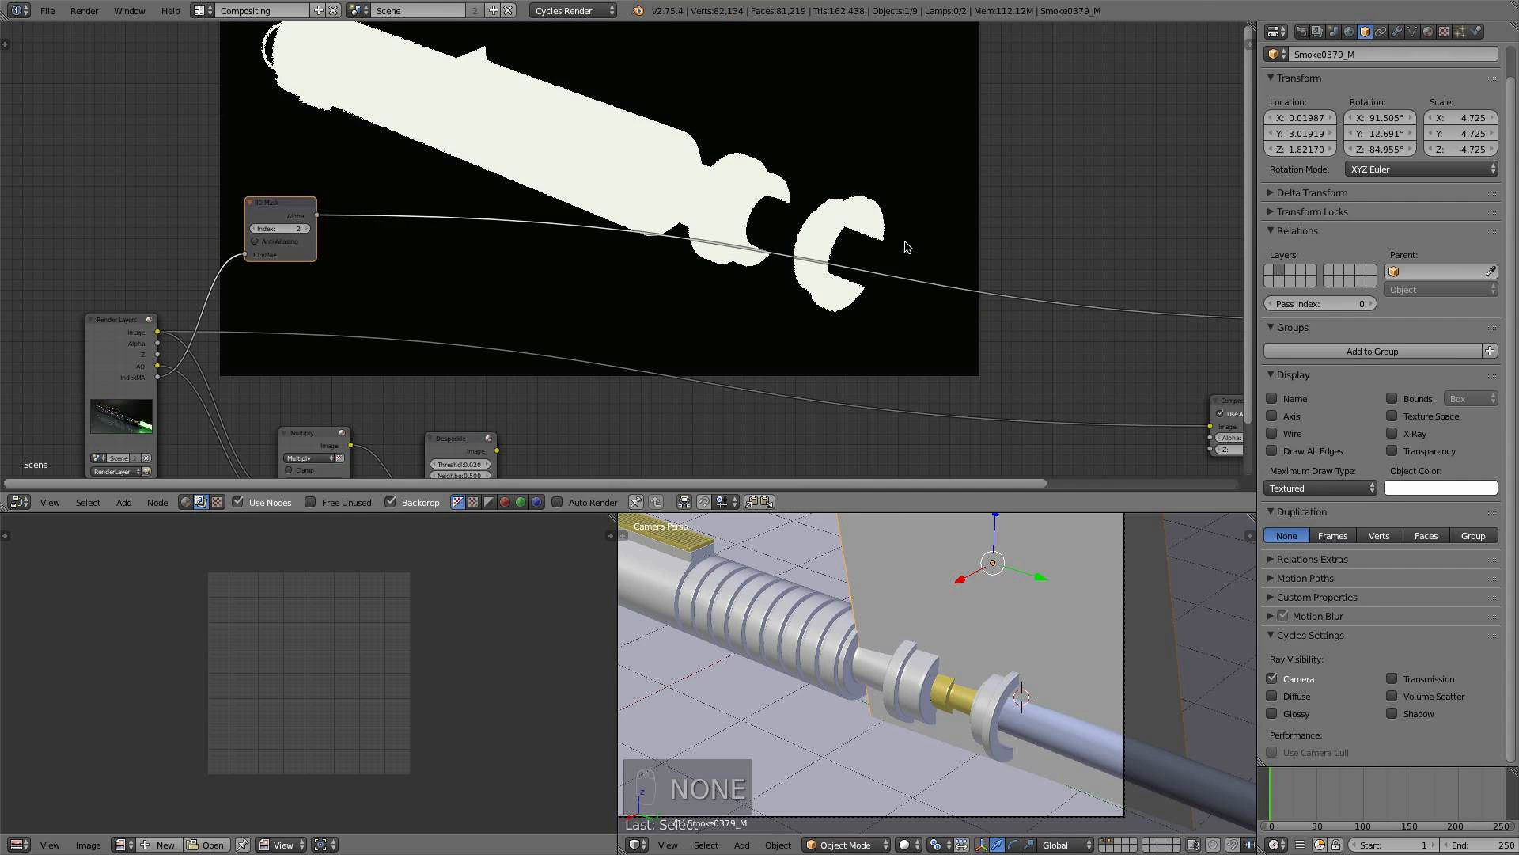
{"action": "left_click", "coordinate": [308, 228]}
{"action": "left_click", "coordinate": [308, 229]}
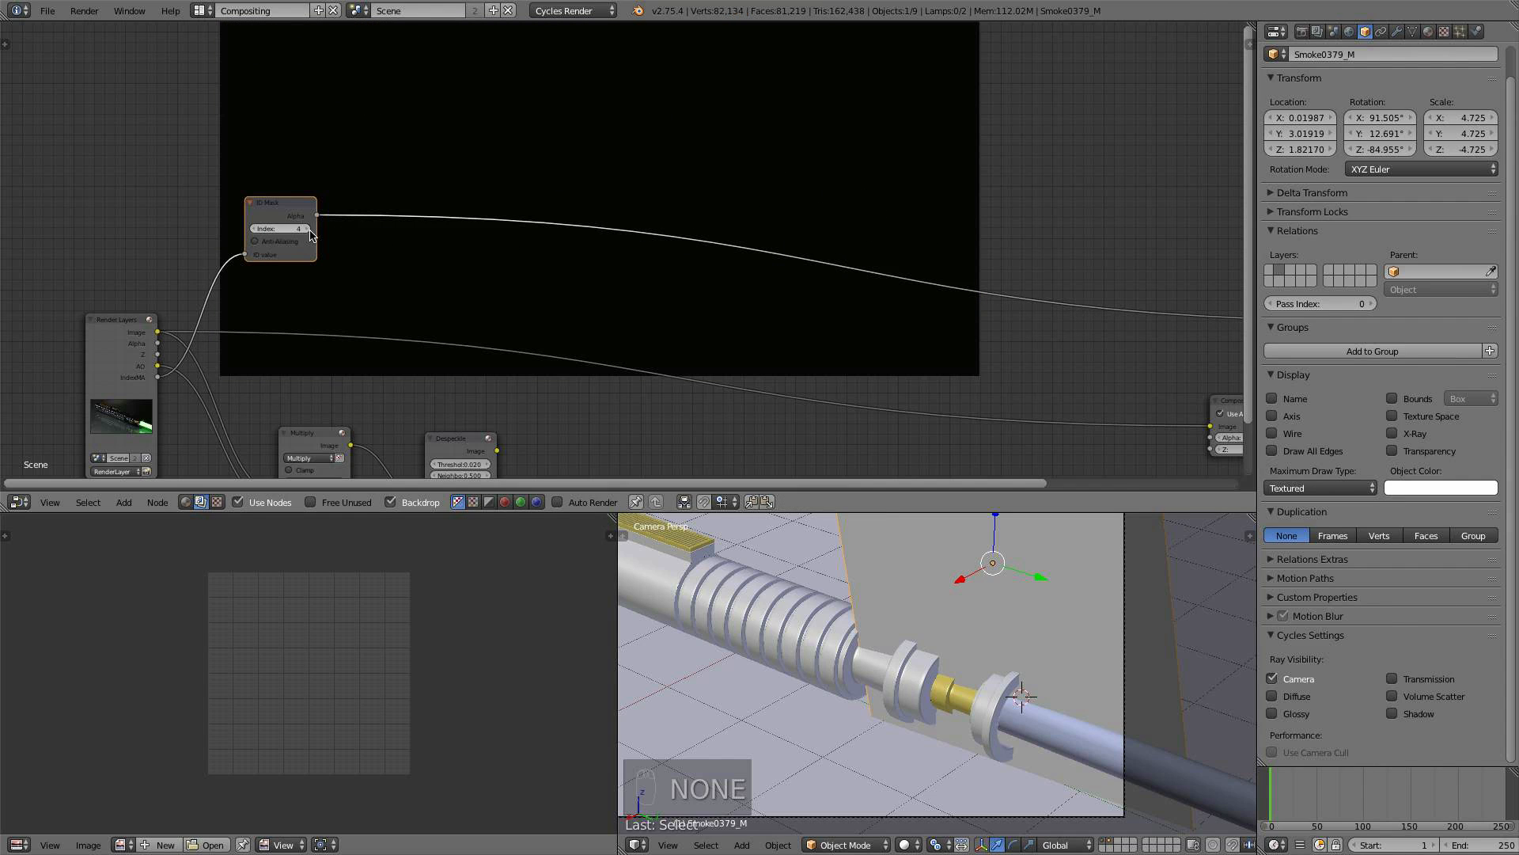
{"action": "left_click", "coordinate": [253, 228]}
{"action": "left_click", "coordinate": [253, 229]}
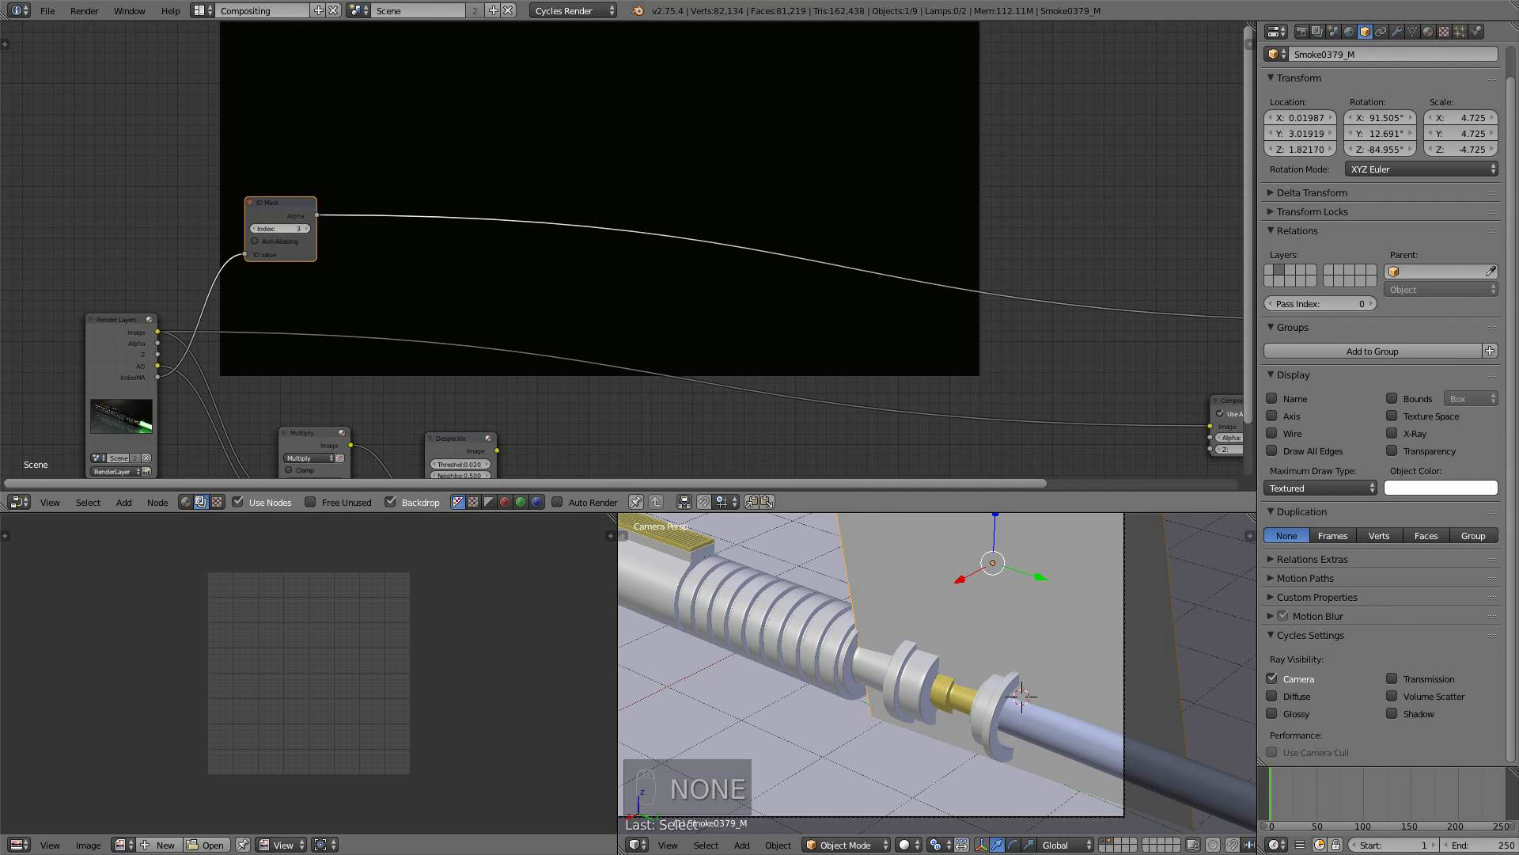
{"action": "left_click", "coordinate": [254, 229]}
{"action": "left_click", "coordinate": [254, 228]}
{"action": "left_click", "coordinate": [307, 229]}
{"action": "left_click", "coordinate": [307, 229]}
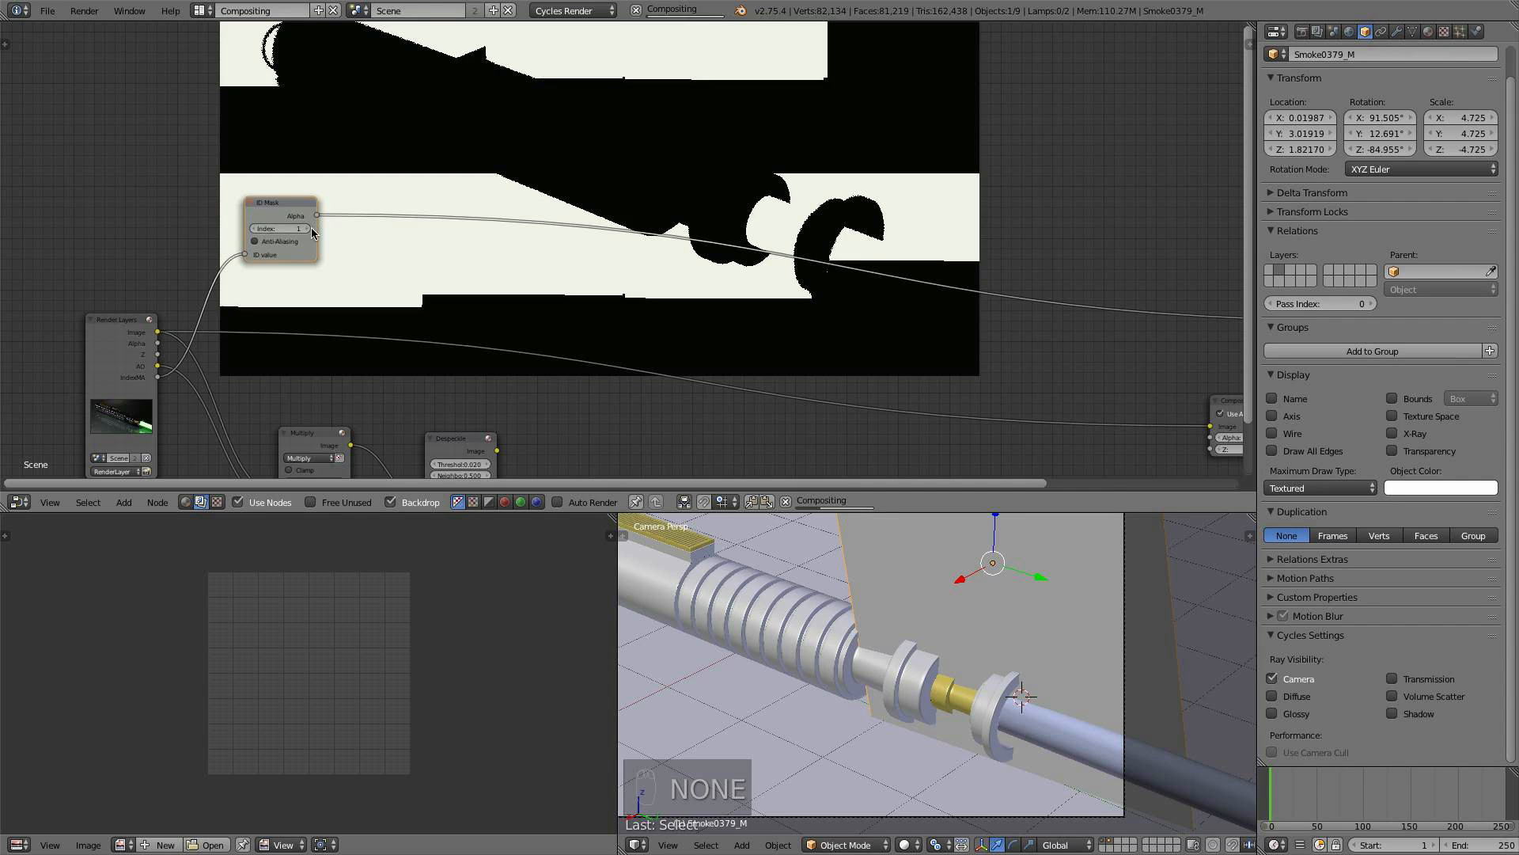
- Select the lightsaber cylinder, lower the pass index of Material.001, and set the pass index of the green emission Material.004 to 1
{"action": "right_click", "coordinate": [1100, 769]}
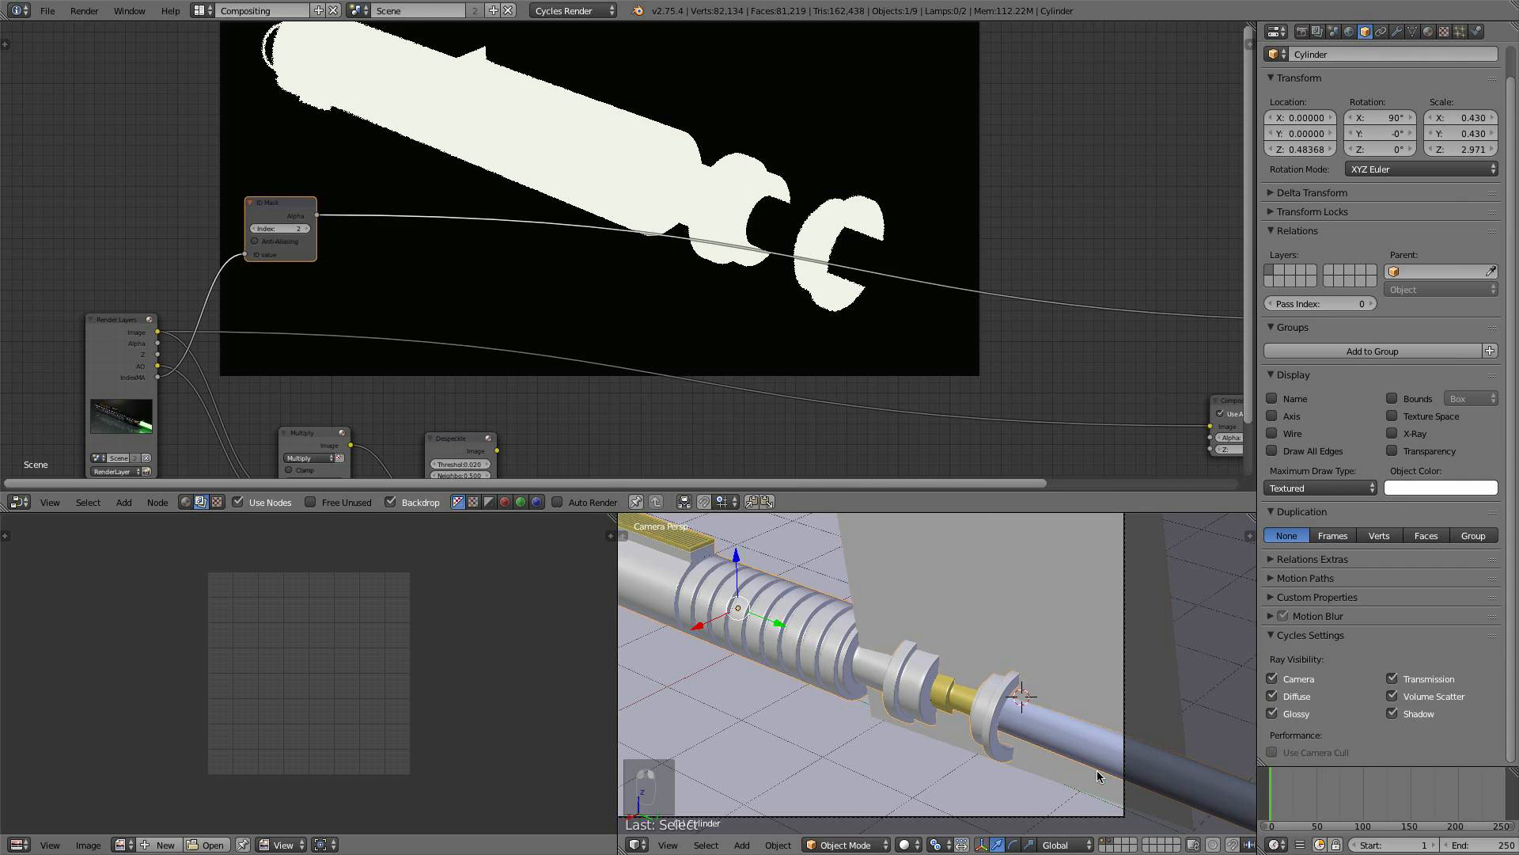
{"action": "left_click", "coordinate": [1429, 32]}
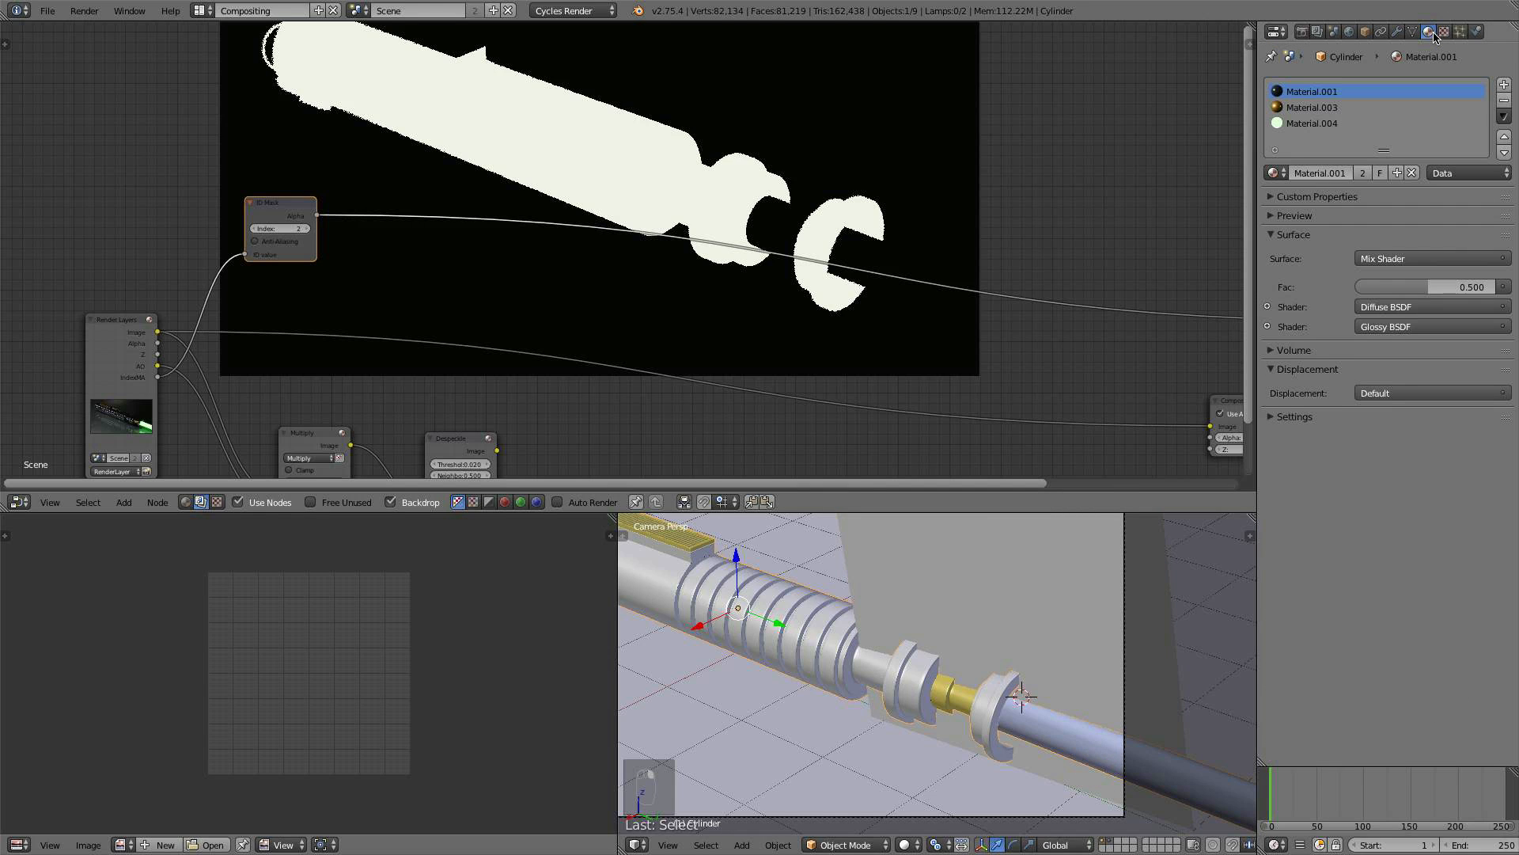
{"action": "left_click", "coordinate": [1295, 417]}
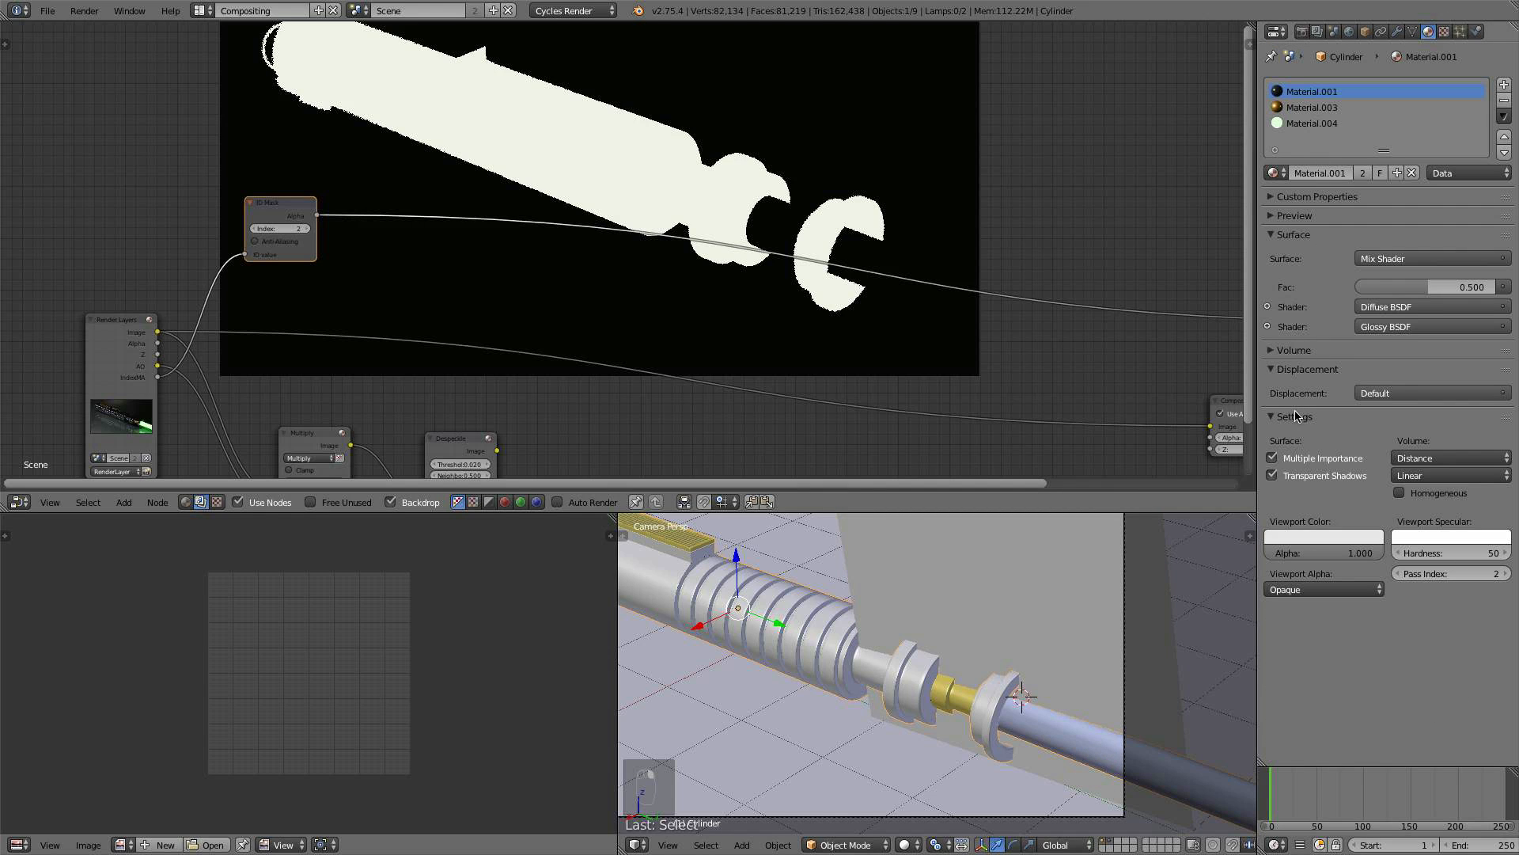
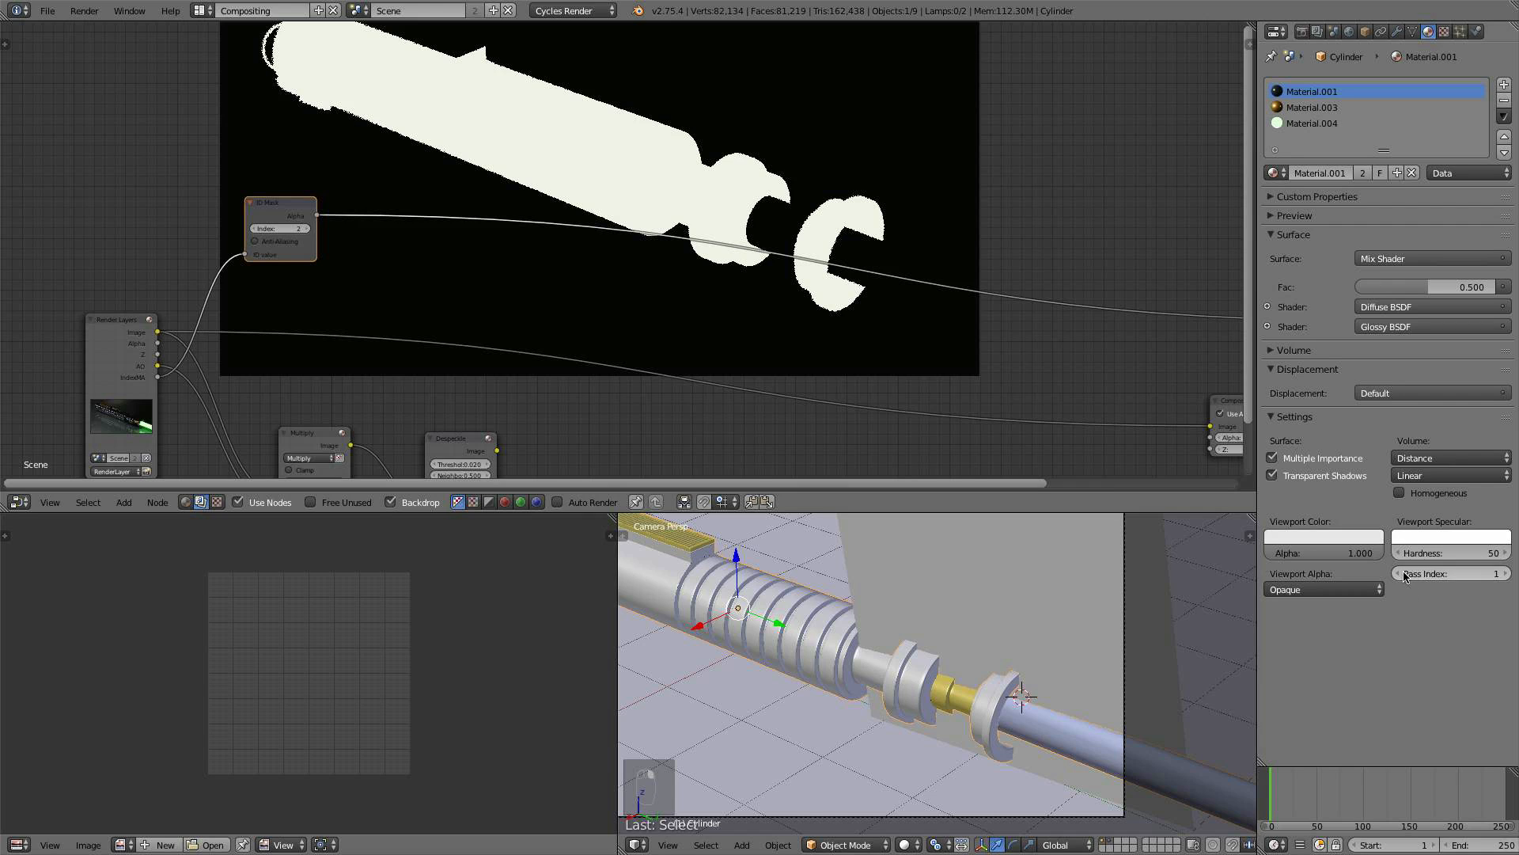
{"action": "left_click", "coordinate": [1343, 124]}
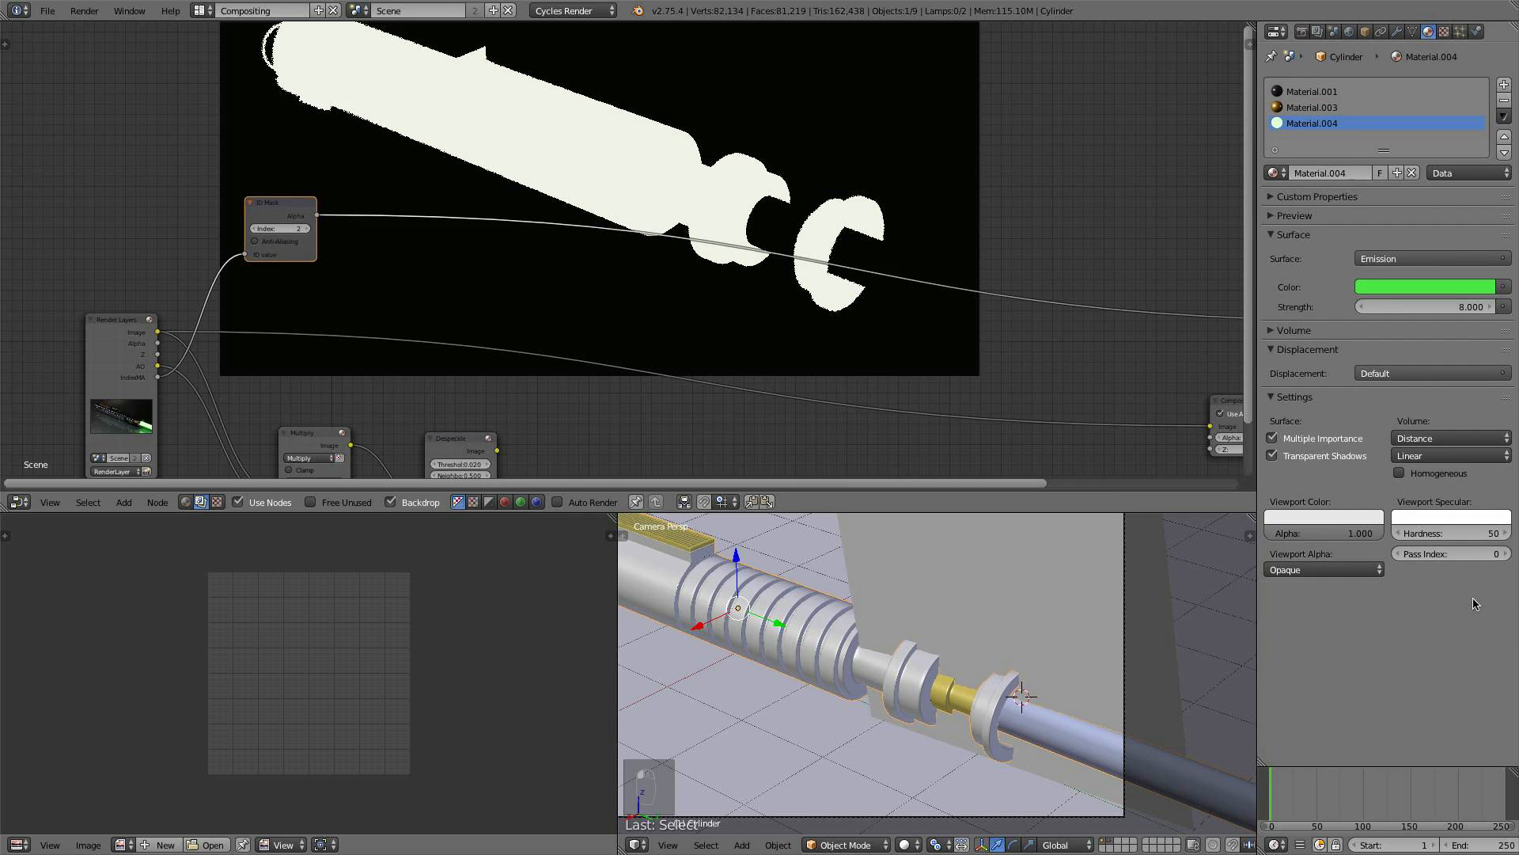
{"action": "left_click", "coordinate": [1505, 554]}
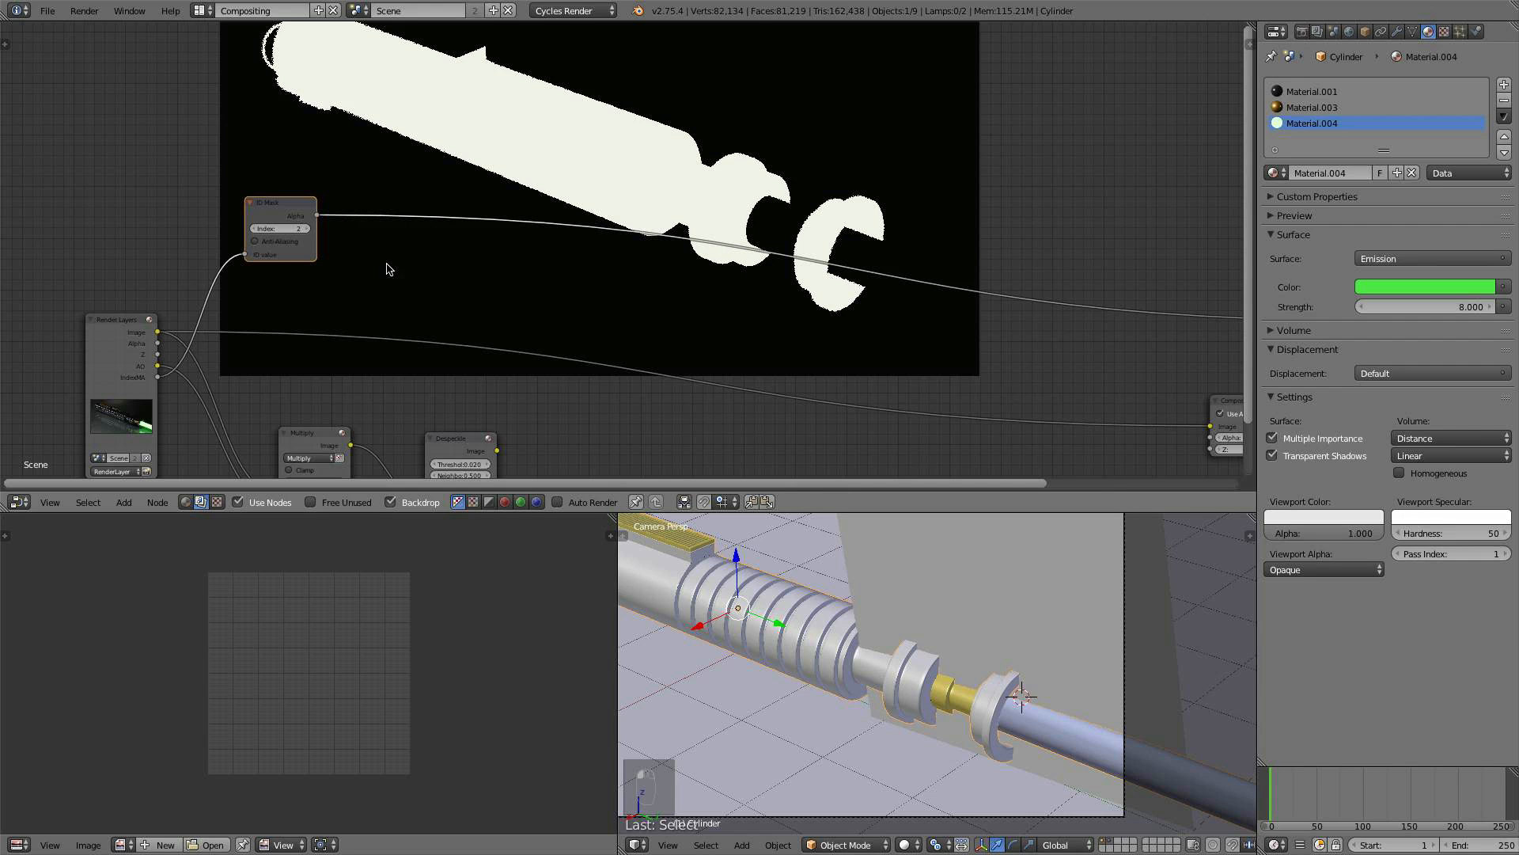
- Switch to the Default screen layout and render the scene again
{"action": "left_click", "coordinate": [202, 10]}
{"action": "left_click", "coordinate": [238, 81]}
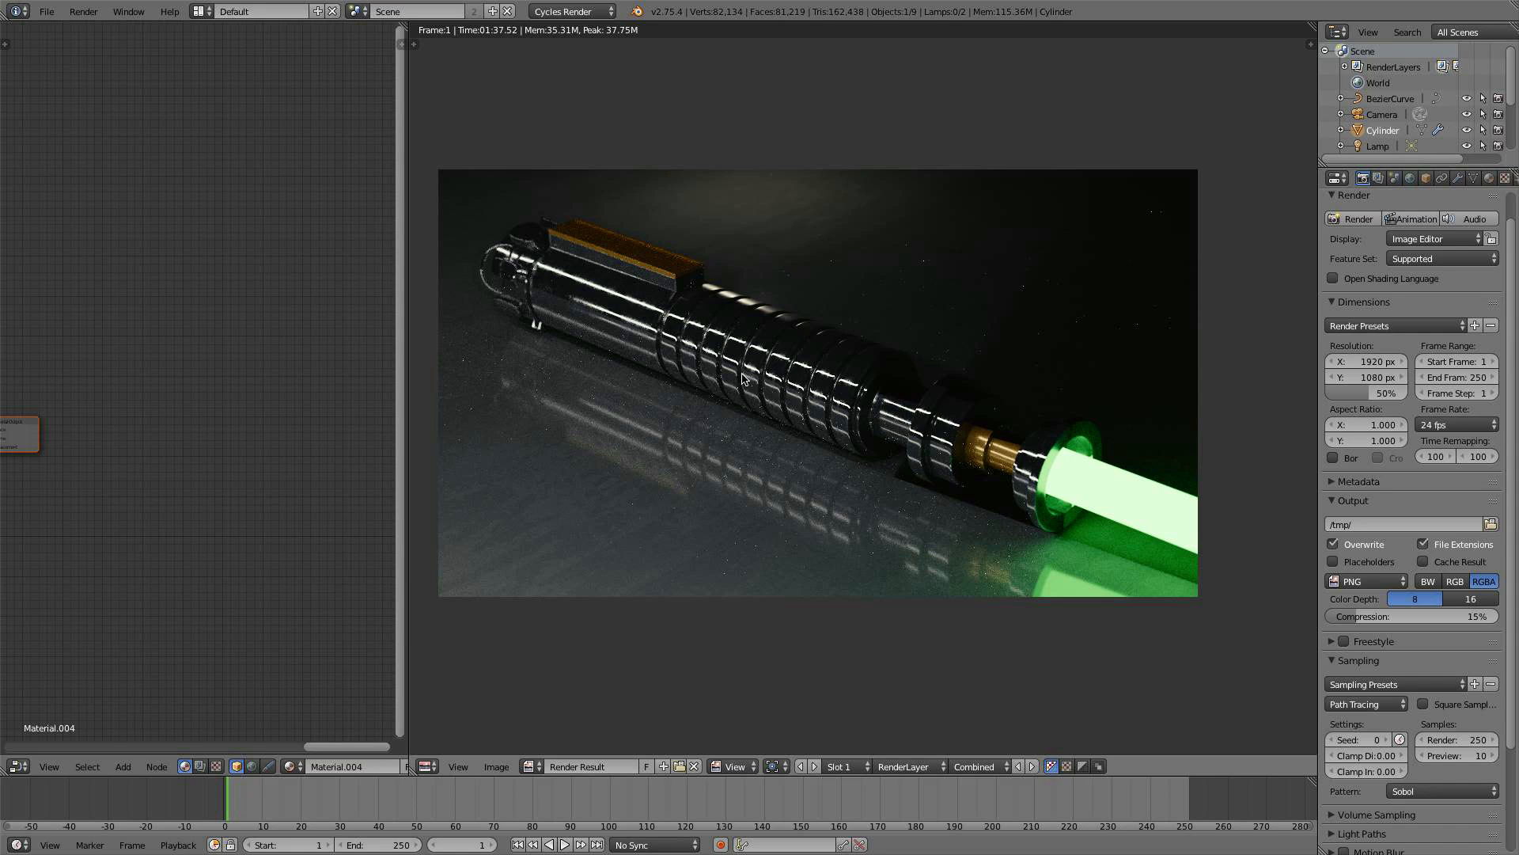
{"action": "key", "text": "F12"}
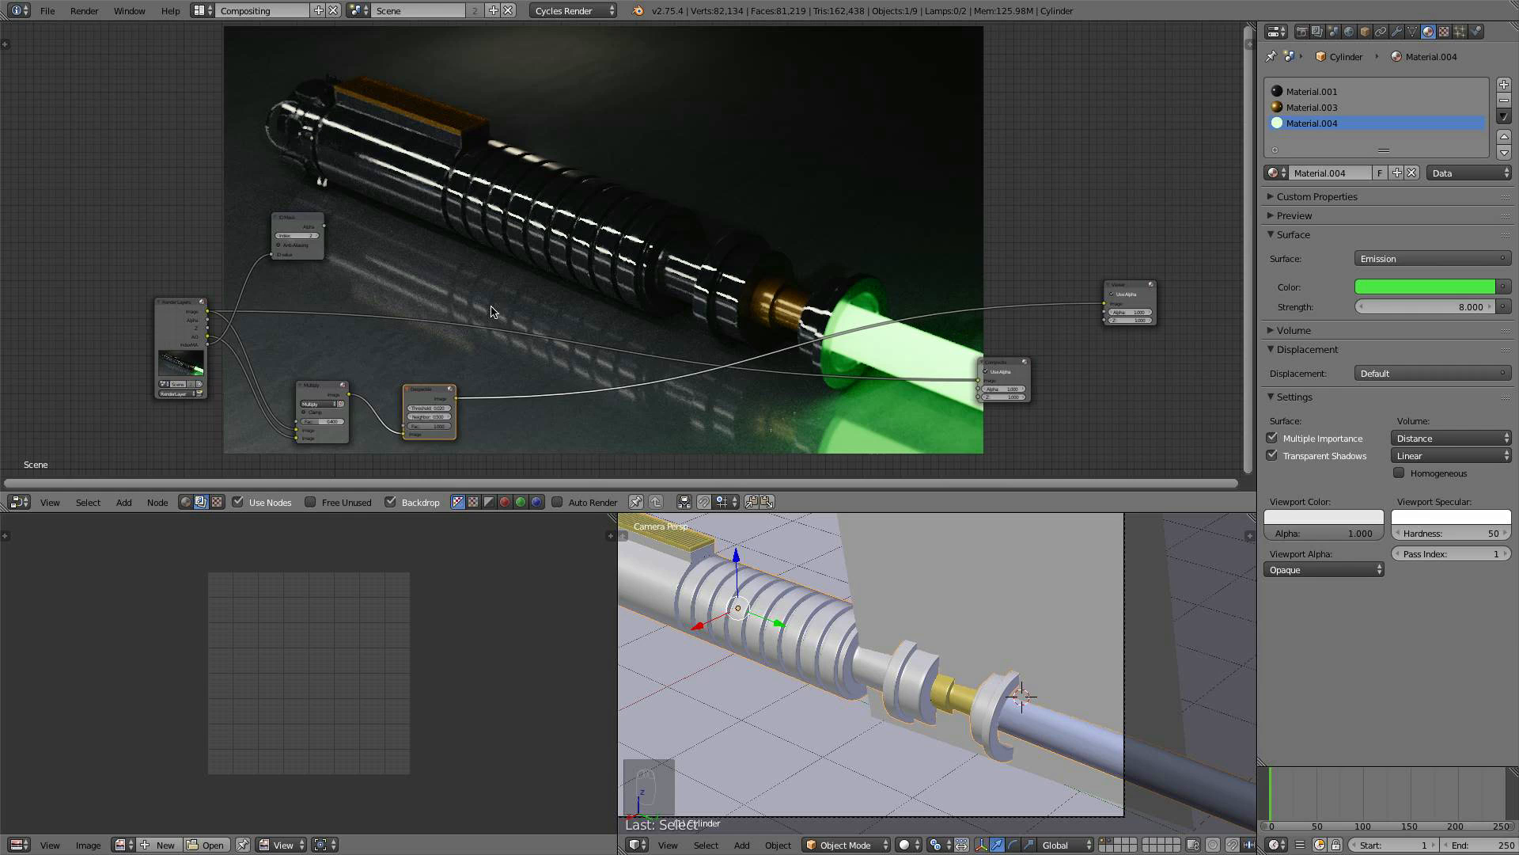
- Preview the ID Mask node in the Viewer, set its index to 1 to isolate the blade, and reposition the node
{"action": "scroll", "coordinate": [491, 311], "scroll_direction": "up", "scroll_amount": 4}
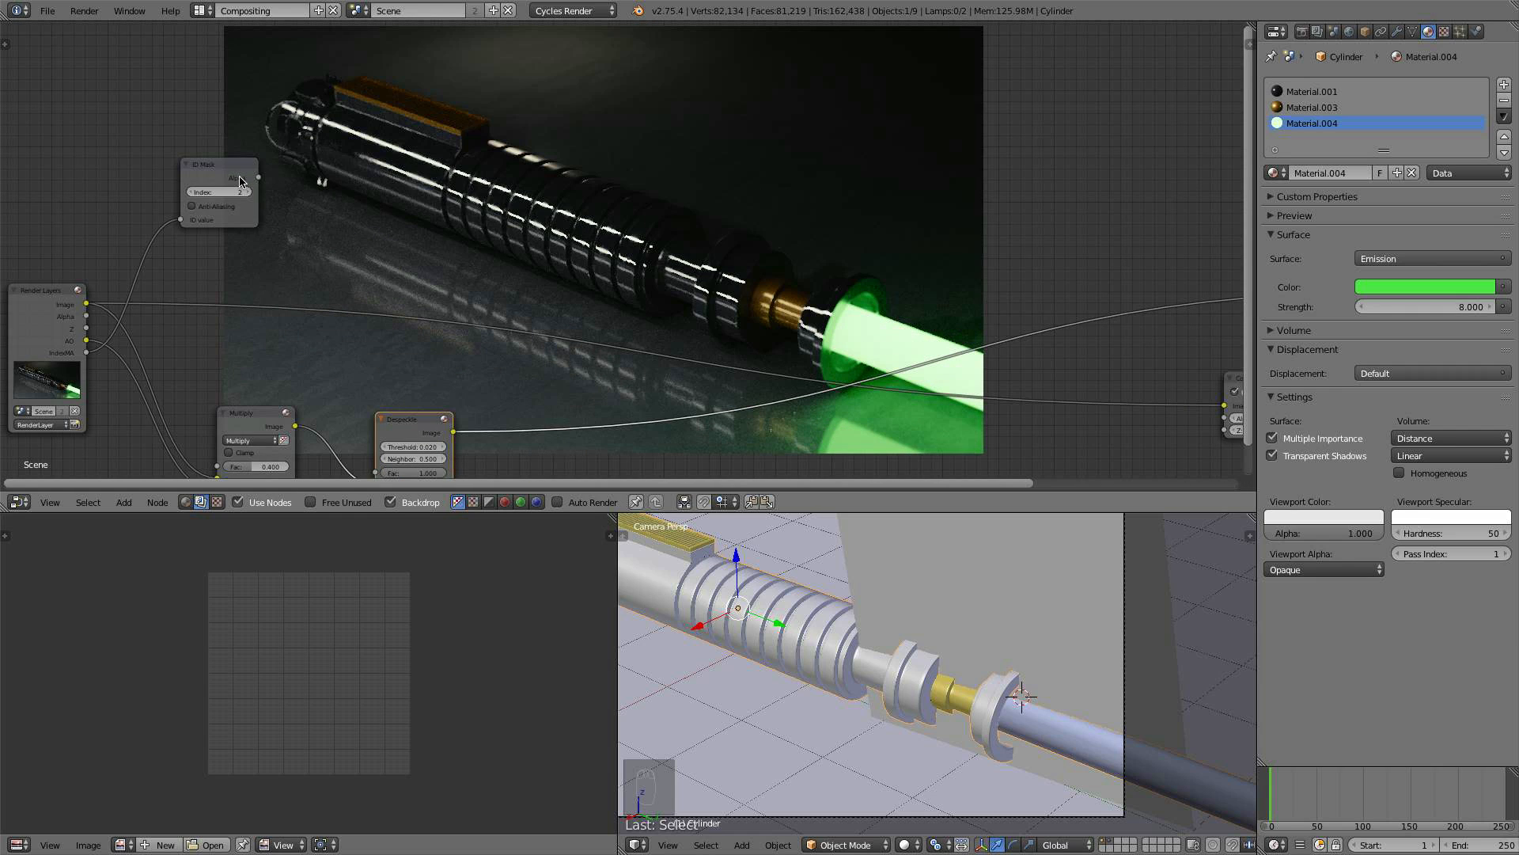
{"action": "middle_click_drag", "start_coordinate": [782, 352], "coordinate": [845, 341]}
{"action": "left_click", "coordinate": [294, 166], "text": "ctrl+shift"}
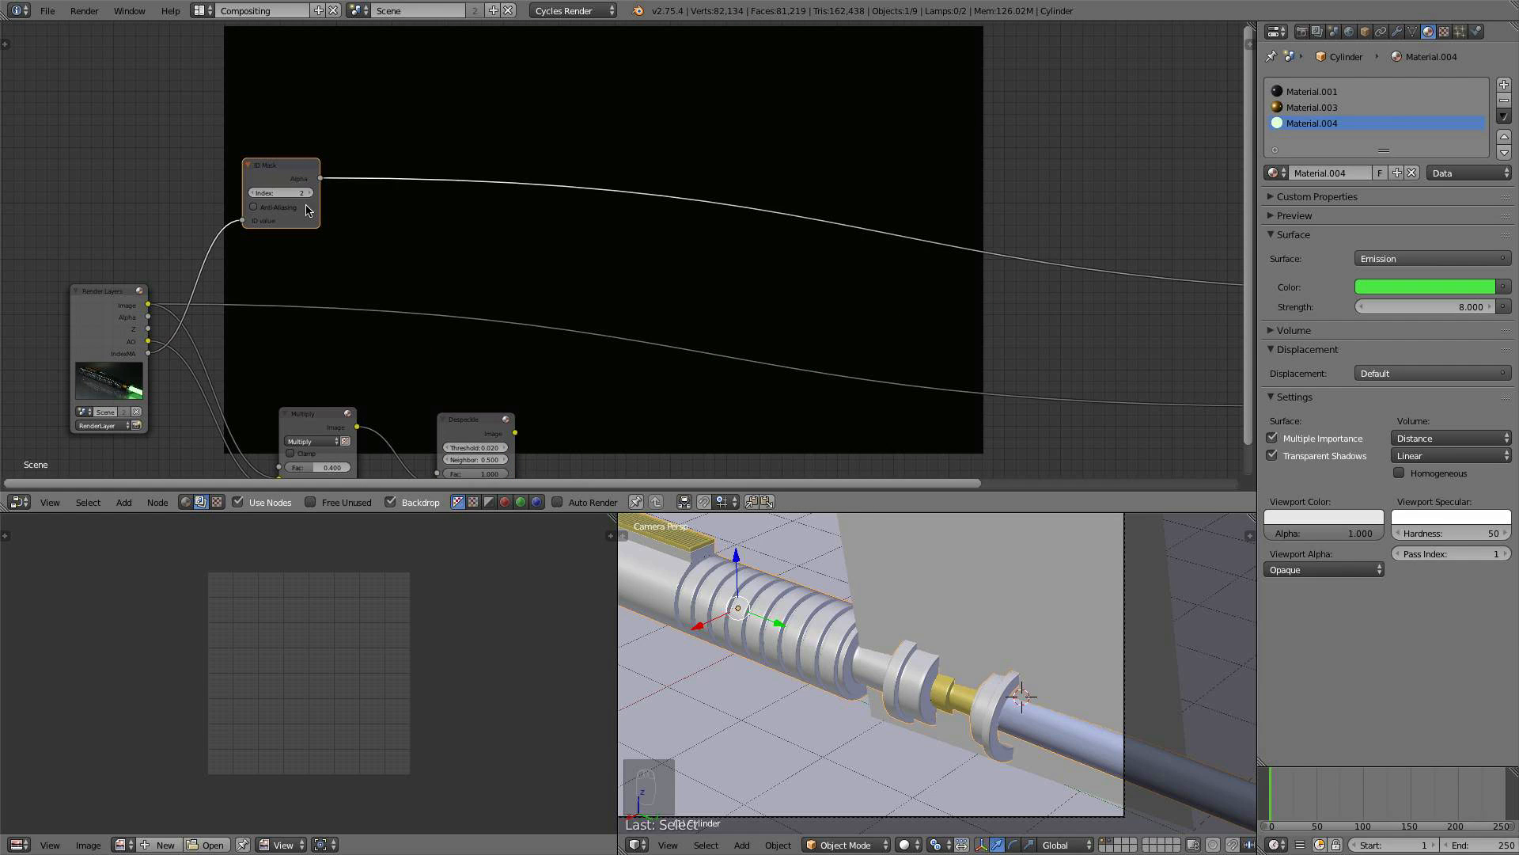
{"action": "left_click", "coordinate": [253, 192]}
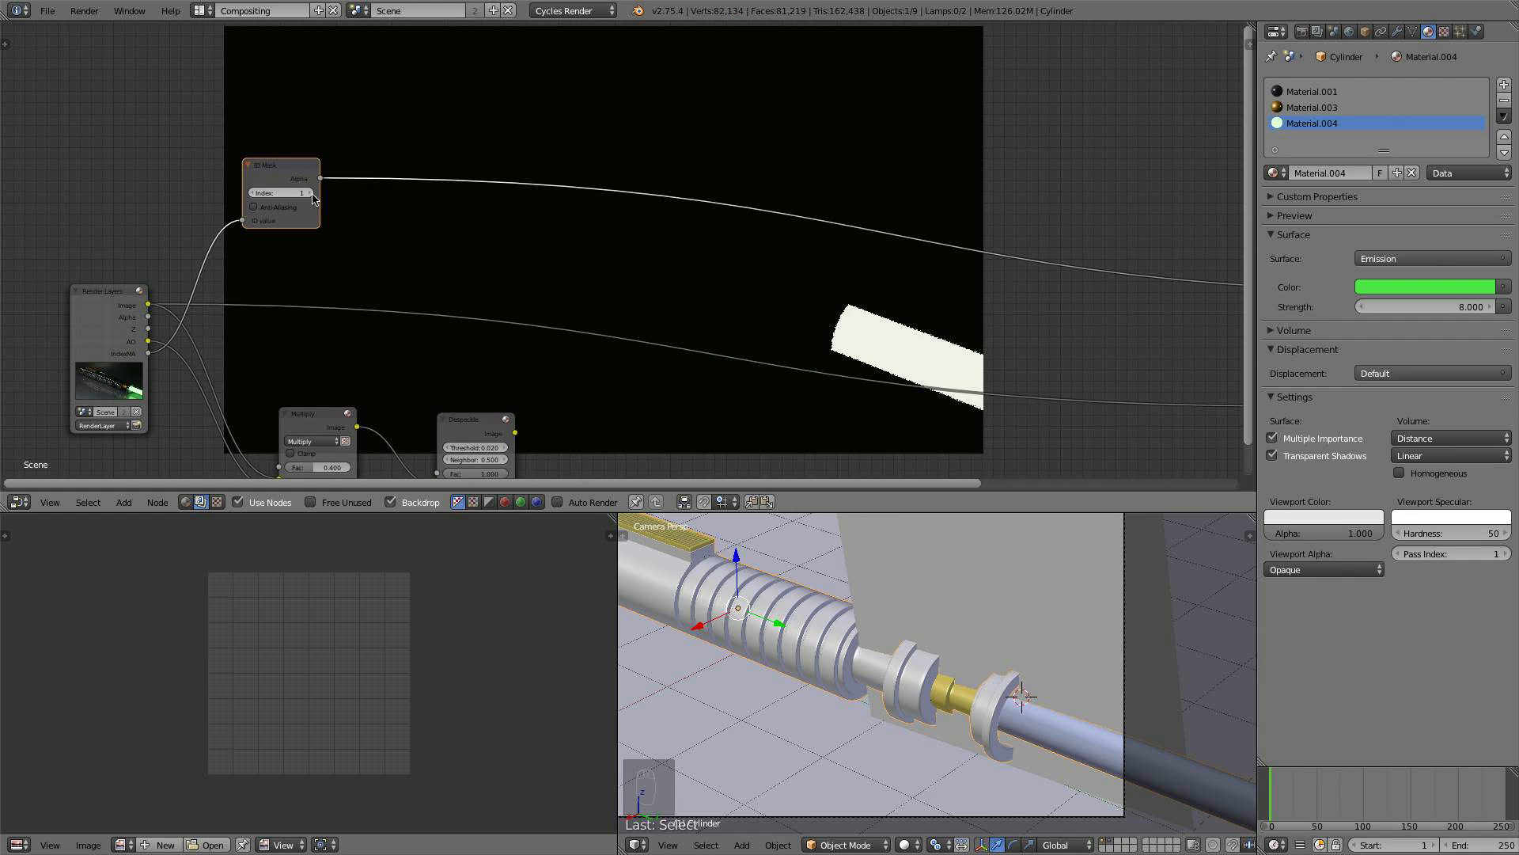
{"action": "left_click_drag", "start_coordinate": [274, 175], "coordinate": [239, 197]}
{"action": "middle_click_drag", "start_coordinate": [493, 306], "coordinate": [405, 273]}
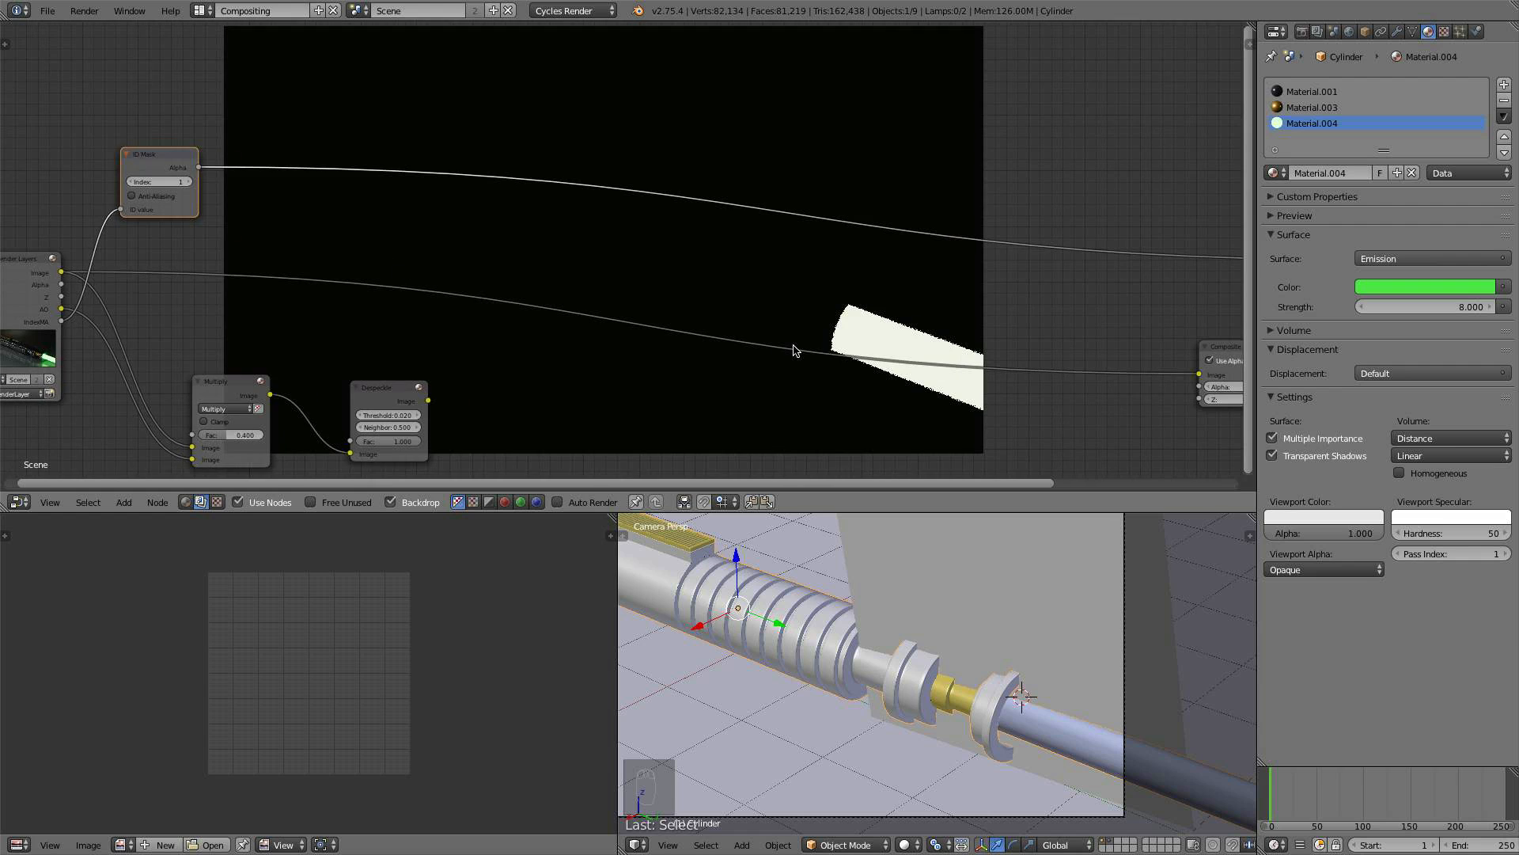
- Preview the Despeckle output in the Viewer and move the Multiply and Despeckle nodes closer to the Render Layers node
{"action": "scroll", "coordinate": [795, 350], "scroll_direction": "down", "scroll_amount": 1}
{"action": "middle_click_drag", "start_coordinate": [793, 346], "coordinate": [695, 288]}
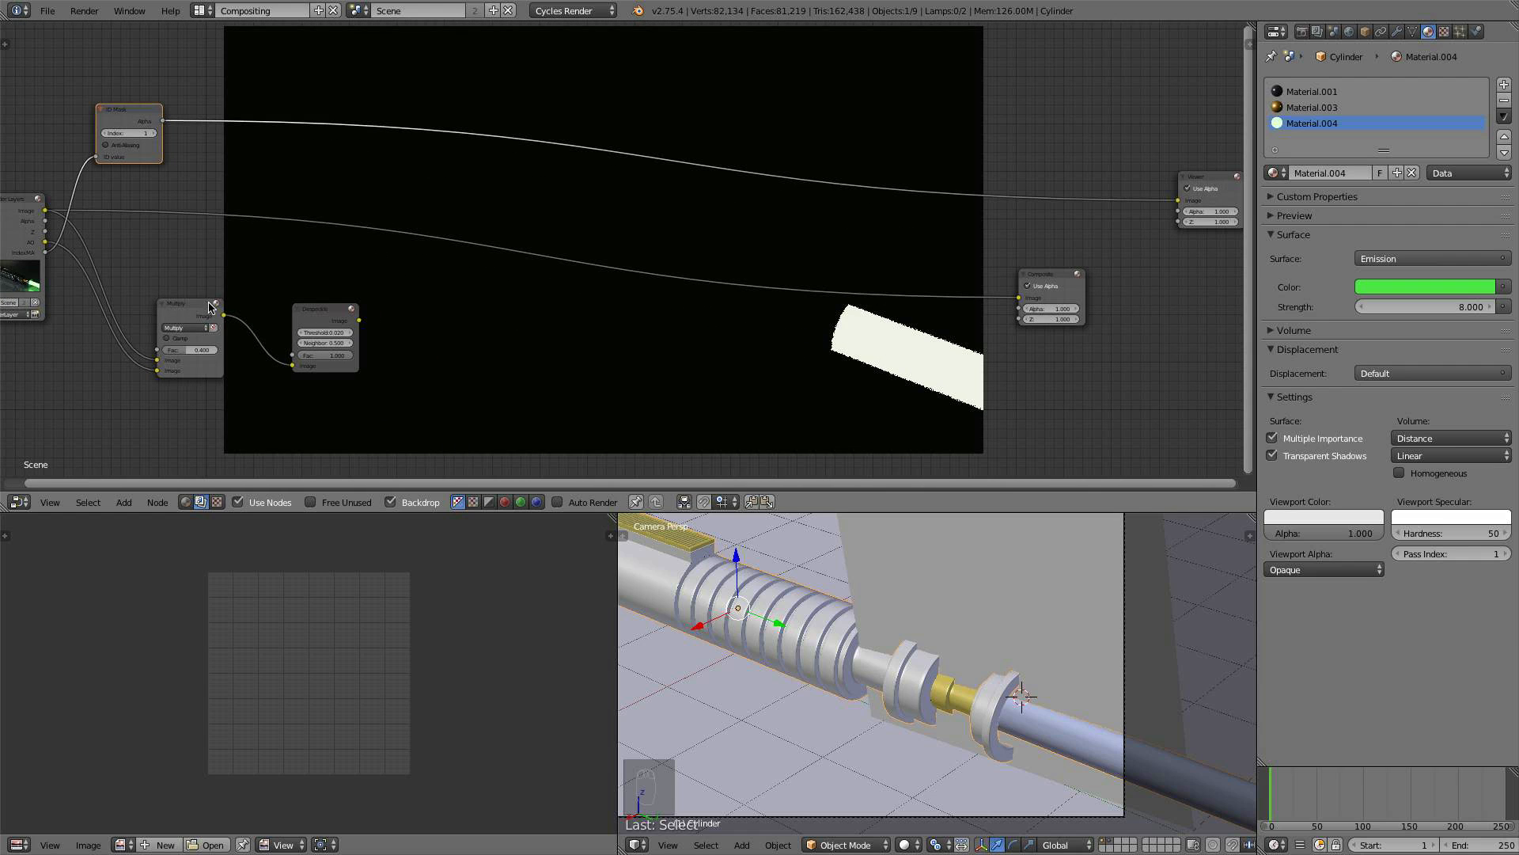
{"action": "left_click", "coordinate": [324, 310], "text": "ctrl+shift"}
{"action": "left_click_drag", "start_coordinate": [328, 311], "coordinate": [302, 301]}
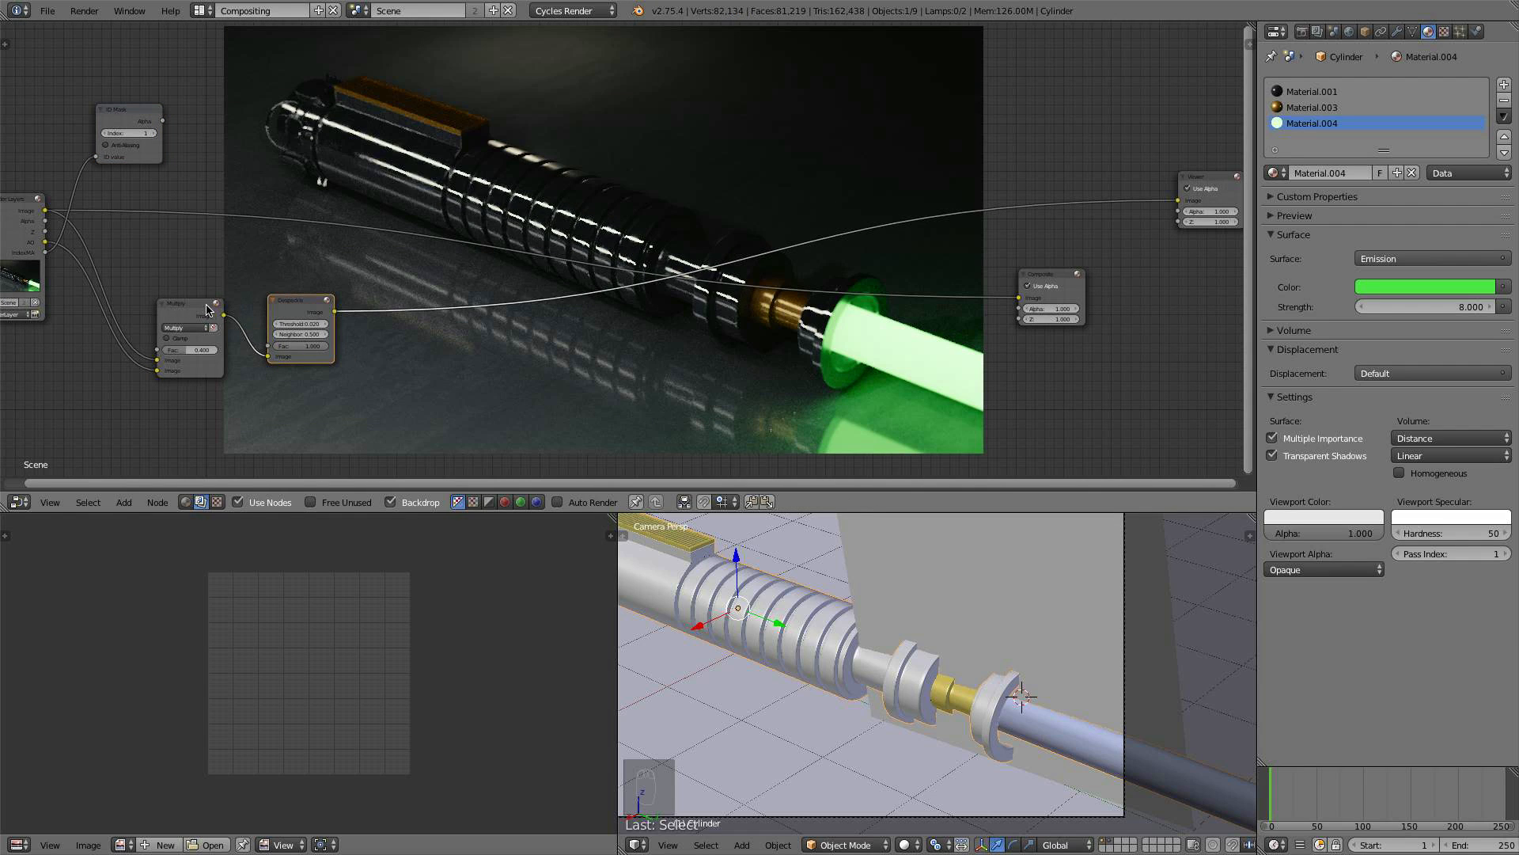
{"action": "left_click_drag", "start_coordinate": [208, 309], "coordinate": [197, 308]}
{"action": "left_click_drag", "start_coordinate": [310, 310], "coordinate": [287, 300]}
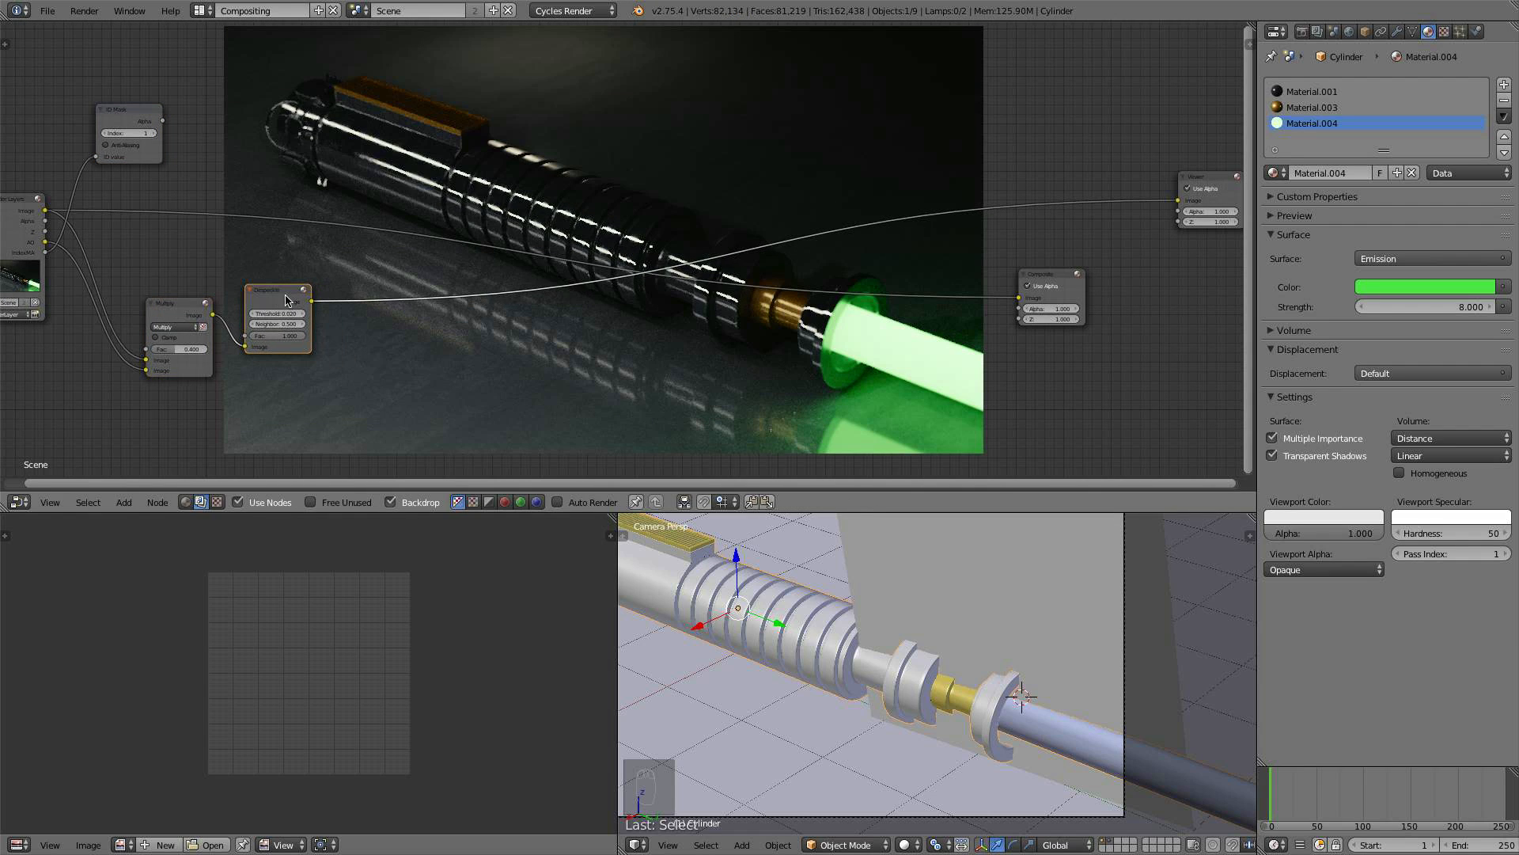
{"action": "left_click", "coordinate": [109, 124], "text": "ctrl+shift"}
{"action": "left_click", "coordinate": [287, 309], "text": "ctrl+shift"}
{"action": "scroll", "coordinate": [396, 255], "scroll_direction": "up", "scroll_amount": 2}
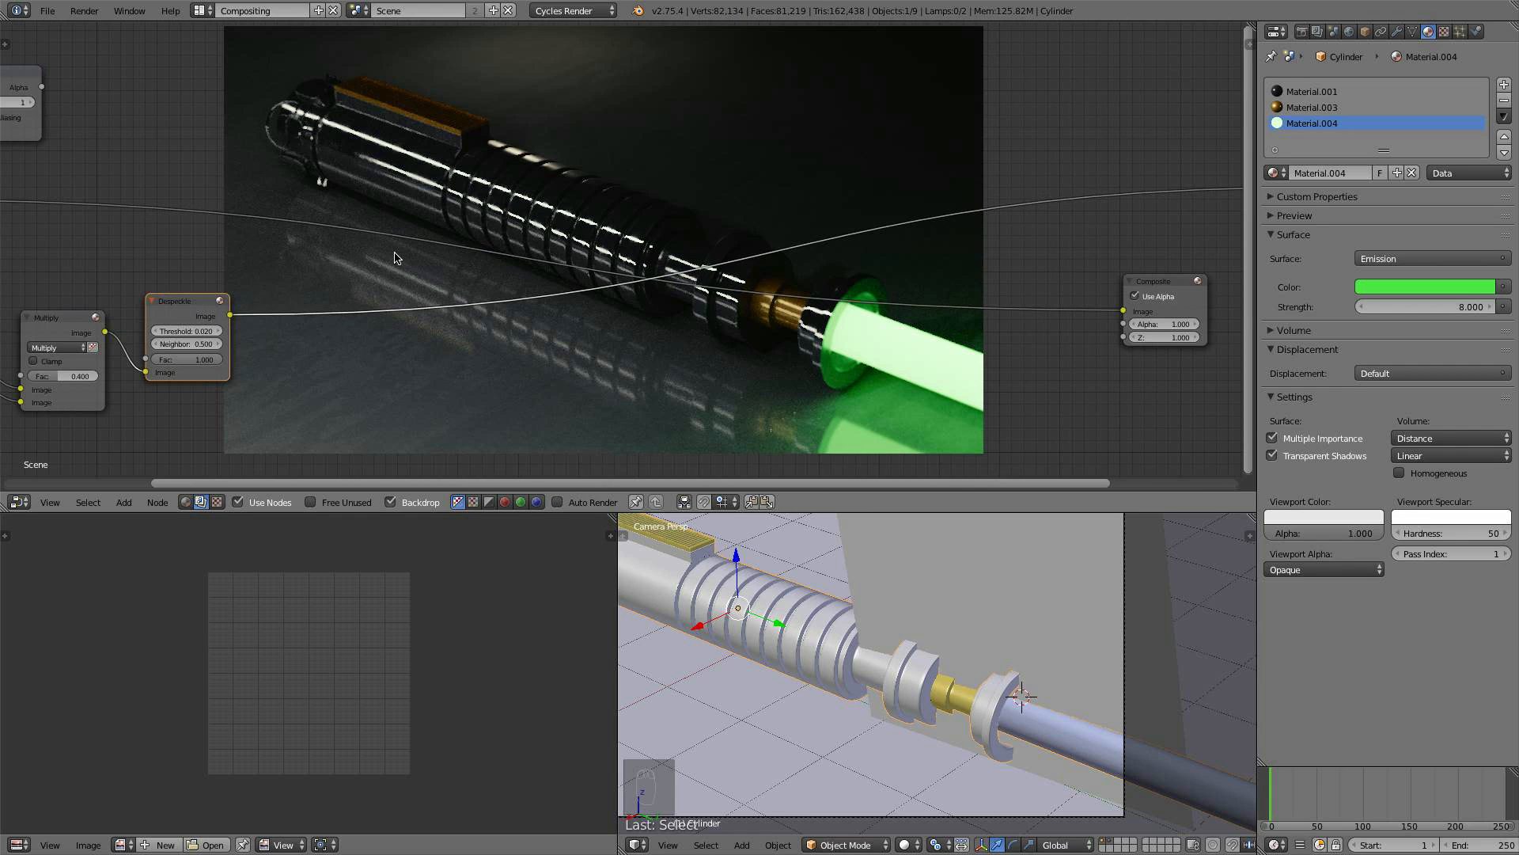
- Add a Blur node after Despeckle, using the Fast Gaussian filter type with Relative enabled
{"action": "middle_click_drag", "start_coordinate": [358, 288], "coordinate": [399, 327]}
{"action": "scroll", "coordinate": [390, 337], "scroll_direction": "up", "scroll_amount": 2}
{"action": "middle_click_drag", "start_coordinate": [333, 255], "coordinate": [386, 278]}
{"action": "key", "text": "shift+a"}
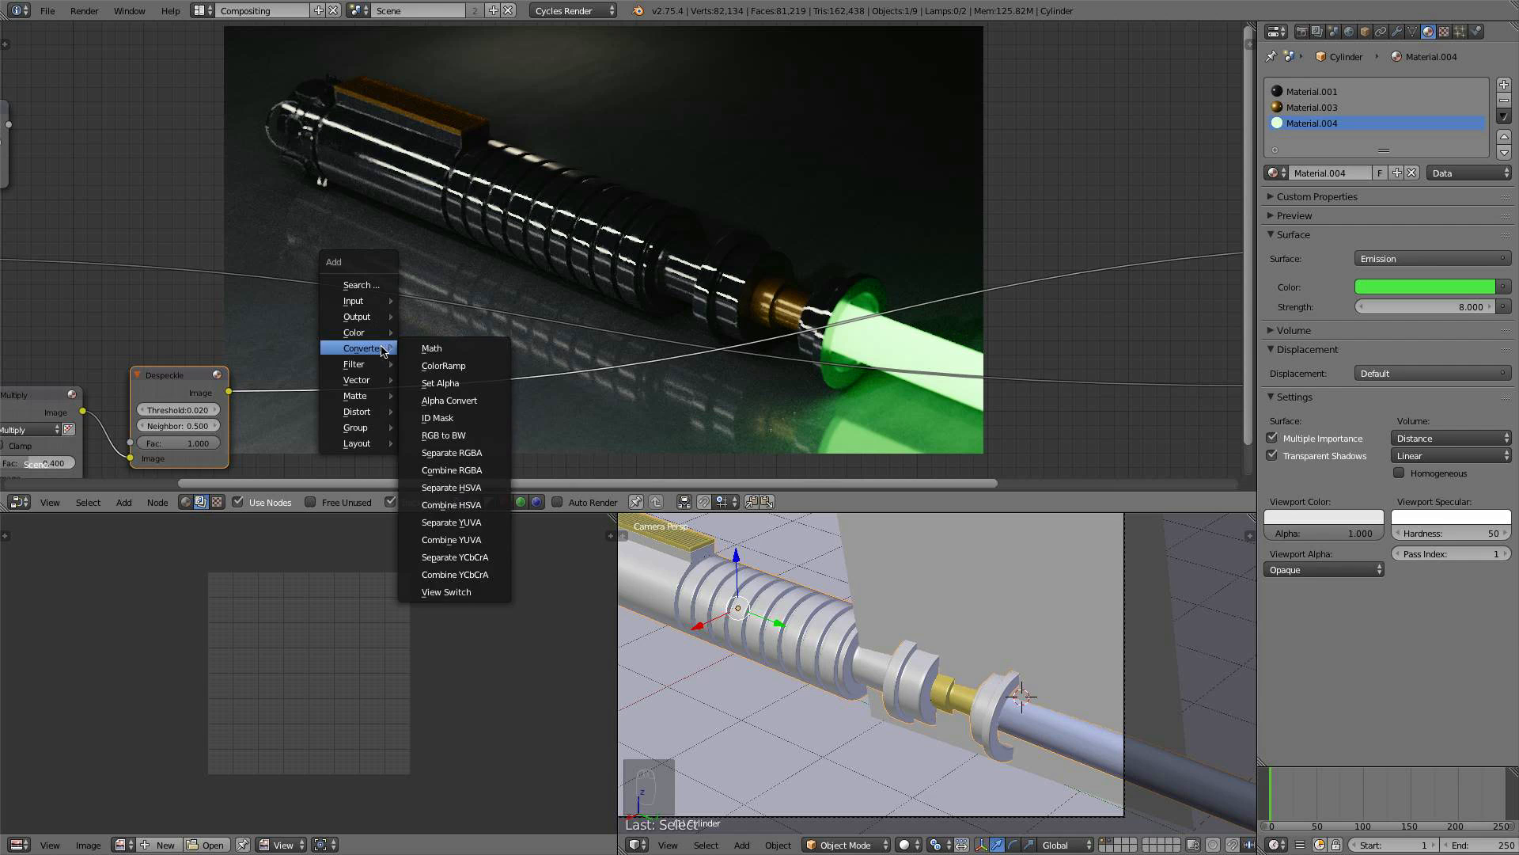
{"action": "mouse_move", "coordinate": [356, 364]}
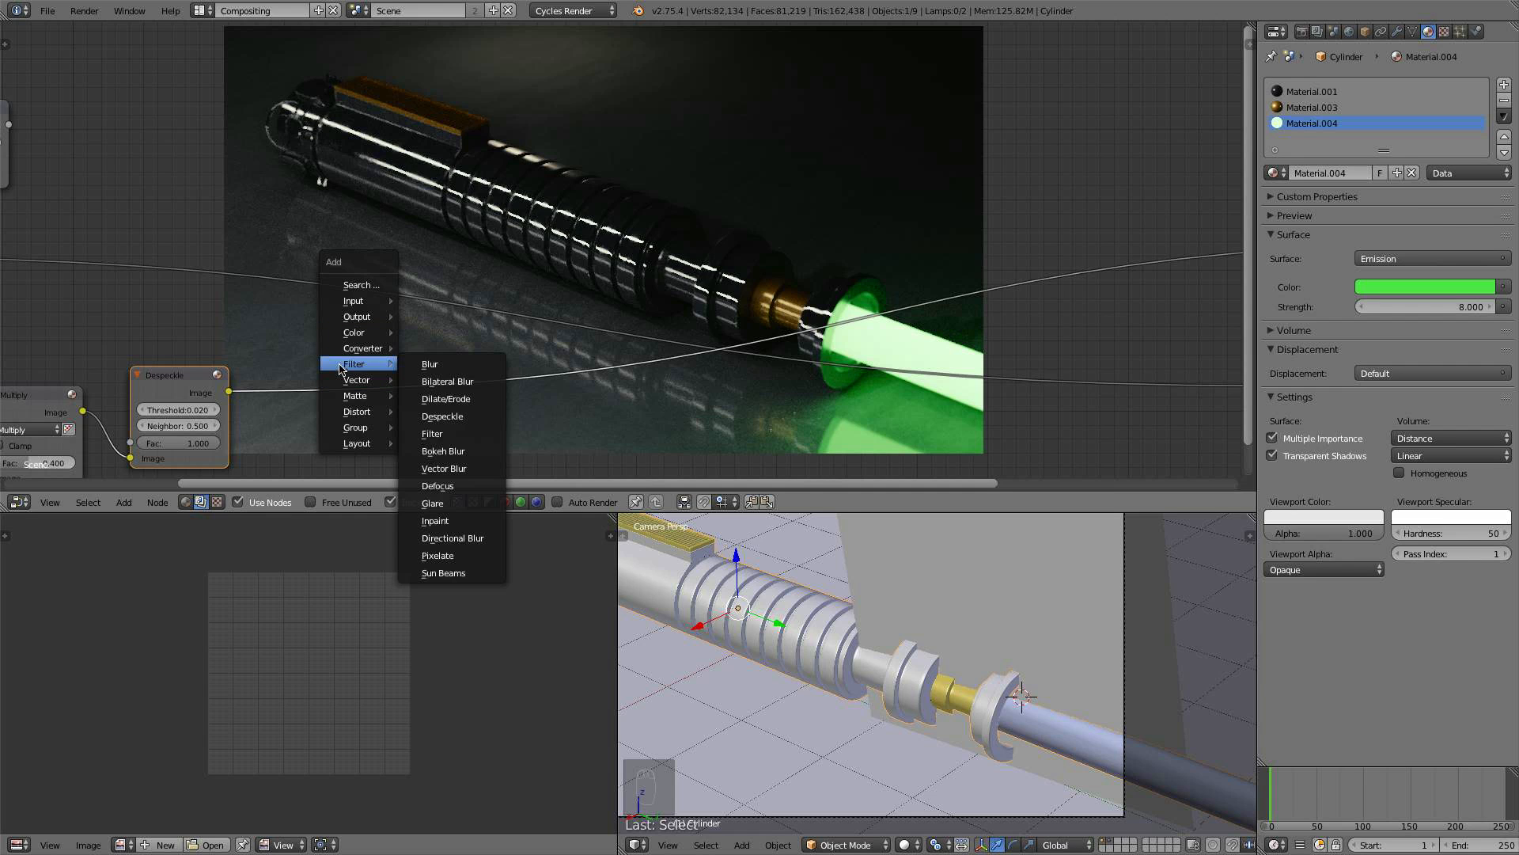
{"action": "left_click", "coordinate": [464, 366]}
{"action": "left_click", "coordinate": [358, 357]}
{"action": "middle_click_drag", "start_coordinate": [358, 357], "coordinate": [279, 243]}
{"action": "left_click", "coordinate": [282, 250]}
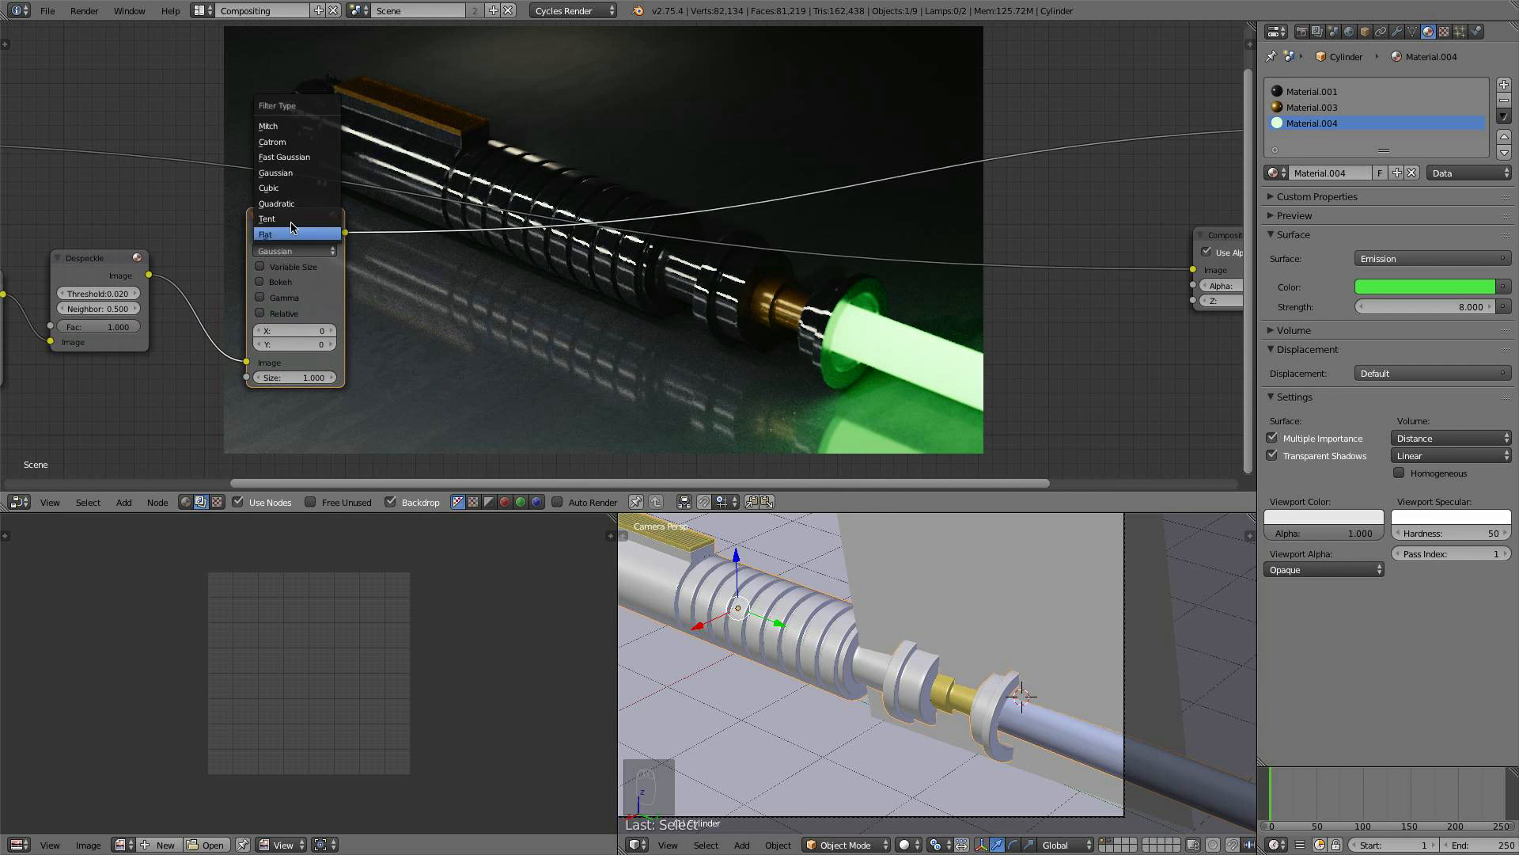
{"action": "left_click", "coordinate": [305, 156]}
{"action": "left_click", "coordinate": [292, 269]}
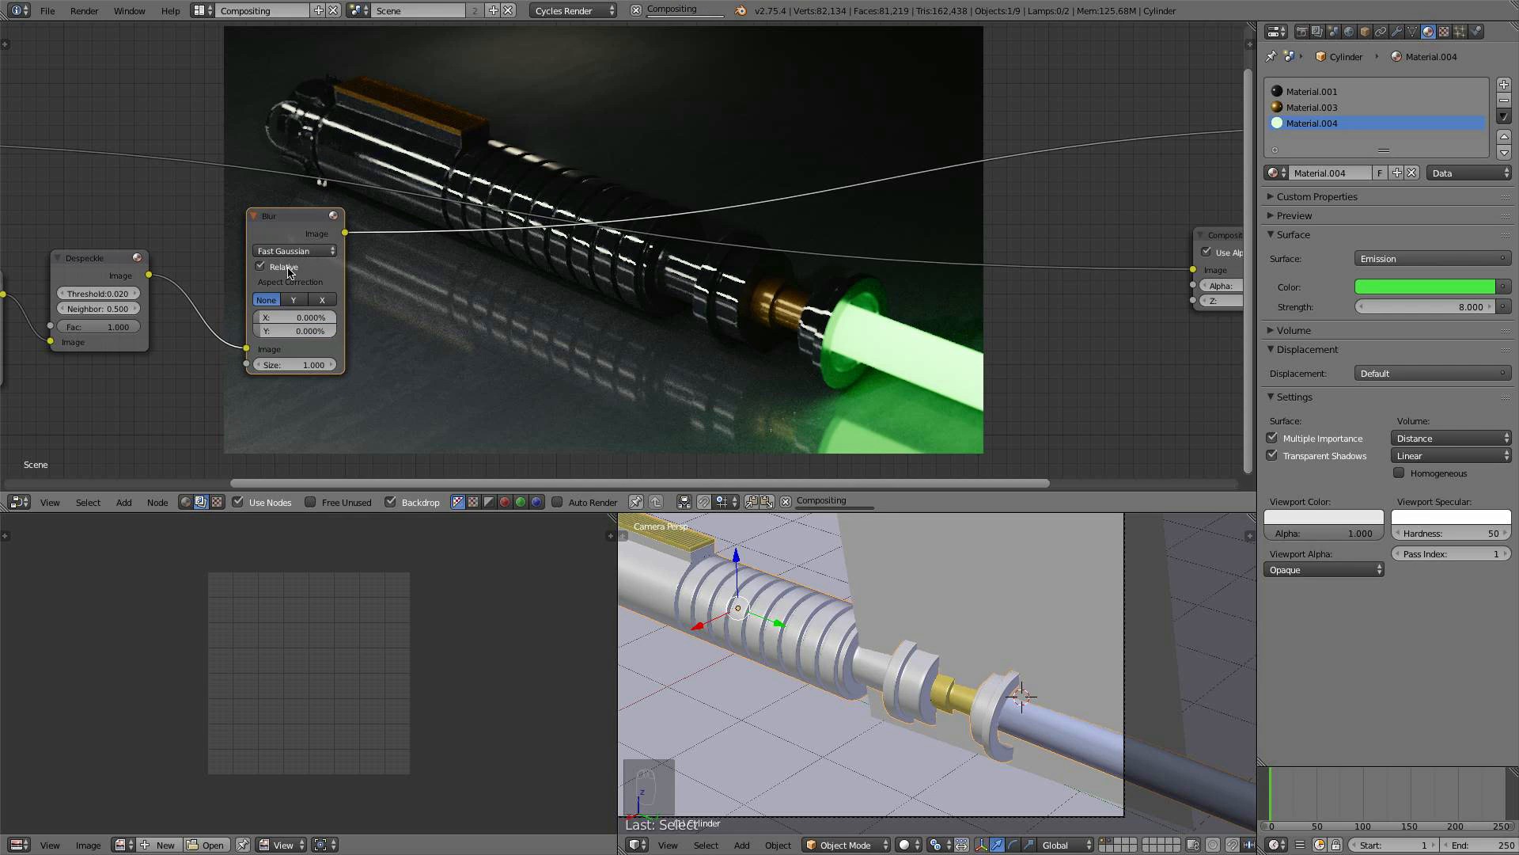
- Set the Blur node's X and Y amounts to 1%
{"action": "left_click", "coordinate": [298, 316]}
{"action": "type", "text": "1"}
{"action": "key", "text": "Return"}
{"action": "left_click", "coordinate": [300, 331]}
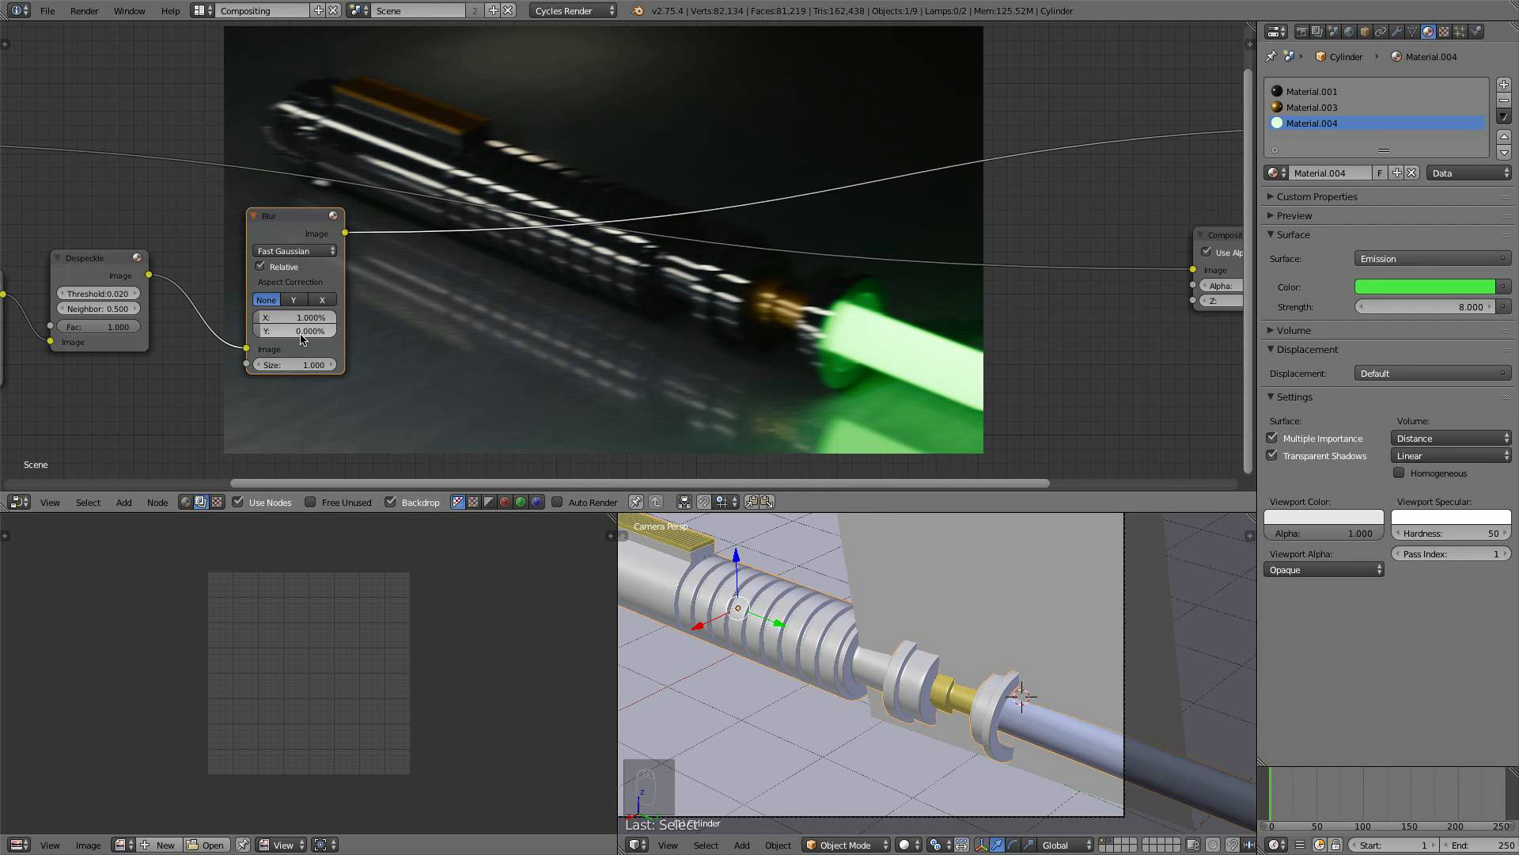
{"action": "type", "text": "1"}
{"action": "key", "text": "Return"}
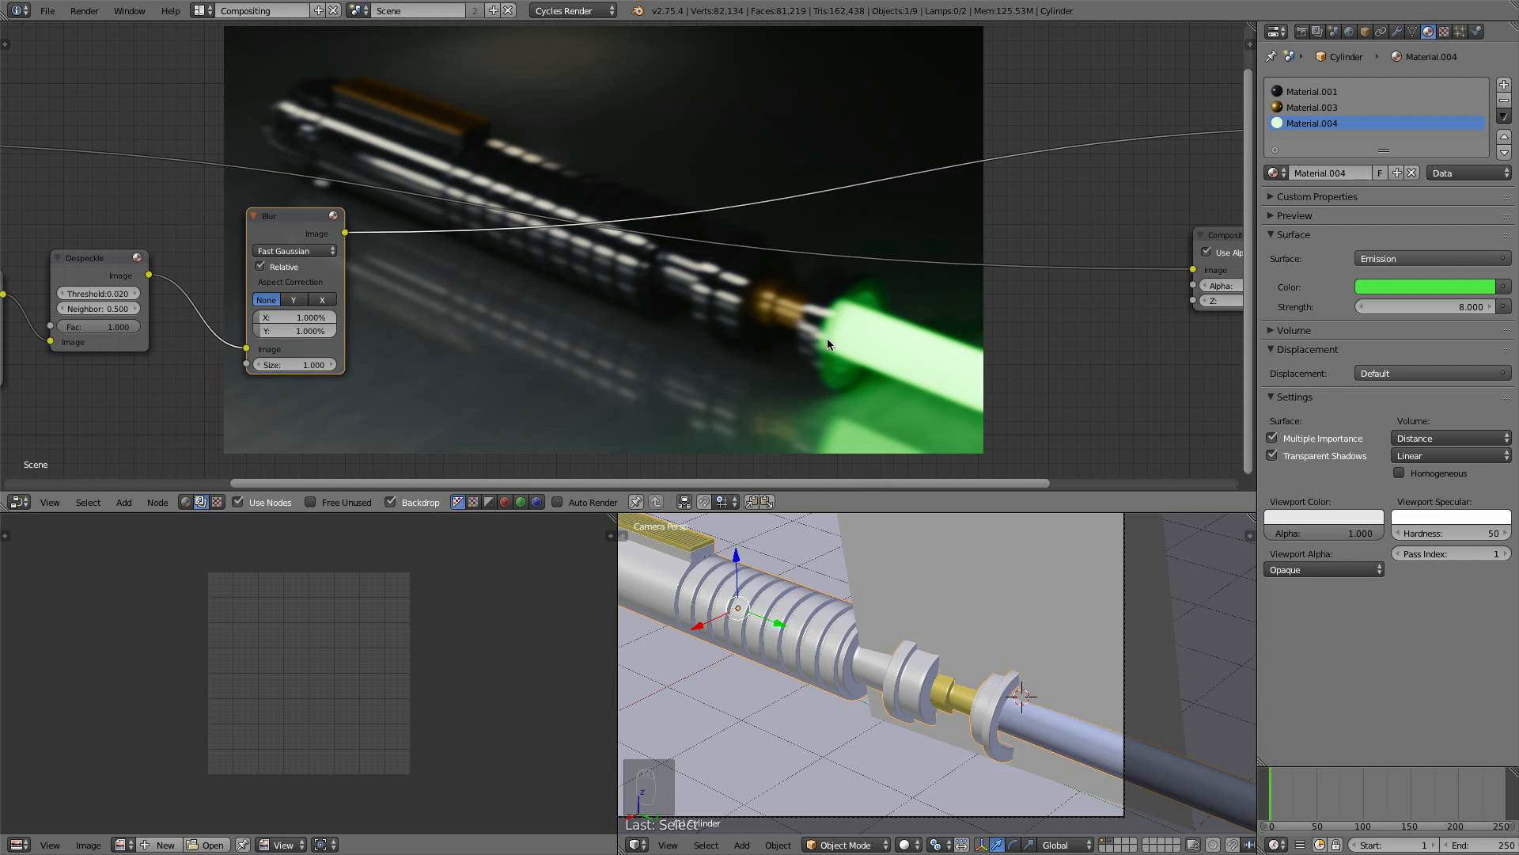
- Duplicate the Blur node, feed it from Despeckle, set its X and Y to 5%, and preview it in the Viewer
{"action": "key", "text": "shift+d"}
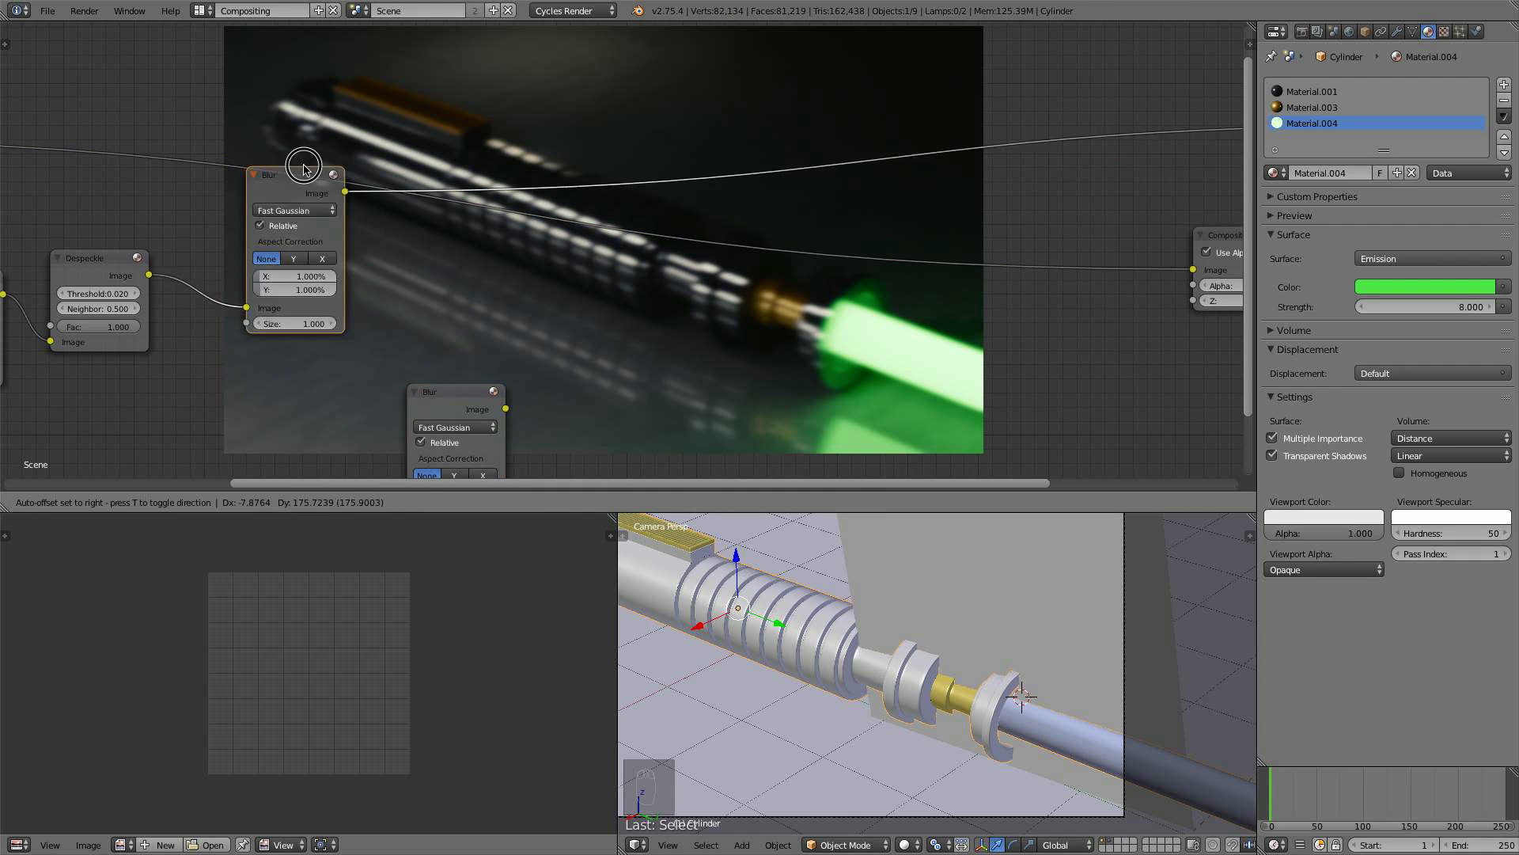
{"action": "left_click", "coordinate": [309, 39]}
{"action": "left_click_drag", "start_coordinate": [456, 396], "coordinate": [298, 220]}
{"action": "left_click_drag", "start_coordinate": [149, 274], "coordinate": [249, 351]}
{"action": "left_click", "coordinate": [295, 320]}
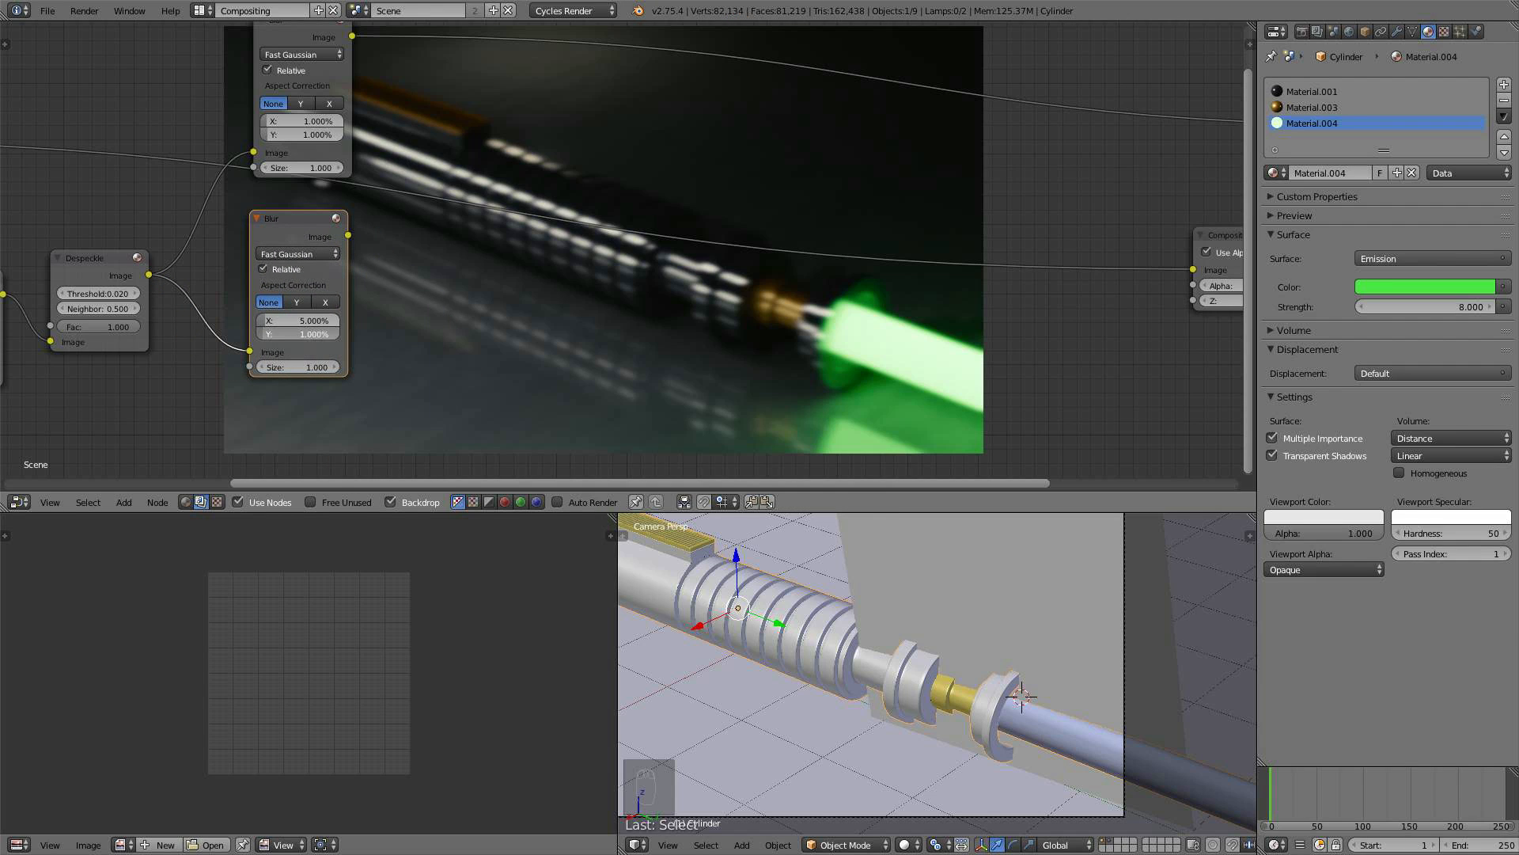
{"action": "key", "text": "Tab"}
{"action": "type", "text": "5"}
{"action": "key", "text": "Return"}
{"action": "left_click", "coordinate": [317, 236], "text": "ctrl+shift"}
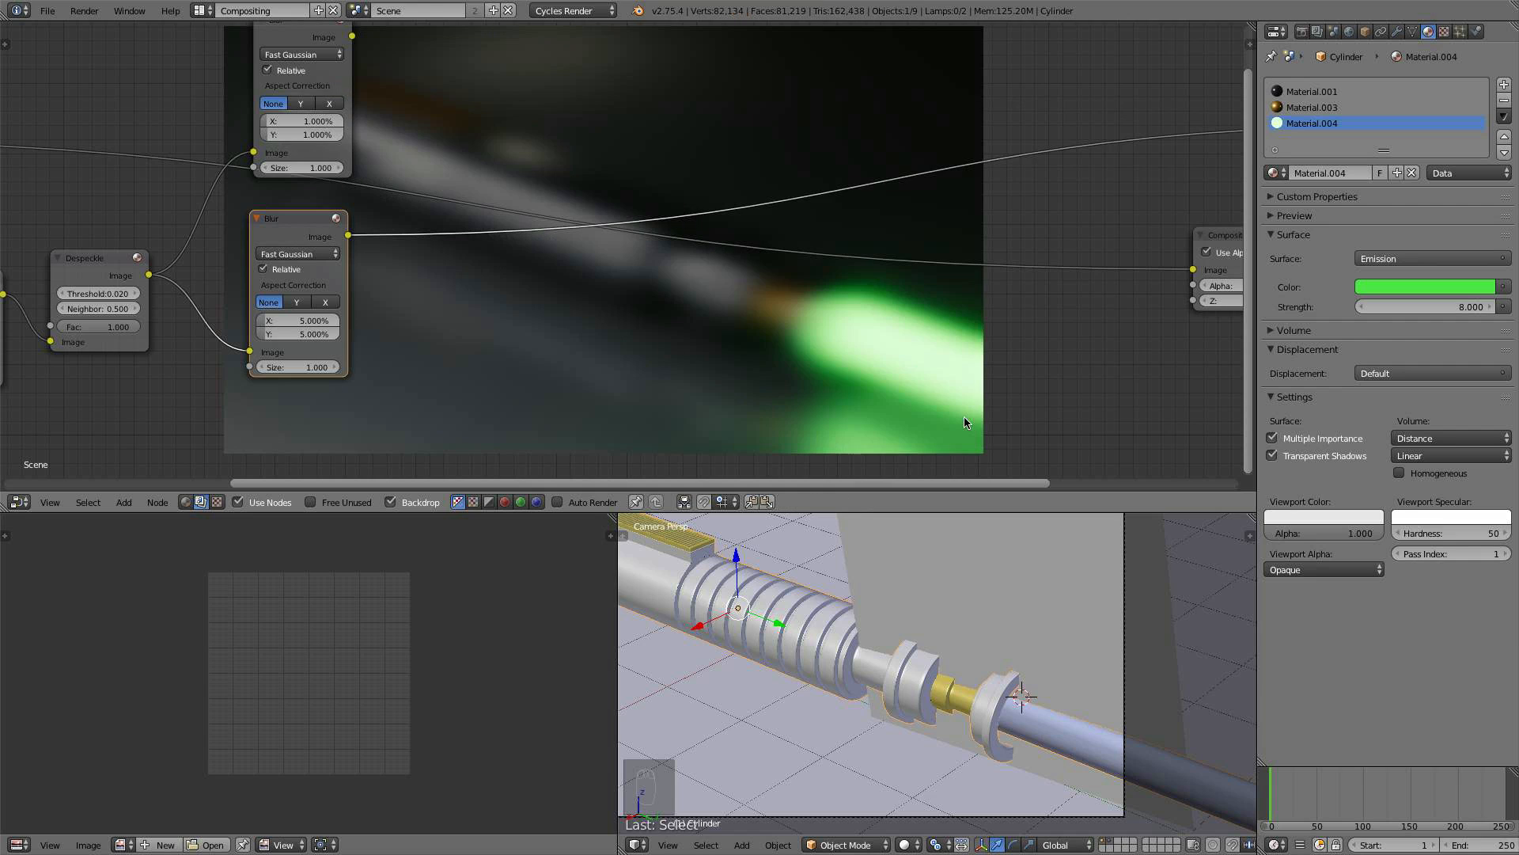
- Stack the two Blur nodes above the Despeckle node, with the 1% blur on top
{"action": "middle_click_drag", "start_coordinate": [631, 167], "coordinate": [651, 333]}
{"action": "left_click_drag", "start_coordinate": [310, 187], "coordinate": [308, 43]}
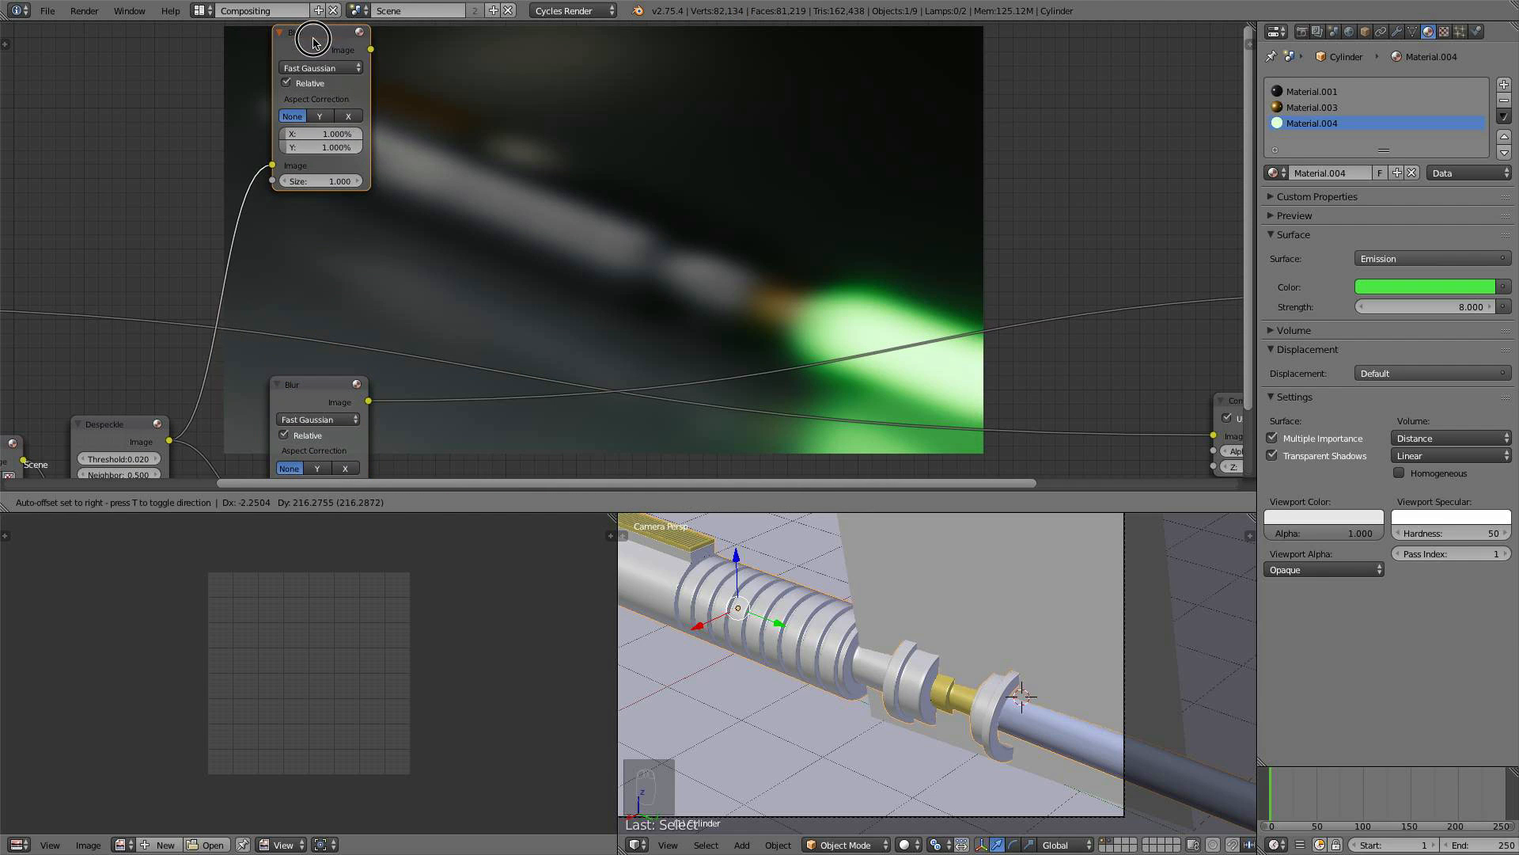
{"action": "left_click", "coordinate": [330, 372]}
{"action": "left_click_drag", "start_coordinate": [331, 372], "coordinate": [332, 219]}
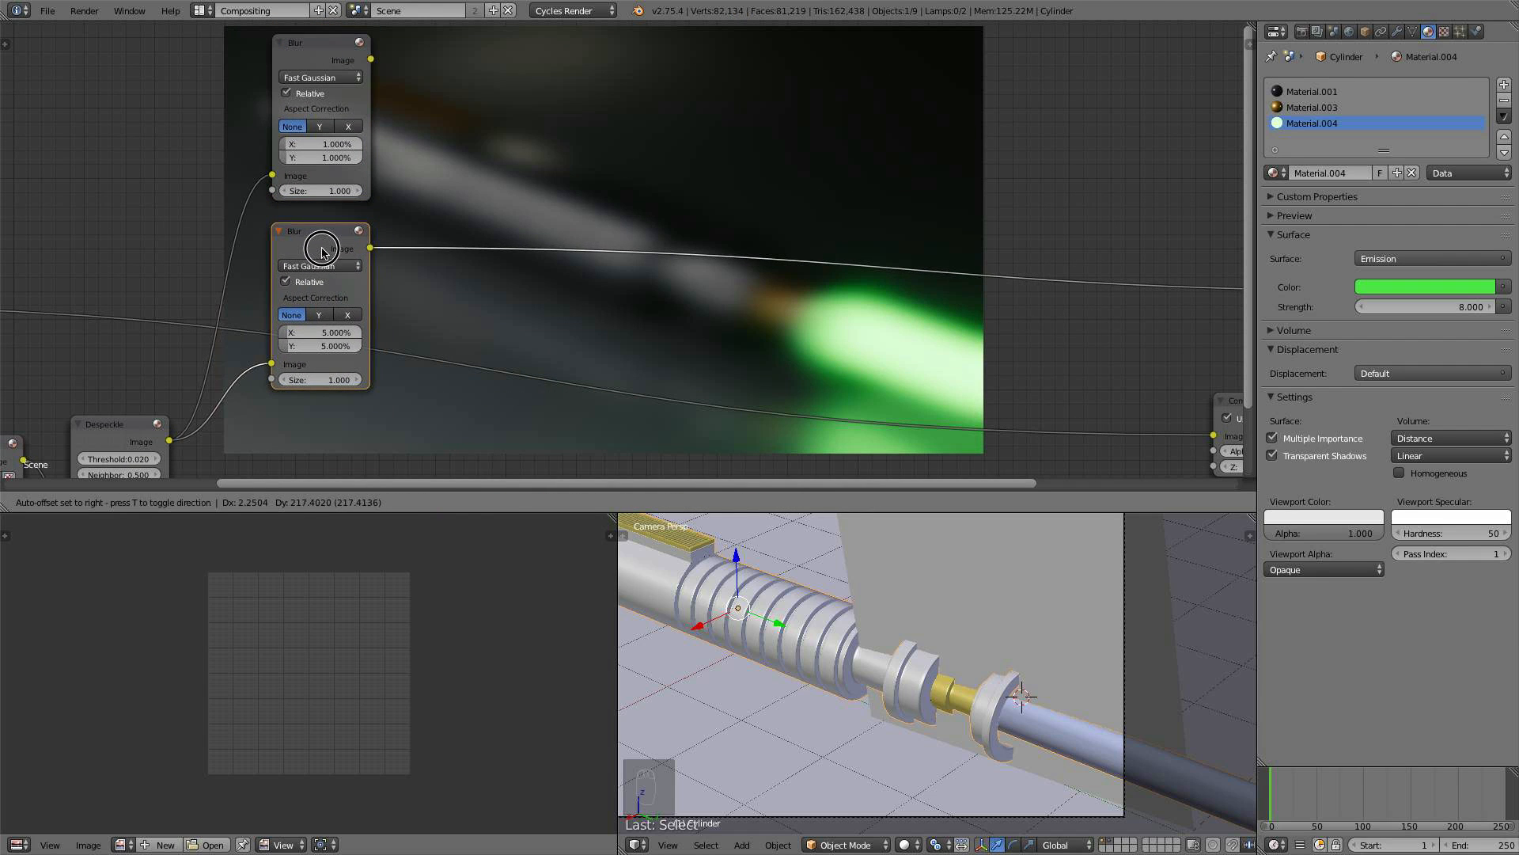
- Insert a Mix node after the 5% blur, set it to Add, and connect the 1% blur as its second image
{"action": "key", "text": "shift+a"}
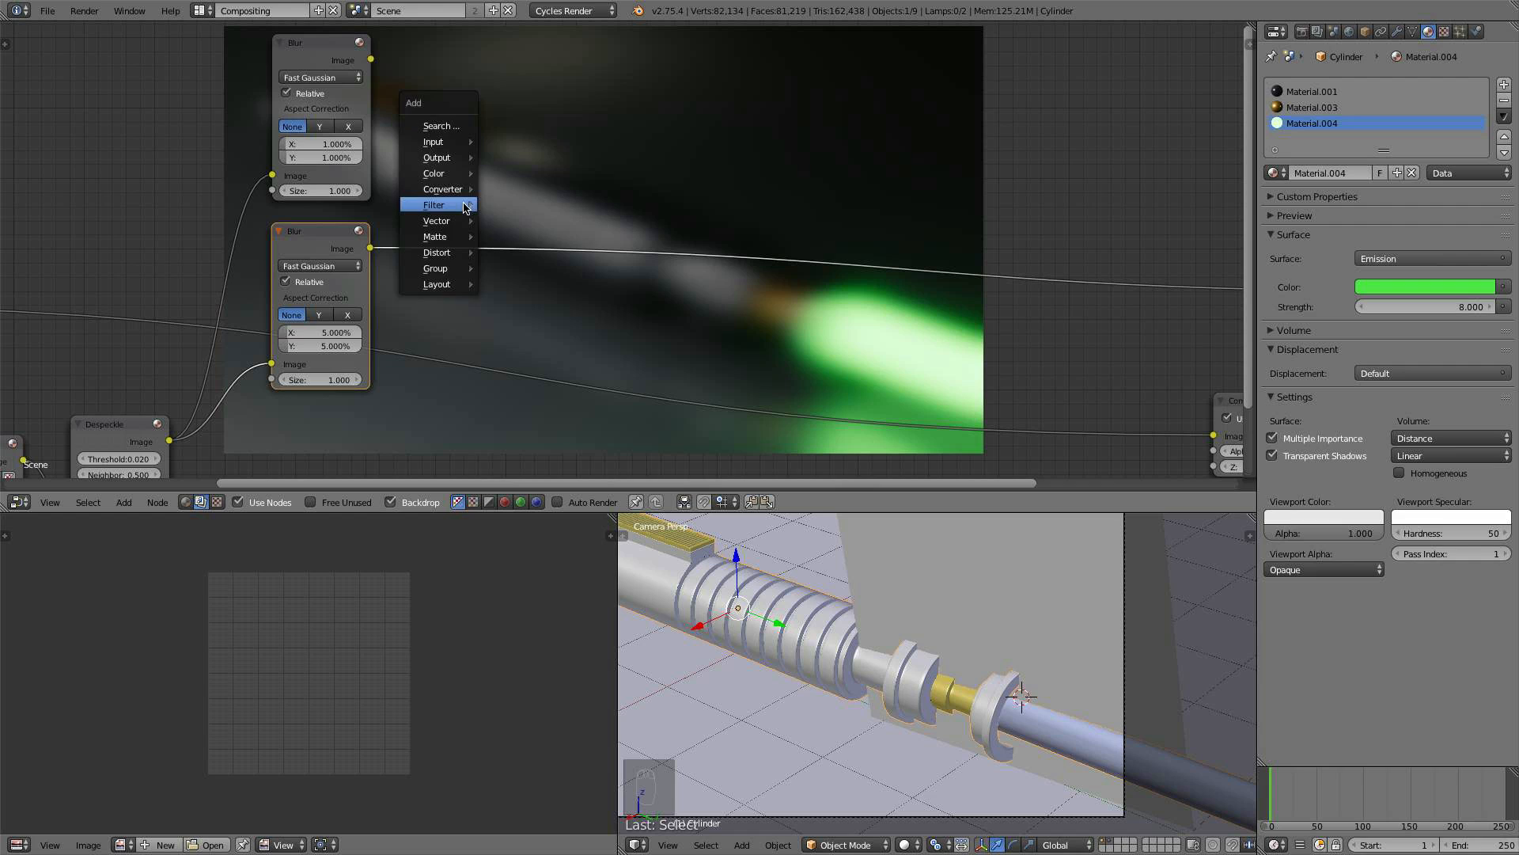
{"action": "left_click", "coordinate": [514, 166]}
{"action": "left_click", "coordinate": [478, 174]}
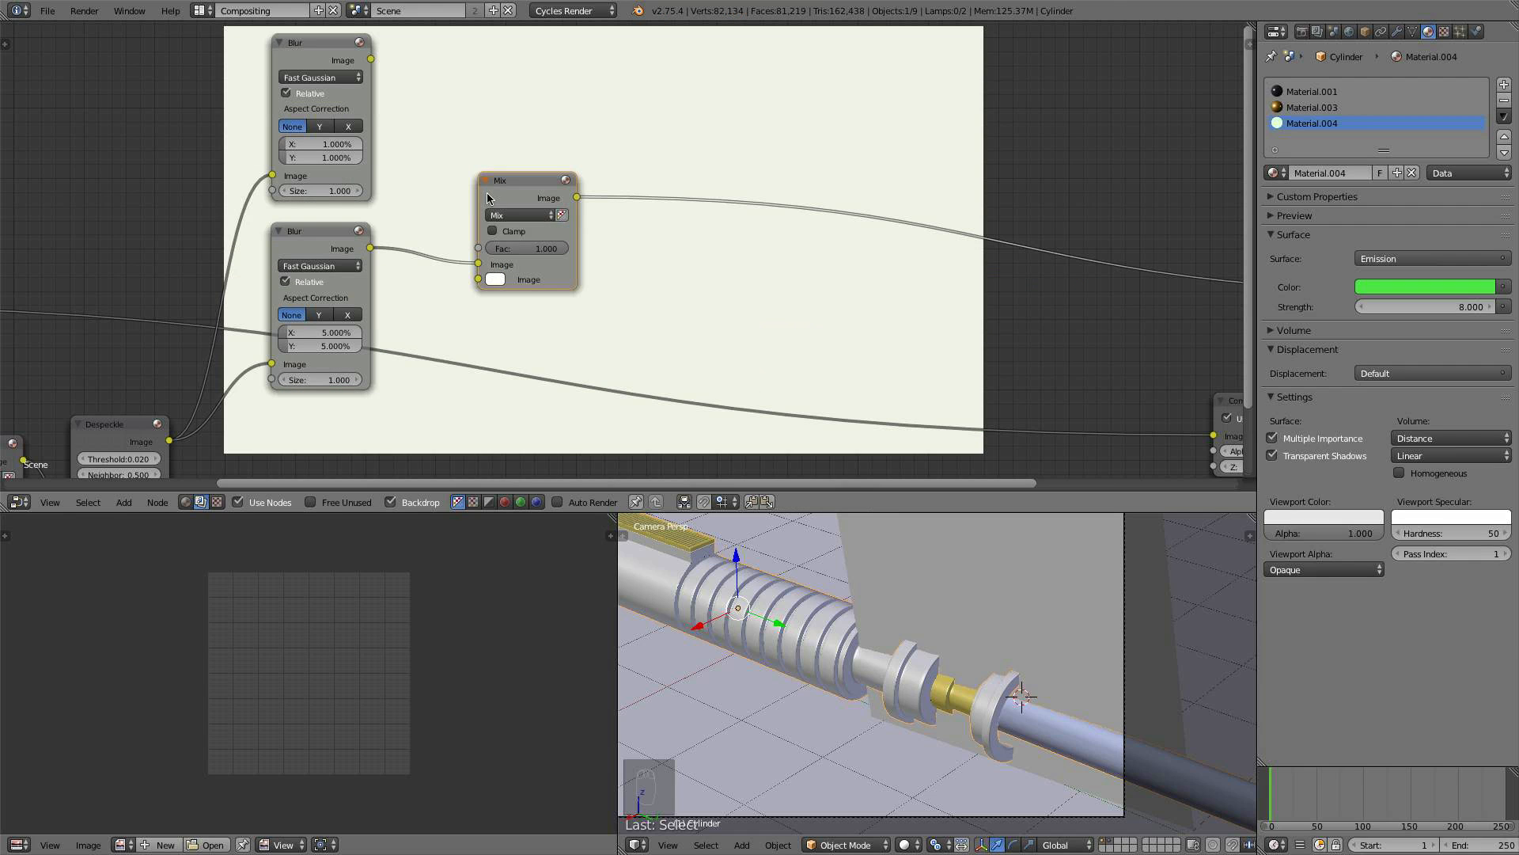
{"action": "left_click", "coordinate": [518, 214]}
{"action": "left_click", "coordinate": [518, 230]}
{"action": "left_click_drag", "start_coordinate": [371, 60], "coordinate": [478, 279]}
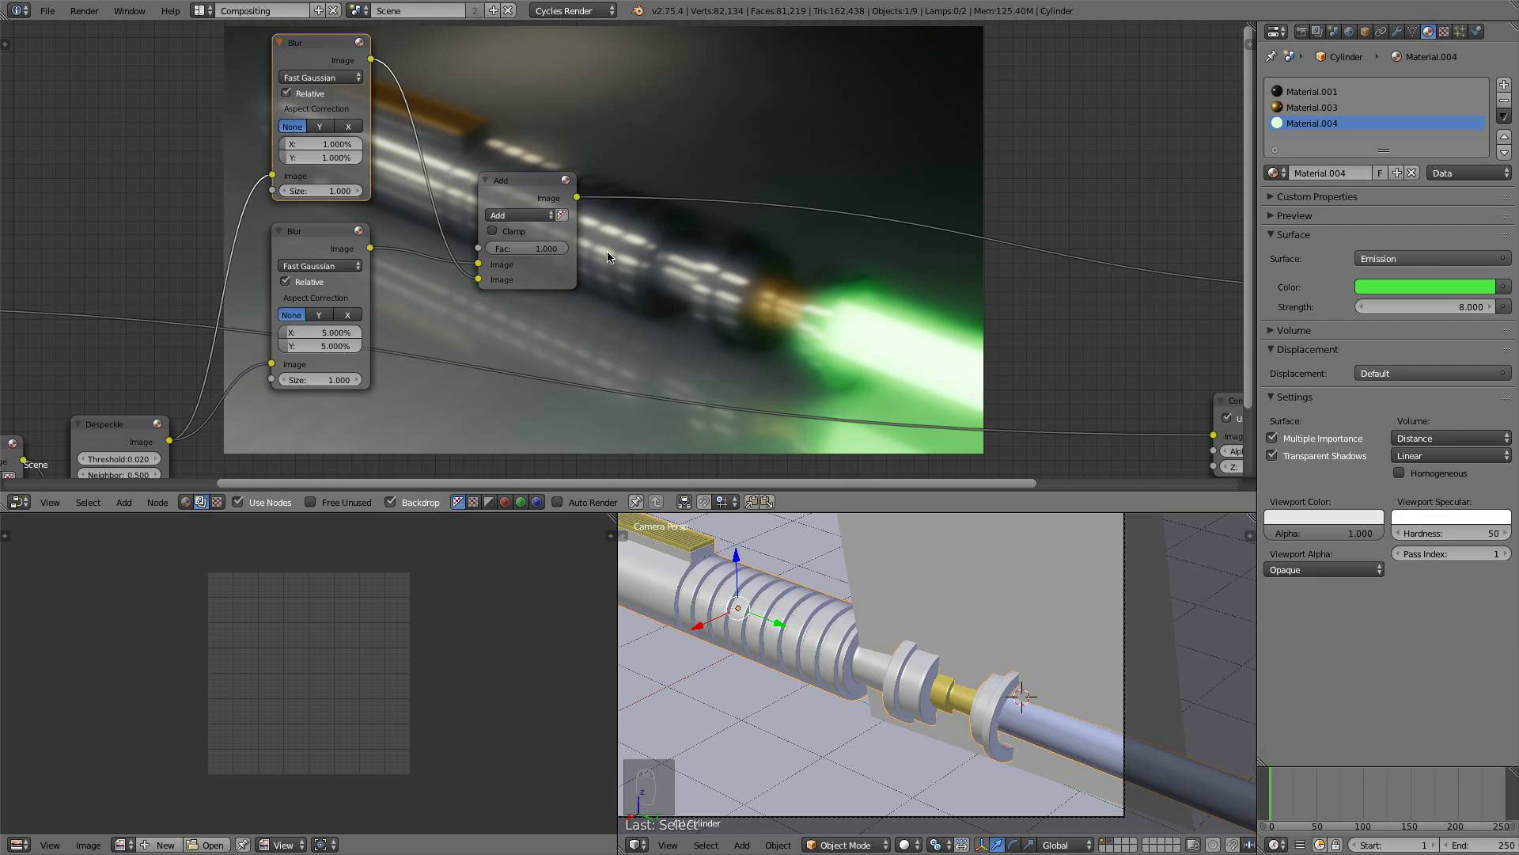
{"action": "left_click", "coordinate": [538, 194]}
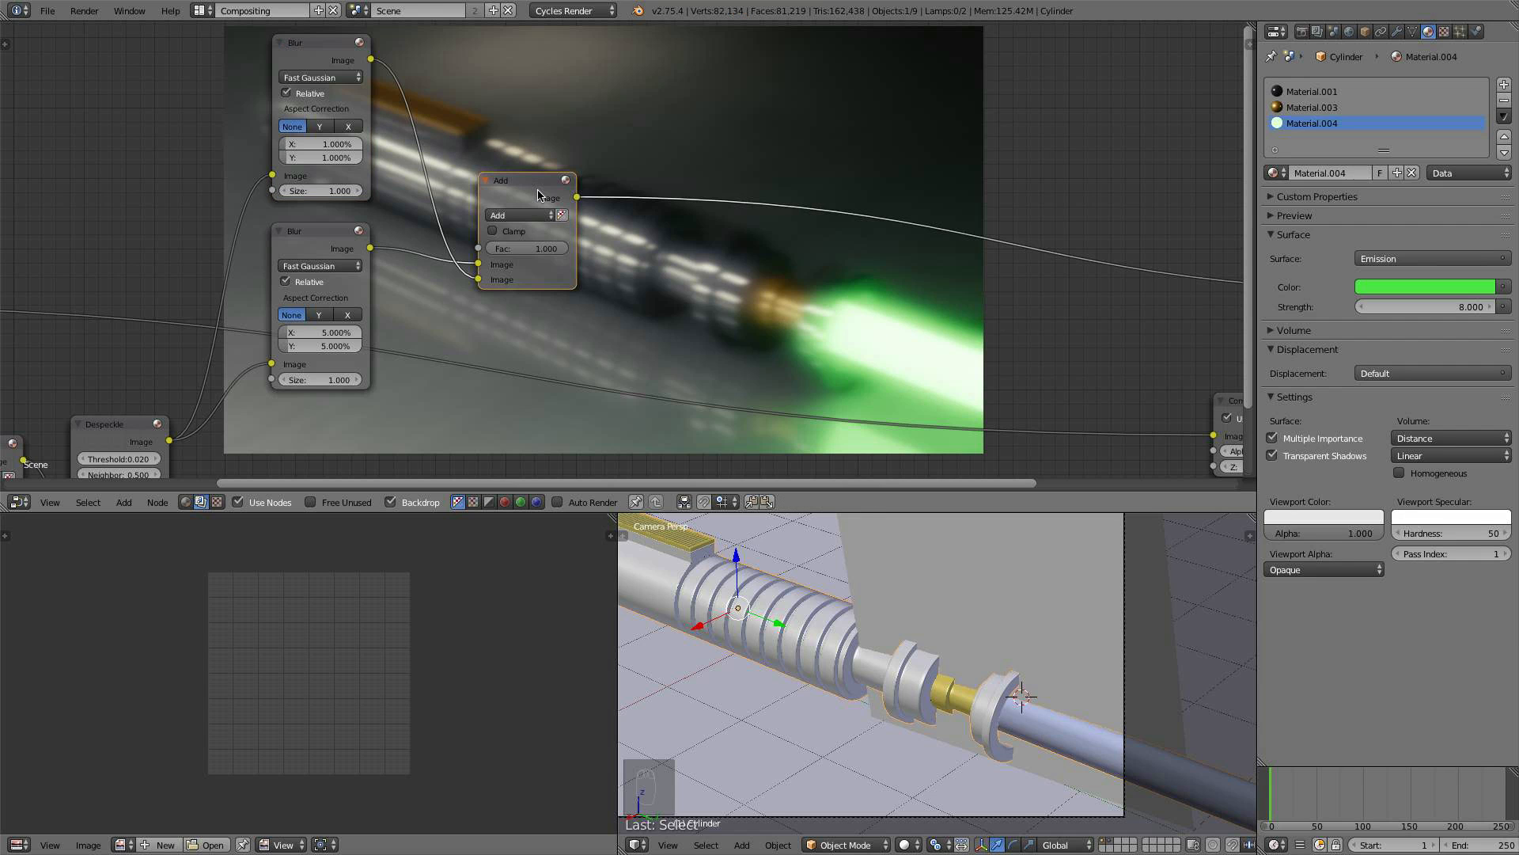
- Add a Dilate/Erode node beside the ID Mask node and connect the mask's Alpha output to it
{"action": "middle_click_drag", "start_coordinate": [689, 290], "coordinate": [673, 404]}
{"action": "scroll", "coordinate": [572, 414], "scroll_direction": "down", "scroll_amount": 2}
{"action": "middle_click_drag", "start_coordinate": [571, 414], "coordinate": [580, 346]}
{"action": "middle_click_drag", "start_coordinate": [554, 268], "coordinate": [830, 204]}
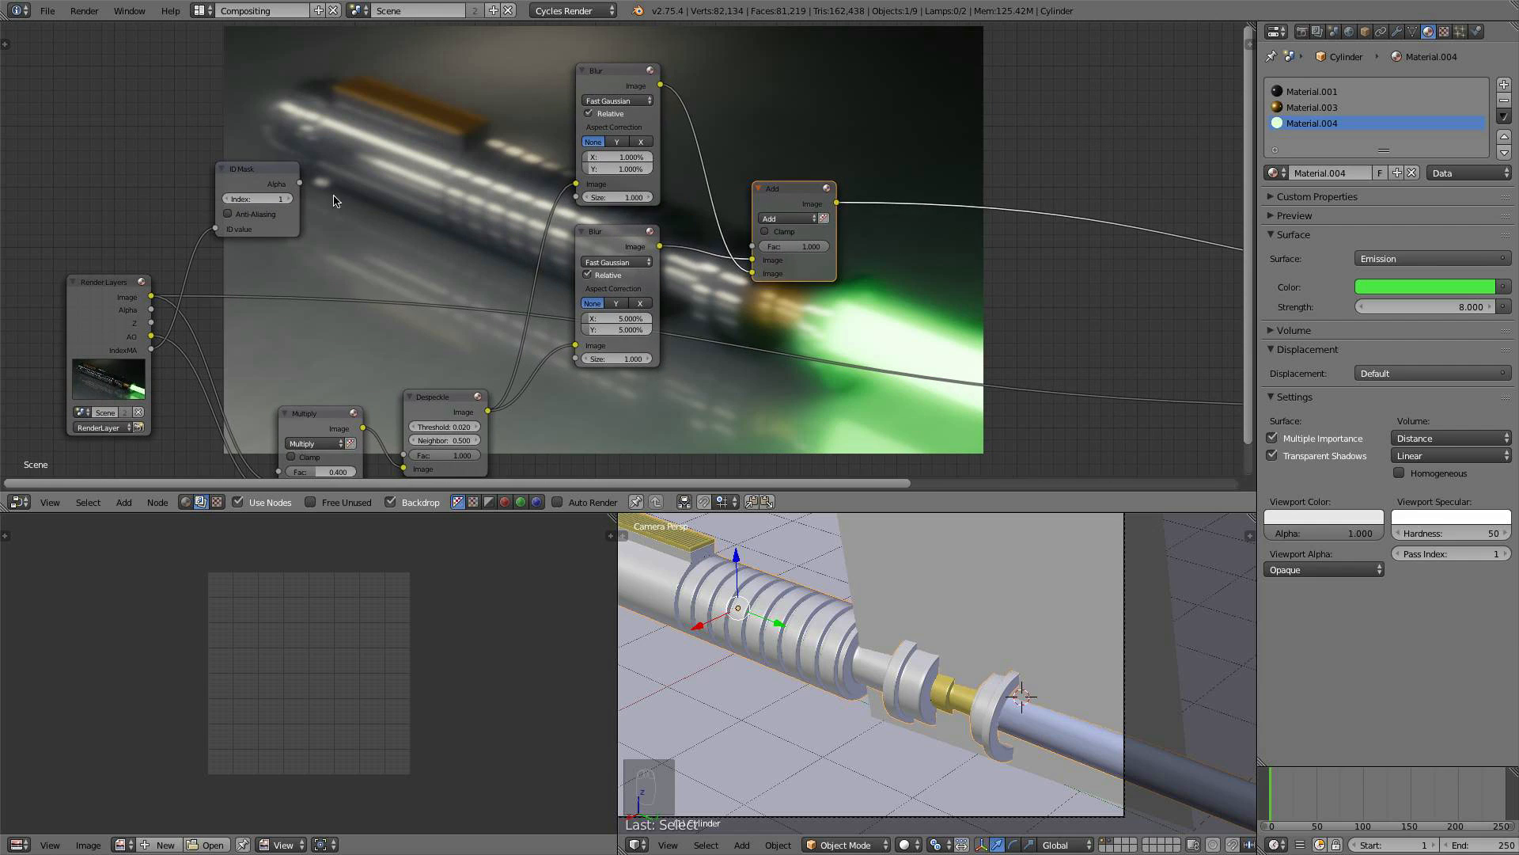
{"action": "middle_click_drag", "start_coordinate": [317, 187], "coordinate": [277, 259]}
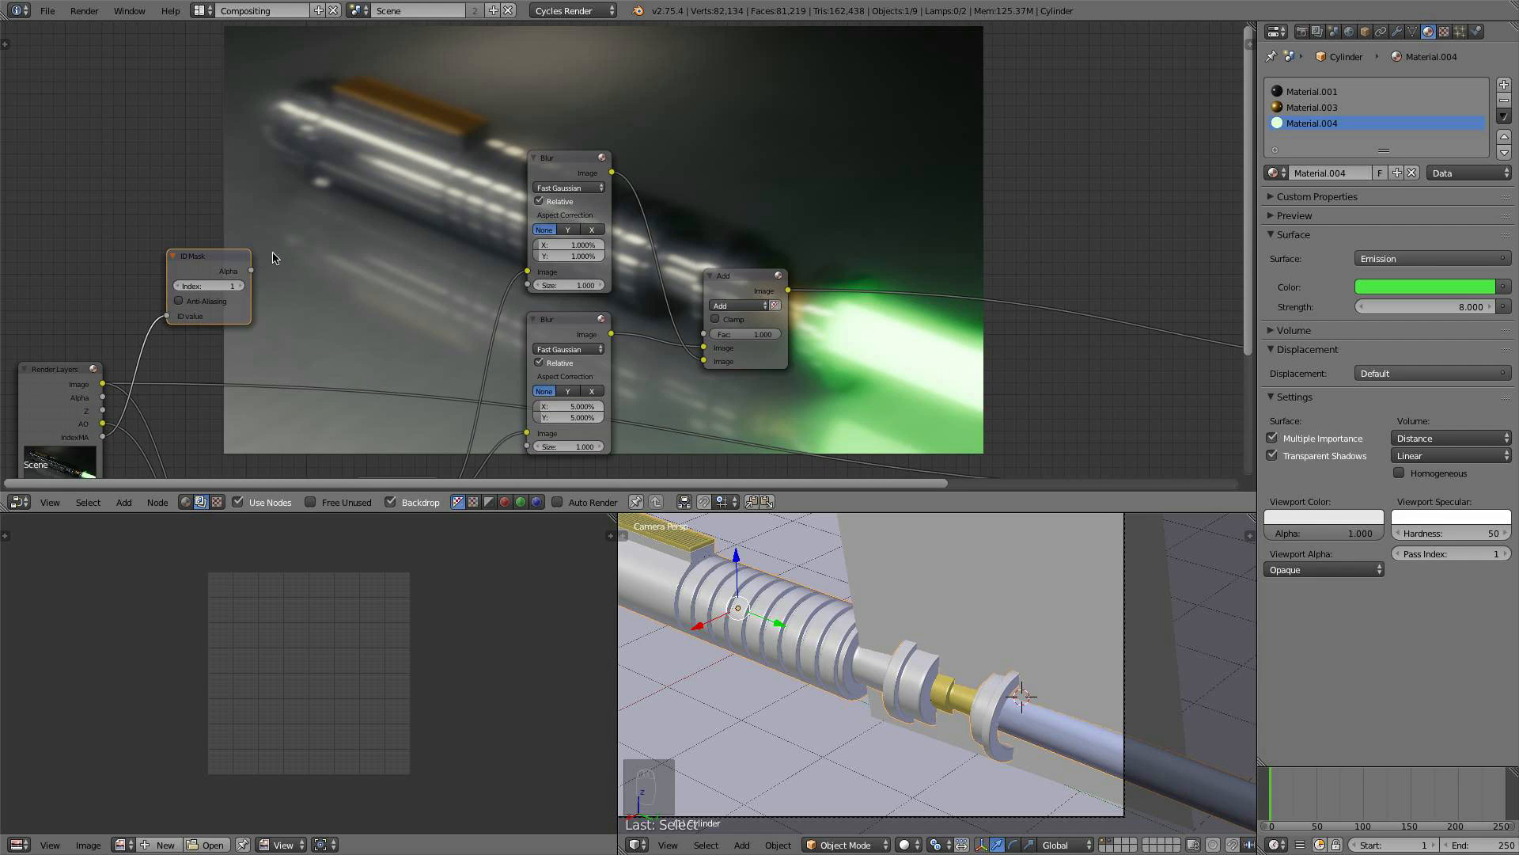
{"action": "left_click_drag", "start_coordinate": [233, 264], "coordinate": [223, 263]}
{"action": "key", "text": "shift+a"}
{"action": "mouse_move", "coordinate": [322, 238]}
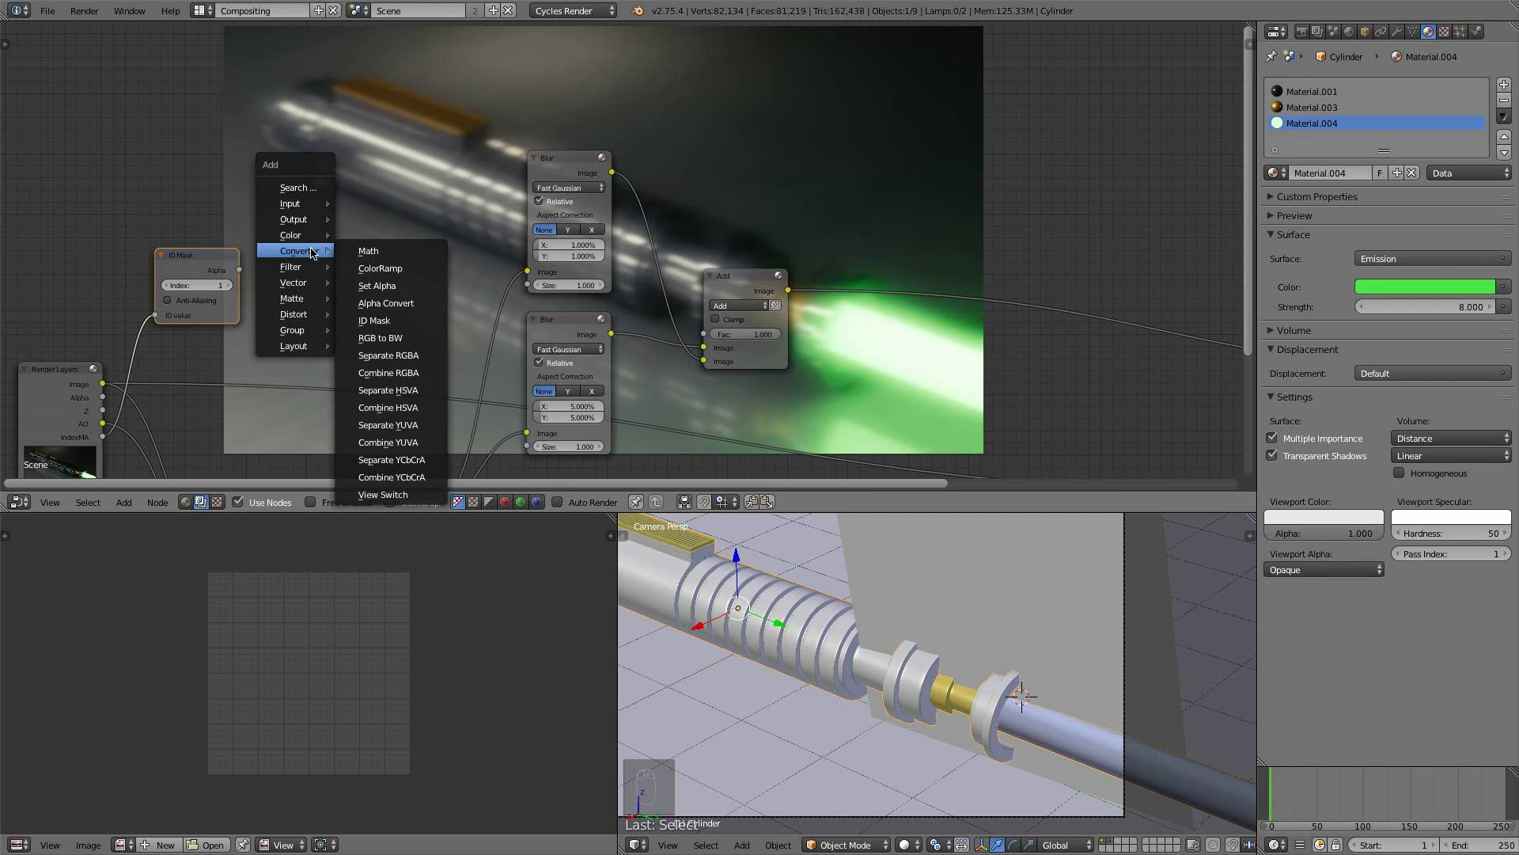
{"action": "left_click", "coordinate": [397, 307]}
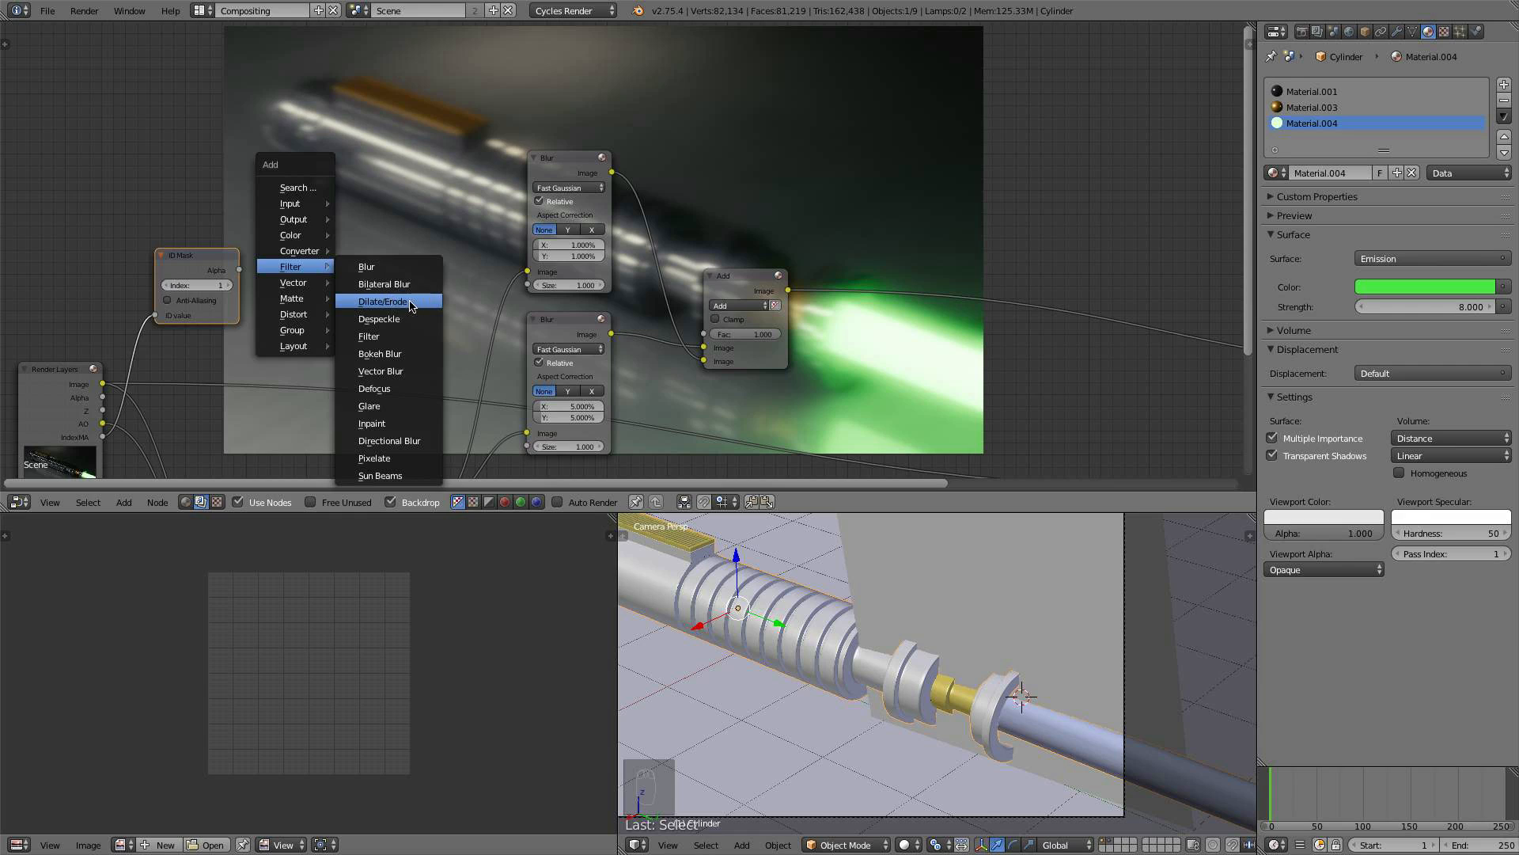
{"action": "left_click", "coordinate": [410, 306]}
{"action": "left_click", "coordinate": [273, 170]}
{"action": "left_click_drag", "start_coordinate": [239, 270], "coordinate": [280, 243]}
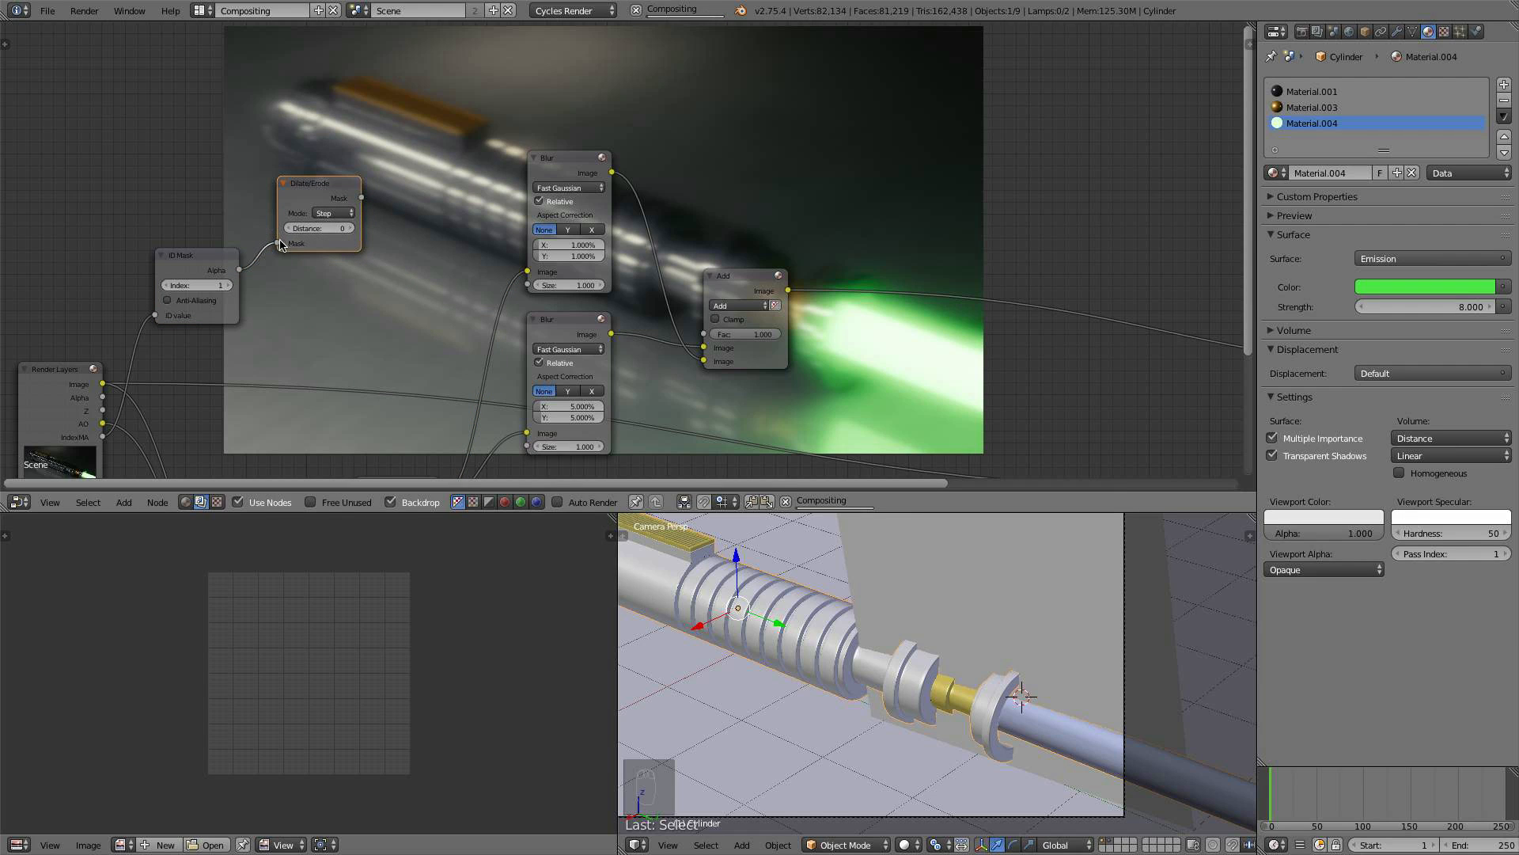
- Set the Dilate/Erode node to Feather mode with a distance of 5, reposition it, and preview it in the Viewer
{"action": "left_click", "coordinate": [333, 213]}
{"action": "left_click", "coordinate": [346, 165]}
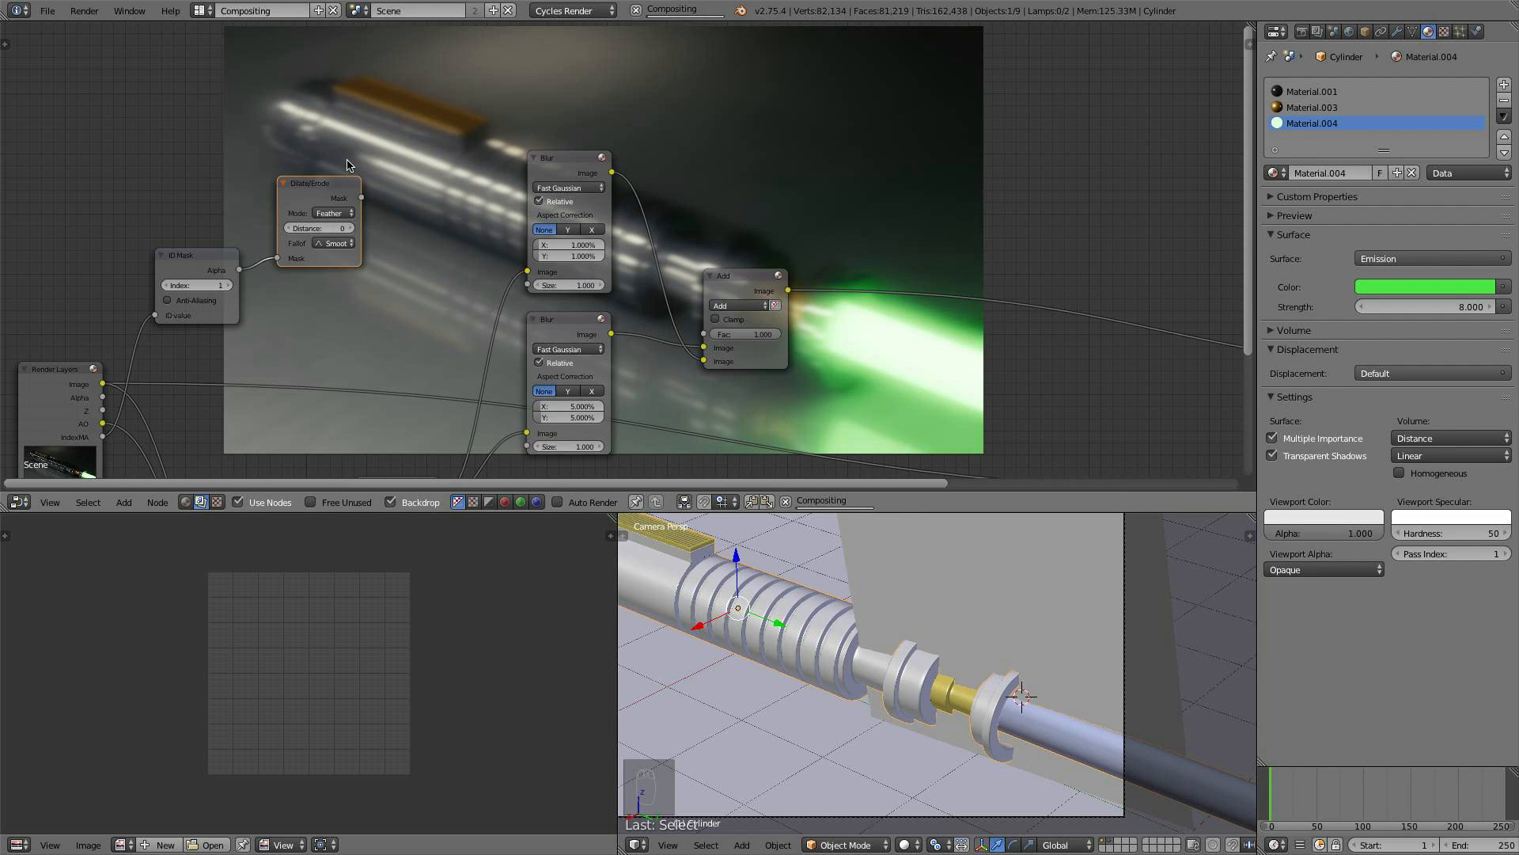
{"action": "left_click_drag", "start_coordinate": [332, 183], "coordinate": [411, 188]}
{"action": "left_click", "coordinate": [404, 143], "text": "ctrl+shift"}
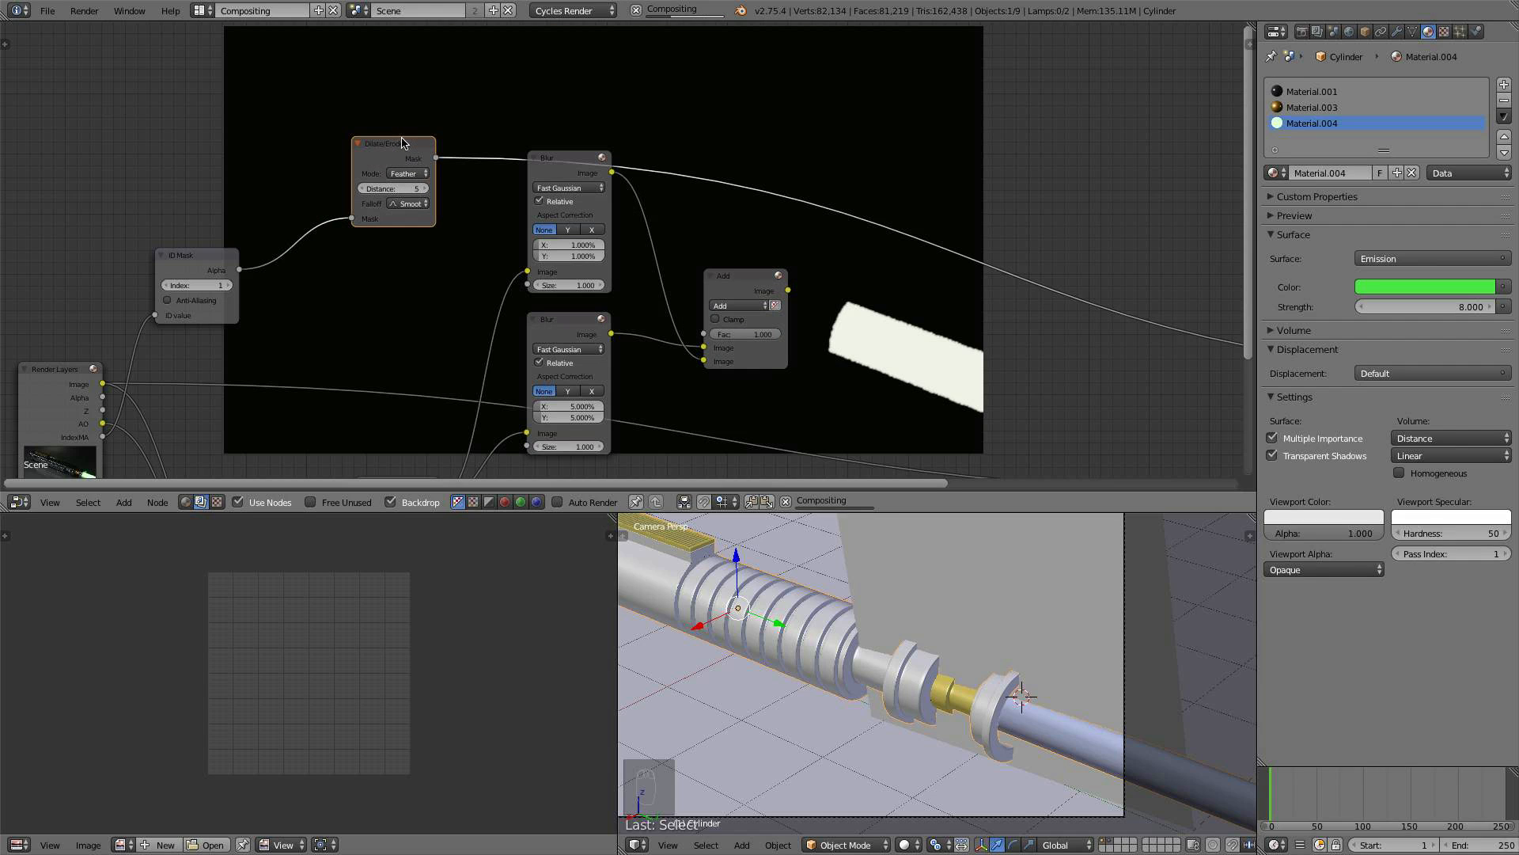
- Compare the raw ID Mask with the feathered mask, and try larger Dilate/Erode distances before returning to 5
{"action": "left_click", "coordinate": [216, 270], "text": "ctrl+shift"}
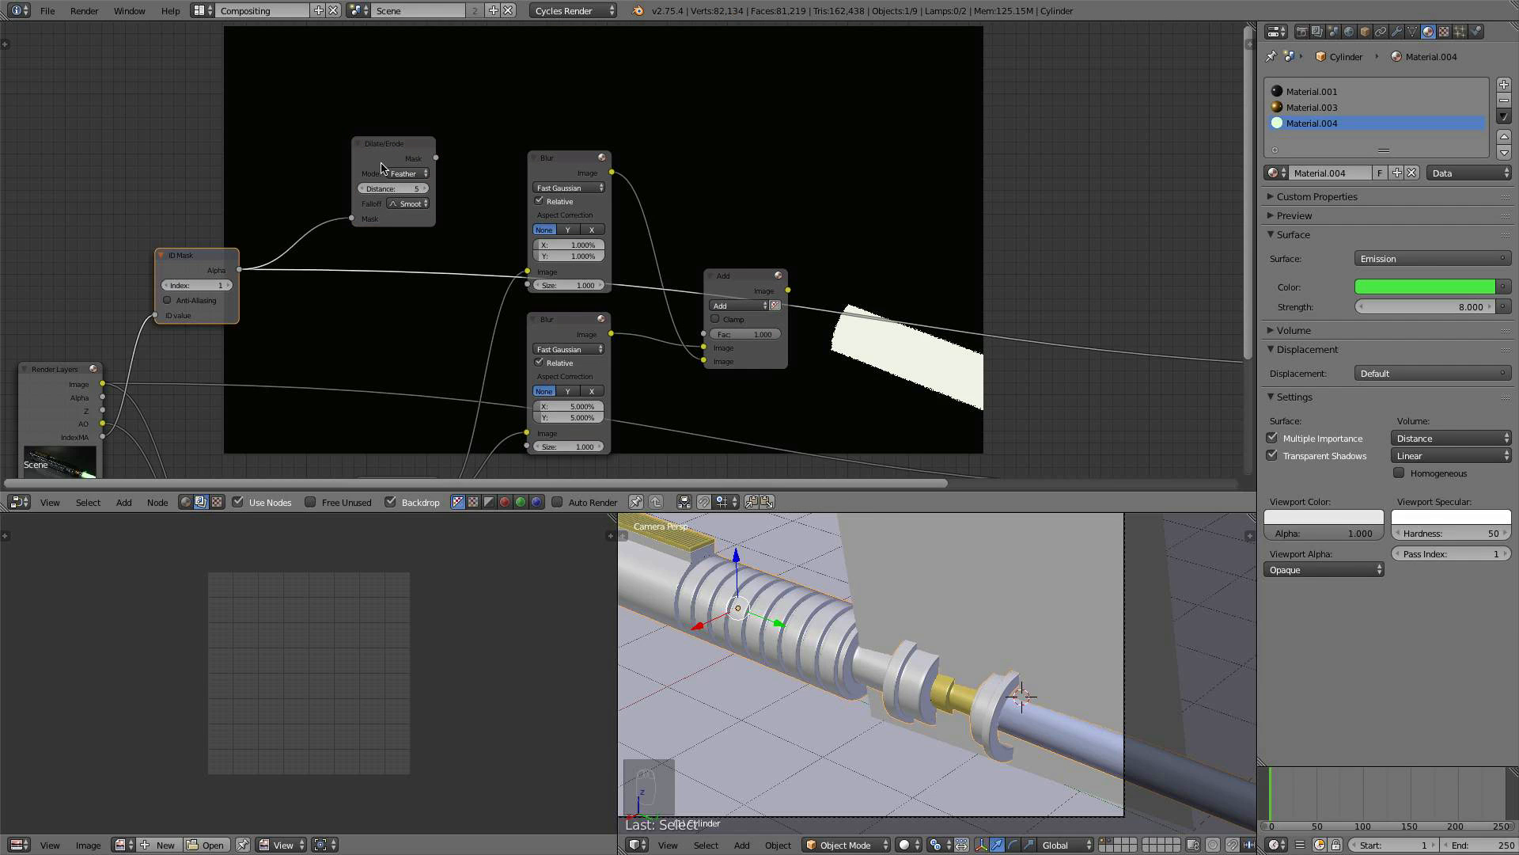
{"action": "left_click", "coordinate": [422, 153], "text": "ctrl+shift"}
{"action": "left_click", "coordinate": [427, 189]}
{"action": "left_click", "coordinate": [428, 188]}
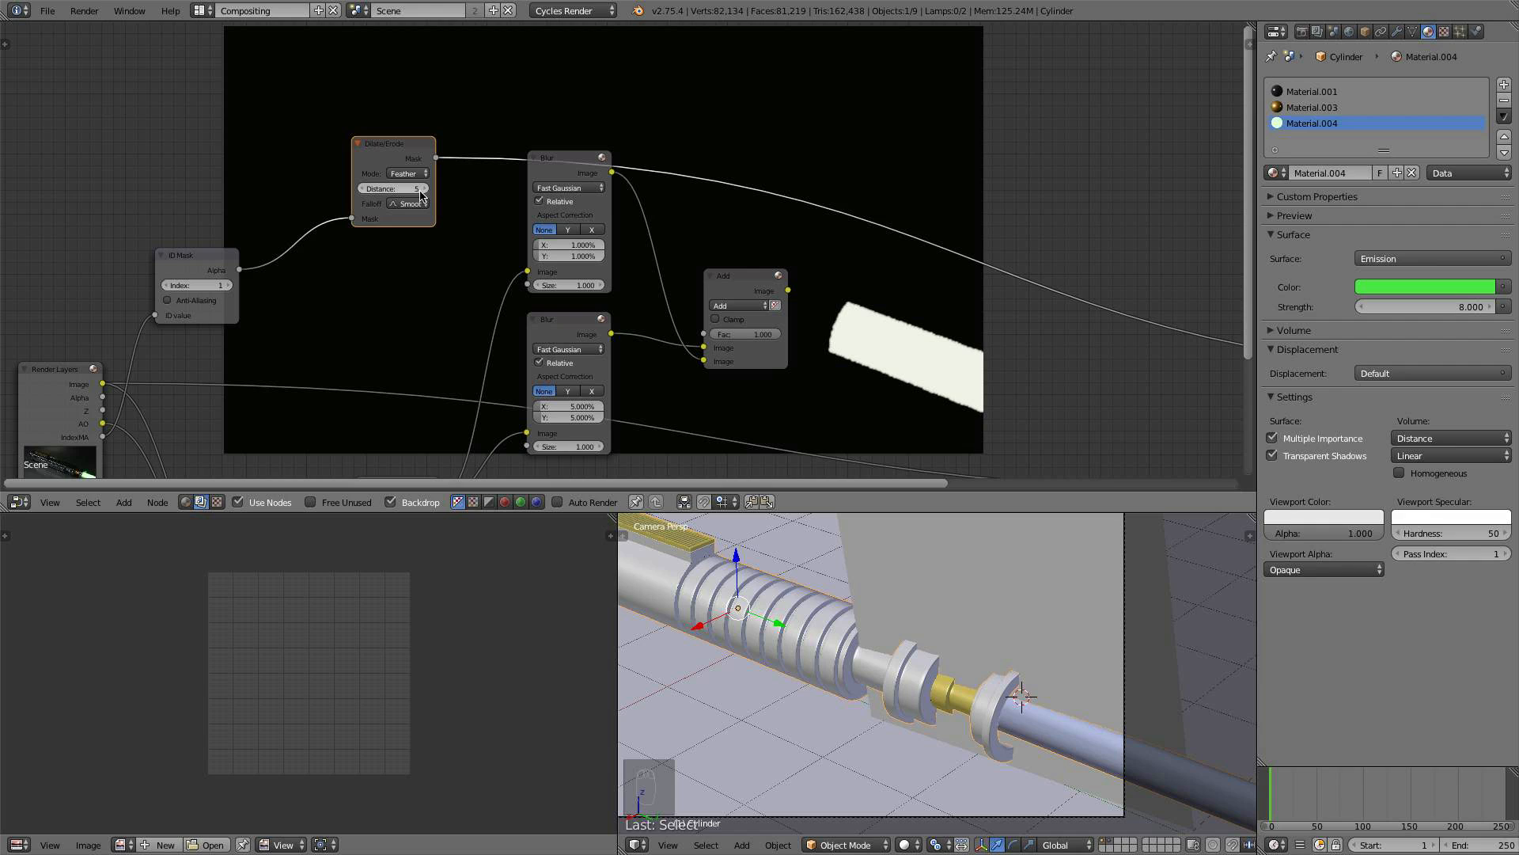
{"action": "left_click", "coordinate": [427, 188]}
{"action": "left_click", "coordinate": [427, 188]}
{"action": "left_click", "coordinate": [361, 189]}
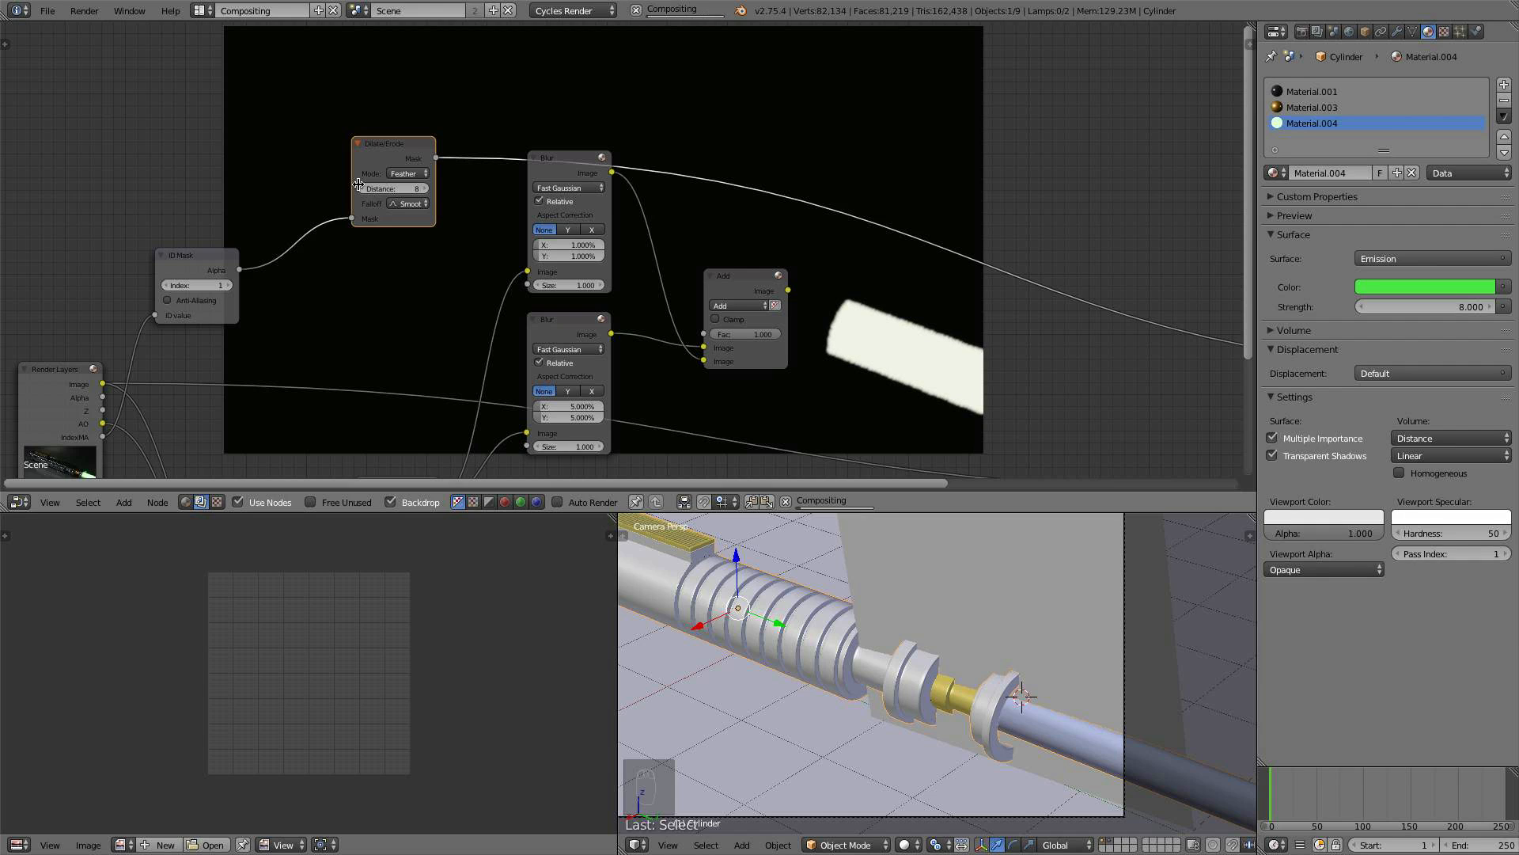
{"action": "left_click", "coordinate": [360, 188]}
{"action": "left_click", "coordinate": [361, 189]}
{"action": "left_click", "coordinate": [361, 189]}
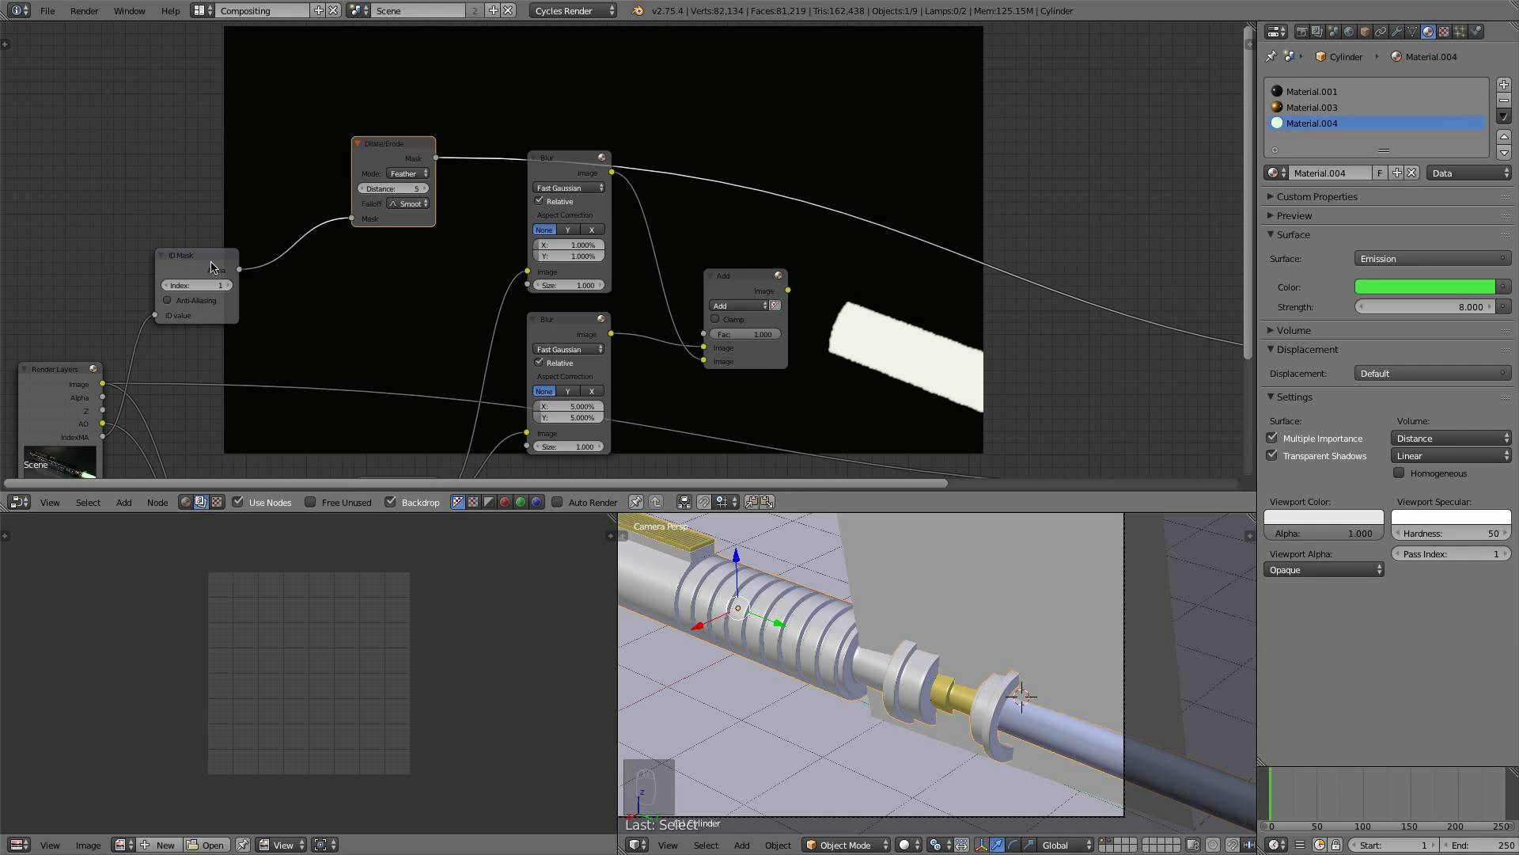
- Spread the ID Mask and Dilate/Erode nodes apart to make room between them
{"action": "left_click_drag", "start_coordinate": [208, 267], "coordinate": [195, 269]}
{"action": "left_click", "coordinate": [176, 282]}
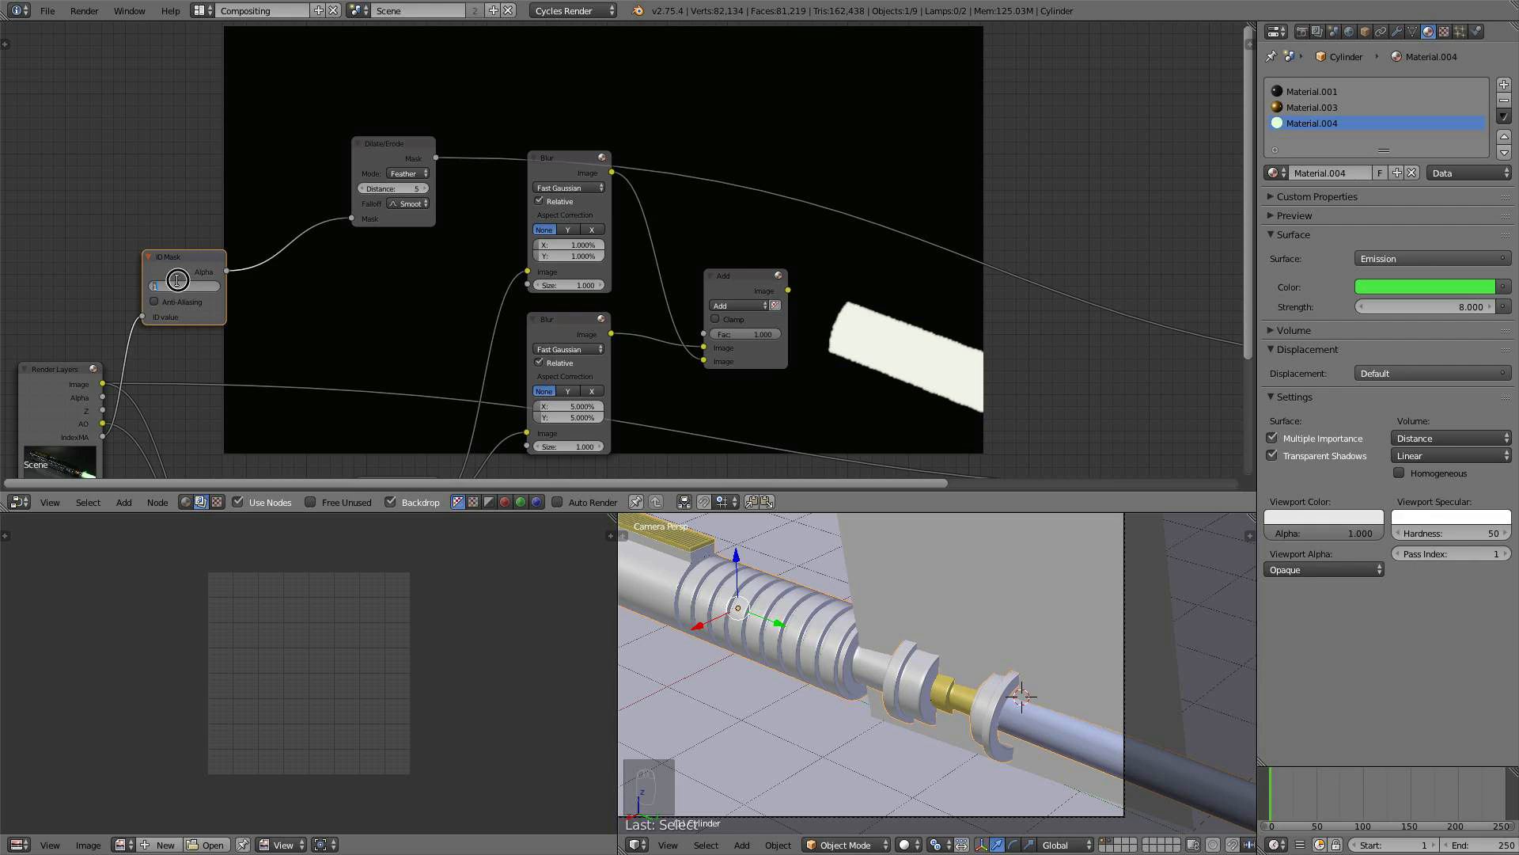
{"action": "key", "text": "Return"}
{"action": "left_click_drag", "start_coordinate": [407, 144], "coordinate": [420, 139]}
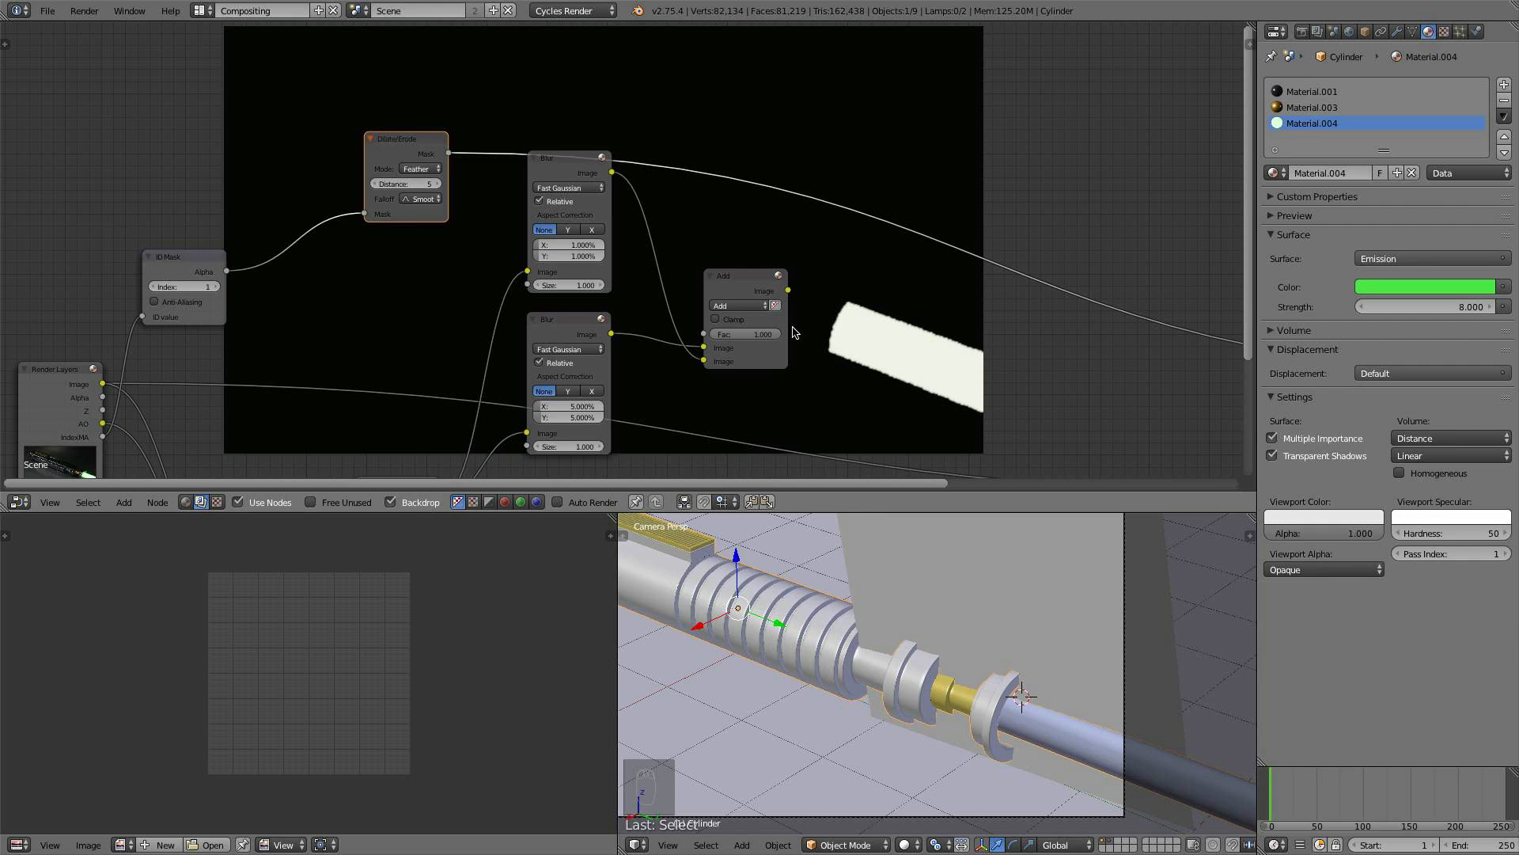
{"action": "left_click_drag", "start_coordinate": [191, 267], "coordinate": [194, 283]}
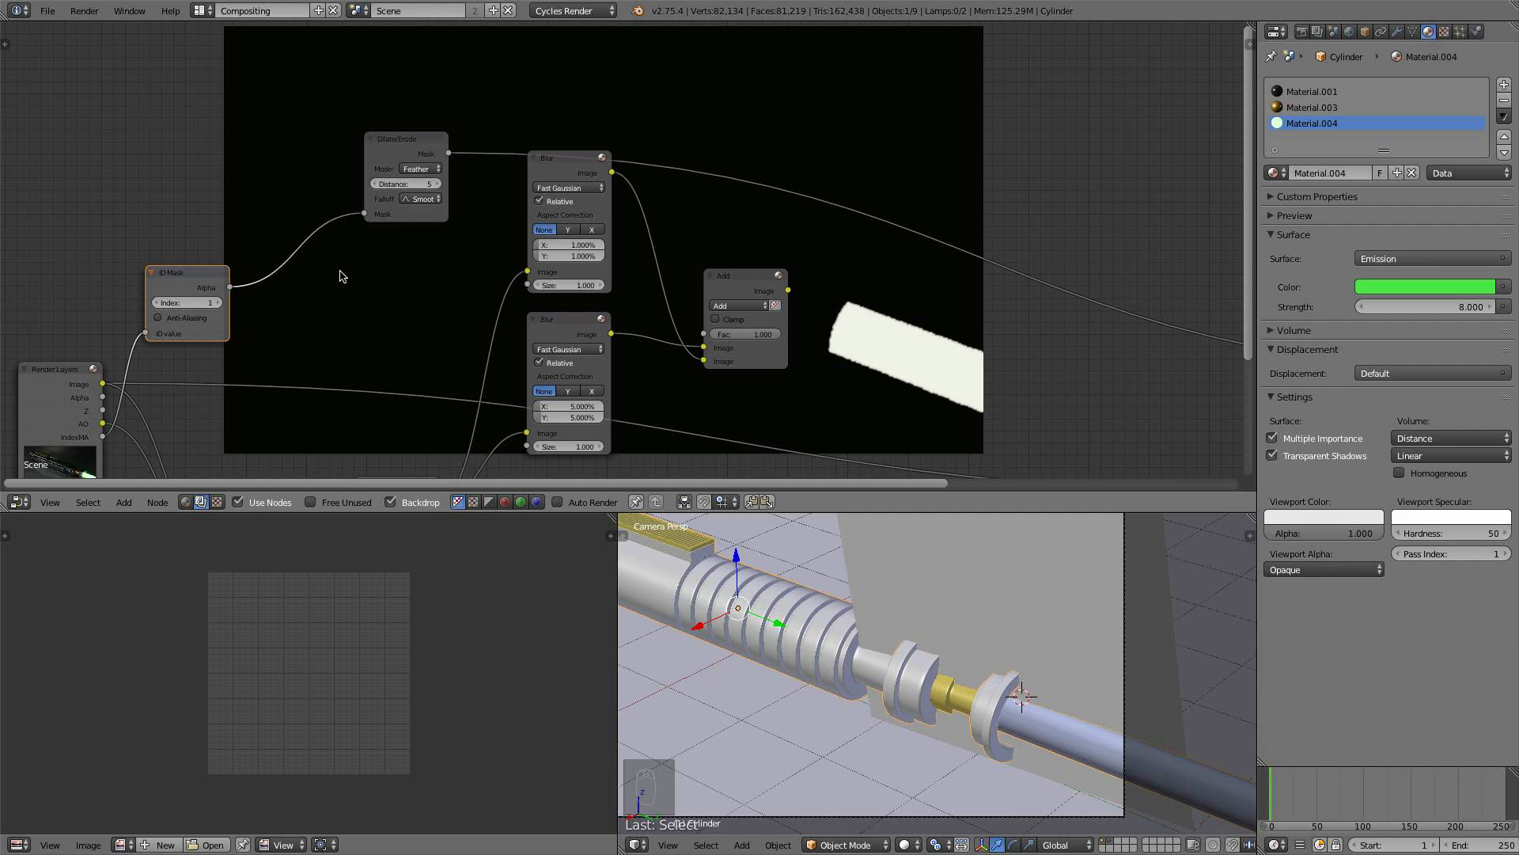
- Insert a Math node between the ID Mask and Dilate/Erode nodes
{"action": "key", "text": "shift+a"}
{"action": "mouse_move", "coordinate": [350, 261]}
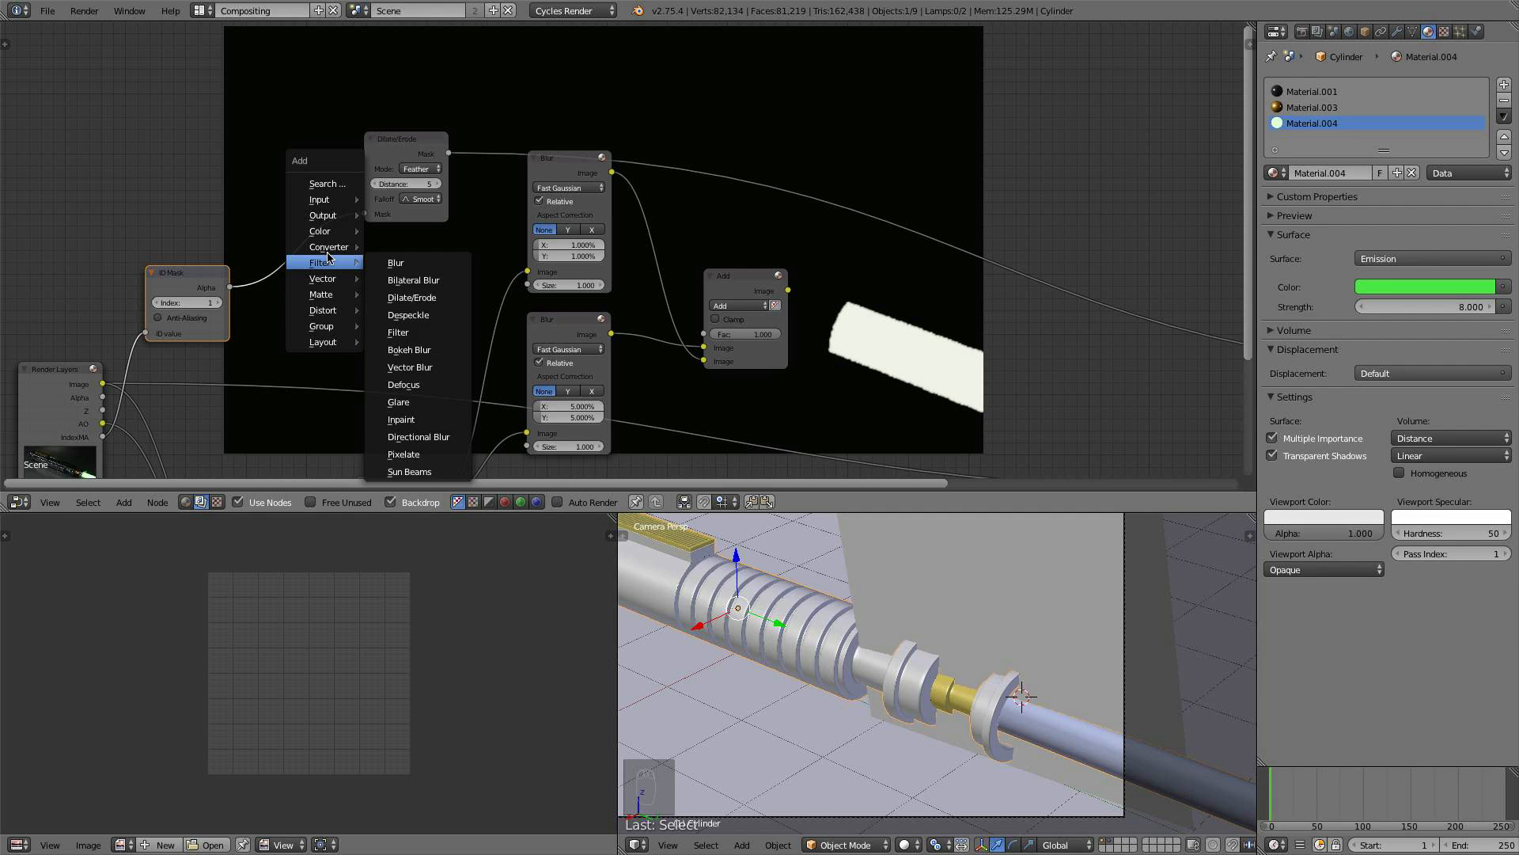
{"action": "left_click", "coordinate": [444, 248]}
{"action": "left_click", "coordinate": [332, 255]}
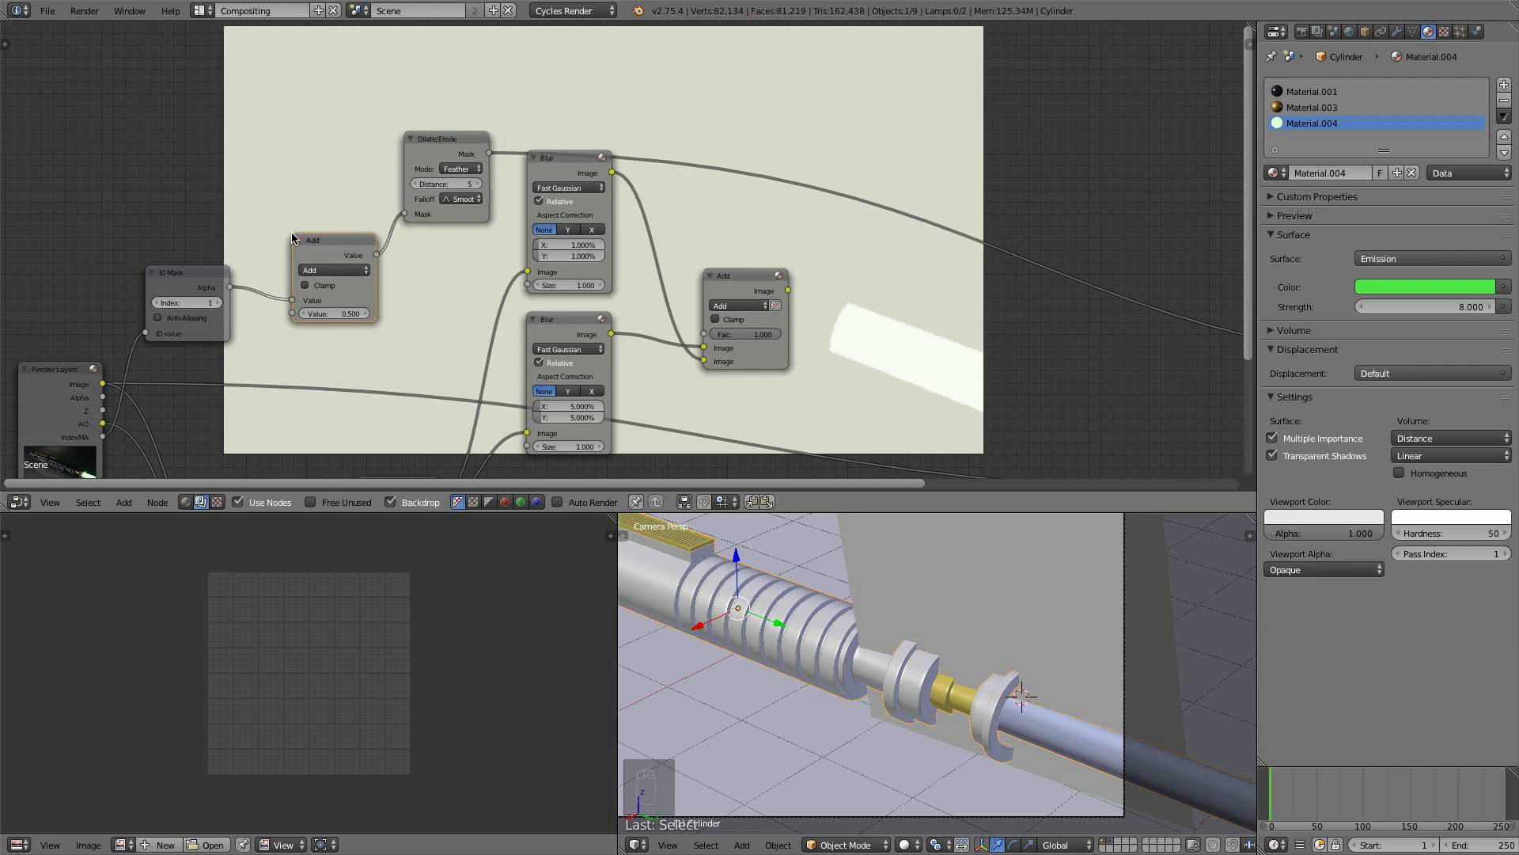
- Set the Math node to Multiply with a value of 2.6 and space it apart from the Dilate/Erode node
{"action": "left_click", "coordinate": [324, 270]}
{"action": "left_click", "coordinate": [336, 312]}
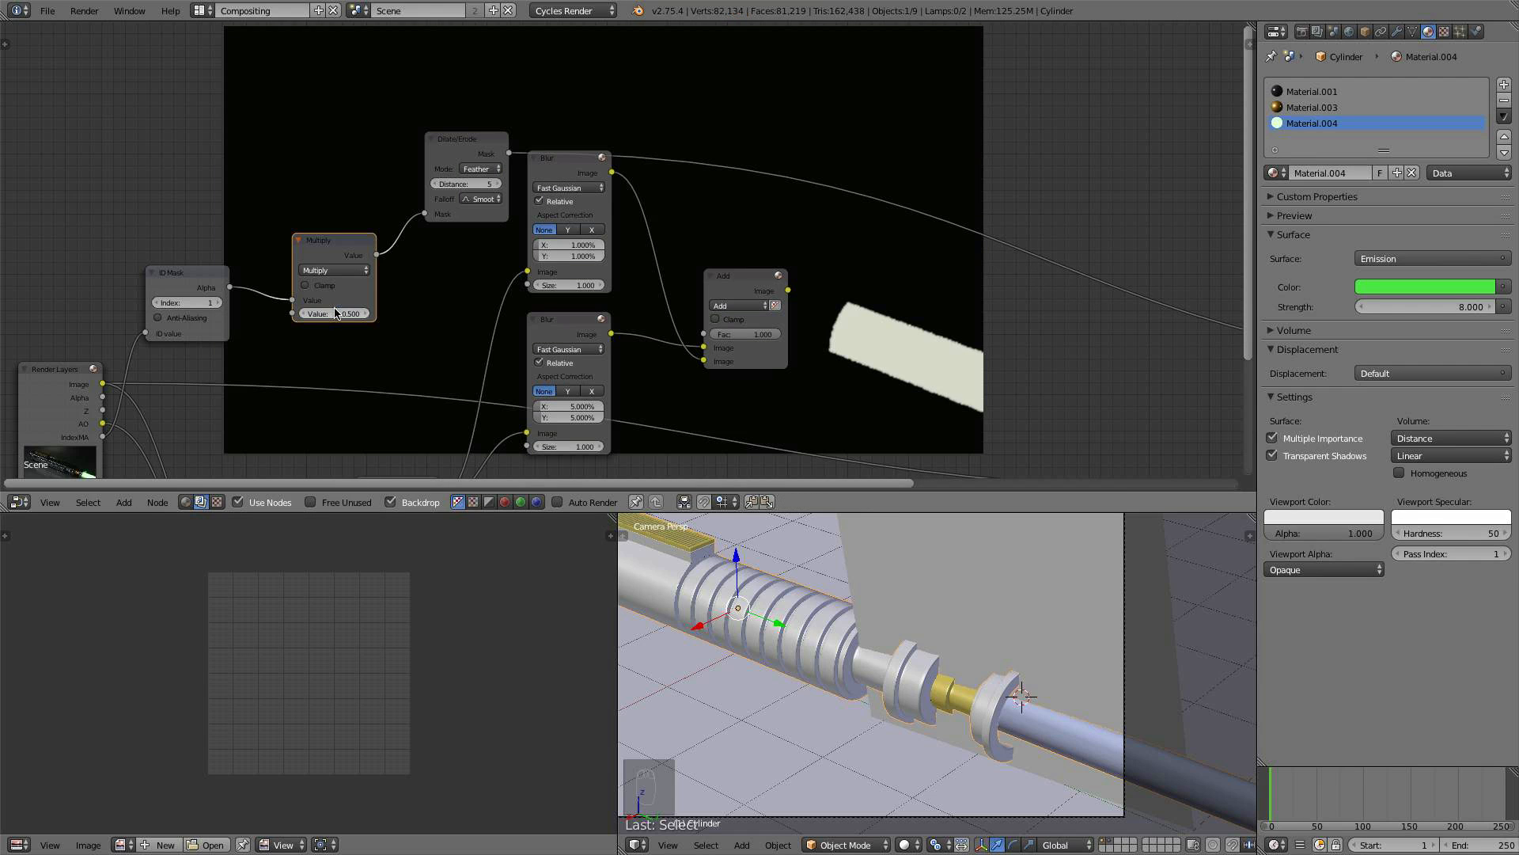
{"action": "left_click_drag", "start_coordinate": [365, 314], "coordinate": [427, 313]}
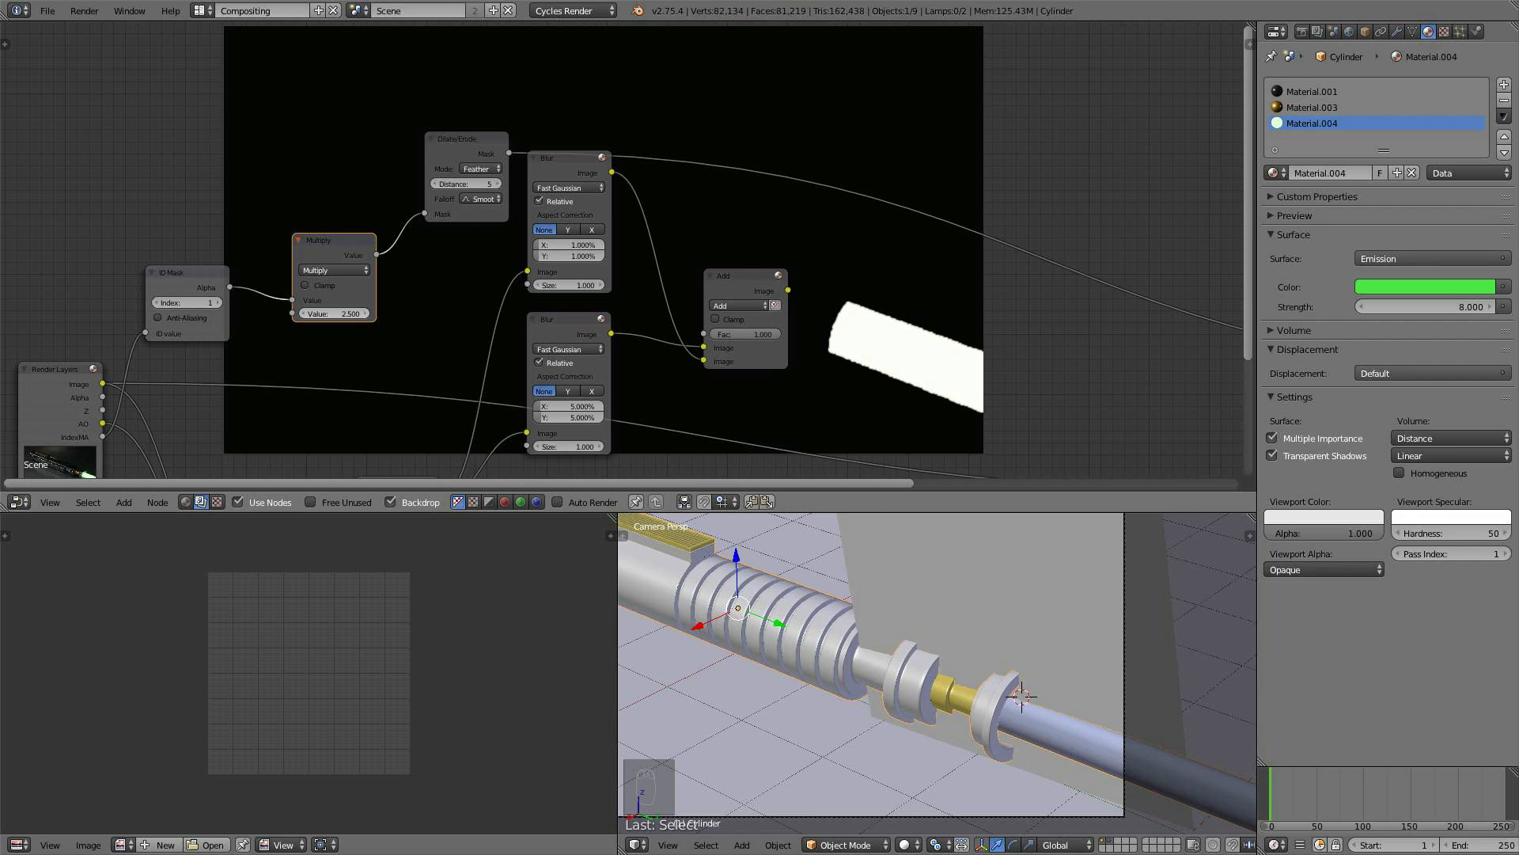
{"action": "left_click_drag", "start_coordinate": [341, 230], "coordinate": [310, 223]}
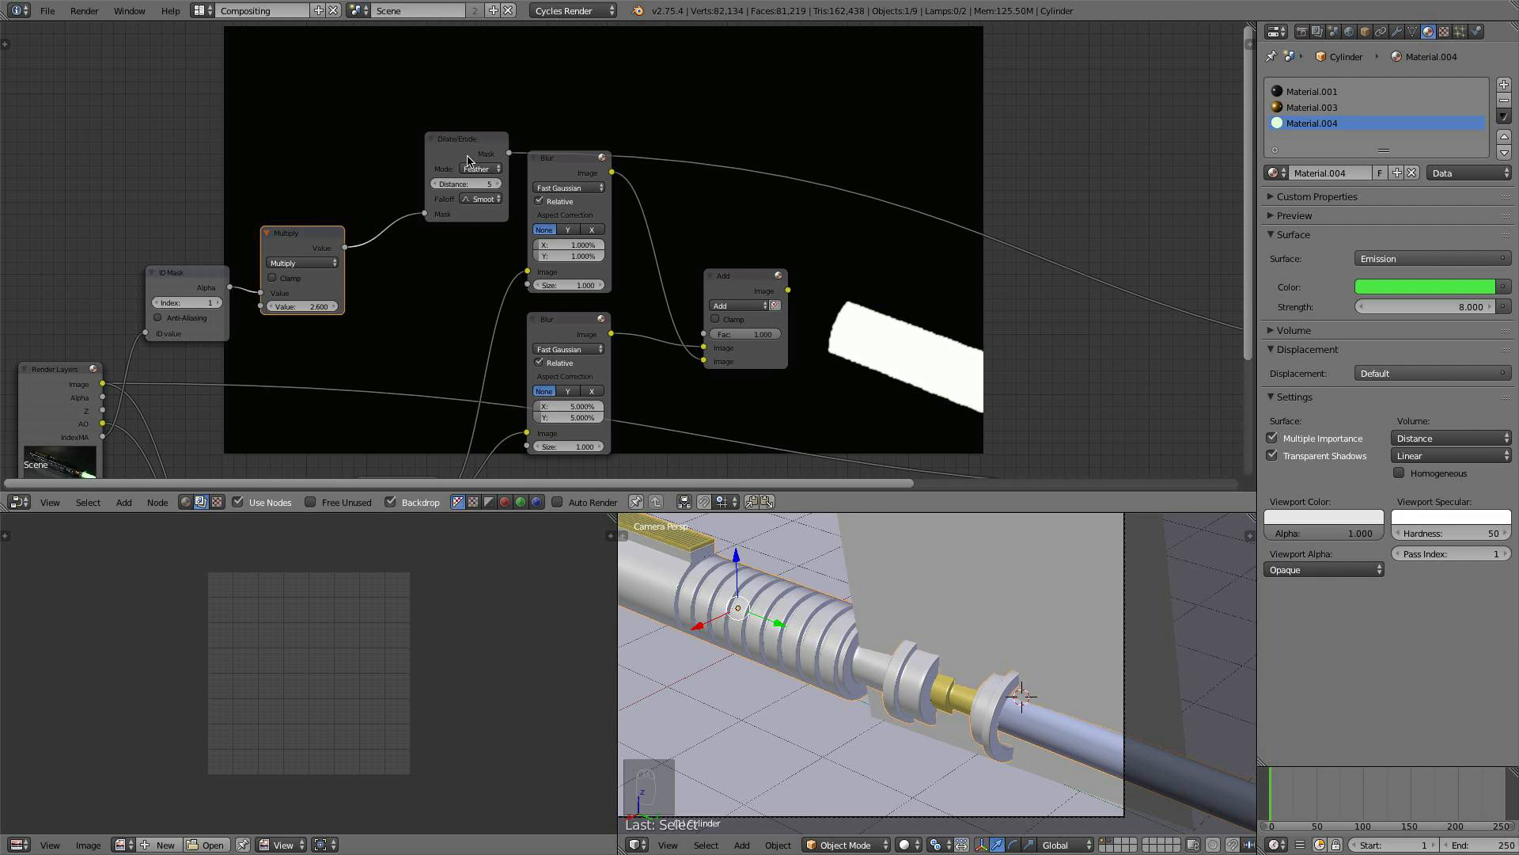
{"action": "left_click_drag", "start_coordinate": [470, 141], "coordinate": [436, 89]}
- Duplicate the 1% Blur node, insert the copy after the Dilate/Erode node, and set its X and Y blur to 8%
{"action": "middle_click_drag", "start_coordinate": [436, 89], "coordinate": [421, 279]}
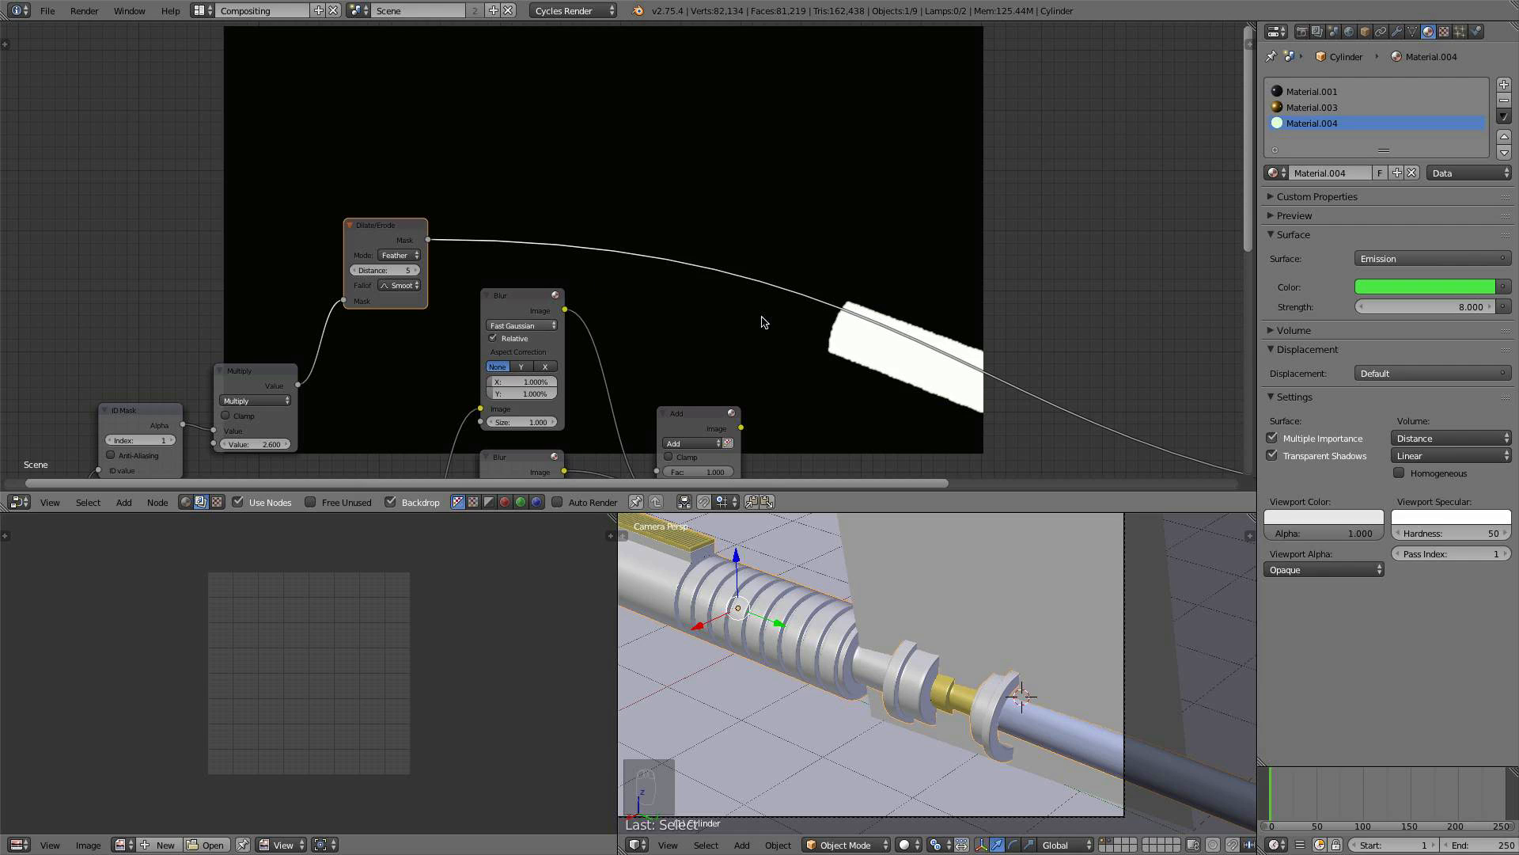
{"action": "left_click", "coordinate": [539, 307]}
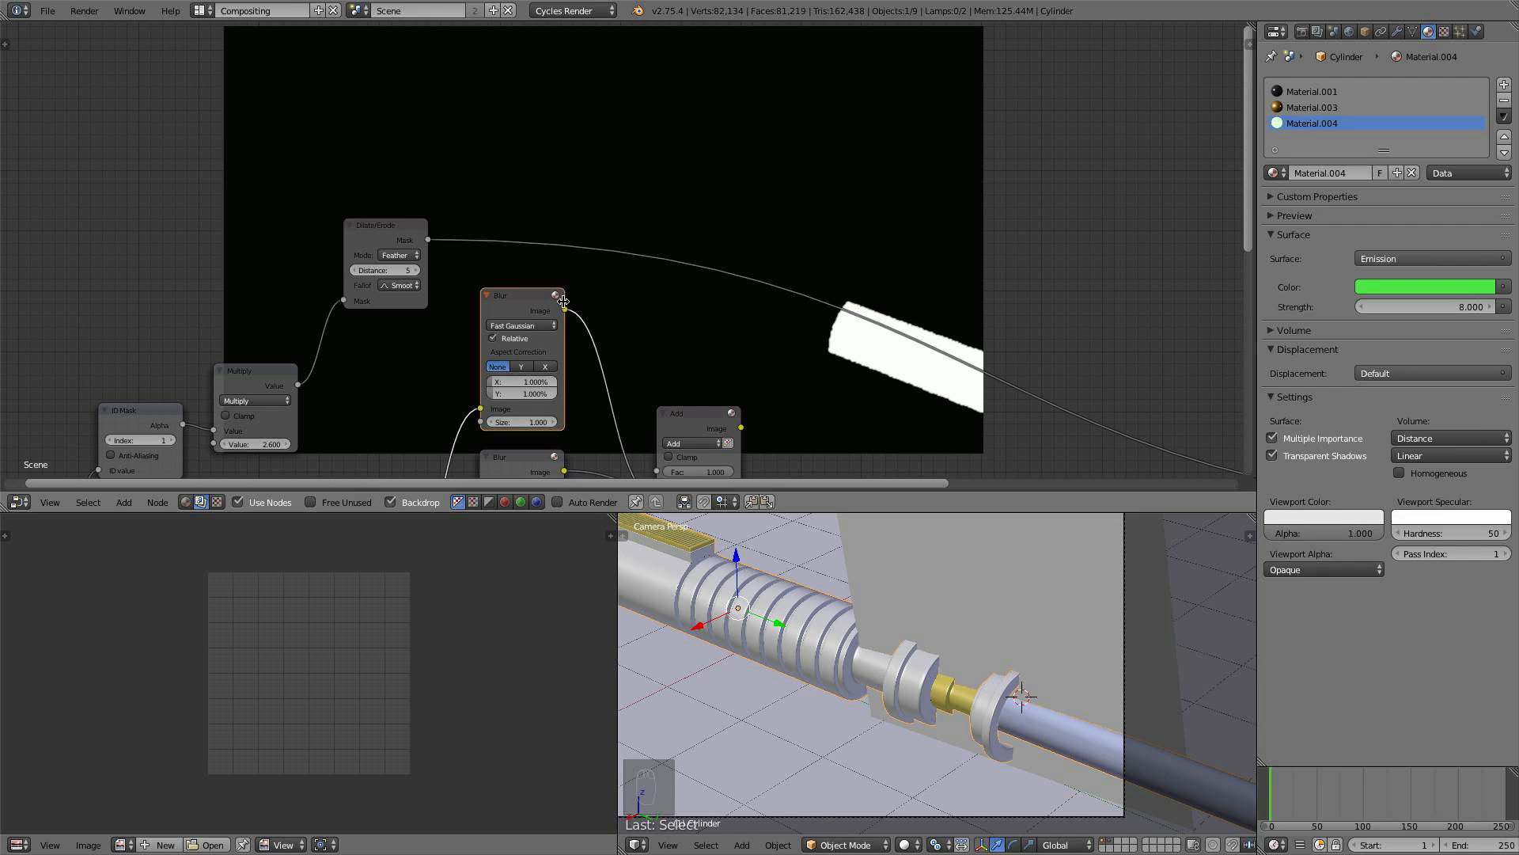
{"action": "key", "text": "shift+d"}
{"action": "left_click", "coordinate": [558, 127]}
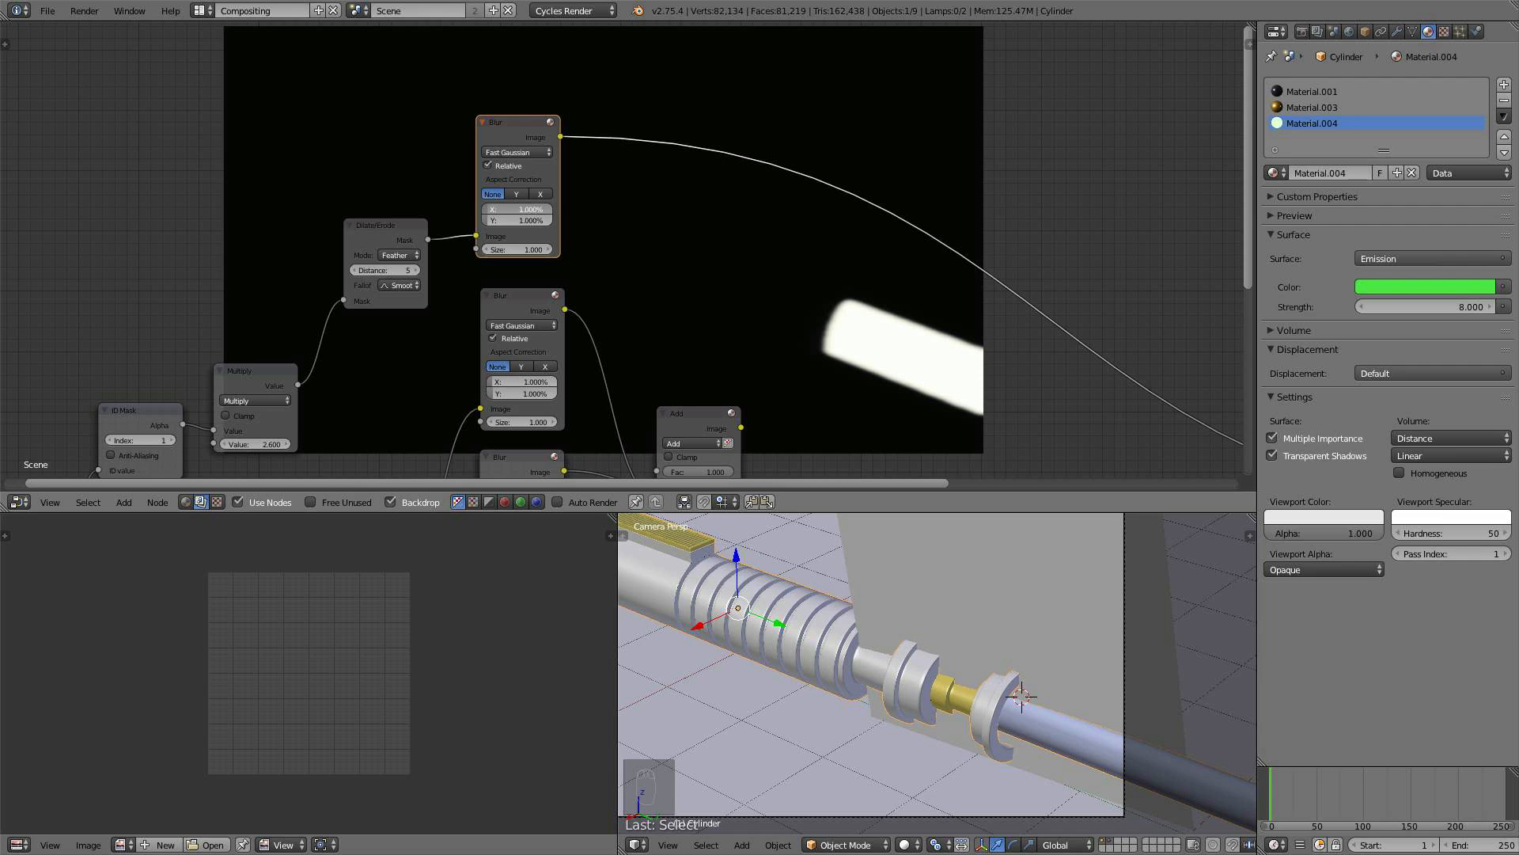
{"action": "type", "text": "8"}
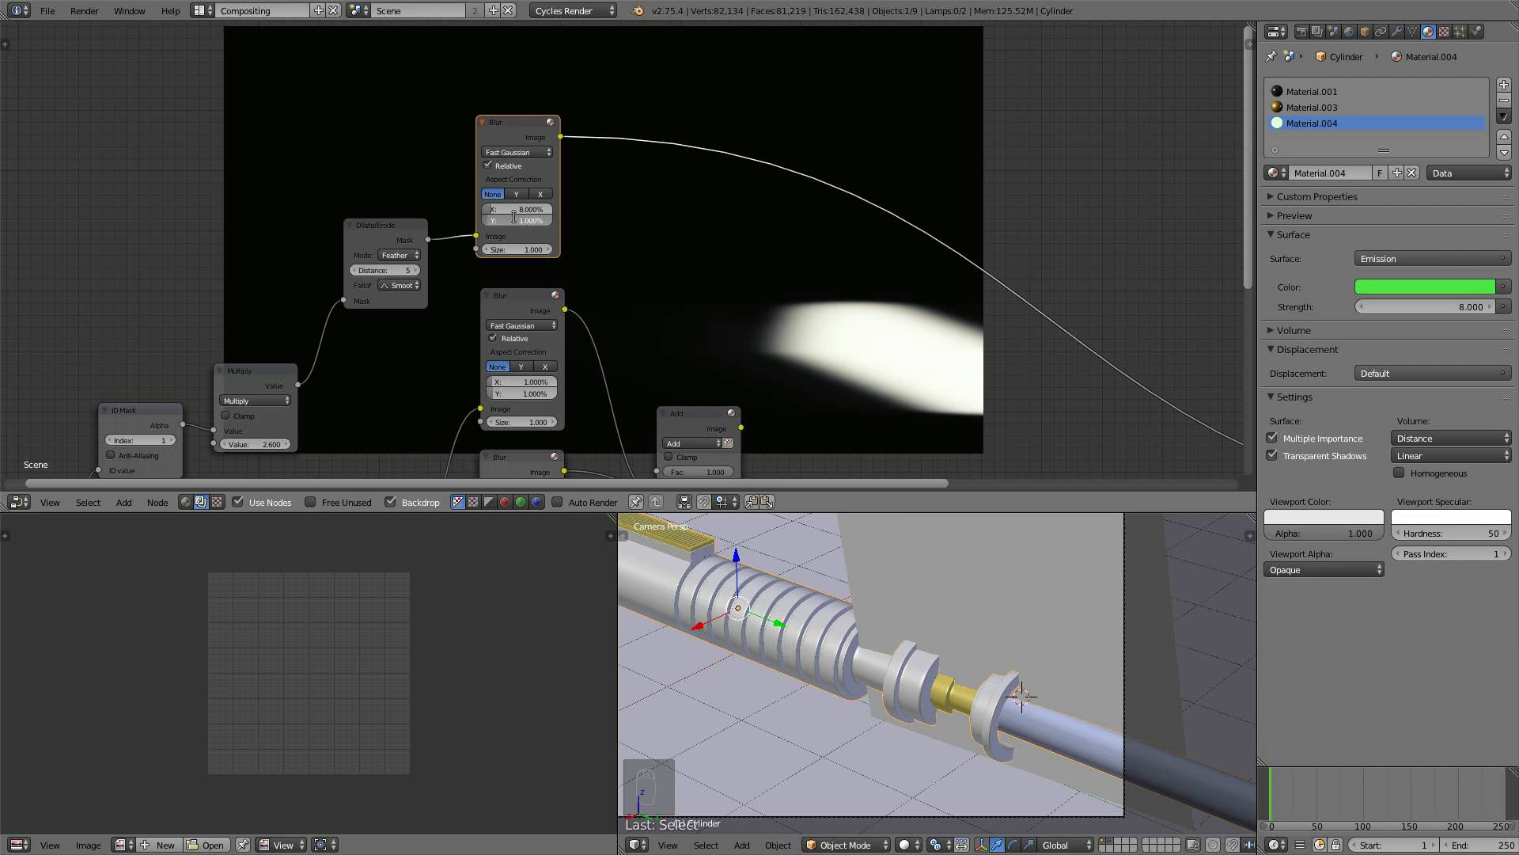
{"action": "key", "text": "Return"}
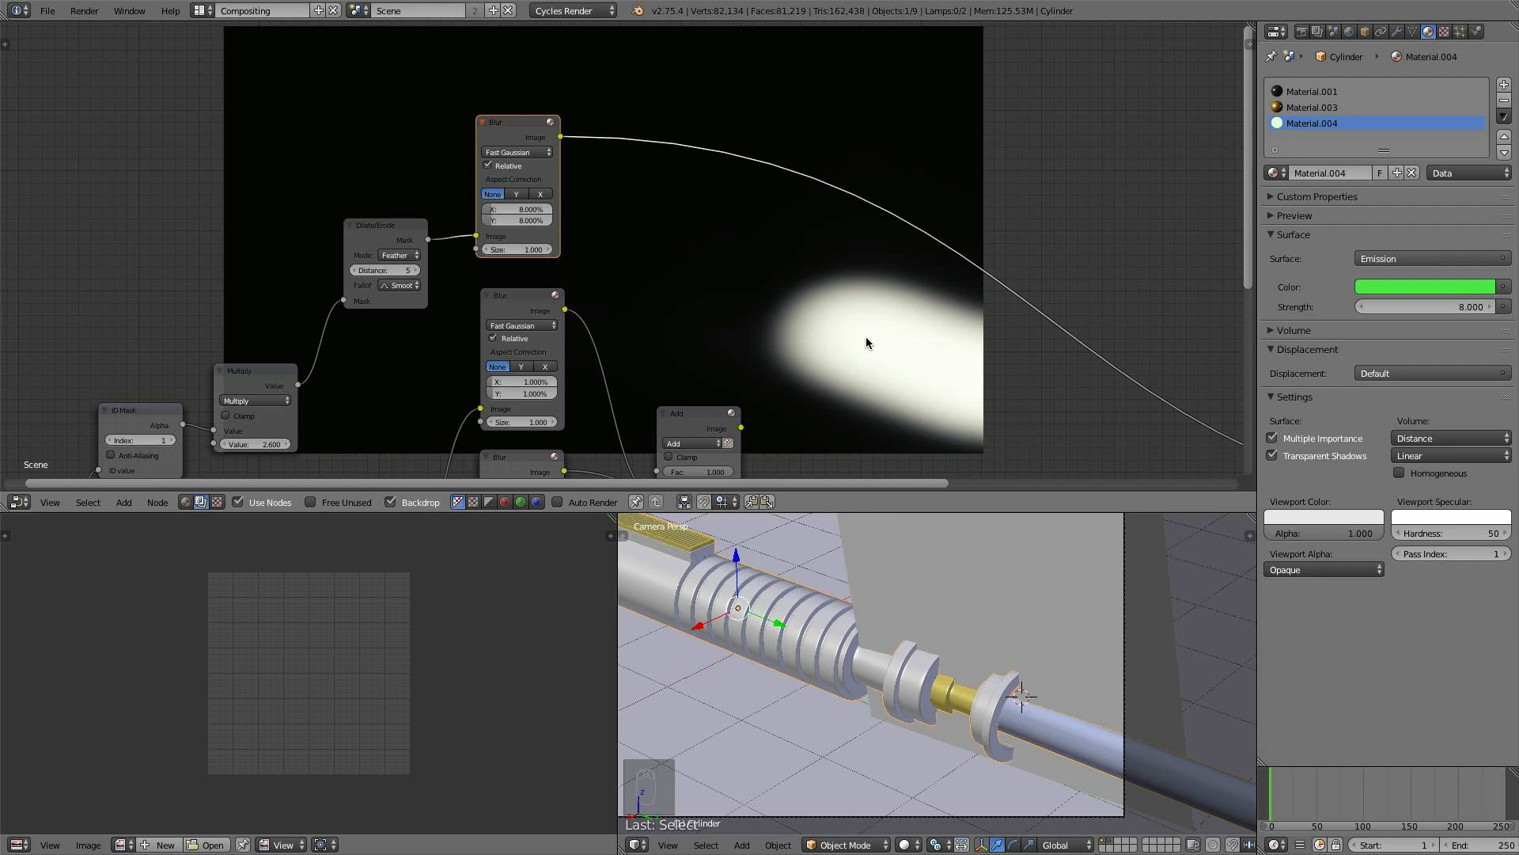
- Duplicate the Add mix node and insert the copy on the link leading to the Composite node
{"action": "middle_click_drag", "start_coordinate": [866, 343], "coordinate": [673, 222]}
{"action": "scroll", "coordinate": [609, 303], "scroll_direction": "down", "scroll_amount": 2}
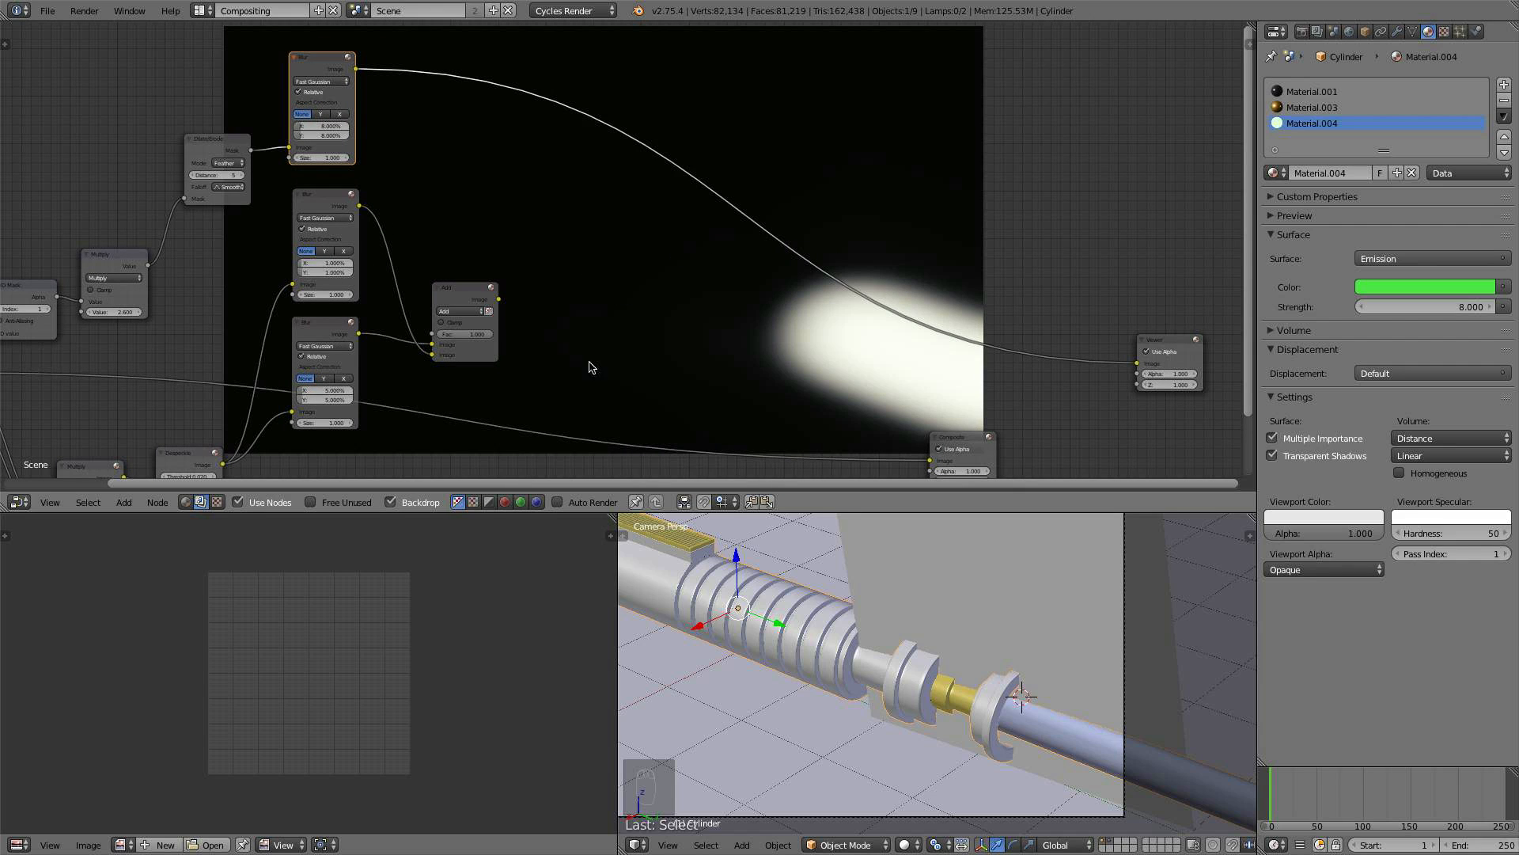
{"action": "middle_click_drag", "start_coordinate": [619, 389], "coordinate": [611, 367]}
{"action": "key", "text": "shift+a"}
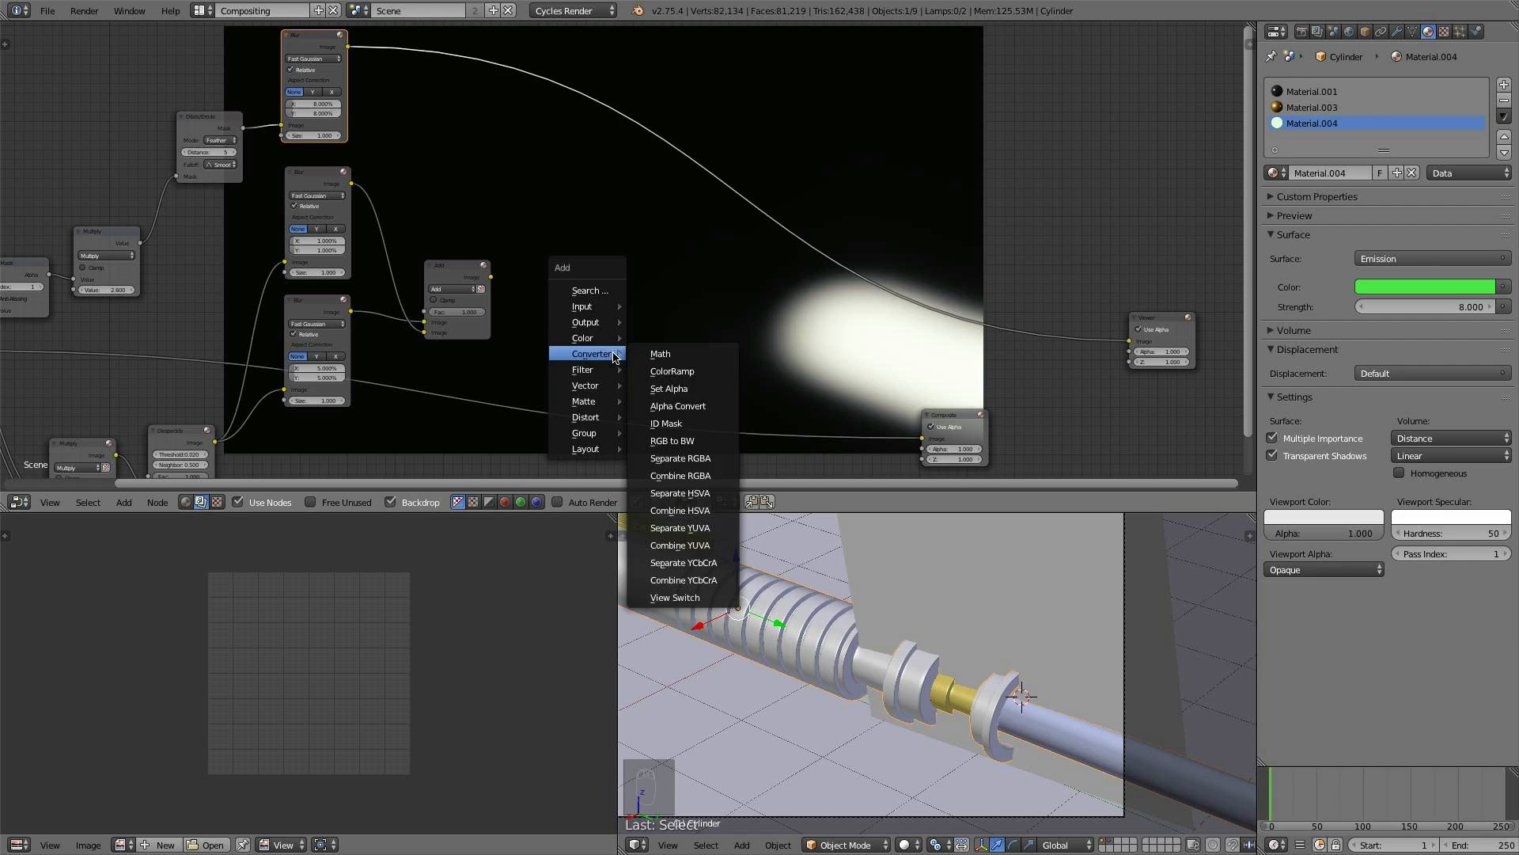
{"action": "left_click", "coordinate": [456, 282]}
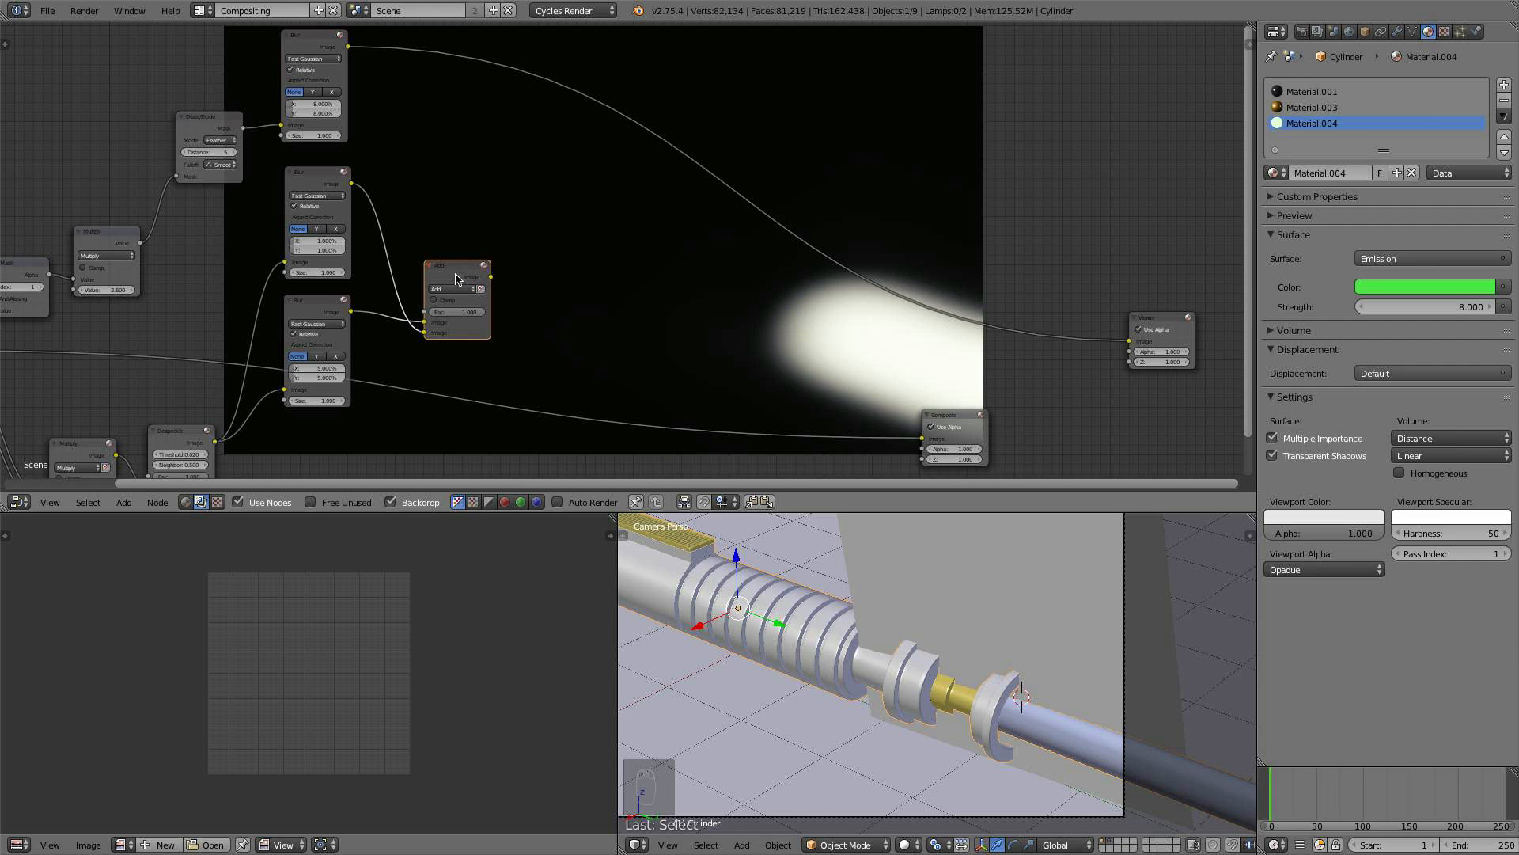
{"action": "key", "text": "shift+d"}
{"action": "left_click", "coordinate": [625, 371]}
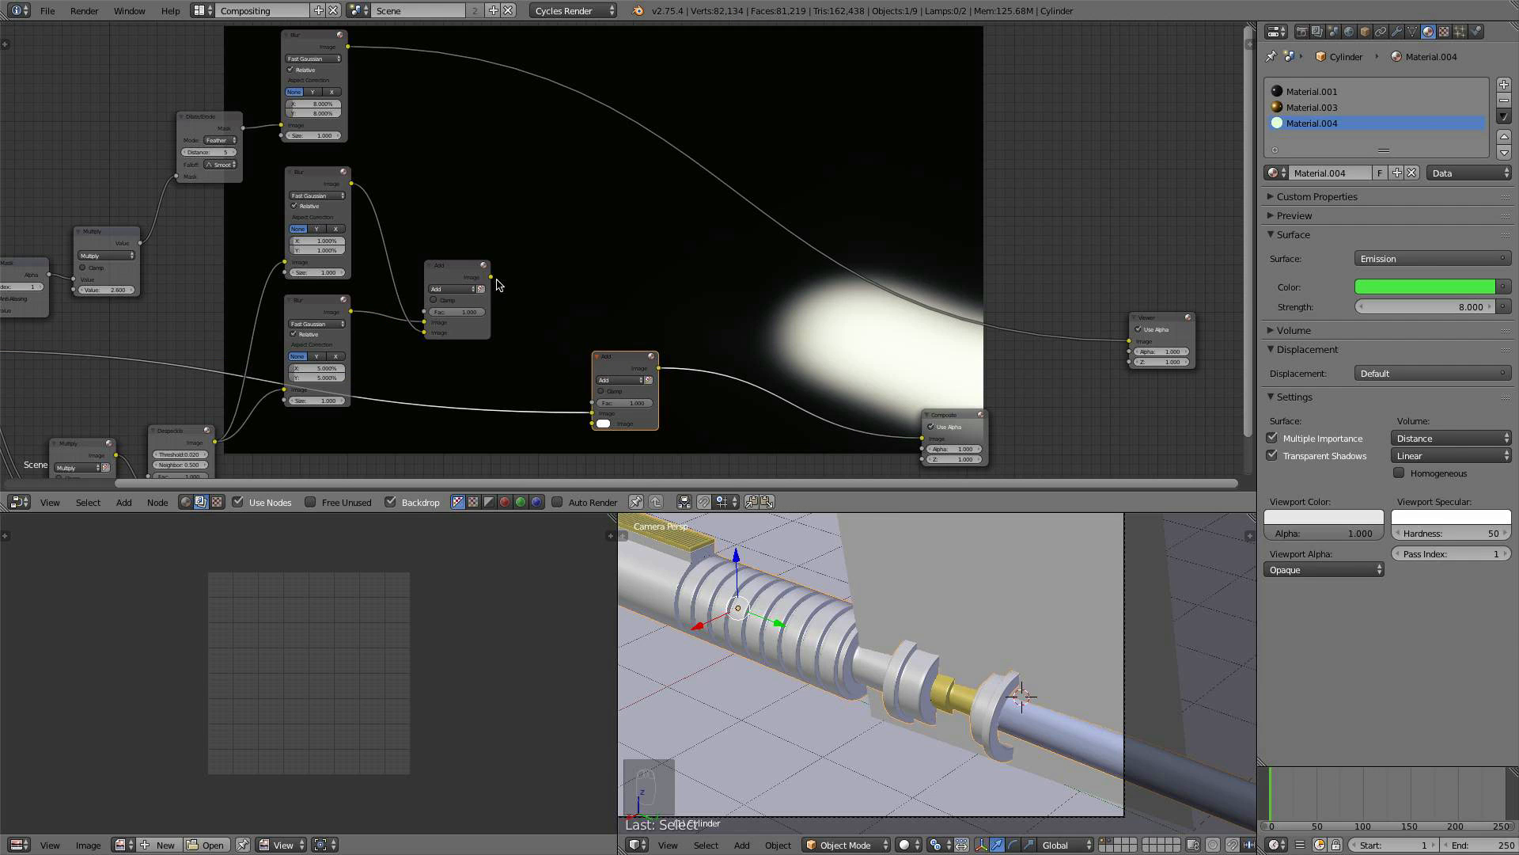
- Feed the Despeckle output and the combined blurs into the two image inputs of the new Add node
{"action": "left_click_drag", "start_coordinate": [491, 277], "coordinate": [588, 427]}
{"action": "left_click_drag", "start_coordinate": [616, 355], "coordinate": [603, 349]}
{"action": "middle_click_drag", "start_coordinate": [304, 407], "coordinate": [311, 354]}
{"action": "left_click_drag", "start_coordinate": [223, 390], "coordinate": [586, 355]}
{"action": "scroll", "coordinate": [594, 270], "scroll_direction": "down", "scroll_amount": 1}
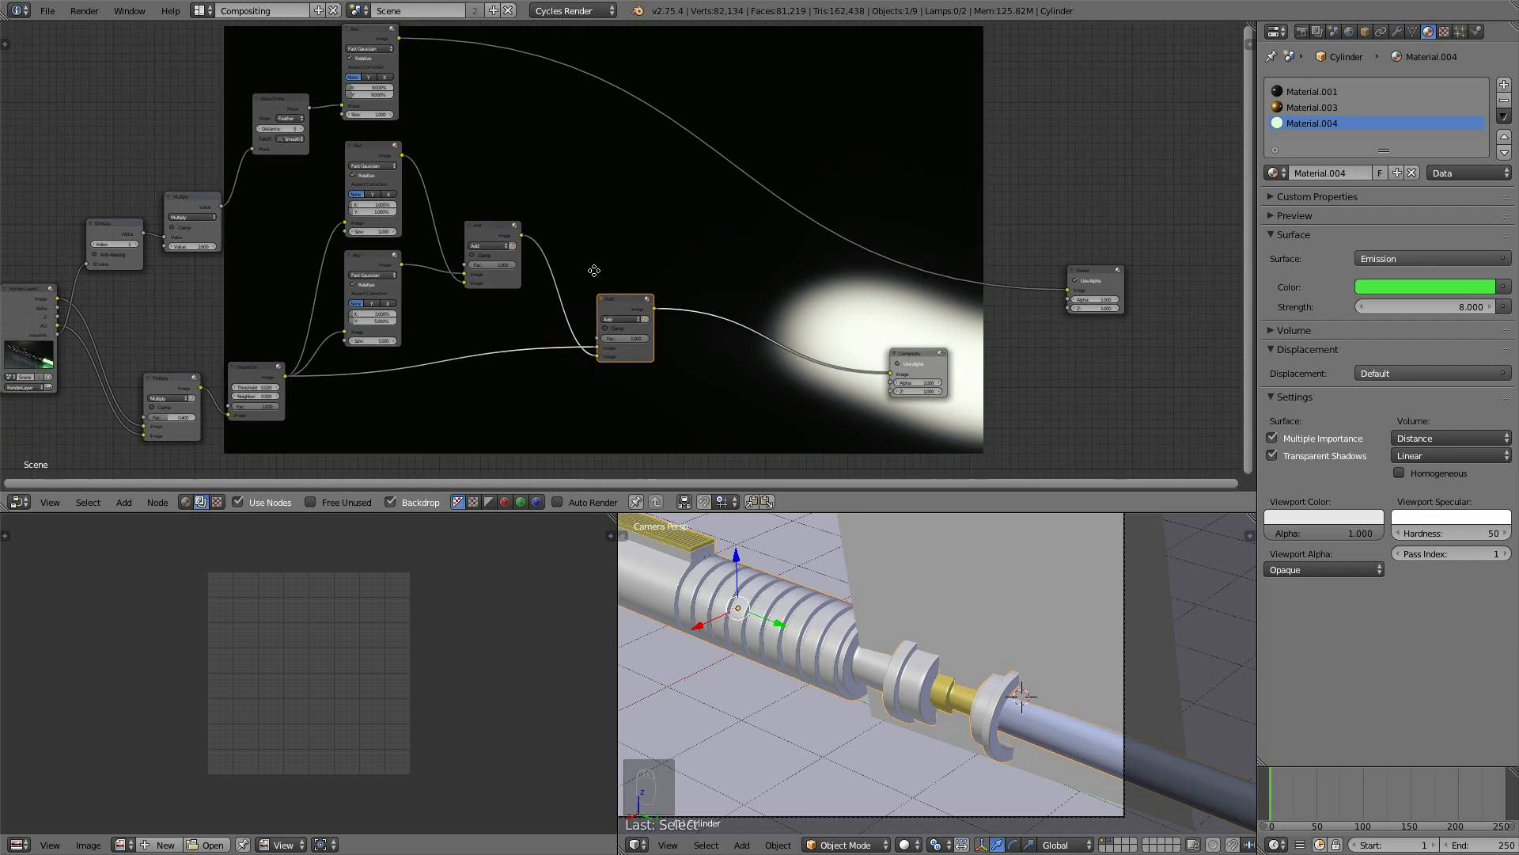
- Connect the blurred mask to the new Add node's factor and compare its result with the Despeckle output in the Viewer
{"action": "middle_click_drag", "start_coordinate": [475, 143], "coordinate": [486, 169]}
{"action": "left_click_drag", "start_coordinate": [411, 69], "coordinate": [633, 340]}
{"action": "middle_click_drag", "start_coordinate": [1125, 421], "coordinate": [813, 299]}
{"action": "scroll", "coordinate": [796, 339], "scroll_direction": "up", "scroll_amount": 3}
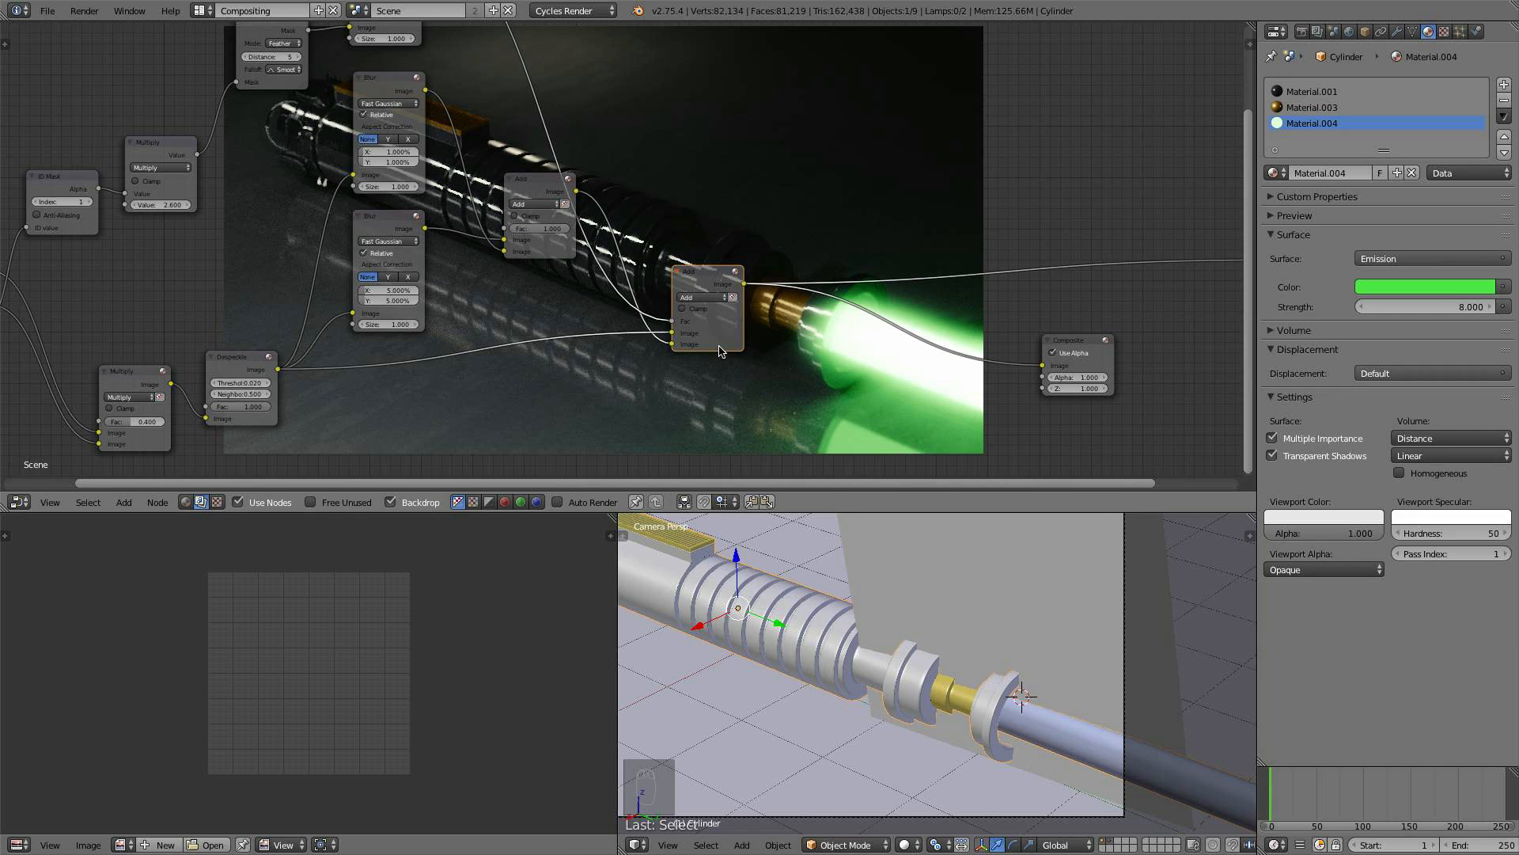
{"action": "left_click", "coordinate": [249, 366], "text": "ctrl+shift"}
{"action": "left_click", "coordinate": [708, 285], "text": "ctrl+shift"}
{"action": "scroll", "coordinate": [849, 296], "scroll_direction": "up", "scroll_amount": 4}
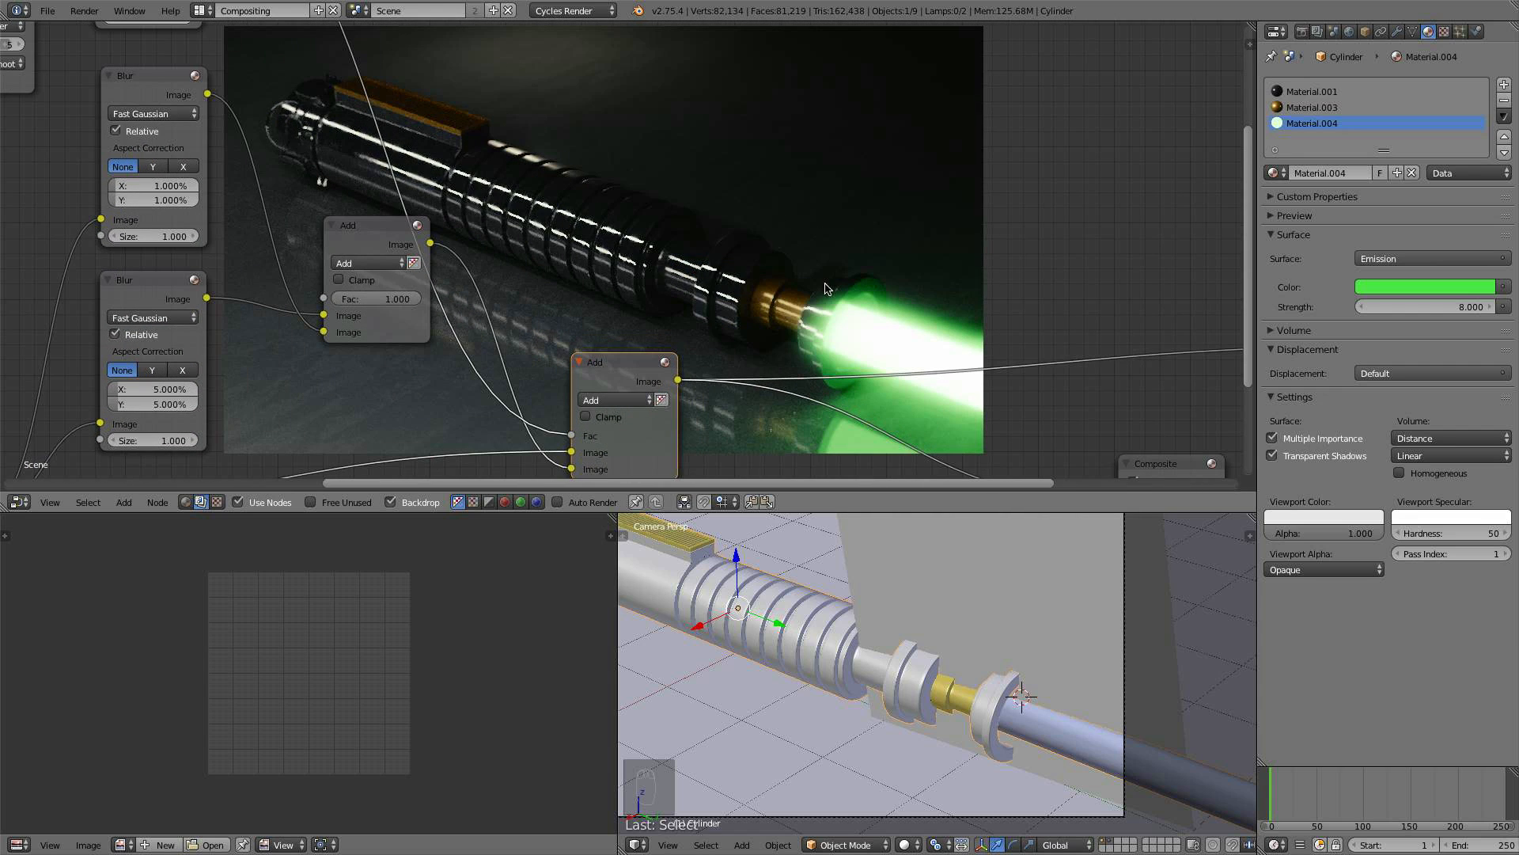
- Set the X and Y blur of the 1% glow Blur node to 2%
{"action": "middle_click_drag", "start_coordinate": [335, 364], "coordinate": [405, 350]}
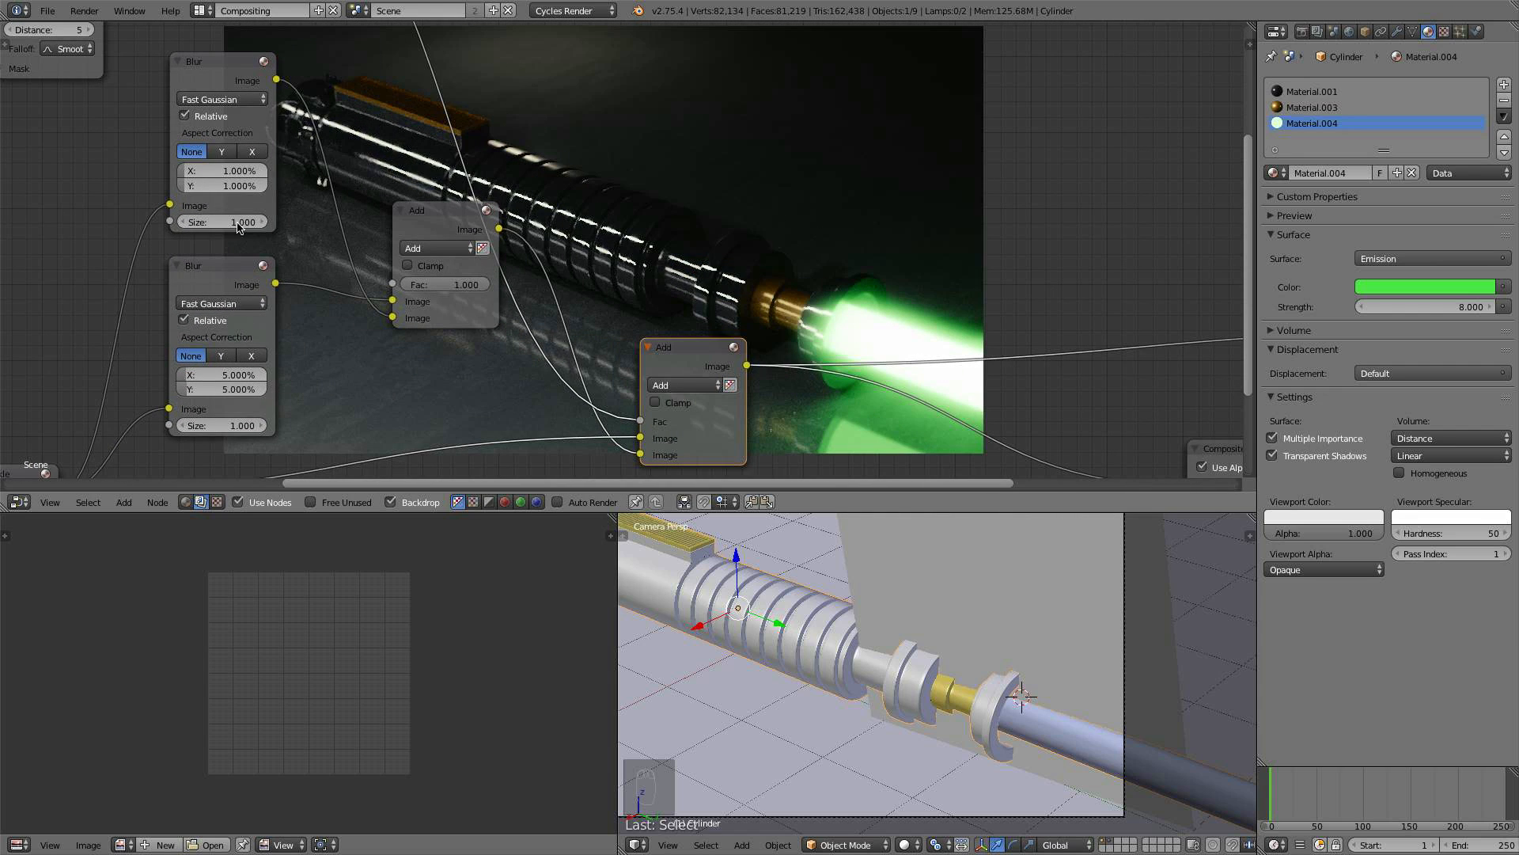
{"action": "left_click", "coordinate": [228, 172]}
{"action": "type", "text": "2"}
{"action": "key", "text": "Return"}
{"action": "left_click", "coordinate": [220, 187]}
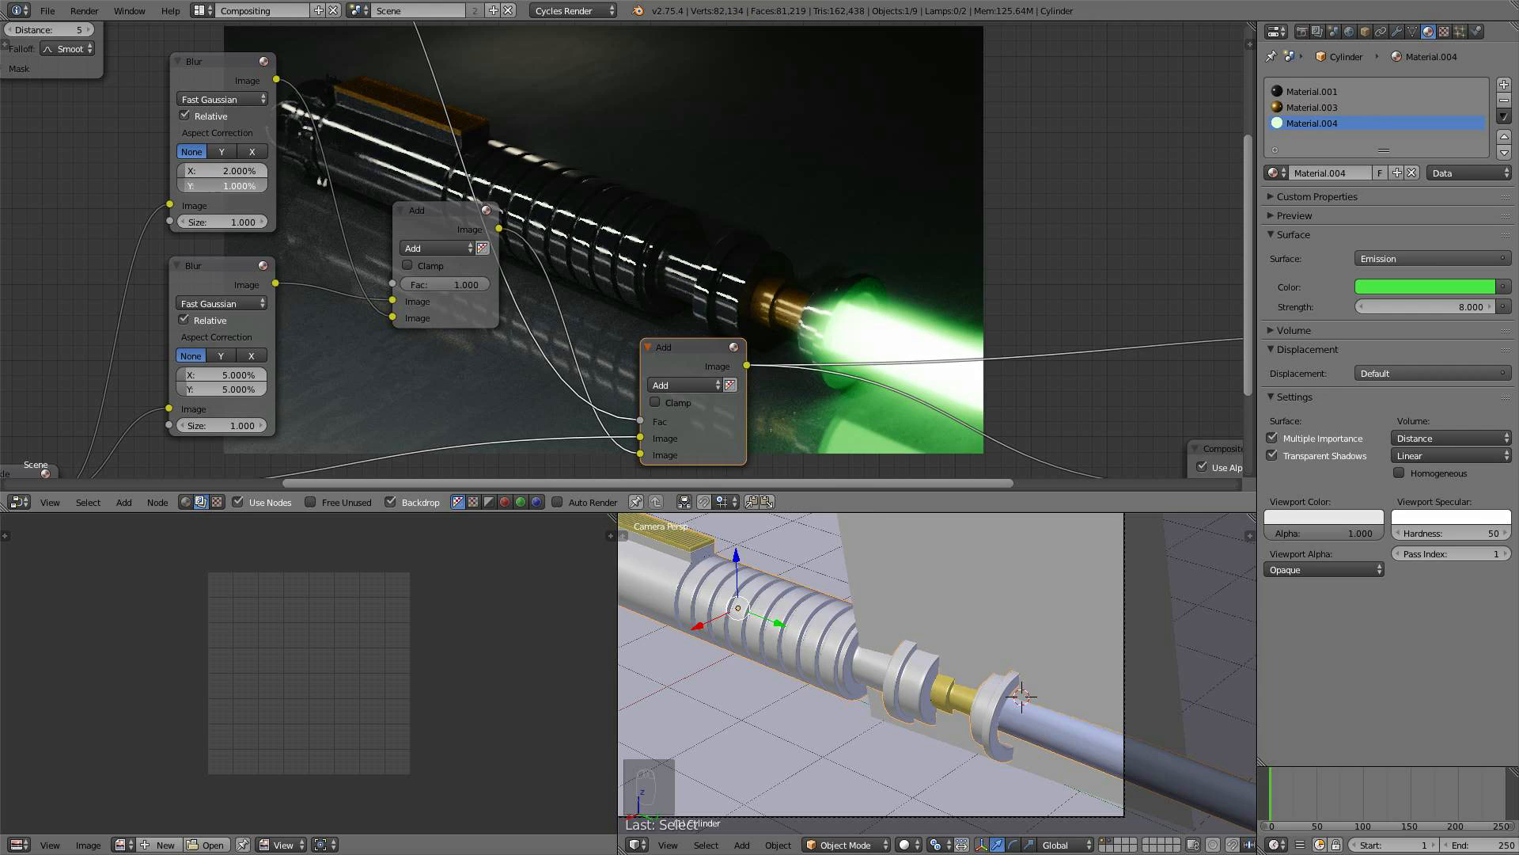
{"action": "type", "text": "2"}
{"action": "key", "text": "Return"}
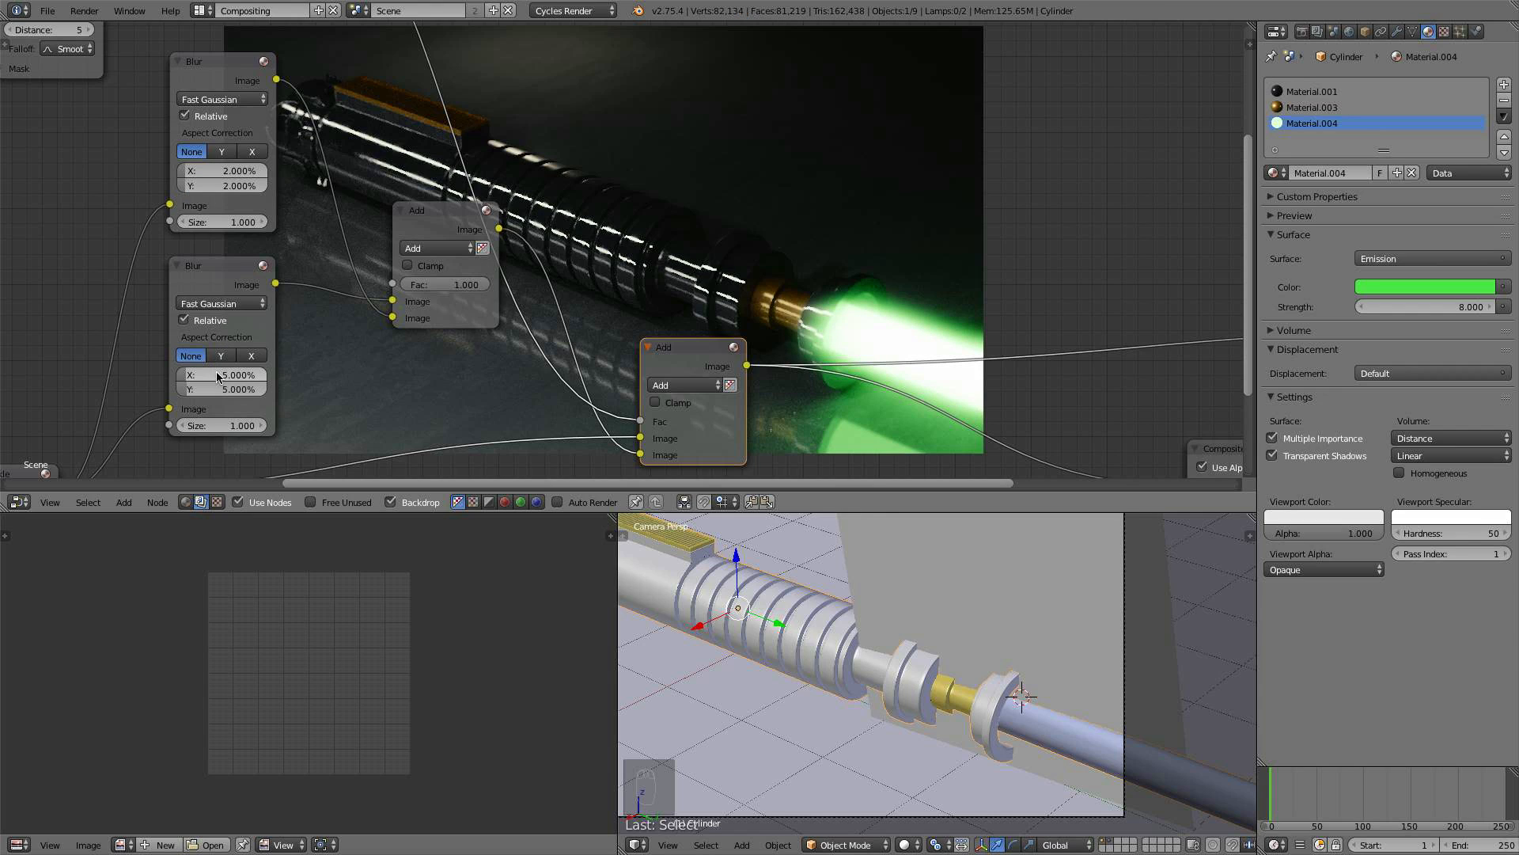
- Try an 8% blur in X and Y on the 5% glow Blur node
{"action": "type", "text": "8"}
{"action": "key", "text": "Return"}
{"action": "left_click", "coordinate": [227, 389]}
{"action": "type", "text": "8"}
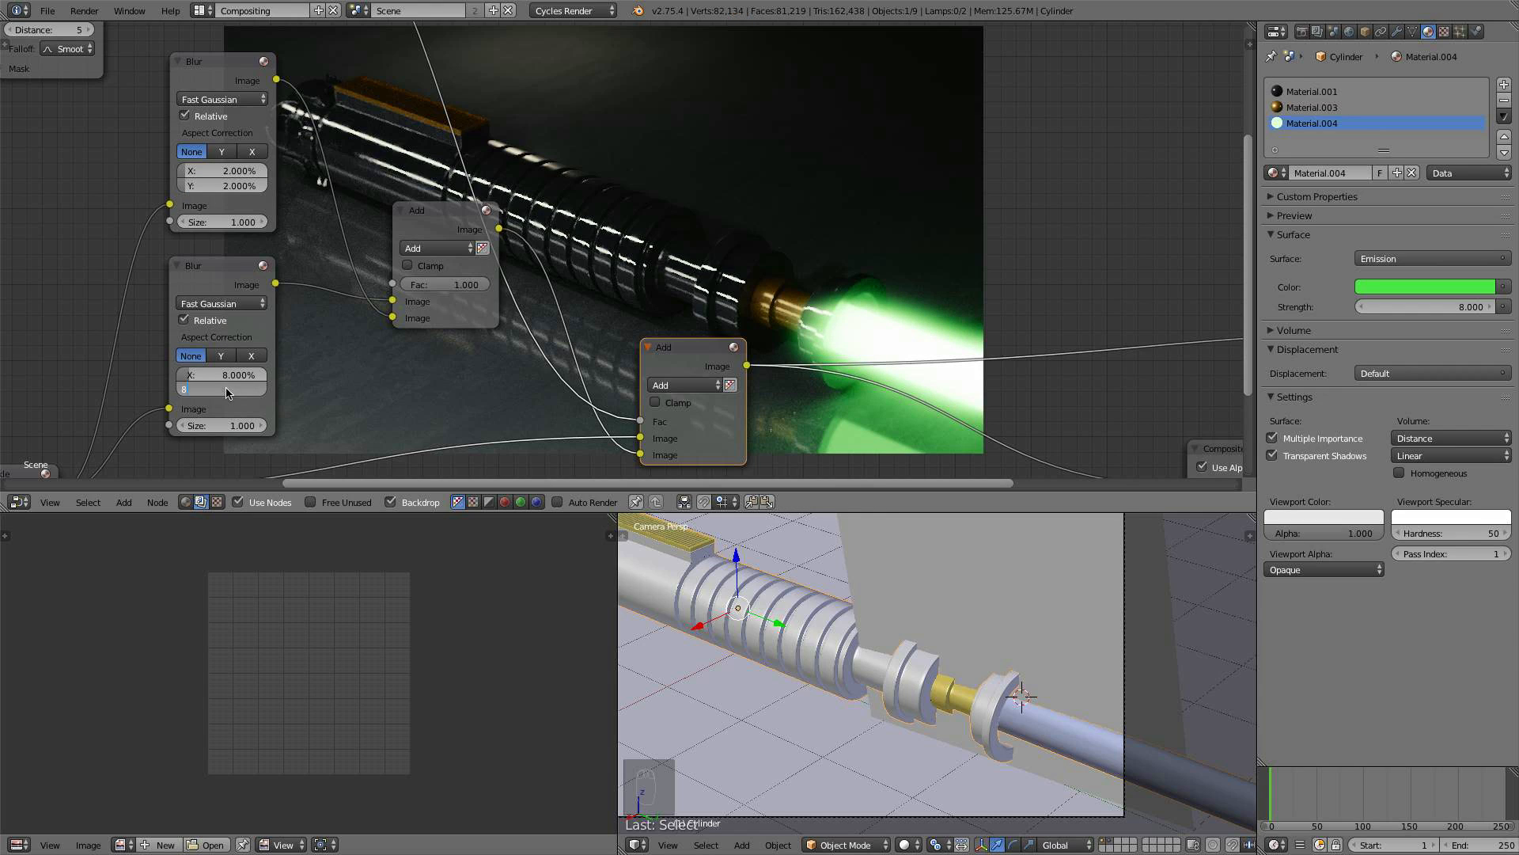
{"action": "key", "text": "Return"}
- Set the larger glow Blur node's X and Y blur to 6%
{"action": "left_click", "coordinate": [238, 375]}
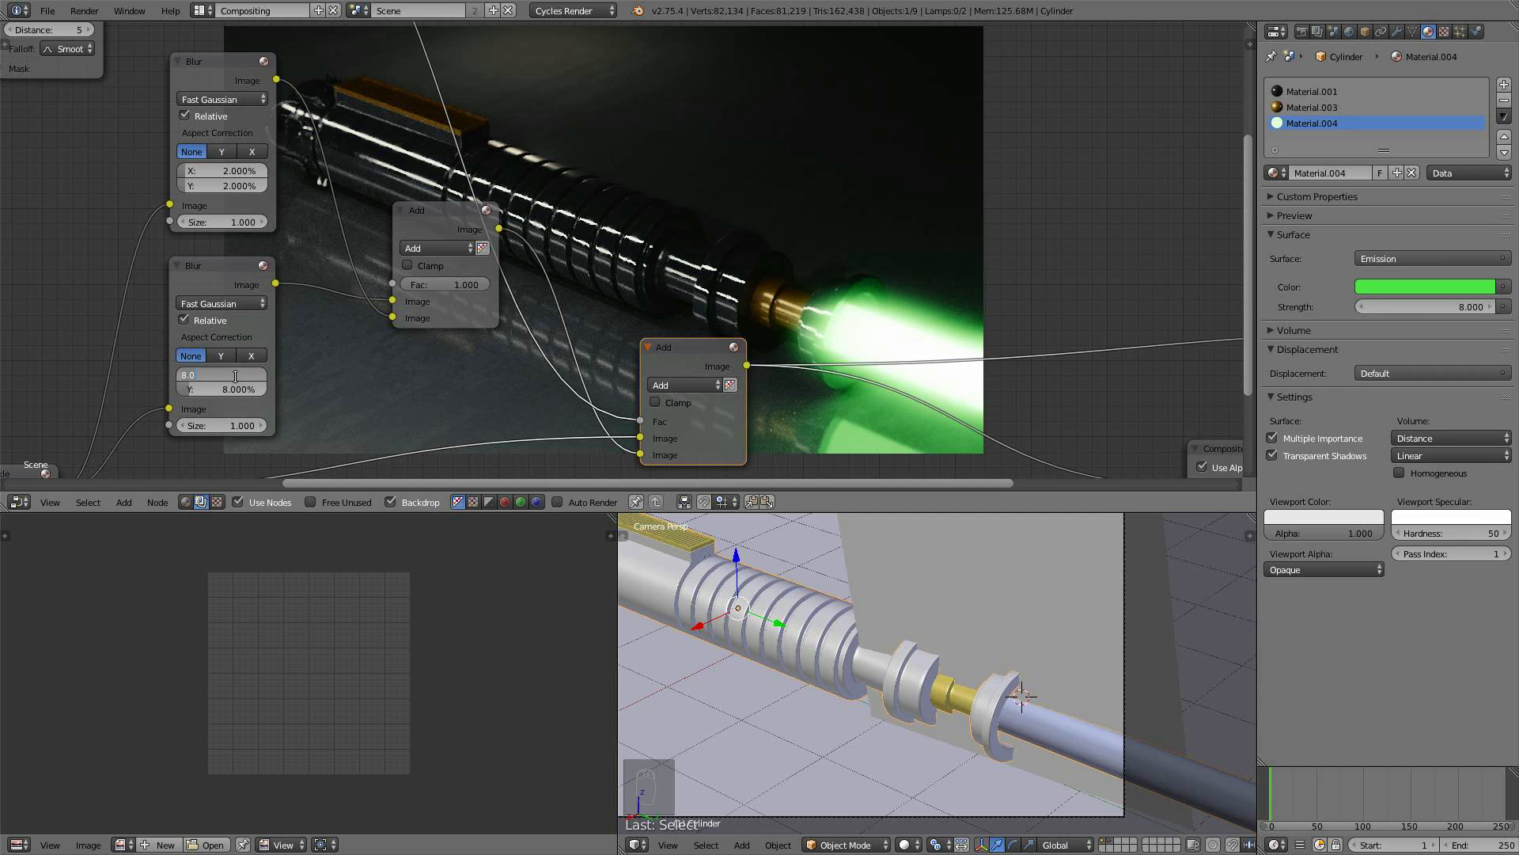
{"action": "type", "text": "6"}
{"action": "key", "text": "Return"}
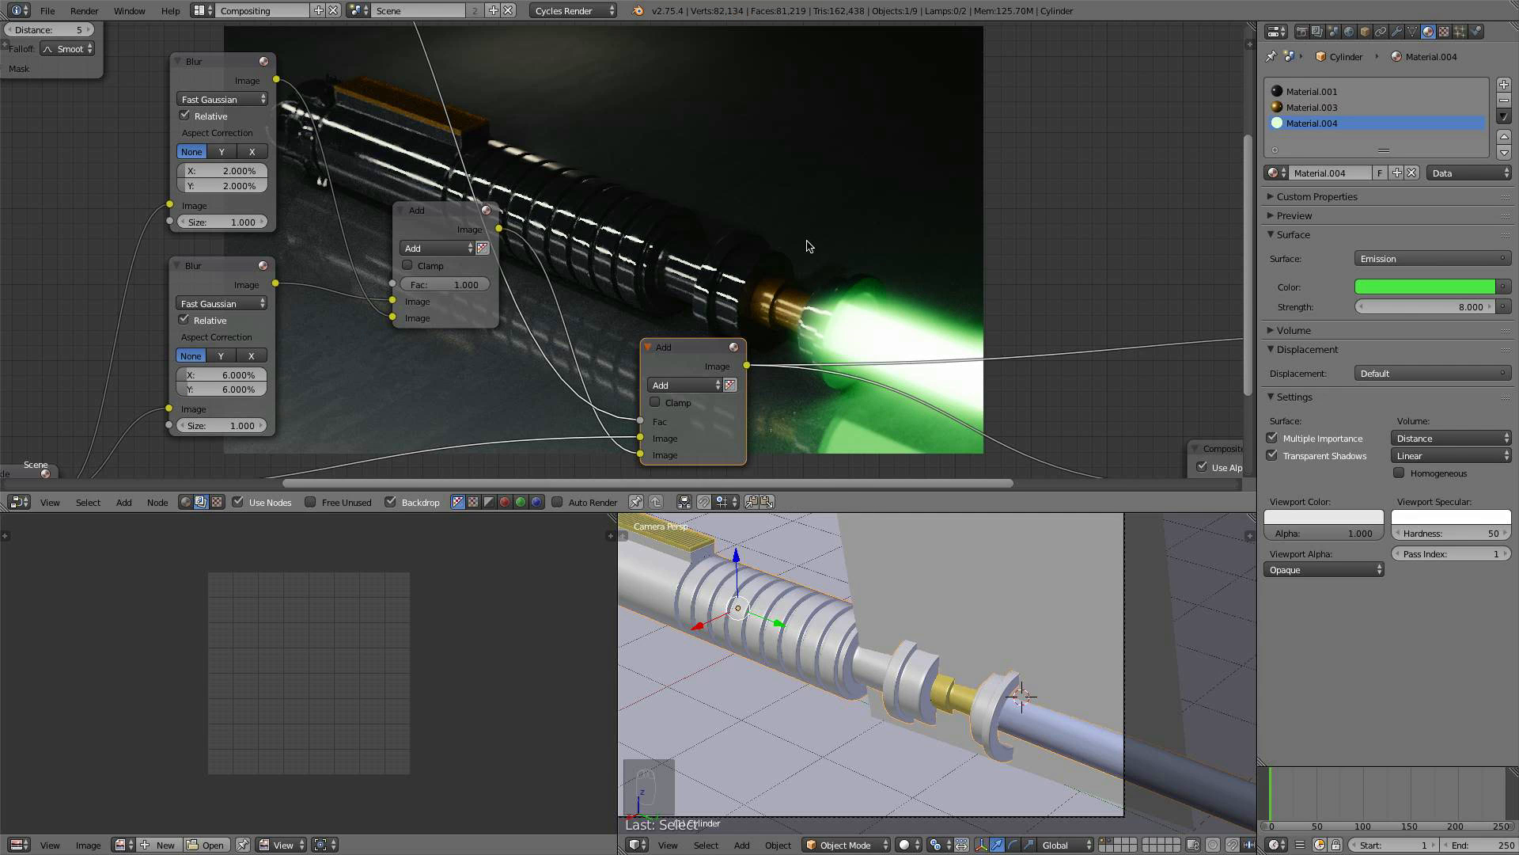
- Shift the backdrop image slightly down and move the Composite node farther away from the final Add node
{"action": "scroll", "coordinate": [807, 245], "scroll_direction": "down", "scroll_amount": 2}
{"action": "middle_click_drag", "start_coordinate": [807, 244], "coordinate": [678, 305]}
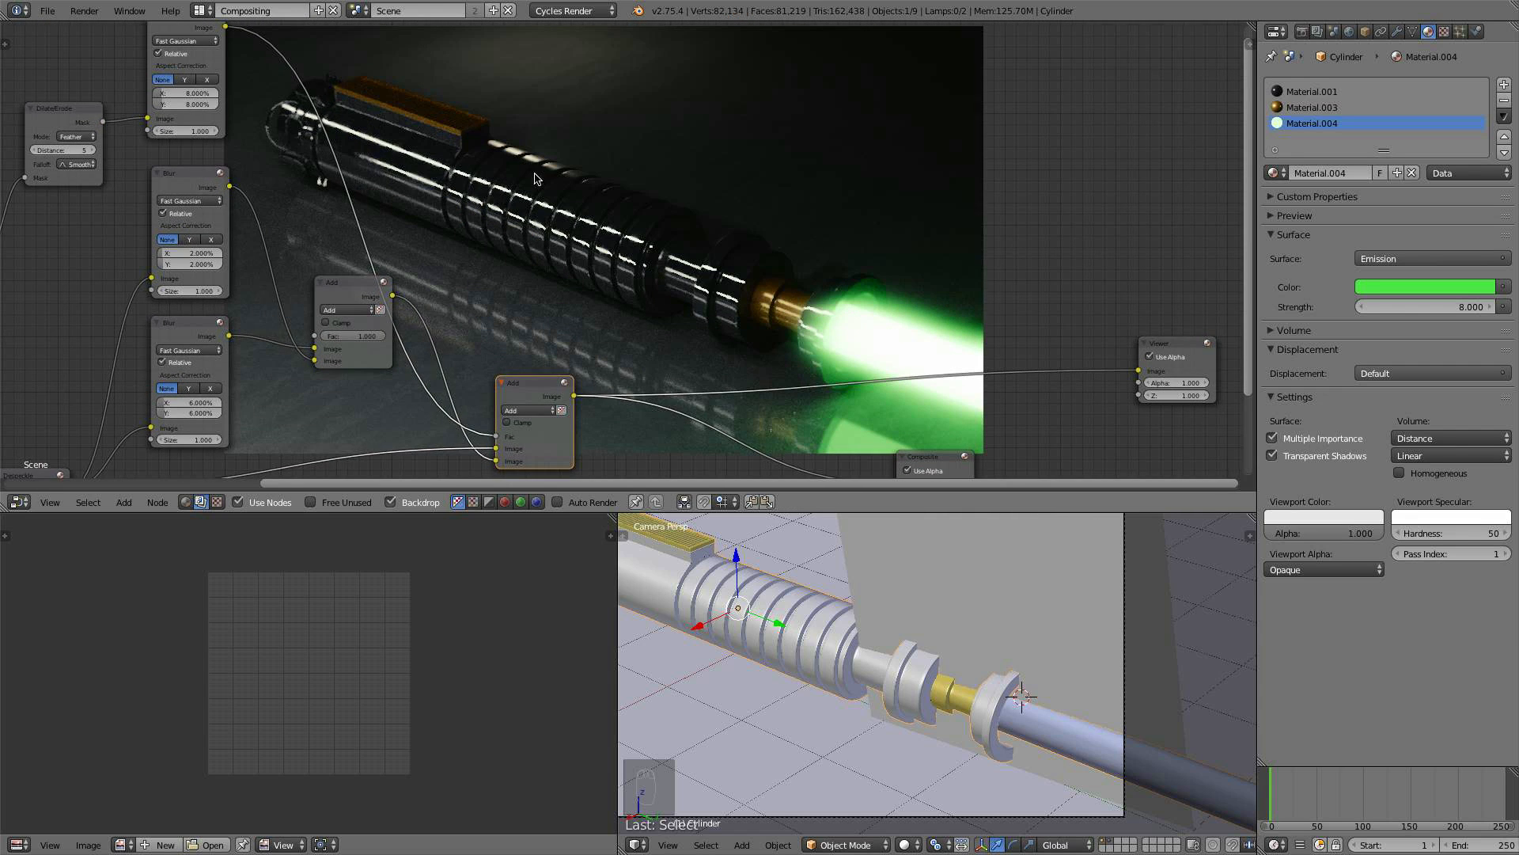
{"action": "middle_click_drag", "start_coordinate": [535, 179], "coordinate": [438, 131]}
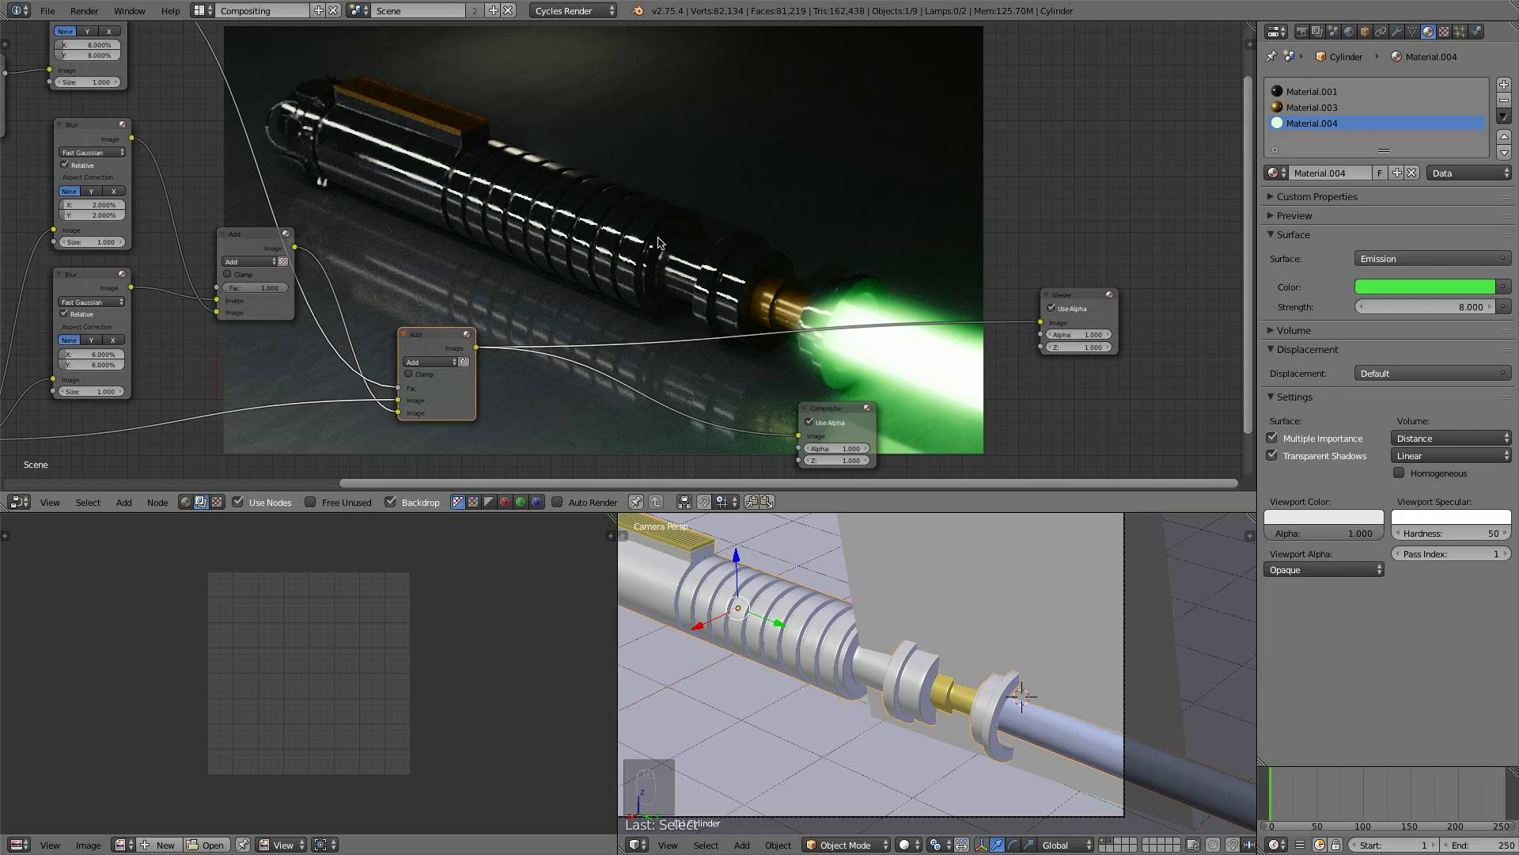
{"action": "middle_click_drag", "start_coordinate": [658, 237], "coordinate": [667, 279], "text": "alt"}
{"action": "middle_click_drag", "start_coordinate": [774, 390], "coordinate": [654, 348]}
{"action": "left_click", "coordinate": [714, 379]}
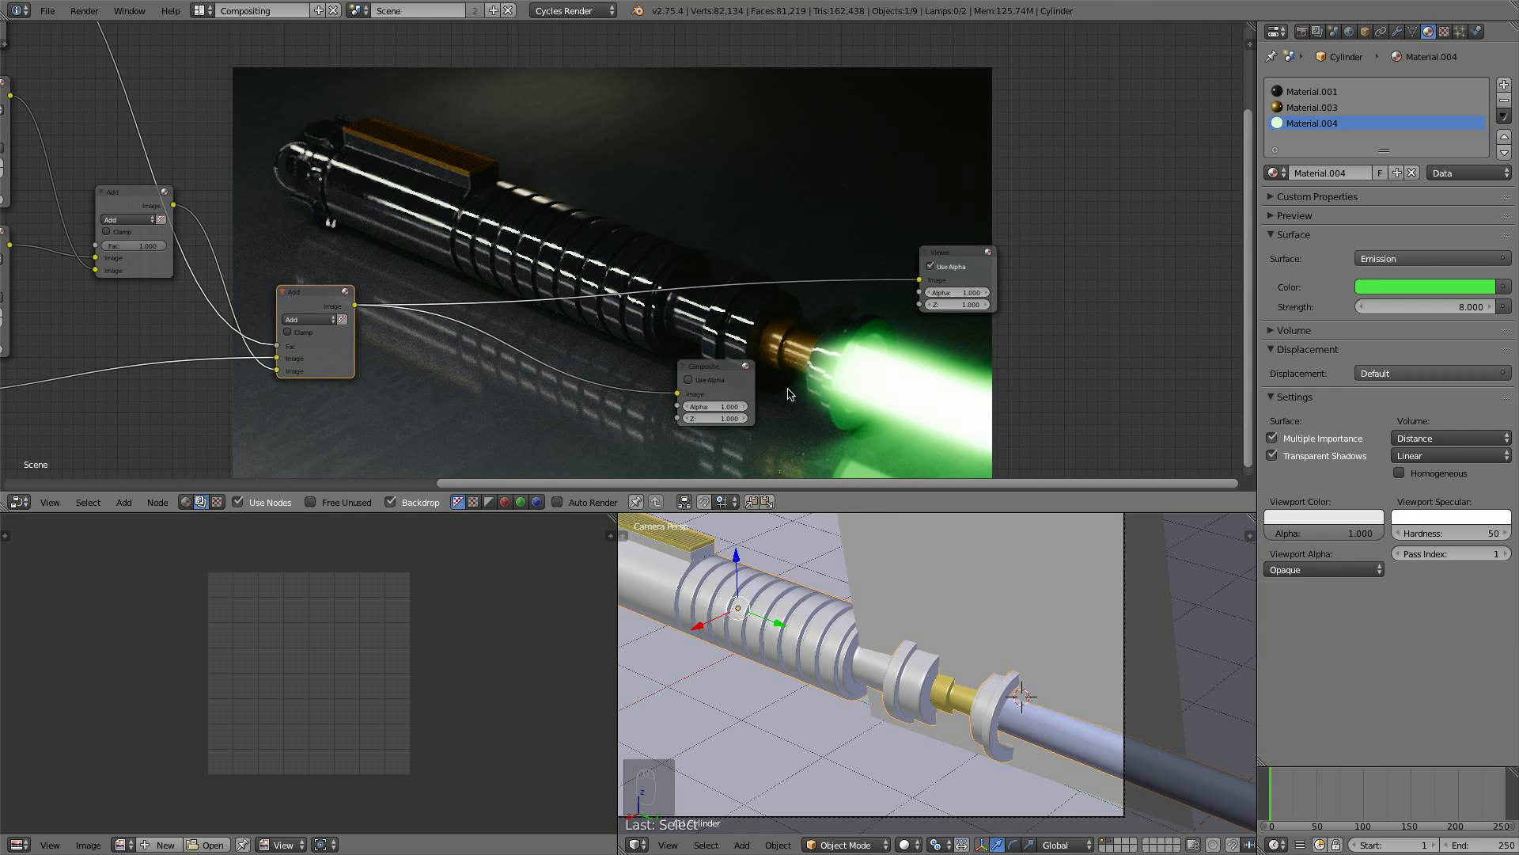
{"action": "left_click", "coordinate": [716, 379]}
{"action": "left_click_drag", "start_coordinate": [716, 372], "coordinate": [934, 406]}
- Insert a Glare node between the final Add node and the Composite node and preview it in the Viewer
{"action": "mouse_move", "coordinate": [833, 368]}
{"action": "middle_mouse_down"}
{"action": "mouse_move", "coordinate": [817, 348]}
{"action": "mouse_move", "coordinate": [851, 353]}
{"action": "middle_mouse_up"}
{"action": "key", "text": "shift+a"}
{"action": "mouse_move", "coordinate": [507, 379]}
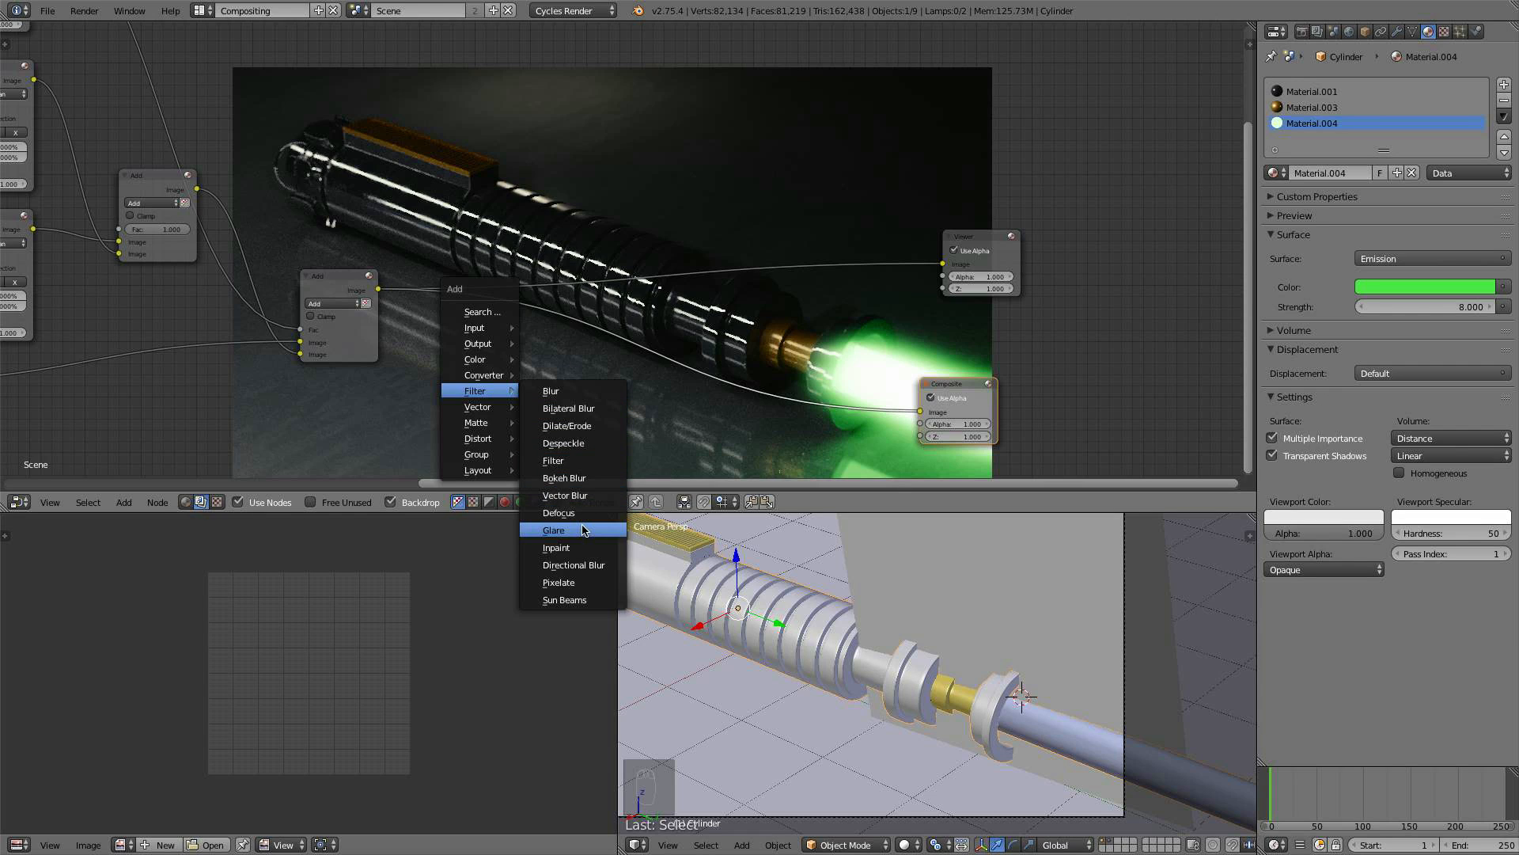
{"action": "left_click", "coordinate": [554, 531]}
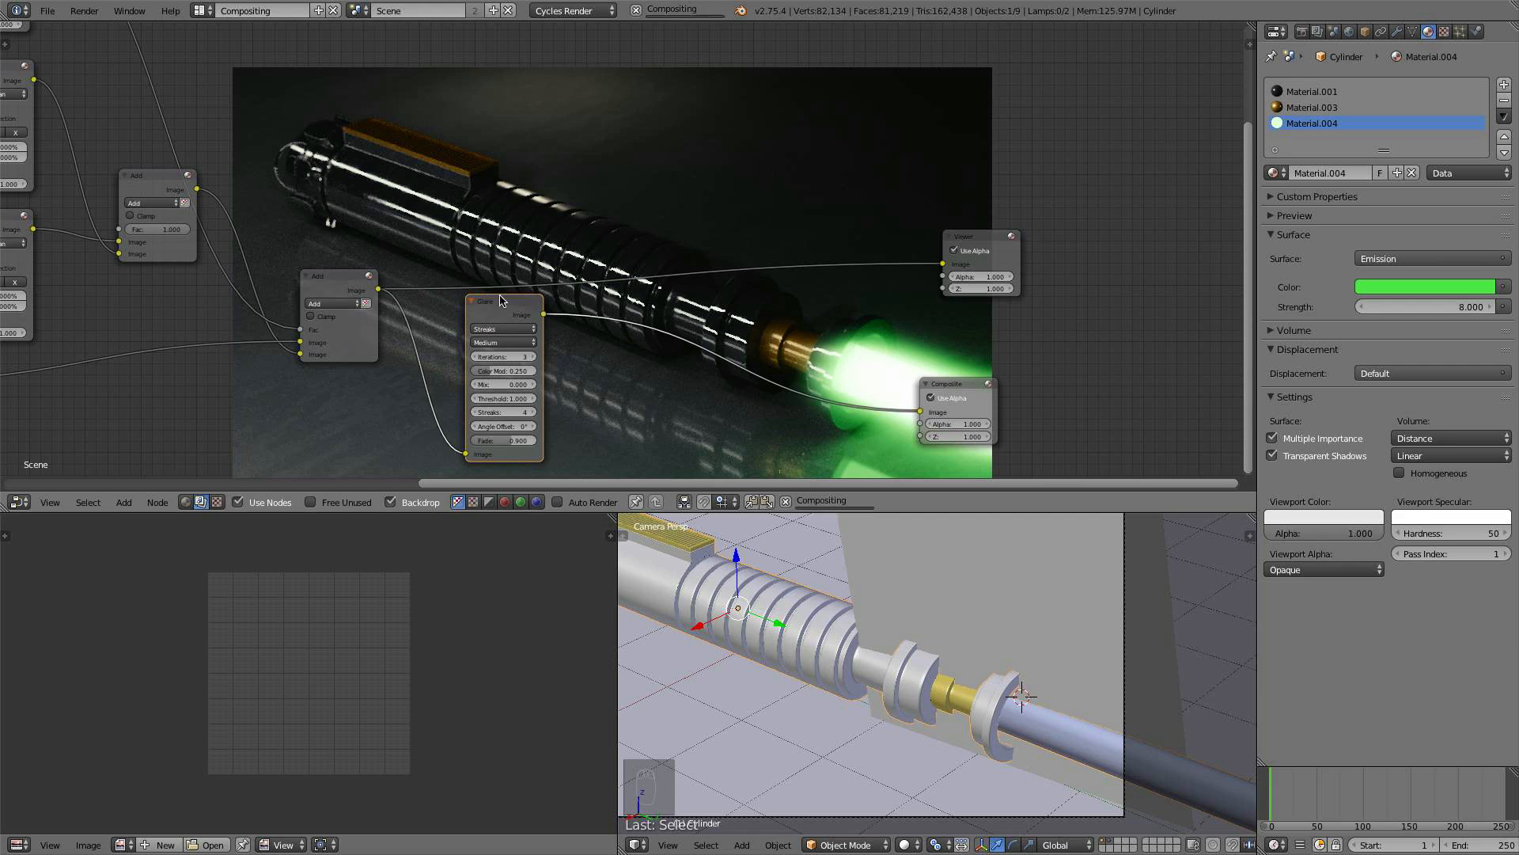
{"action": "left_click", "coordinate": [465, 298]}
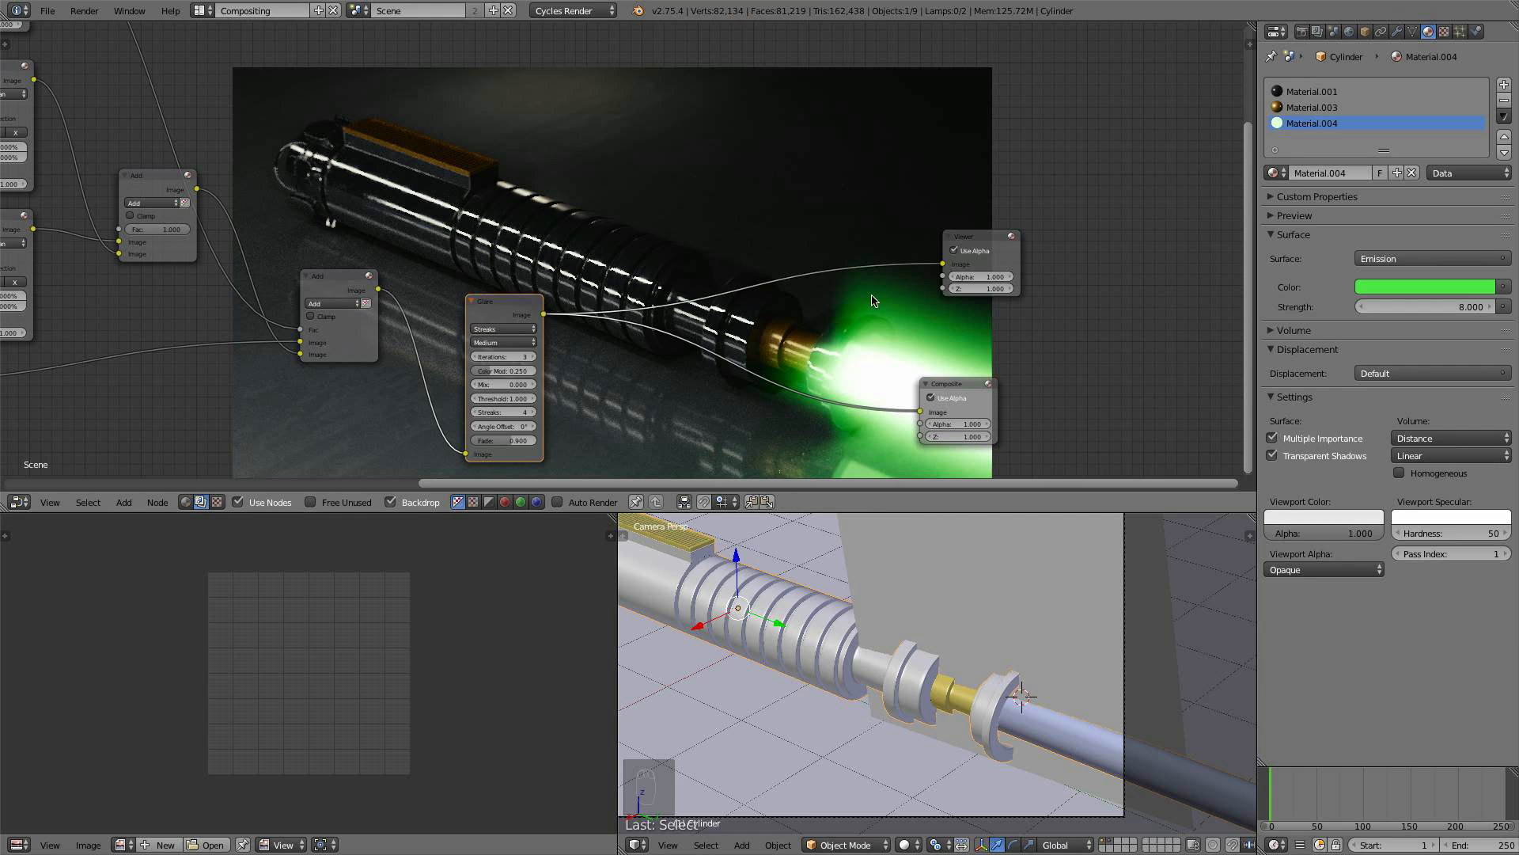
- Move the Composite and Viewer nodes farther away from the Glare node to uncover the backdrop
{"action": "middle_click_drag", "start_coordinate": [875, 299], "coordinate": [779, 277]}
{"action": "key", "text": "g"}
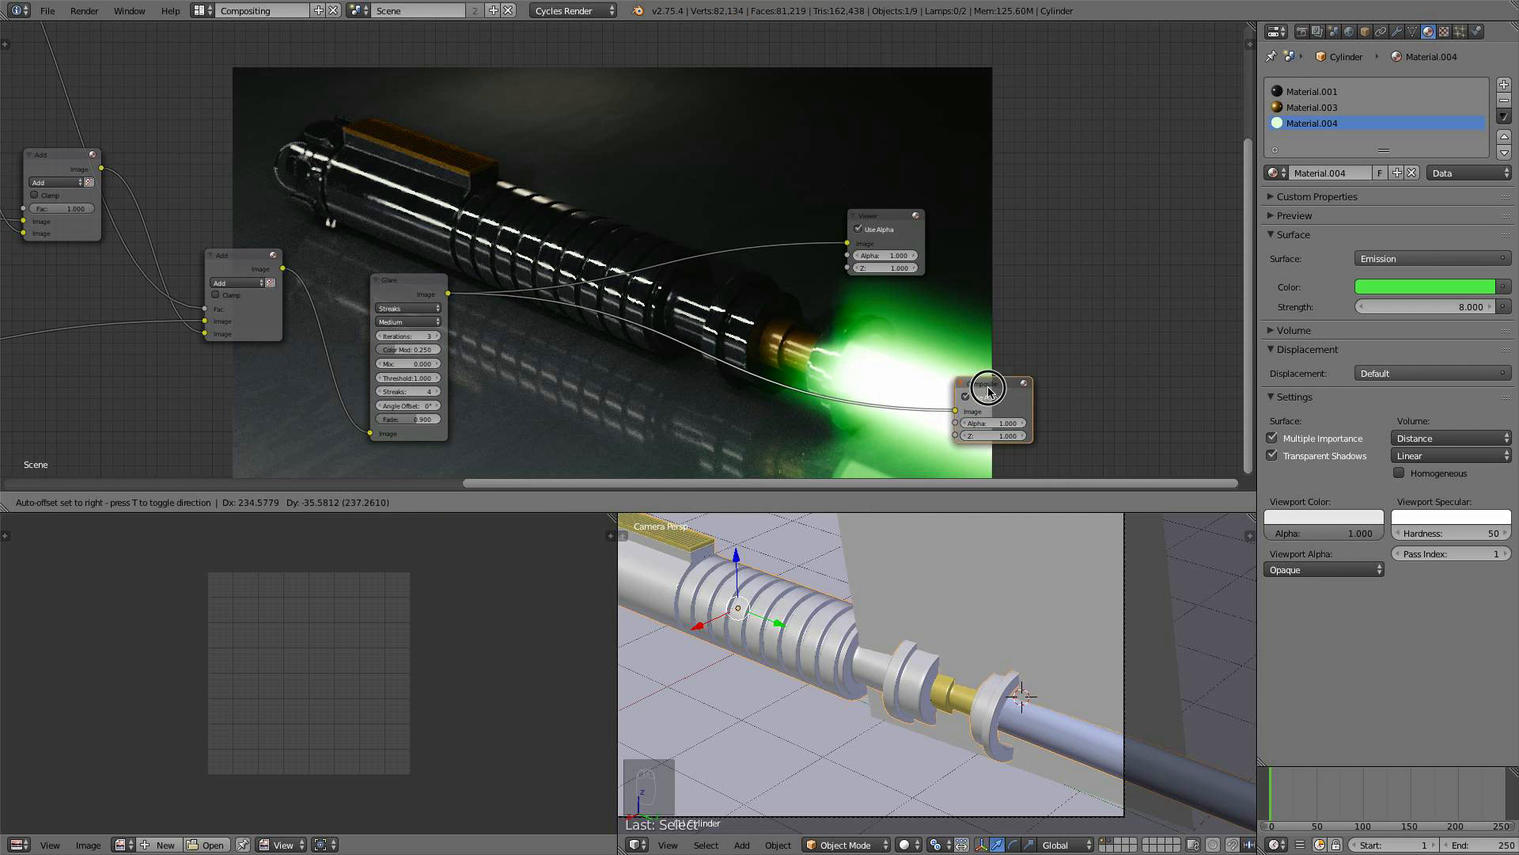
{"action": "left_click", "coordinate": [989, 208]}
{"action": "left_click_drag", "start_coordinate": [905, 226], "coordinate": [1149, 253]}
- Set the Glare node to 5 iterations and 2 streaks
{"action": "middle_click_drag", "start_coordinate": [729, 374], "coordinate": [779, 277]}
{"action": "scroll", "coordinate": [605, 361], "scroll_direction": "up", "scroll_amount": 3}
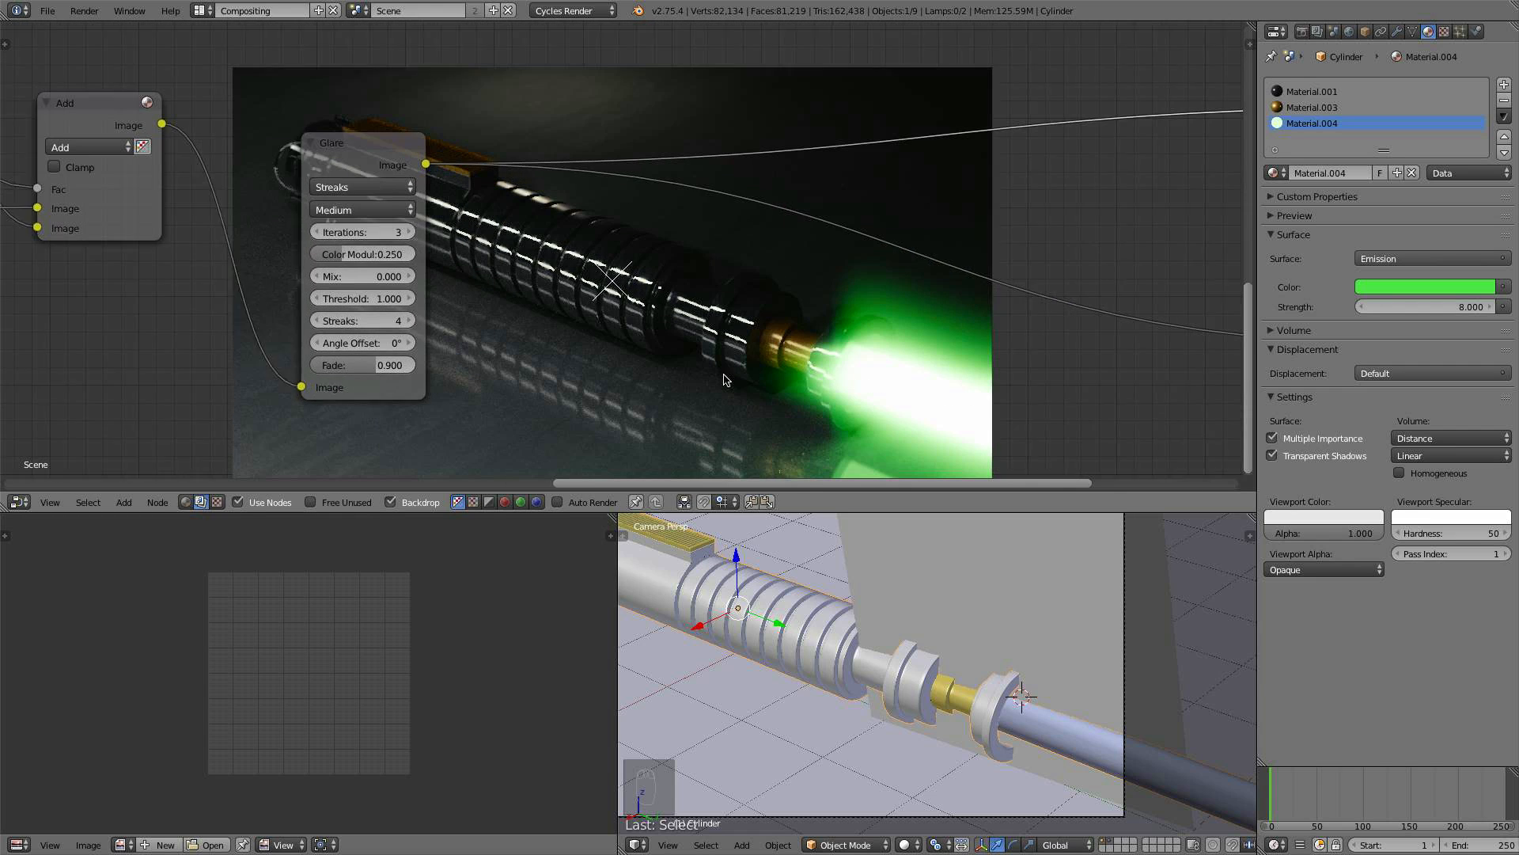
{"action": "left_click", "coordinate": [393, 230]}
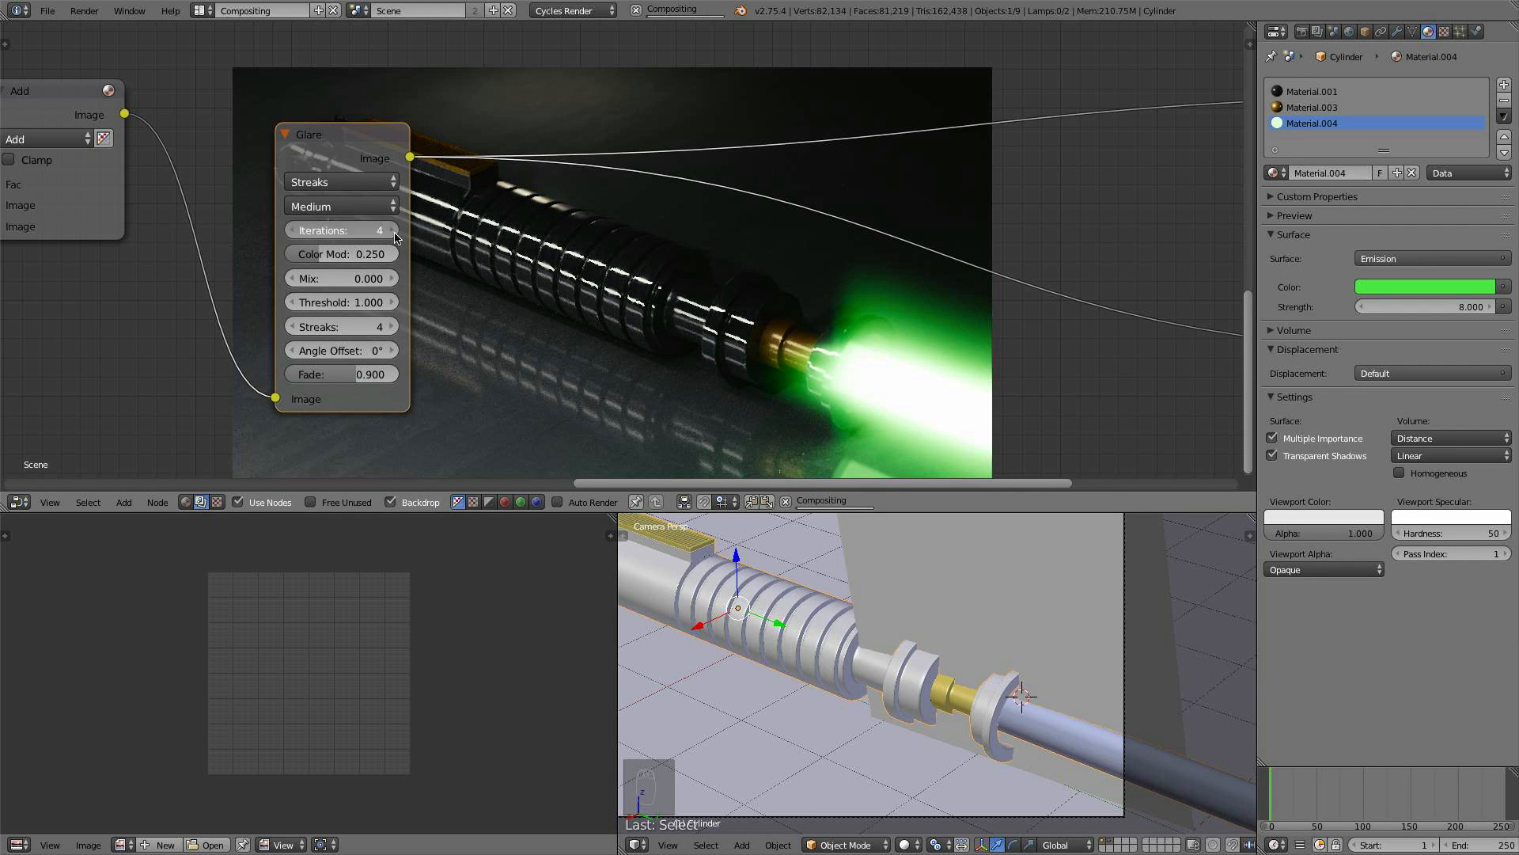
{"action": "left_click", "coordinate": [393, 230]}
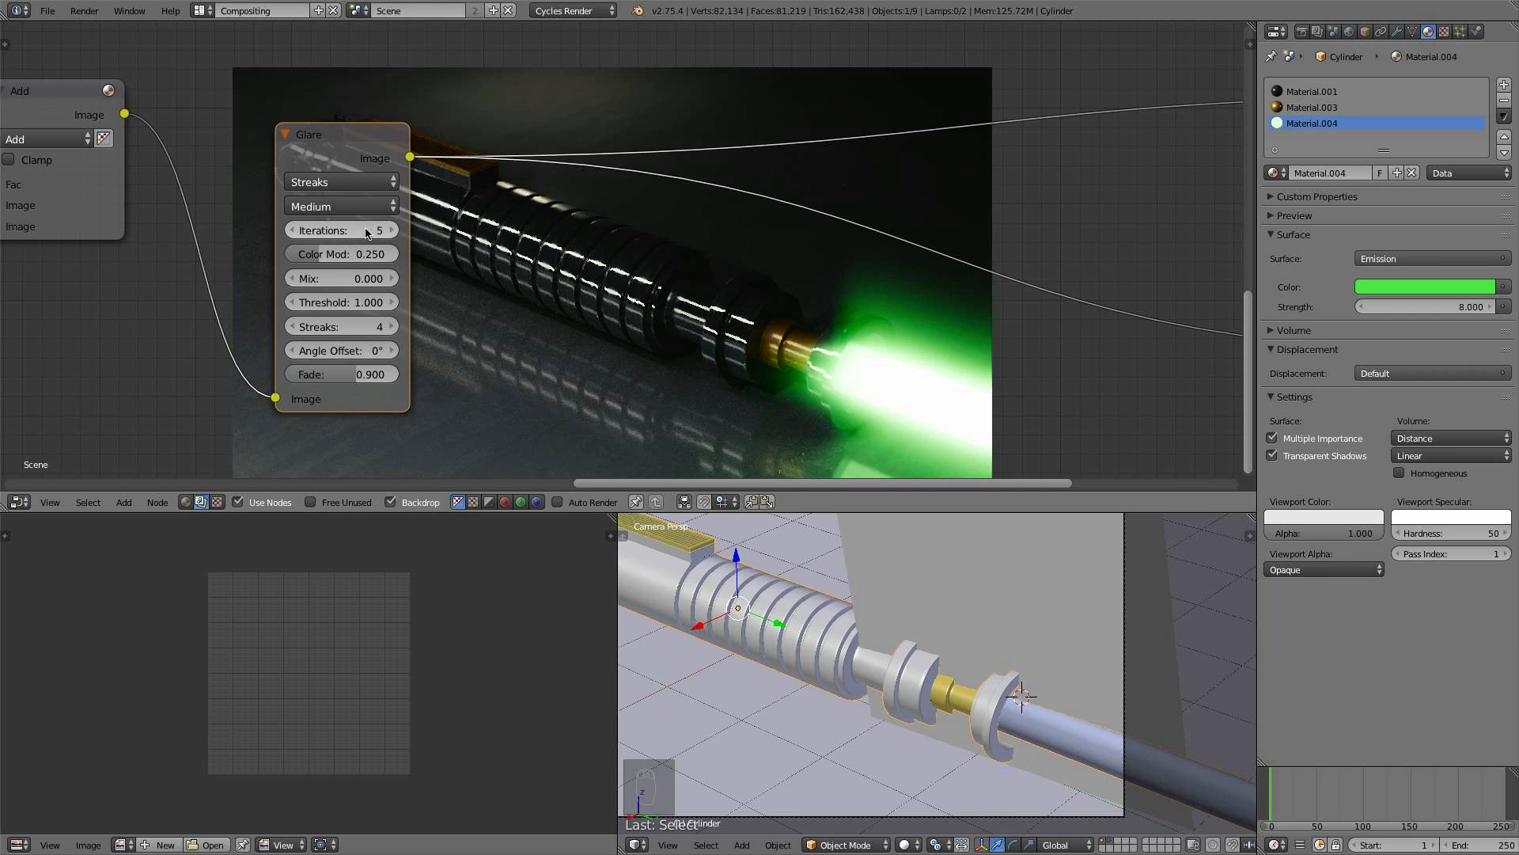
{"action": "left_click", "coordinate": [291, 327]}
{"action": "left_click", "coordinate": [291, 327]}
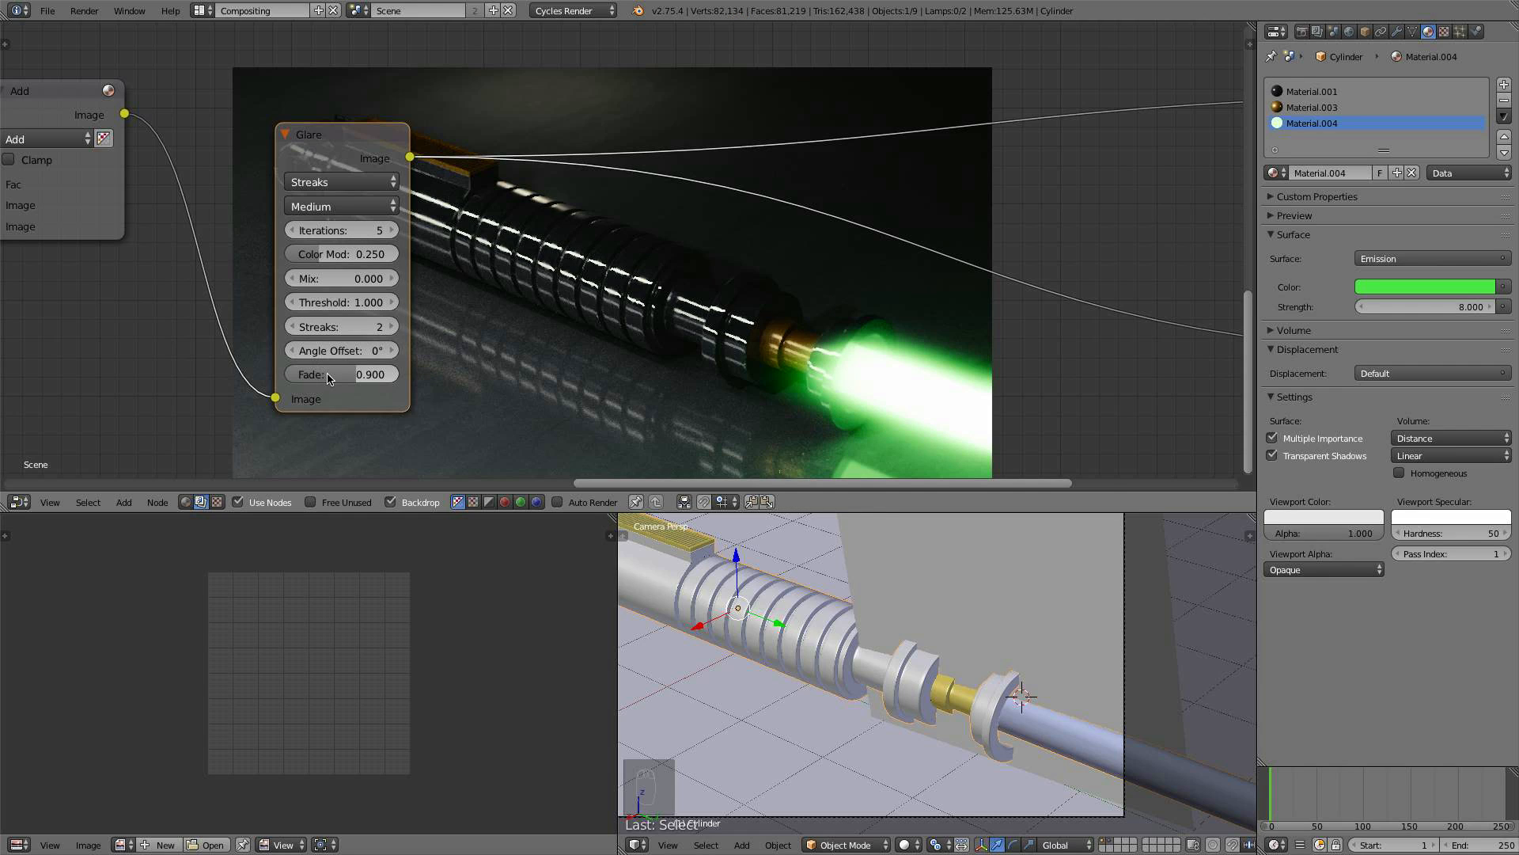
- Set the Glare node's fade to 0.973 and adjust its angle offset so the streaks run along the blade
{"action": "left_click_drag", "start_coordinate": [364, 382], "coordinate": [377, 374]}
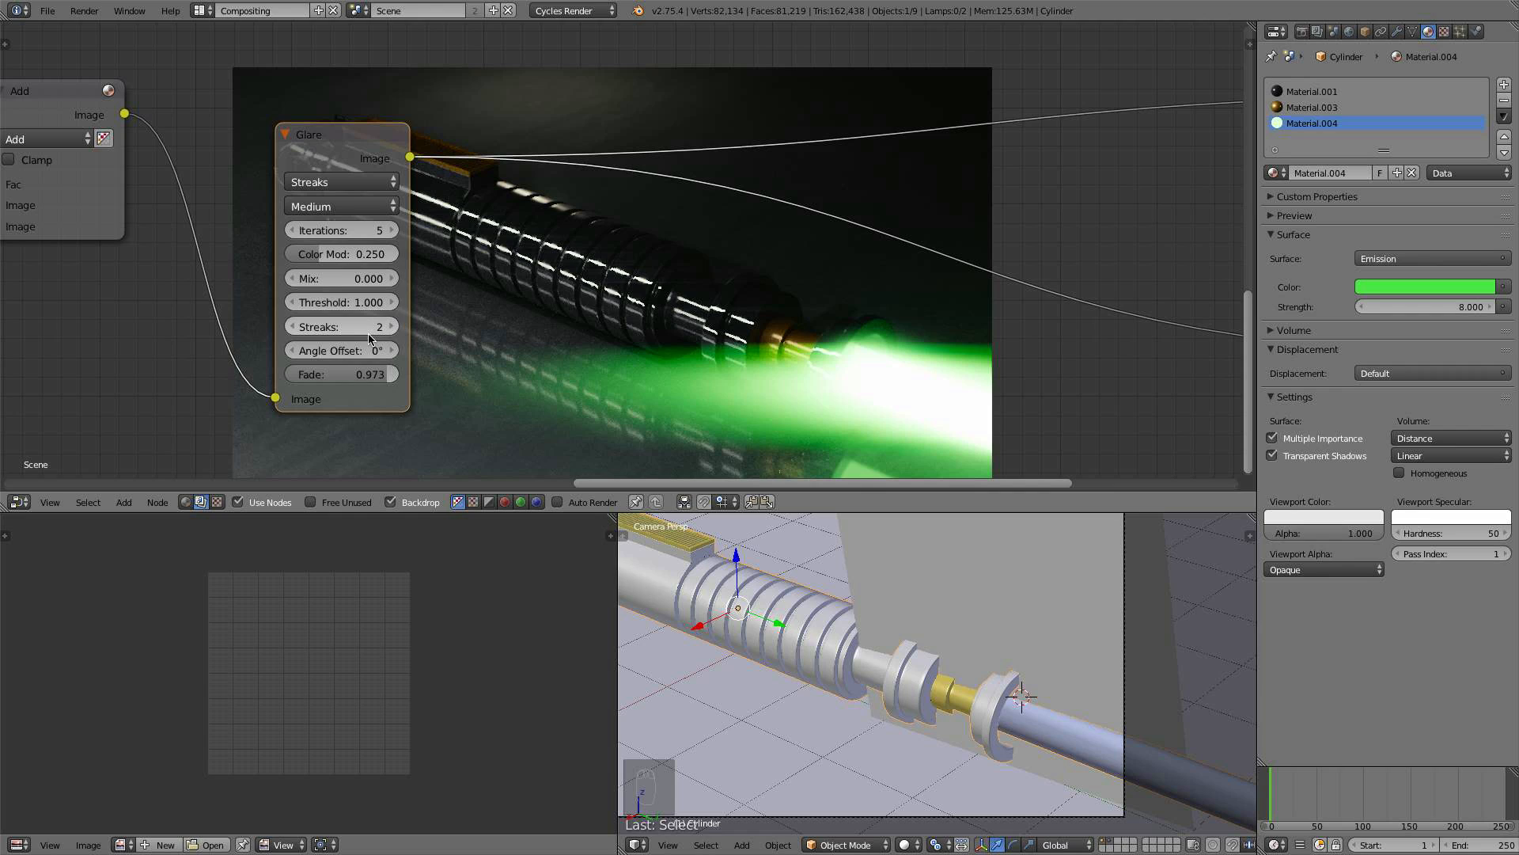
{"action": "left_click_drag", "start_coordinate": [384, 350], "coordinate": [390, 350]}
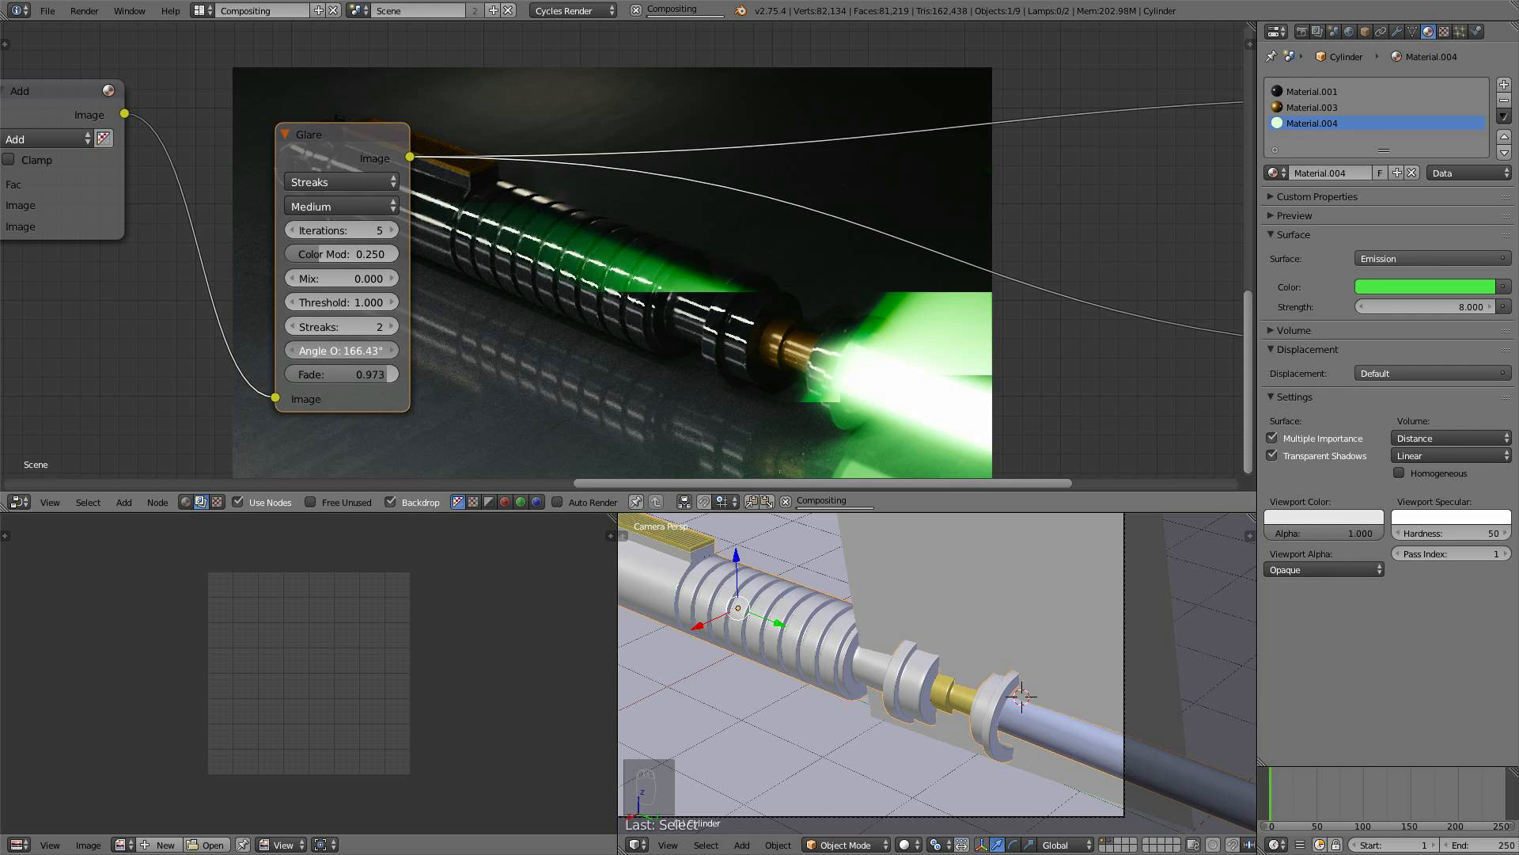
{"action": "left_click_drag", "start_coordinate": [387, 350], "coordinate": [390, 351]}
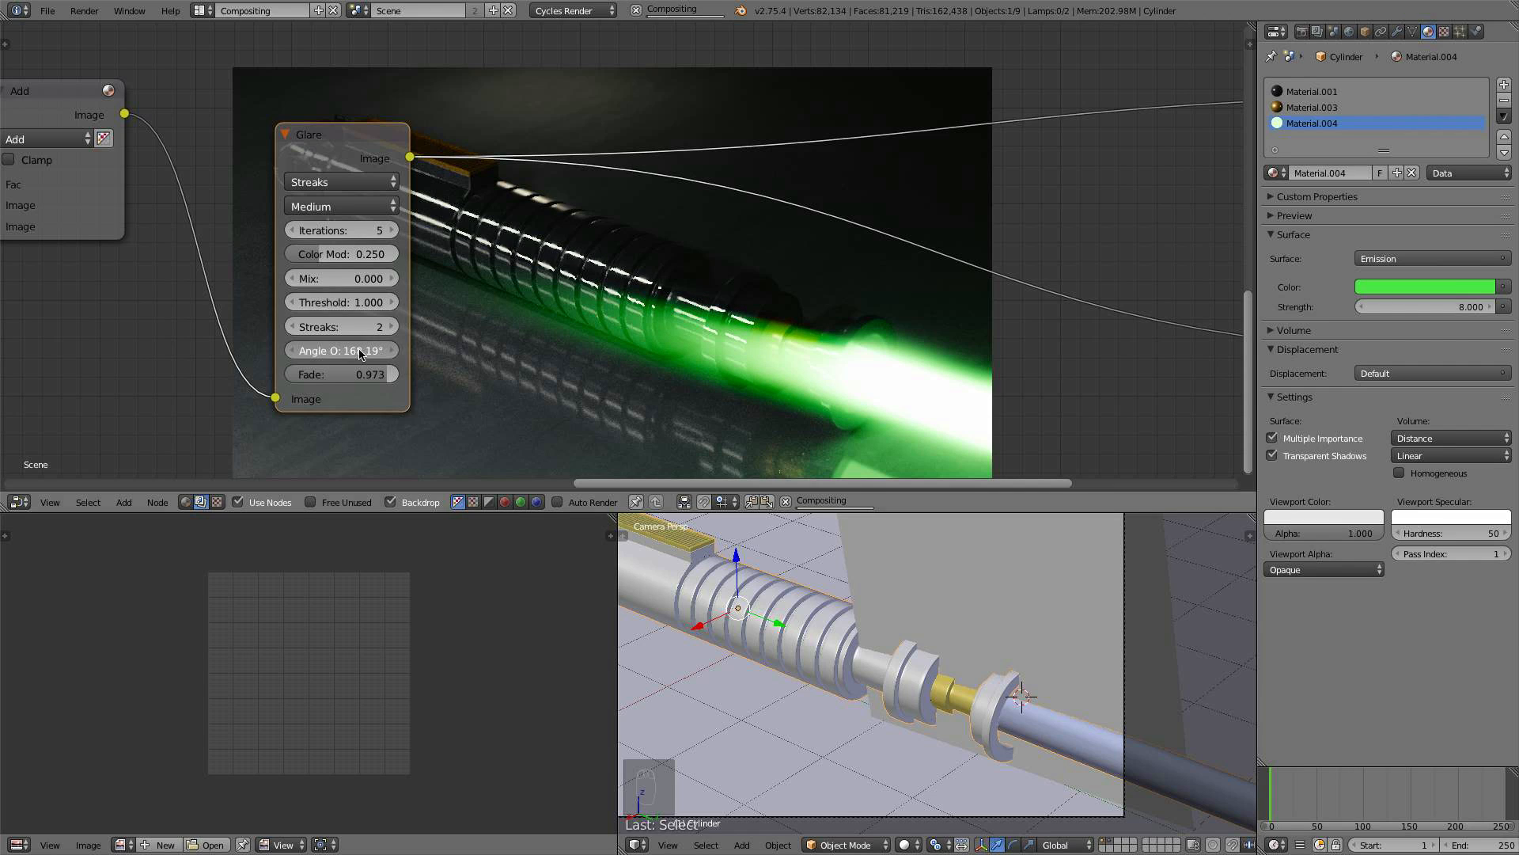
- Set the streaks Glare node's angle offset to 168.35° and its threshold to 1.700
{"action": "left_click_drag", "start_coordinate": [387, 353], "coordinate": [394, 303]}
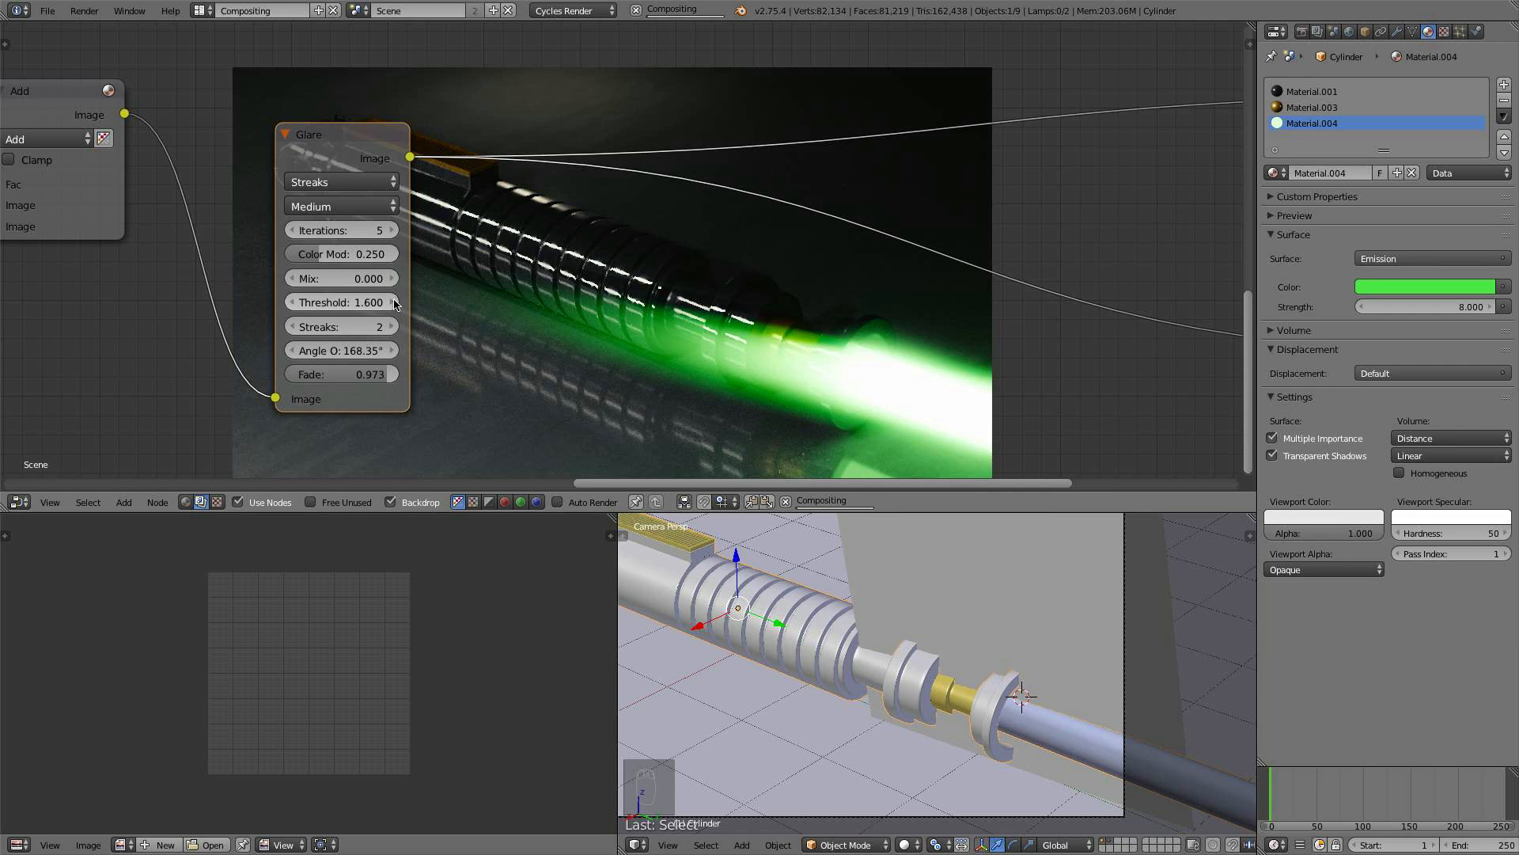
{"action": "left_click", "coordinate": [394, 303]}
{"action": "left_click", "coordinate": [394, 303]}
{"action": "left_click", "coordinate": [394, 303]}
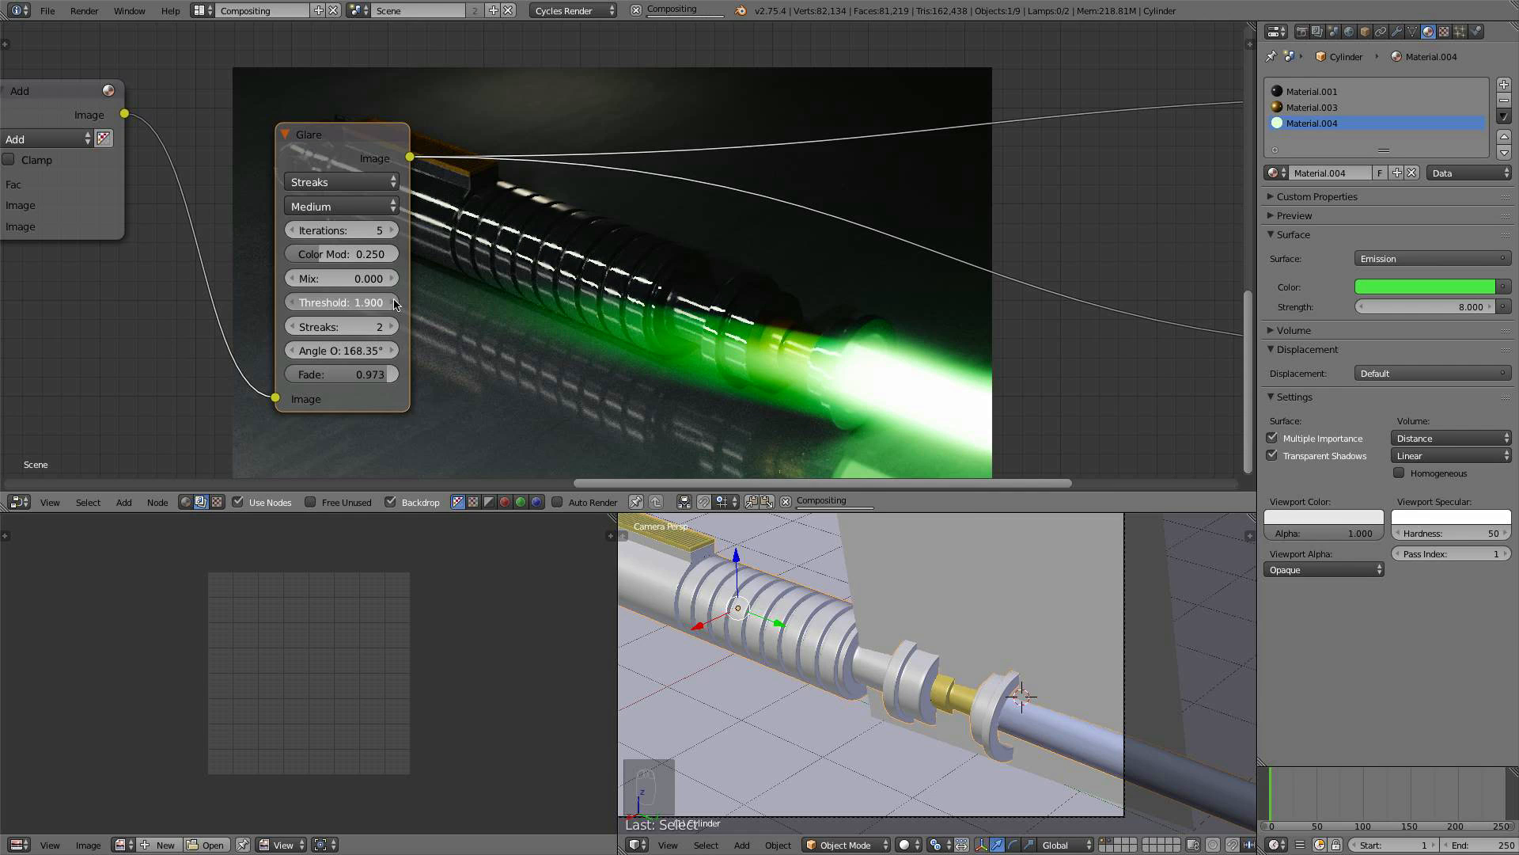
{"action": "left_click", "coordinate": [394, 303]}
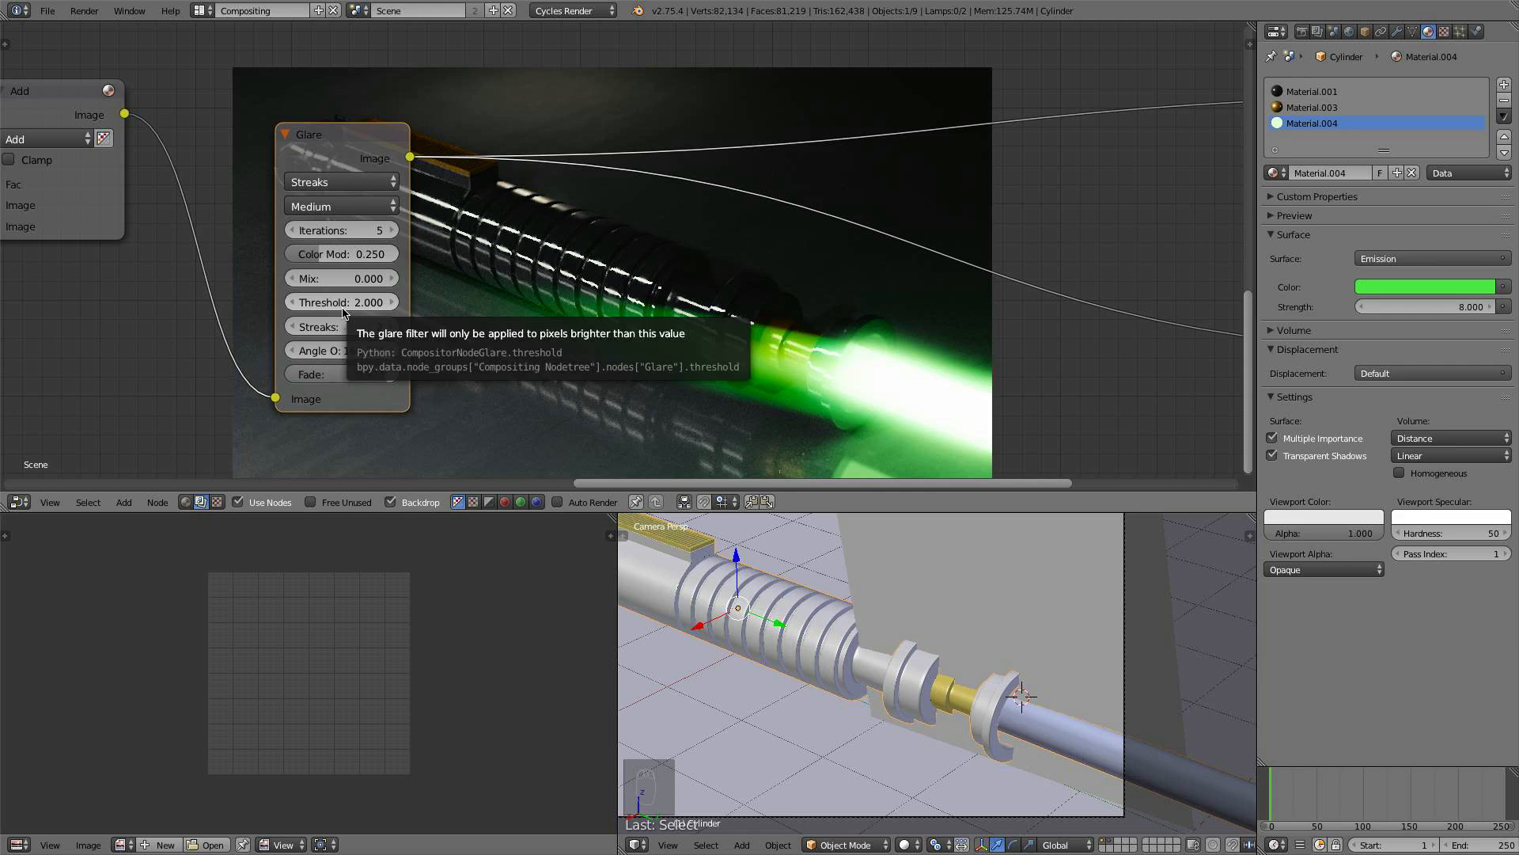
{"action": "left_click", "coordinate": [294, 303]}
{"action": "left_click", "coordinate": [289, 304]}
{"action": "left_click", "coordinate": [290, 304]}
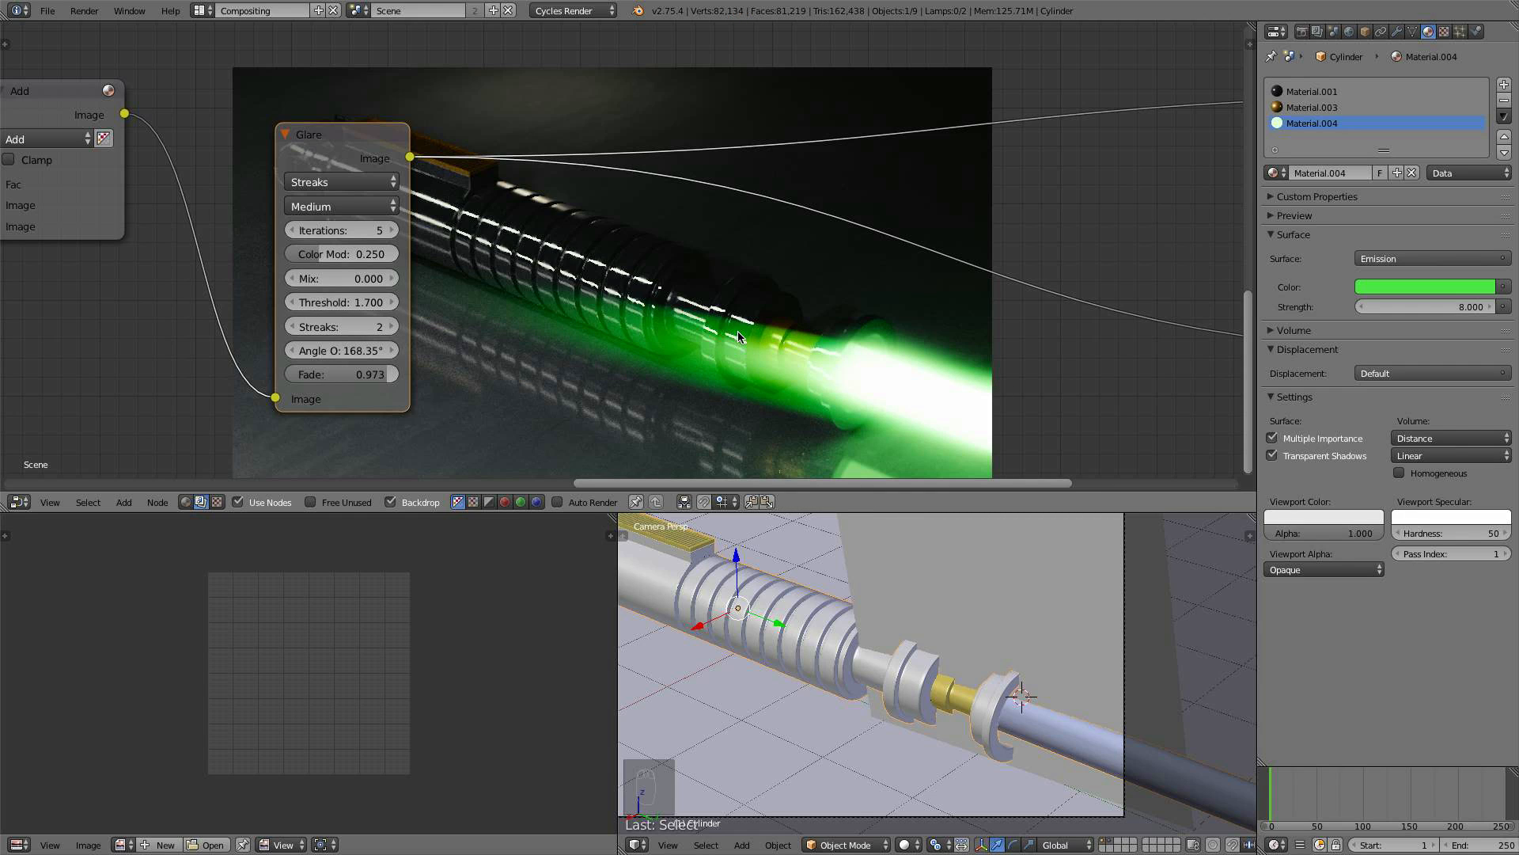
- Set the streaks Glare node's color modulation to 0.750 and its mix to -0.800
{"action": "middle_click_drag", "start_coordinate": [737, 332], "coordinate": [698, 314]}
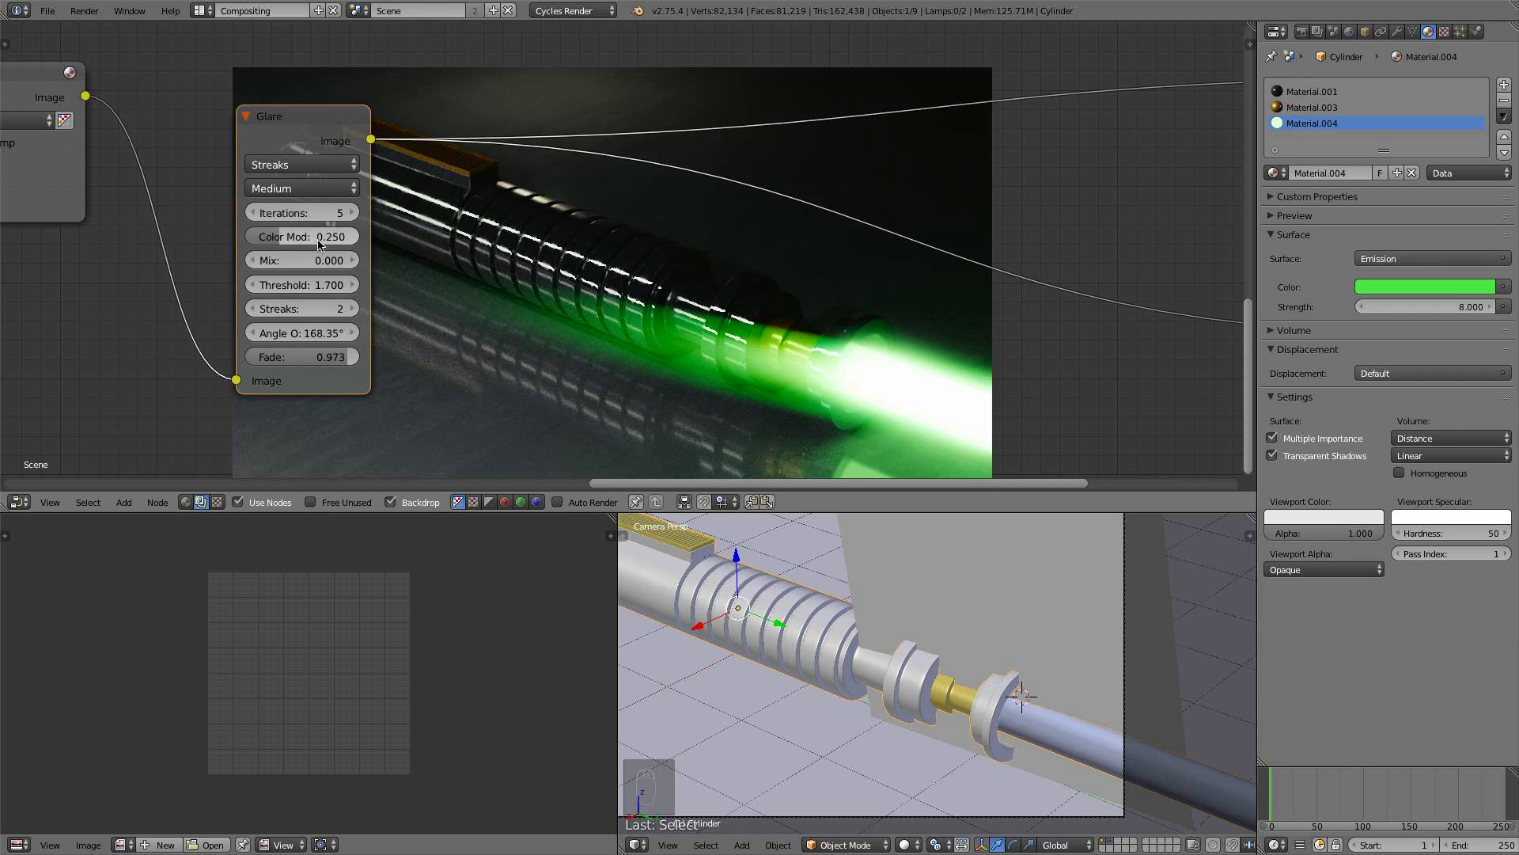
{"action": "left_click_drag", "start_coordinate": [321, 245], "coordinate": [269, 262]}
{"action": "left_click", "coordinate": [355, 261]}
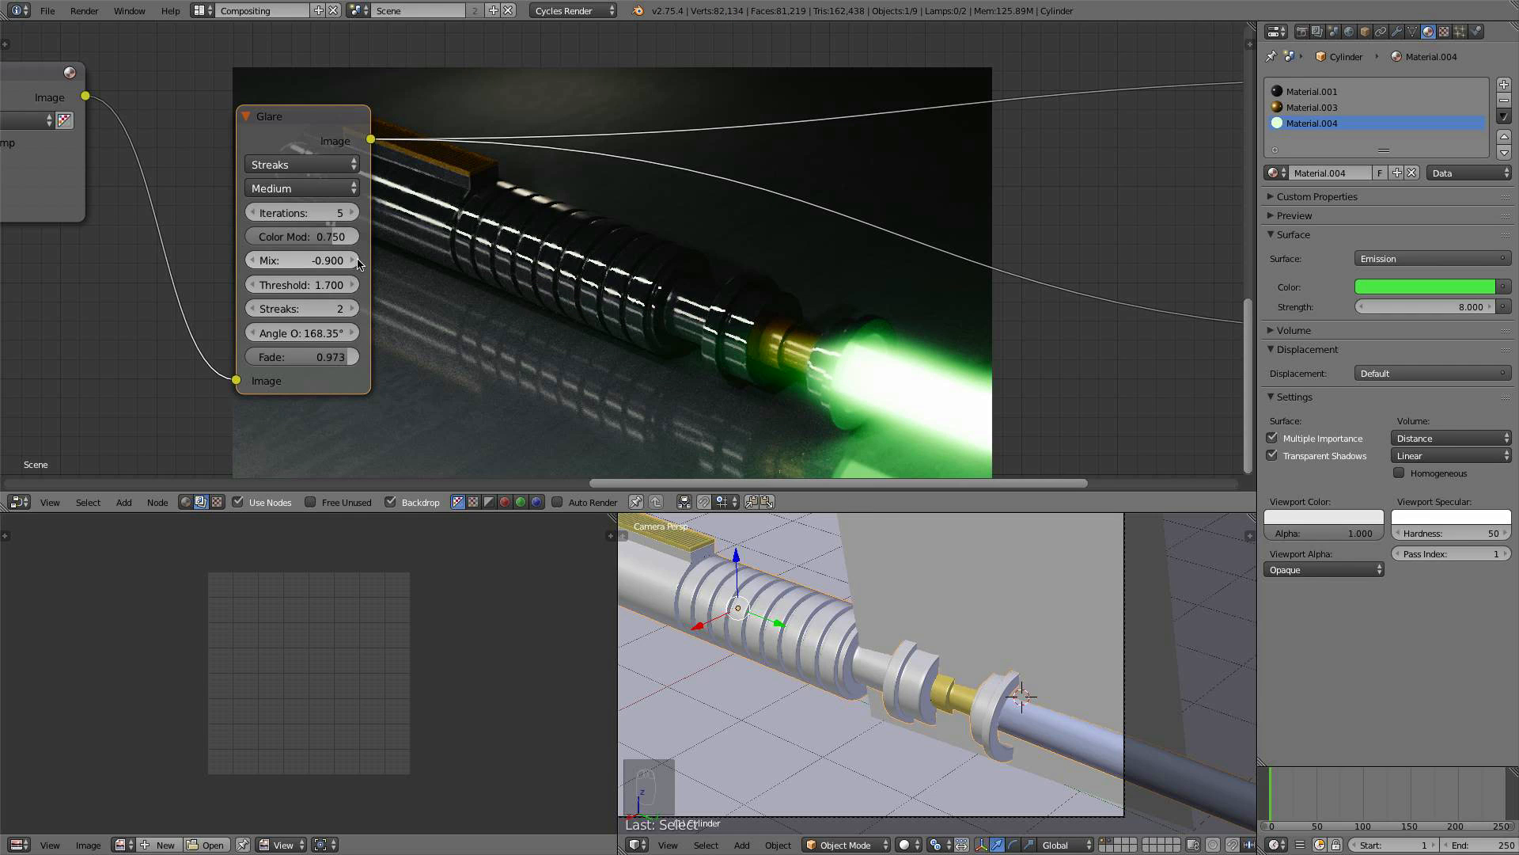
{"action": "left_click", "coordinate": [355, 261]}
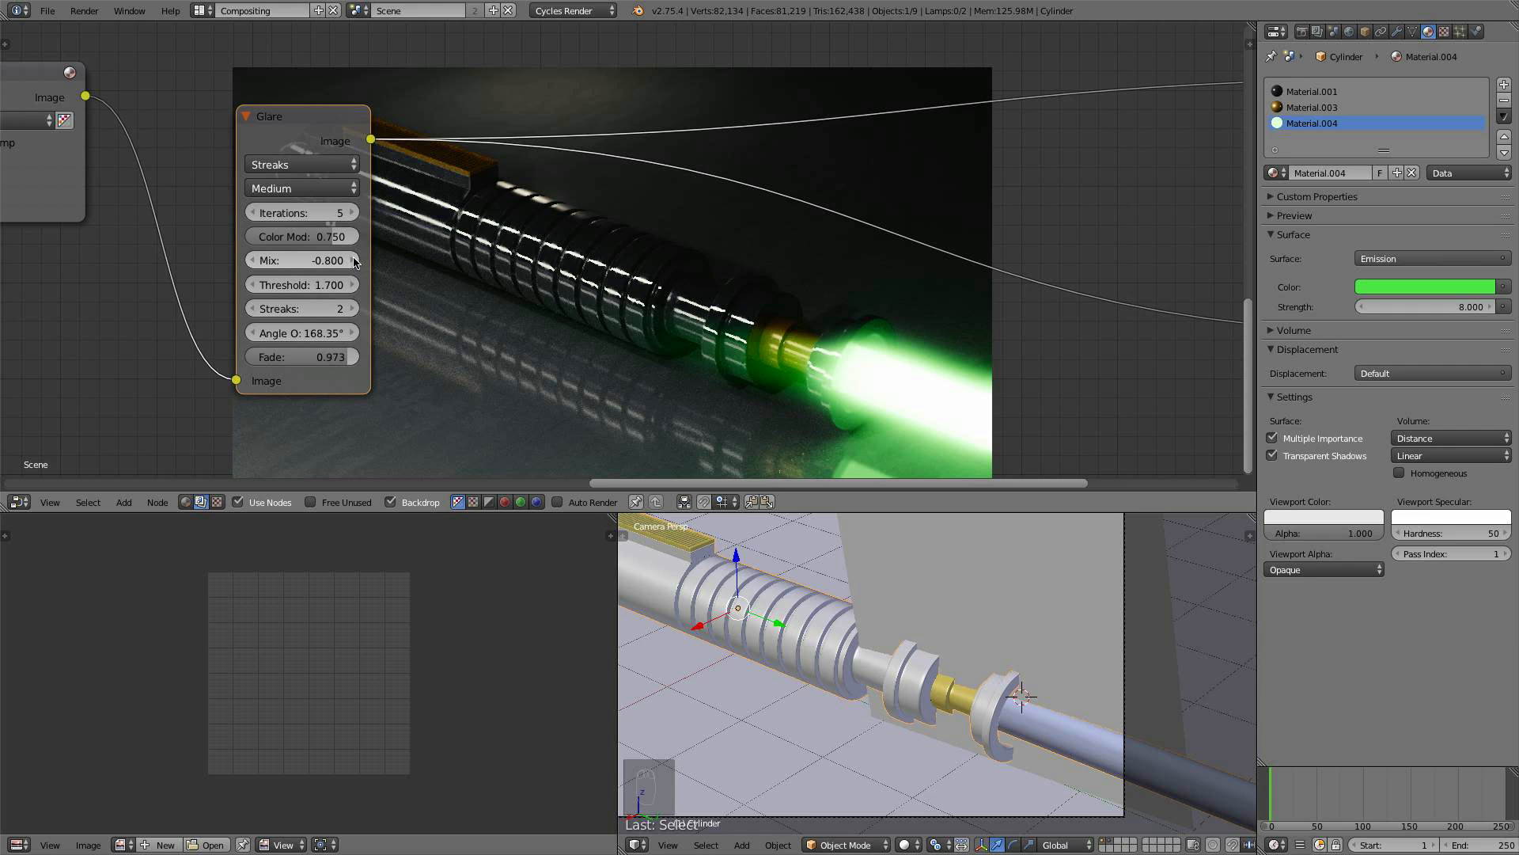
- Add a second Glare node and insert it between the final Add node and the streaks Glare node
{"action": "middle_click_drag", "start_coordinate": [381, 263], "coordinate": [204, 172]}
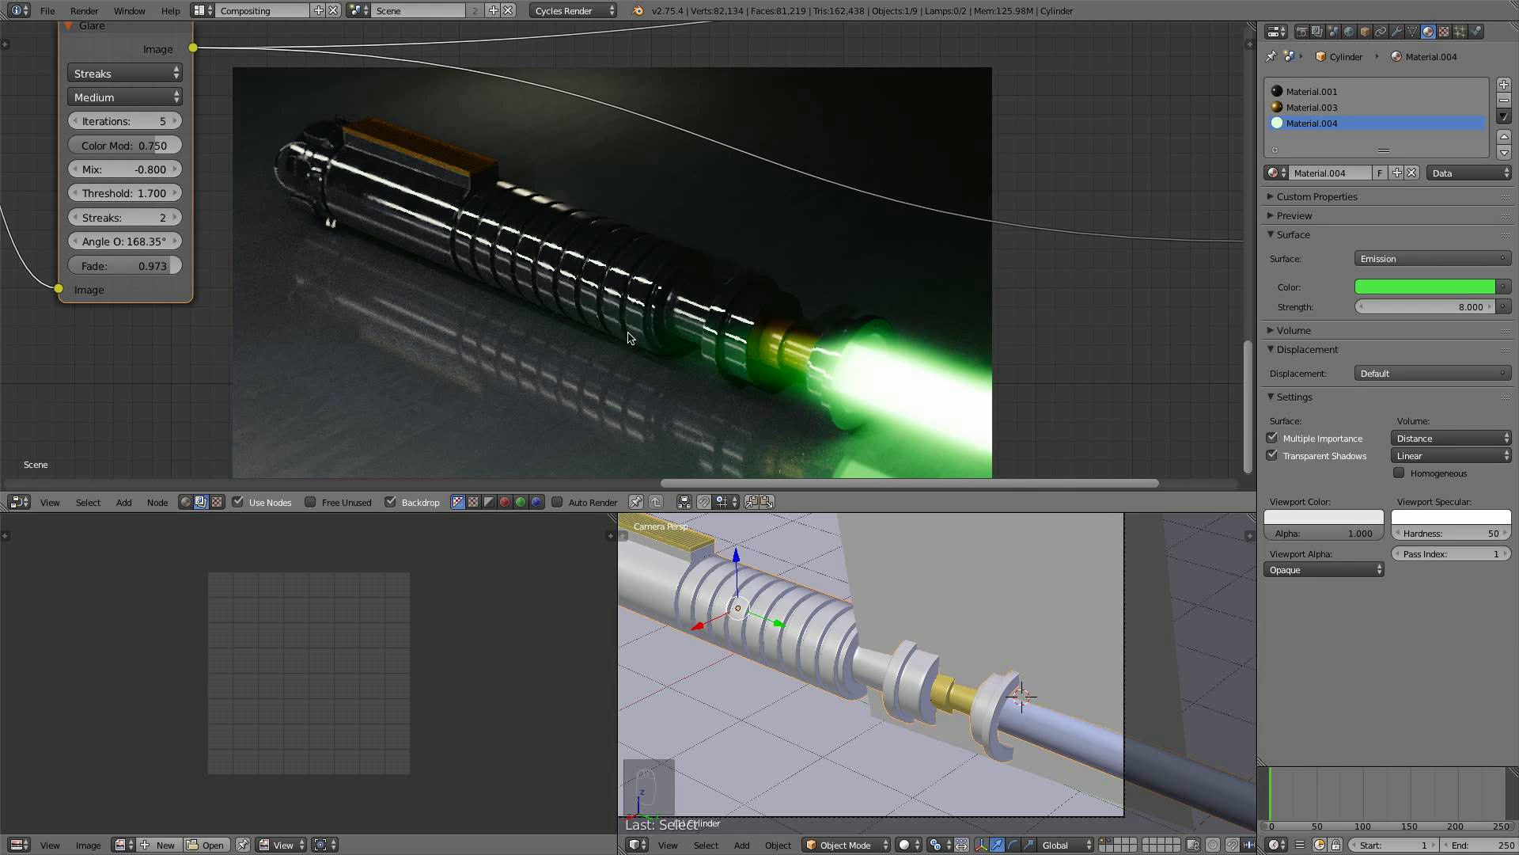
{"action": "scroll", "coordinate": [812, 353], "scroll_direction": "down", "scroll_amount": 2}
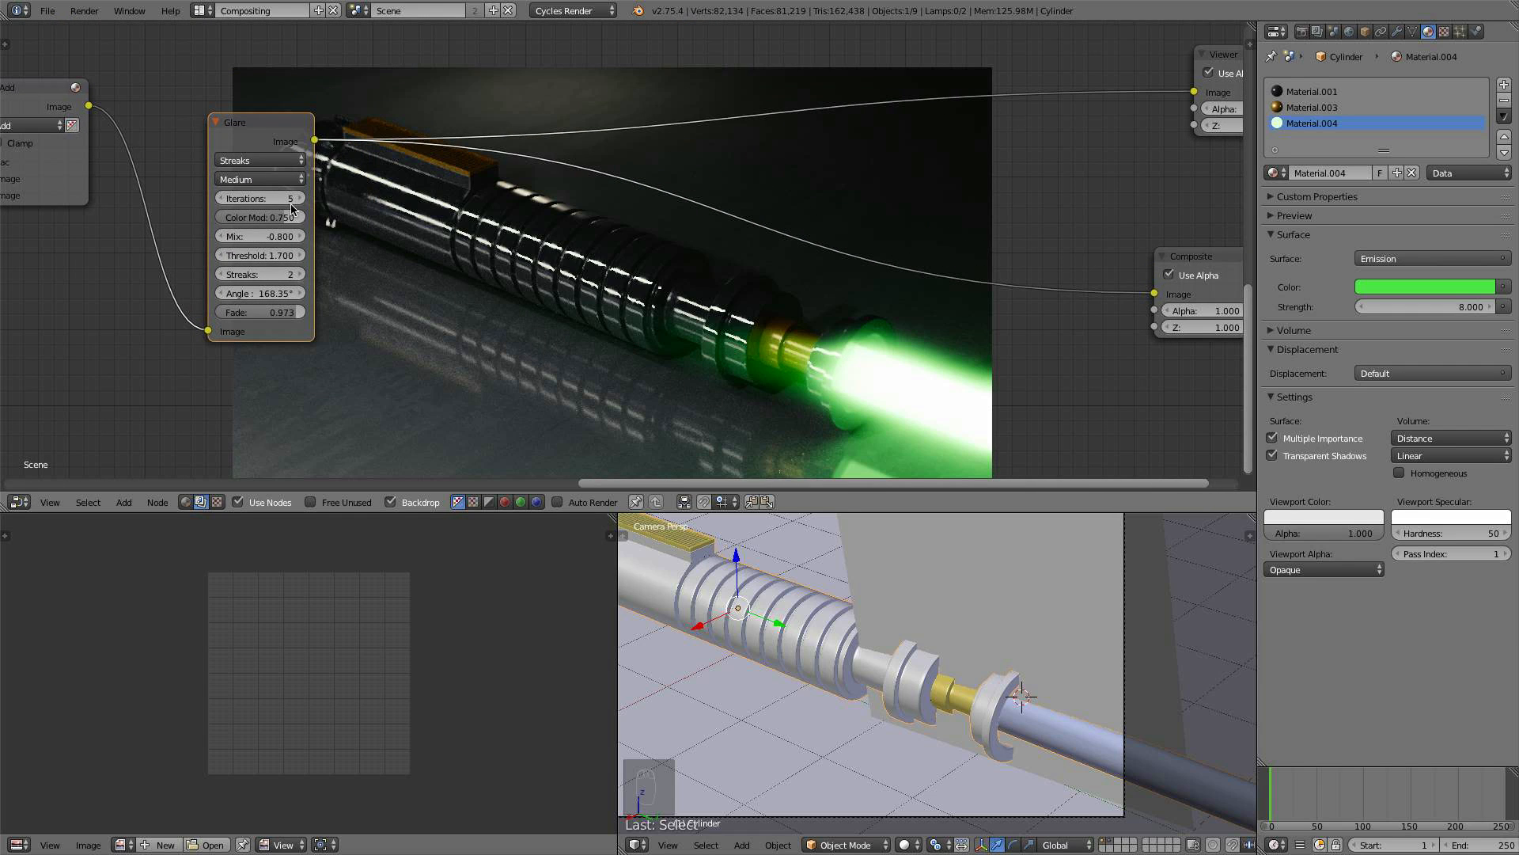
{"action": "left_click", "coordinate": [265, 160]}
{"action": "left_click", "coordinate": [224, 111]}
{"action": "key", "text": "shift+a"}
{"action": "mouse_move", "coordinate": [482, 248]}
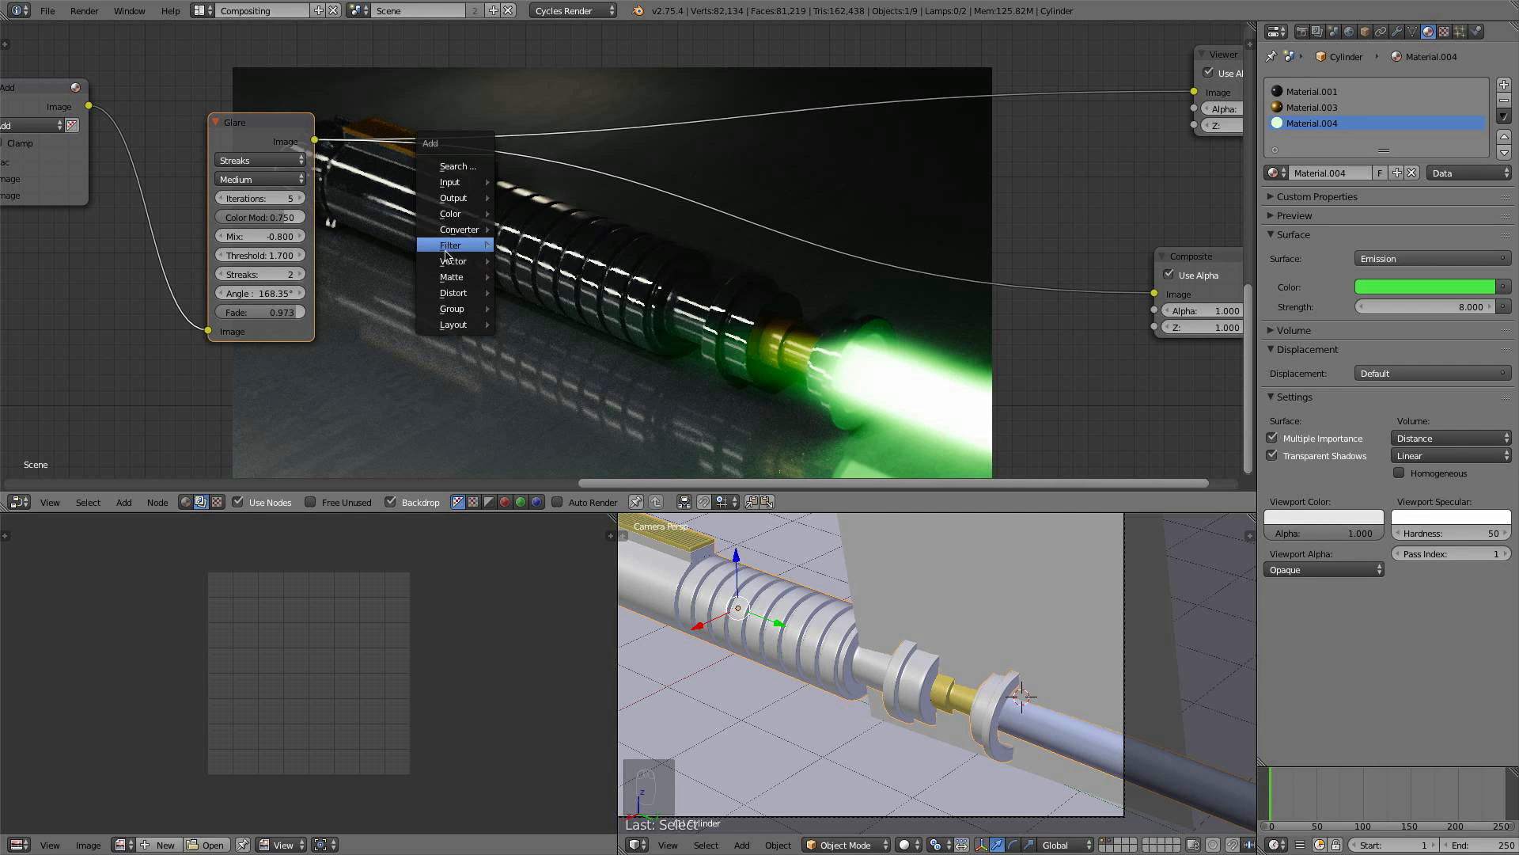
{"action": "left_click", "coordinate": [529, 384]}
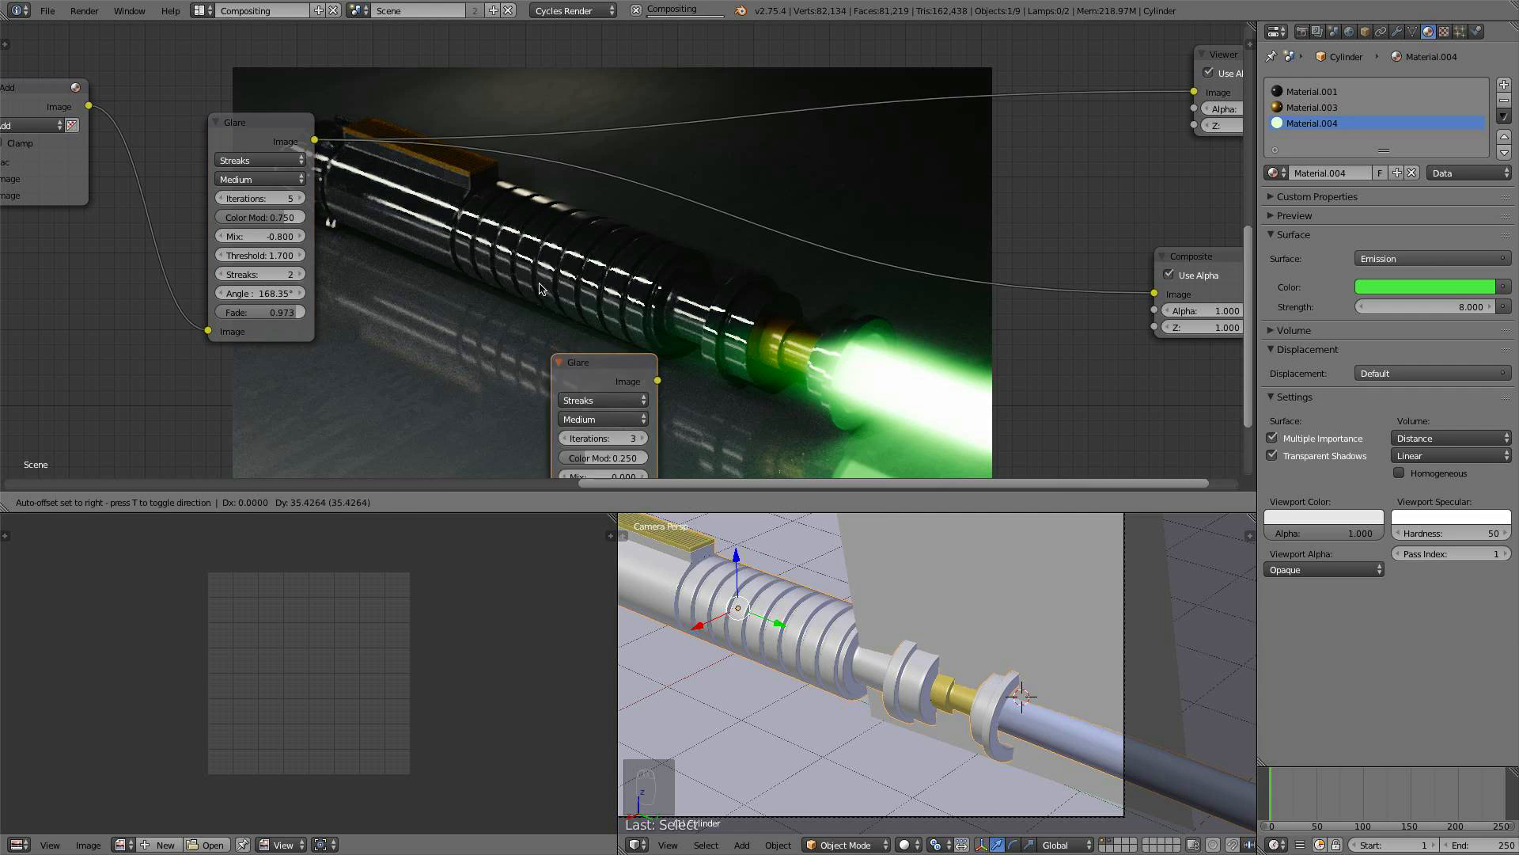
{"action": "left_click", "coordinate": [180, 230]}
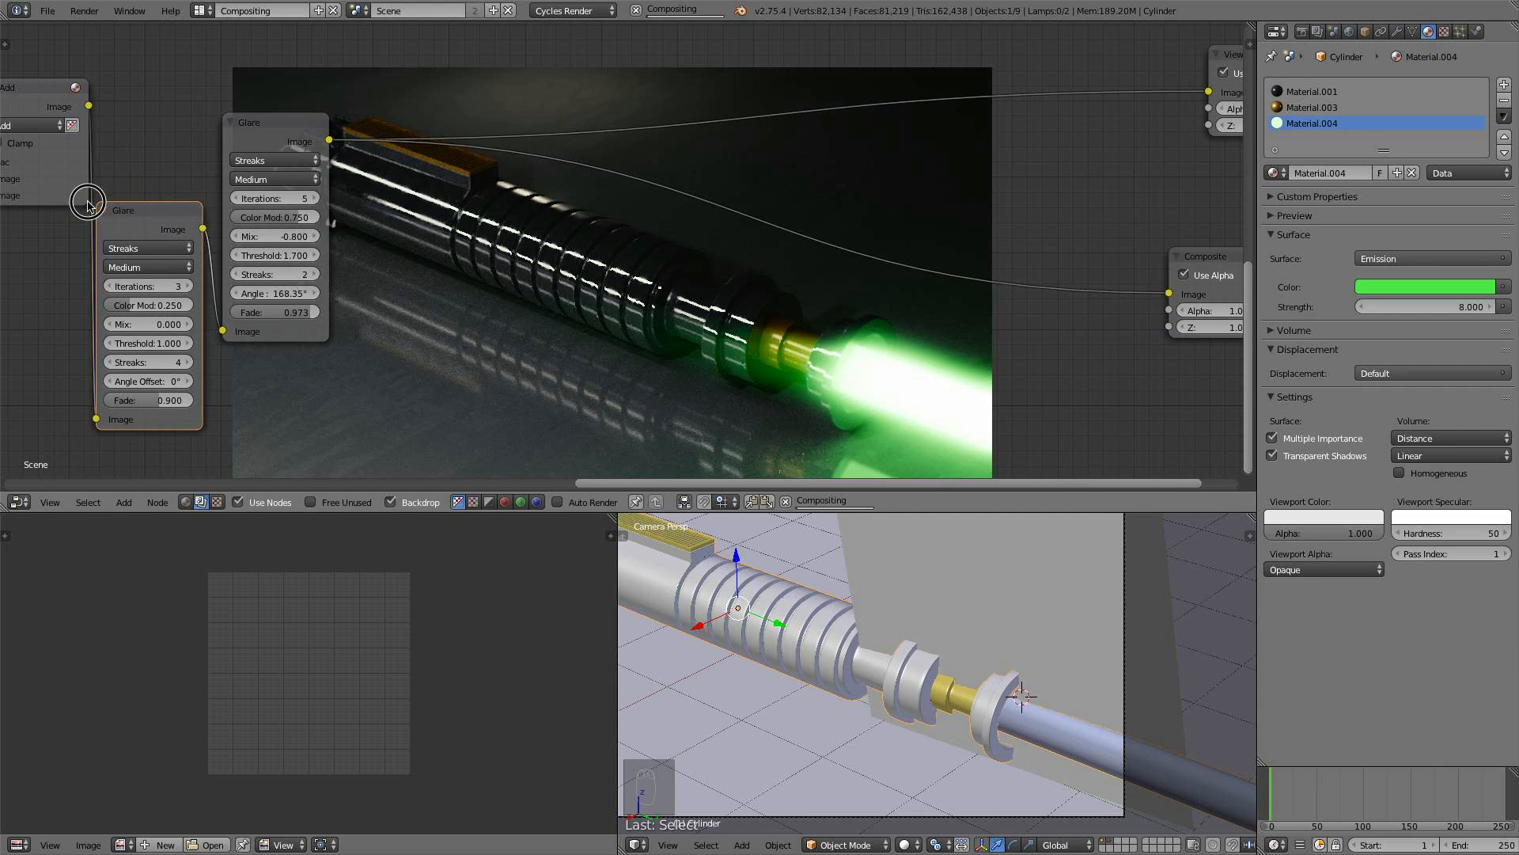
- Change the new Glare node's type to Fog Glow and set its threshold to 0.8
{"action": "scroll", "coordinate": [435, 302], "scroll_direction": "up", "scroll_amount": 1}
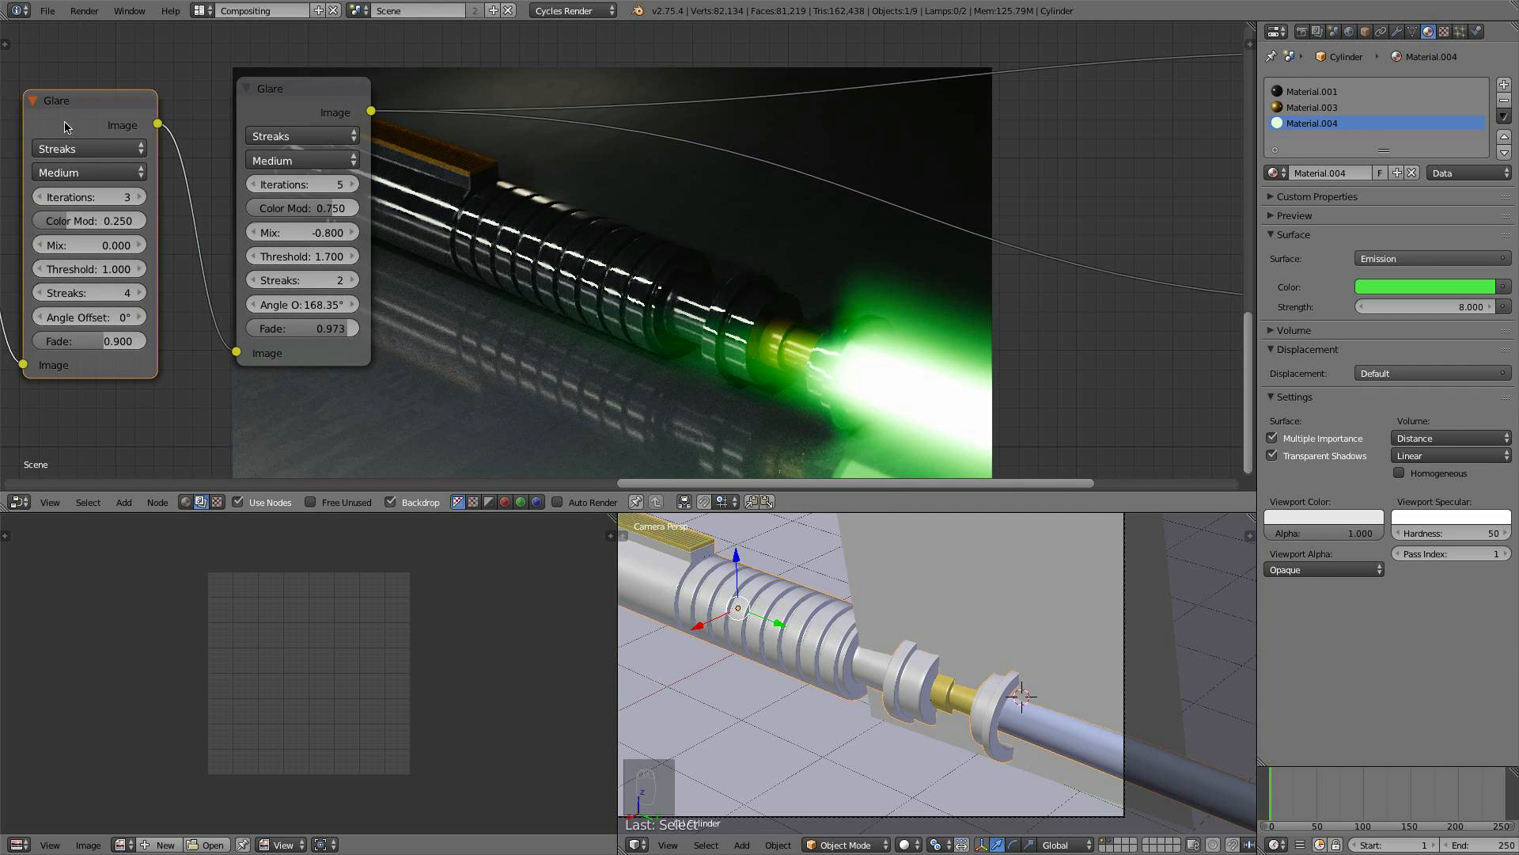
{"action": "left_click", "coordinate": [73, 149]}
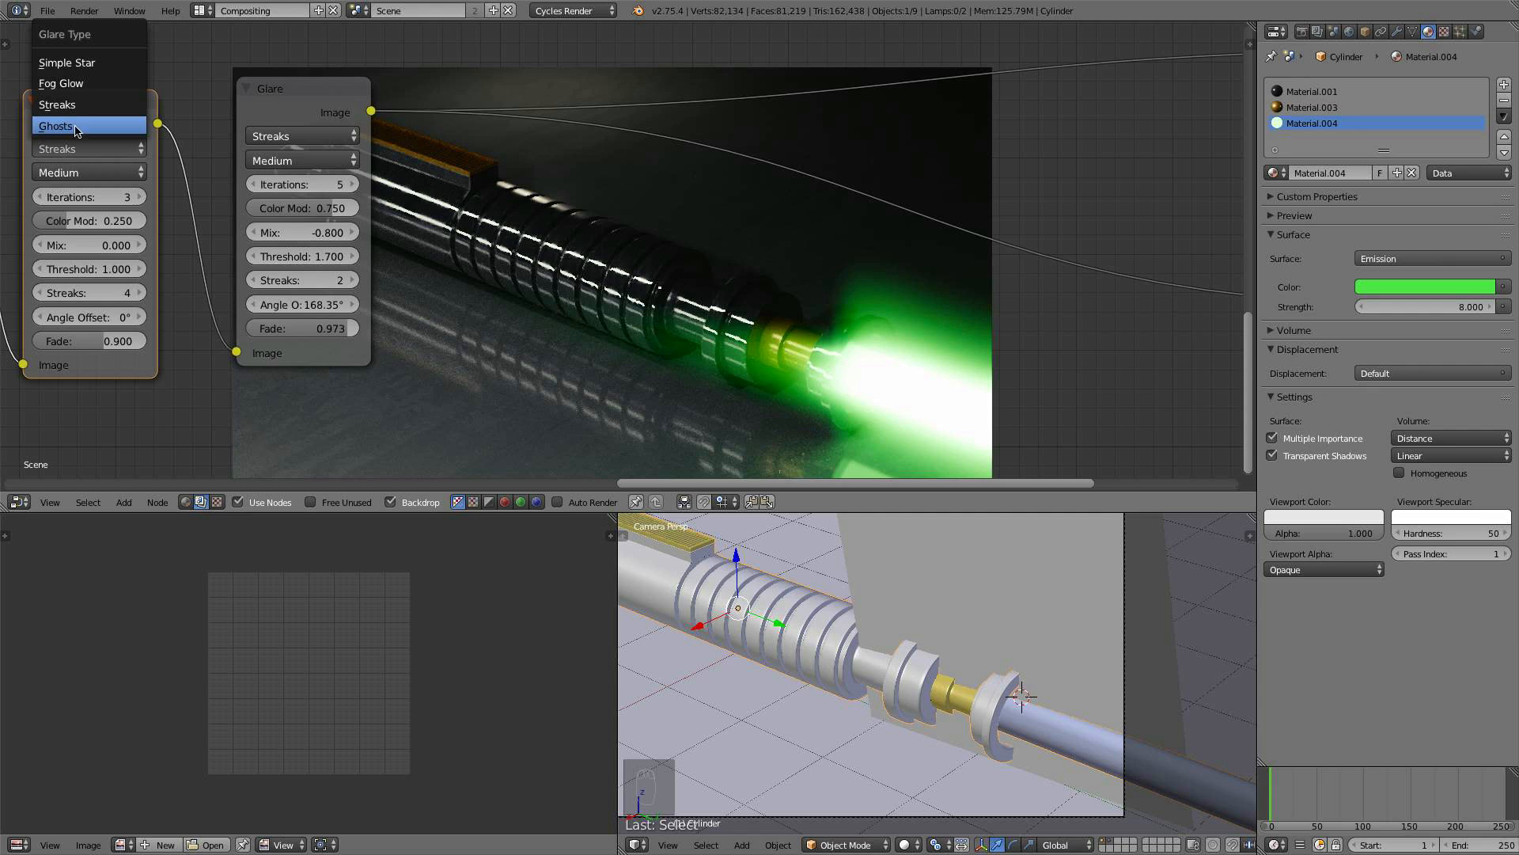
{"action": "left_click", "coordinate": [61, 83]}
{"action": "middle_click_drag", "start_coordinate": [376, 268], "coordinate": [487, 238]}
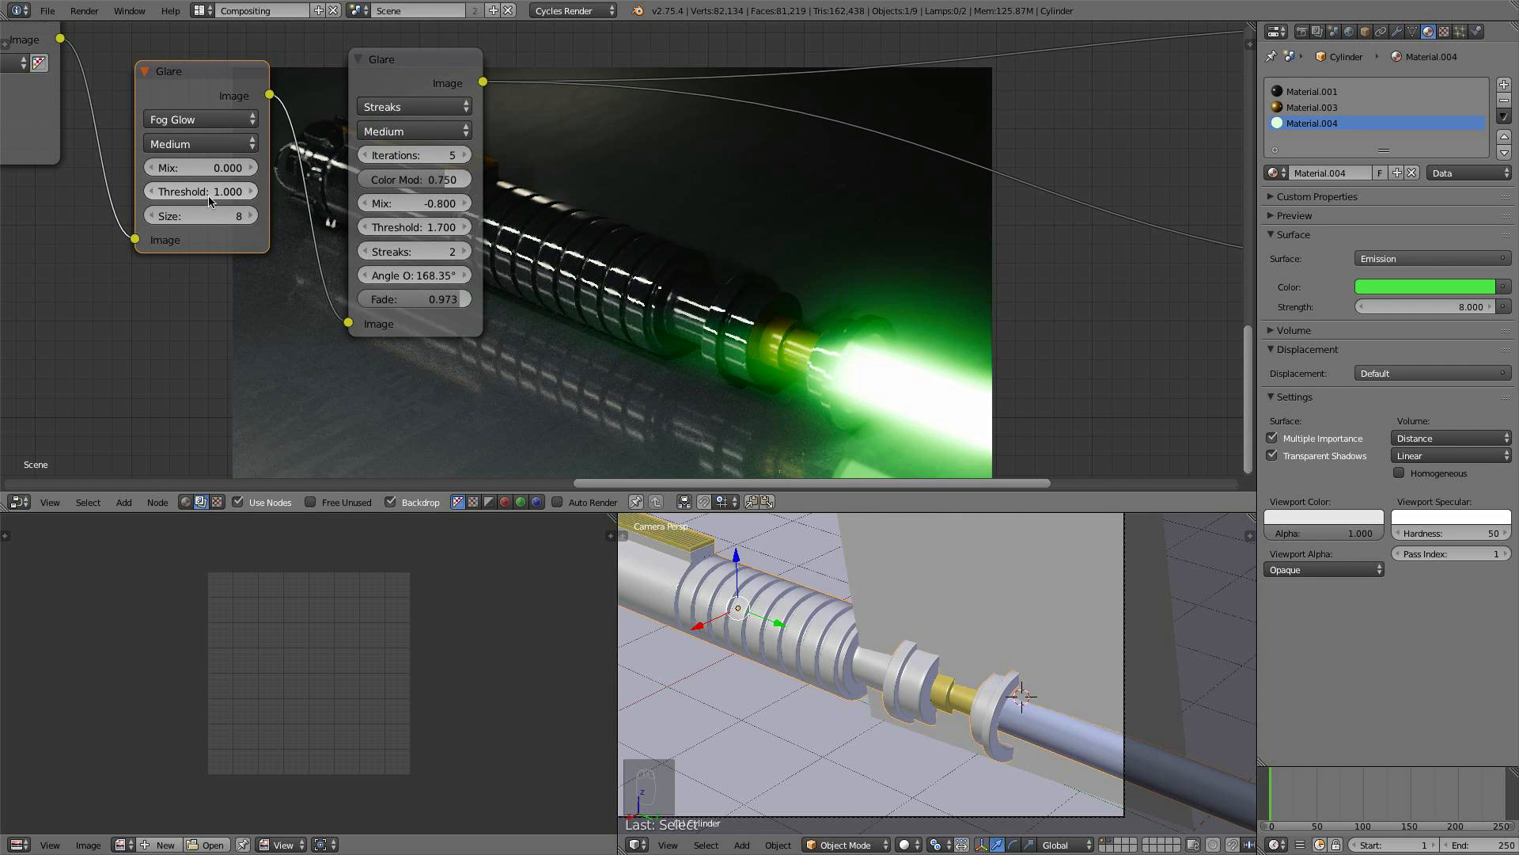
{"action": "left_click_drag", "start_coordinate": [242, 192], "coordinate": [249, 192]}
{"action": "middle_click_drag", "start_coordinate": [335, 234], "coordinate": [406, 294]}
{"action": "left_click", "coordinate": [235, 251]}
{"action": "type", "text": "0.8"}
{"action": "key", "text": "Return"}
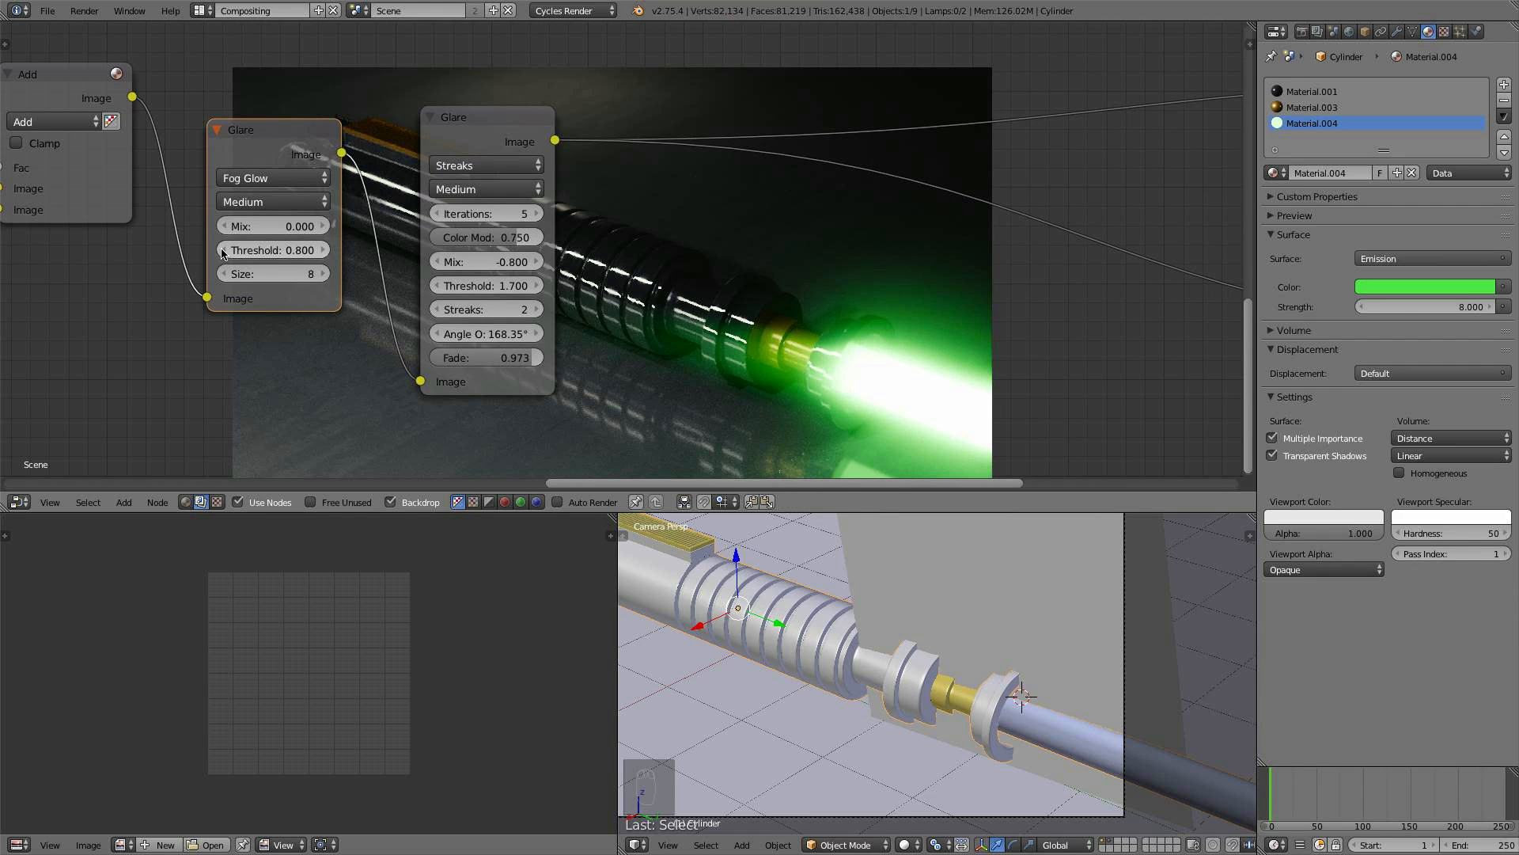
{"action": "middle_click_drag", "start_coordinate": [306, 333], "coordinate": [323, 341]}
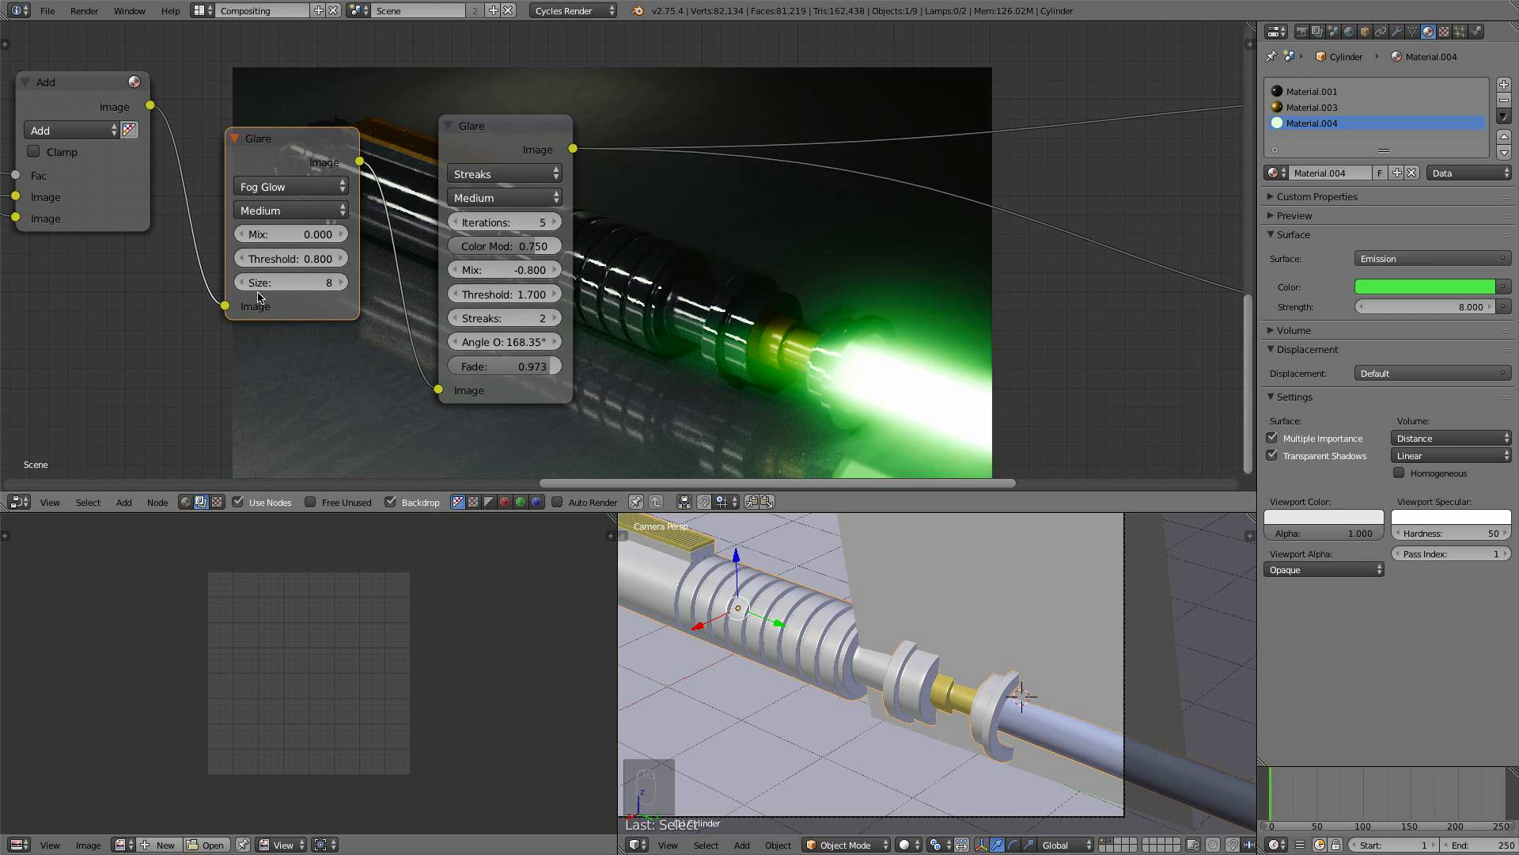
{"action": "left_click", "coordinate": [242, 282]}
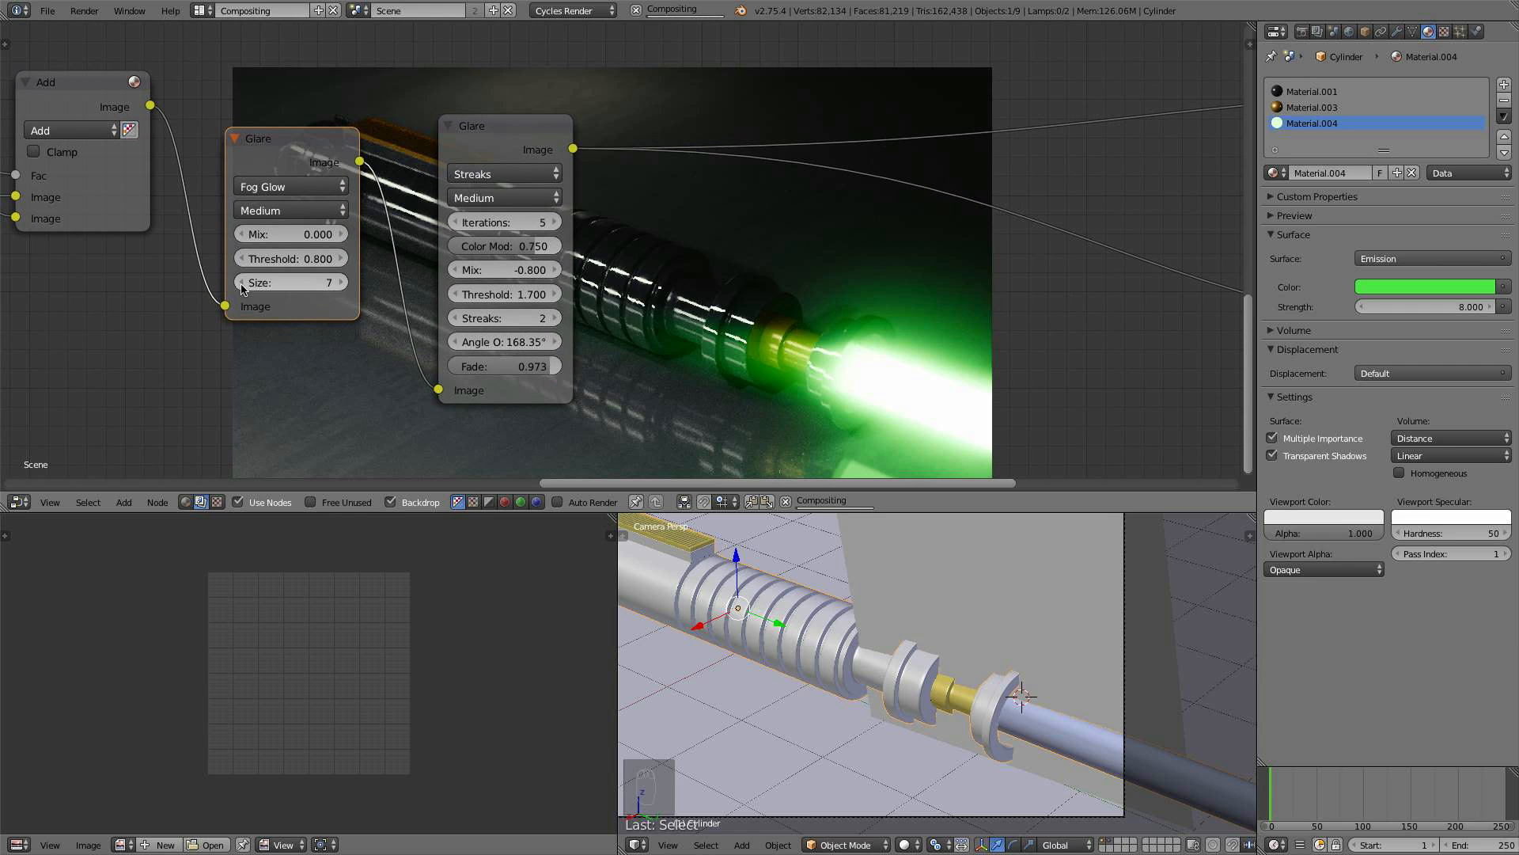
{"action": "left_click", "coordinate": [346, 282]}
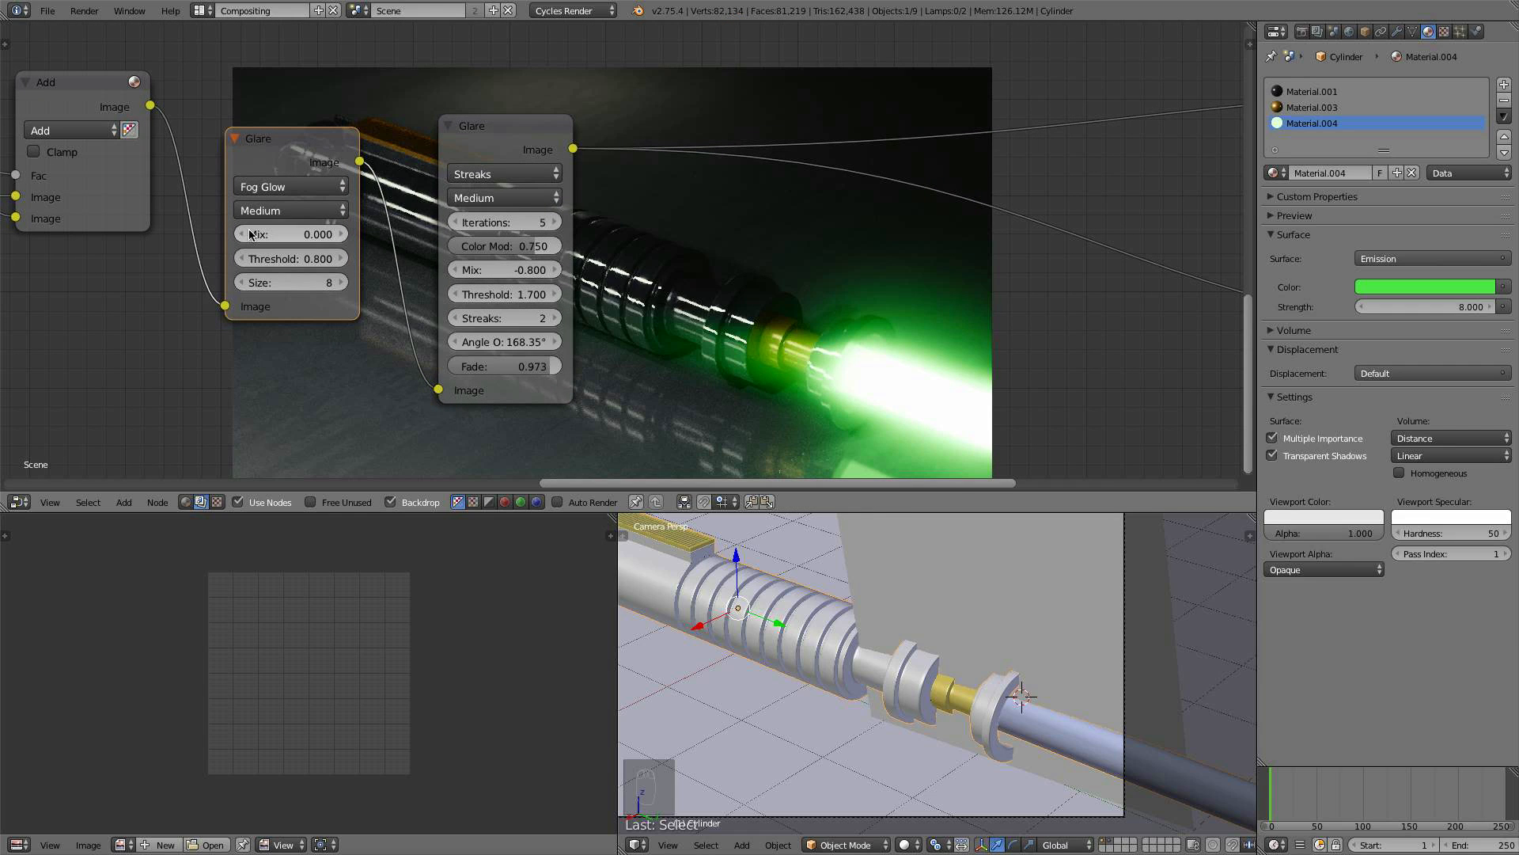
- Lower the Fog Glow Glare node's mix to -0.900
{"action": "left_click_drag", "start_coordinate": [293, 234], "coordinate": [250, 234]}
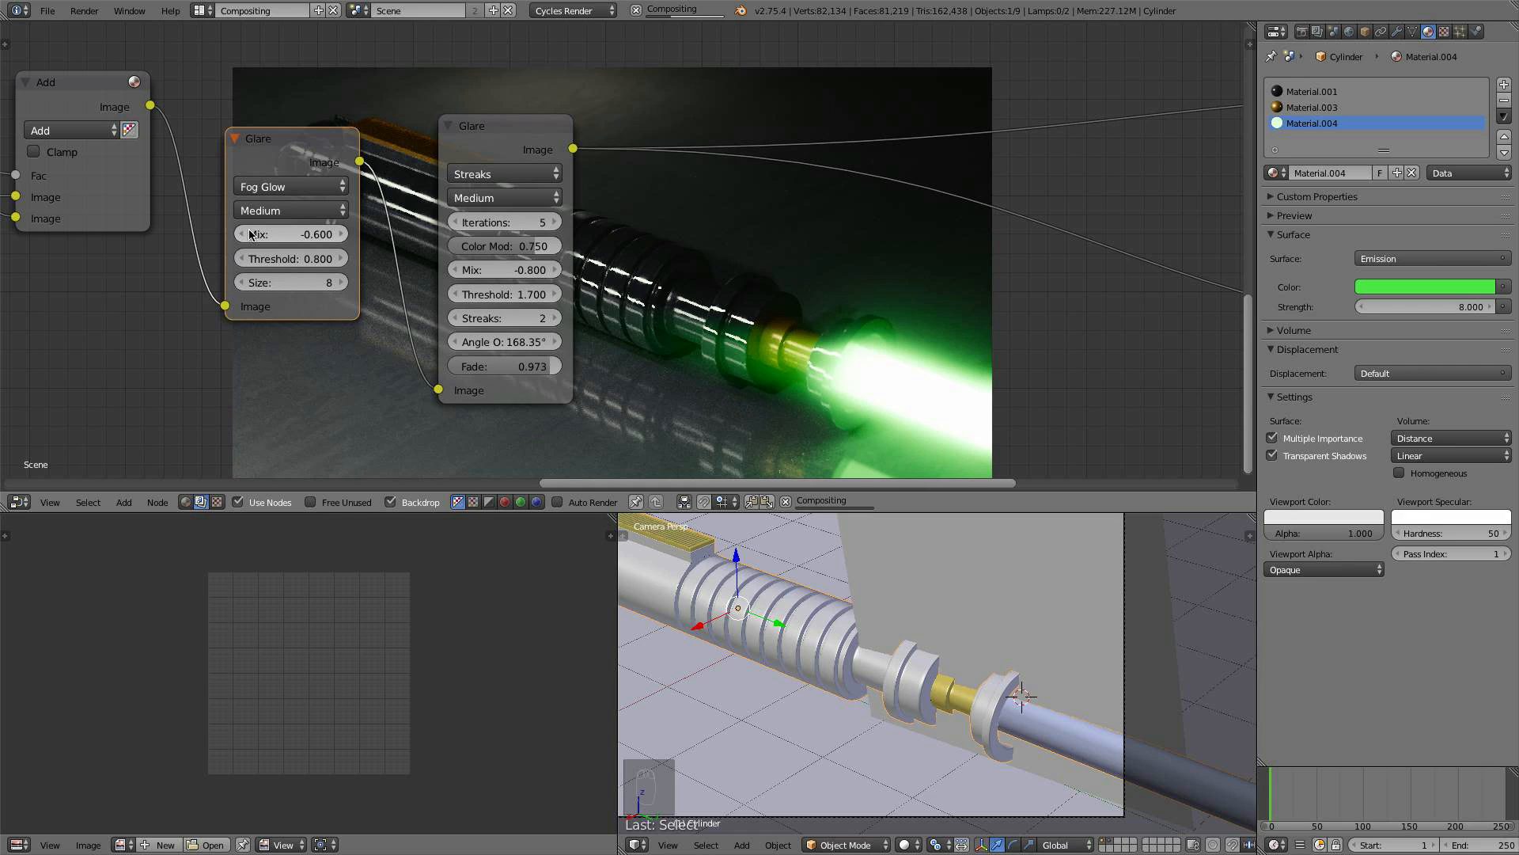
{"action": "left_click", "coordinate": [342, 235]}
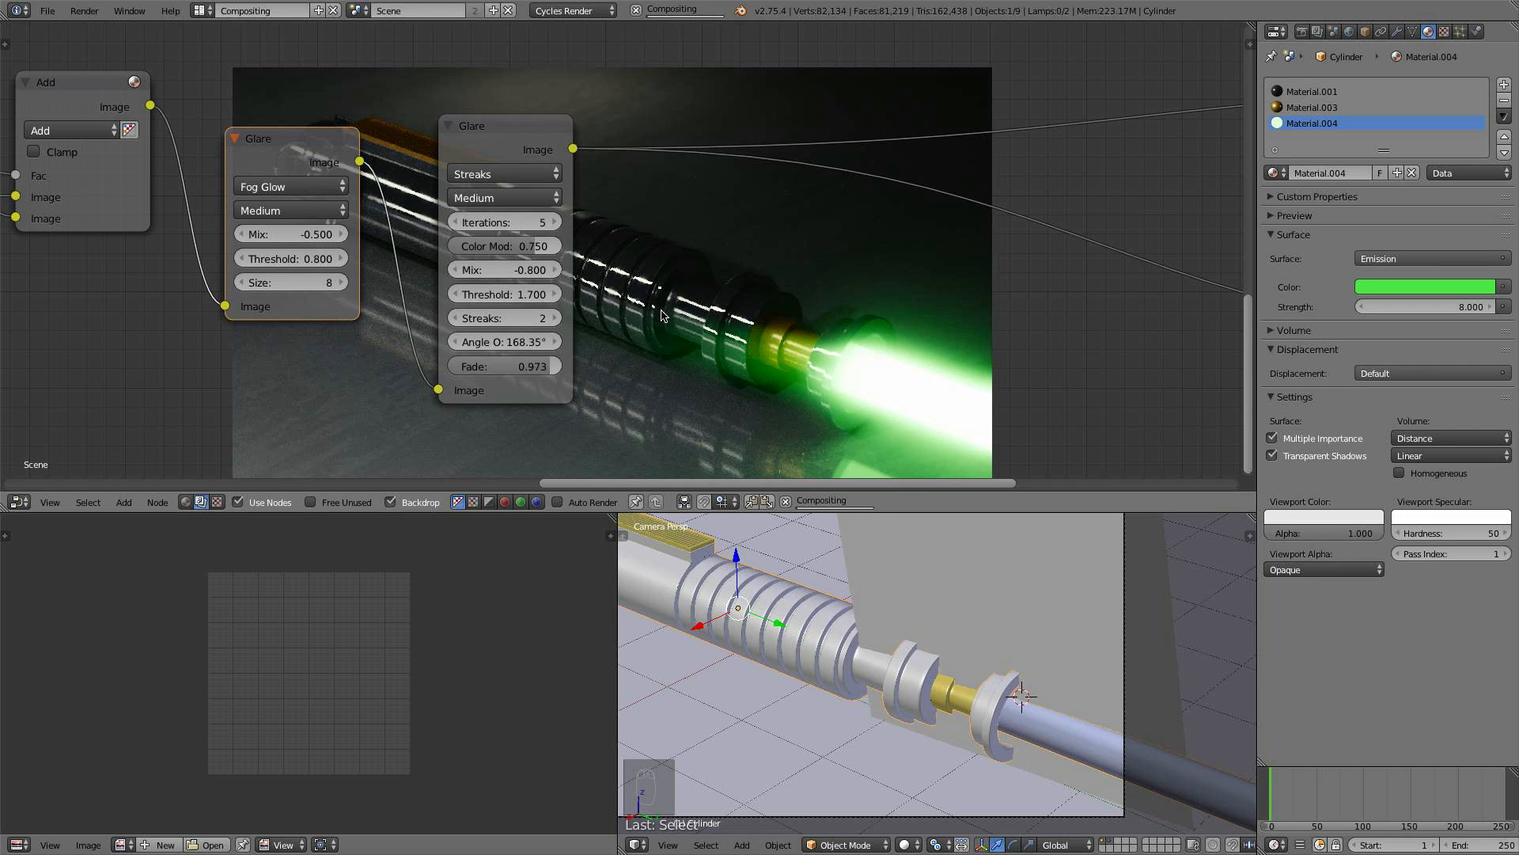
{"action": "middle_click_drag", "start_coordinate": [669, 316], "coordinate": [459, 215]}
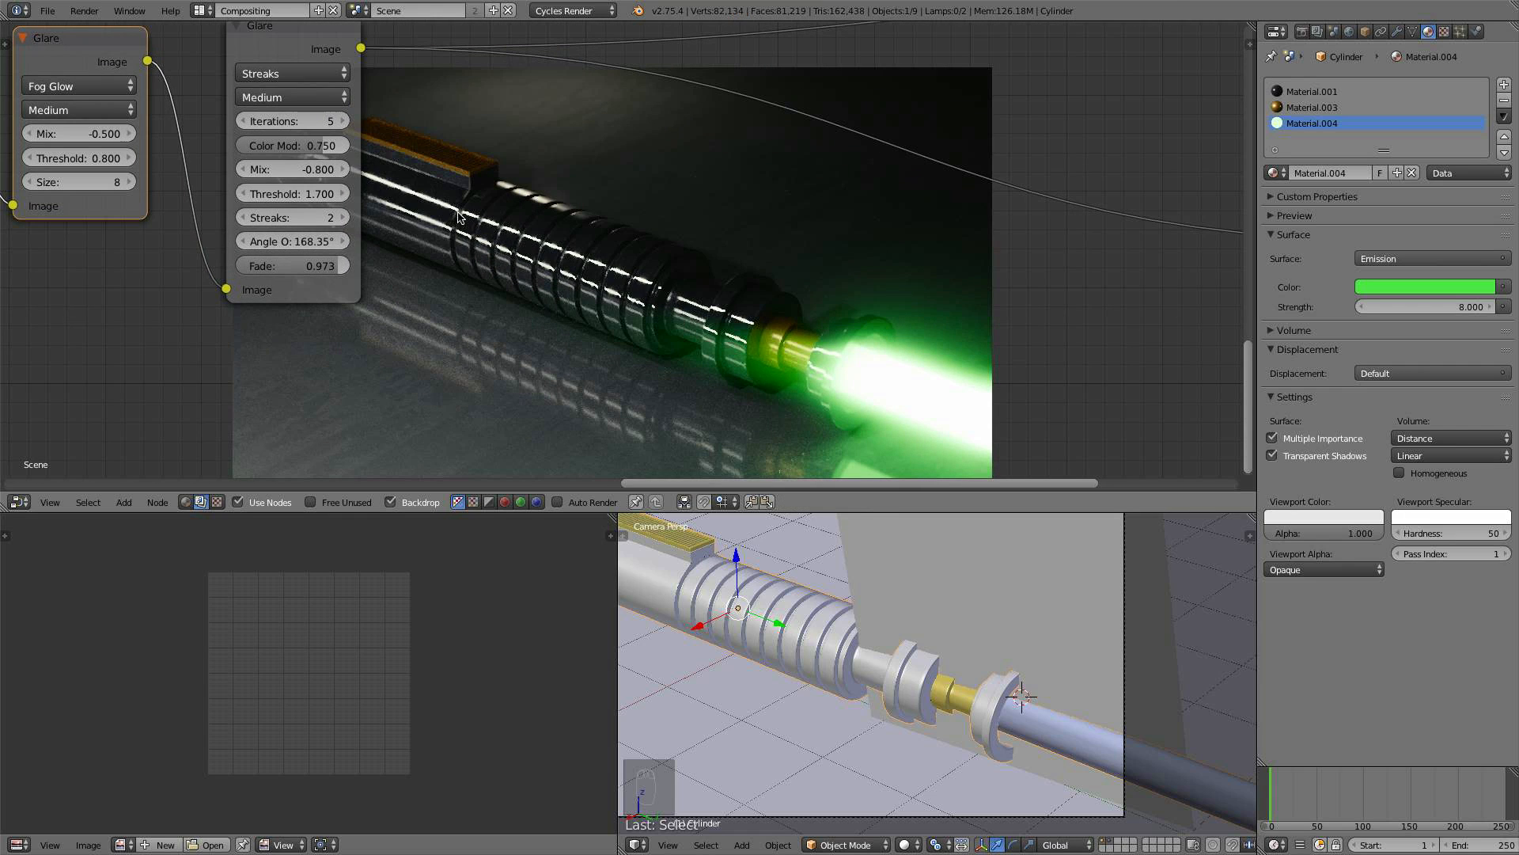
{"action": "left_click", "coordinate": [28, 134]}
{"action": "left_click", "coordinate": [29, 134]}
{"action": "left_click", "coordinate": [28, 134]}
{"action": "left_click", "coordinate": [29, 134]}
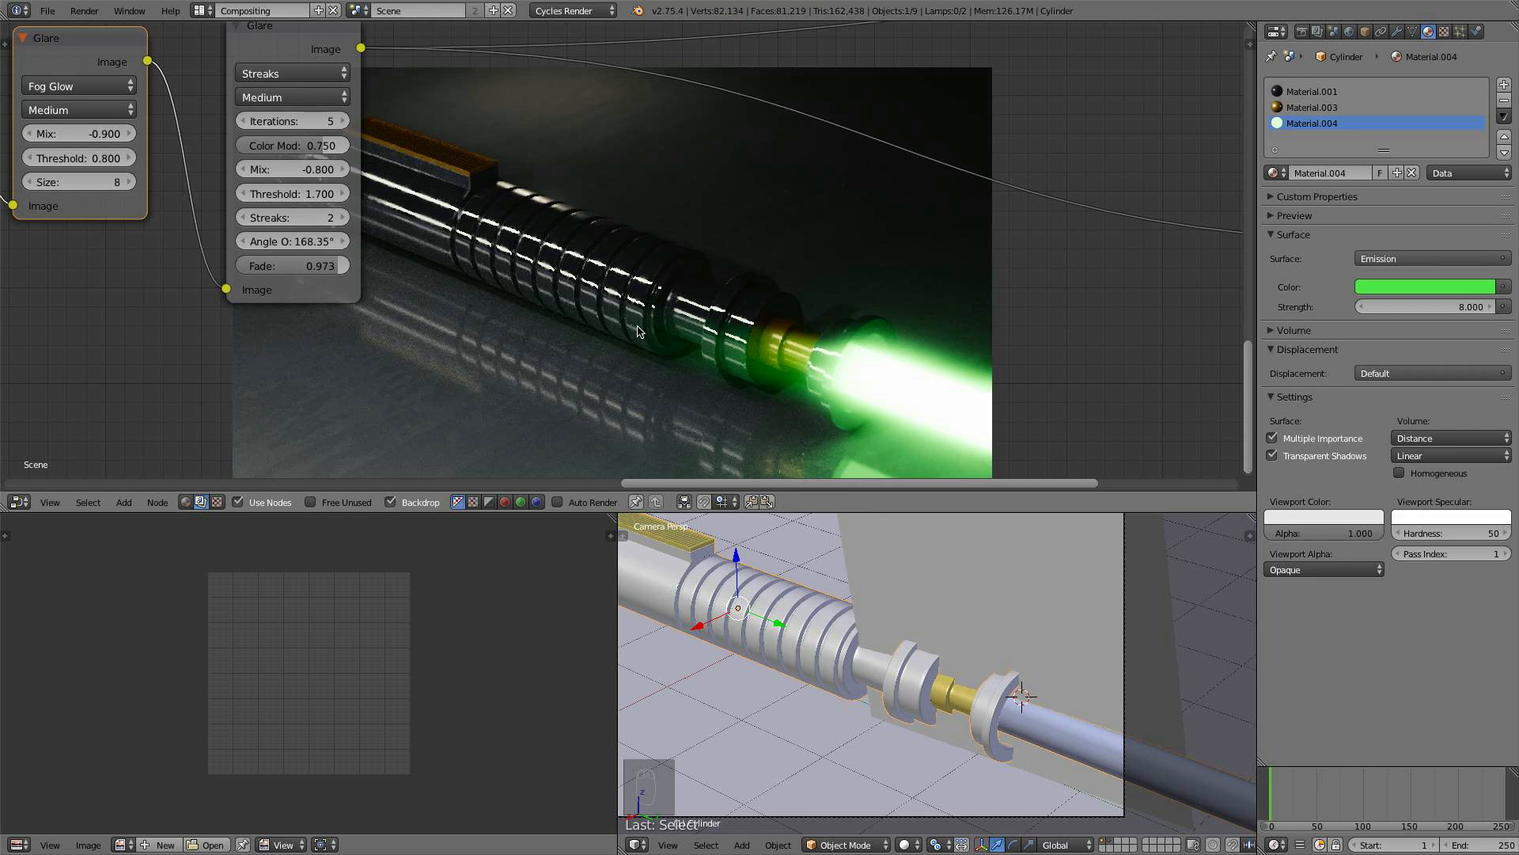
- Duplicate the Fog Glow node into the link after the streaks Glare, switch the copy to Ghosts and preview it in the Viewer
{"action": "scroll", "coordinate": [504, 286], "scroll_direction": "down", "scroll_amount": 2}
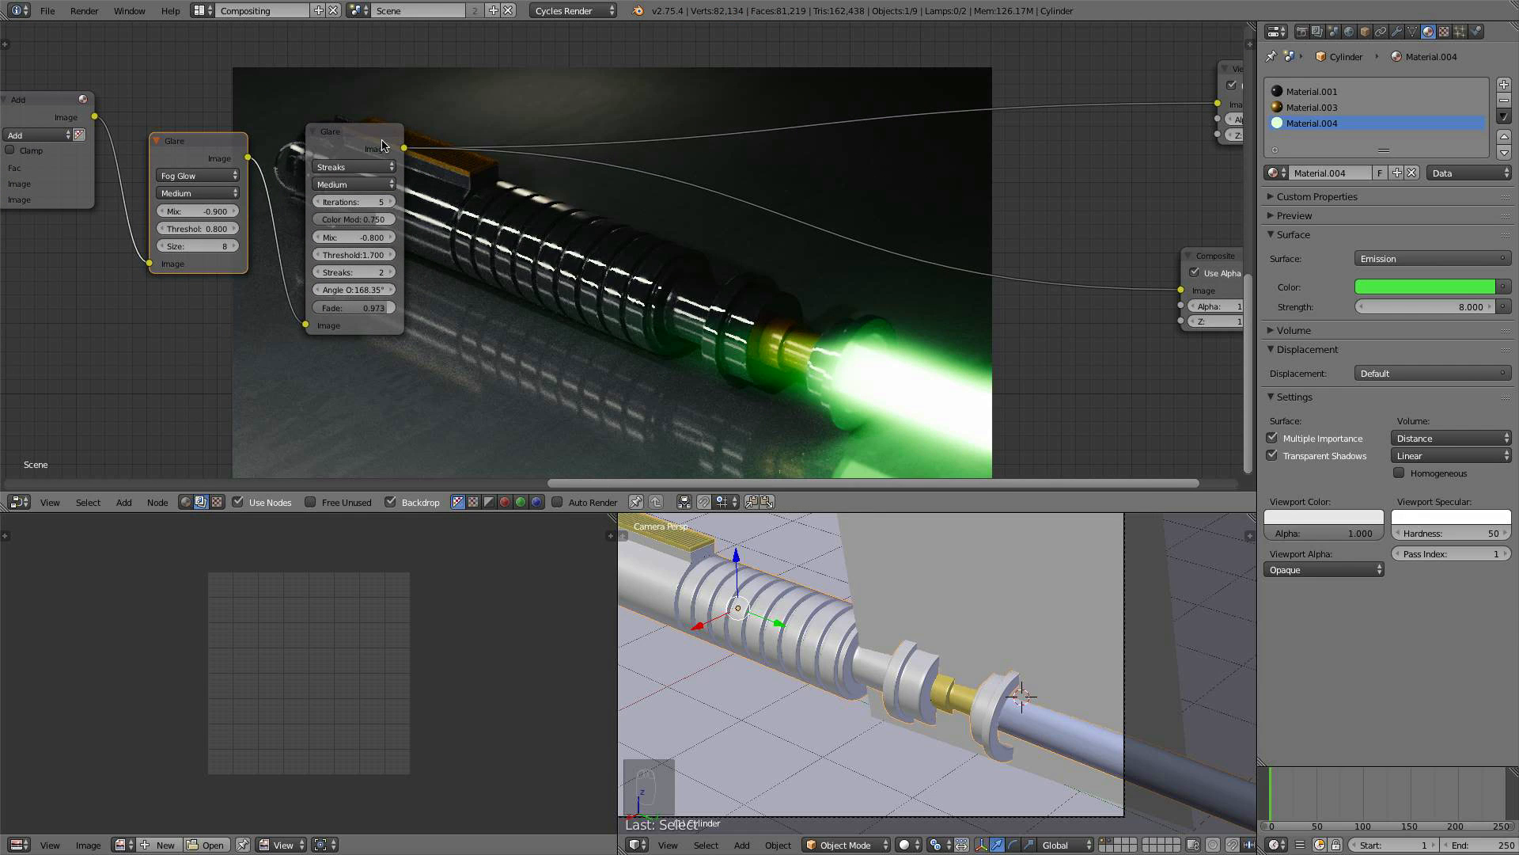
{"action": "key", "text": "shift+d"}
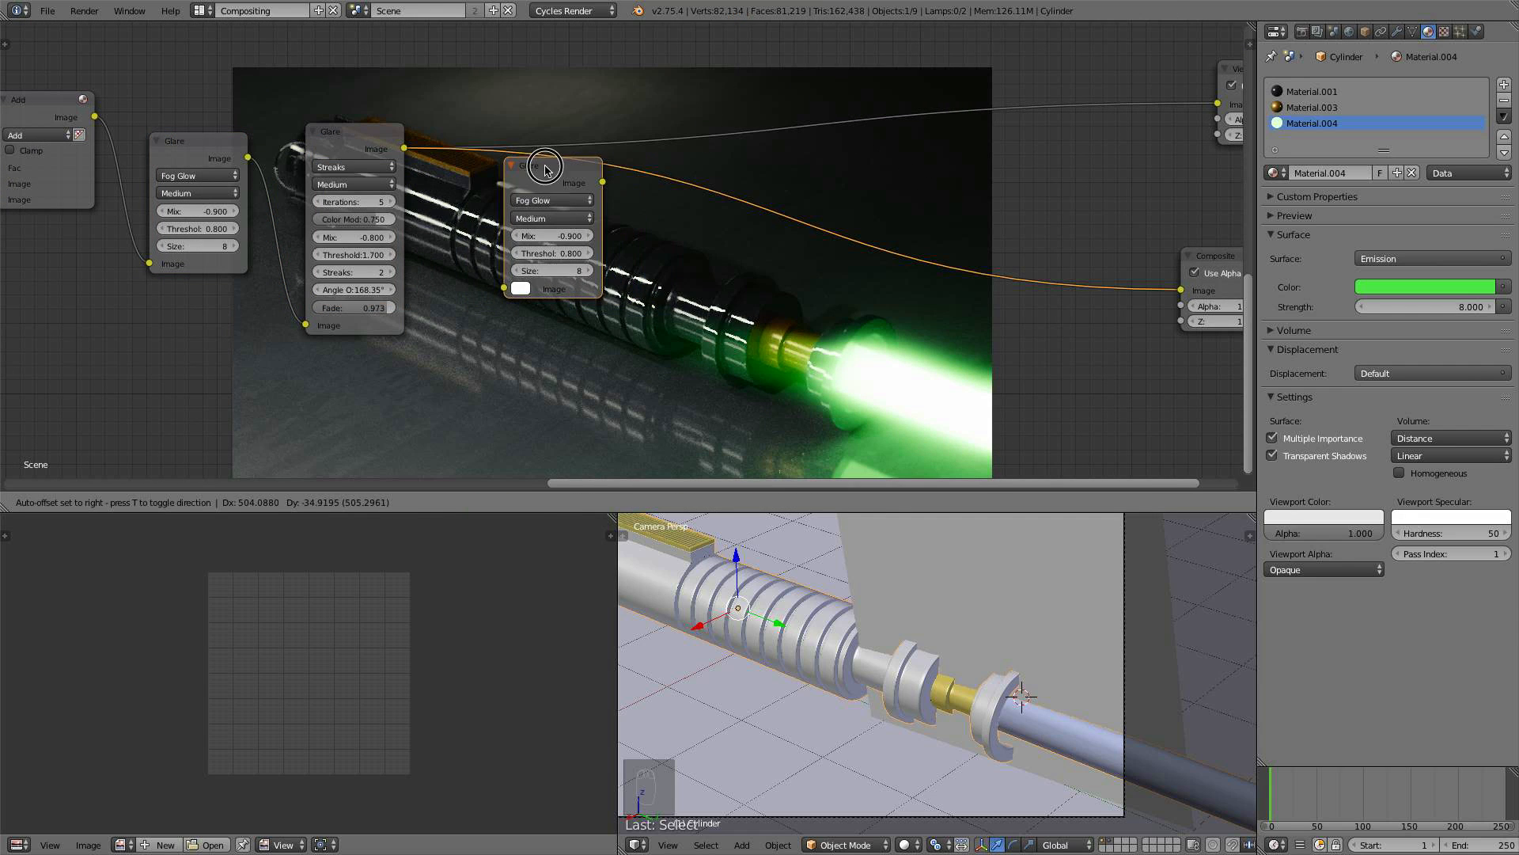
{"action": "left_click", "coordinate": [544, 168]}
{"action": "middle_click_drag", "start_coordinate": [544, 169], "coordinate": [422, 210]}
{"action": "left_click", "coordinate": [427, 242]}
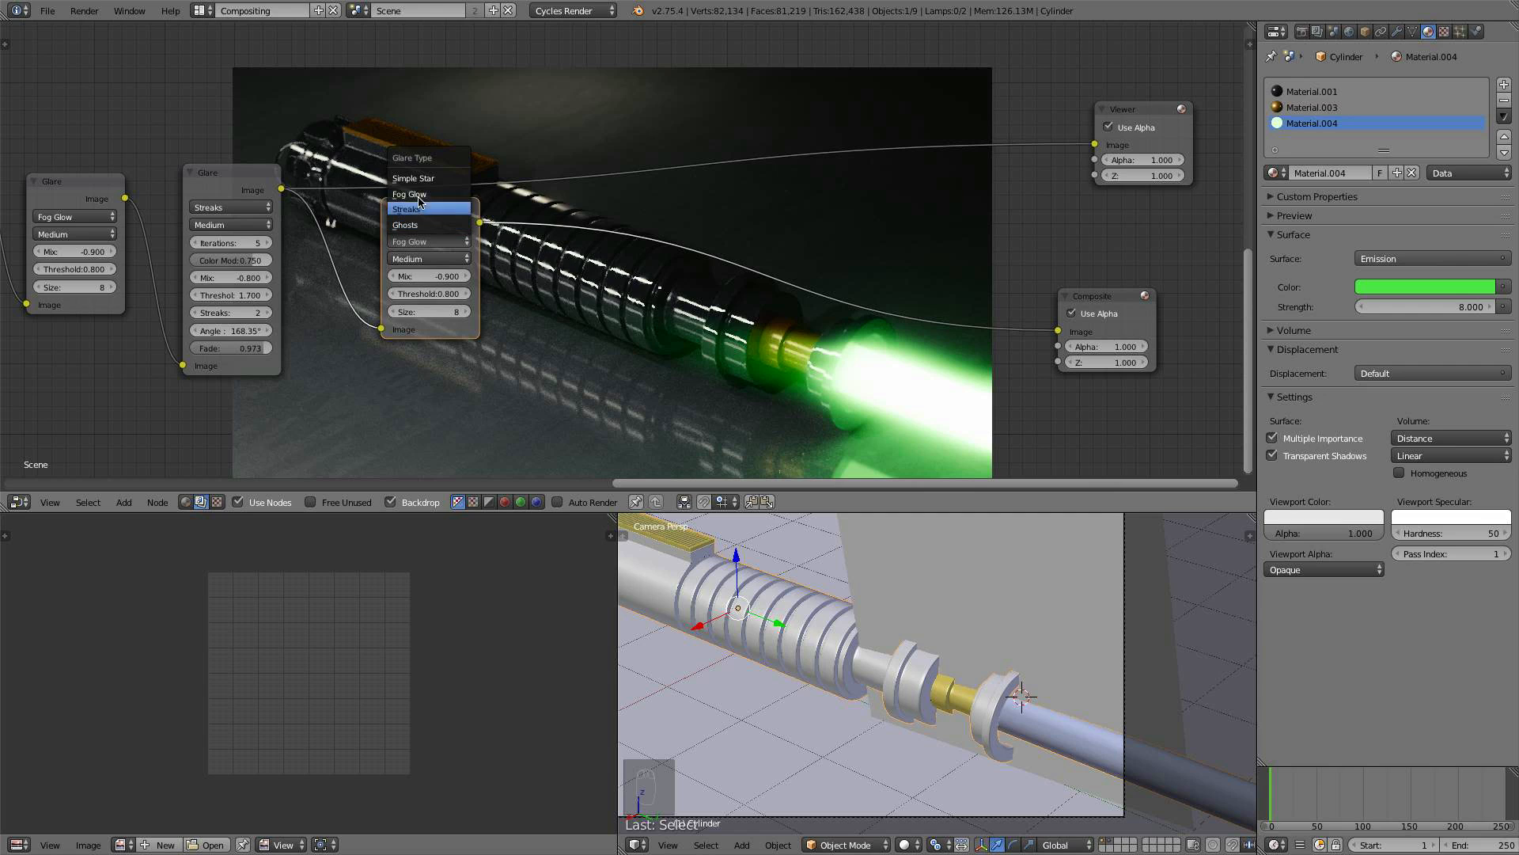
{"action": "left_click", "coordinate": [436, 222]}
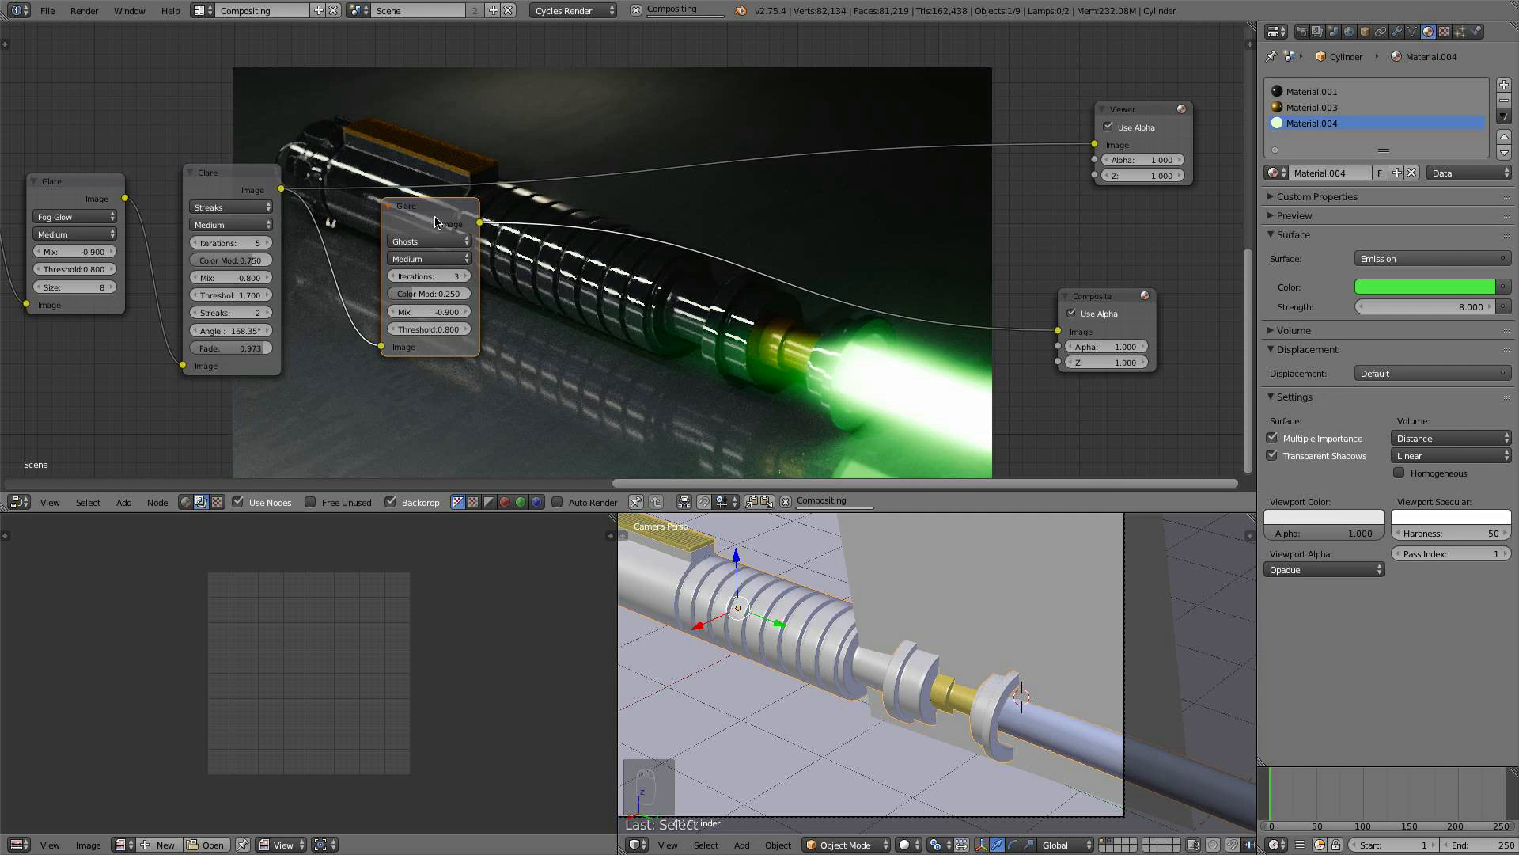
{"action": "scroll", "coordinate": [554, 299], "scroll_direction": "up", "scroll_amount": 2}
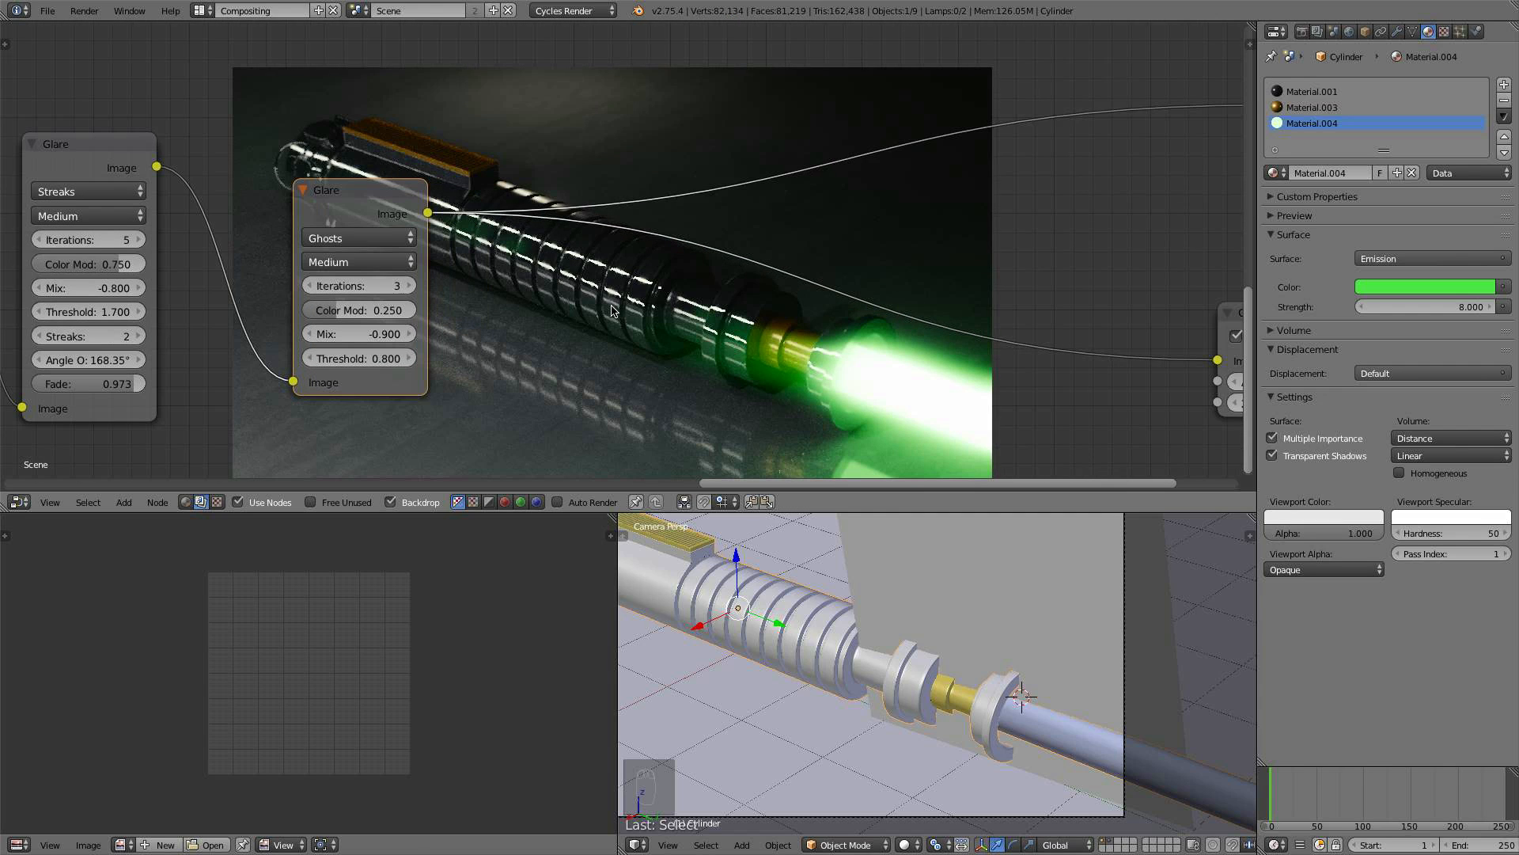
- Set the Ghosts Glare node's mix to 1.000 to isolate the effect and raise its iterations to 5
{"action": "left_click_drag", "start_coordinate": [371, 327], "coordinate": [408, 327]}
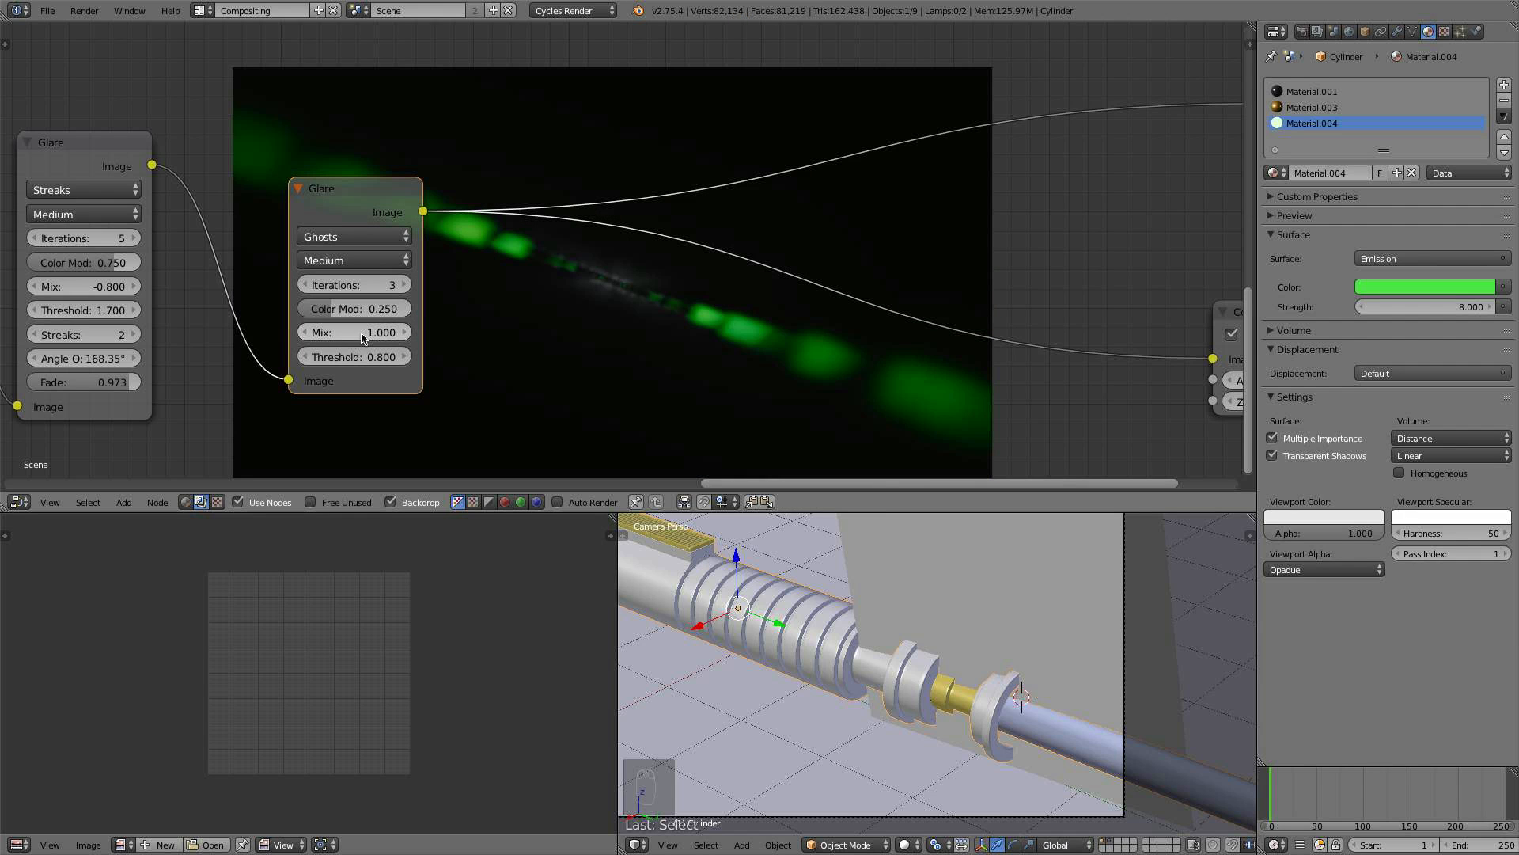
{"action": "left_click_drag", "start_coordinate": [370, 200], "coordinate": [335, 220]}
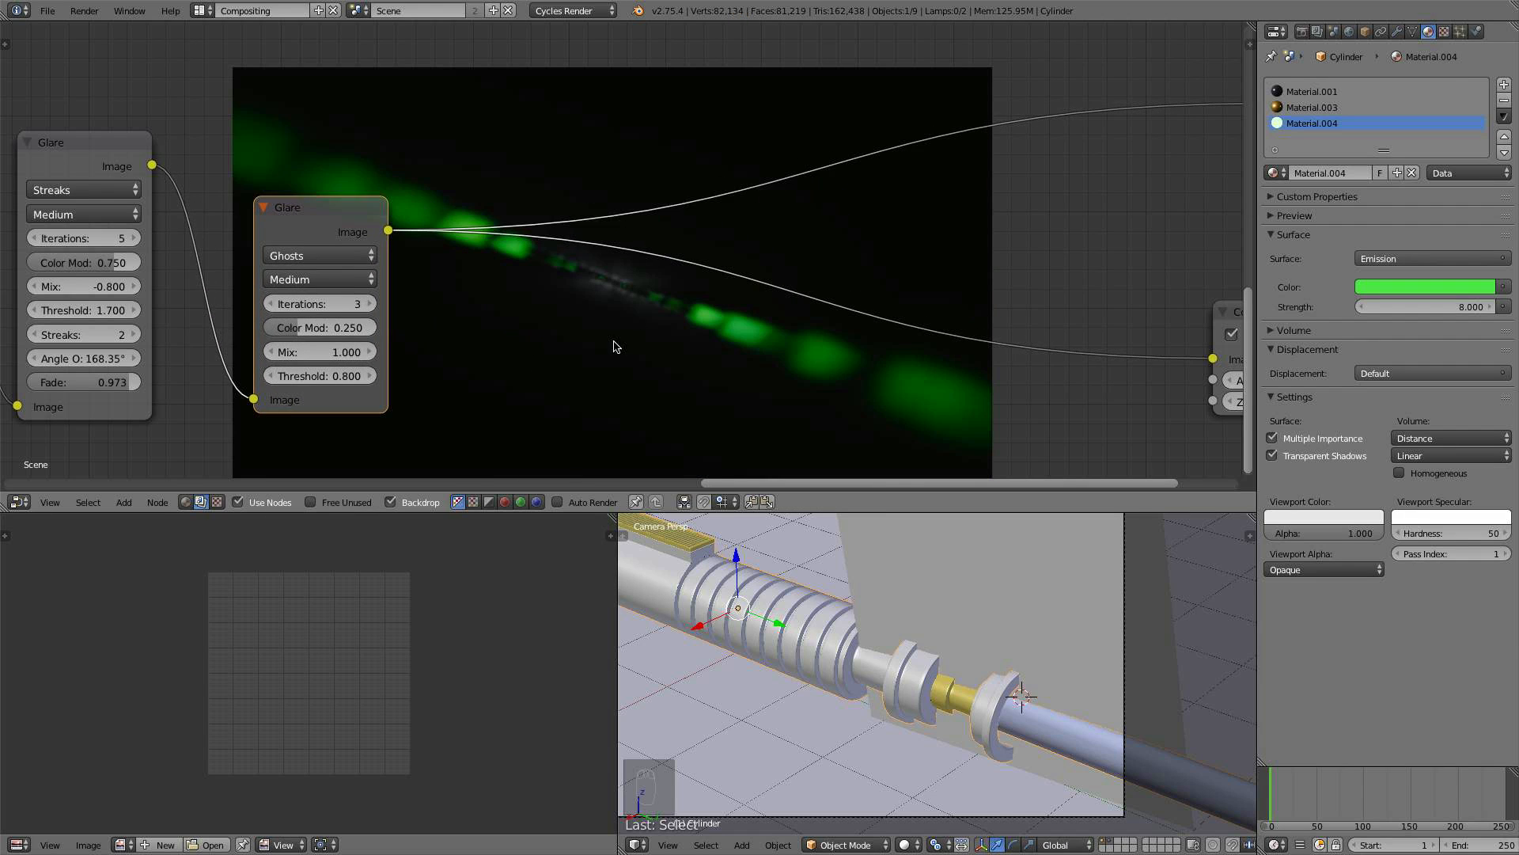
{"action": "middle_click_drag", "start_coordinate": [660, 328], "coordinate": [606, 289]}
{"action": "left_click", "coordinate": [318, 265]}
{"action": "left_click", "coordinate": [318, 265]}
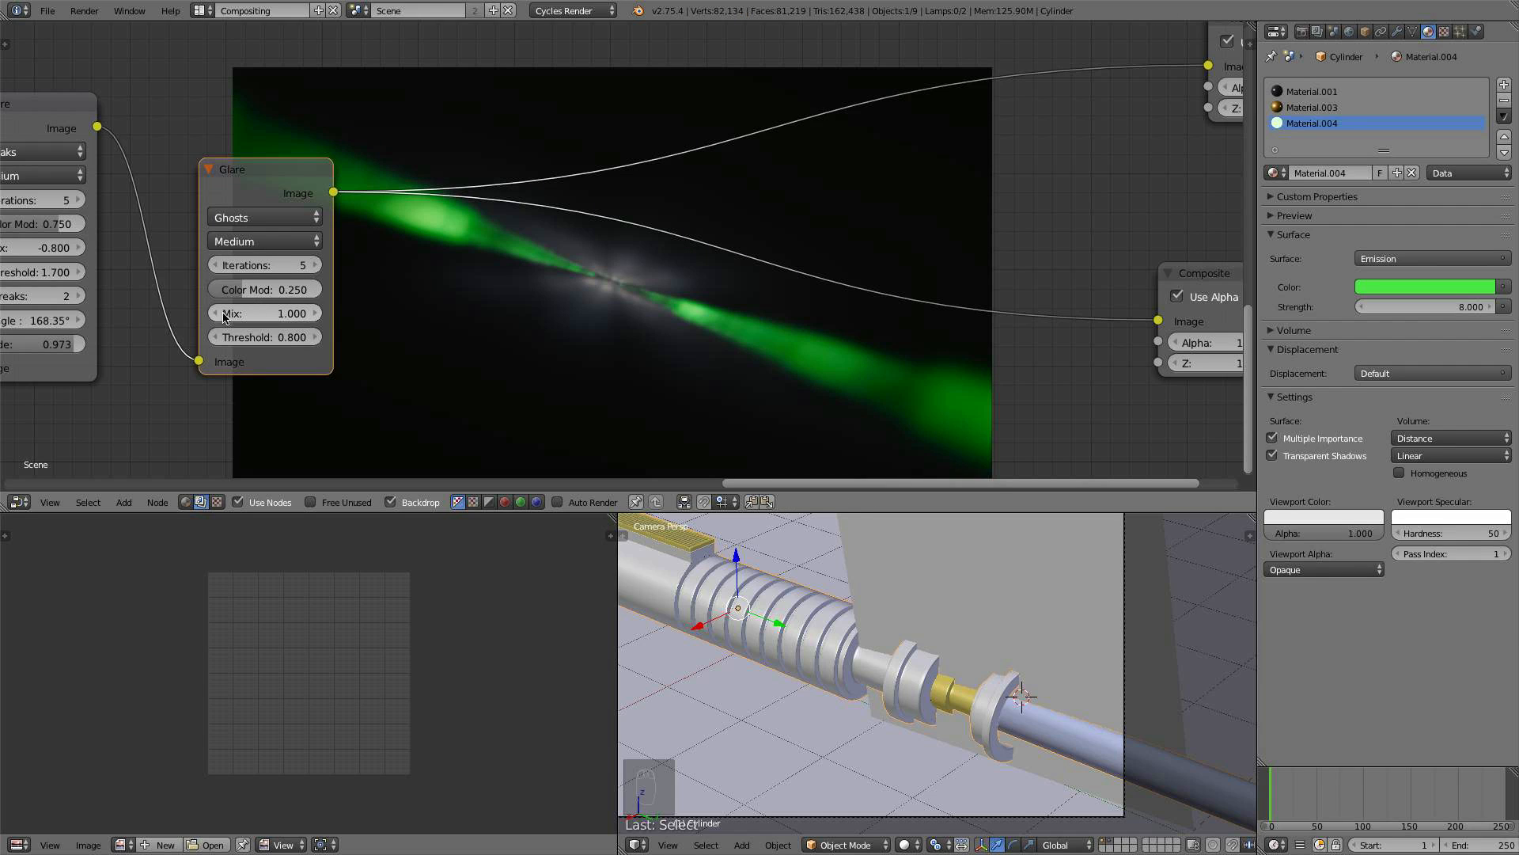
- Set the Ghosts Glare node's threshold to 0.300, color modulation to 0.968 and mix to -0.900
{"action": "left_click", "coordinate": [212, 337]}
{"action": "left_click", "coordinate": [213, 338]}
{"action": "left_click", "coordinate": [213, 337]}
{"action": "left_click", "coordinate": [213, 337]}
{"action": "left_click", "coordinate": [213, 337]}
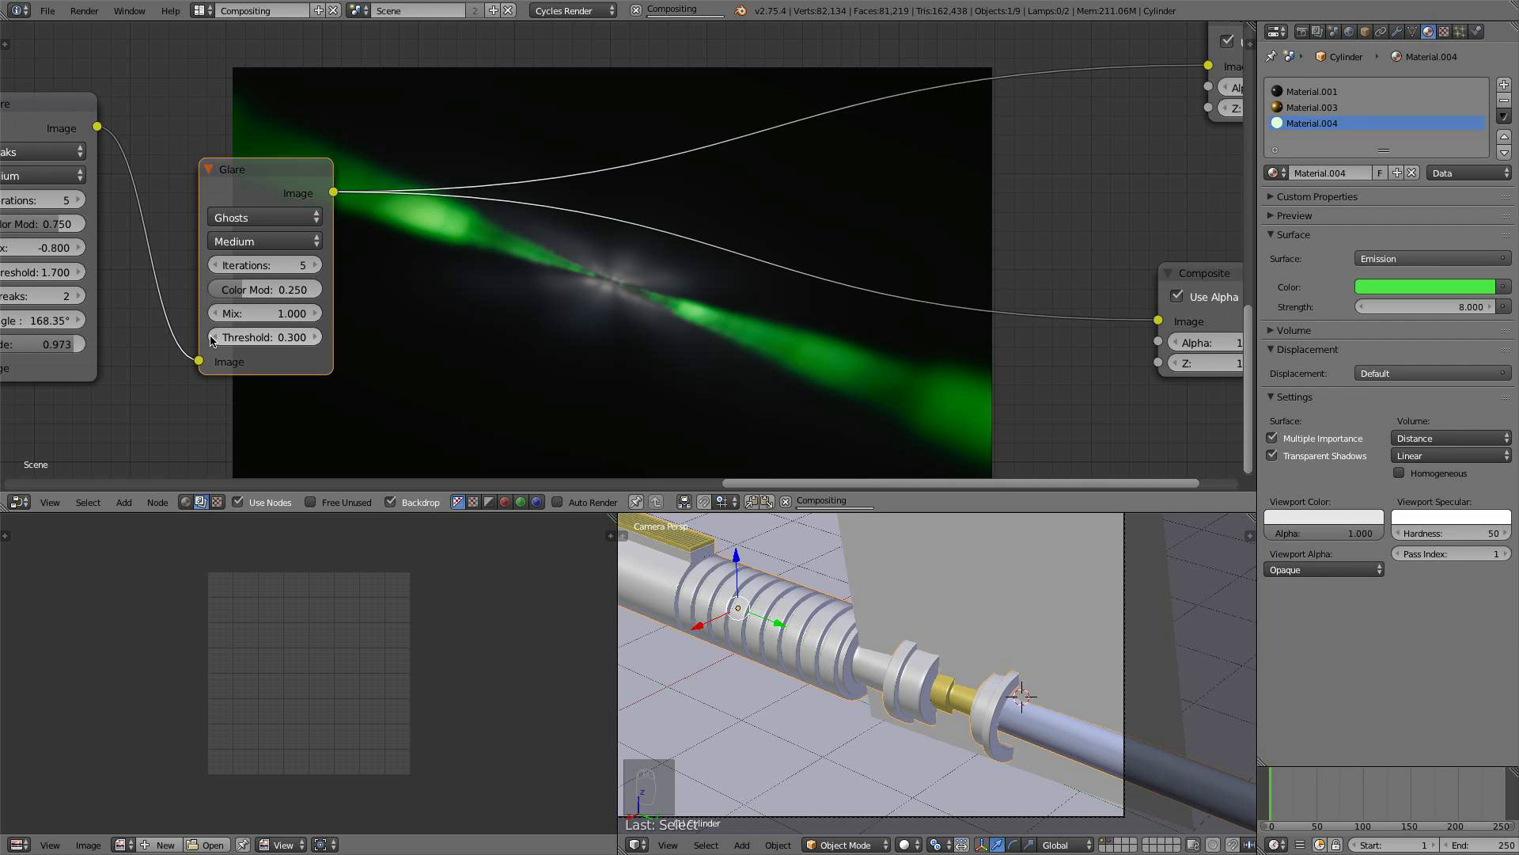
{"action": "left_click_drag", "start_coordinate": [277, 289], "coordinate": [358, 289]}
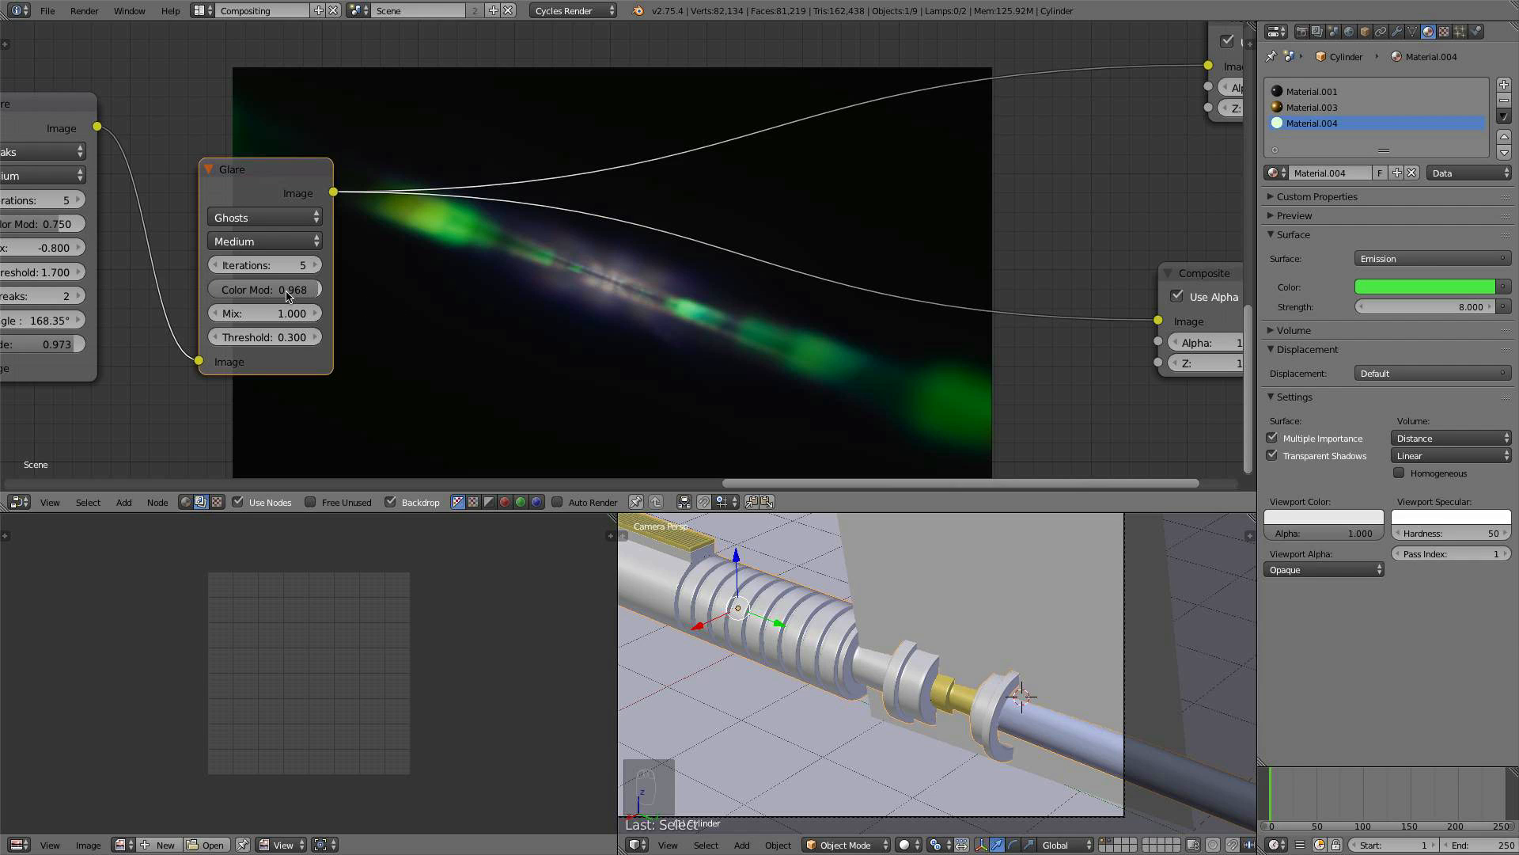
{"action": "left_click_drag", "start_coordinate": [286, 314], "coordinate": [118, 315]}
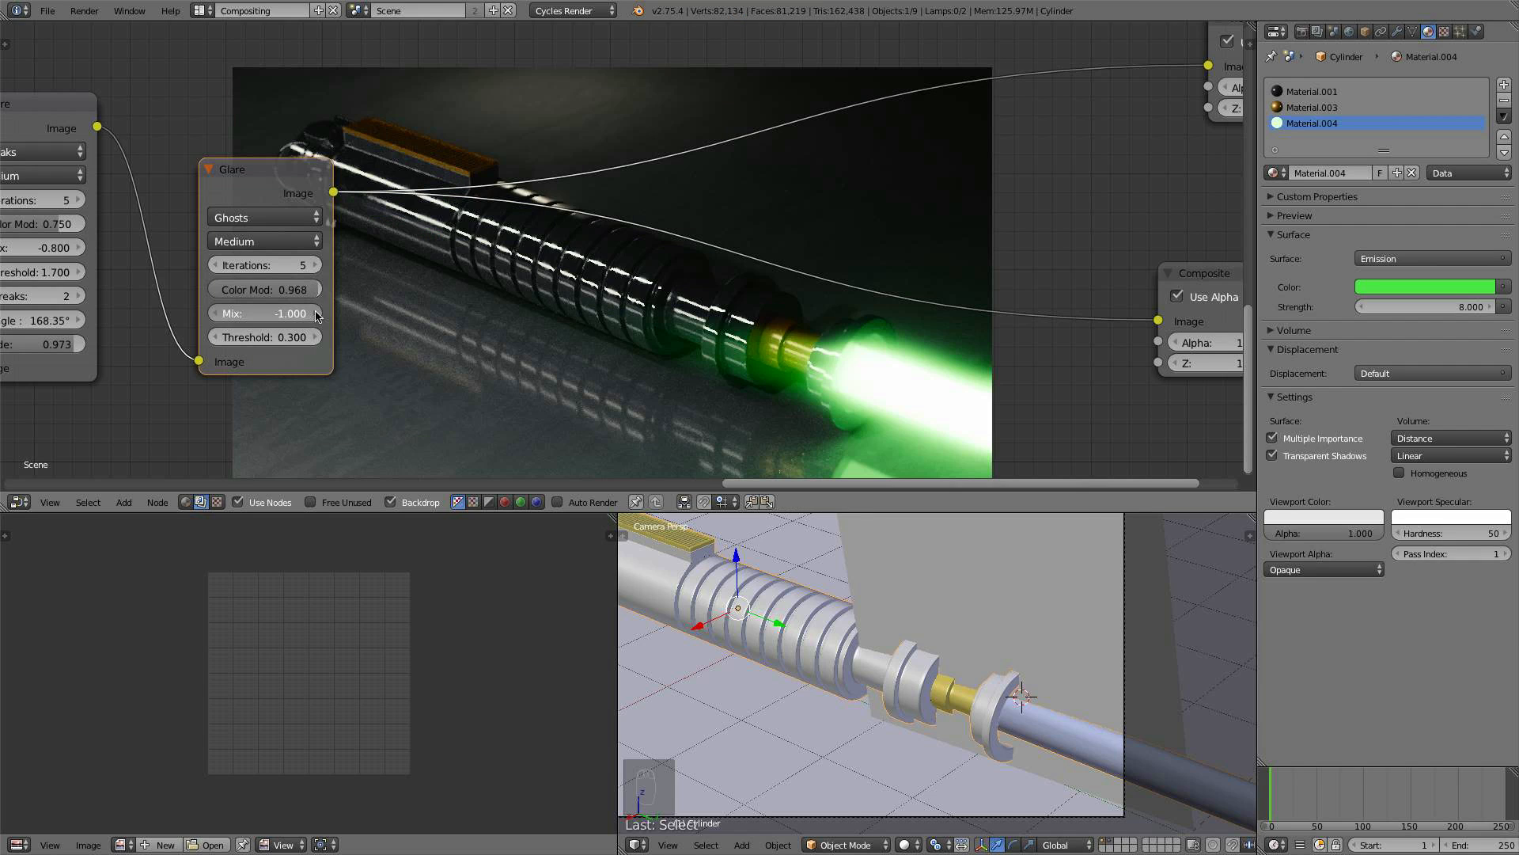
{"action": "left_click", "coordinate": [316, 314]}
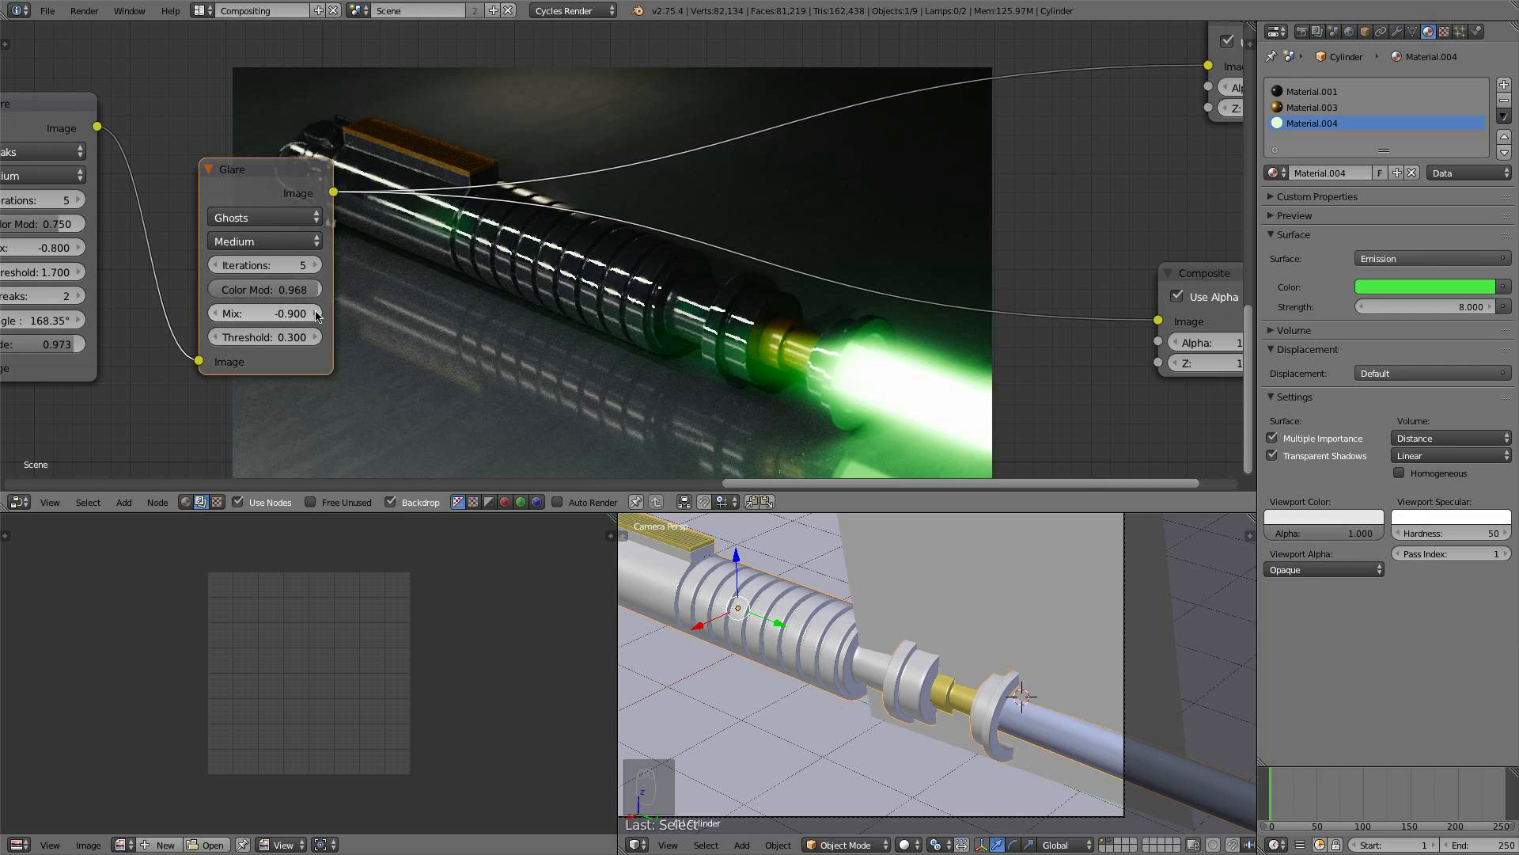
- Try a mix of -1.000 on the Ghosts Glare node and return it to -0.900
{"action": "left_click_drag", "start_coordinate": [260, 316], "coordinate": [224, 314]}
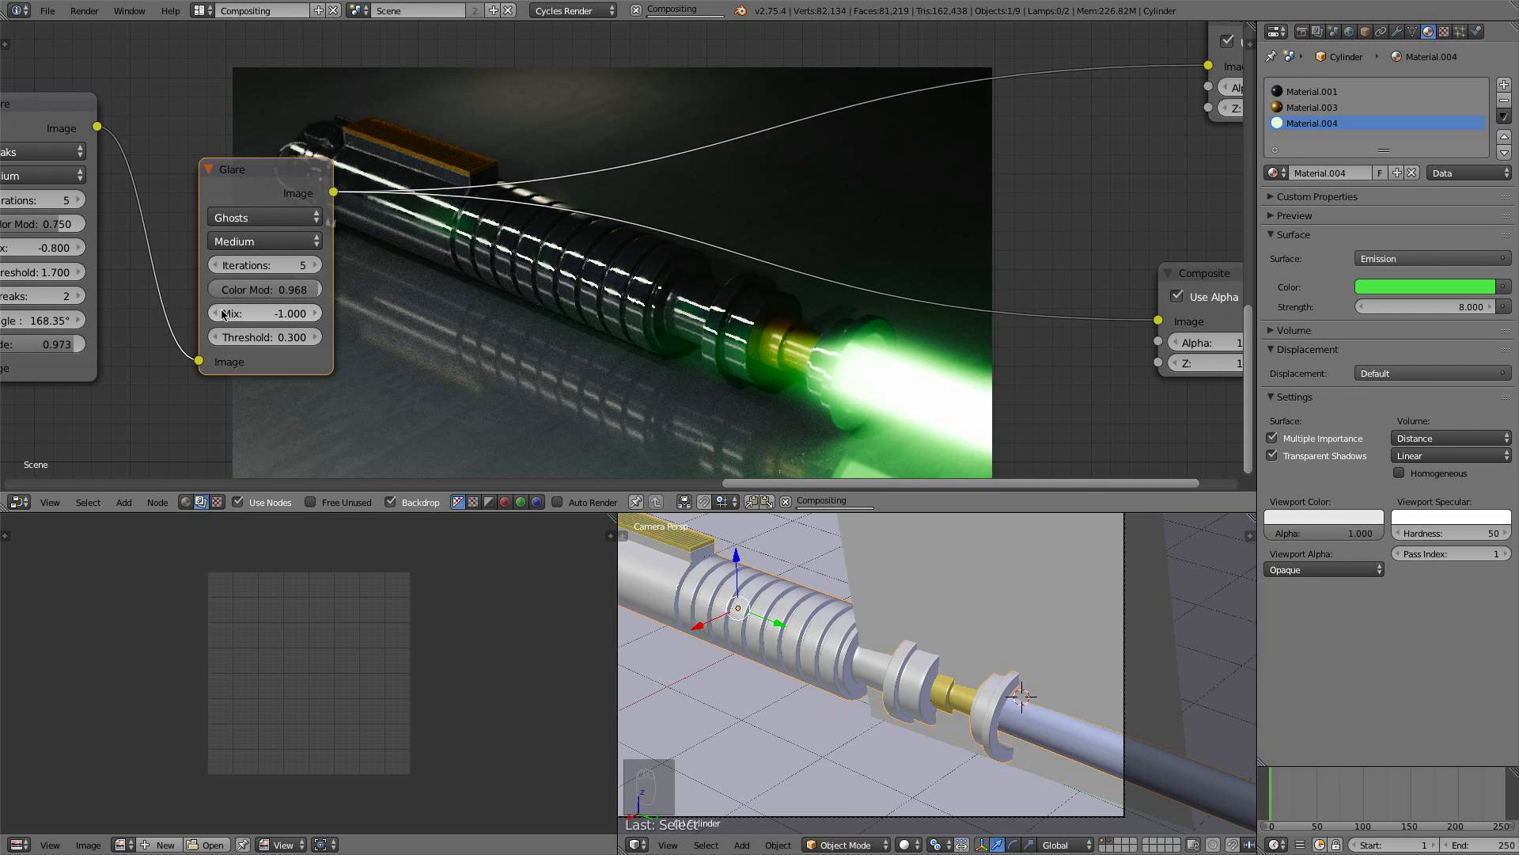
{"action": "left_click", "coordinate": [316, 314]}
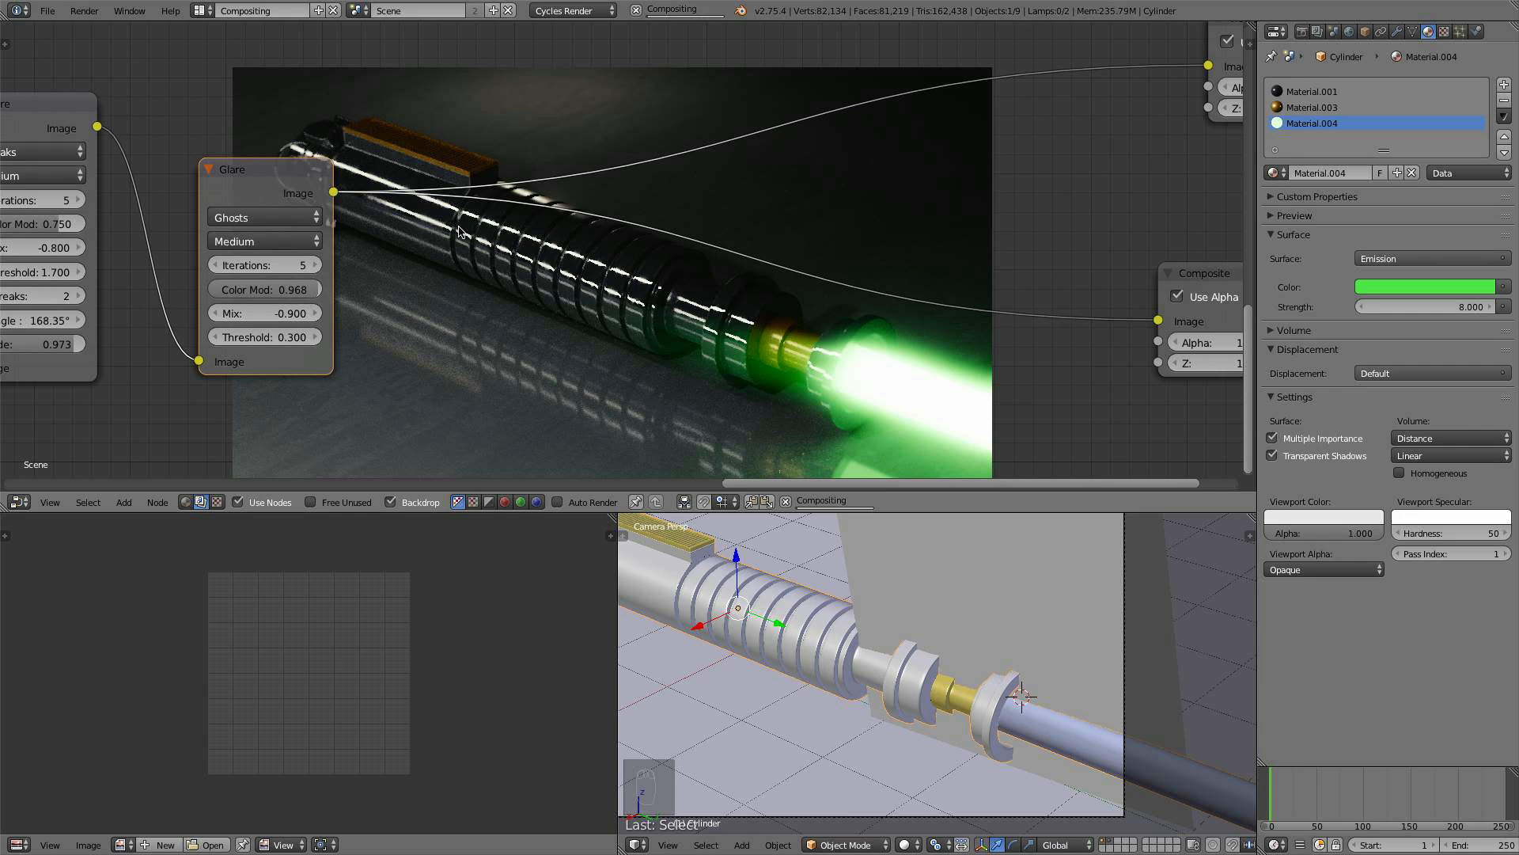
{"action": "middle_click_drag", "start_coordinate": [420, 230], "coordinate": [390, 178]}
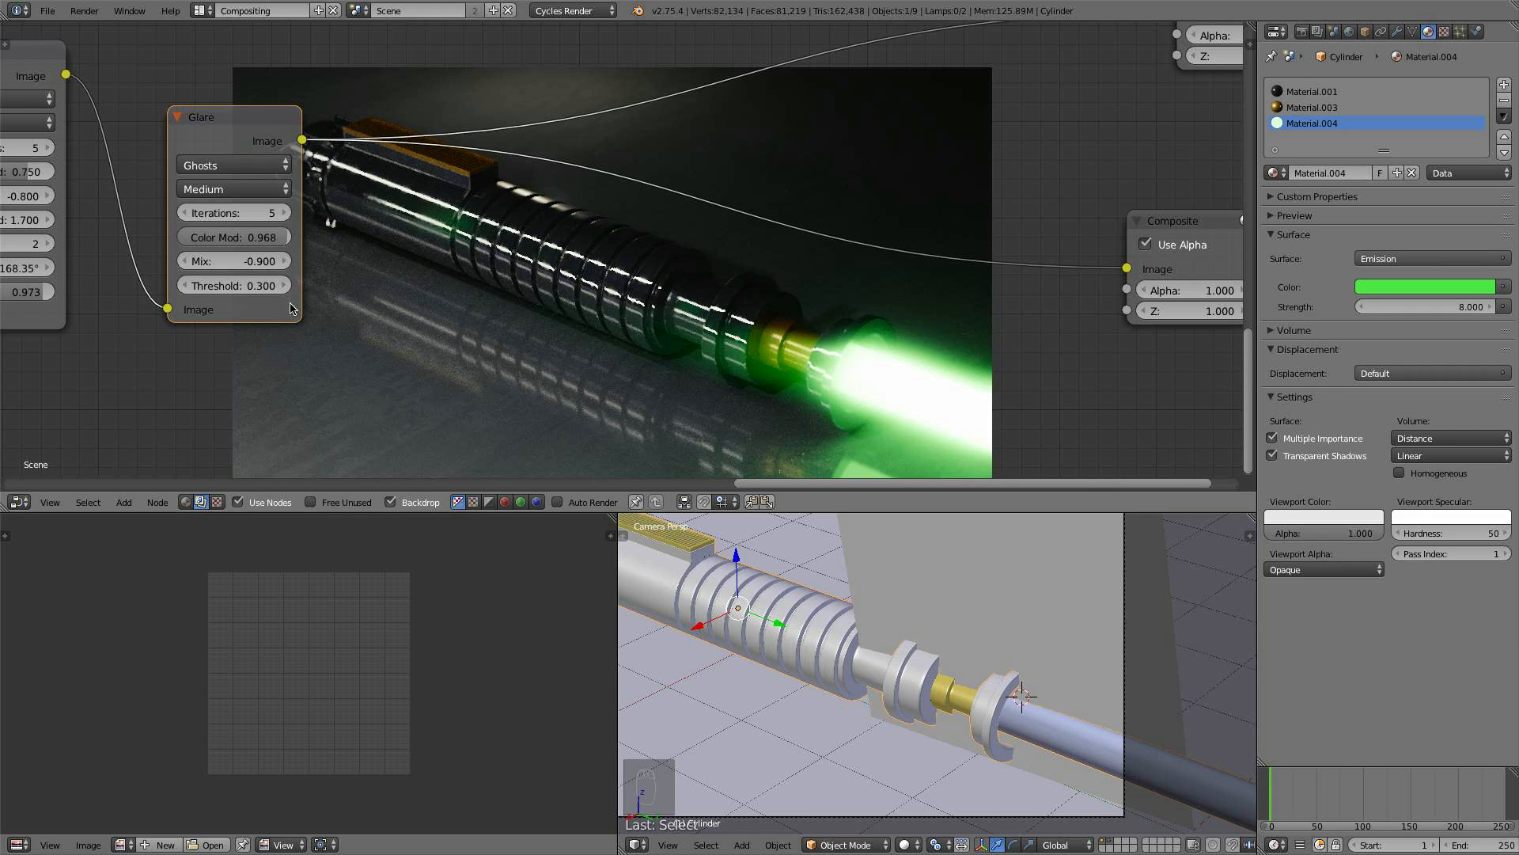
{"action": "left_click", "coordinate": [281, 254]}
- Insert a Color Balance node between the Ghosts Glare and Composite nodes and connect its image output to the Viewer as well
{"action": "scroll", "coordinate": [497, 318], "scroll_direction": "down", "scroll_amount": 4}
{"action": "middle_click_drag", "start_coordinate": [504, 321], "coordinate": [366, 309]}
{"action": "scroll", "coordinate": [582, 379], "scroll_direction": "up", "scroll_amount": 3}
{"action": "key", "text": "v"}
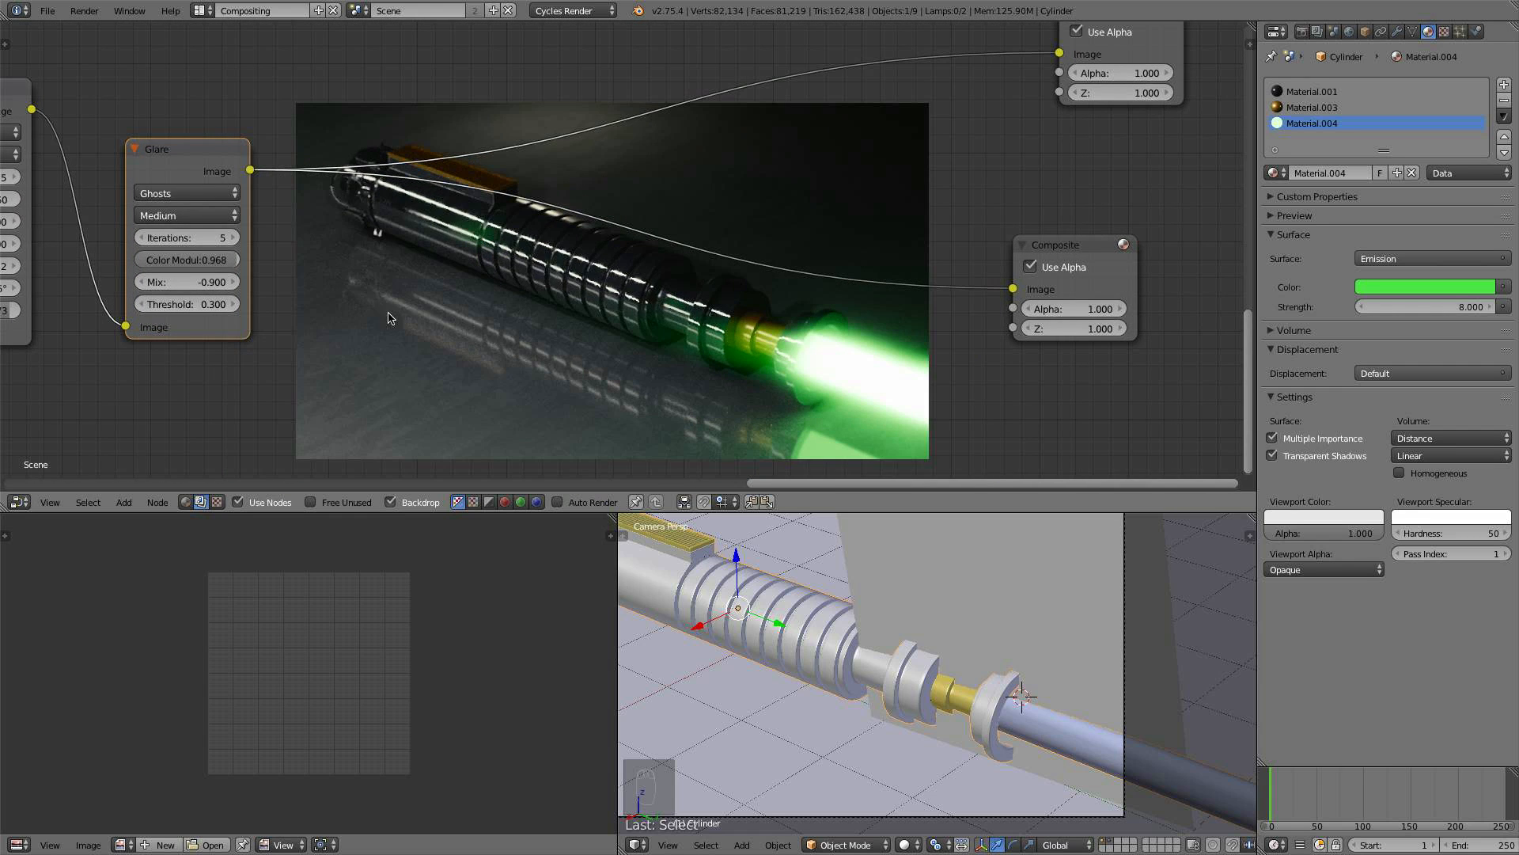
{"action": "middle_click_drag", "start_coordinate": [504, 346], "coordinate": [550, 346]}
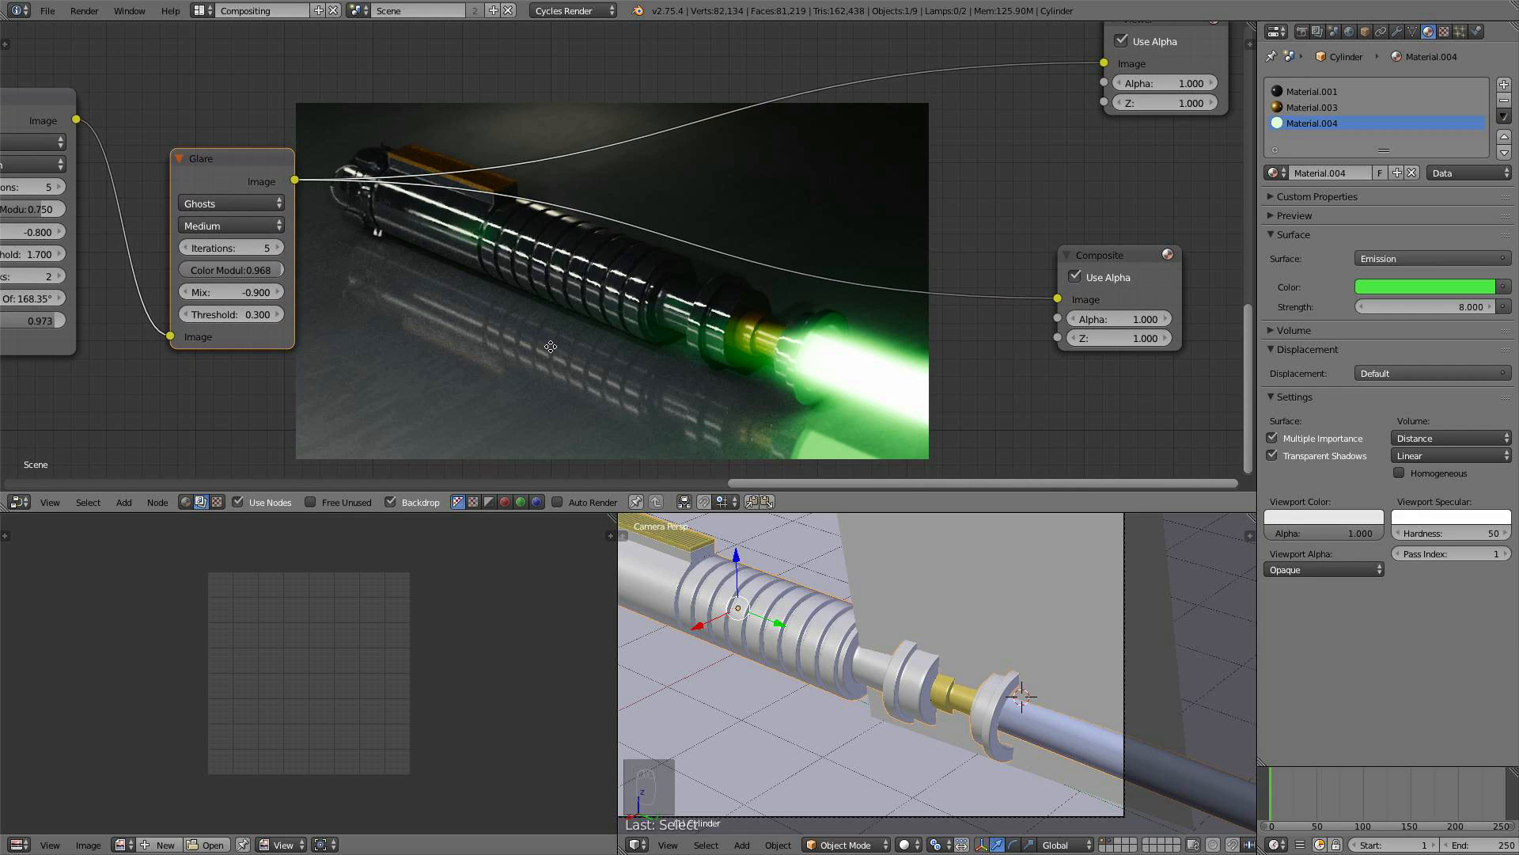
{"action": "key", "text": "shift+a"}
{"action": "mouse_move", "coordinate": [539, 297]}
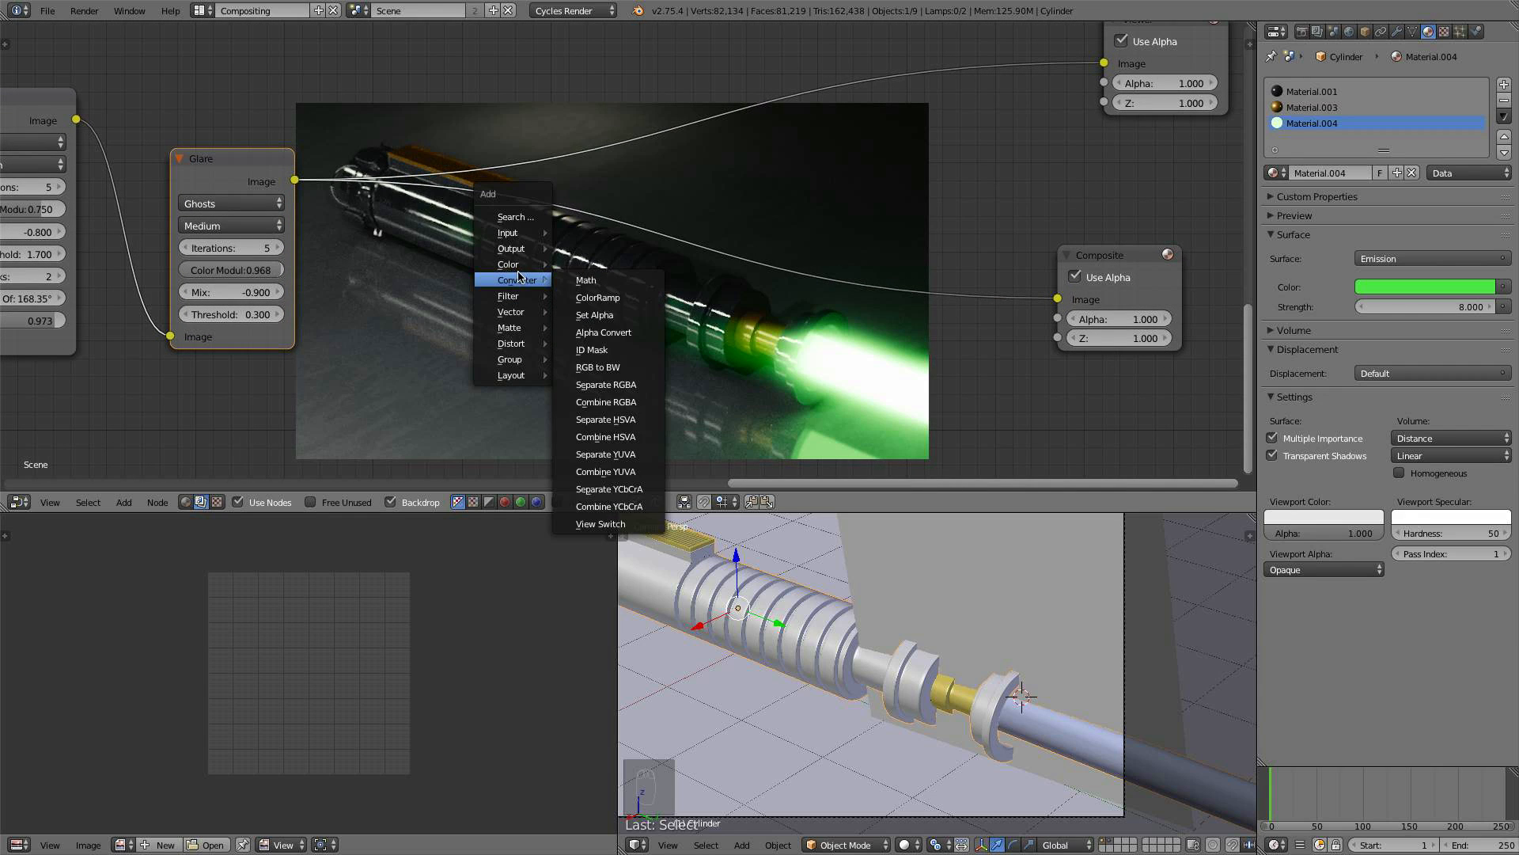
{"action": "mouse_move", "coordinate": [539, 264]}
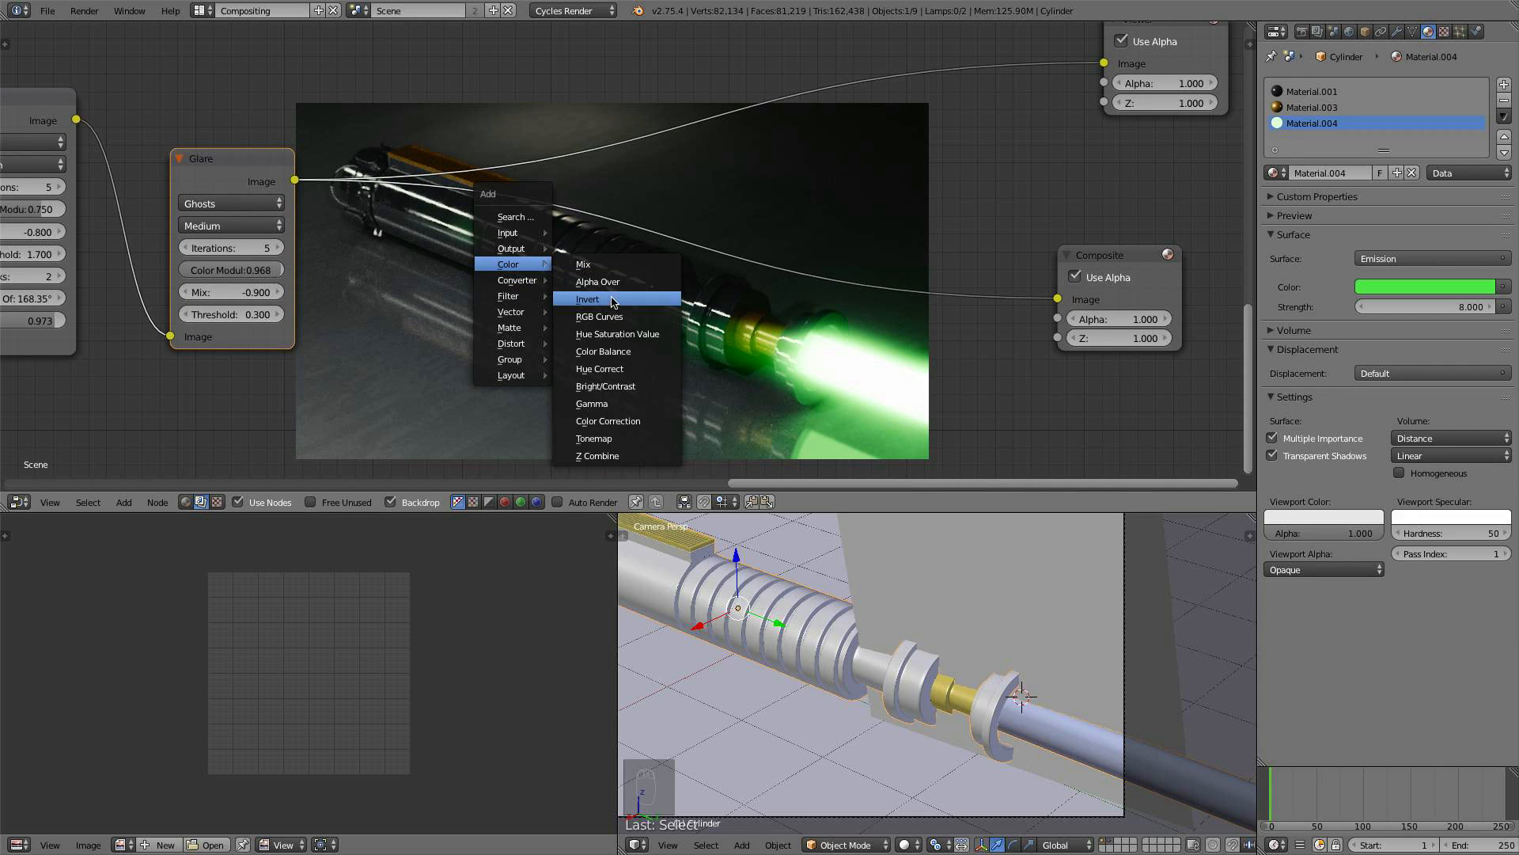
{"action": "left_click", "coordinate": [617, 351]}
{"action": "middle_click_drag", "start_coordinate": [353, 199], "coordinate": [1105, 235]}
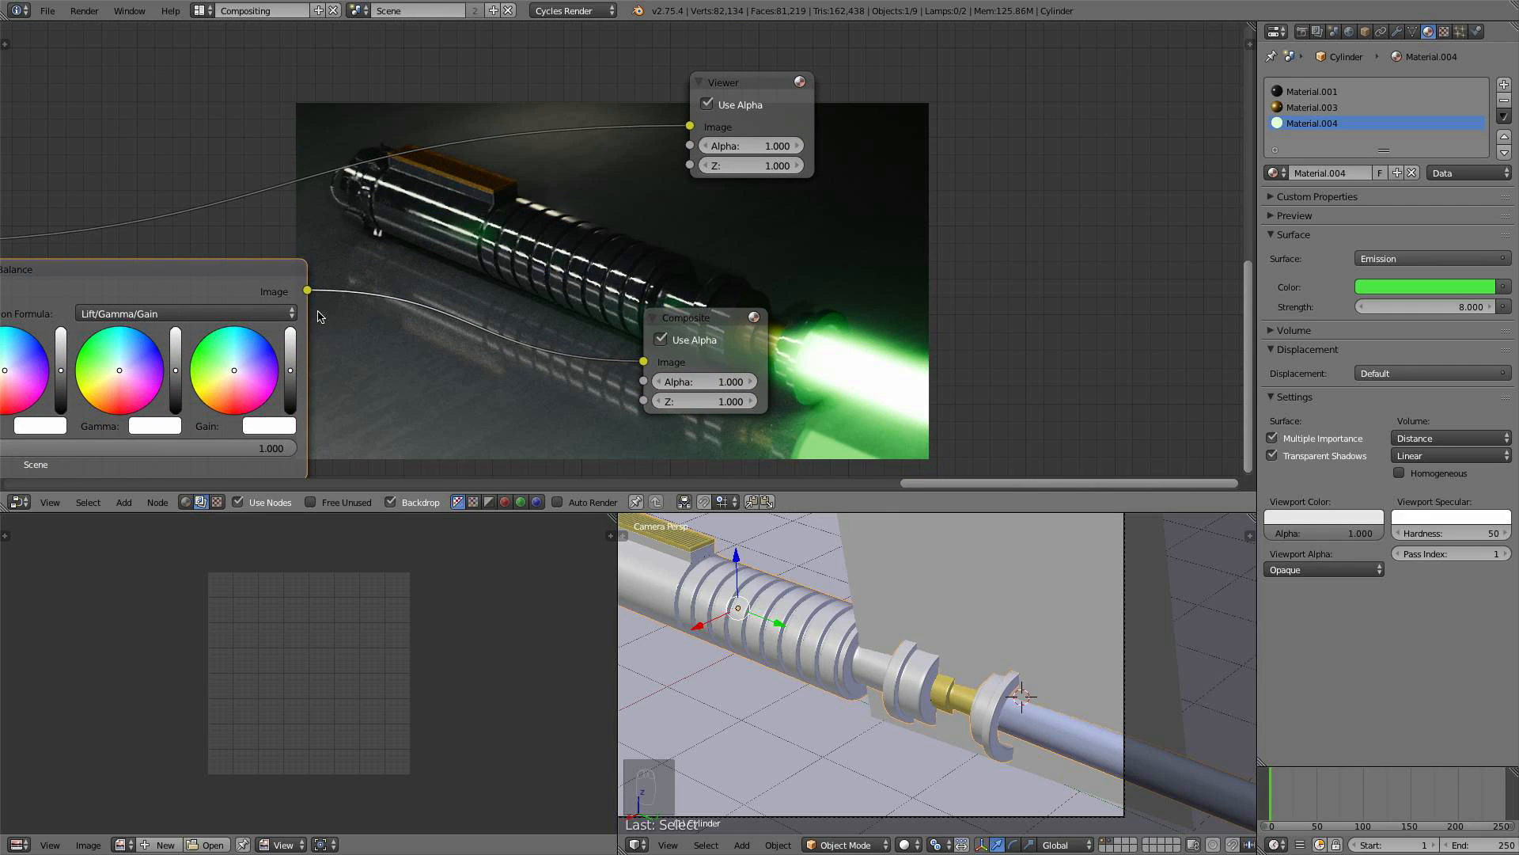
{"action": "left_click_drag", "start_coordinate": [307, 290], "coordinate": [690, 127]}
- Fine-tune the Color Balance node with a slightly raised lift and a slightly lowered gamma
{"action": "middle_click_drag", "start_coordinate": [621, 276], "coordinate": [503, 340]}
{"action": "scroll", "coordinate": [522, 329], "scroll_direction": "up", "scroll_amount": 2}
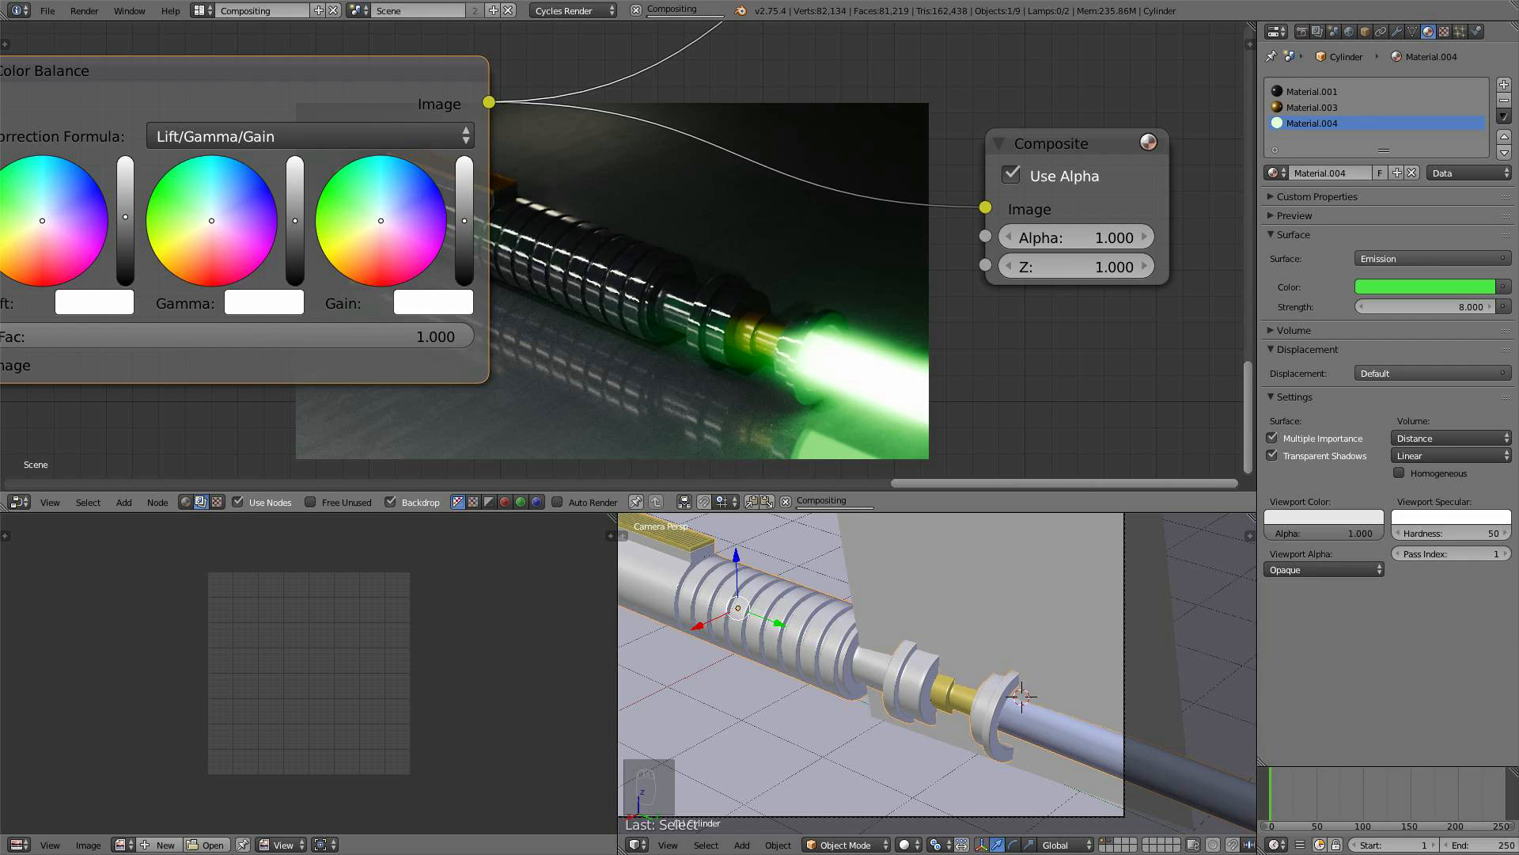
{"action": "left_click_drag", "start_coordinate": [124, 221], "coordinate": [124, 221]}
{"action": "left_click_drag", "start_coordinate": [294, 221], "coordinate": [295, 231]}
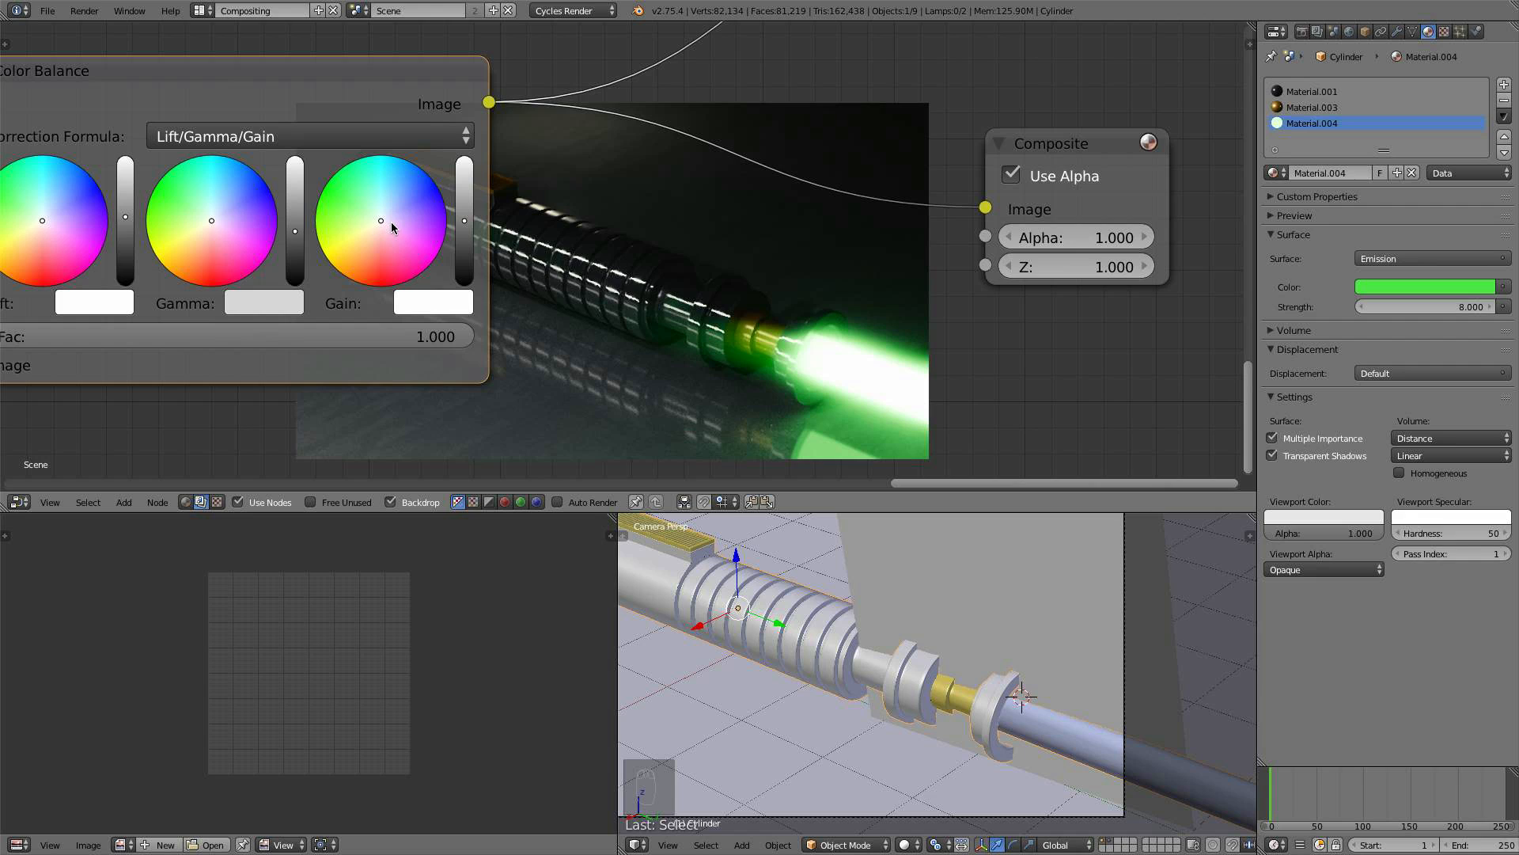
{"action": "middle_click_drag", "start_coordinate": [764, 352], "coordinate": [850, 388]}
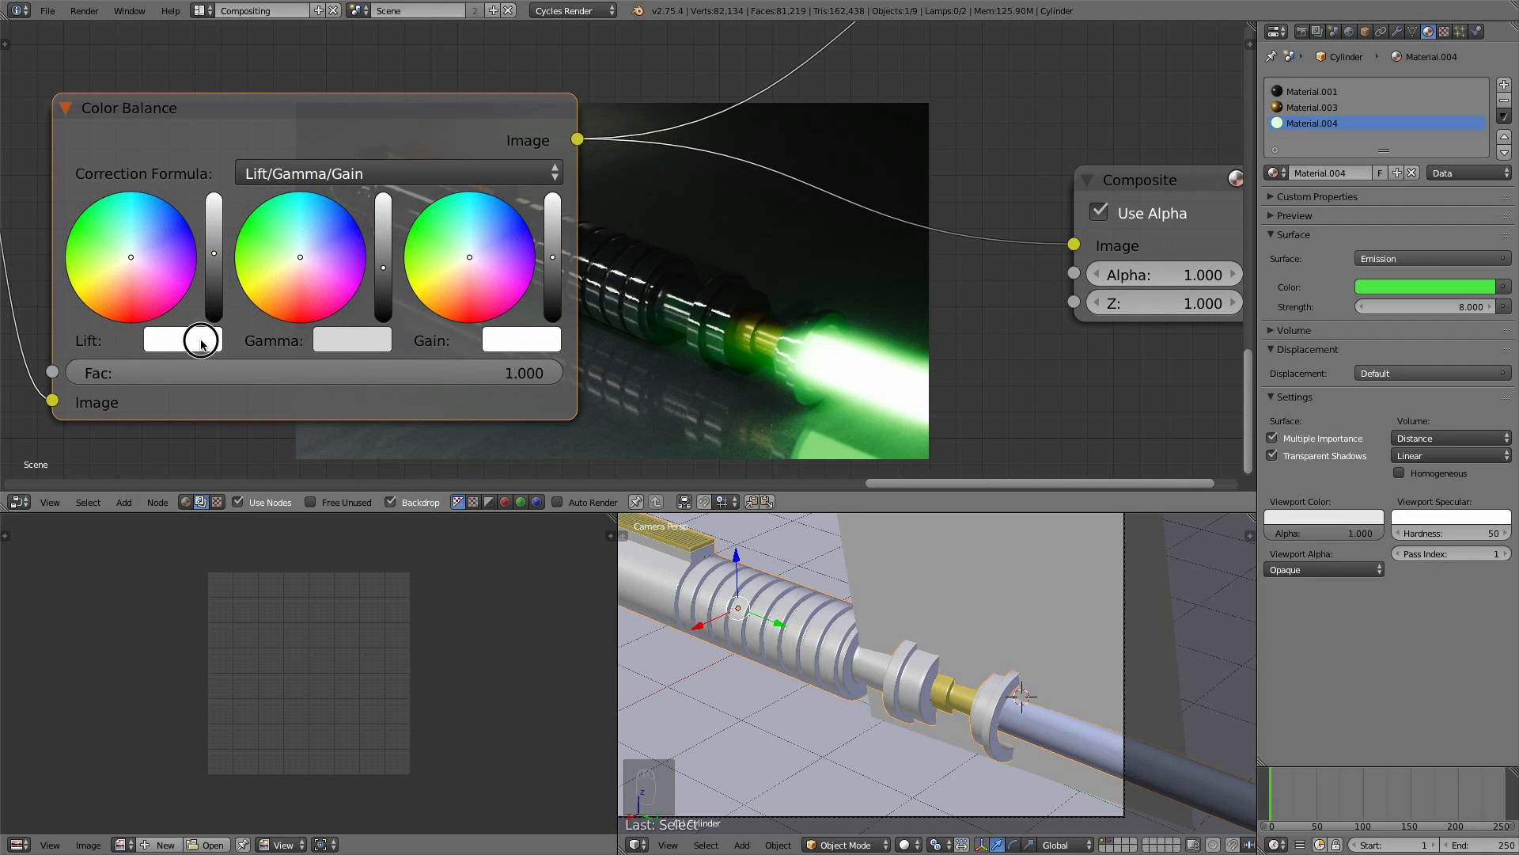
{"action": "left_click", "coordinate": [203, 342]}
{"action": "left_click", "coordinate": [374, 471]}
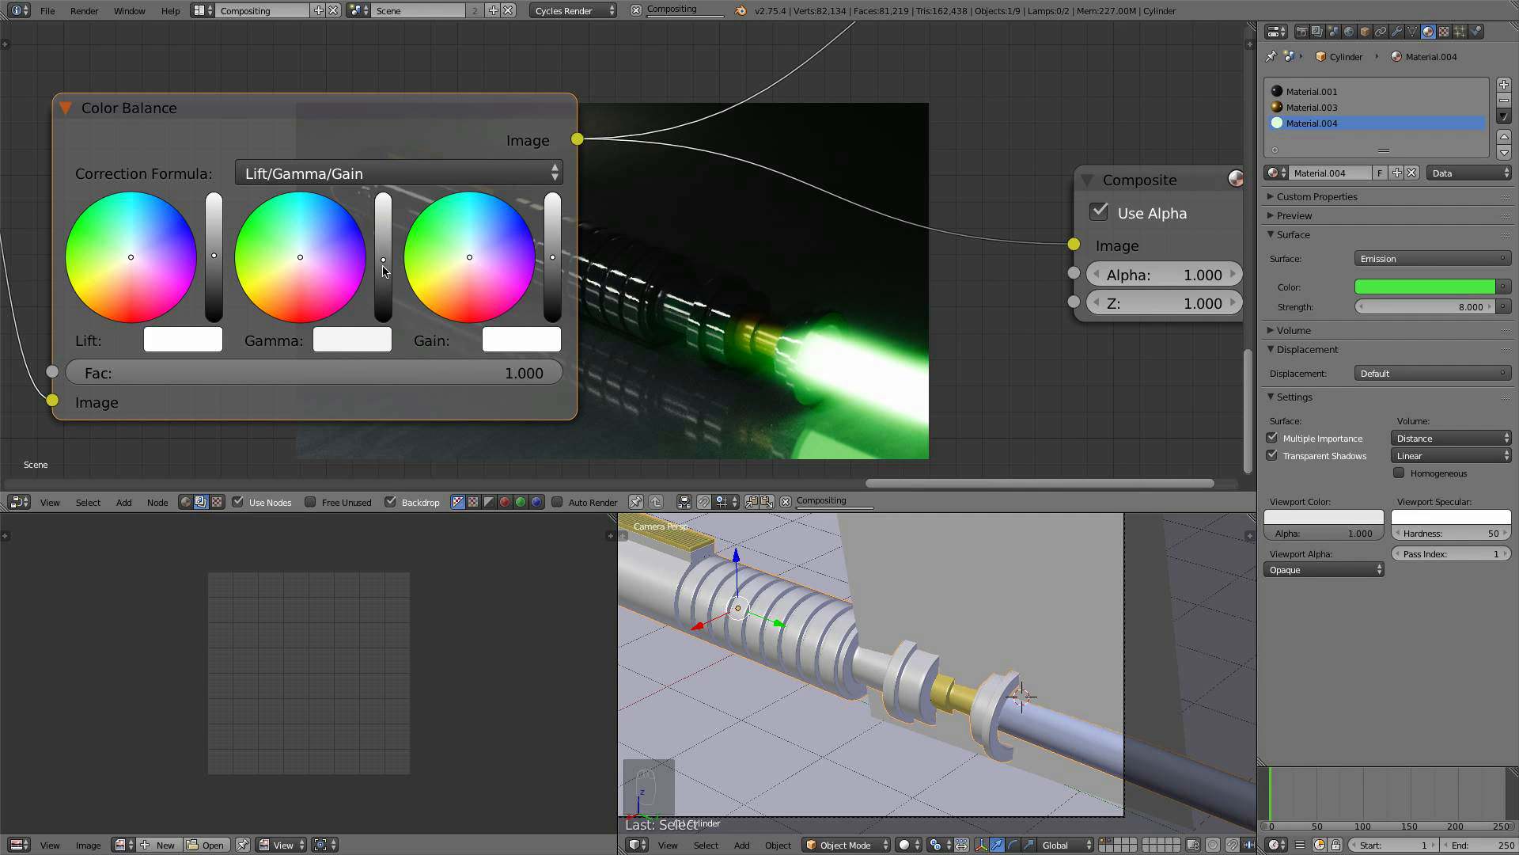
{"action": "middle_click_drag", "start_coordinate": [613, 306], "coordinate": [507, 316]}
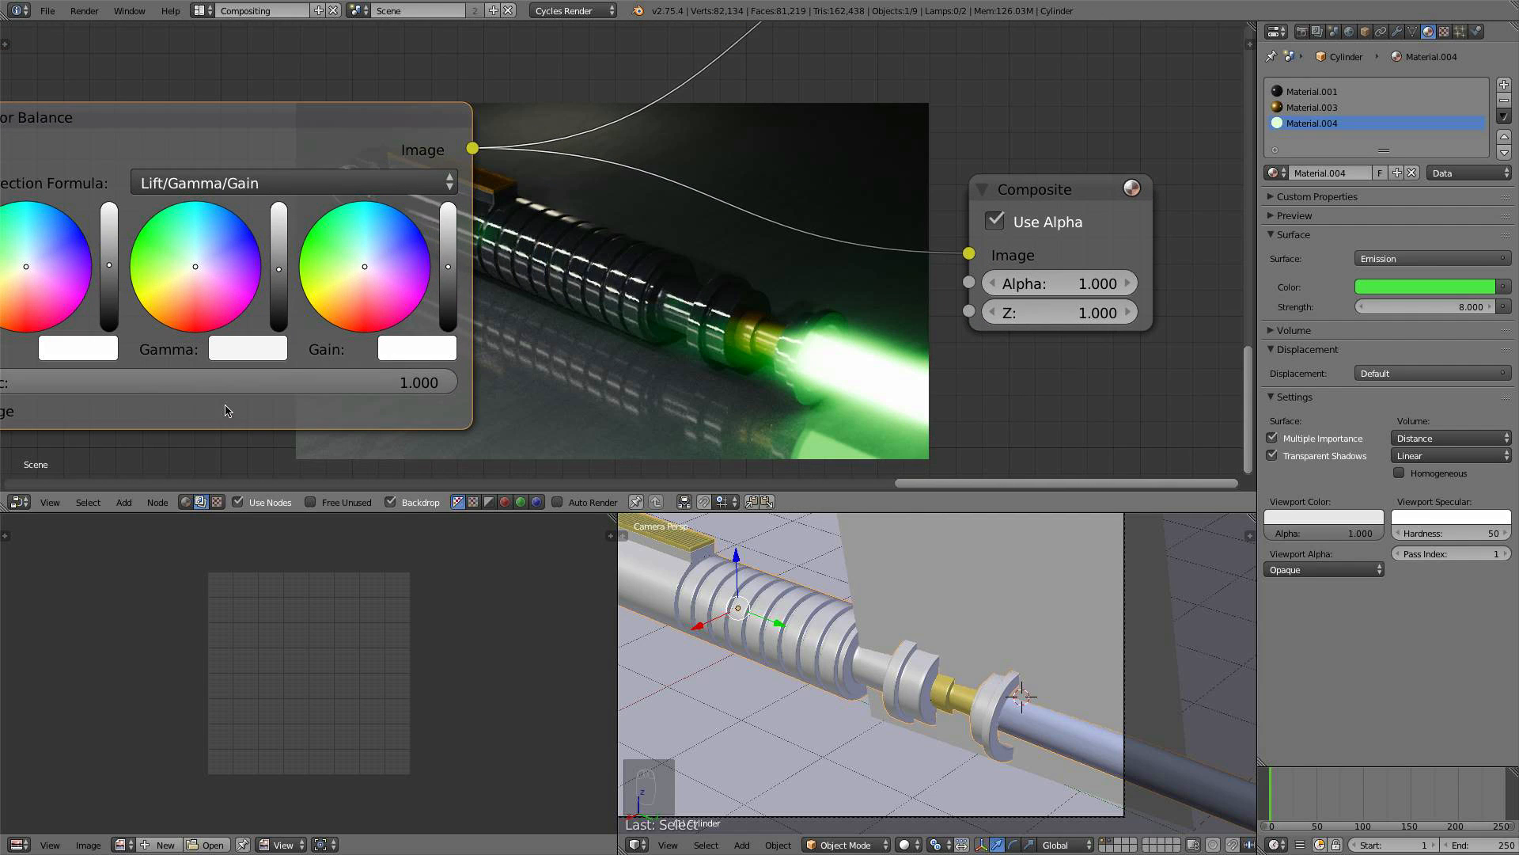
{"action": "left_click", "coordinate": [250, 346]}
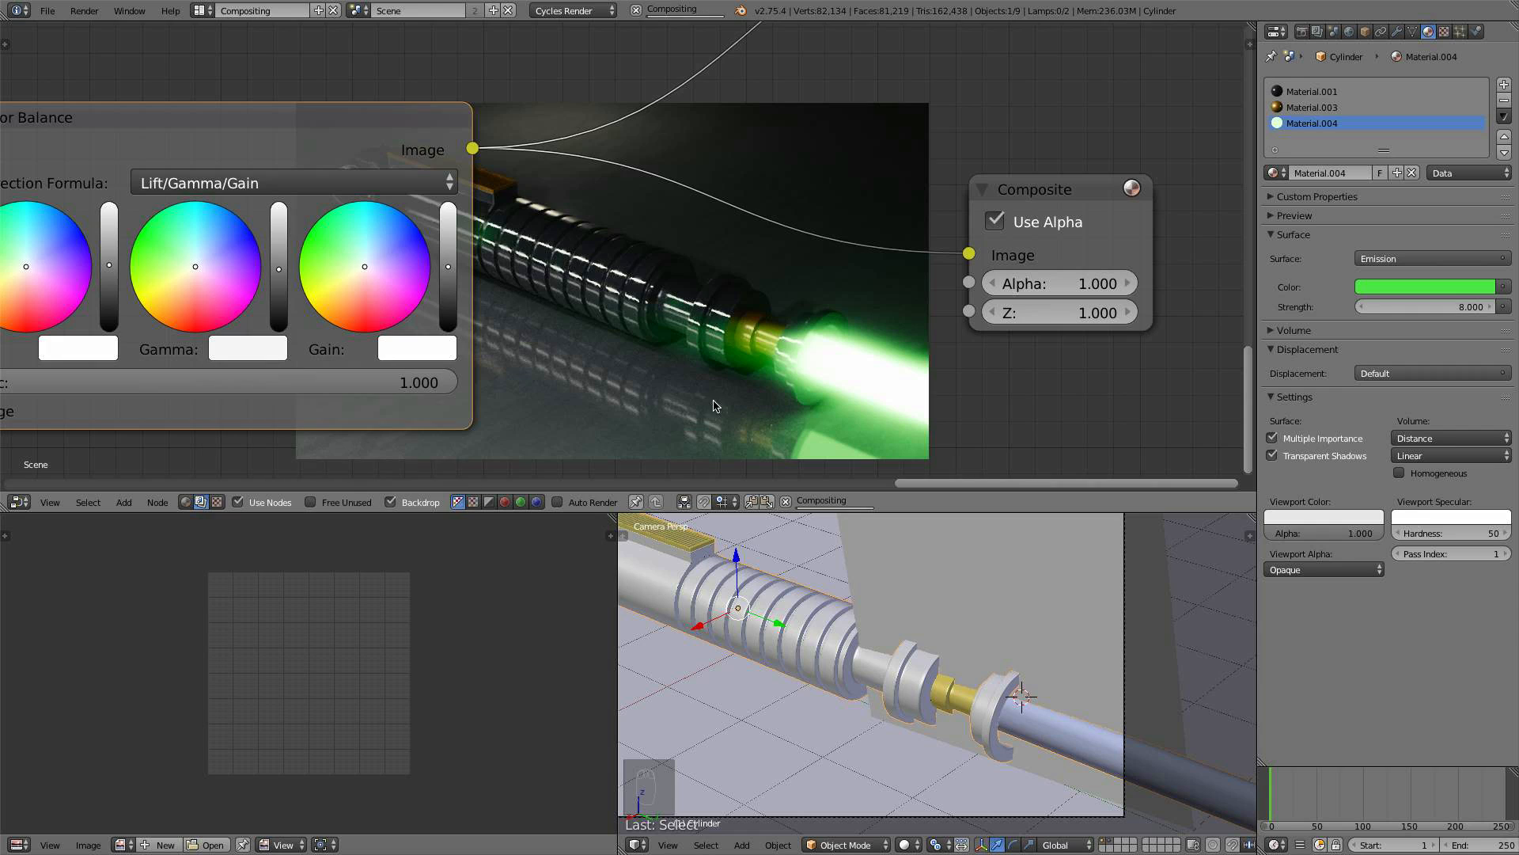
- Add a second Render Layers input node below the chain of Glare nodes
{"action": "middle_click_drag", "start_coordinate": [698, 402], "coordinate": [718, 347]}
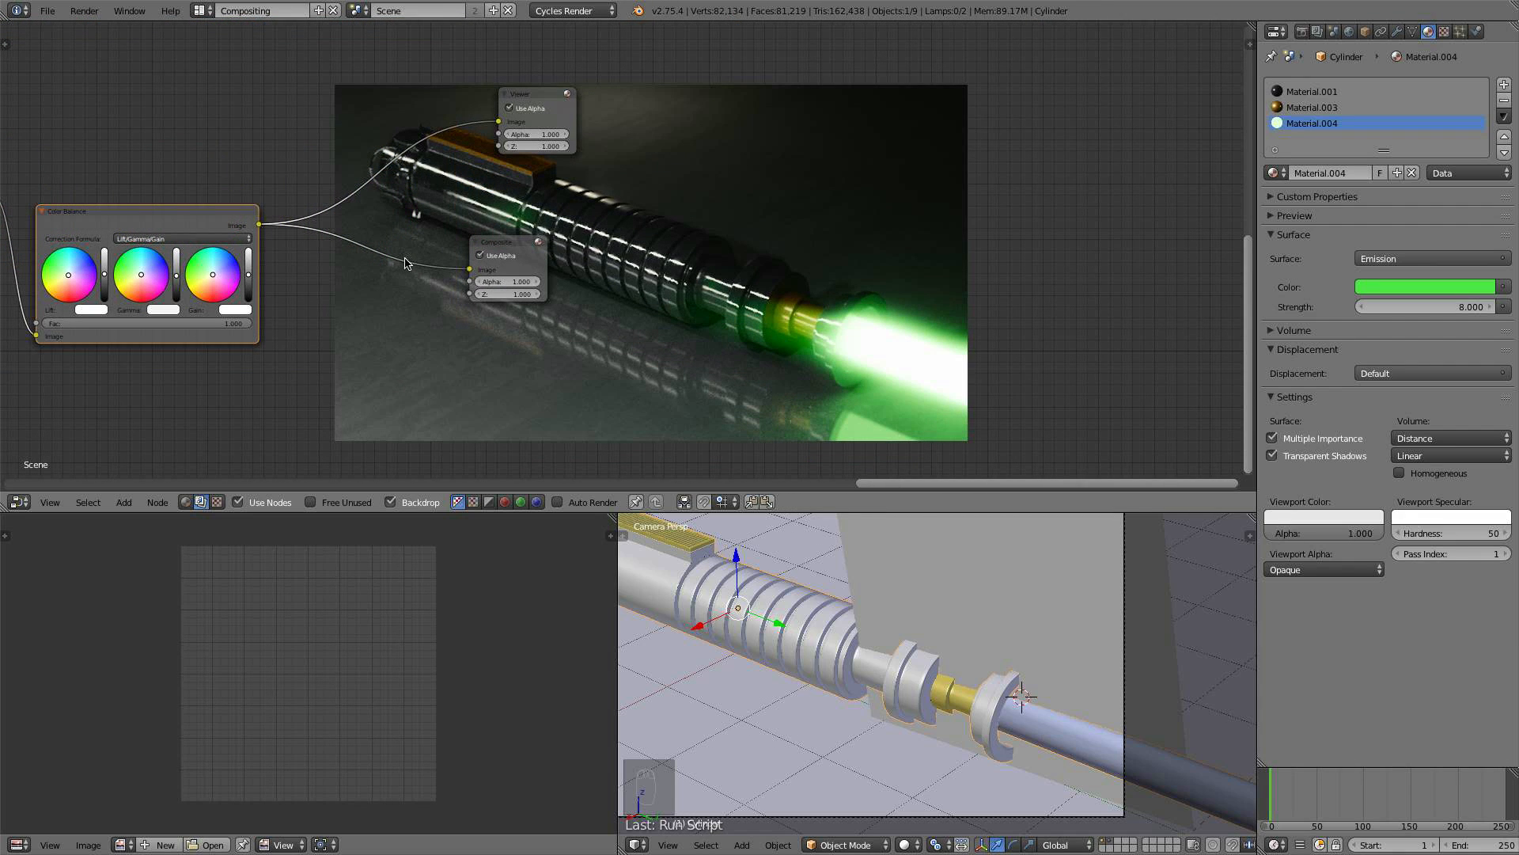
{"action": "mouse_move", "coordinate": [402, 260]}
{"action": "middle_mouse_down"}
{"action": "mouse_move", "coordinate": [688, 115]}
{"action": "mouse_move", "coordinate": [704, 133]}
{"action": "middle_mouse_up"}
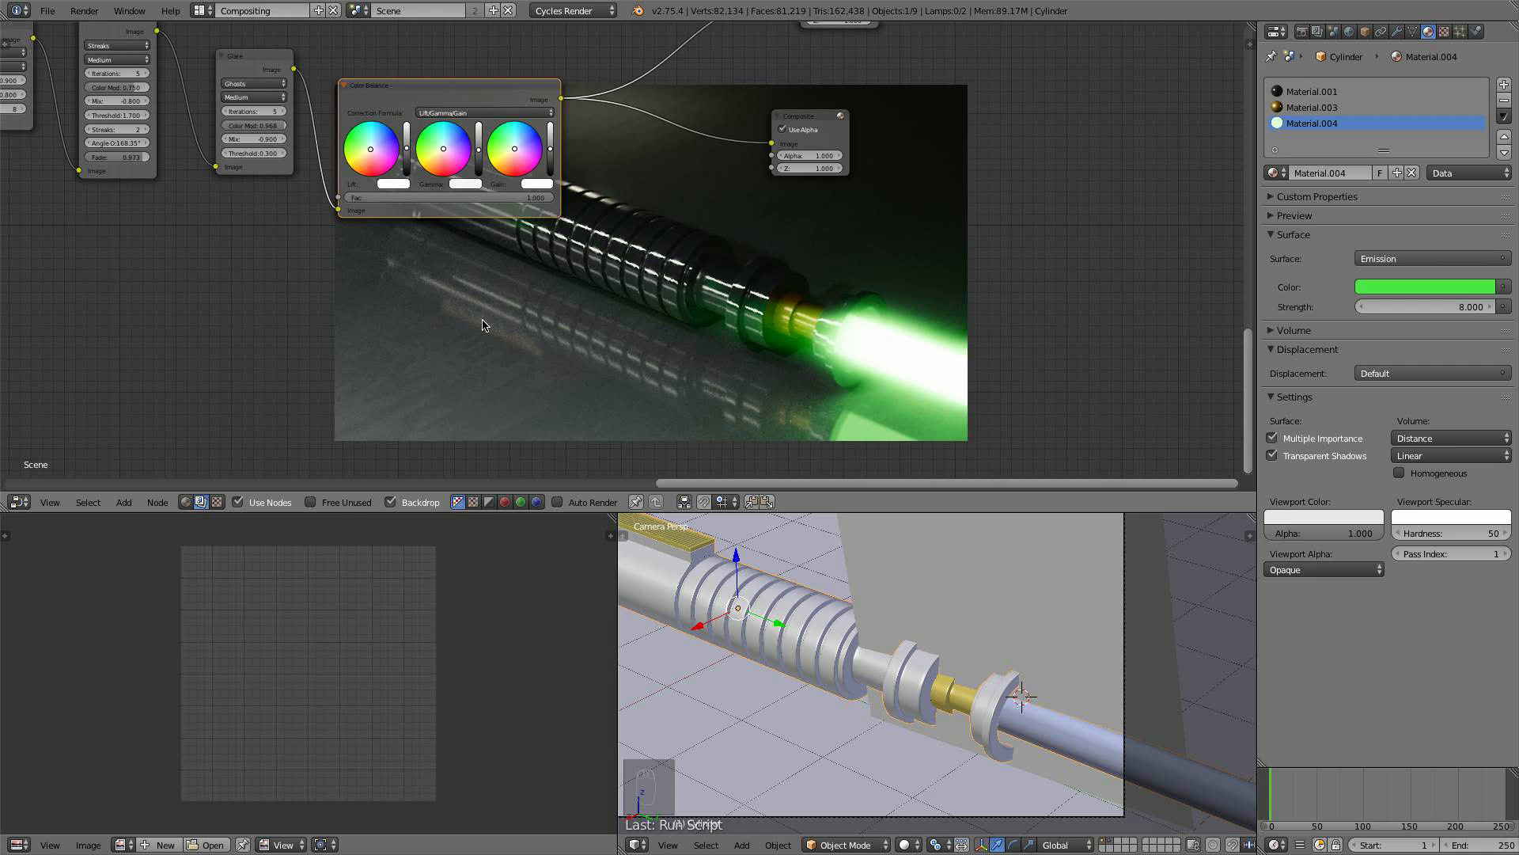
{"action": "middle_click_drag", "start_coordinate": [482, 324], "coordinate": [633, 223]}
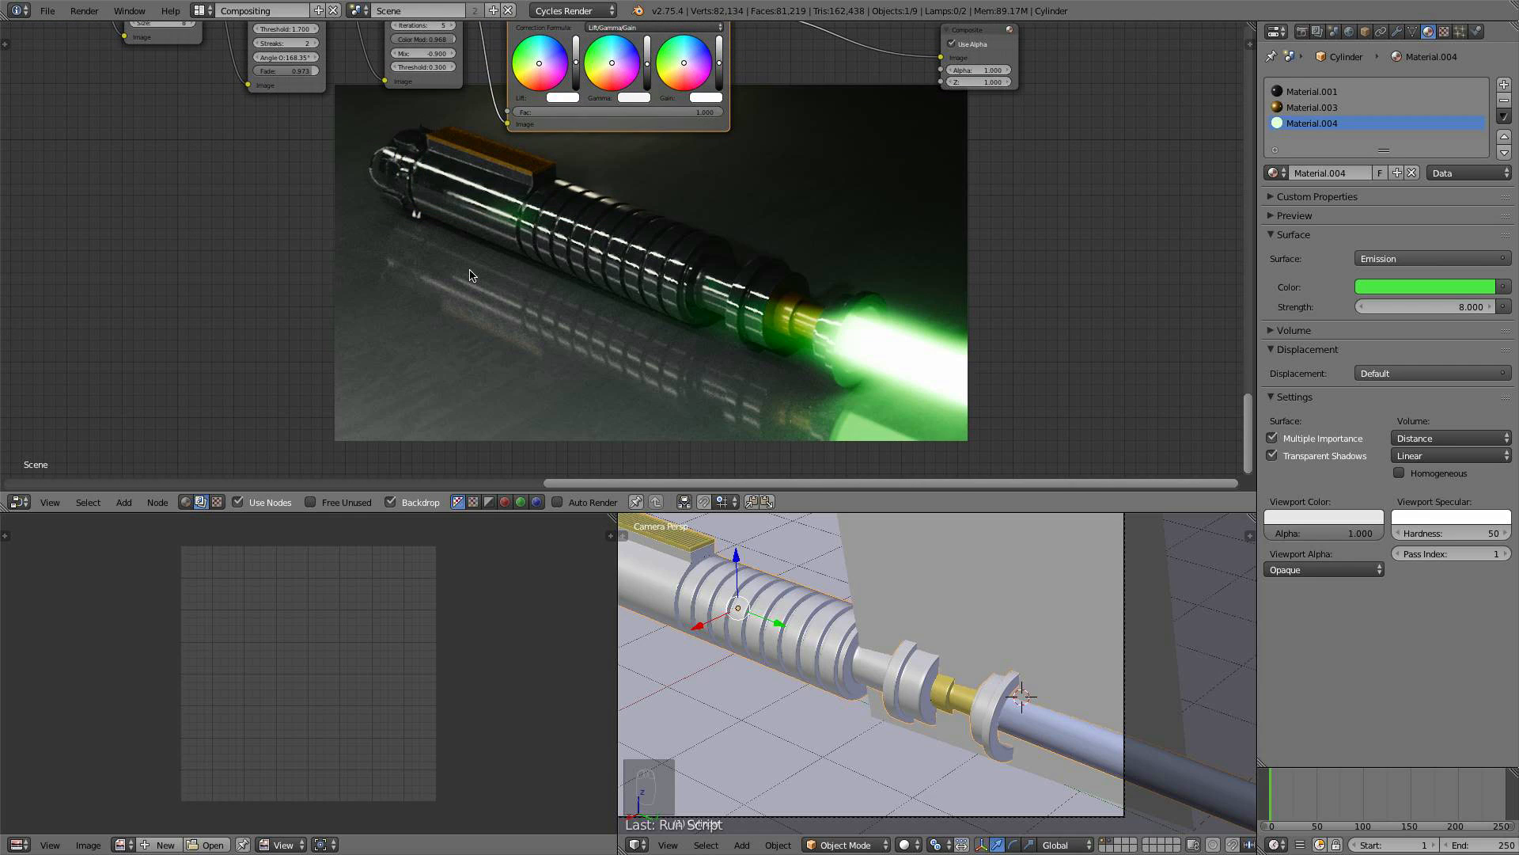
{"action": "key", "text": "shift+a"}
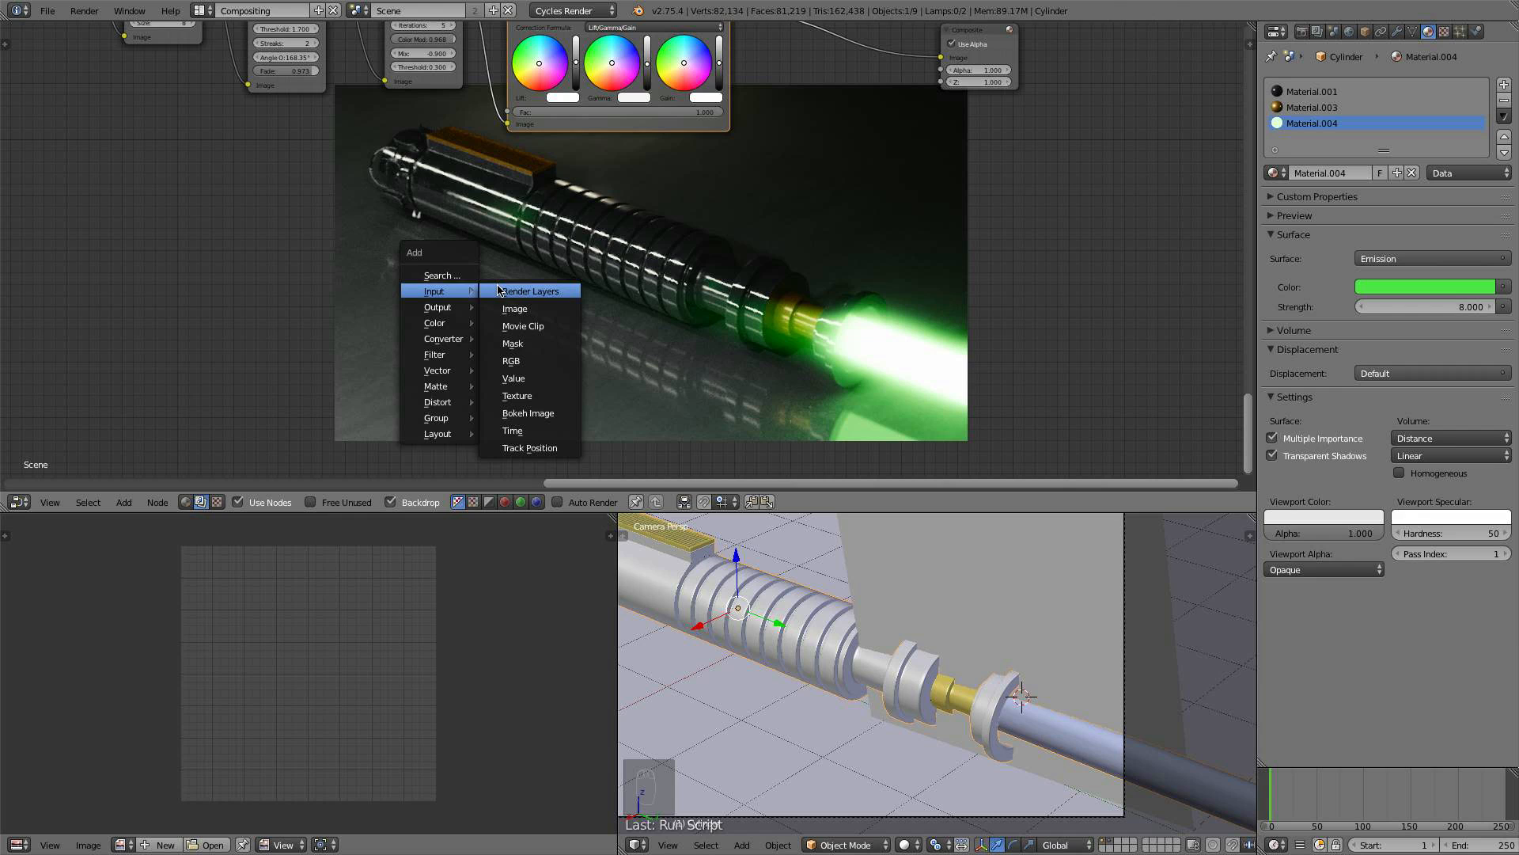
{"action": "left_click", "coordinate": [499, 291]}
{"action": "left_click", "coordinate": [142, 209]}
{"action": "scroll", "coordinate": [142, 209], "scroll_direction": "down", "scroll_amount": 2}
{"action": "middle_click_drag", "start_coordinate": [142, 210], "coordinate": [379, 218]}
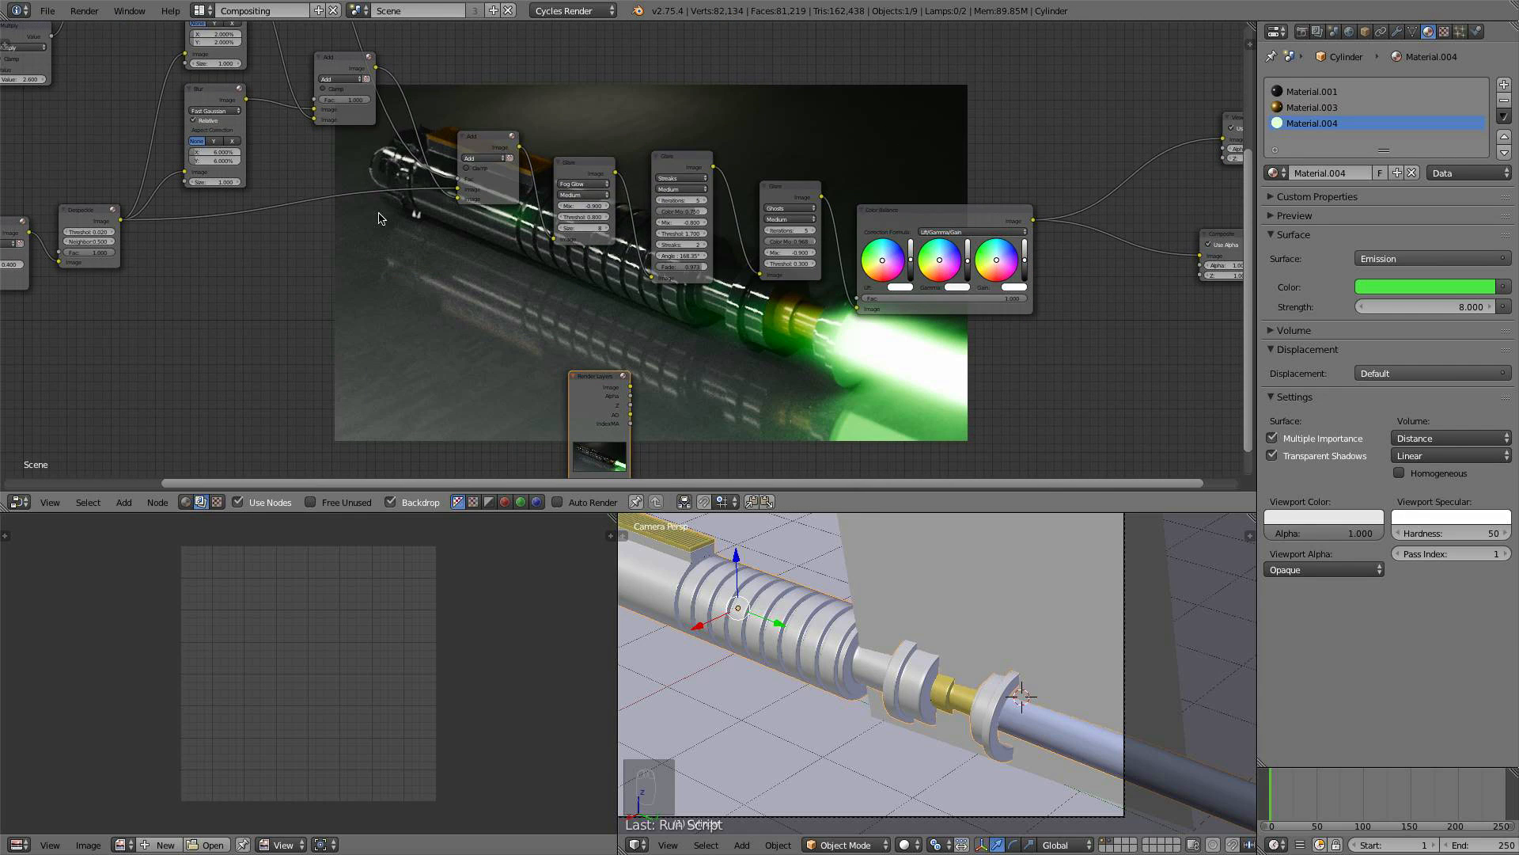
- Spread out the glow Add node, the three Glare nodes and the Color Balance node to open a gap before the Fog Glow
{"action": "left_click_drag", "start_coordinate": [471, 139], "coordinate": [430, 143]}
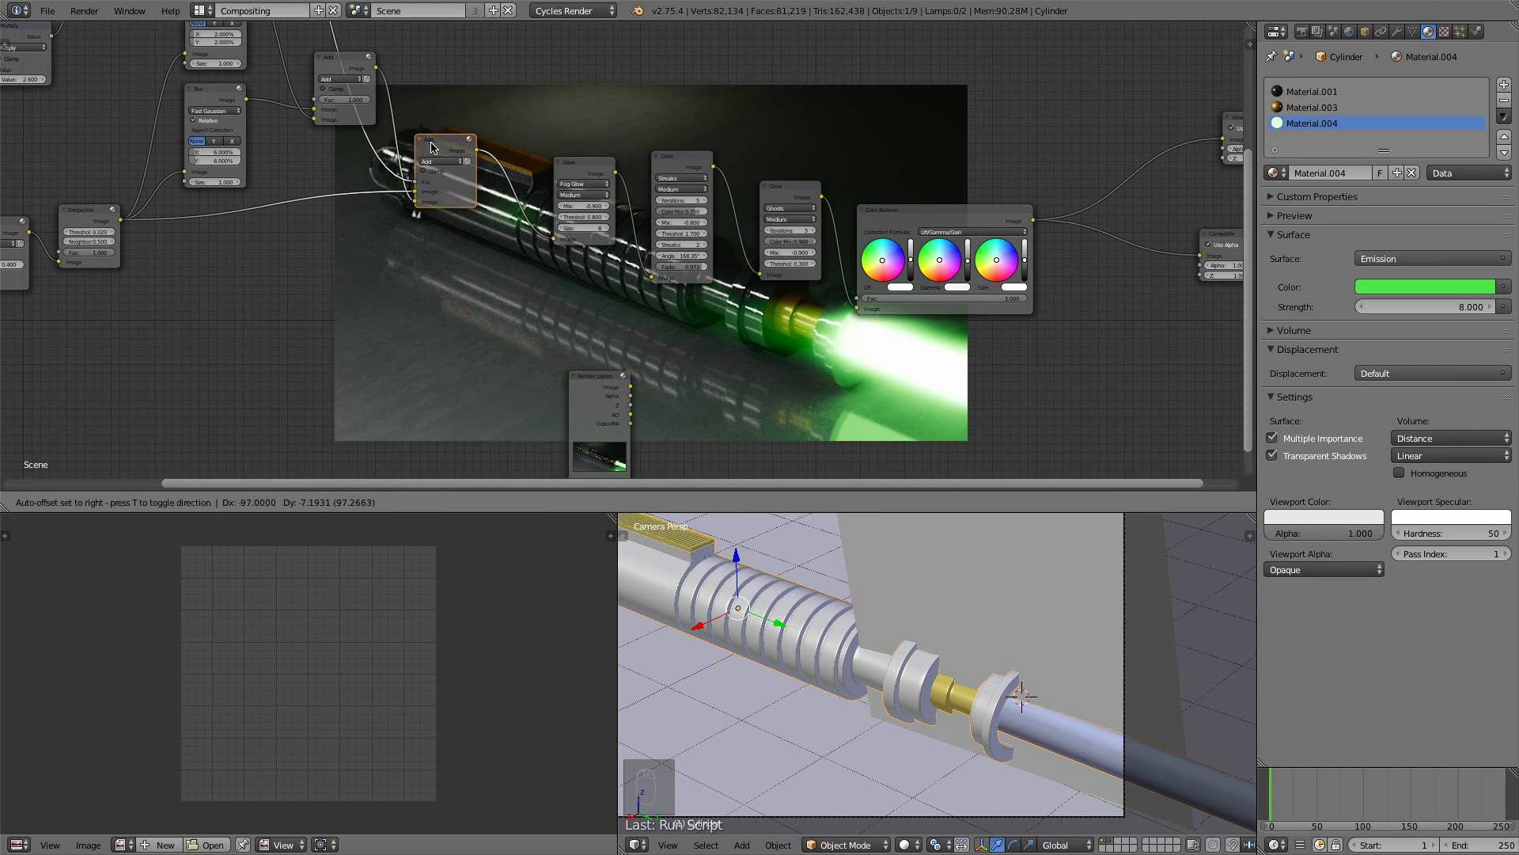
{"action": "middle_click_drag", "start_coordinate": [591, 182], "coordinate": [480, 159]}
{"action": "left_click_drag", "start_coordinate": [787, 193], "coordinate": [902, 192]}
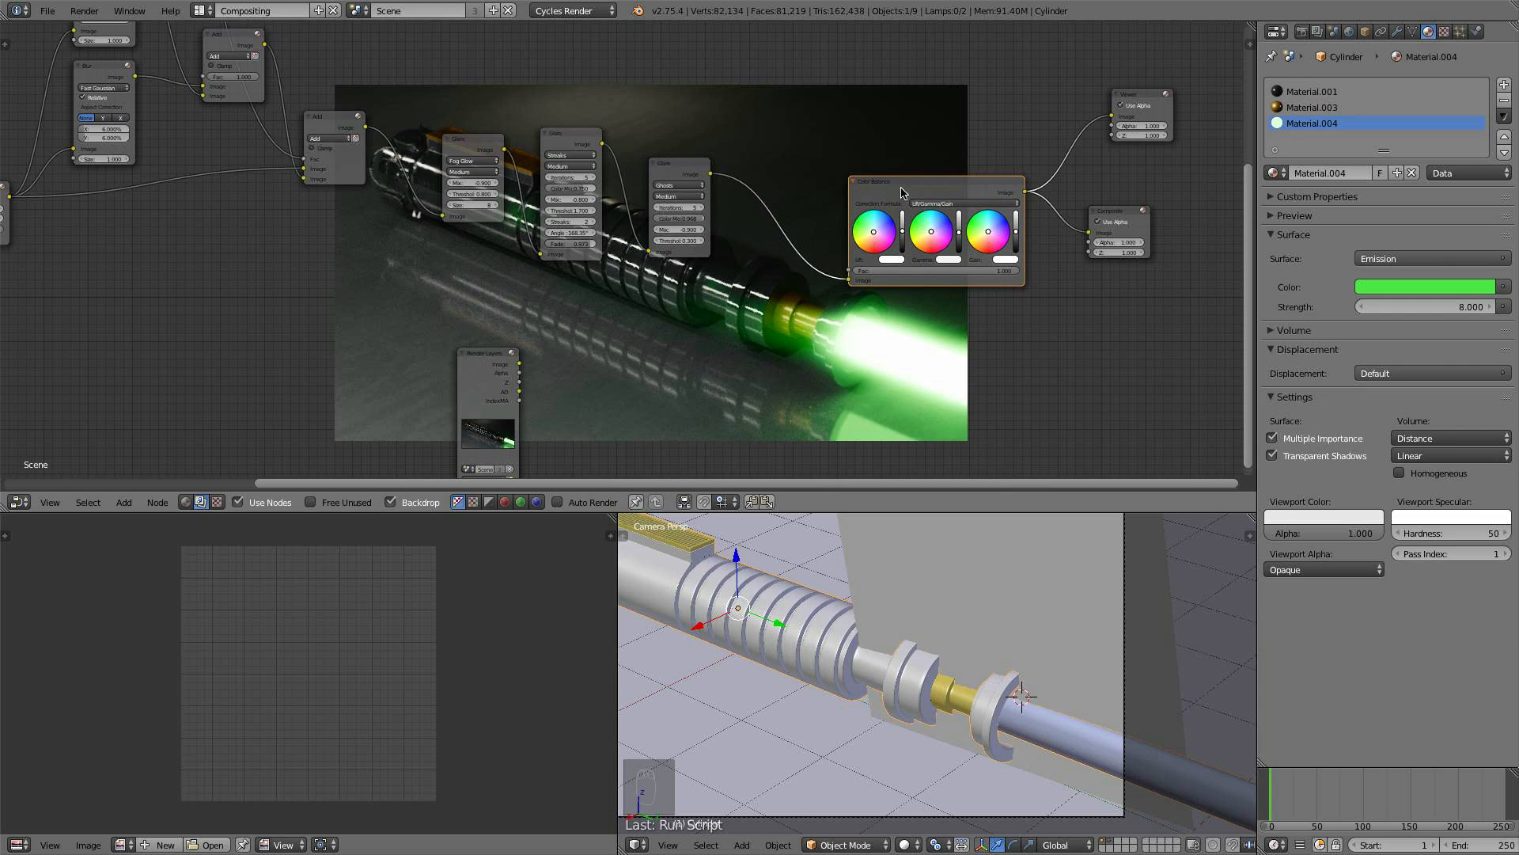
{"action": "left_click_drag", "start_coordinate": [678, 164], "coordinate": [784, 180]}
{"action": "left_click_drag", "start_coordinate": [566, 133], "coordinate": [687, 158]}
{"action": "left_click_drag", "start_coordinate": [467, 140], "coordinate": [582, 166]}
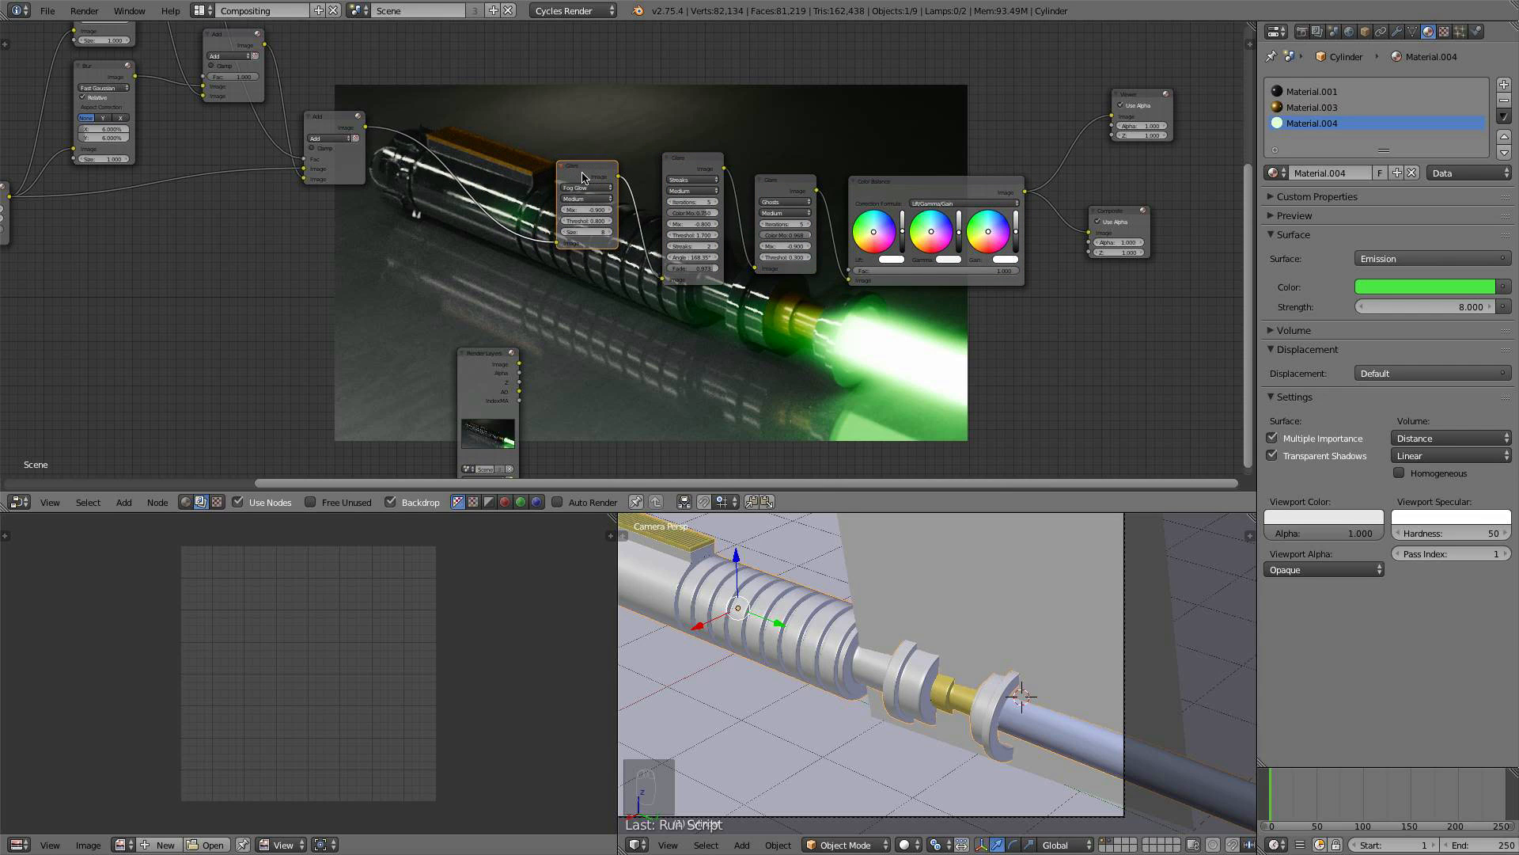
{"action": "middle_click_drag", "start_coordinate": [518, 282], "coordinate": [654, 235]}
- Move the new Render Layers node below and ahead of the glow Add node and switch its layer to Smoke
{"action": "left_click_drag", "start_coordinate": [611, 316], "coordinate": [273, 199]}
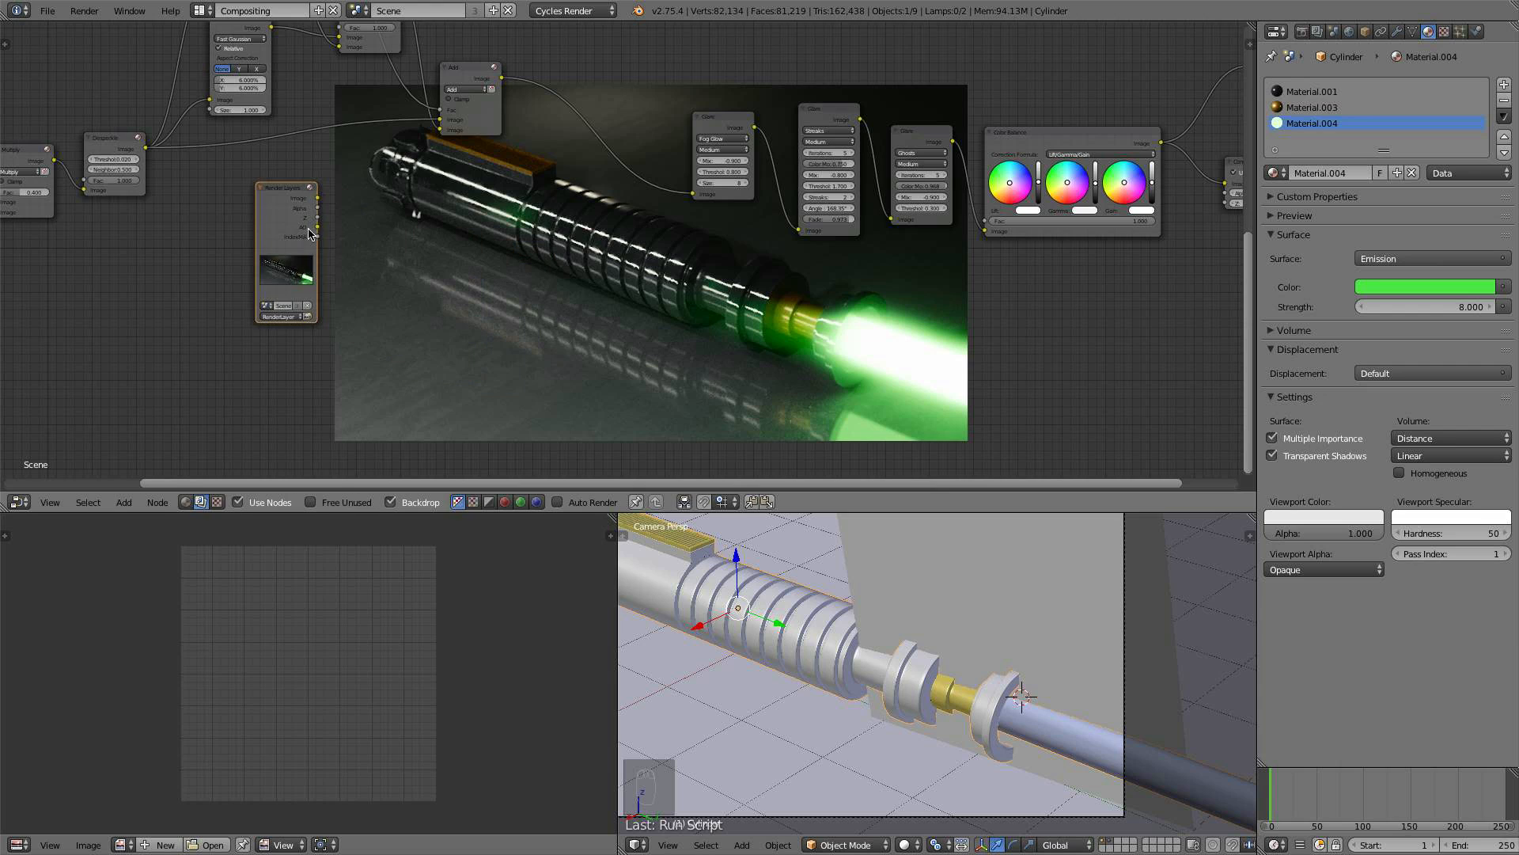
{"action": "scroll", "coordinate": [304, 253], "scroll_direction": "up", "scroll_amount": 3}
{"action": "middle_click_drag", "start_coordinate": [318, 269], "coordinate": [342, 289]}
{"action": "left_click", "coordinate": [220, 356]}
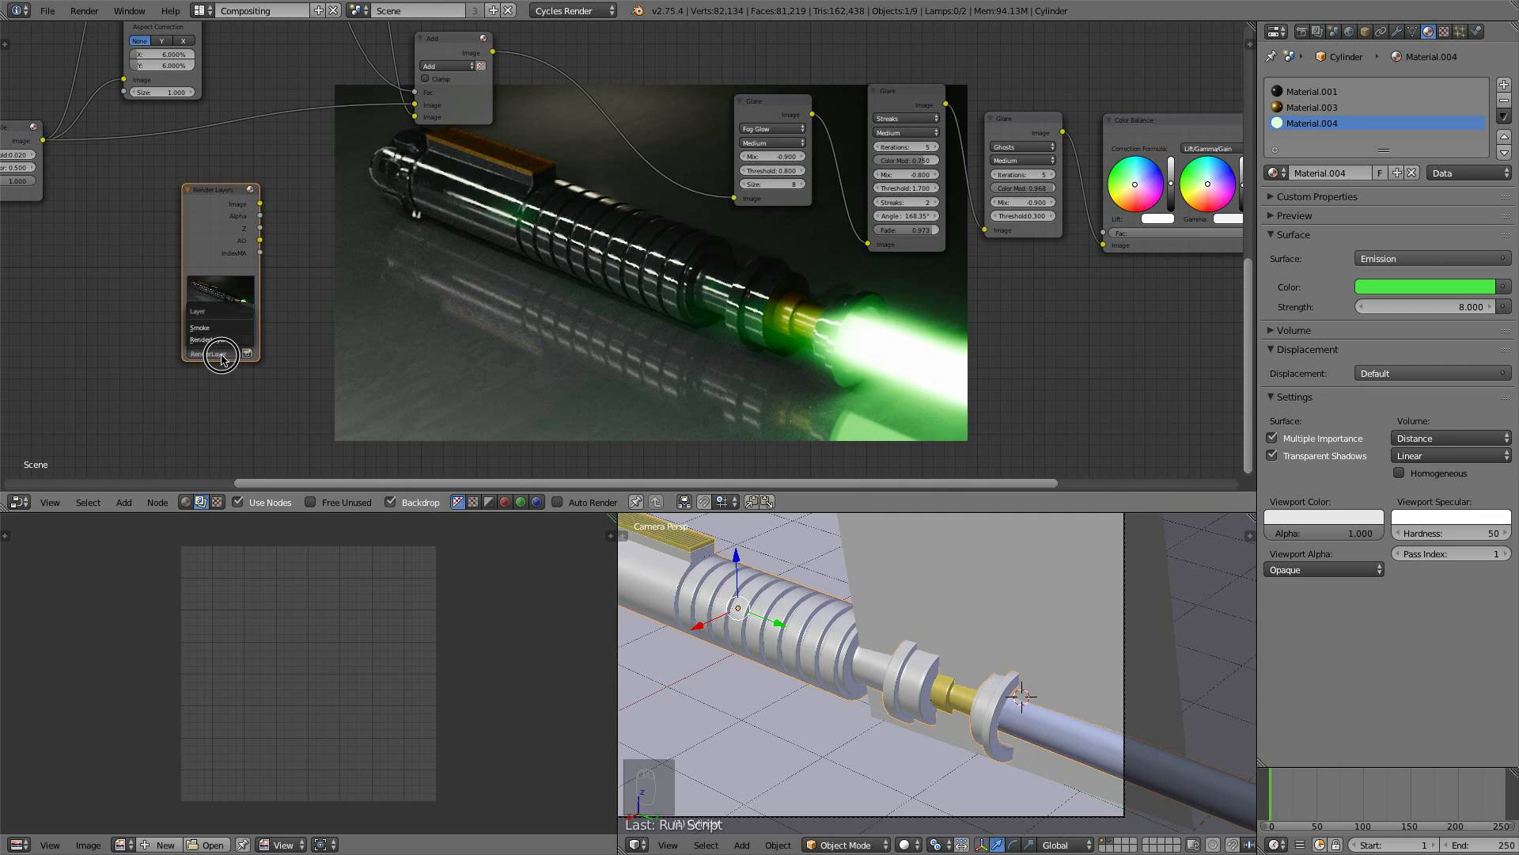
{"action": "left_click", "coordinate": [211, 329]}
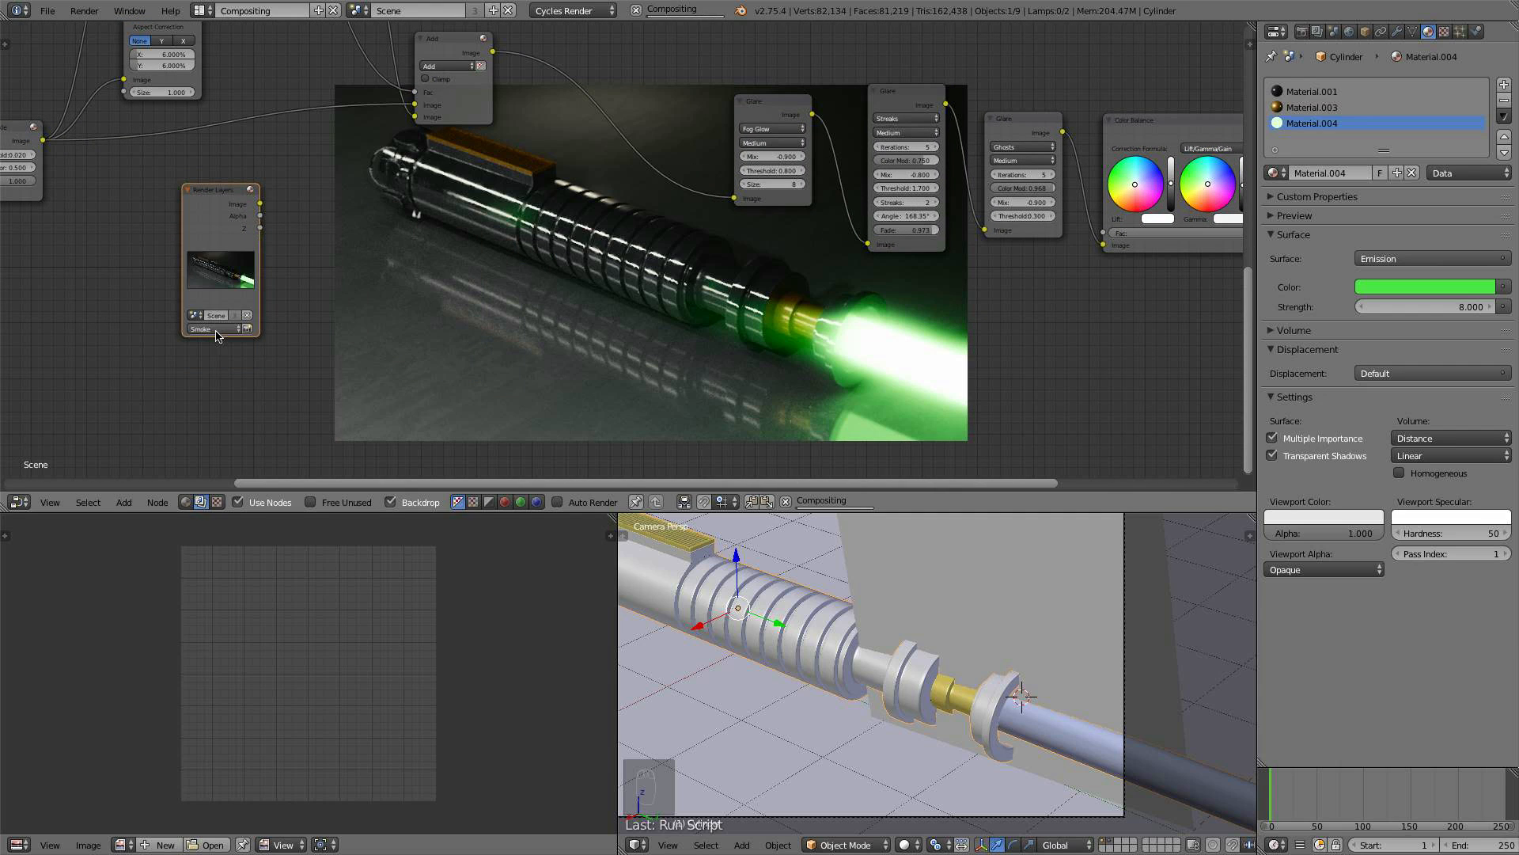
{"action": "scroll", "coordinate": [231, 322], "scroll_direction": "up", "scroll_amount": 3}
{"action": "scroll", "coordinate": [146, 301], "scroll_direction": "up", "scroll_amount": 1}
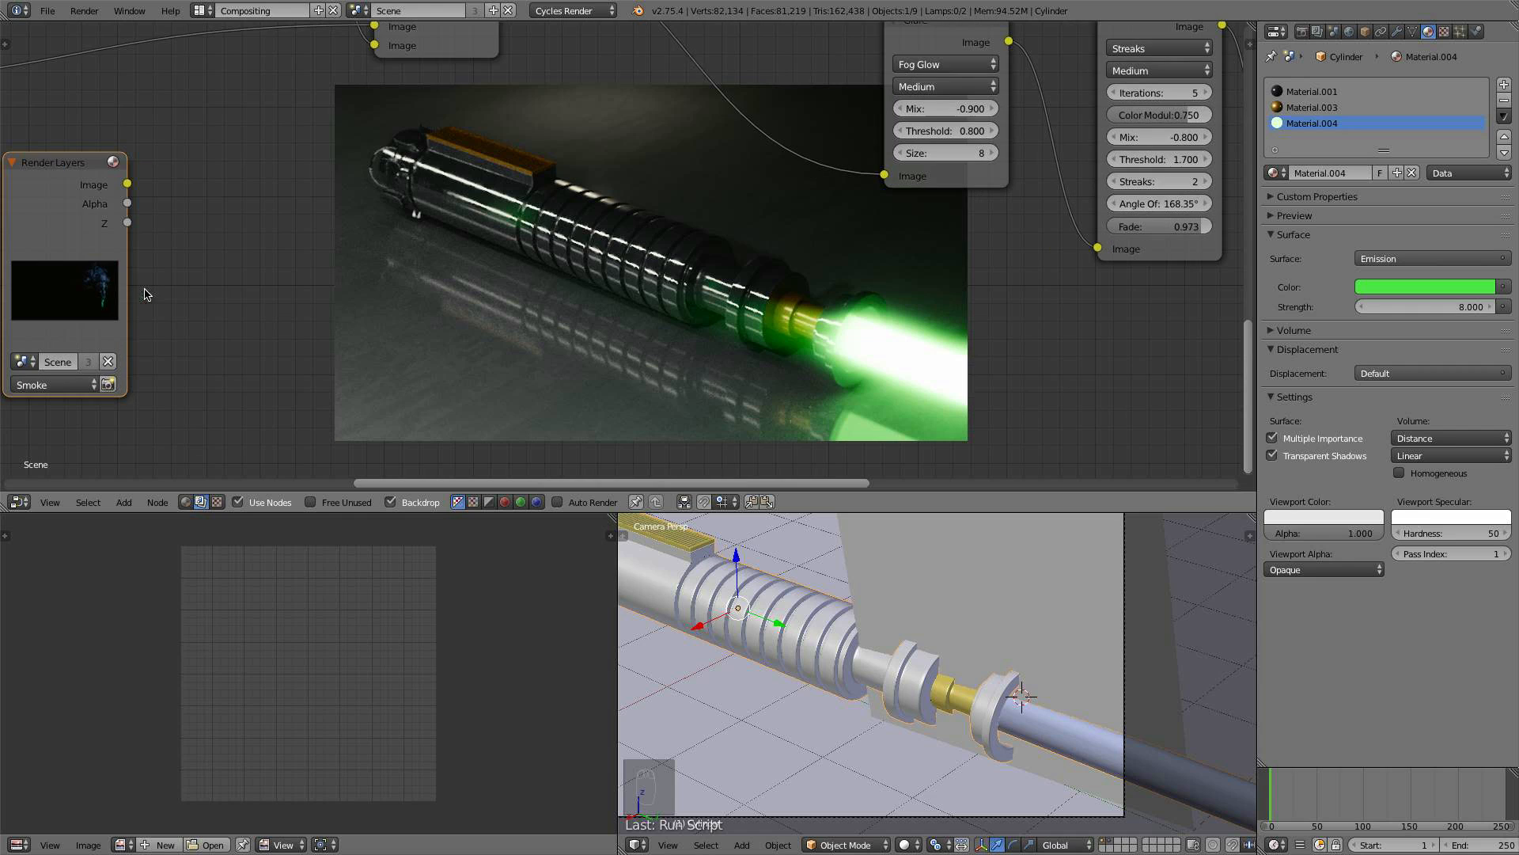
- Insert a Mix node before the Fog Glow Glare, set it to Add and feed the Smoke layer's image into its second image input
{"action": "scroll", "coordinate": [118, 296], "scroll_direction": "down", "scroll_amount": 3}
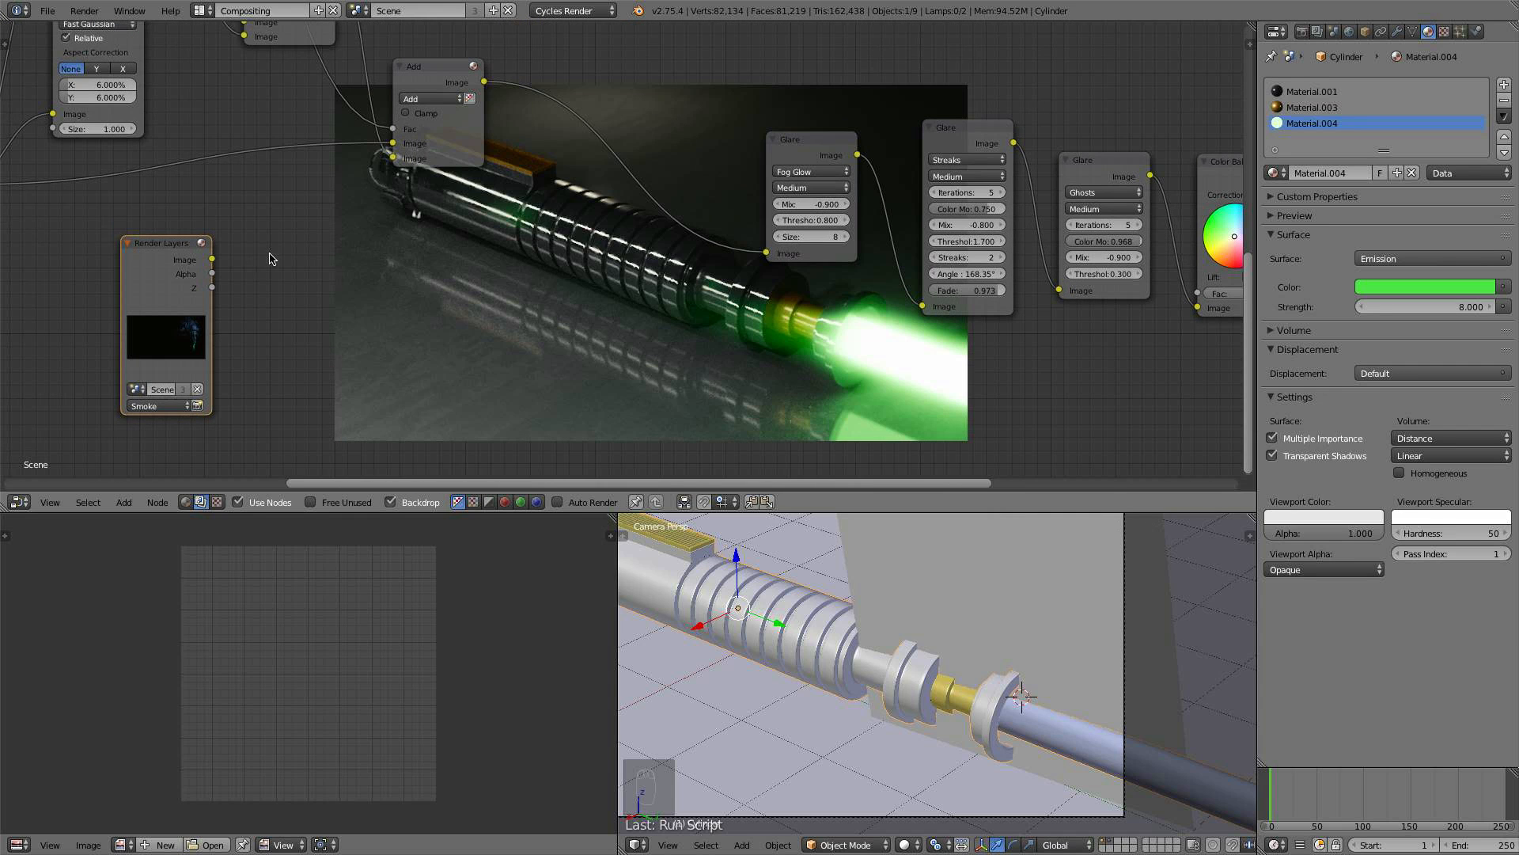
{"action": "key", "text": "shift+a"}
{"action": "mouse_move", "coordinate": [399, 264]}
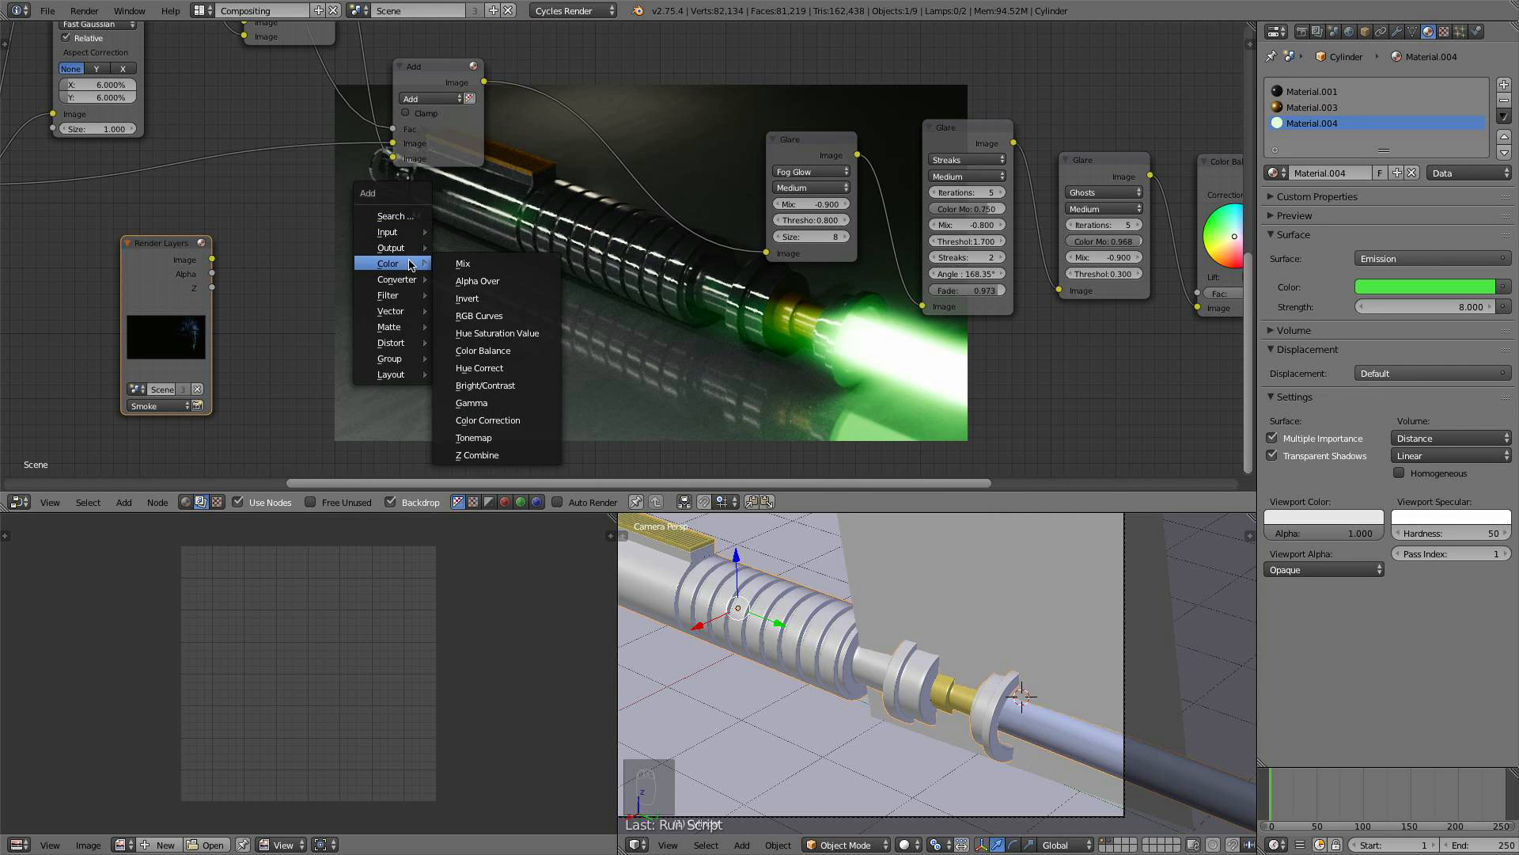
{"action": "left_click", "coordinate": [452, 263]}
{"action": "left_click", "coordinate": [595, 194]}
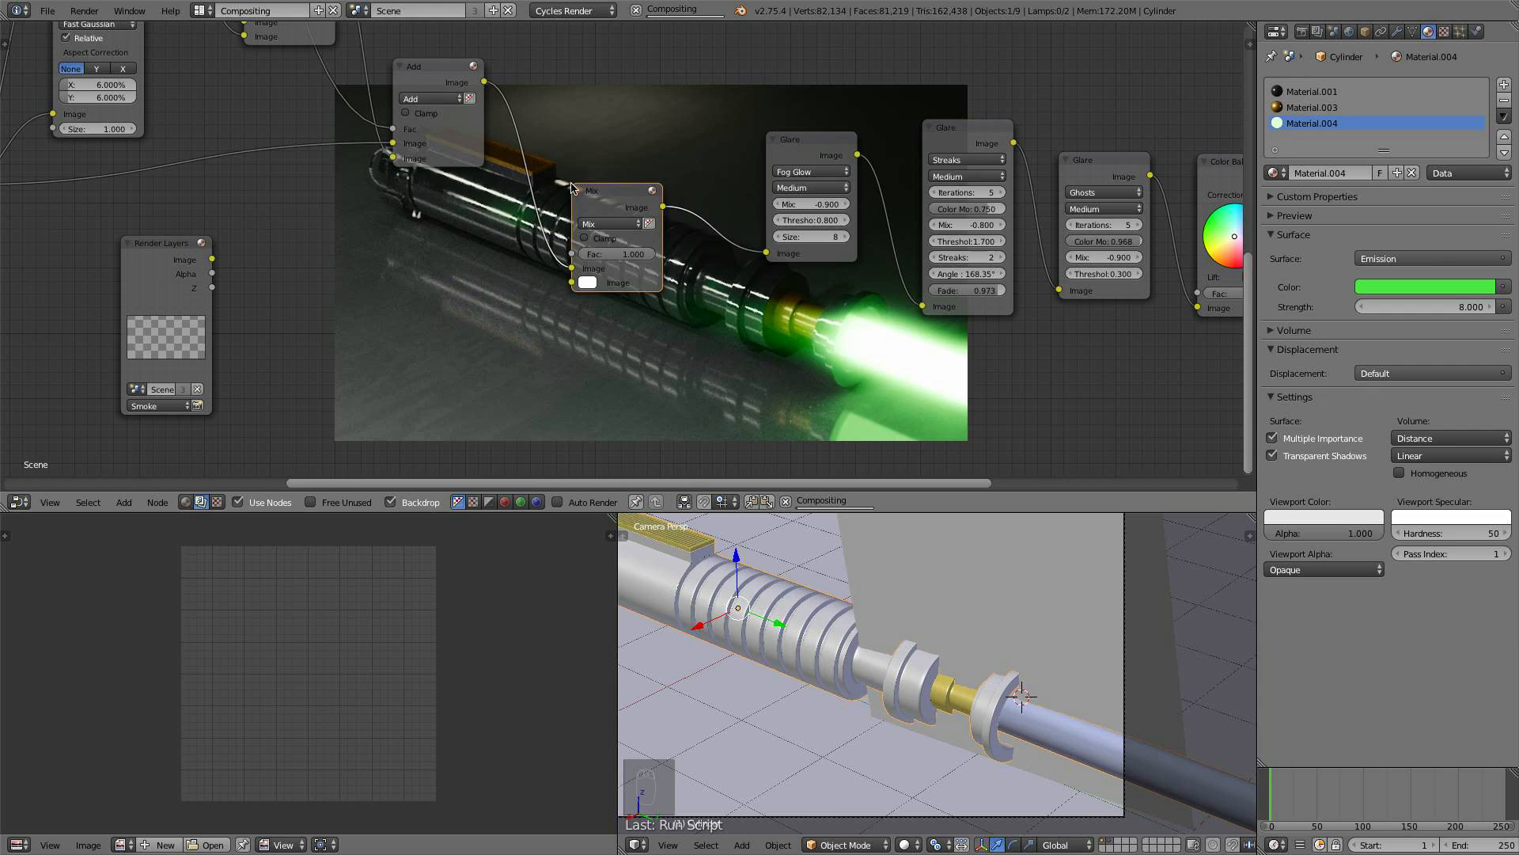
{"action": "left_click", "coordinate": [608, 224]}
{"action": "left_click", "coordinate": [592, 254]}
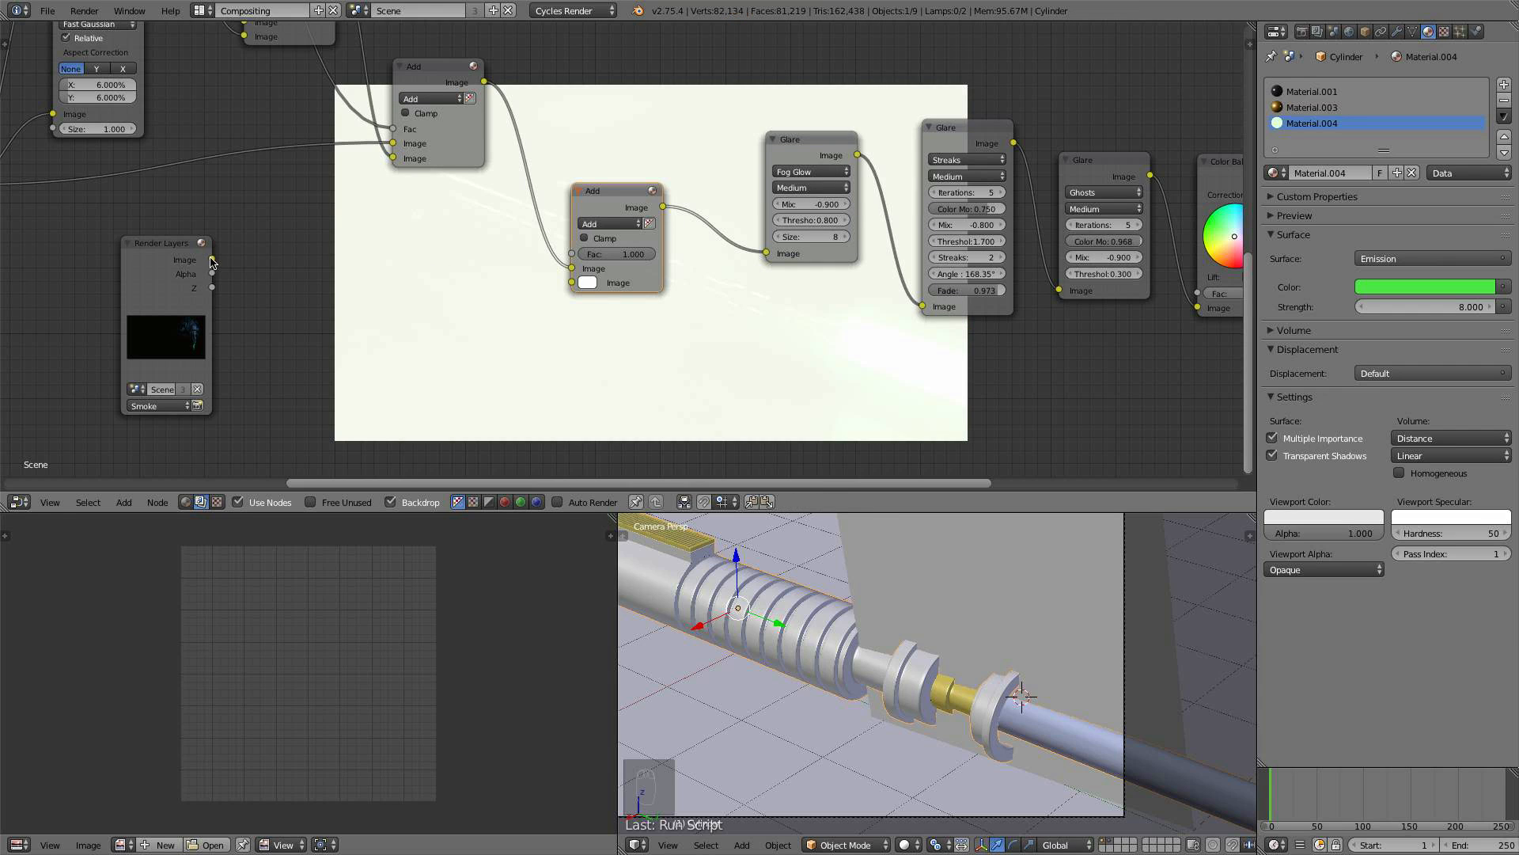
{"action": "left_click_drag", "start_coordinate": [212, 259], "coordinate": [561, 279]}
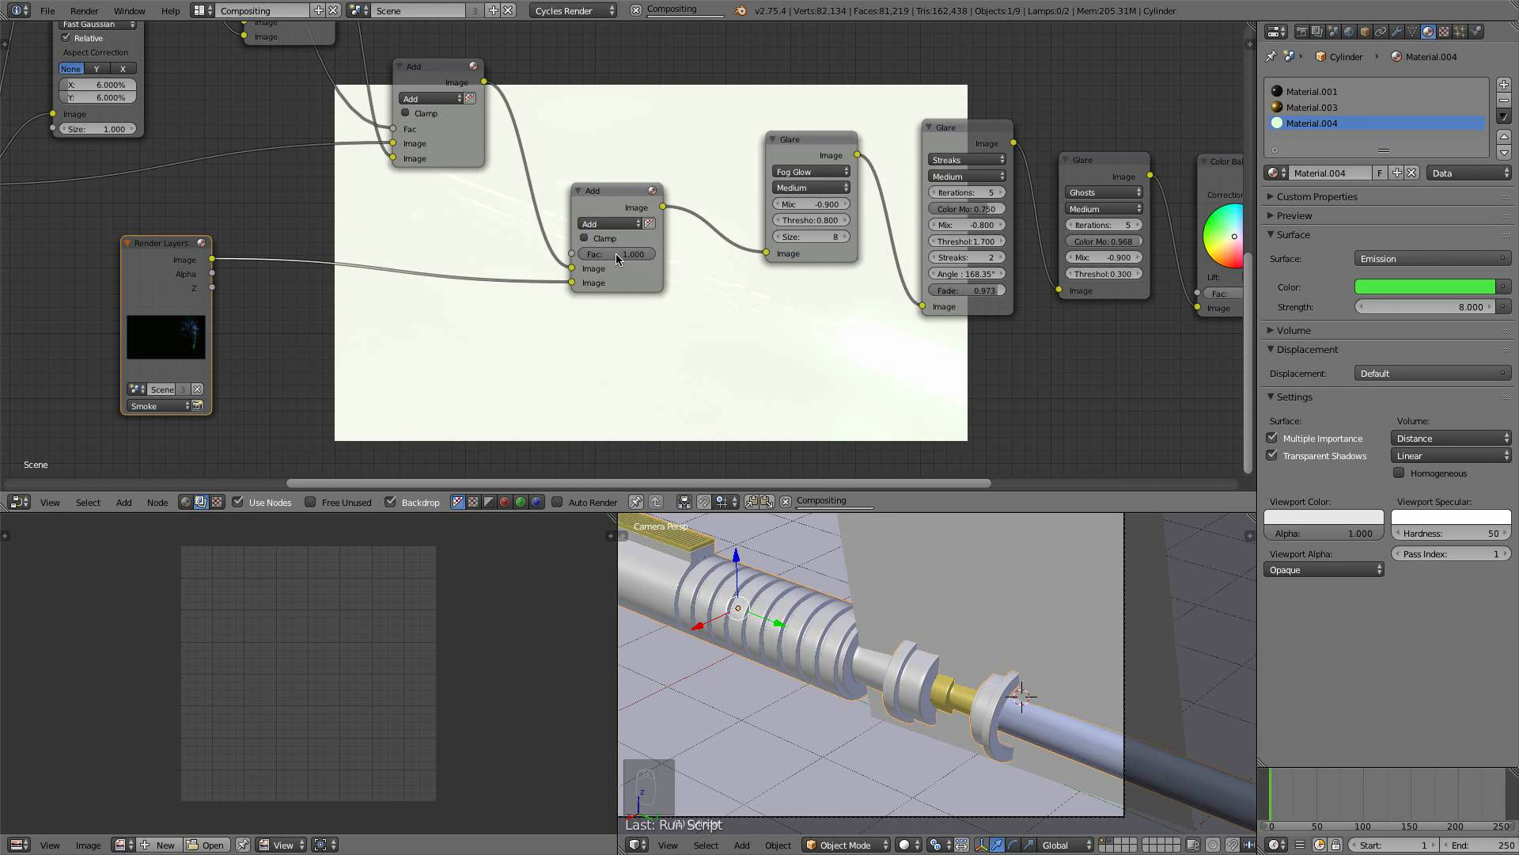
- Set the smoke Add node's factor to 0.200 and shift the Smoke Render Layers node down and away from it
{"action": "middle_click_drag", "start_coordinate": [865, 294], "coordinate": [671, 355]}
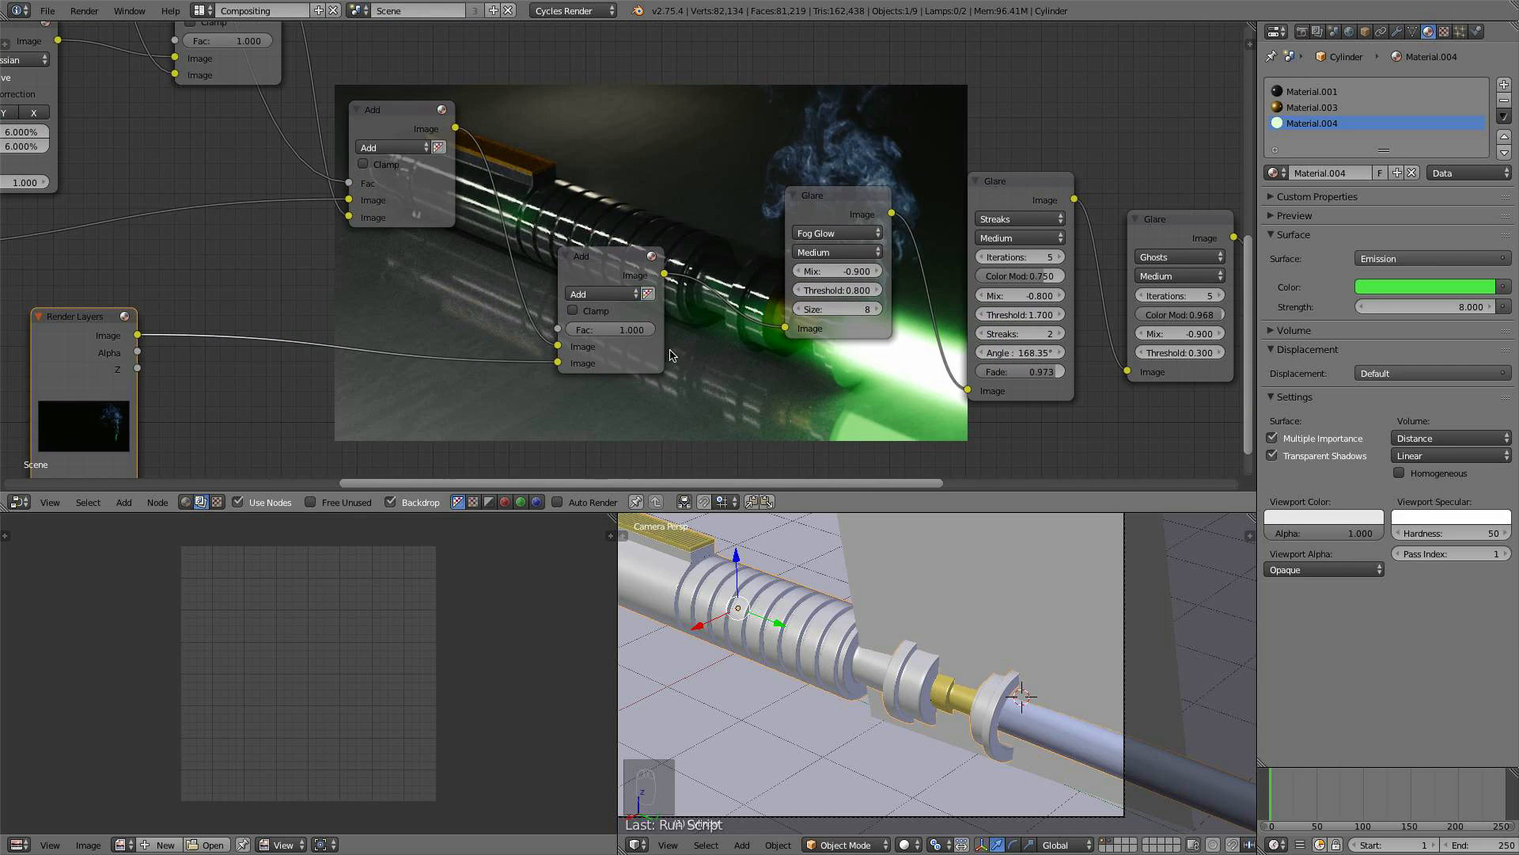
{"action": "left_click", "coordinate": [618, 330]}
{"action": "key", "text": "Return"}
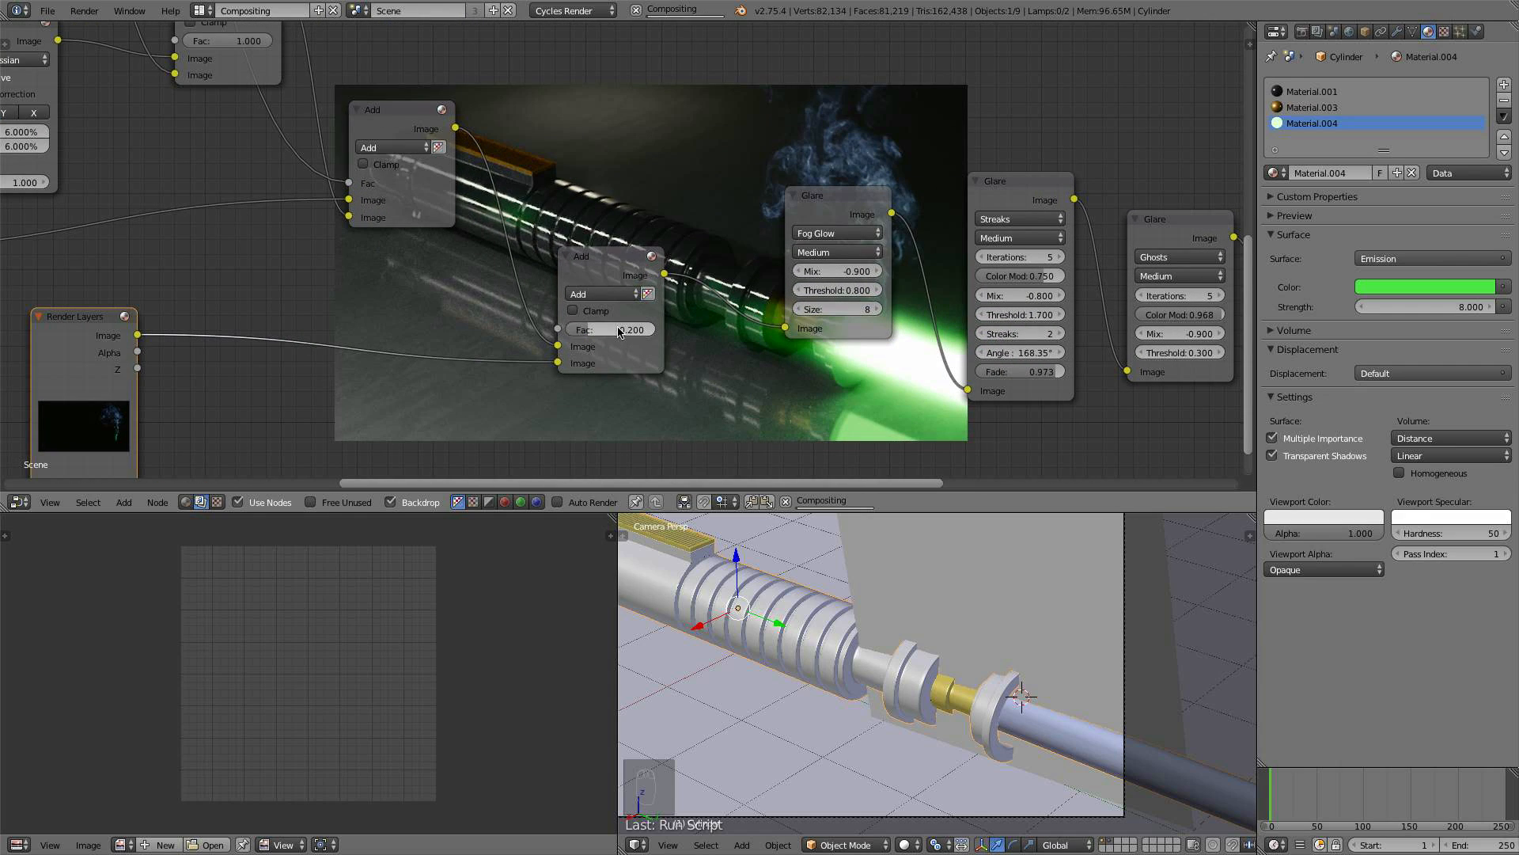
{"action": "middle_click_drag", "start_coordinate": [671, 403], "coordinate": [833, 216]}
{"action": "scroll", "coordinate": [837, 219], "scroll_direction": "up", "scroll_amount": 3}
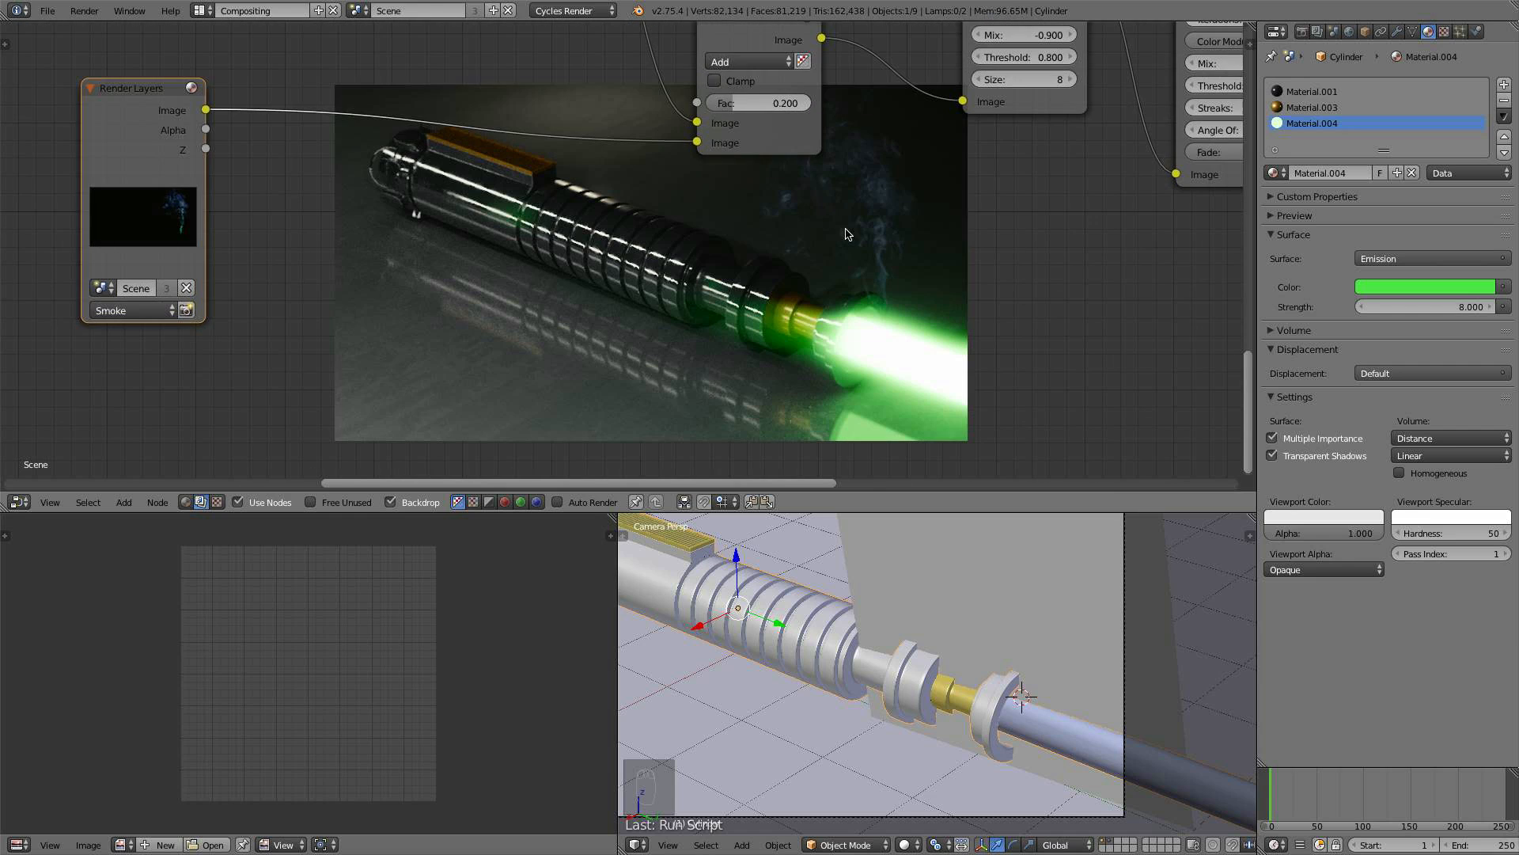
{"action": "scroll", "coordinate": [762, 193], "scroll_direction": "down", "scroll_amount": 2}
{"action": "middle_click_drag", "start_coordinate": [494, 199], "coordinate": [521, 301]}
{"action": "left_click_drag", "start_coordinate": [234, 224], "coordinate": [196, 264]}
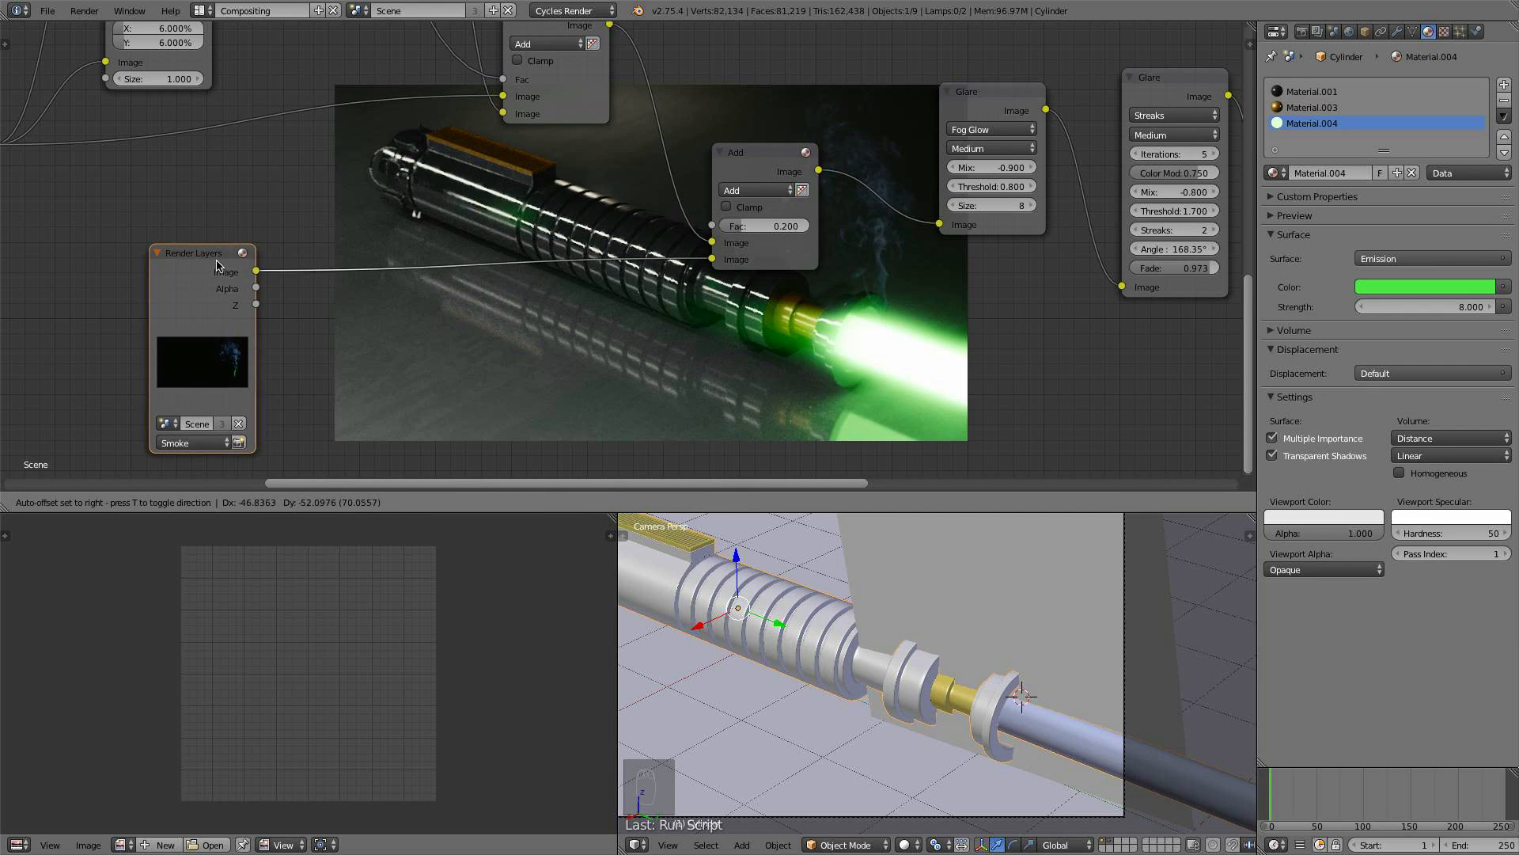
{"action": "key", "text": "shift+a"}
{"action": "mouse_move", "coordinate": [364, 310]}
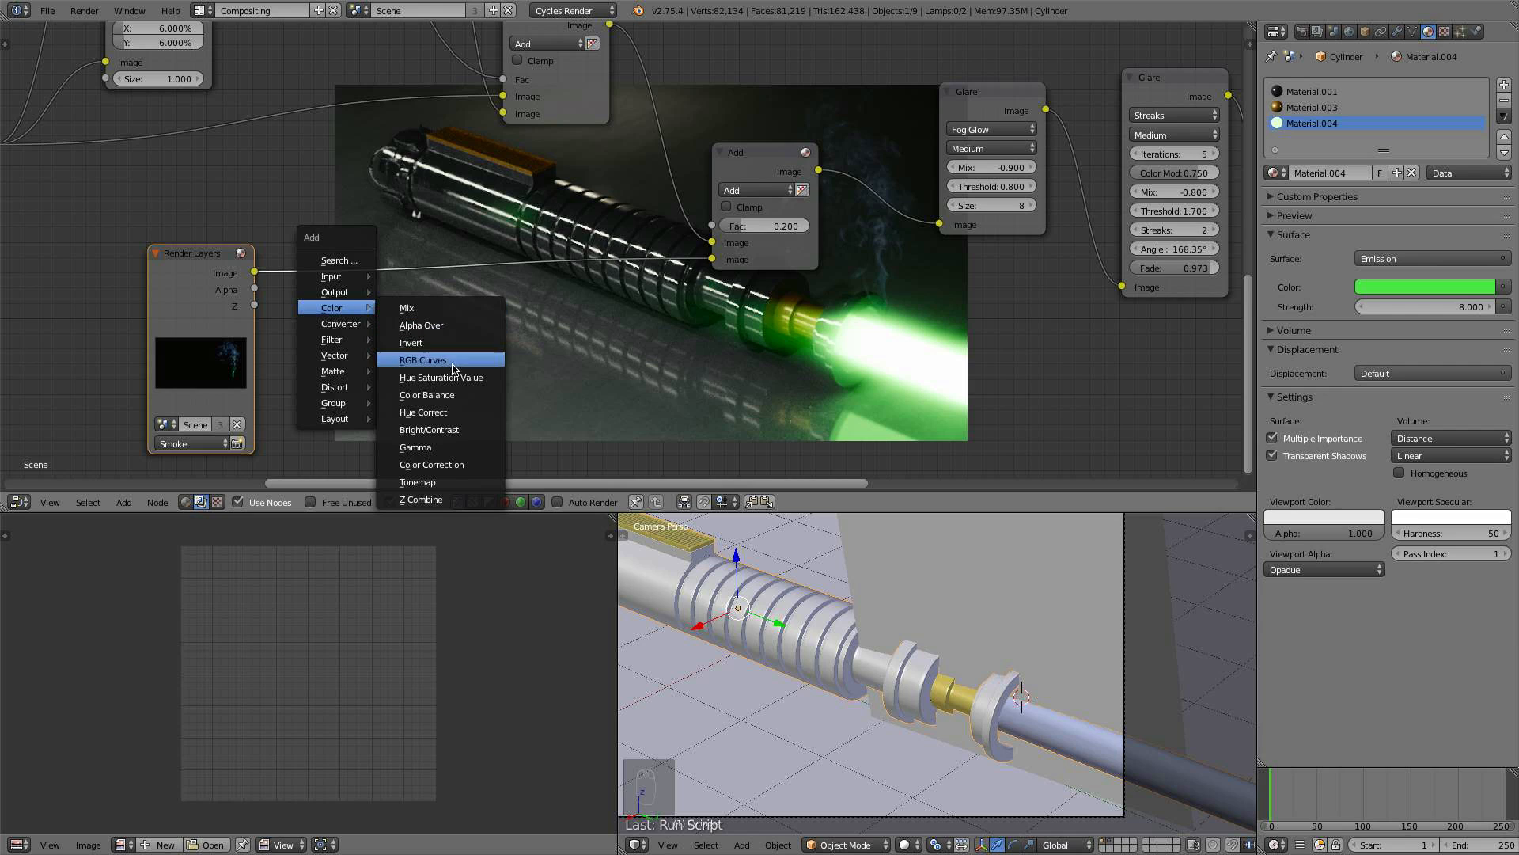
{"action": "key", "text": "Escape"}
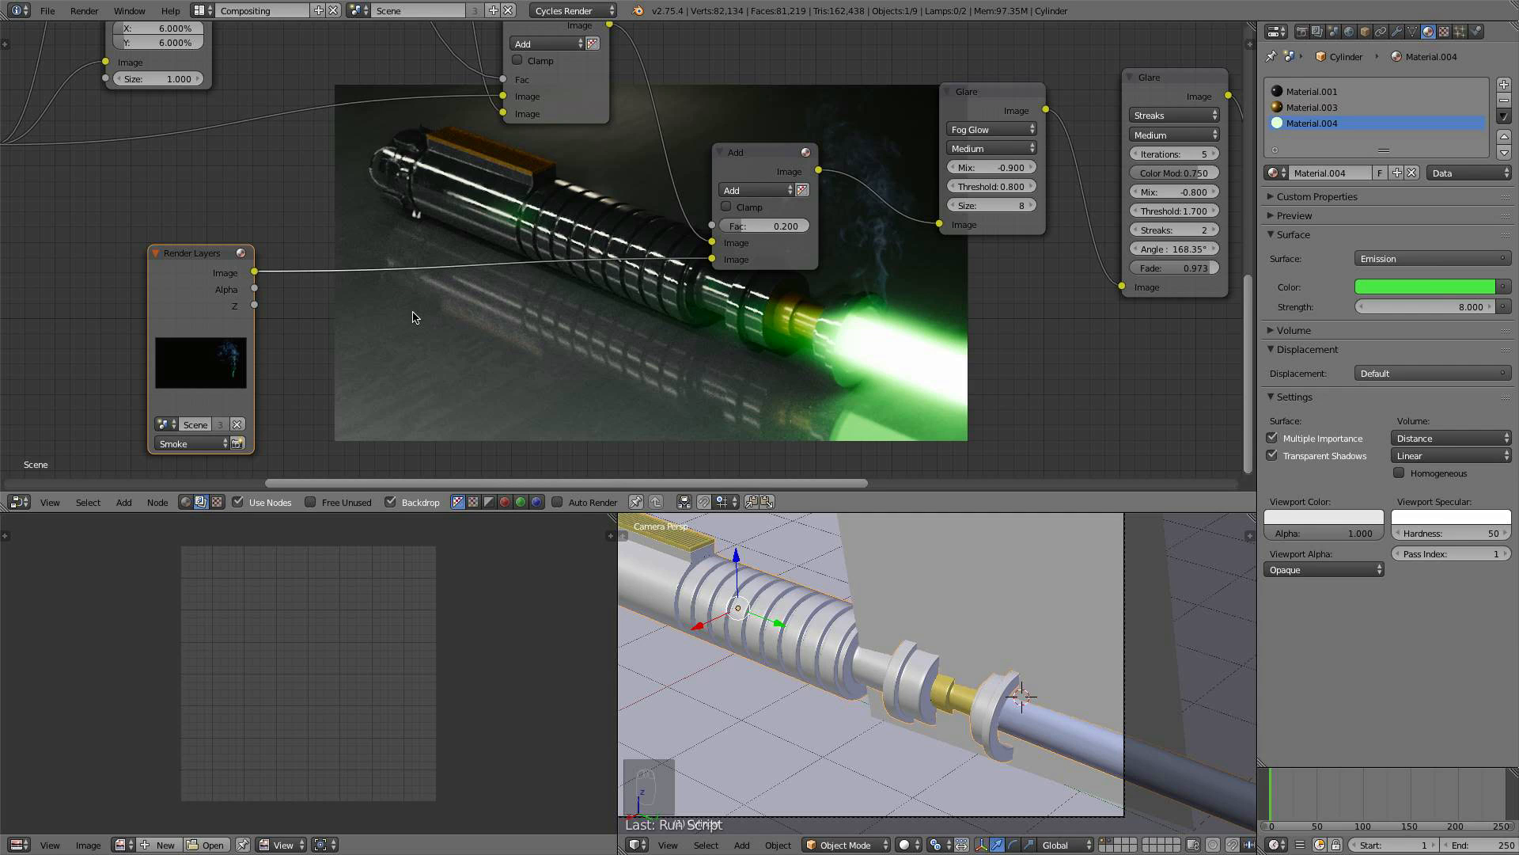
- Insert a Color Balance node between the Smoke Render Layers node's image output and the smoke Add node
{"action": "key", "text": "shift+a"}
{"action": "mouse_move", "coordinate": [413, 318]}
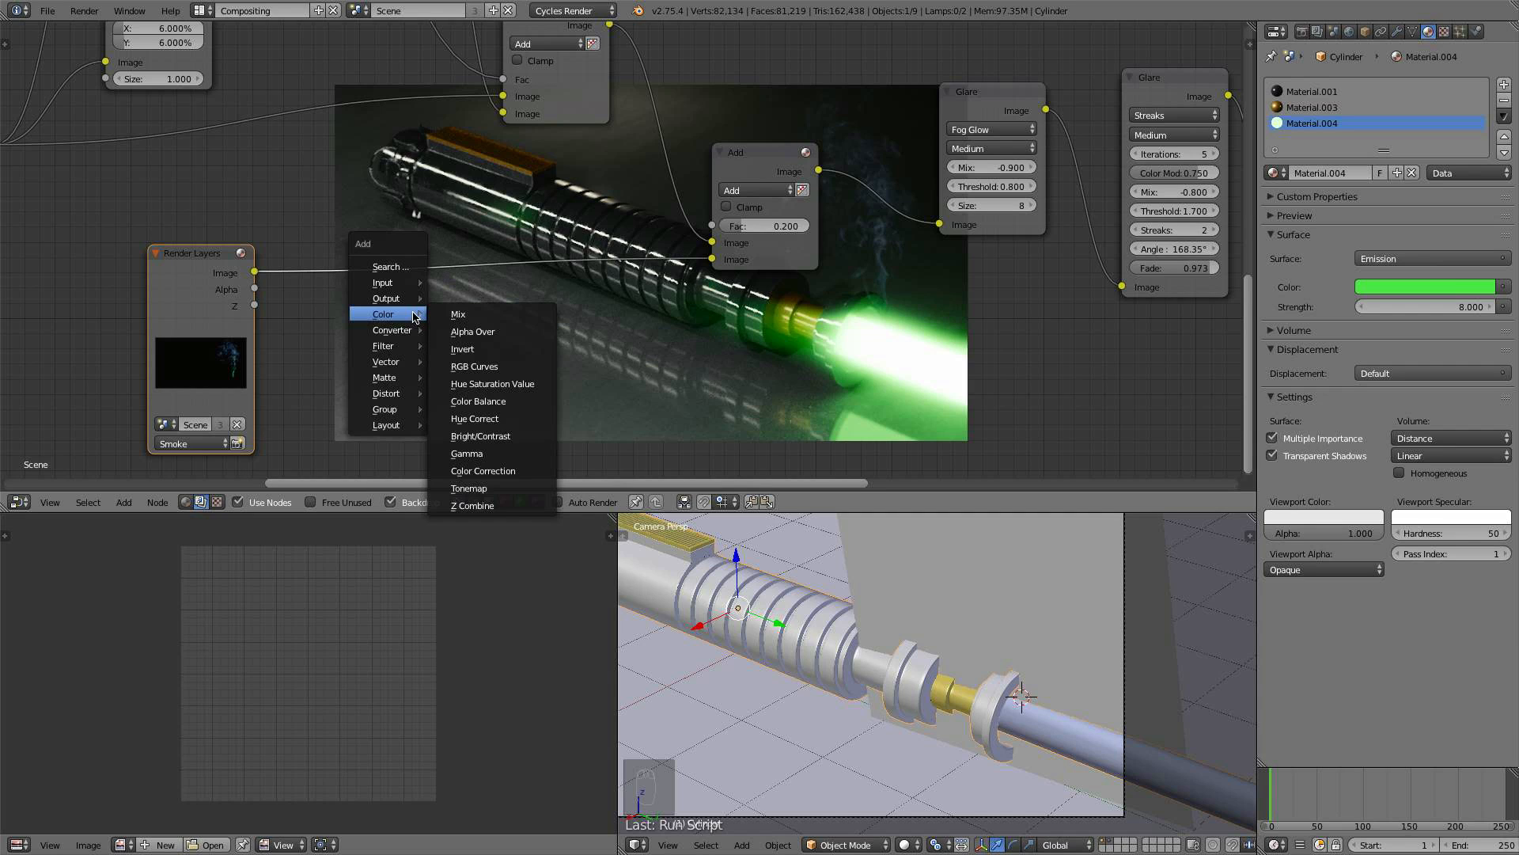
{"action": "left_click", "coordinate": [515, 405]}
{"action": "left_click", "coordinate": [439, 280]}
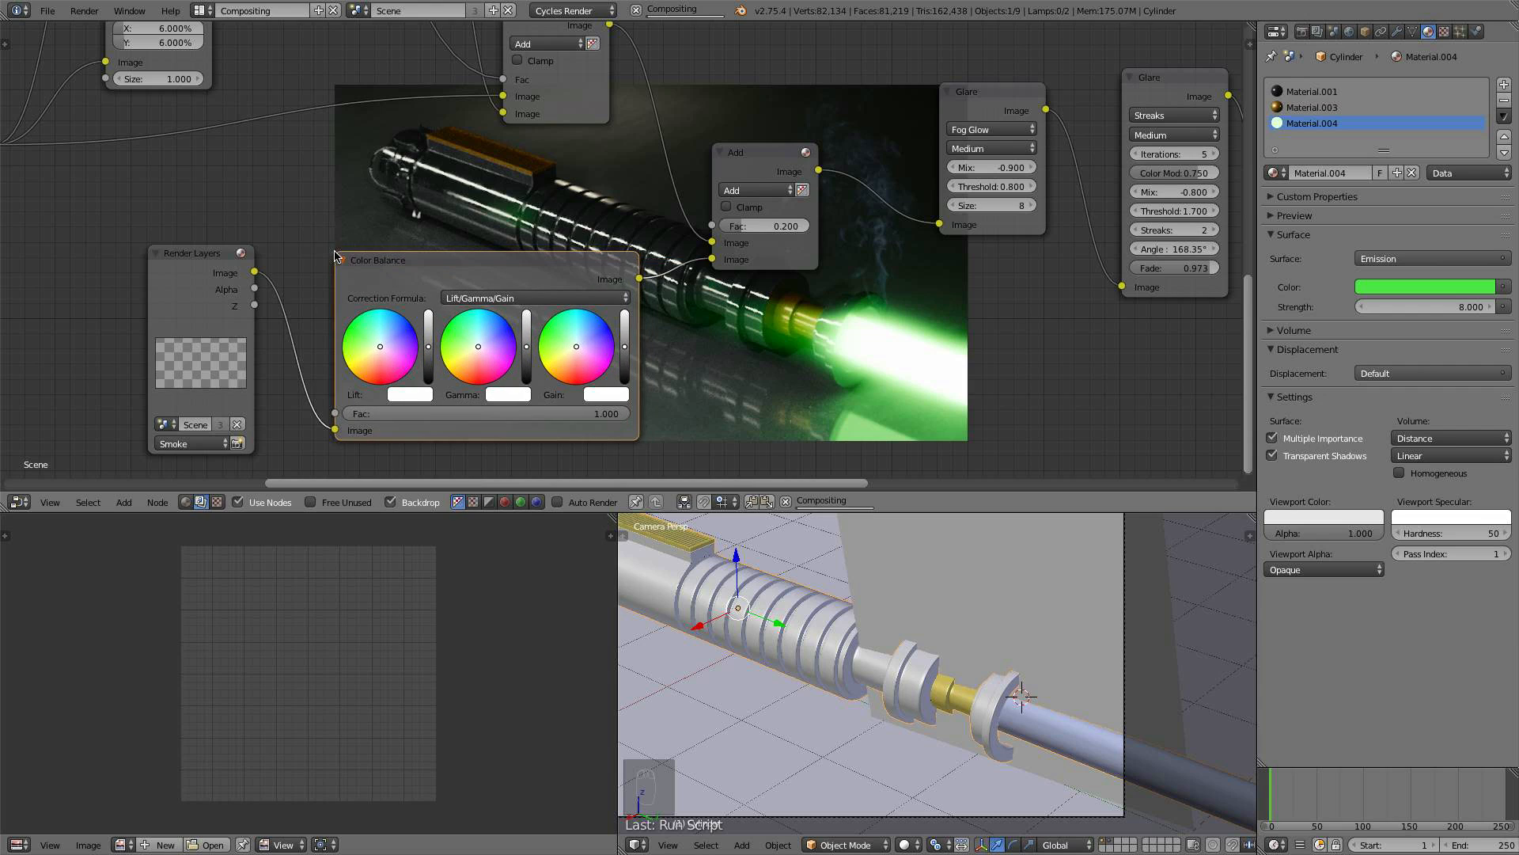
- Tint the smoke Color Balance node's lift pale green, shift its gain slightly toward green and raise the gain brightness a little
{"action": "middle_click_drag", "start_coordinate": [439, 280], "coordinate": [287, 183]}
{"action": "scroll", "coordinate": [205, 250], "scroll_direction": "up", "scroll_amount": 2}
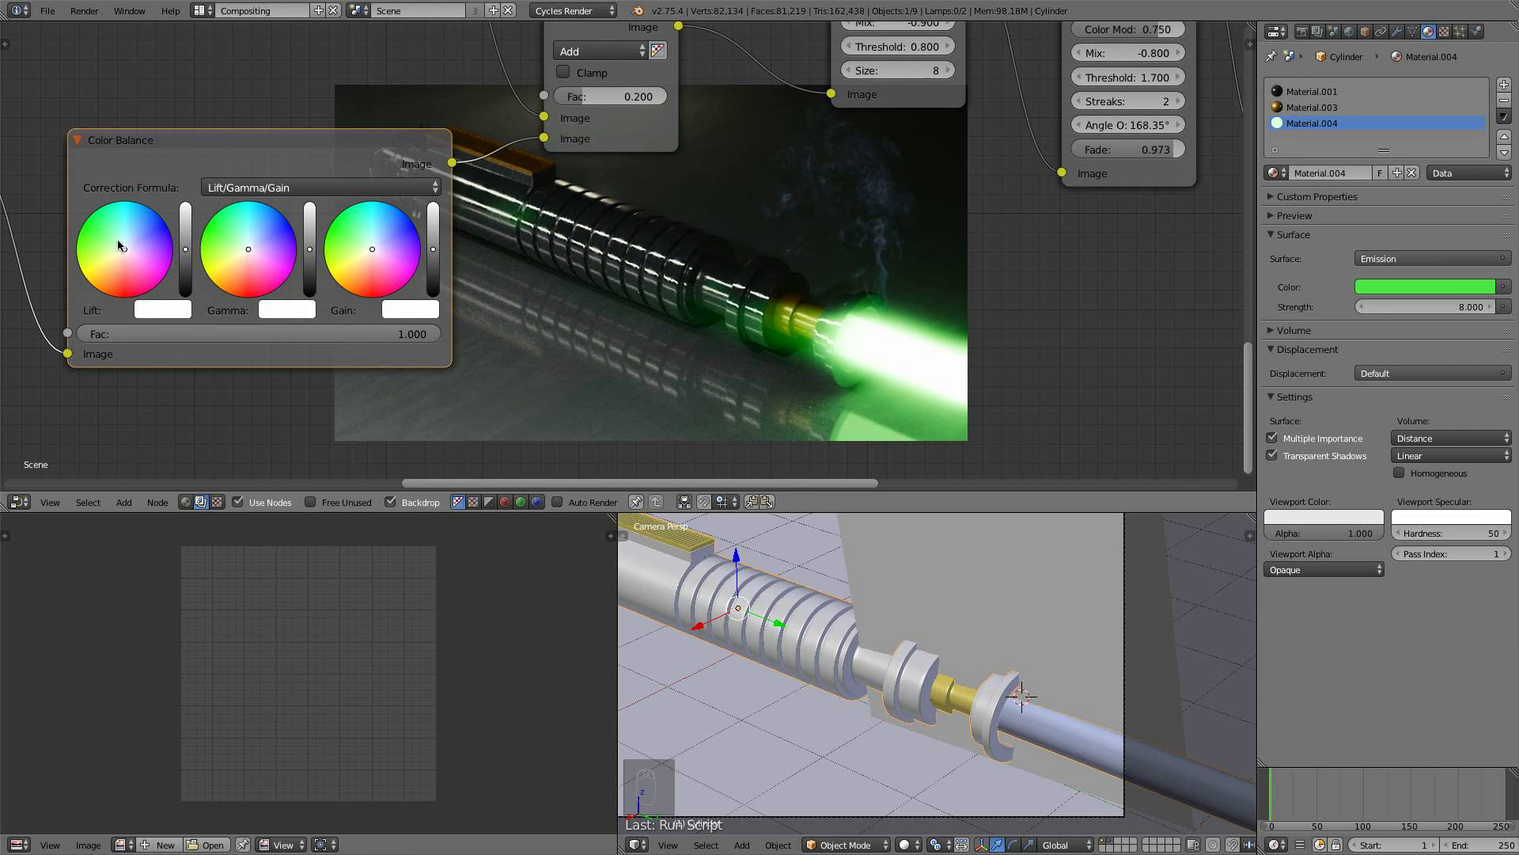
{"action": "left_click_drag", "start_coordinate": [124, 250], "coordinate": [116, 238]}
{"action": "scroll", "coordinate": [354, 263], "scroll_direction": "up", "scroll_amount": 1}
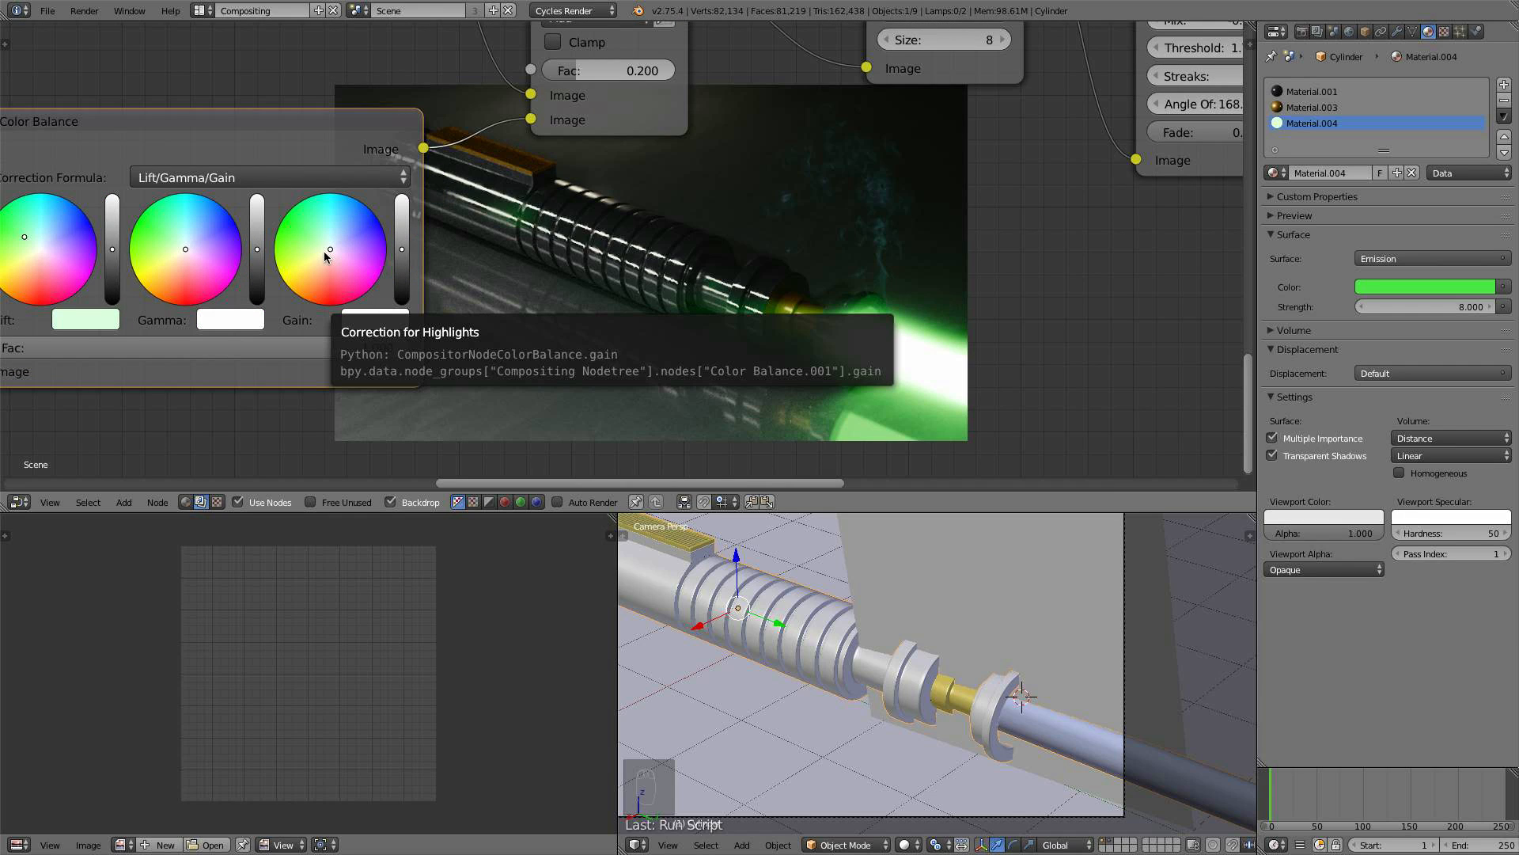
{"action": "left_click_drag", "start_coordinate": [325, 252], "coordinate": [402, 243]}
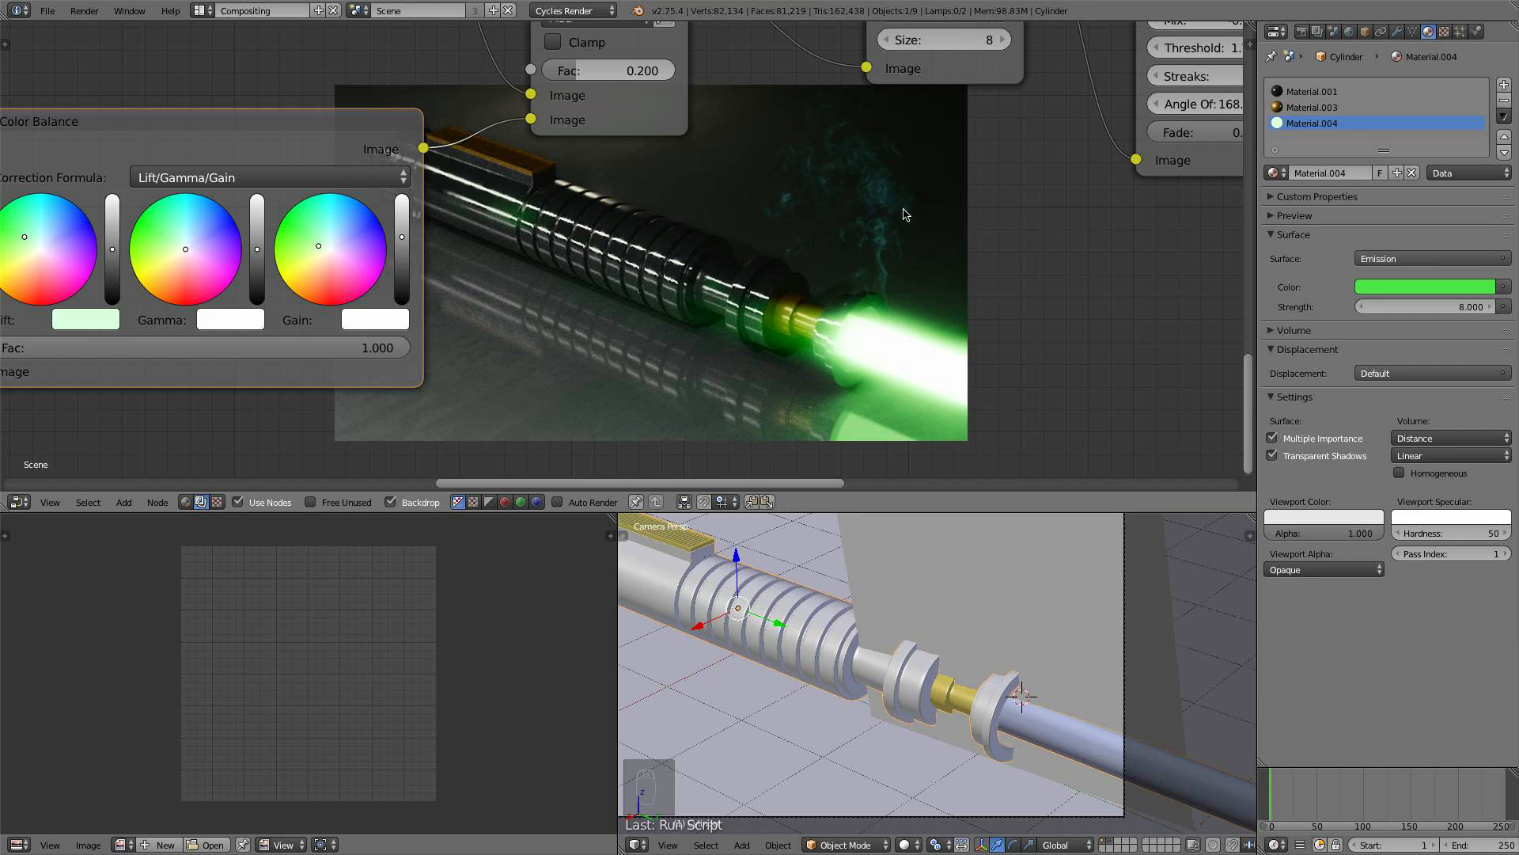
- Shift the smoke Color Balance node's gamma slightly toward a pale yellow
{"action": "middle_click_drag", "start_coordinate": [827, 303], "coordinate": [936, 266]}
{"action": "scroll", "coordinate": [863, 271], "scroll_direction": "up", "scroll_amount": 3}
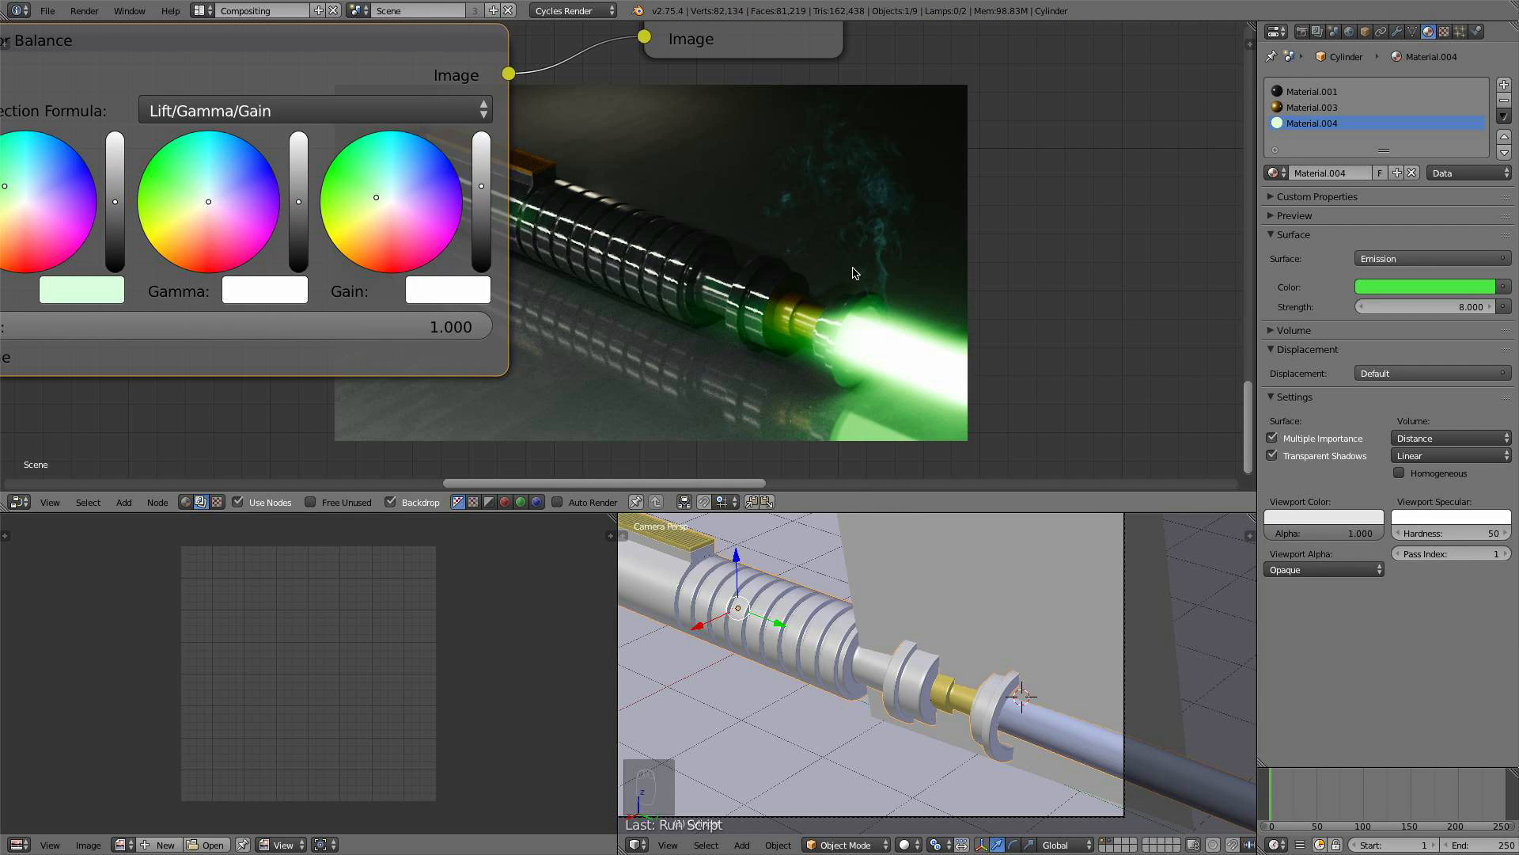
{"action": "middle_click_drag", "start_coordinate": [841, 271], "coordinate": [895, 215]}
{"action": "left_click_drag", "start_coordinate": [210, 135], "coordinate": [198, 137]}
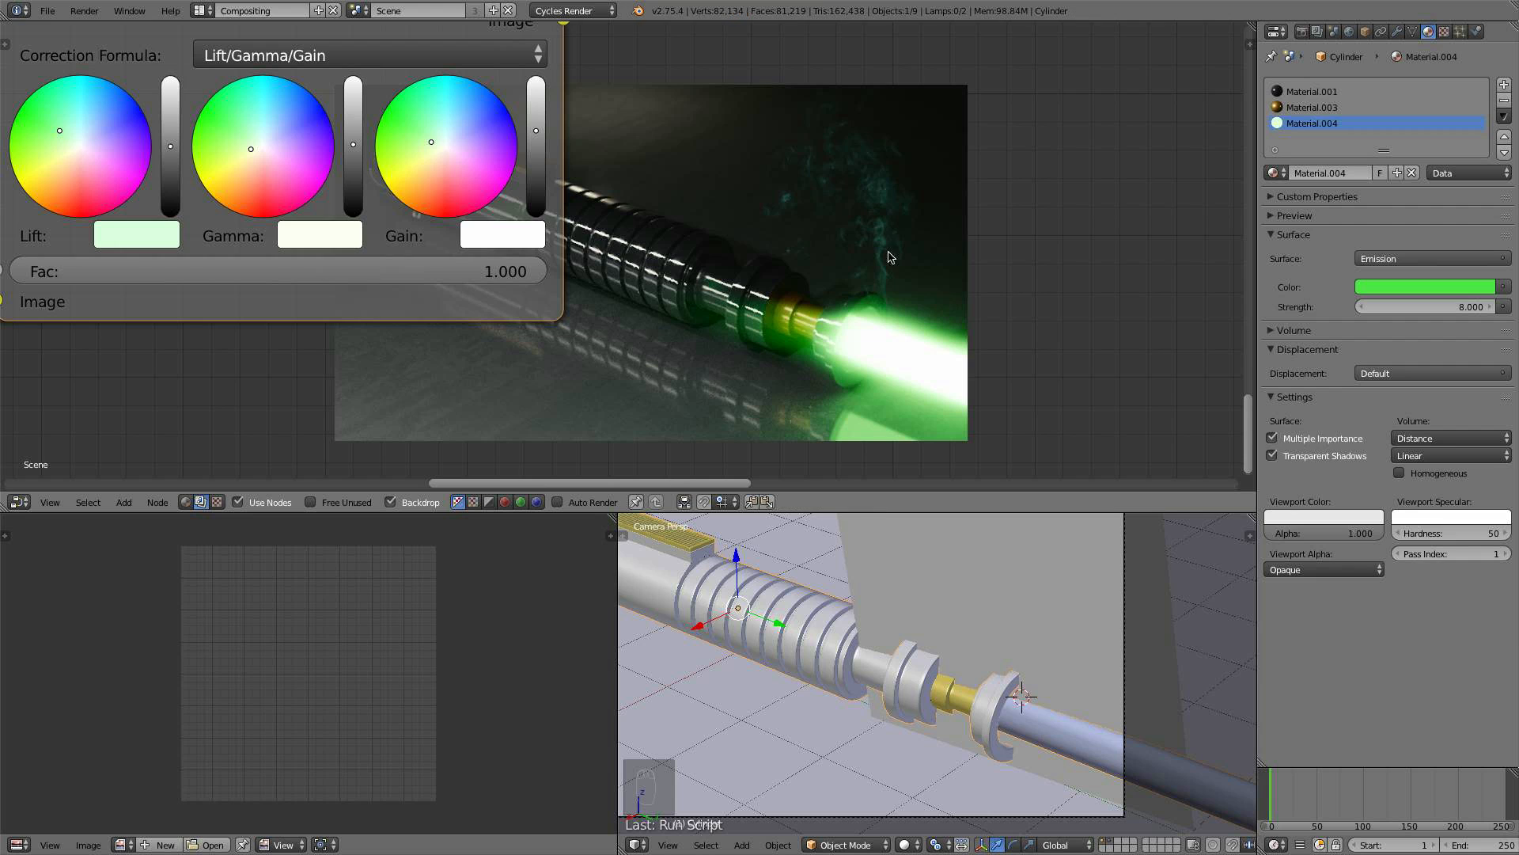
- Maximize the node editor and enlarge the backdrop to examine the tinted smoke and blade glow in the composite
{"action": "middle_click_drag", "start_coordinate": [918, 285], "coordinate": [369, 191]}
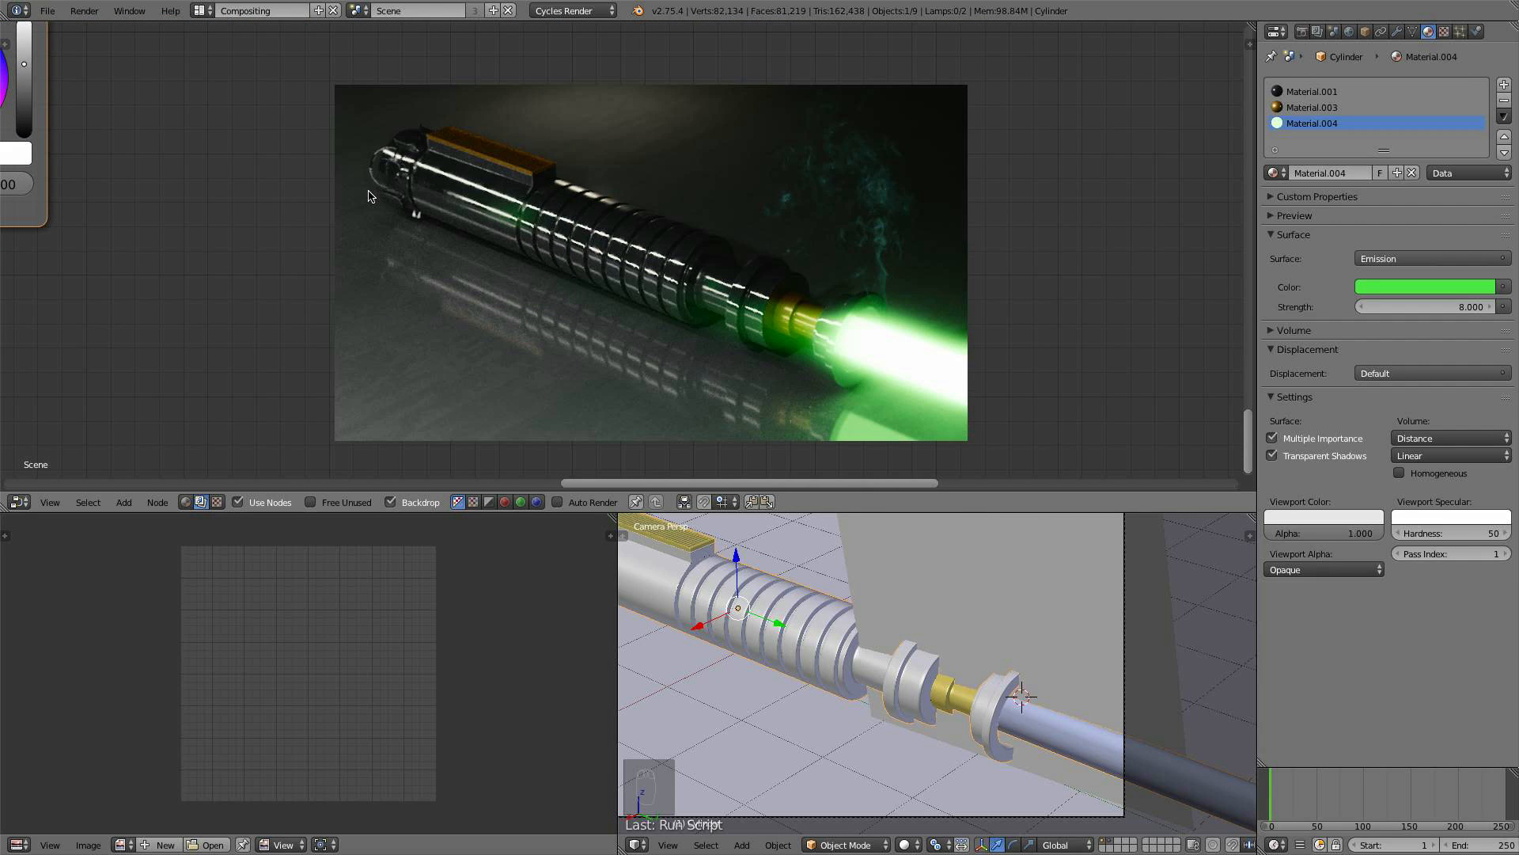
{"action": "key", "text": "ctrl+Up"}
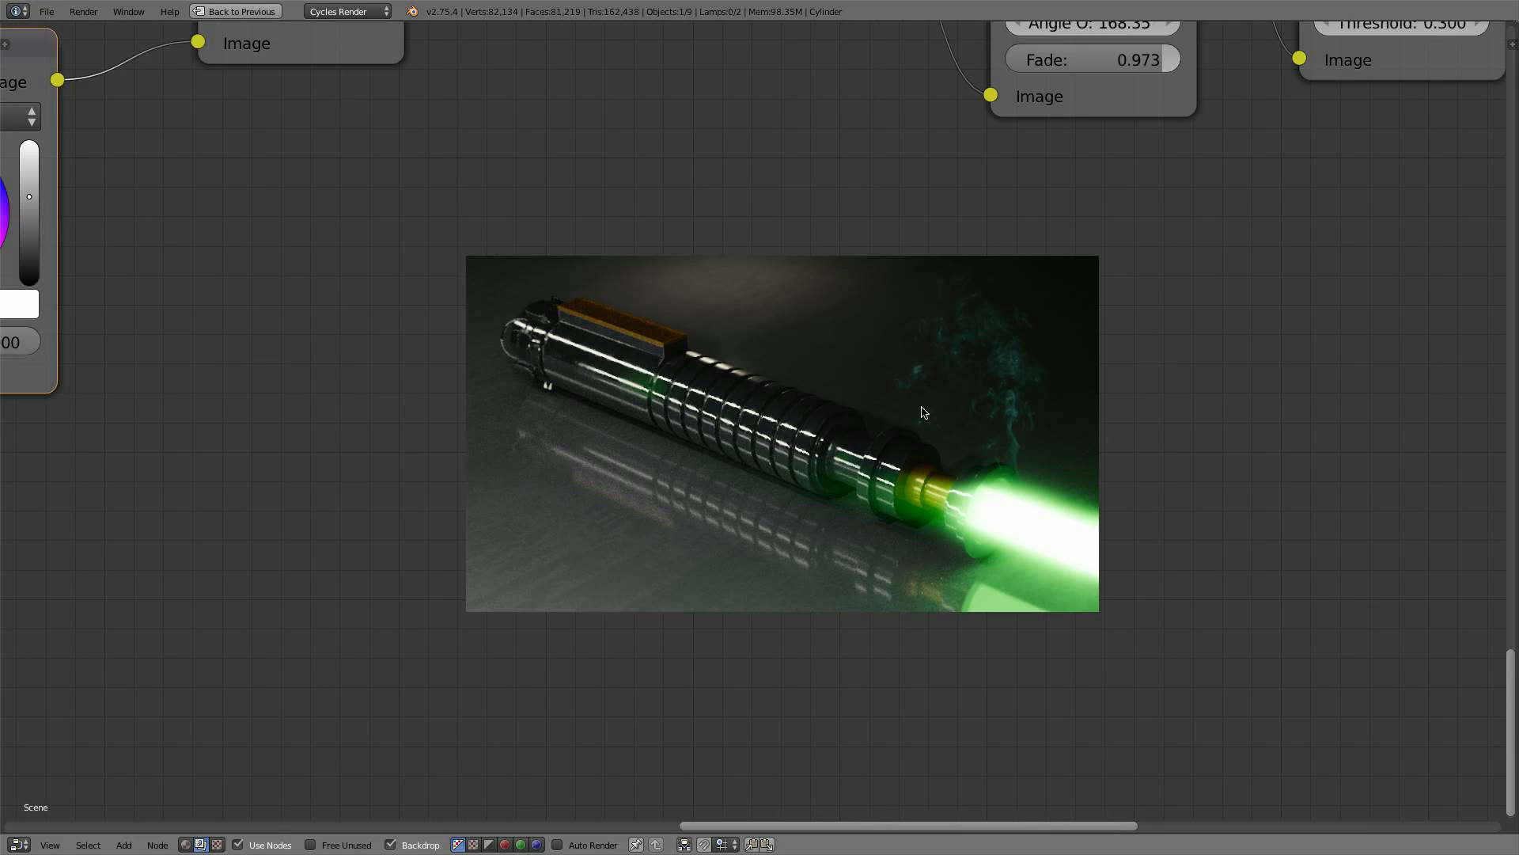
{"action": "key", "text": "shift+space"}
{"action": "key", "text": "shift+space"}
{"action": "key", "text": "alt+v"}
{"action": "key", "text": "alt+v"}
{"action": "key", "text": "alt+v"}
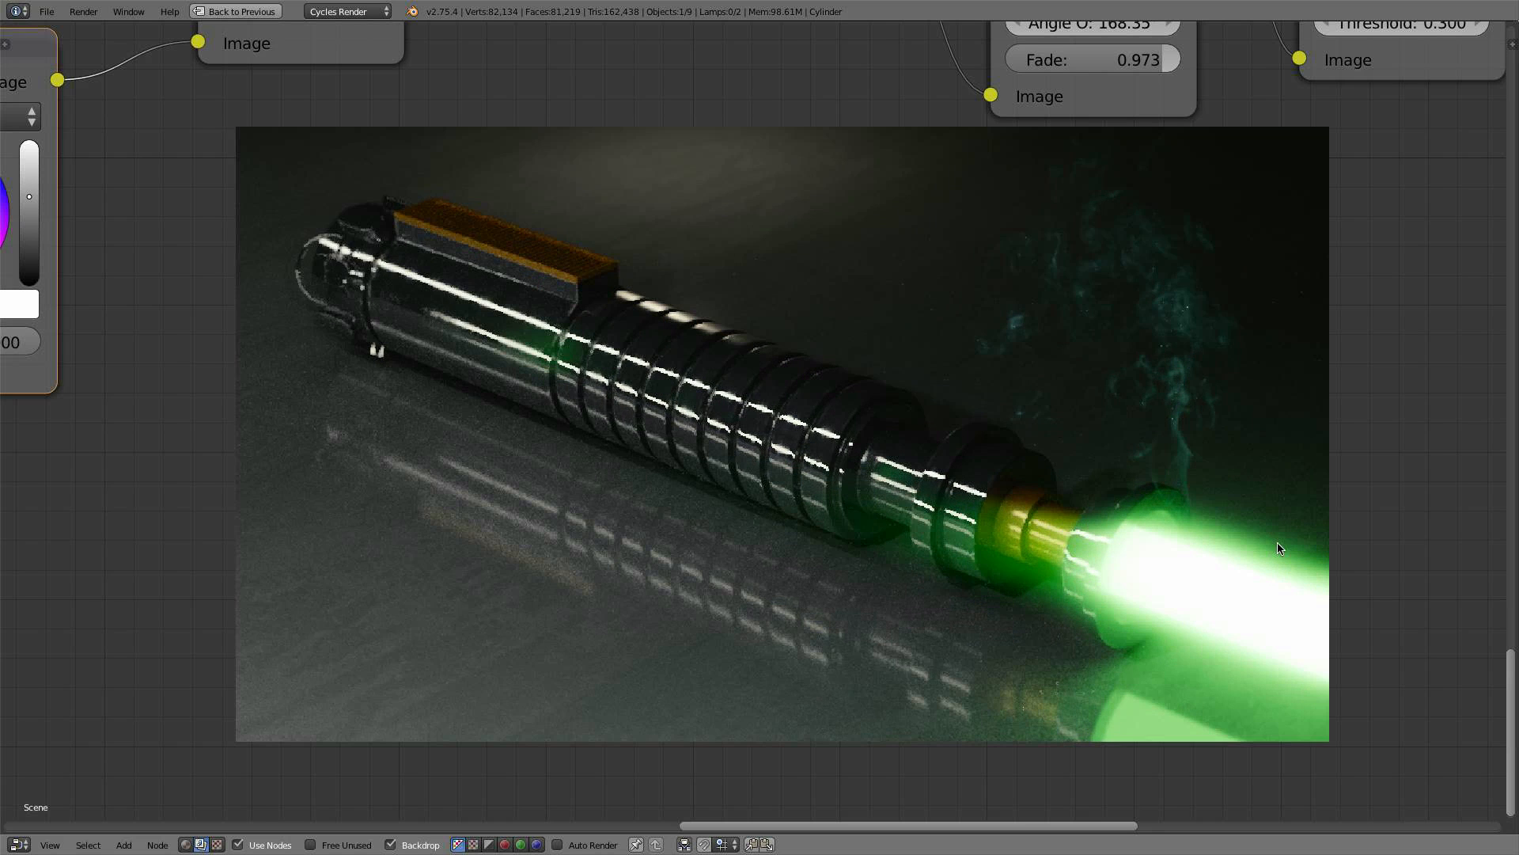
{"action": "key", "text": "v"}
{"action": "key", "text": "v"}
{"action": "key", "text": "v"}
{"action": "key", "text": "alt+v"}
{"action": "key", "text": "alt+v"}
{"action": "key", "text": "alt+v"}
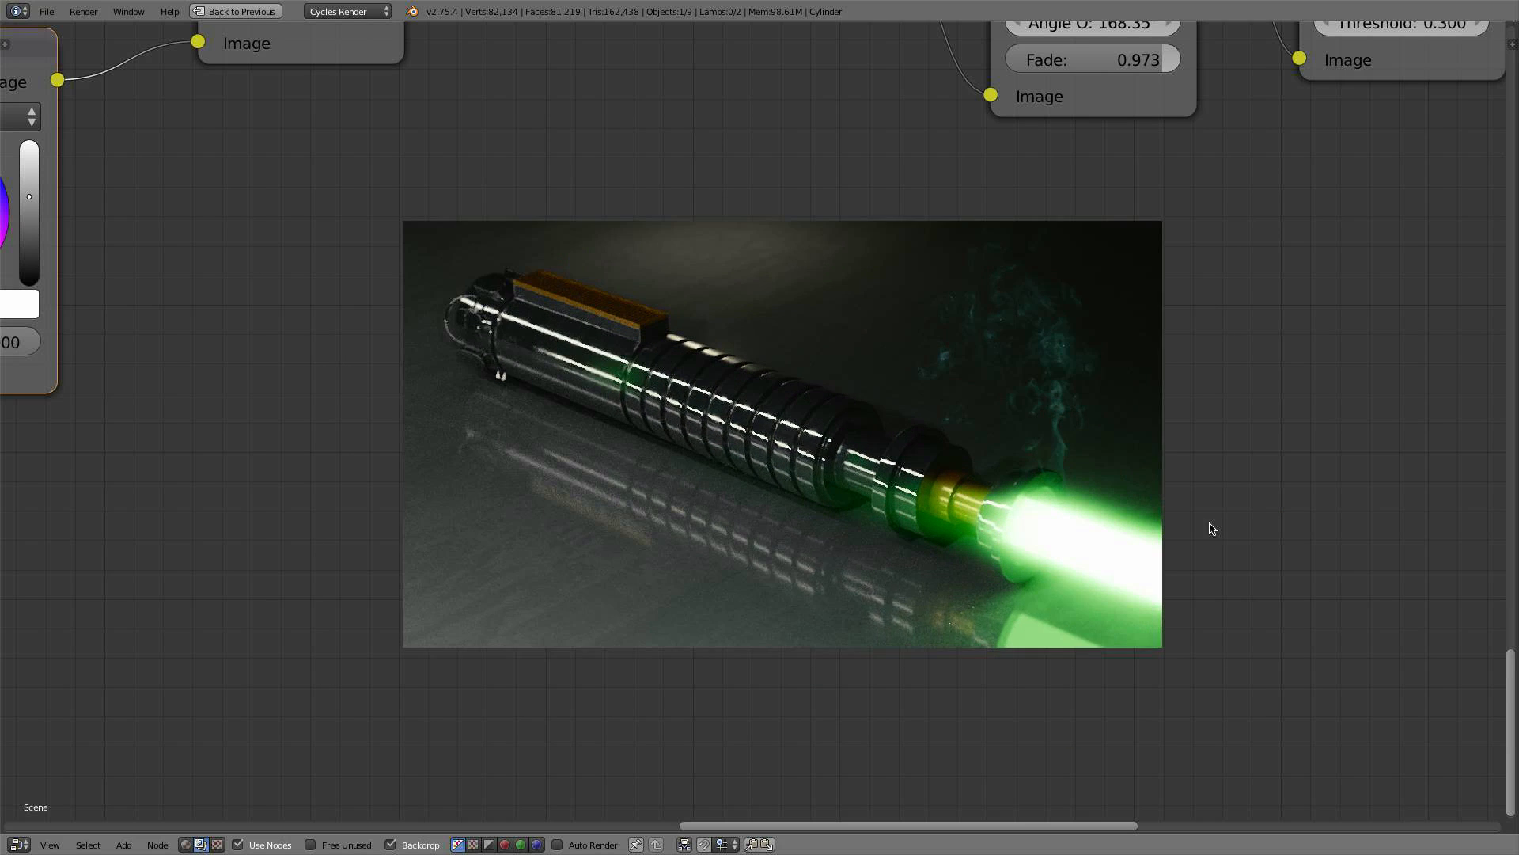
{"action": "middle_click_drag", "start_coordinate": [1337, 478], "coordinate": [1323, 398]}
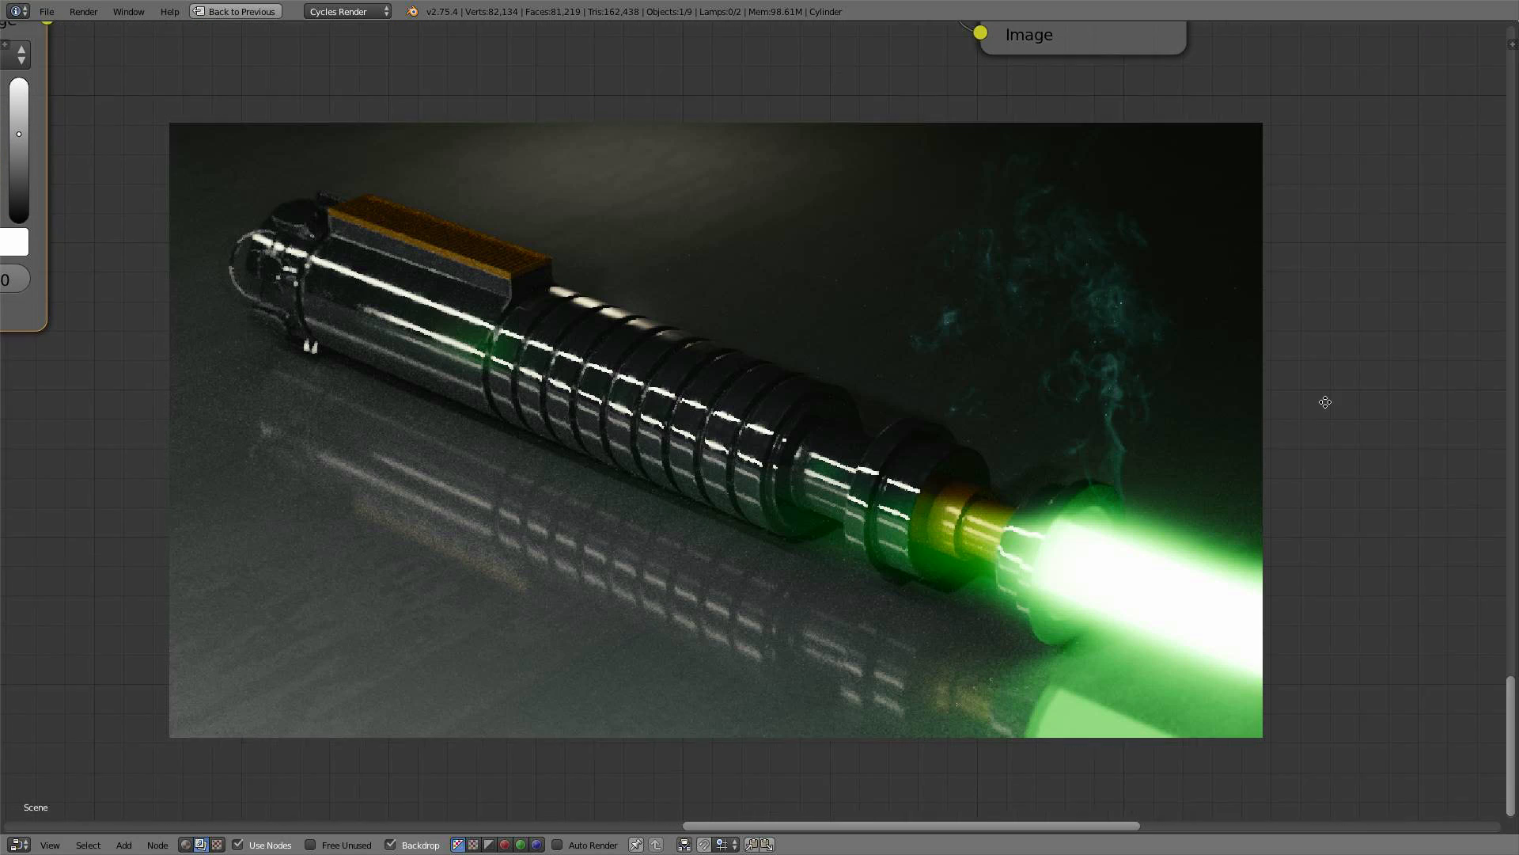
{"action": "middle_click_drag", "start_coordinate": [1178, 550], "coordinate": [1194, 533], "text": "alt"}
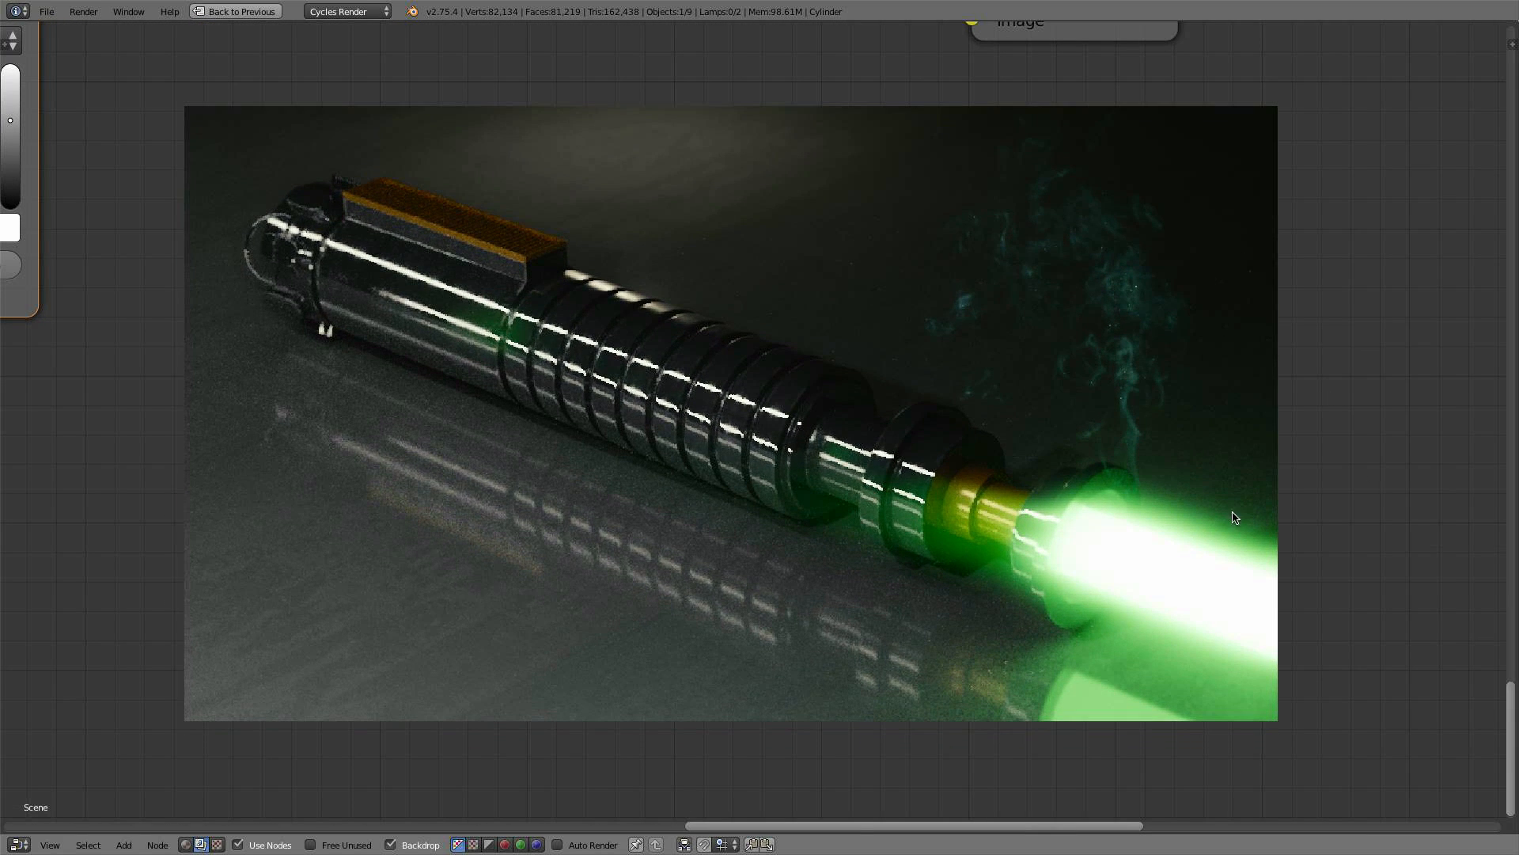